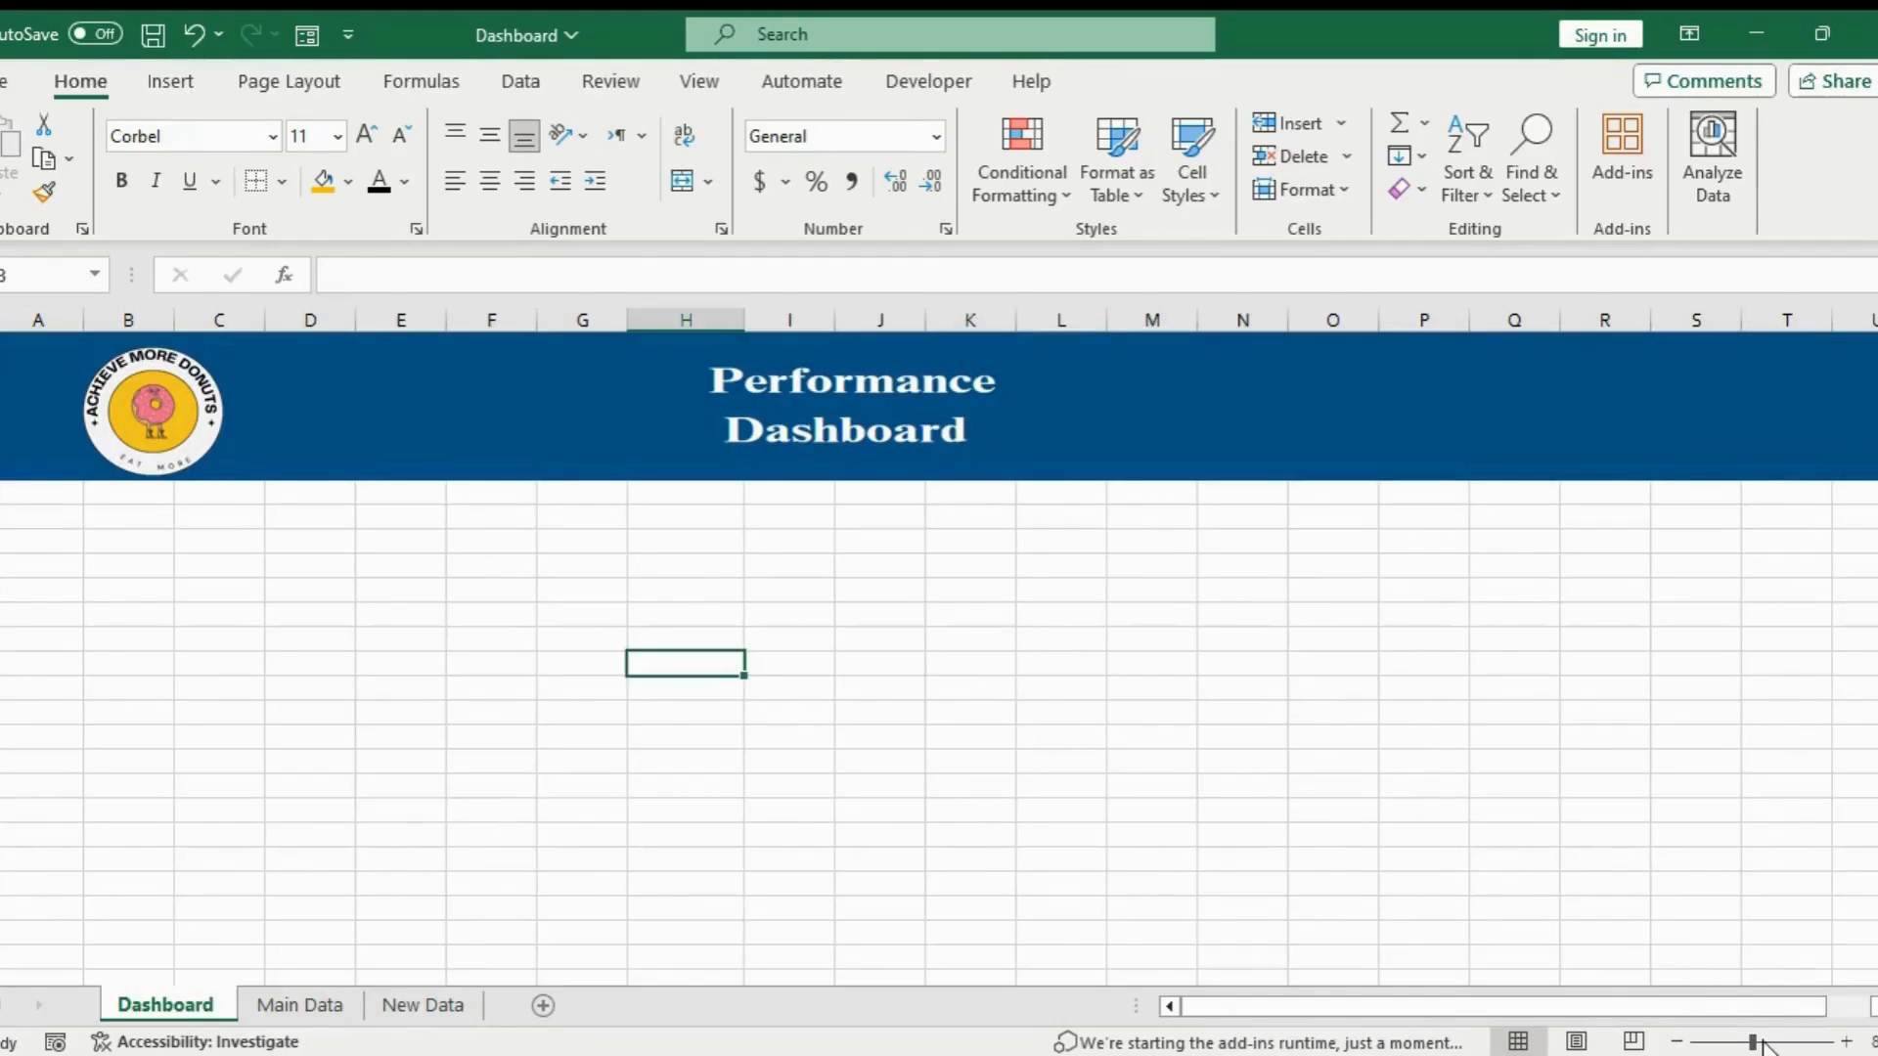
# Convert the Main Data sheet's range $A$1:$G$596 into a table with headers
pyautogui.moveTo(1752, 1042); pyautogui.dragTo(1647, 1007)
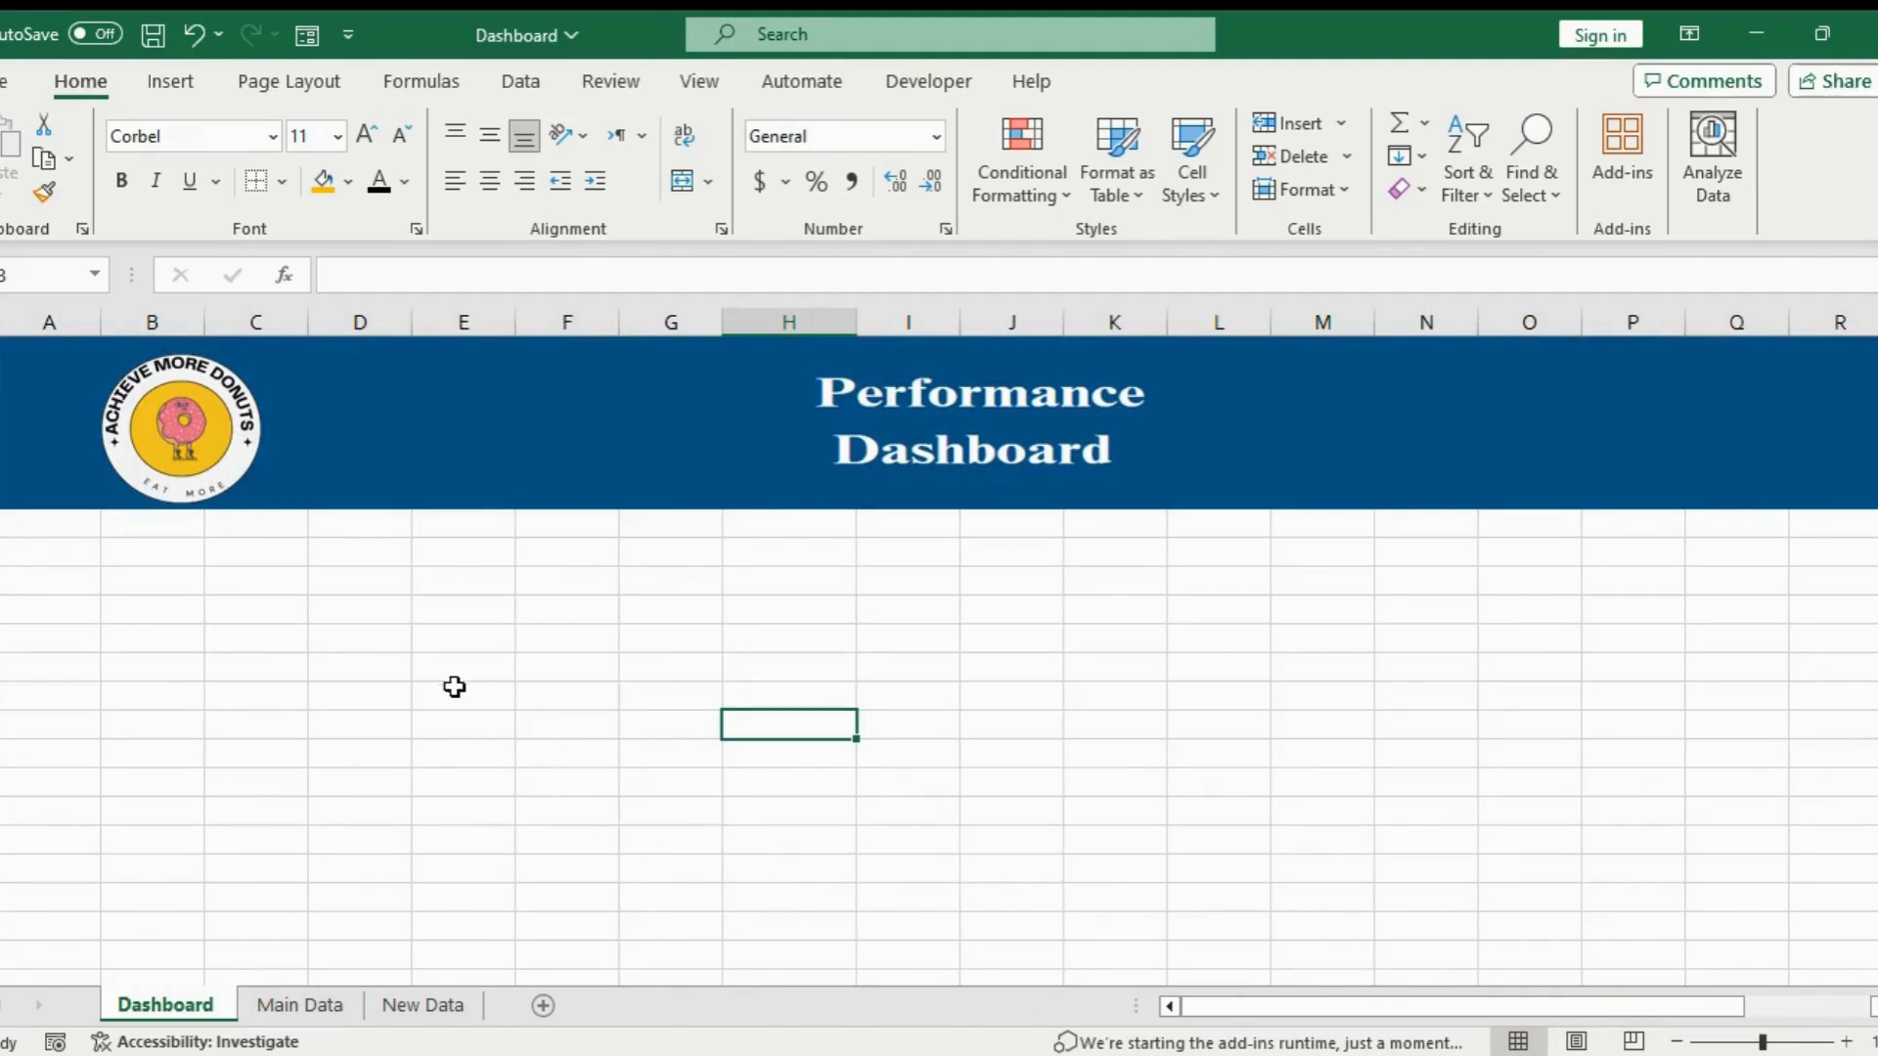
pyautogui.click(291, 1004)
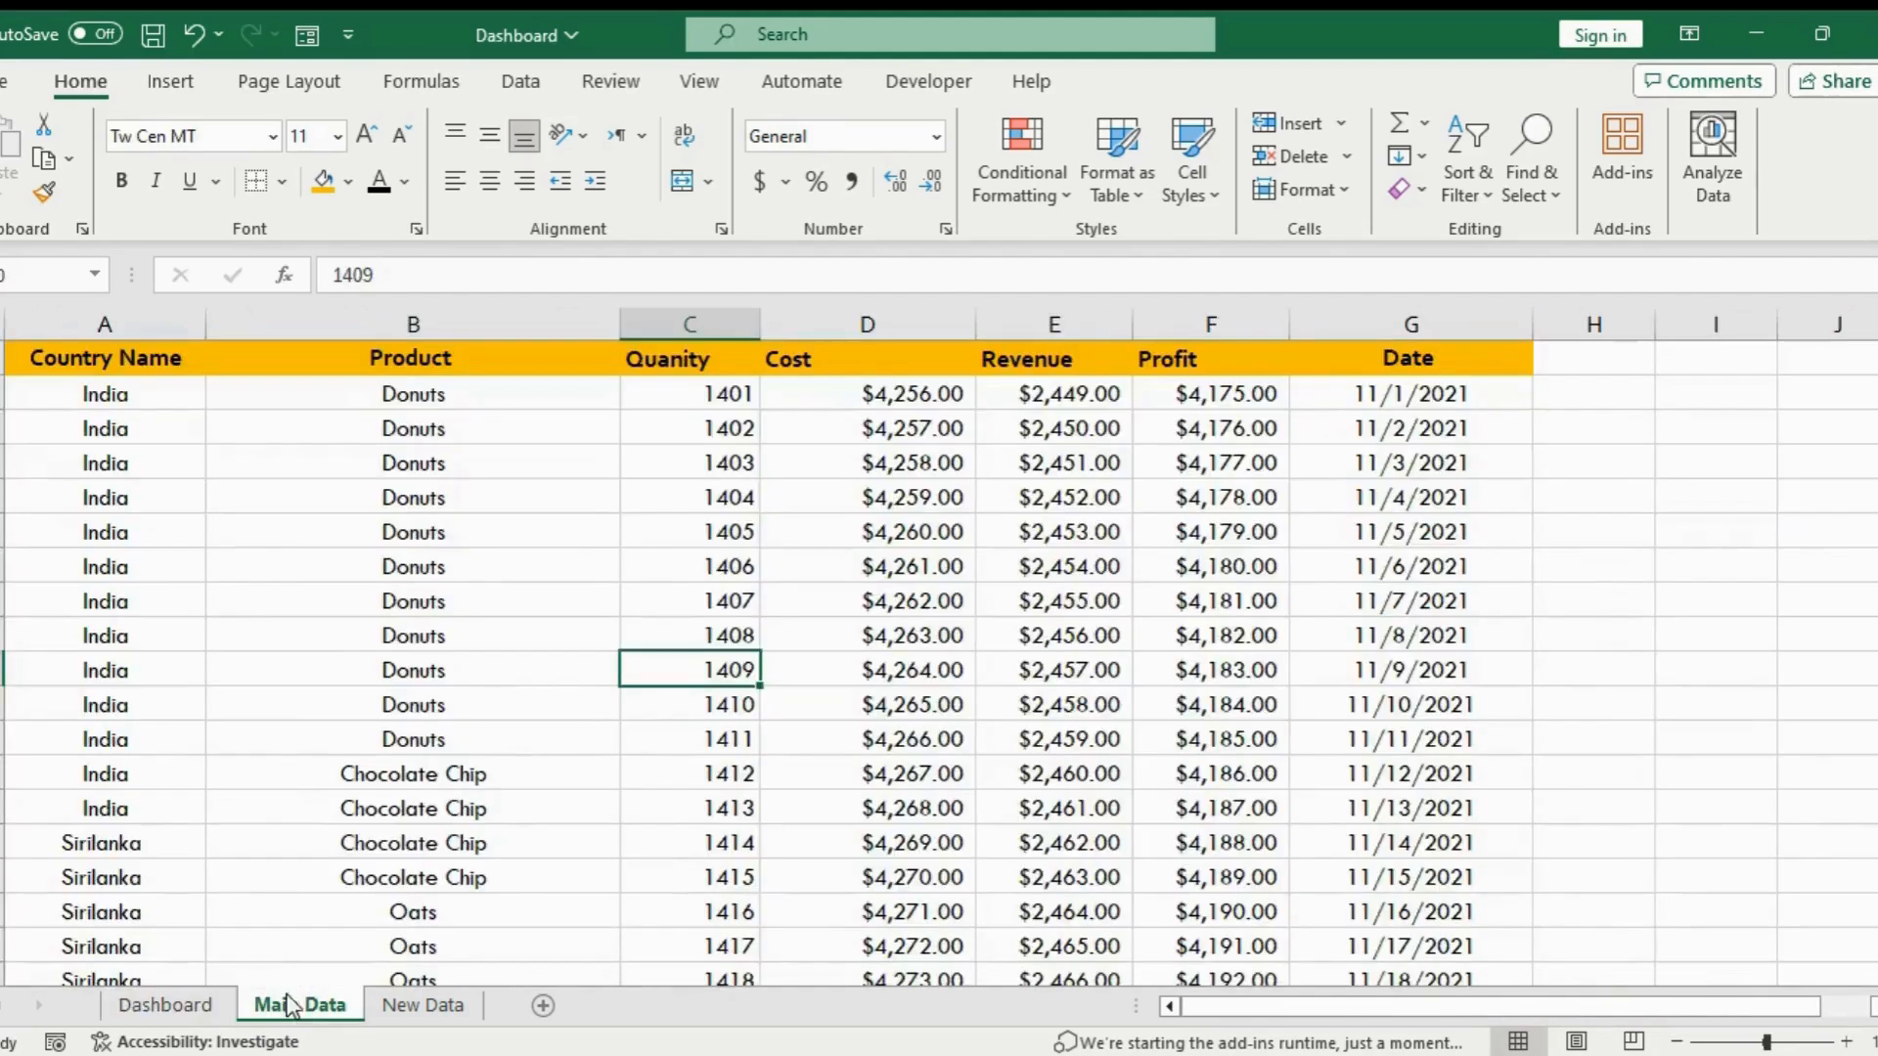
pyautogui.click(787, 458)
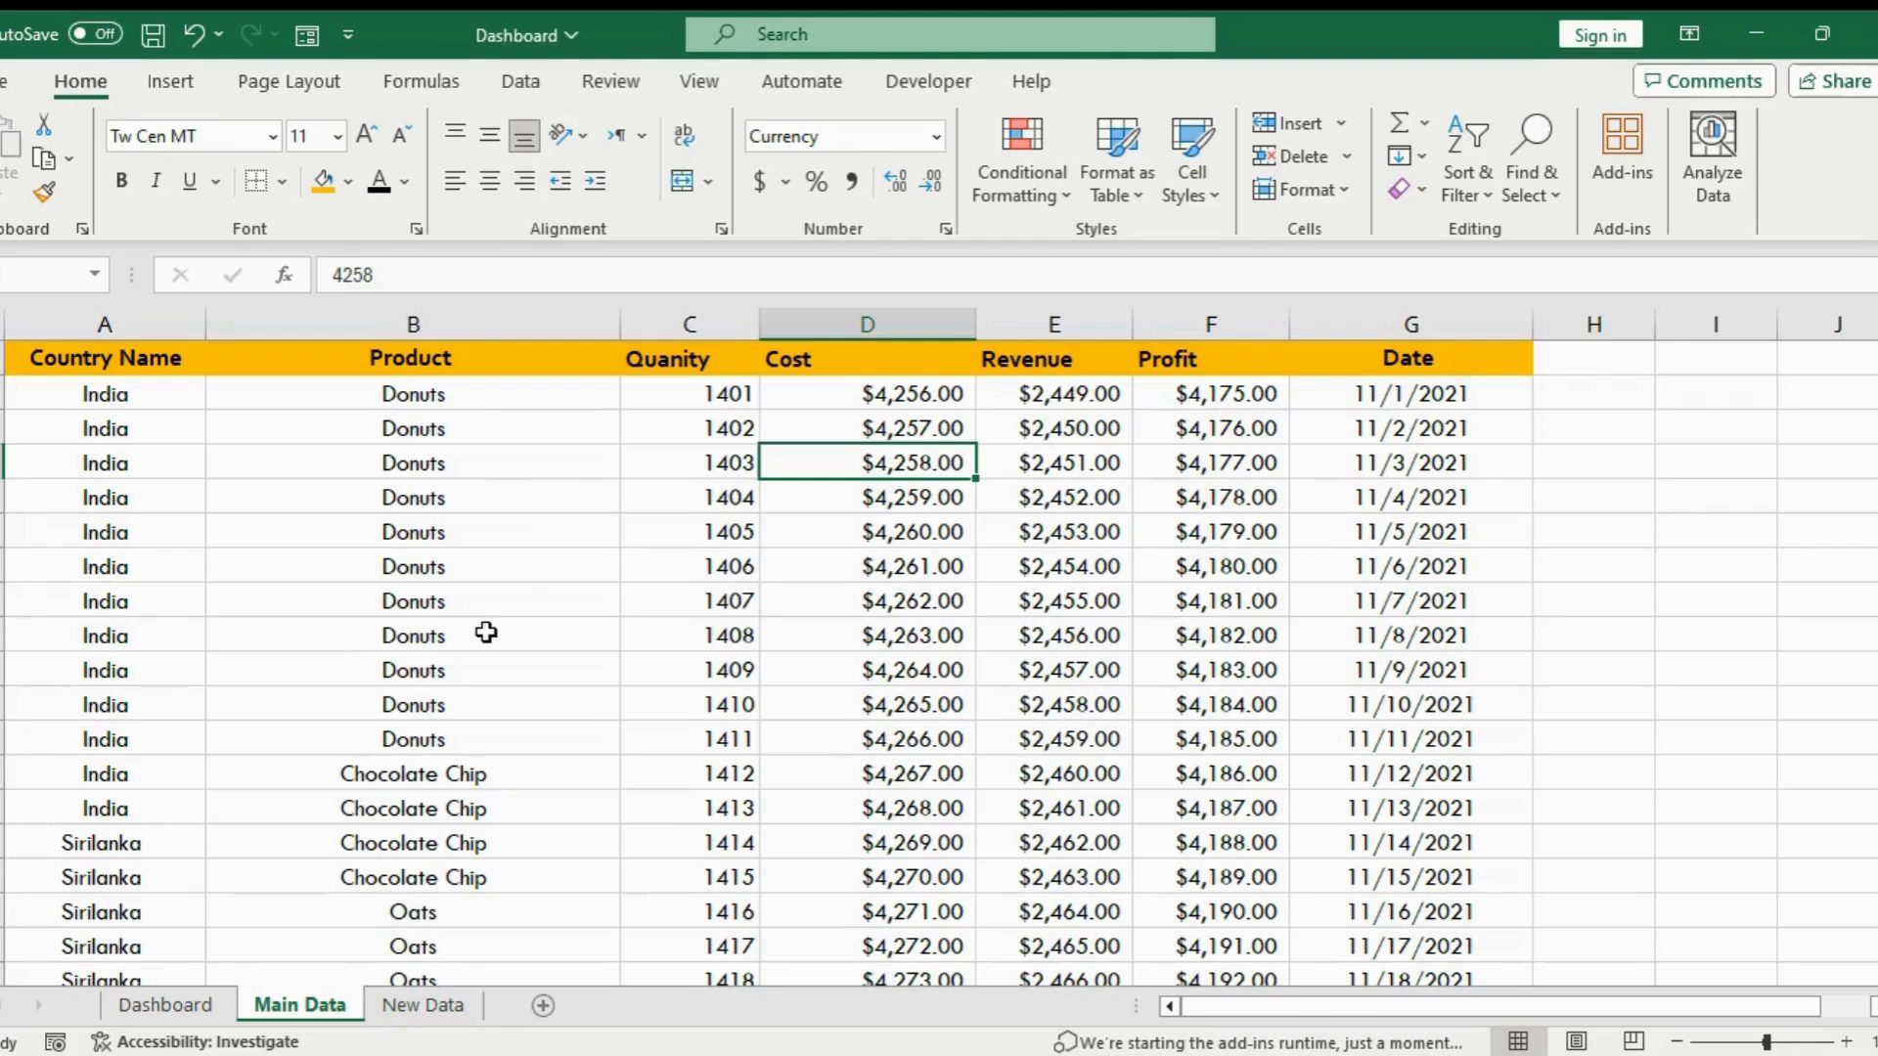
pyautogui.click(290, 539)
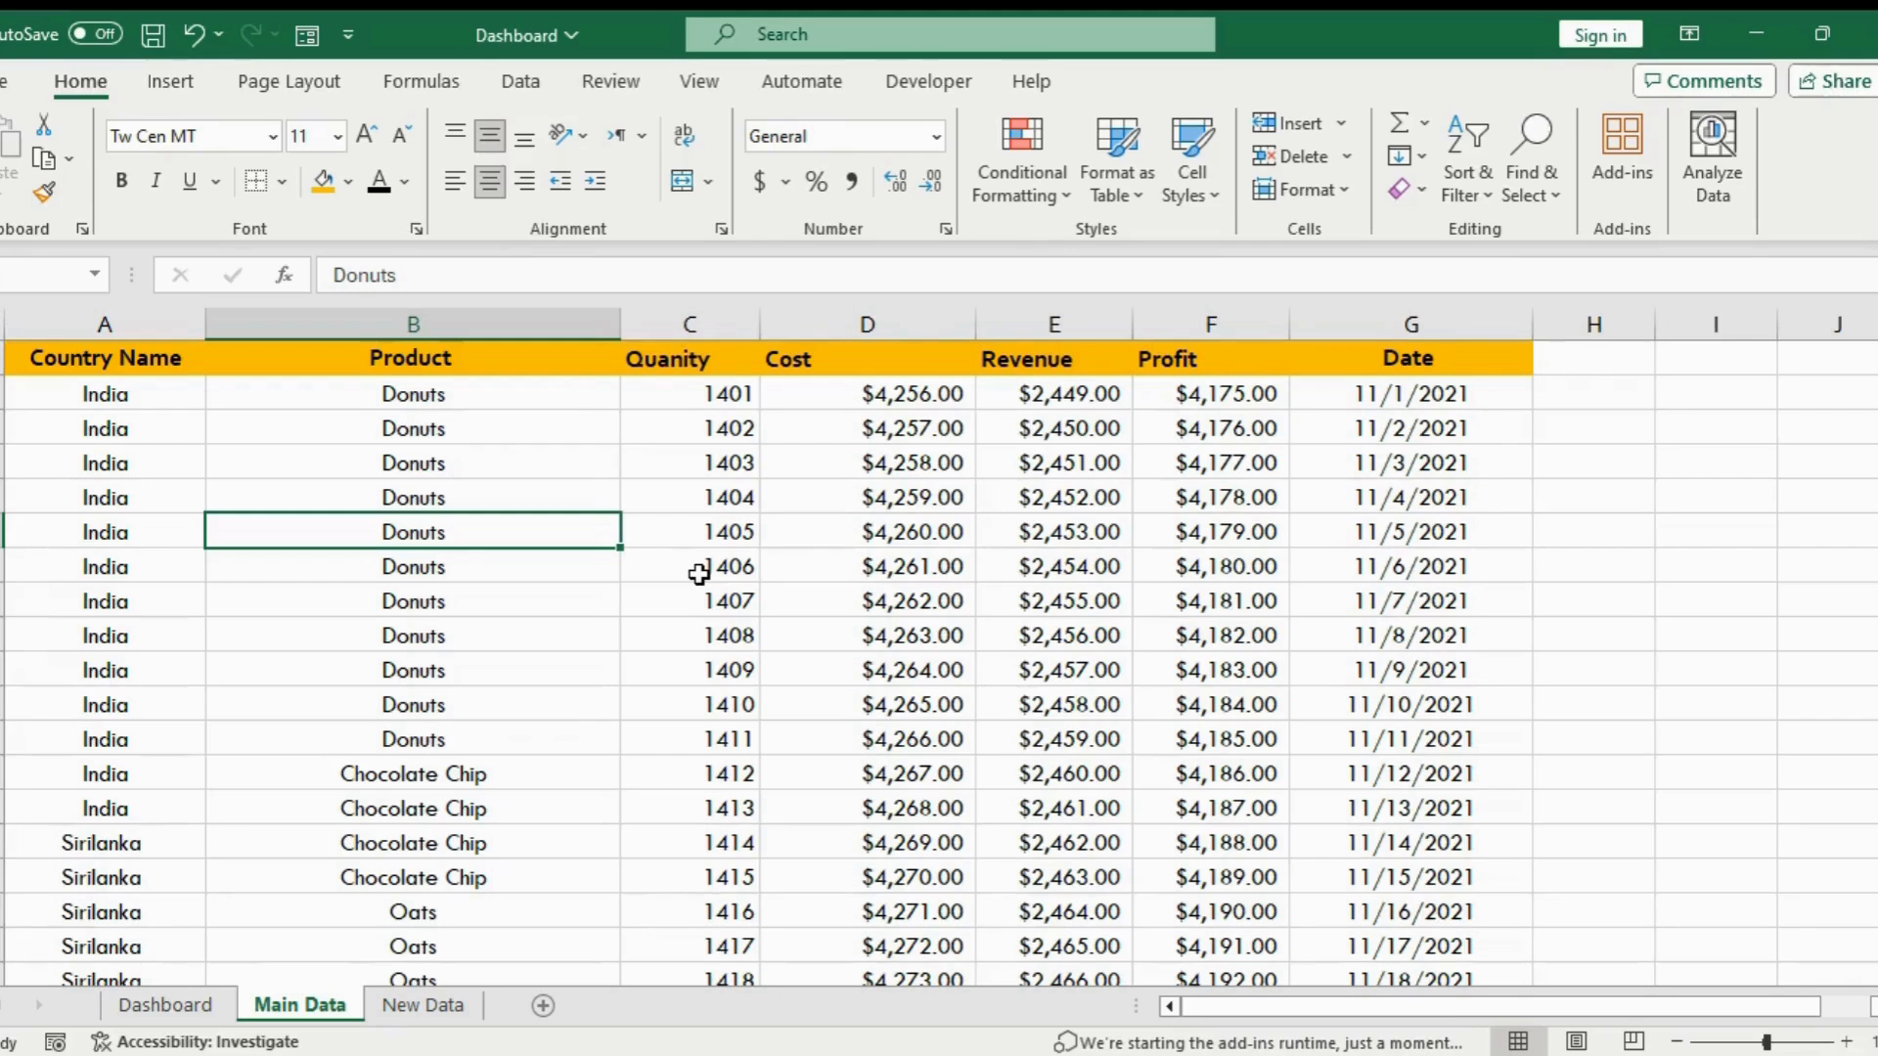
pyautogui.click(182, 86)
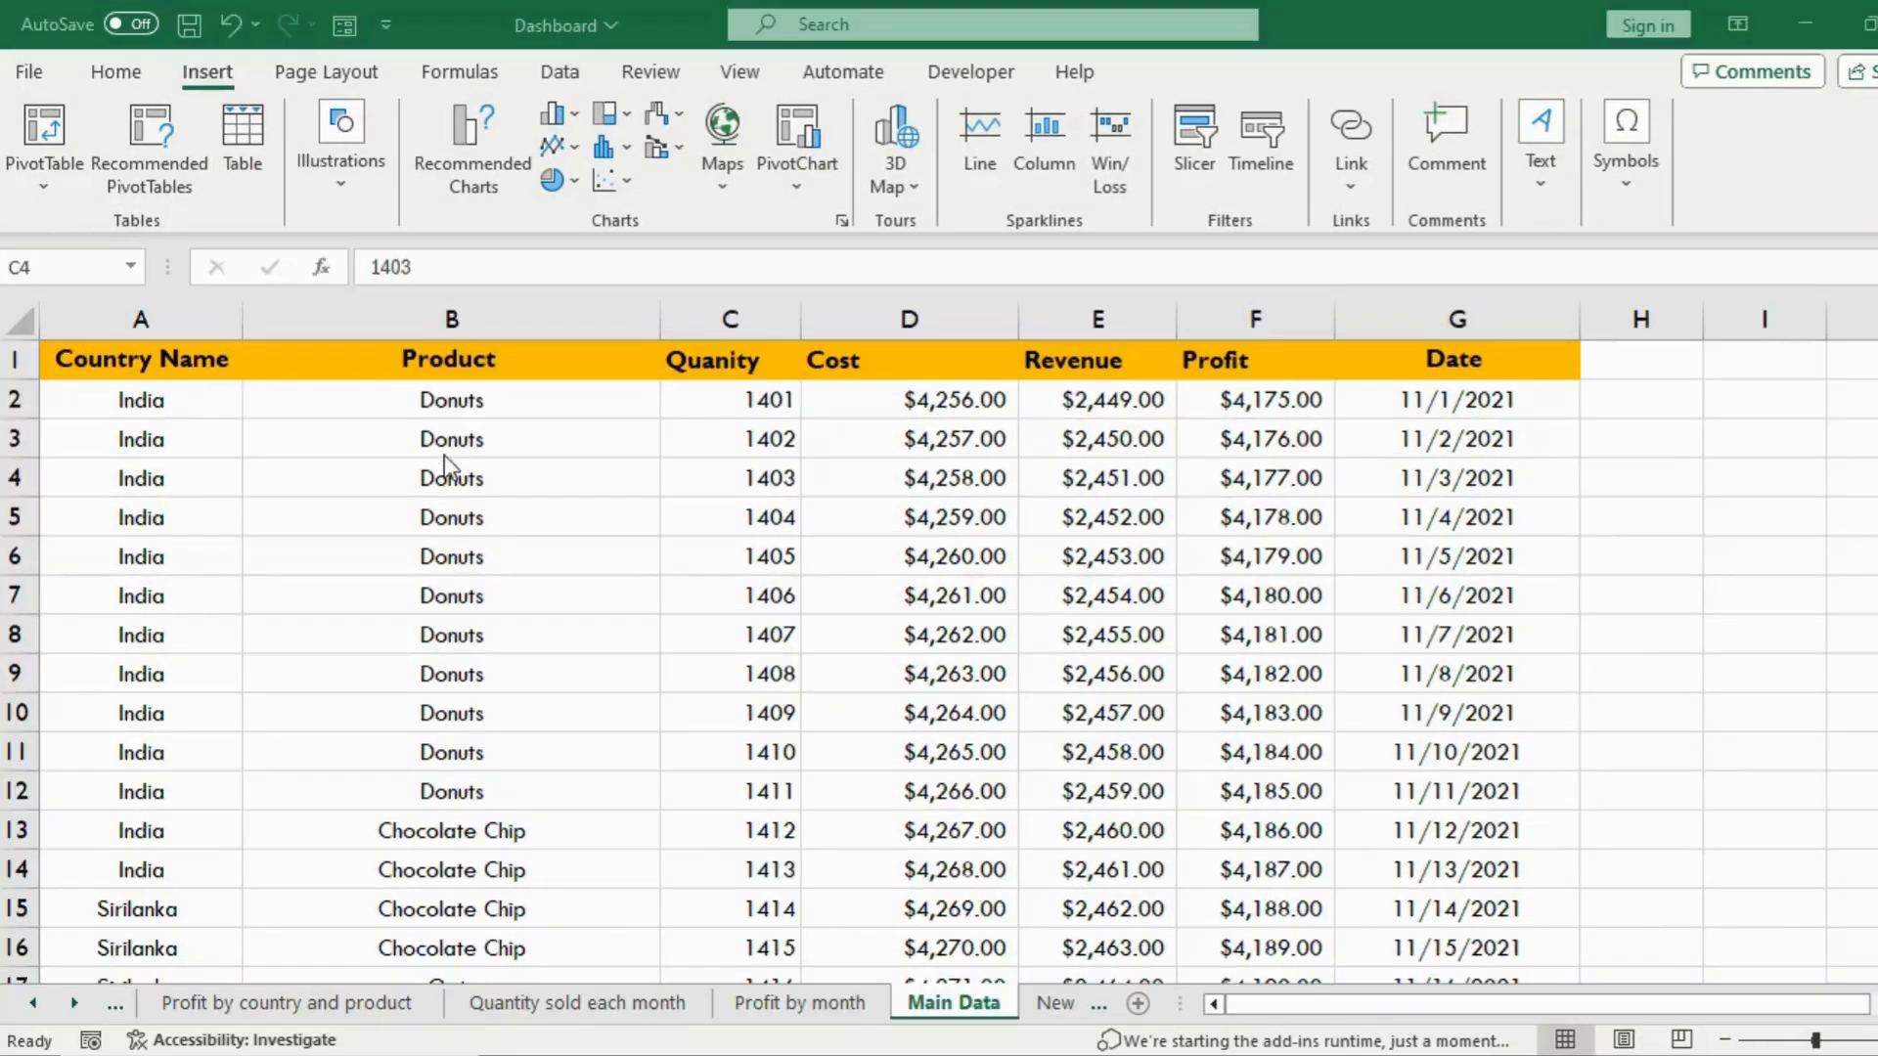
pyautogui.click(241, 156)
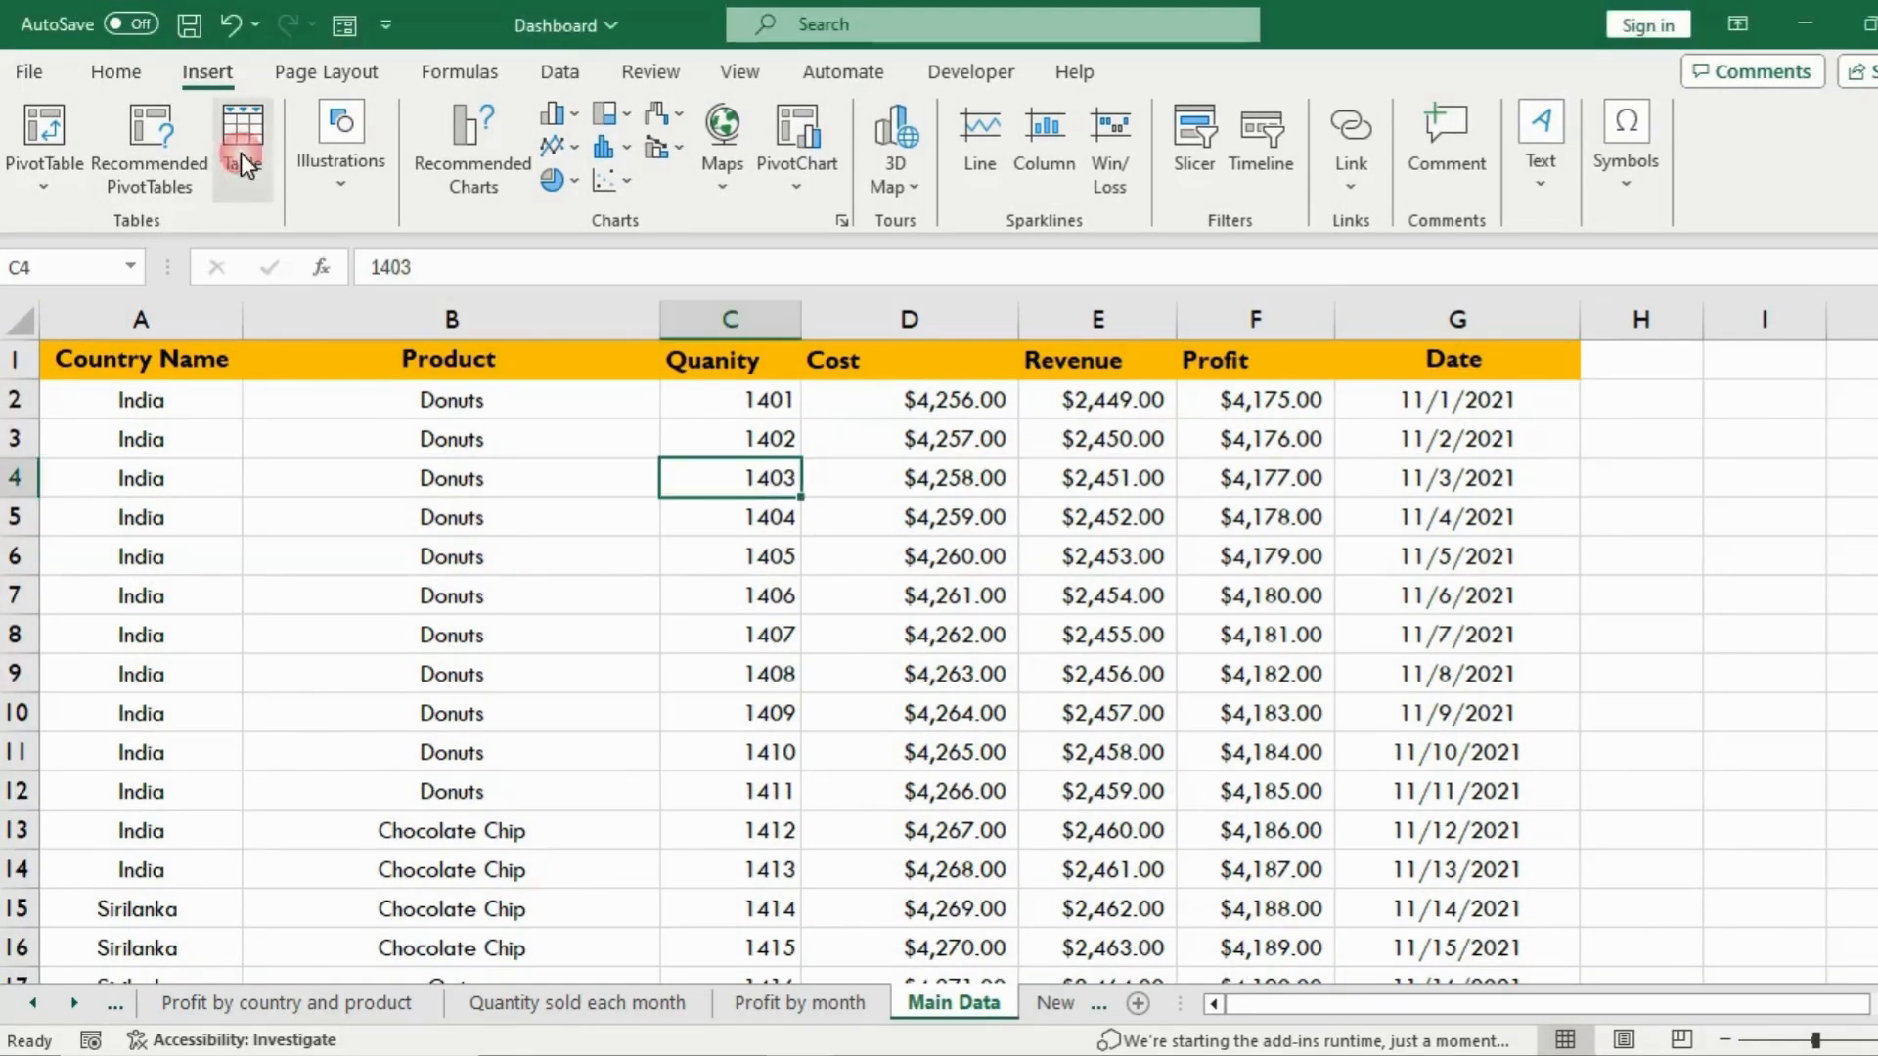
pyautogui.click(240, 143)
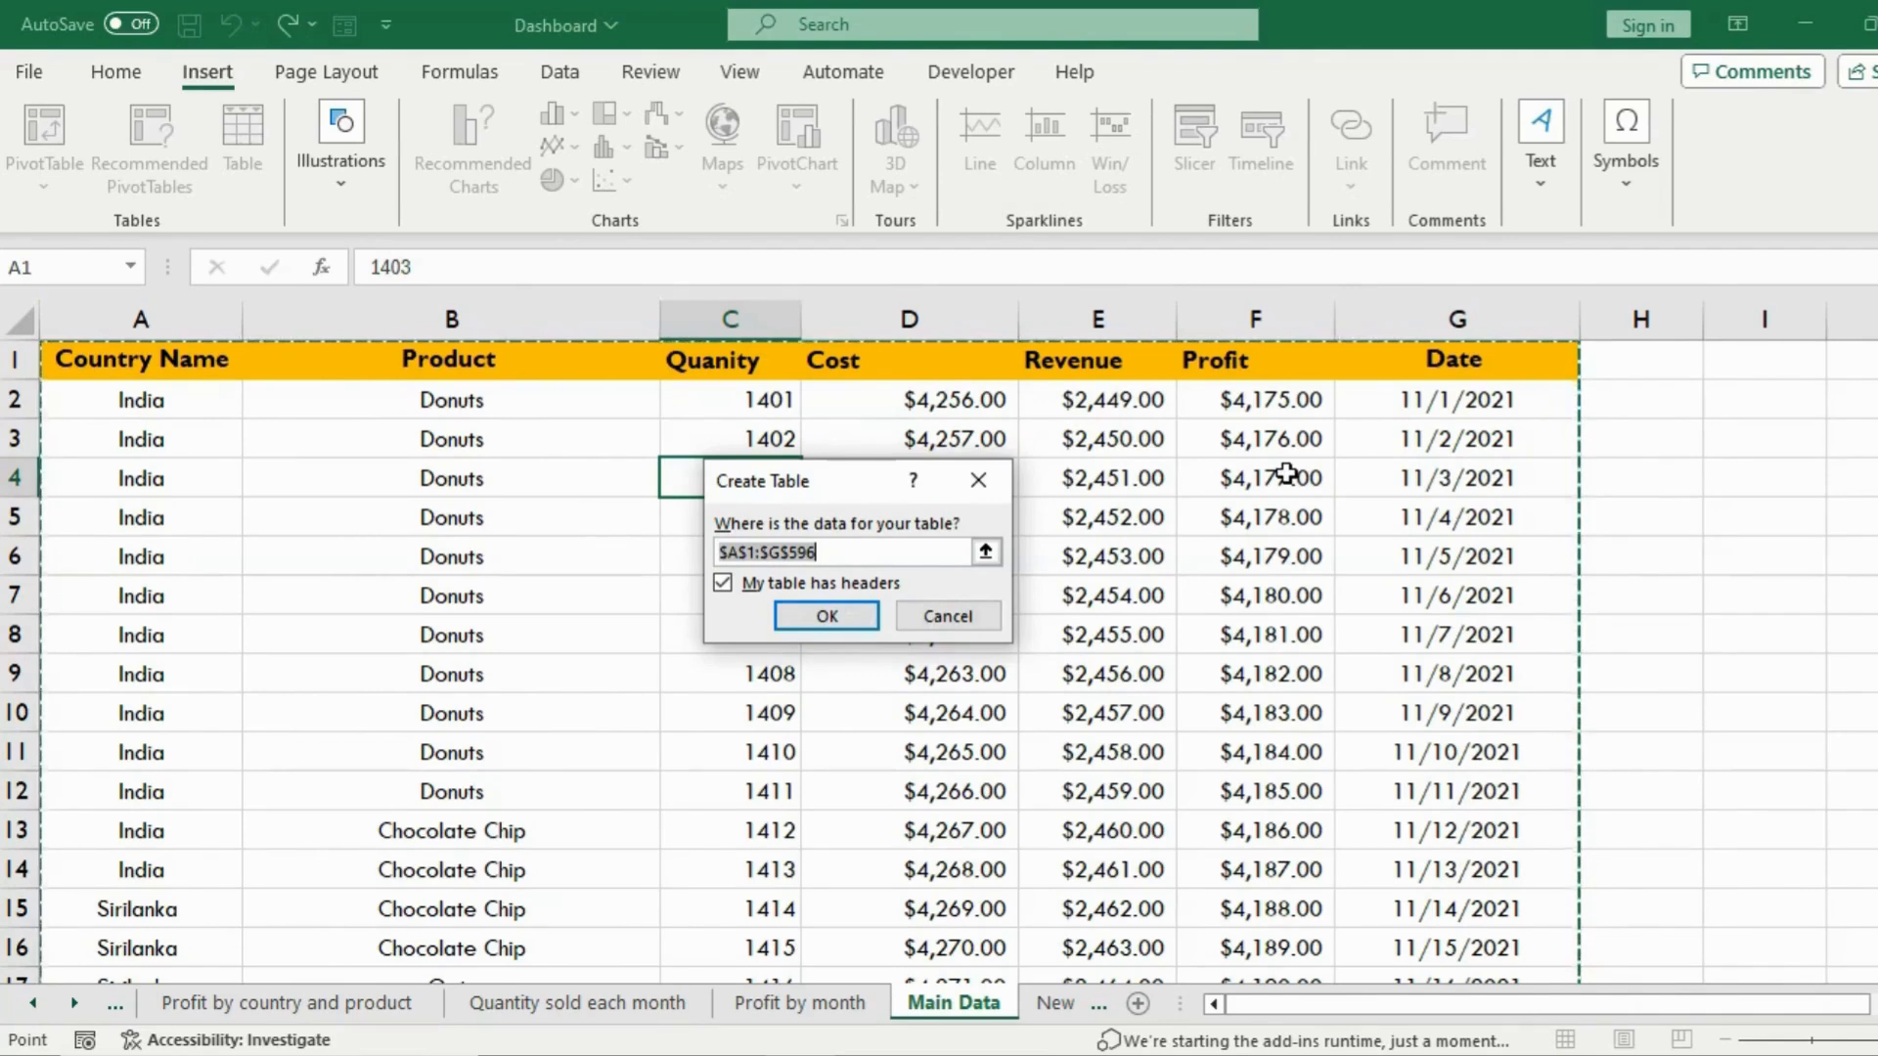
pyautogui.click(822, 614)
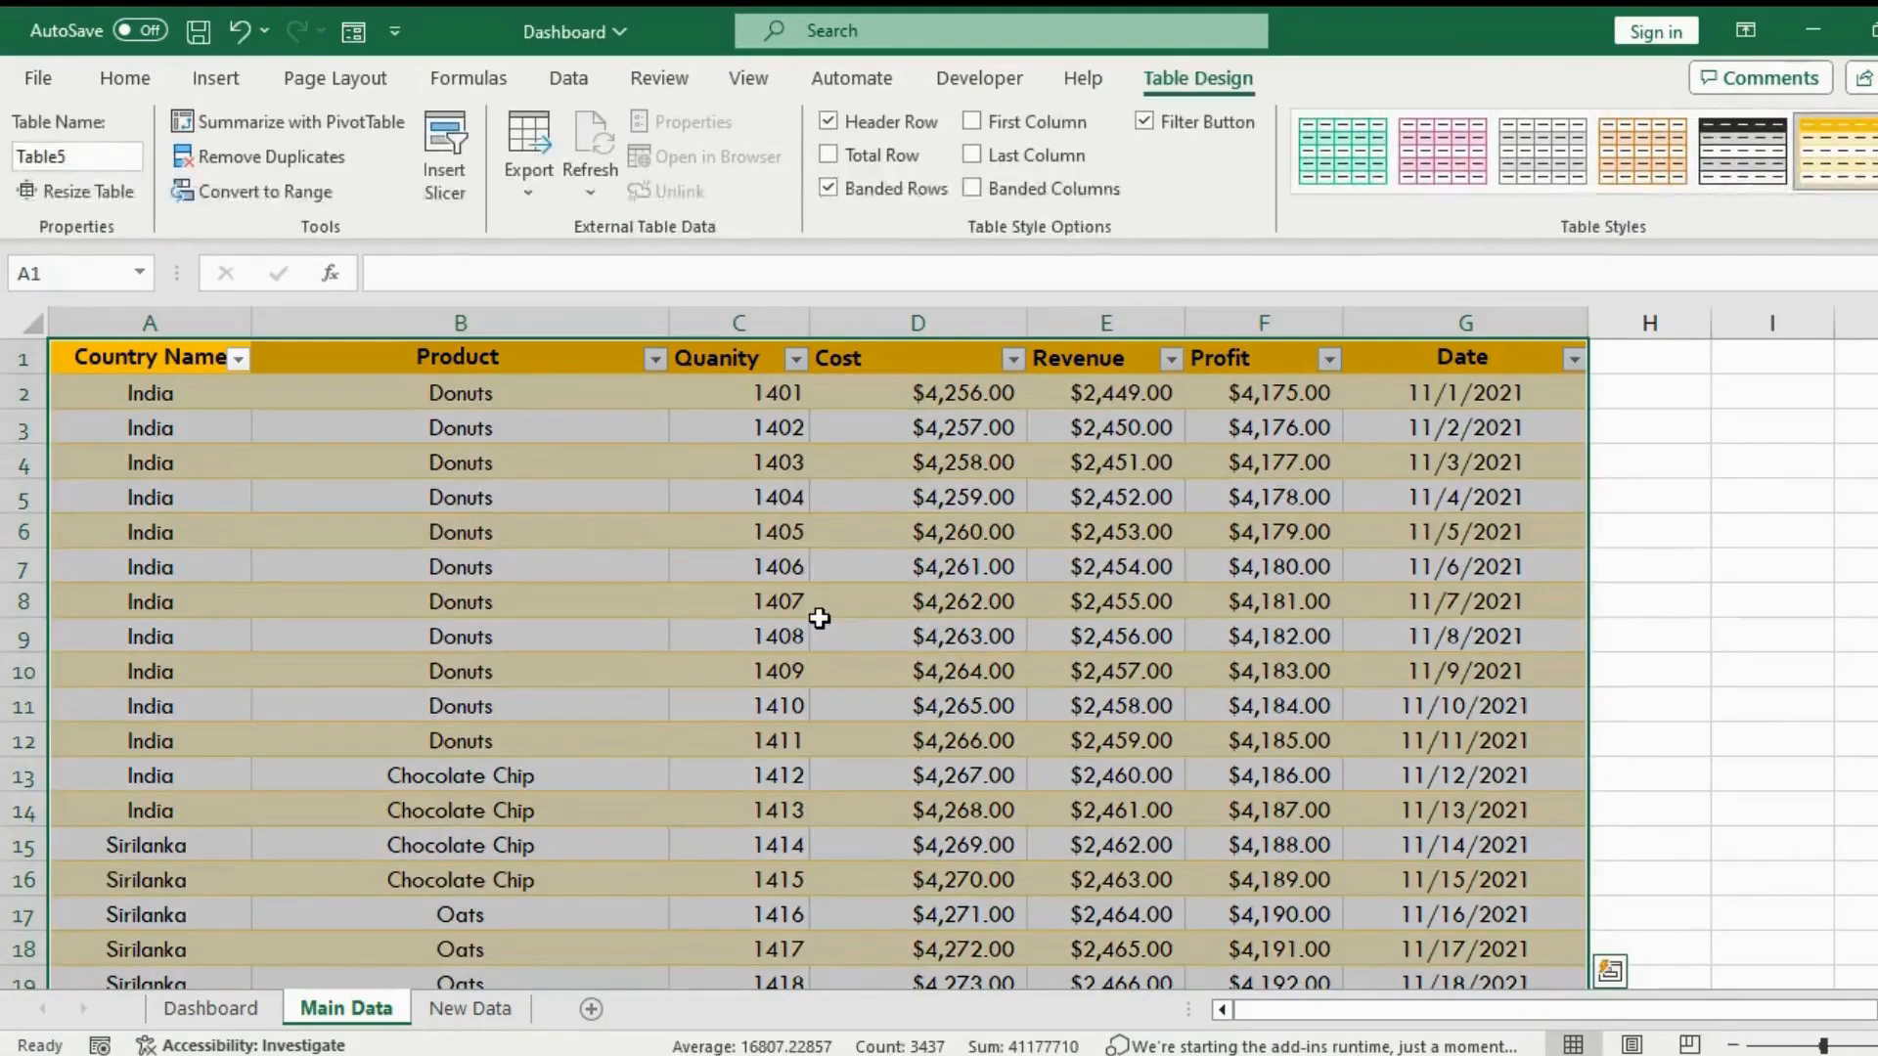
pyautogui.click(820, 620)
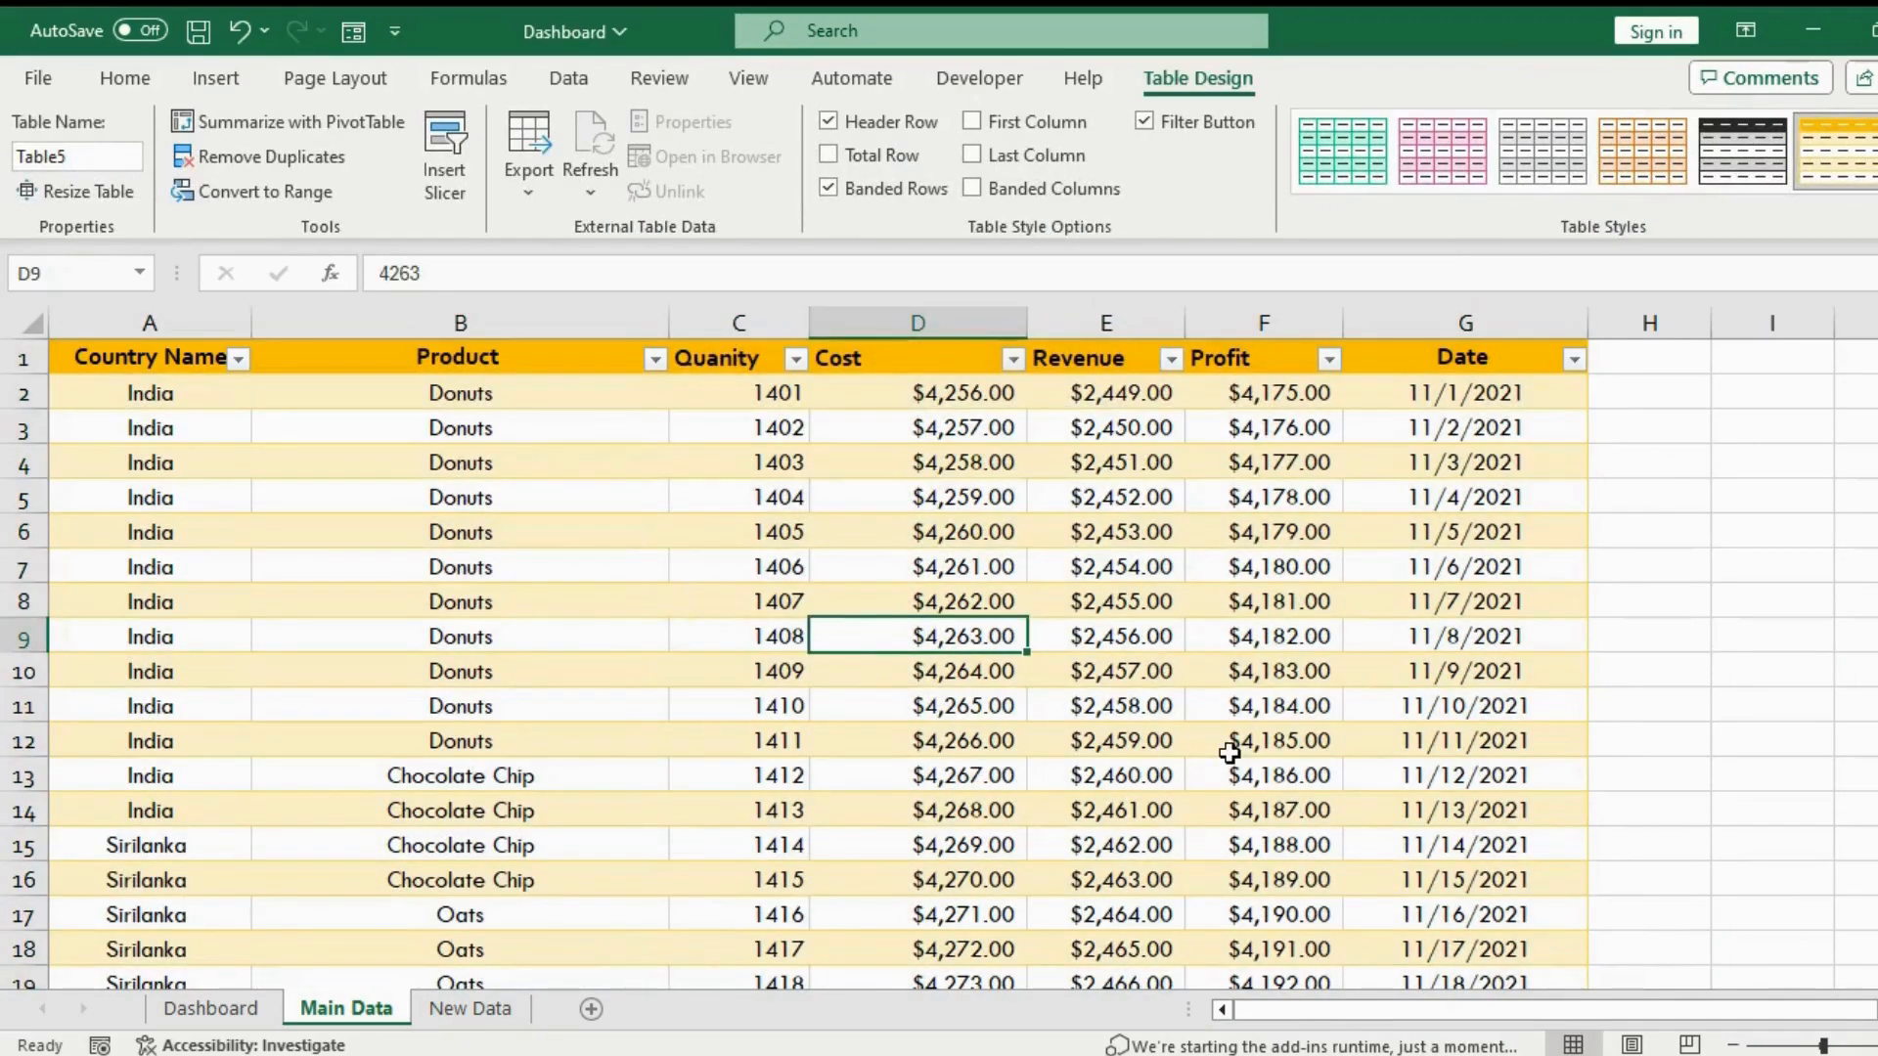
# Create a PivotTable from the Main Data table on a new worksheet
pyautogui.click(371, 562)
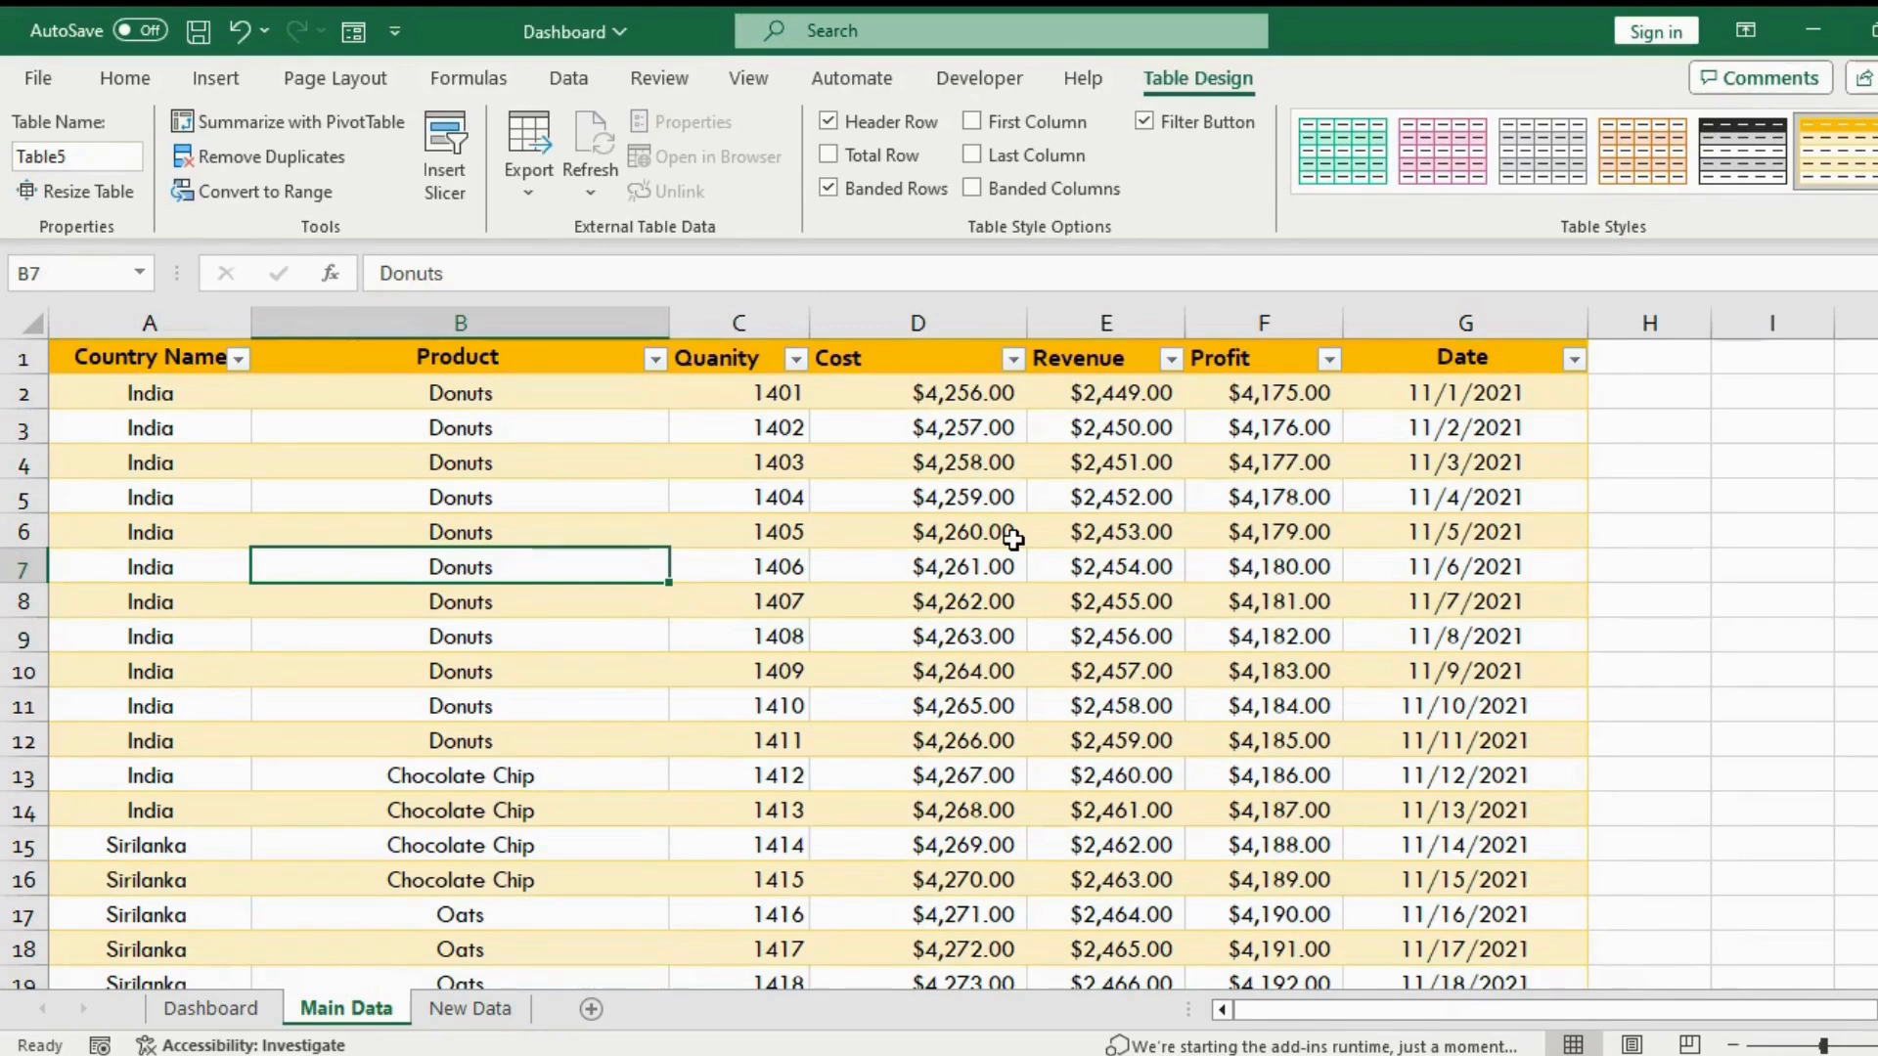
pyautogui.click(215, 86)
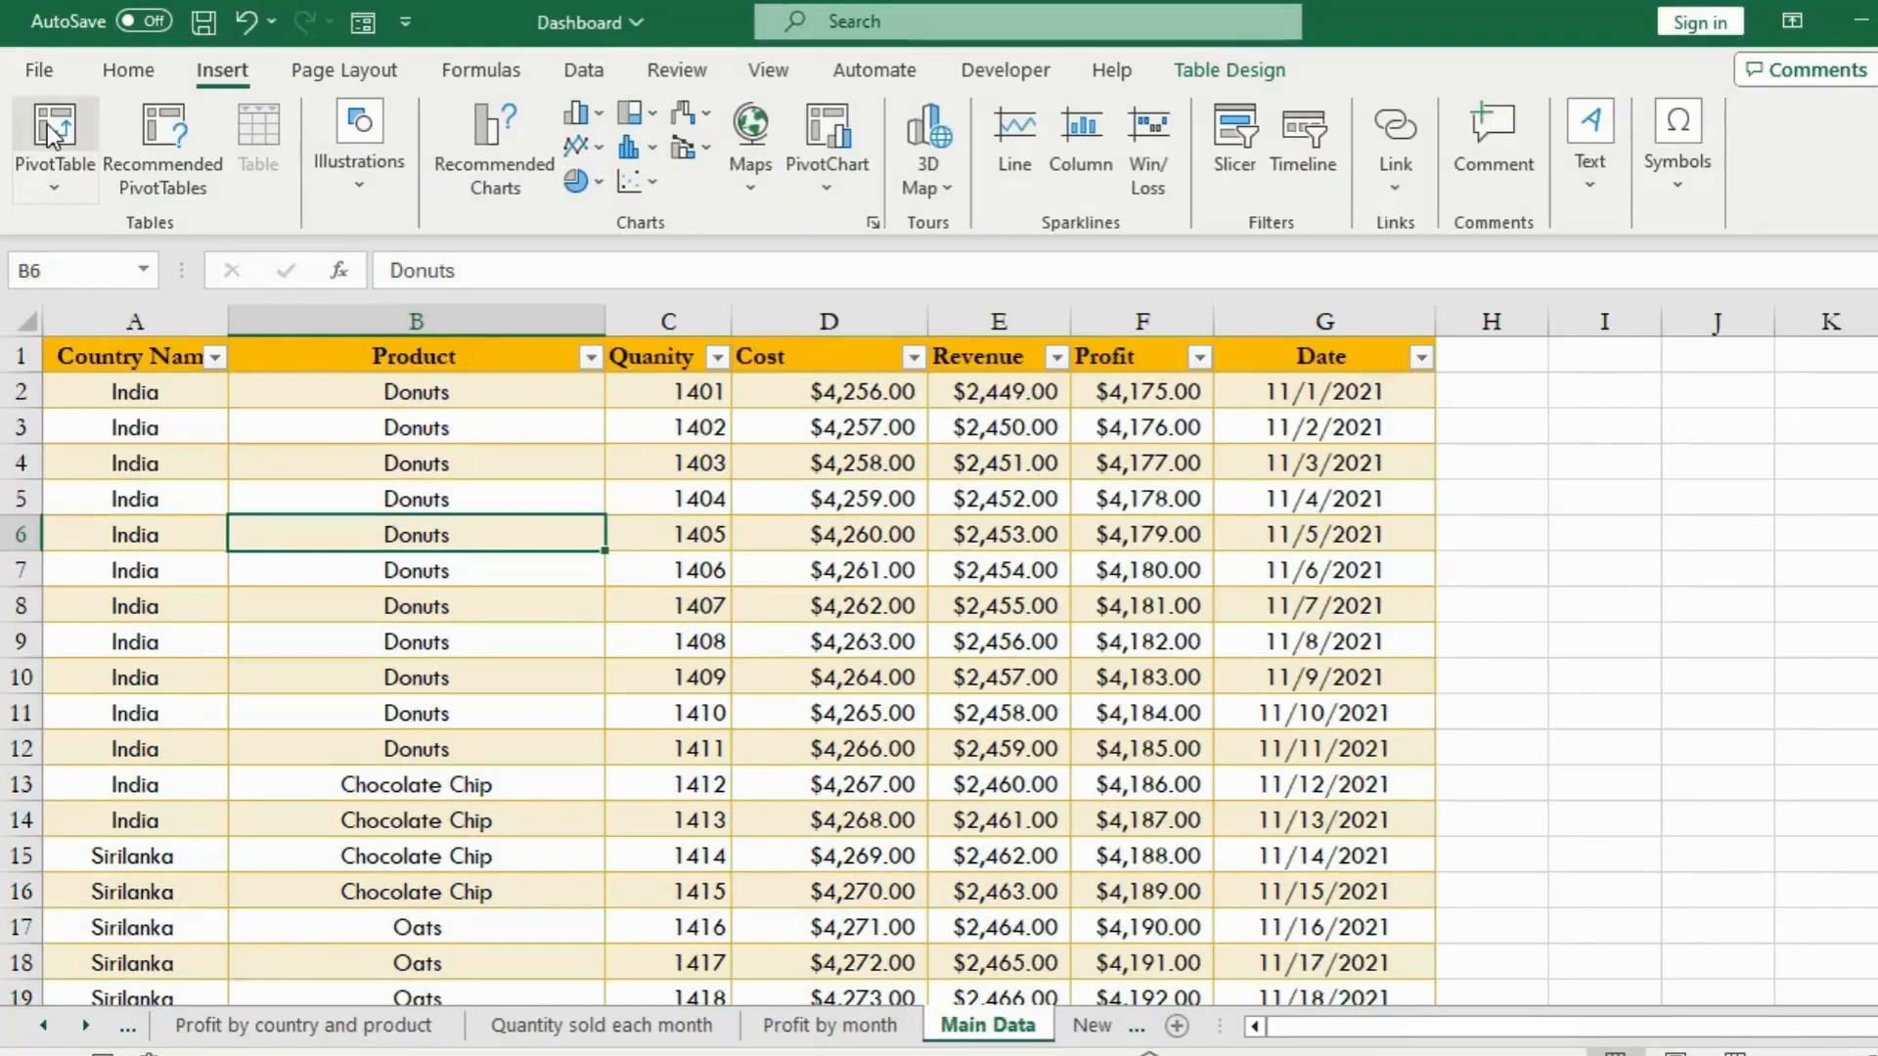
pyautogui.click(51, 132)
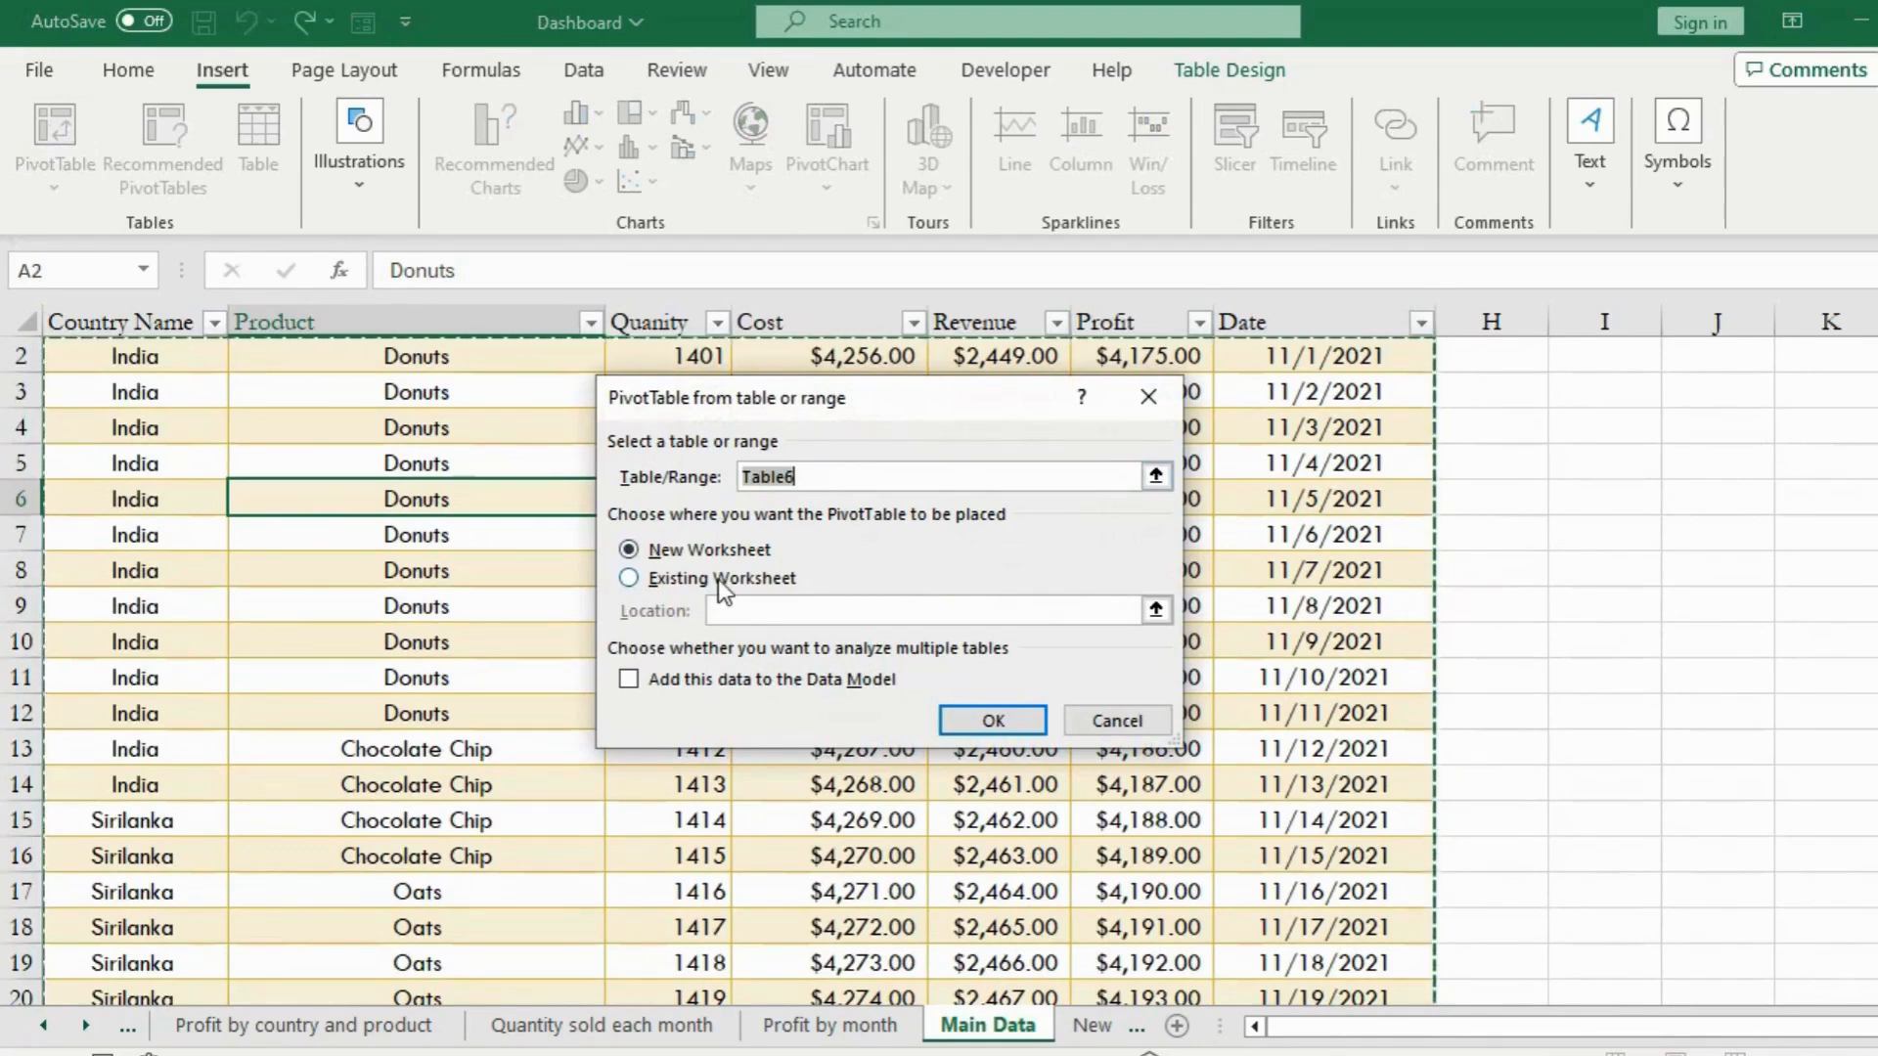
pyautogui.click(959, 719)
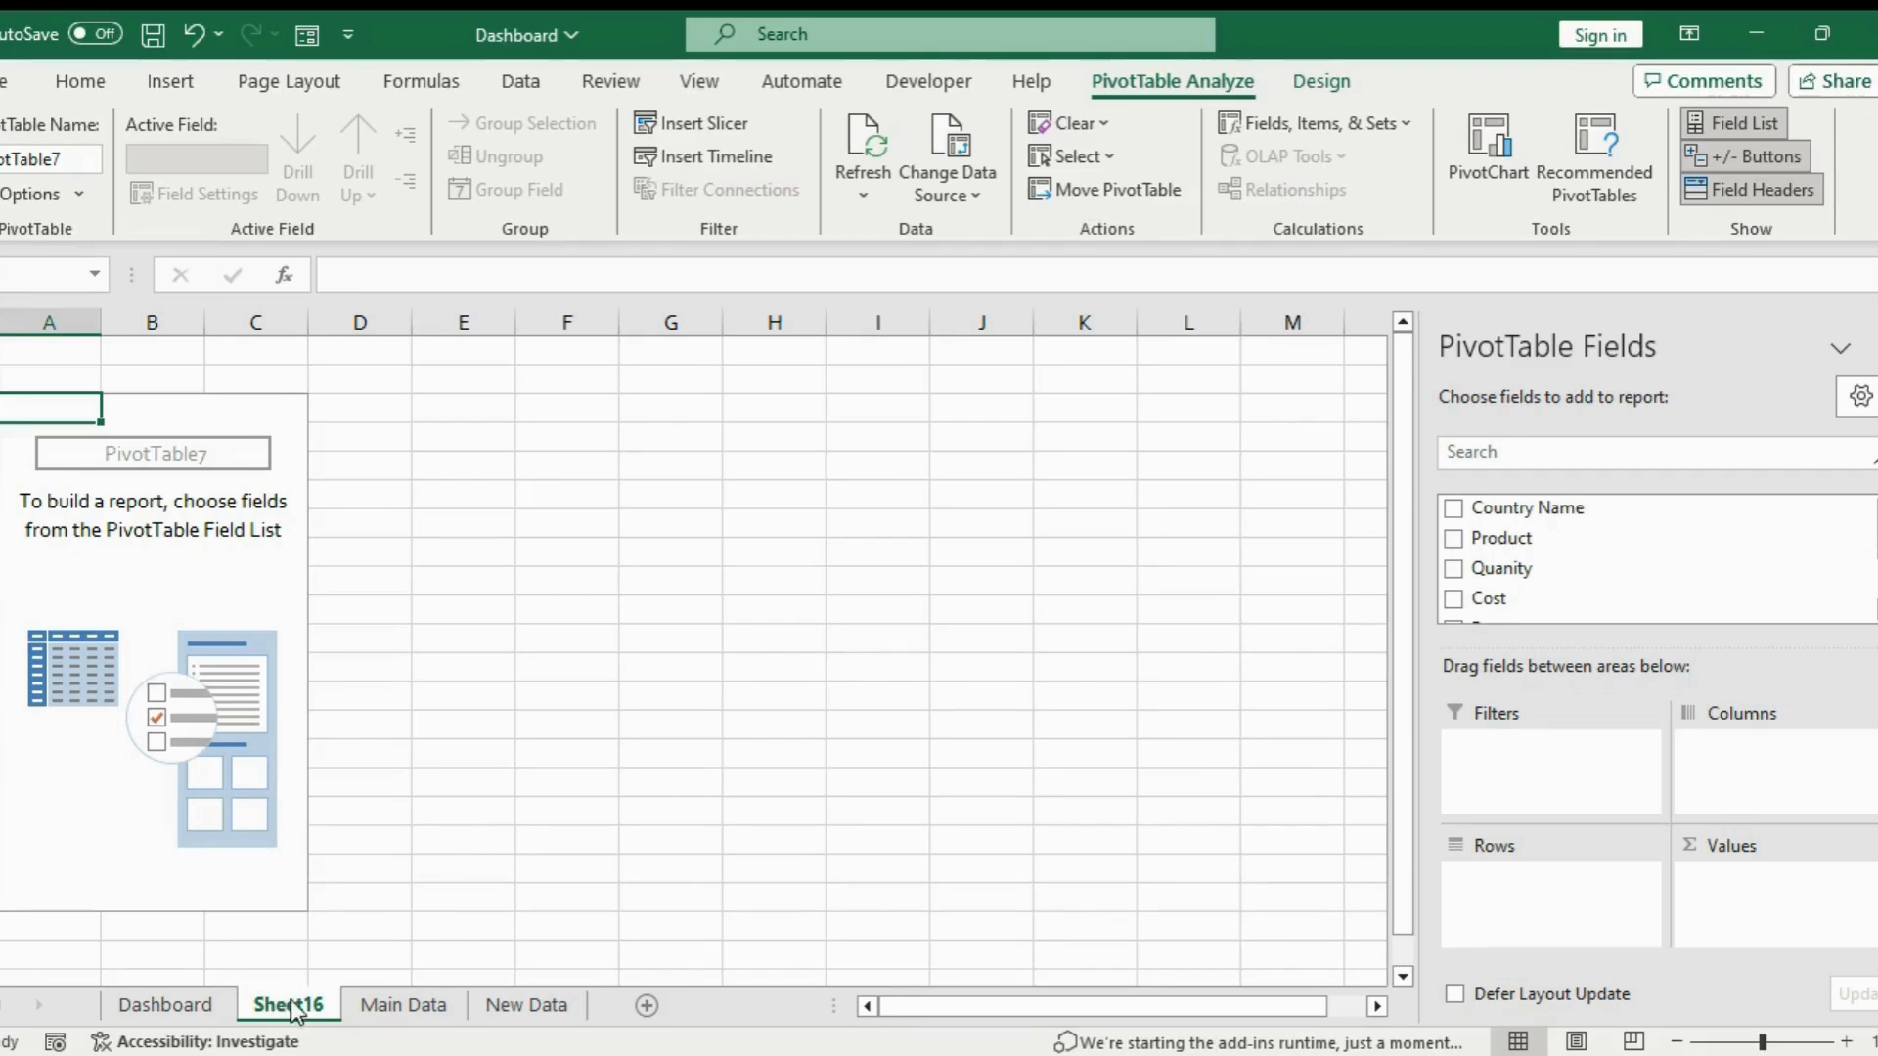
# Duplicate the blank PivotTable sheet twice, placing the copies directly after the original
pyautogui.moveTo(342, 1001); pyautogui.dragTo(345, 1002)
pyautogui.moveTo(345, 1001); pyautogui.dragTo(342, 1002)
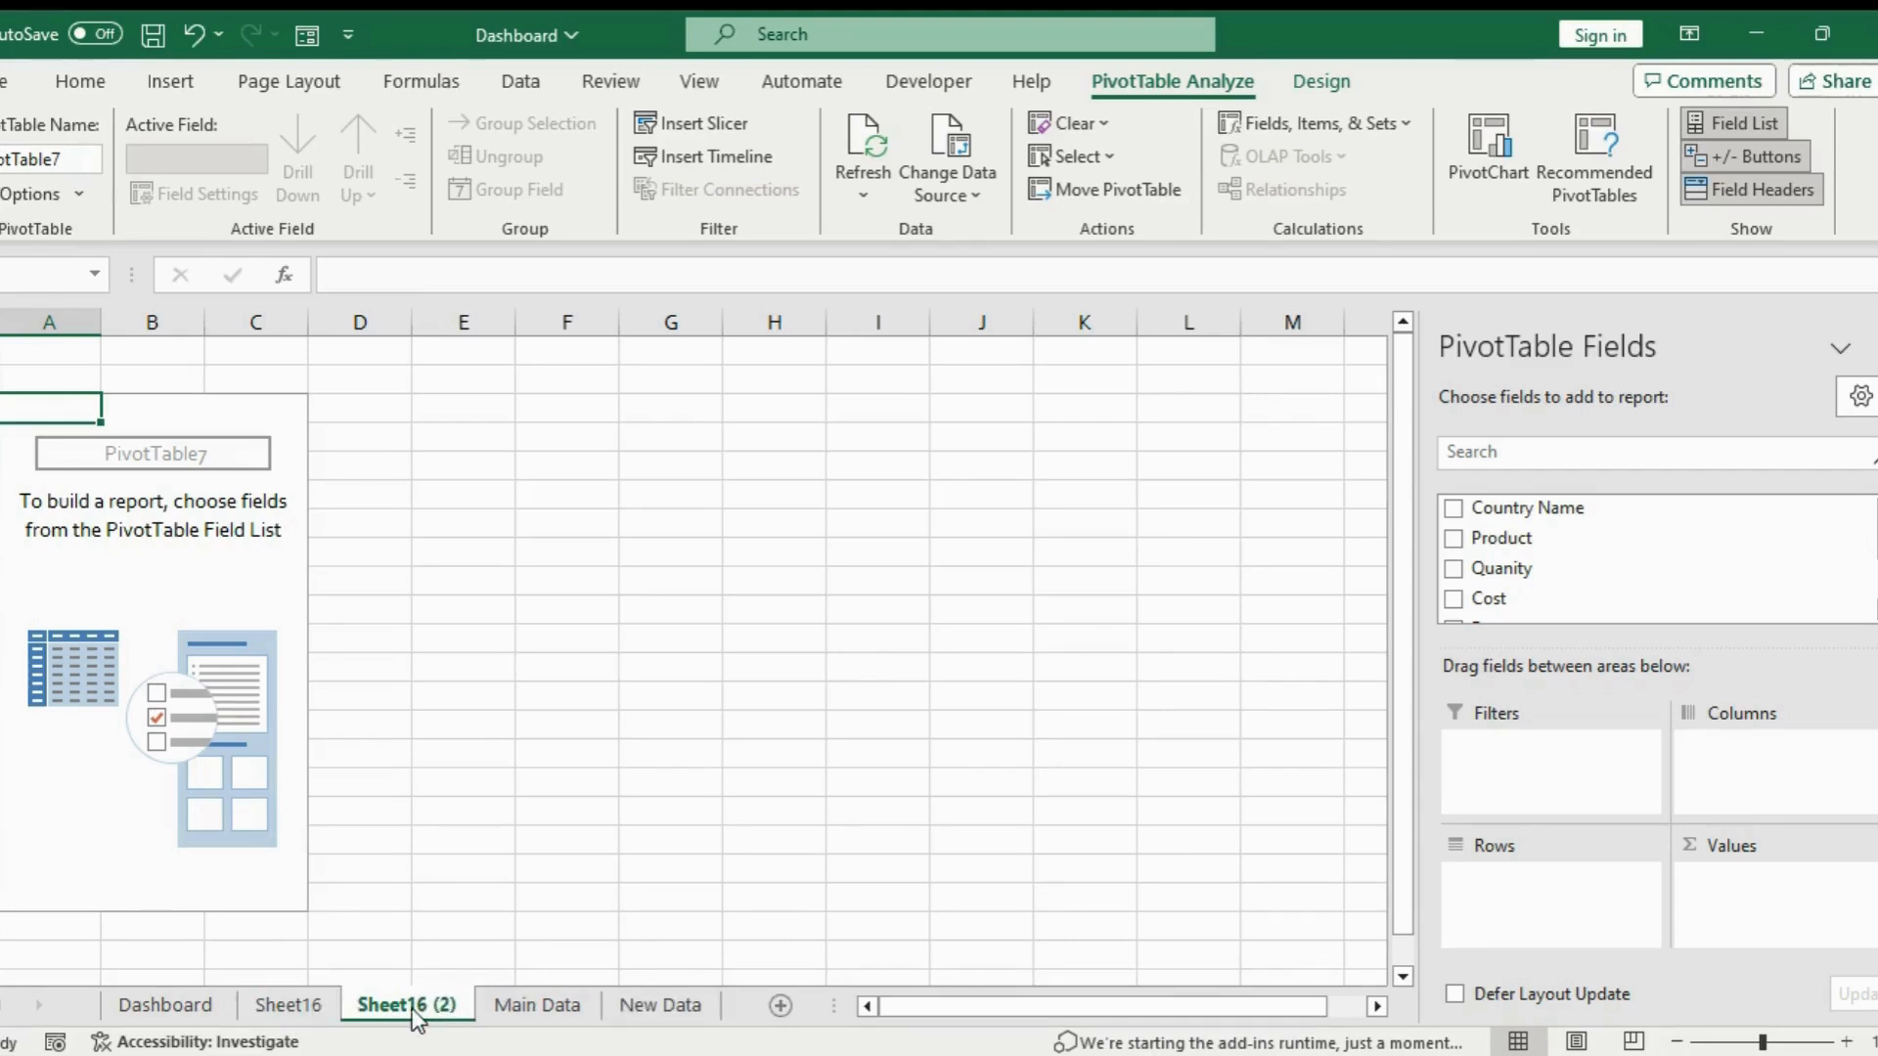
pyautogui.moveTo(415, 1007); pyautogui.dragTo(480, 1000)
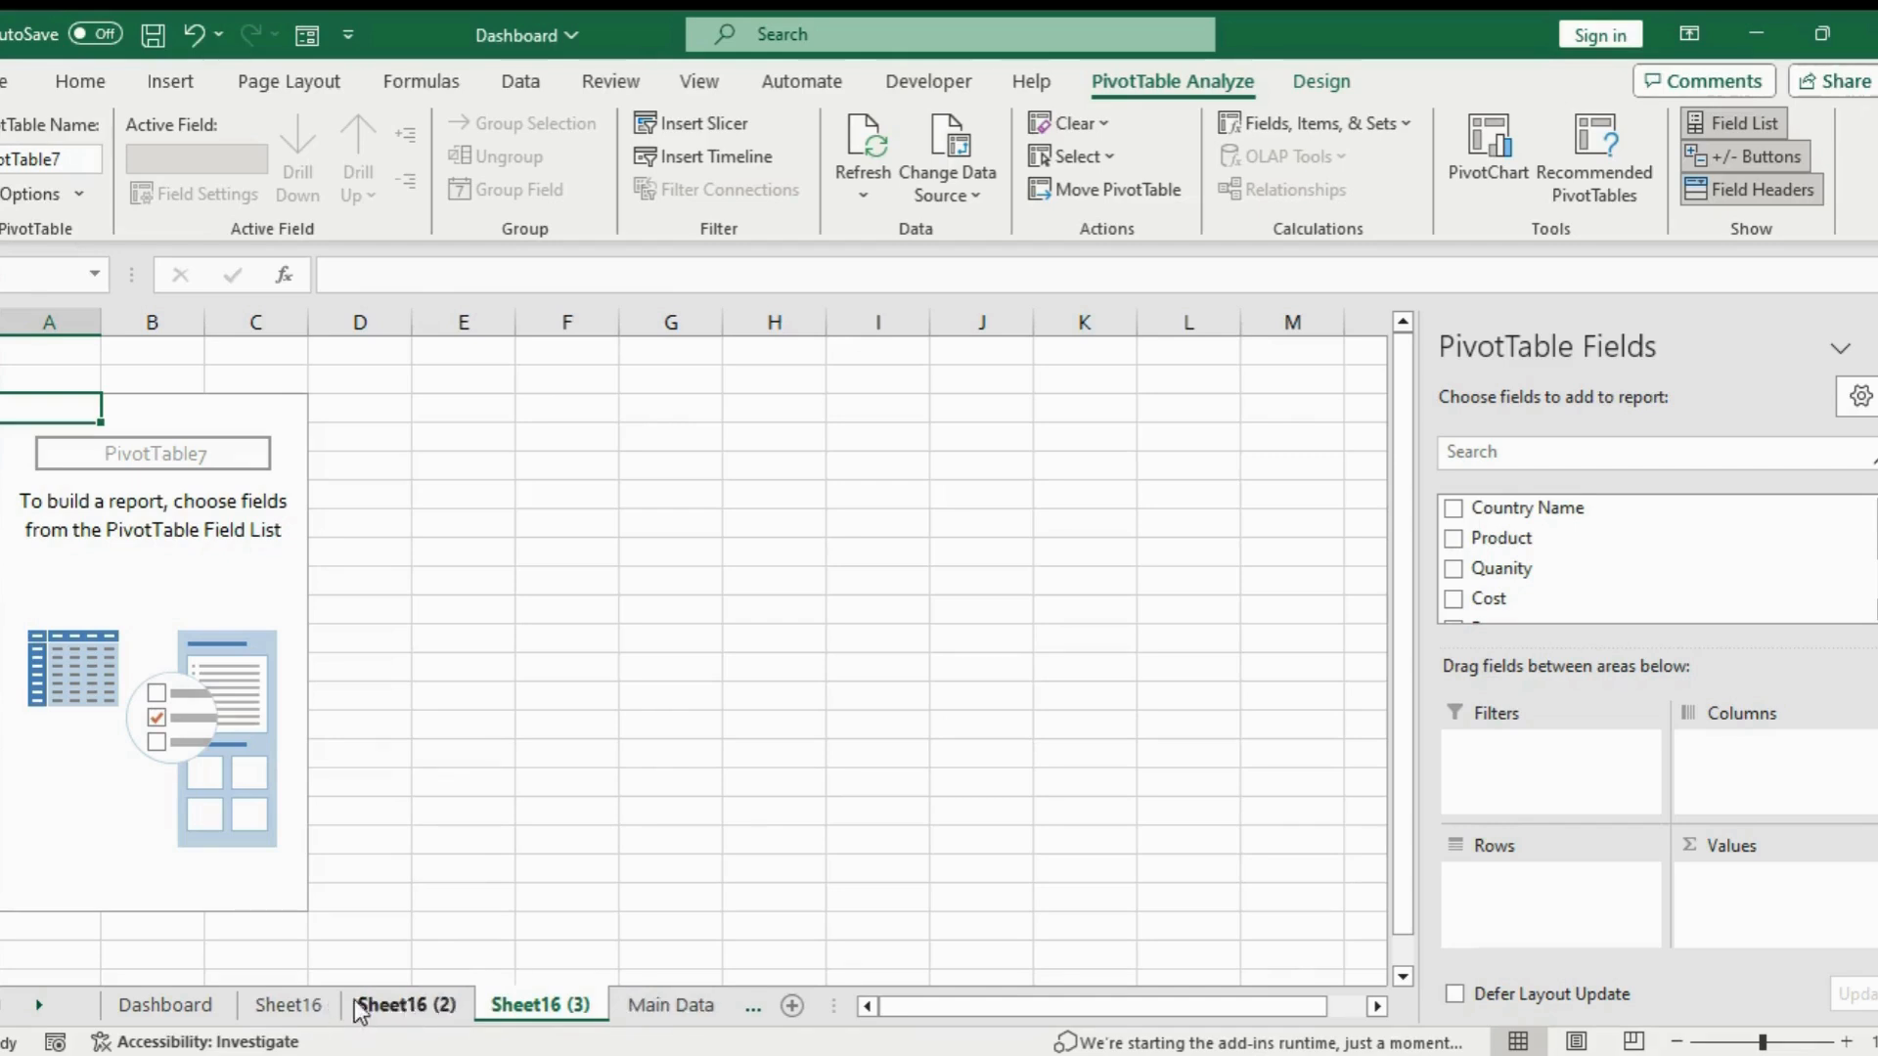
# Rename the original PivotTable sheet, Sheet16, as "Profit by country and product"
pyautogui.click(288, 1006)
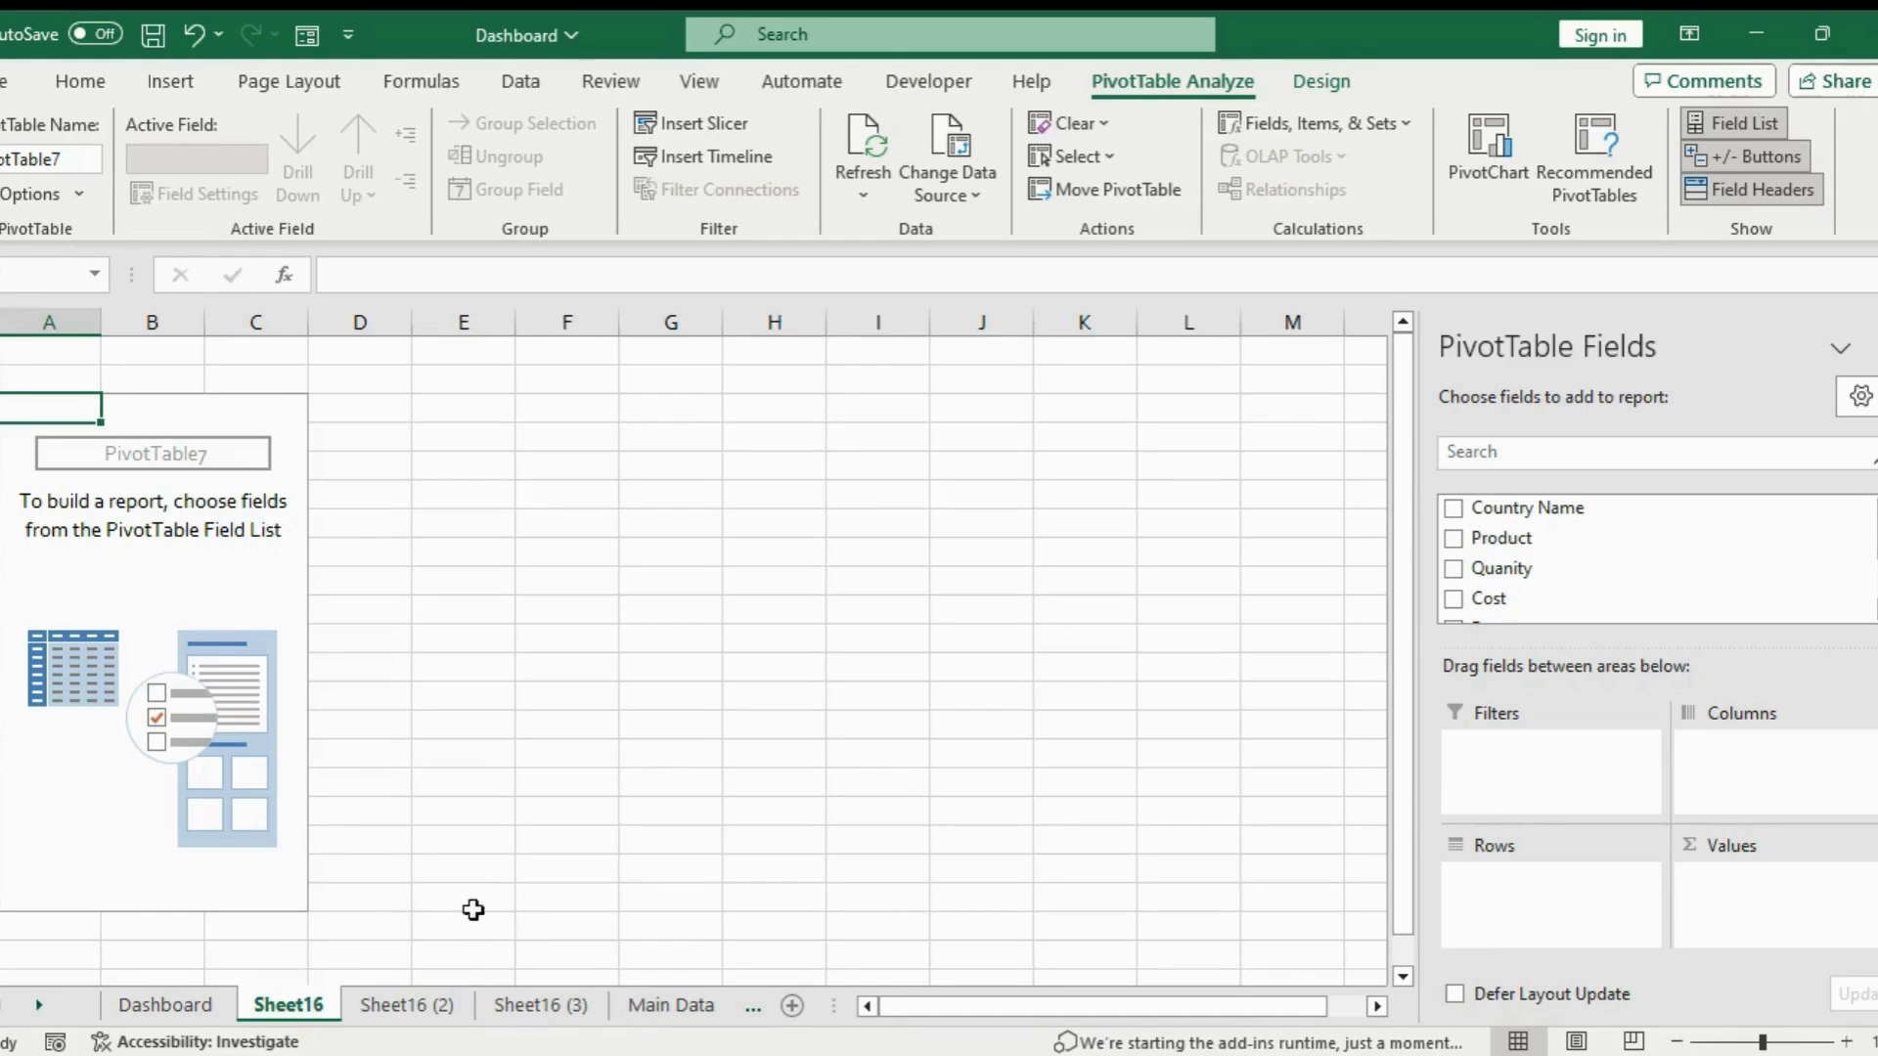
pyautogui.rightClick(300, 1007)
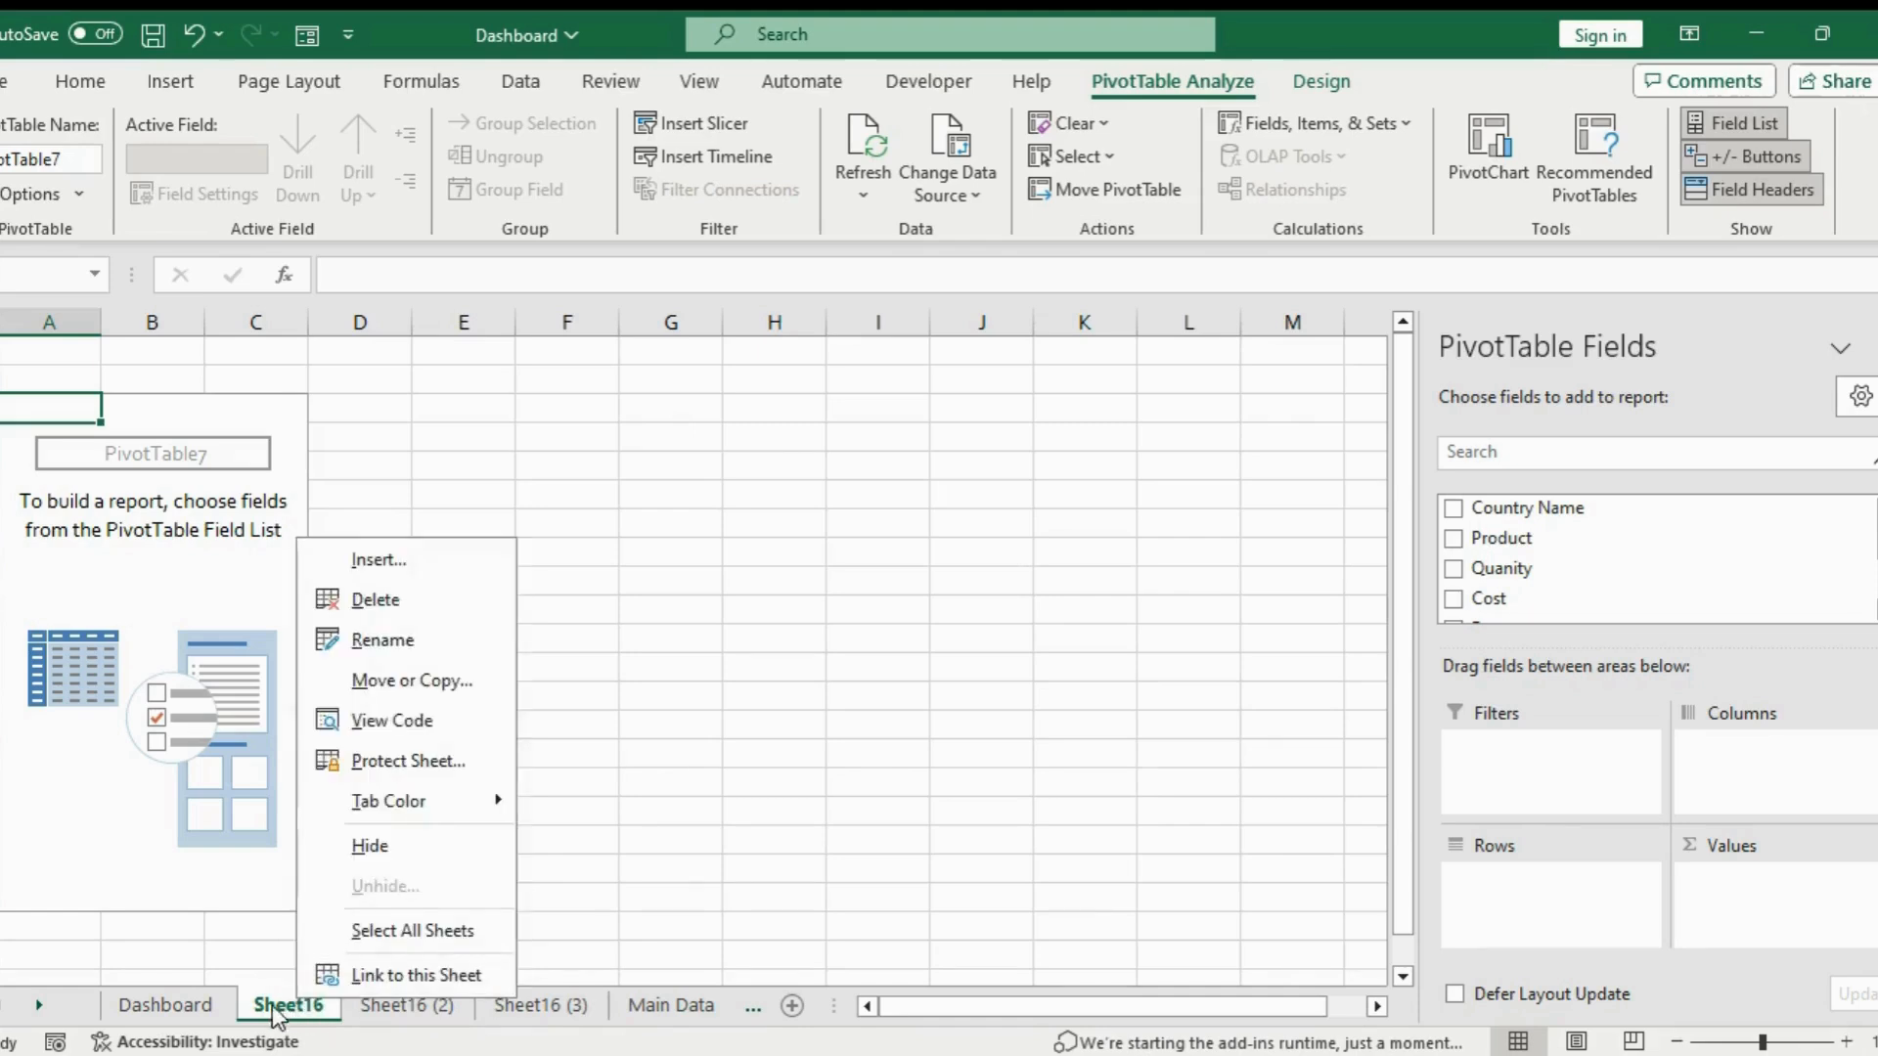
pyautogui.click(388, 644)
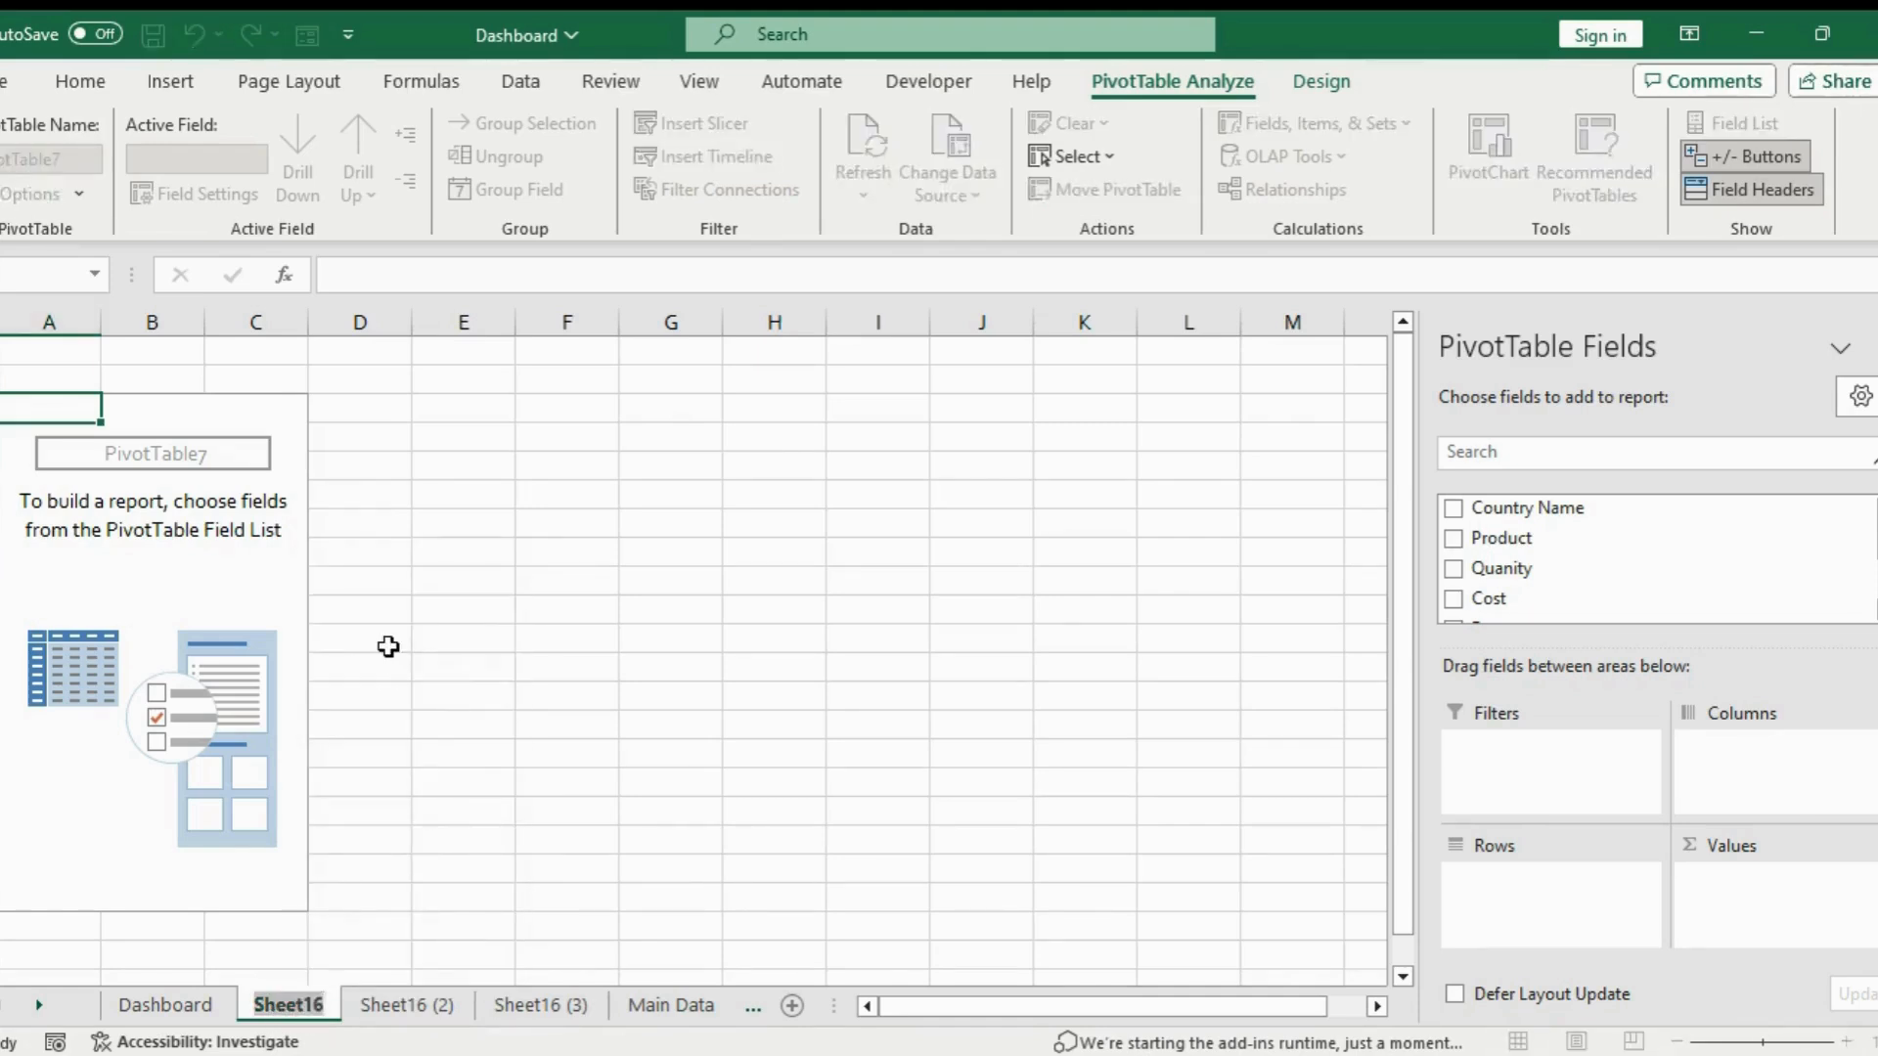
pyautogui.write('Pro')
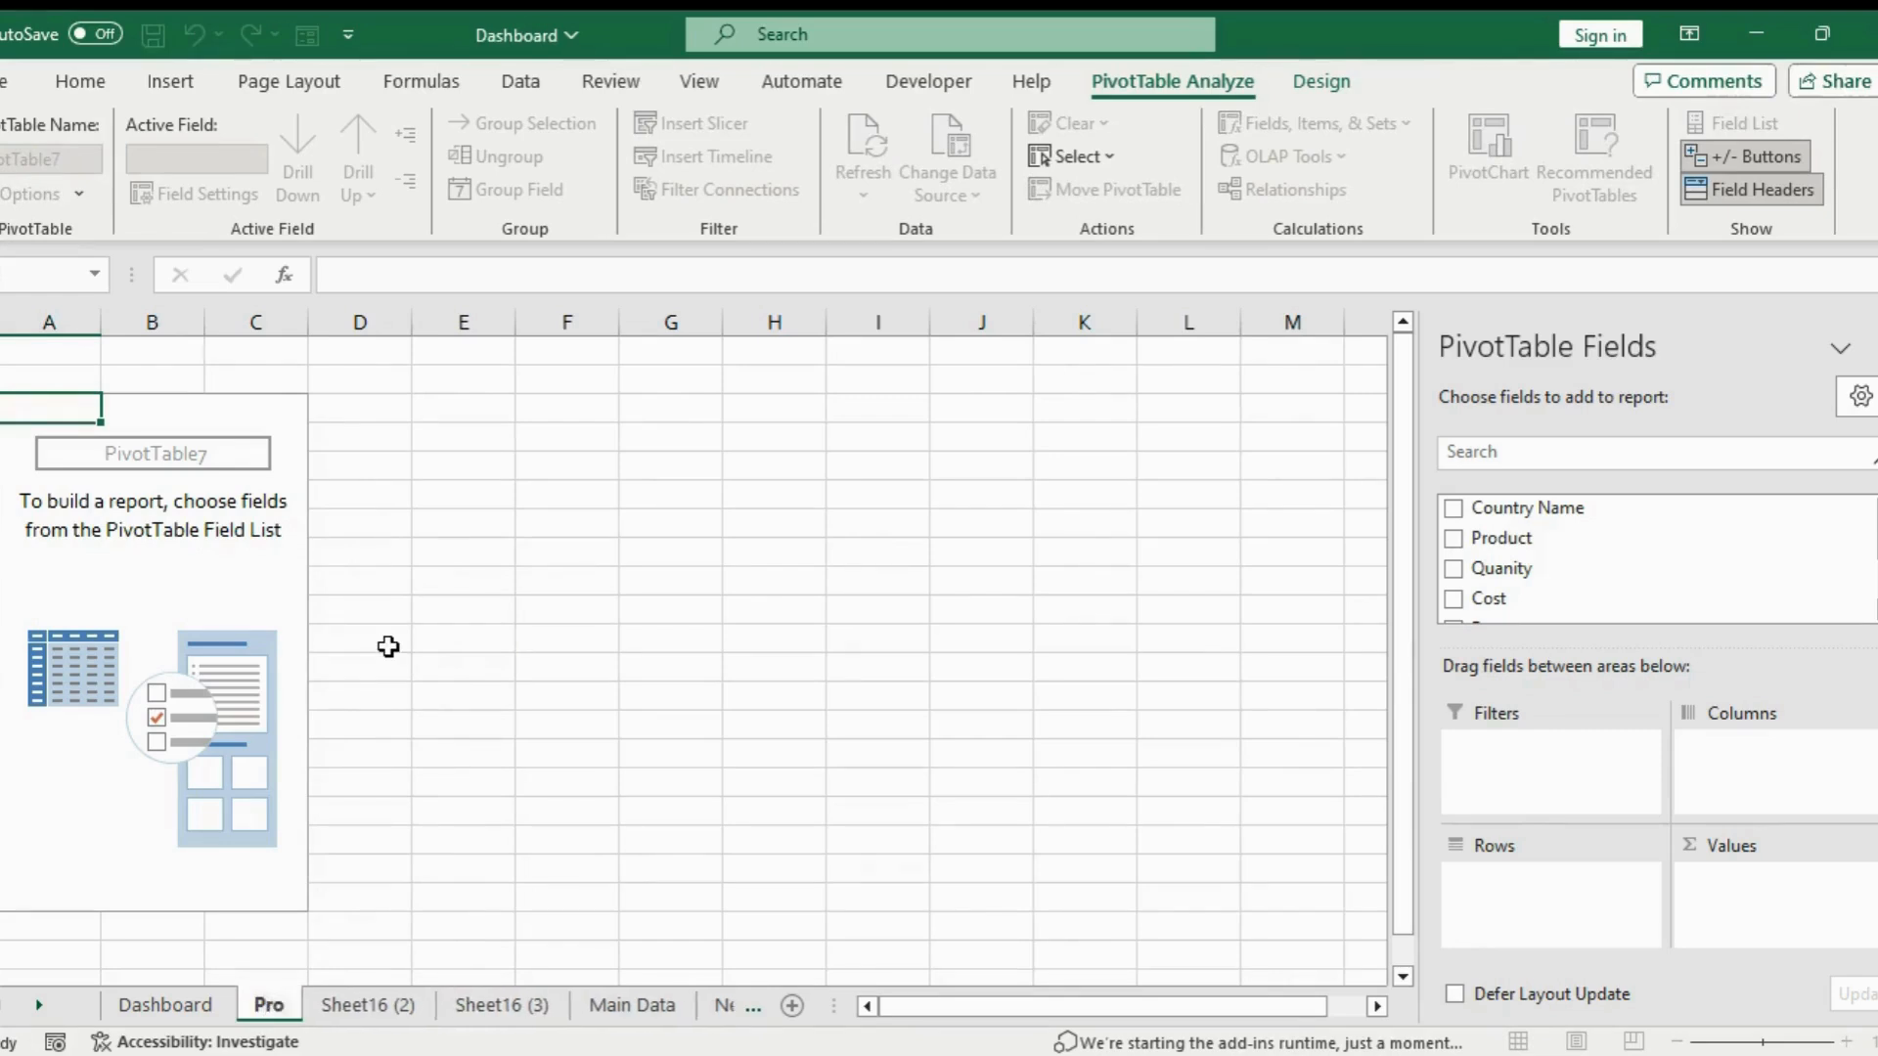
pyautogui.write('fit by country')
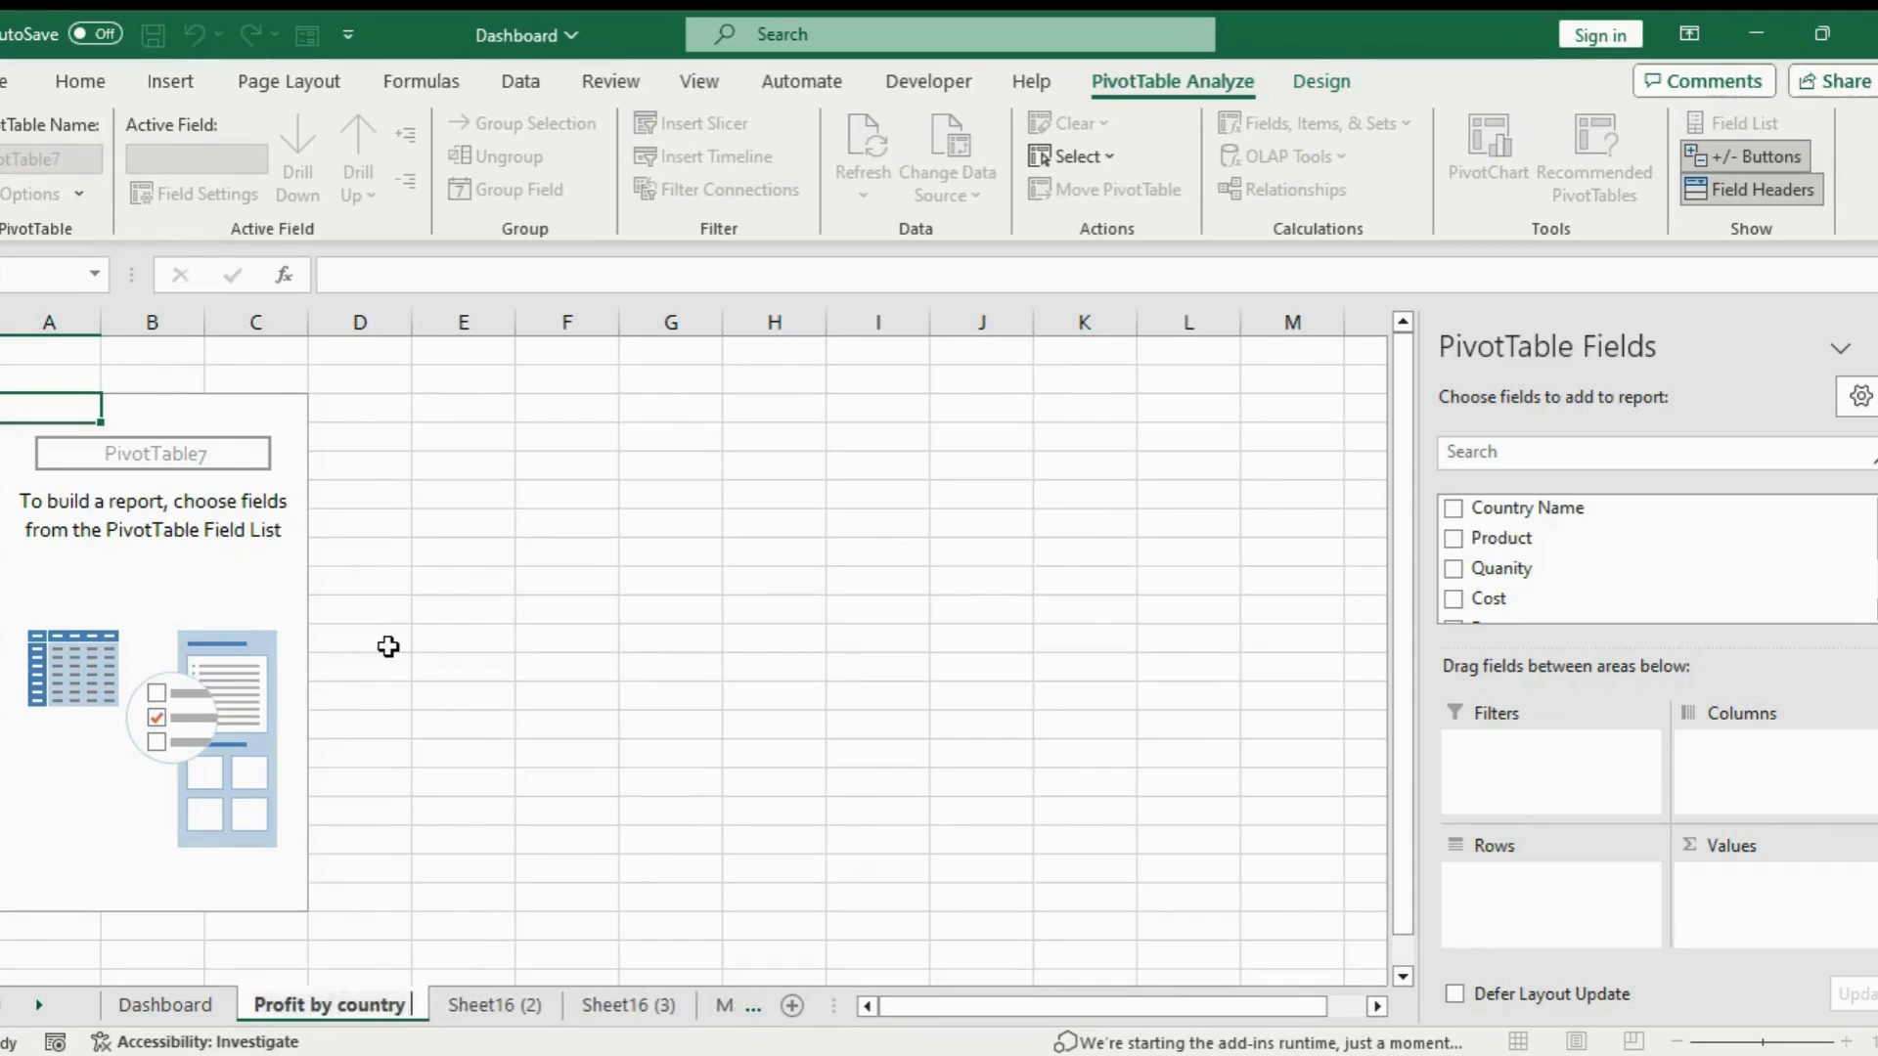
pyautogui.write(' and p')
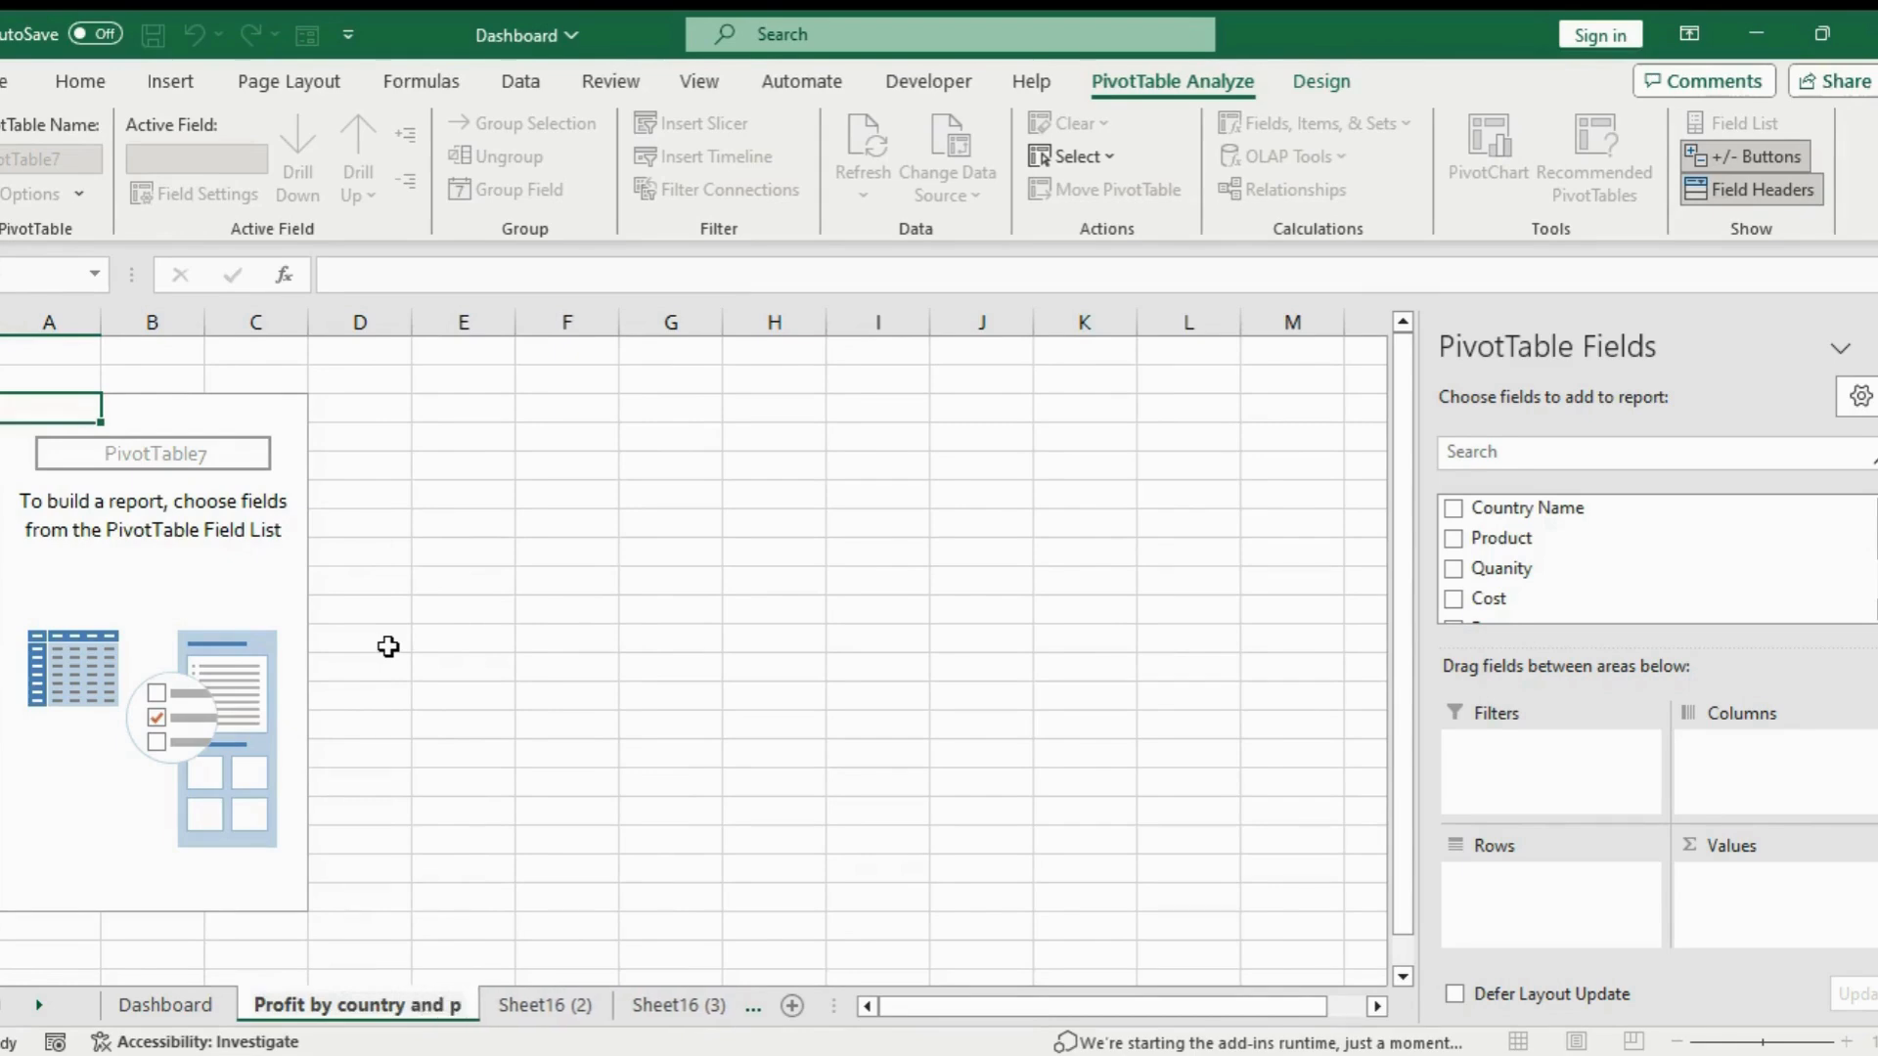
pyautogui.write('roduct')
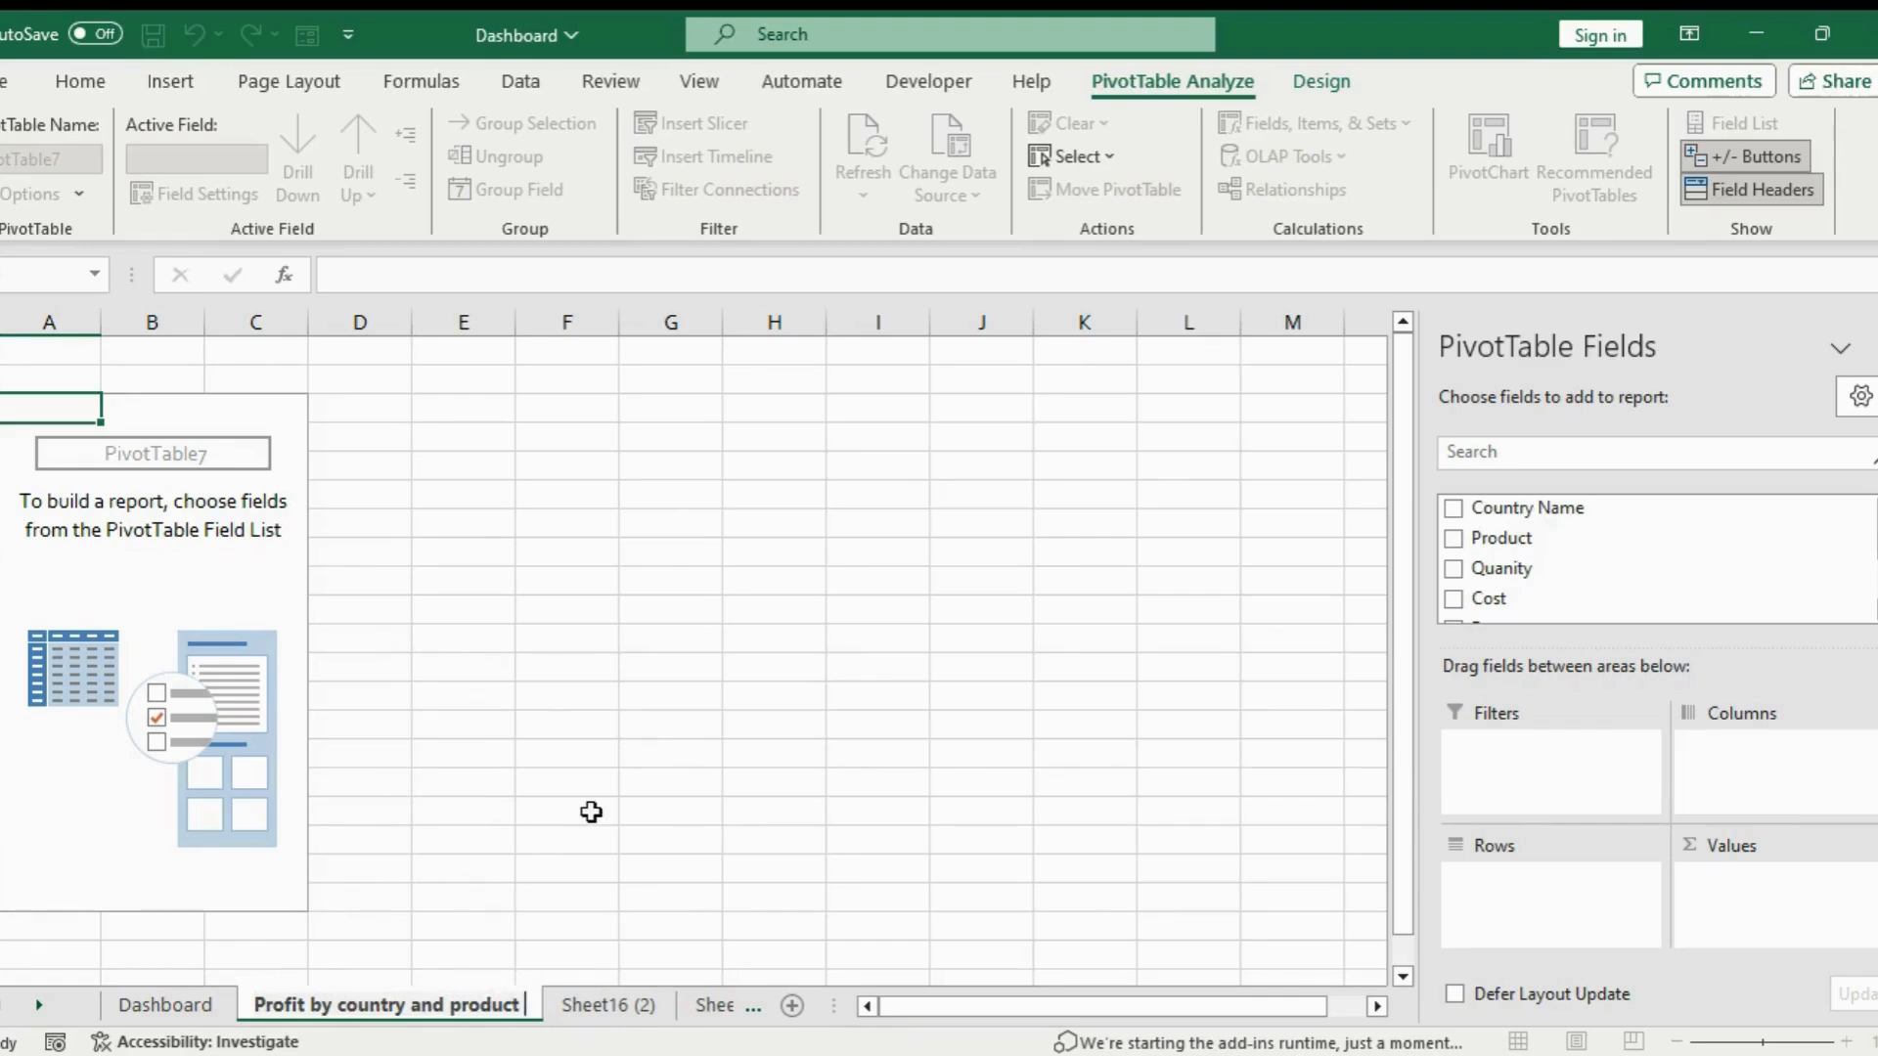
pyautogui.click(1205, 691)
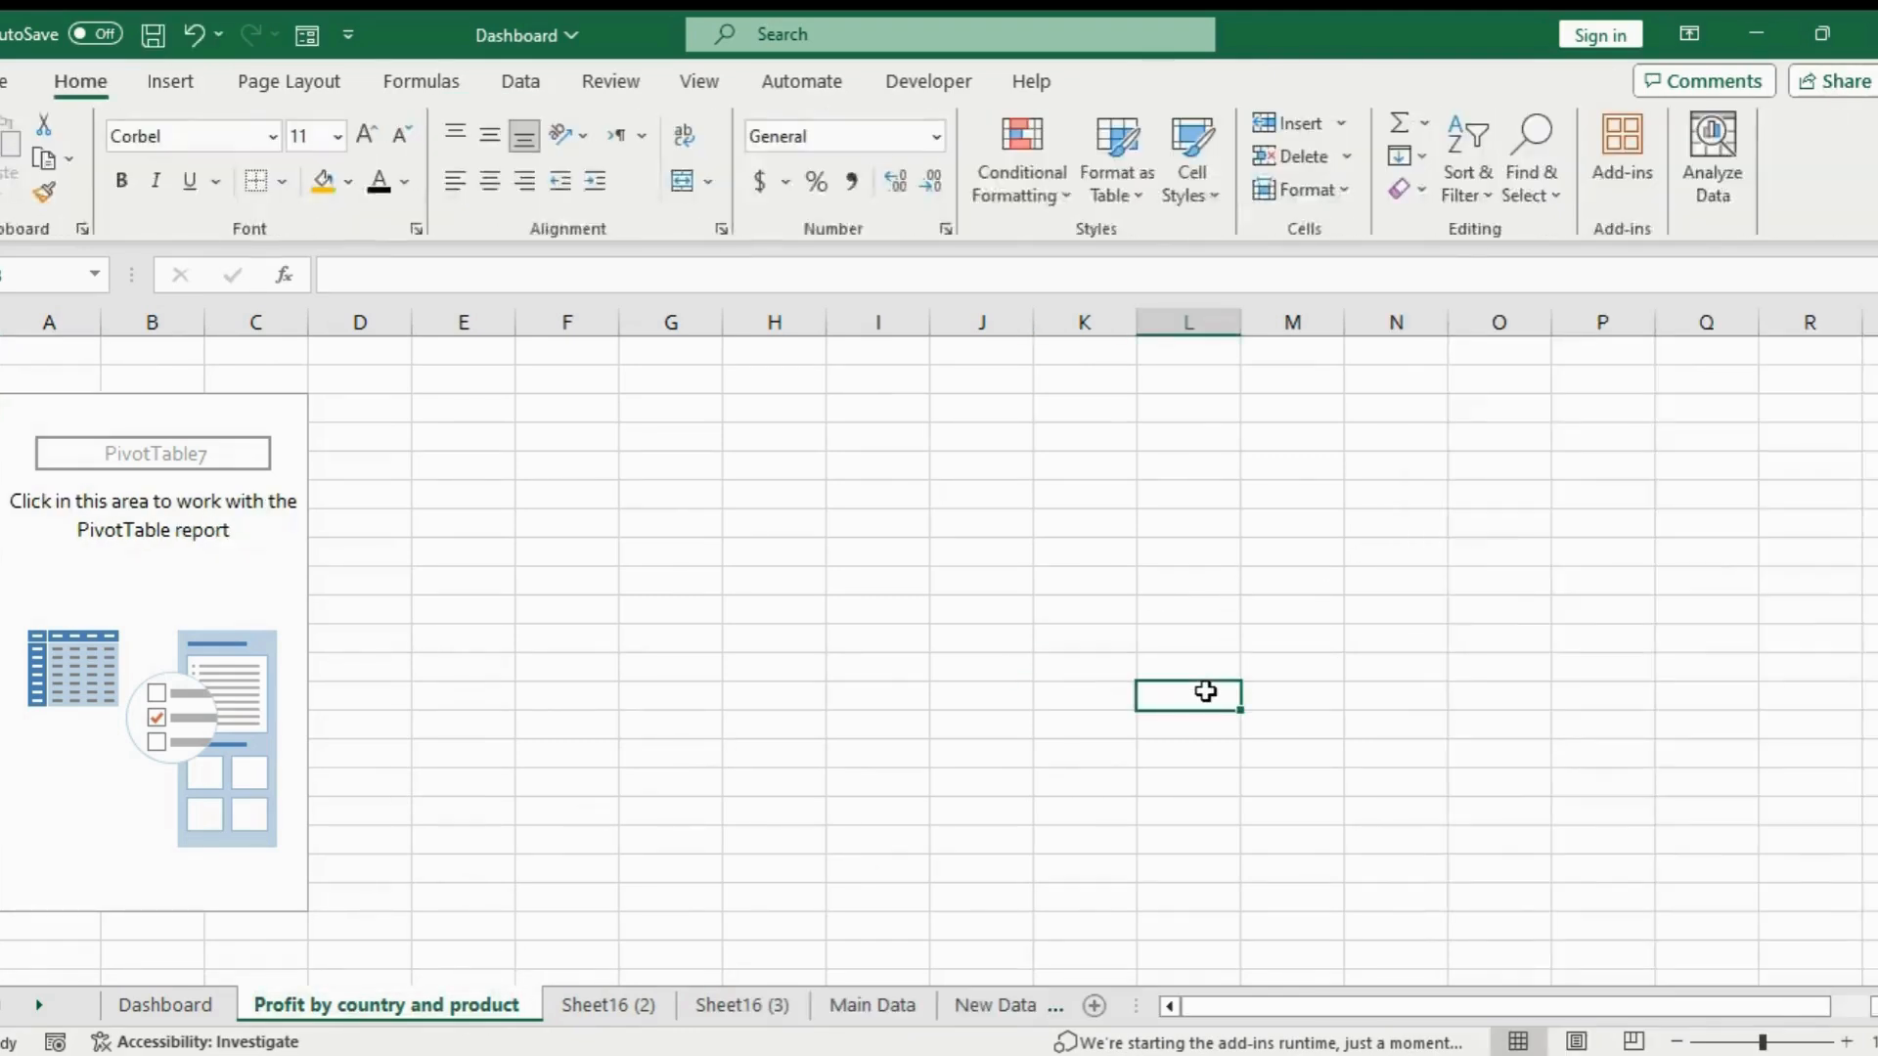
# Build the PivotTable with Country Name as rows, Product as columns and the sum of Profit as values
pyautogui.click(248, 561)
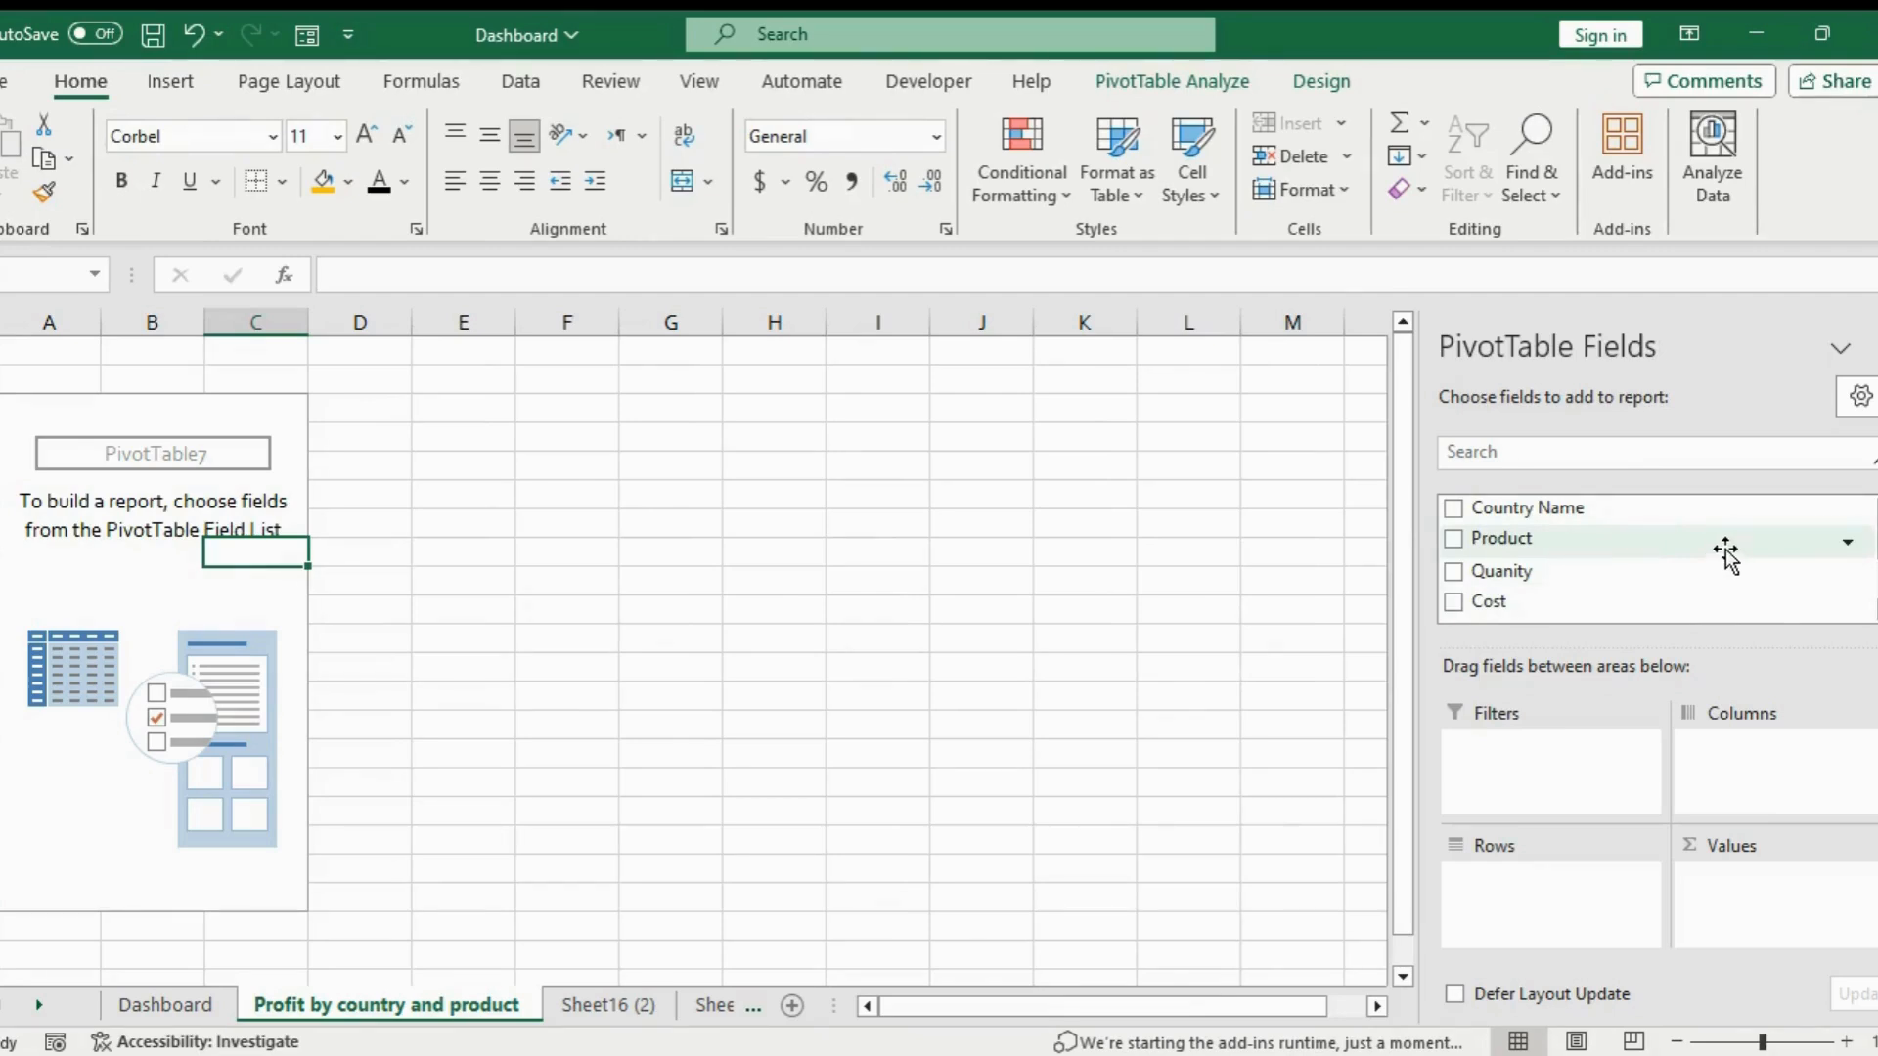
pyautogui.scroll(-3, 1715, 557)
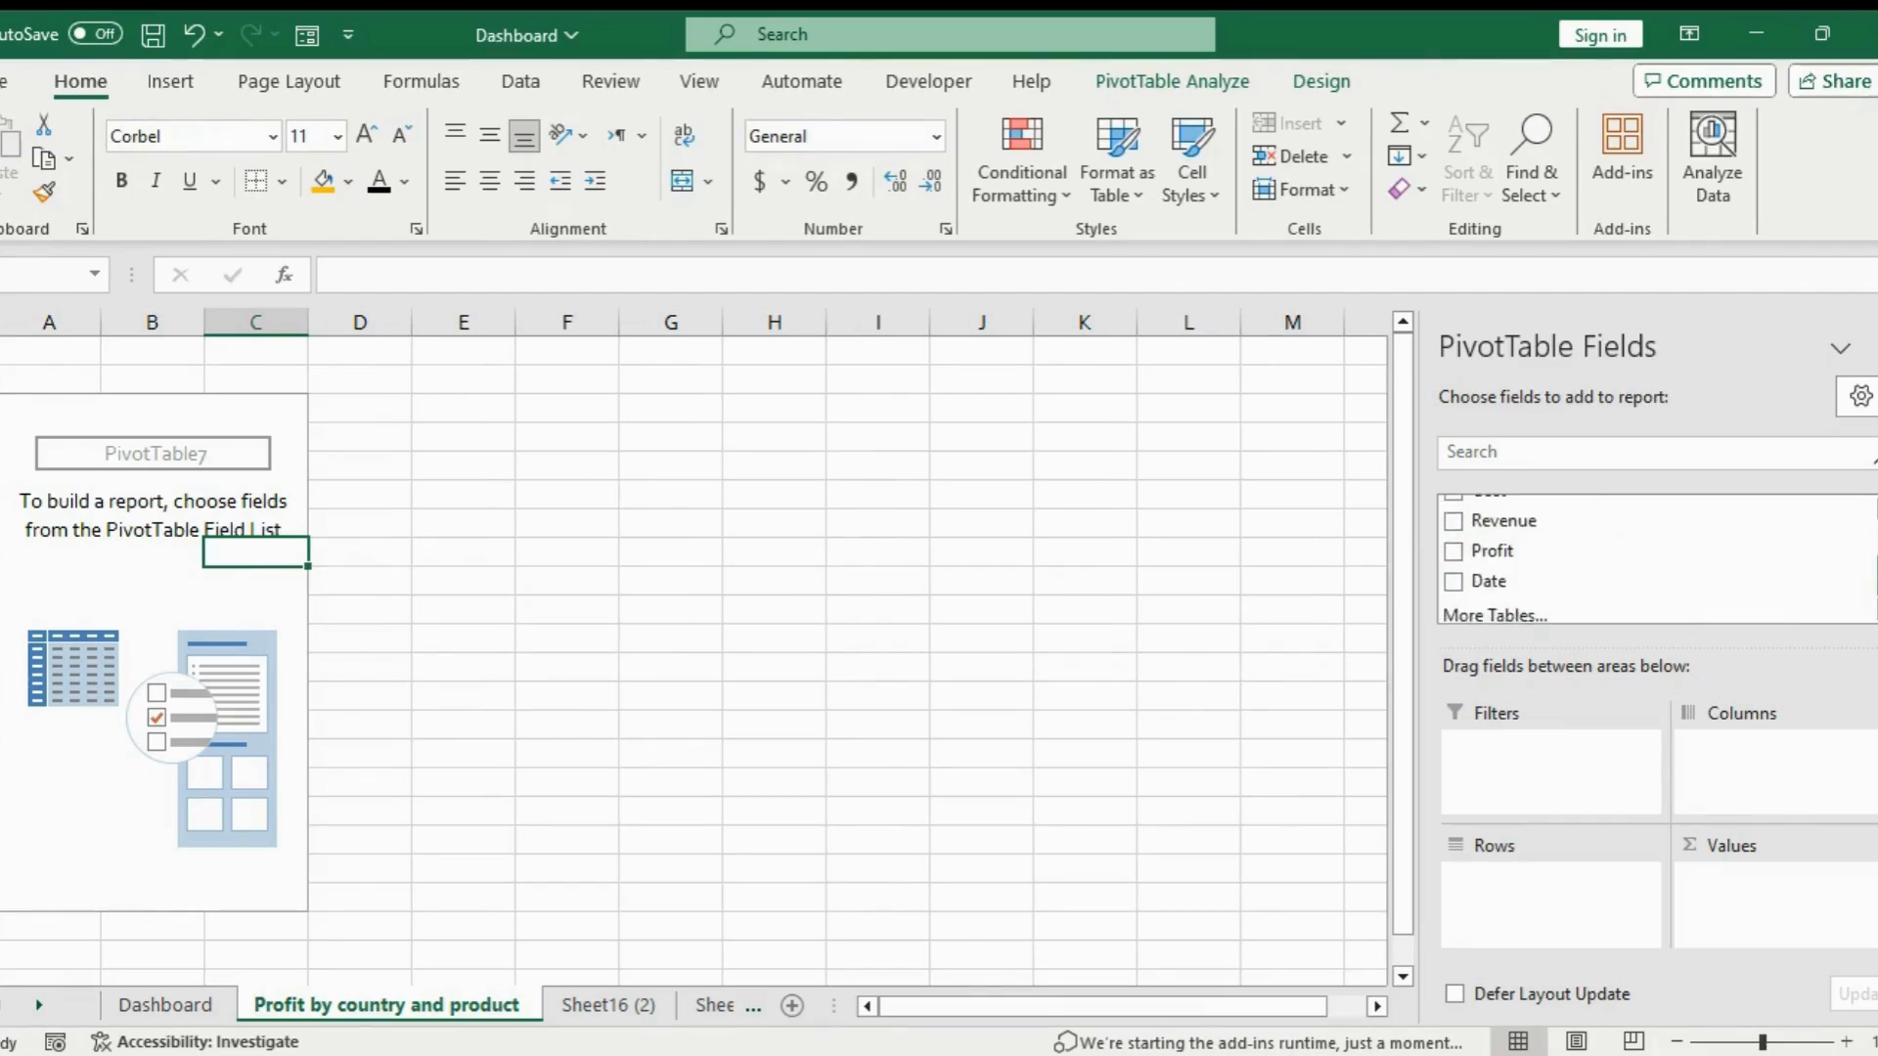
pyautogui.scroll(3, 1655, 557)
pyautogui.moveTo(1492, 513); pyautogui.dragTo(1533, 895)
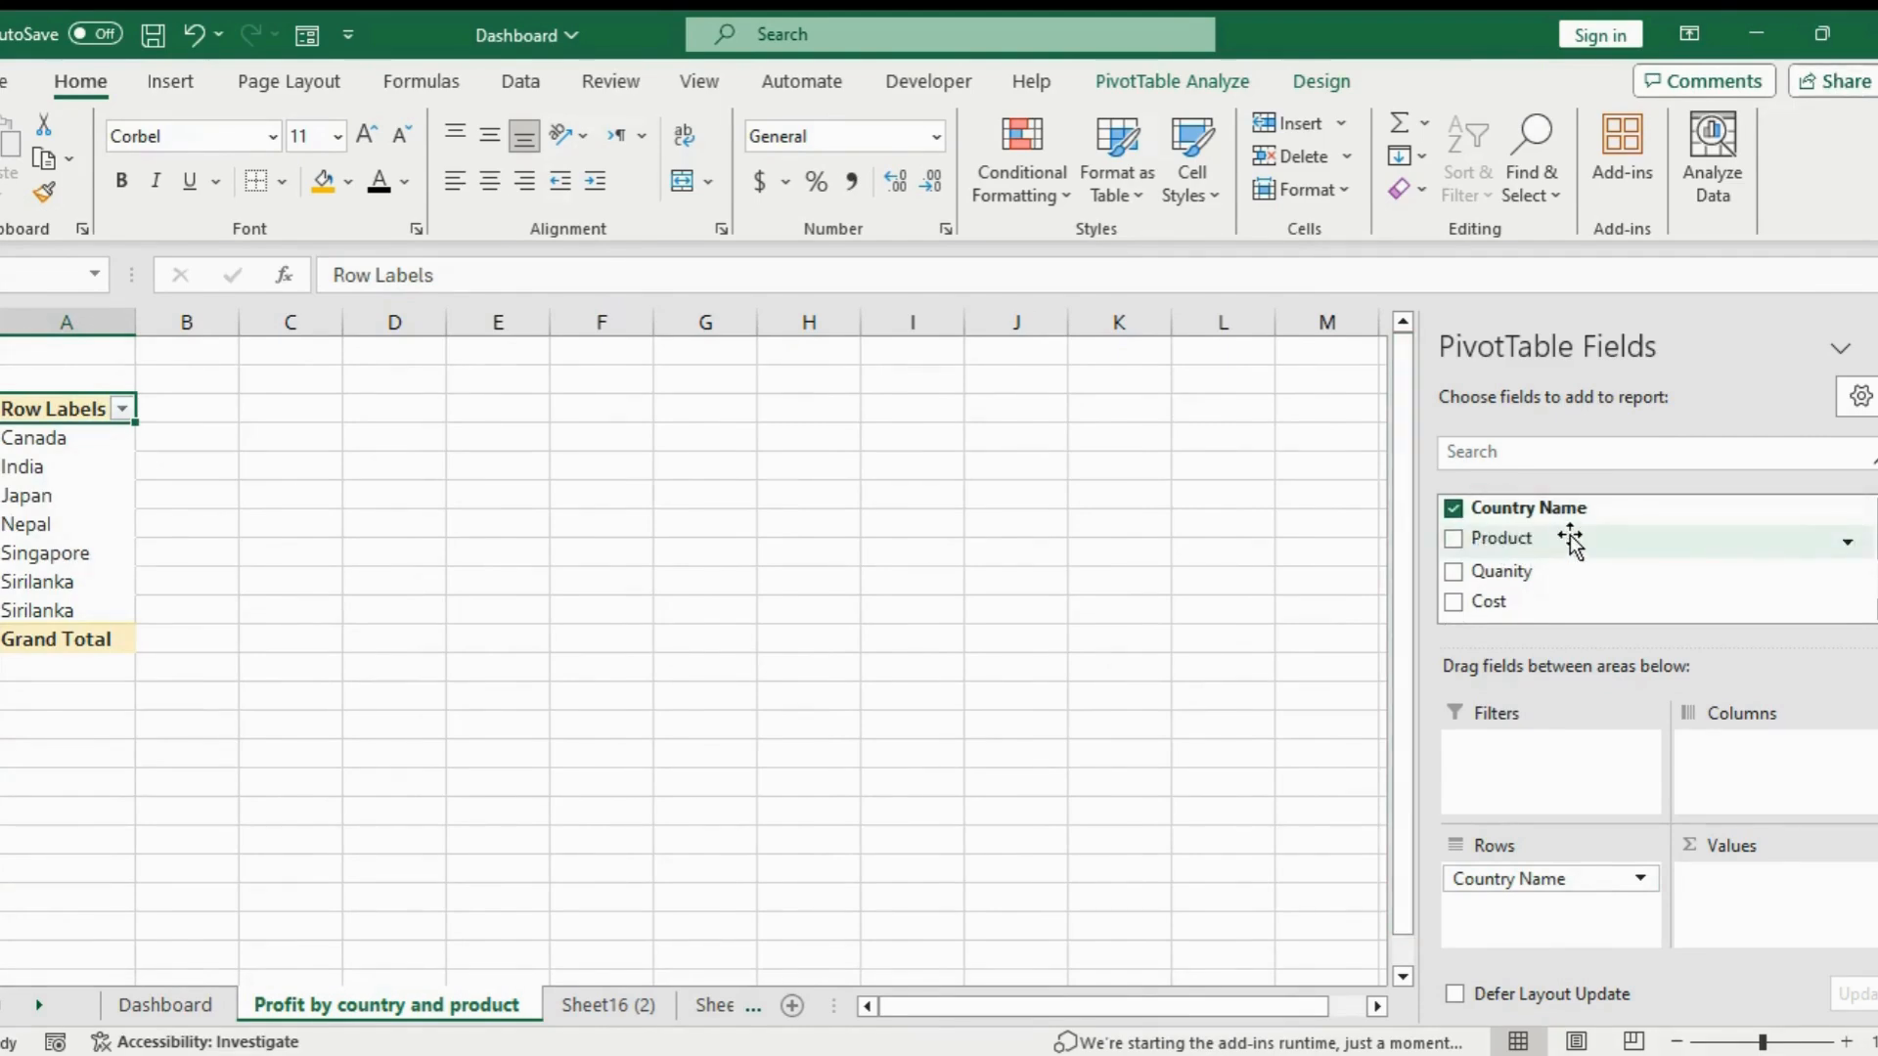
pyautogui.moveTo(1502, 541); pyautogui.dragTo(1733, 747)
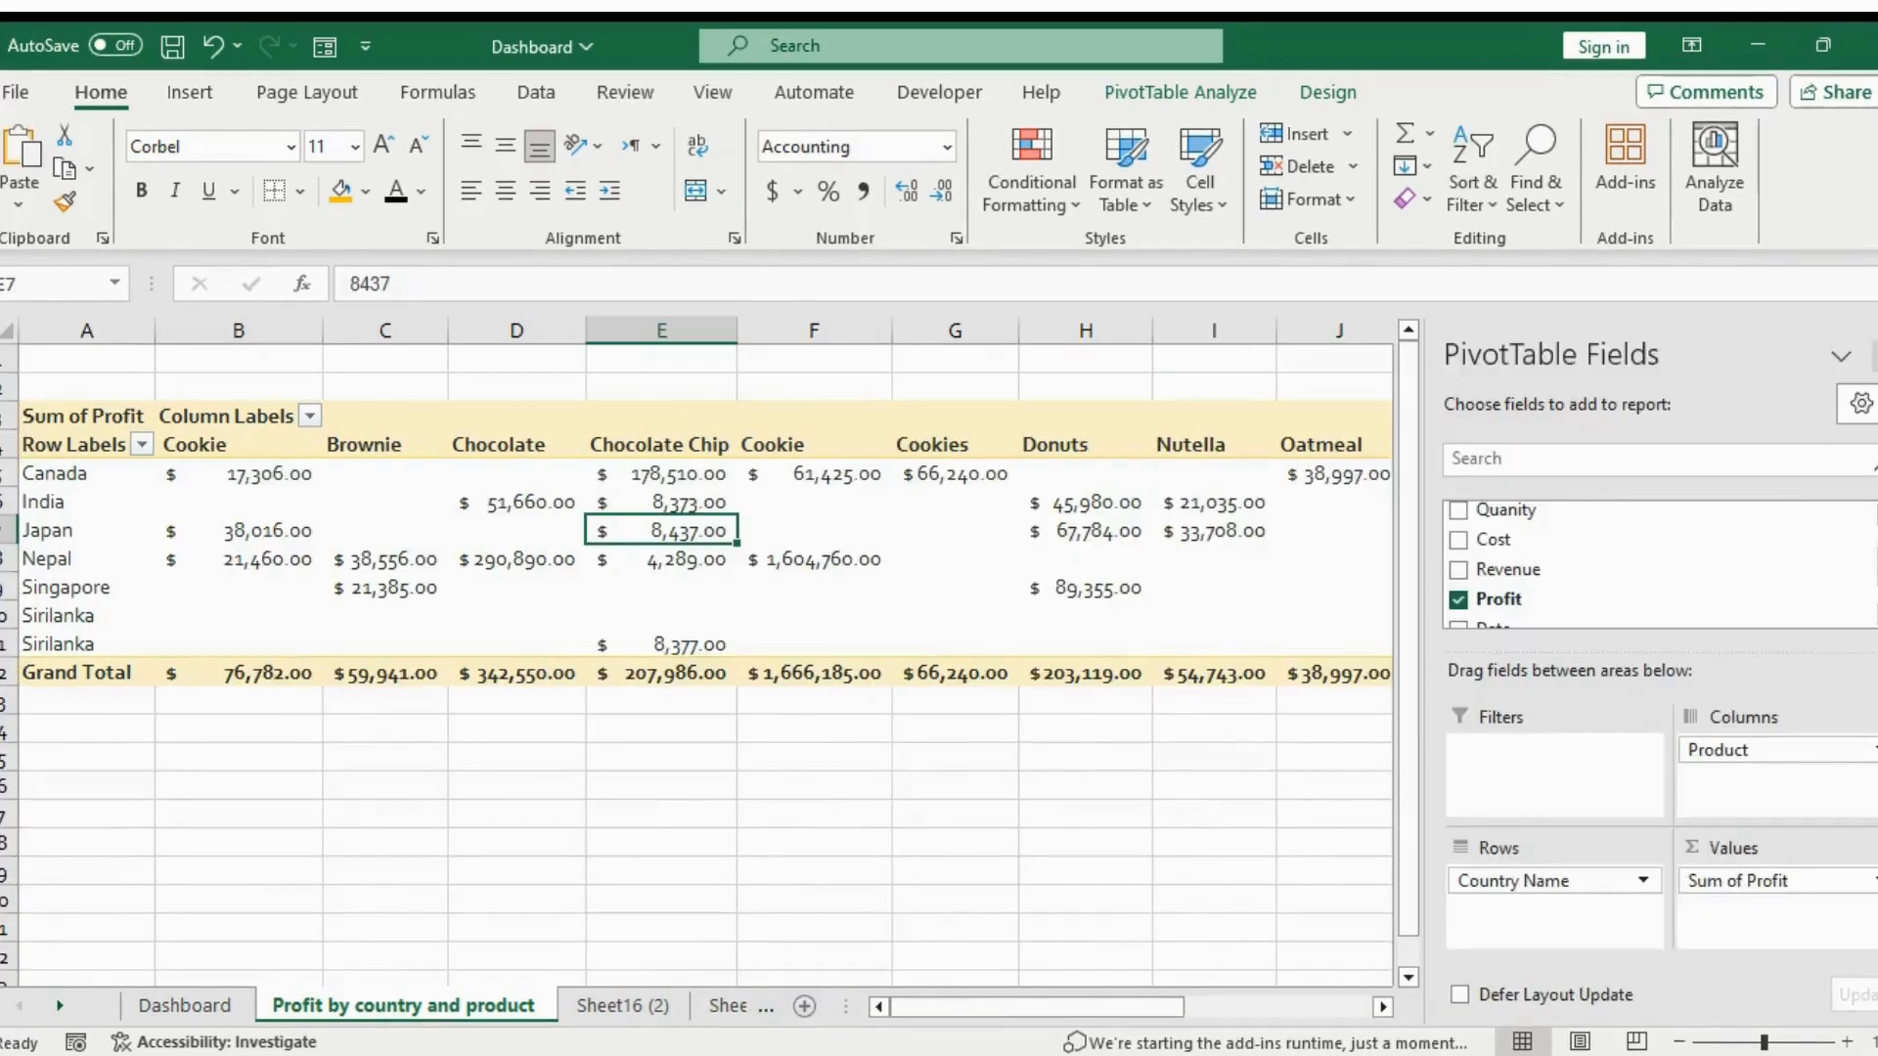
# Close the PivotTable field list and format the profit values and grand totals as dollar amounts without decimals
pyautogui.click(1875, 355)
pyautogui.moveTo(1477, 1012); pyautogui.dragTo(1359, 1022)
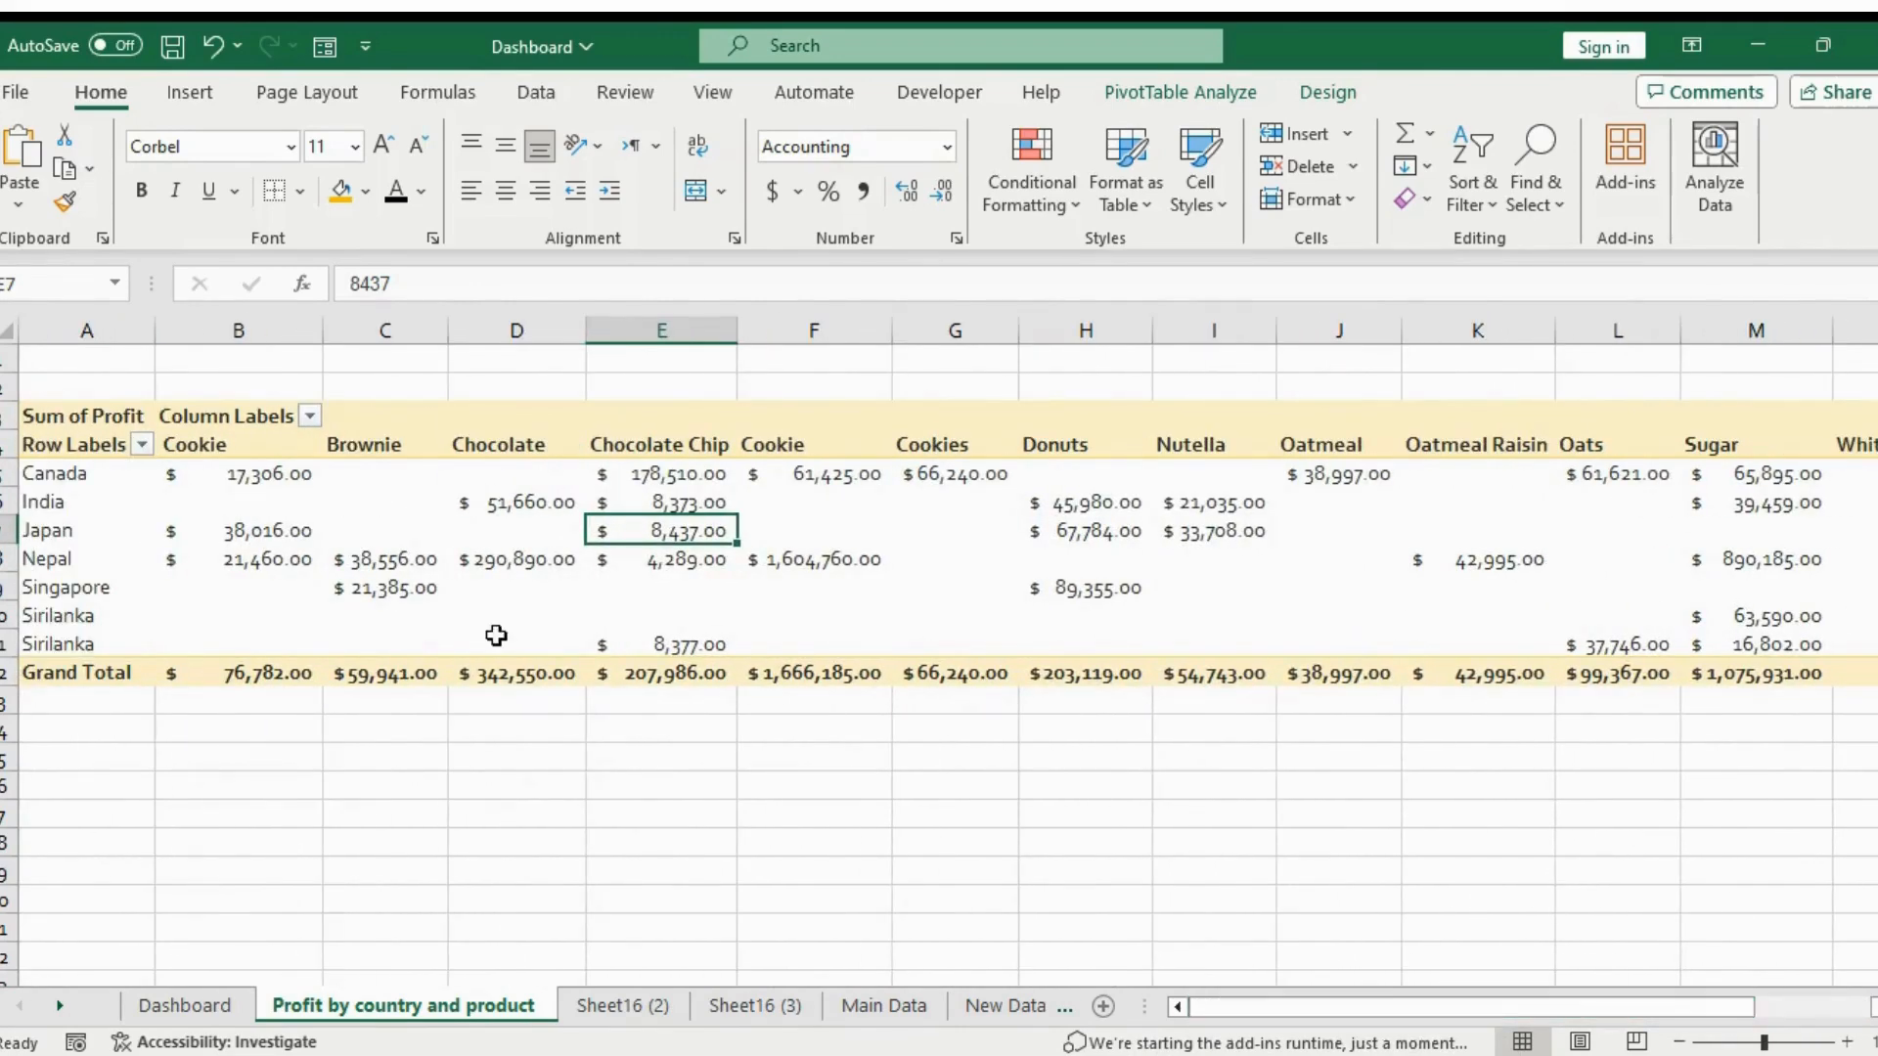
pyautogui.moveTo(222, 474); pyautogui.dragTo(1768, 673)
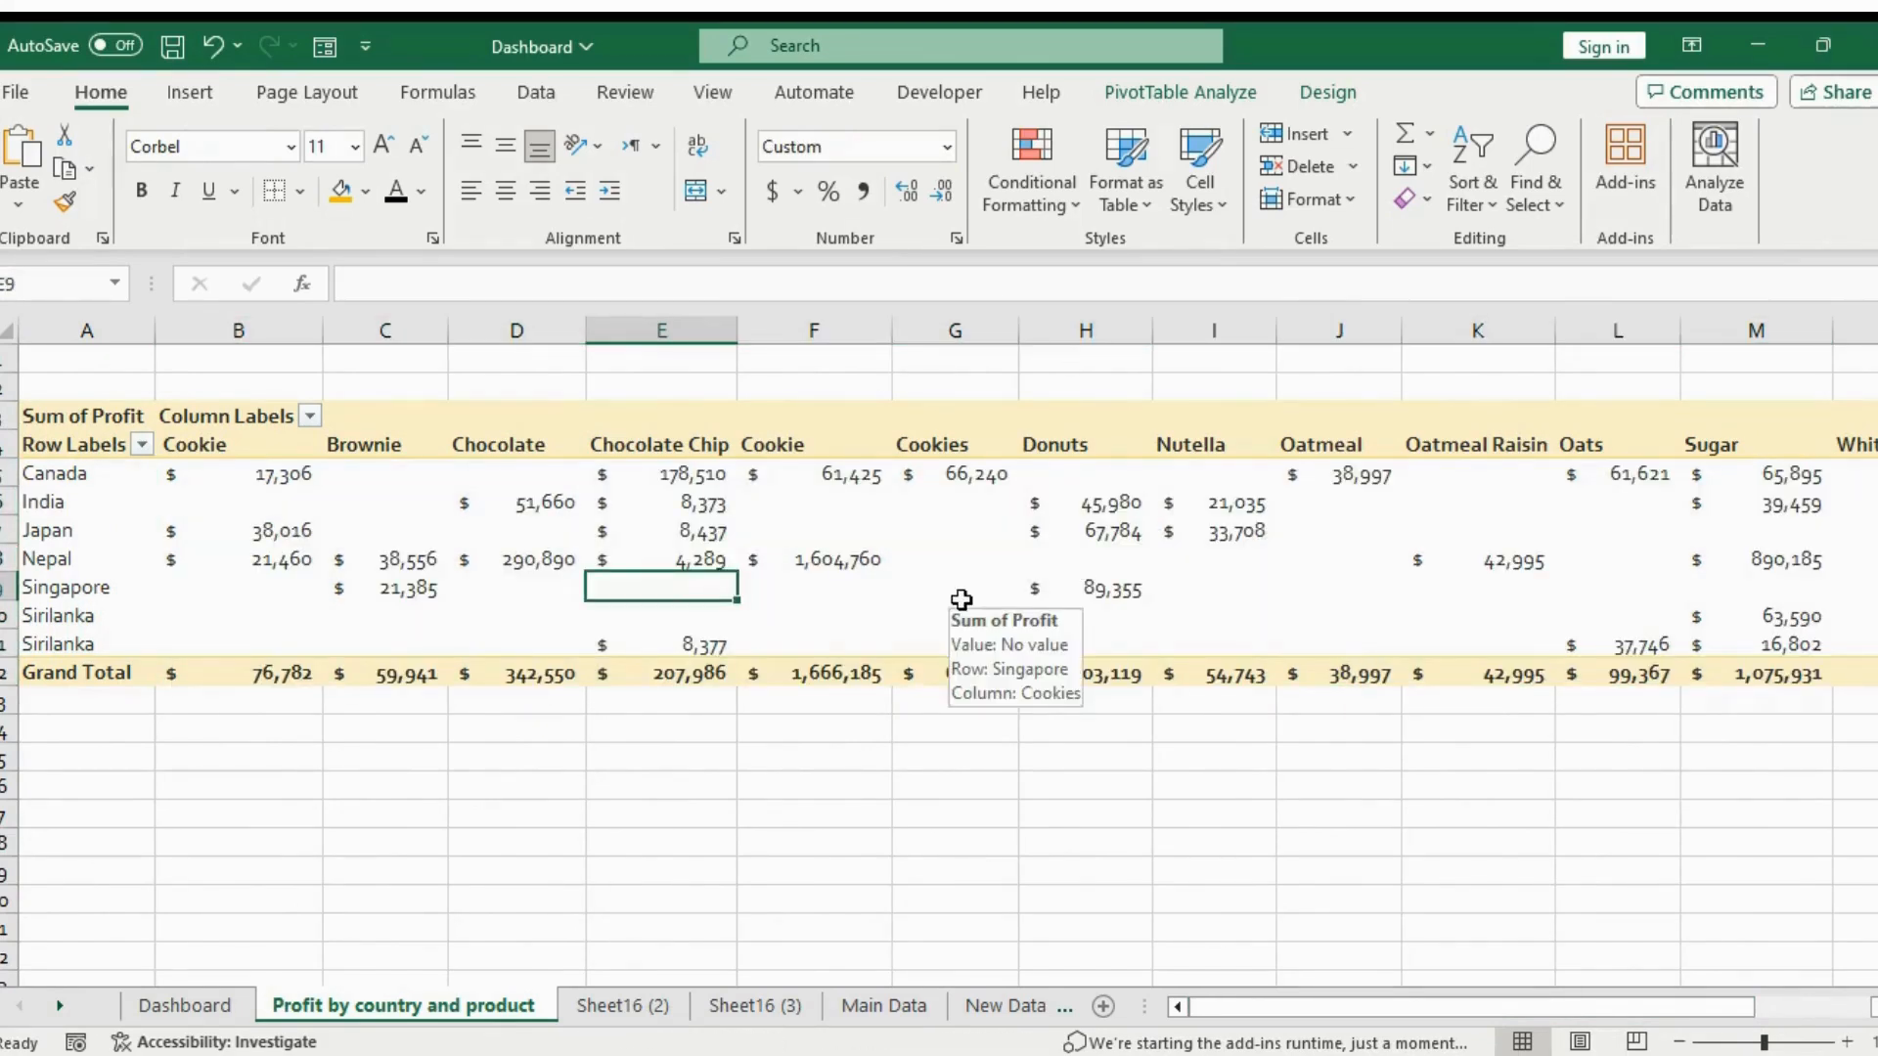
# Insert a Stacked Column PivotChart of profit by country and product from the PivotTable
pyautogui.click(1183, 95)
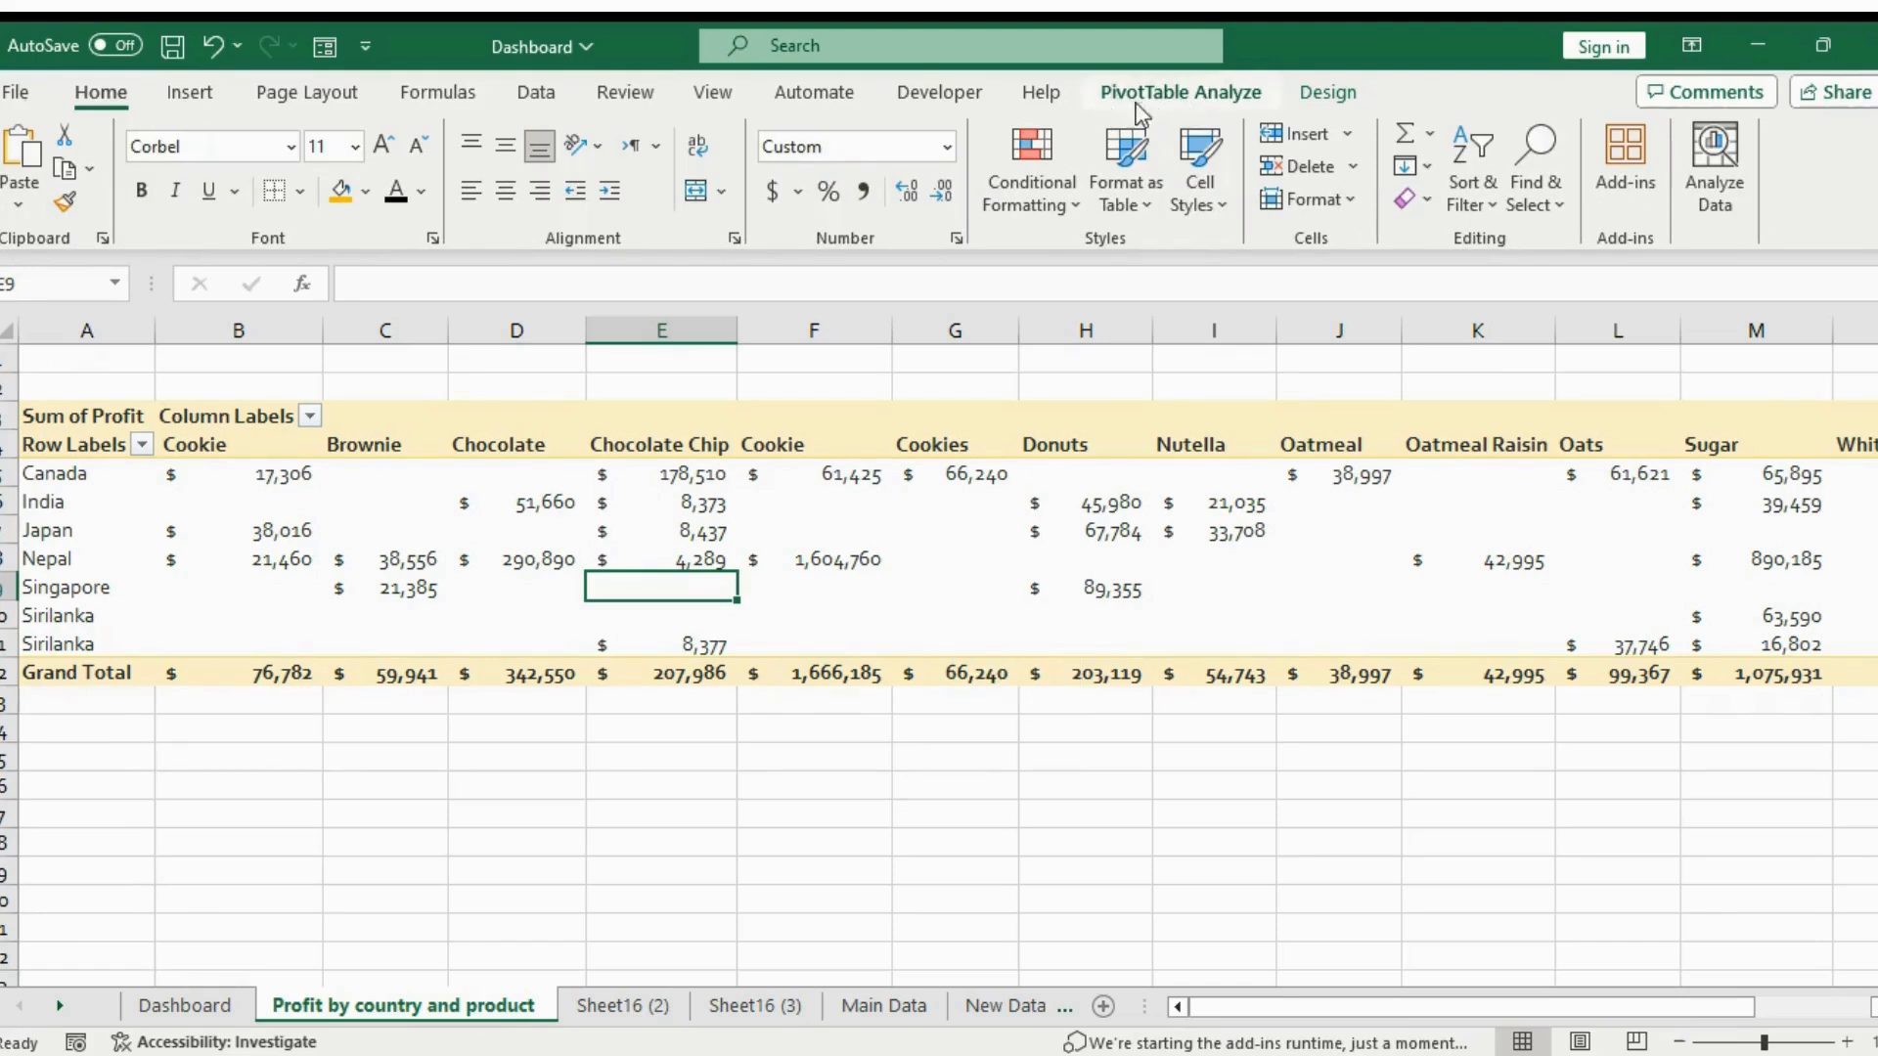
pyautogui.click(1185, 102)
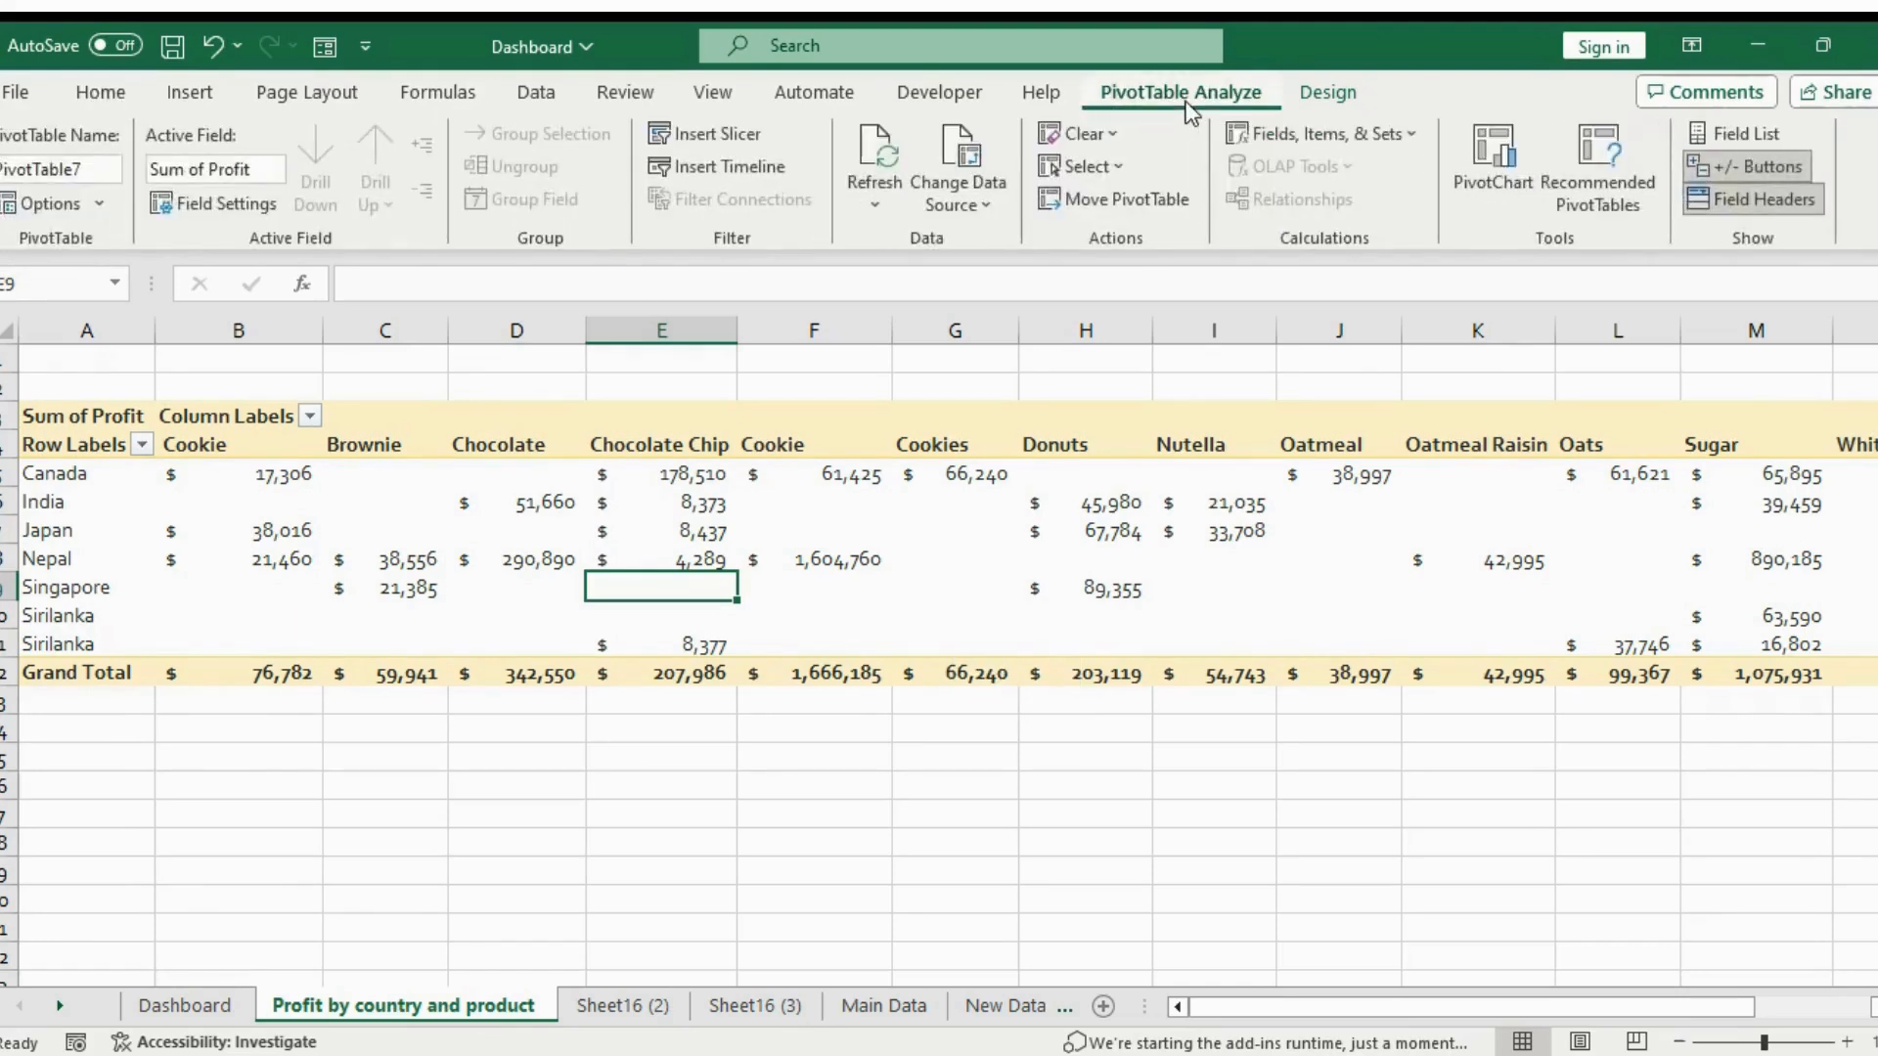
pyautogui.click(1503, 157)
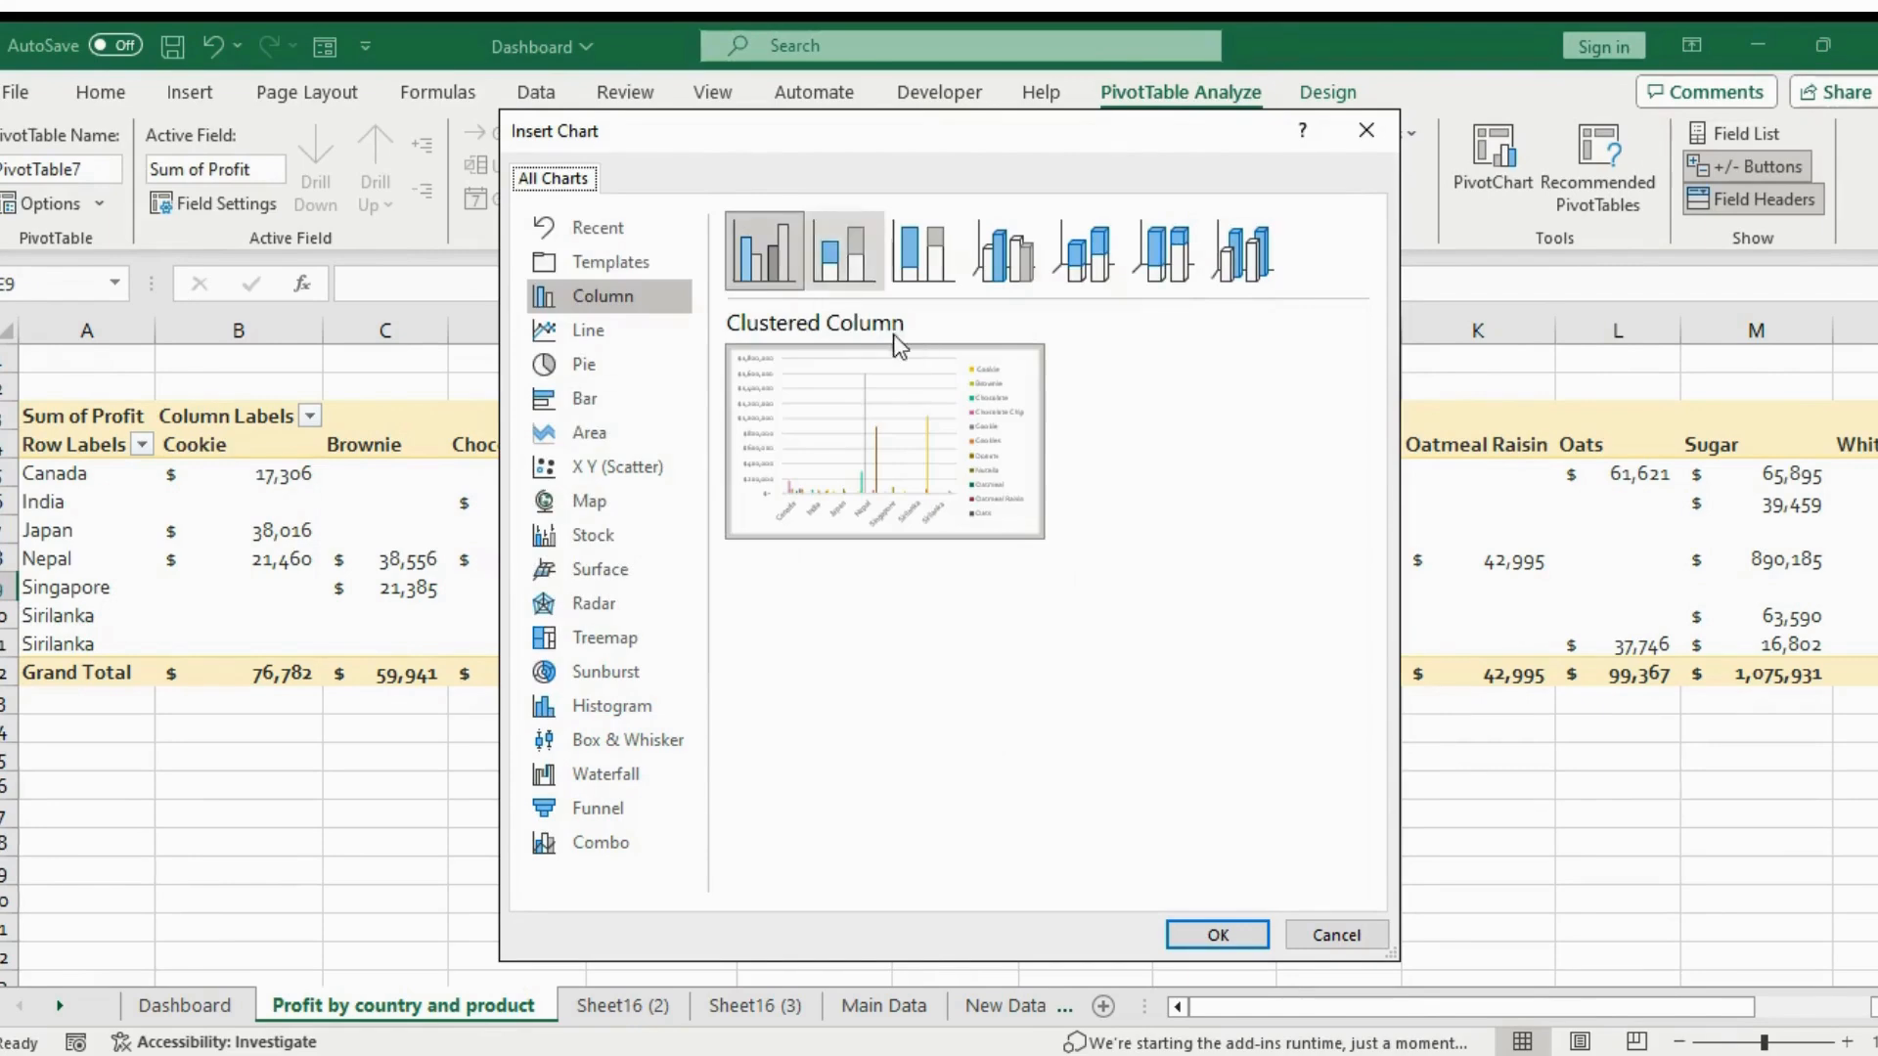
pyautogui.click(842, 253)
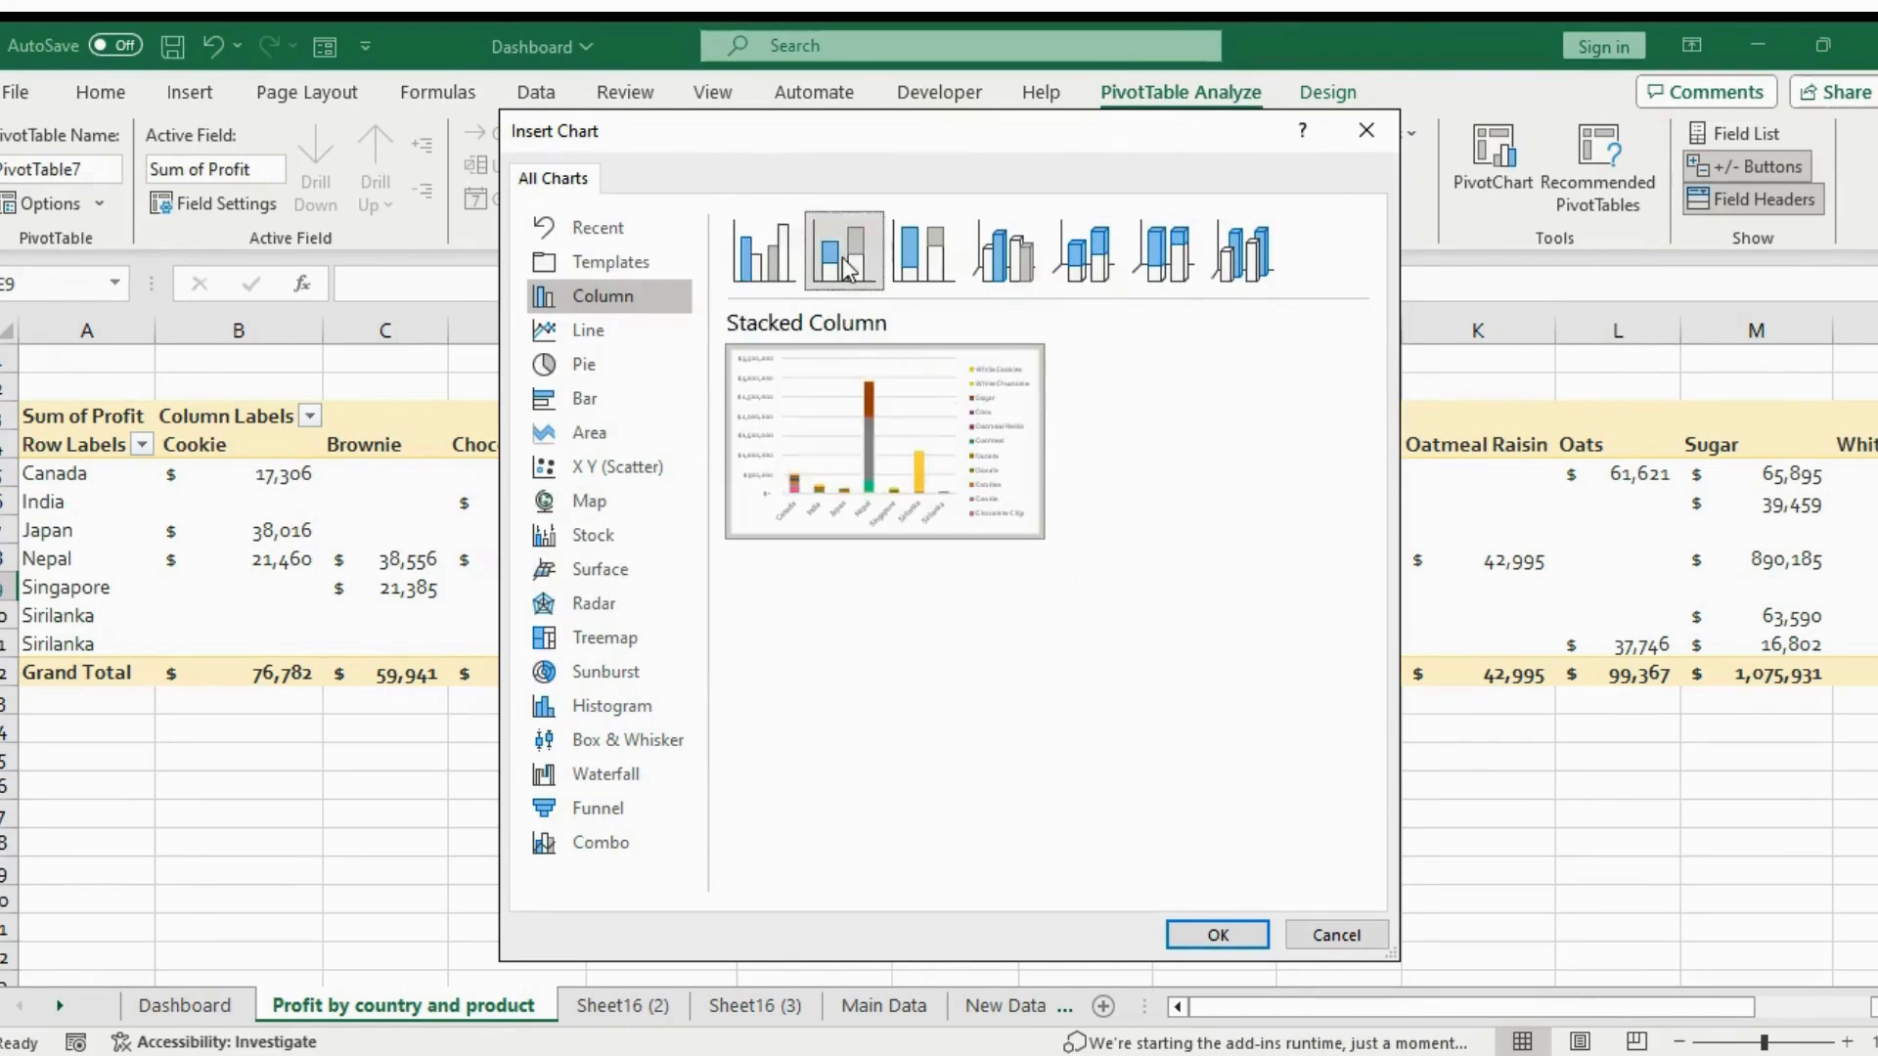
pyautogui.click(1217, 935)
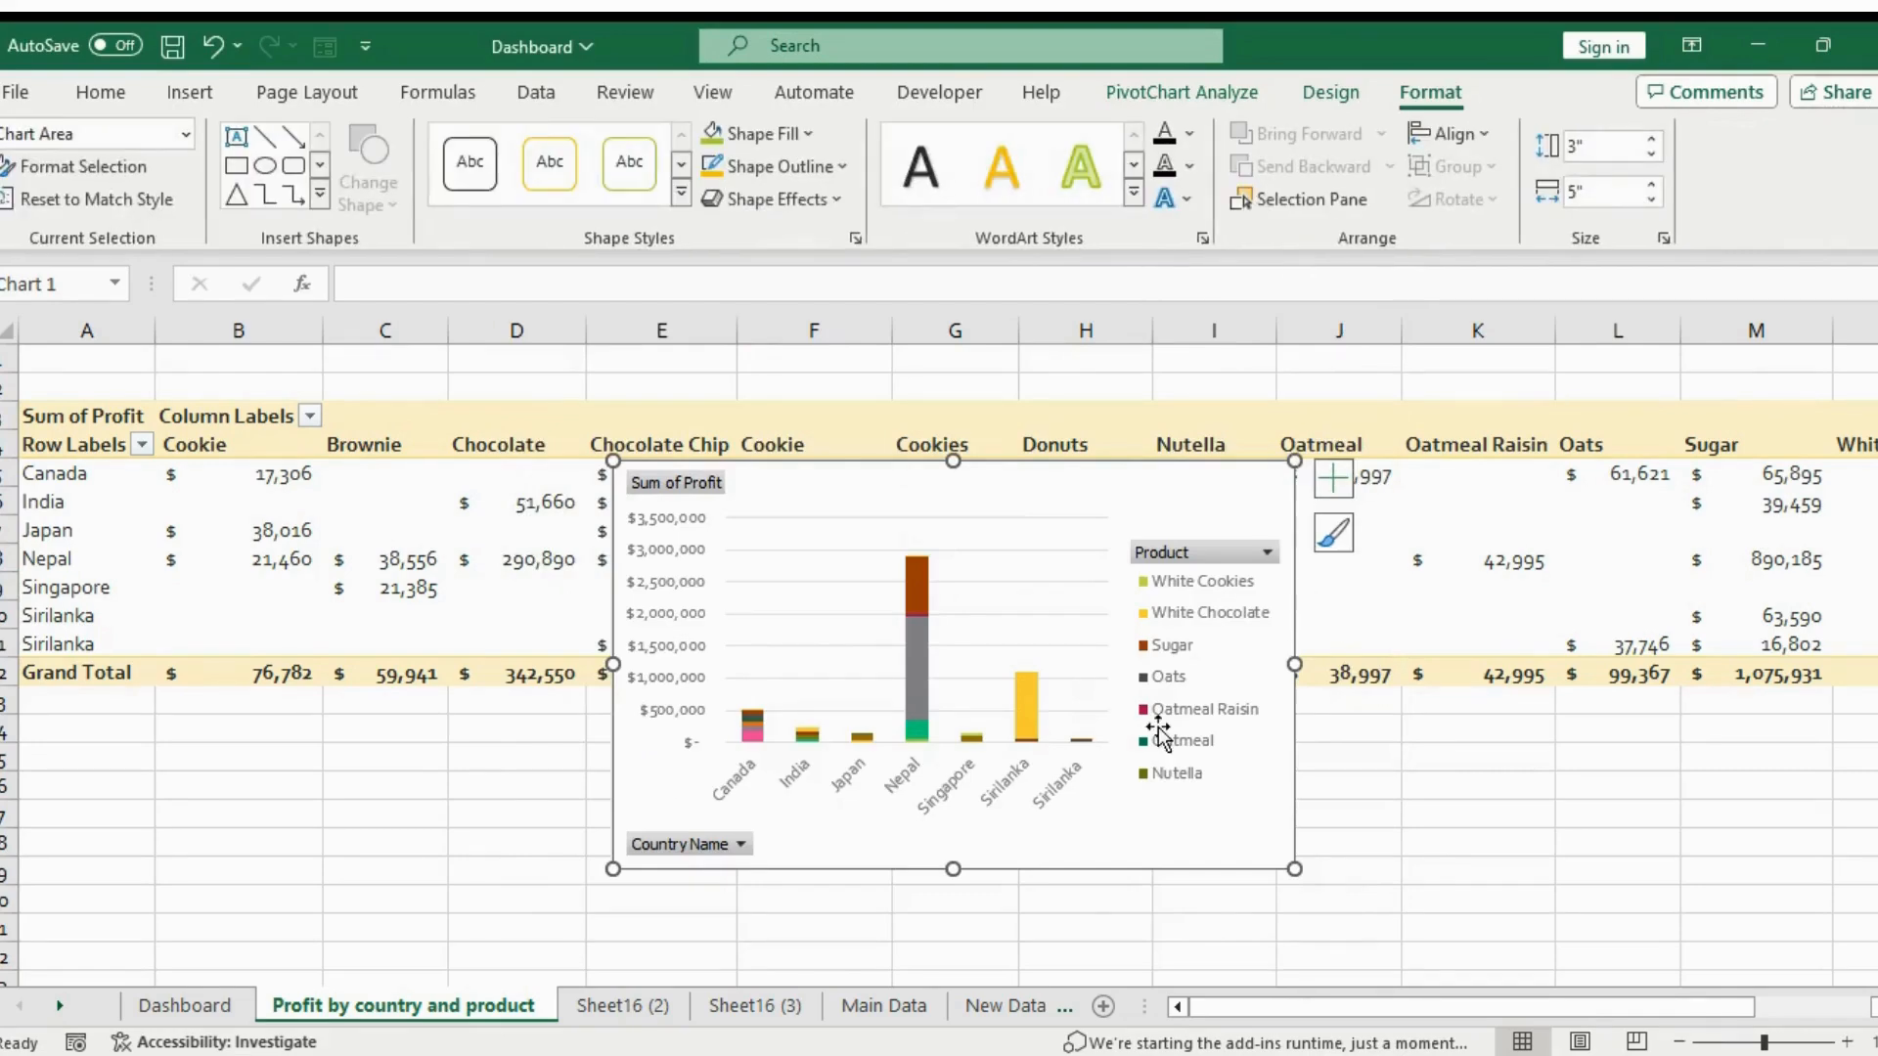
pyautogui.click(1773, 1042)
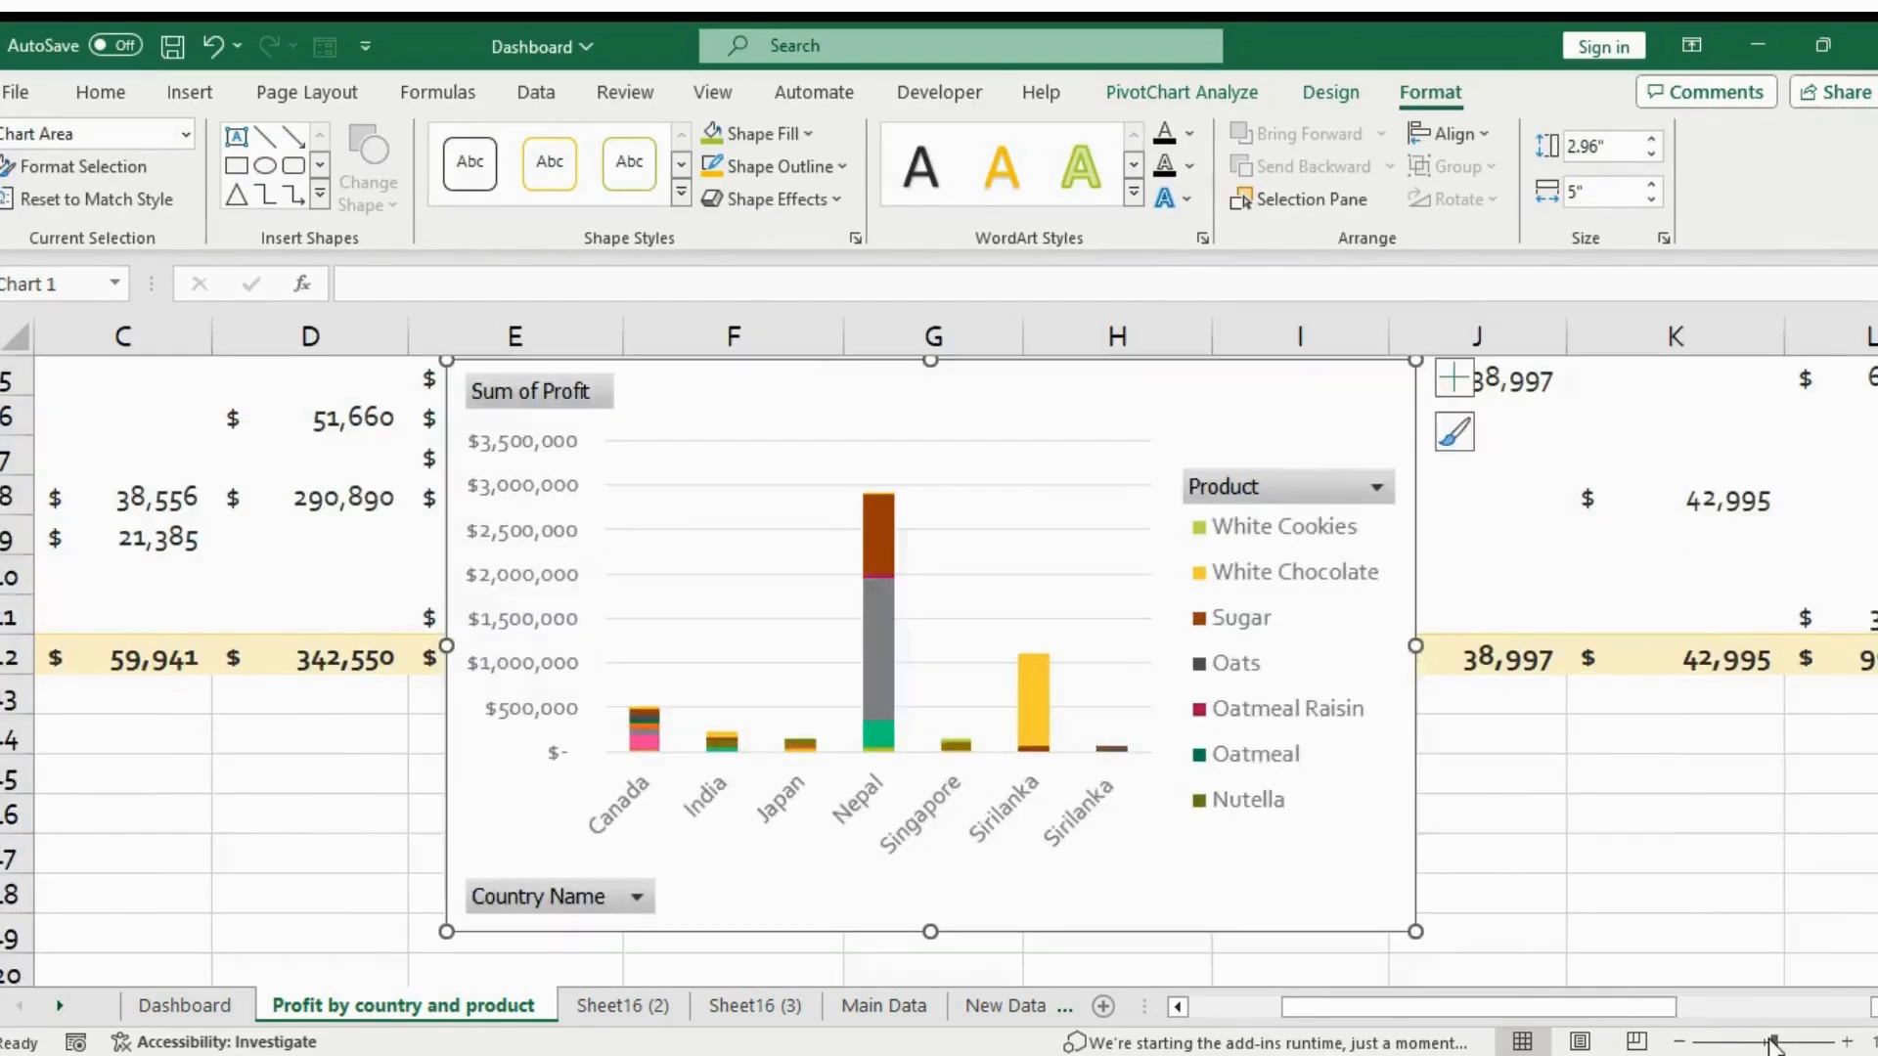
# Move the profit chart up slightly and add a title above it reading "Profit by country and product"
pyautogui.click(1768, 1043)
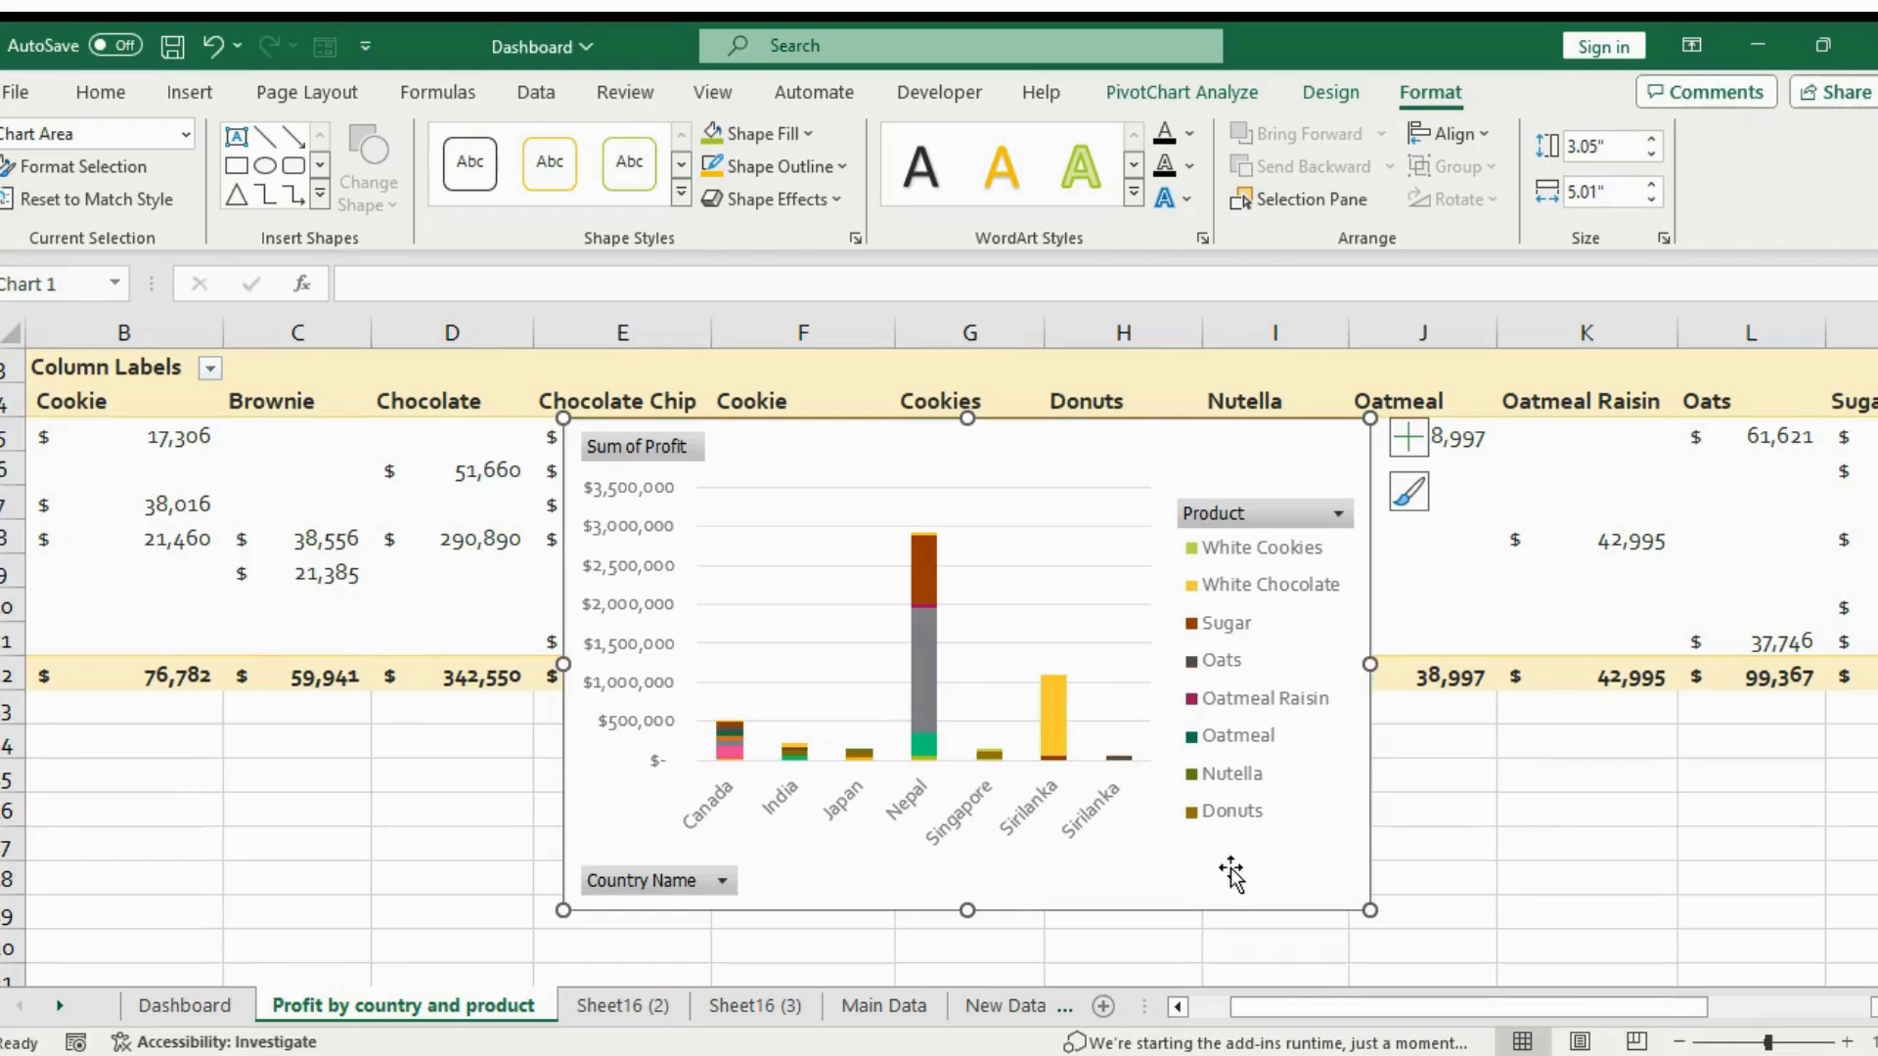
pyautogui.moveTo(1281, 449); pyautogui.dragTo(1280, 385)
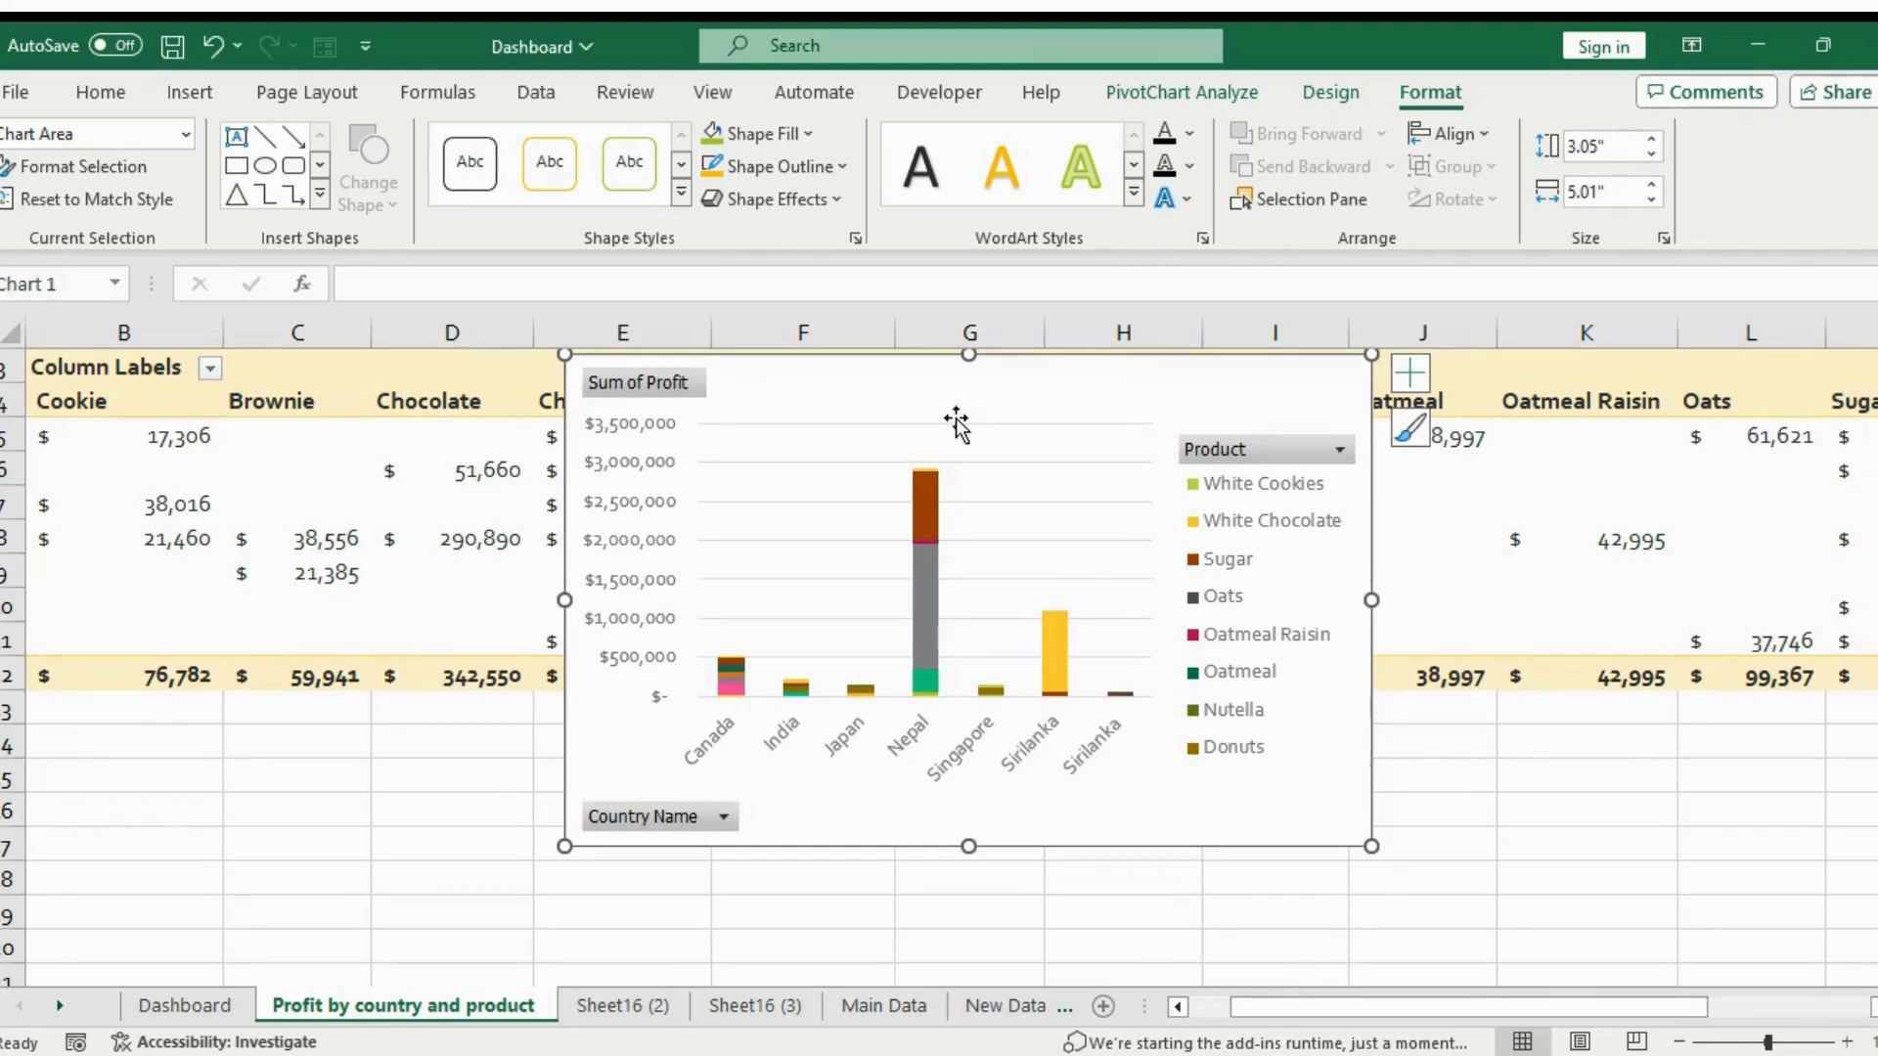
pyautogui.click(1328, 94)
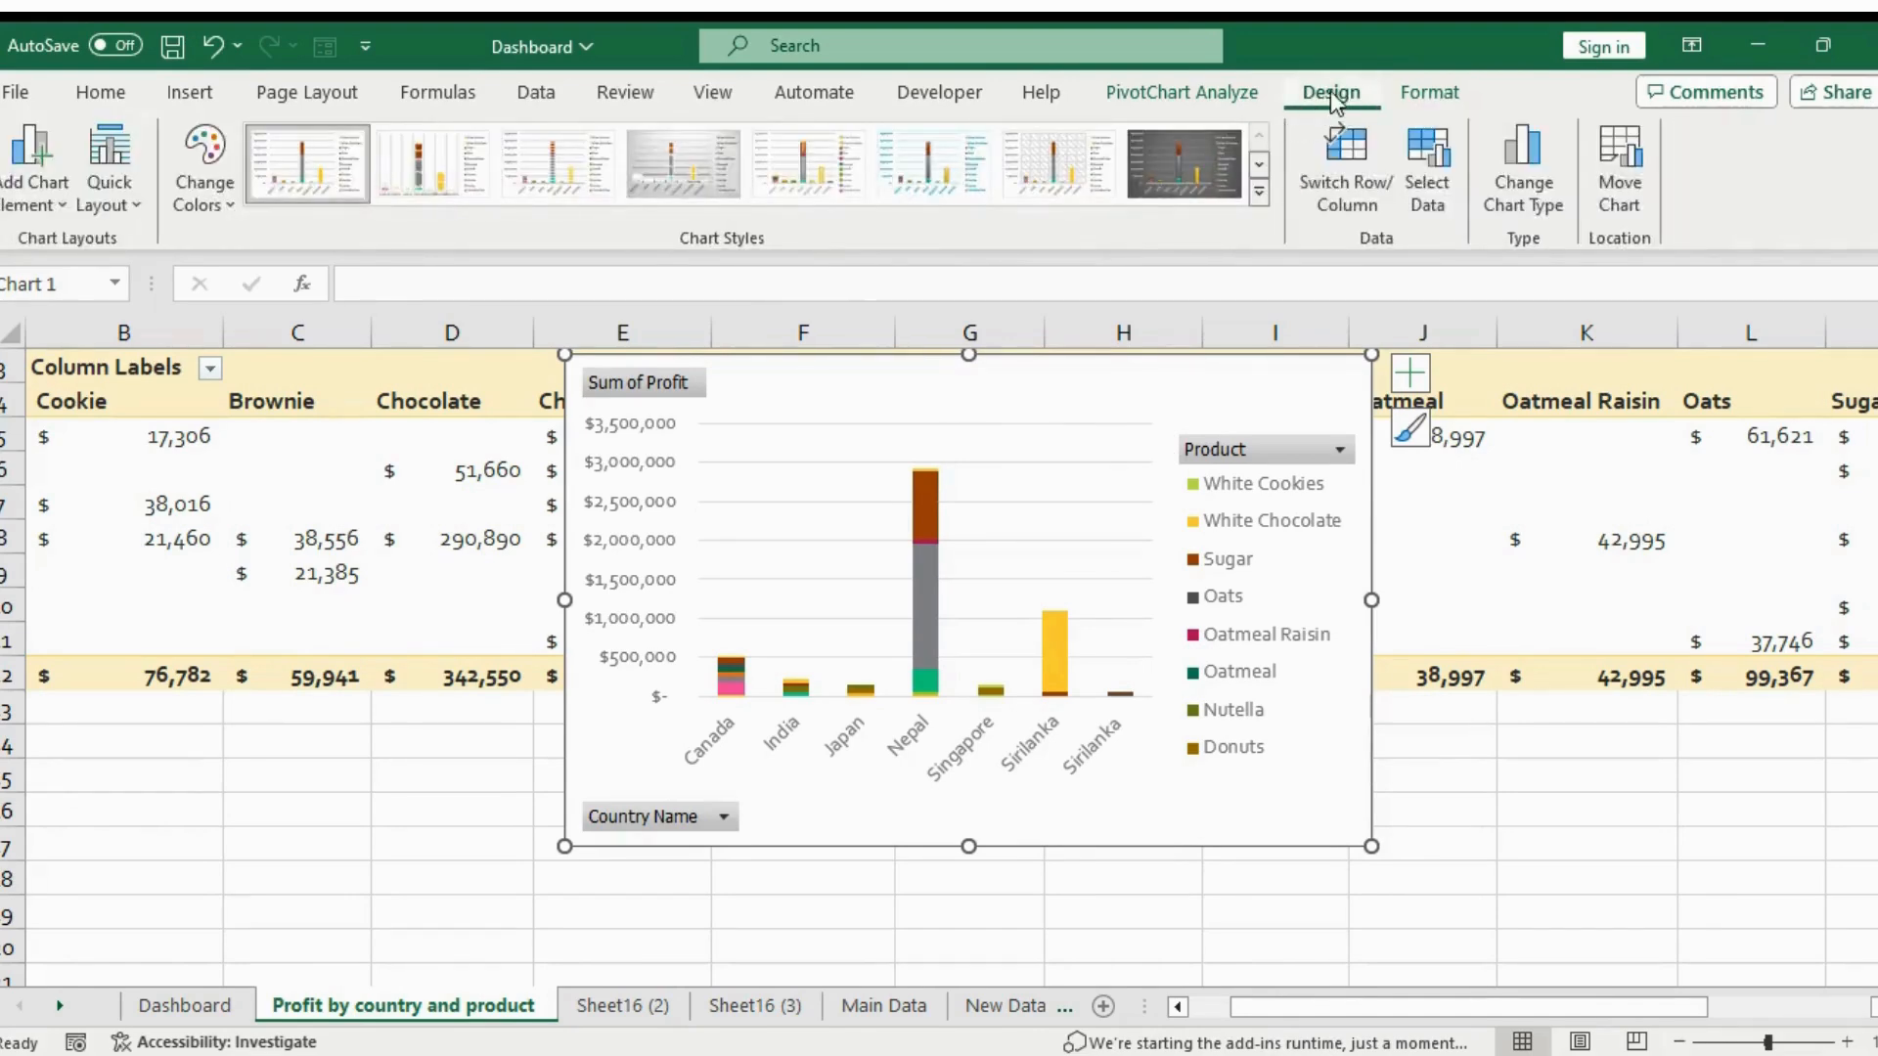
pyautogui.click(33, 157)
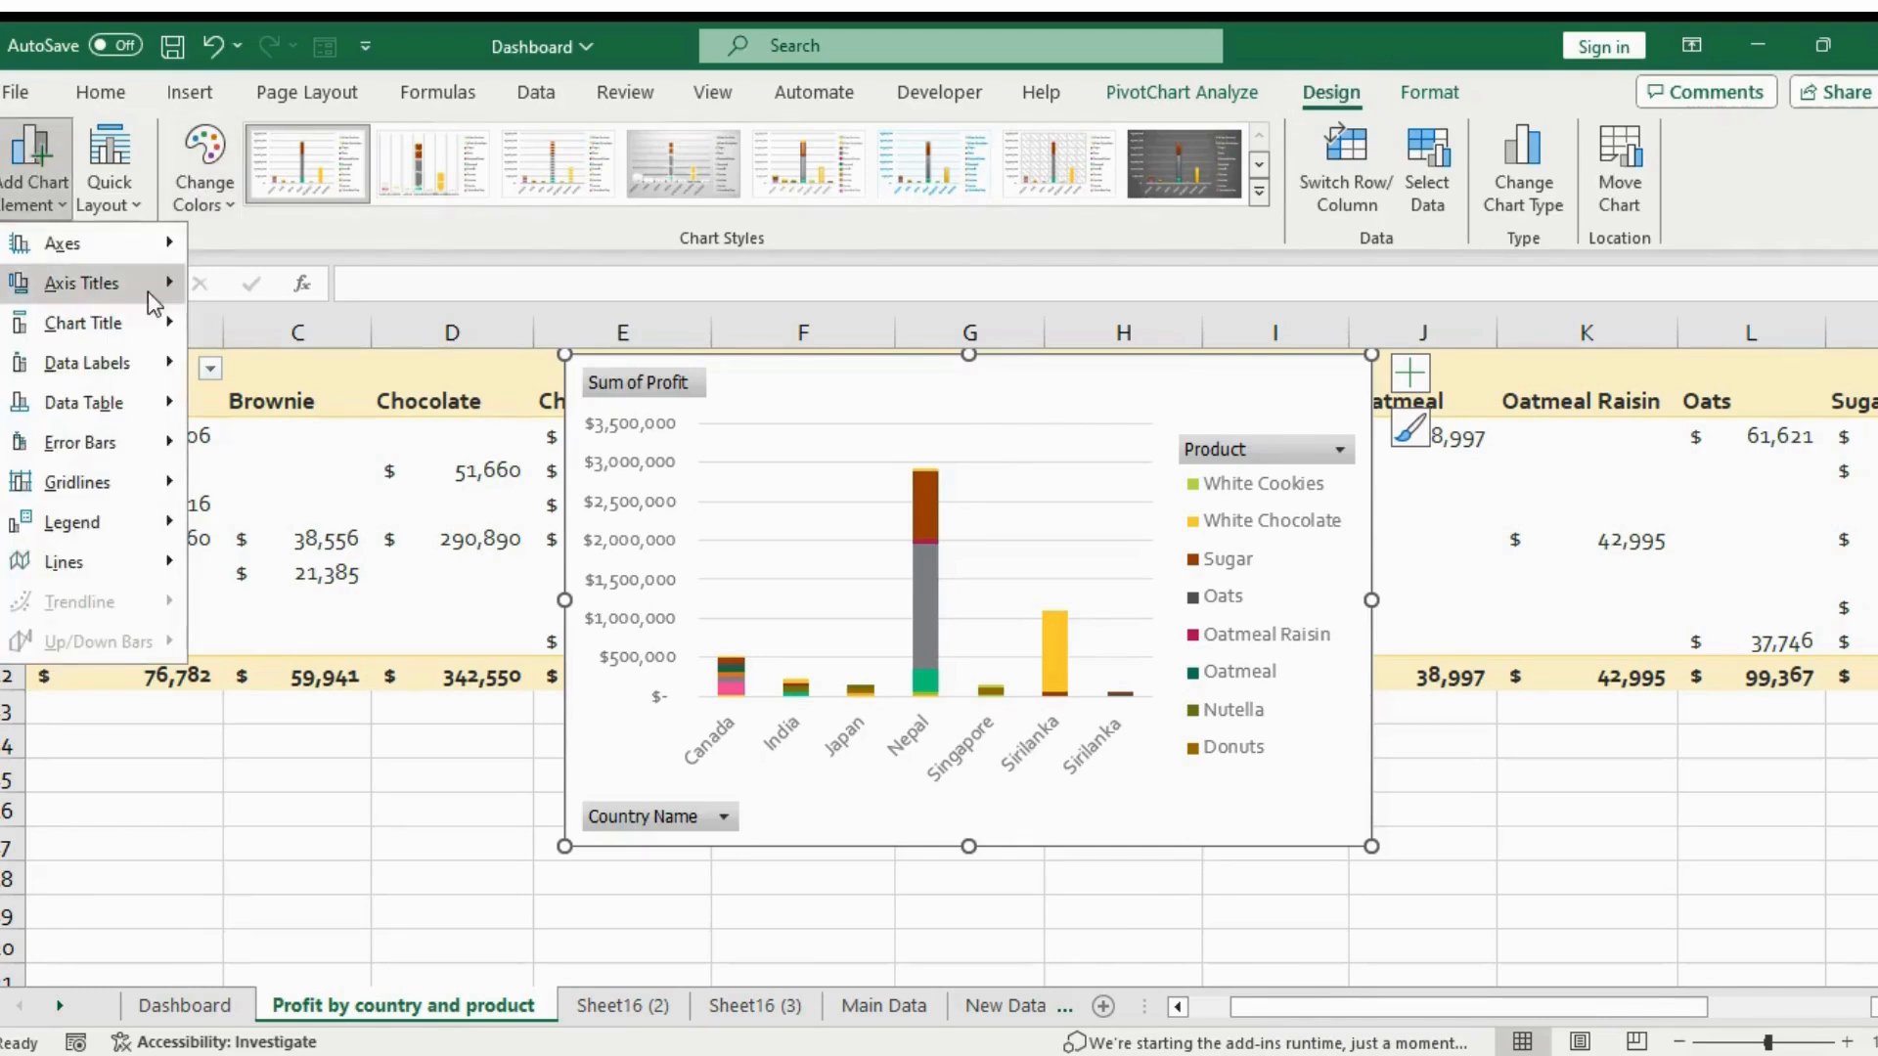
pyautogui.moveTo(132, 326)
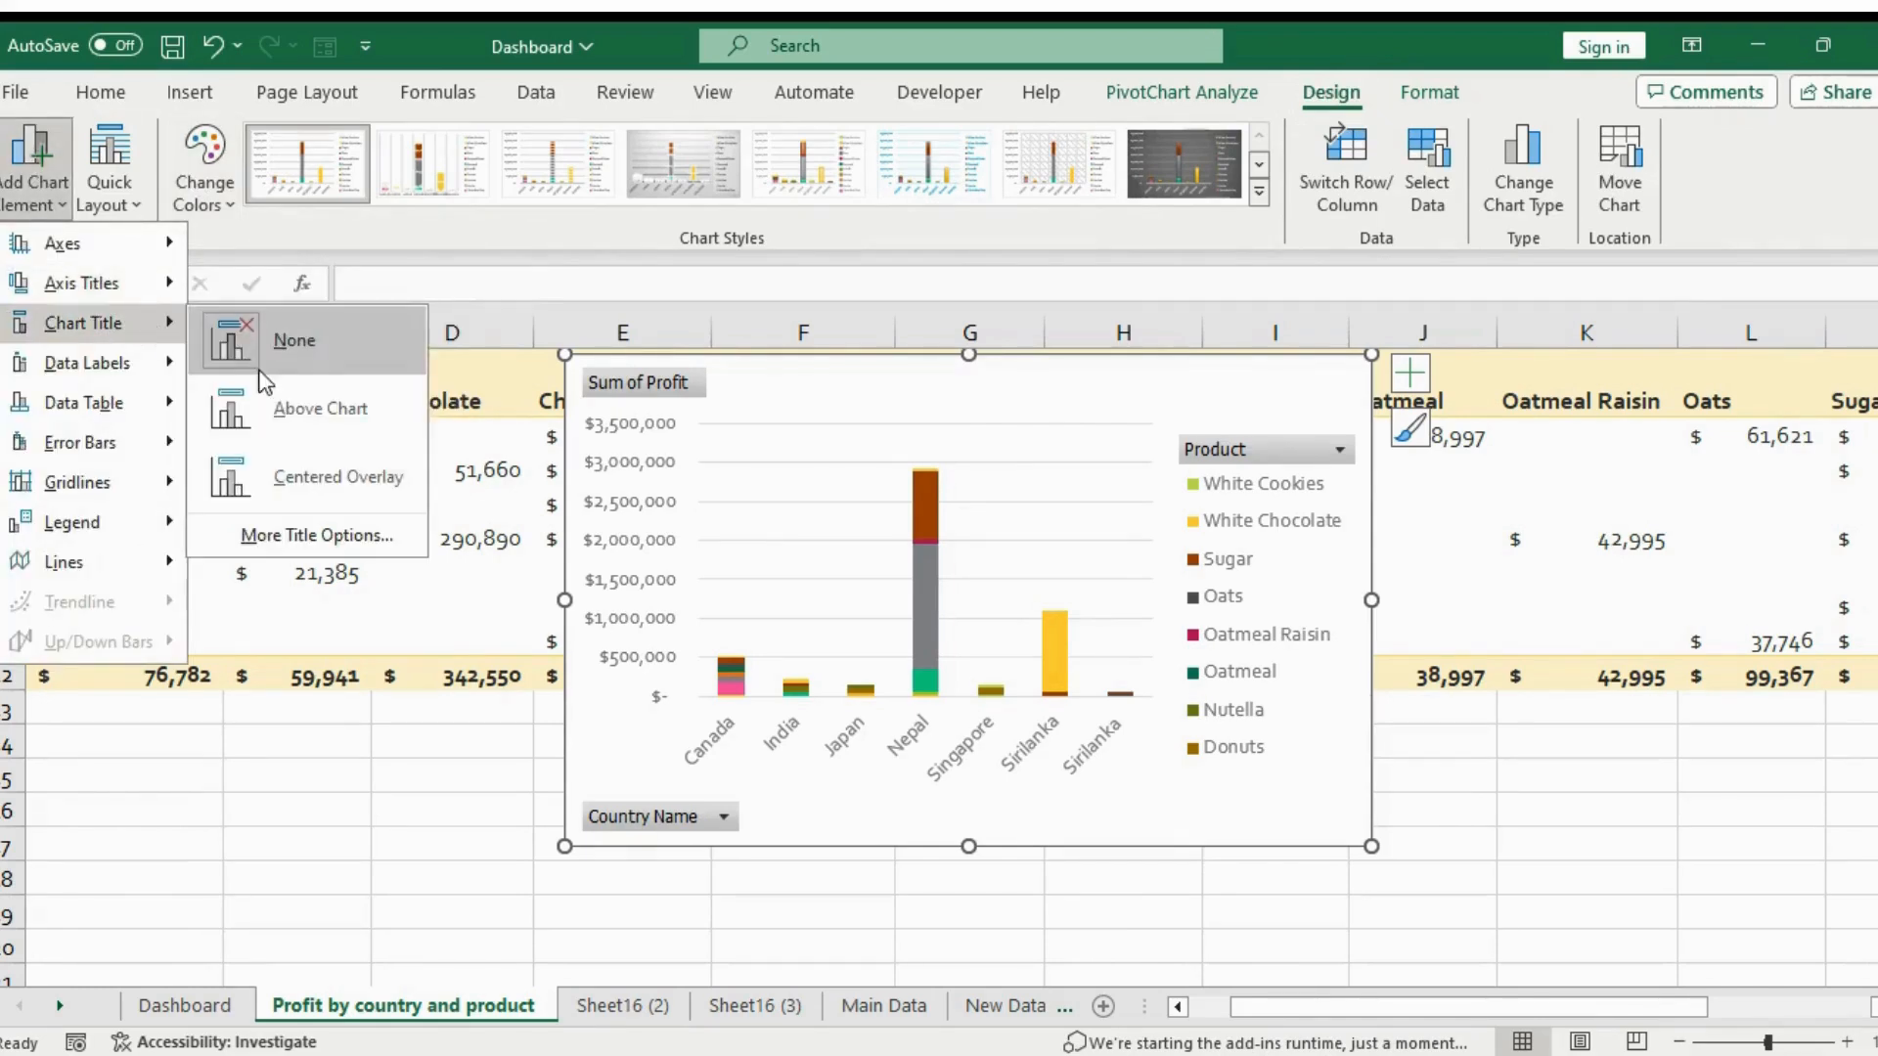
pyautogui.click(293, 407)
pyautogui.click(996, 450)
pyautogui.tripleClick(996, 450)
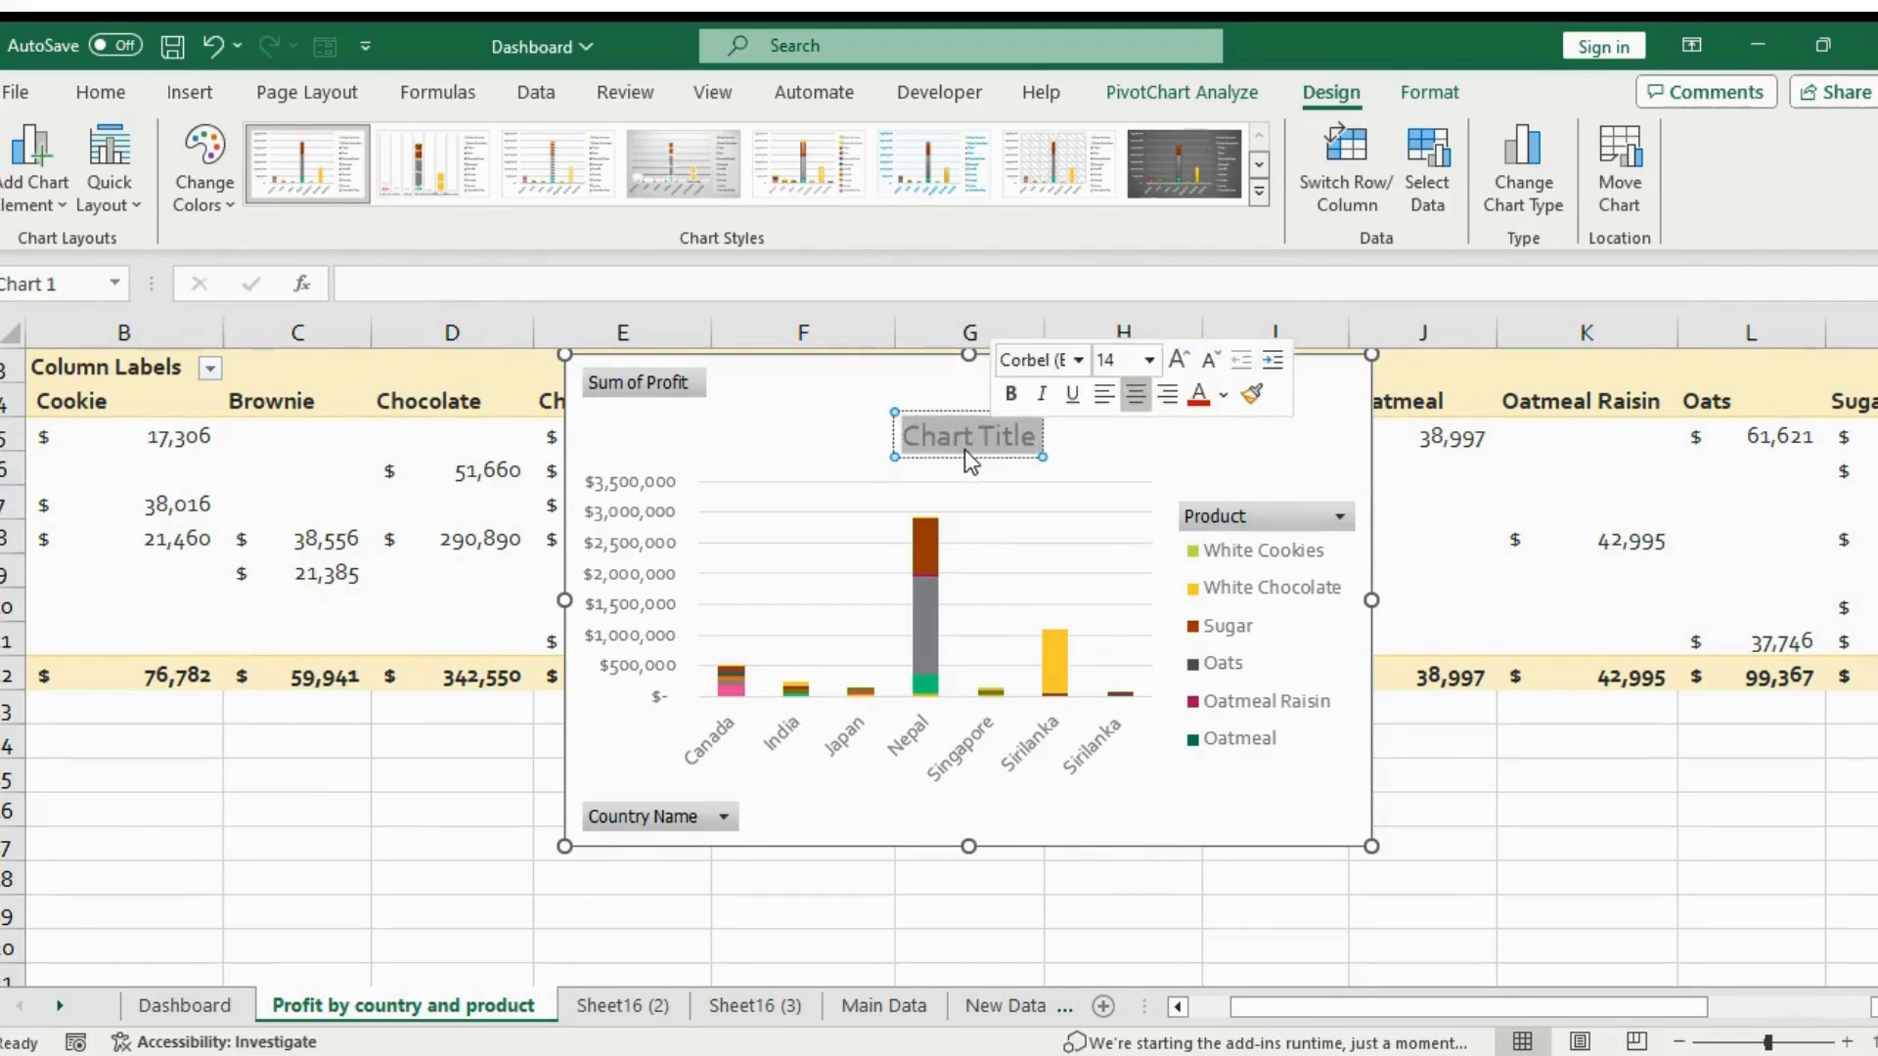
pyautogui.write('Profi')
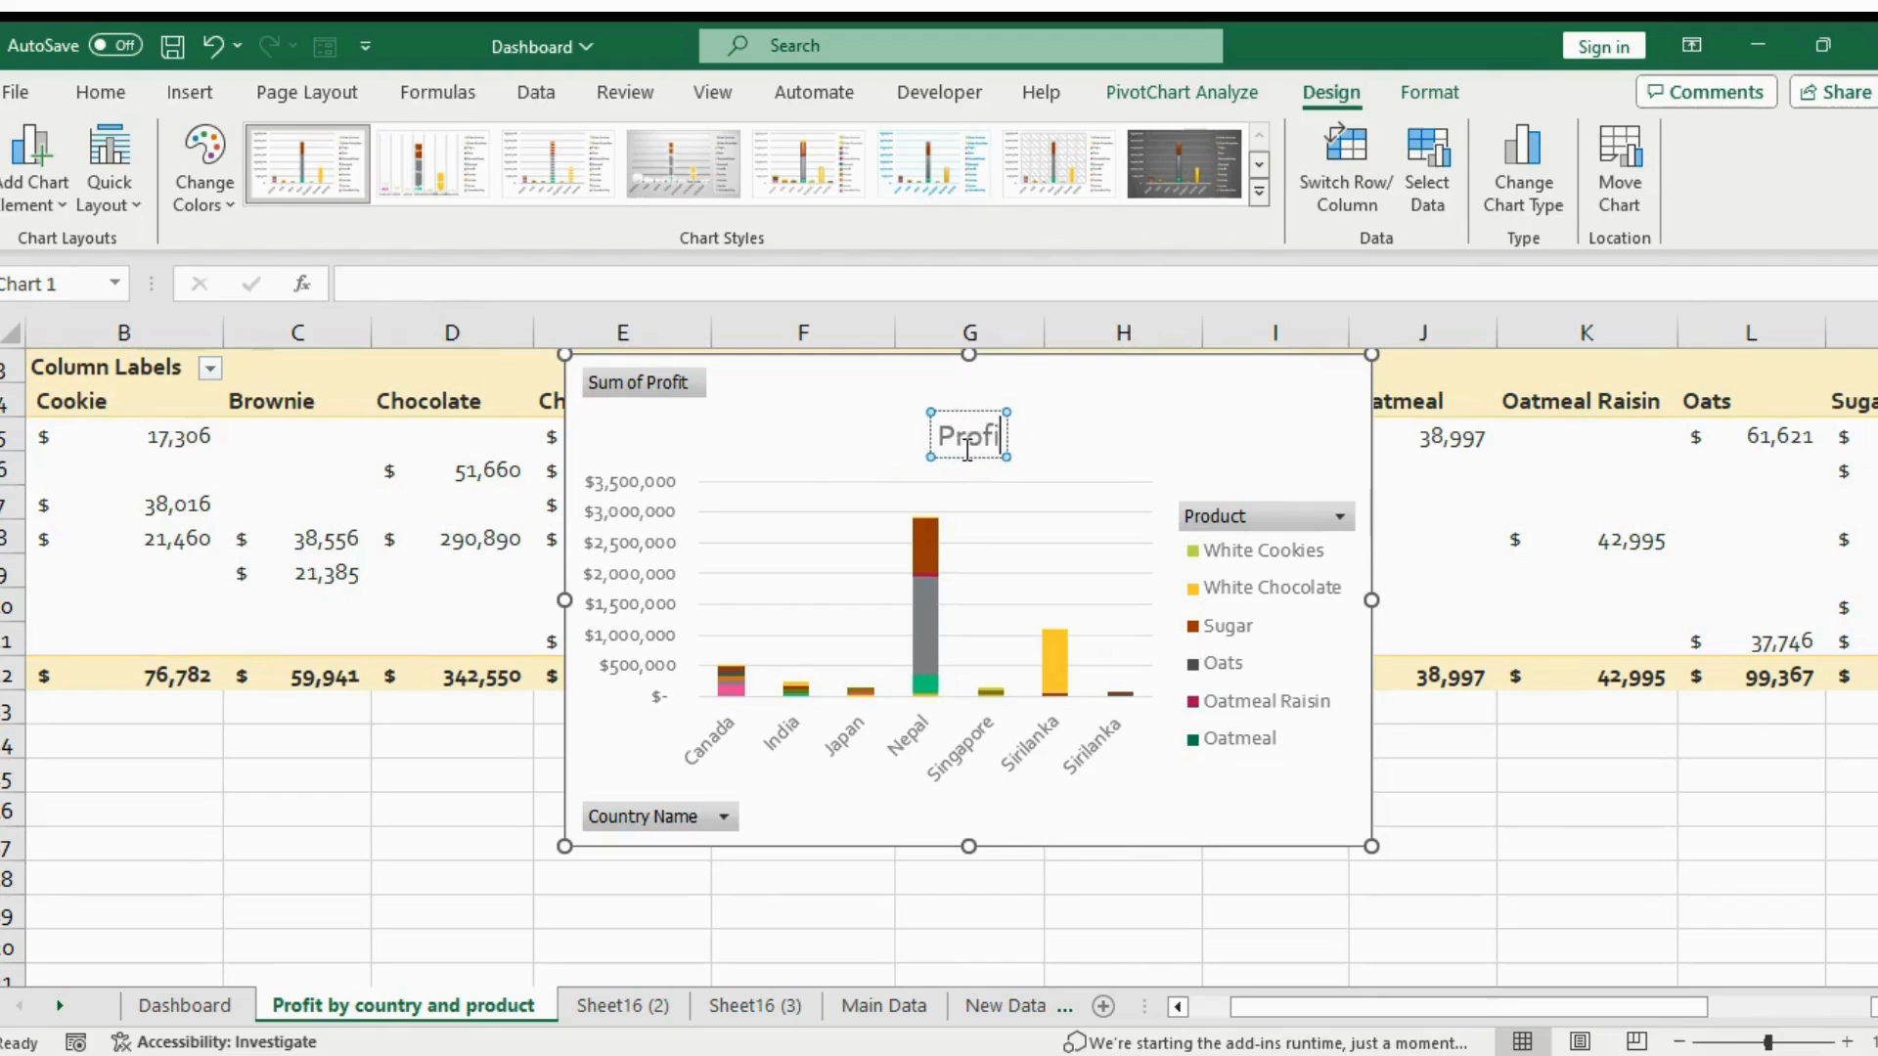
pyautogui.write('t by co')
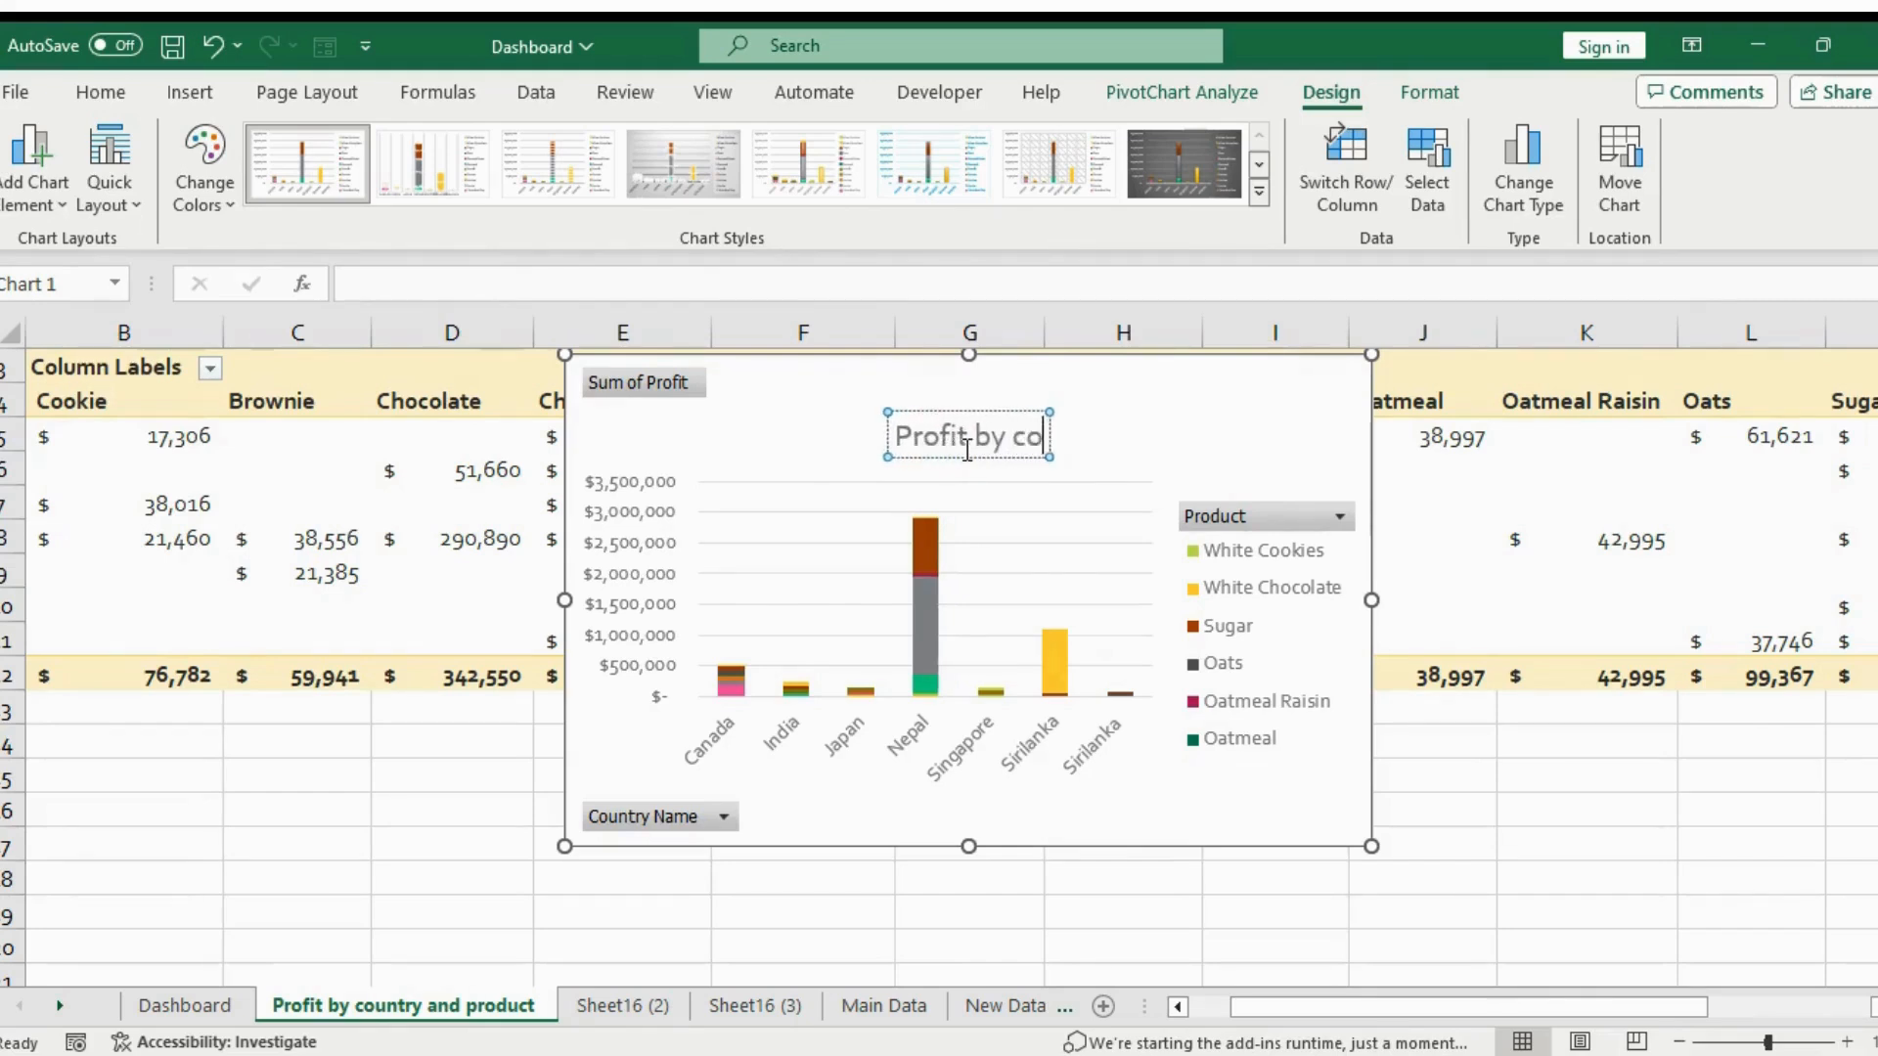
pyautogui.write('untry and')
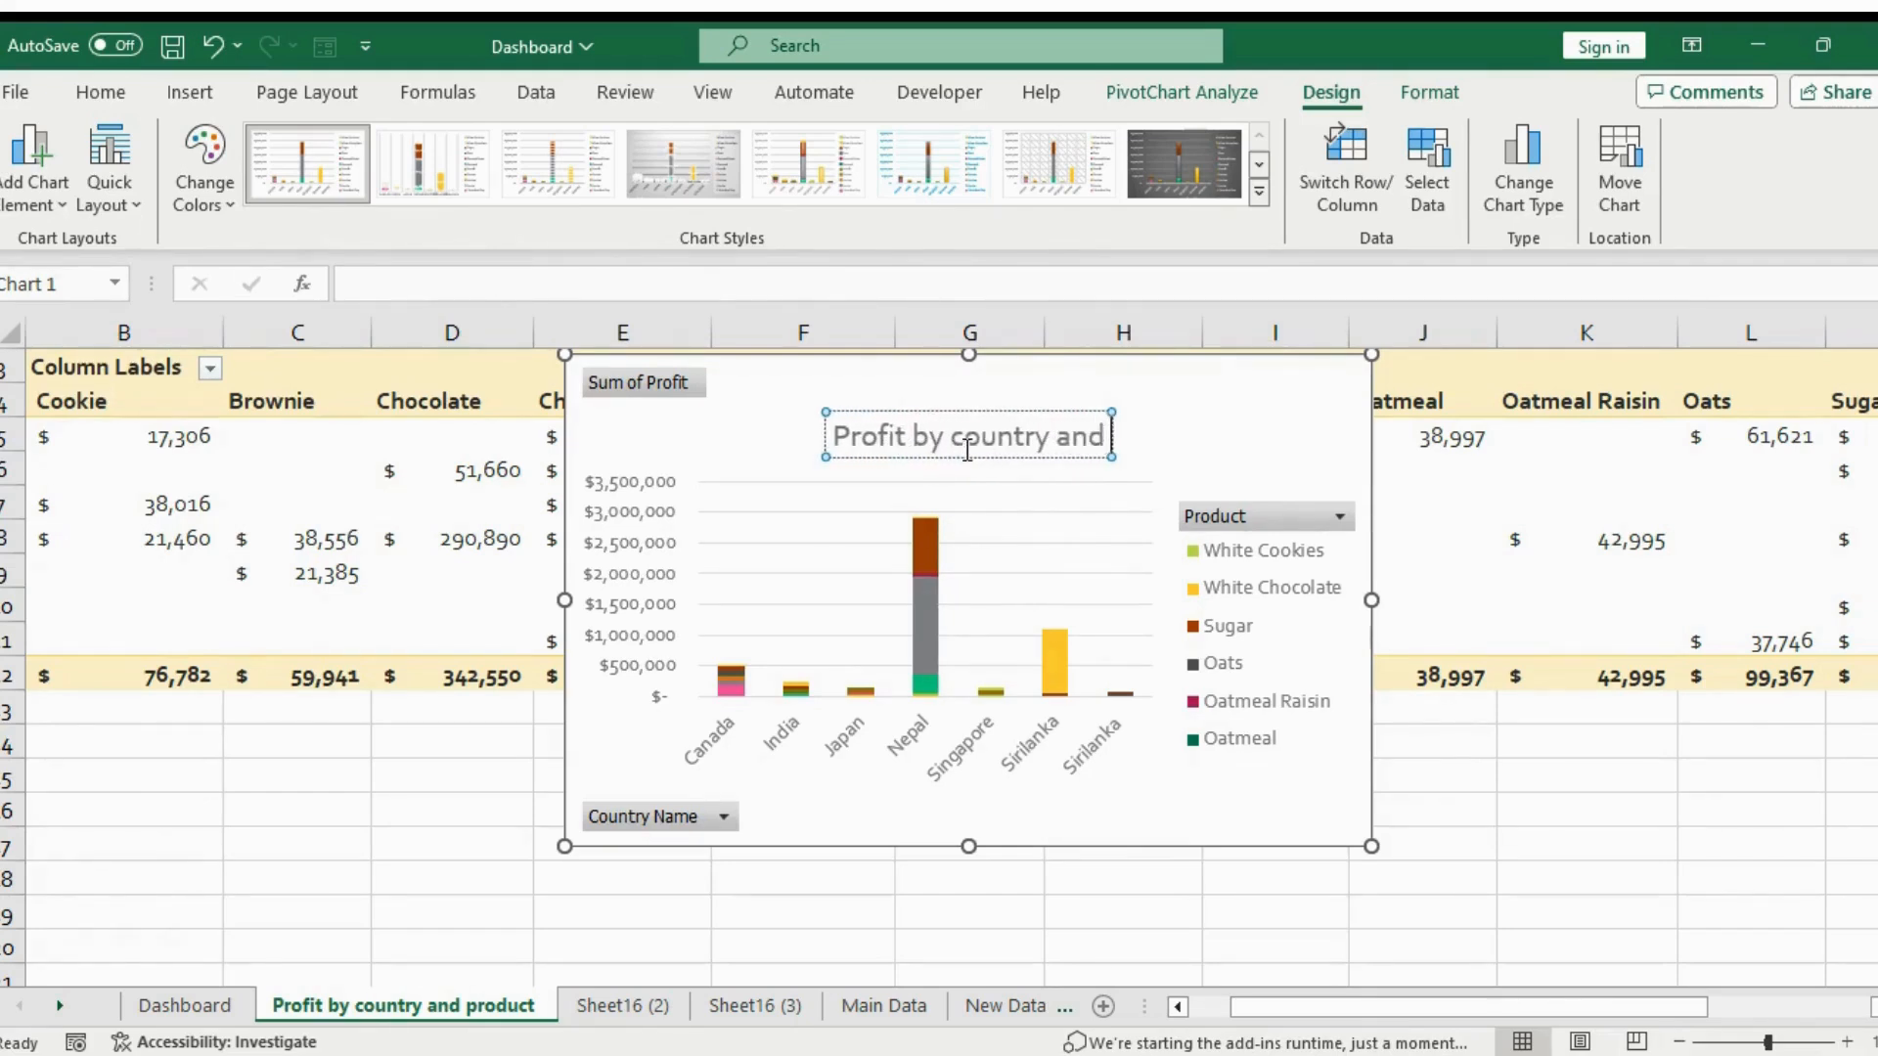
pyautogui.write(' product')
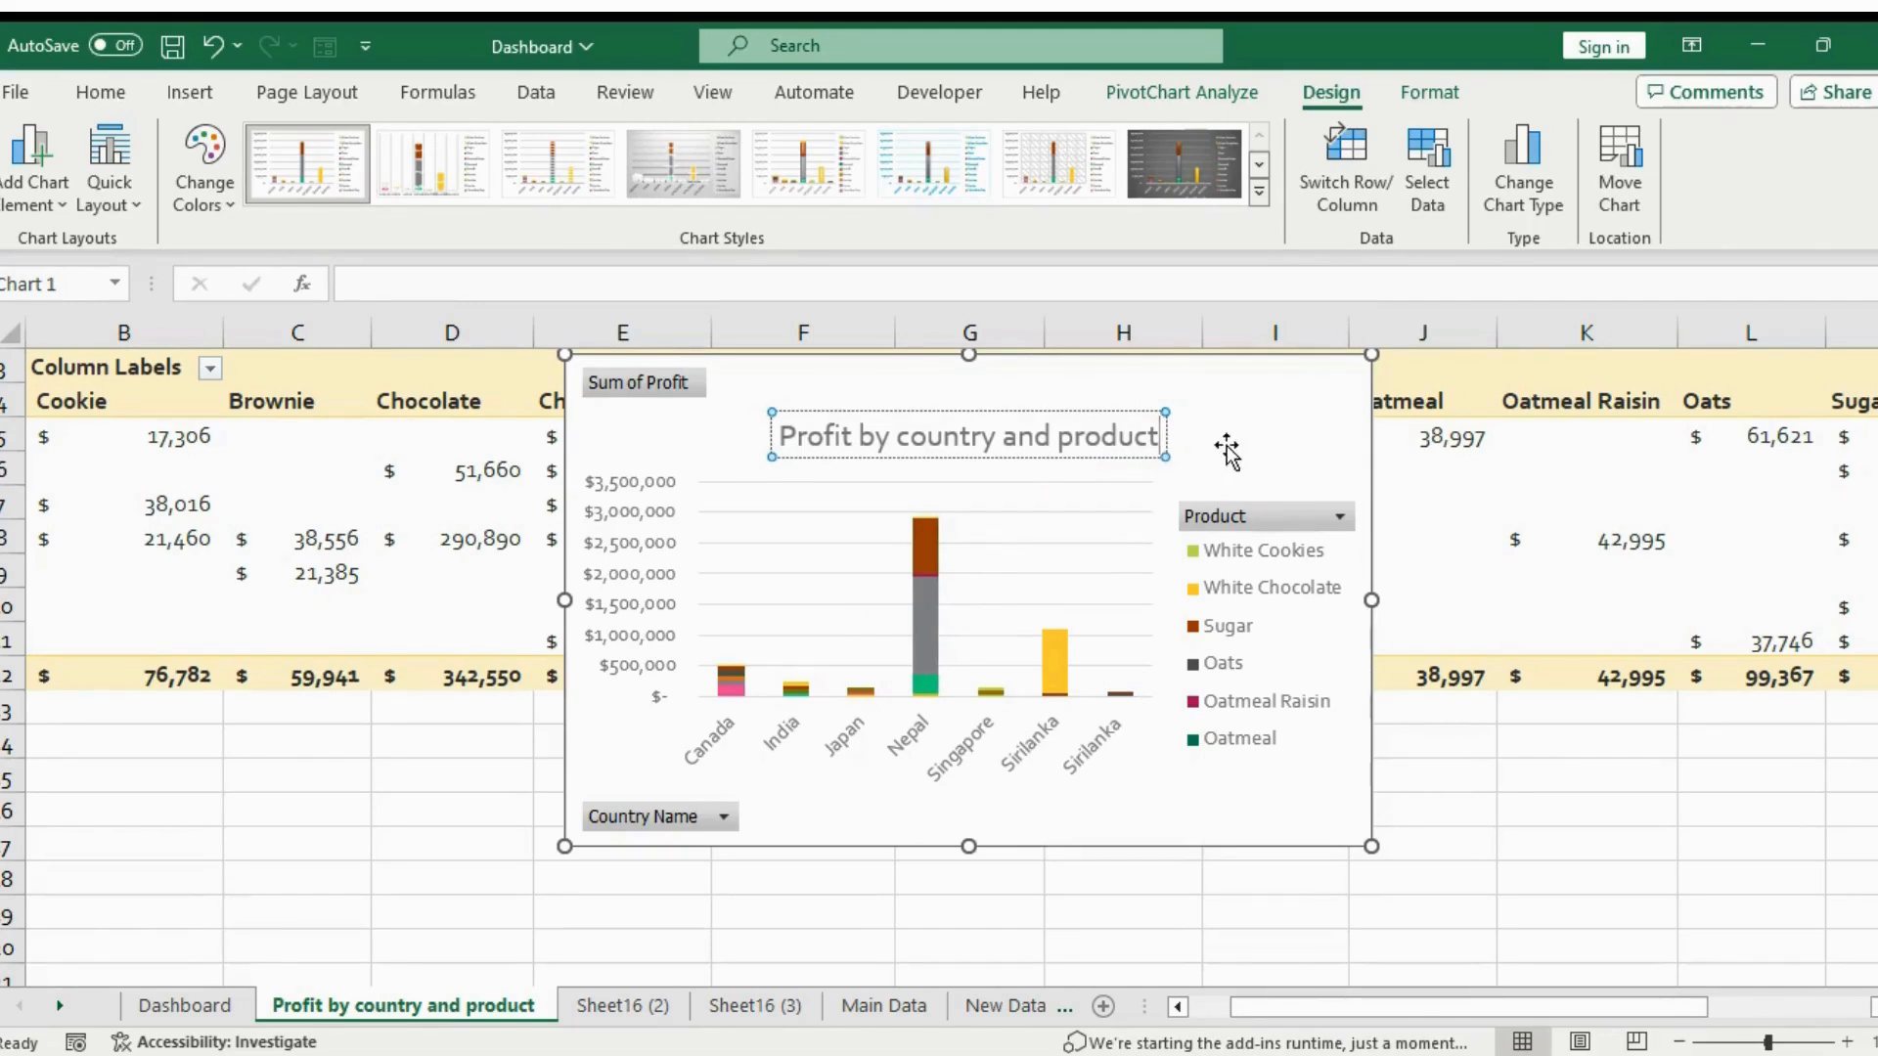
# Hide all field buttons on the profit by country and product chart
pyautogui.rightClick(1222, 523)
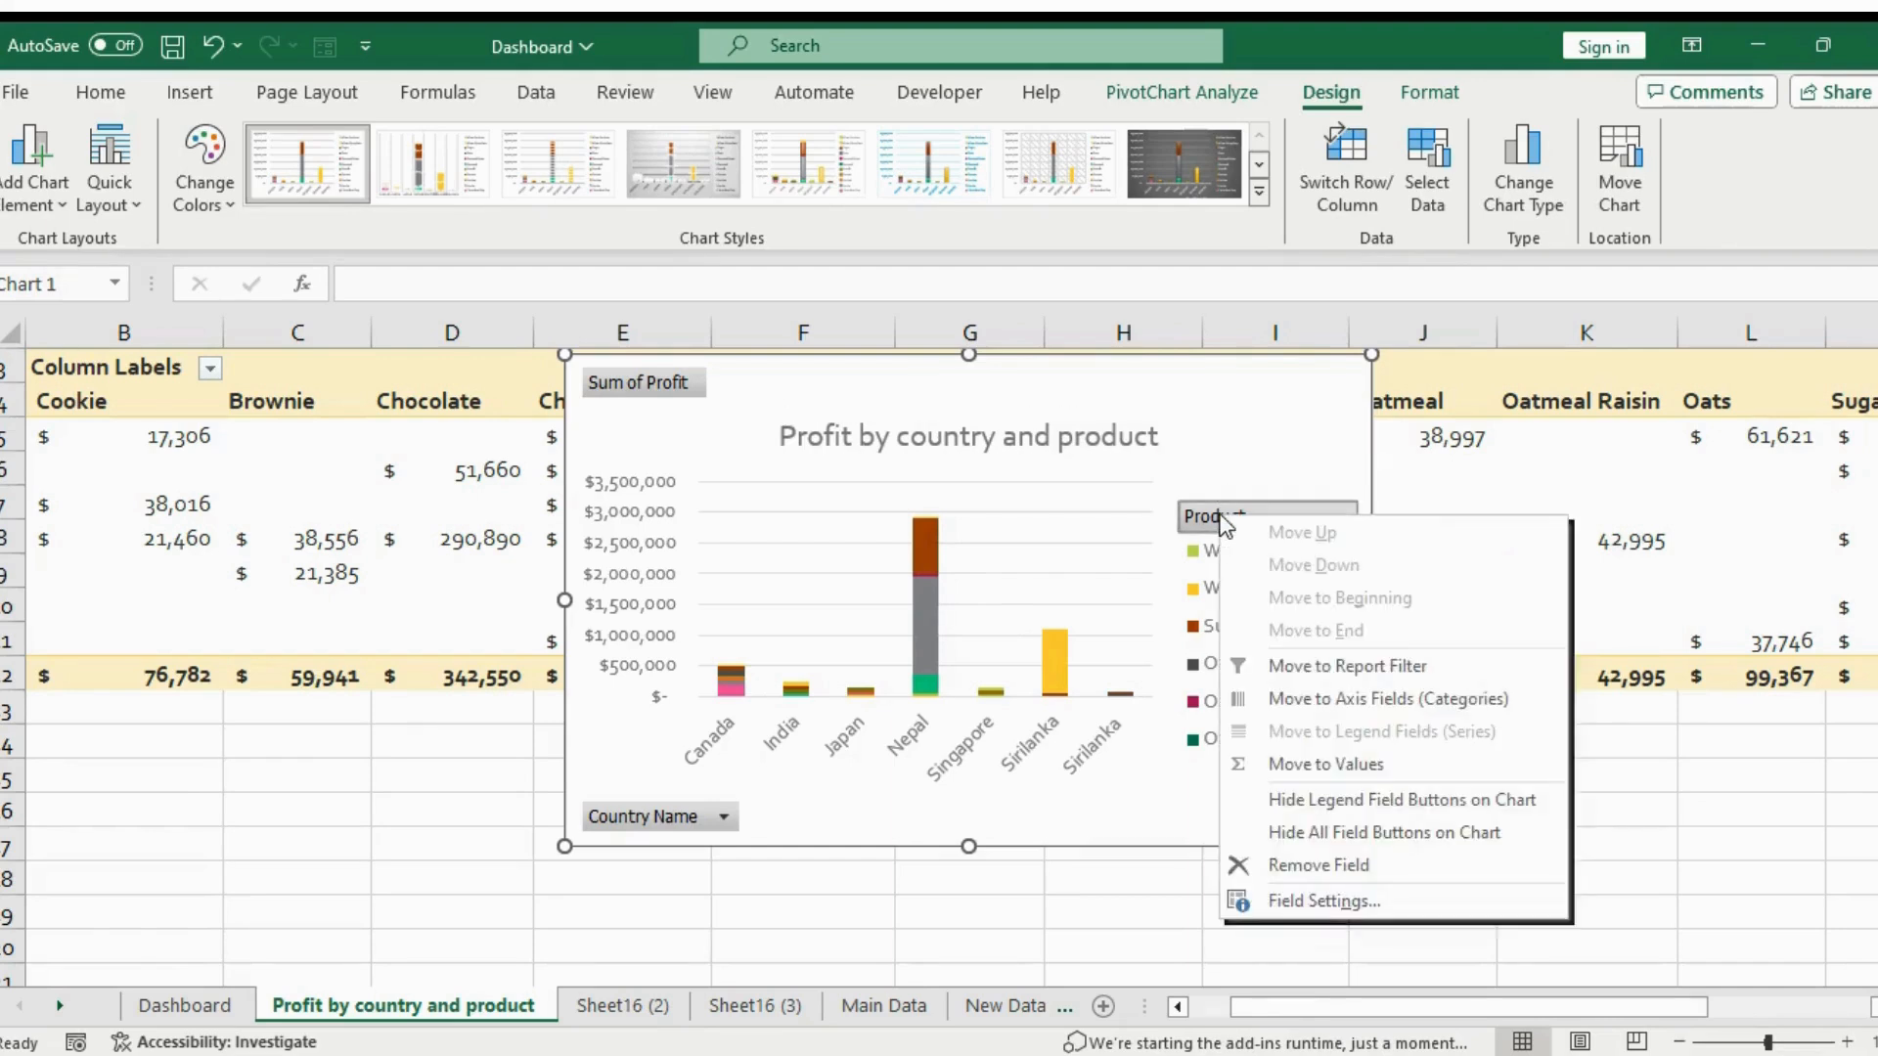
pyautogui.click(1208, 516)
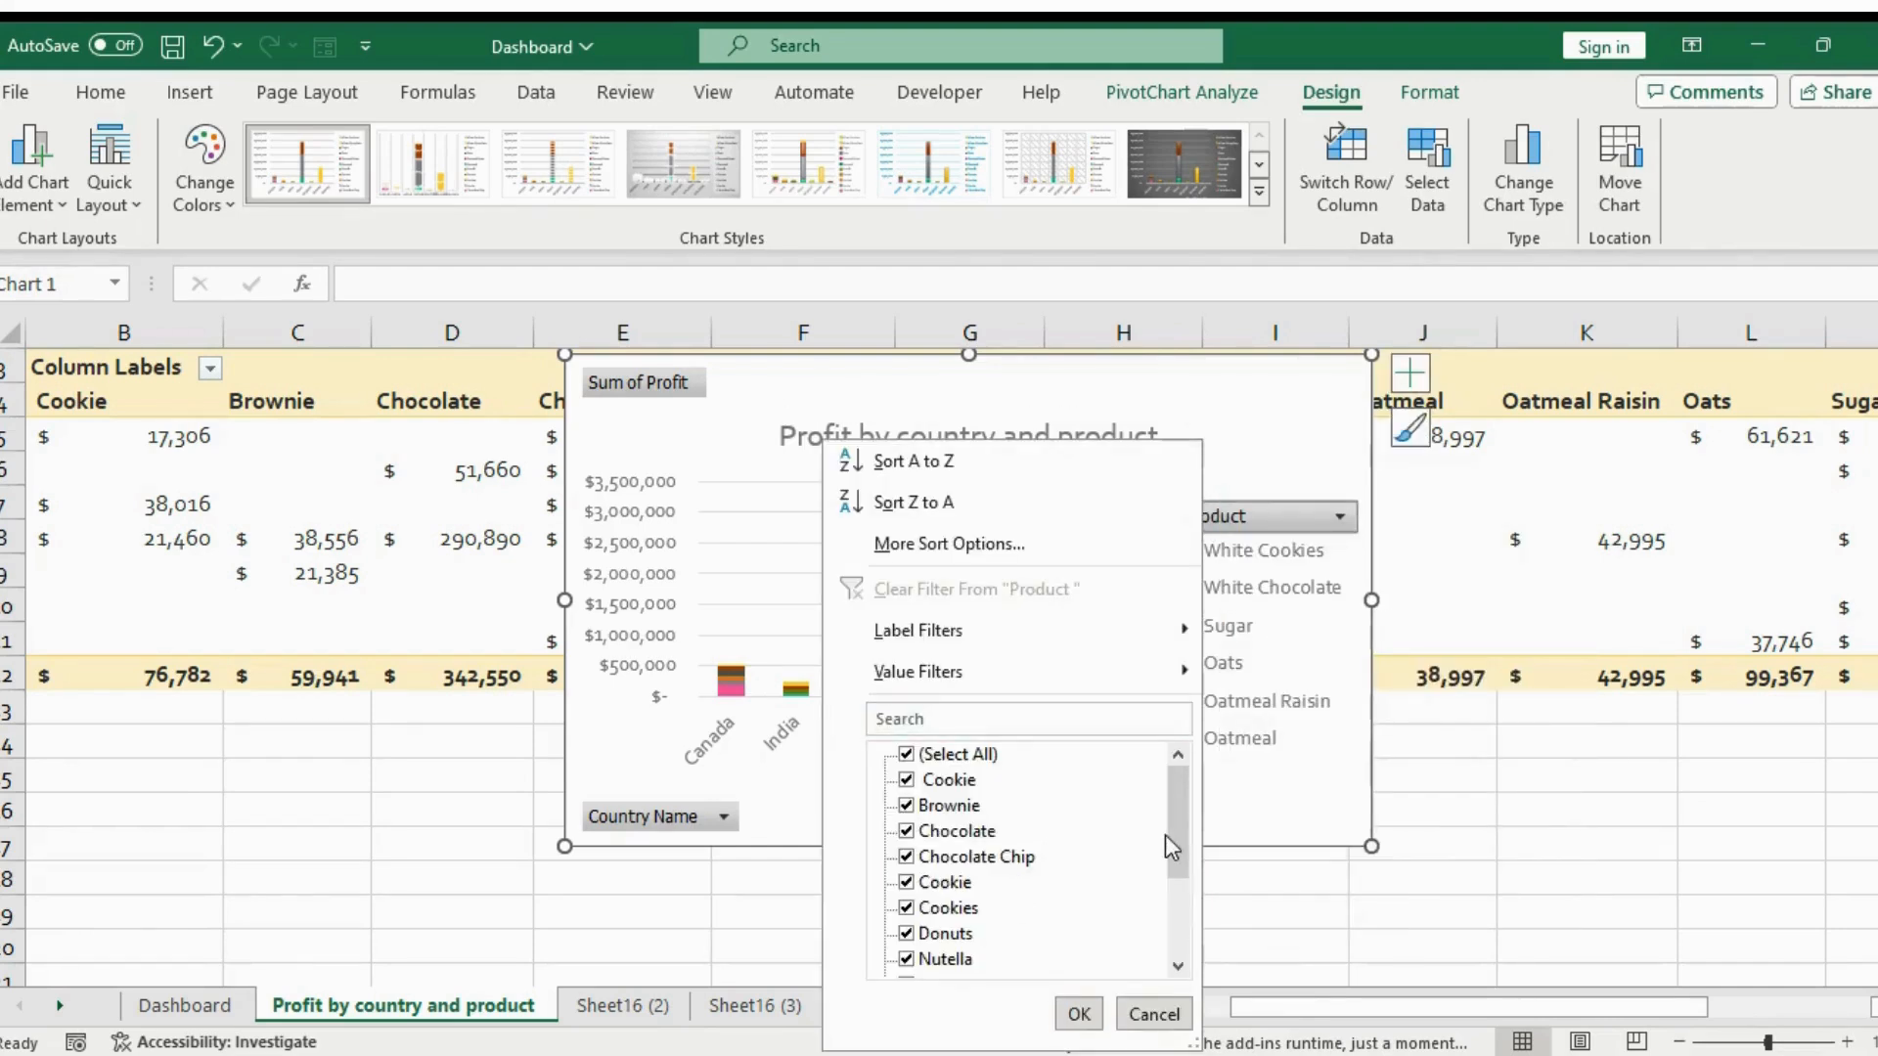
pyautogui.scroll(-1, 1169, 841)
pyautogui.scroll(2, 1173, 881)
pyautogui.click(1240, 595)
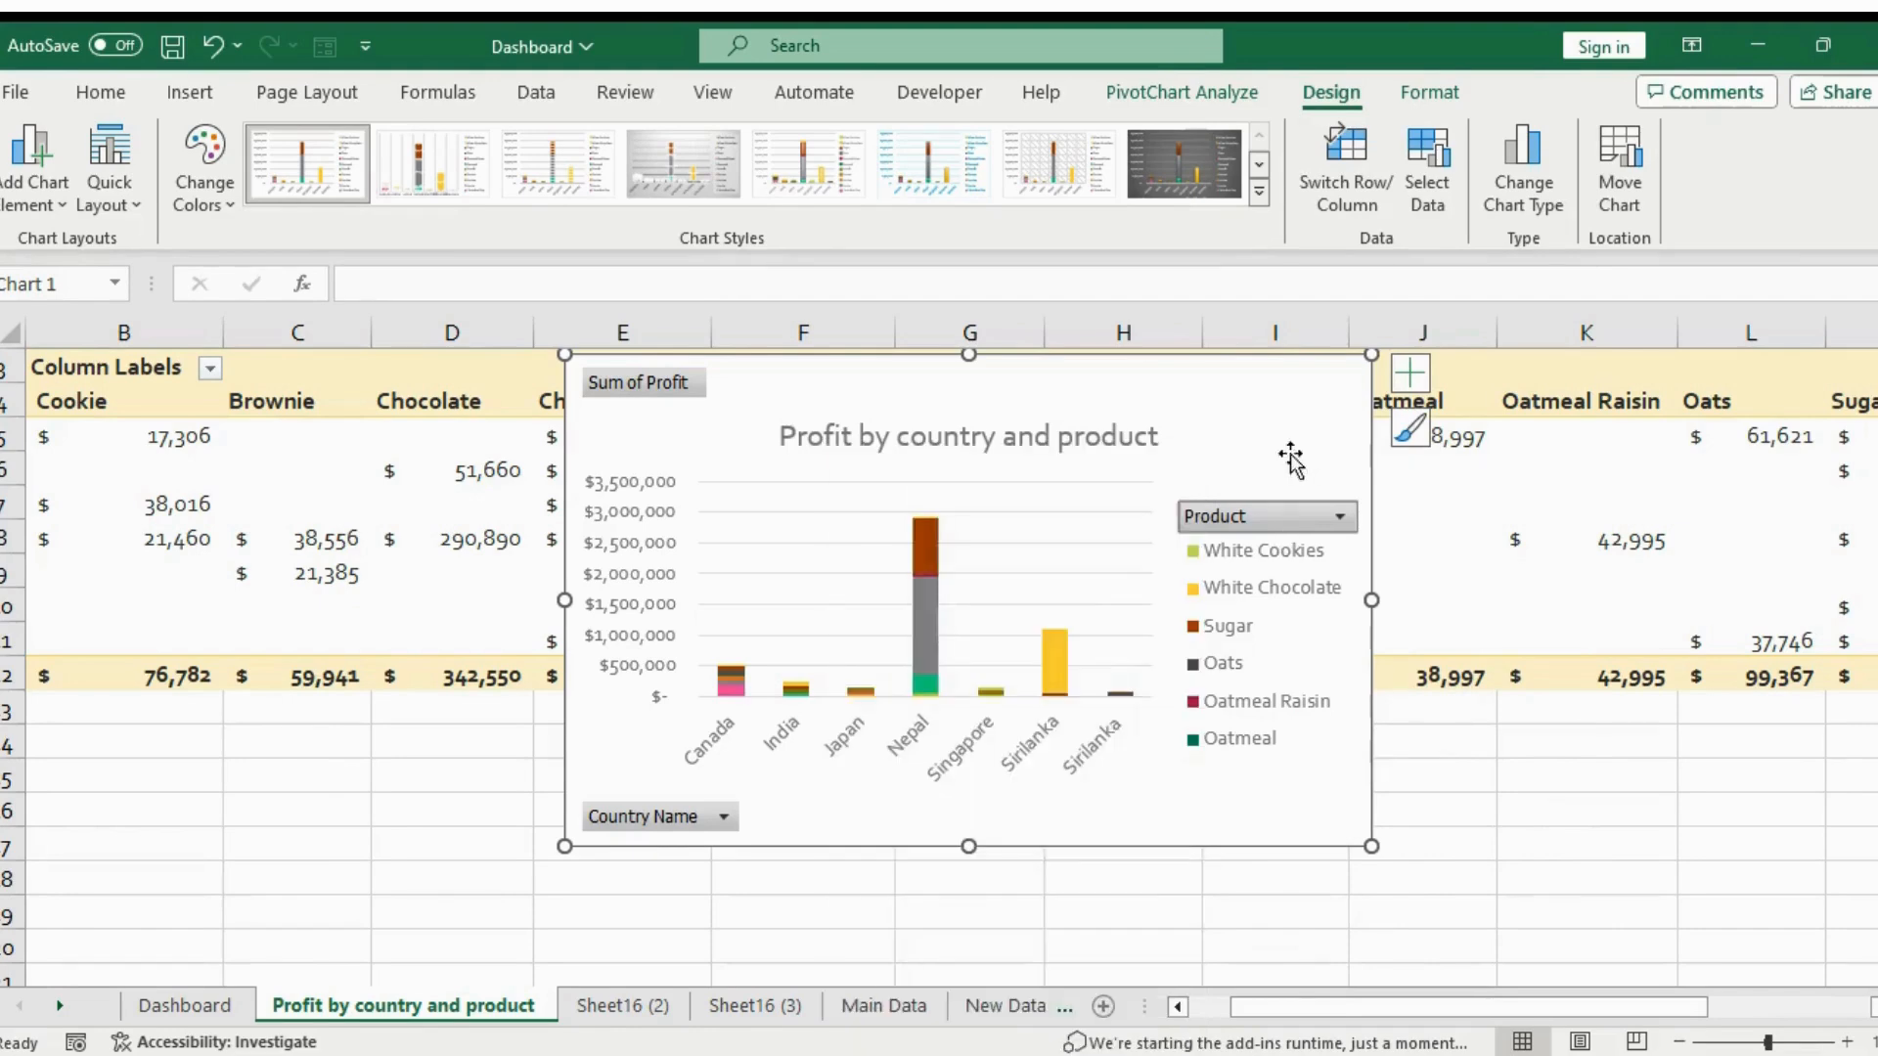
pyautogui.rightClick(1270, 518)
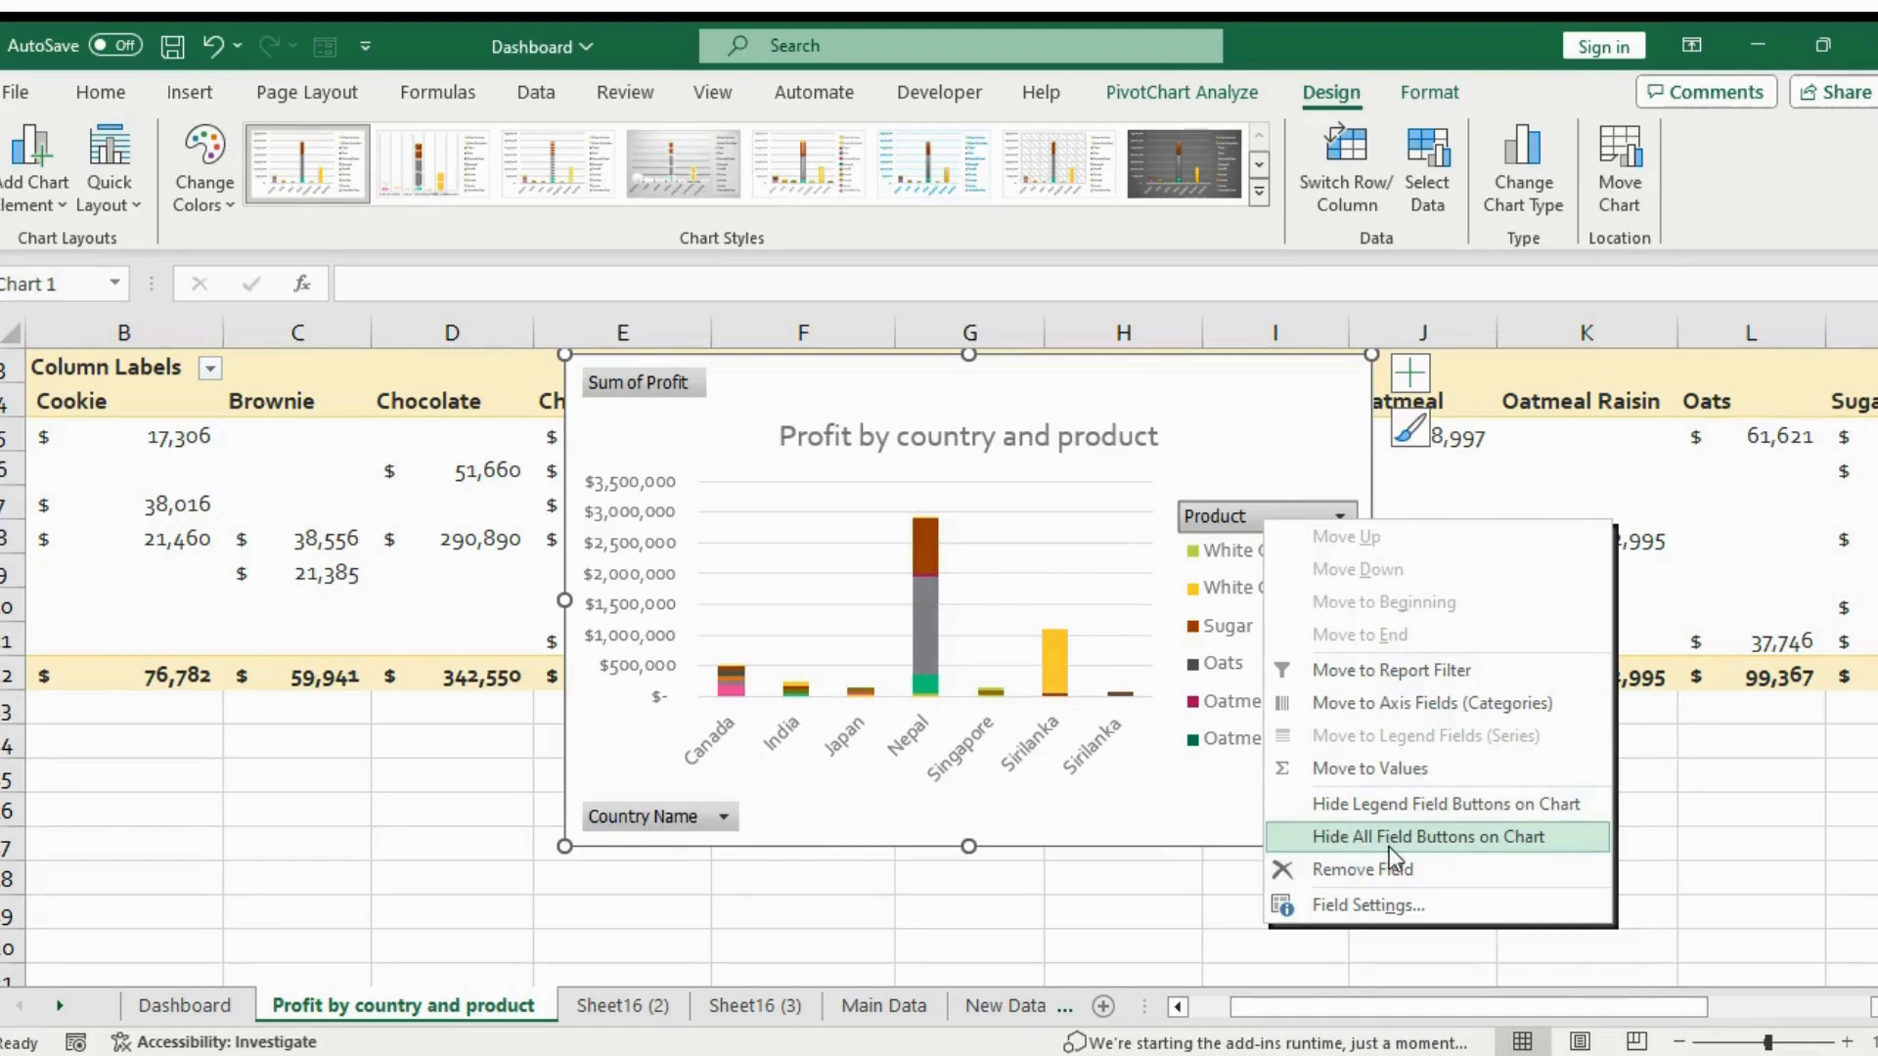
pyautogui.click(1358, 839)
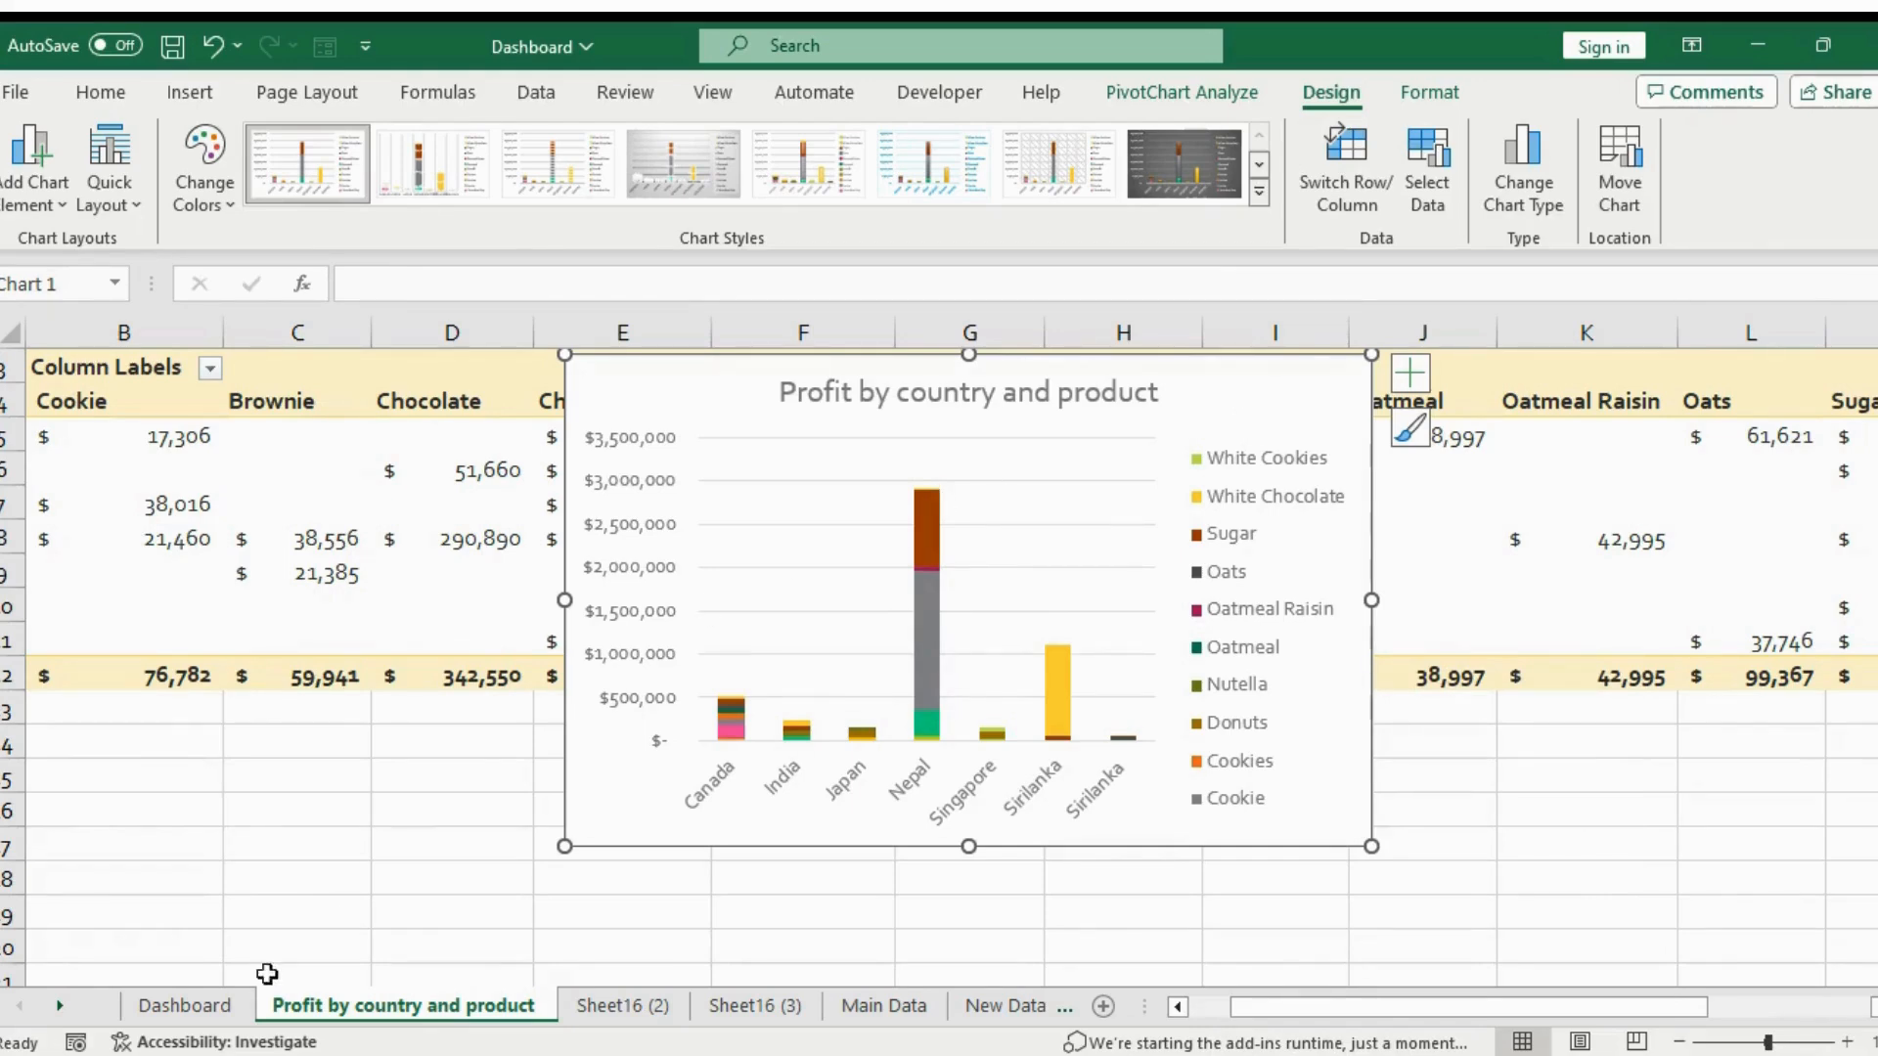
# Paste a copy of the profit chart onto the Dashboard sheet, starting in column D just below the header banner
pyautogui.click(228, 1002)
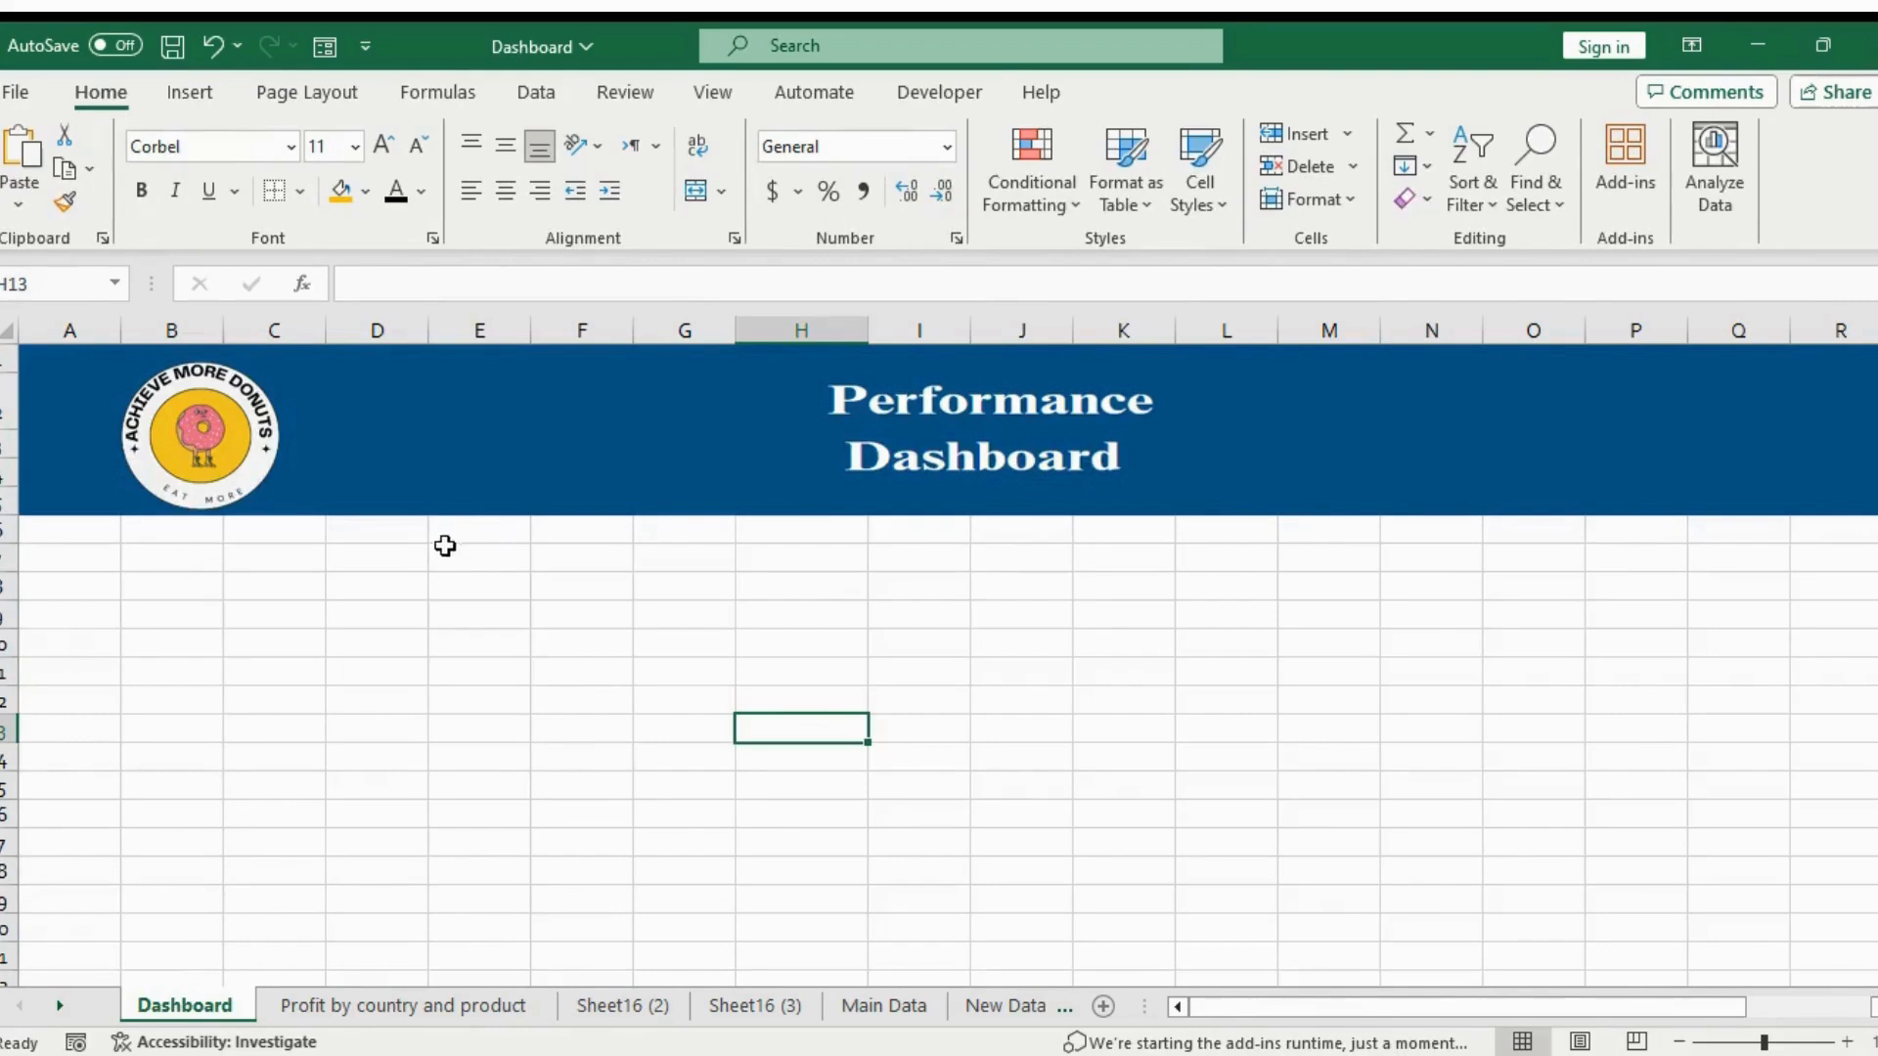
pyautogui.click(401, 533)
pyautogui.hotkey('ctrl', 'v')
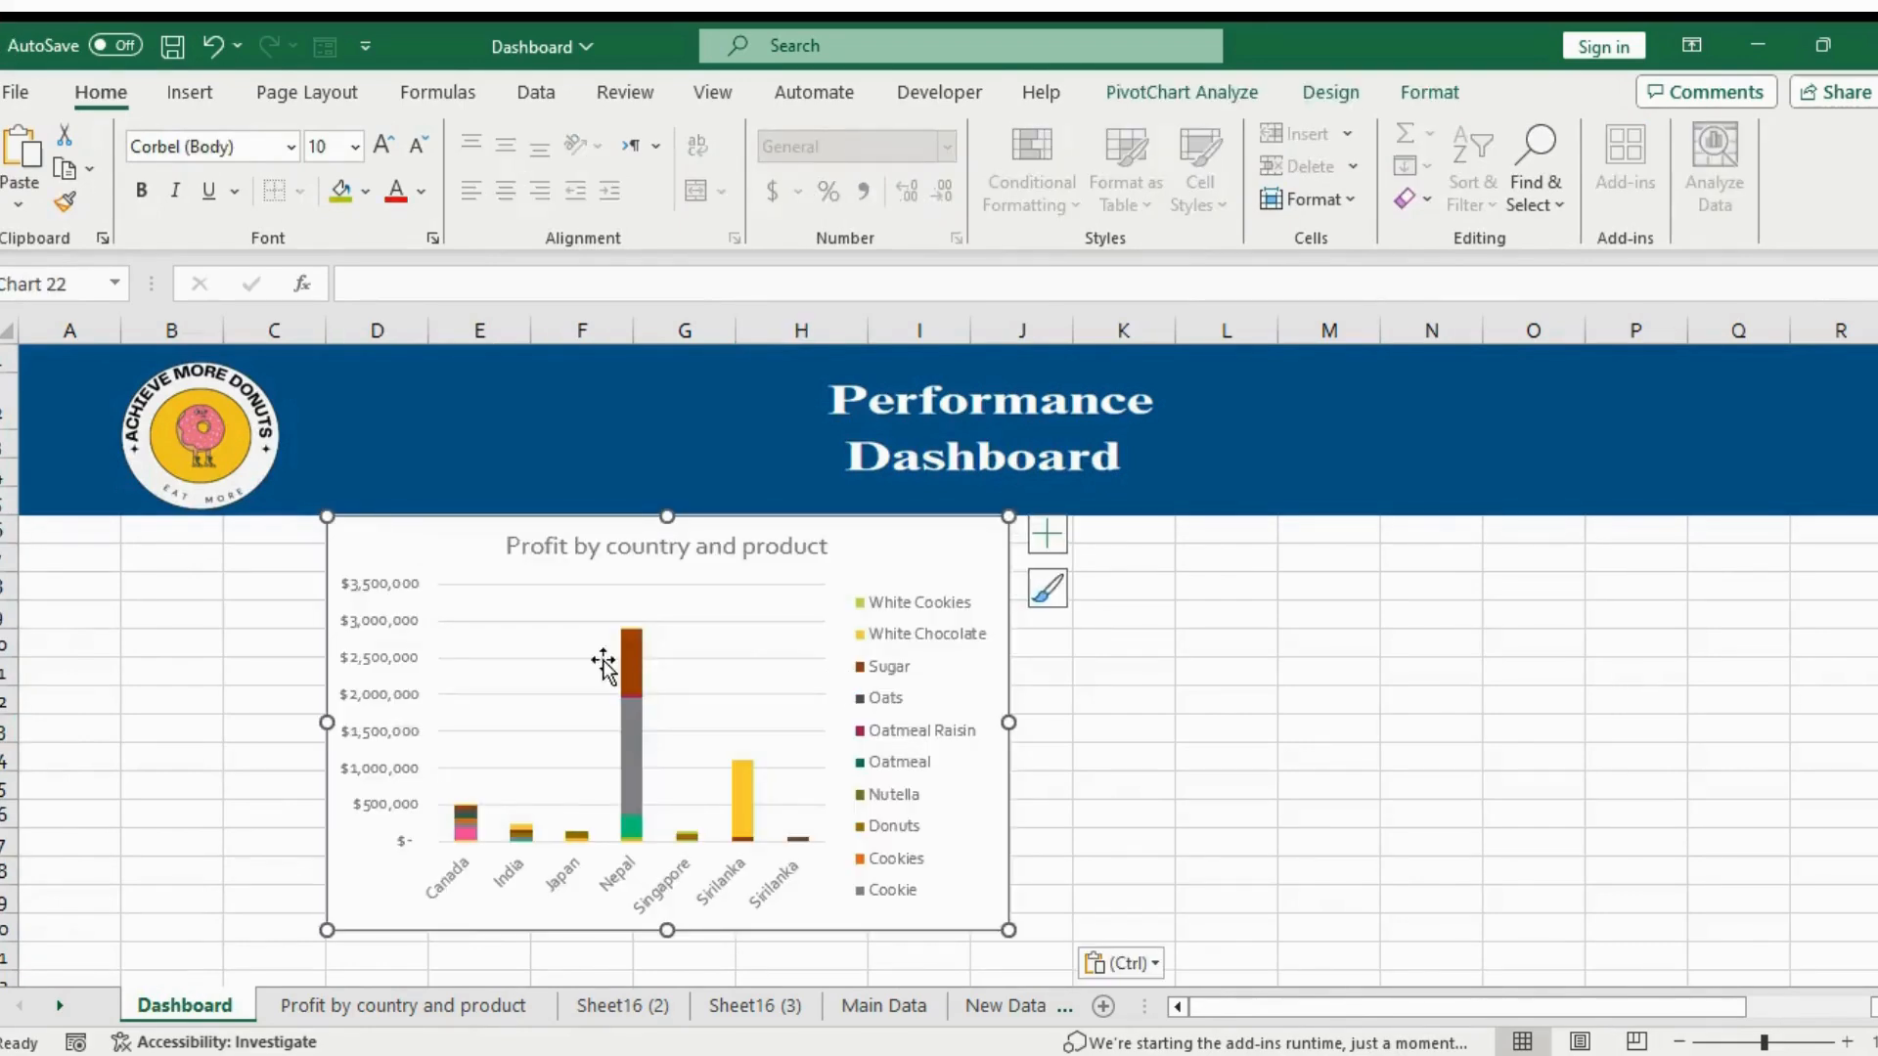
# Align the pasted profit chart with the lower edge of the dashboard banner and enlarge it slightly
pyautogui.click(1394, 637)
pyautogui.click(957, 544)
pyautogui.moveTo(1763, 1041); pyautogui.dragTo(1761, 1042)
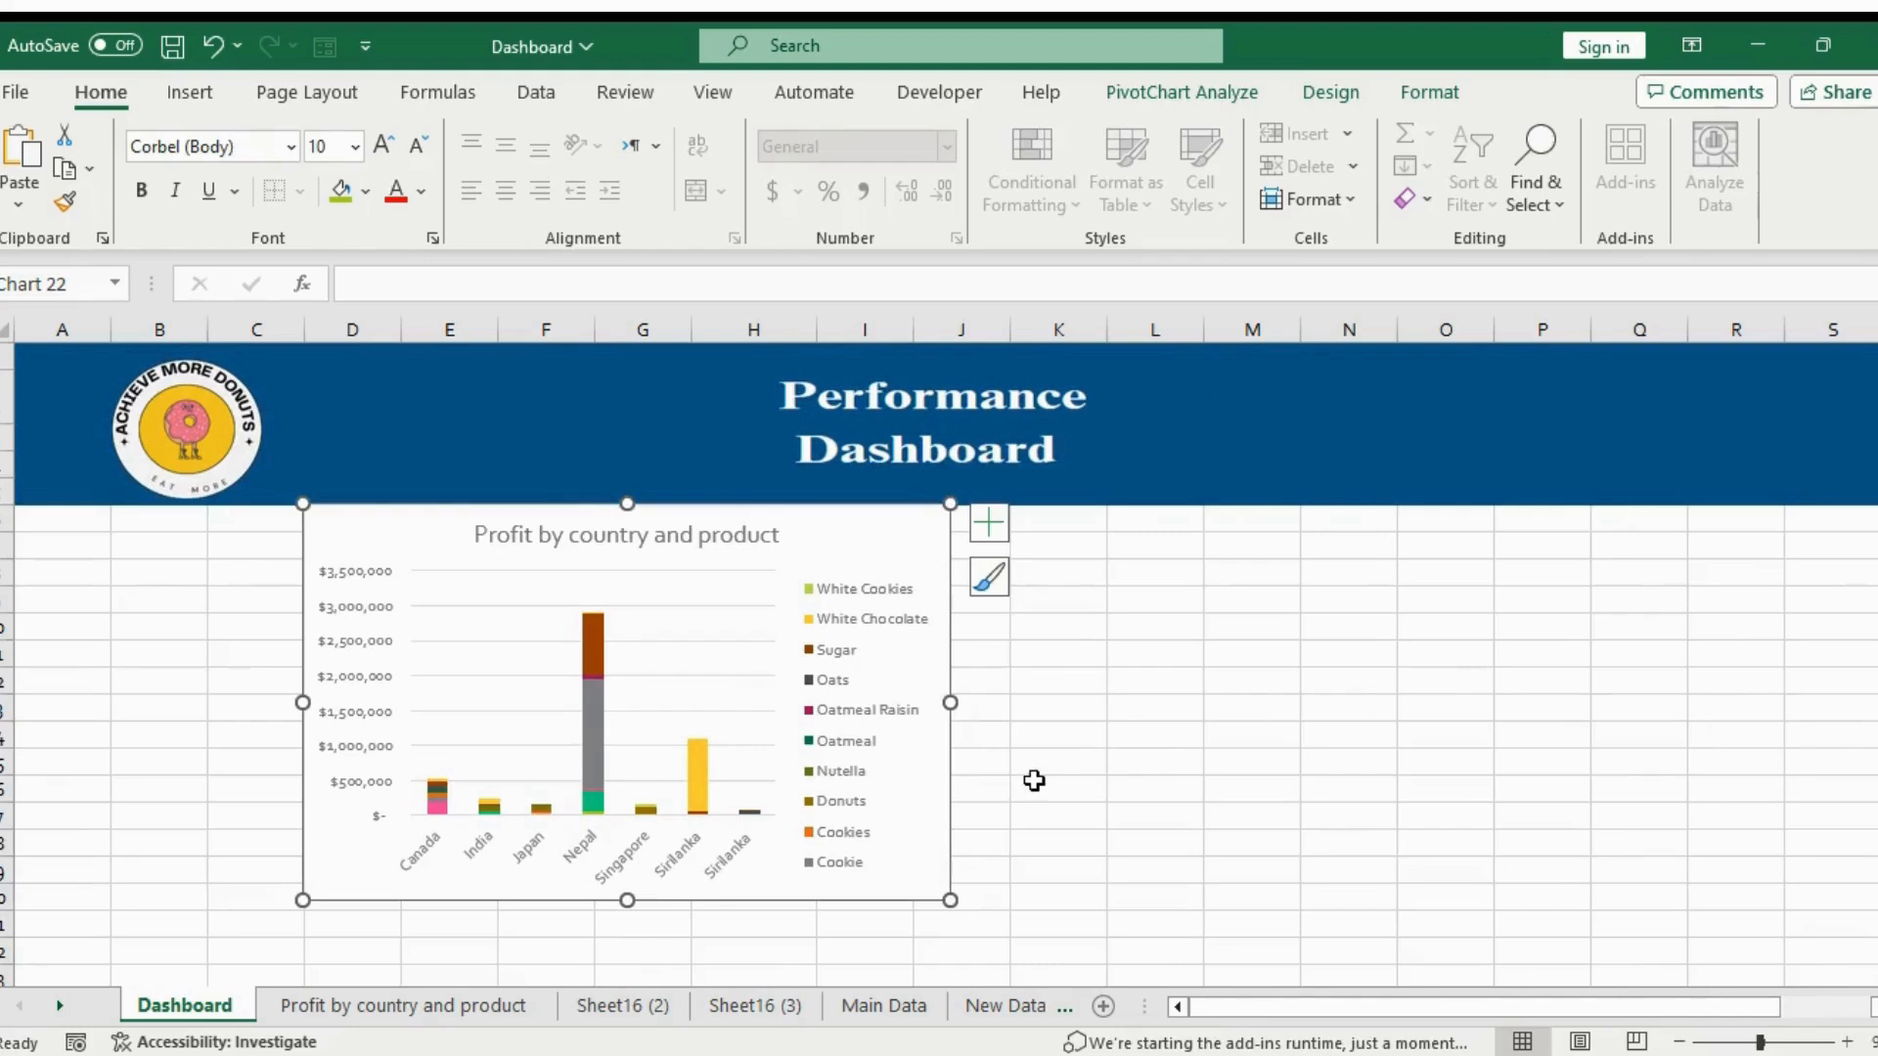
pyautogui.moveTo(880, 545)
pyautogui.mouseDown()
pyautogui.moveTo(850, 541)
pyautogui.moveTo(830, 584)
pyautogui.moveTo(822, 545)
pyautogui.moveTo(884, 541)
pyautogui.mouseUp()
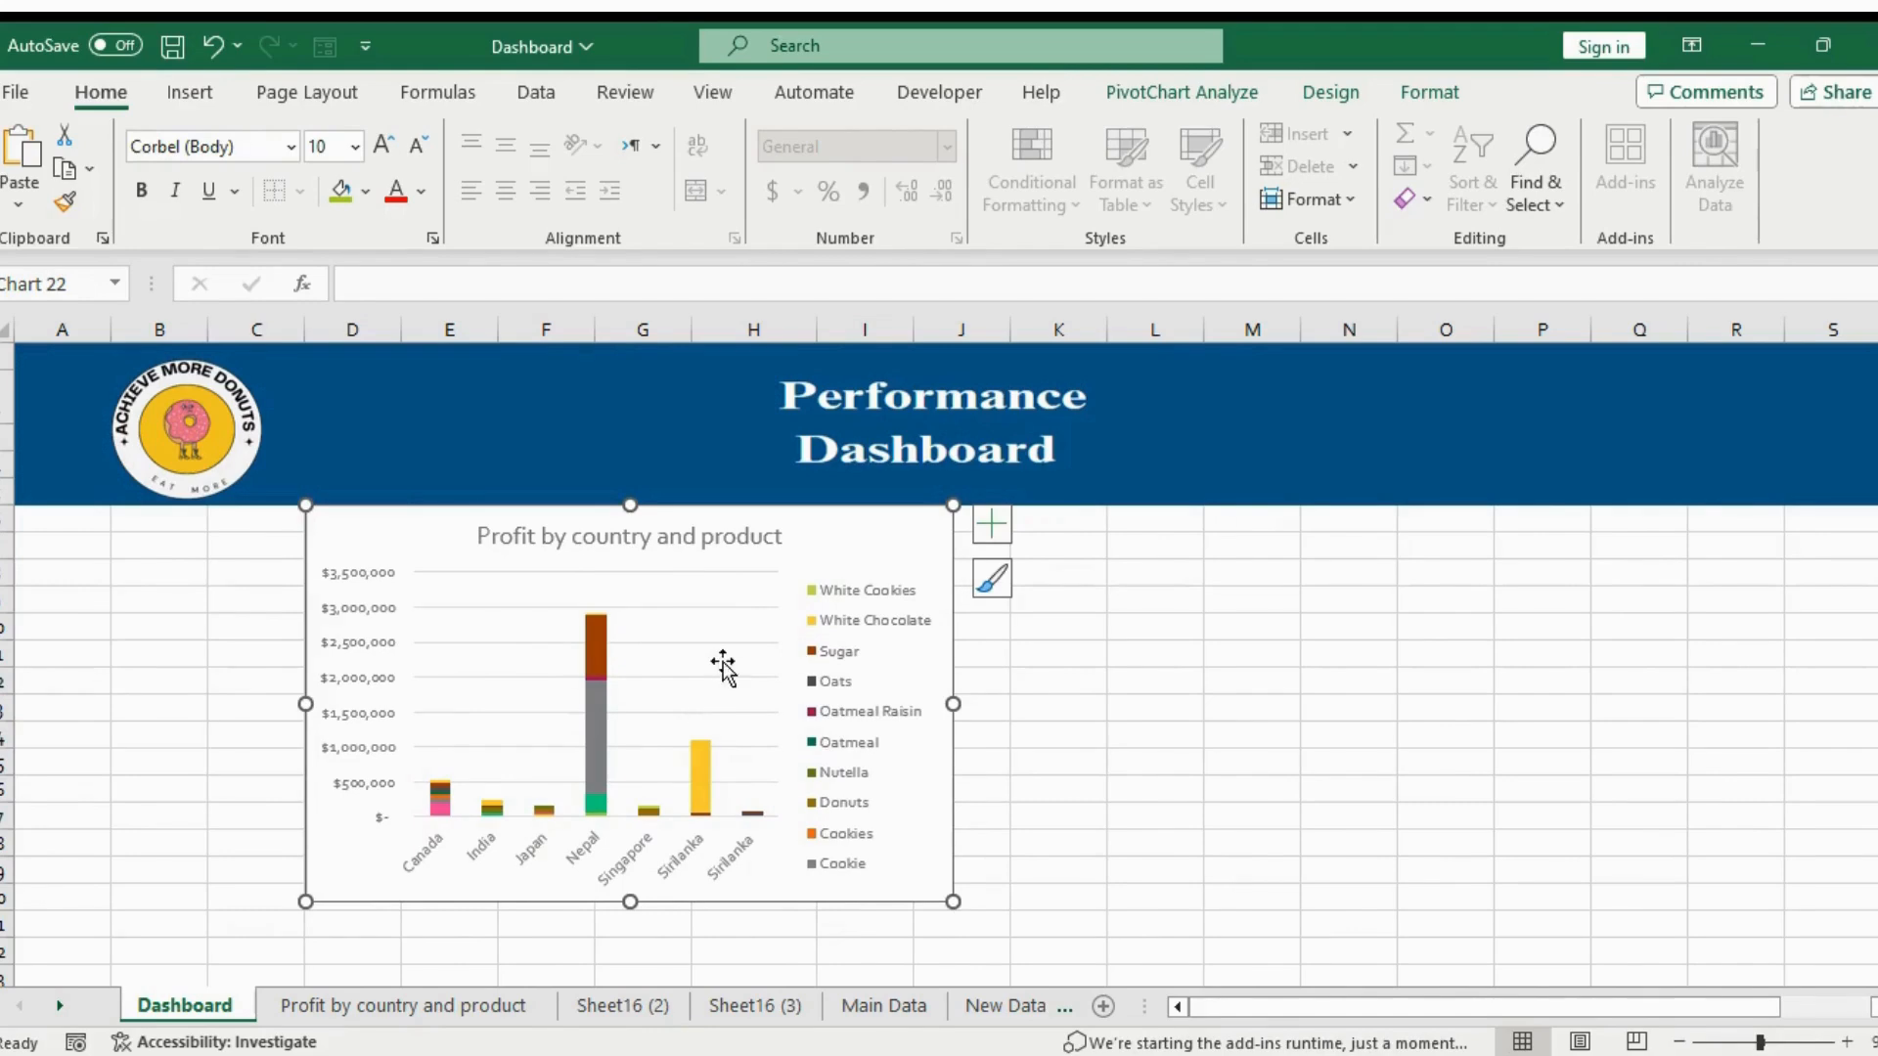
pyautogui.moveTo(954, 901); pyautogui.dragTo(960, 908)
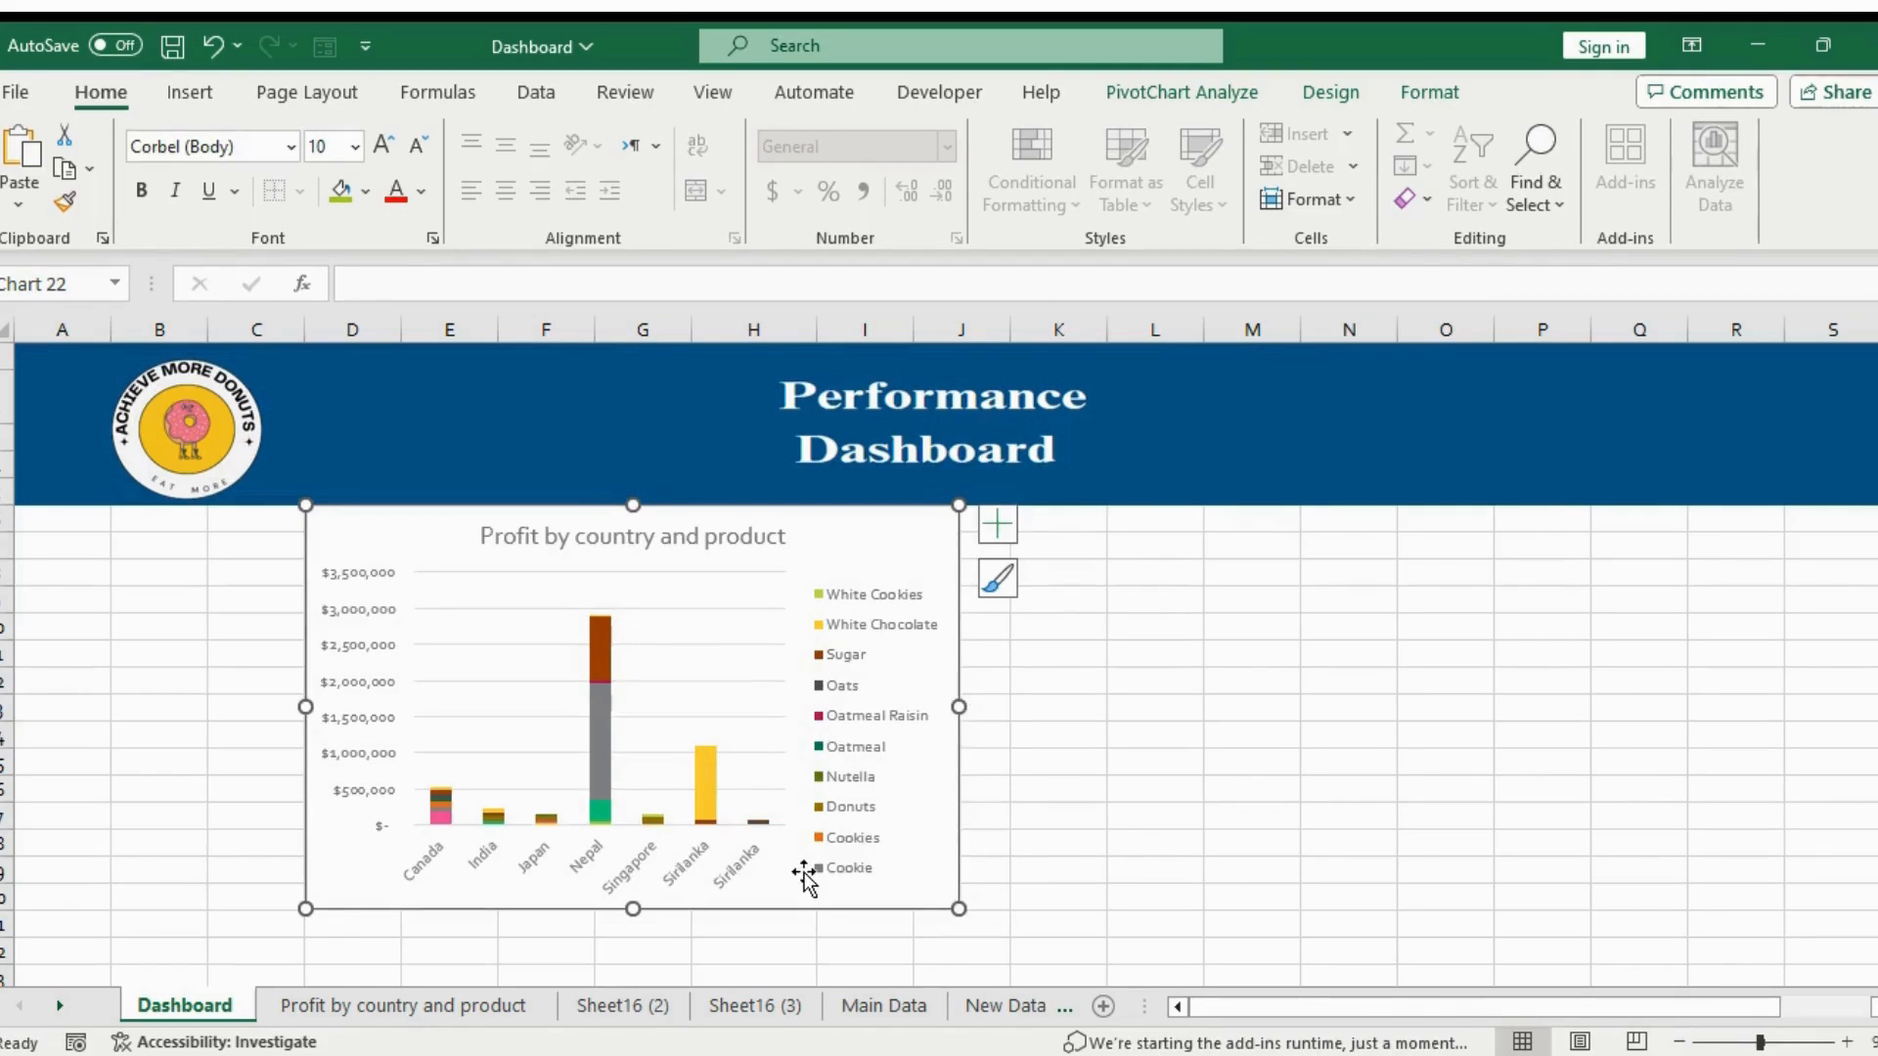
pyautogui.click(993, 794)
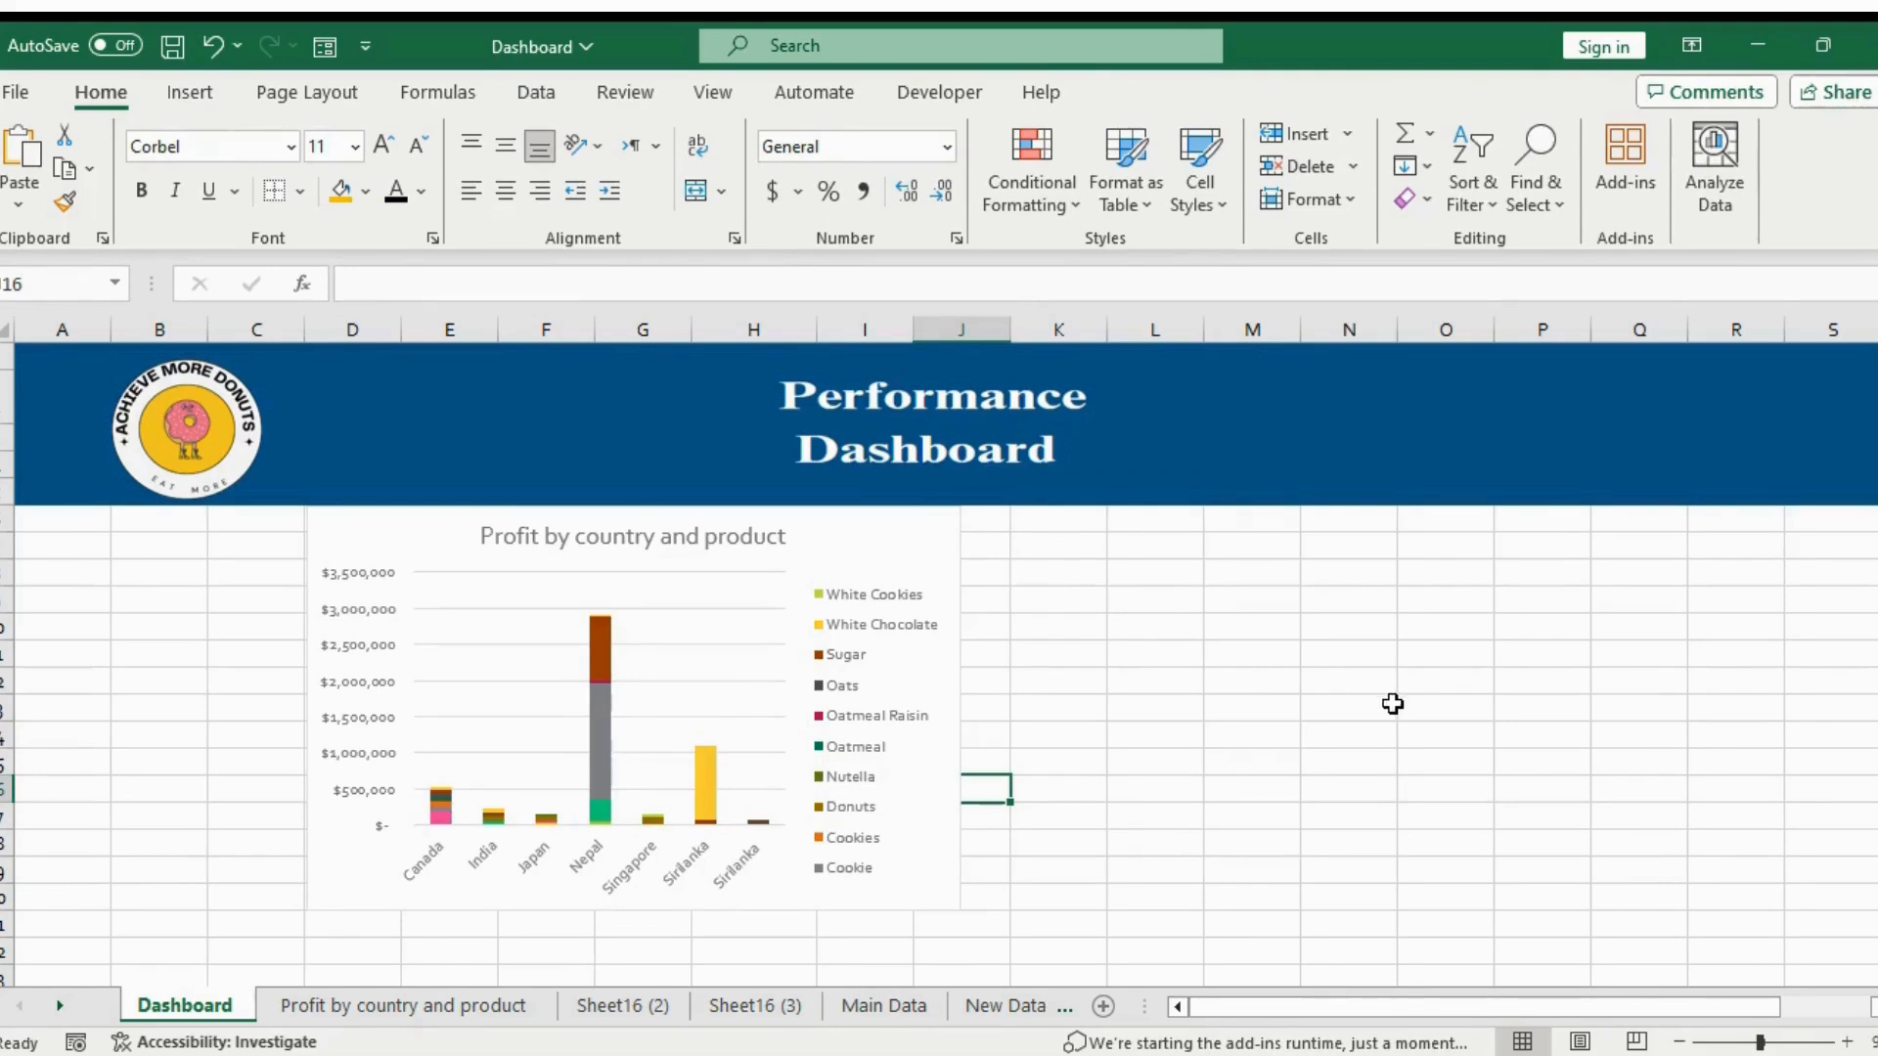
# Rename the sheet Sheet16 (2) as "Quantity sold each month"
pyautogui.click(606, 1007)
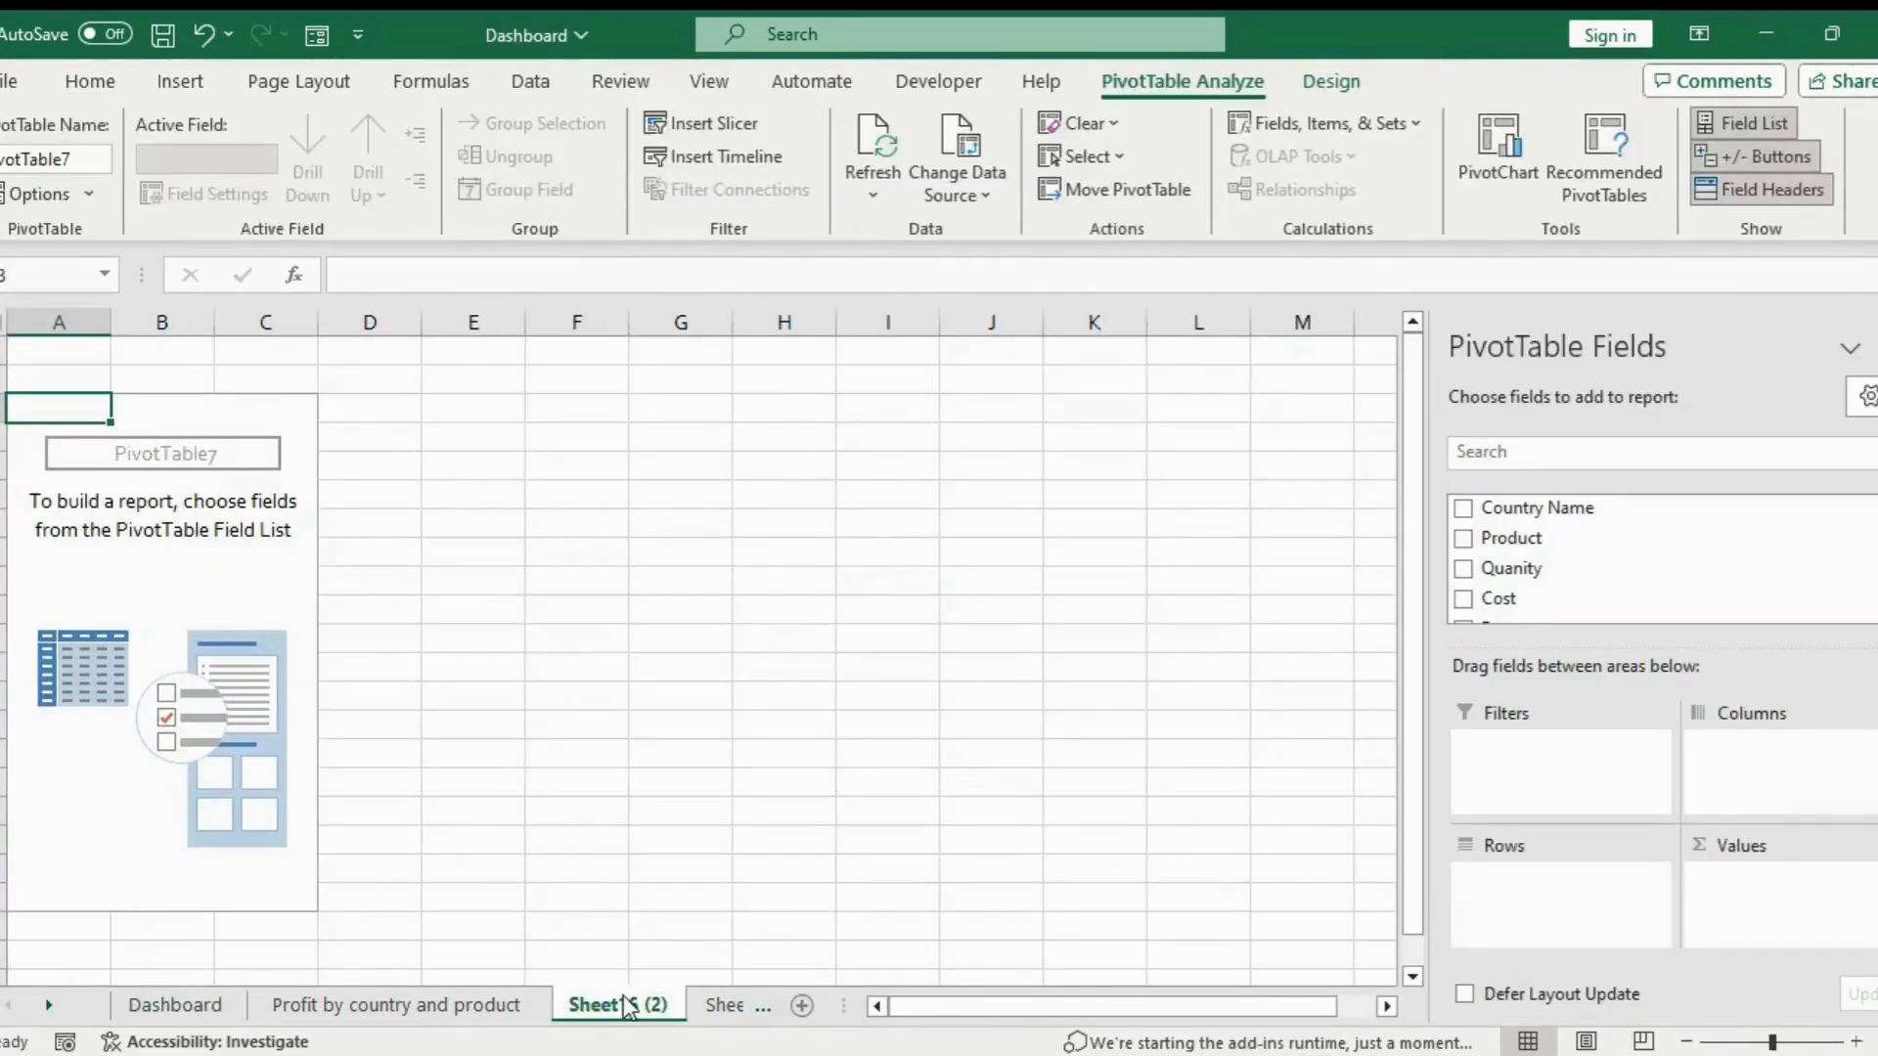
pyautogui.rightClick(626, 1008)
pyautogui.click(773, 635)
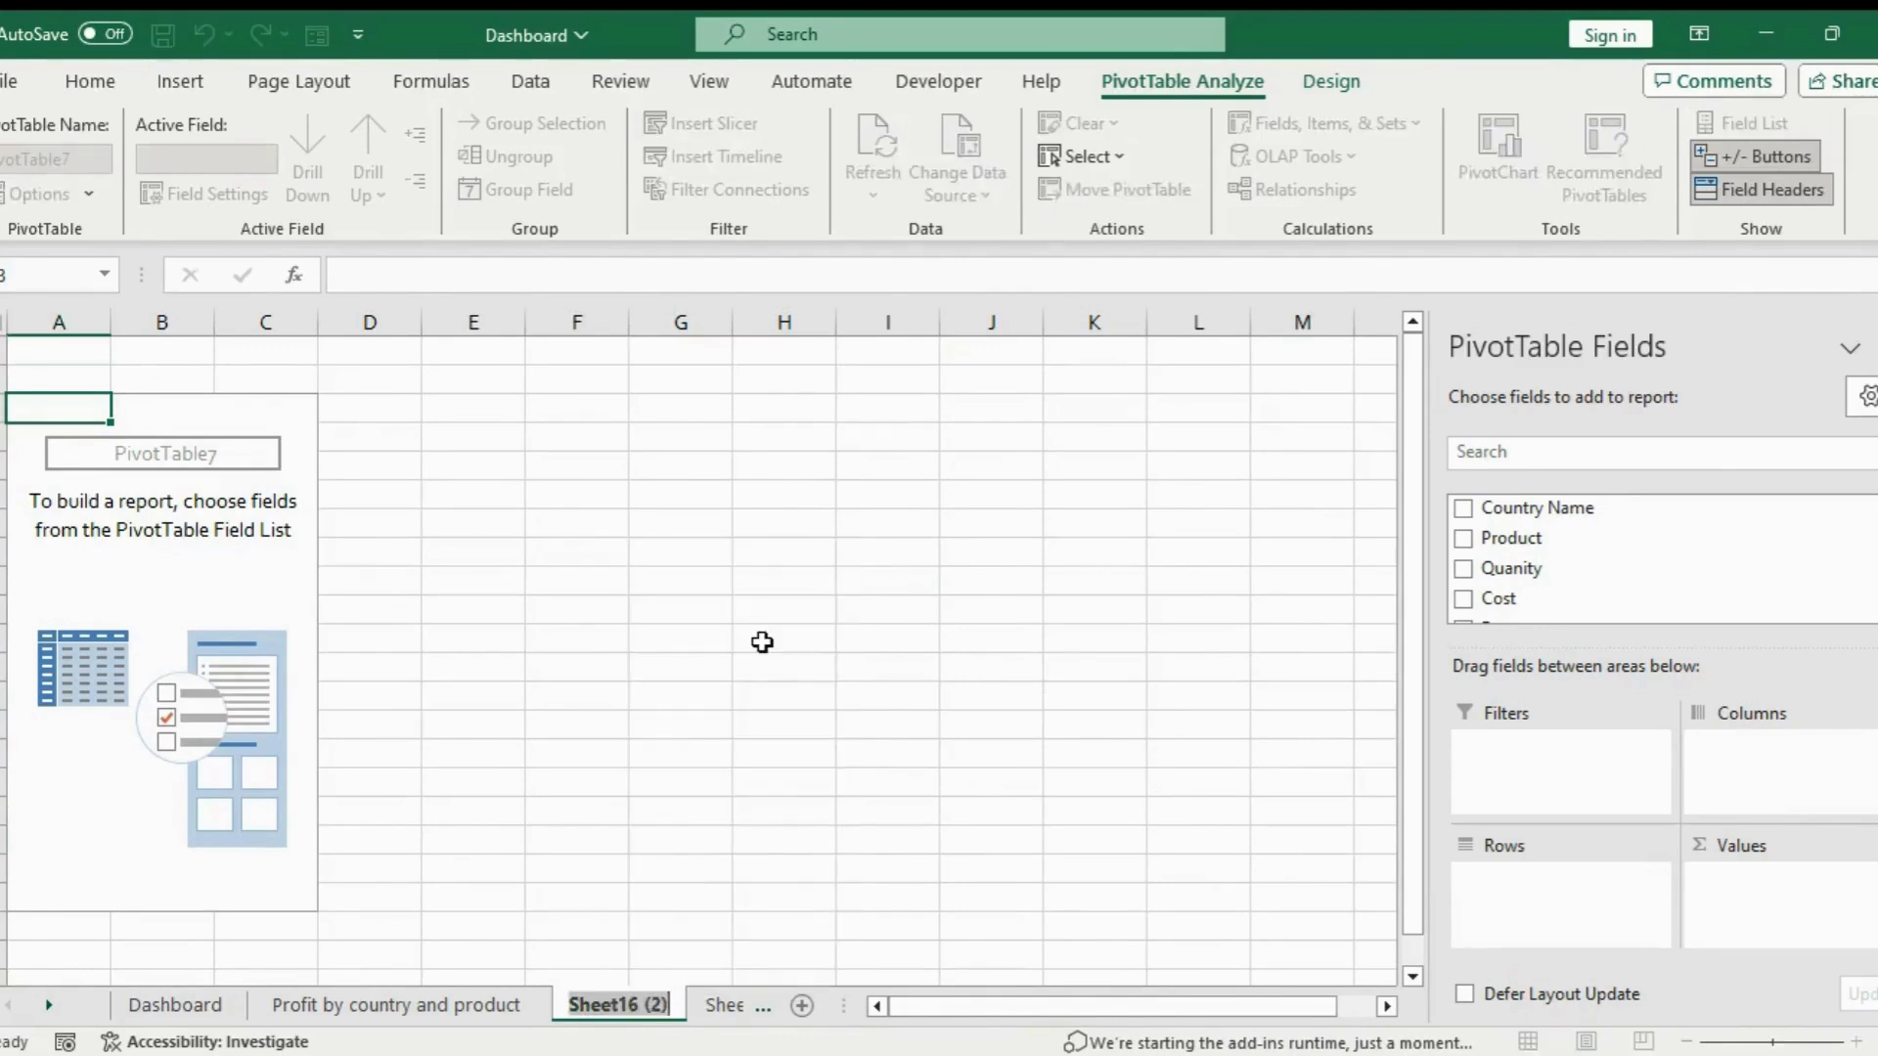
pyautogui.write('Quantity sold ea')
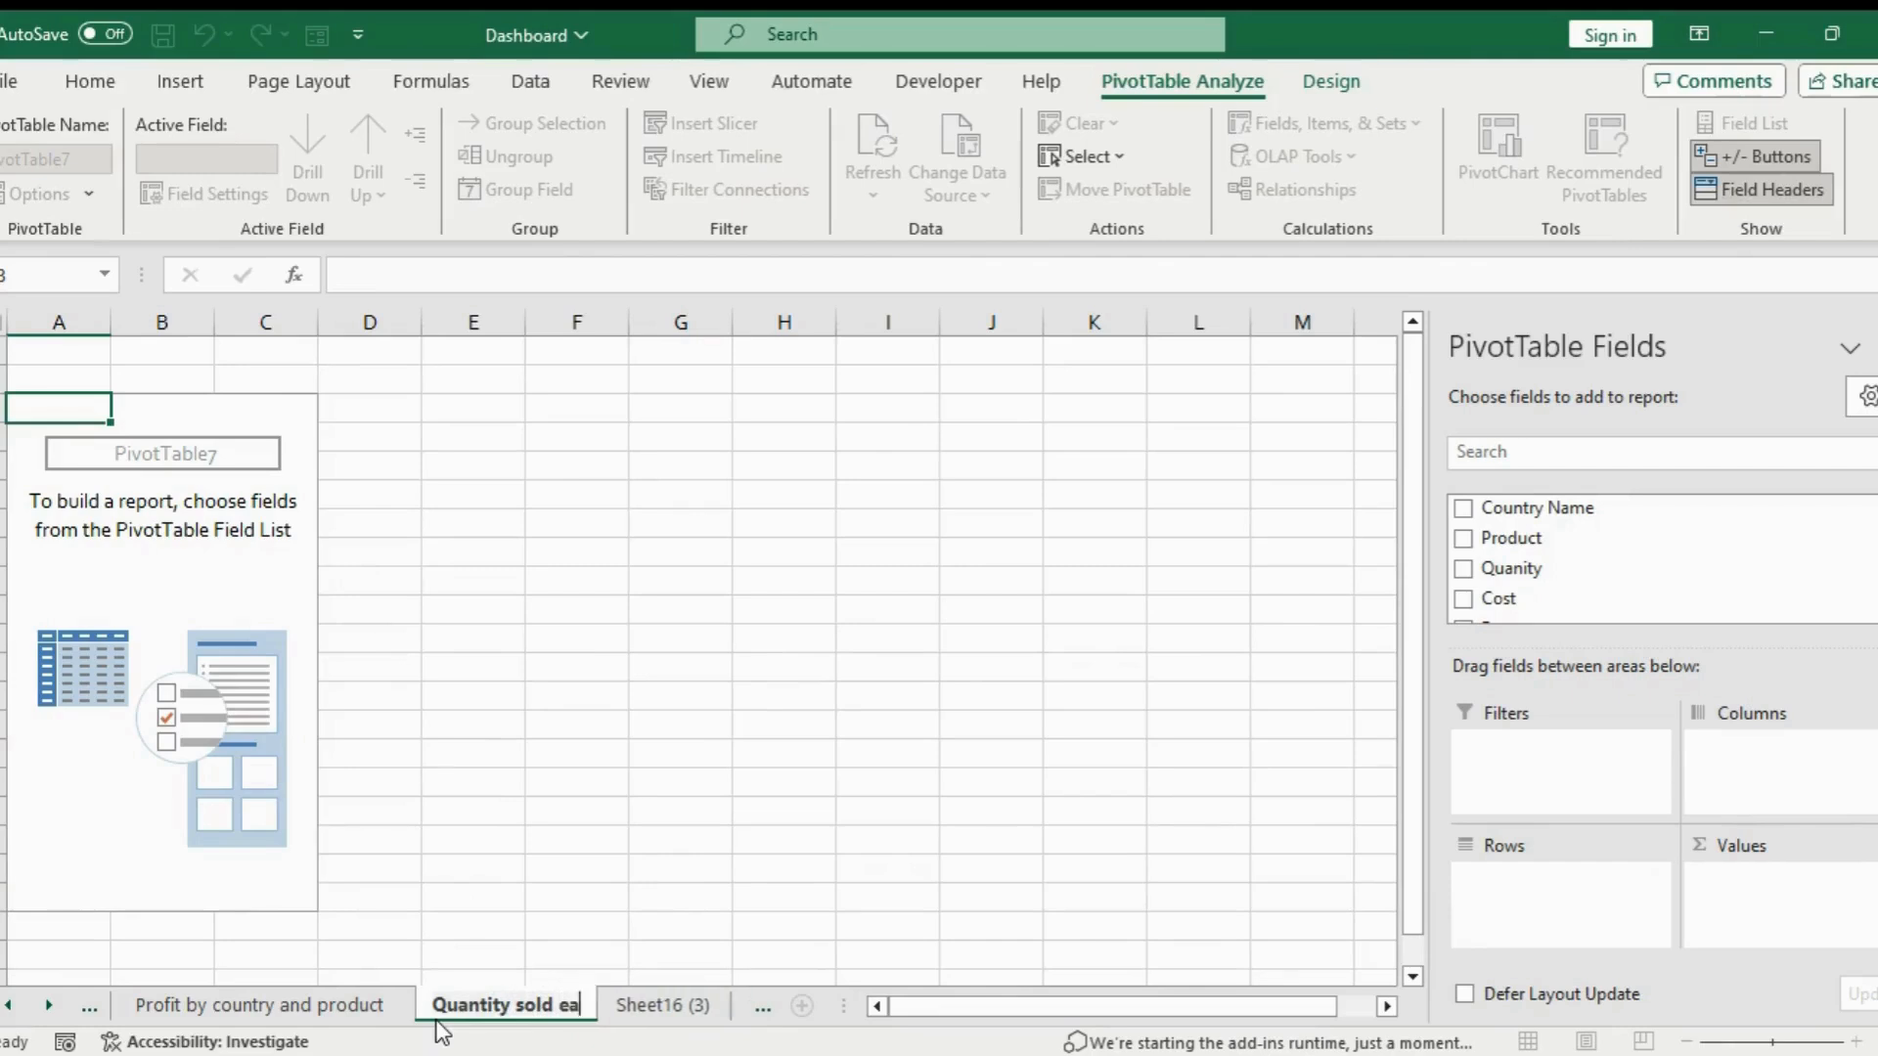
pyautogui.write('ch month')
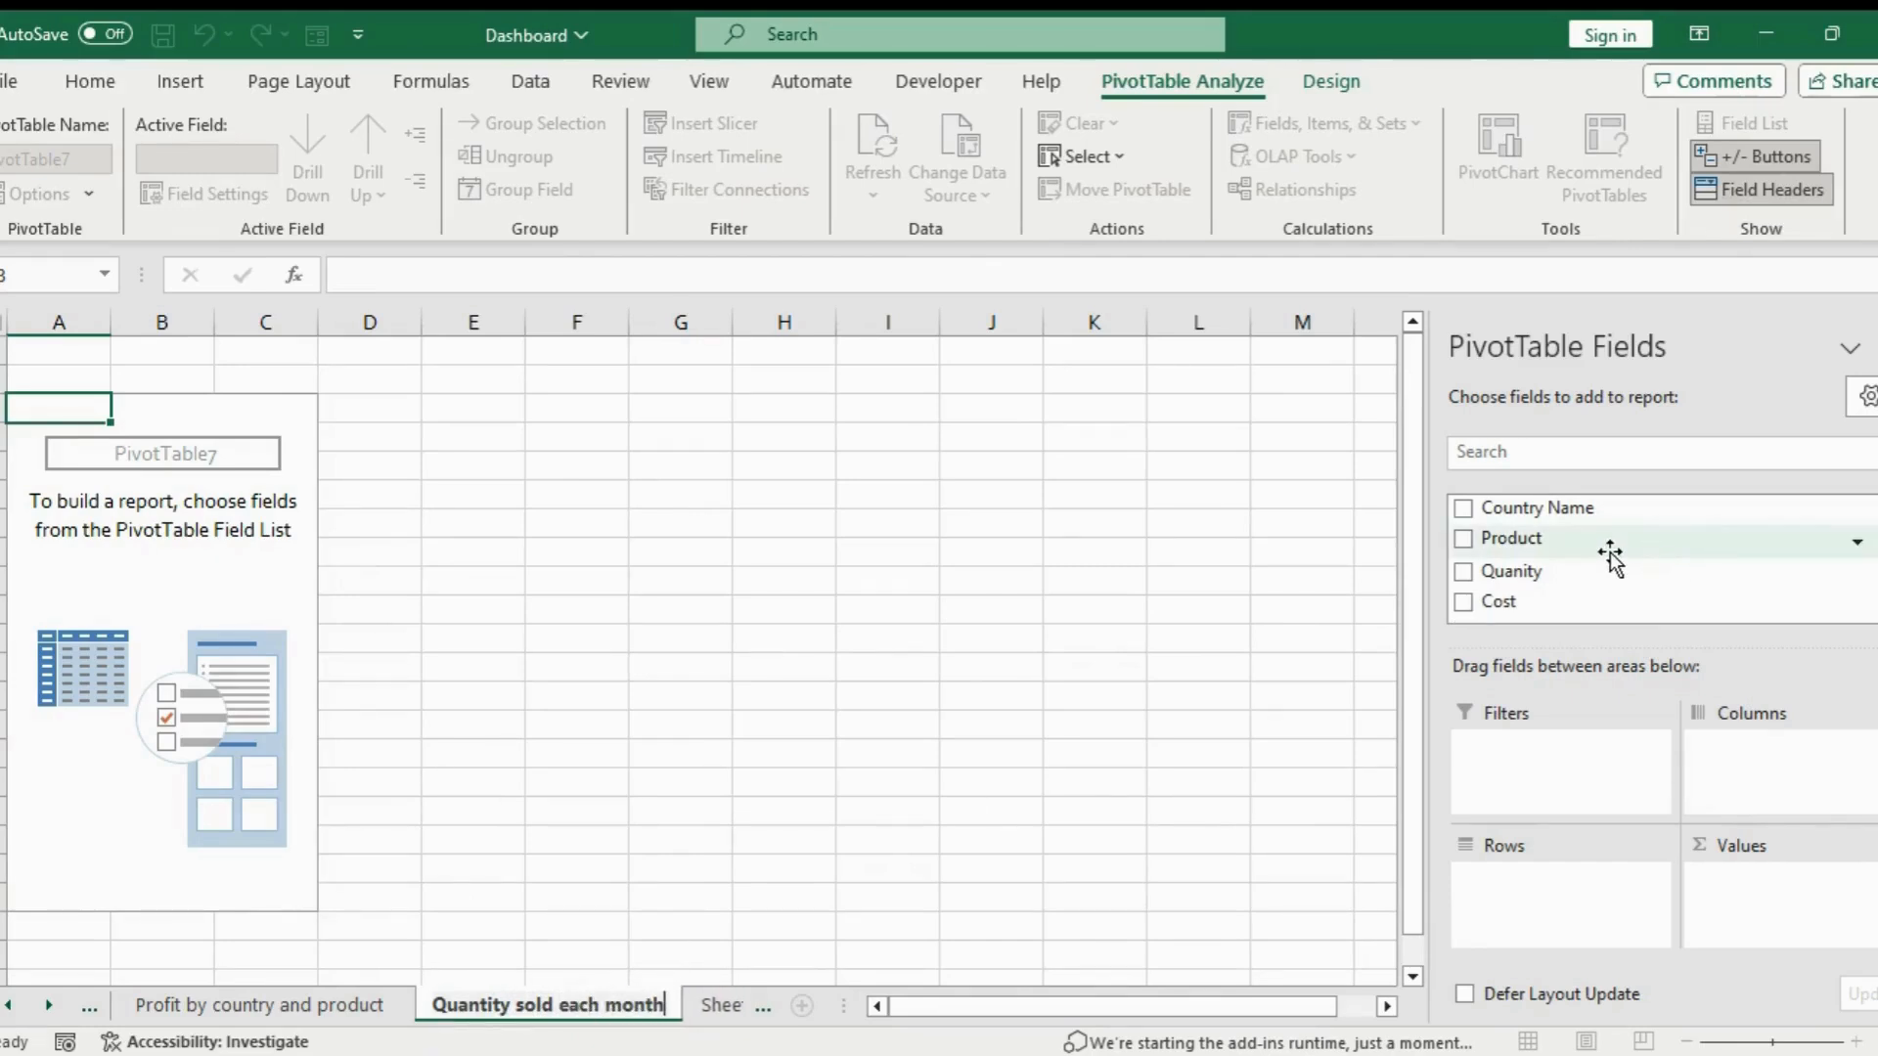
# Build the PivotTable with Months (Date) as rows and the sum of Quanity as values
pyautogui.scroll(-2, 1863, 586)
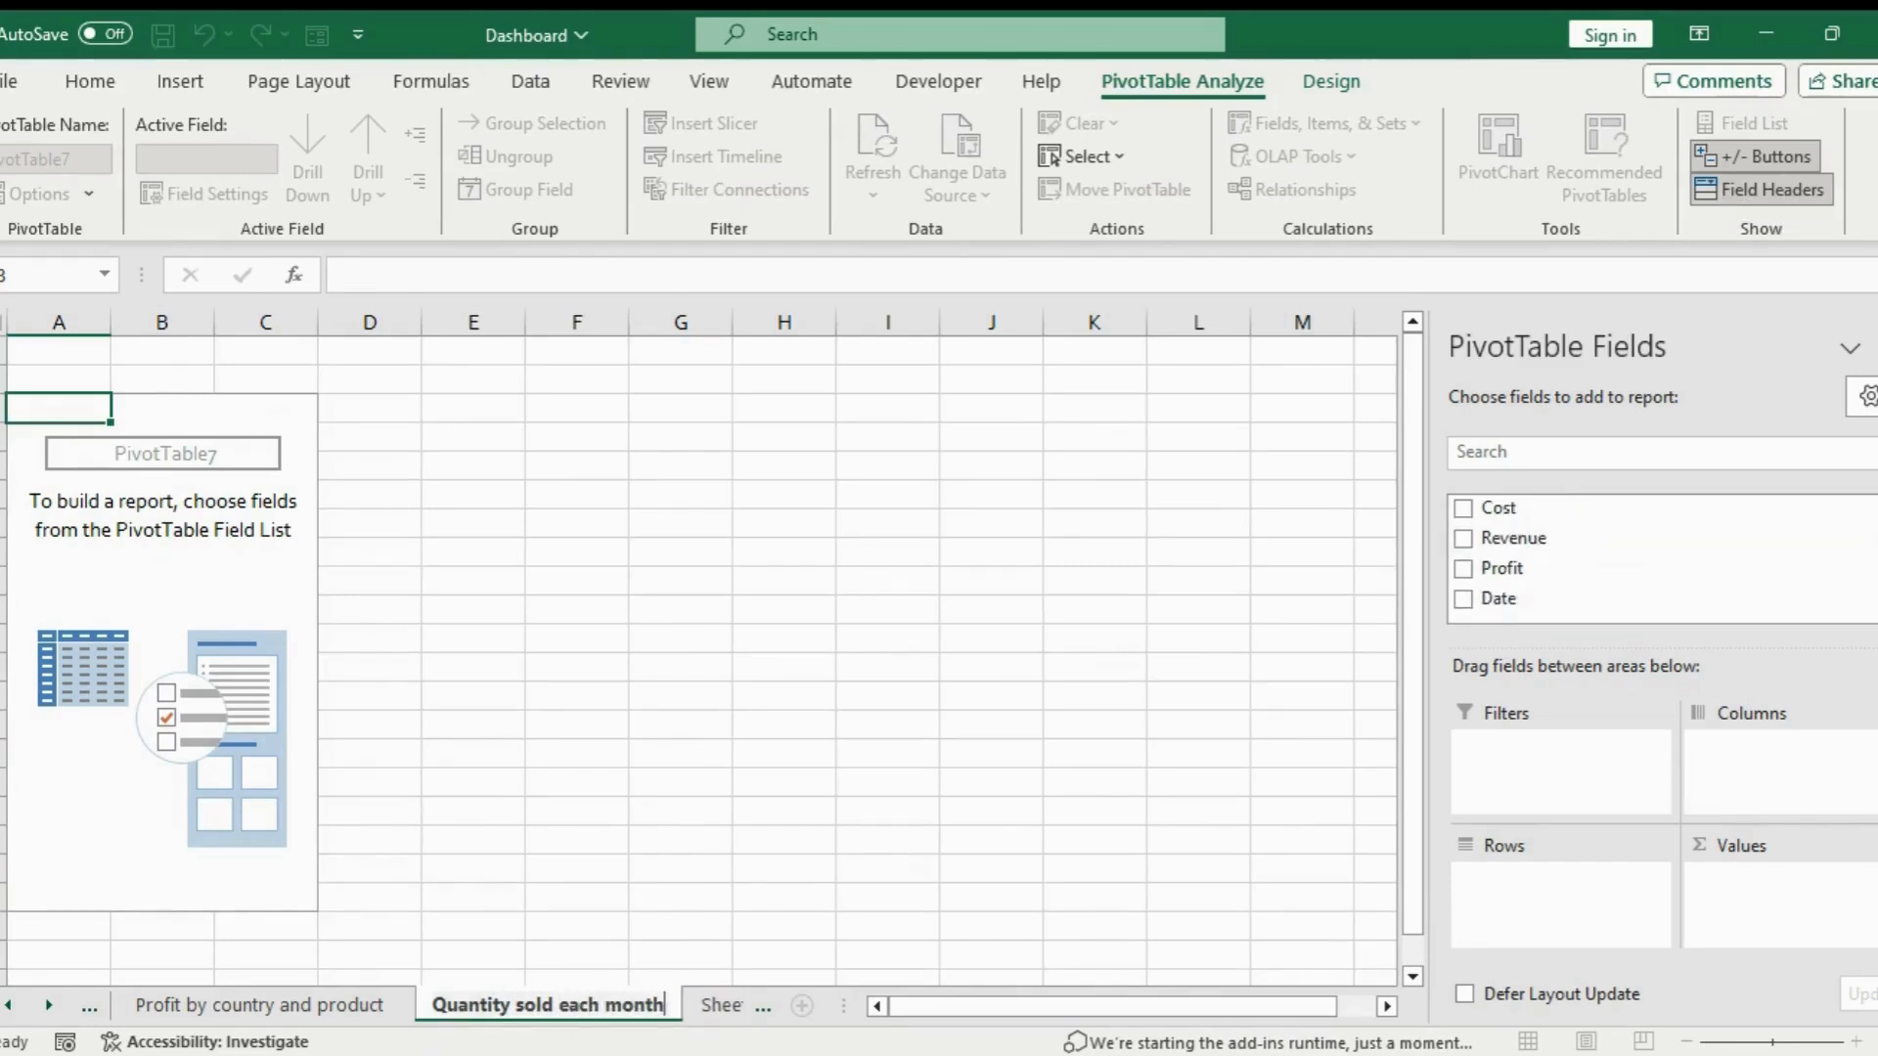
pyautogui.click(1464, 585)
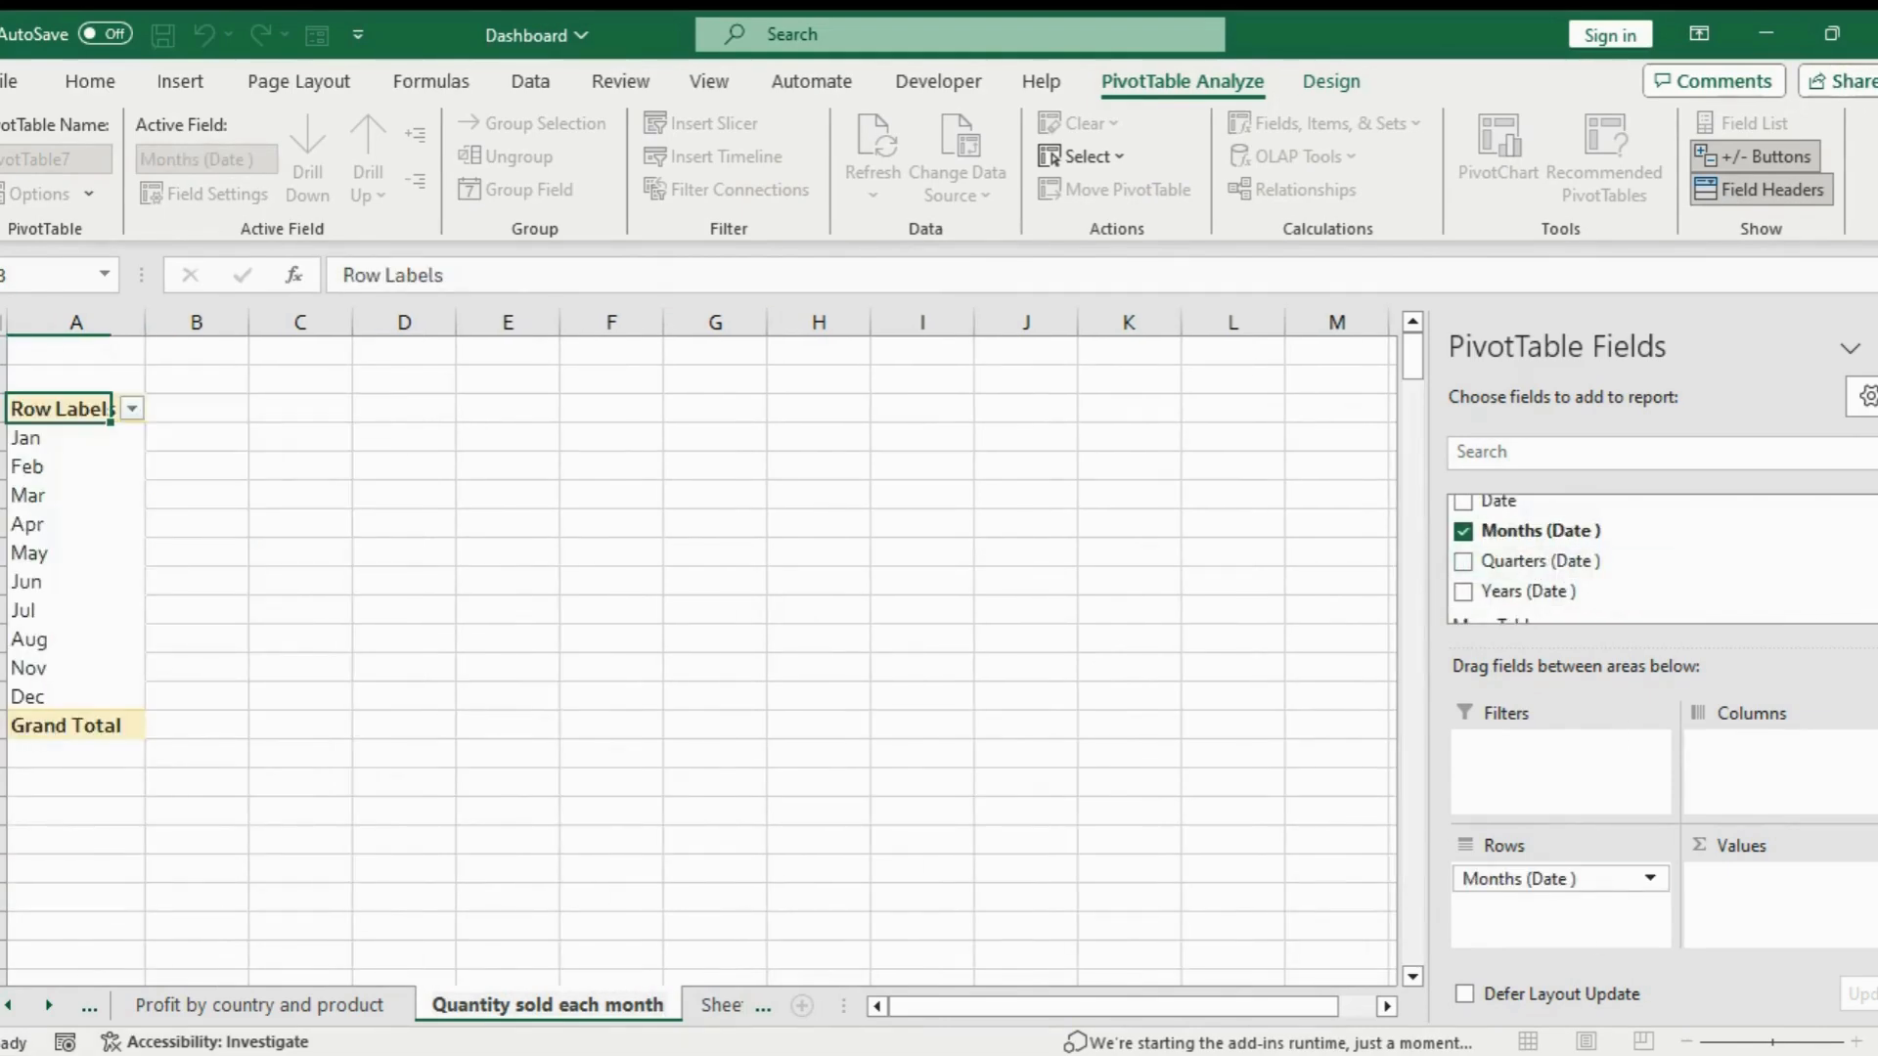
pyautogui.scroll(3, 1662, 557)
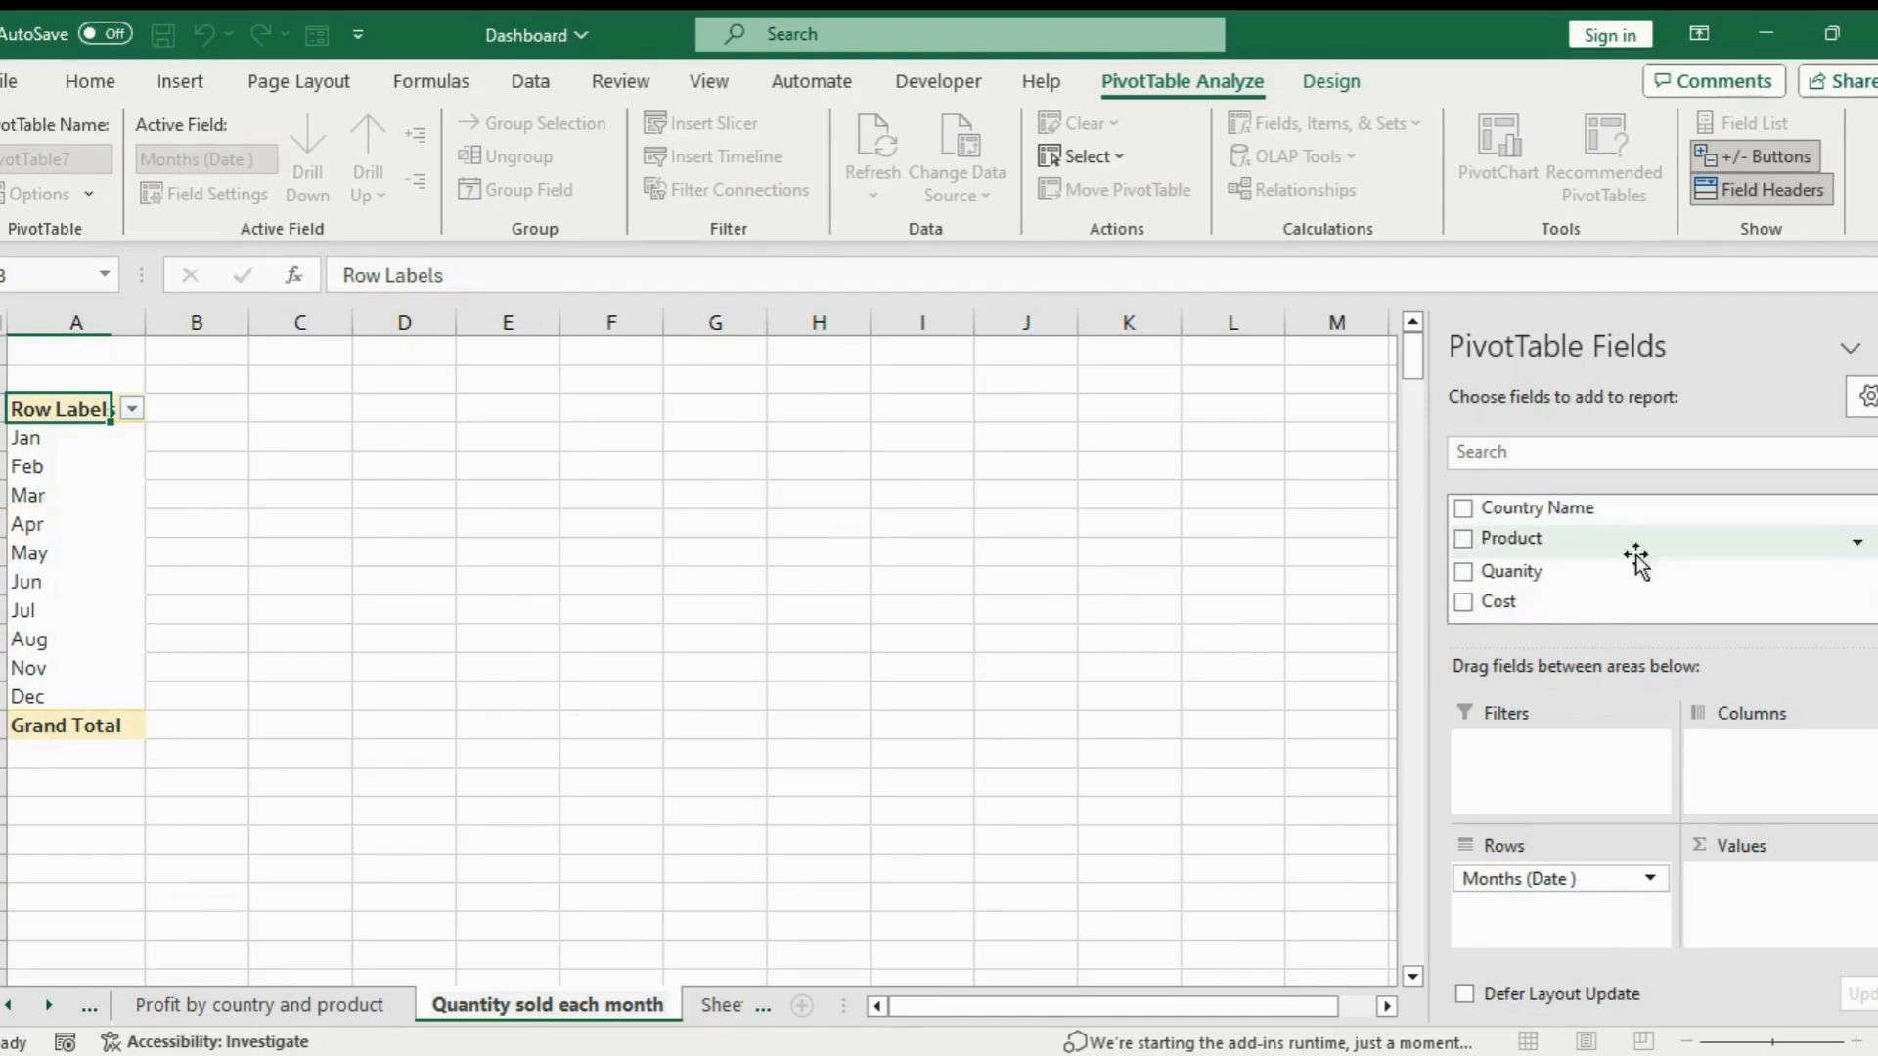
pyautogui.moveTo(1561, 579); pyautogui.dragTo(1783, 901)
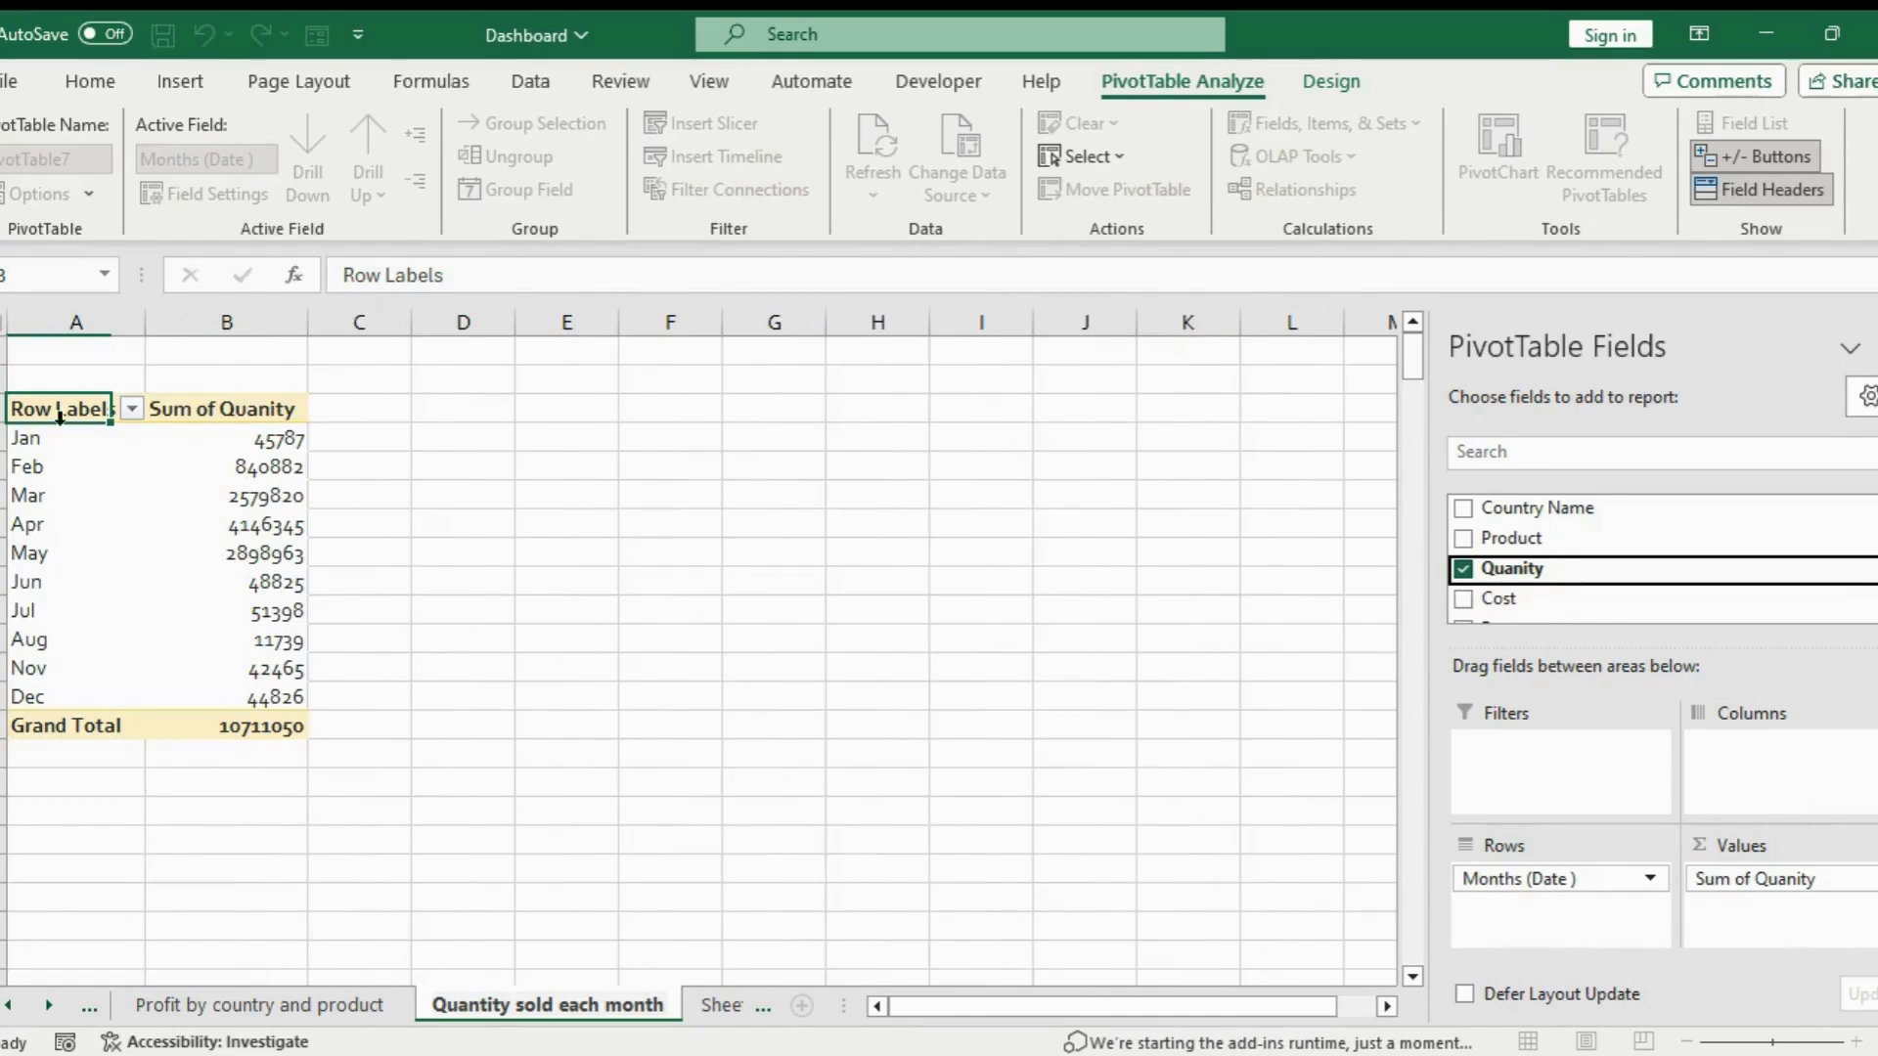
# Format the monthly quantities and grand total with thousands separators and no decimals
pyautogui.click(227, 528)
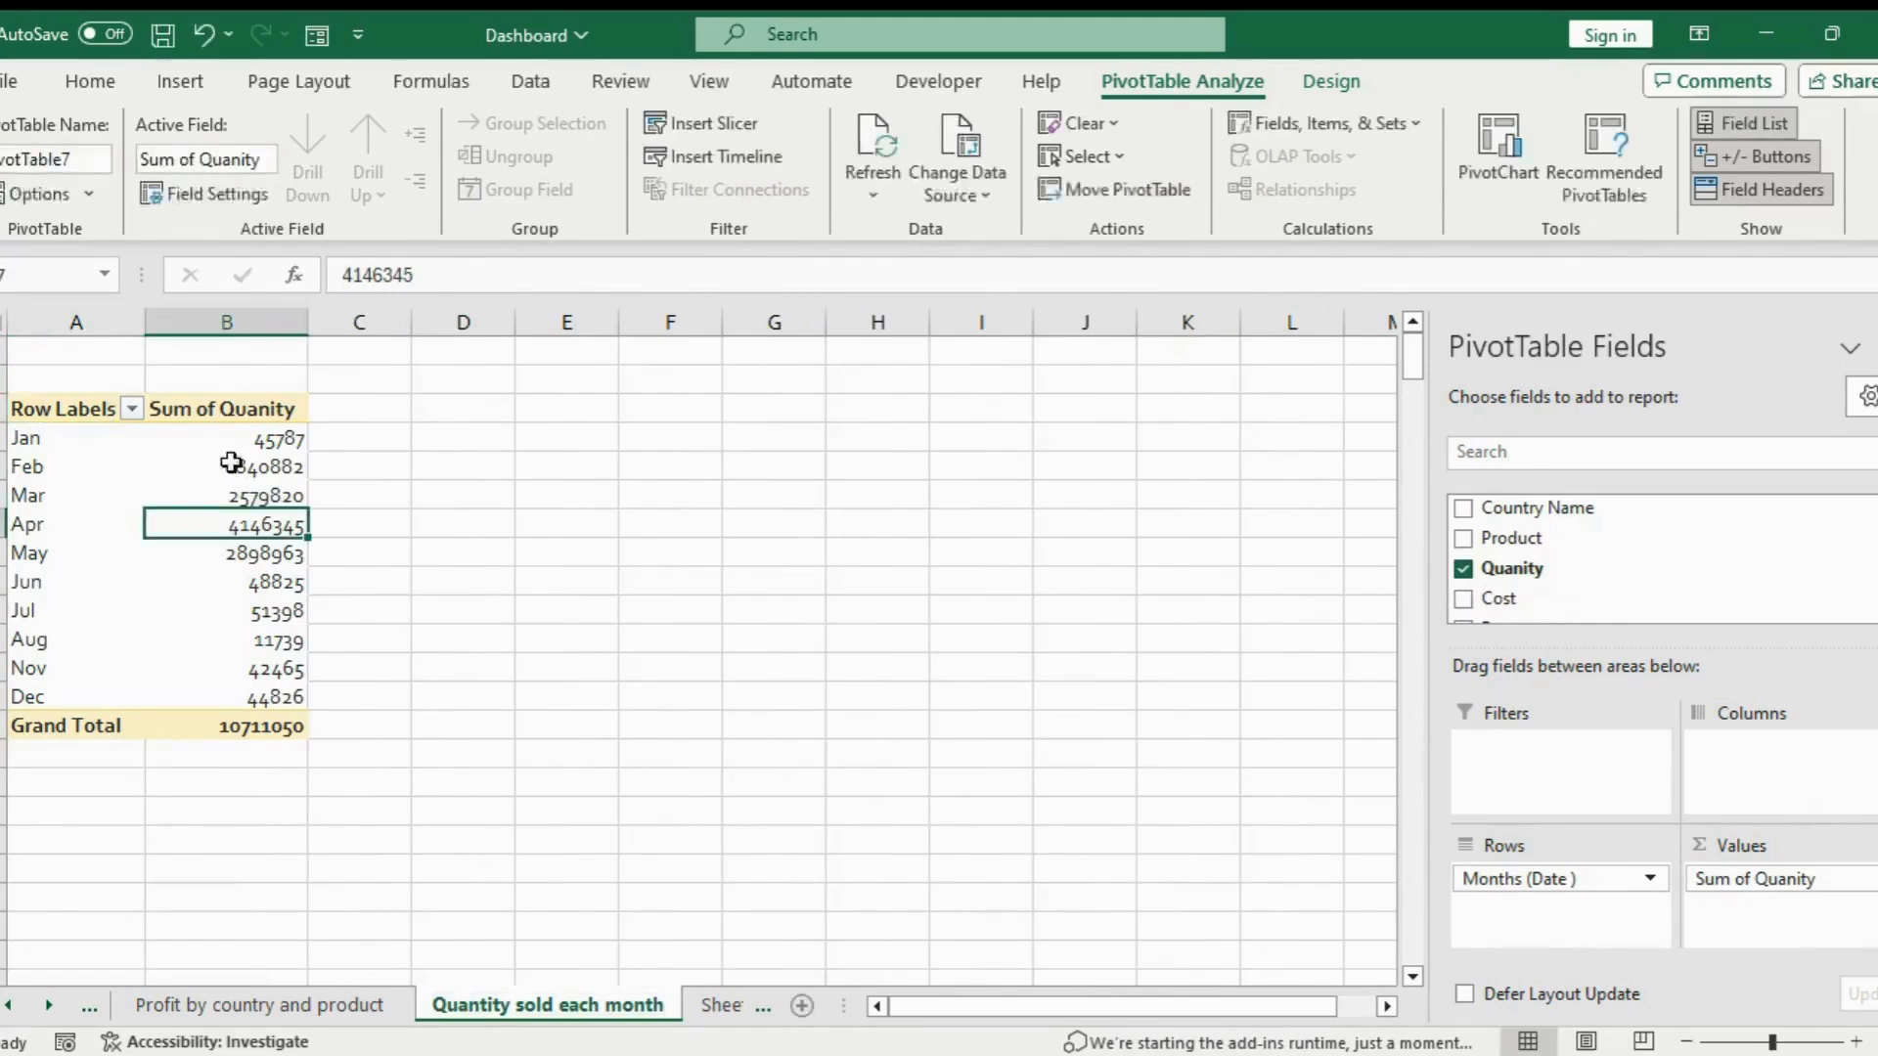
pyautogui.moveTo(238, 437); pyautogui.dragTo(227, 719)
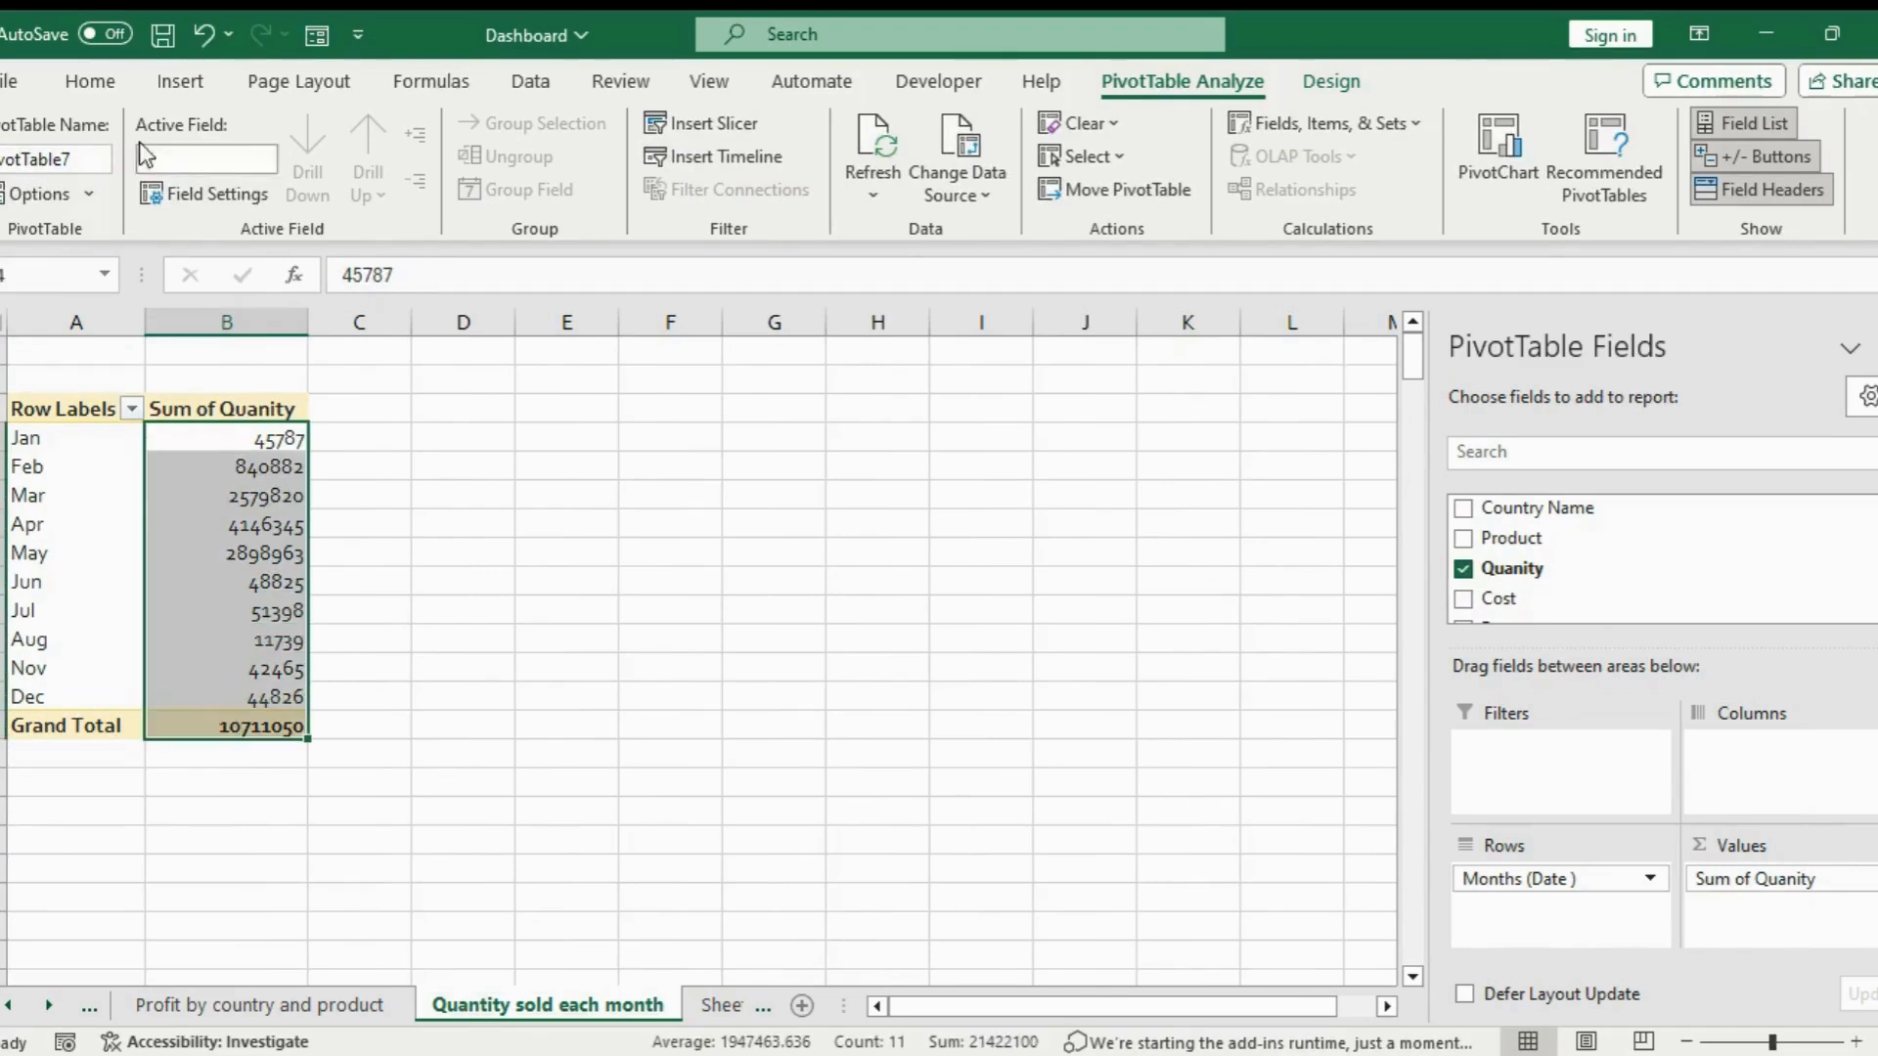
pyautogui.click(127, 82)
pyautogui.click(861, 181)
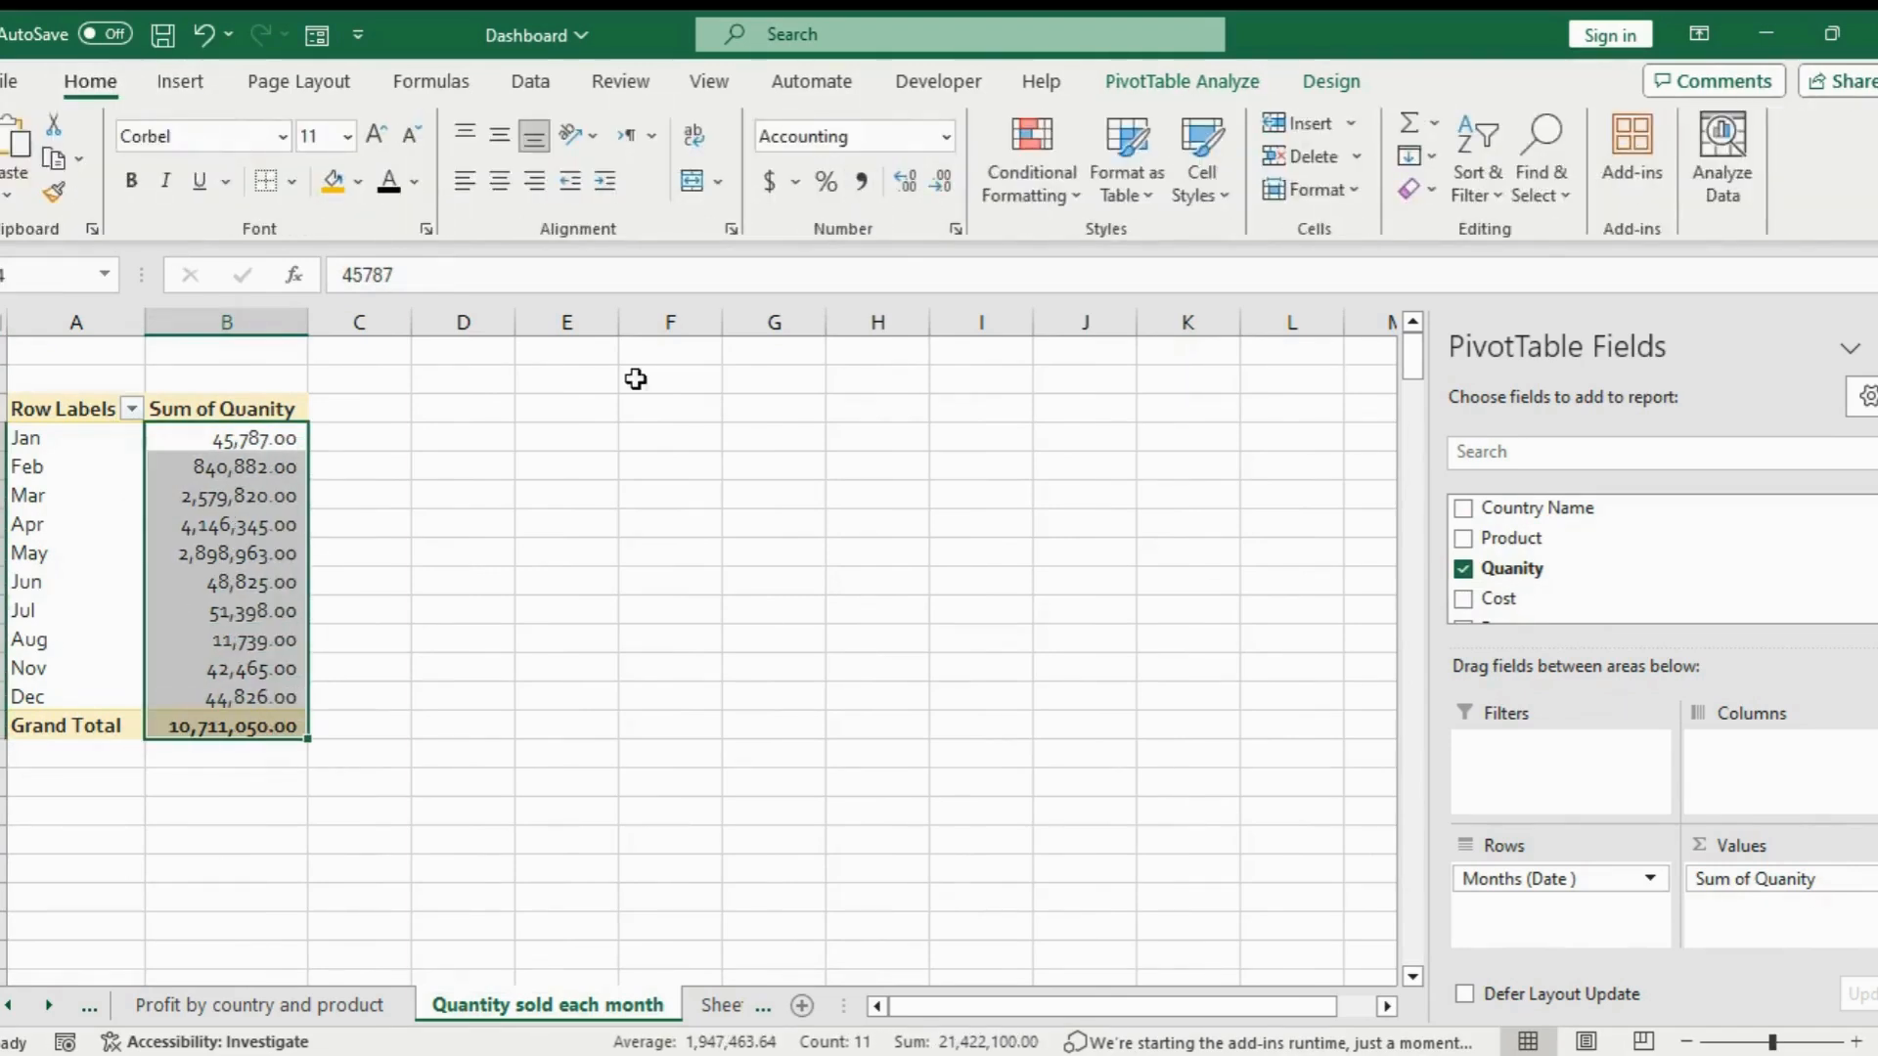
pyautogui.click(942, 193)
pyautogui.click(941, 192)
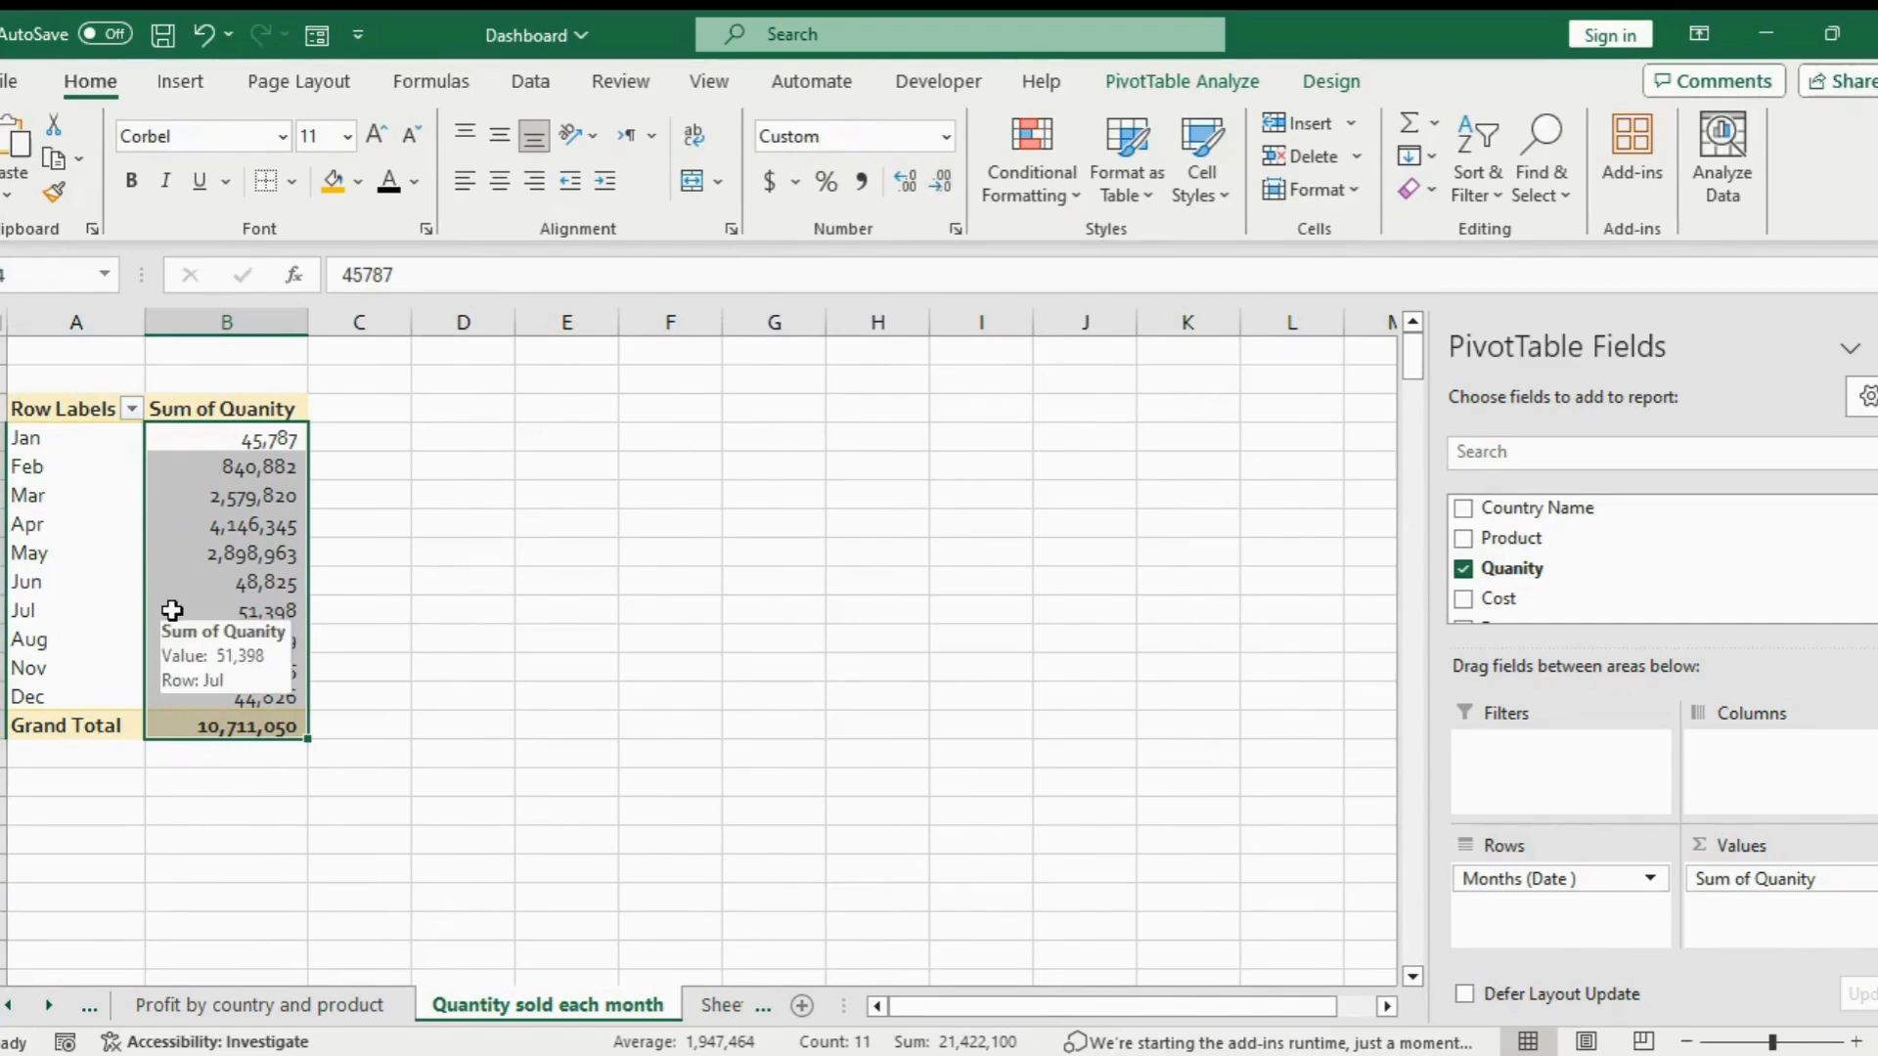
# Insert a Line PivotChart of the monthly quantities and move it clear of the PivotTable, starting around column E
pyautogui.click(1224, 76)
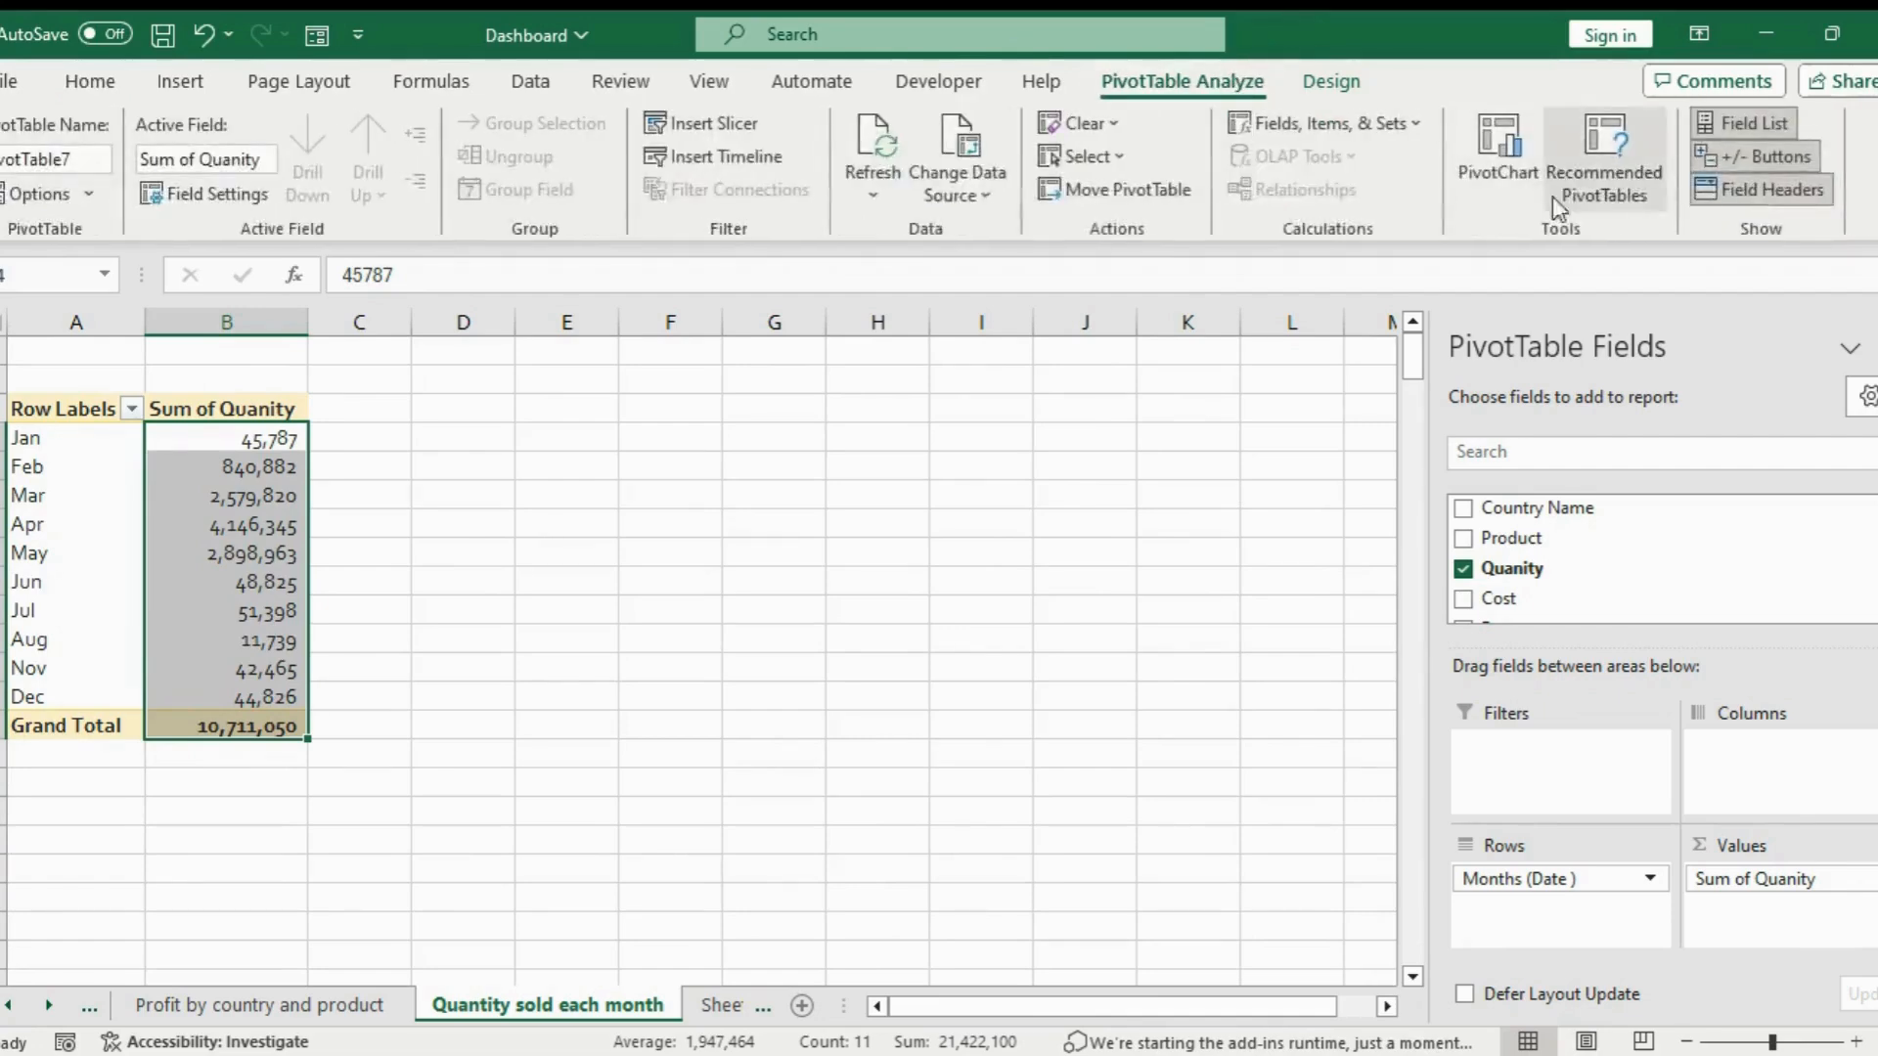
pyautogui.click(1522, 171)
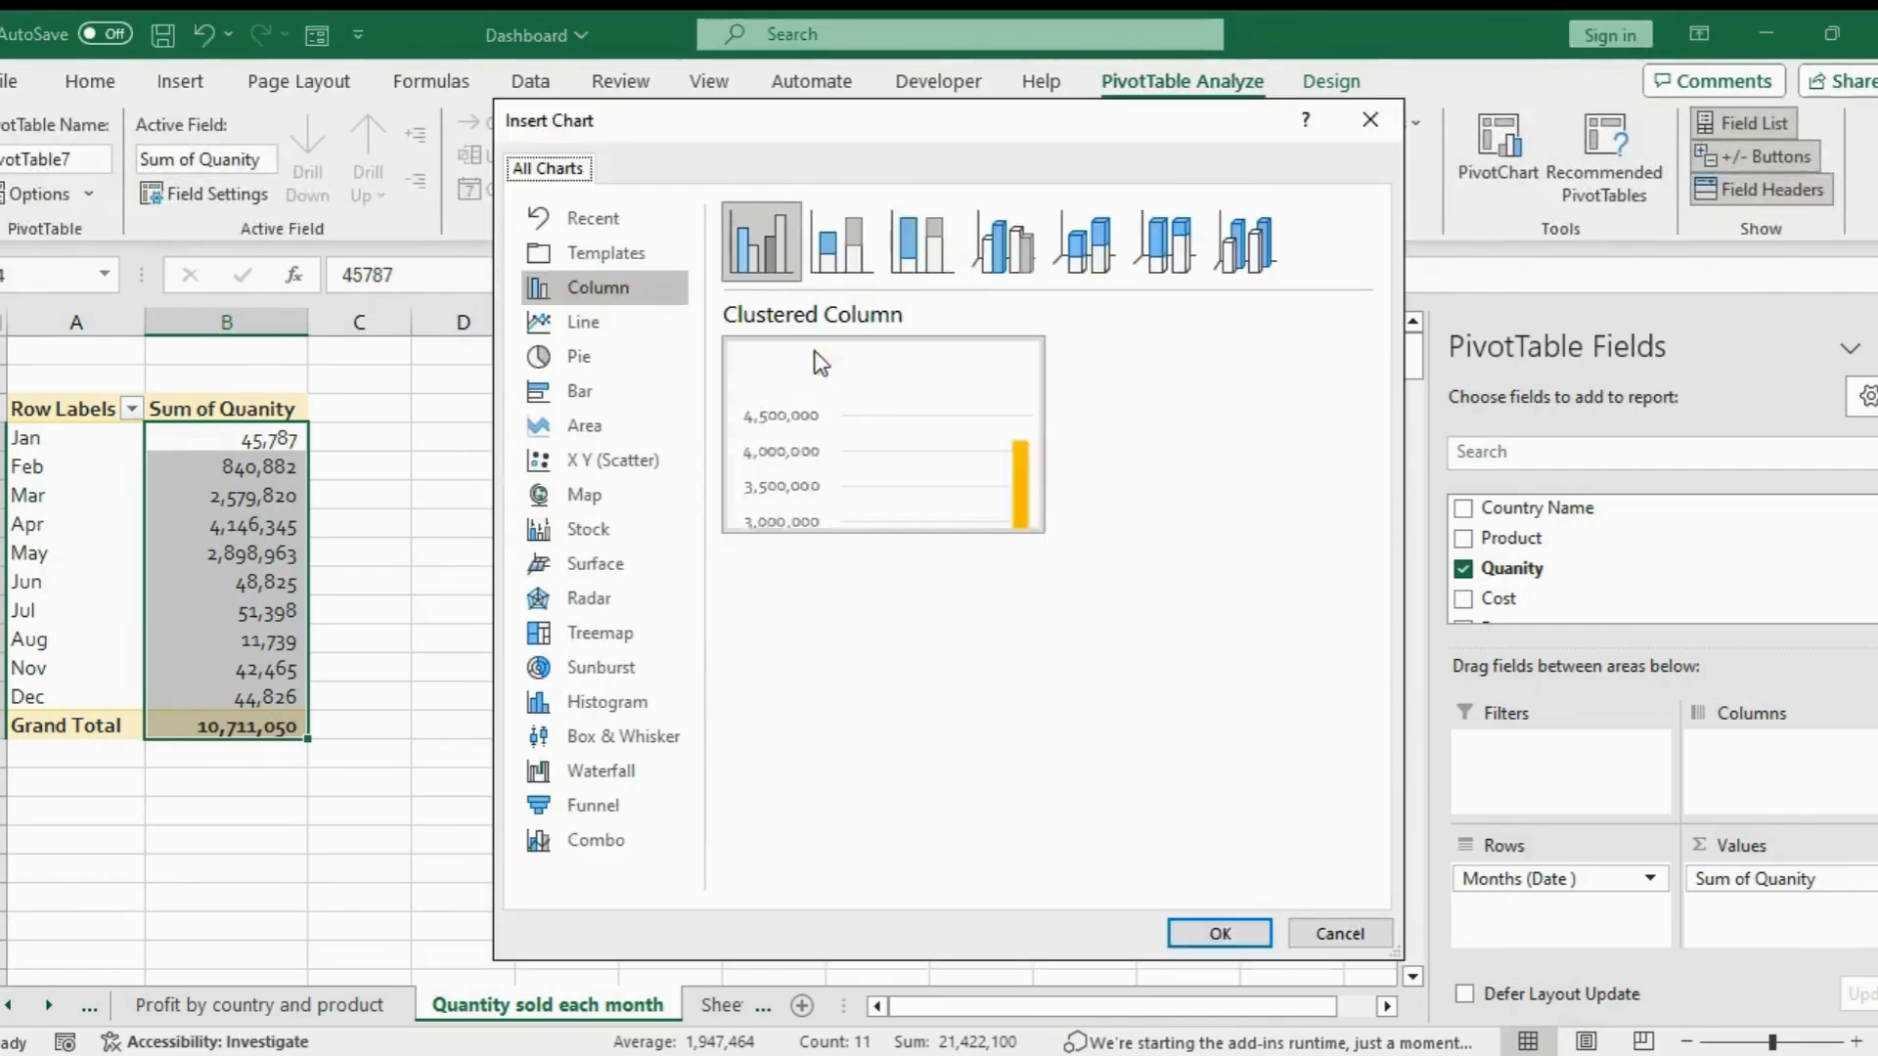
pyautogui.click(581, 325)
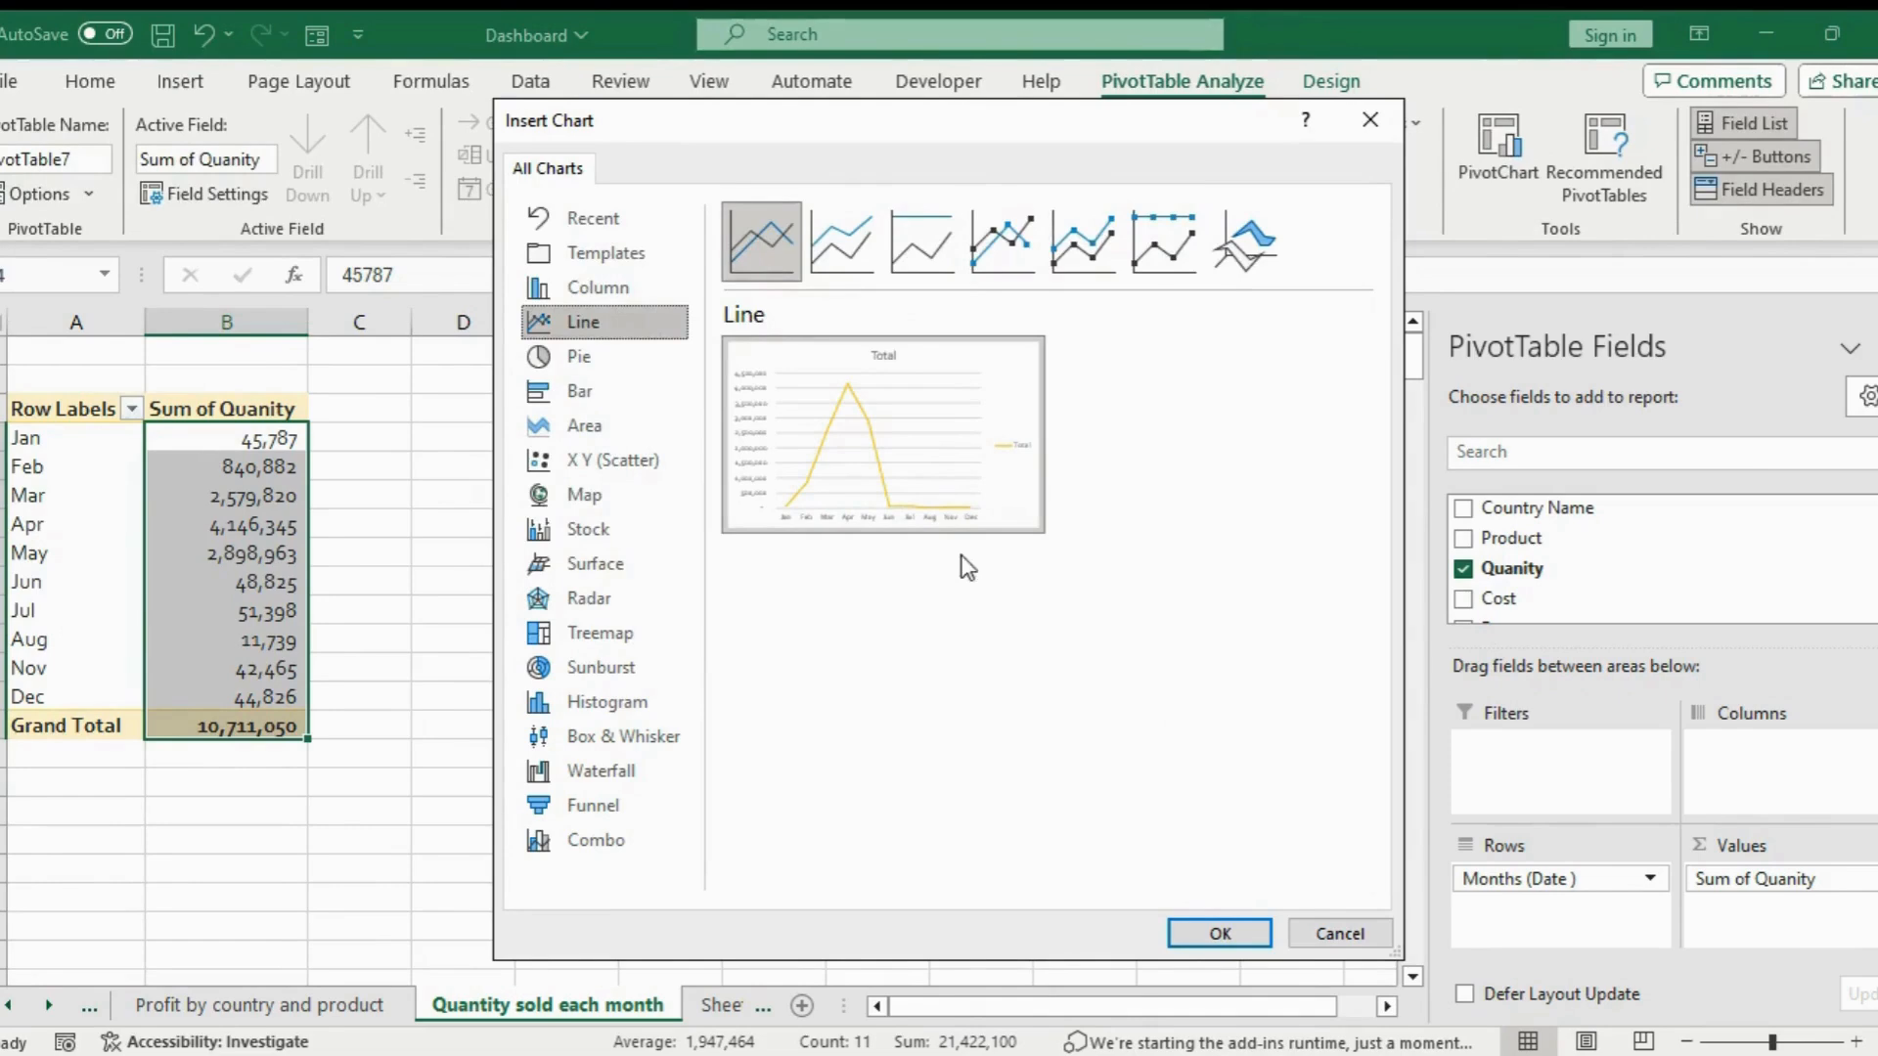
pyautogui.click(1217, 936)
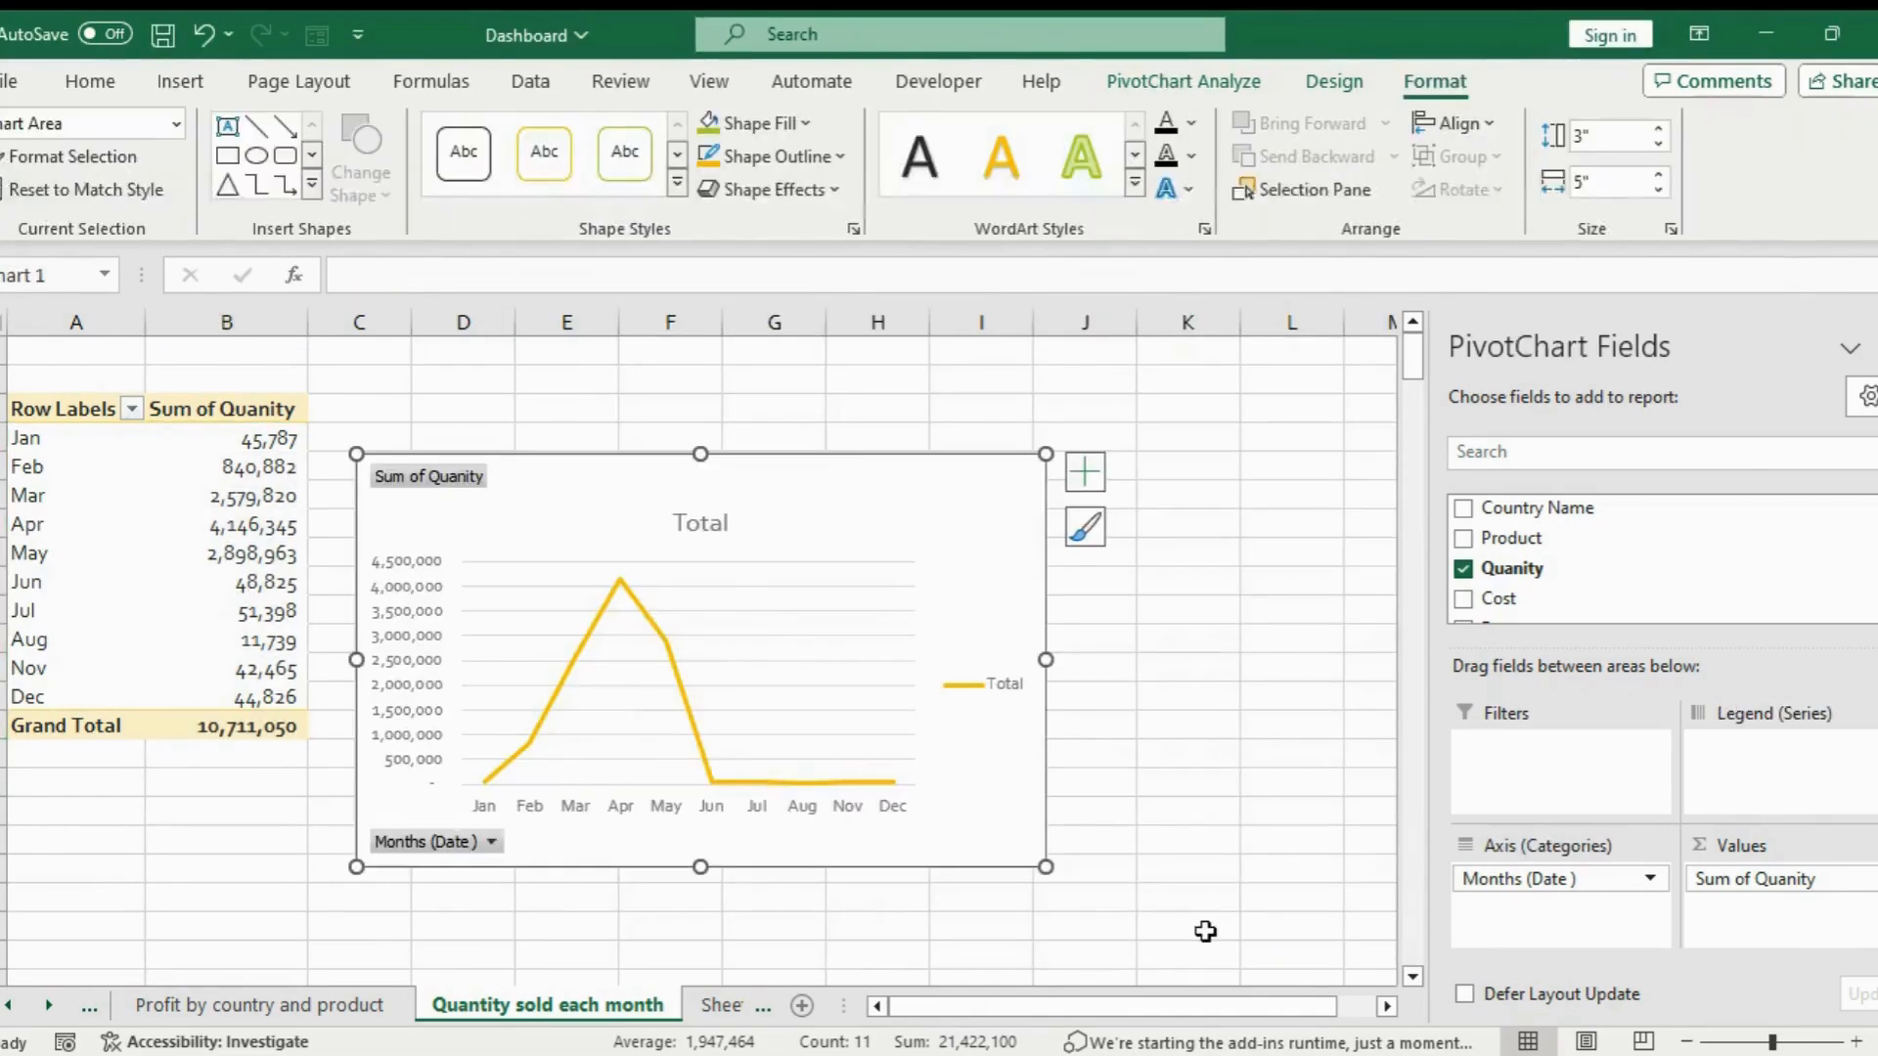
pyautogui.moveTo(836, 496); pyautogui.dragTo(1019, 393)
# Title the quantity chart "Unit sold each month" and hide all its field buttons
pyautogui.click(882, 422)
pyautogui.click(881, 422)
pyautogui.doubleClick(881, 422)
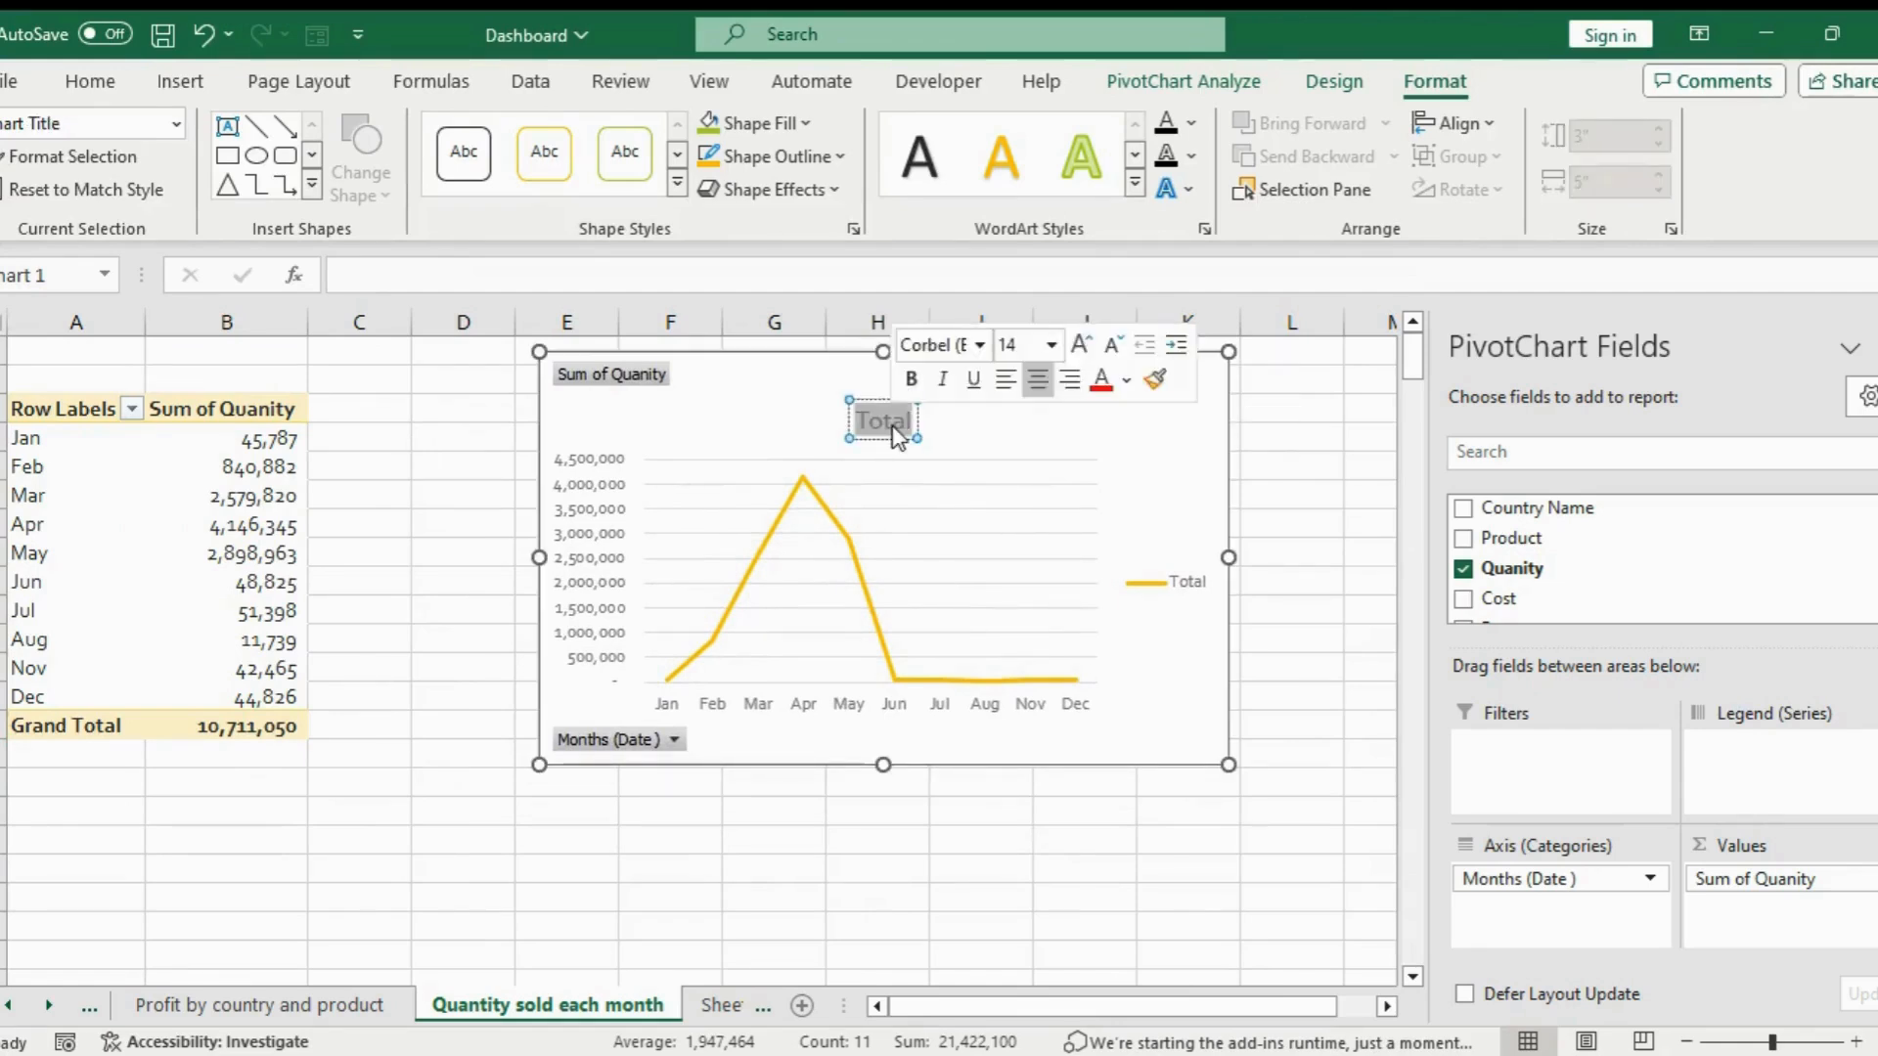
pyautogui.write('Unit sold each month')
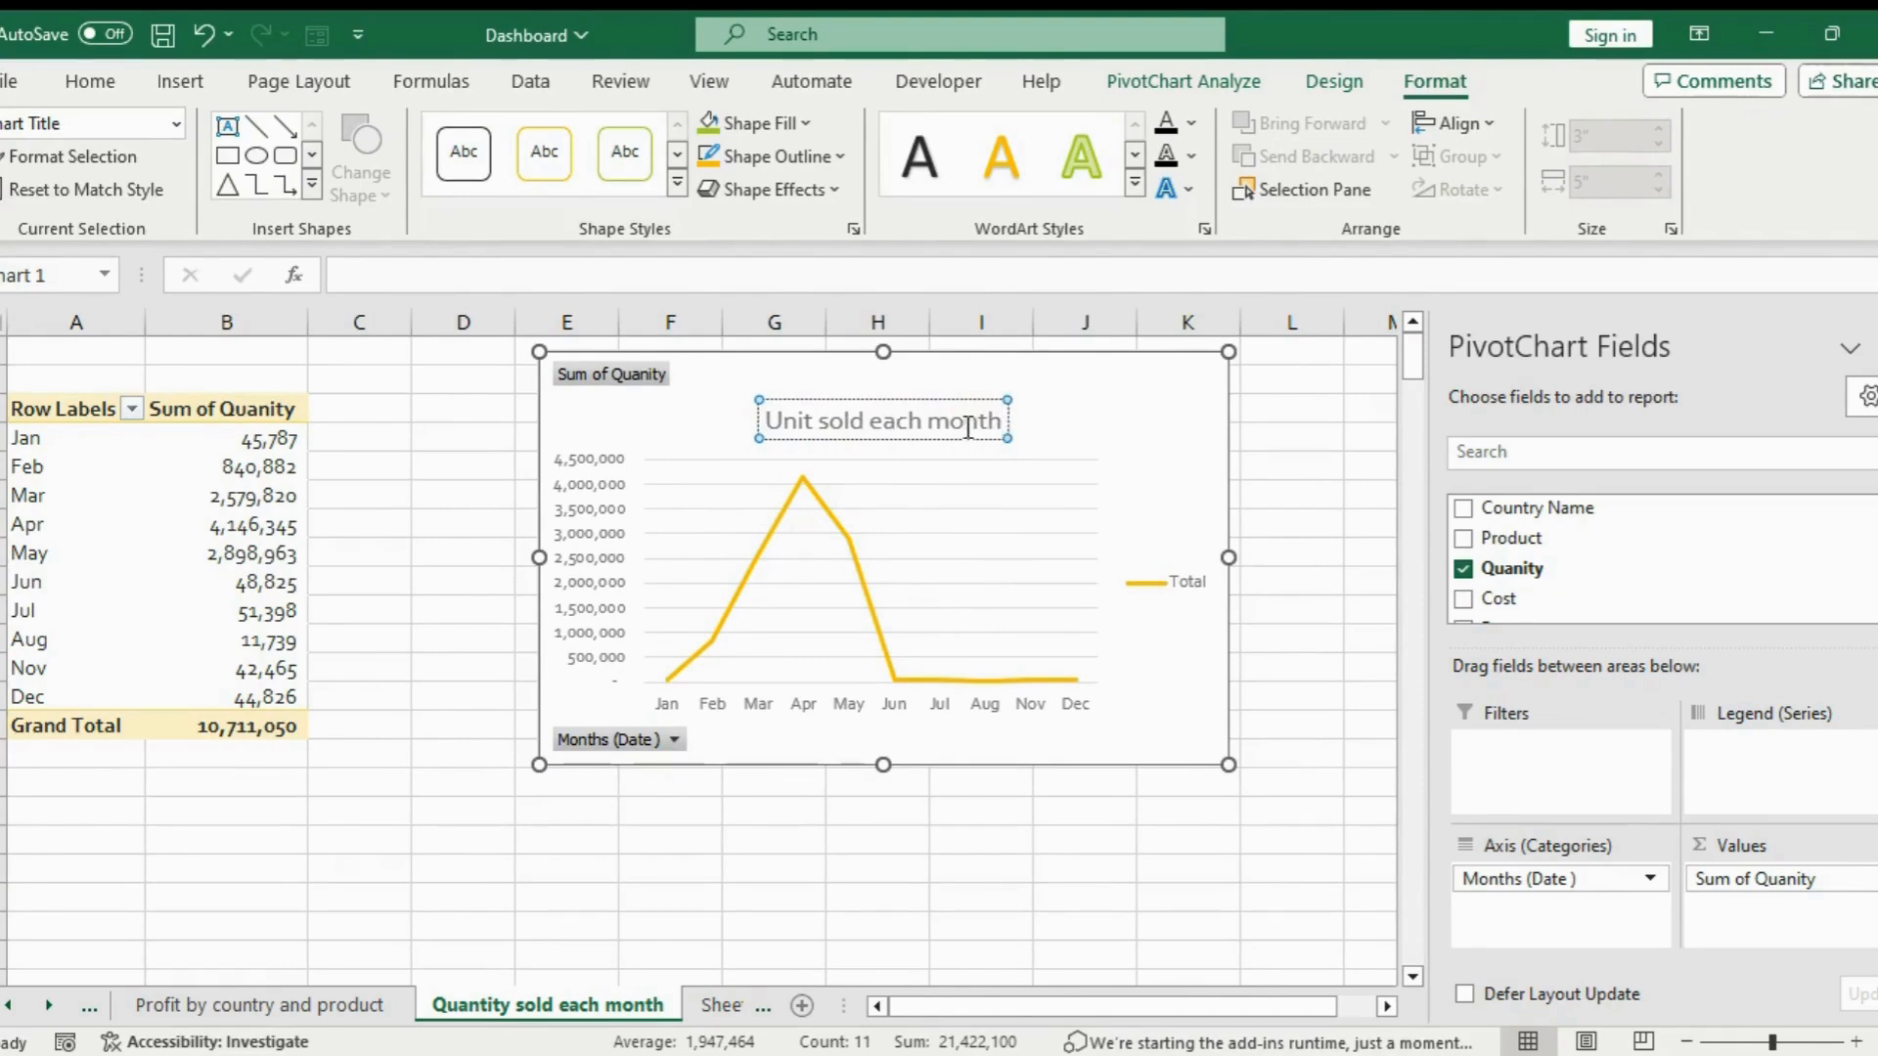
pyautogui.rightClick(659, 741)
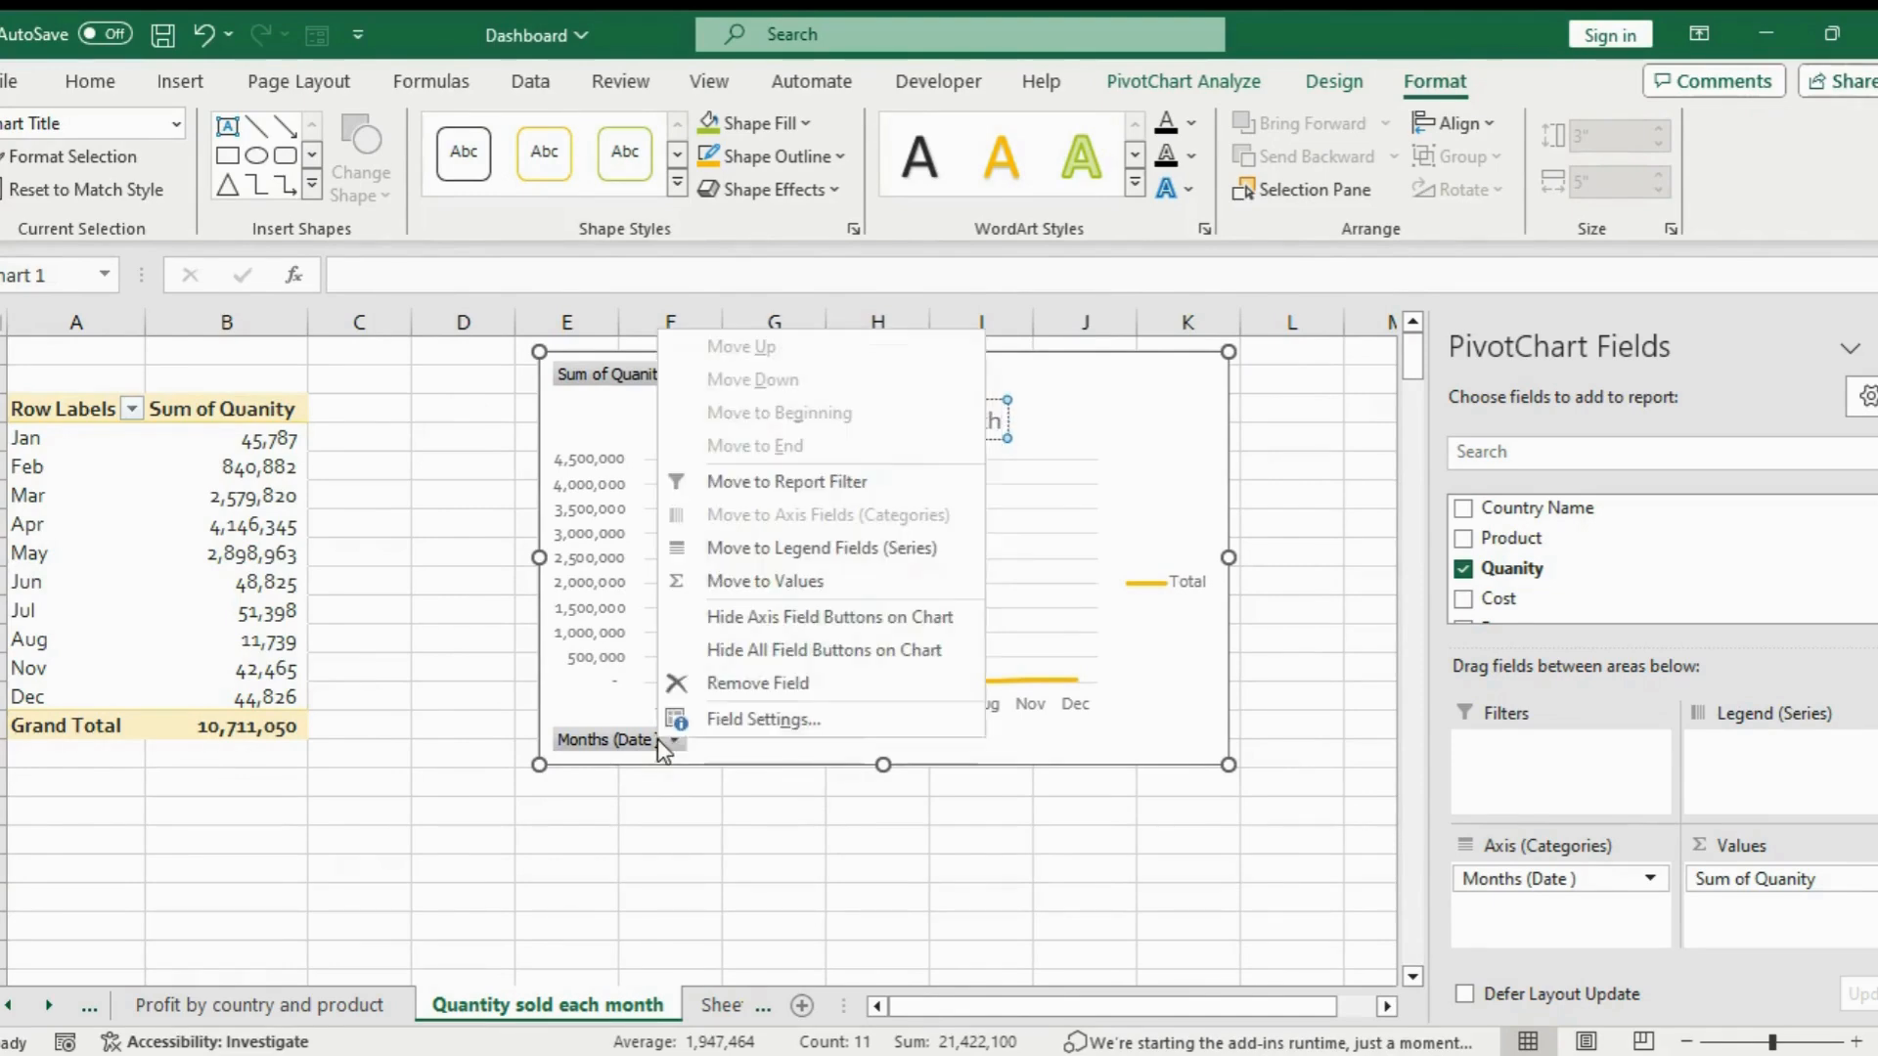
pyautogui.click(747, 645)
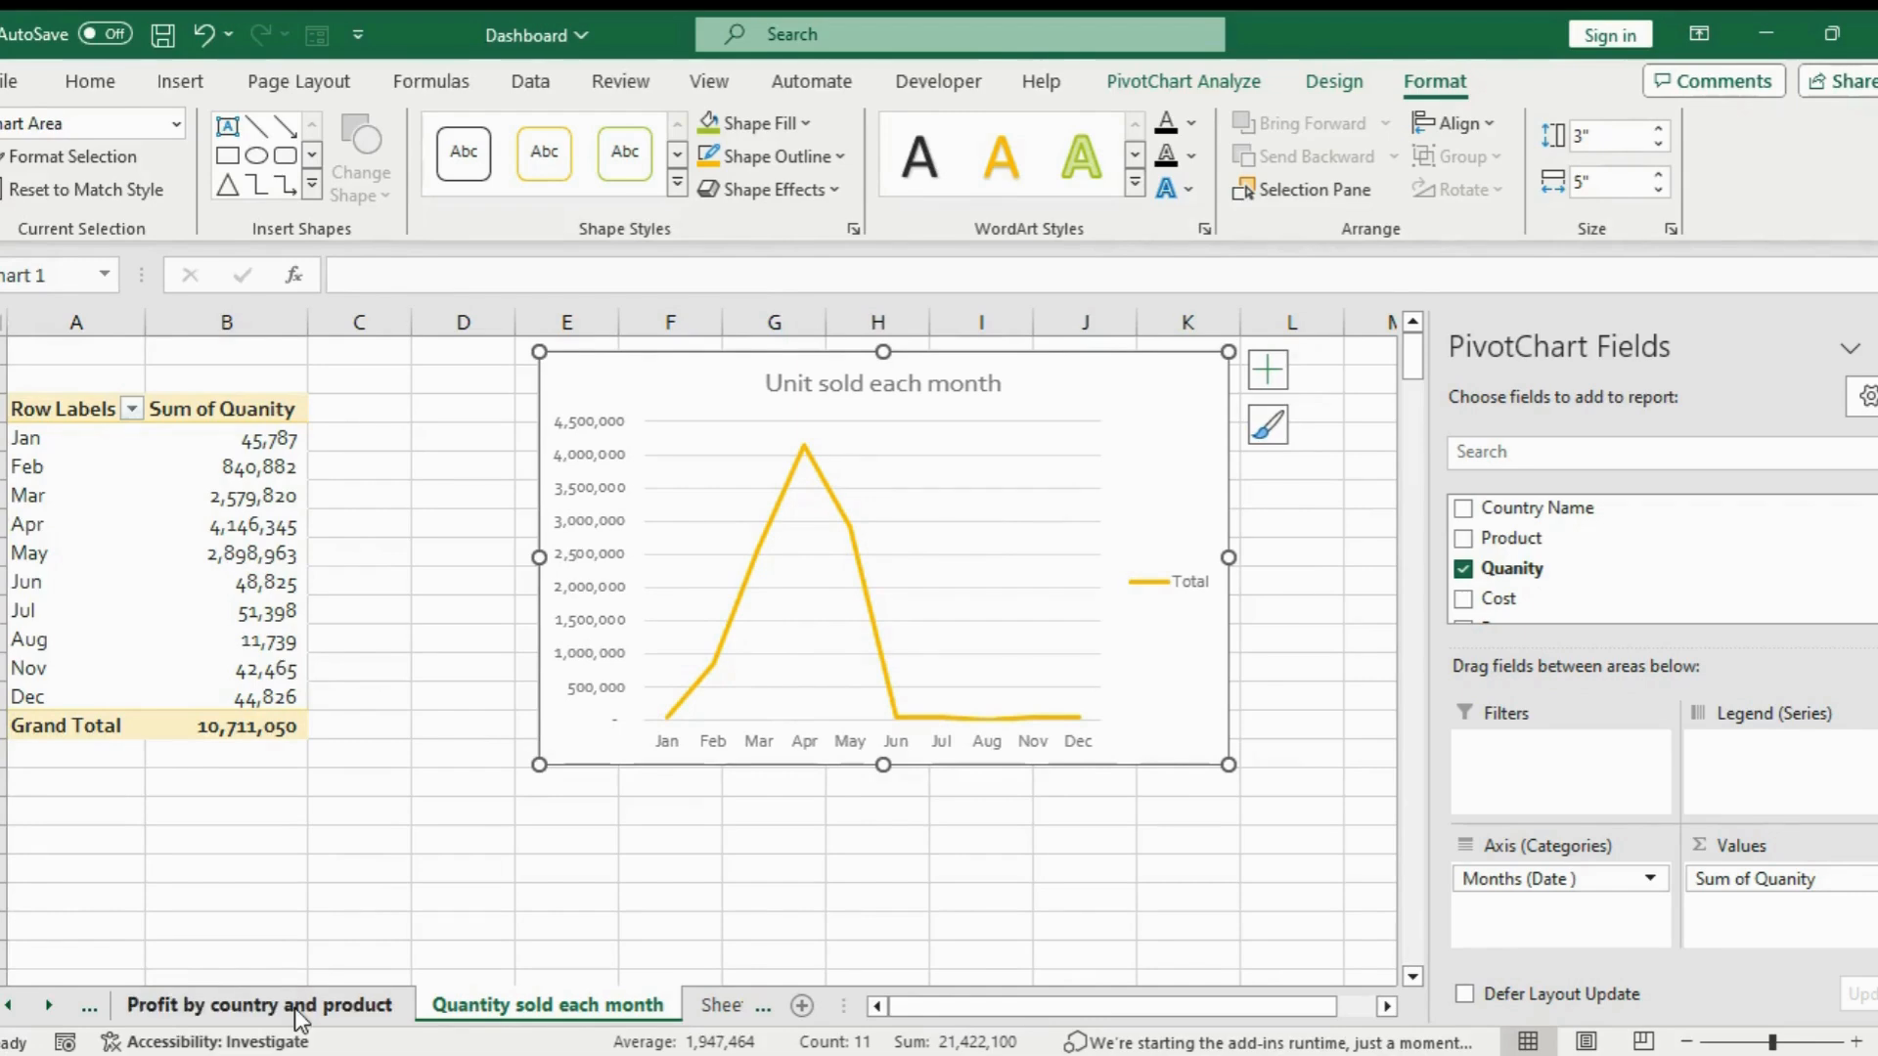
# Paste the "Unit sold each month" chart into the Dashboard sheet at column K, just below the banner, and shrink it
pyautogui.click(86, 1008)
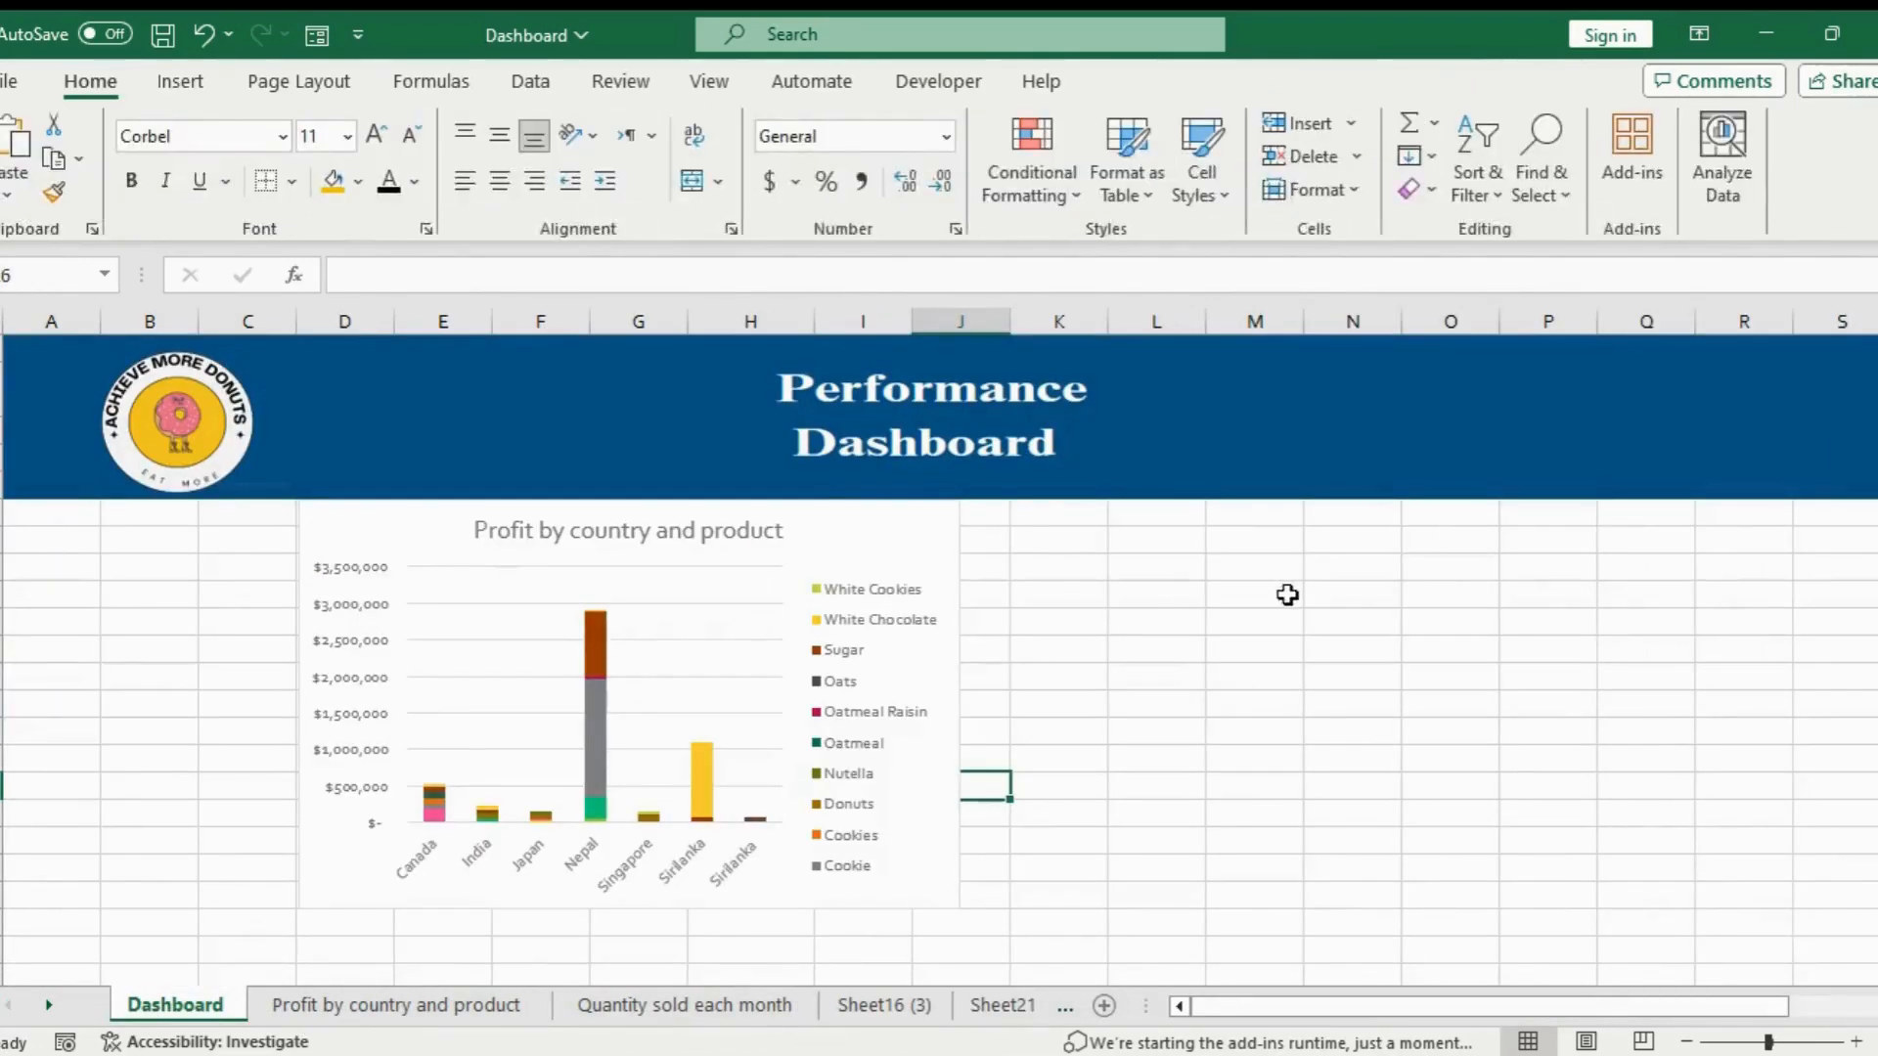
pyautogui.click(1059, 518)
pyautogui.hotkey('ctrl', 'v')
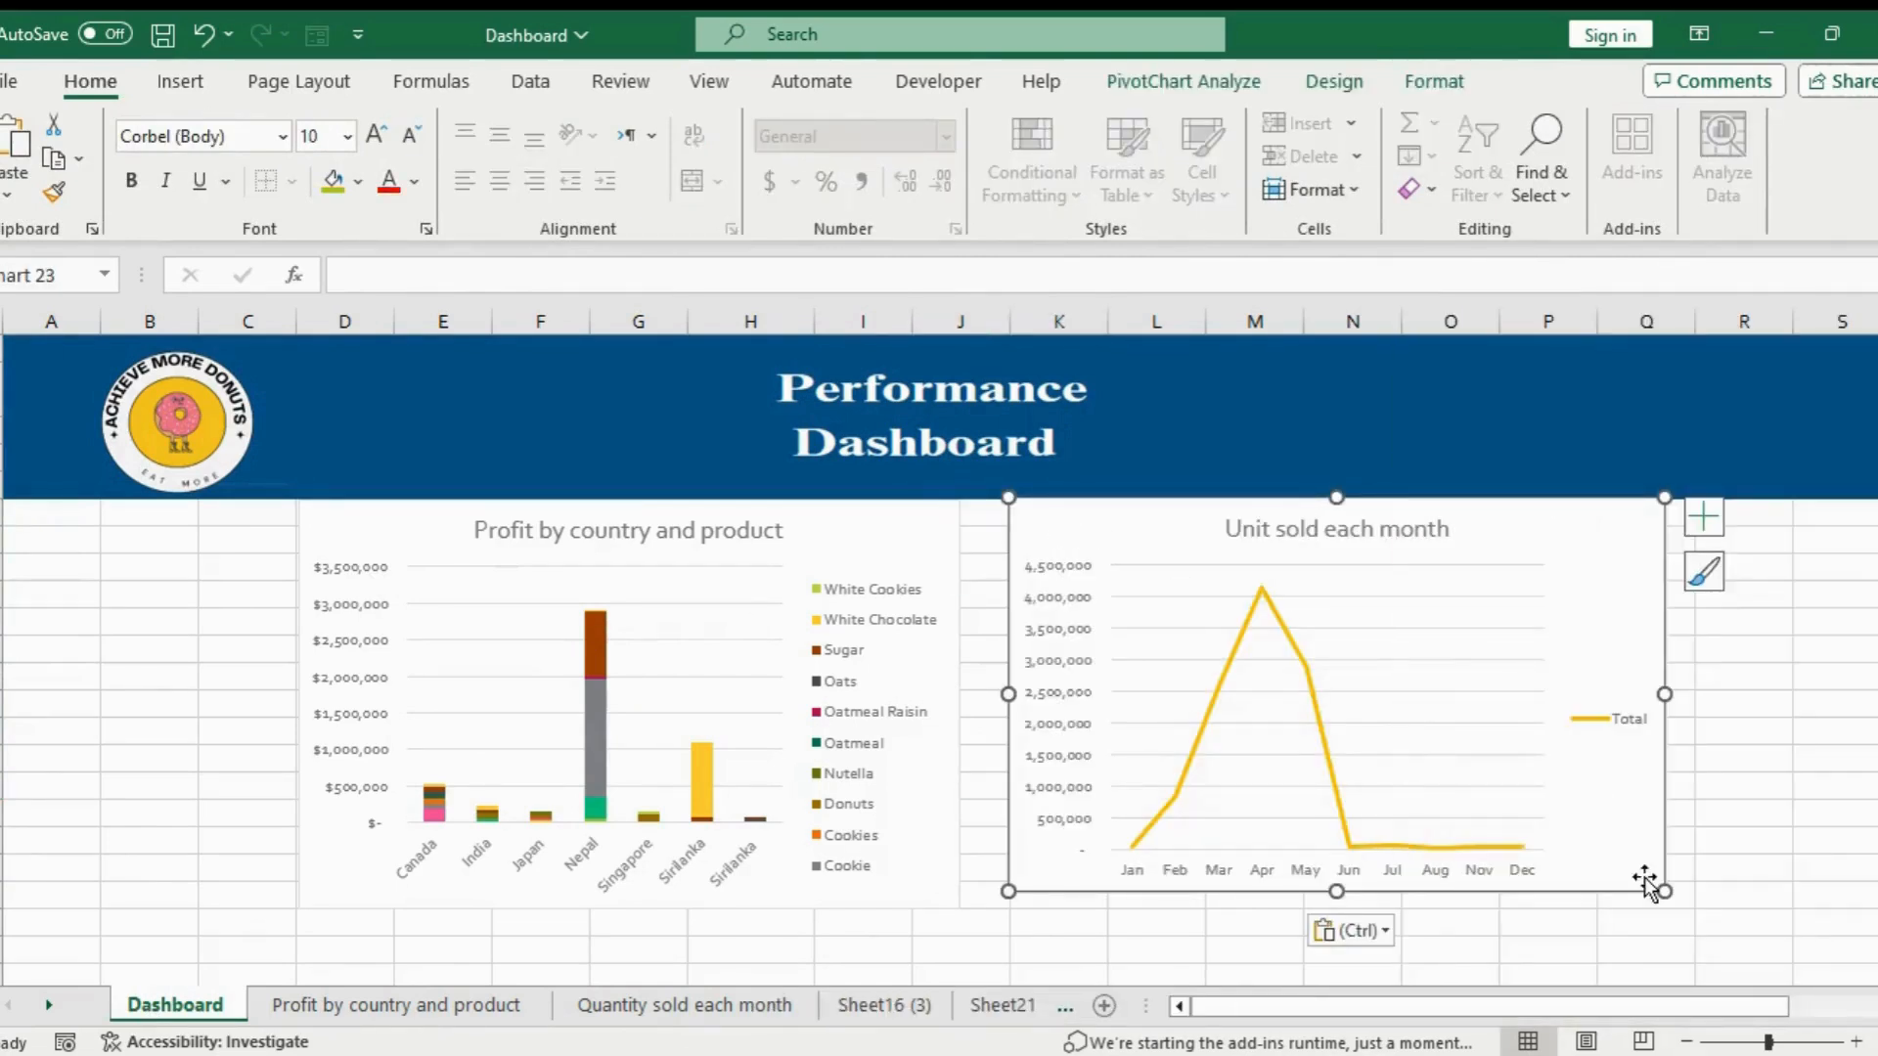
pyautogui.moveTo(1666, 891); pyautogui.dragTo(1615, 772)
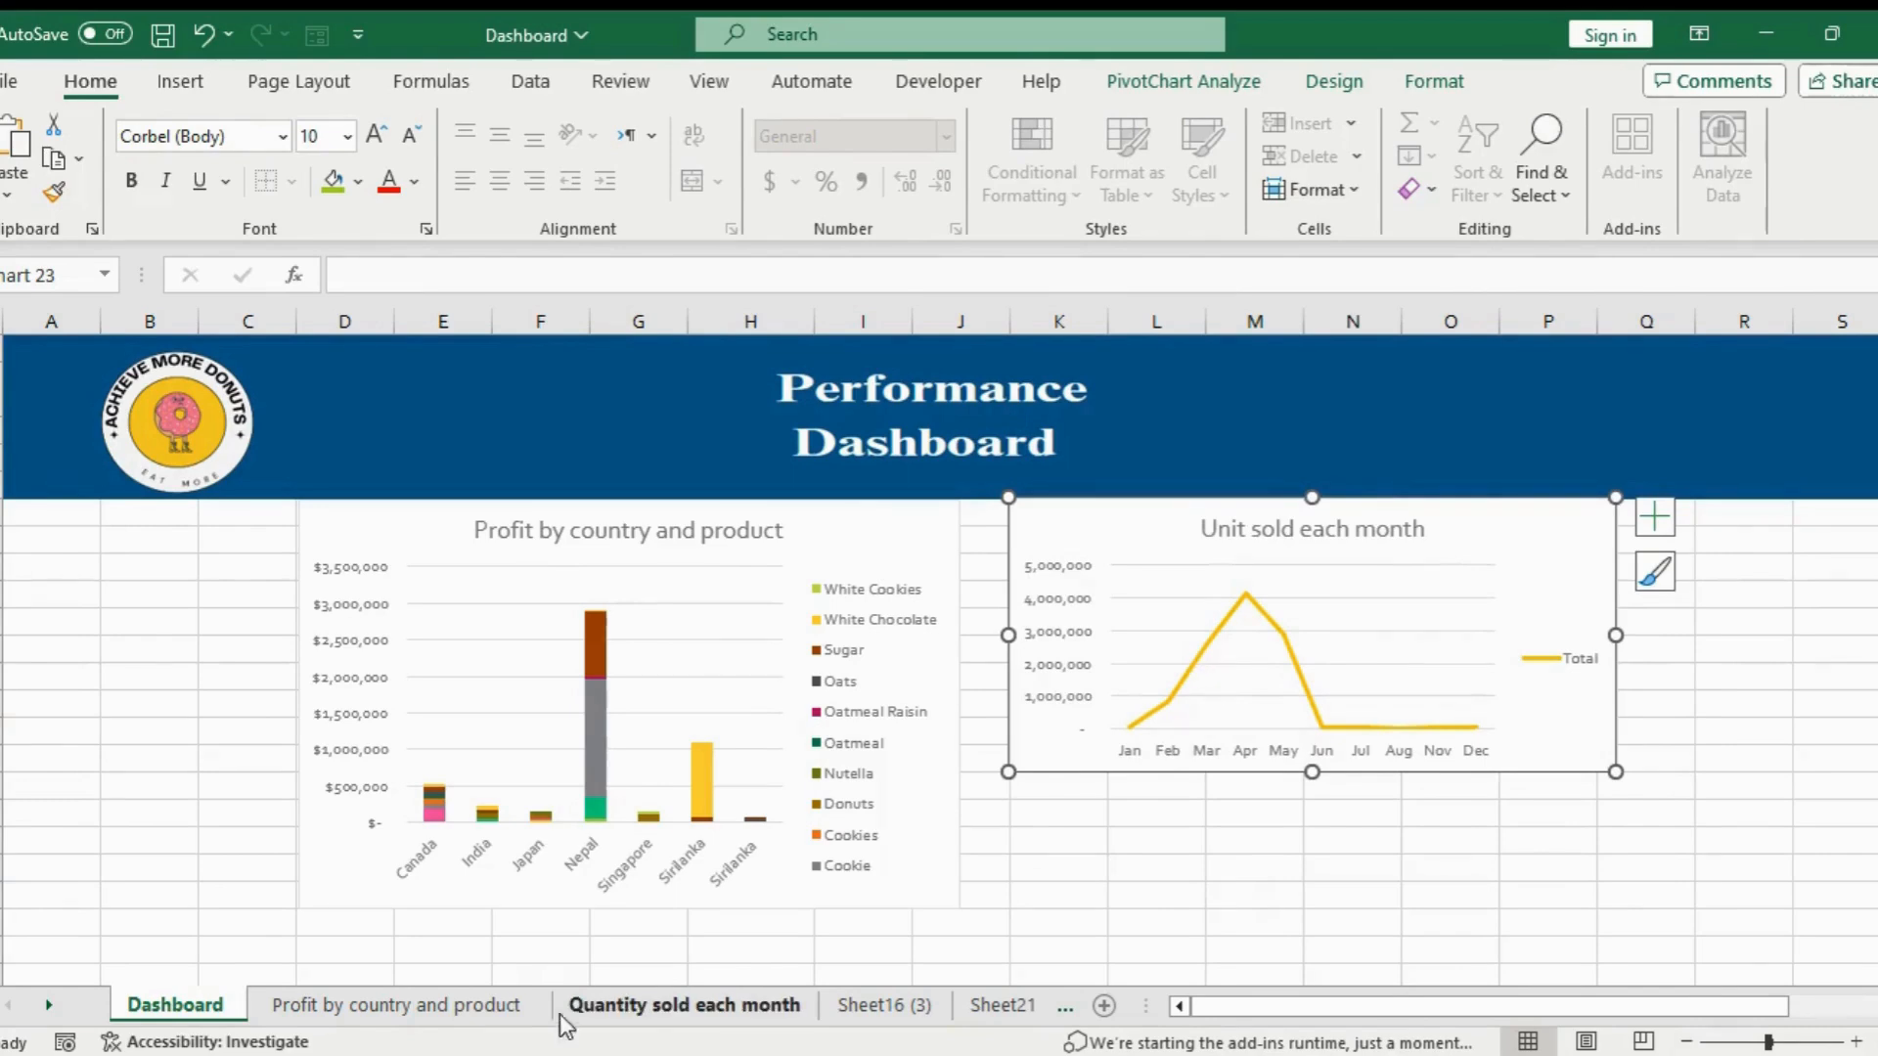
# Rename the empty PivotTable sheet Sheet22 as "Profit by month"
pyautogui.click(620, 1015)
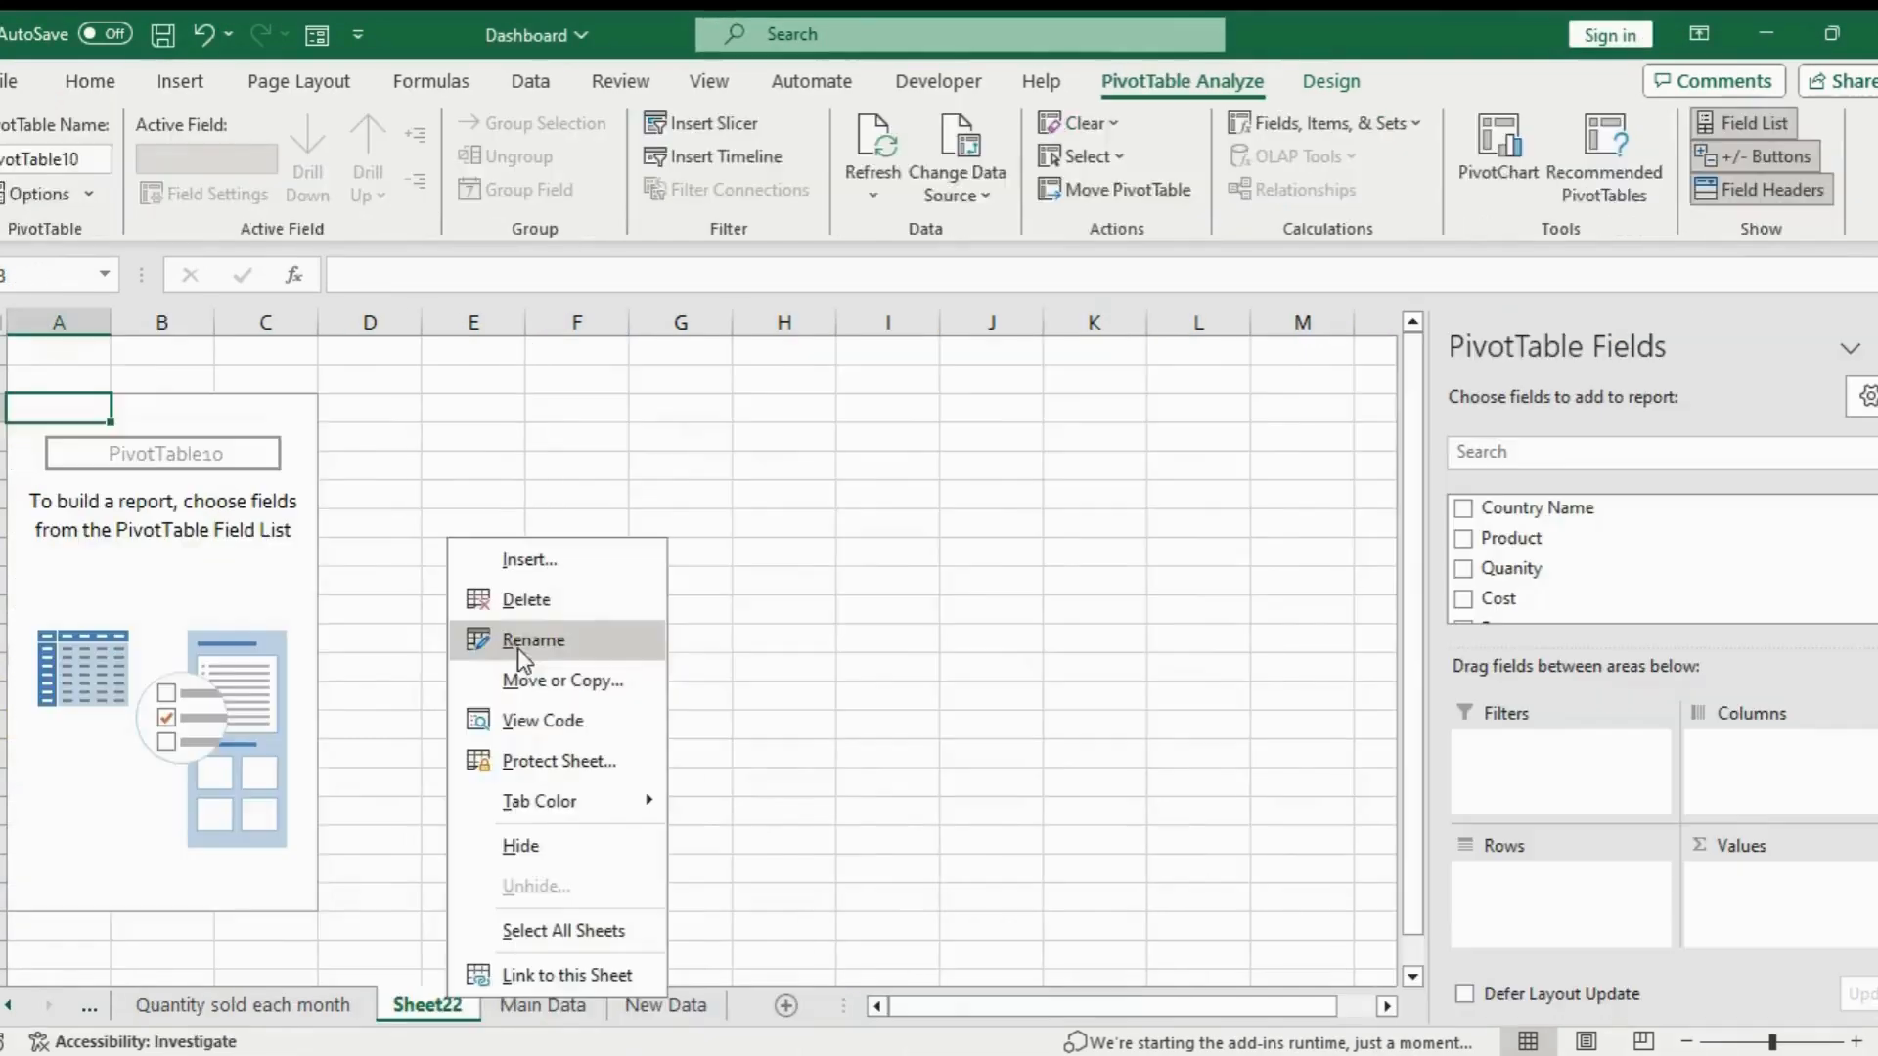
pyautogui.click(537, 666)
pyautogui.write('Profi')
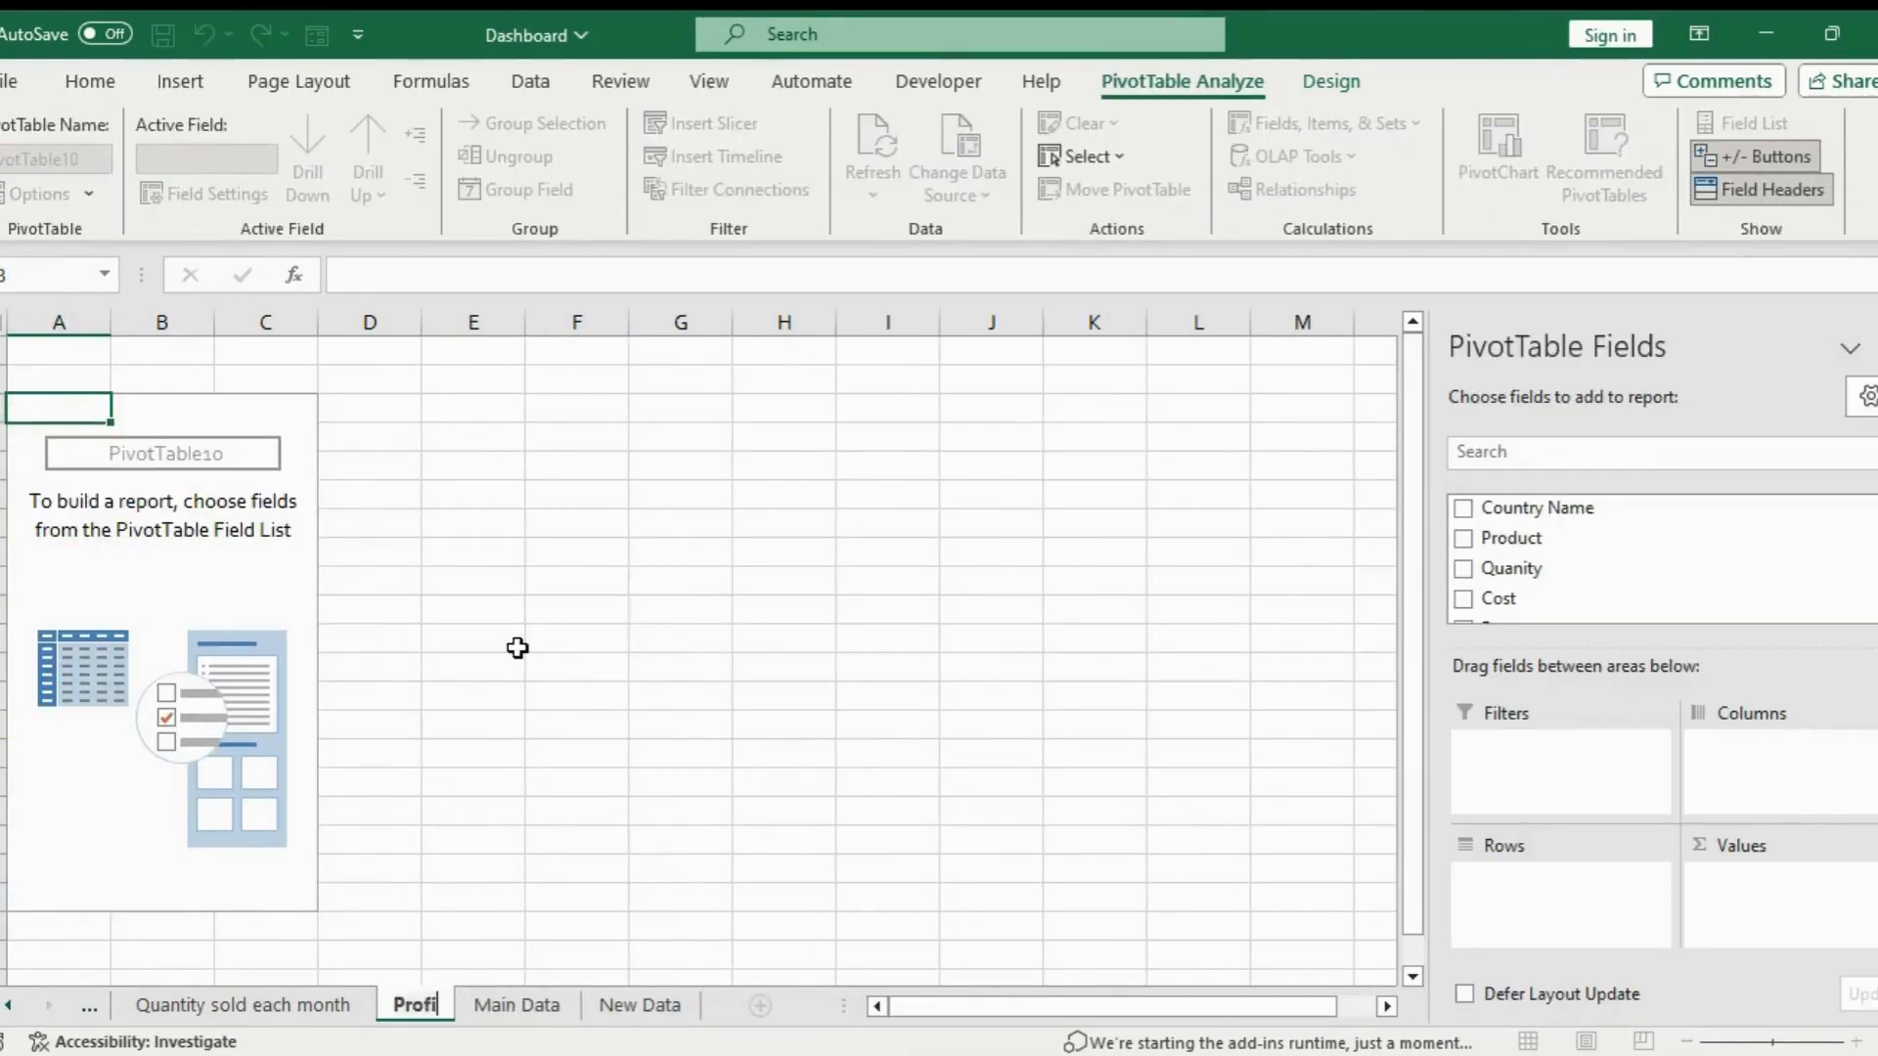
pyautogui.write('t by mont')
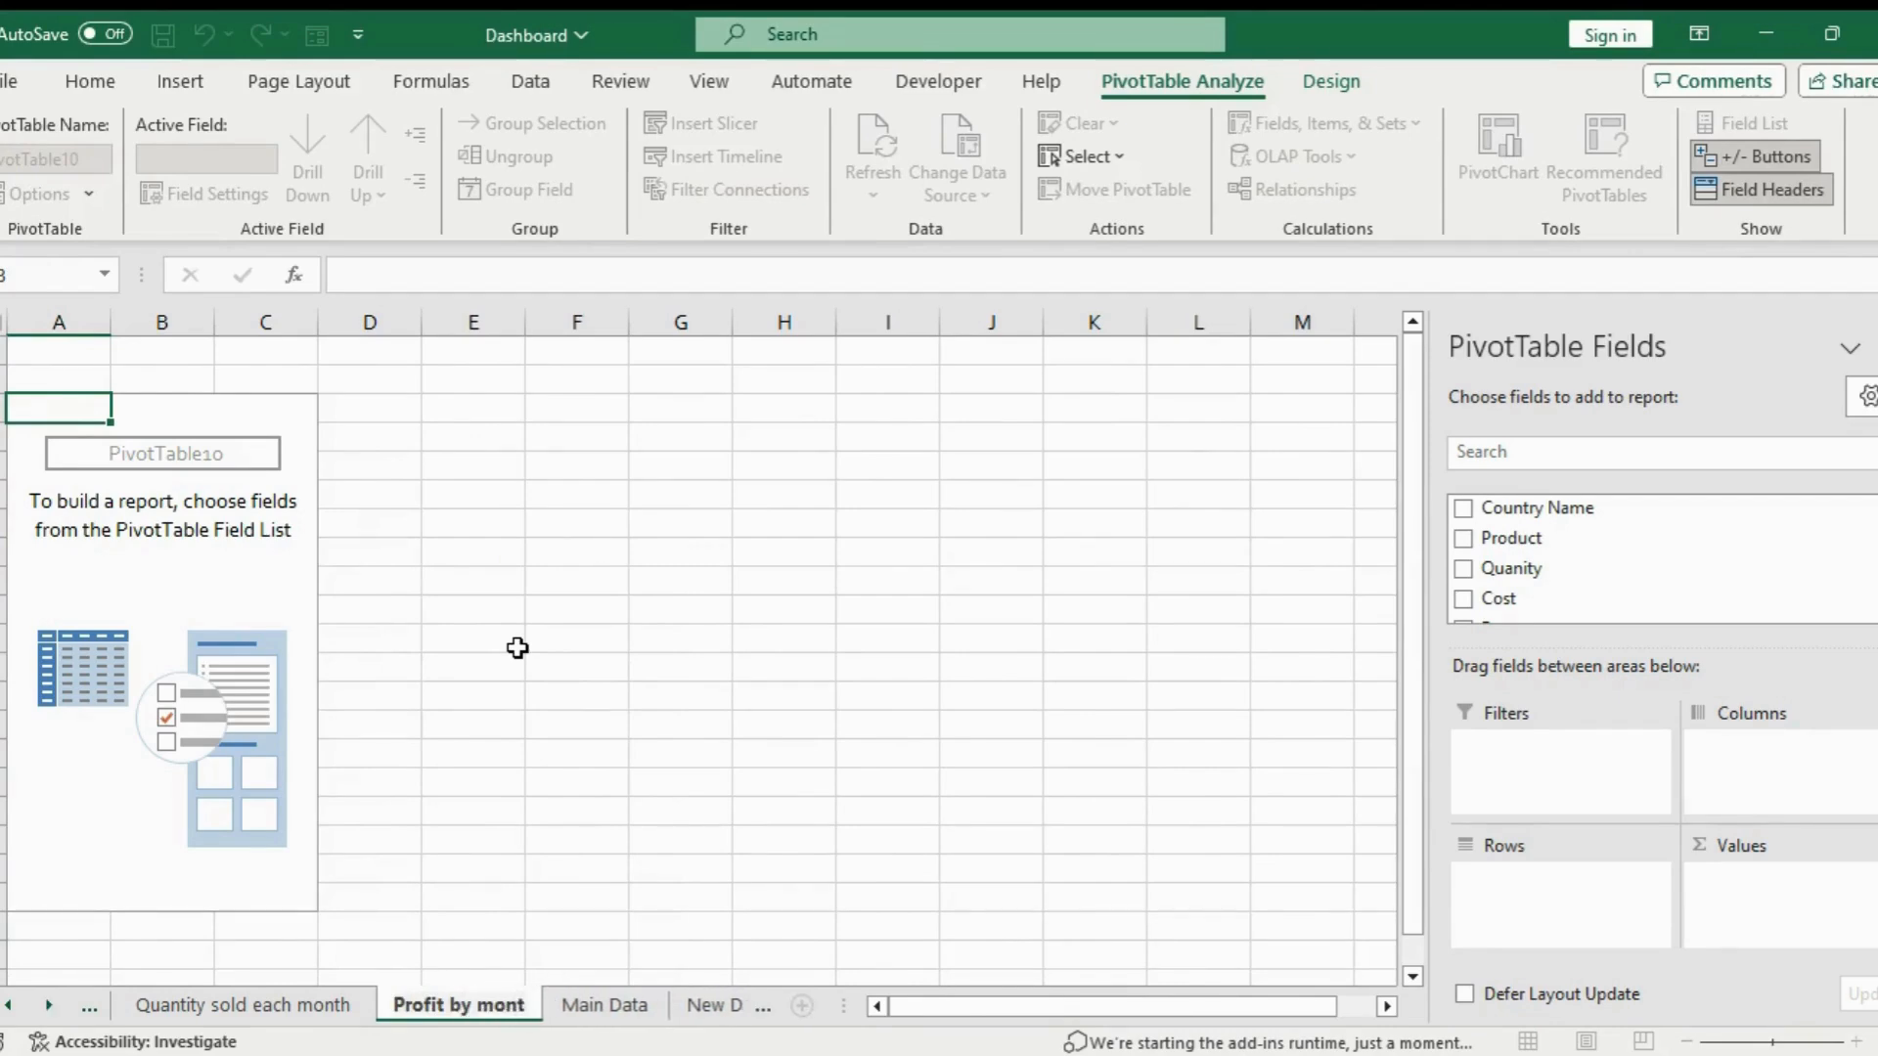
pyautogui.write('h')
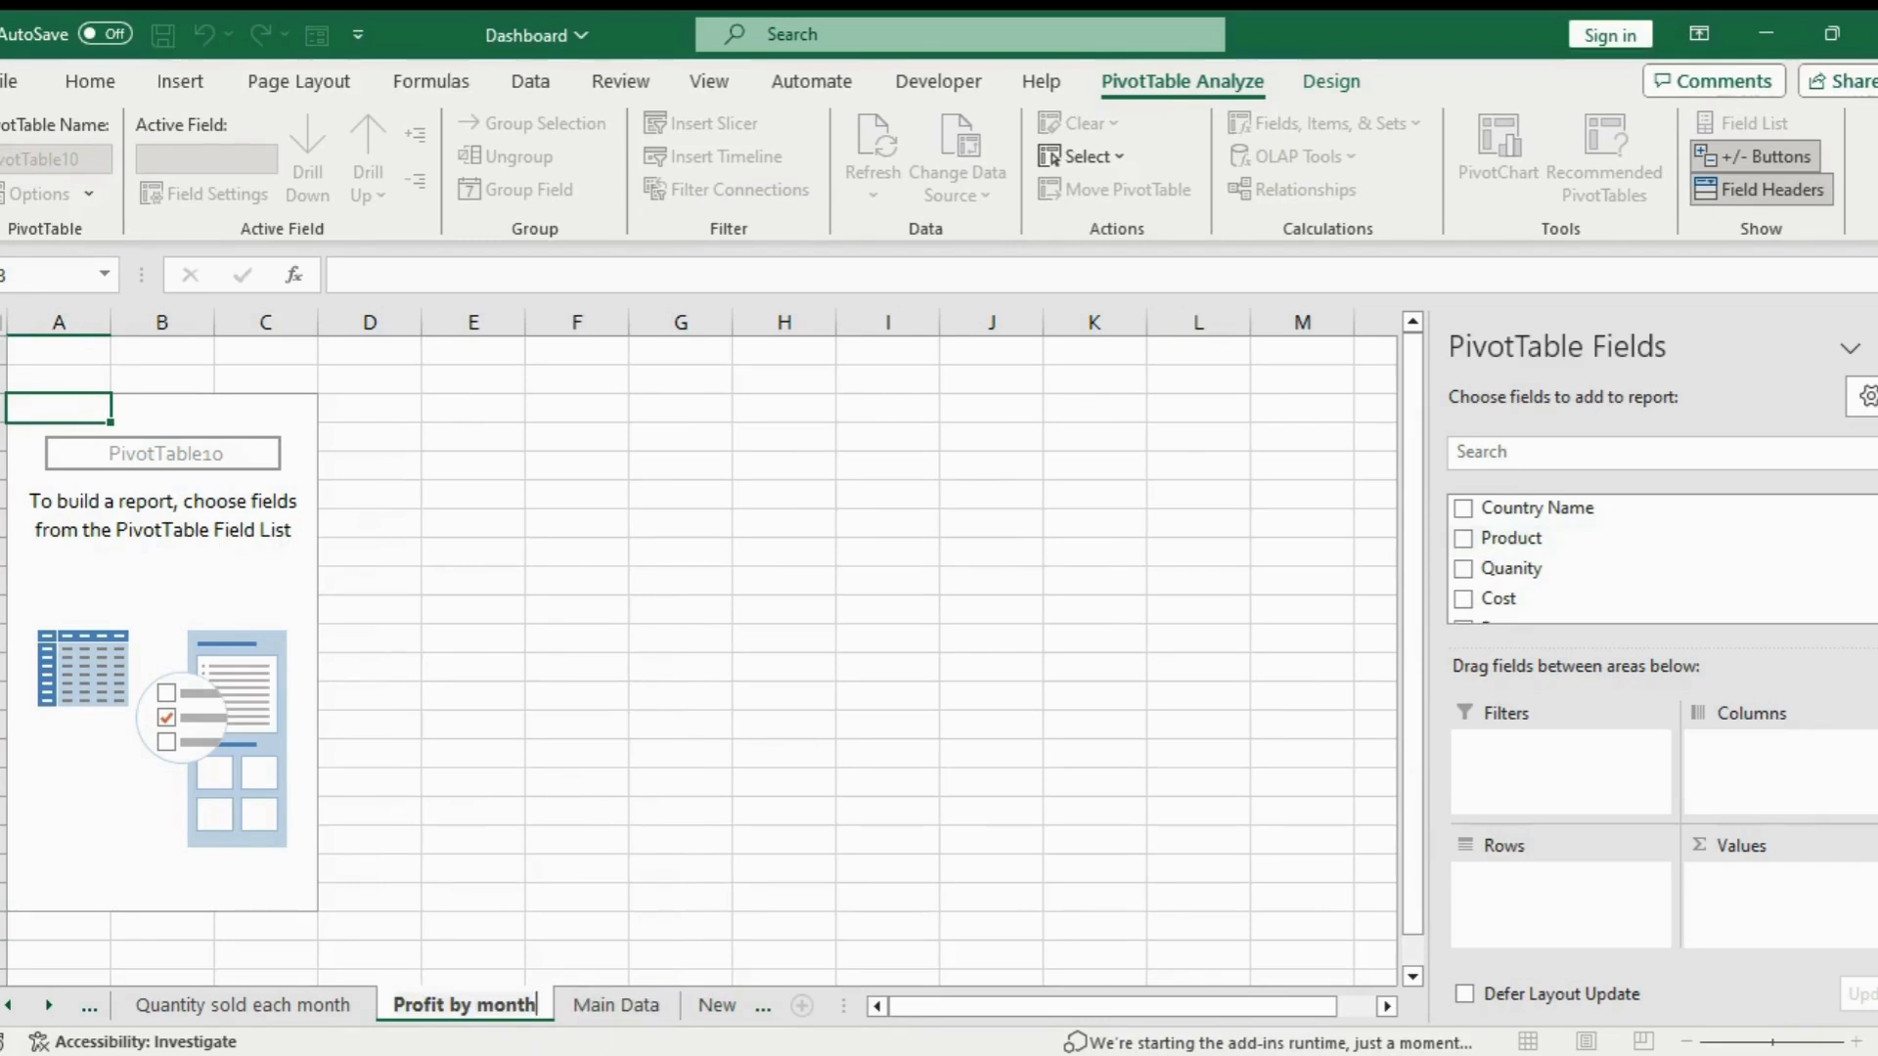
# Build the PivotTable with Months (Date) as rows and the sum of Profit as values
pyautogui.scroll(-3, 1574, 548)
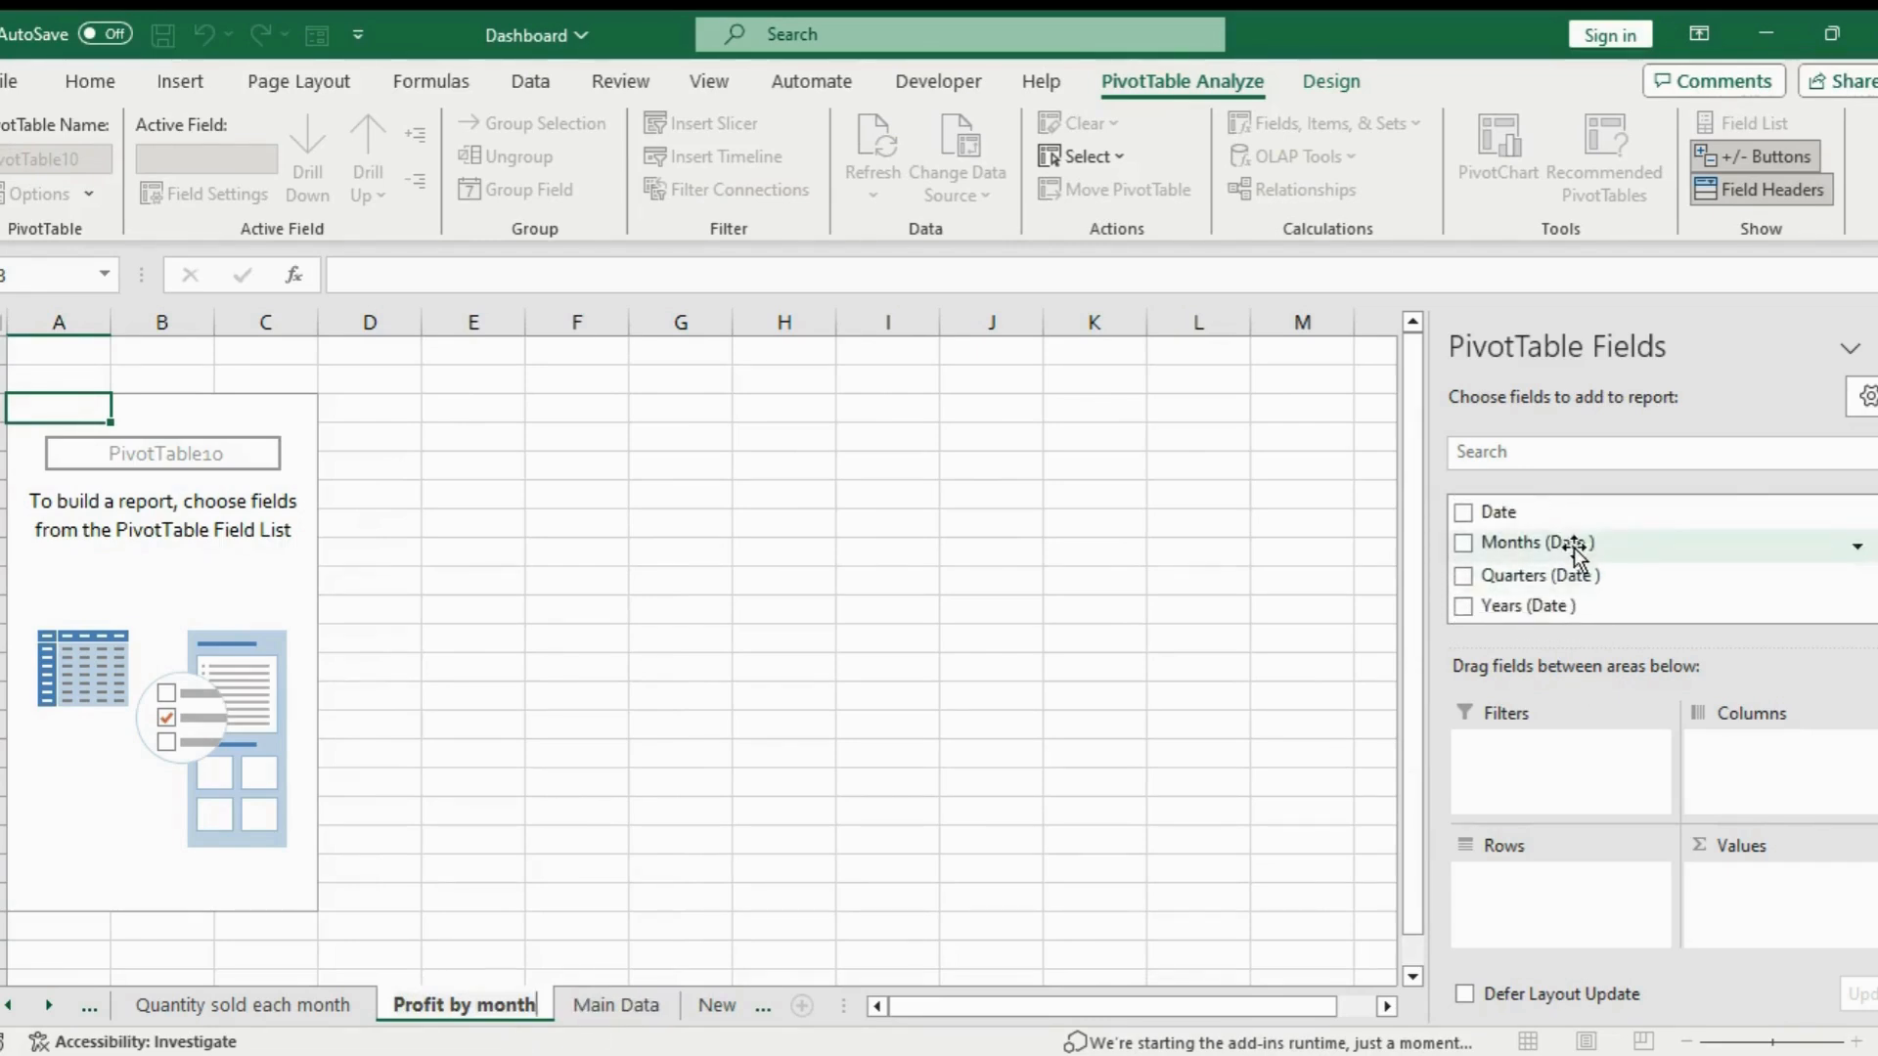
pyautogui.moveTo(1574, 547); pyautogui.dragTo(1555, 895)
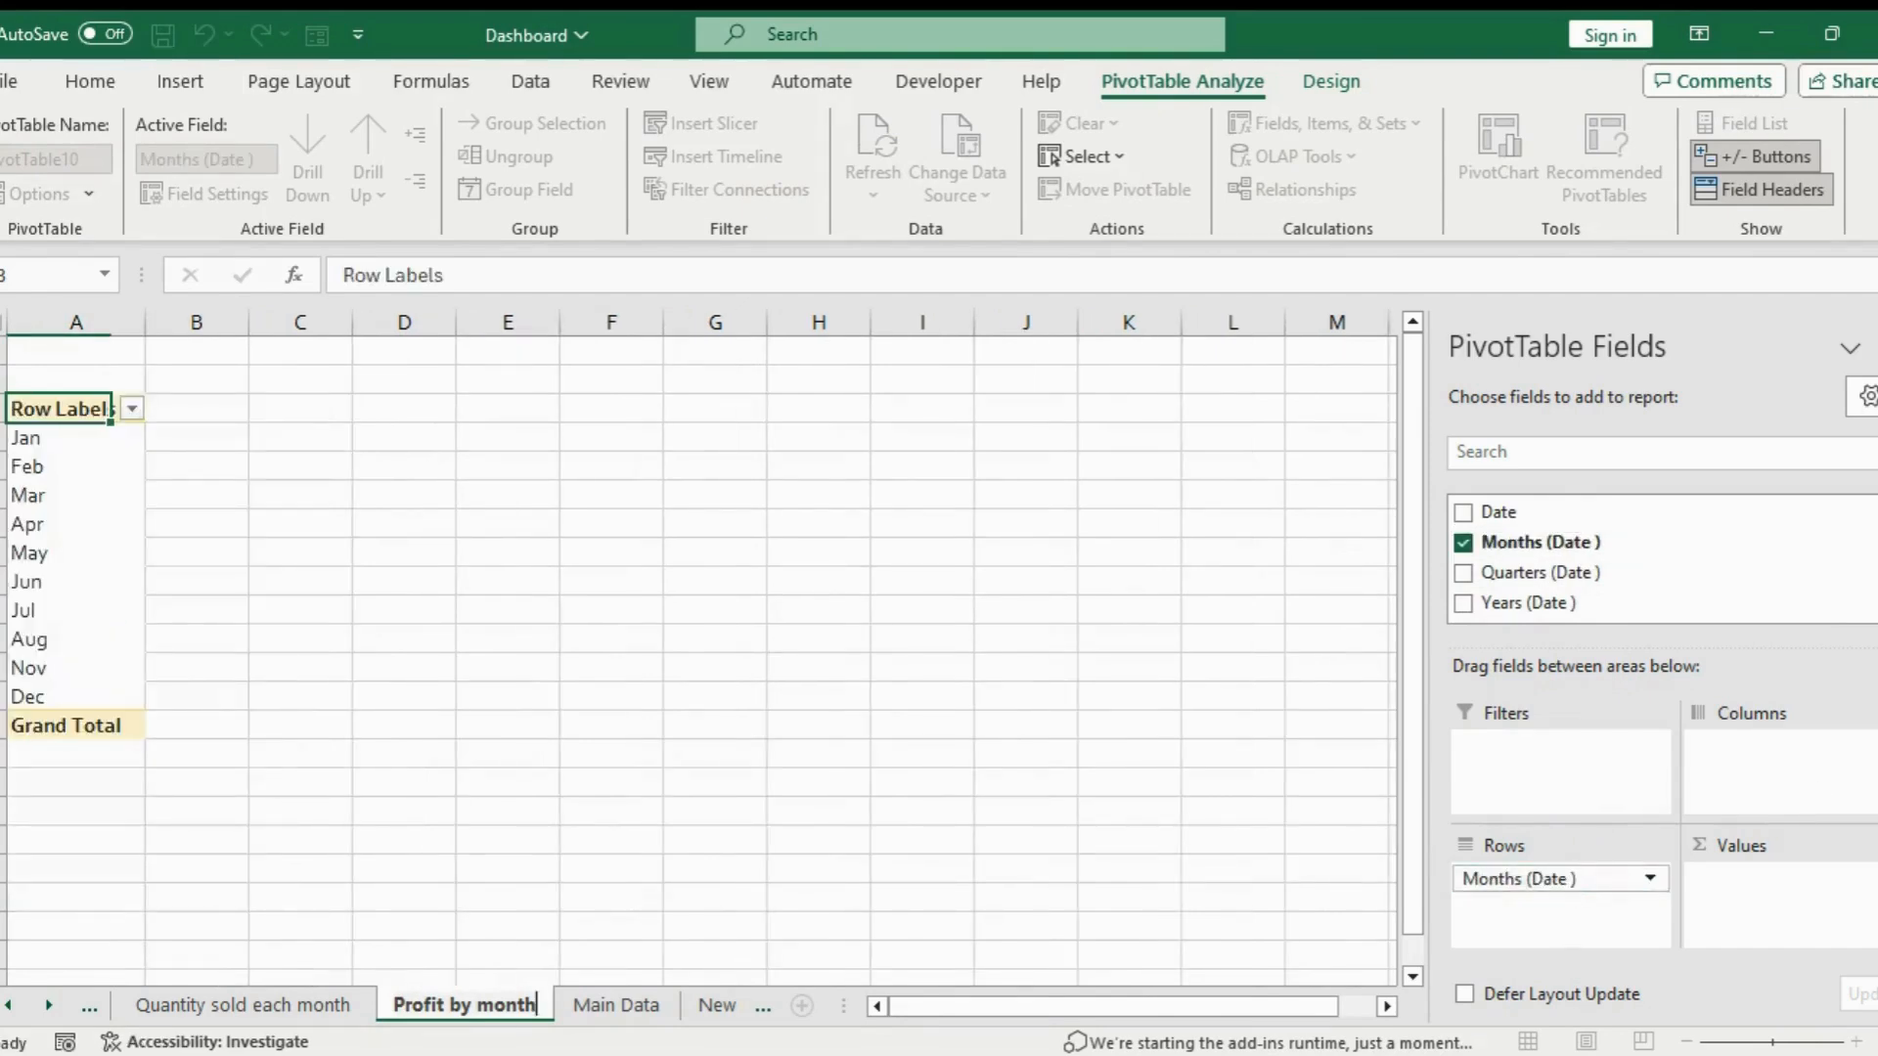
pyautogui.scroll(3, 1575, 558)
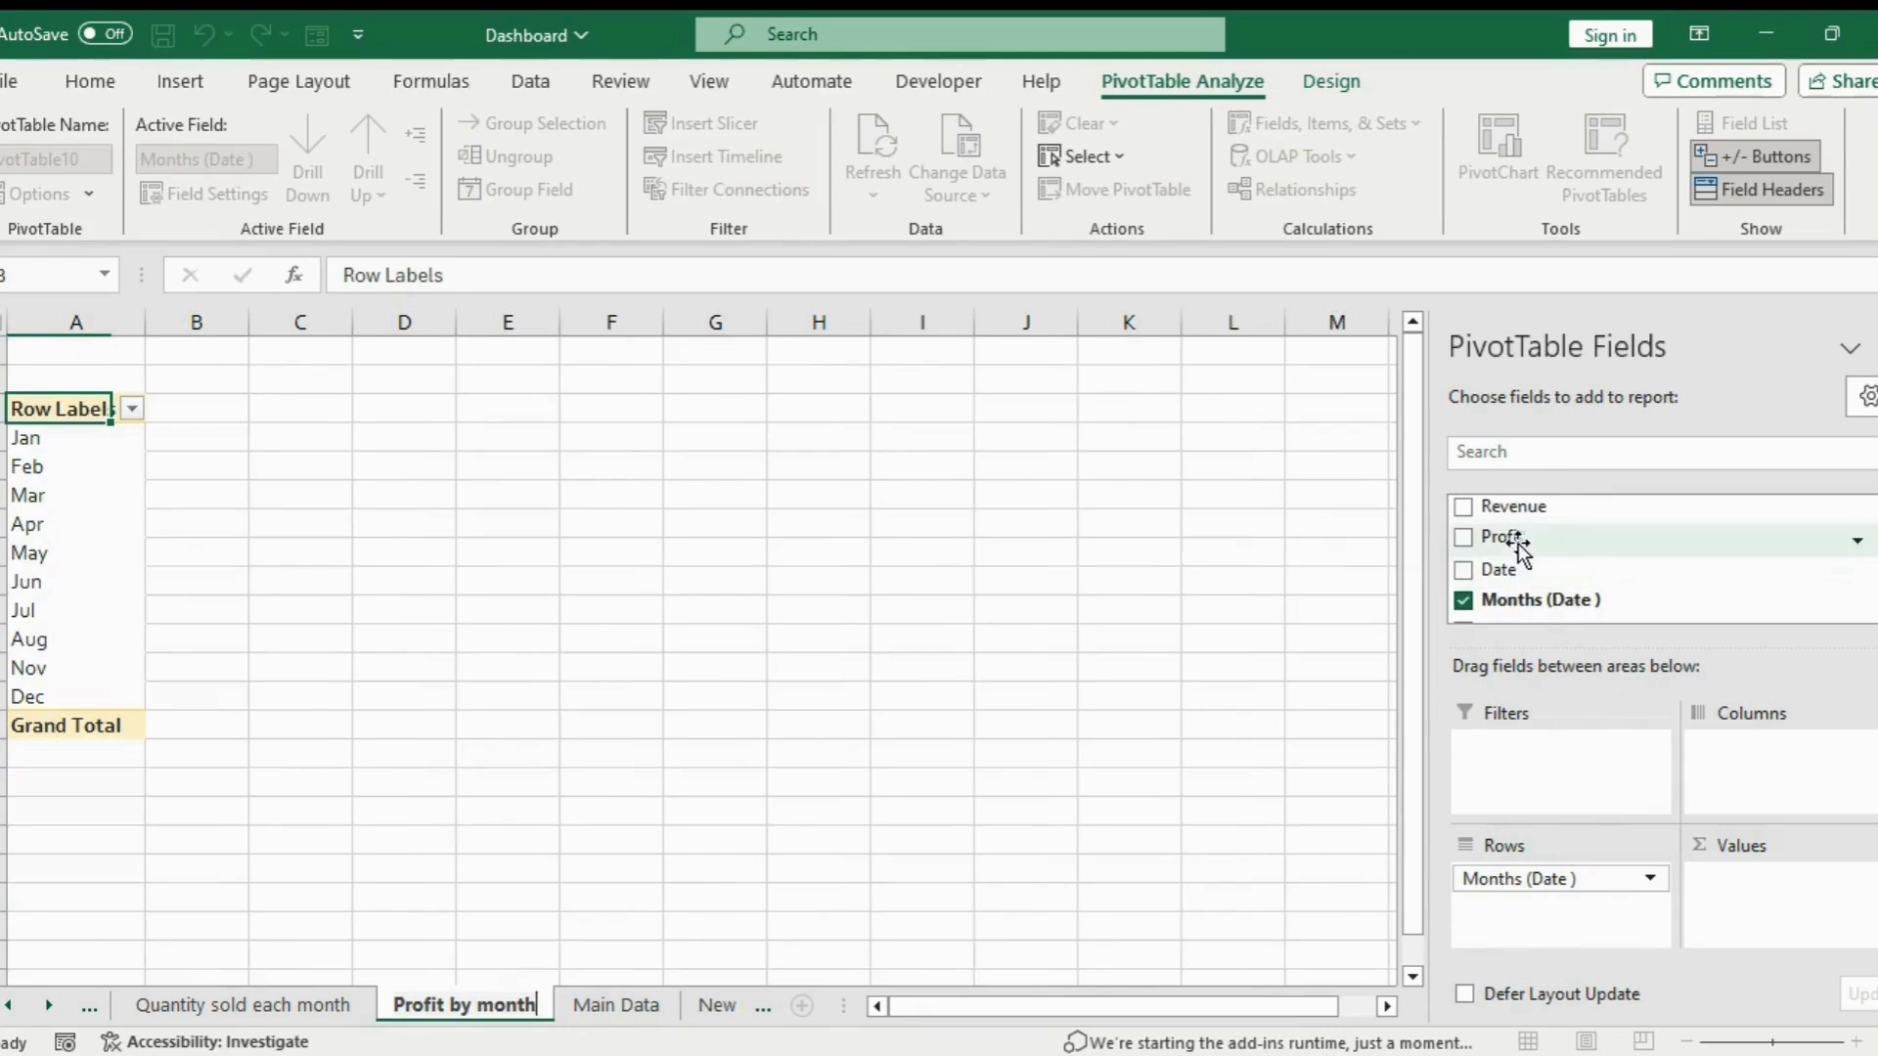
pyautogui.moveTo(1509, 537); pyautogui.dragTo(1785, 896)
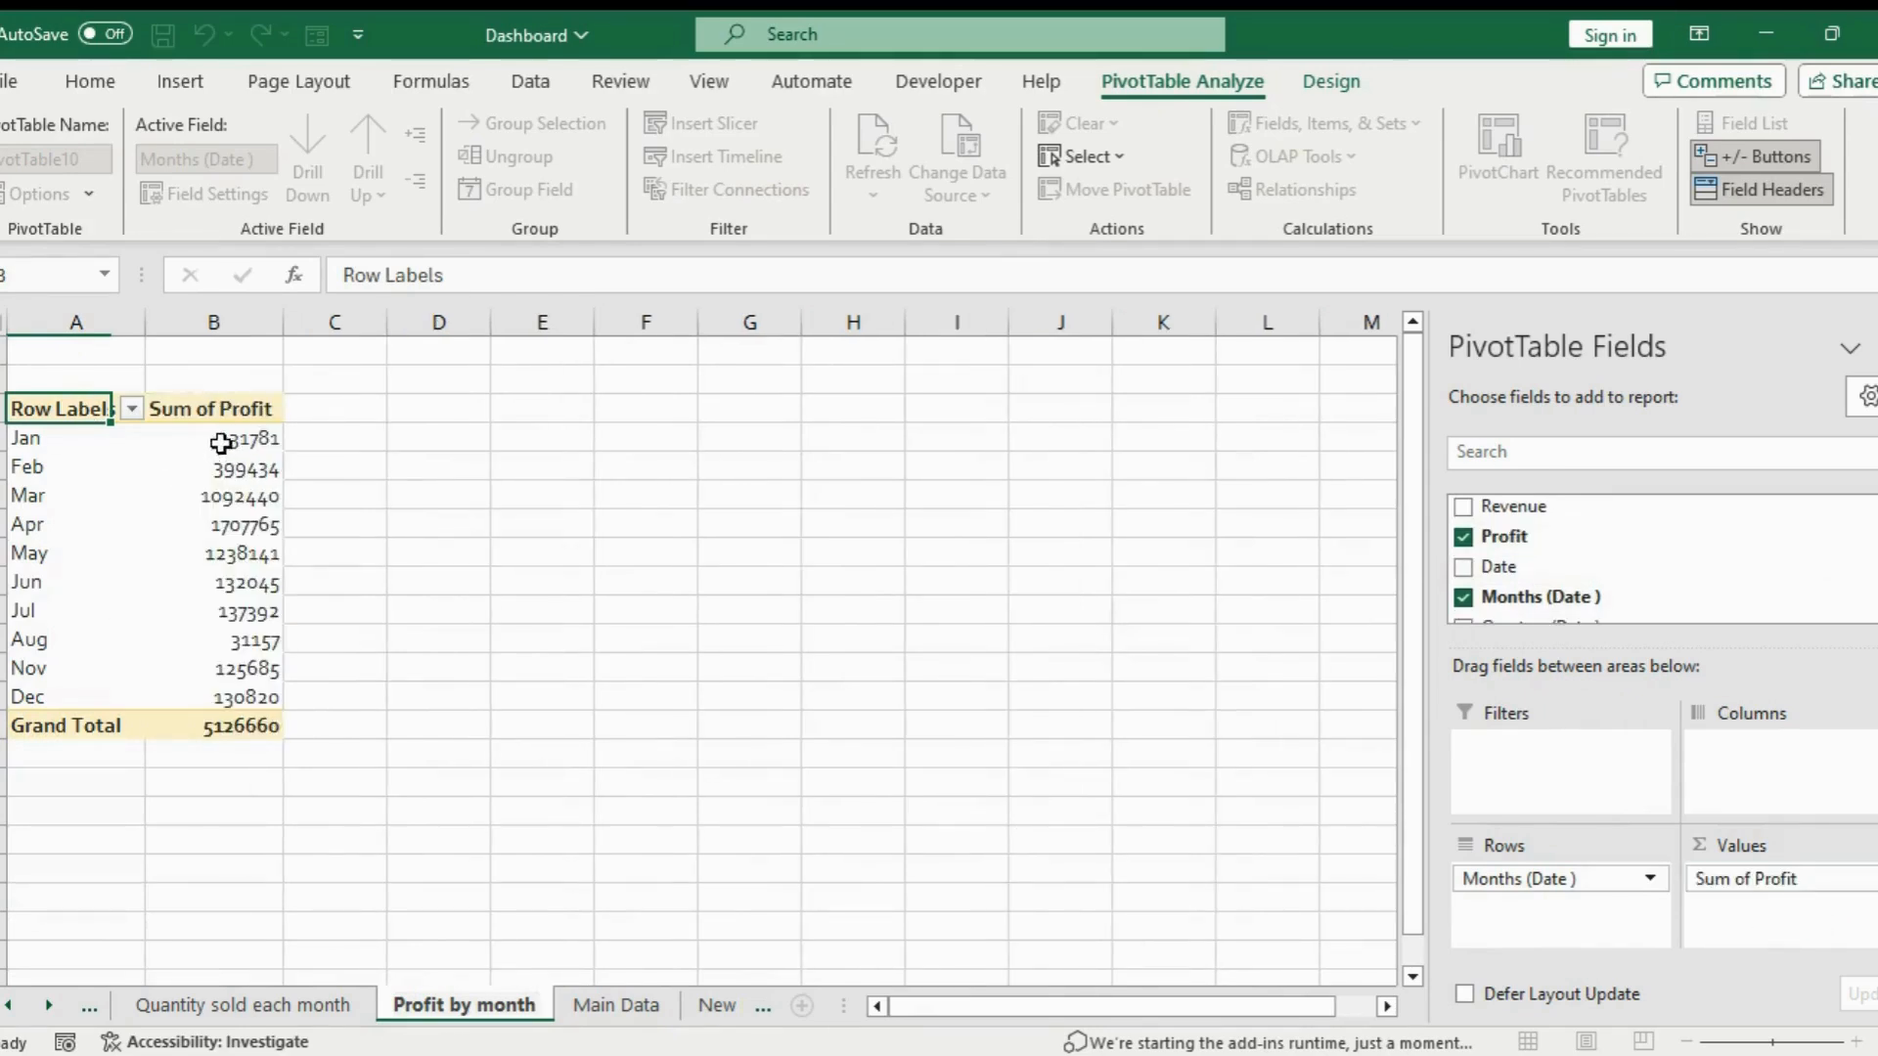
# Format the monthly profits and grand total in dollar accounting format with no decimals
pyautogui.moveTo(221, 443); pyautogui.dragTo(199, 722)
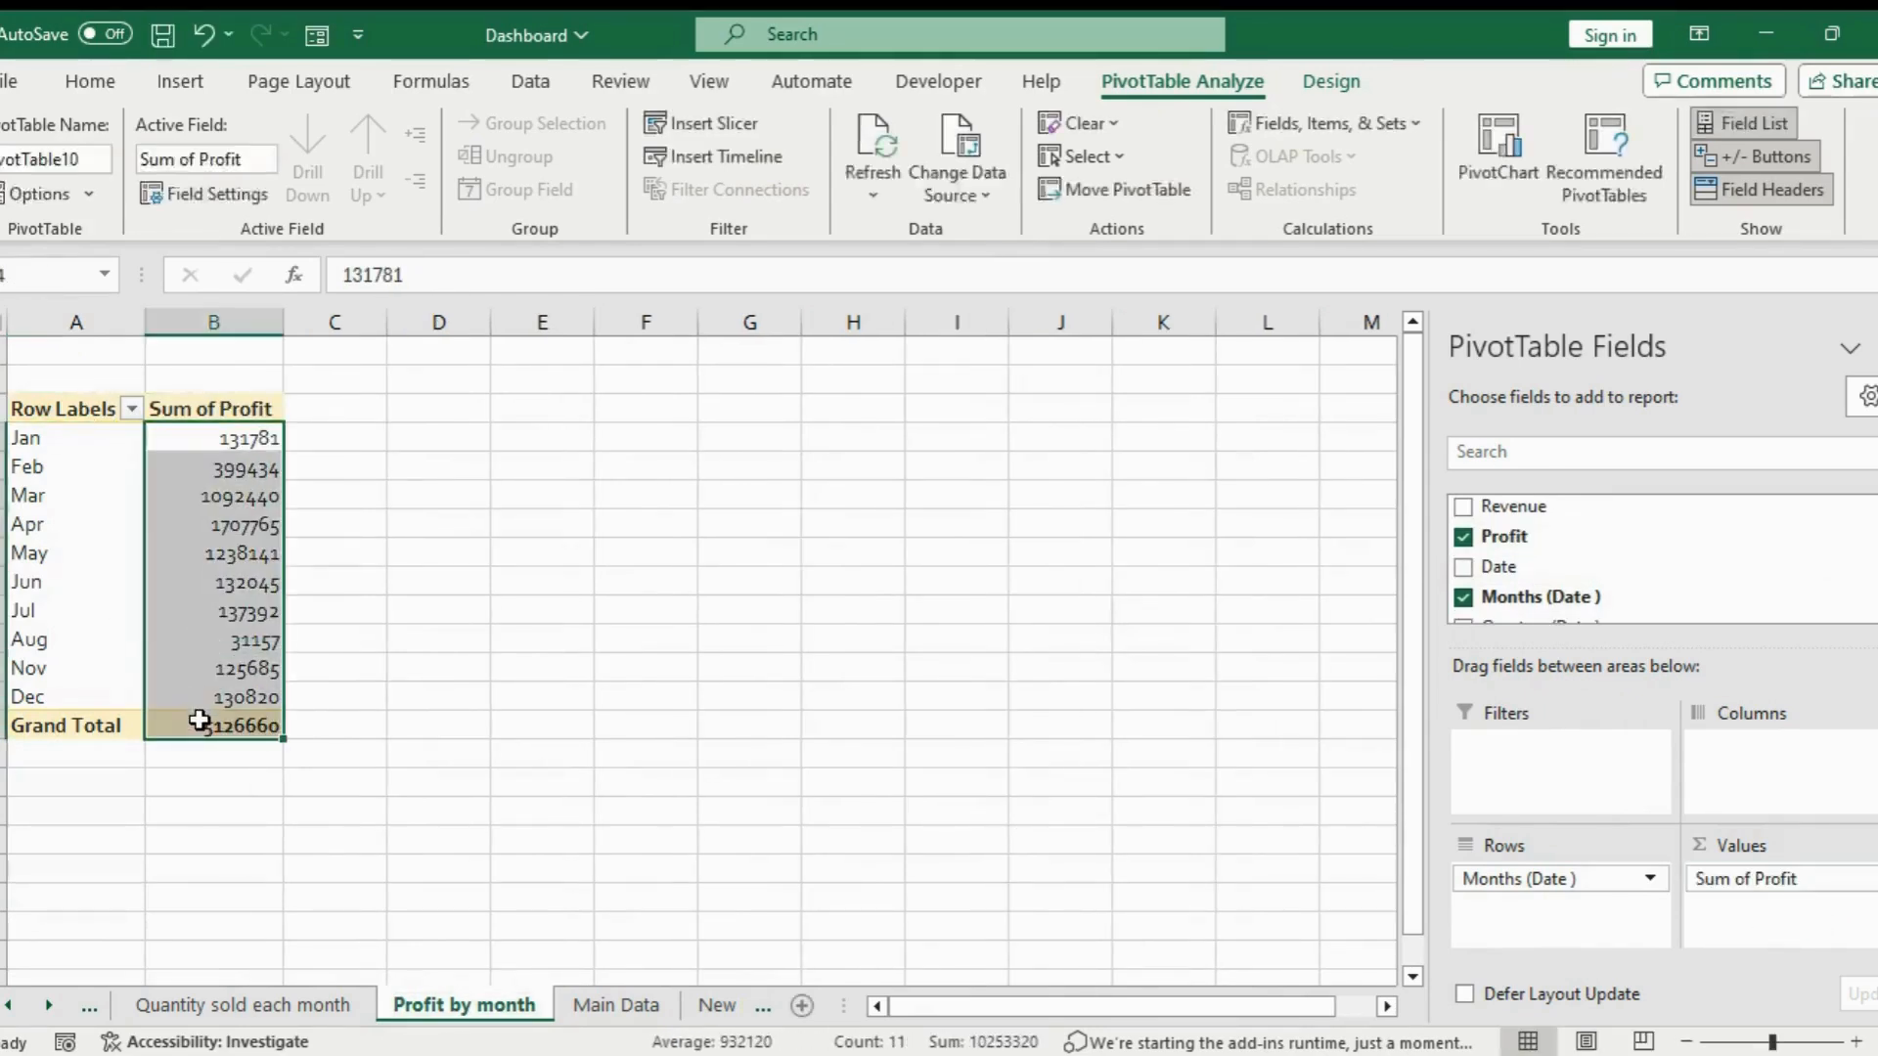
pyautogui.click(88, 80)
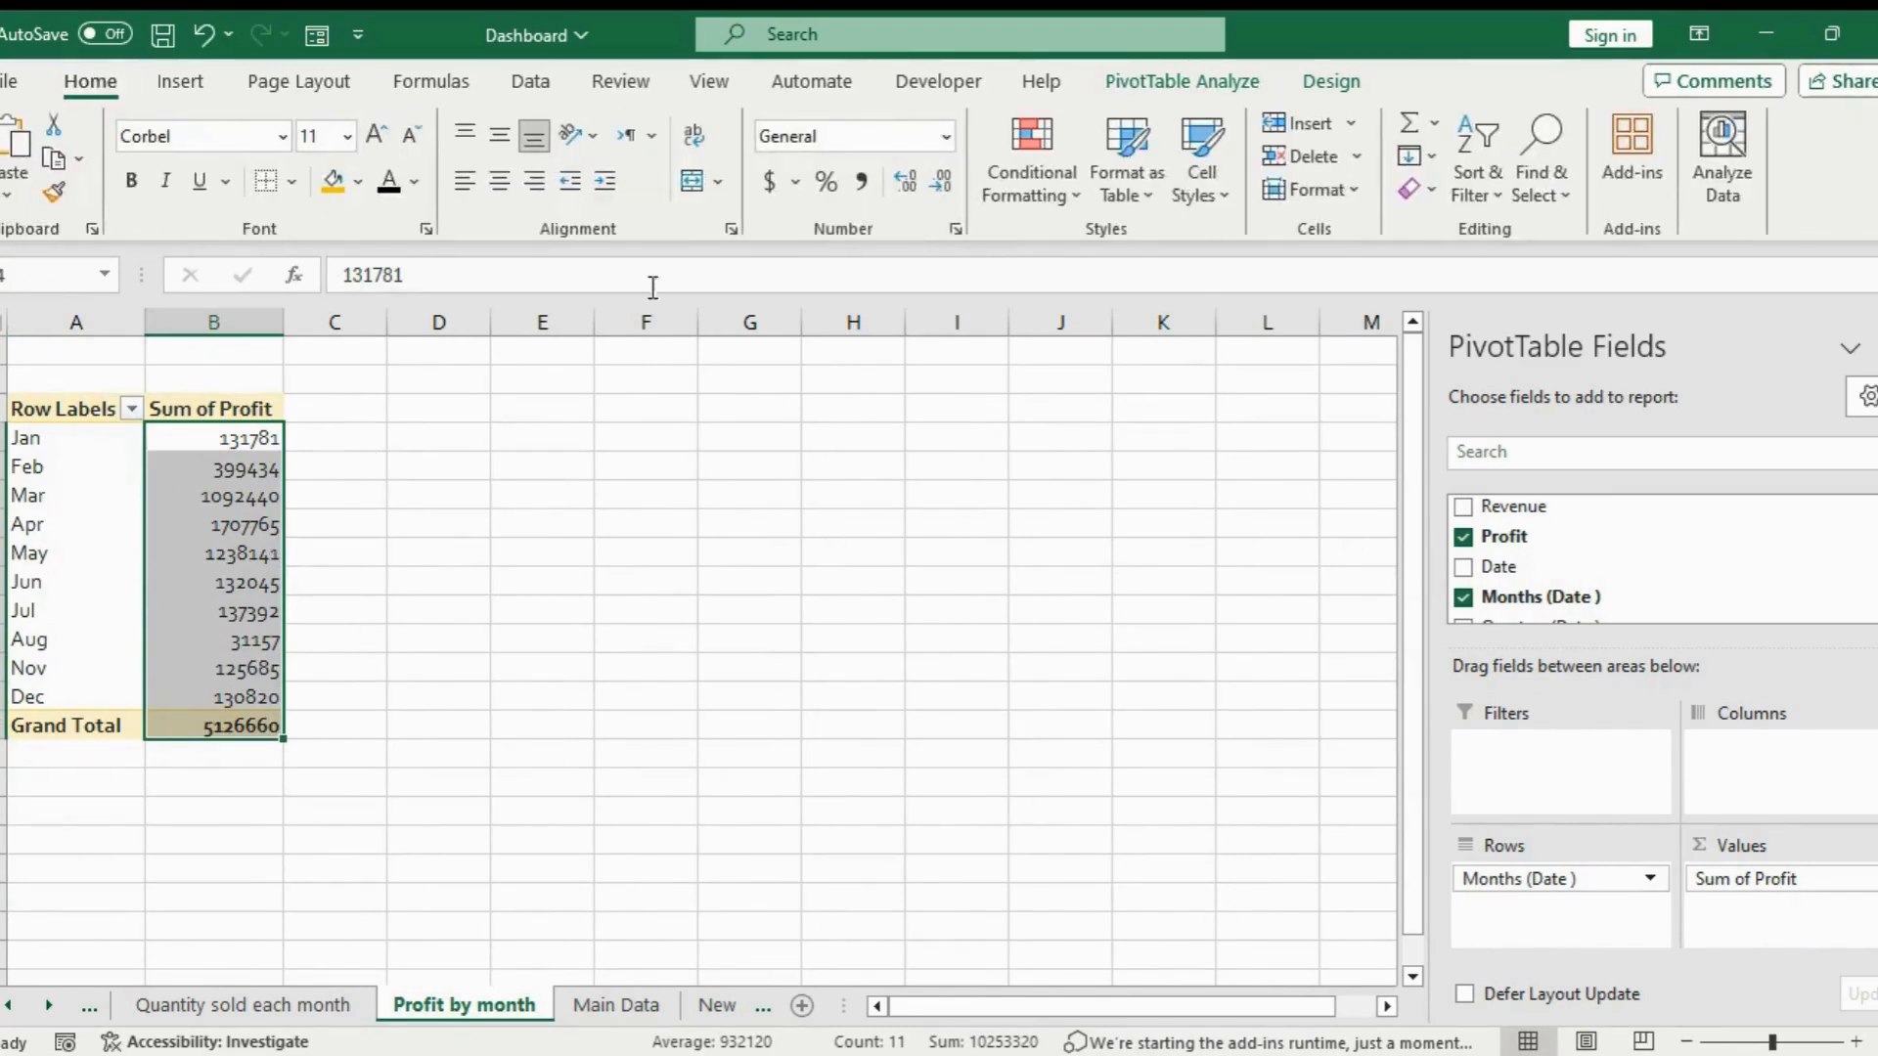
pyautogui.click(769, 181)
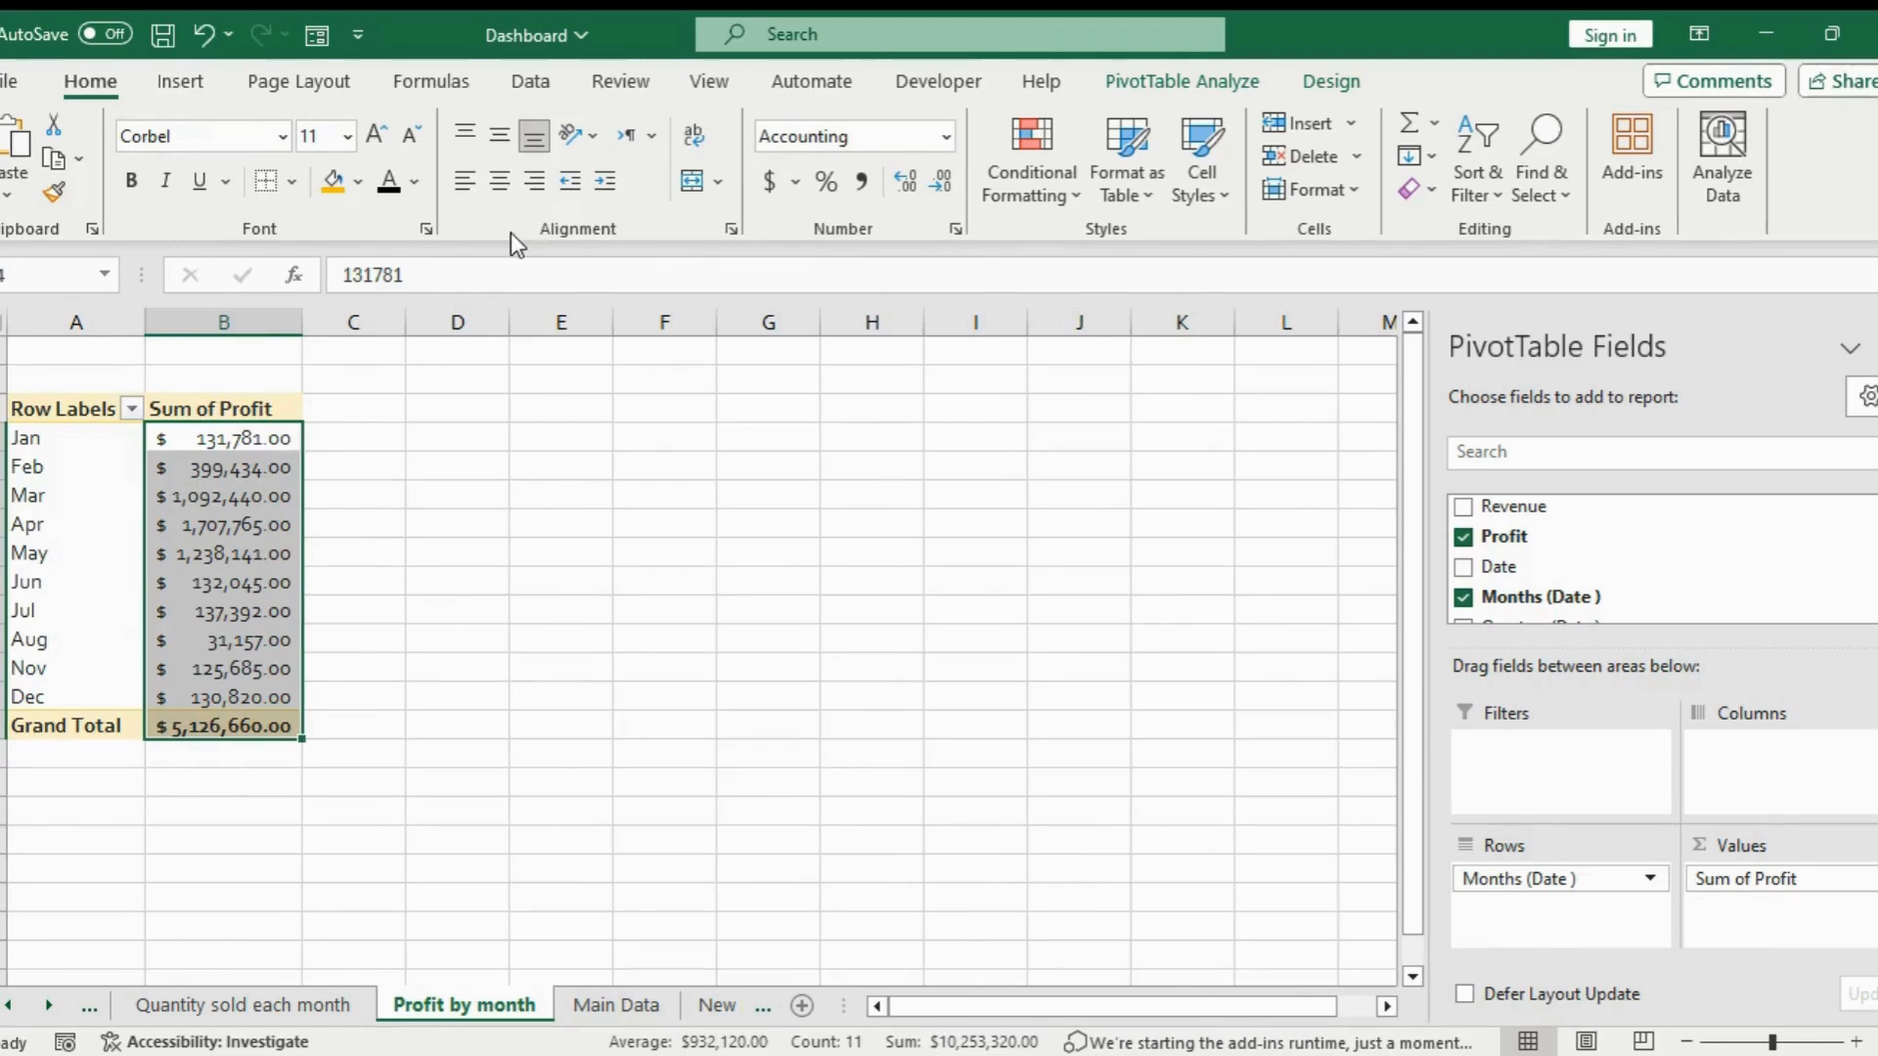
pyautogui.click(939, 181)
pyautogui.click(939, 181)
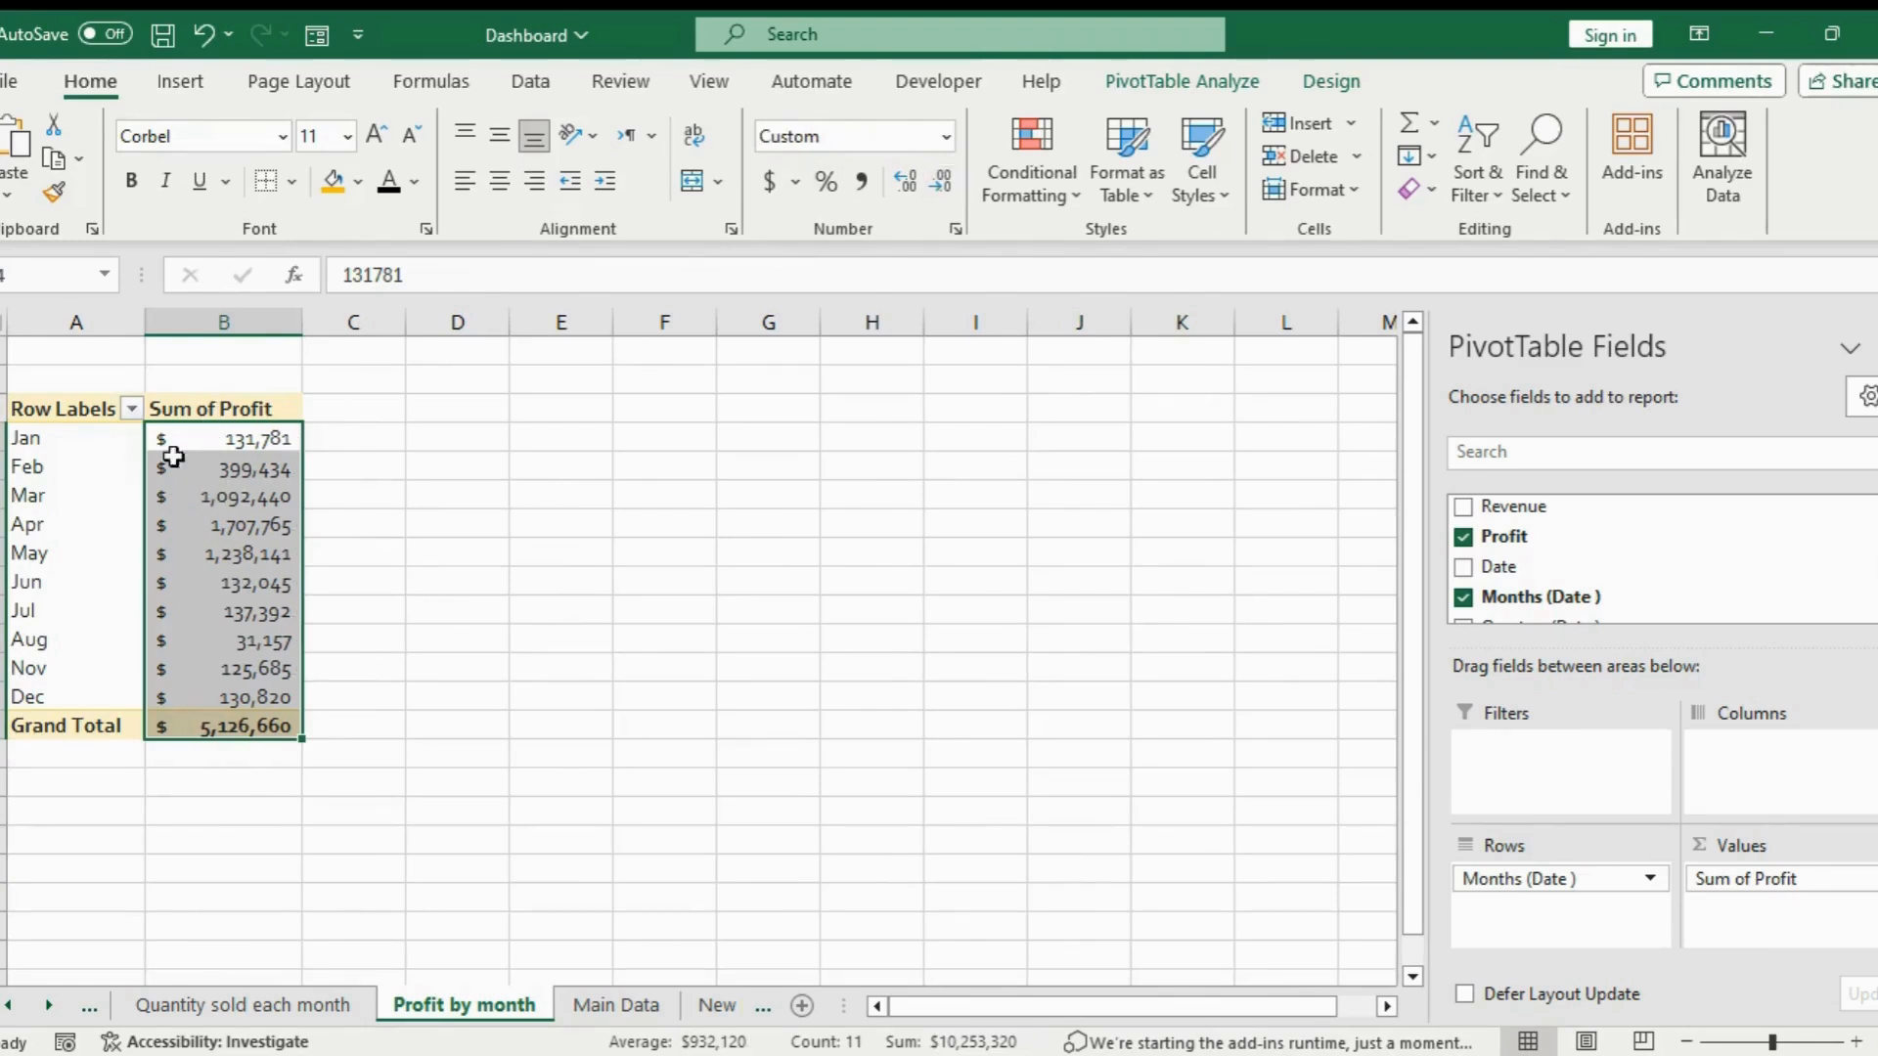
# Insert a Line PivotChart of the monthly profits and move it clear of the PivotTable
pyautogui.click(1165, 90)
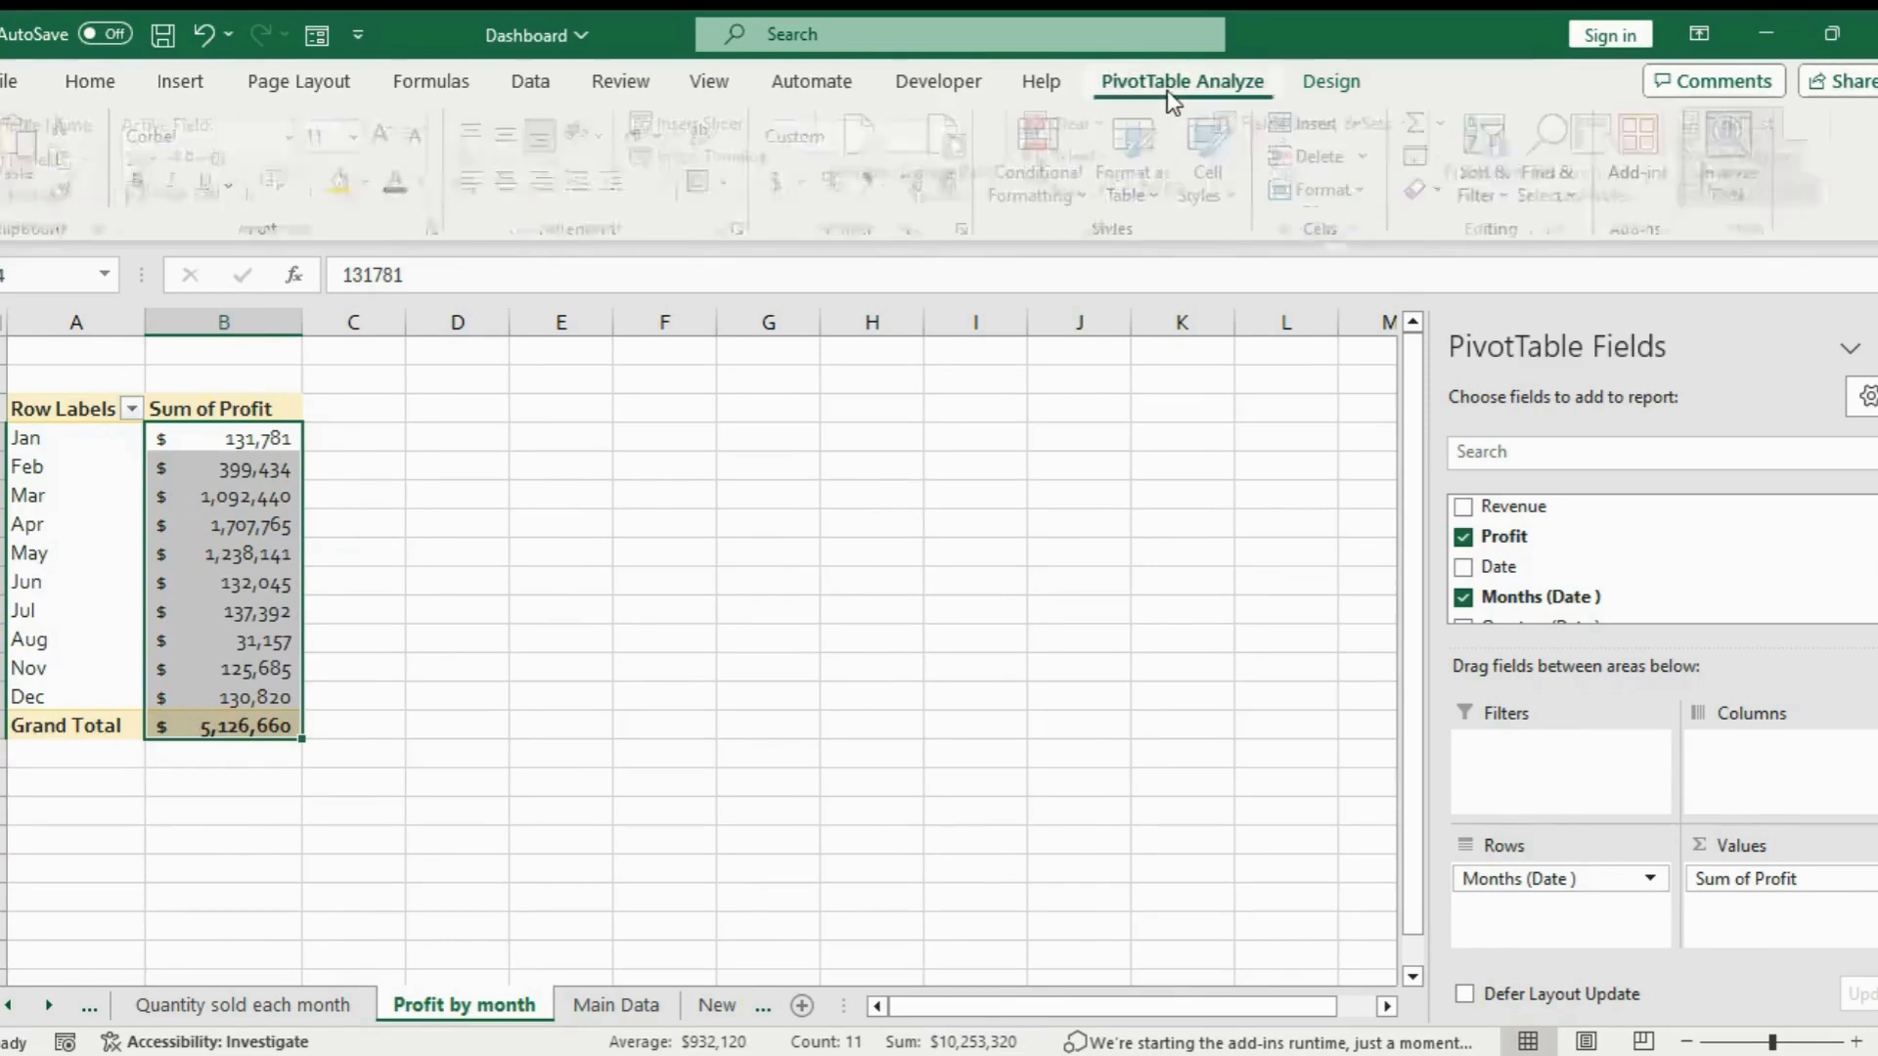
pyautogui.click(1498, 152)
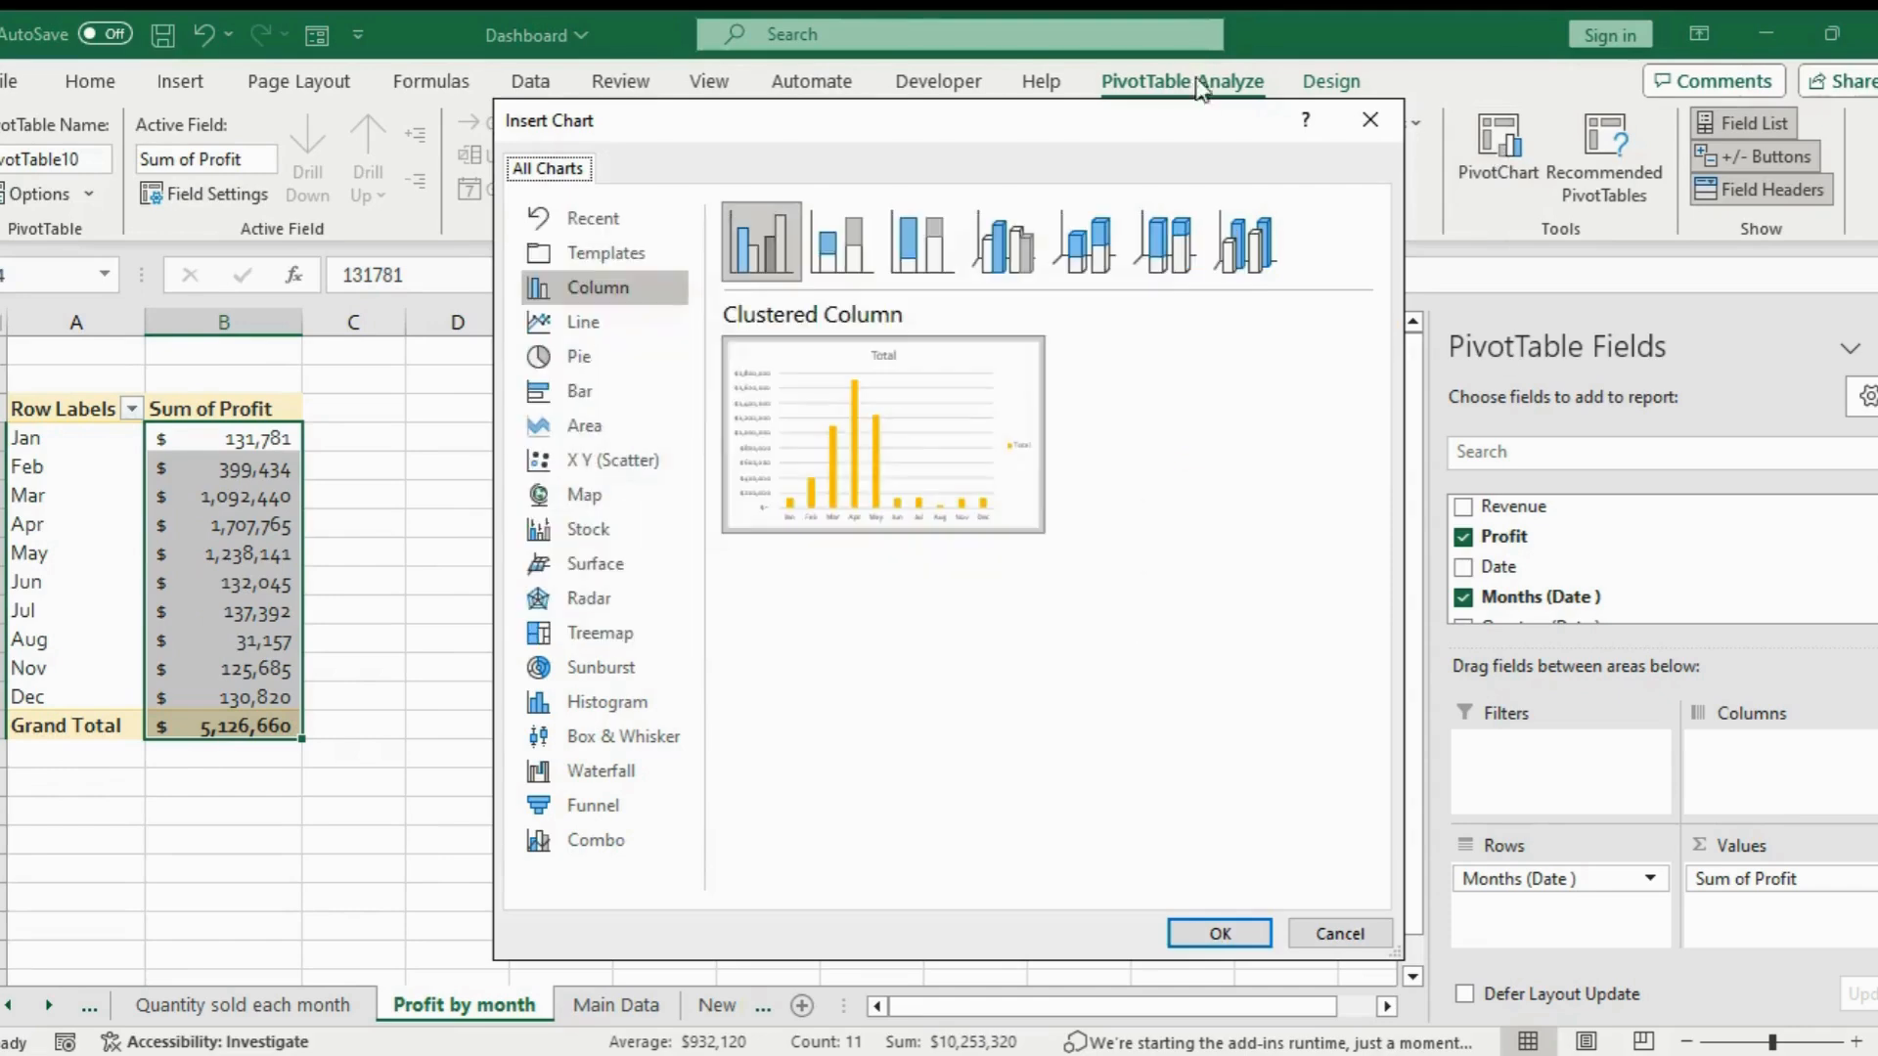
pyautogui.click(581, 325)
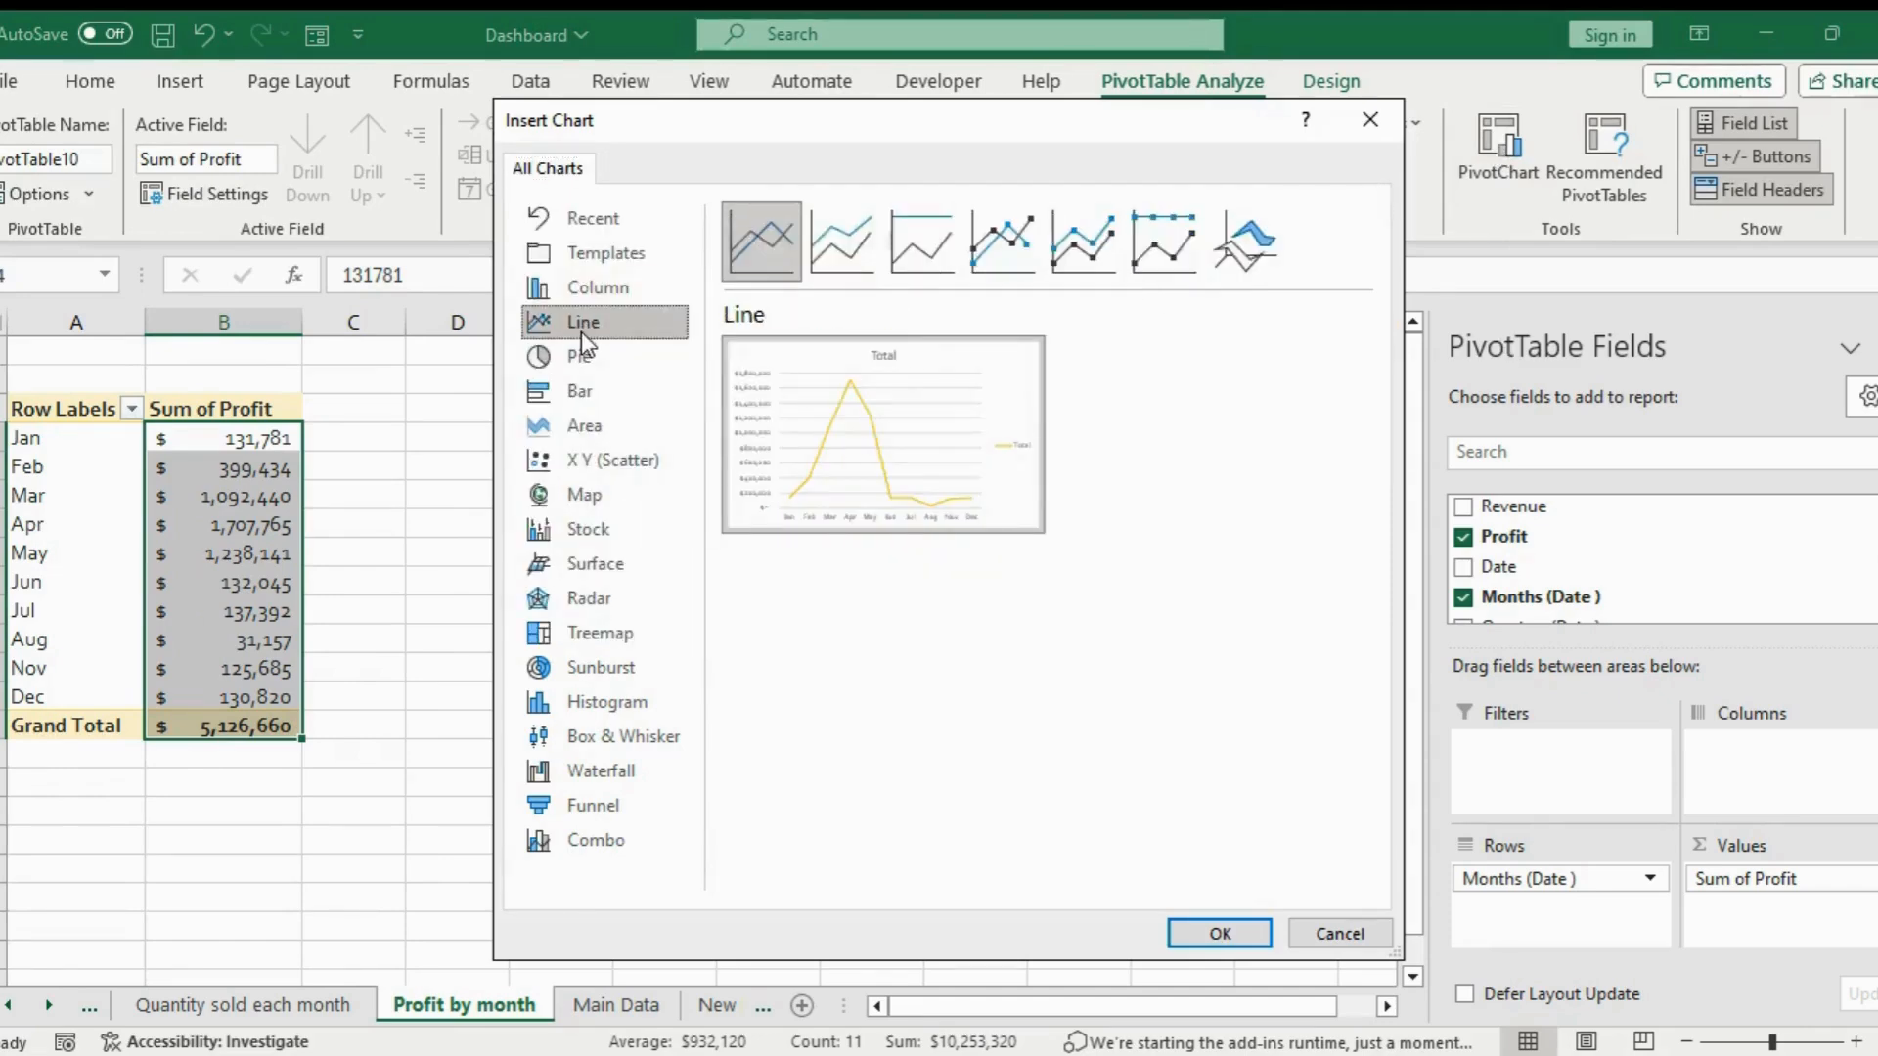
pyautogui.click(1217, 932)
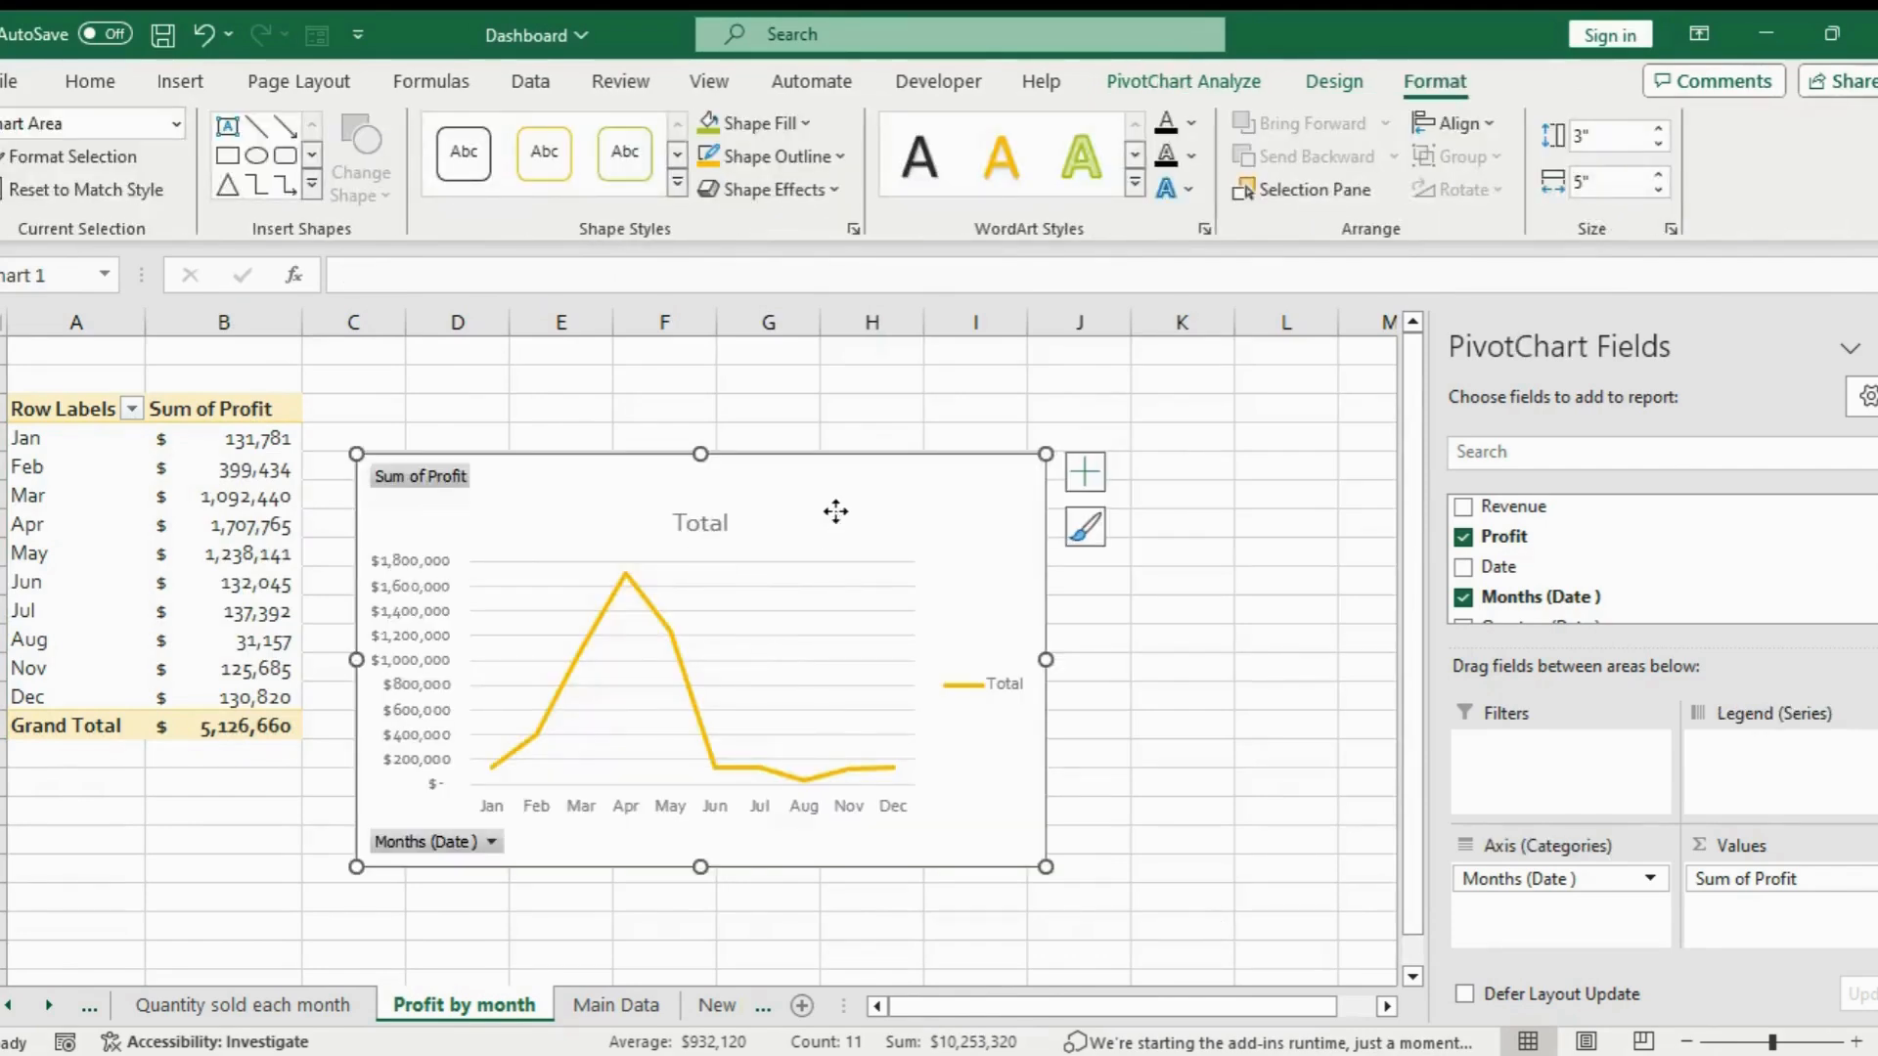
pyautogui.moveTo(835, 512); pyautogui.dragTo(991, 418)
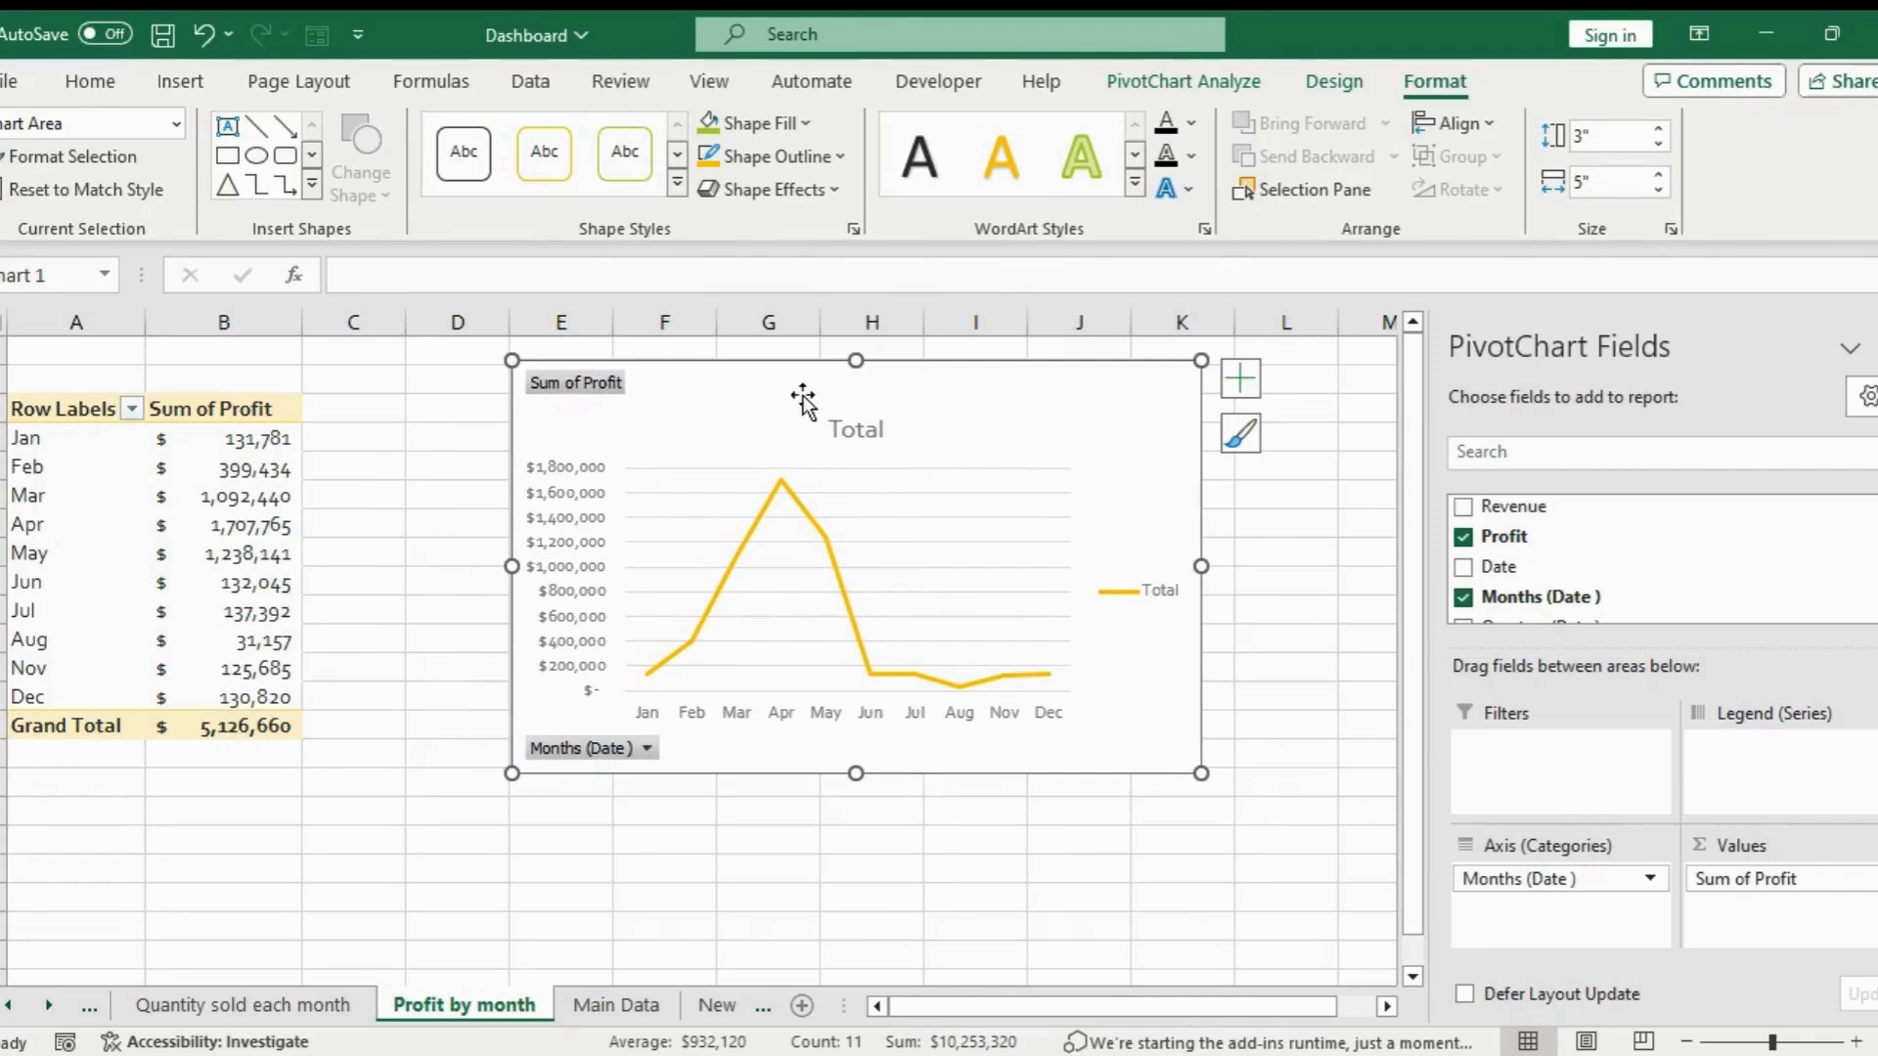
# Title the monthly profit chart "Profit by month" and hide all its field buttons
pyautogui.click(858, 431)
pyautogui.doubleClick(865, 432)
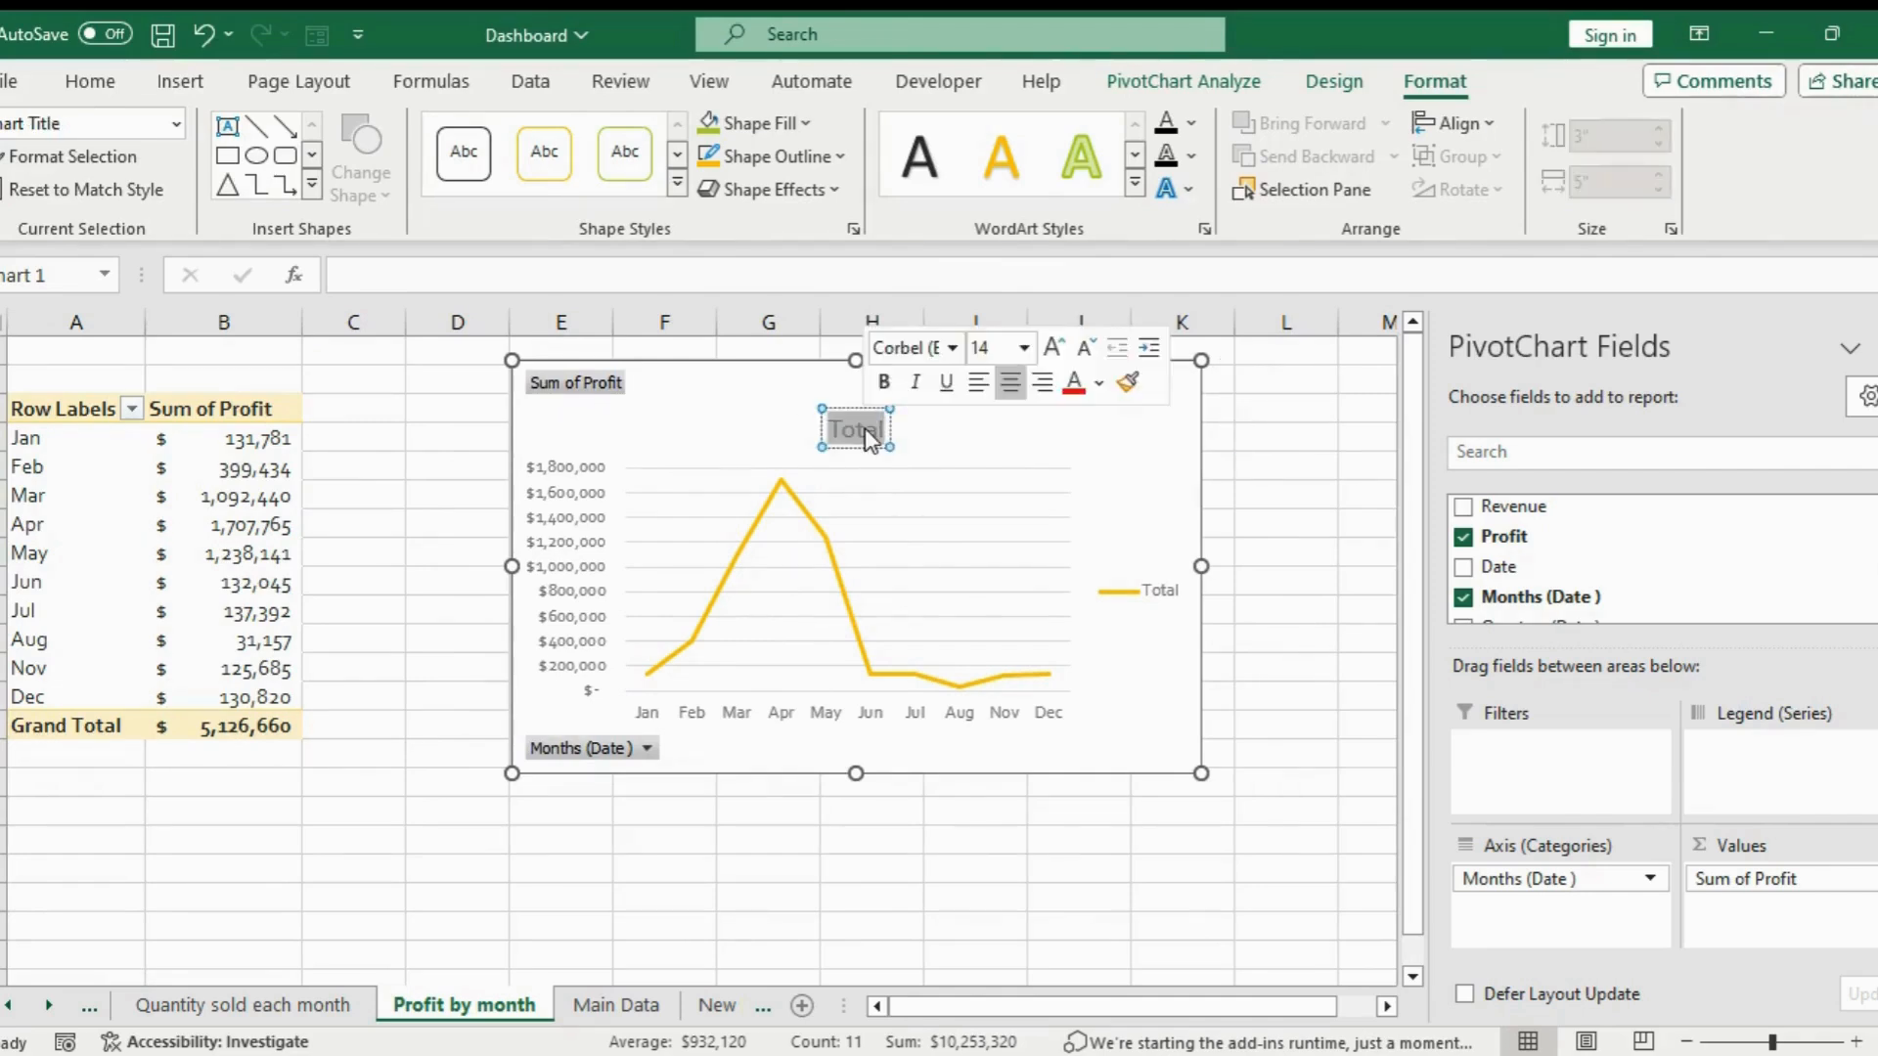
pyautogui.write('Profit')
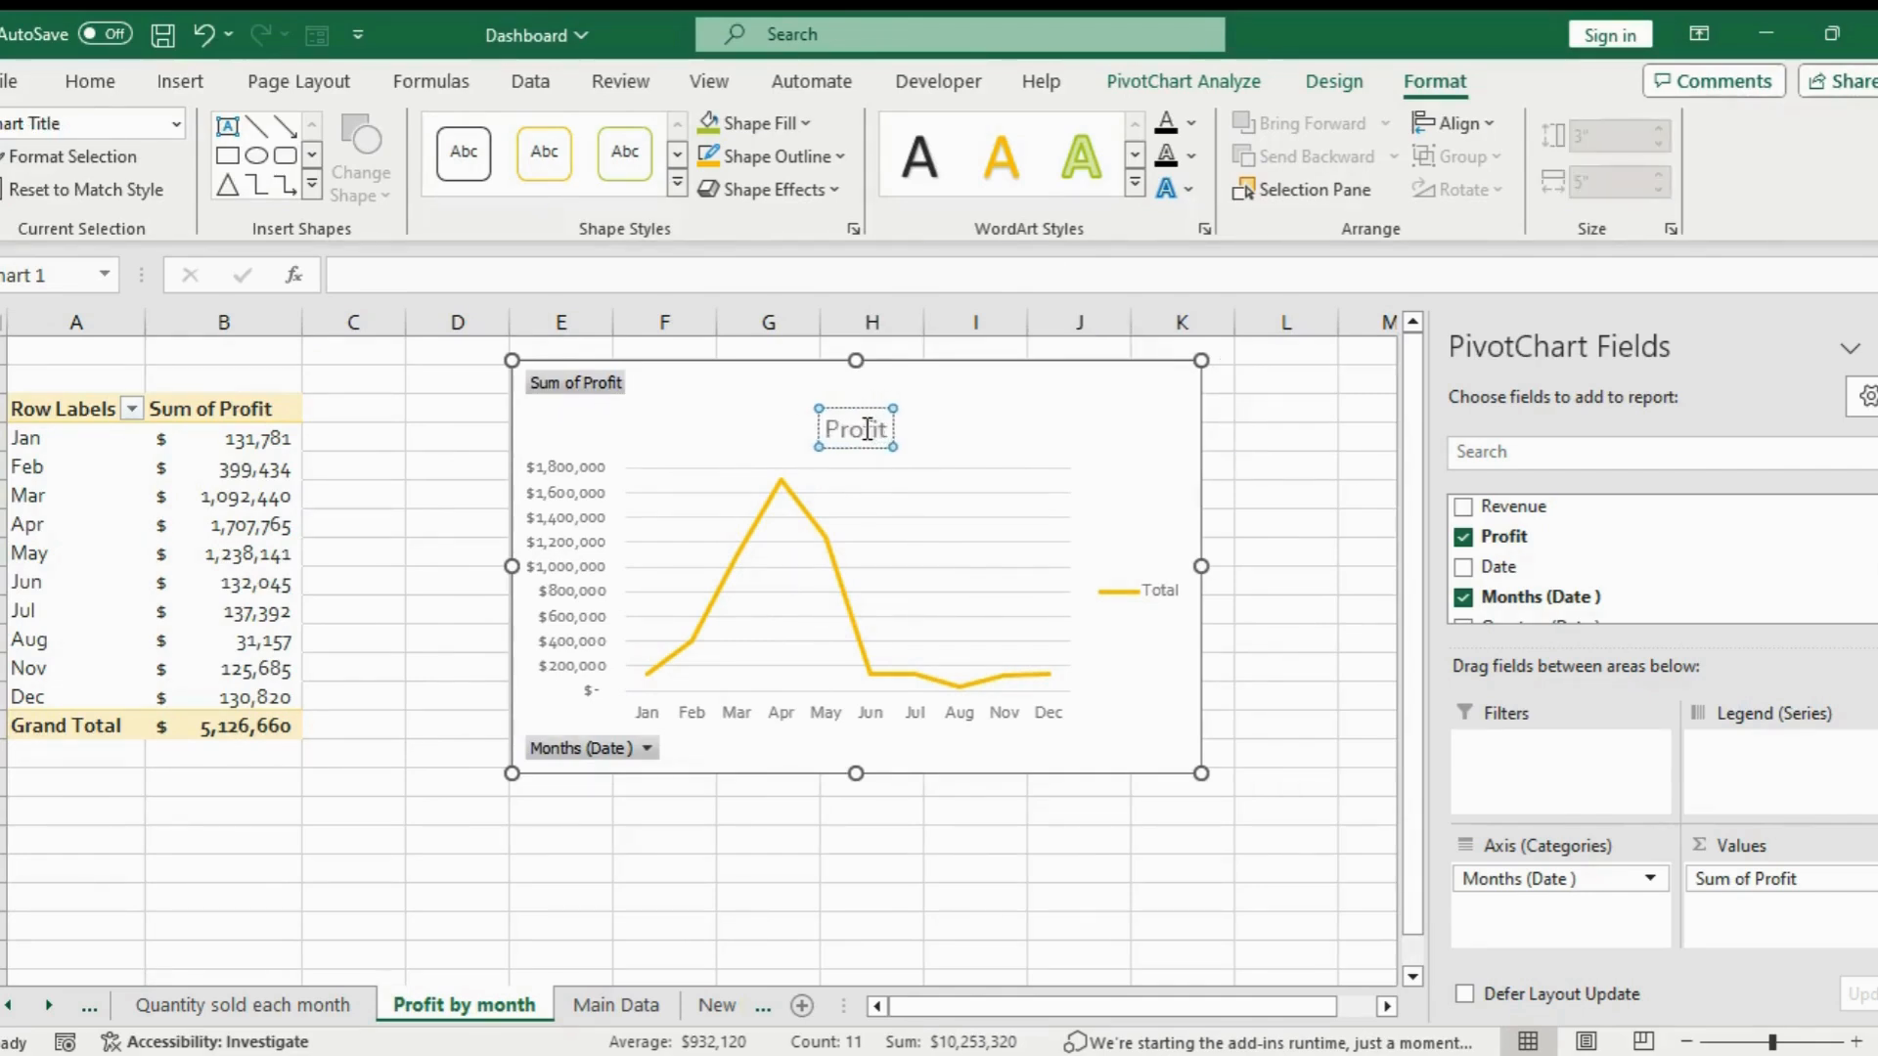
pyautogui.write(' by month')
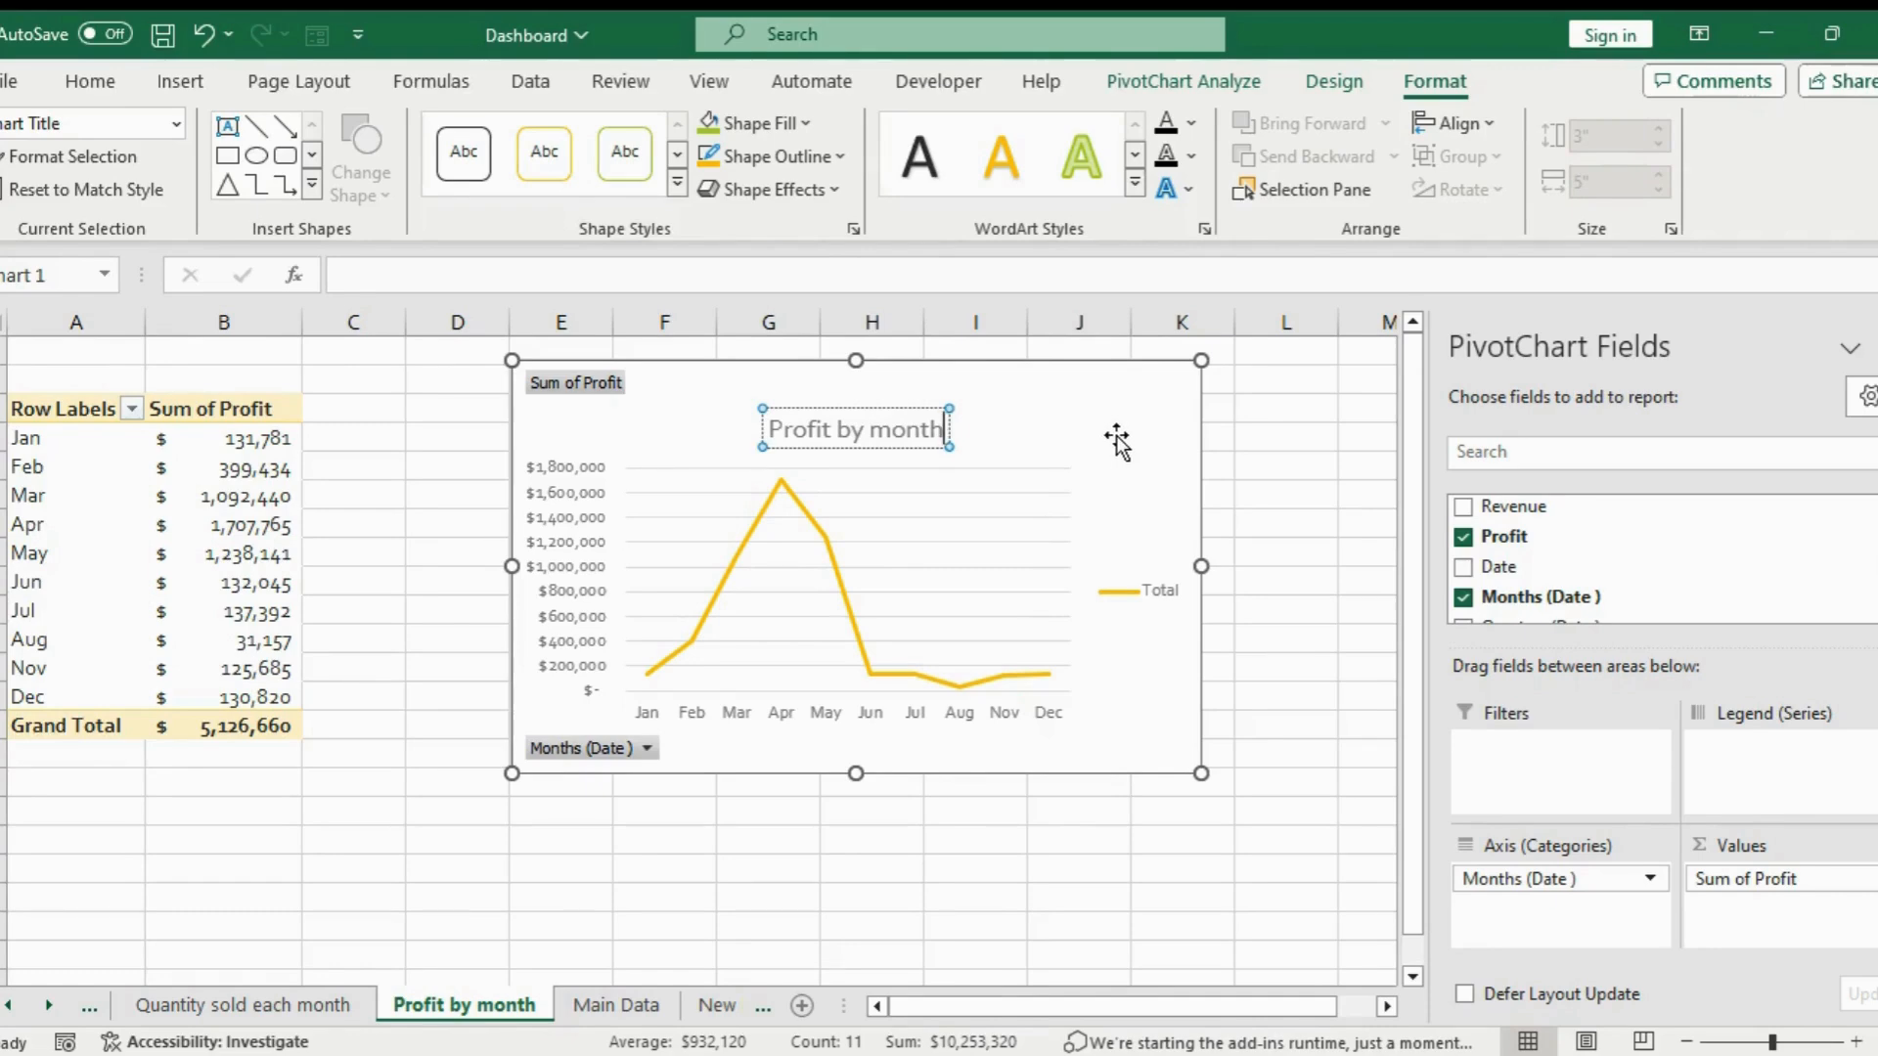
pyautogui.rightClick(544, 747)
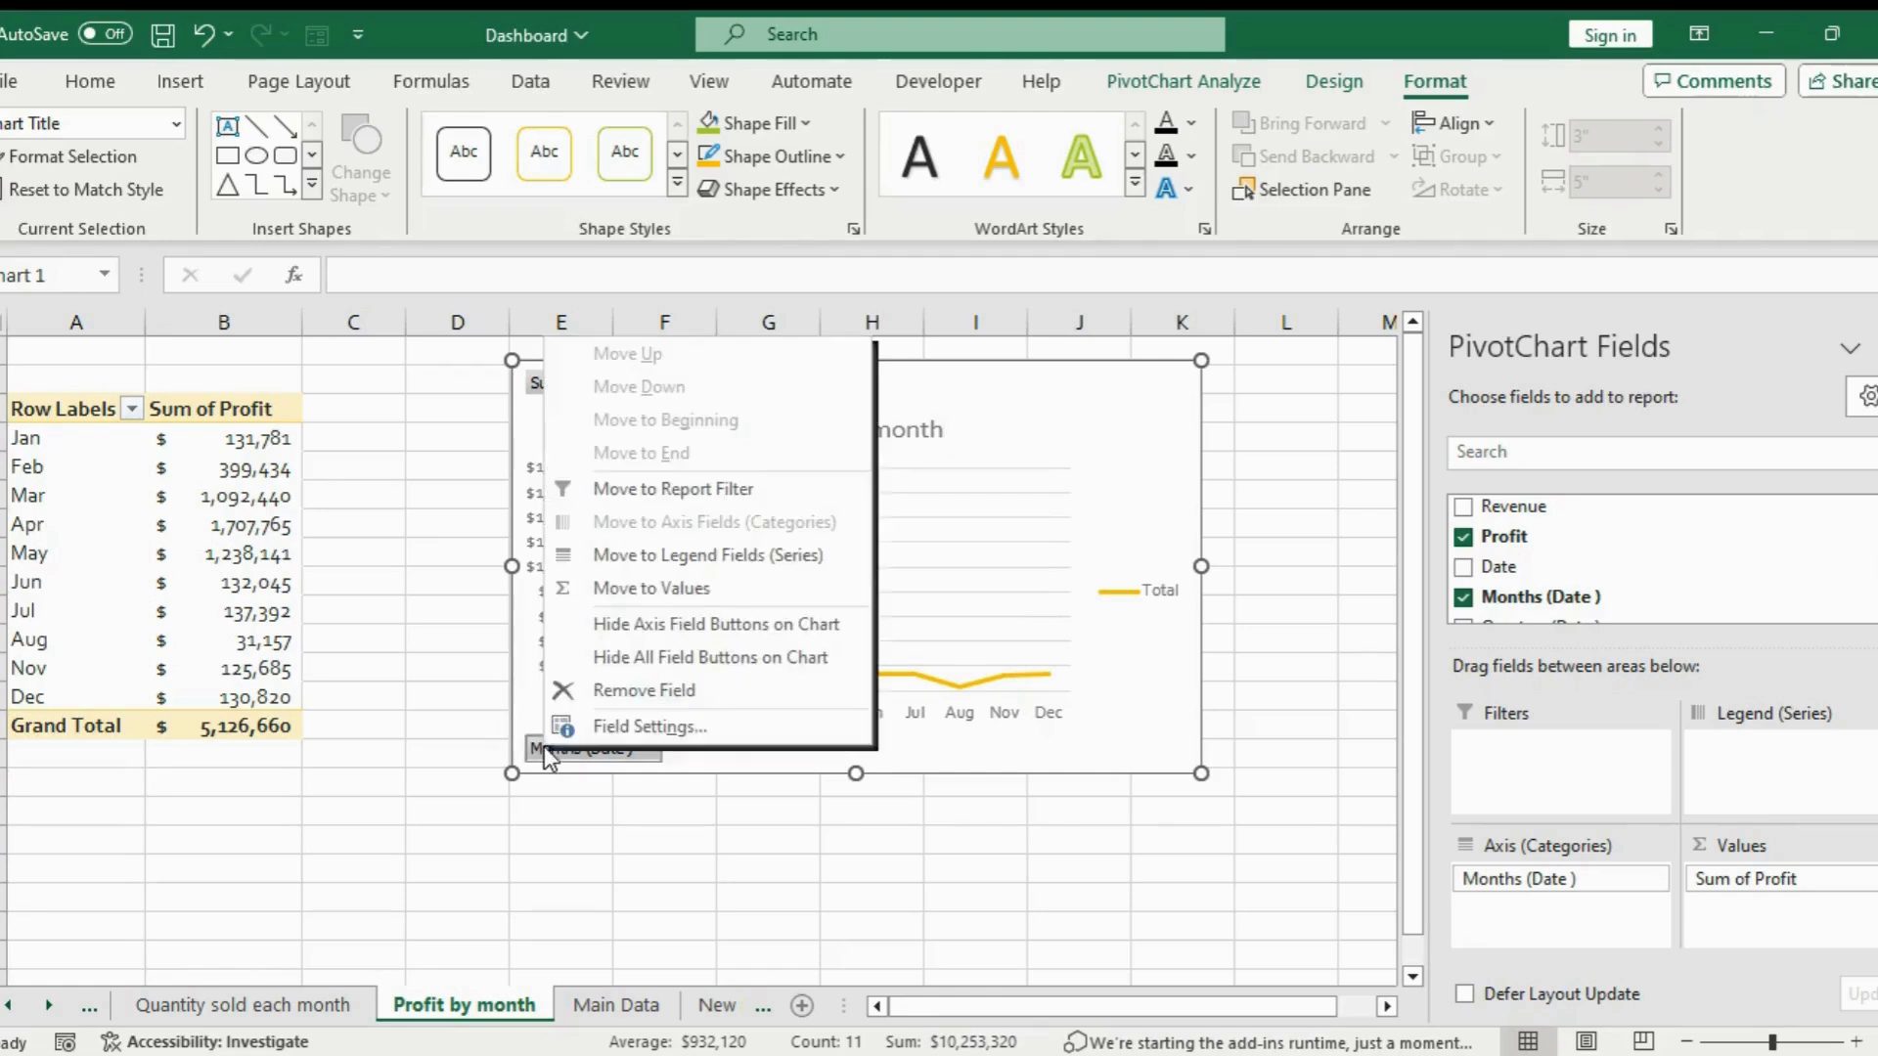
pyautogui.click(634, 682)
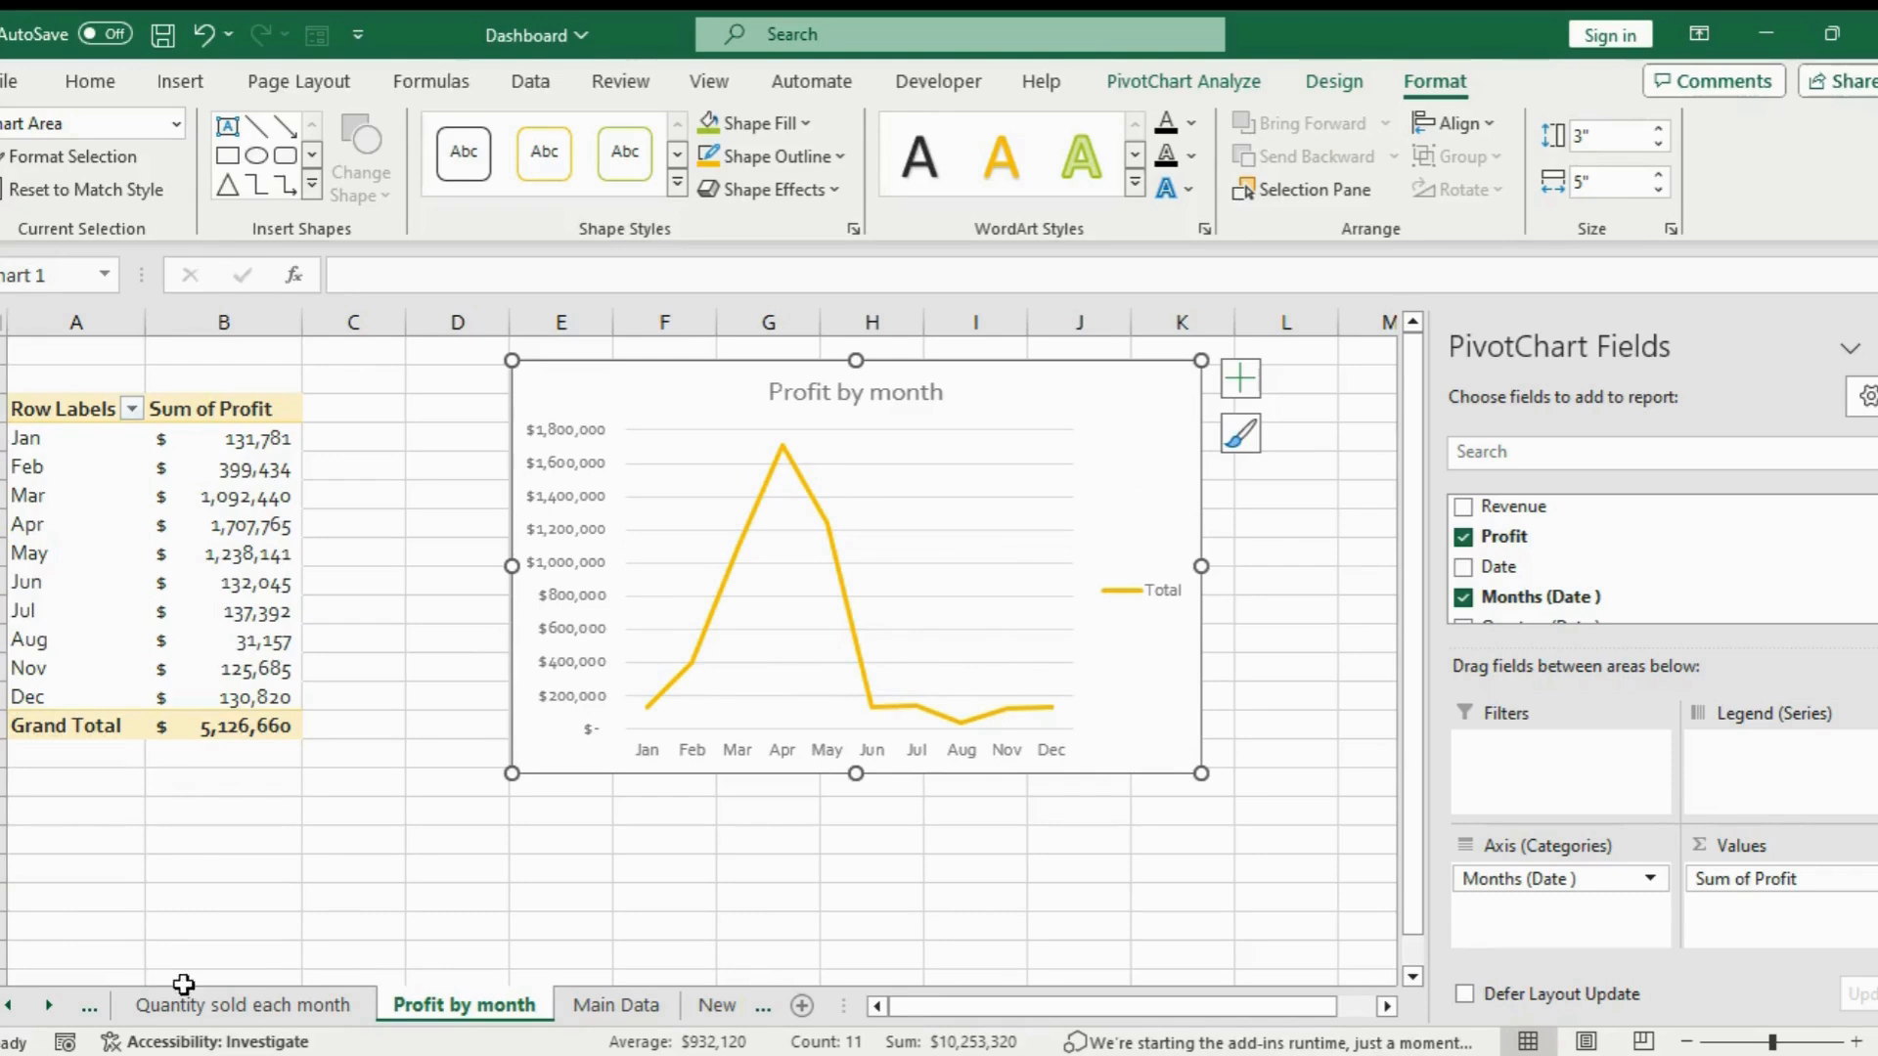
# Paste the "Profit by month" chart into the Dashboard sheet directly below the "Unit sold each month" chart
pyautogui.click(91, 1009)
pyautogui.click(91, 1009)
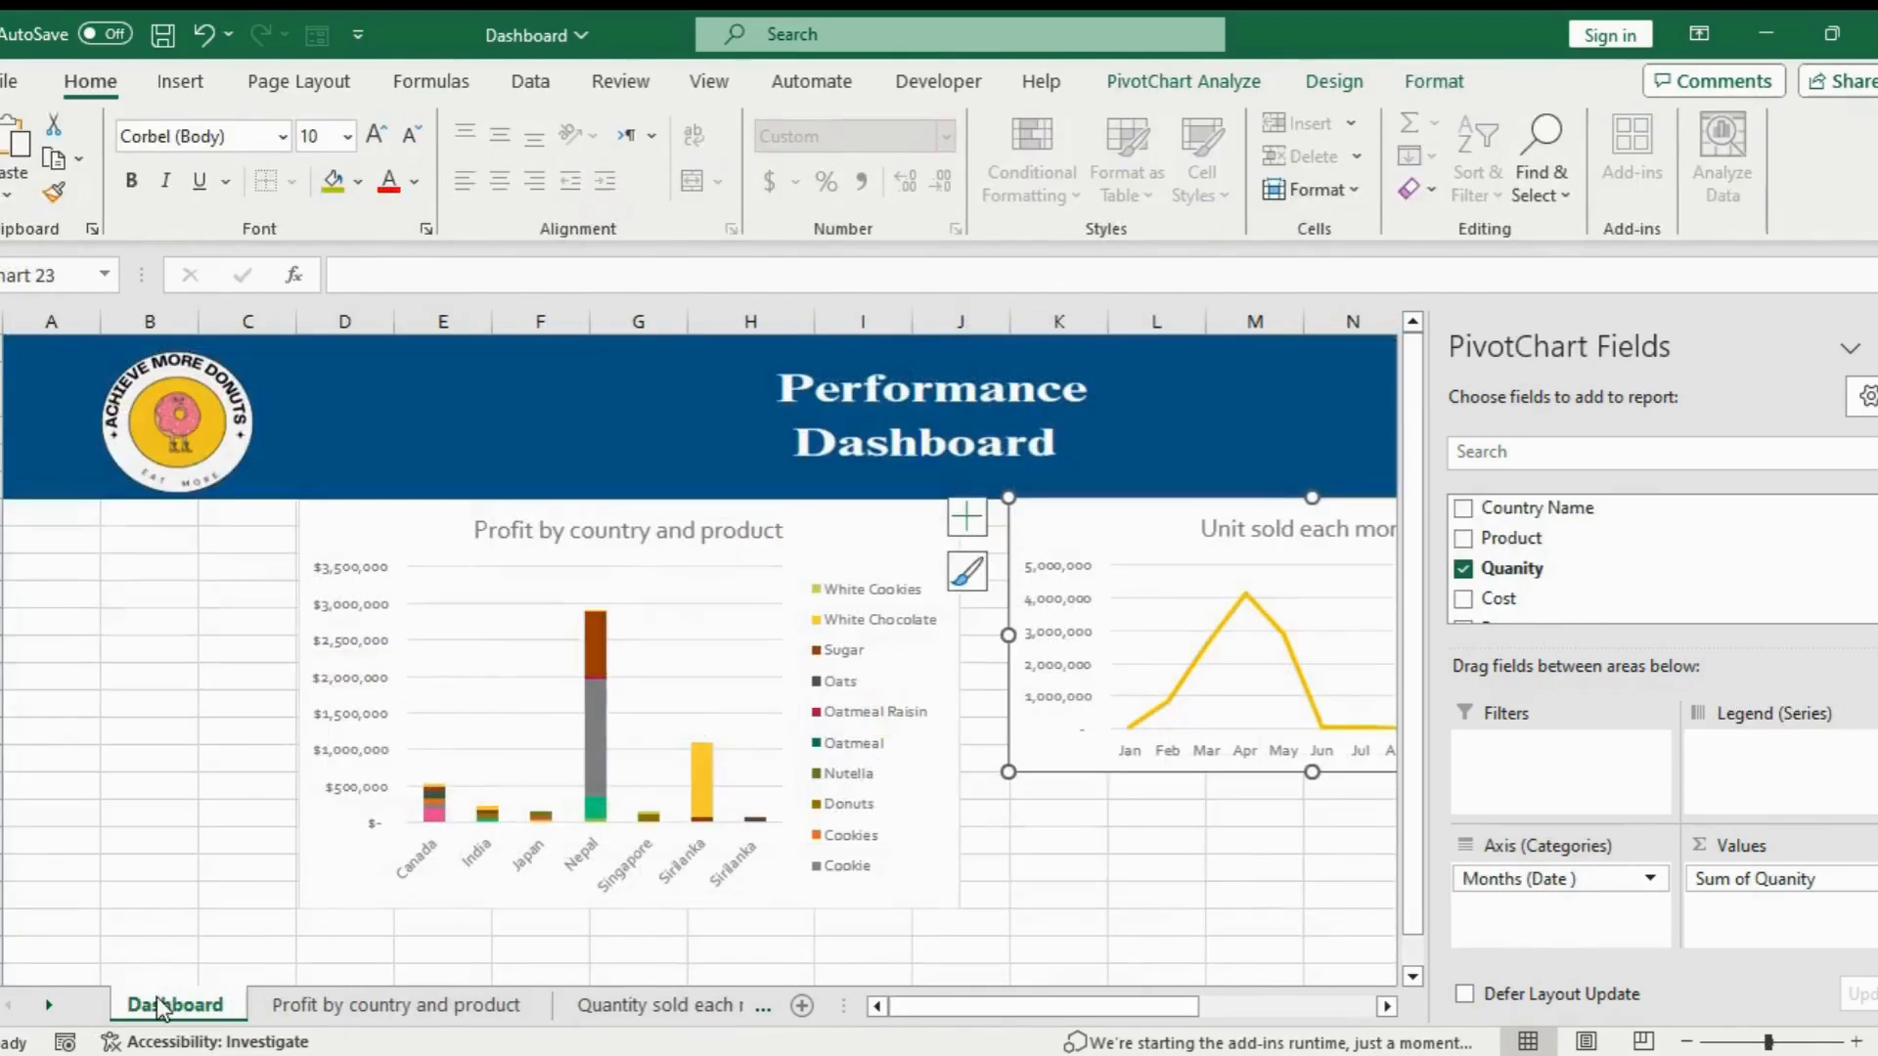
pyautogui.click(1051, 788)
pyautogui.hotkey('ctrl', 'v')
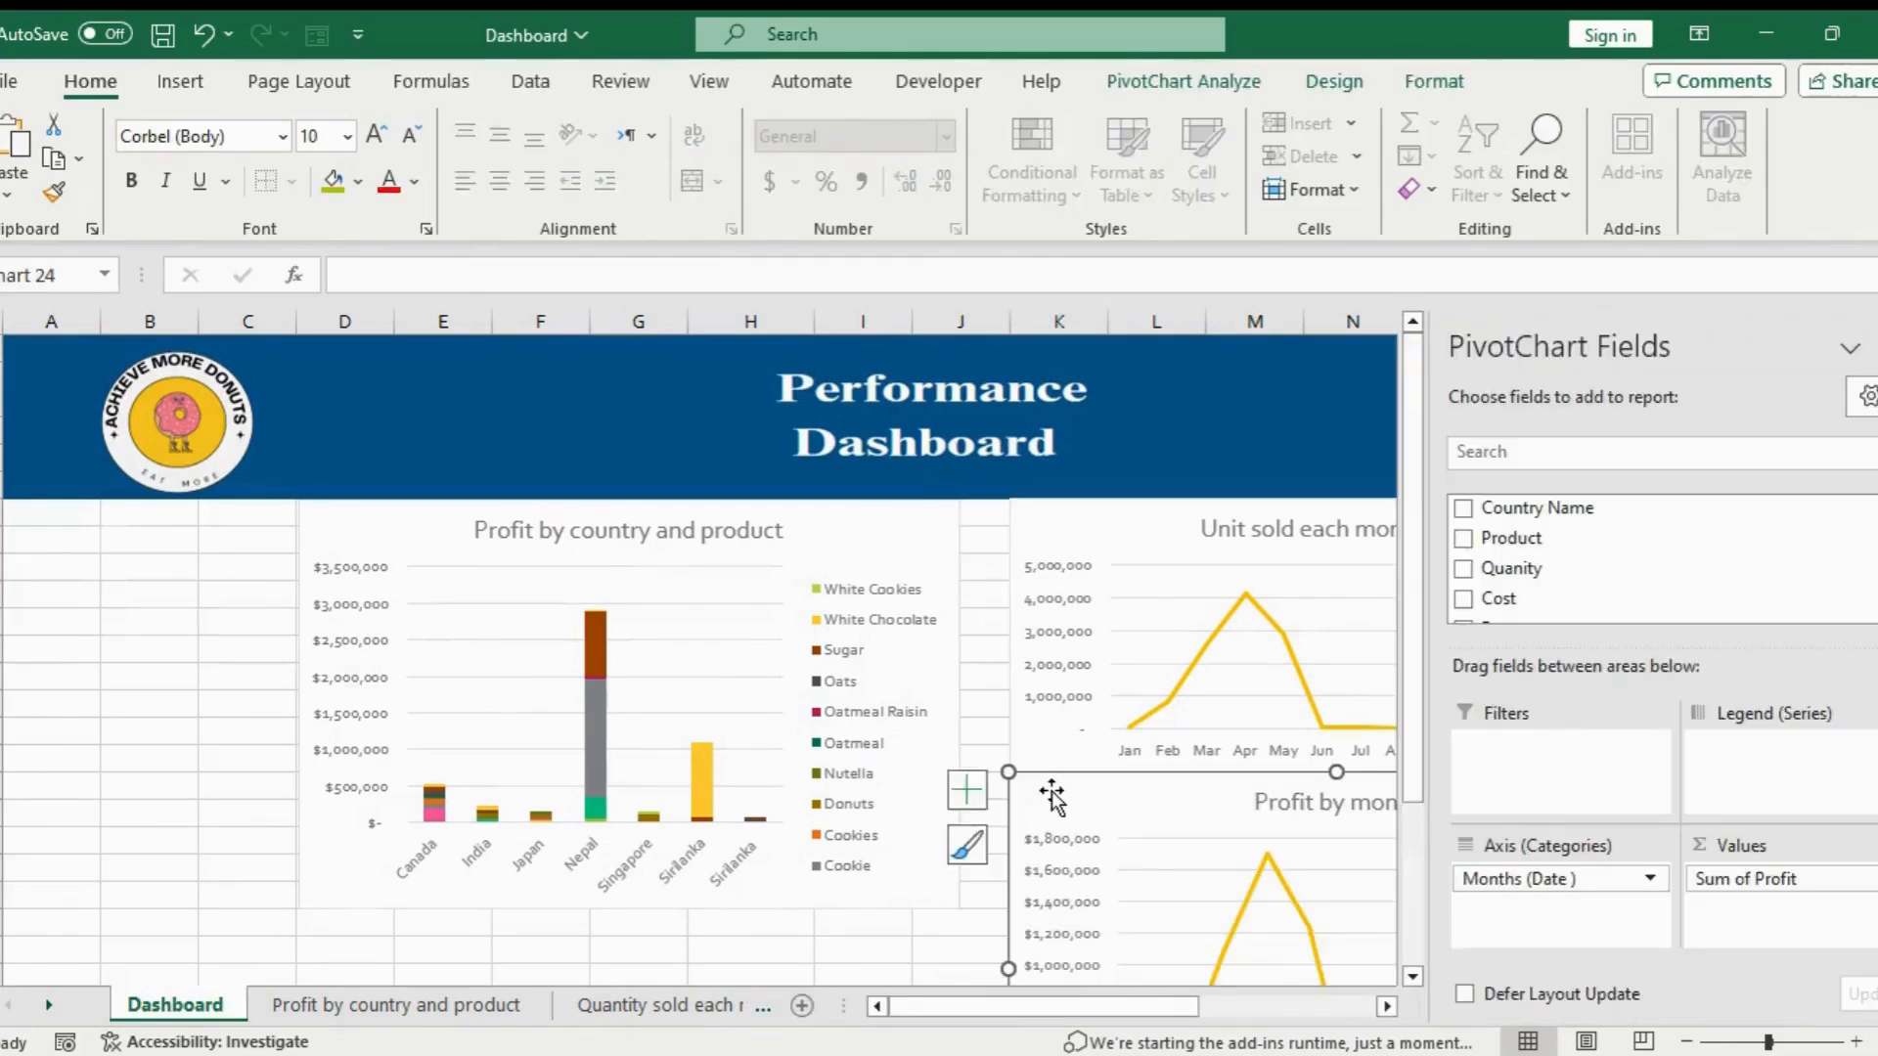
# Resize the "Profit by month" chart to match the width of the "Unit sold each month" chart and reduce its height
pyautogui.moveTo(1877, 636); pyautogui.dragTo(1876, 753)
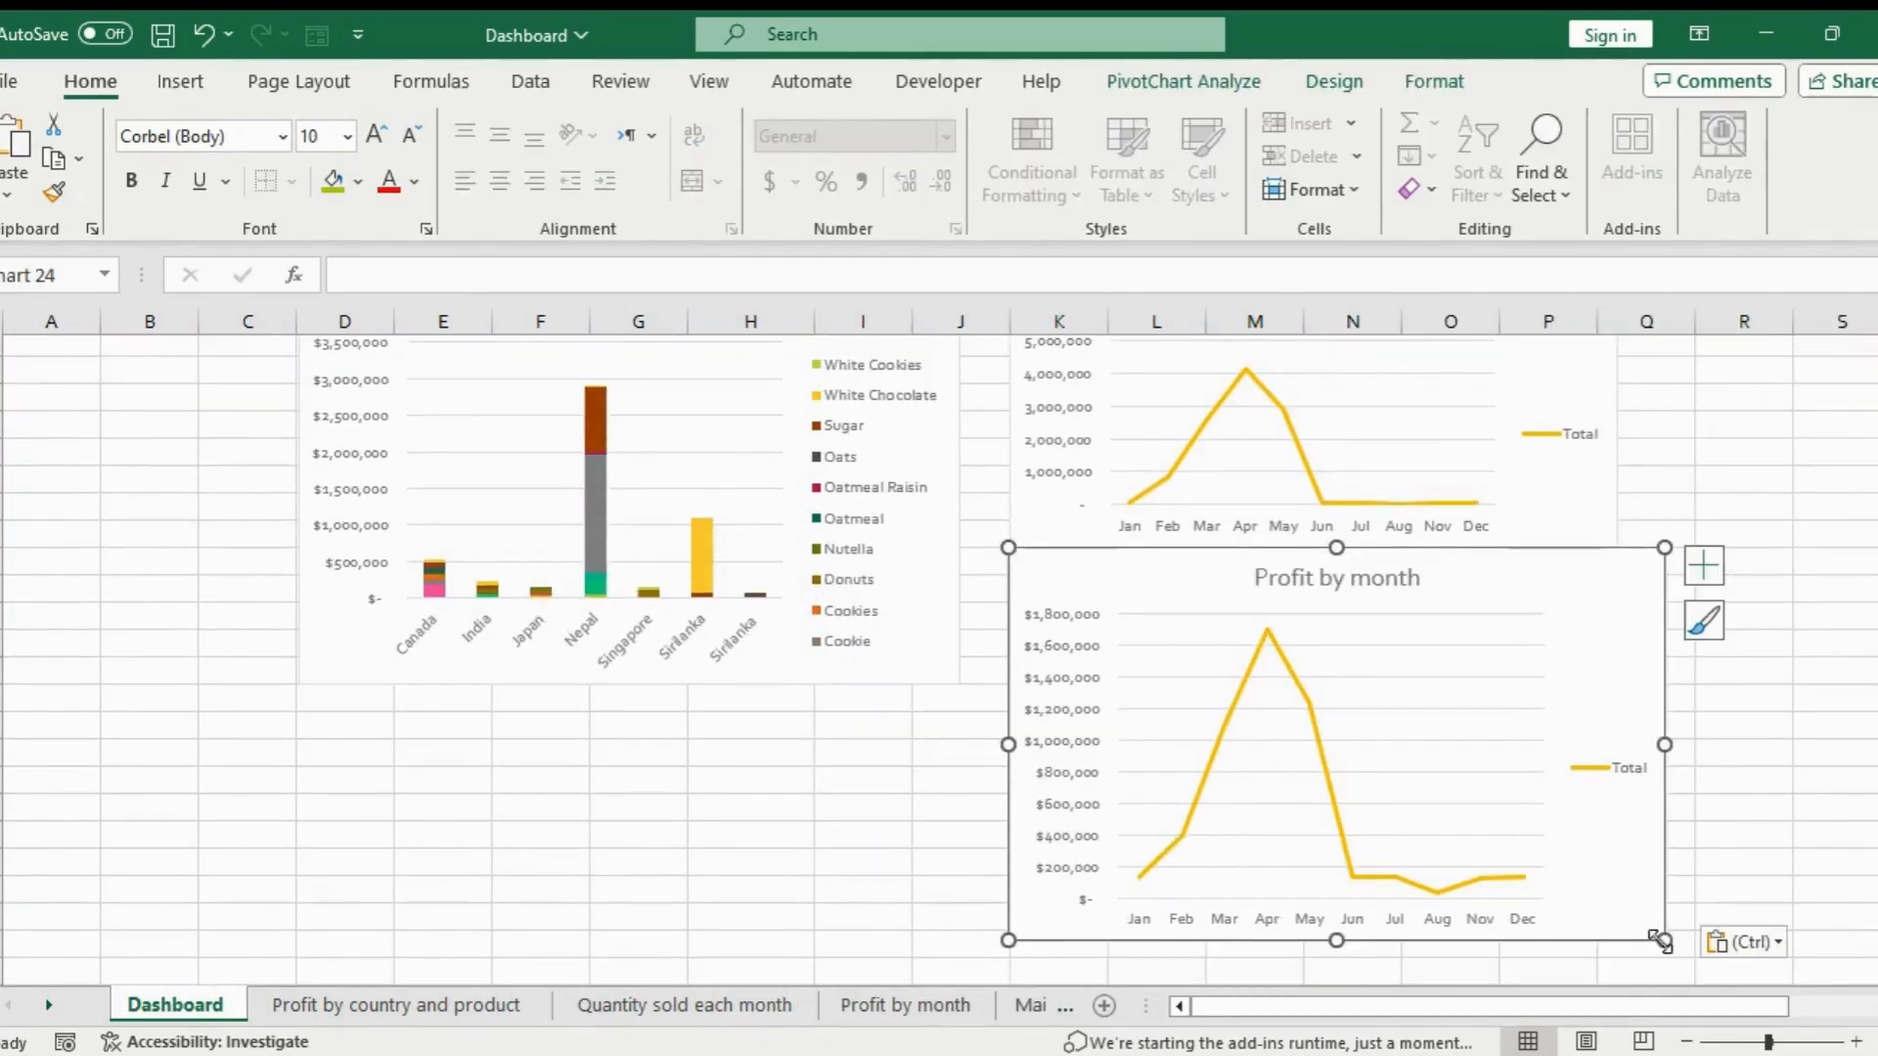
pyautogui.moveTo(1659, 939); pyautogui.dragTo(1616, 906)
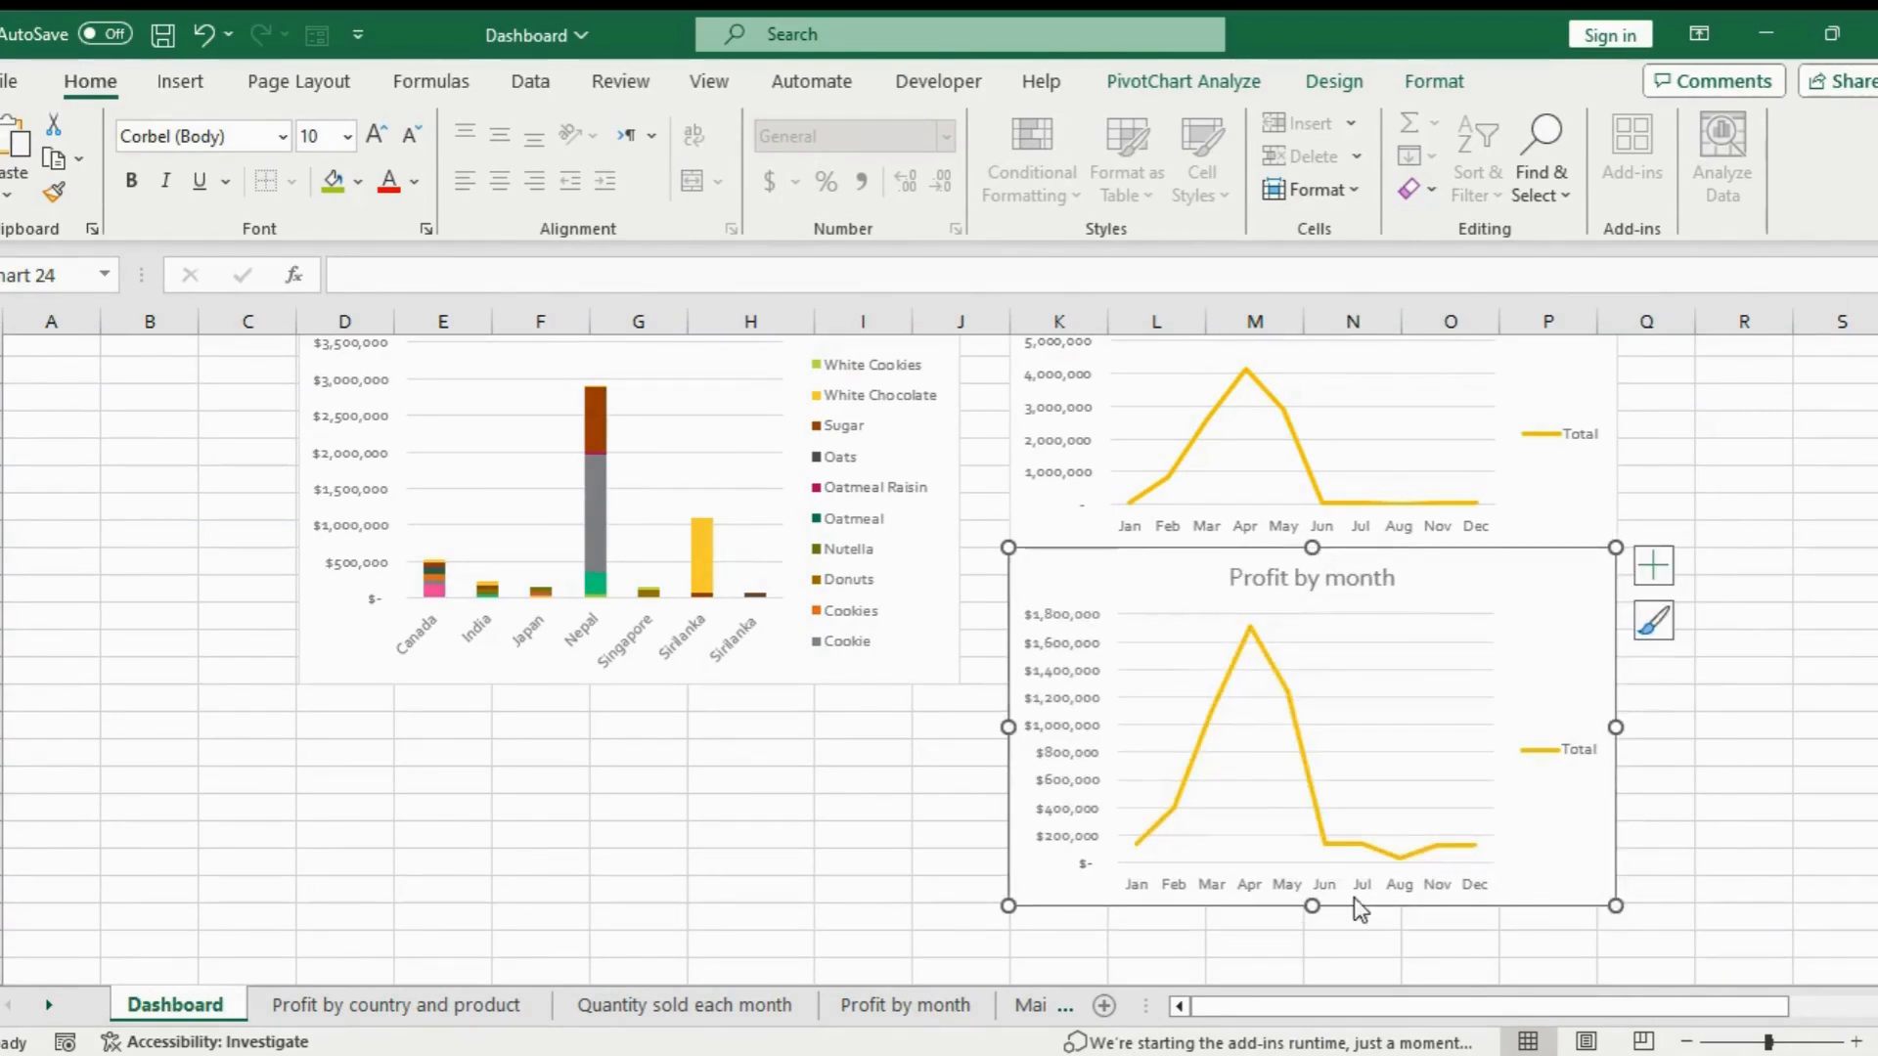
pyautogui.moveTo(1311, 906); pyautogui.dragTo(1311, 850)
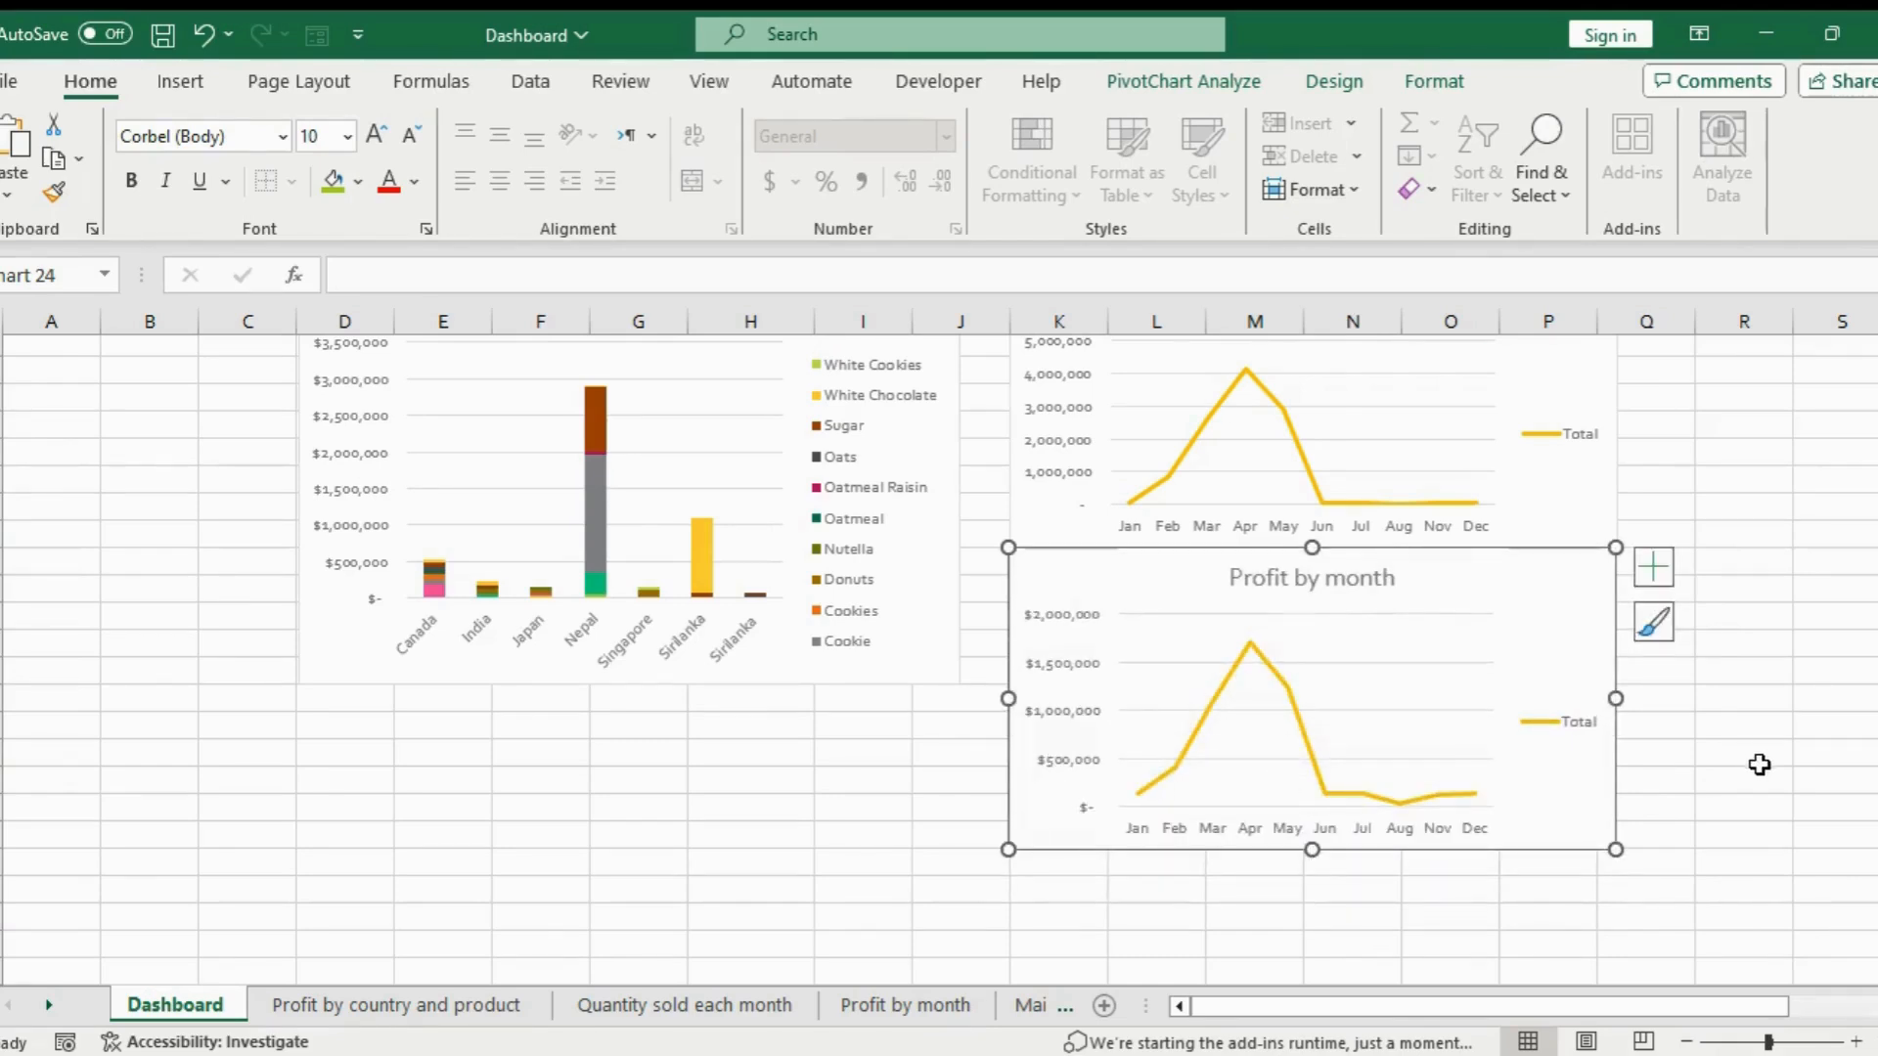
pyautogui.click(1750, 703)
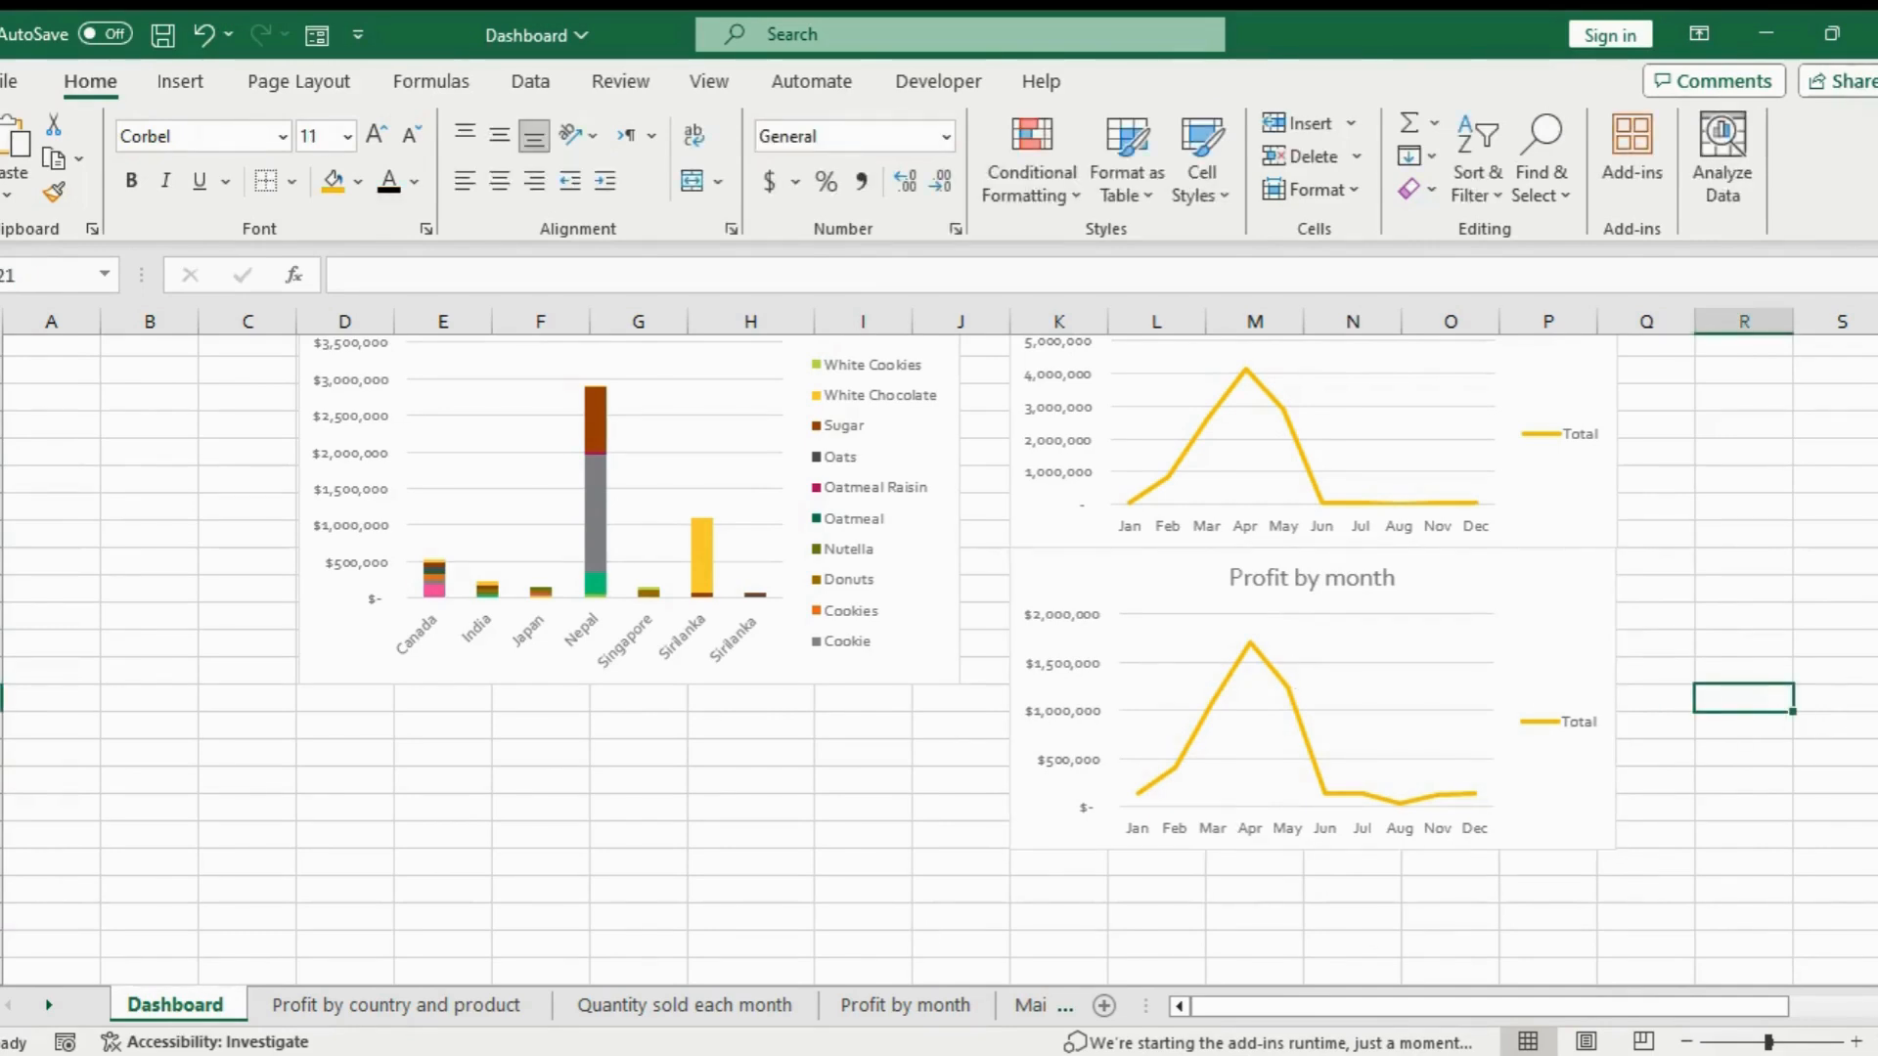
# Shift the "Profit by country and product" chart slightly to the right, just below the dashboard banner
pyautogui.moveTo(1877, 687); pyautogui.dragTo(1876, 586)
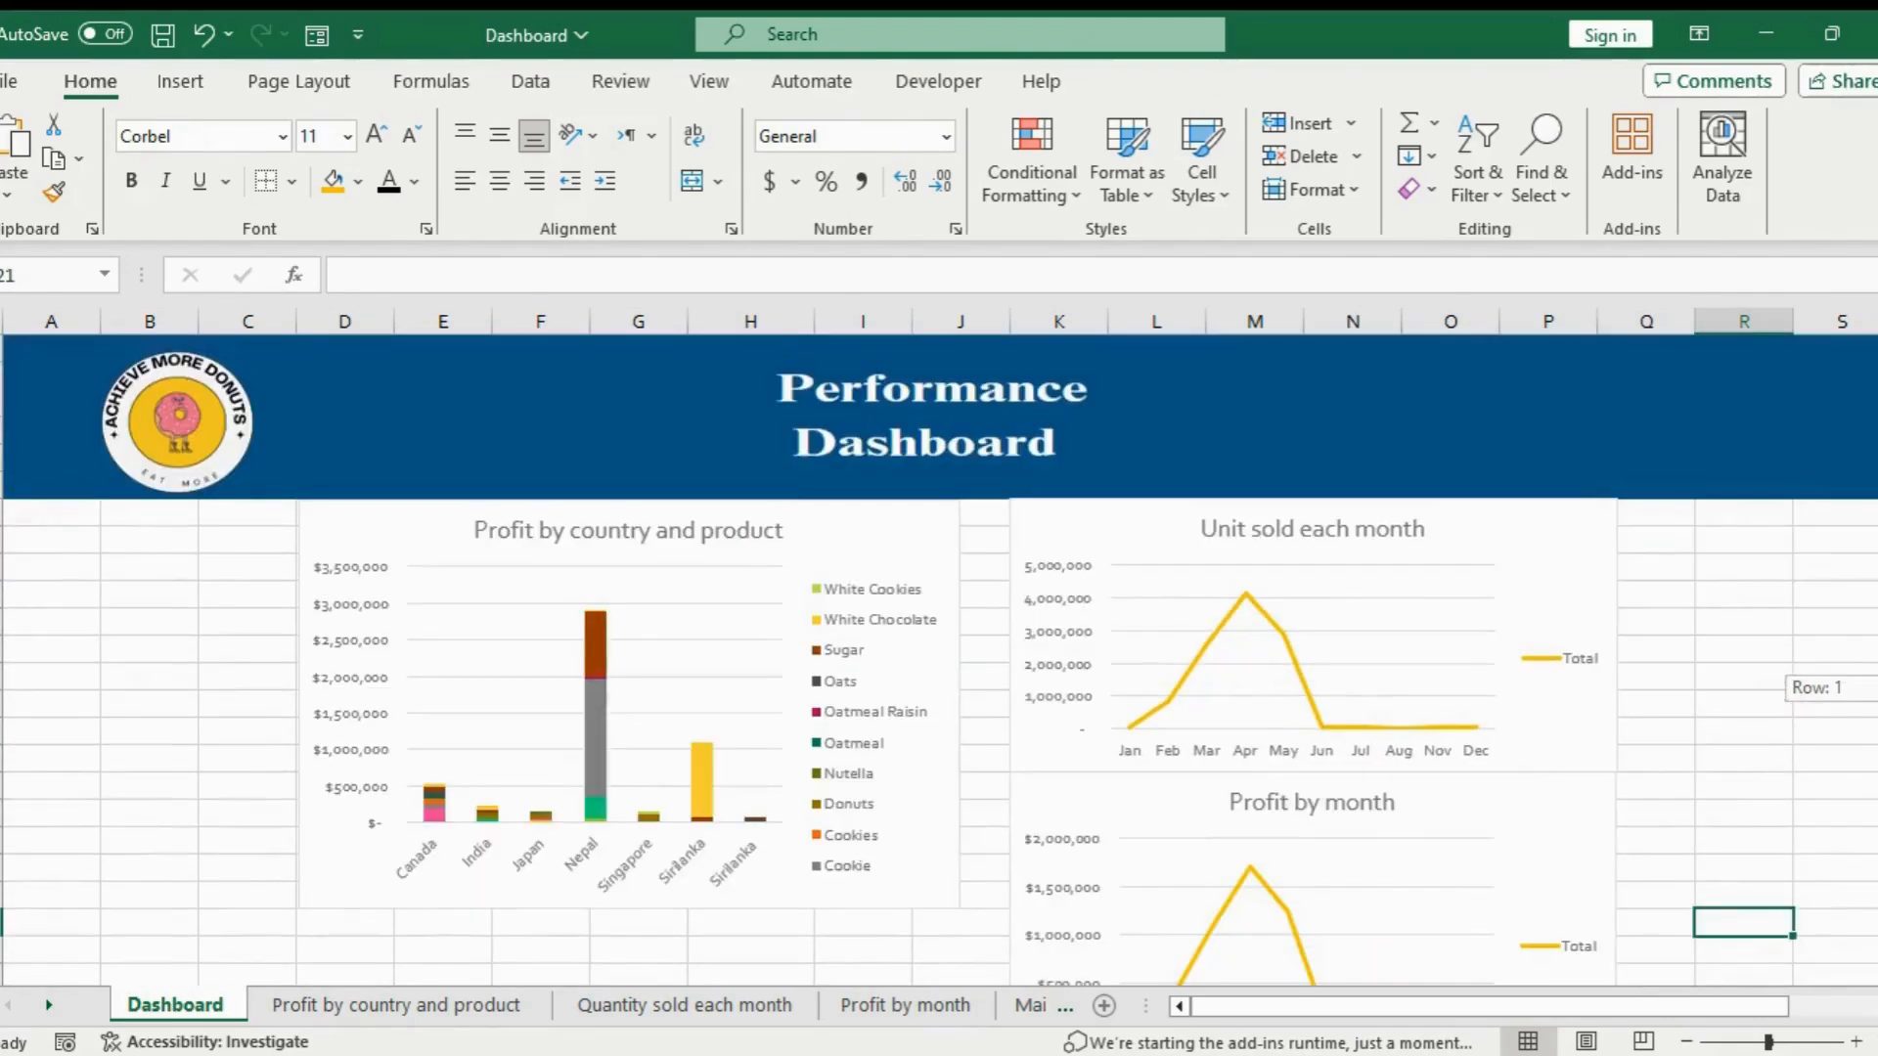
pyautogui.click(1774, 1043)
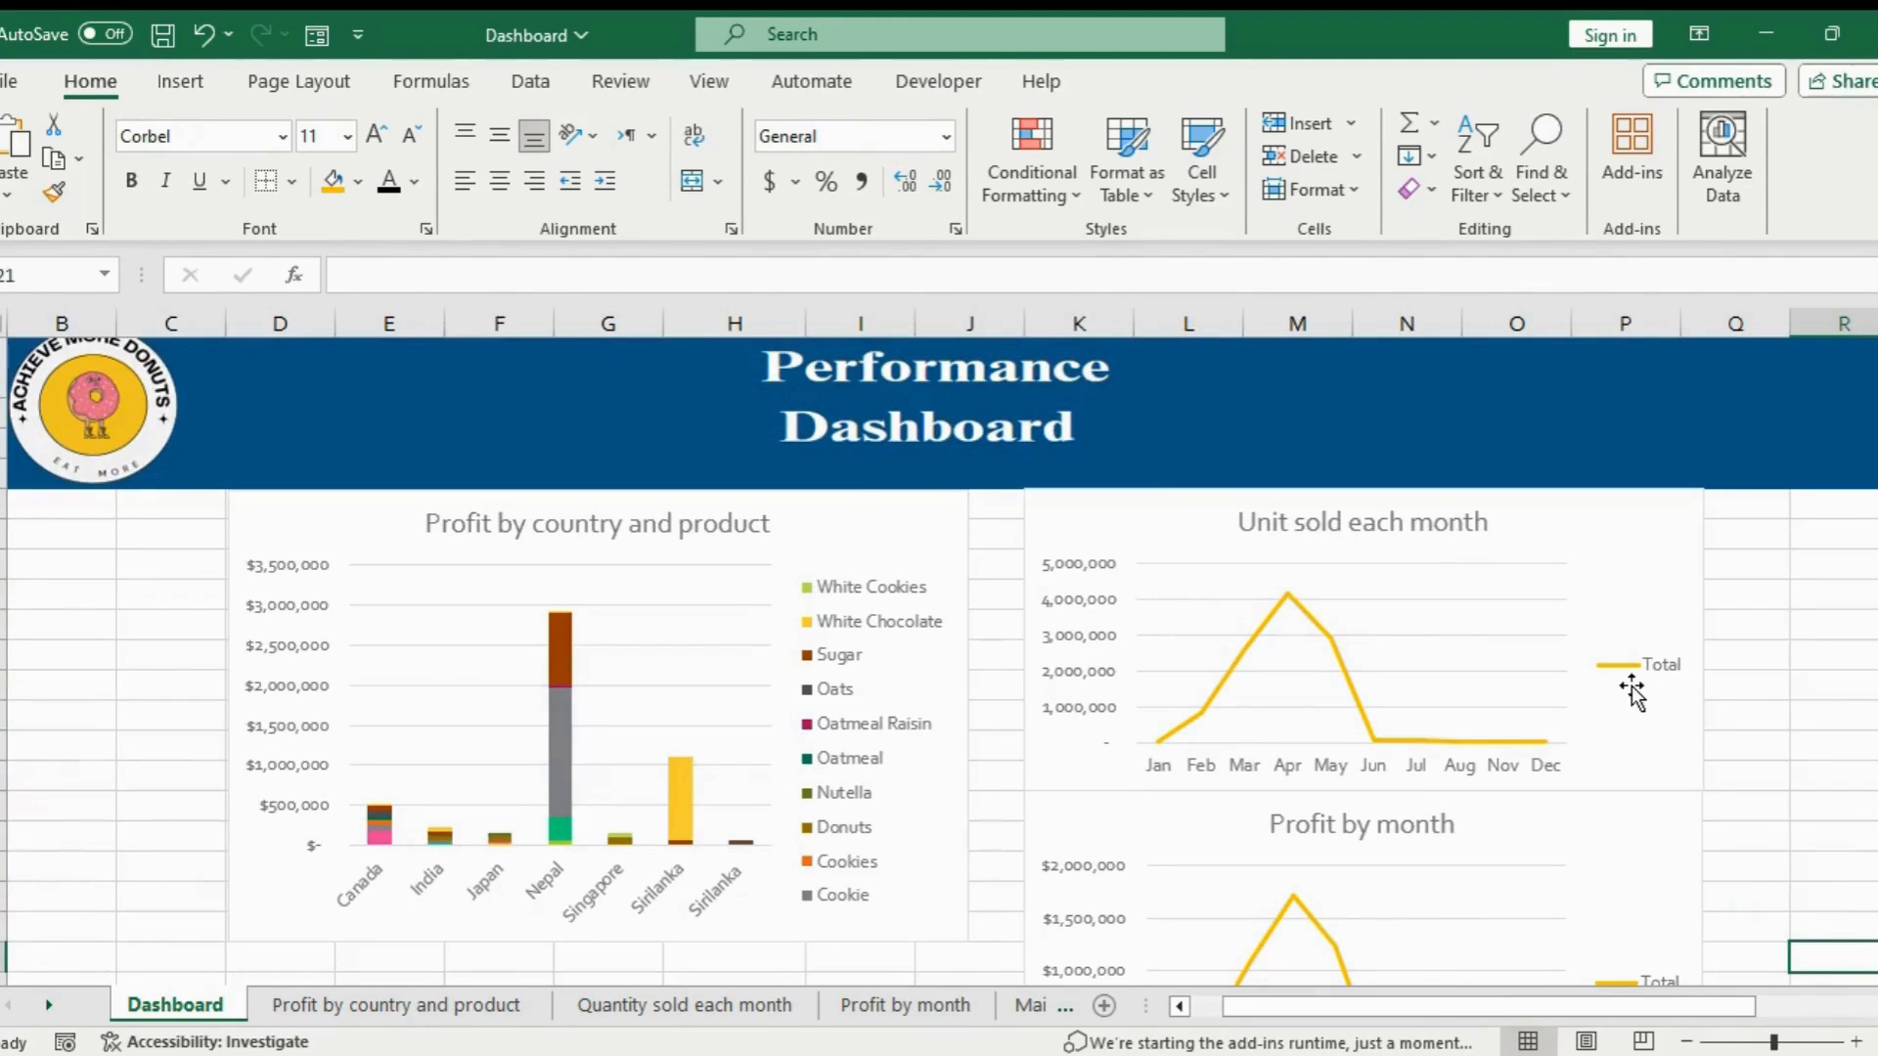
pyautogui.scroll(-4, 1631, 690)
pyautogui.scroll(4, 1634, 692)
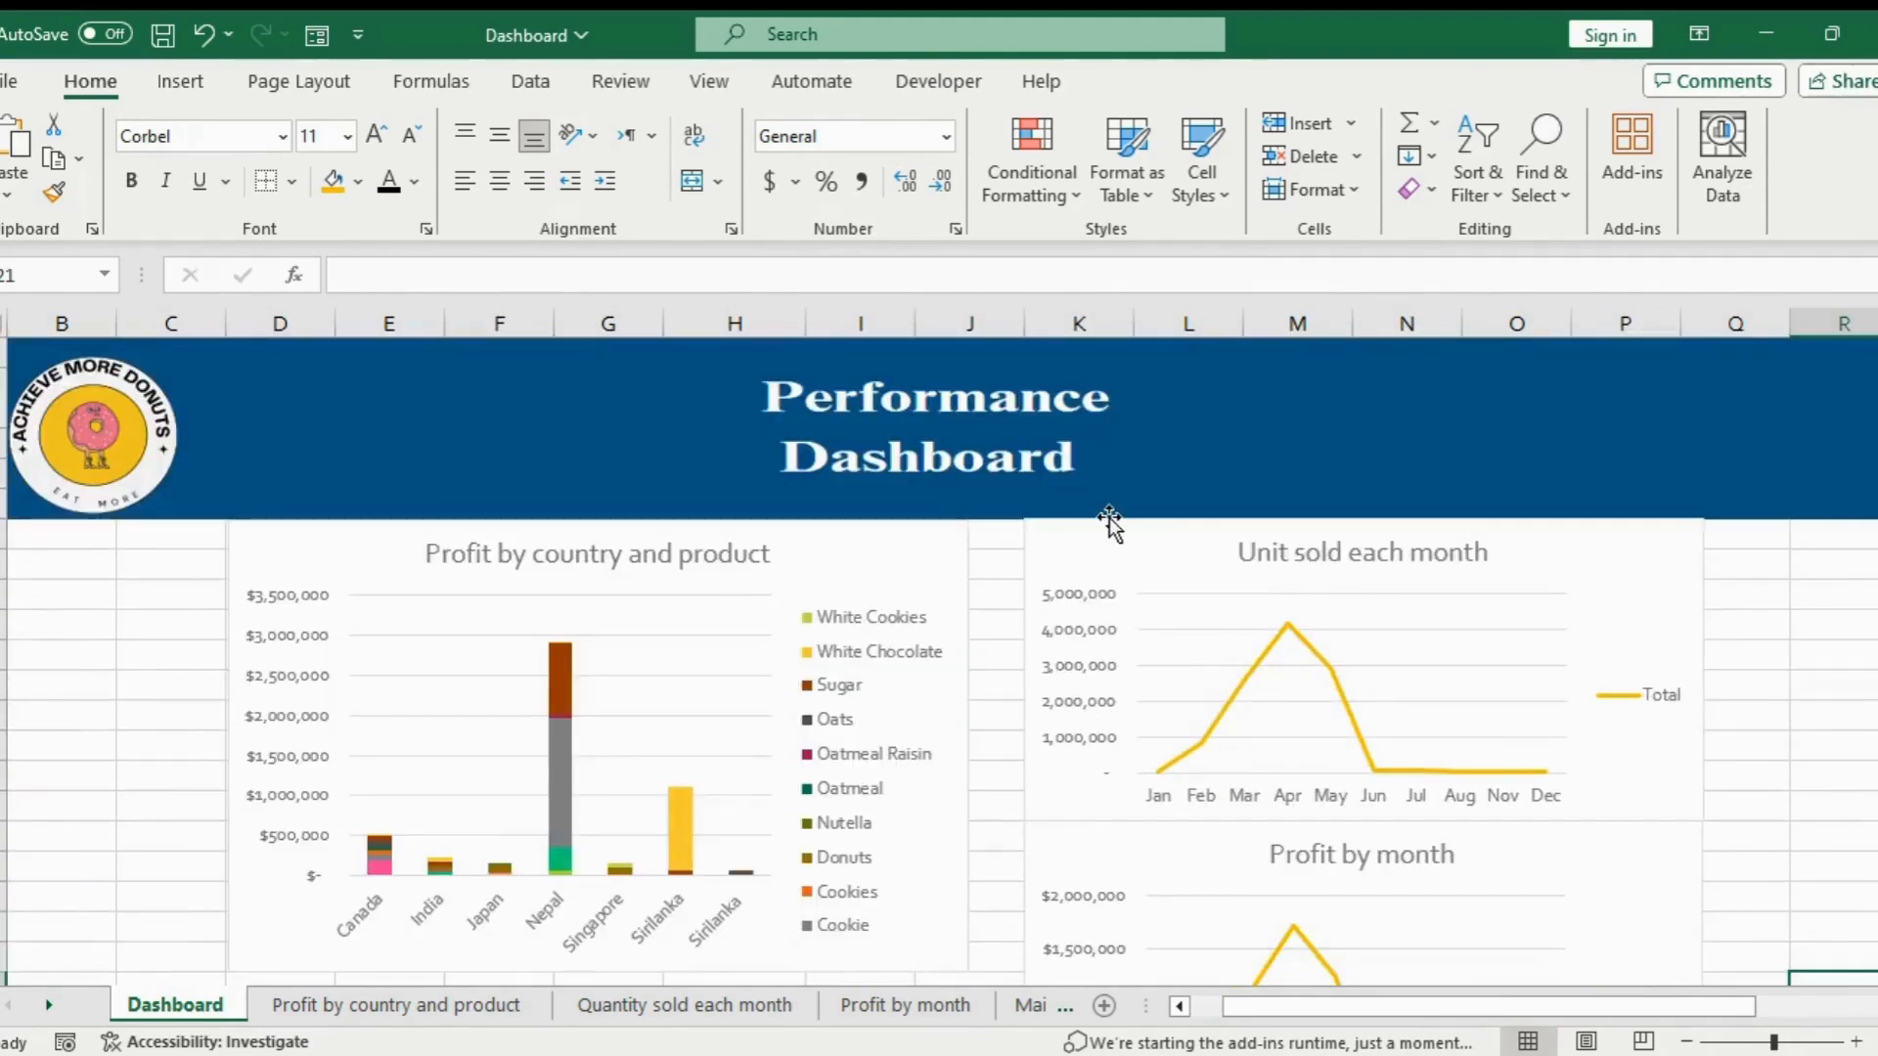
pyautogui.click(924, 547)
pyautogui.moveTo(920, 554); pyautogui.dragTo(919, 554)
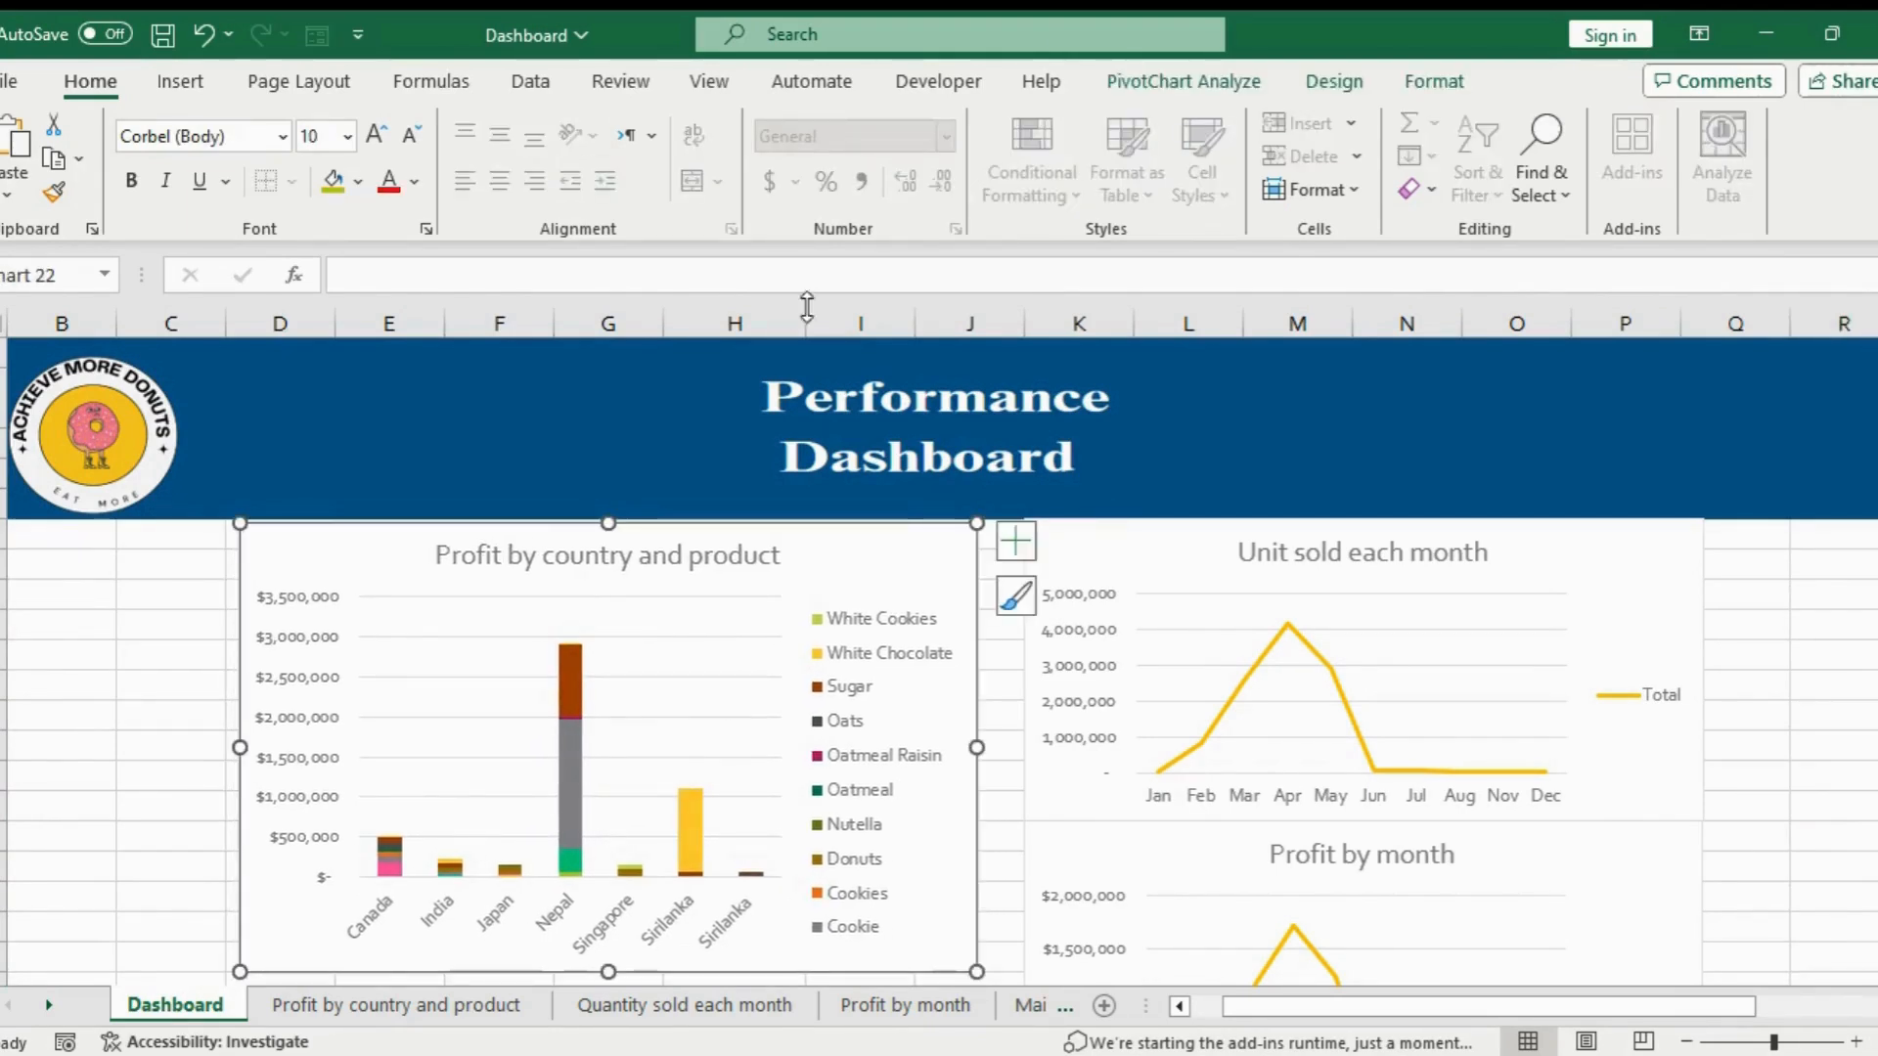
# Insert a Date timeline for the "Profit by country and product" chart and fit it below the logo at about 1.48" by 1.55"
pyautogui.click(1176, 88)
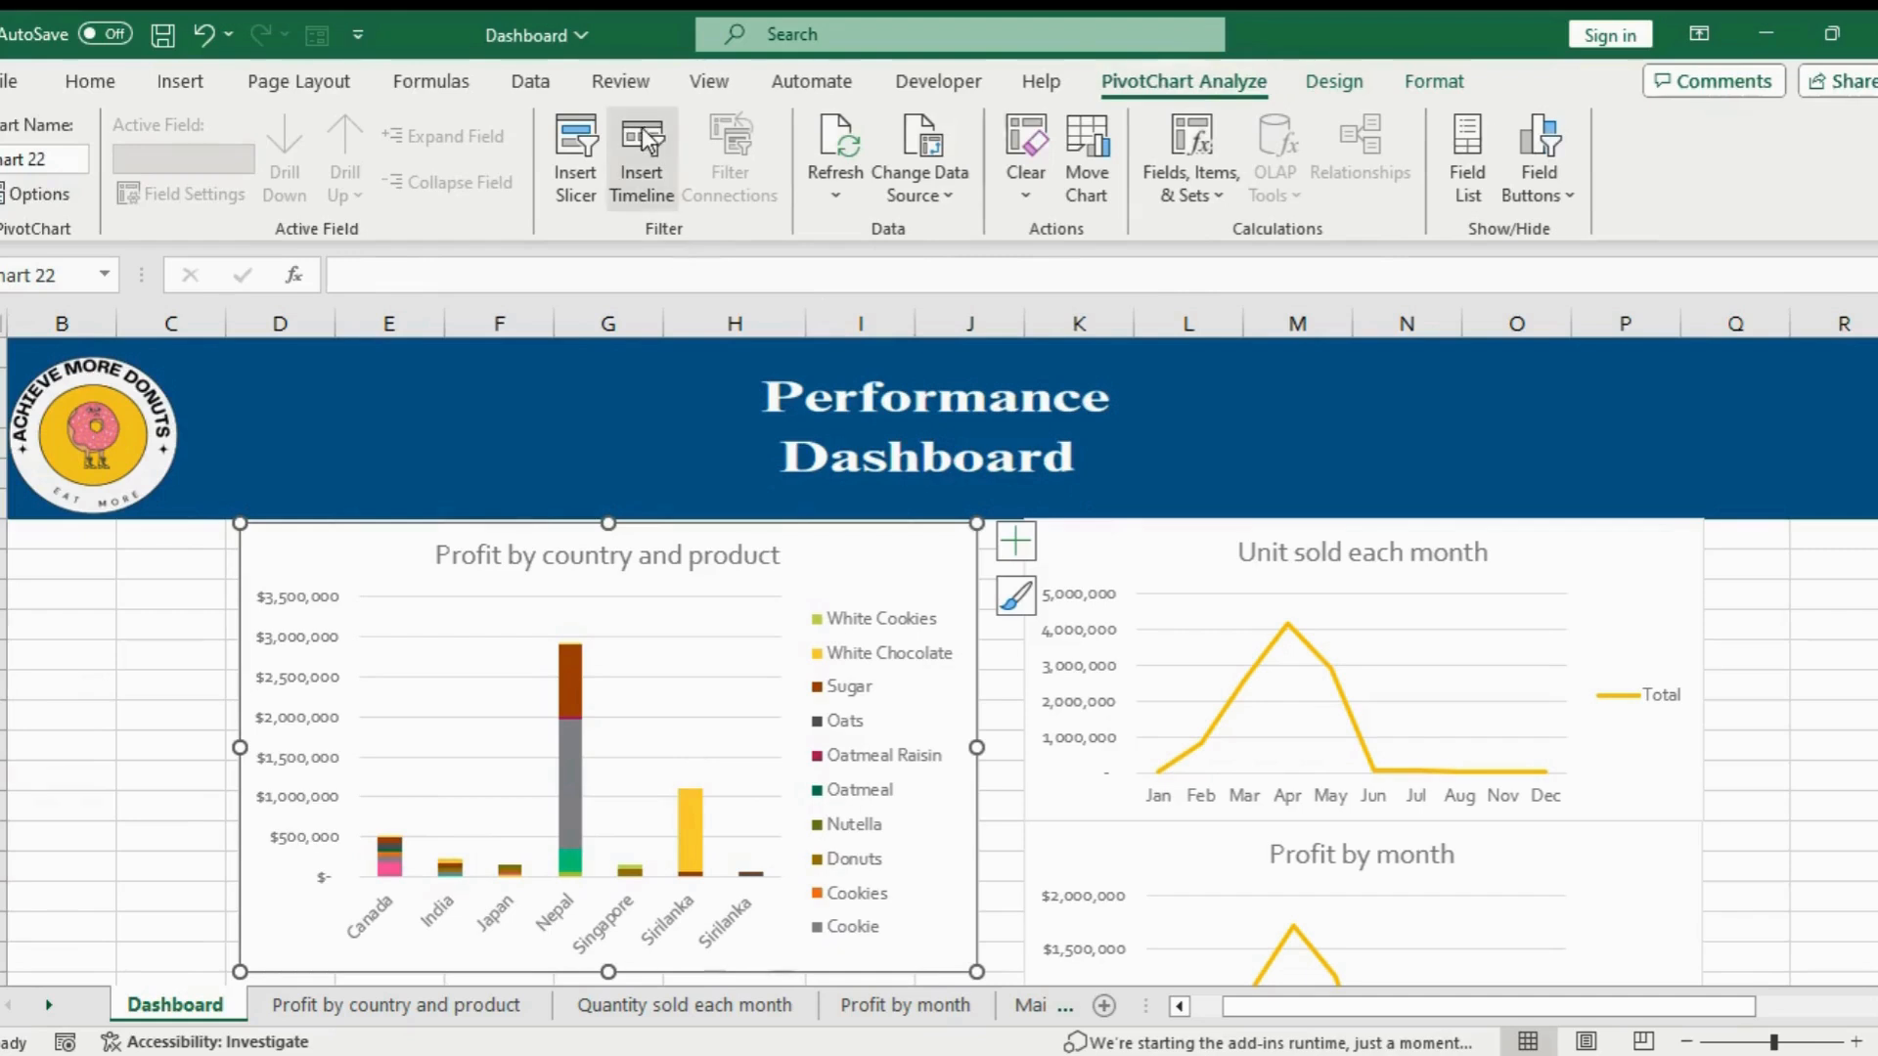
pyautogui.click(657, 186)
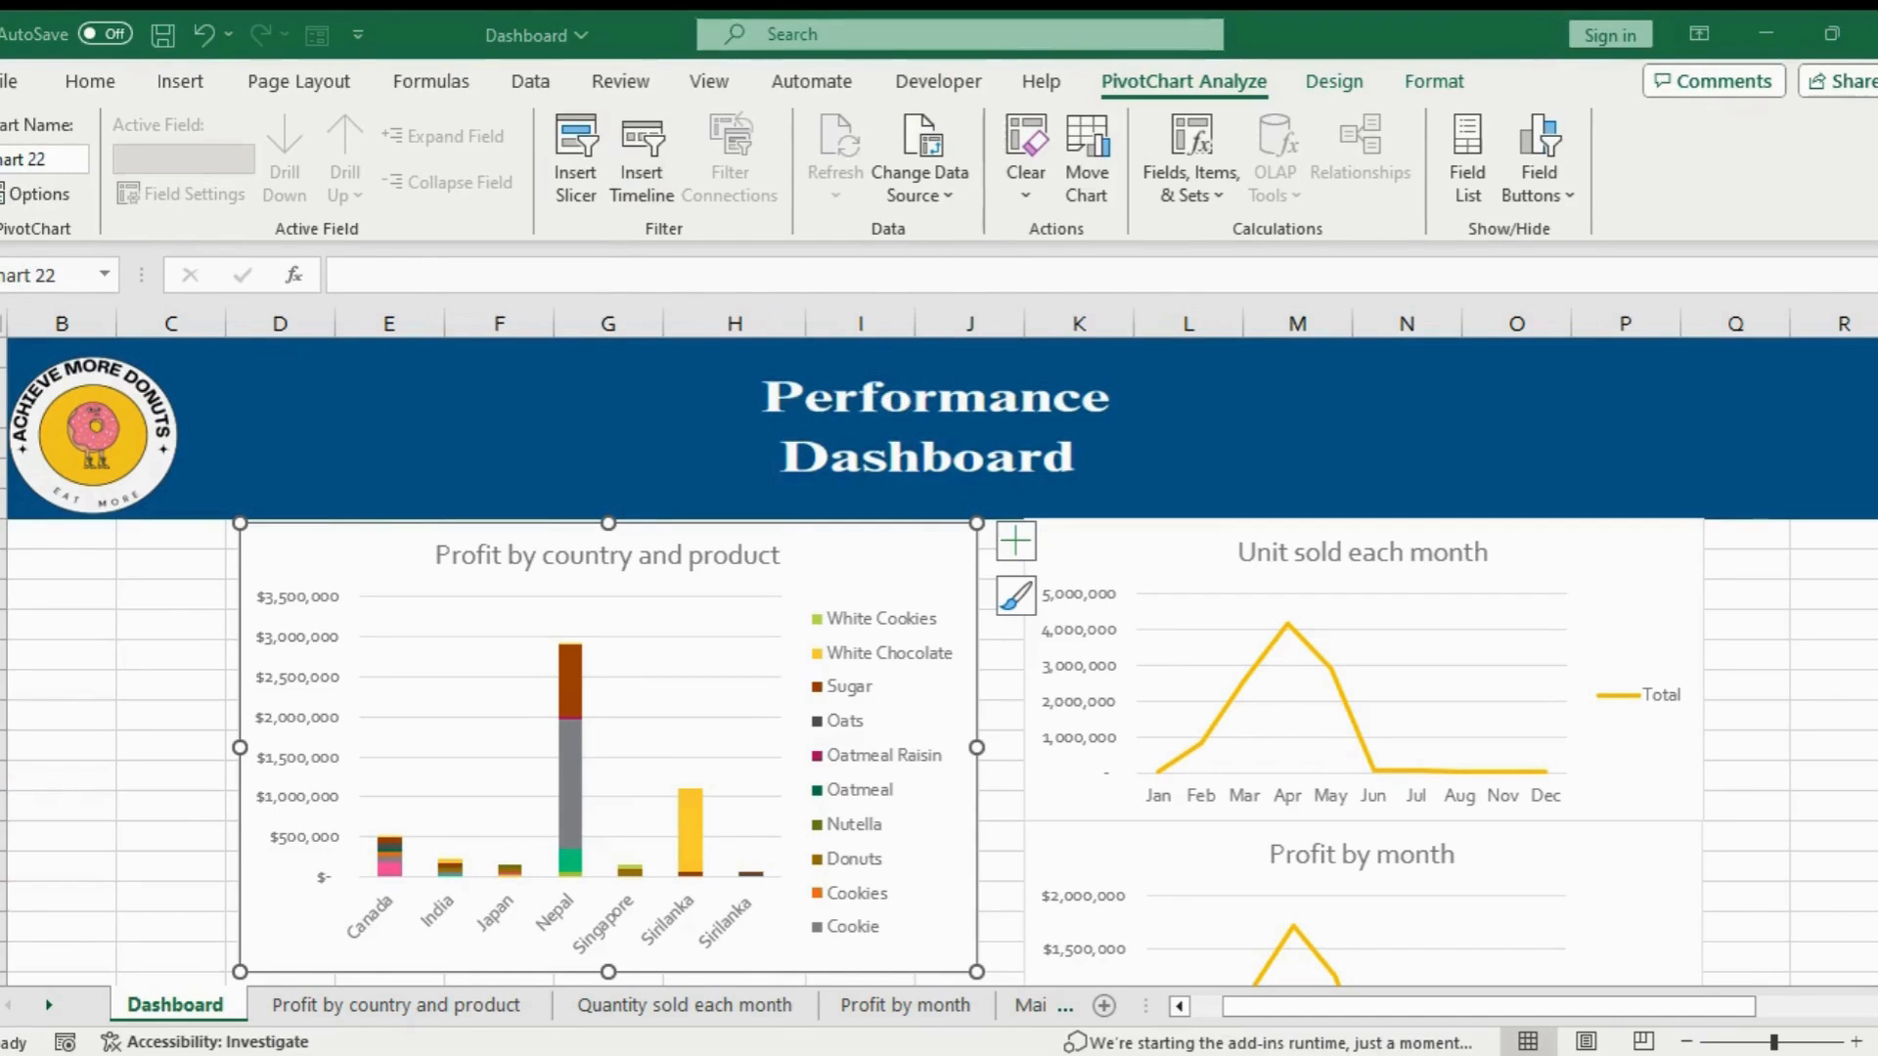
pyautogui.click(1047, 591)
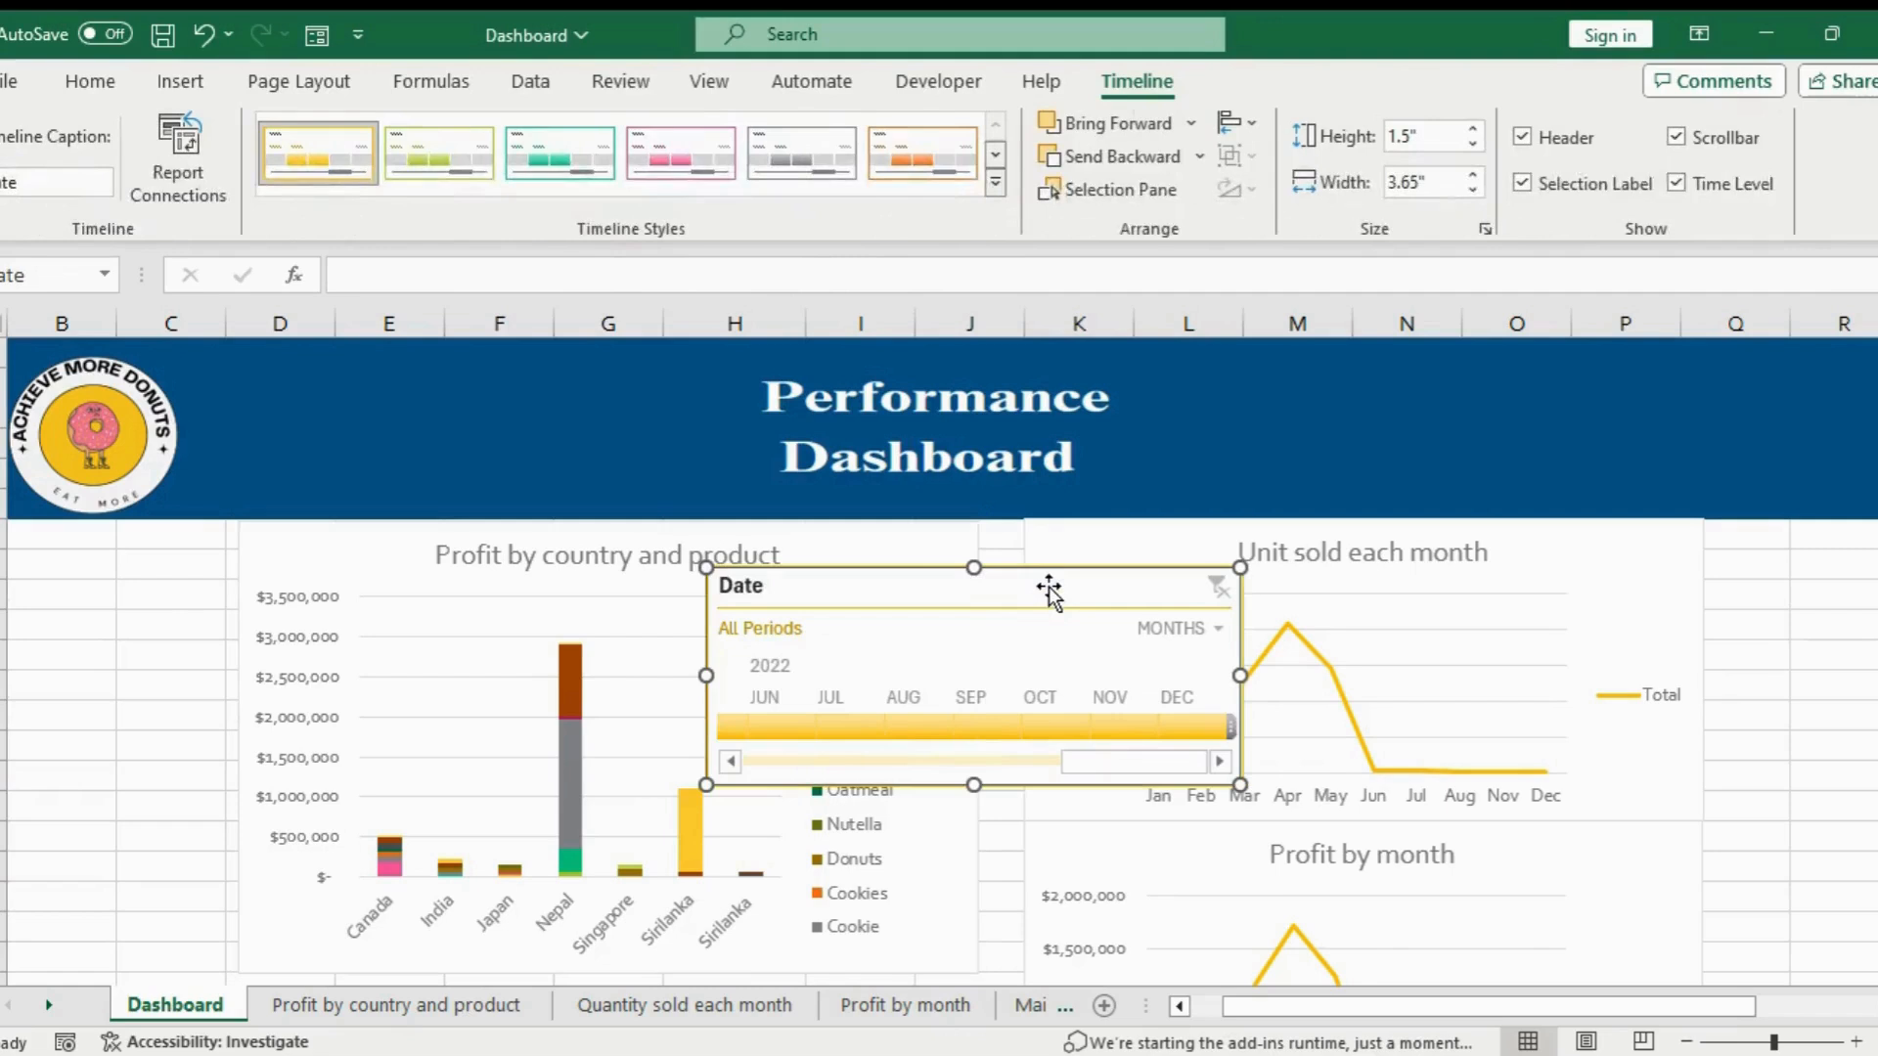
pyautogui.moveTo(1048, 591); pyautogui.dragTo(354, 541)
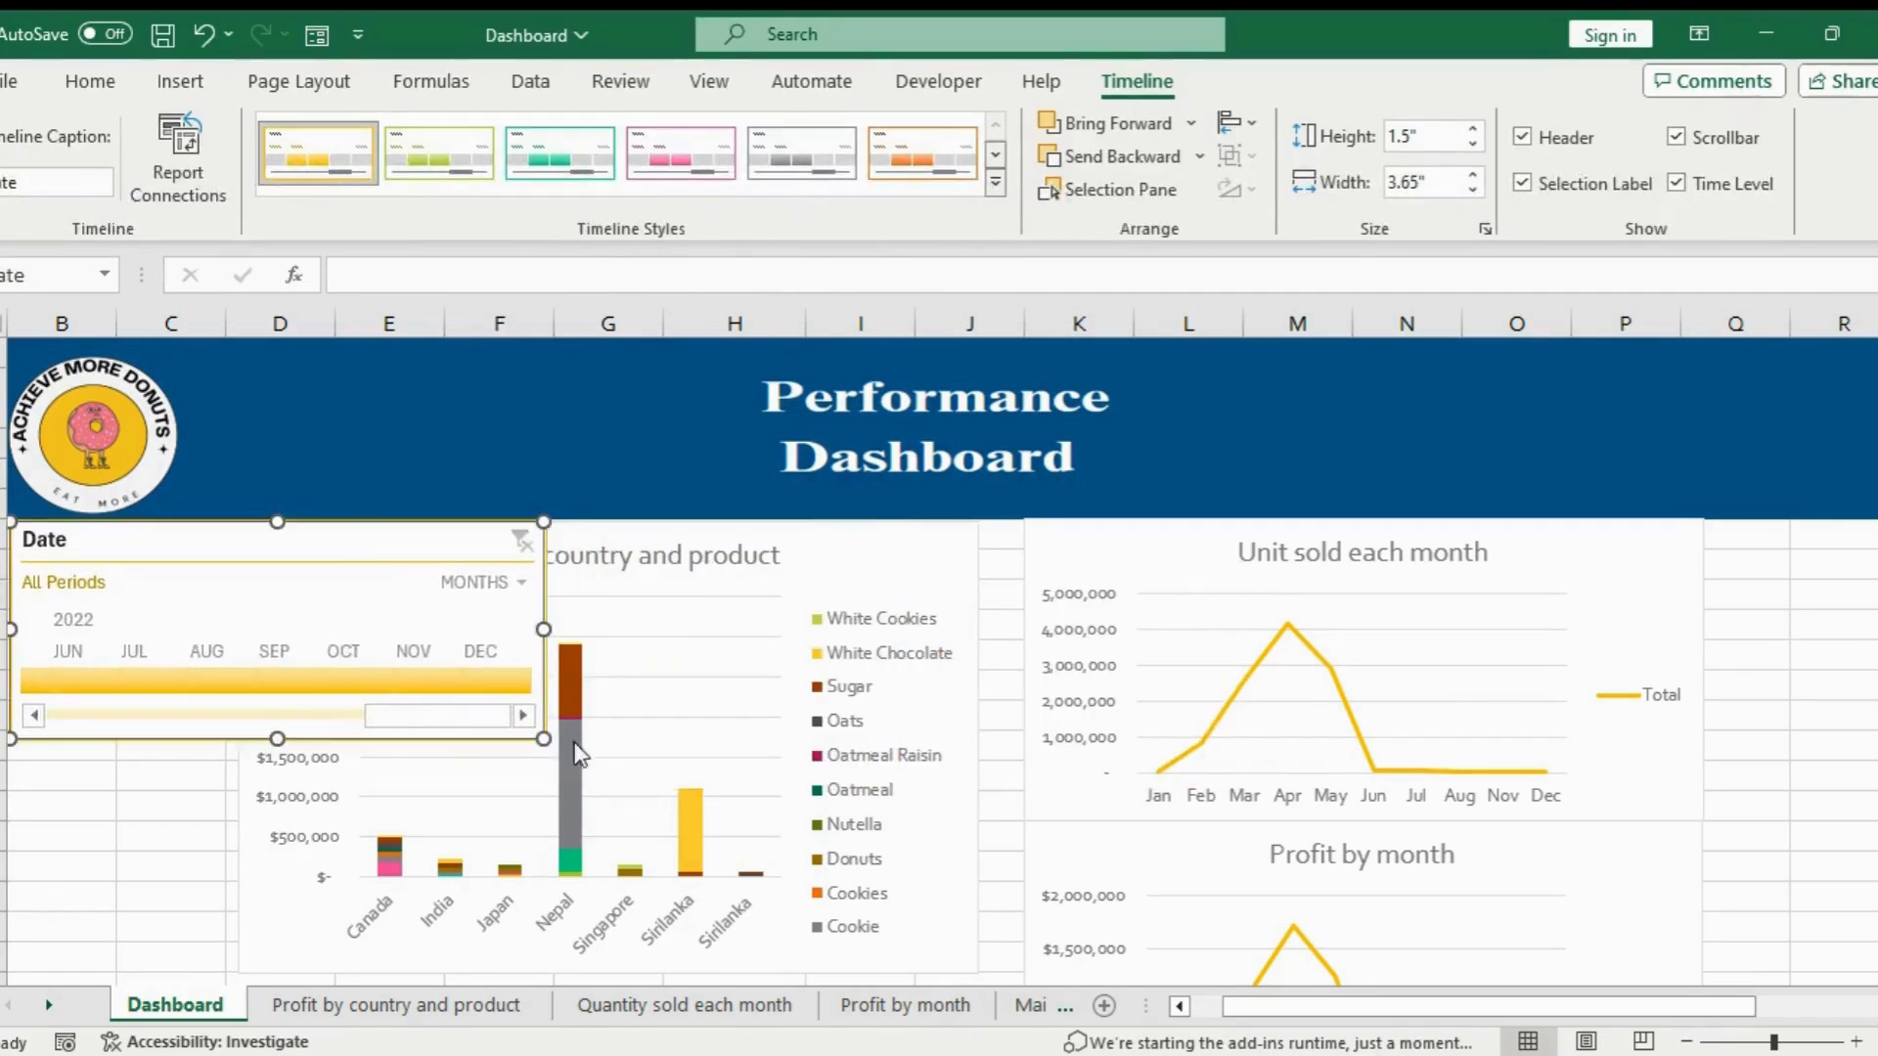
pyautogui.moveTo(545, 735); pyautogui.dragTo(237, 738)
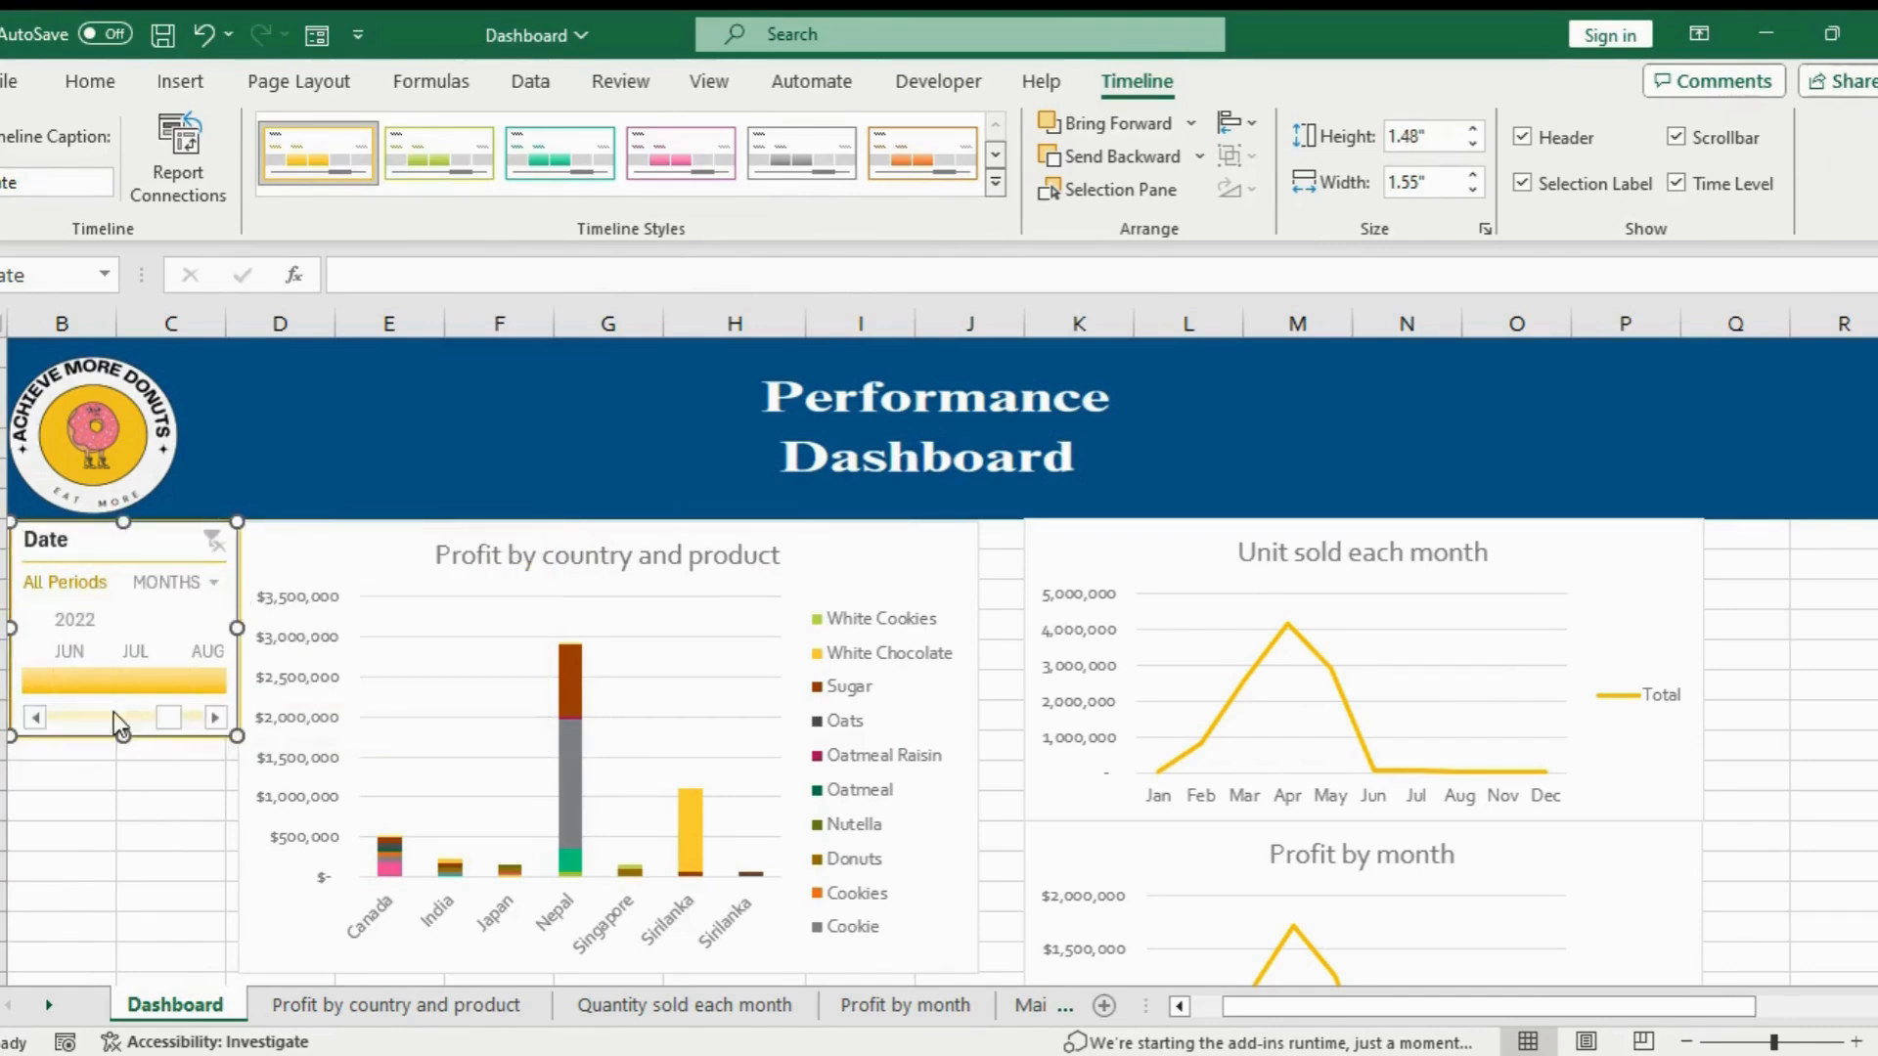
# Insert Country Name and Product slicers for the "Profit by country and product" chart and place them side by side
pyautogui.click(914, 583)
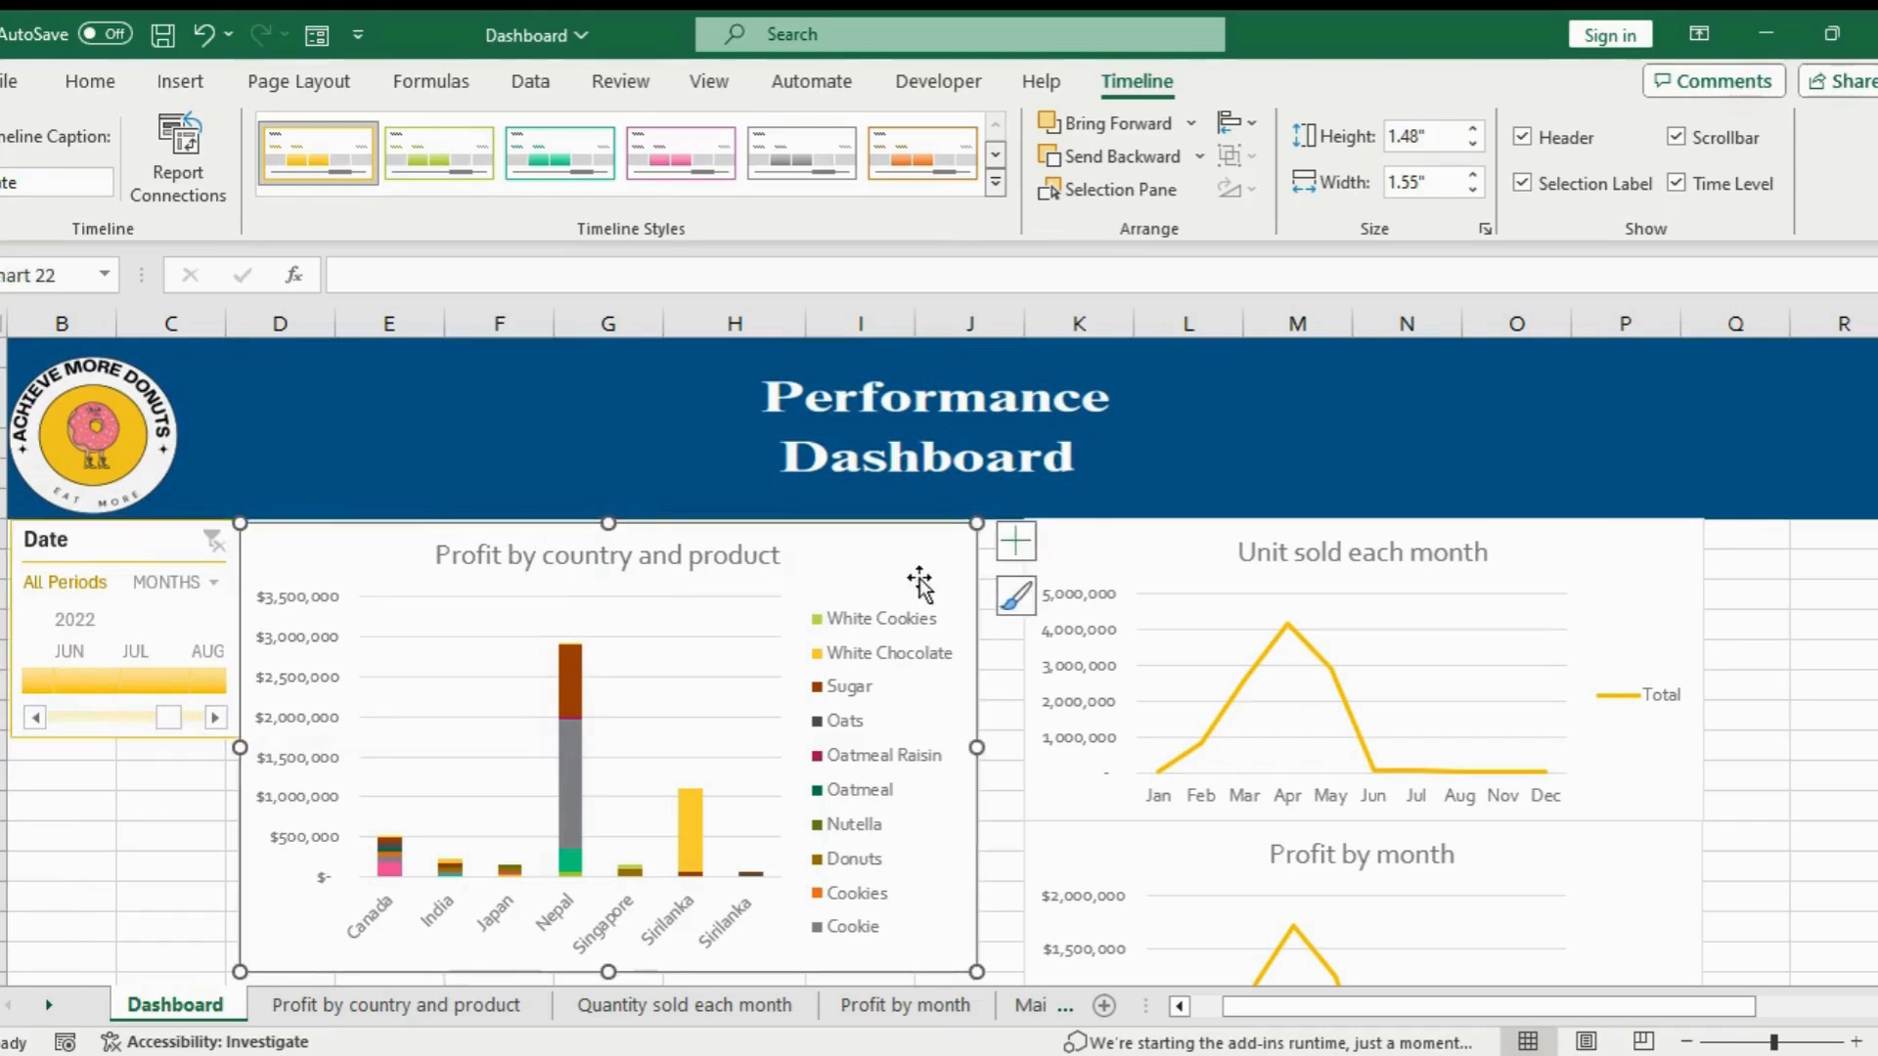
pyautogui.click(1247, 90)
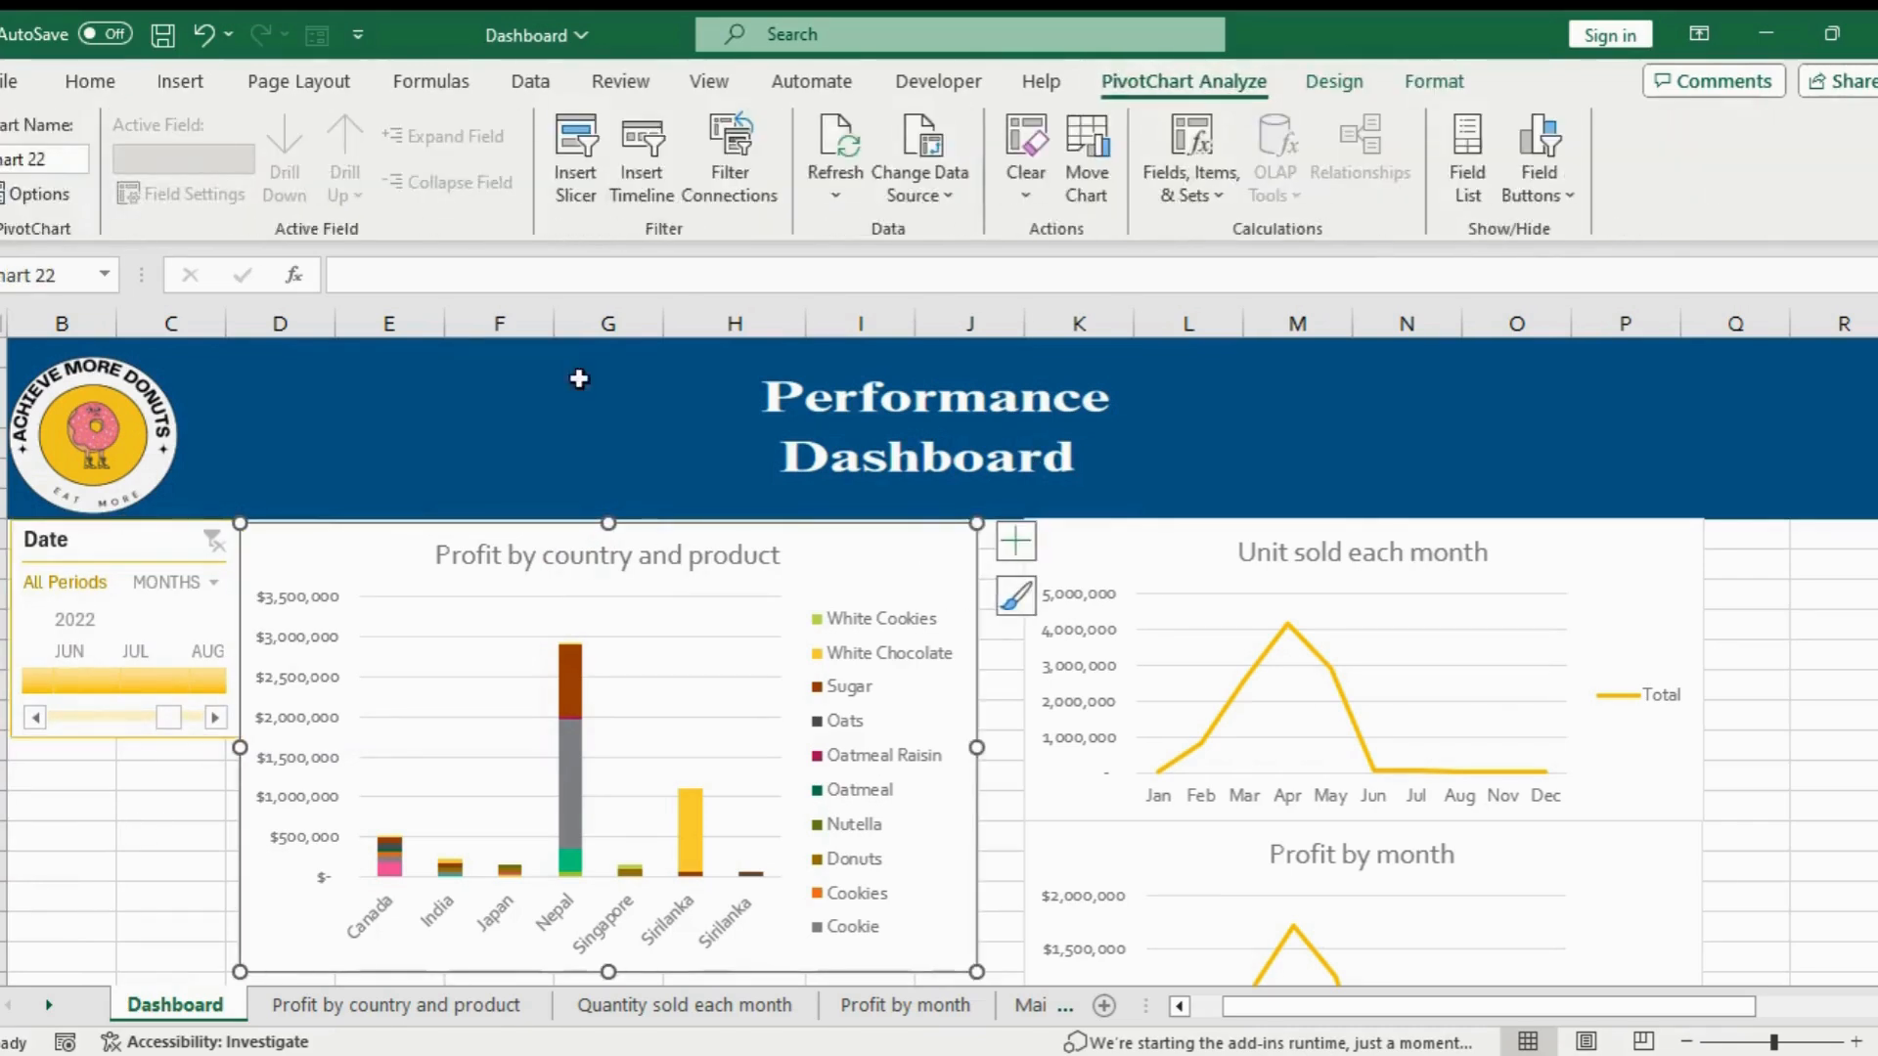
pyautogui.click(587, 176)
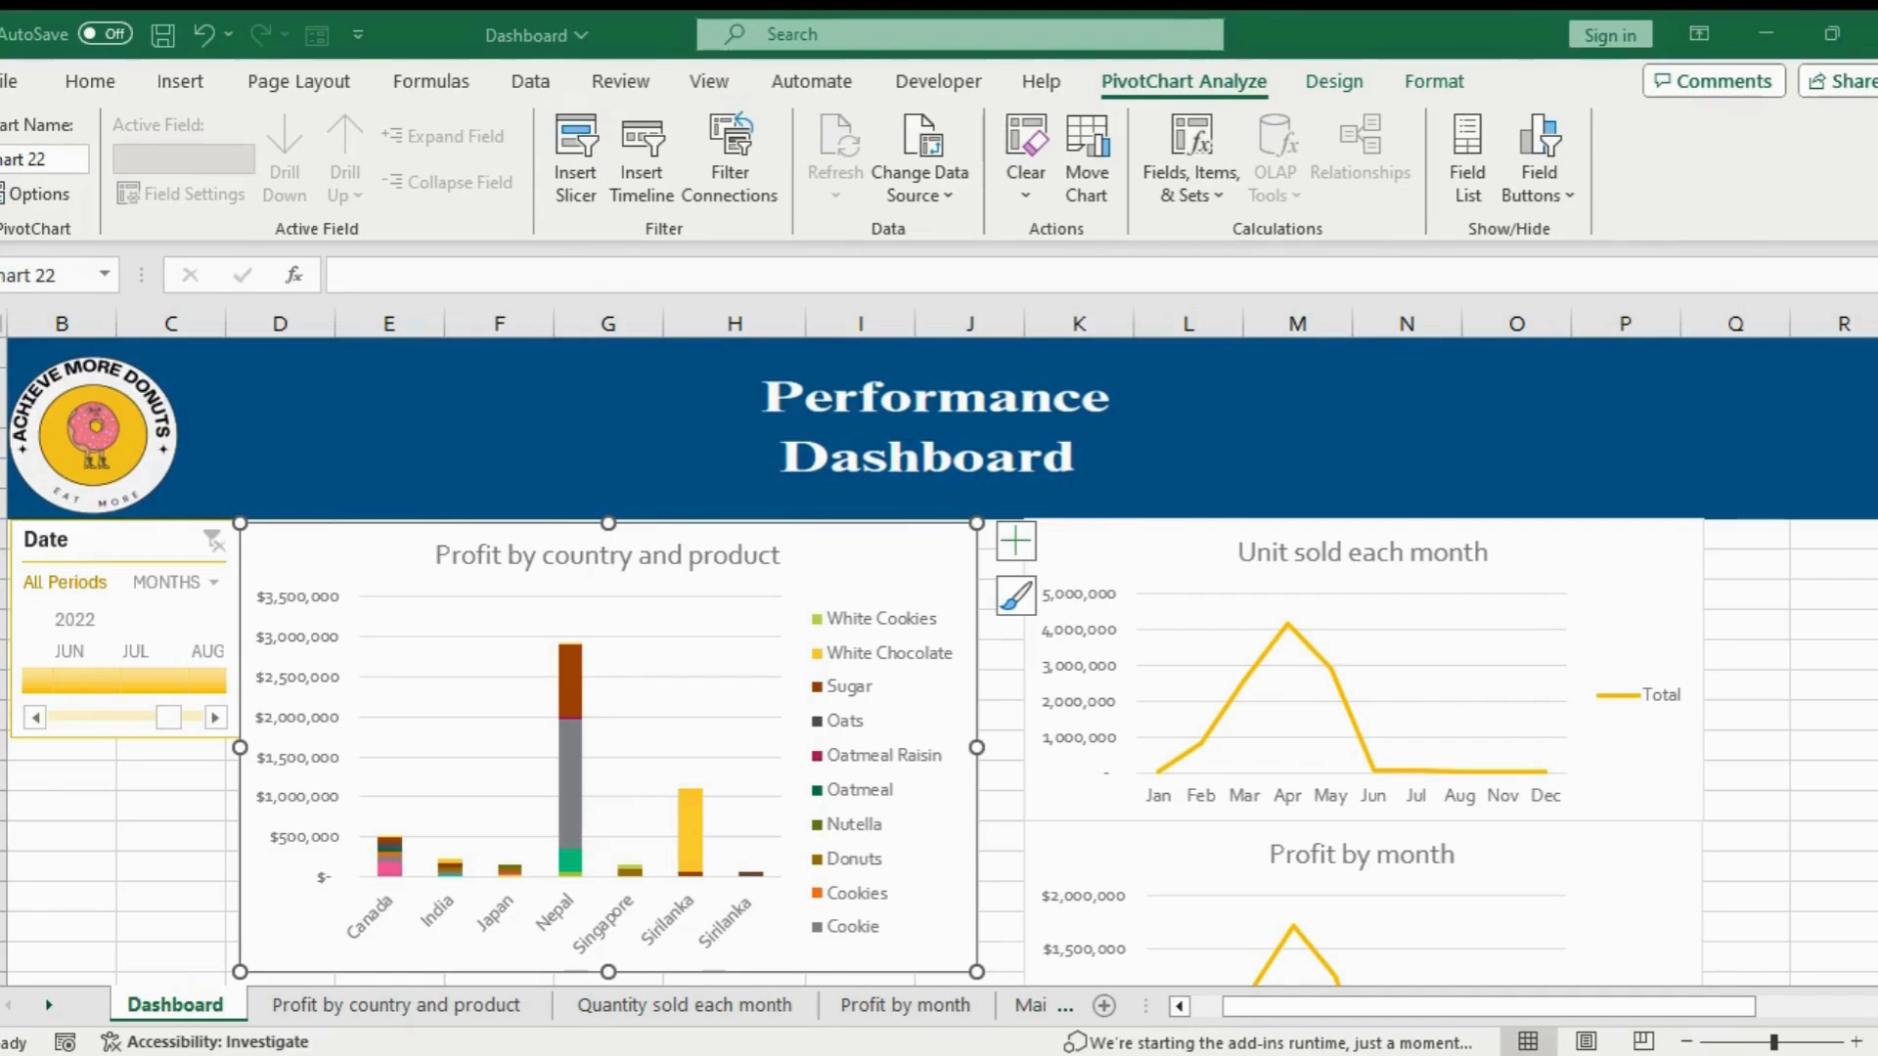
pyautogui.press('Return')
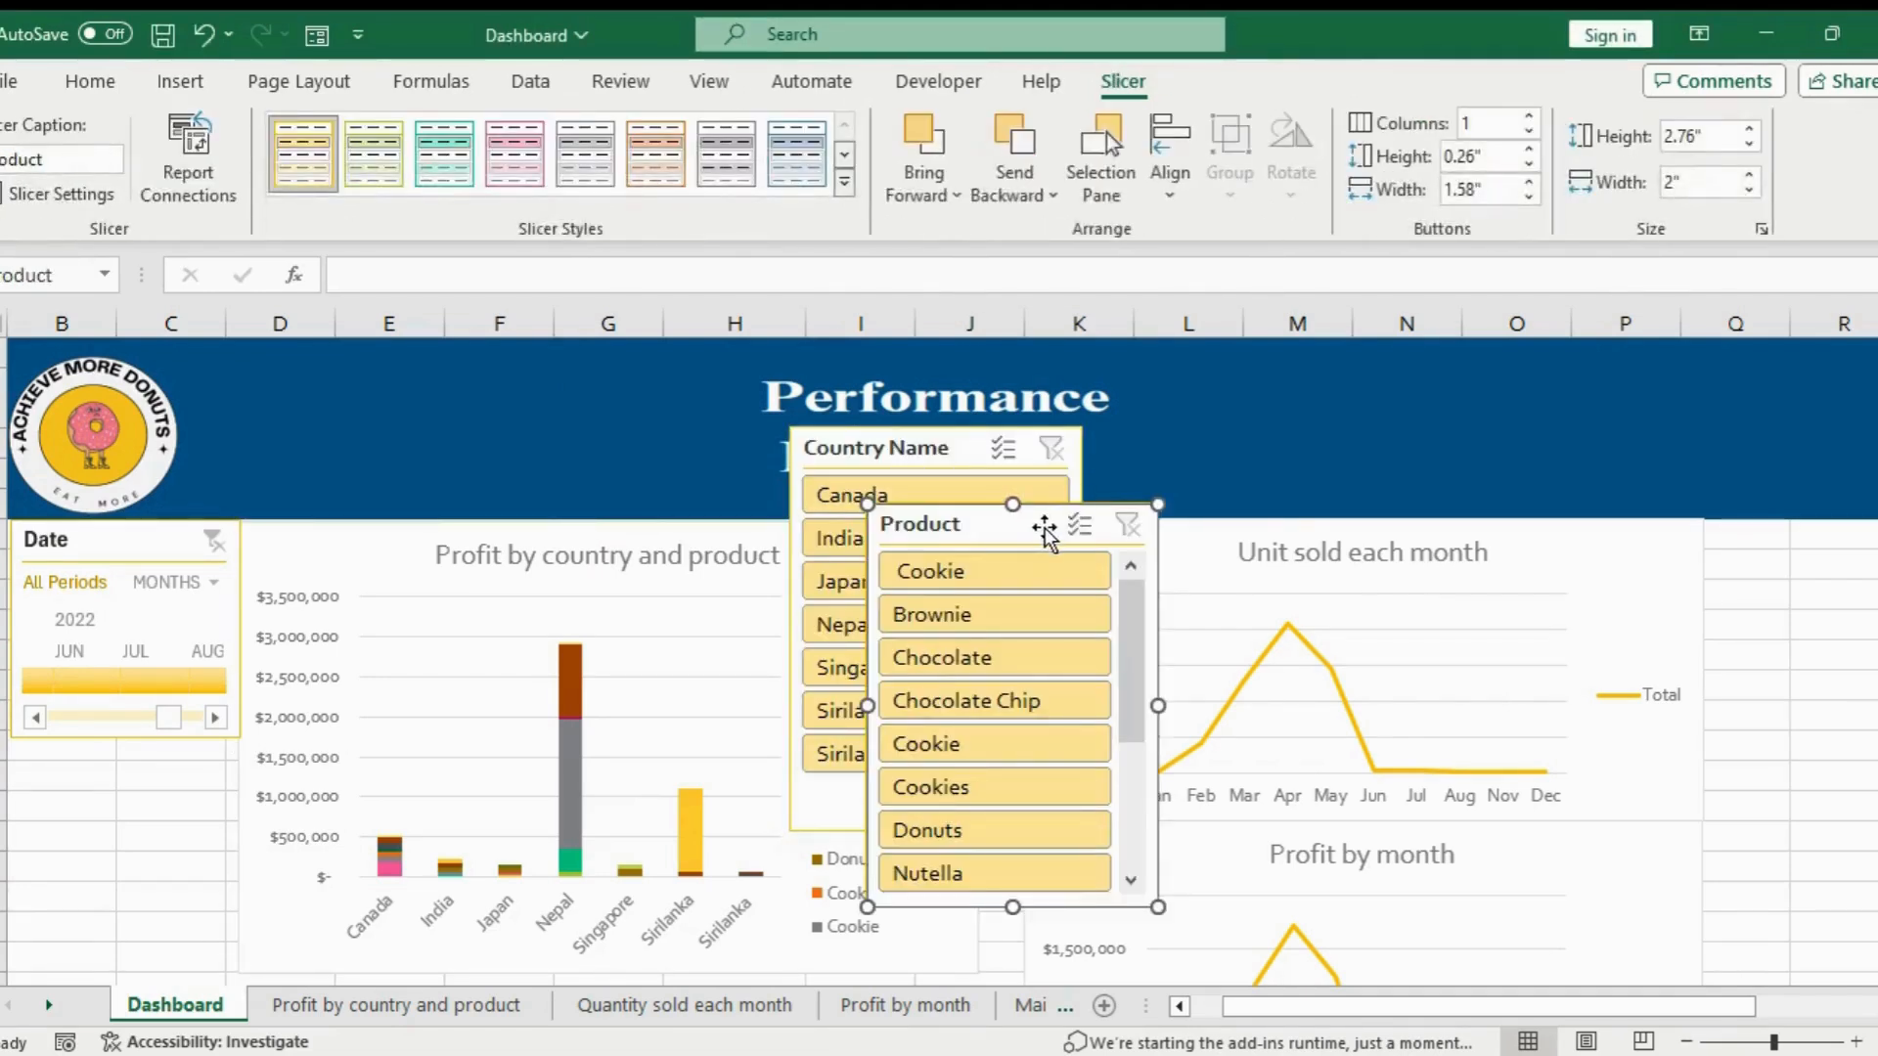
pyautogui.moveTo(1044, 532); pyautogui.dragTo(1257, 449)
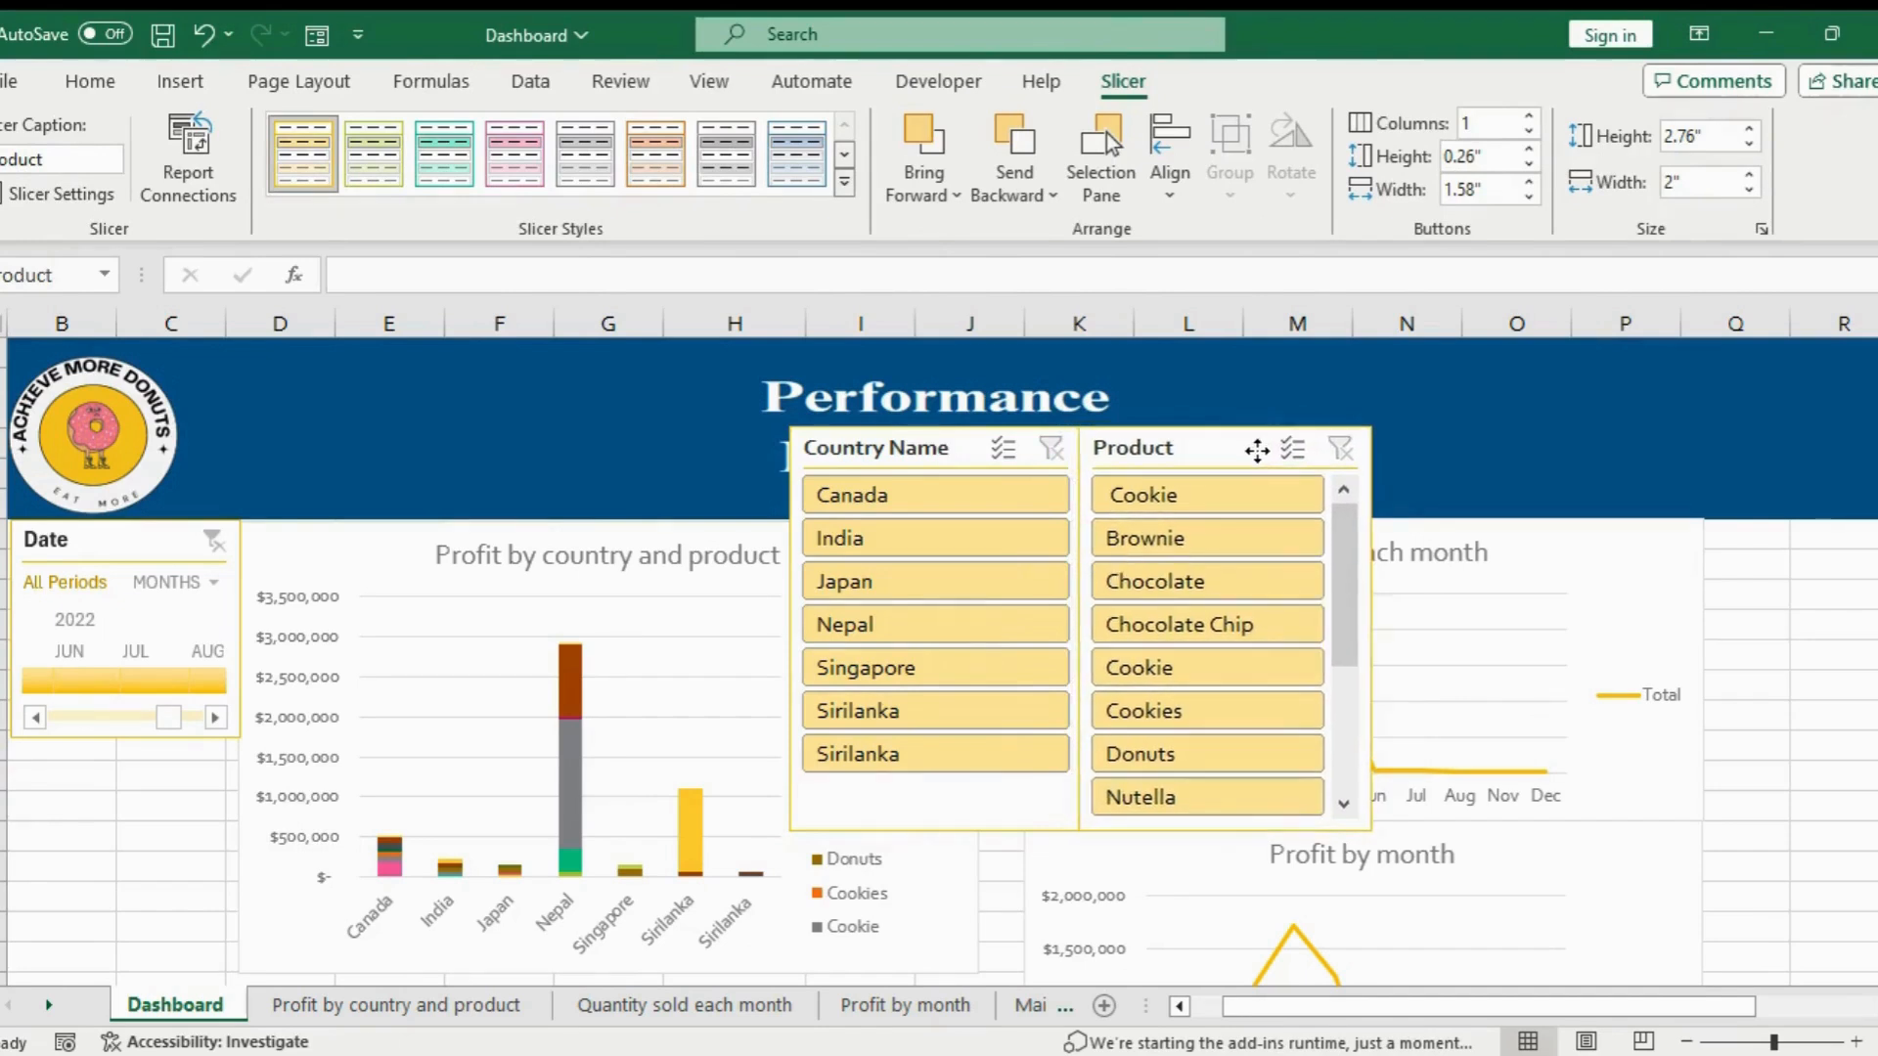
# Hide the headers of the Country Name and Product slicers and stack both, narrowed, below the Date timeline
pyautogui.click(968, 451)
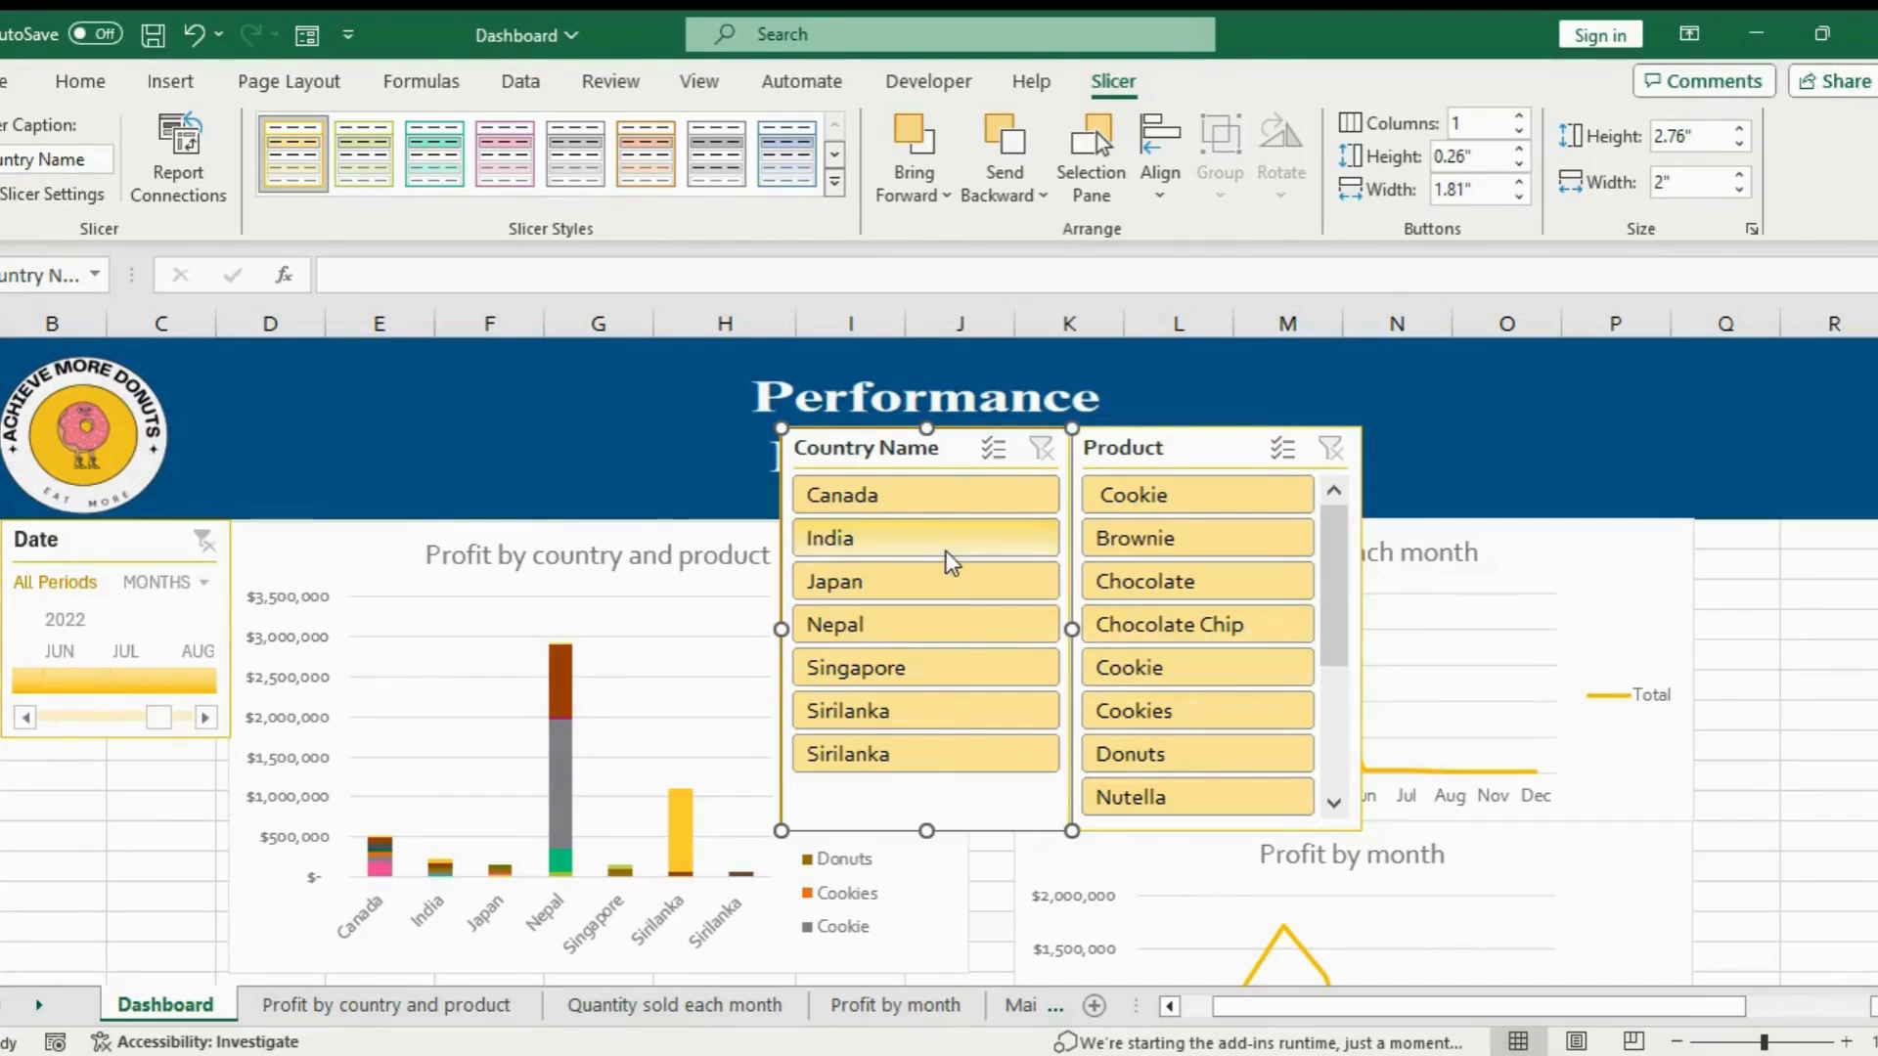
pyautogui.rightClick(957, 458)
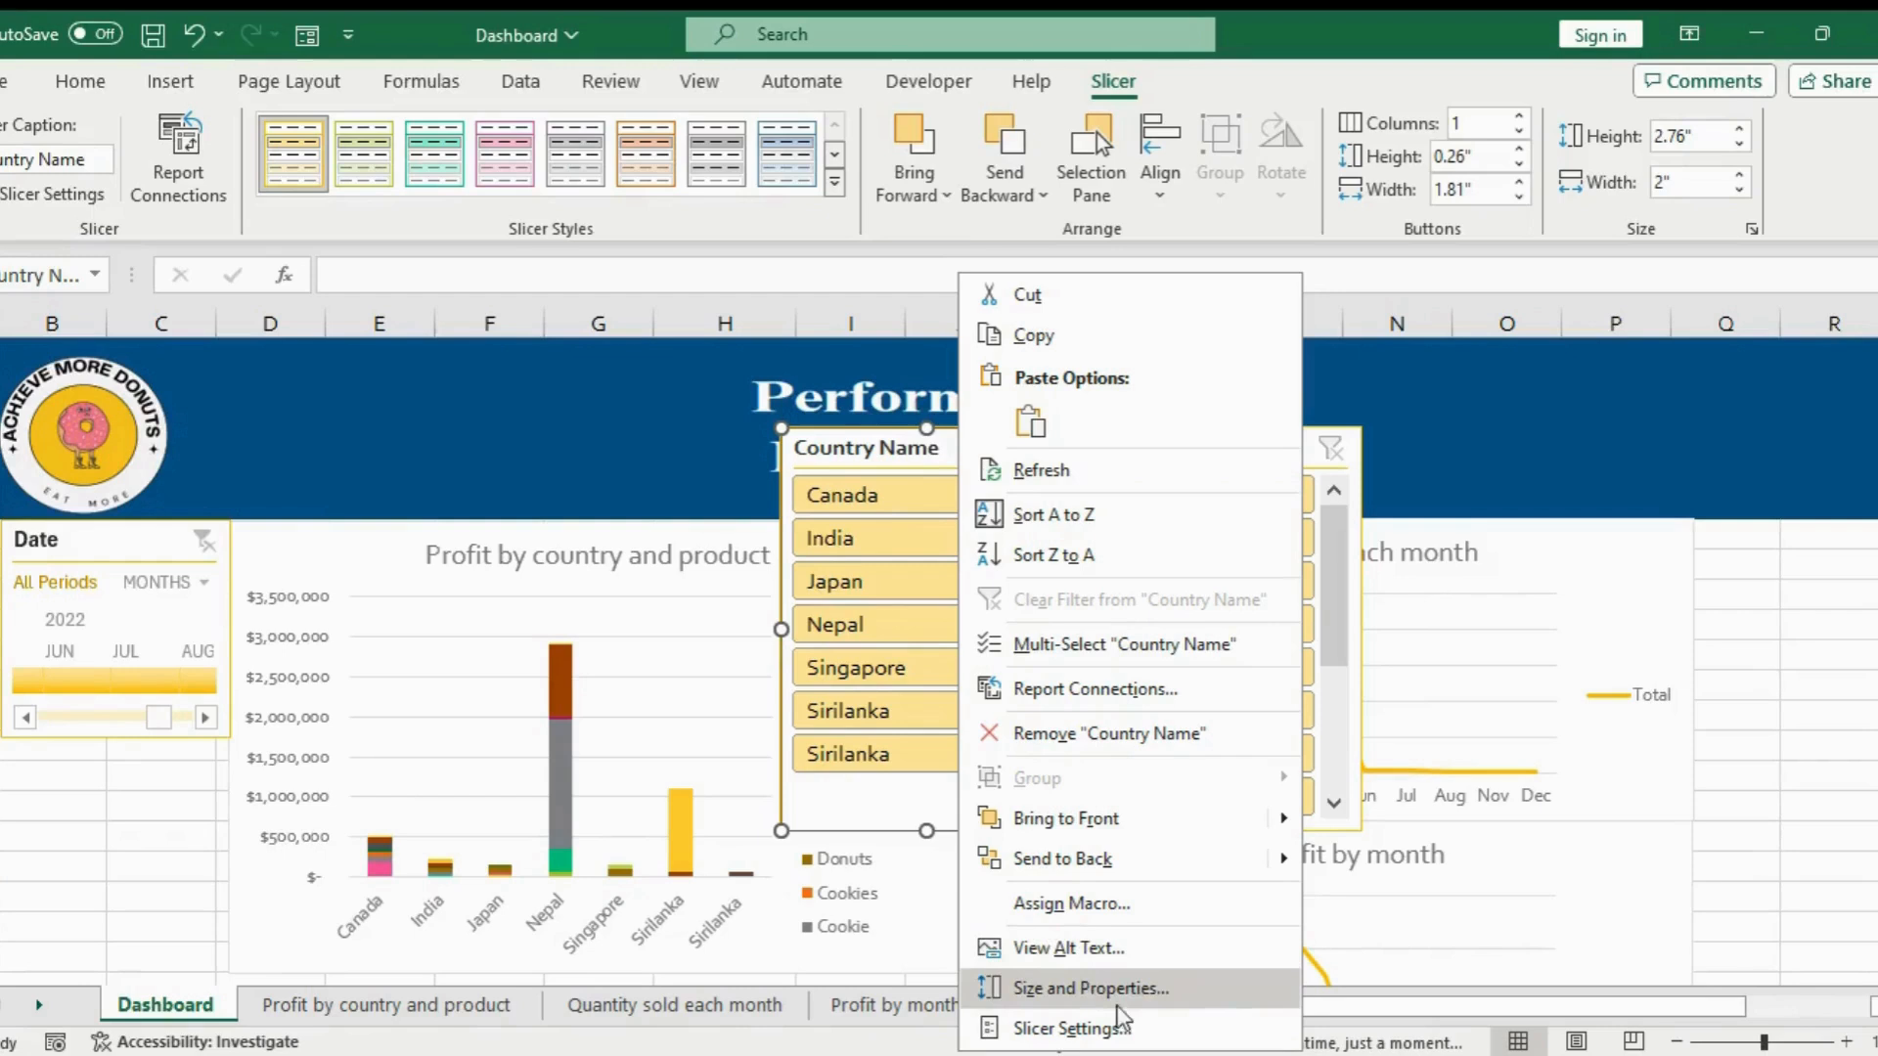
pyautogui.click(1114, 1030)
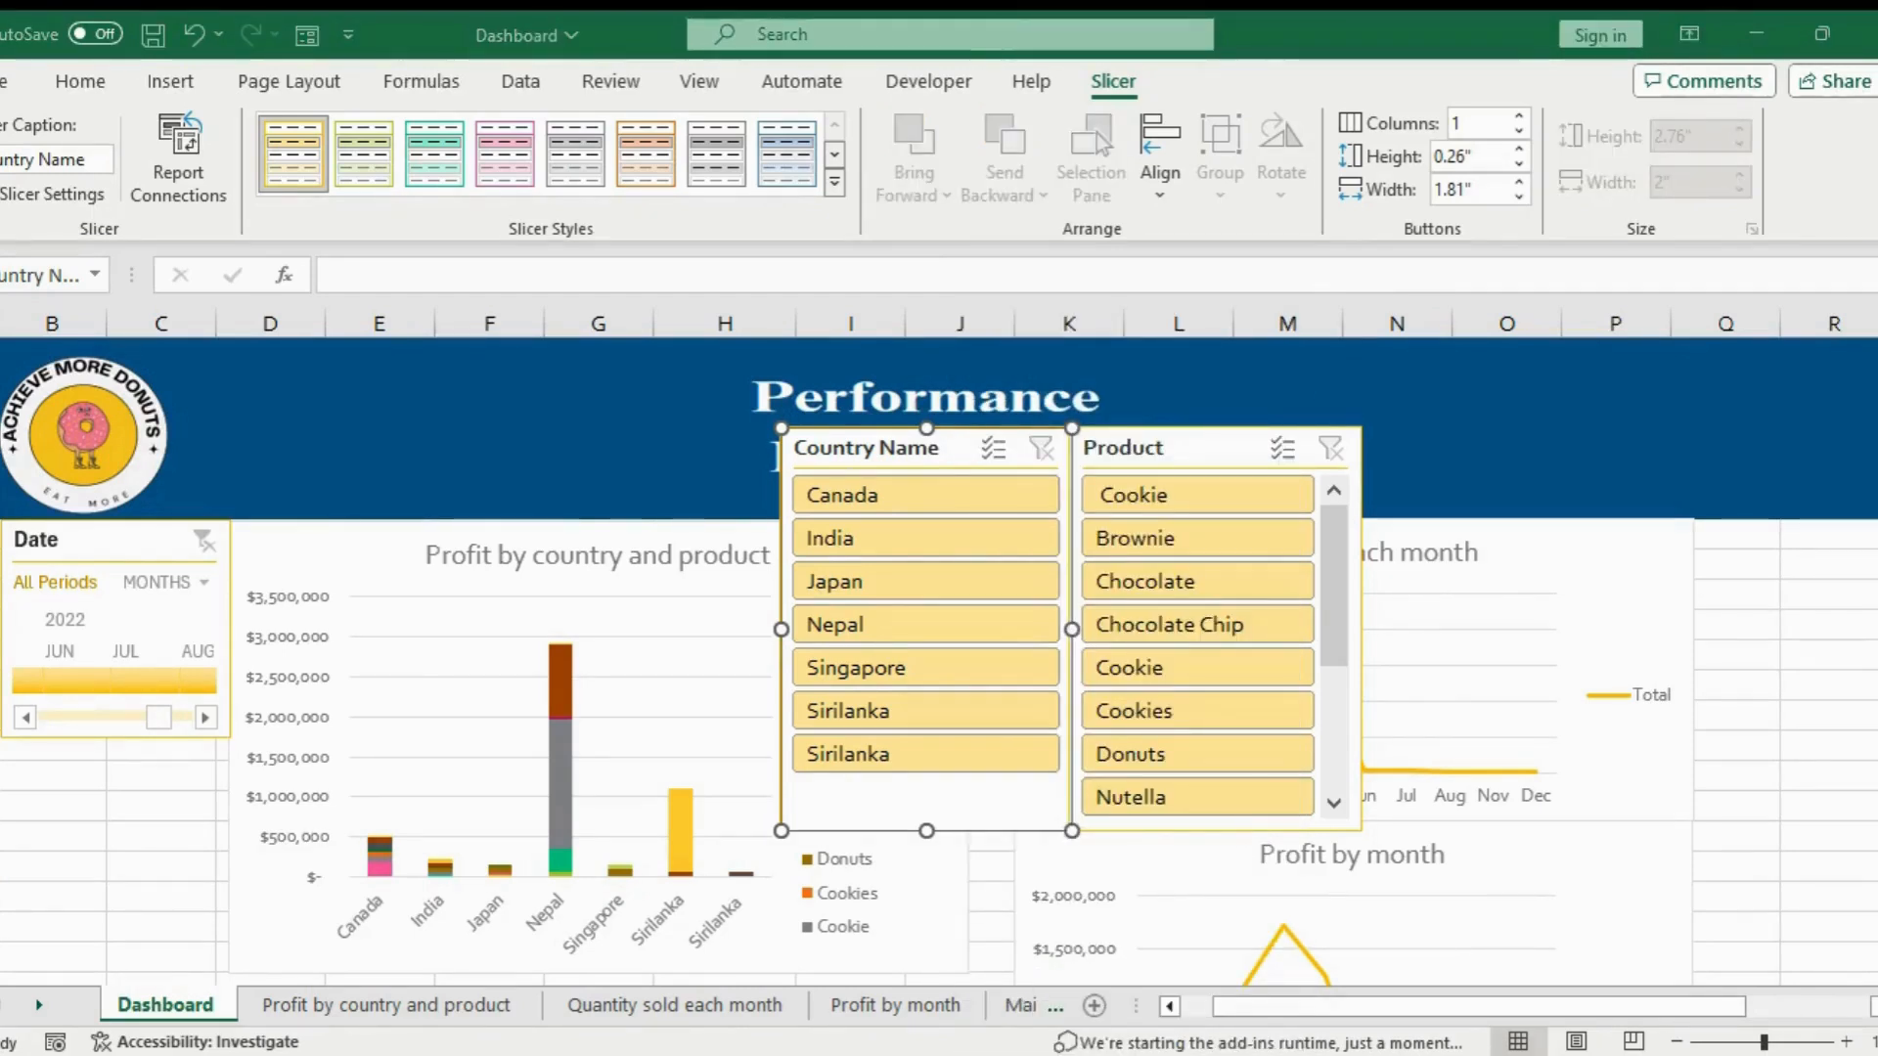
pyautogui.click(1228, 445)
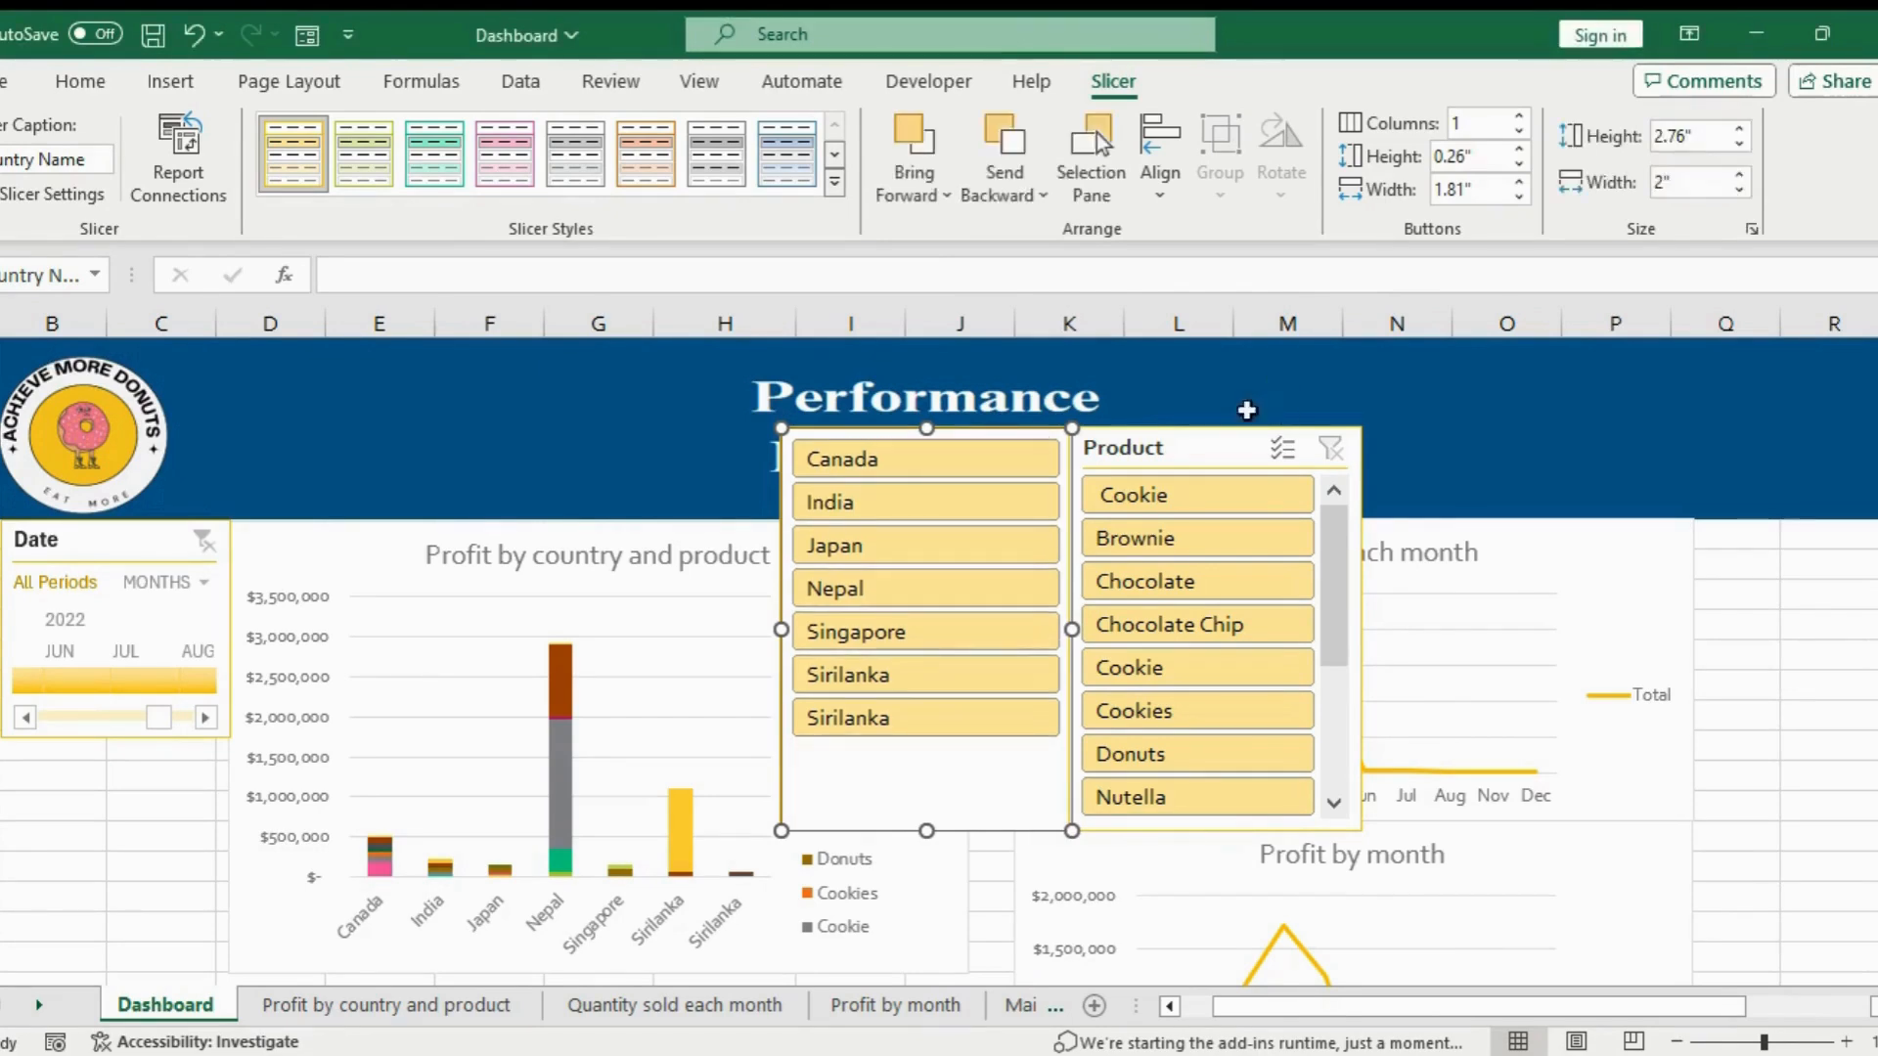
pyautogui.rightClick(1229, 445)
pyautogui.click(1291, 1026)
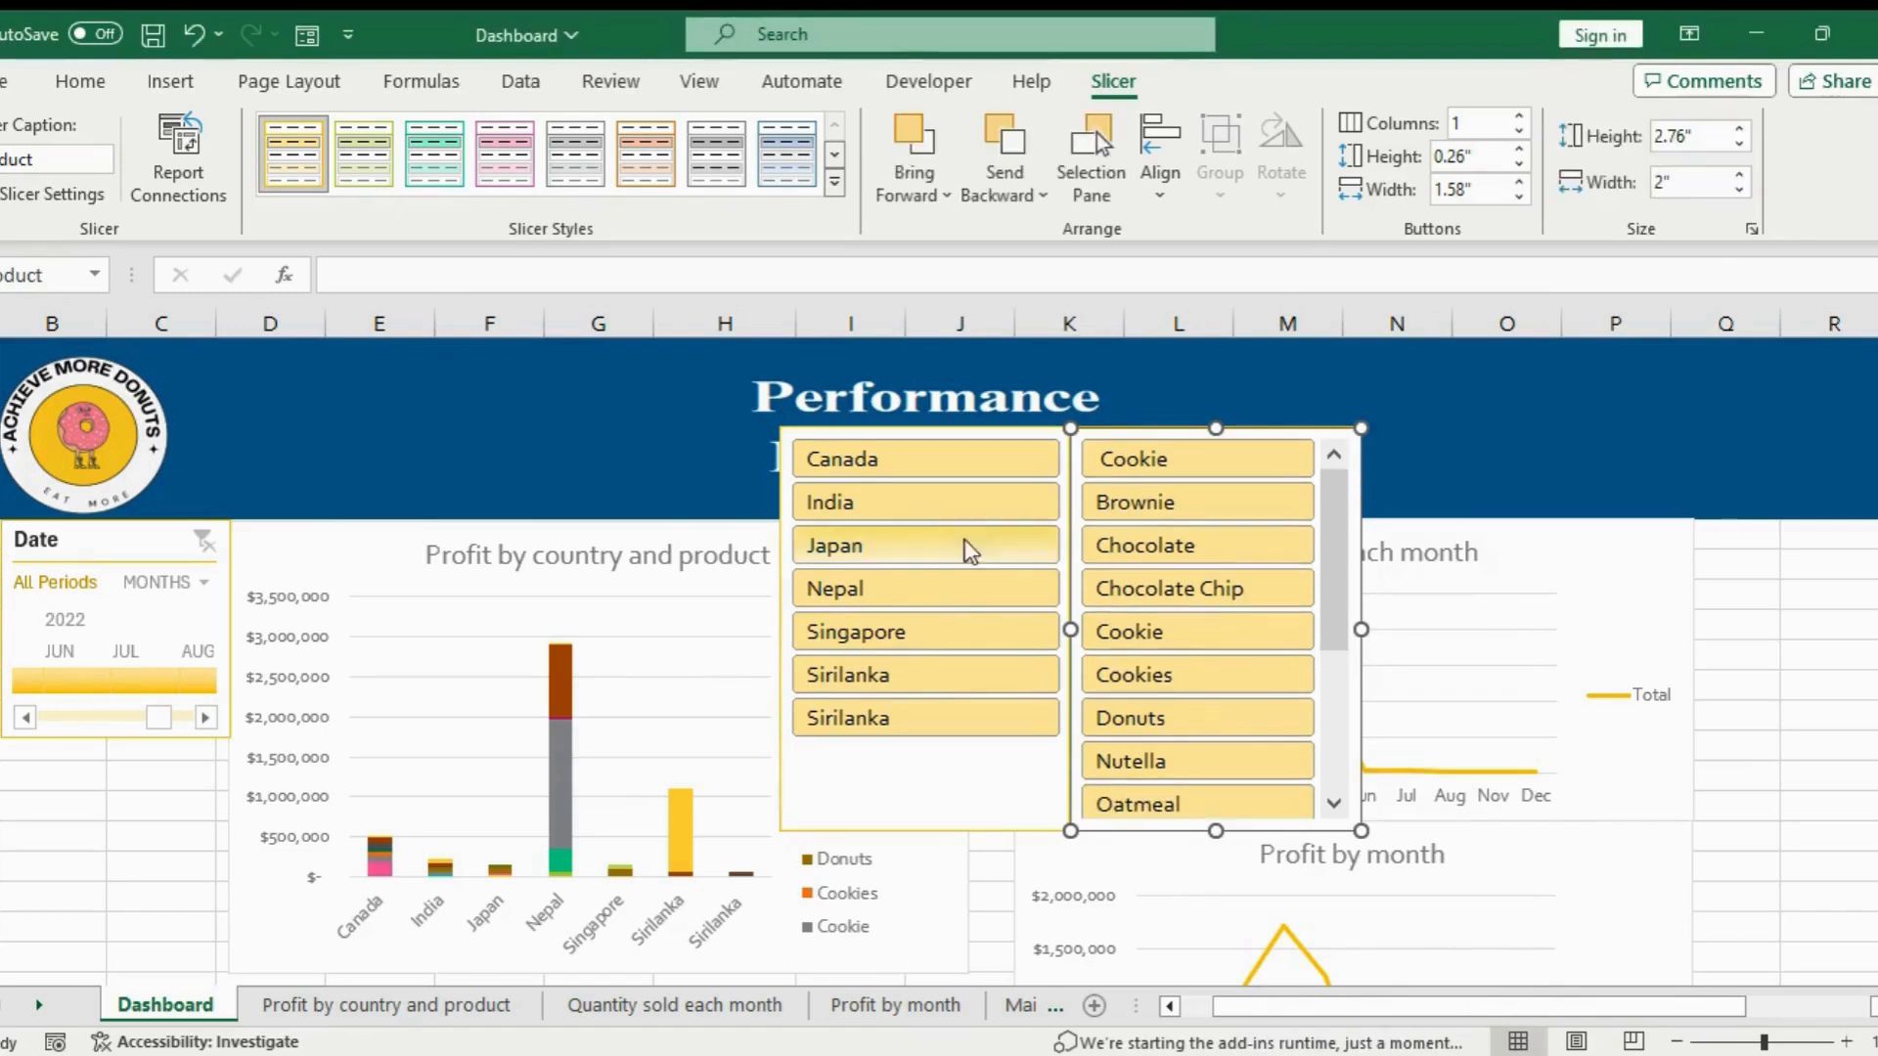
pyautogui.click(954, 818)
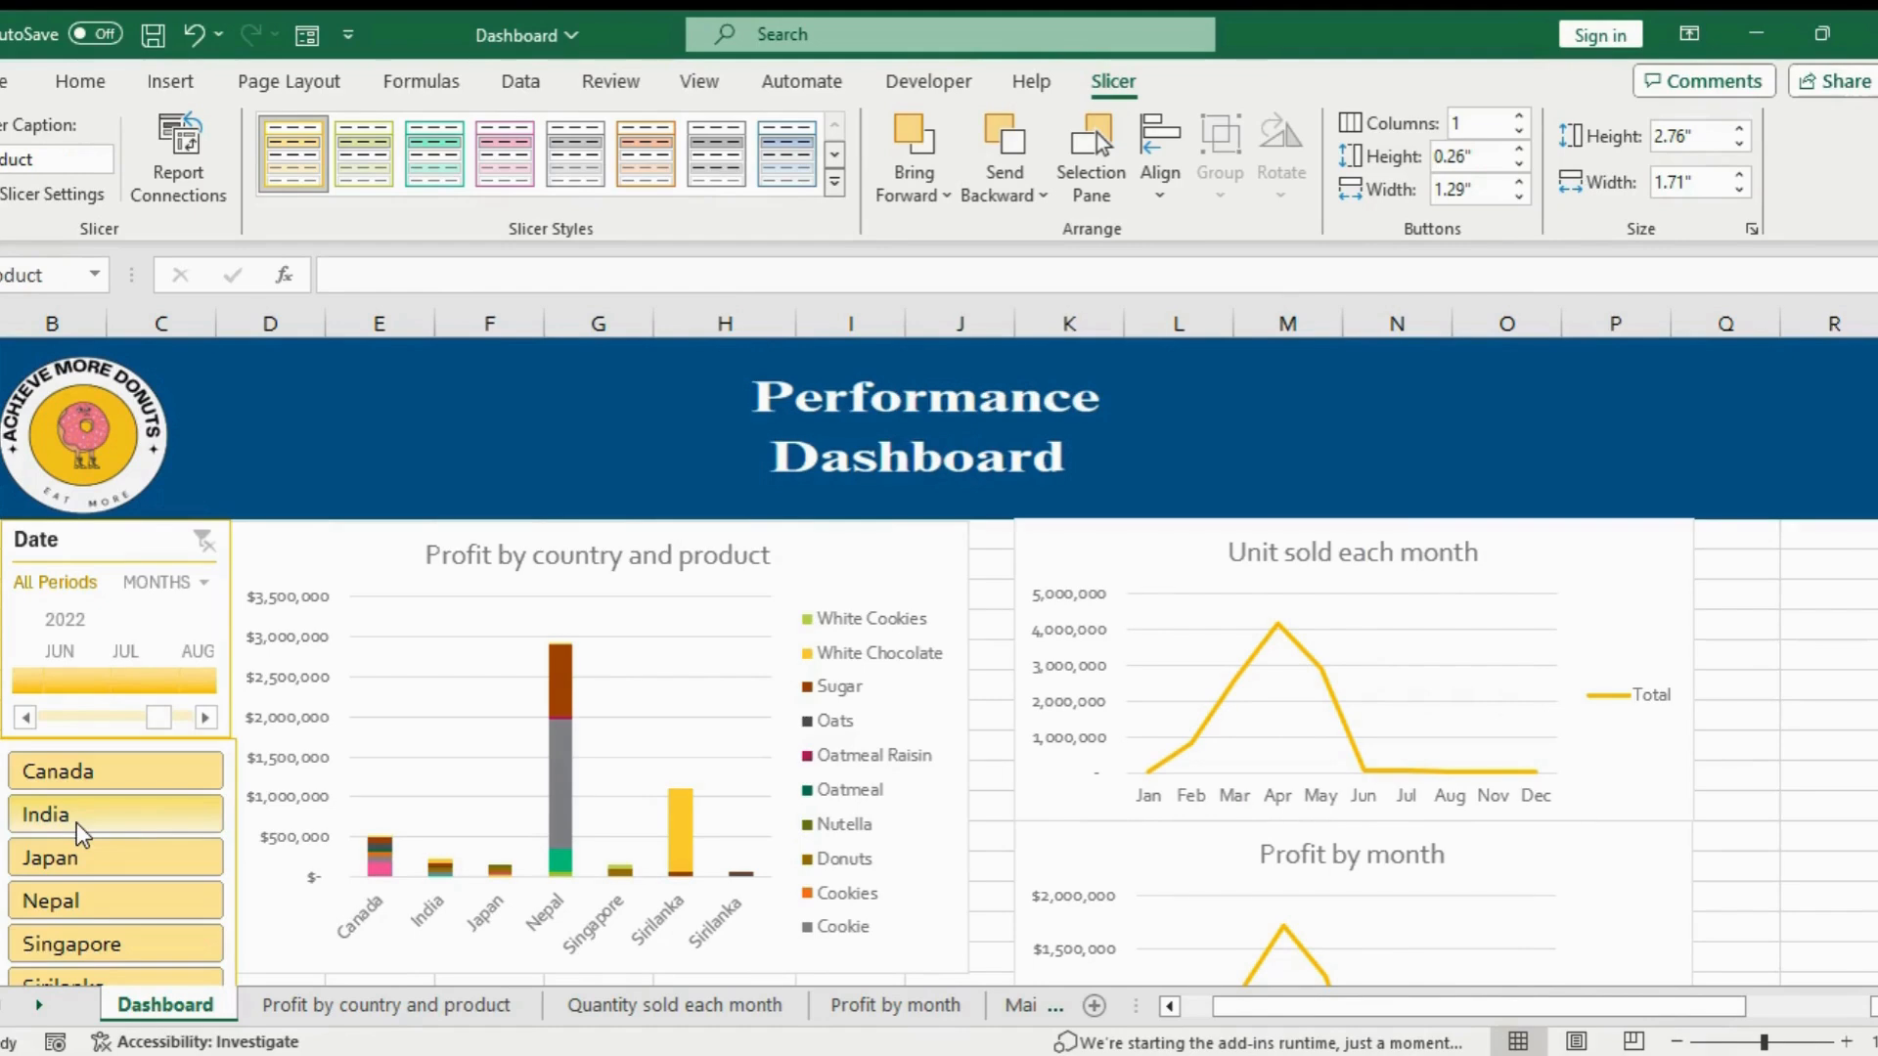
# Test the country slicer by filtering to India, Japan and finally Canada
pyautogui.click(78, 826)
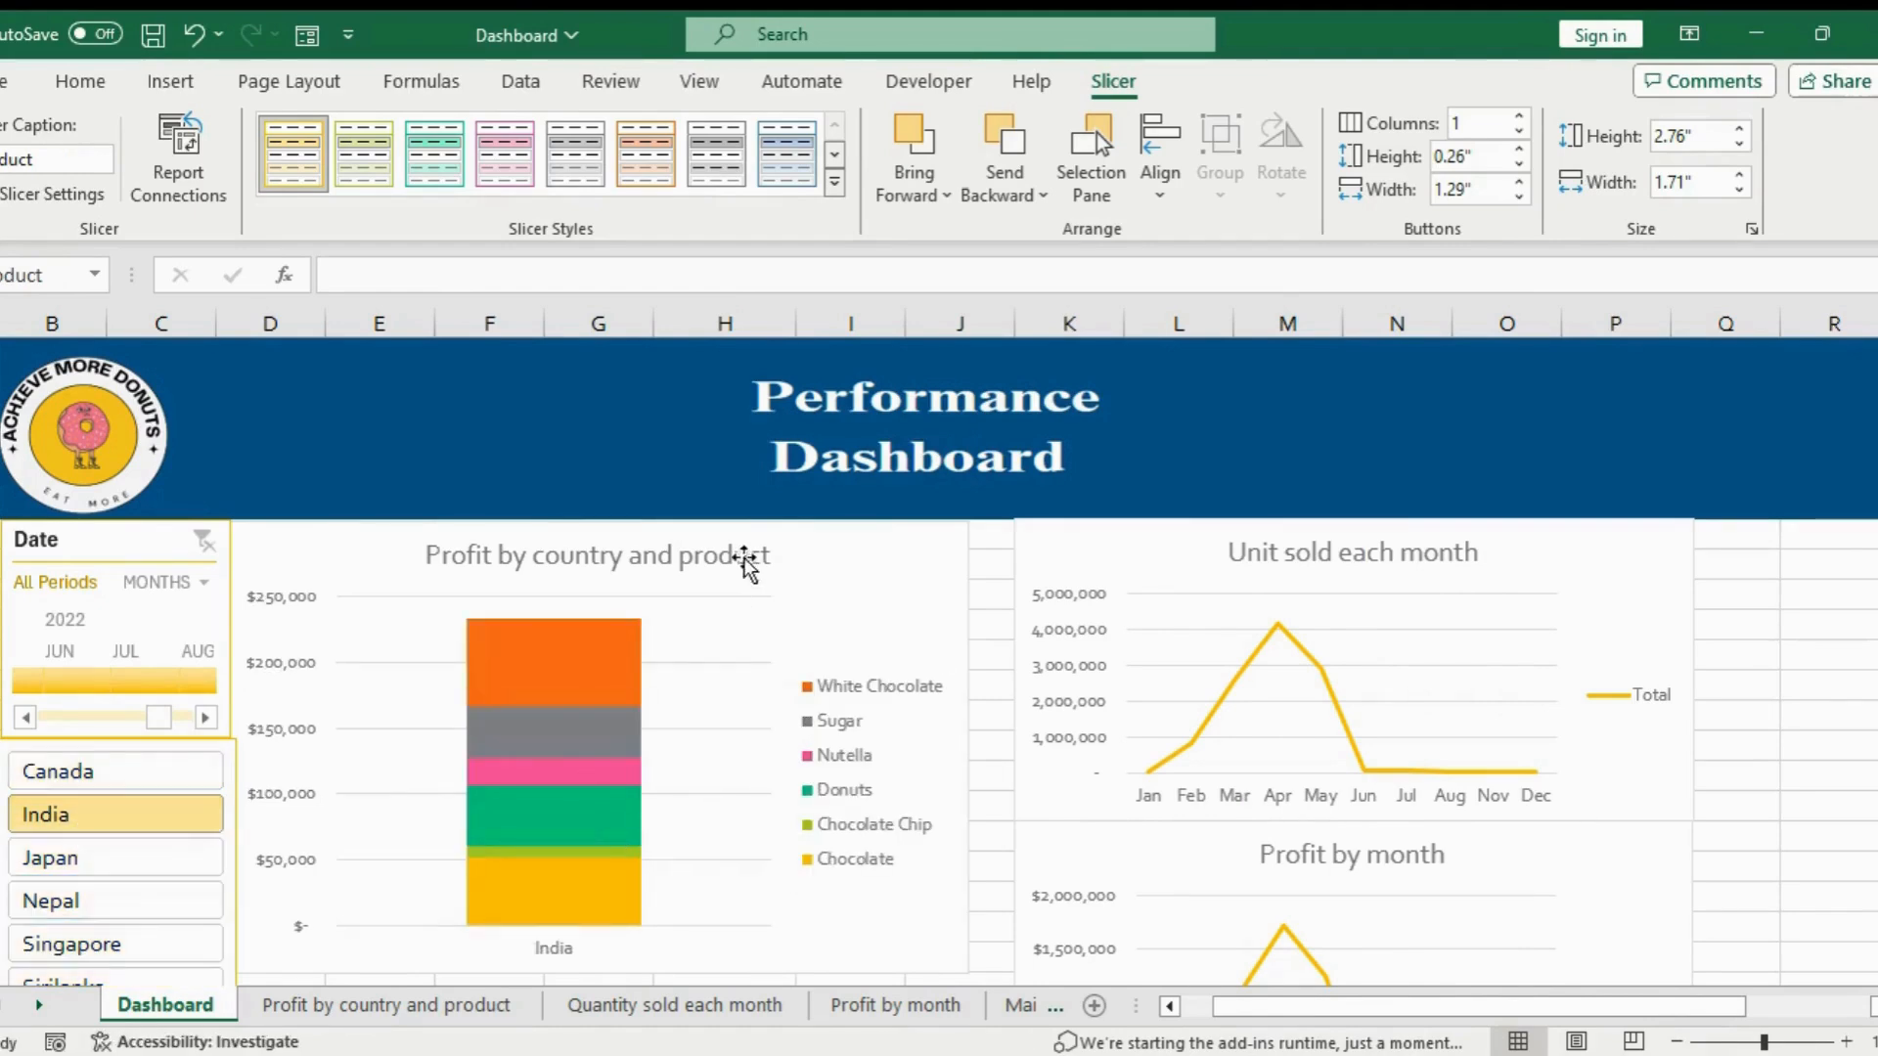
pyautogui.scroll(-3, 1774, 581)
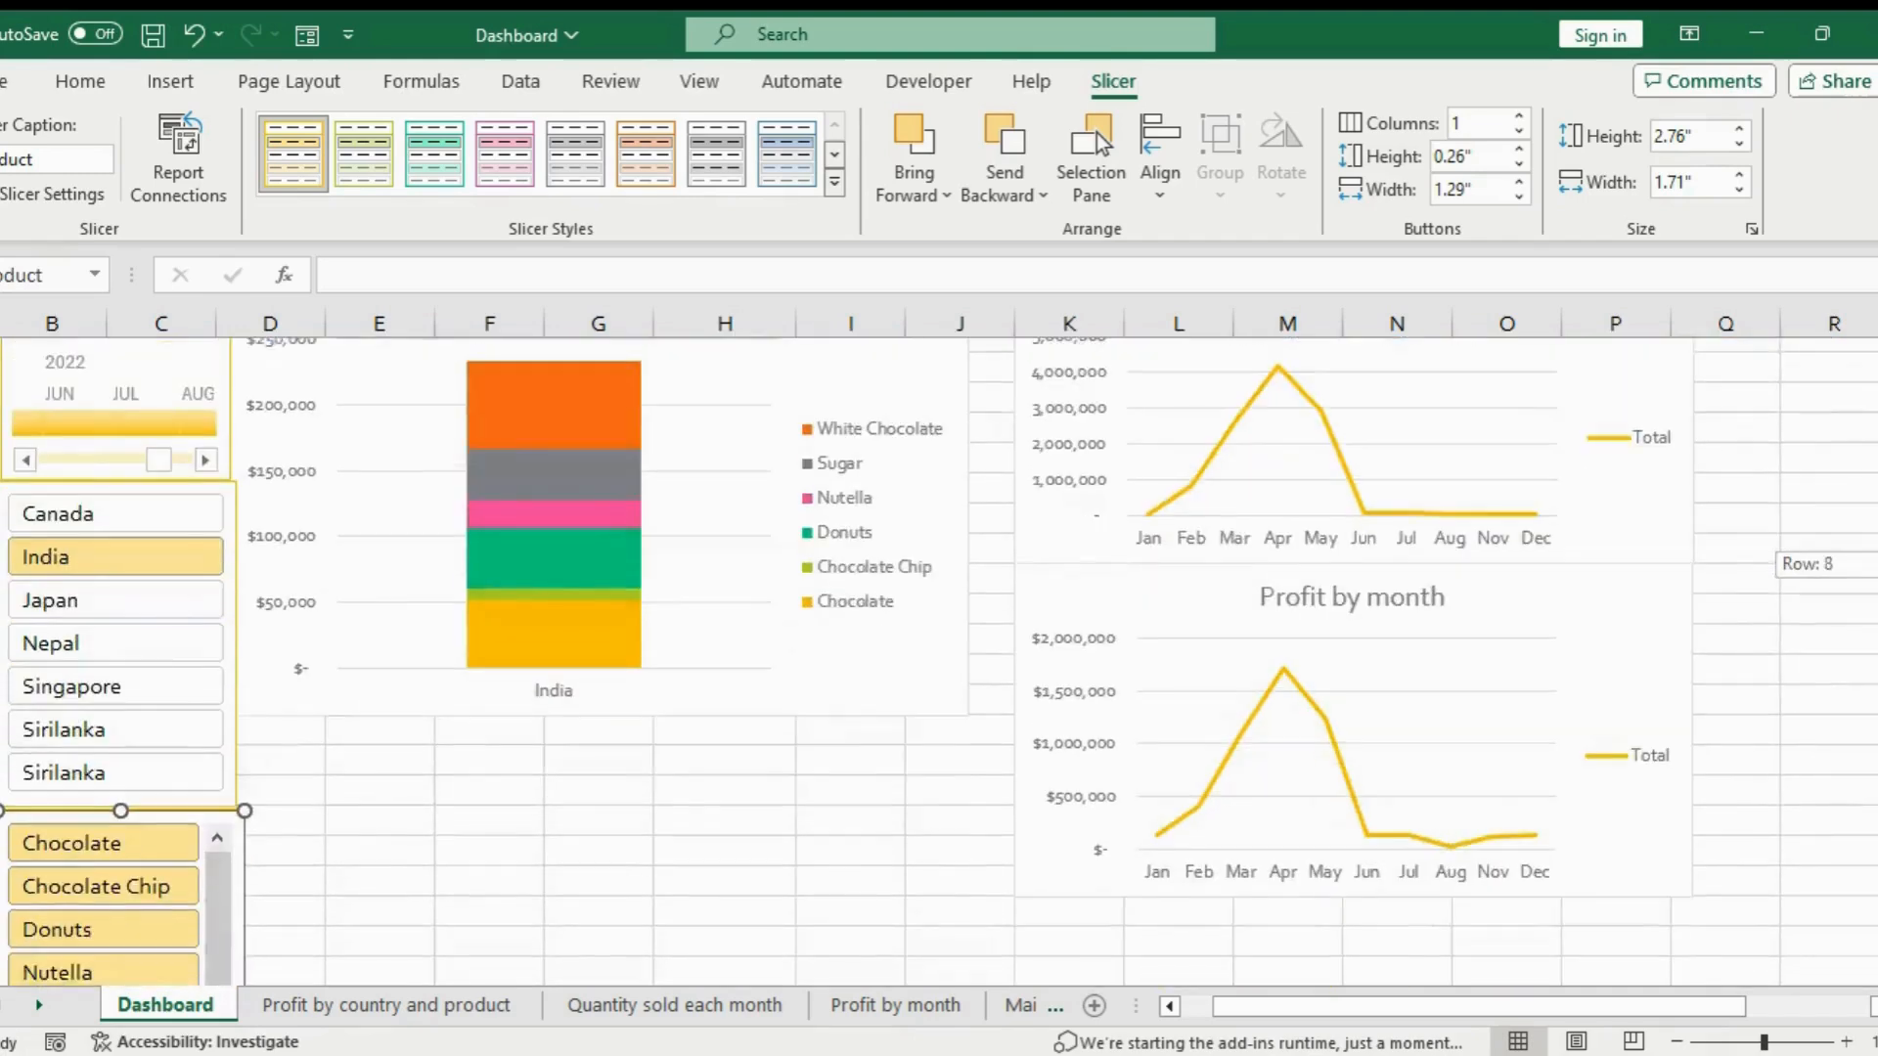
pyautogui.scroll(1, 1773, 581)
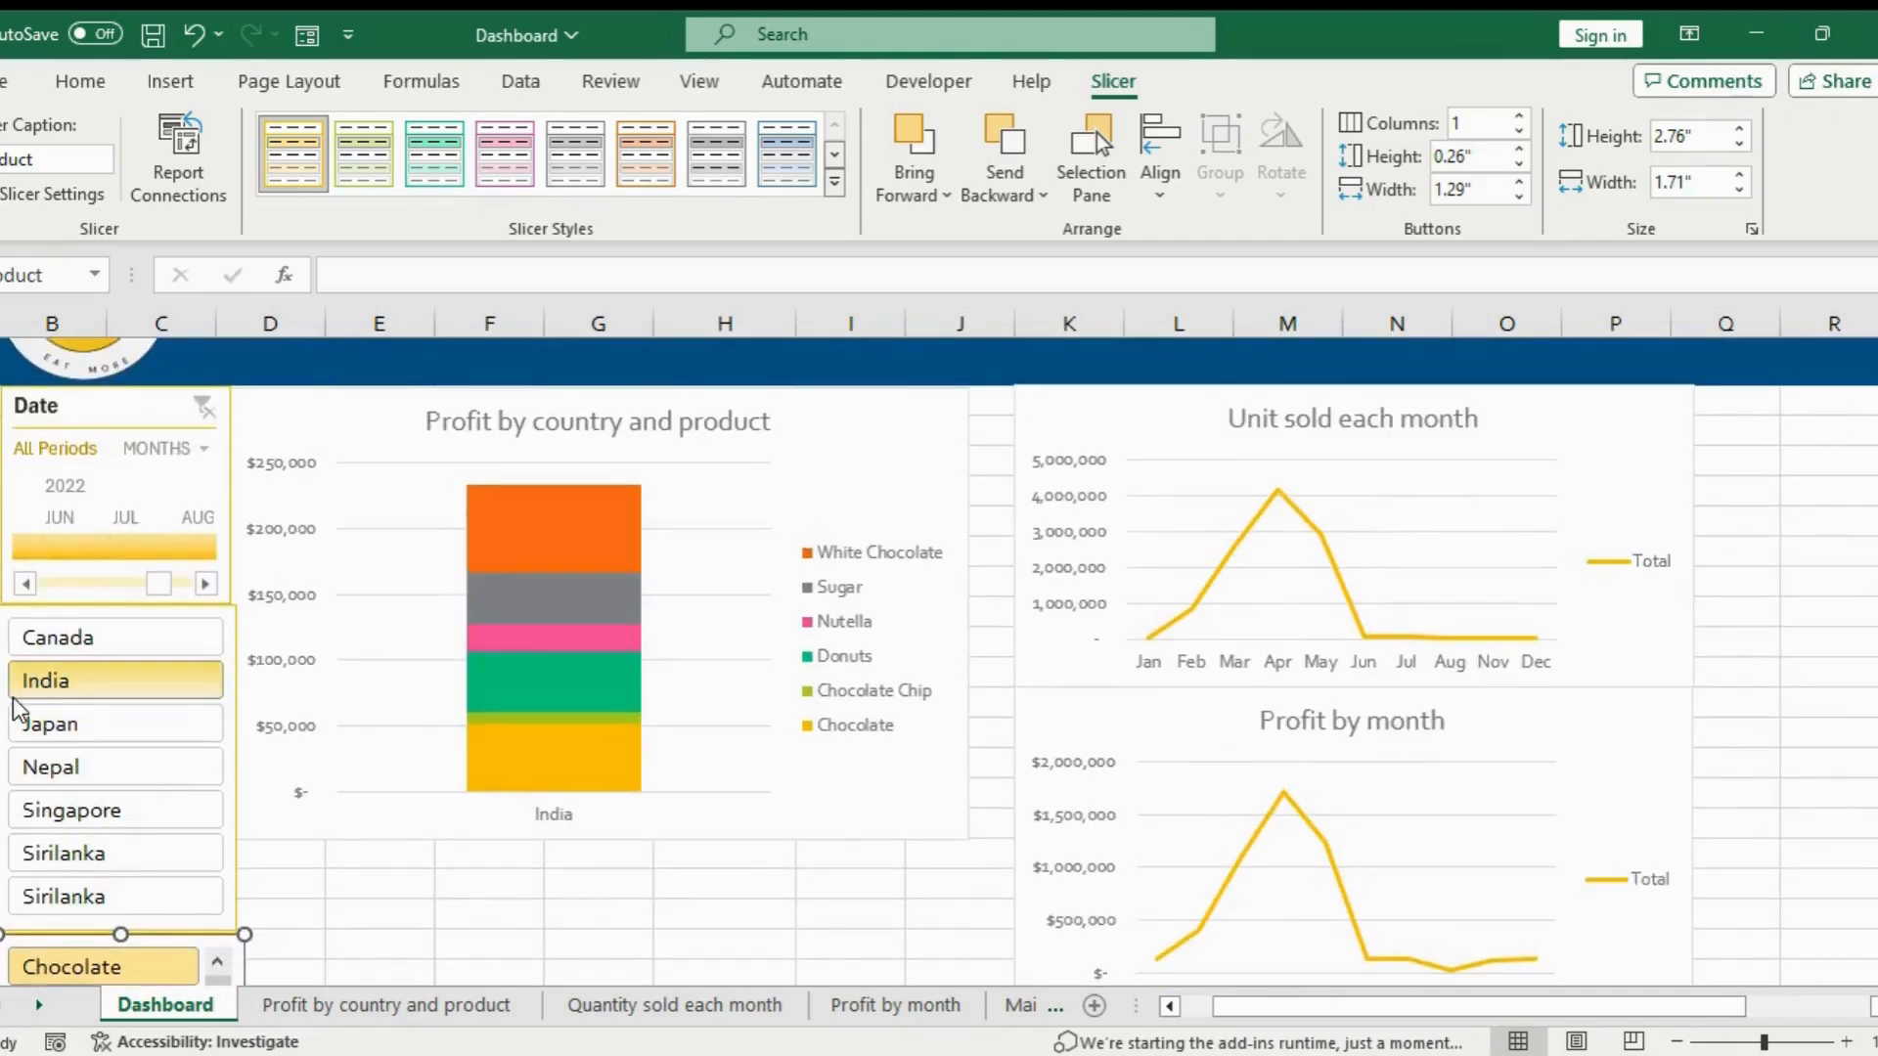
pyautogui.click(113, 734)
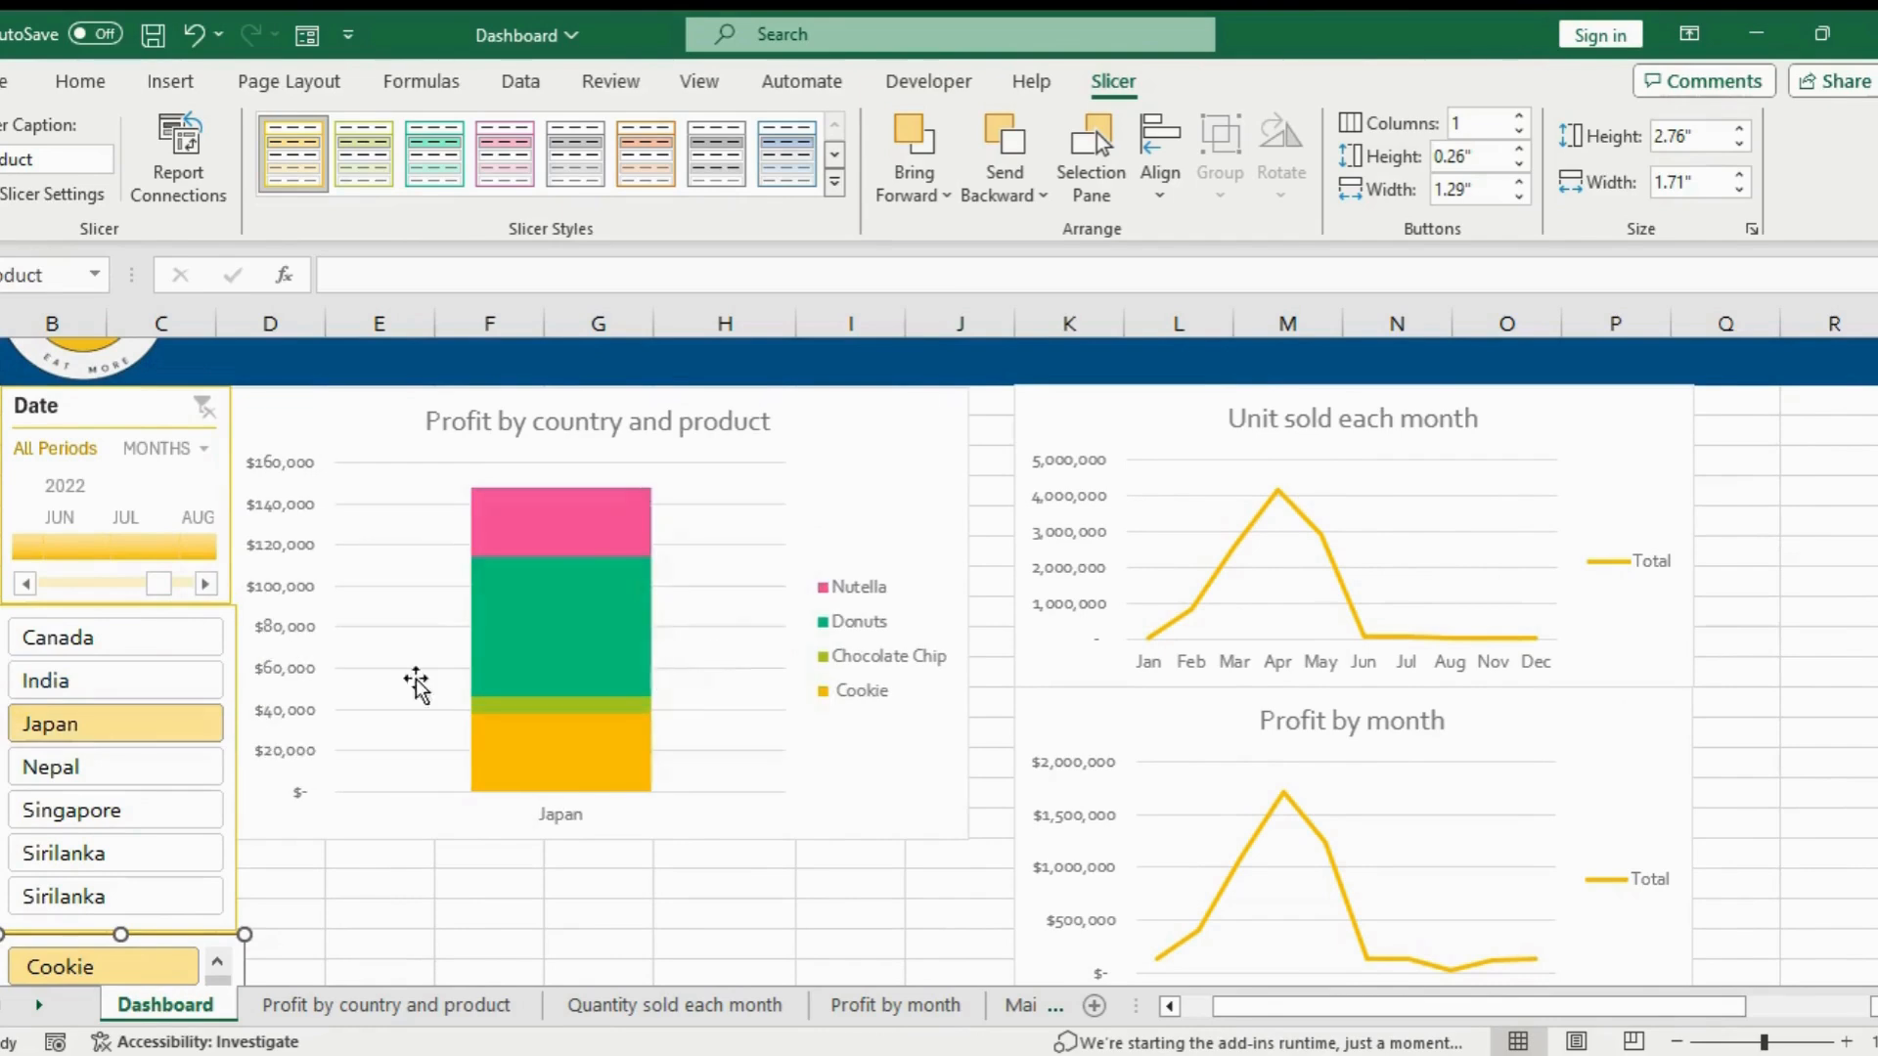
pyautogui.click(63, 641)
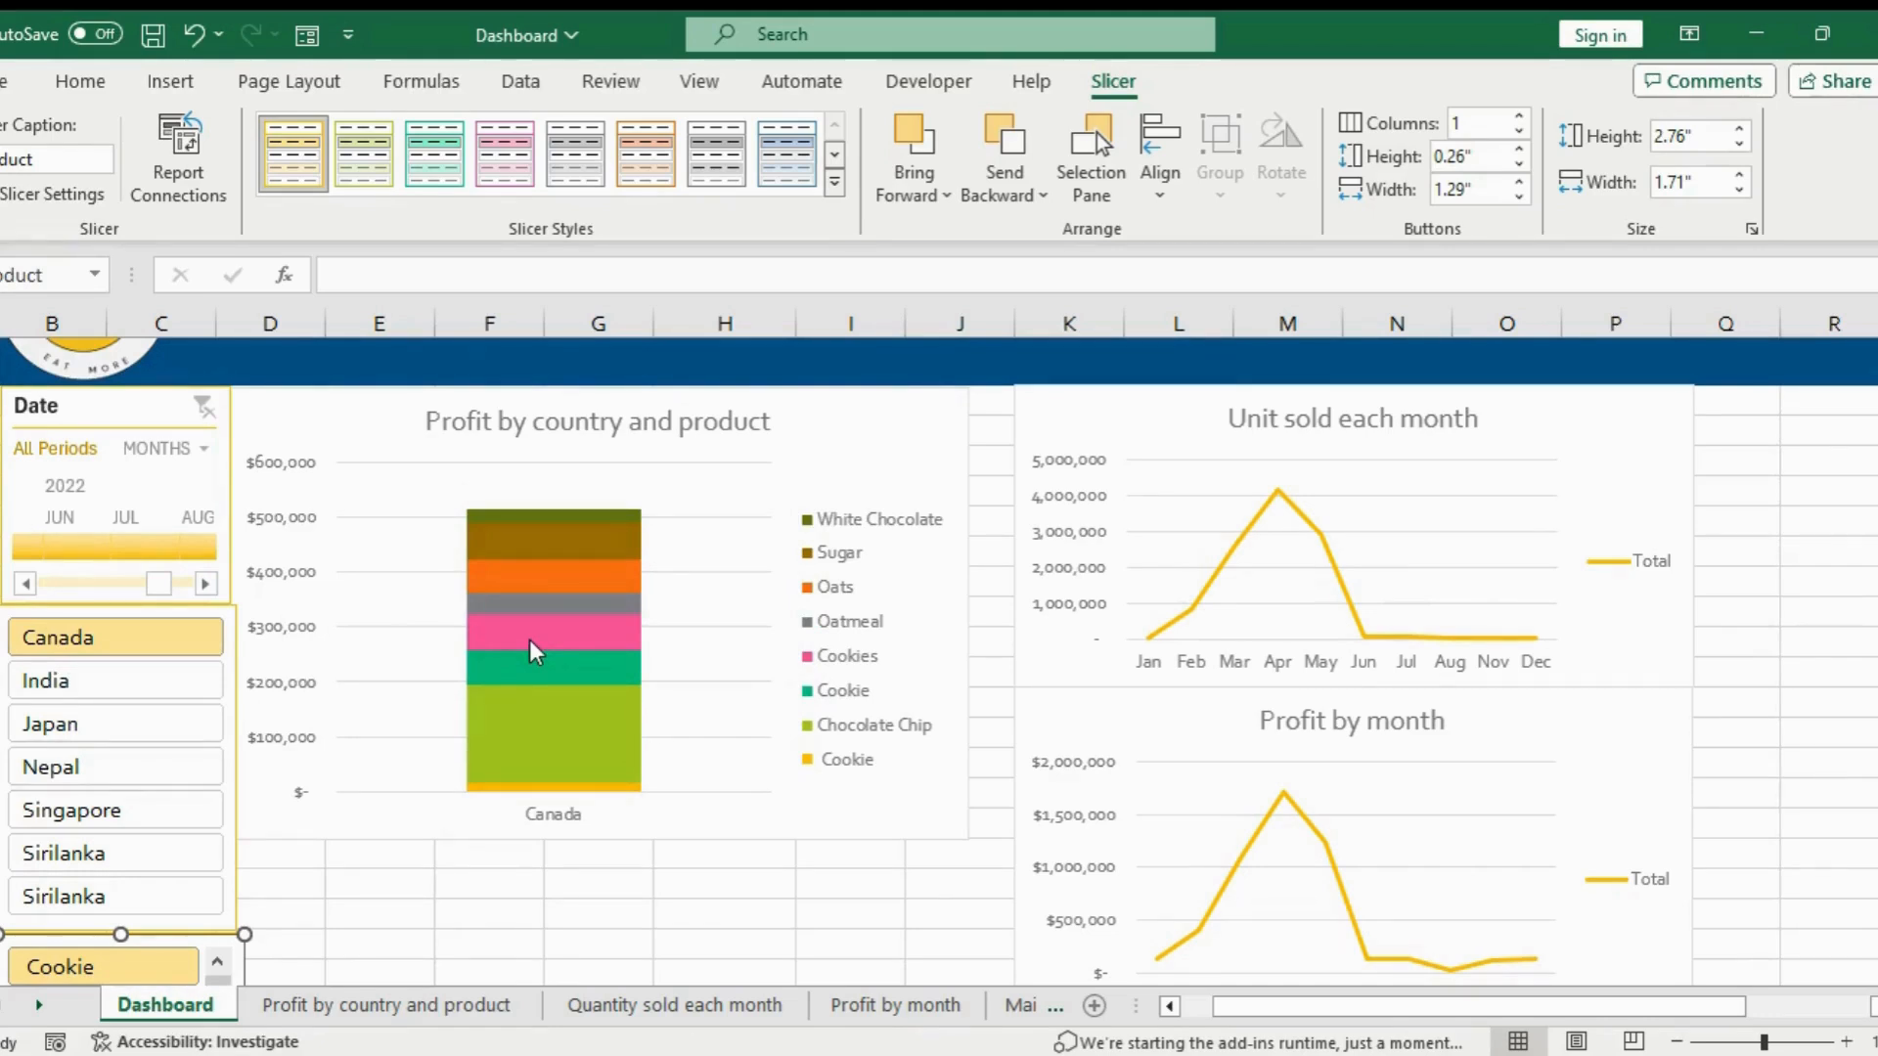
# Connect the Country Name slicer to the PivotTables behind the "Unit sold each month" and "Profit by month" charts
pyautogui.rightClick(224, 653)
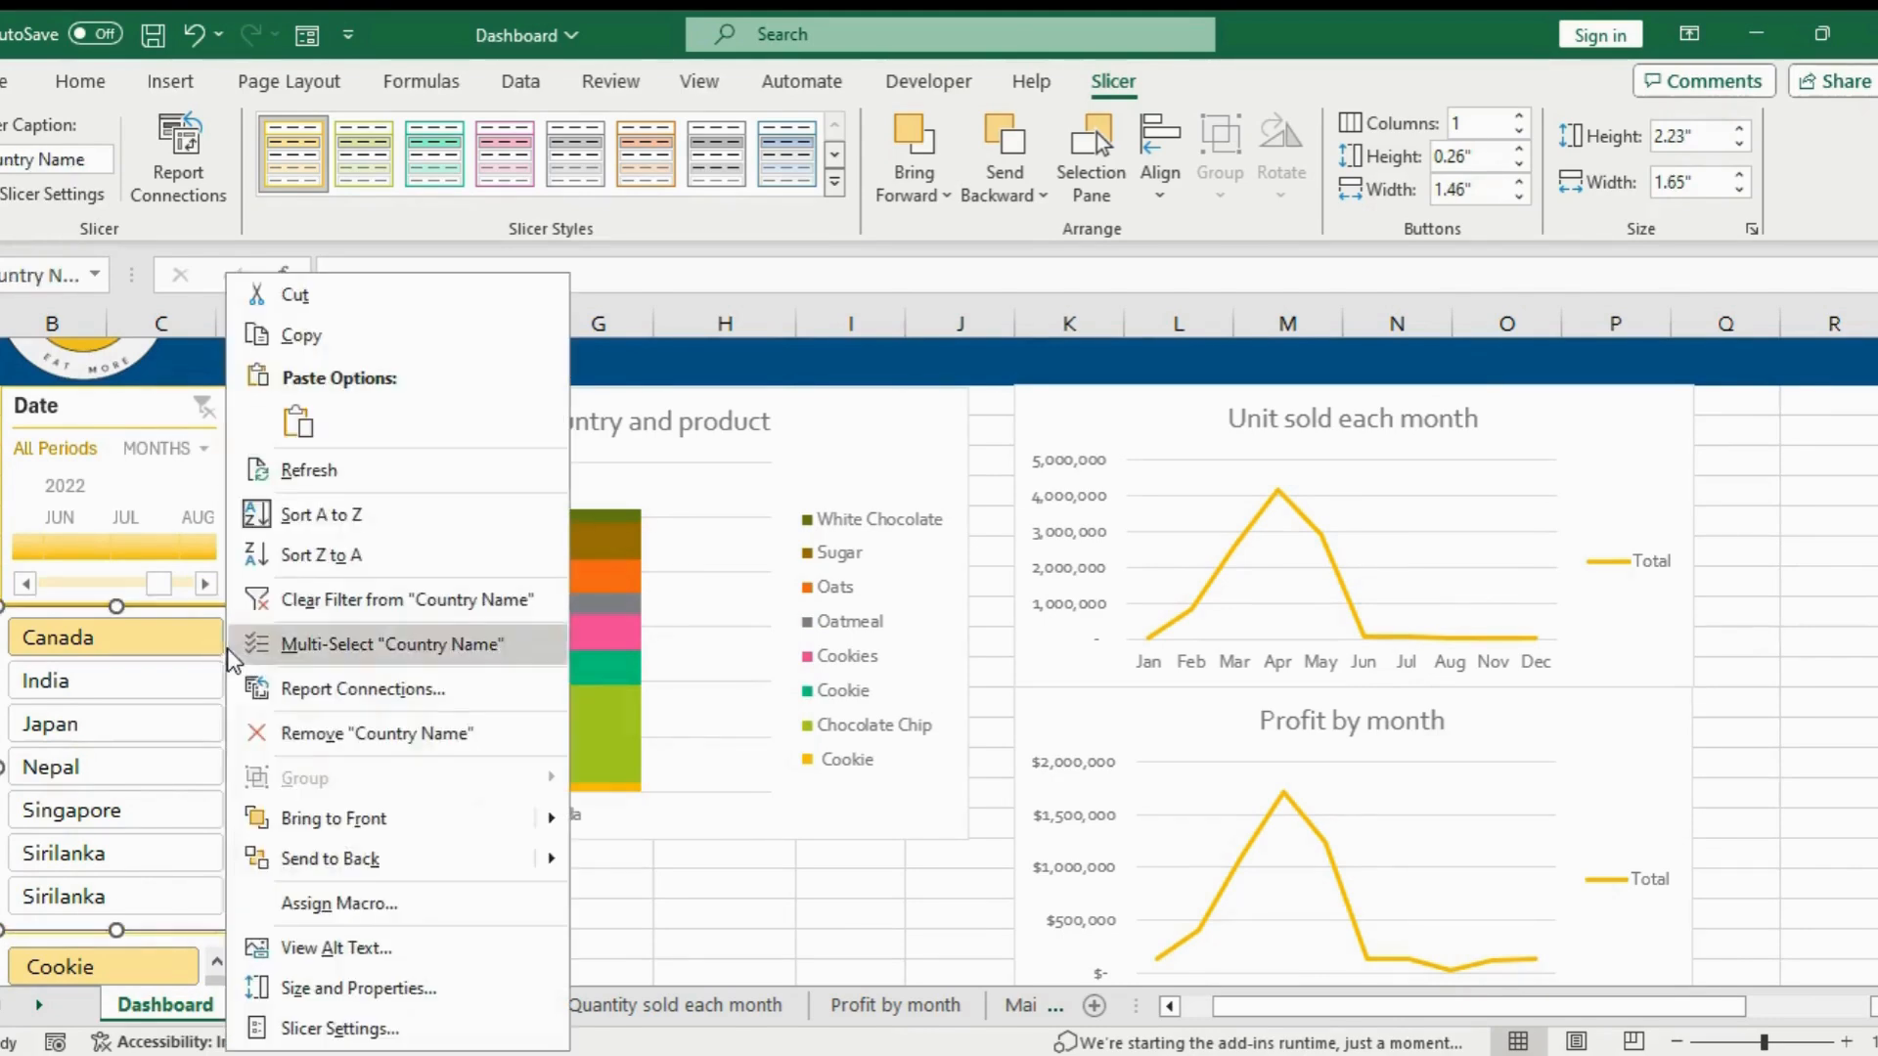
pyautogui.click(323, 689)
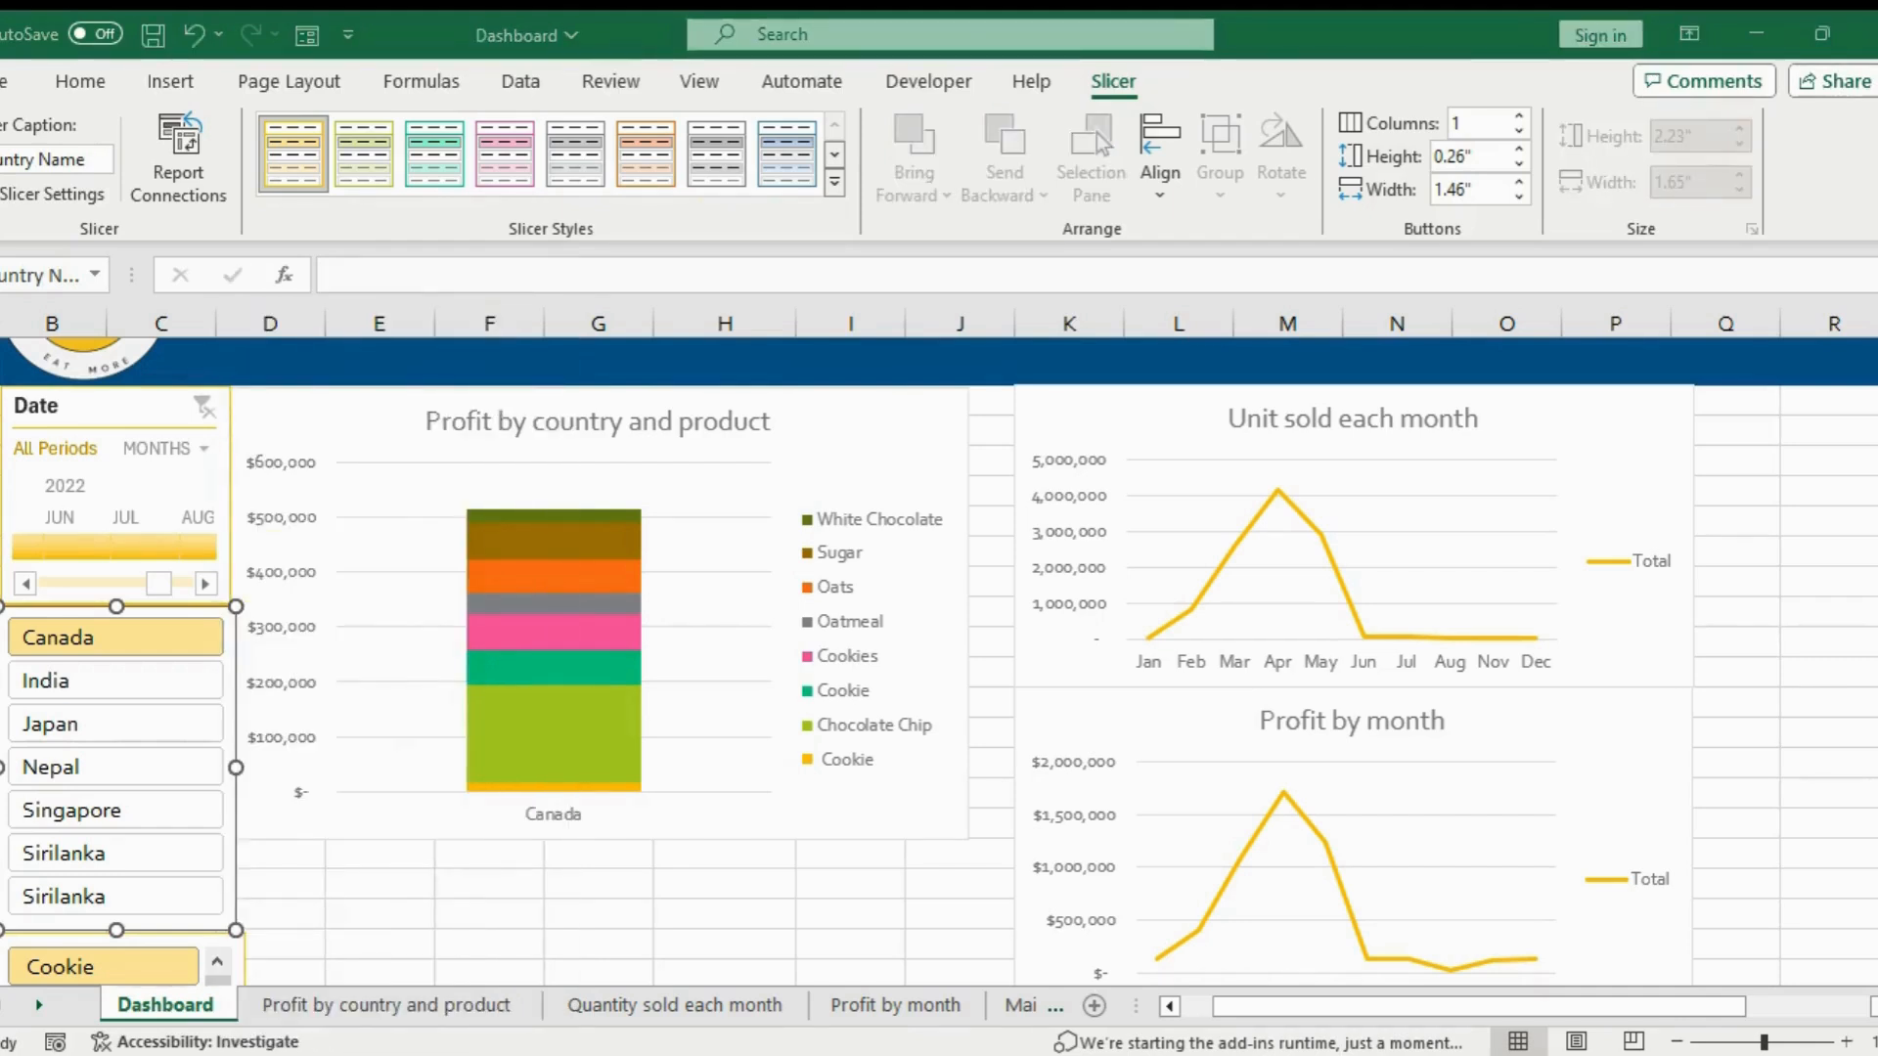
pyautogui.click(449, 836)
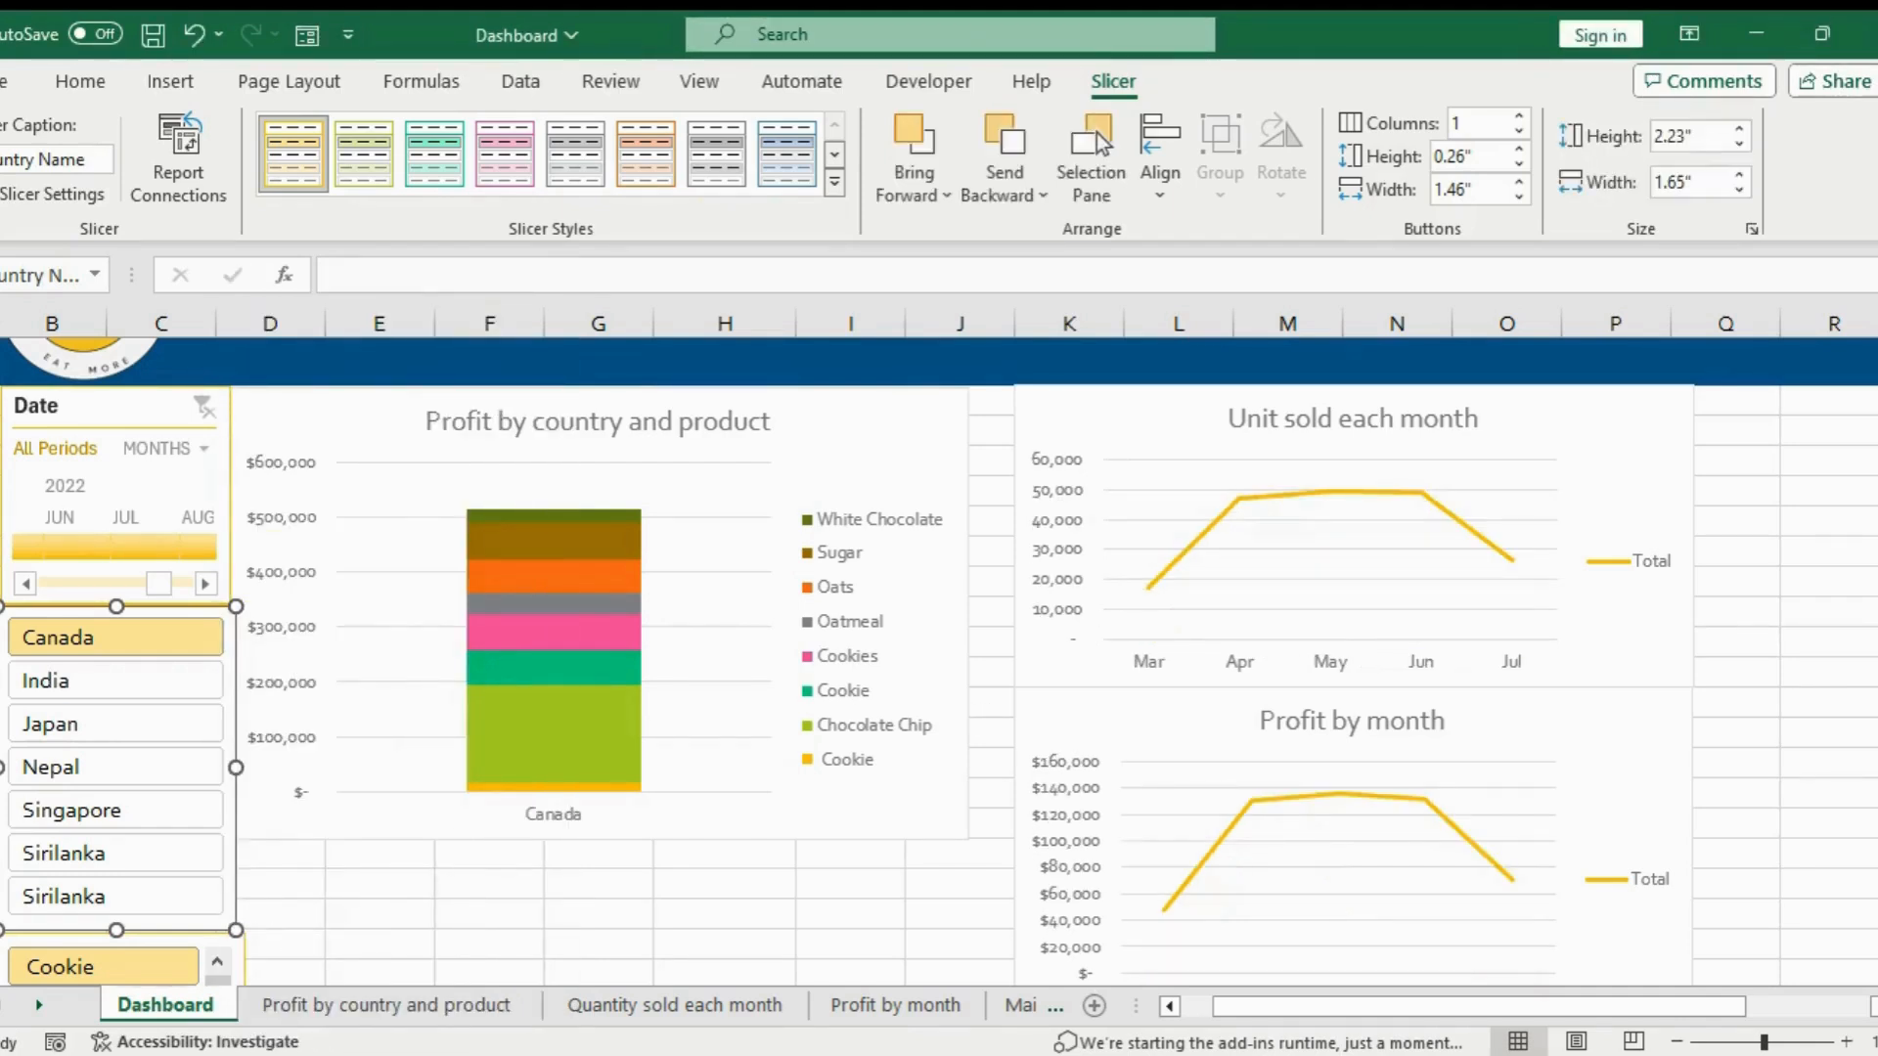
# Set the Product slicer's report connections so it also filters the PivotTables behind the other dashboard charts
pyautogui.scroll(-2, 88, 704)
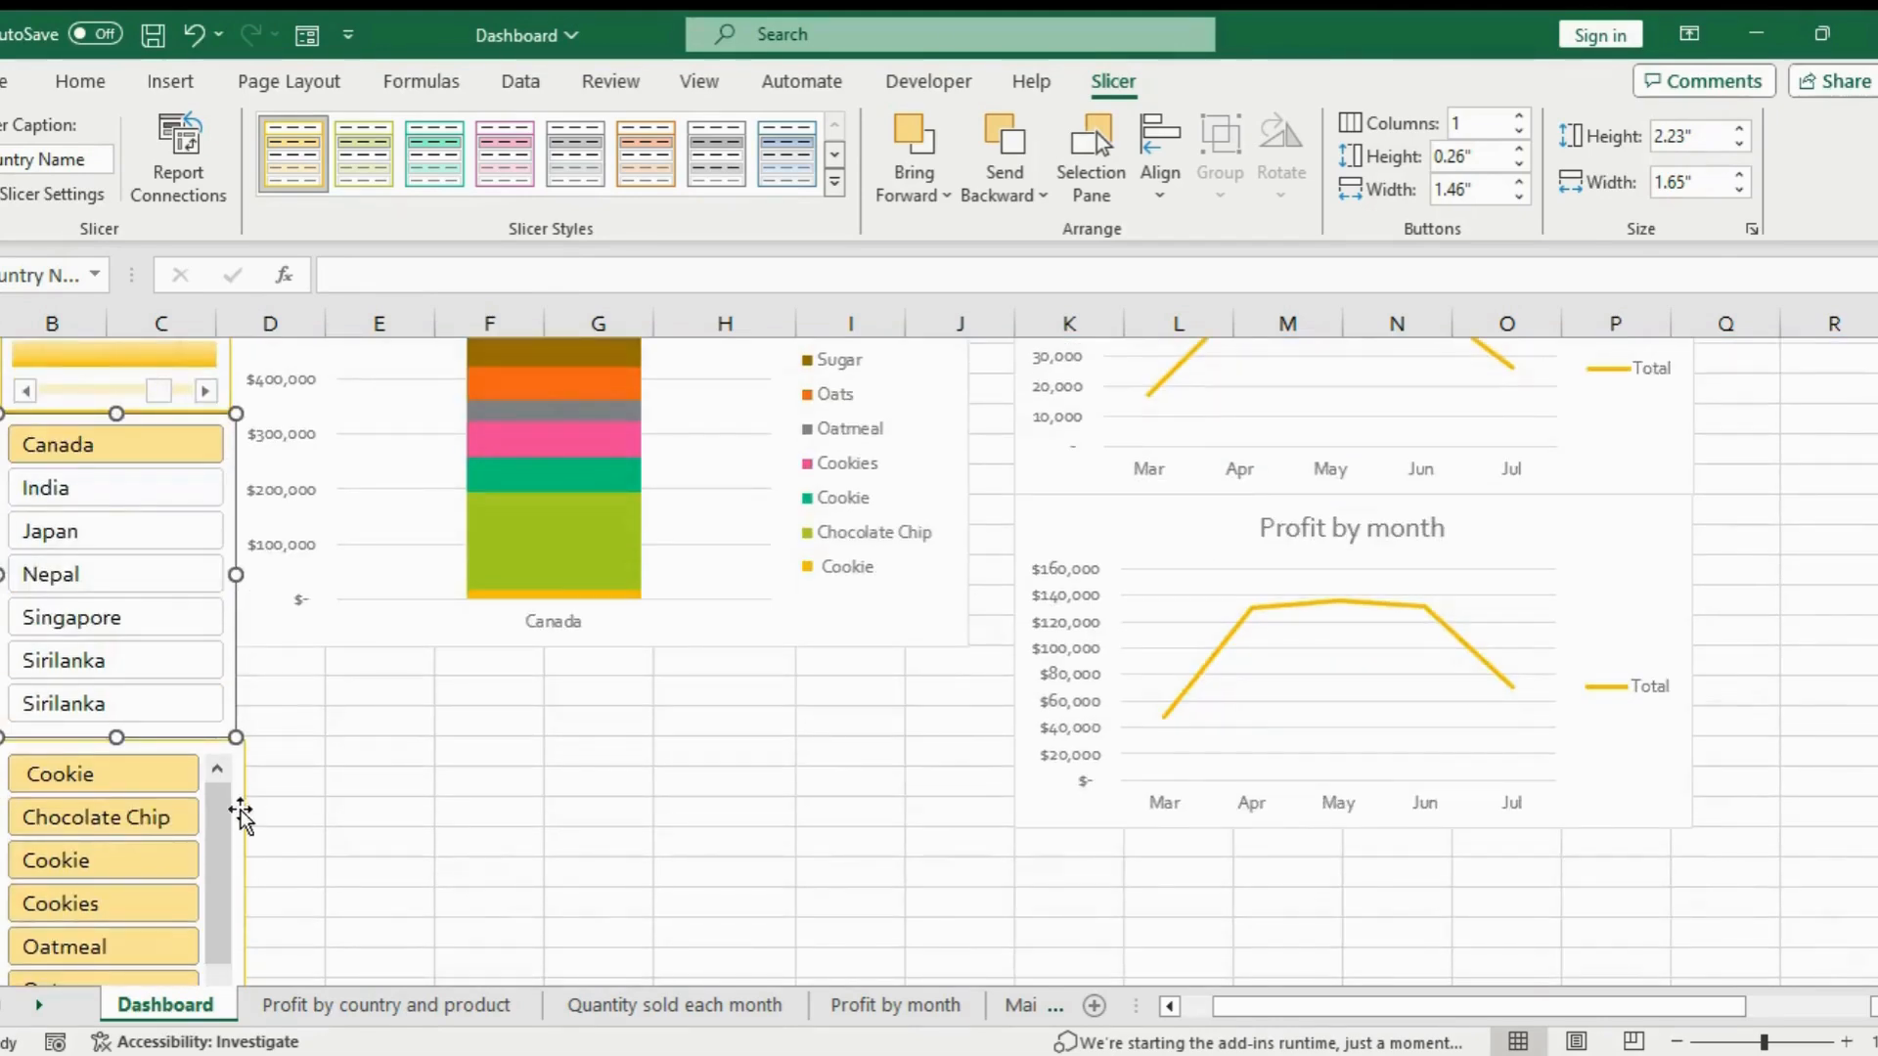
pyautogui.rightClick(241, 815)
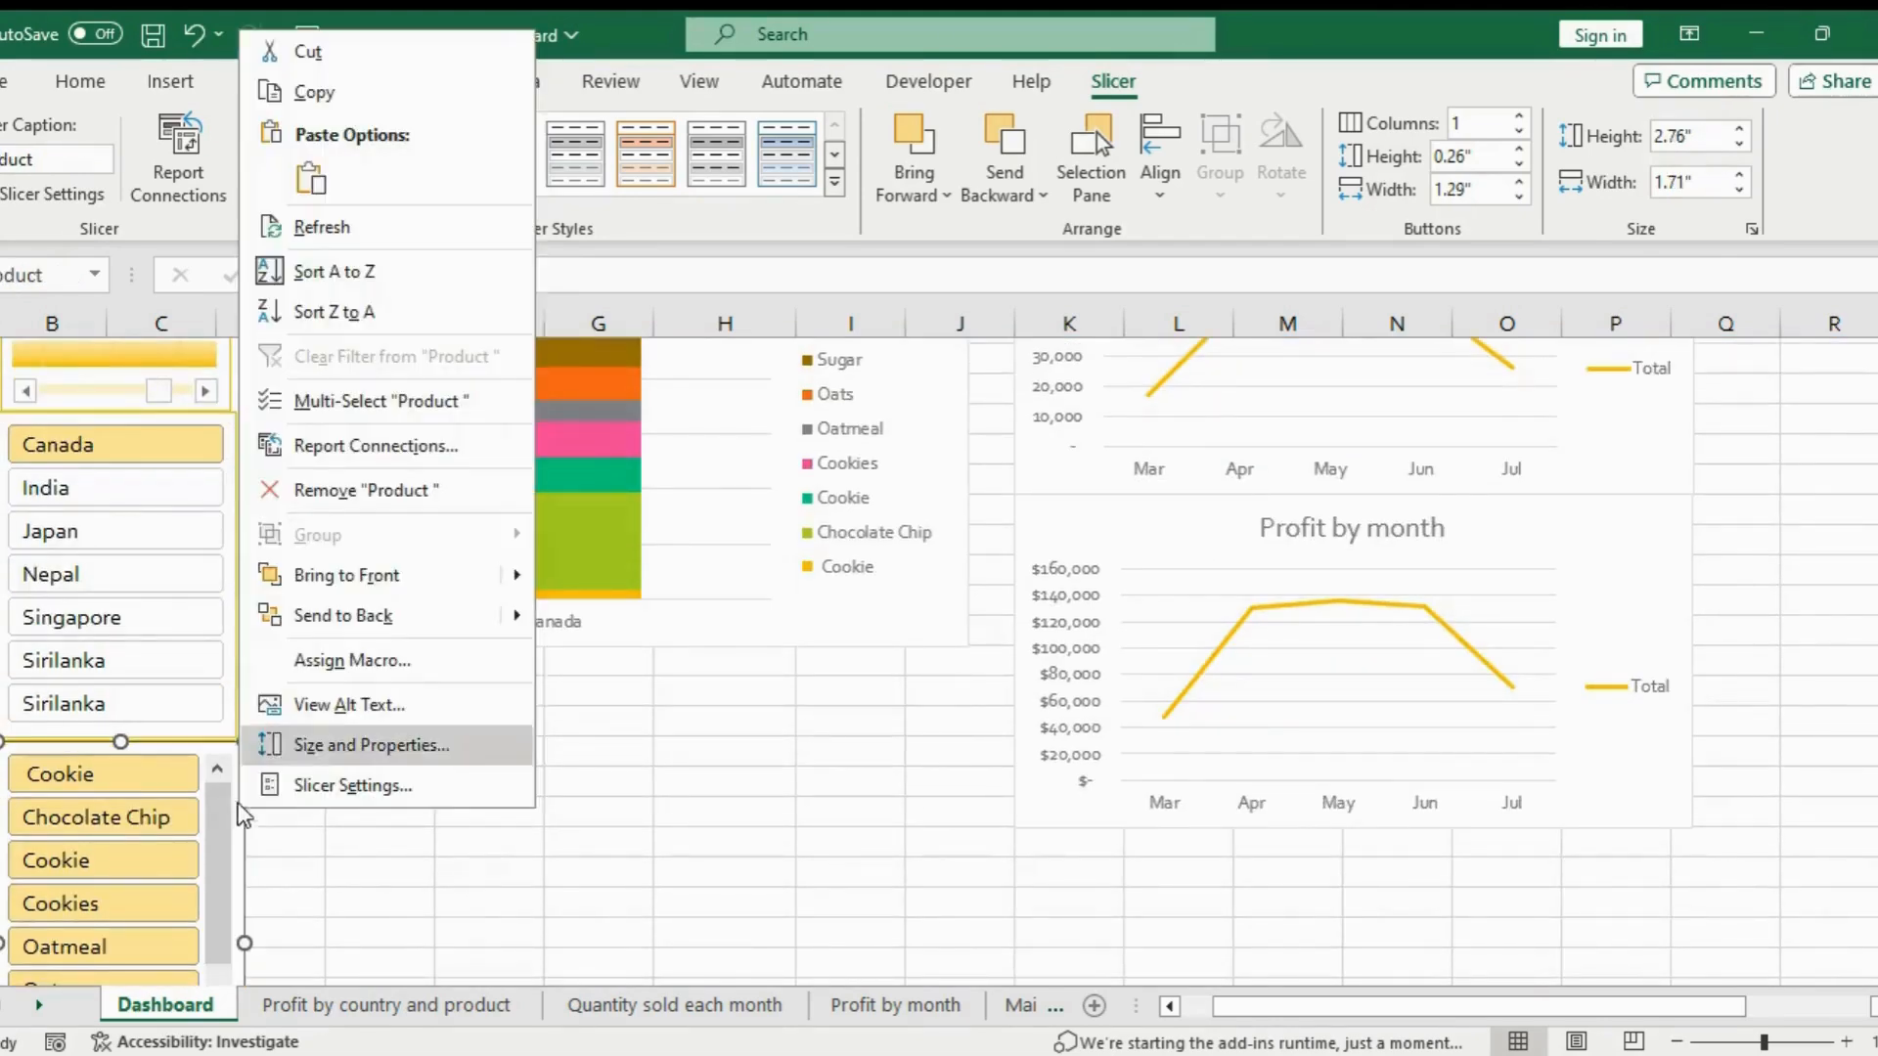
pyautogui.click(361, 448)
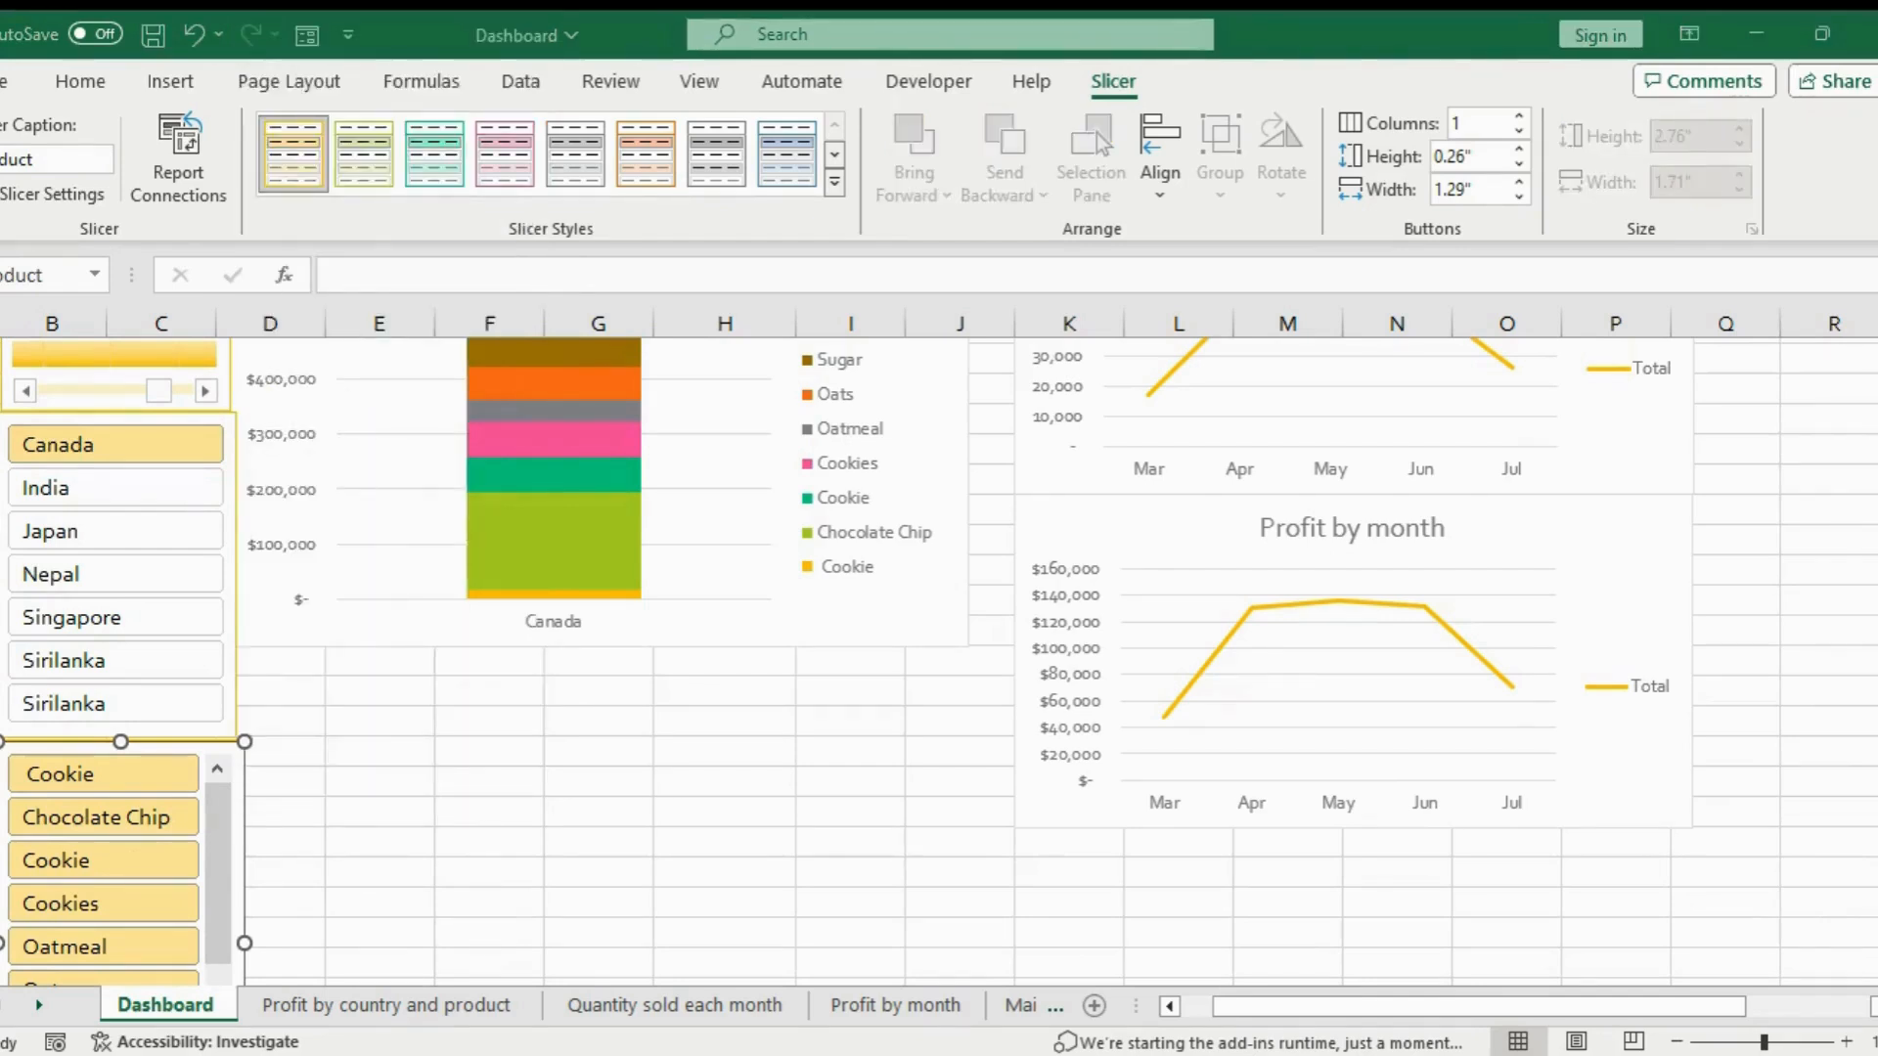
pyautogui.click(475, 594)
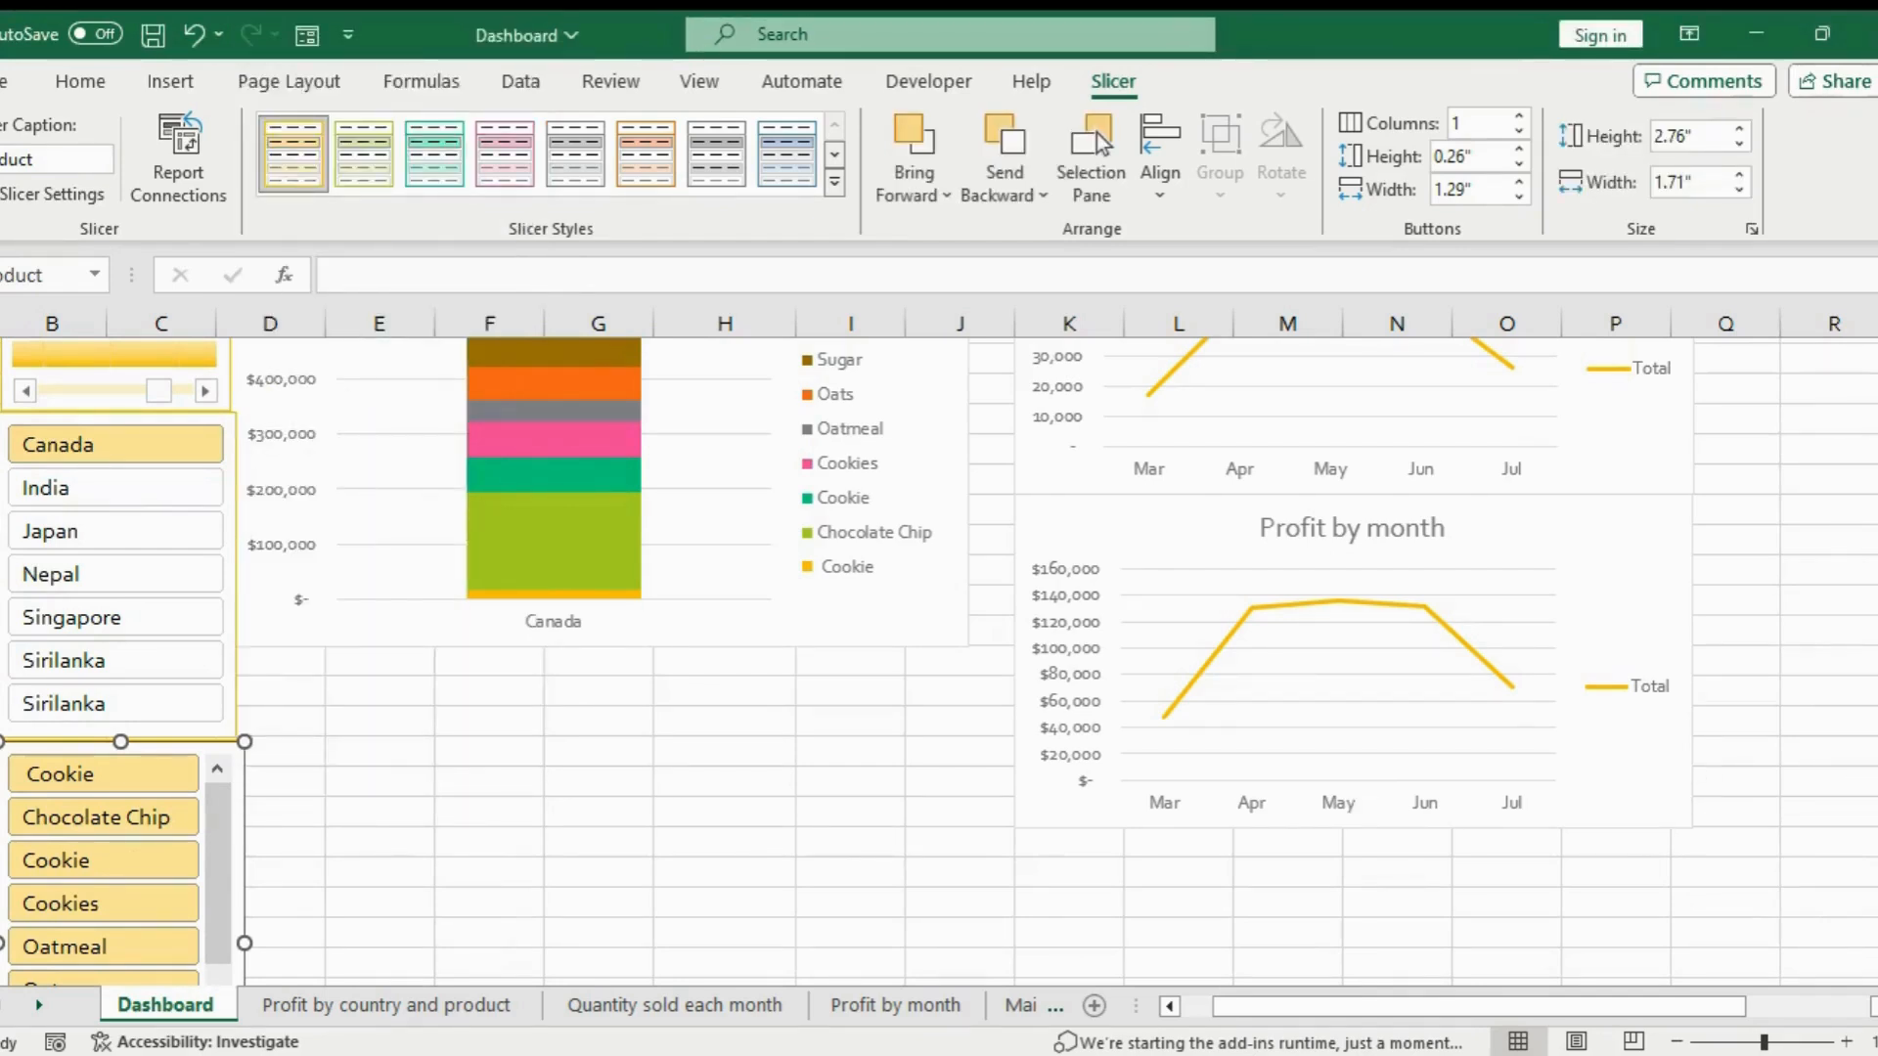
# Test the connected country slicer by filtering to India, Japan, Nepal, Singapore, both Sirilanka entries, Canada and finally India
pyautogui.scroll(3, 240, 831)
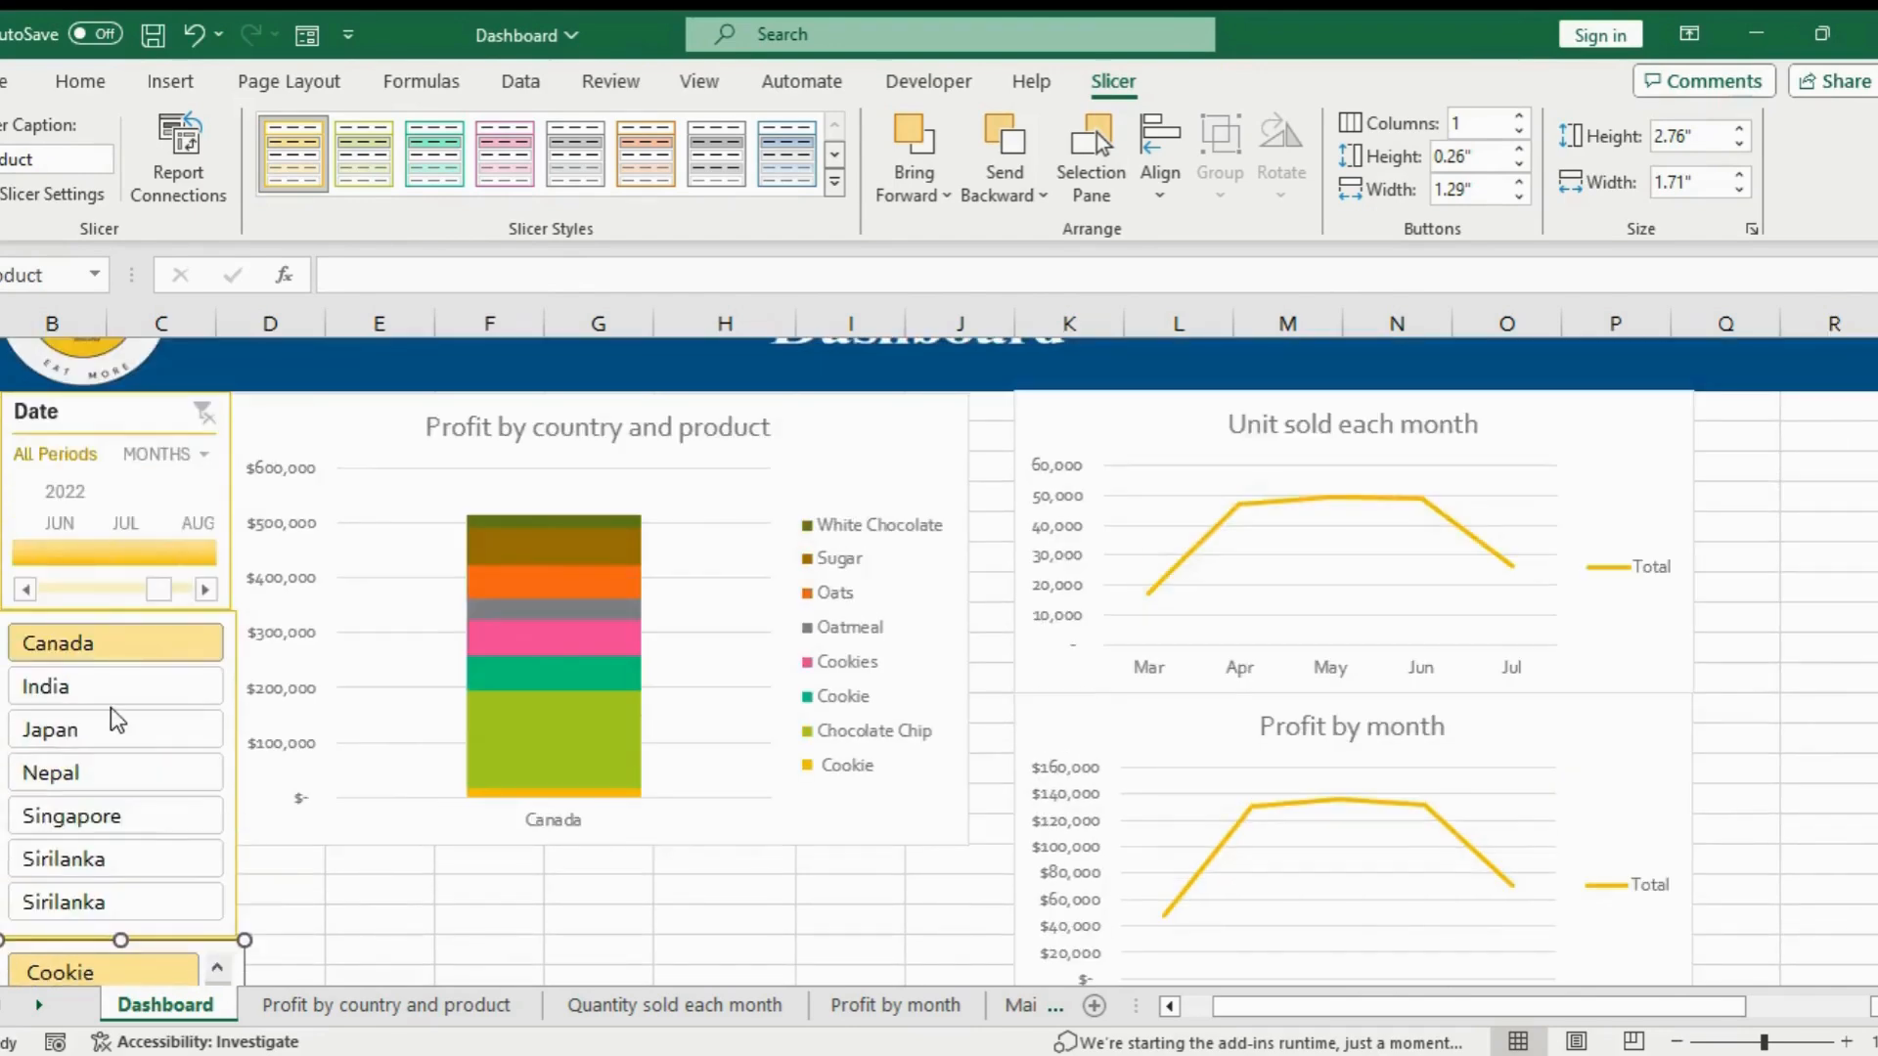
pyautogui.click(114, 700)
pyautogui.click(156, 741)
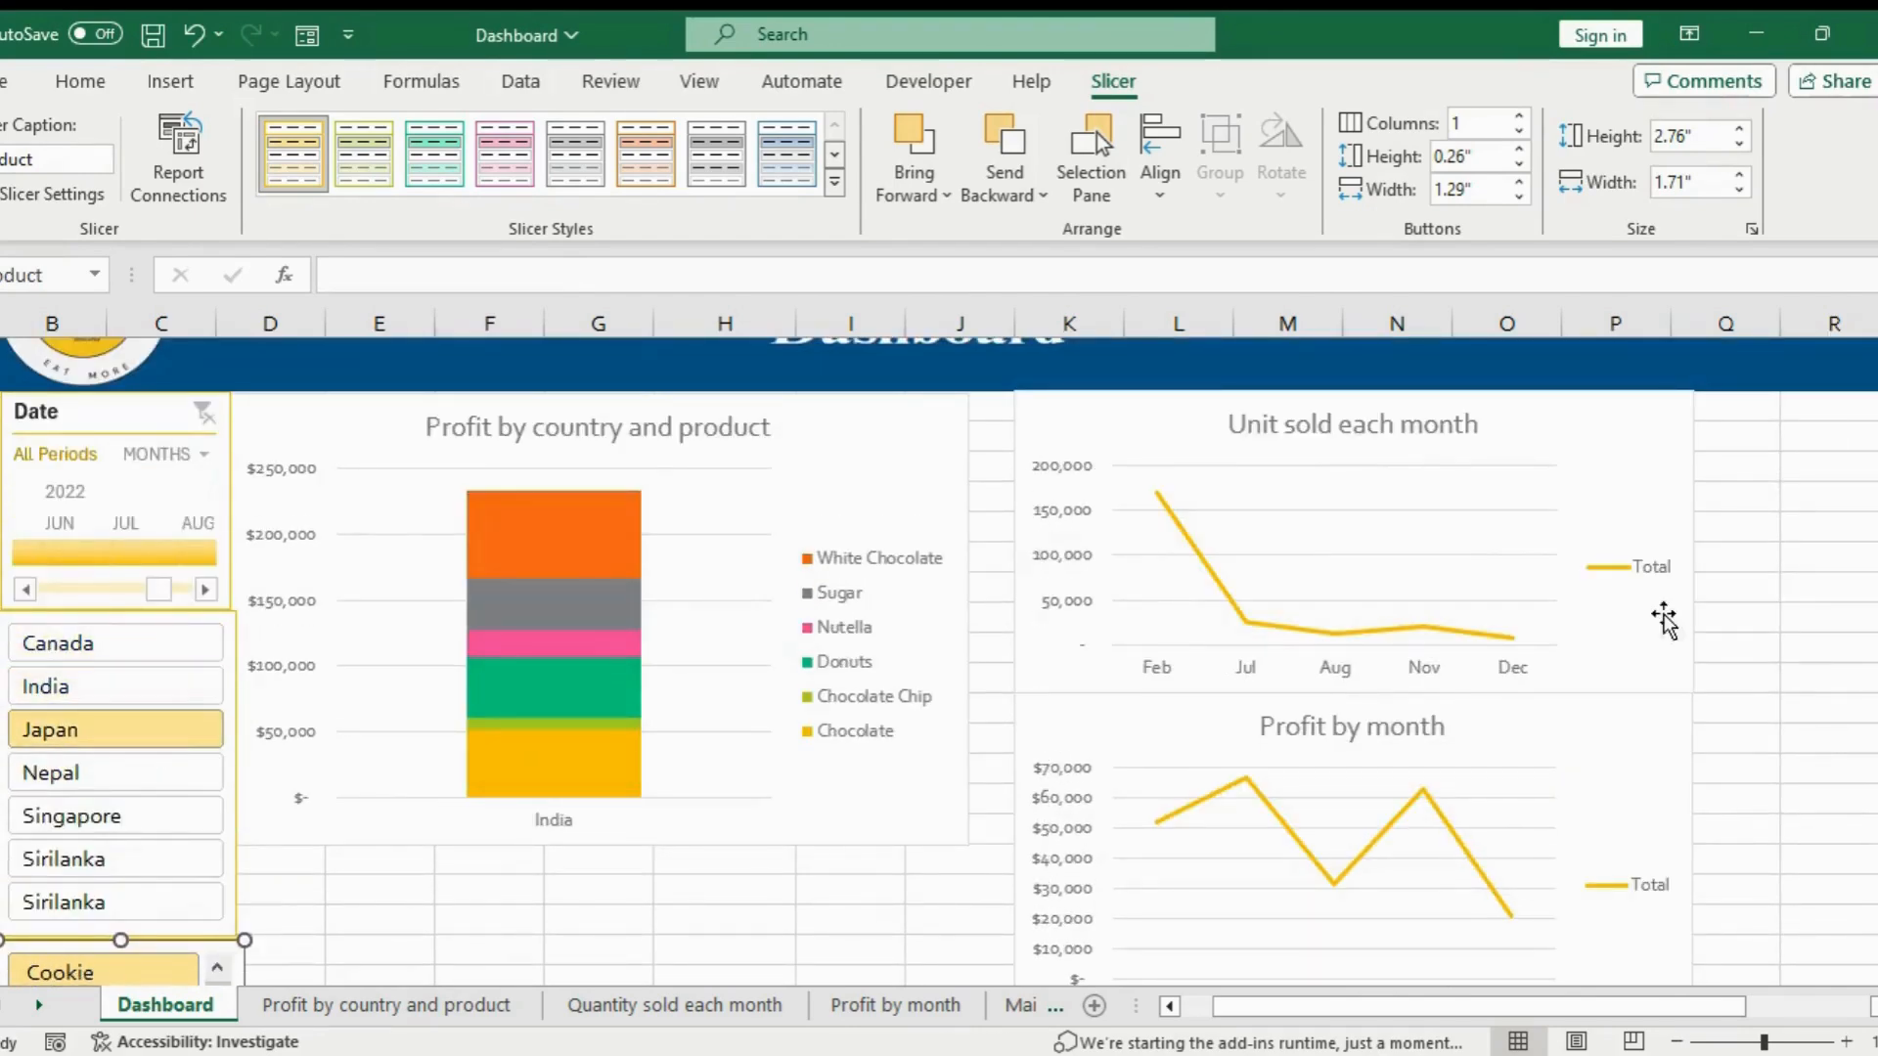
pyautogui.click(25, 774)
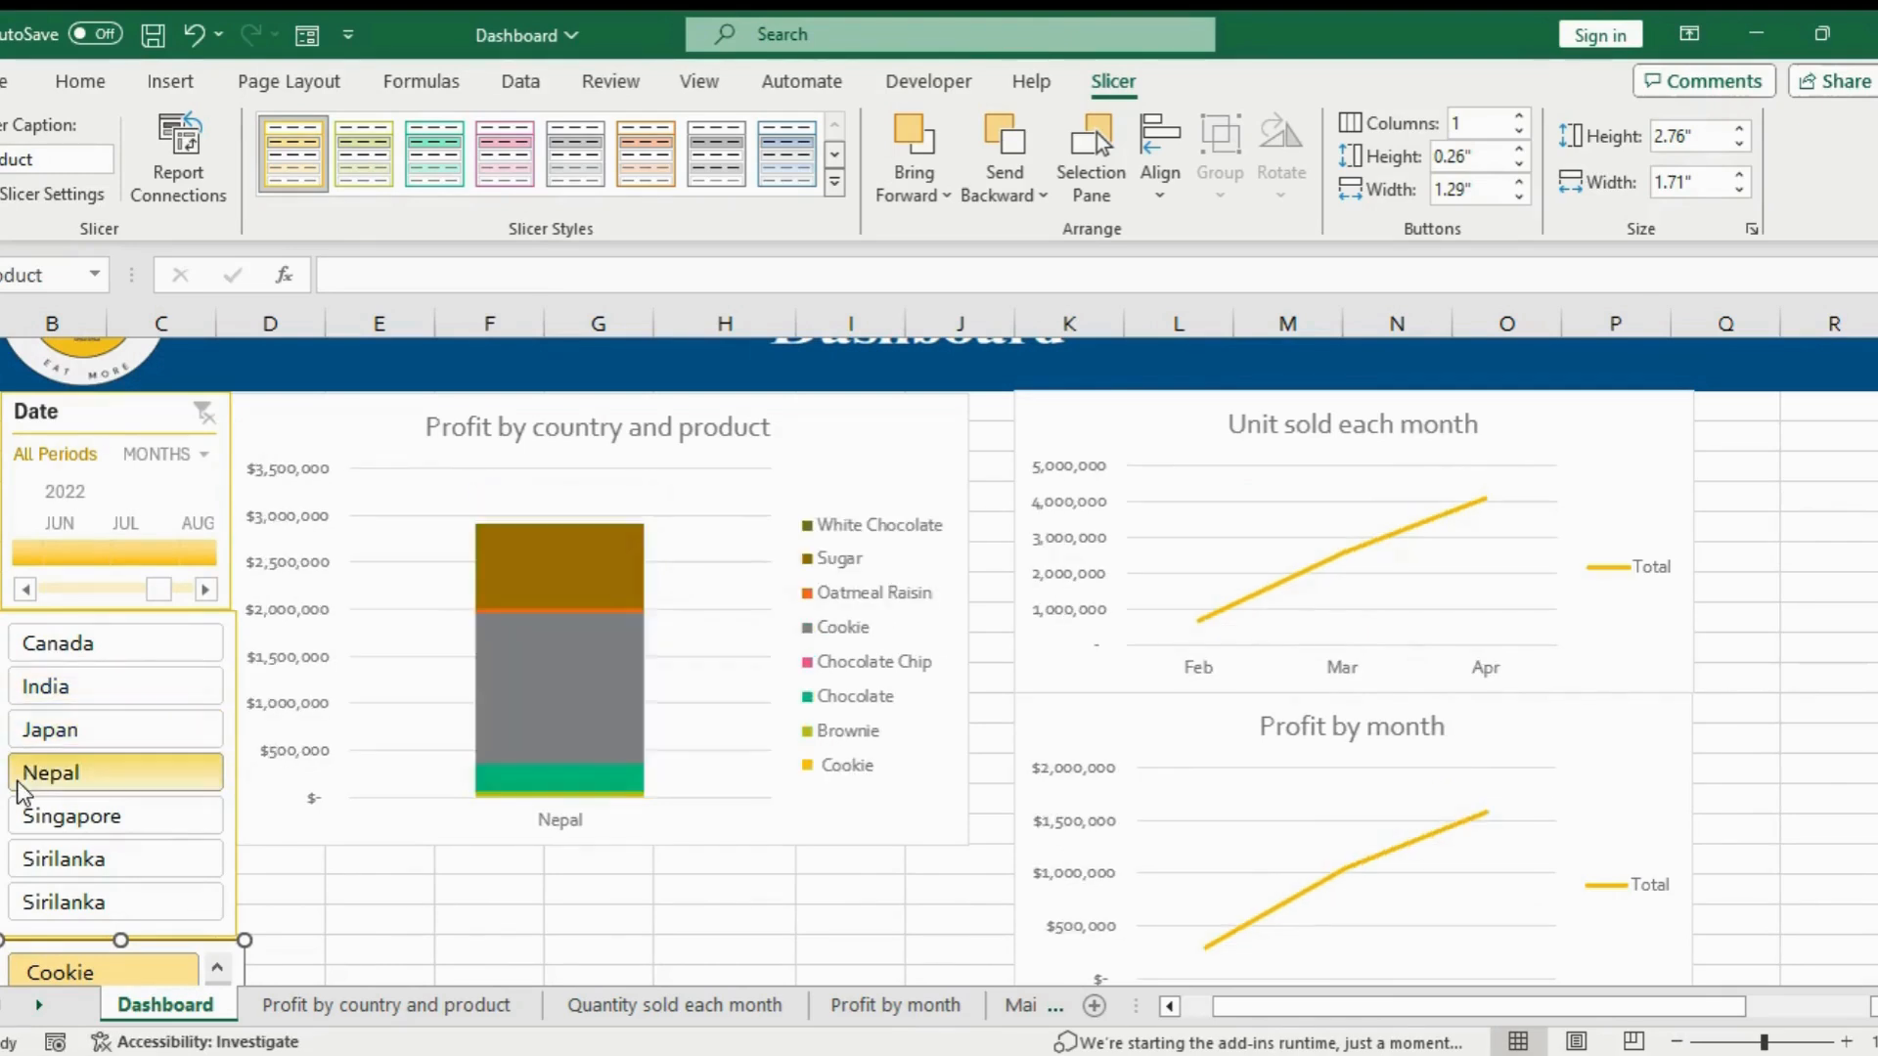
pyautogui.click(40, 813)
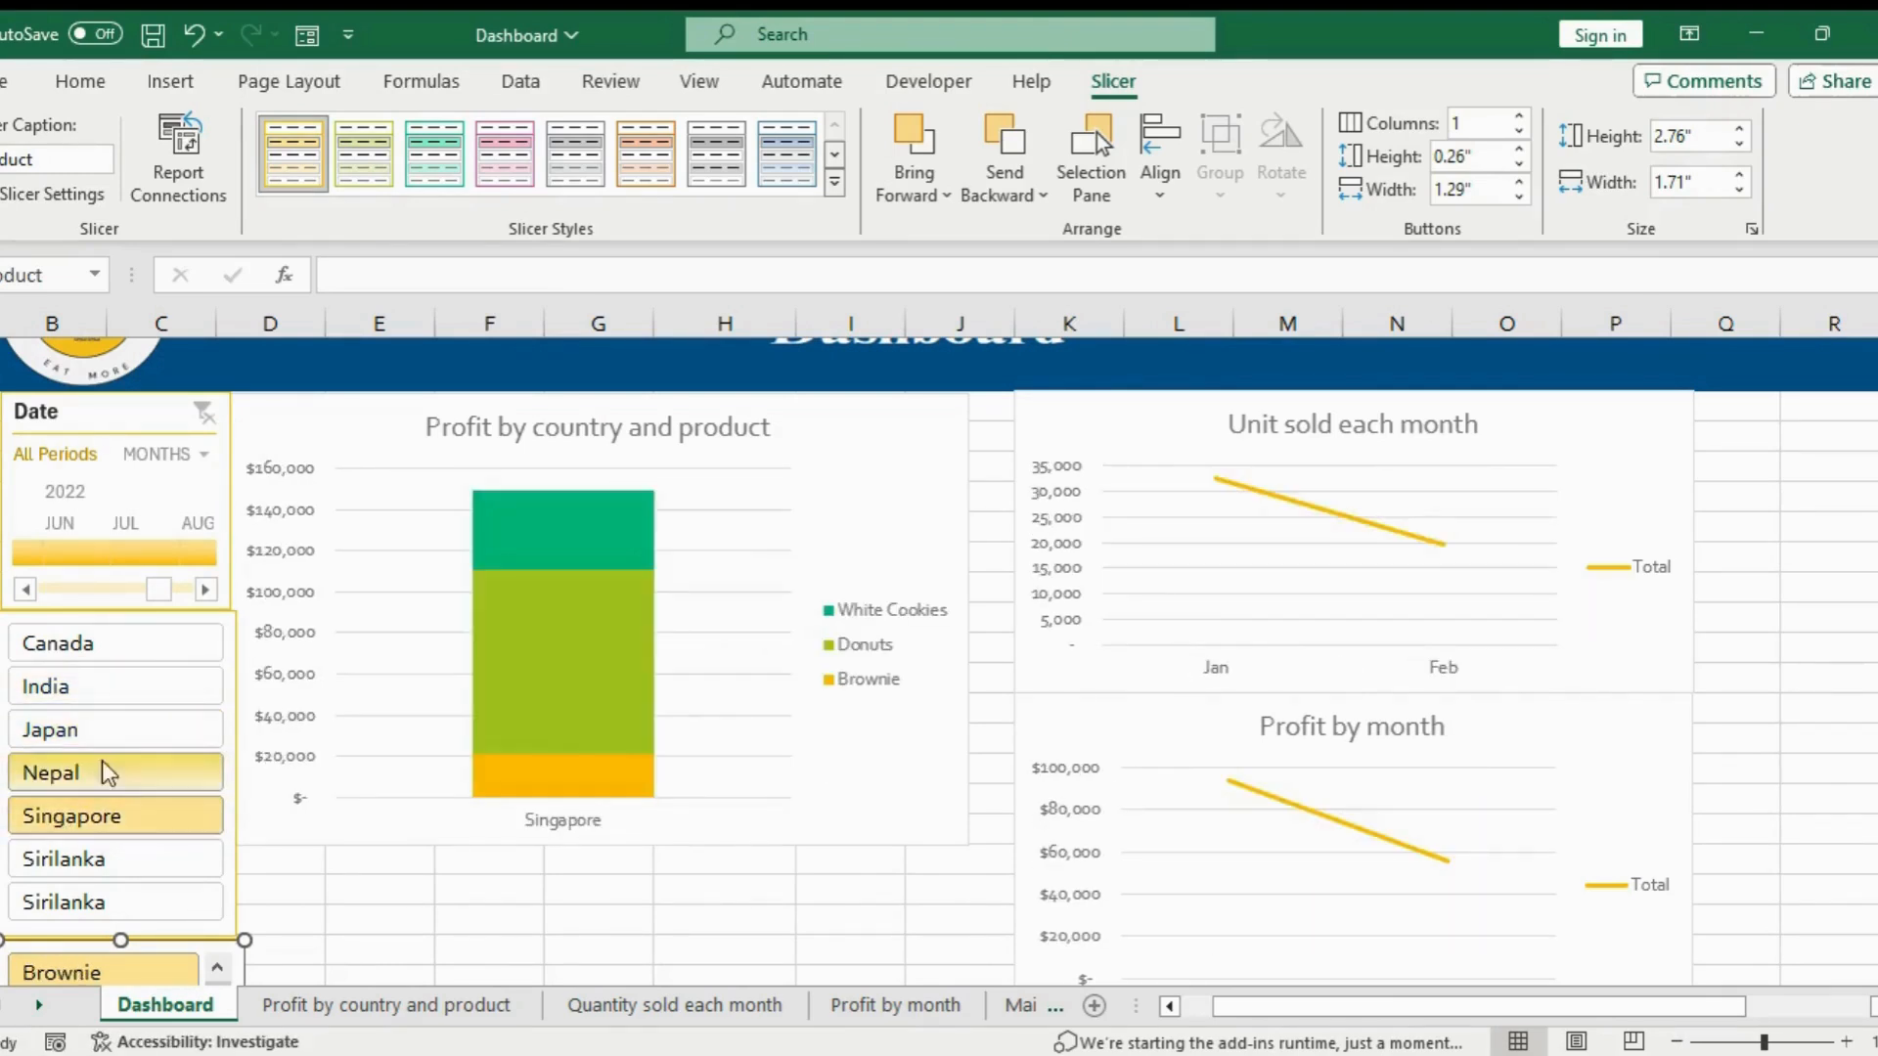
pyautogui.click(204, 858)
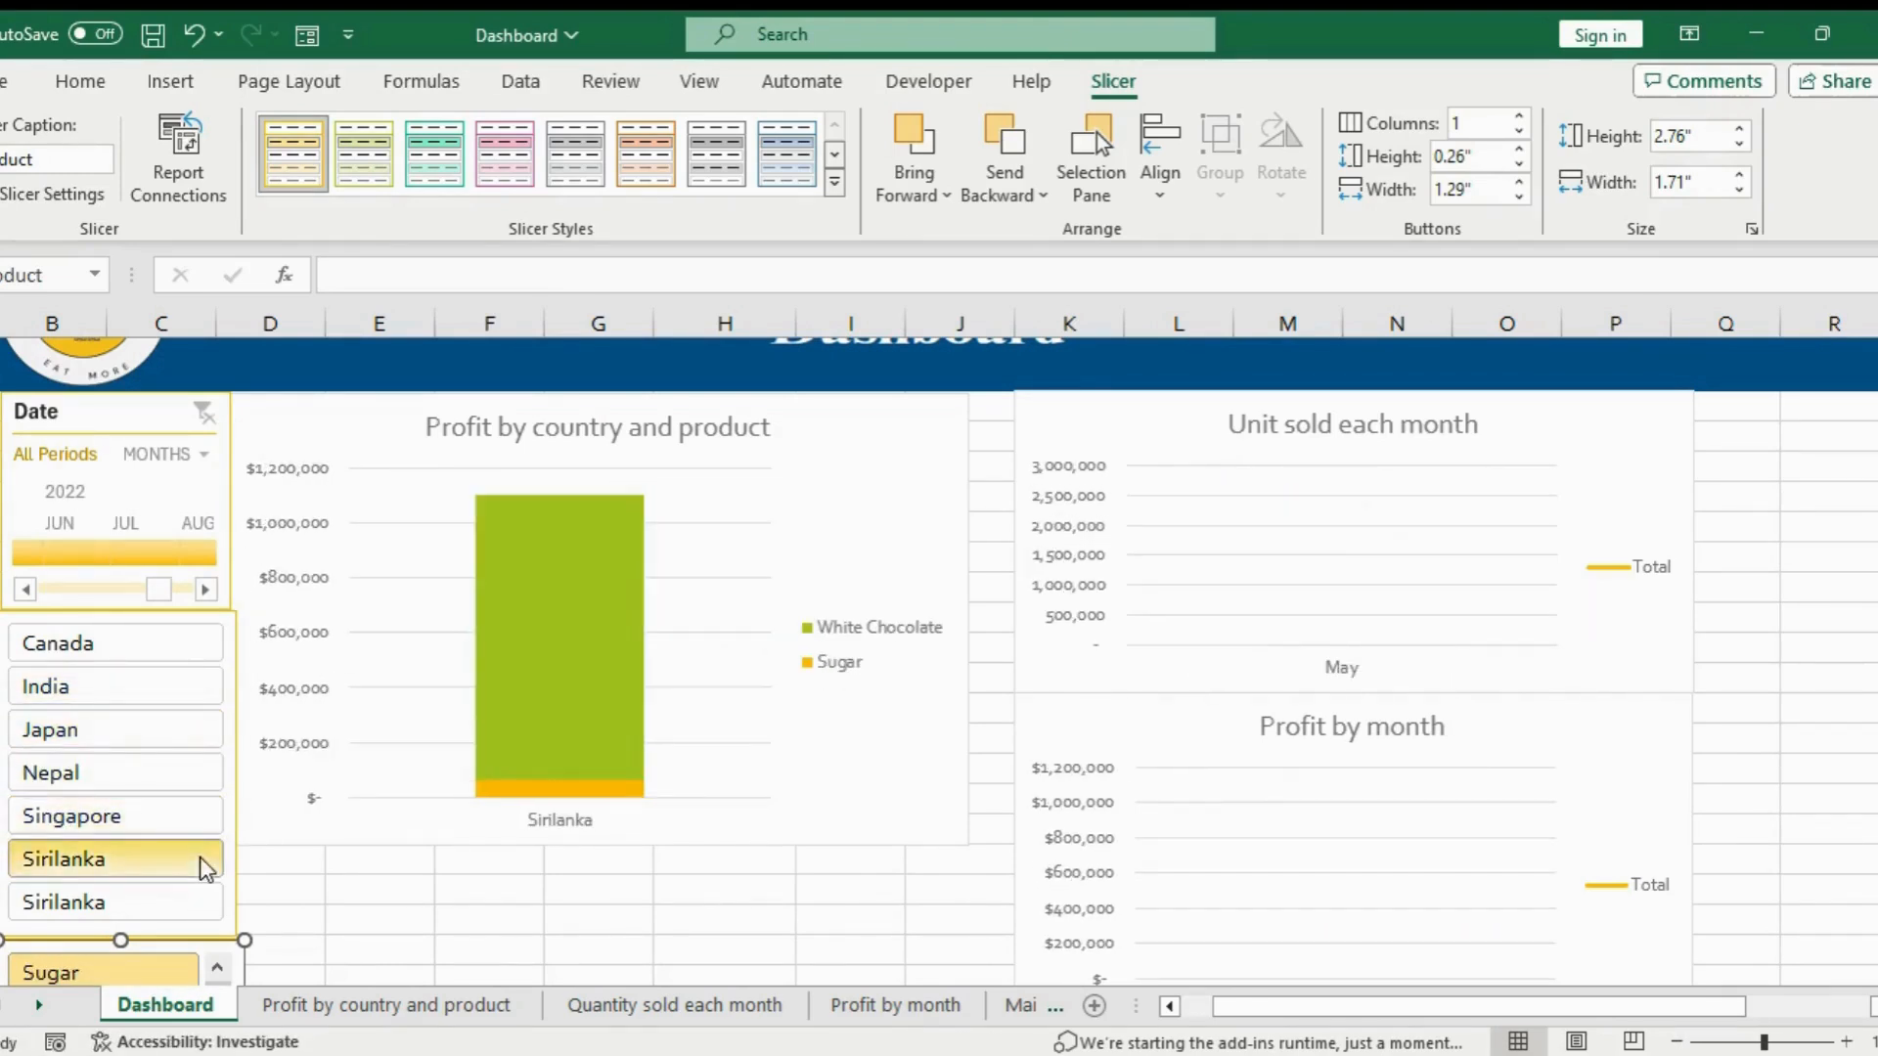
pyautogui.click(118, 918)
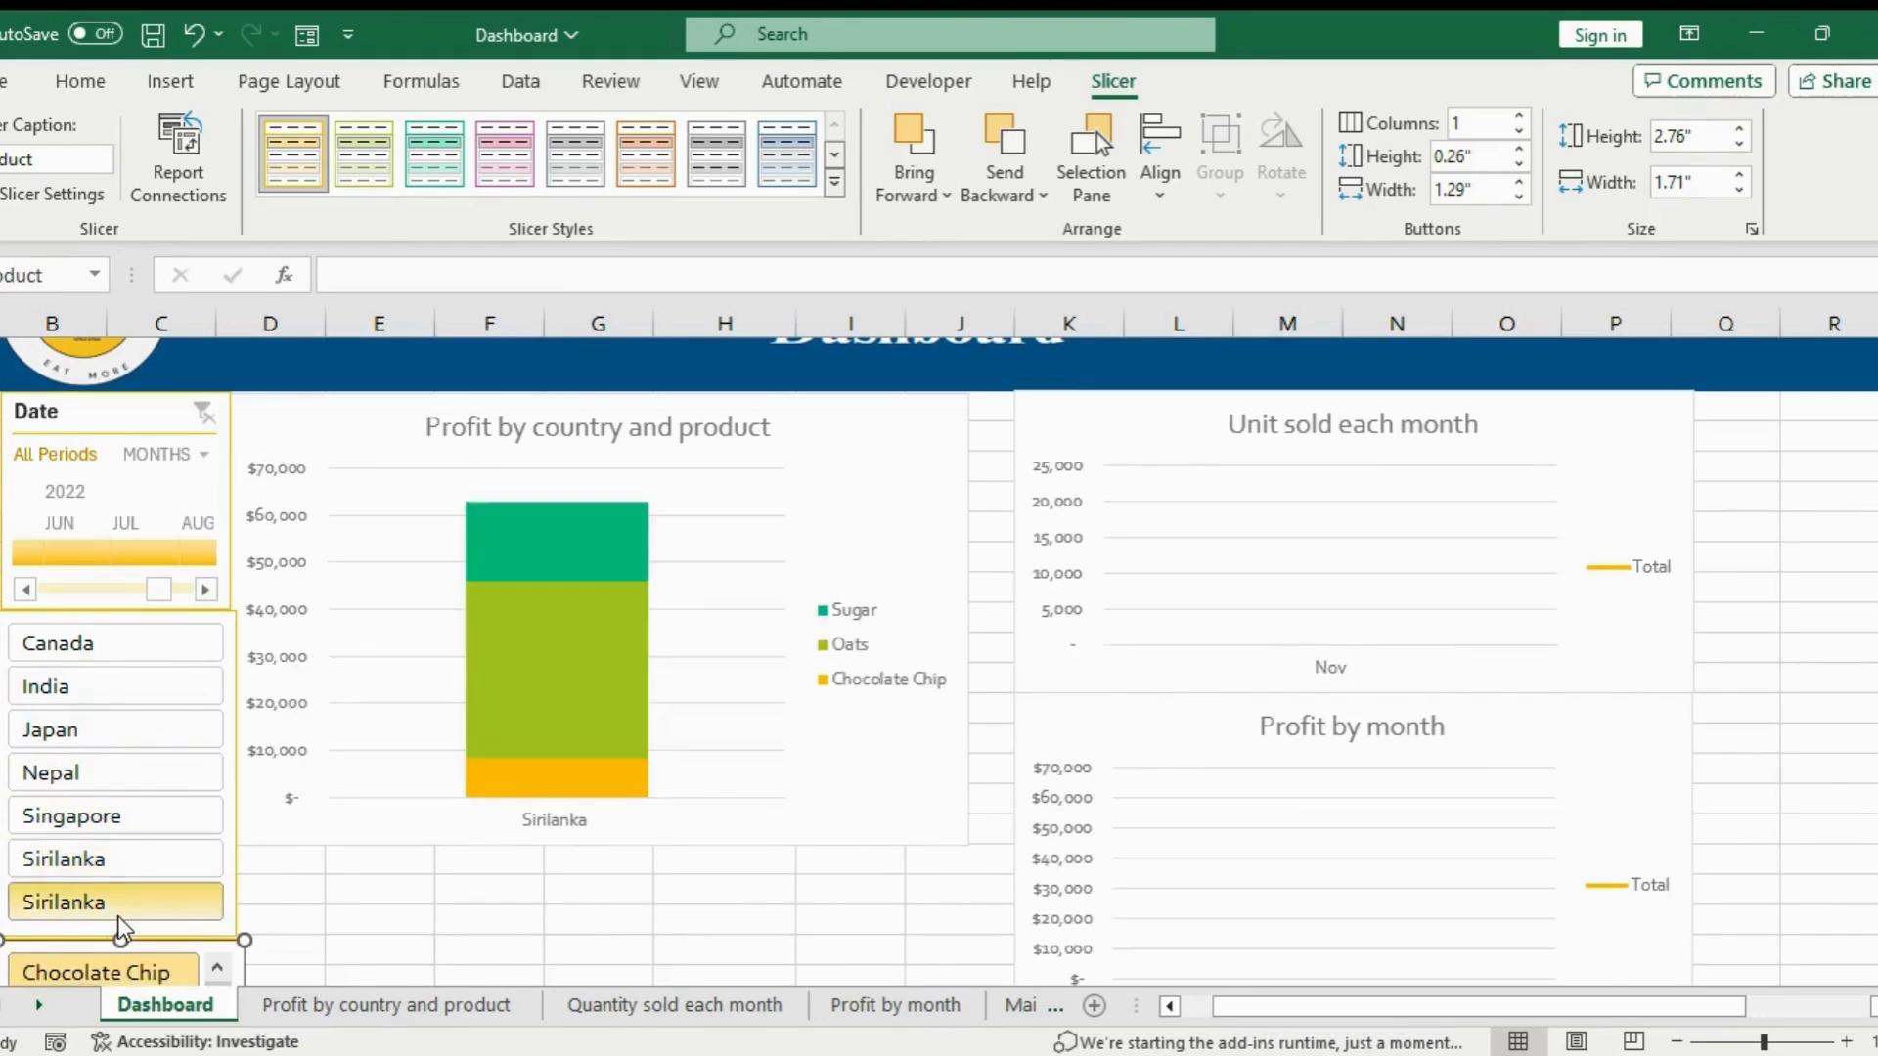
pyautogui.click(97, 657)
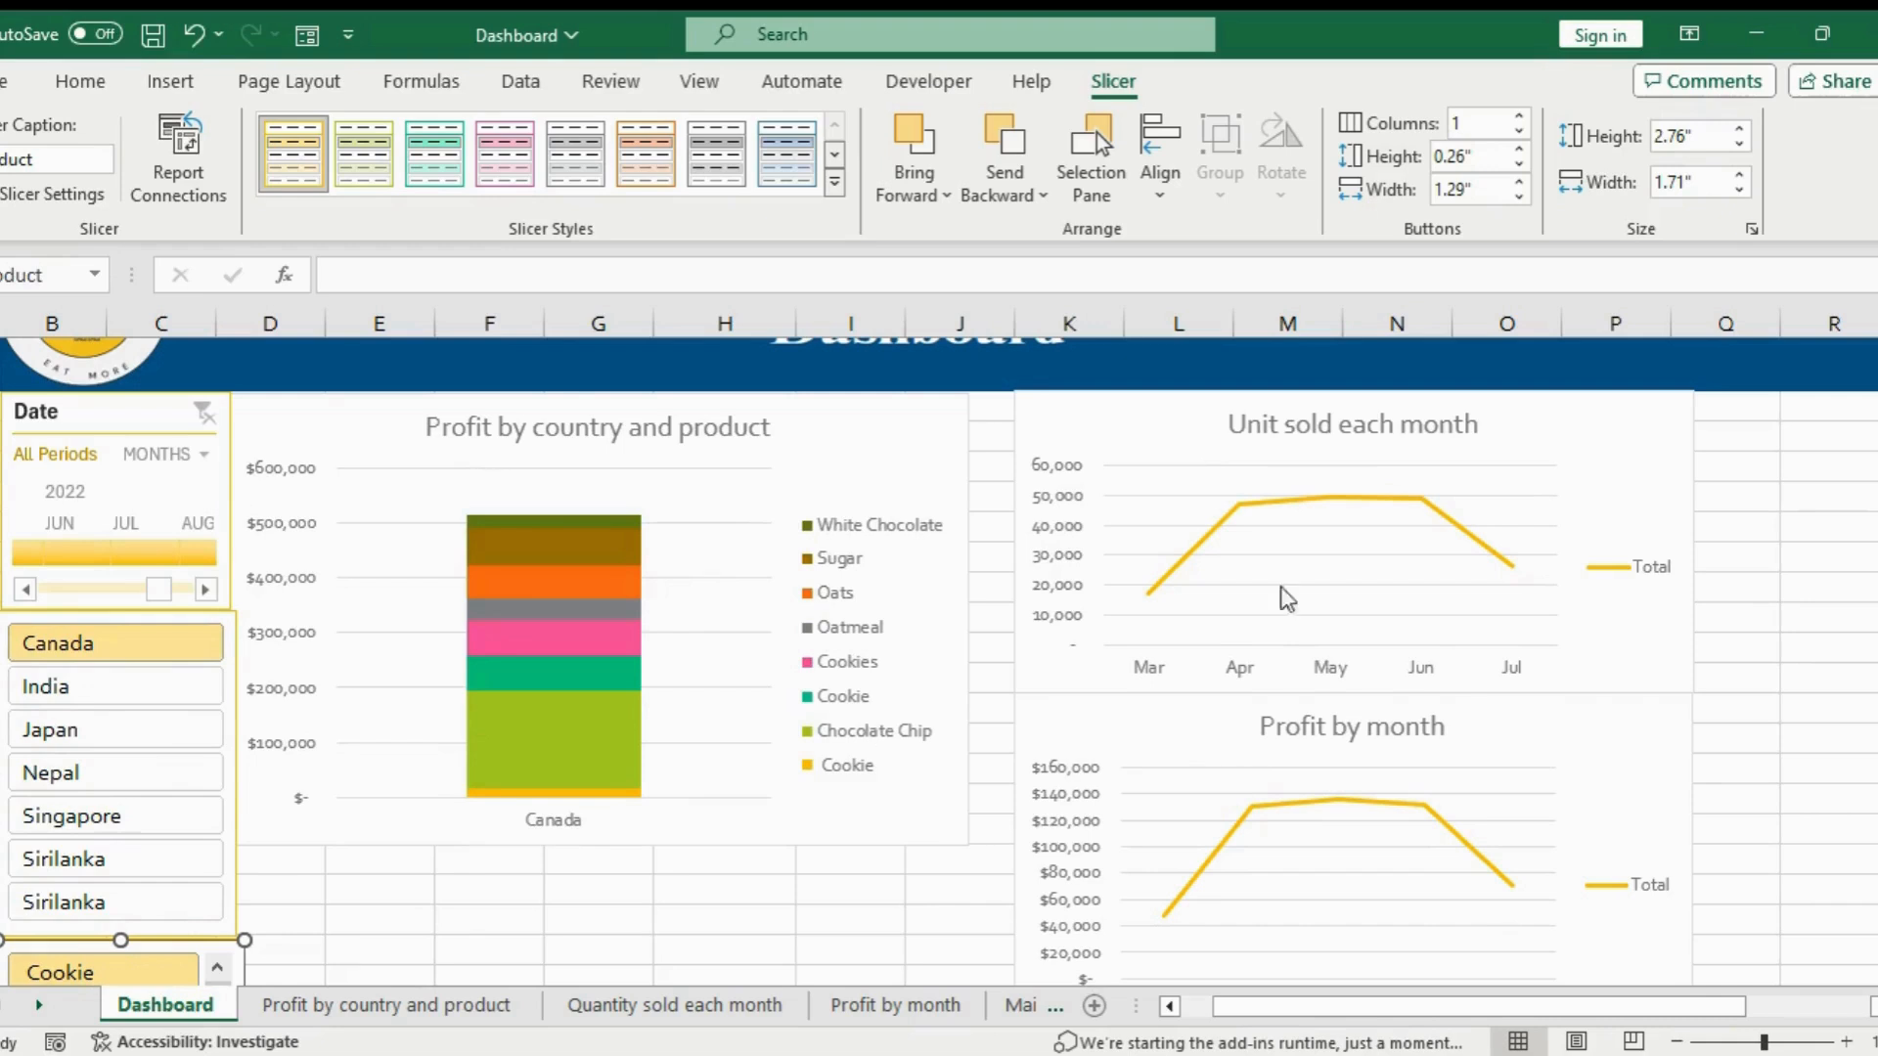
pyautogui.scroll(2, 939, 661)
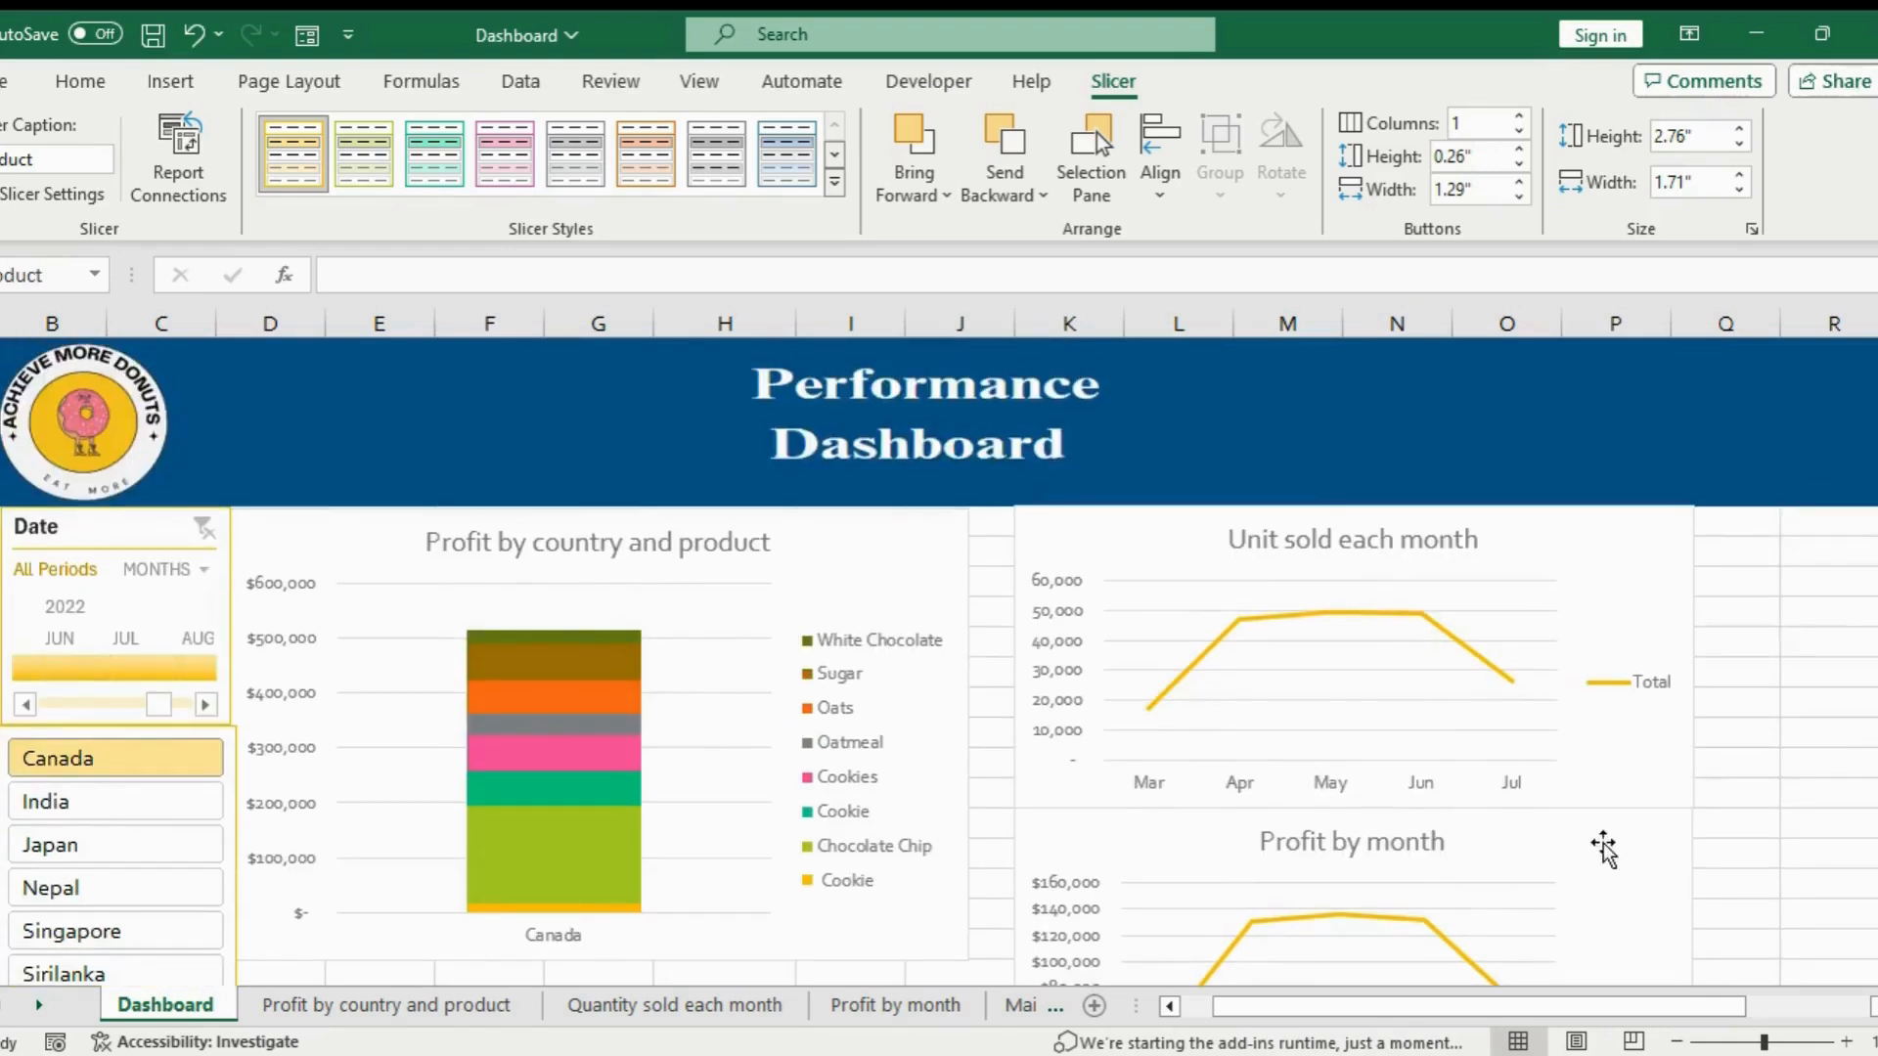
pyautogui.click(144, 810)
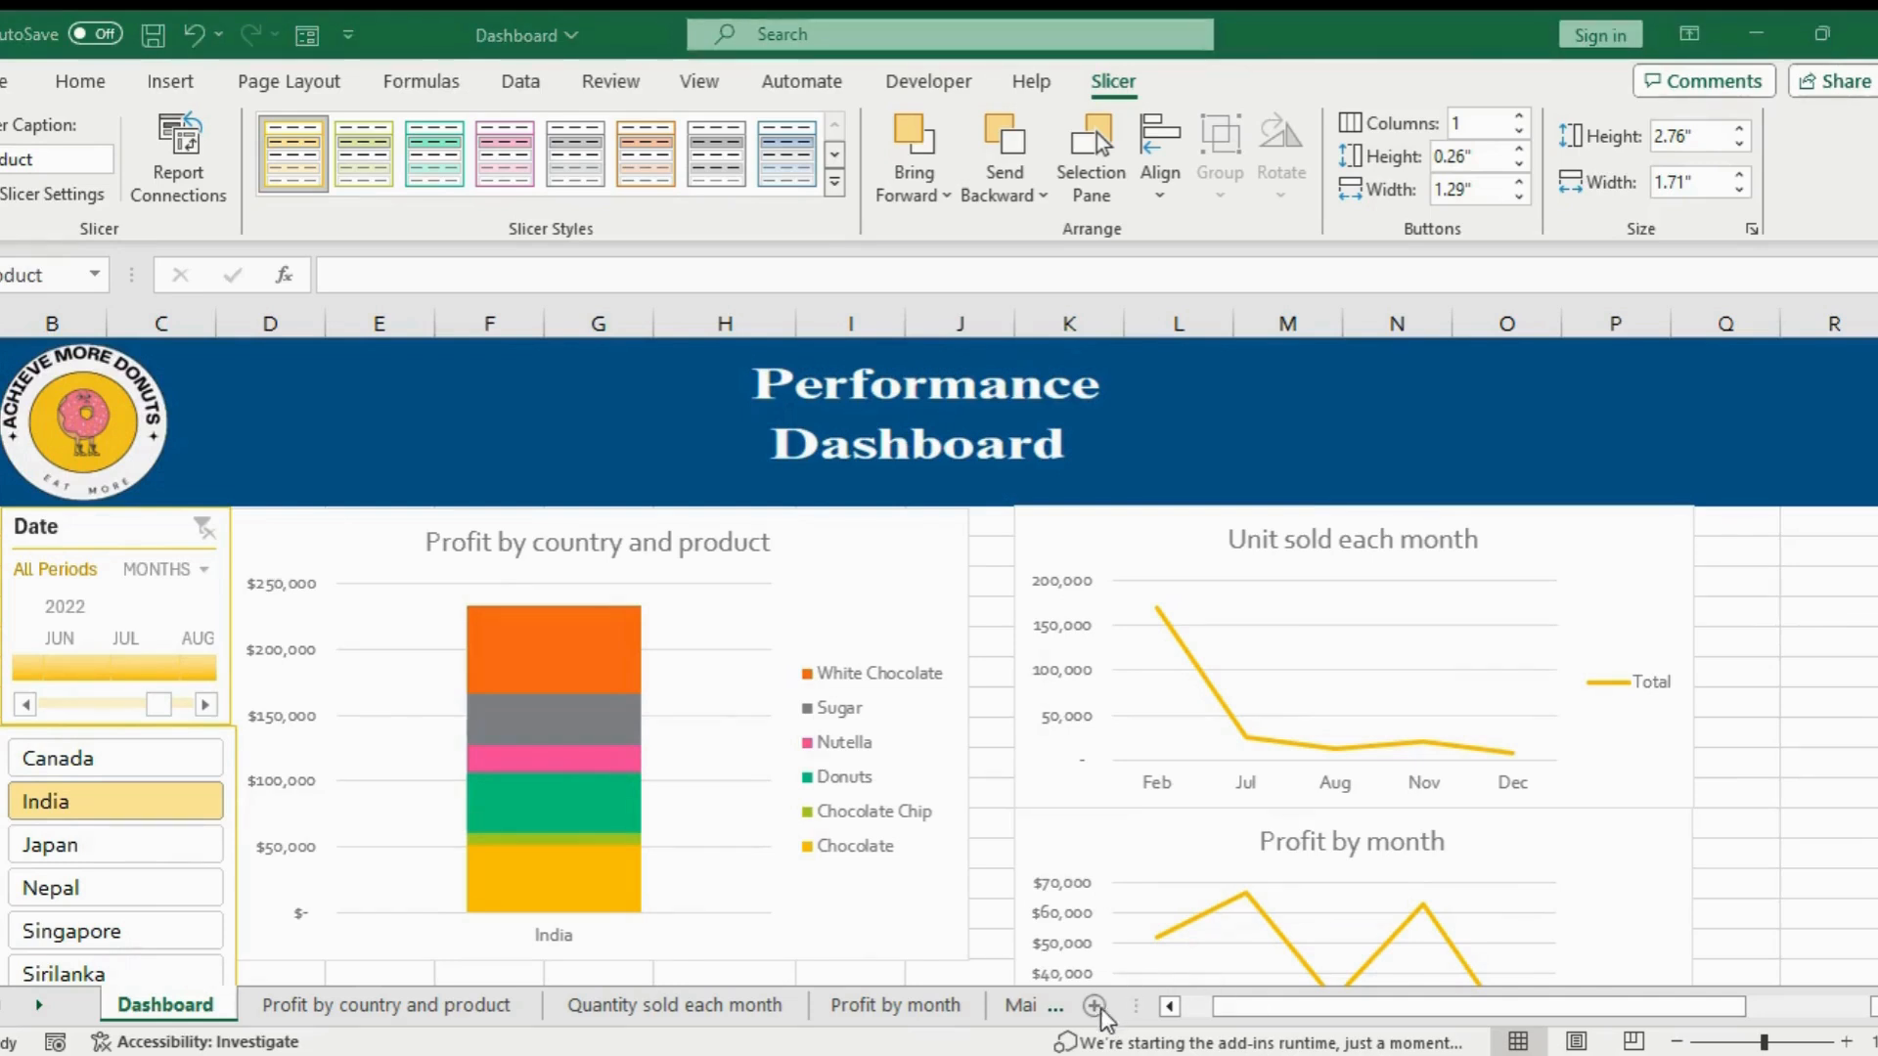
# Copy the whole data range, including its header row, from the New Data sheet
pyautogui.click(1020, 1005)
pyautogui.click(1017, 1006)
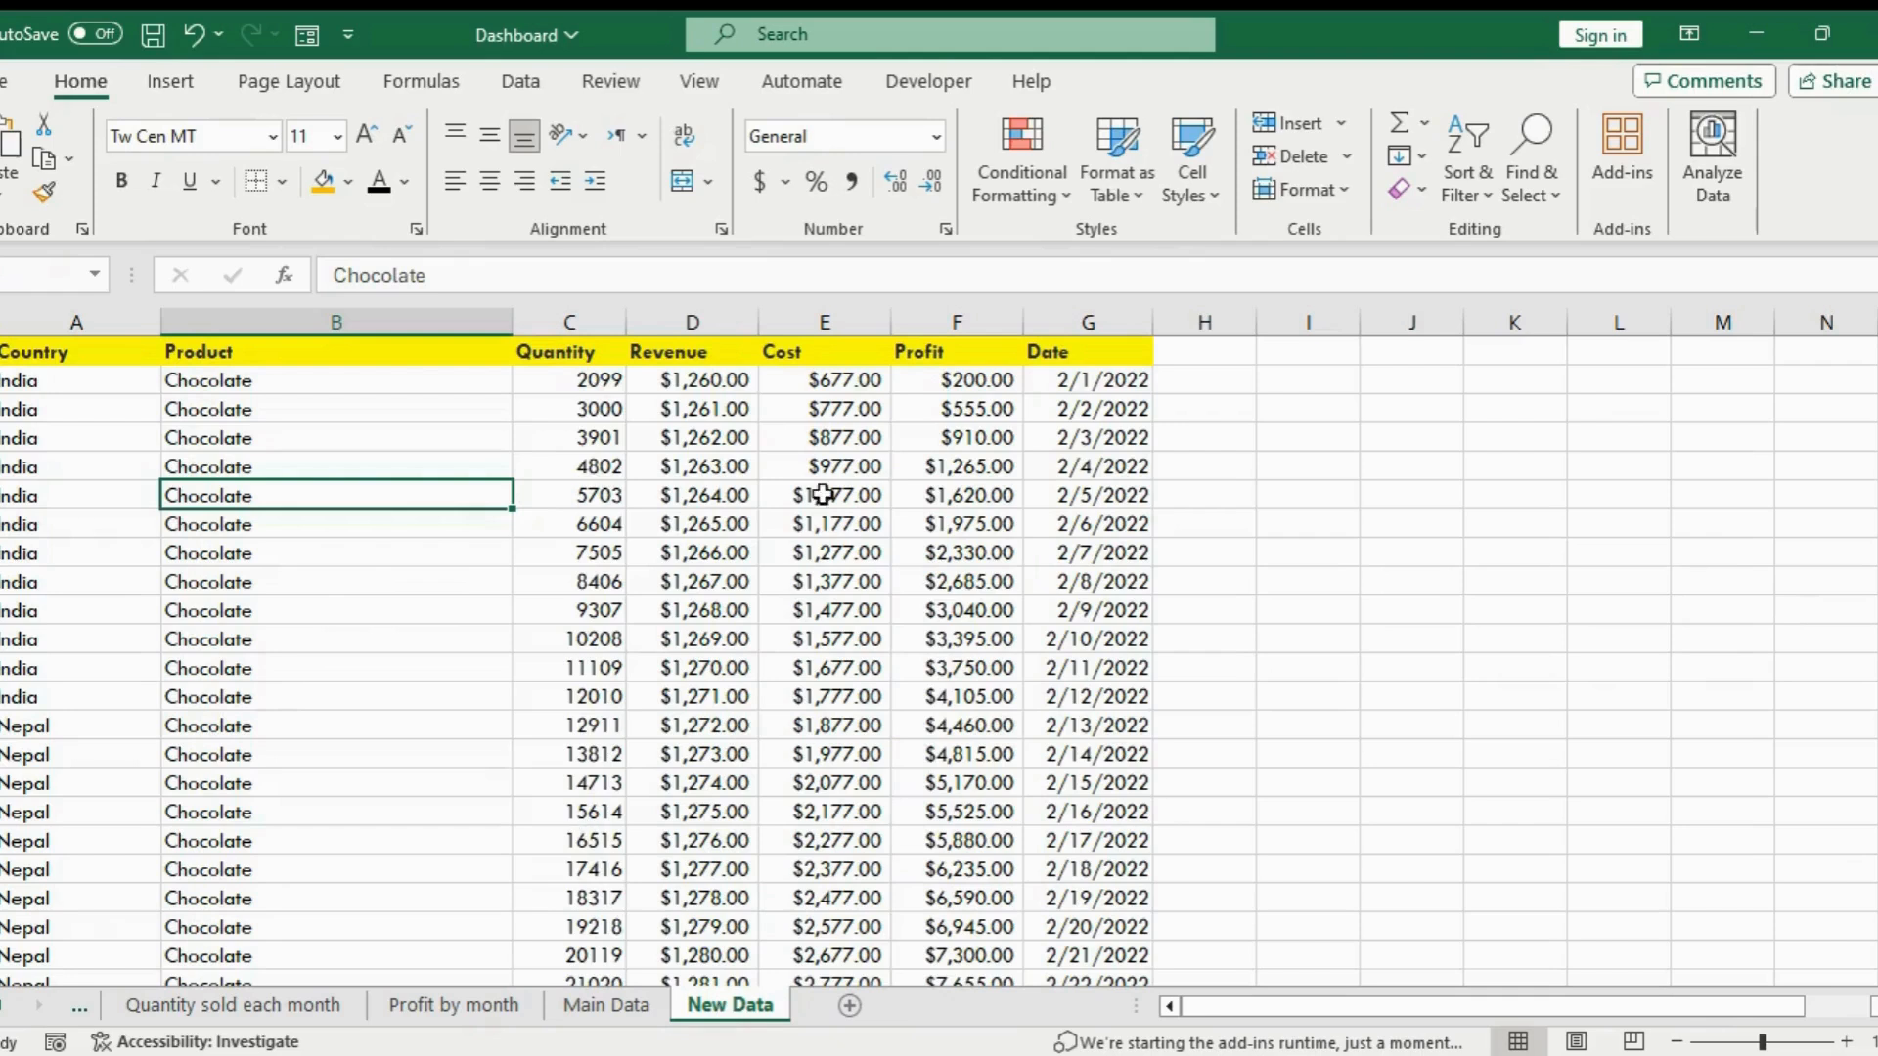
pyautogui.click(843, 606)
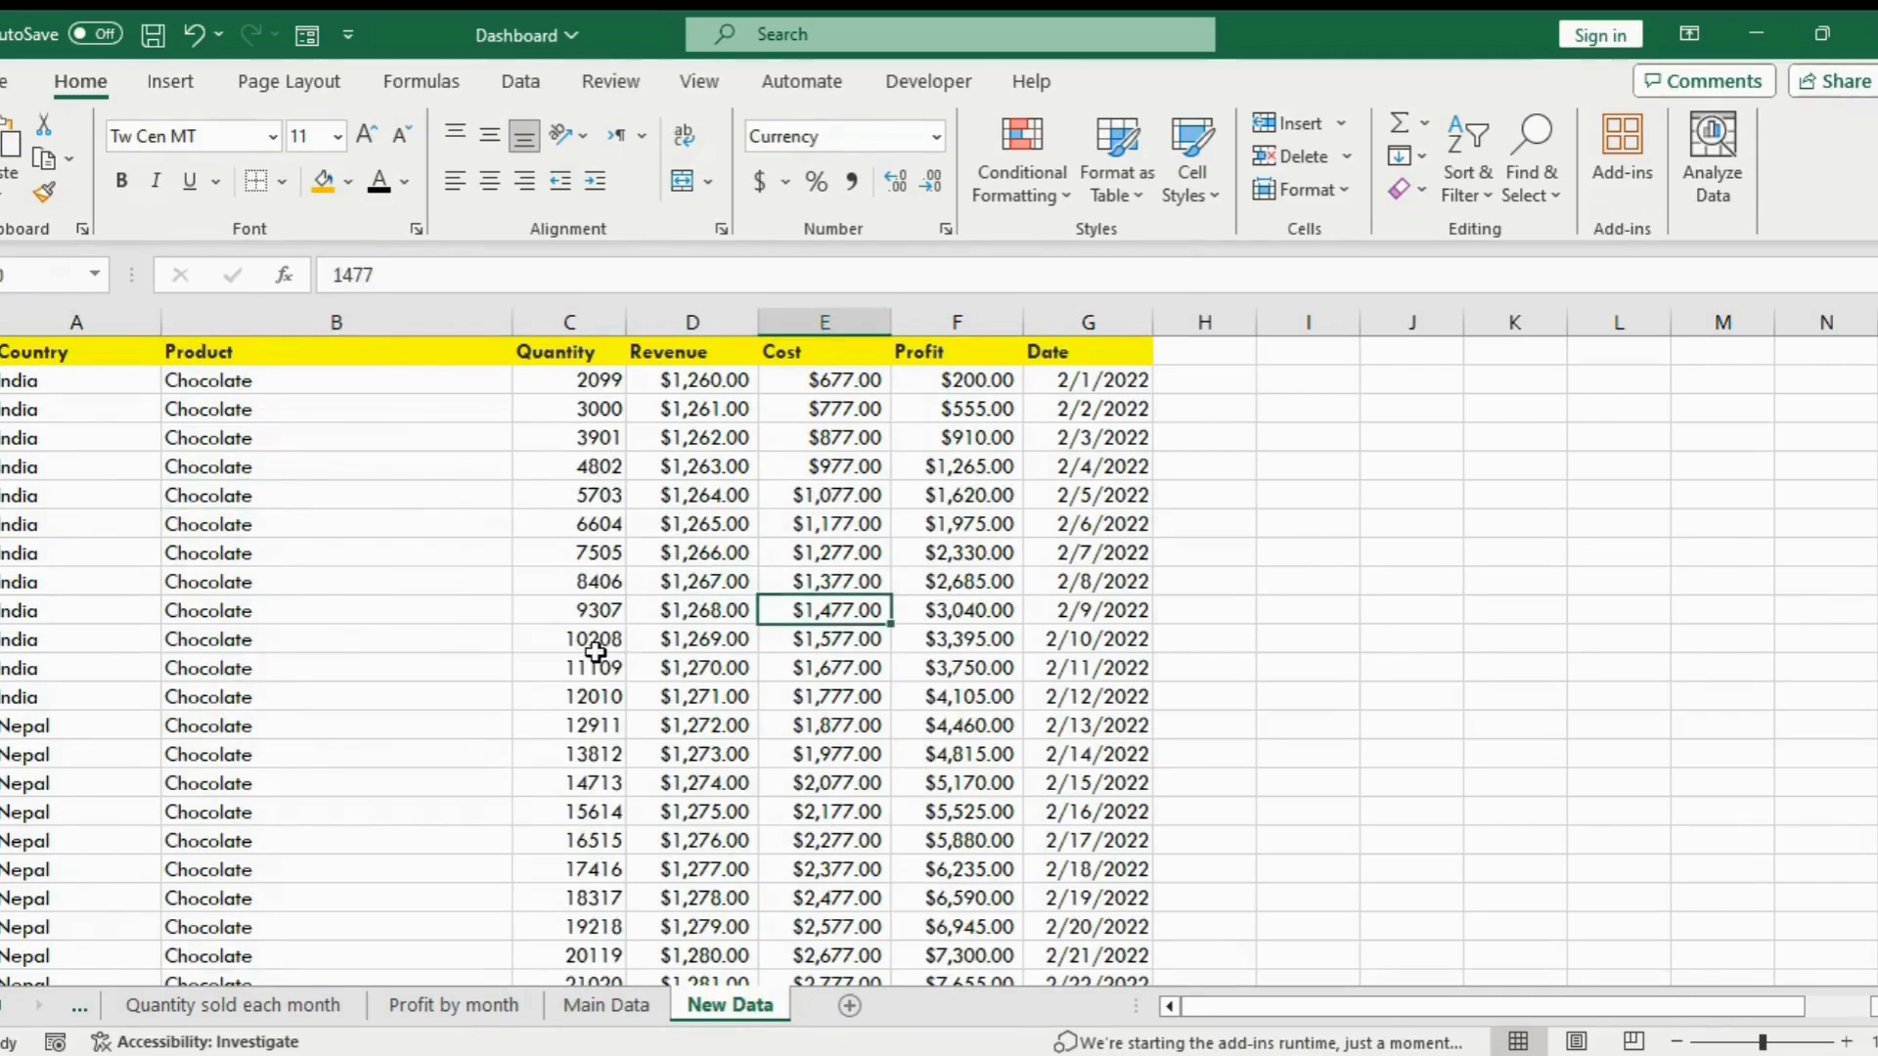
pyautogui.click(580, 415)
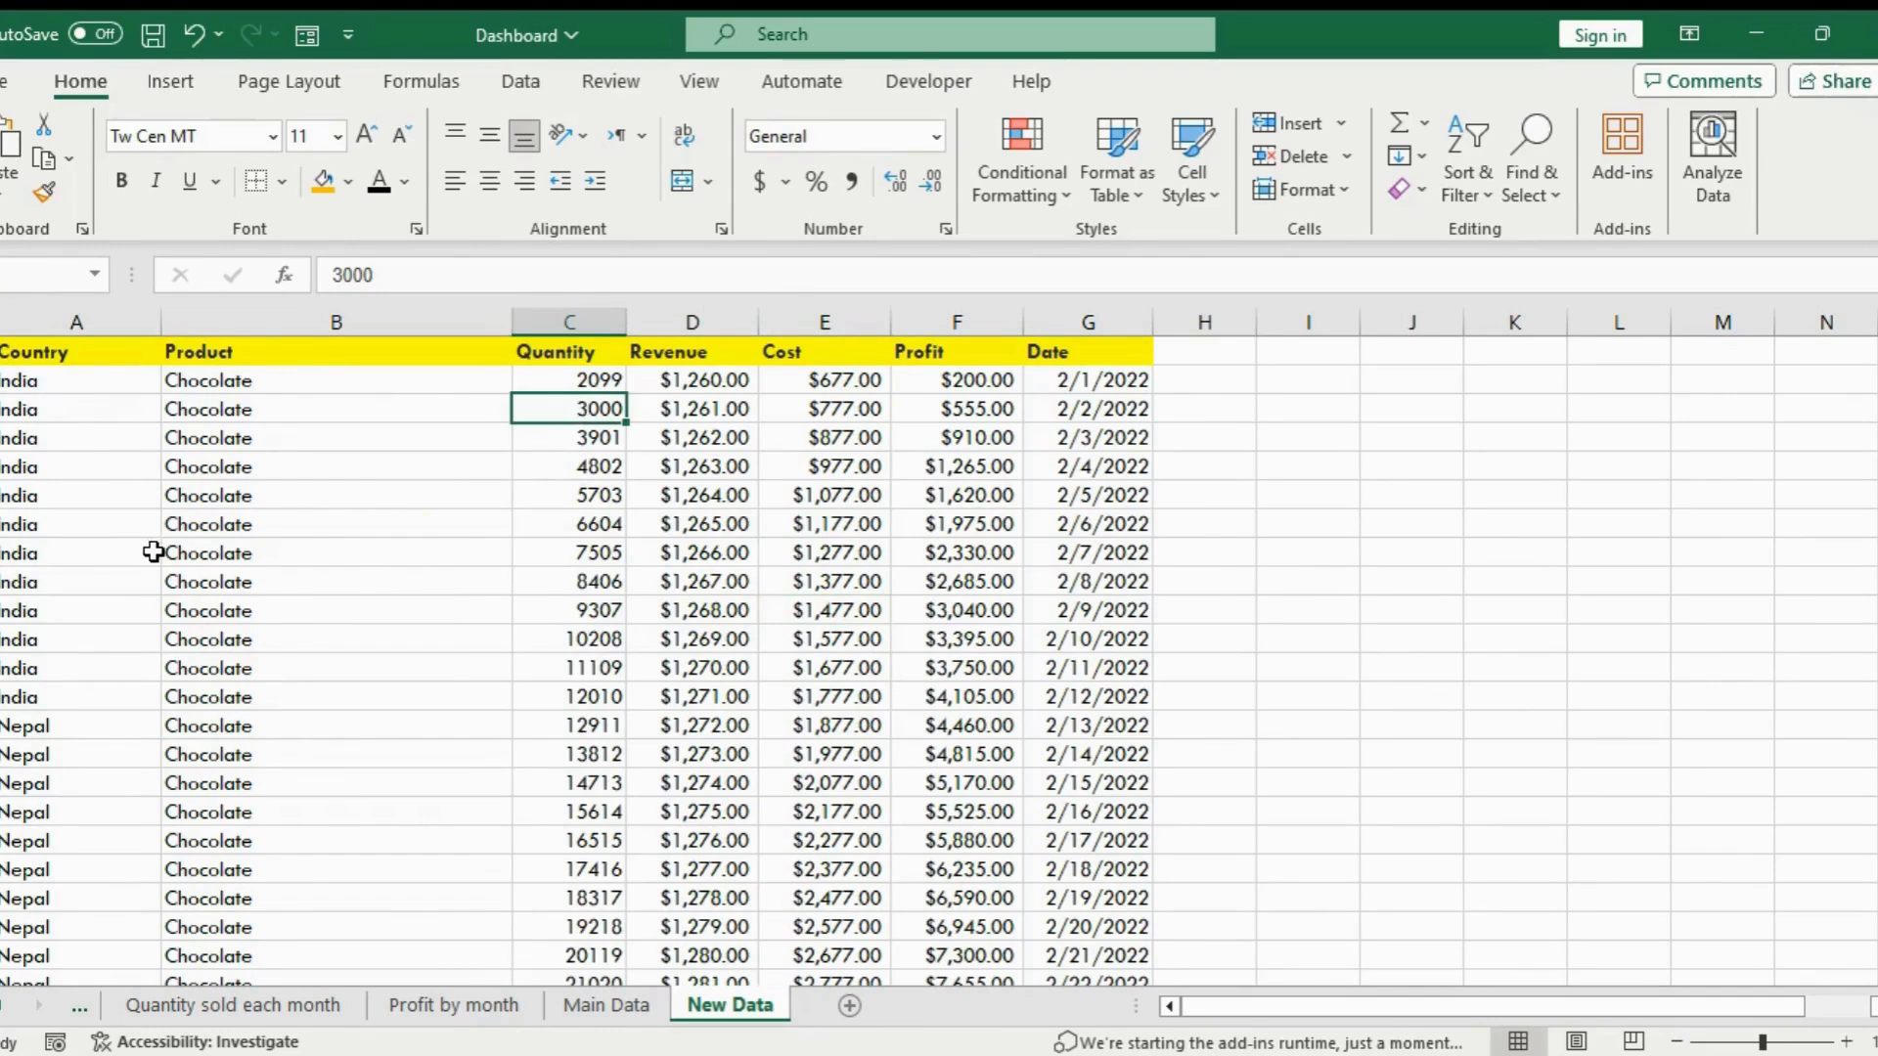
pyautogui.hotkey('ctrl', 'a')
pyautogui.hotkey('ctrl', 'c')
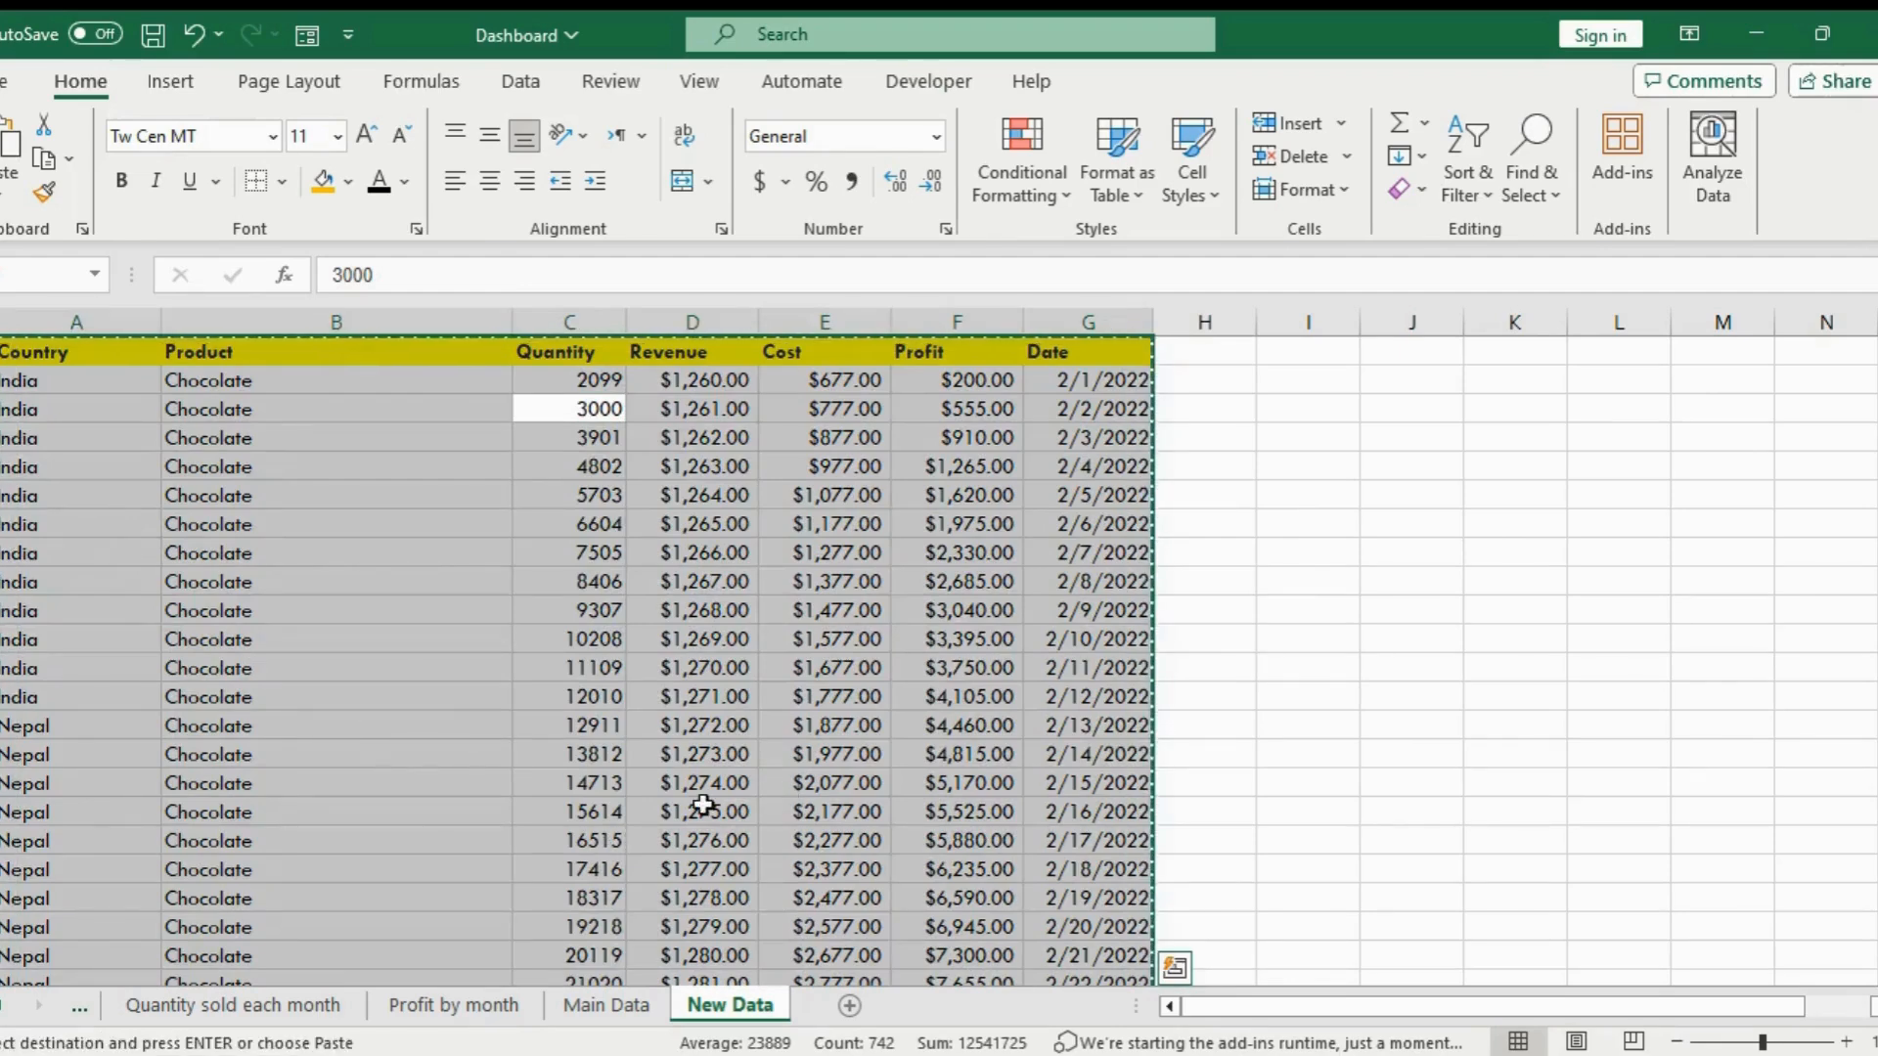
# Paste the copied data directly below the last row of the table on the Main Data sheet
pyautogui.click(614, 1006)
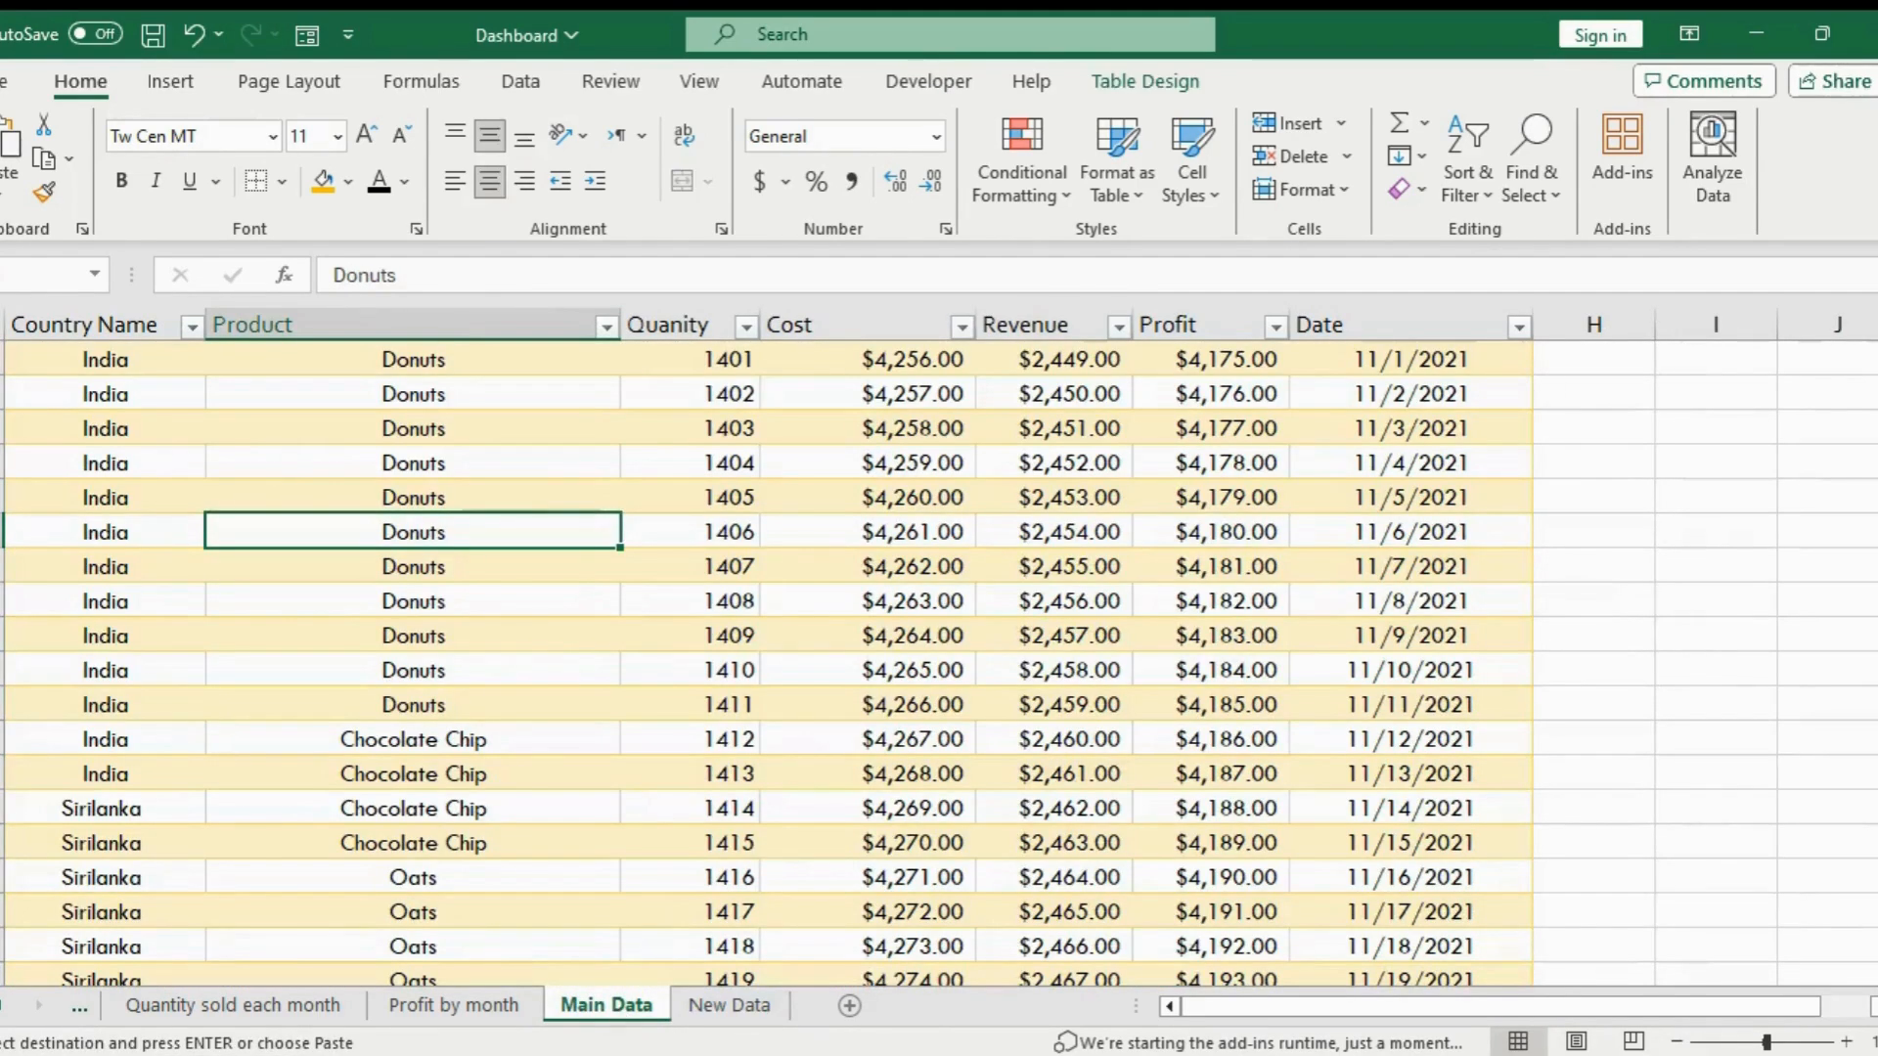
pyautogui.scroll(-20, 939, 665)
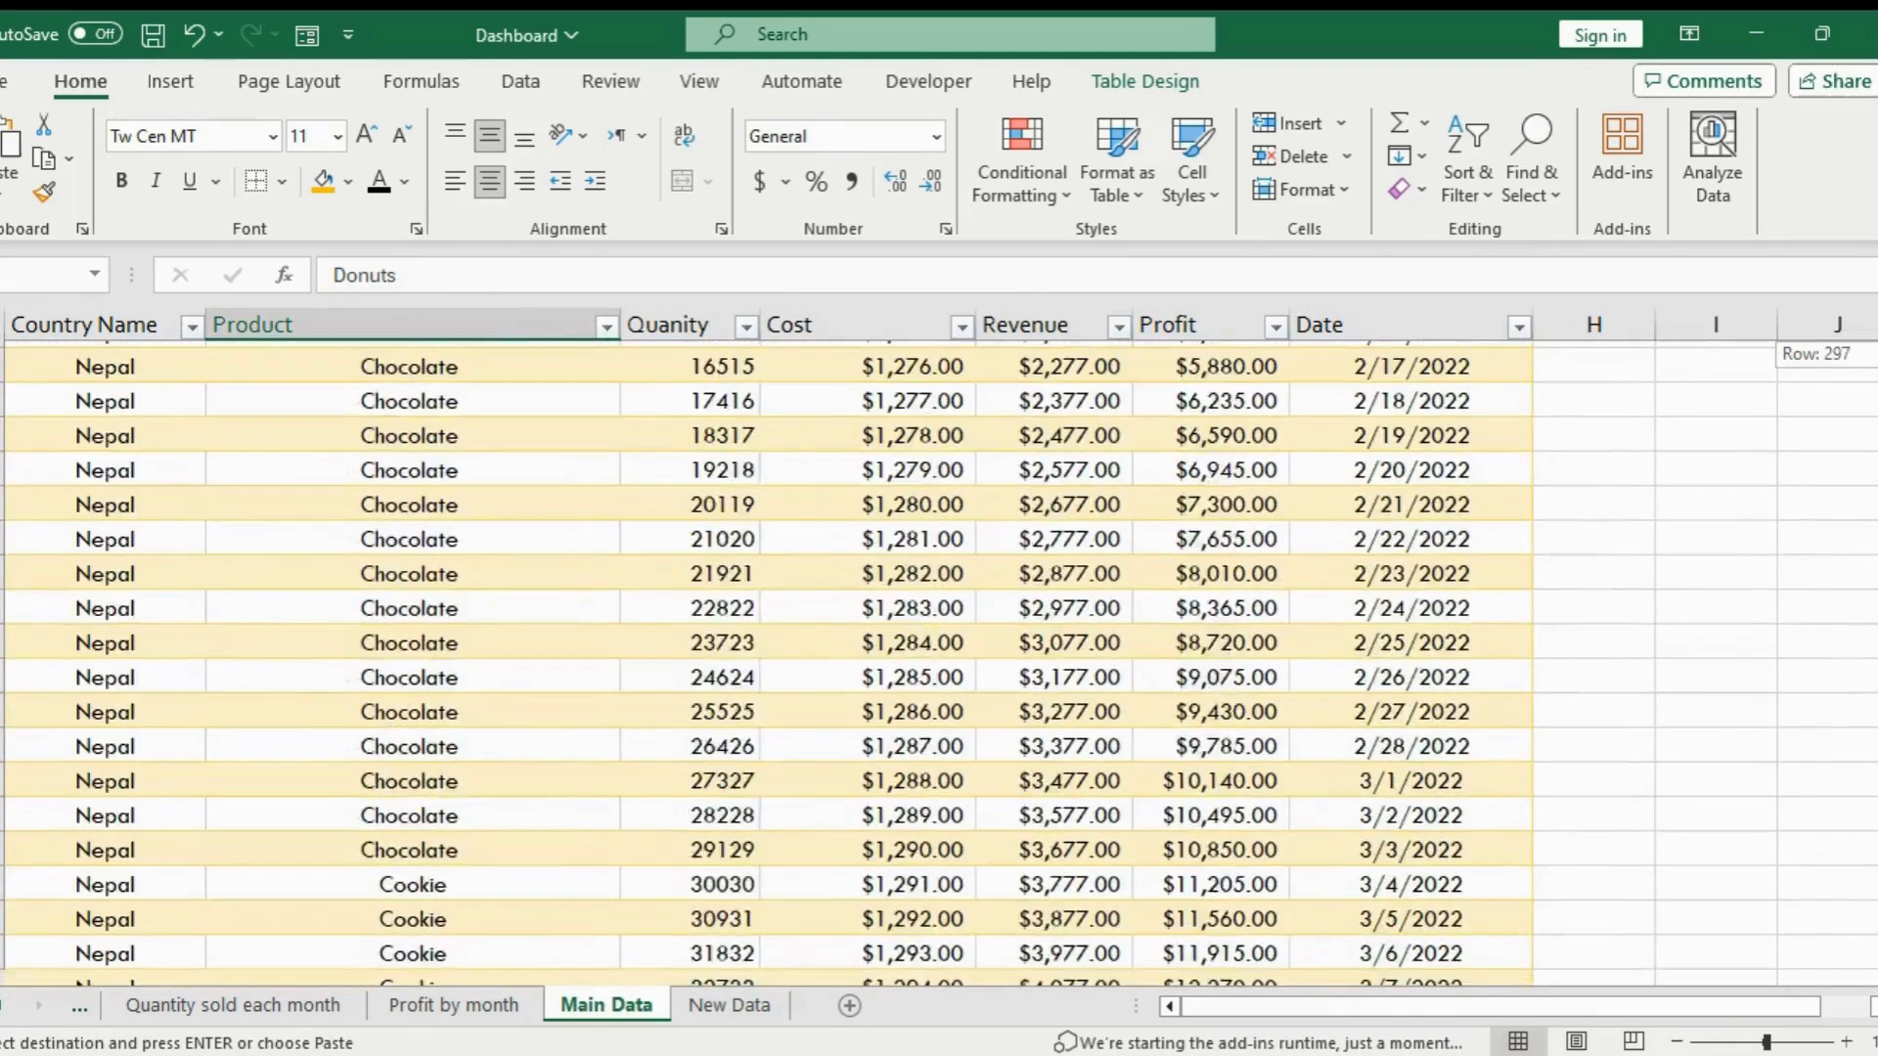
pyautogui.scroll(-20, 939, 665)
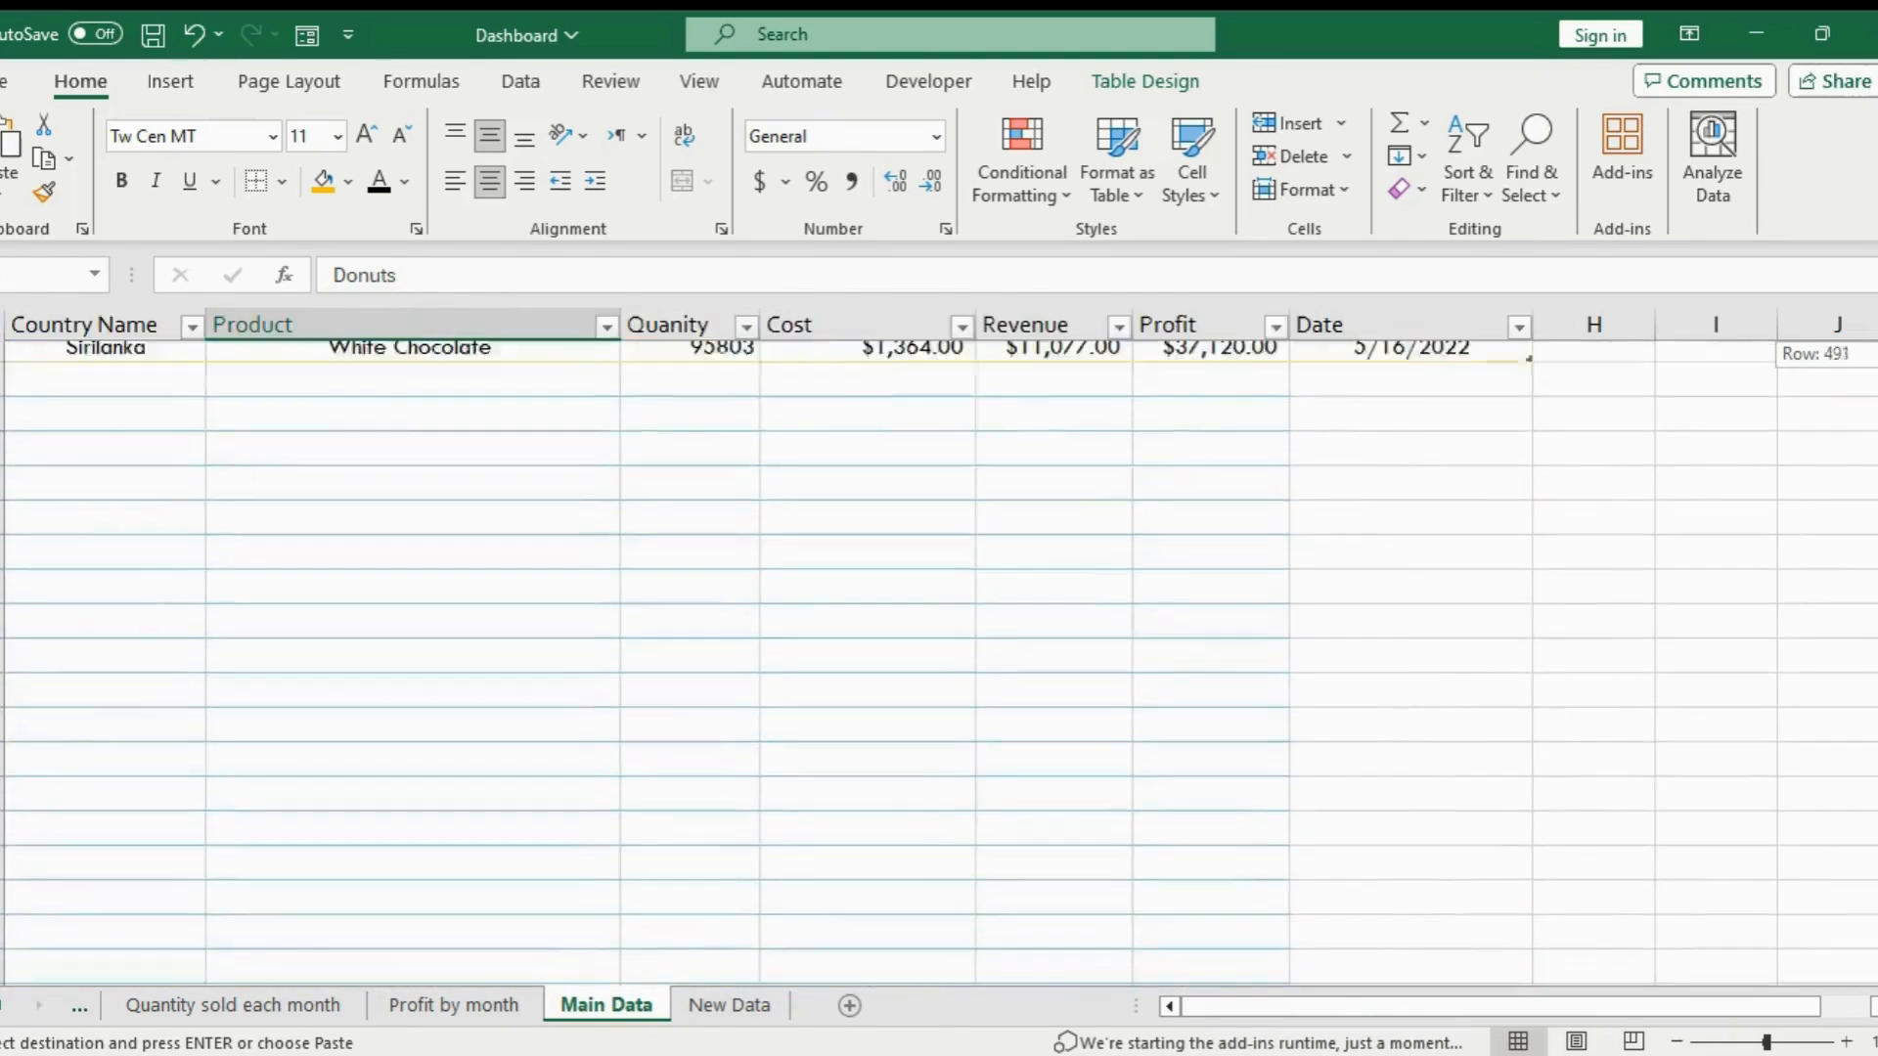
pyautogui.scroll(1, 939, 665)
pyautogui.click(65, 499)
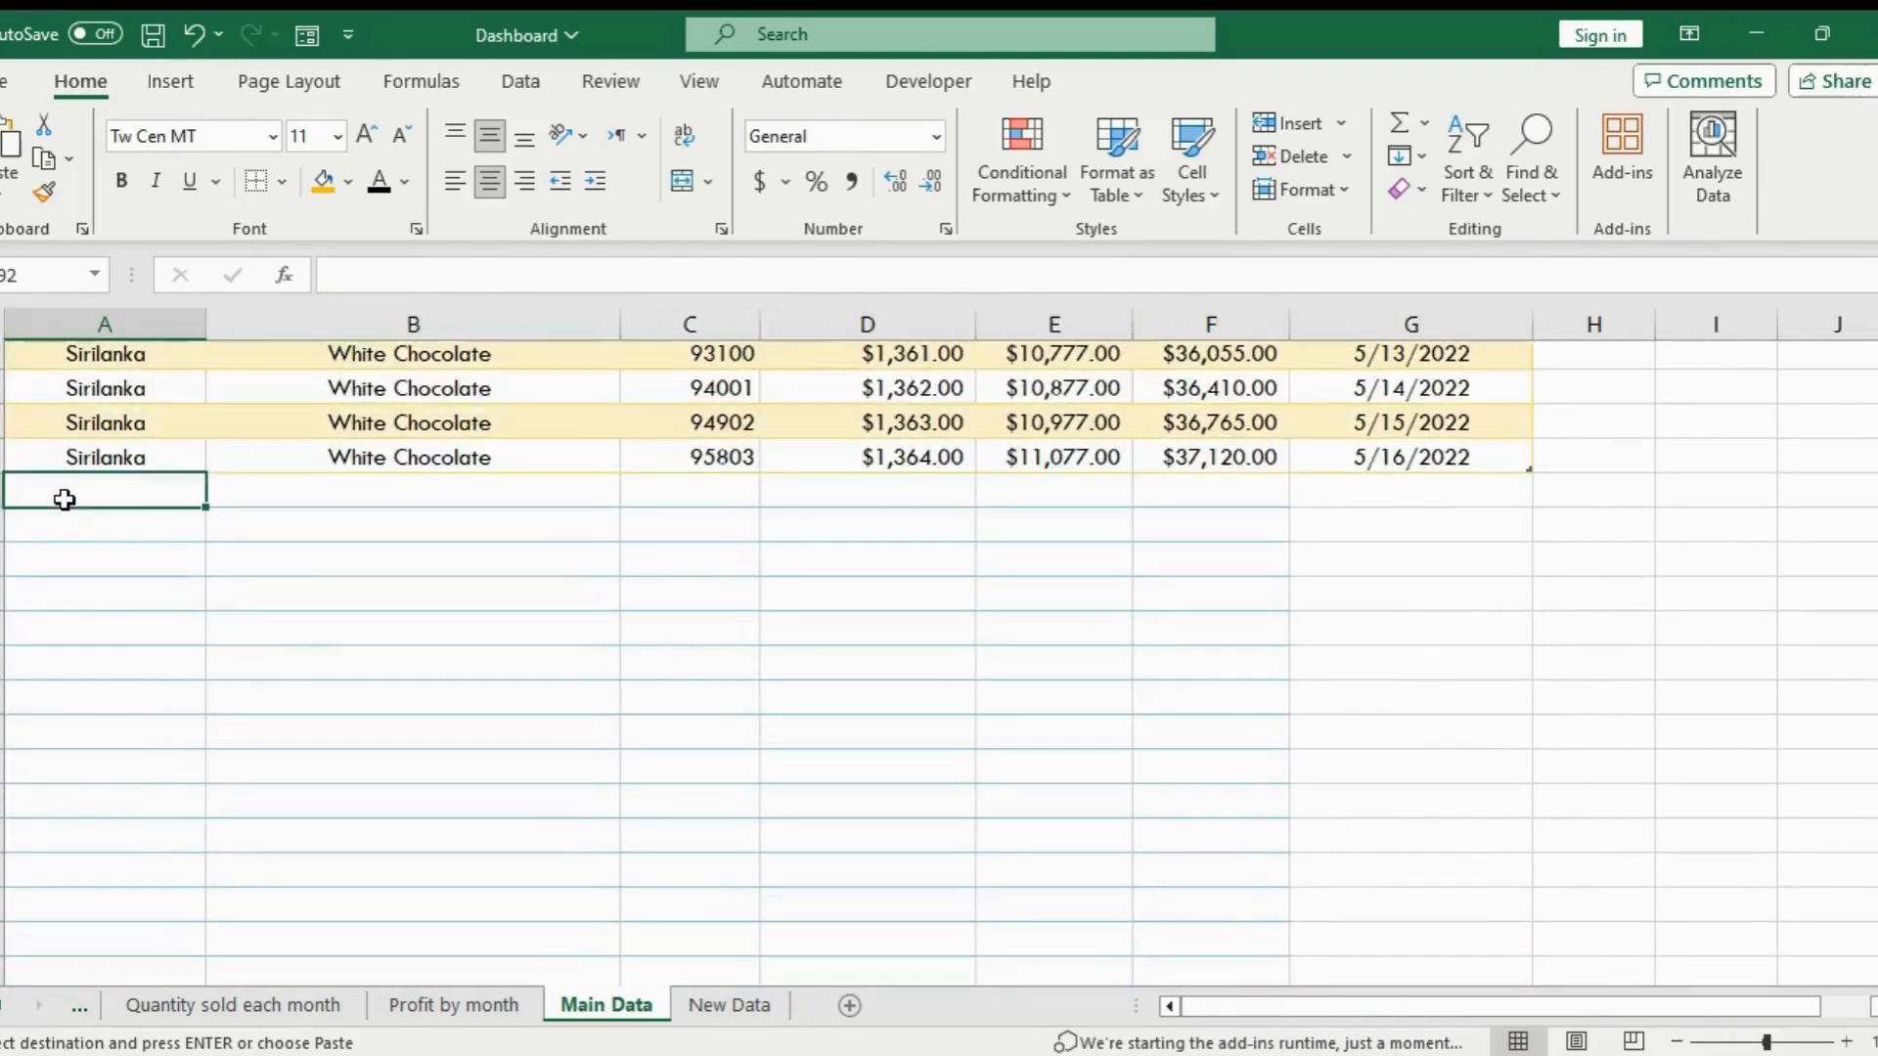
pyautogui.hotkey('ctrl', 'v')
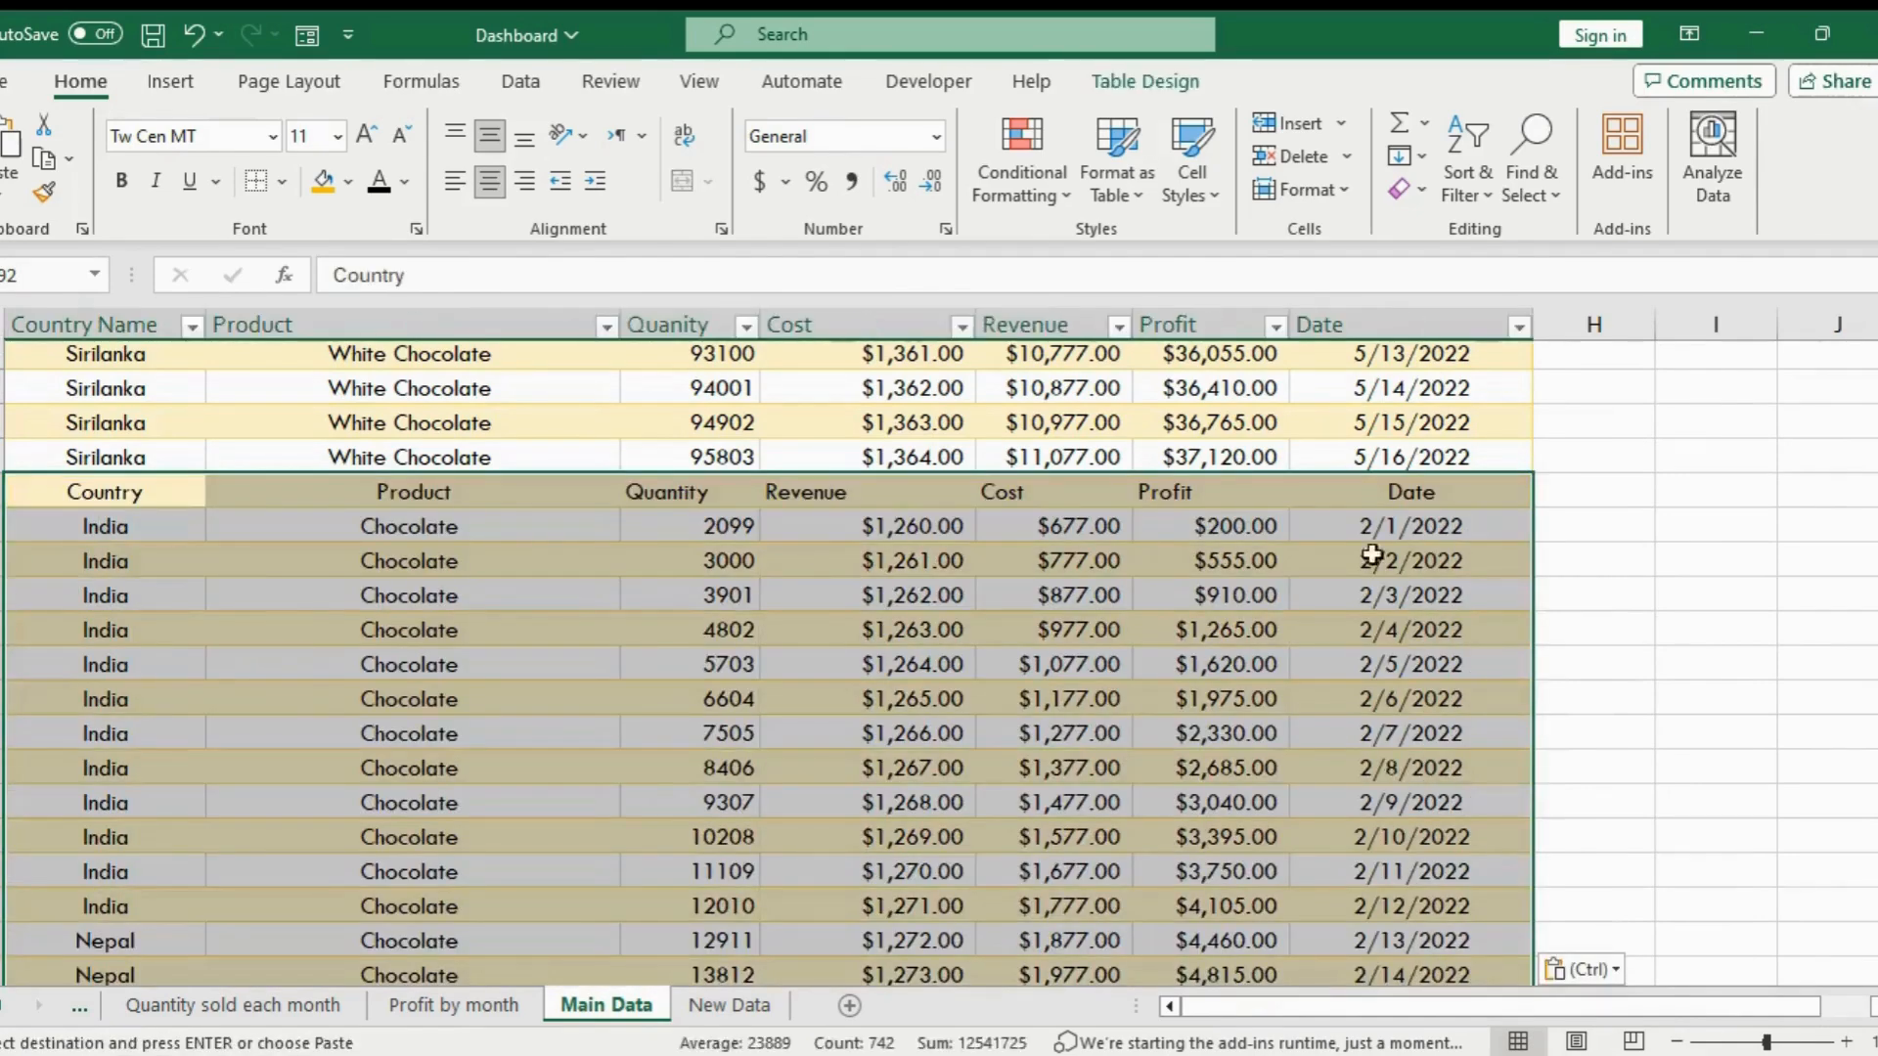
# Delete the pasted header row (Country, Product, Quantity, Revenue, Cost, Profit, Date) from the Main Data table
pyautogui.click(1032, 657)
pyautogui.click(3, 491)
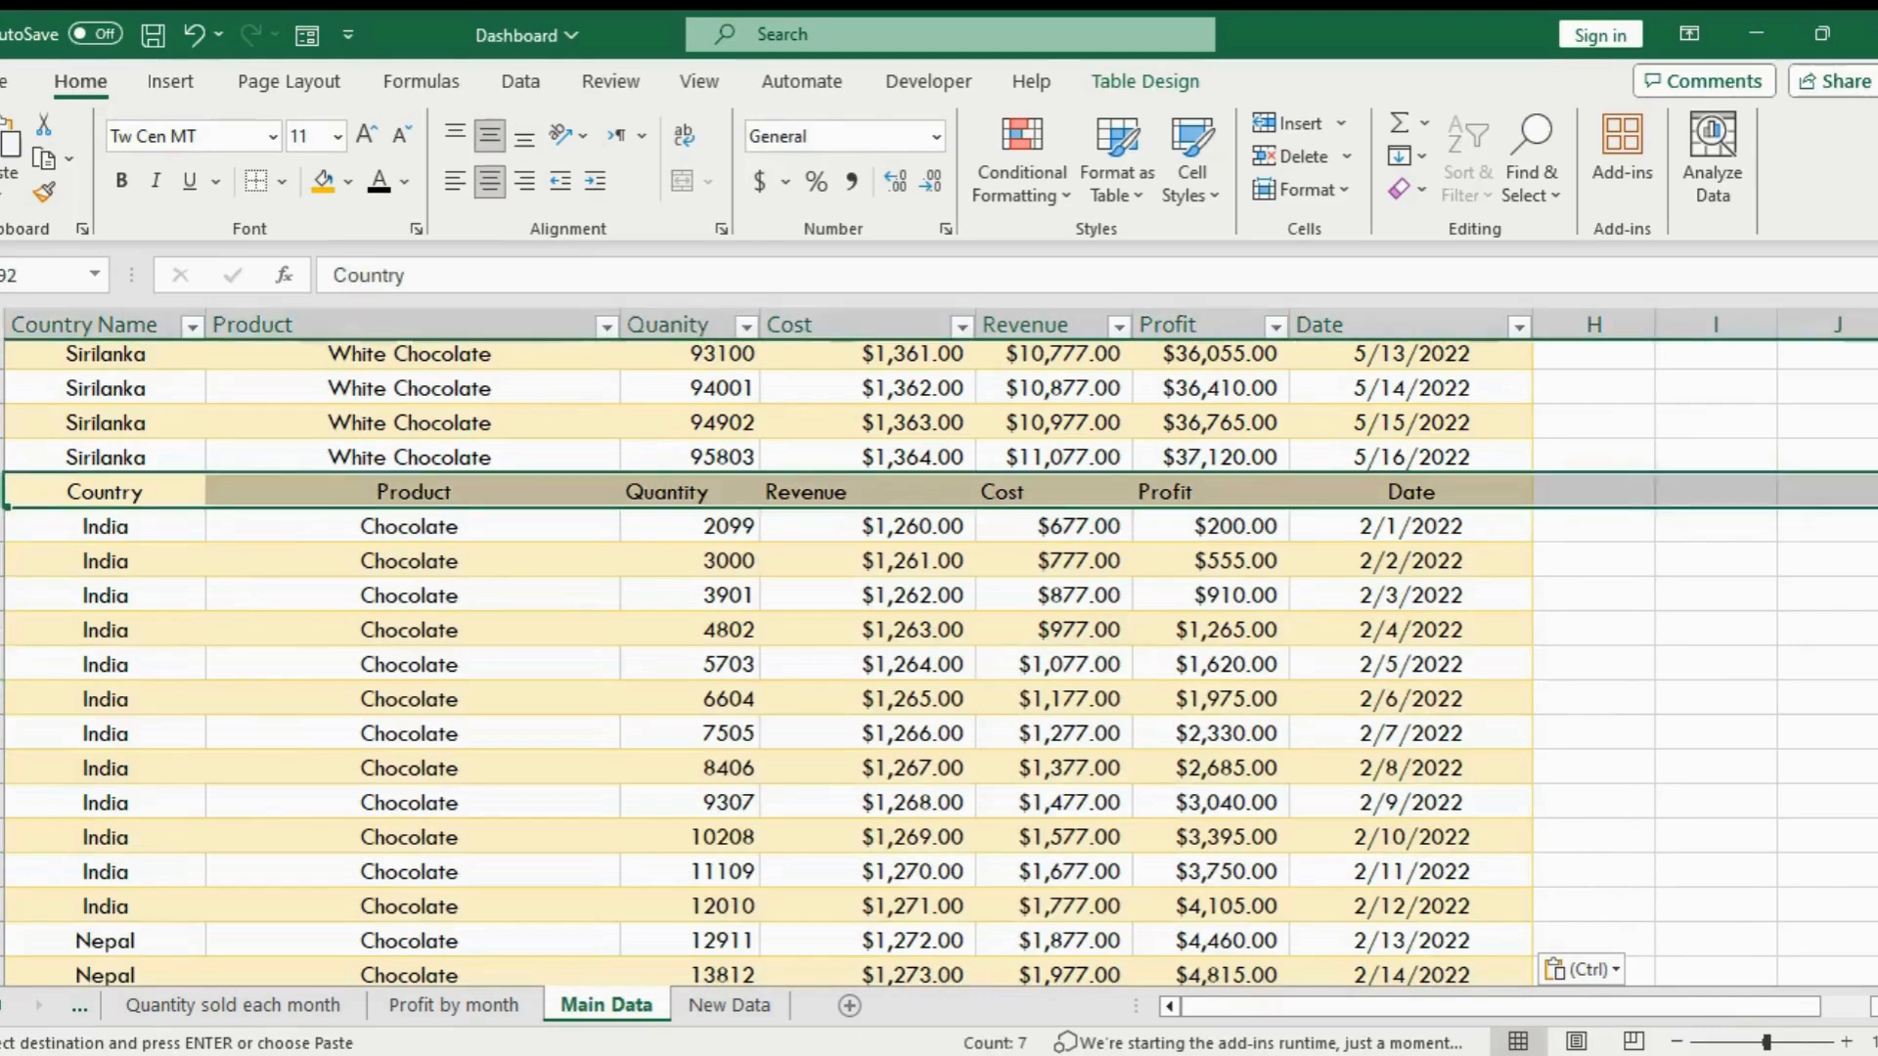
pyautogui.rightClick(3, 491)
pyautogui.click(65, 822)
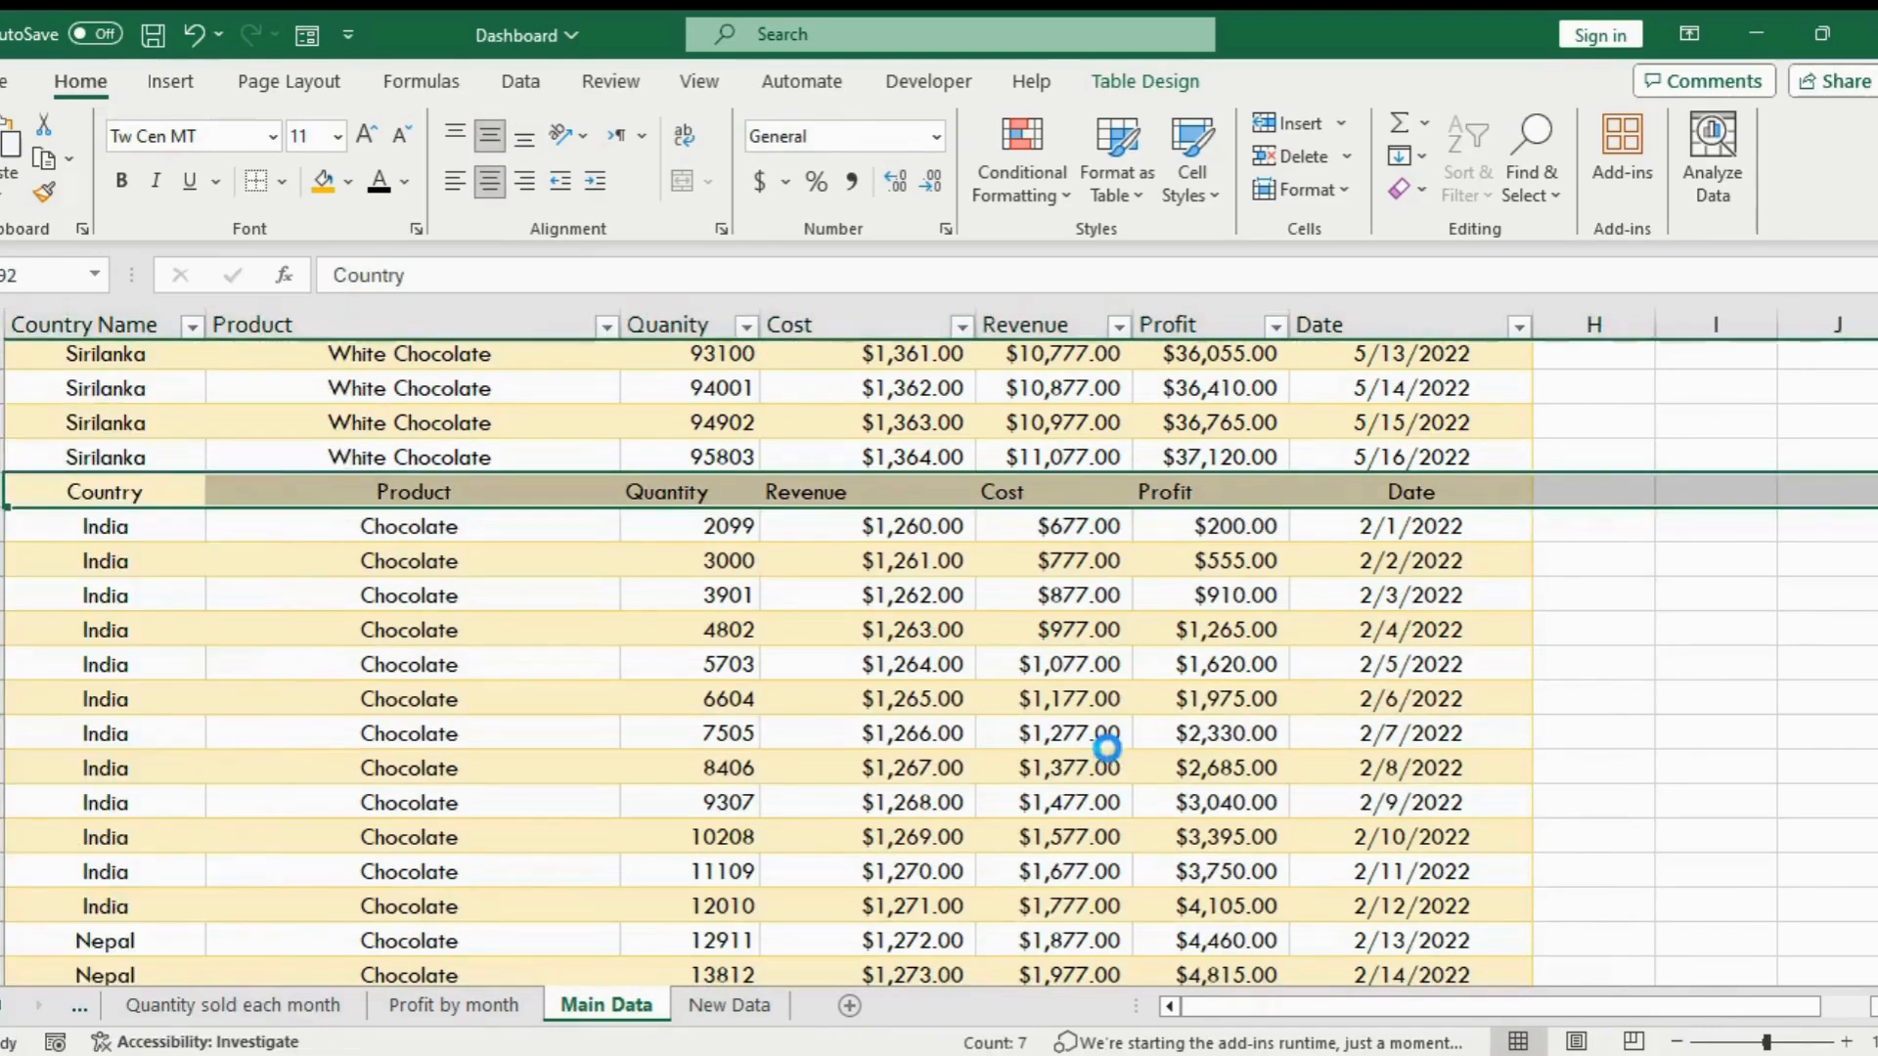
# Return to the Dashboard sheet and use Refresh All from the "Profit by country and product" chart to load the added data
pyautogui.click(160, 1007)
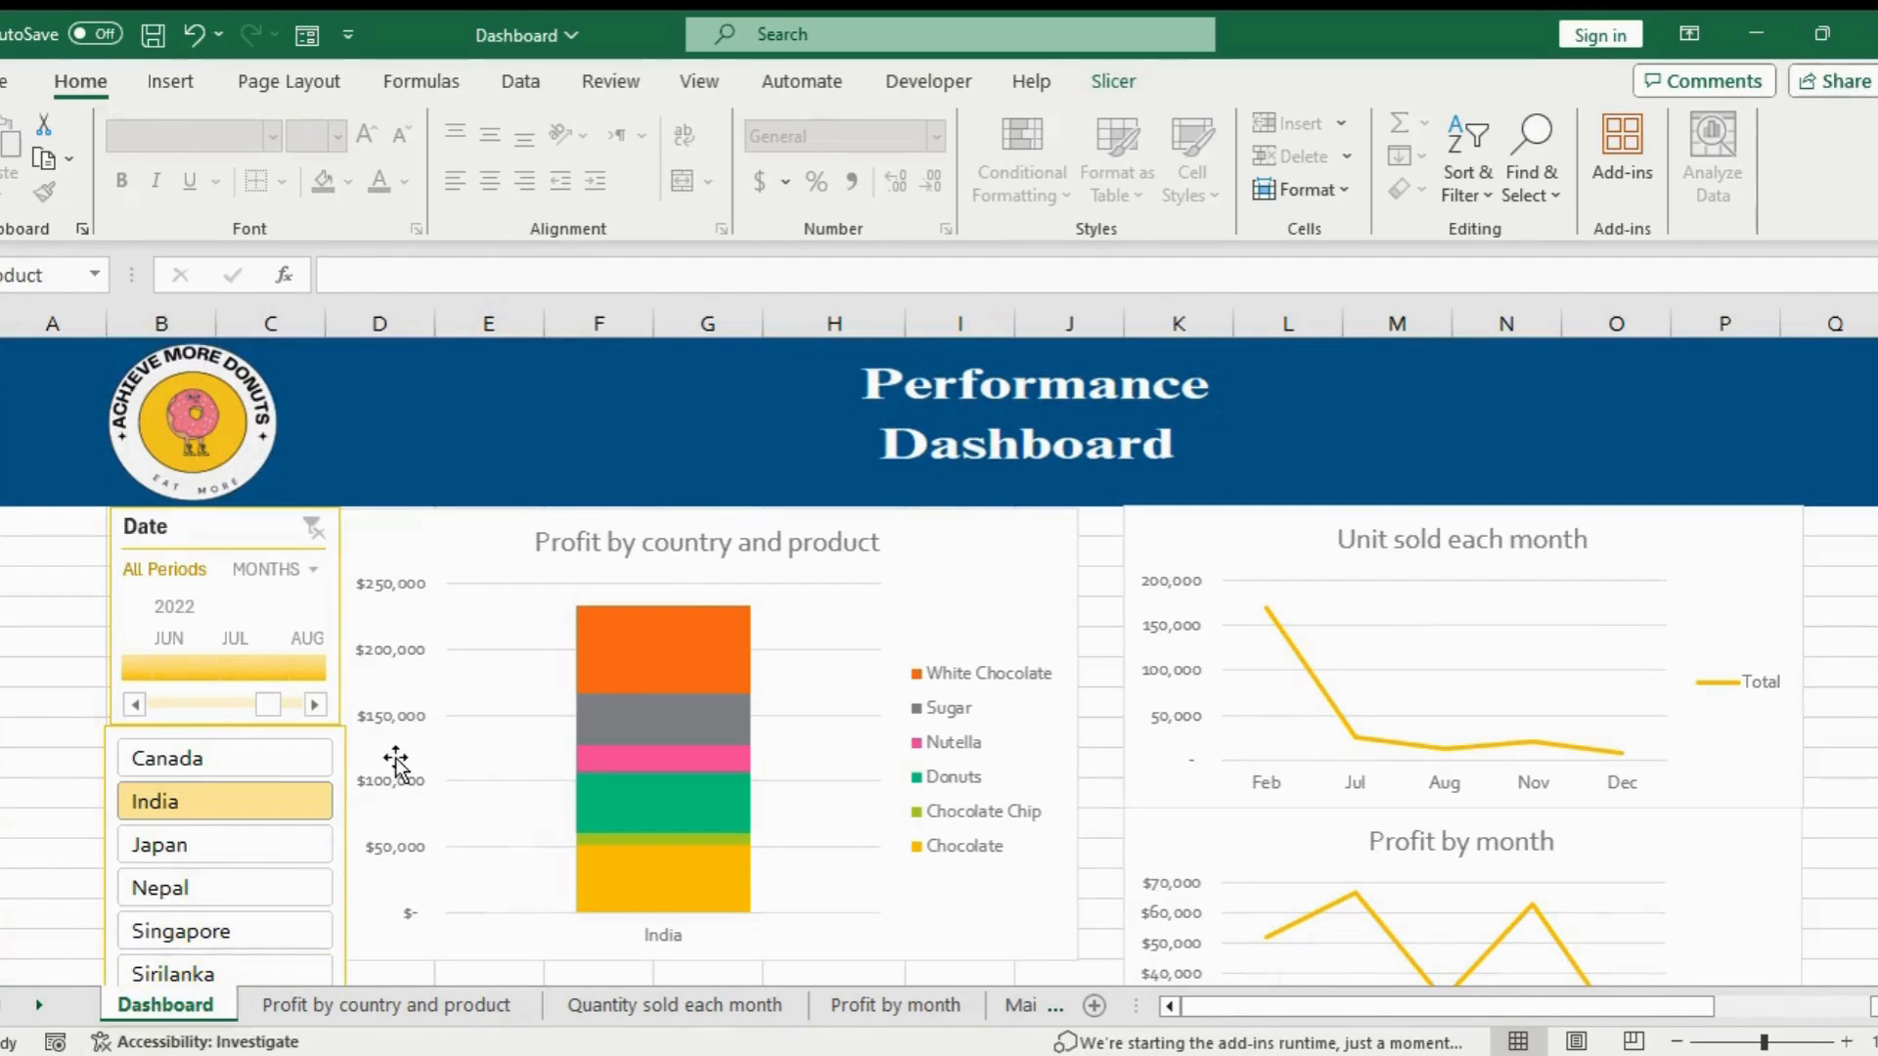
pyautogui.click(492, 541)
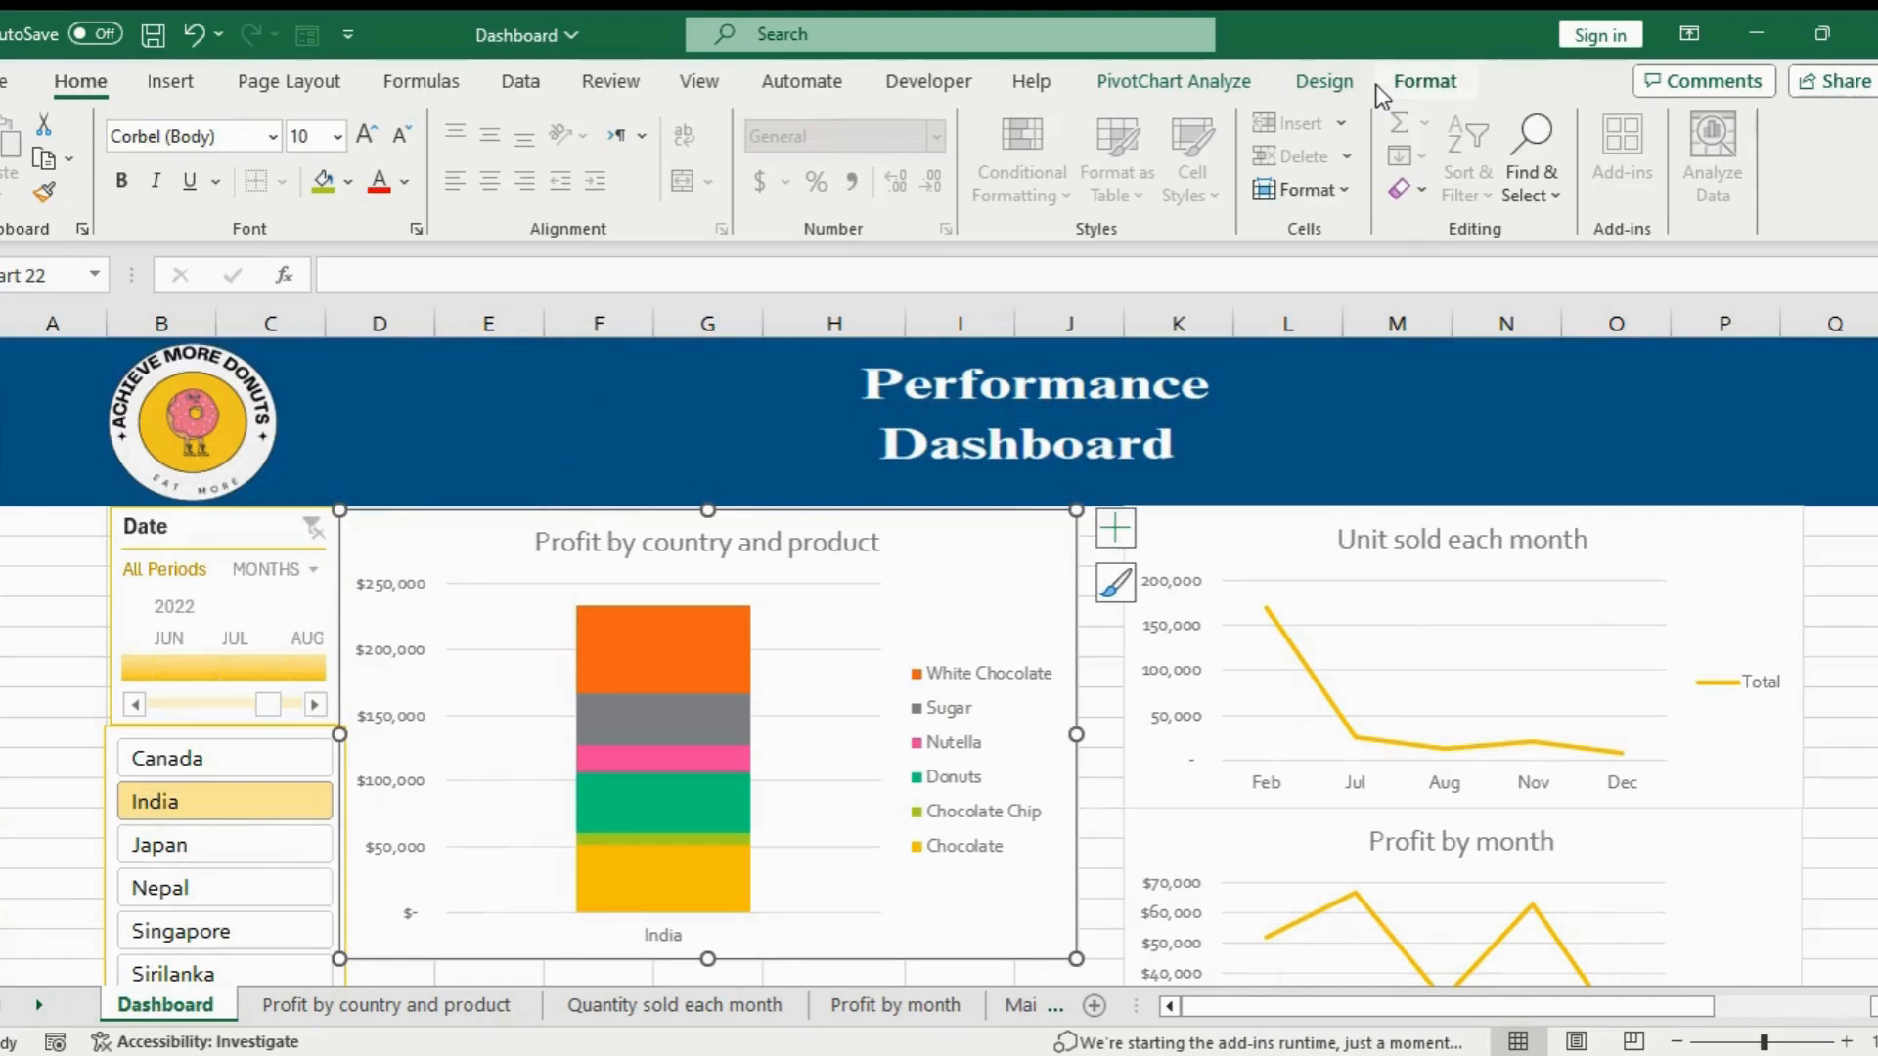
pyautogui.click(1185, 86)
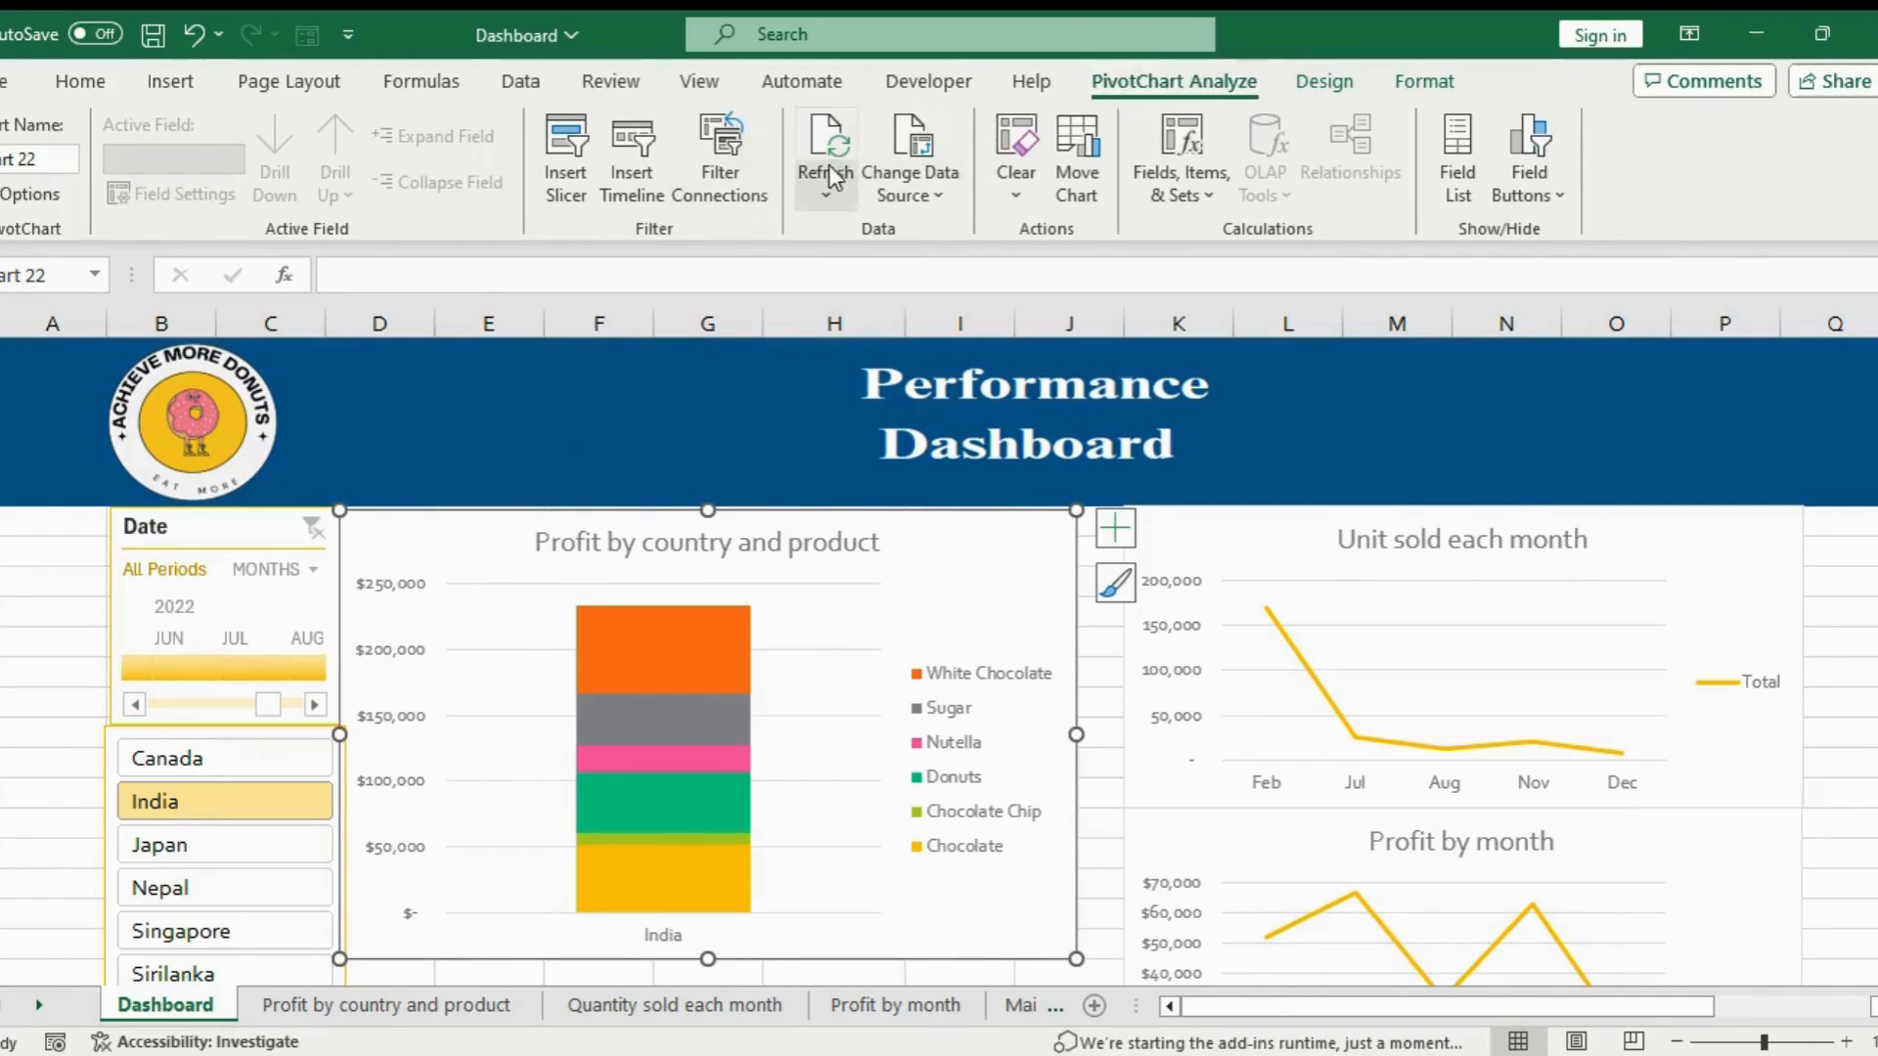
pyautogui.click(831, 189)
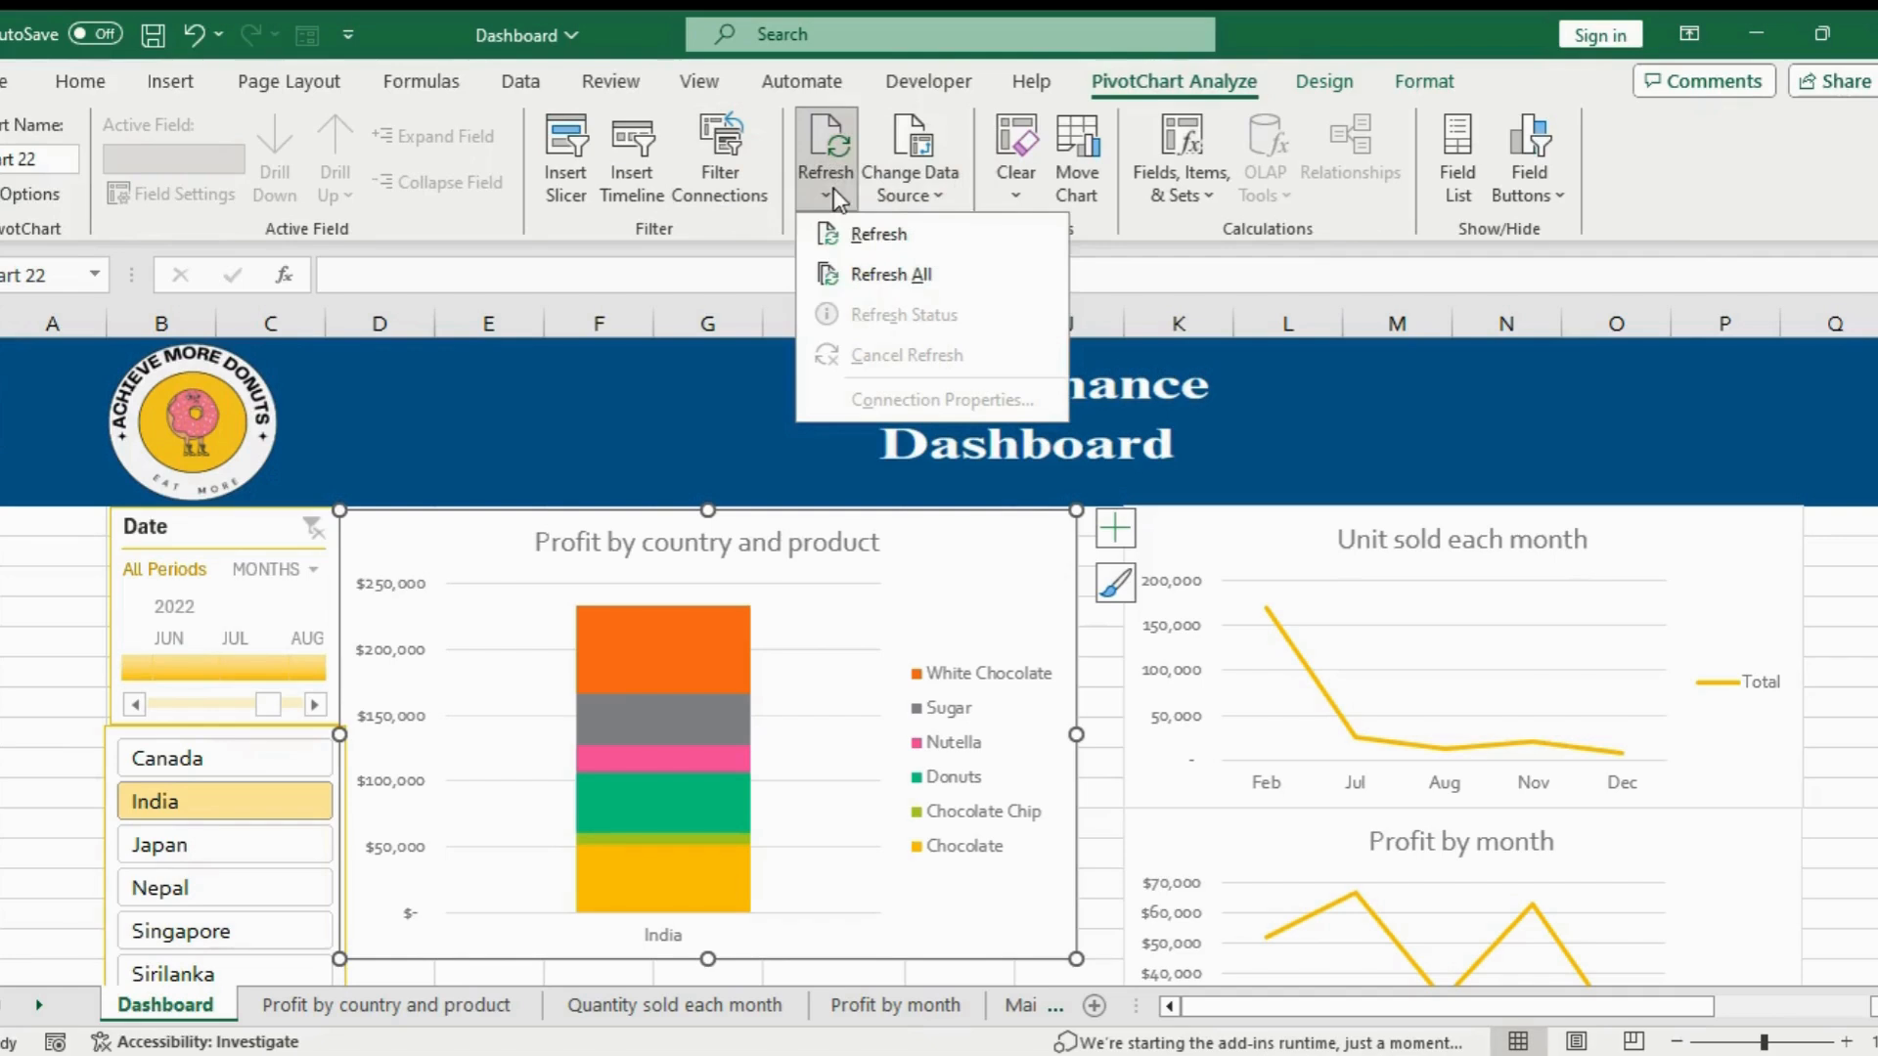
pyautogui.click(1042, 274)
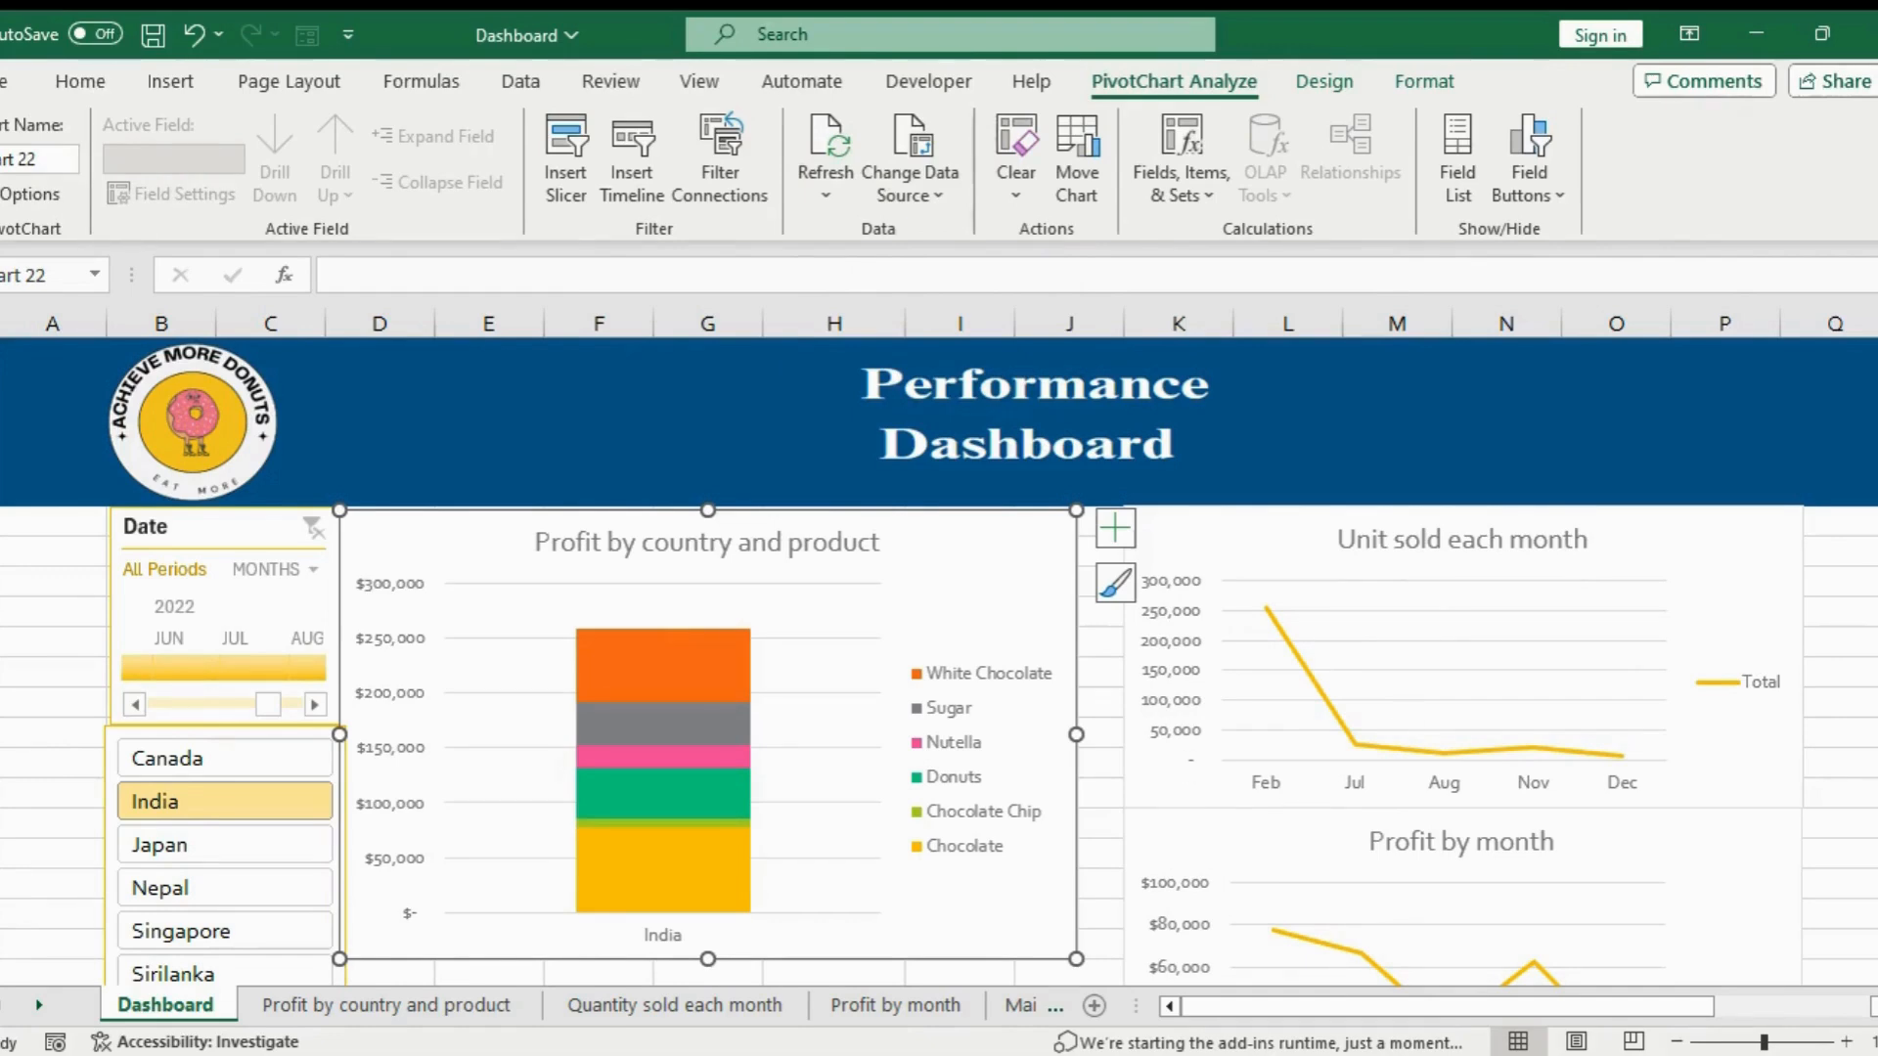
# Check the refreshed charts by filtering the country slicer to Canada and back to India
pyautogui.click(189, 774)
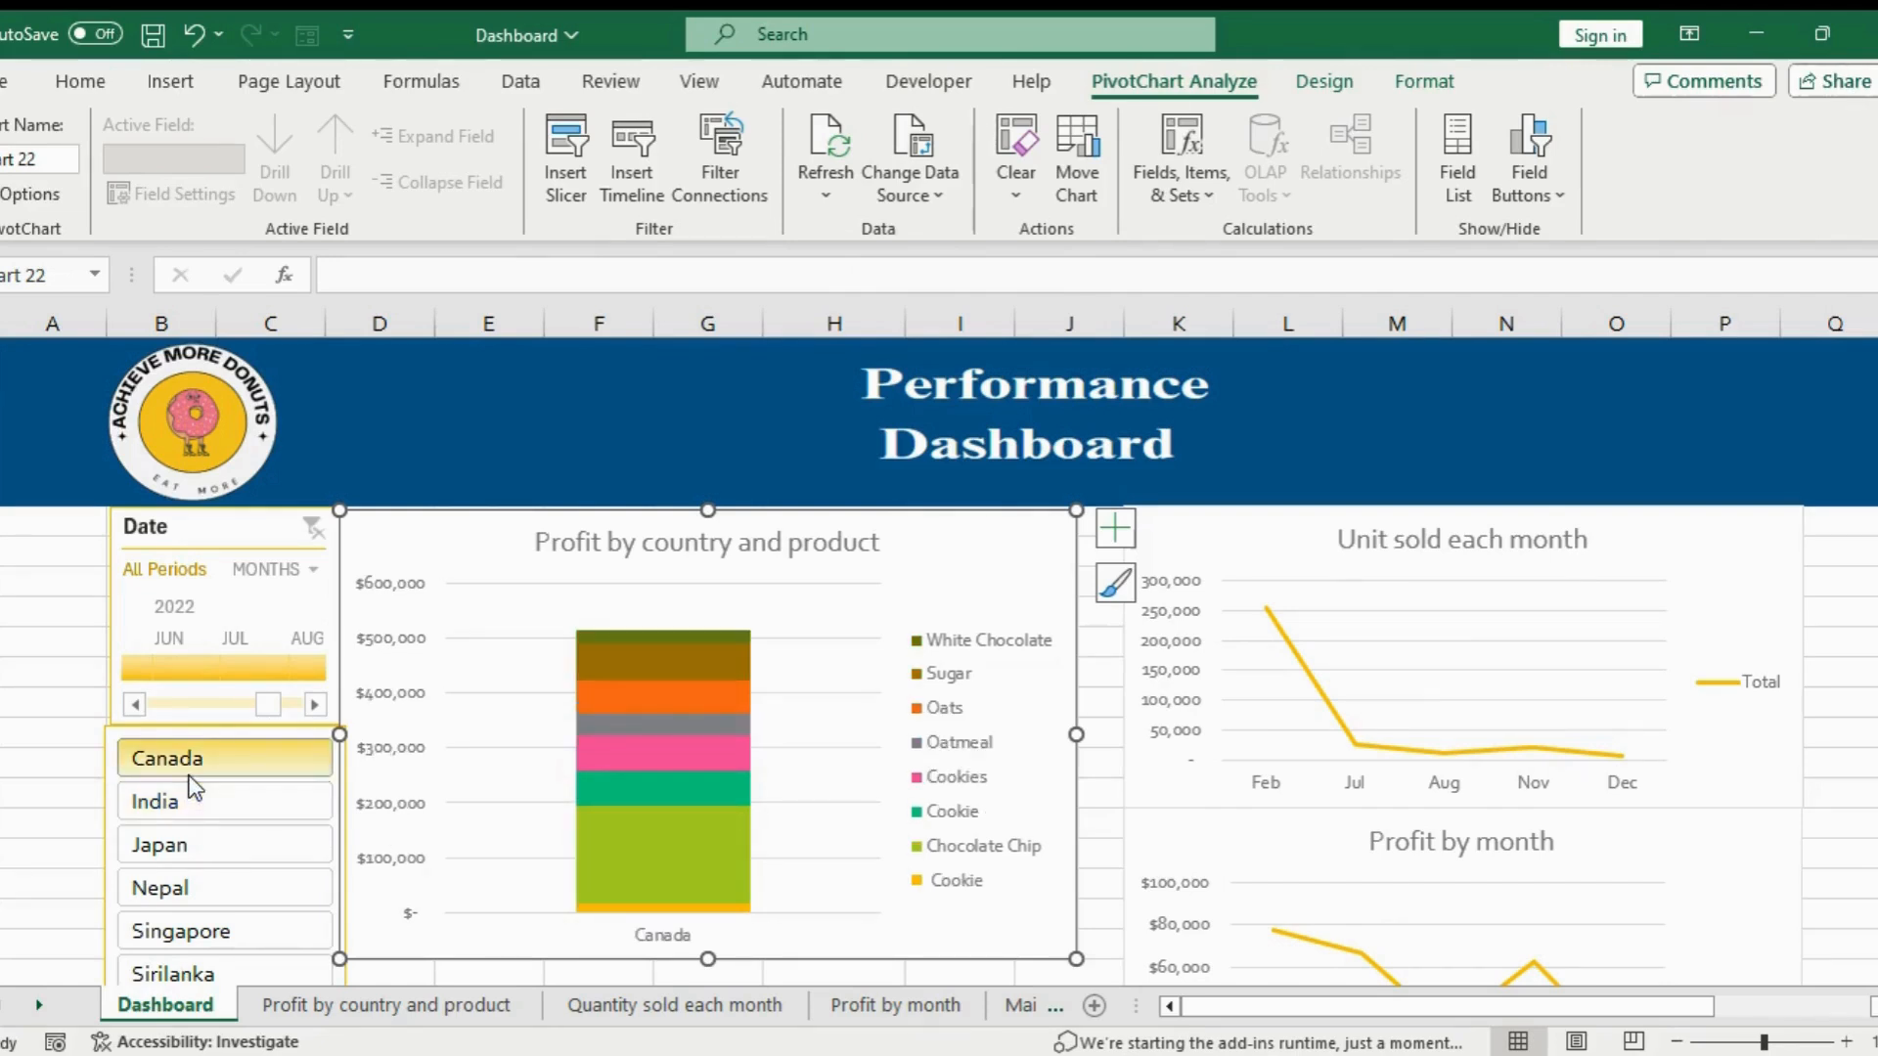
pyautogui.click(187, 813)
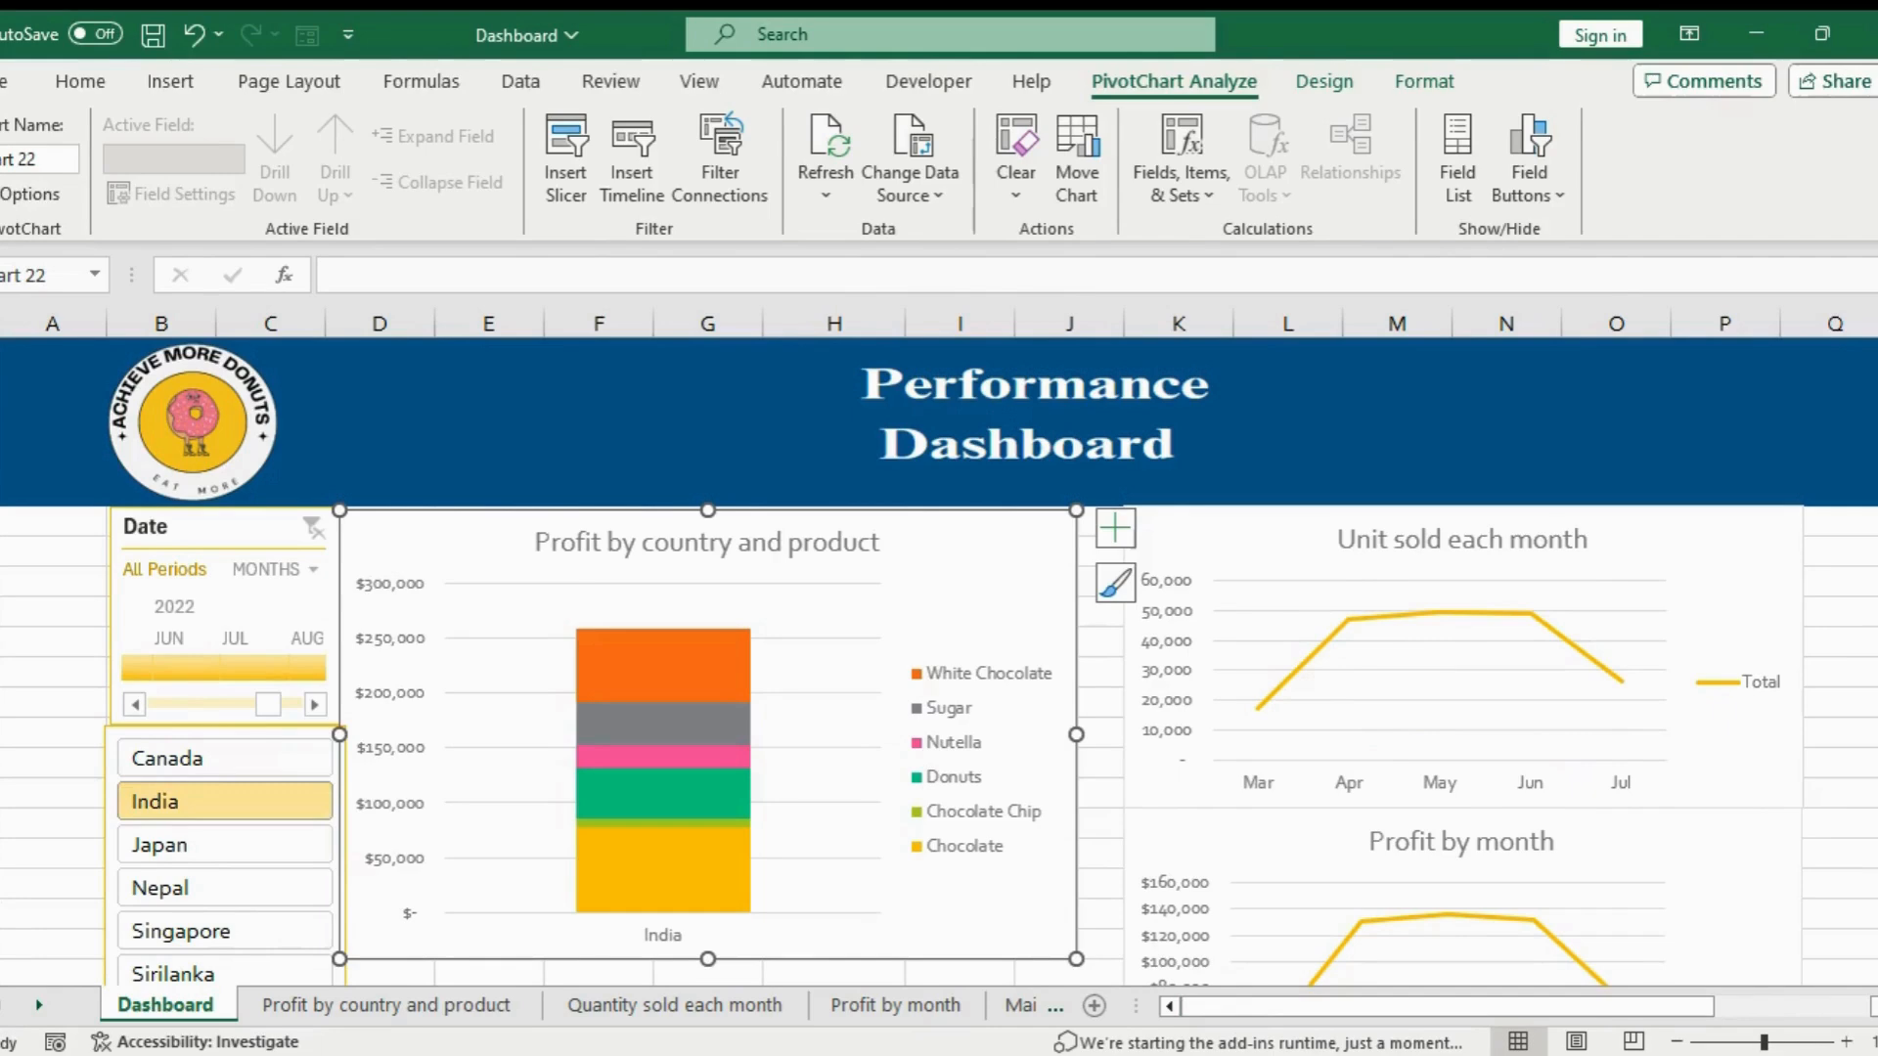
pyautogui.moveTo(1877, 564); pyautogui.dragTo(1876, 608)
# Deselect the chart and hide the gridlines on the Dashboard sheet
pyautogui.click(1451, 428)
pyautogui.click(699, 82)
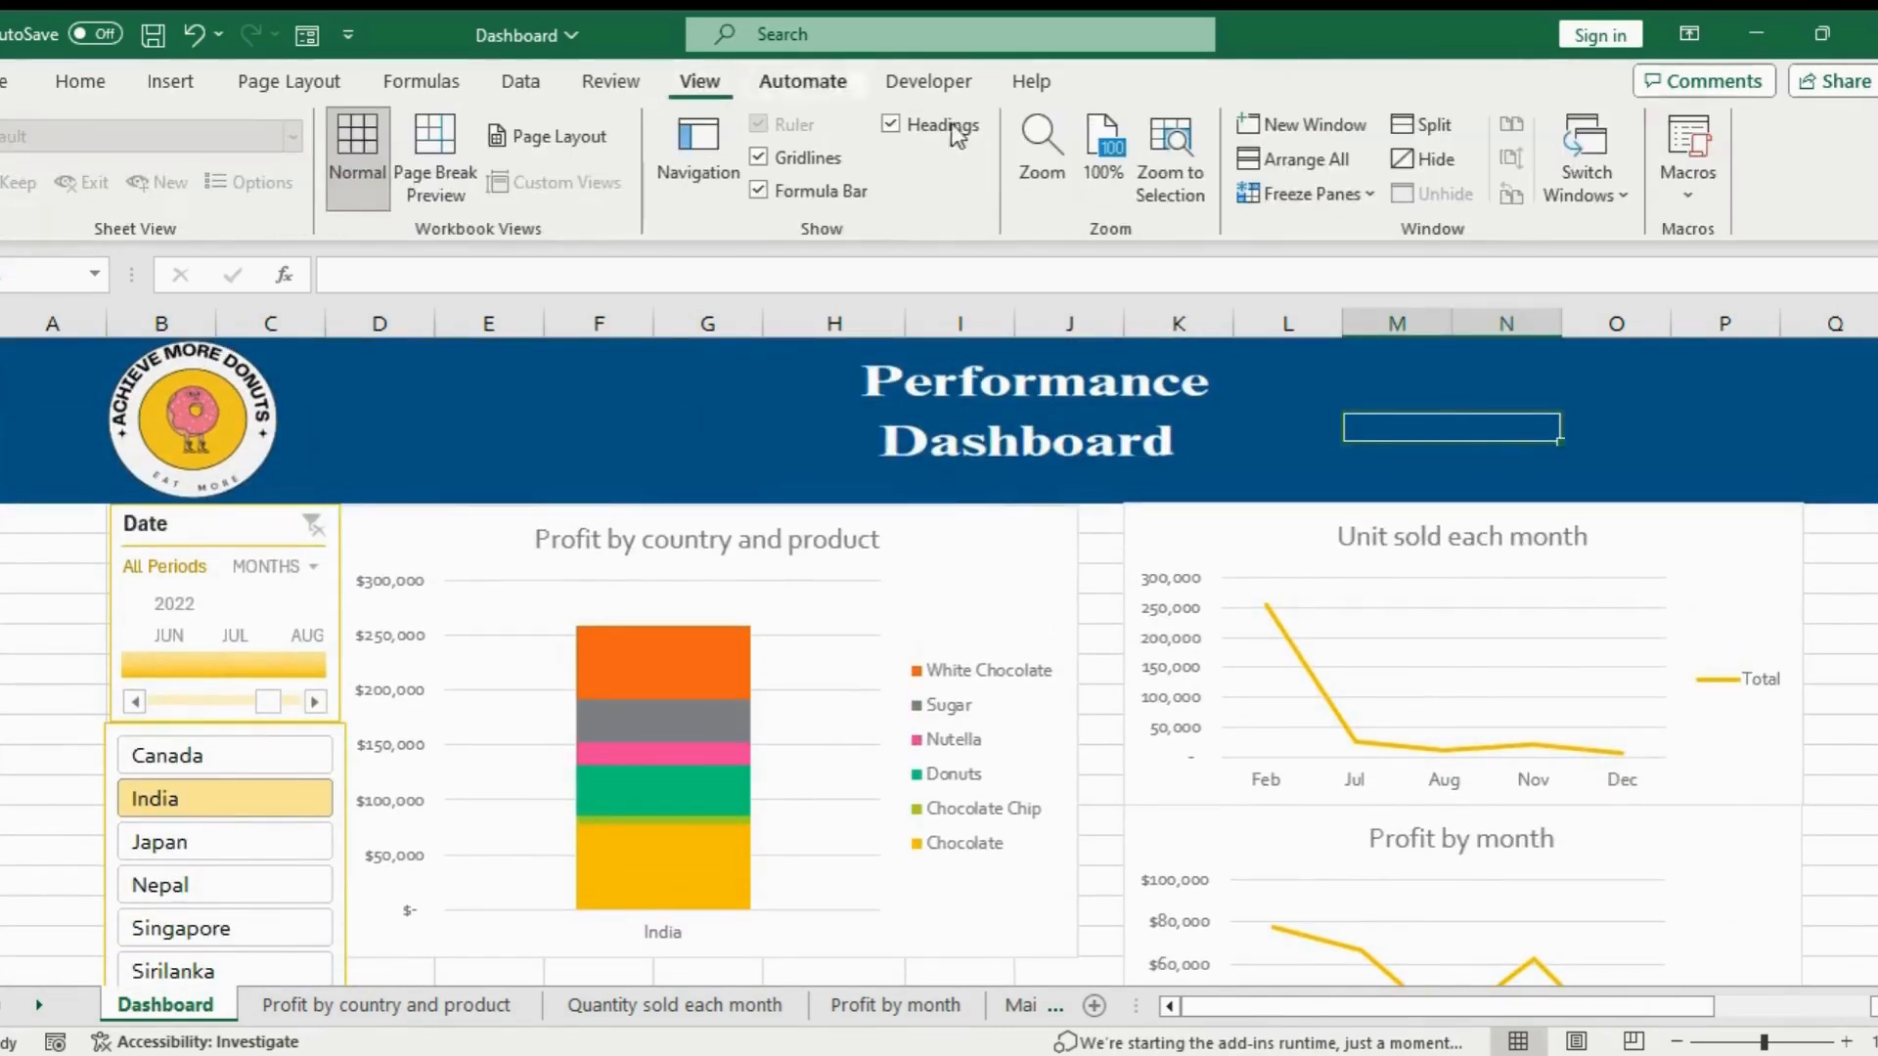
pyautogui.click(759, 159)
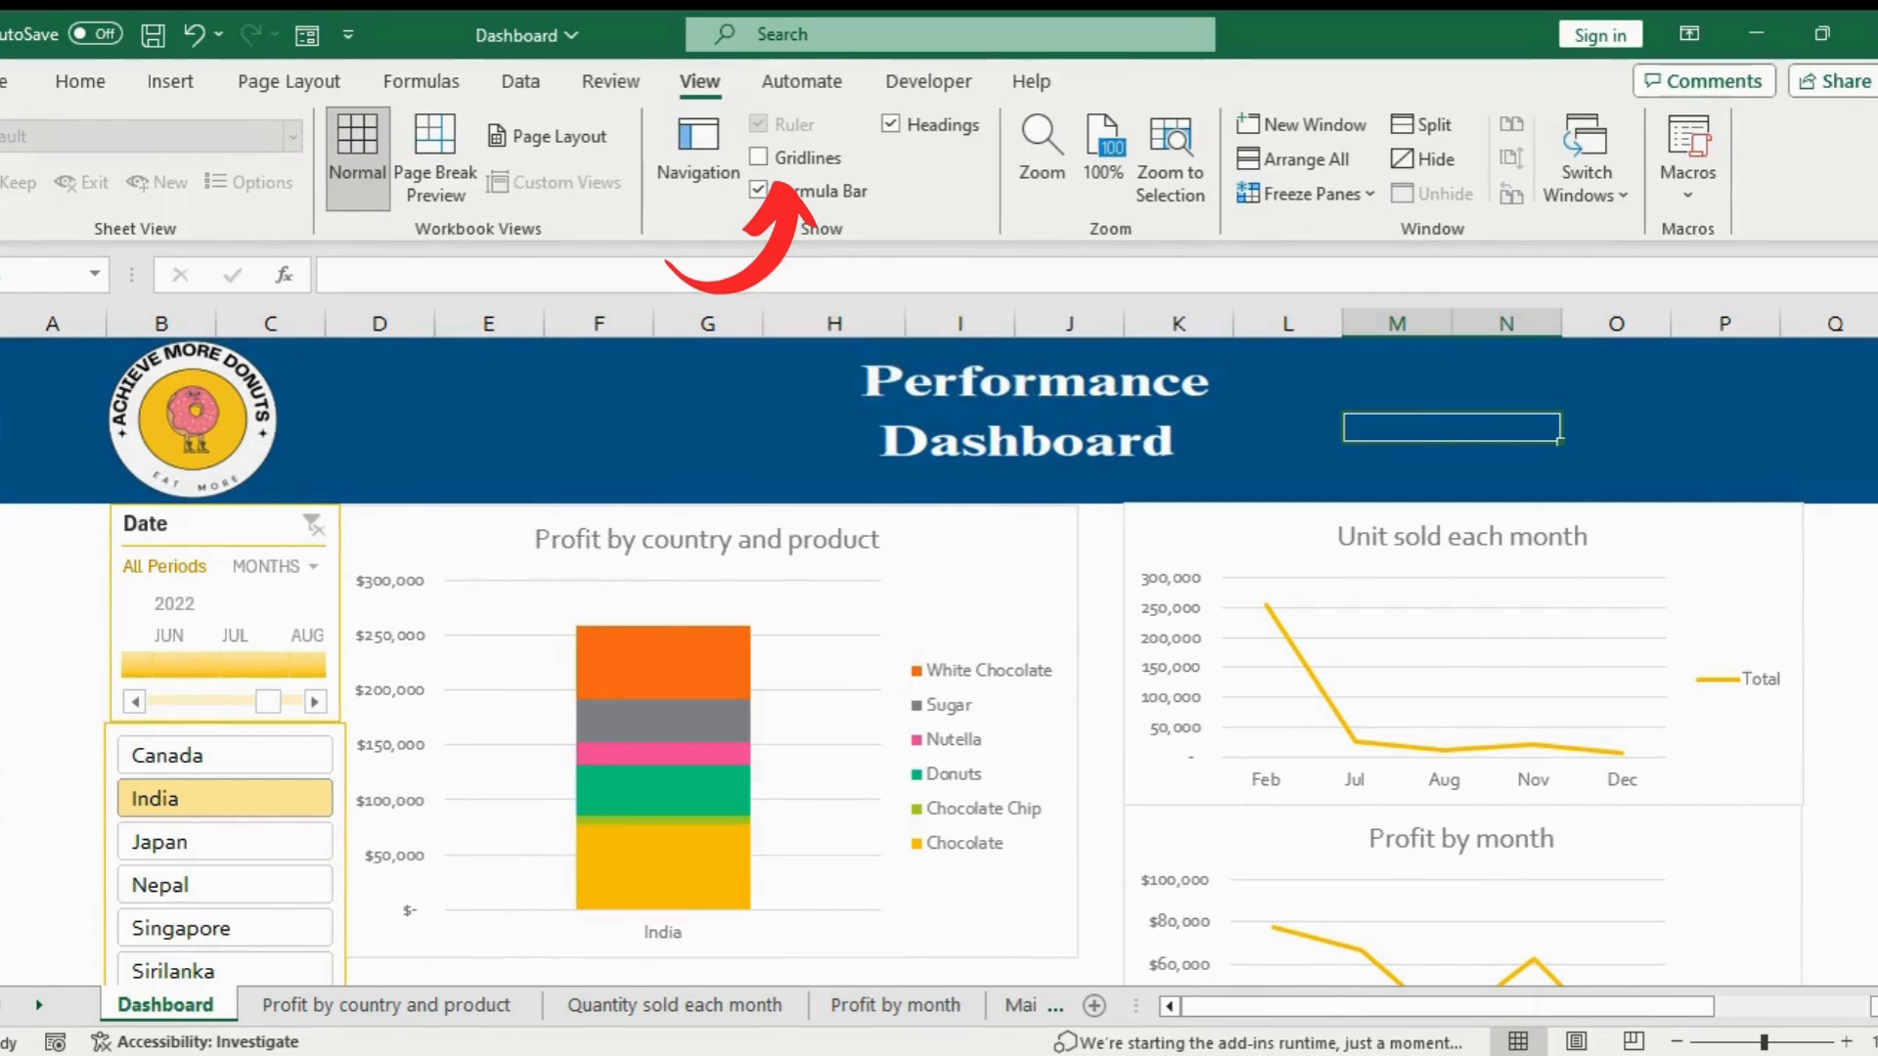
pyautogui.moveTo(1877, 558)
pyautogui.mouseDown()
pyautogui.moveTo(1877, 675)
pyautogui.moveTo(1877, 556)
pyautogui.moveTo(1848, 557)
pyautogui.mouseUp()
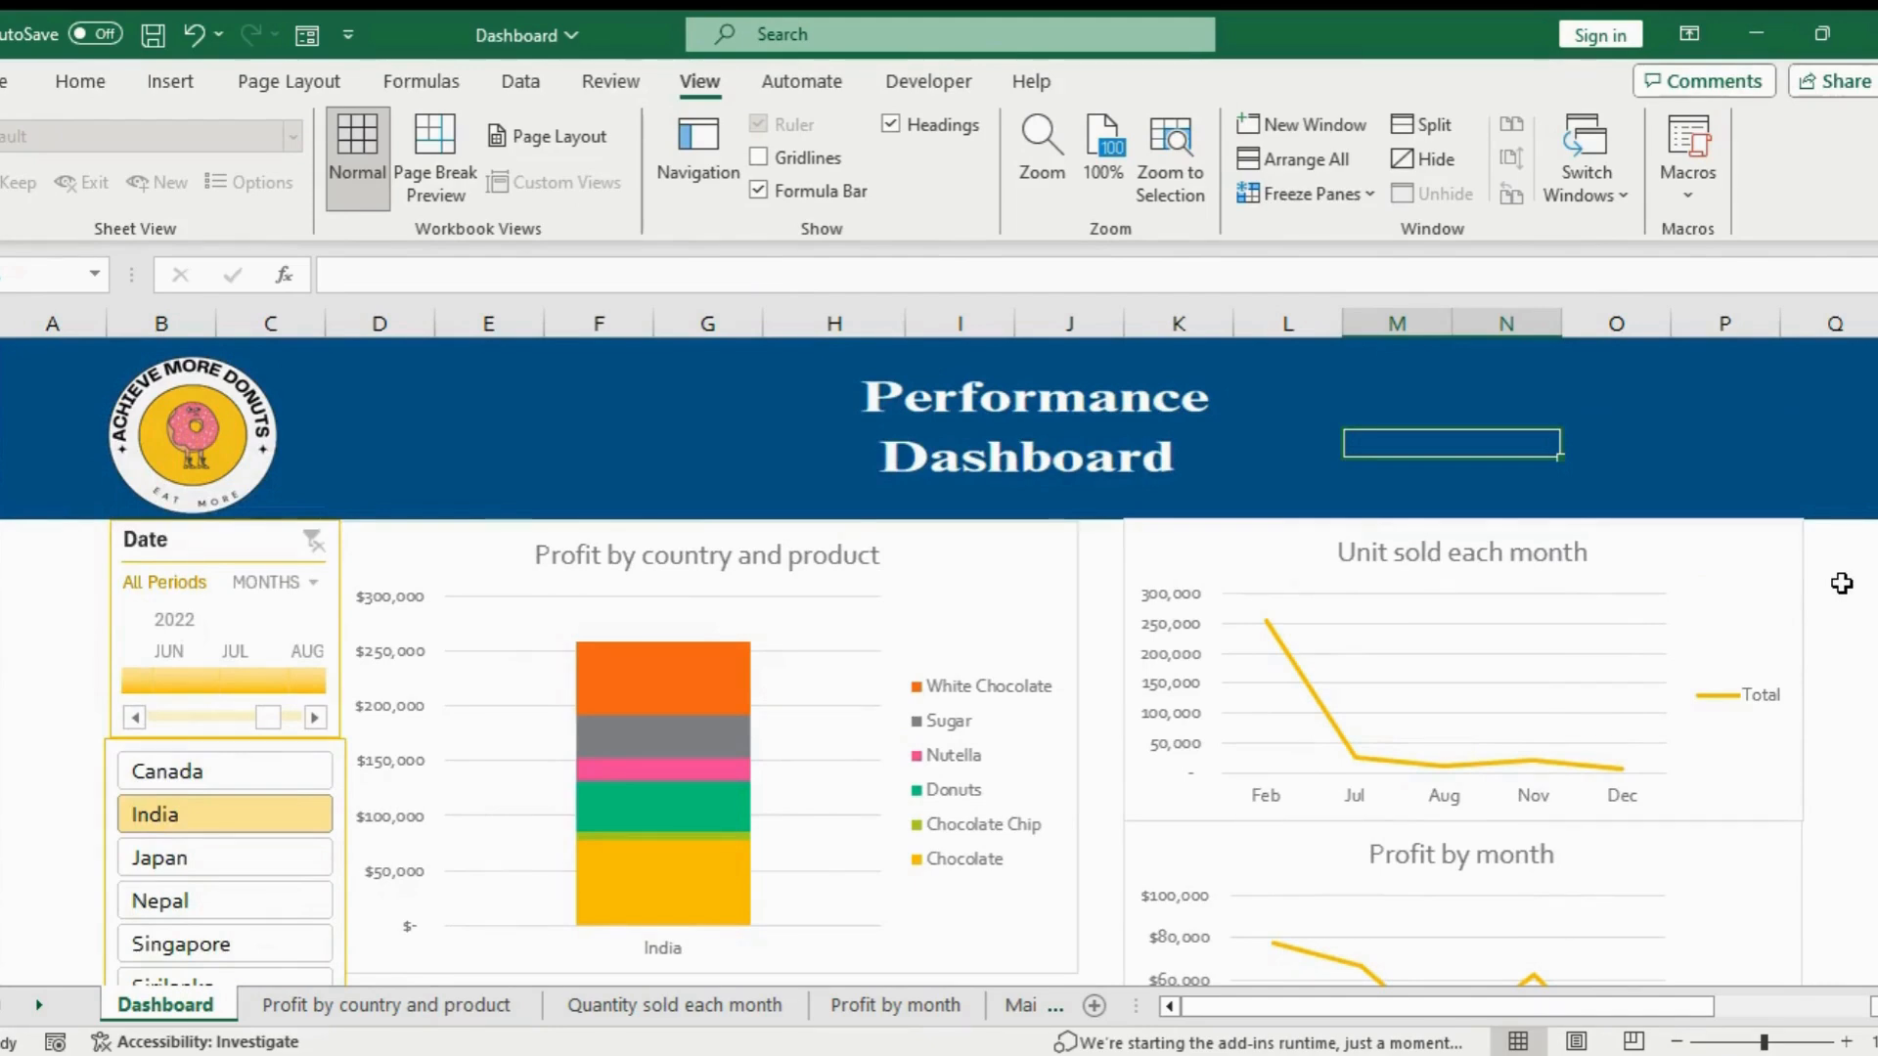
pyautogui.click(1842, 584)
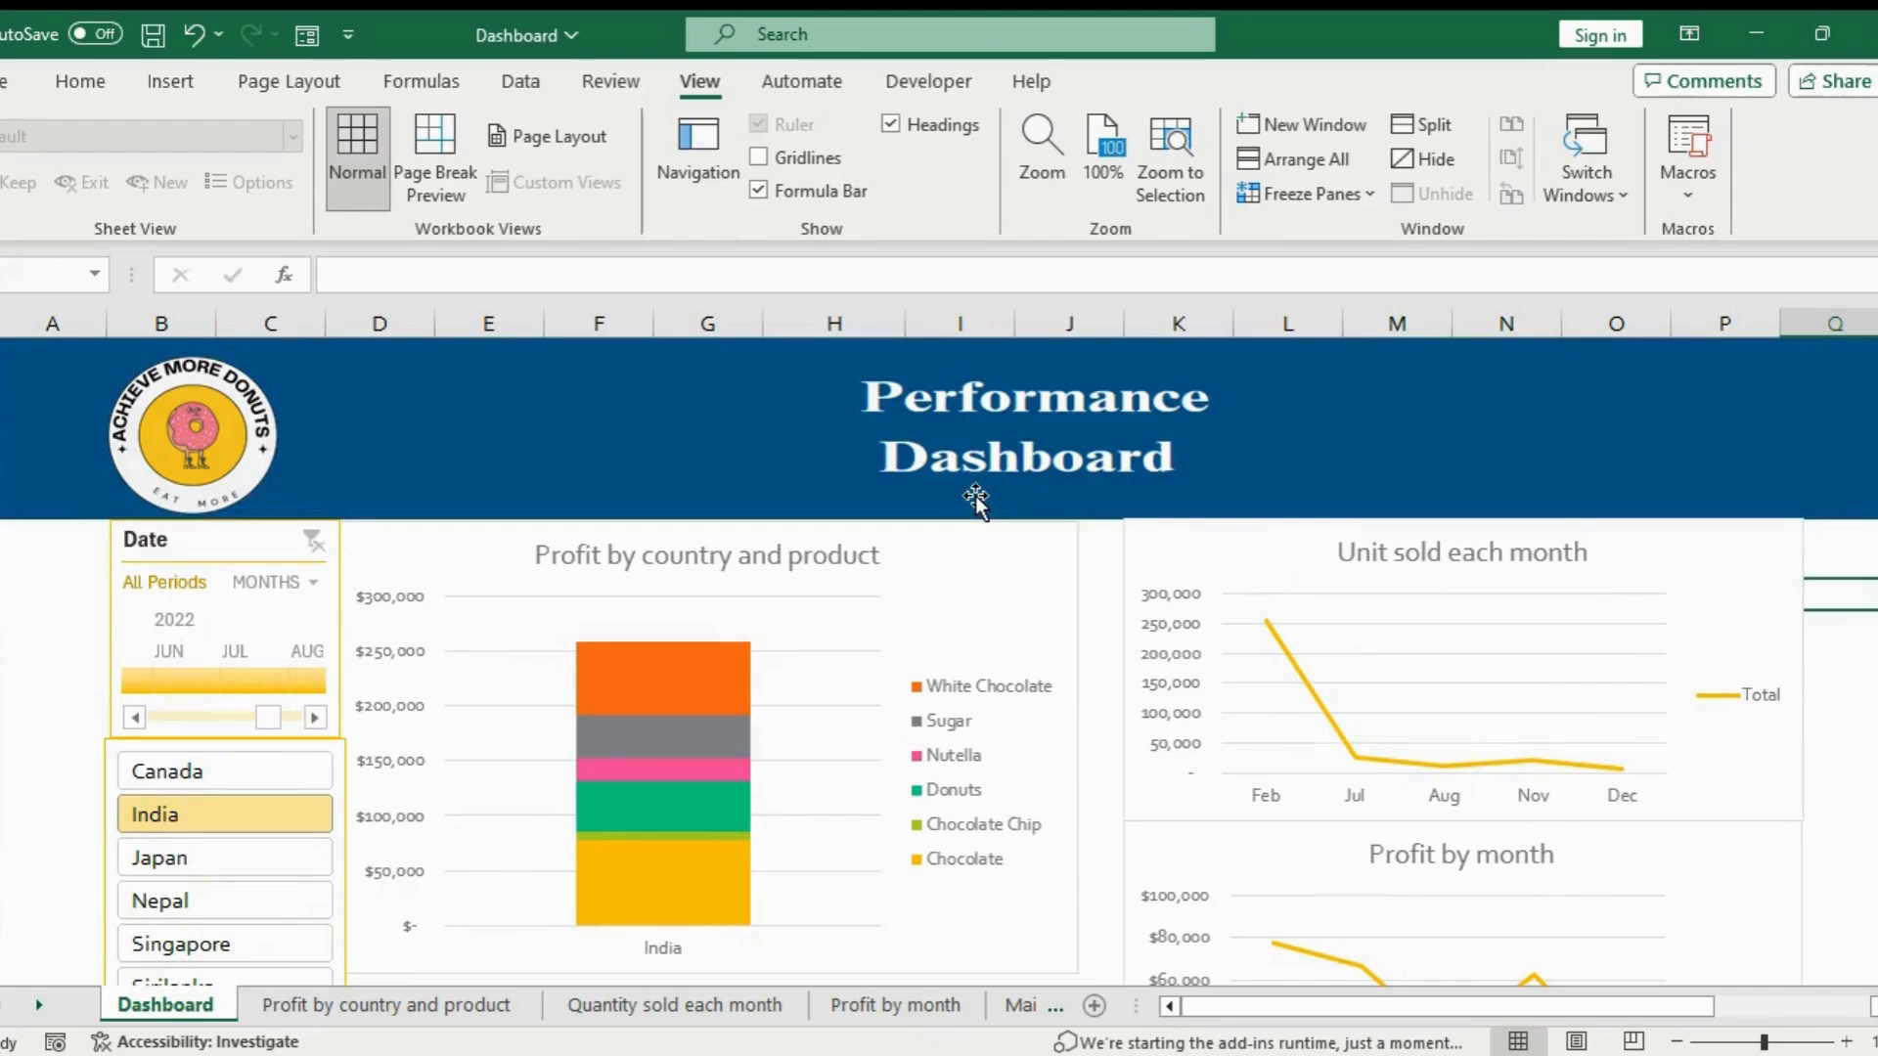
# Apply the Gallery theme to the dashboard workbook
pyautogui.moveTo(1877, 450); pyautogui.dragTo(1877, 447)
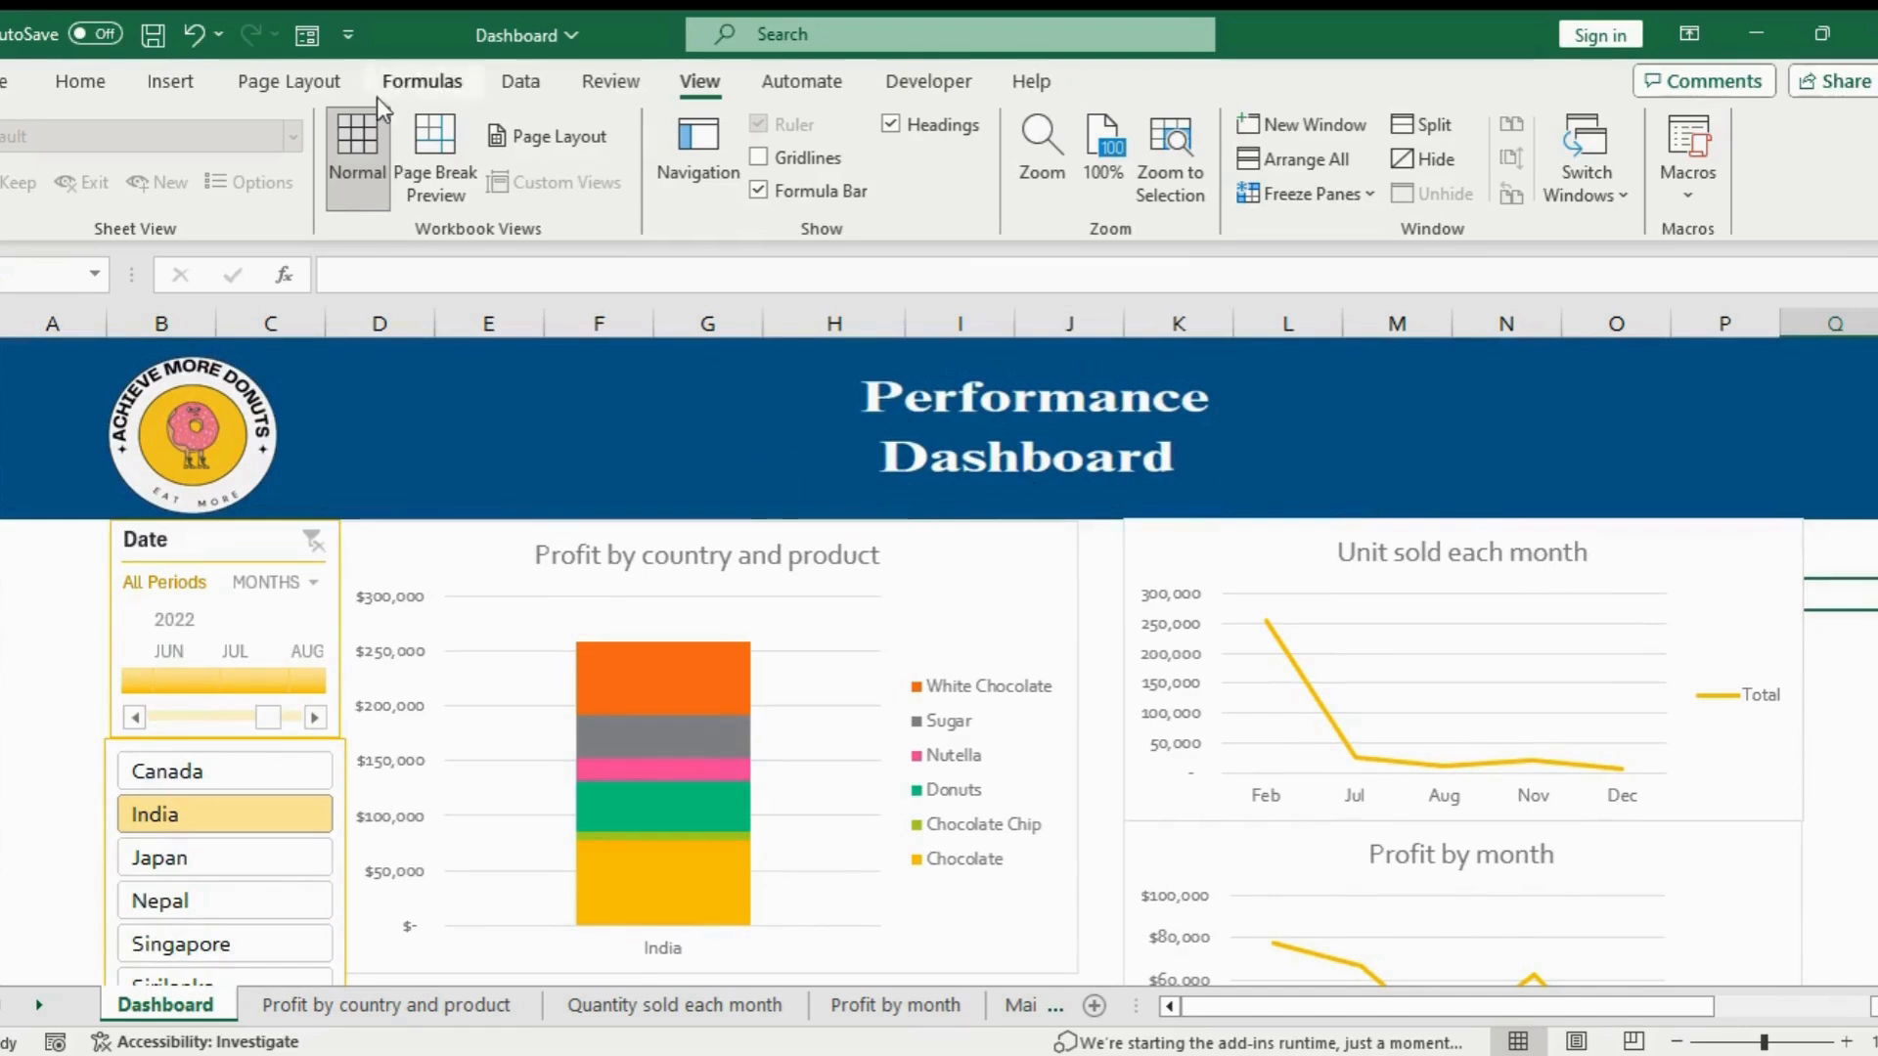
pyautogui.click(291, 81)
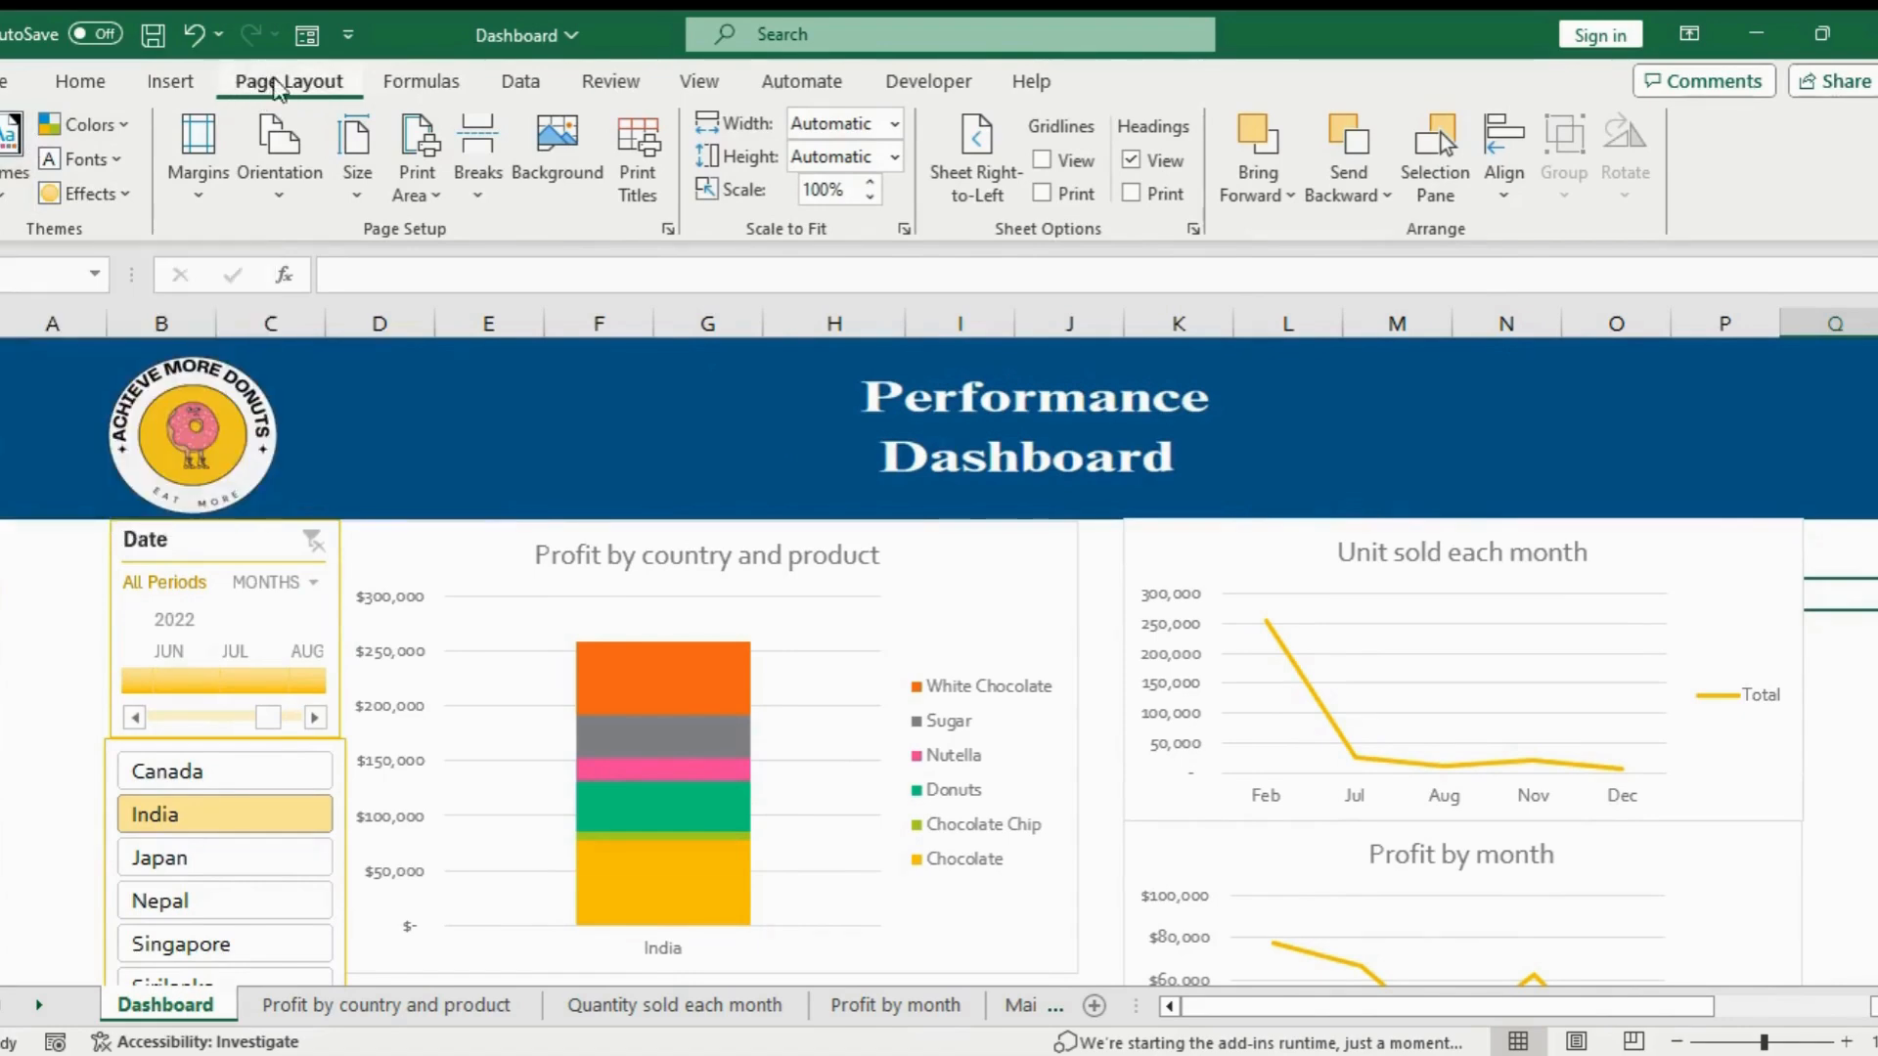
pyautogui.click(12, 142)
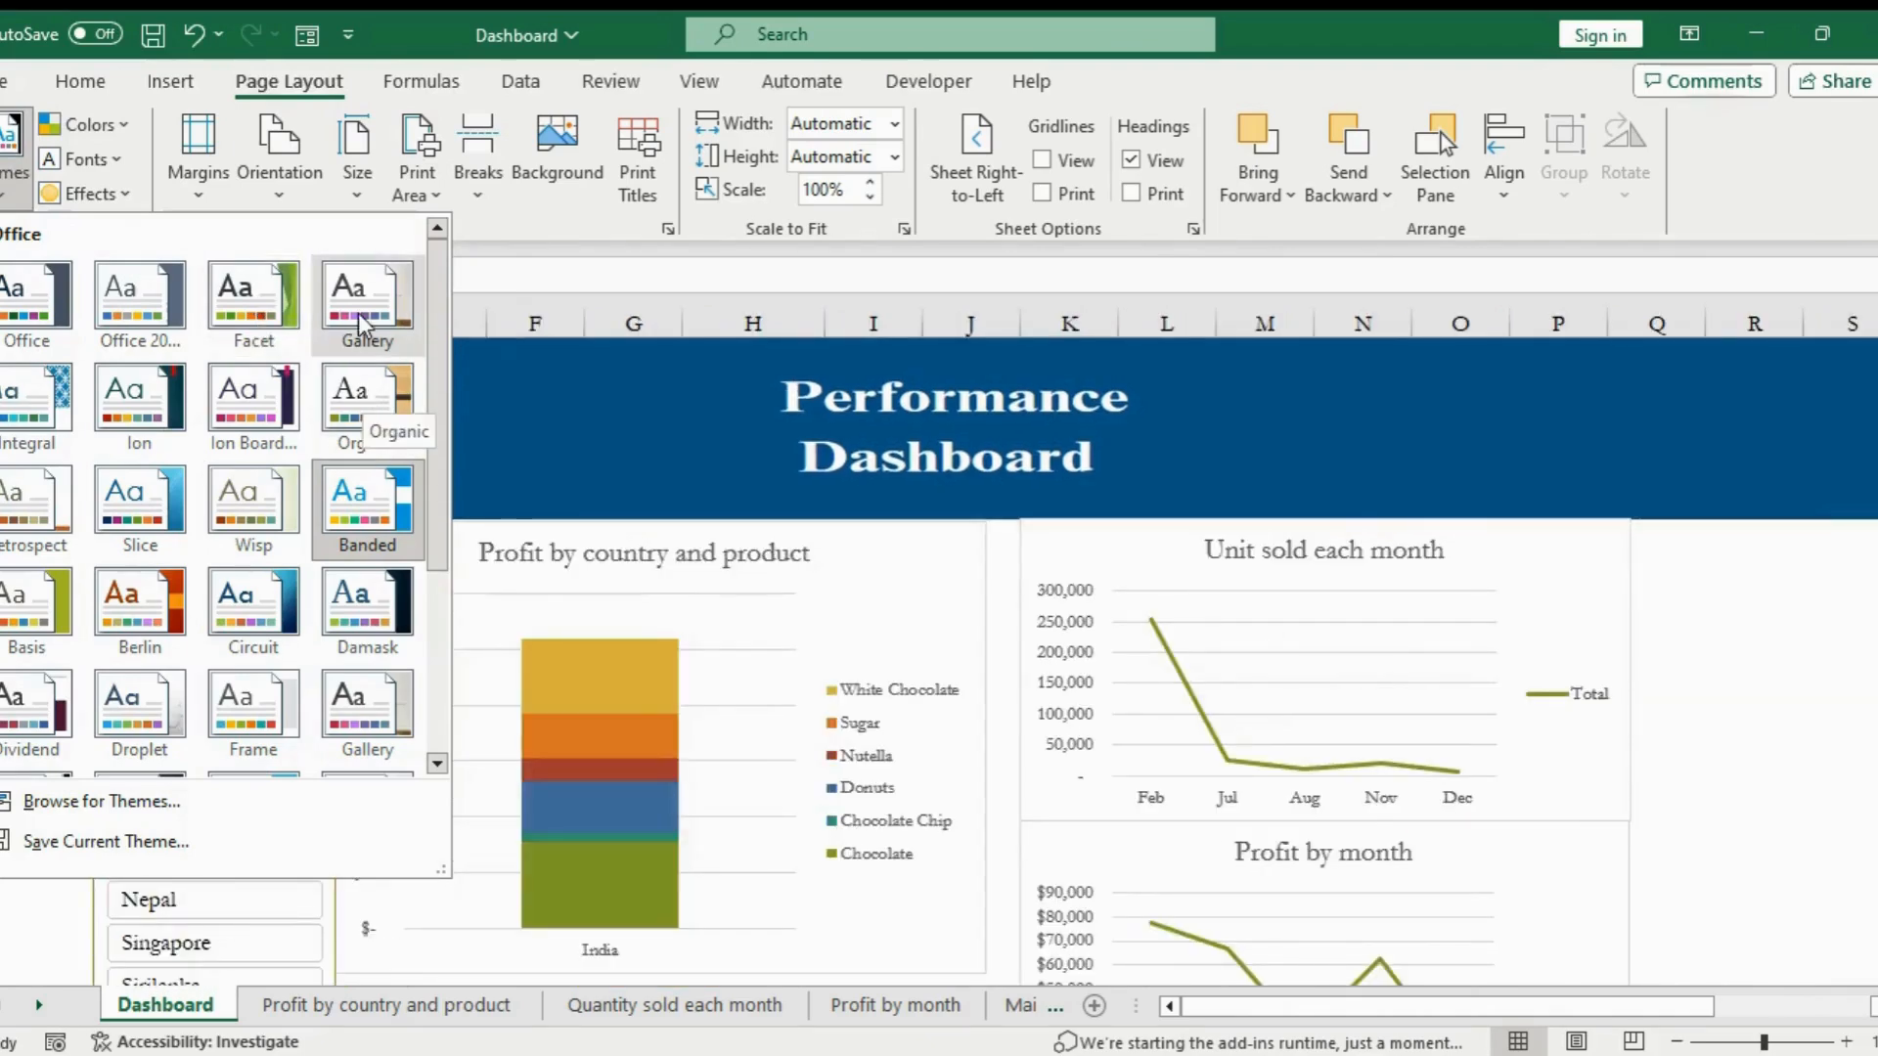
pyautogui.click(365, 325)
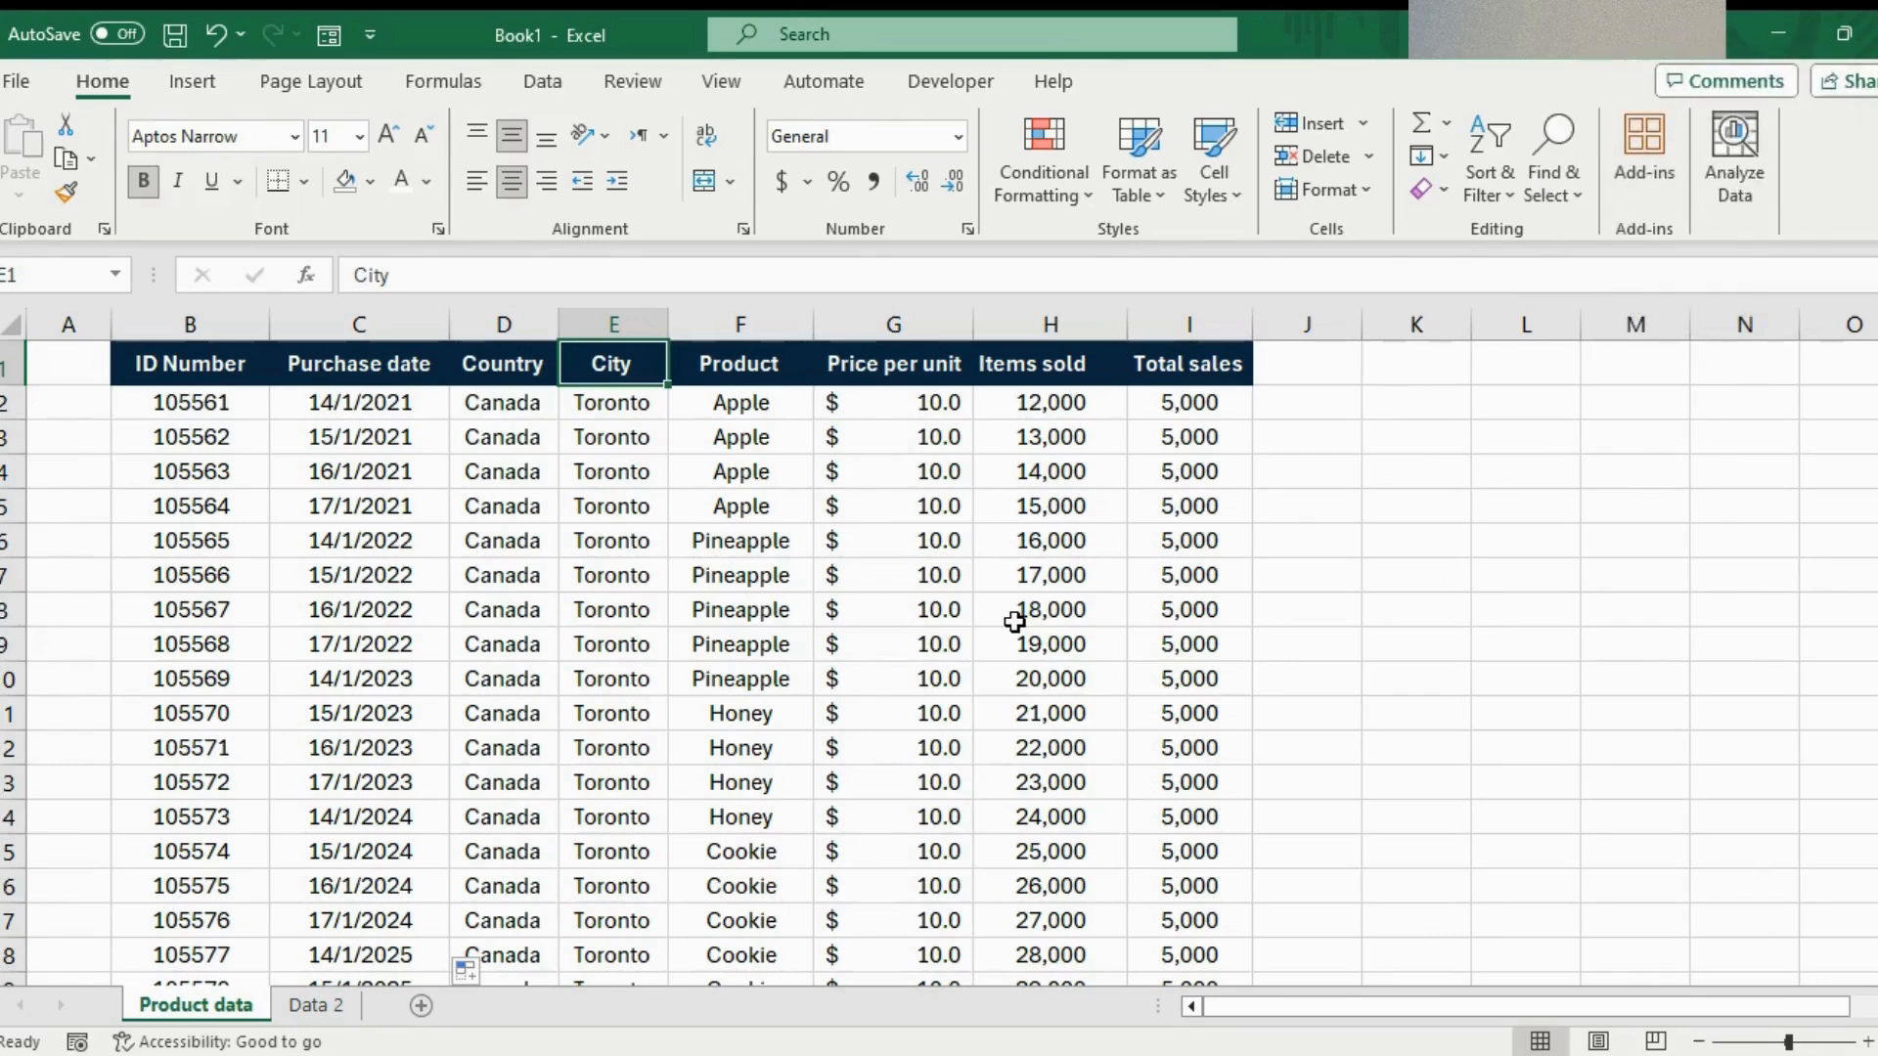
# Freeze the top header row of the Product data sheet in the Book1 workbook
pyautogui.scroll(-20, 1029, 495)
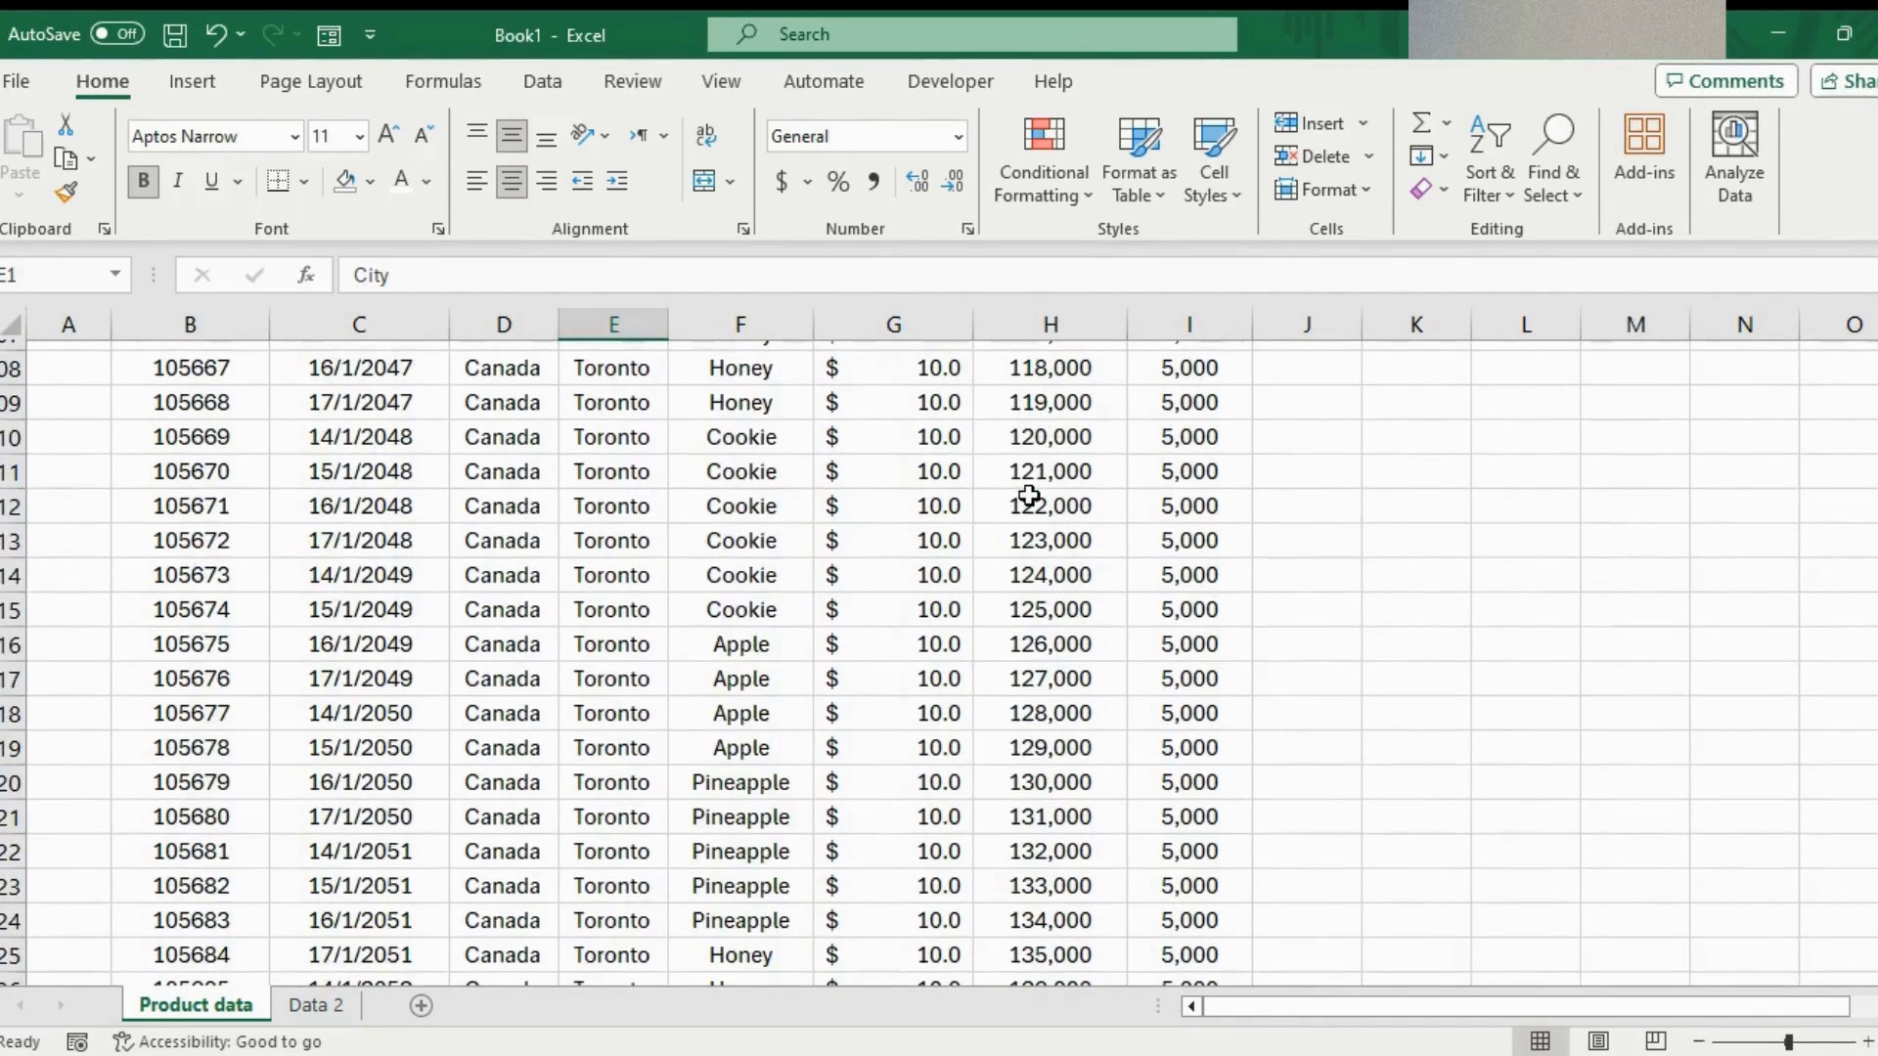
pyautogui.scroll(-12, 1028, 495)
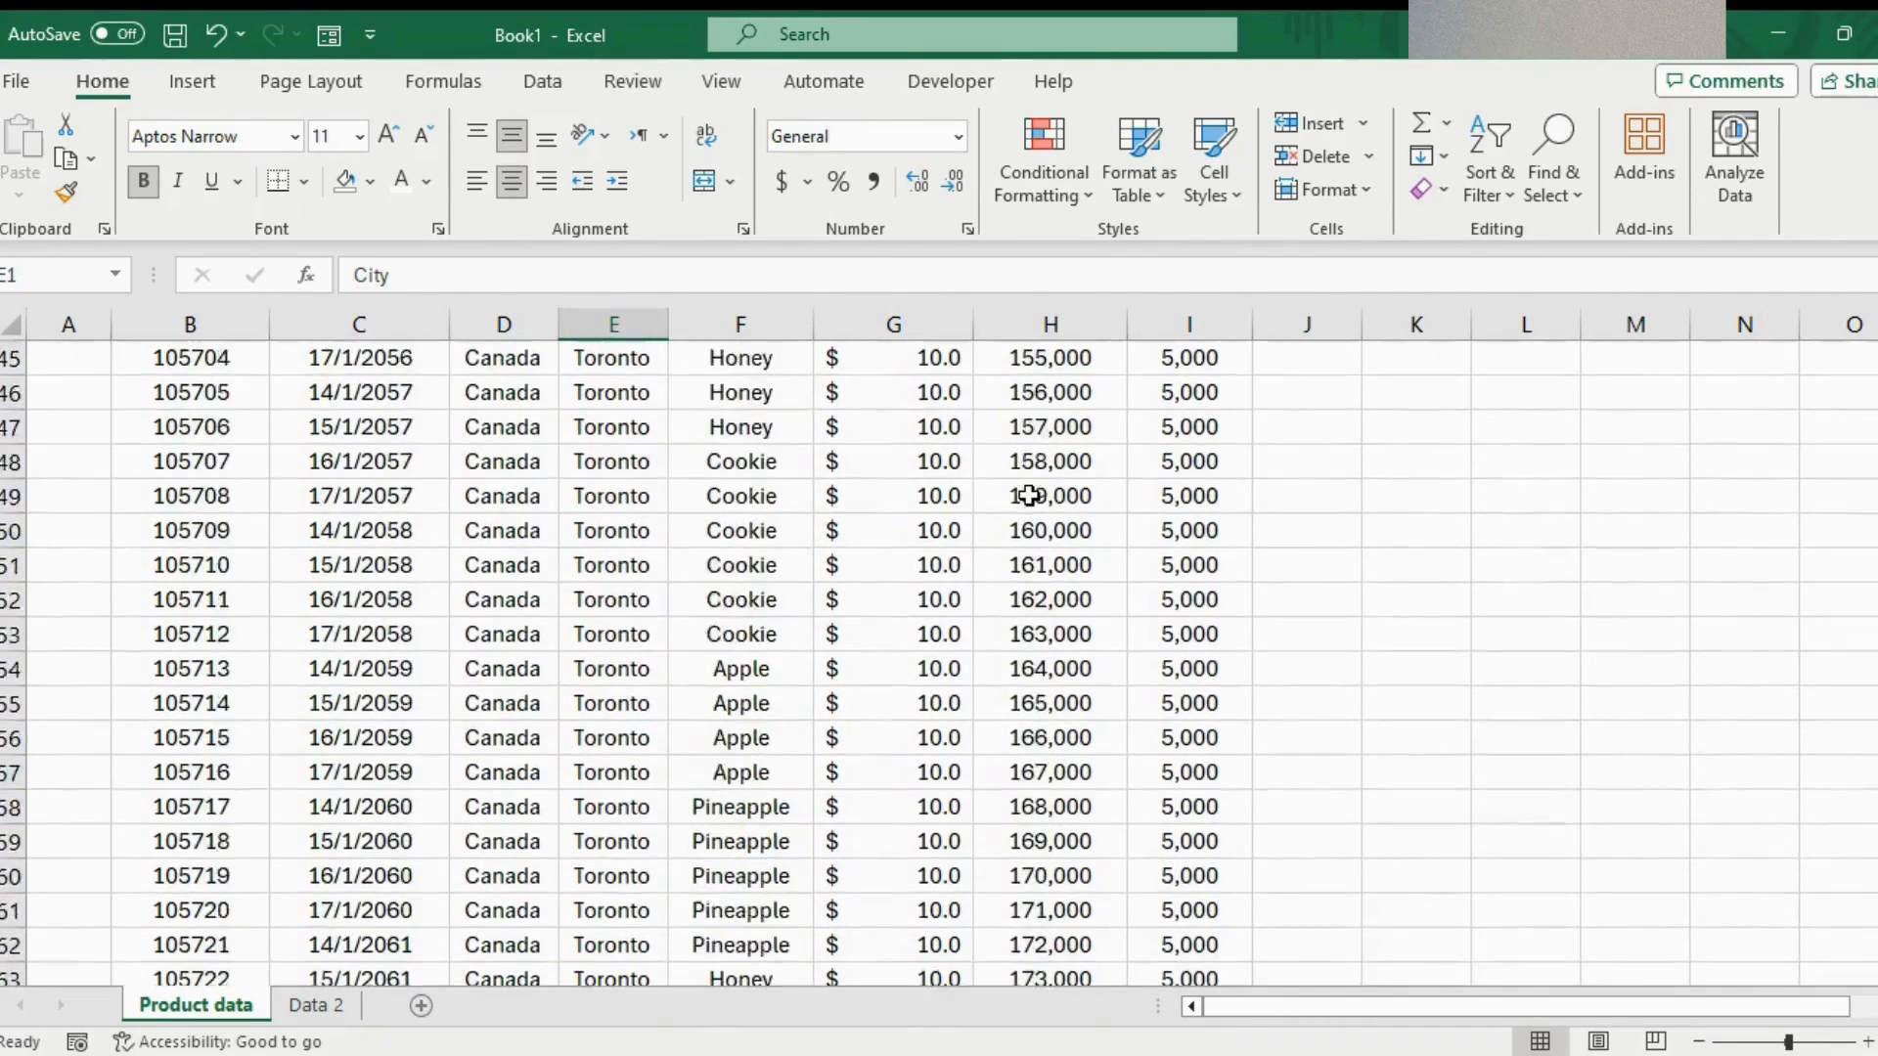
pyautogui.scroll(20, 1029, 495)
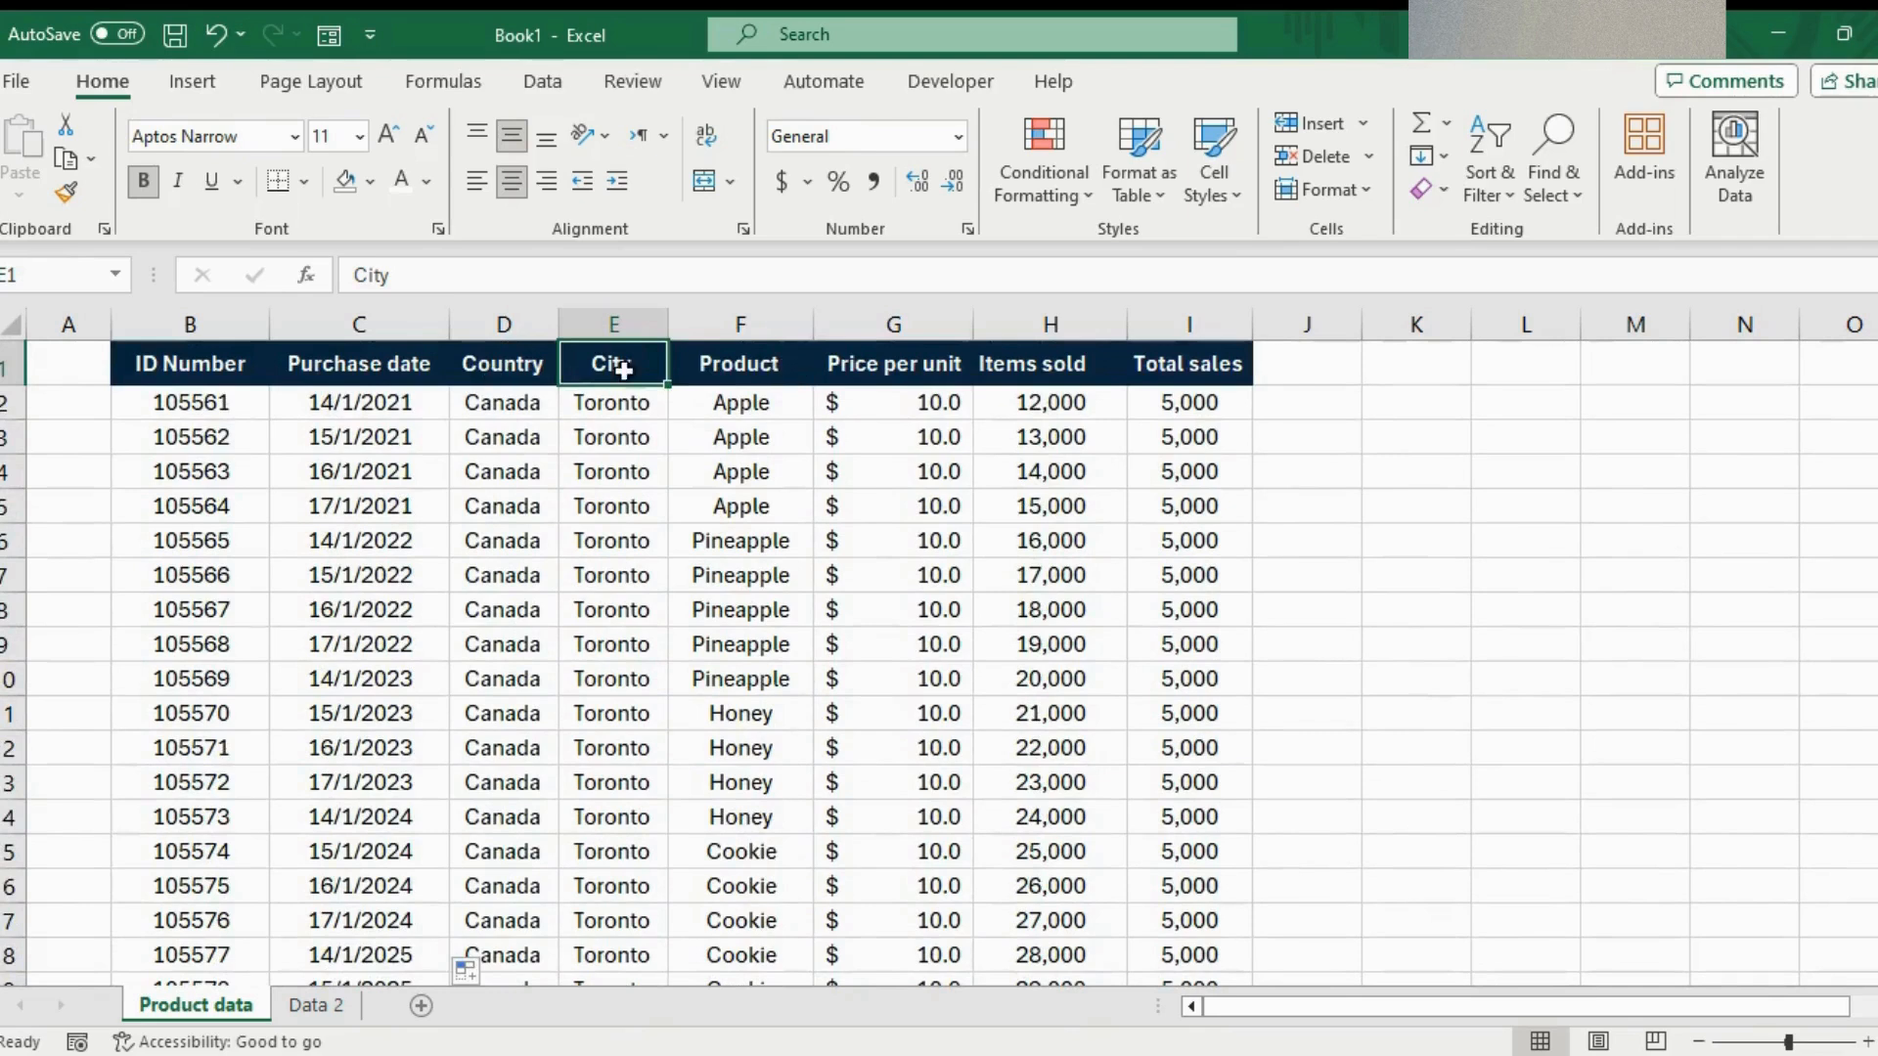
pyautogui.click(930, 370)
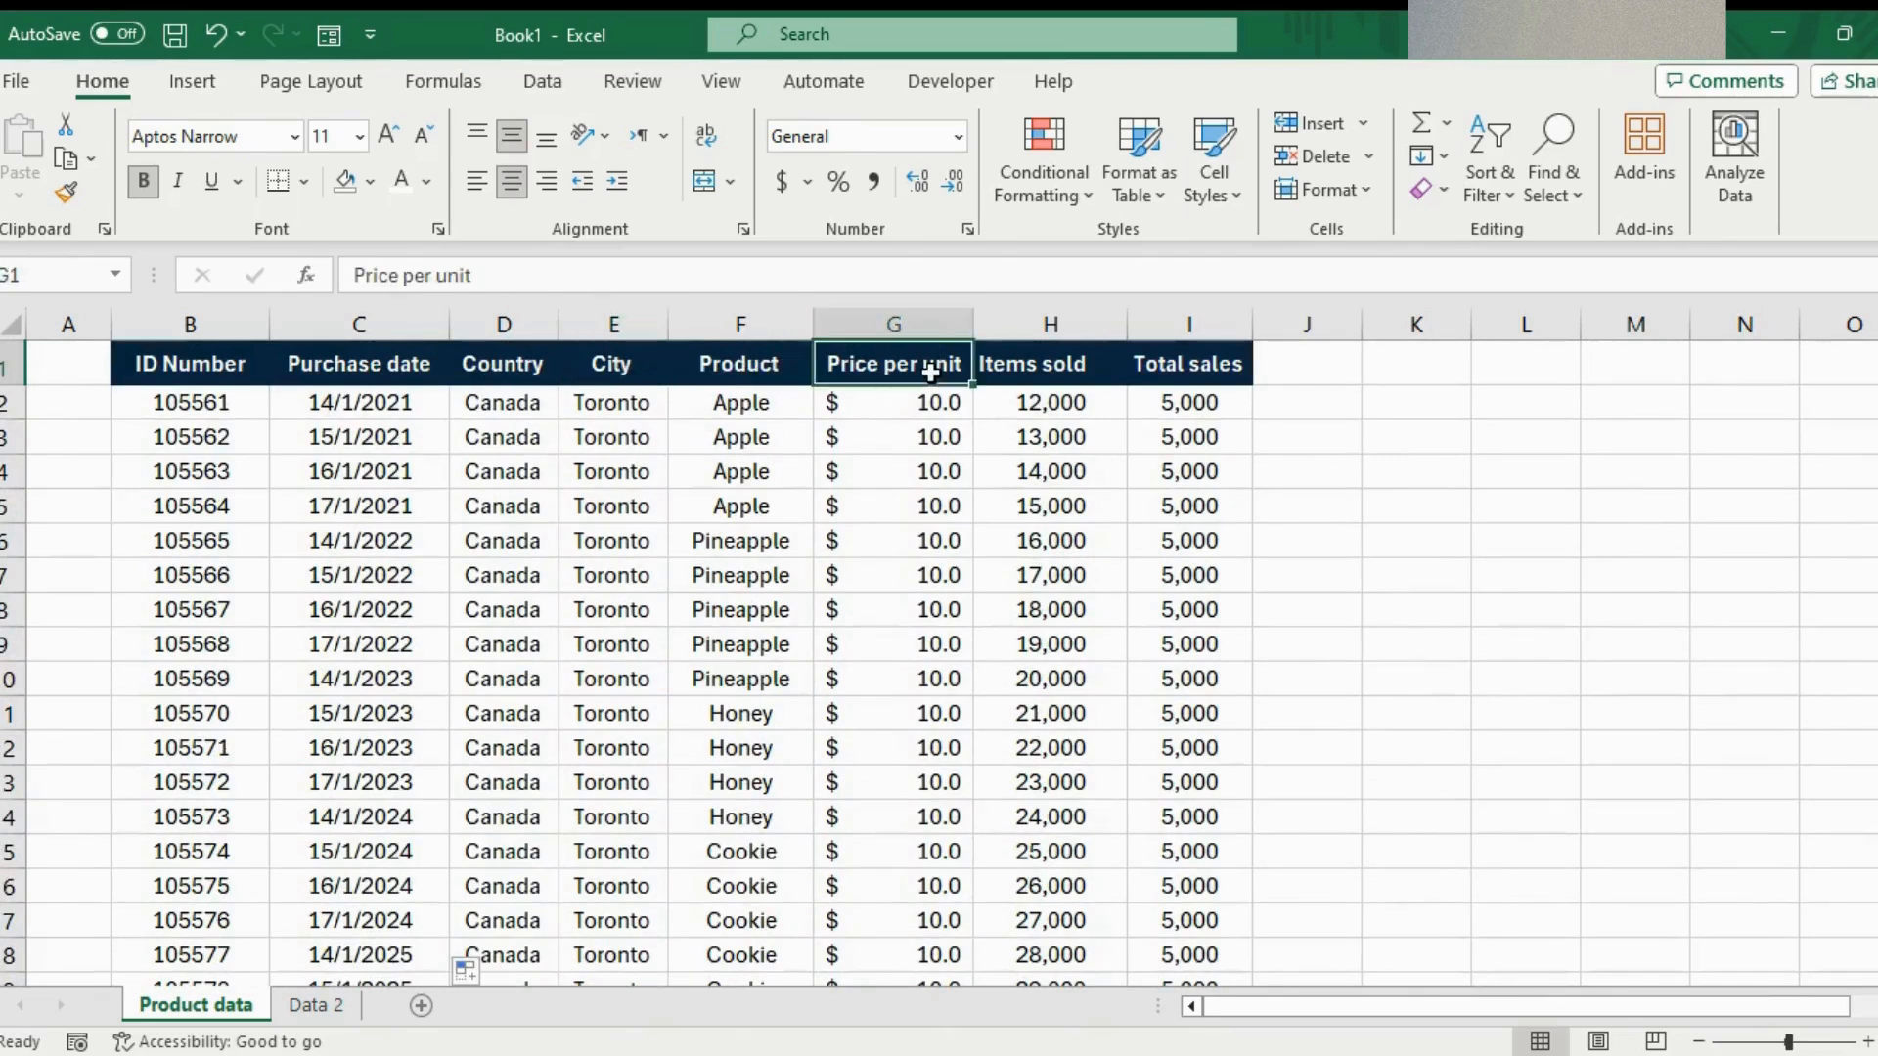
pyautogui.click(401, 365)
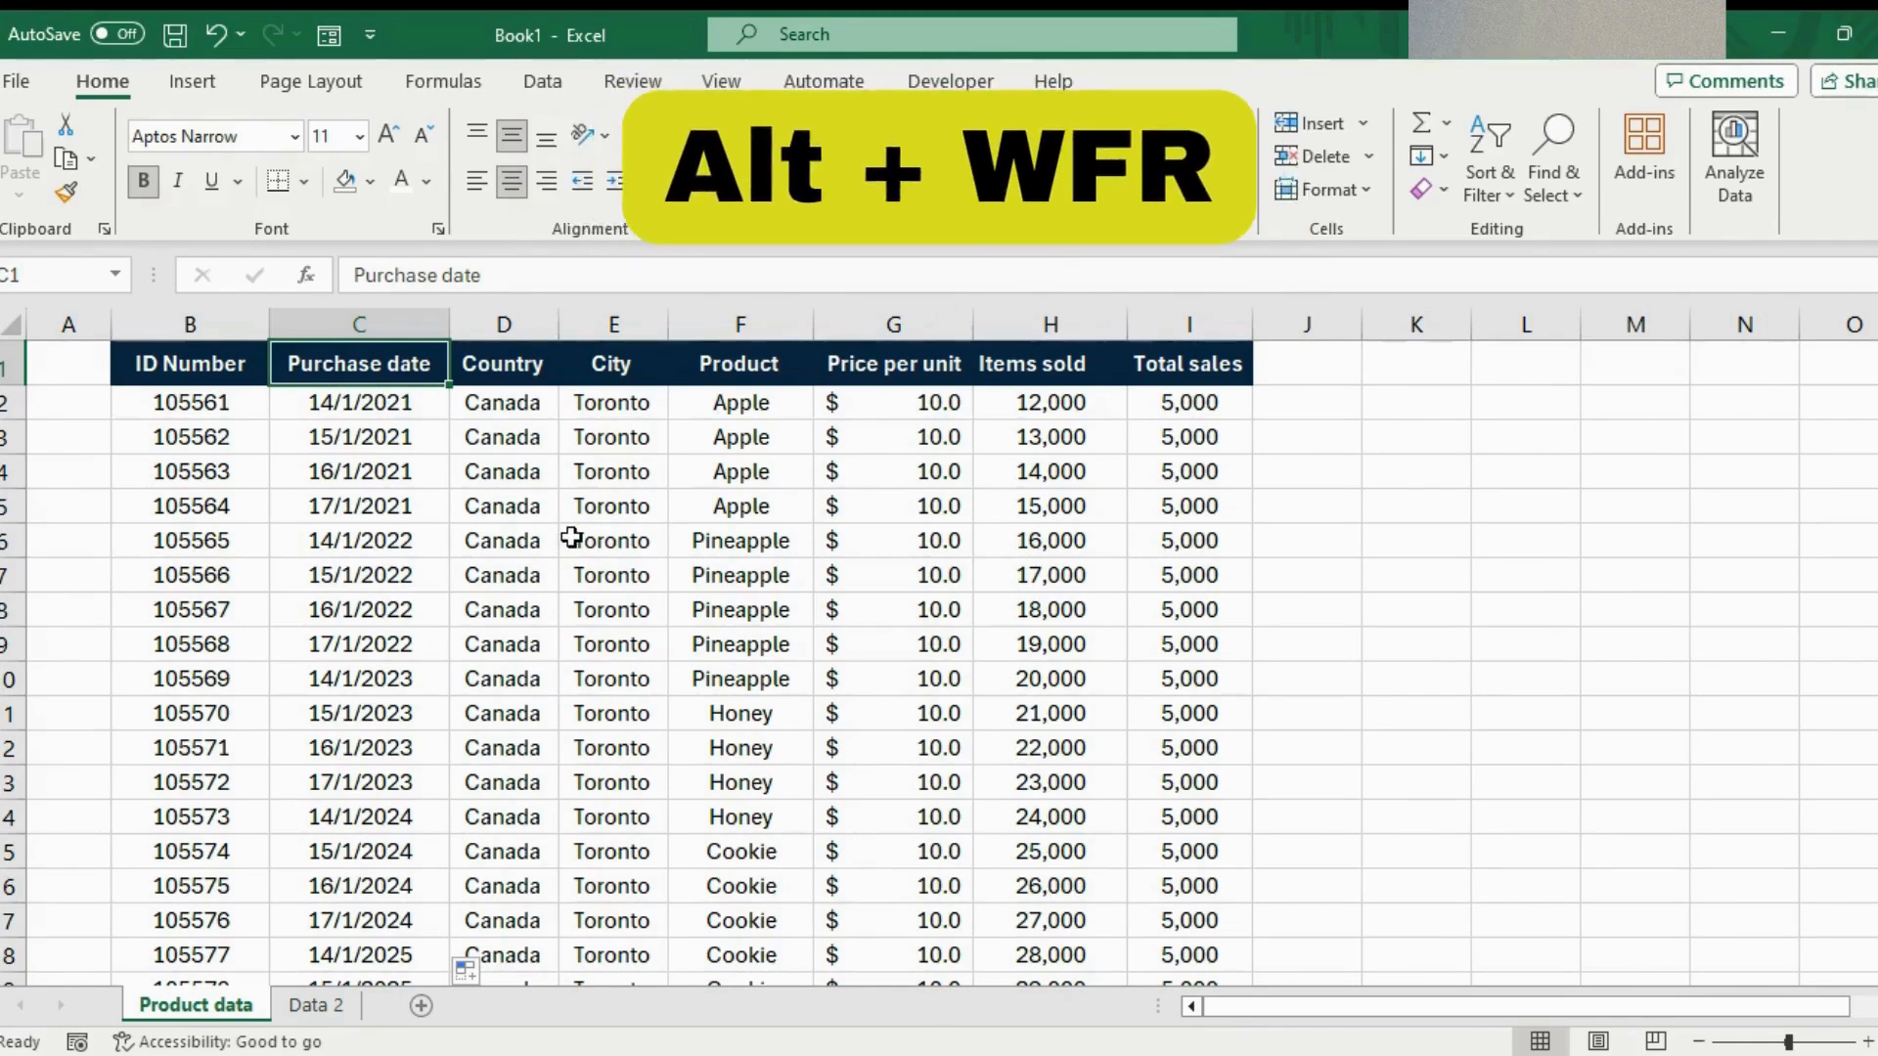
pyautogui.press('alt')
pyautogui.press('w')
pyautogui.press('f')
pyautogui.press('r')
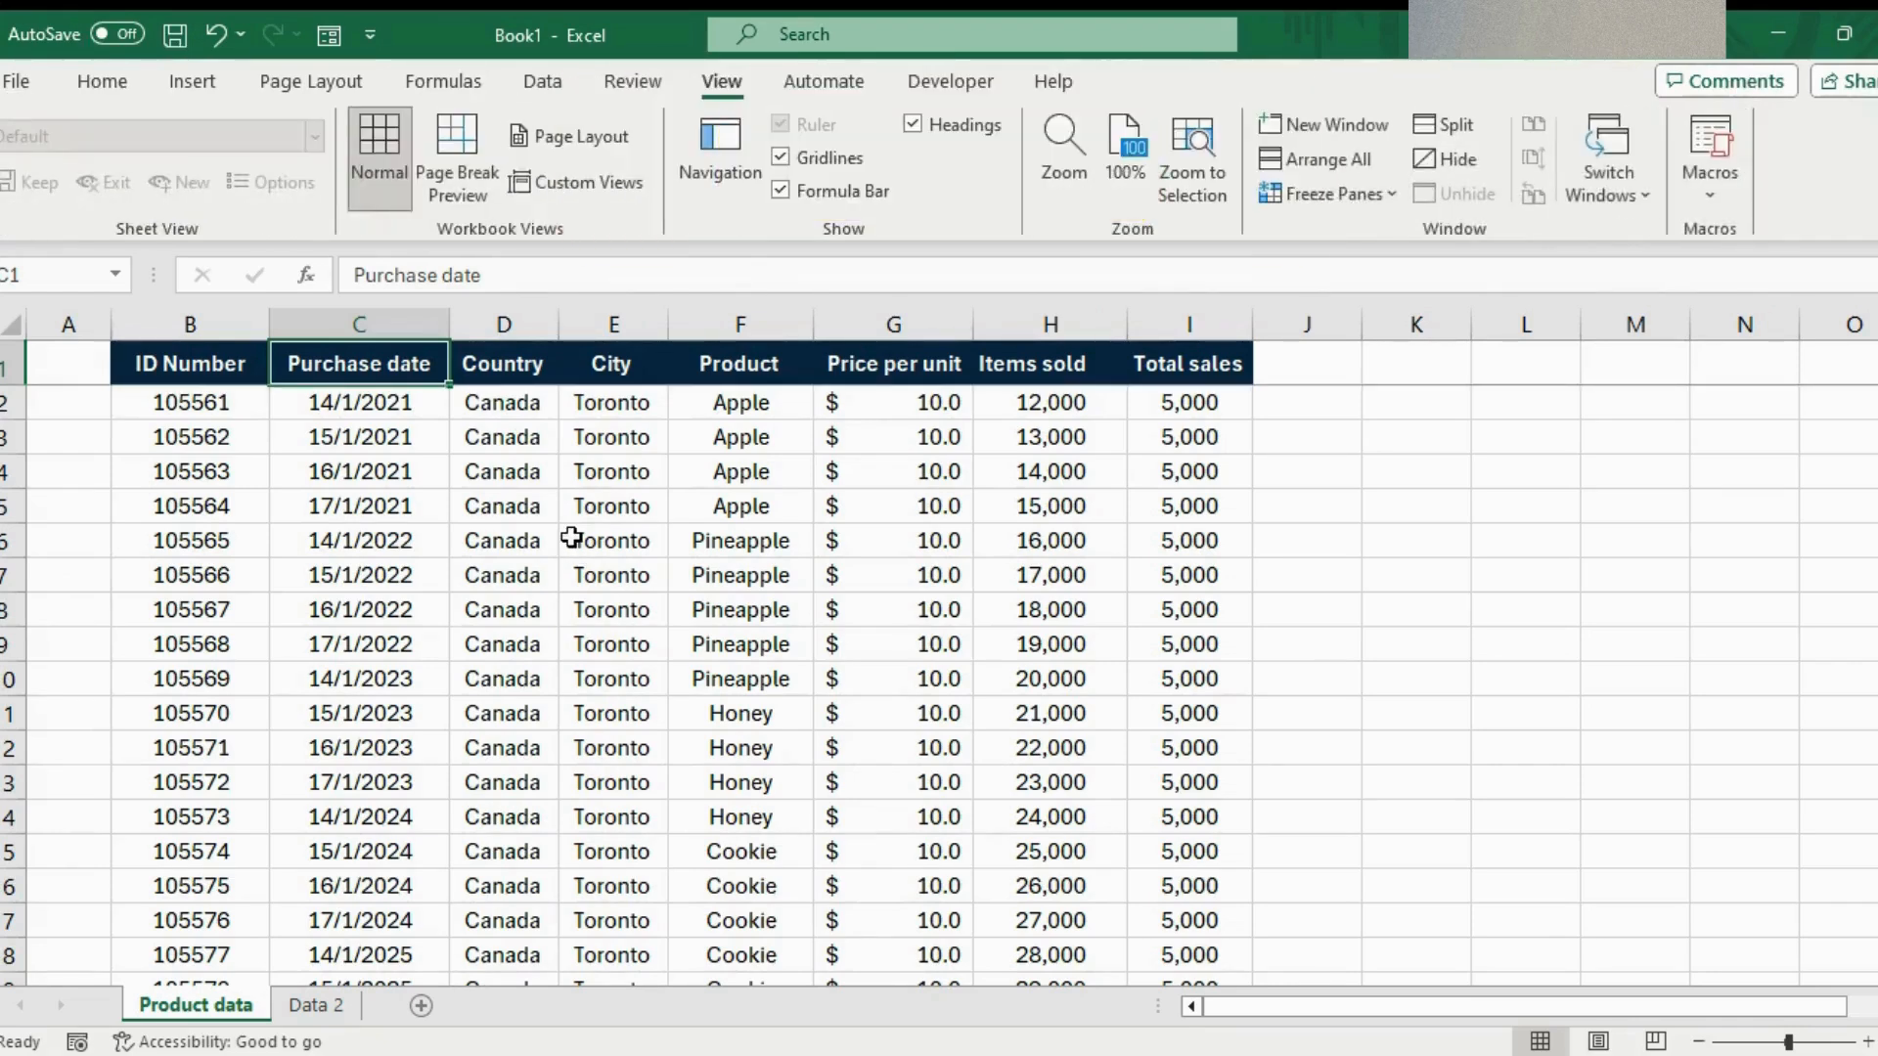
# Check the frozen header while going down the product list, and unfreeze the panes on the Product data sheet
pyautogui.scroll(-20, 571, 536)
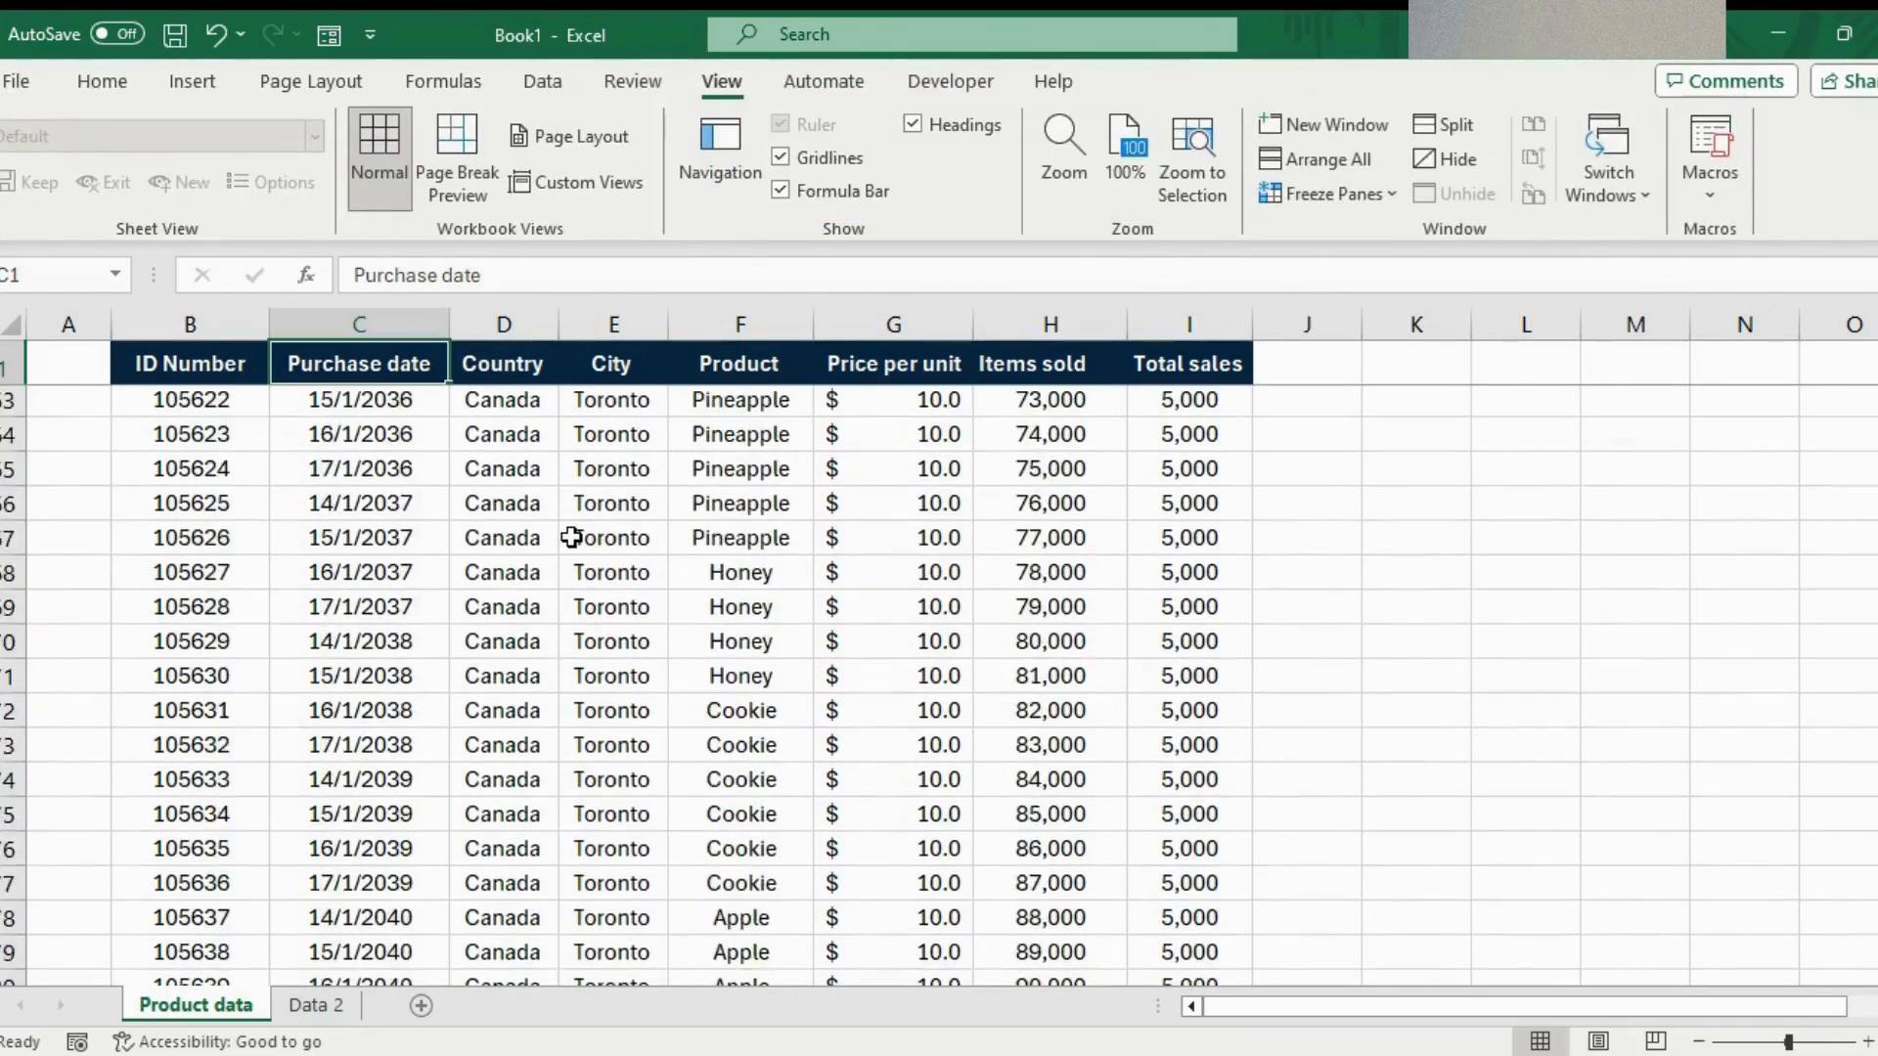
pyautogui.scroll(-6, 573, 534)
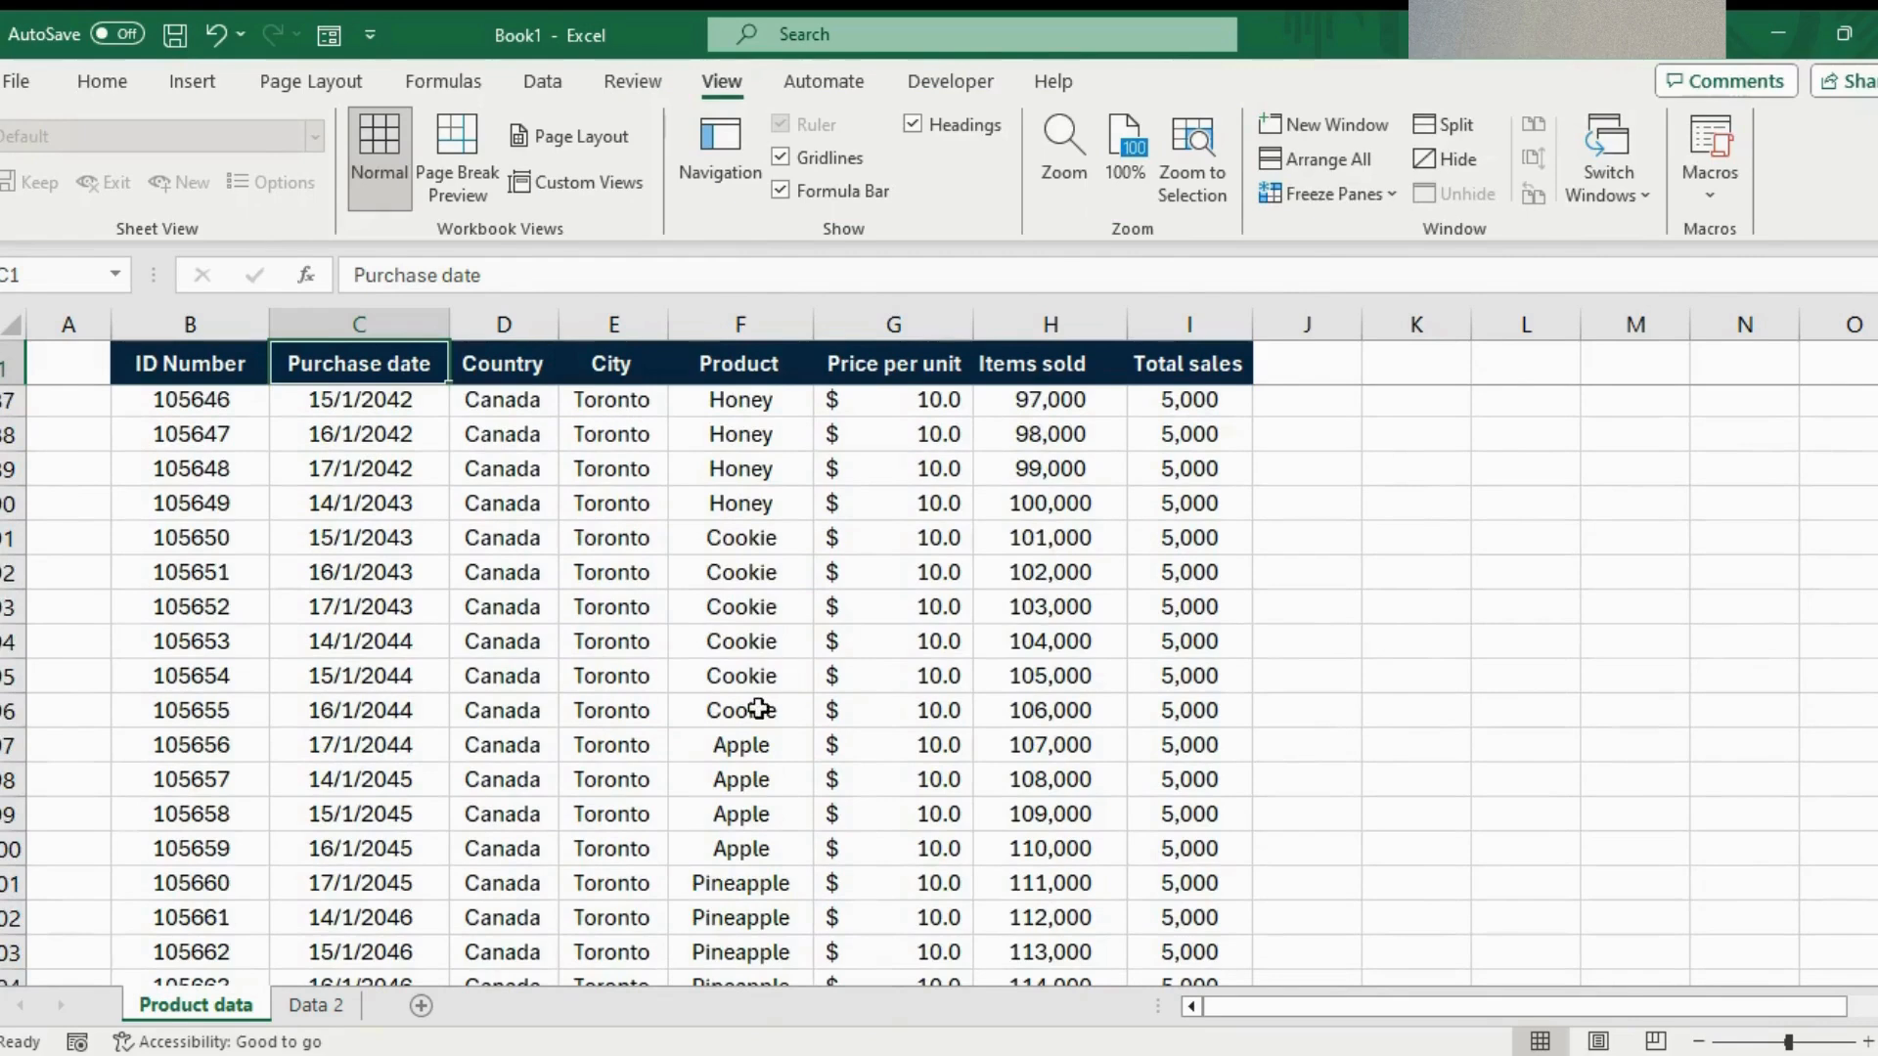
pyautogui.scroll(-2, 761, 706)
pyautogui.scroll(-20, 759, 708)
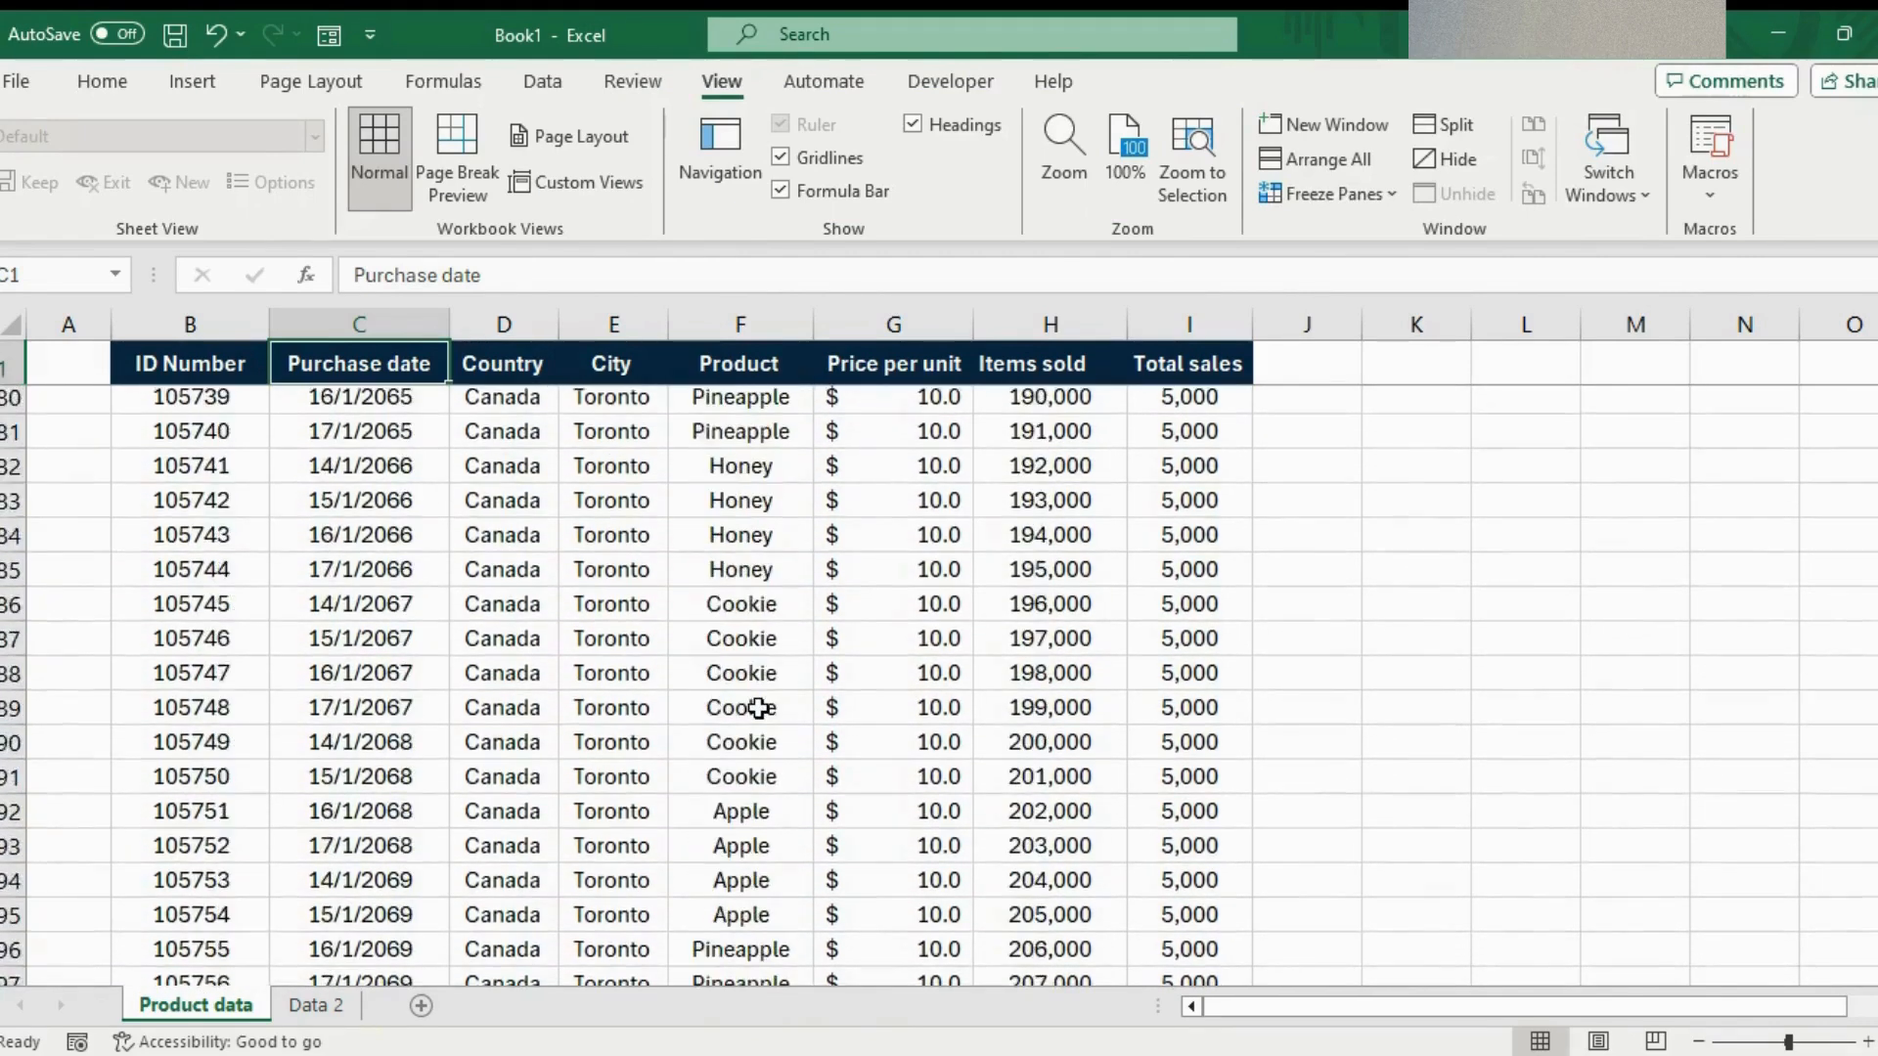
pyautogui.scroll(20, 759, 708)
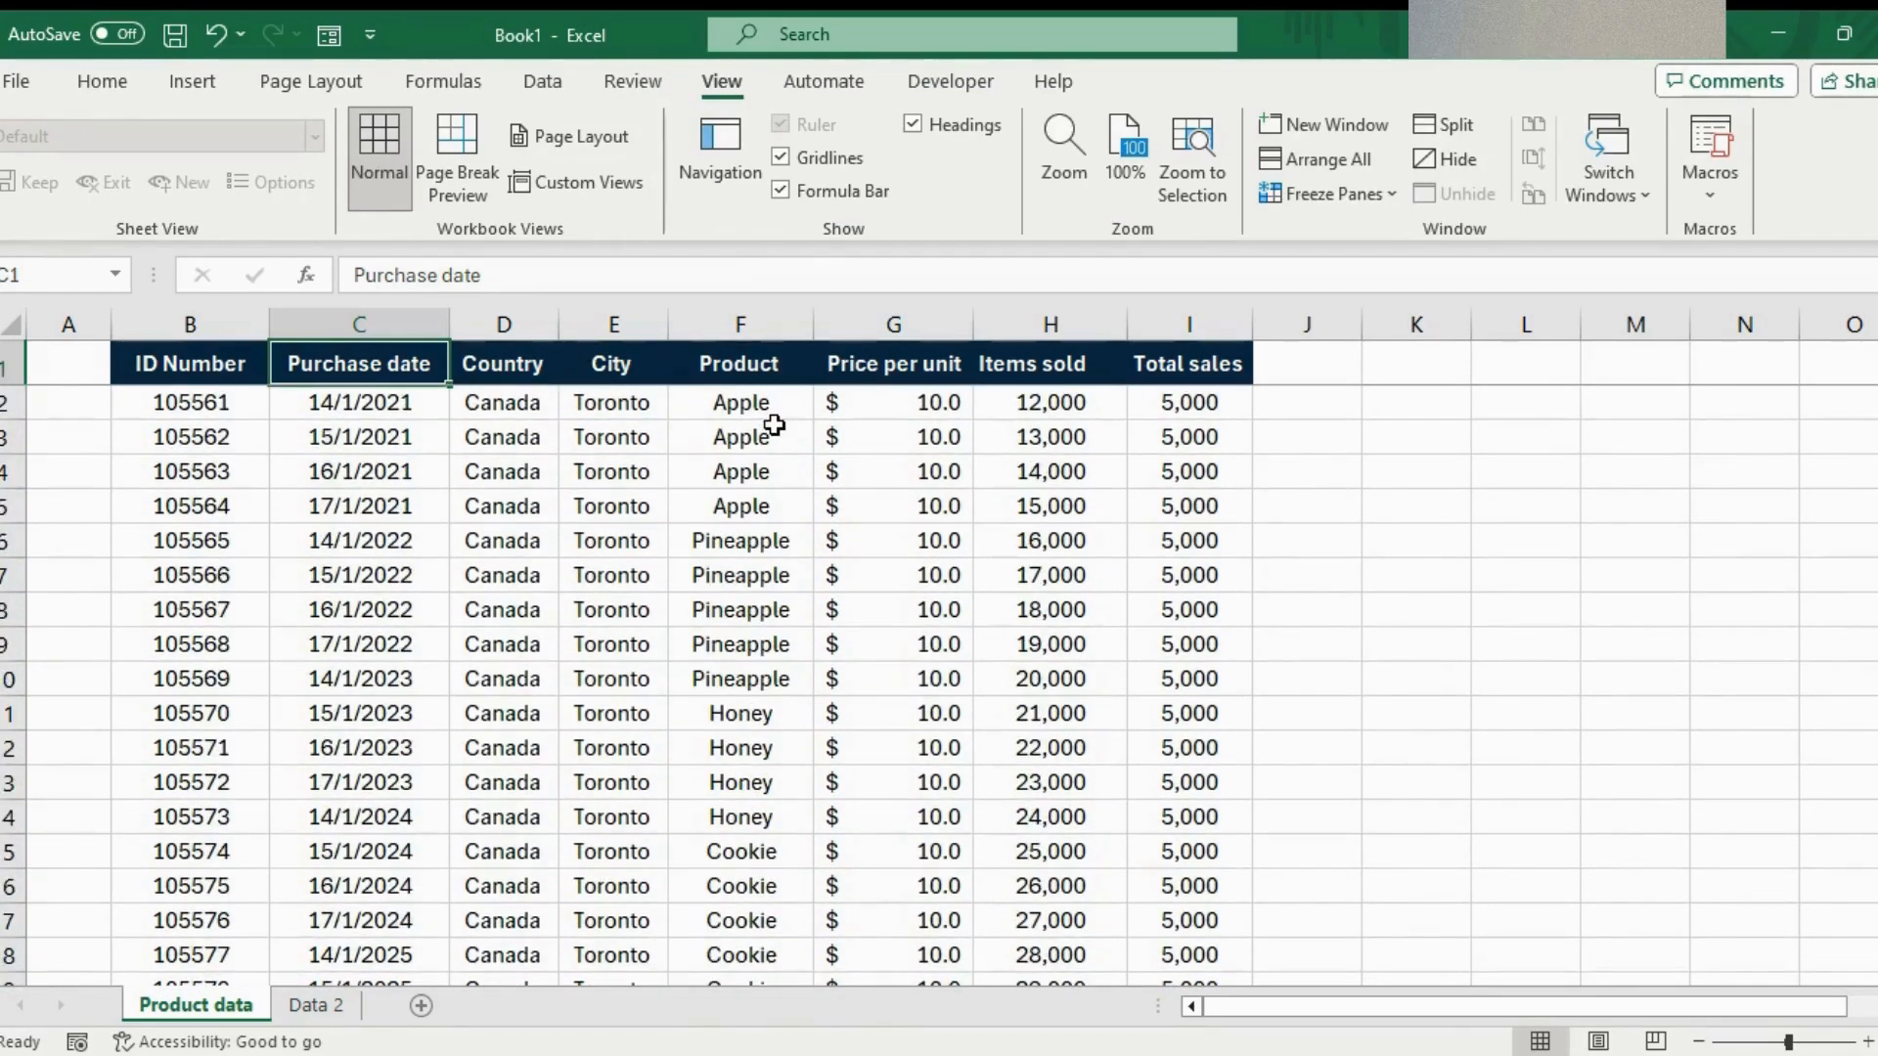
pyautogui.click(1376, 195)
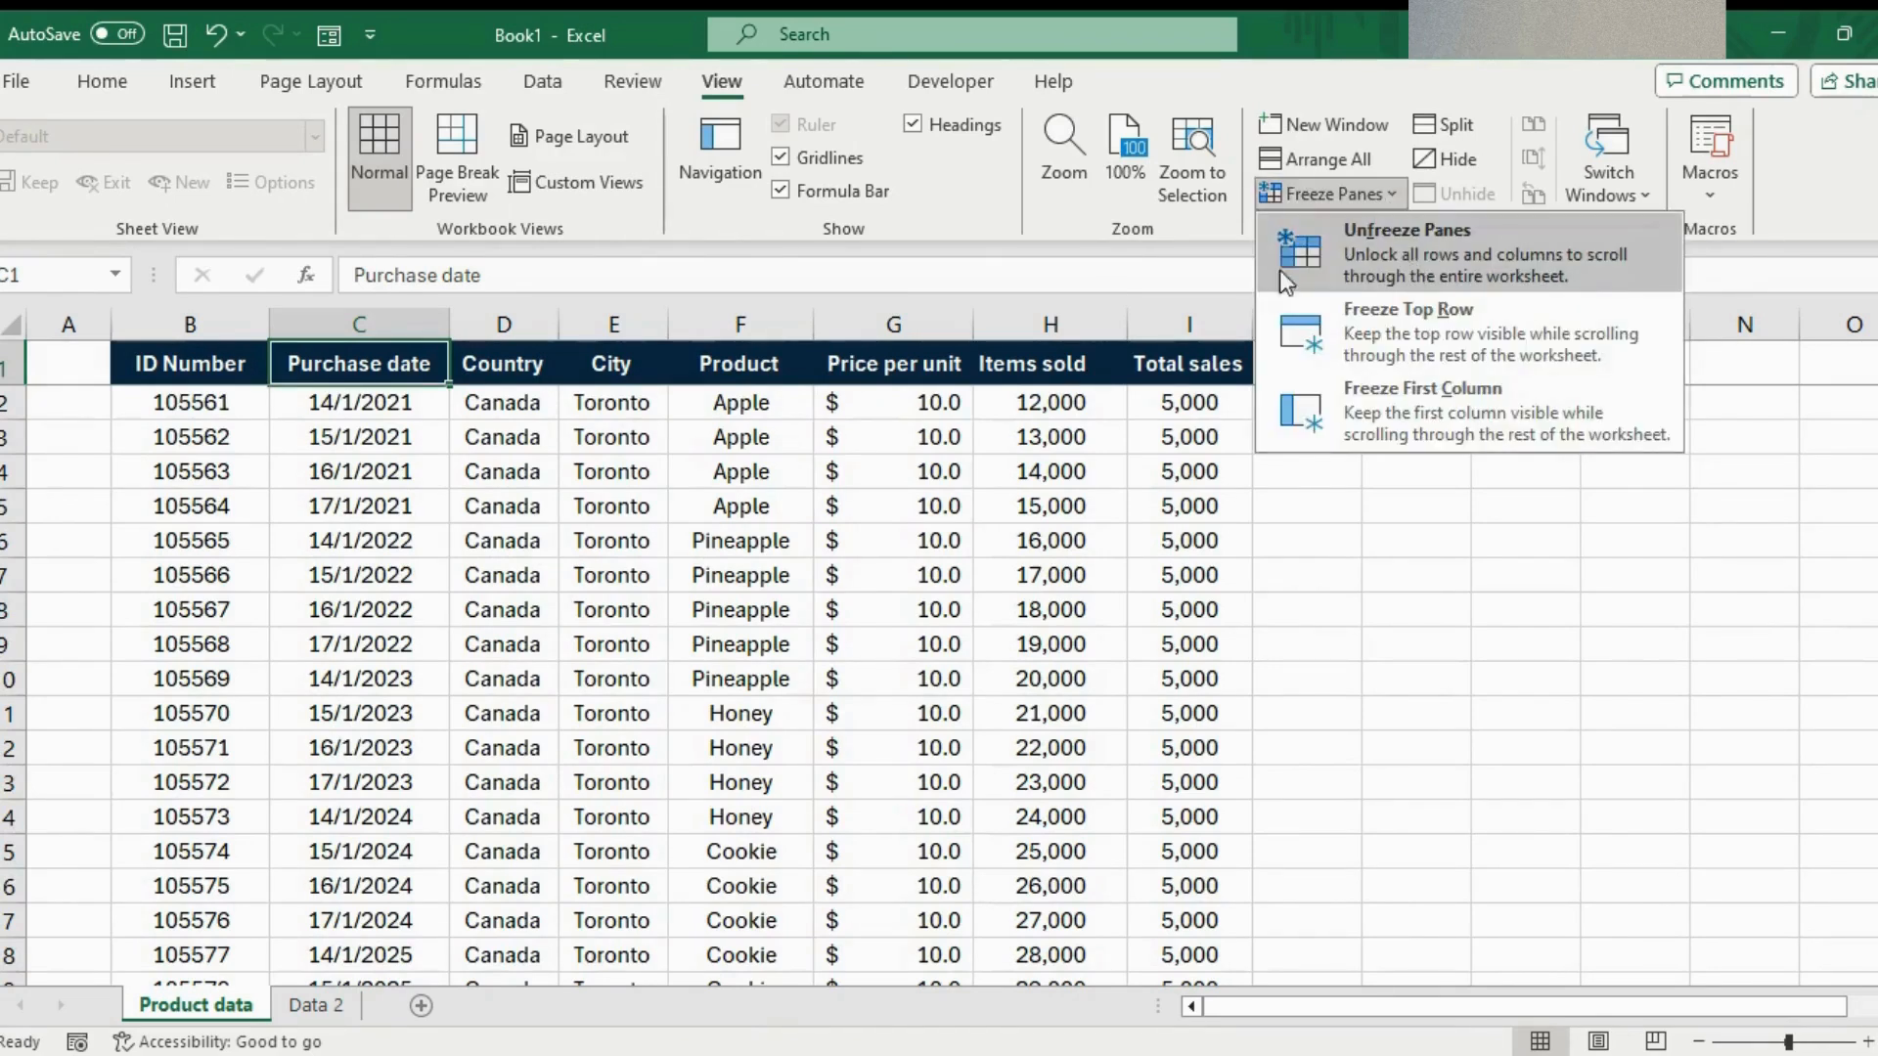
pyautogui.click(1383, 251)
pyautogui.click(573, 605)
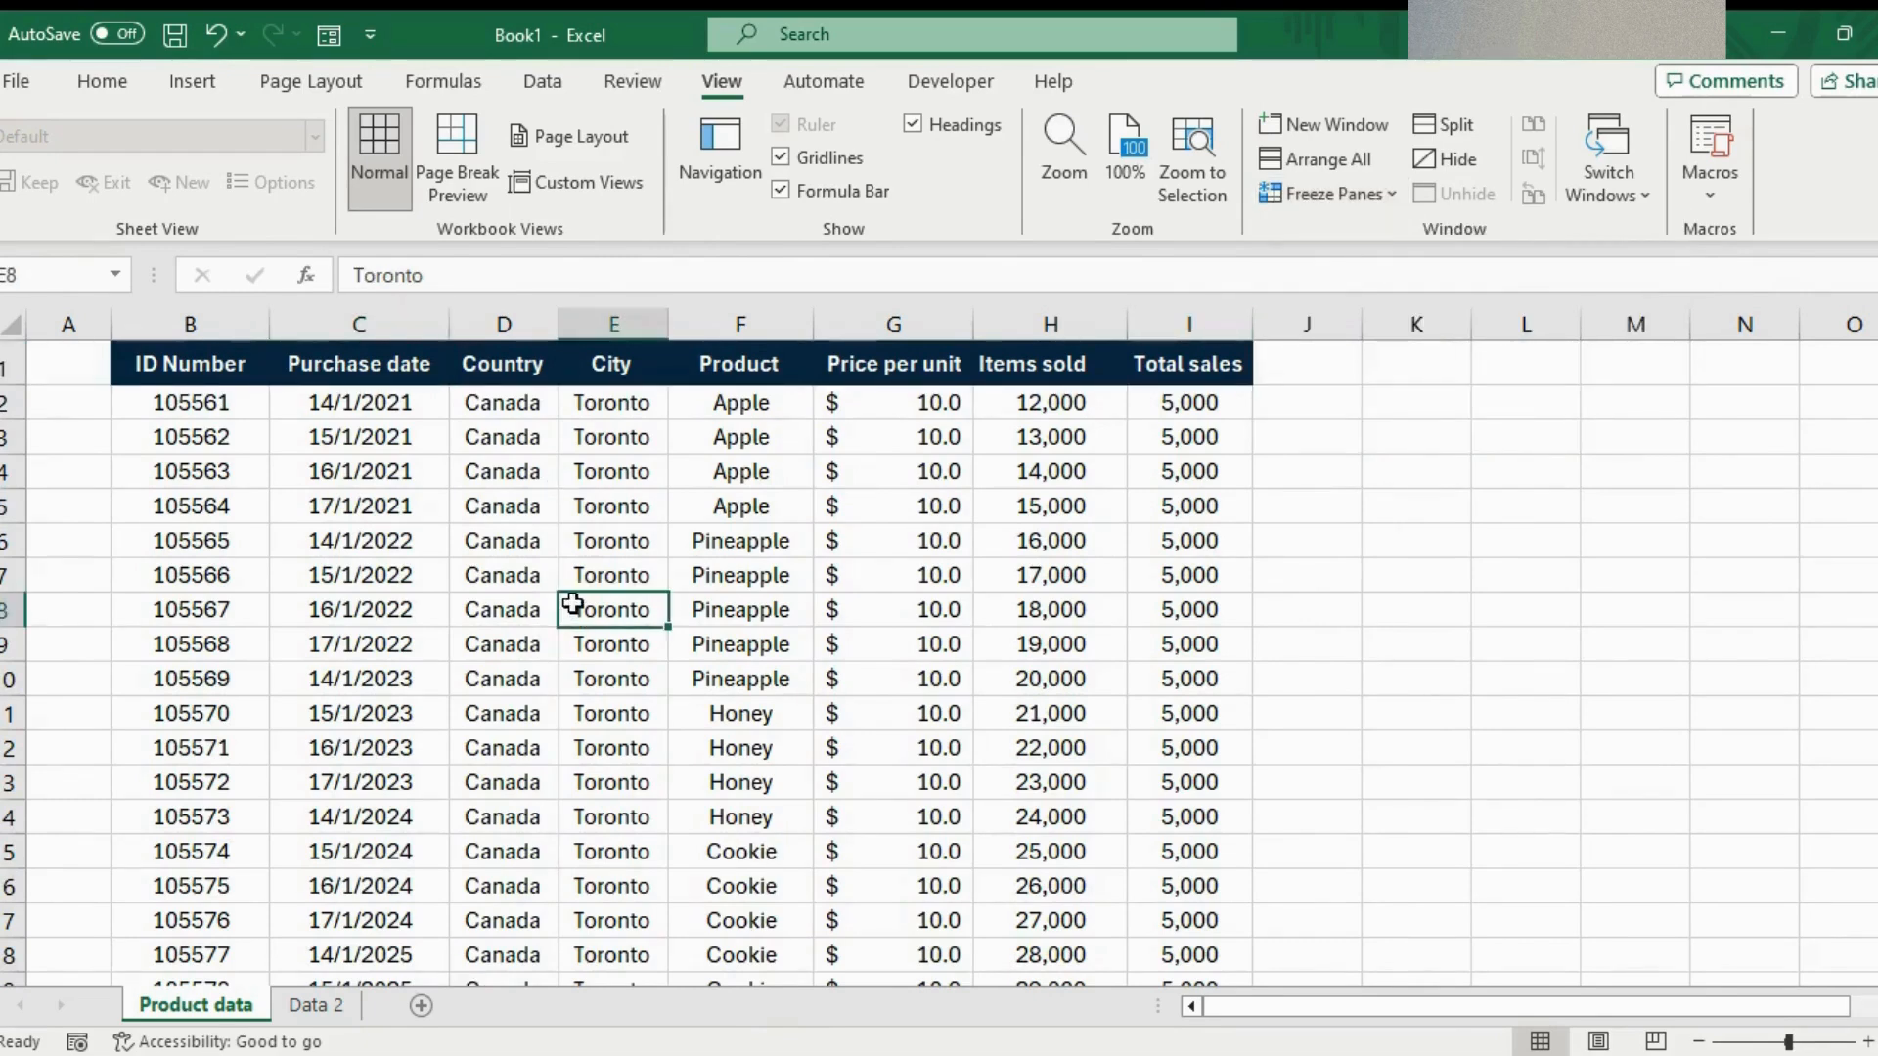
pyautogui.scroll(-20, 573, 604)
pyautogui.scroll(20, 573, 604)
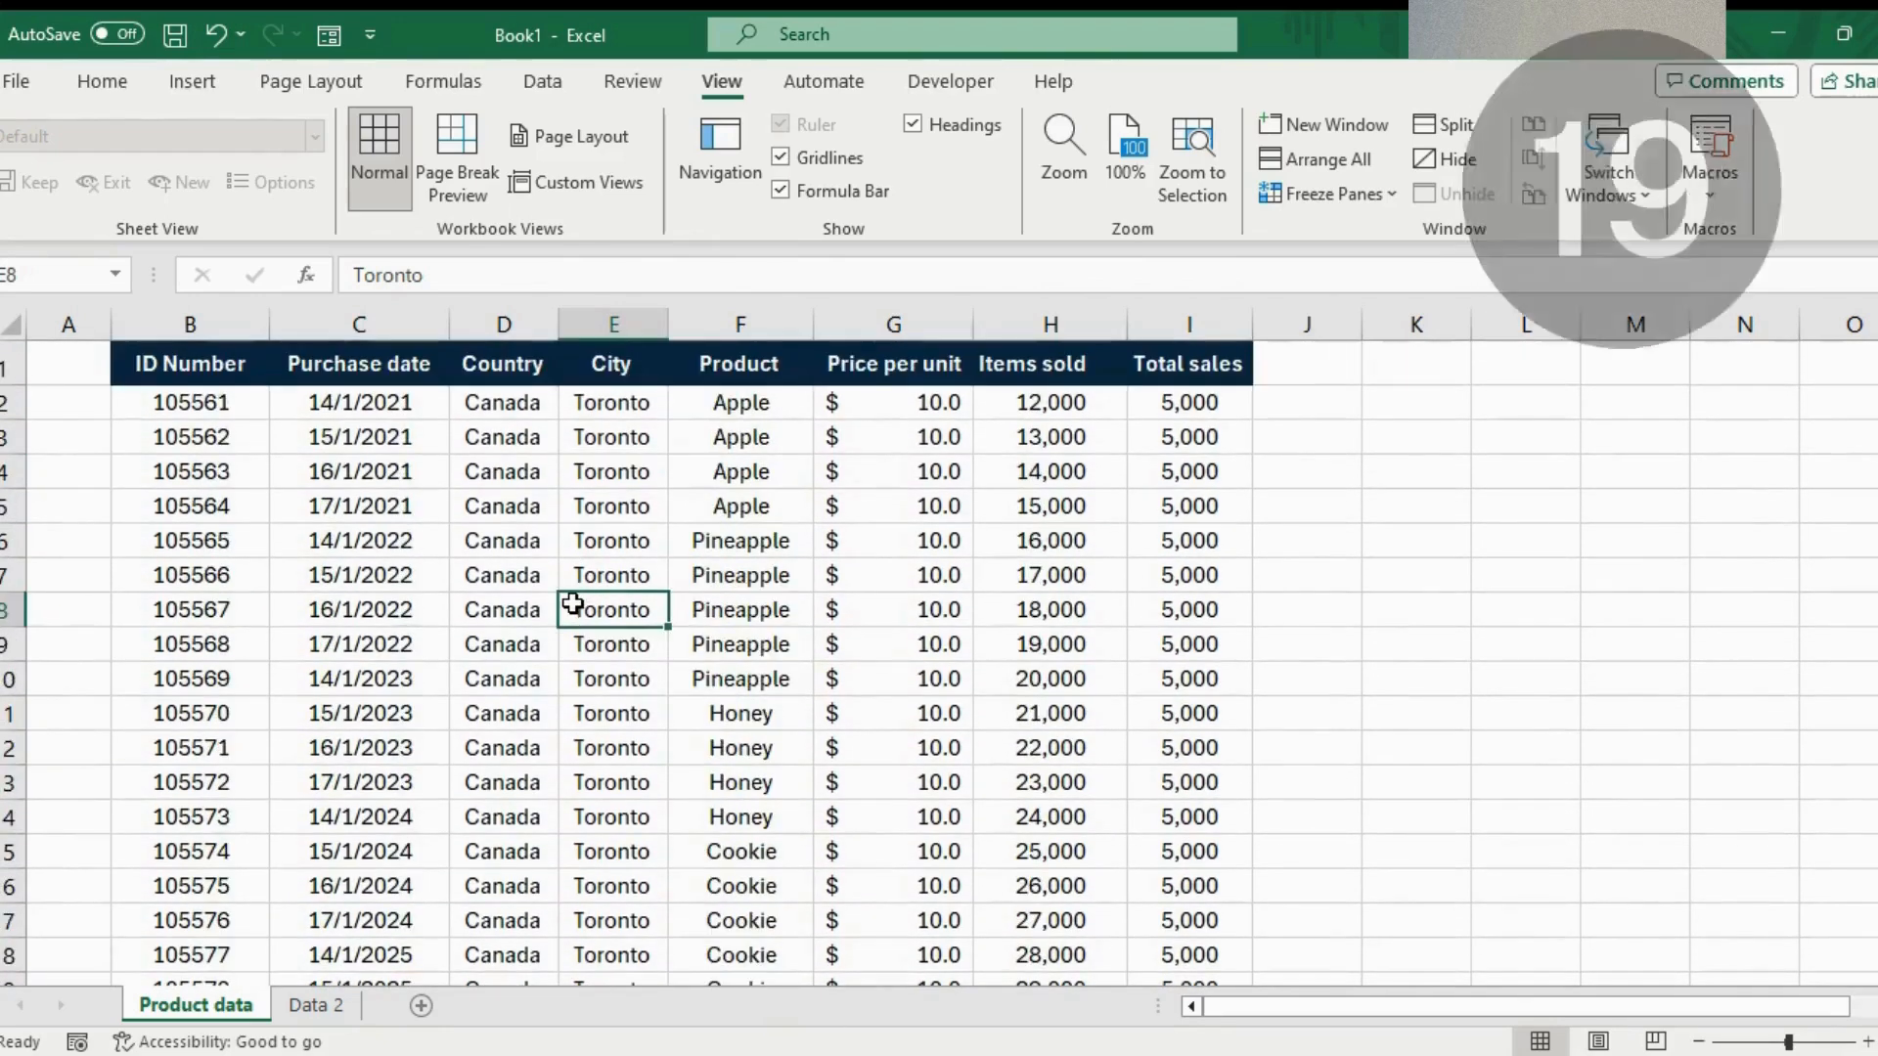
# Jump from the ID Number header to the column's last row and back, and to the Total sales header and back
pyautogui.click(102, 81)
pyautogui.click(572, 431)
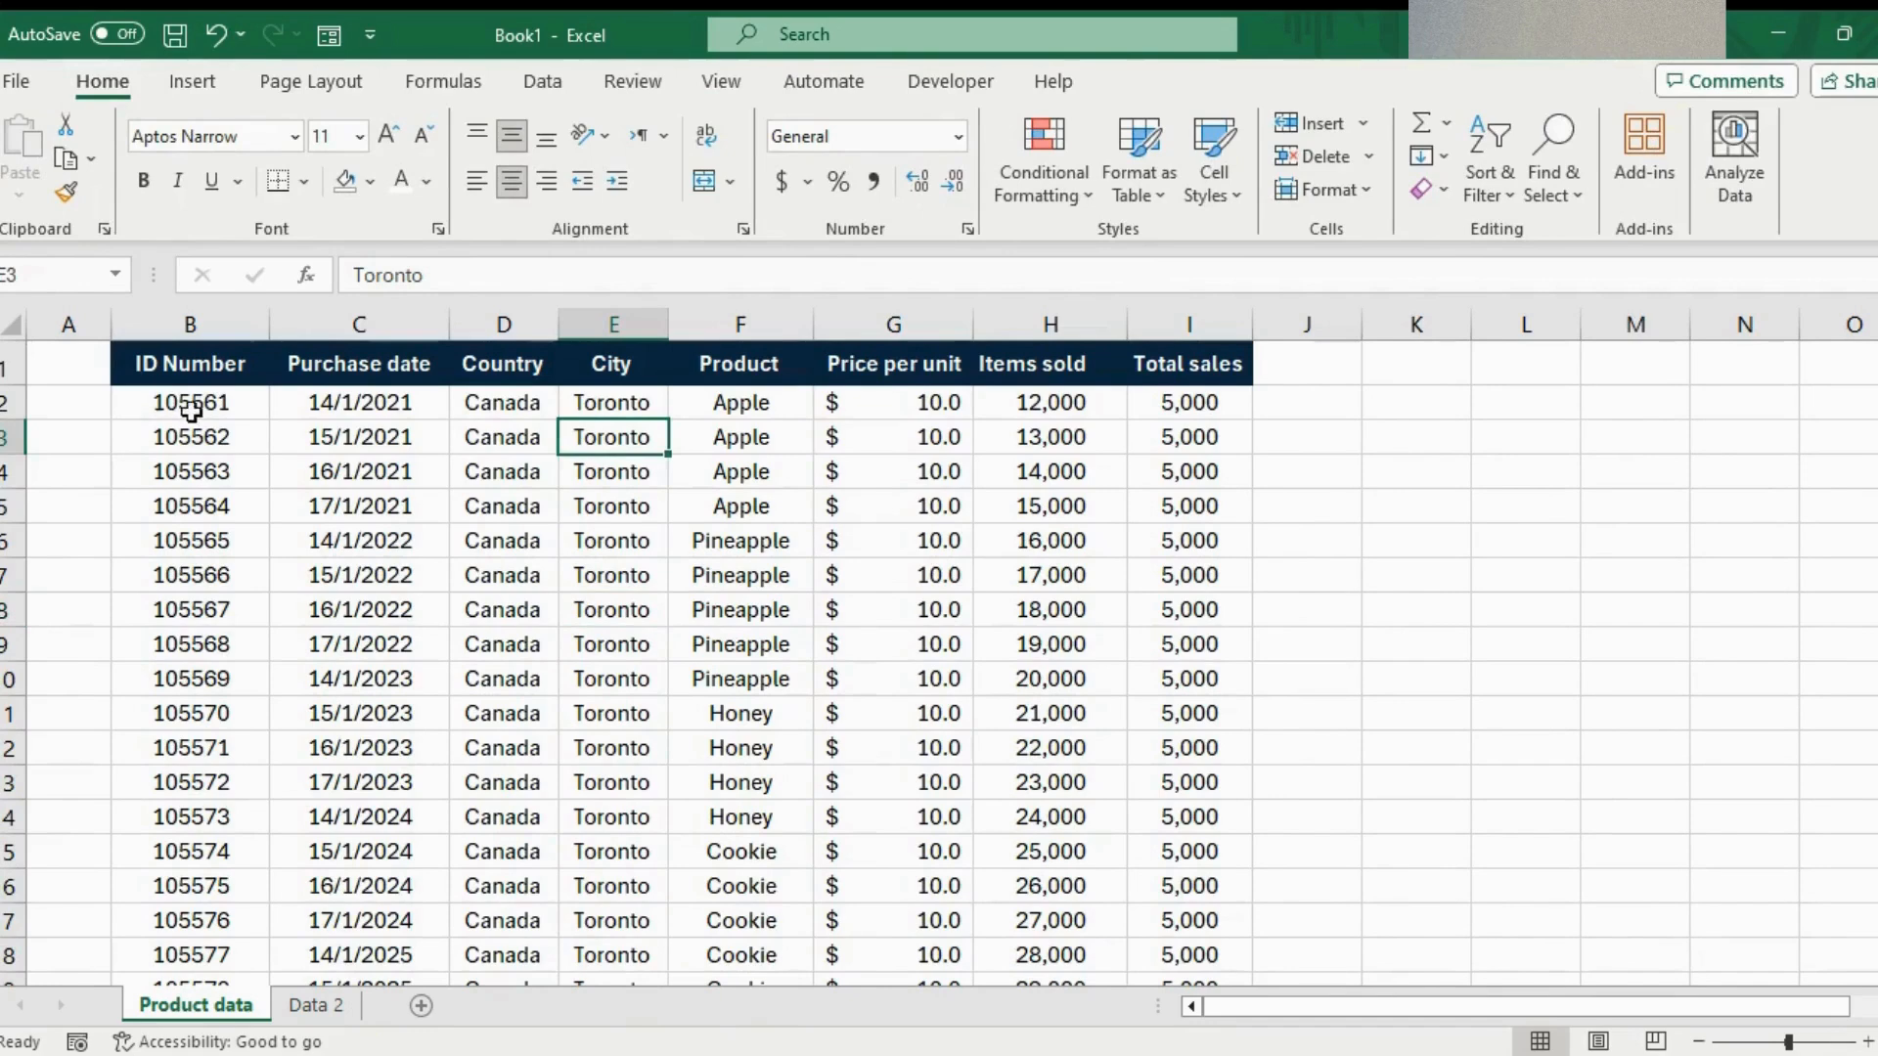
pyautogui.click(192, 411)
pyautogui.click(221, 364)
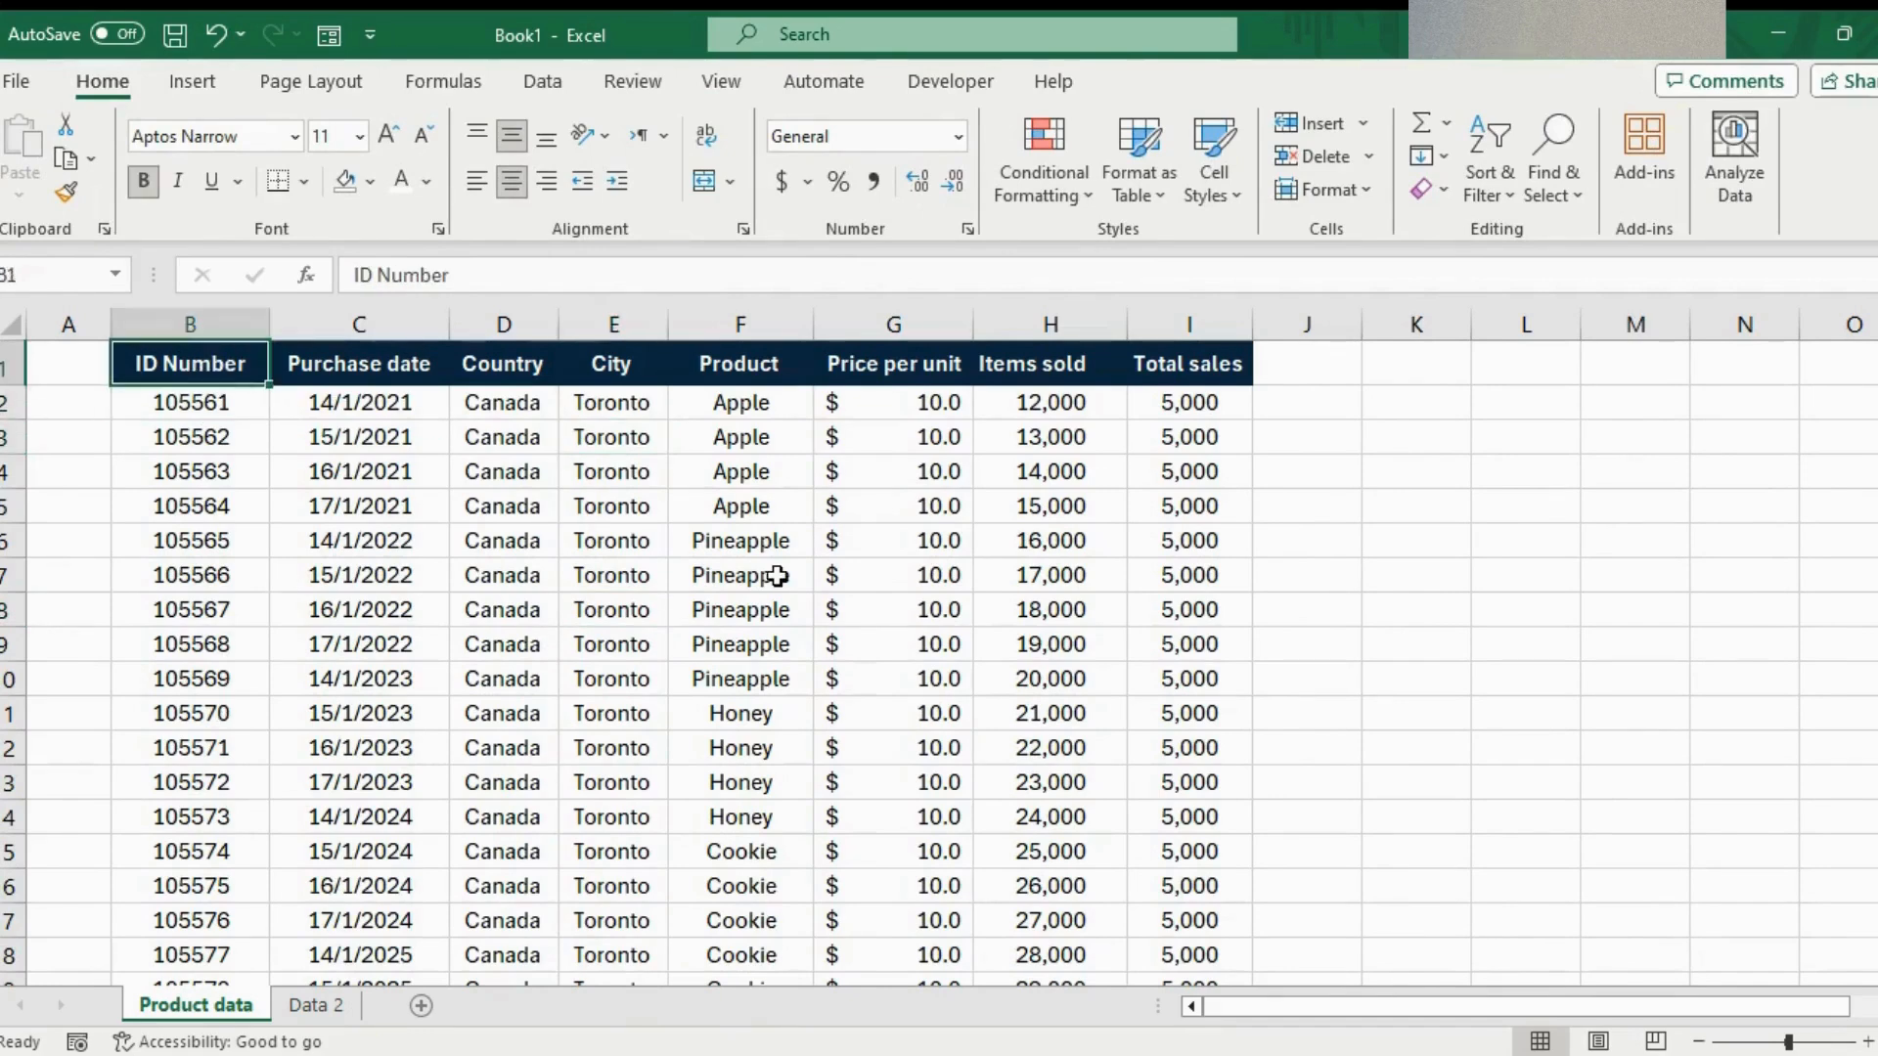
pyautogui.scroll(-5, 777, 576)
pyautogui.scroll(5, 778, 576)
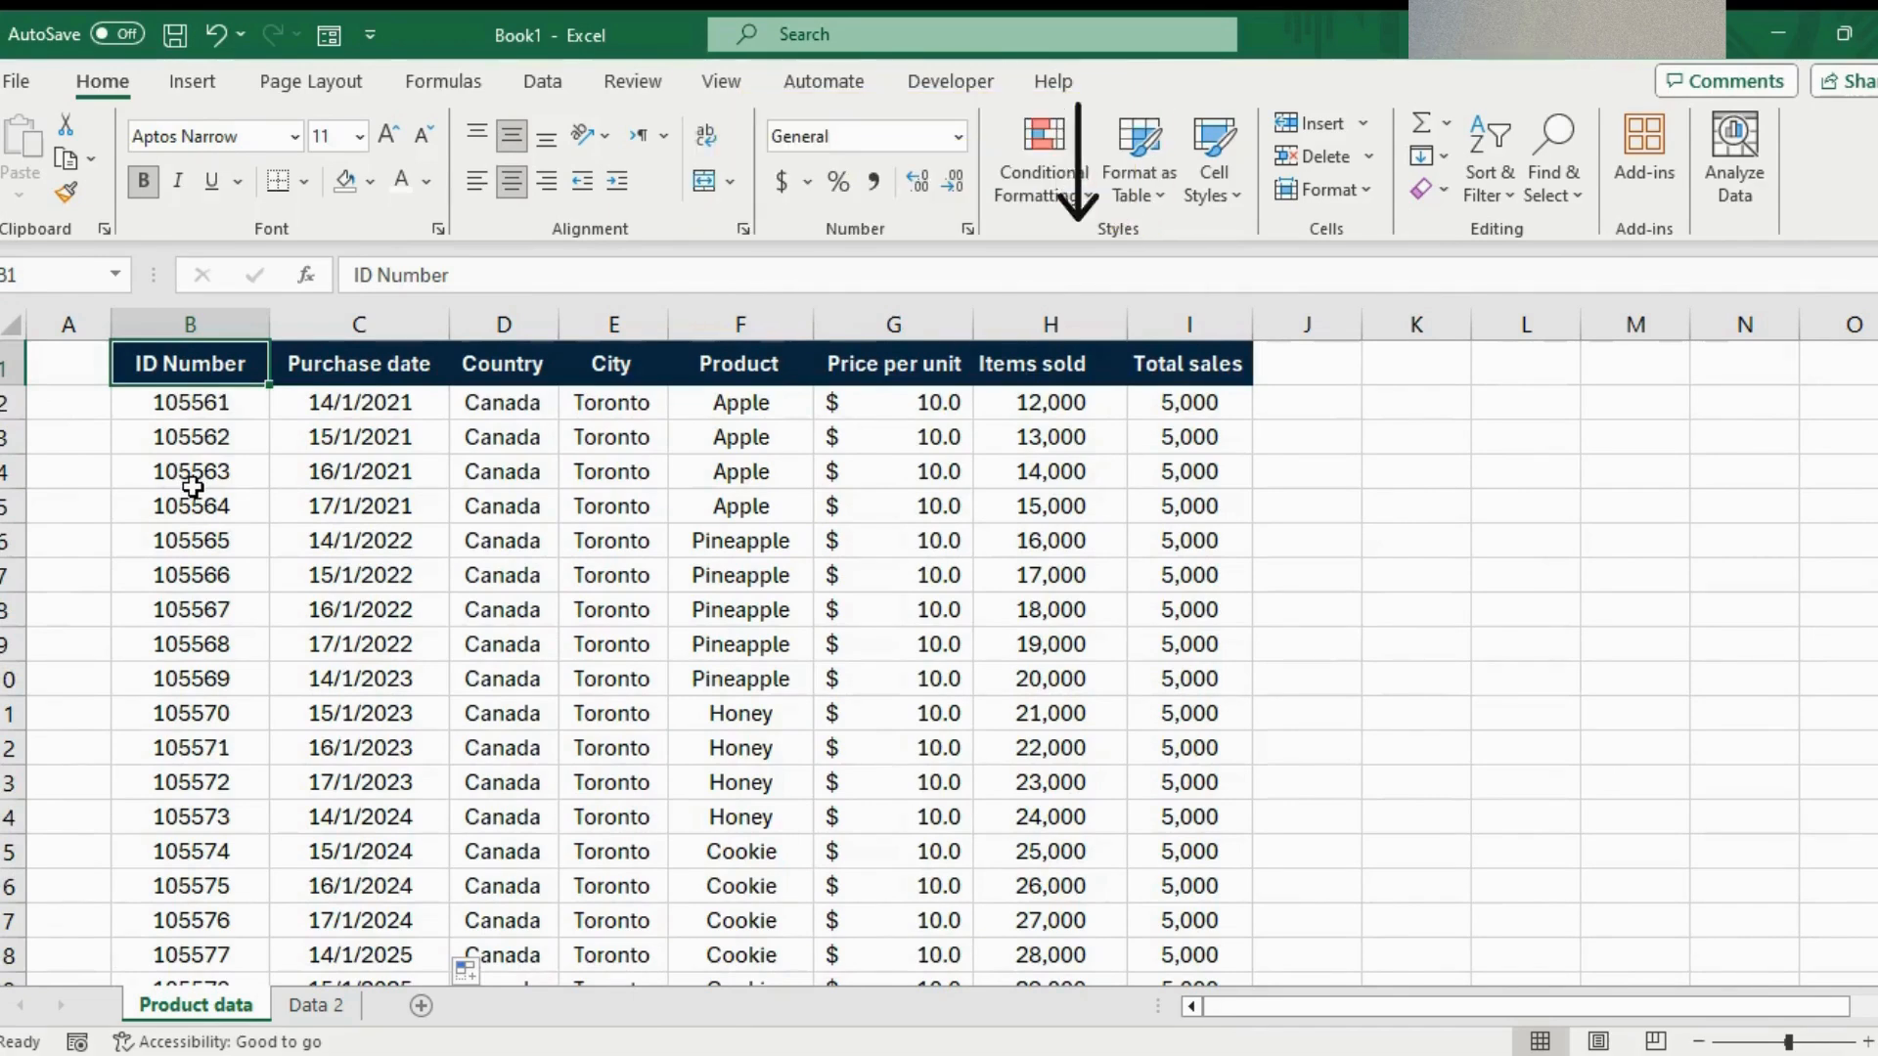
pyautogui.hotkey('ctrl', 'Down')
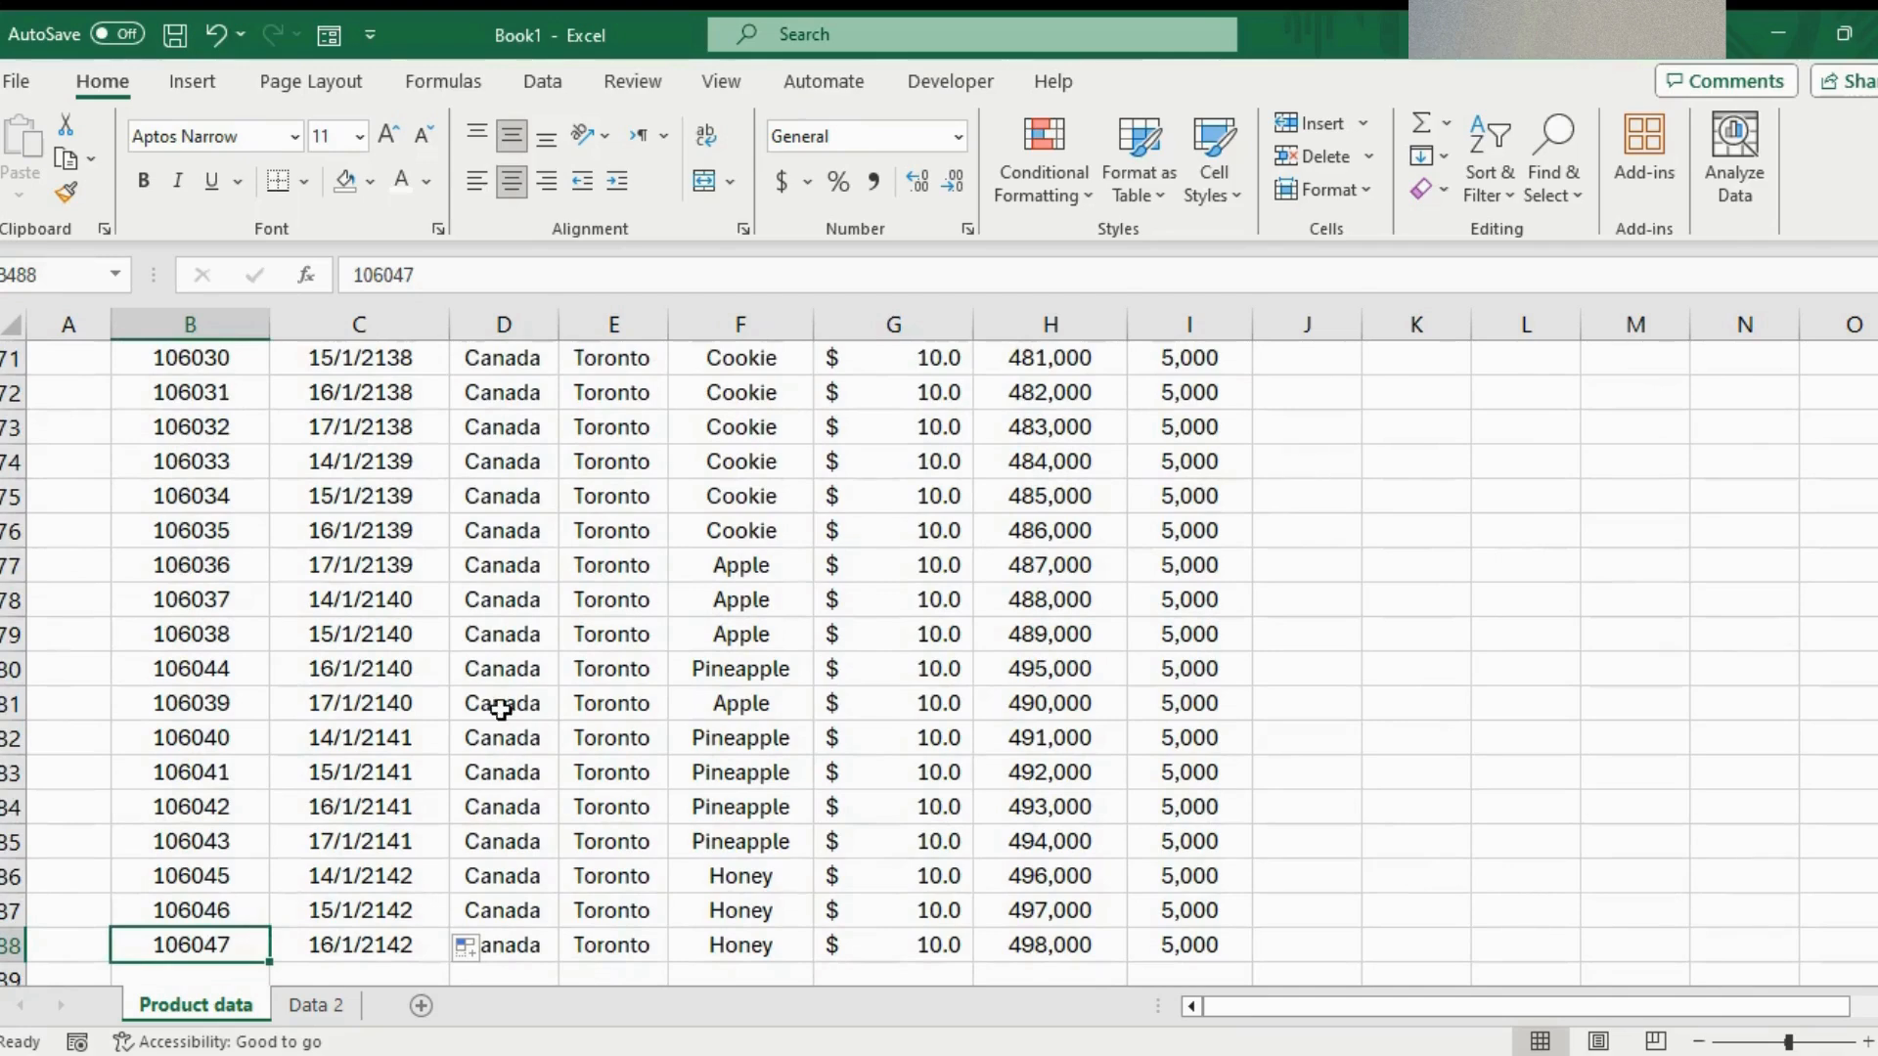
pyautogui.hotkey('ctrl', 'Up')
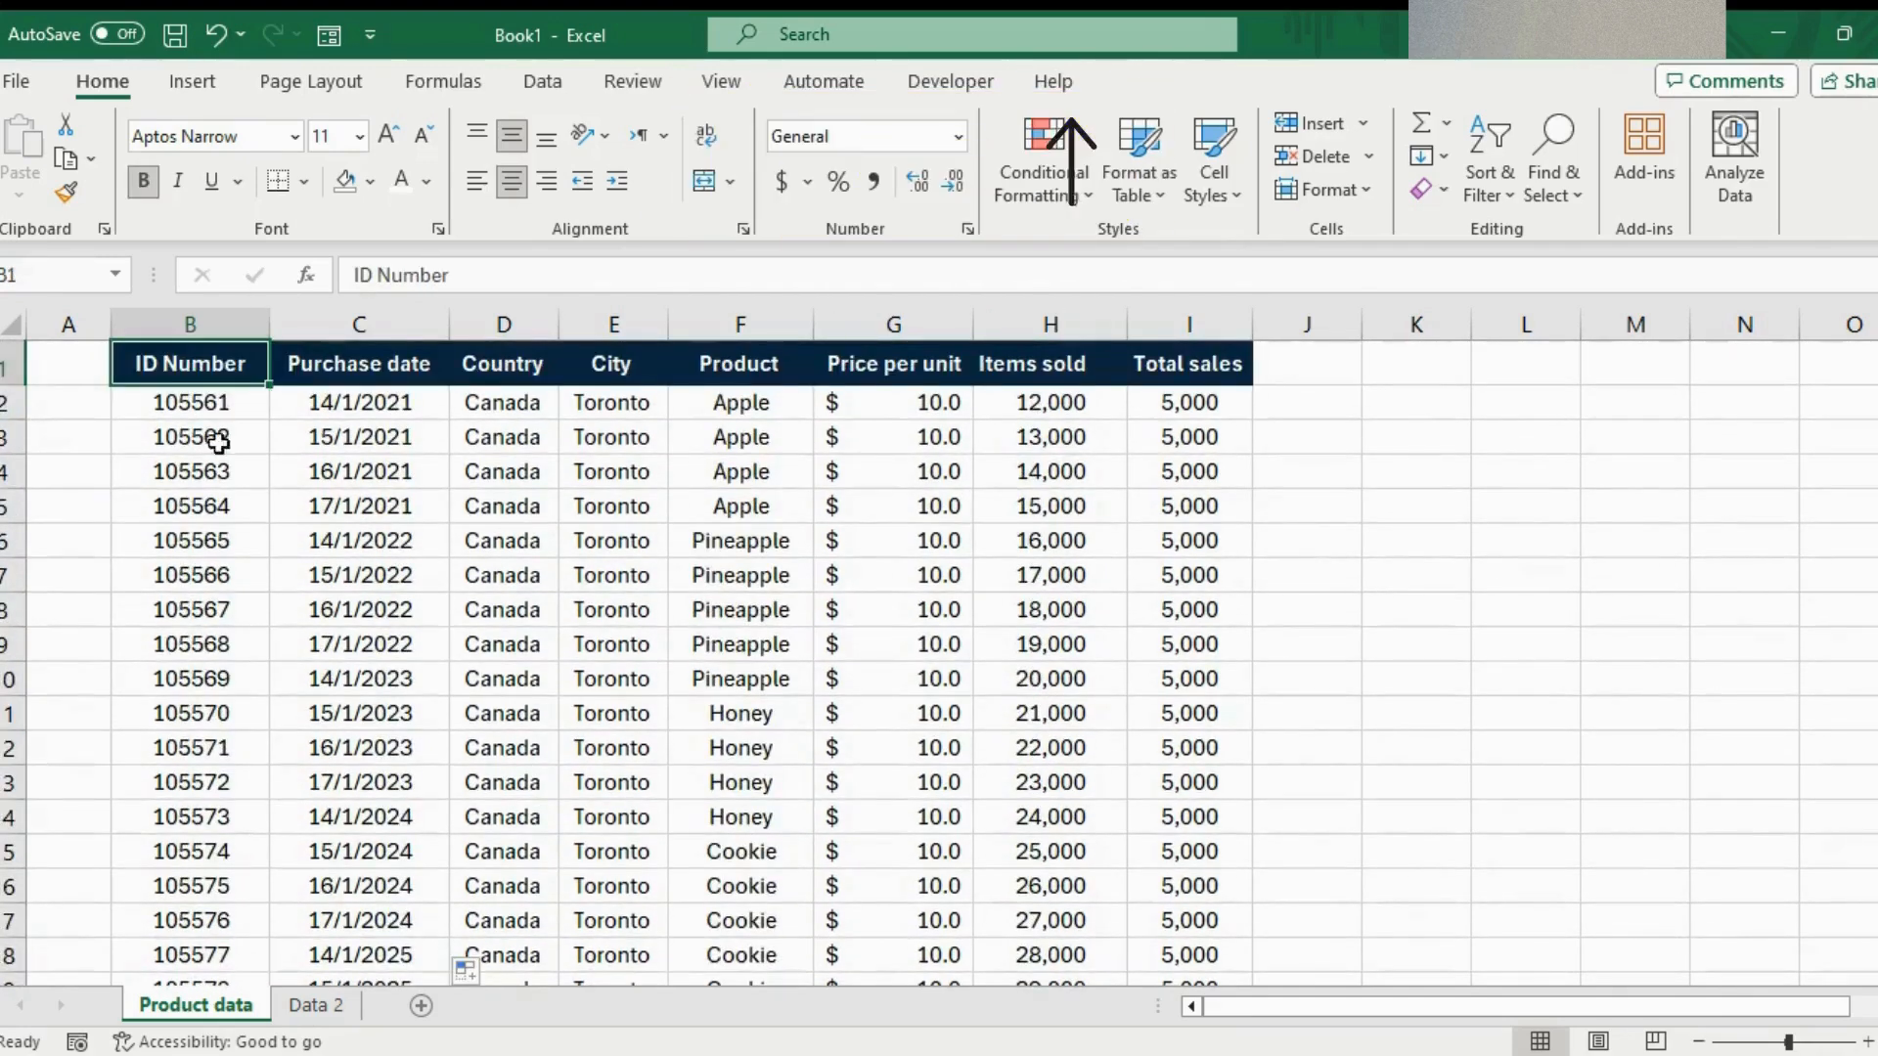
pyautogui.hotkey('ctrl', 'Right')
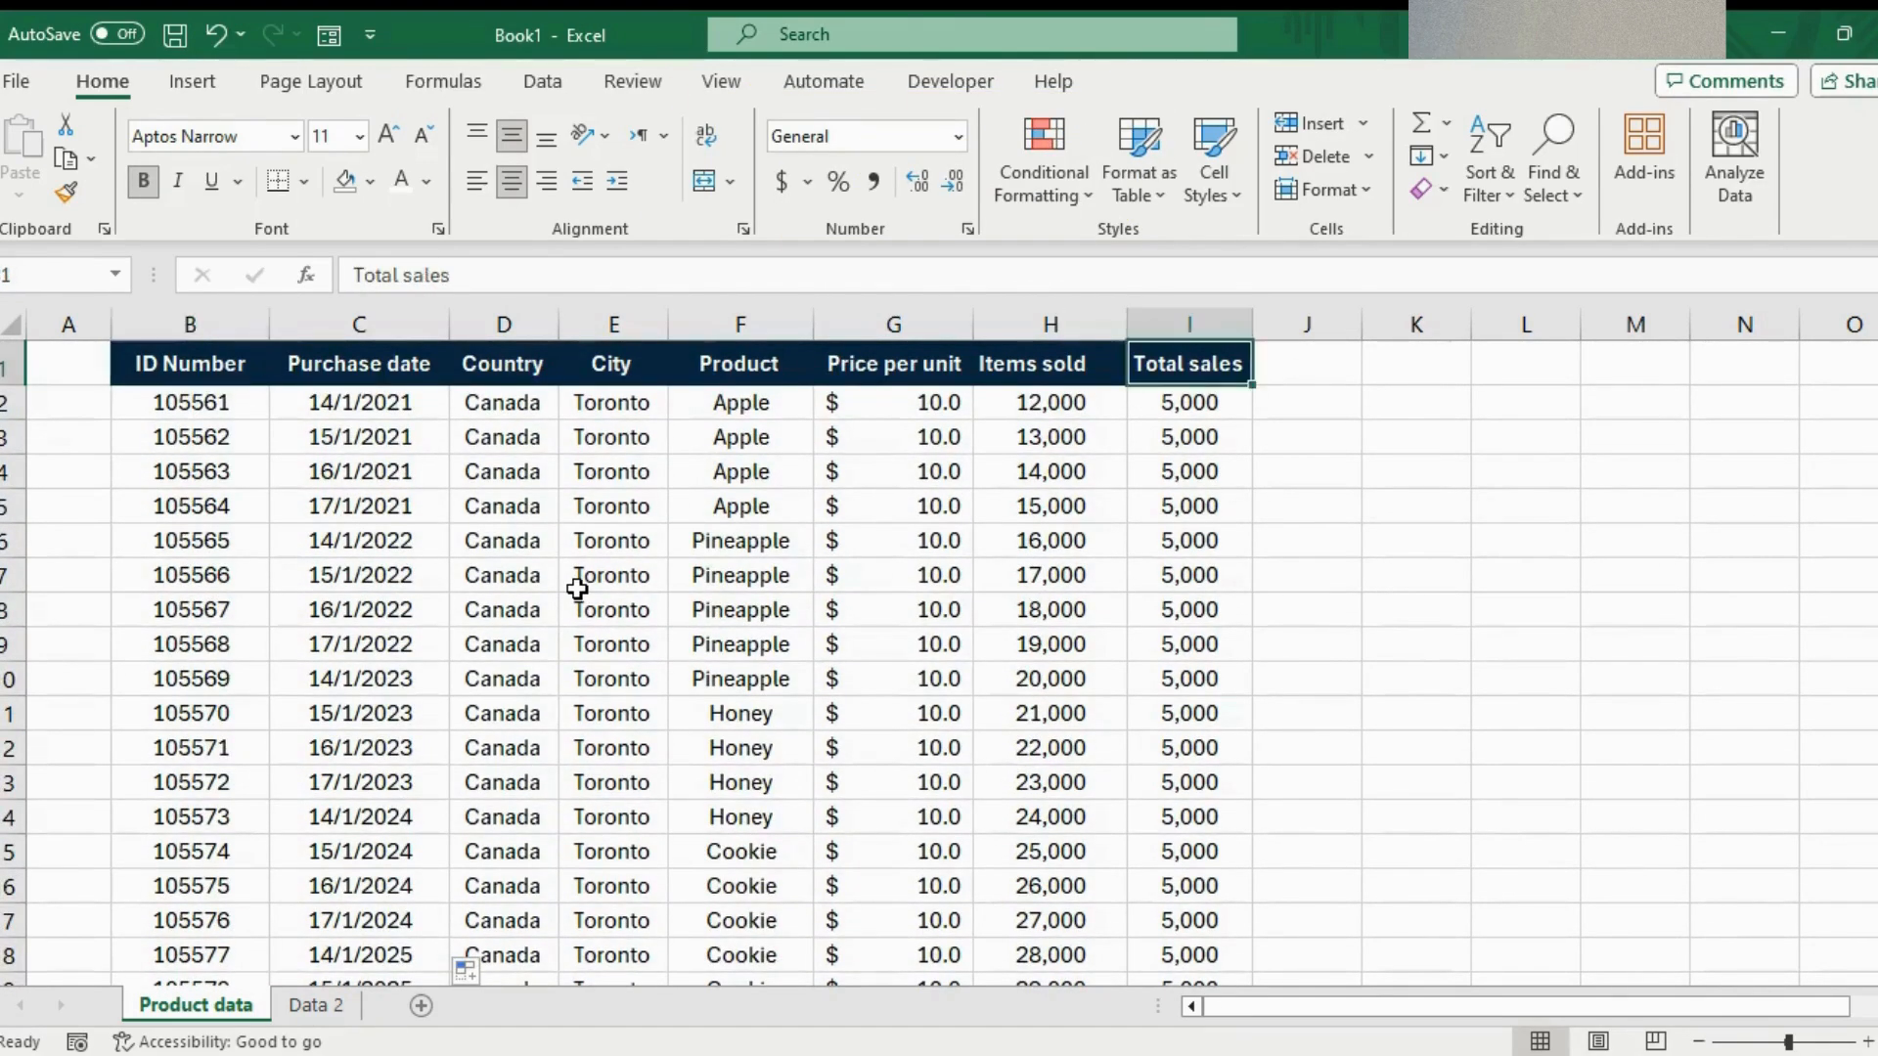
pyautogui.hotkey('ctrl', 'Left')
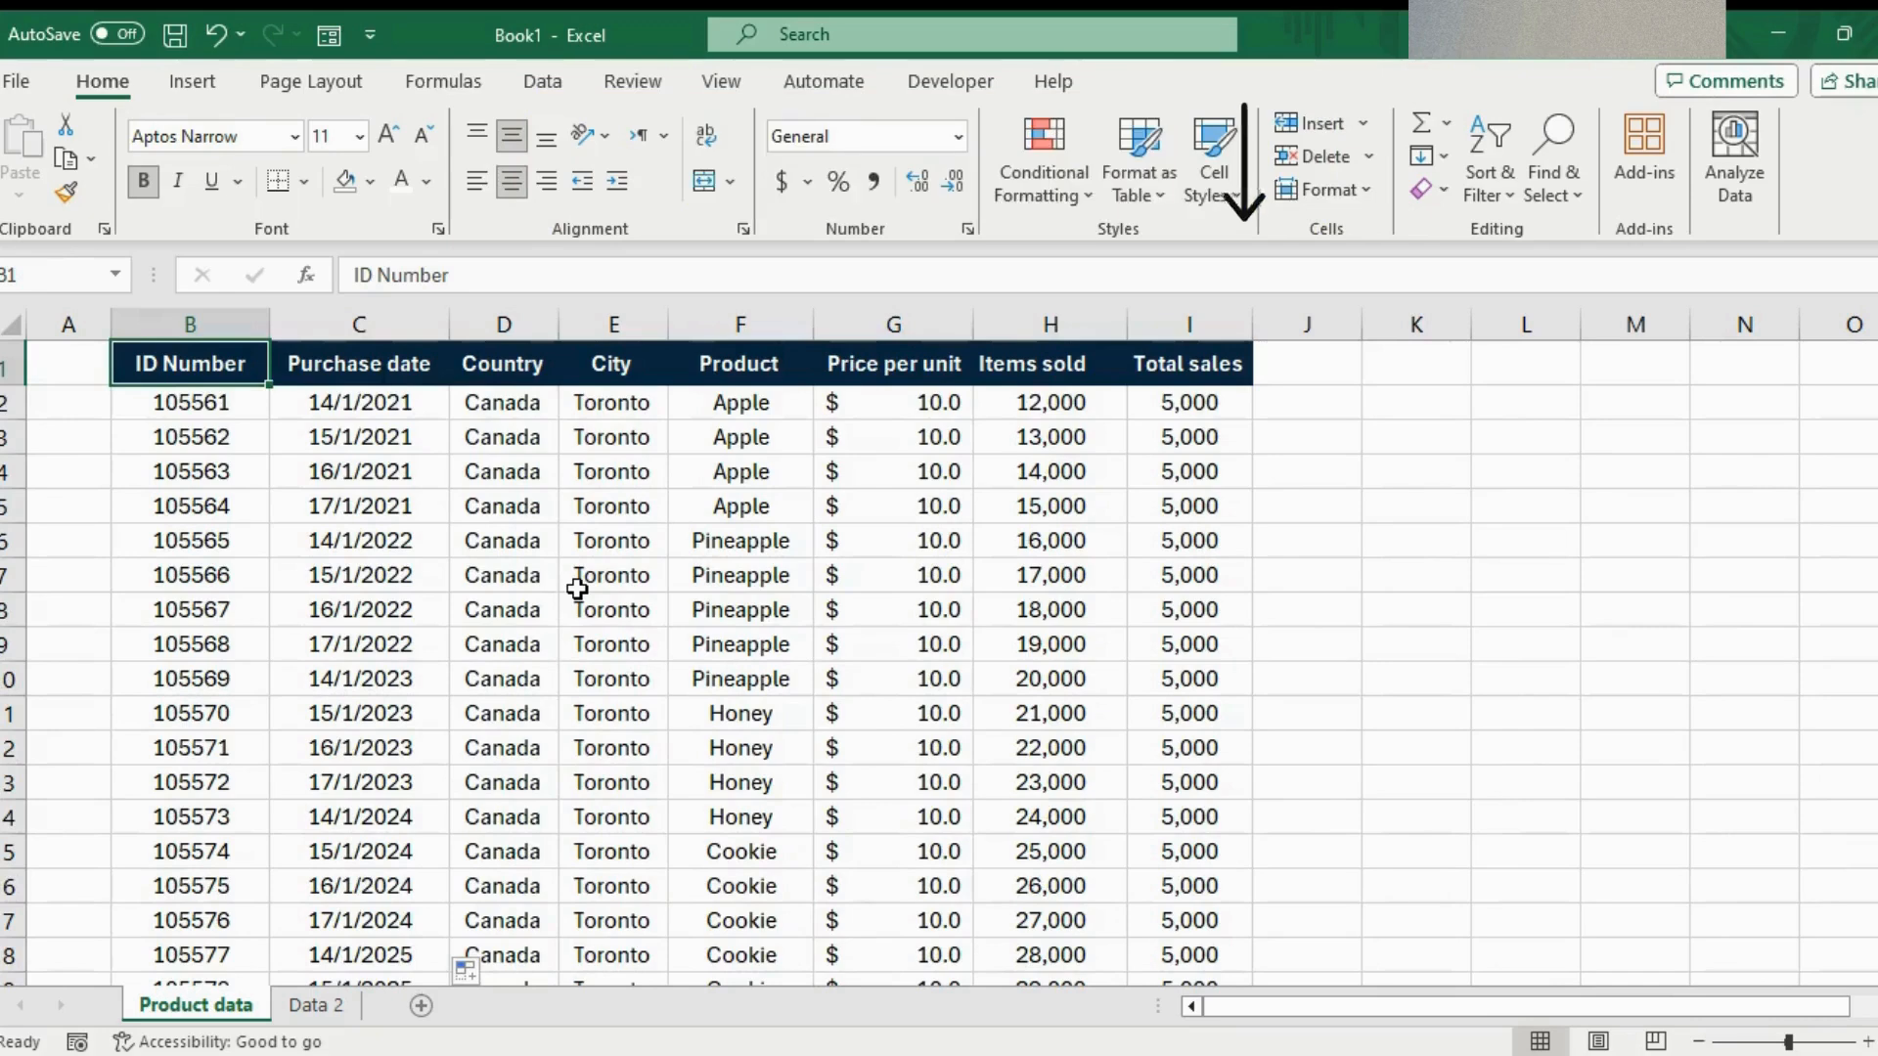
# Select the whole product table from the ID Number header through the last row and the Total sales column
pyautogui.hotkey('ctrl', 'shift', 'Down')
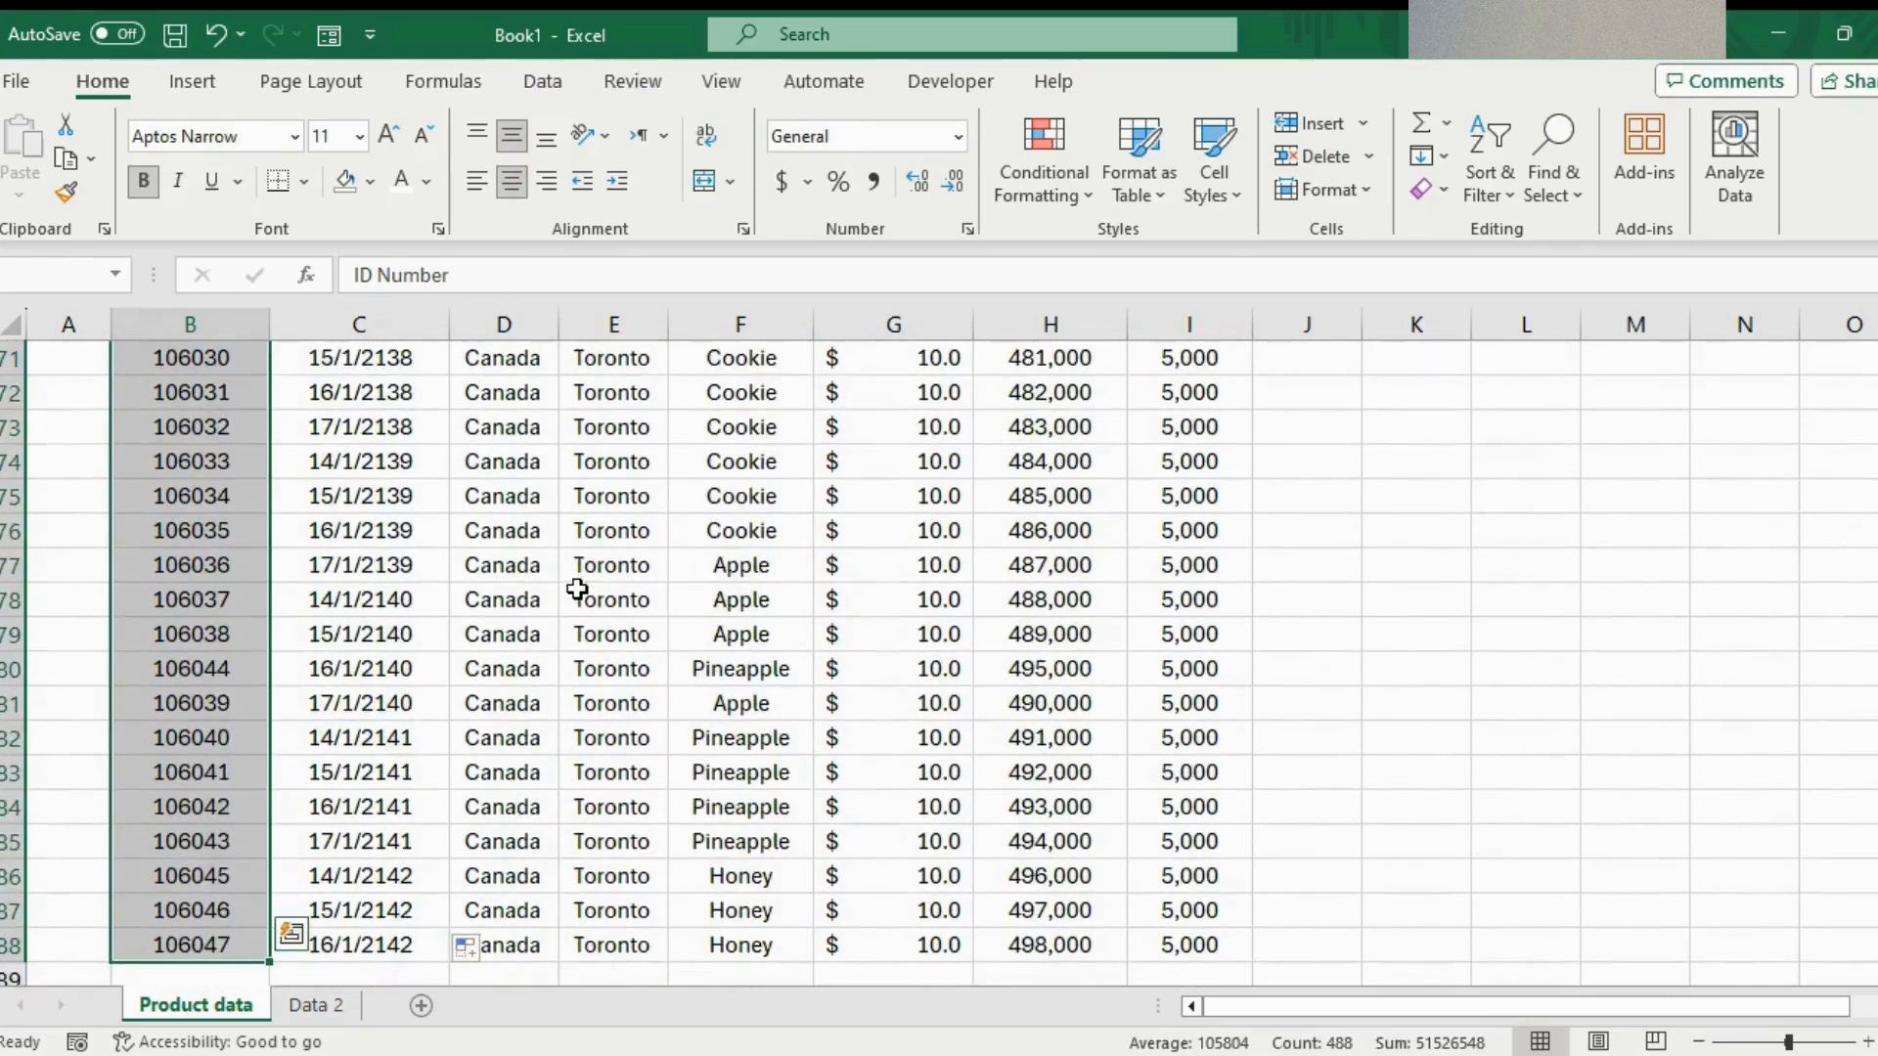
pyautogui.hotkey('ctrl', 'shift', 'Right')
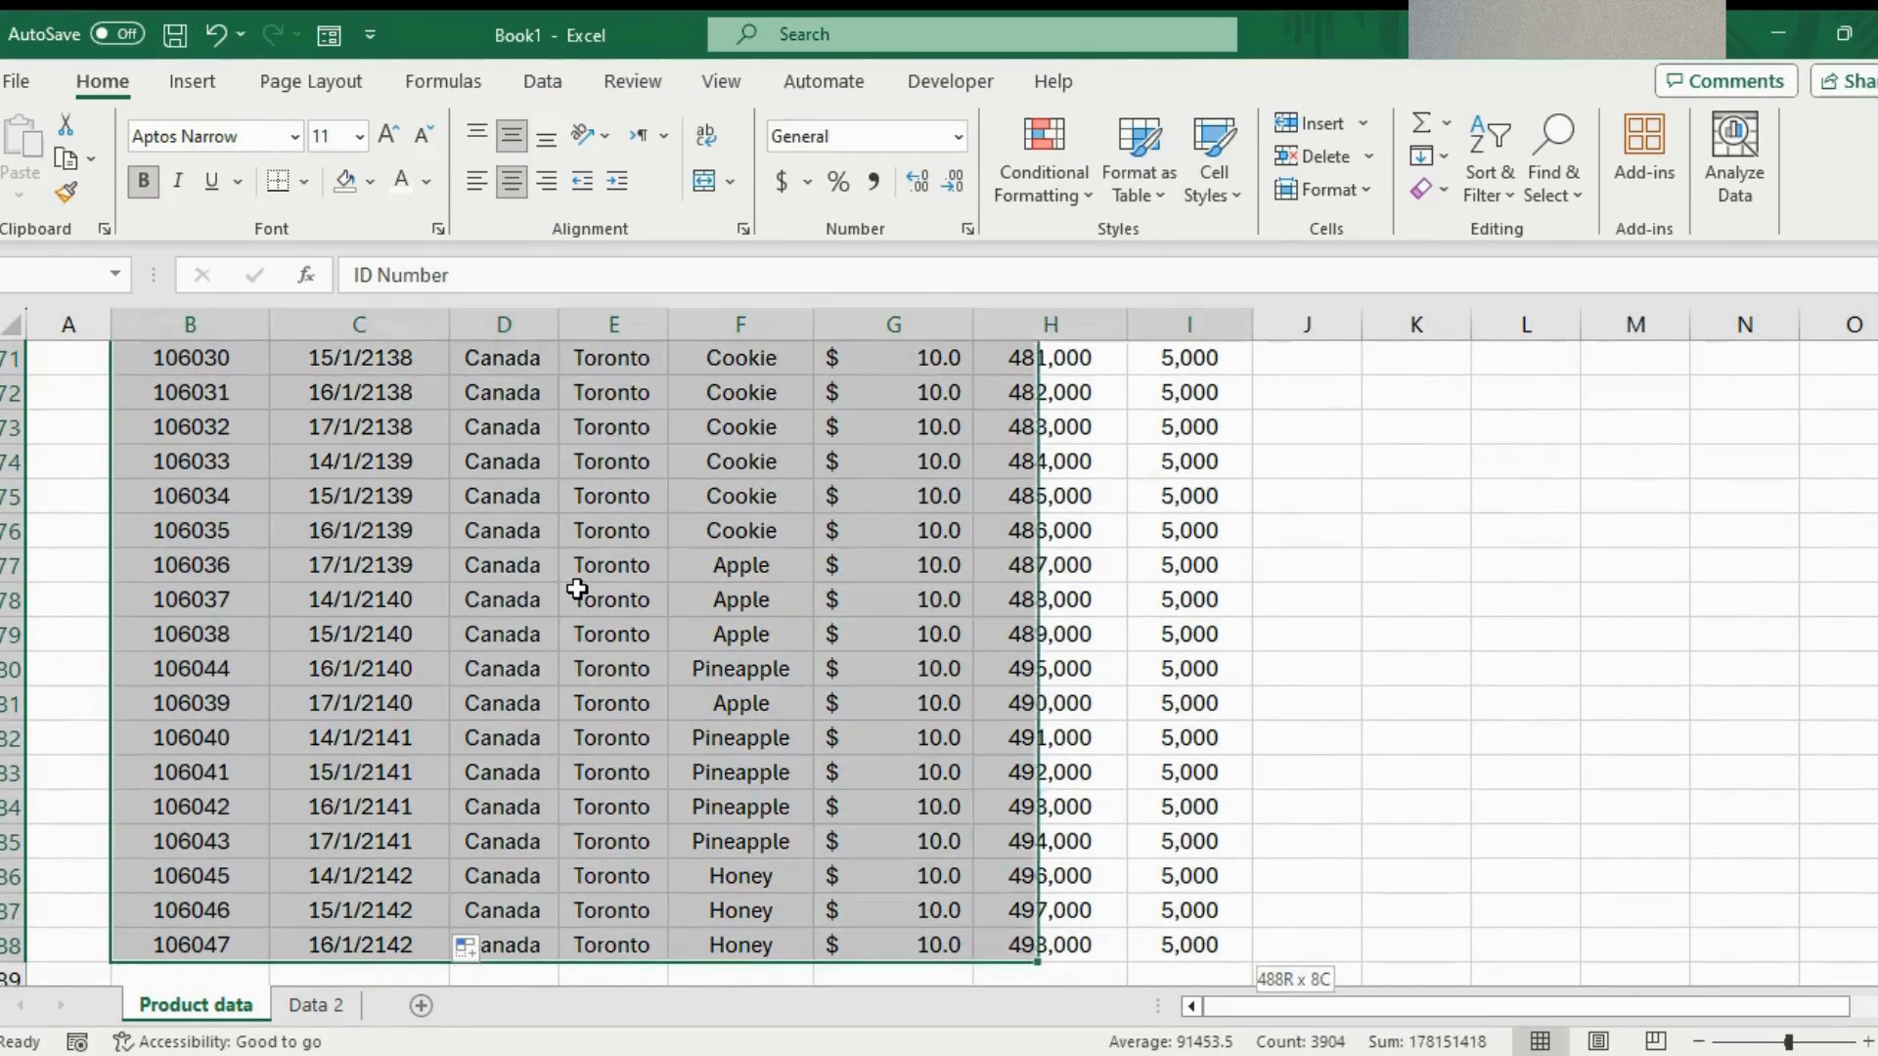
pyautogui.scroll(20, 577, 589)
pyautogui.scroll(20, 577, 588)
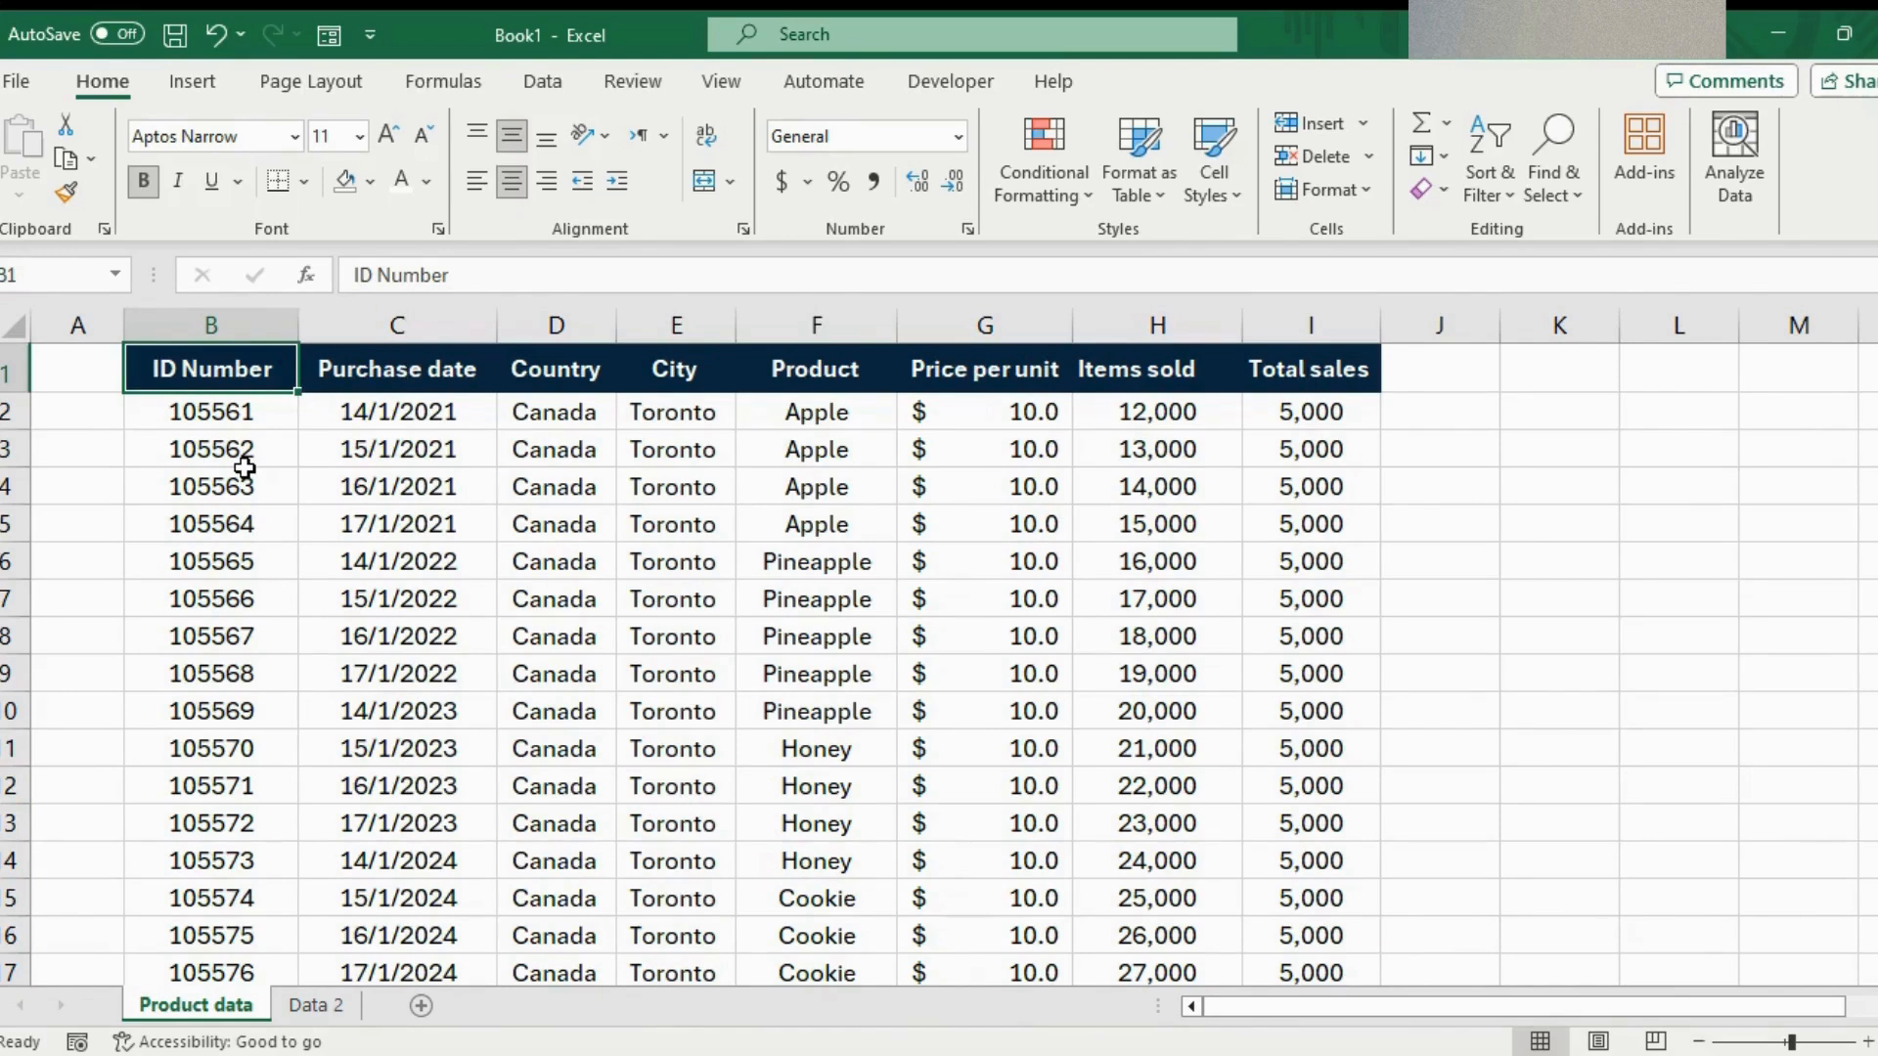
# Extend the selection cell by cell along the header row from ID Number, shrink it back, and select cell B4
pyautogui.hotkey('shift', 'Right')
pyautogui.hotkey('shift', 'Right')
pyautogui.hotkey('shift', 'Right')
pyautogui.hotkey('shift', 'Right')
pyautogui.hotkey('shift', 'Right')
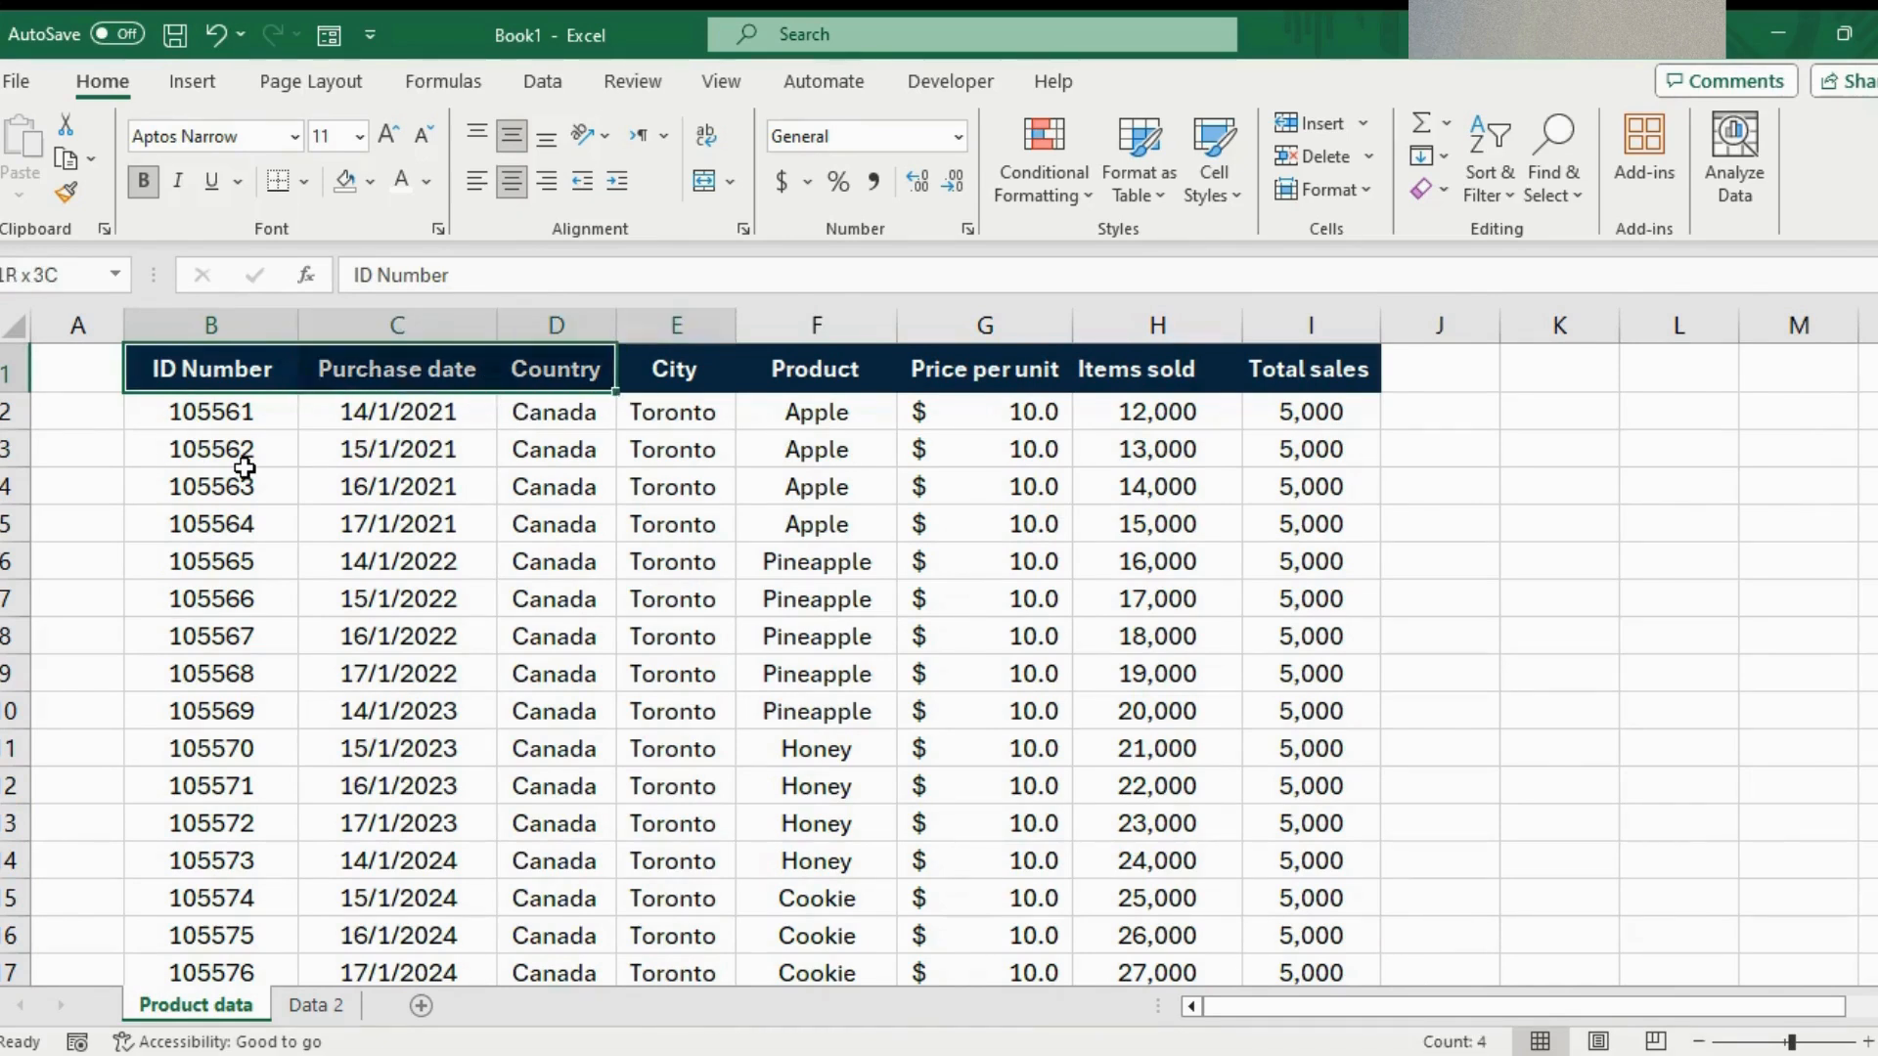
pyautogui.hotkey('shift', 'Left')
pyautogui.hotkey('shift', 'Left')
pyautogui.hotkey('shift', 'Left')
pyautogui.hotkey('shift', 'Left')
pyautogui.hotkey('shift', 'Left')
pyautogui.hotkey('shift', 'Left')
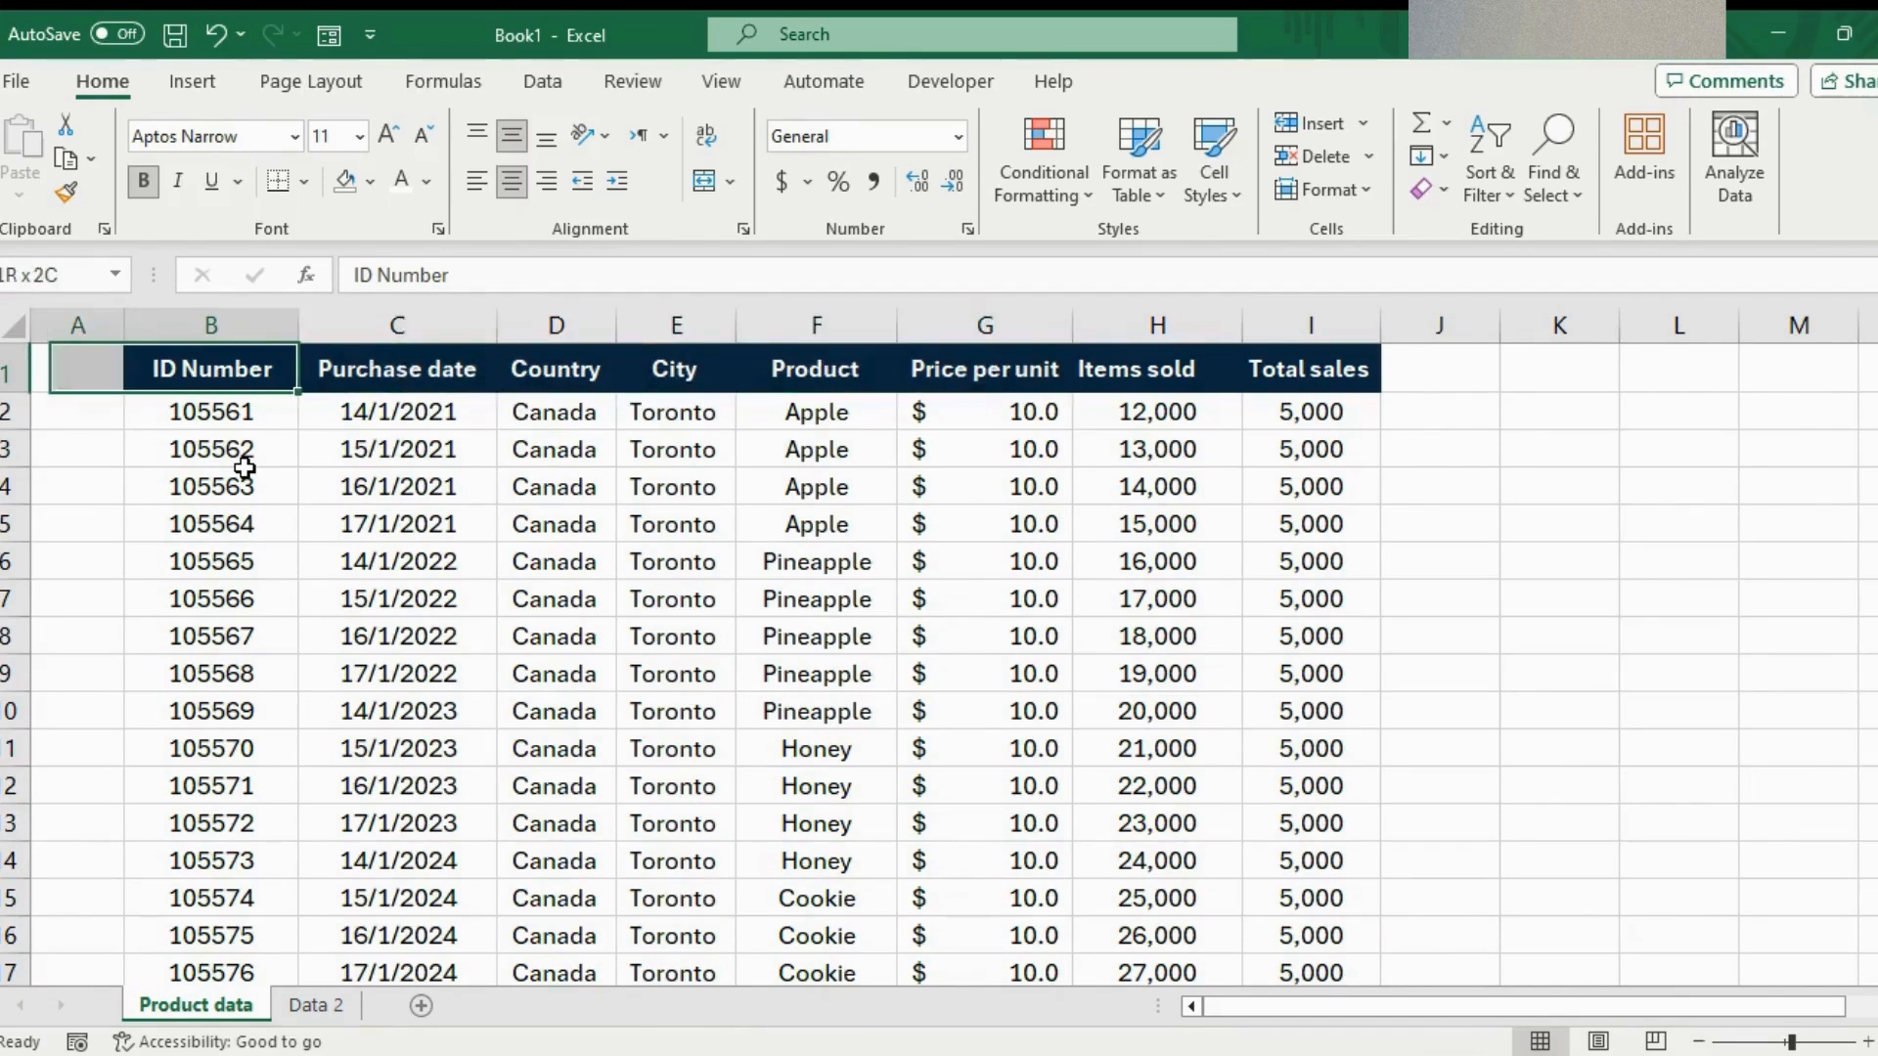
pyautogui.click(244, 468)
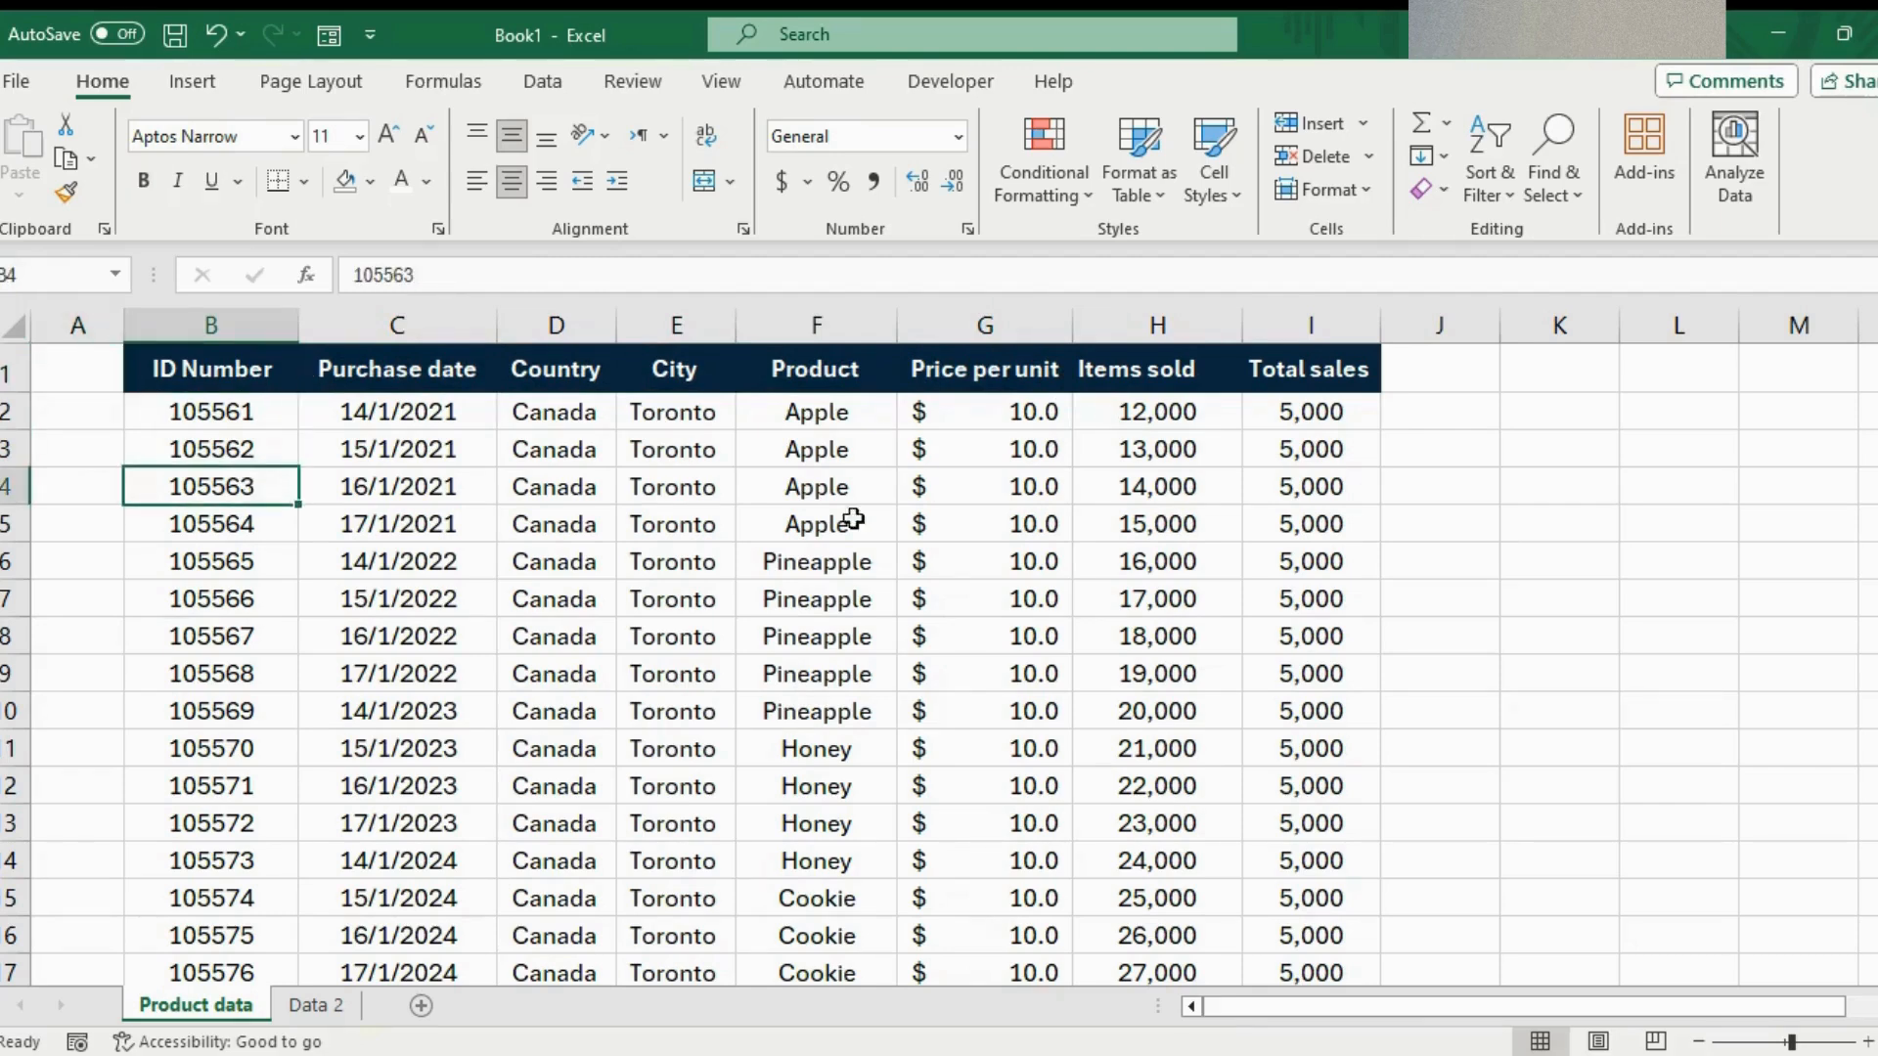
# Look down the product records and jump back up to the ID Number header
pyautogui.scroll(-5, 614, 677)
pyautogui.scroll(5, 614, 678)
pyautogui.scroll(-11, 1184, 492)
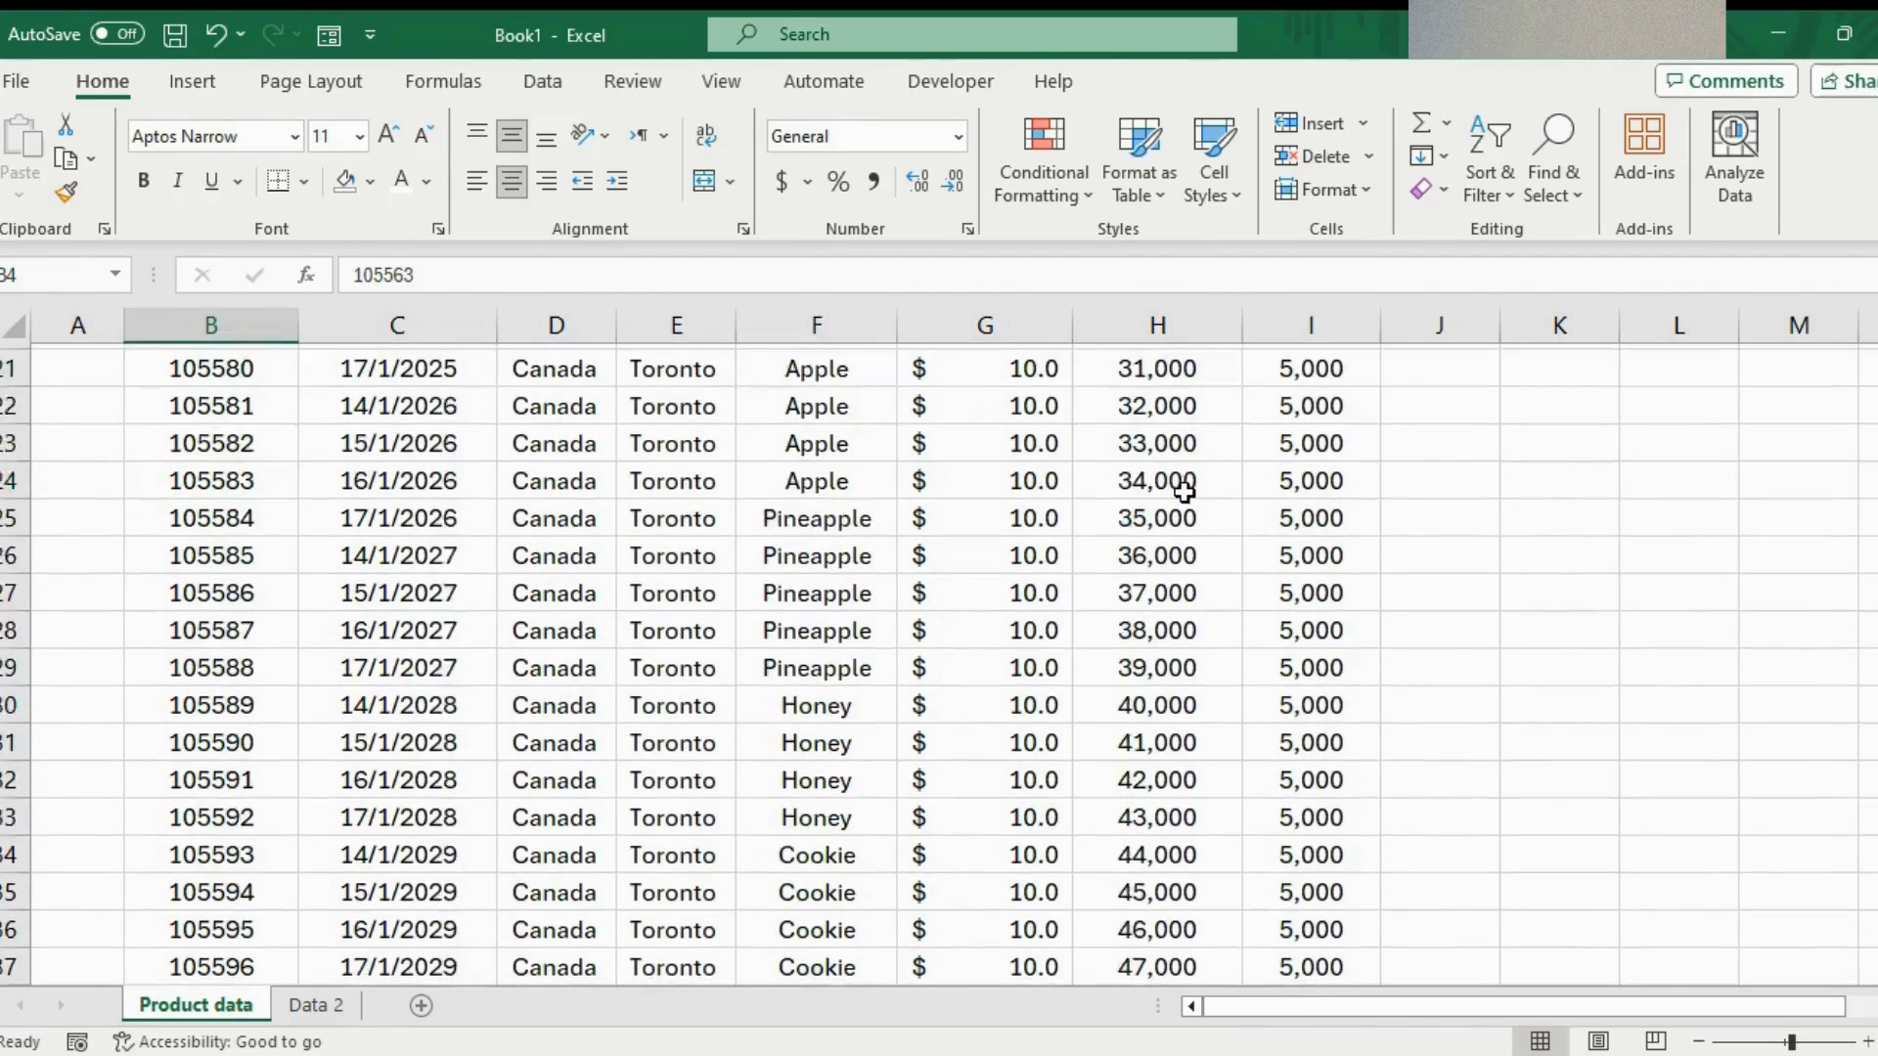
pyautogui.hotkey('ctrl', 'Up')
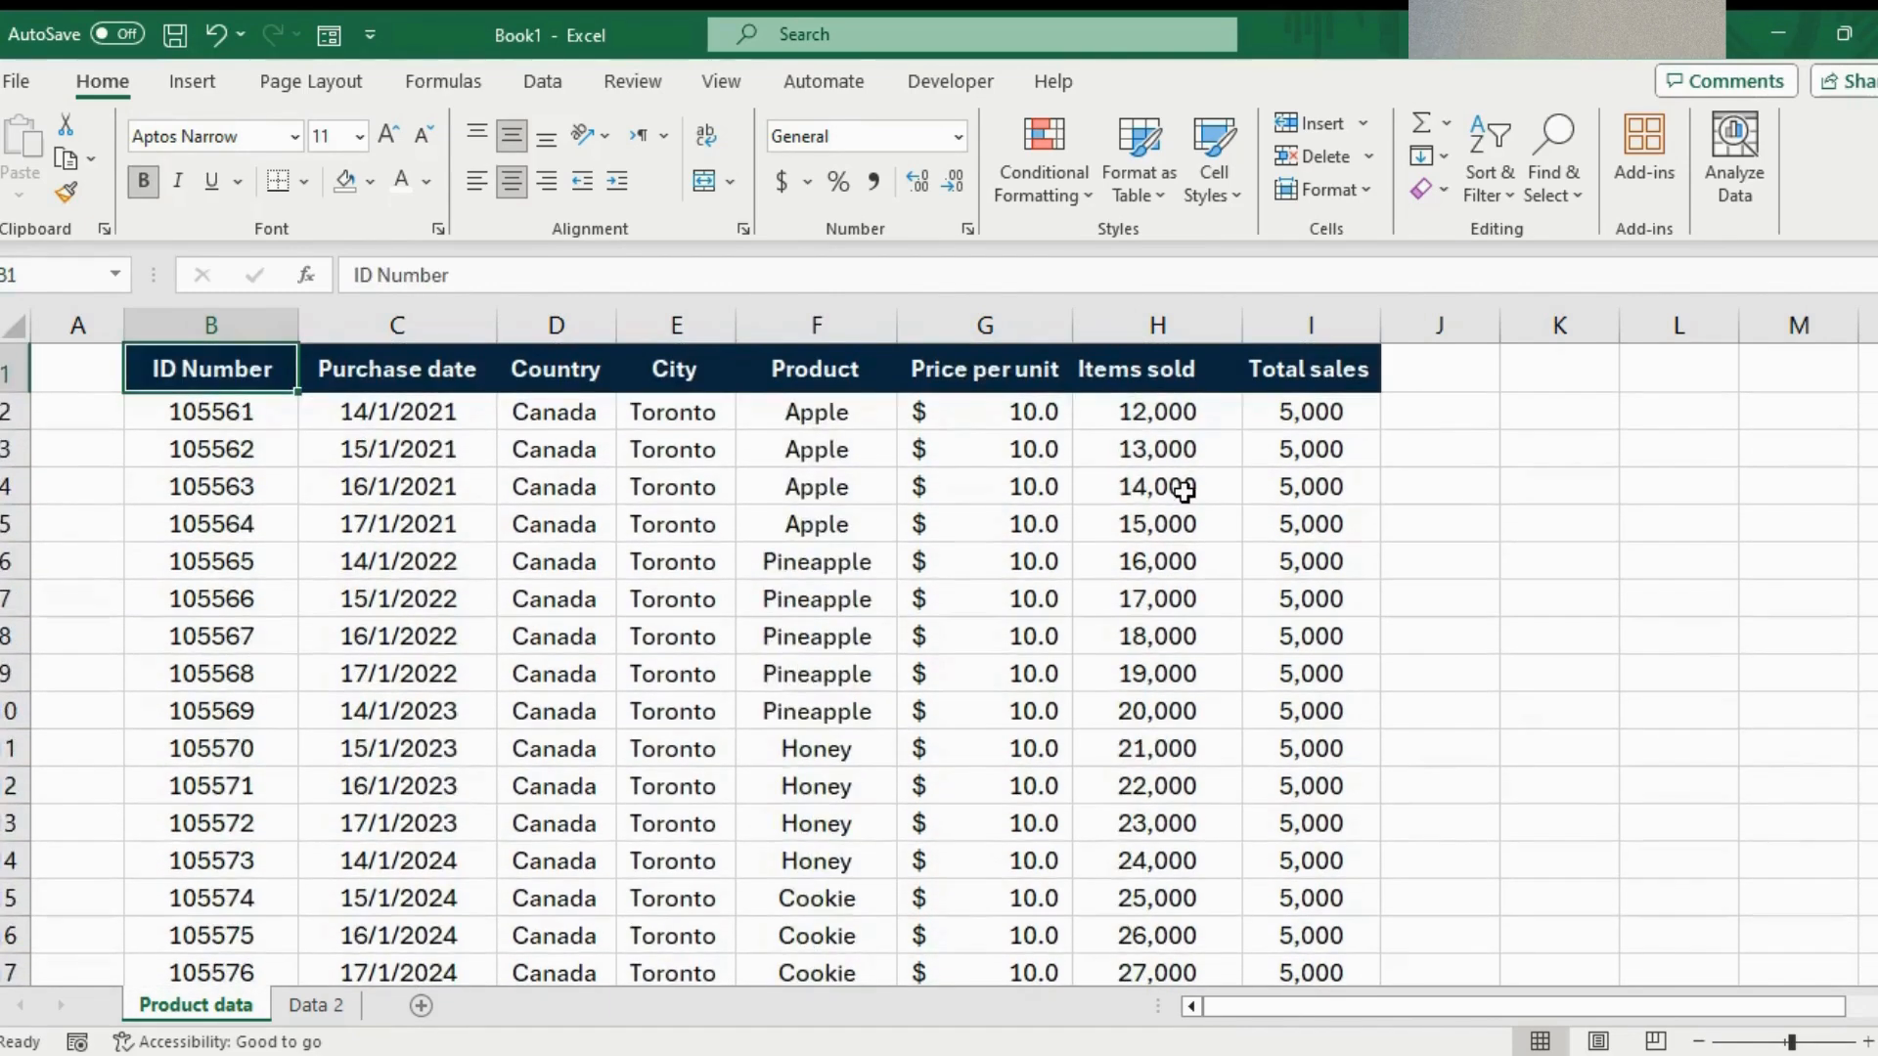
# Select the Total sales column down to its last row, and use Fill Right to copy its header into cell J1
pyautogui.click(1317, 368)
pyautogui.hotkey('ctrl', 'shift', 'Down')
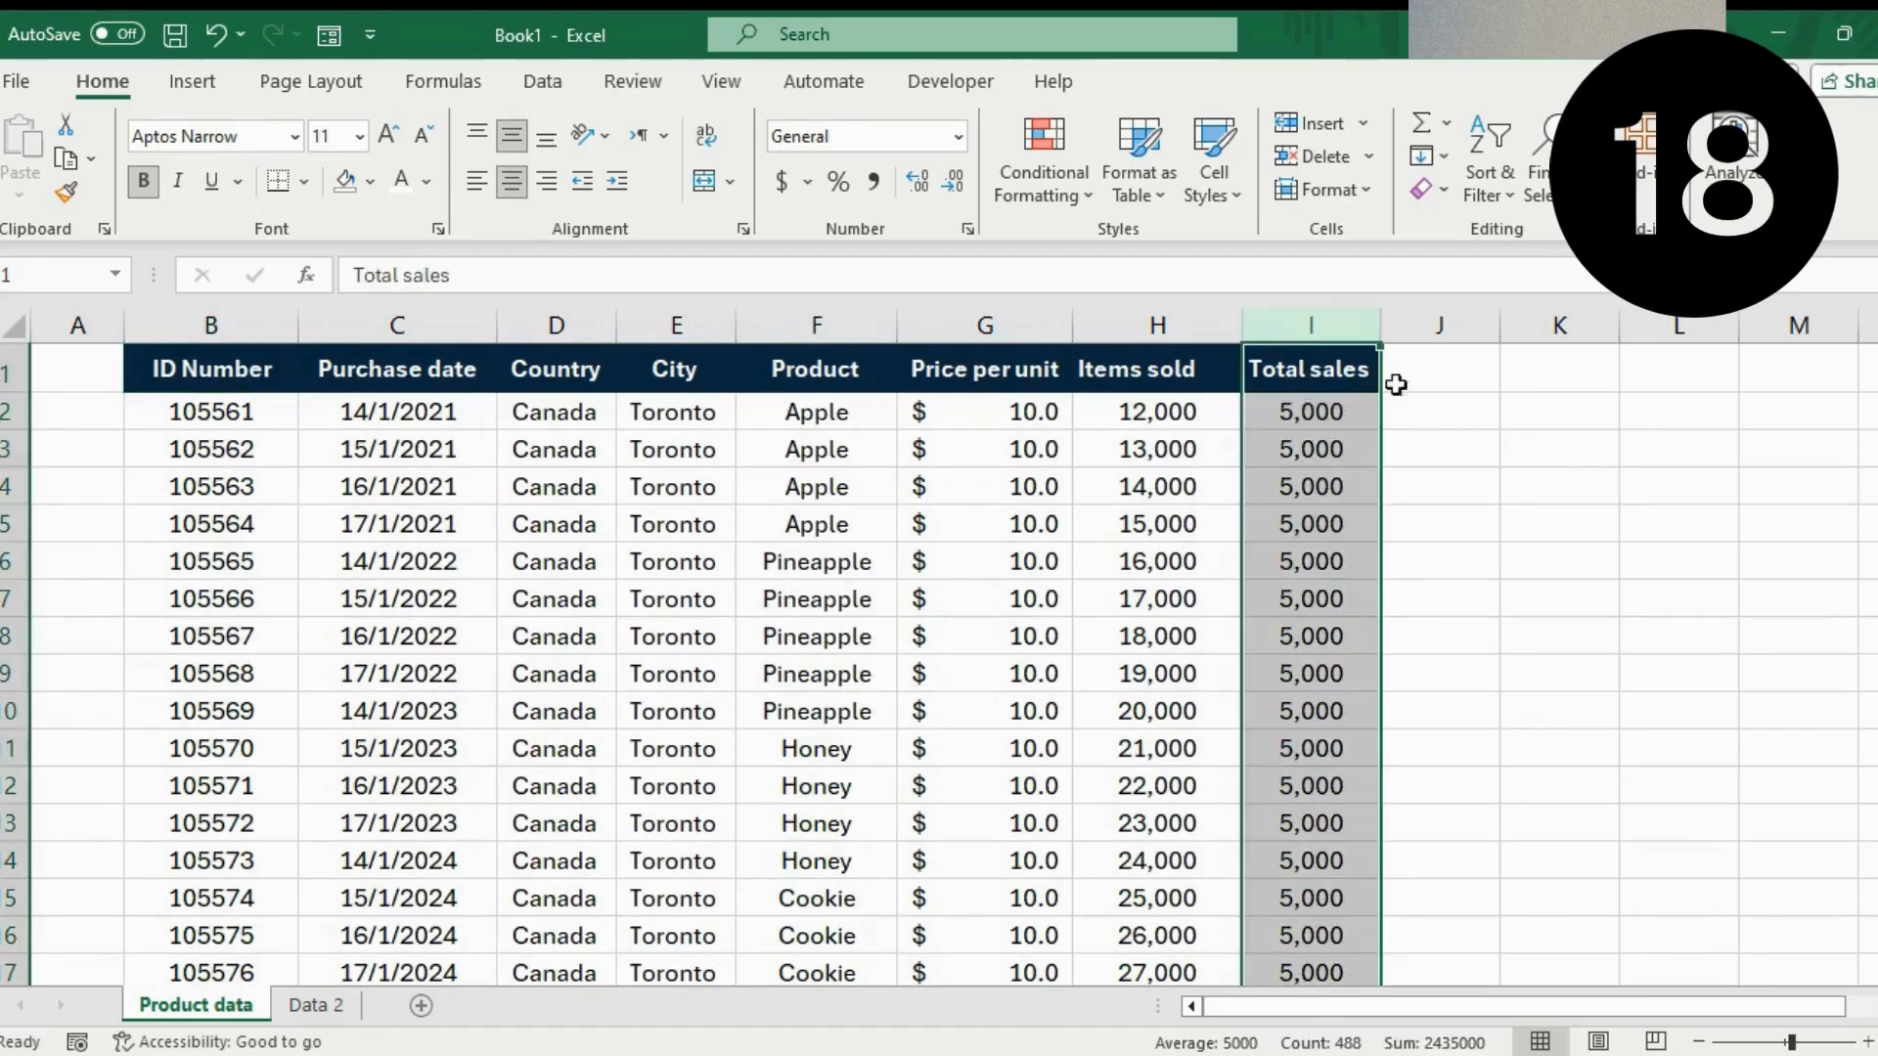
pyautogui.click(1435, 368)
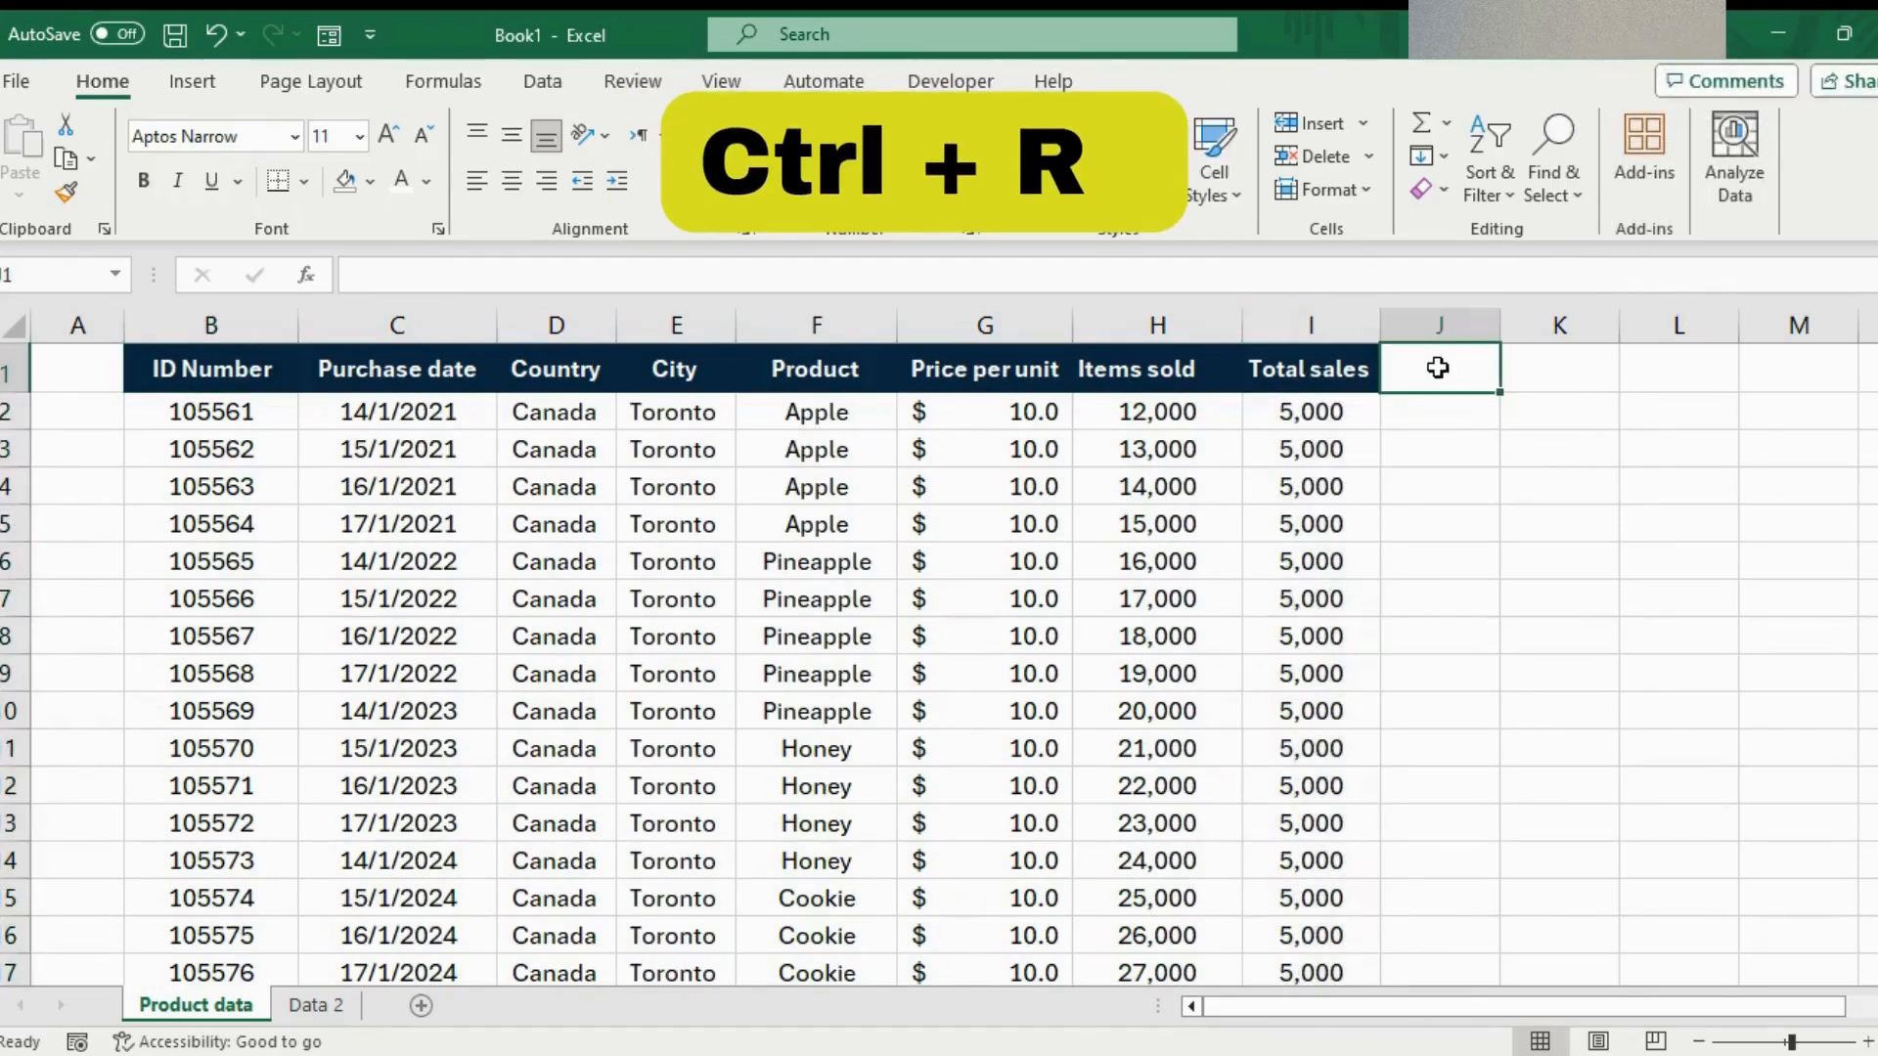
pyautogui.hotkey('ctrl', 'r')
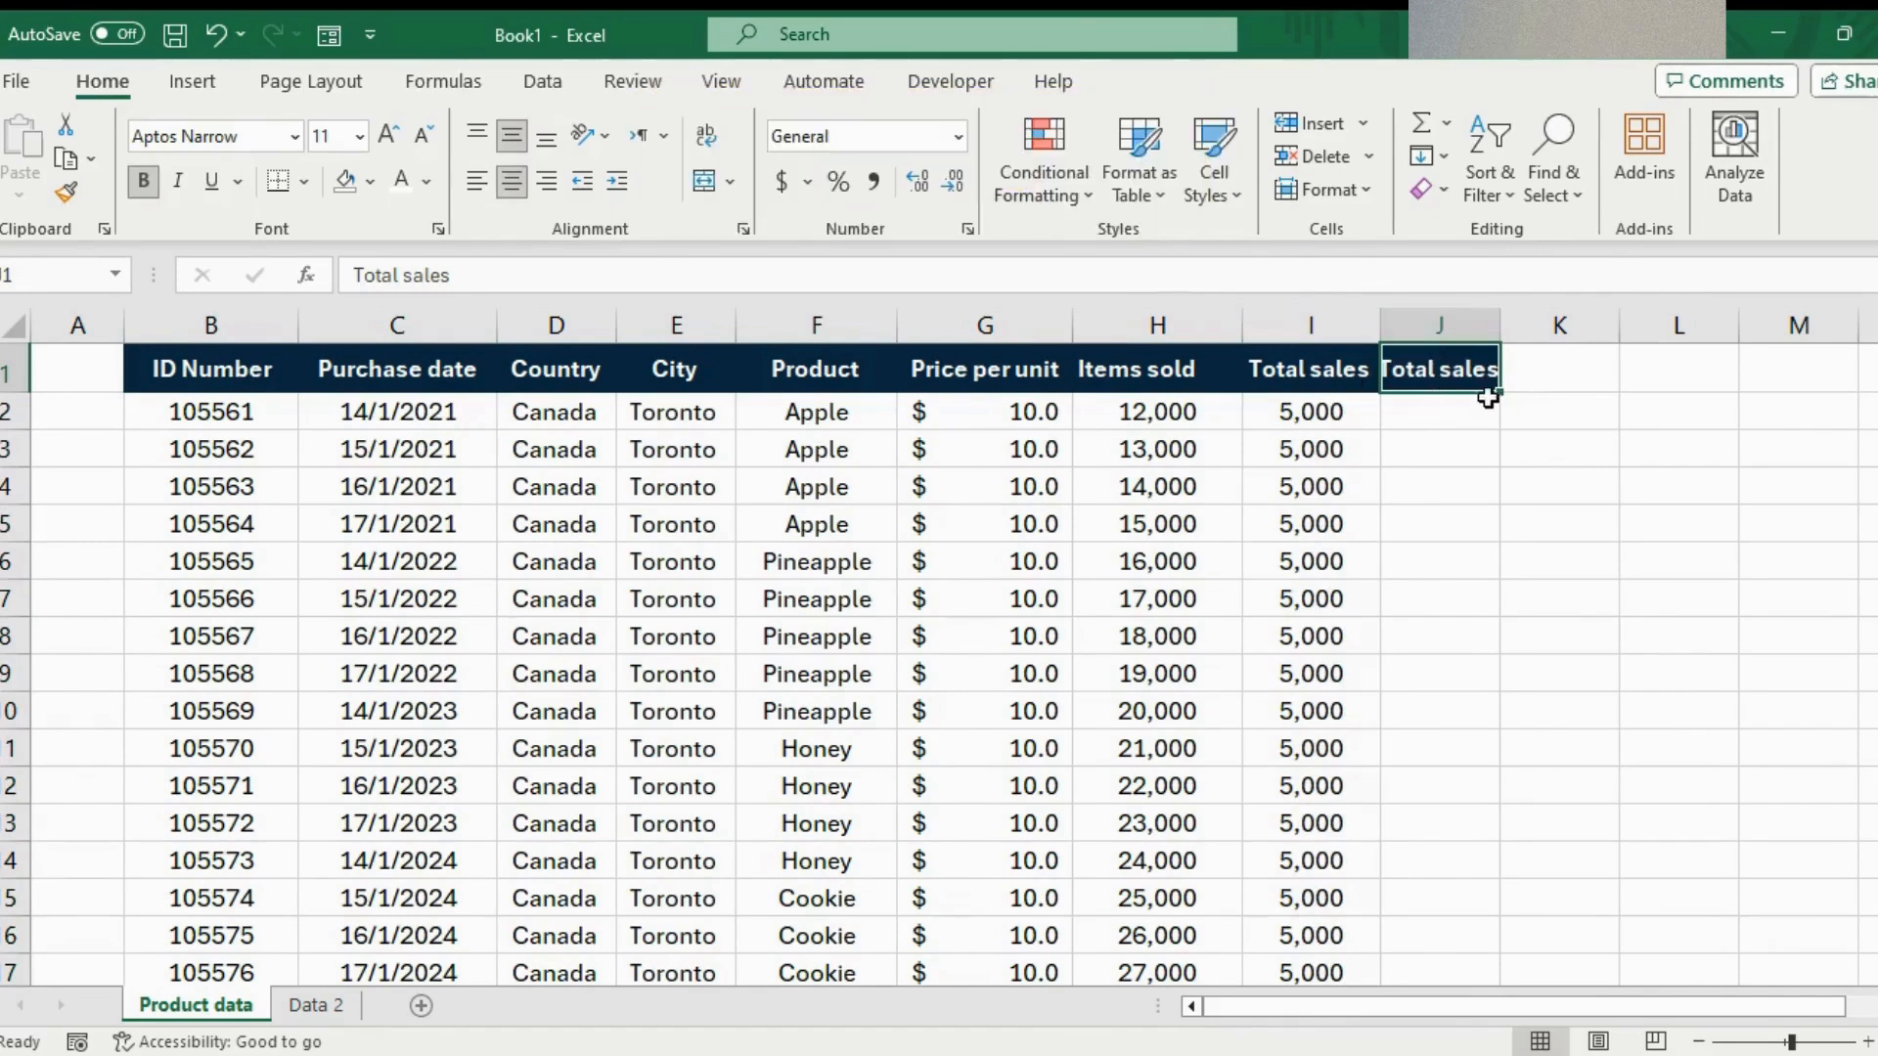
# Widen column J to fit its header and use Fill Down to copy Total sales into the cells below it
pyautogui.moveTo(1500, 329); pyautogui.dragTo(1541, 329)
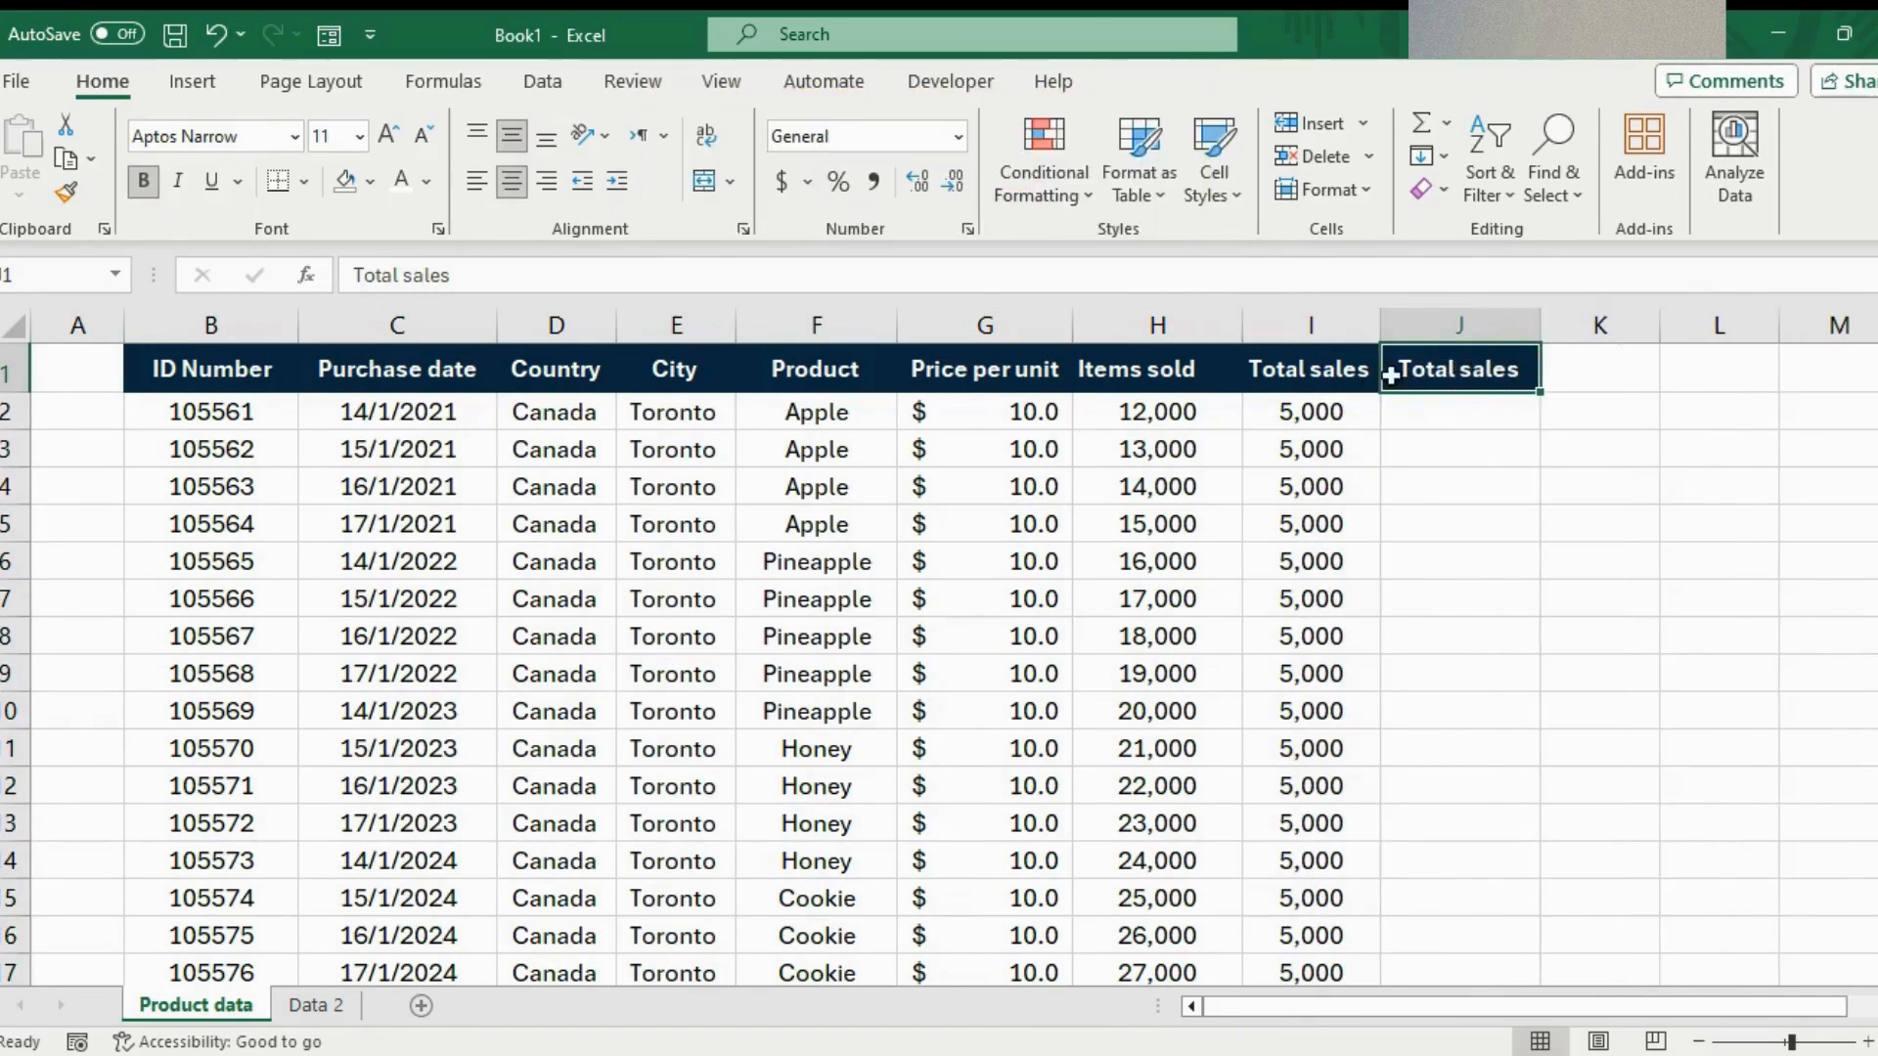
pyautogui.click(1479, 416)
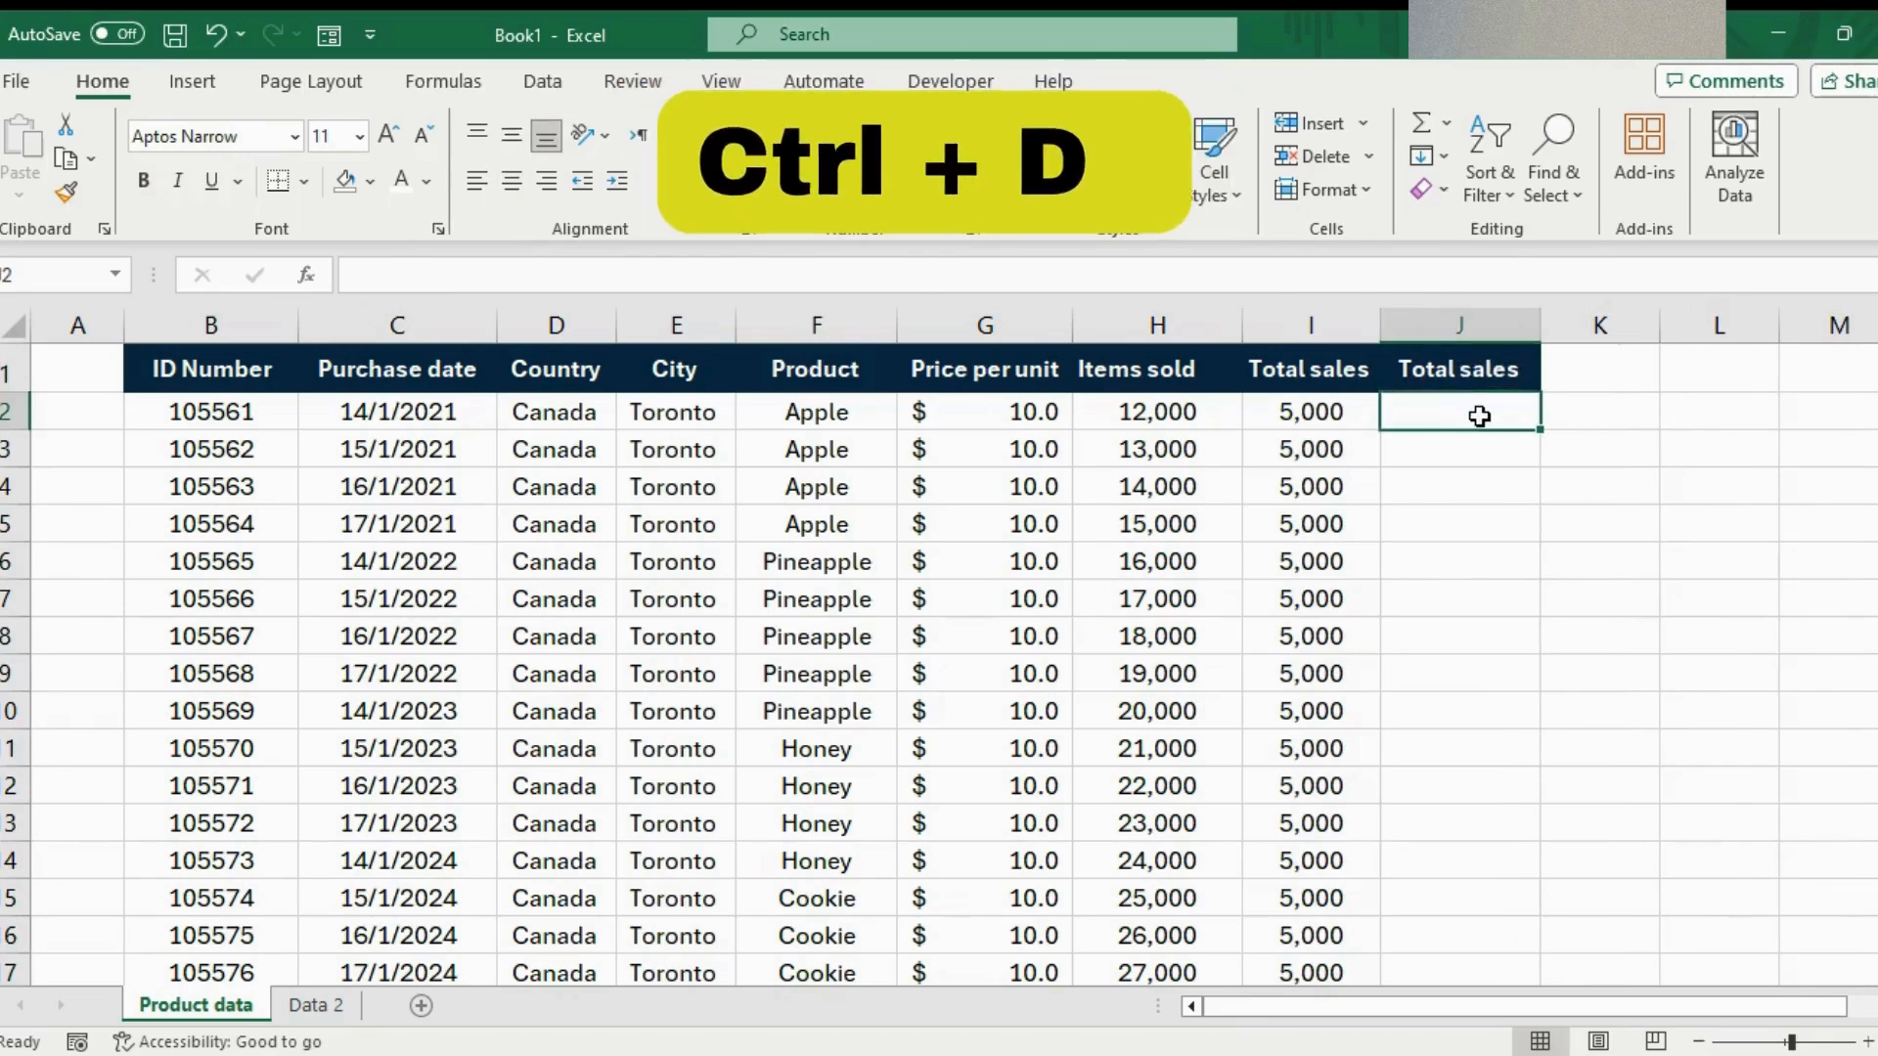
pyautogui.hotkey('ctrl', 'd')
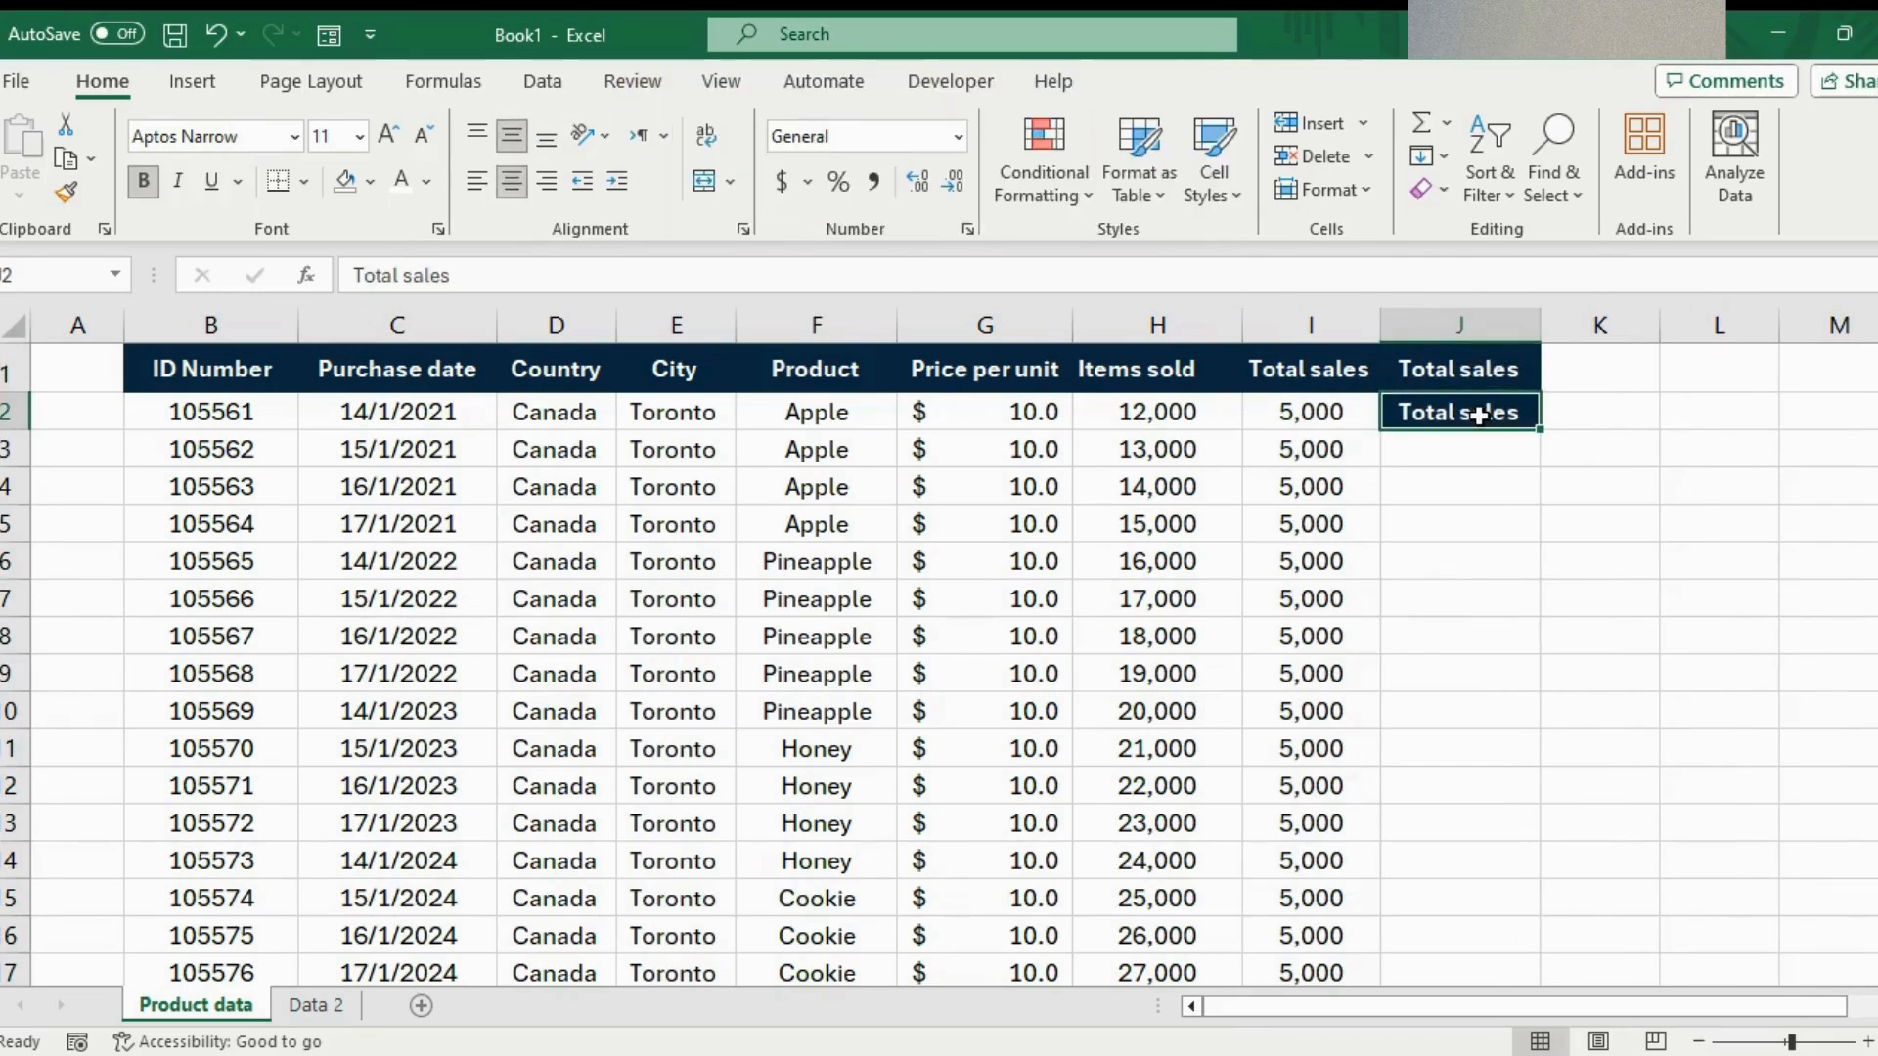
pyautogui.press('Down')
pyautogui.hotkey('ctrl', 'd')
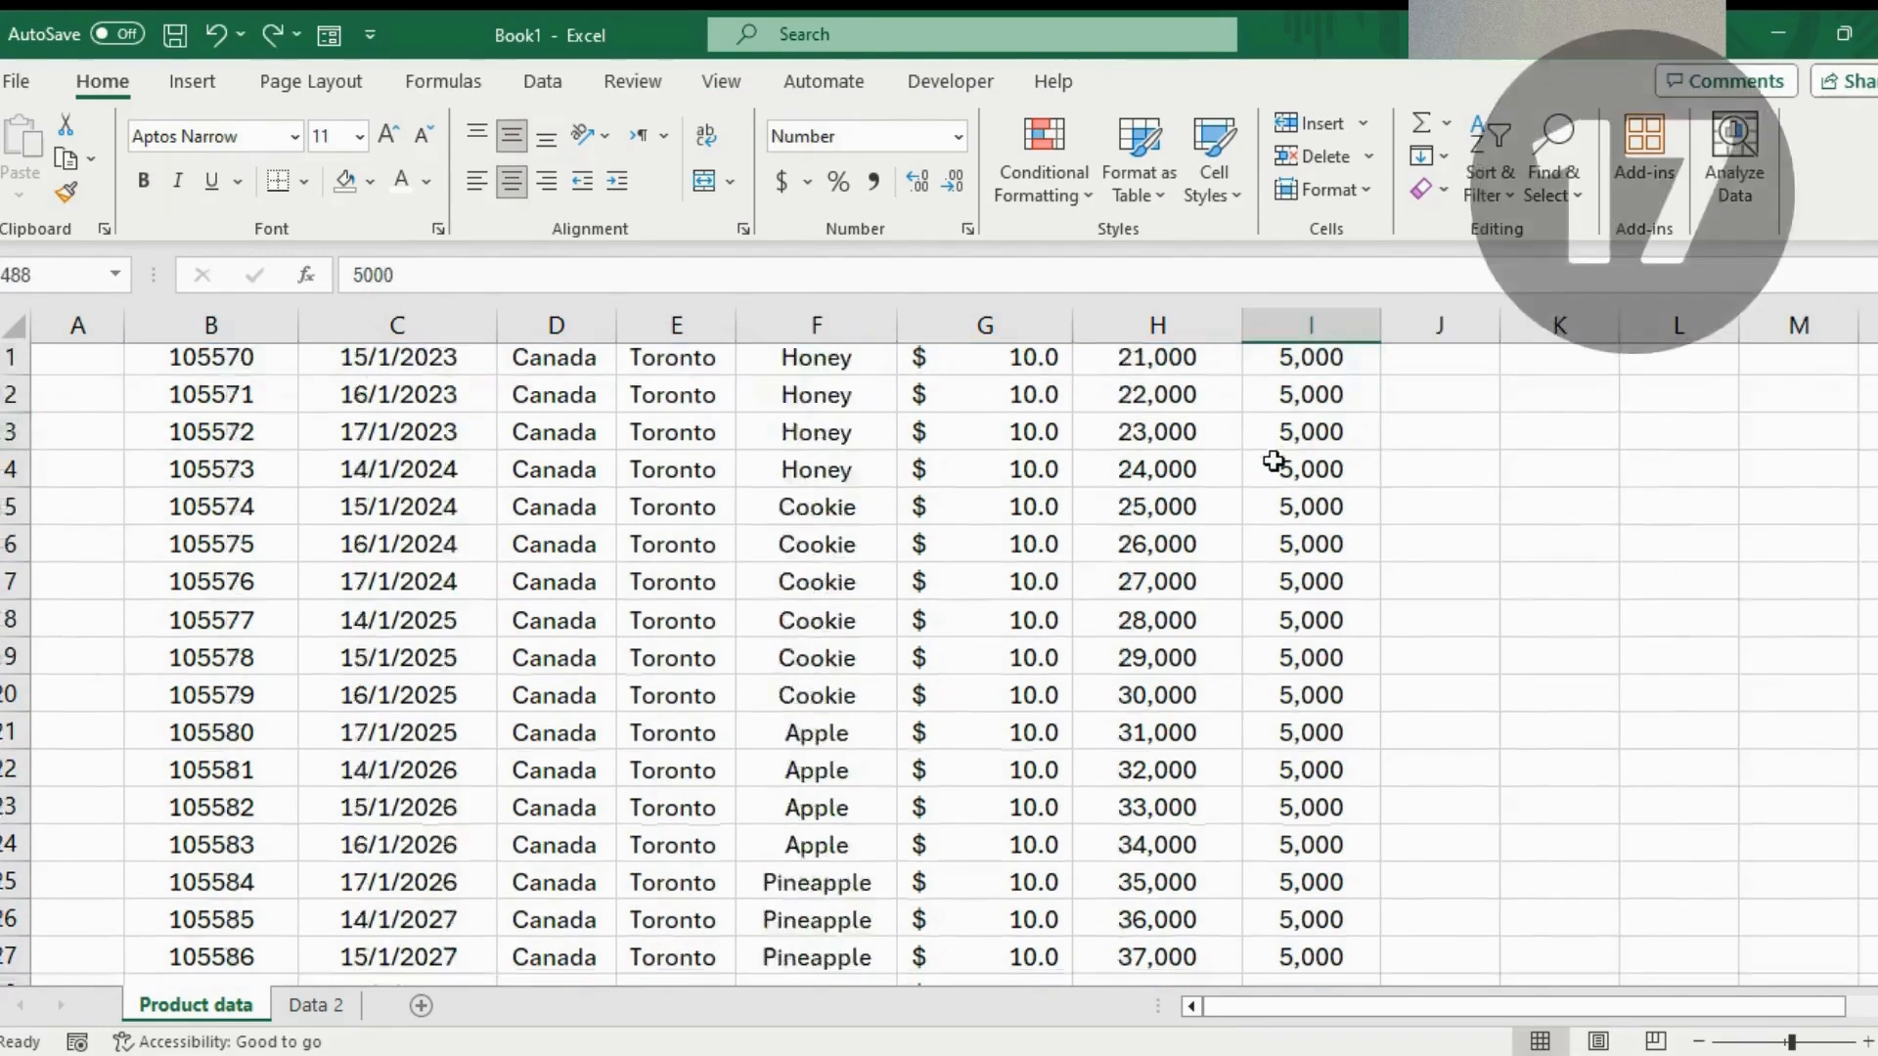
# Enter Cookie in cell F489 below the last product by picking it from the list of existing column entries
pyautogui.hotkey('ctrl', 'Down')
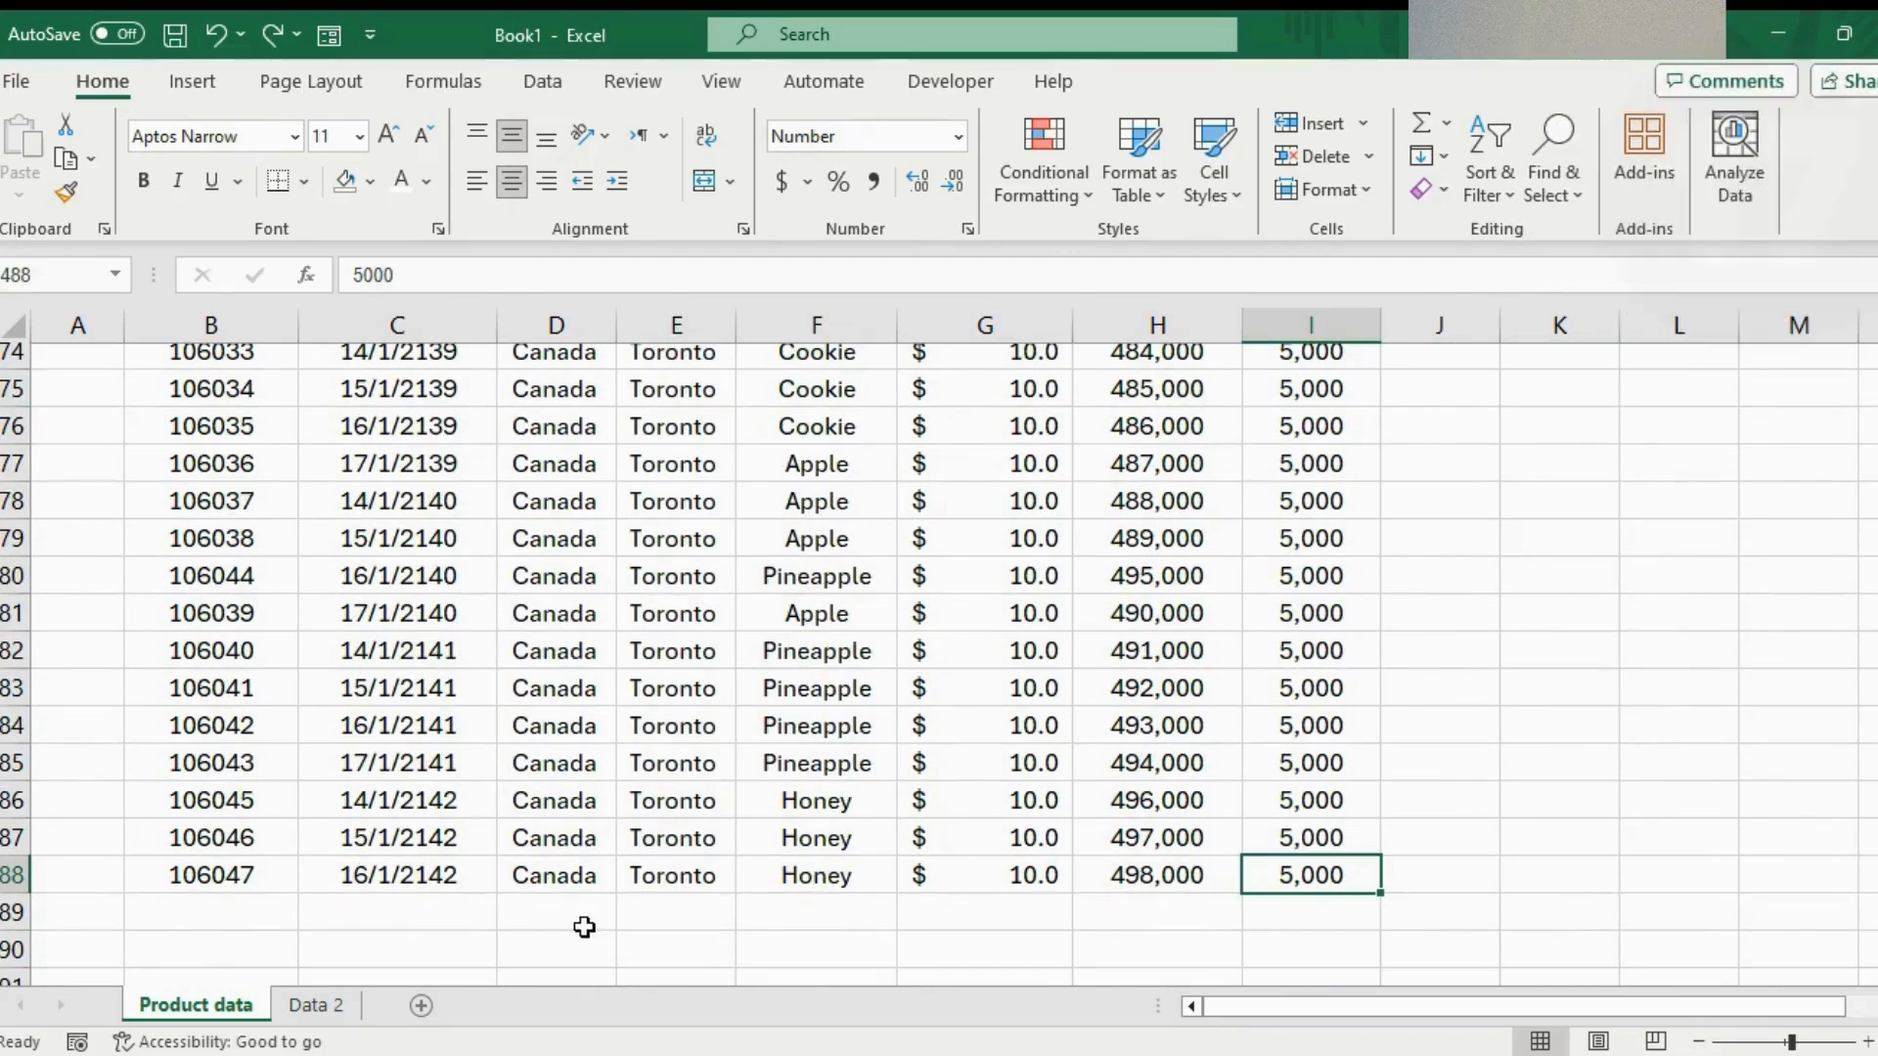
pyautogui.click(859, 906)
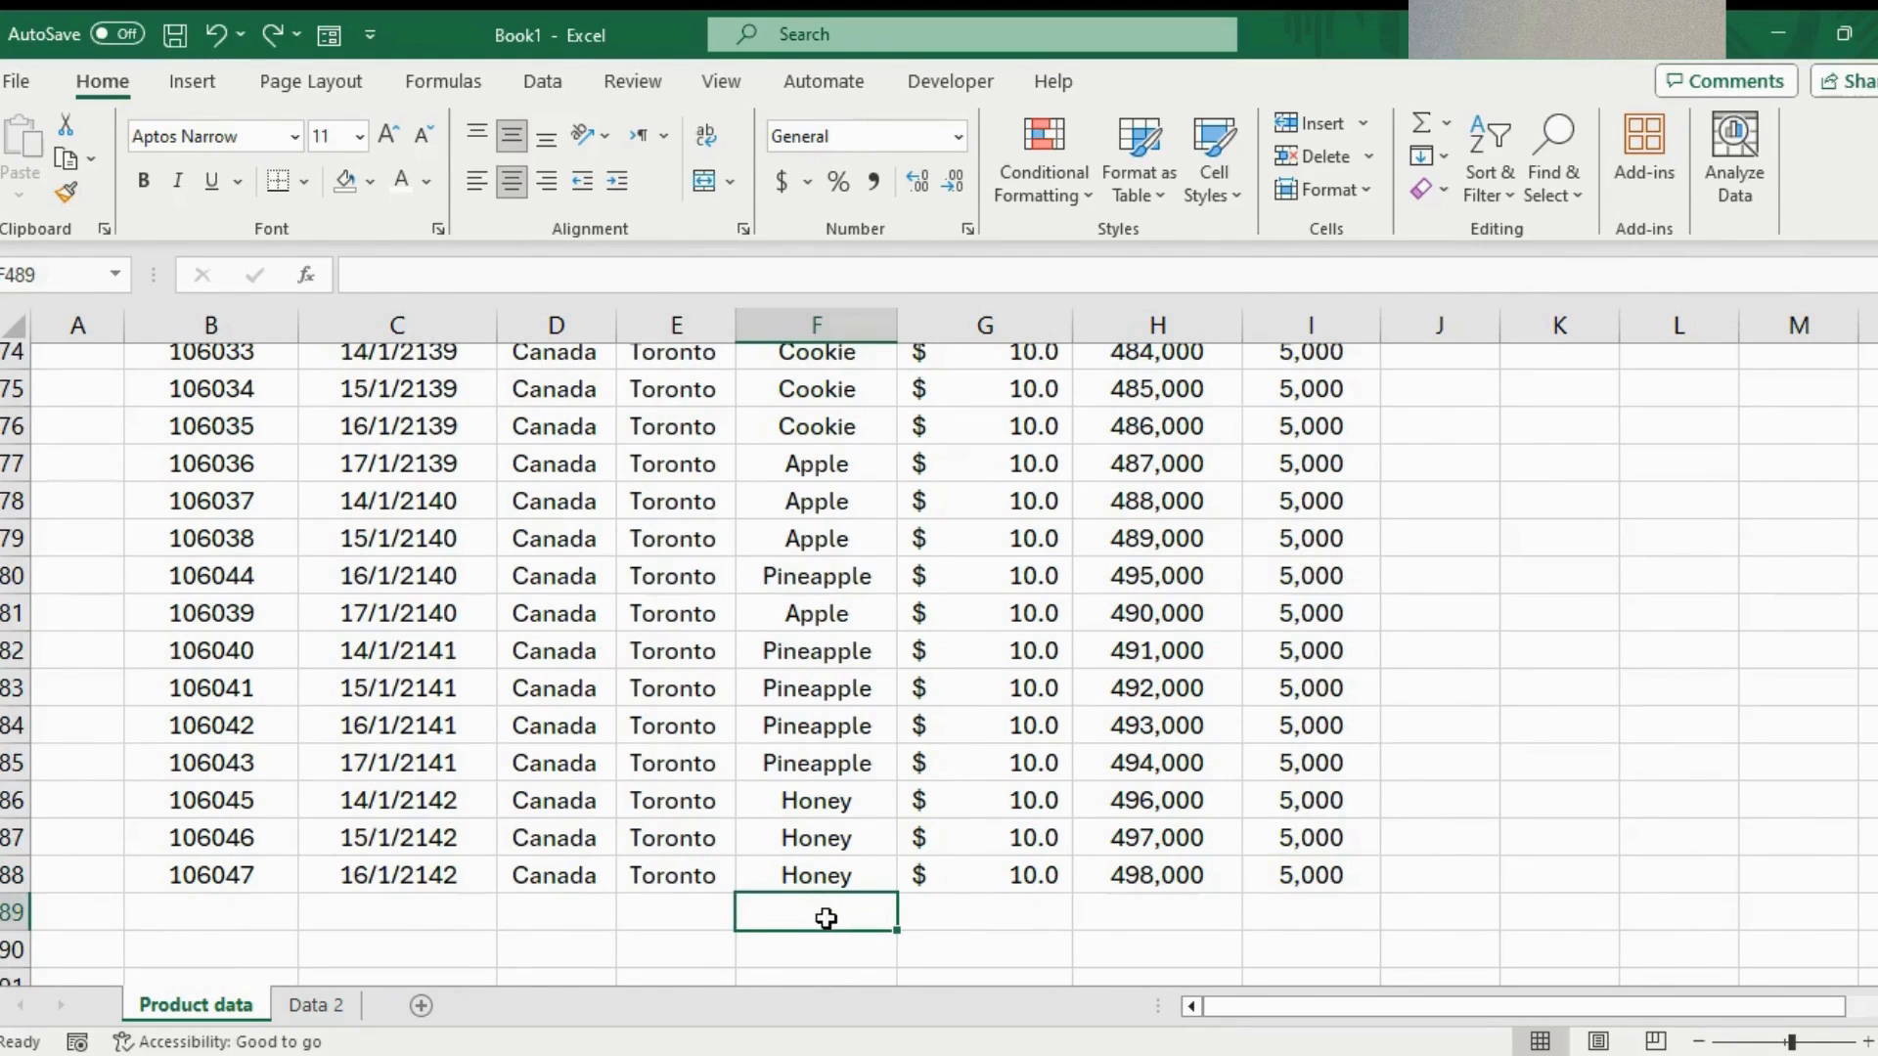
pyautogui.hotkey('alt', 'Down')
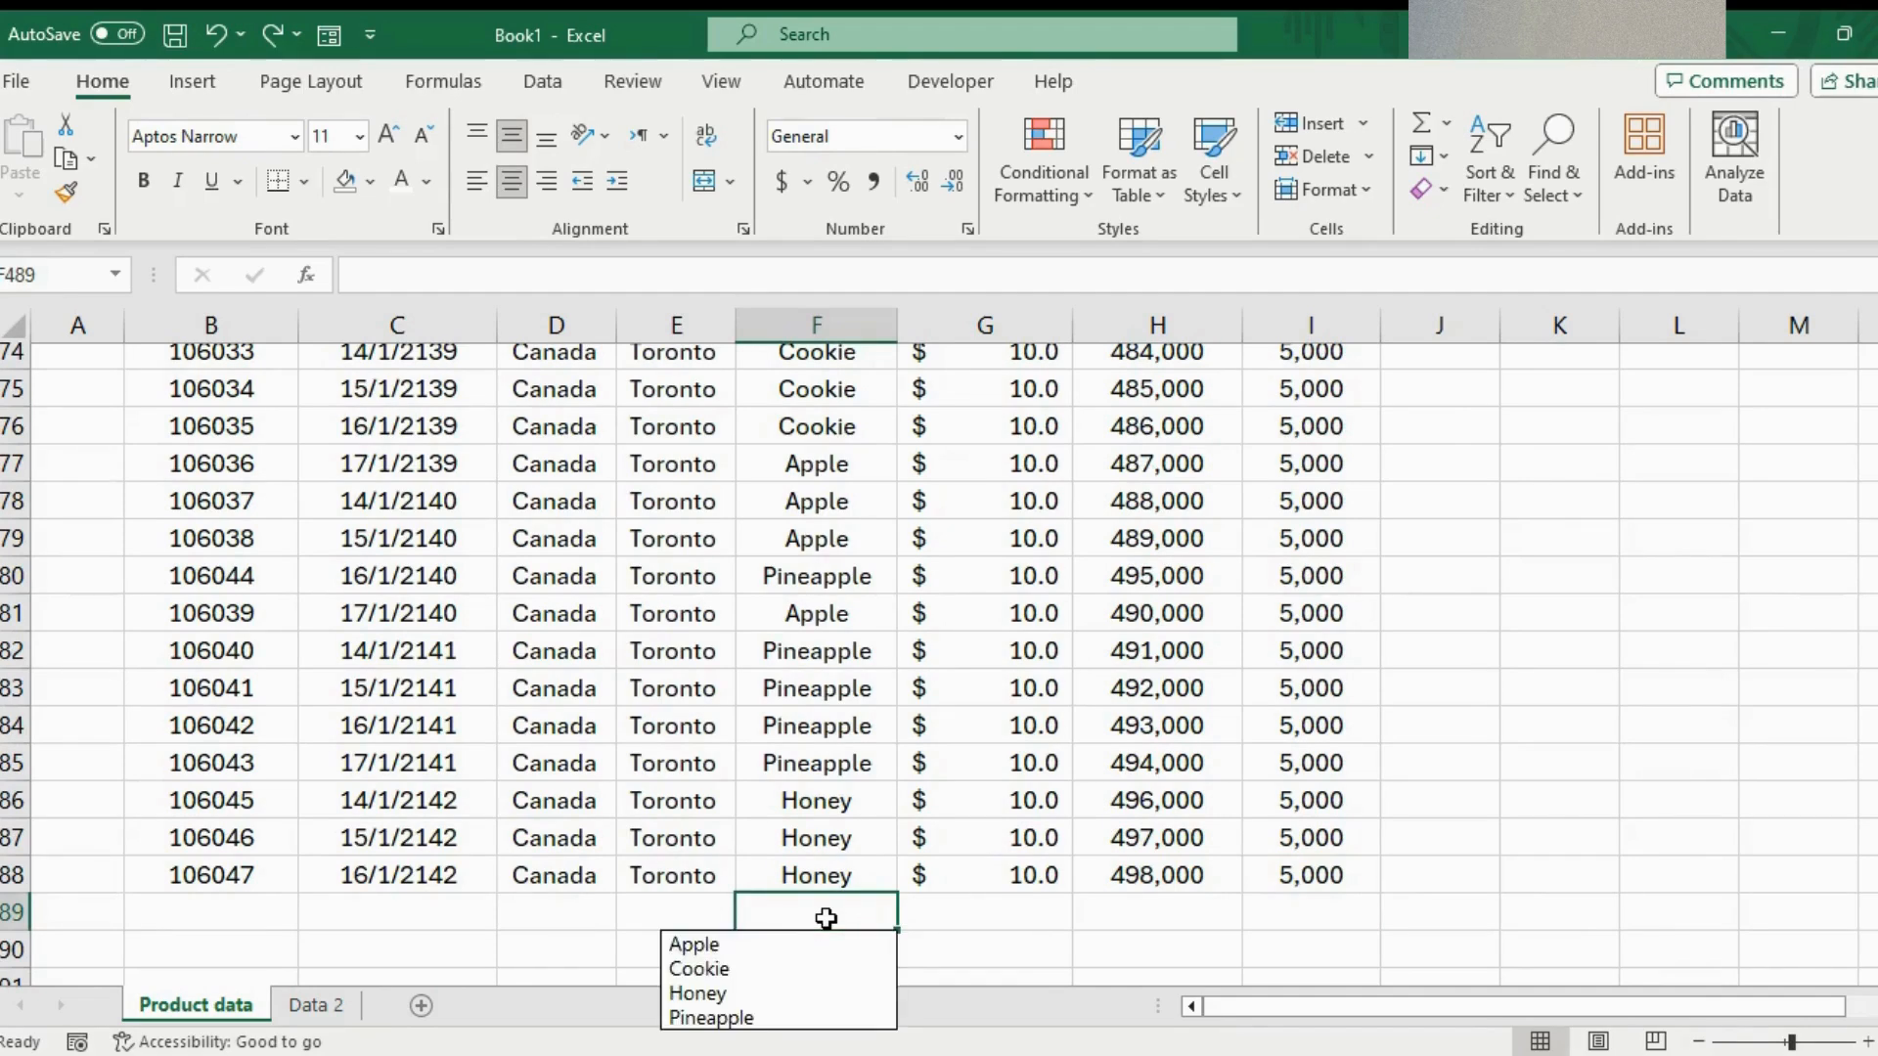
pyautogui.scroll(3, 1111, 822)
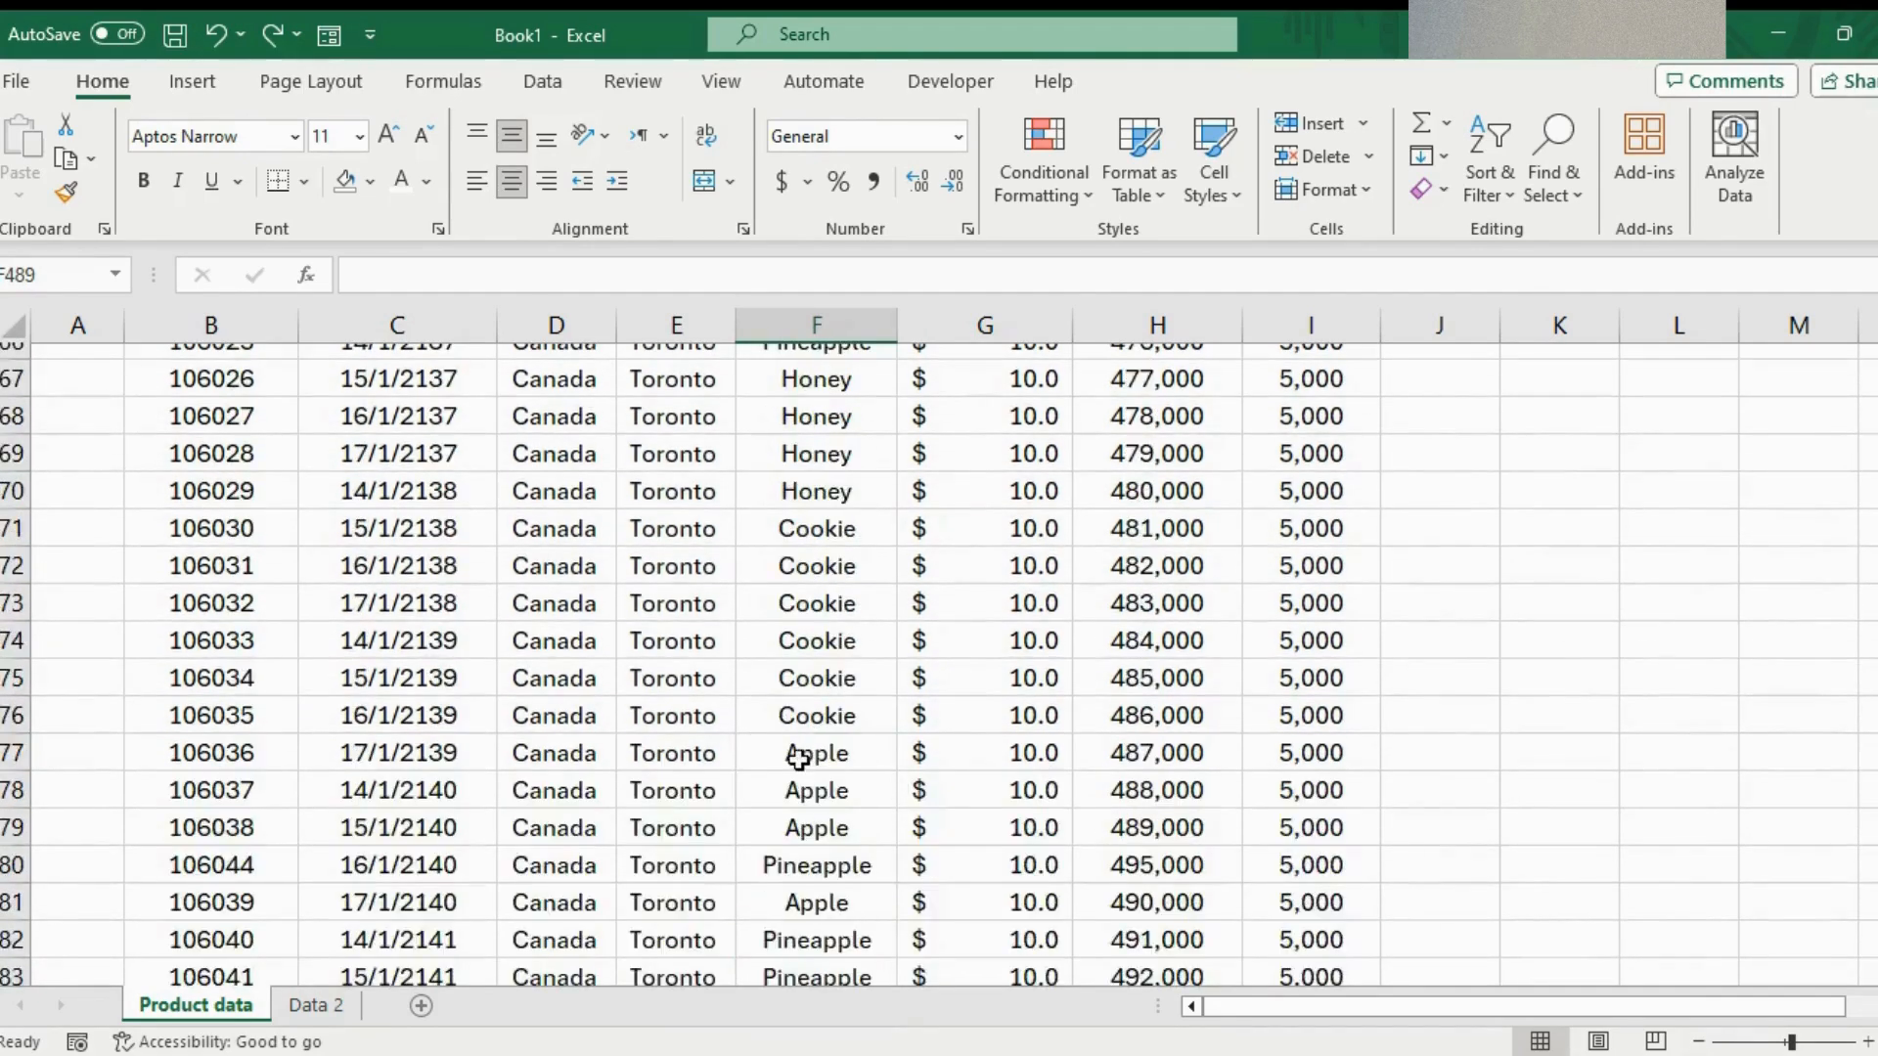
pyautogui.scroll(-6, 799, 758)
pyautogui.hotkey('alt', 'Down')
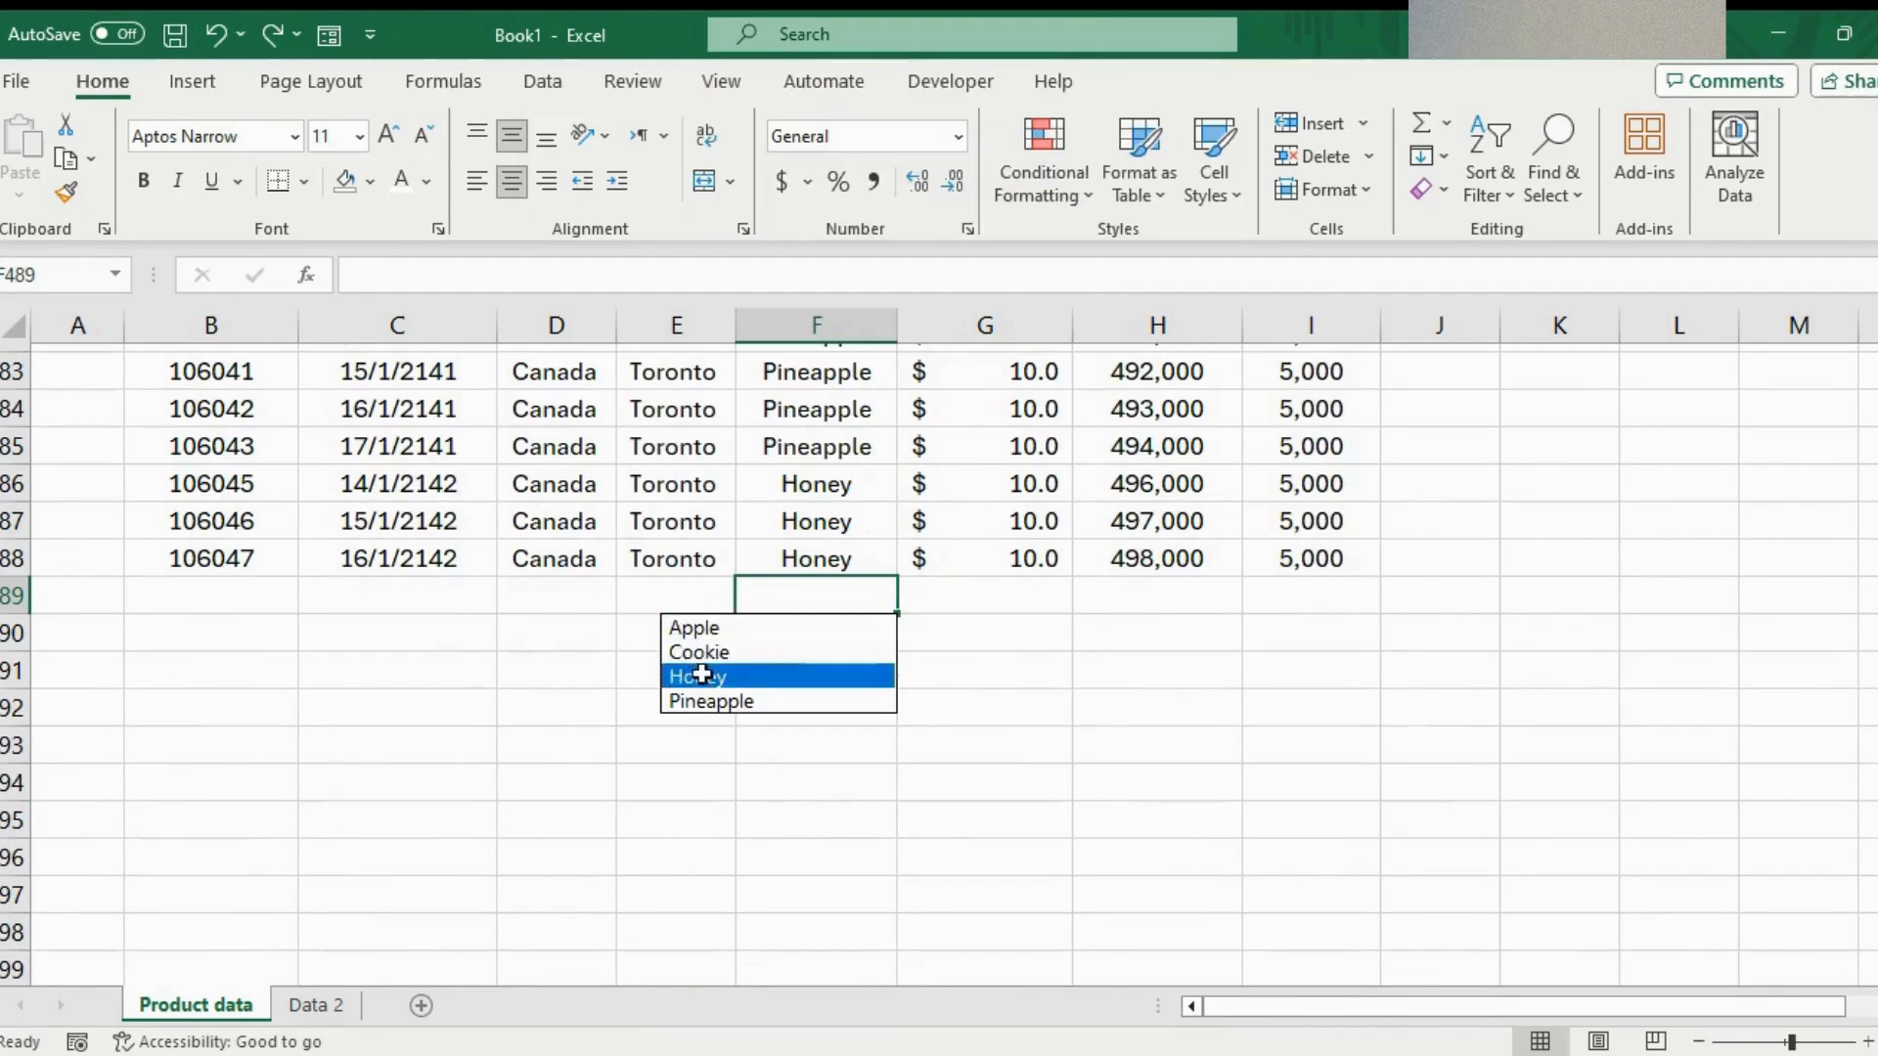
pyautogui.click(711, 652)
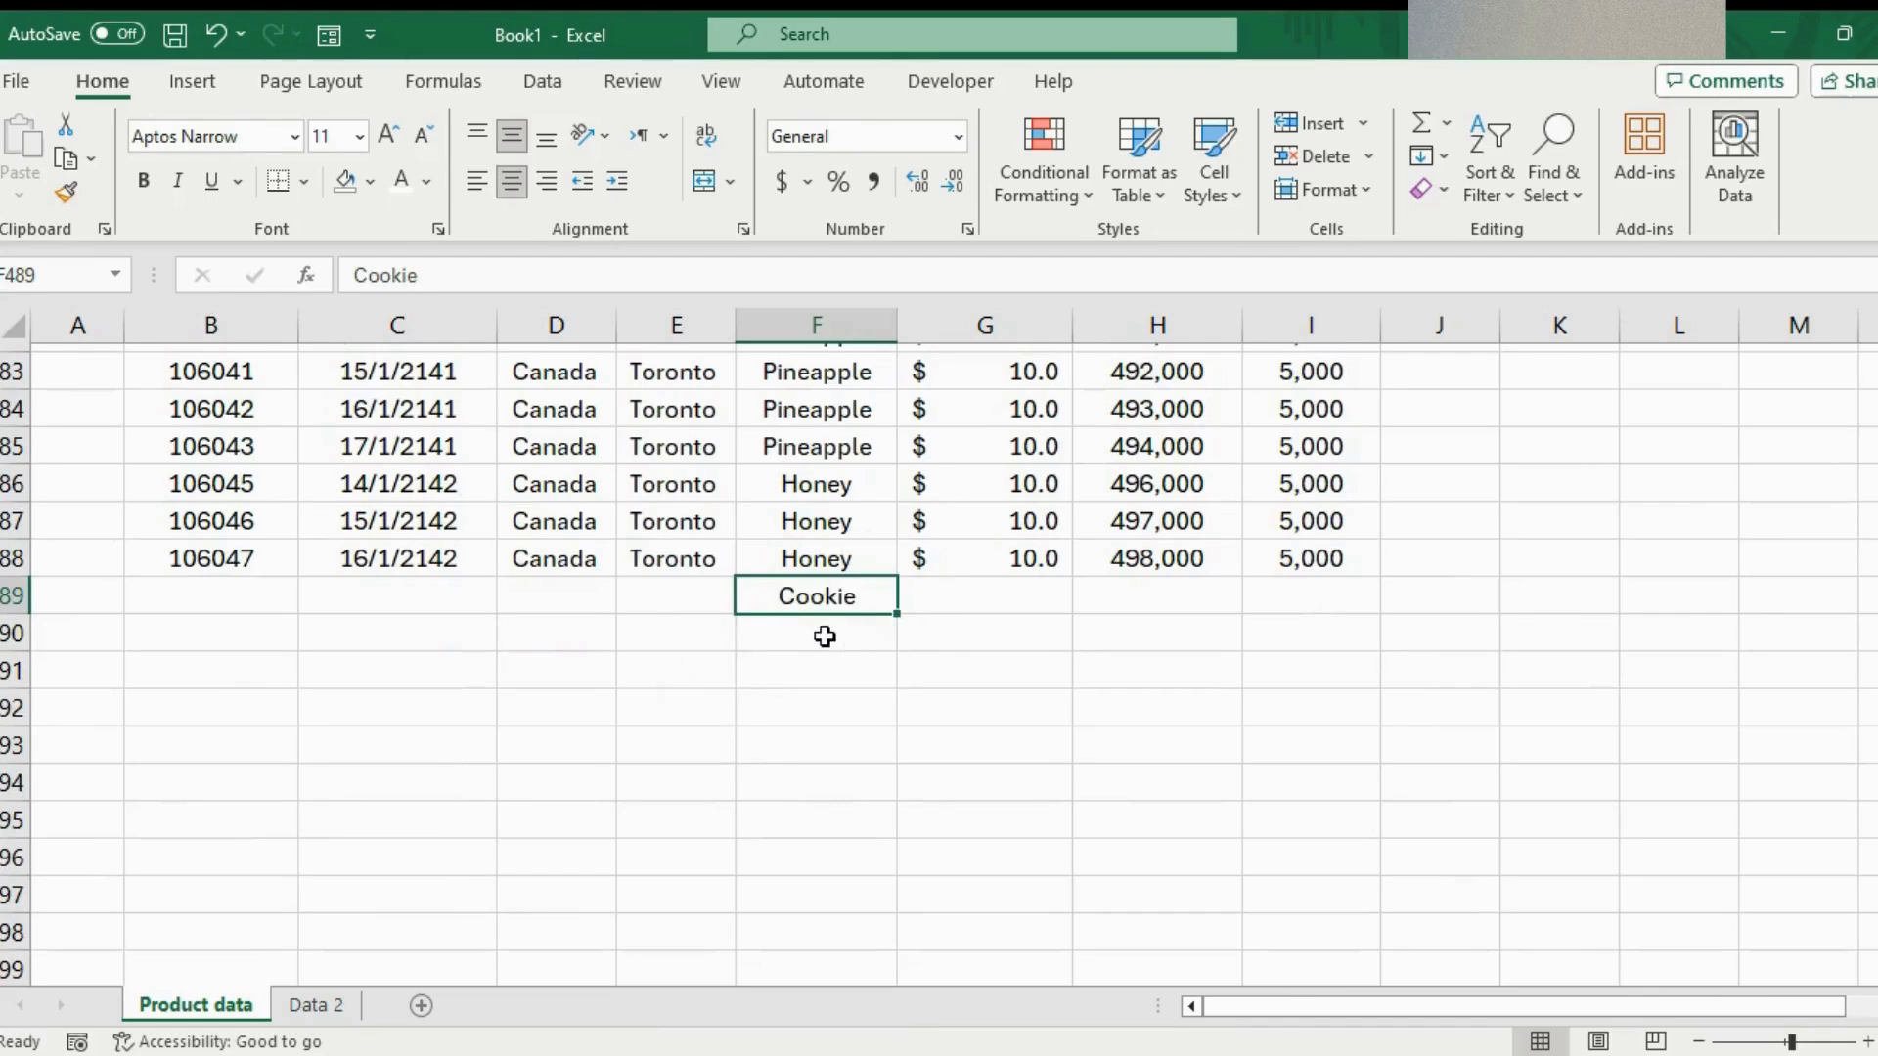
# Select the whole of row 483, and after it the whole Purchase date column
pyautogui.scroll(8, 822, 636)
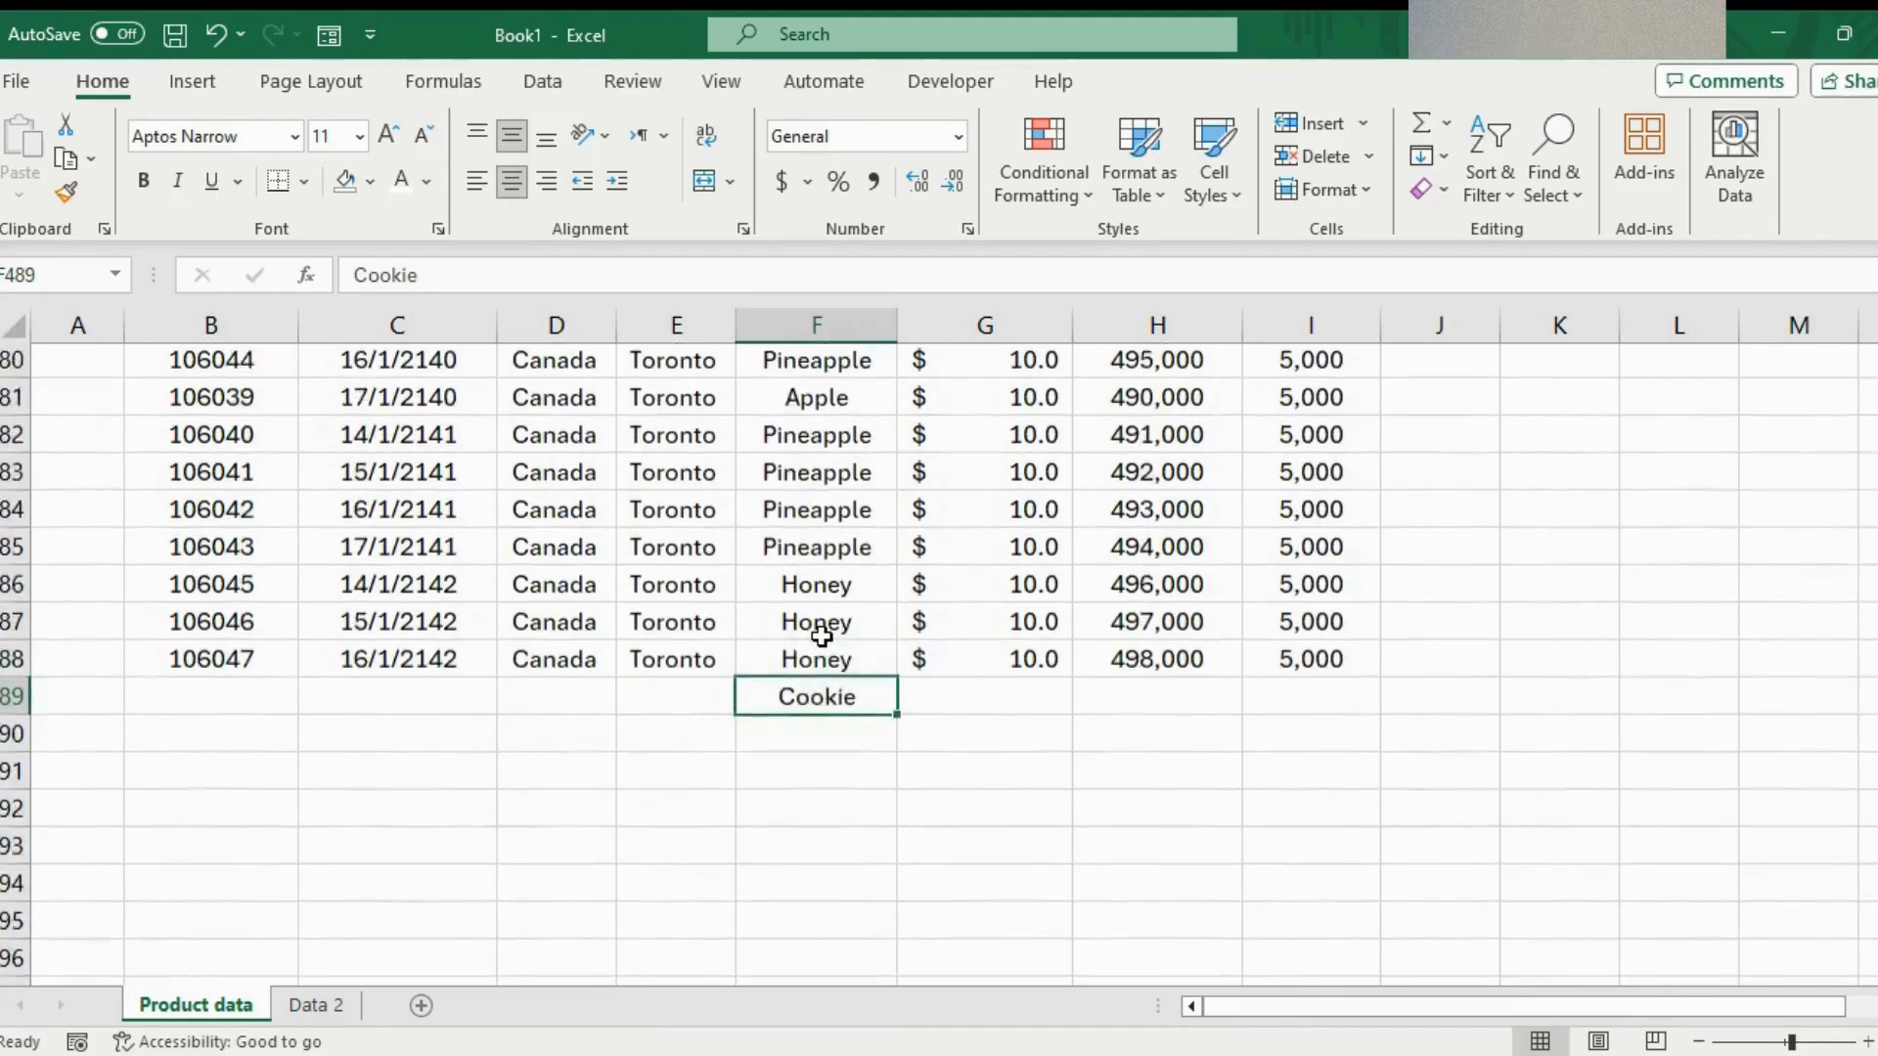
pyautogui.scroll(-9, 821, 637)
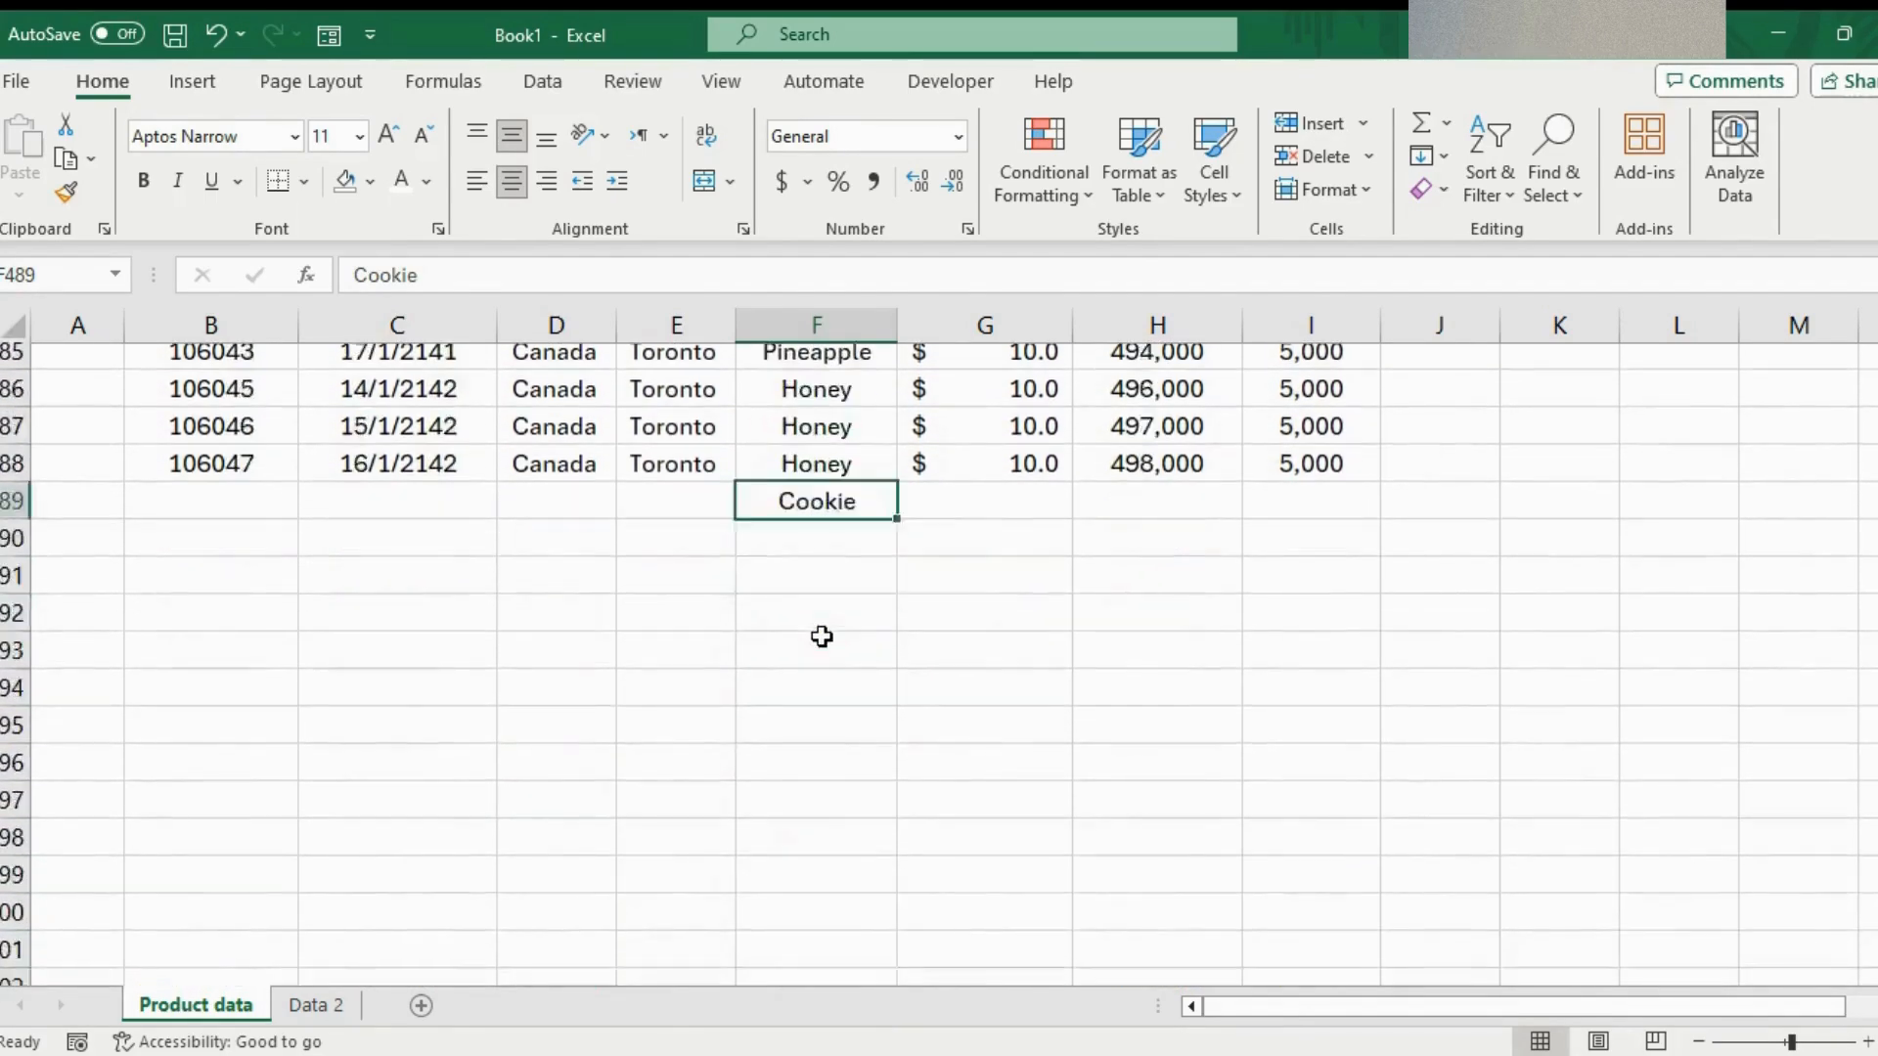
pyautogui.scroll(3, 821, 637)
pyautogui.click(552, 626)
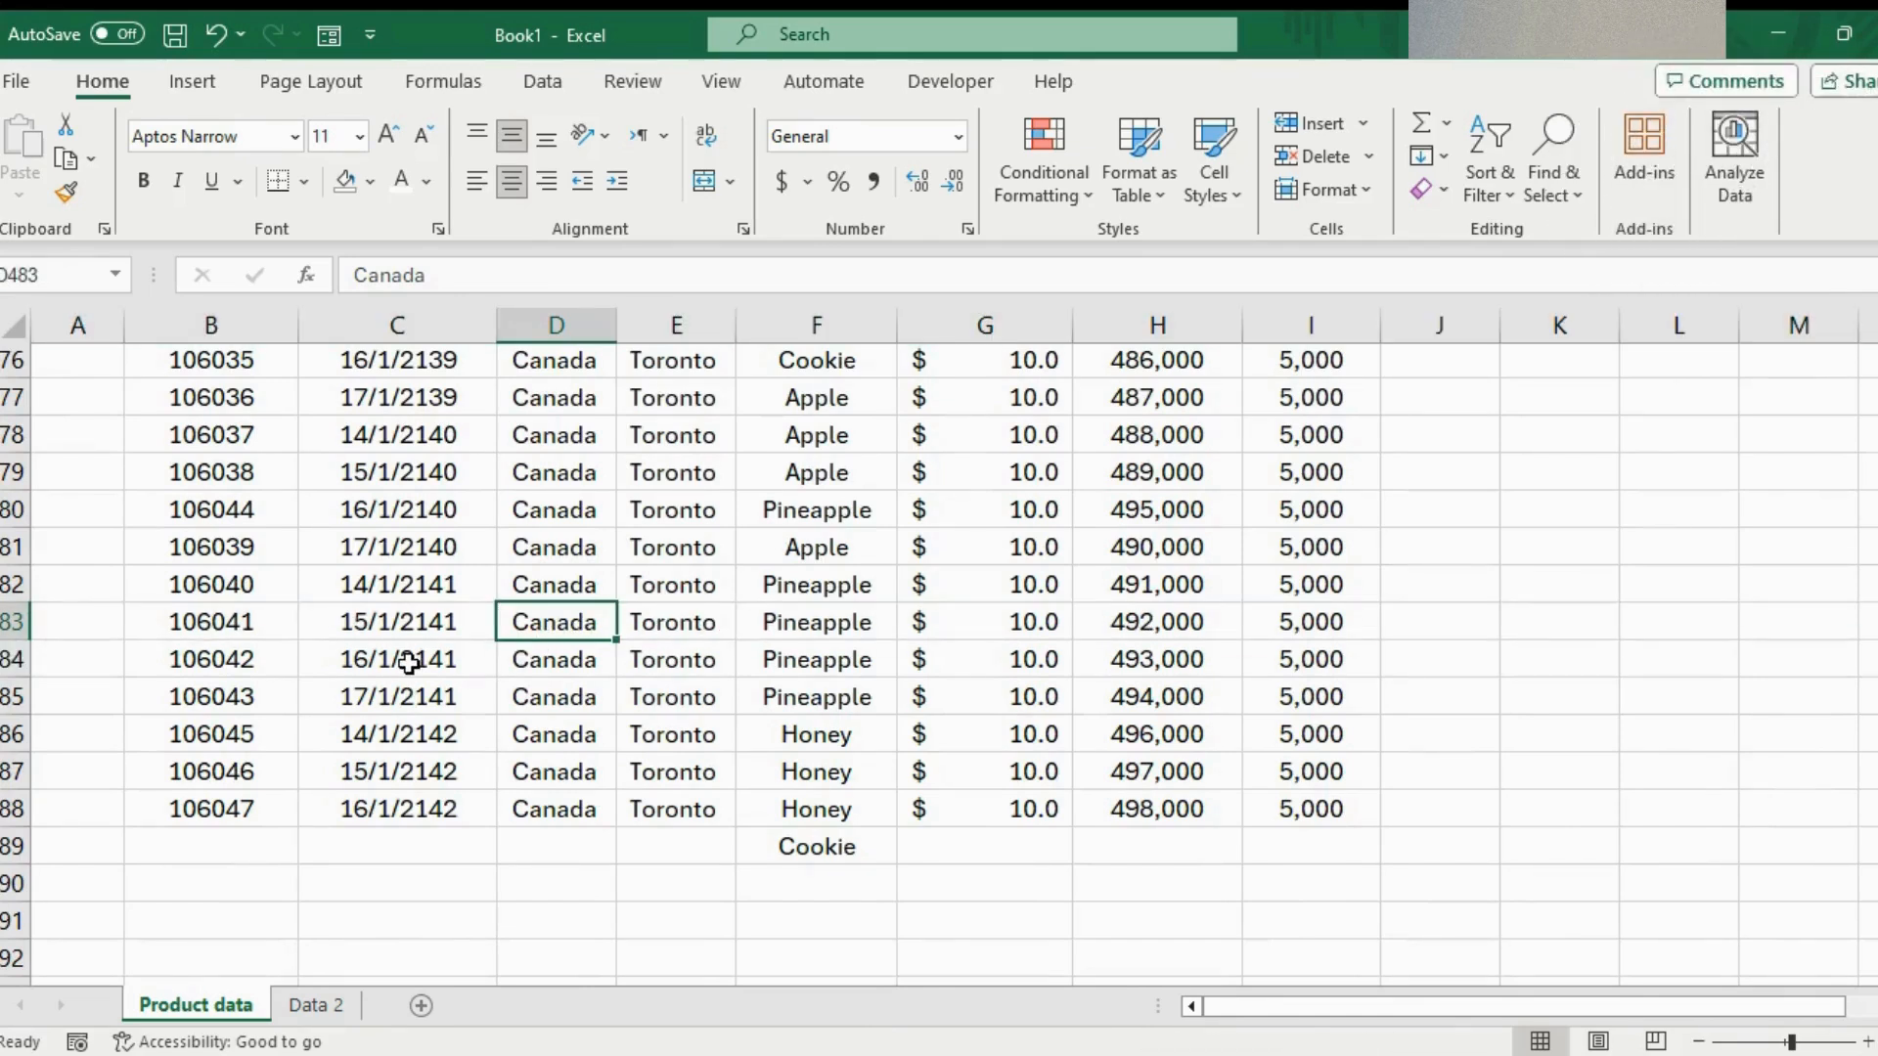
pyautogui.hotkey('shift', 'space')
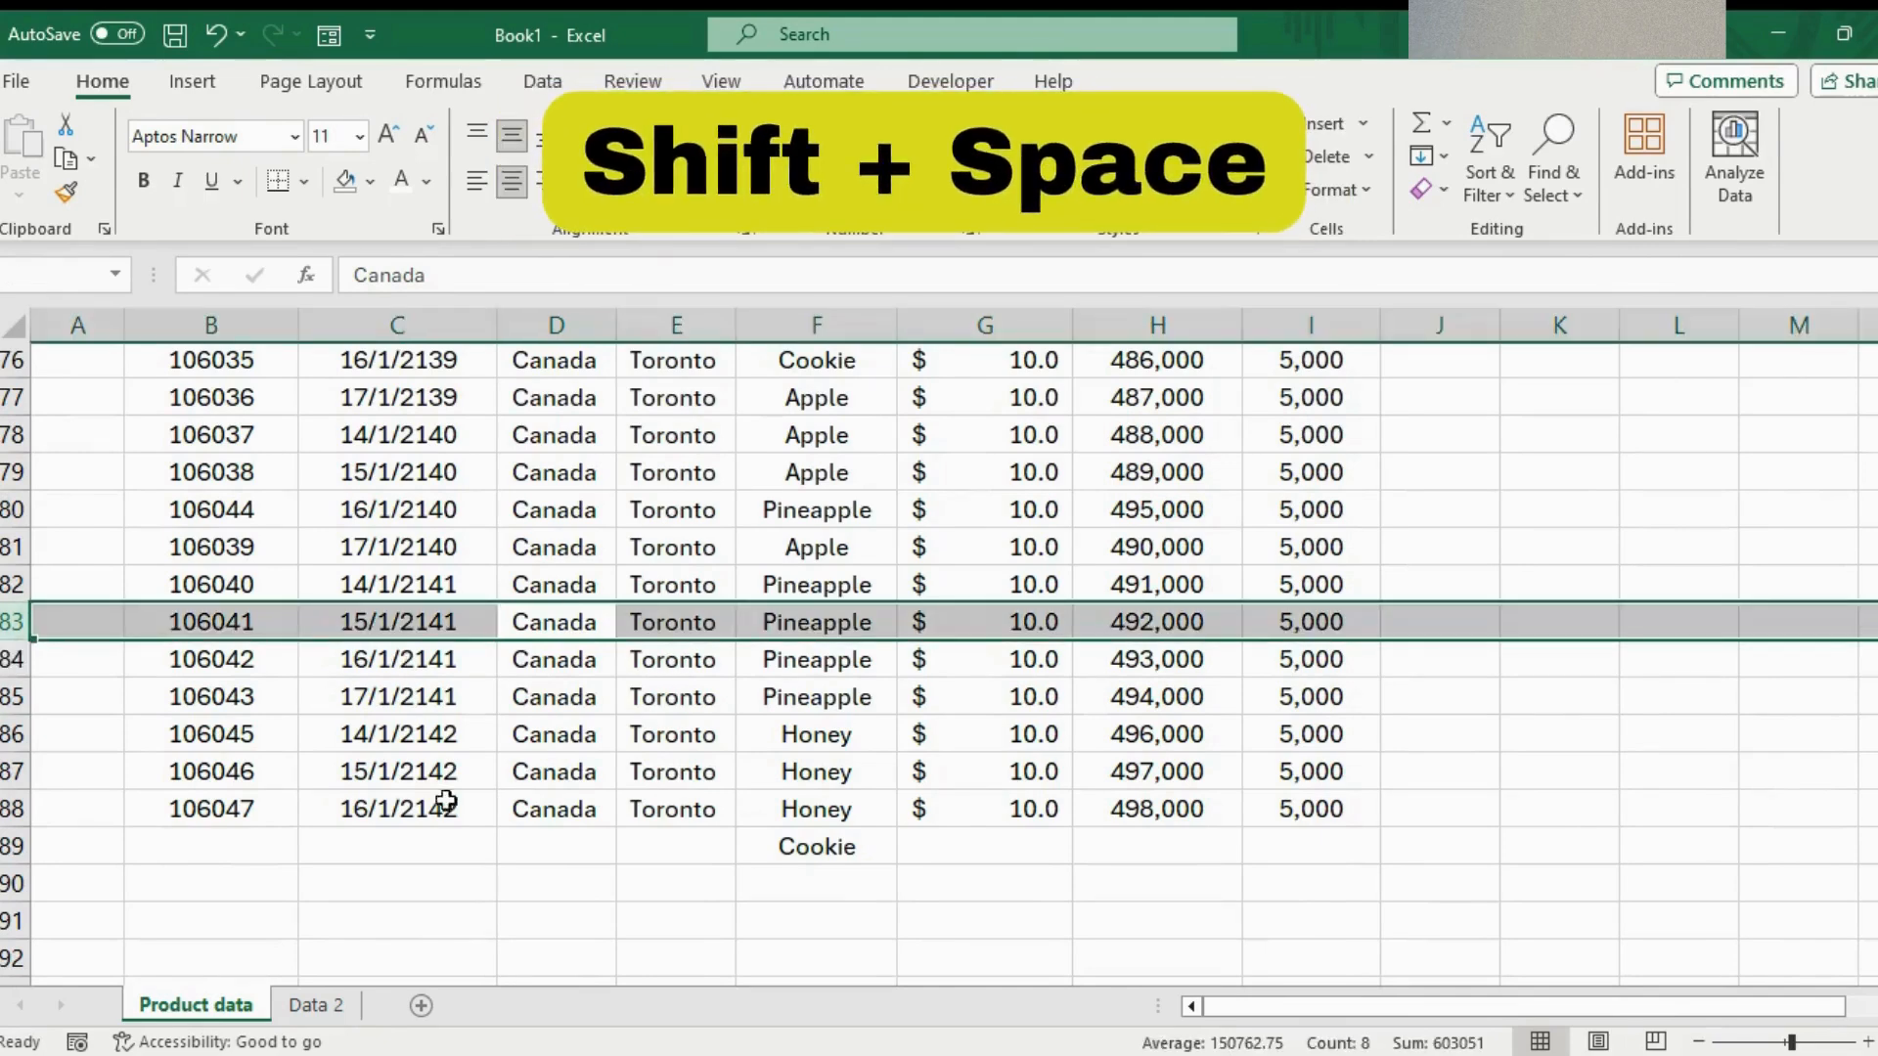
pyautogui.click(421, 548)
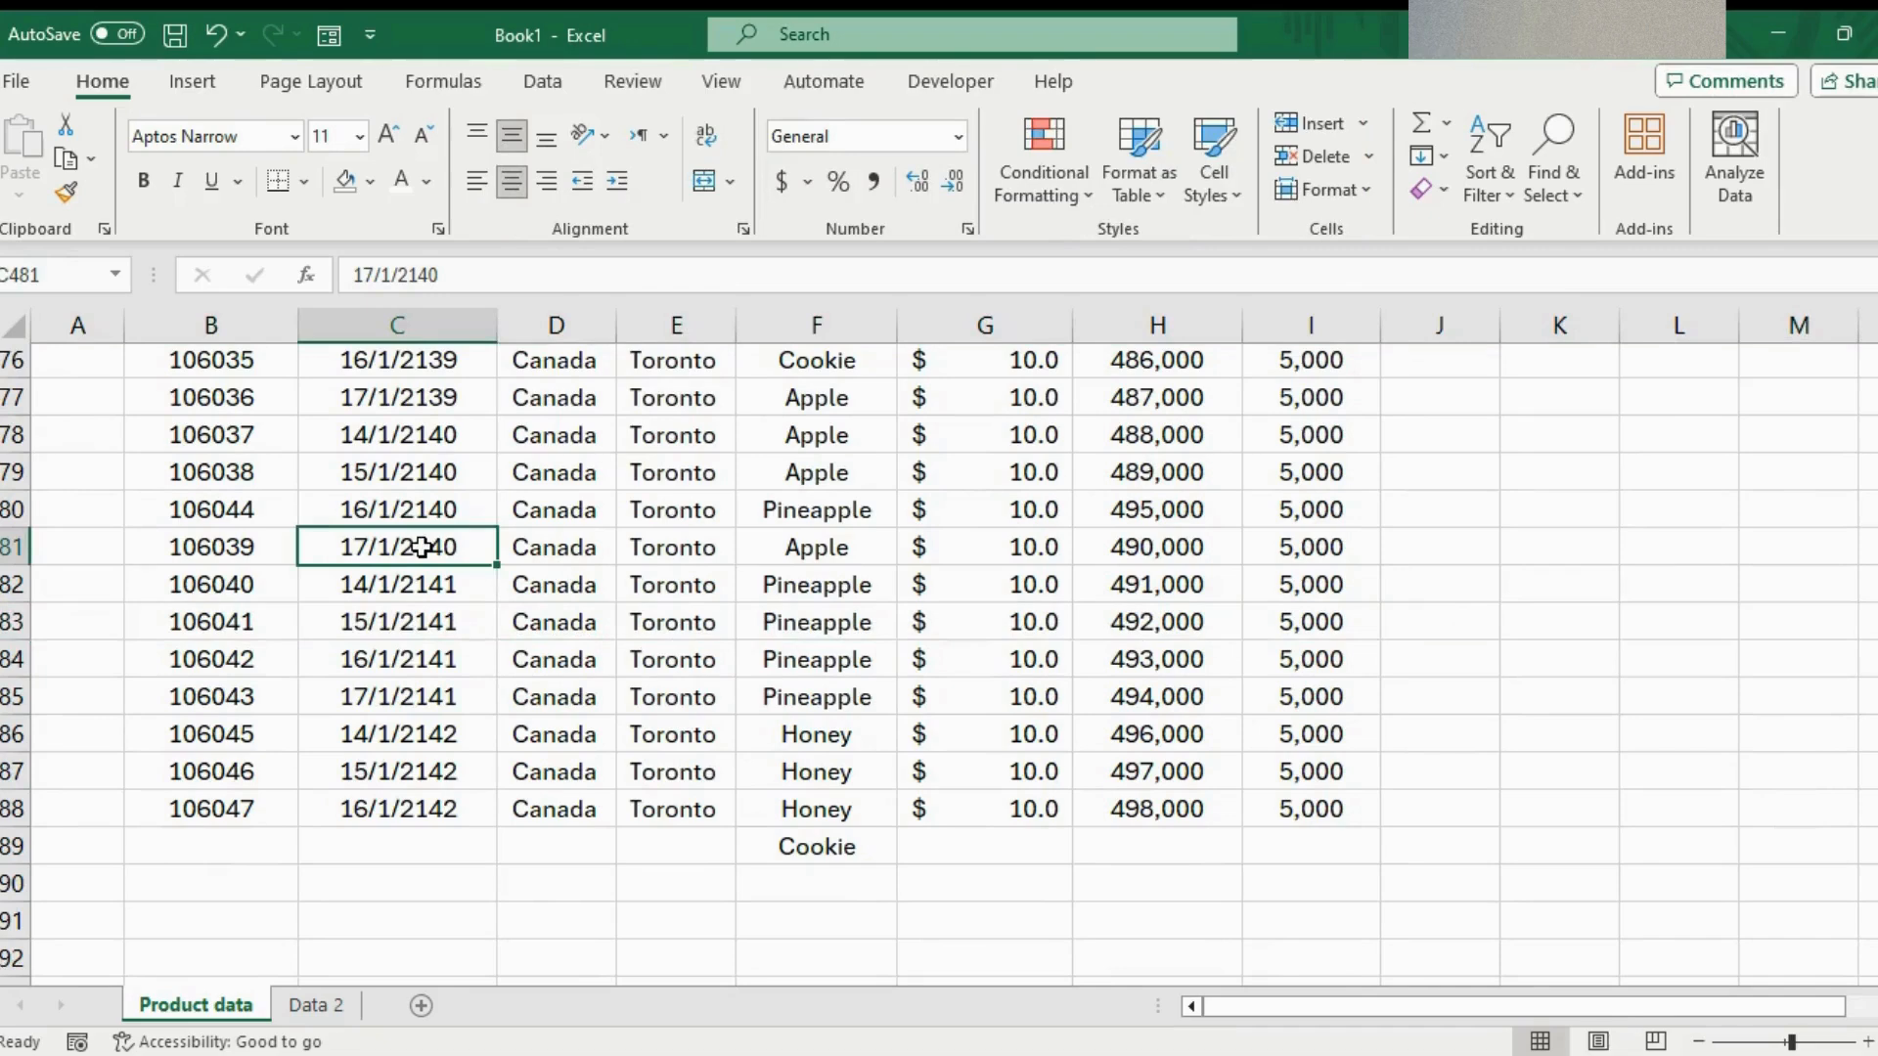
pyautogui.hotkey('ctrl', 'space')
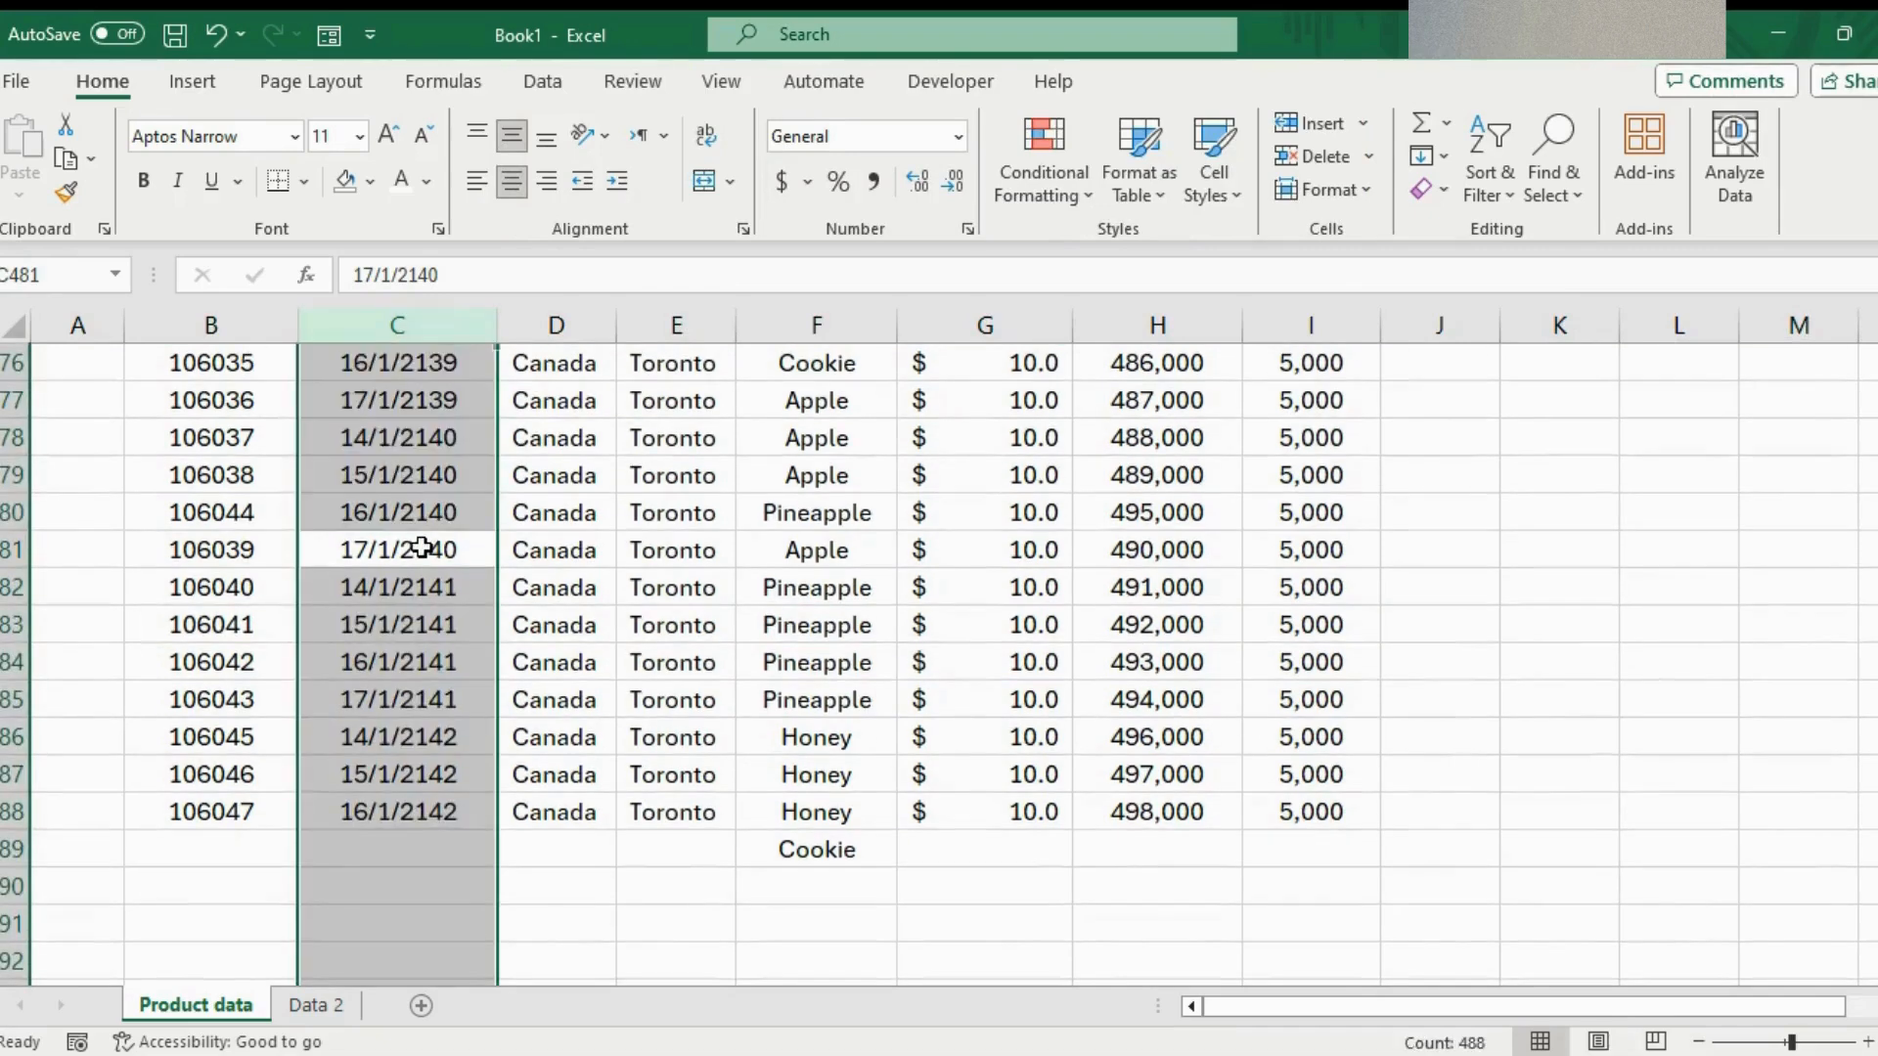
# Insert two blank rows above row 484 and delete both of them again
pyautogui.click(389, 596)
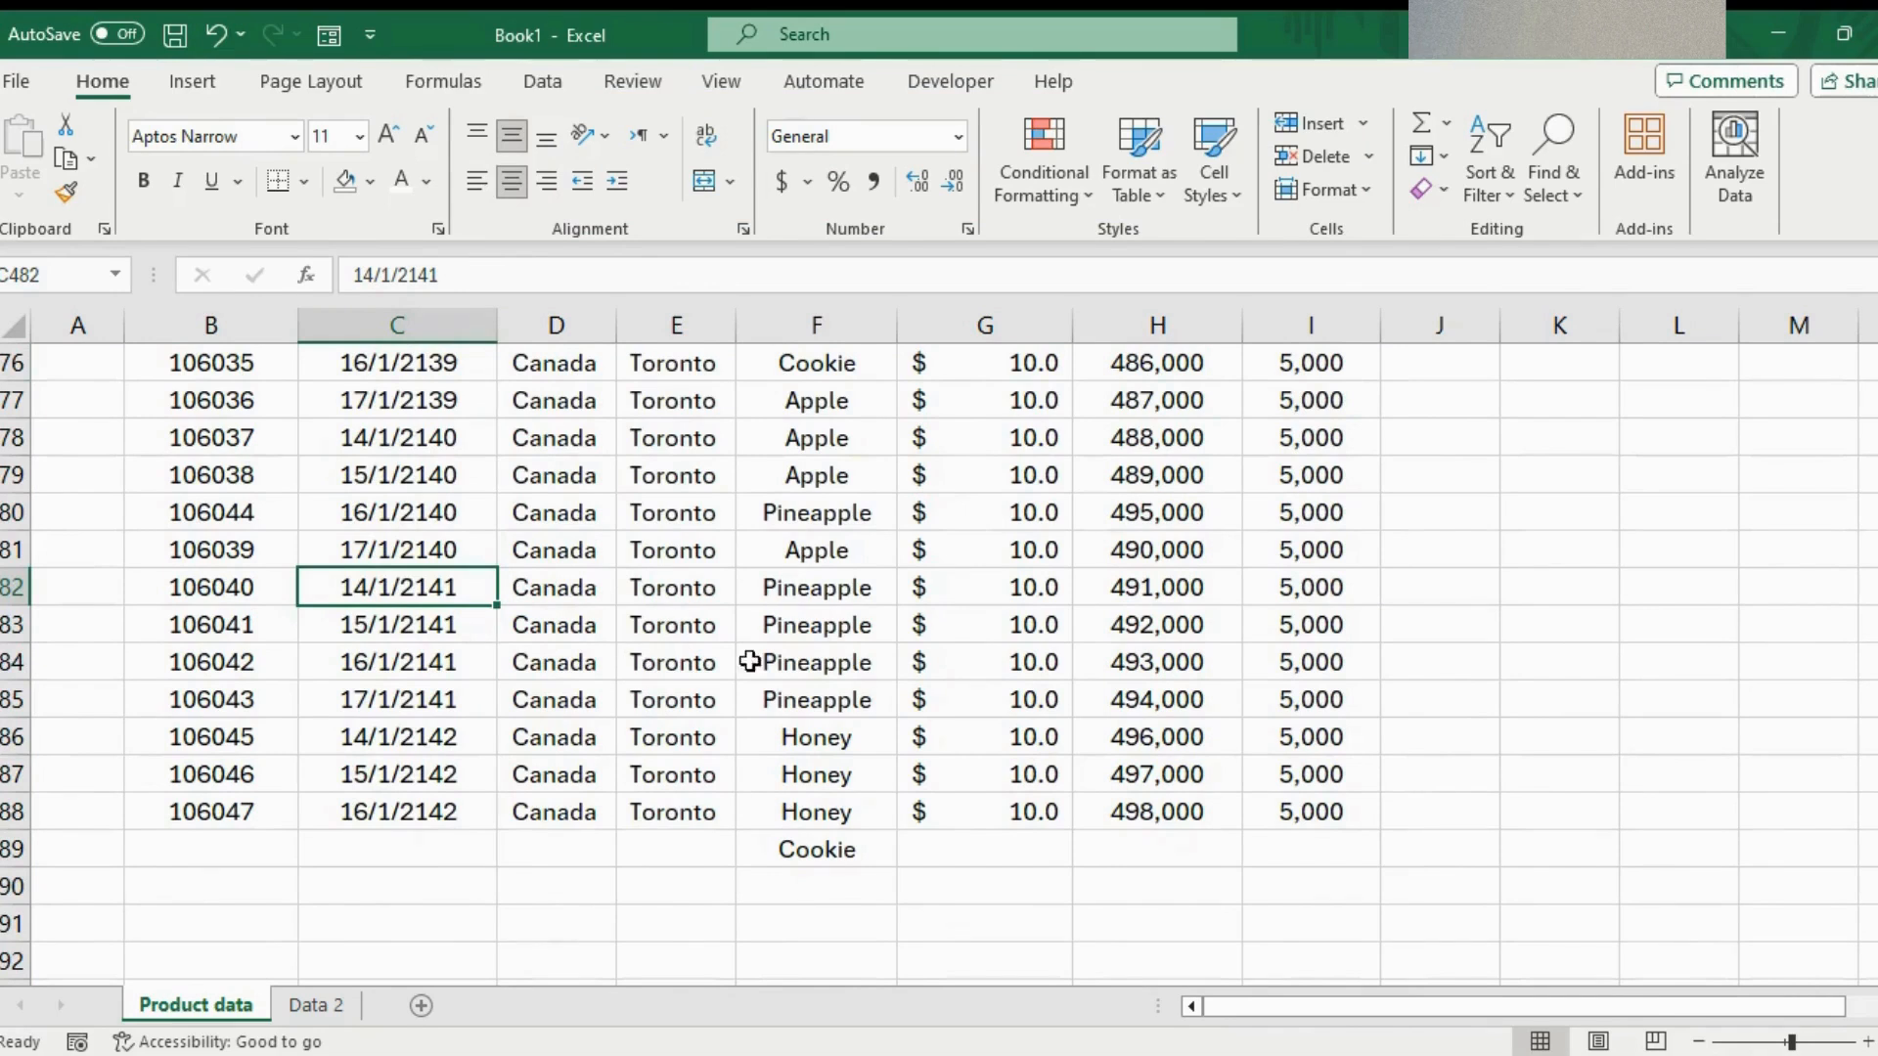
pyautogui.click(564, 548)
pyautogui.click(540, 662)
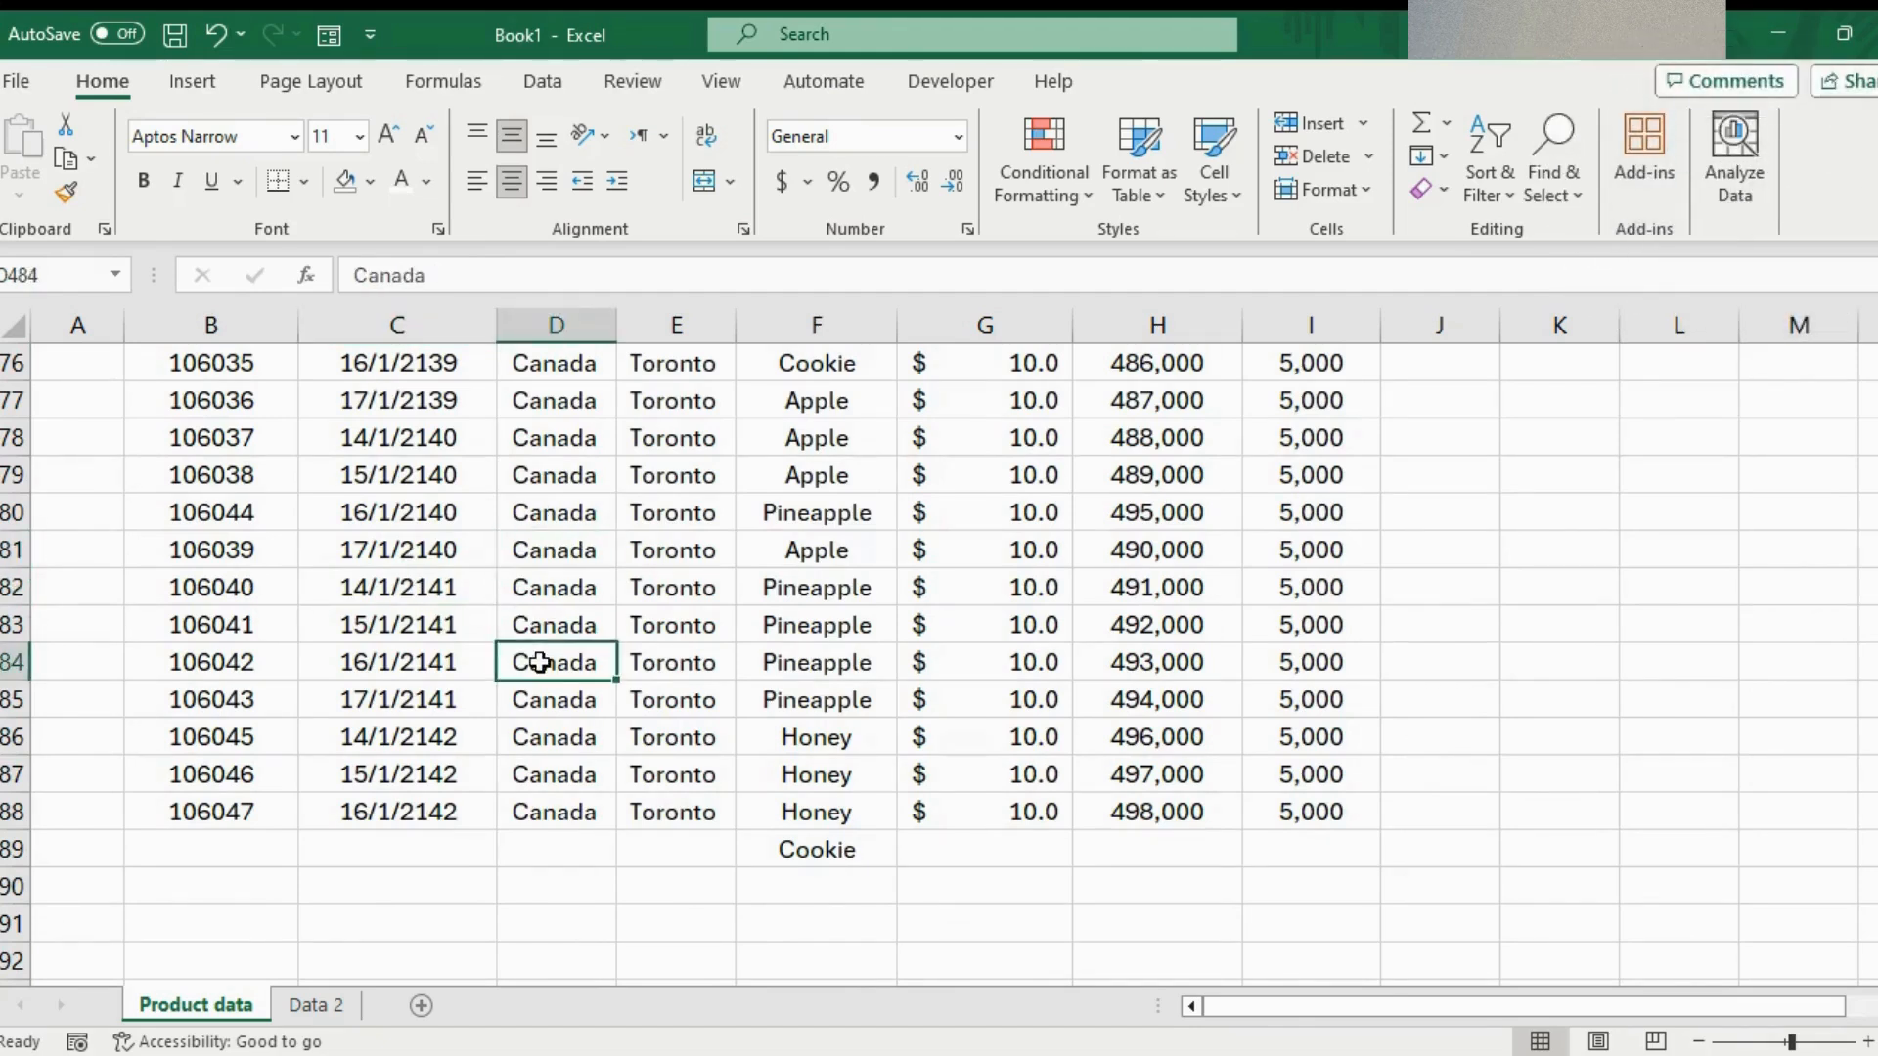
pyautogui.hotkey('shift', 'space')
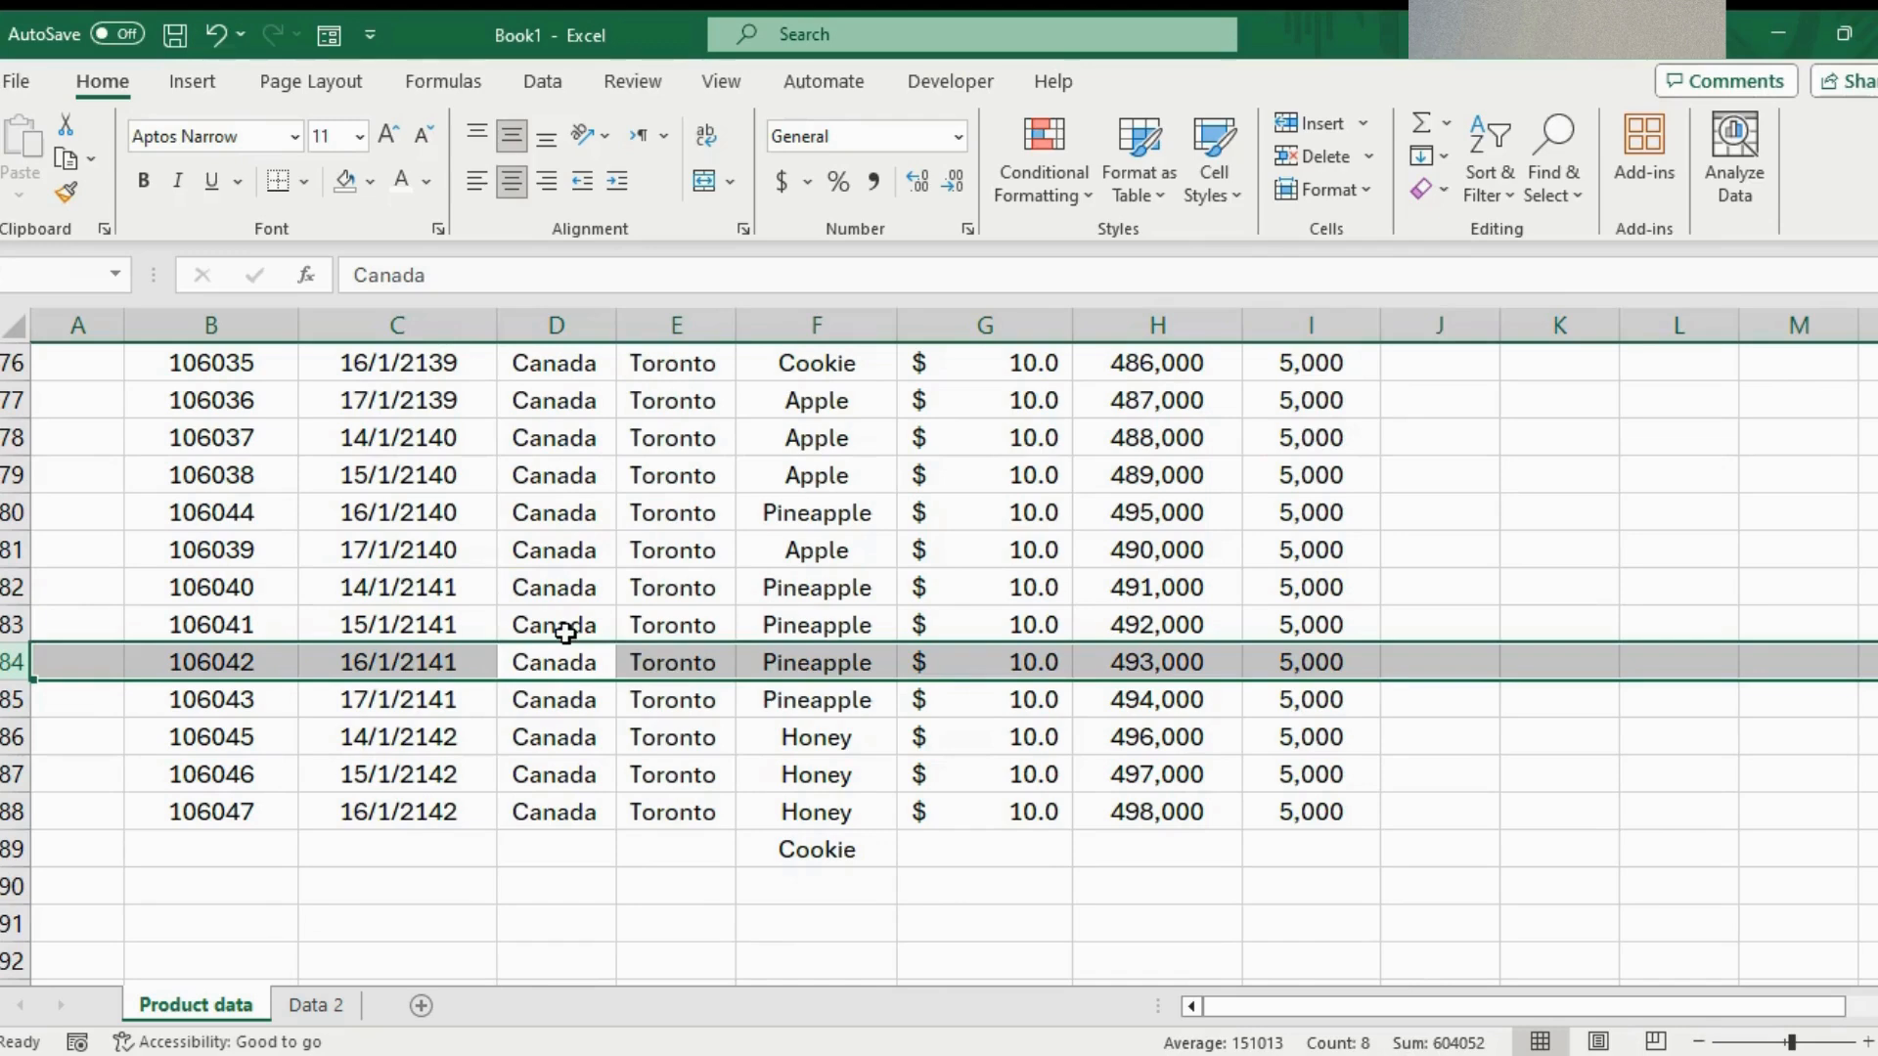
pyautogui.hotkey('ctrl', 'shift', '+')
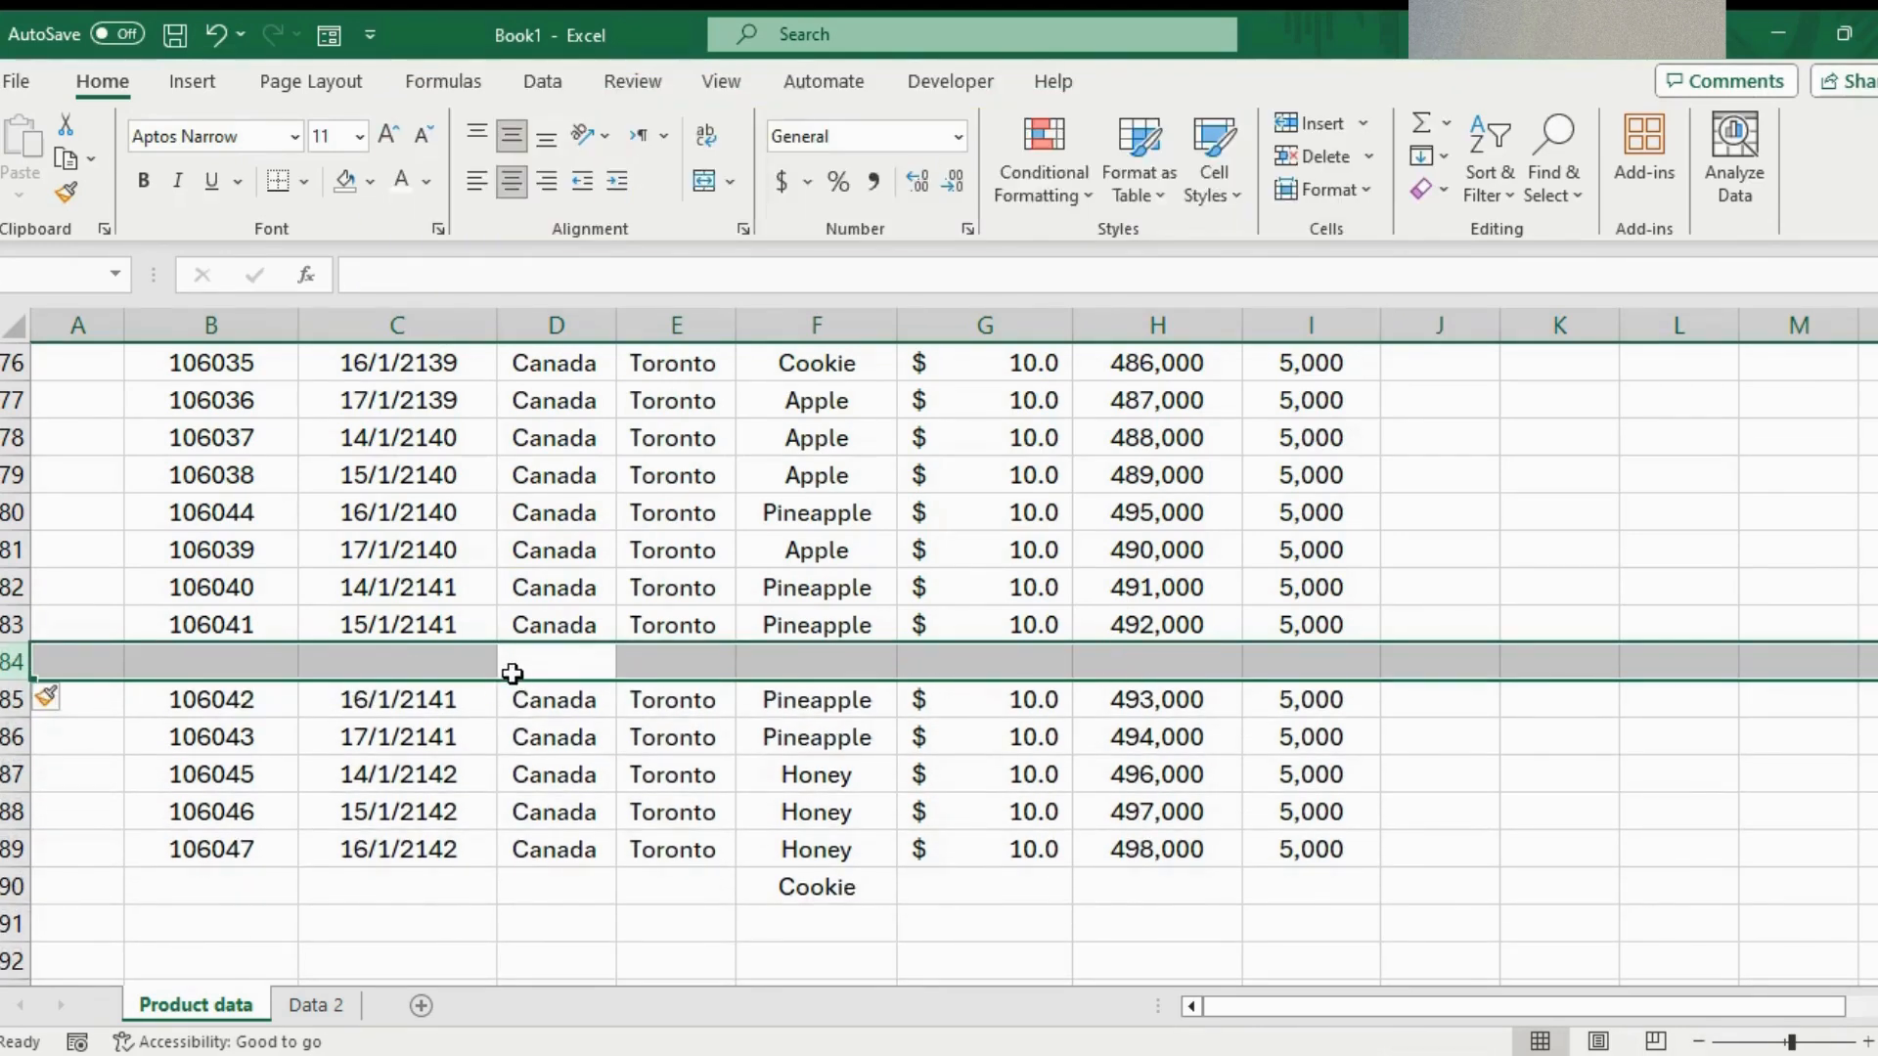
pyautogui.hotkey('ctrl', 'shift', '+')
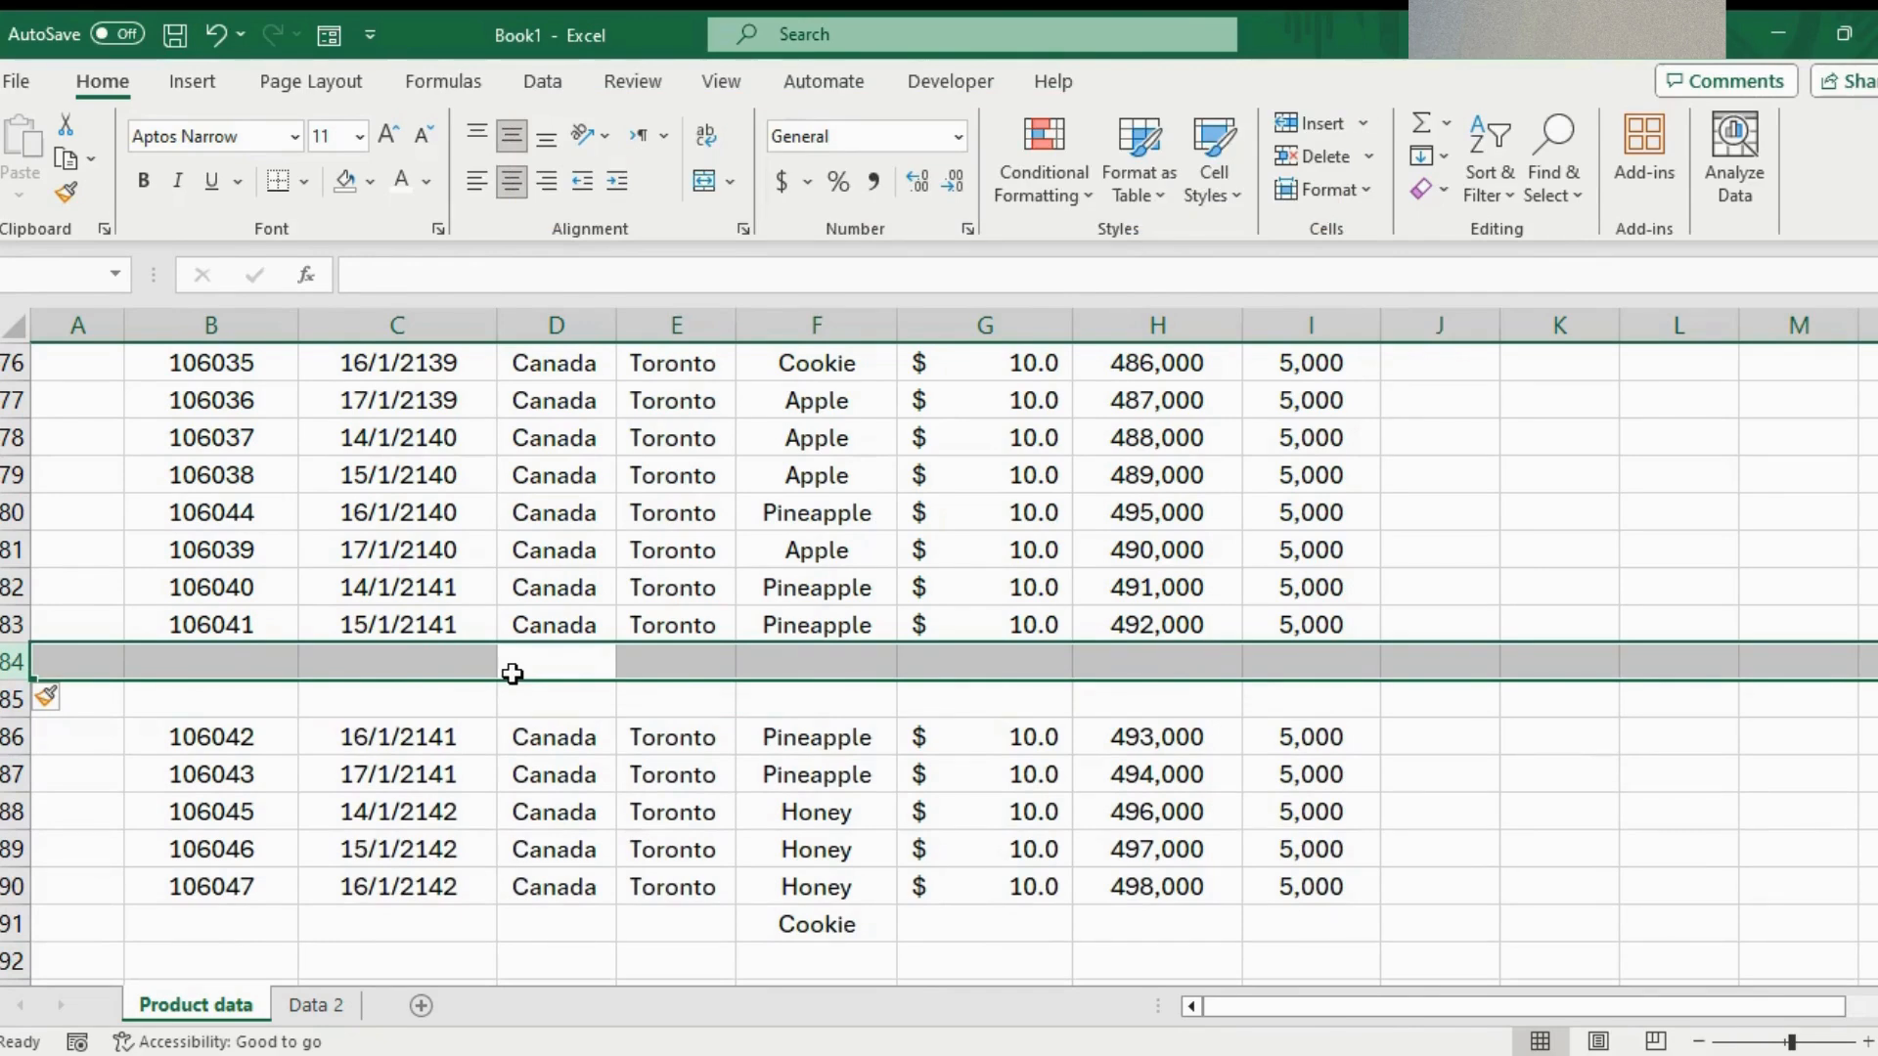
pyautogui.hotkey('ctrl', '-')
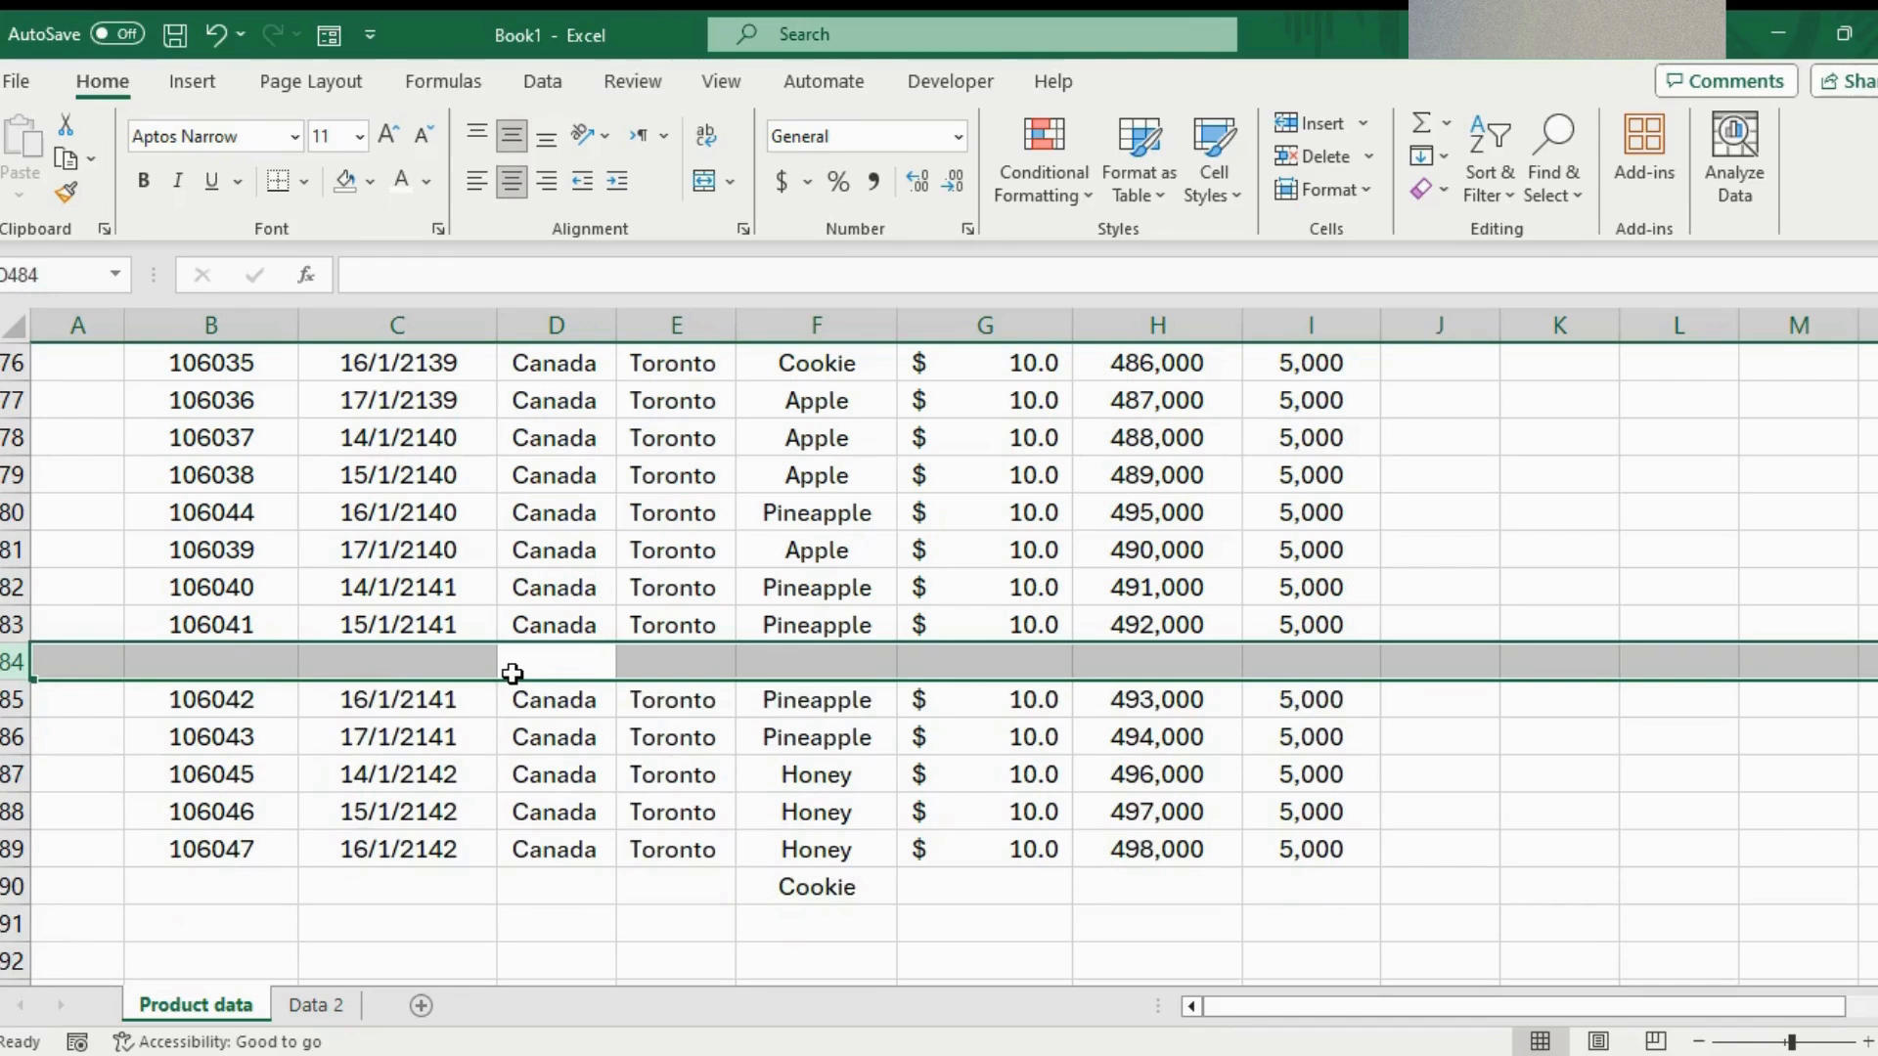
pyautogui.hotkey('ctrl', '-')
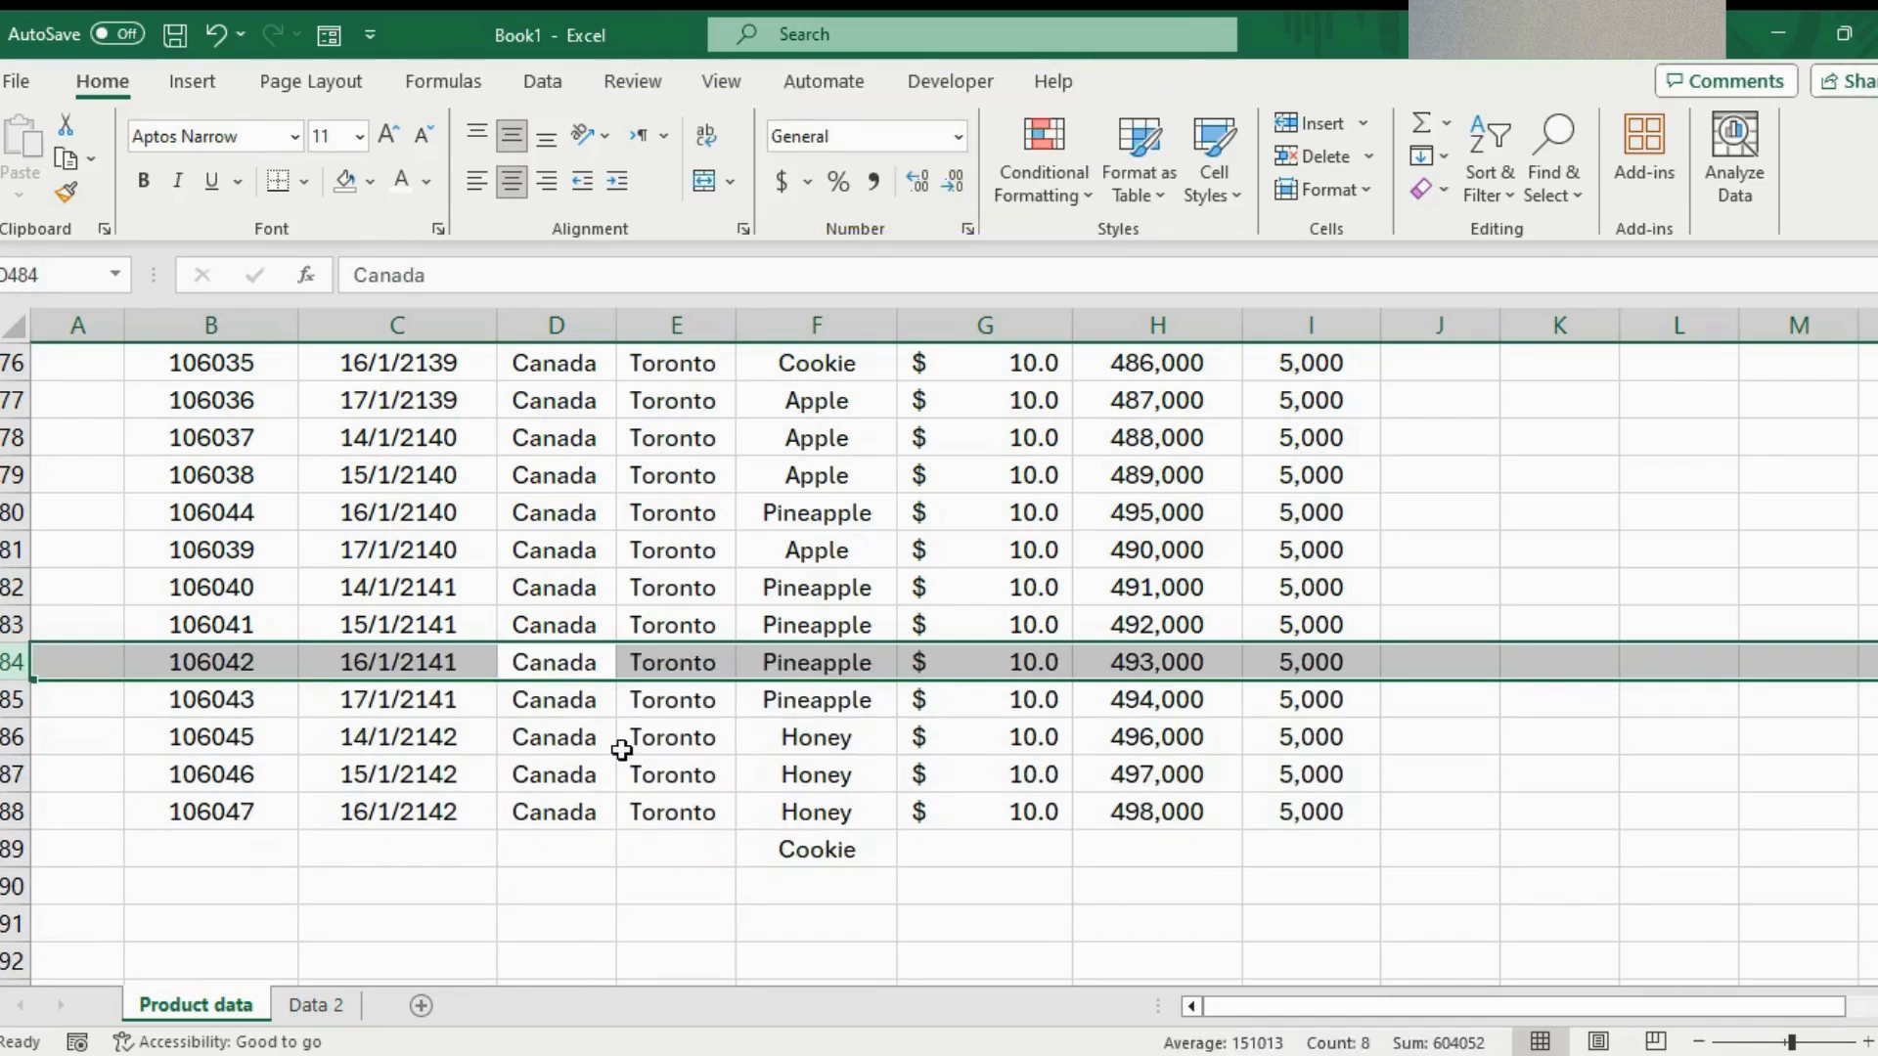
# Insert a blank column before the Purchase date column and undo the insertion
pyautogui.click(377, 746)
pyautogui.click(395, 638)
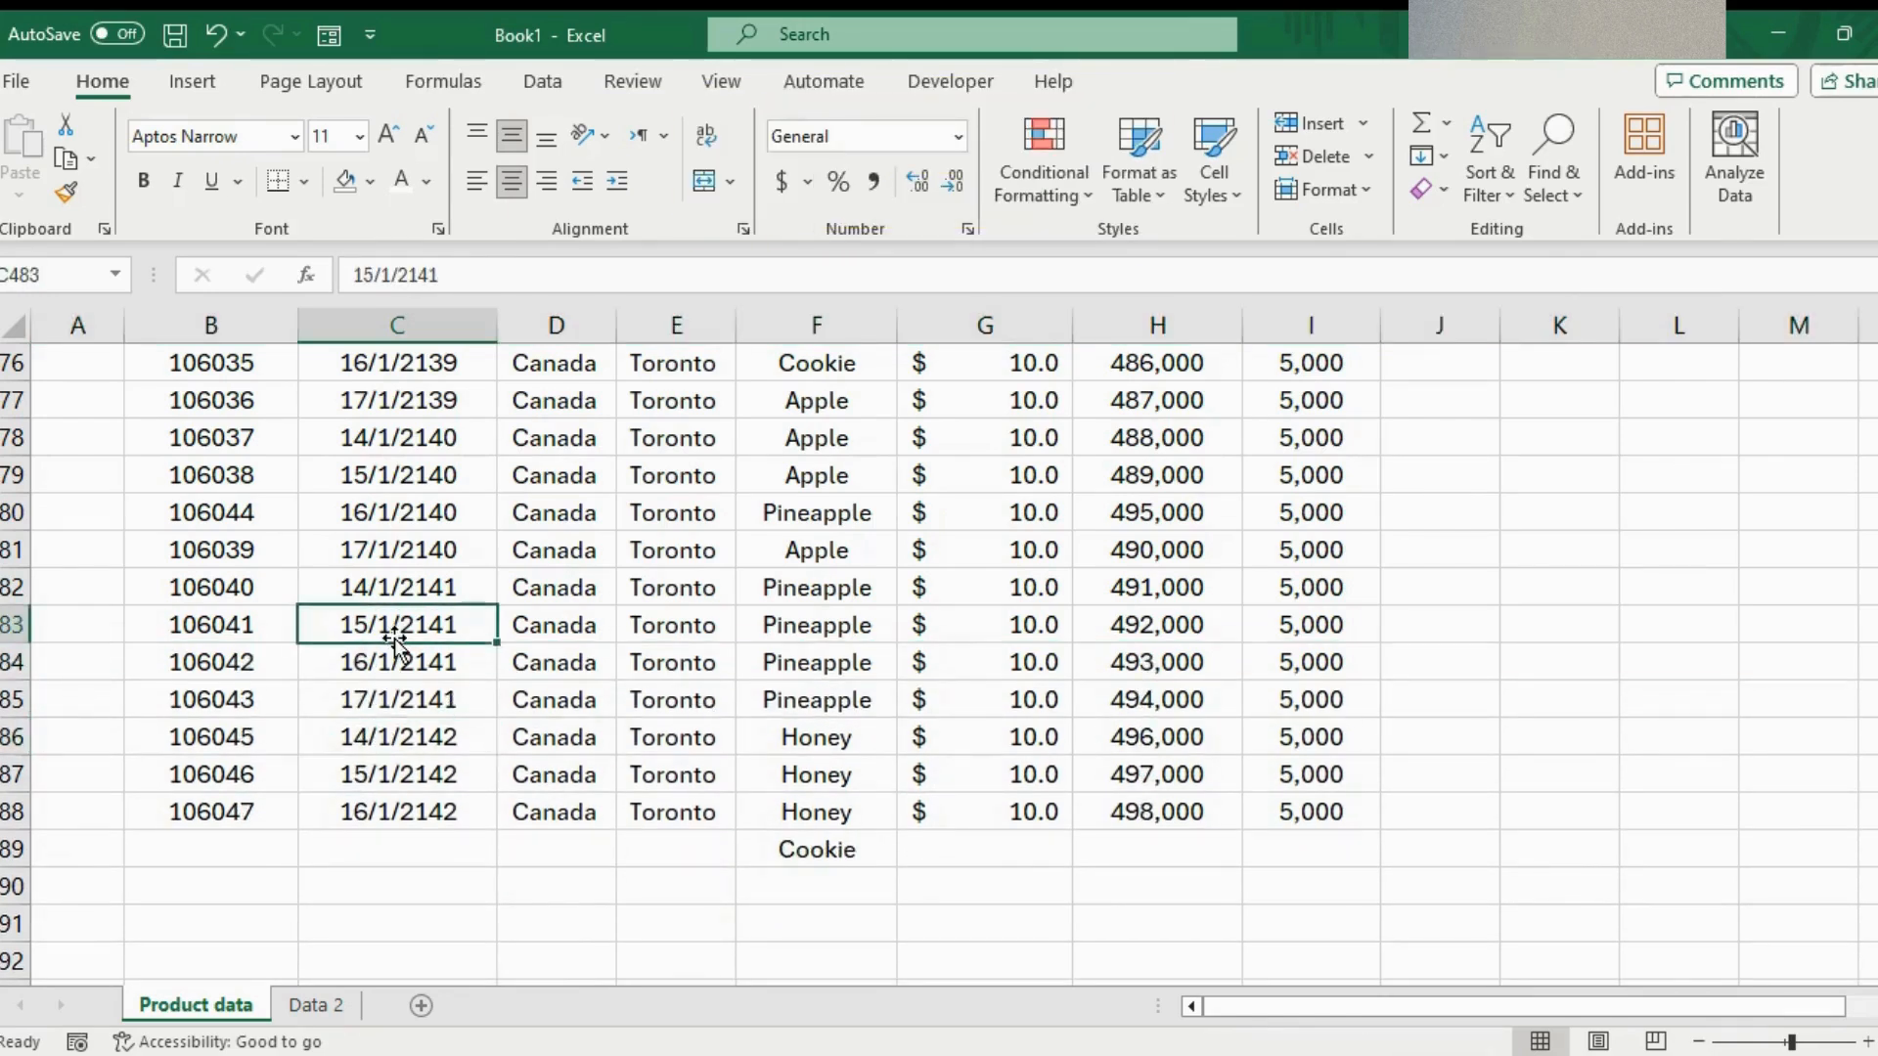
pyautogui.hotkey('ctrl', 'space')
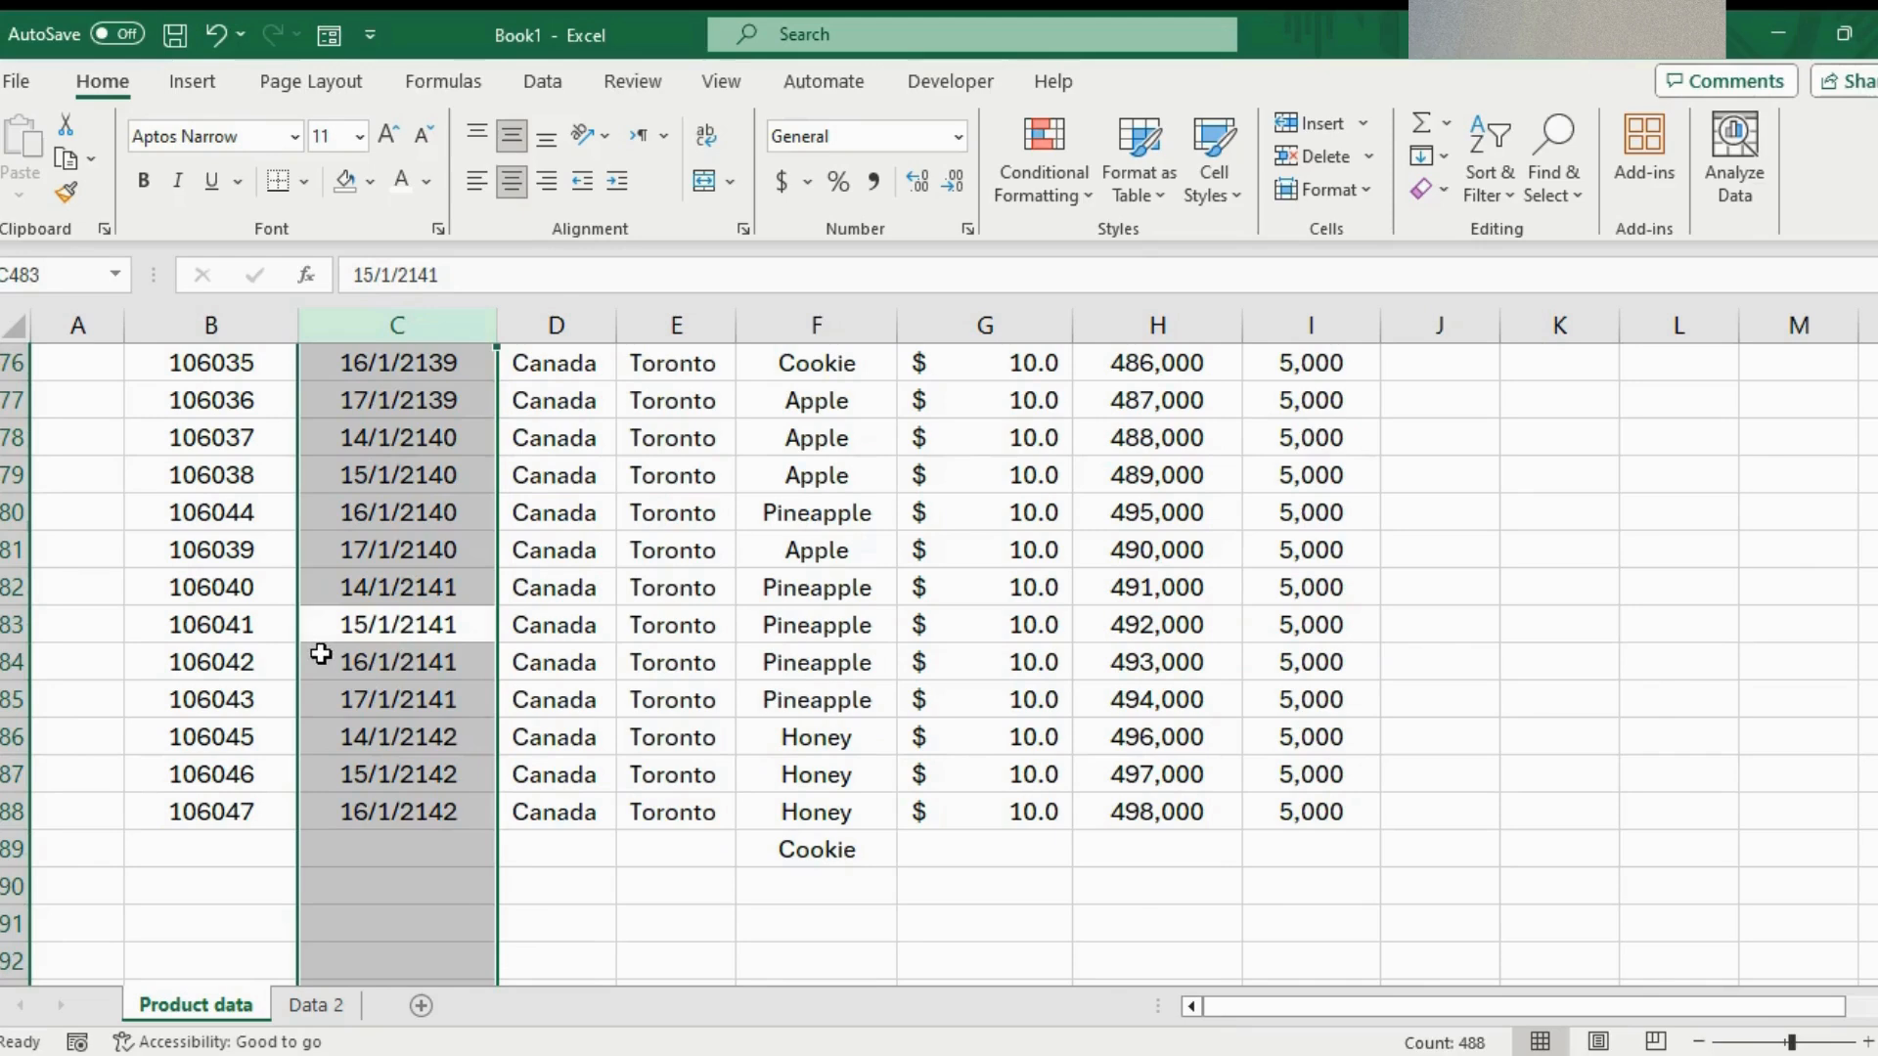
pyautogui.hotkey('ctrl', 'shift', '+')
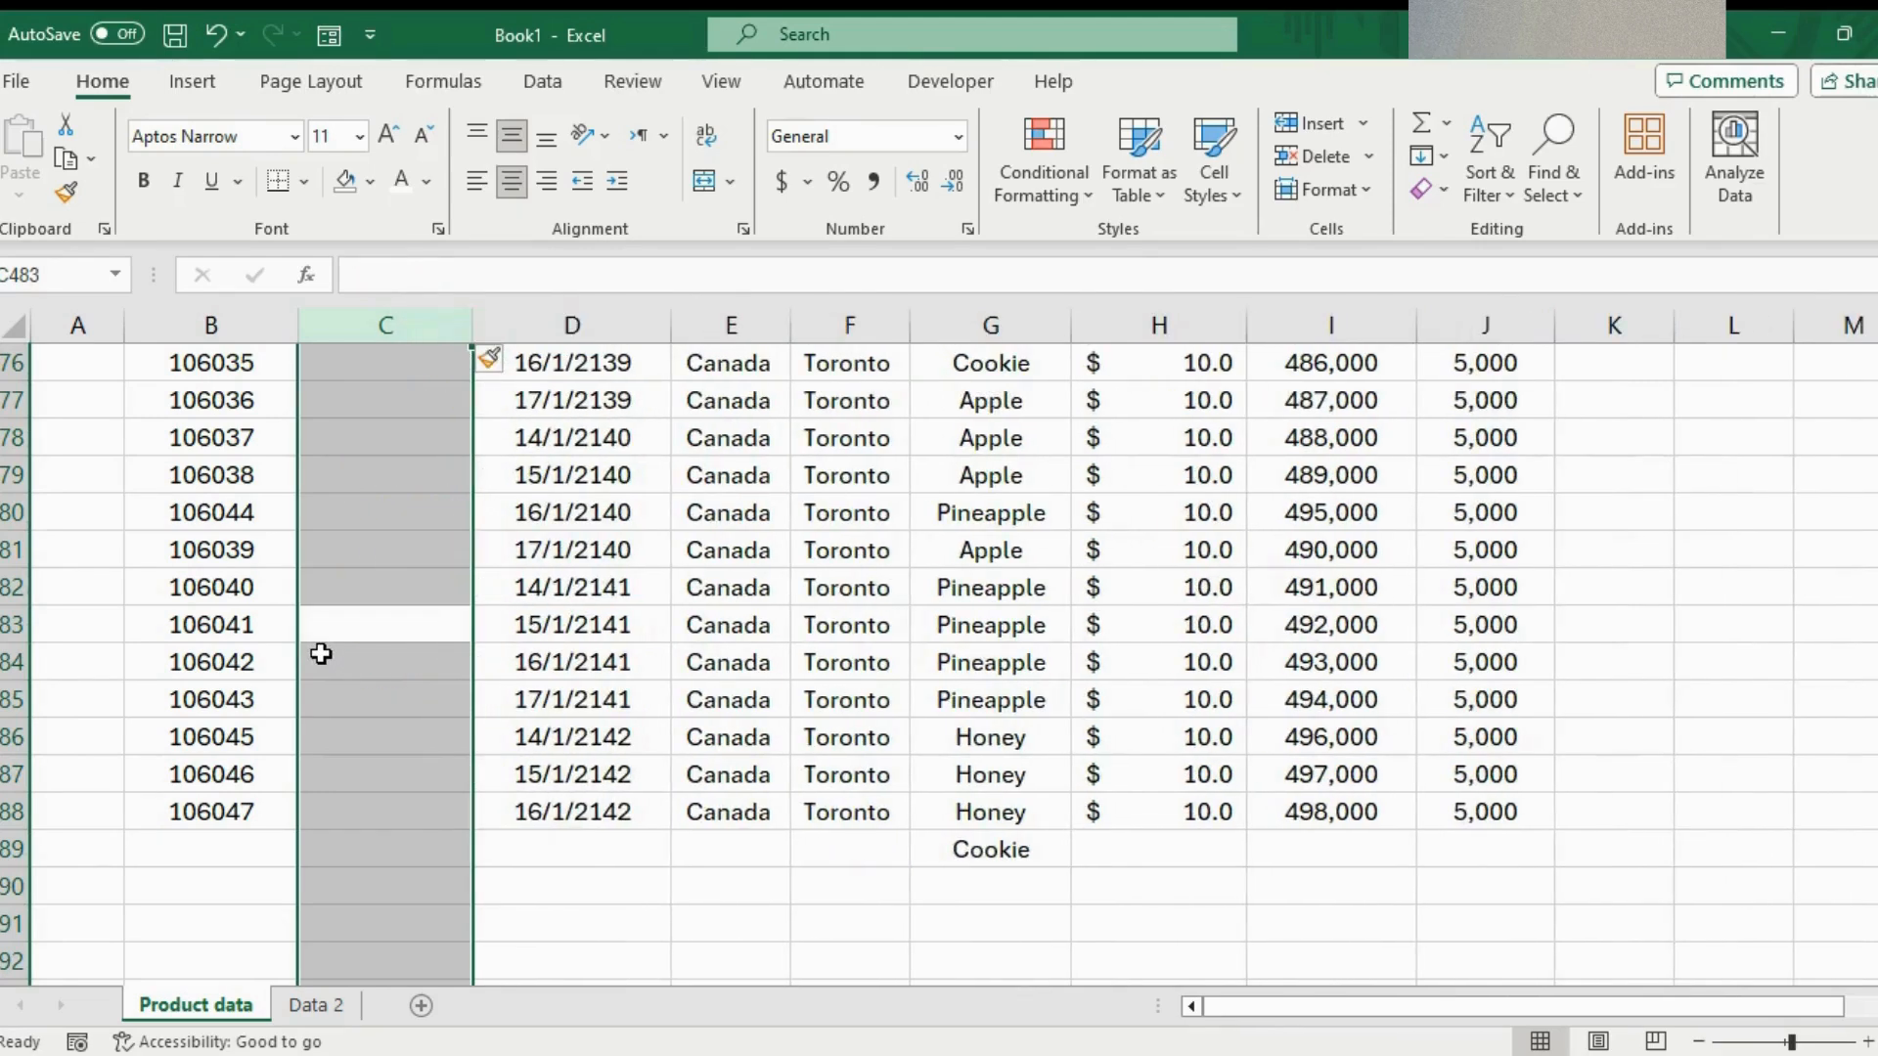
pyautogui.hotkey('ctrl', 'z')
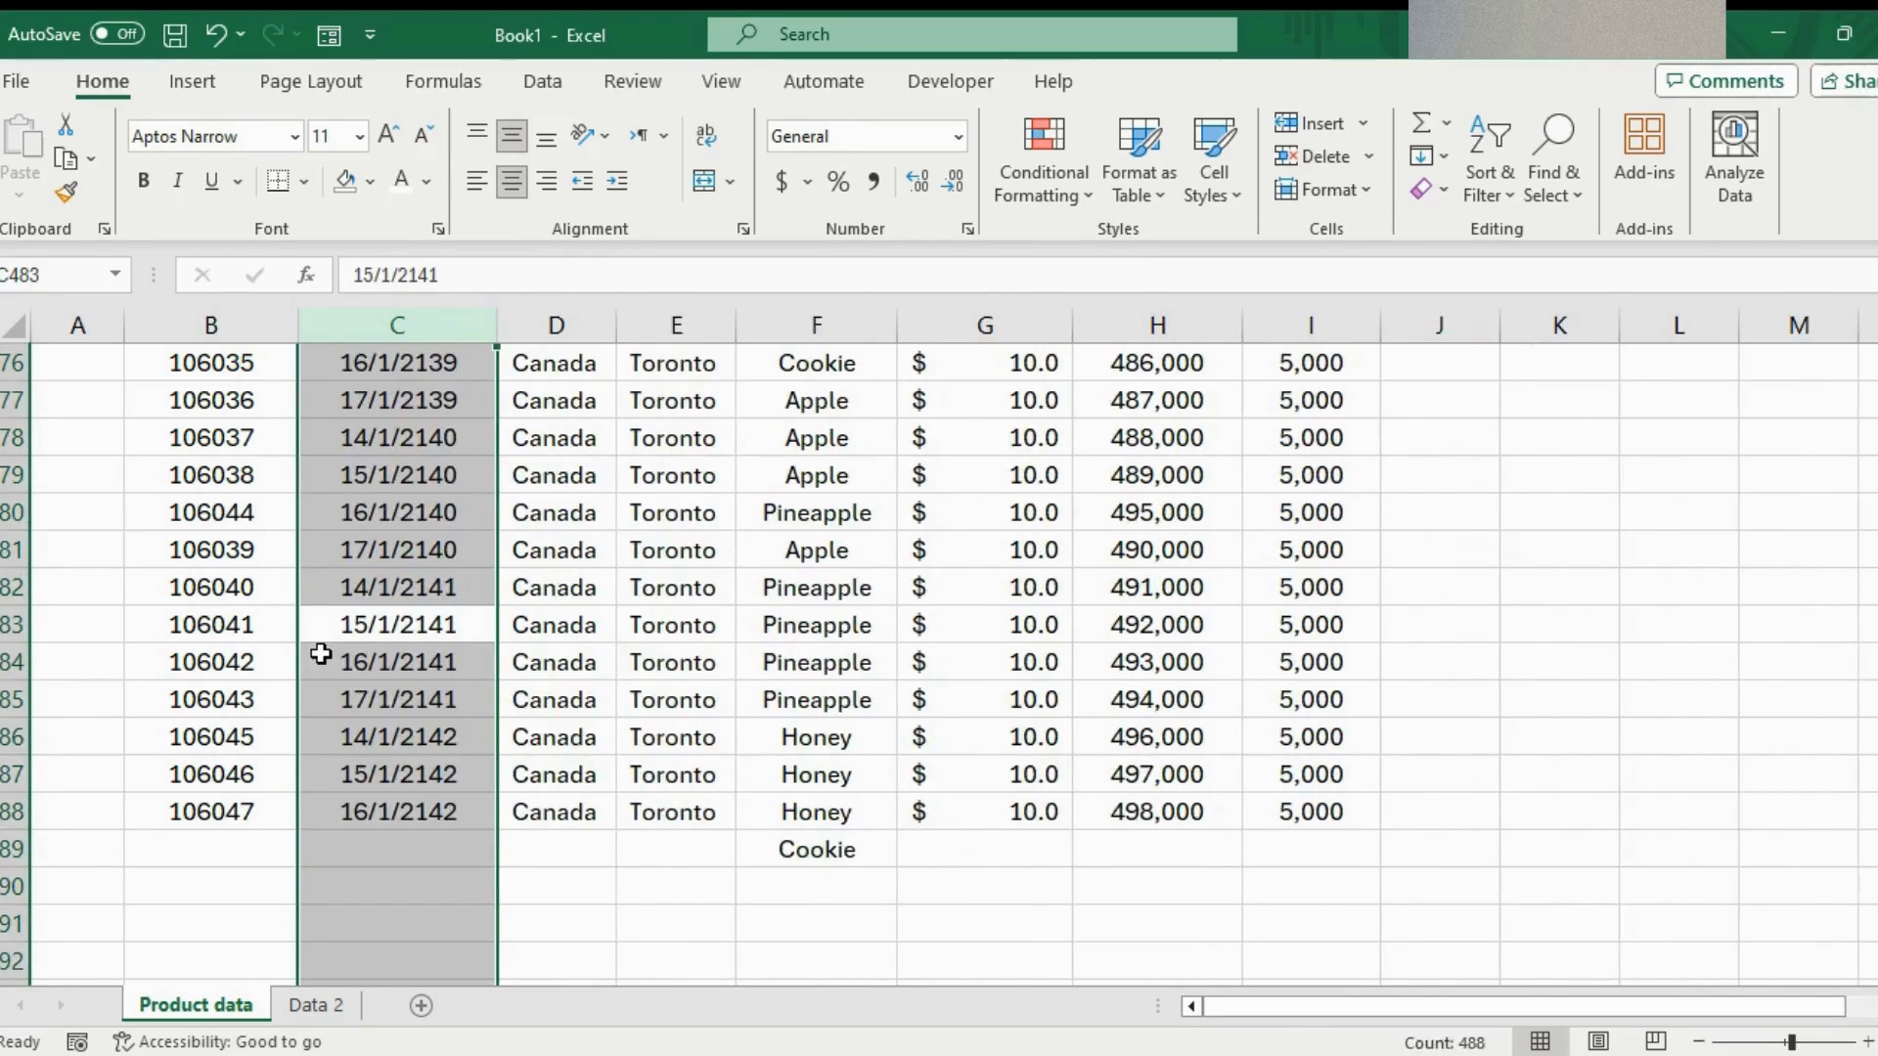
# Move the whole of row 485 onto row 479, replacing the data already there
pyautogui.click(523, 623)
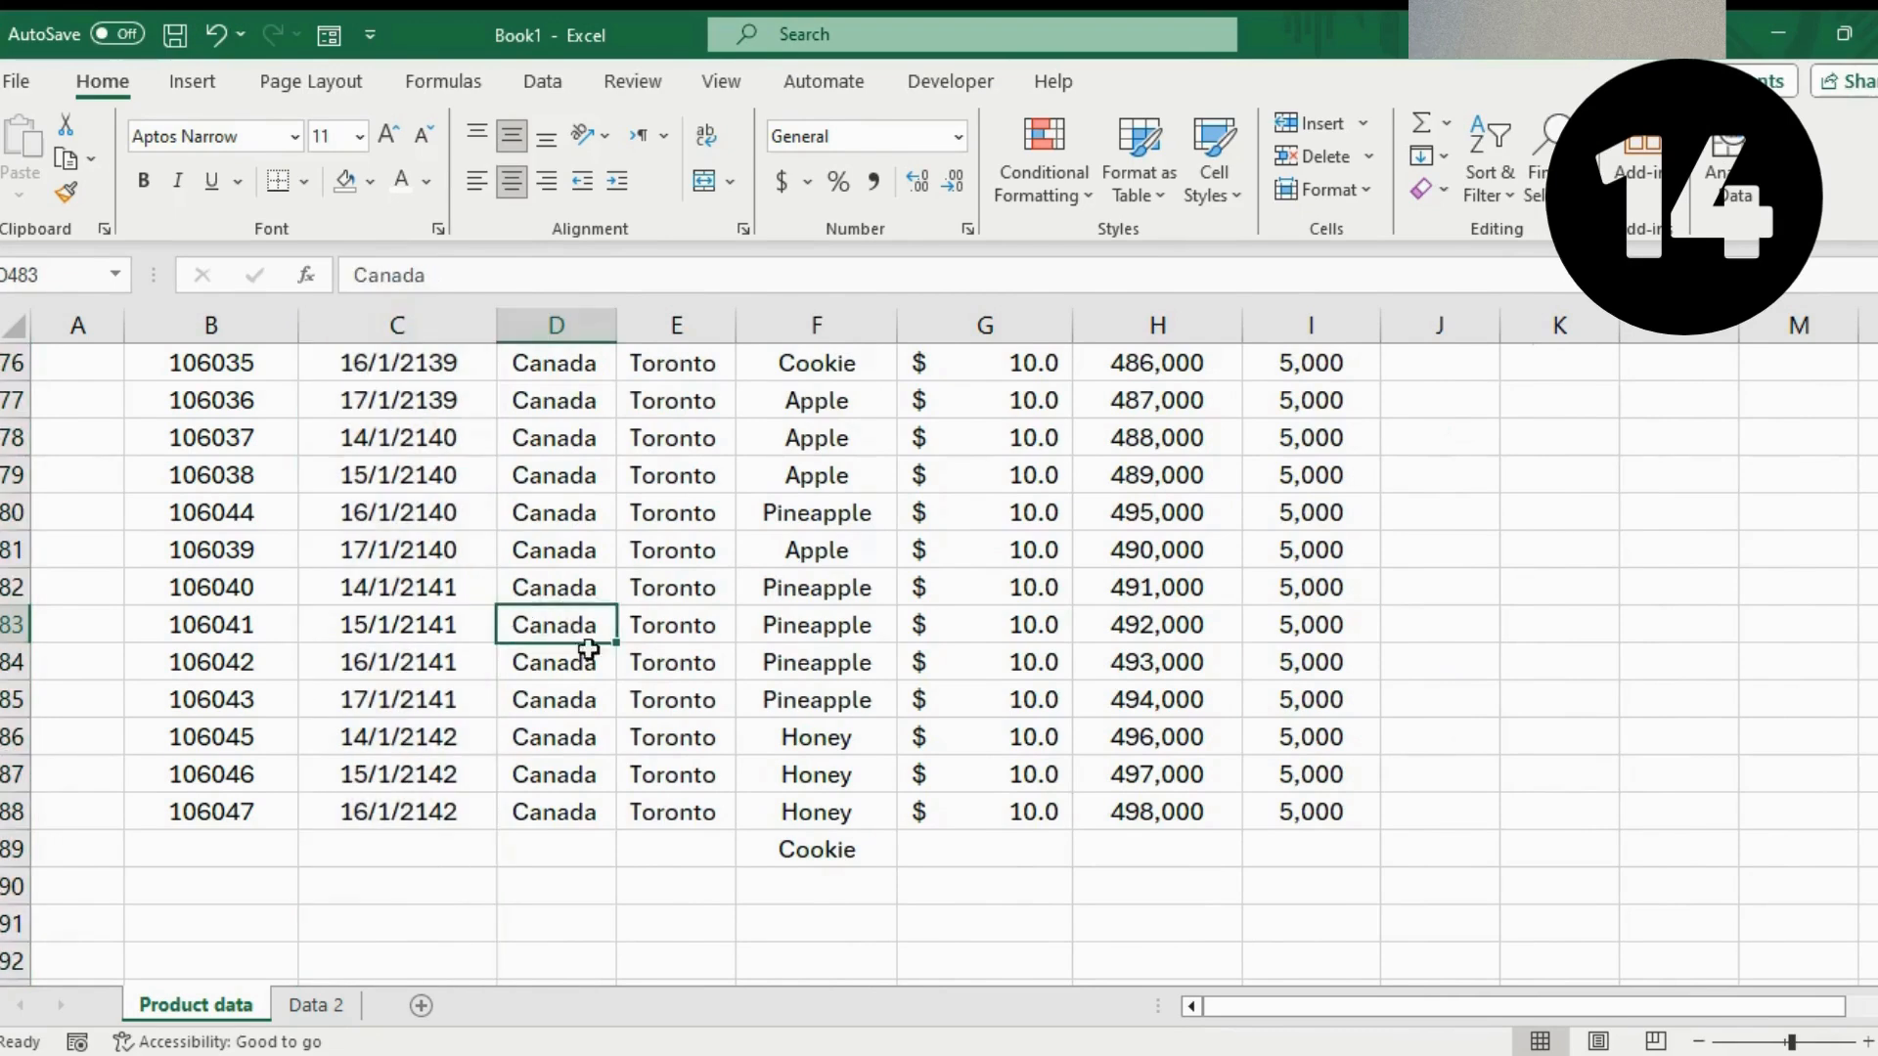
pyautogui.click(519, 699)
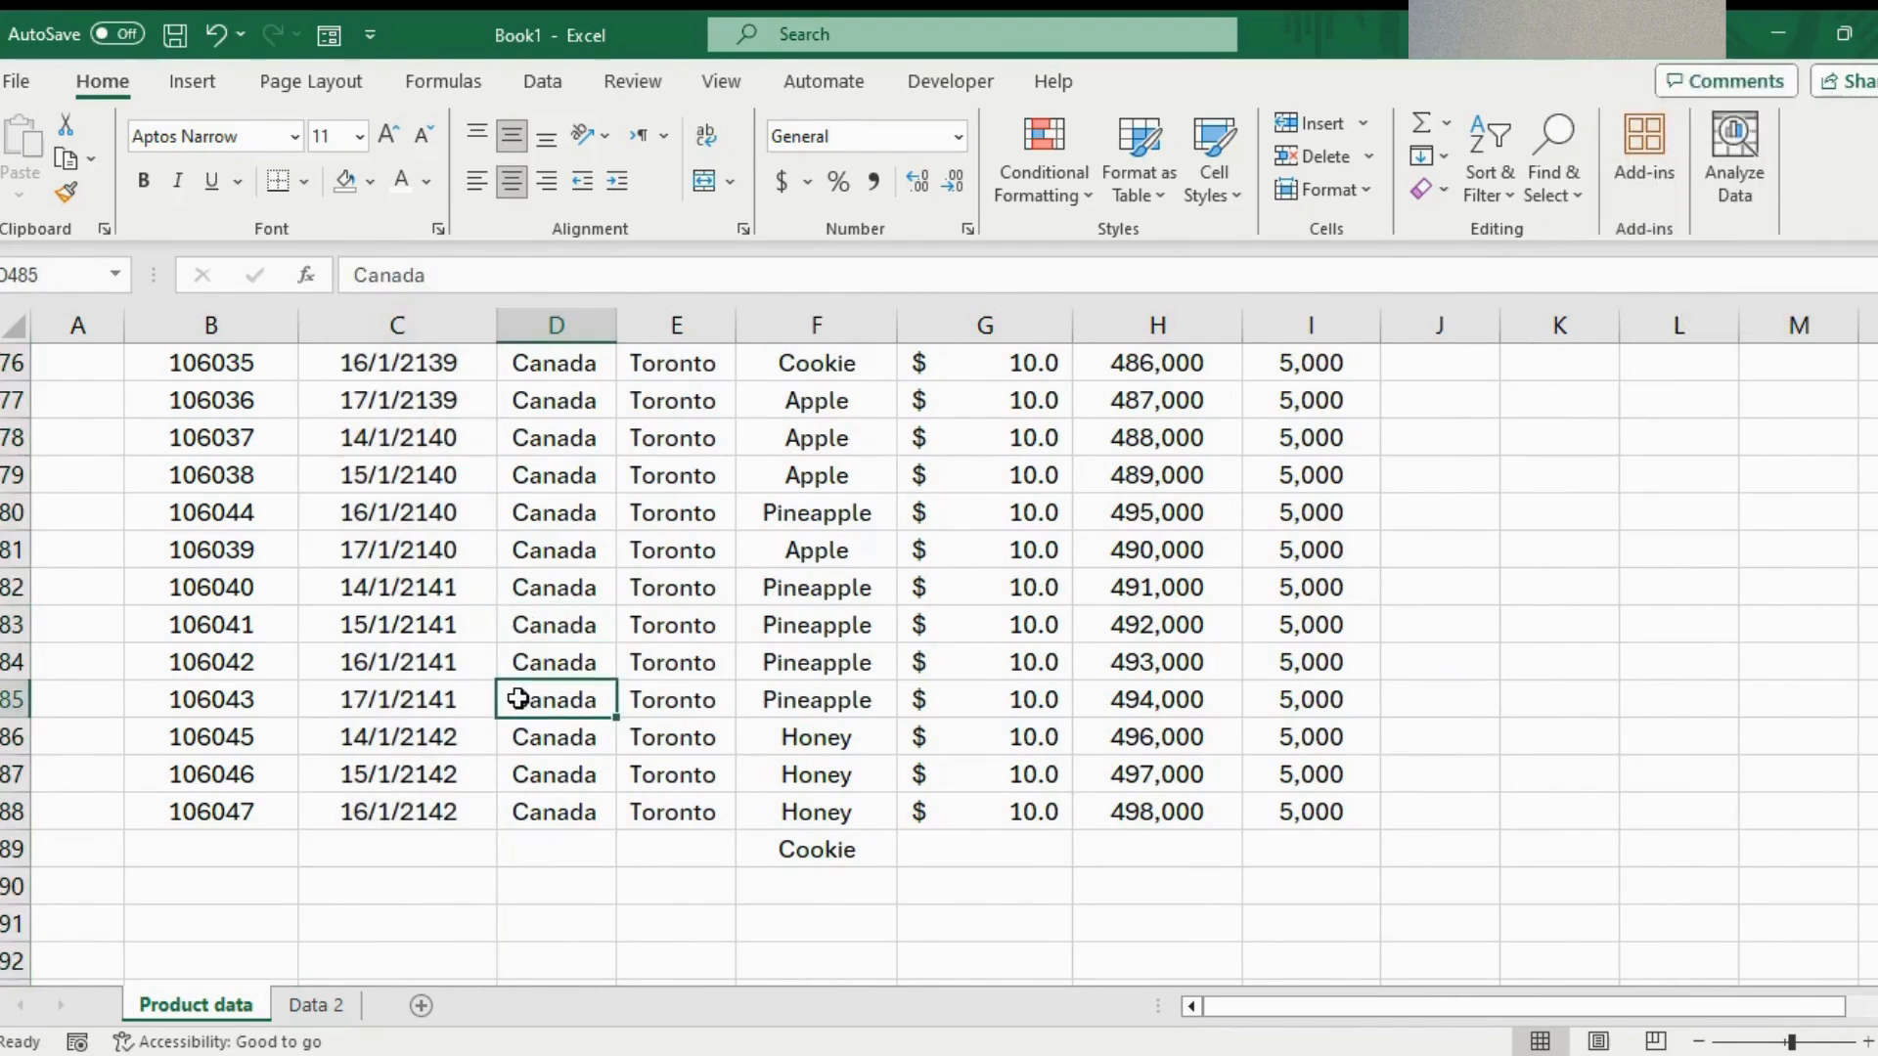
pyautogui.hotkey('shift', 'space')
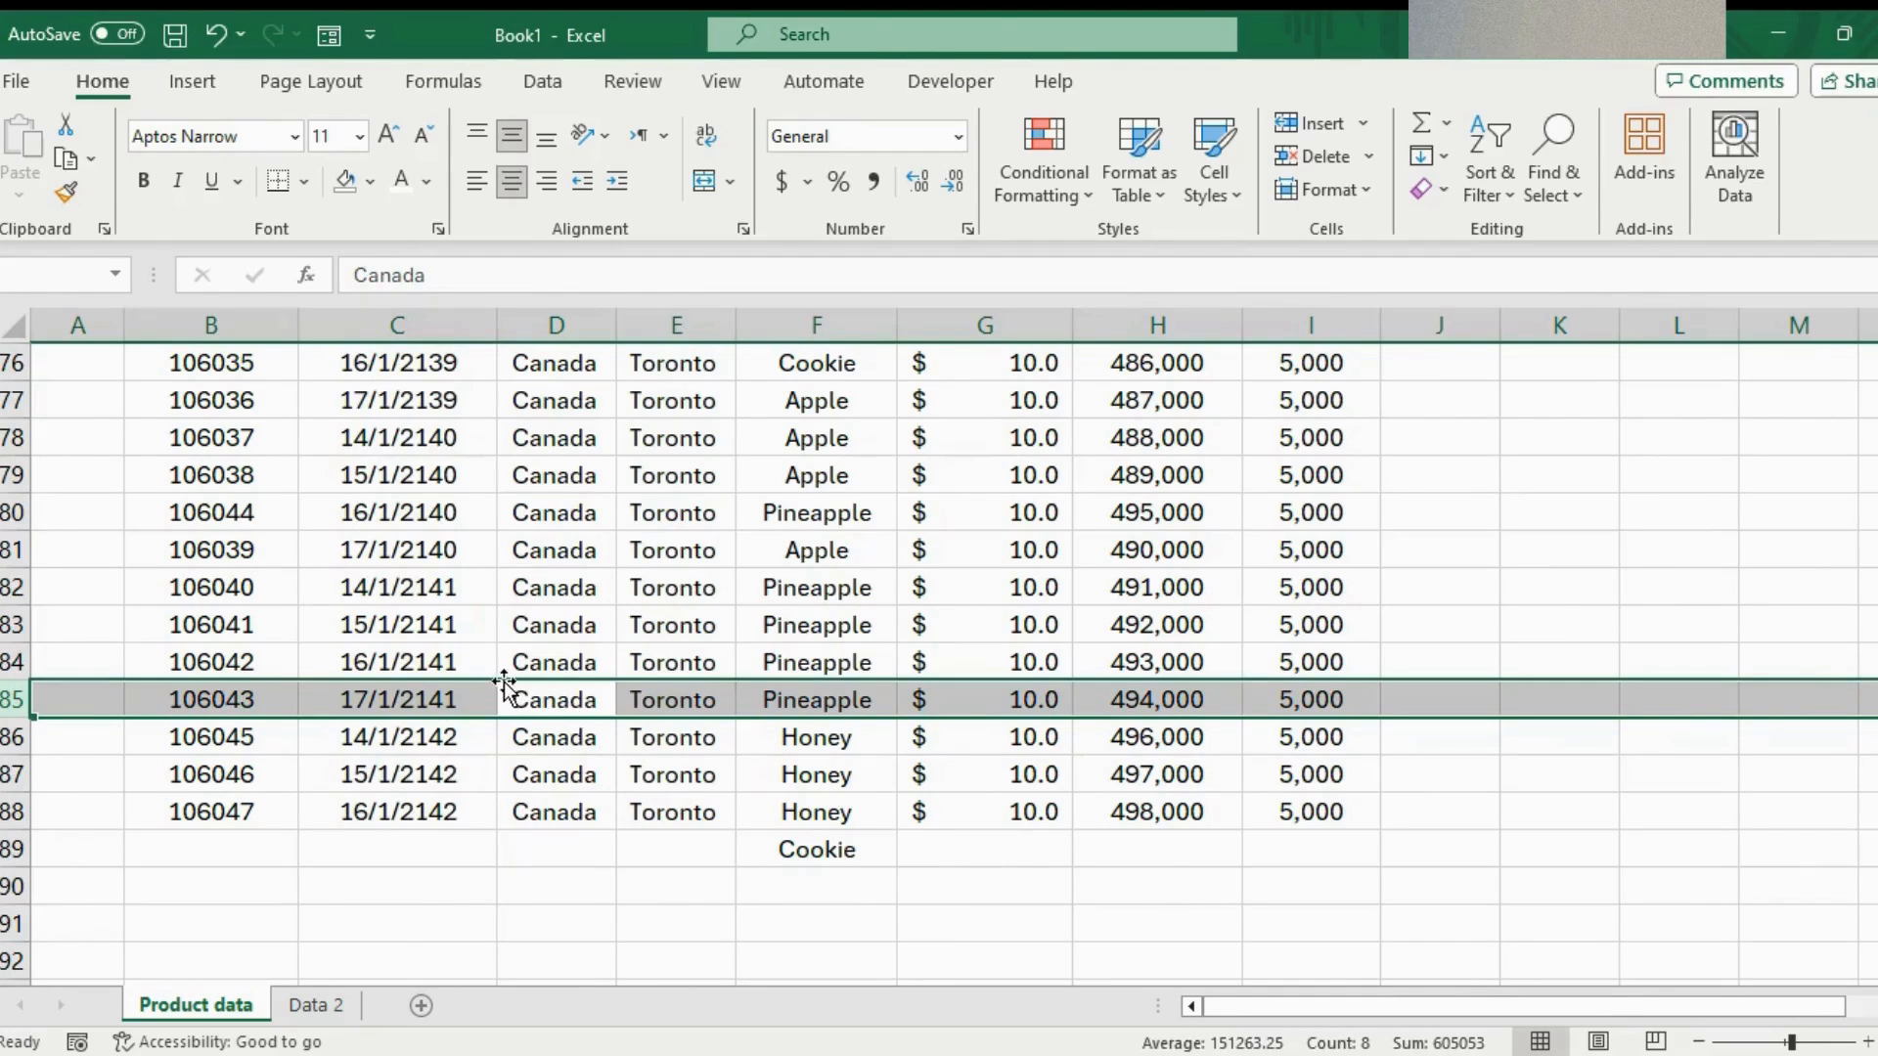
pyautogui.moveTo(503, 683); pyautogui.dragTo(491, 487)
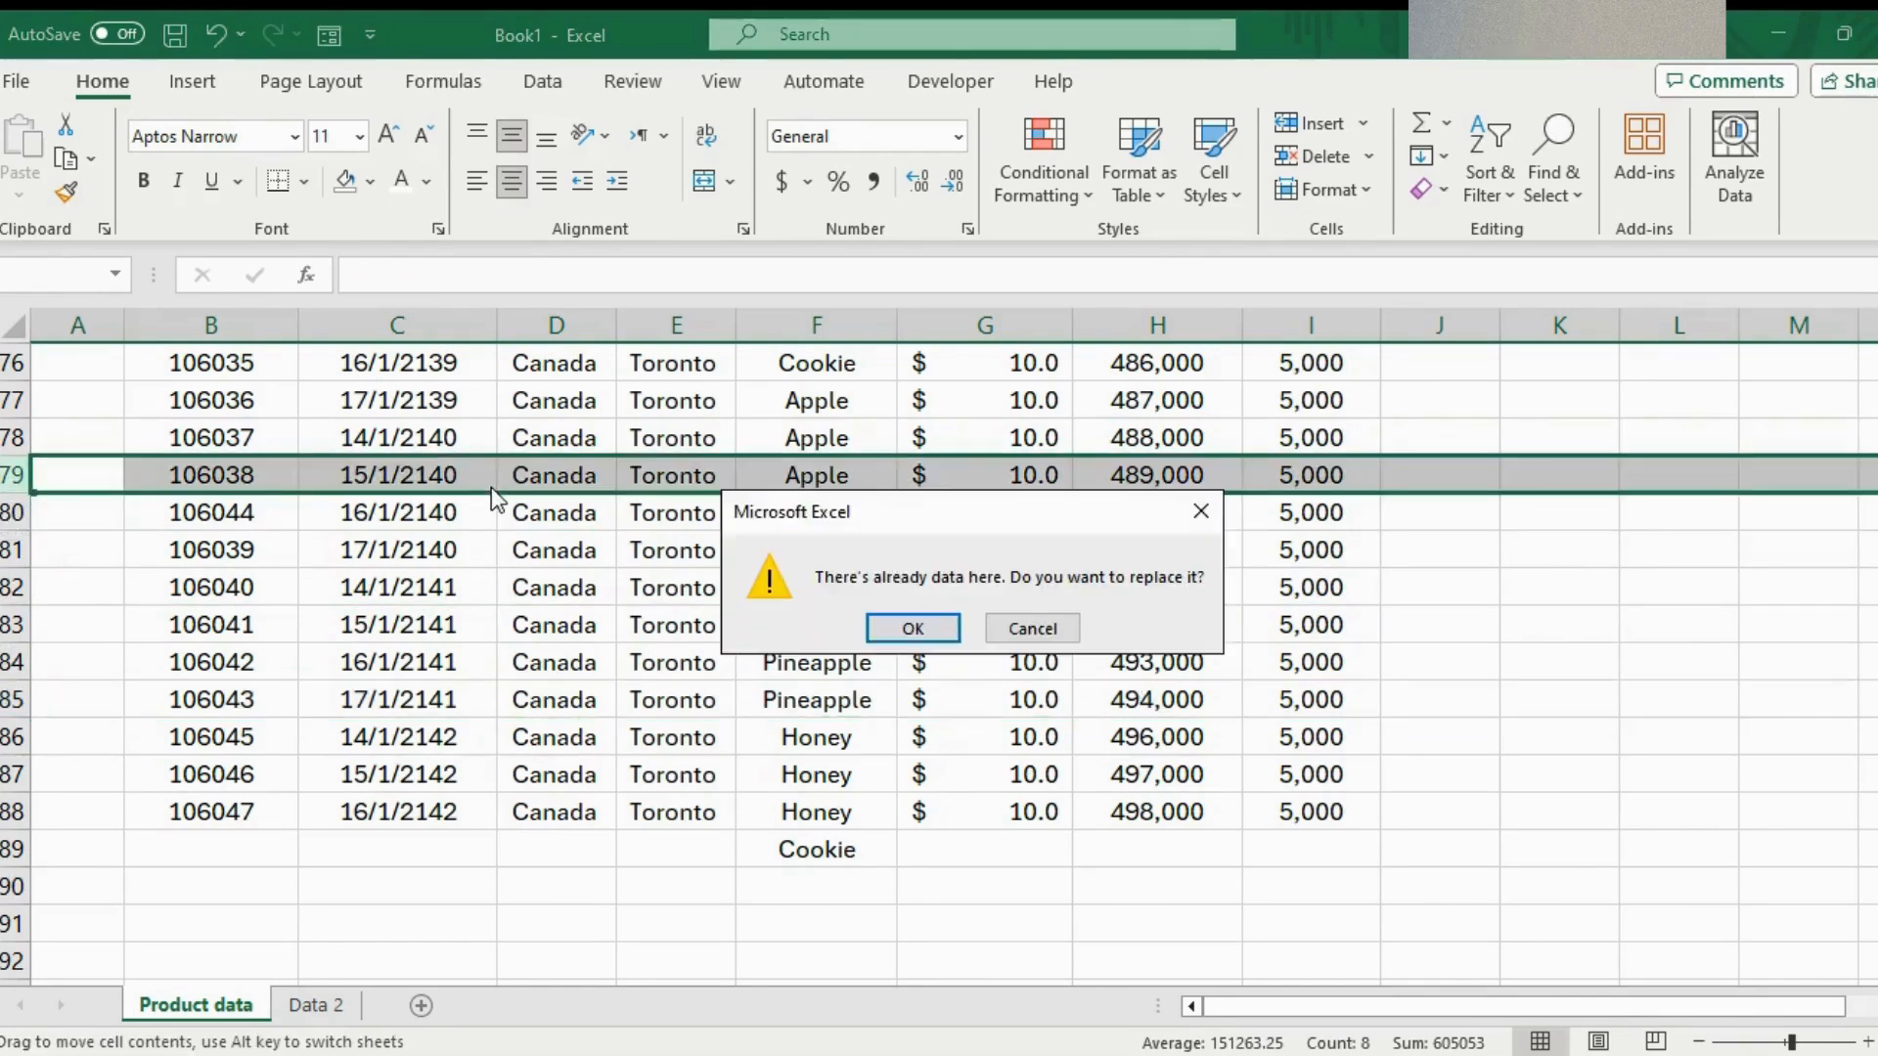
pyautogui.click(887, 624)
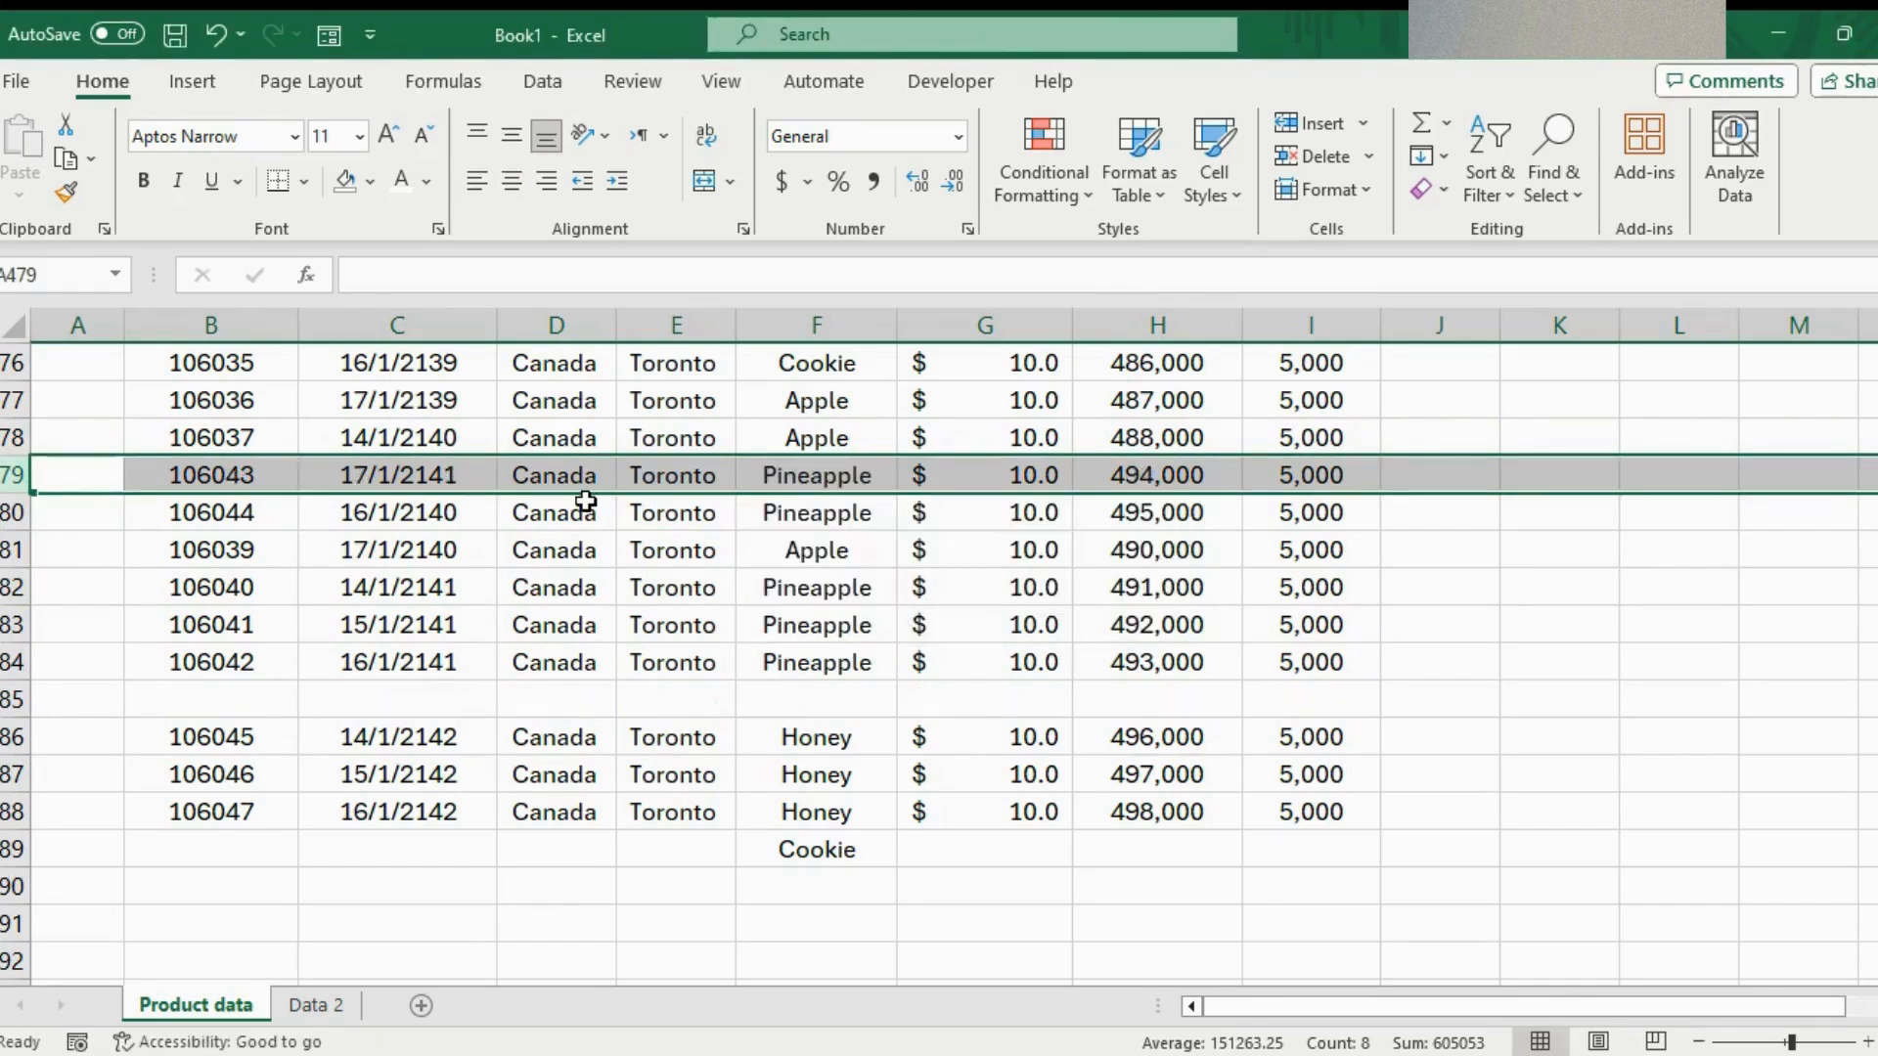
# Move the whole of row 479 back into the empty row 485
pyautogui.keyDown('shift'); pyautogui.click(634, 463); pyautogui.keyUp('shift')
pyautogui.click(773, 477)
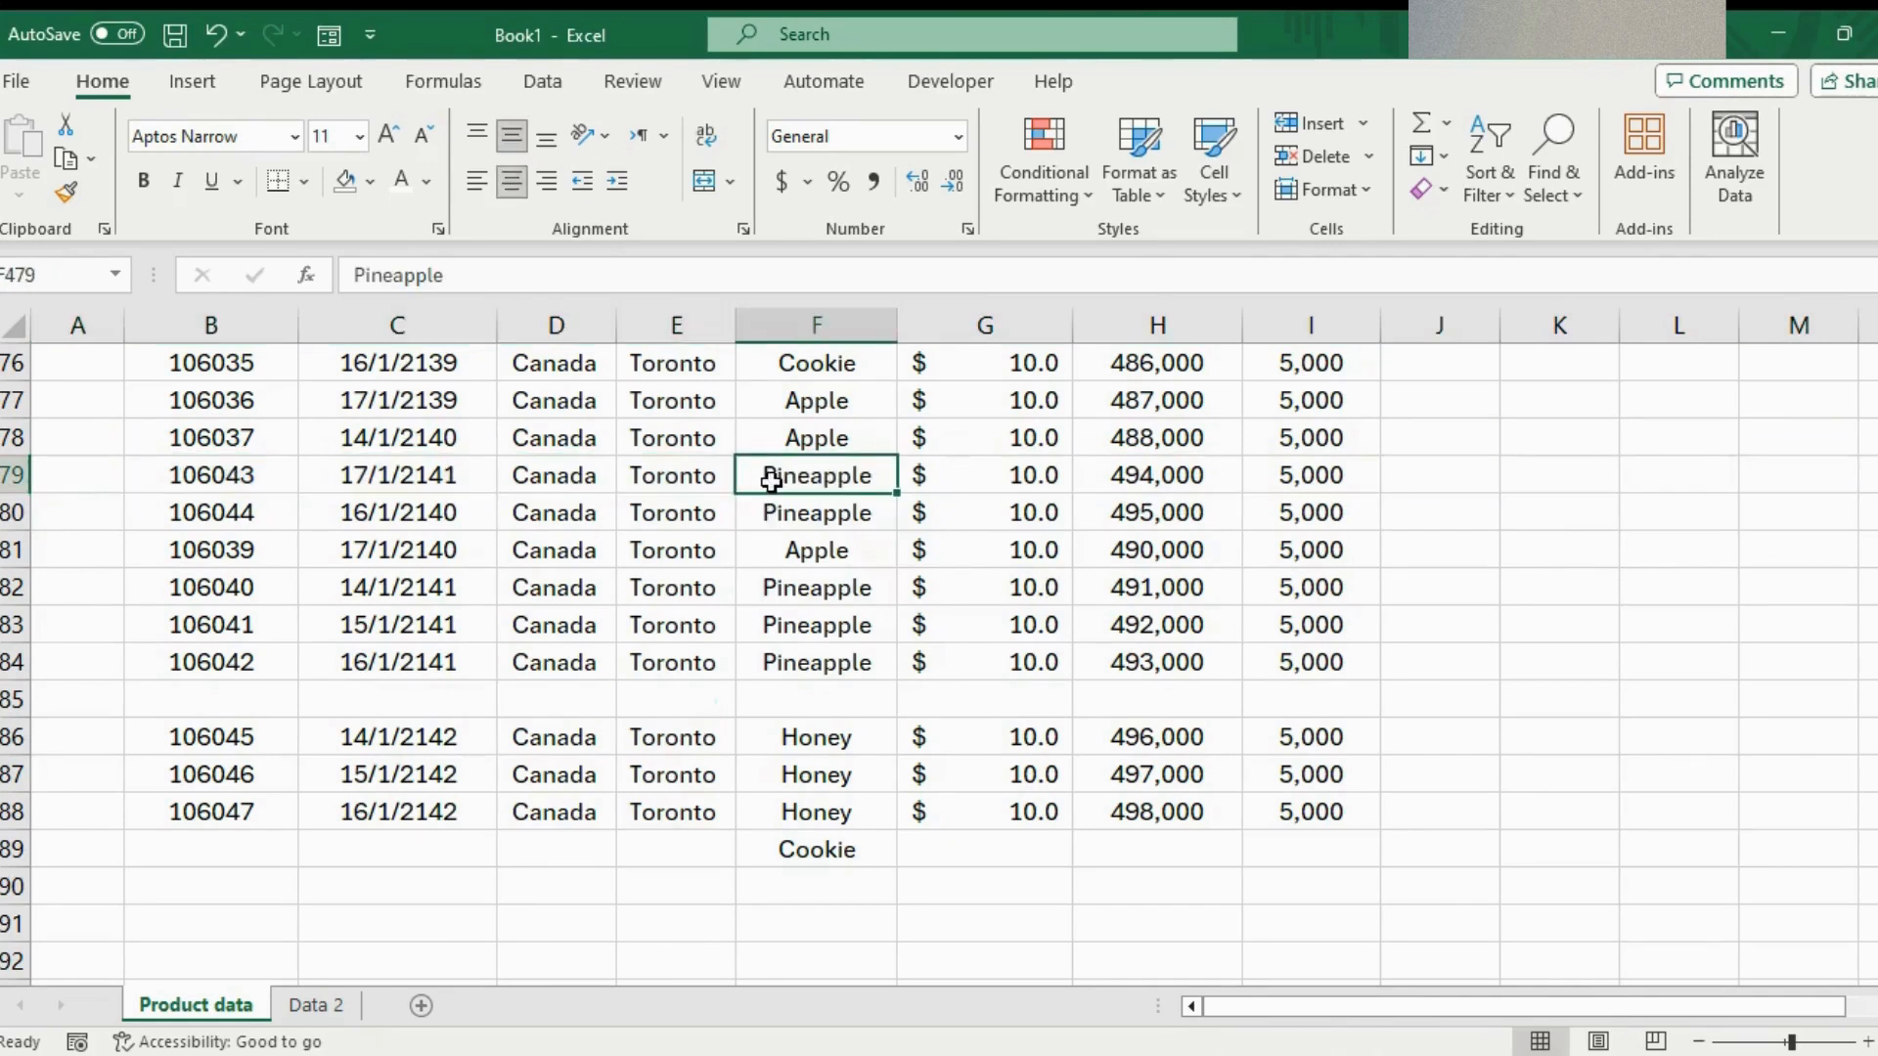
pyautogui.hotkey('shift', 'space')
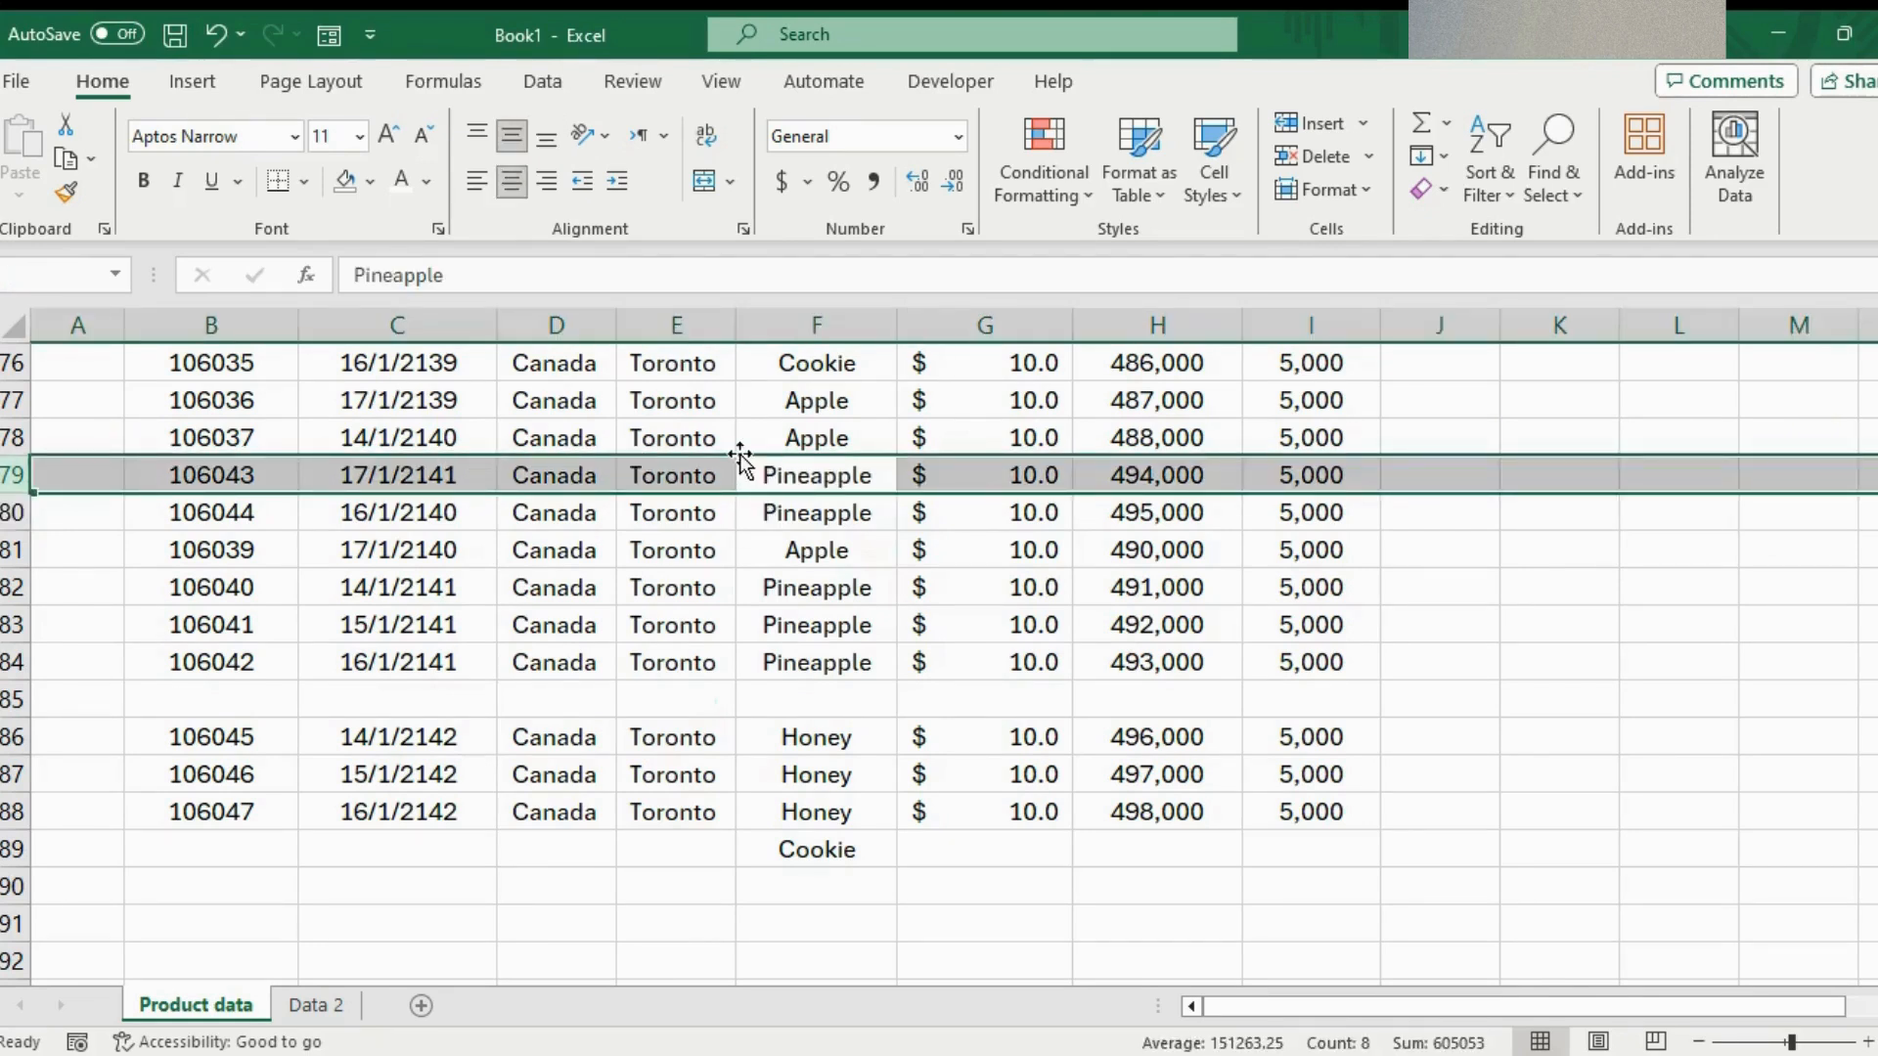
pyautogui.moveTo(741, 456); pyautogui.dragTo(691, 700)
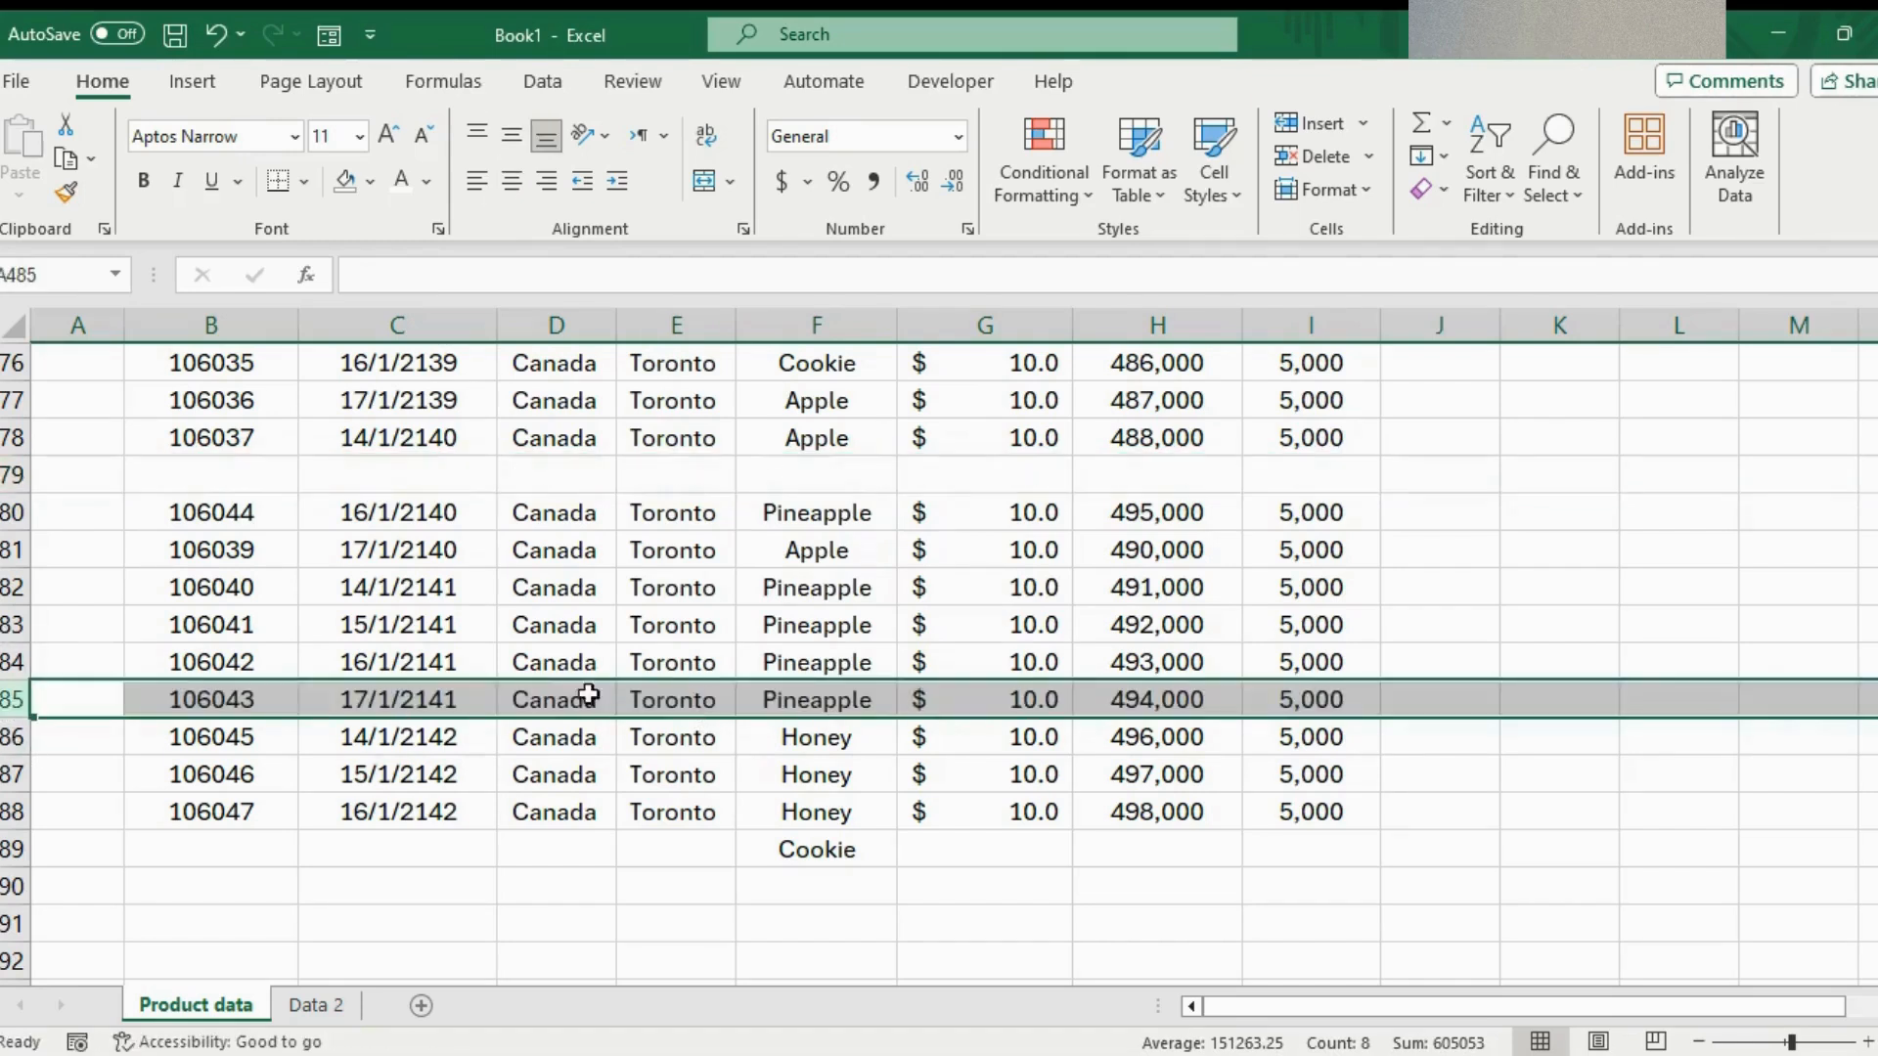
# Undo the last two row moves and return to the Product column header
pyautogui.hotkey('ctrl', 'z')
pyautogui.hotkey('ctrl', 'z')
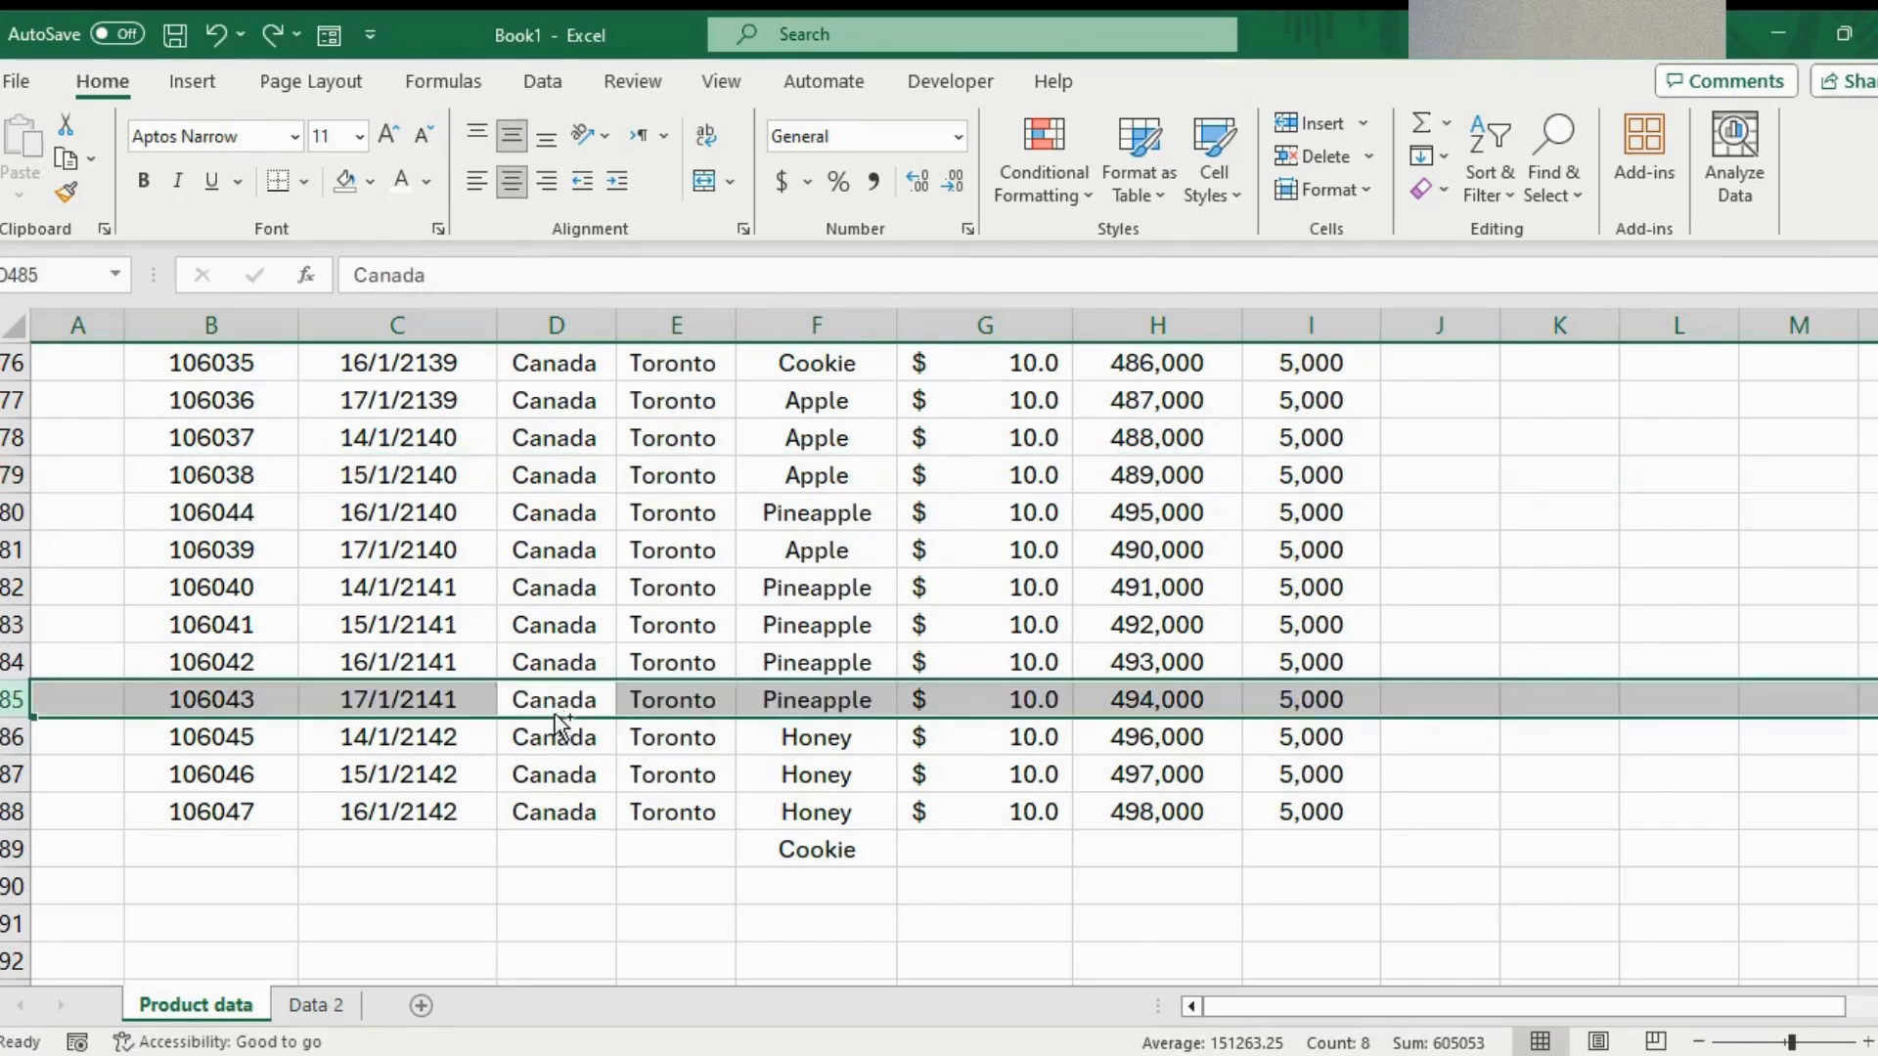
pyautogui.click(790, 610)
pyautogui.hotkey('ctrl', 'Up')
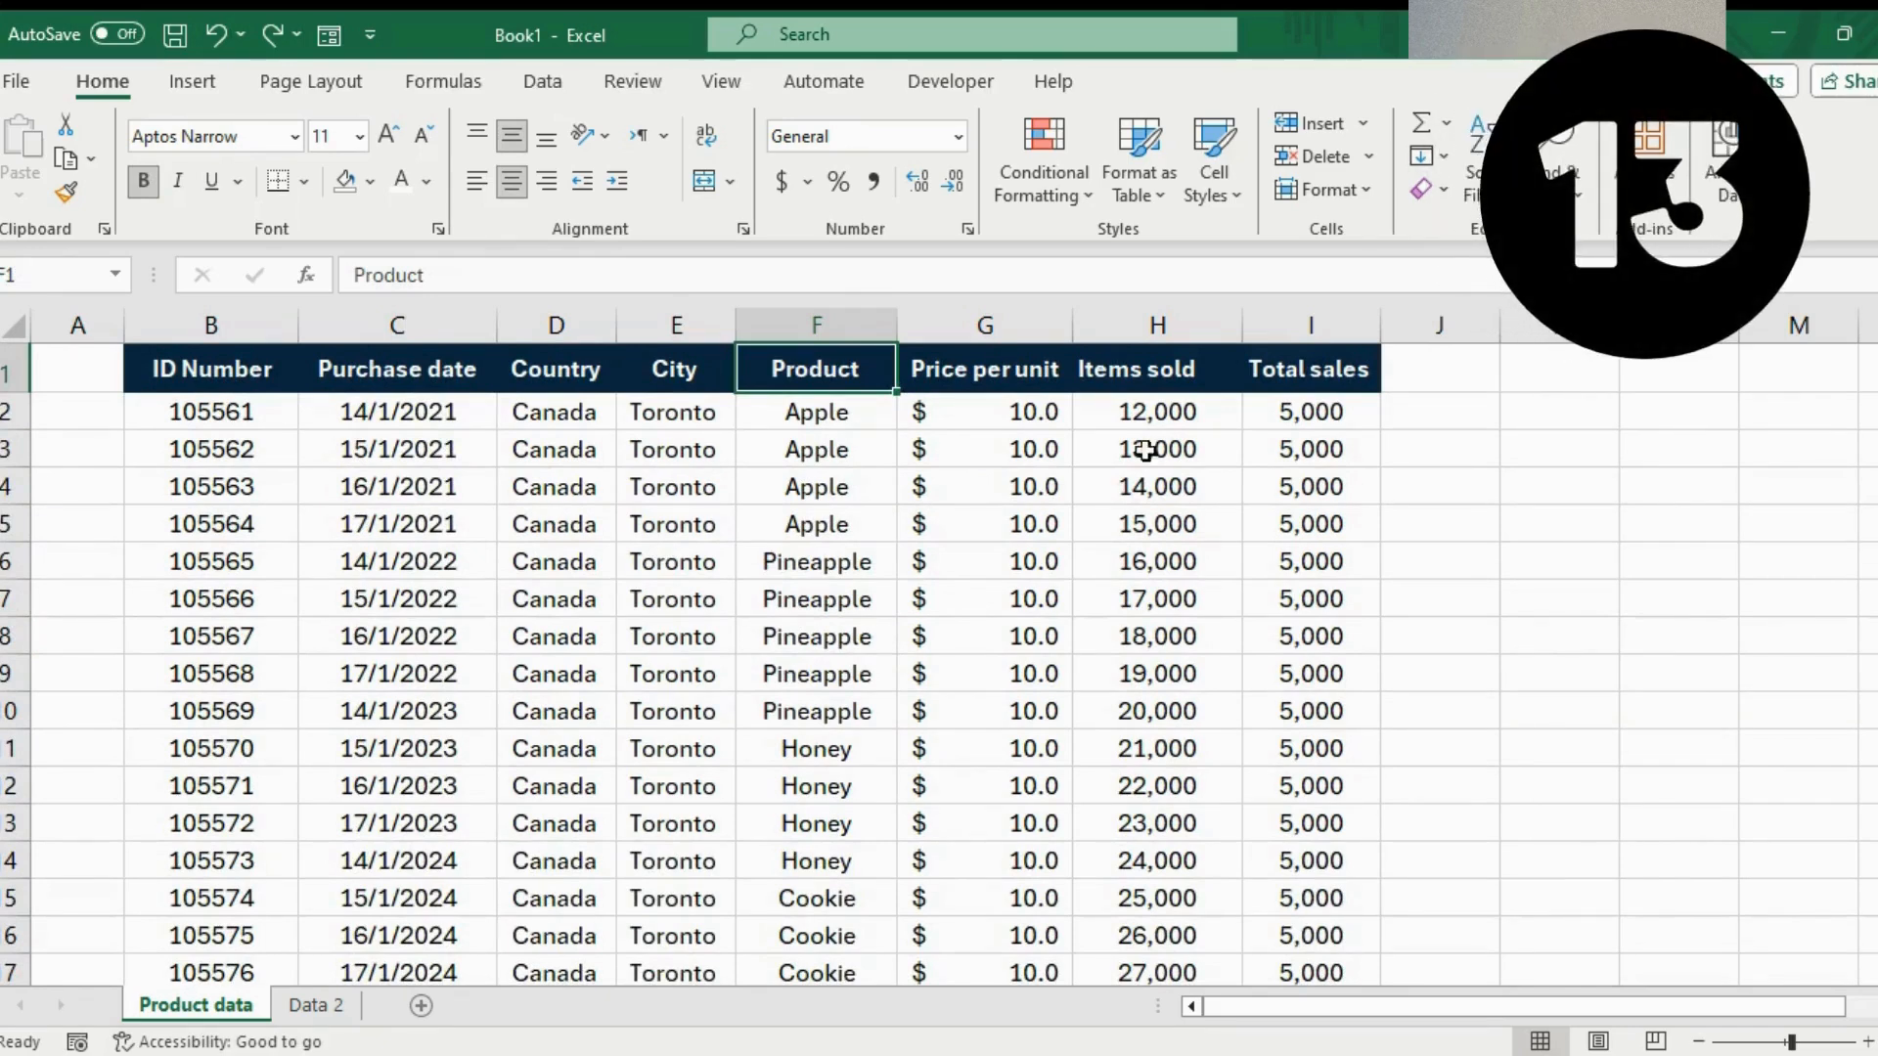
# Break the Items sold header in H1 into two lines after "Items" and make row 1 tall enough to fit both
pyautogui.click(1163, 418)
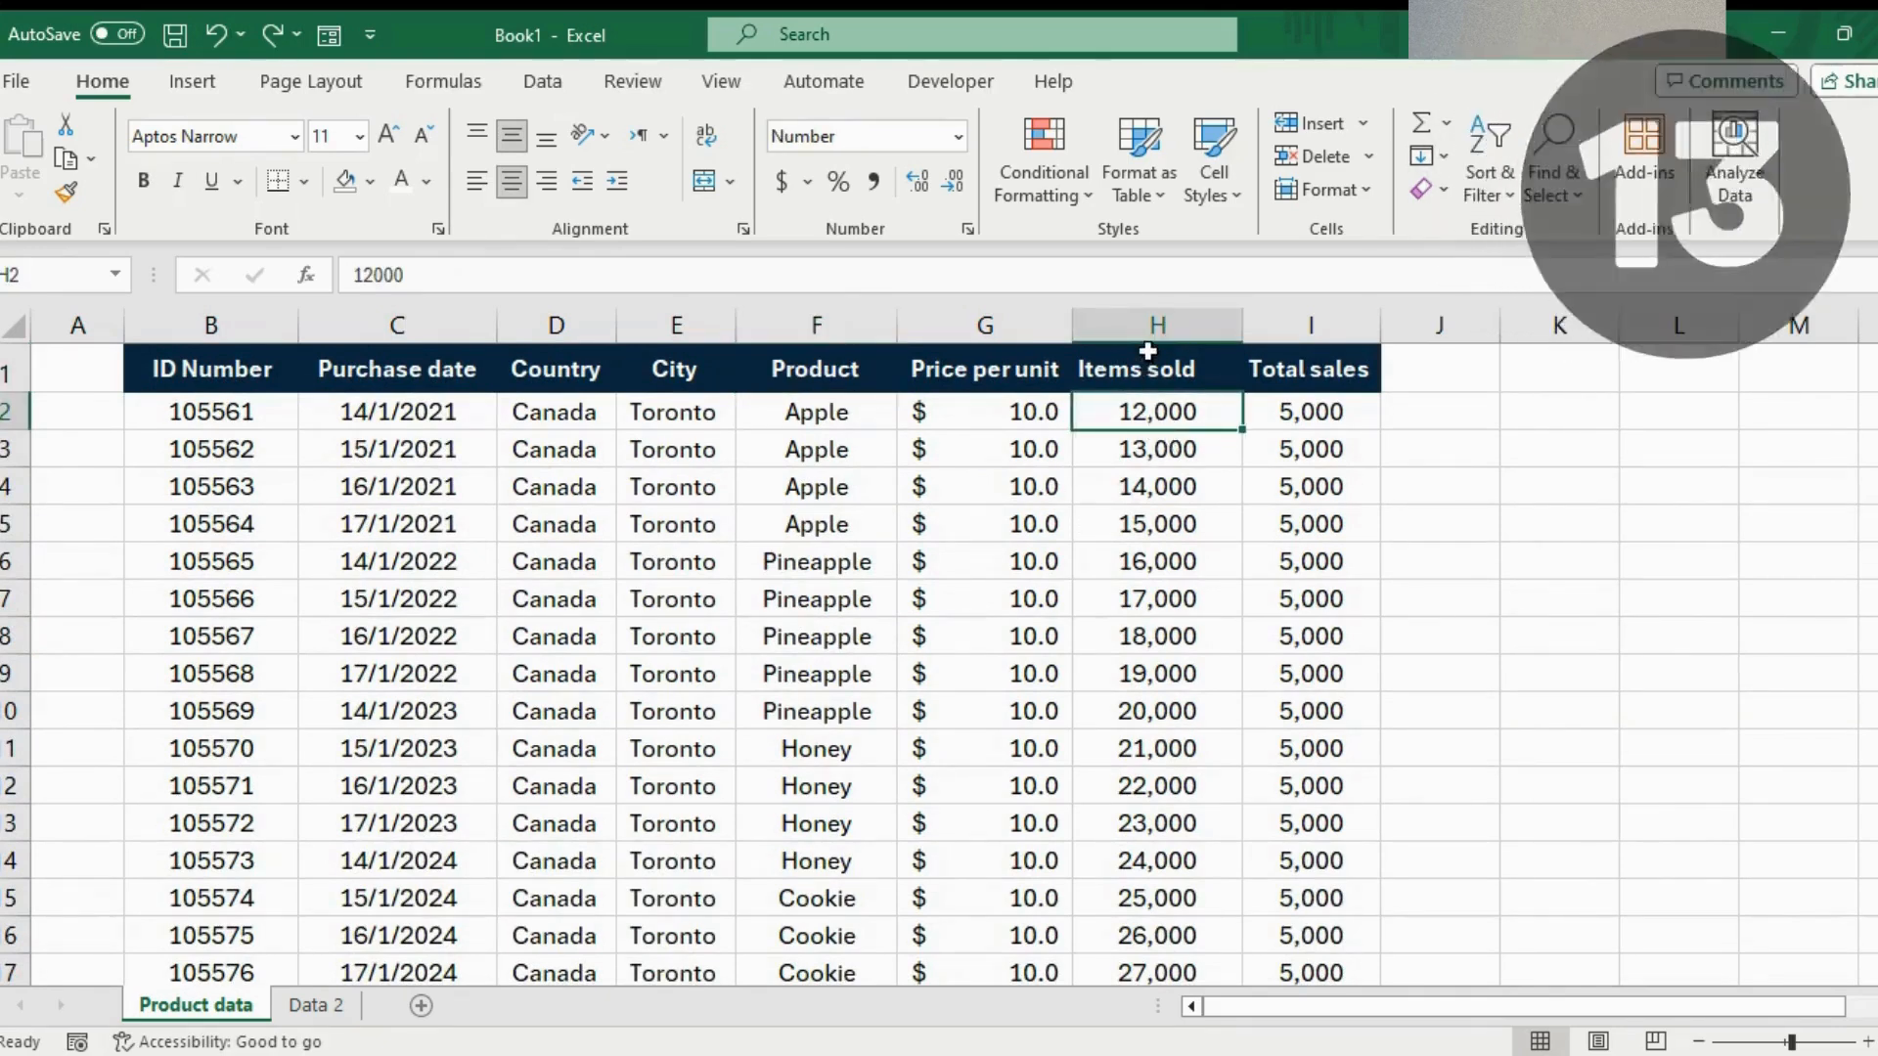
pyautogui.click(1141, 381)
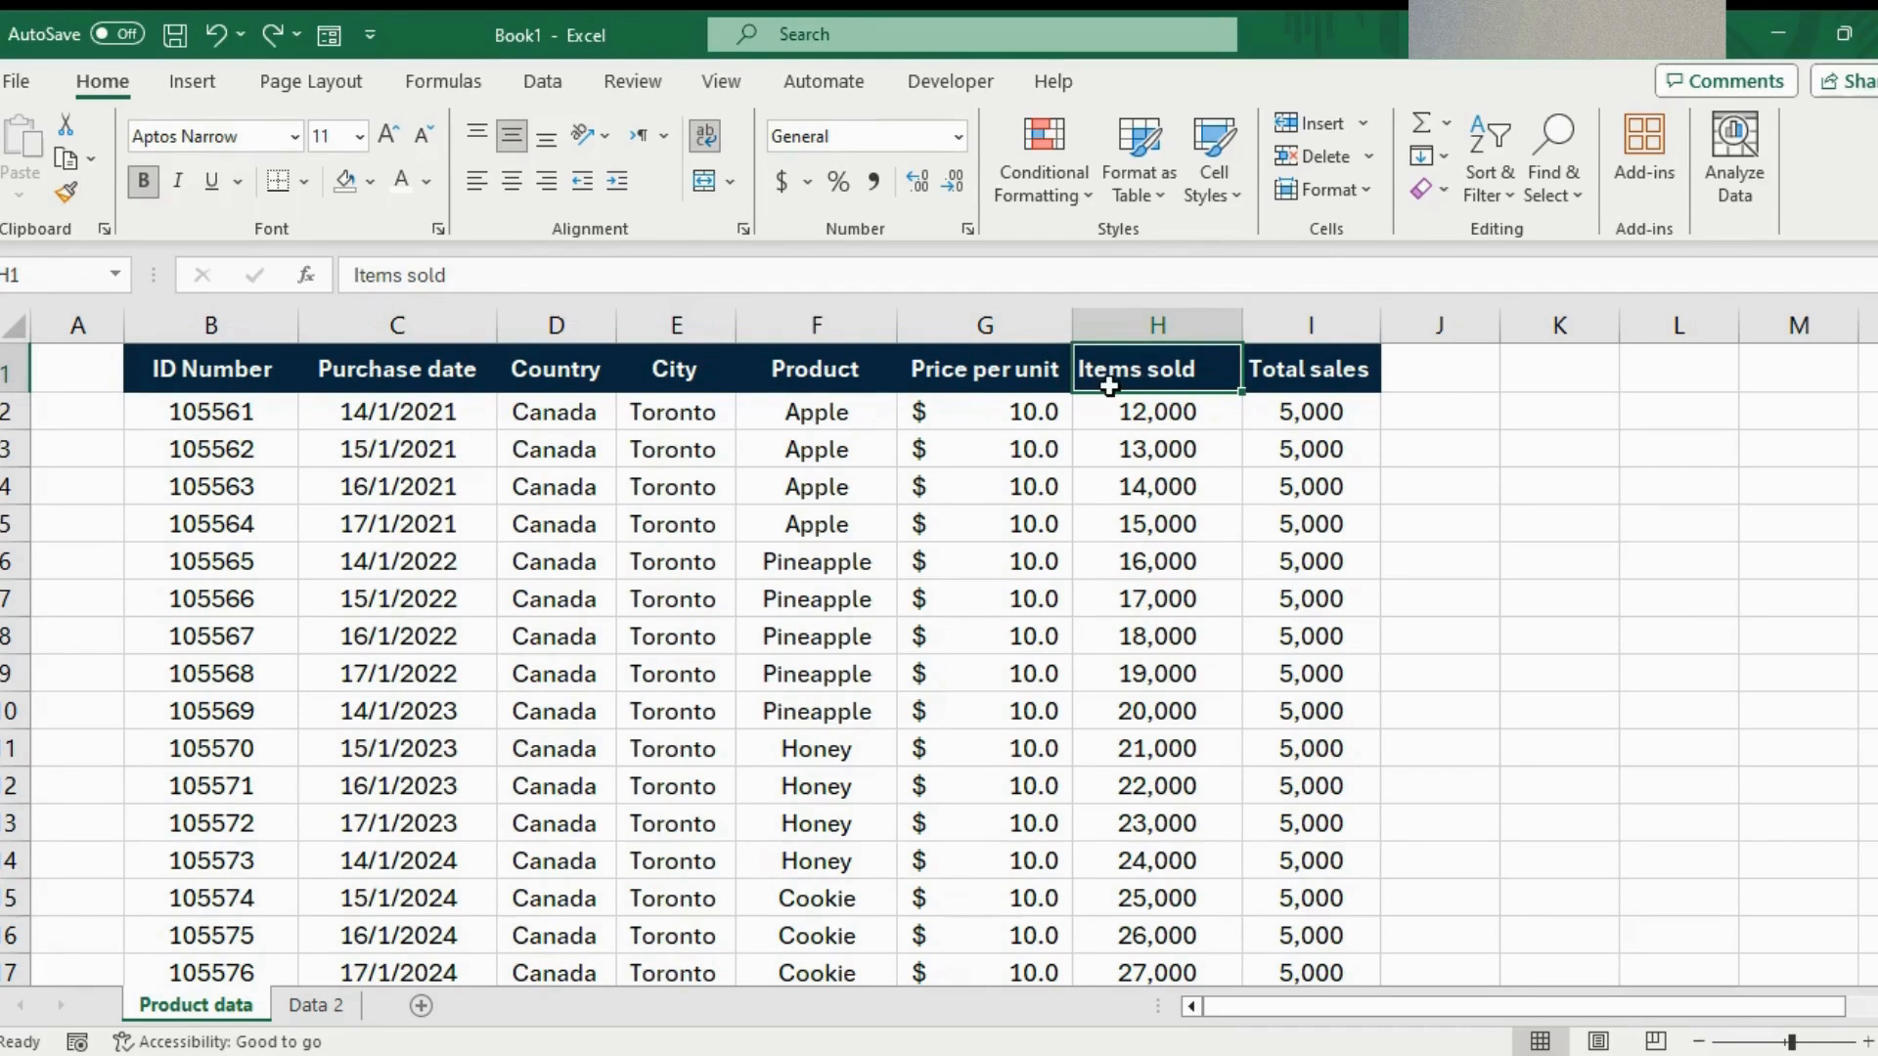
pyautogui.click(406, 278)
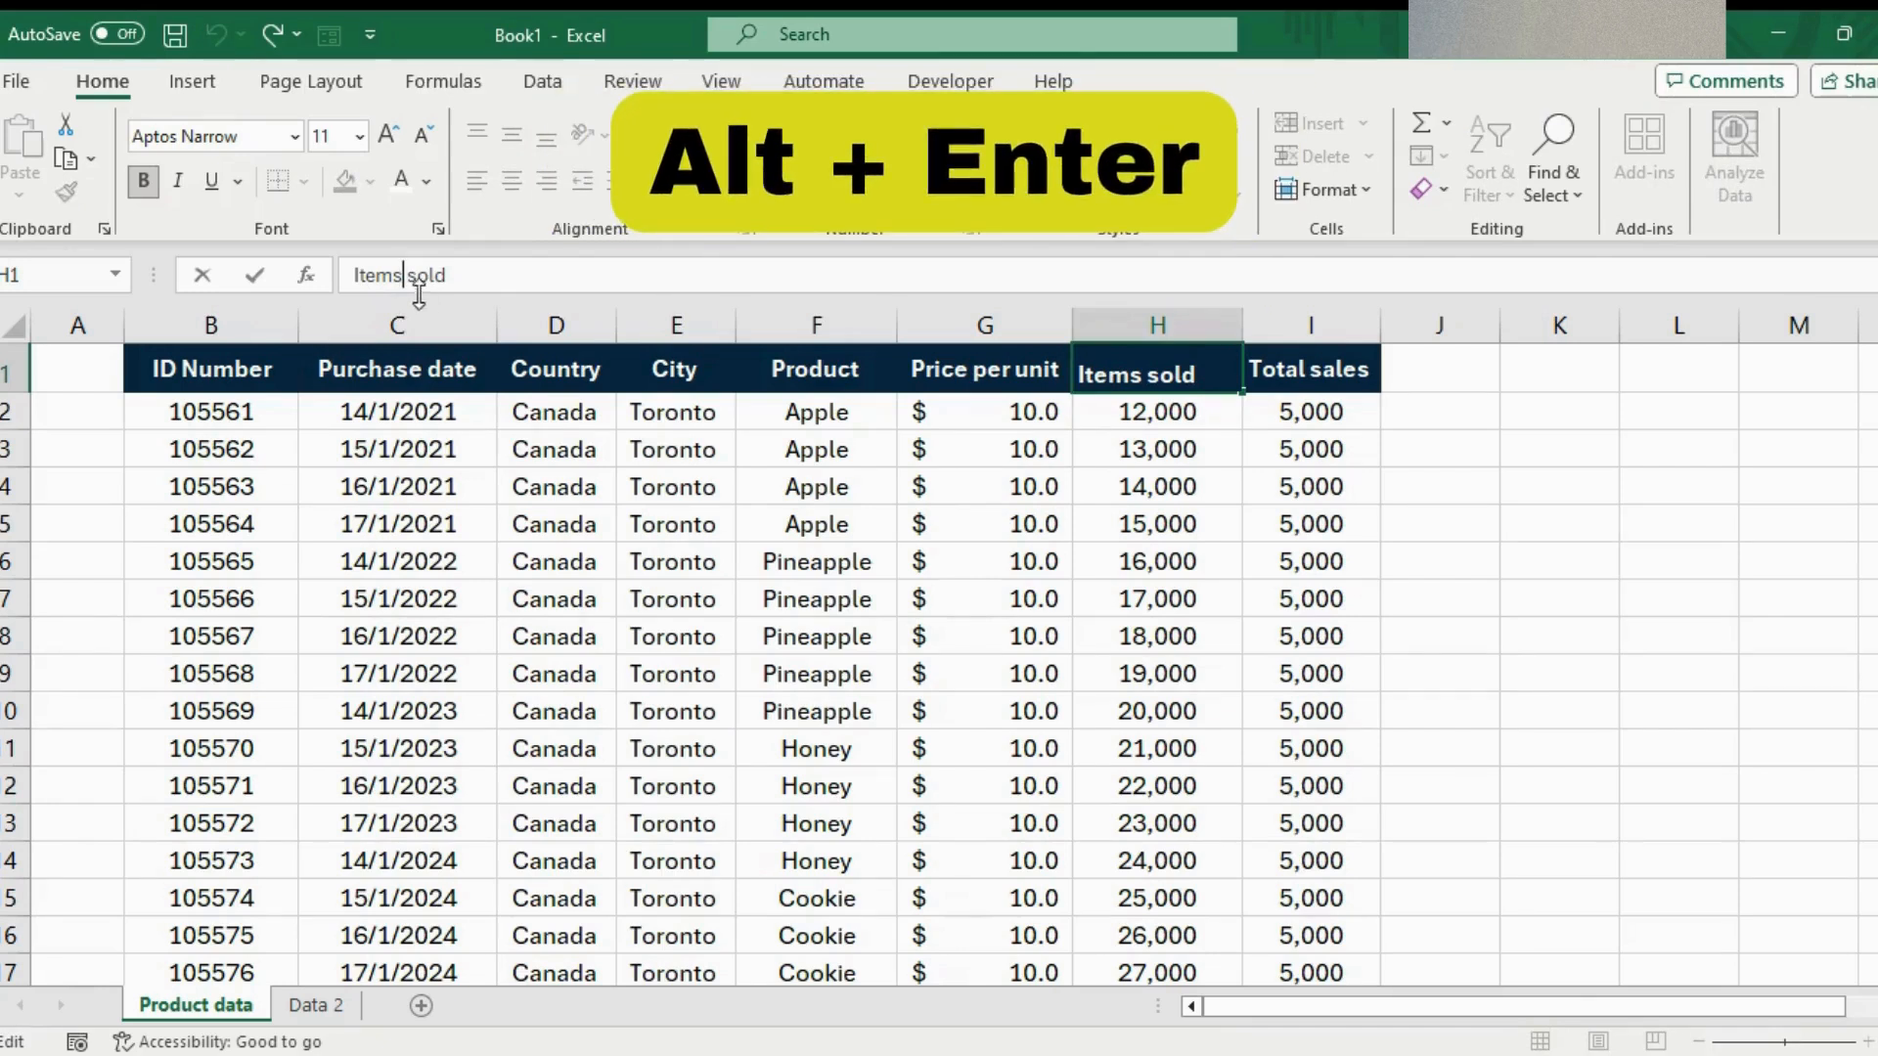
pyautogui.hotkey('alt', 'Return')
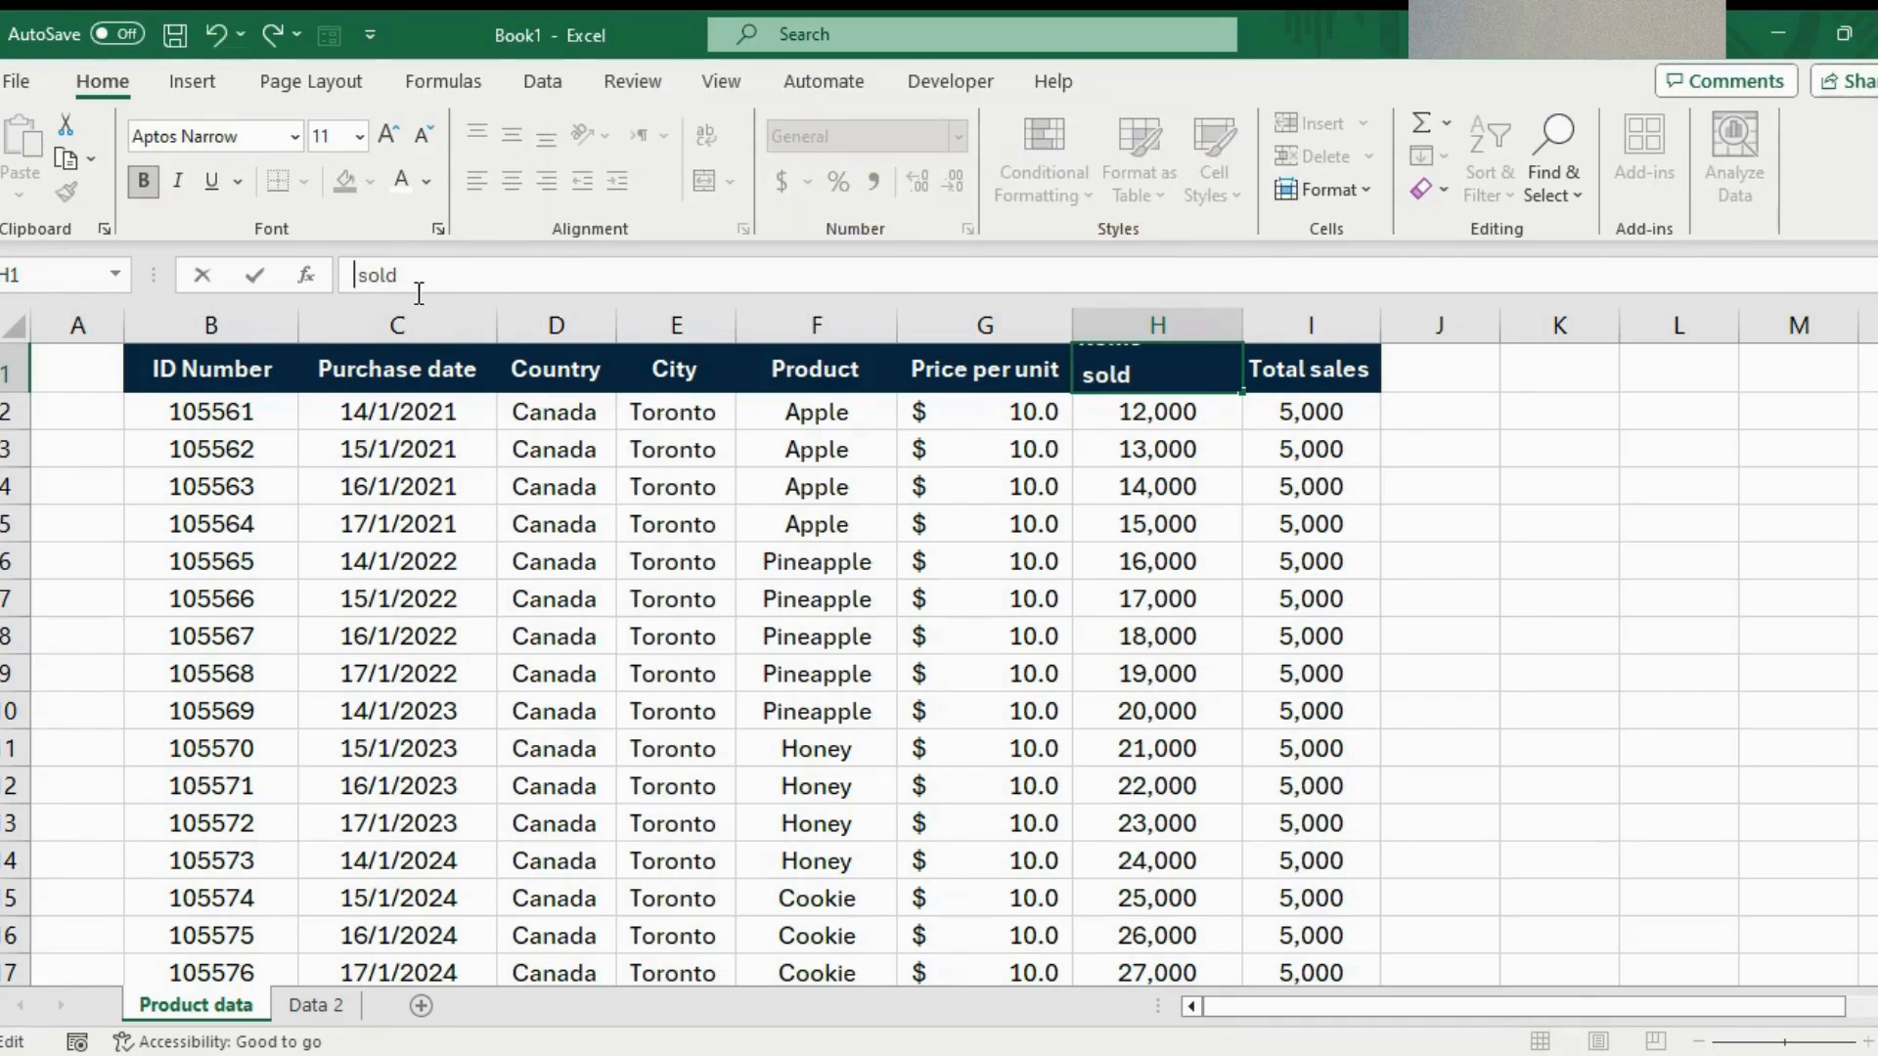
pyautogui.press('Return')
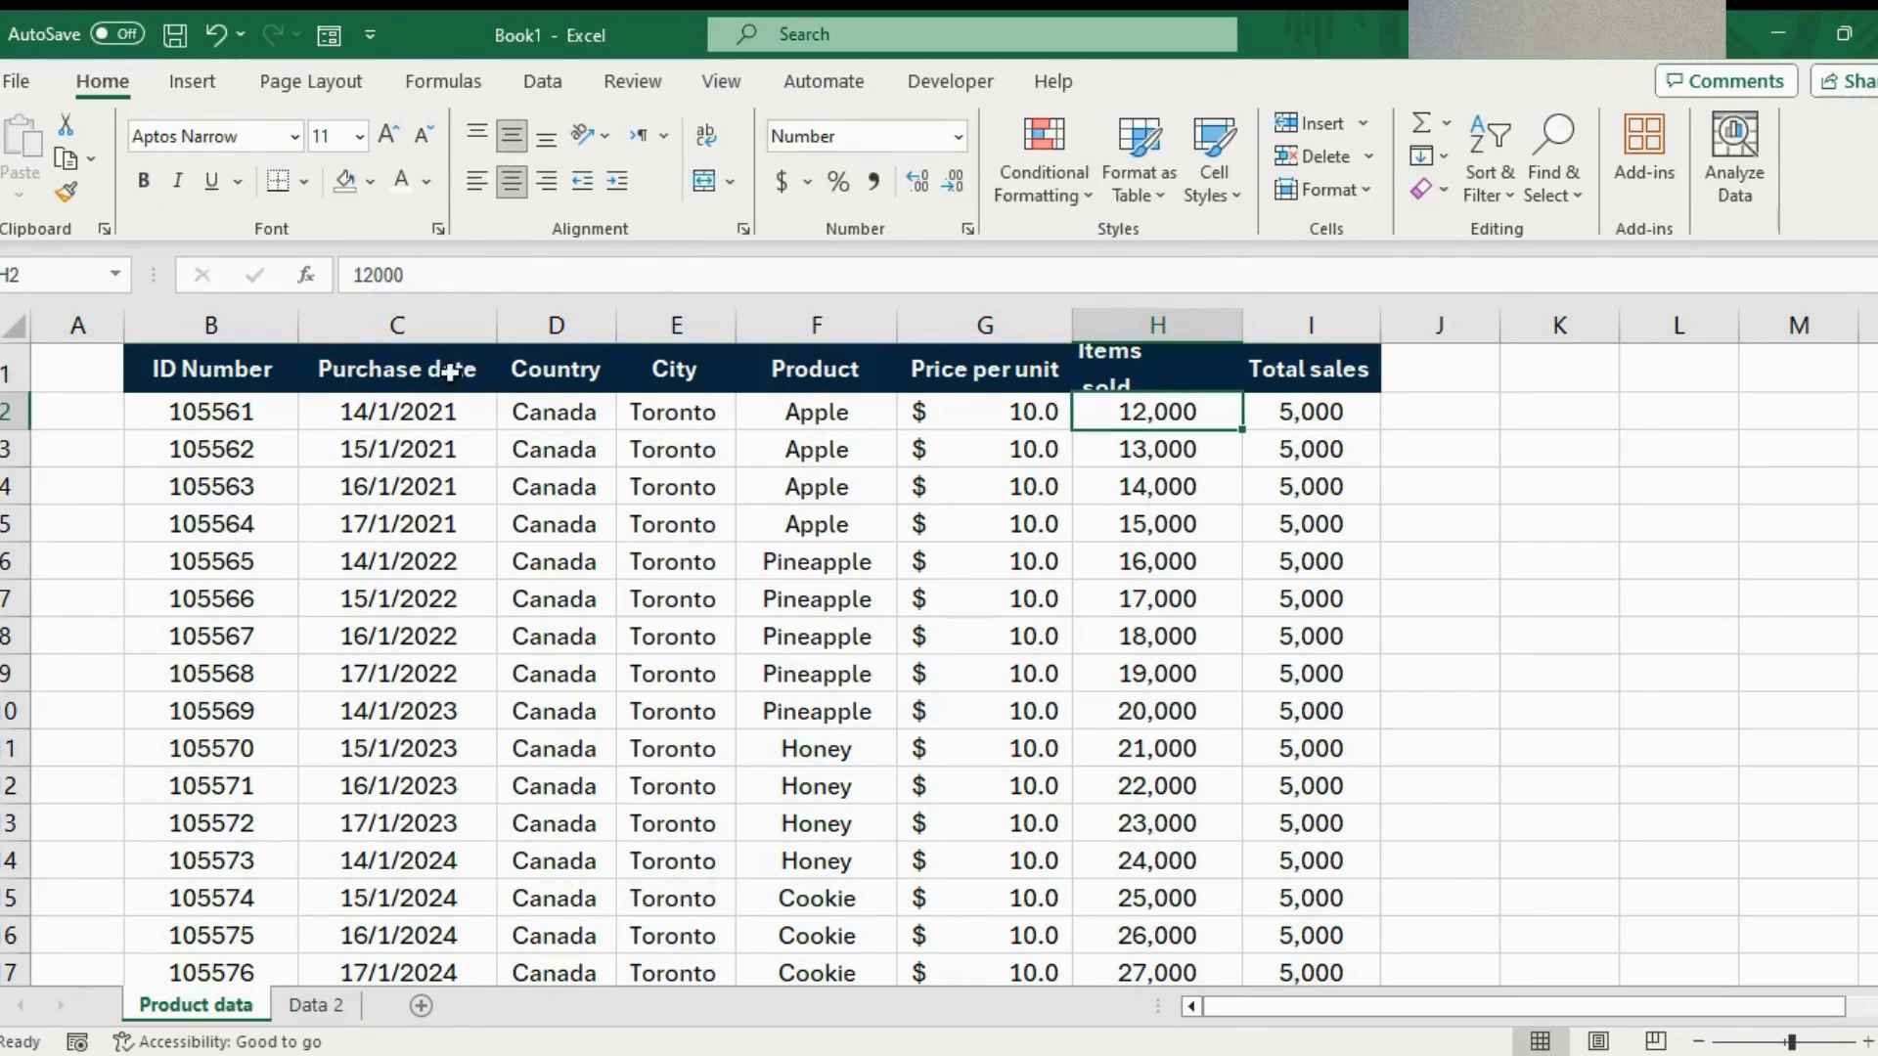
pyautogui.moveTo(32, 391); pyautogui.dragTo(29, 422)
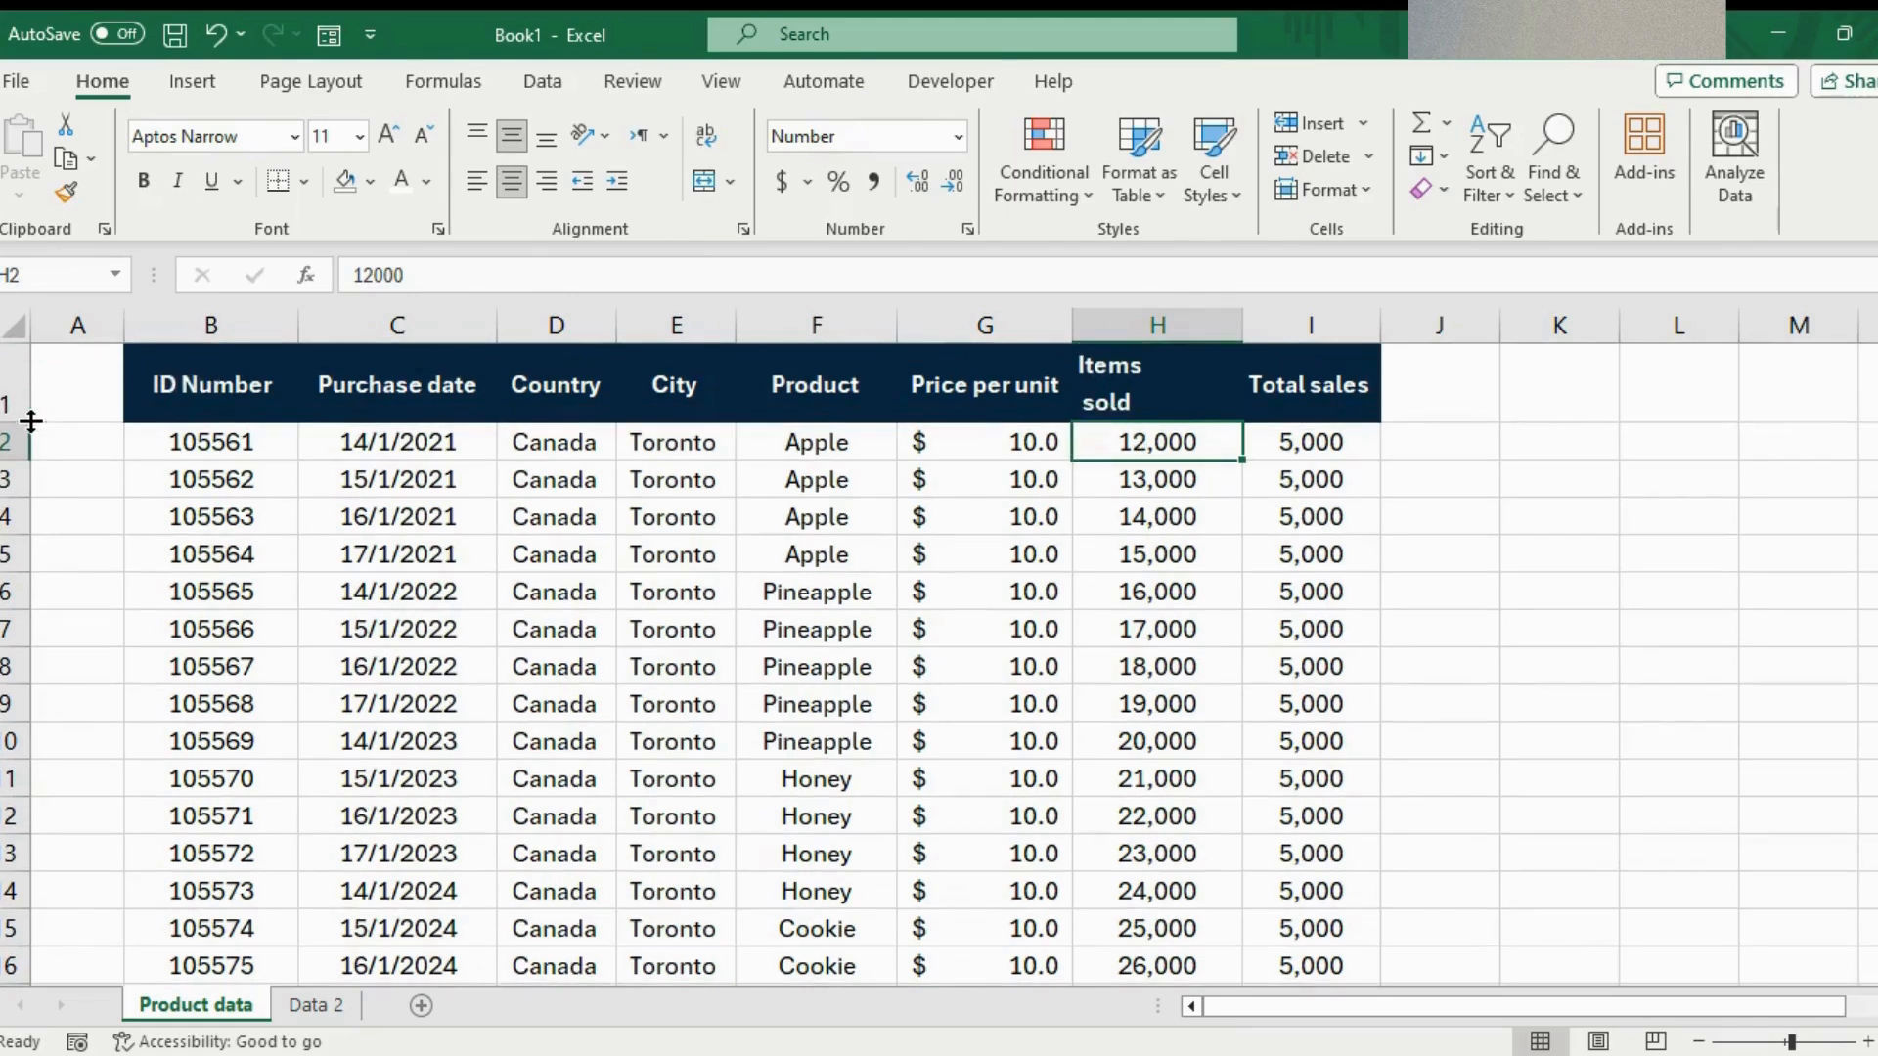
pyautogui.click(1210, 377)
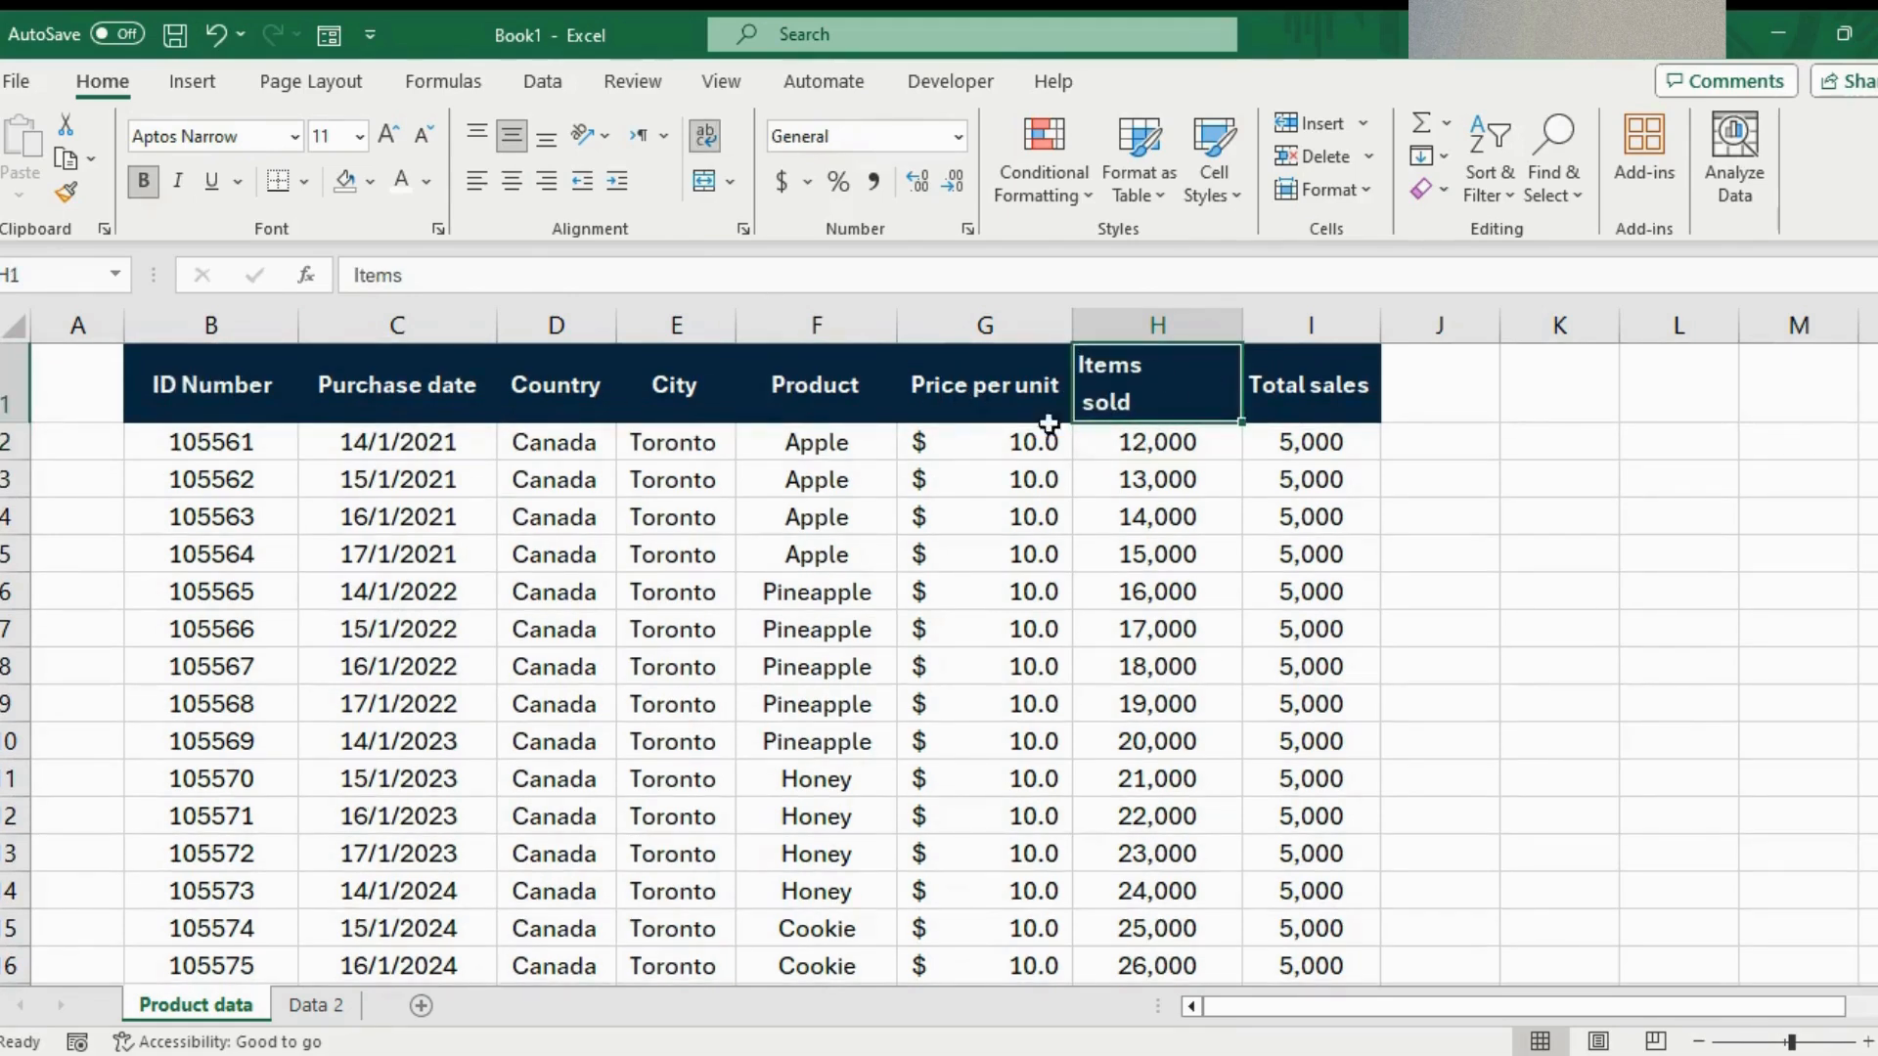
# Add a note to cell H5 reading "Can you check this?"
pyautogui.click(1173, 739)
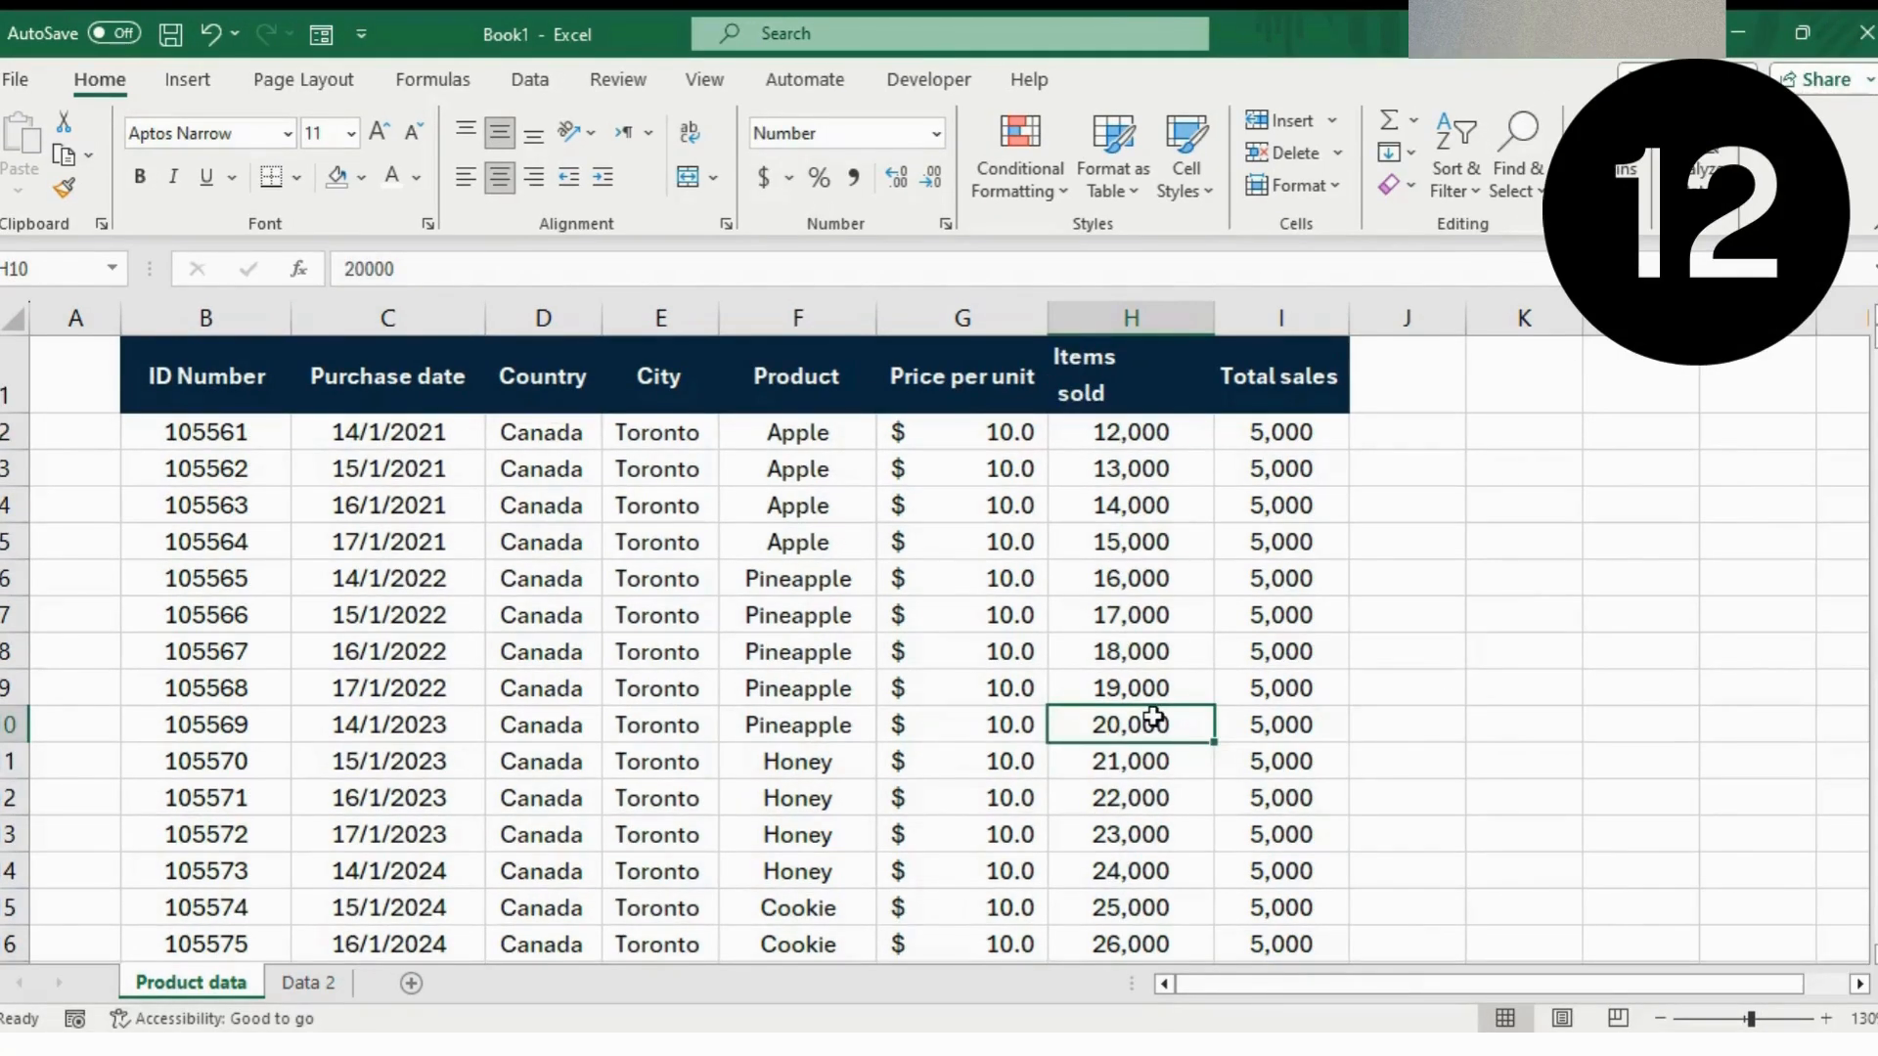
pyautogui.click(1275, 540)
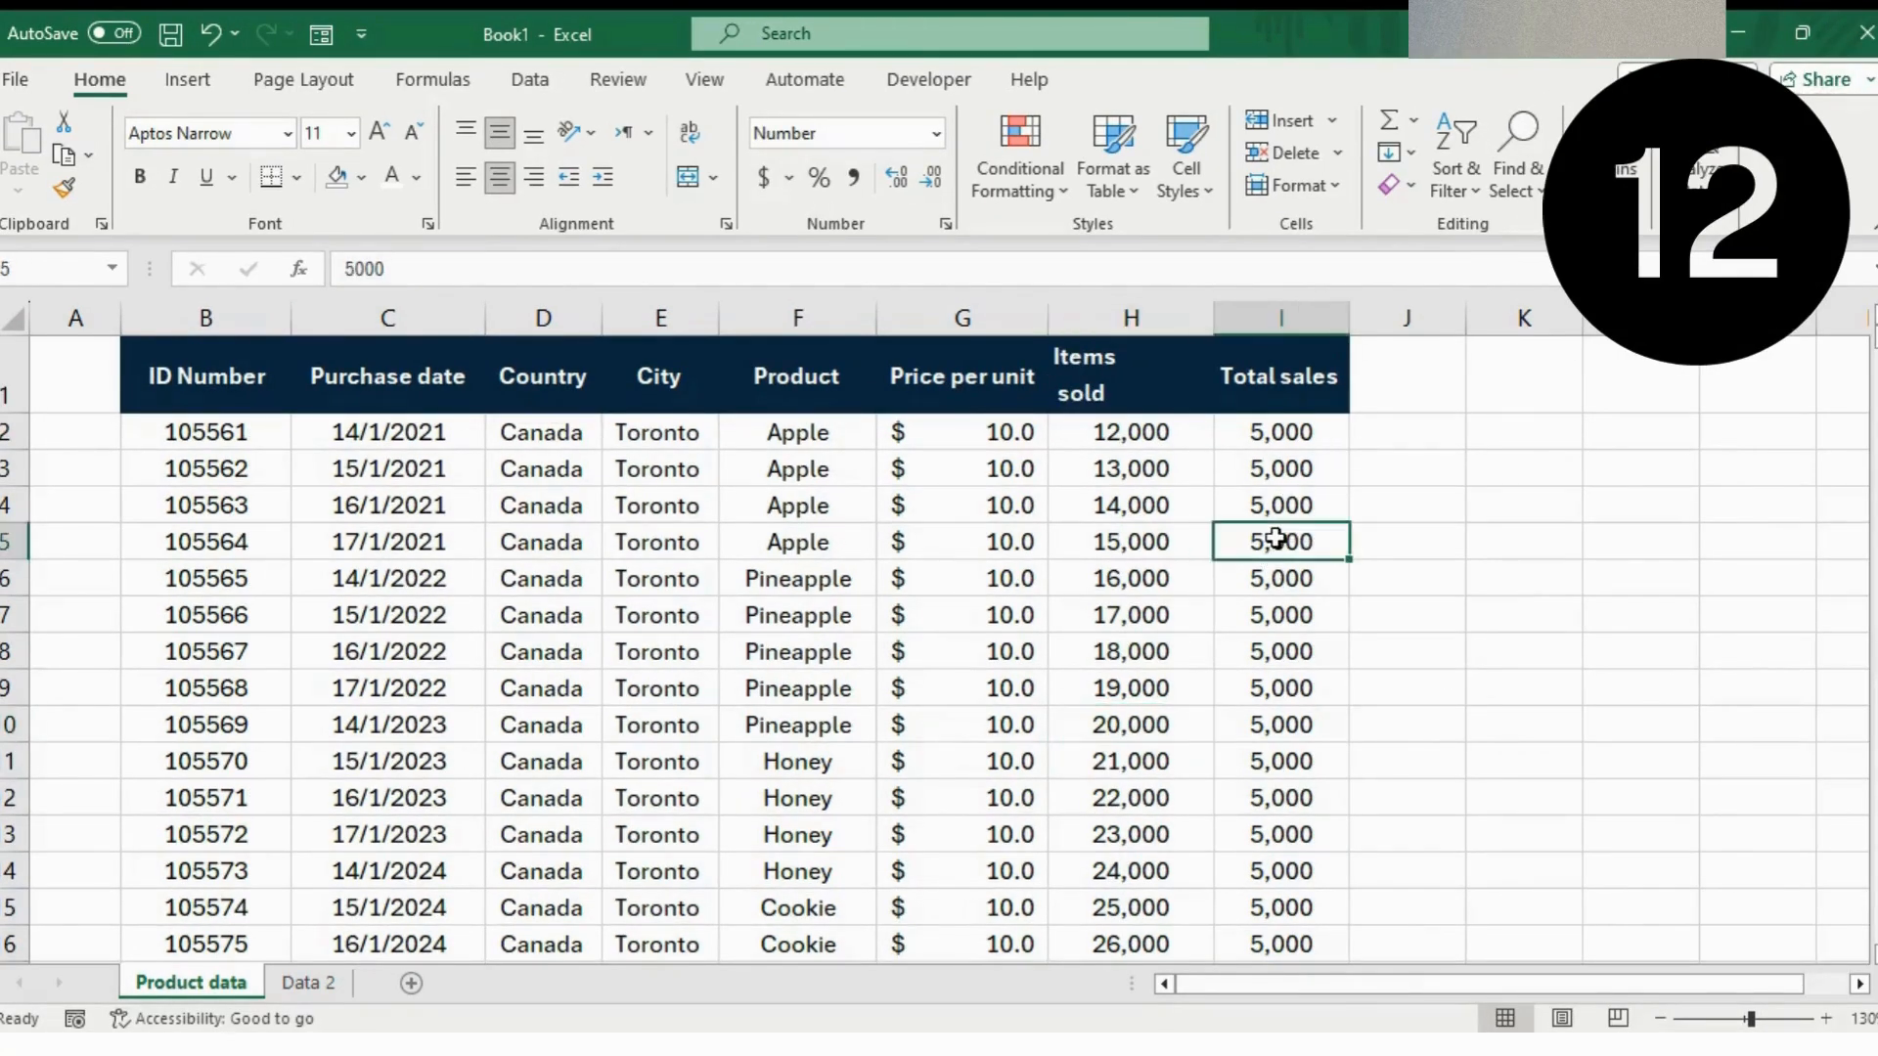
pyautogui.click(1102, 543)
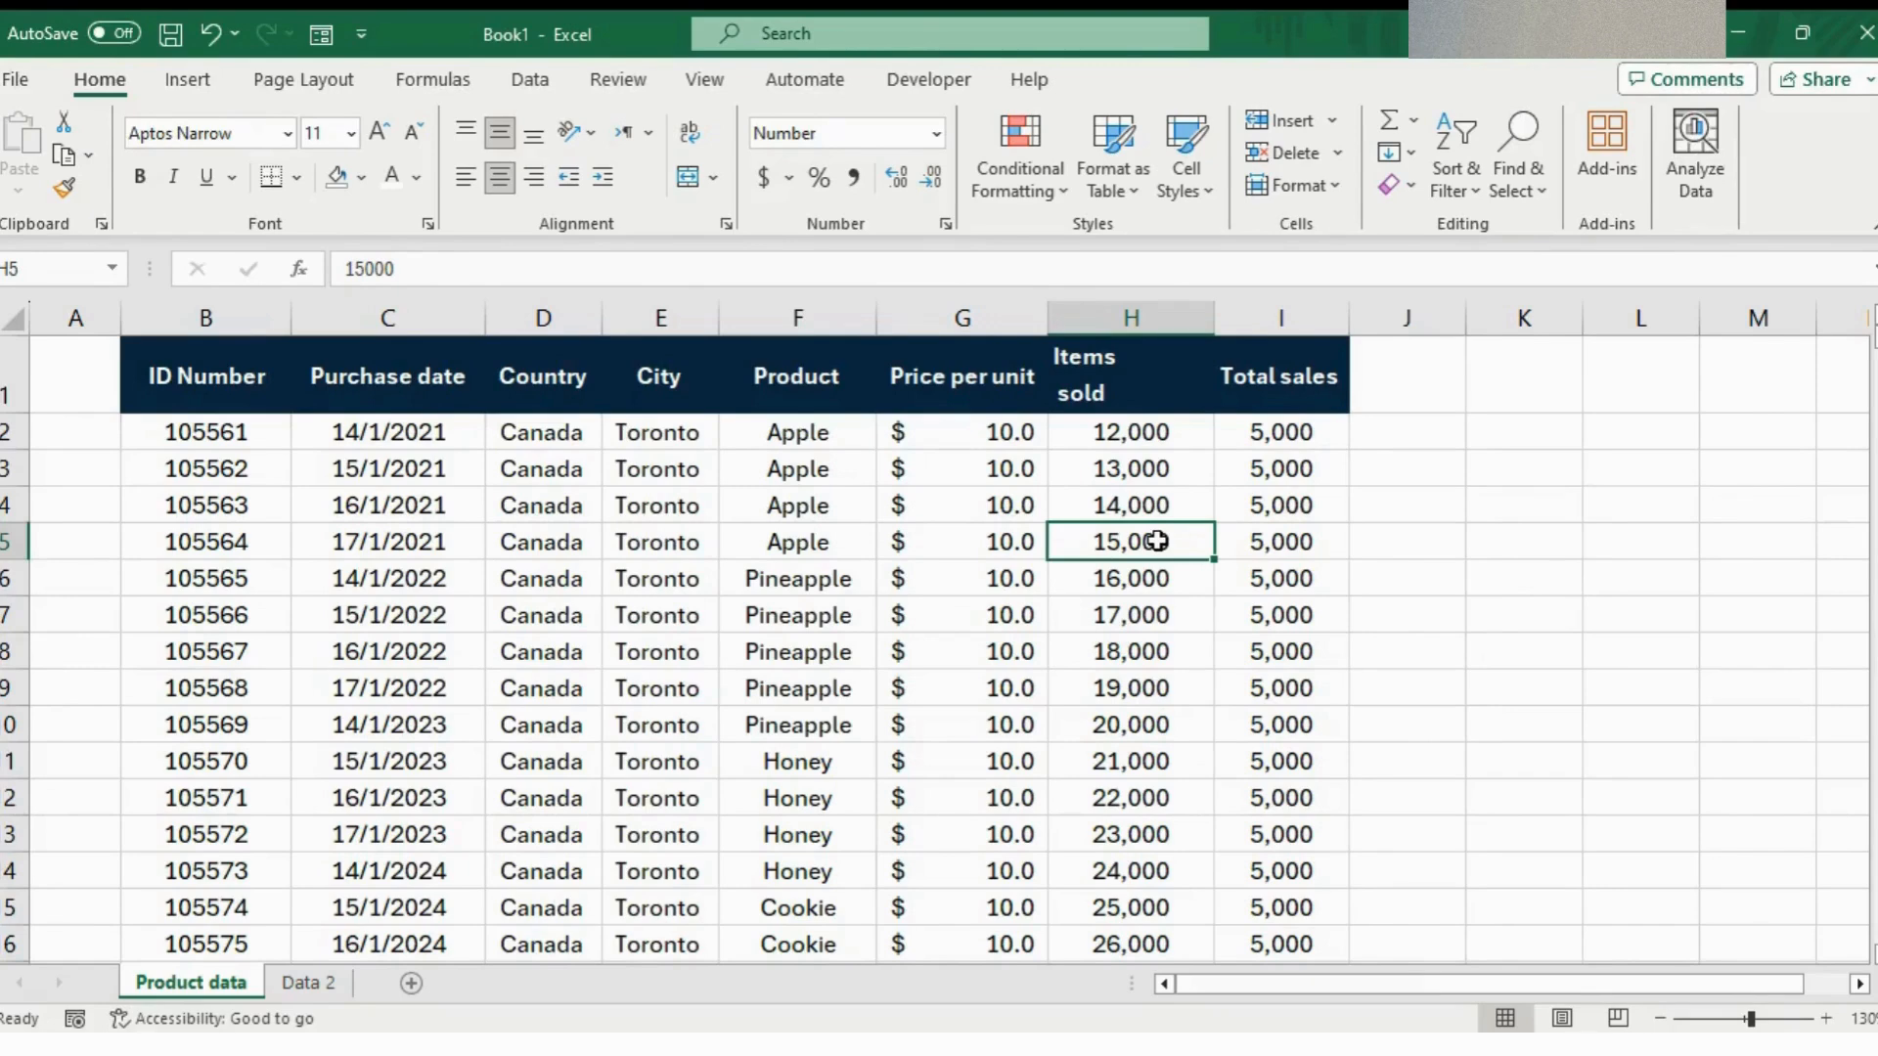
pyautogui.press('Right')
pyautogui.press('Left')
pyautogui.hotkey('shift', 'F2')
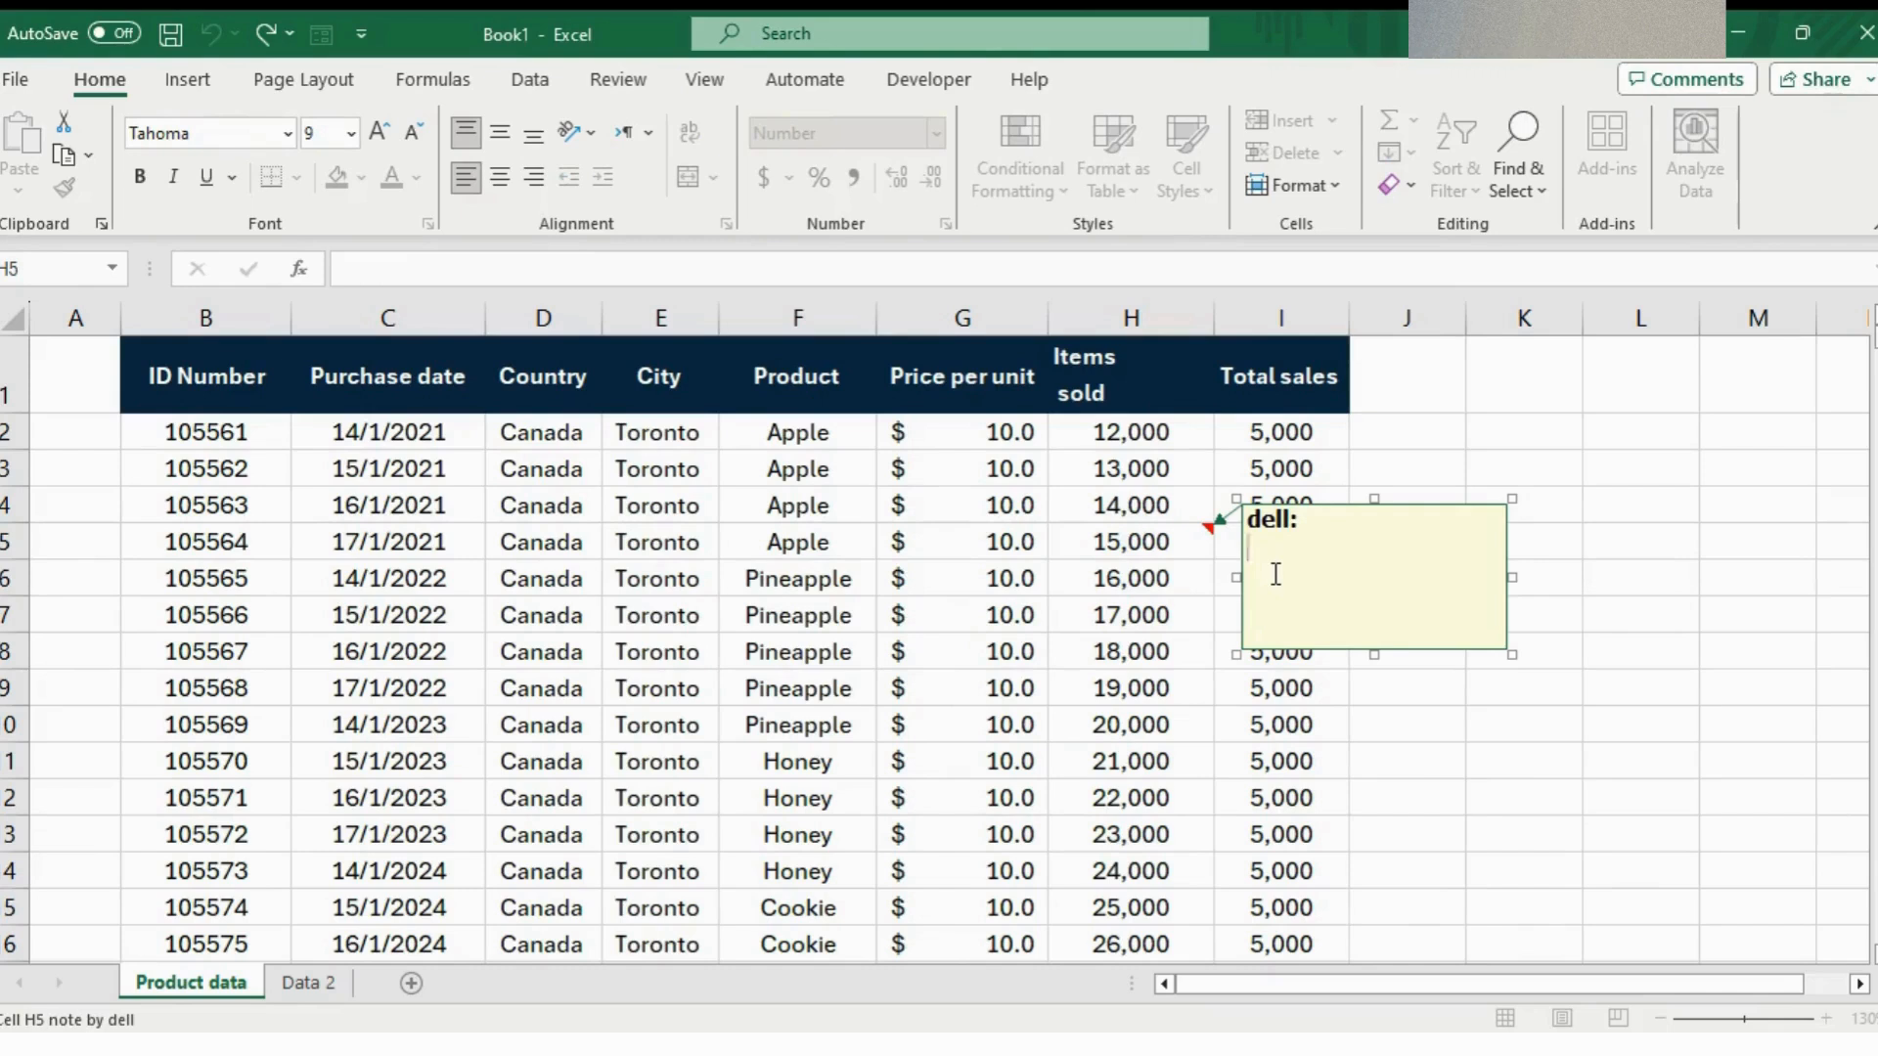
pyautogui.write('Can you chec')
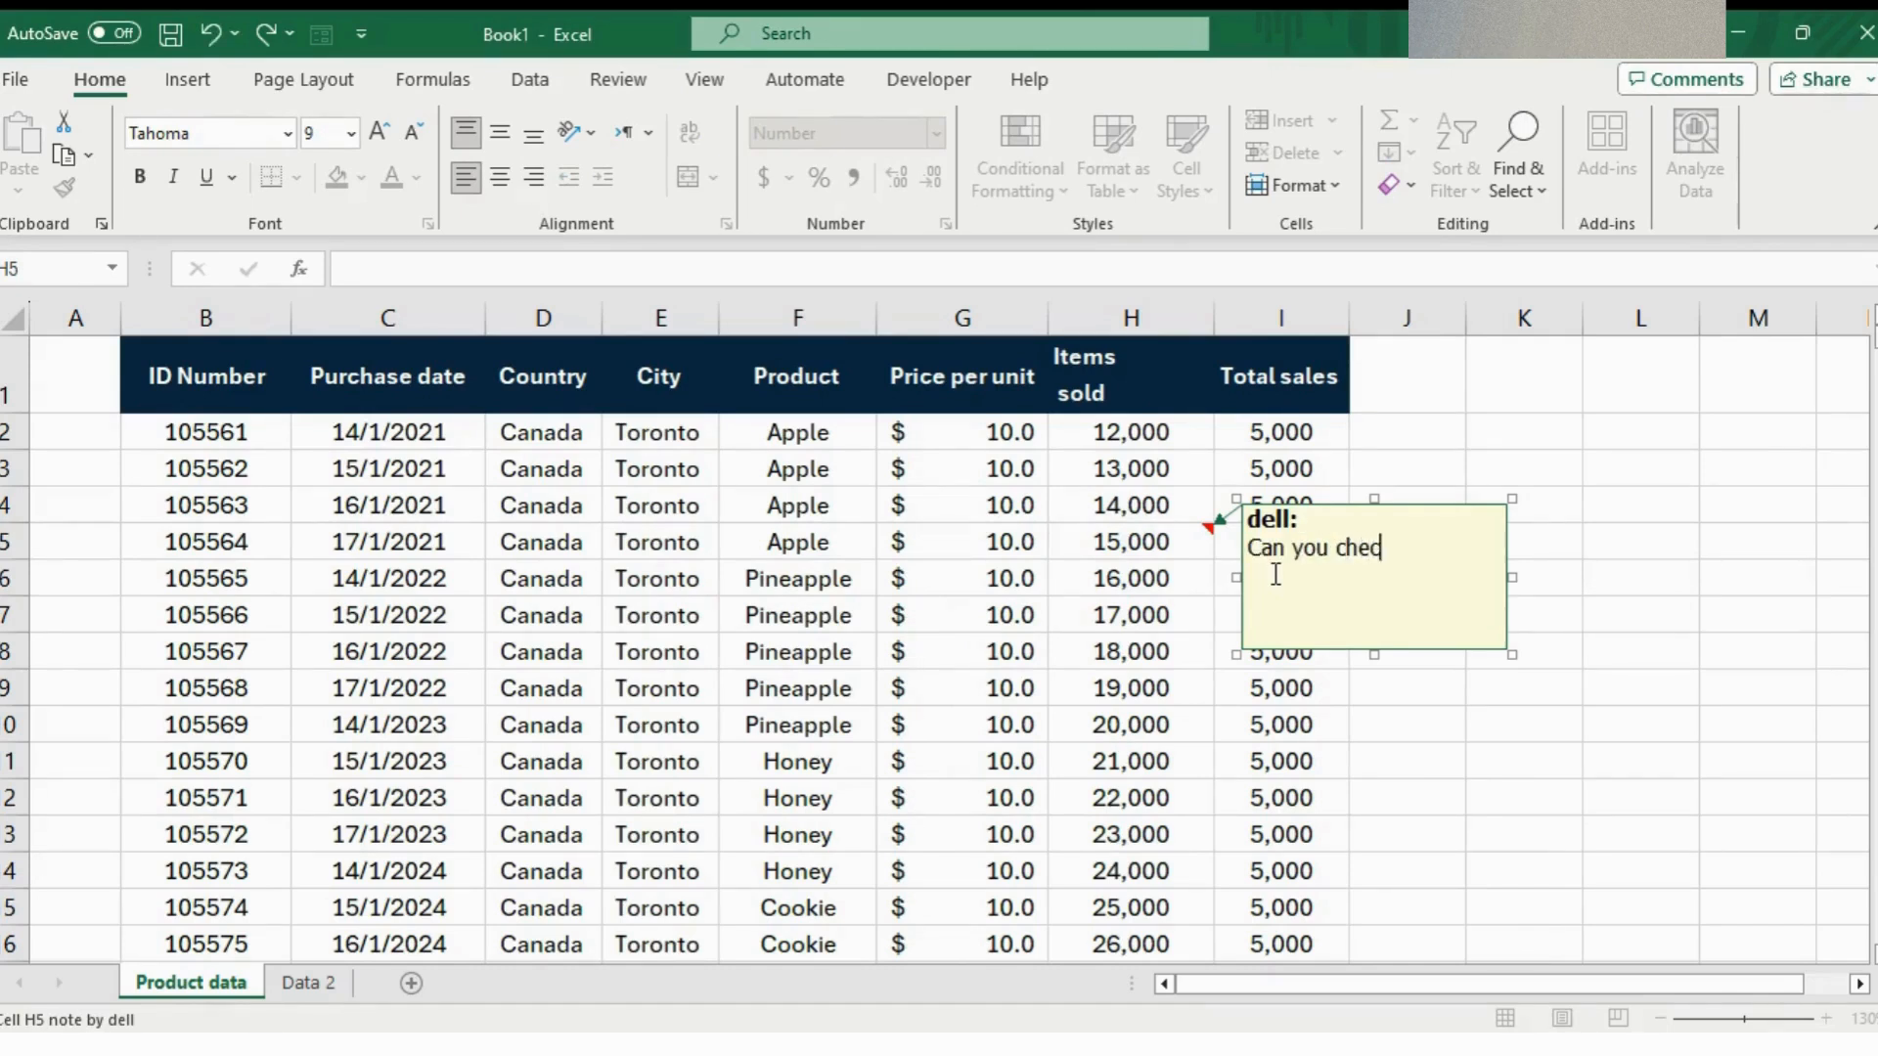
pyautogui.write('k thi?s?')
pyautogui.click(1184, 578)
pyautogui.click(974, 574)
pyautogui.click(1206, 533)
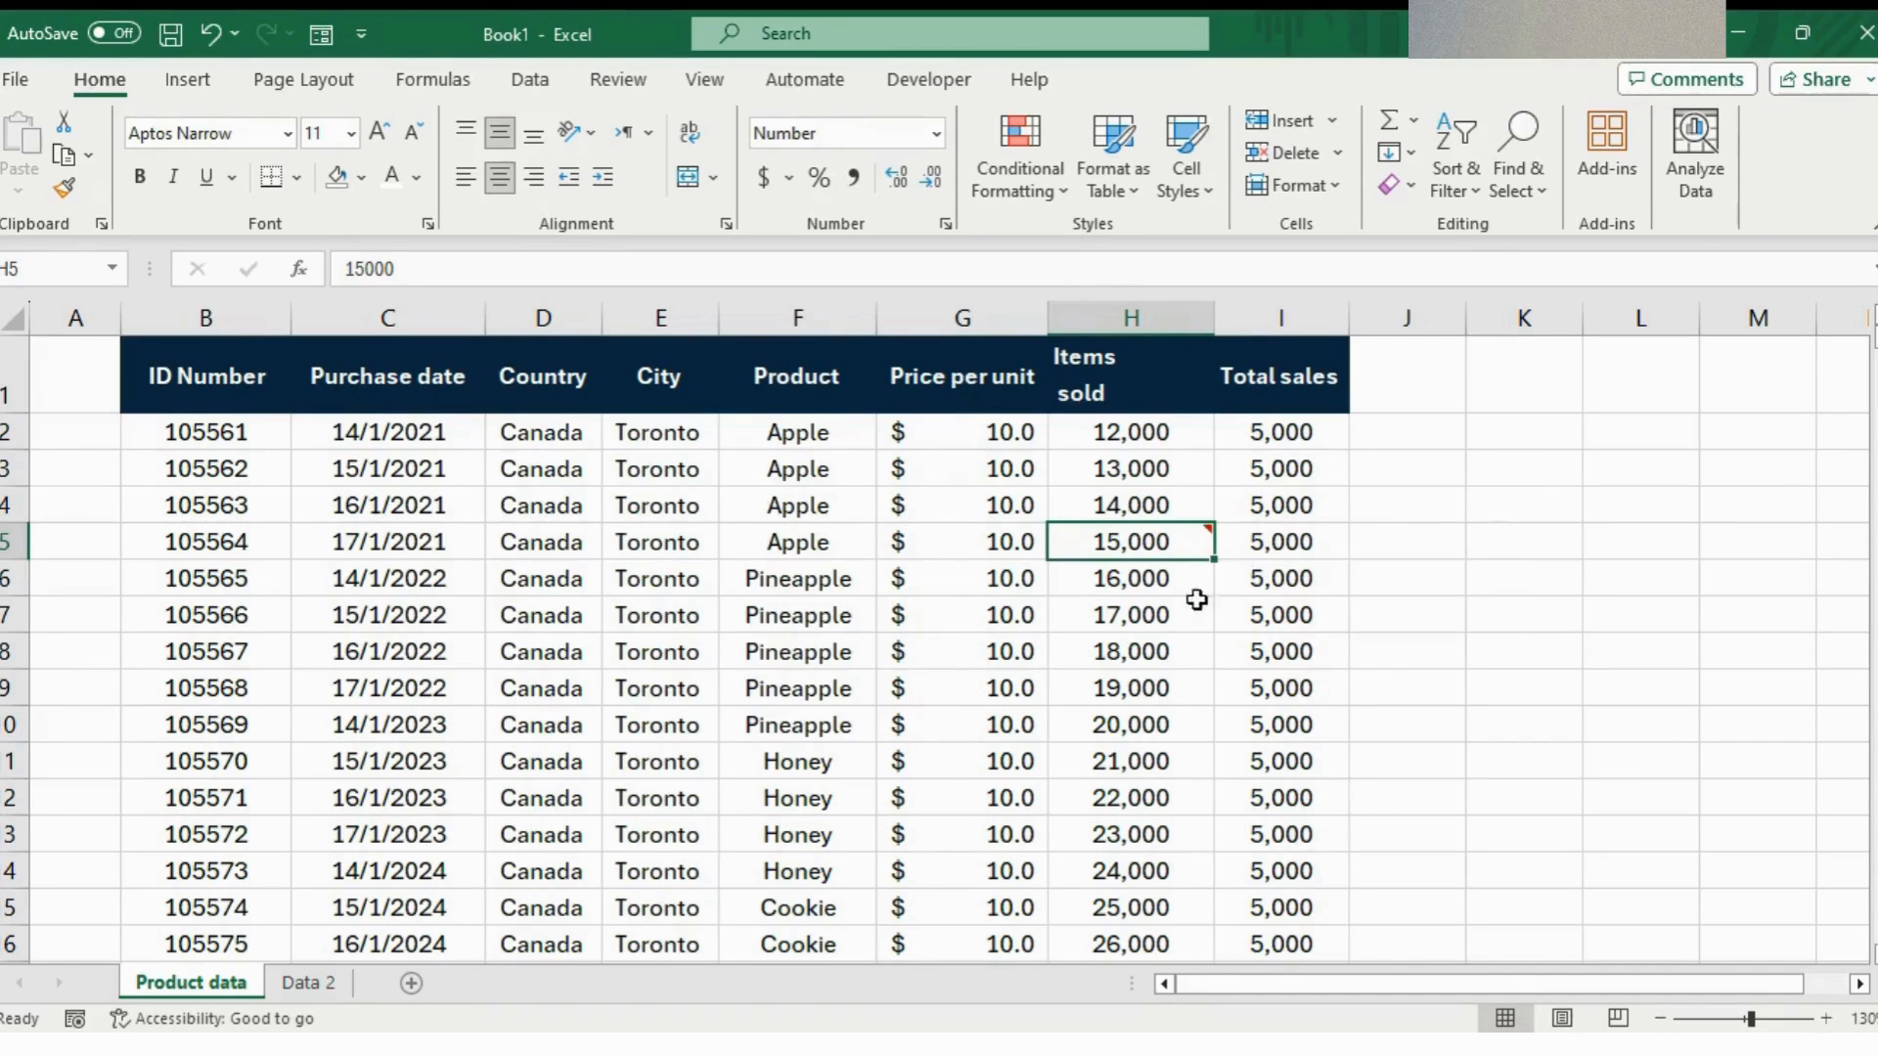
# Jump to cell A100 with Go To, check its location, and return to the beginning of the data
pyautogui.click(663, 671)
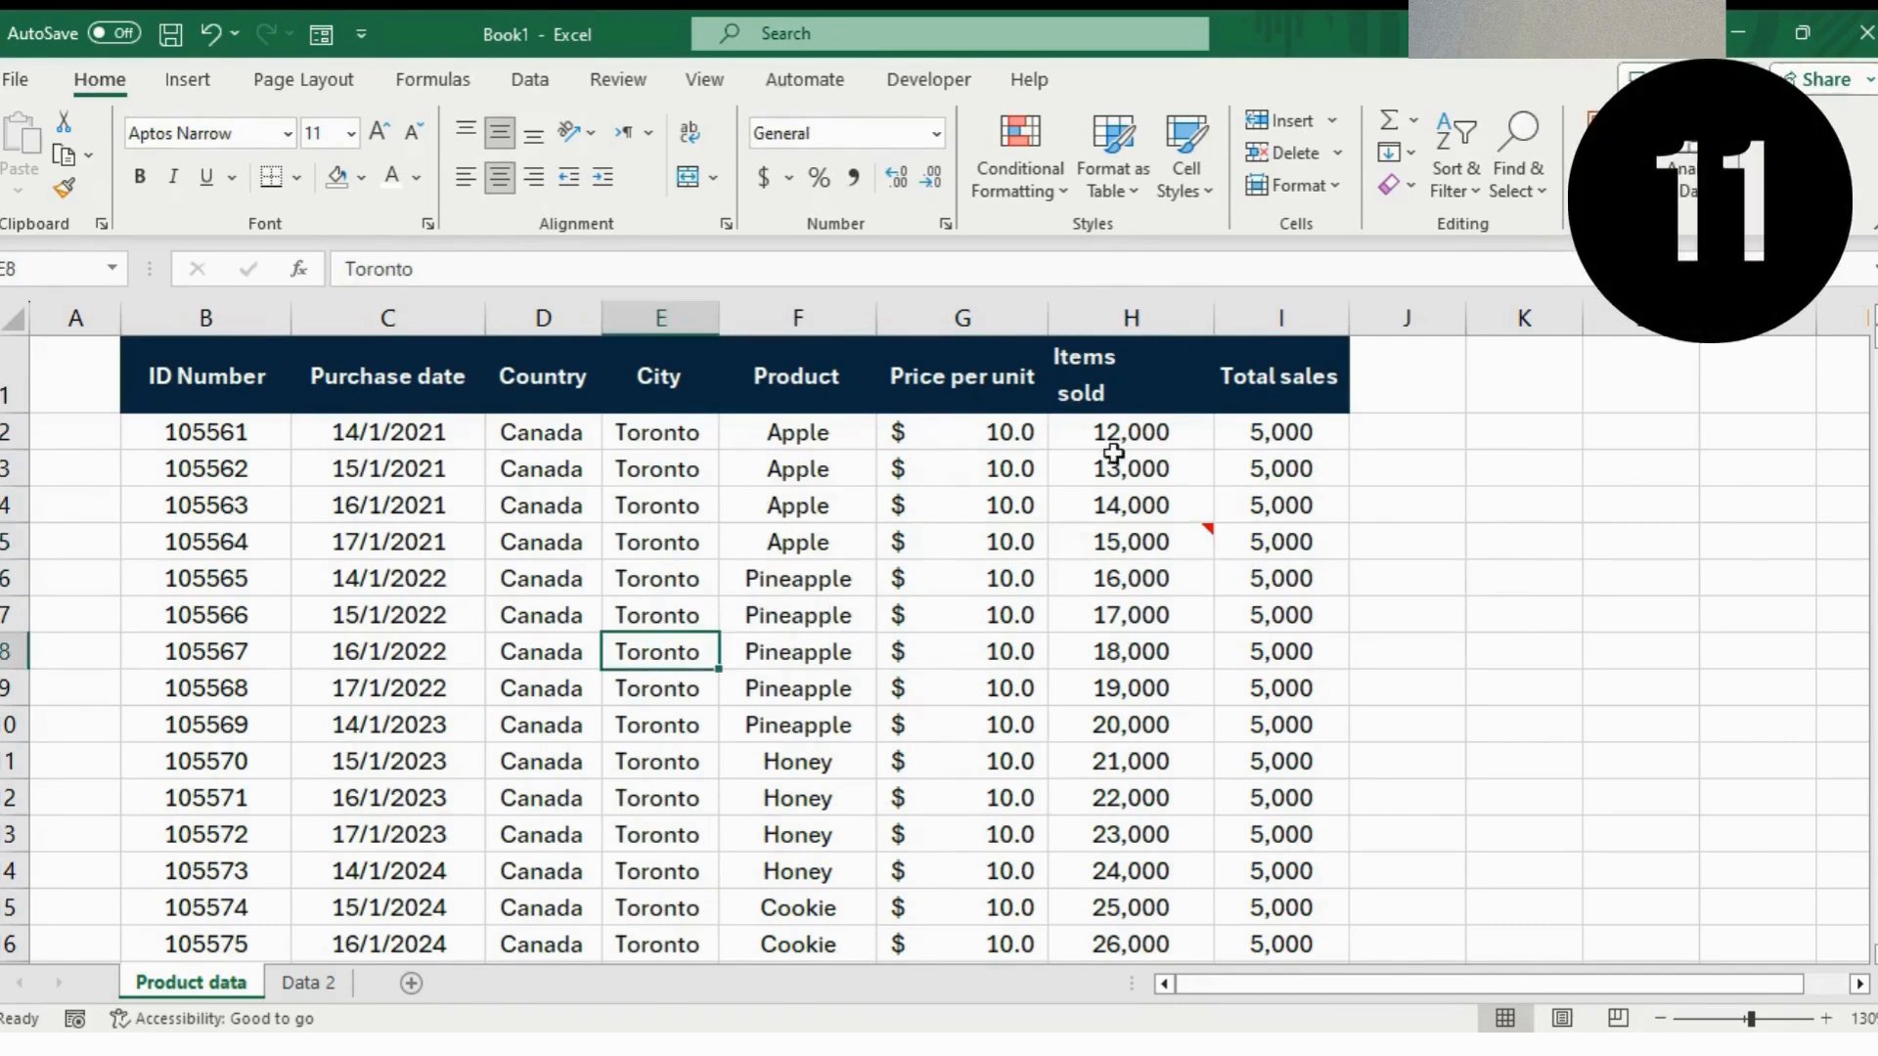
pyautogui.click(1169, 464)
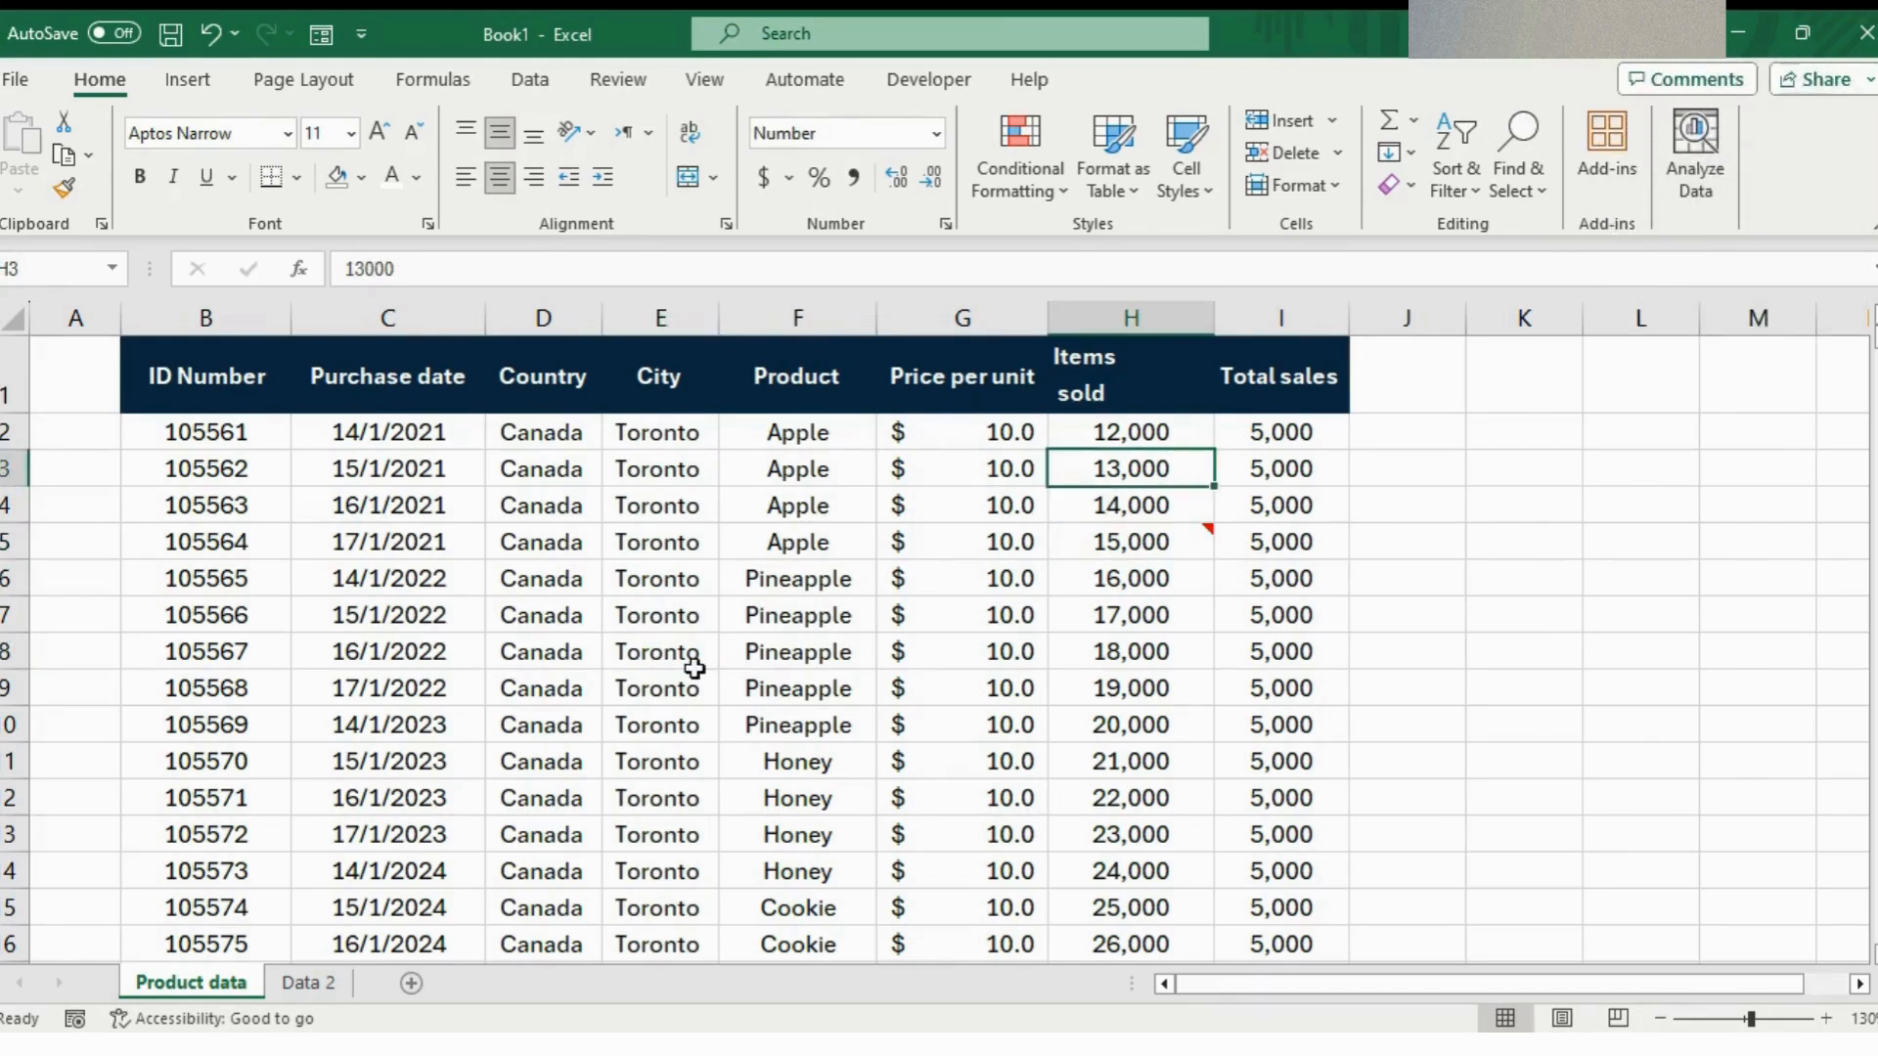
pyautogui.click(798, 645)
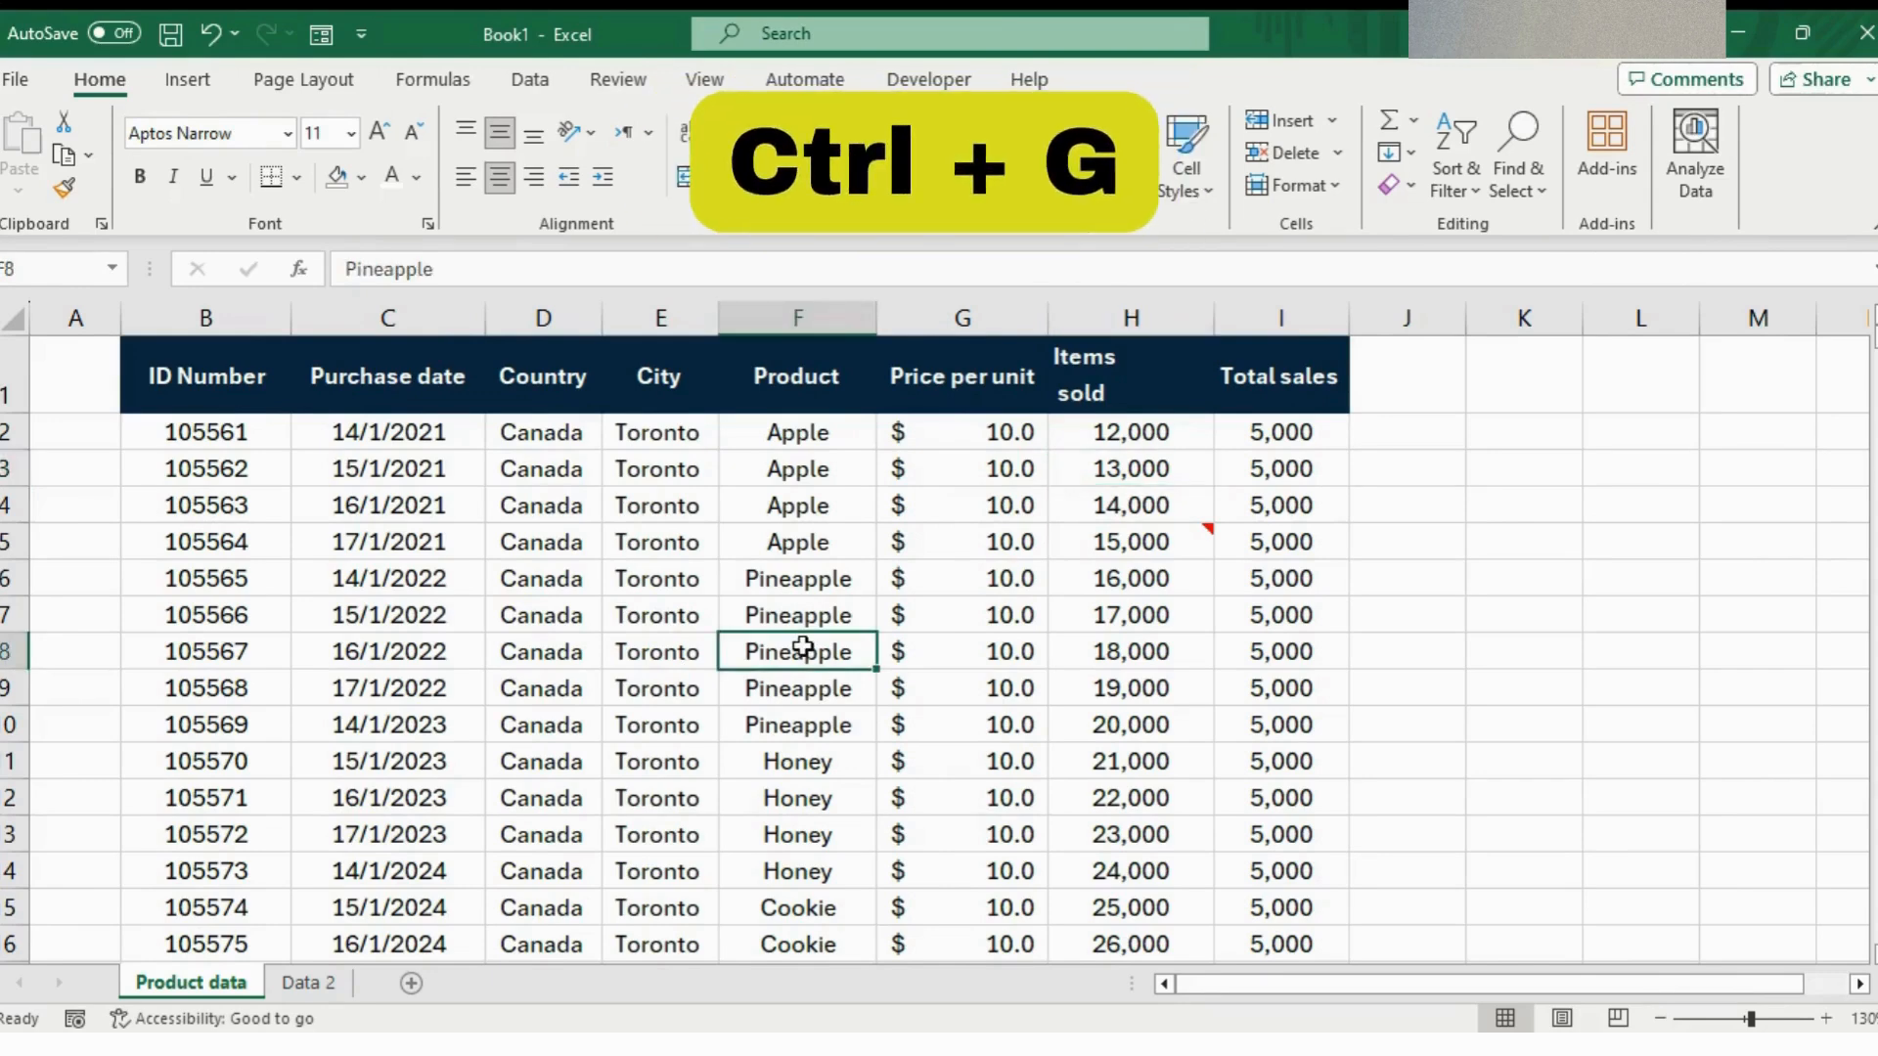
pyautogui.hotkey('ctrl', 'g')
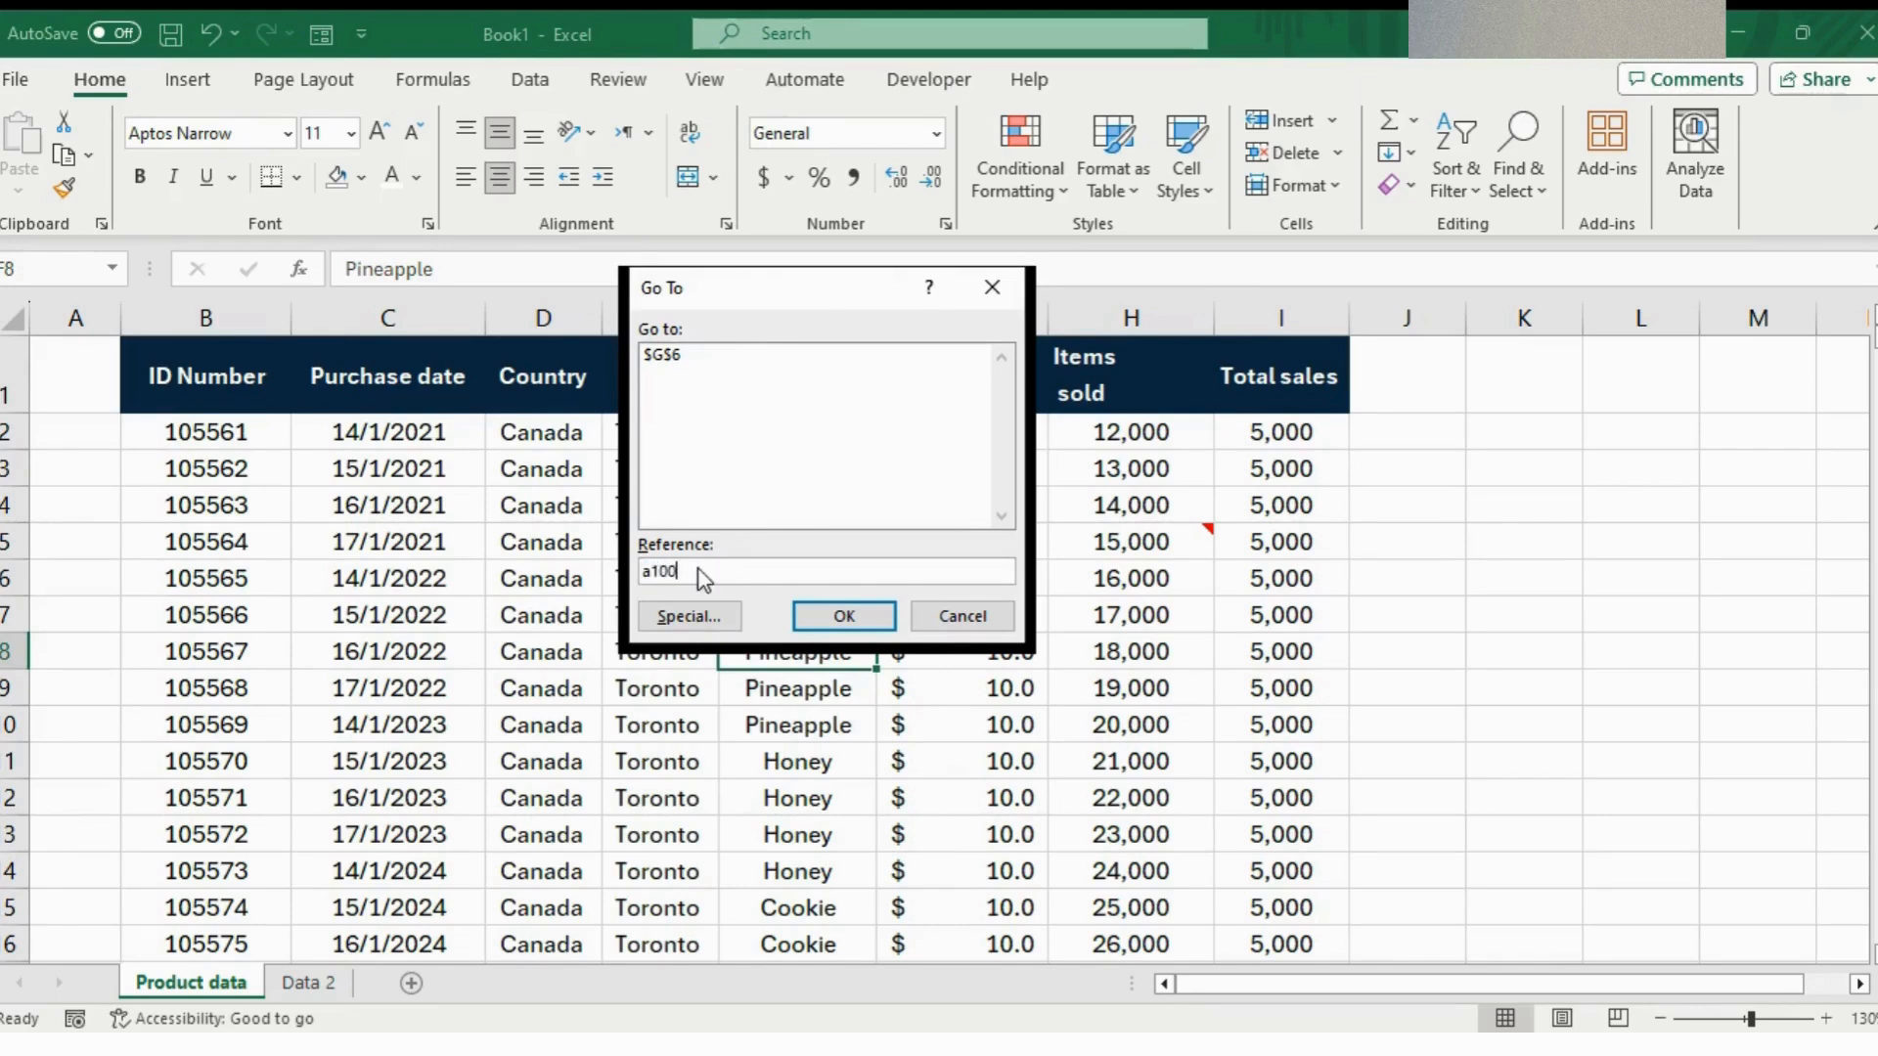
pyautogui.click(828, 632)
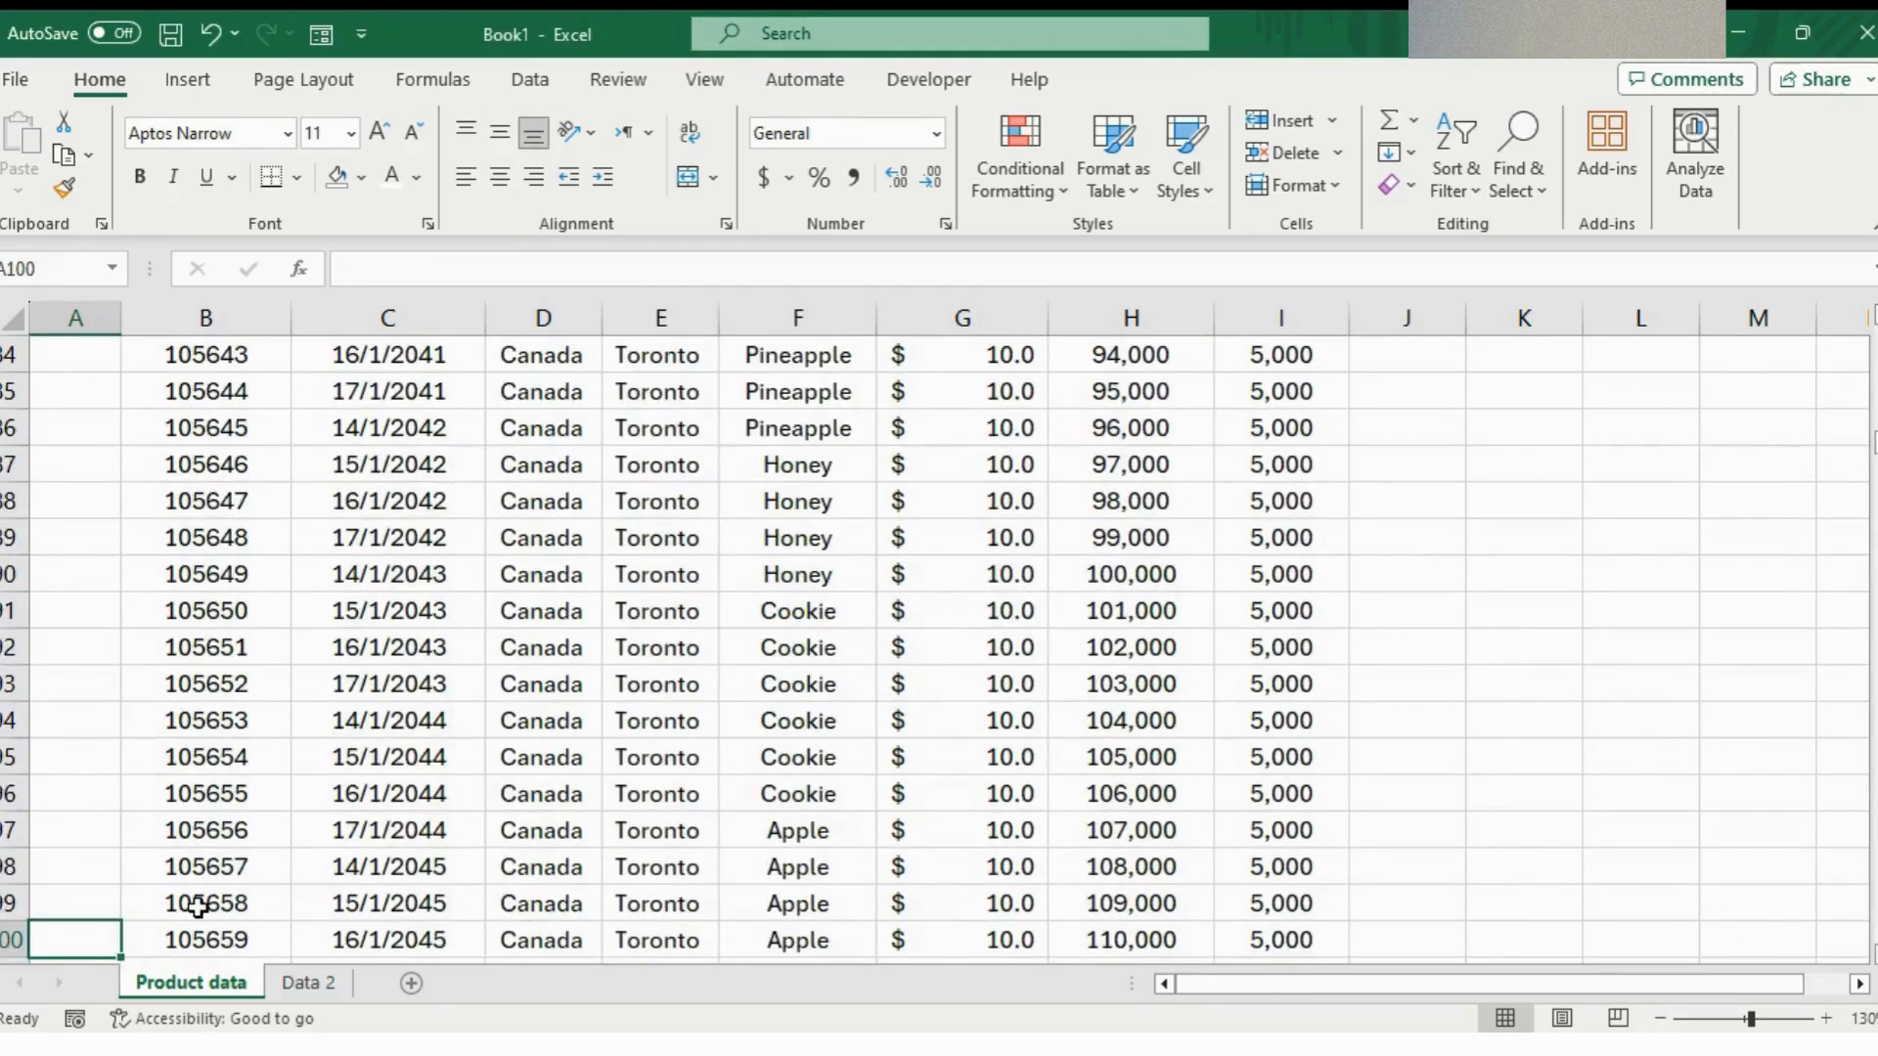
pyautogui.scroll(-1, 198, 906)
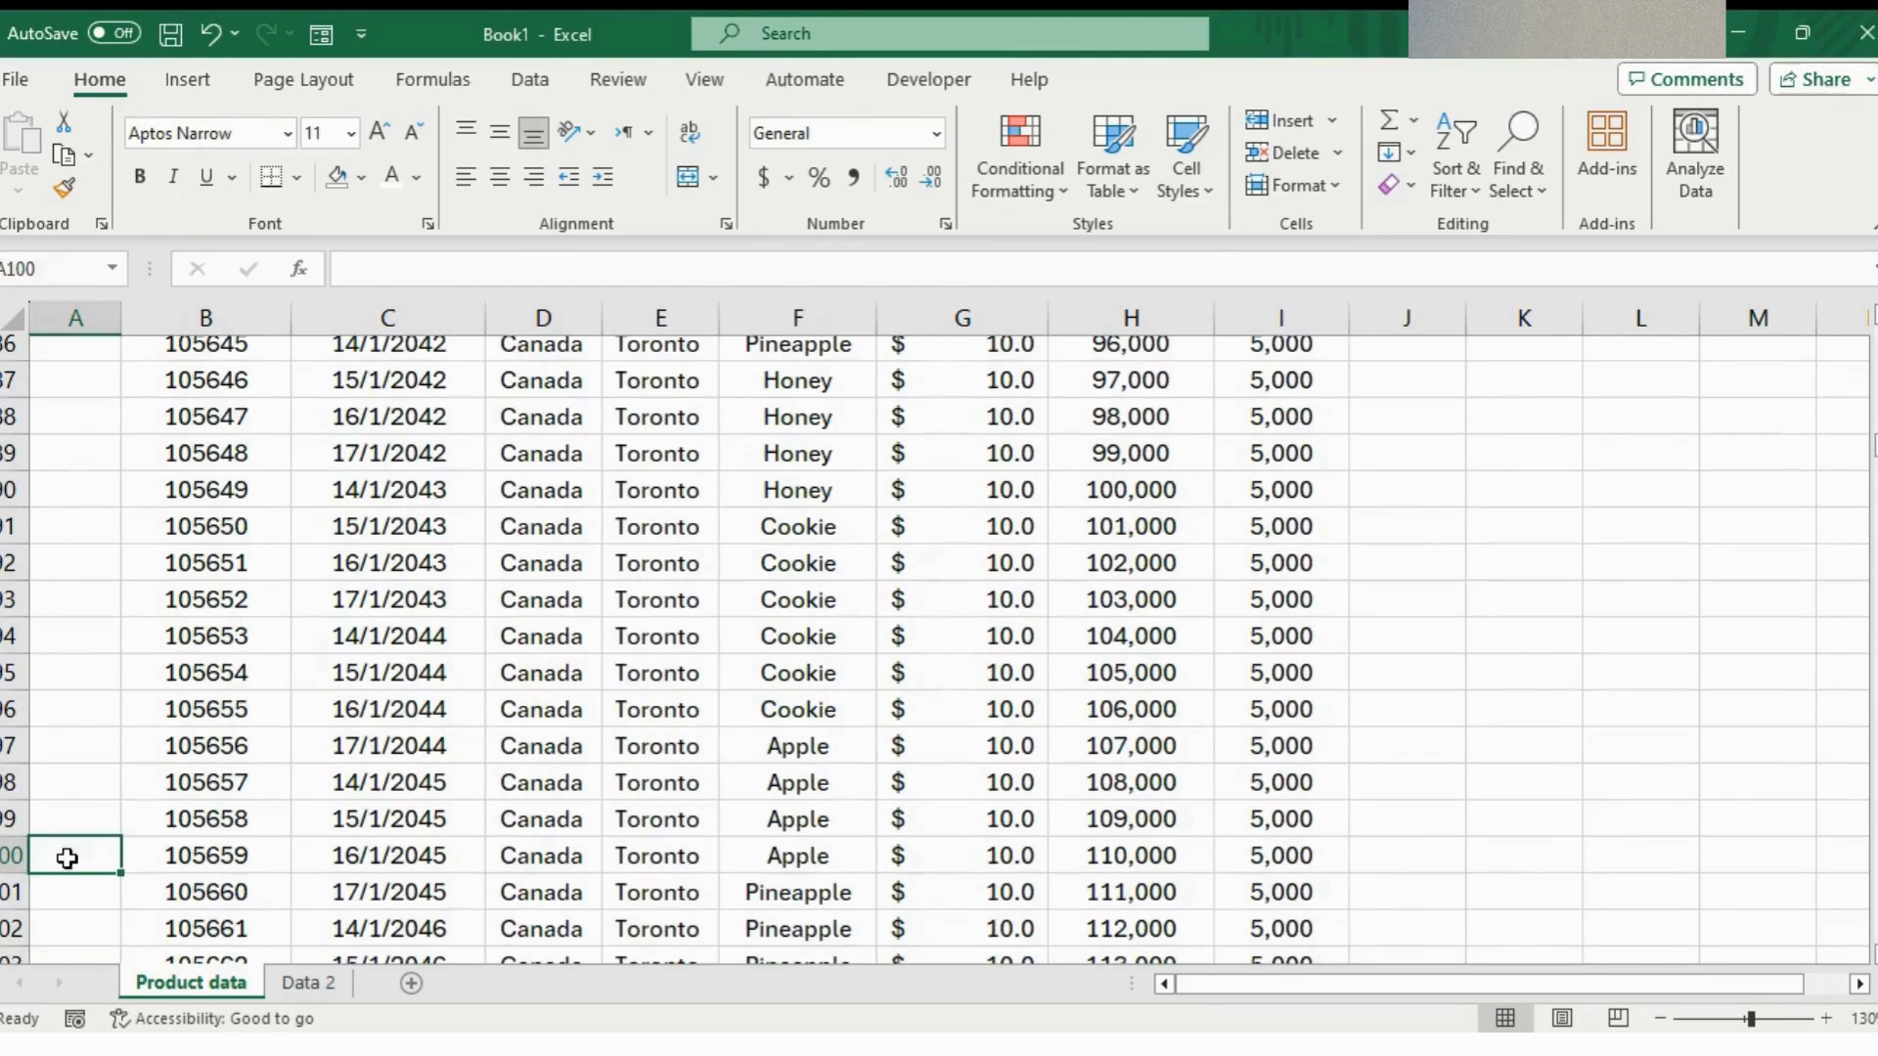
pyautogui.press('Right')
pyautogui.press('Left')
pyautogui.scroll(20, 608, 759)
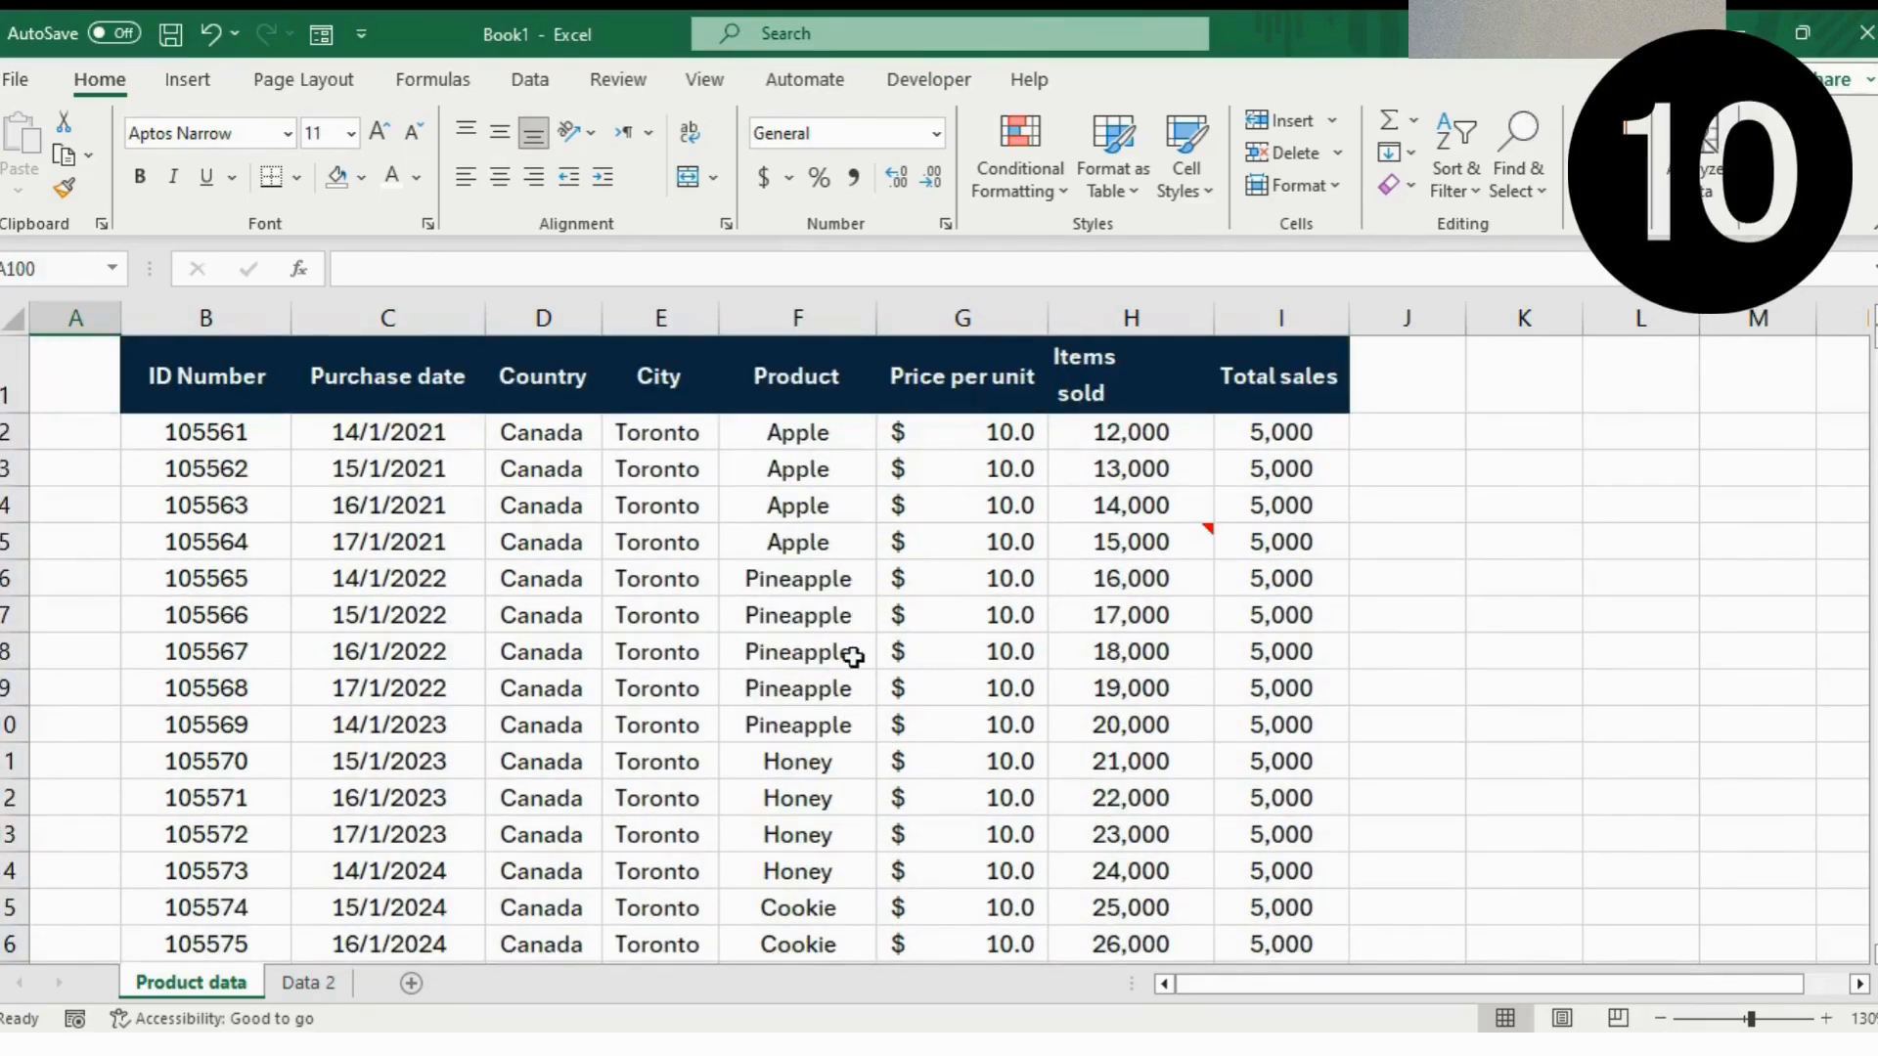
# On the Data 2 sheet, enter the first person's first name in cell C2
pyautogui.click(344, 982)
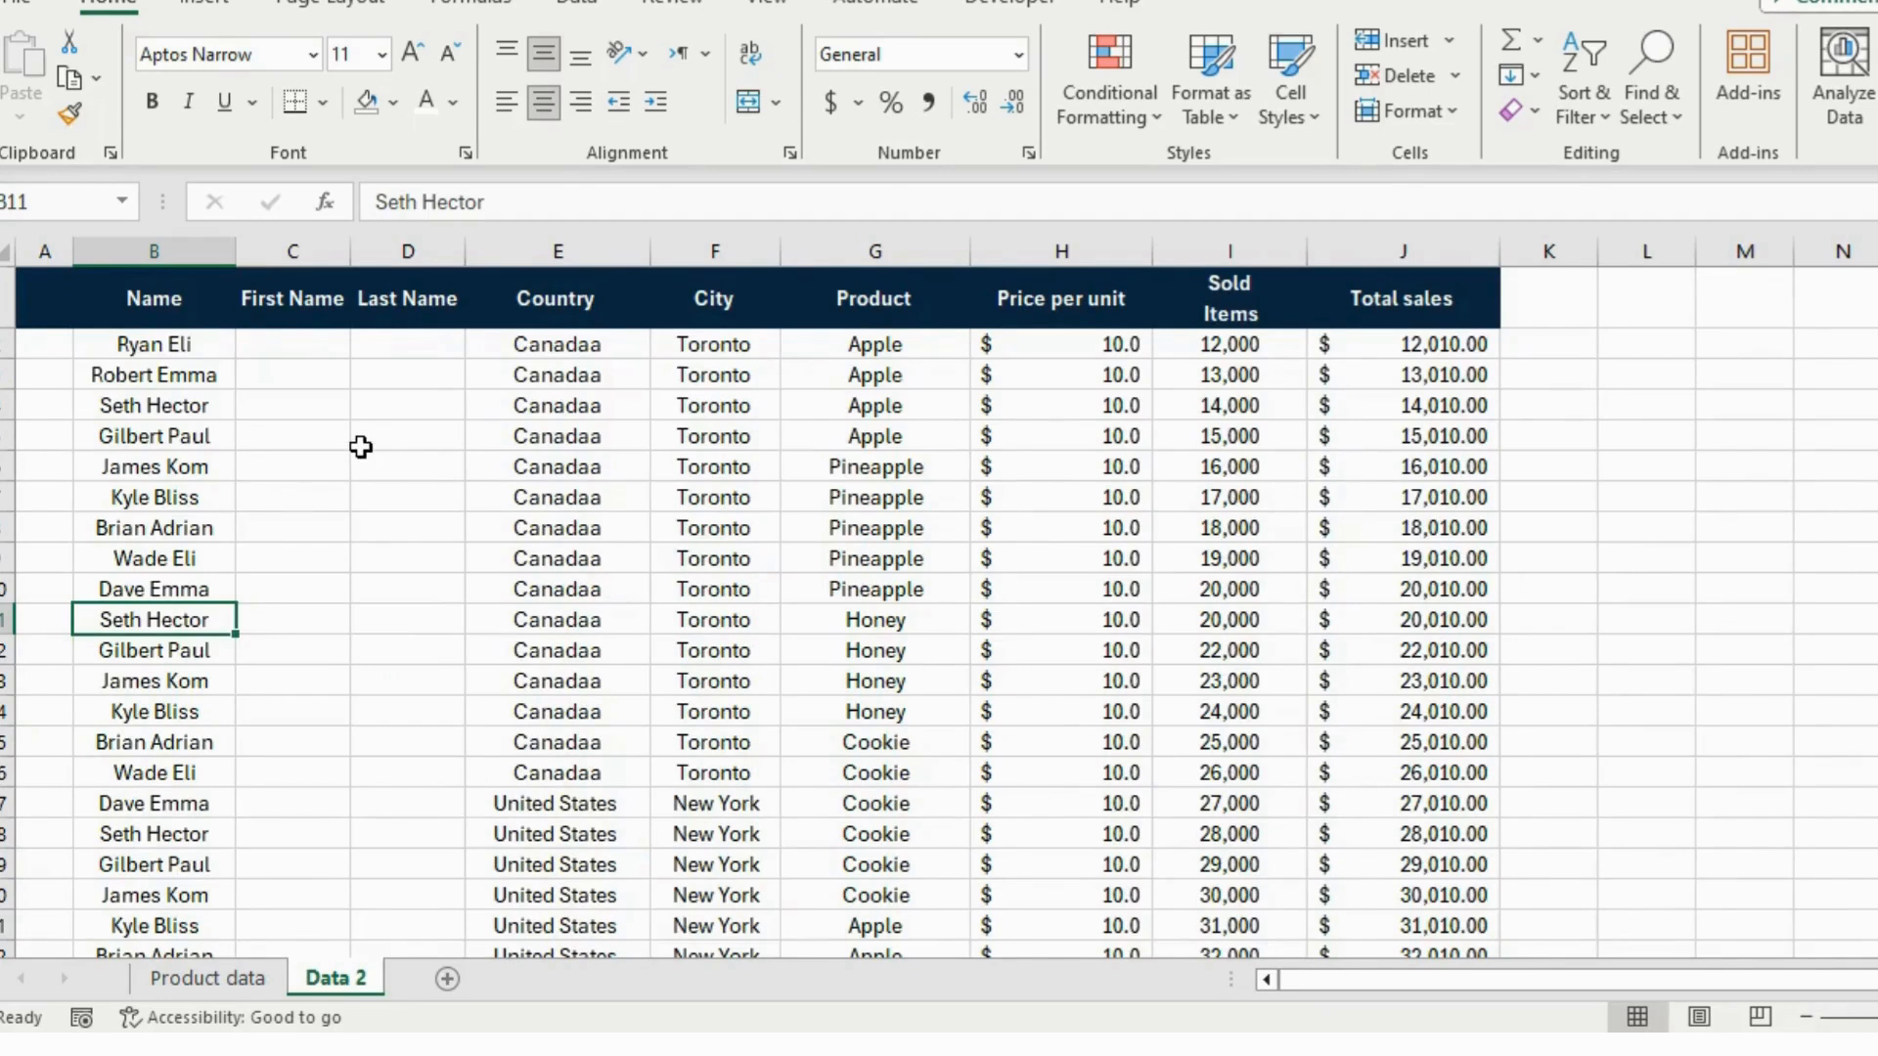
pyautogui.click(275, 348)
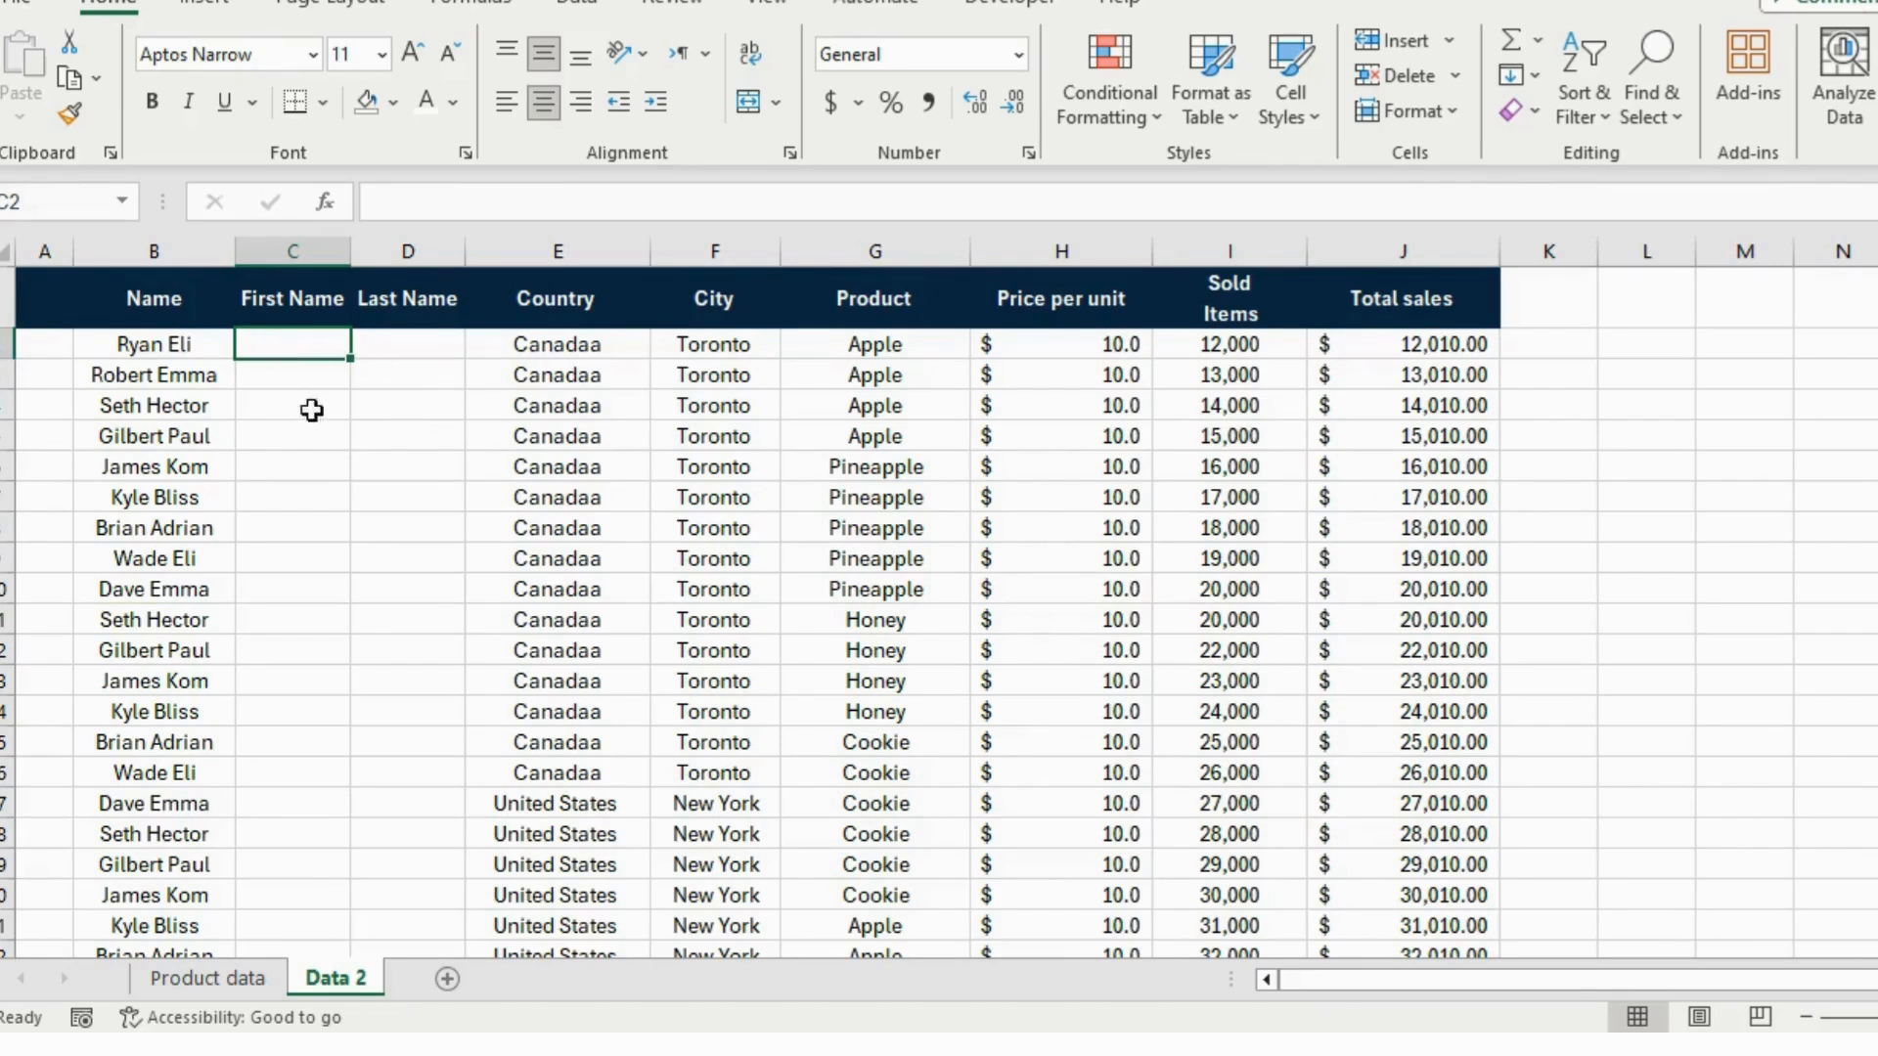
pyautogui.write('Ryan')
pyautogui.press('Return')
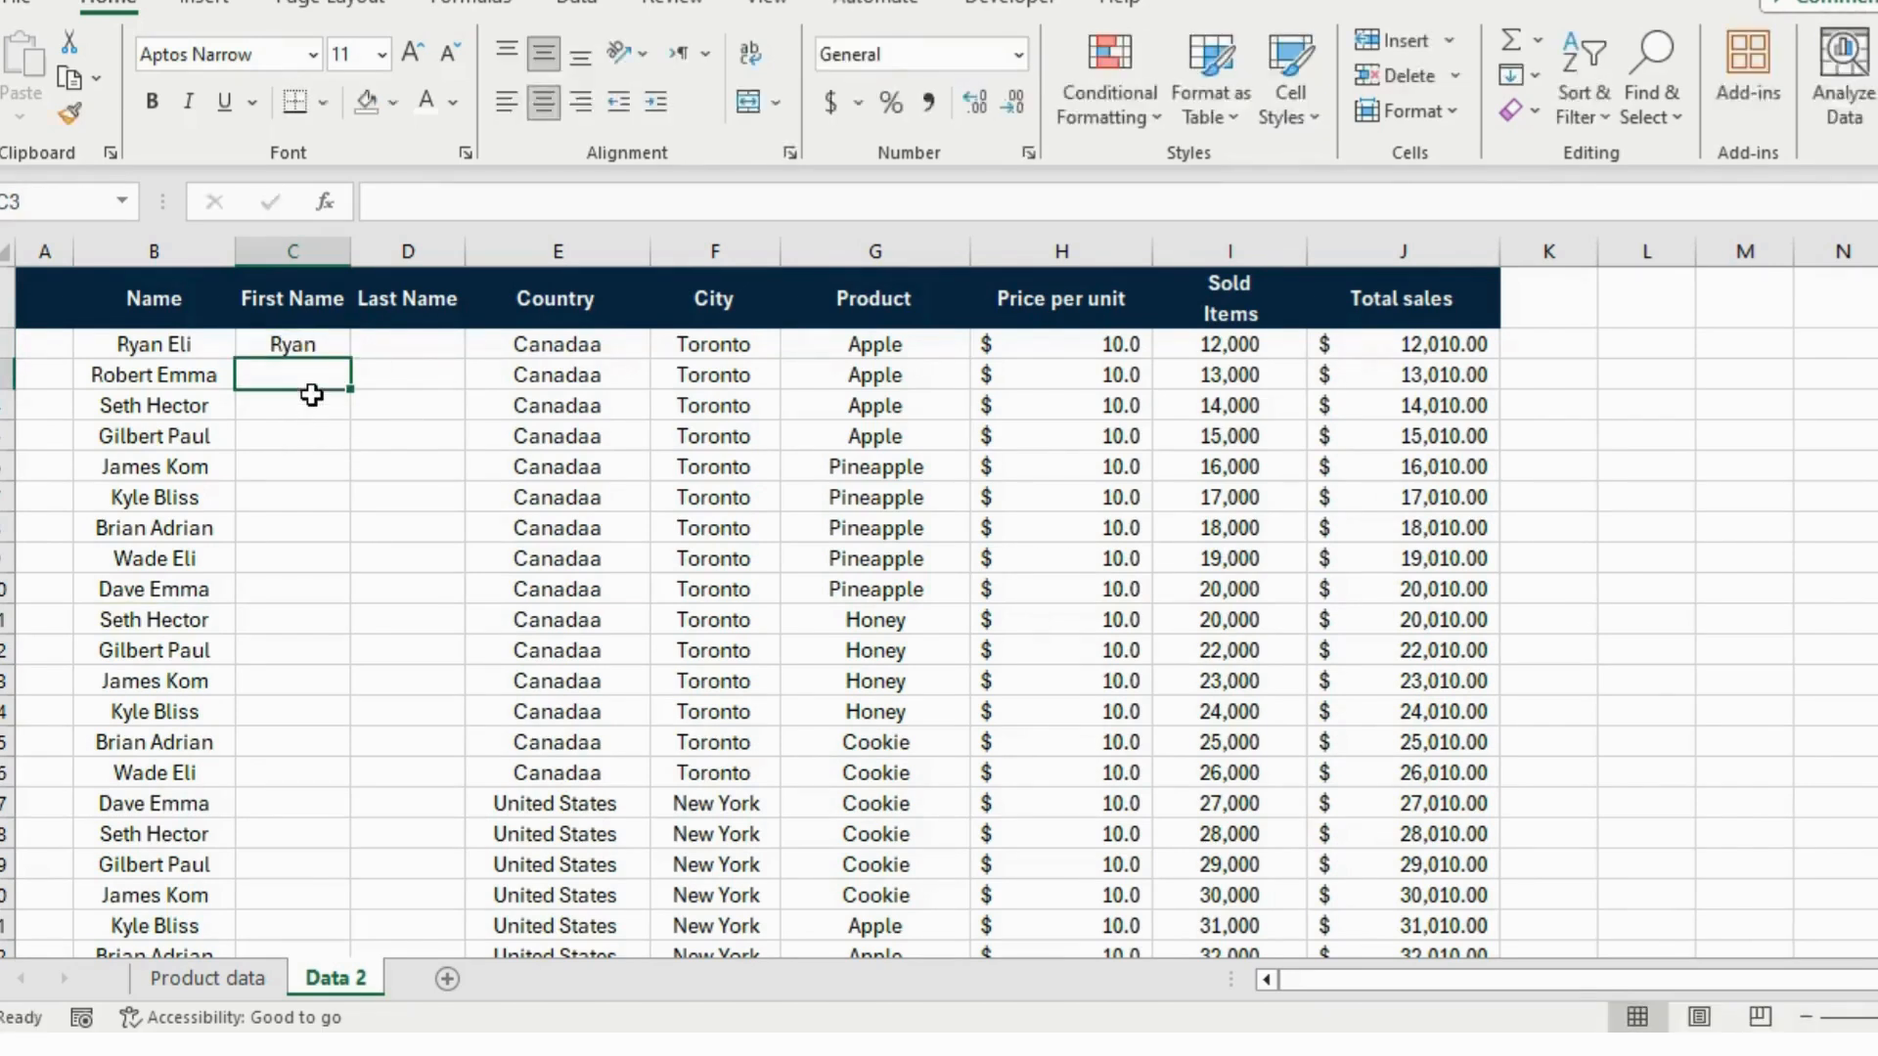
pyautogui.write('Robert')
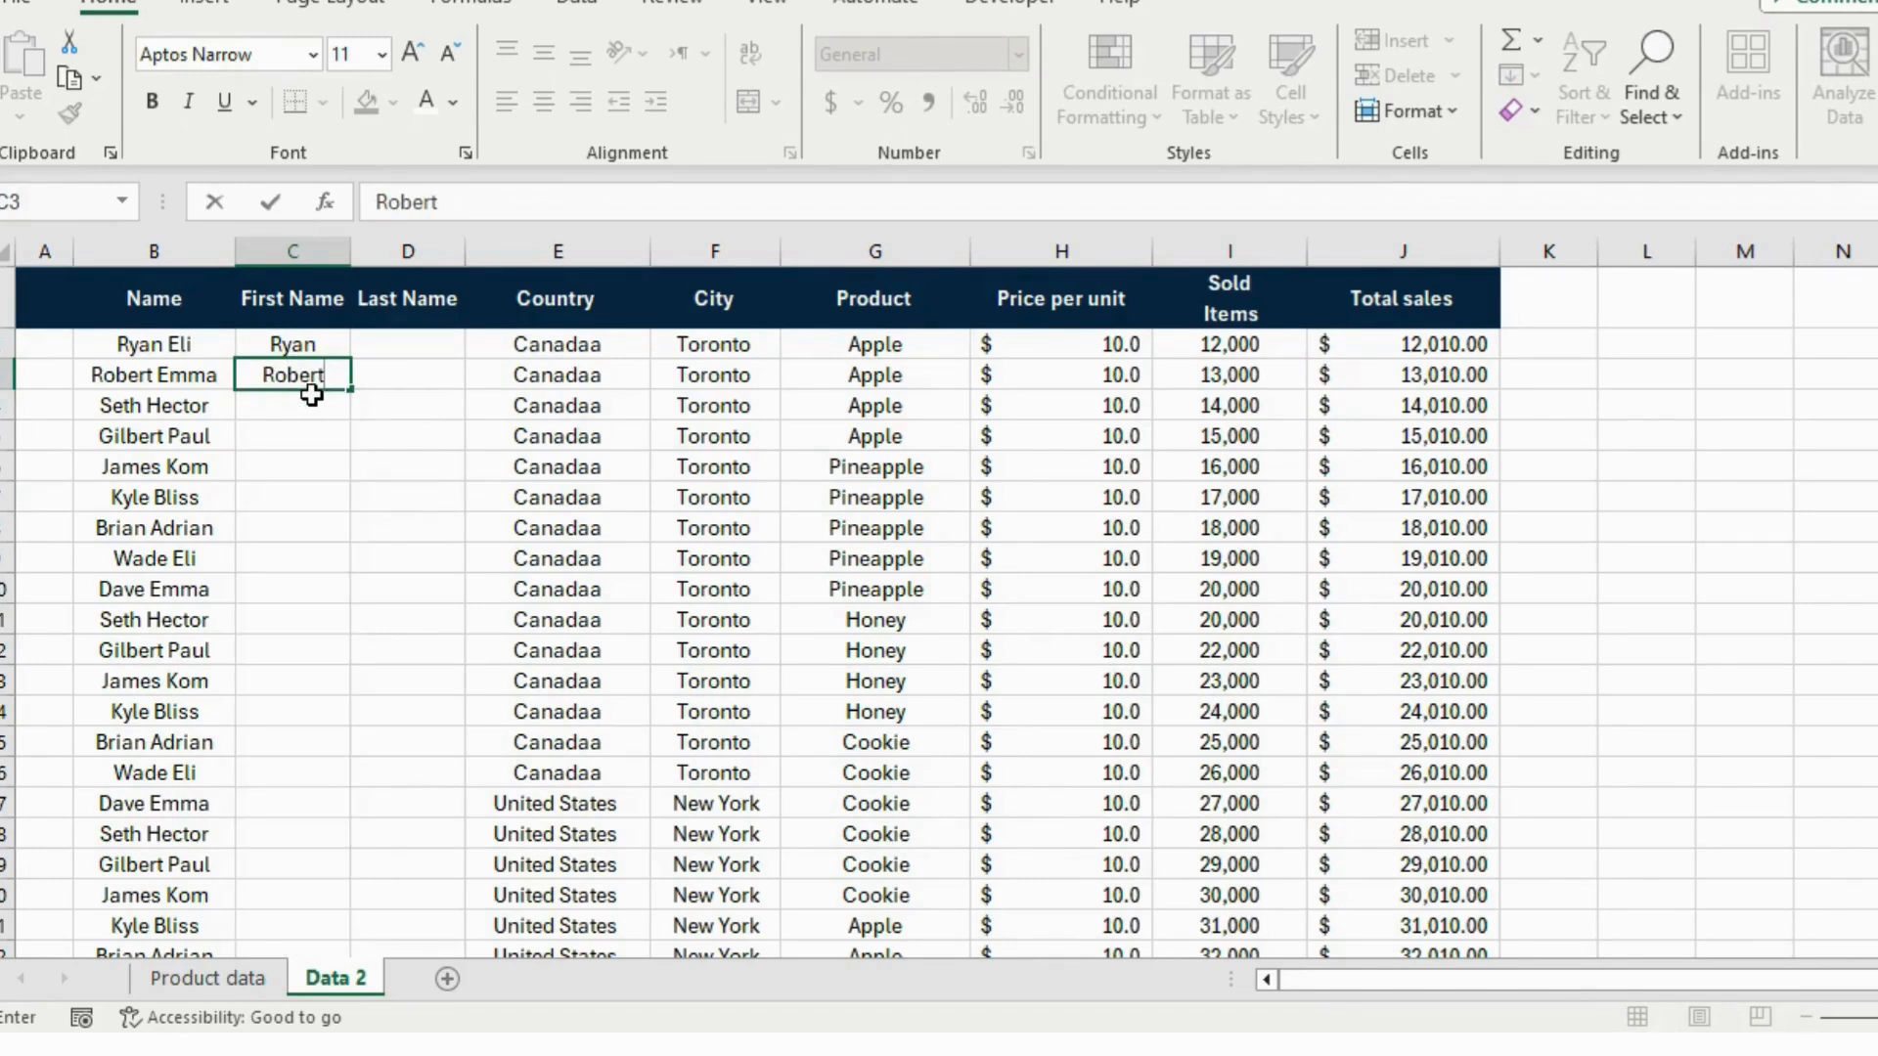
pyautogui.press('BackSpace')
pyautogui.press('BackSpace')
pyautogui.press('BackSpace')
pyautogui.press('BackSpace')
pyautogui.press('BackSpace')
# Flash Fill the rest of the First Name column from the entry in C2 and check the filled rows
pyautogui.click(330, 349)
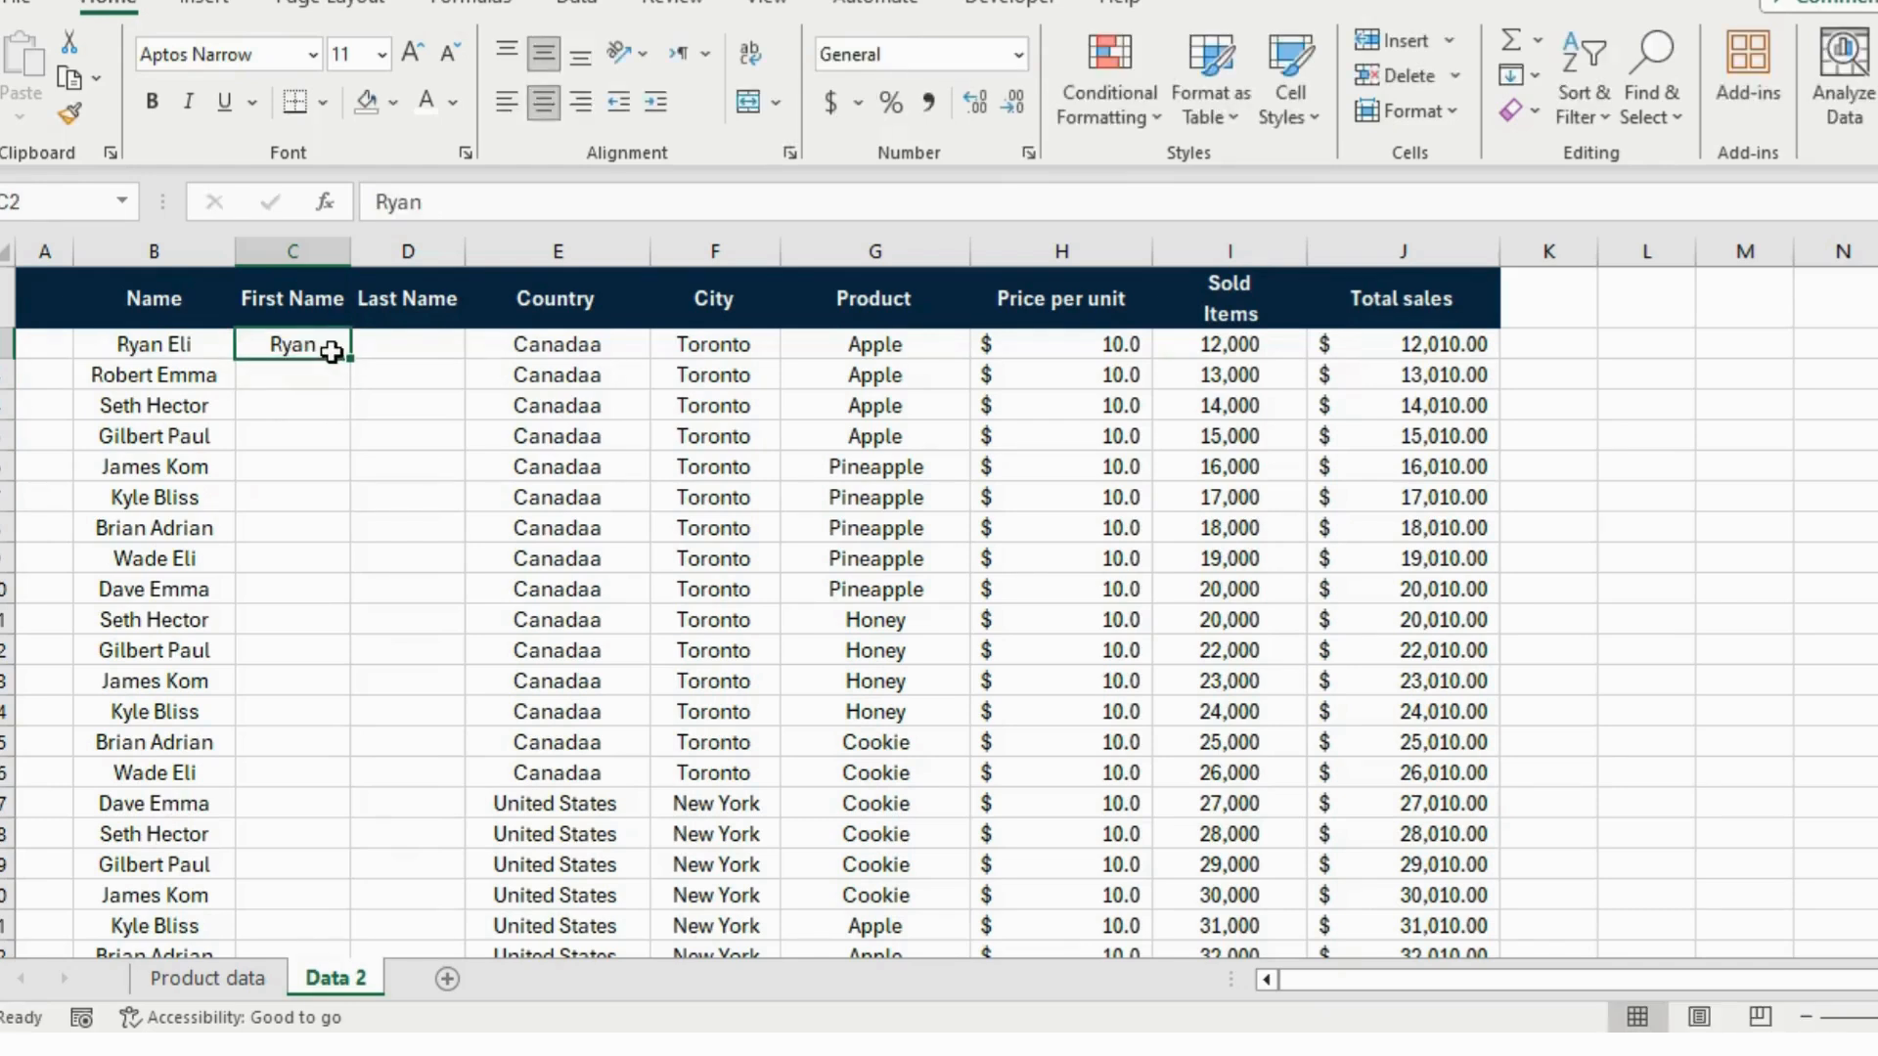
pyautogui.hotkey('ctrl', 'e')
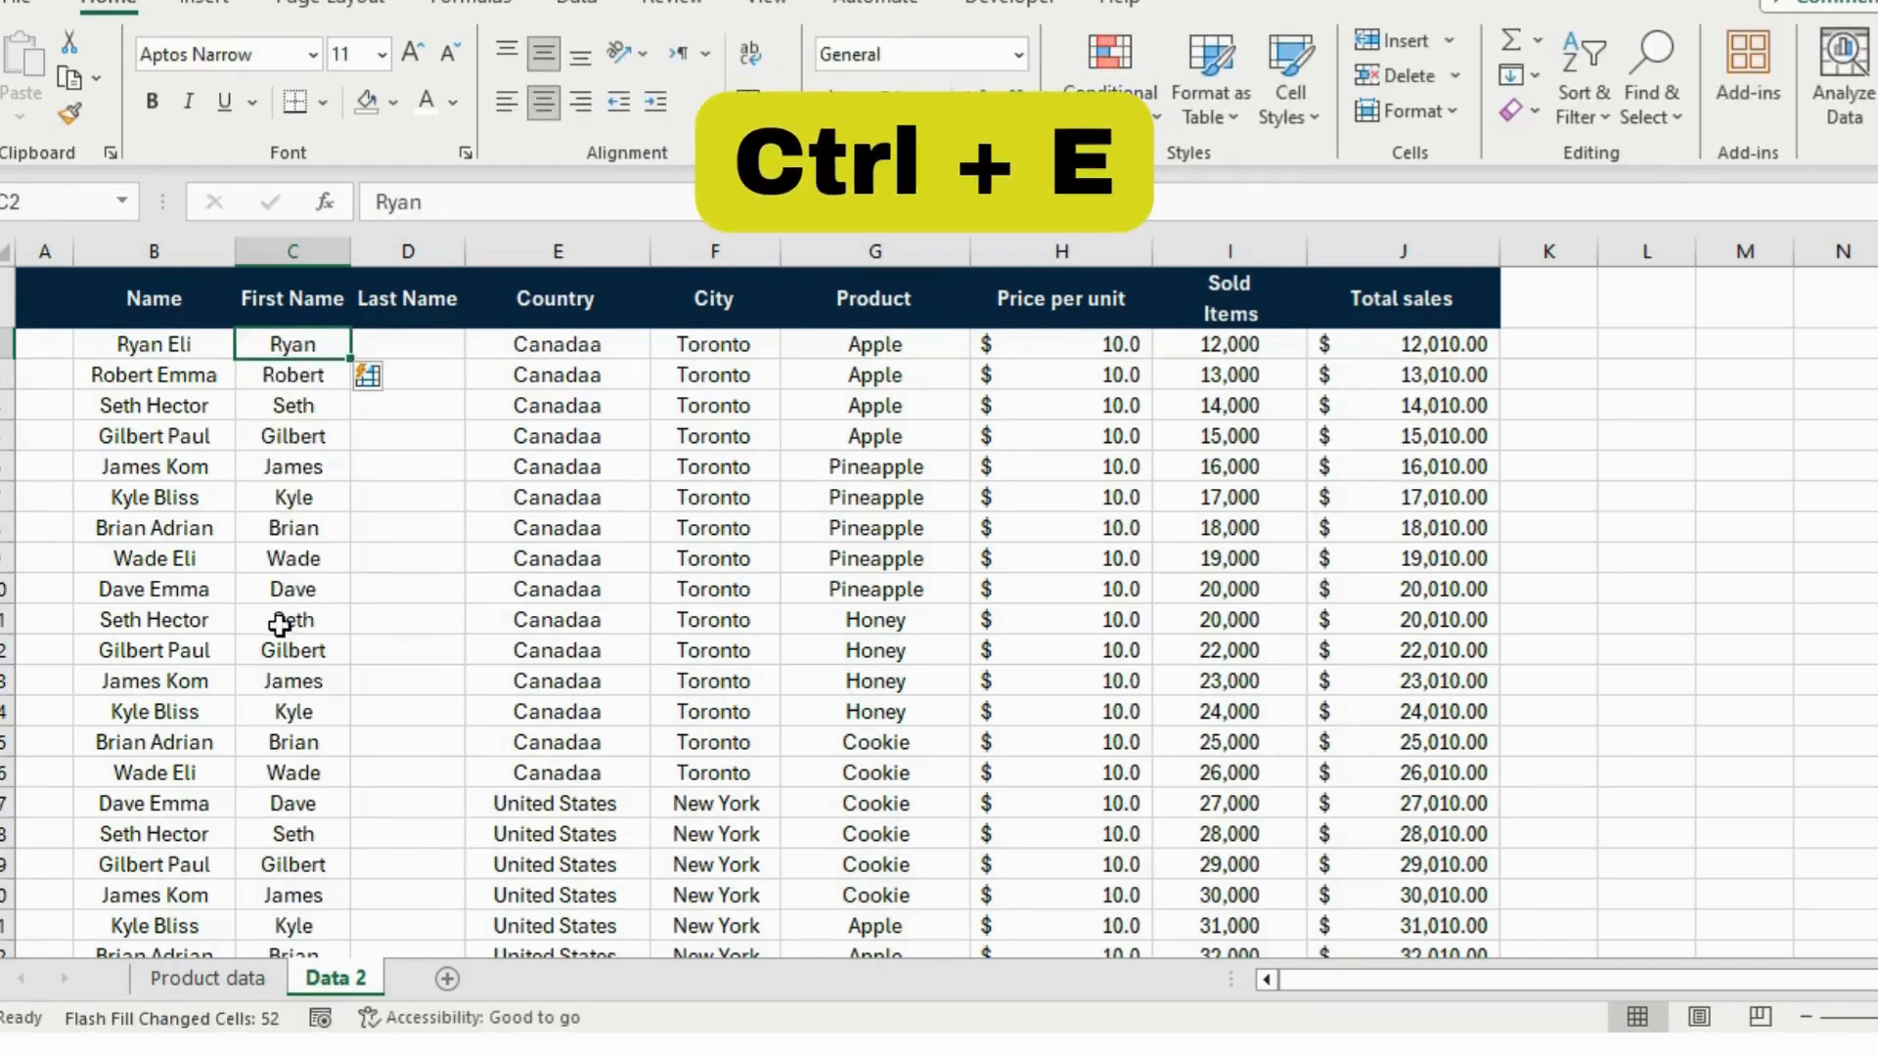
pyautogui.scroll(-1, 270, 699)
pyautogui.scroll(-6, 270, 699)
pyautogui.scroll(7, 270, 703)
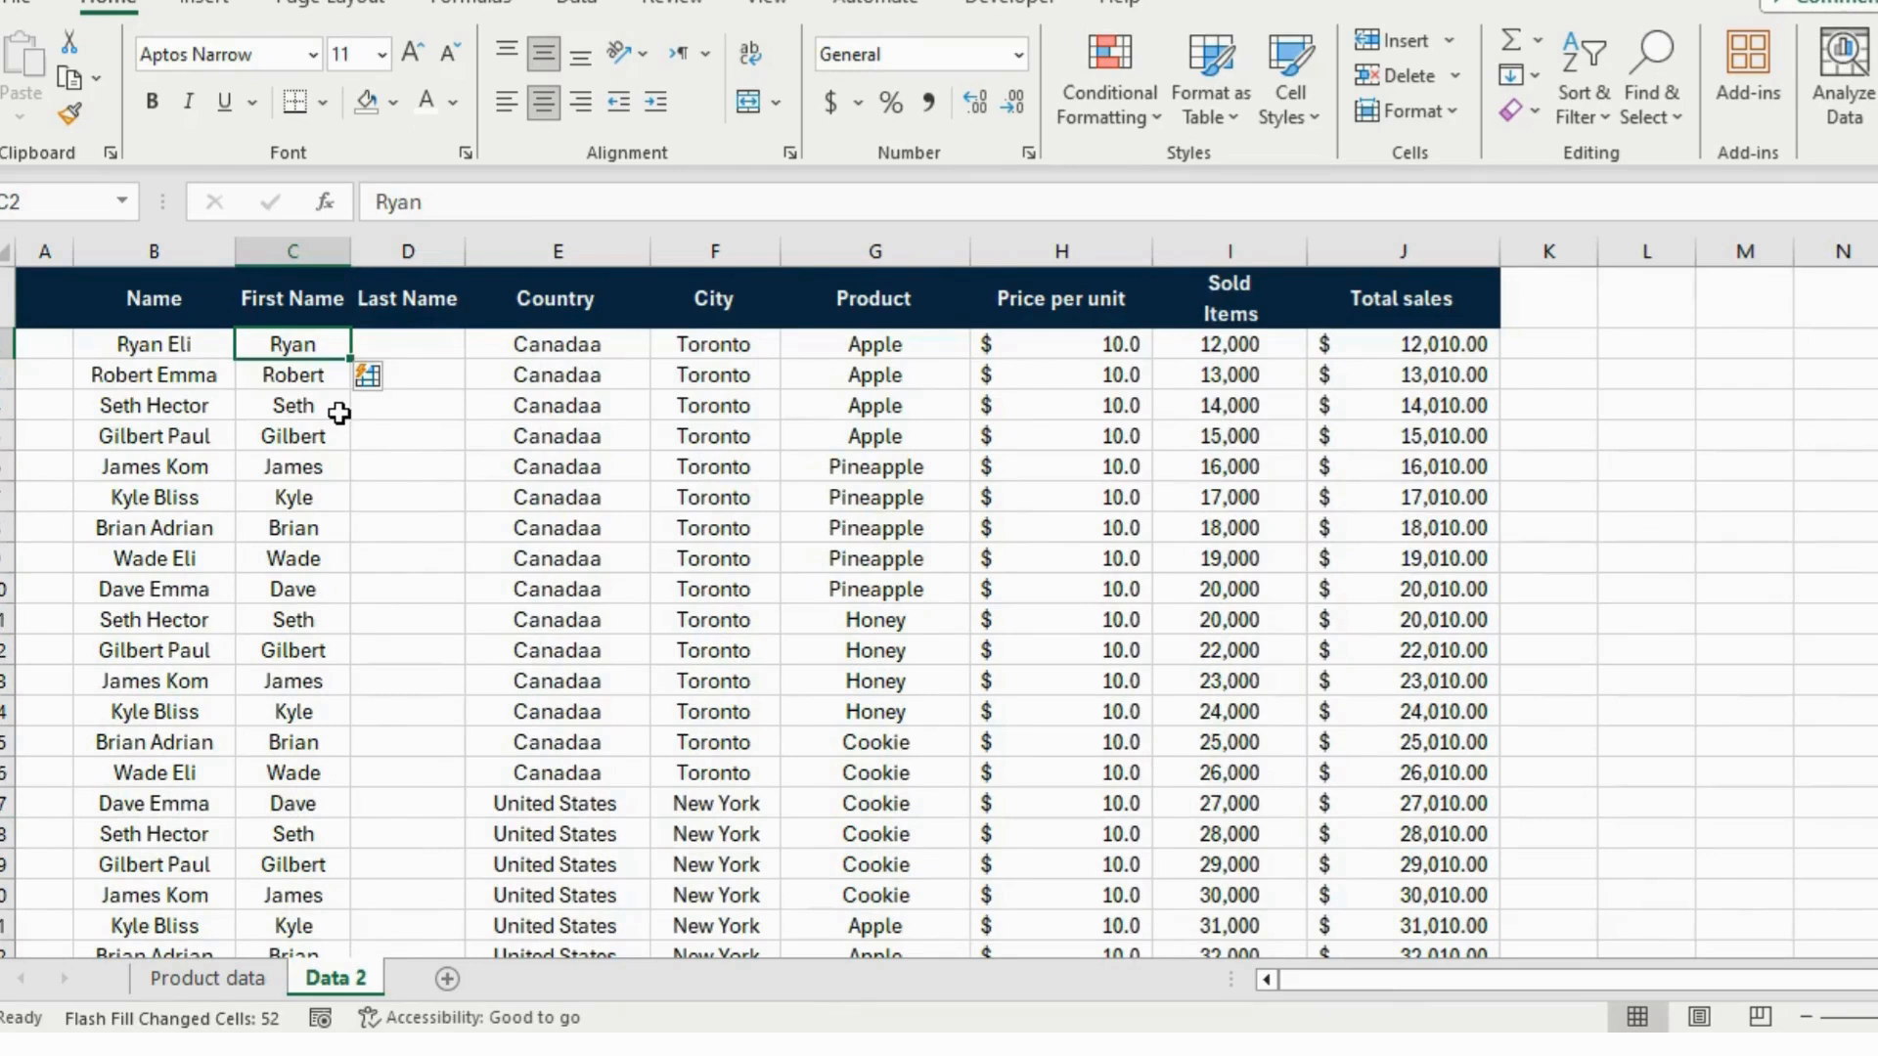
# Enter the first person's last name in D2 and Flash Fill the rest of the Last Name column
pyautogui.click(436, 346)
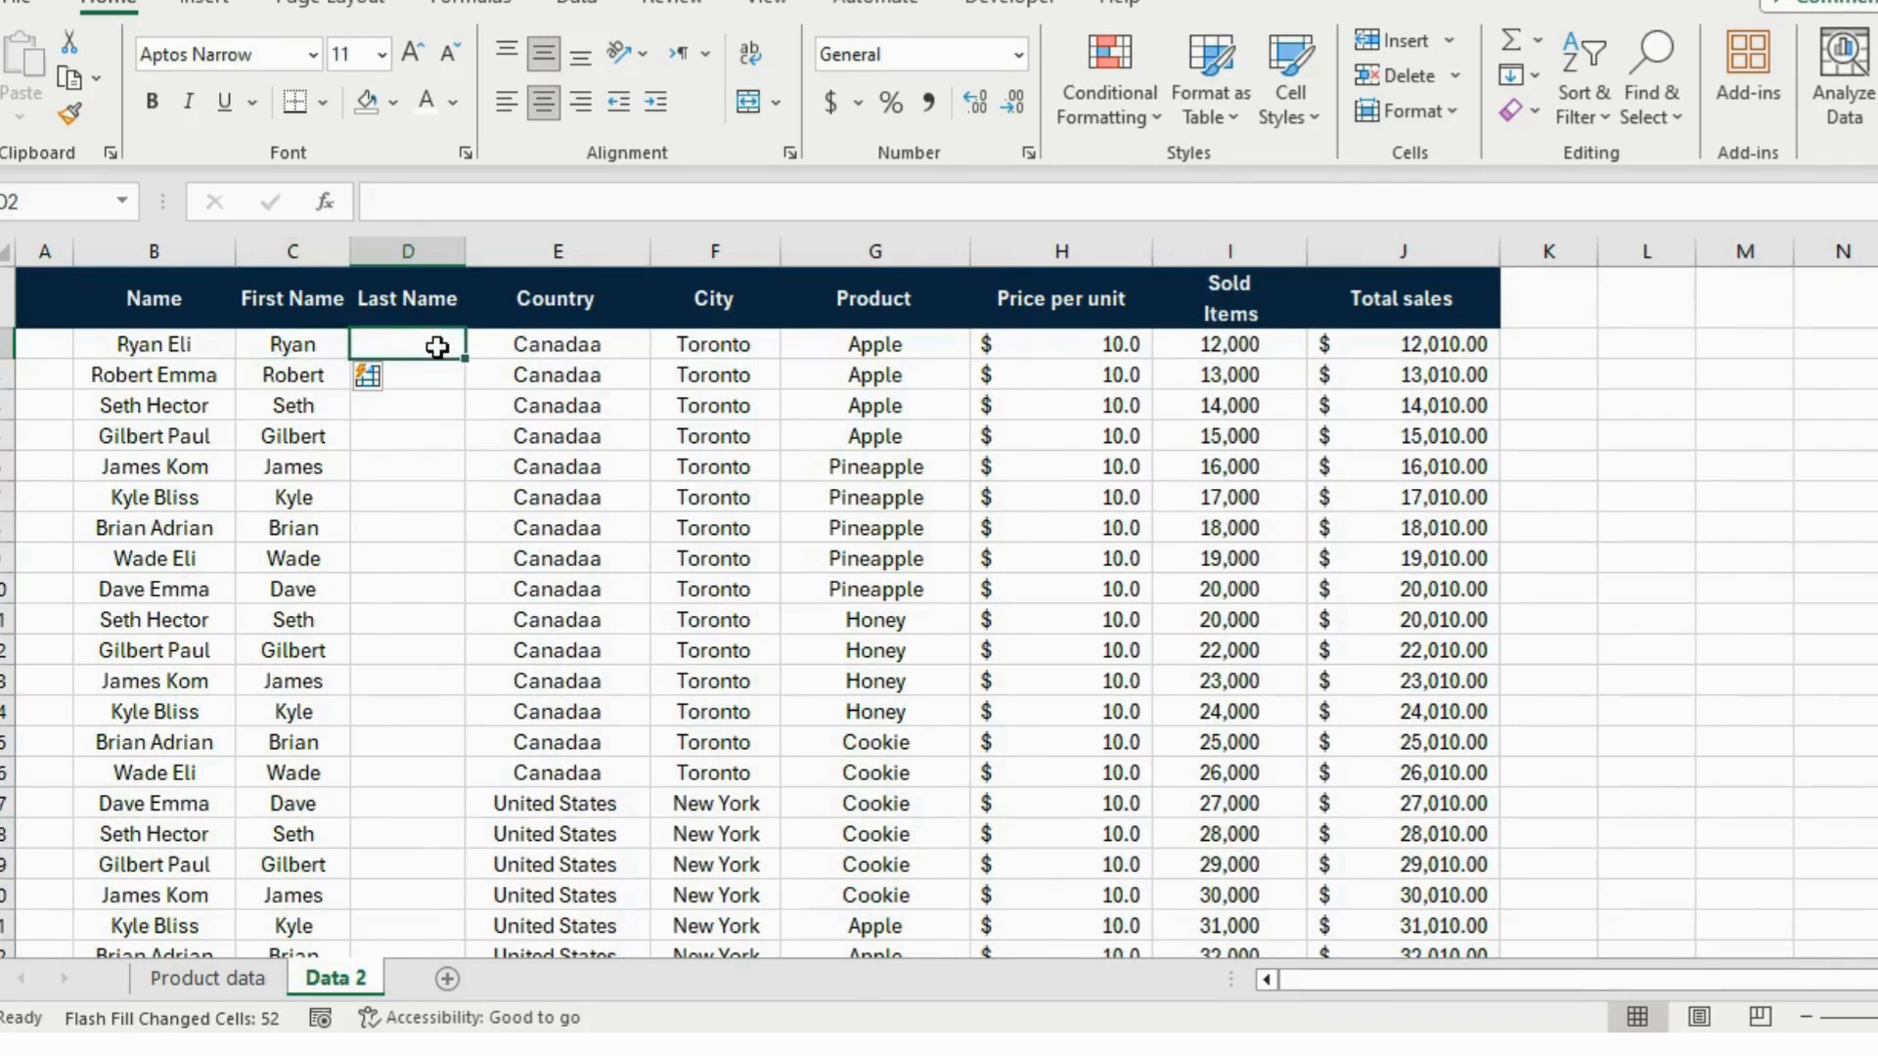
pyautogui.write('Eli')
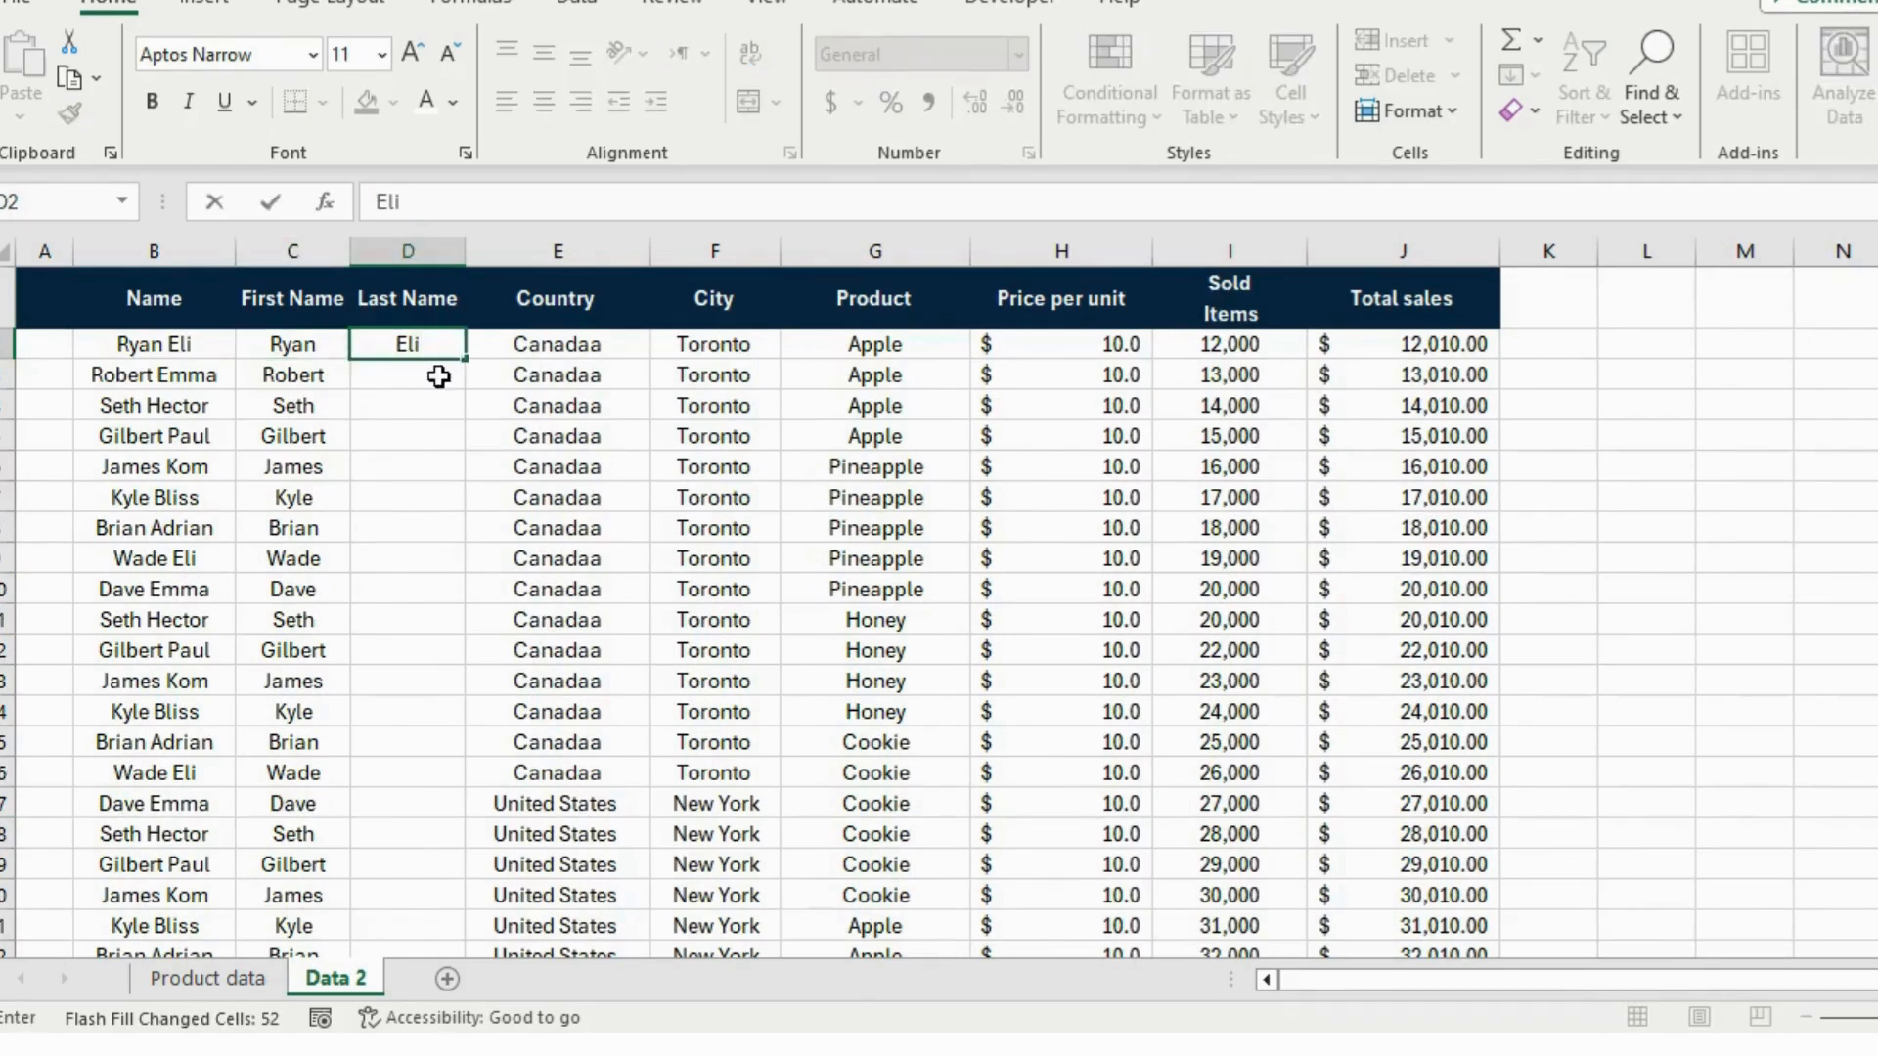
pyautogui.click(438, 377)
pyautogui.hotkey('ctrl', 'e')
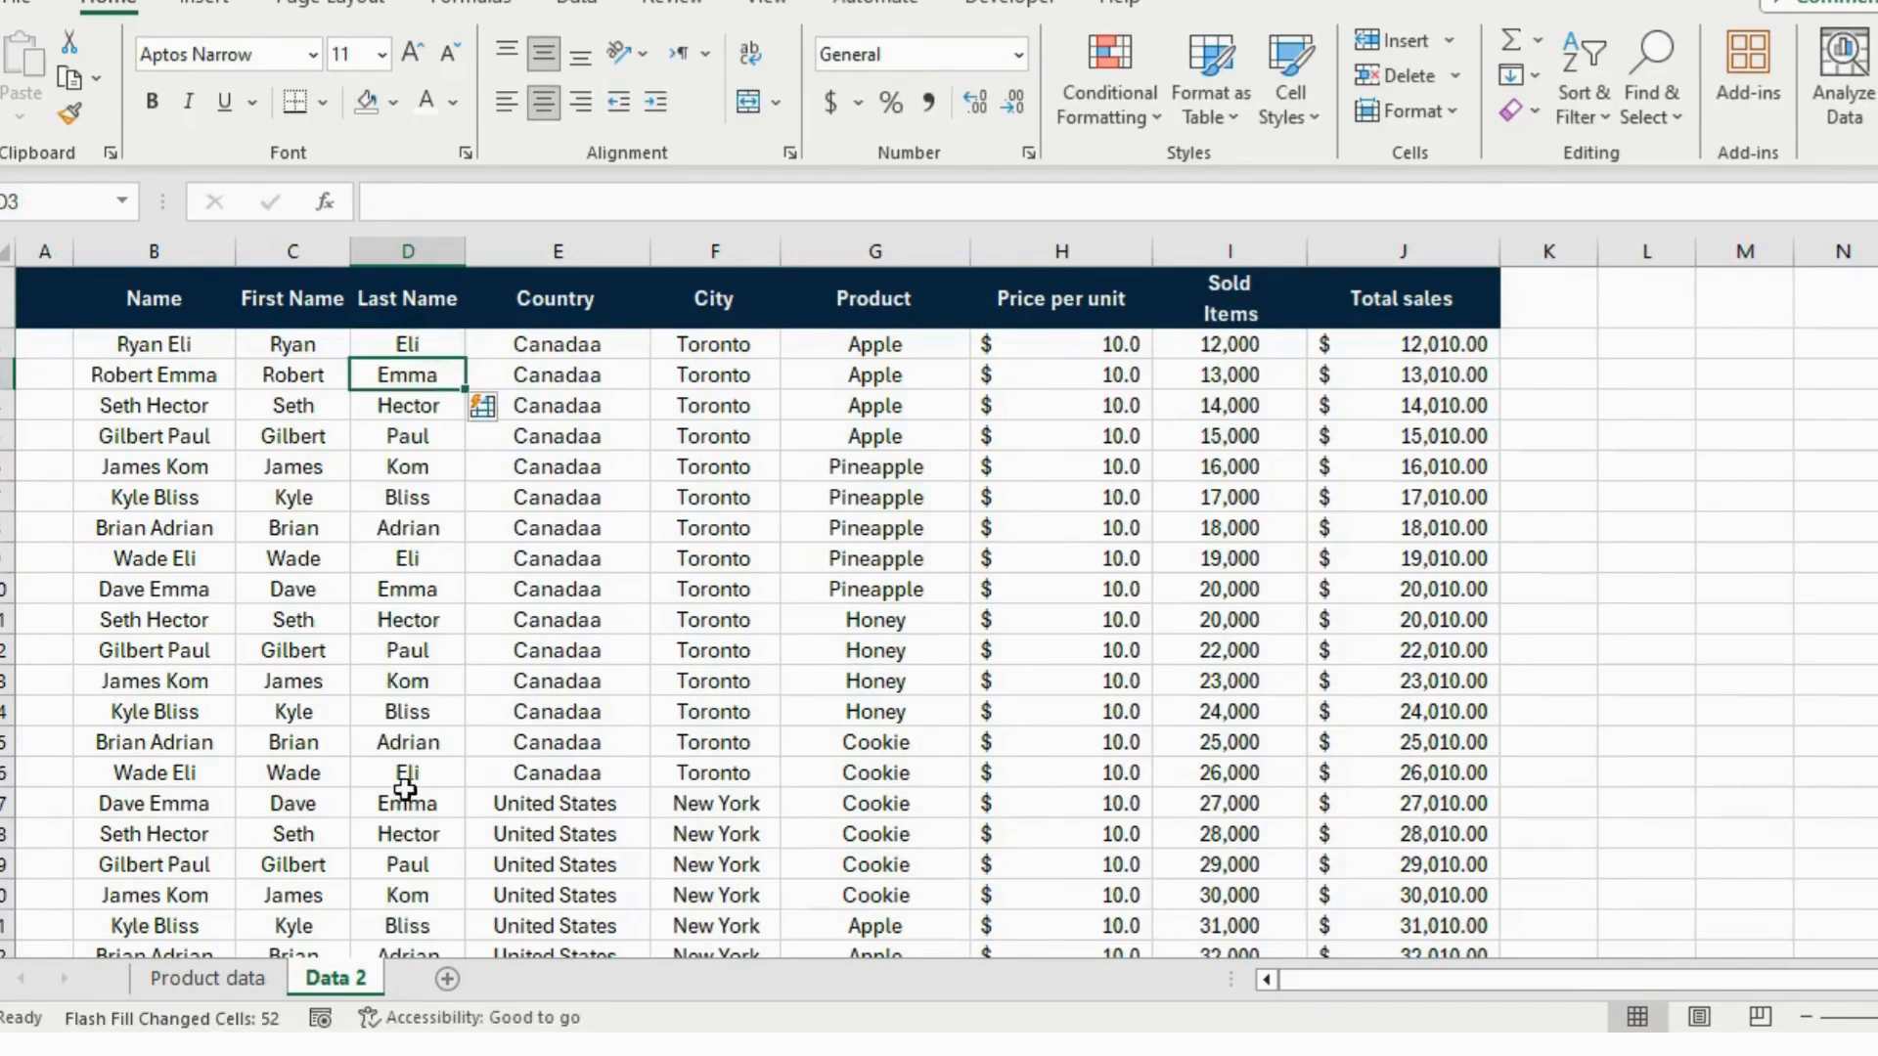
pyautogui.scroll(-4, 404, 489)
pyautogui.scroll(4, 404, 489)
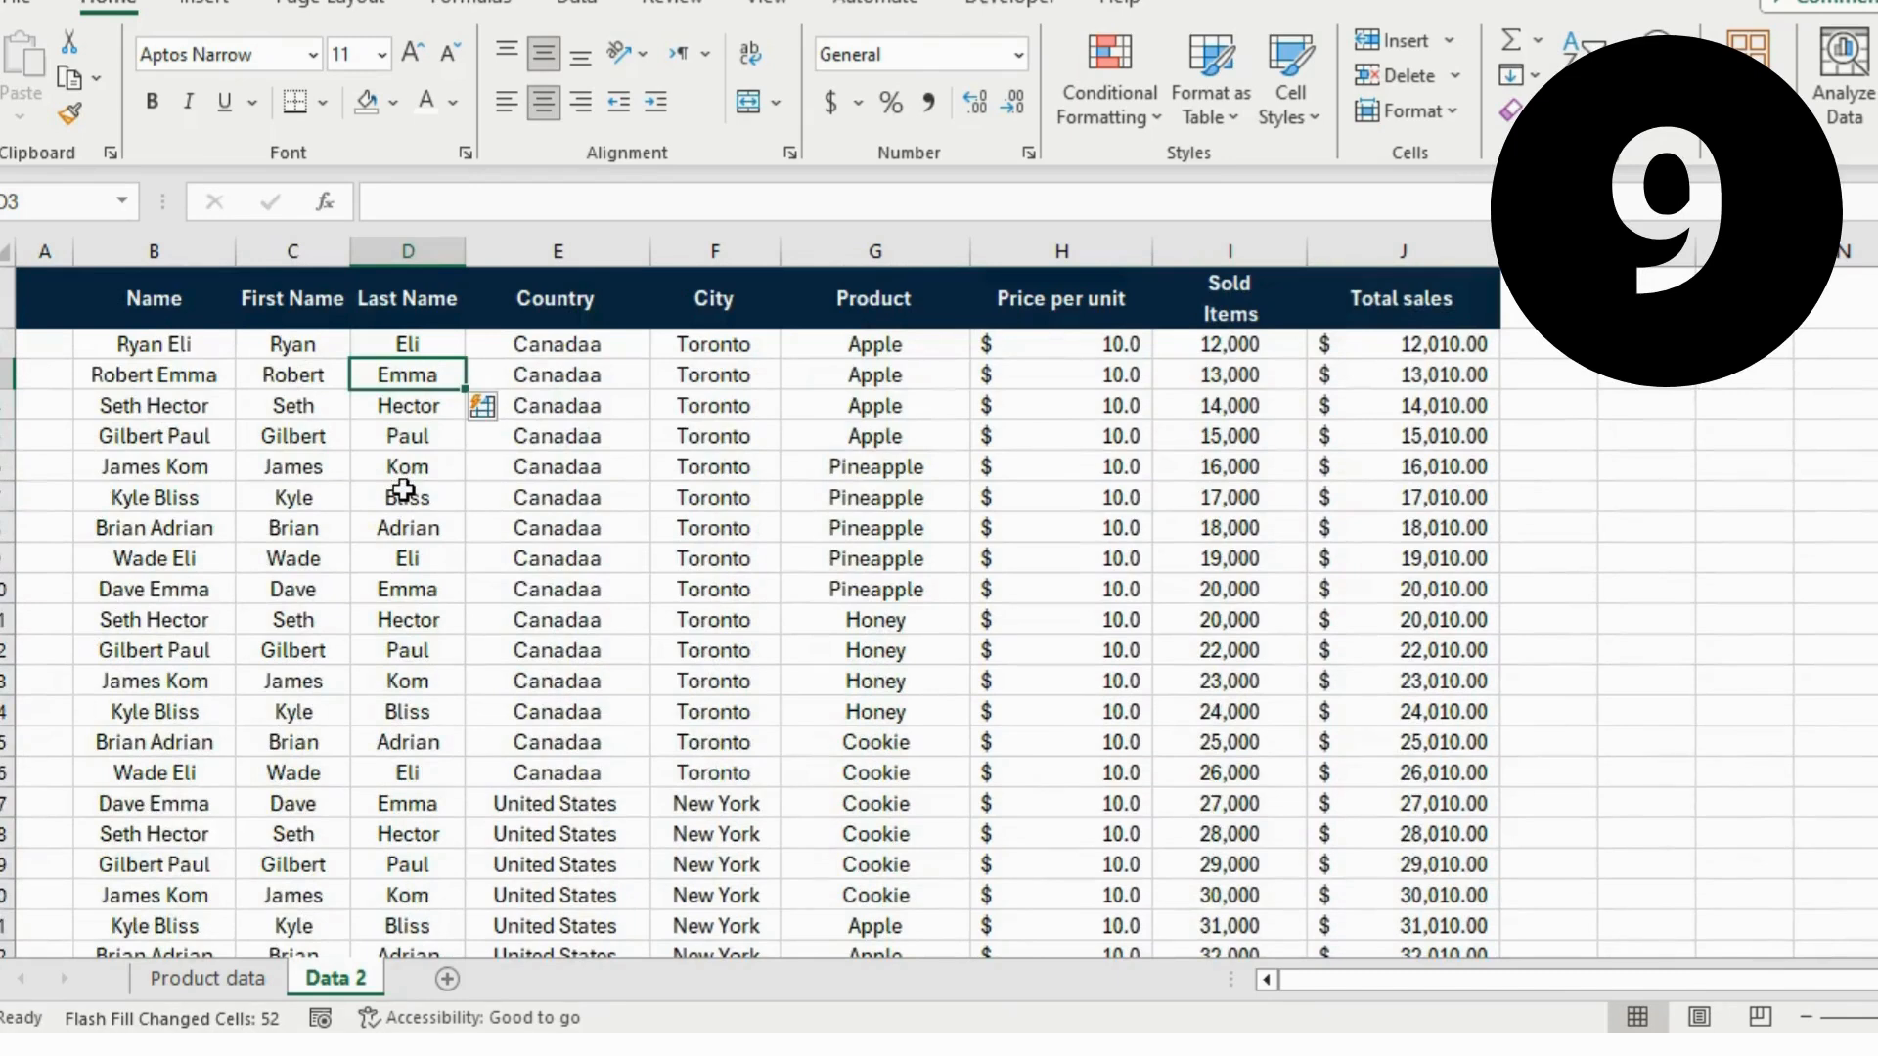
# Sum the Total sales column with AutoSum in cell J55, check its formula, and return to the start of the data
pyautogui.click(1443, 307)
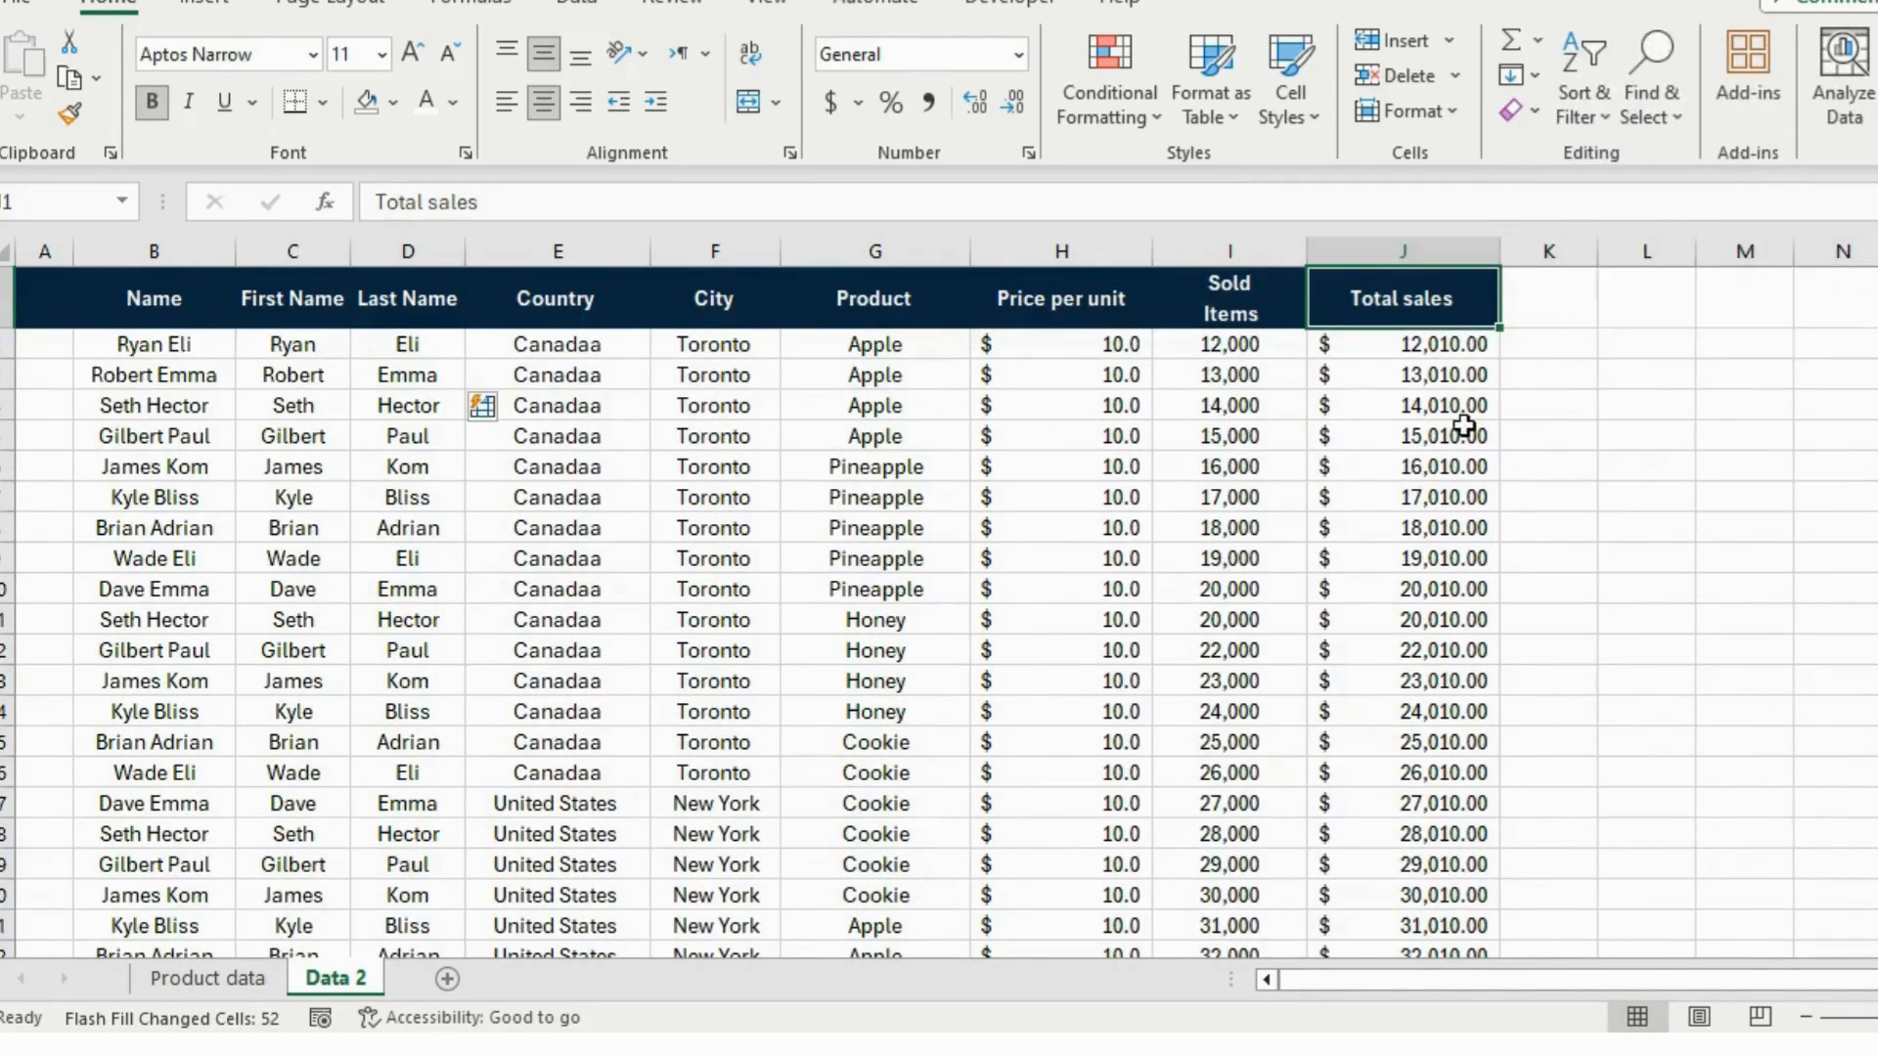
pyautogui.scroll(-12, 1464, 426)
pyautogui.scroll(-3, 1464, 426)
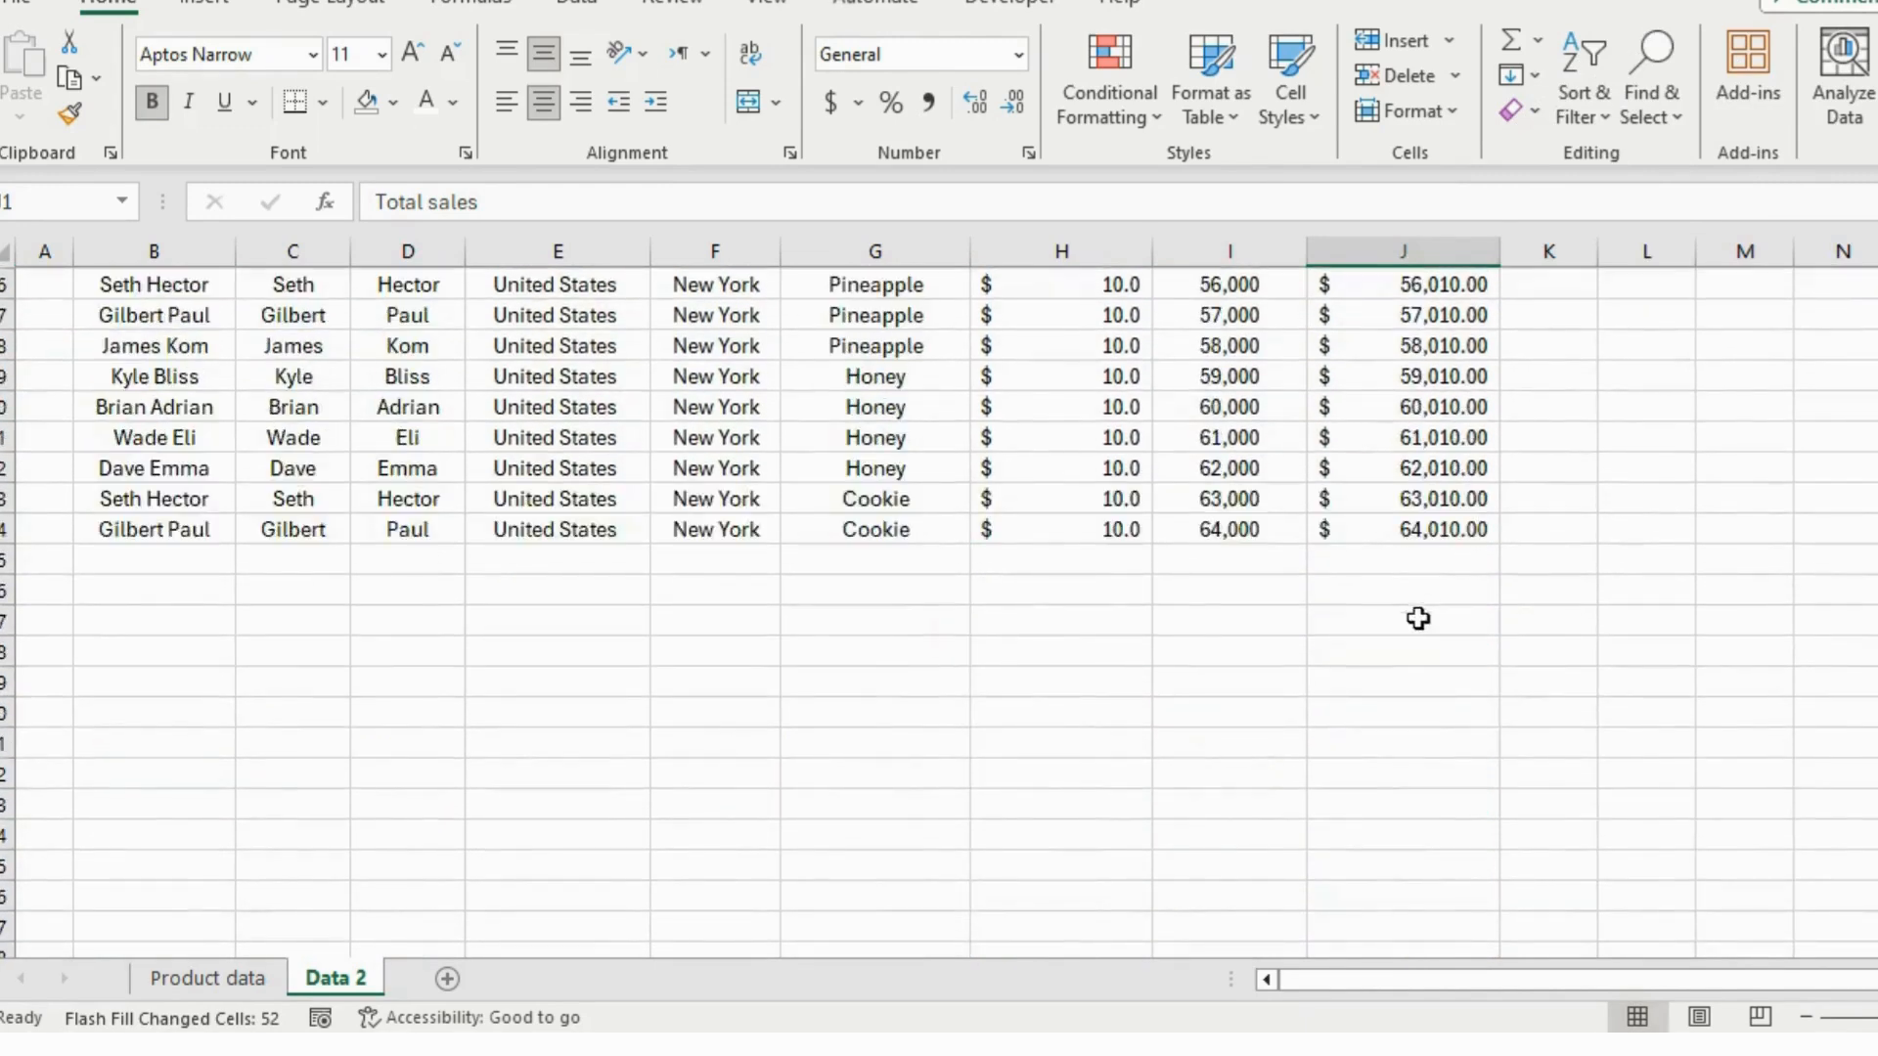
pyautogui.click(1451, 559)
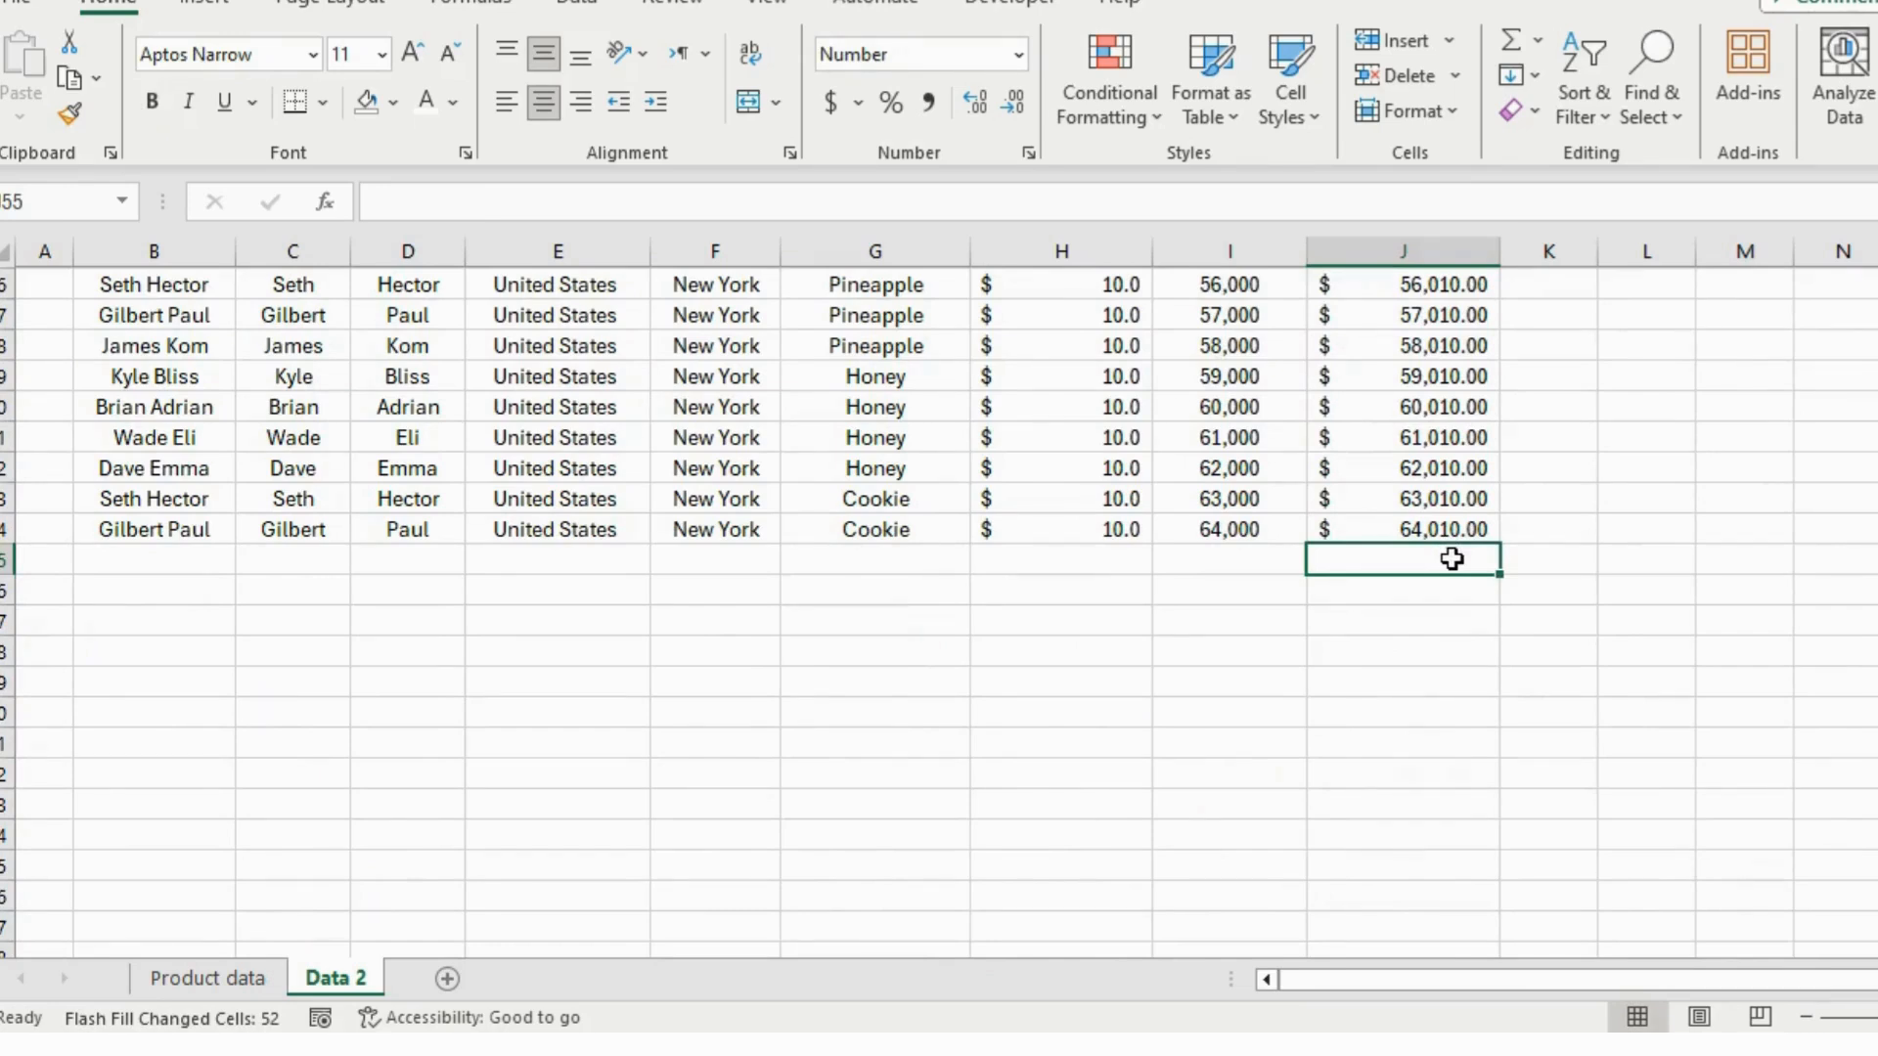
pyautogui.hotkey('alt', '=')
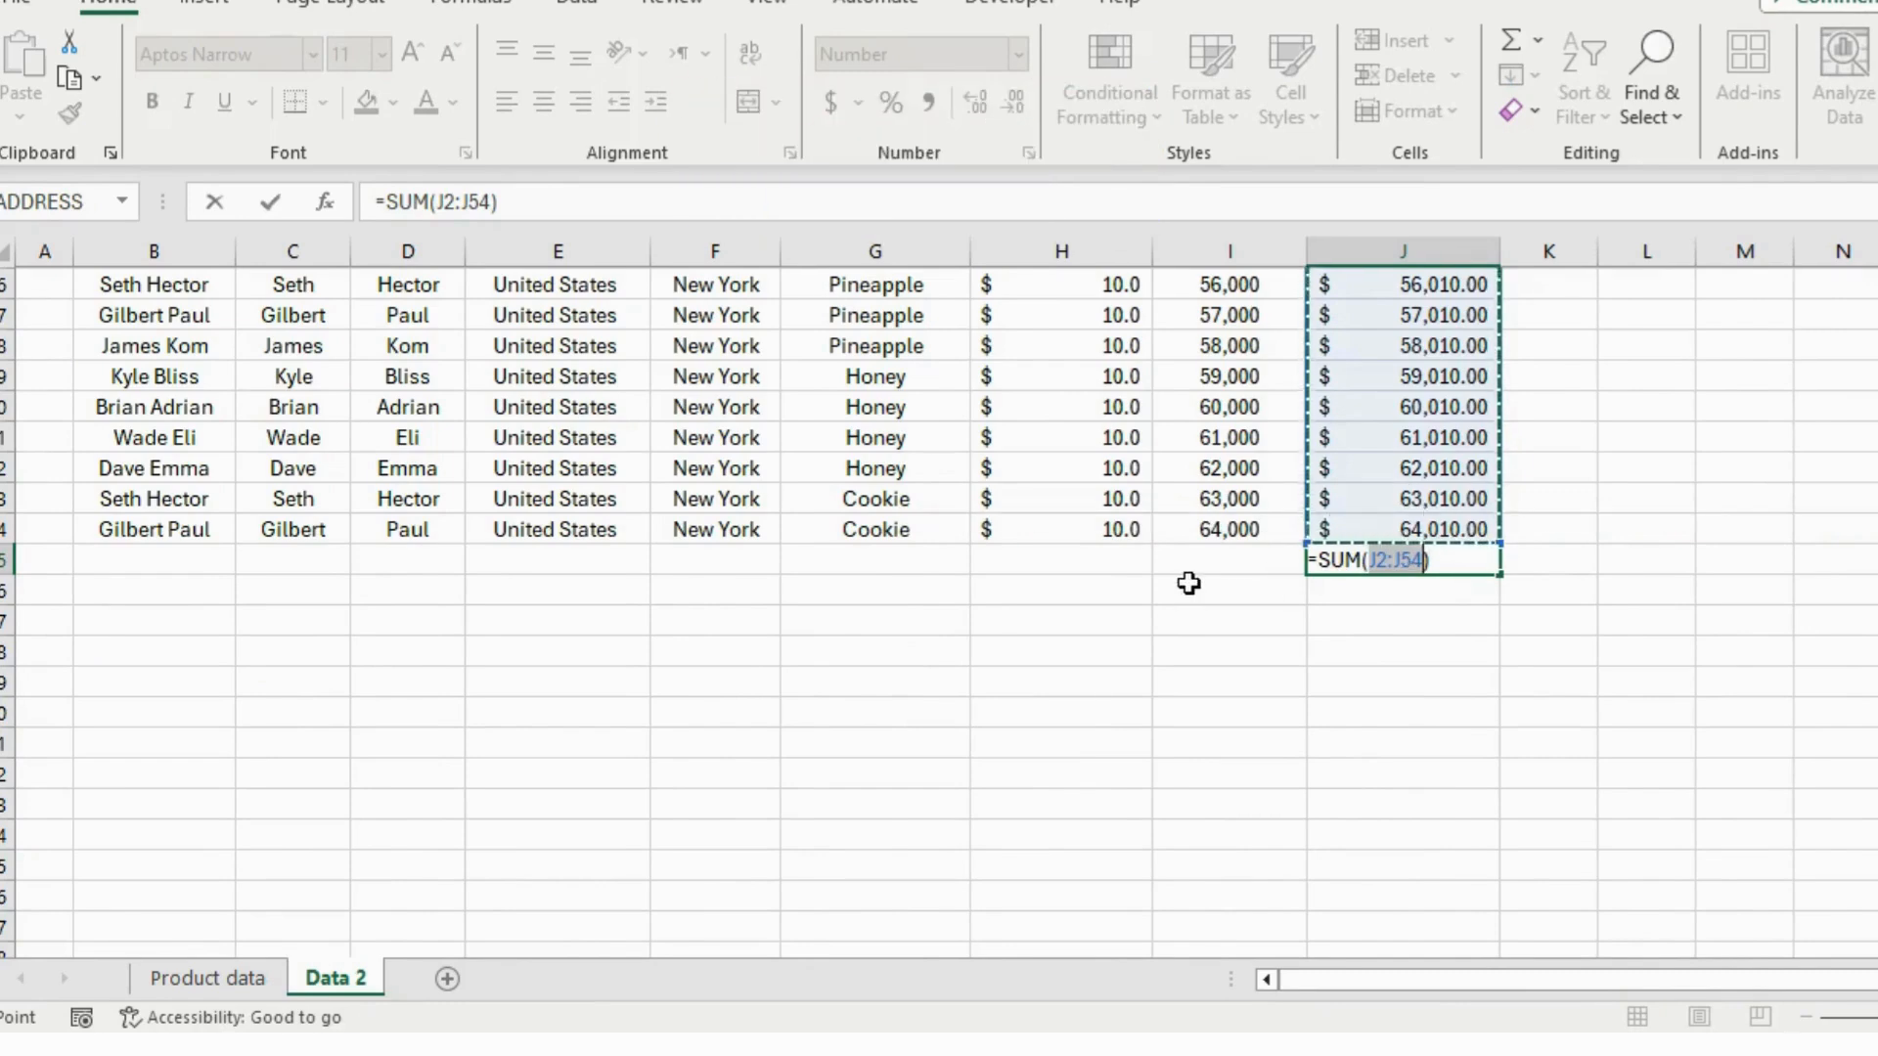
pyautogui.press('Return')
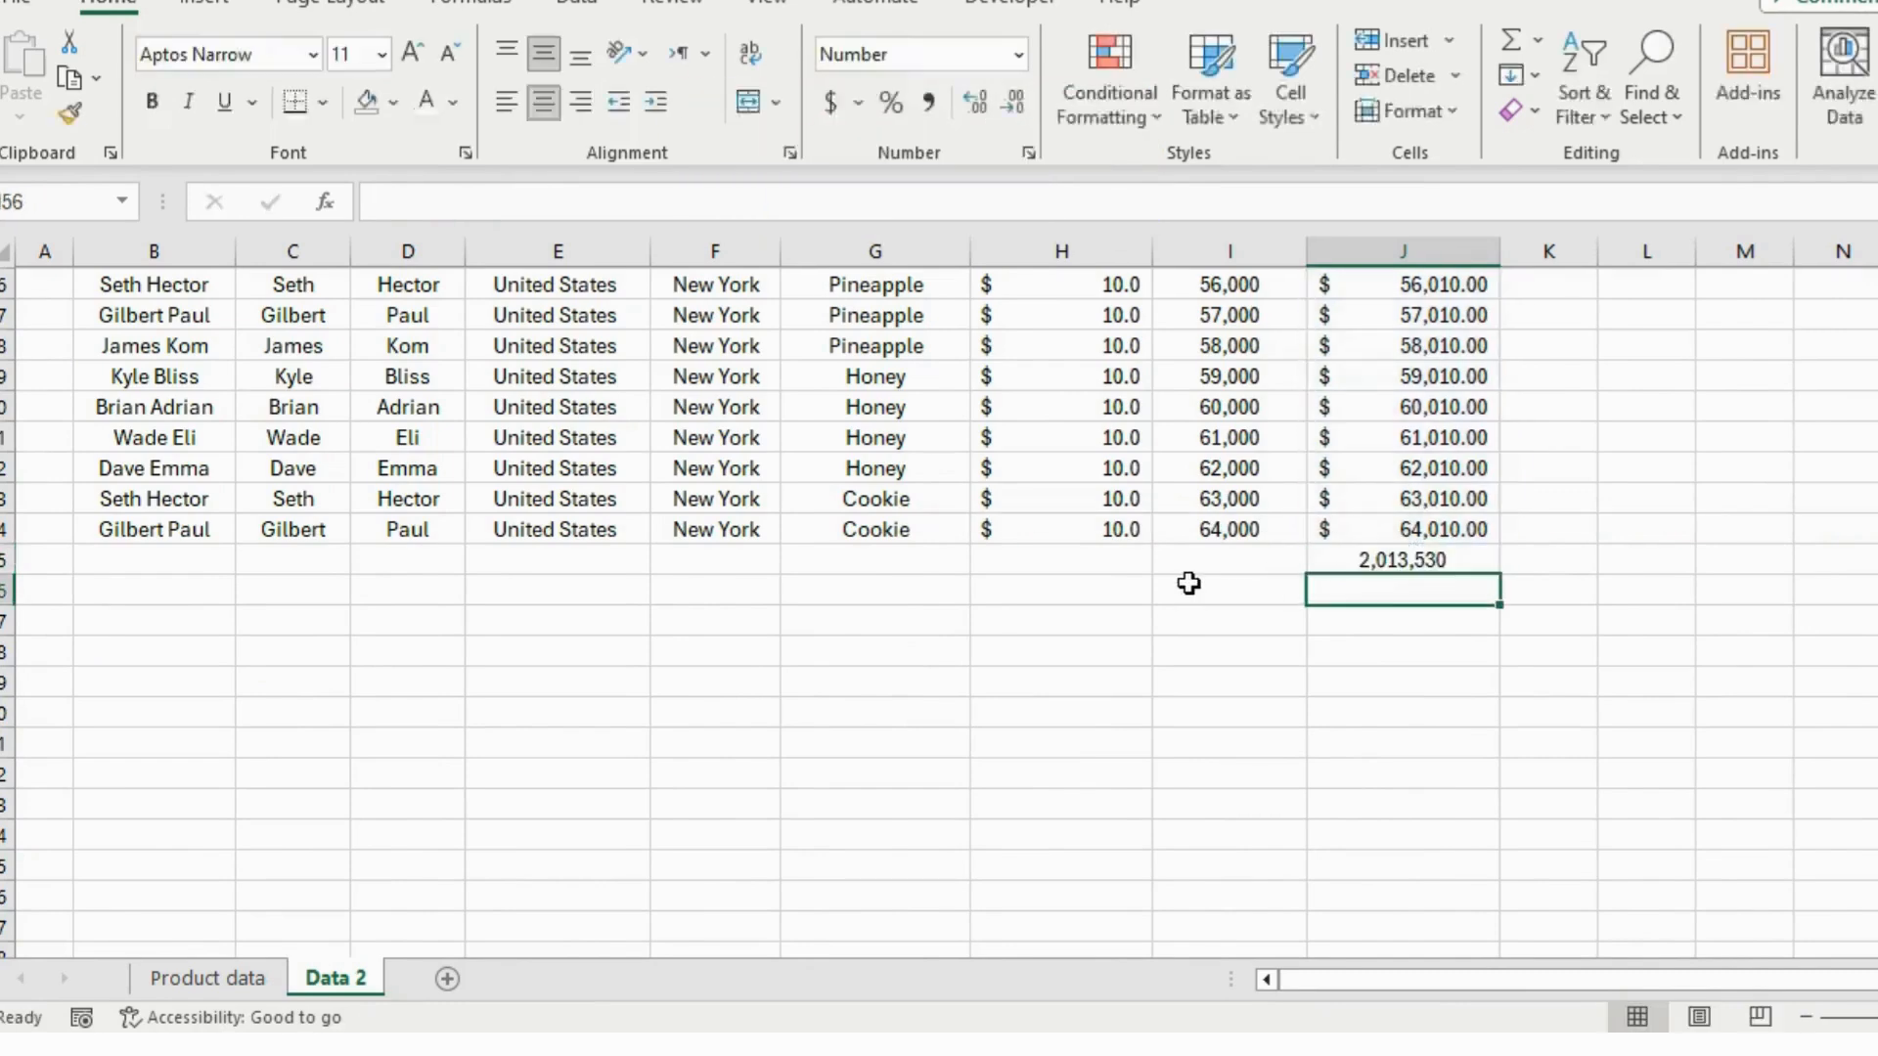
pyautogui.click(1464, 559)
pyautogui.scroll(15, 1271, 563)
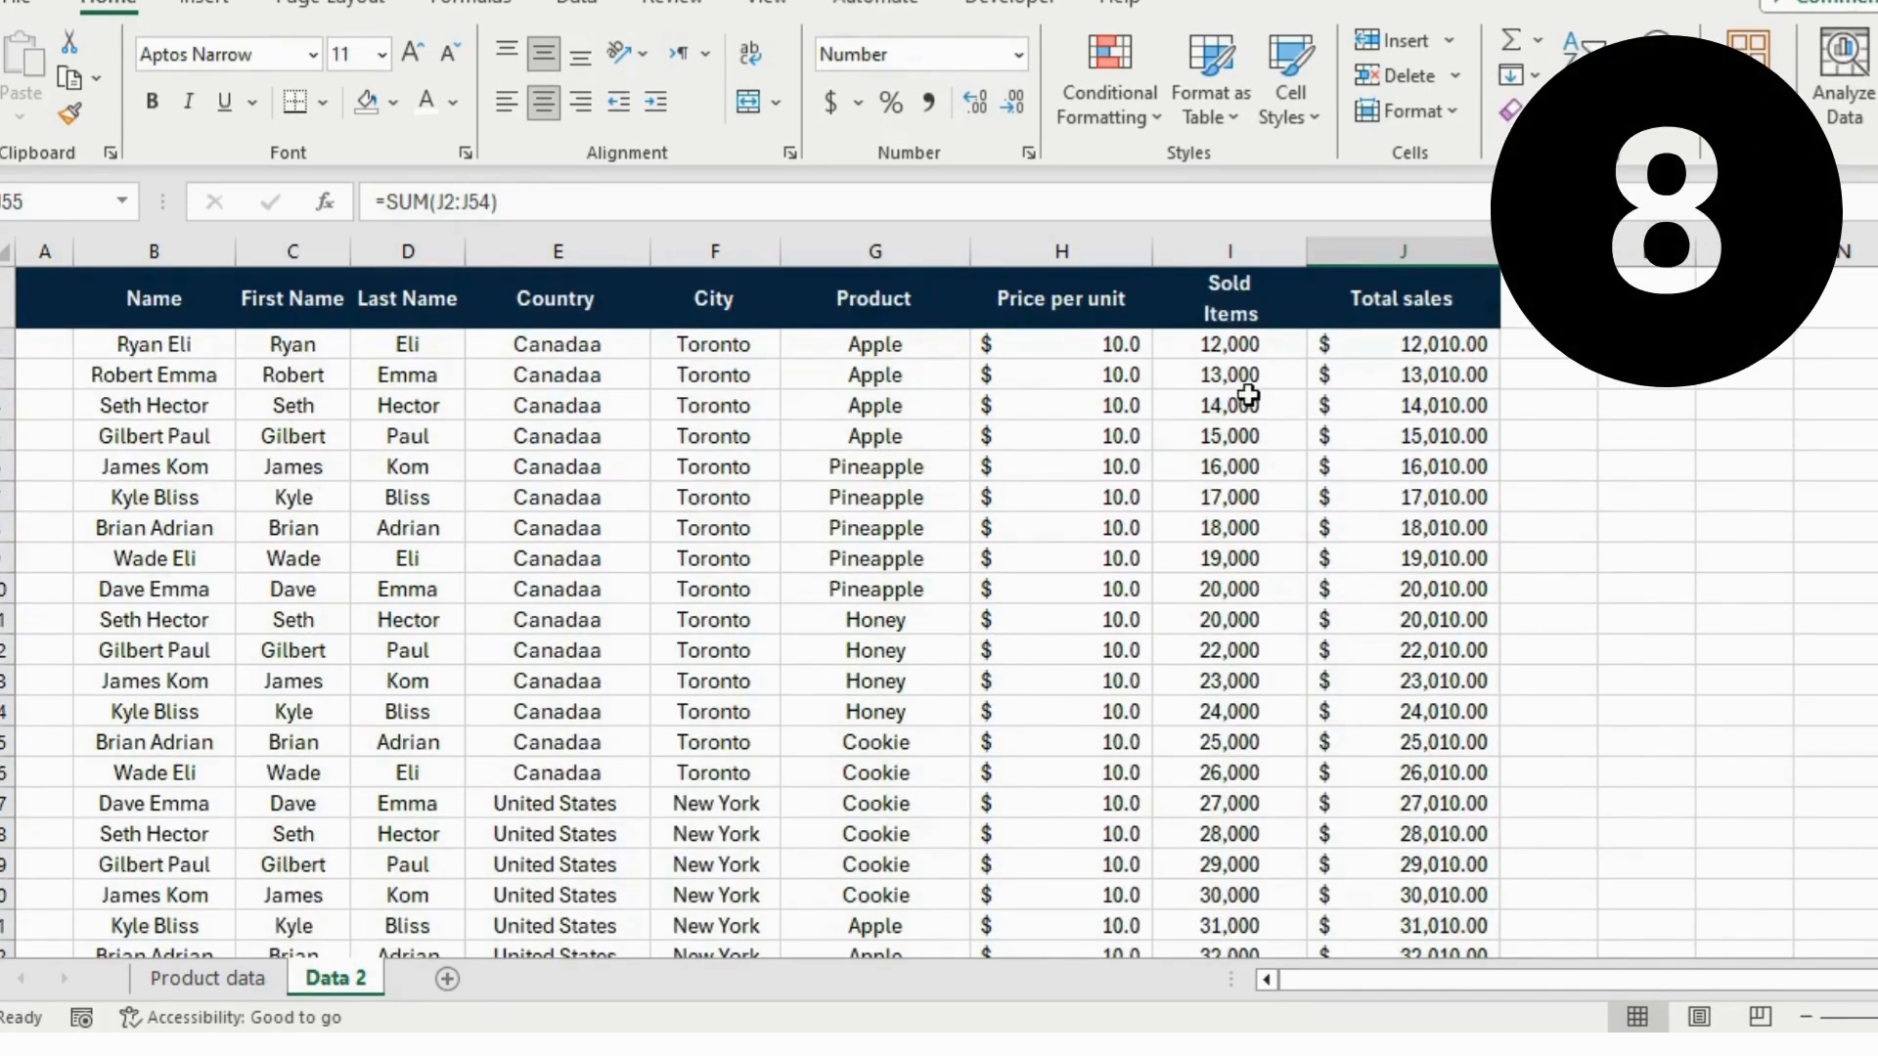
pyautogui.scroll(-10, 1248, 394)
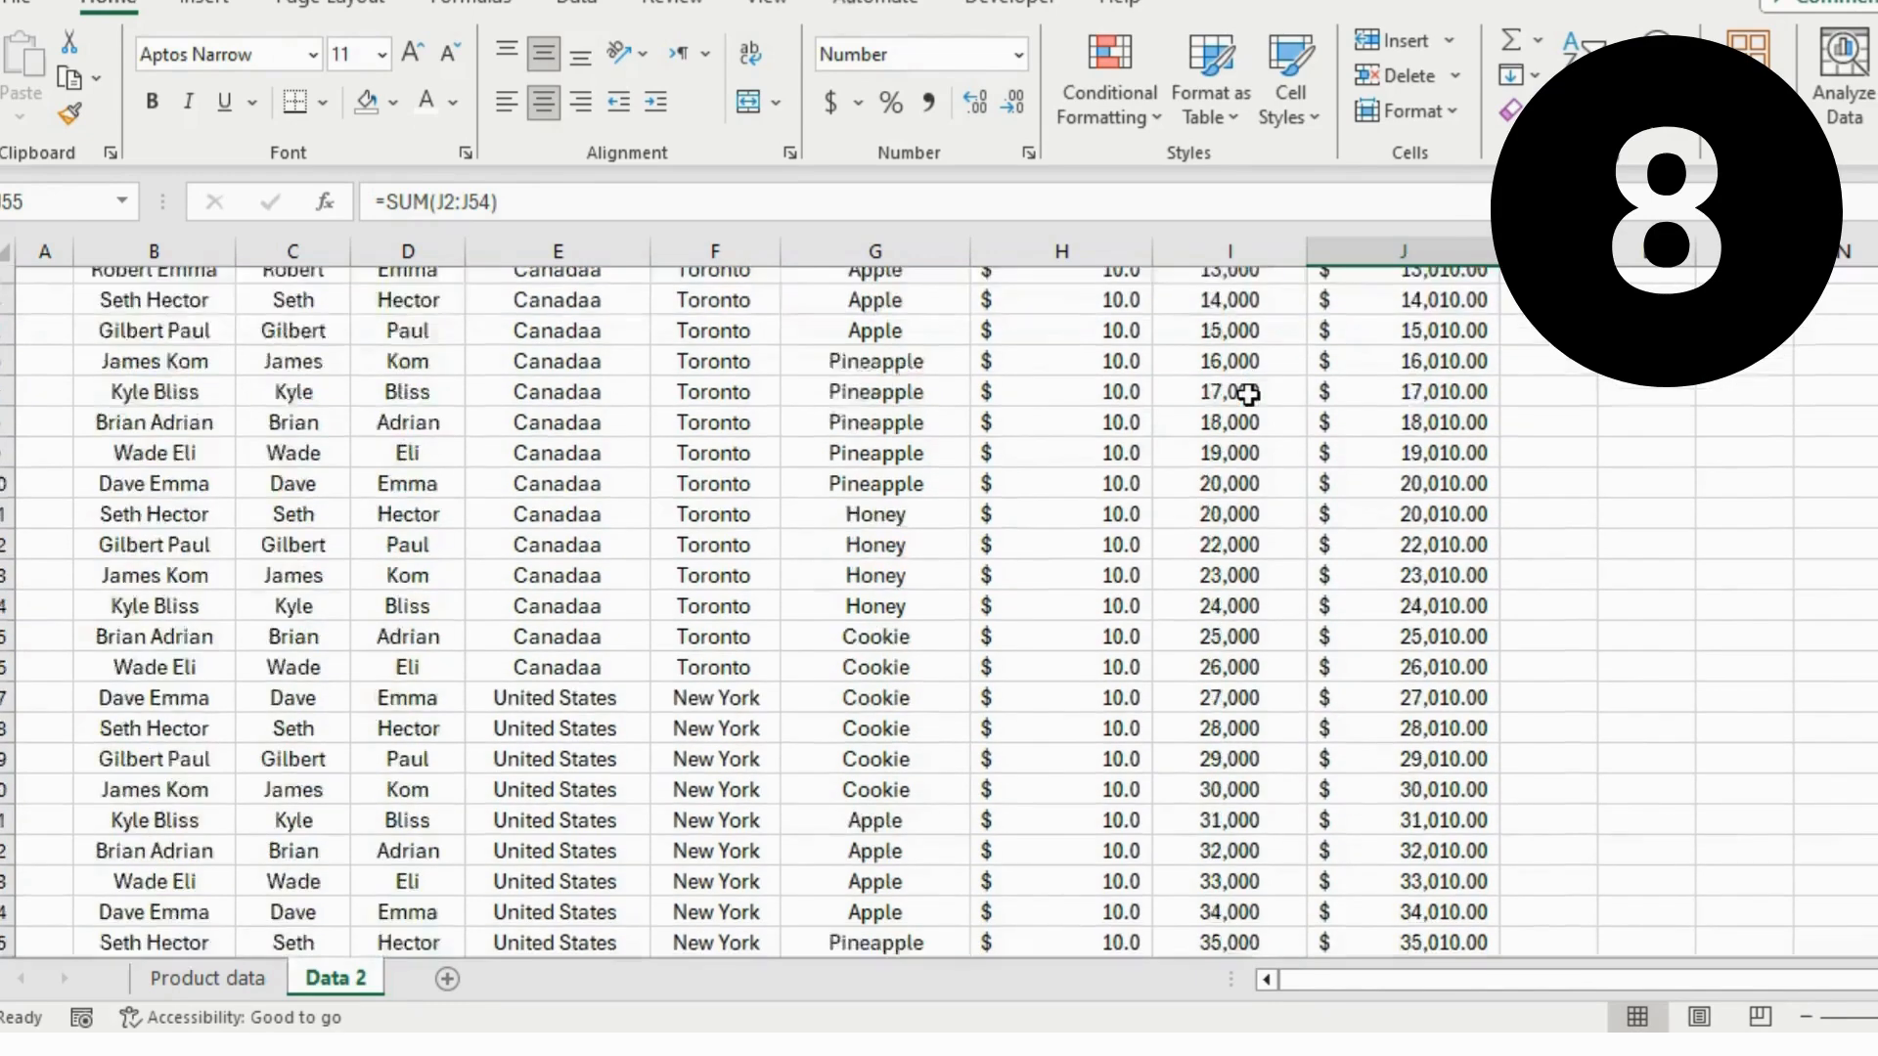
pyautogui.scroll(10, 1248, 394)
# Select the entire Total sales column J and copy it
pyautogui.click(1369, 374)
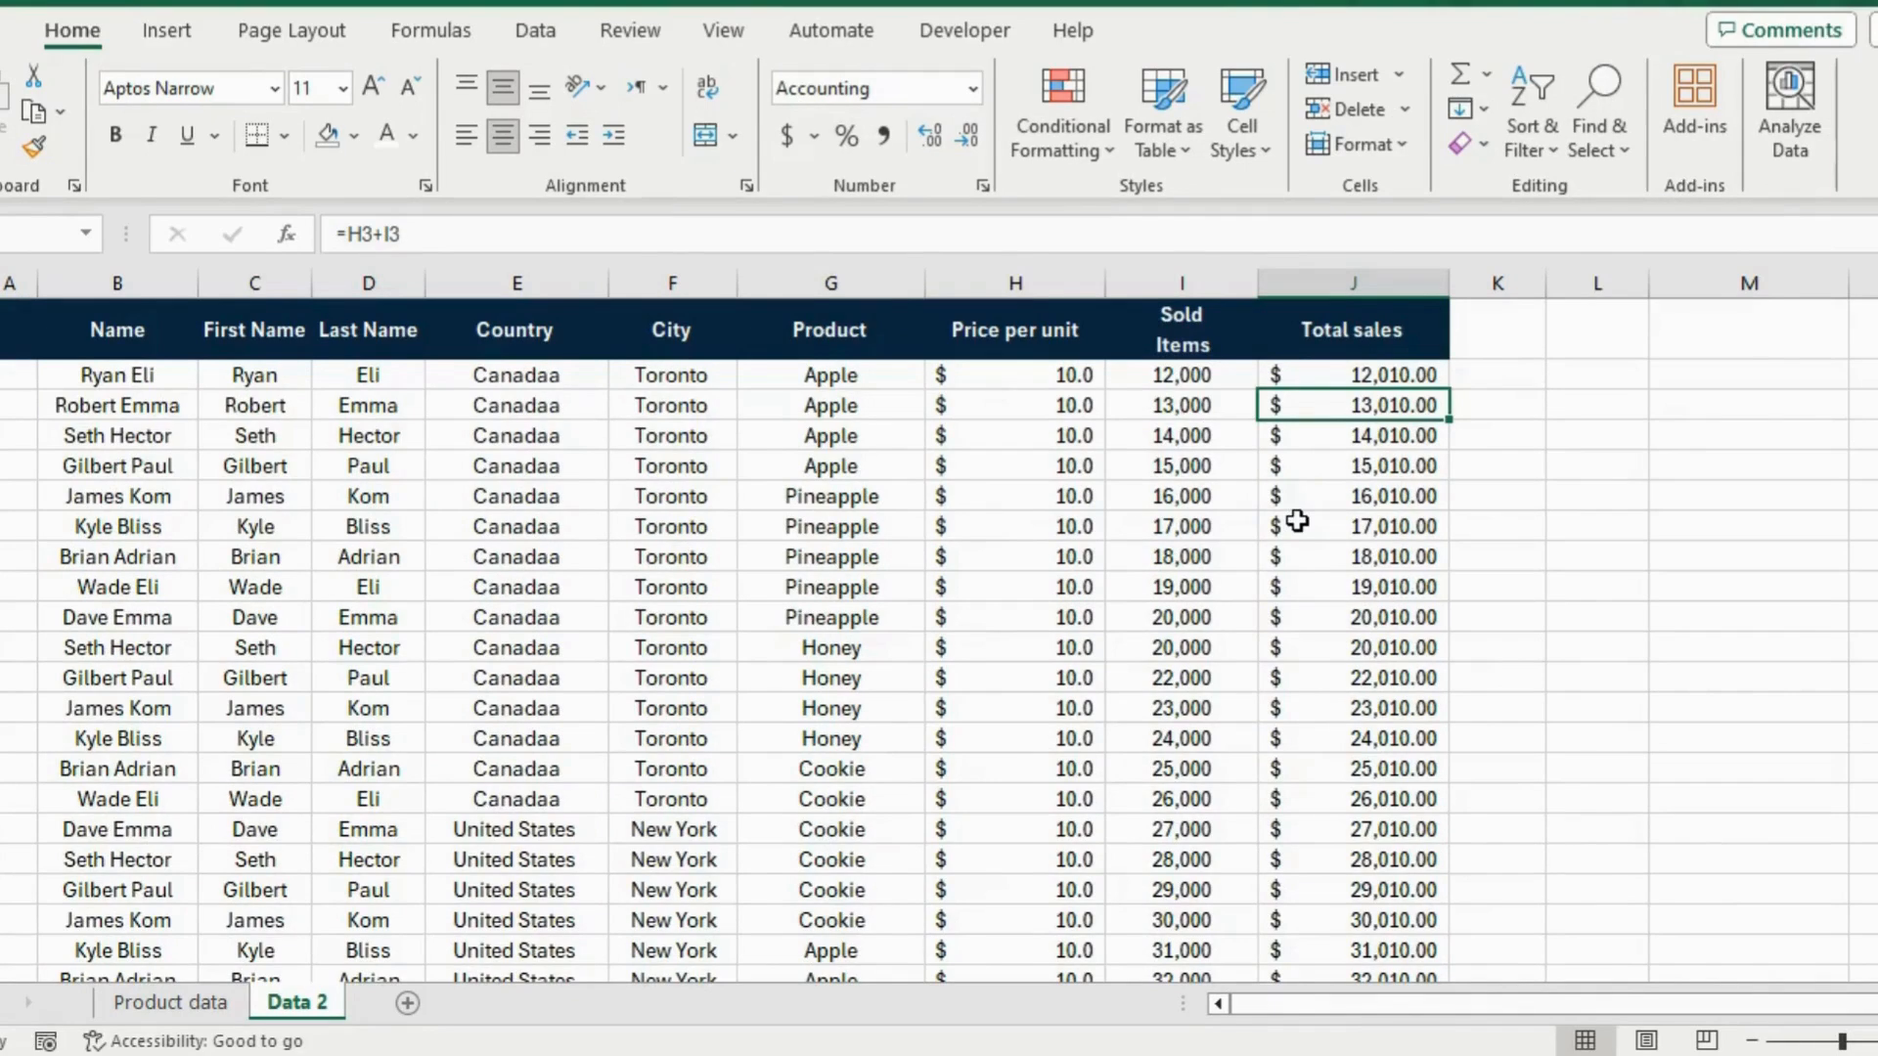
pyautogui.hotkey('ctrl', 'space')
pyautogui.hotkey('ctrl', 'space')
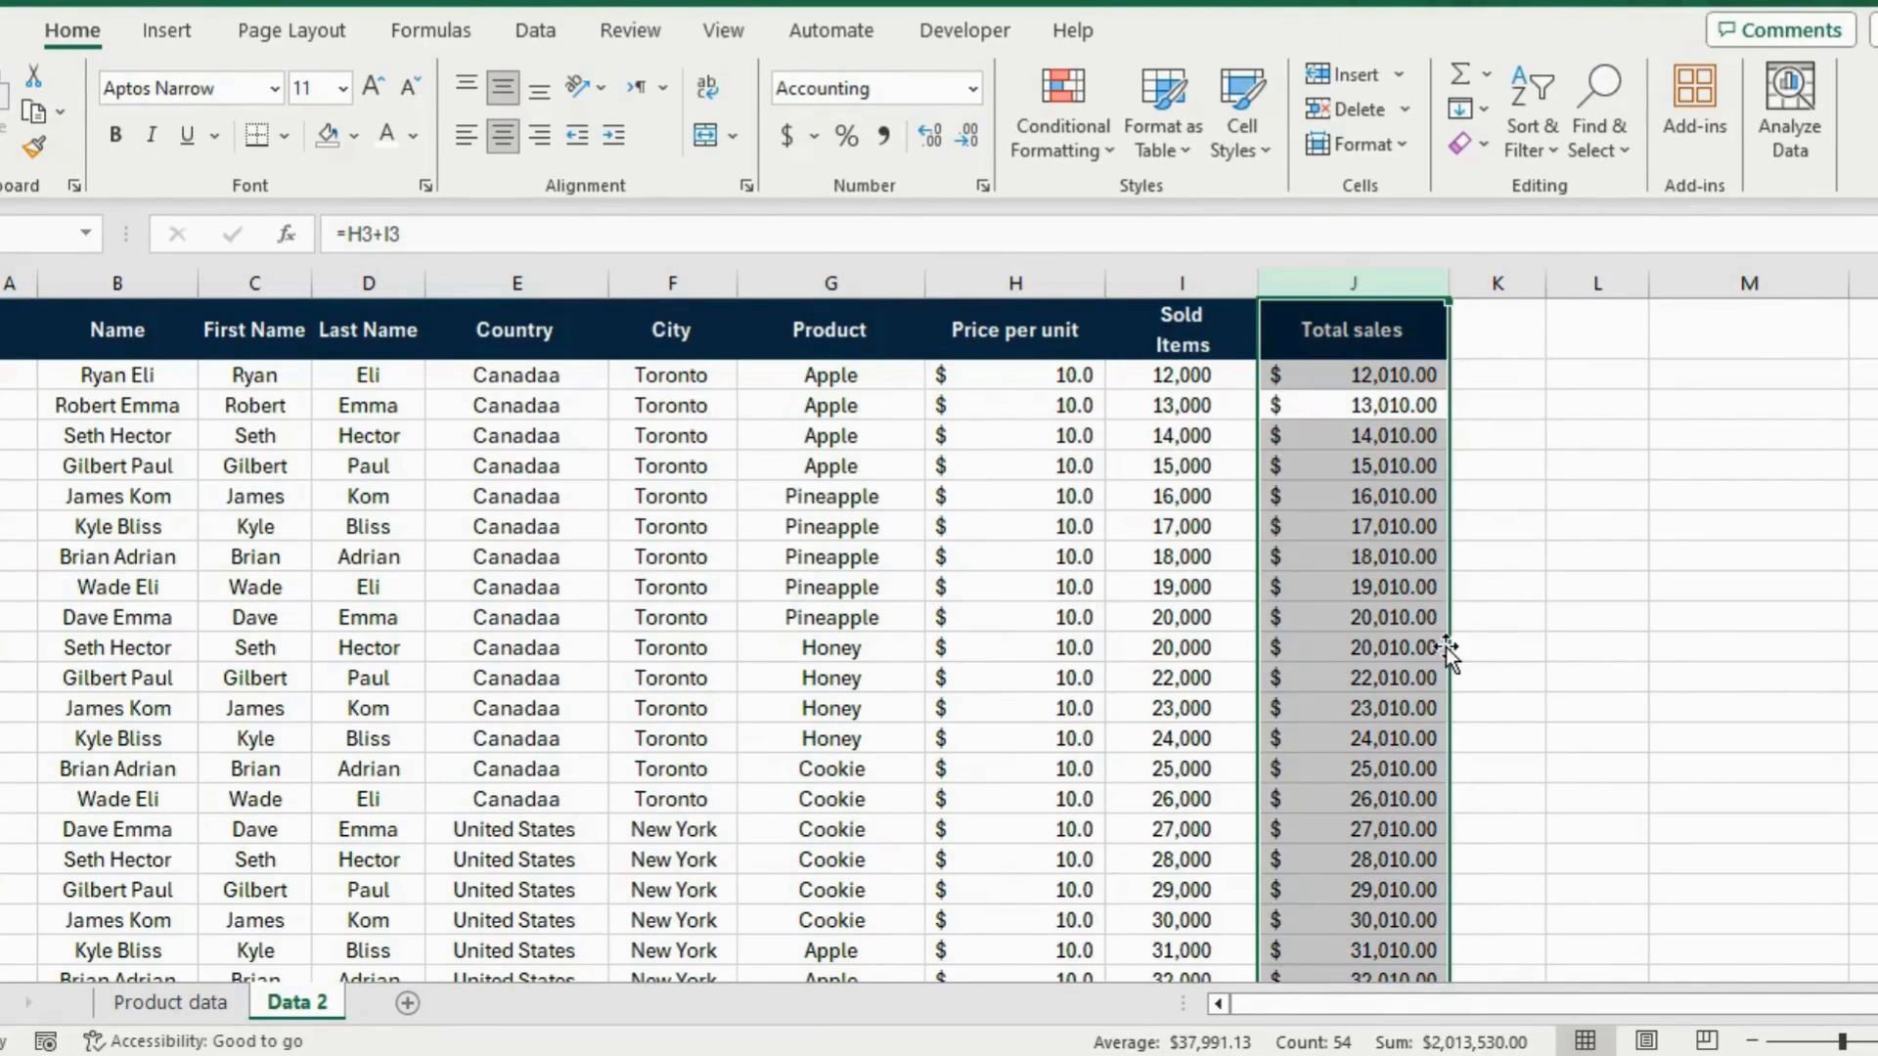
pyautogui.scroll(-7, 1448, 650)
pyautogui.scroll(7, 1445, 647)
pyautogui.hotkey('ctrl', 'c')
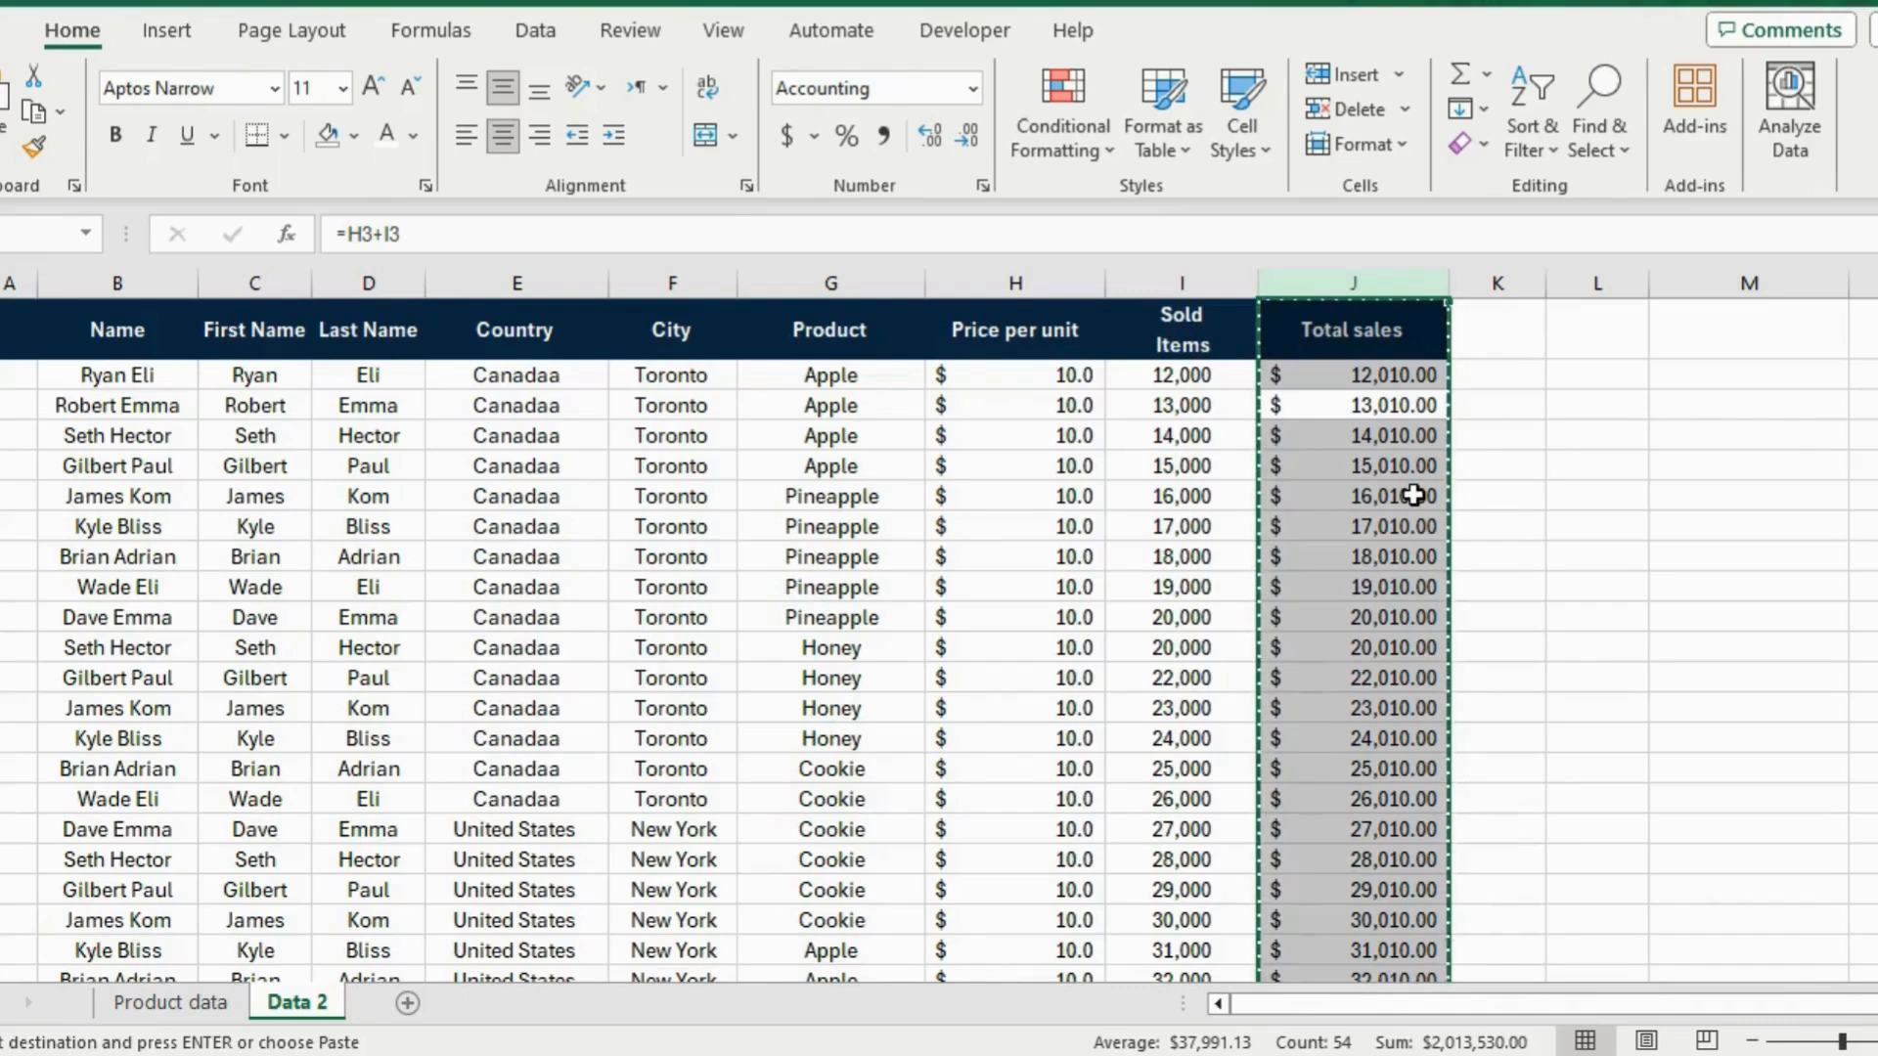
# Try a regular paste of the copied column into column M, inspect the pasted rows, and undo the paste
pyautogui.click(1762, 330)
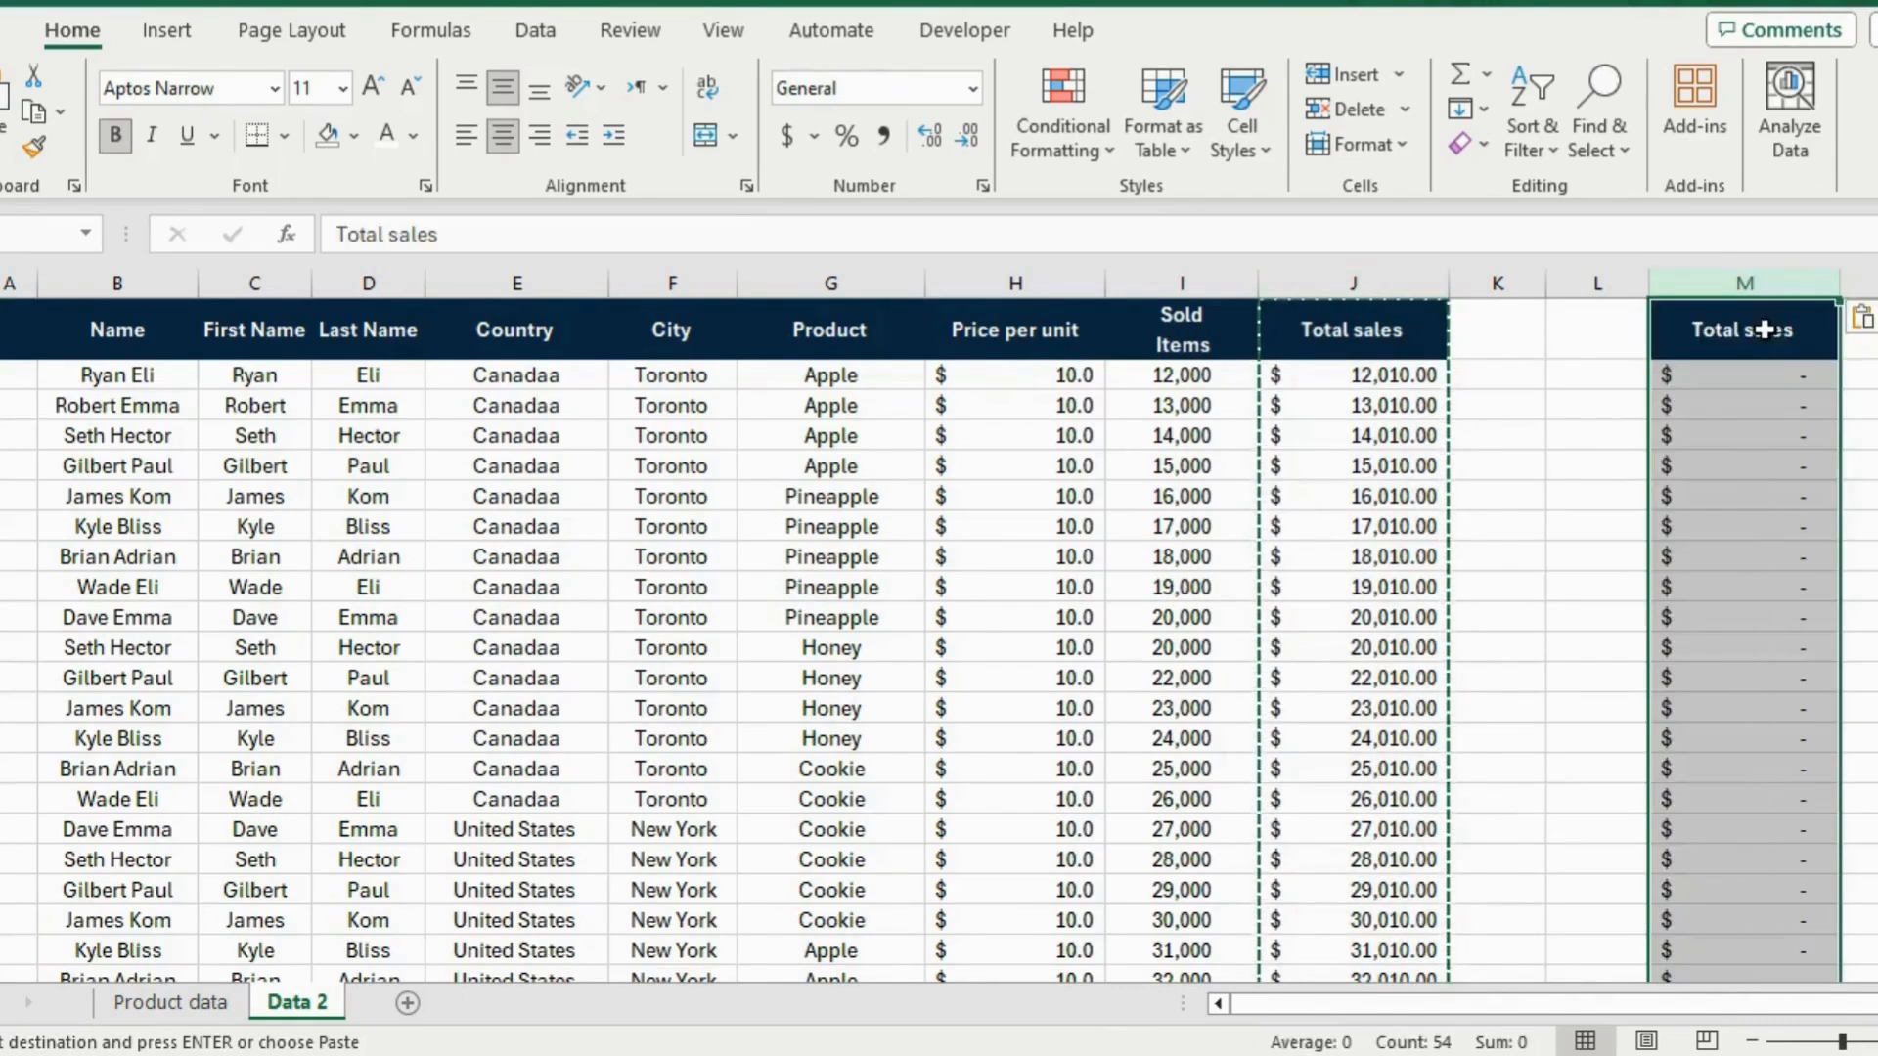
pyautogui.hotkey('ctrl', 'v')
pyautogui.scroll(-14, 1752, 536)
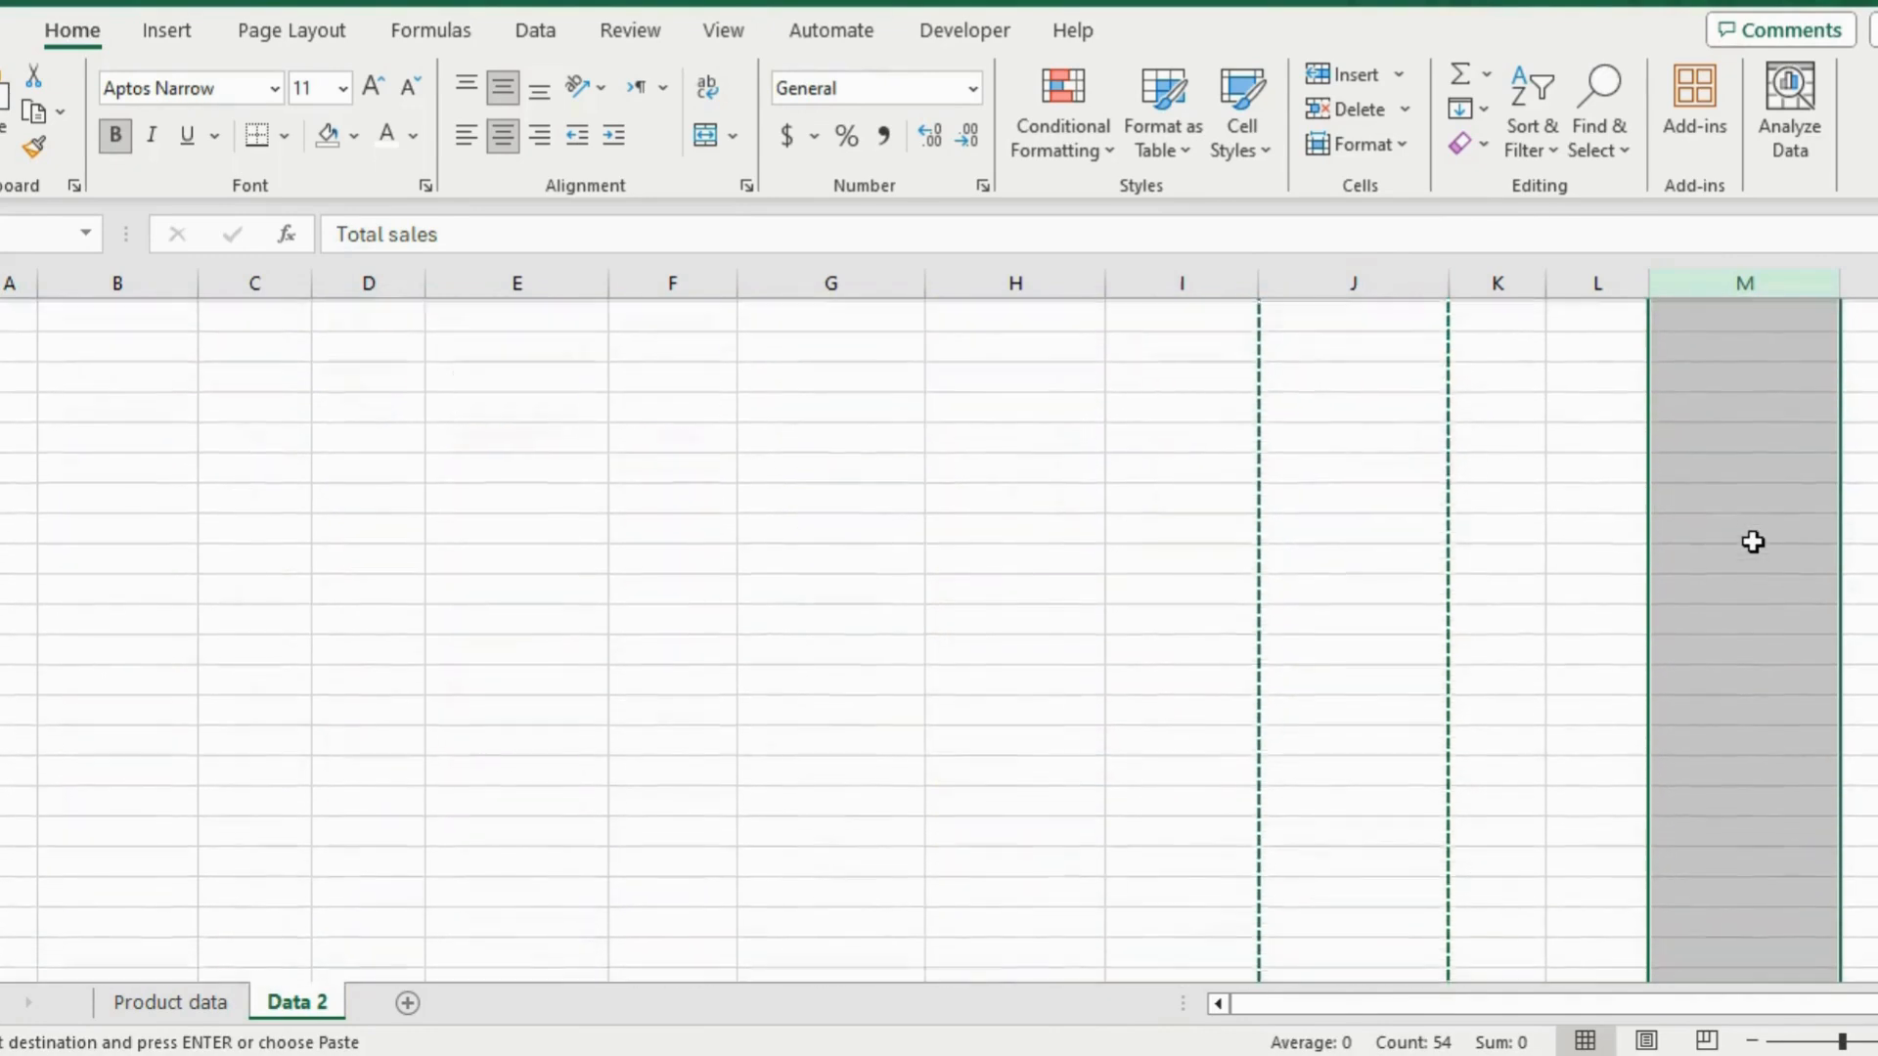
pyautogui.scroll(14, 1751, 541)
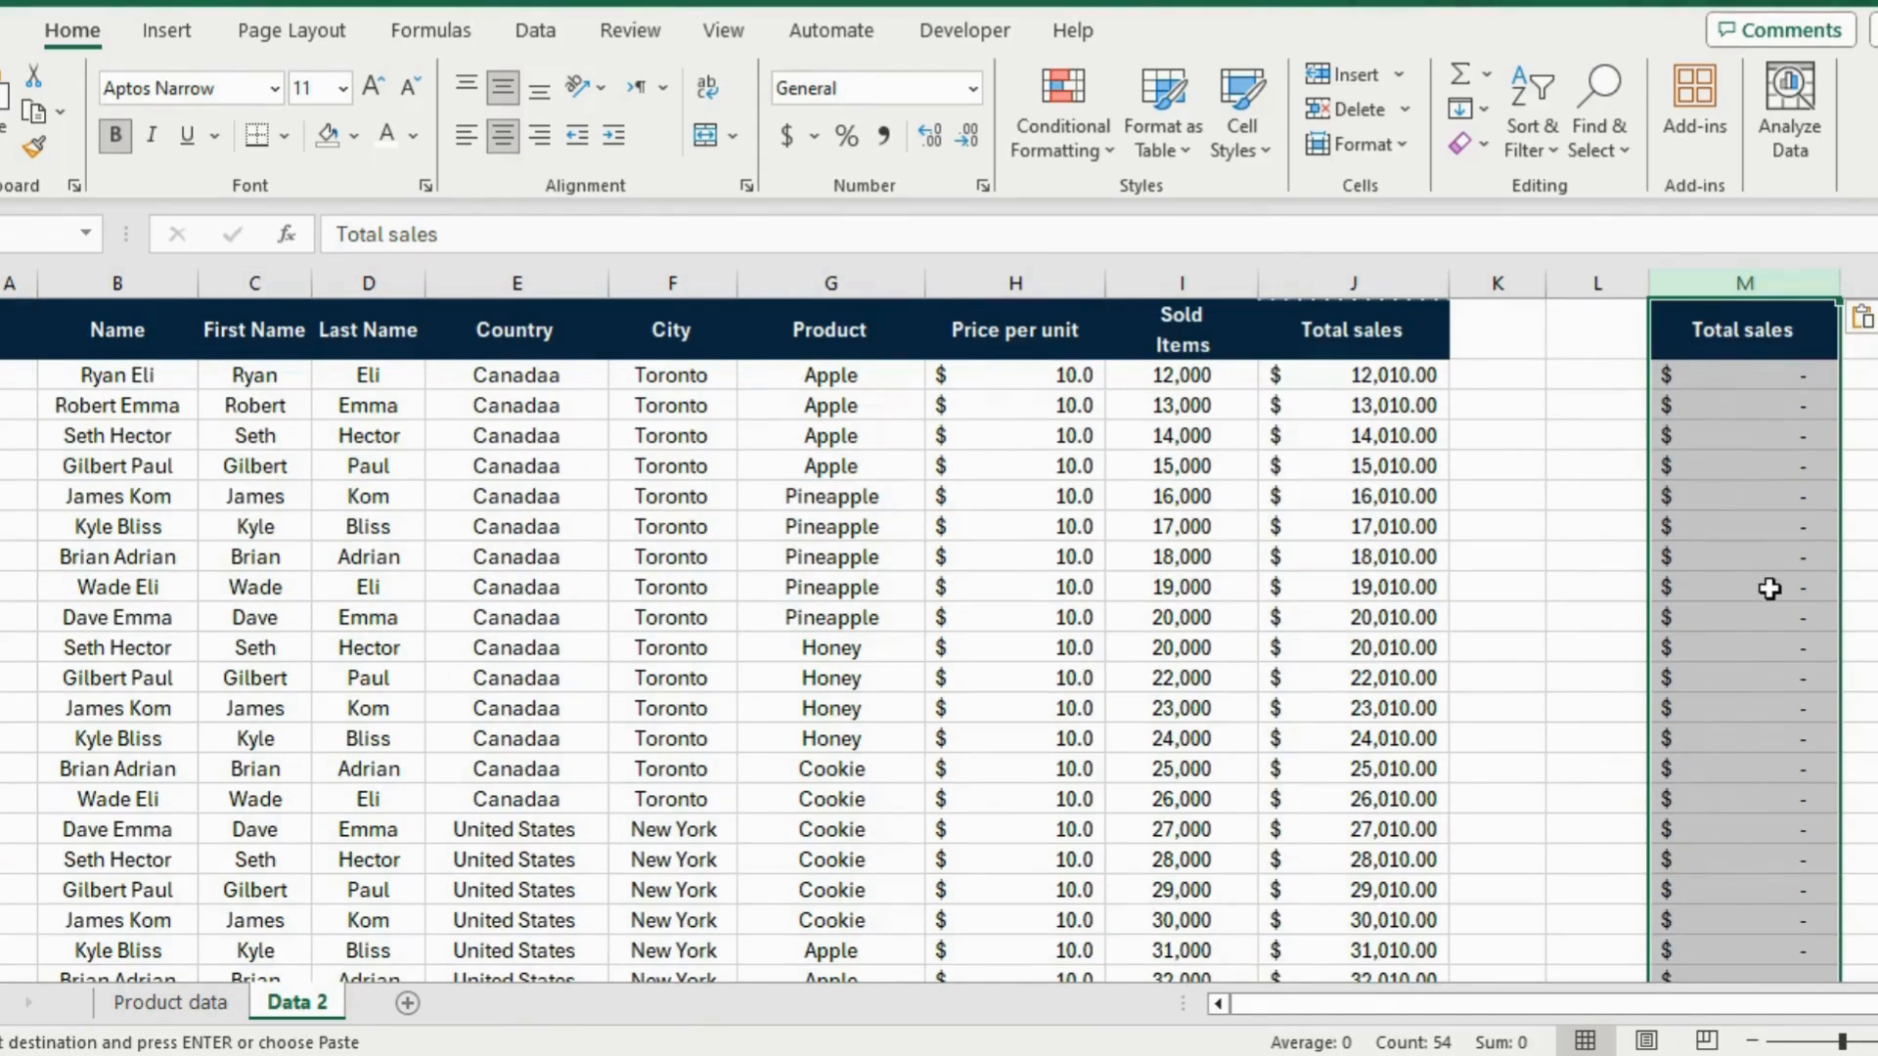
pyautogui.scroll(-5, 1770, 588)
pyautogui.scroll(5, 1770, 588)
pyautogui.hotkey('ctrl', 'z')
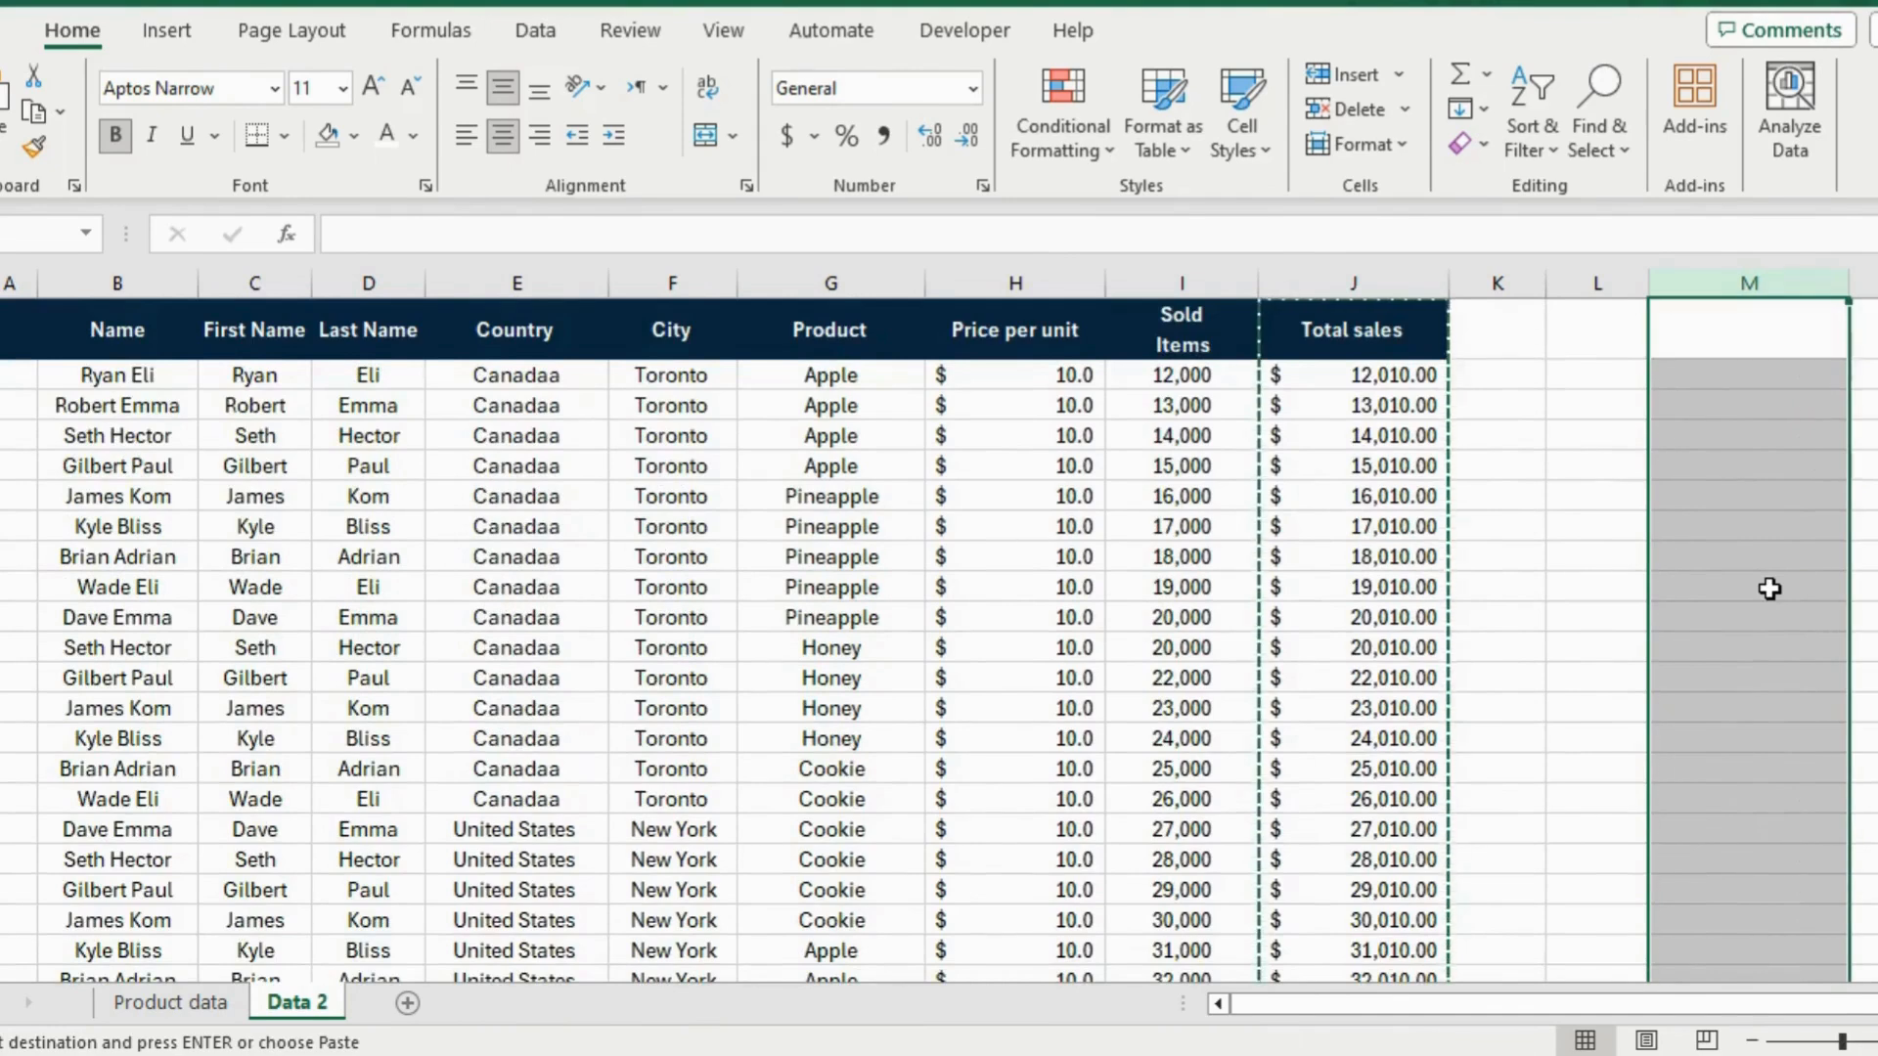
# Copy the whole Total sales column J again, starting from cell J2
pyautogui.click(1328, 556)
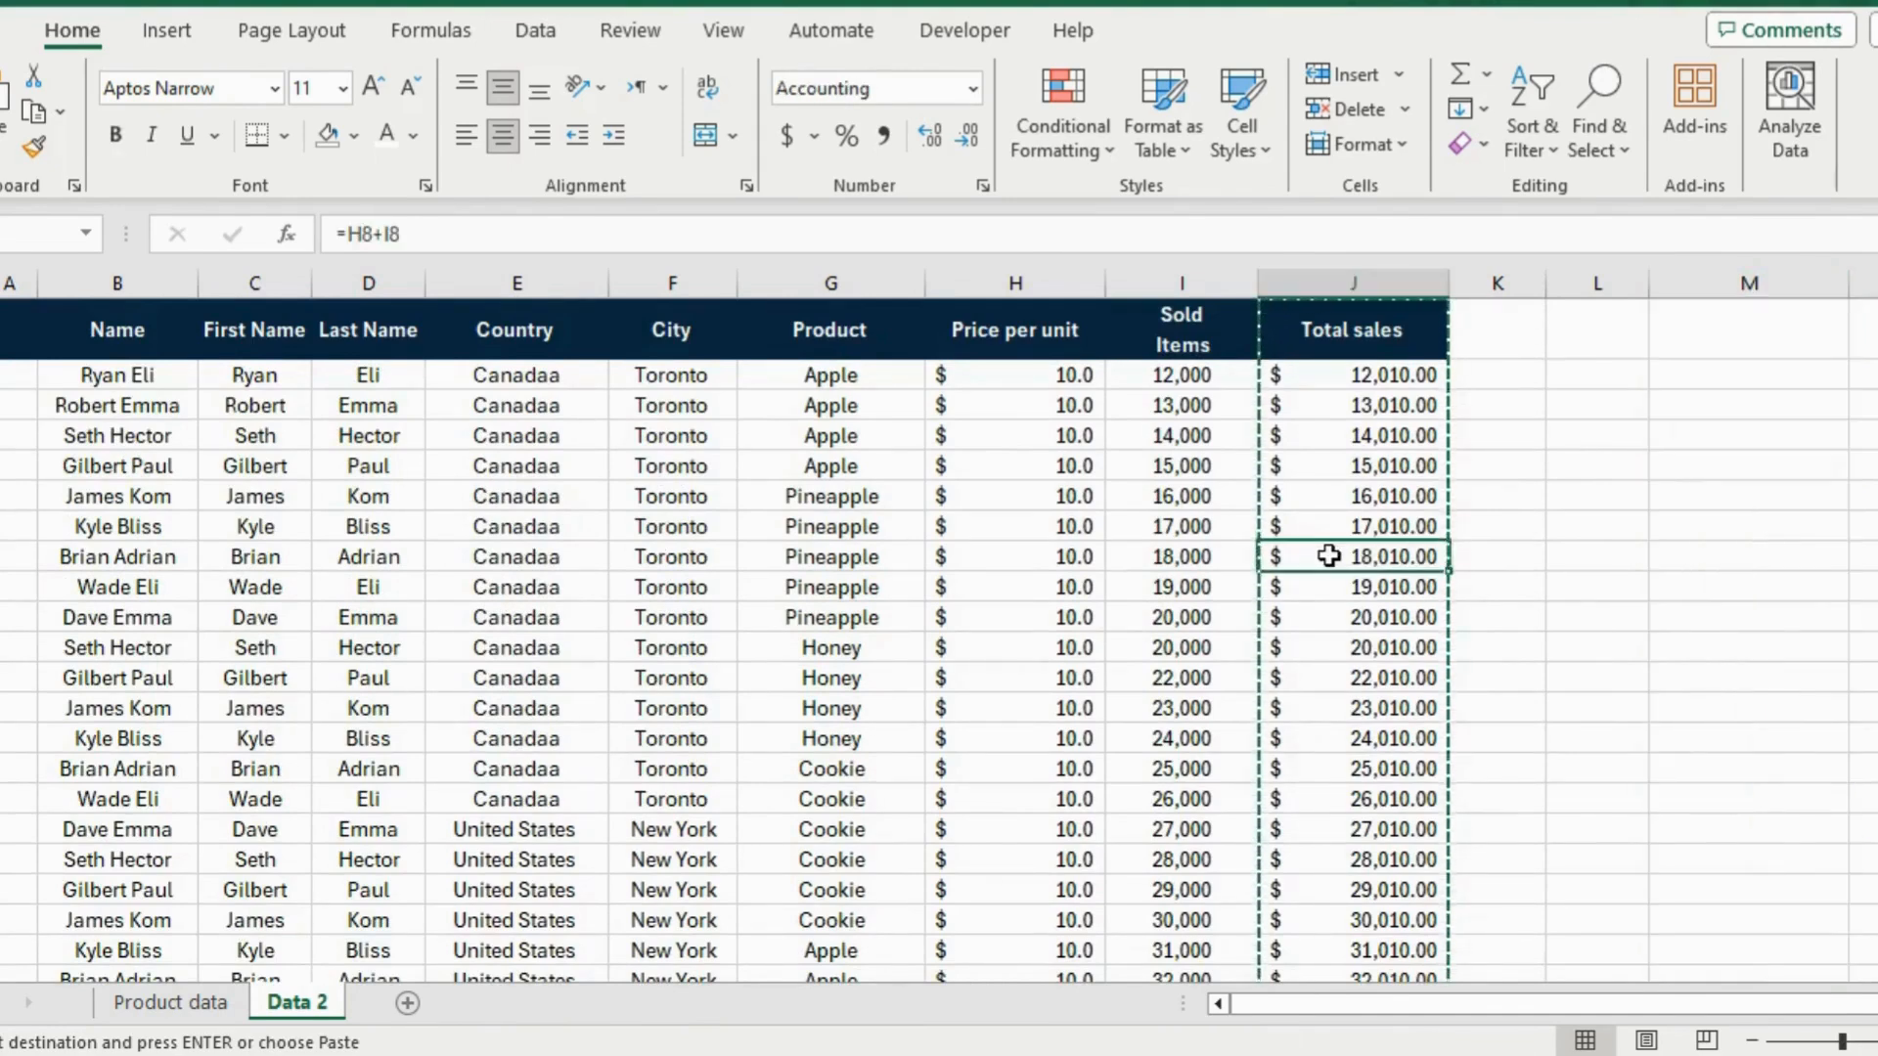
pyautogui.hotkey('ctrl', 'c')
pyautogui.click(1361, 375)
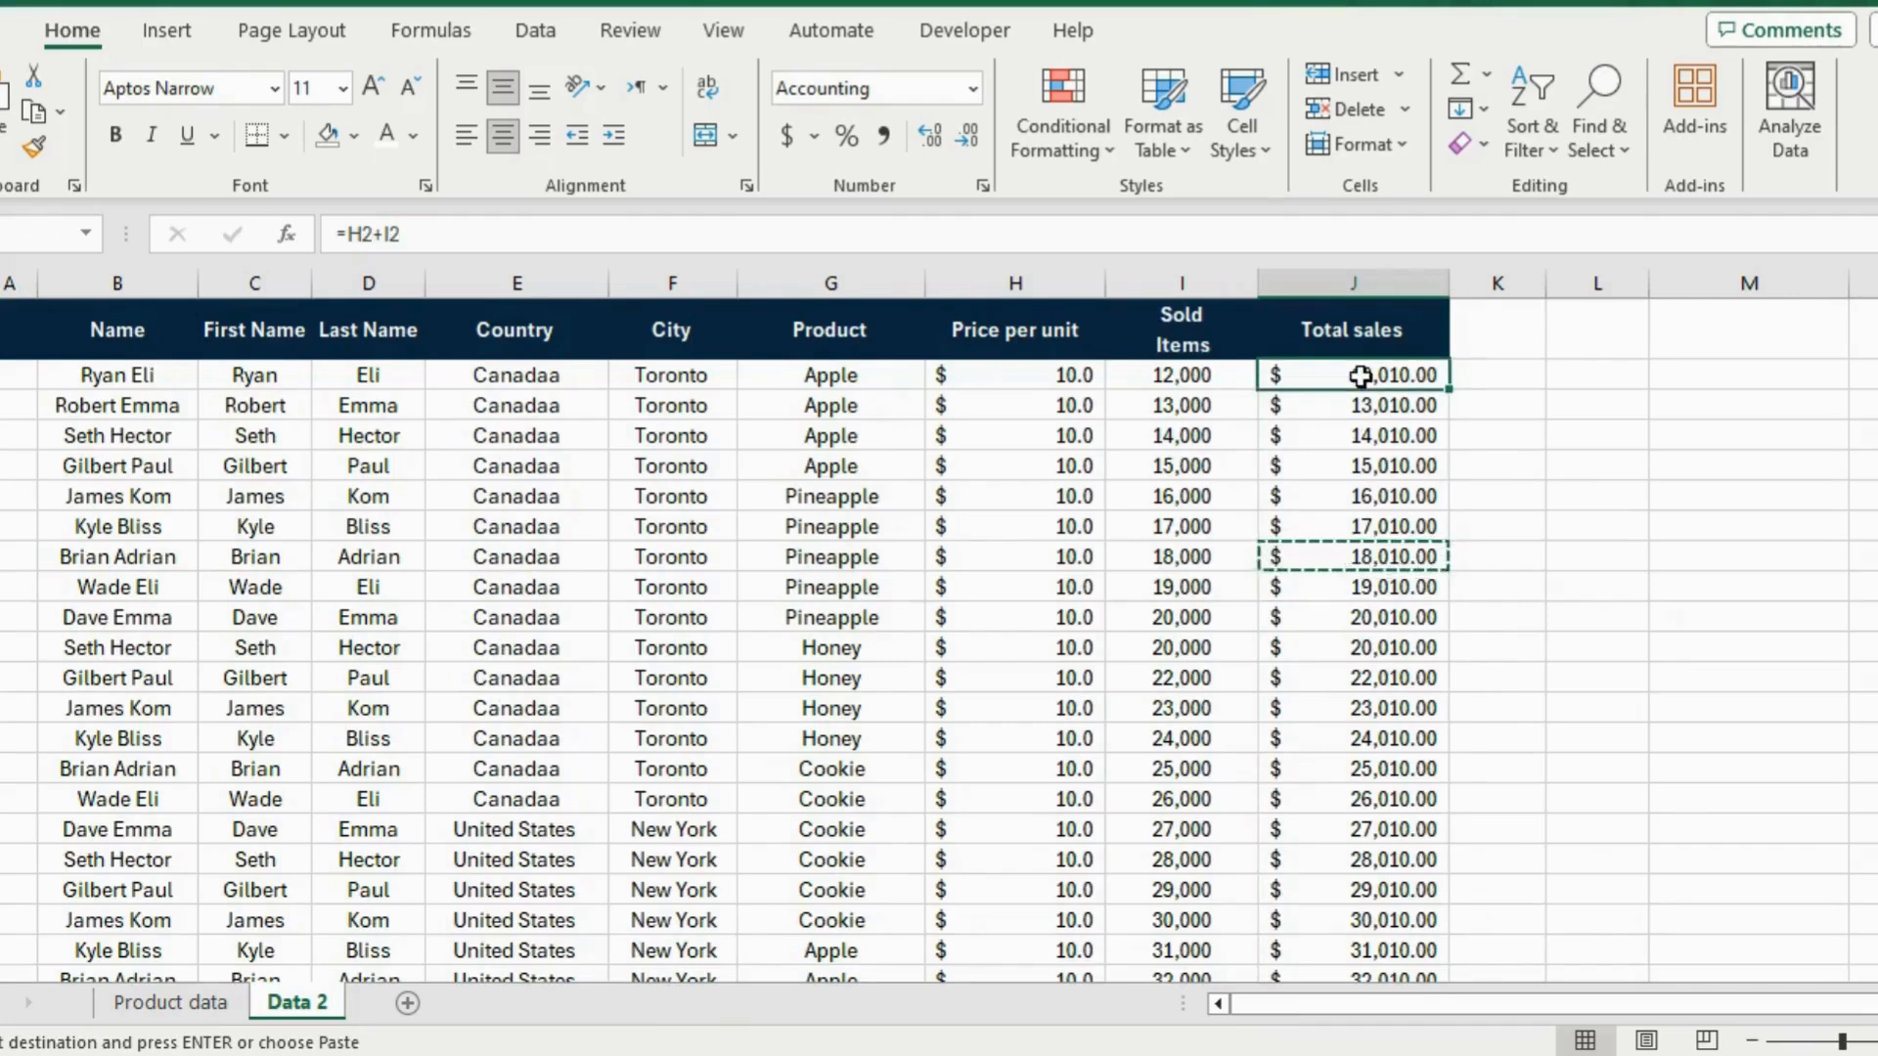
pyautogui.hotkey('ctrl', 'space')
pyautogui.hotkey('ctrl', 'c')
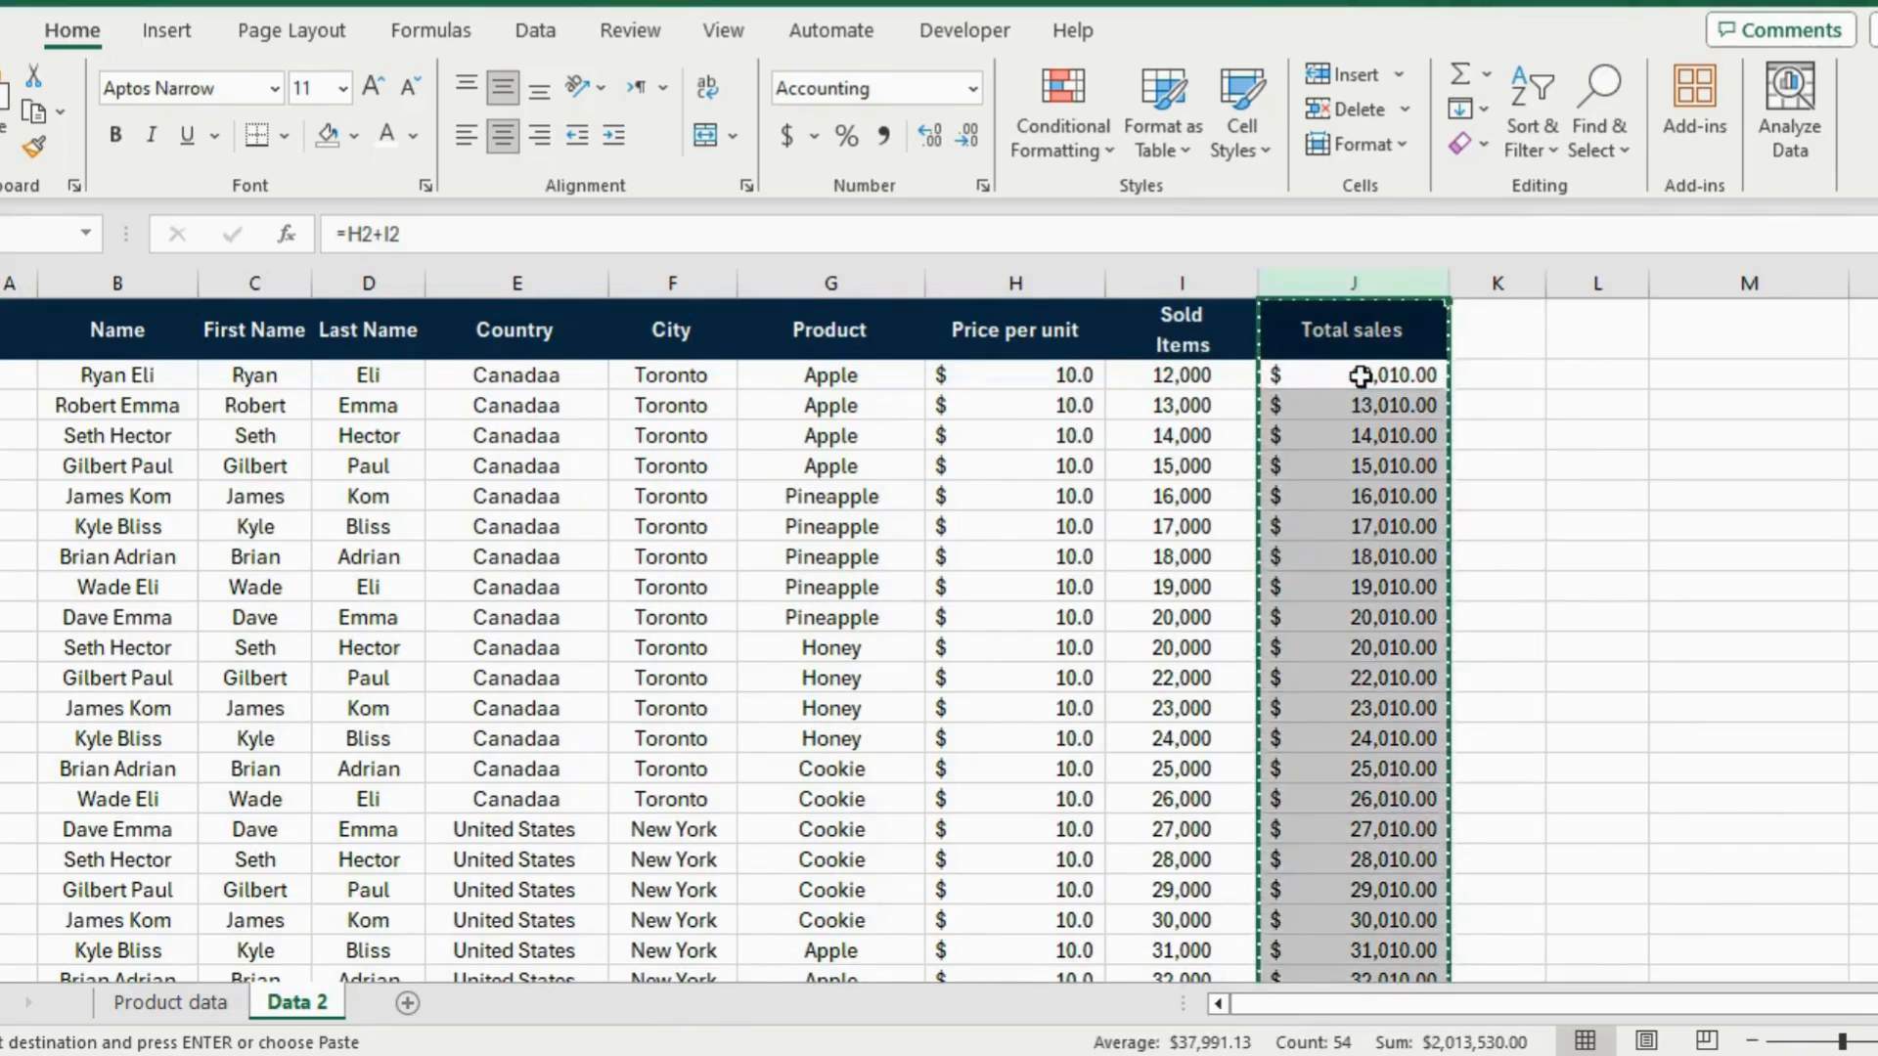
# Paste only the values of the copied Total sales column at cell M1 using Paste Special
pyautogui.click(1689, 343)
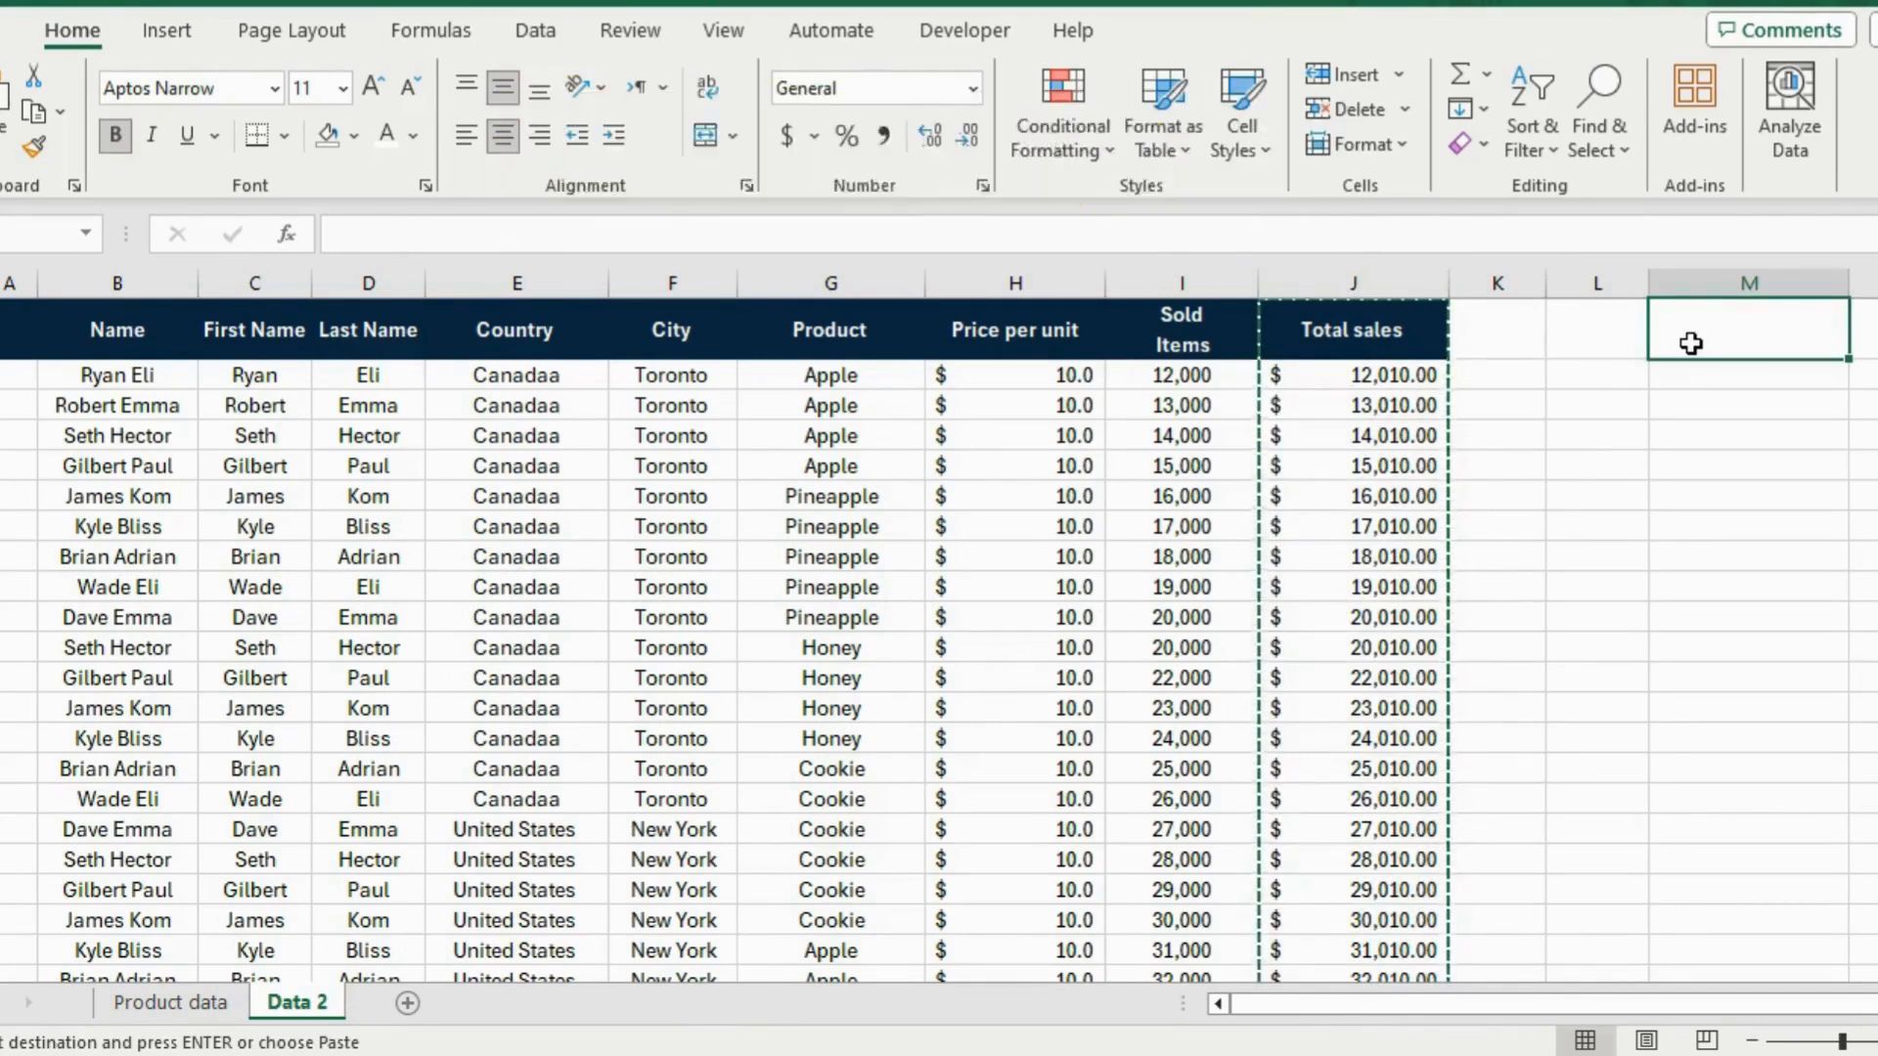
pyautogui.hotkey('ctrl', 'alt', 'v')
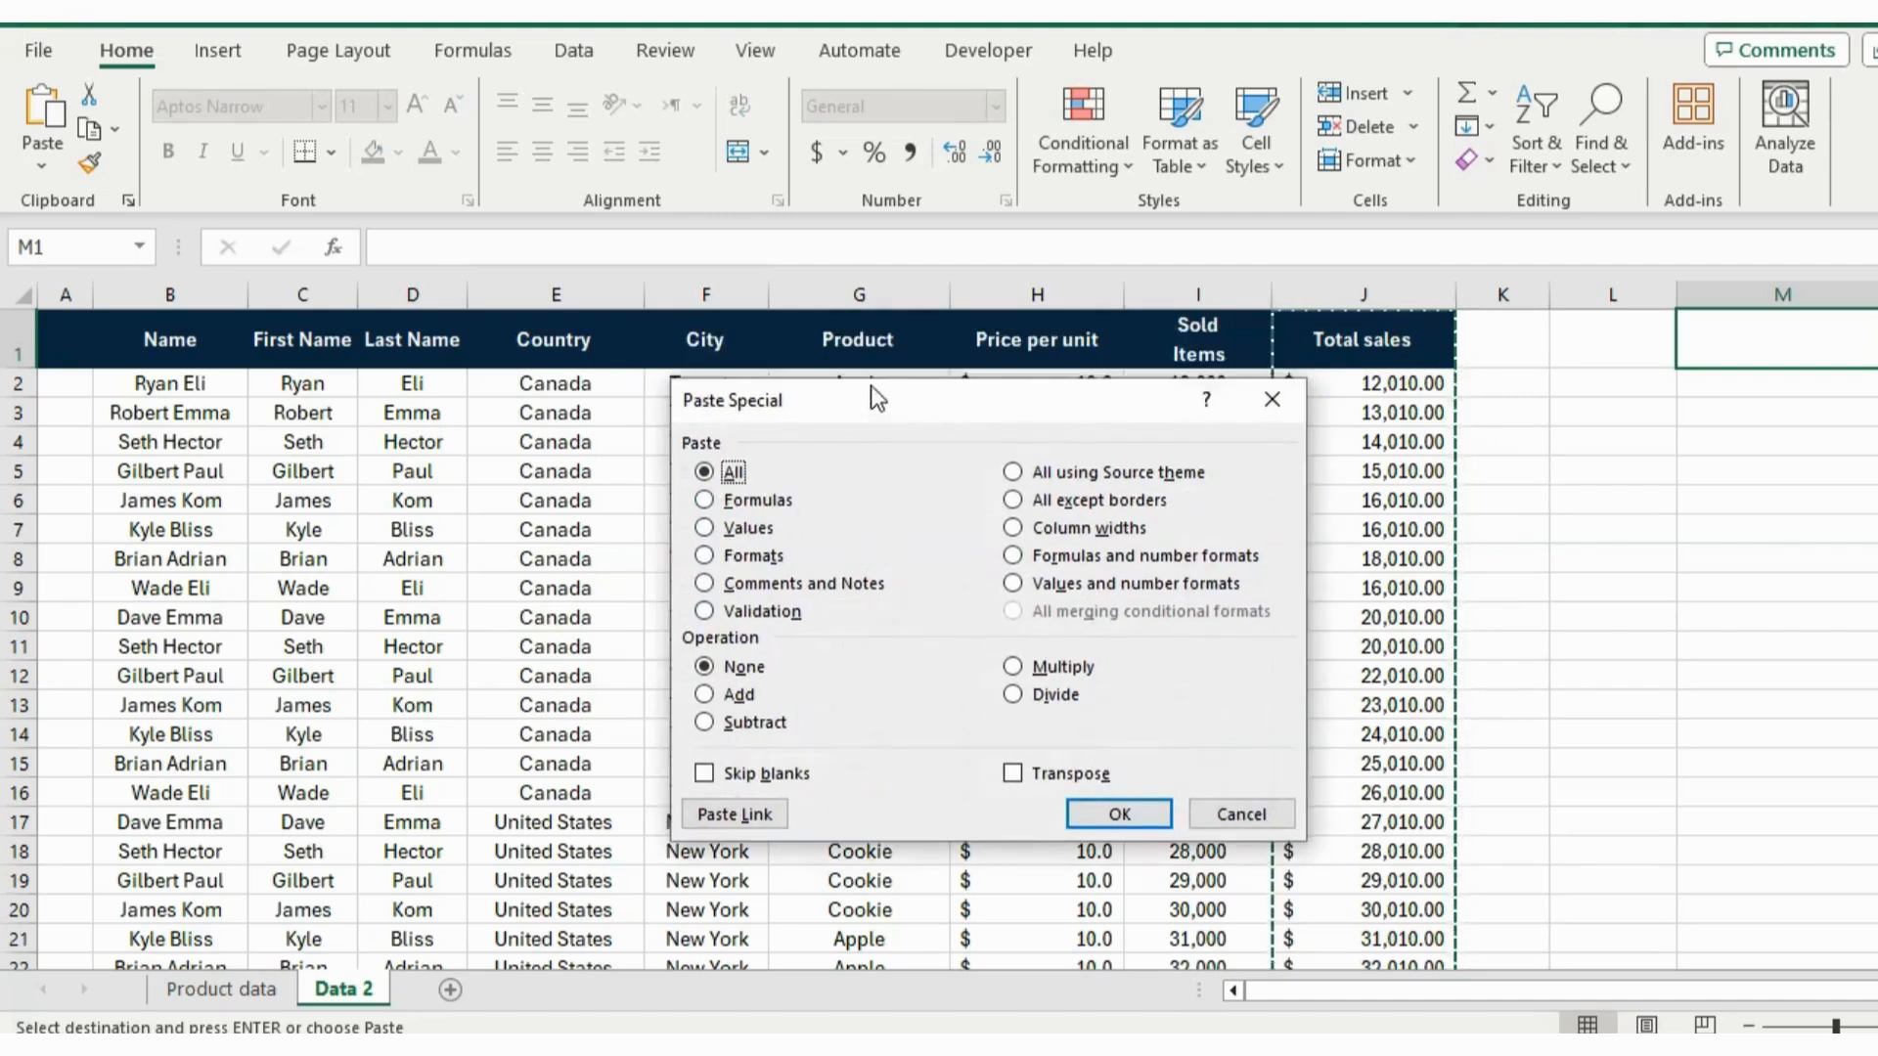
pyautogui.moveTo(870, 395); pyautogui.dragTo(859, 341)
pyautogui.click(706, 475)
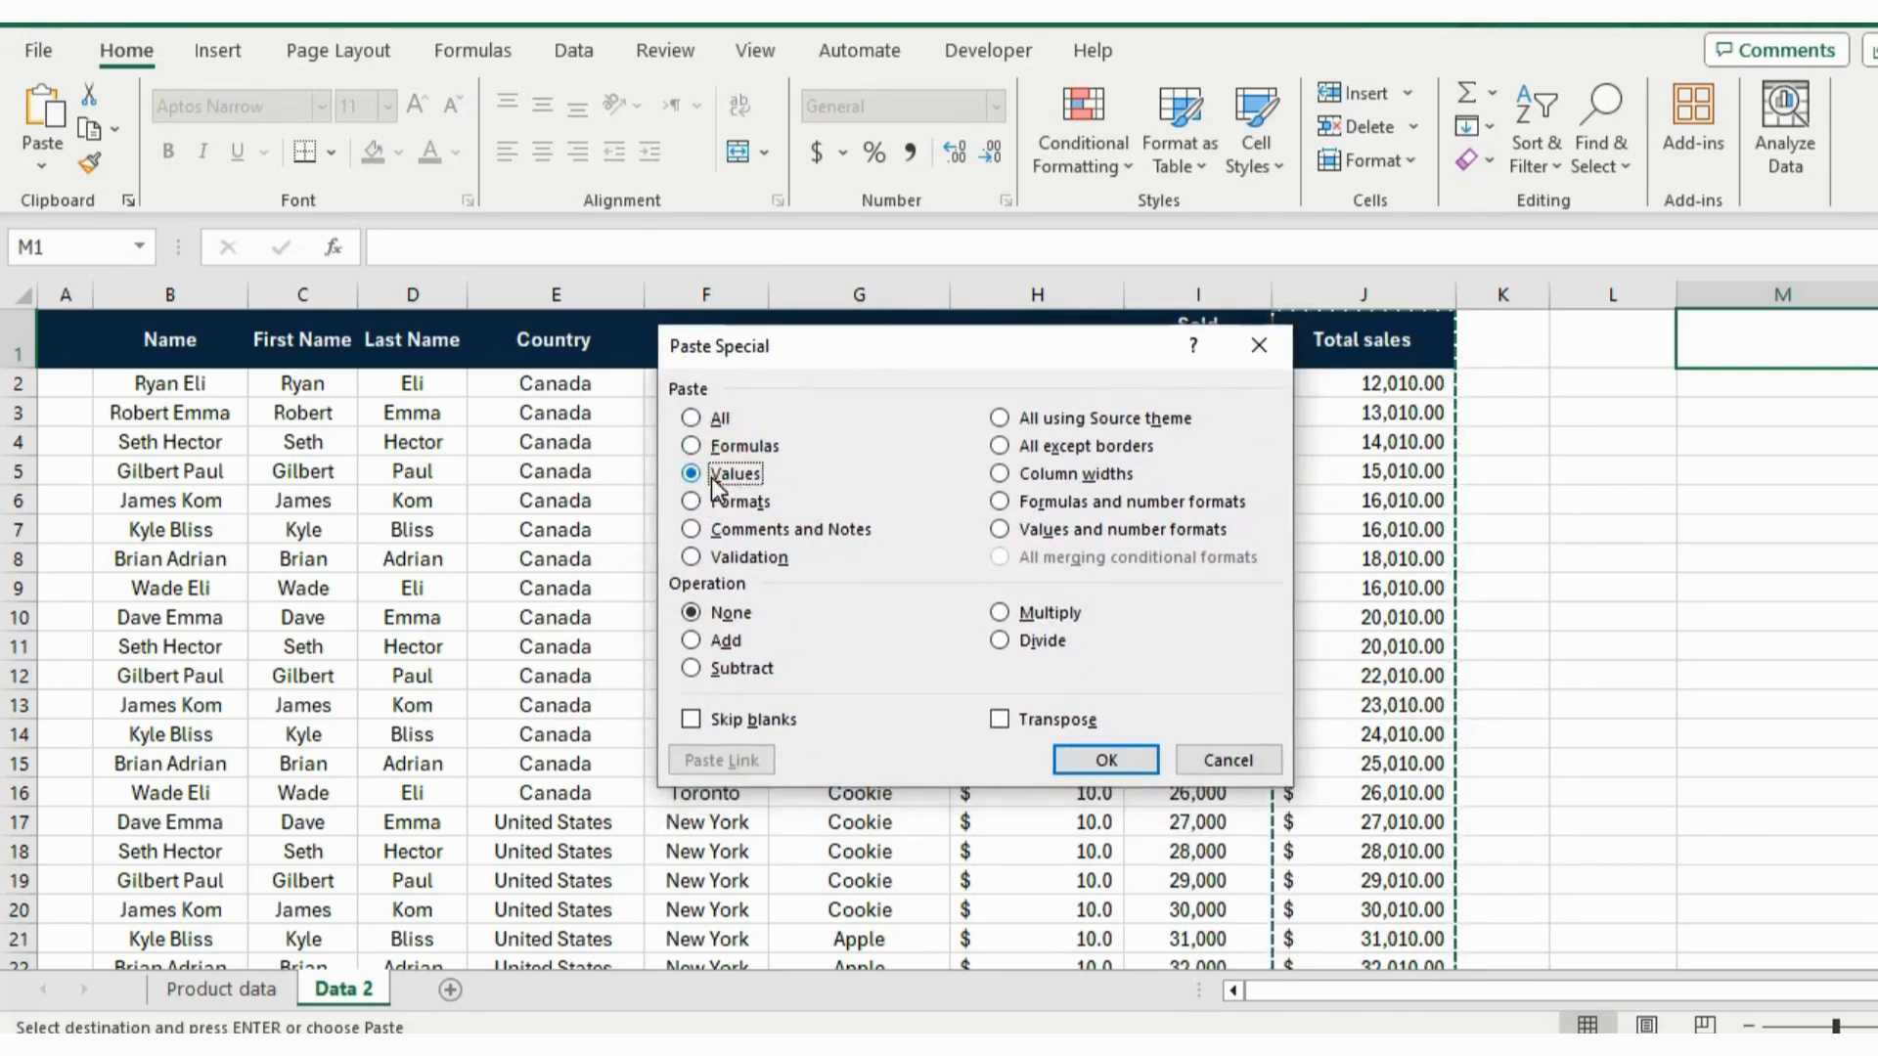
pyautogui.click(1140, 760)
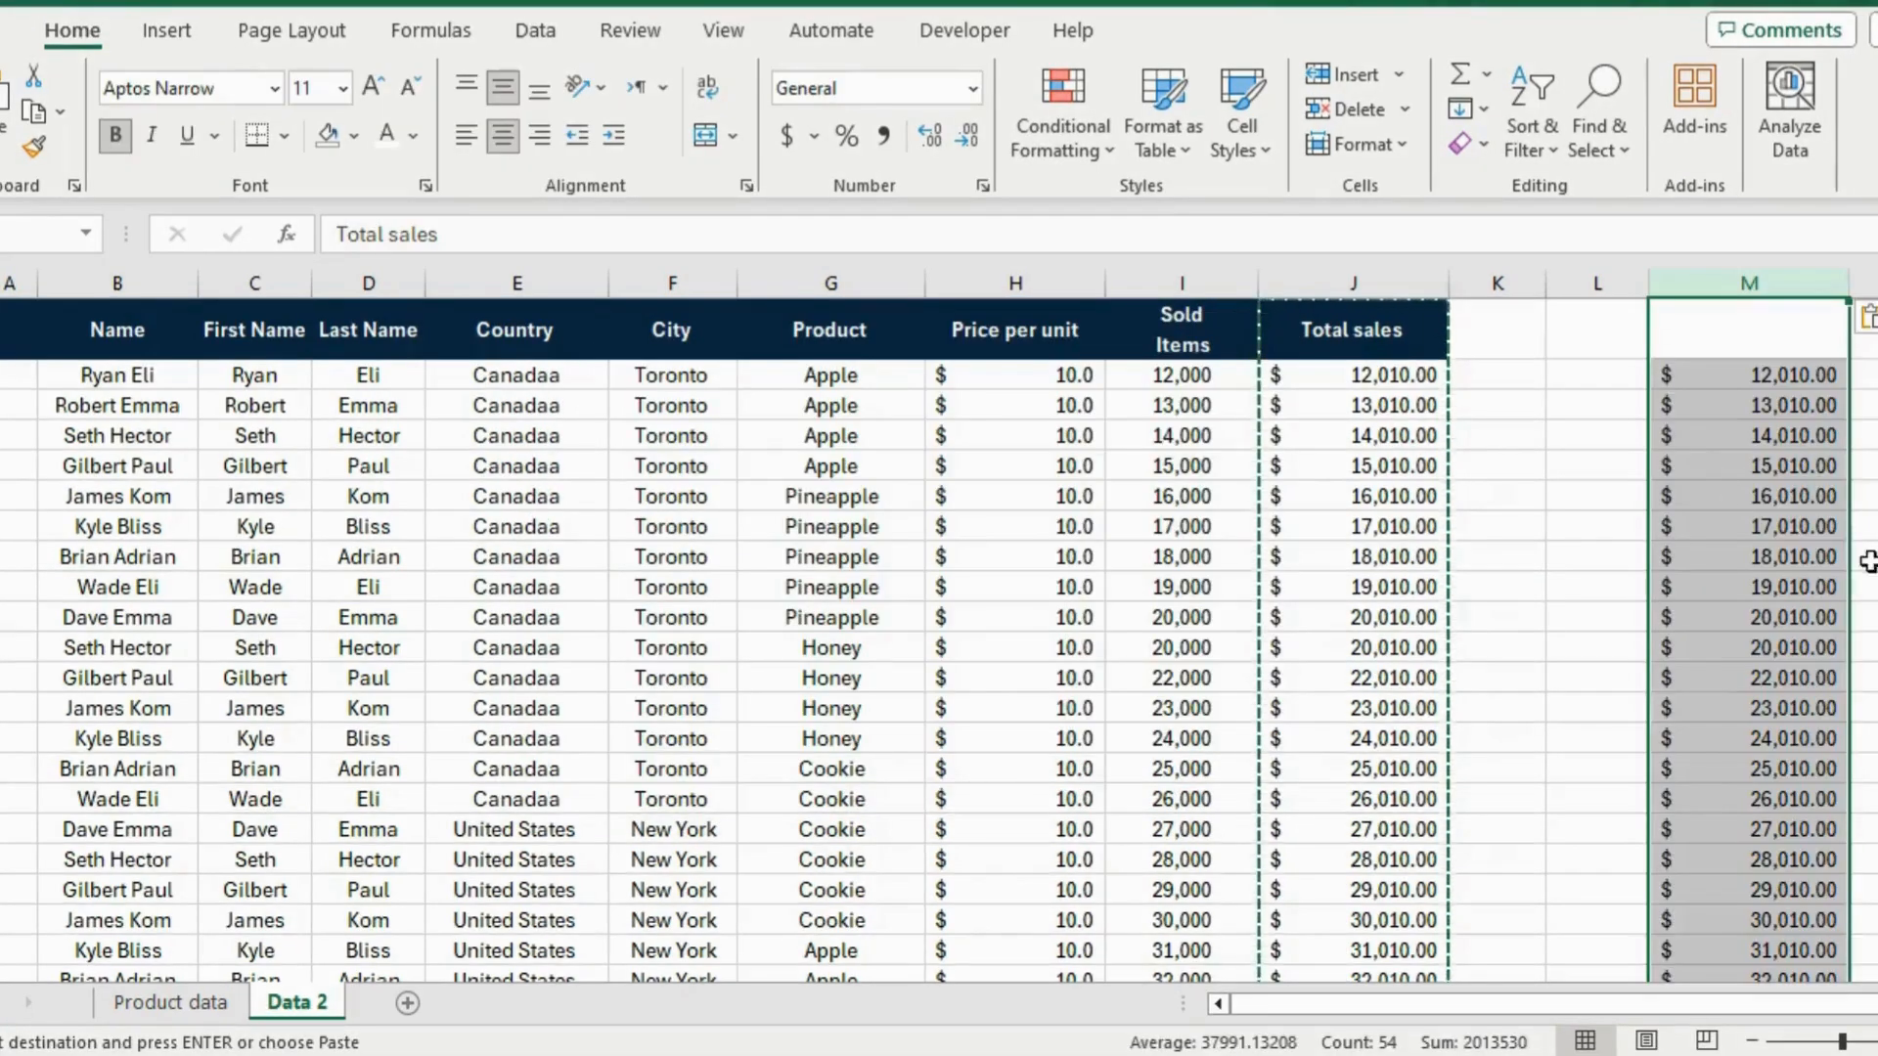
# Check several cells down column M for formulas or plain values, and end copy mode
pyautogui.click(1836, 558)
pyautogui.scroll(-6, 1839, 562)
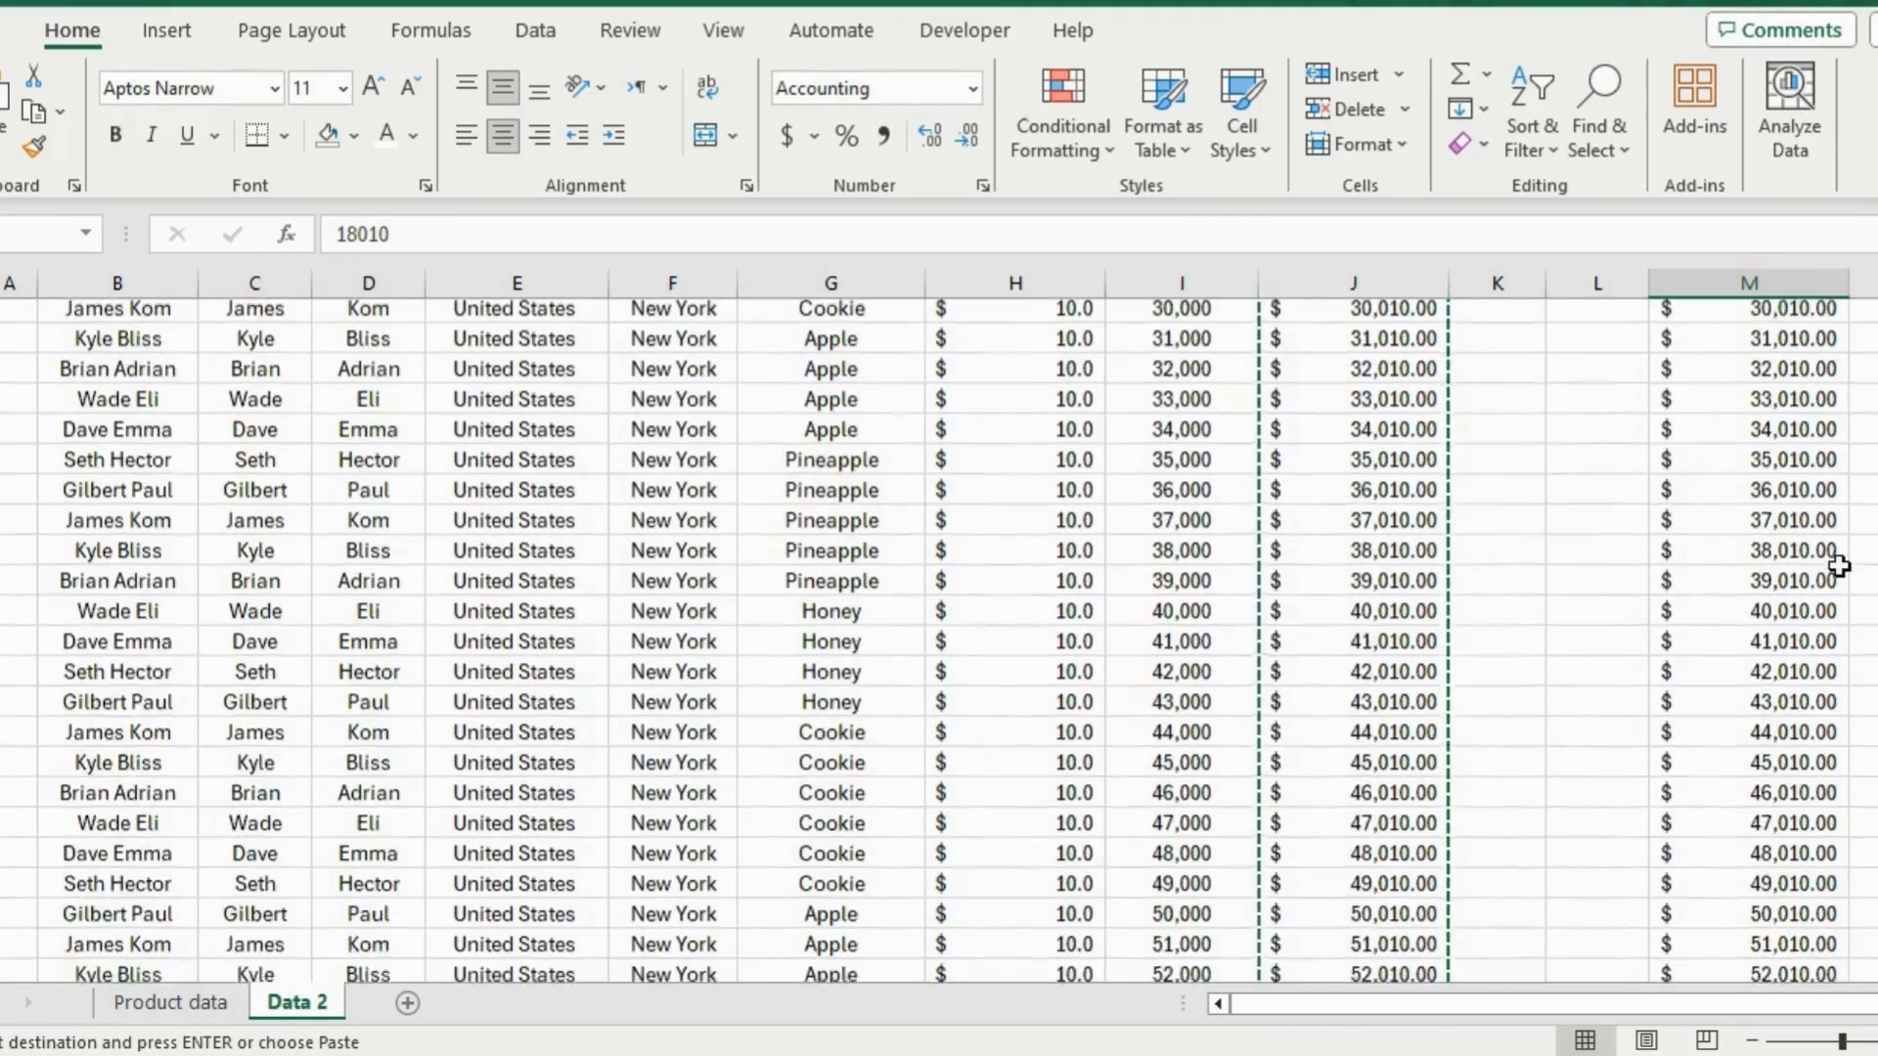
pyautogui.scroll(-2, 1839, 565)
pyautogui.click(1809, 528)
pyautogui.scroll(8, 1804, 523)
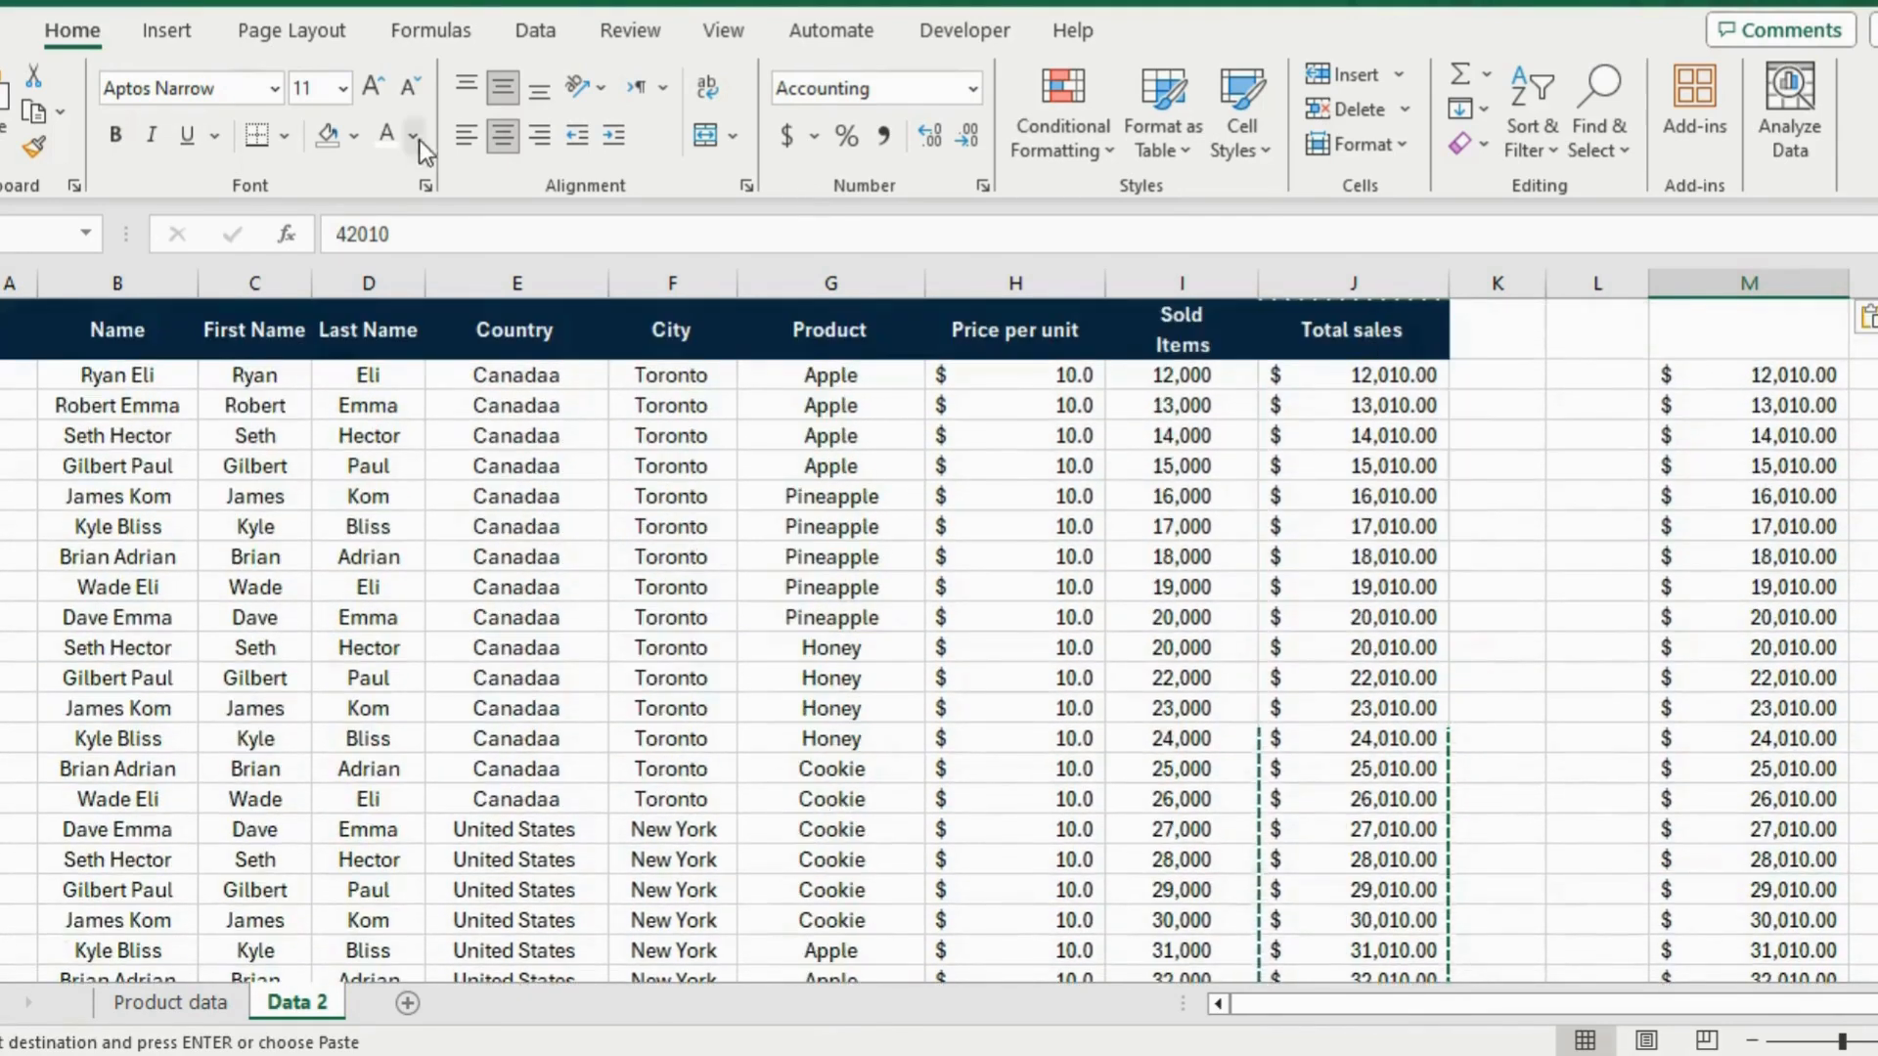
pyautogui.click(1747, 516)
pyautogui.scroll(-14, 1748, 514)
pyautogui.scroll(14, 1747, 515)
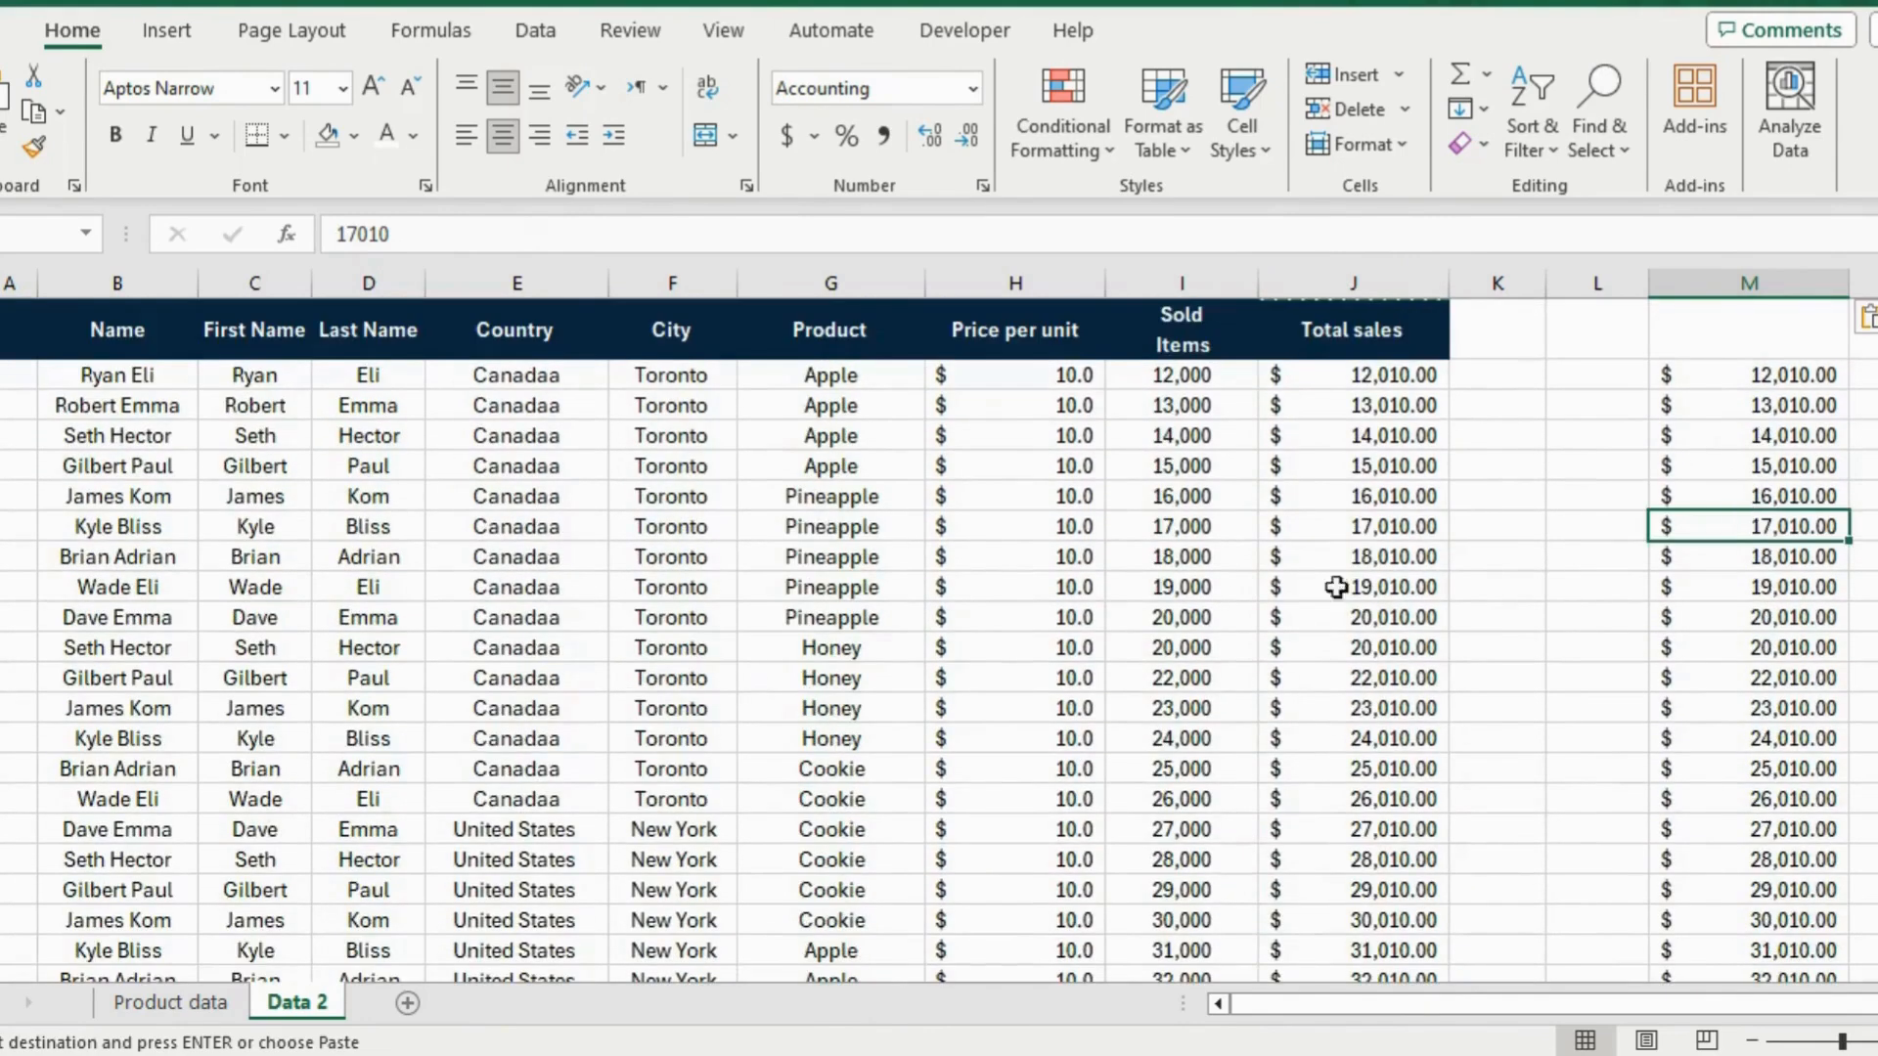
pyautogui.press('Escape')
pyautogui.click(907, 620)
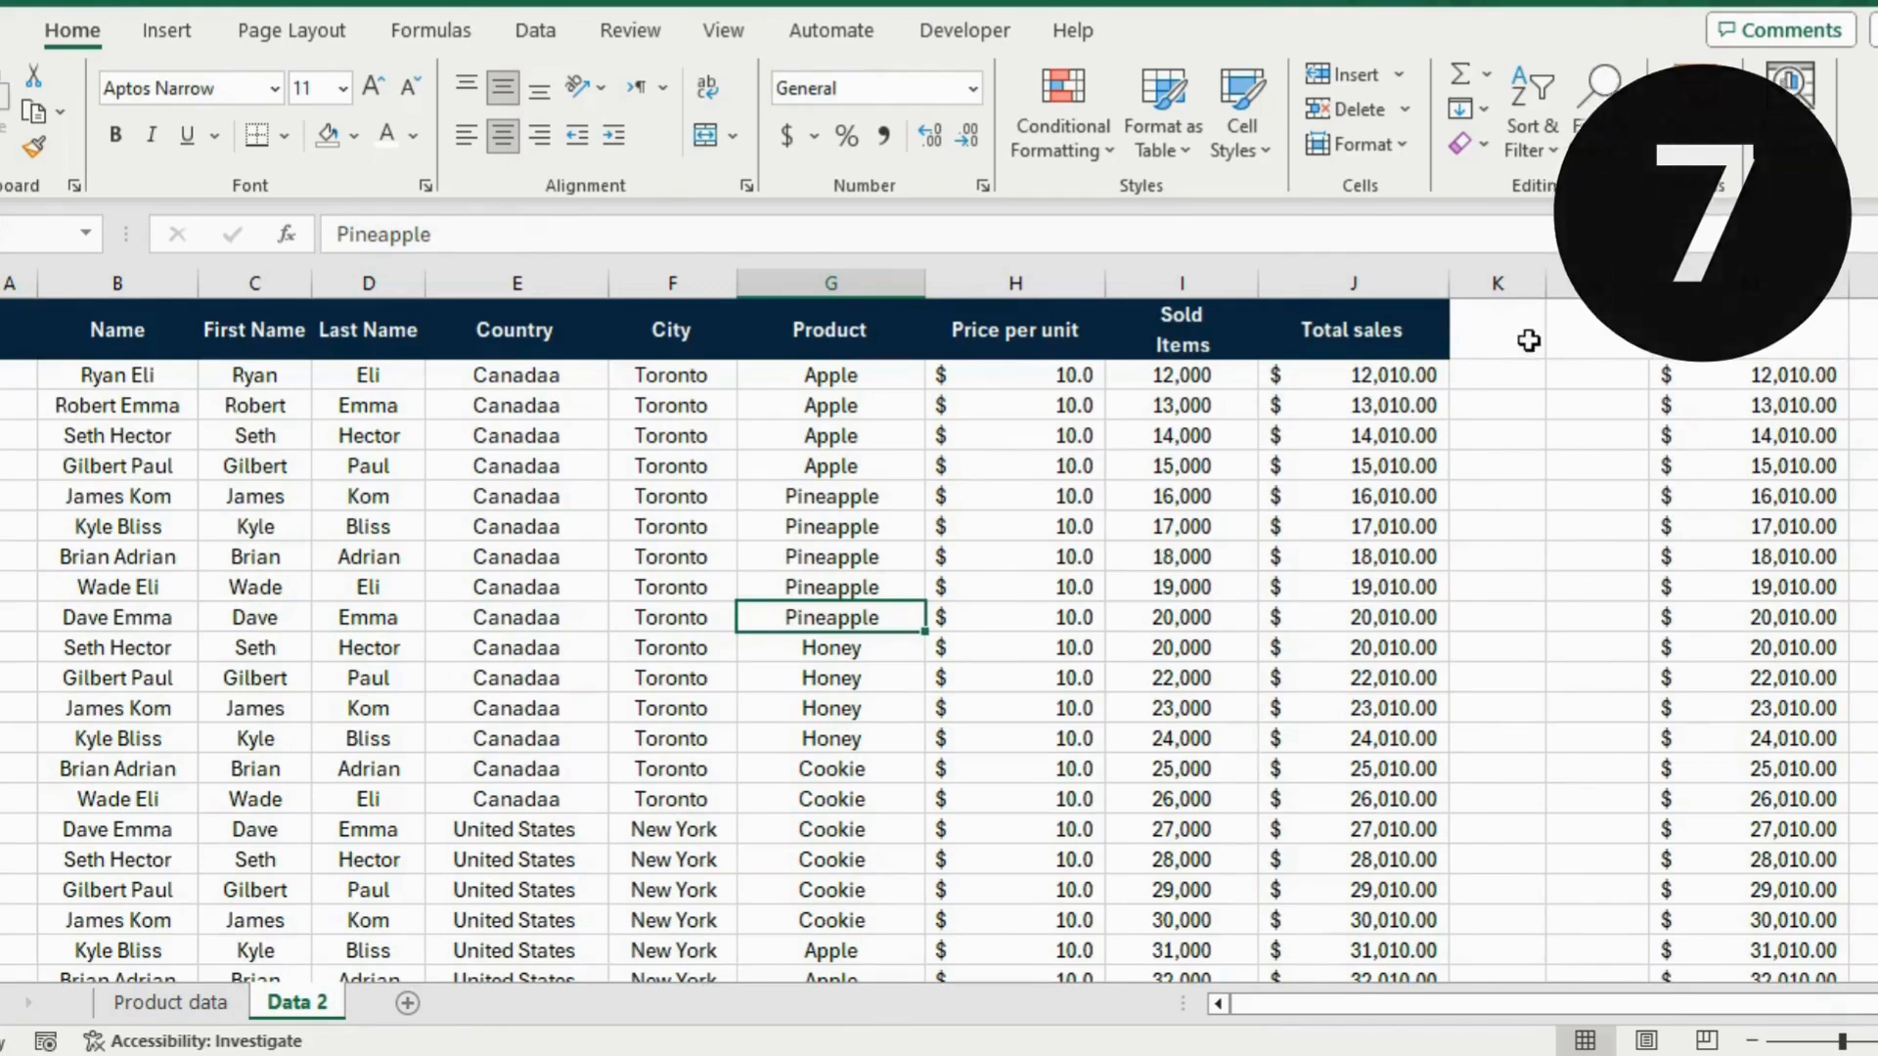
# In Format Cells for M5, choose the Currency category with the € Serbian (Cyrillic, Montenegro) symbol and 1 decimal place
pyautogui.click(1356, 526)
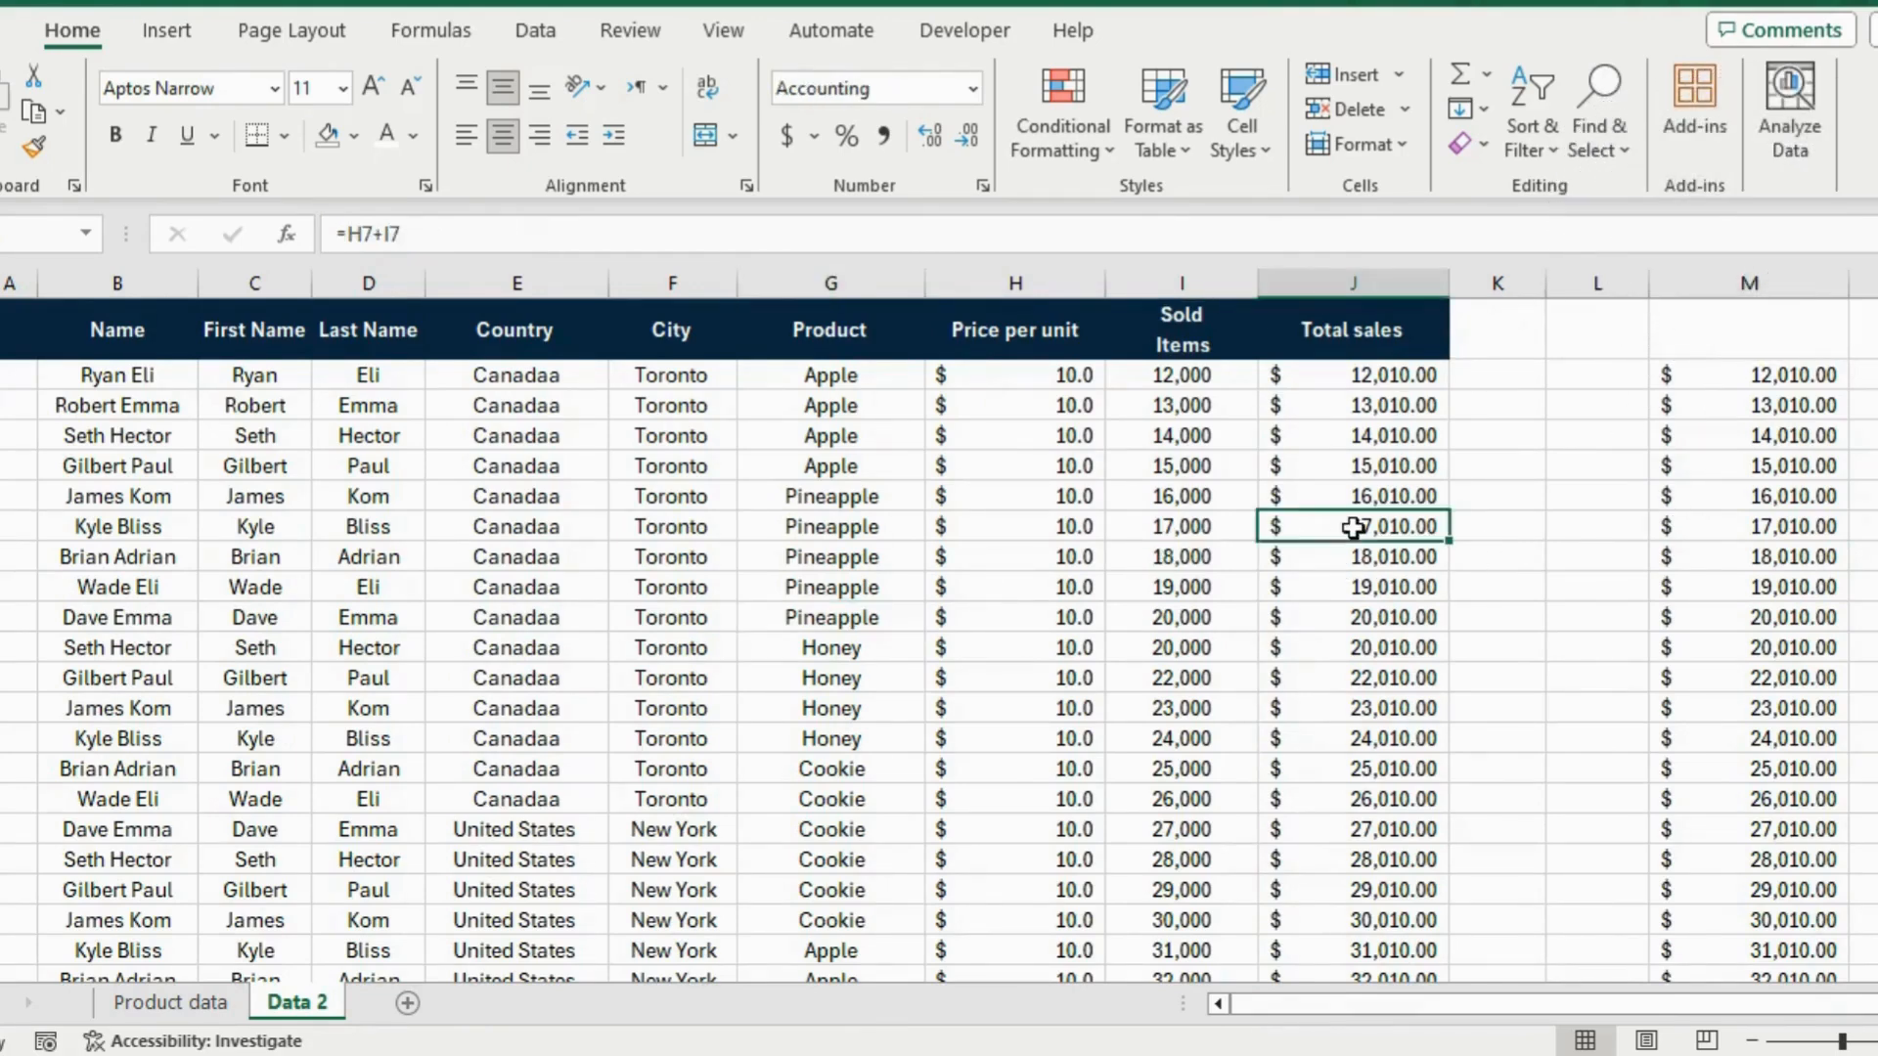
pyautogui.click(1303, 494)
pyautogui.click(1304, 456)
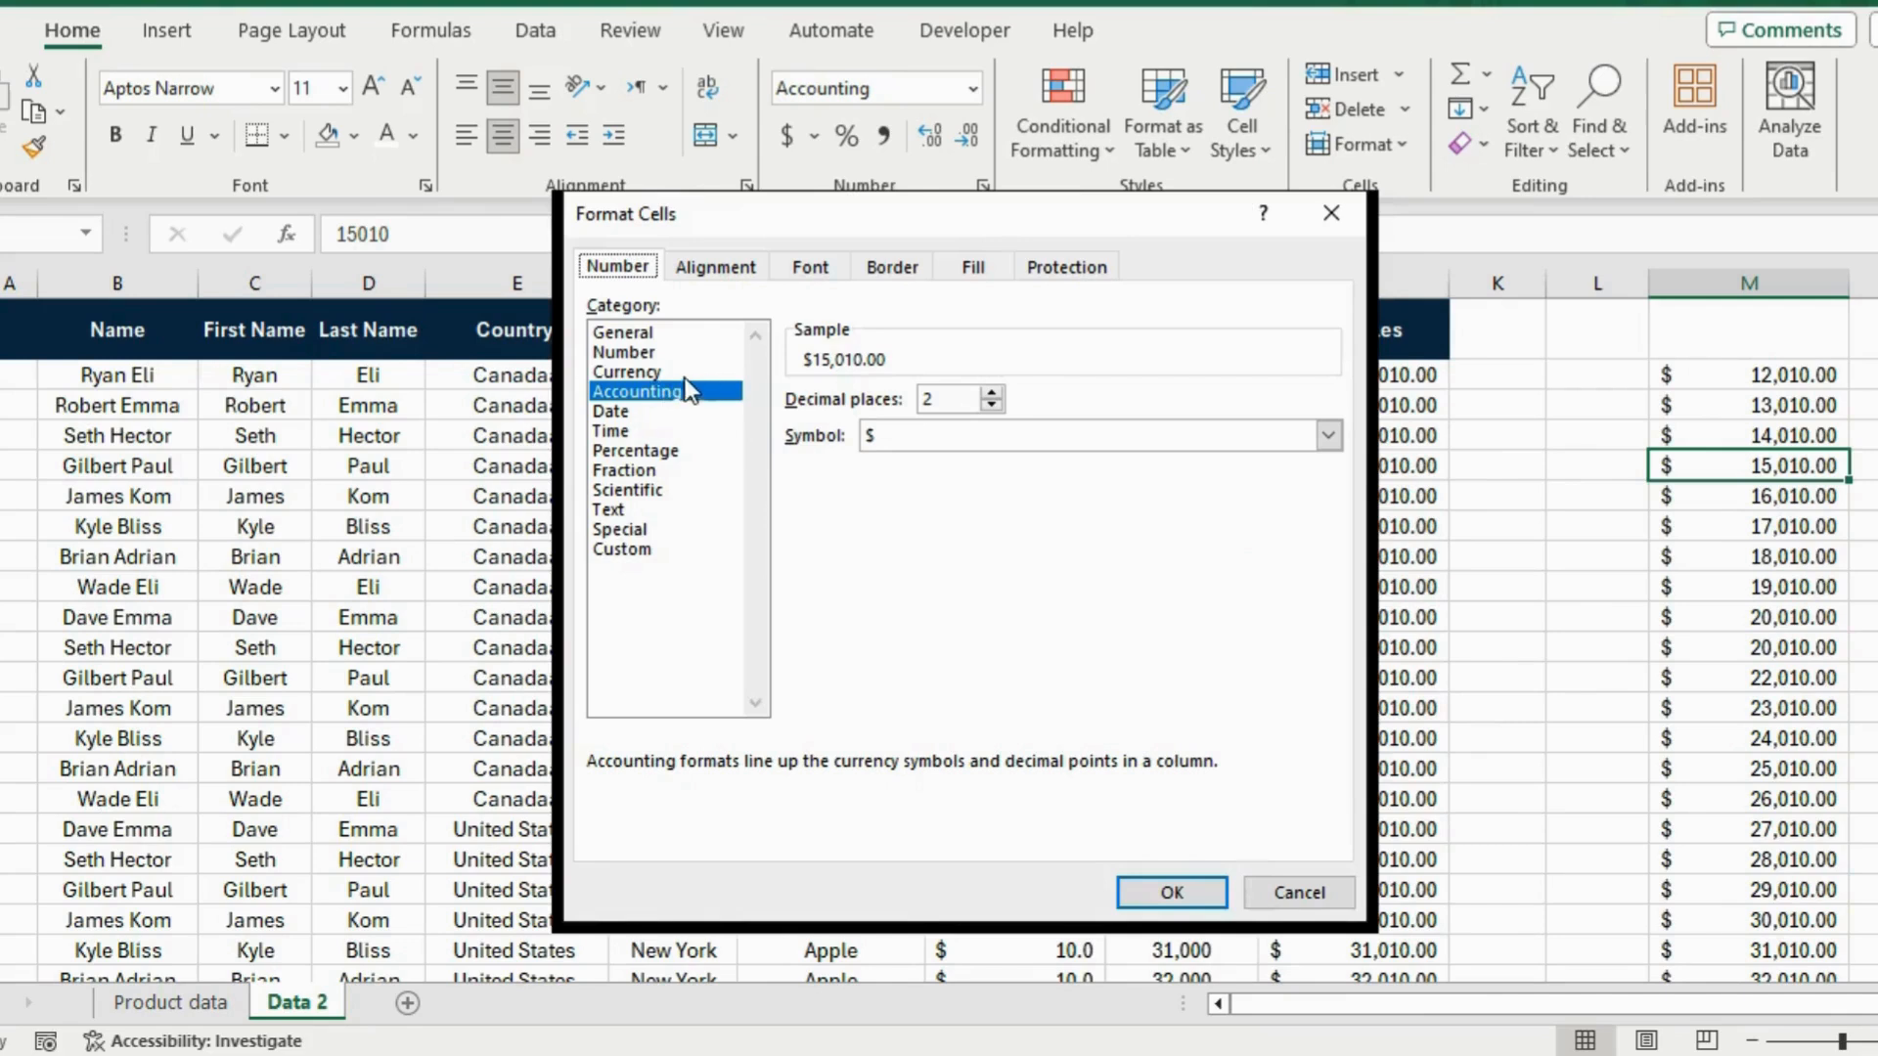
pyautogui.click(654, 372)
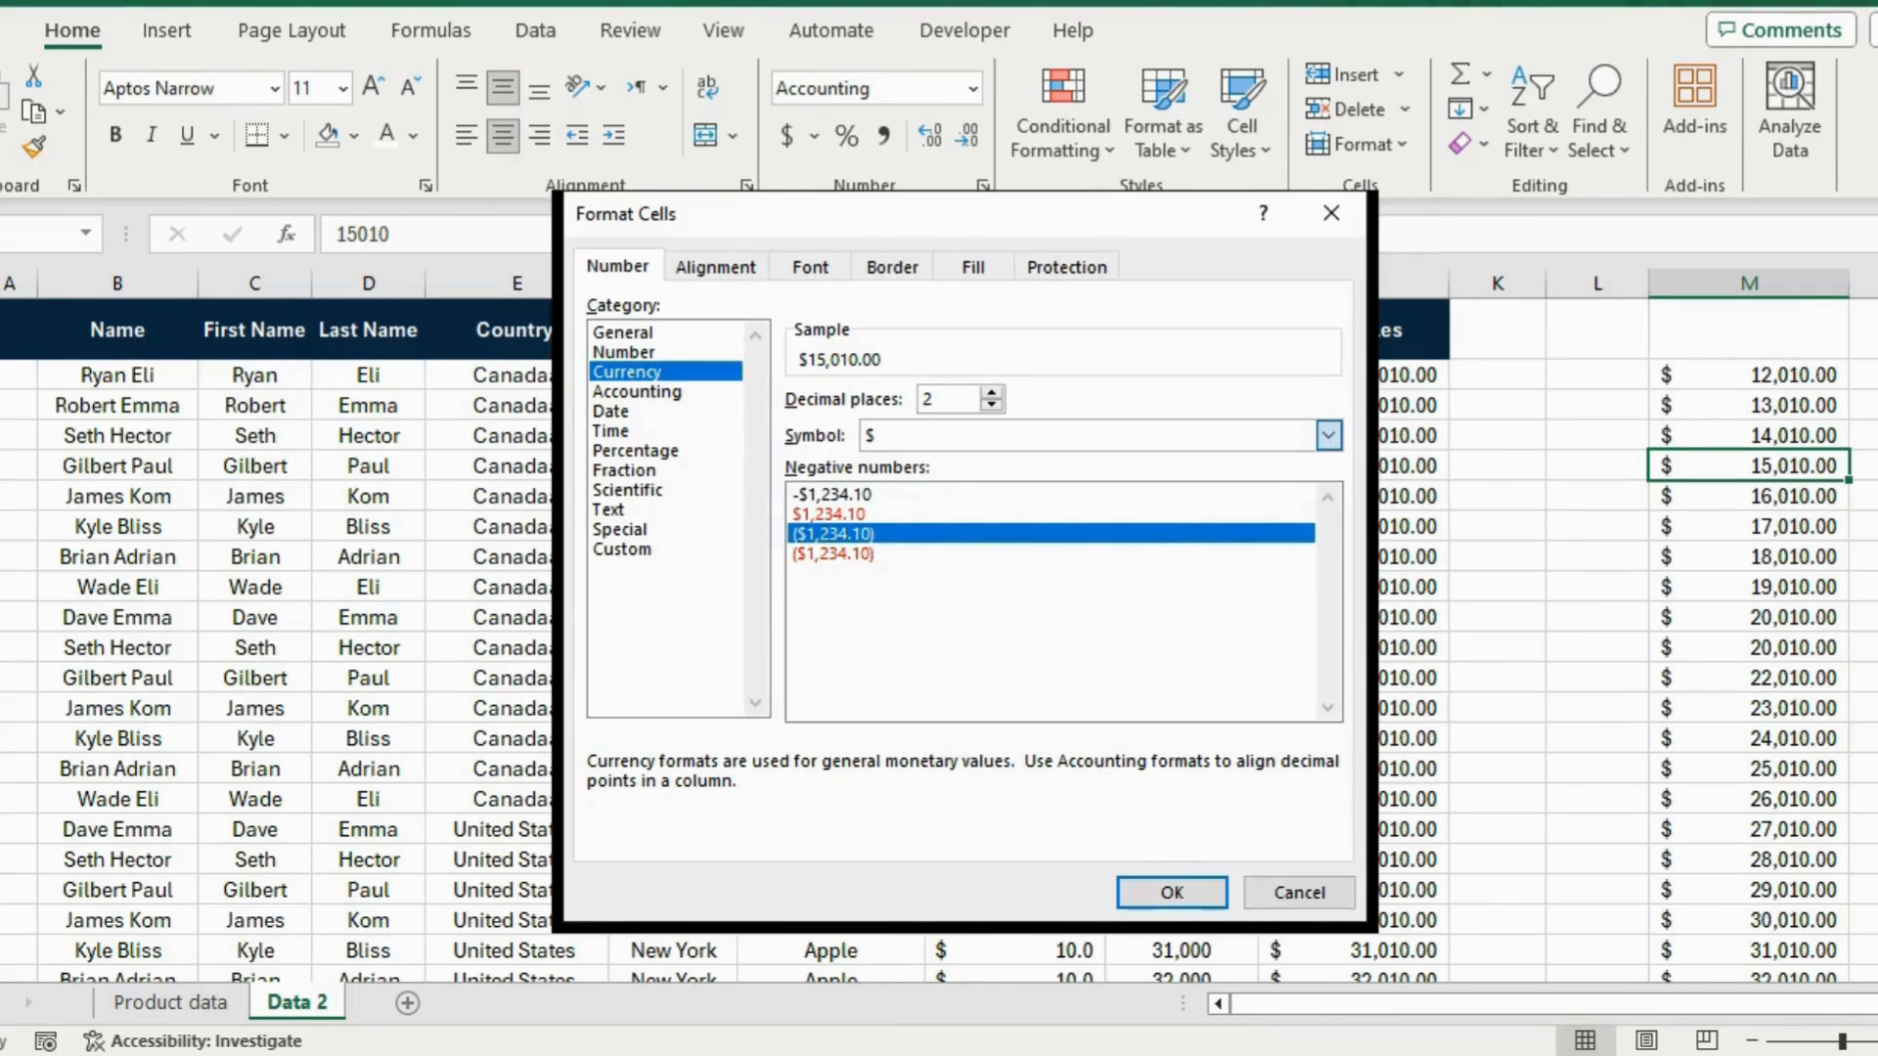
pyautogui.click(913, 612)
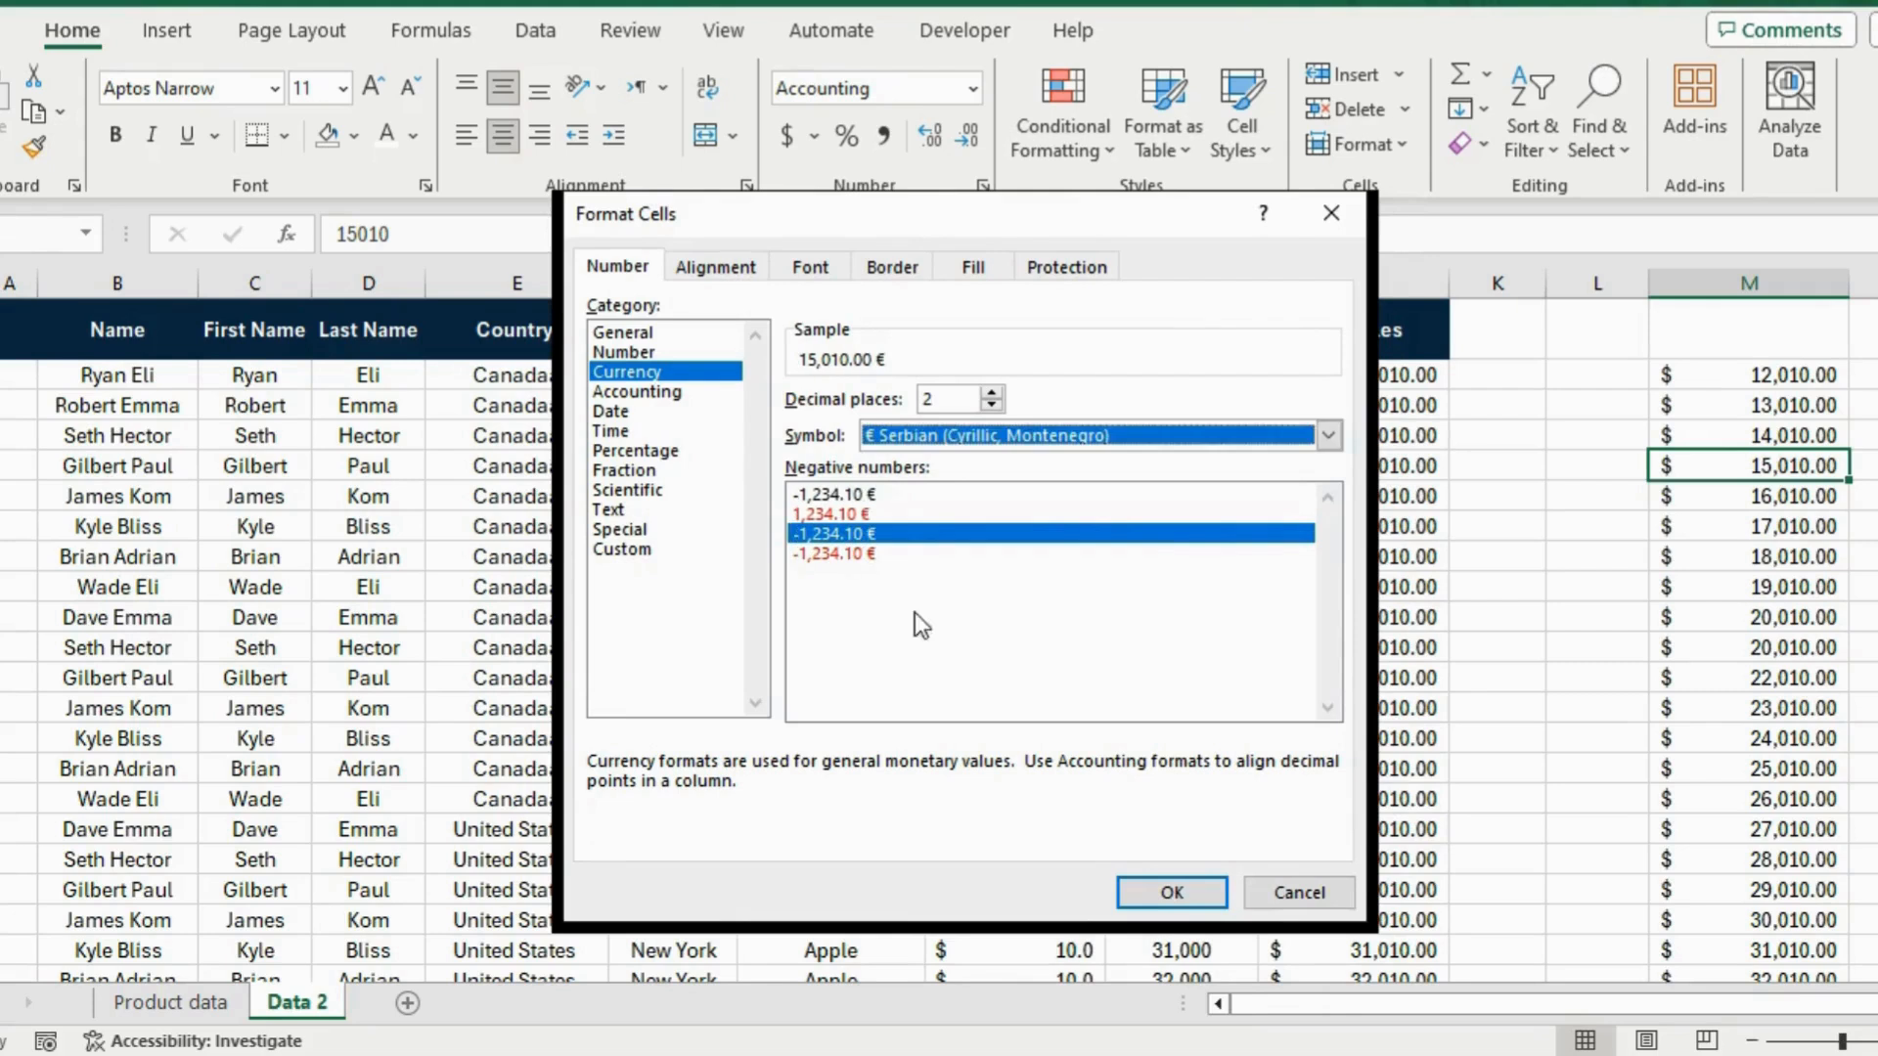
pyautogui.click(989, 392)
pyautogui.click(992, 403)
pyautogui.click(993, 403)
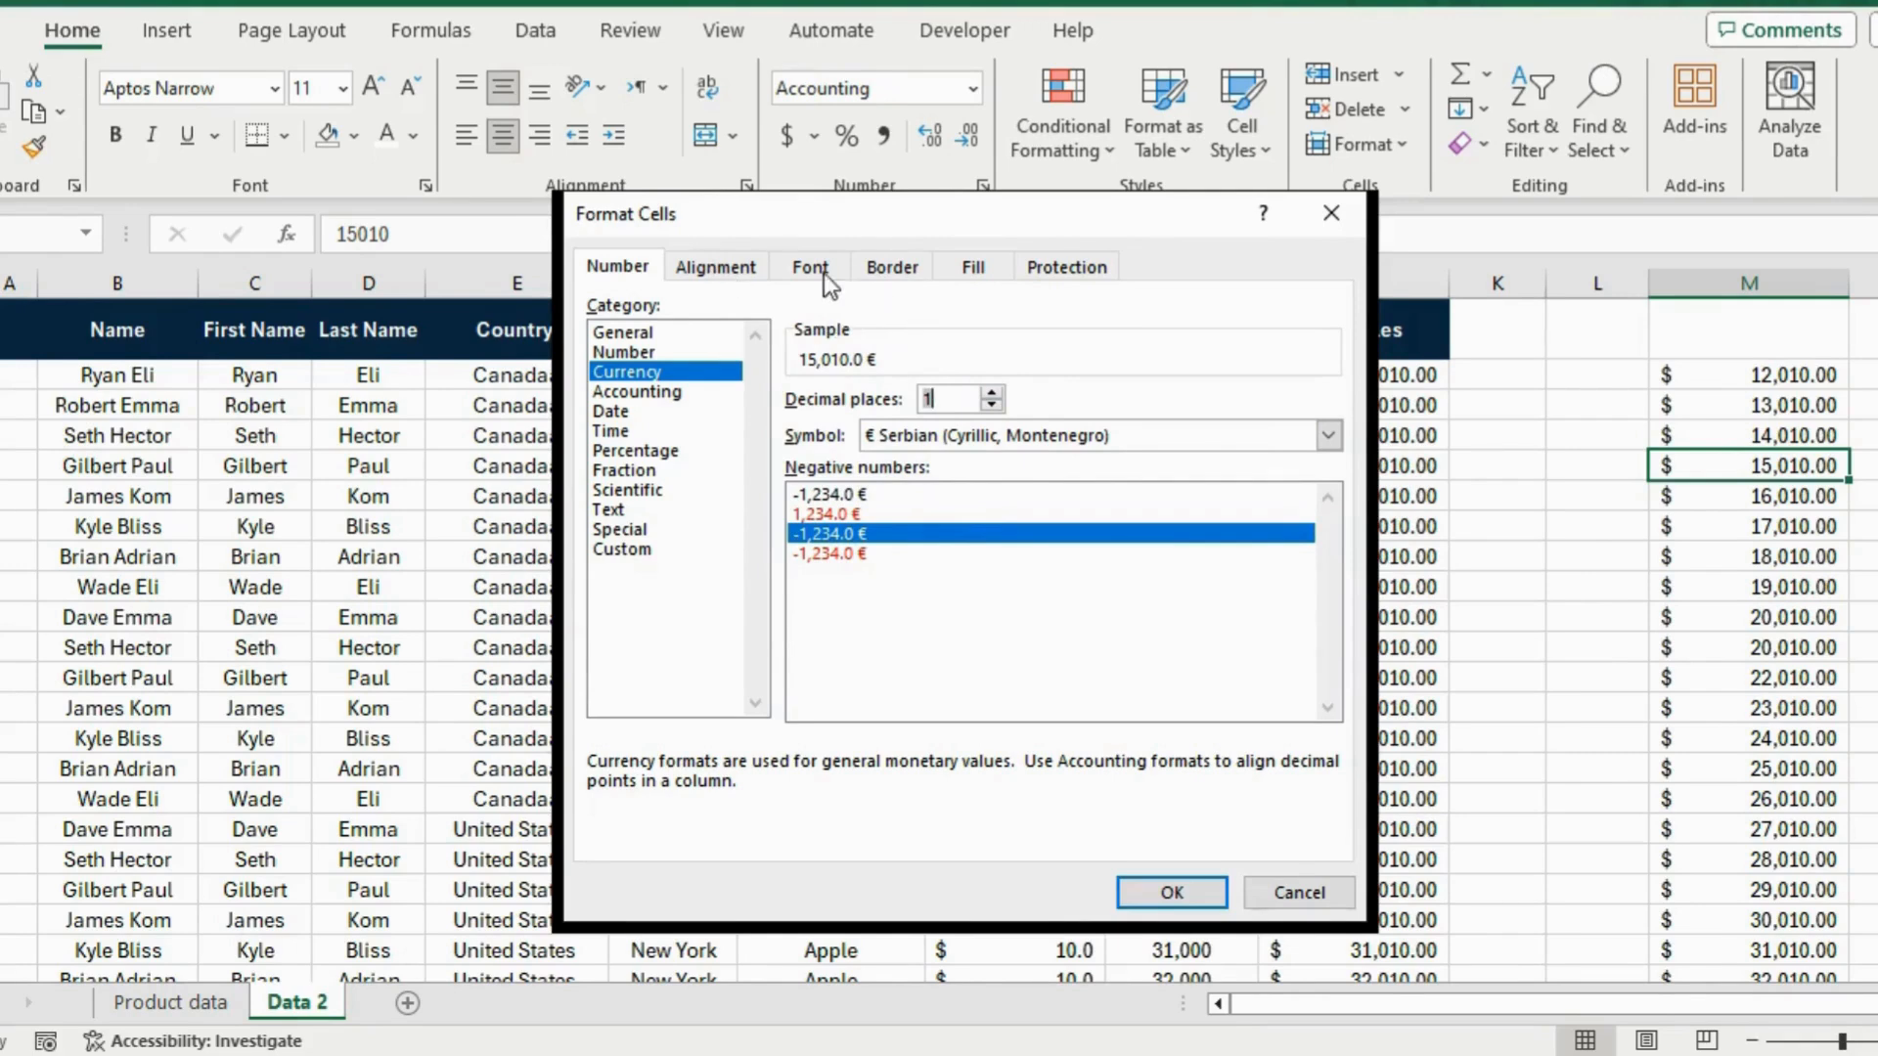
# Look at the border options, choose an orange background fill for M5, and apply the cell formatting
pyautogui.click(973, 270)
pyautogui.click(910, 268)
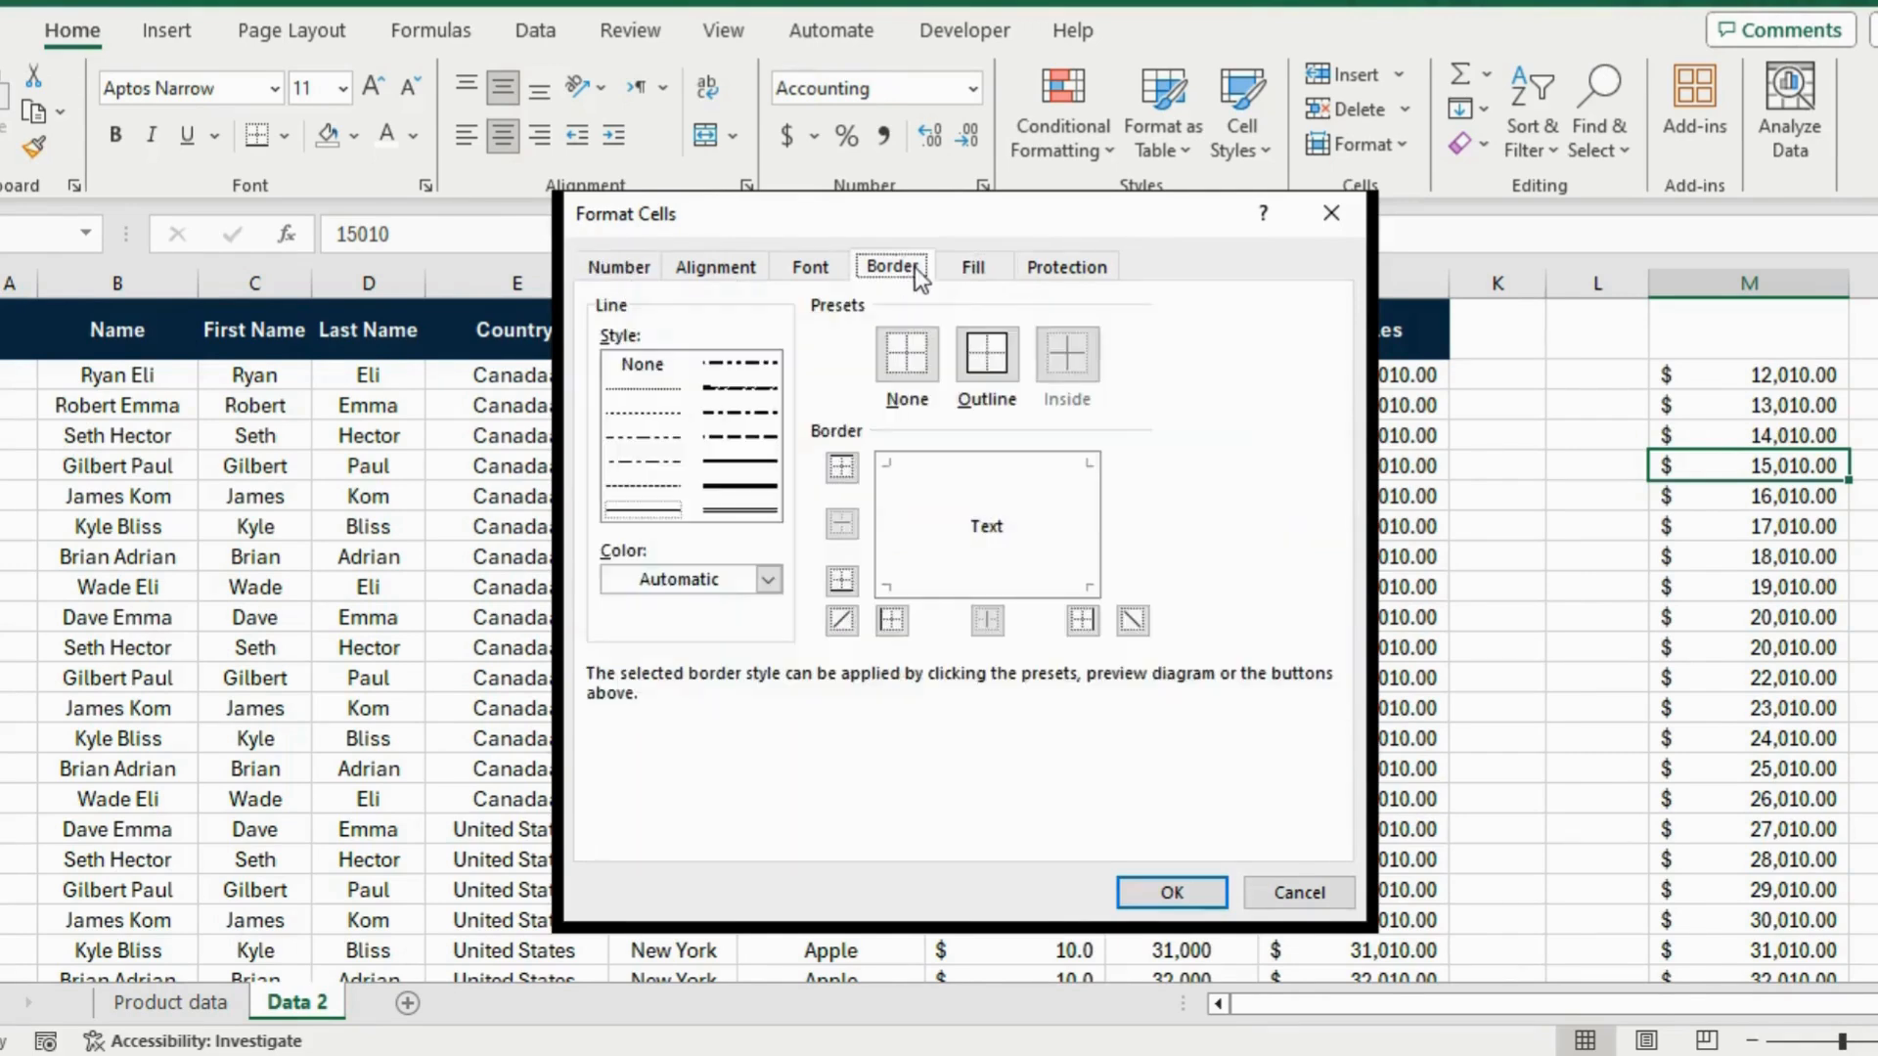
pyautogui.click(961, 270)
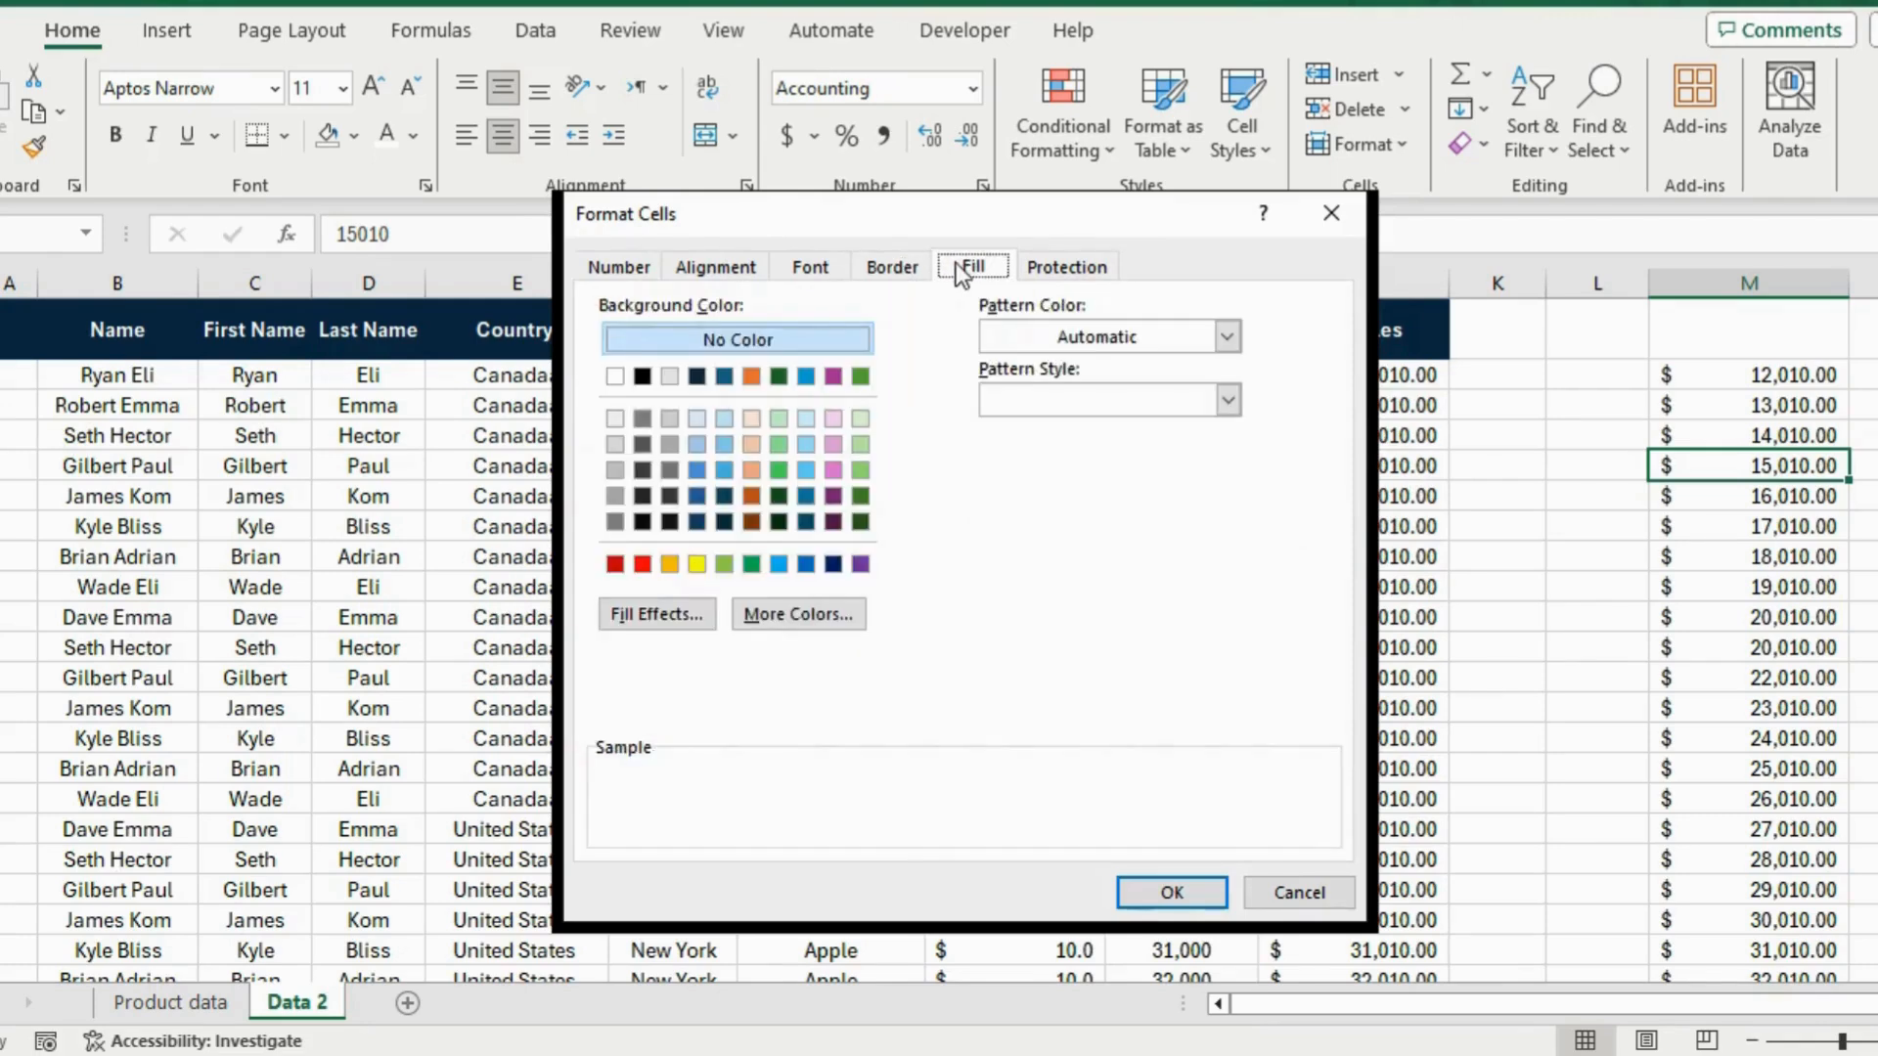
pyautogui.click(671, 563)
pyautogui.click(1173, 894)
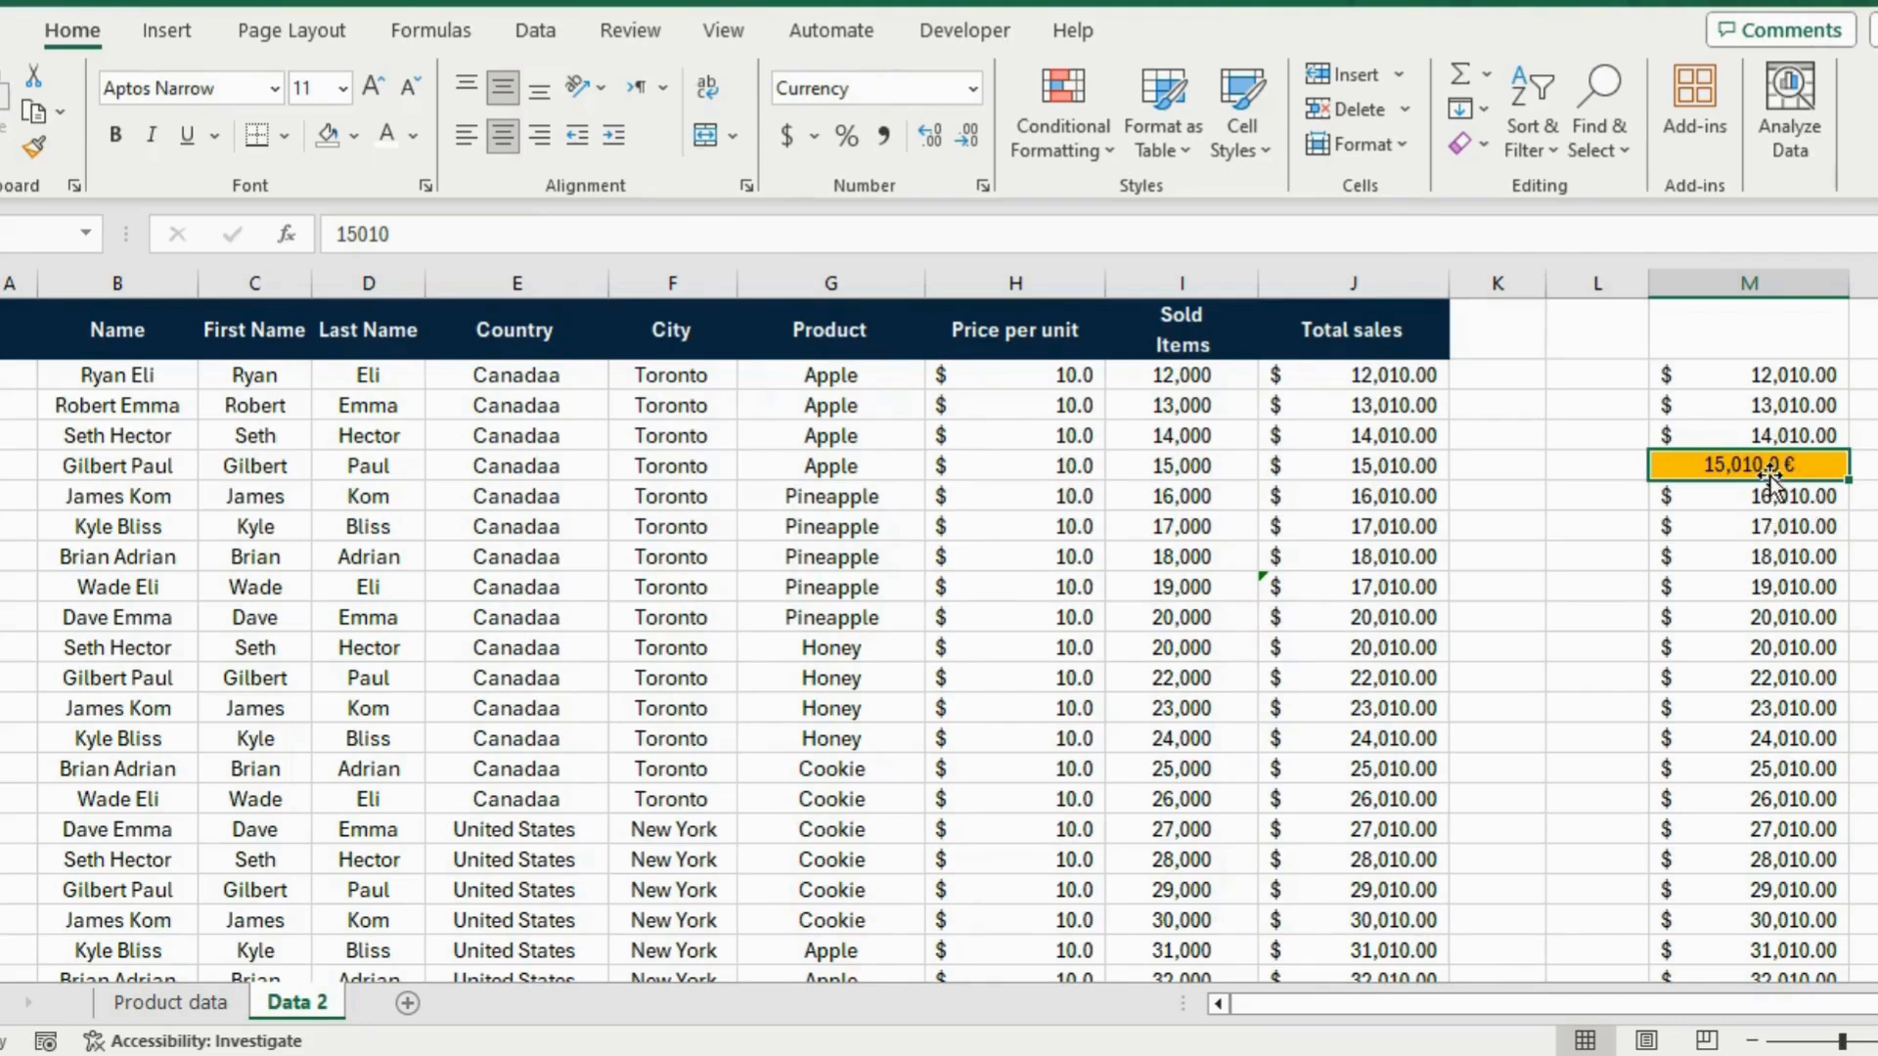
# Repeat the last formatting action on cell M7
pyautogui.click(1768, 526)
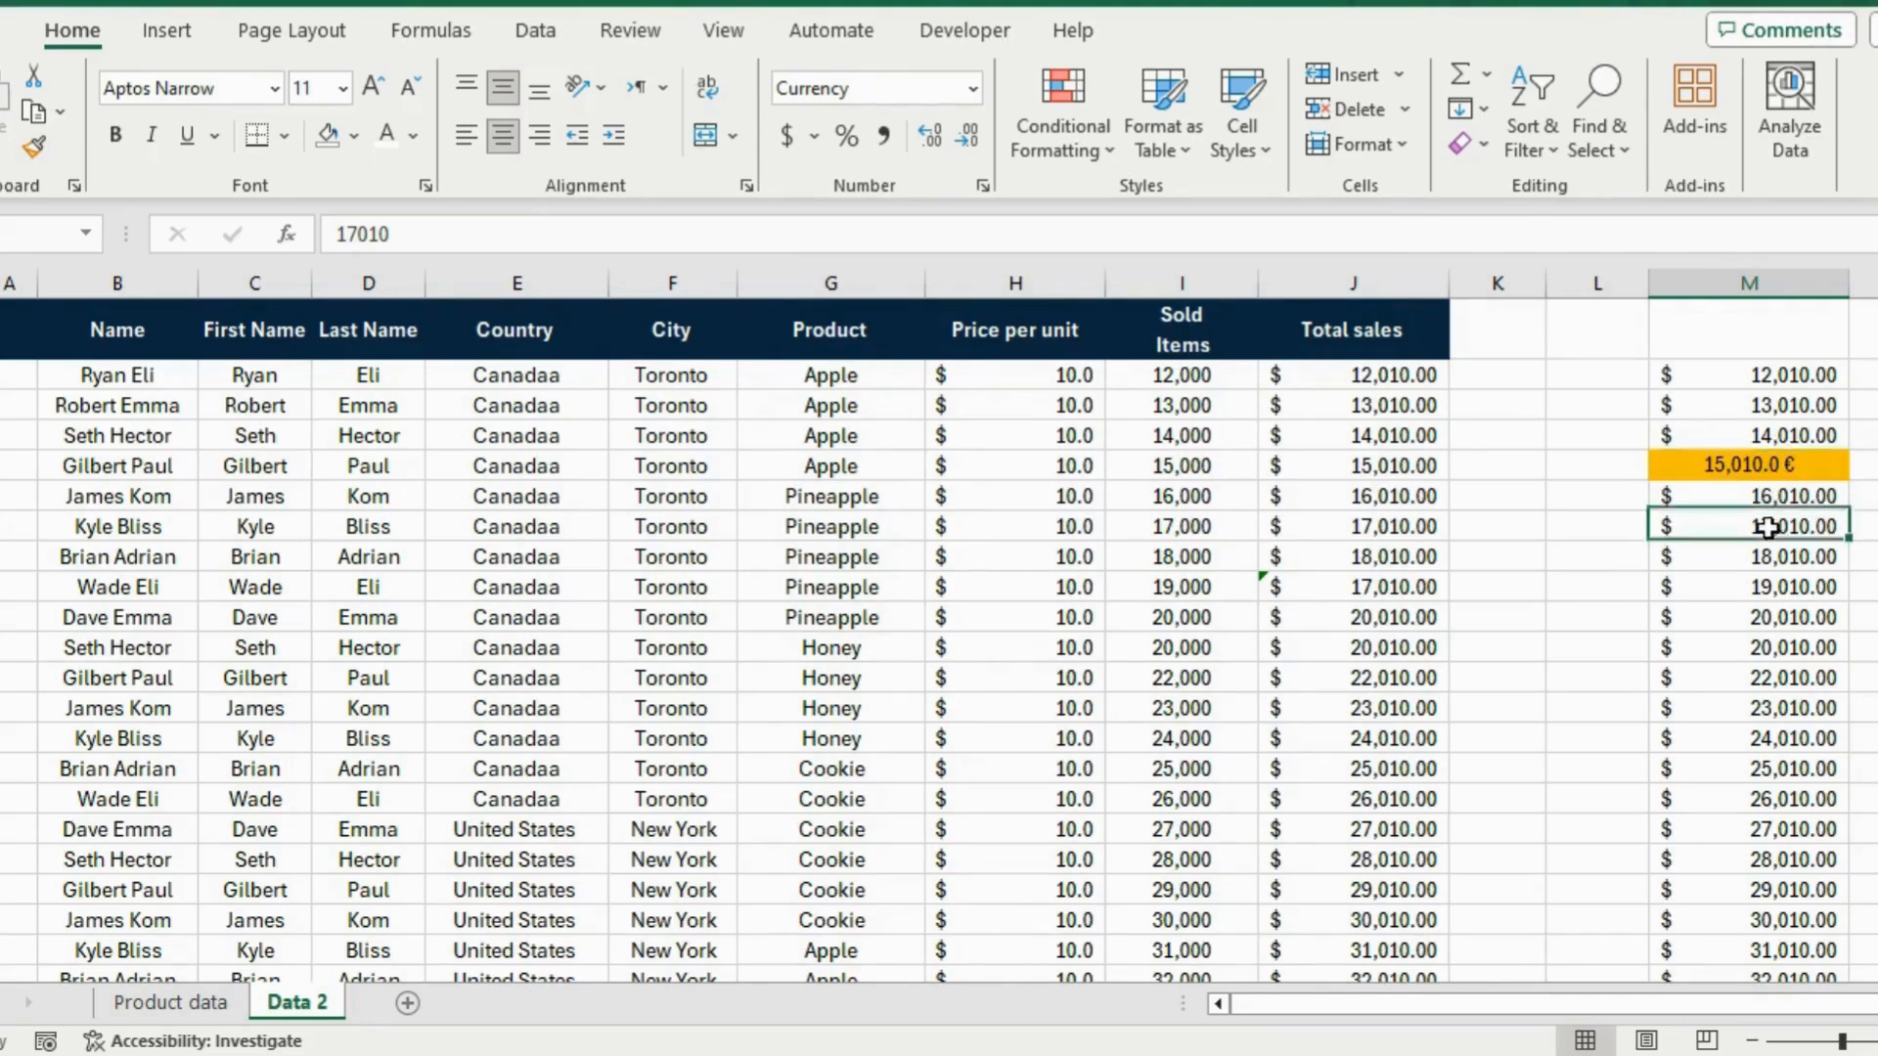
pyautogui.press('F4')
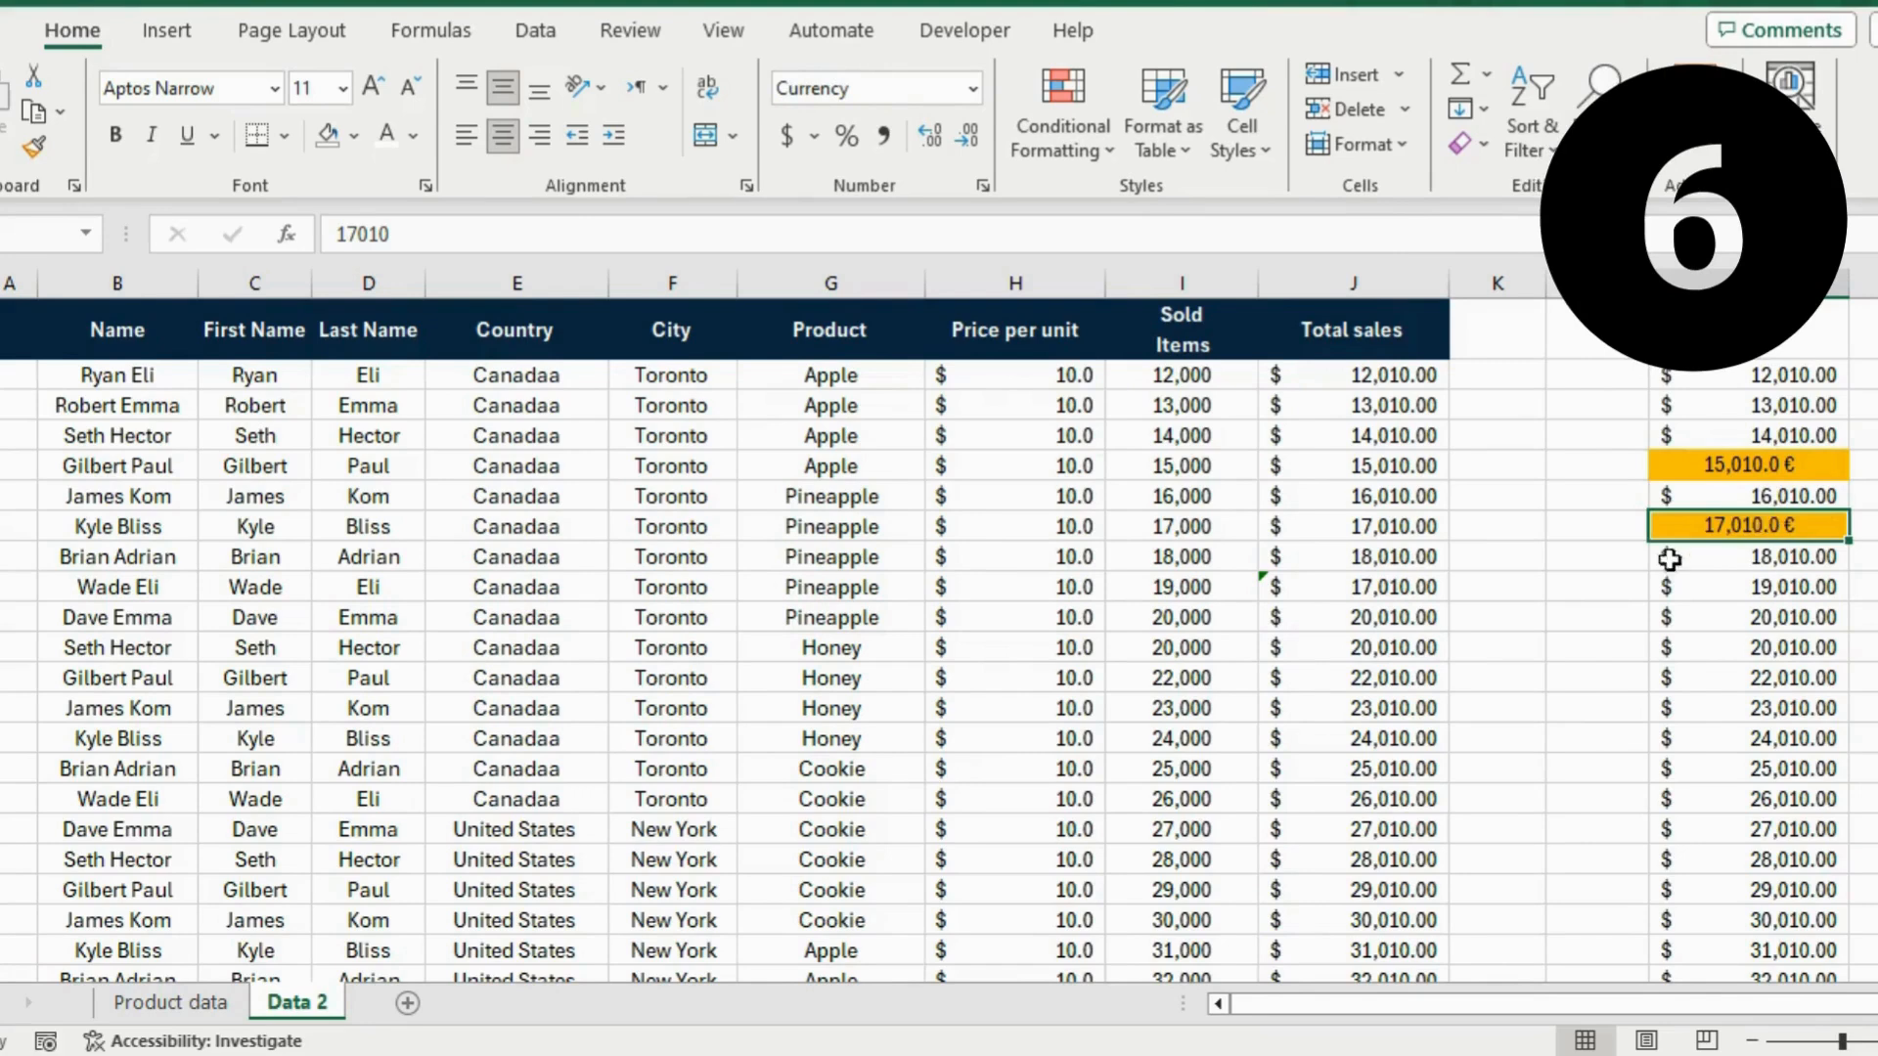
# Repeat the last orange fill and euro currency formatting on cells M9 and M11
pyautogui.click(1727, 591)
pyautogui.press('F4')
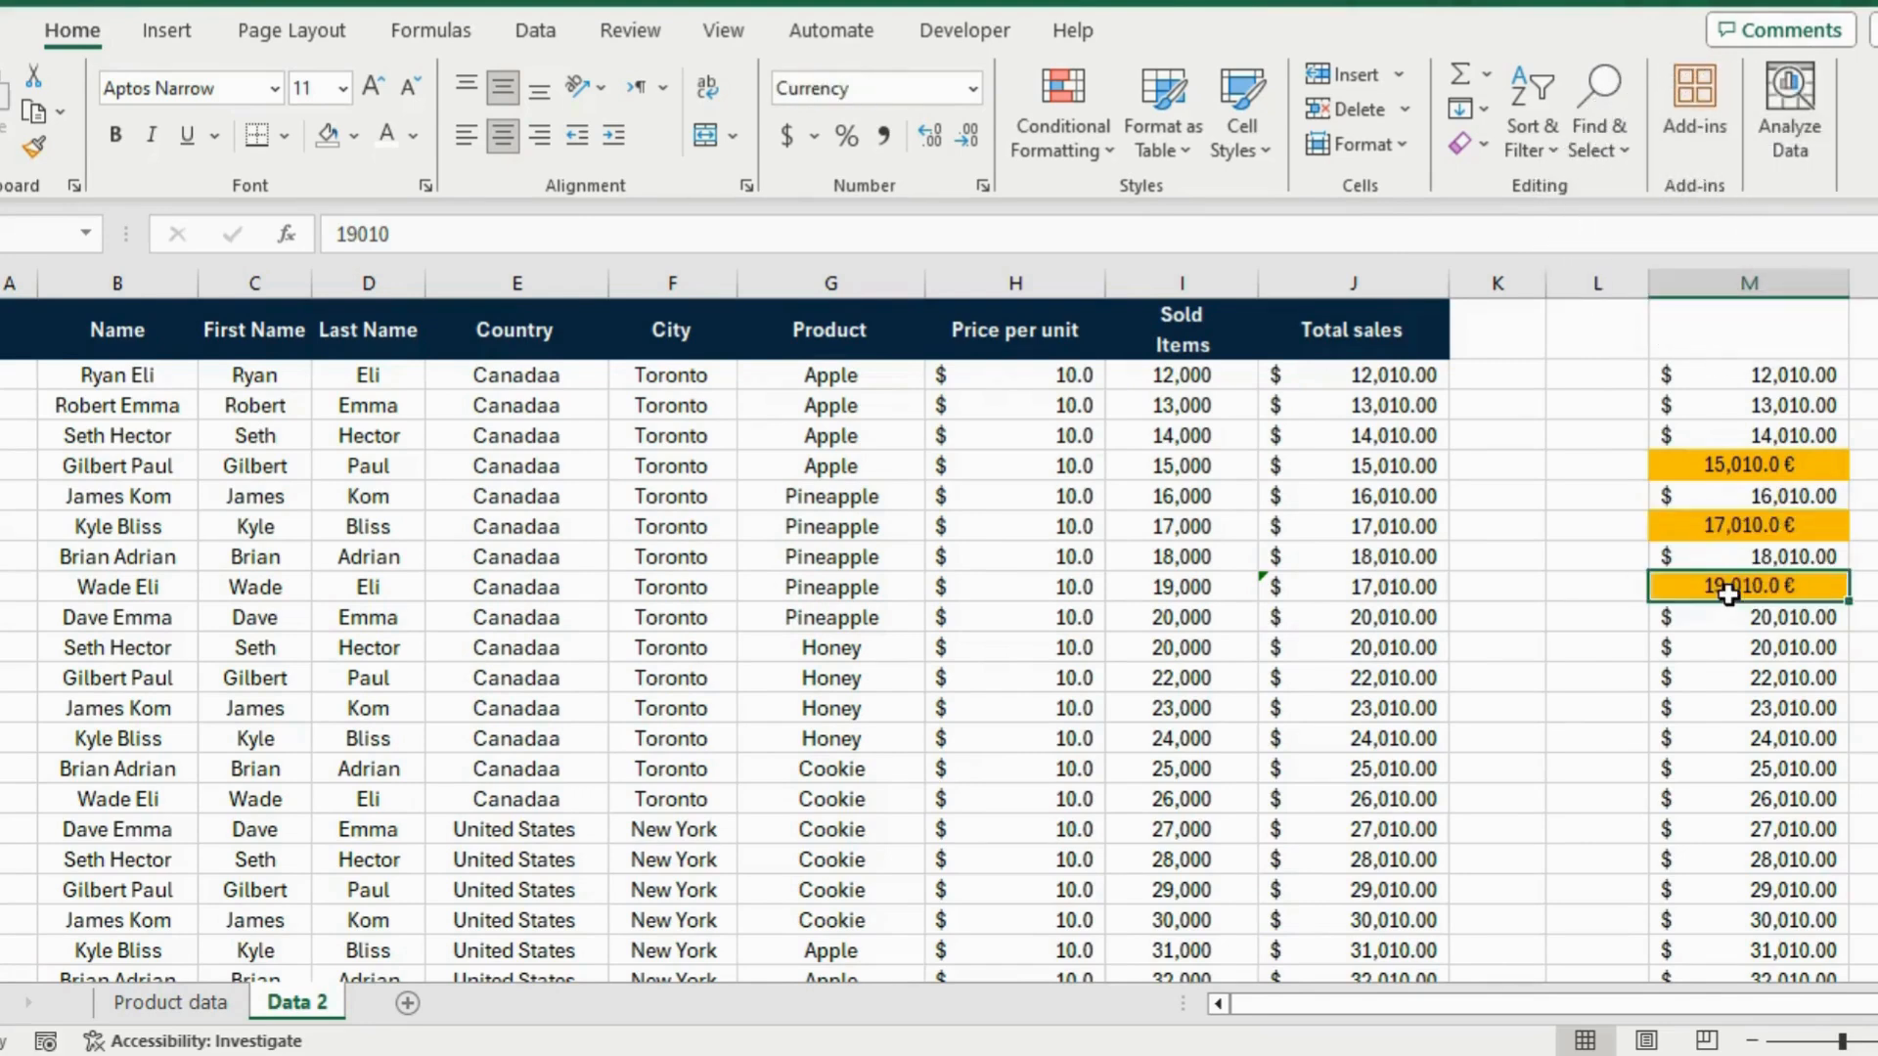
pyautogui.click(1760, 648)
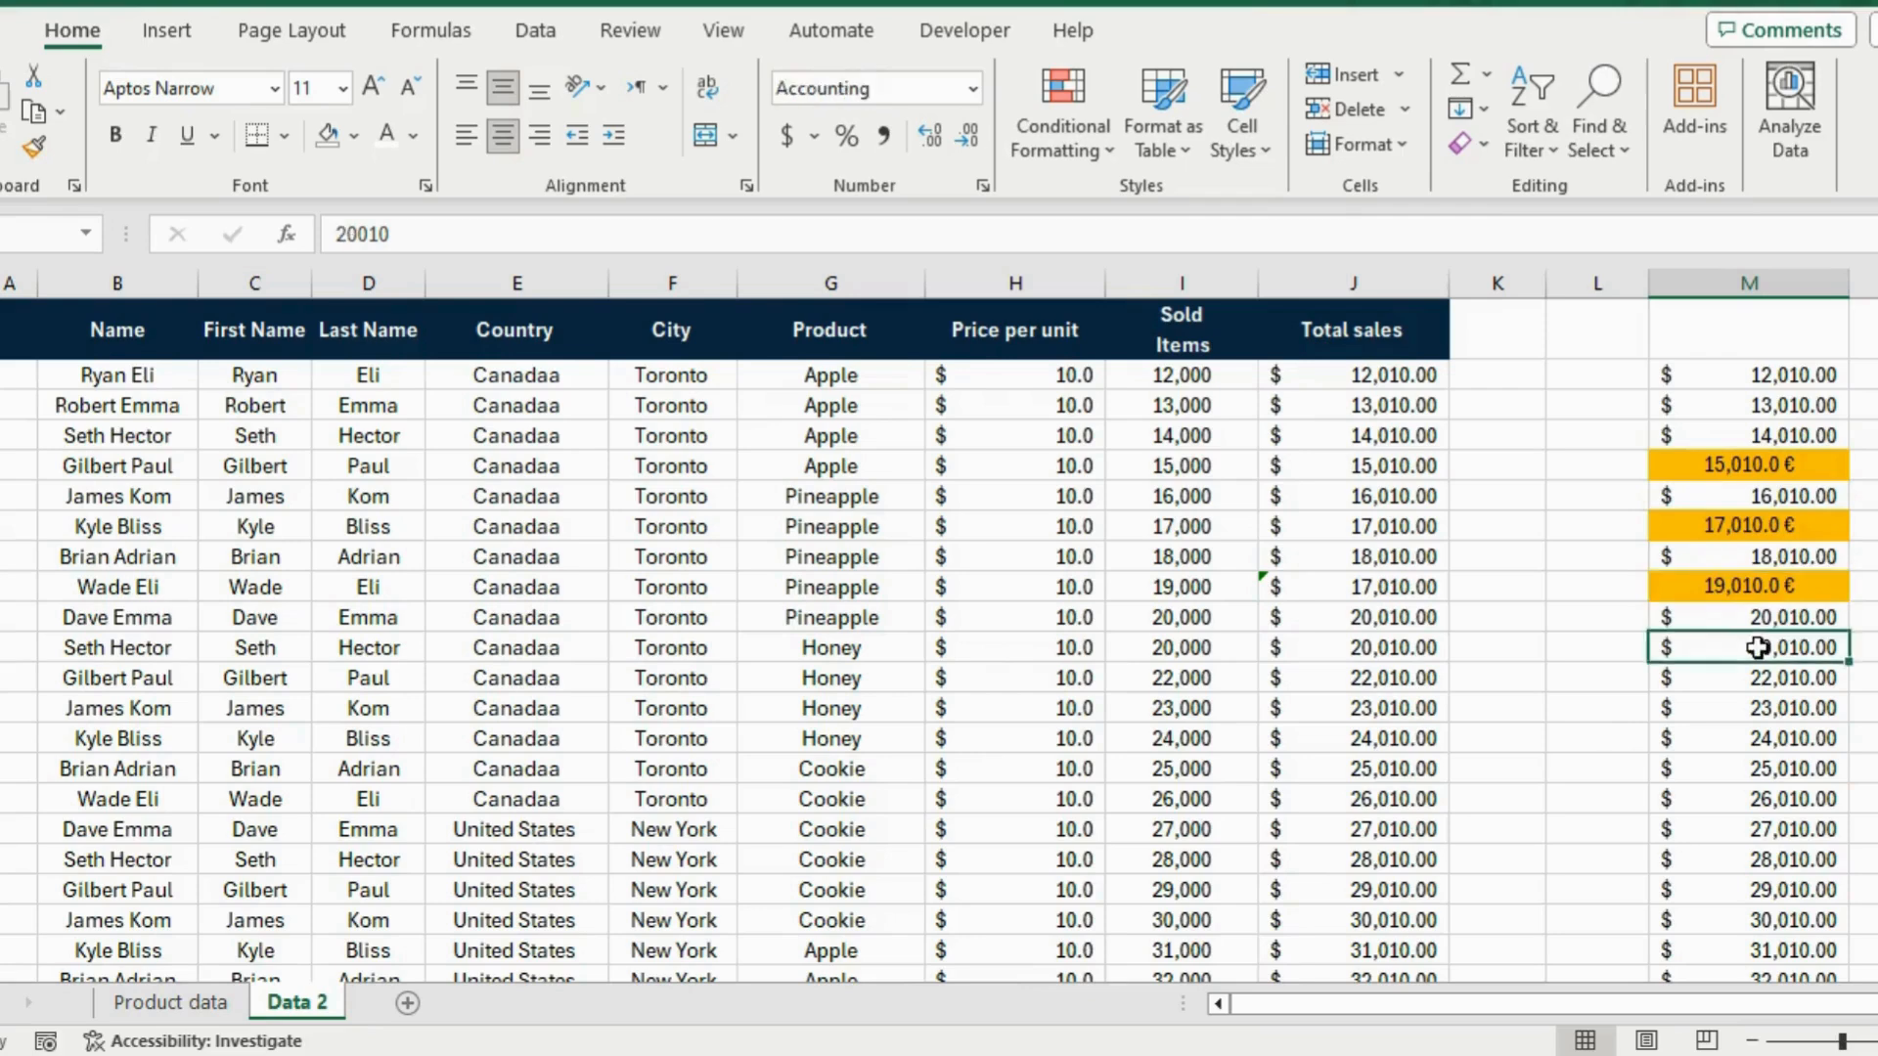
pyautogui.press('F4')
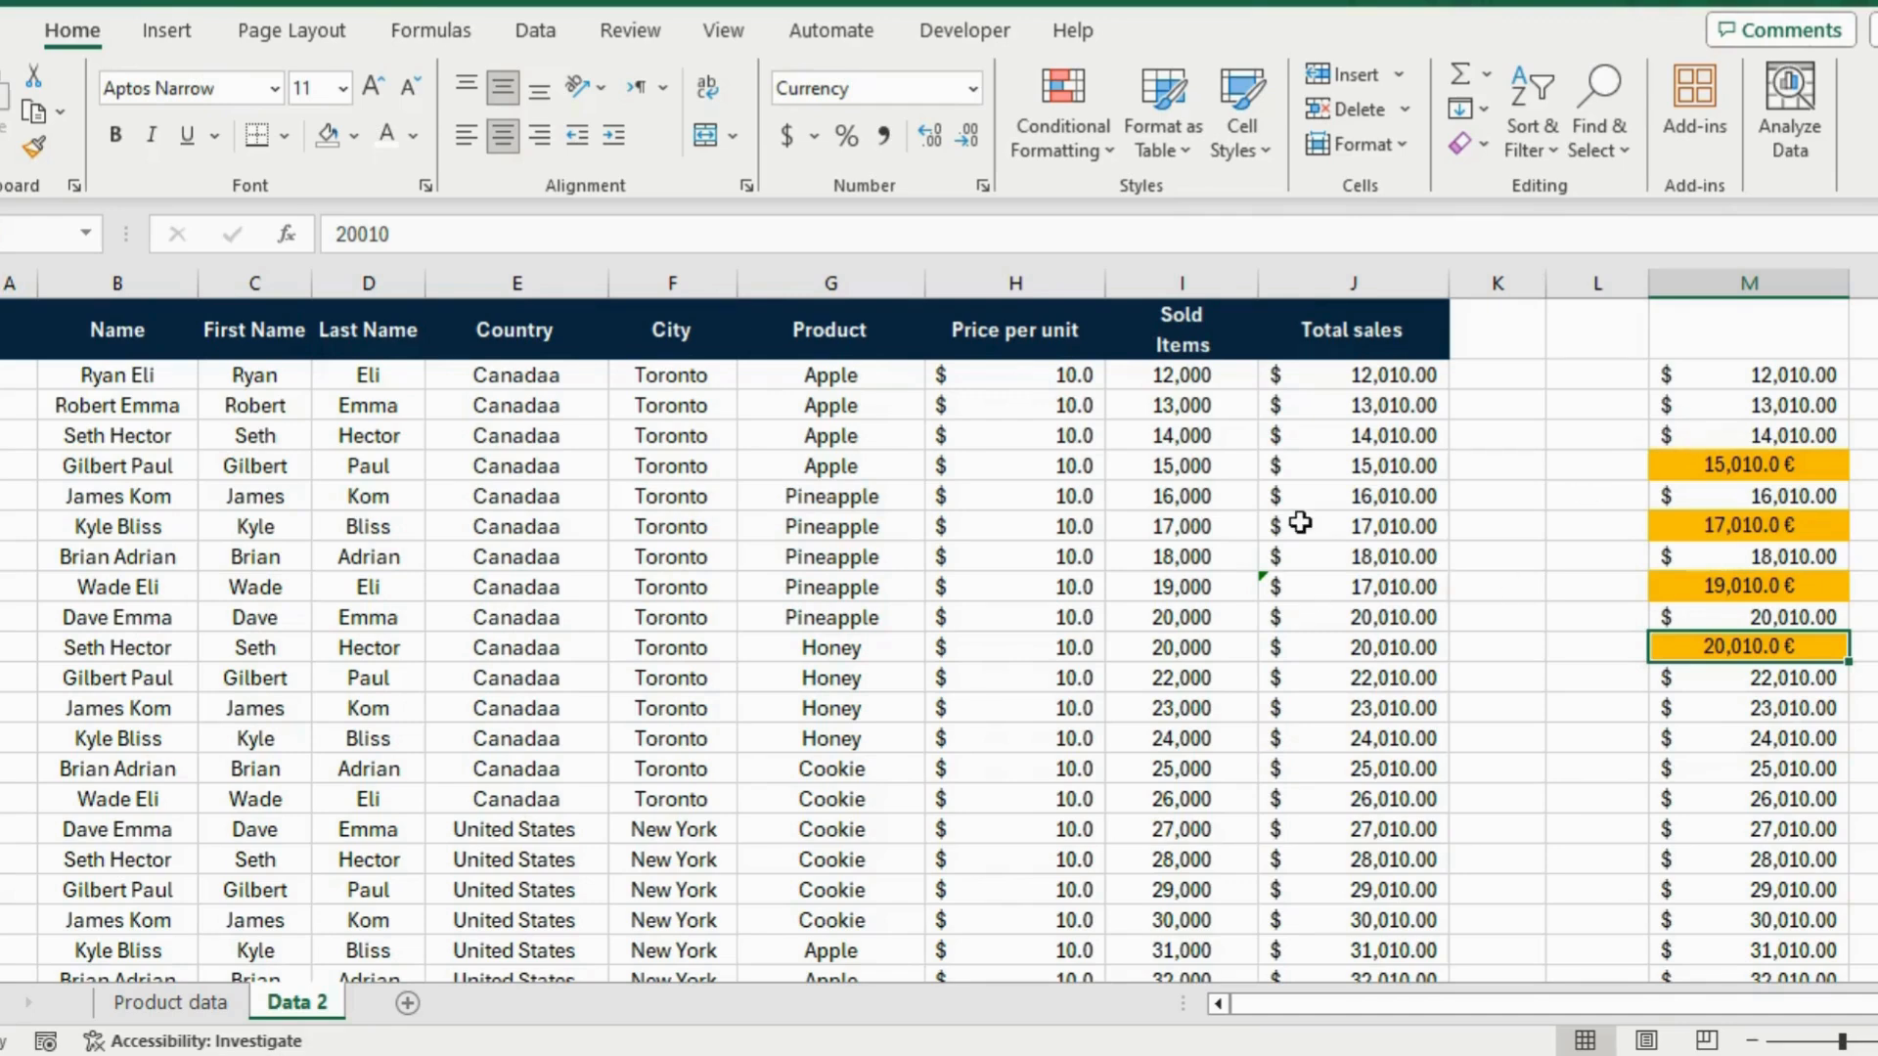
# Correct the misspelled country name to Canada individually in cells E2 and E3
pyautogui.scroll(-1, 713, 553)
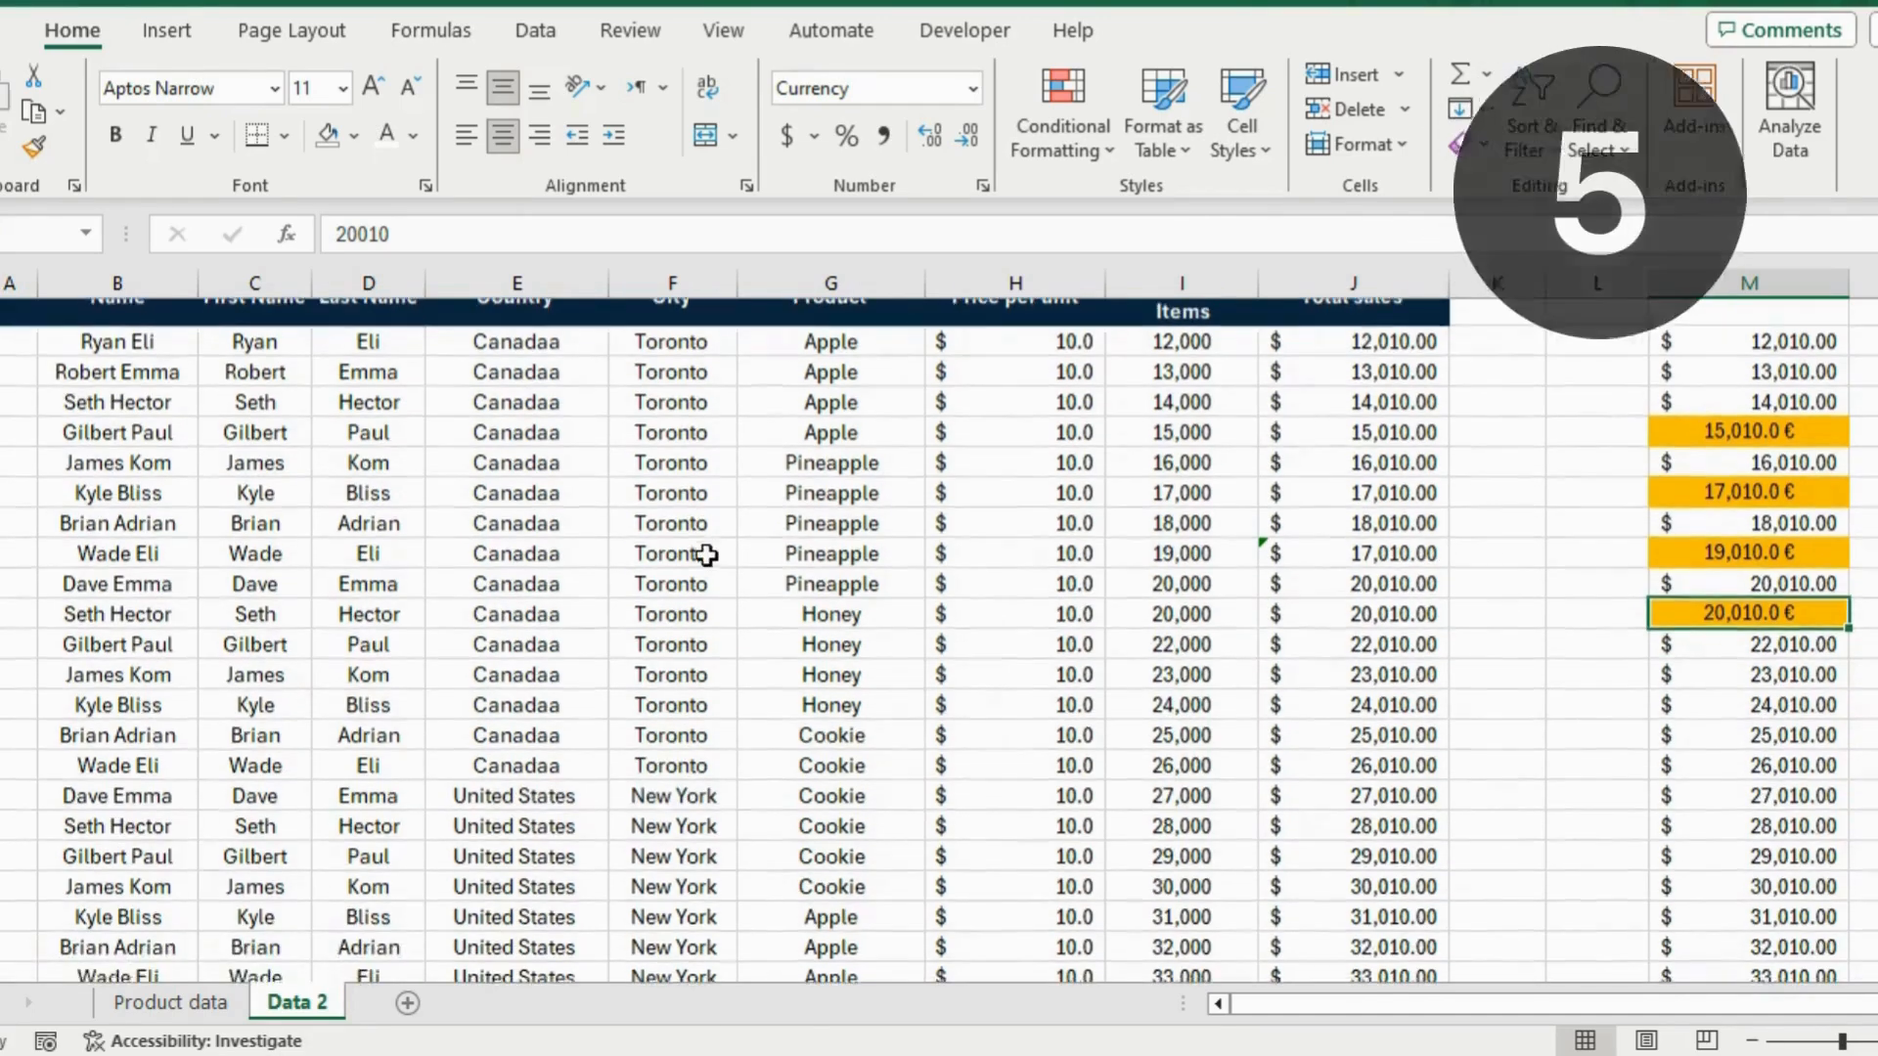
pyautogui.moveTo(1305, 1005); pyautogui.dragTo(1305, 1004)
pyautogui.scroll(1, 651, 587)
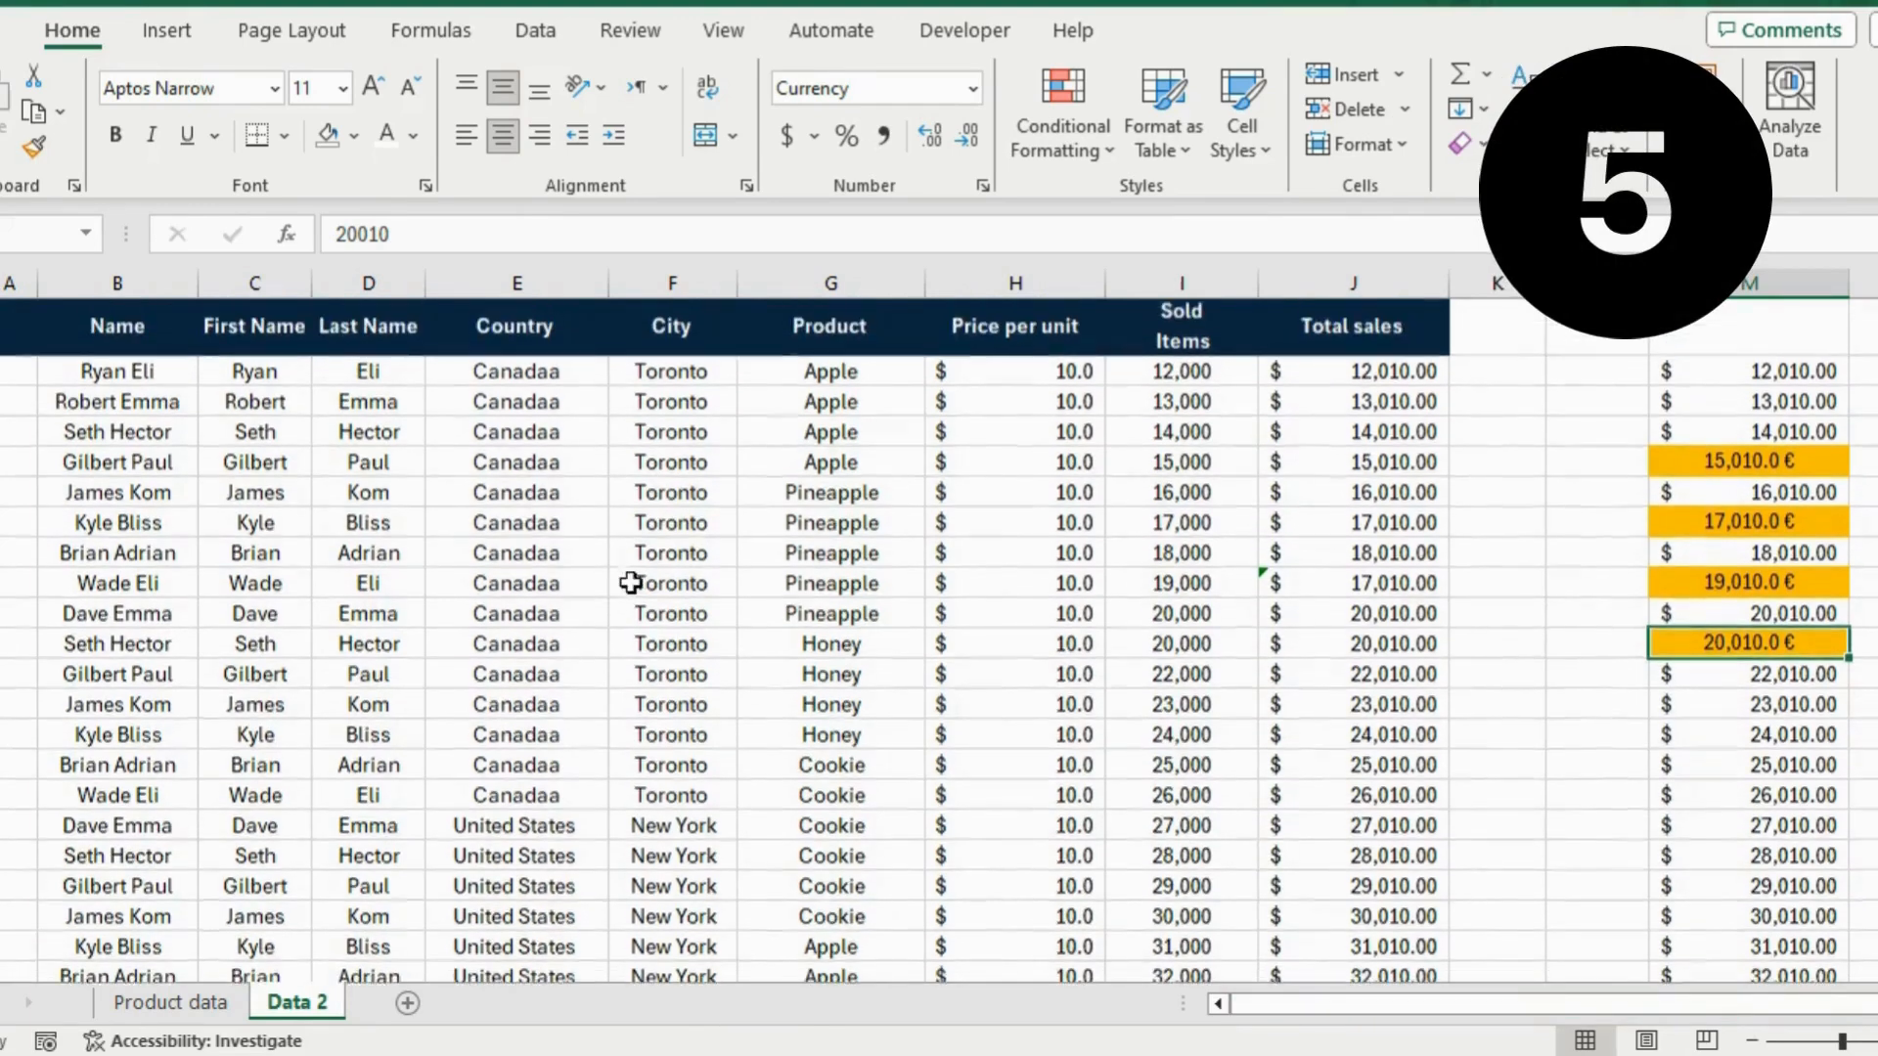
pyautogui.click(553, 372)
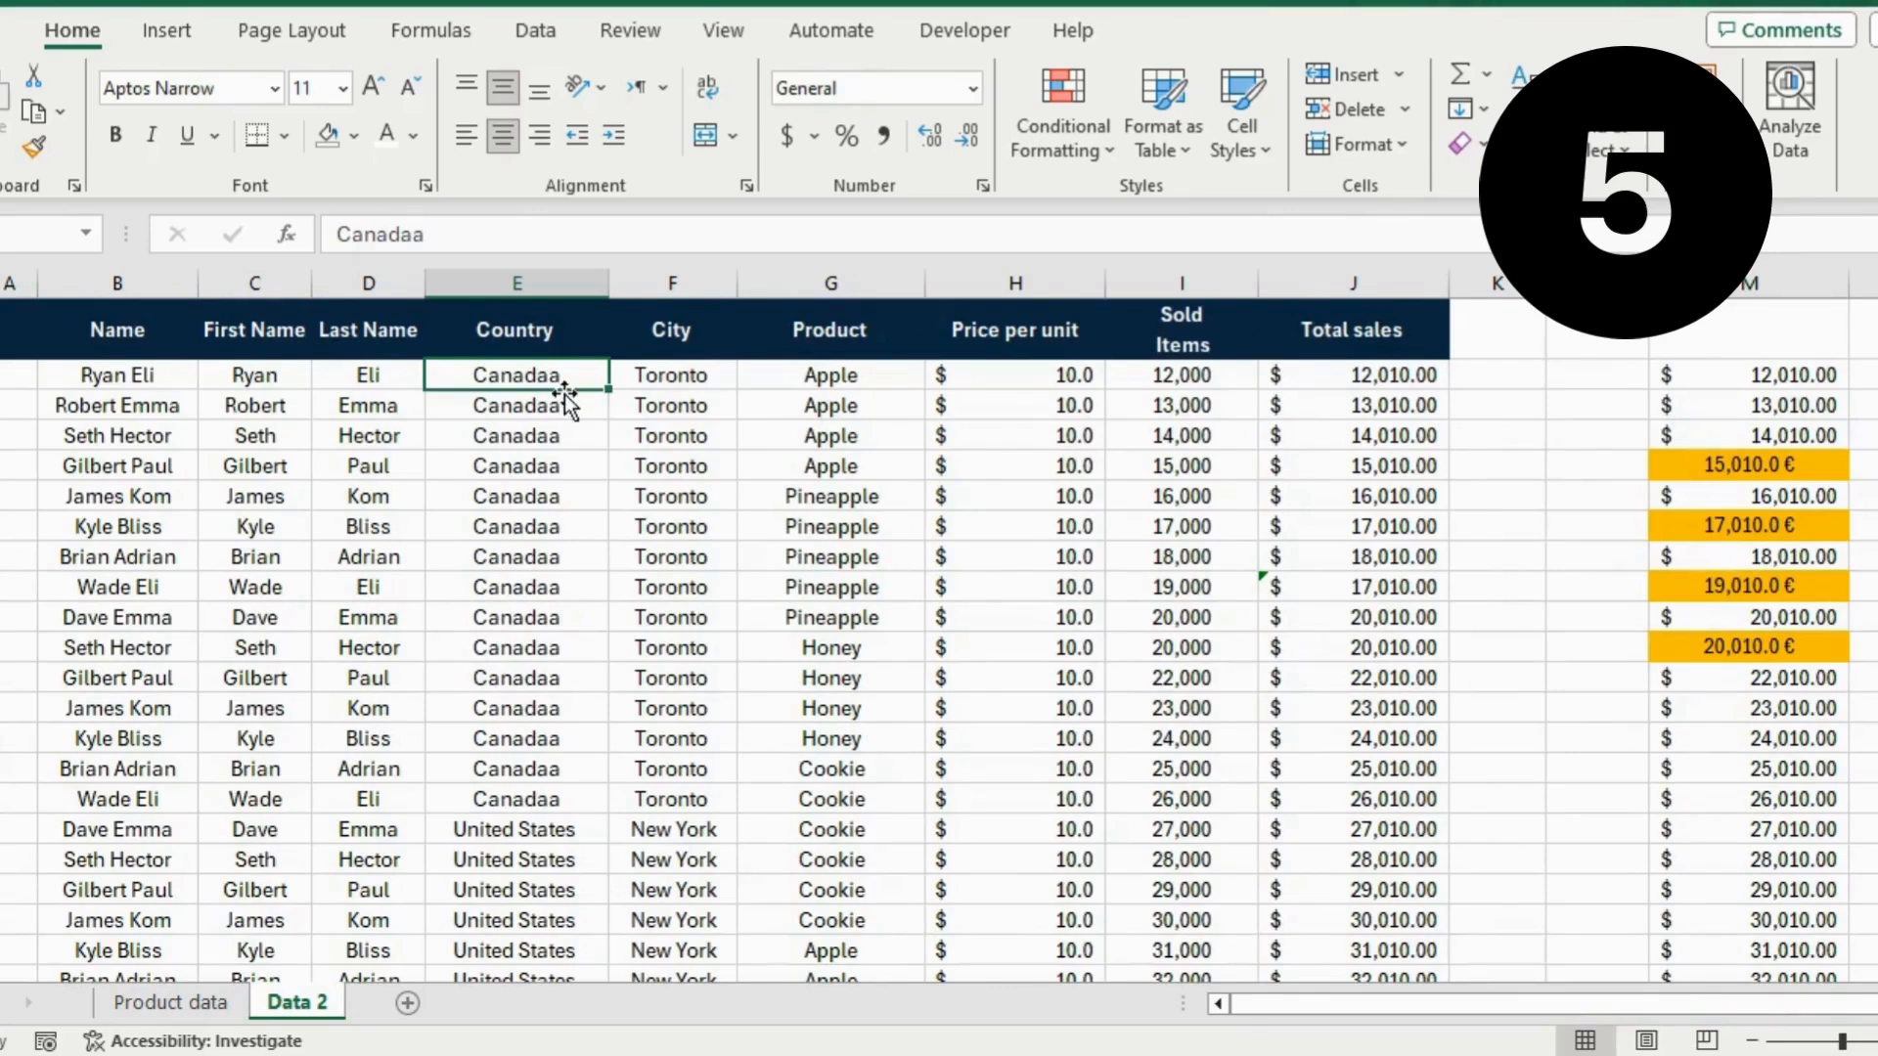
pyautogui.click(557, 430)
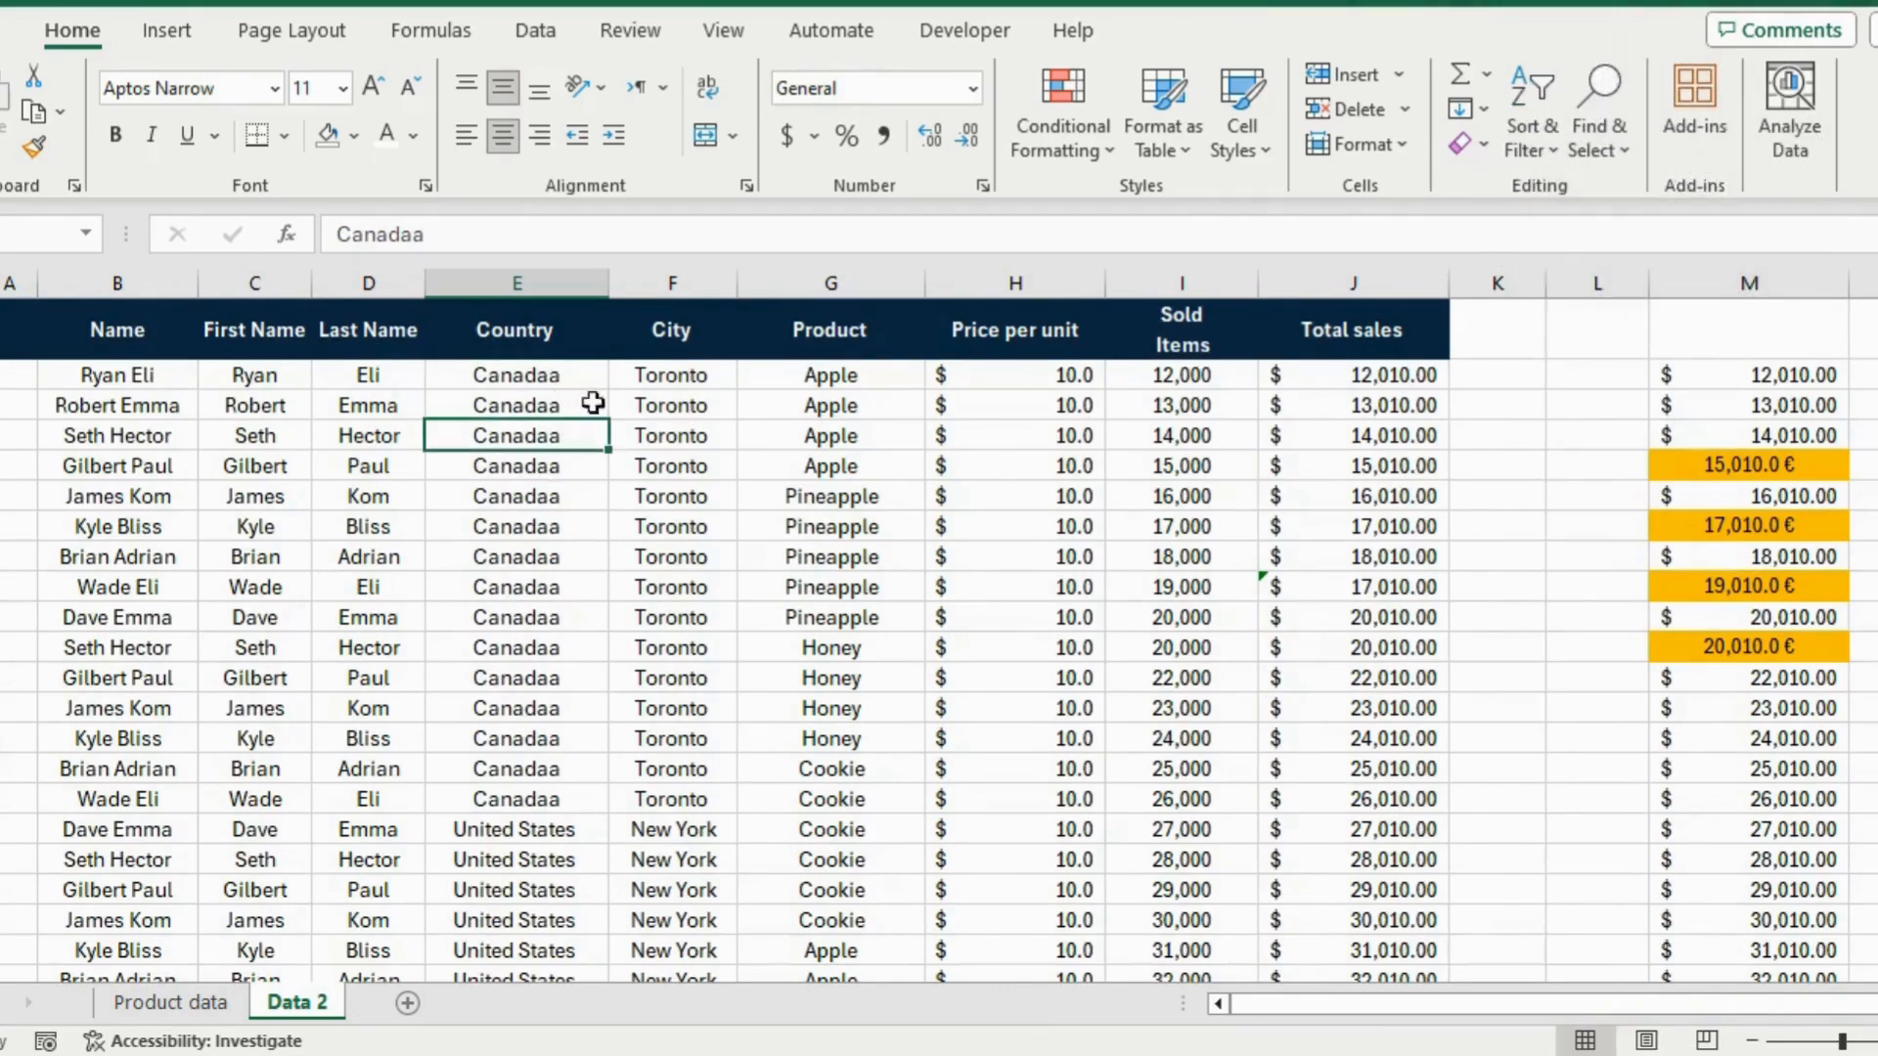
pyautogui.click(537, 404)
pyautogui.doubleClick(575, 376)
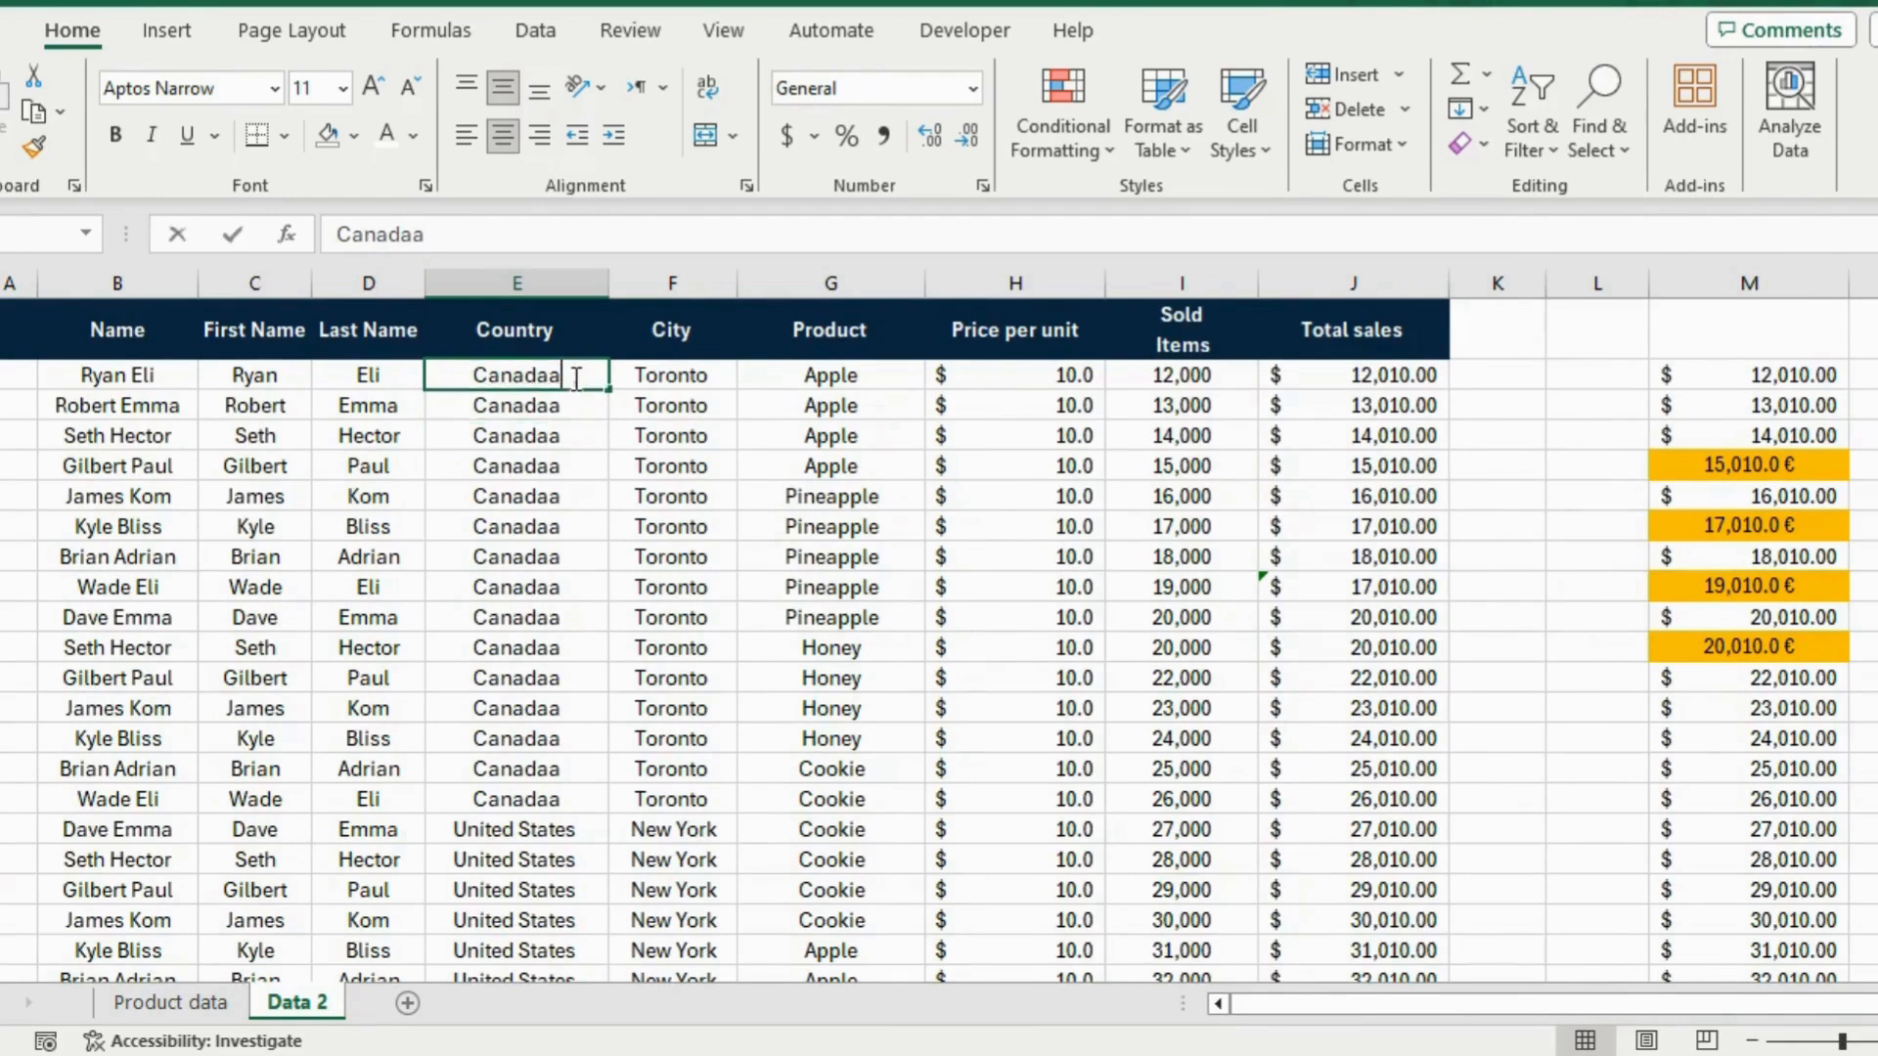
pyautogui.press('BackSpace')
pyautogui.click(575, 405)
pyautogui.doubleClick(575, 405)
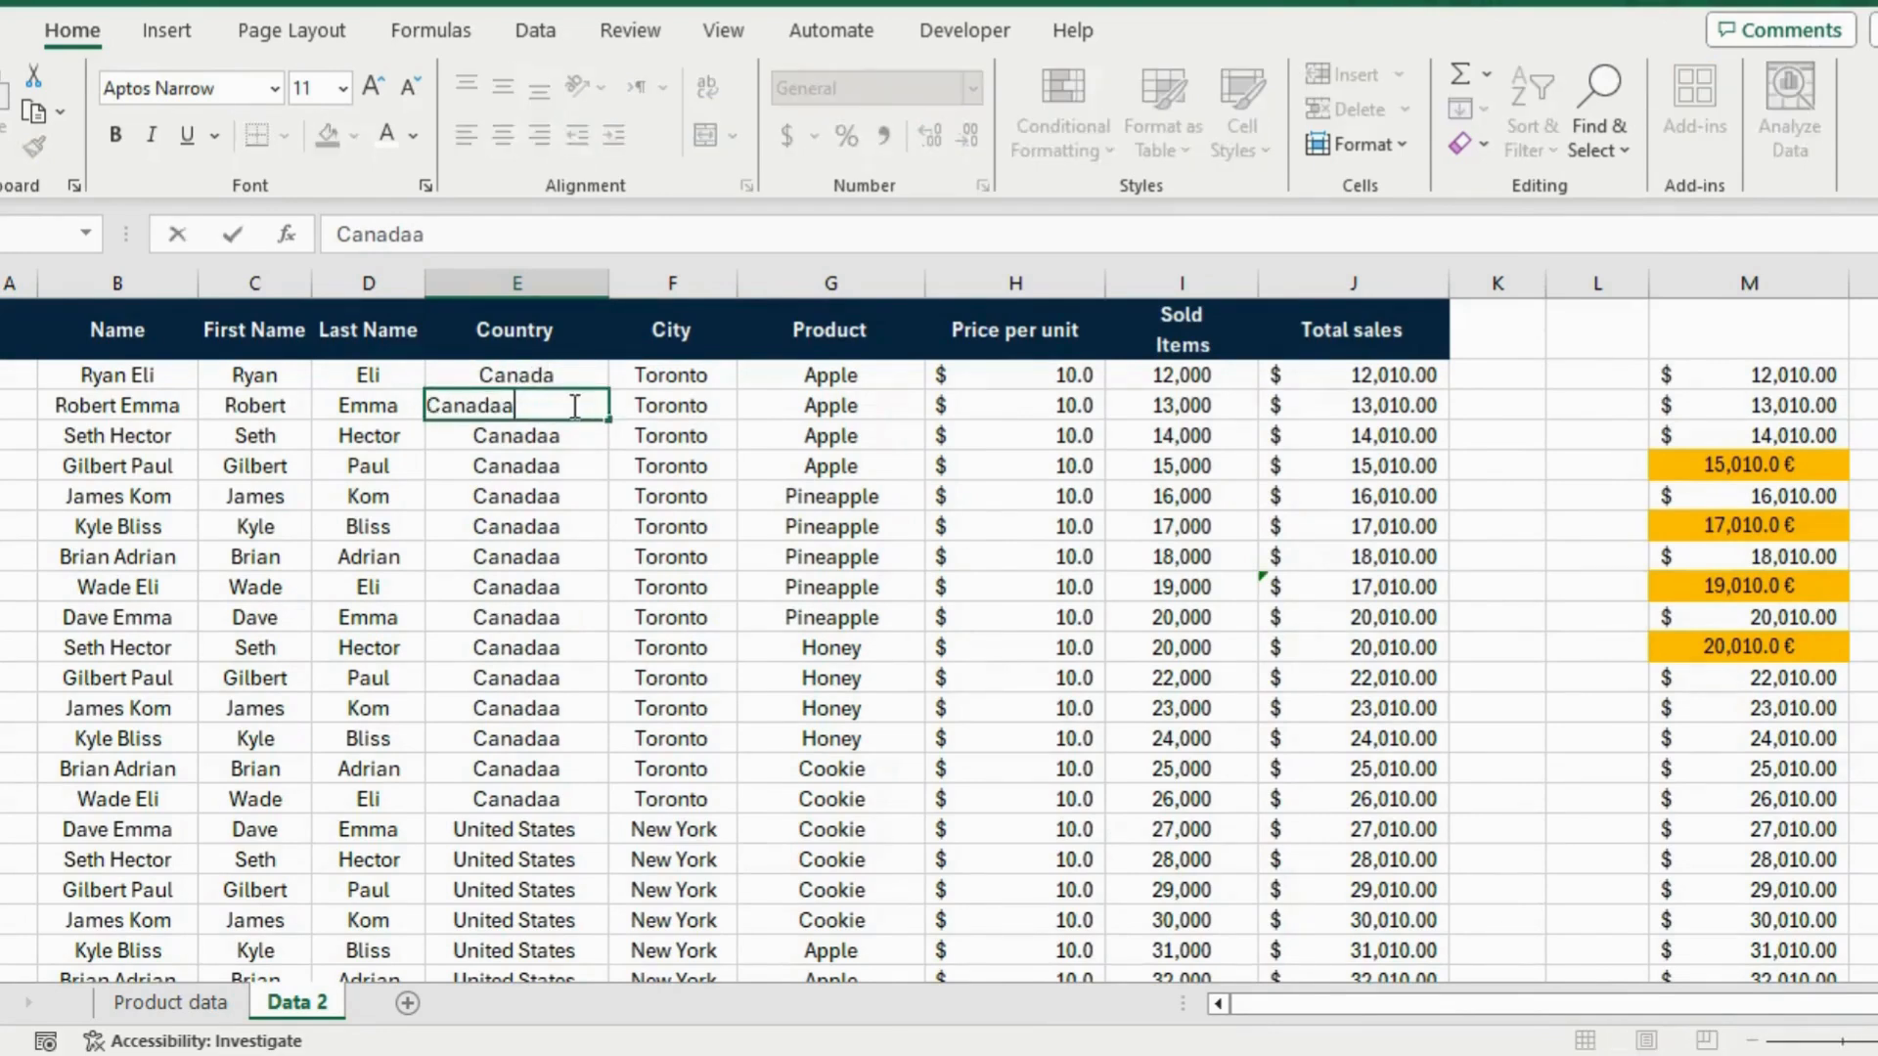
pyautogui.click(553, 433)
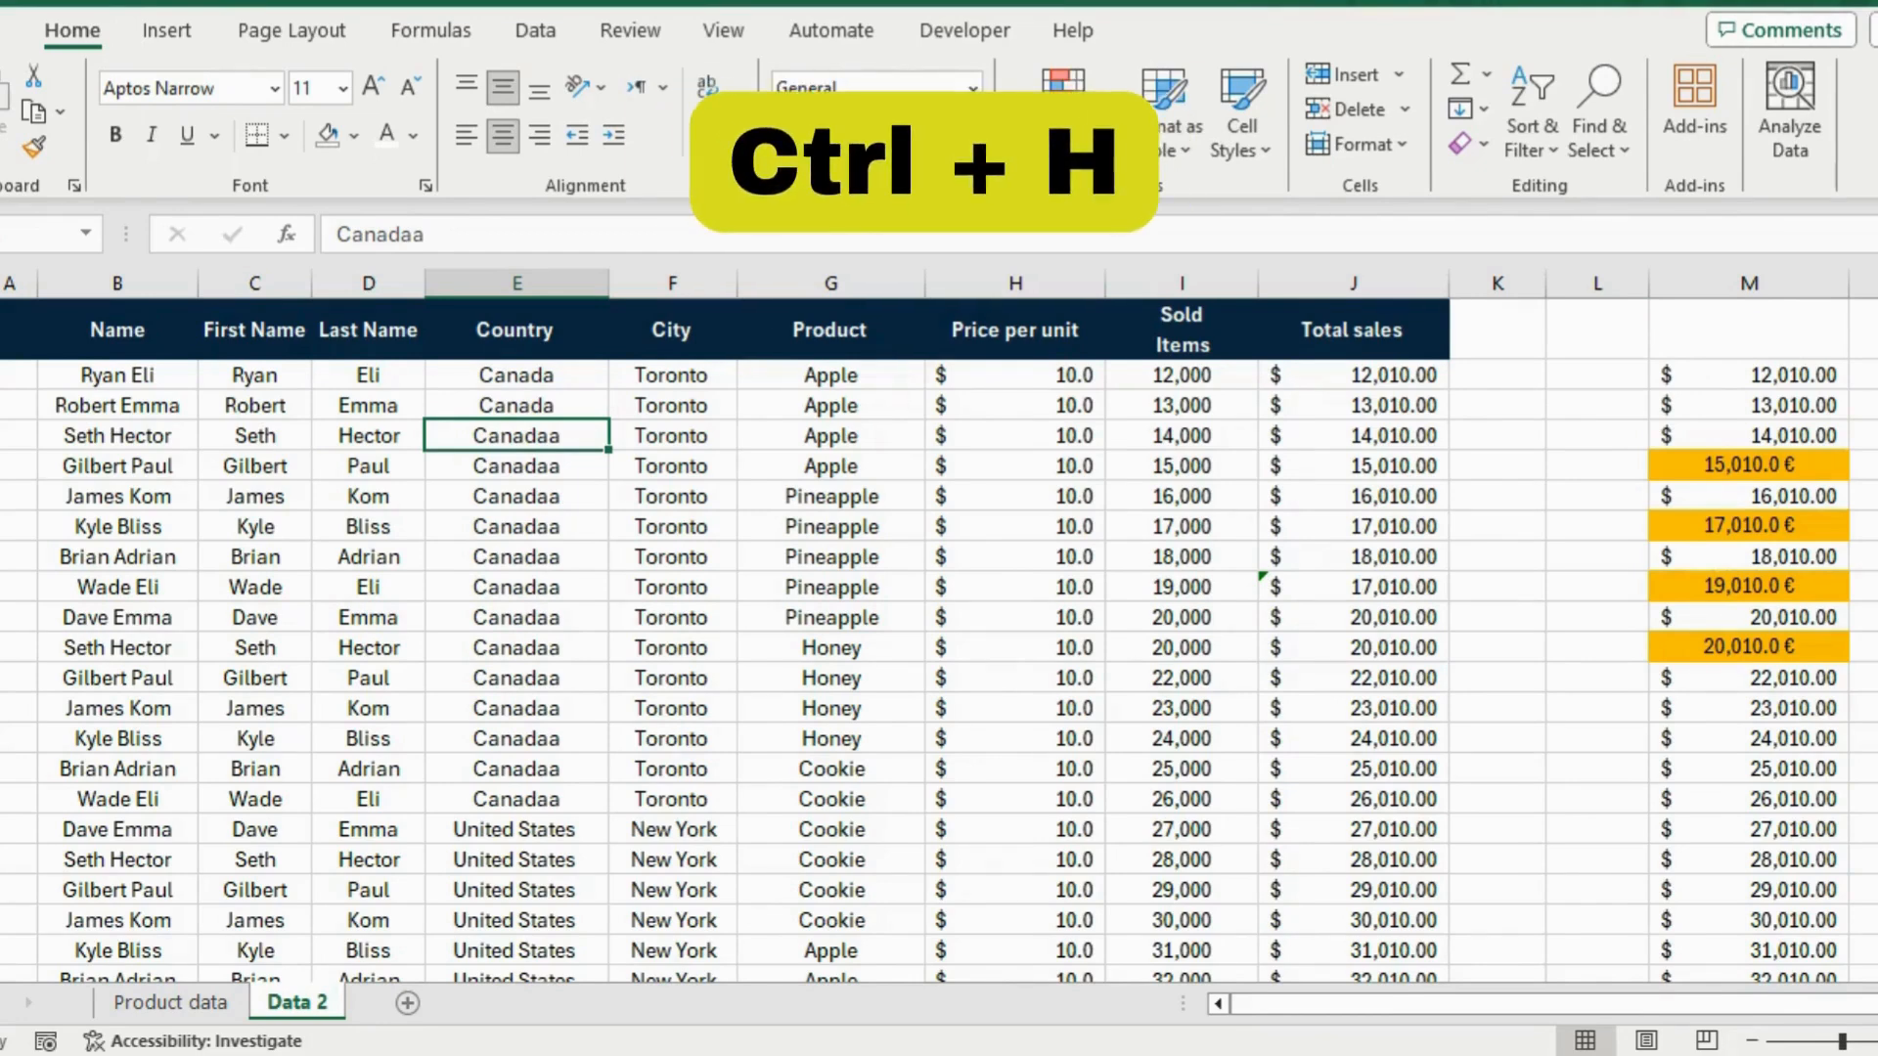
# Replace all occurrences of Canadaa with Canada using Find and Replace, and check the corrected cells in the Country column
pyautogui.hotkey('ctrl', 'h')
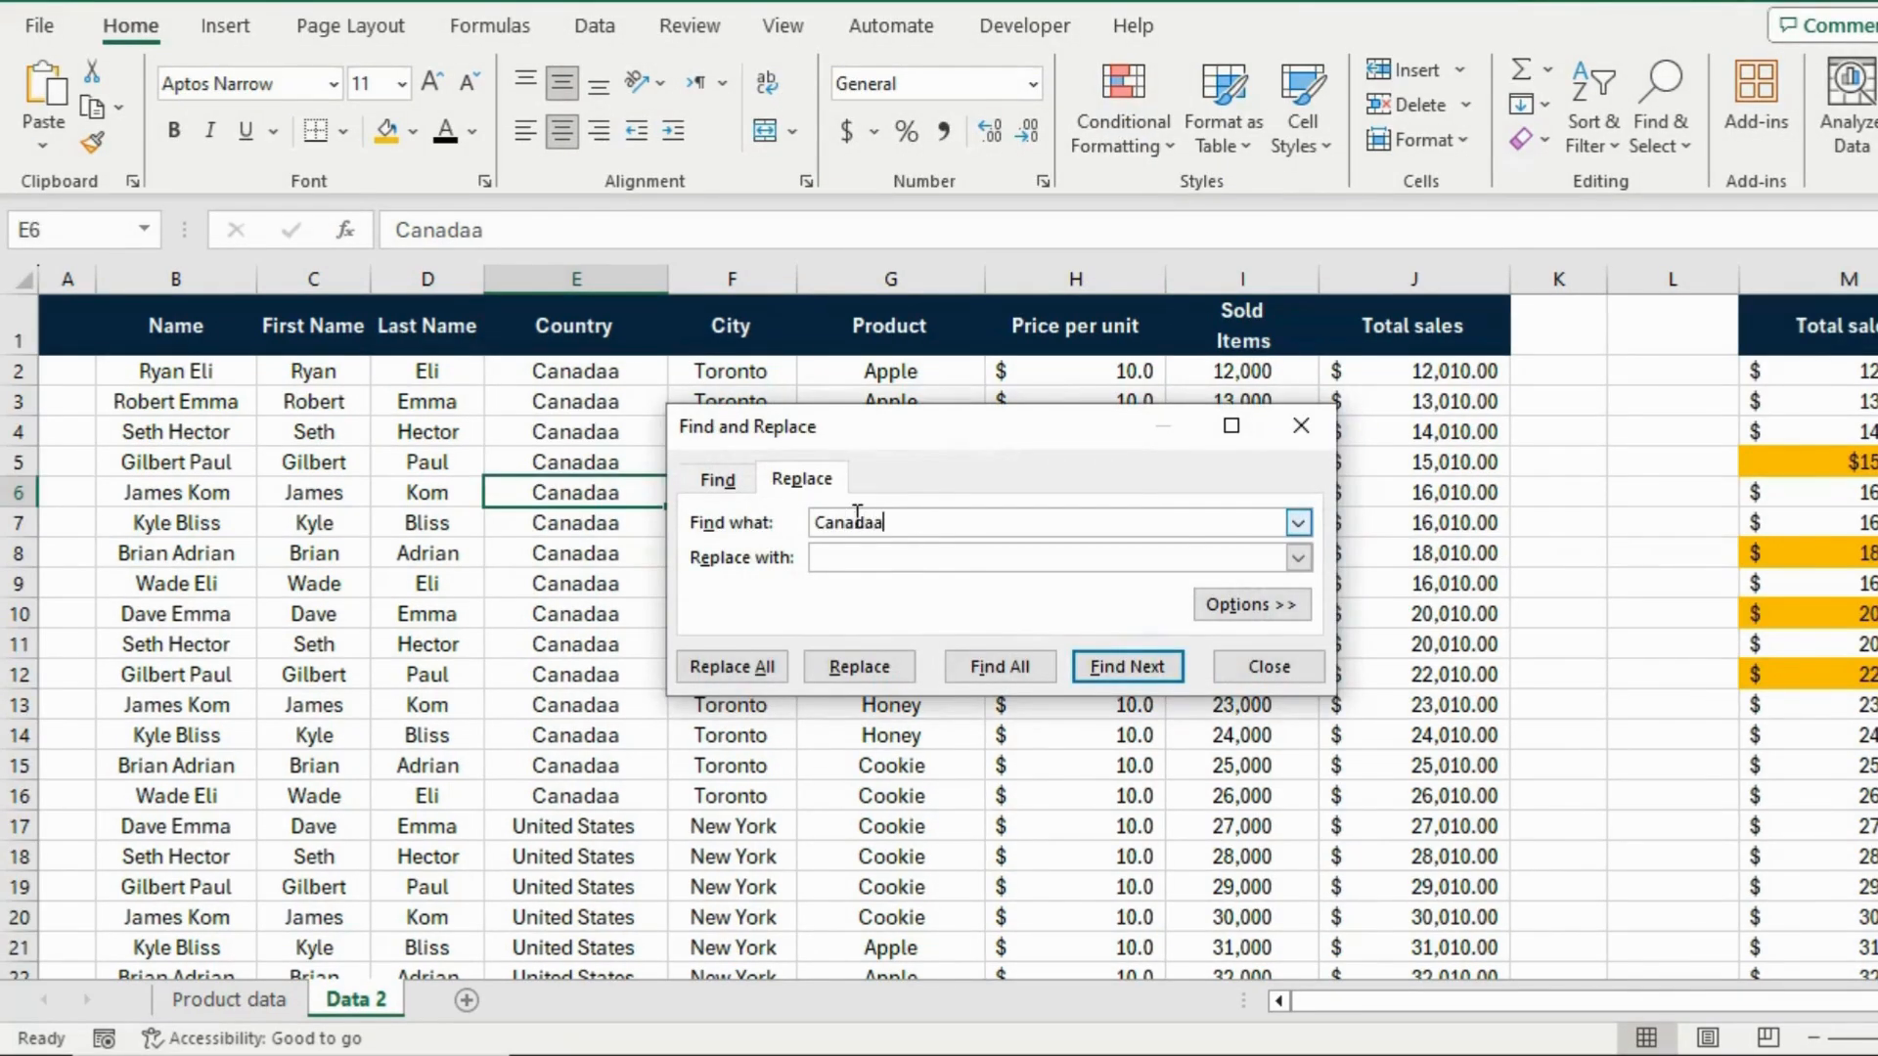
pyautogui.click(861, 547)
pyautogui.click(748, 670)
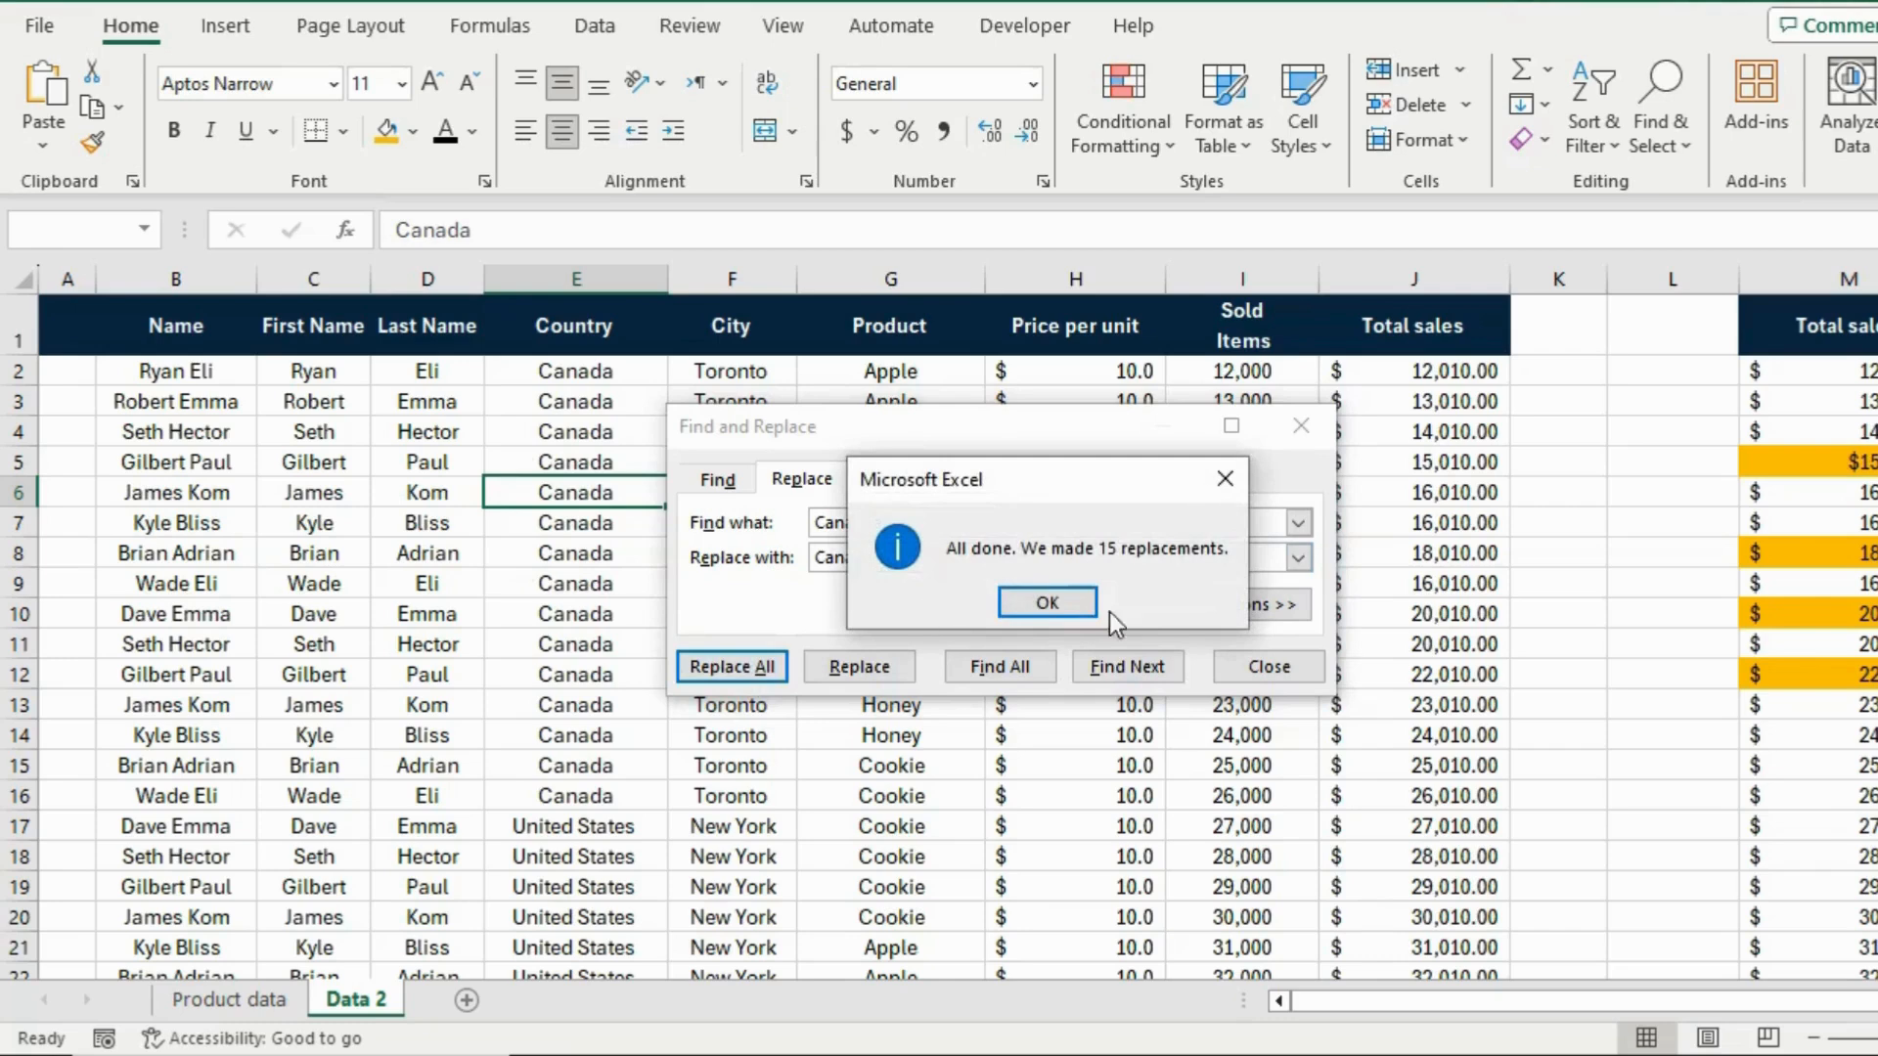
pyautogui.click(1053, 603)
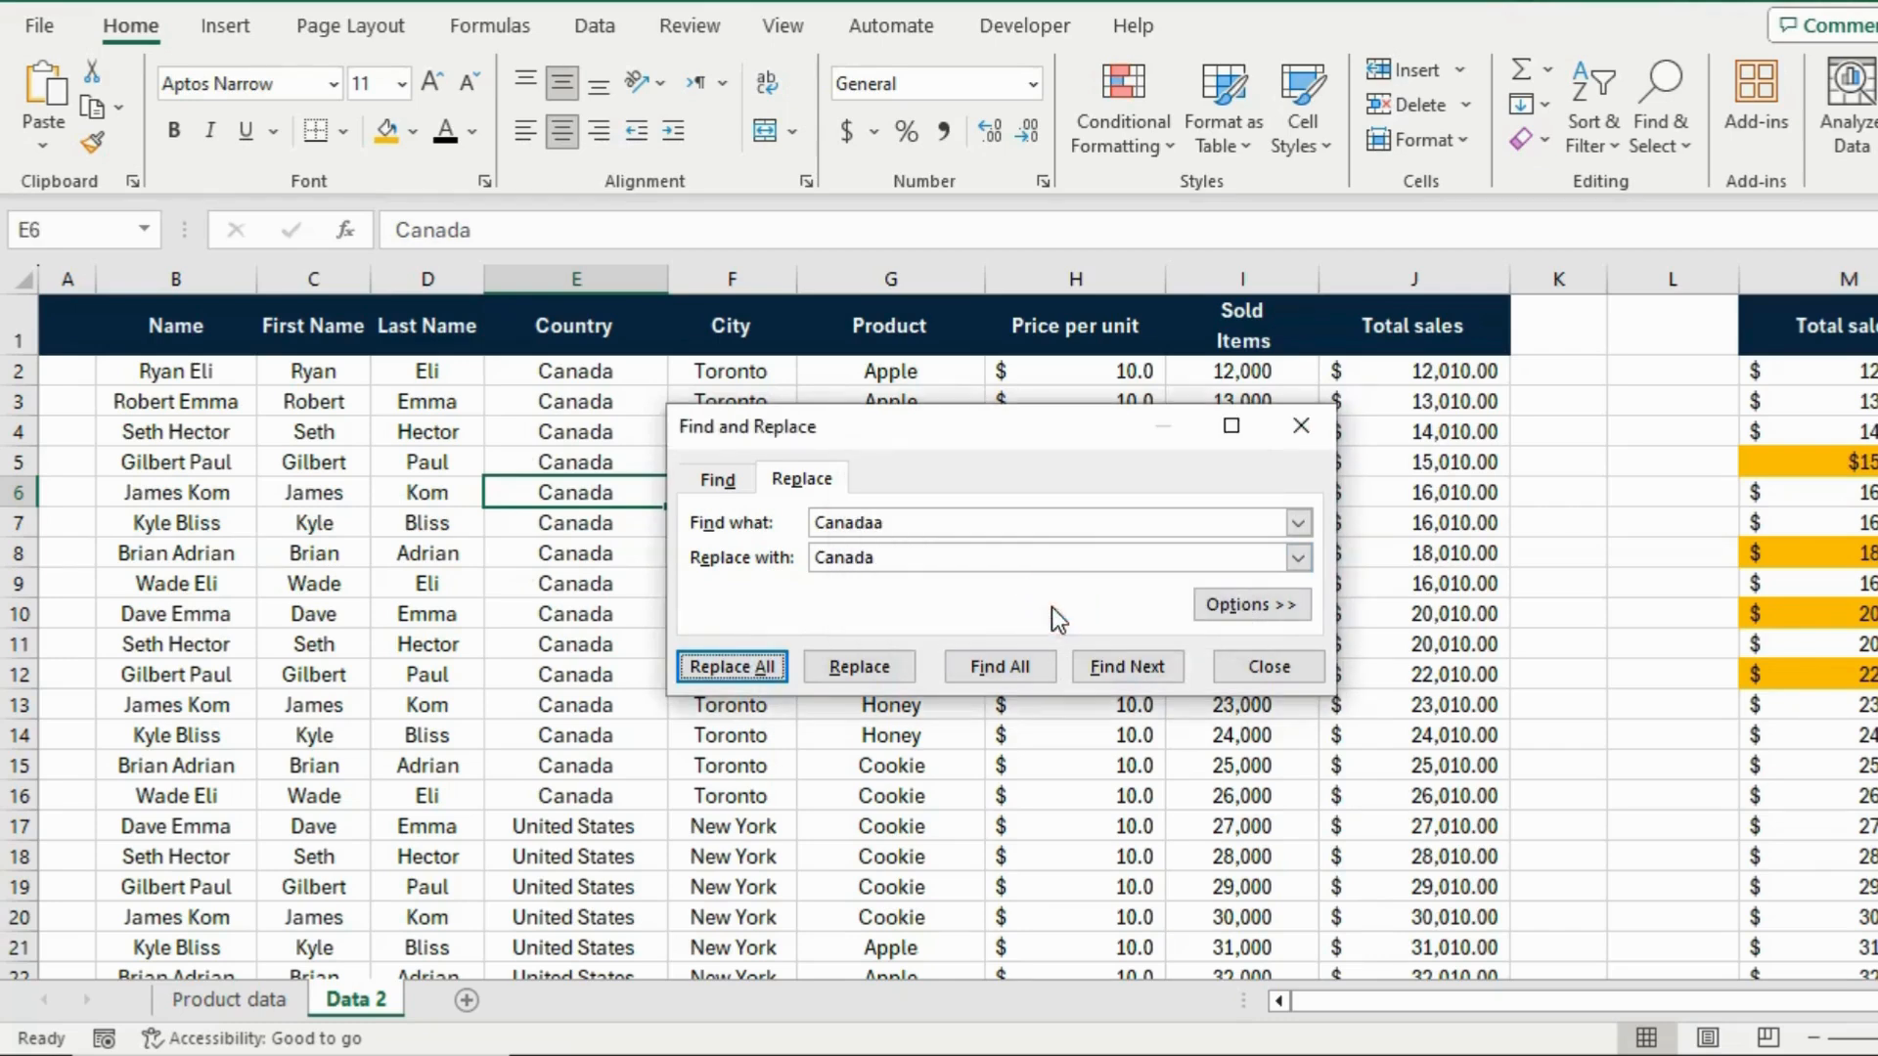
pyautogui.click(1293, 425)
pyautogui.click(507, 463)
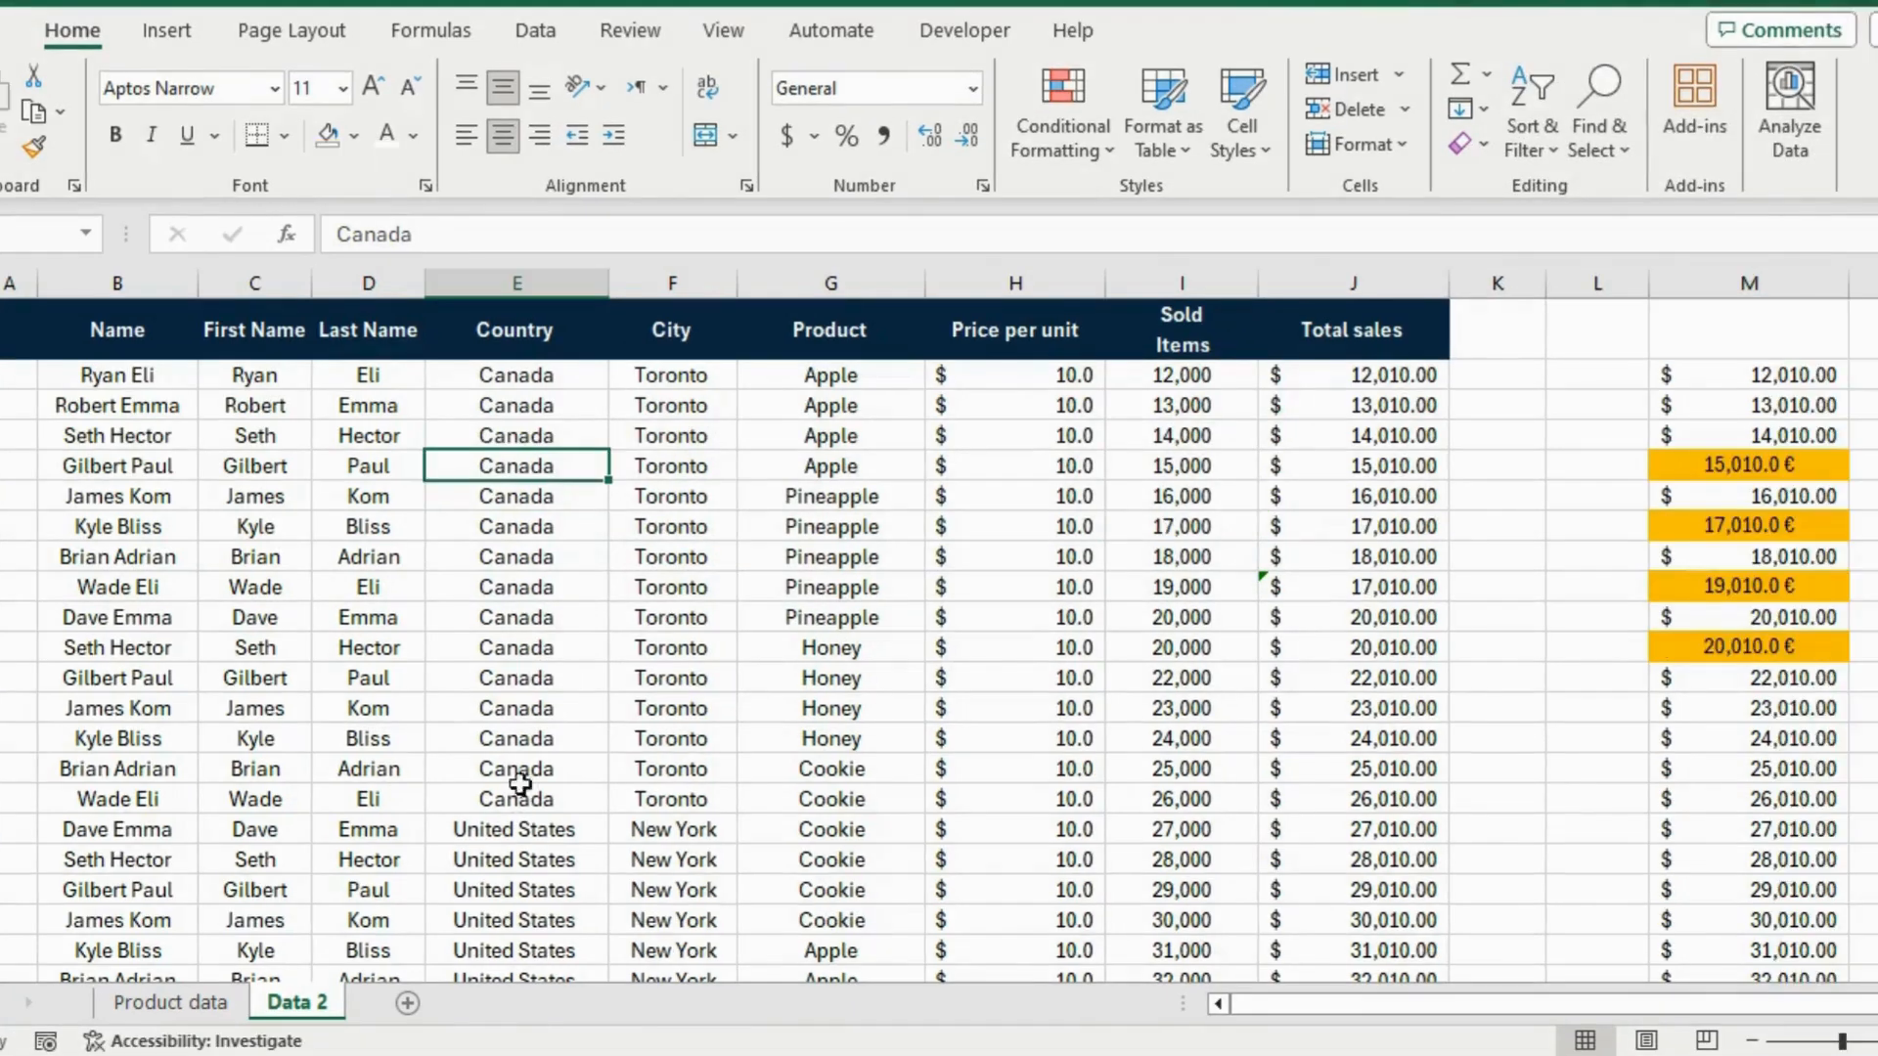
pyautogui.click(544, 528)
pyautogui.click(532, 622)
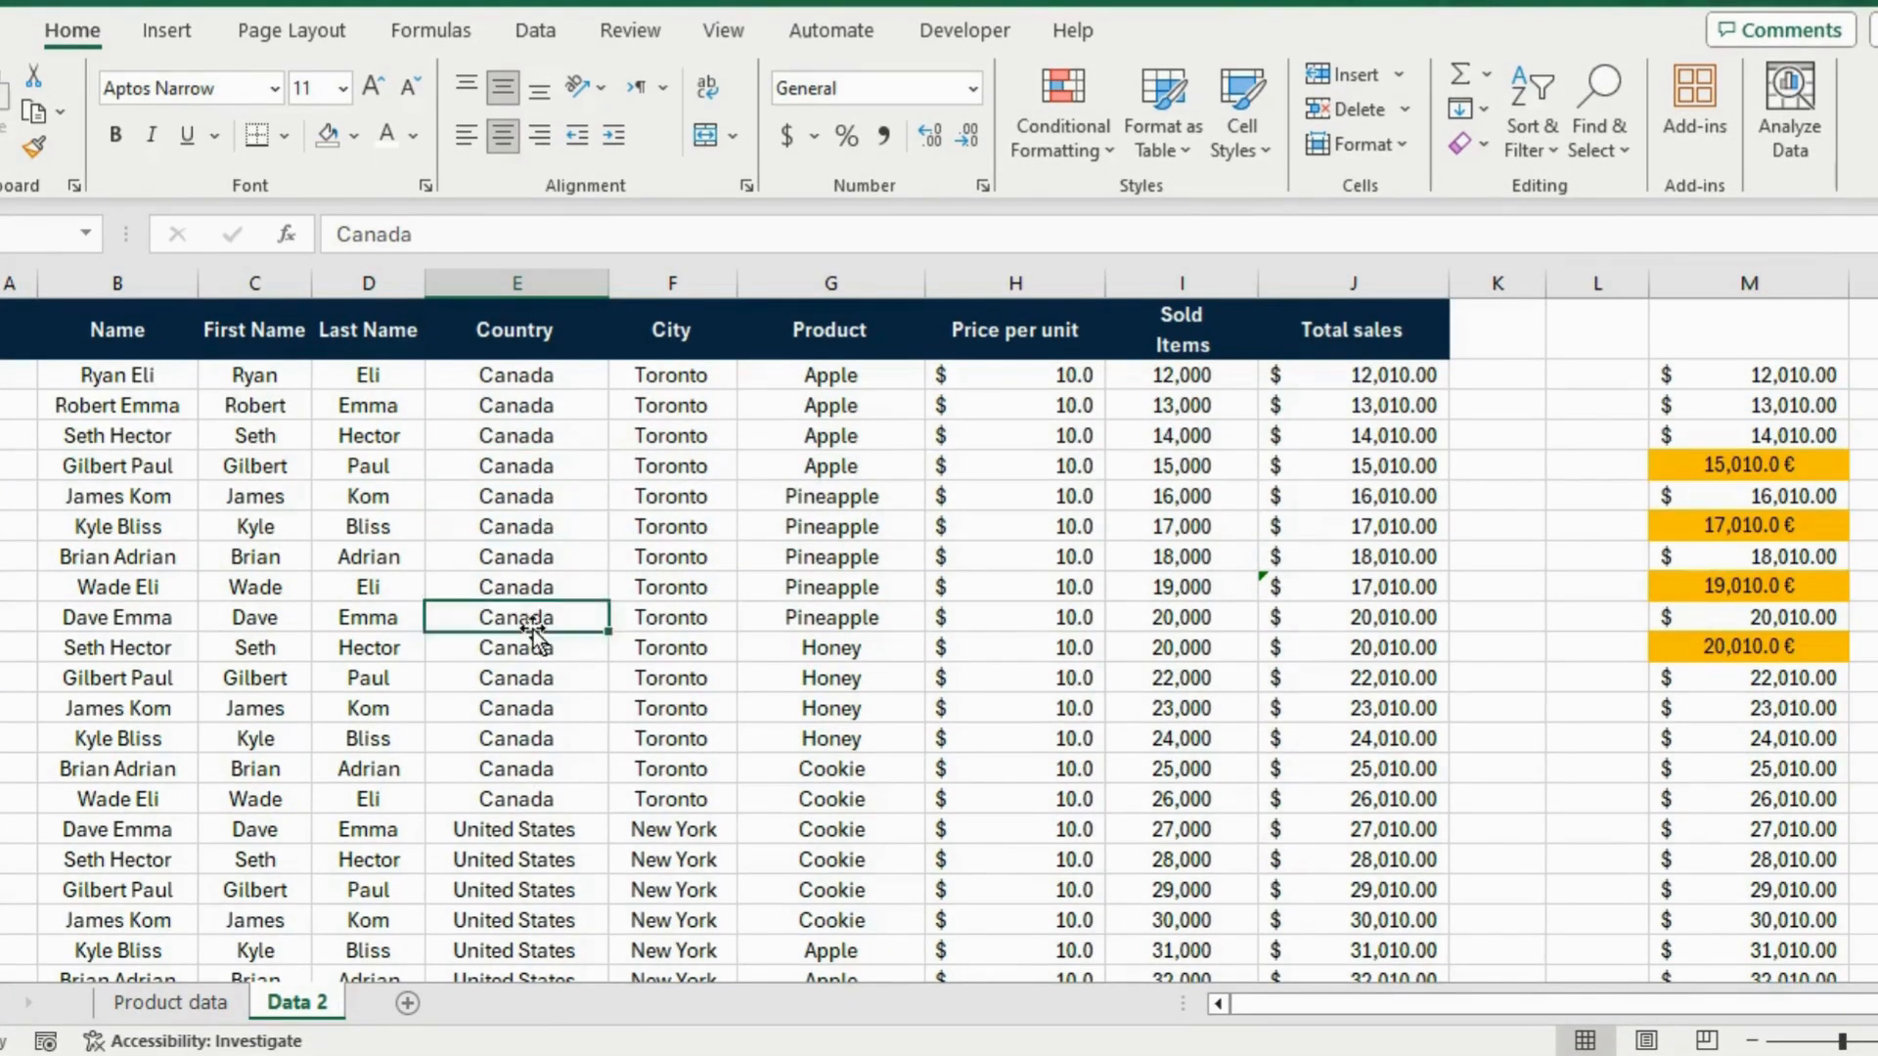
# Filter the data by the Country value Canada, and remove the filter again
pyautogui.scroll(-4, 532, 630)
pyautogui.scroll(4, 532, 629)
pyautogui.click(525, 582)
pyautogui.rightClick(525, 579)
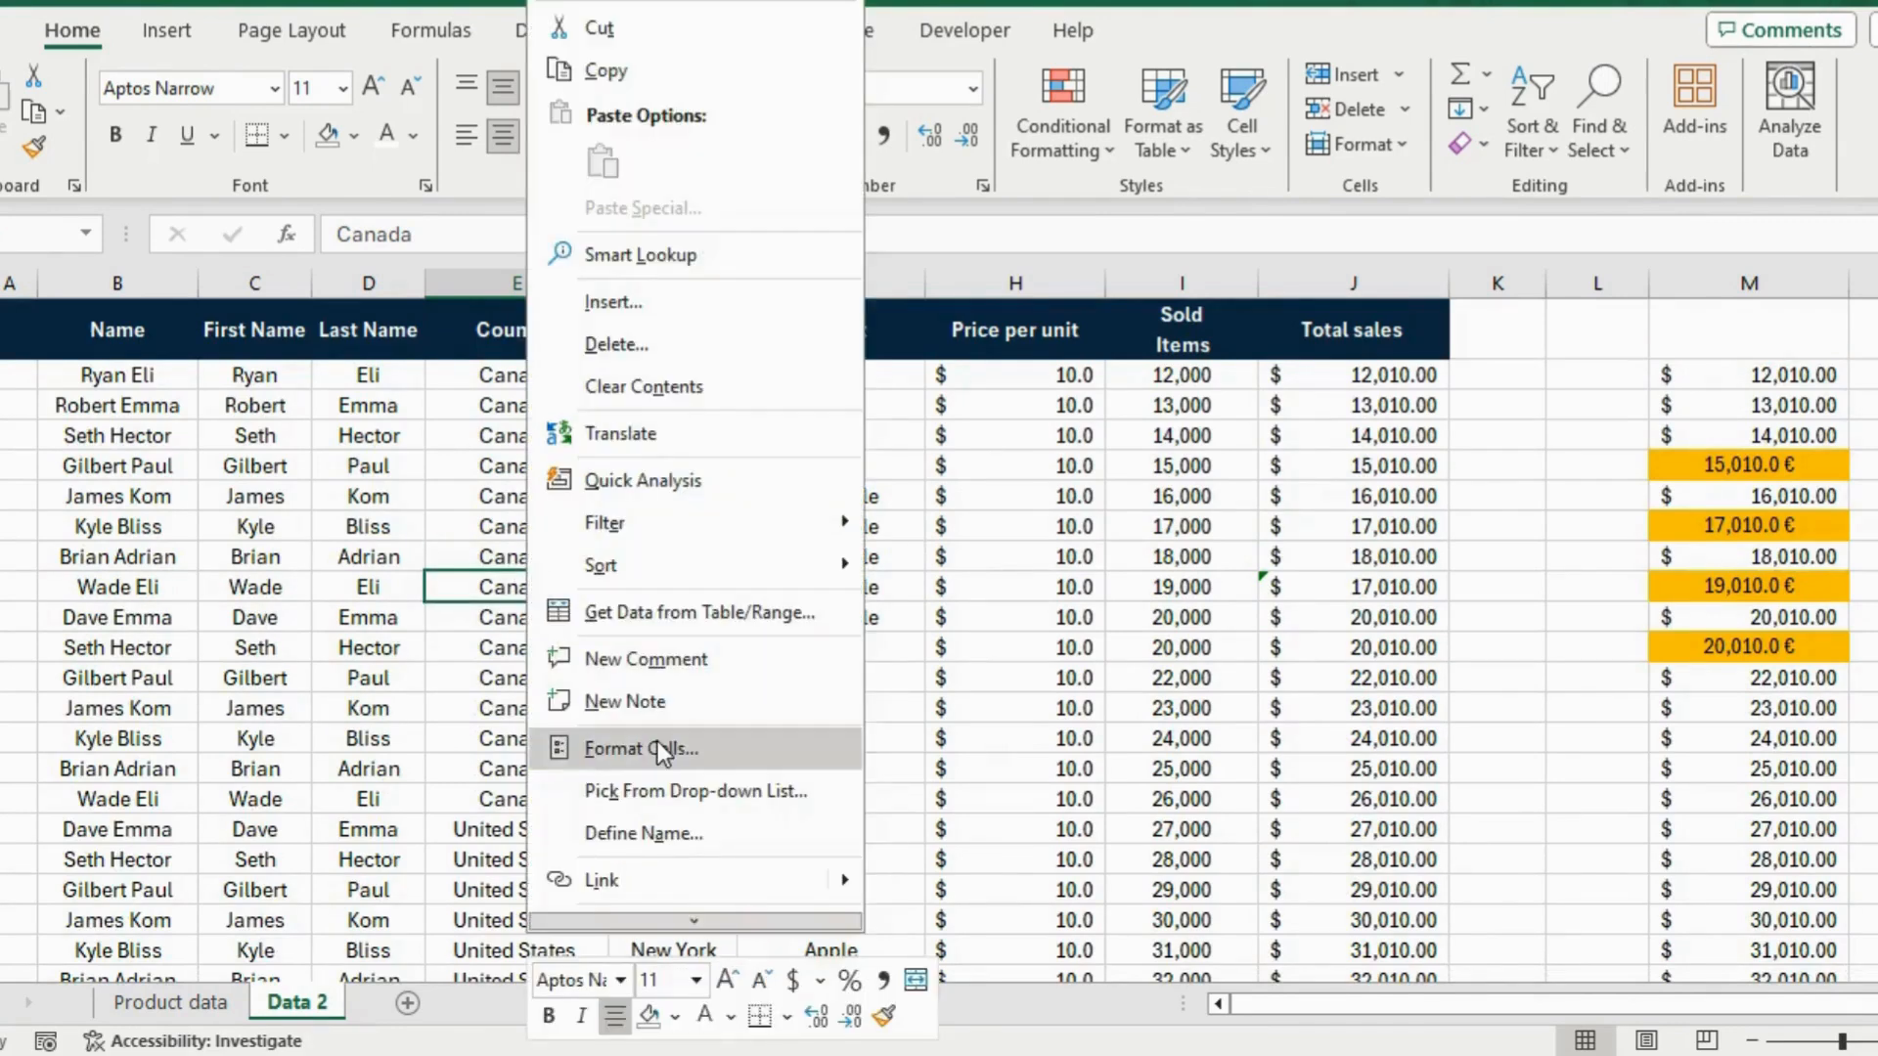
pyautogui.moveTo(724, 550)
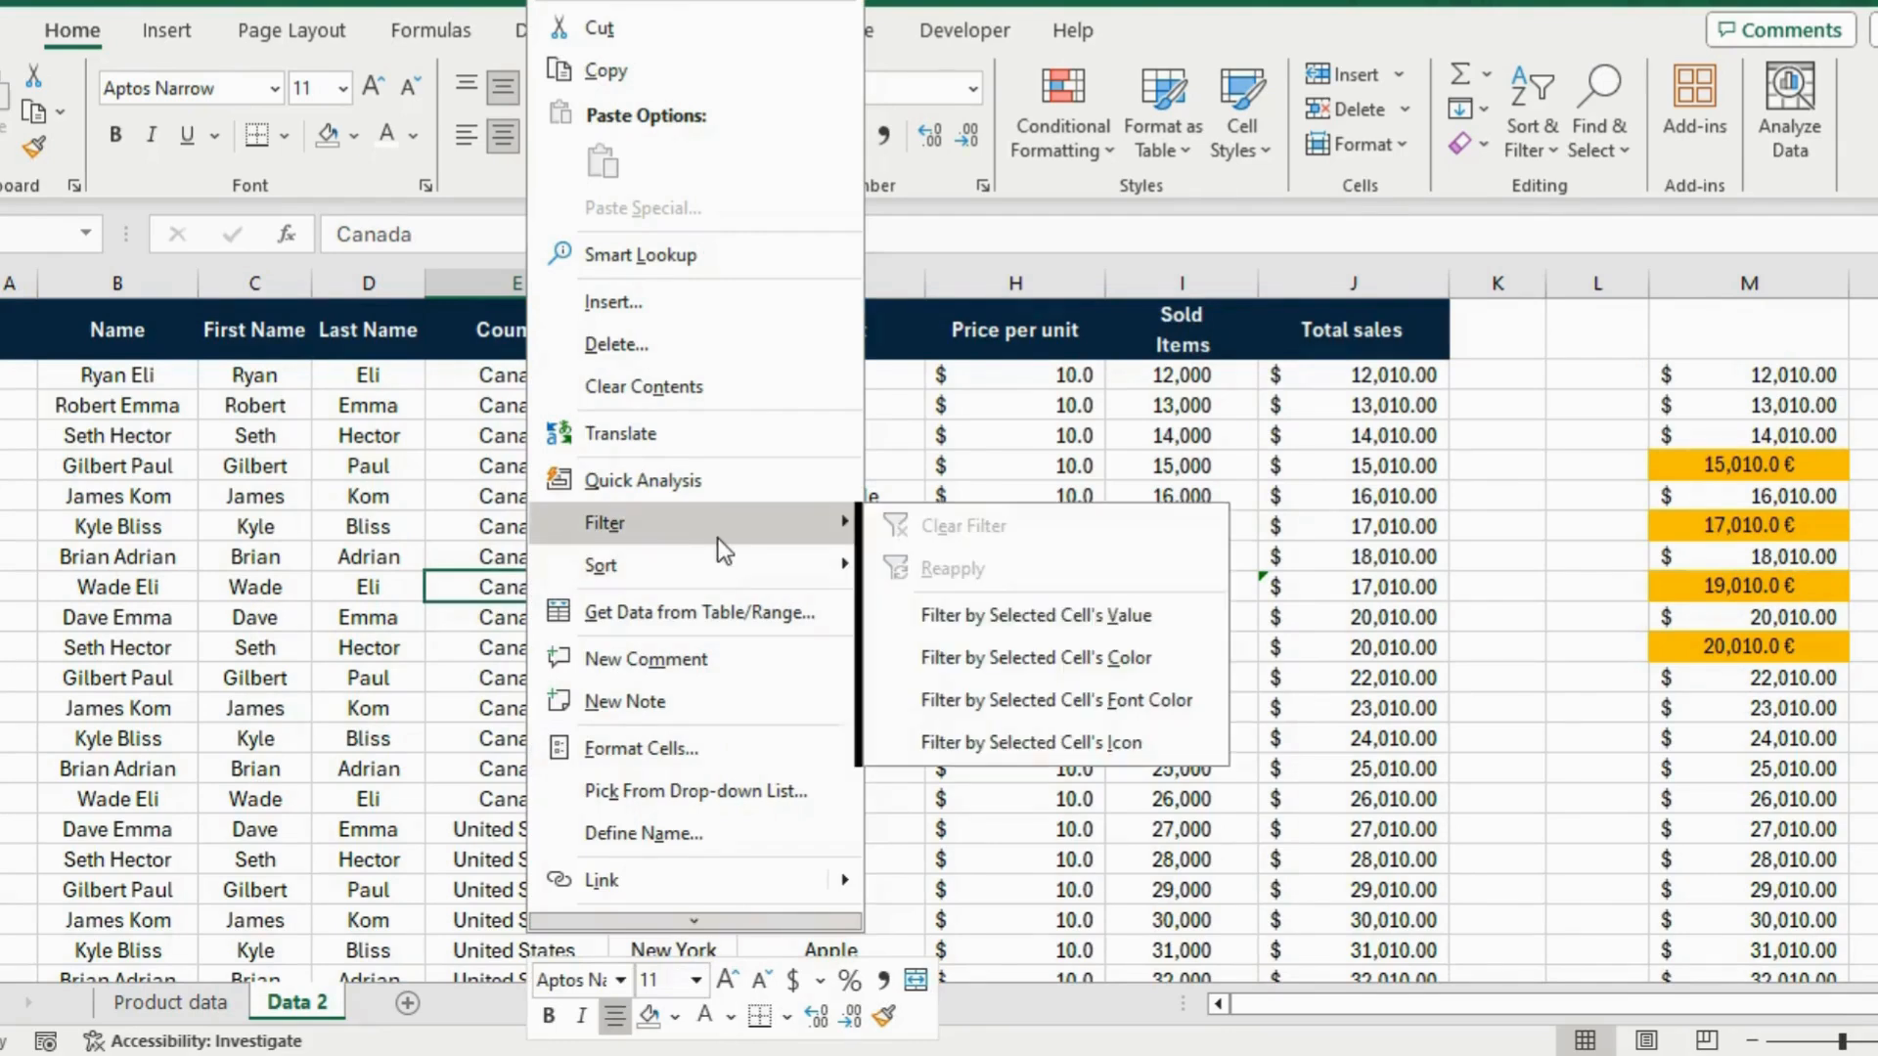
pyautogui.click(966, 610)
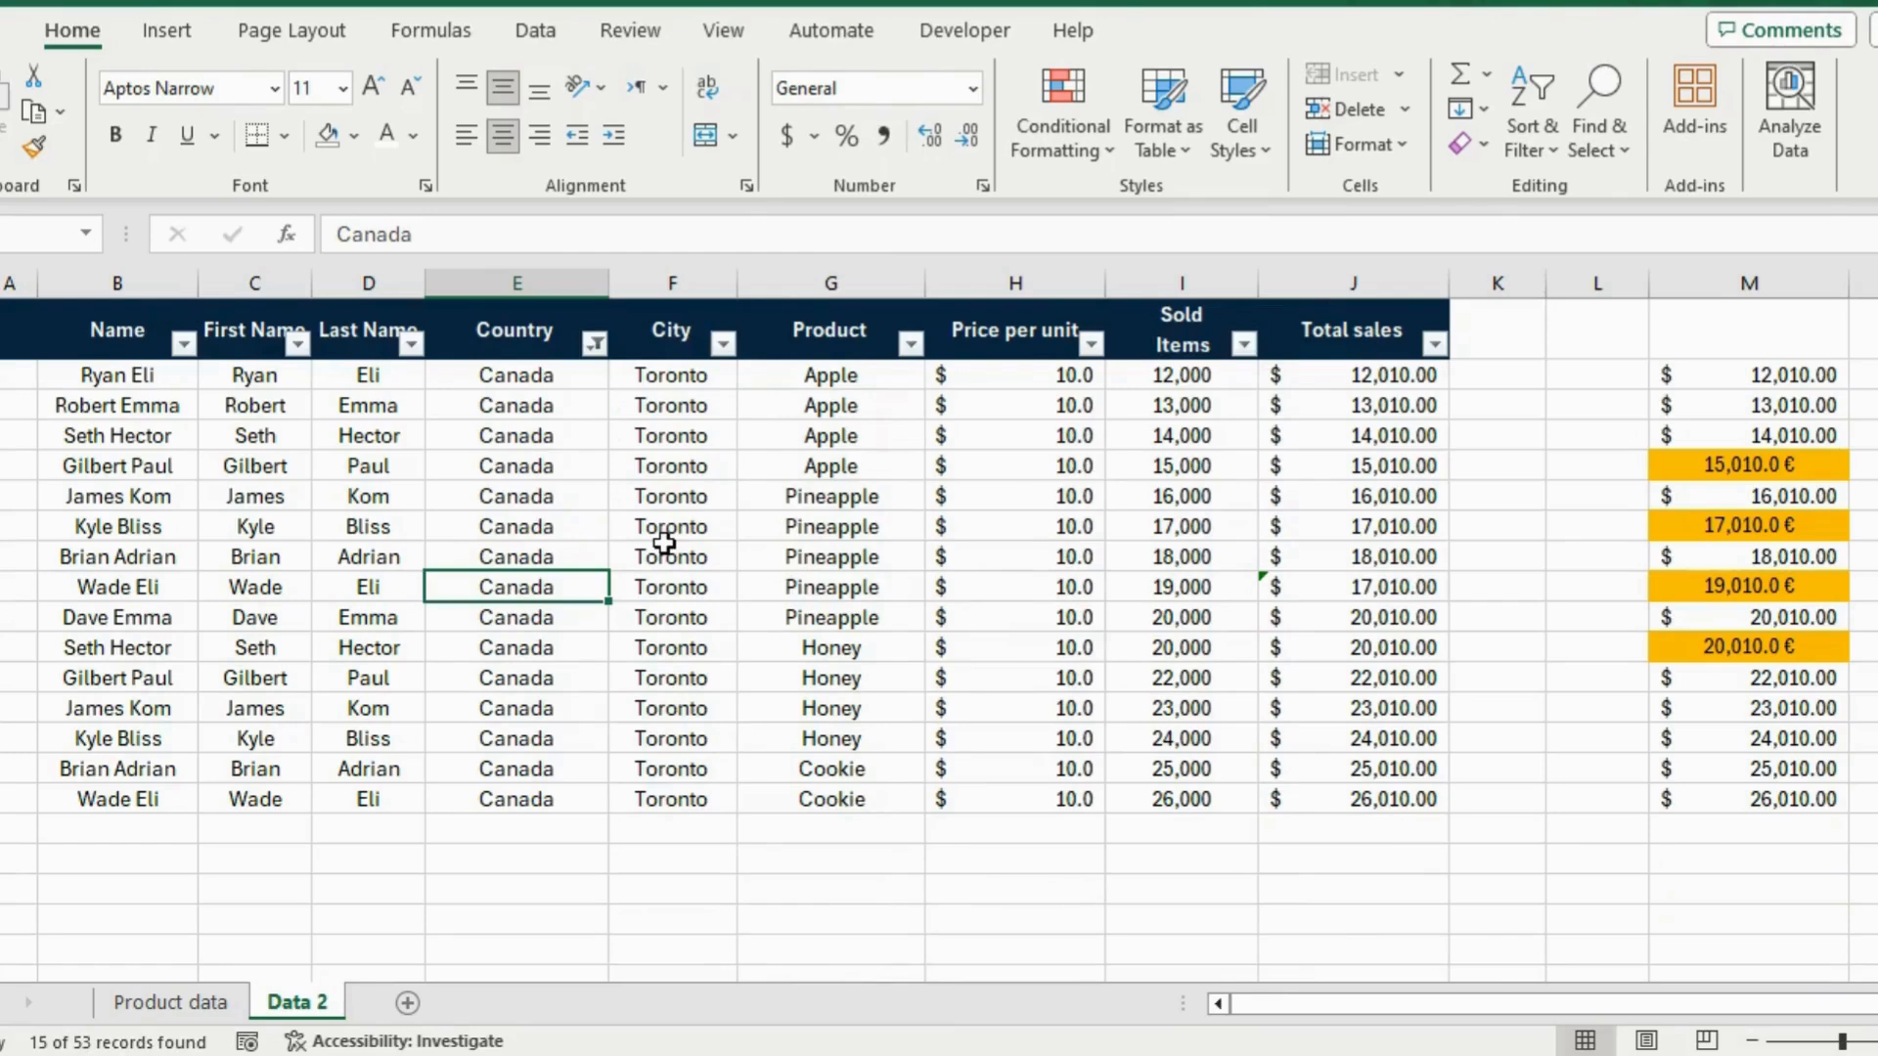
pyautogui.hotkey('ctrl', 'shift', 'l')
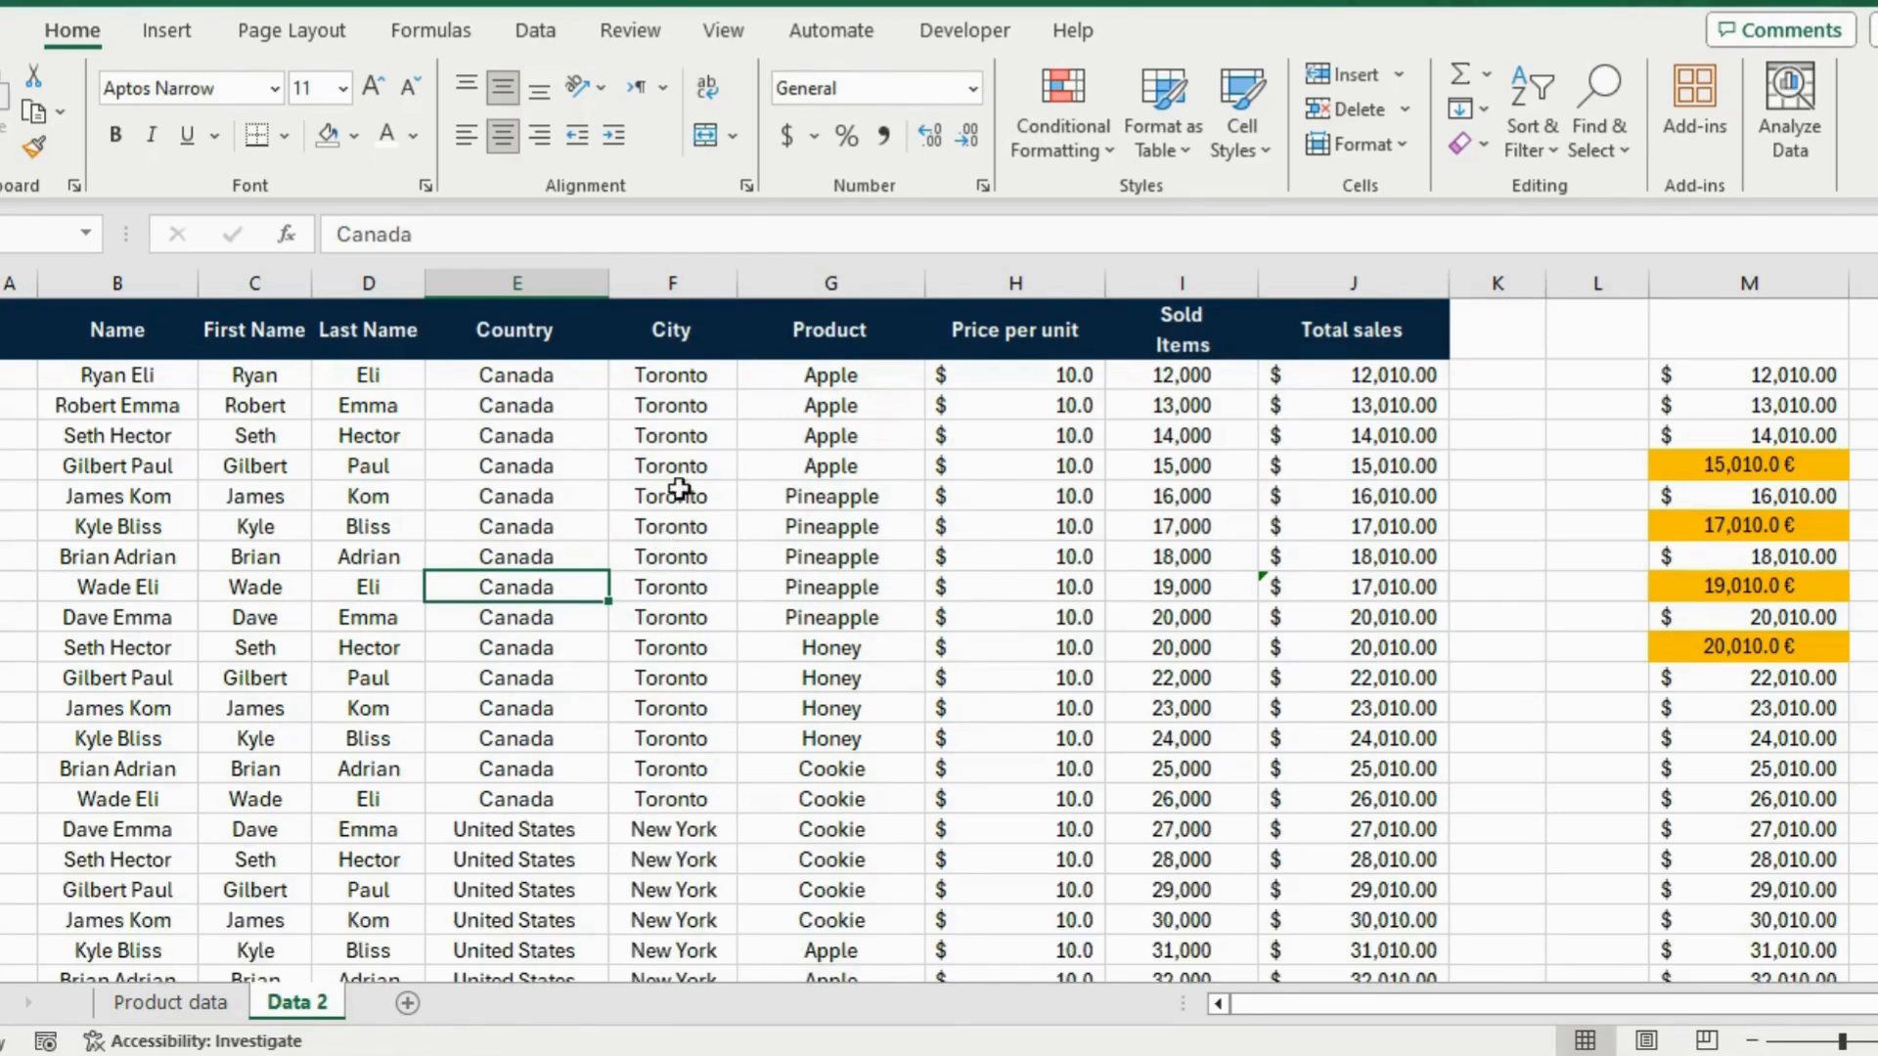
# Delete column M with the copied total sales values from the Data 2 sheet
pyautogui.scroll(-6, 1042, 507)
pyautogui.scroll(6, 1042, 506)
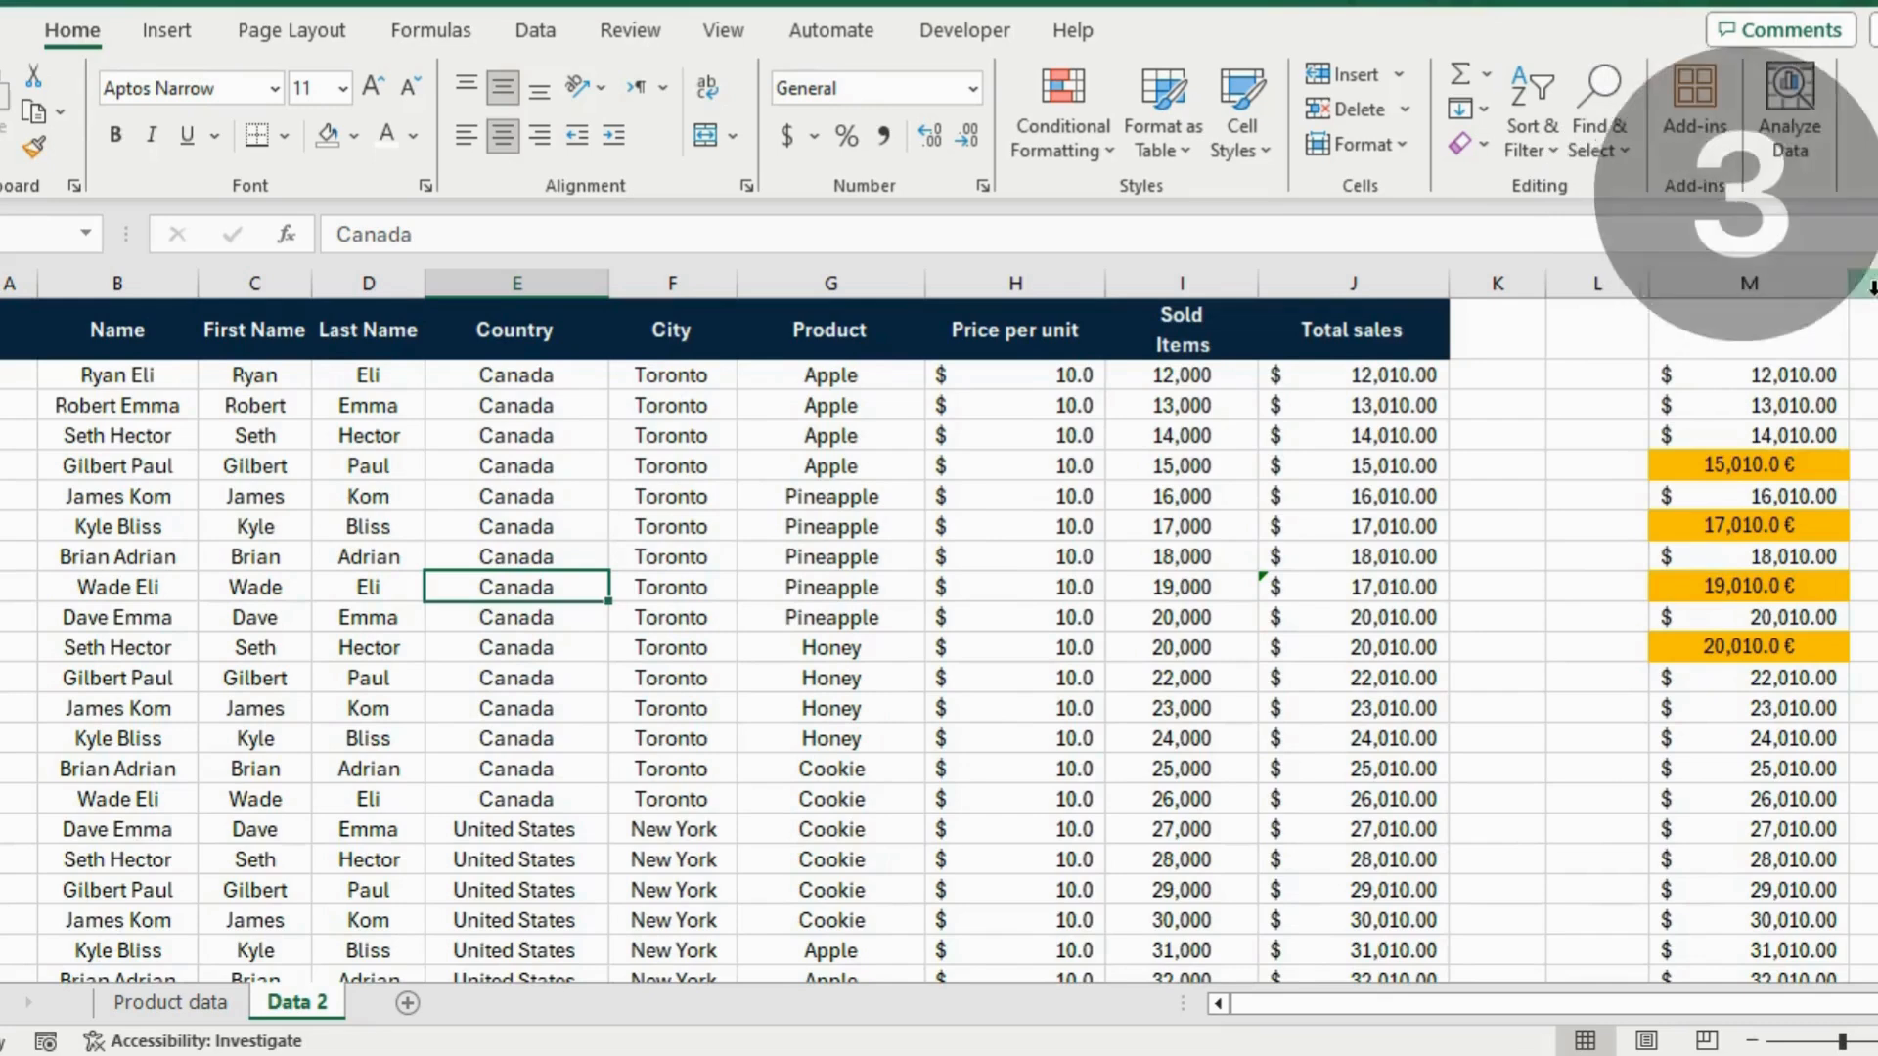
pyautogui.rightClick(1777, 283)
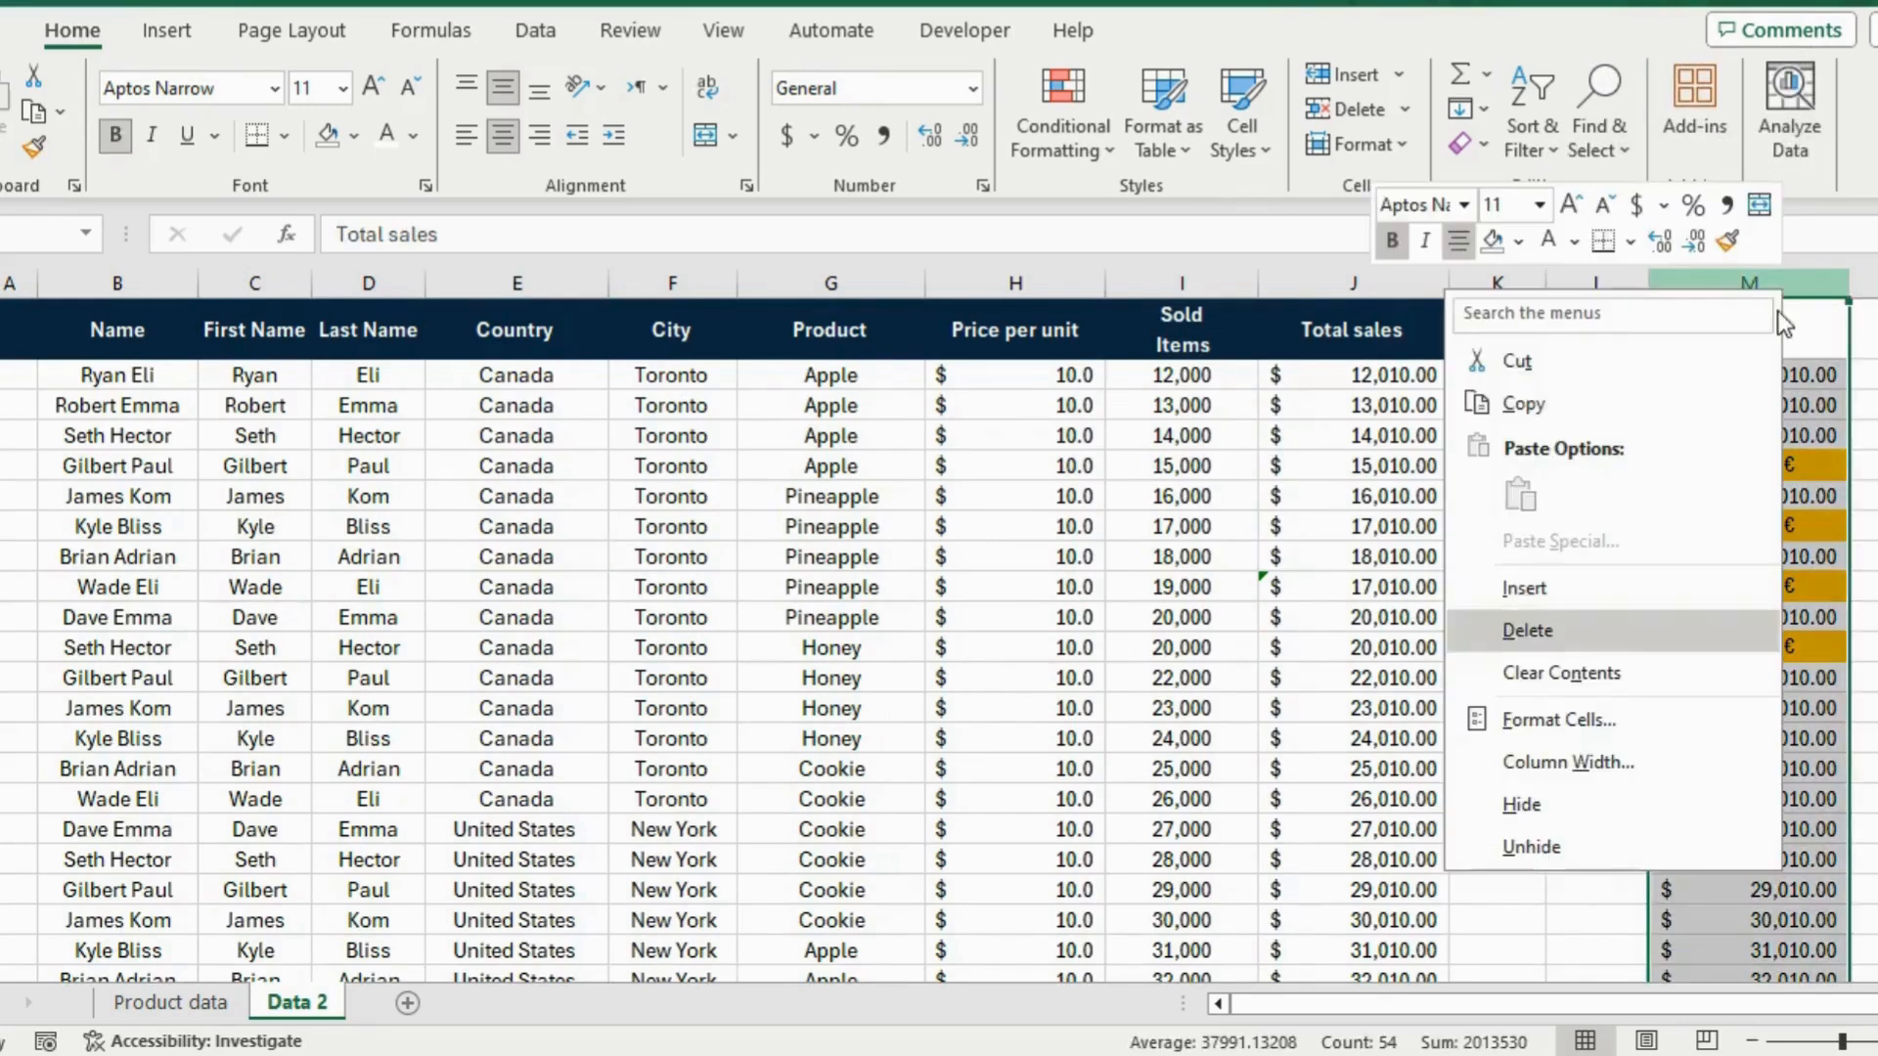
pyautogui.click(1621, 713)
# Convert the data range B1:J54 into a table with headers
pyautogui.click(1007, 596)
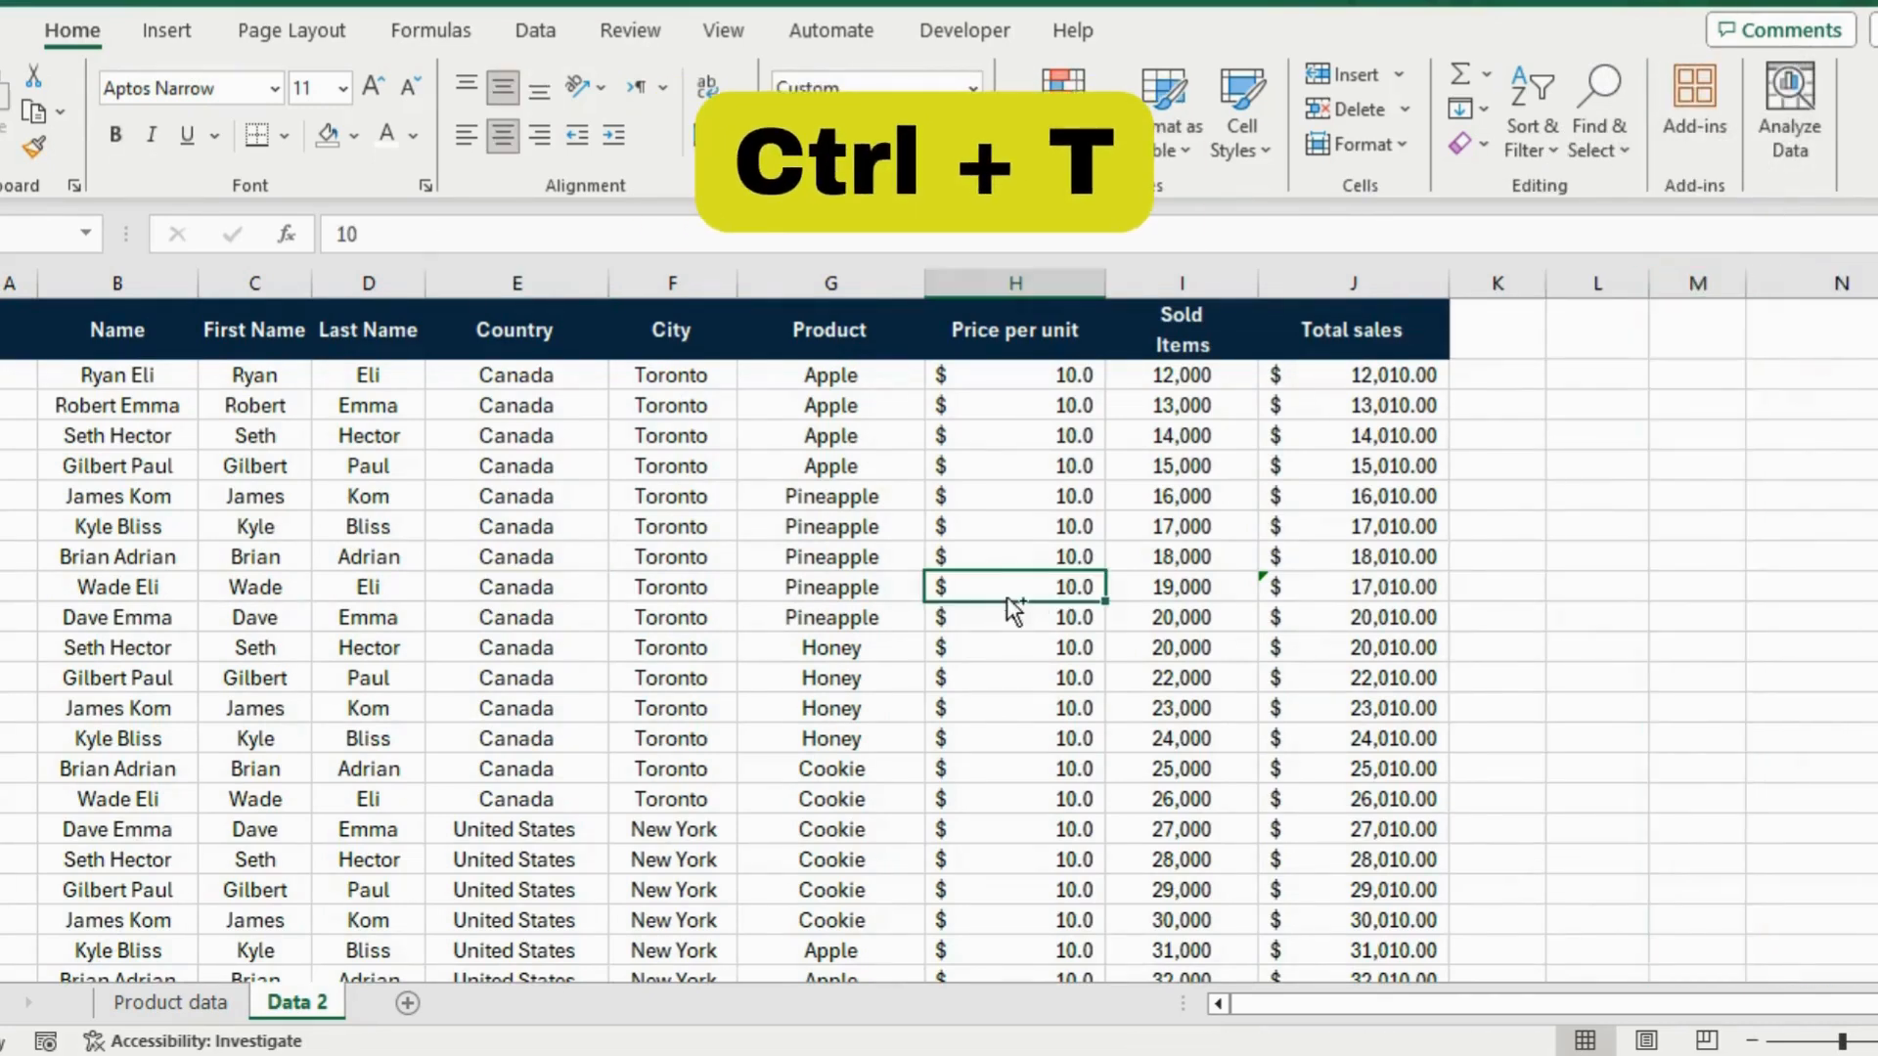
pyautogui.hotkey('ctrl', 't')
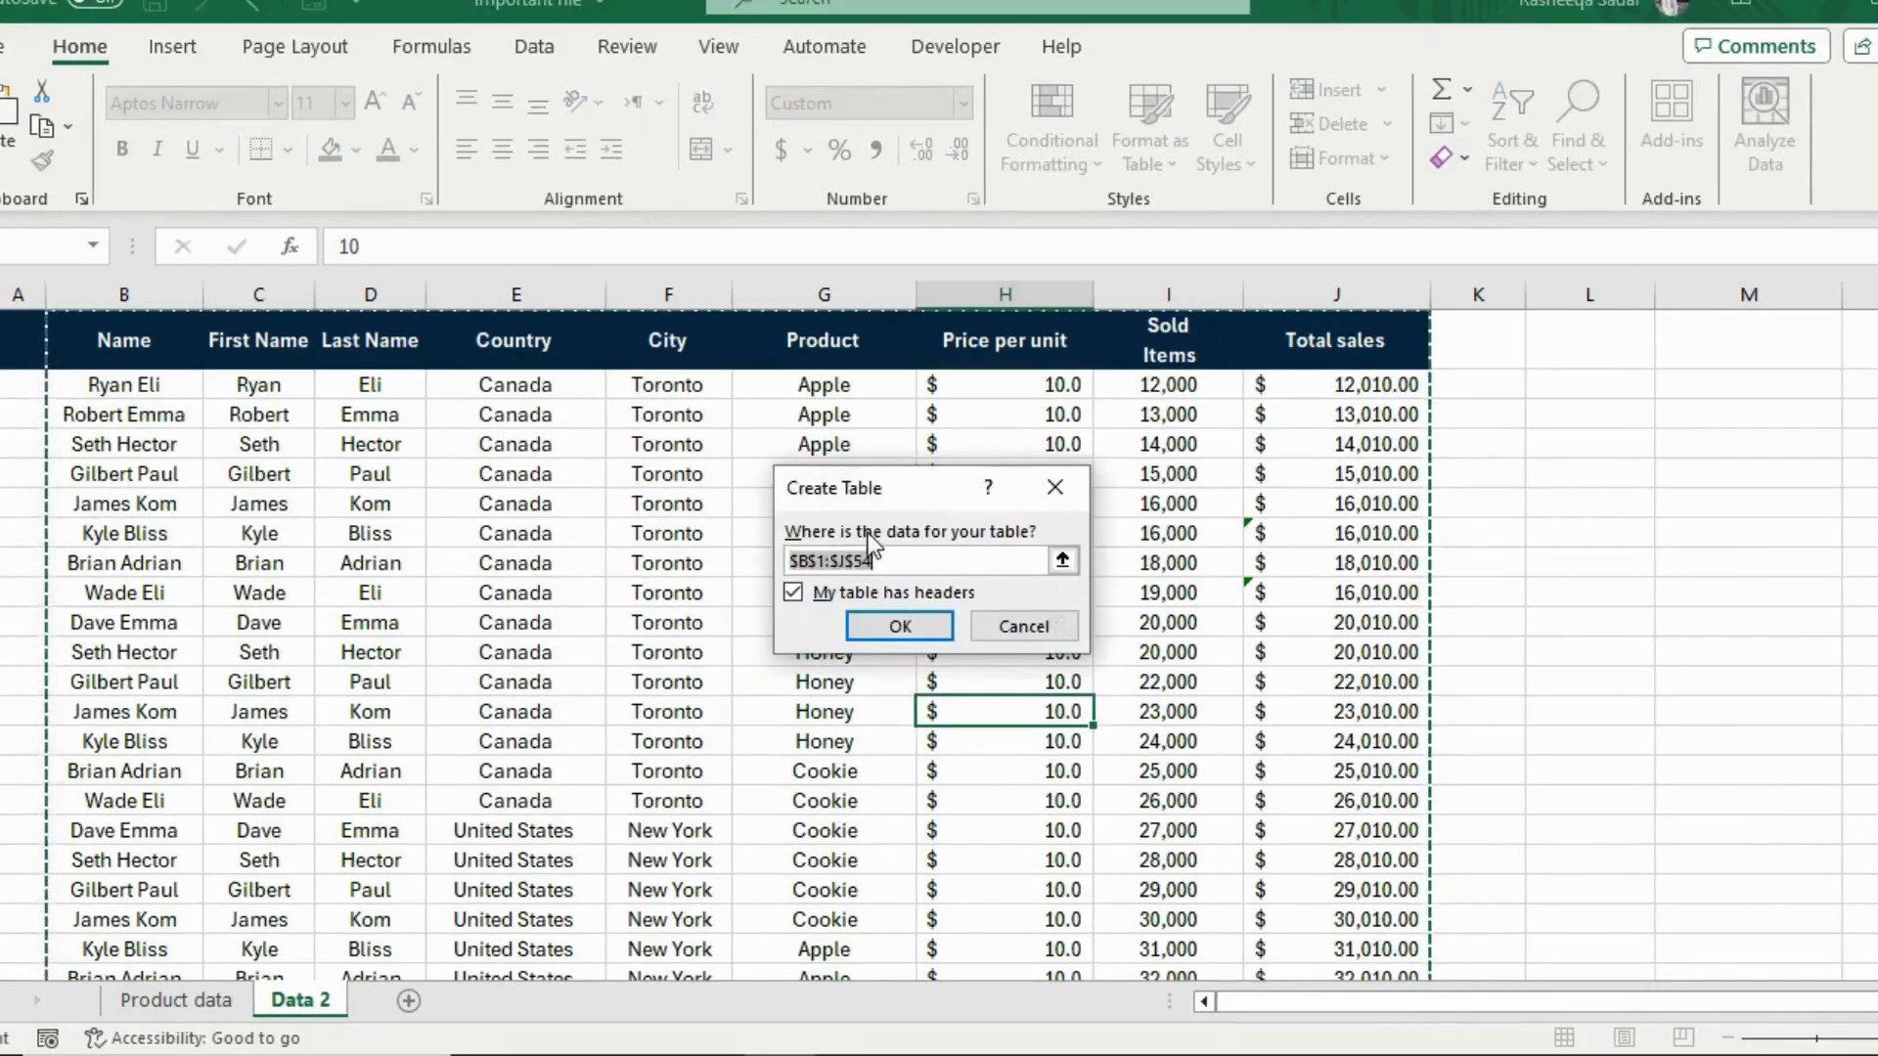
pyautogui.click(900, 626)
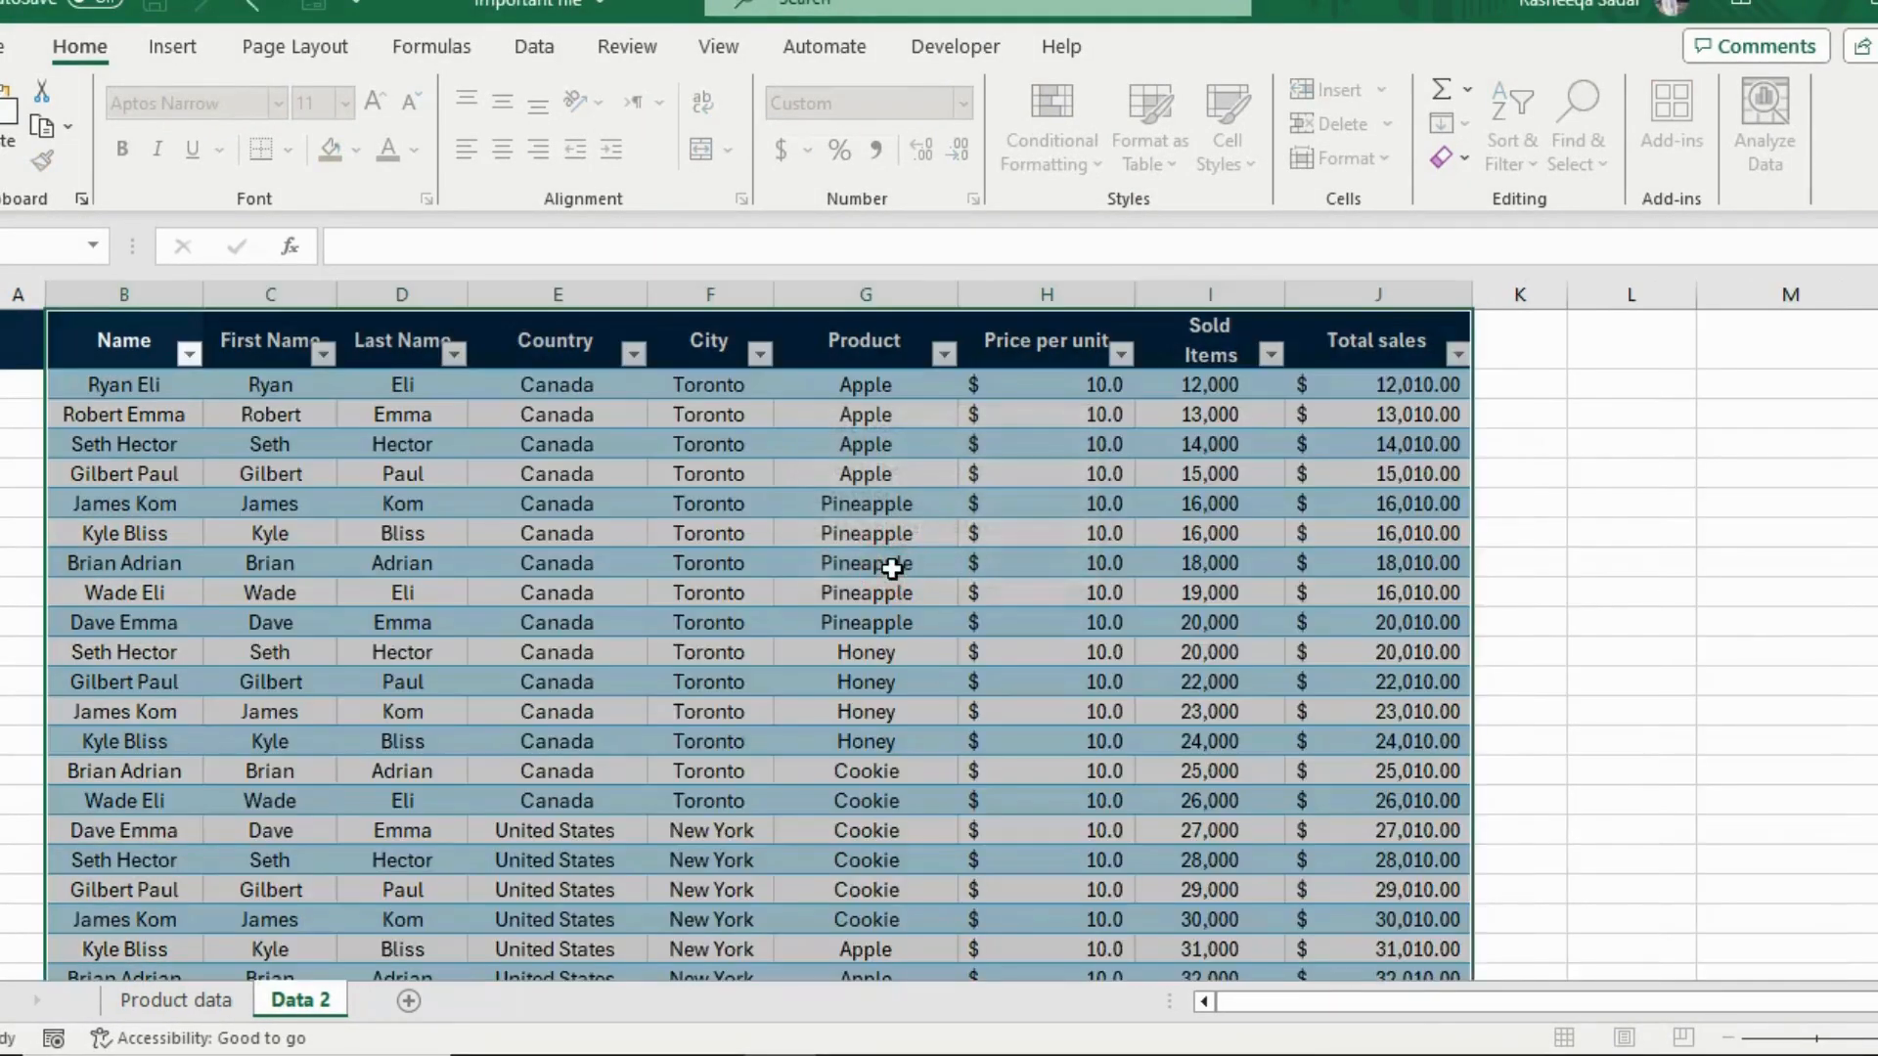
# Start inserting slicers for the new table from one of its Product cells
pyautogui.click(857, 624)
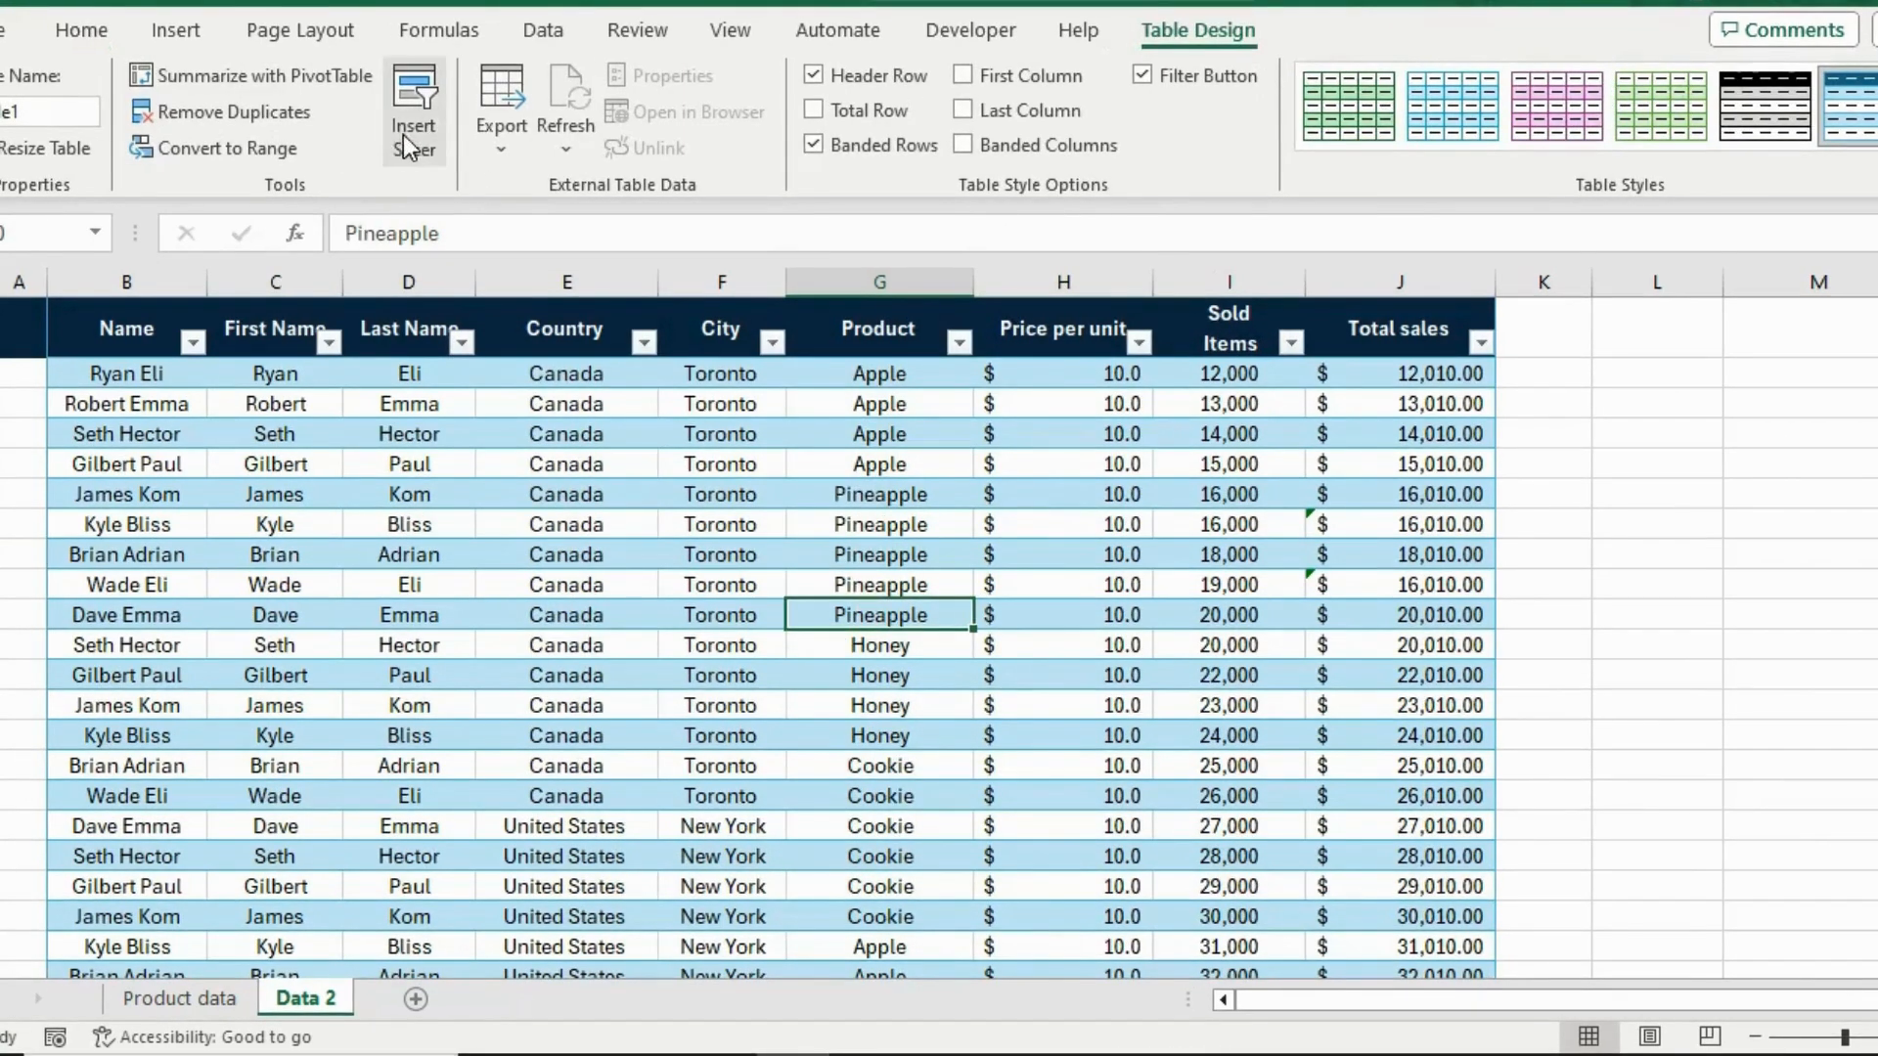
pyautogui.click(397, 151)
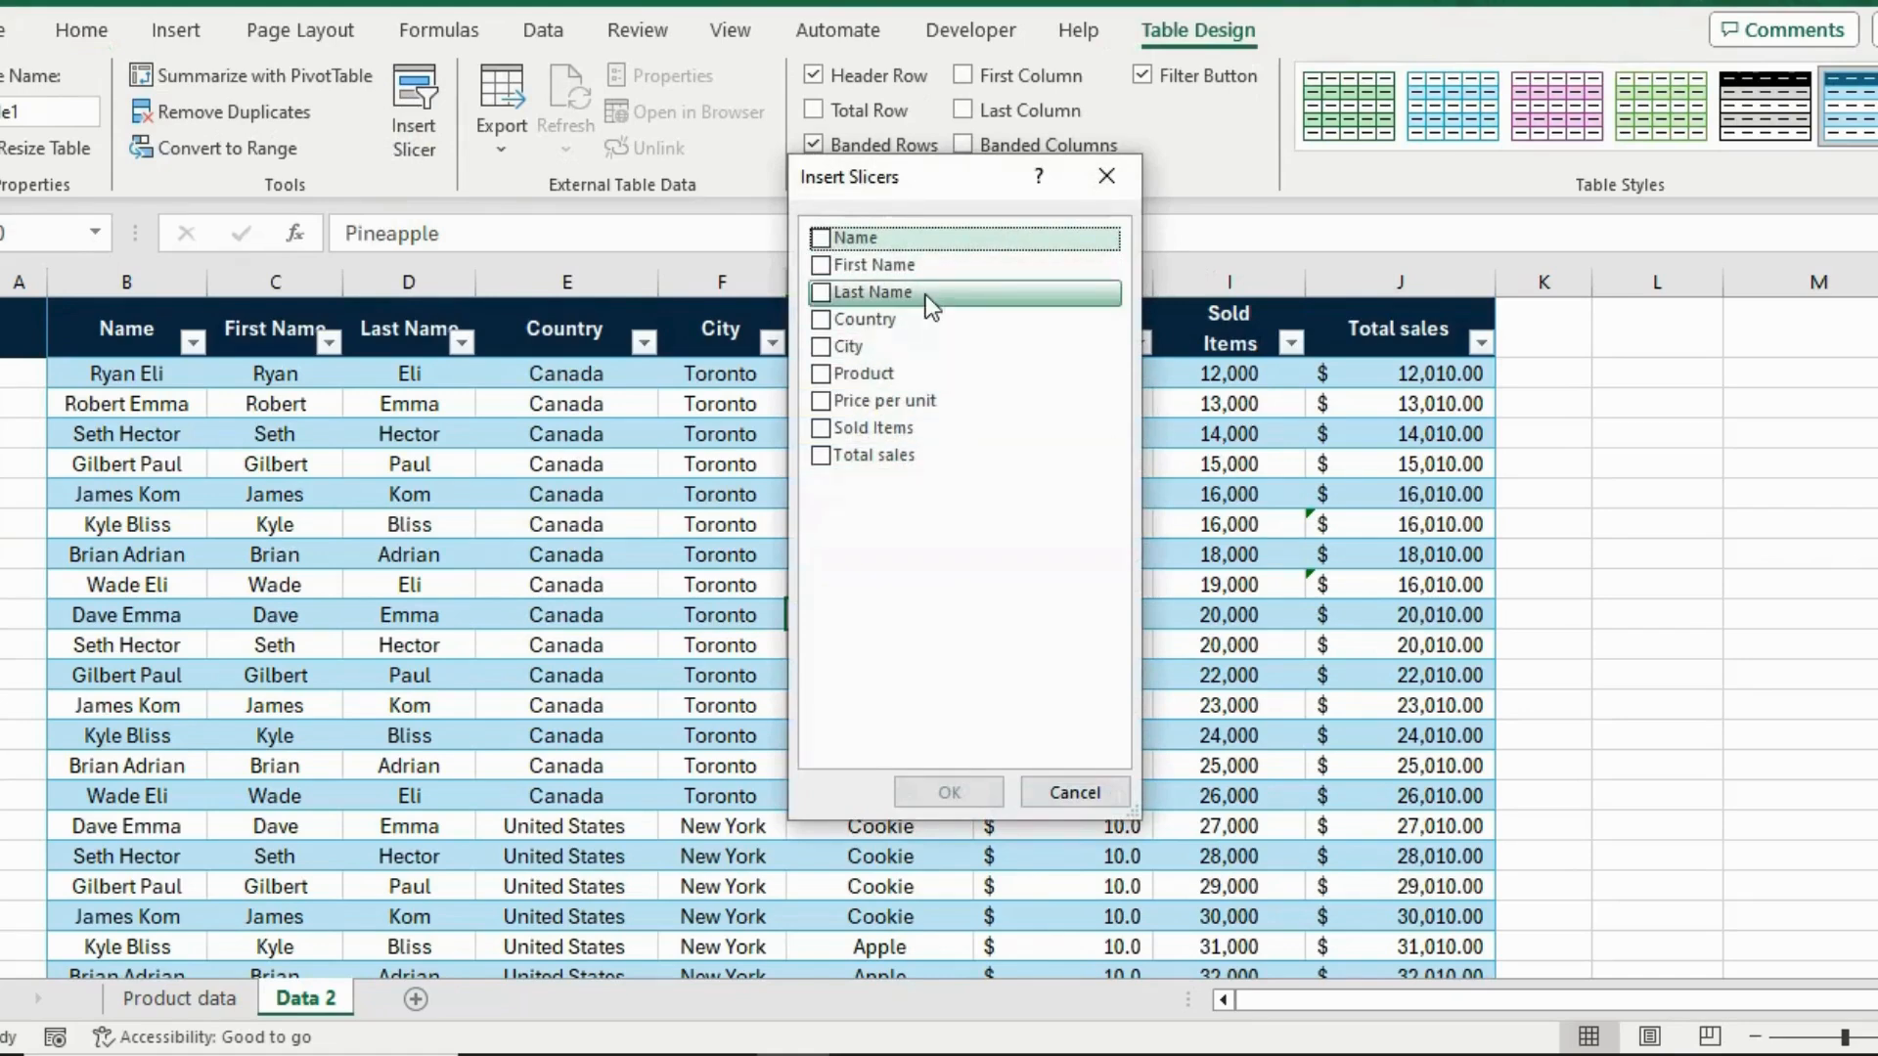
# Insert a slicer for the table's Country column
pyautogui.click(849, 321)
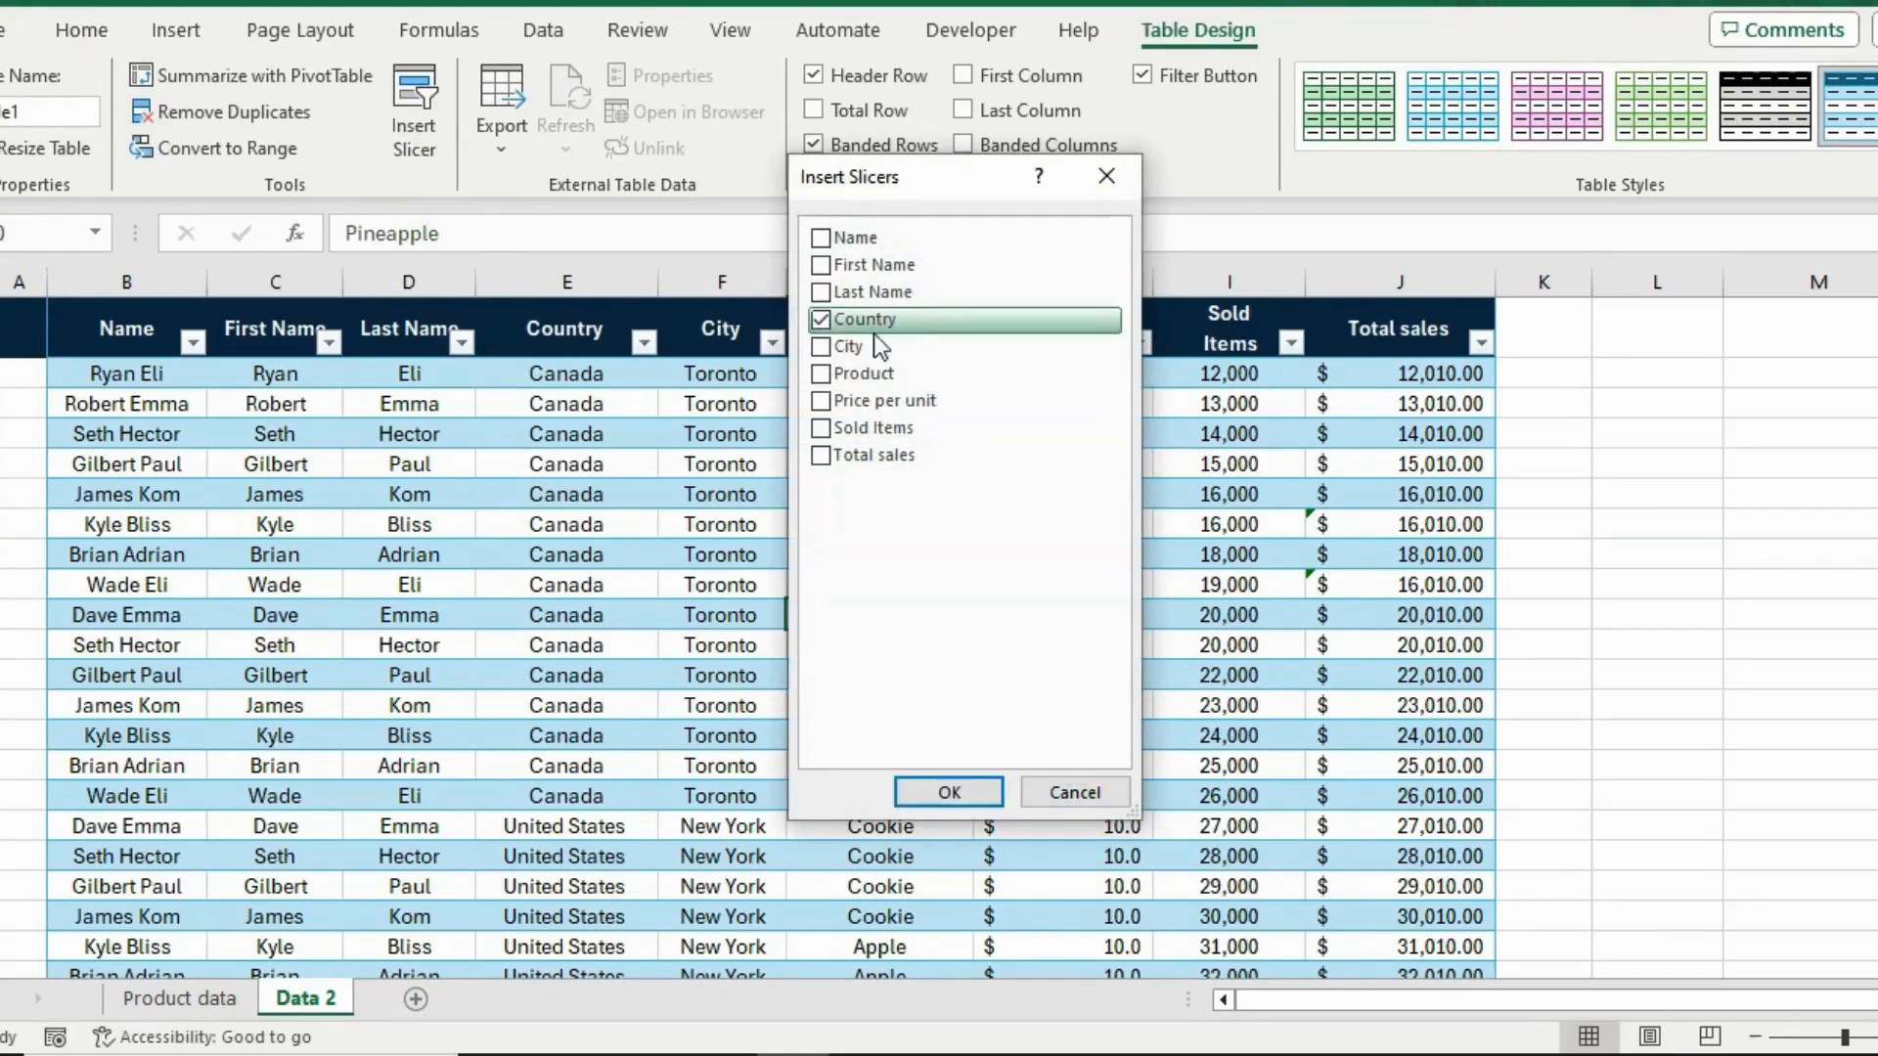
pyautogui.click(947, 787)
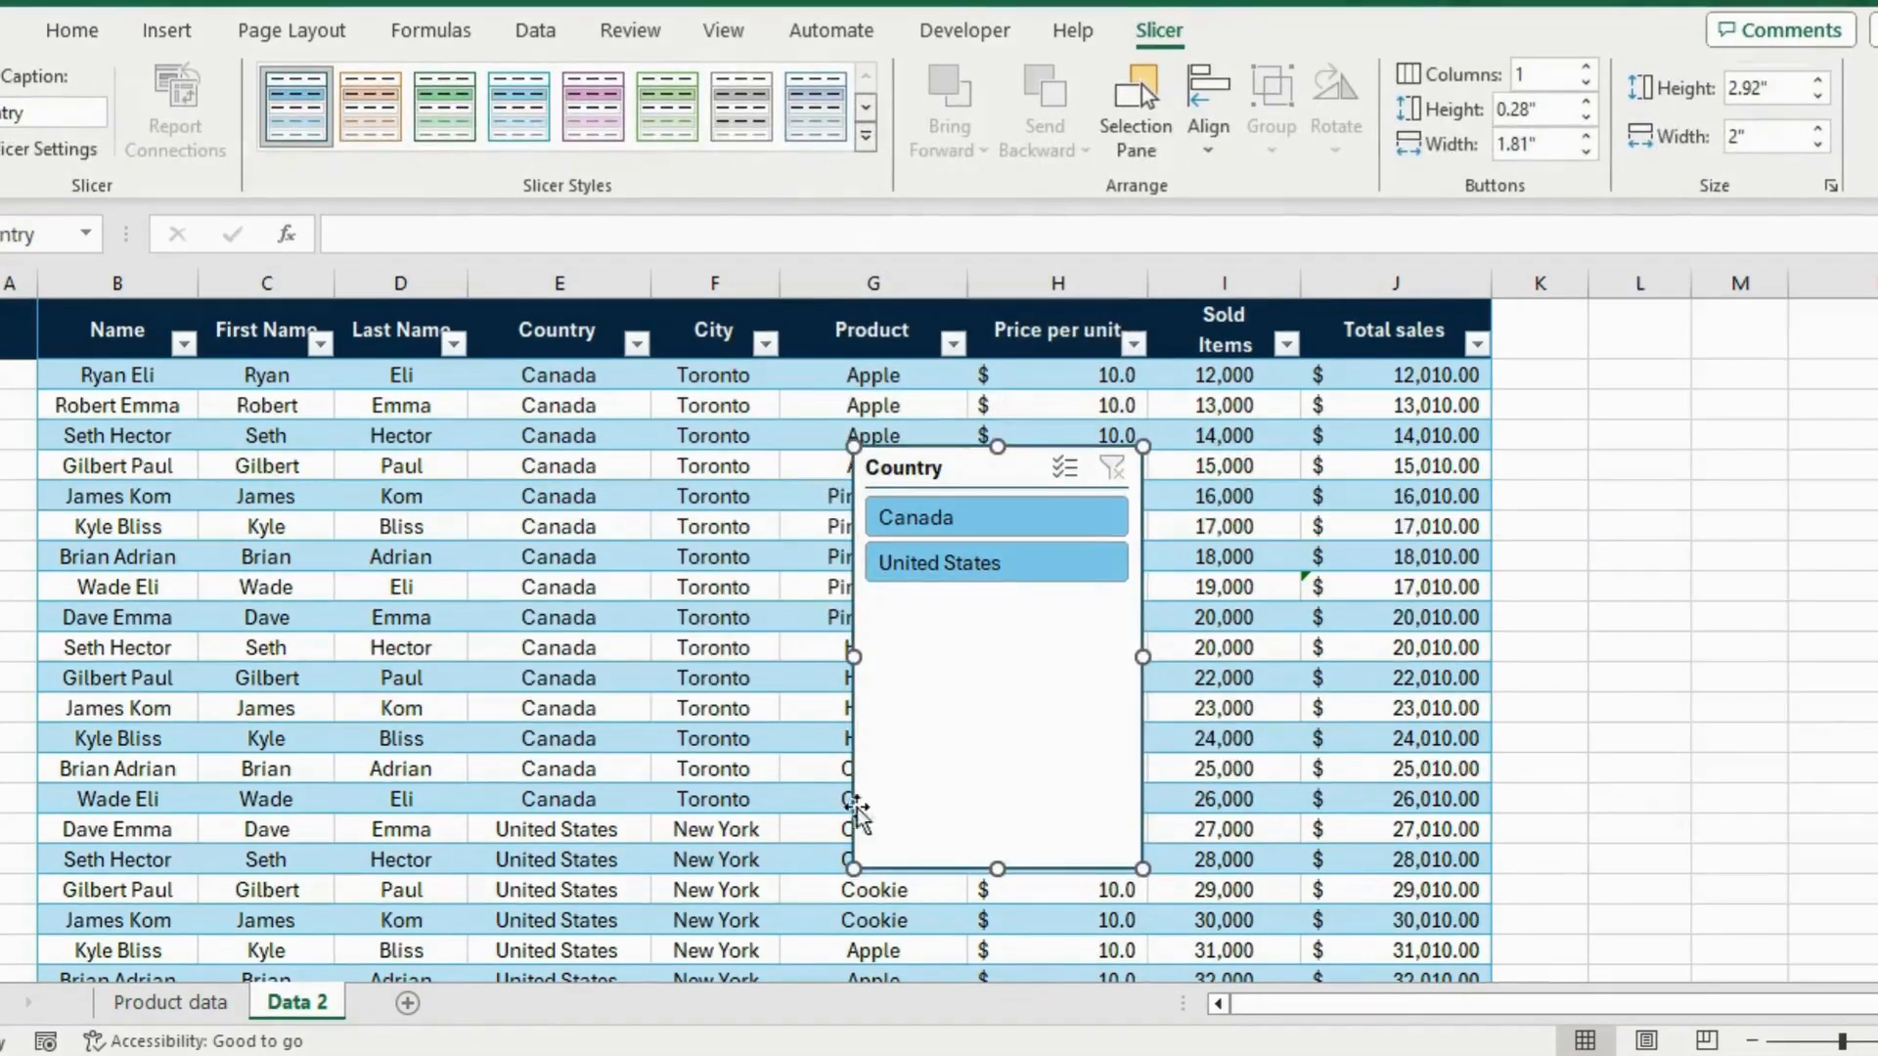
# Filter the table alternately by Canada and United States with the Country slicer
pyautogui.click(988, 523)
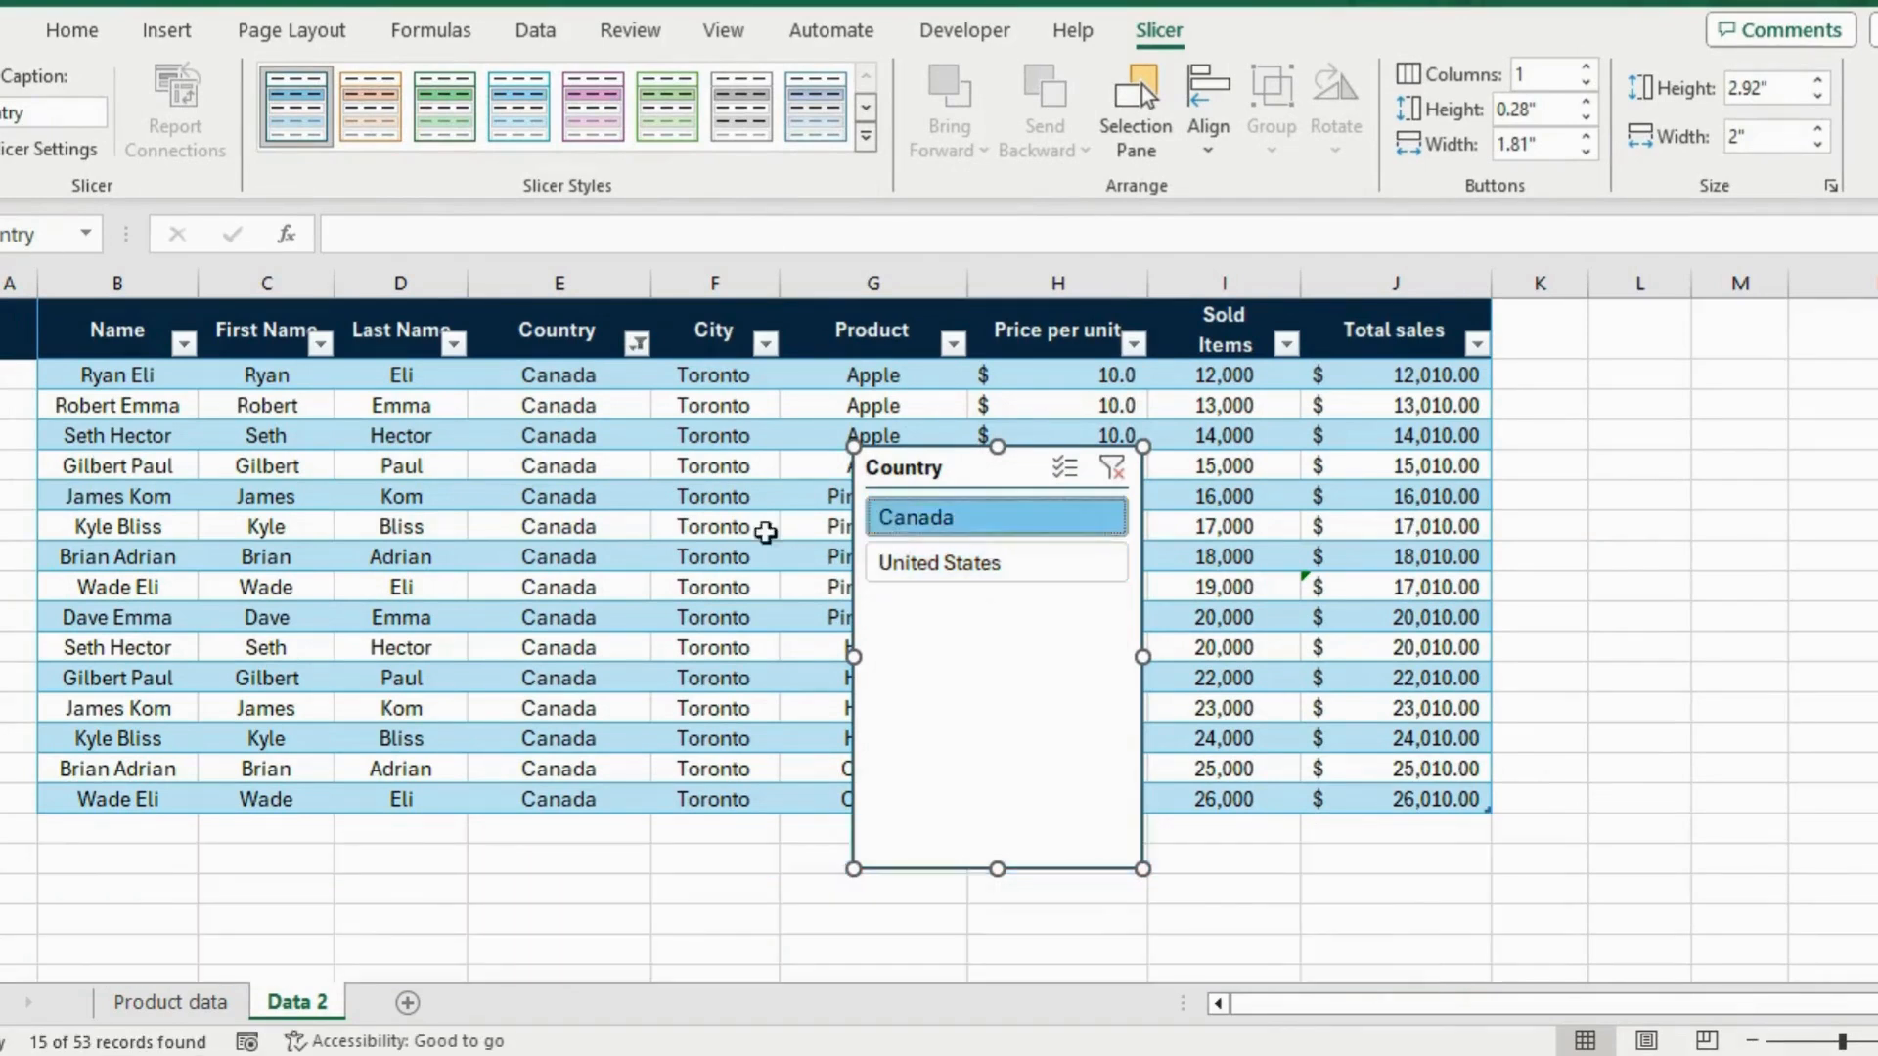
pyautogui.click(983, 562)
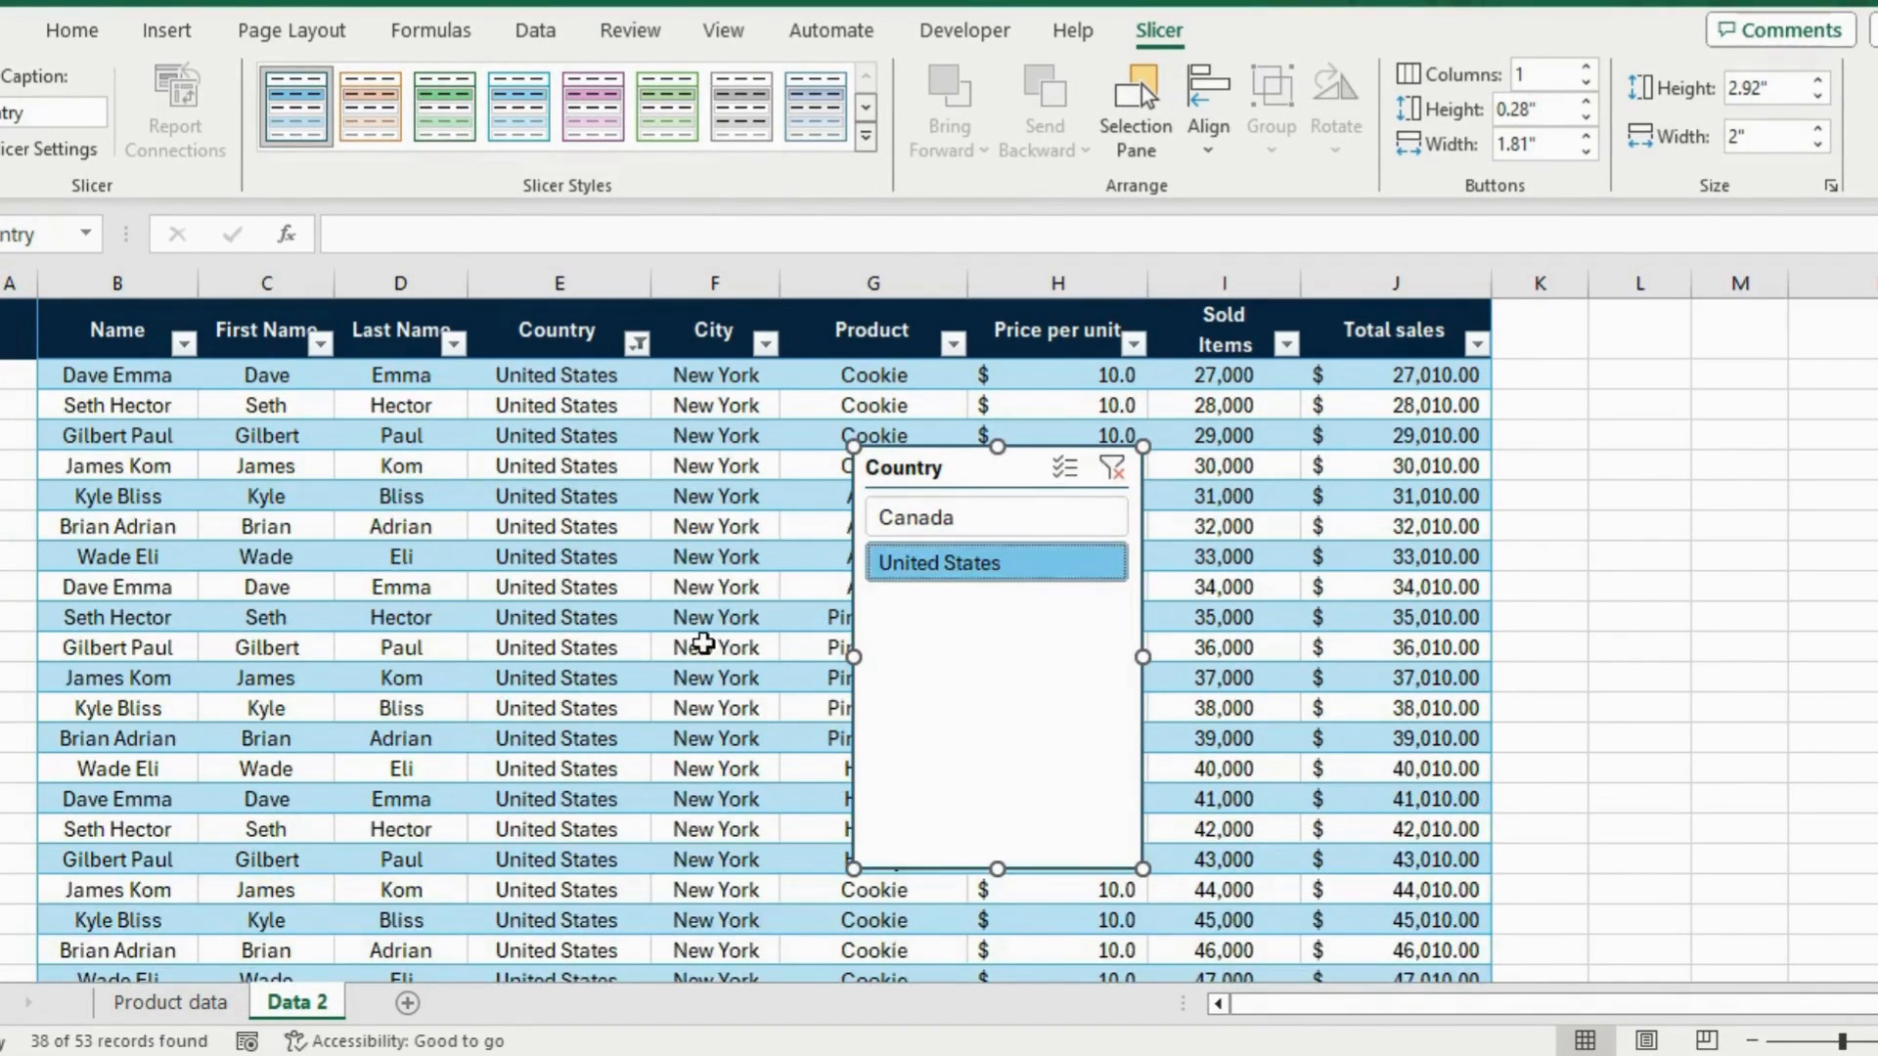
pyautogui.click(1017, 532)
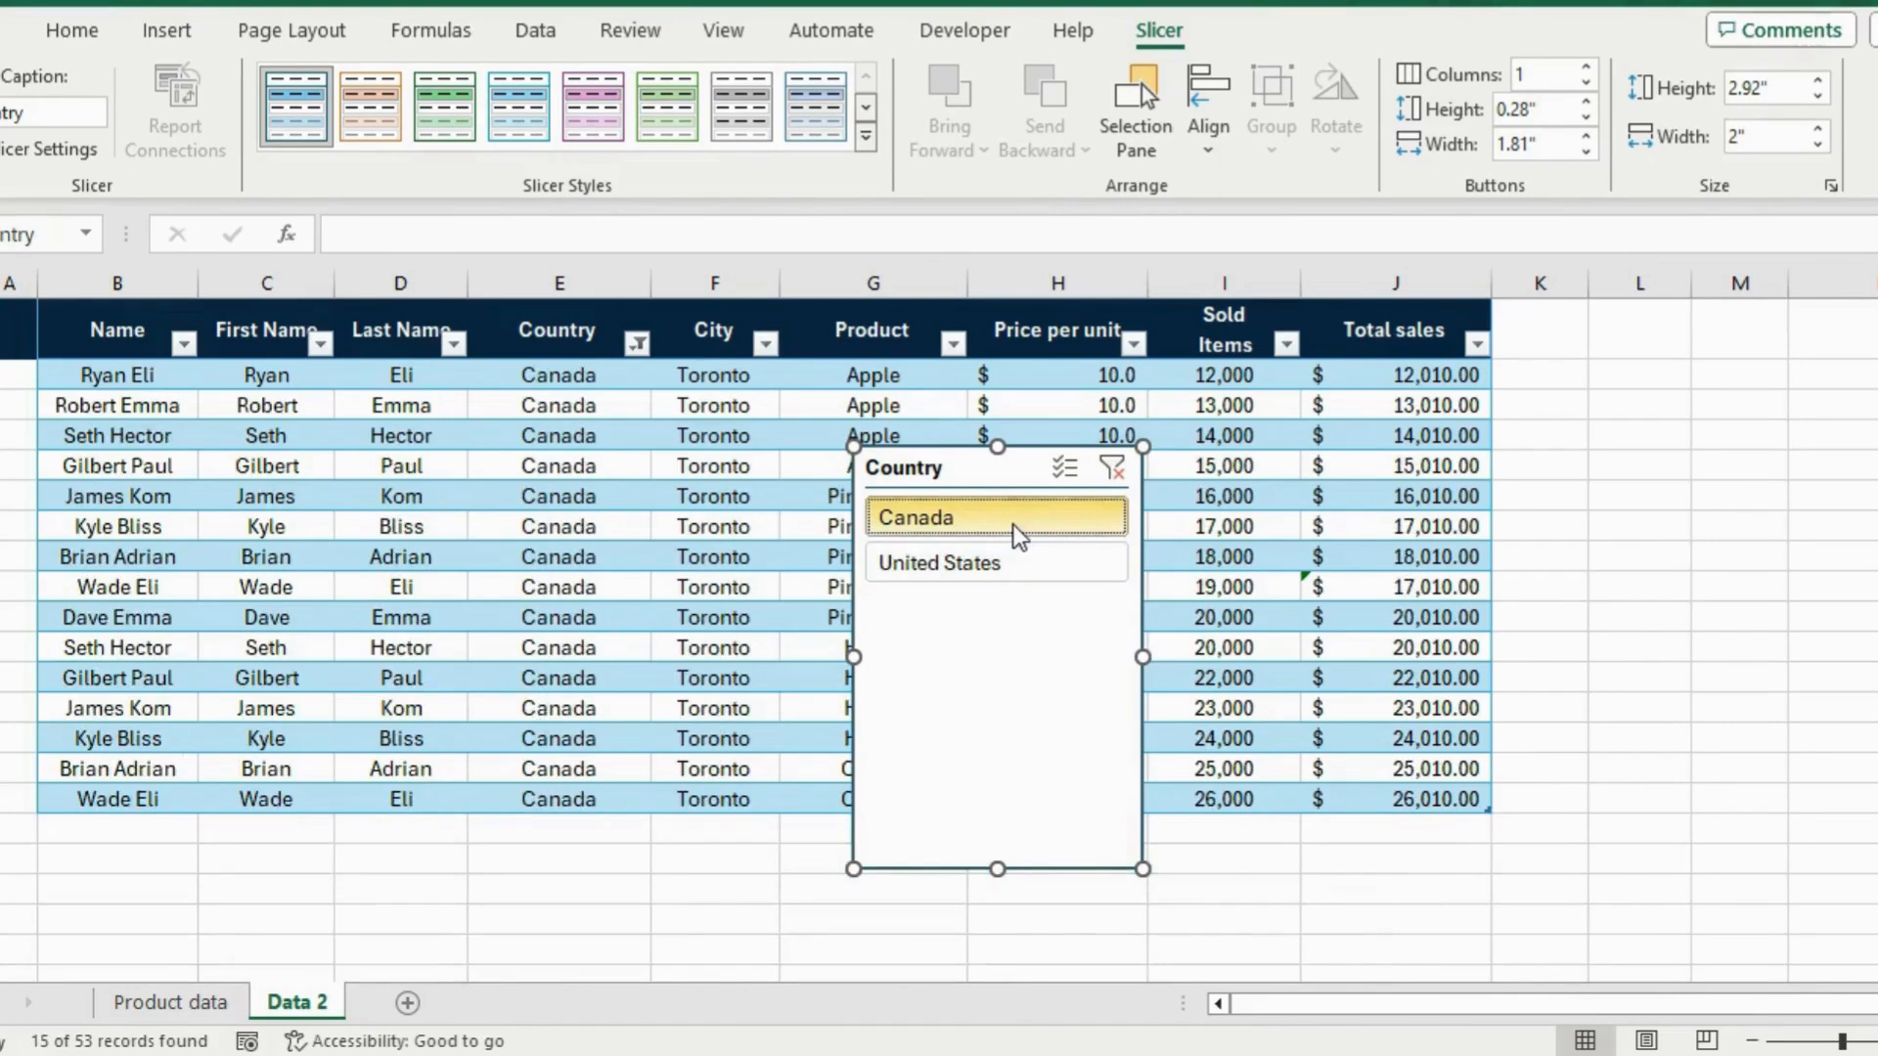
pyautogui.click(981, 563)
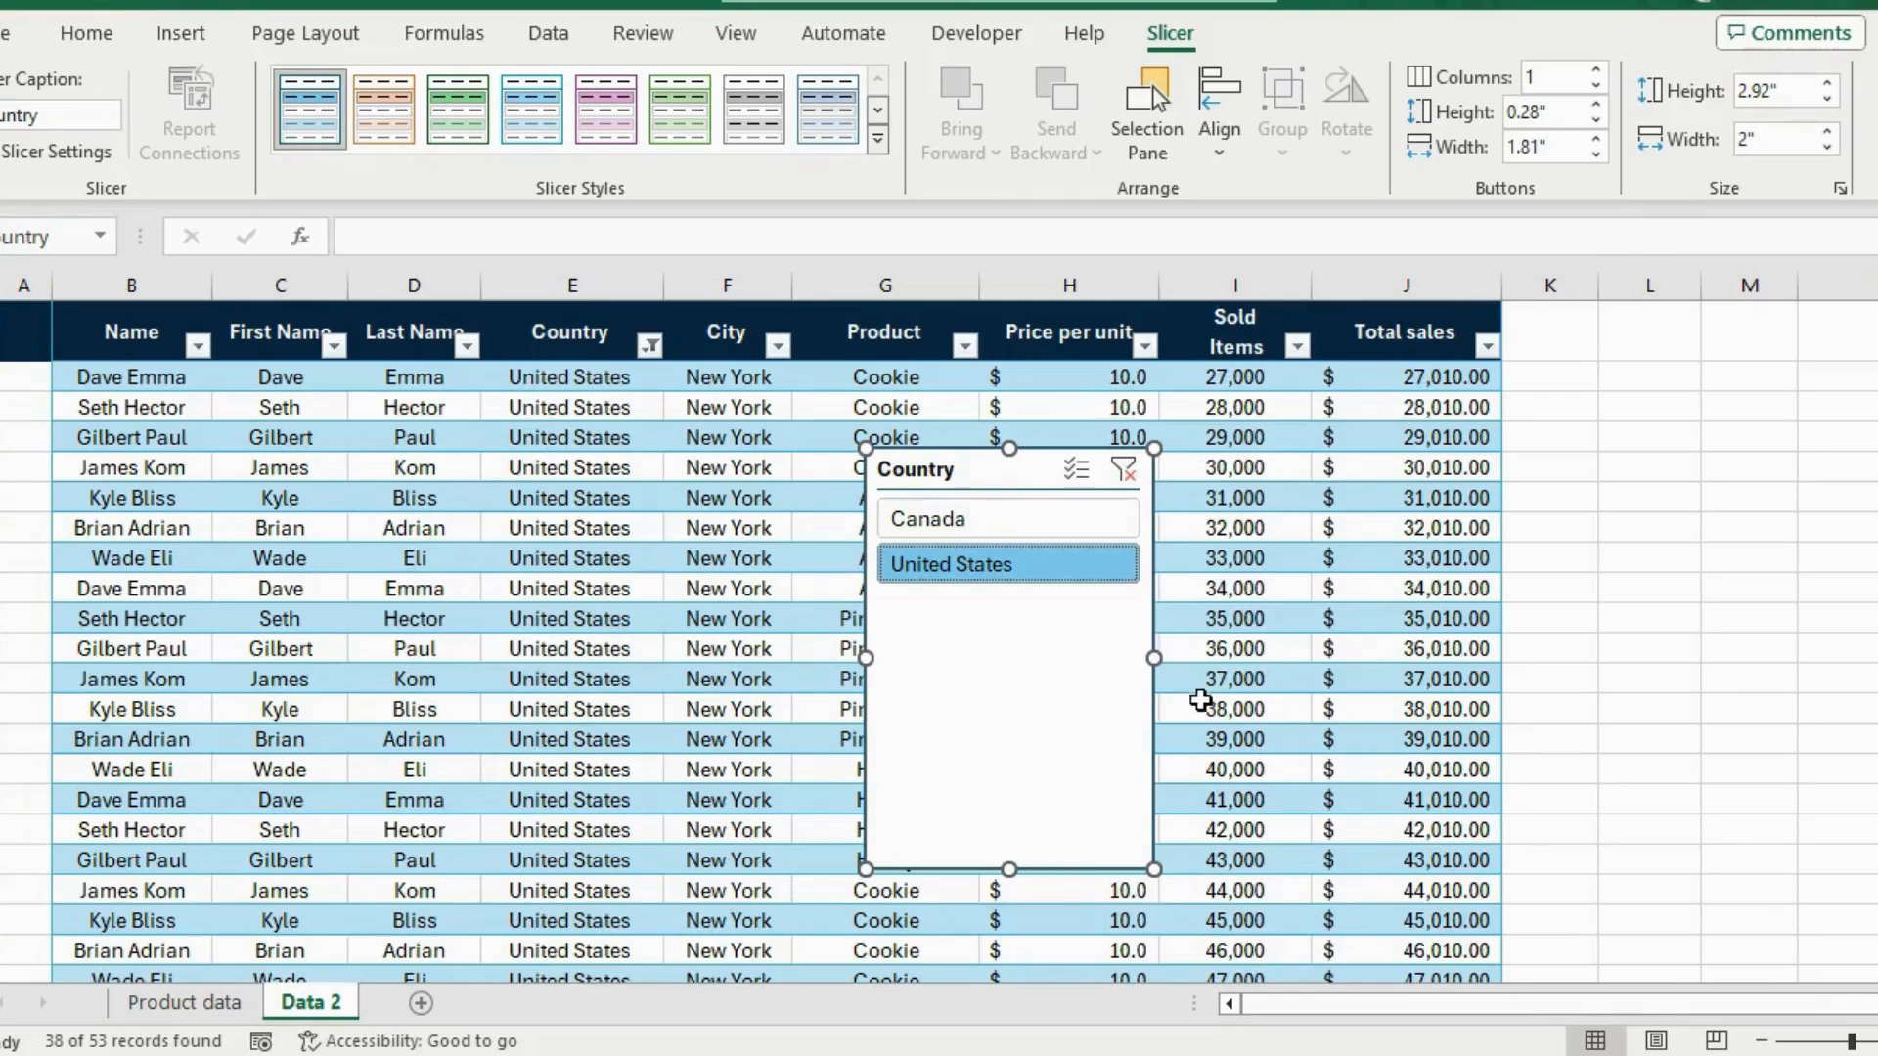
pyautogui.click(998, 529)
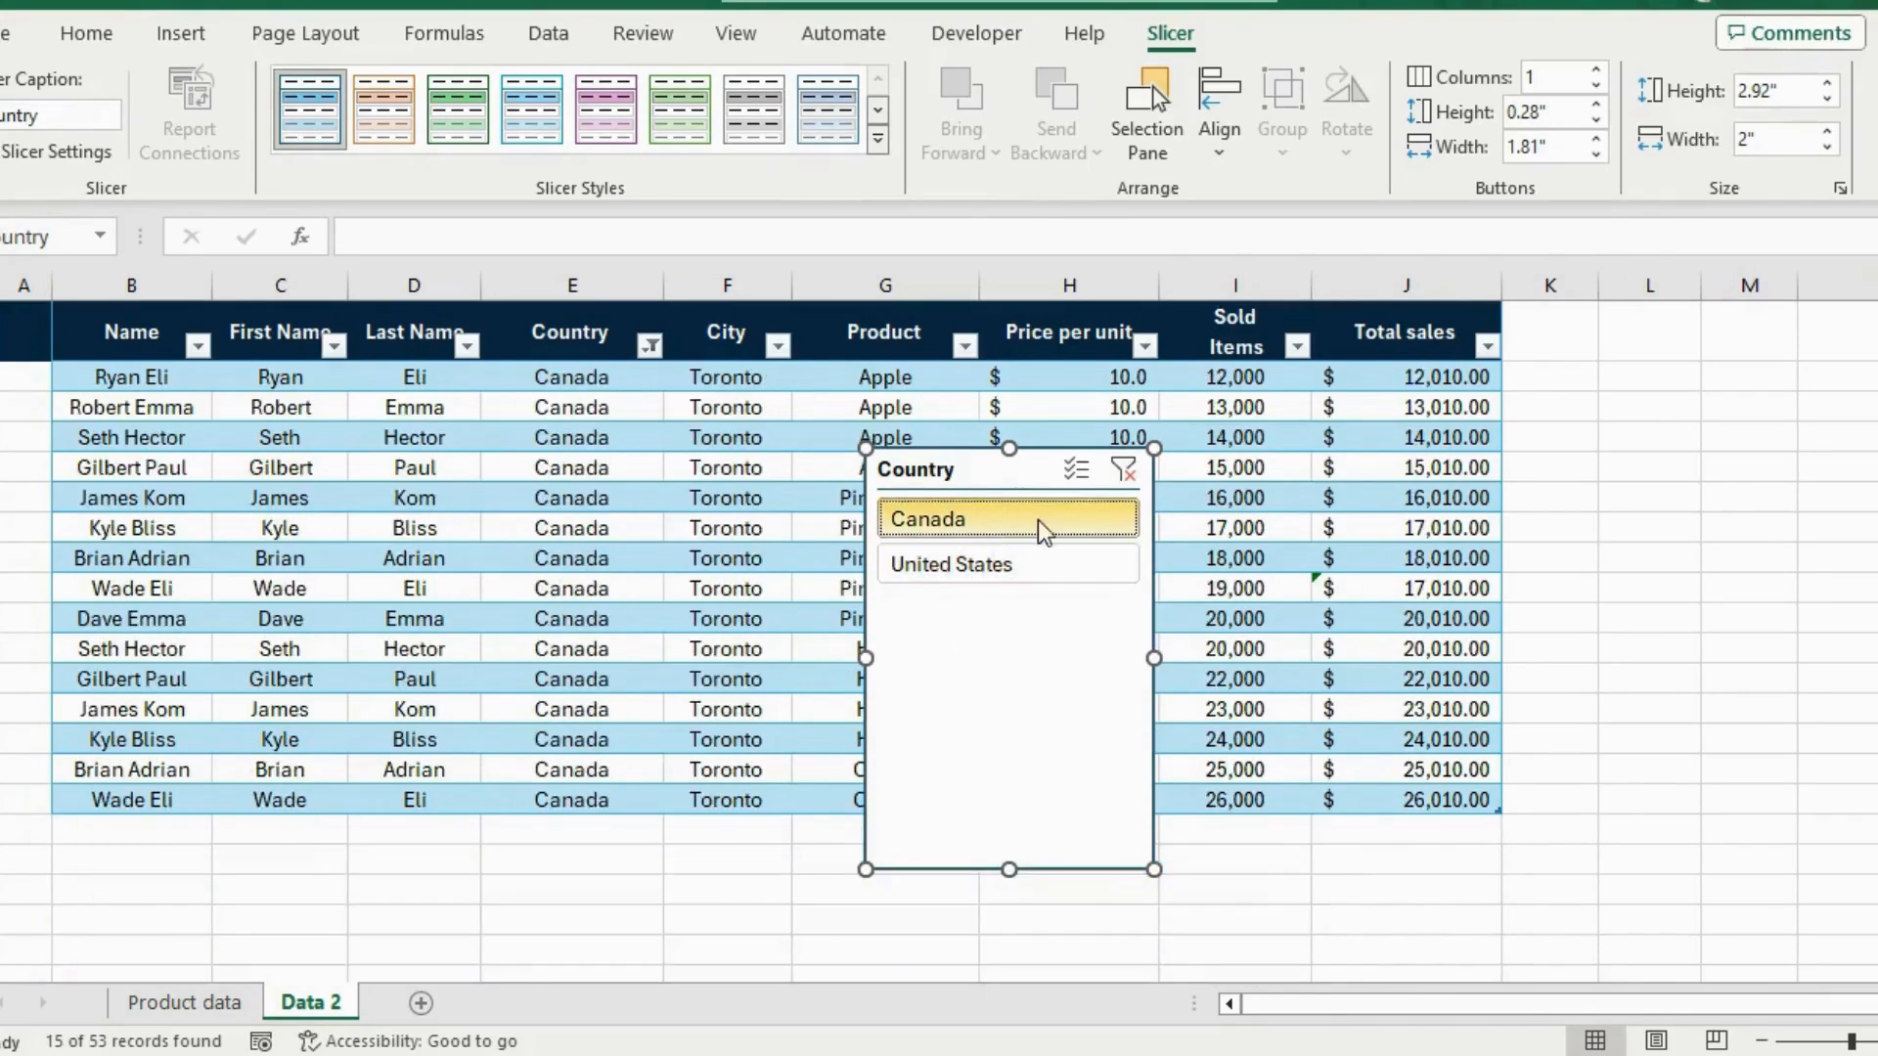
pyautogui.click(972, 575)
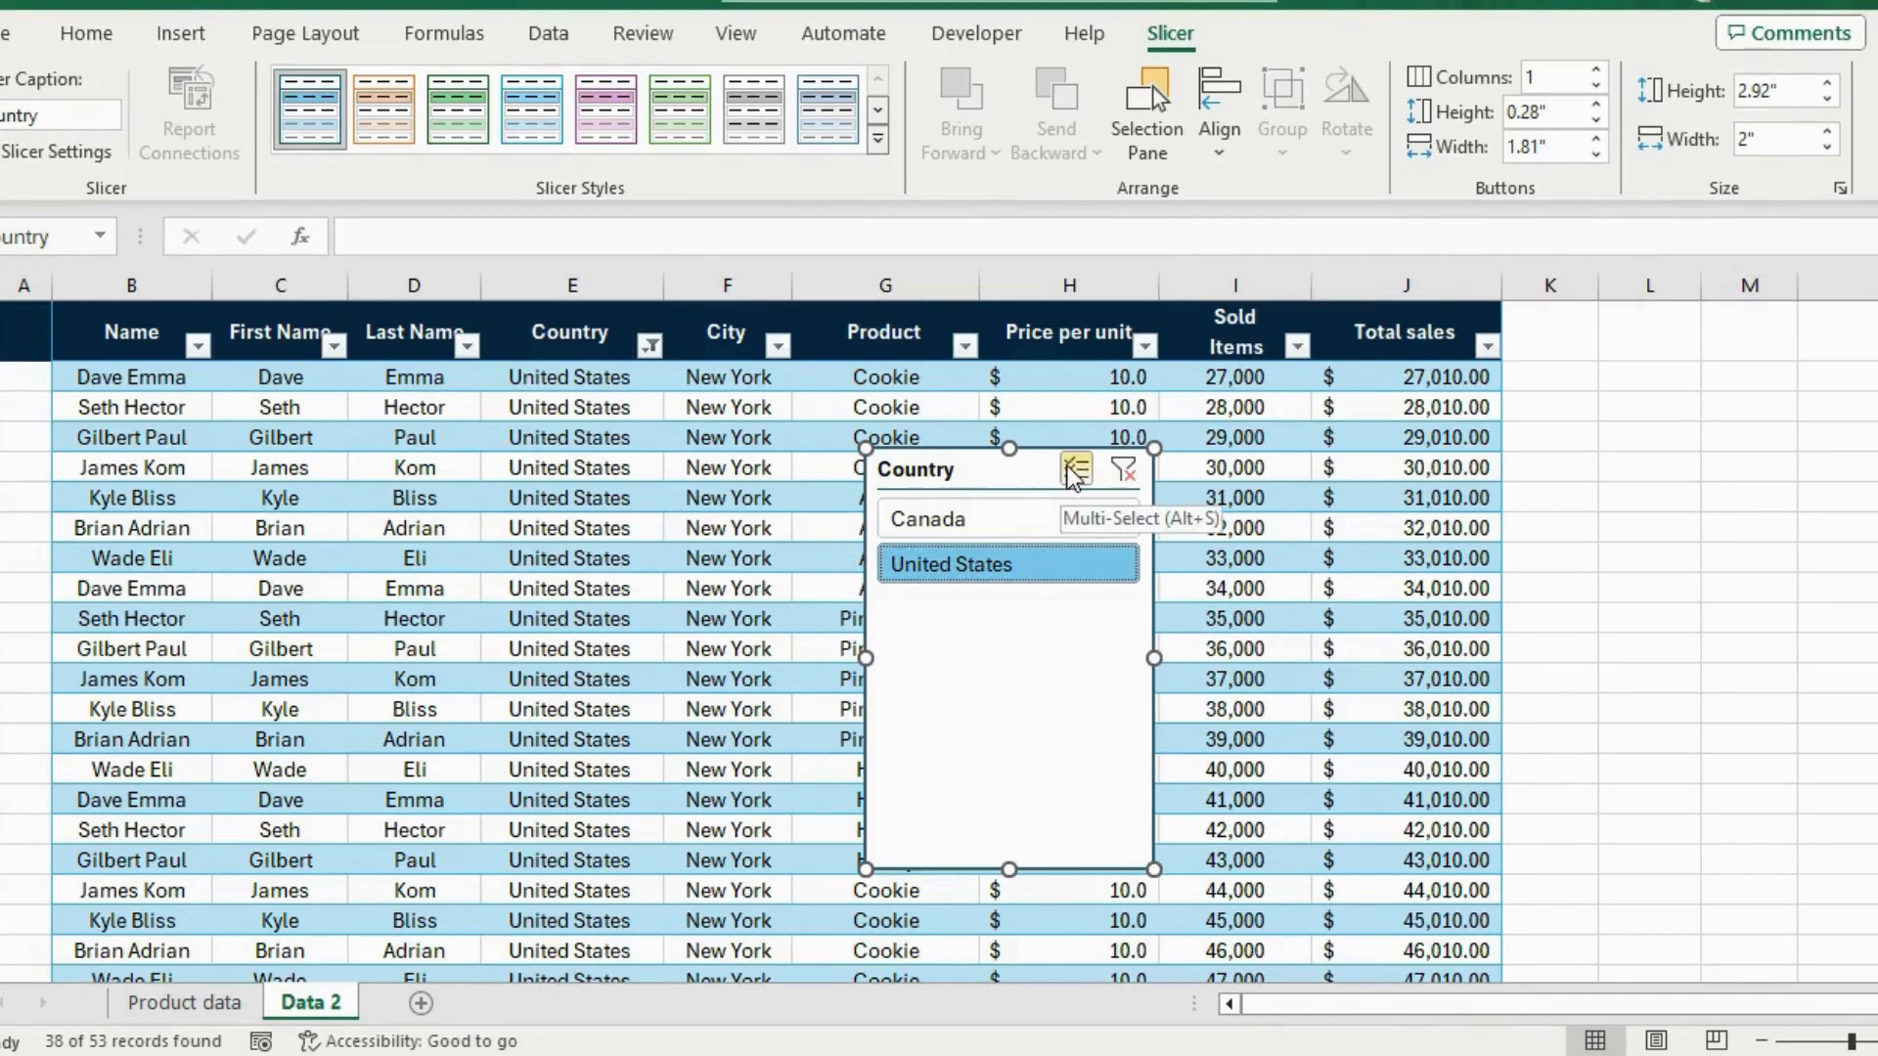
# Enable multi-select in the Country slicer, include both Canada and United States, and switch to the Product data sheet
pyautogui.click(1074, 472)
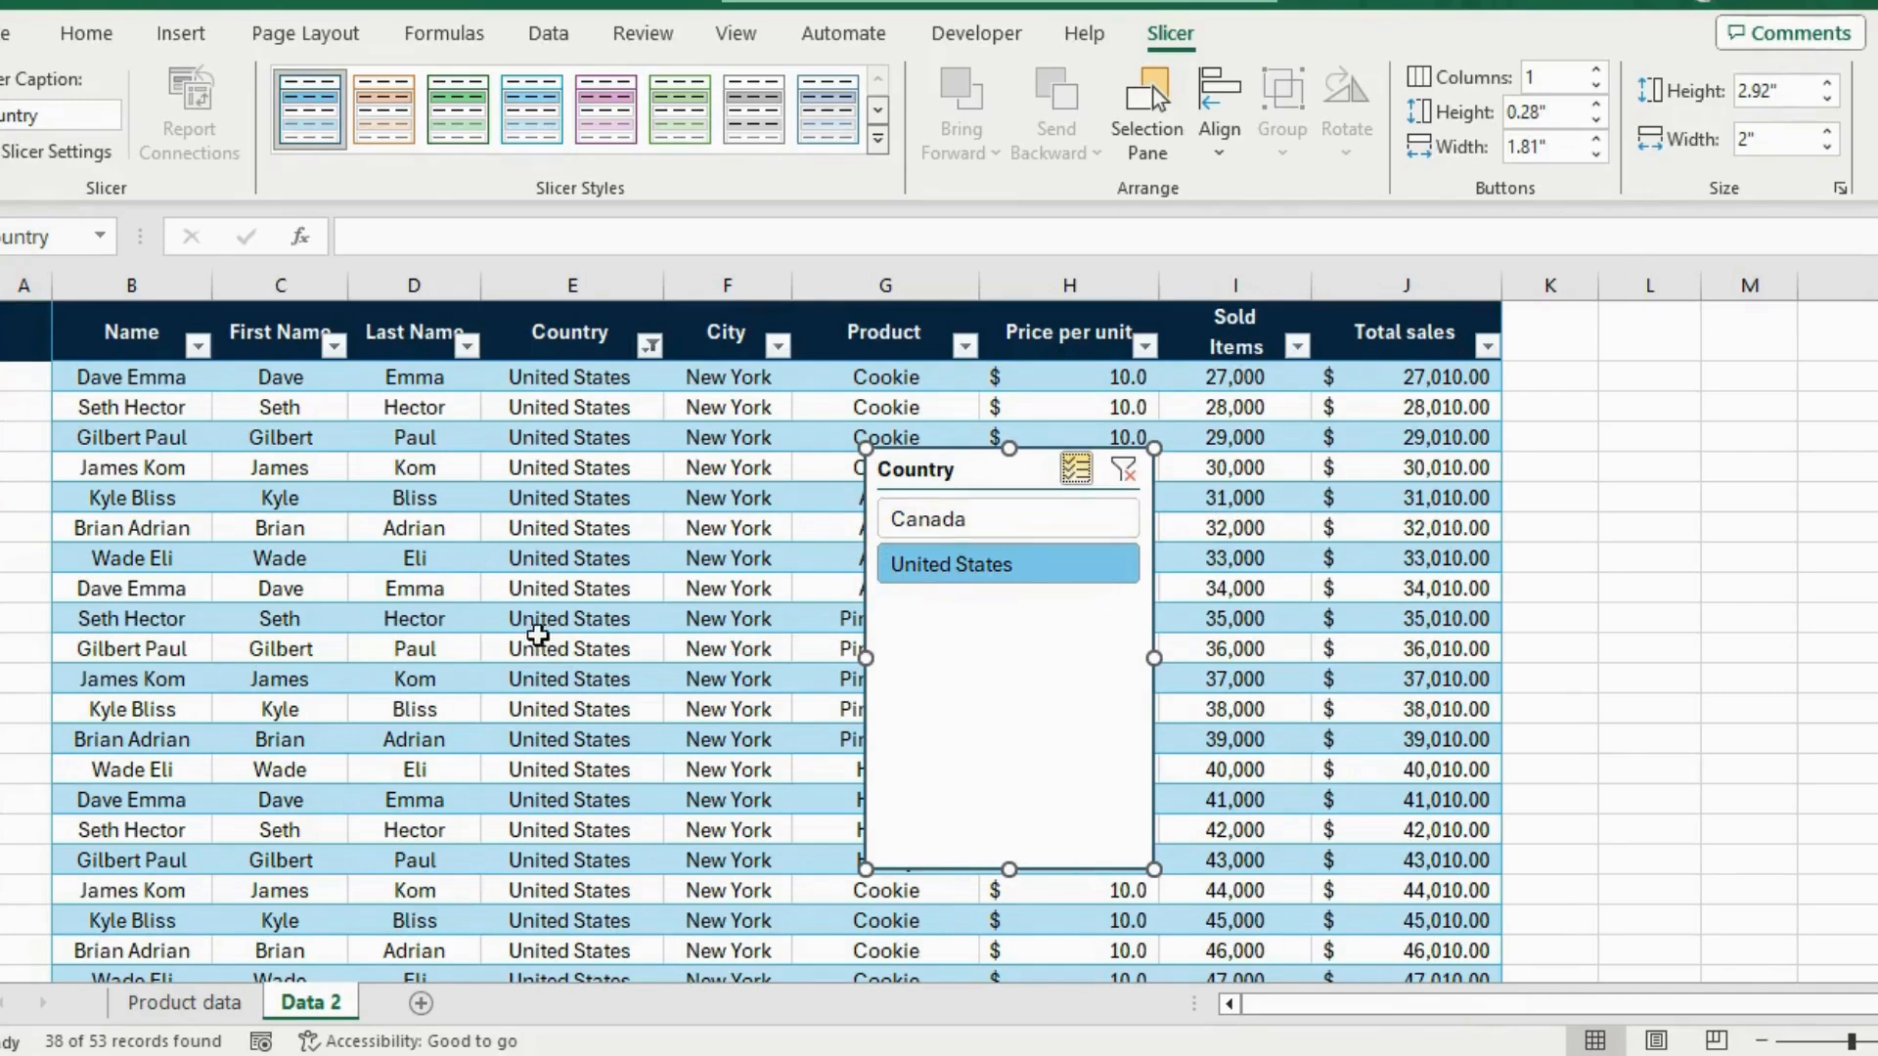
pyautogui.click(1056, 535)
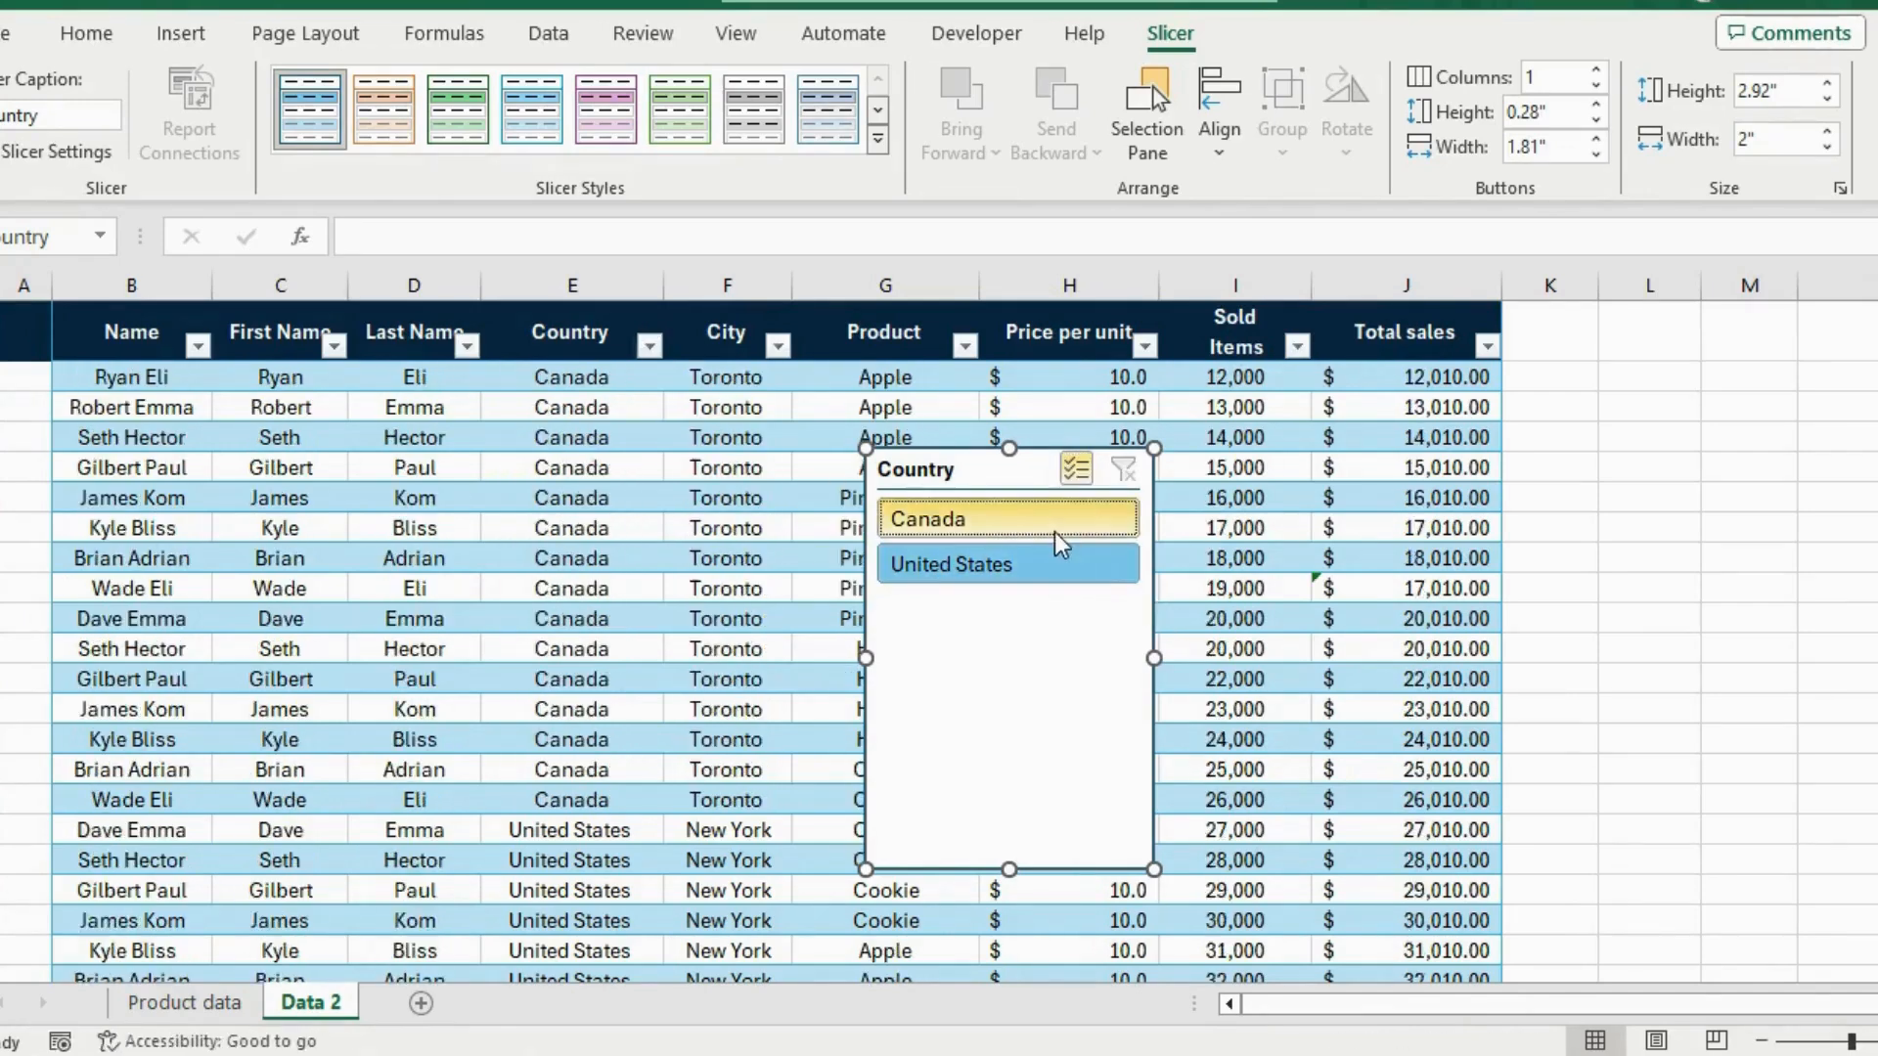
pyautogui.click(978, 565)
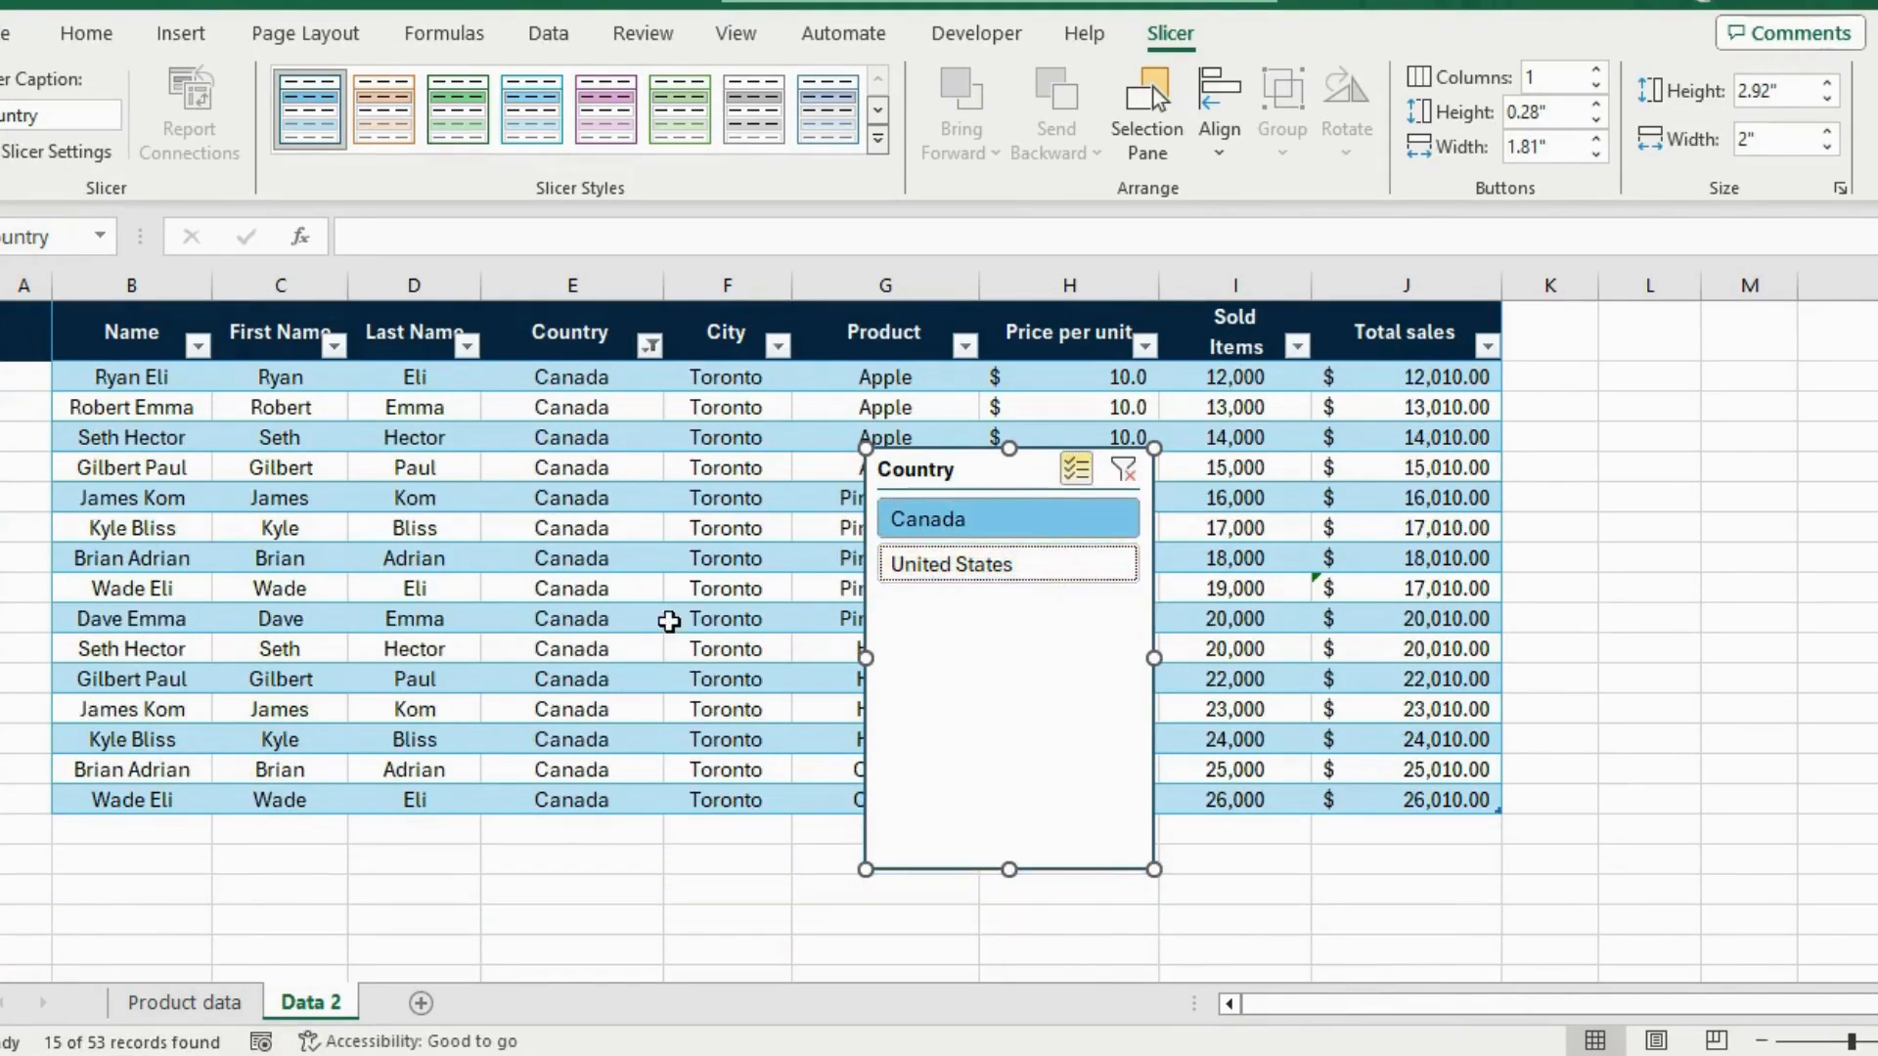
pyautogui.click(978, 572)
pyautogui.click(682, 647)
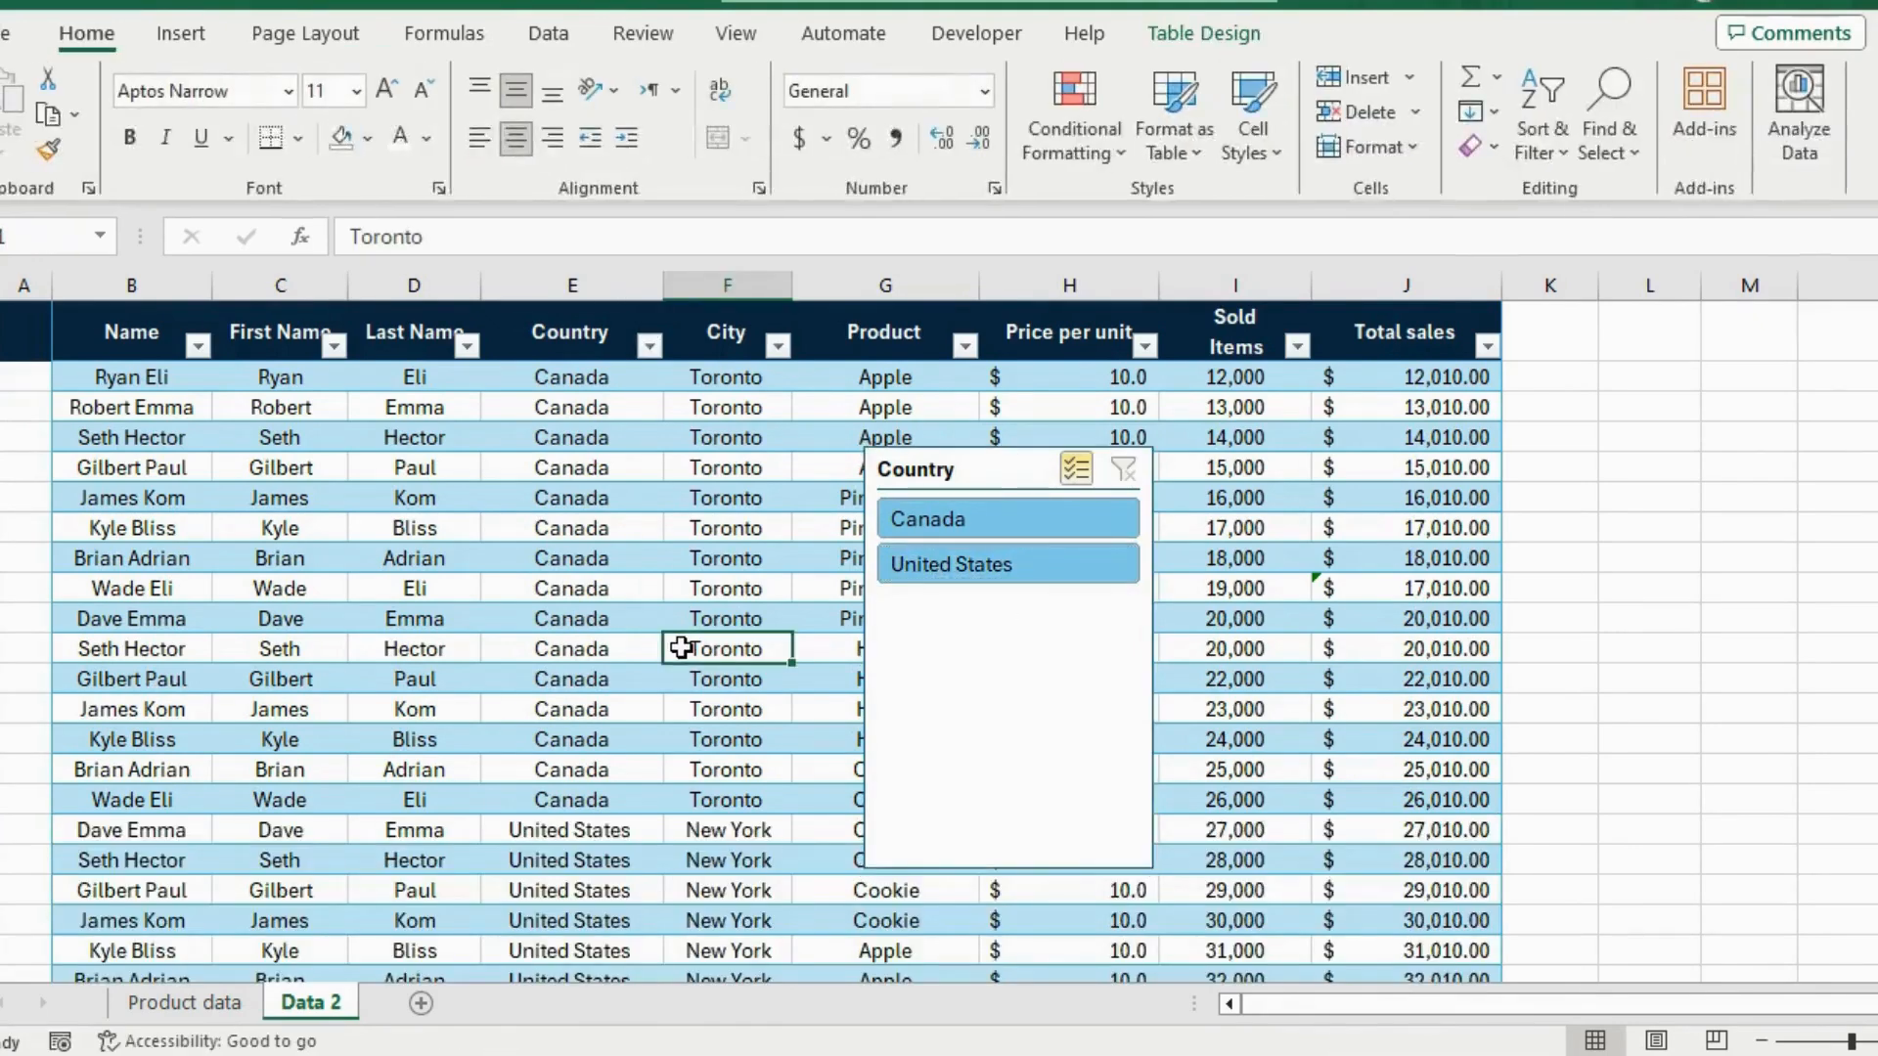
pyautogui.click(207, 1015)
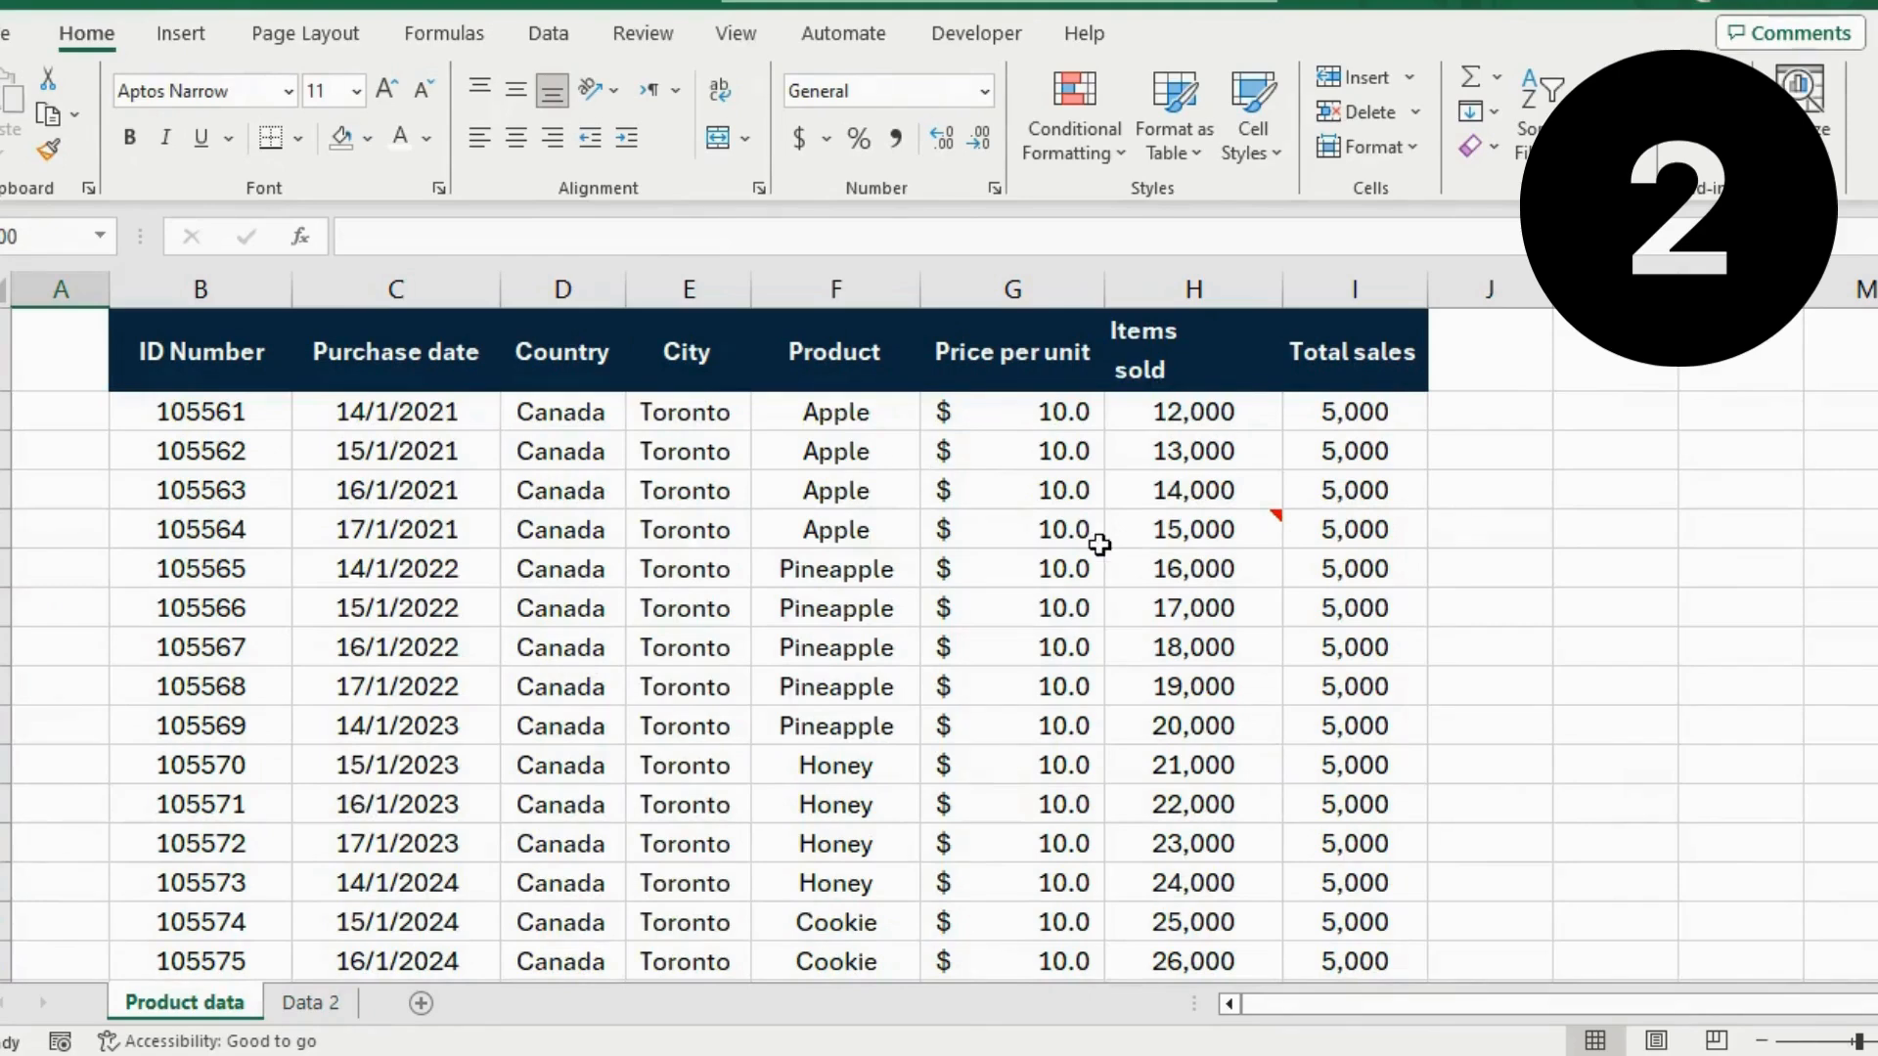
# Enter the label "Top 3 sold items:" in cell L5 of the Data 2 sheet
pyautogui.write('T')
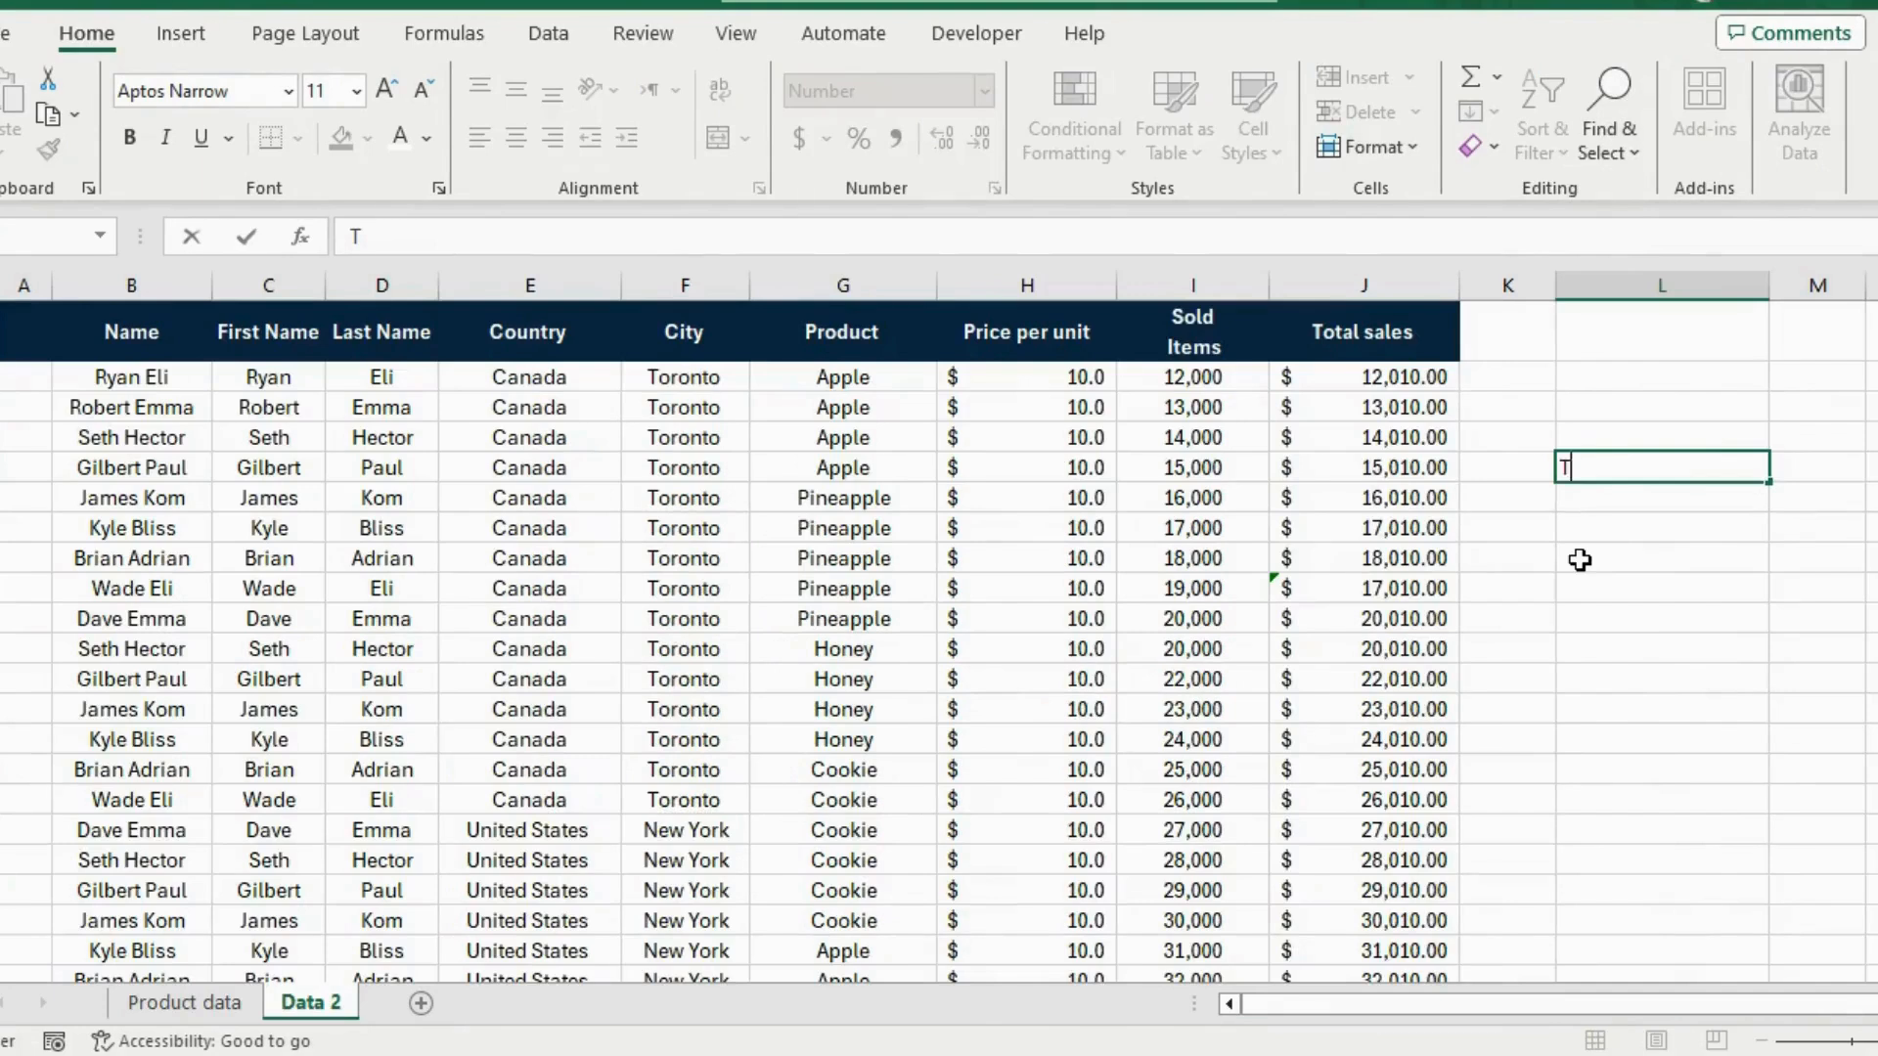
pyautogui.write('op 3 sold')
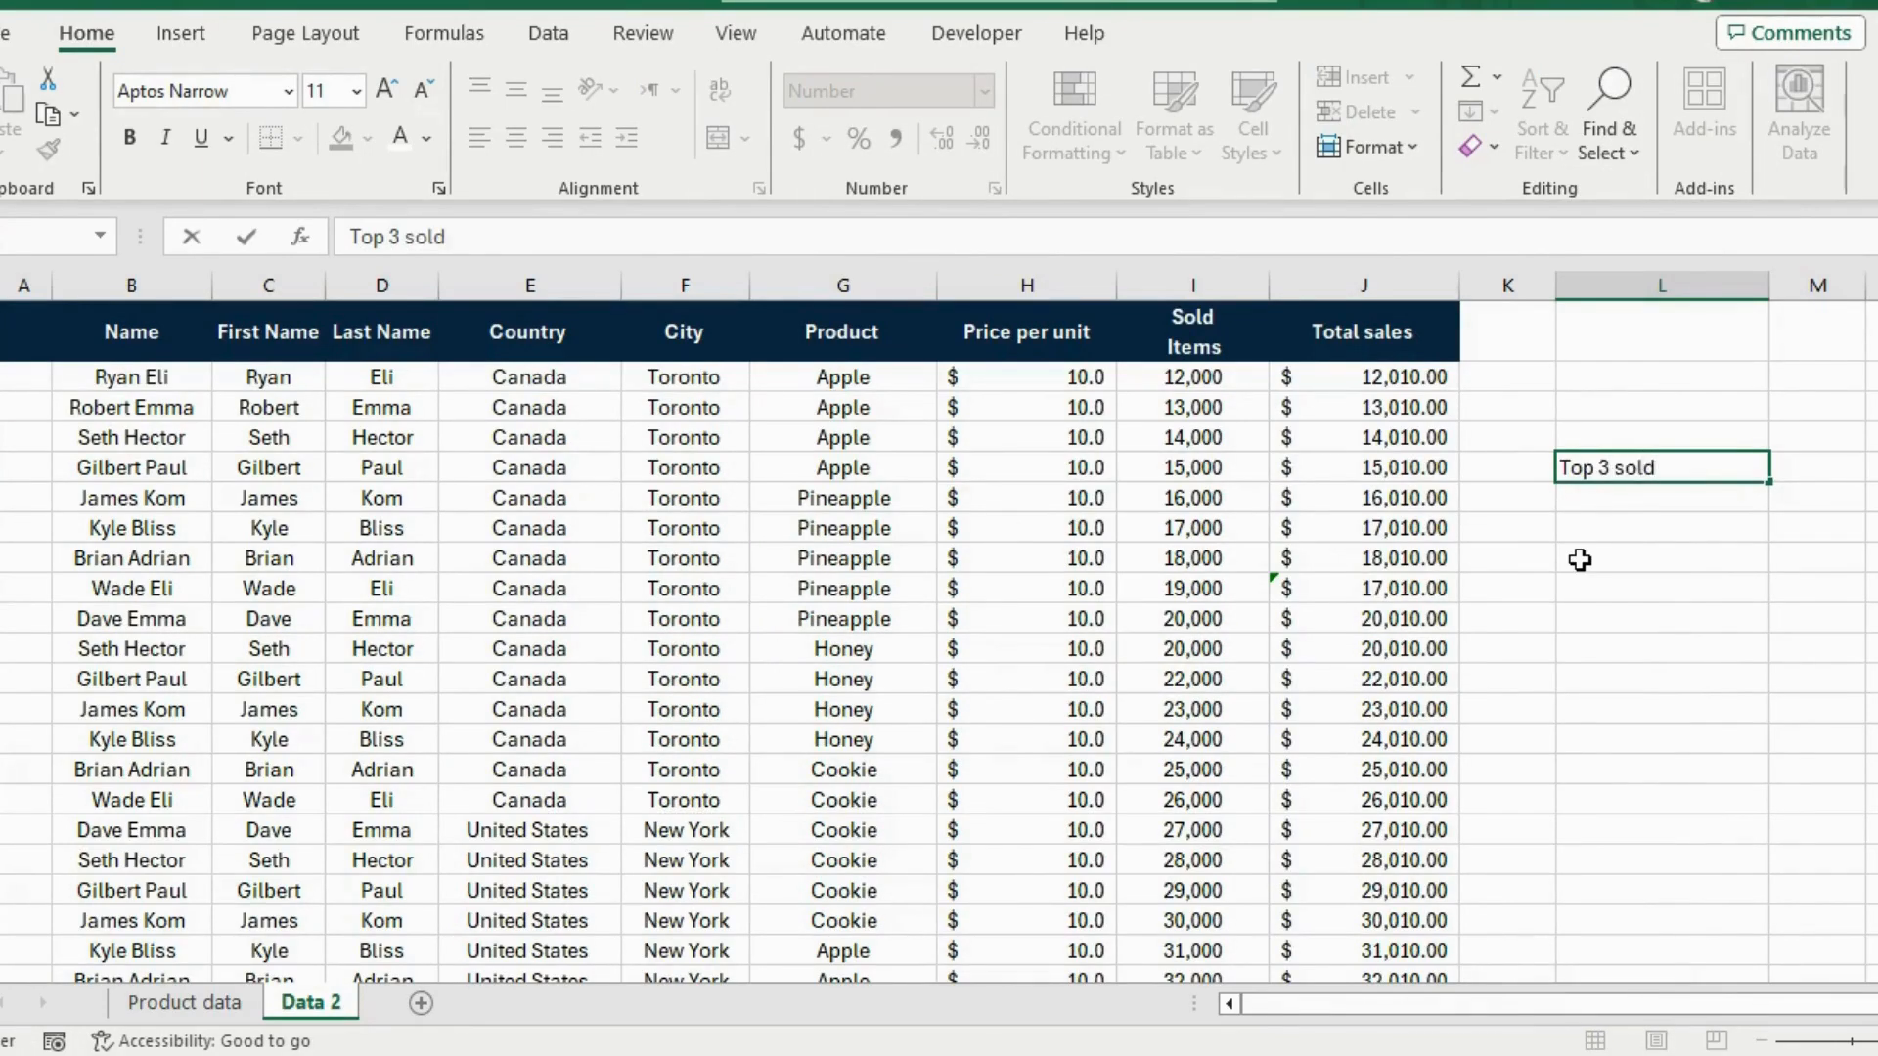
pyautogui.write(' items:')
# Calculate the highest Sold Items value in L6 with MAX over I2:I55
pyautogui.click(1635, 501)
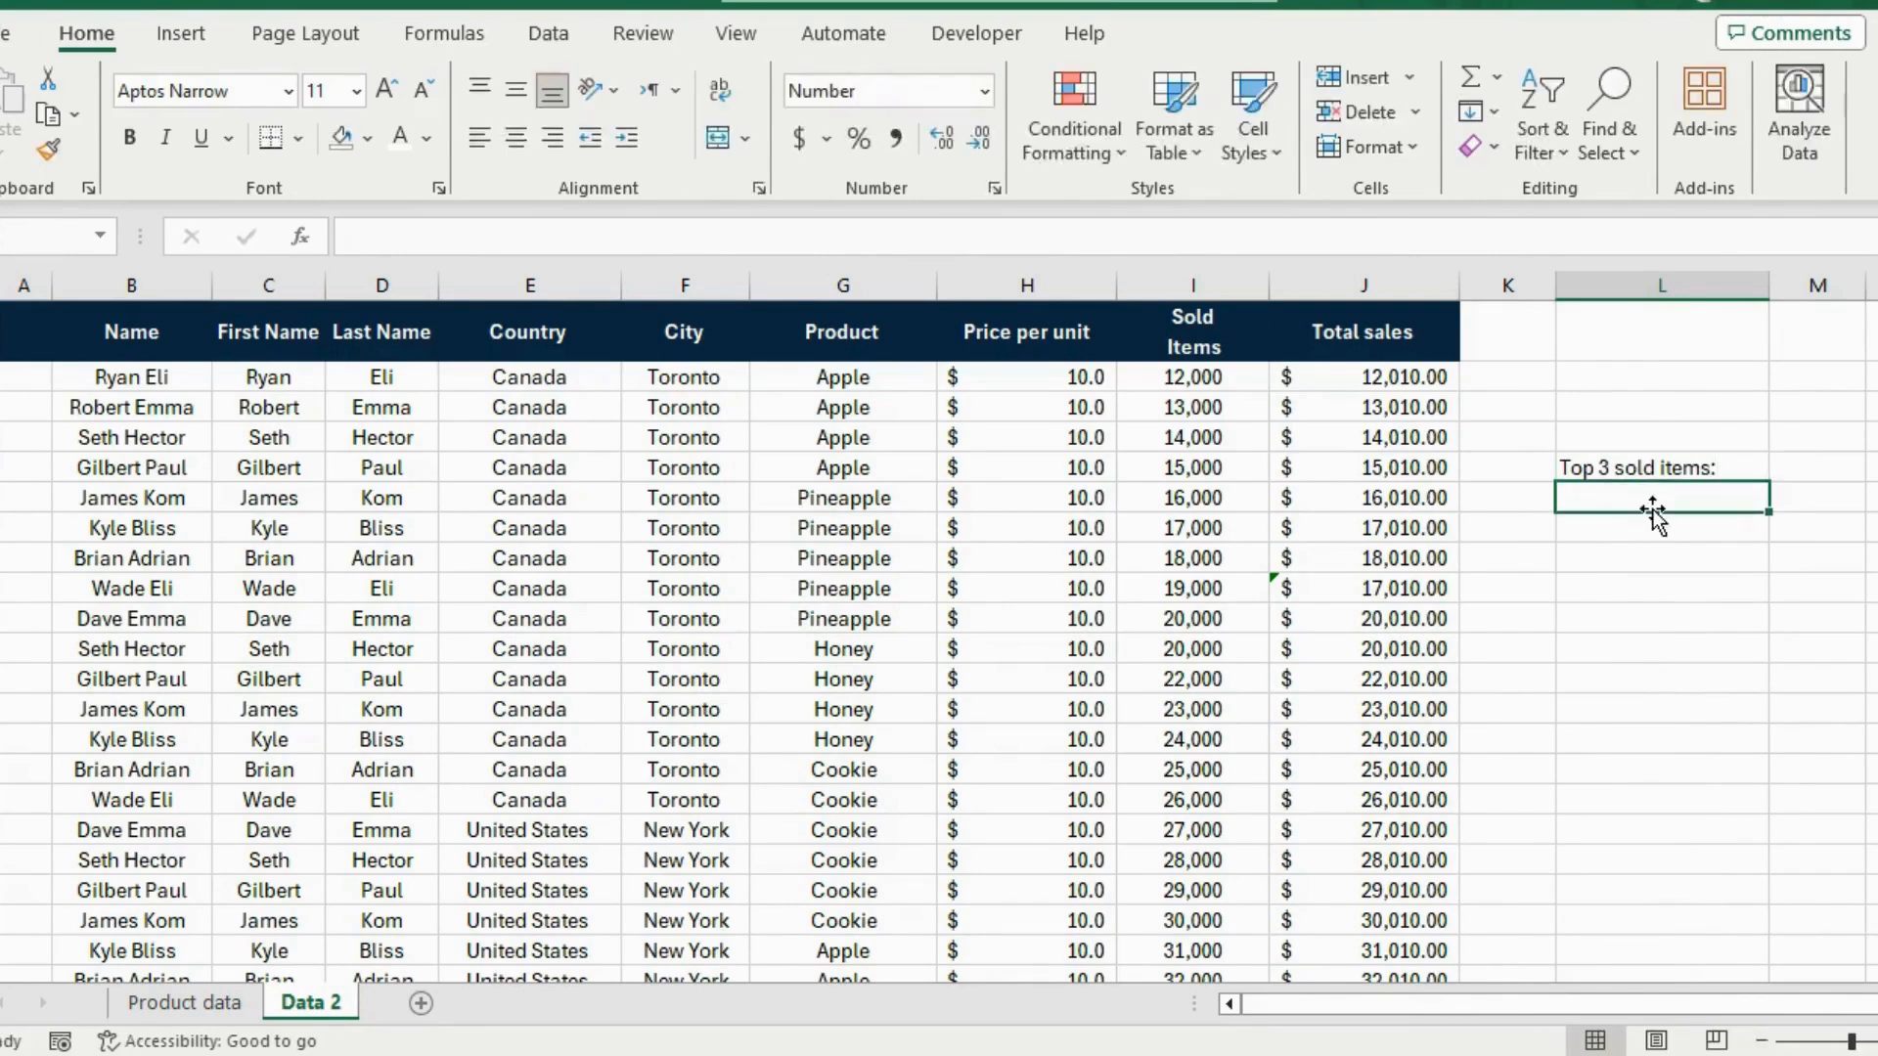
pyautogui.write('=M')
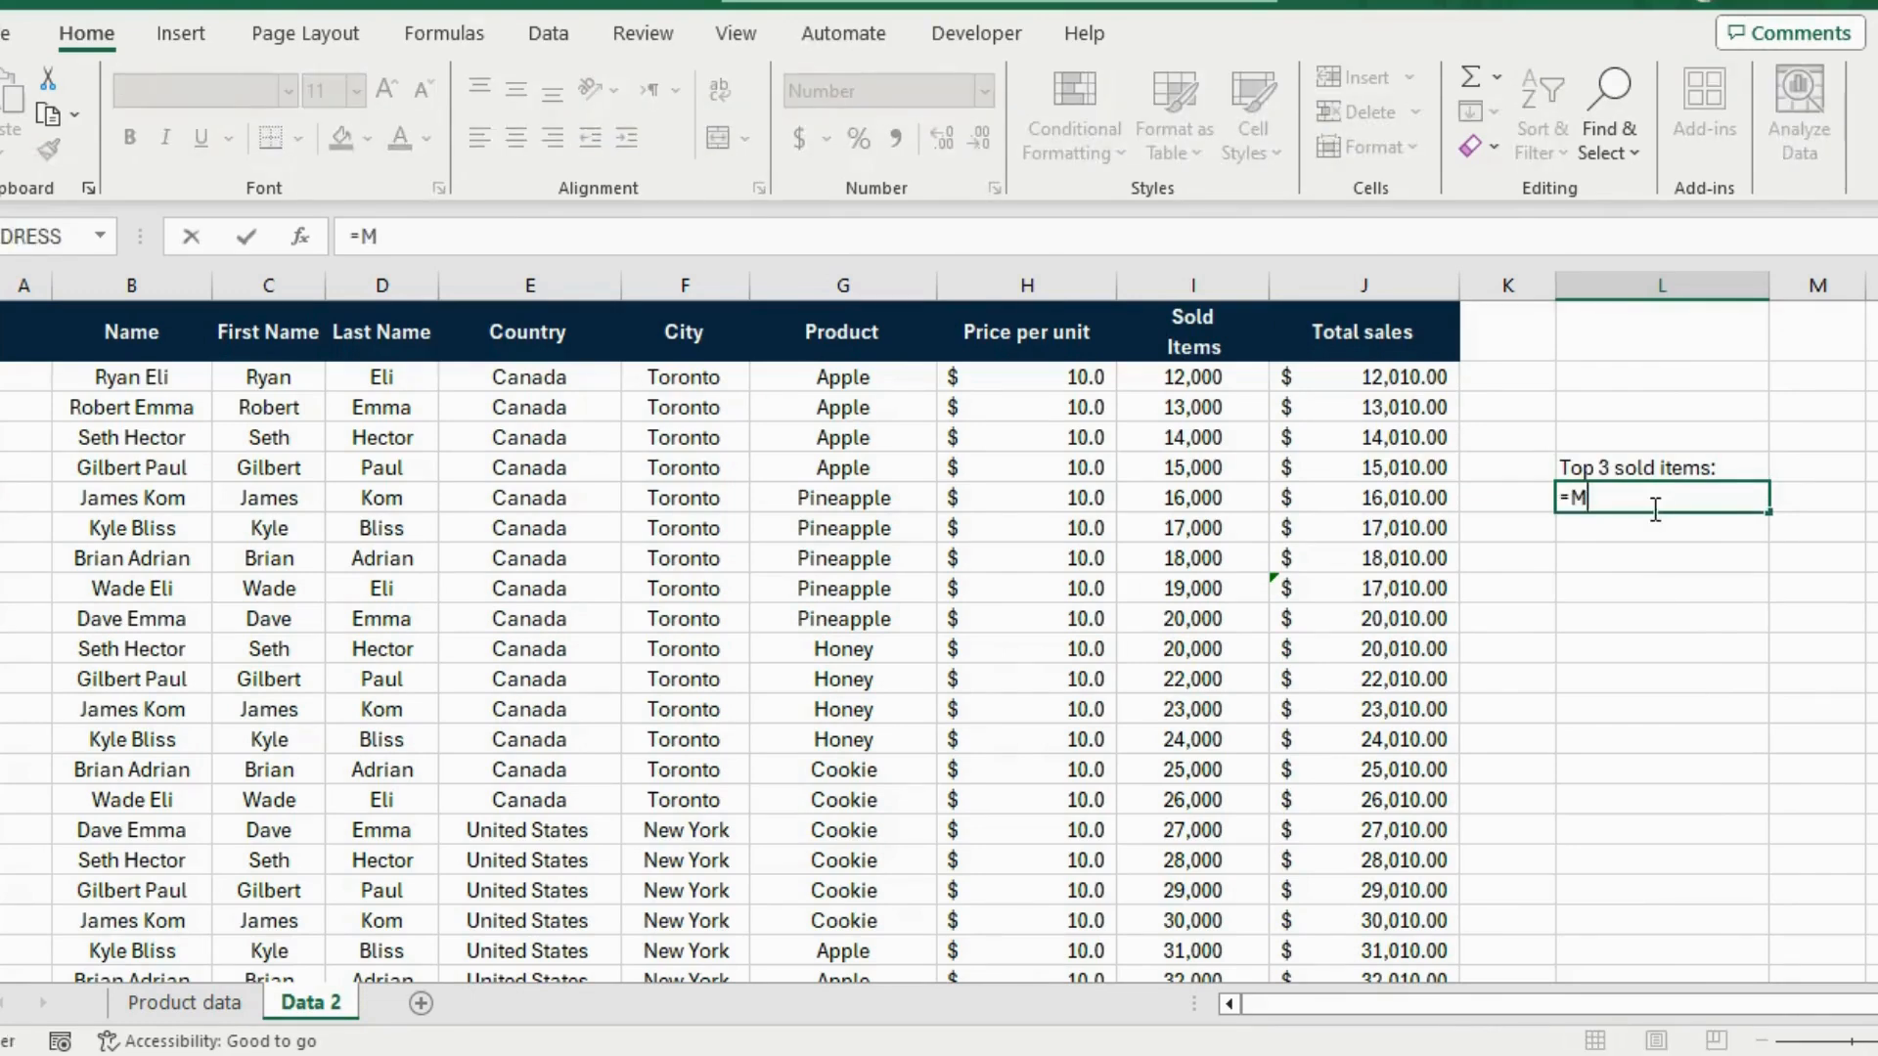
pyautogui.write('ax(')
pyautogui.moveTo(1207, 369); pyautogui.dragTo(1267, 934)
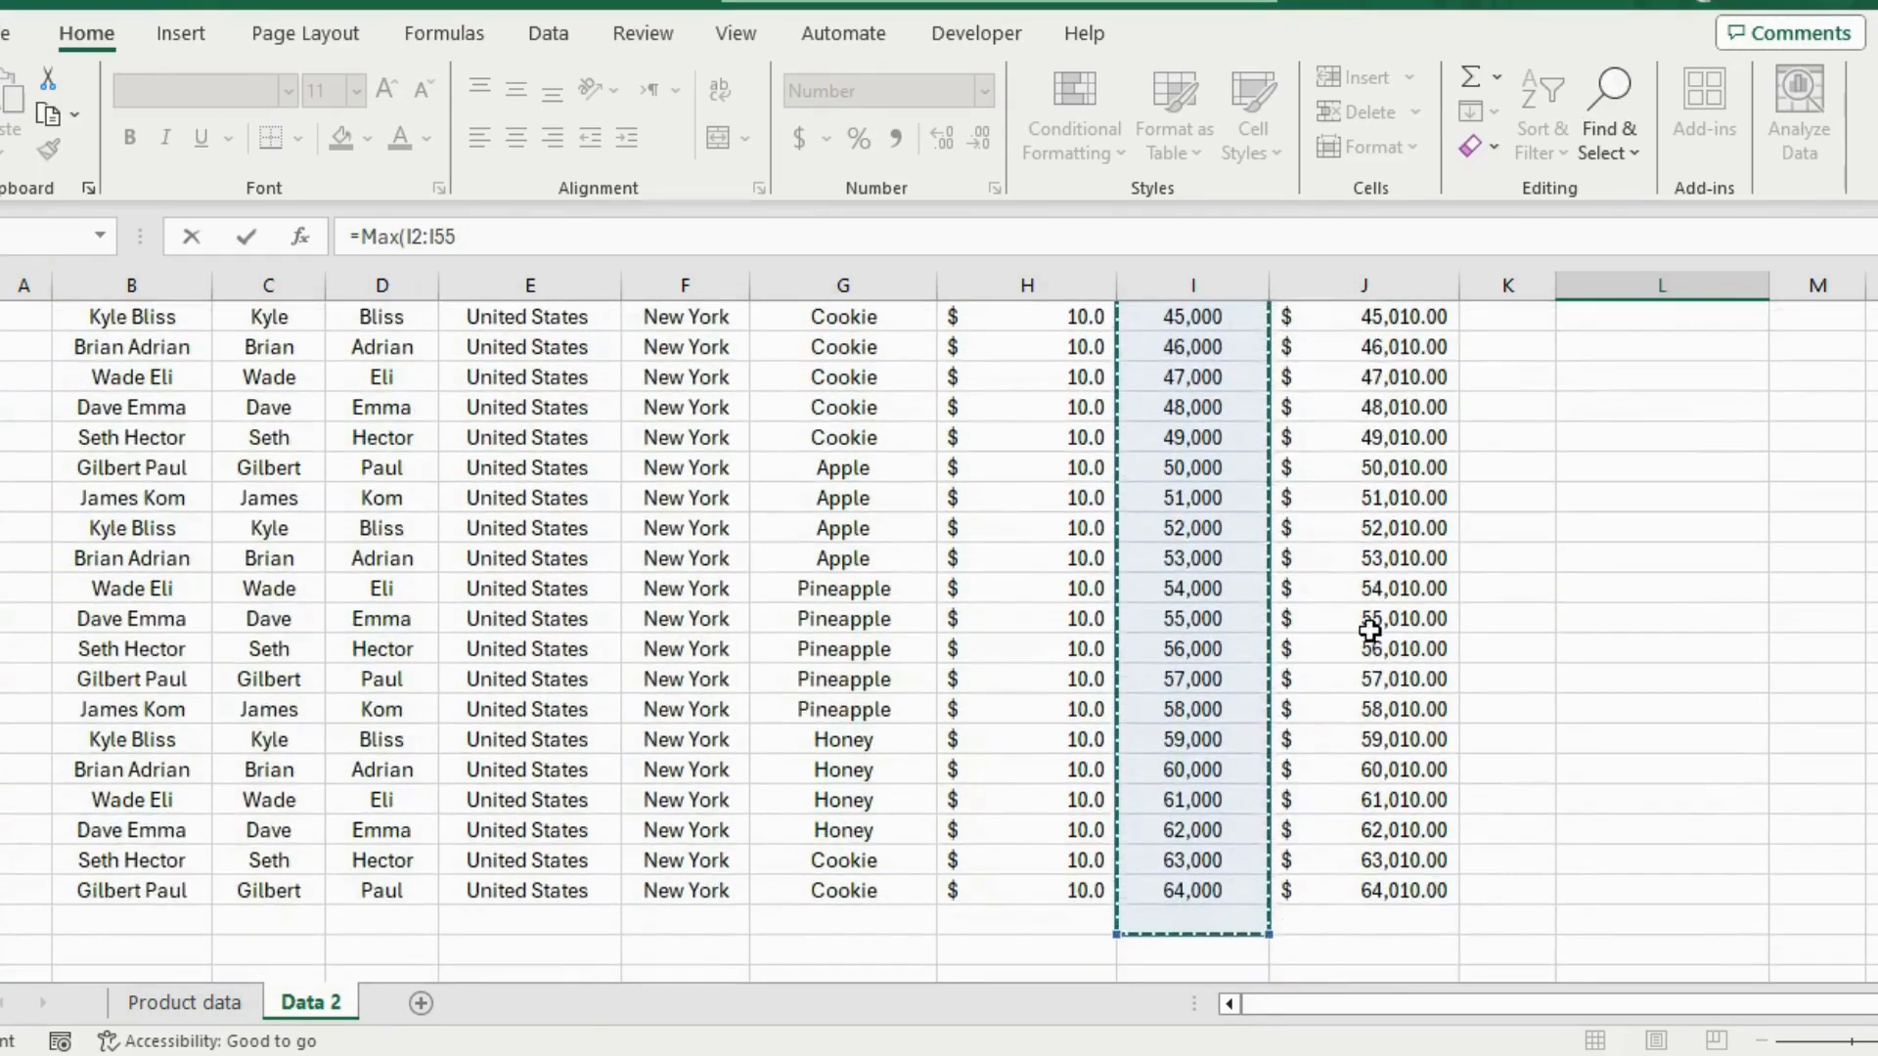
pyautogui.scroll(11, 1371, 590)
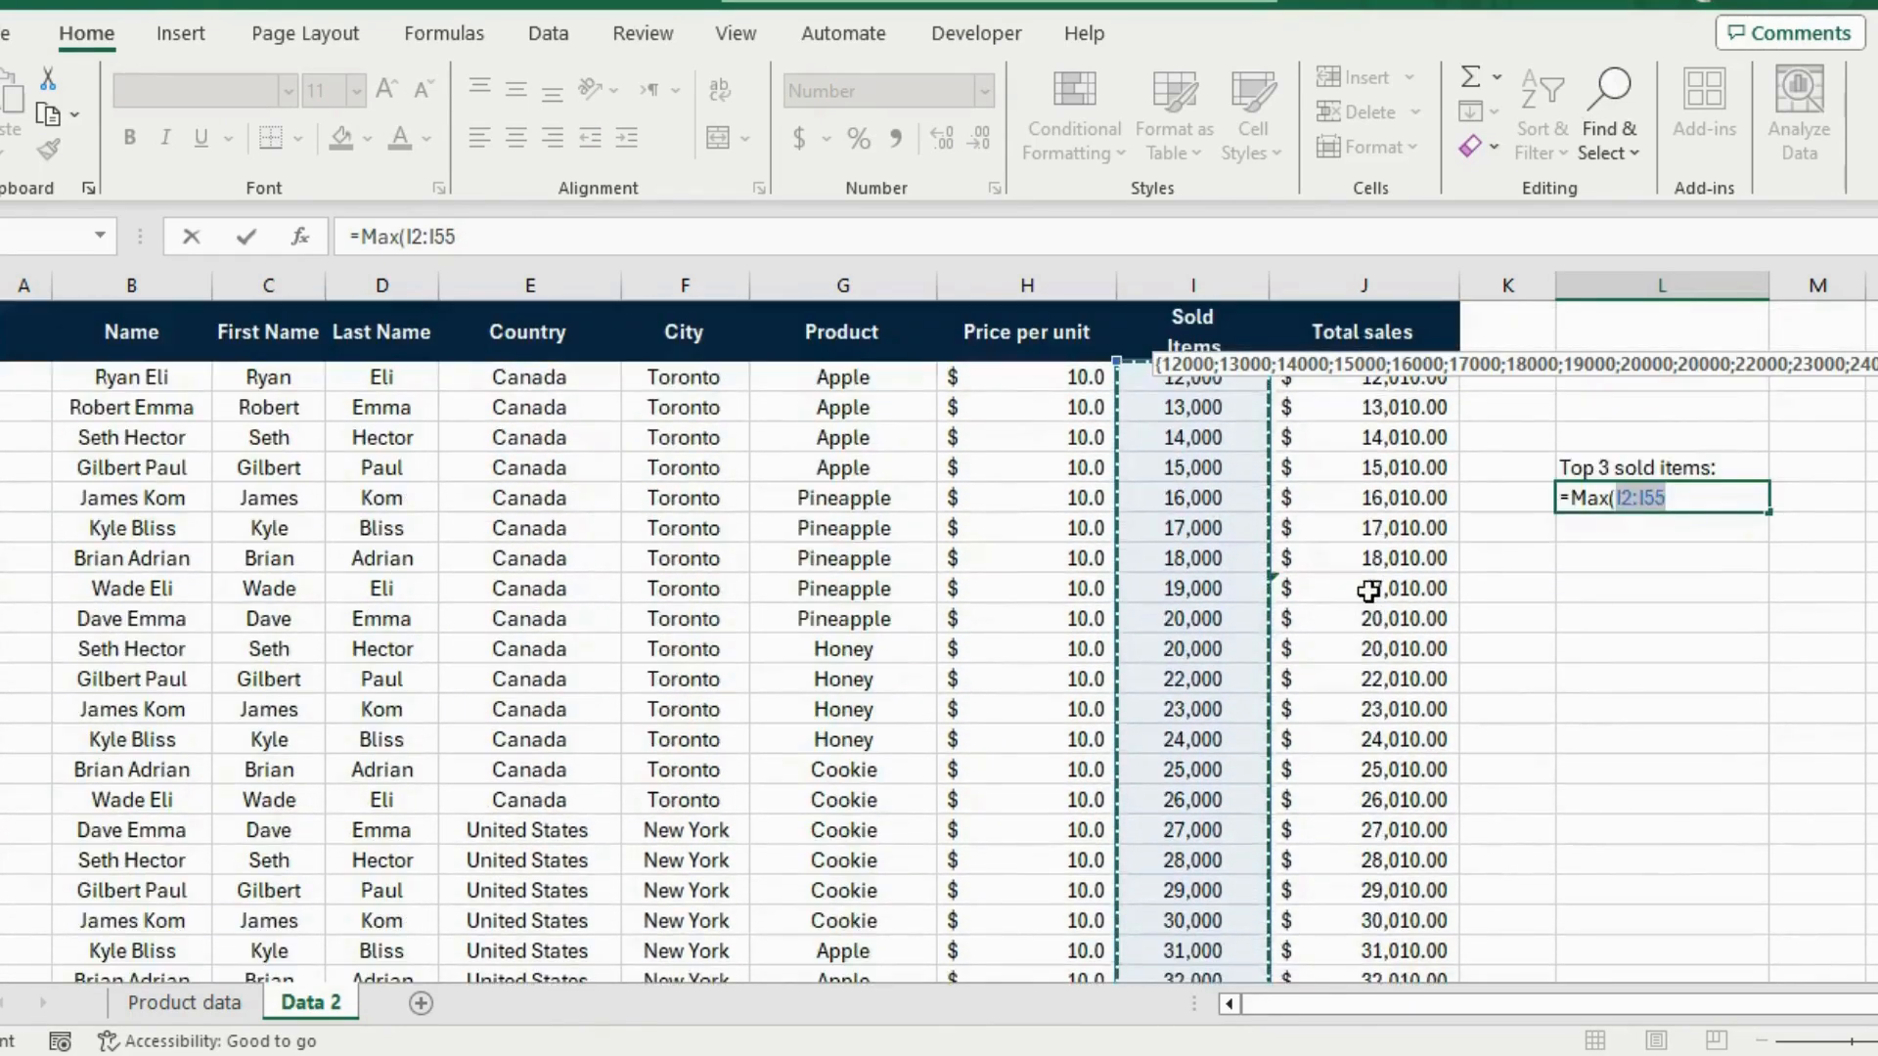
pyautogui.press('Return')
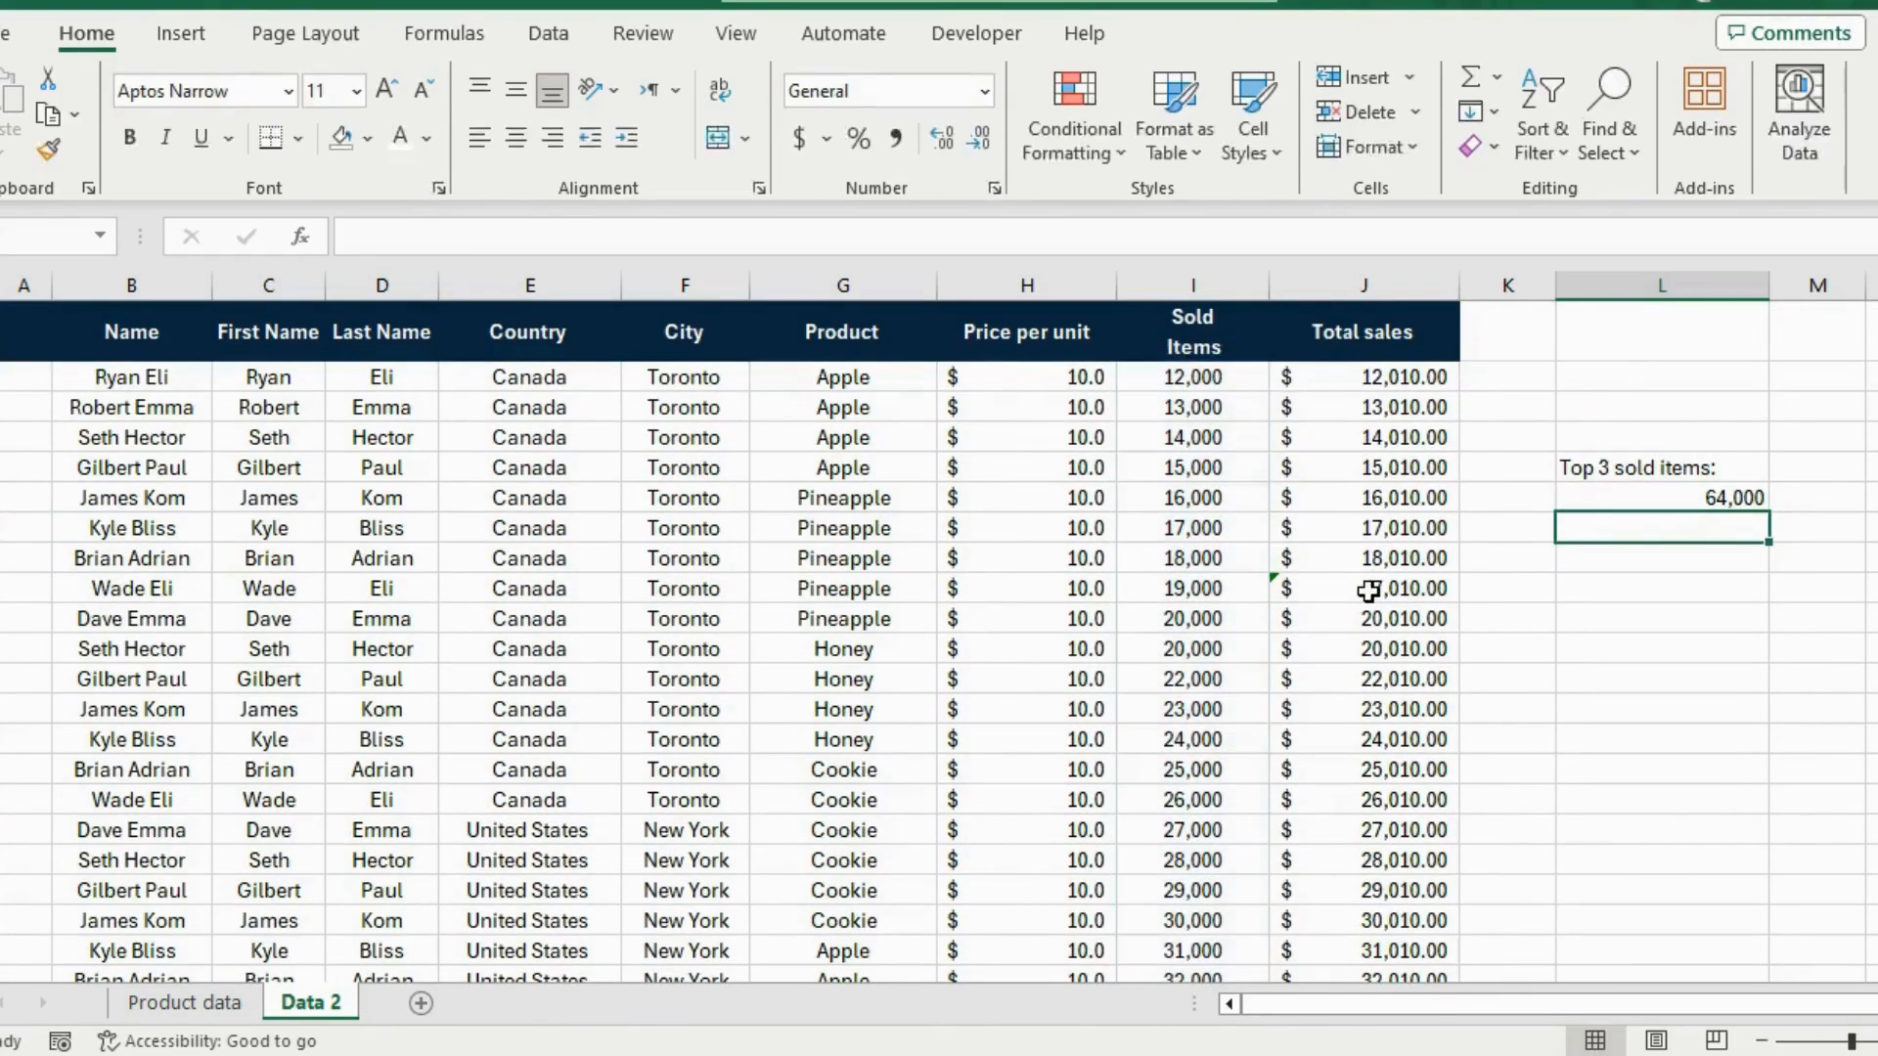
# Calculate the second-highest Sold Items value in L7 with =LARGE(I2:I54,2)
pyautogui.click(1689, 495)
pyautogui.click(1699, 533)
pyautogui.write('=large(')
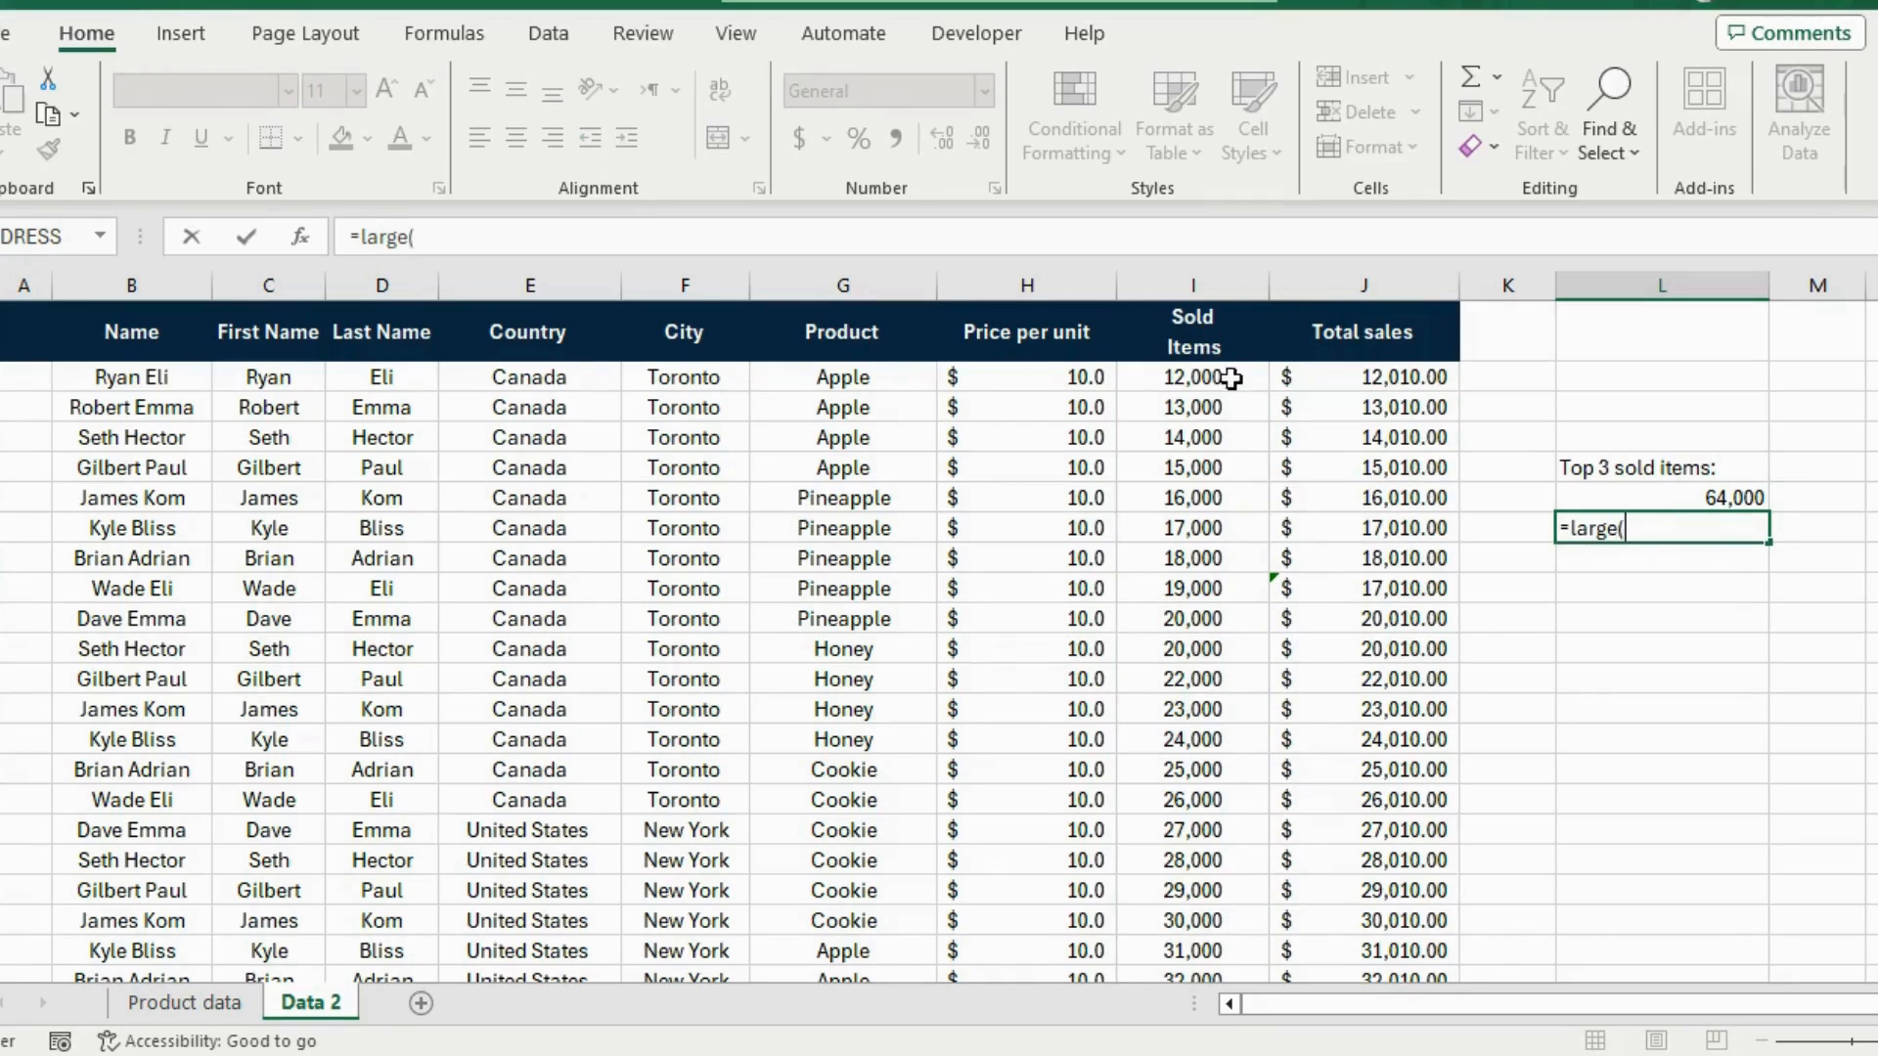
pyautogui.moveTo(1227, 380); pyautogui.dragTo(1257, 924)
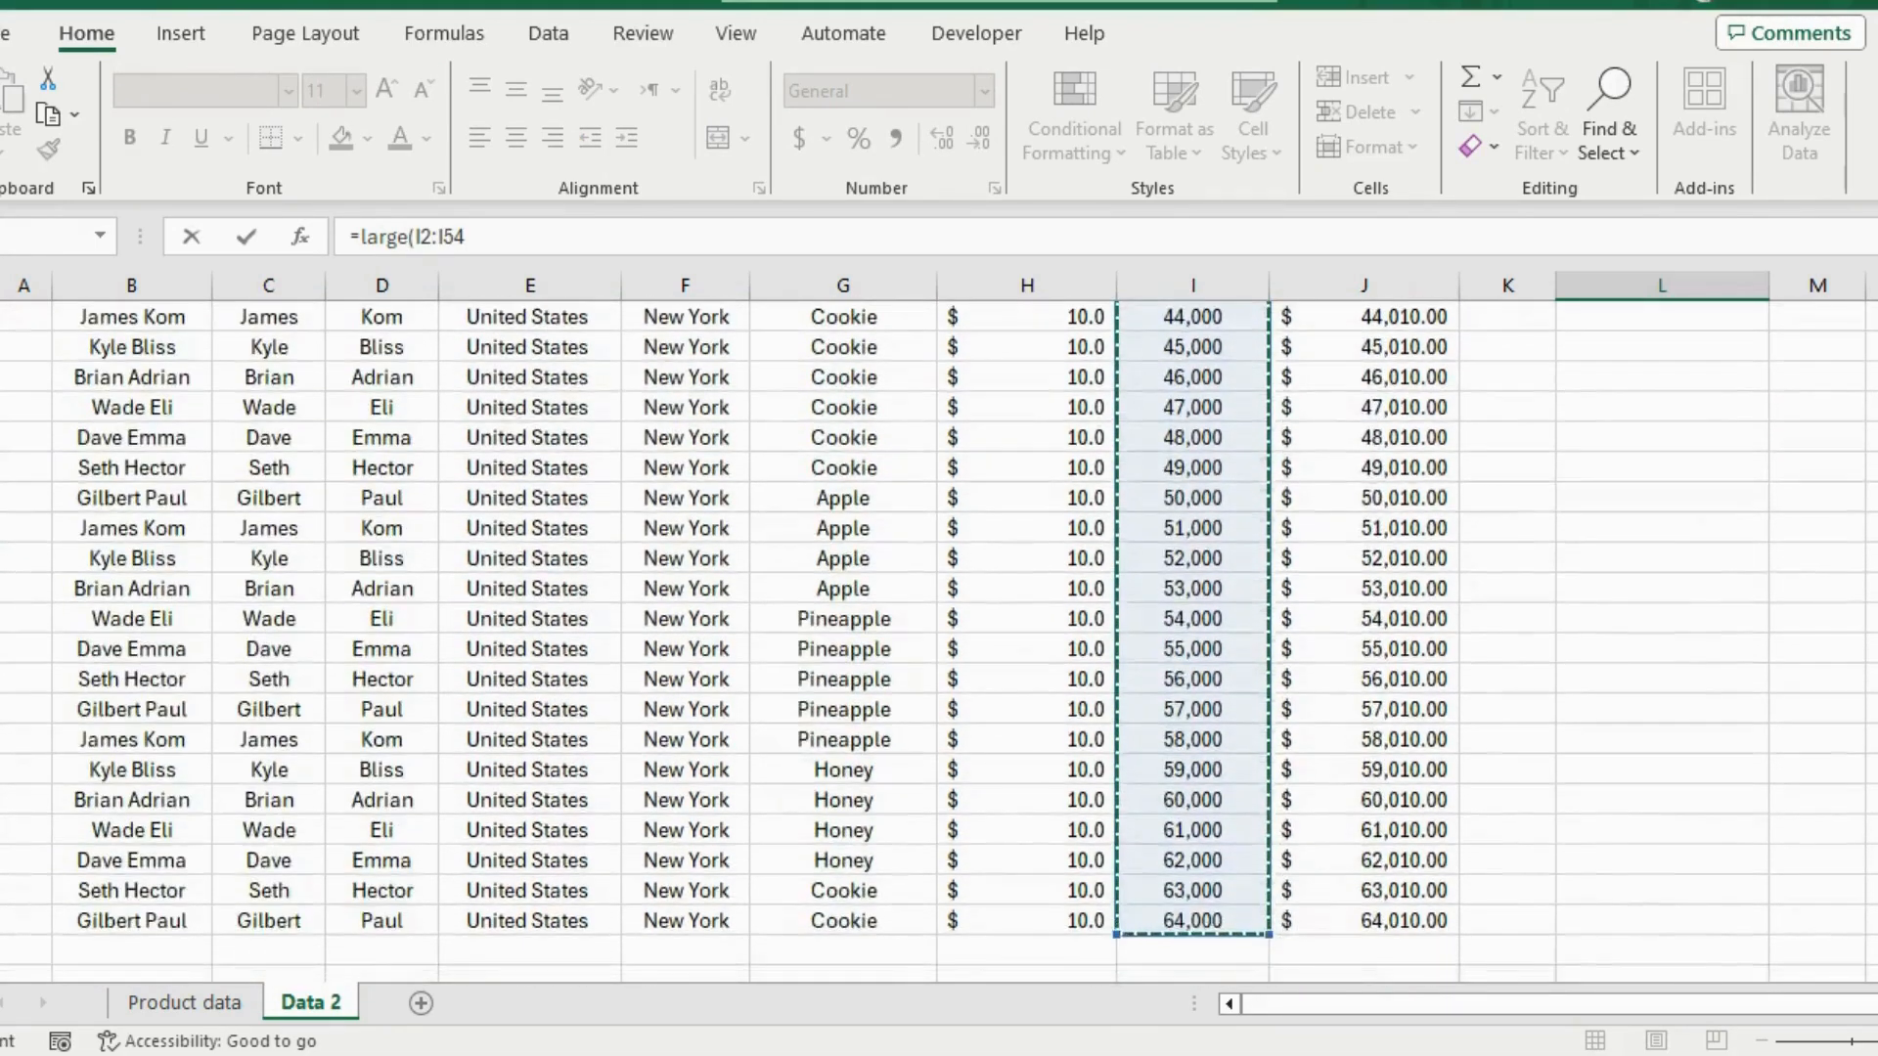
pyautogui.write(',')
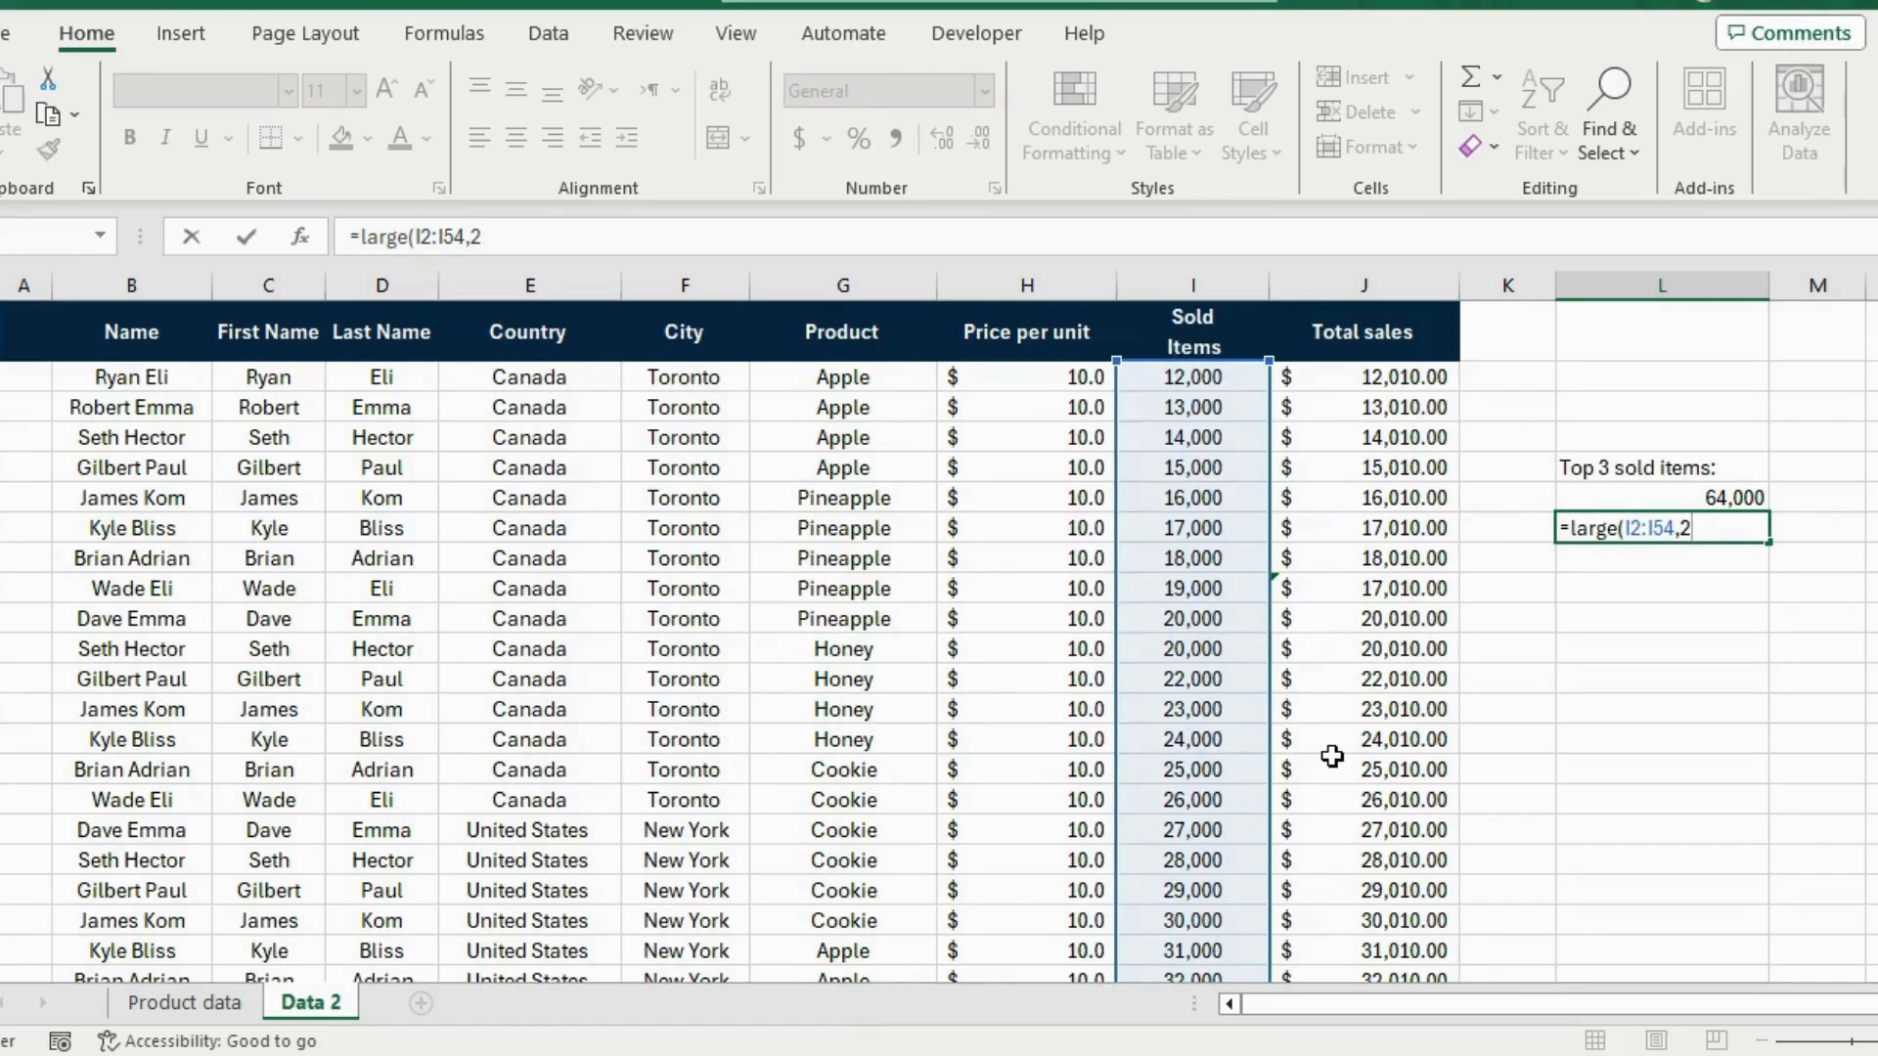
pyautogui.write('2)')
pyautogui.press('Return')
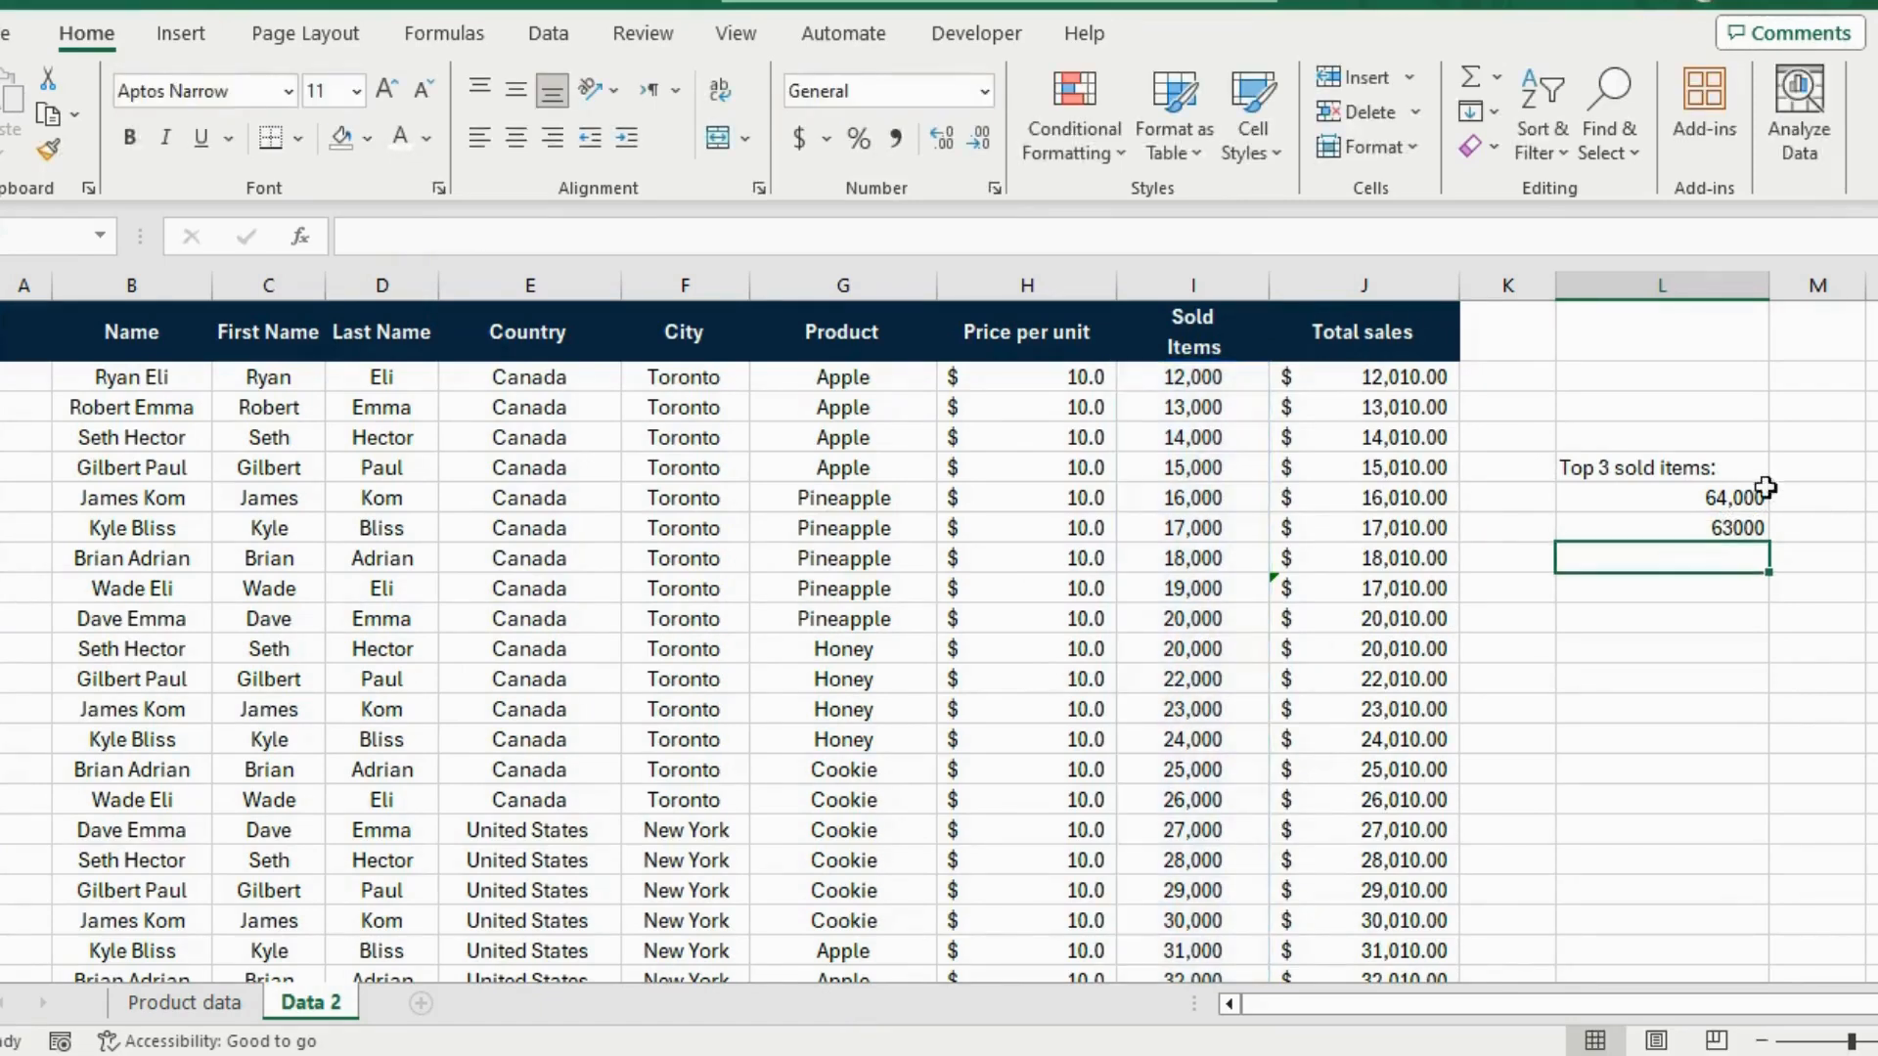
# Fill the LARGE formula from L7 down to L8 and change its rank argument to 3
pyautogui.click(1690, 533)
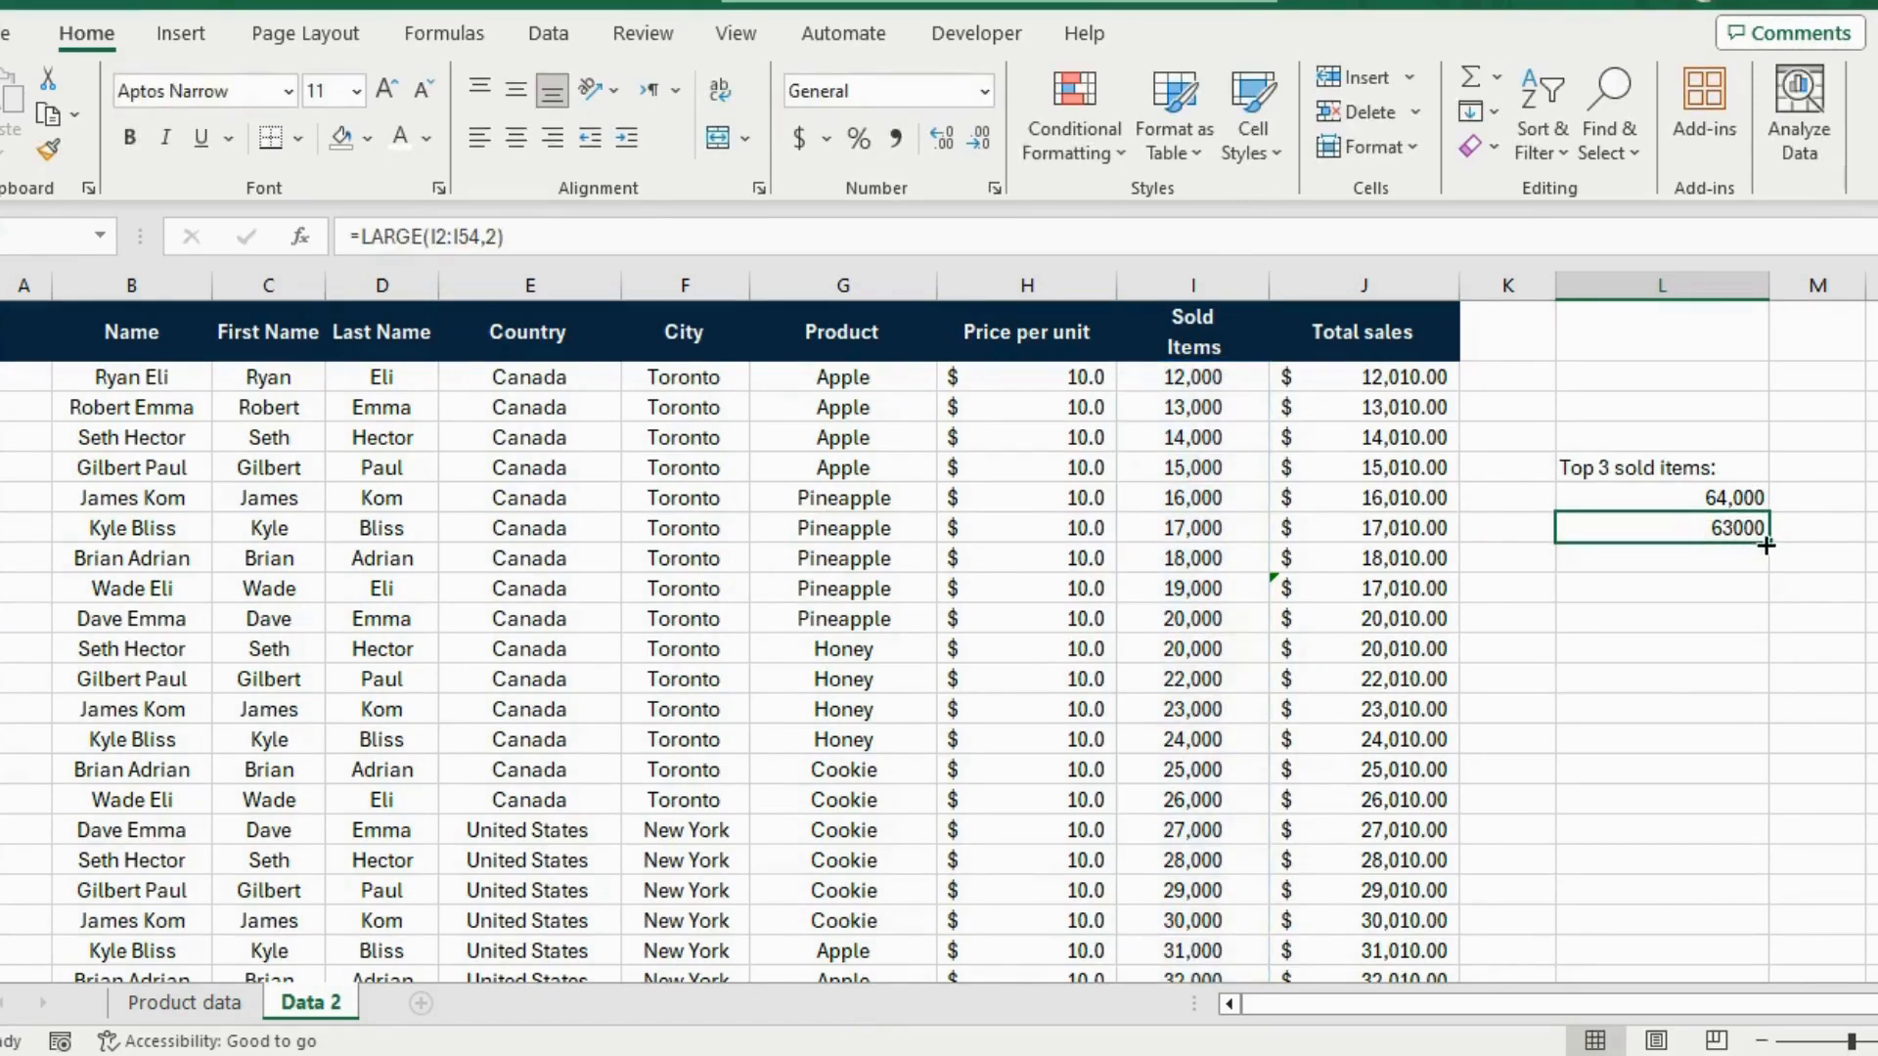
pyautogui.moveTo(1766, 542); pyautogui.dragTo(1766, 559)
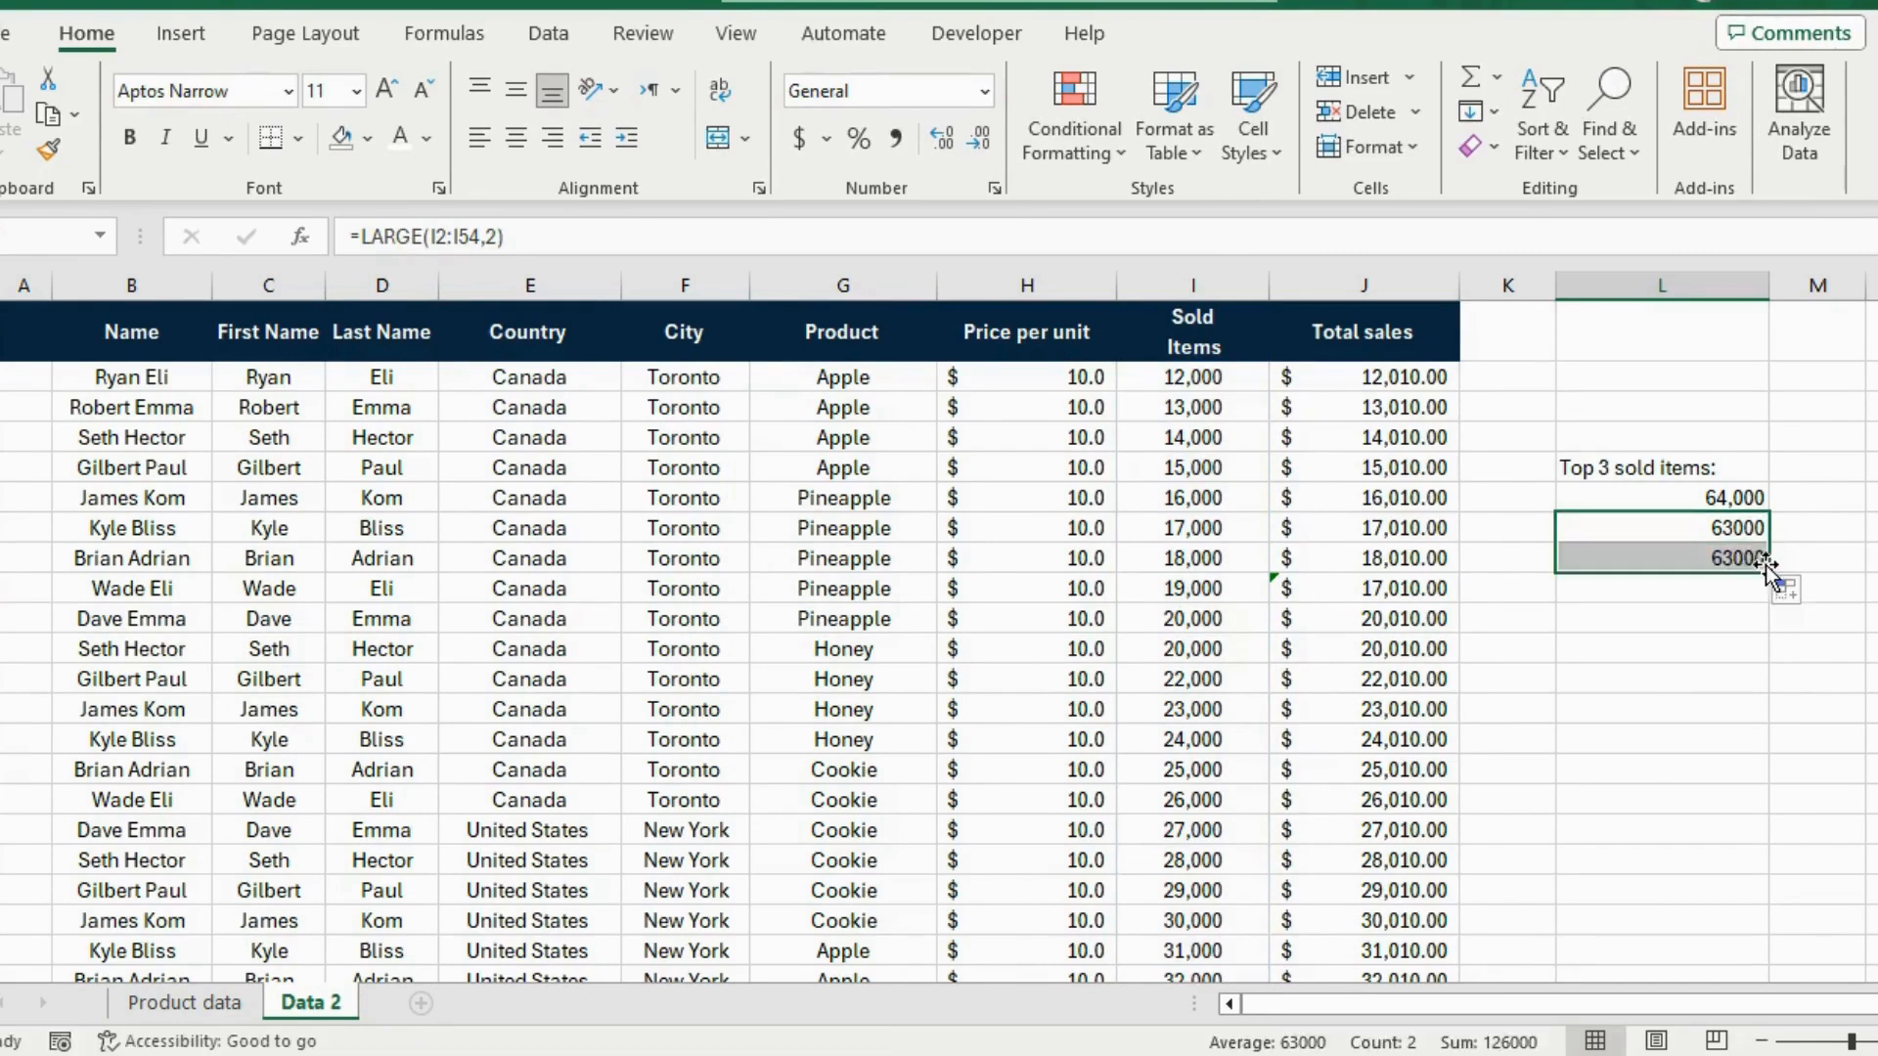
pyautogui.click(1706, 557)
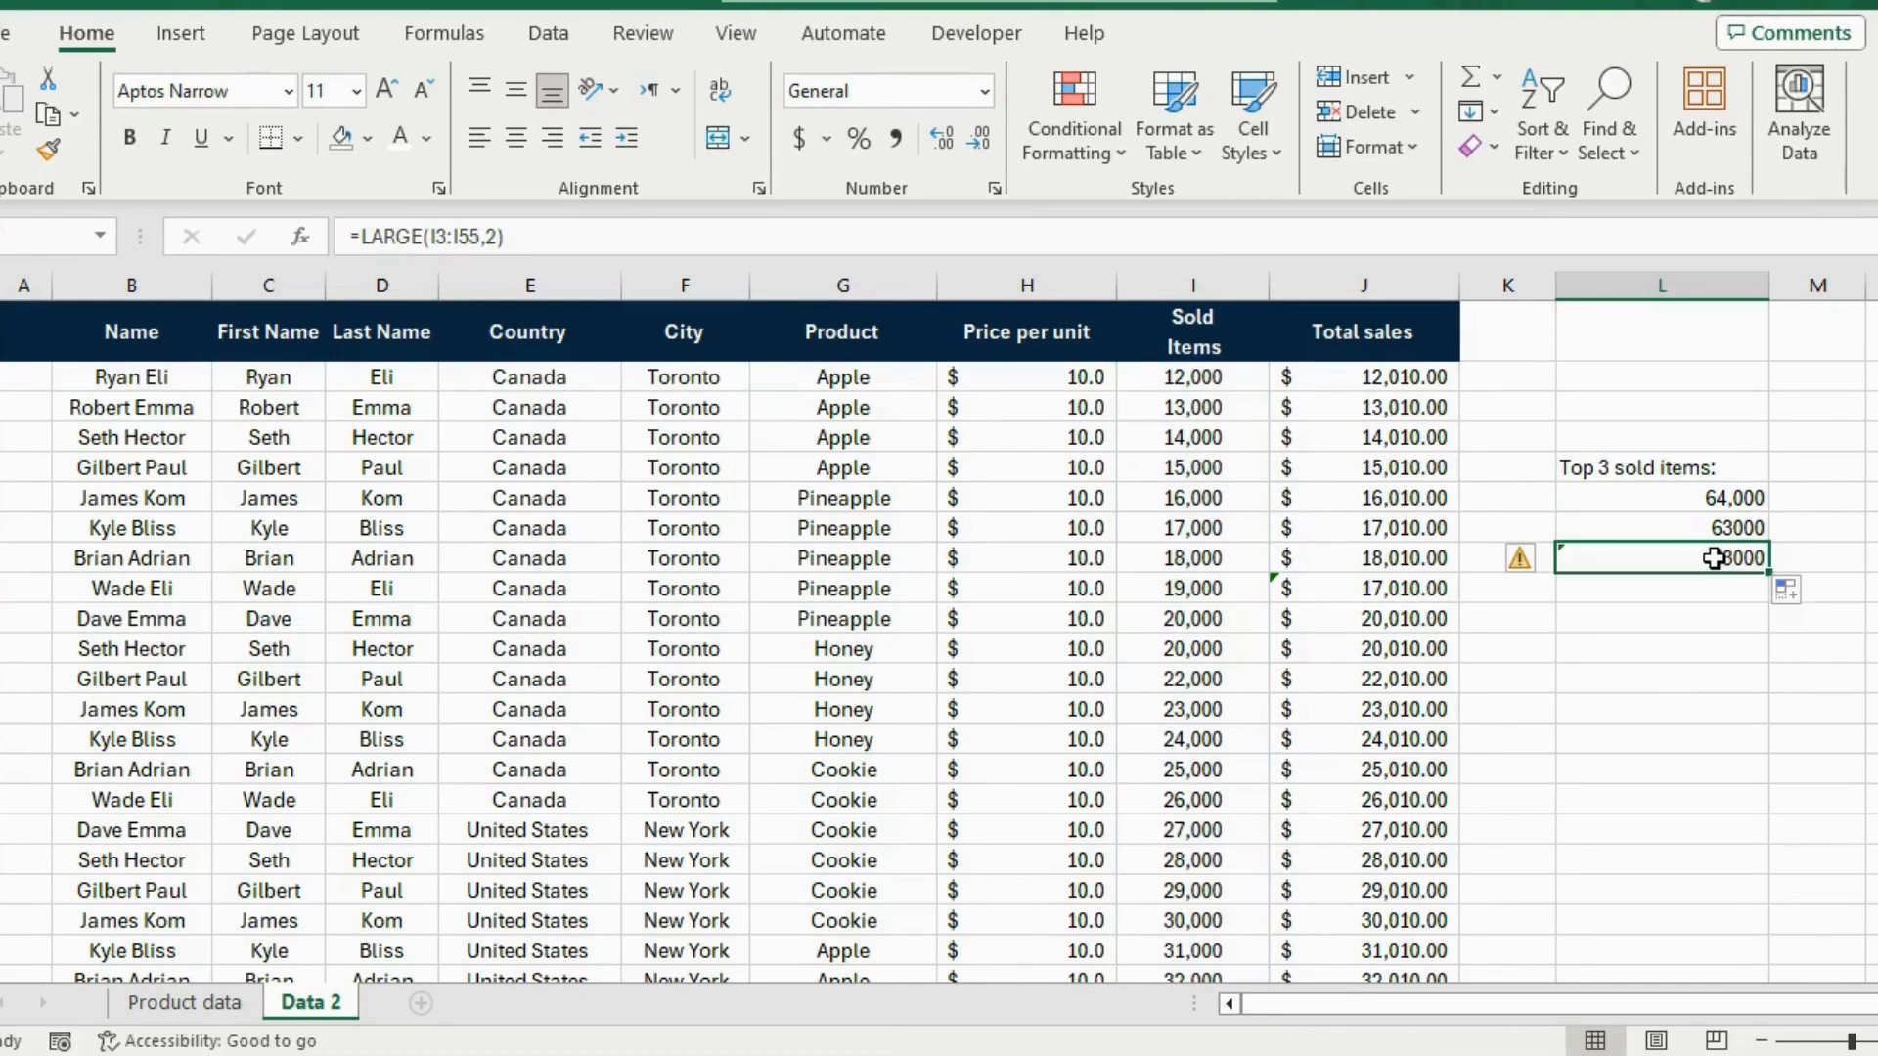
pyautogui.click(499, 238)
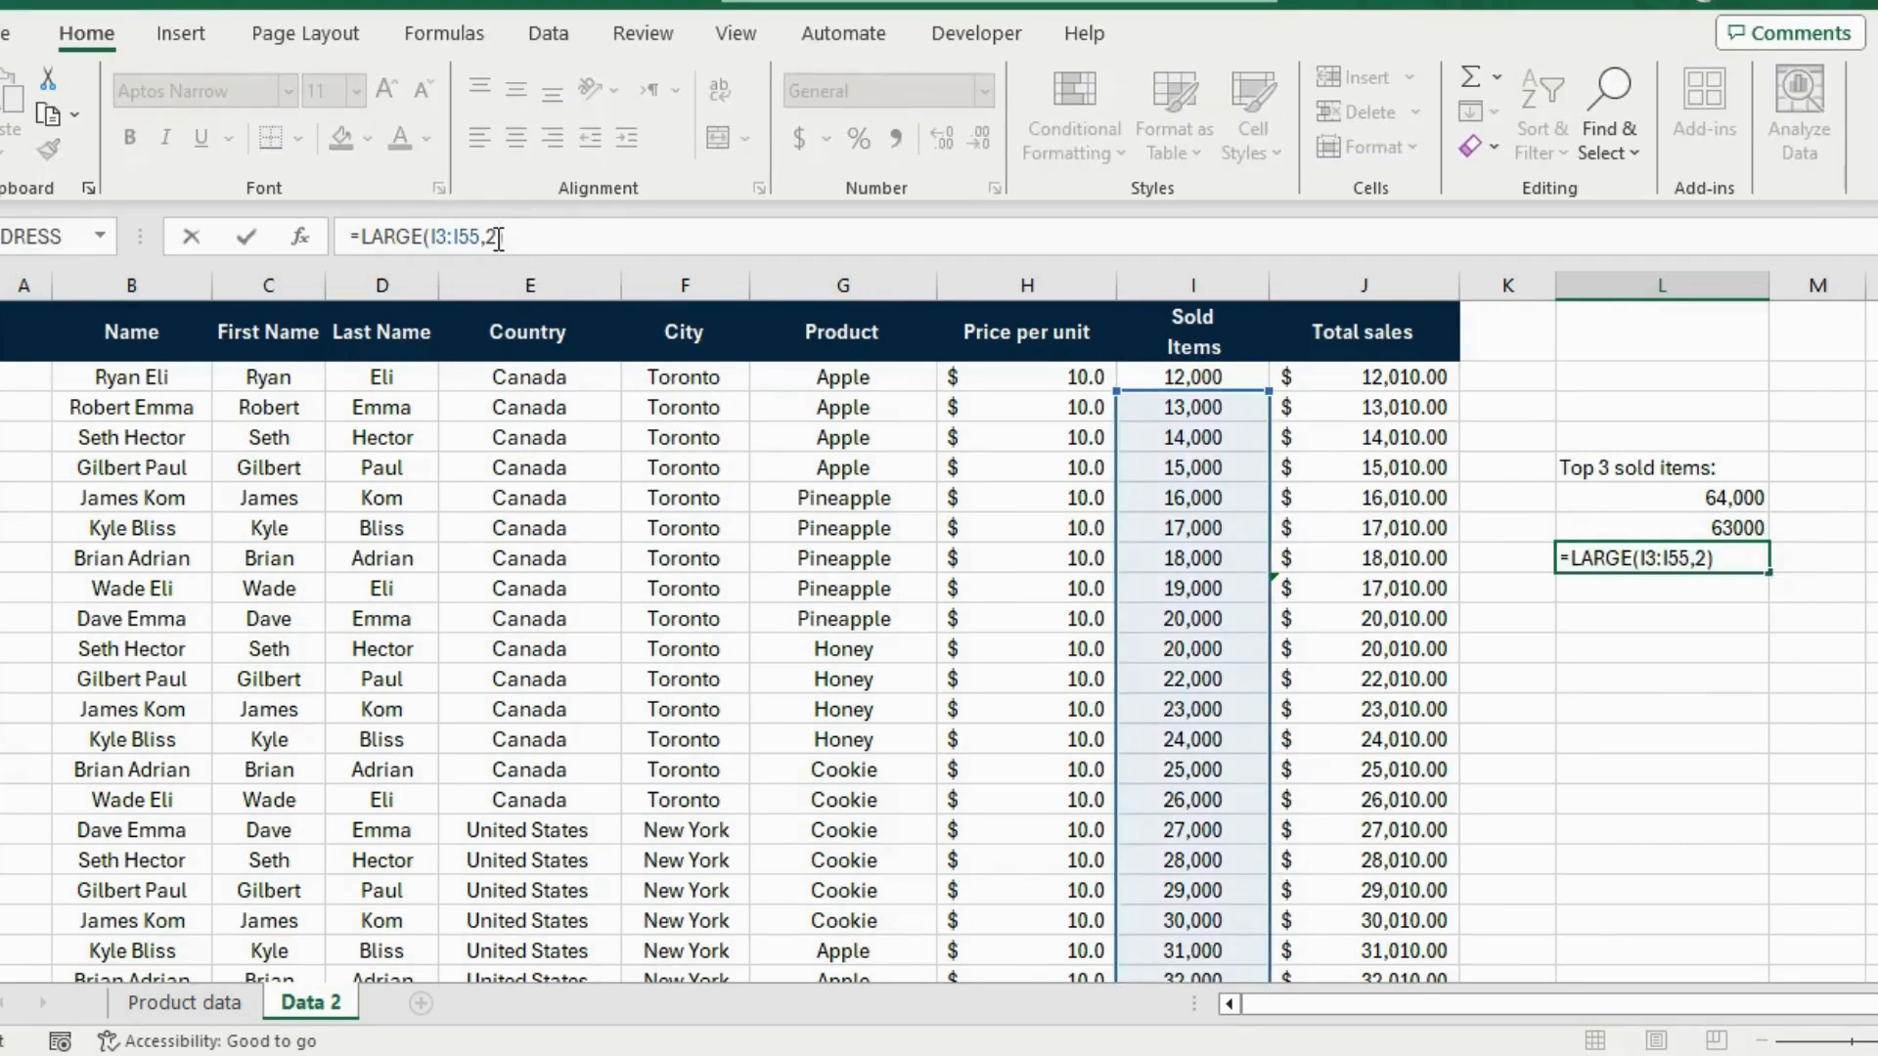
pyautogui.press('BackSpace')
pyautogui.write('3')
pyautogui.press('Return')
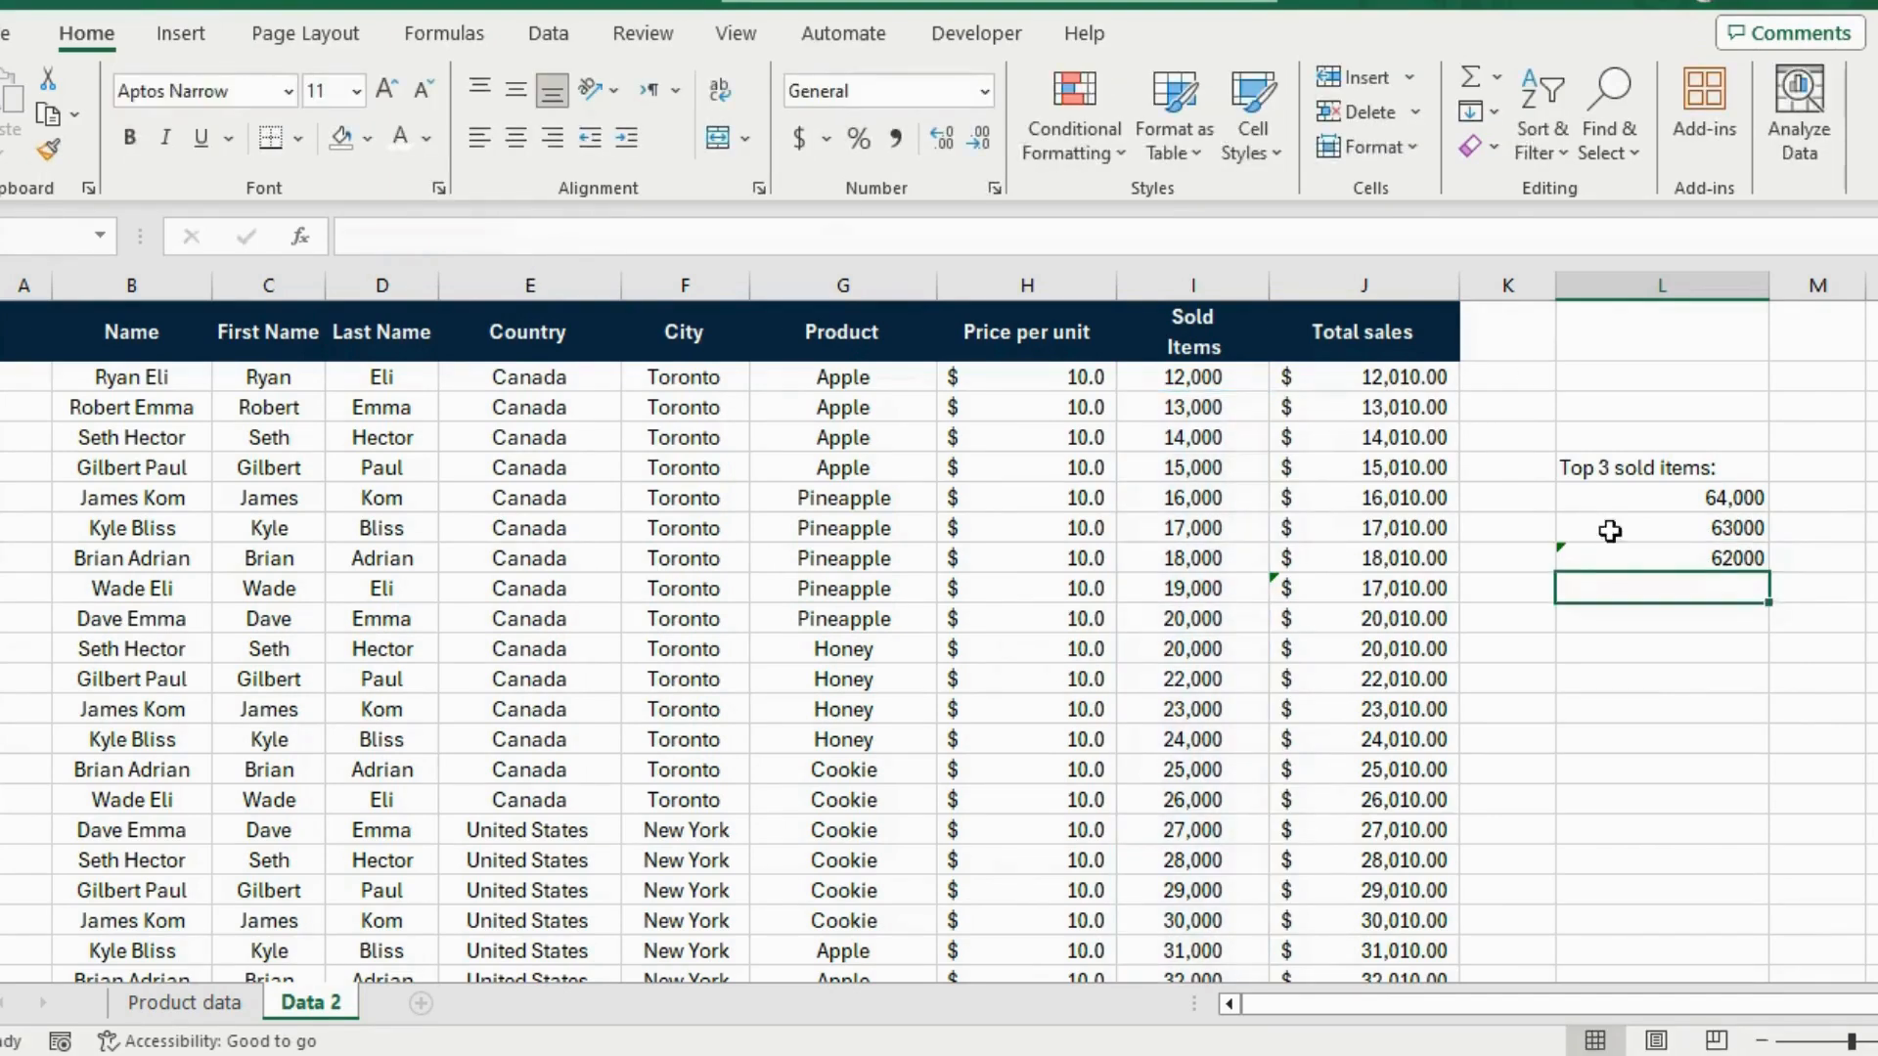
# Check the three results in L6:L8 against the highest values at the end of the Sold Items column
pyautogui.moveTo(1638, 514); pyautogui.dragTo(1639, 555)
pyautogui.click(1649, 587)
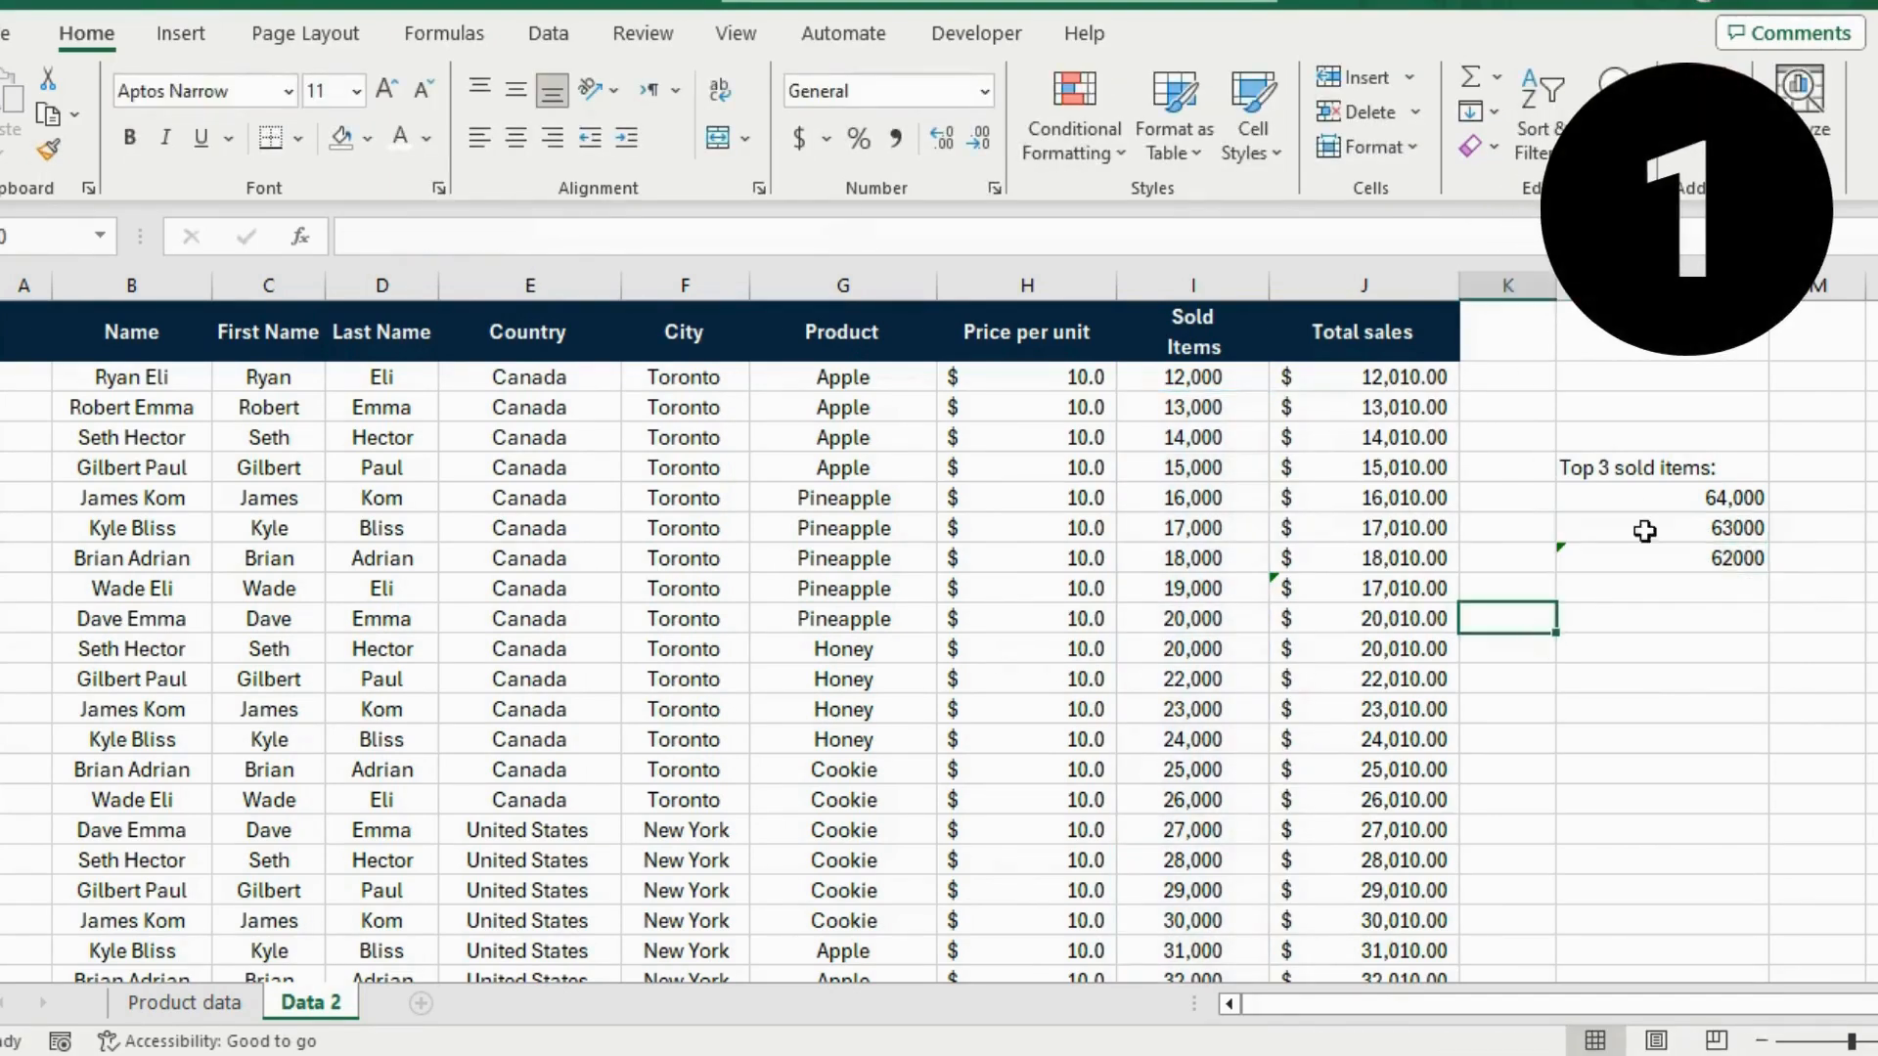
pyautogui.click(1596, 501)
pyautogui.click(1605, 526)
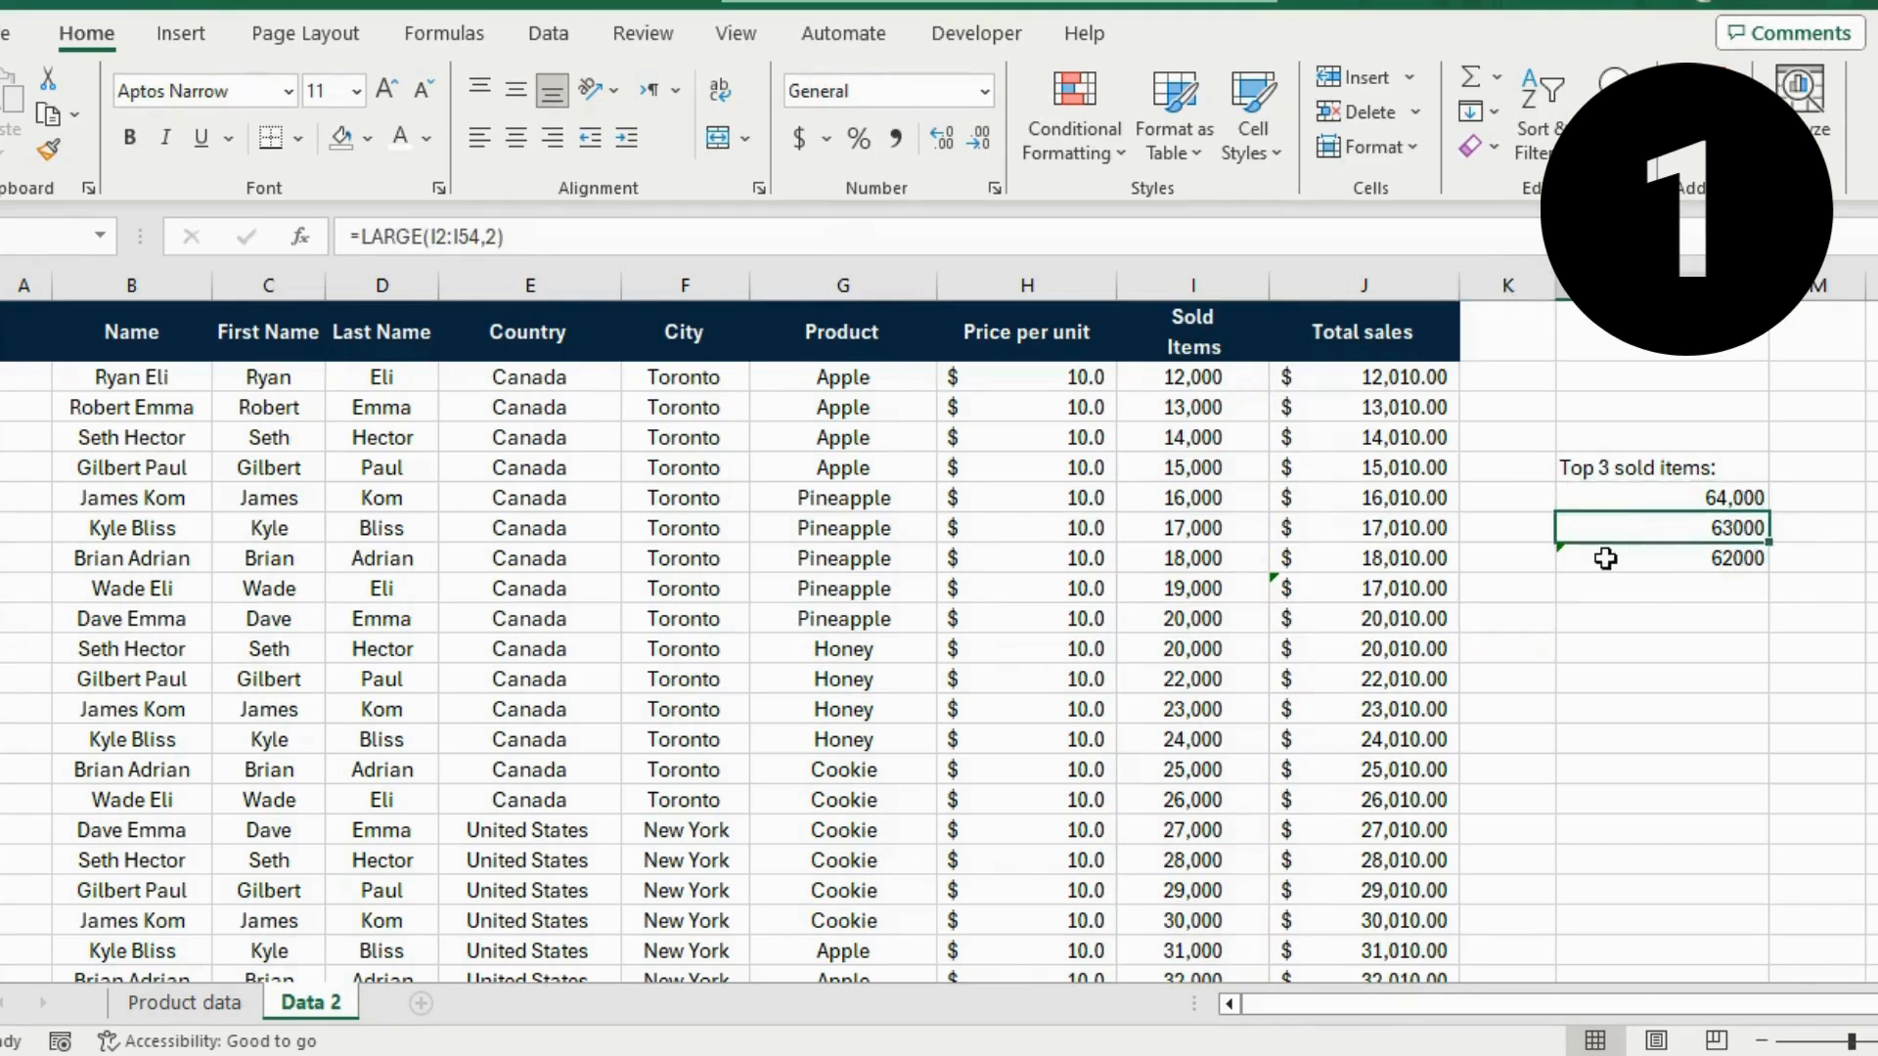
pyautogui.click(1603, 558)
pyautogui.click(1662, 613)
pyautogui.click(1649, 682)
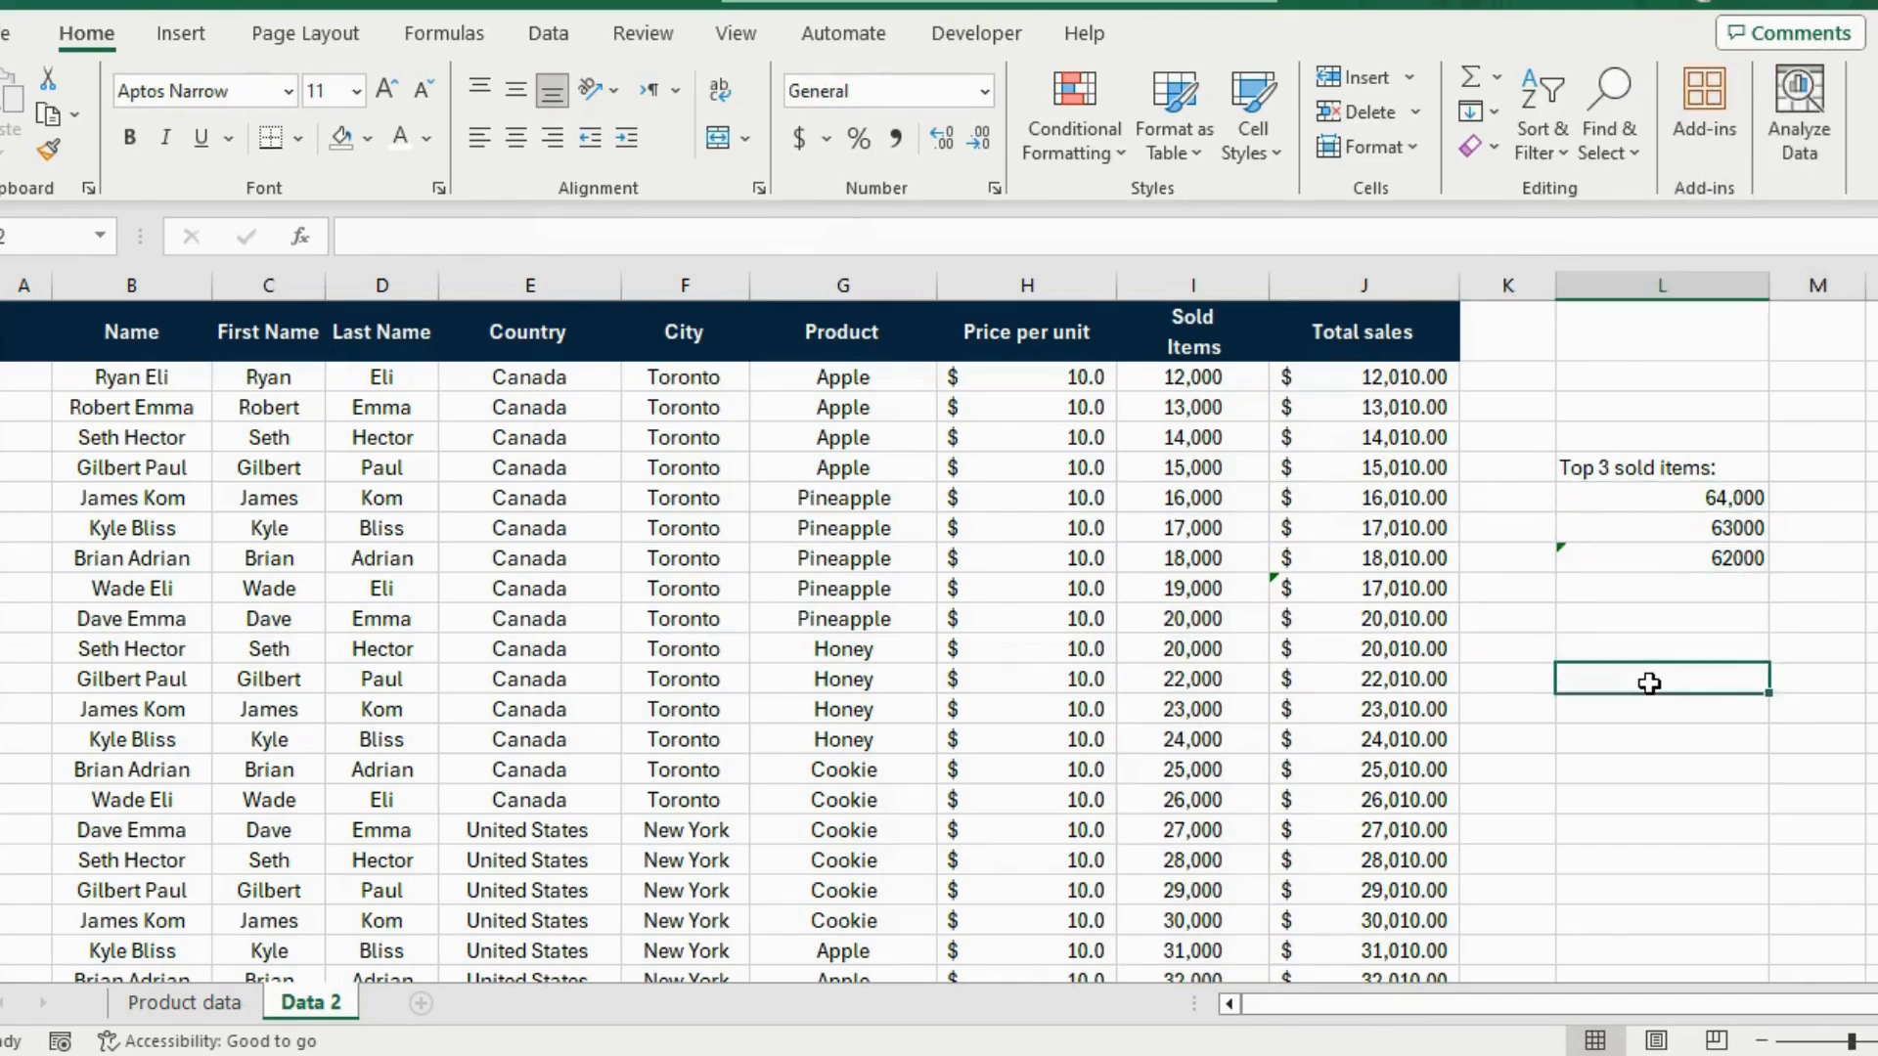
pyautogui.scroll(-2, 1203, 559)
pyautogui.scroll(2, 1203, 559)
pyautogui.scroll(-11, 1202, 564)
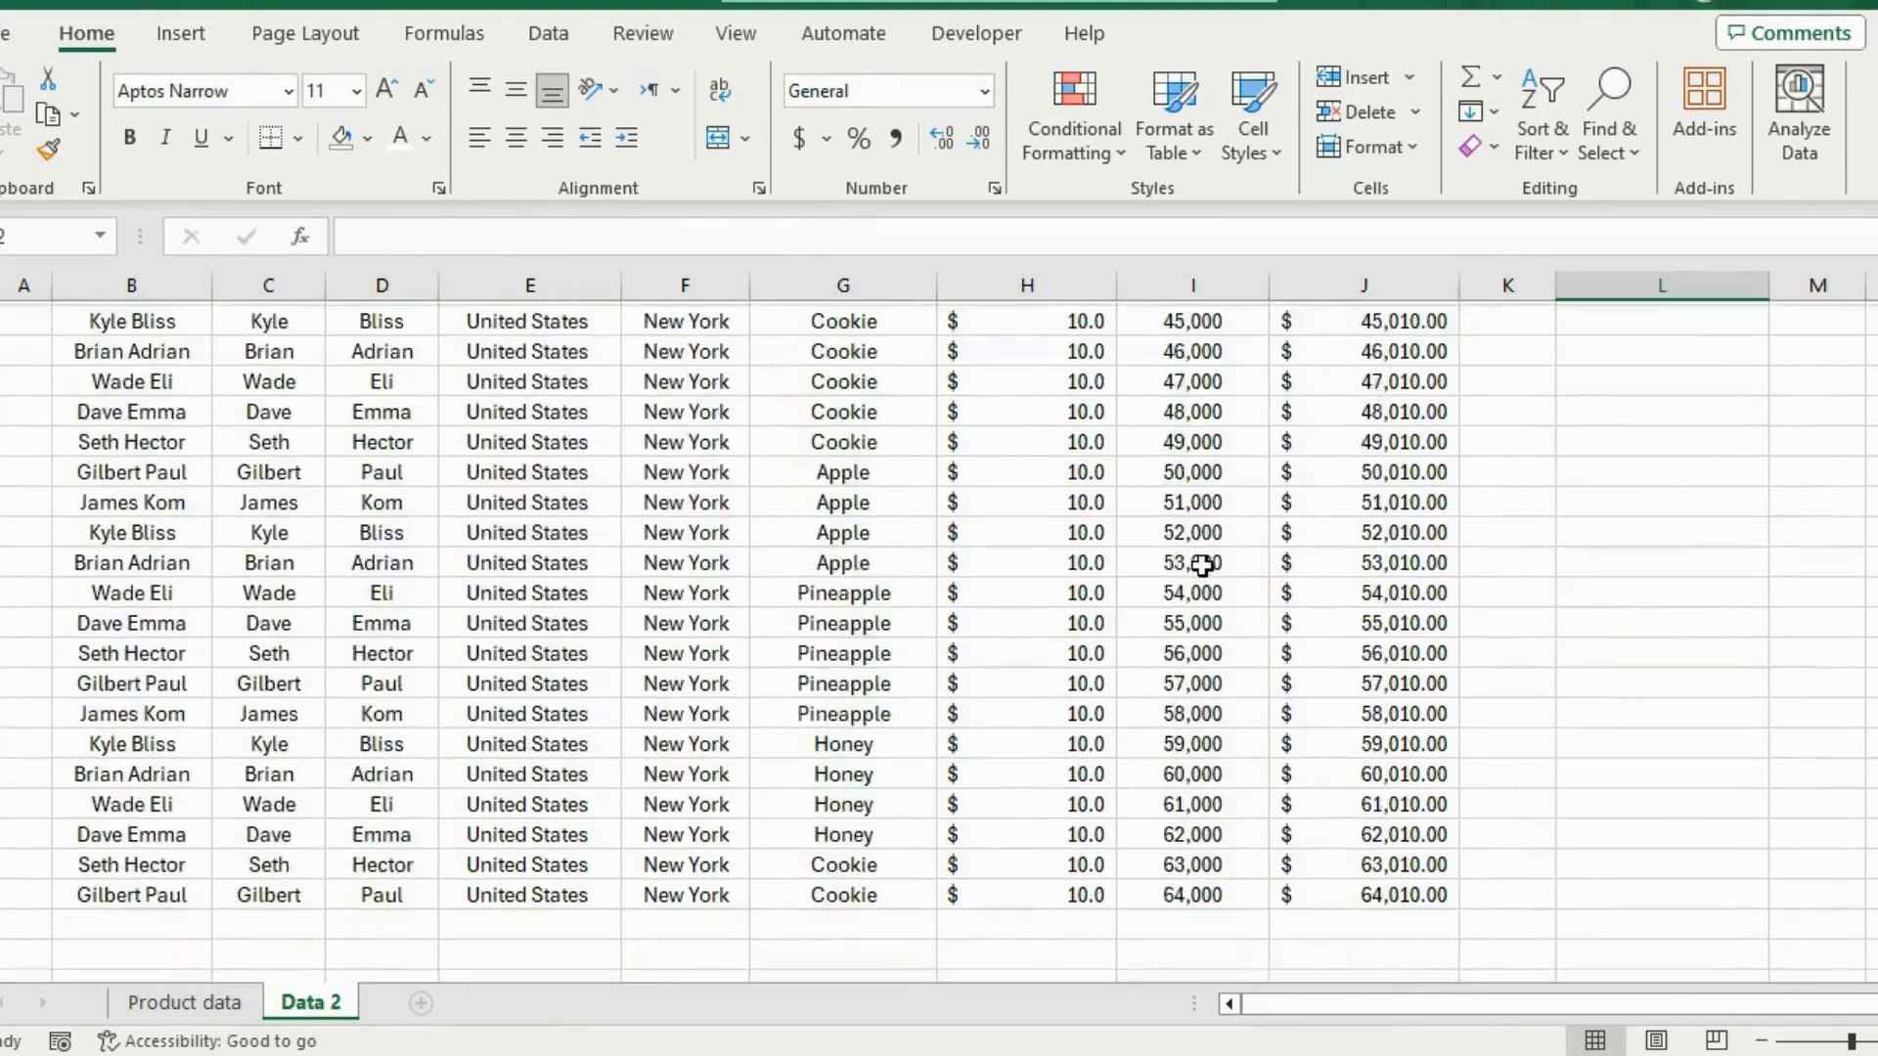
pyautogui.scroll(11, 1202, 565)
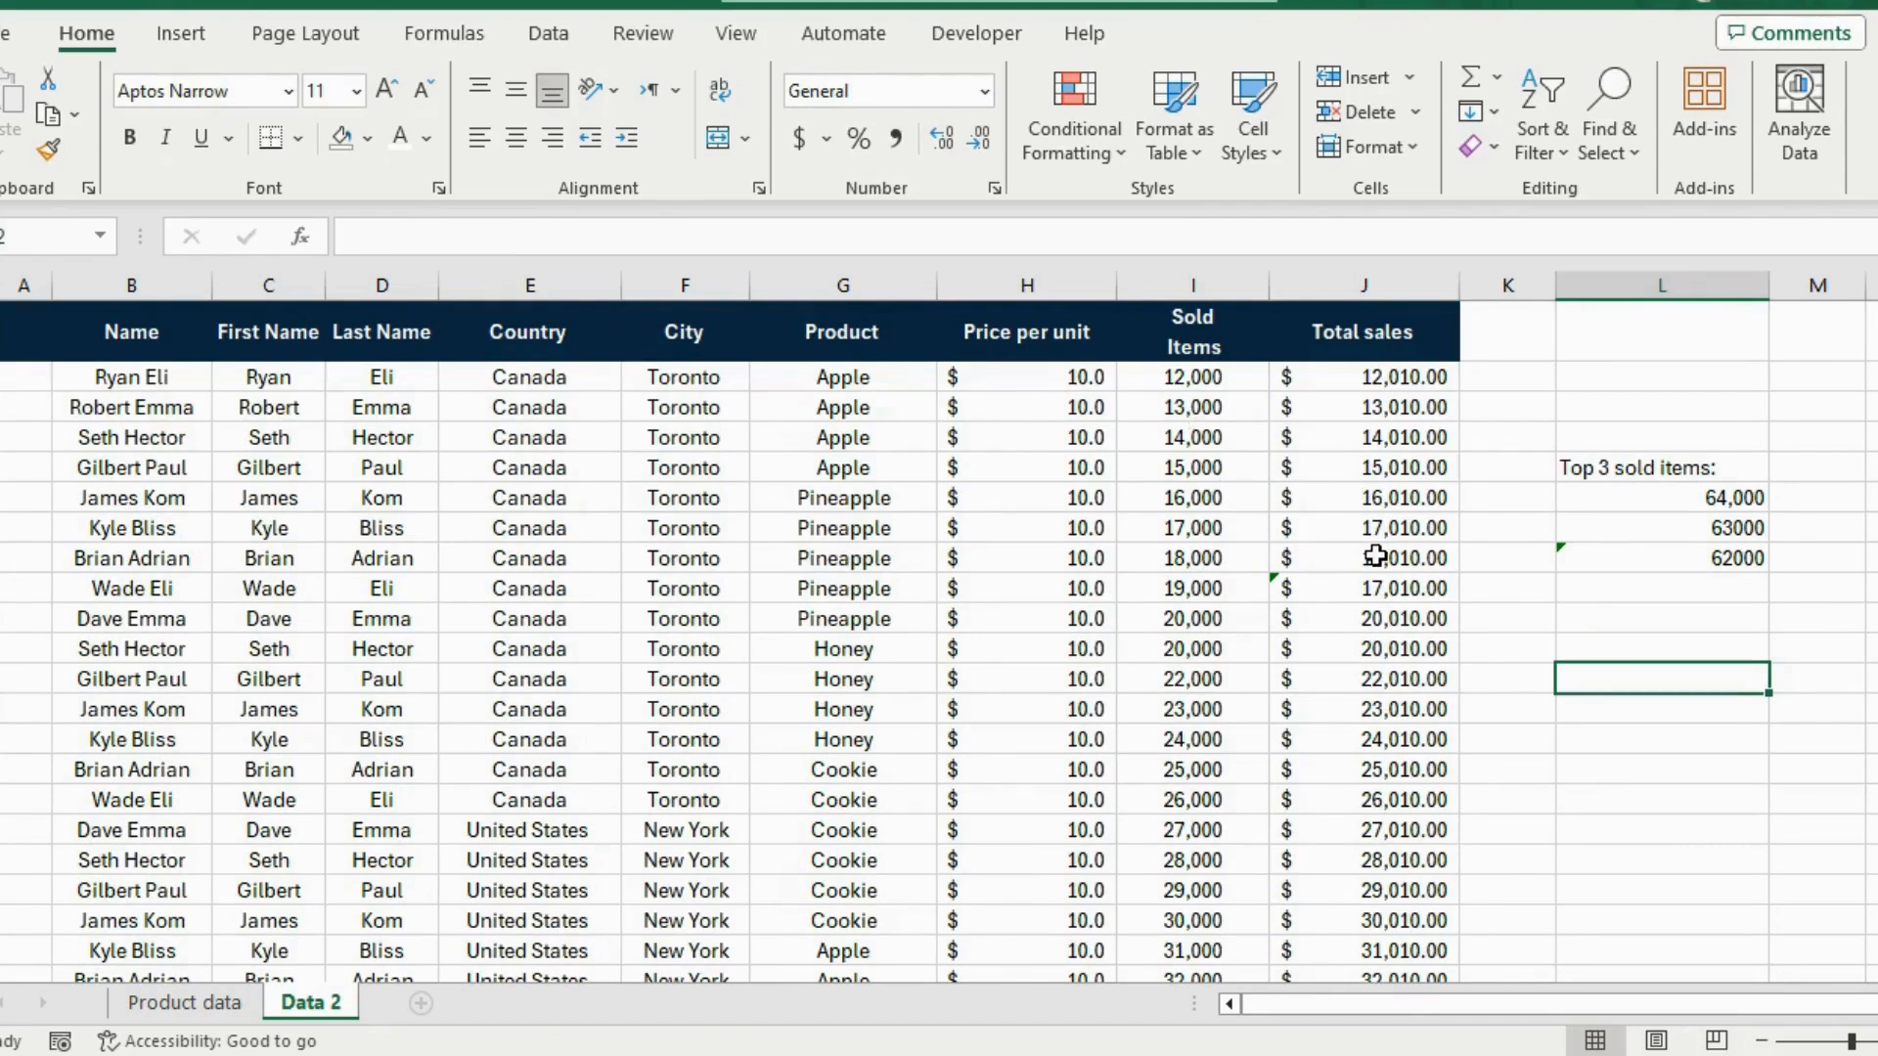
pyautogui.click(1341, 489)
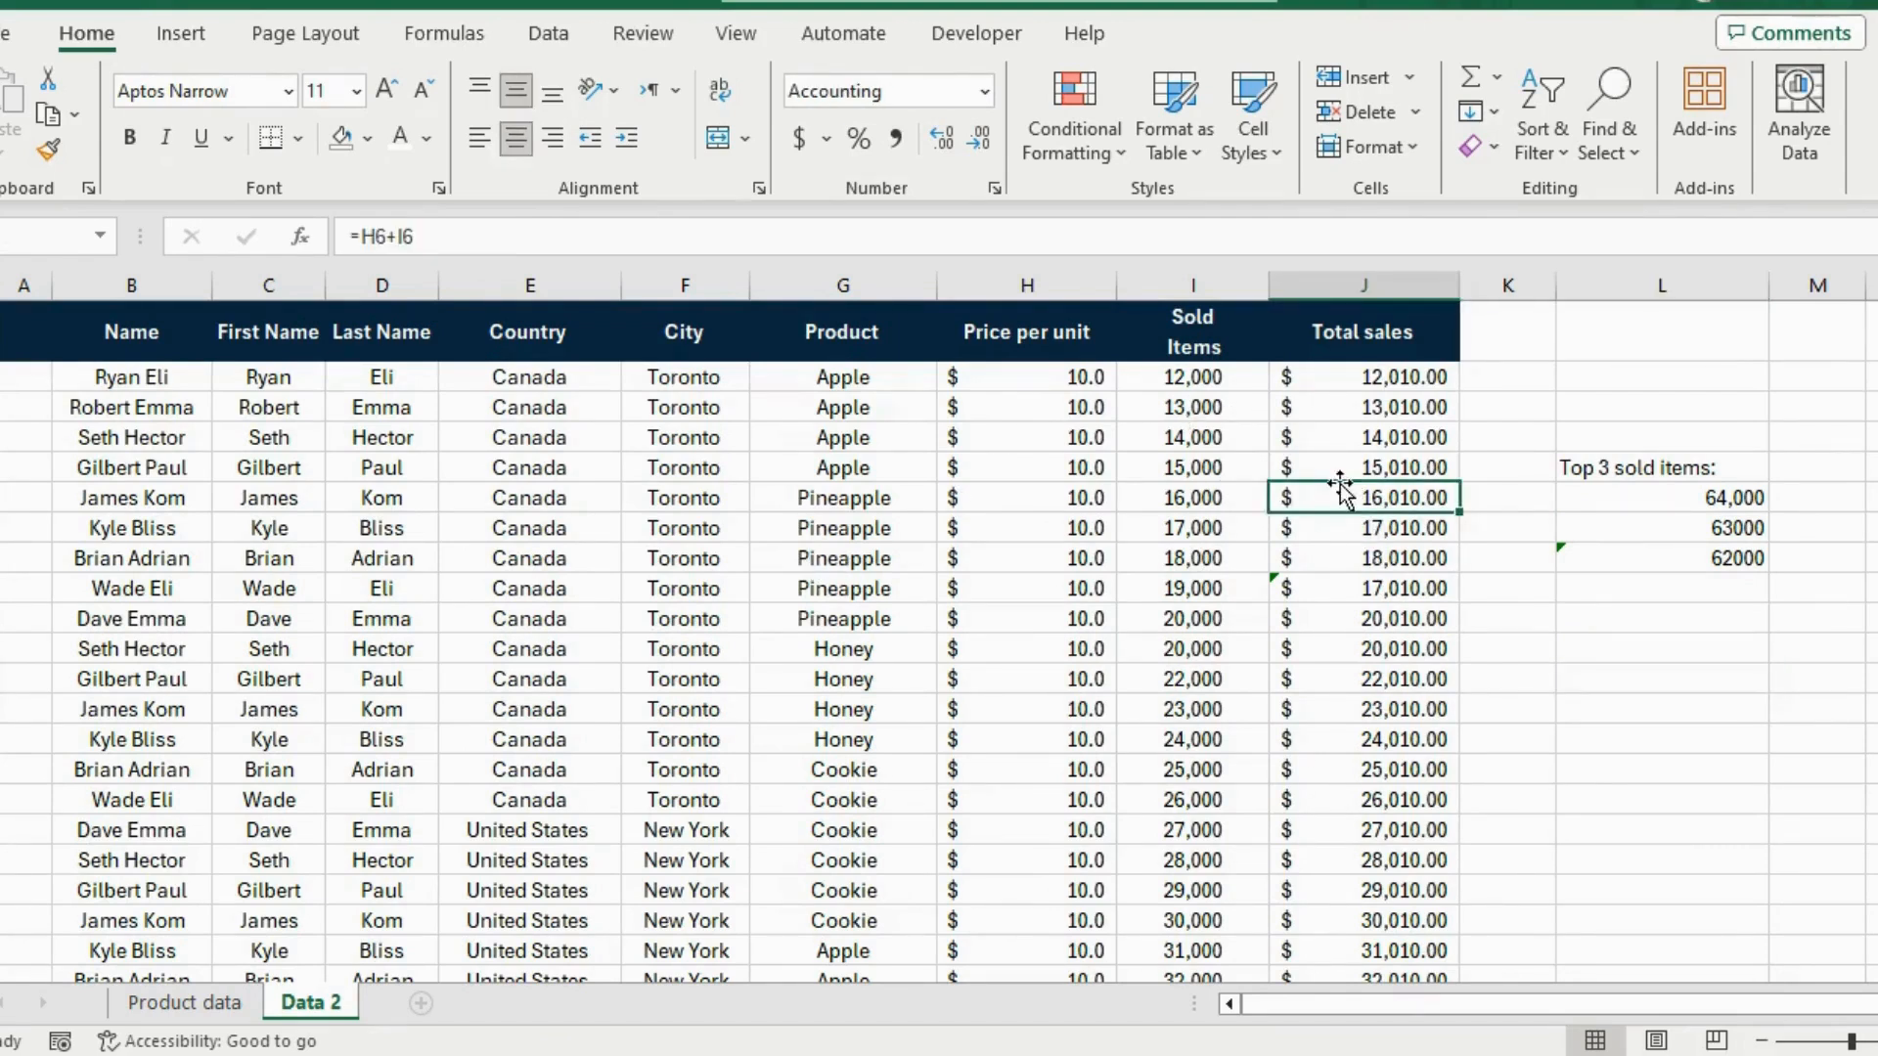
# Copy the Sold Items value from I6 into I7, and duplicate J6's exact formula =H6+I6 into J7
pyautogui.click(1262, 527)
pyautogui.hotkey('ctrl', "'")
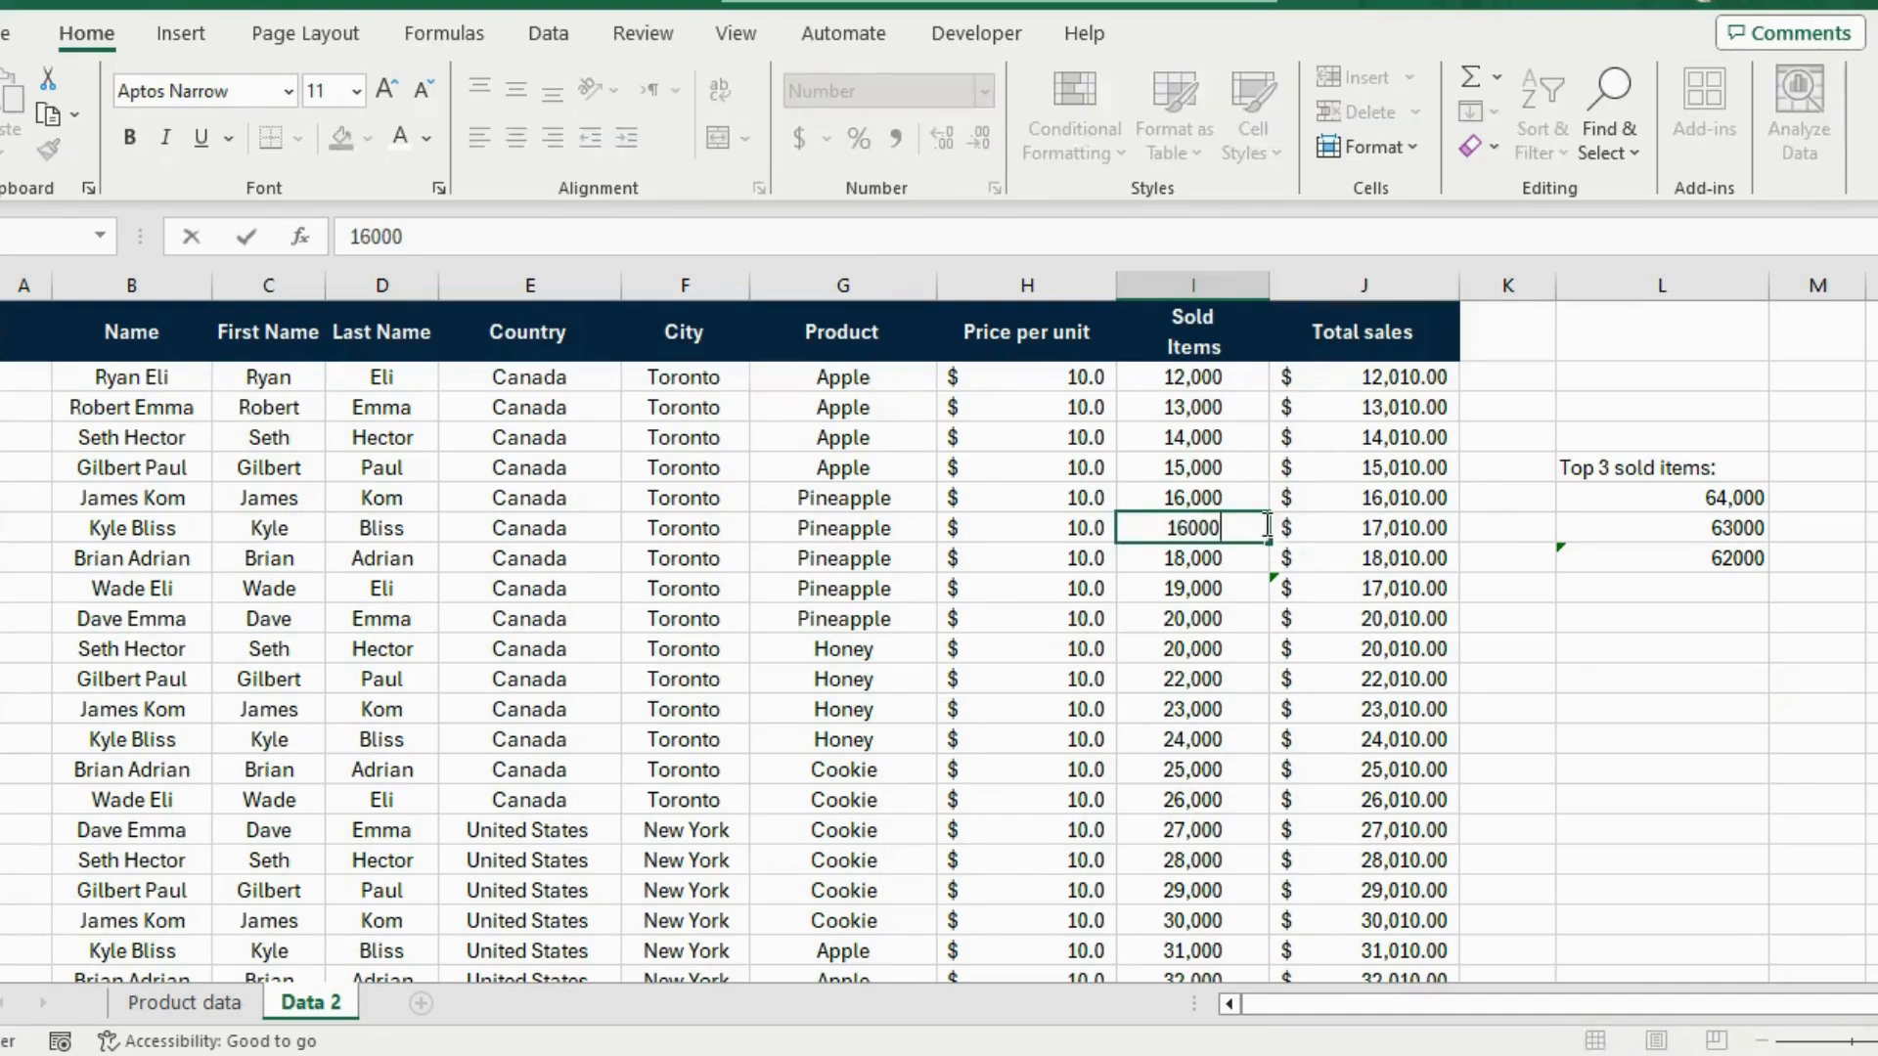
pyautogui.click(1398, 523)
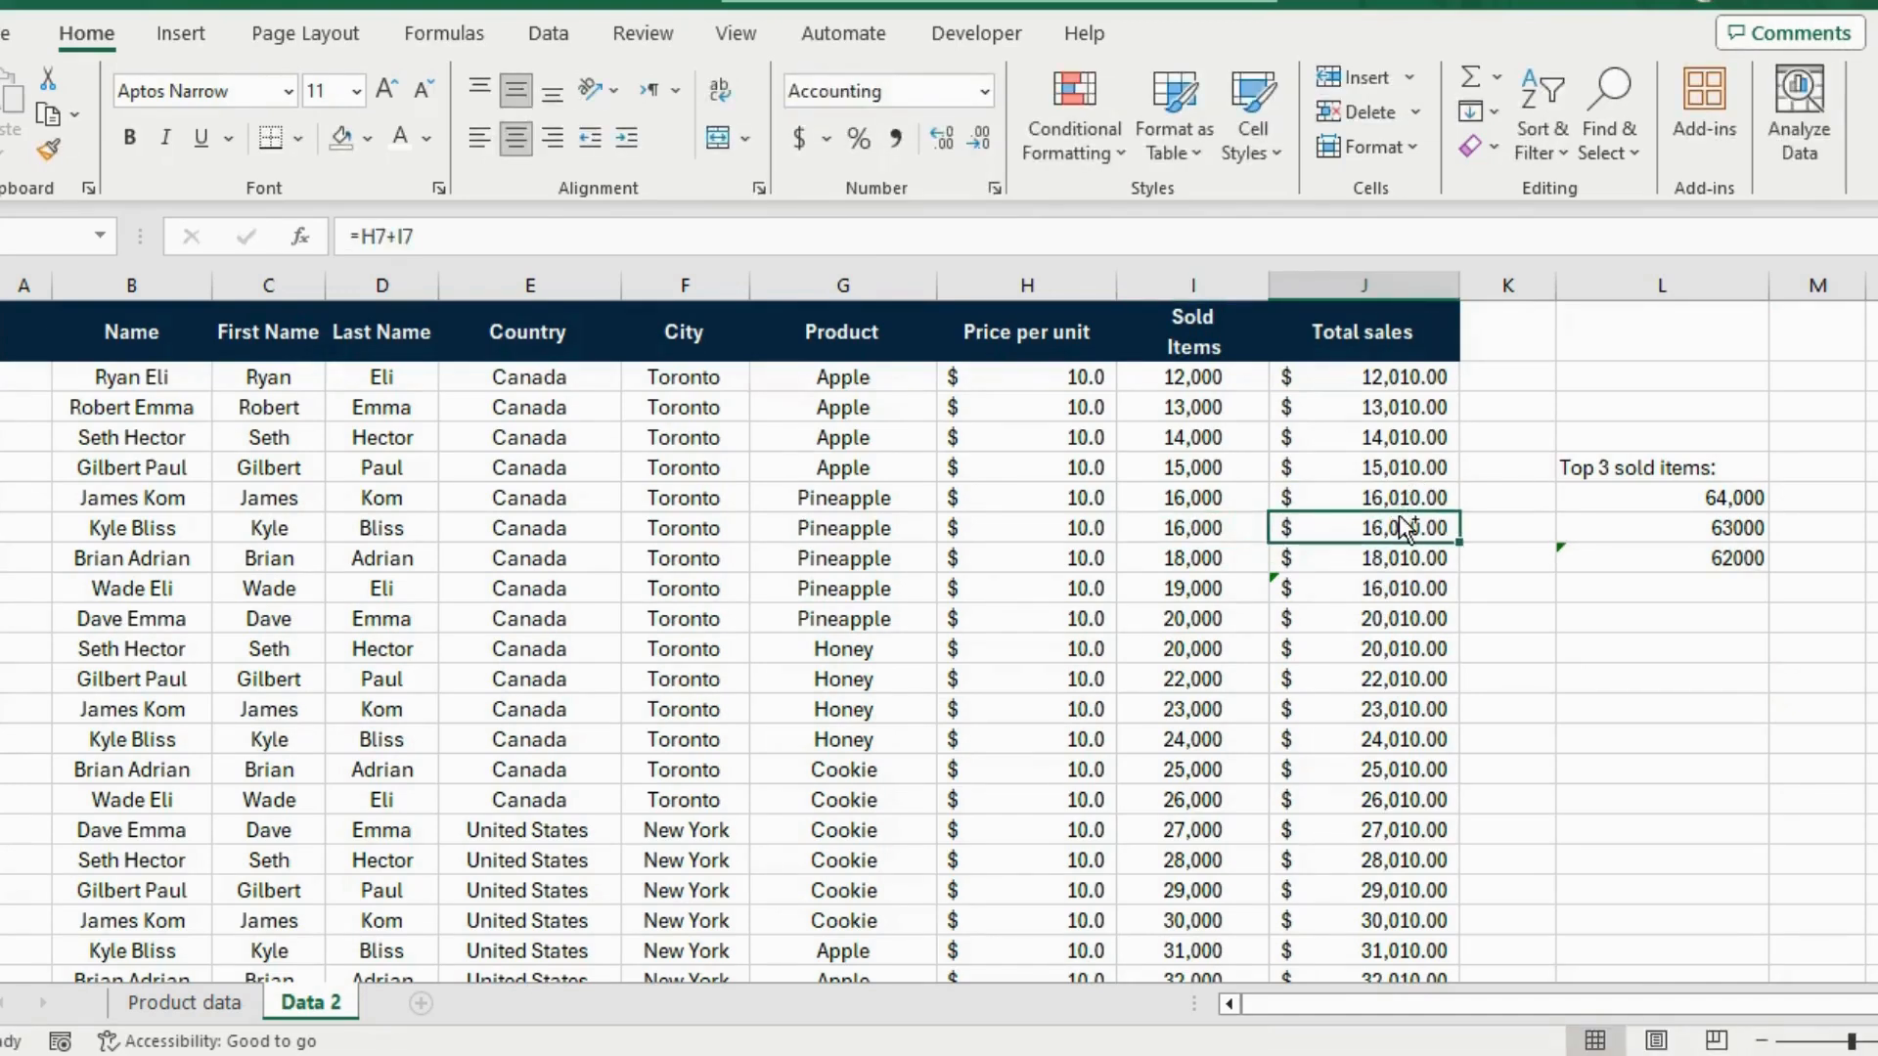
pyautogui.hotkey('ctrl', "'")
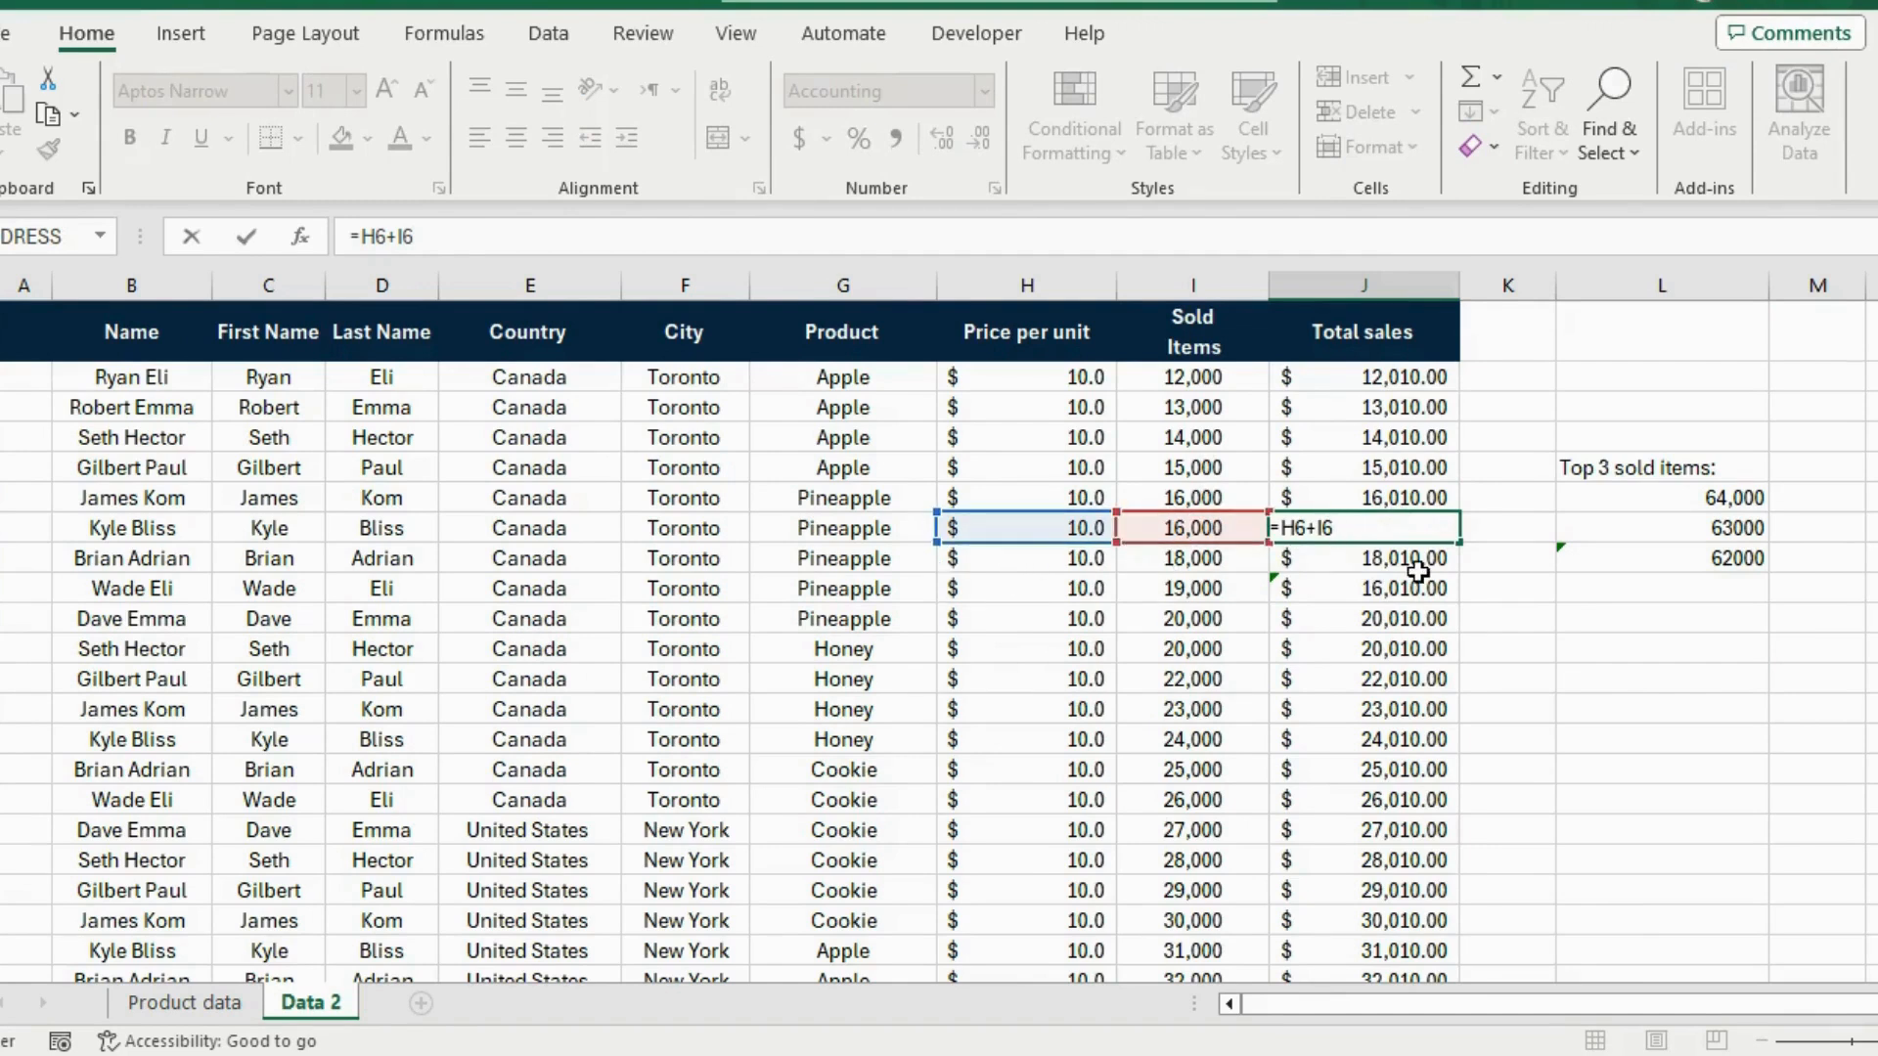
pyautogui.press('Return')
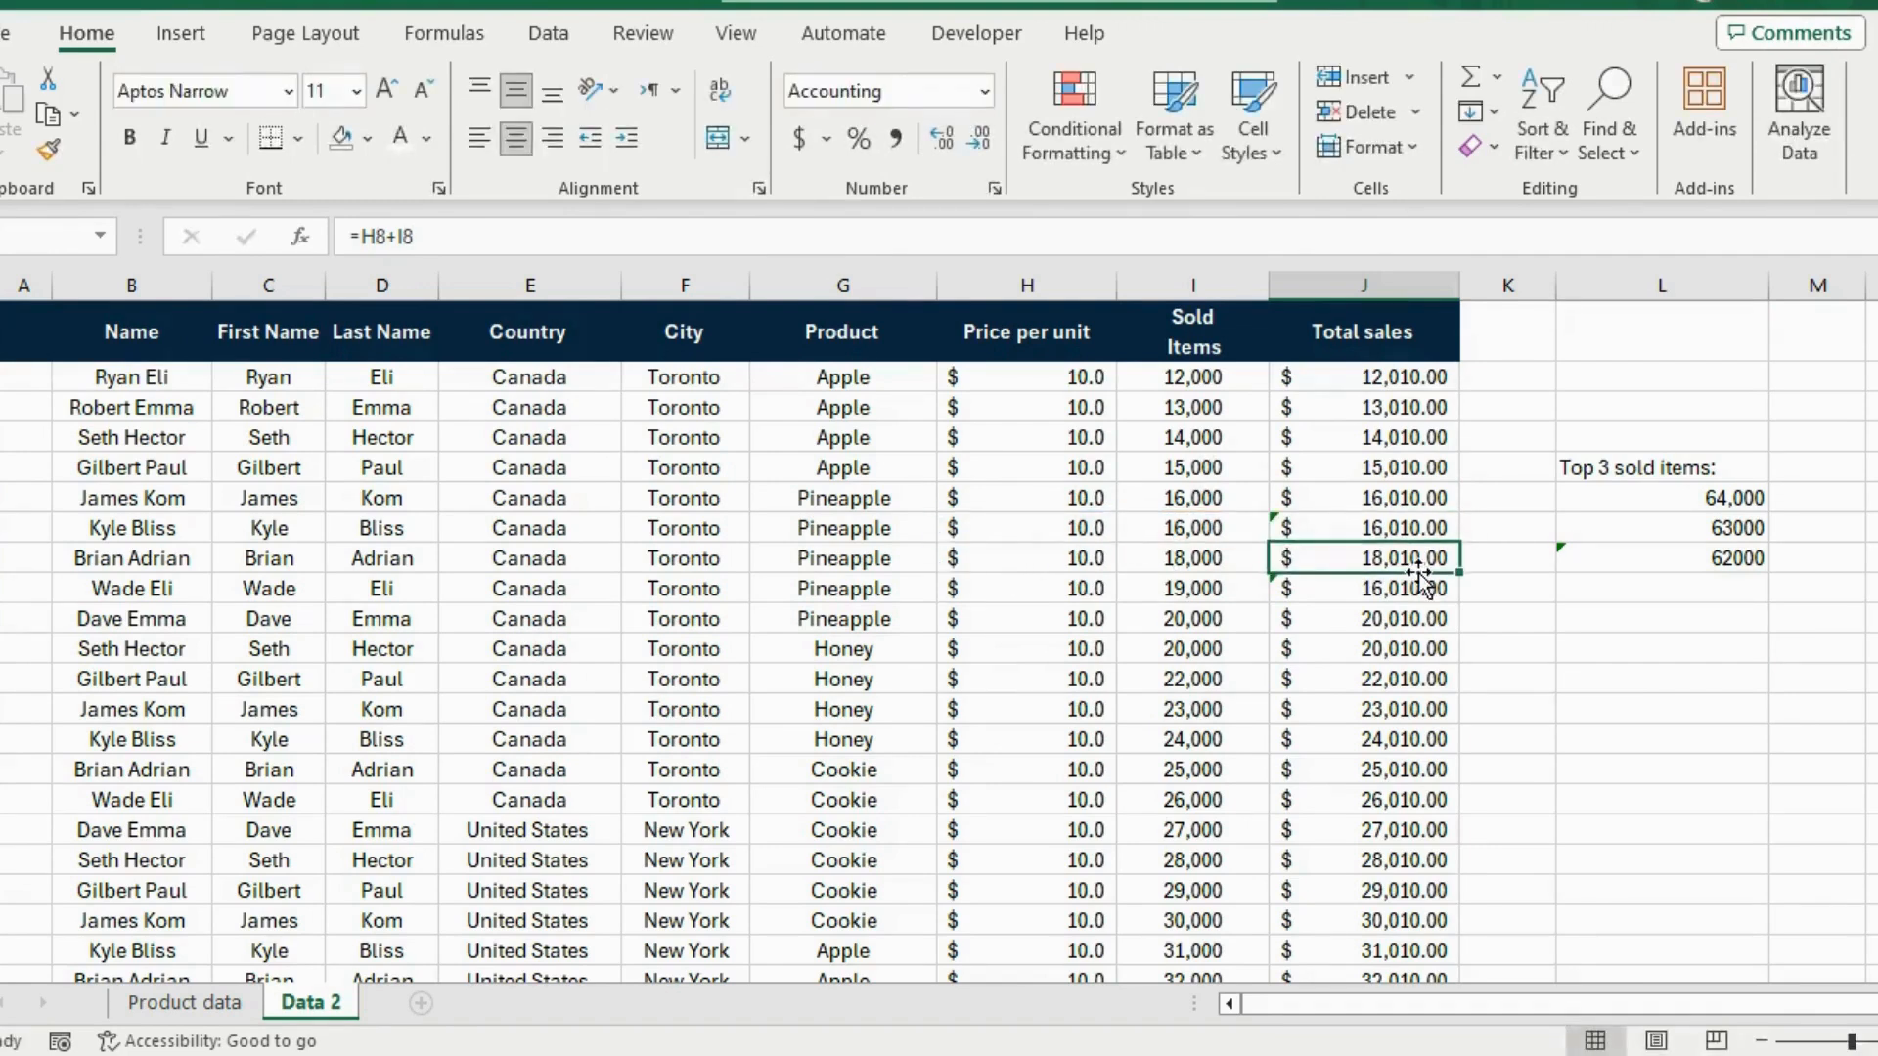
pyautogui.click(1357, 471)
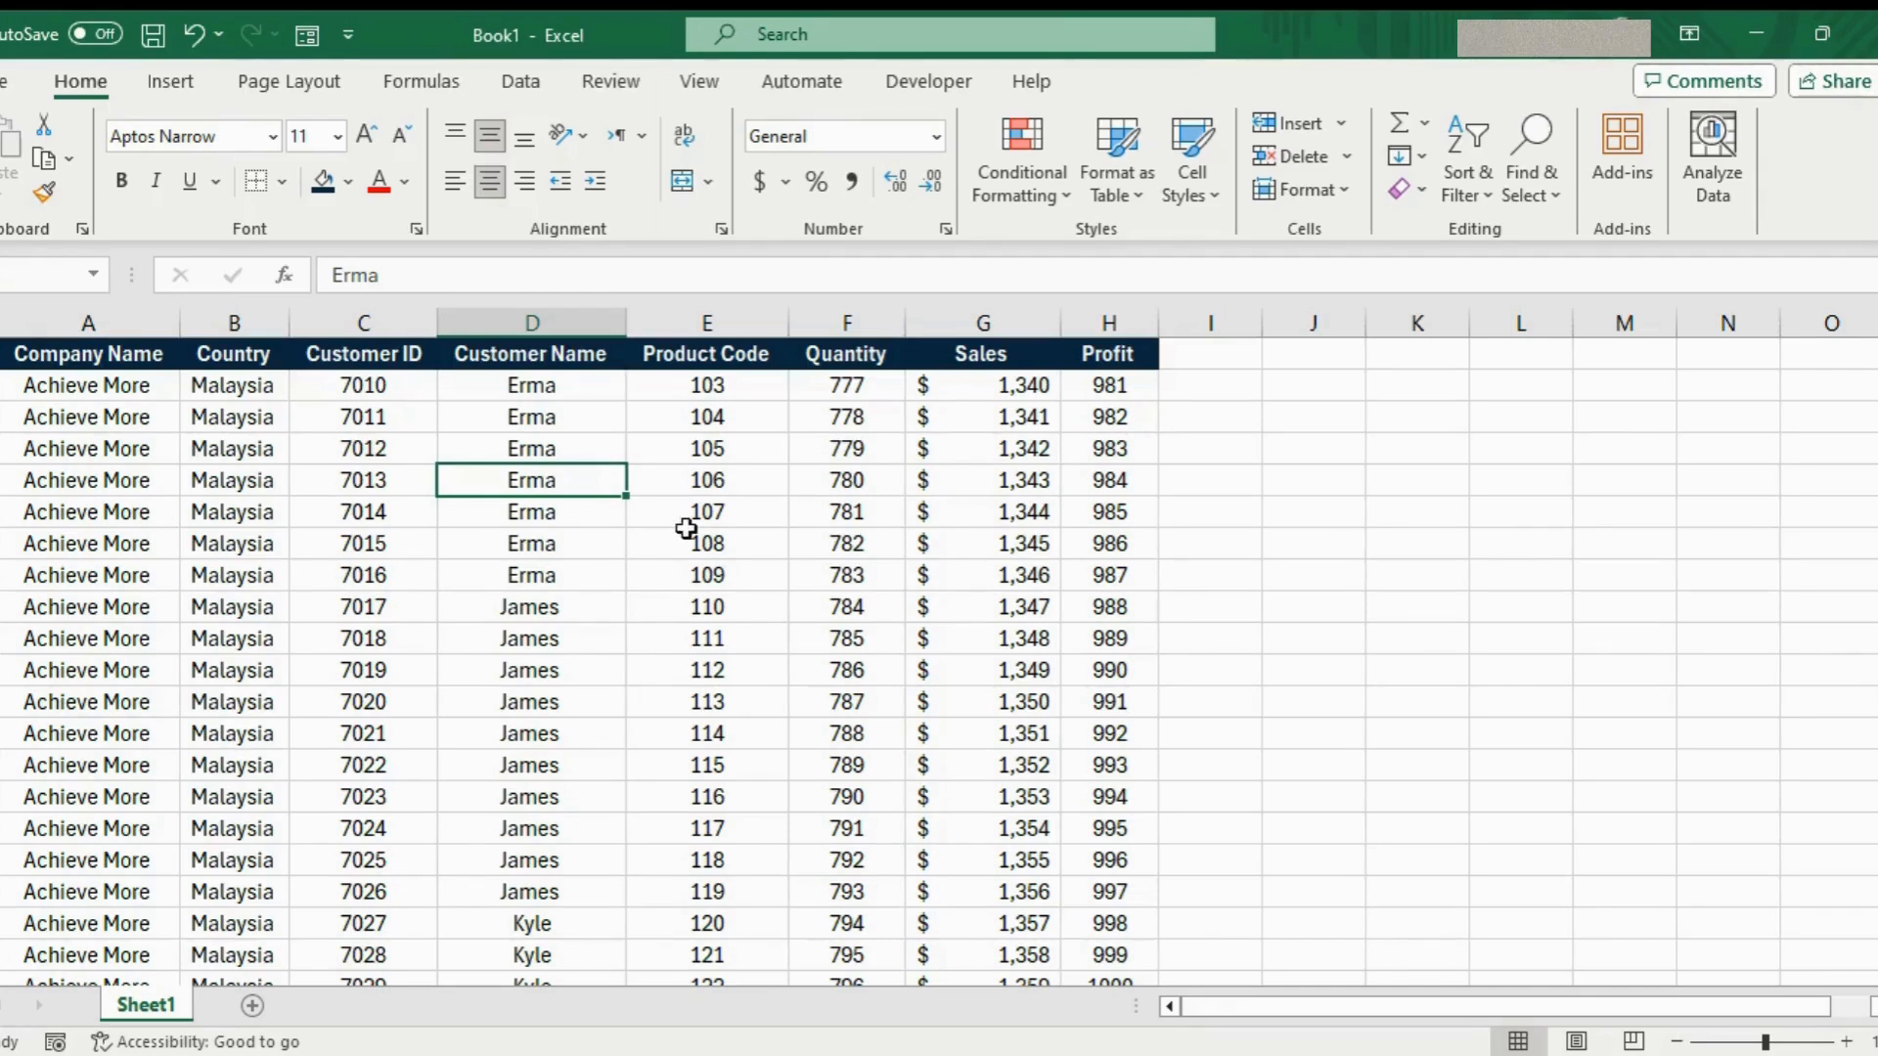
# Examine the Sheet1 data in Book1 for column headers, empty rows or columns, and total or subtotal rows
pyautogui.click(359, 492)
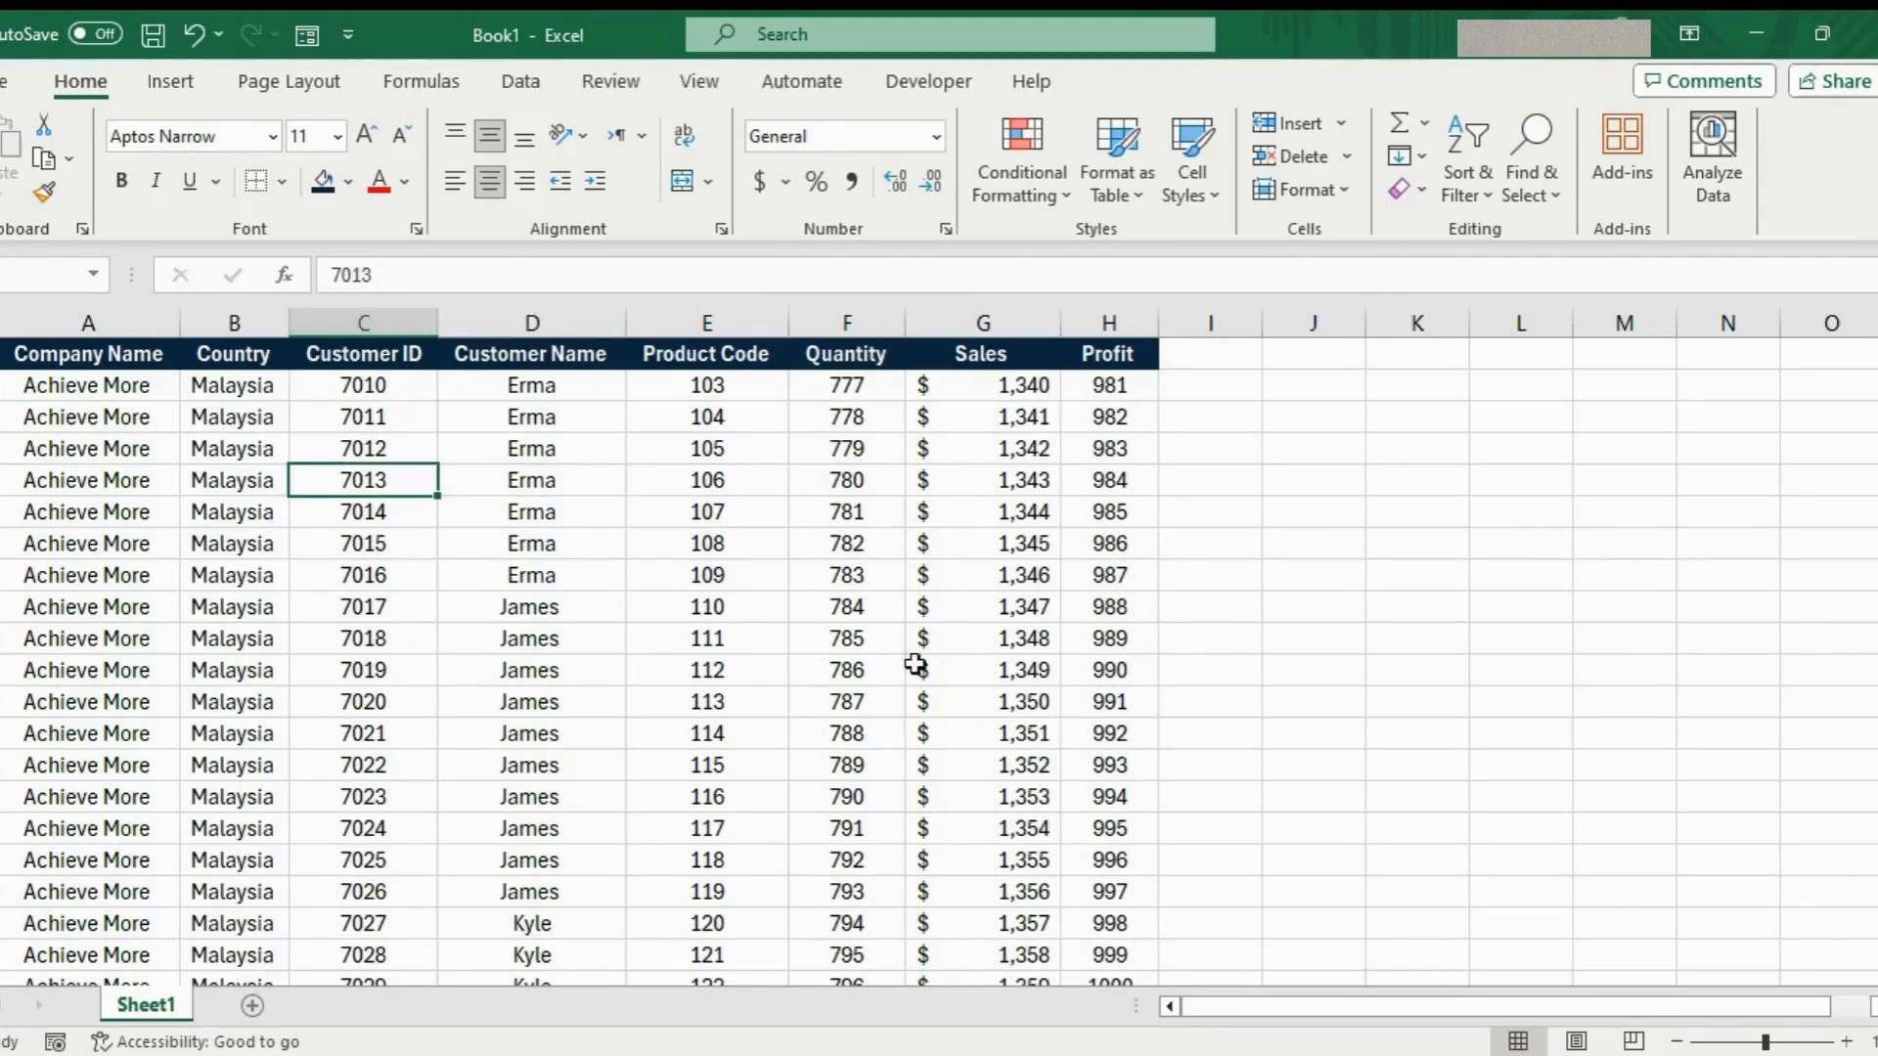
pyautogui.scroll(-9, 914, 663)
pyautogui.scroll(9, 915, 663)
pyautogui.click(707, 669)
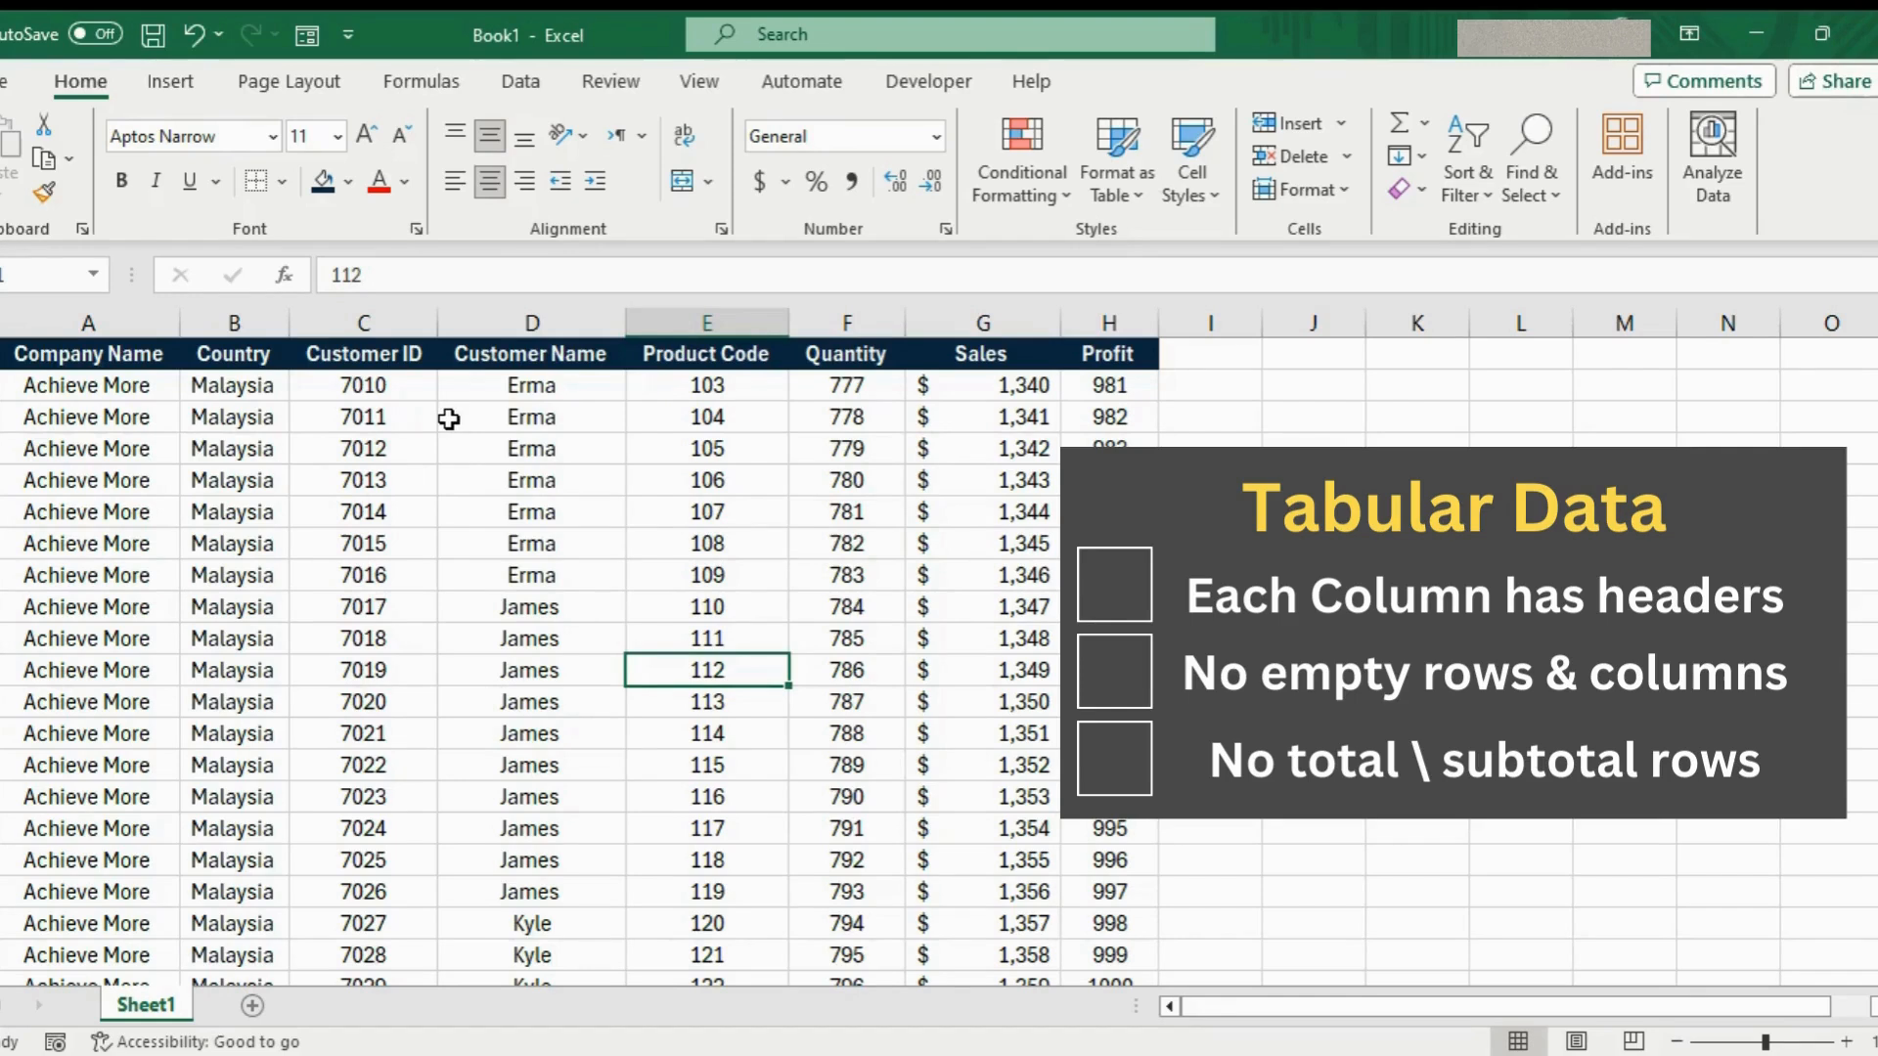
pyautogui.click(138, 353)
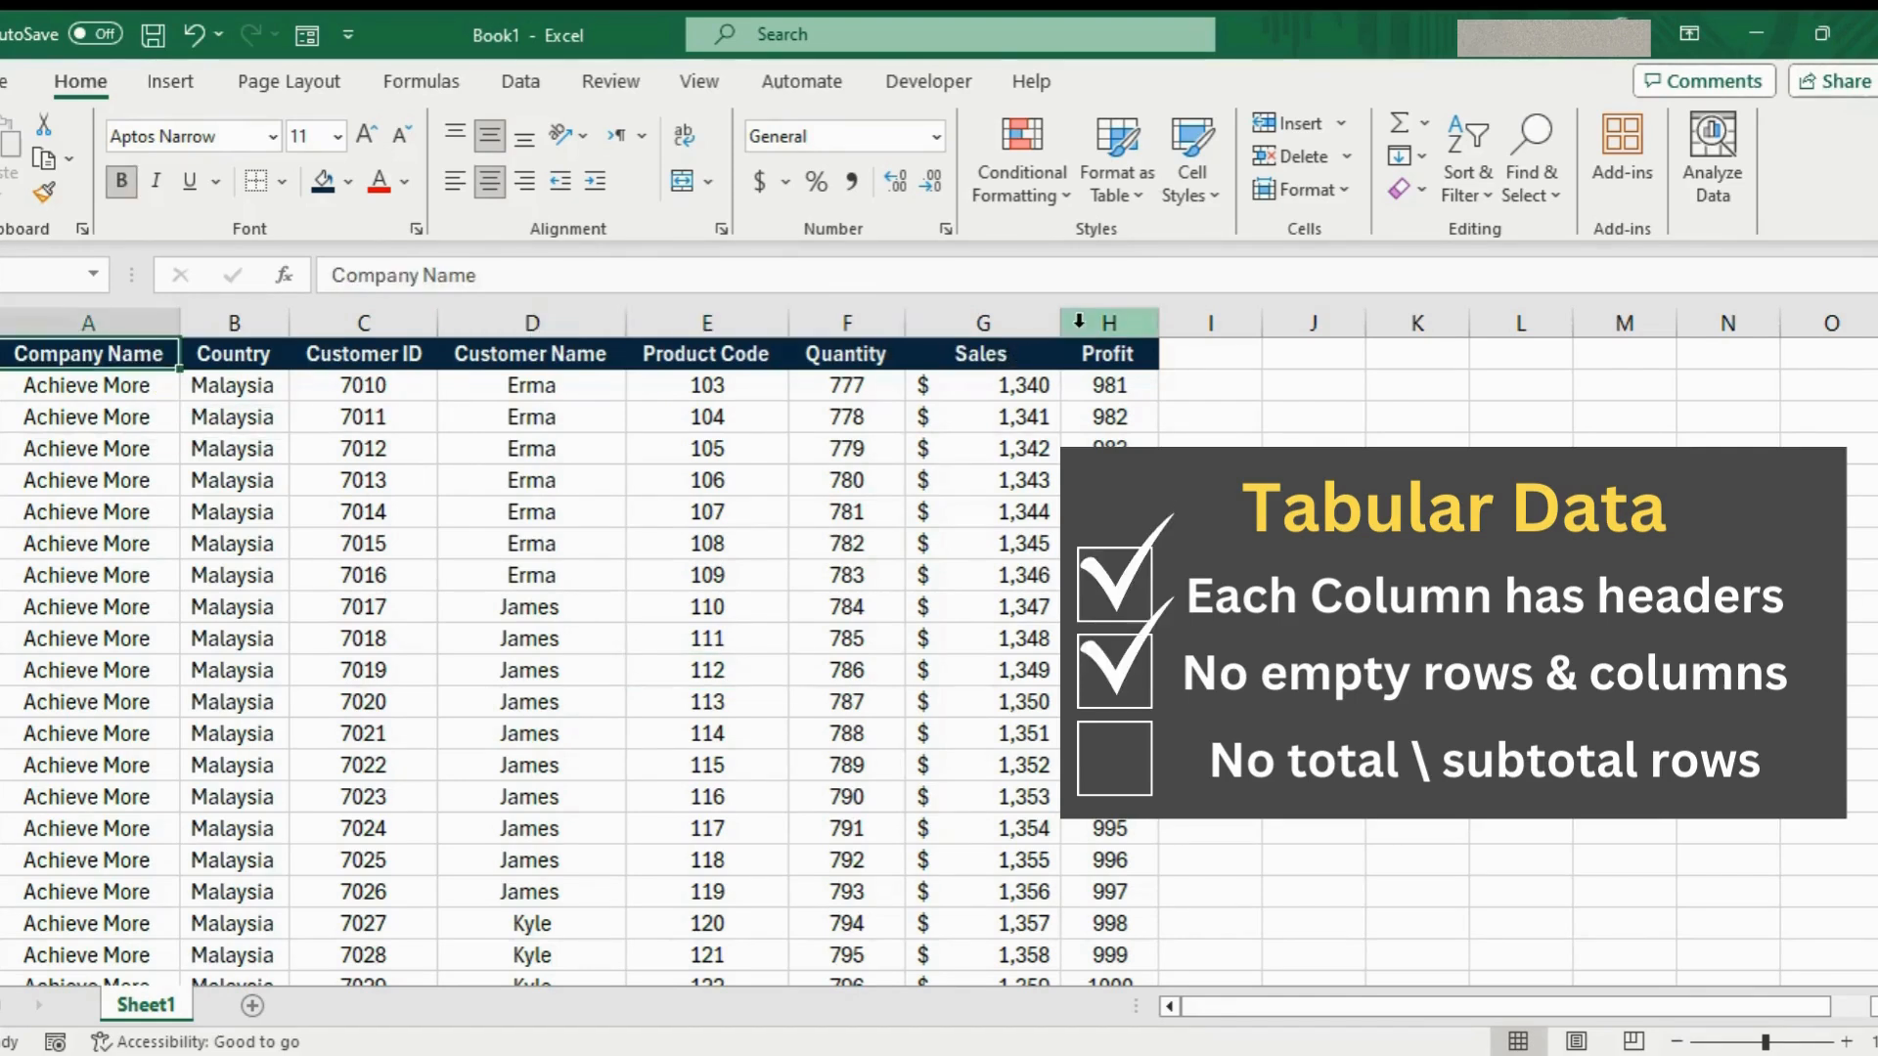
pyautogui.scroll(-1, 670, 748)
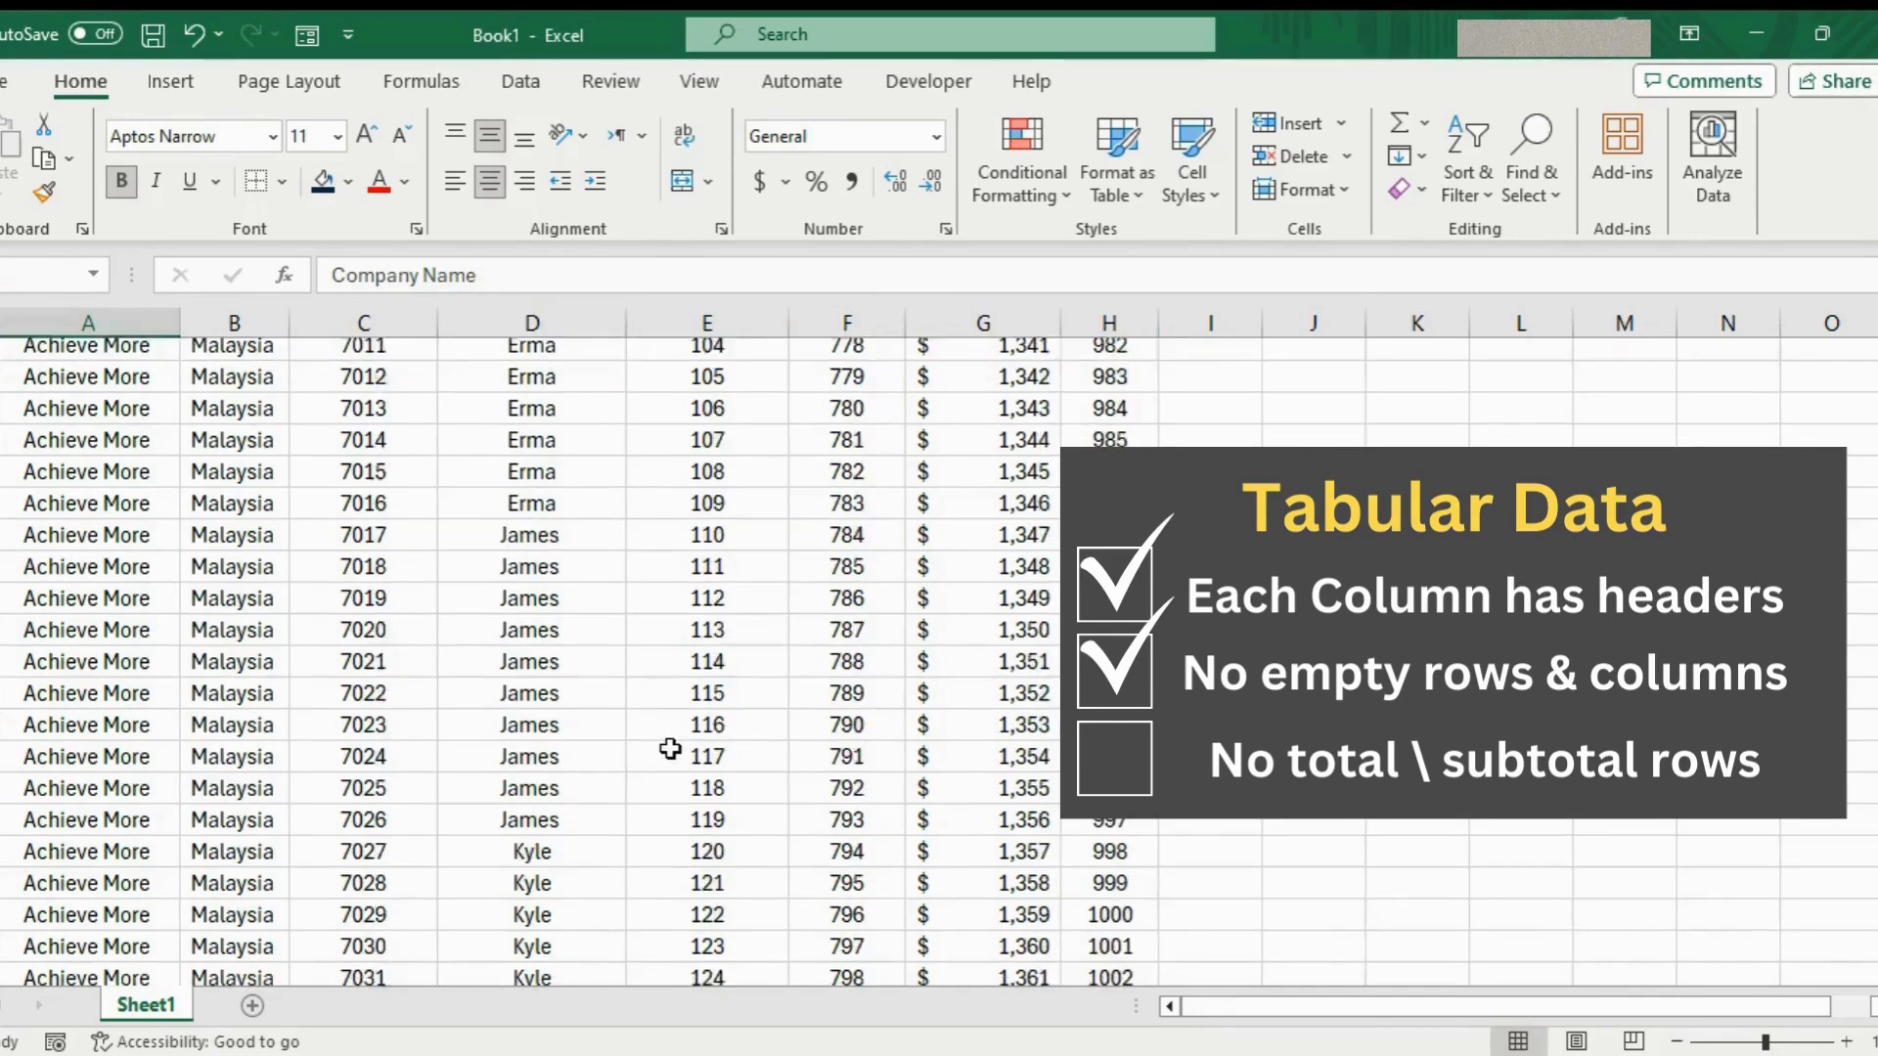
pyautogui.scroll(-3, 669, 749)
pyautogui.scroll(7, 670, 748)
pyautogui.scroll(-14, 670, 749)
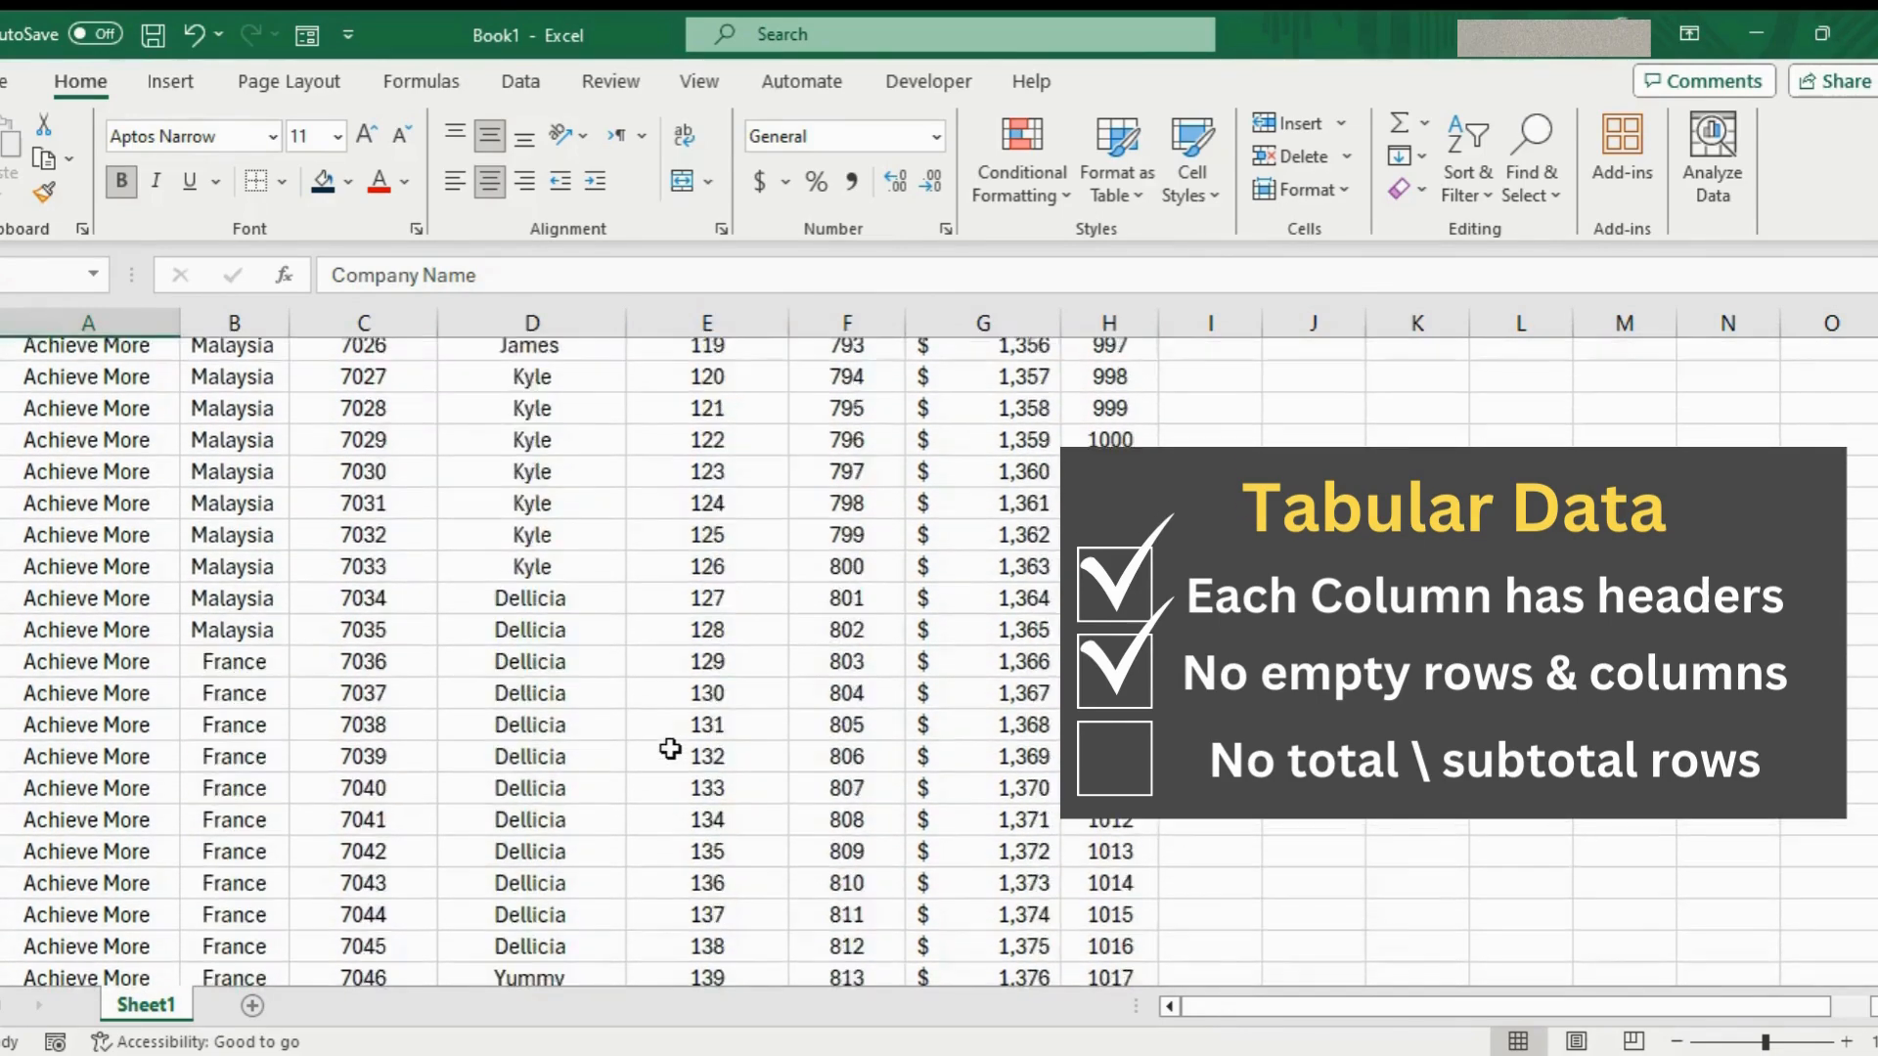
pyautogui.scroll(15, 670, 748)
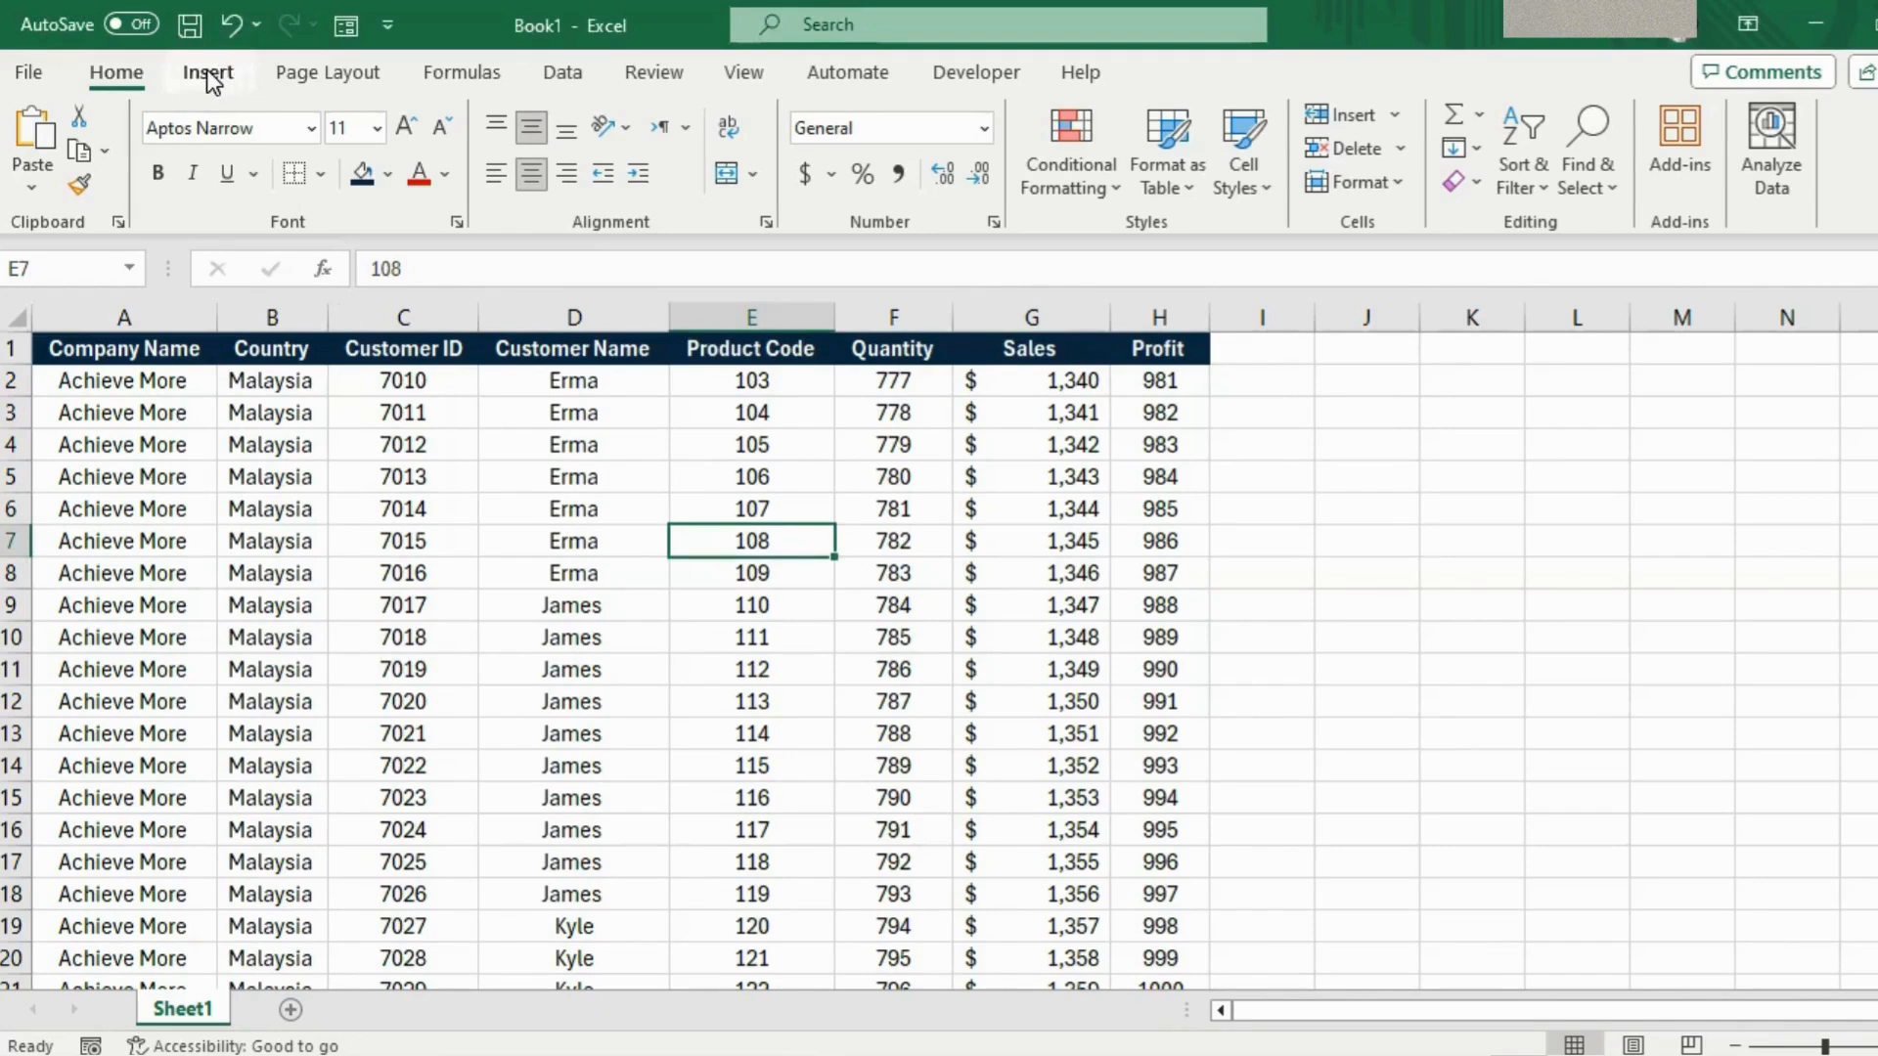
# Check which source range a new PivotTable would use for the Sheet1 data, without creating the PivotTable
pyautogui.click(209, 70)
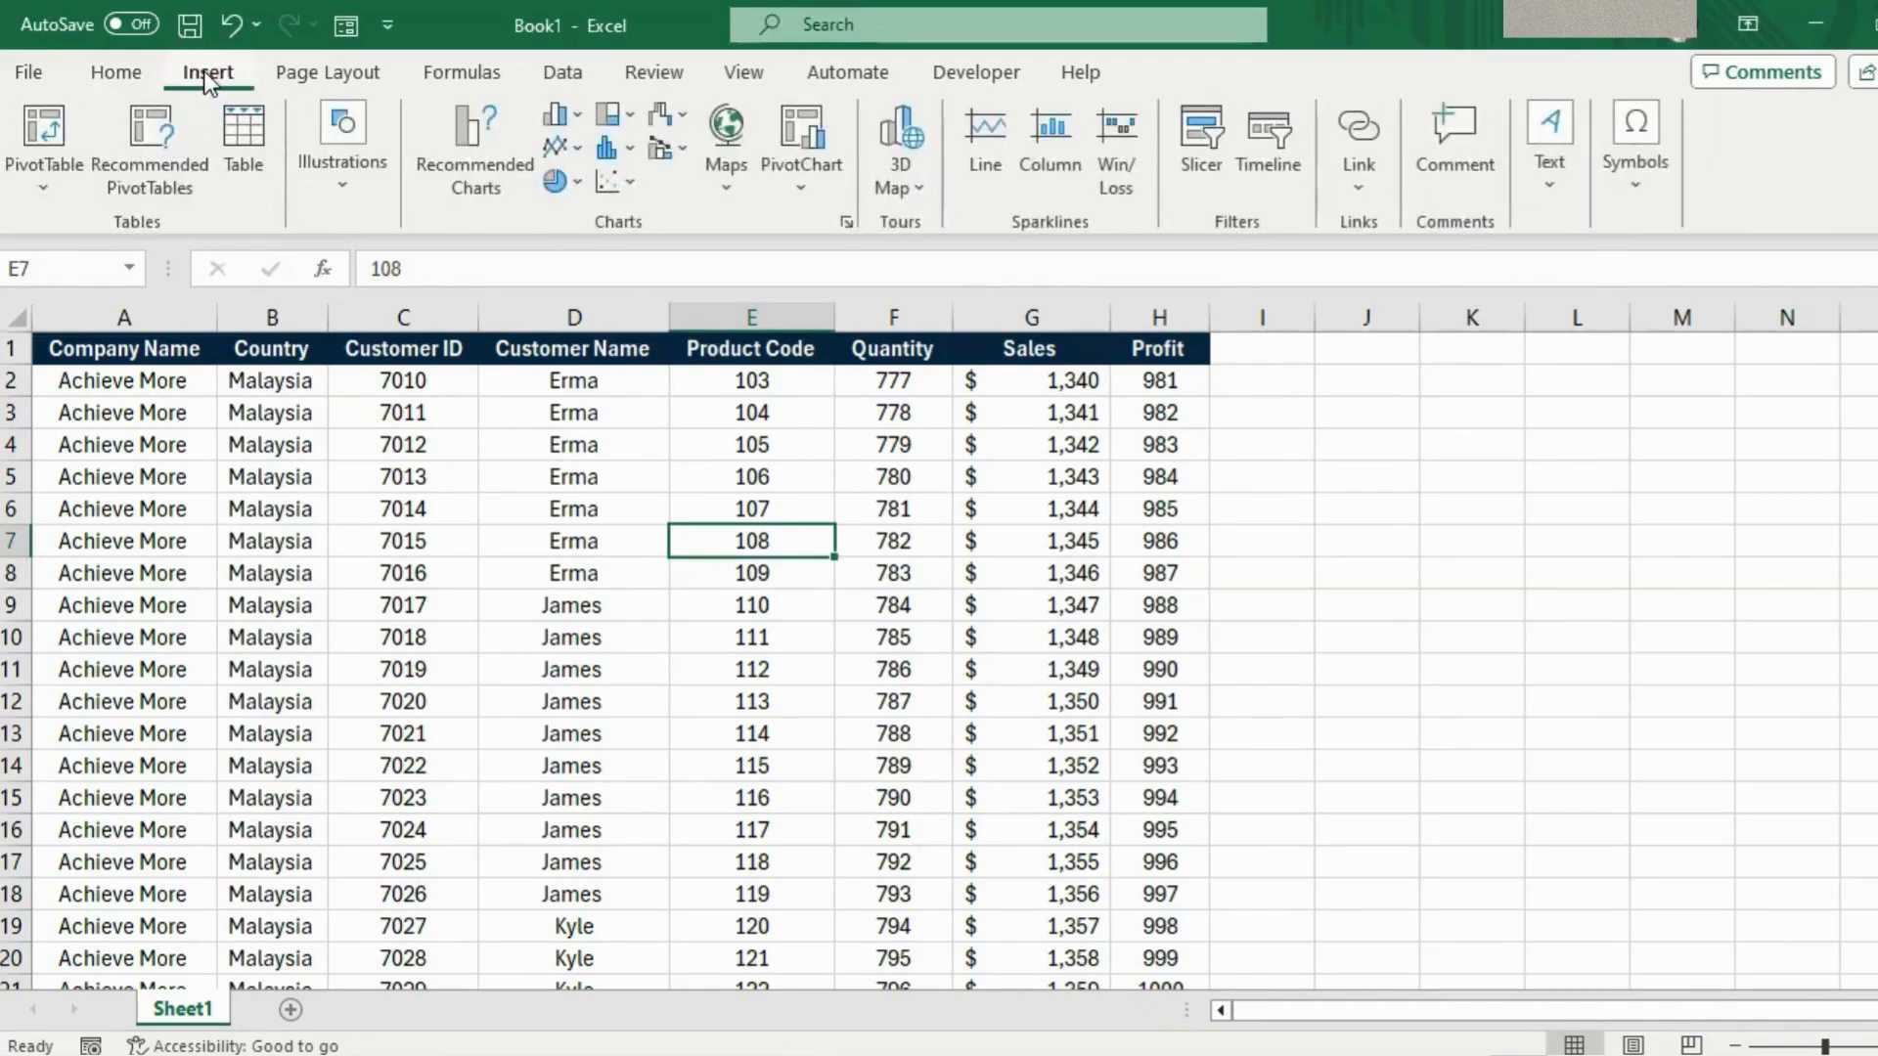
pyautogui.click(39, 127)
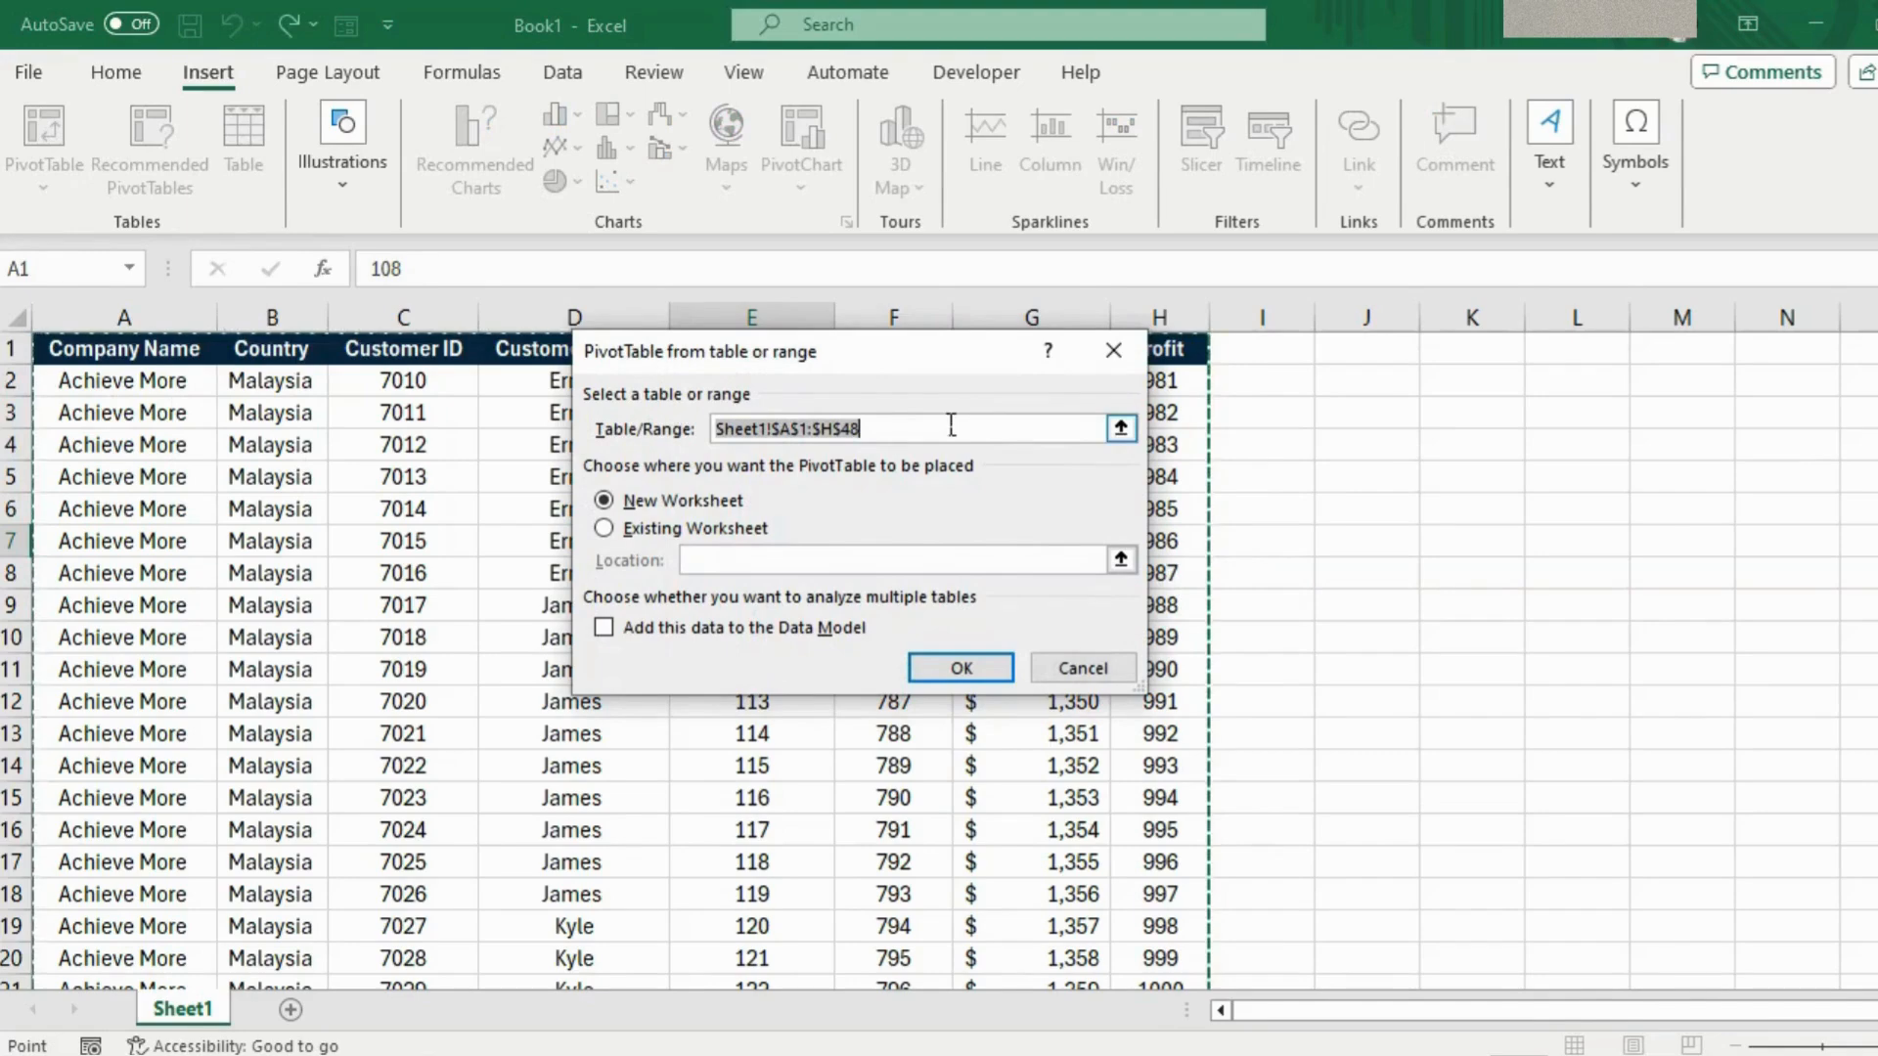
pyautogui.scroll(-18, 516, 637)
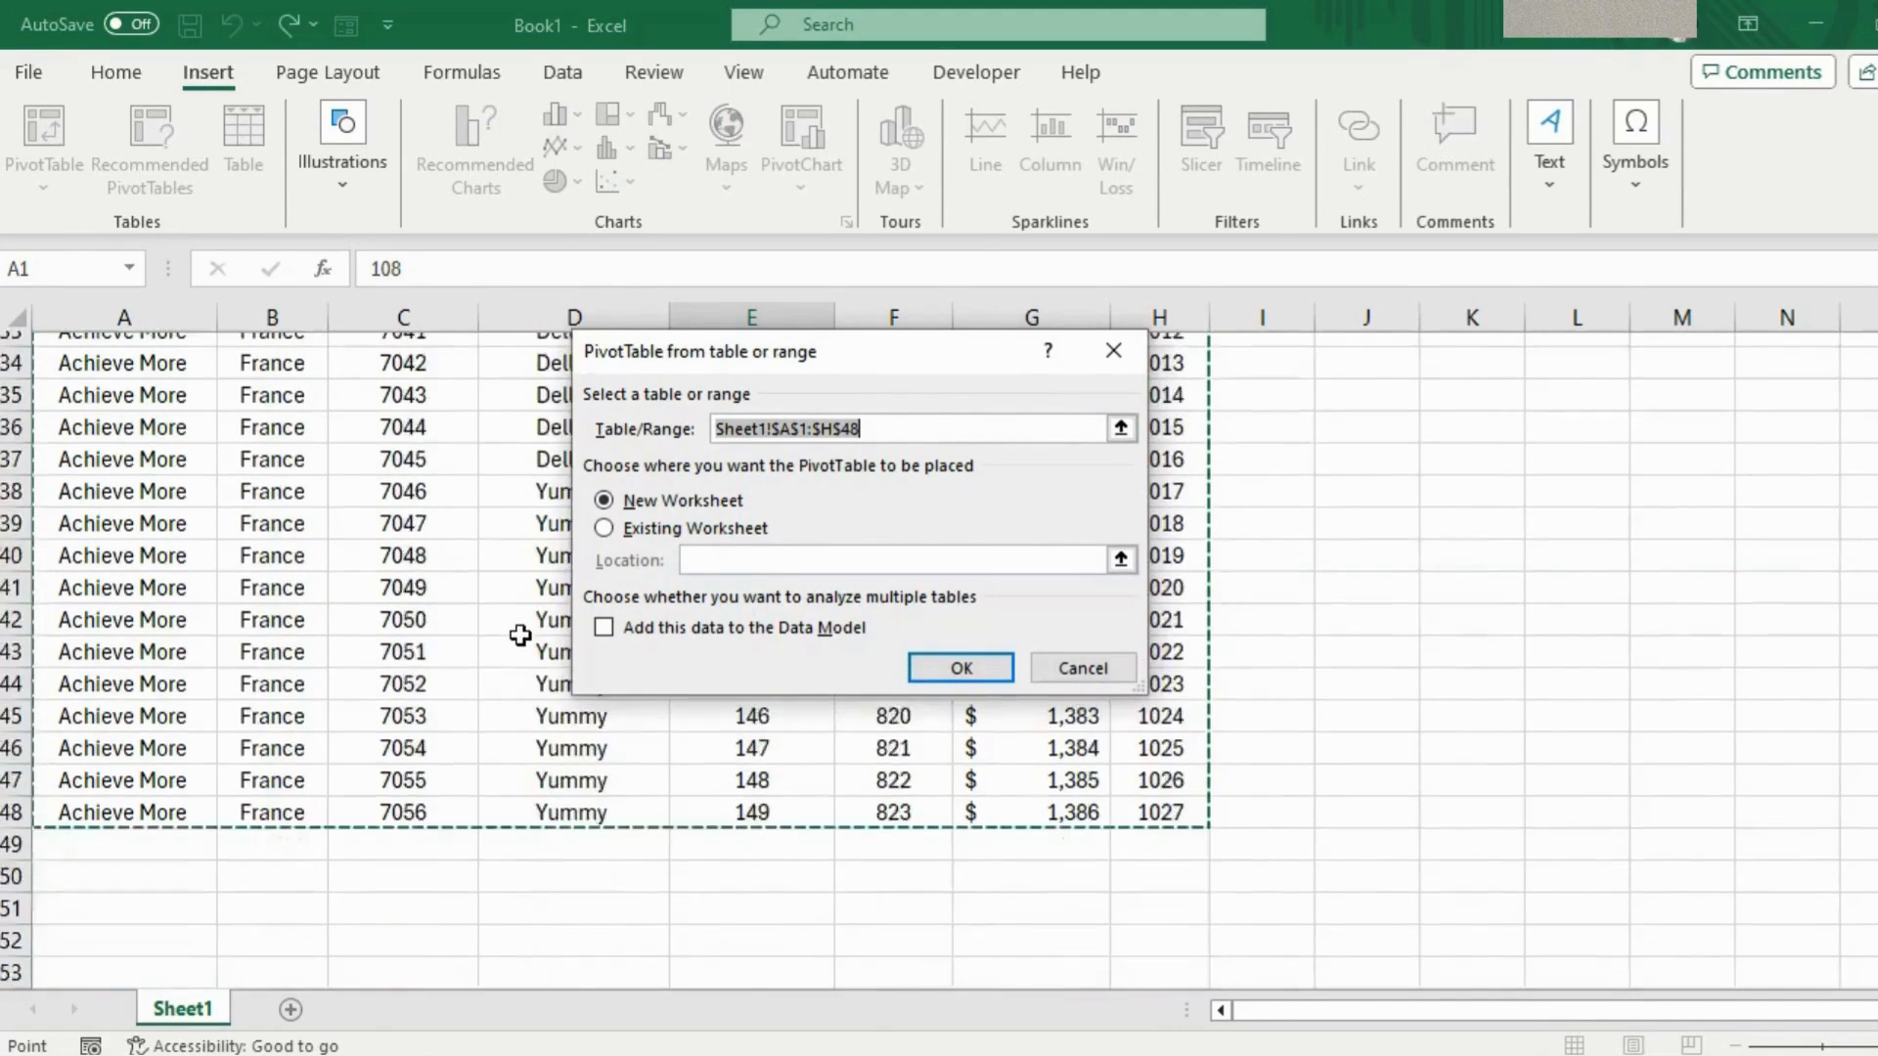
pyautogui.scroll(6, 520, 635)
pyautogui.scroll(12, 519, 635)
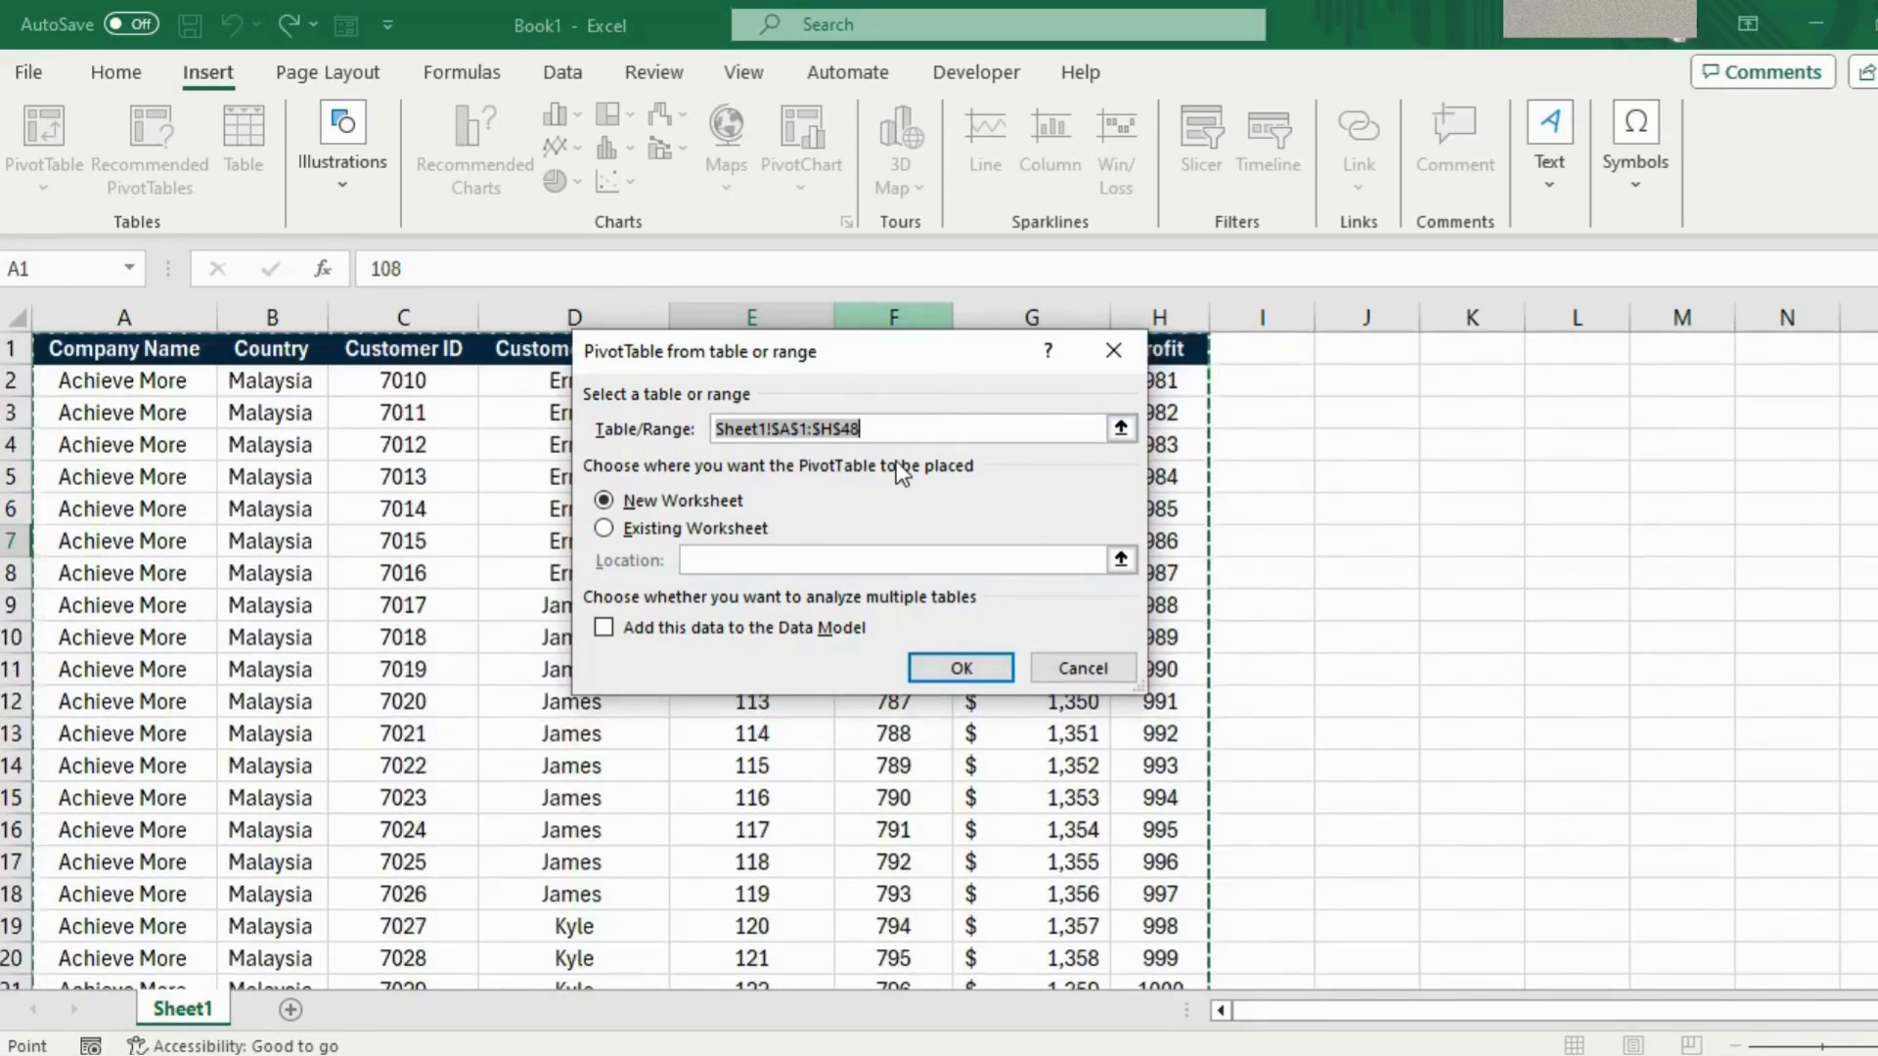
pyautogui.click(1074, 672)
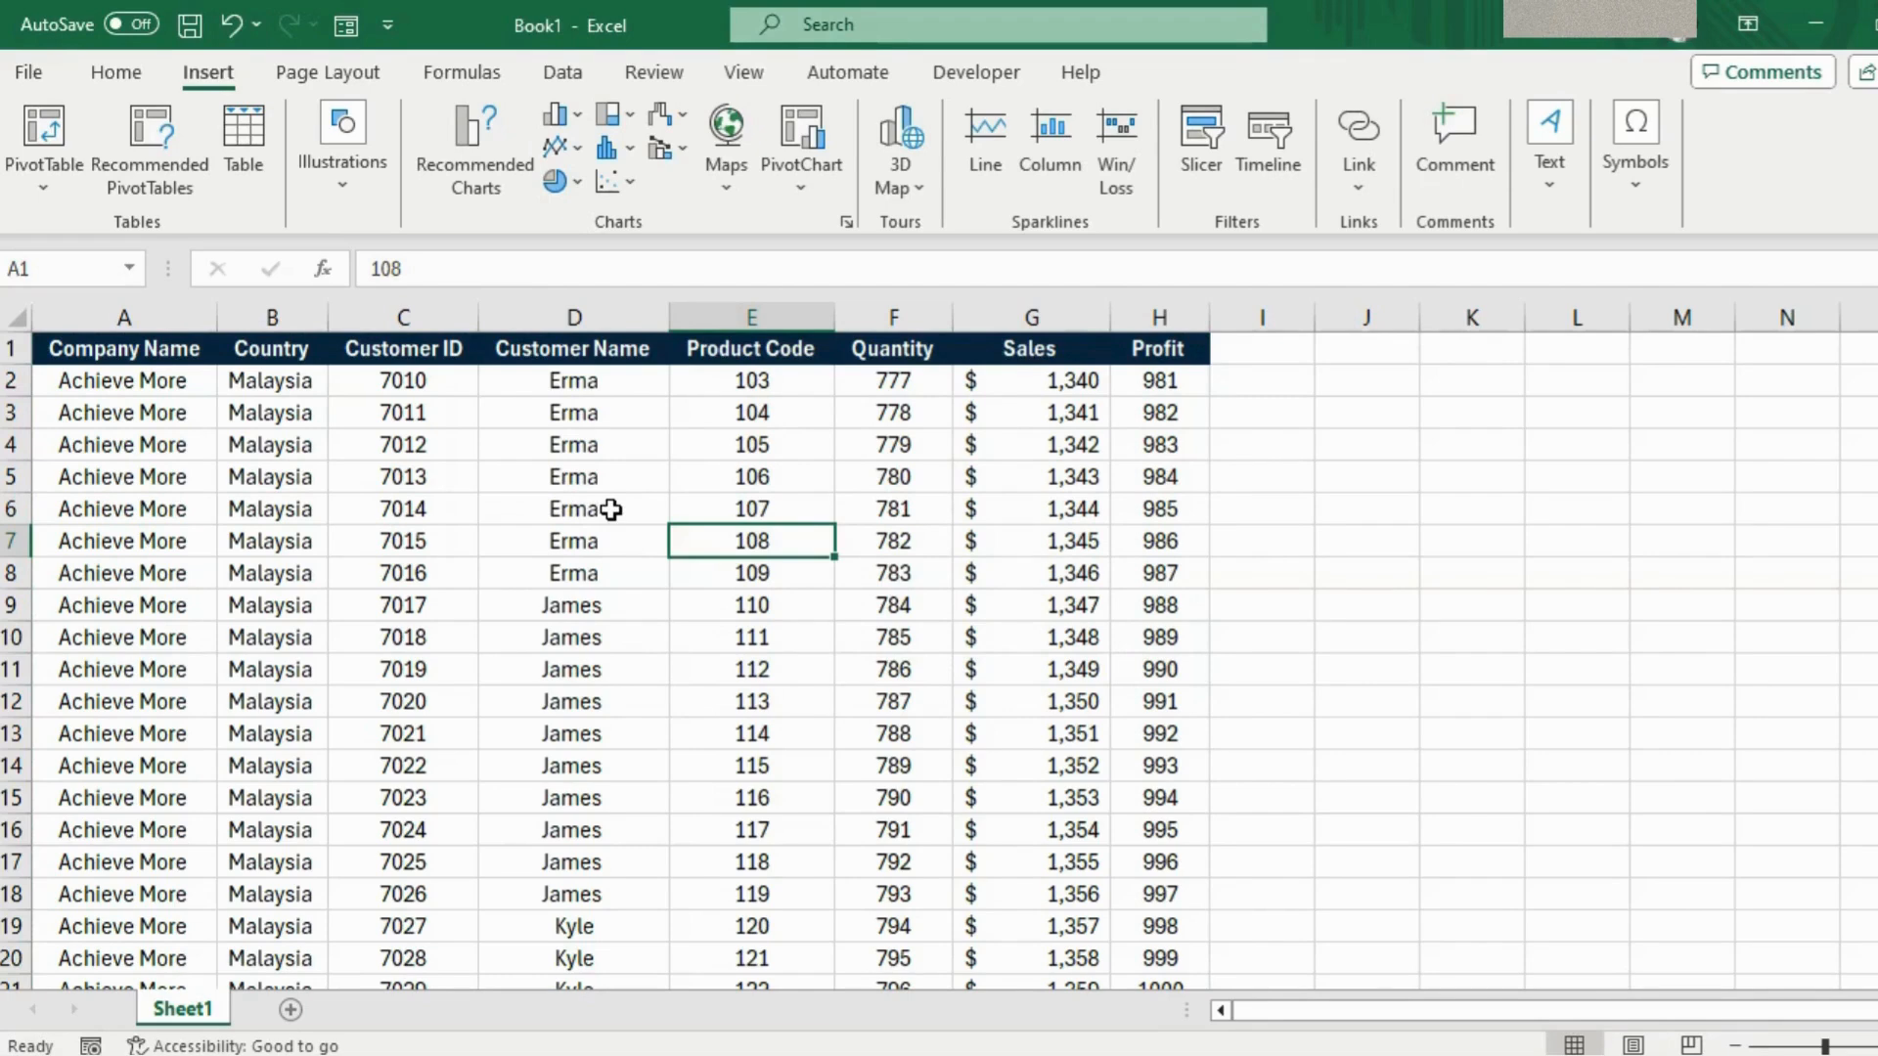
# Convert the data range A1:H48 into a table with headers and name the table Sales
pyautogui.click(243, 127)
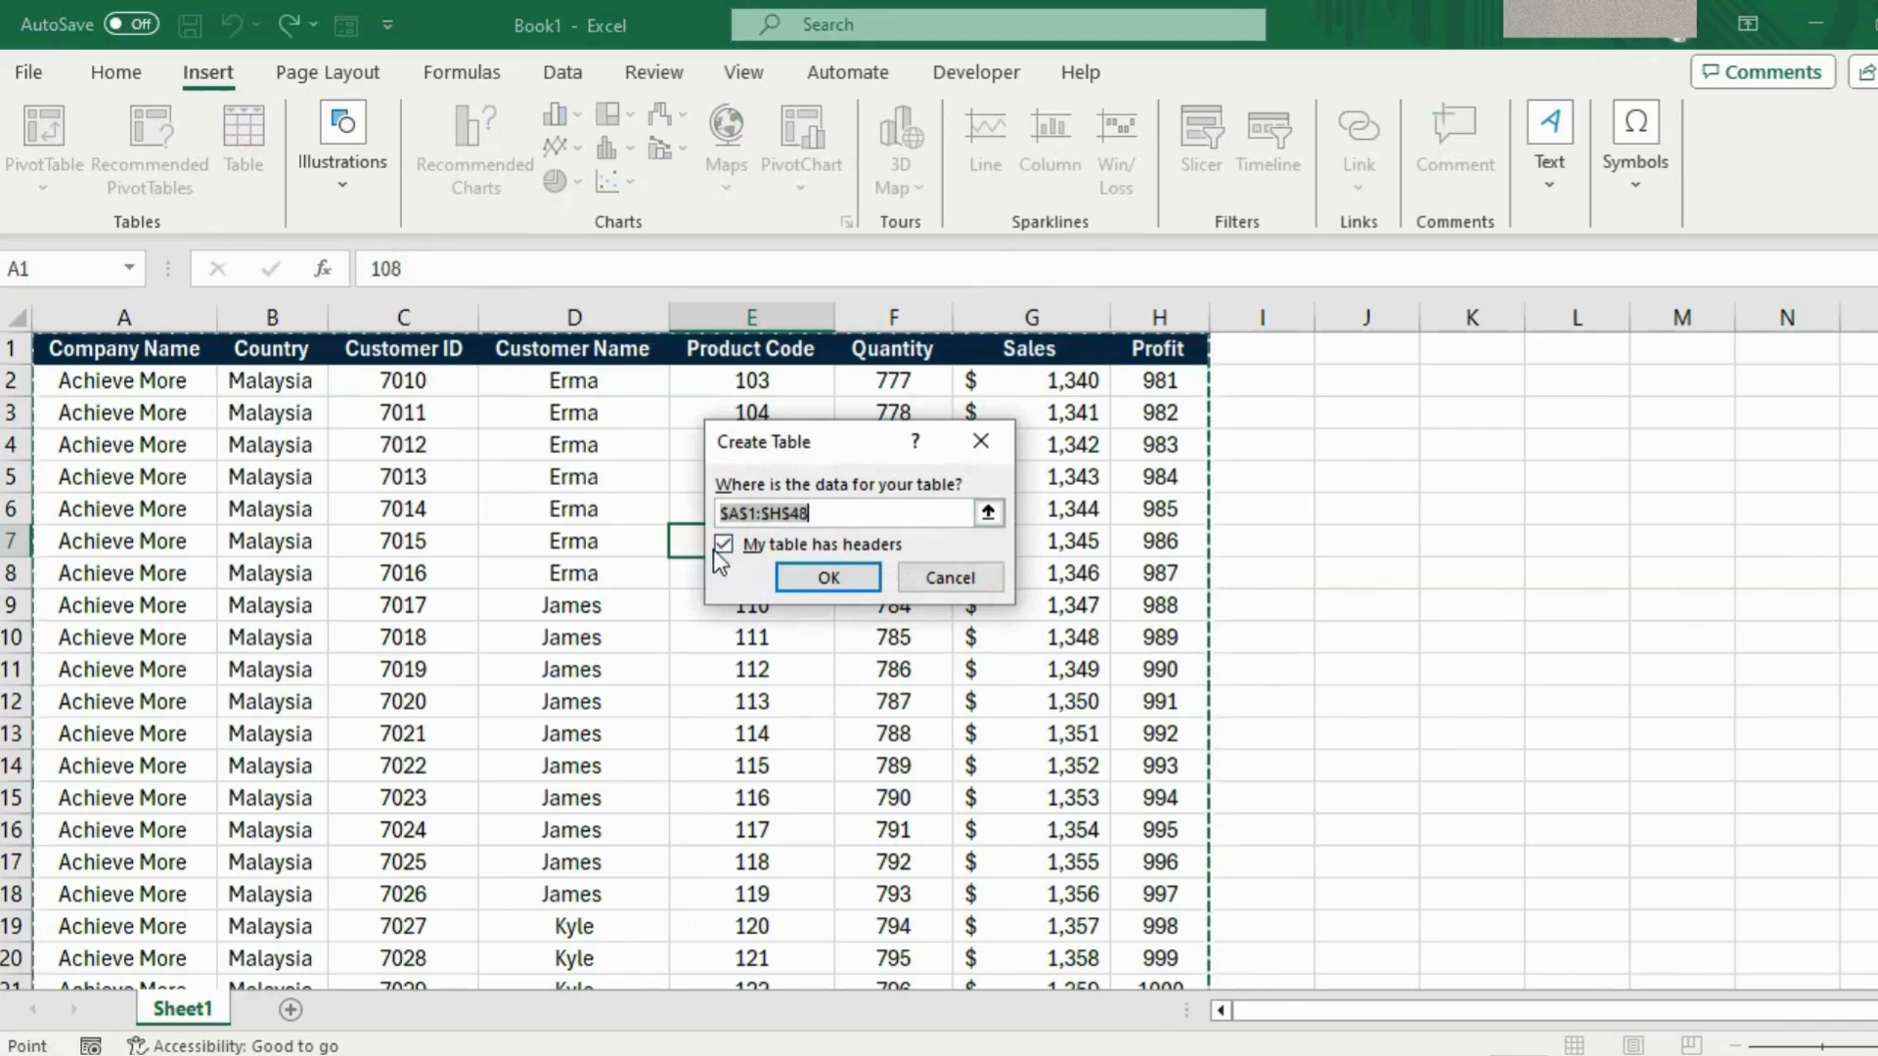
pyautogui.click(822, 579)
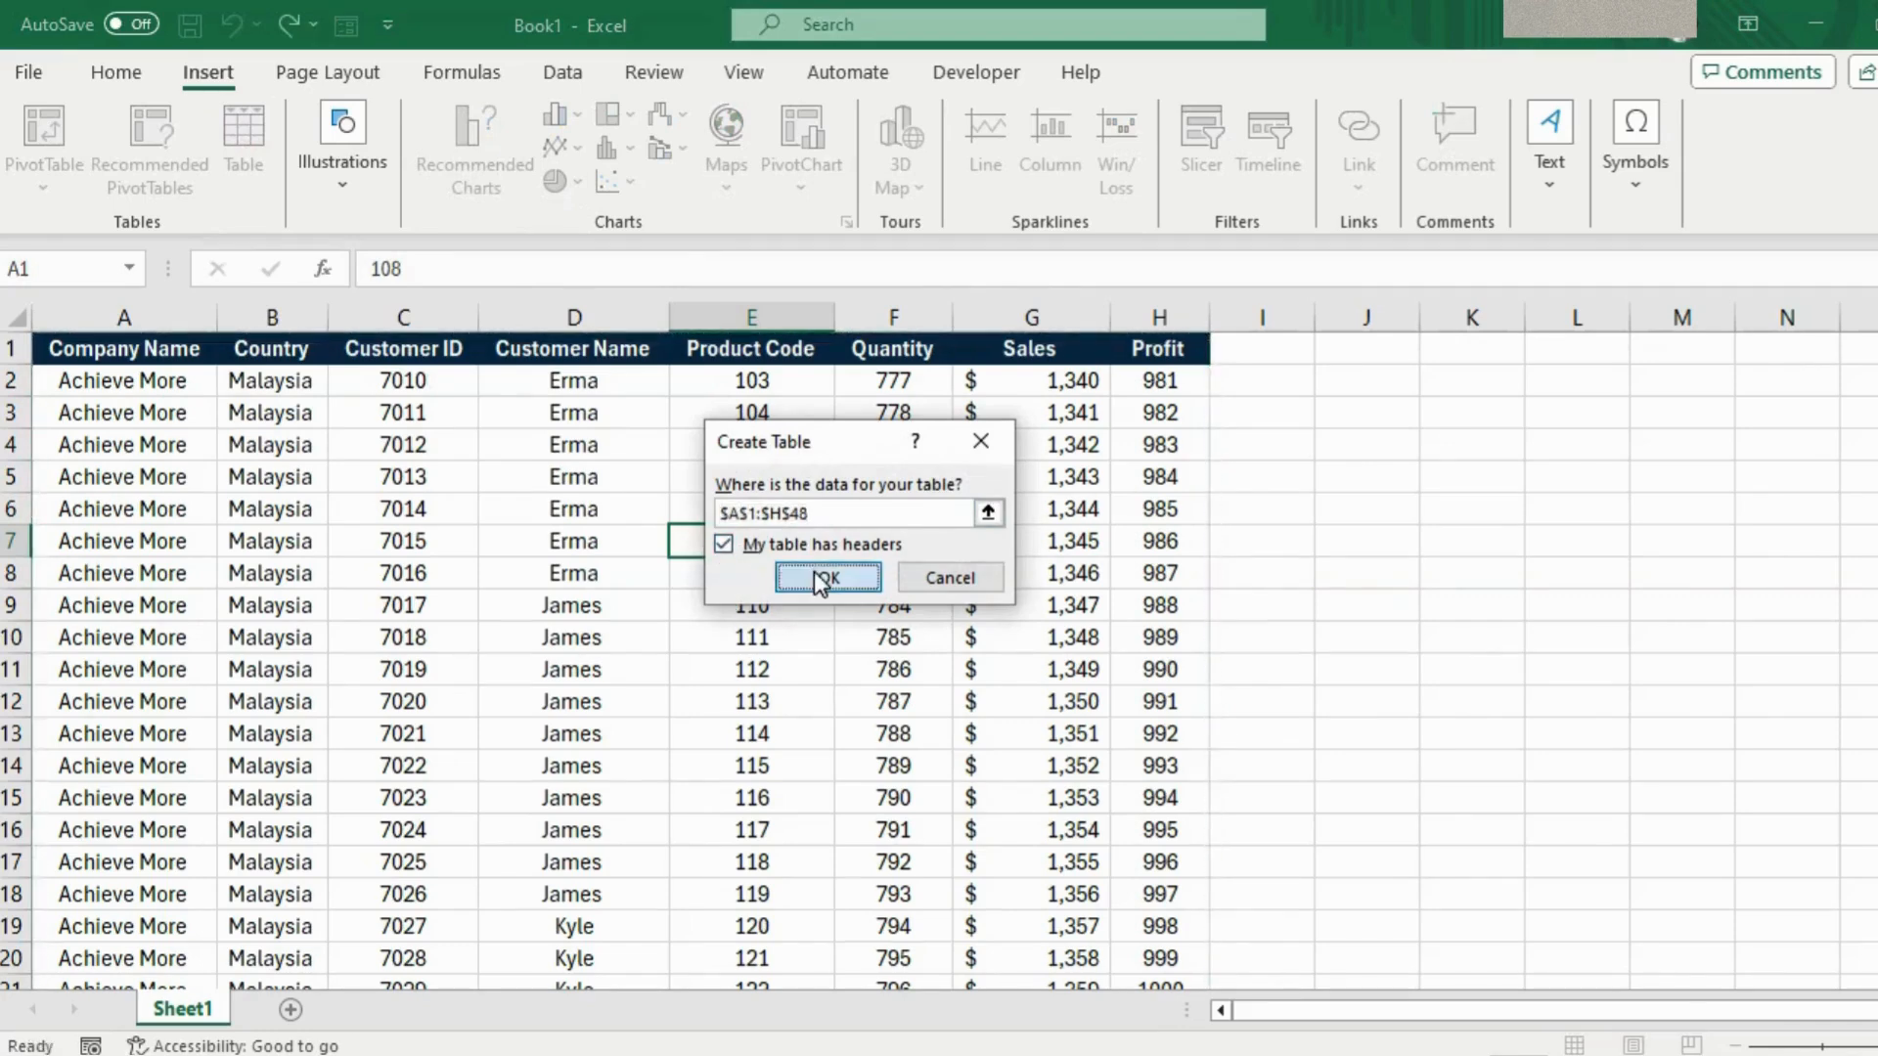
pyautogui.click(719, 567)
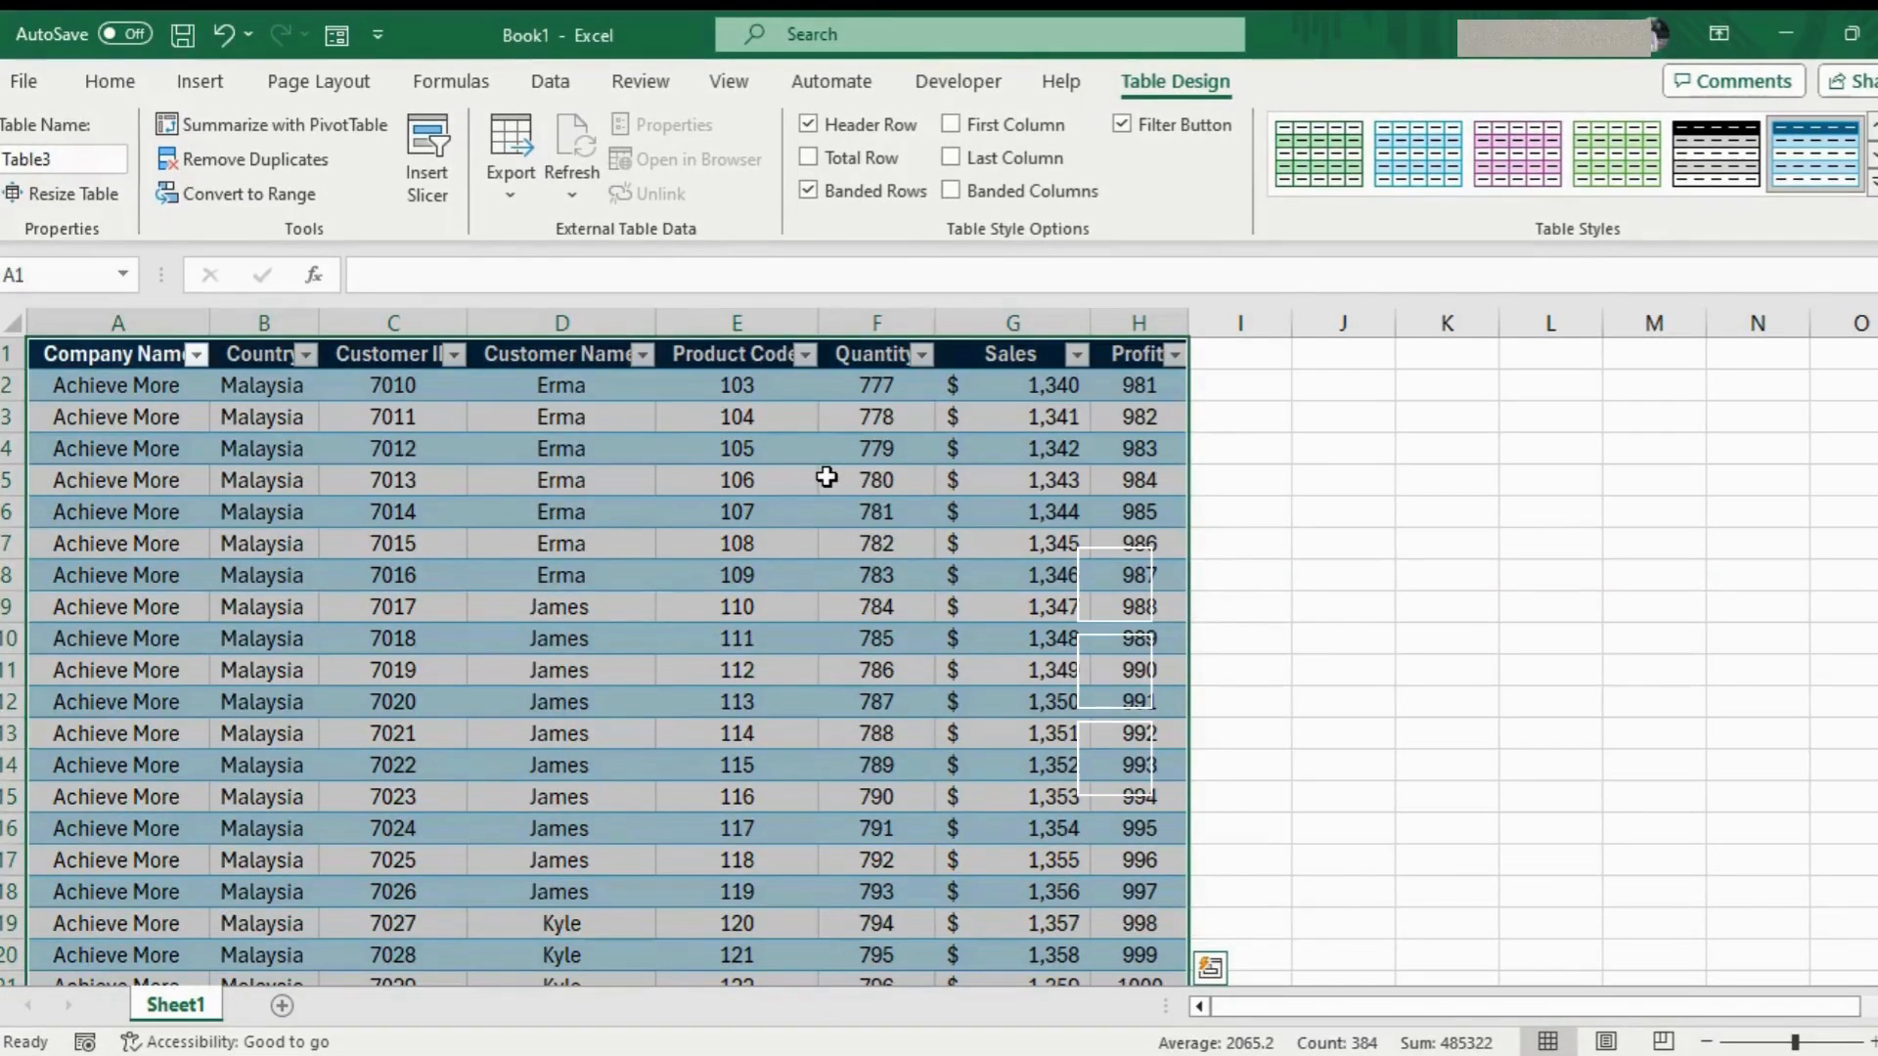
pyautogui.click(826, 478)
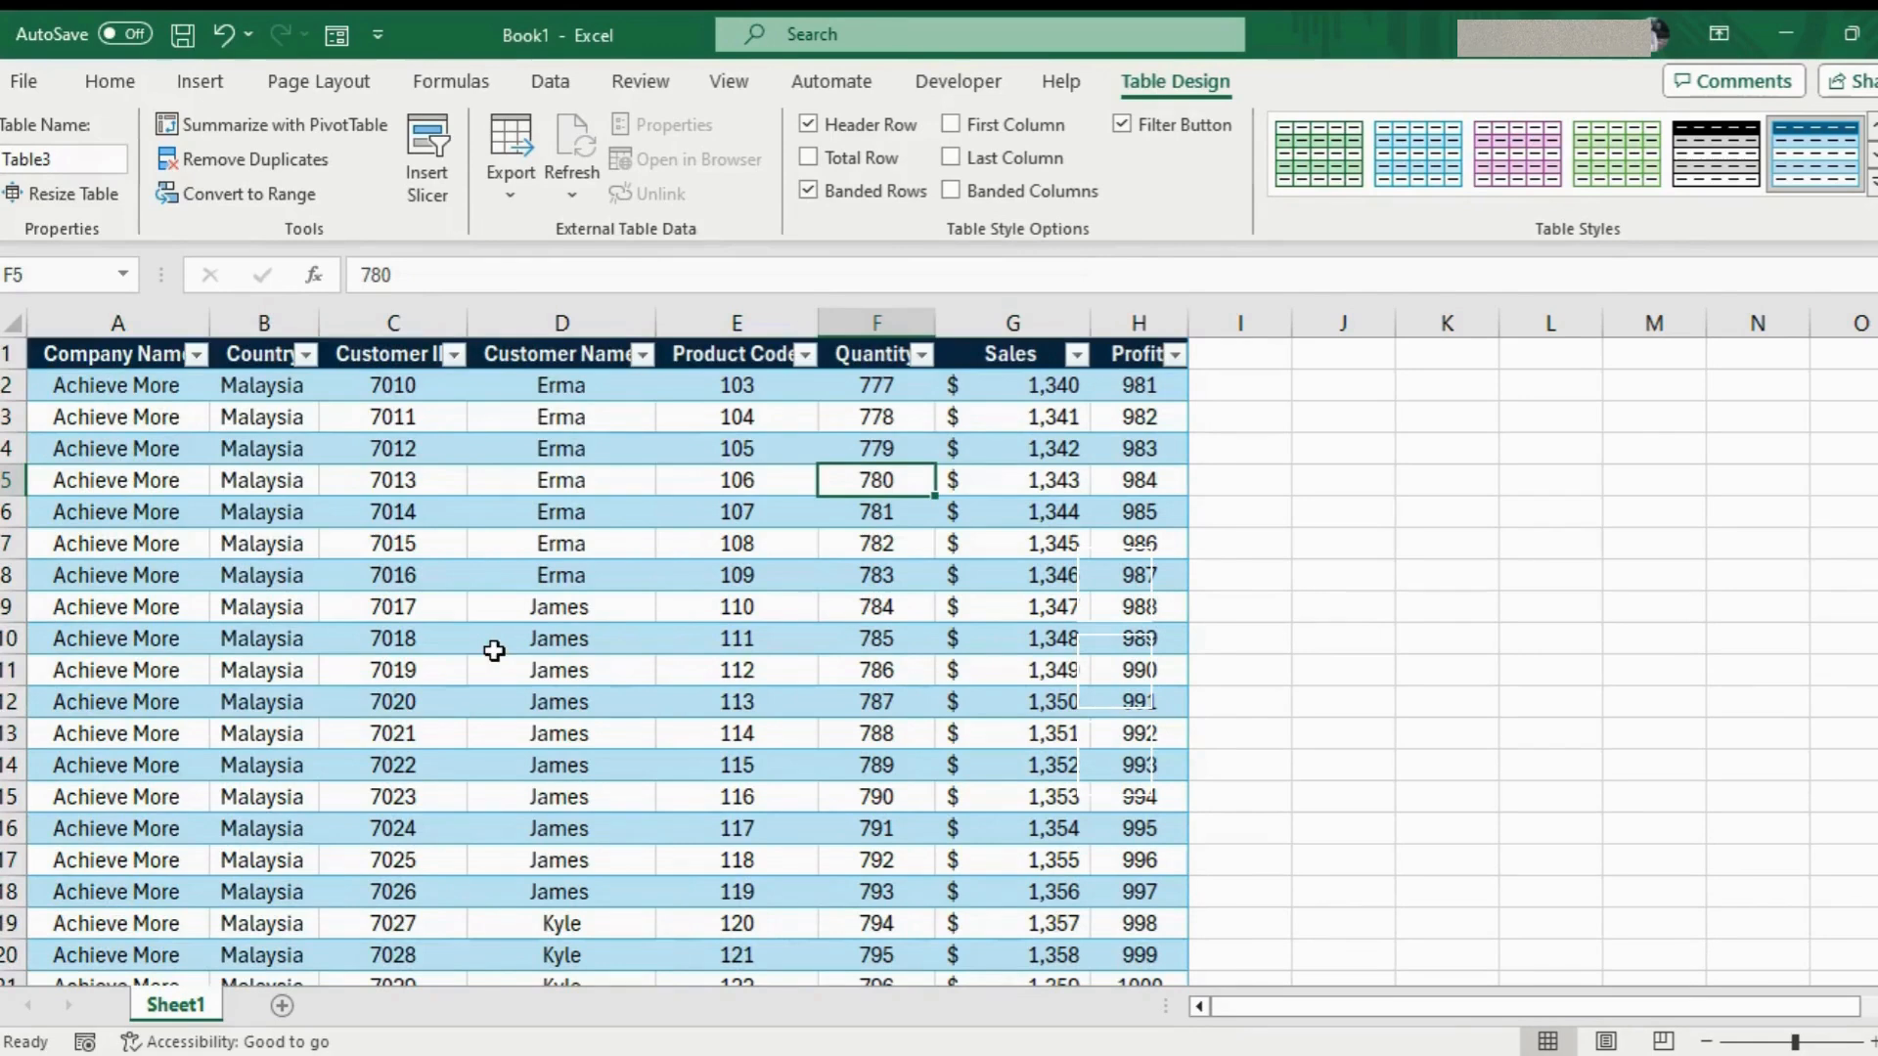
pyautogui.click(79, 162)
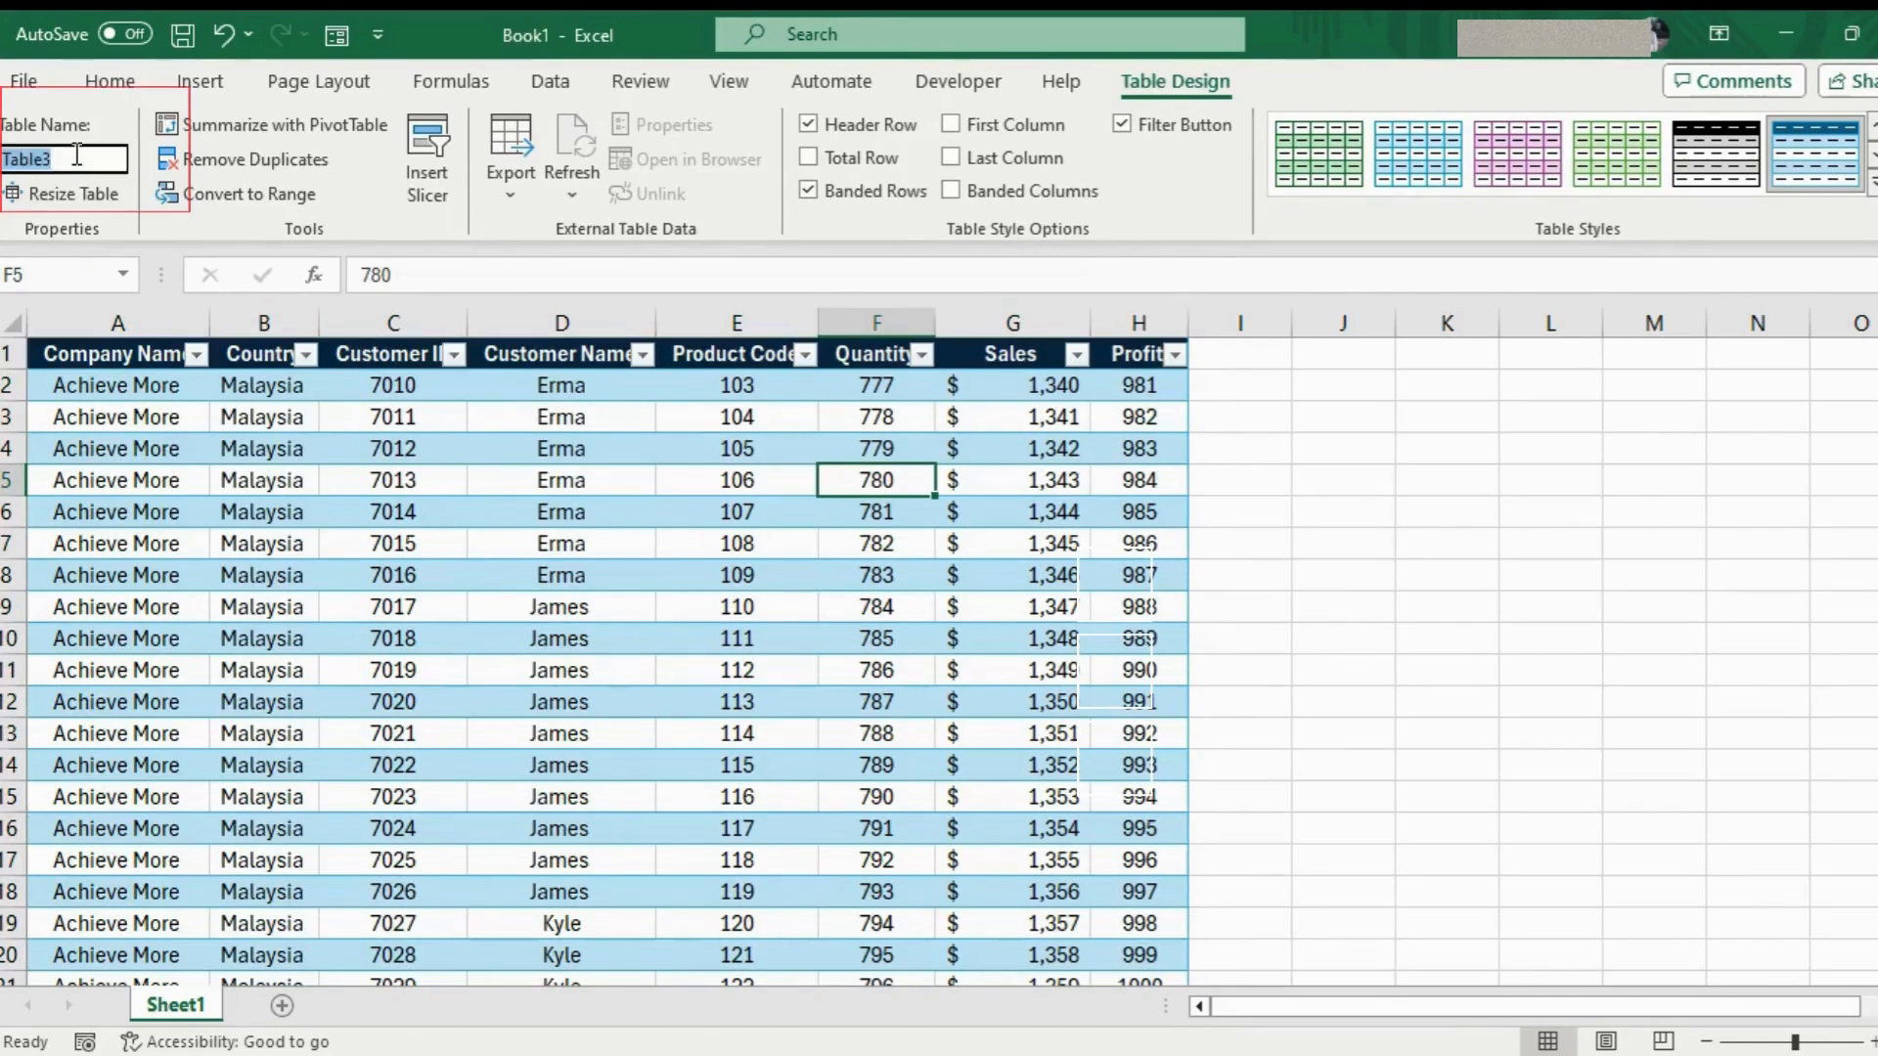
pyautogui.write('Sales')
pyautogui.press('Return')
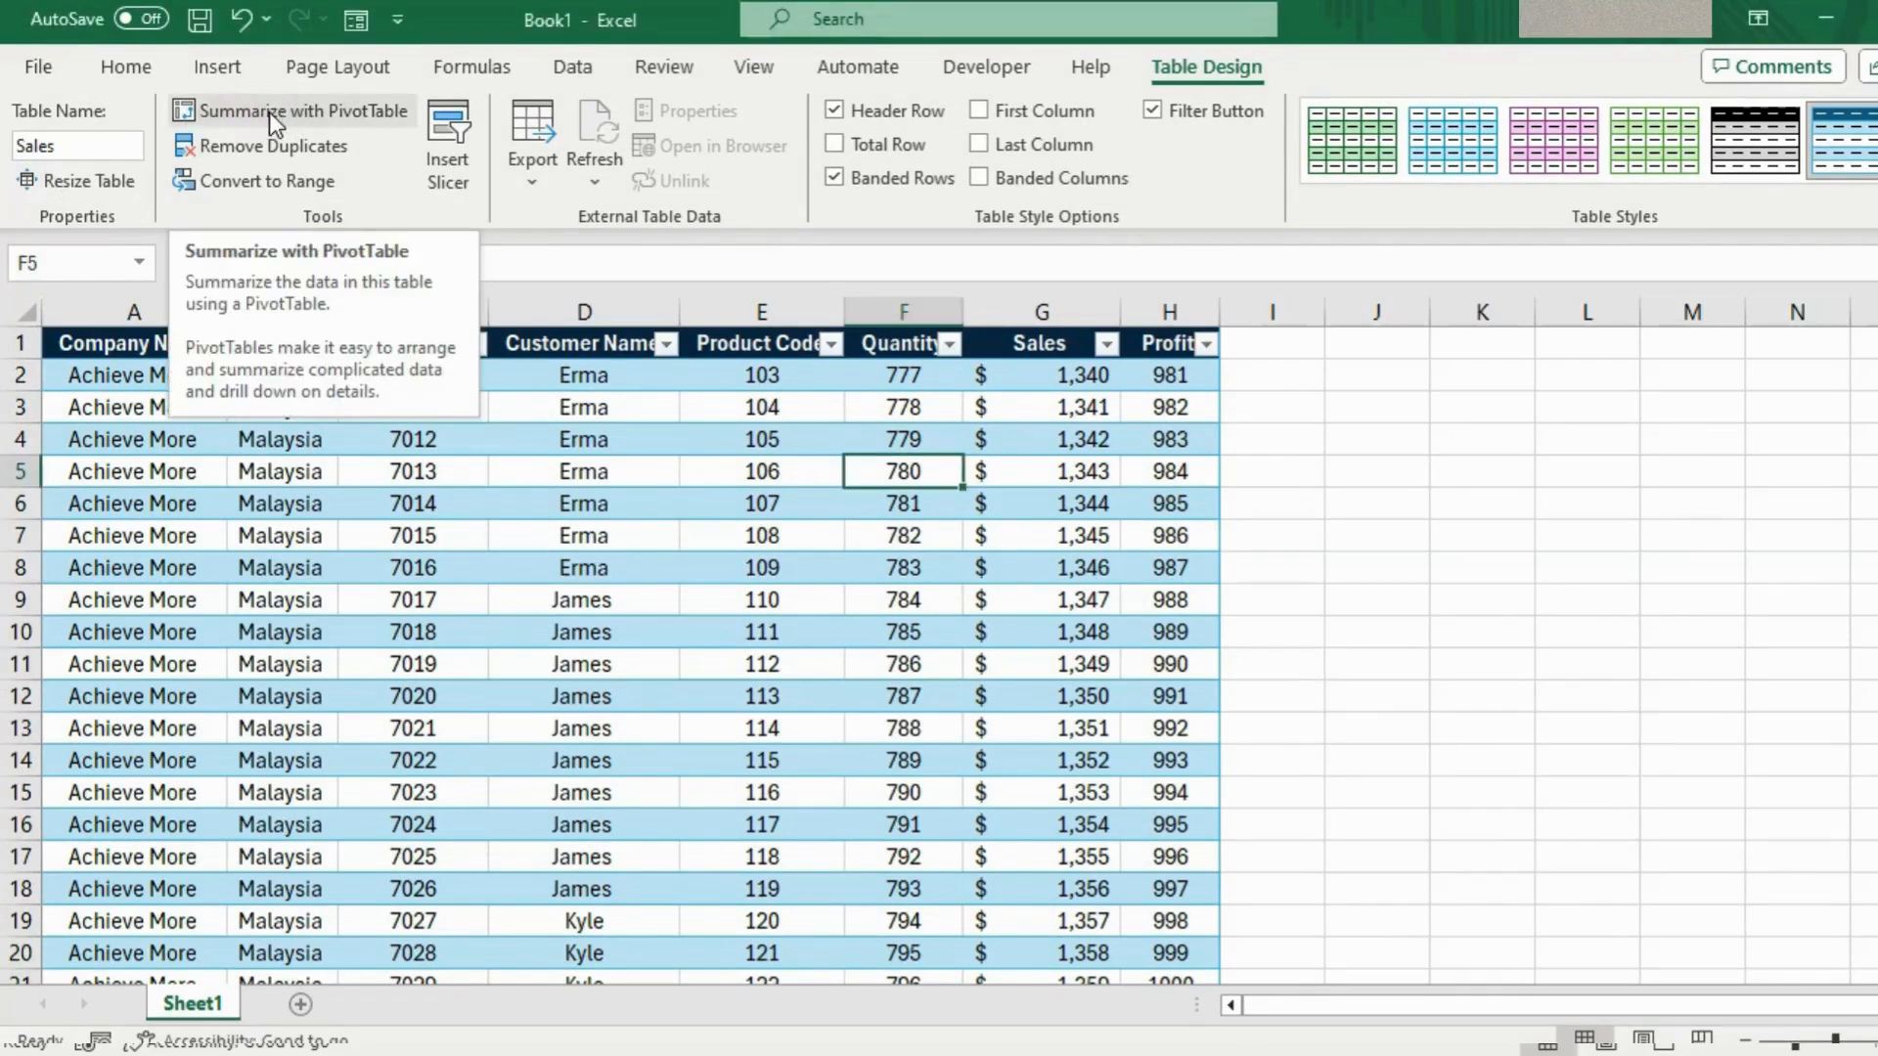
# Check how the named table appears as the source for a new PivotTable, and cancel without creating it
pyautogui.click(215, 67)
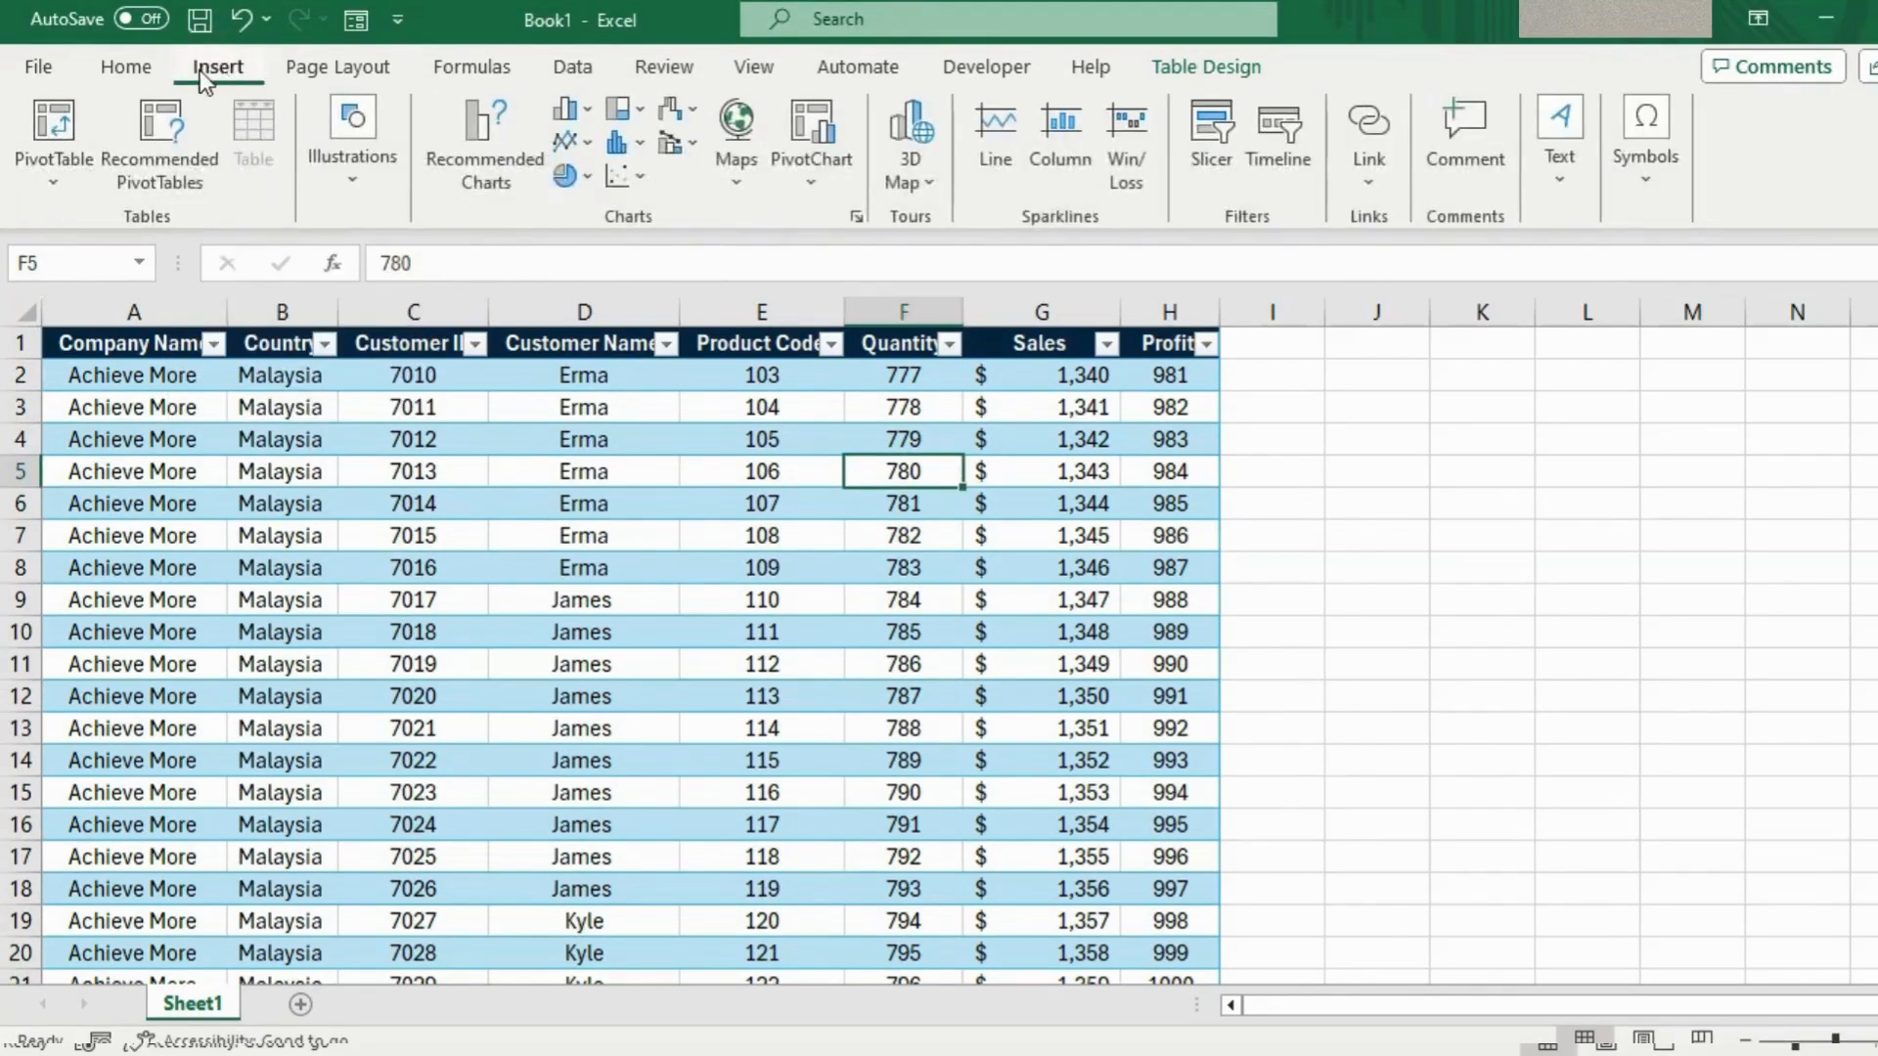
pyautogui.click(56, 127)
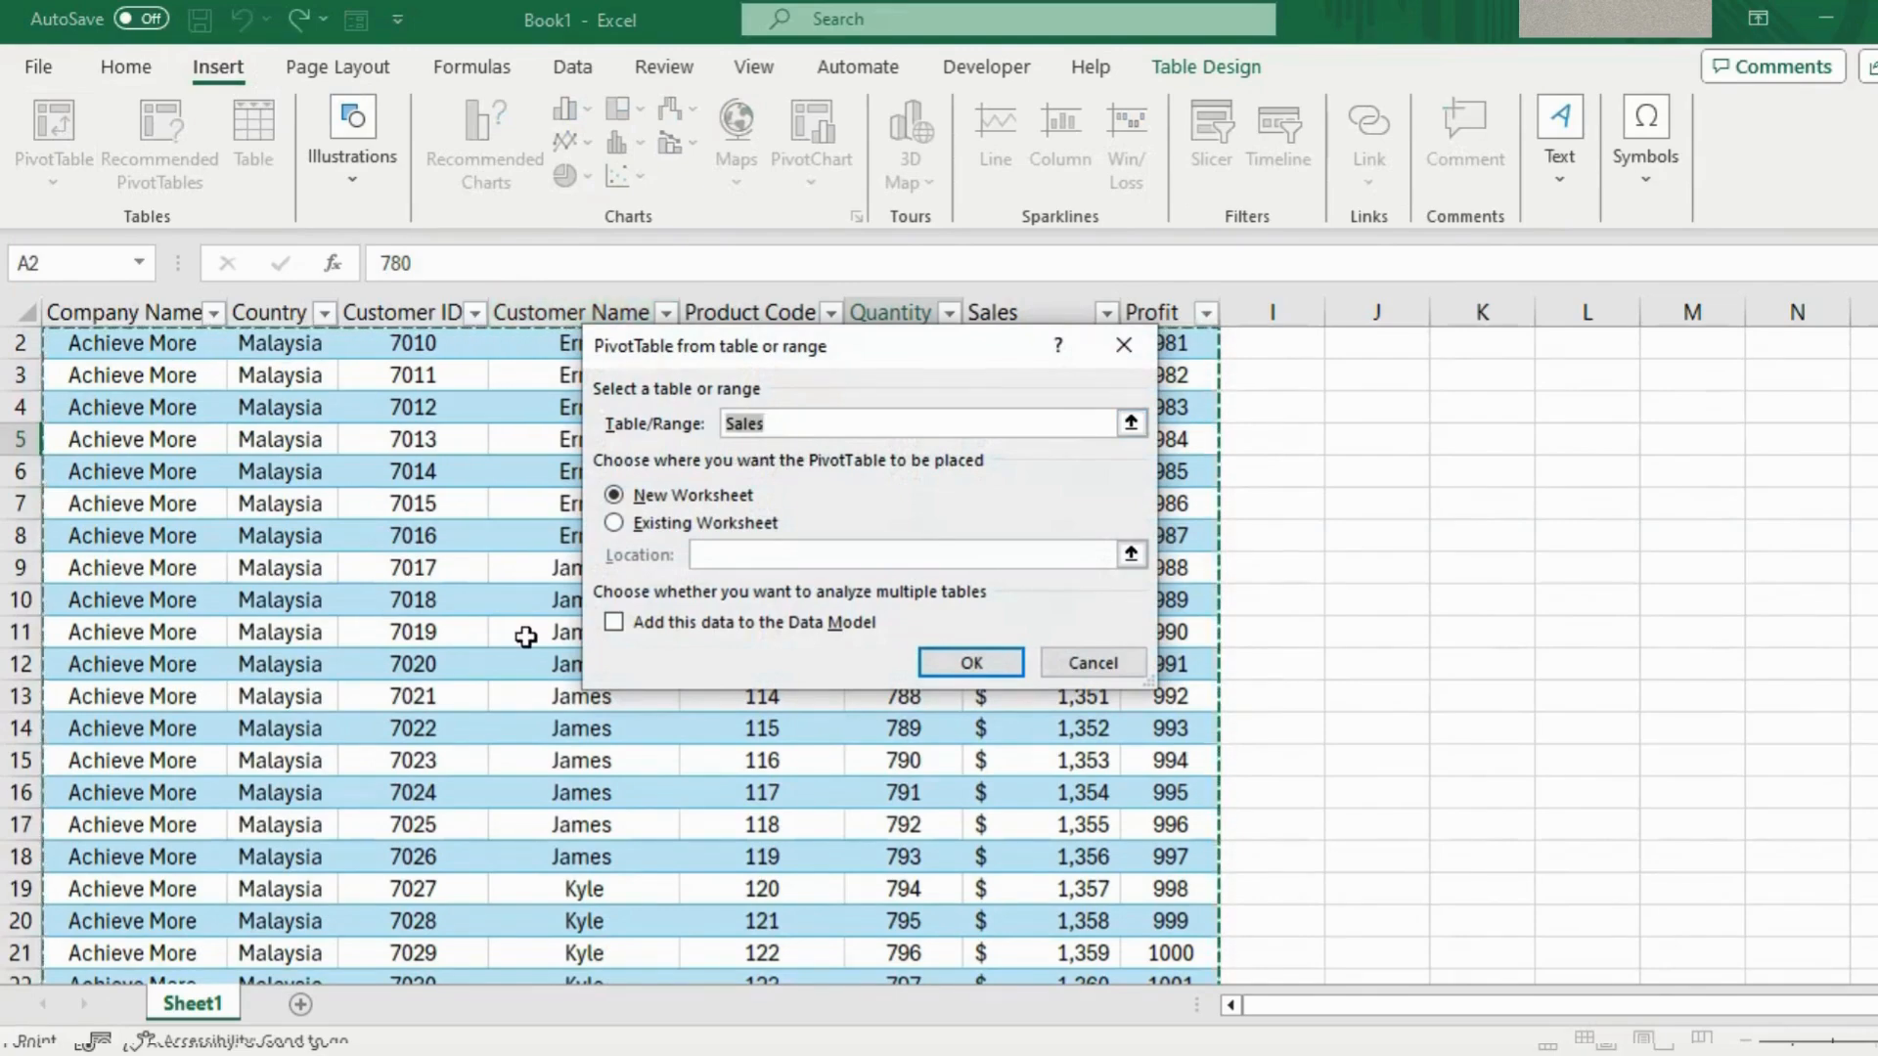
pyautogui.scroll(-13, 526, 638)
pyautogui.scroll(14, 526, 637)
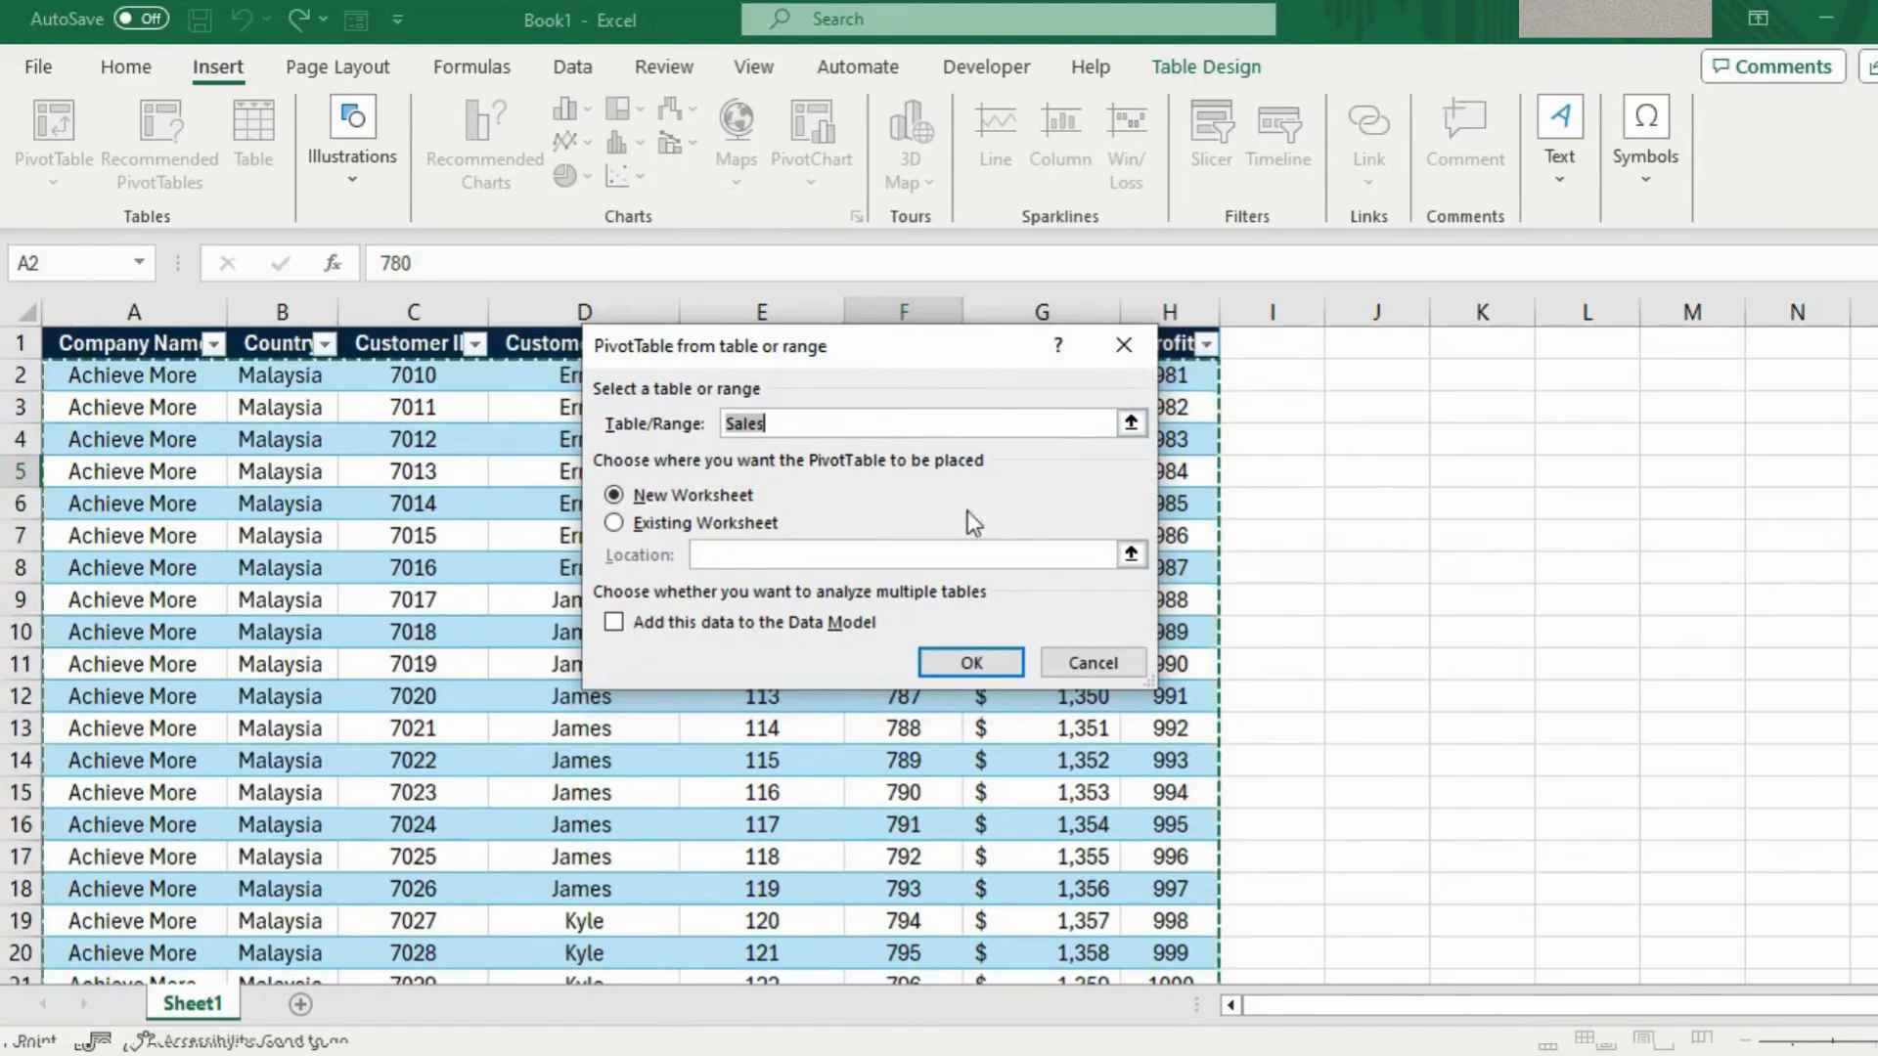
pyautogui.click(1078, 665)
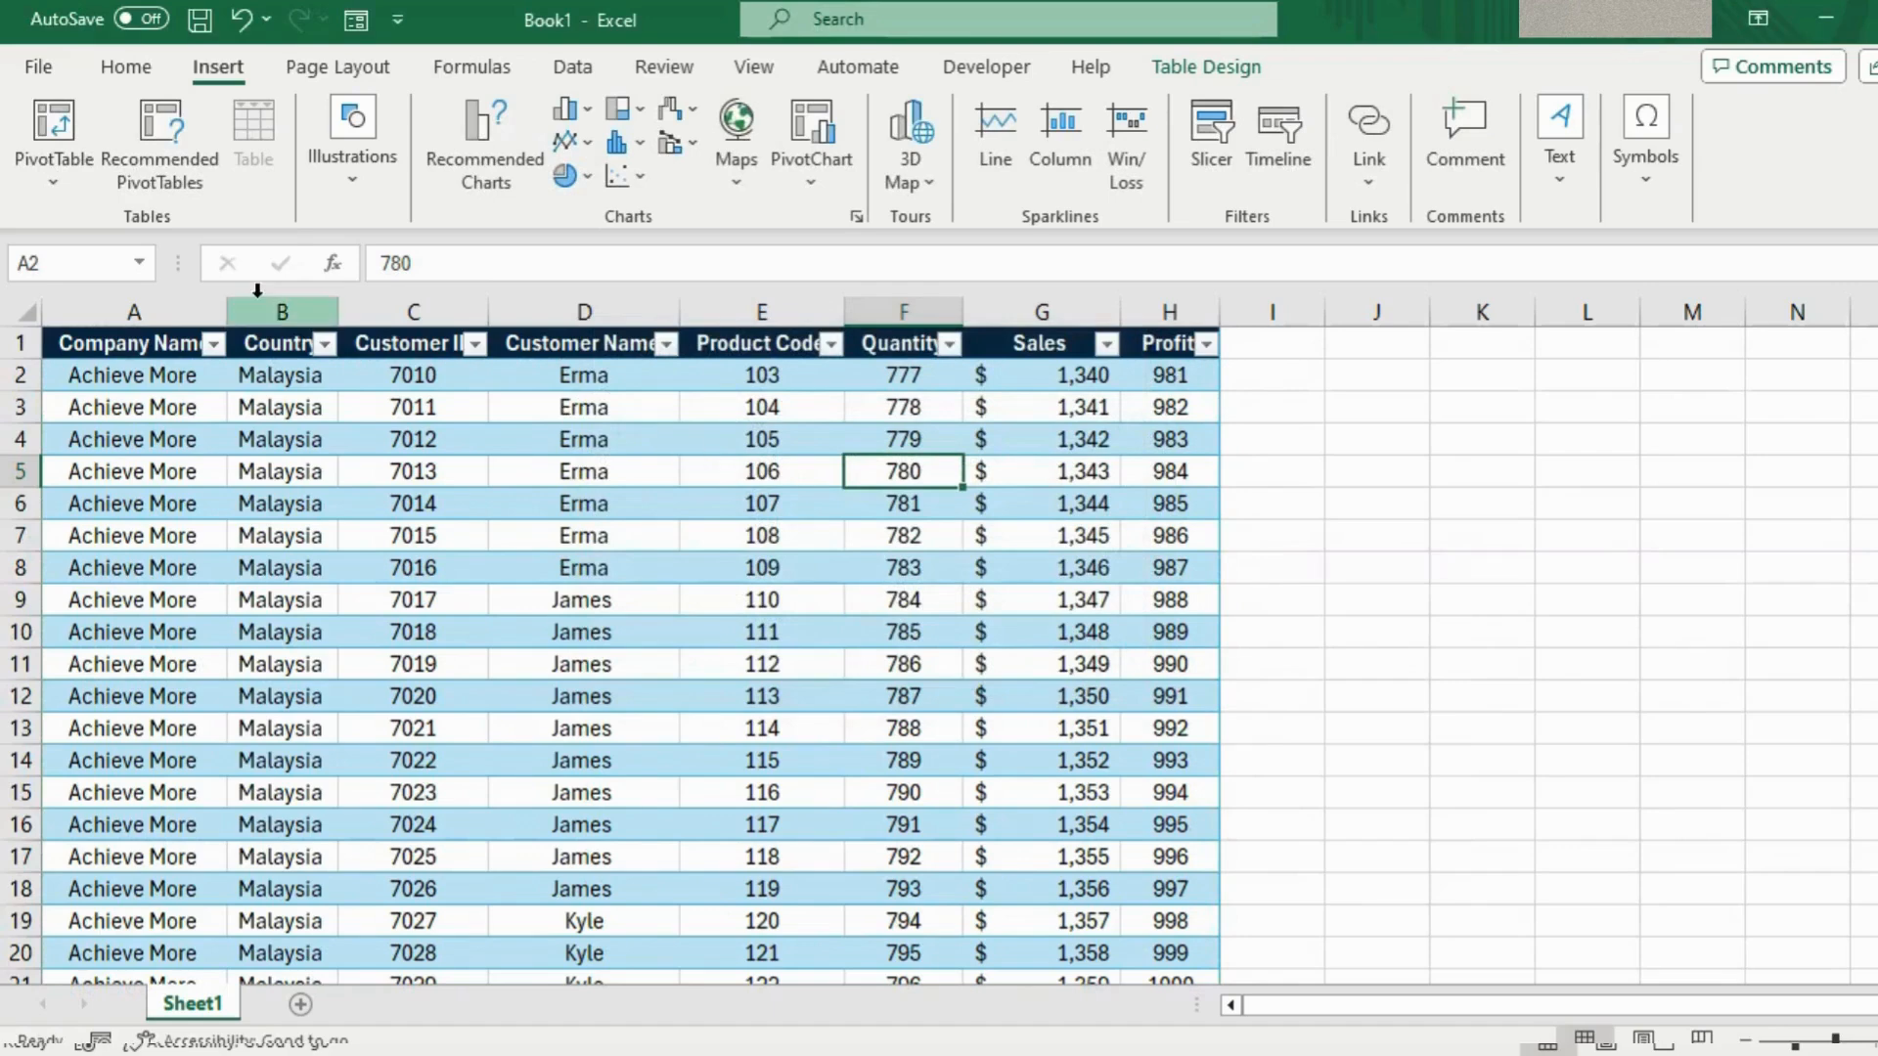
# Insert the recommended PivotTable Sum of Sales by Customer Name and look through its available fields
pyautogui.click(149, 135)
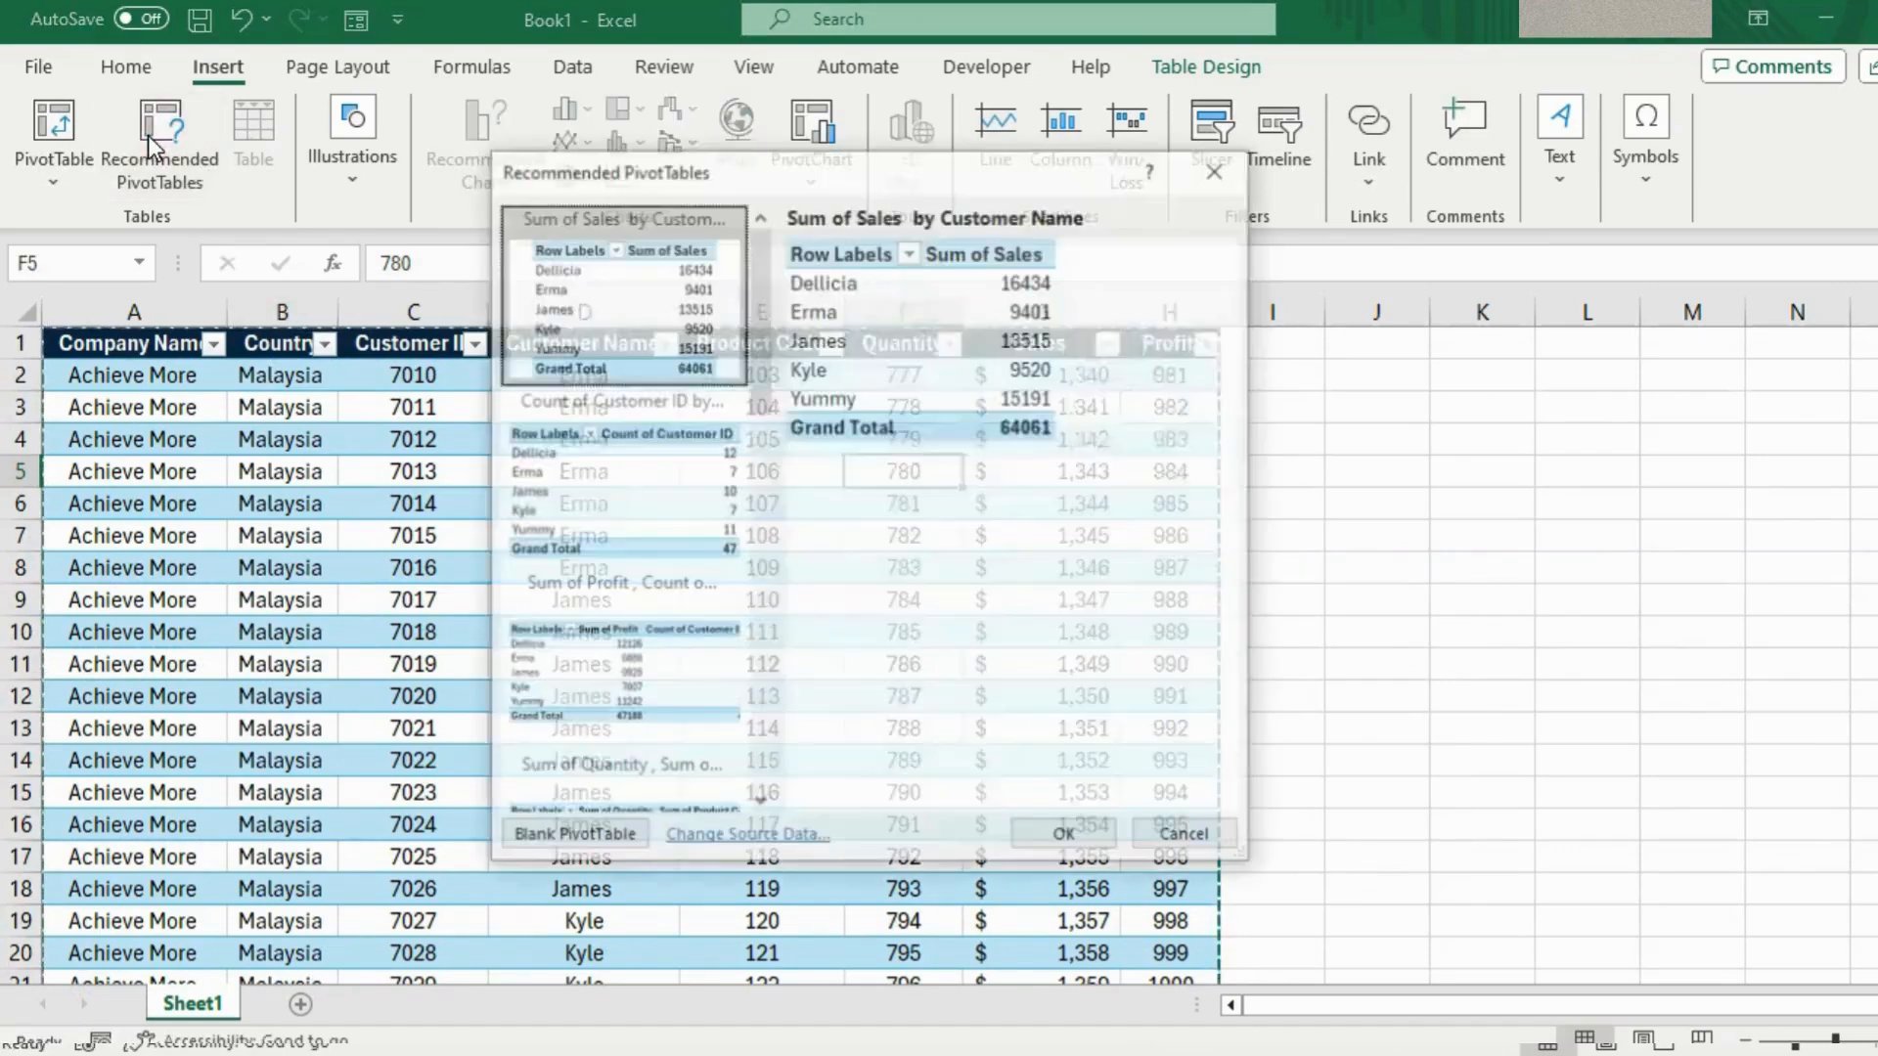
pyautogui.moveTo(753, 348)
pyautogui.mouseDown()
pyautogui.moveTo(796, 796)
pyautogui.moveTo(751, 325)
pyautogui.mouseUp()
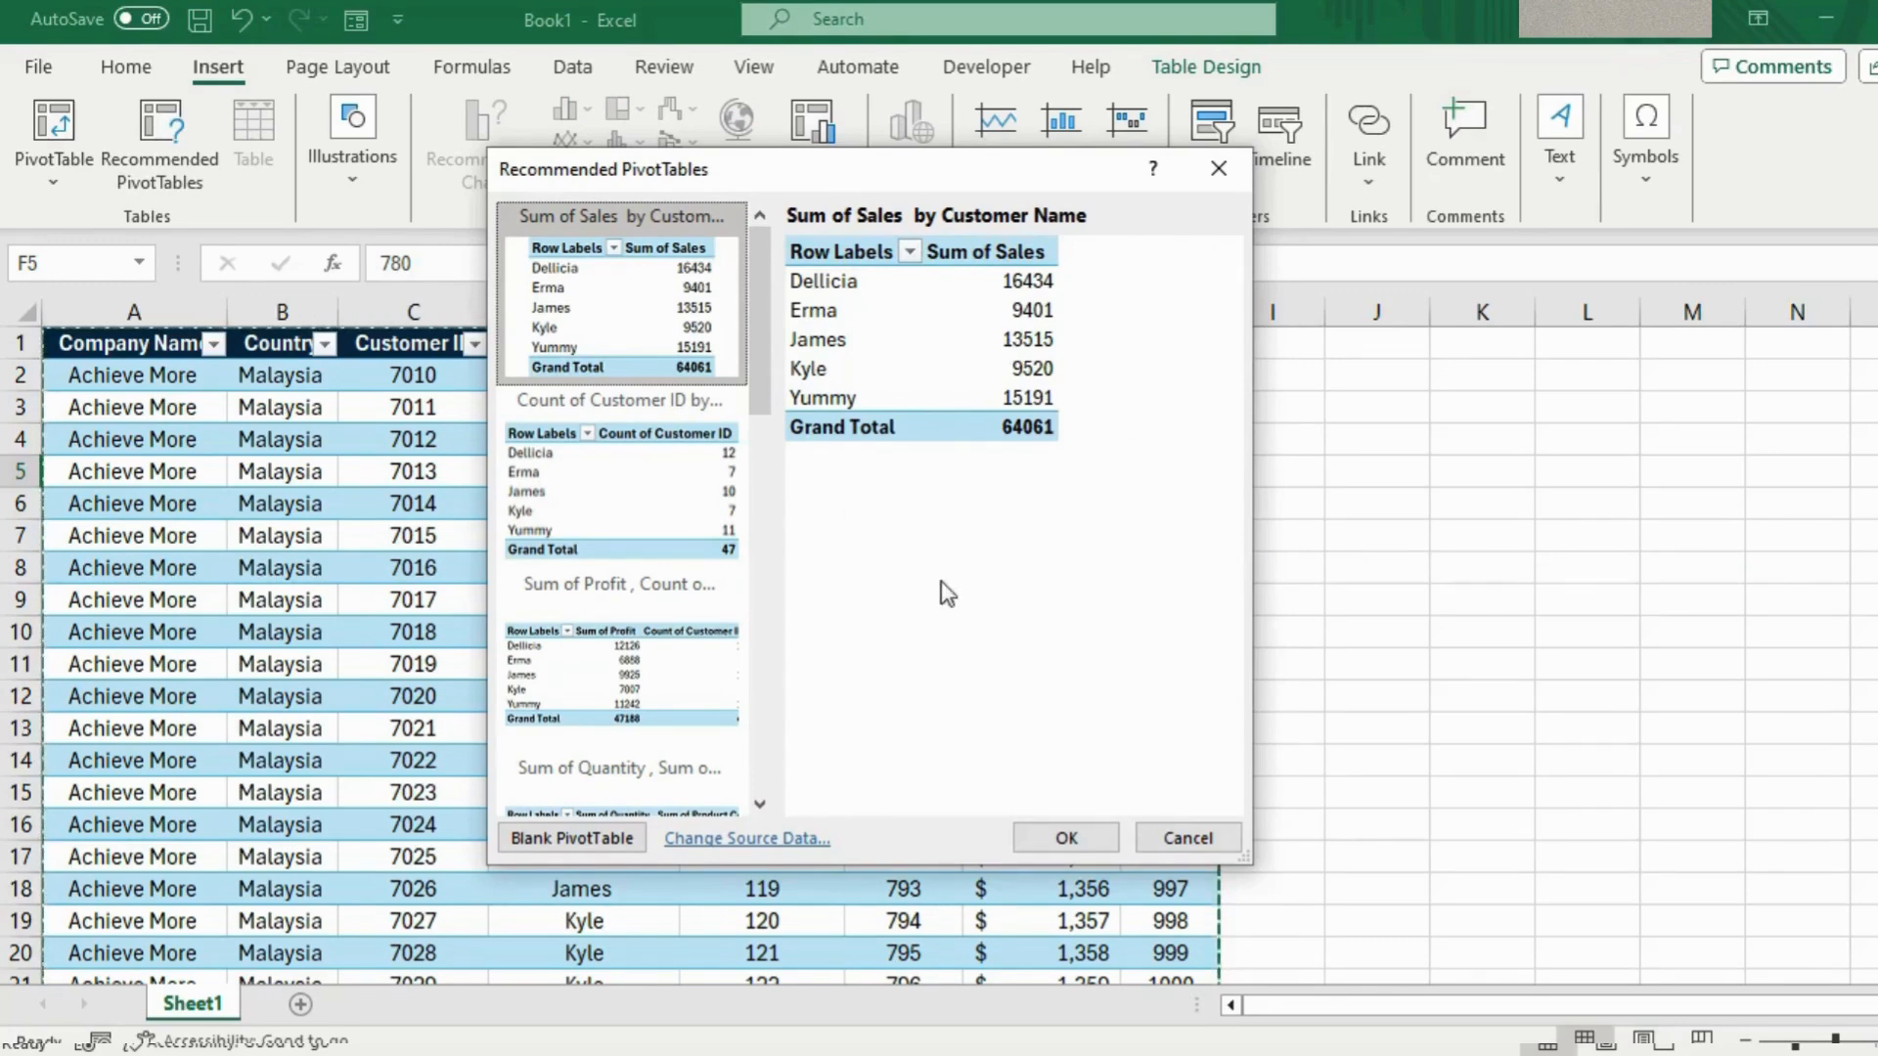
pyautogui.click(1043, 843)
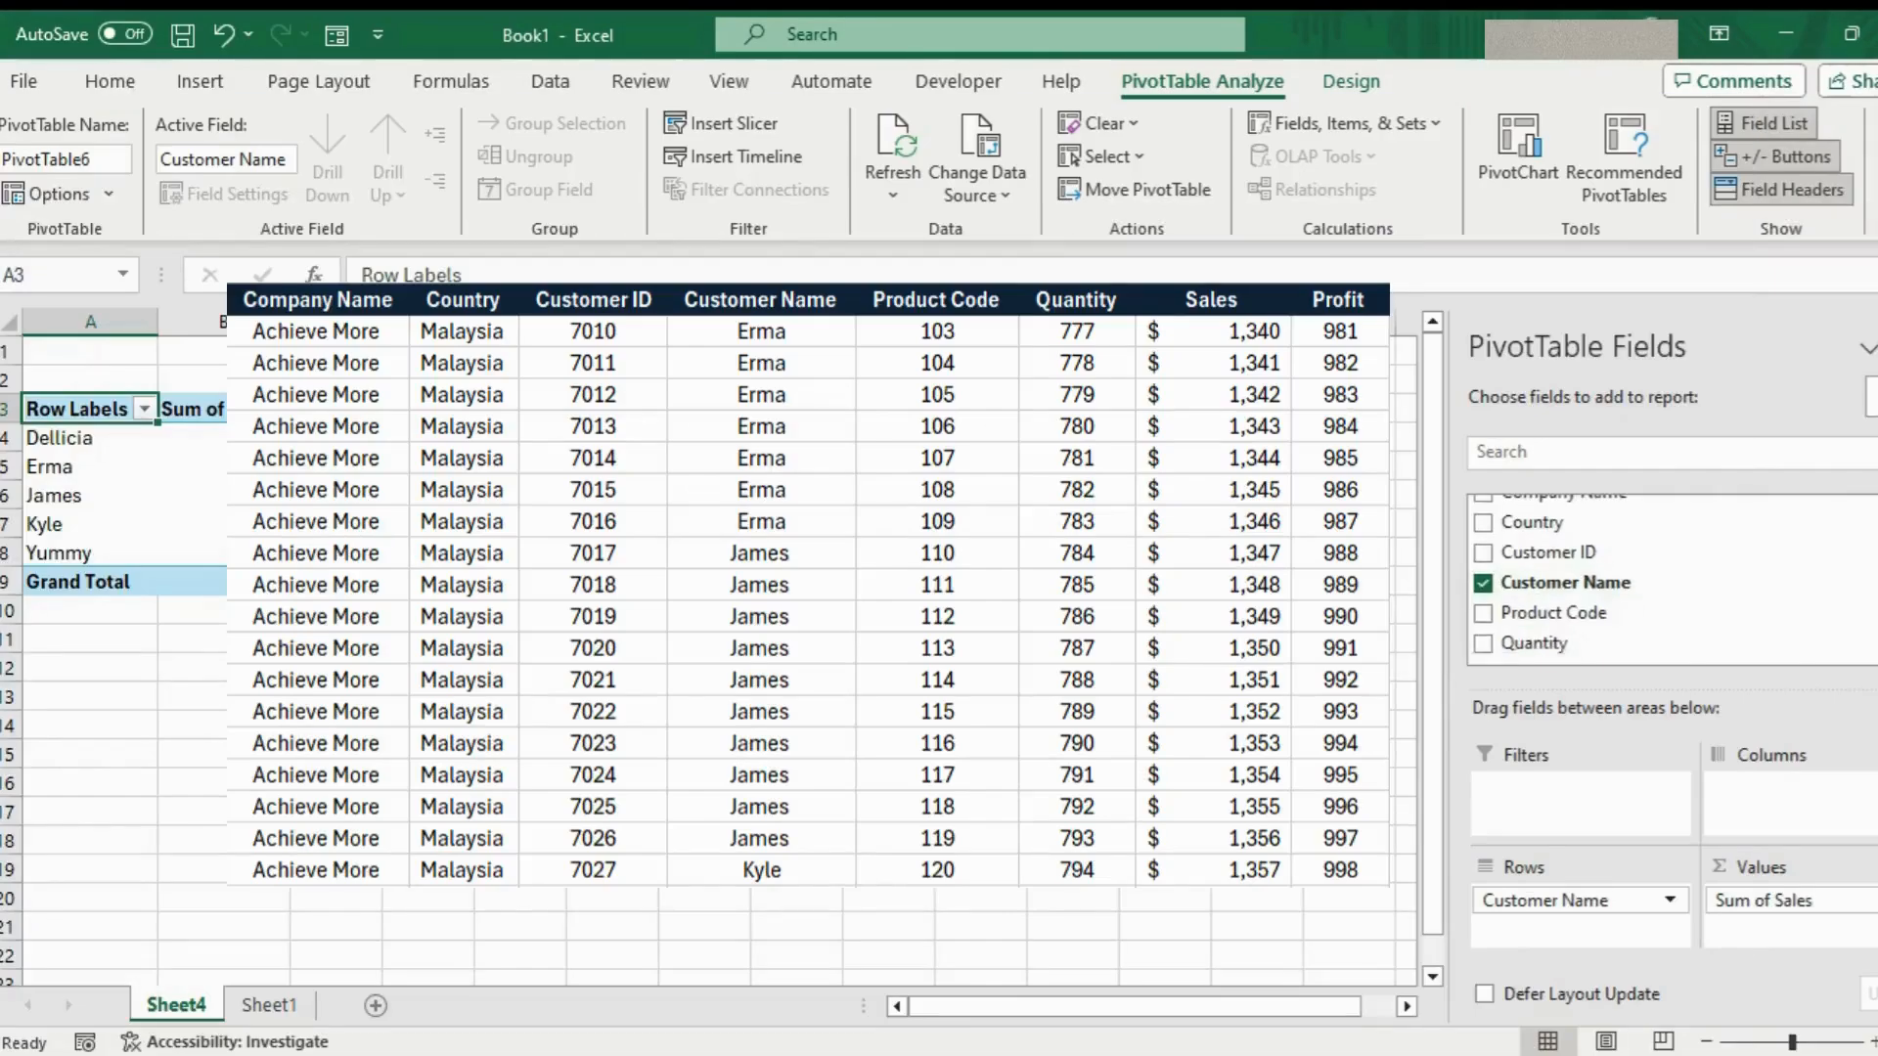
pyautogui.scroll(-2, 1663, 577)
pyautogui.scroll(2, 1614, 587)
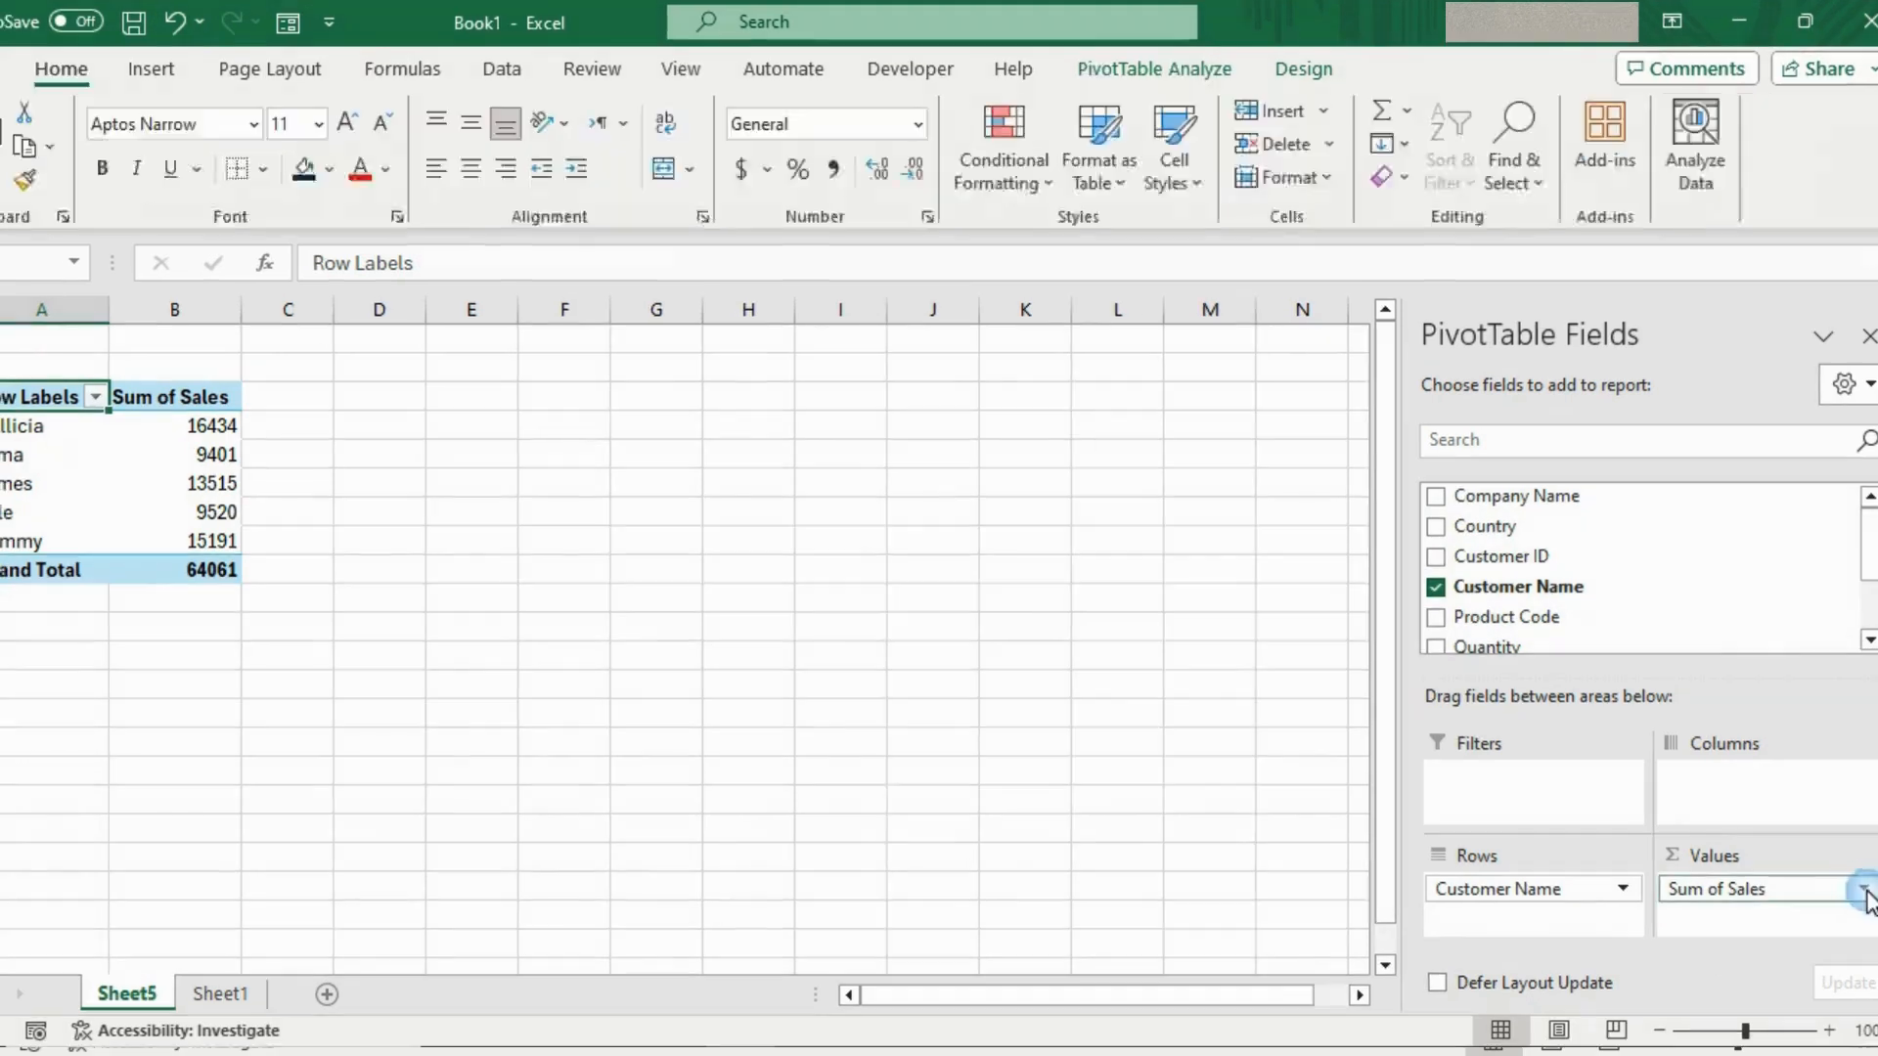
# Change the Sales value field's calculation in the PivotTable from Sum to Average
pyautogui.click(1855, 900)
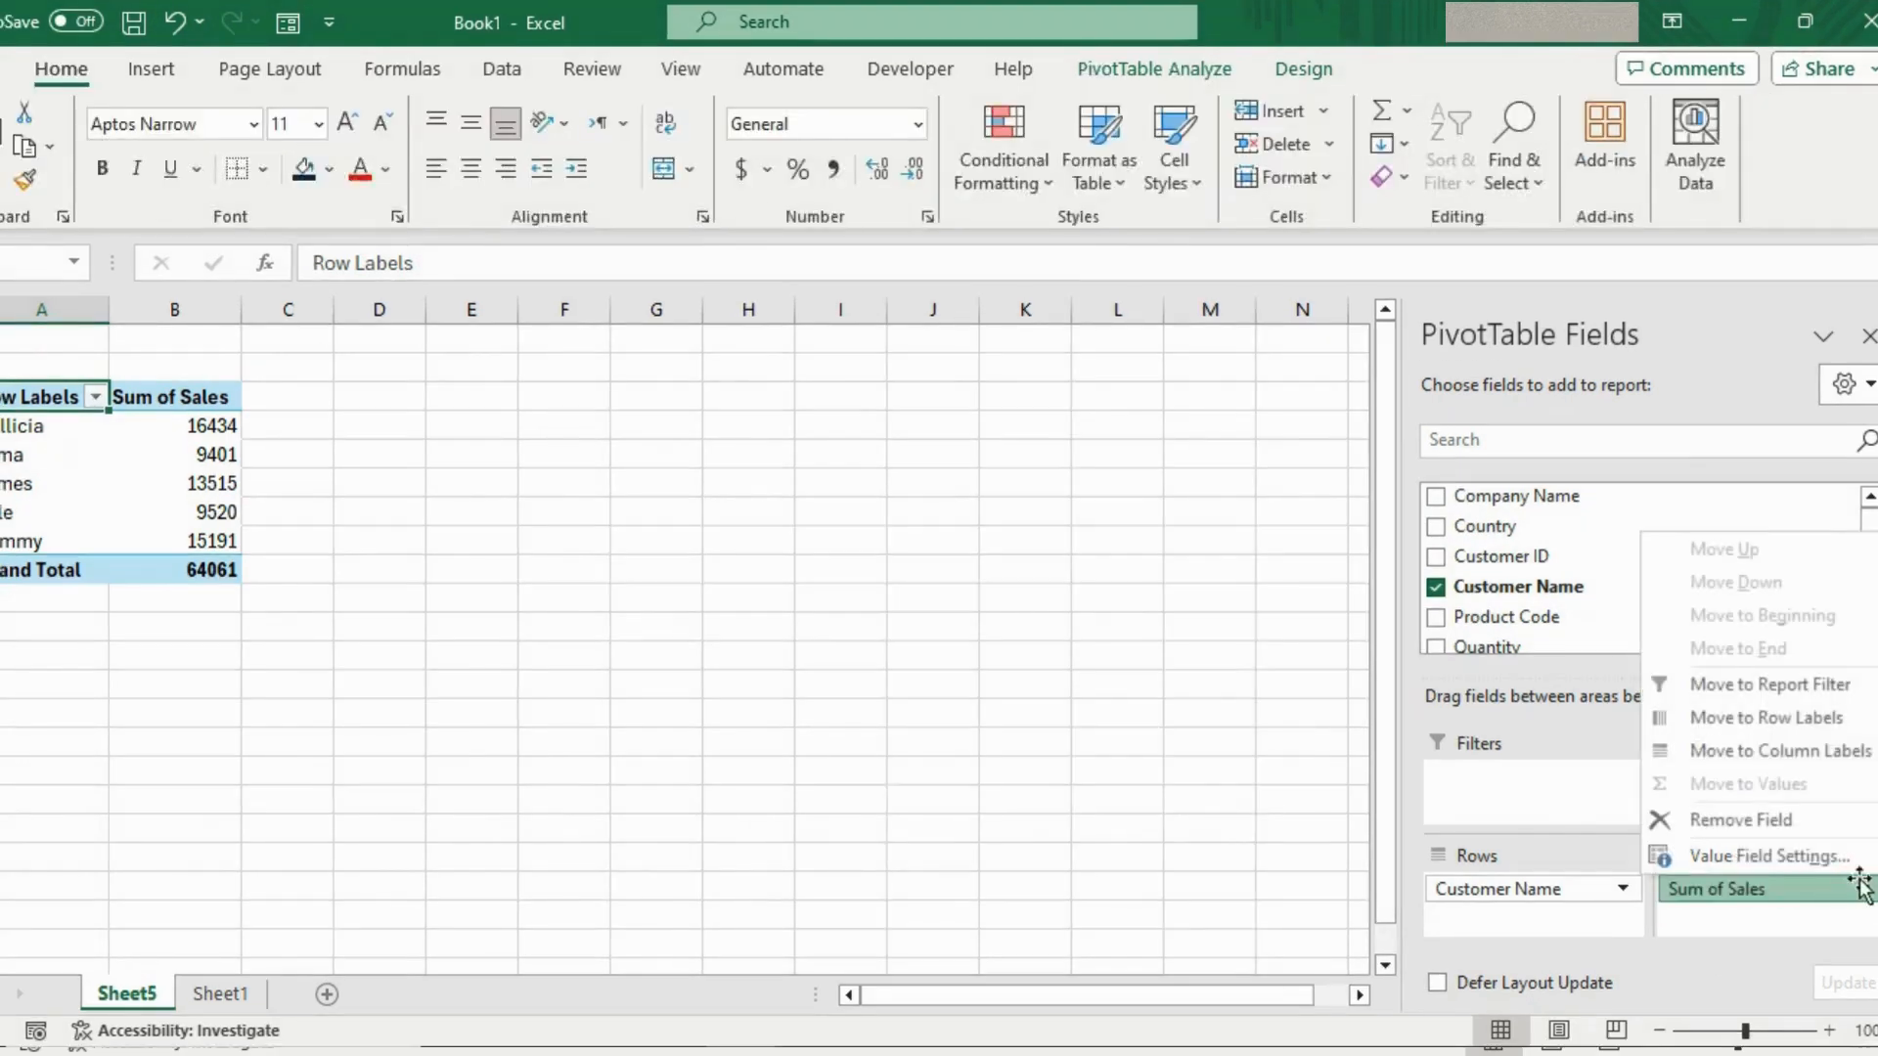
pyautogui.click(1760, 857)
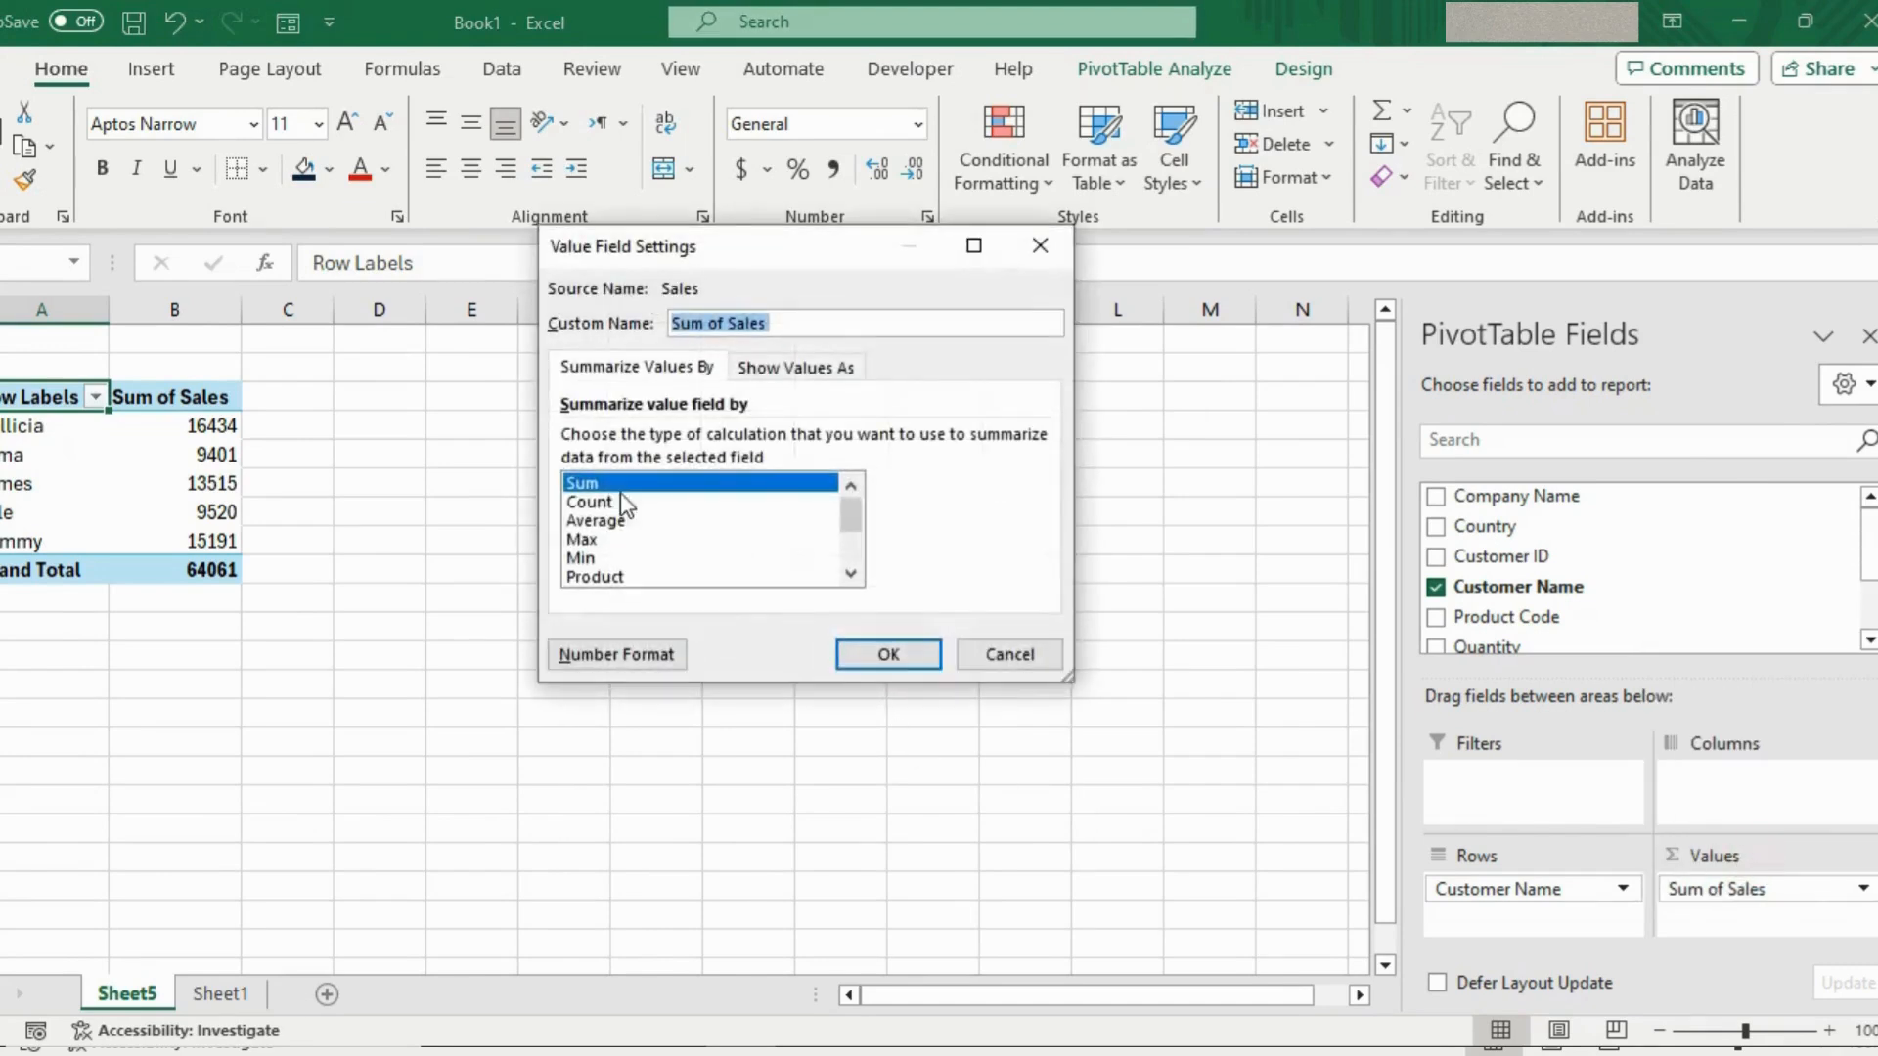
pyautogui.moveTo(851, 513)
pyautogui.mouseDown()
pyautogui.moveTo(848, 561)
pyautogui.moveTo(851, 518)
pyautogui.mouseUp()
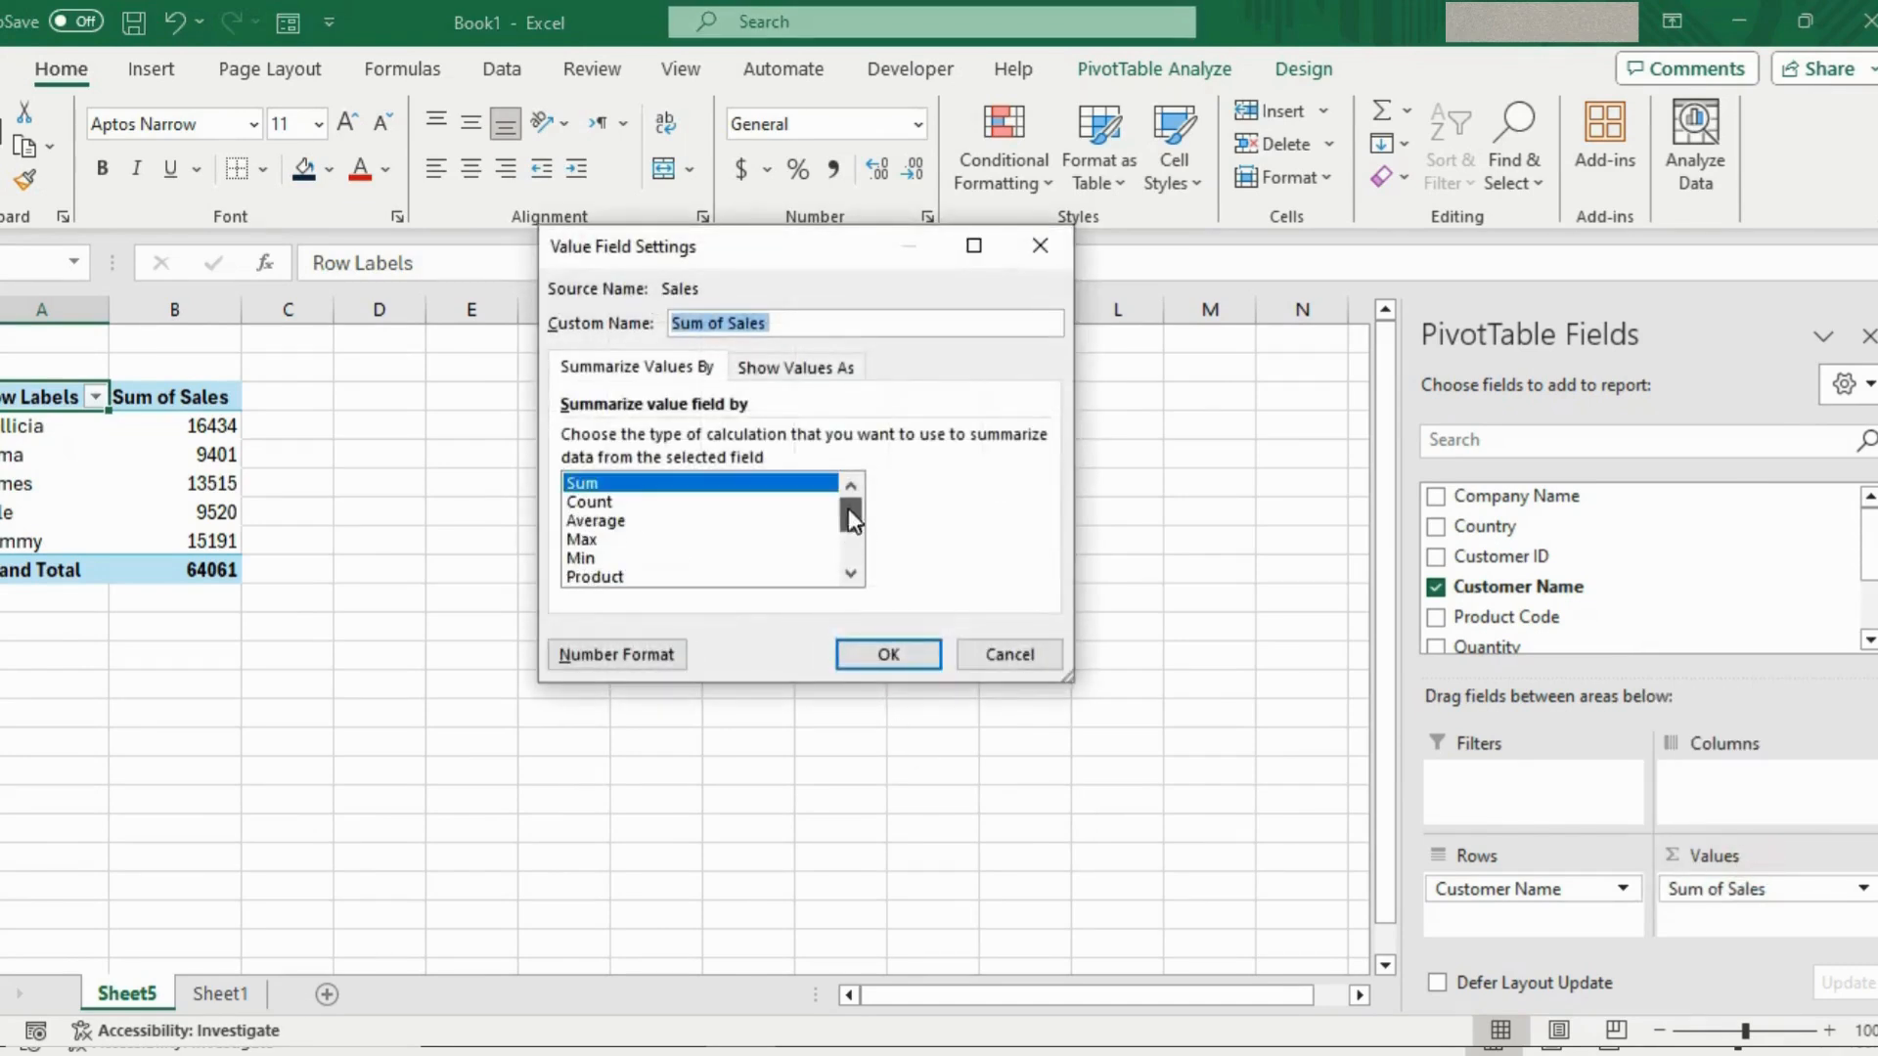
pyautogui.click(599, 521)
pyautogui.click(909, 664)
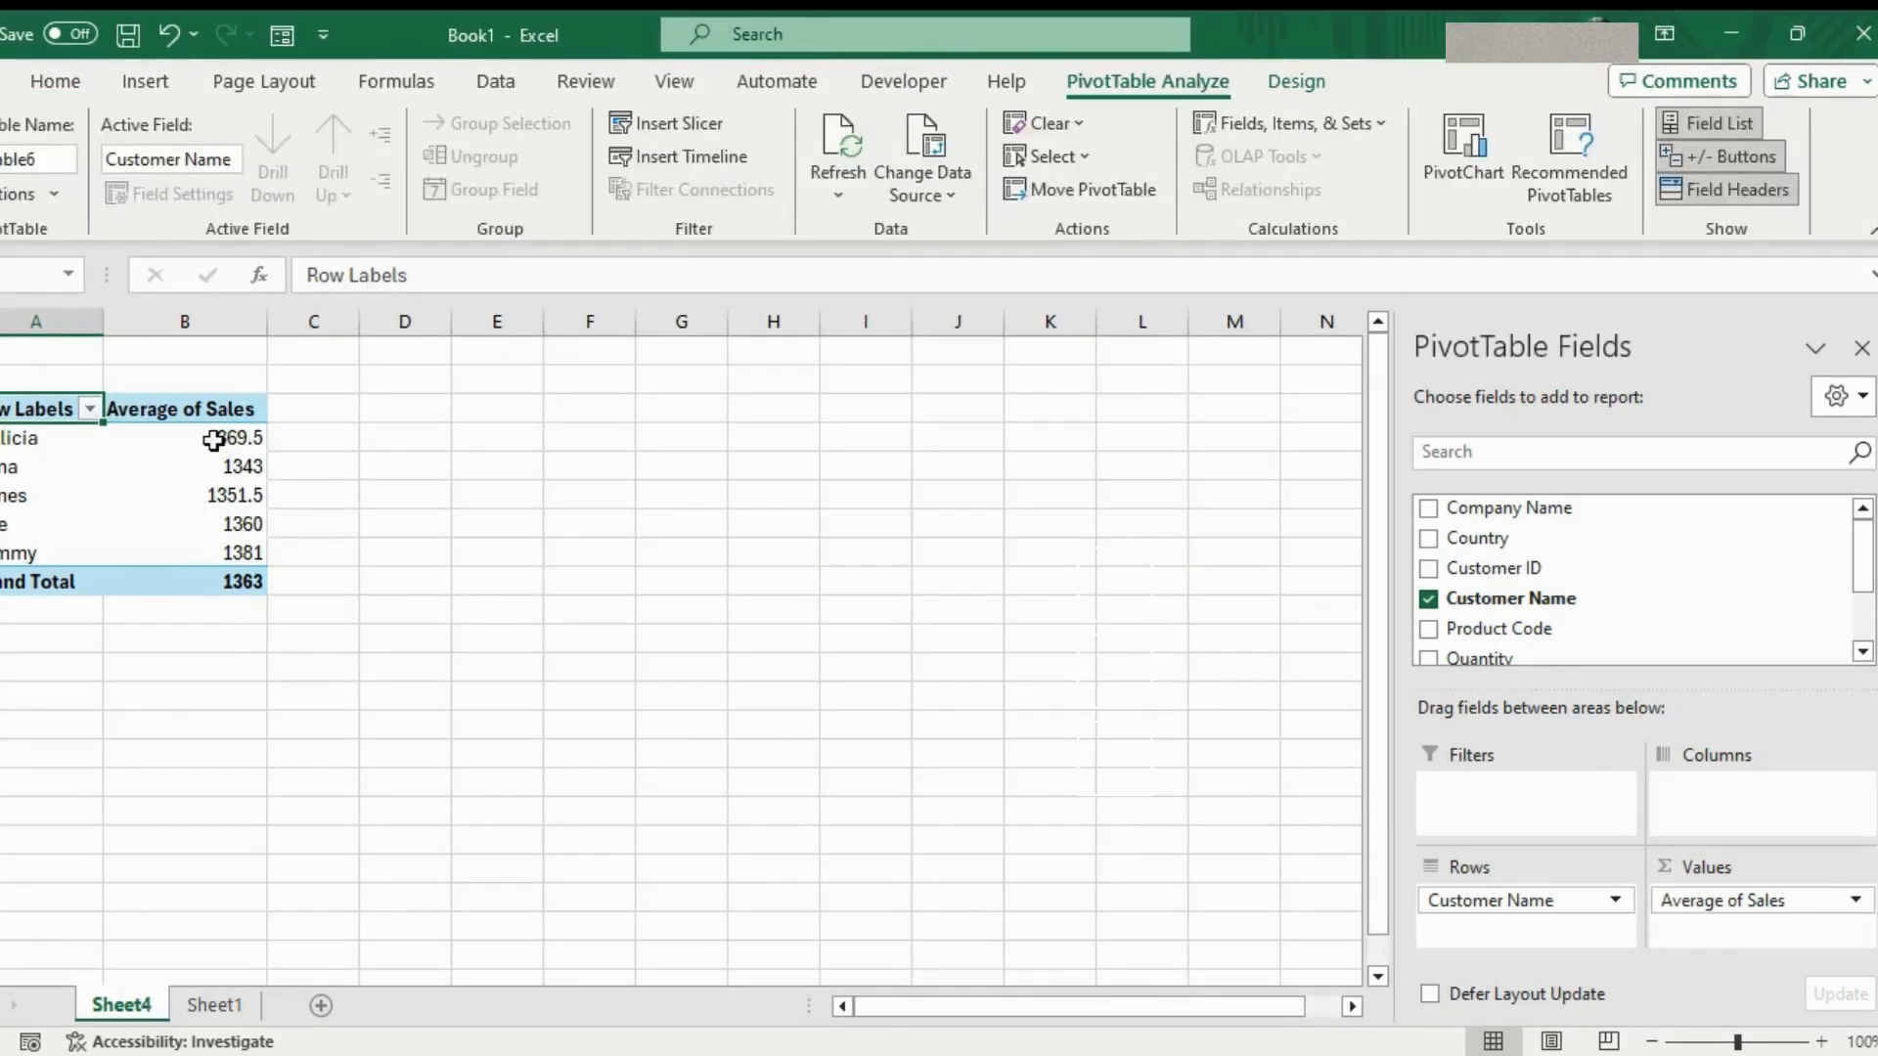
# Summarize the PivotTable's Sales values by Sum
pyautogui.rightClick(215, 443)
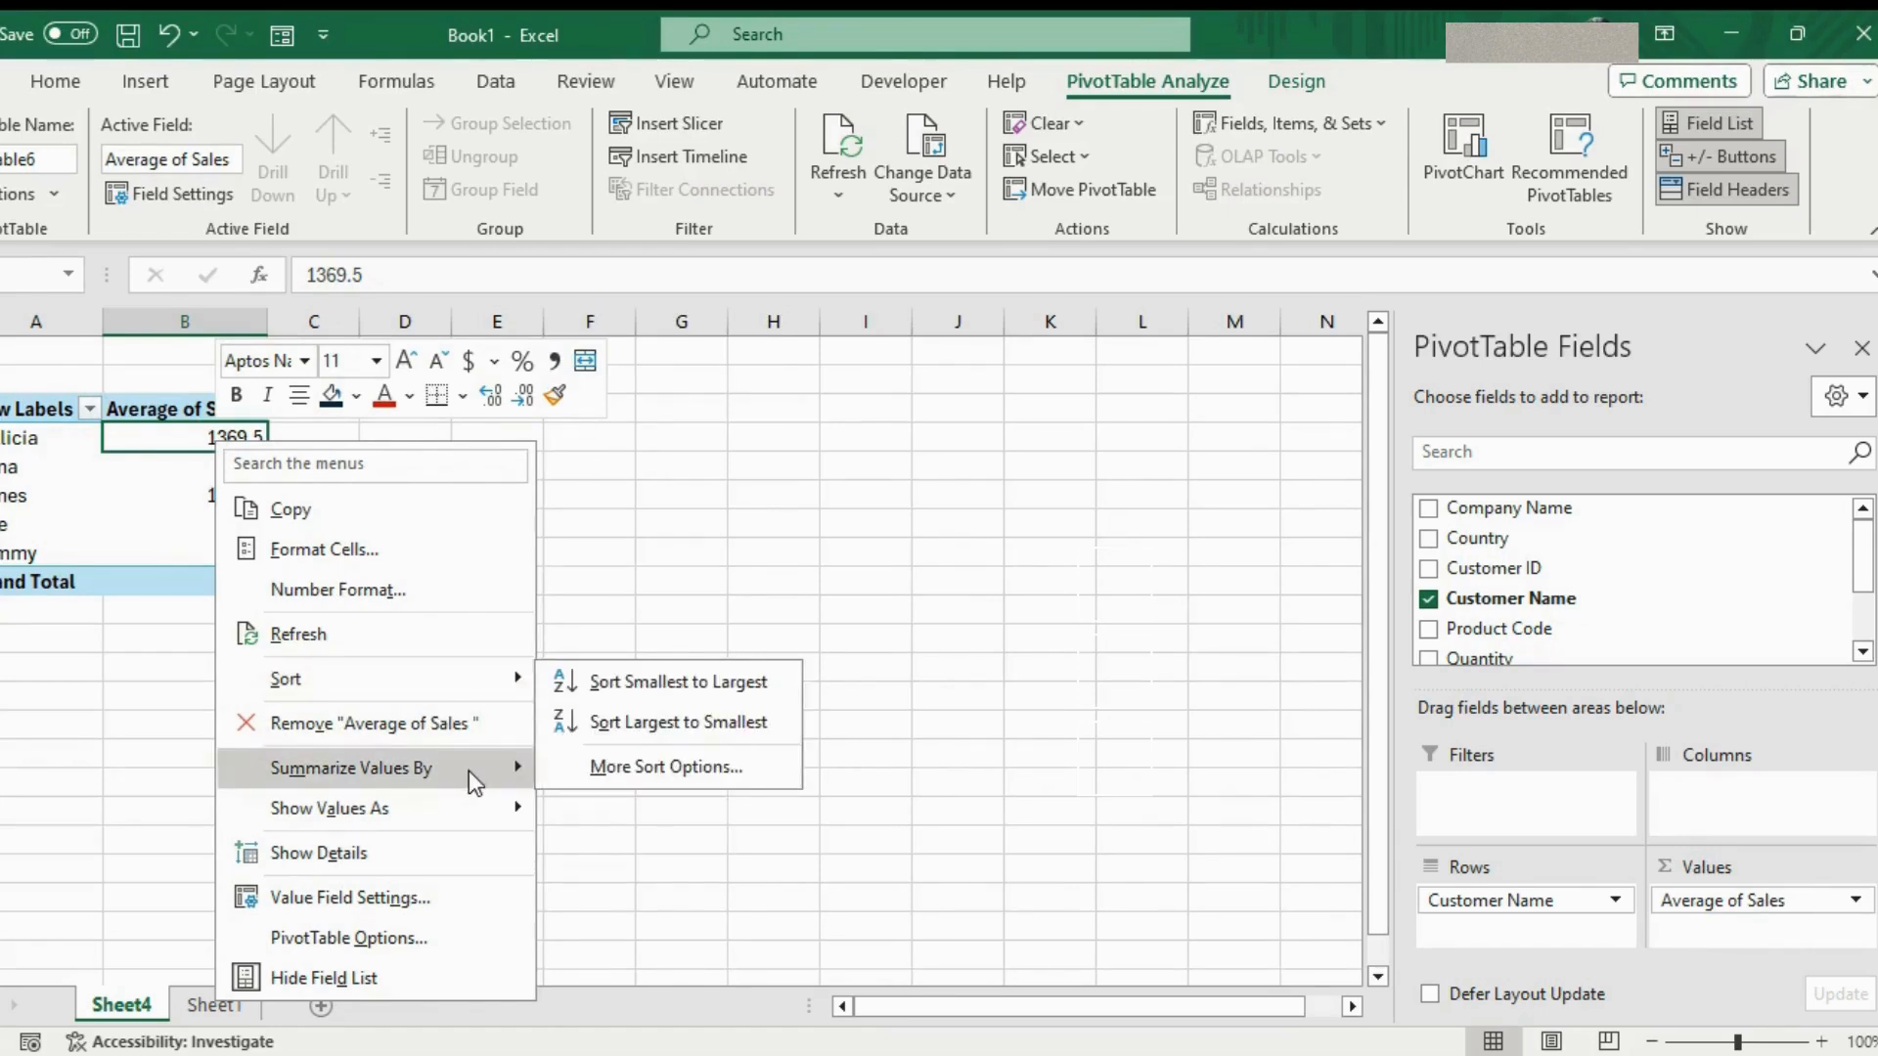
pyautogui.moveTo(473, 782)
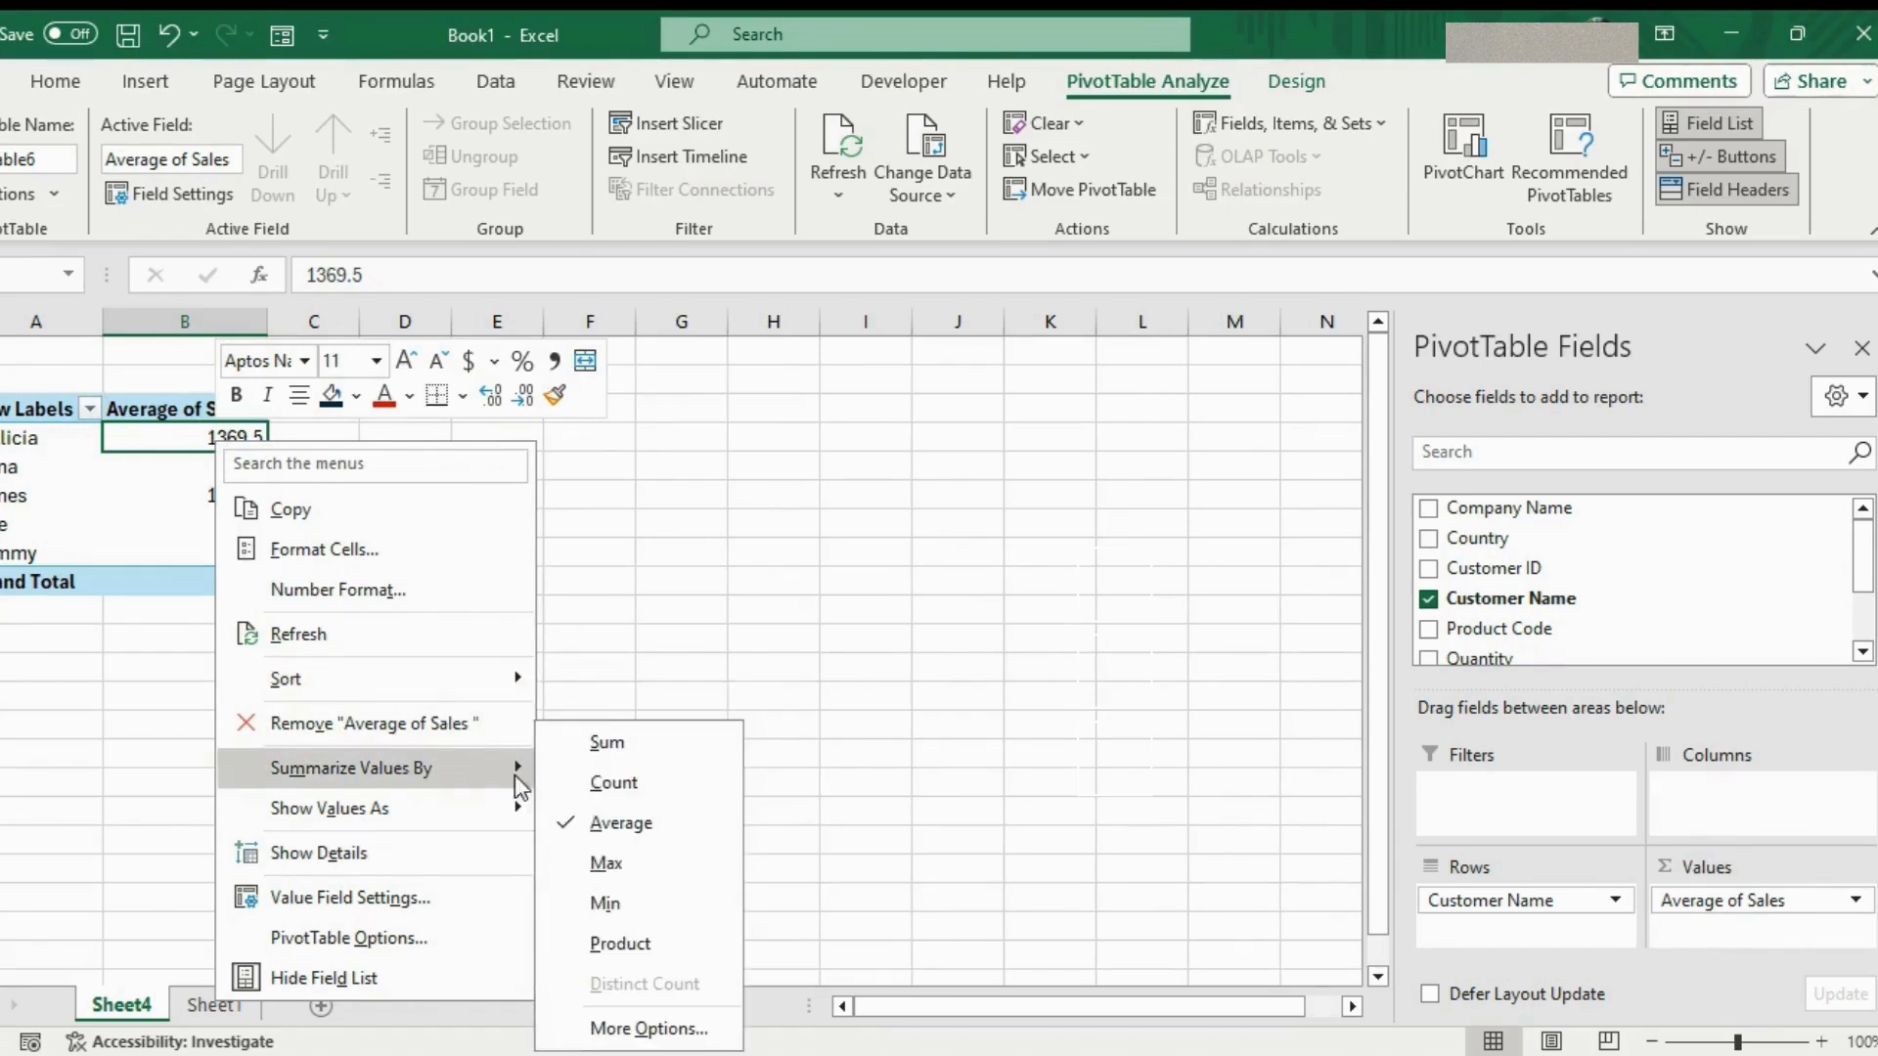
pyautogui.click(603, 740)
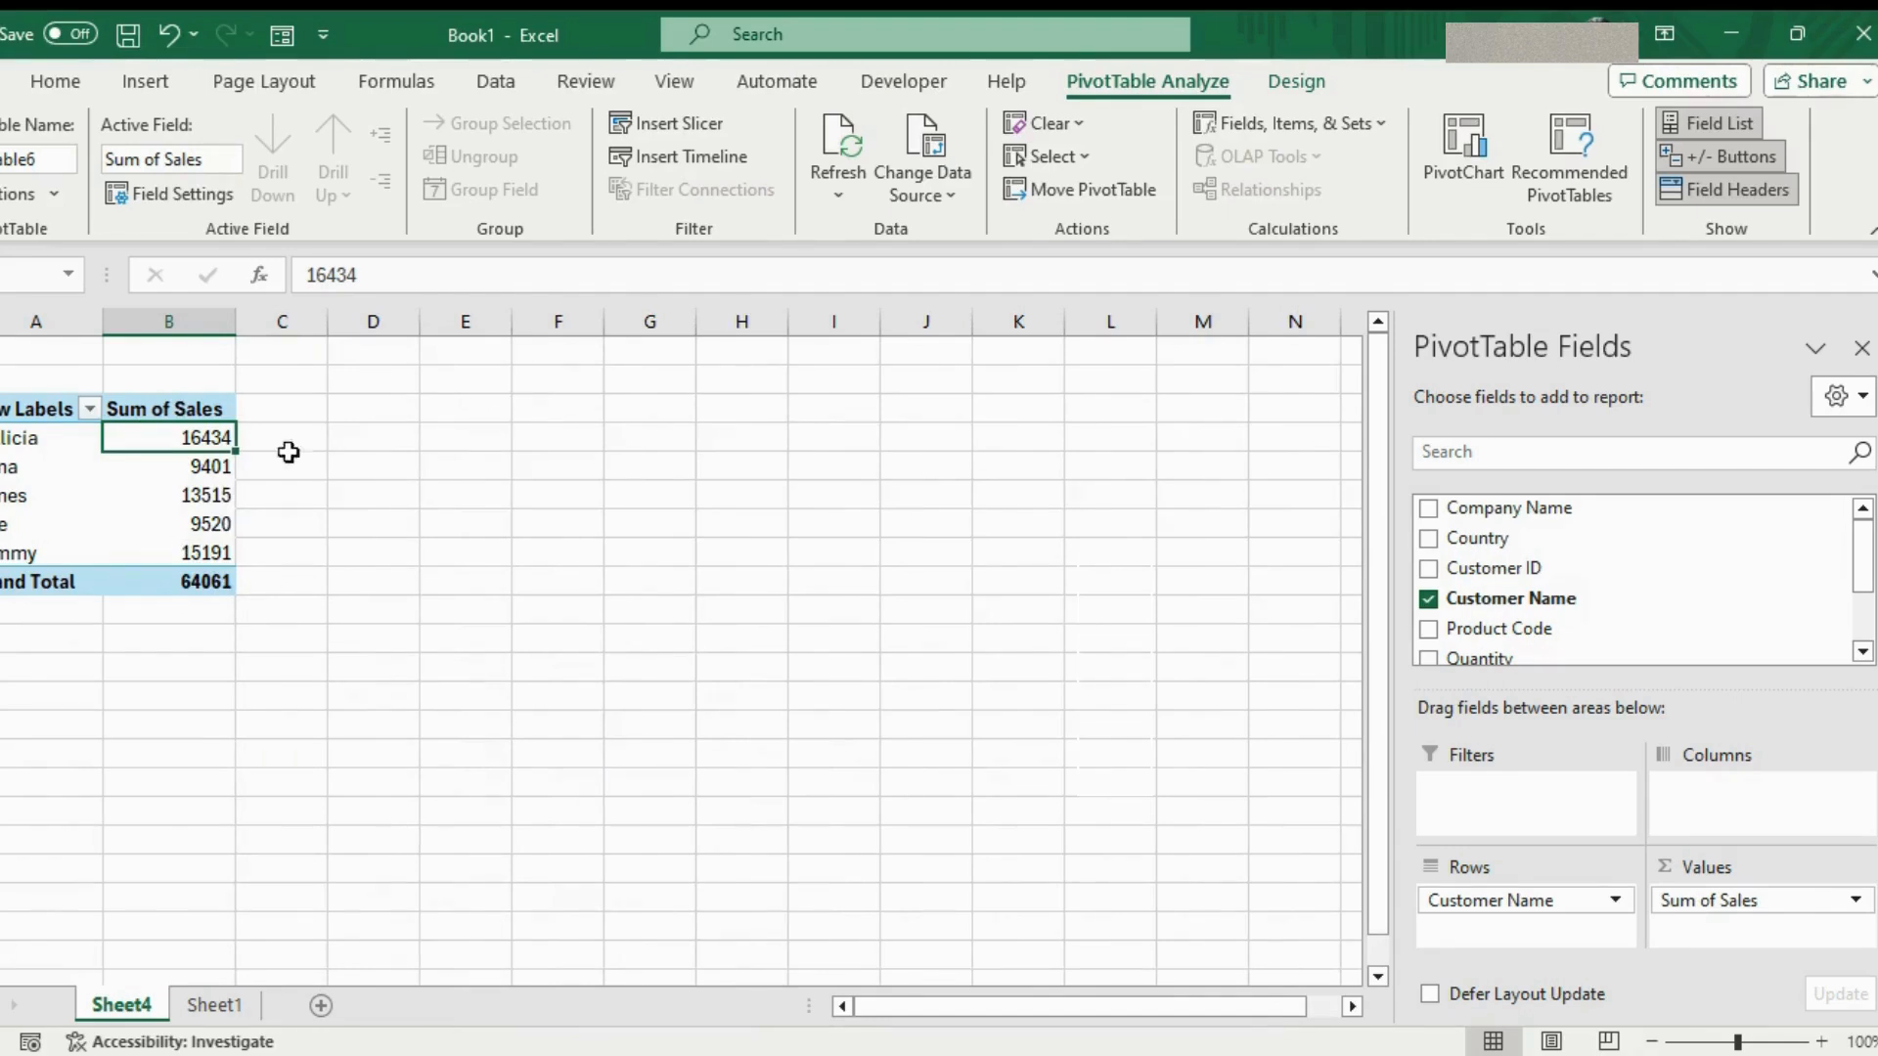
# Format the Sum of Sales values as Number with a thousands separator and 0 decimal places
pyautogui.rightClick(173, 437)
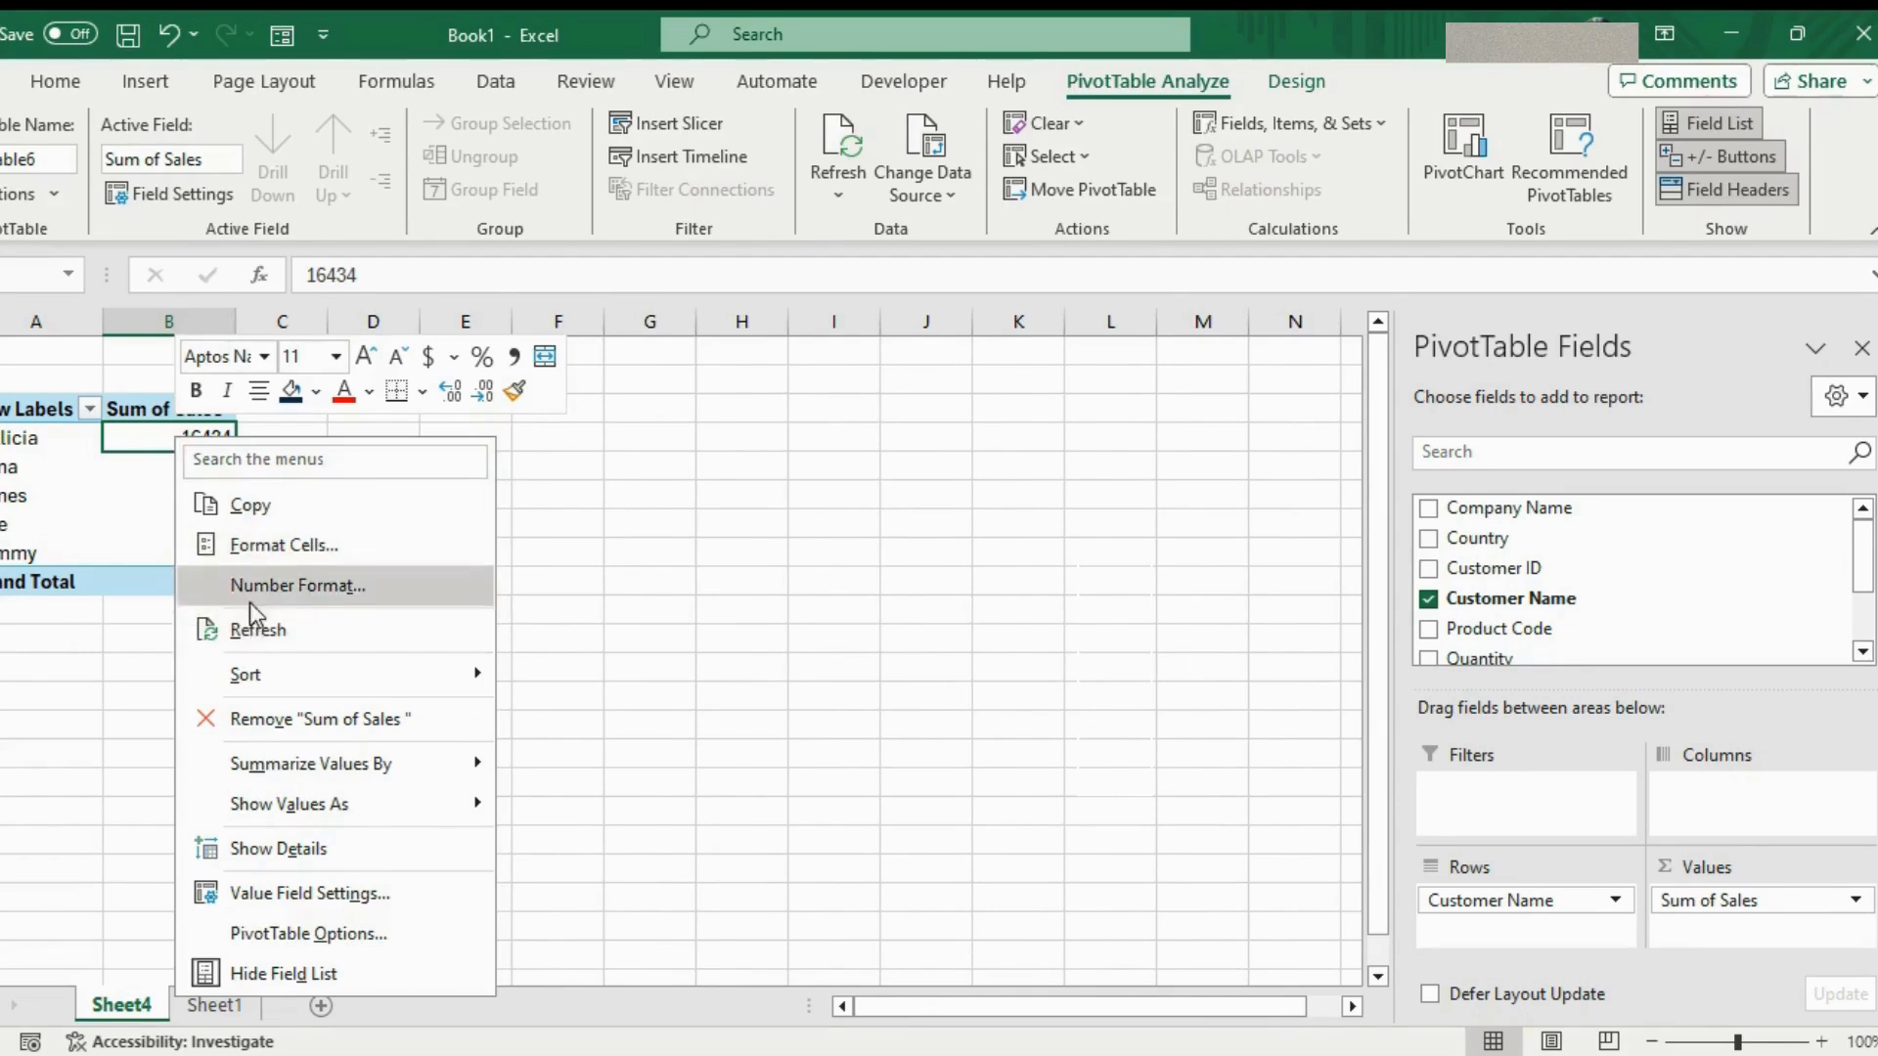
pyautogui.click(337, 587)
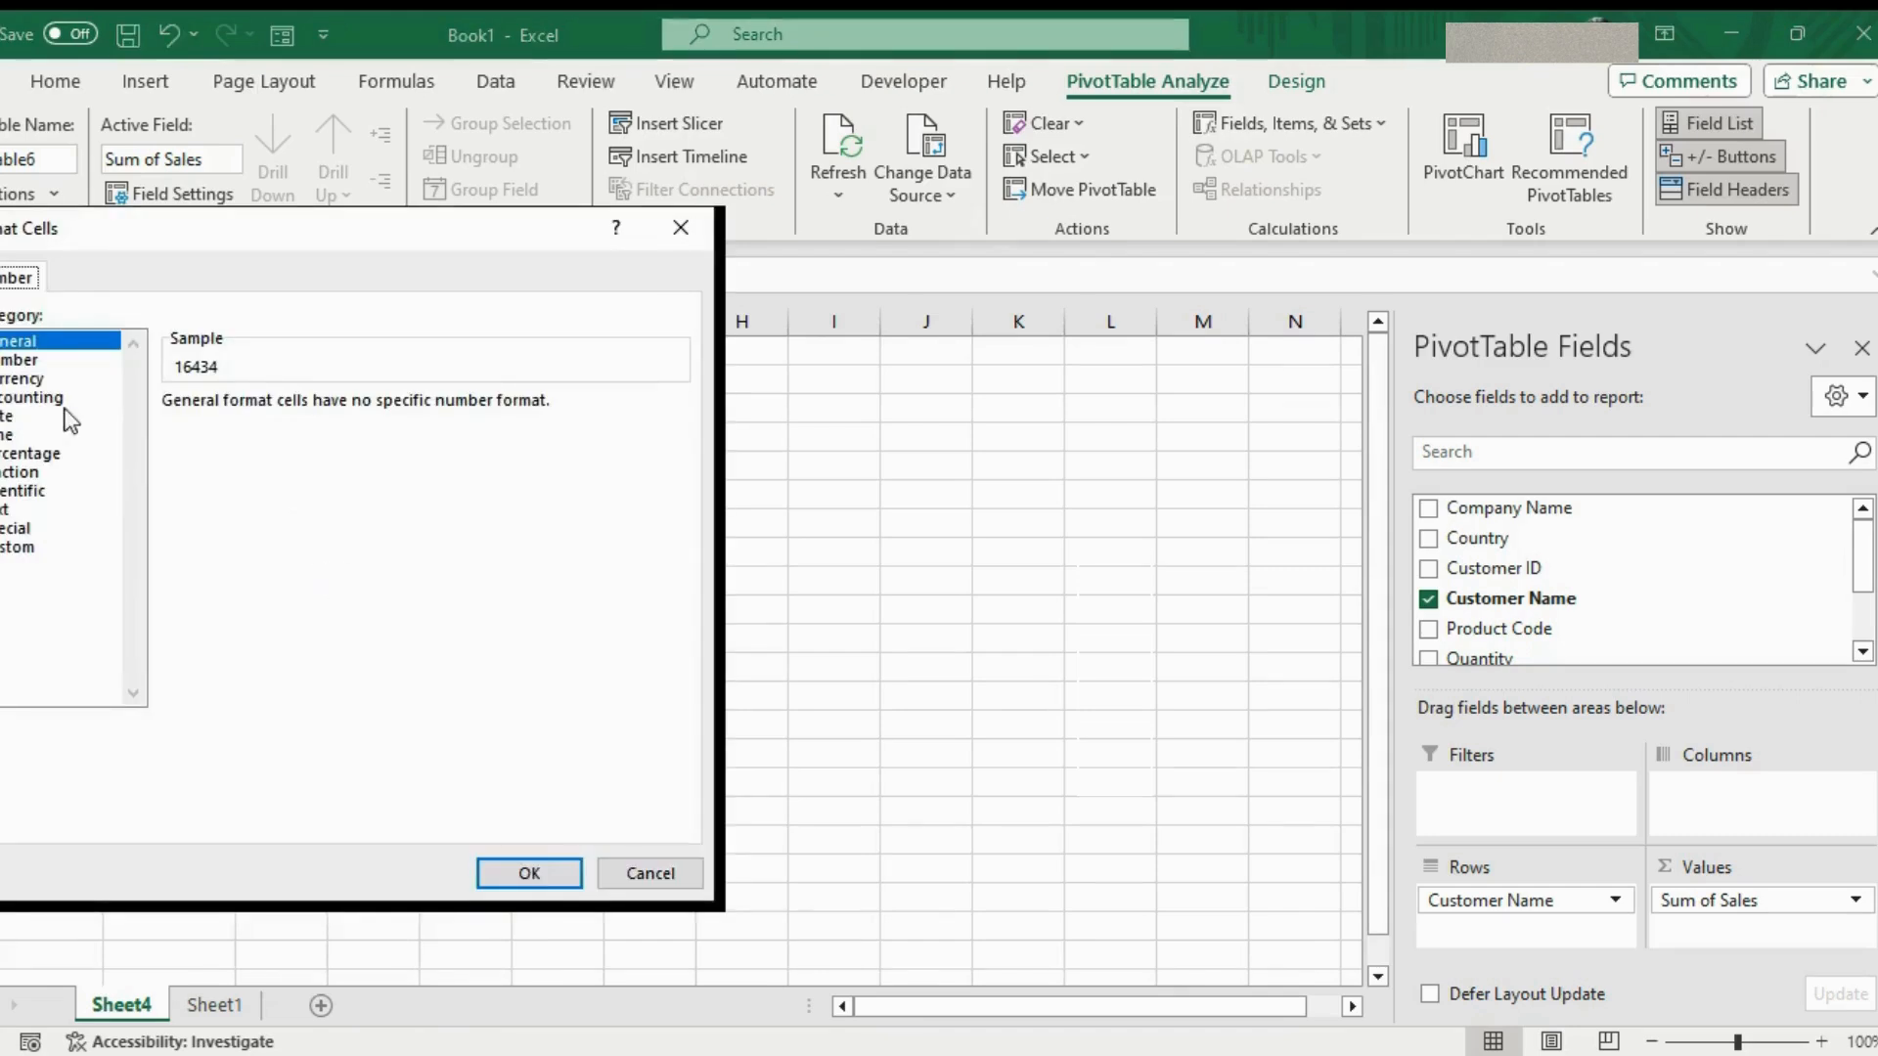
pyautogui.click(25, 362)
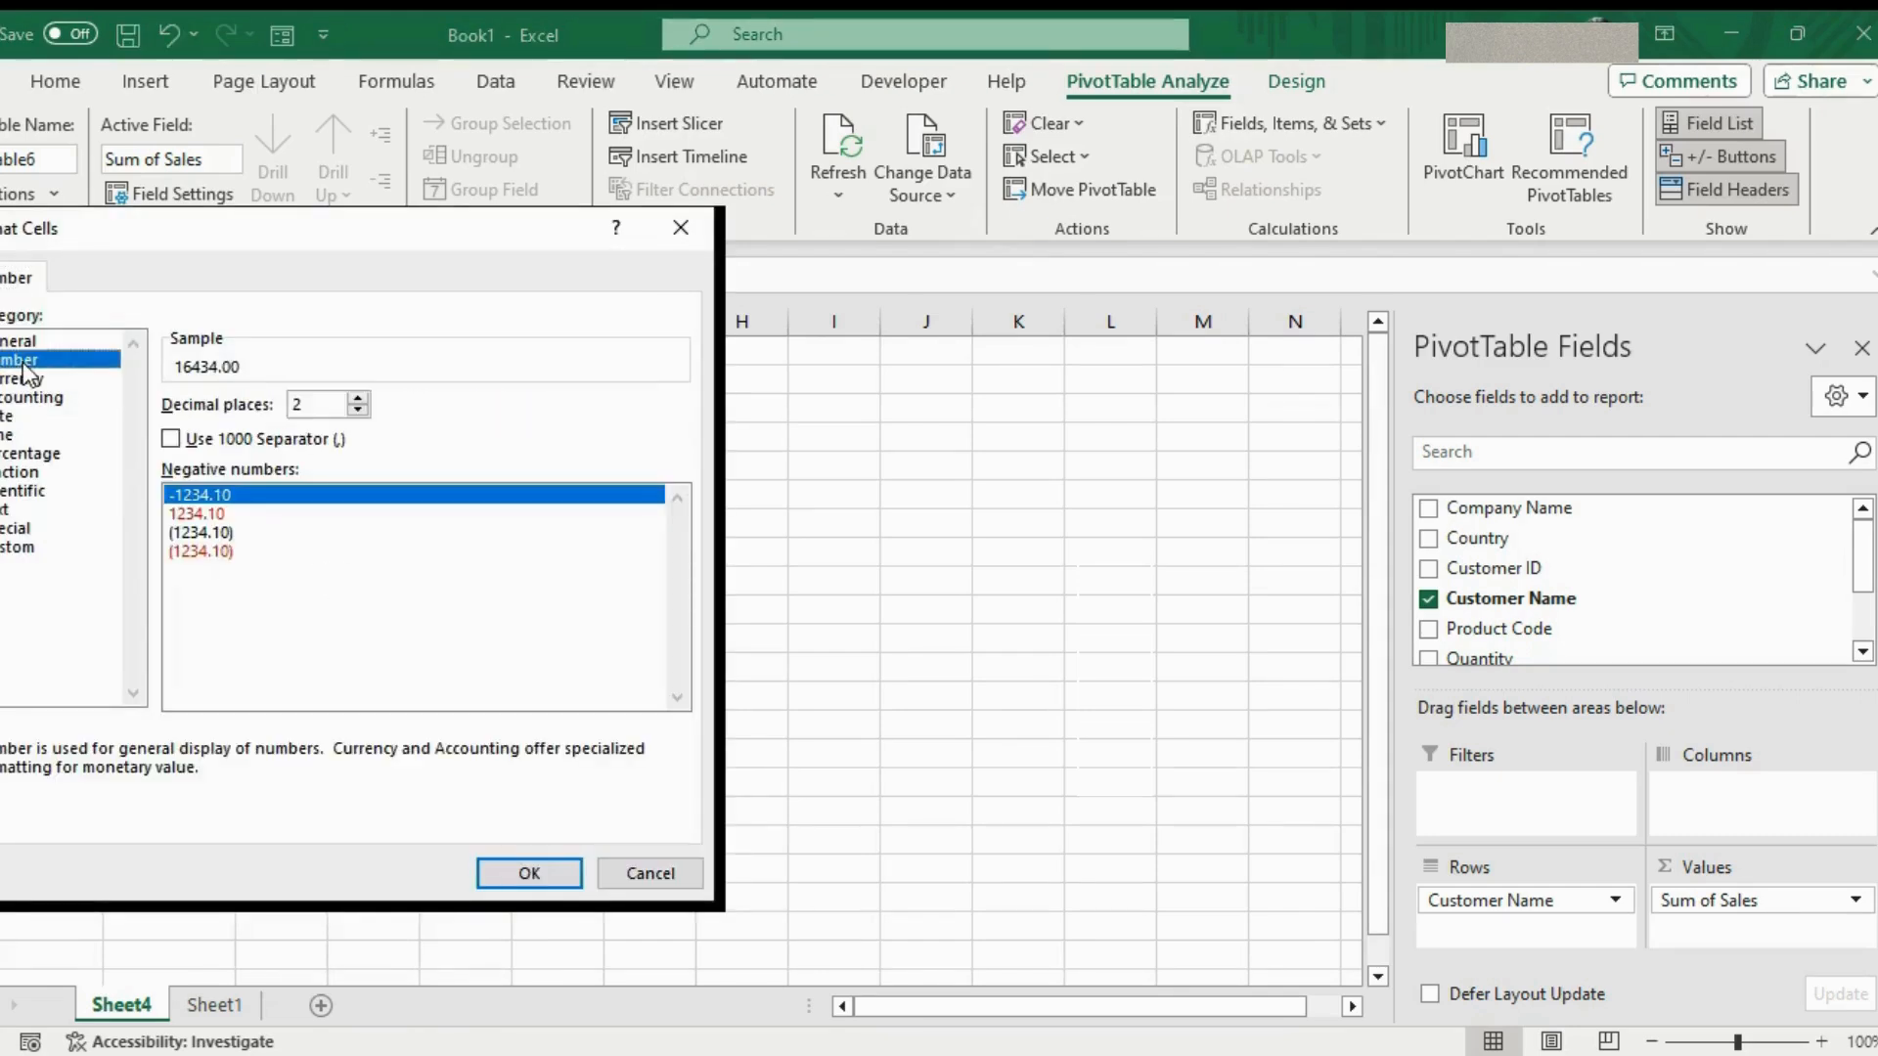
pyautogui.click(171, 438)
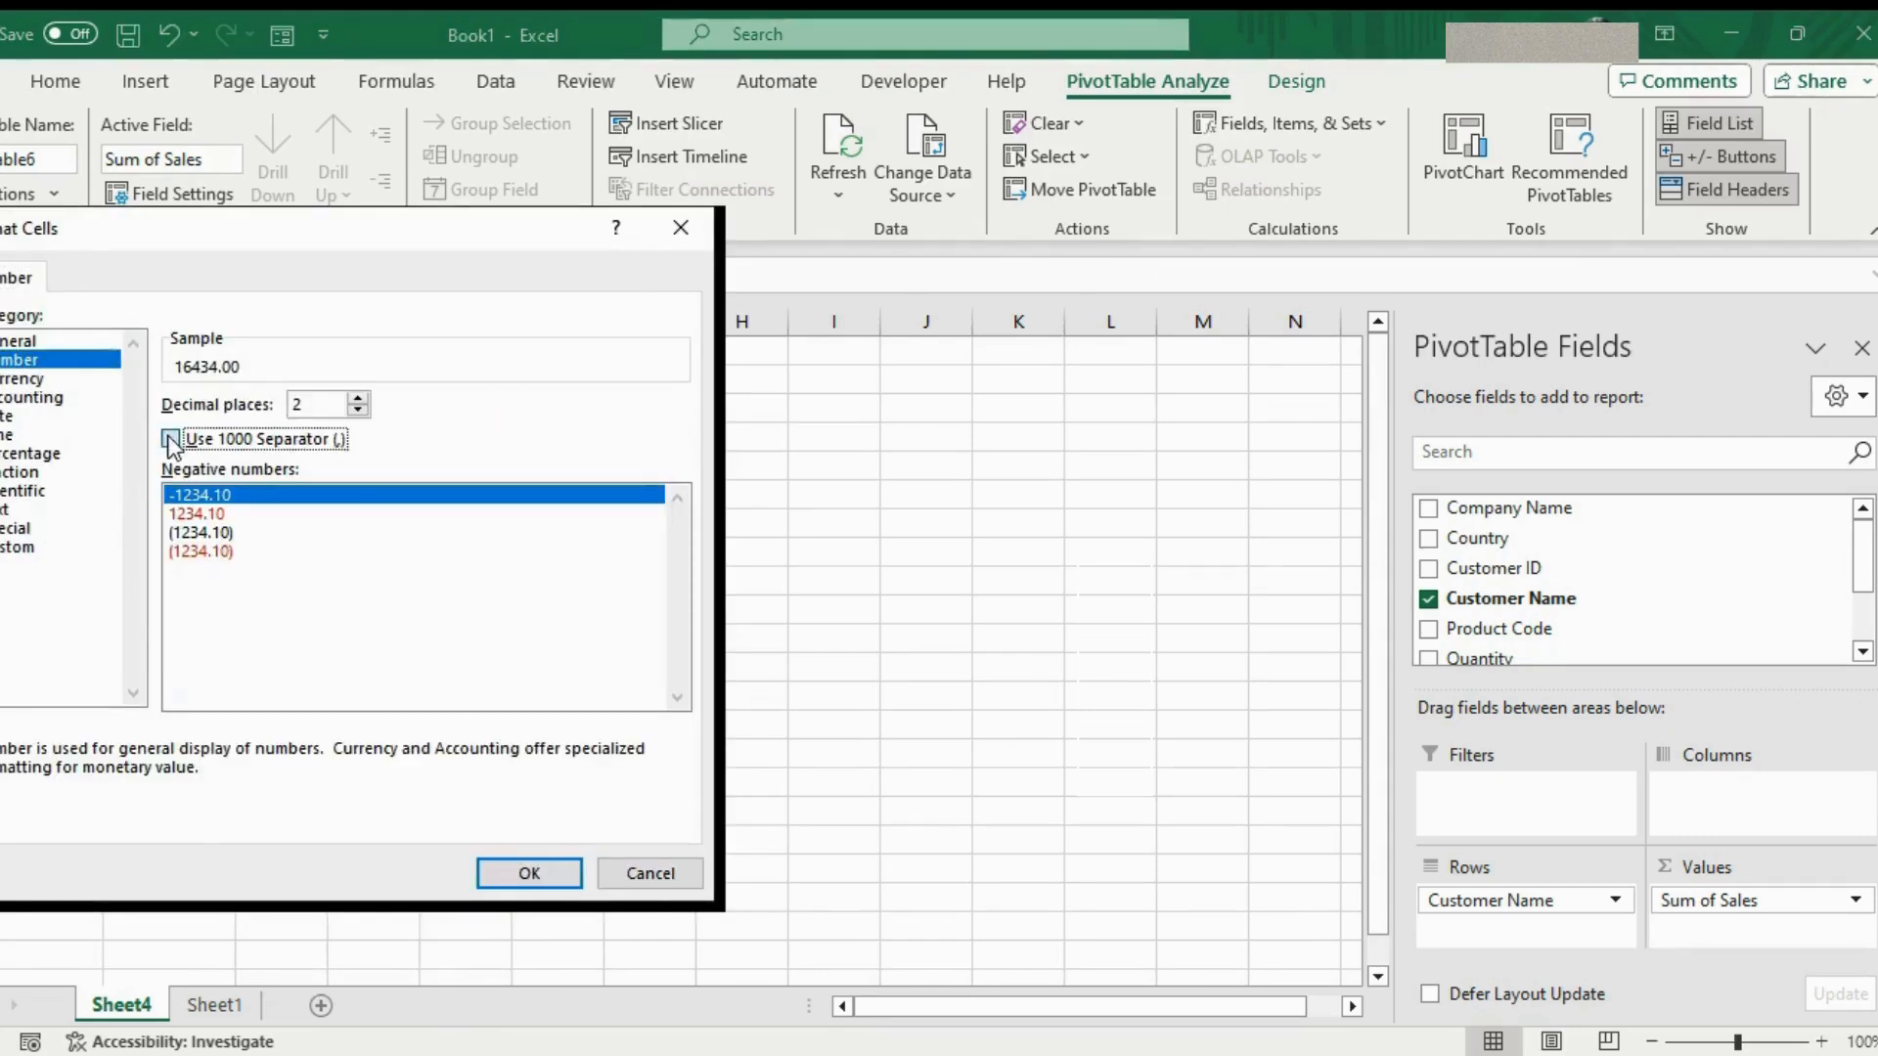
pyautogui.click(358, 410)
pyautogui.click(358, 409)
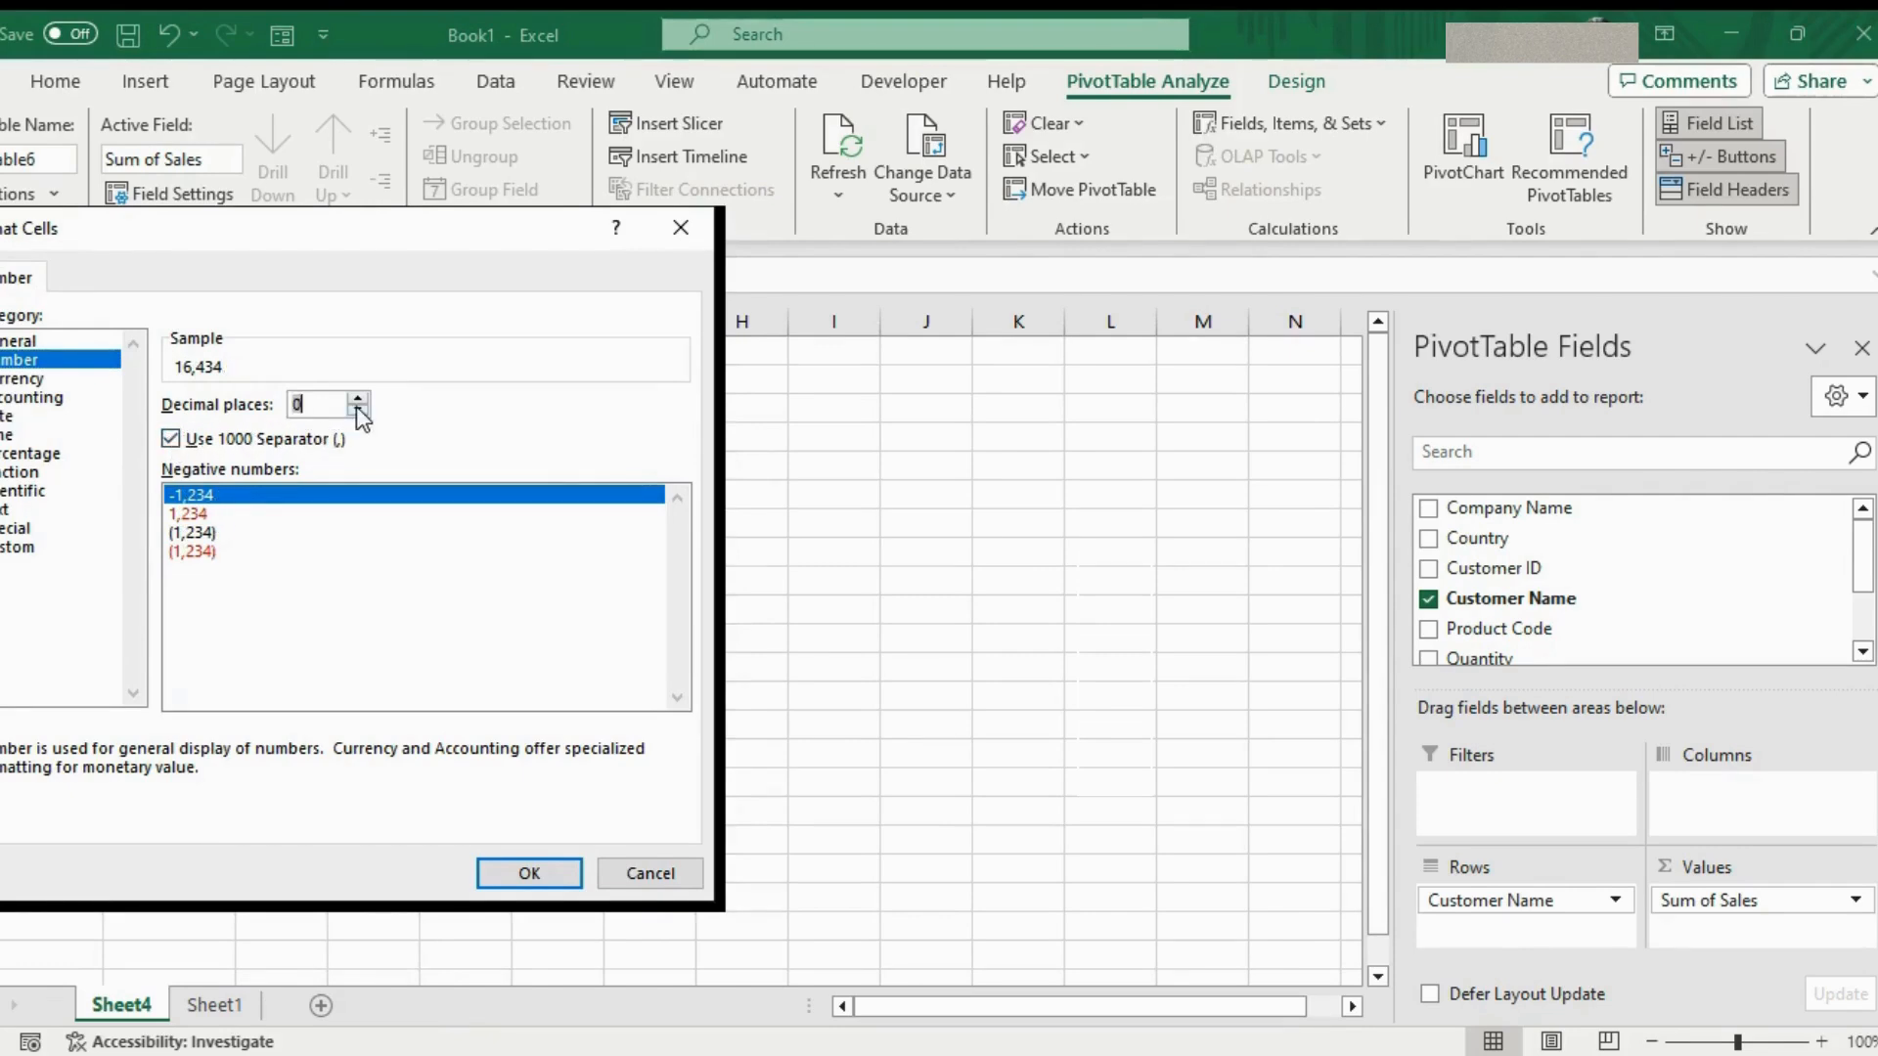
pyautogui.click(526, 871)
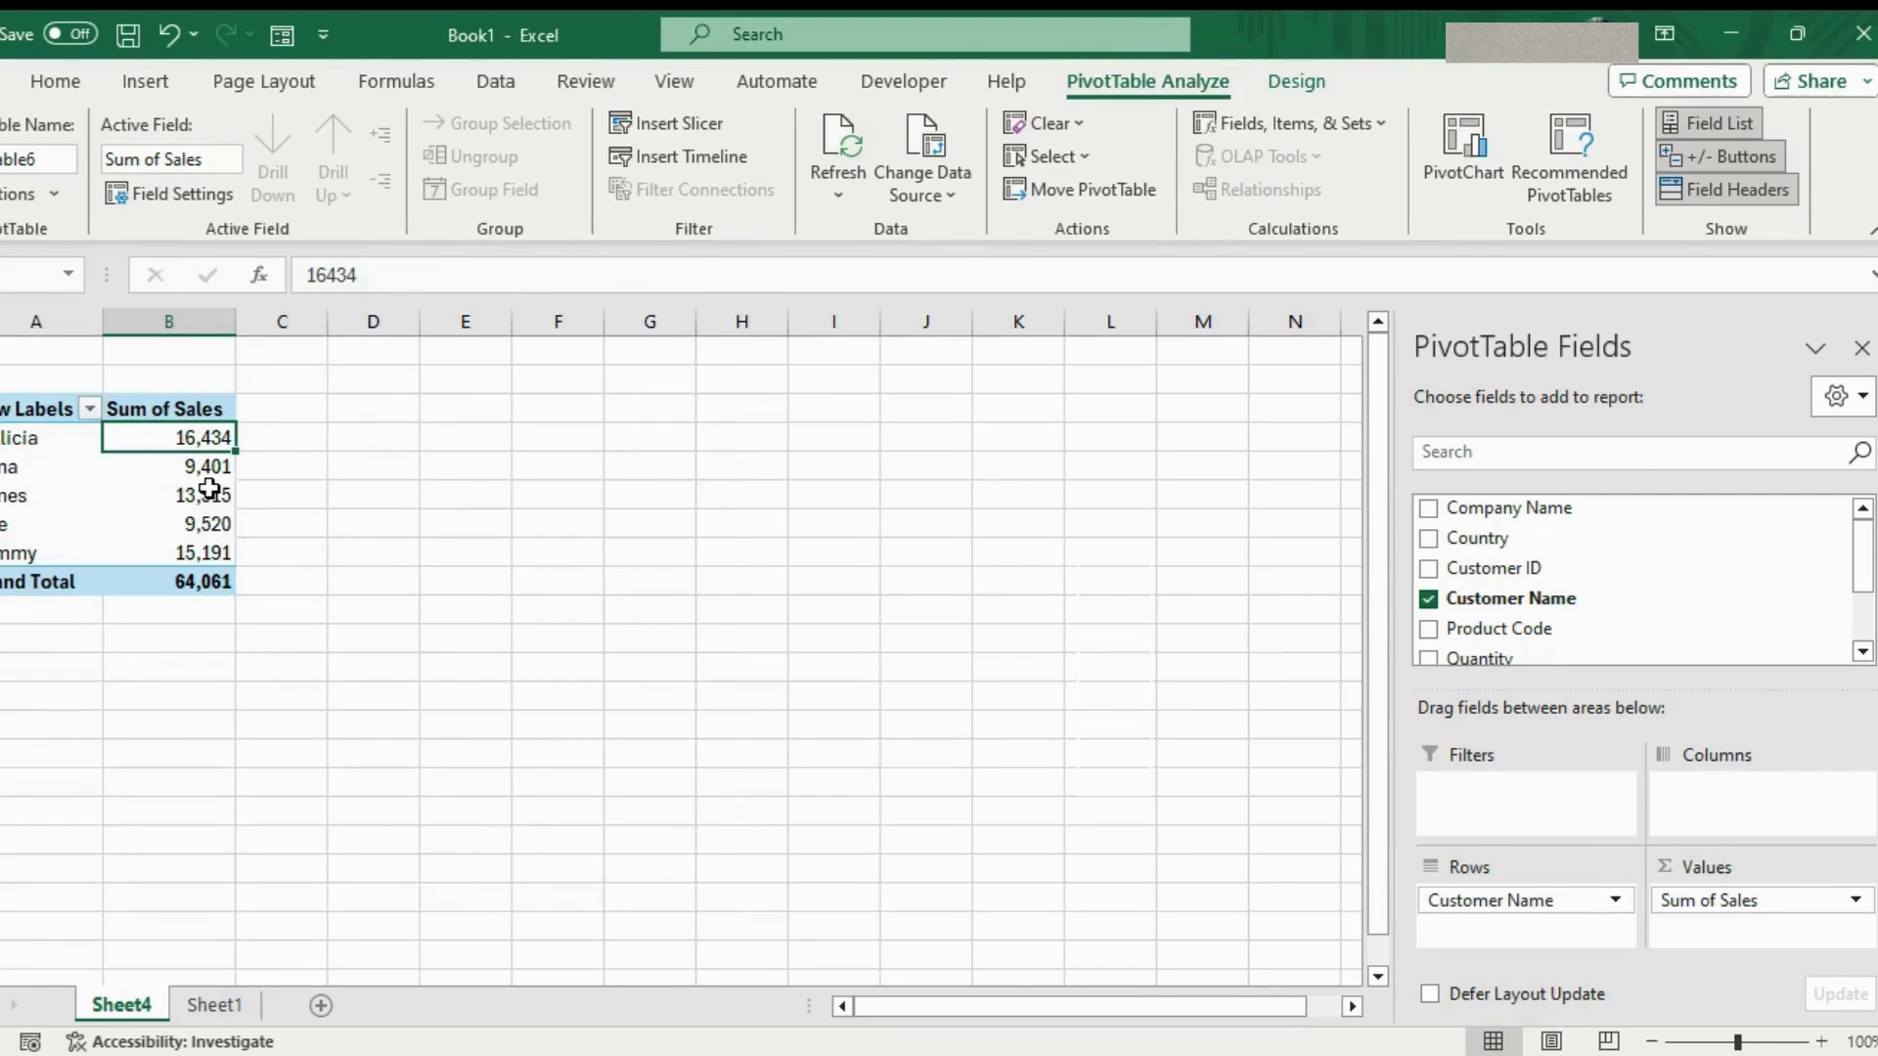
# Add Country as a report filter and check its single and multiple selection choices without applying any
pyautogui.moveTo(210, 488)
pyautogui.moveTo(1464, 547); pyautogui.dragTo(1481, 797)
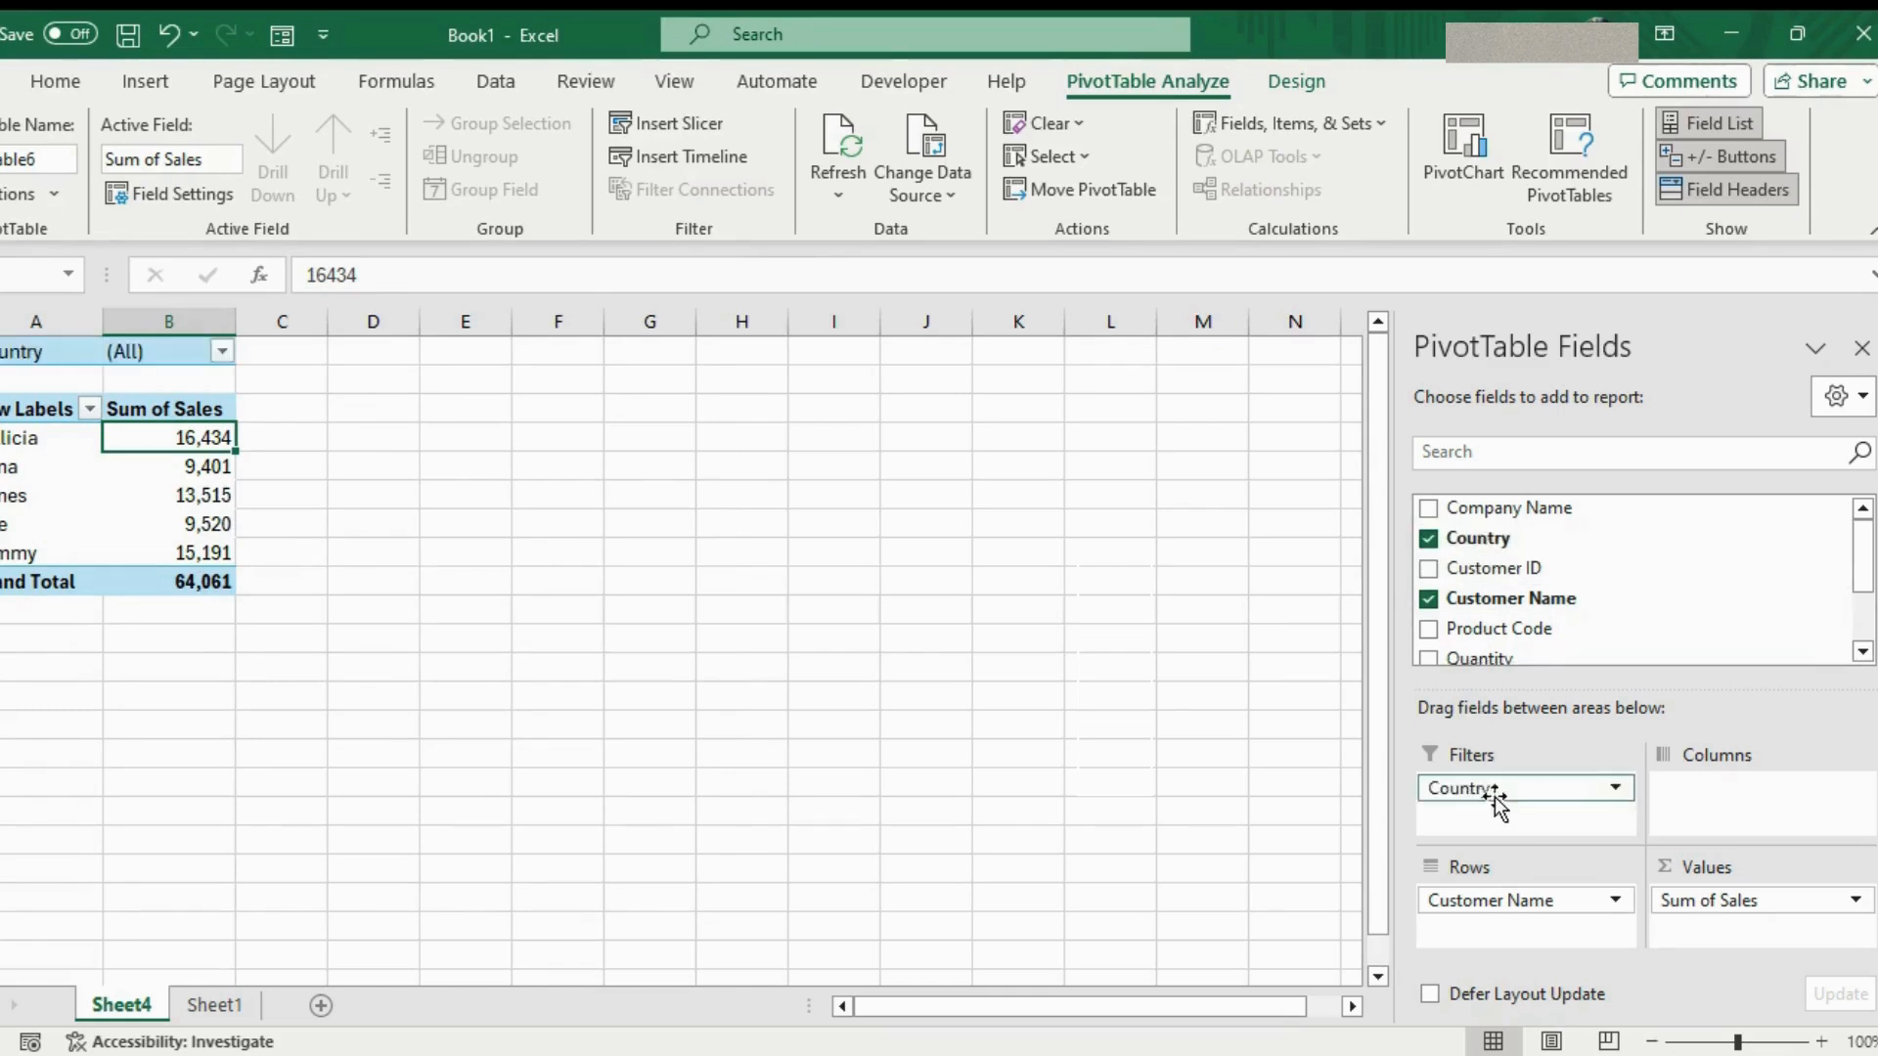
pyautogui.click(223, 352)
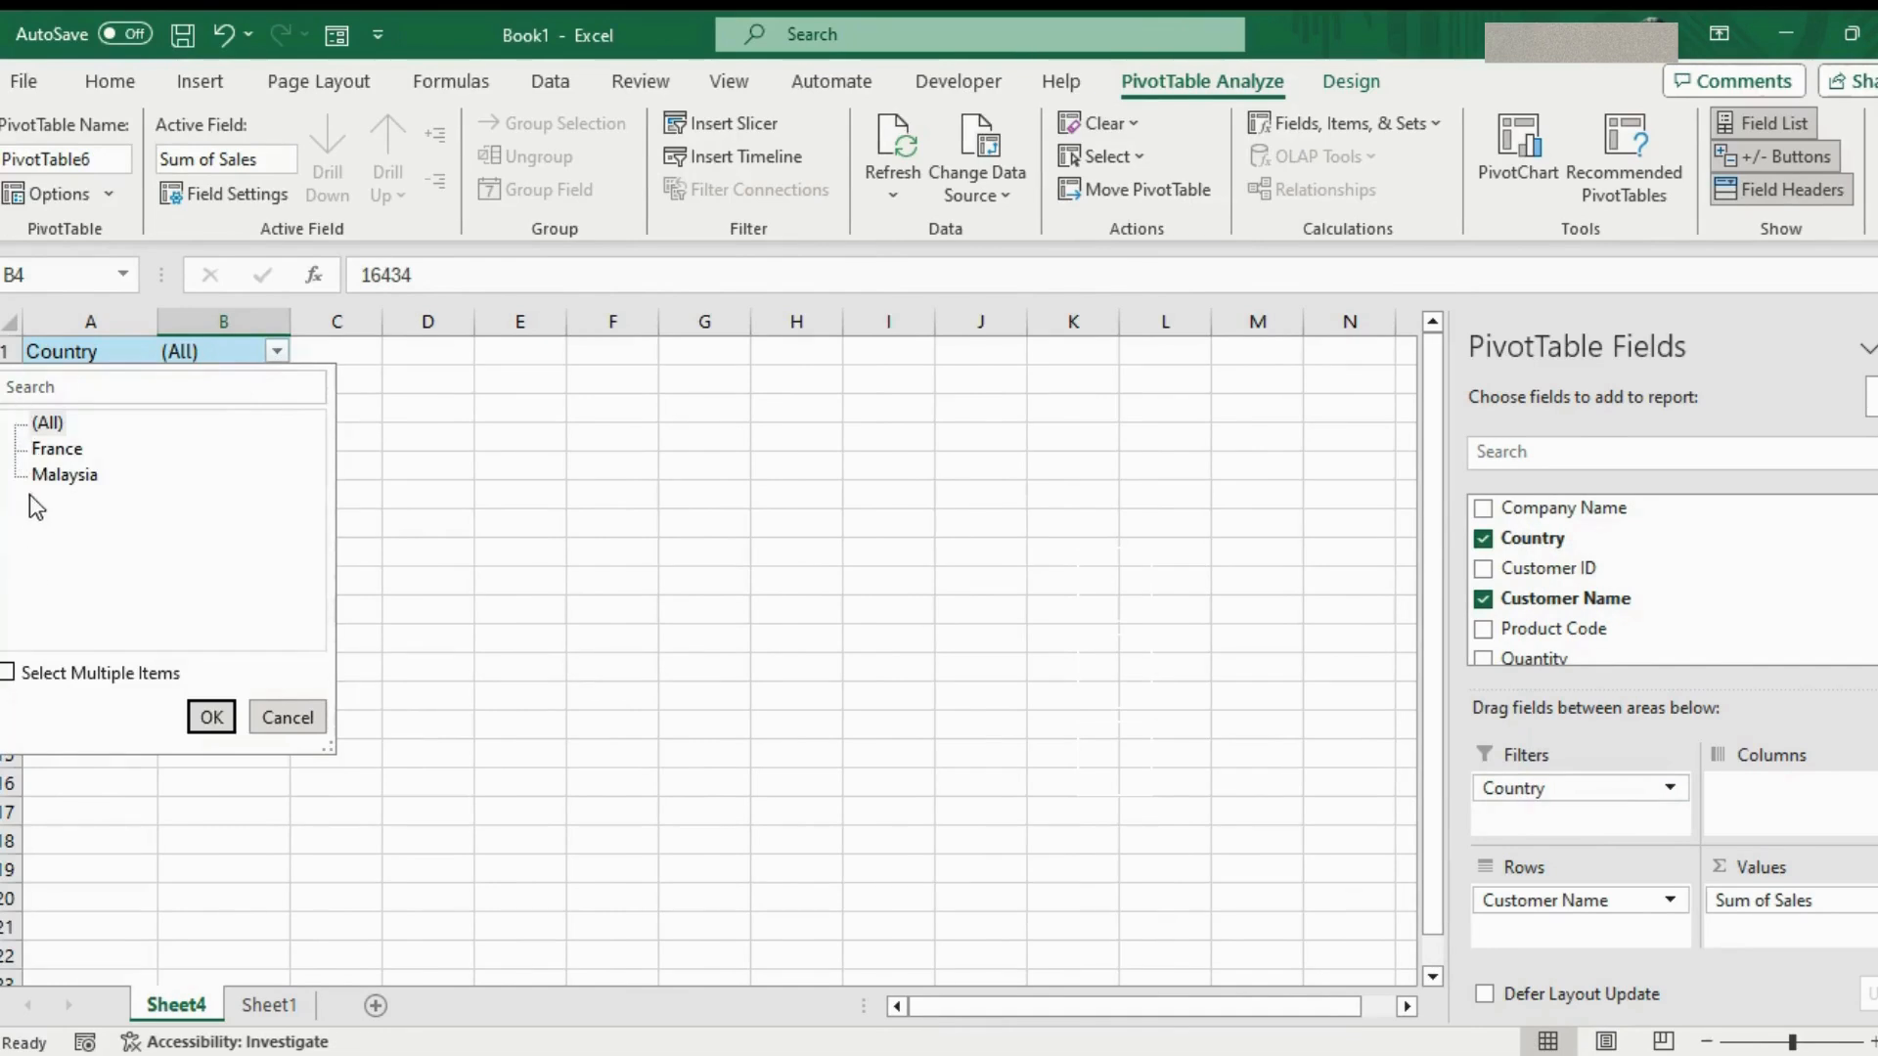
pyautogui.click(8, 674)
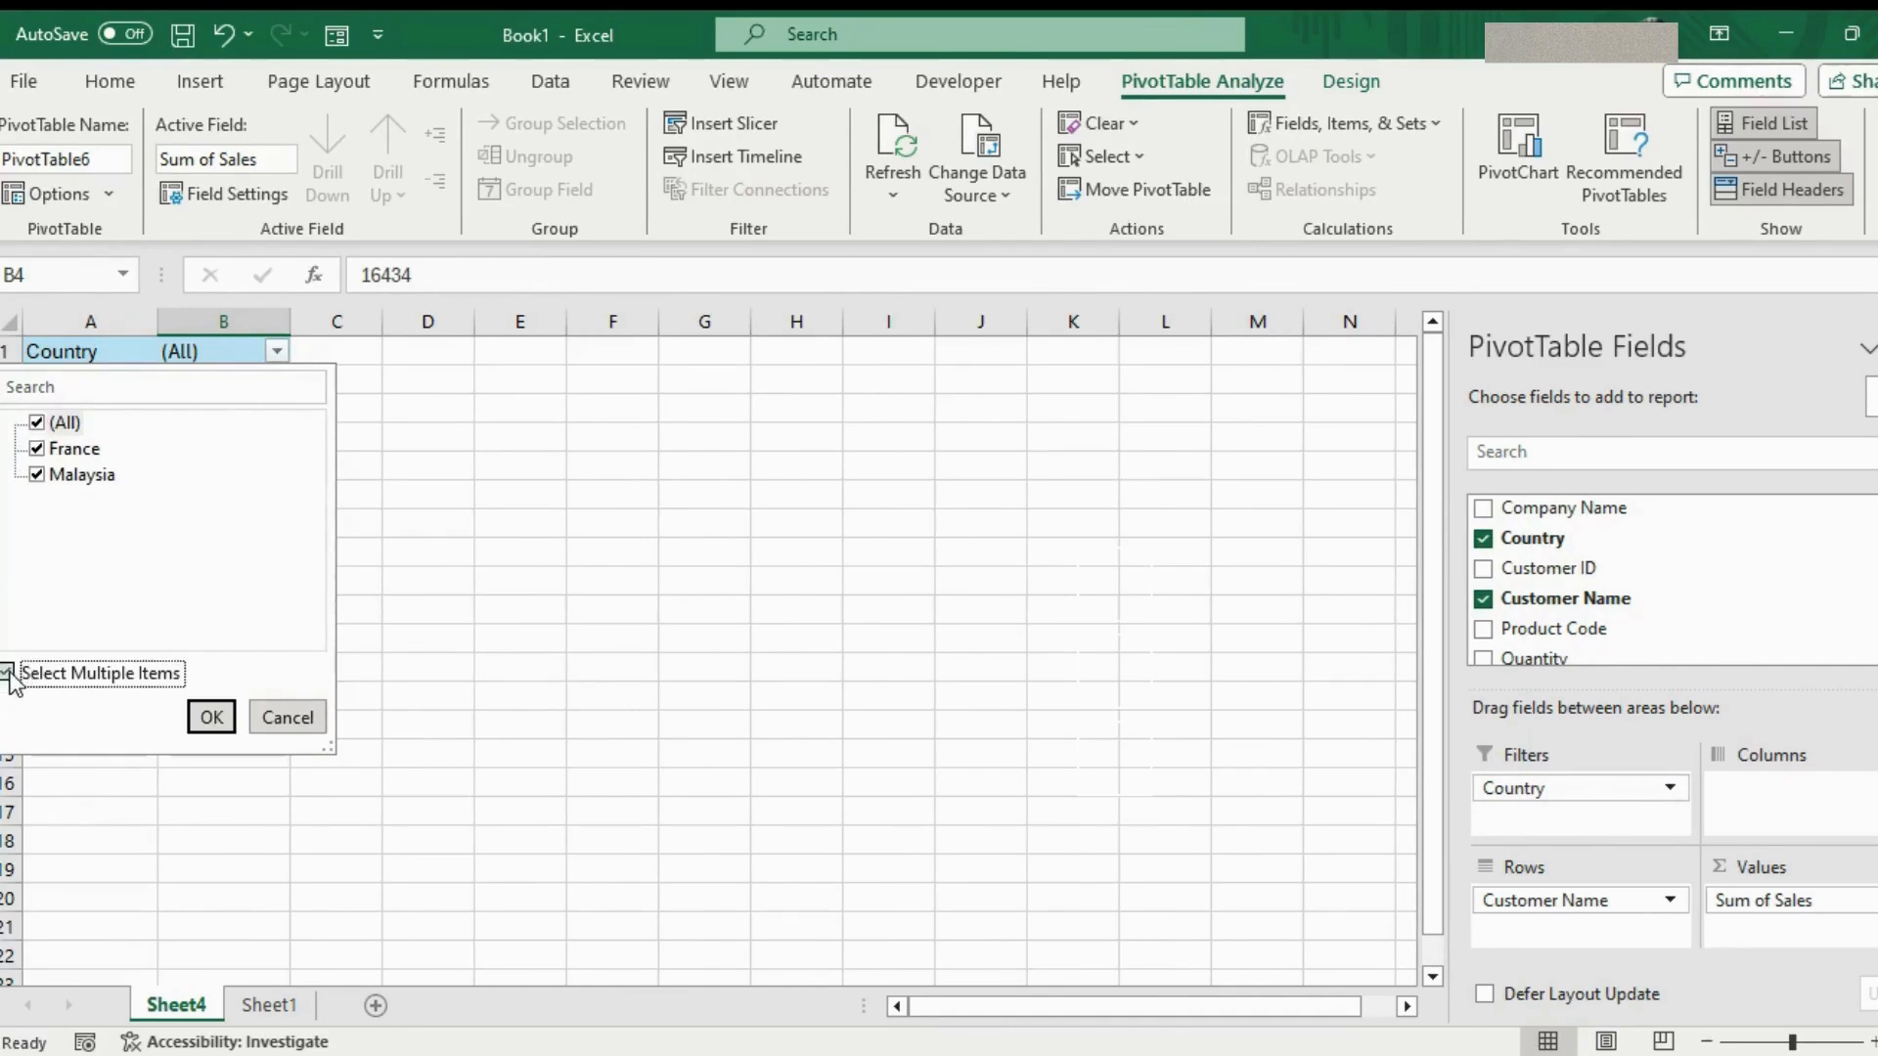
pyautogui.click(8, 674)
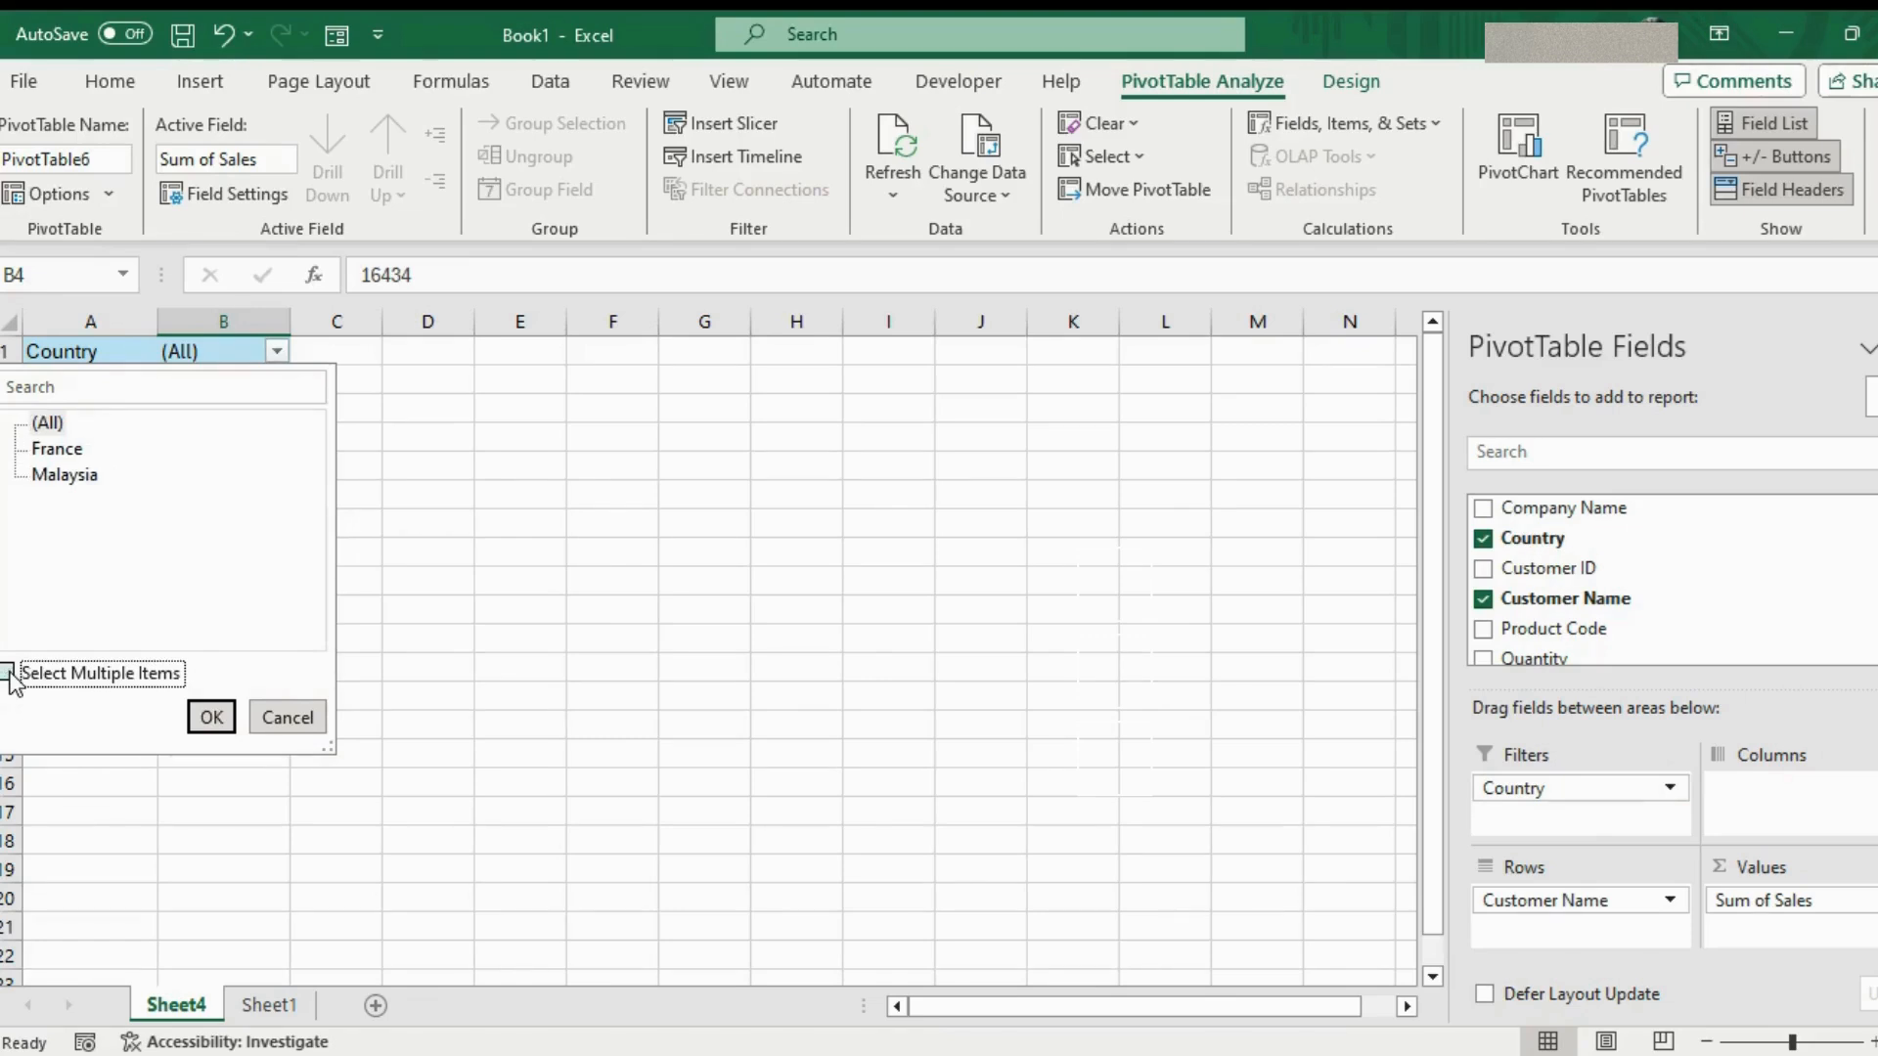
pyautogui.click(313, 719)
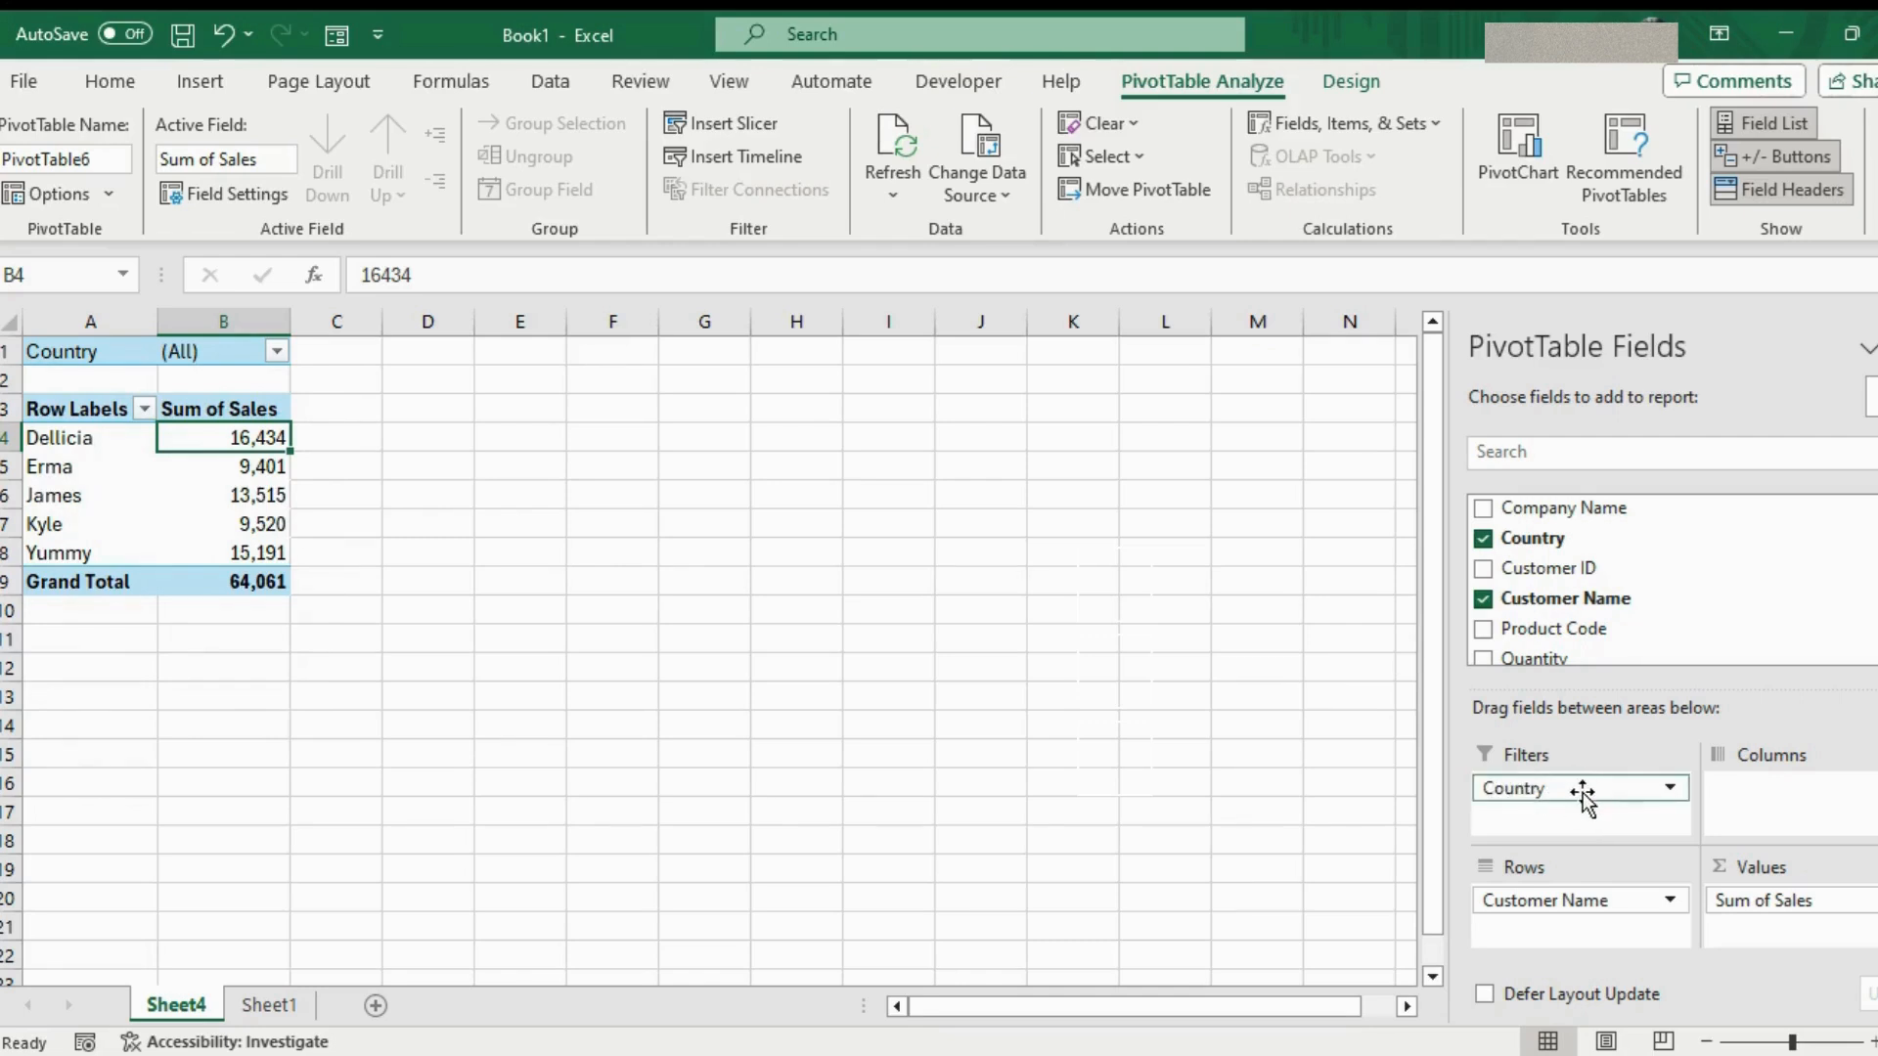
# Move Country from the report filter to the columns and add Product Code to the rows beneath Customer Name
pyautogui.moveTo(1563, 786); pyautogui.dragTo(1790, 804)
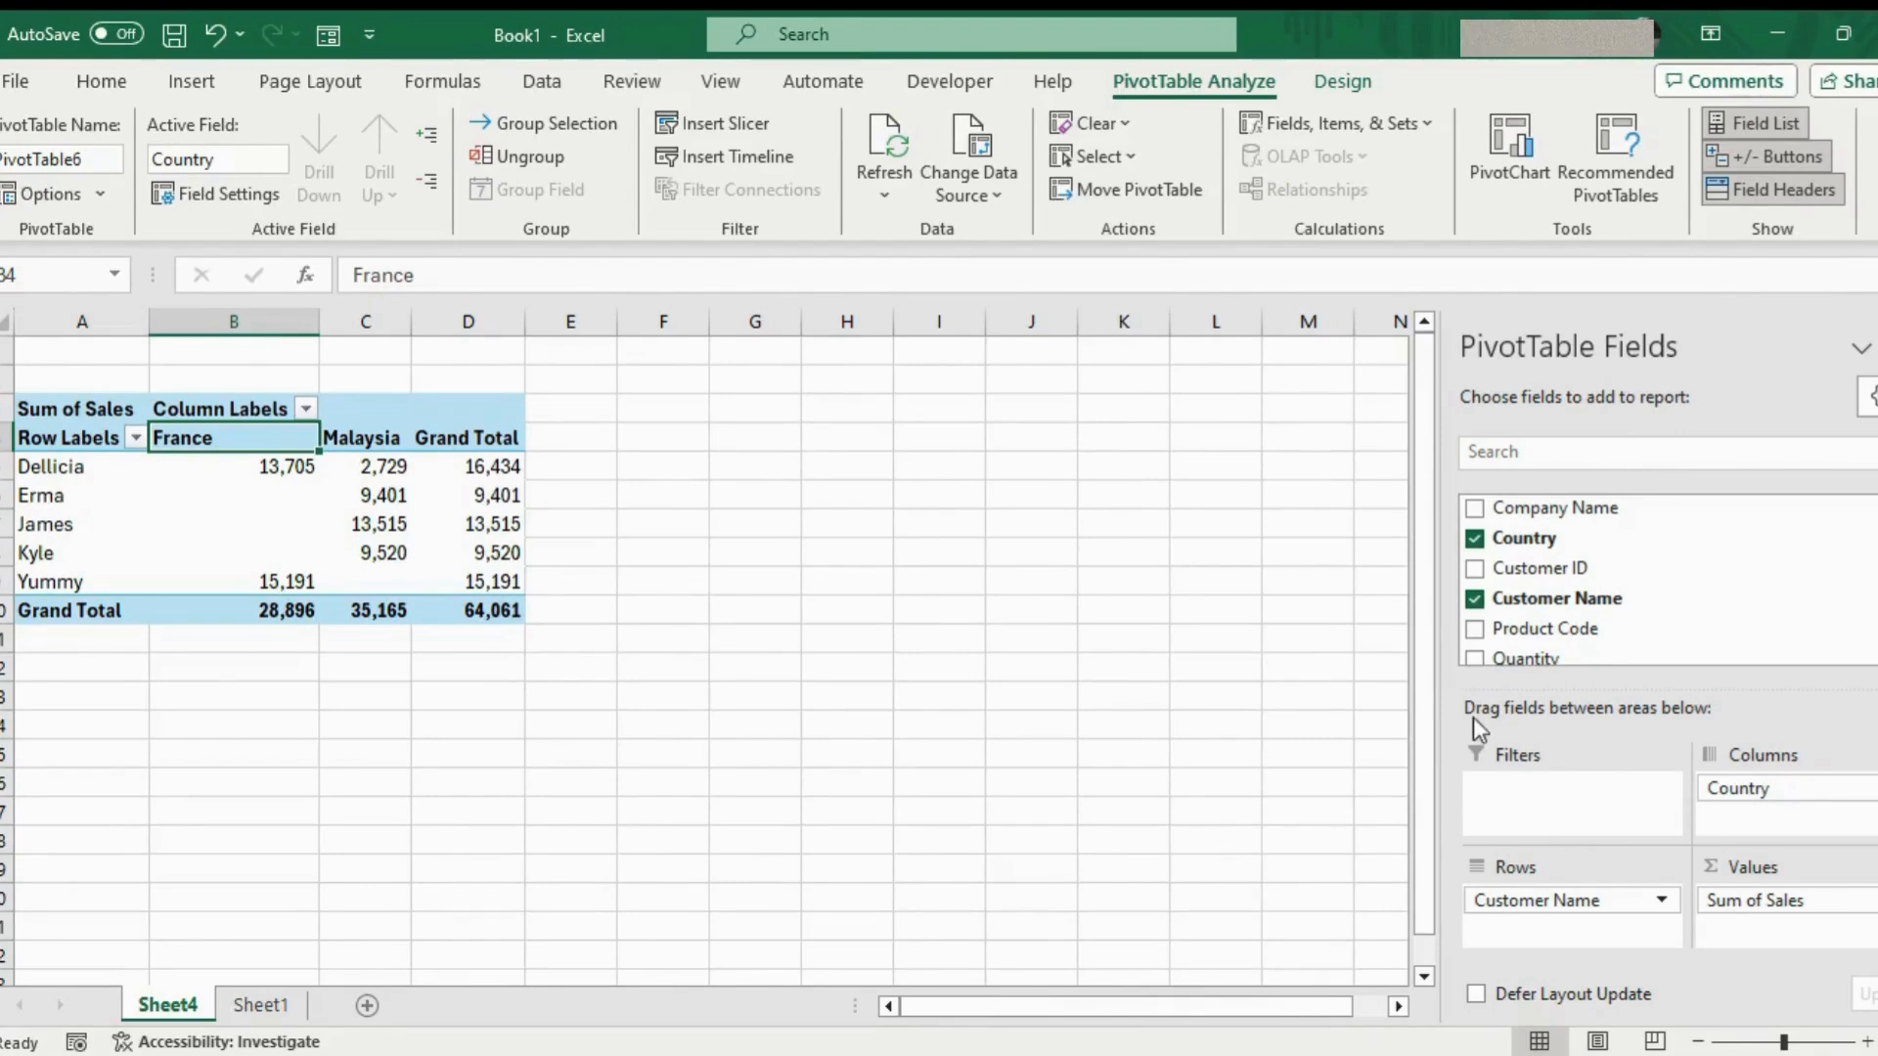
pyautogui.moveTo(1607, 724); pyautogui.dragTo(1555, 941)
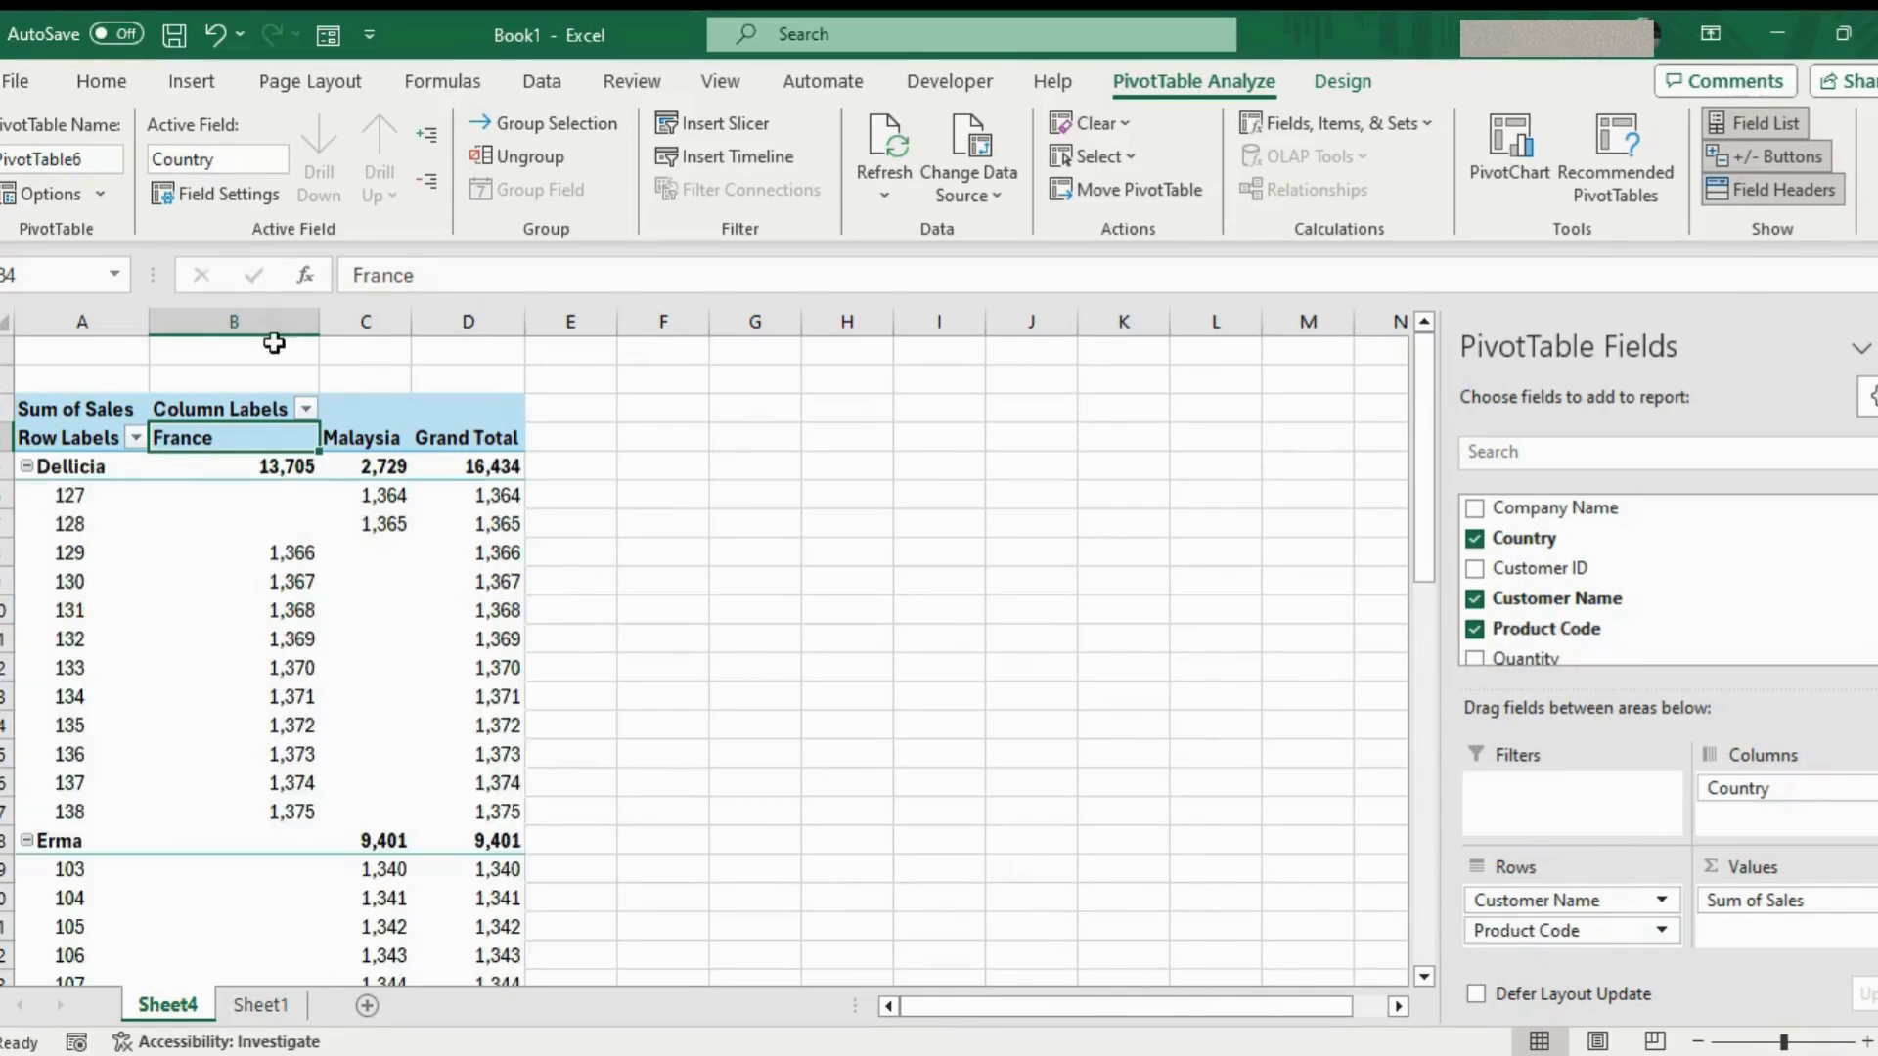
pyautogui.scroll(-7, 450, 877)
pyautogui.scroll(7, 450, 877)
# Turn off the PivotTable's grand totals for both rows and columns, and check the whole report
pyautogui.click(1355, 79)
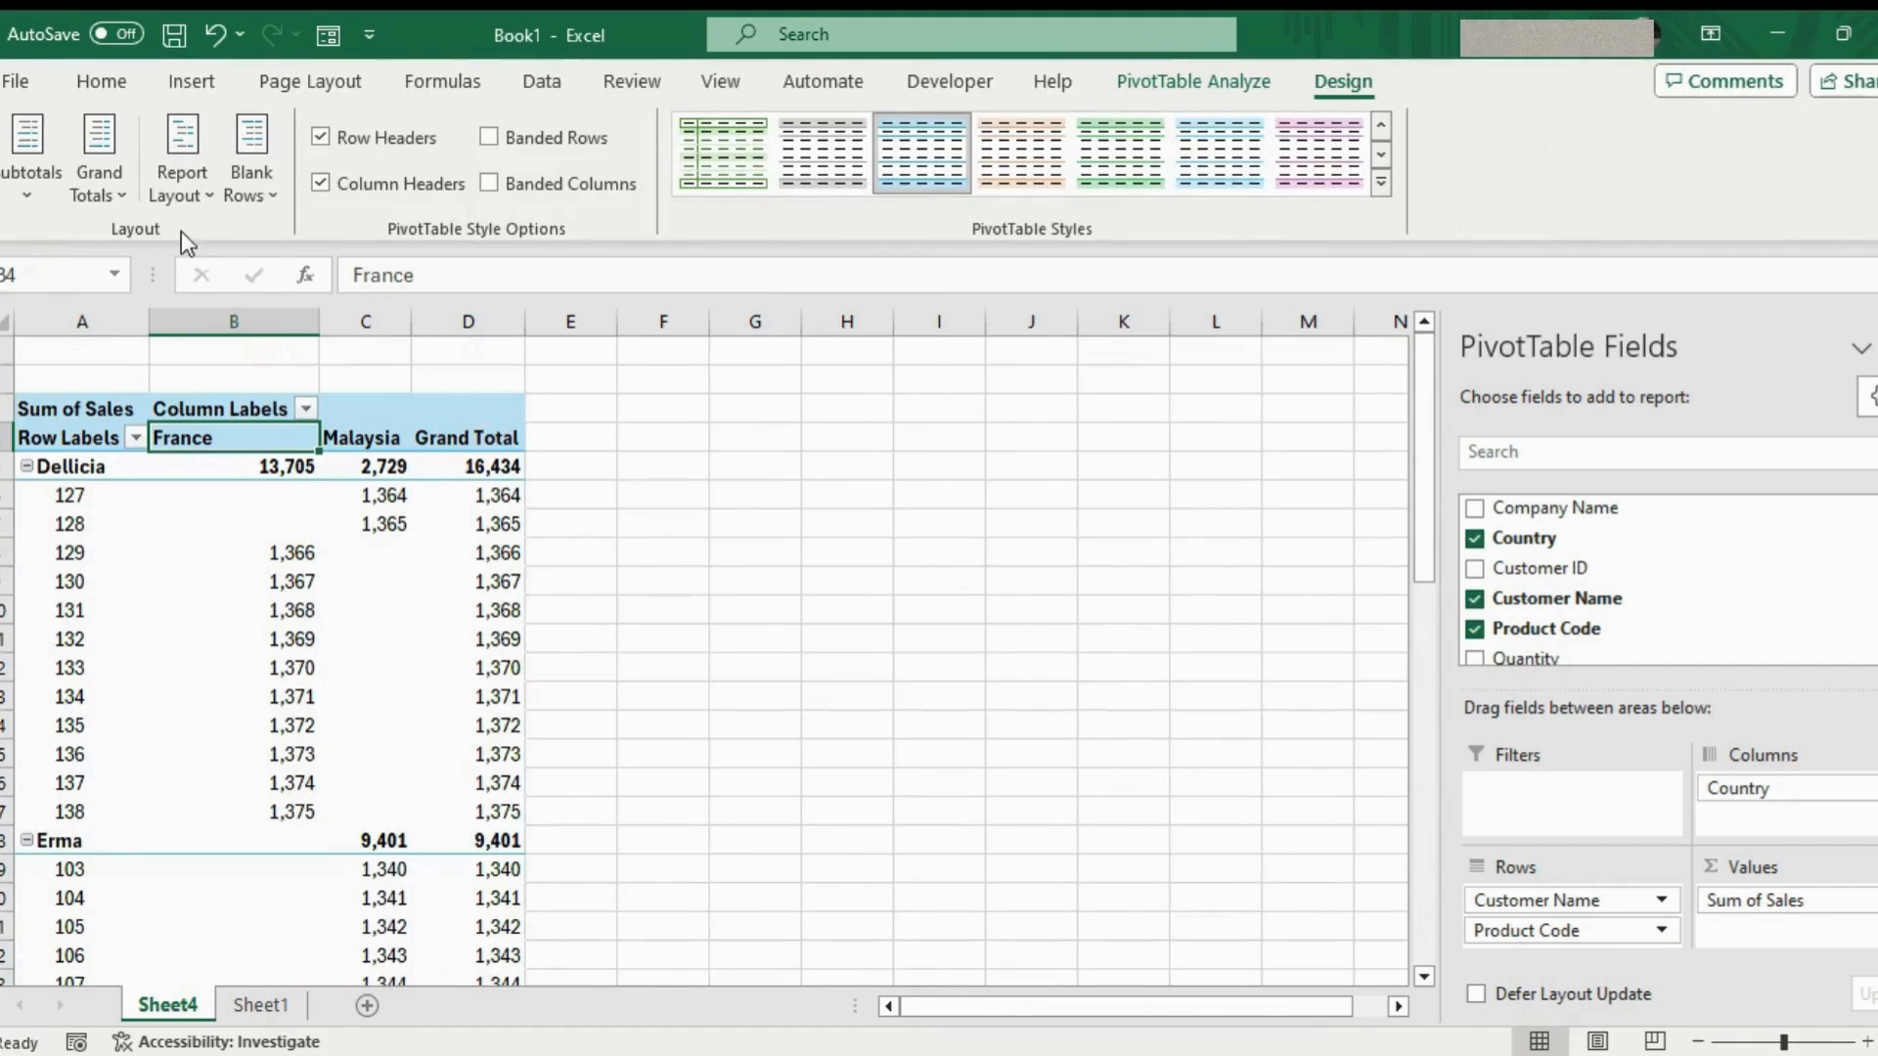
pyautogui.click(123, 196)
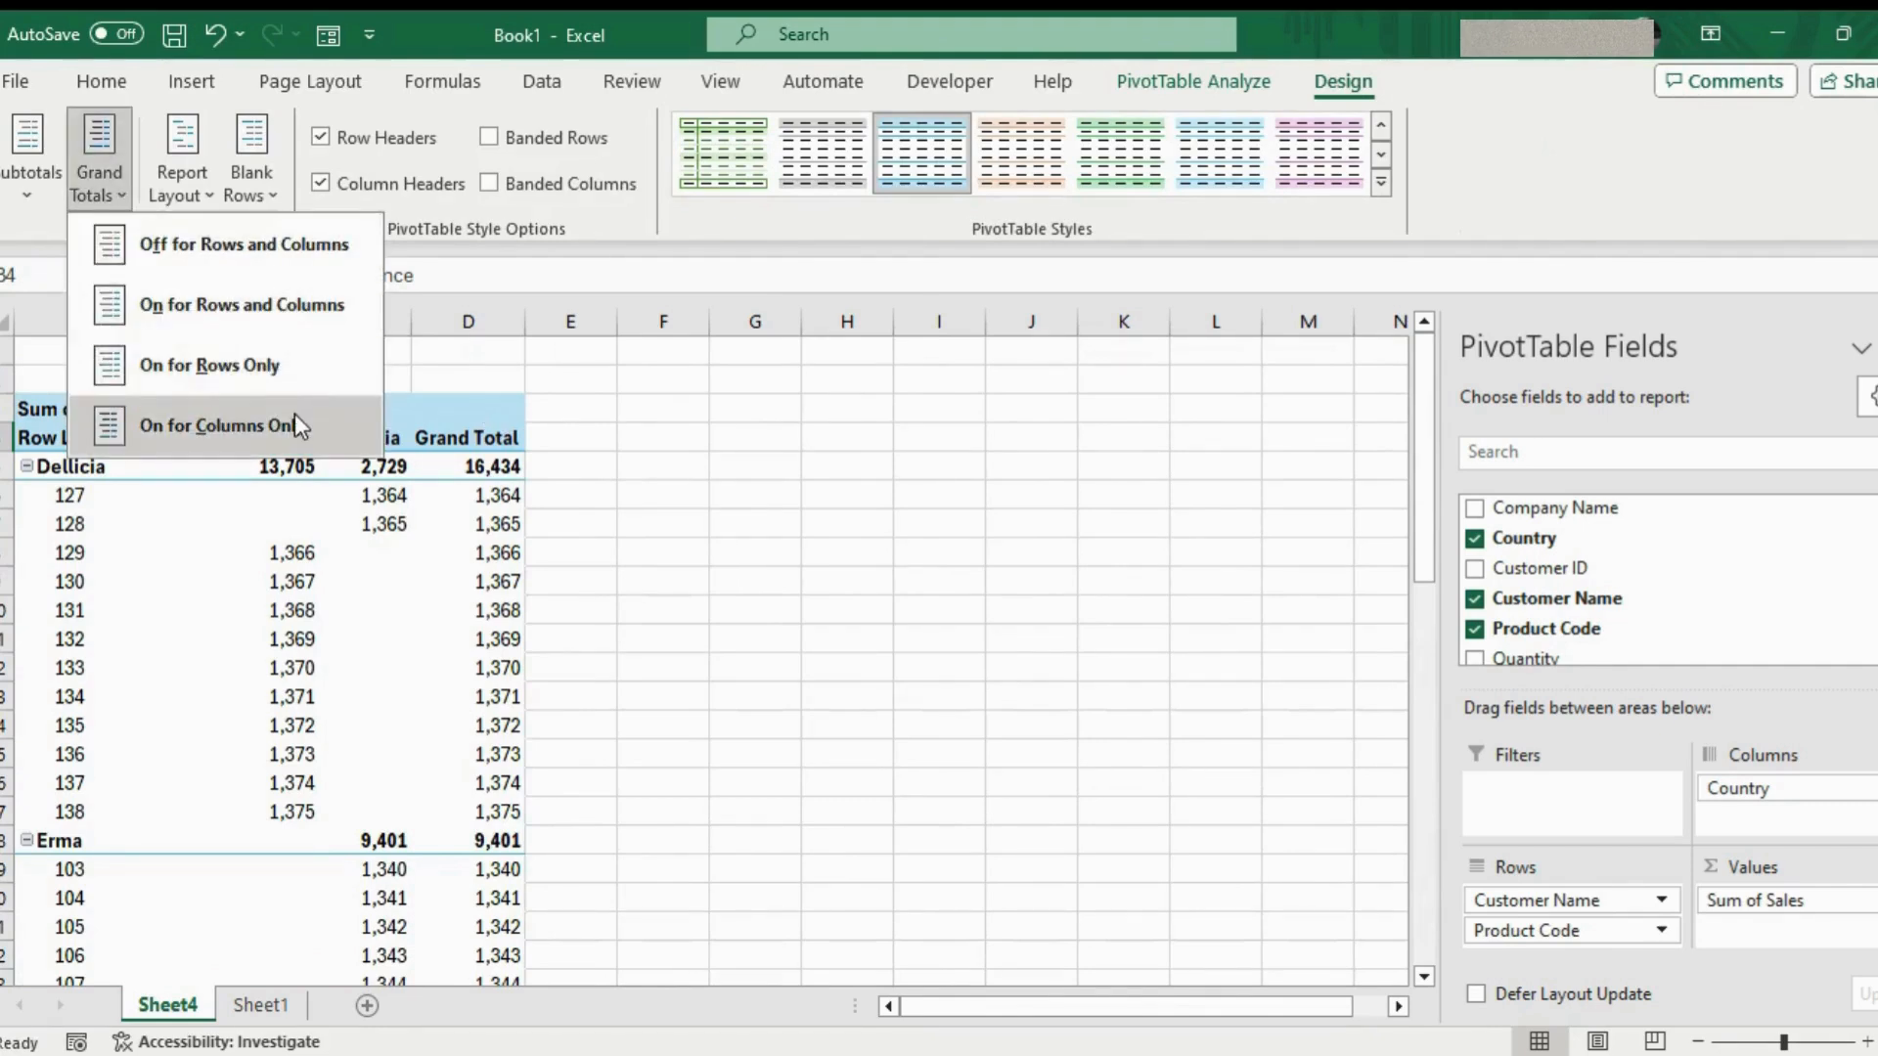
pyautogui.click(231, 261)
pyautogui.scroll(-20, 437, 492)
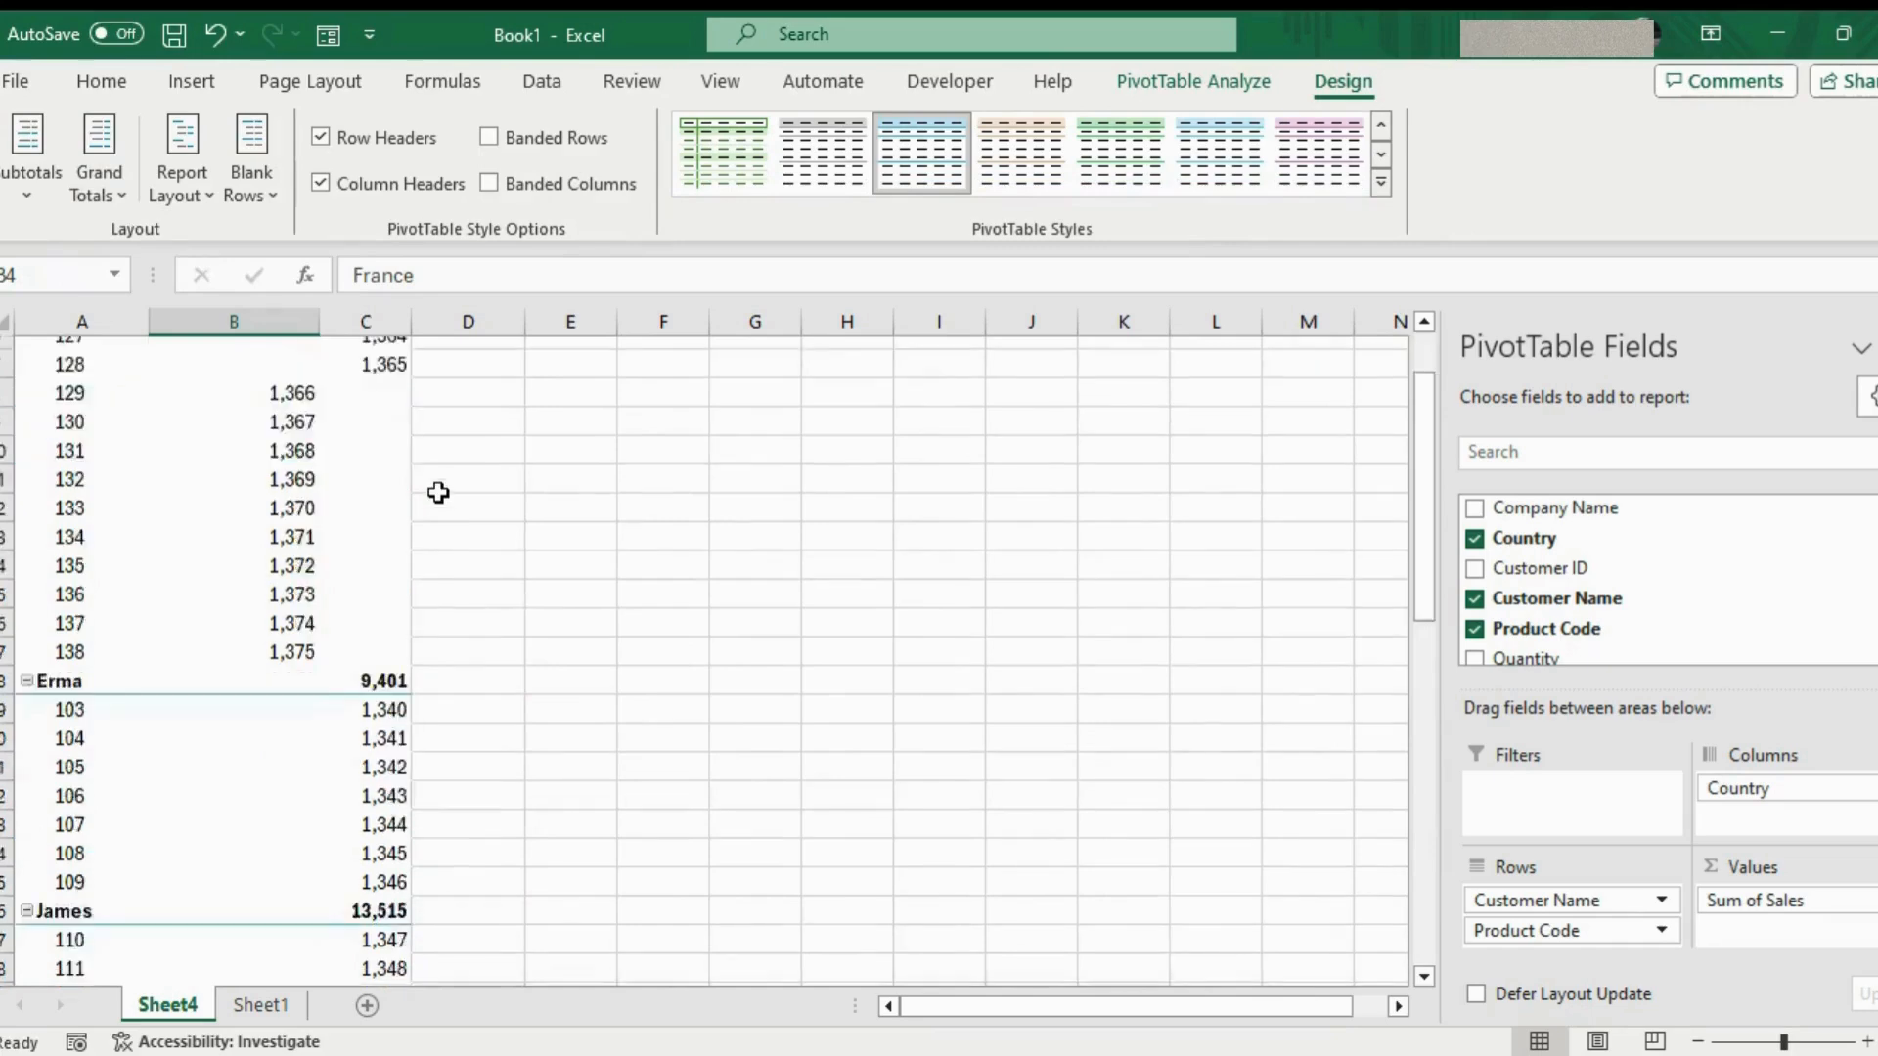
pyautogui.scroll(20, 437, 491)
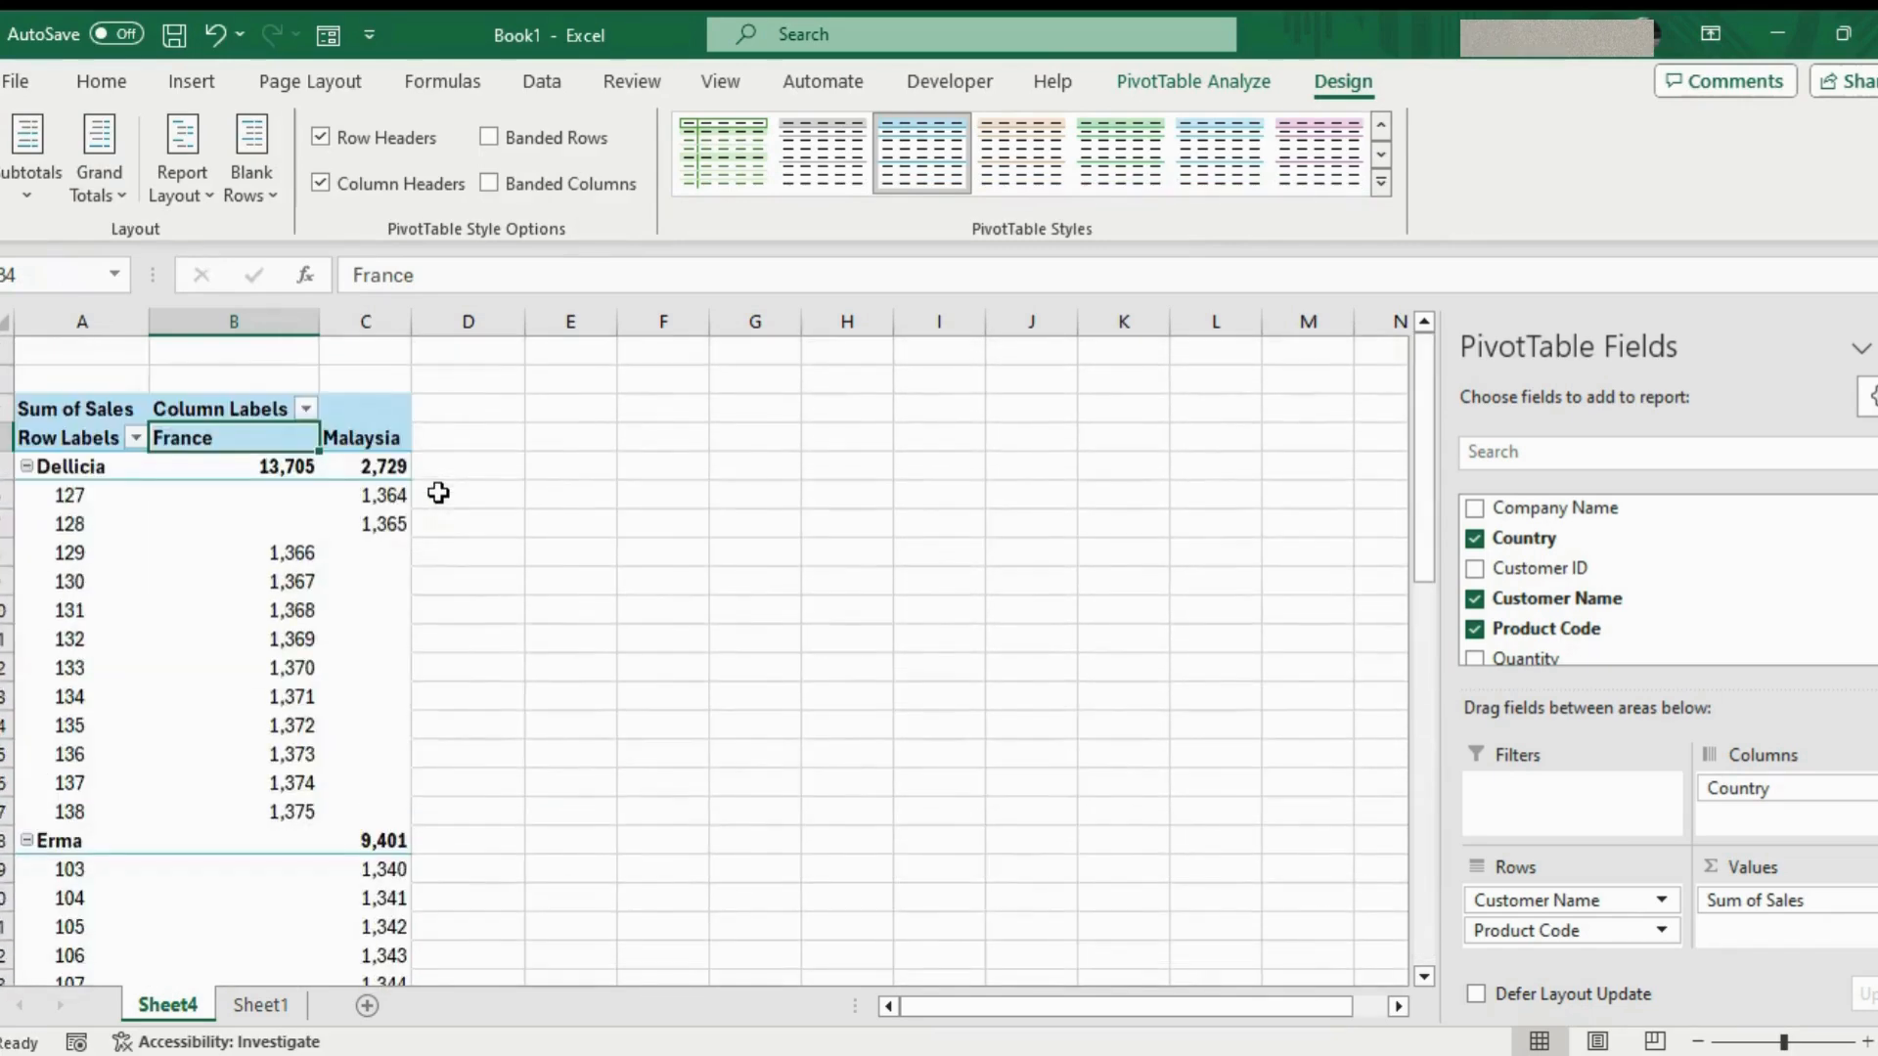
# Turn on the PivotTable's grand totals for columns only
pyautogui.click(115, 185)
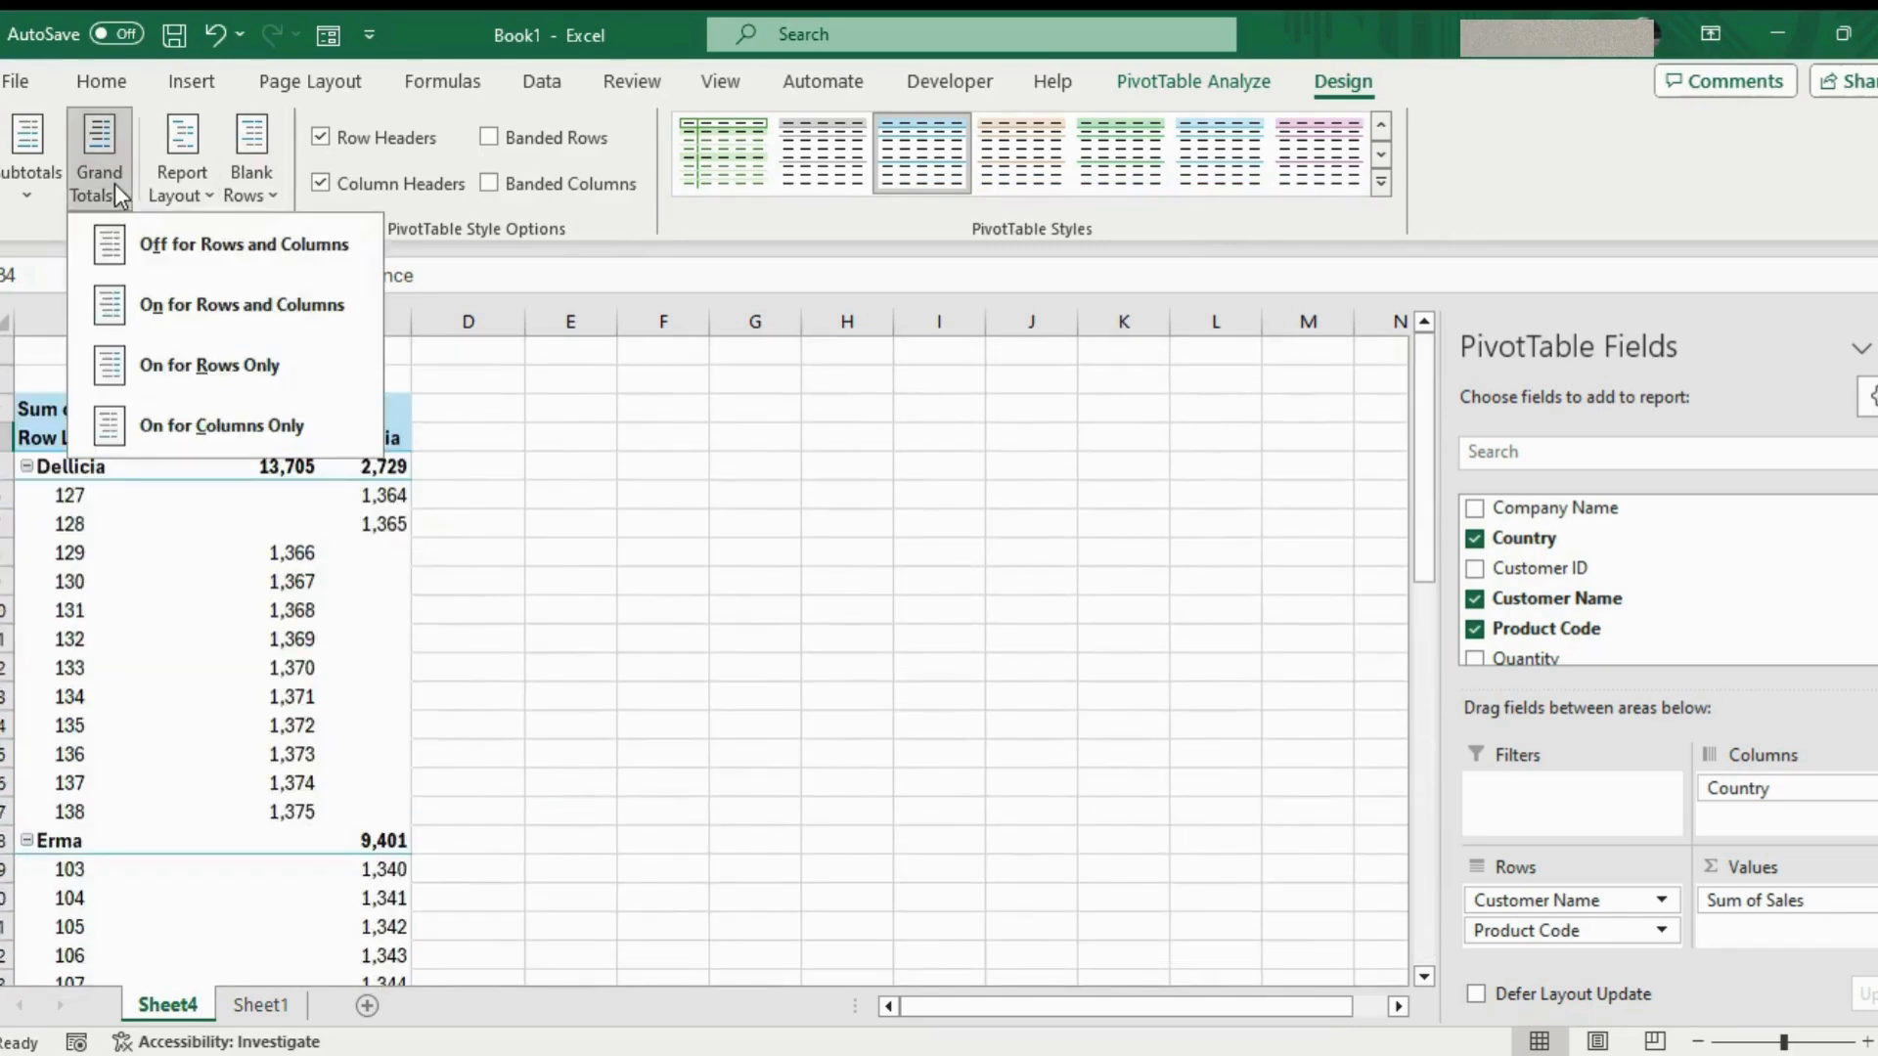
pyautogui.click(282, 431)
pyautogui.scroll(-15, 434, 598)
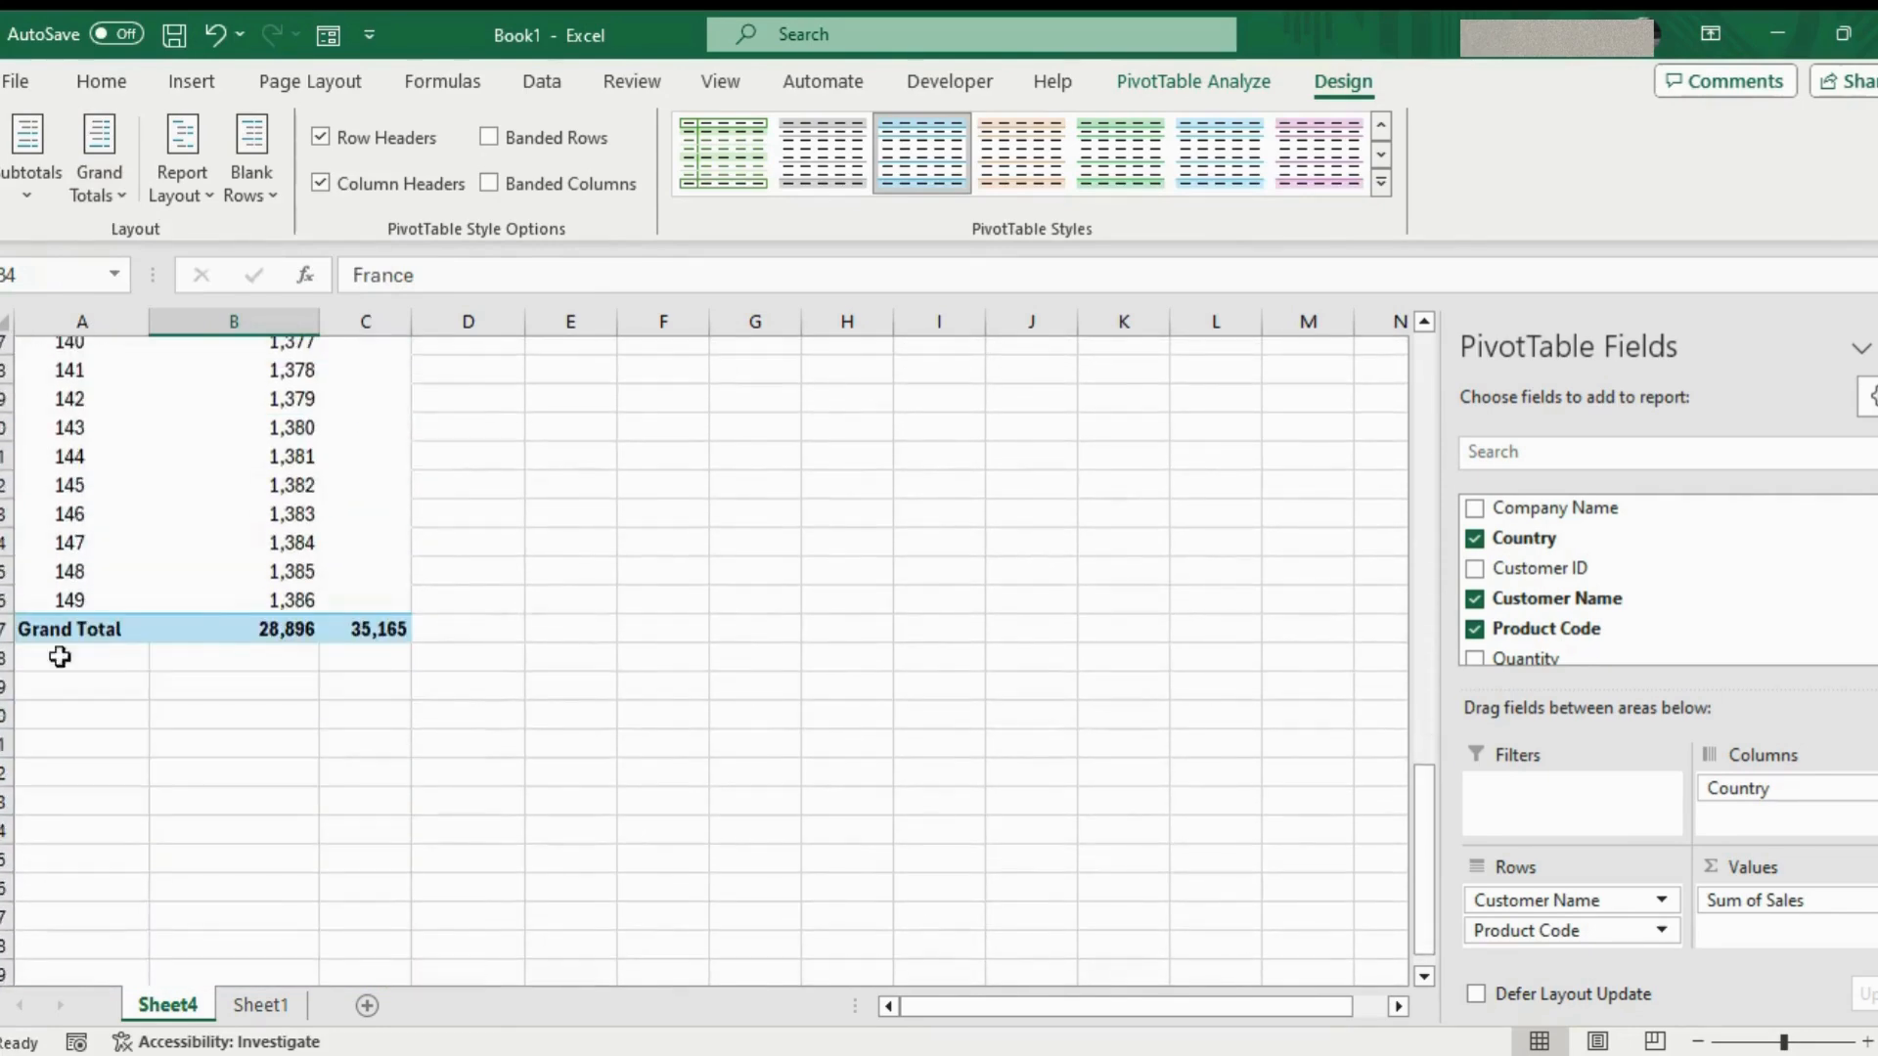
pyautogui.scroll(15, 405, 669)
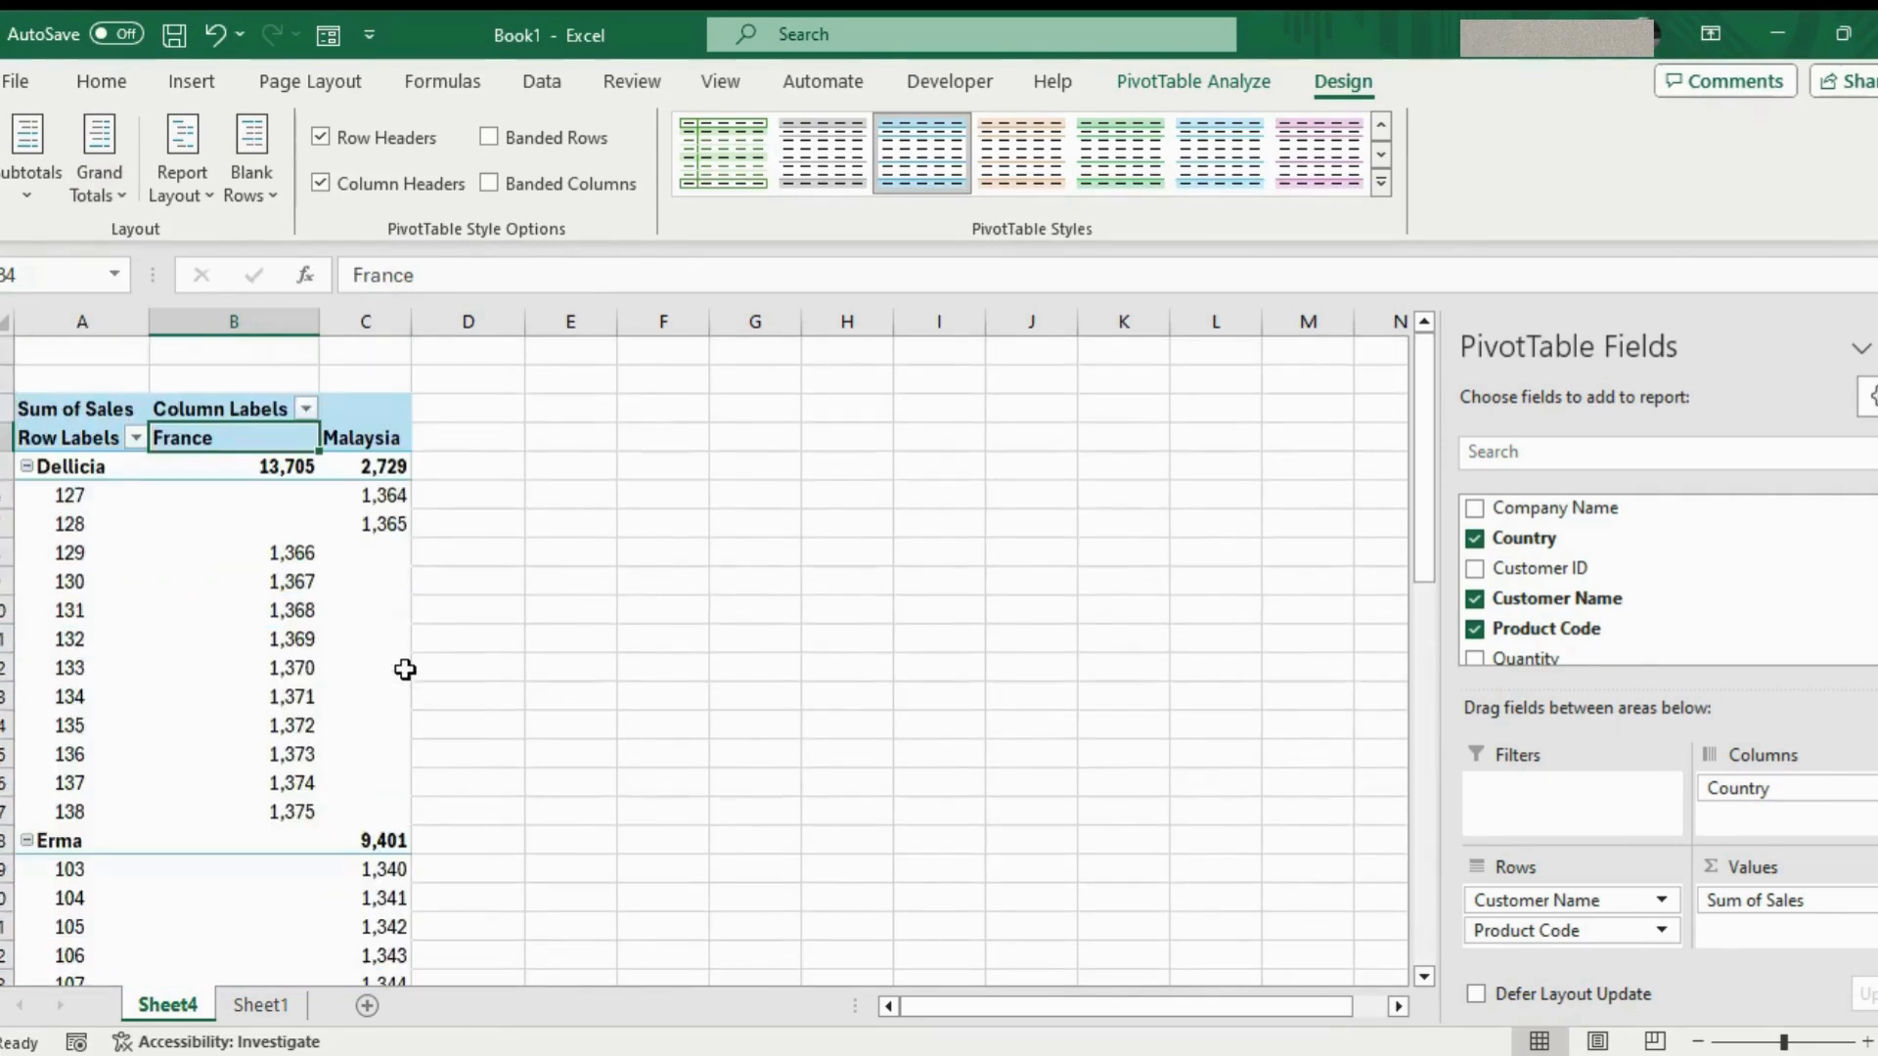
# Hide all subtotals in the PivotTable and show the report in tabular form
pyautogui.click(28, 168)
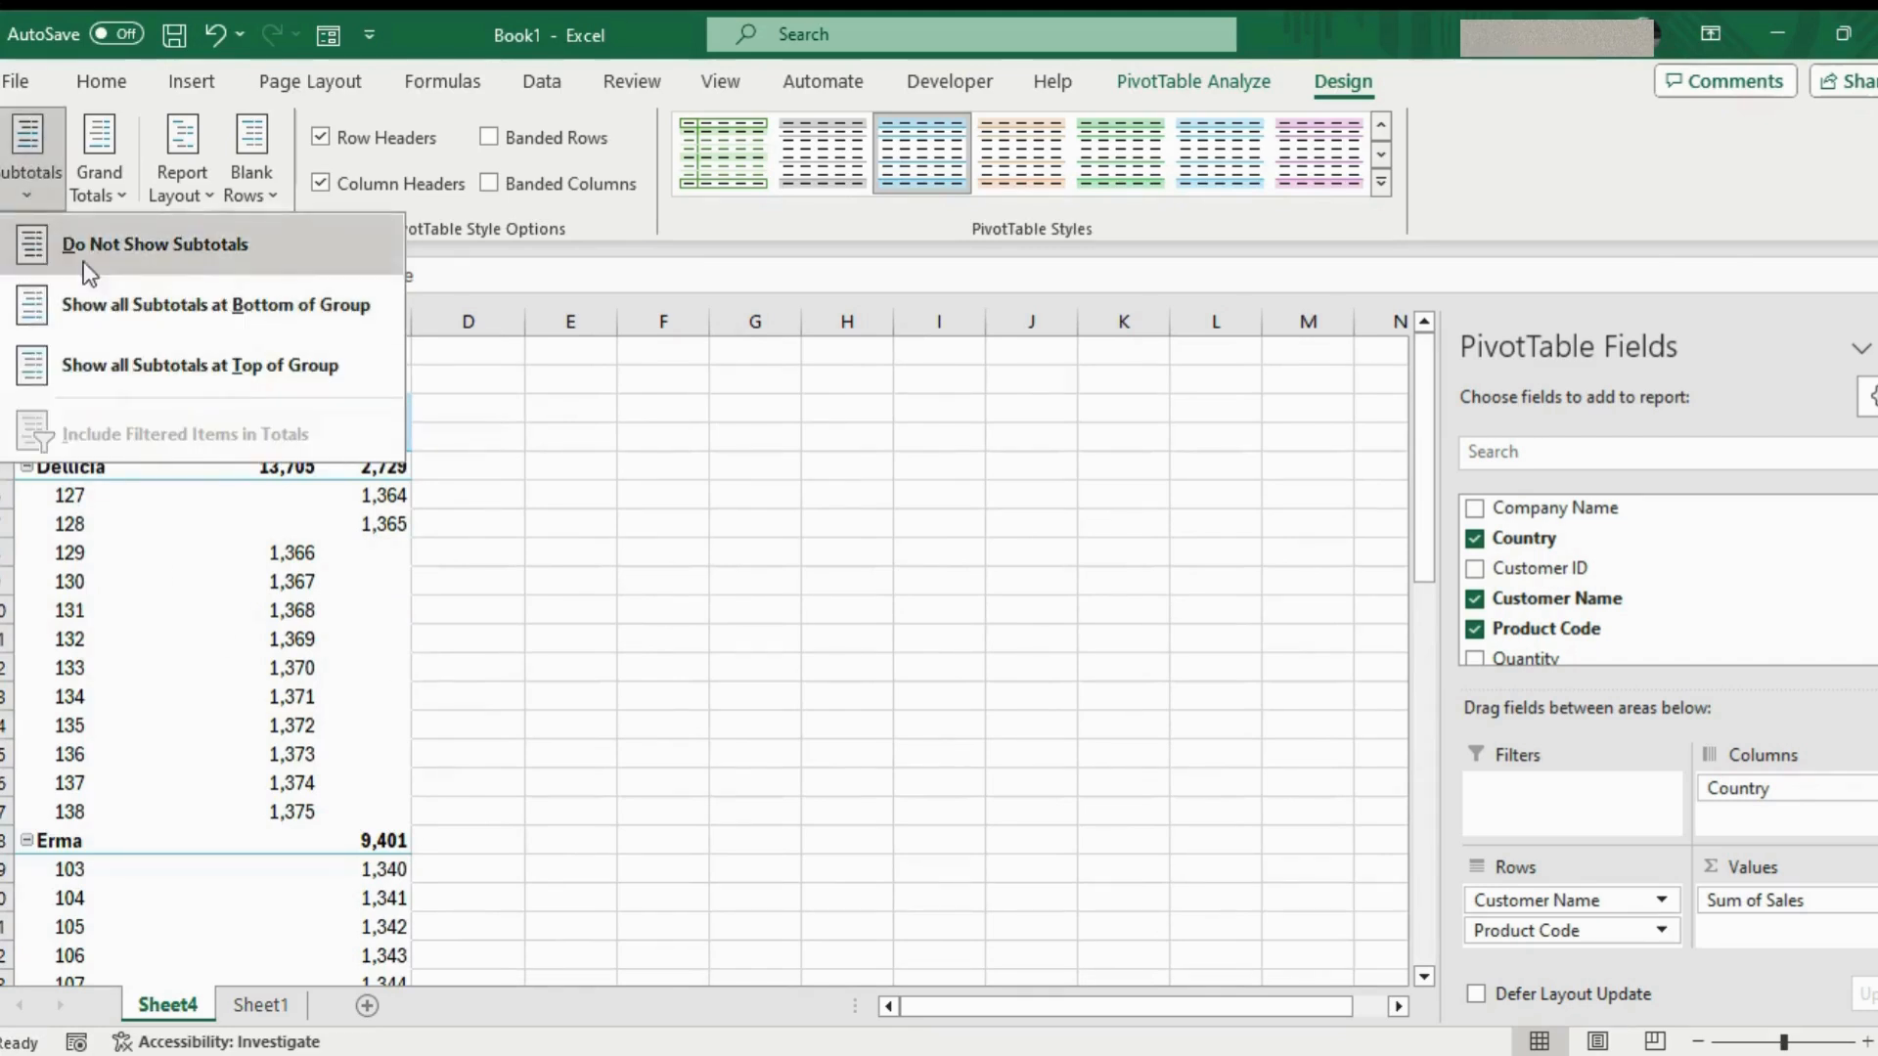
pyautogui.click(25, 257)
pyautogui.scroll(-15, 334, 523)
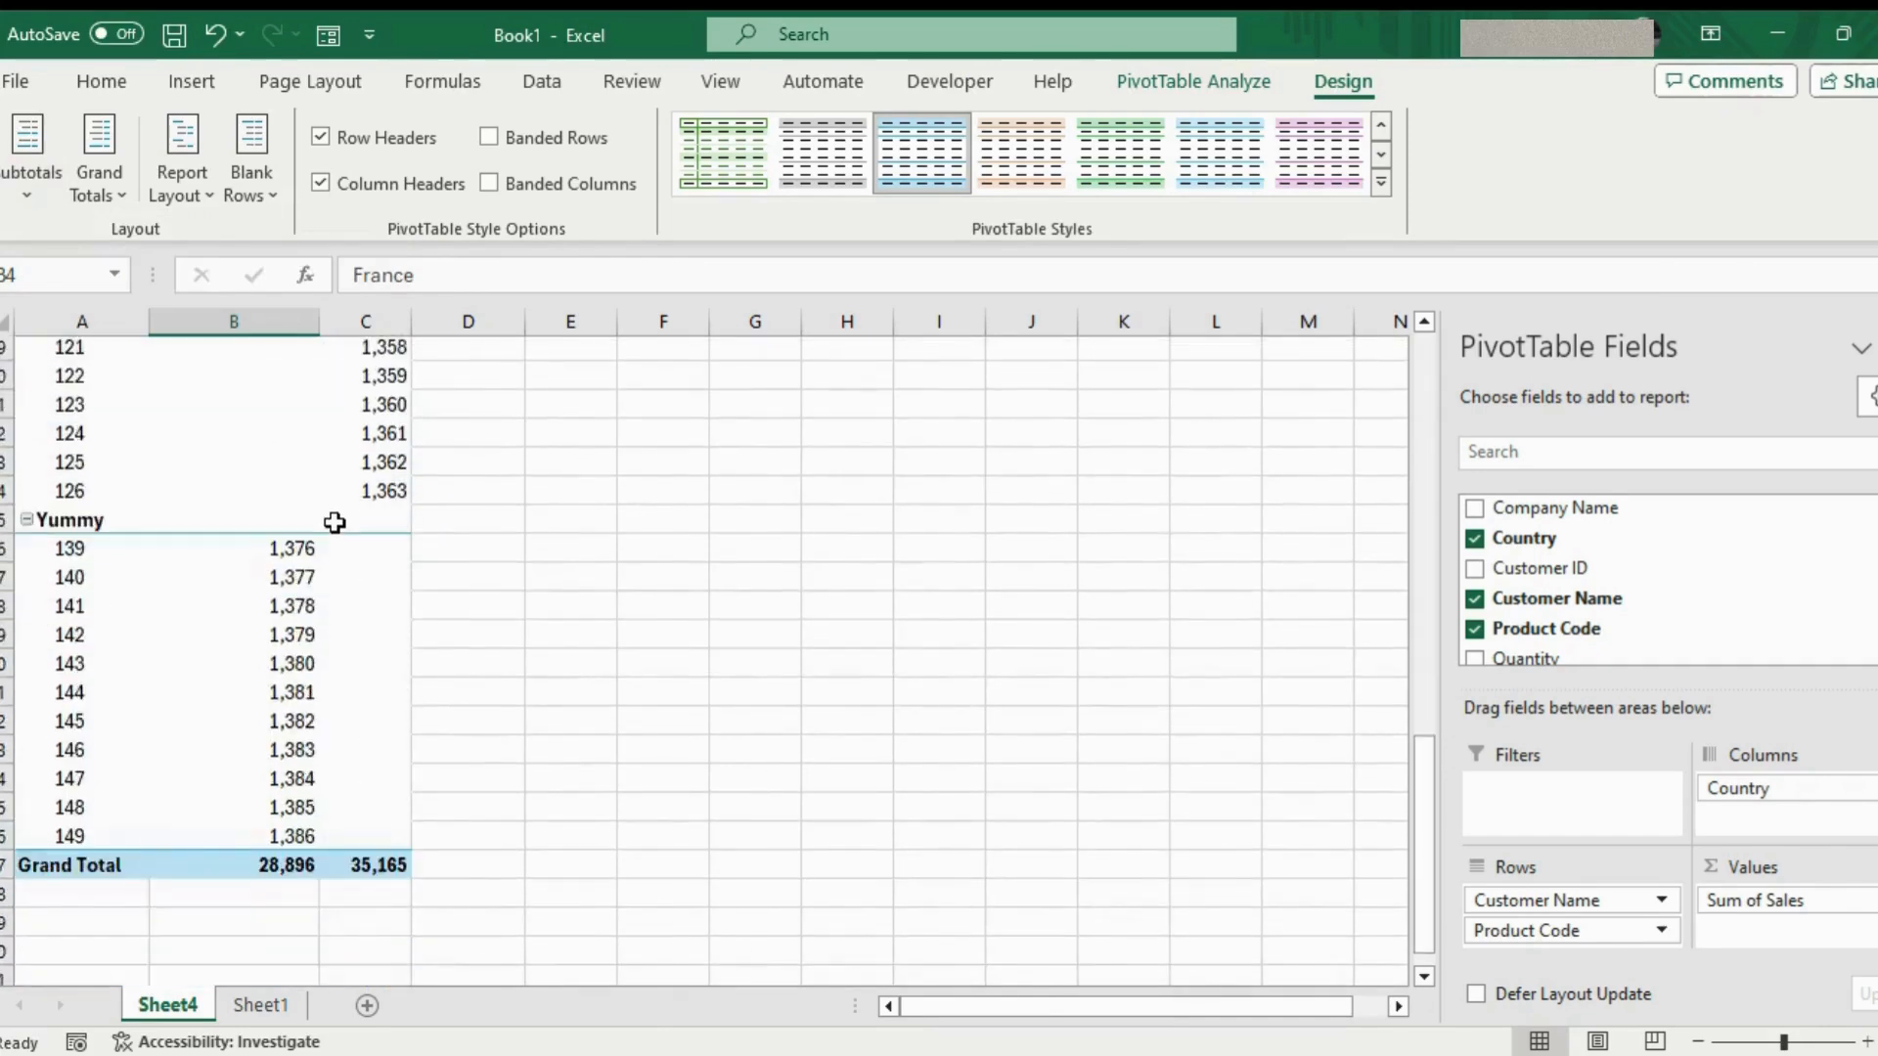
pyautogui.scroll(15, 334, 523)
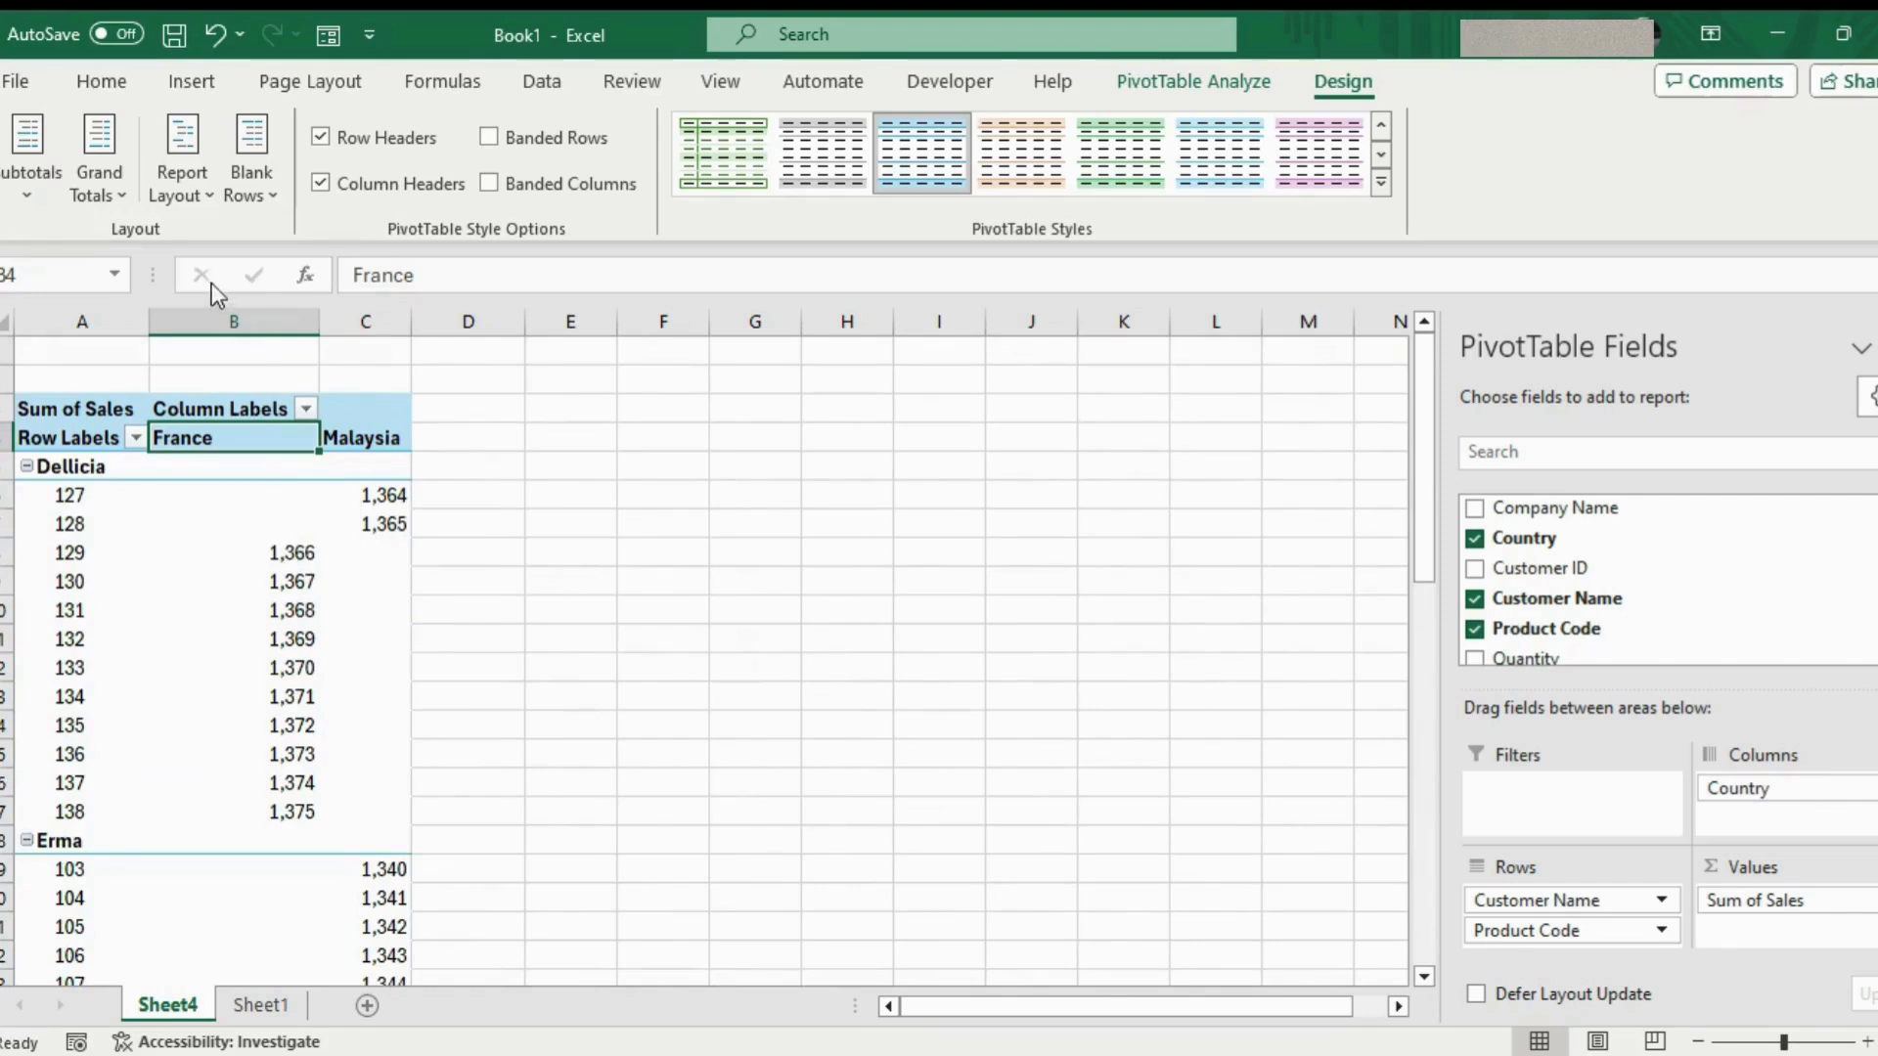
pyautogui.click(190, 170)
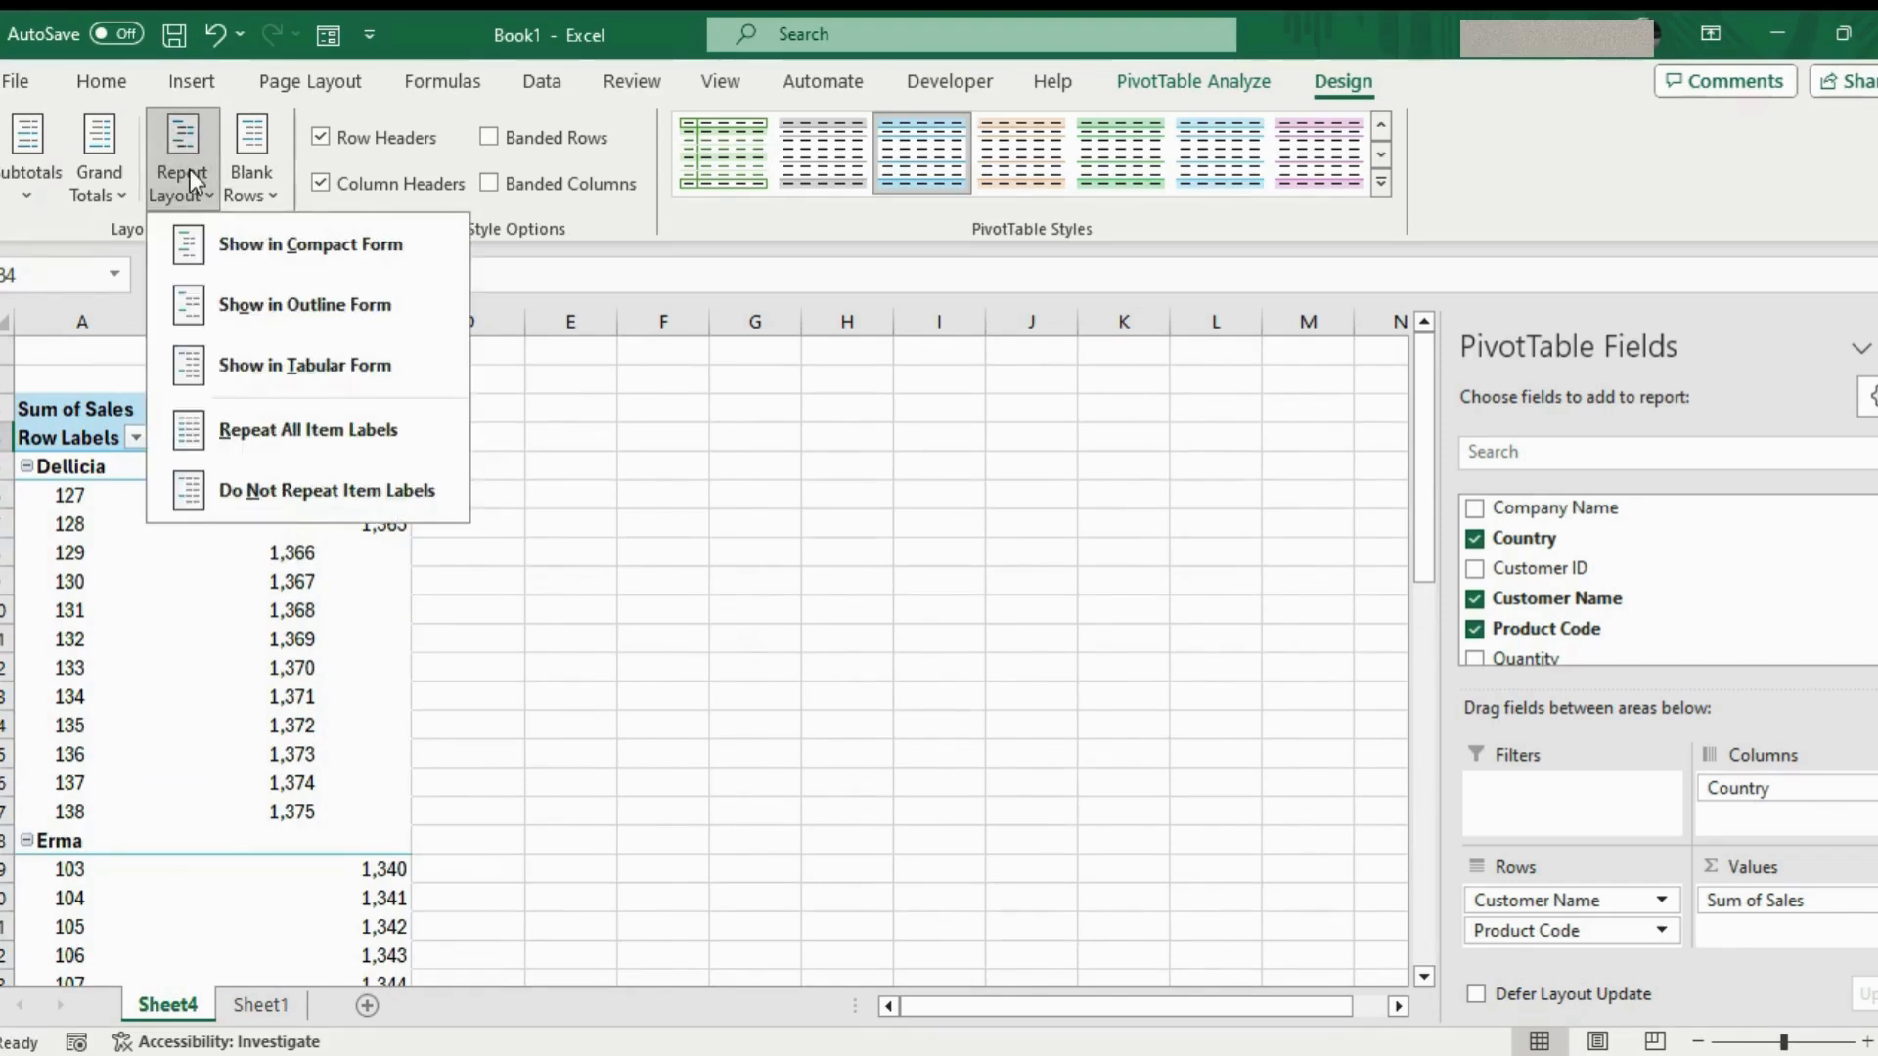
pyautogui.click(315, 369)
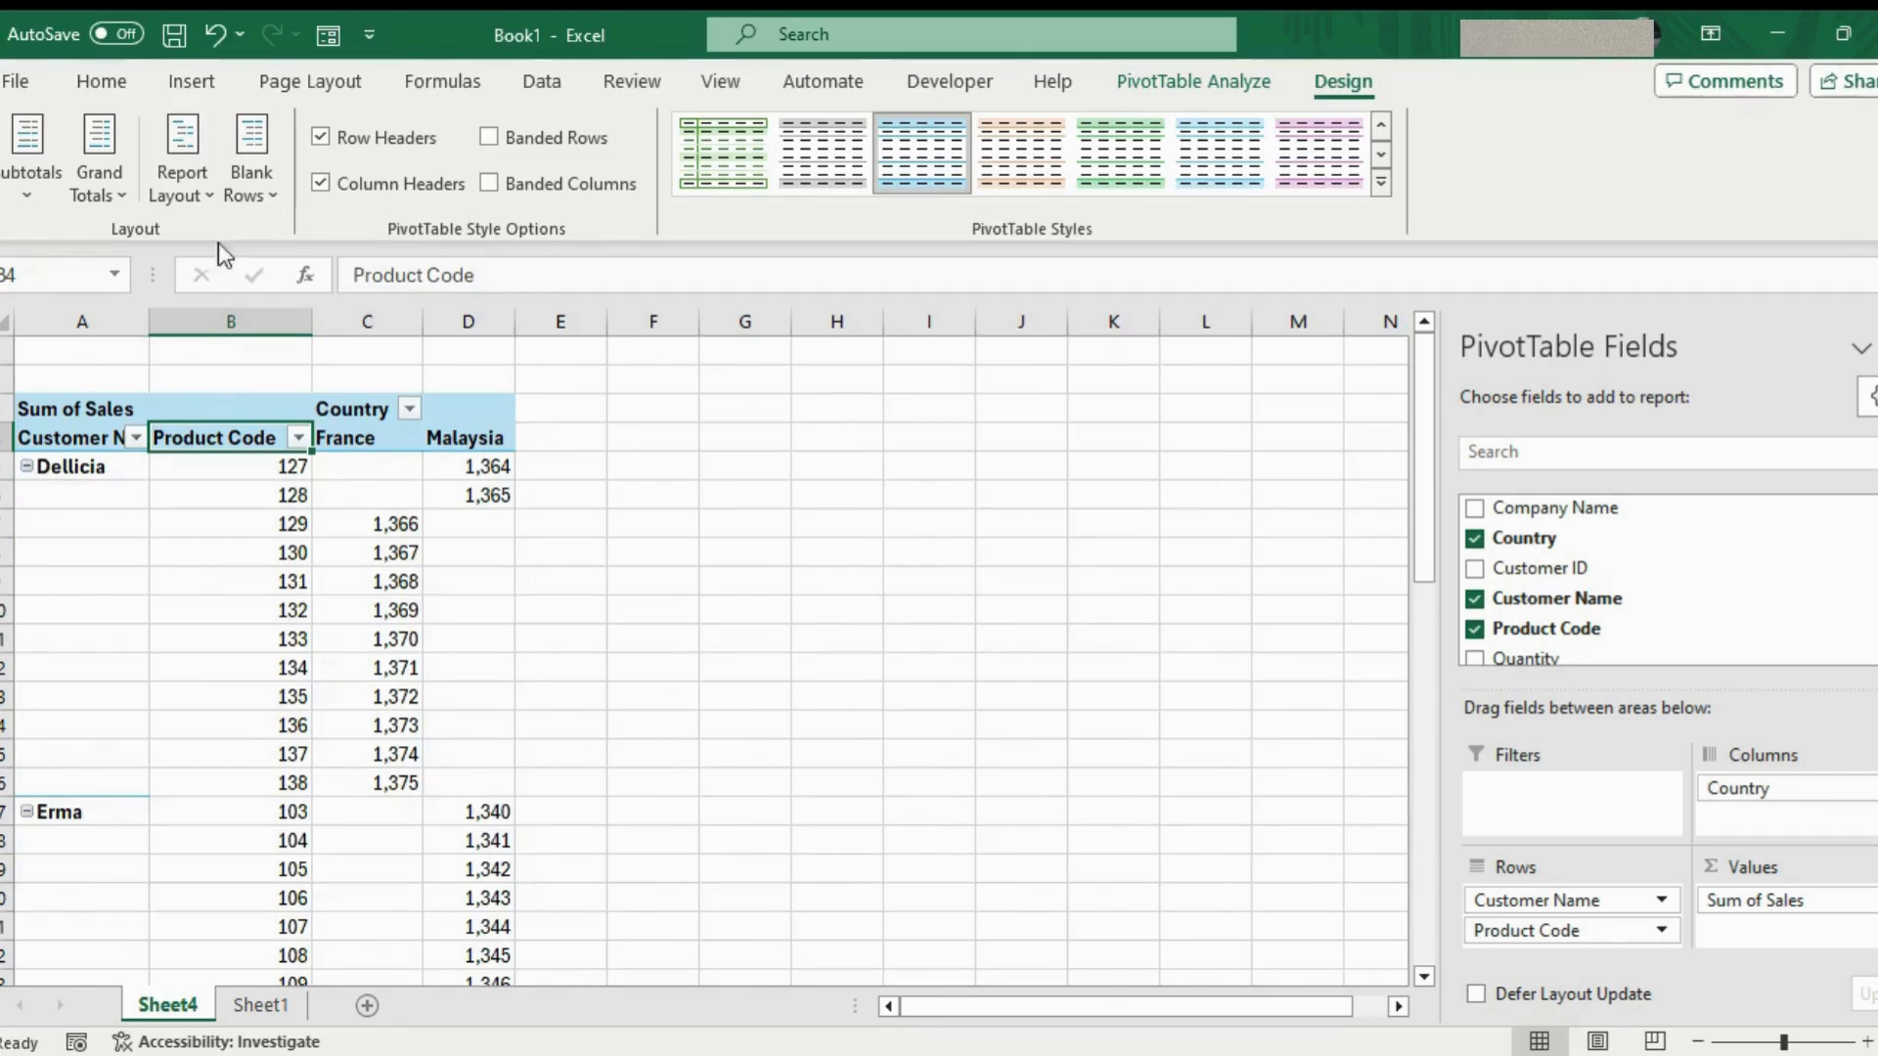
# Repeat all item labels in the Customer Name column, and return to labels that do not repeat
pyautogui.click(77, 580)
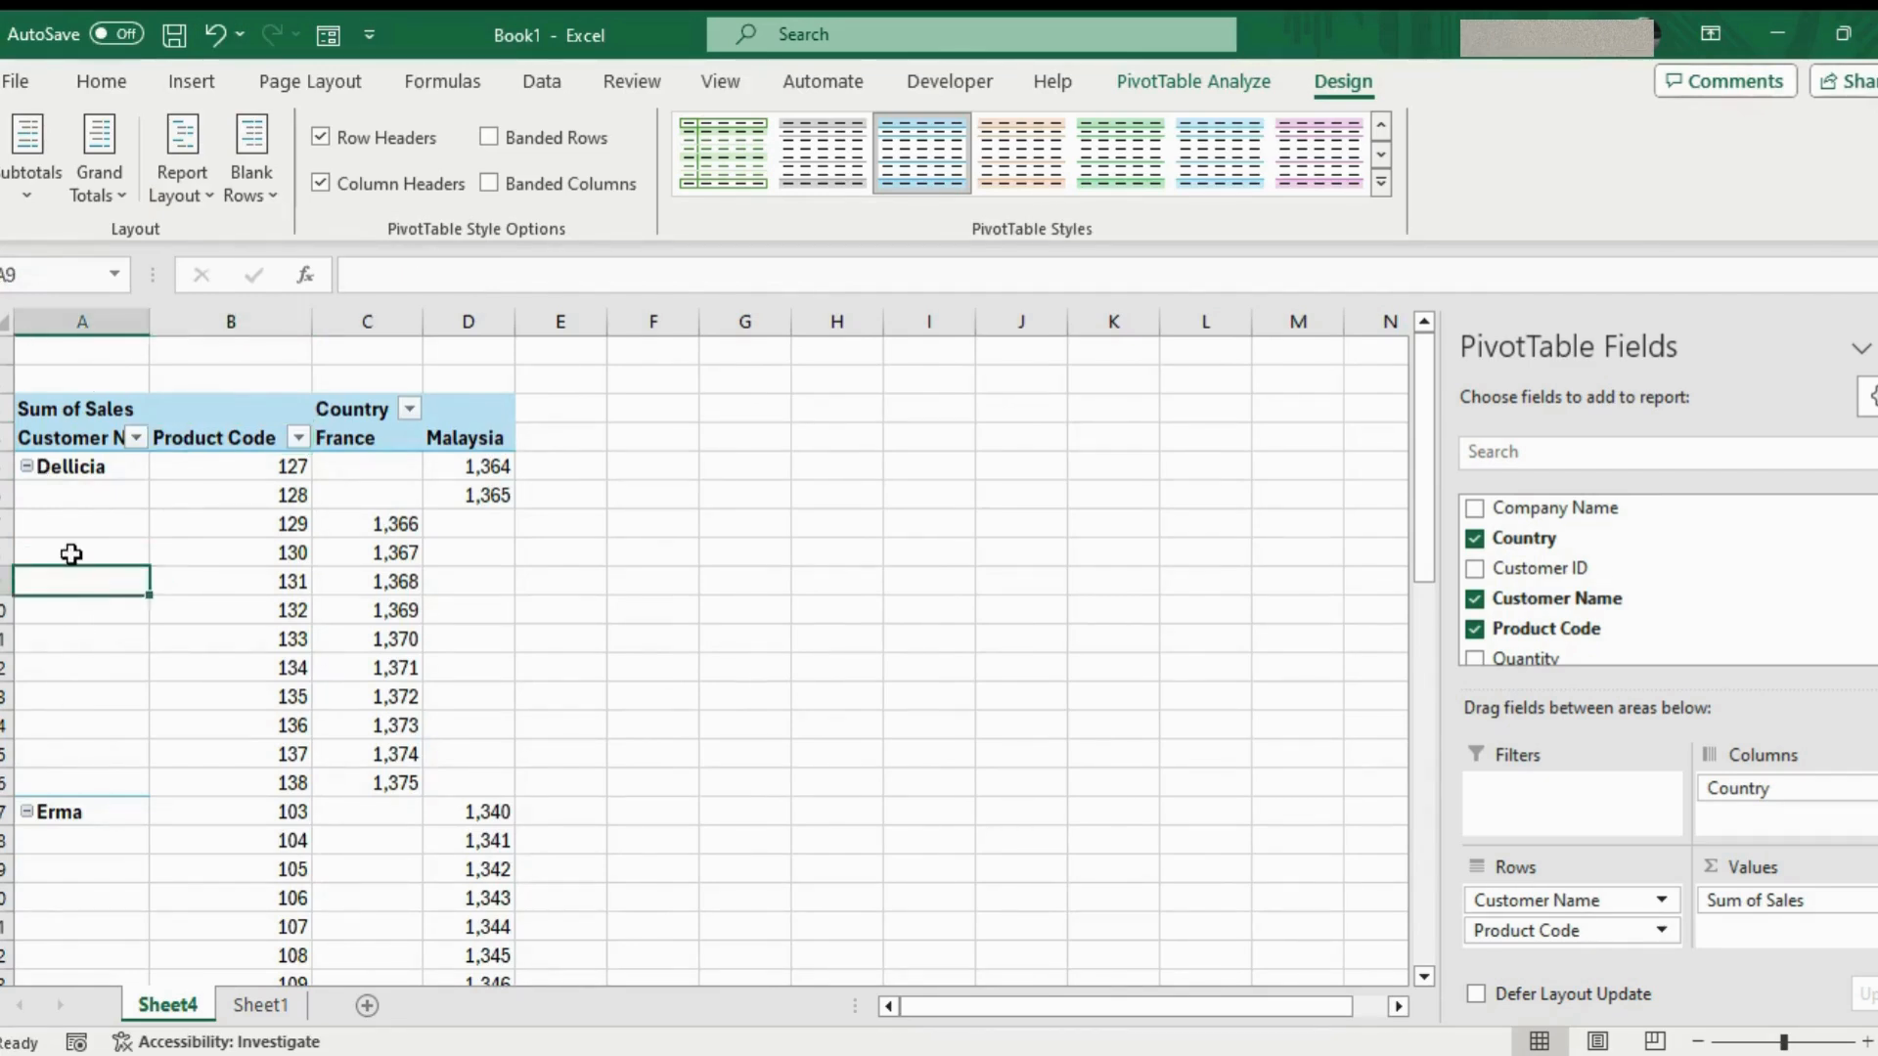
pyautogui.click(182, 178)
pyautogui.click(264, 407)
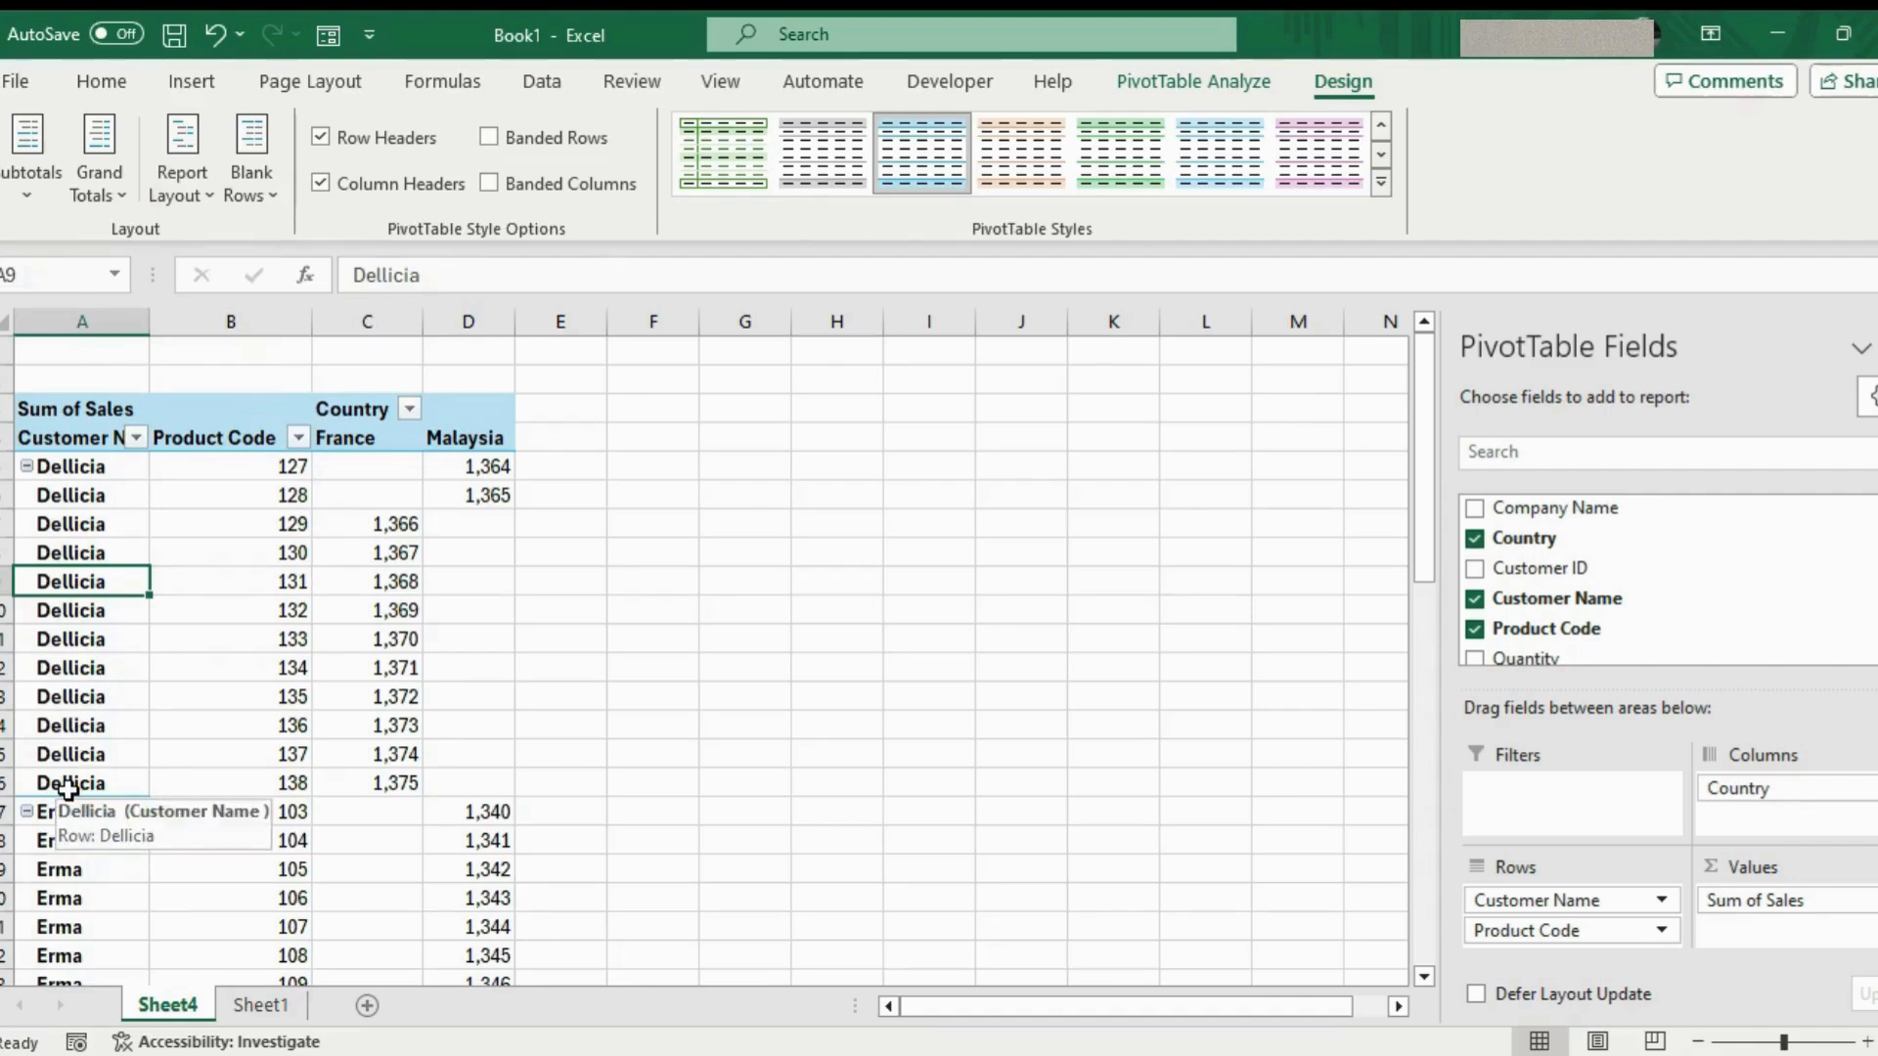
pyautogui.click(183, 191)
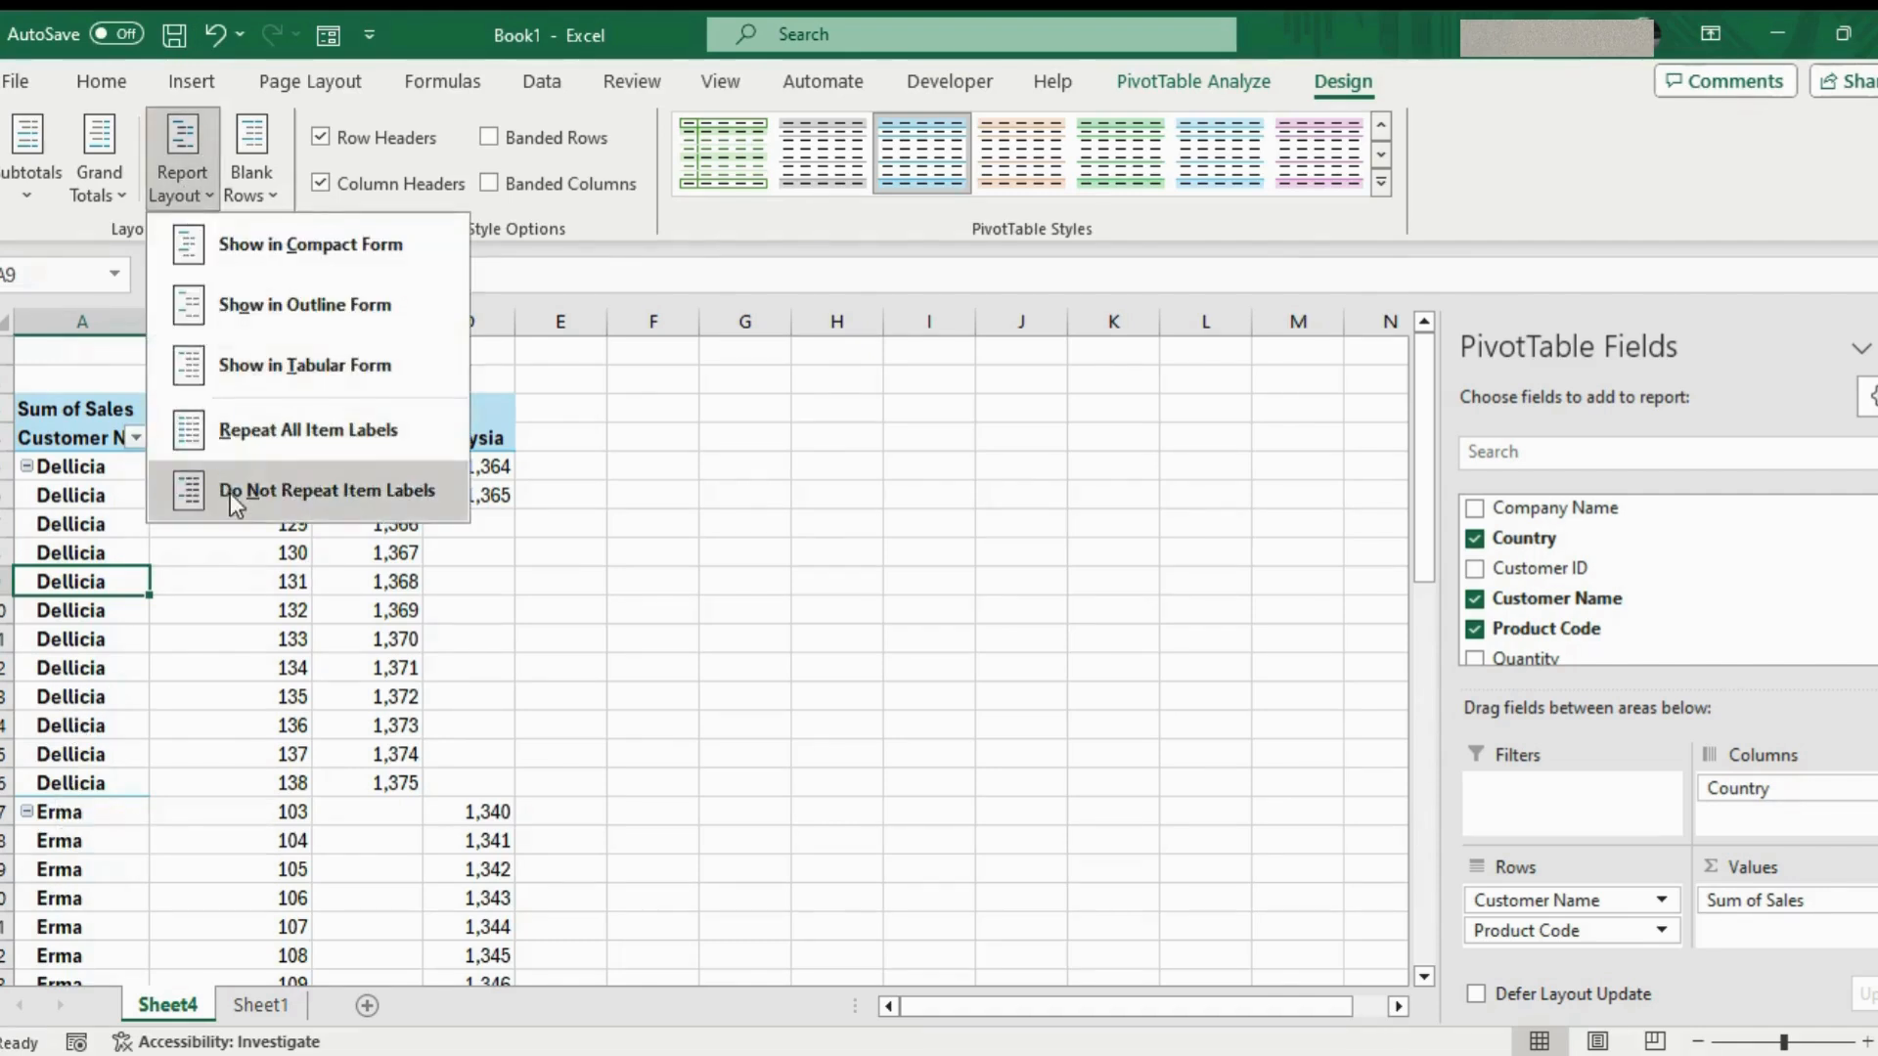
pyautogui.click(231, 491)
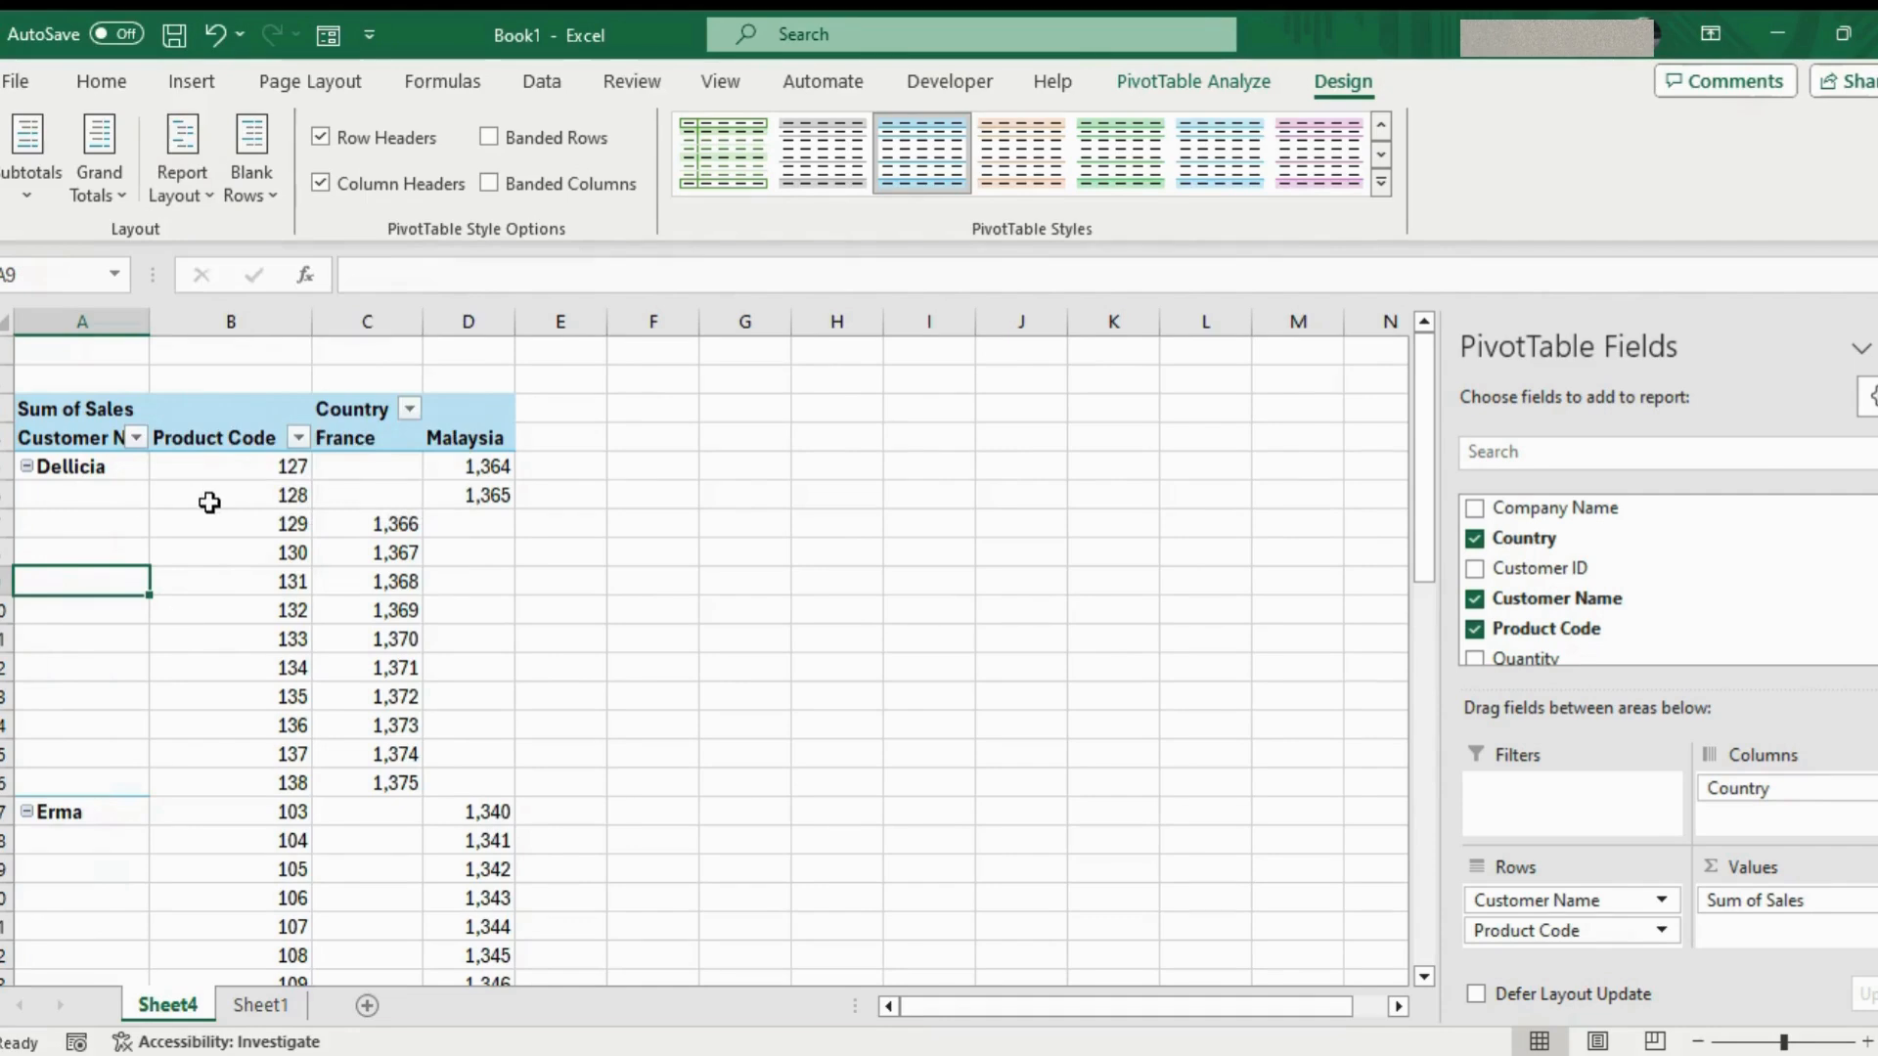
# Collapse the first customer's group of product codes and expand it again
pyautogui.click(26, 466)
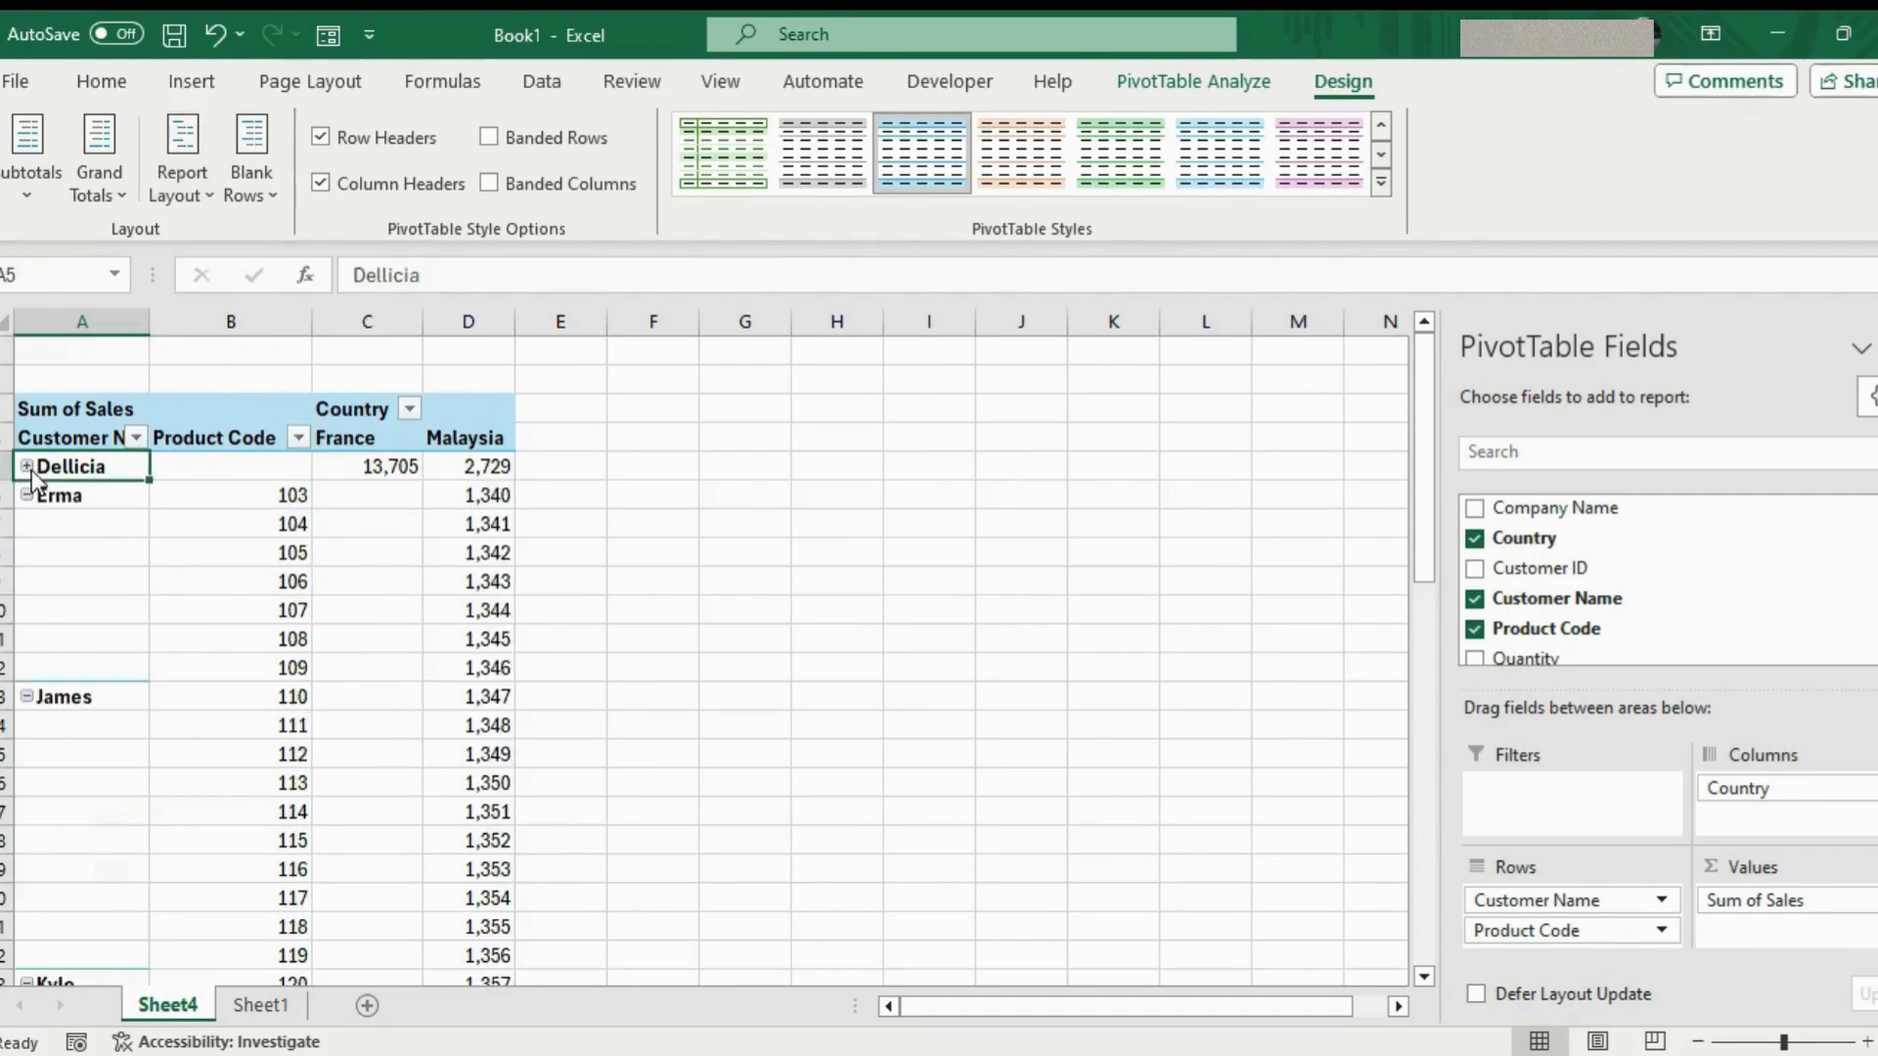
pyautogui.click(27, 466)
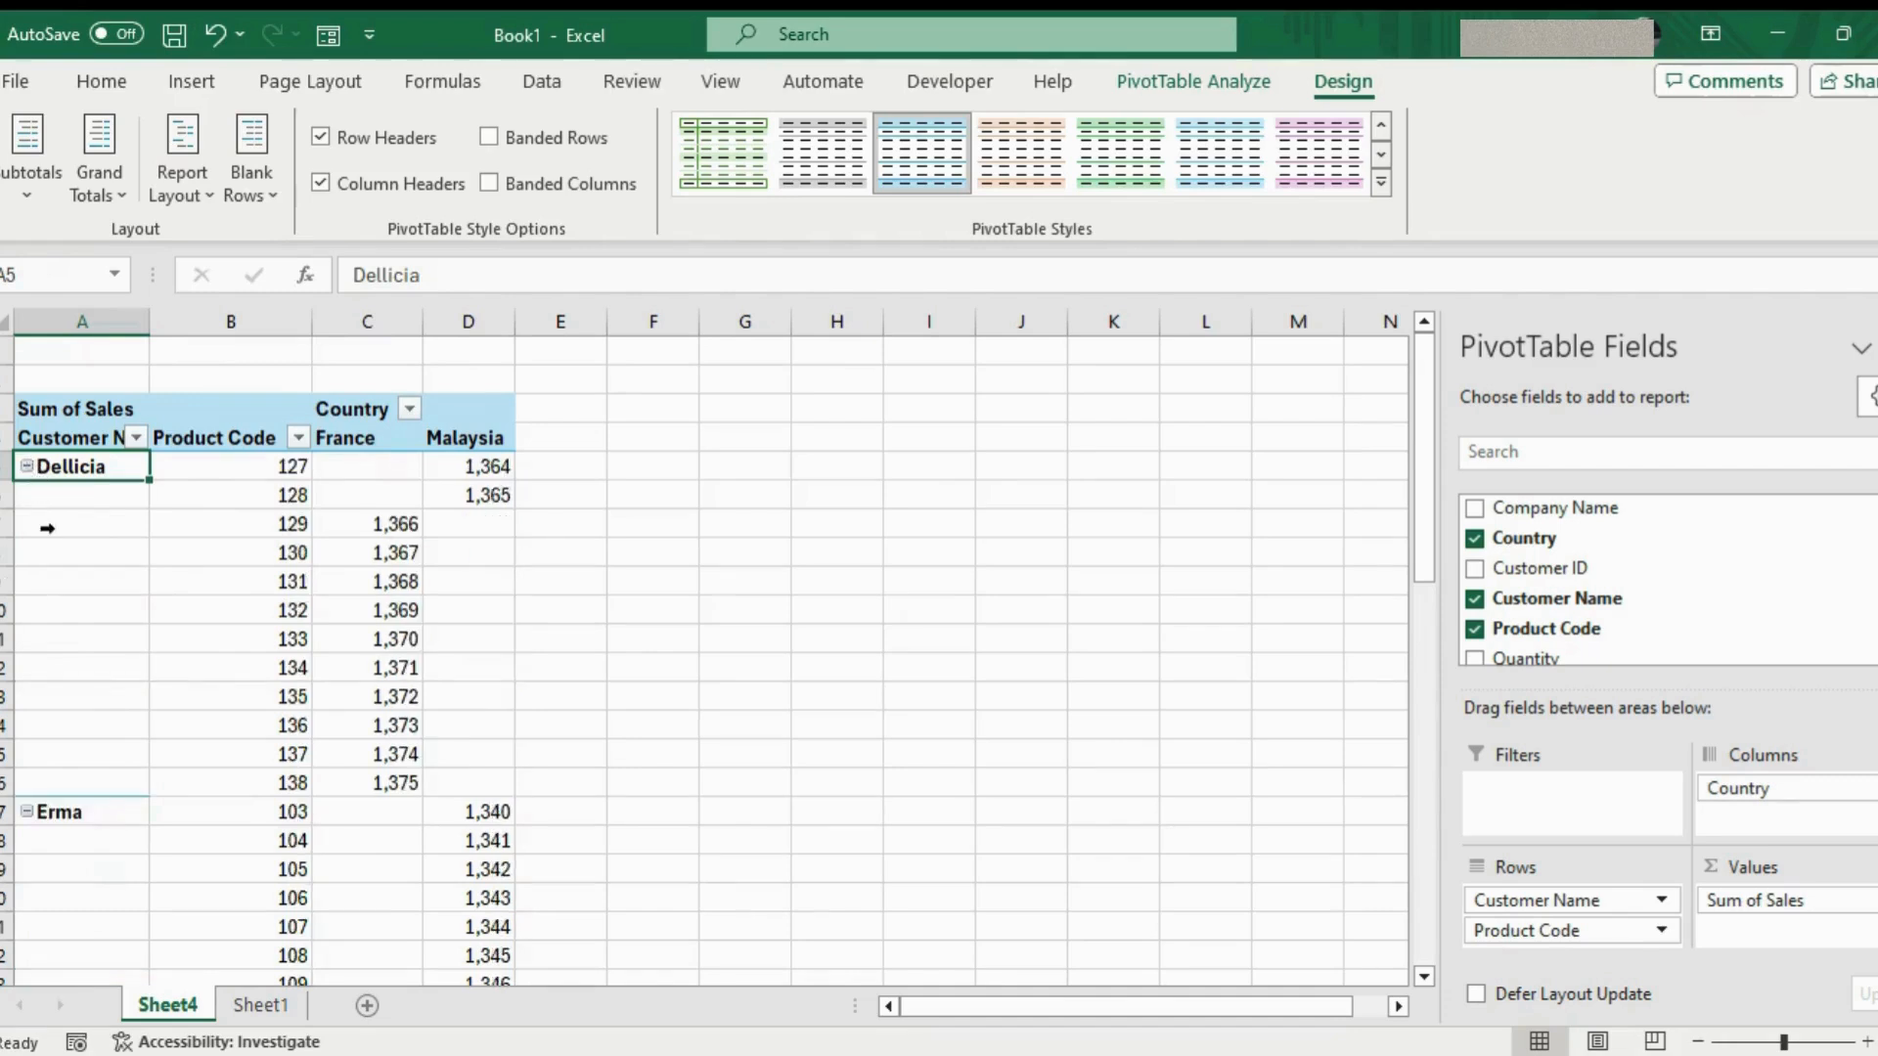
# Toggle the PivotTable's expand/collapse buttons off and on, leaving them hidden beside the customer names
pyautogui.click(1214, 80)
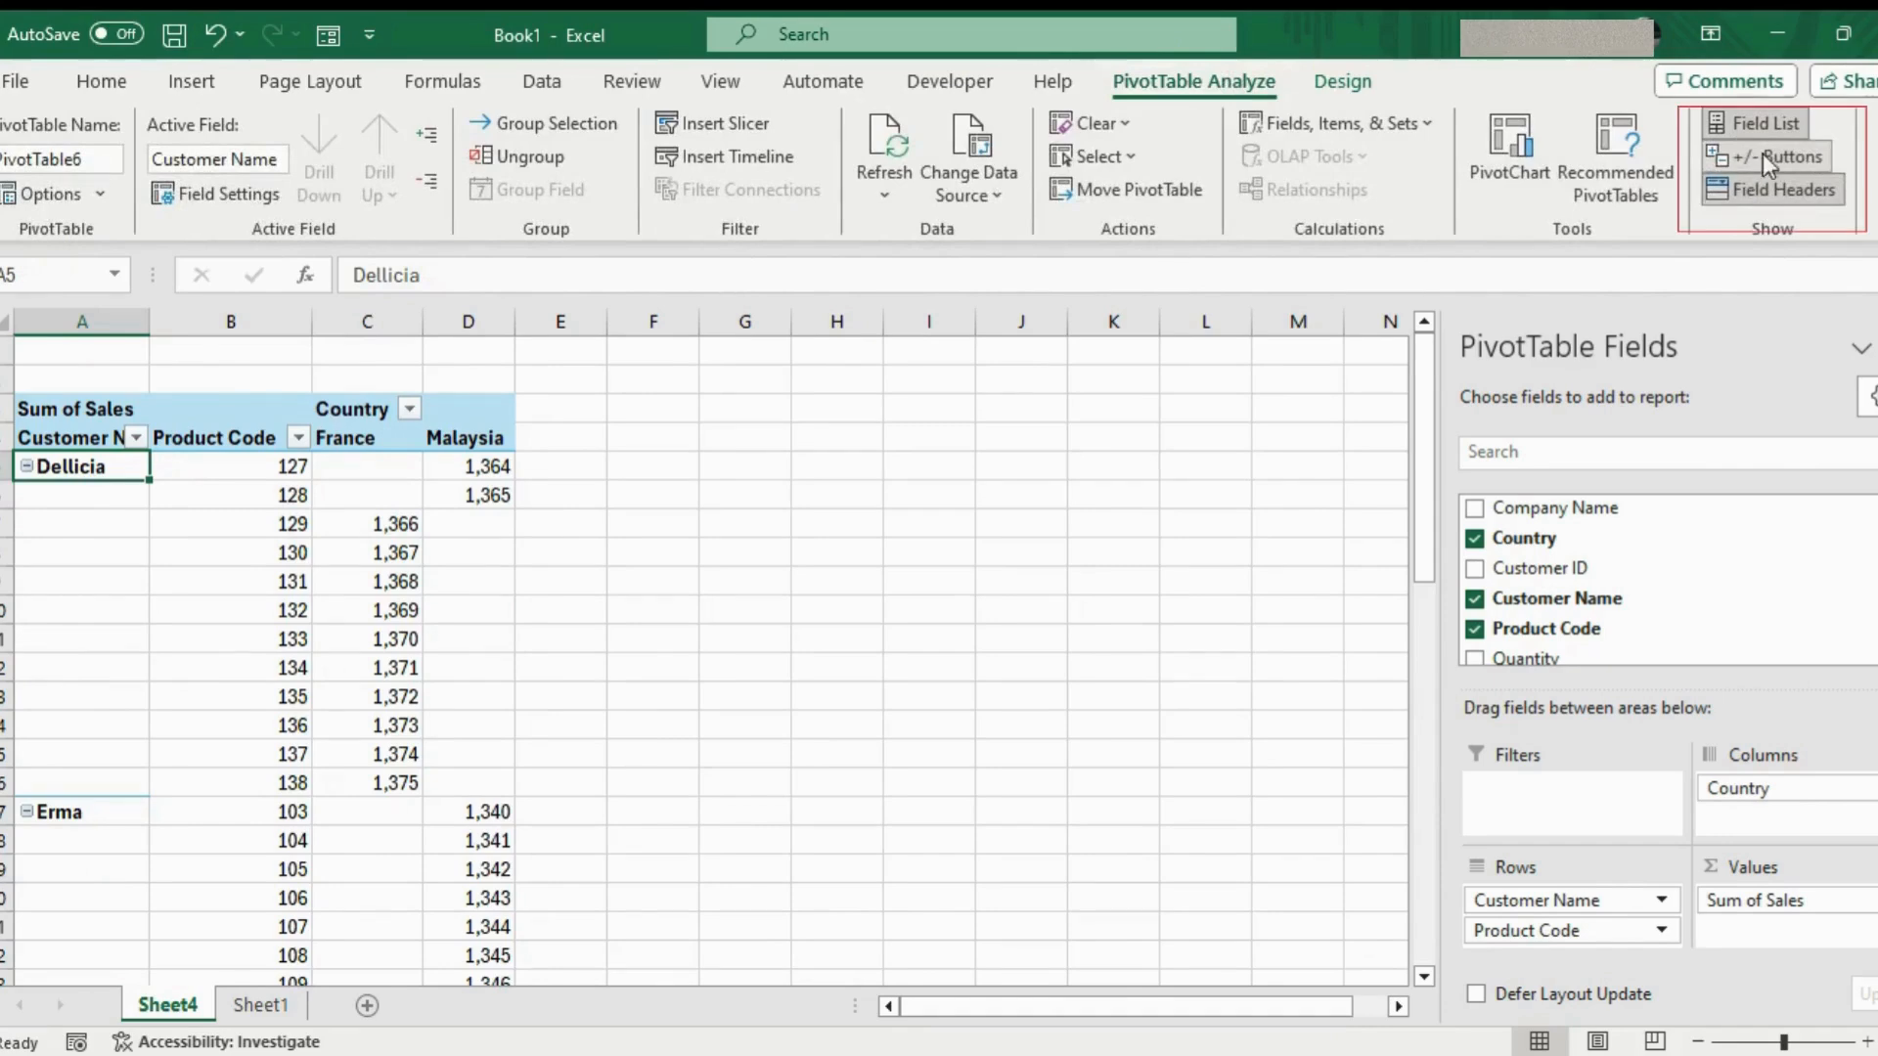
pyautogui.click(1793, 152)
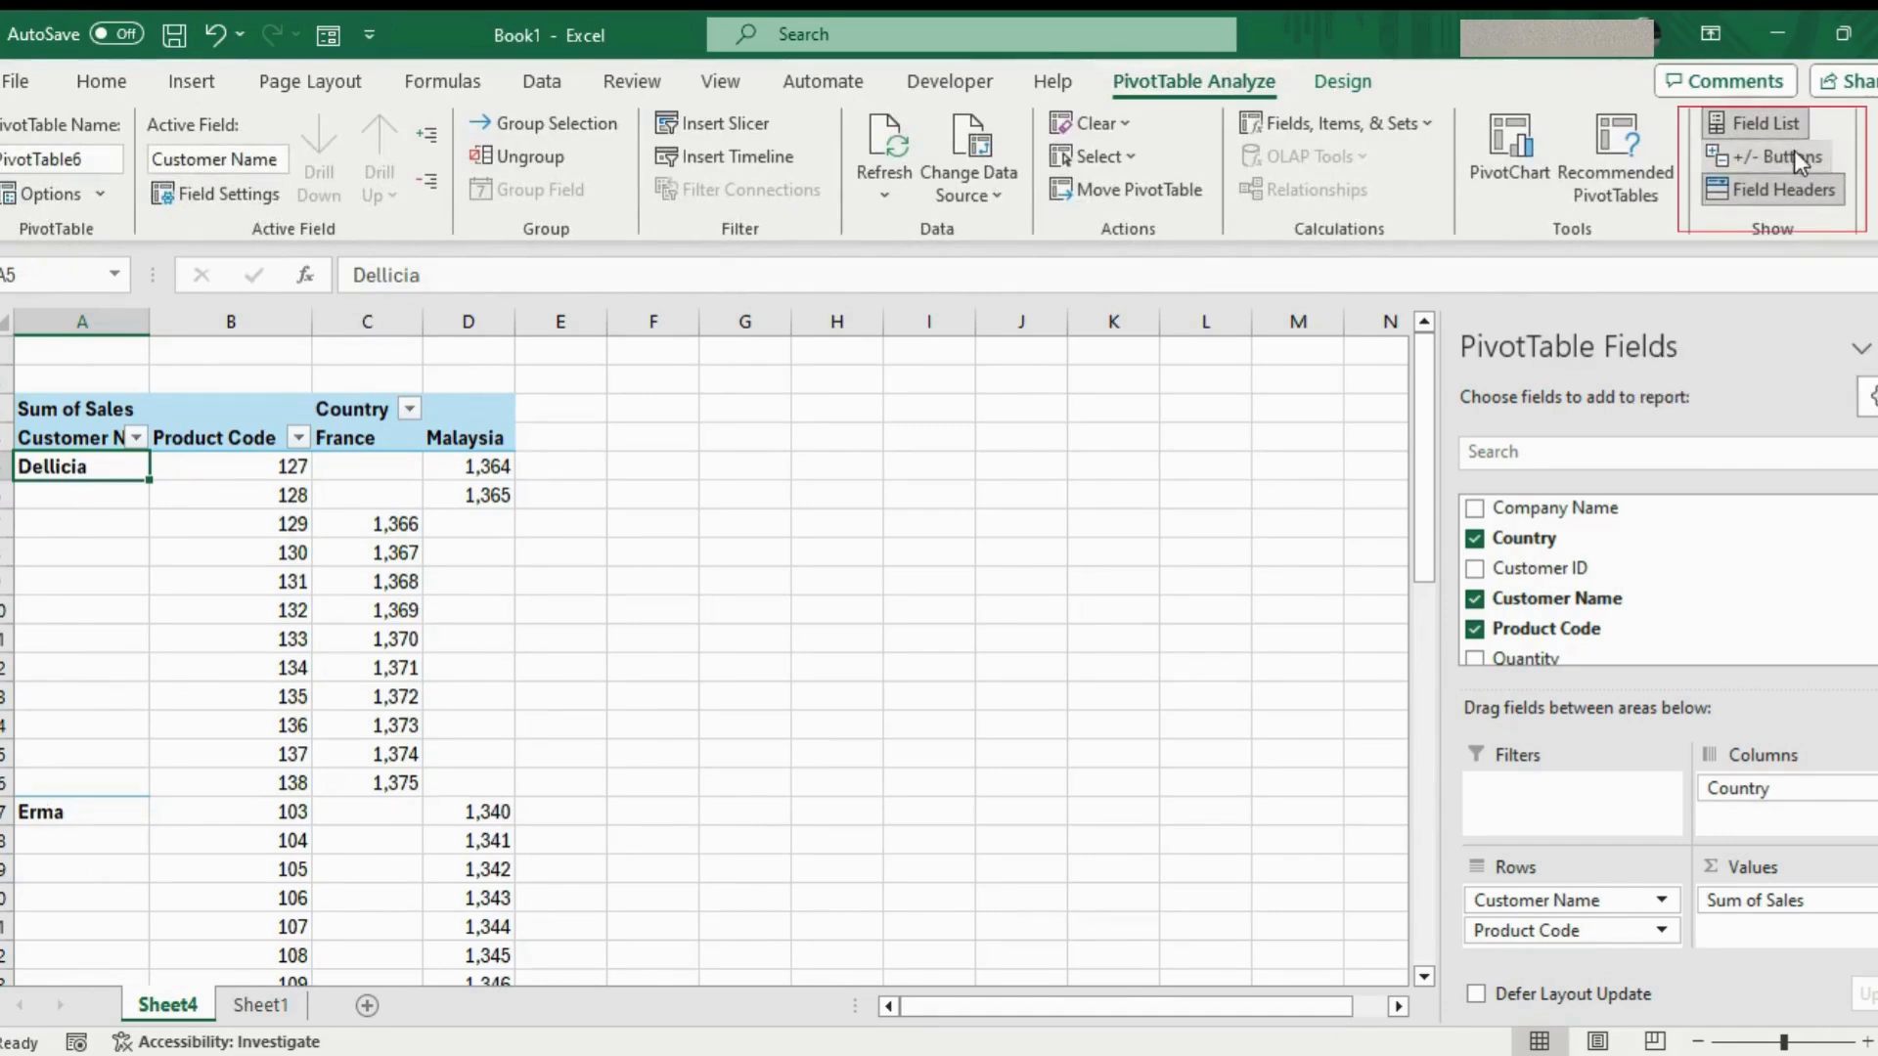
pyautogui.click(1793, 152)
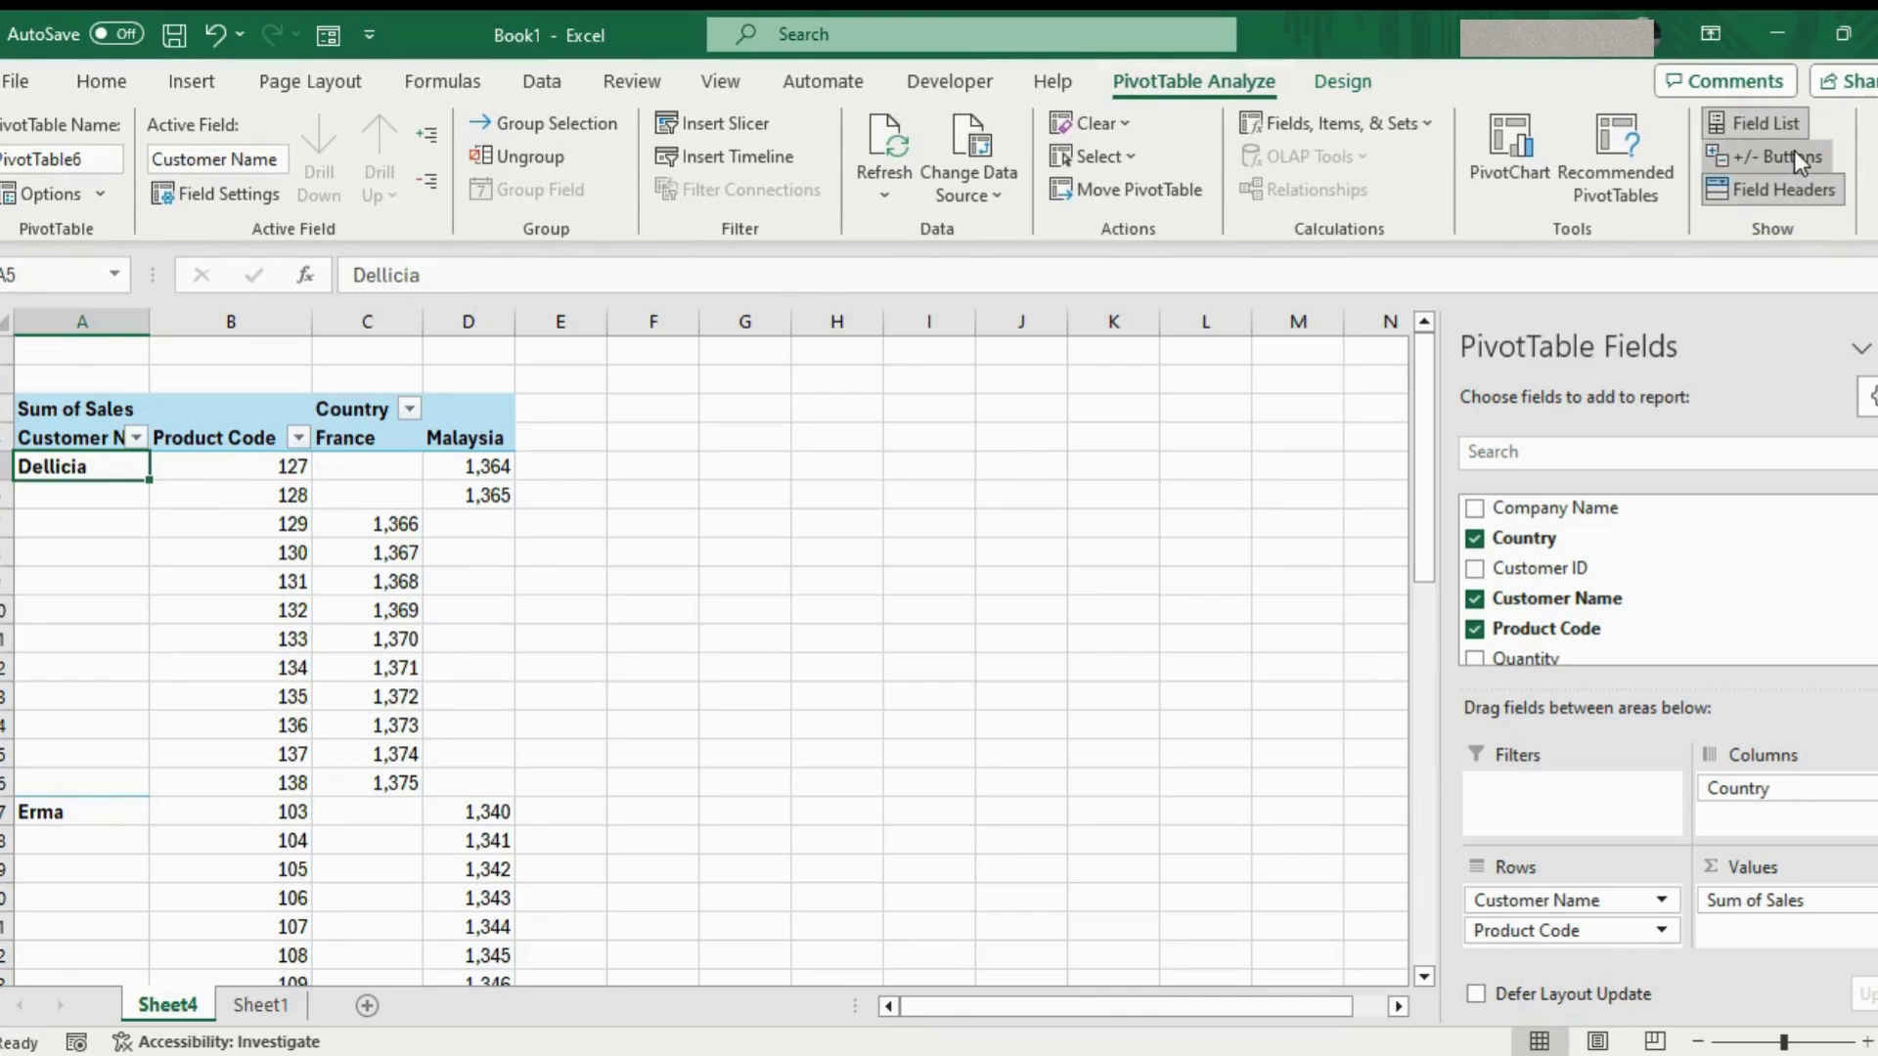
pyautogui.click(1793, 151)
pyautogui.click(1794, 155)
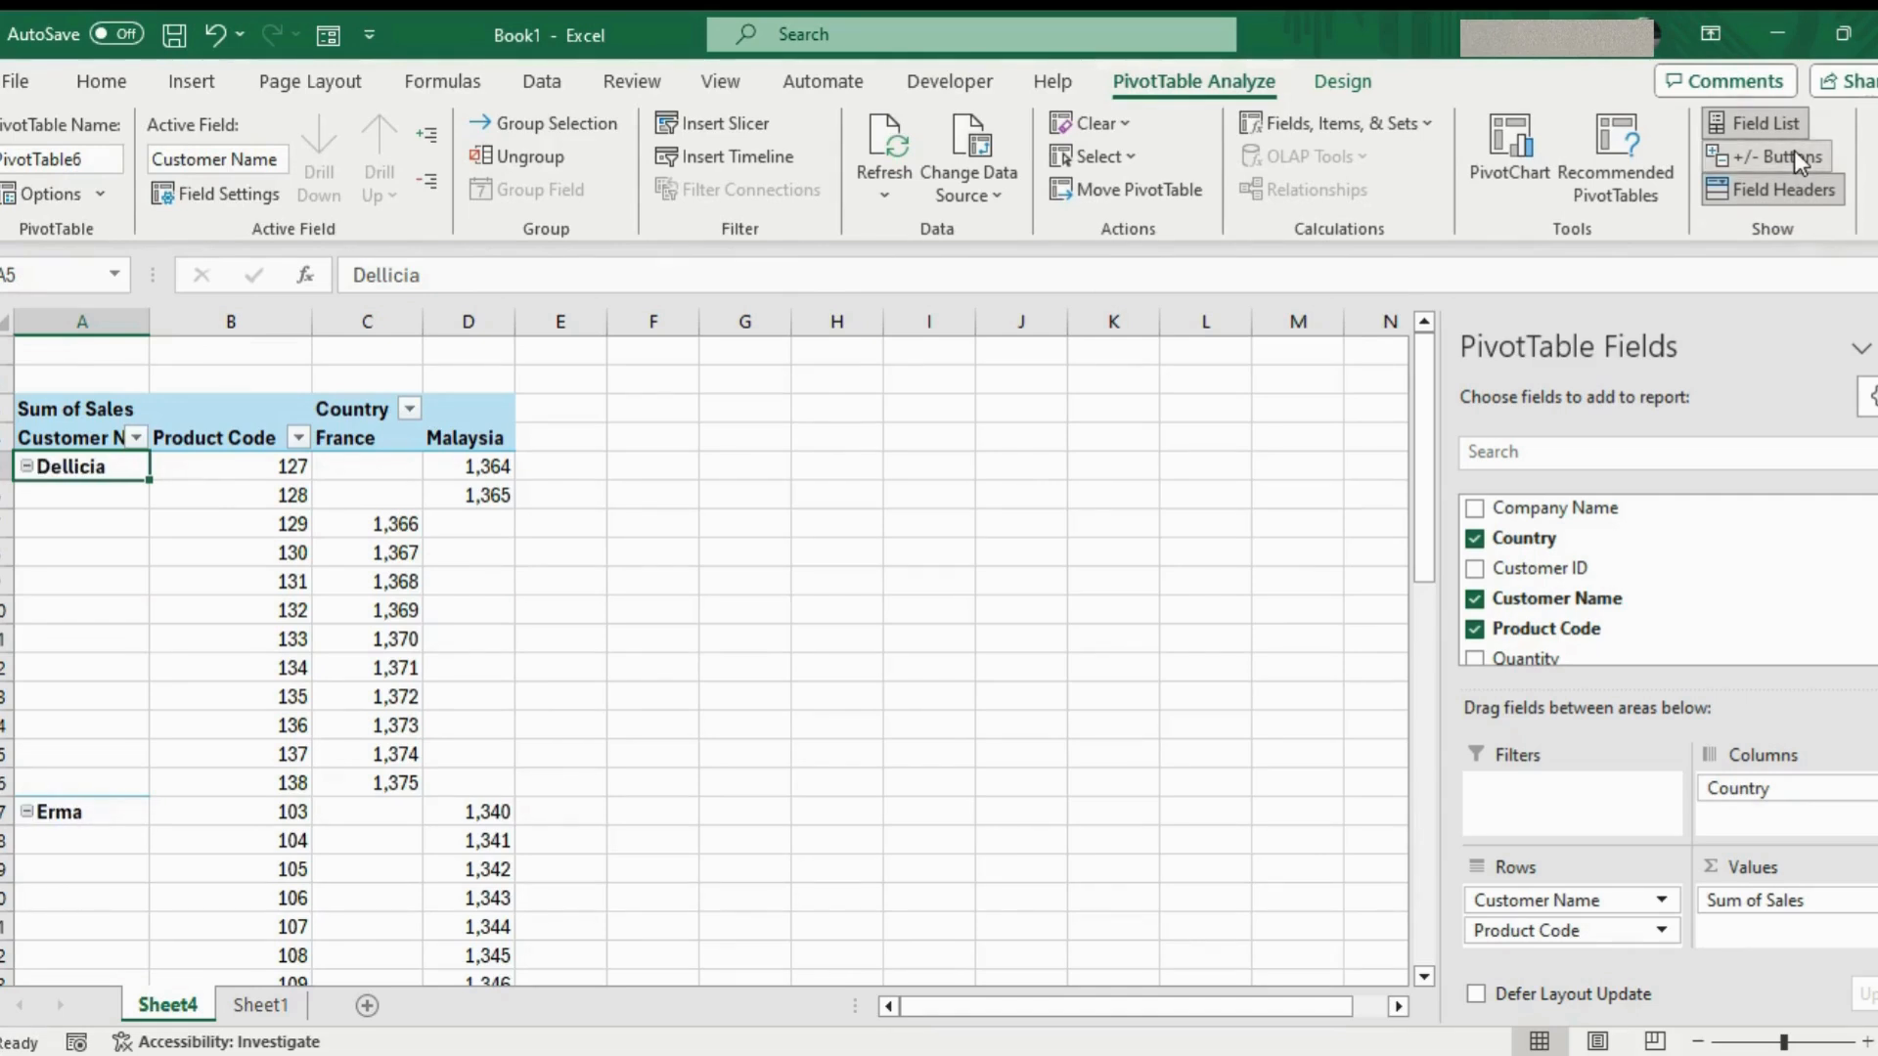
pyautogui.click(1793, 151)
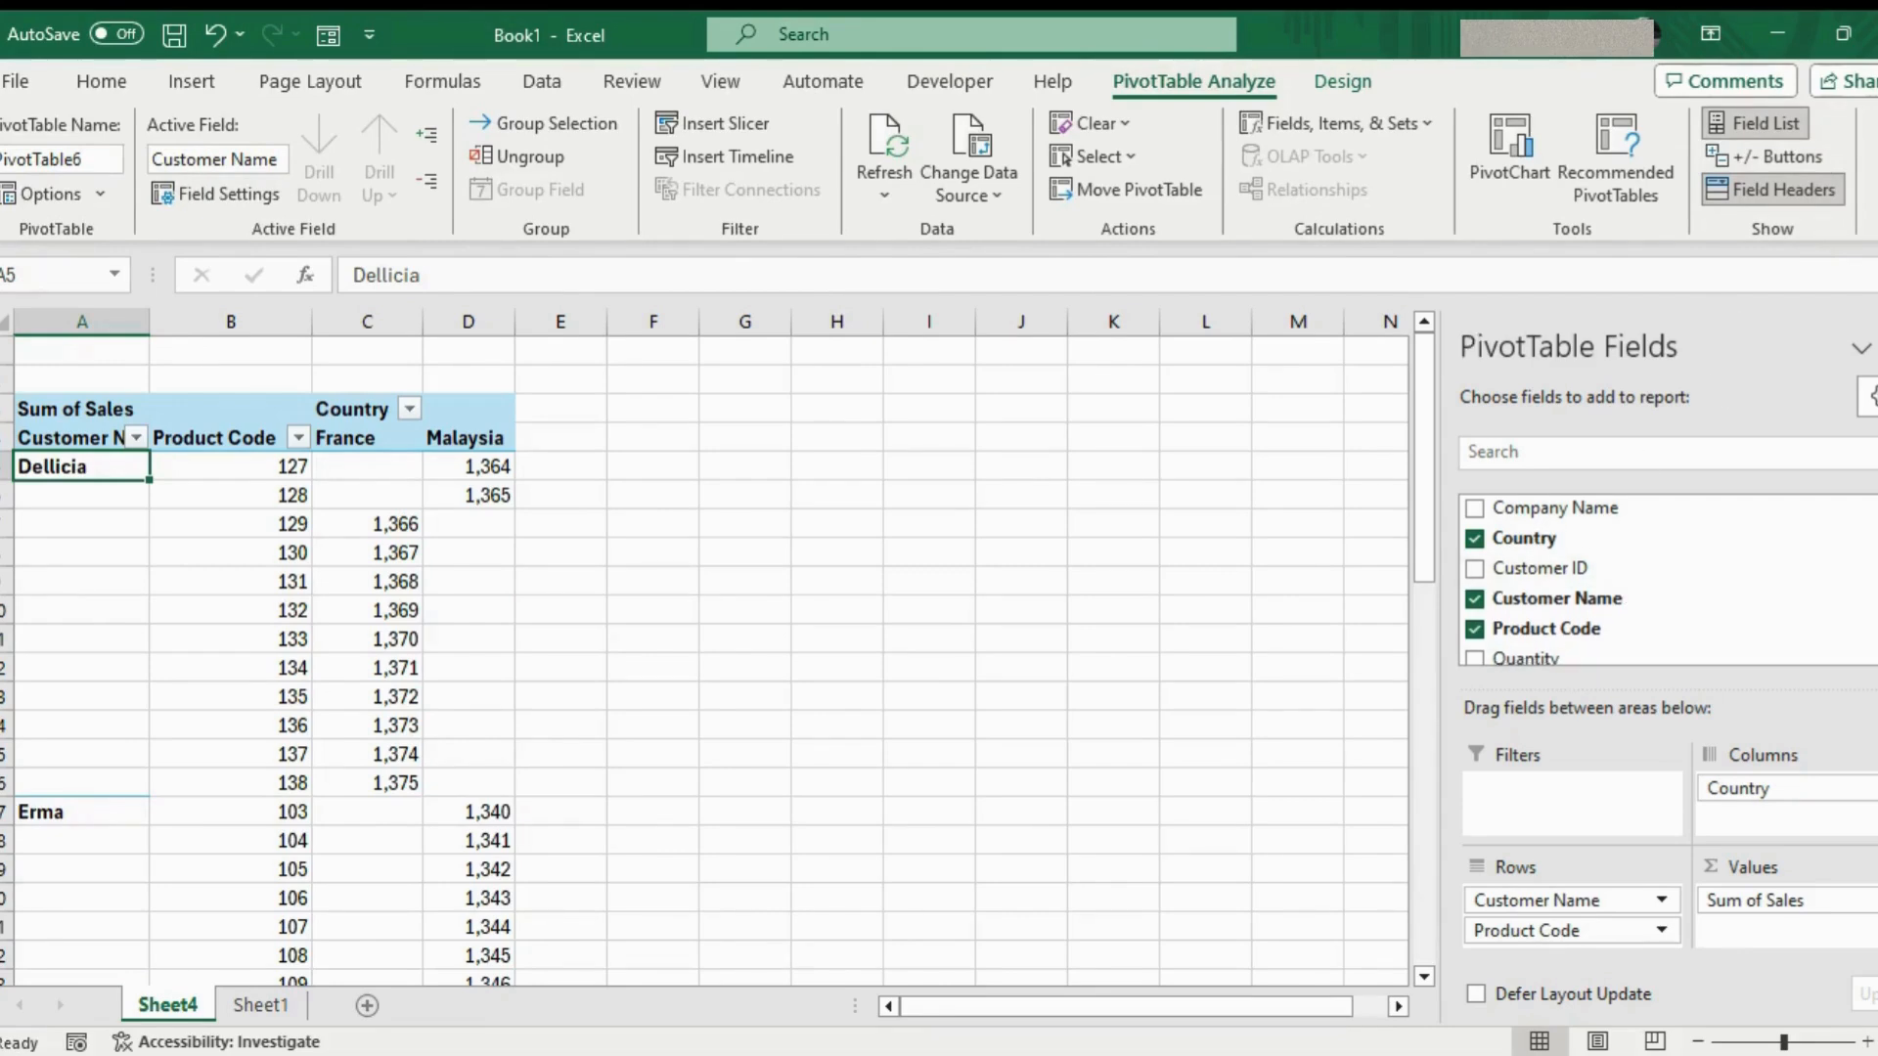
# Close and reopen the PivotTable field list, and remove Country from the columns and Product Code from the rows
pyautogui.click(1876, 347)
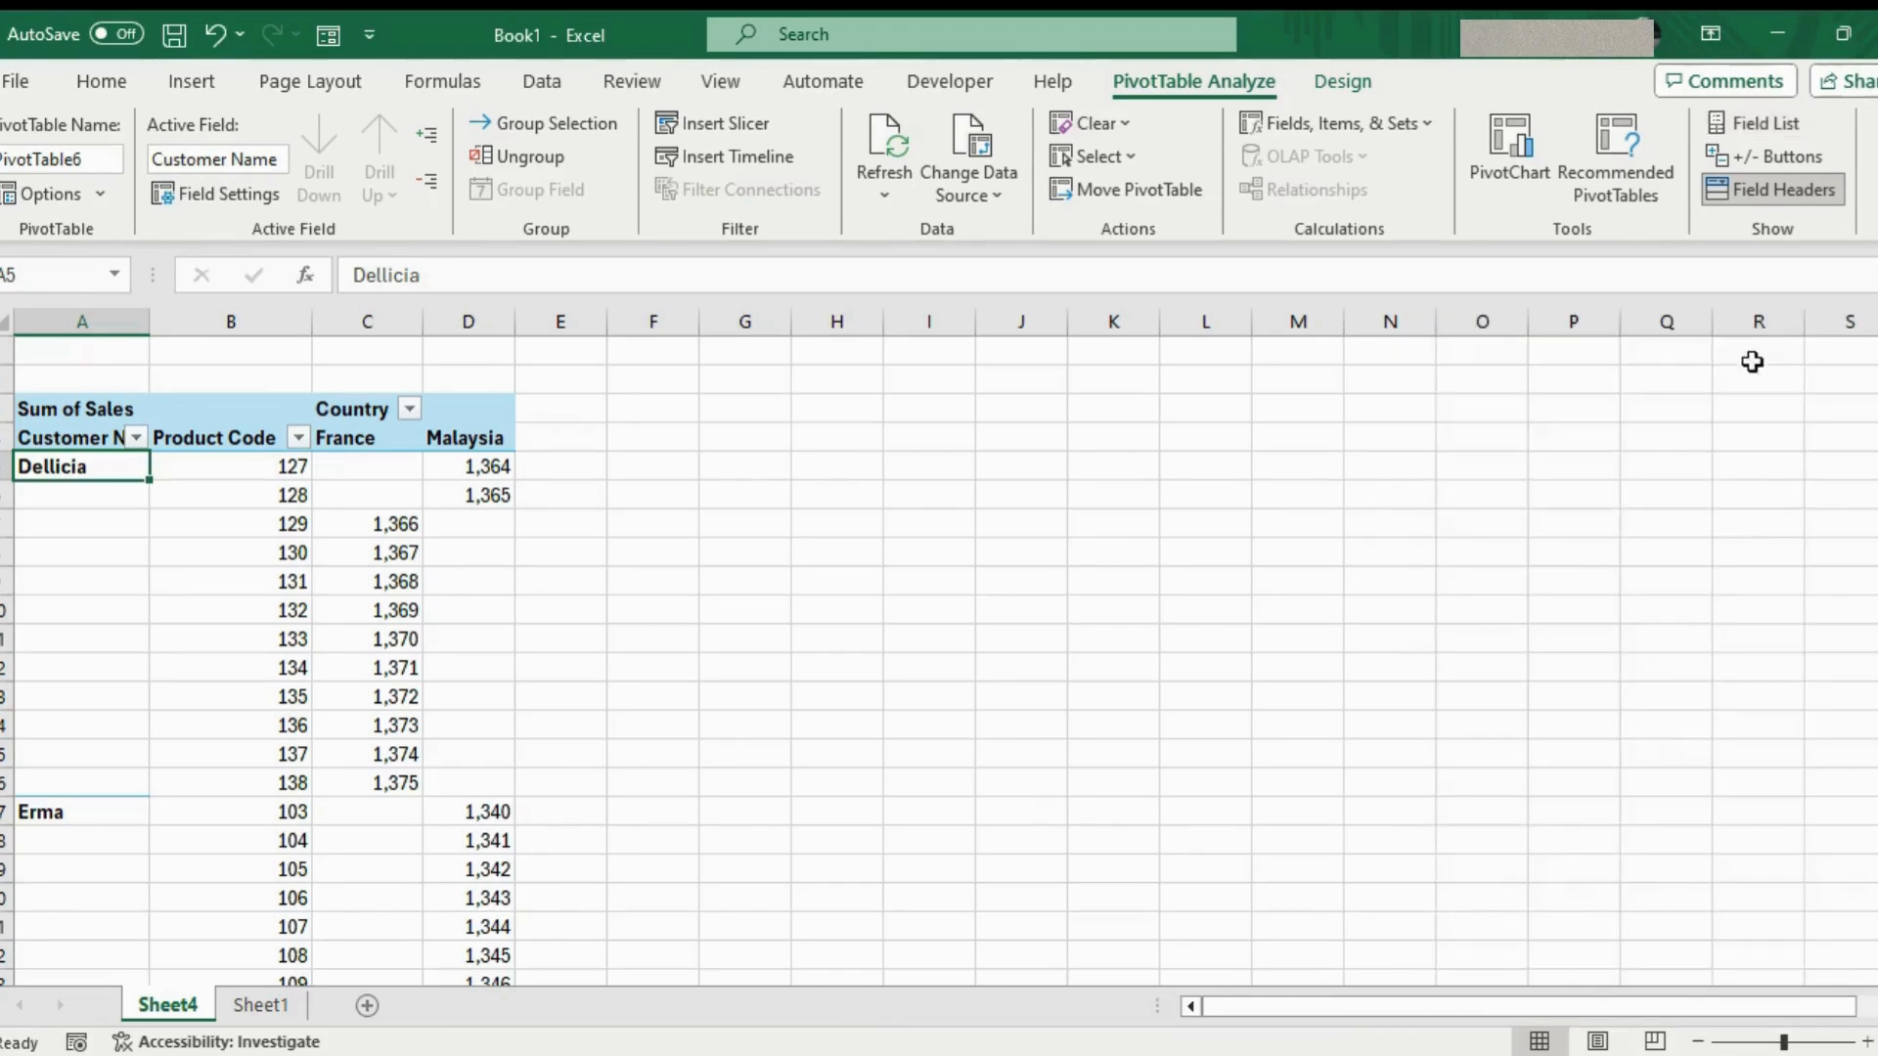
pyautogui.click(1792, 132)
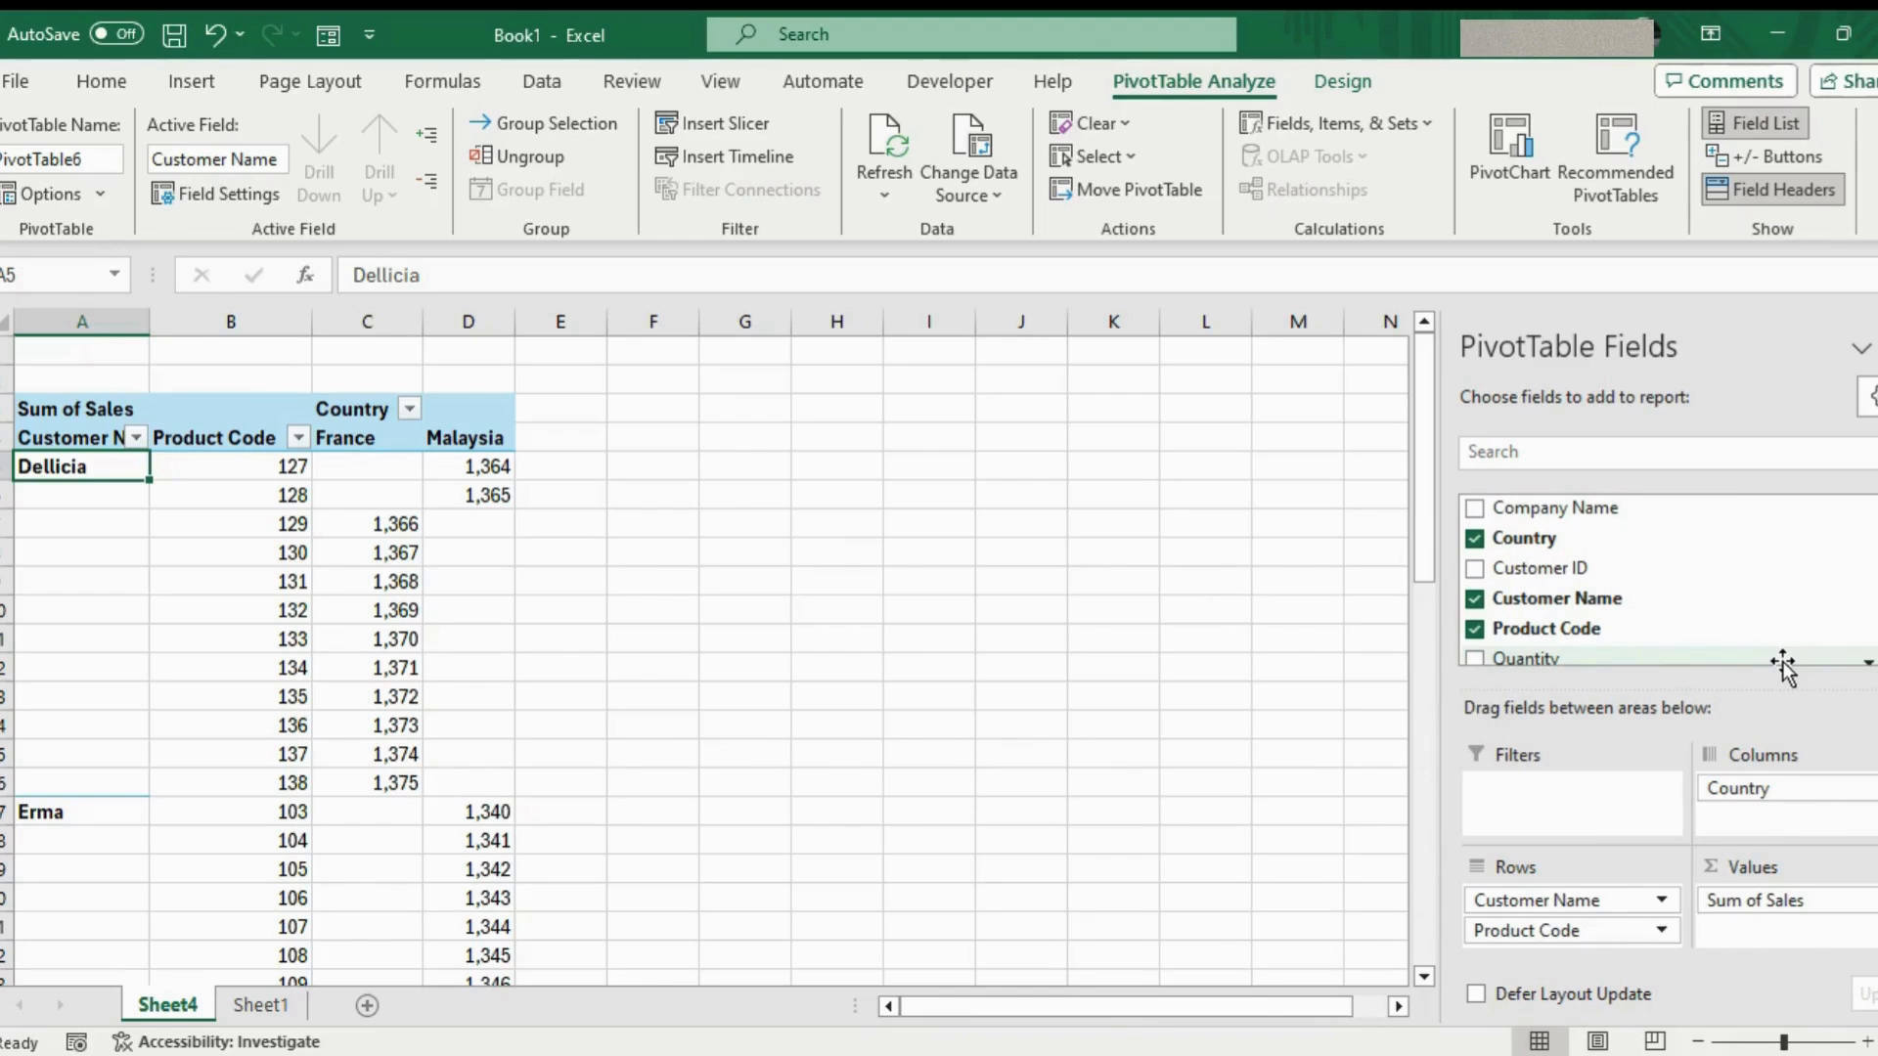
pyautogui.moveTo(1756, 788); pyautogui.dragTo(1543, 570)
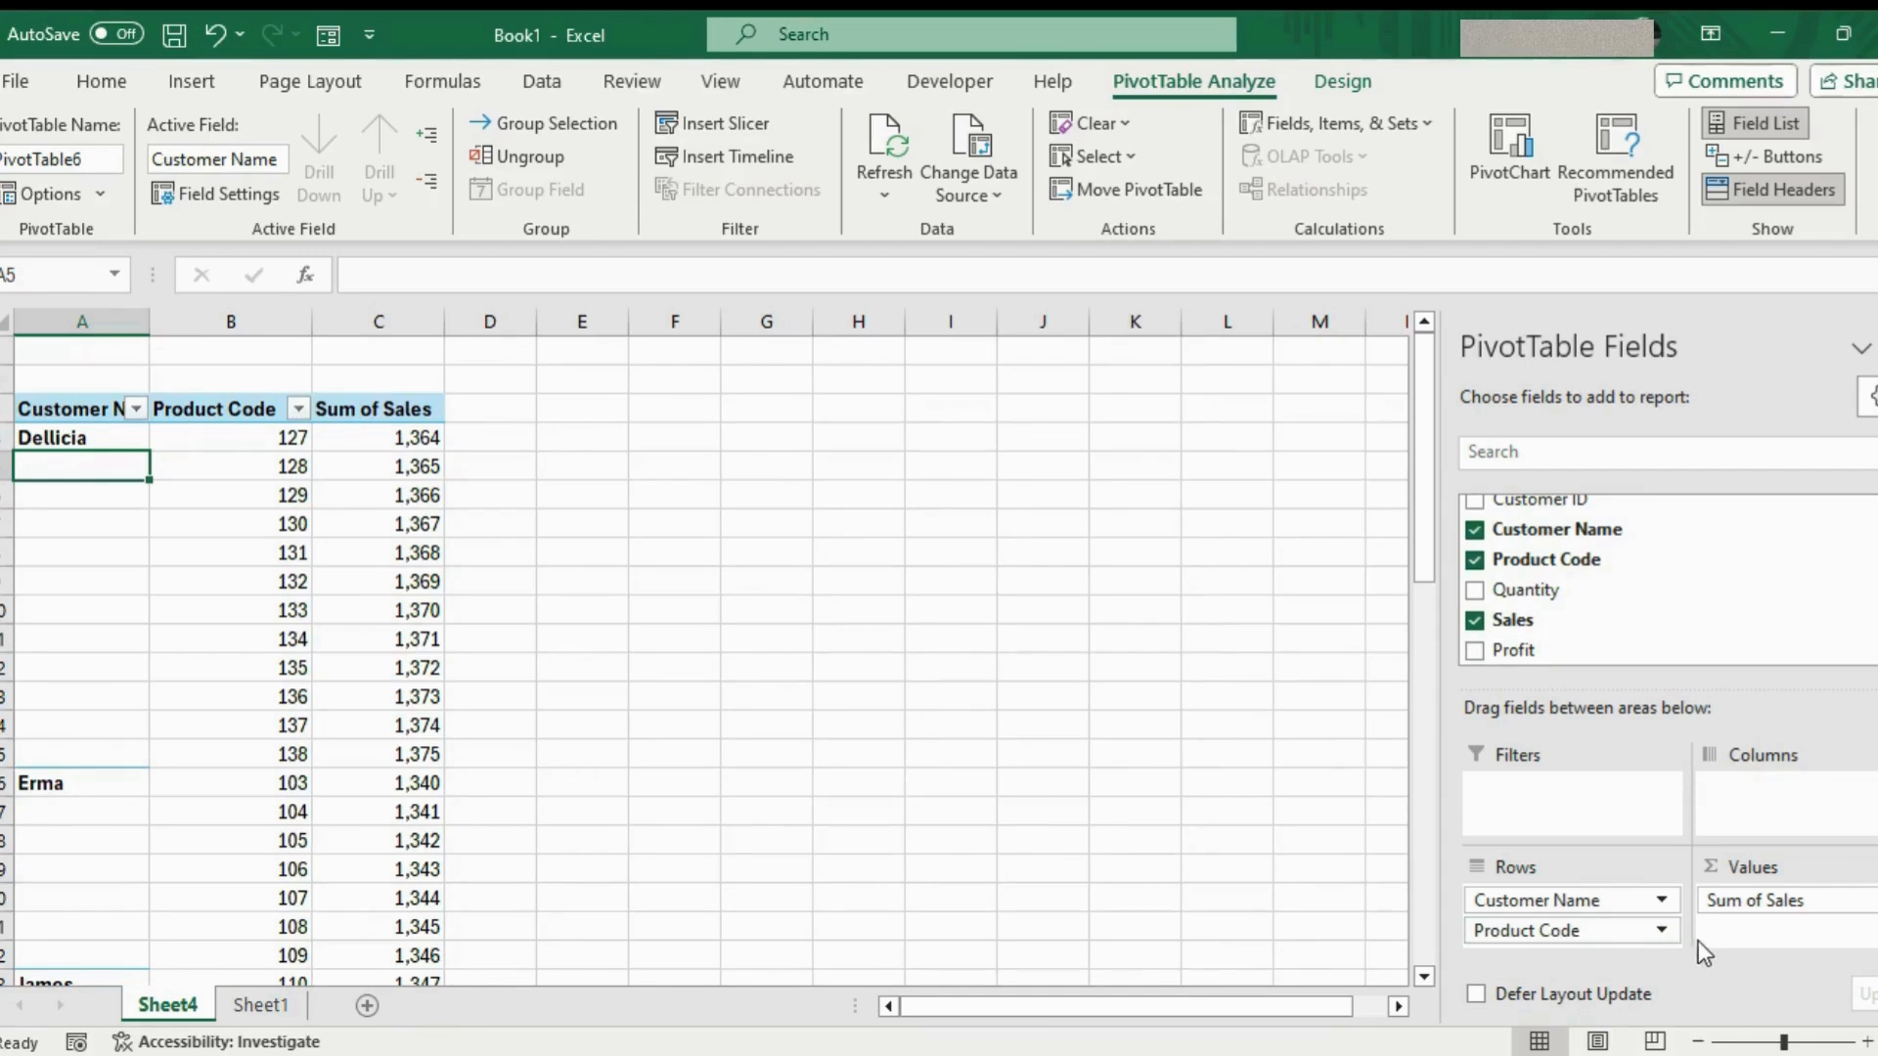
pyautogui.moveTo(1631, 935); pyautogui.dragTo(1598, 518)
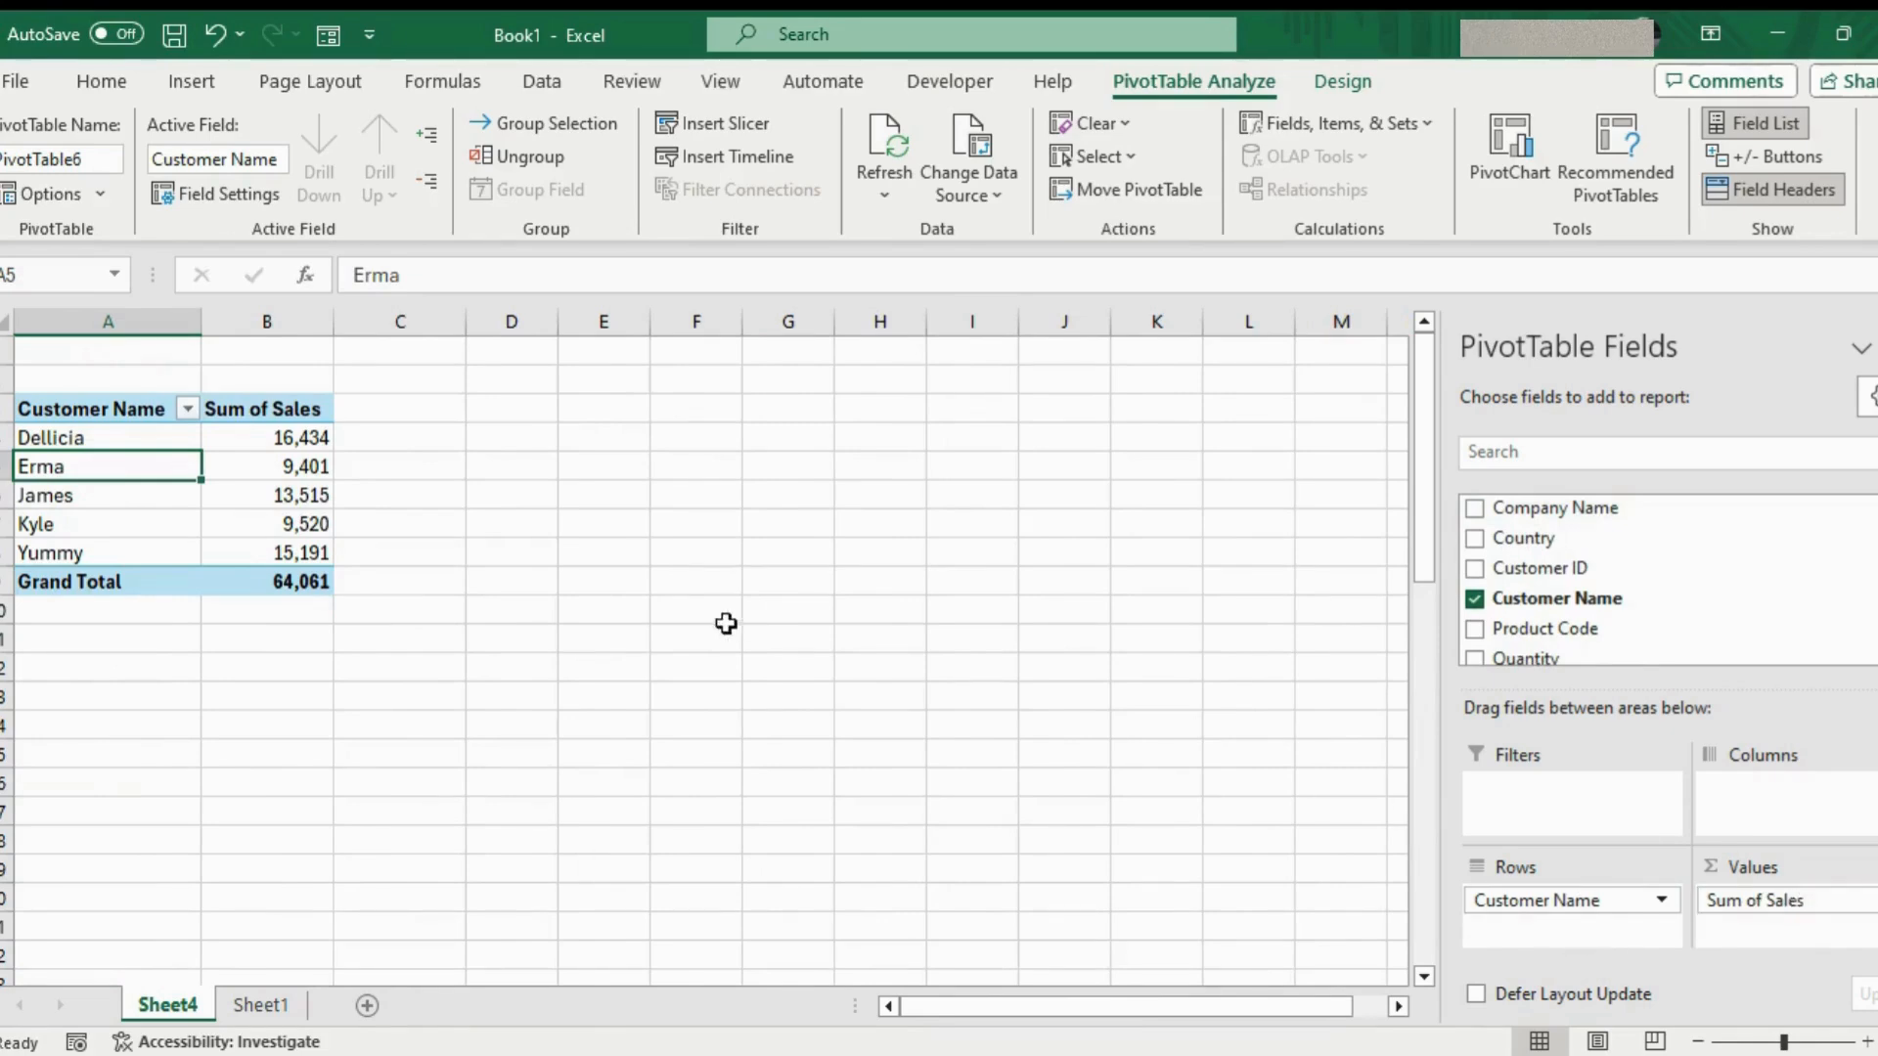
# Rename the PivotTable's Sum of Sales header to "Sales" followed by a trailing space
pyautogui.click(292, 411)
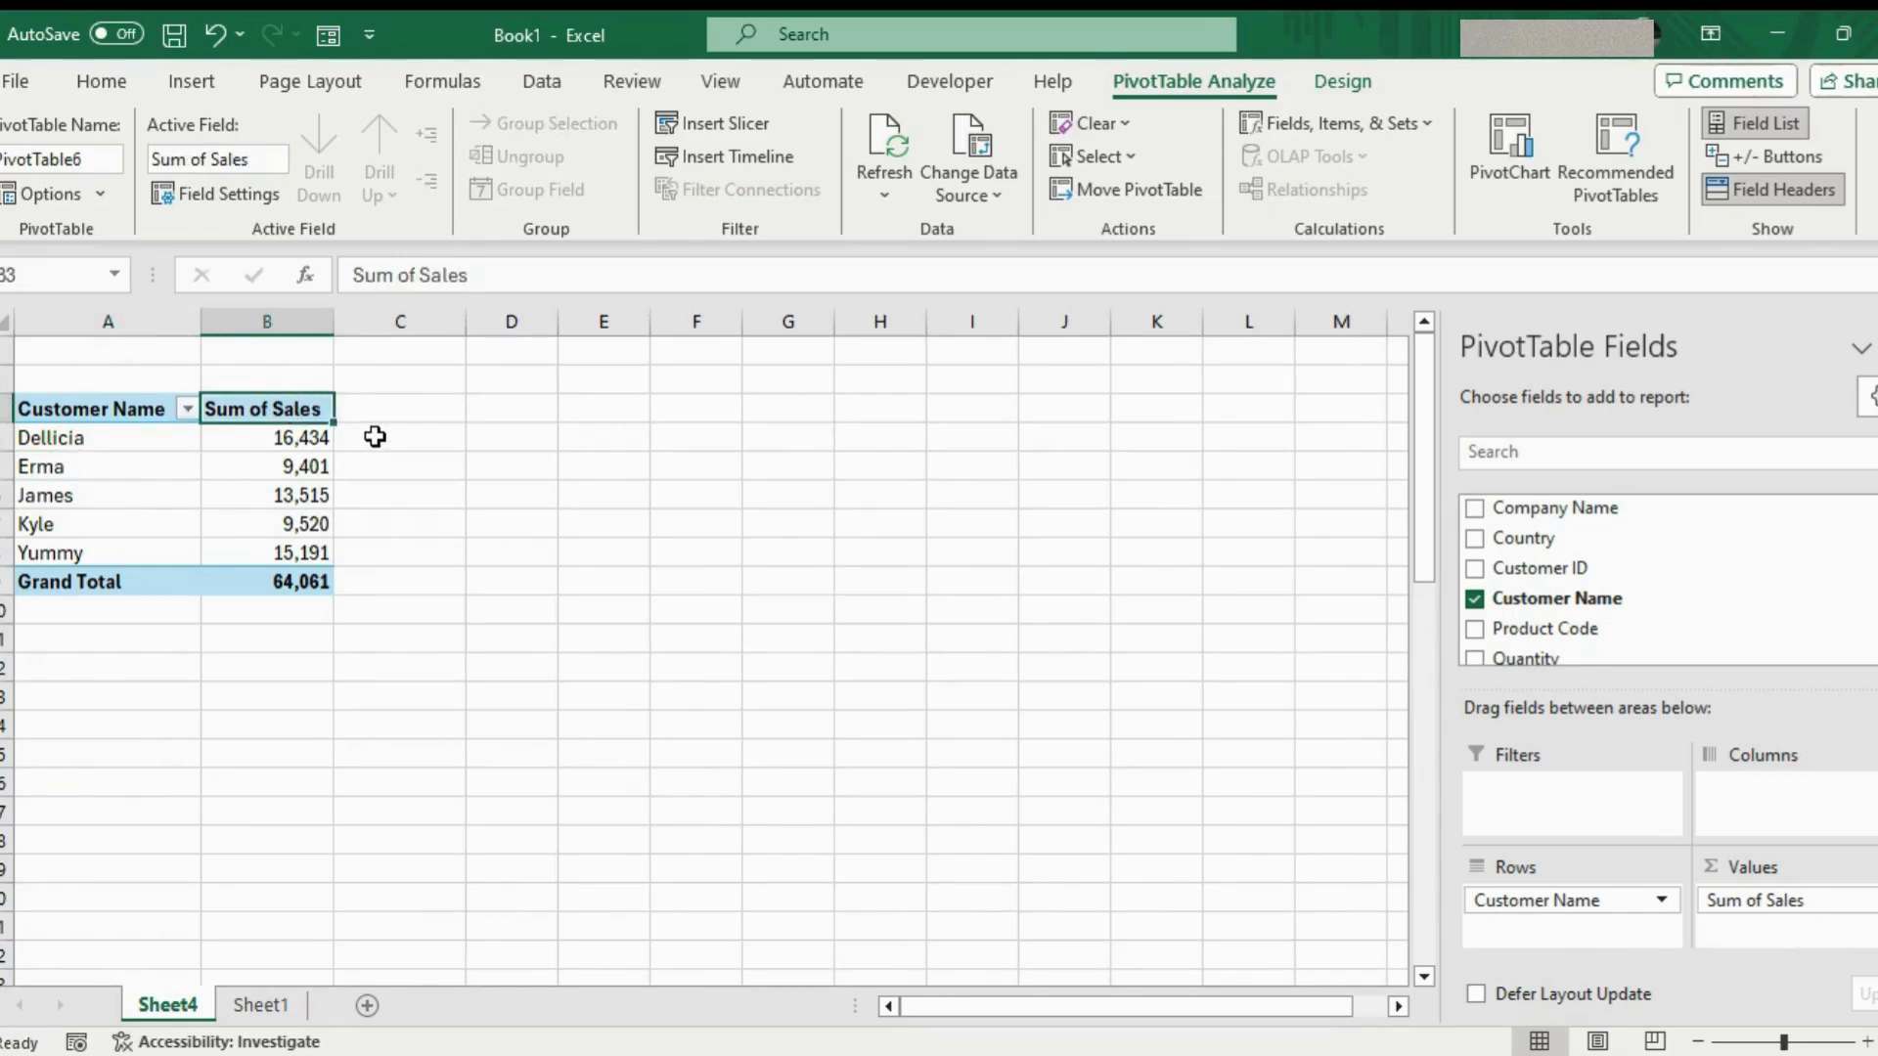
pyautogui.click(430, 275)
pyautogui.press('BackSpace')
pyautogui.press('BackSpace')
pyautogui.press('BackSpace')
pyautogui.press('BackSpace')
pyautogui.press('BackSpace')
pyautogui.press('BackSpace')
pyautogui.press('BackSpace')
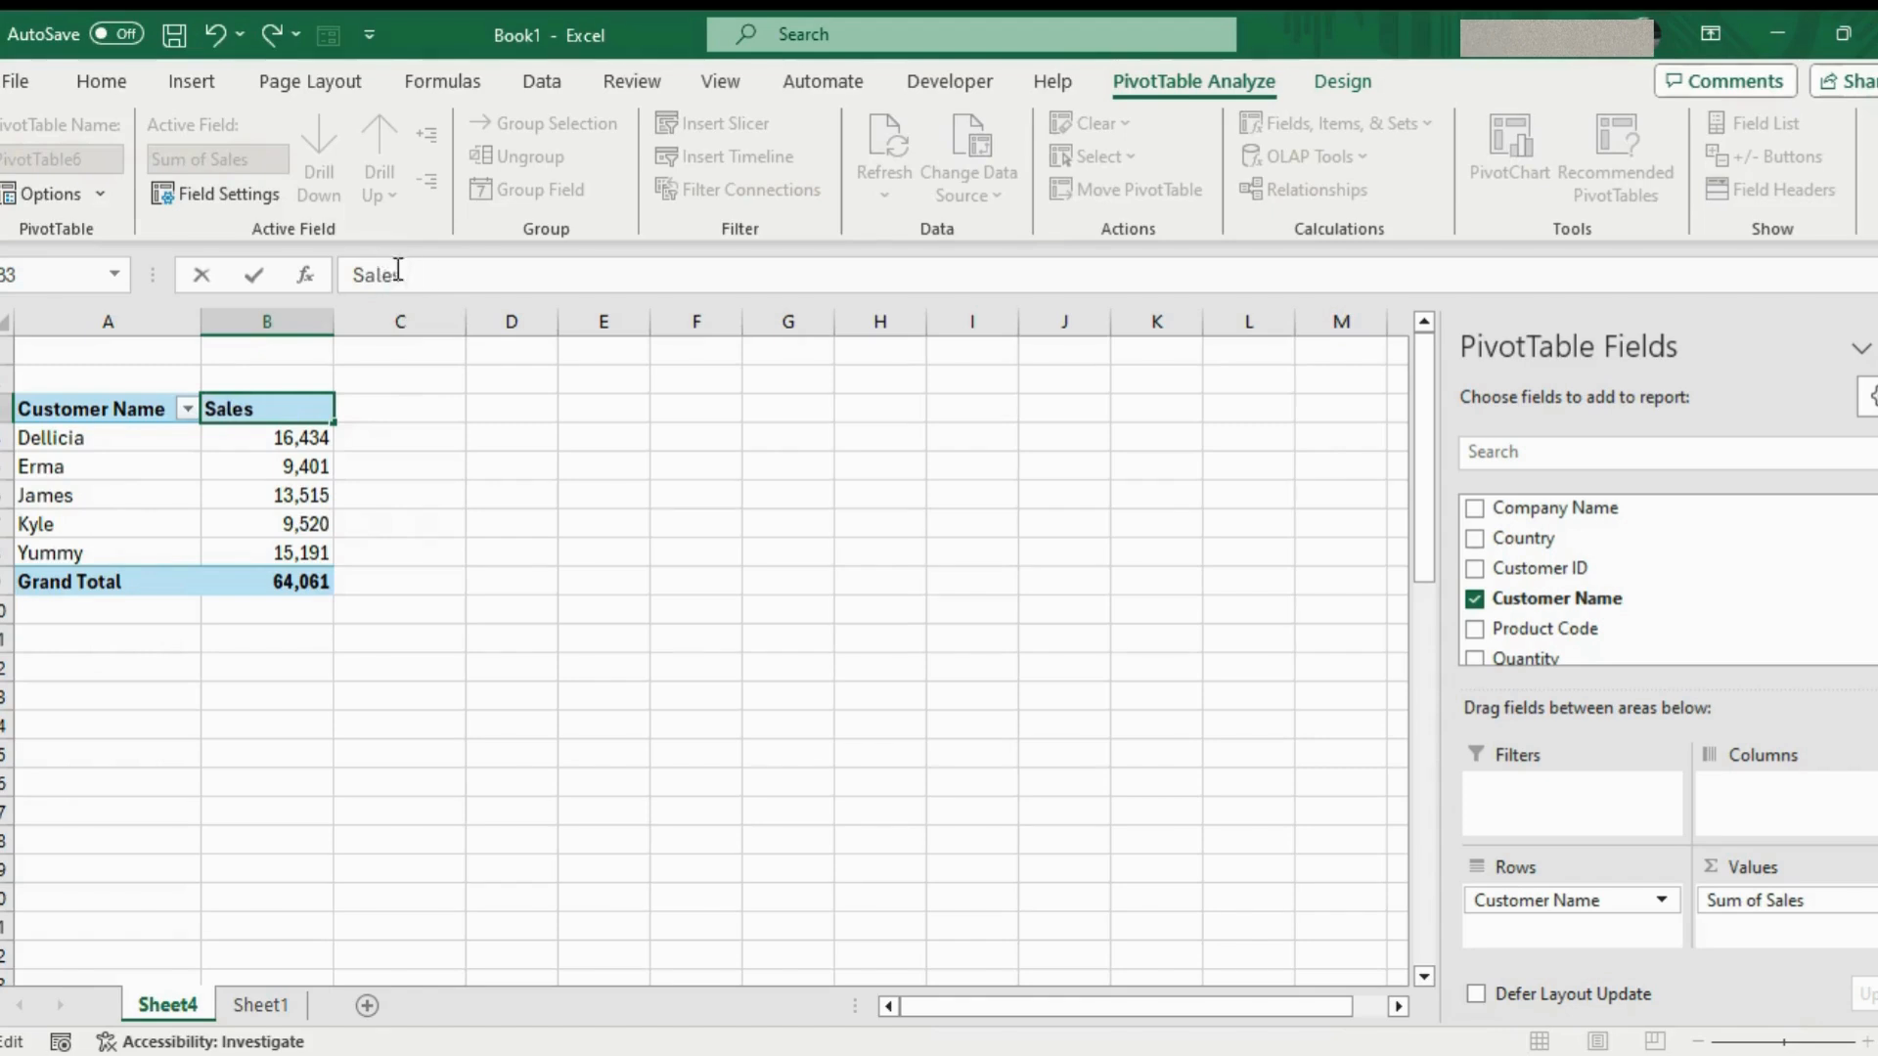
pyautogui.press('Return')
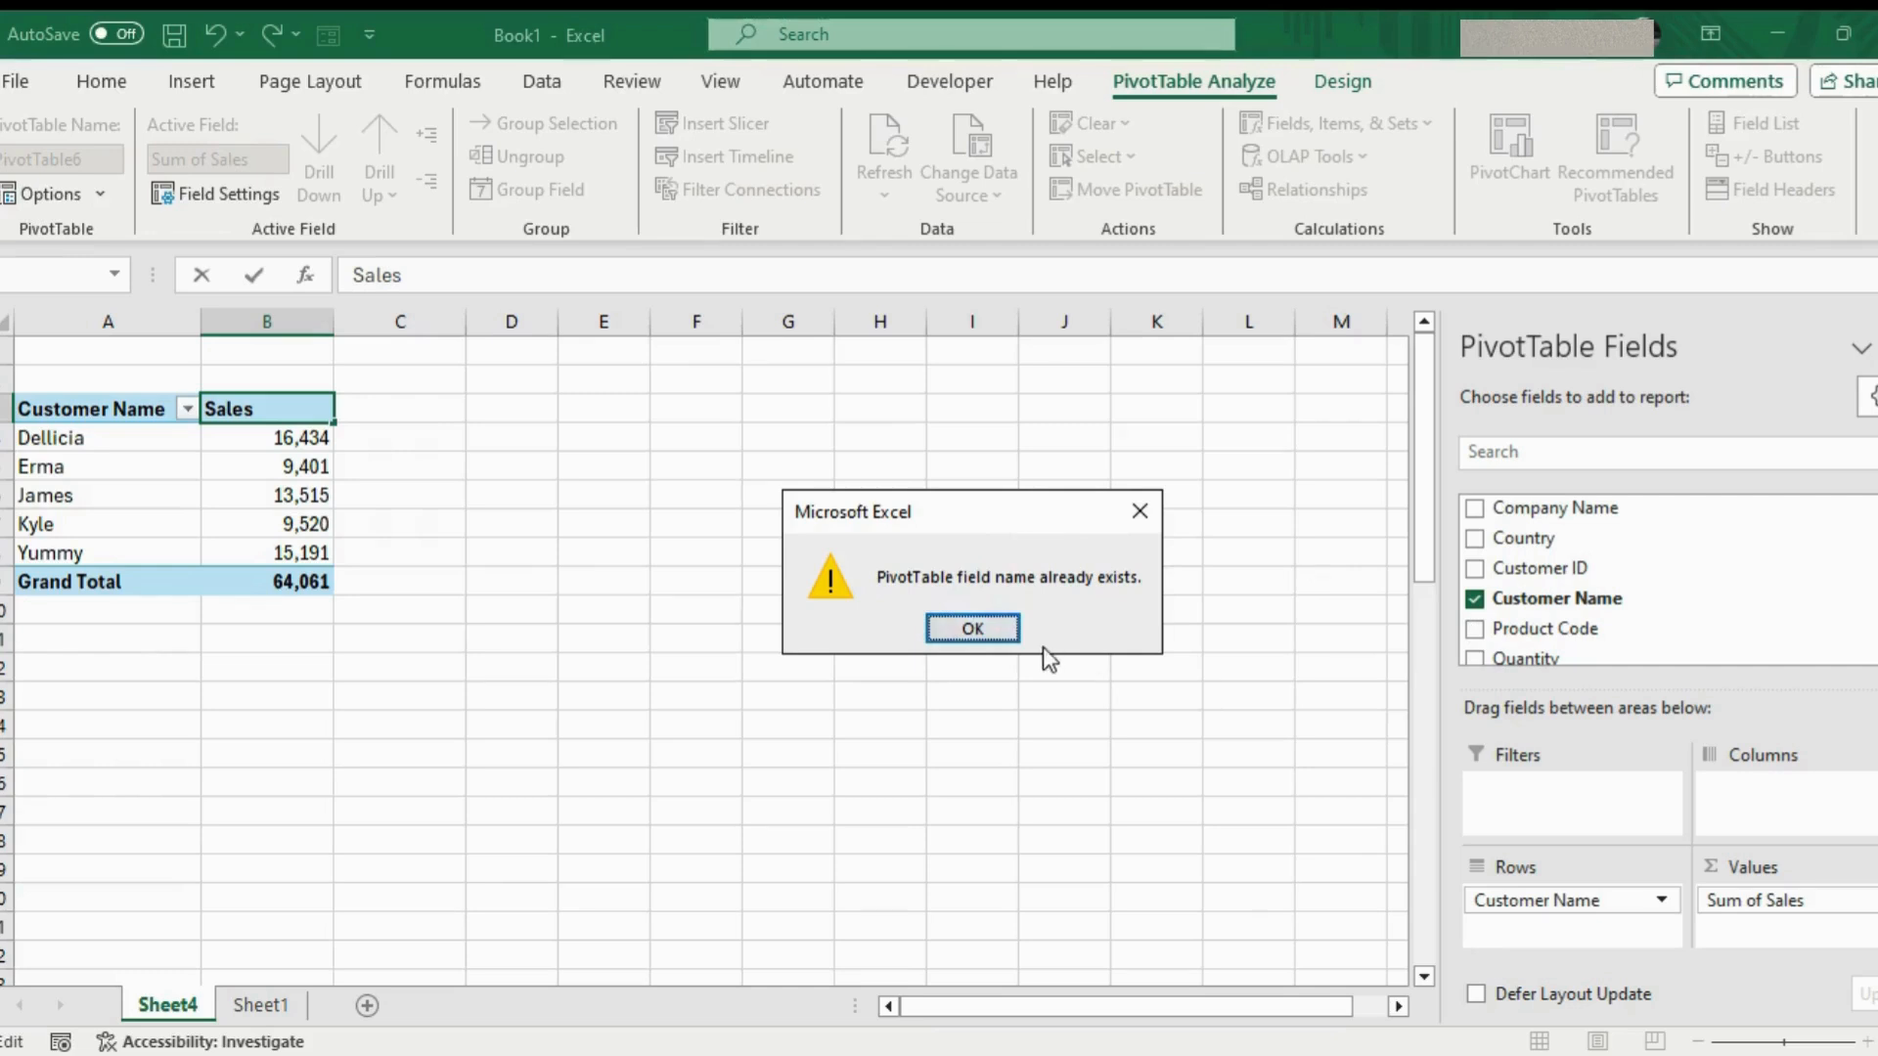
pyautogui.click(1012, 631)
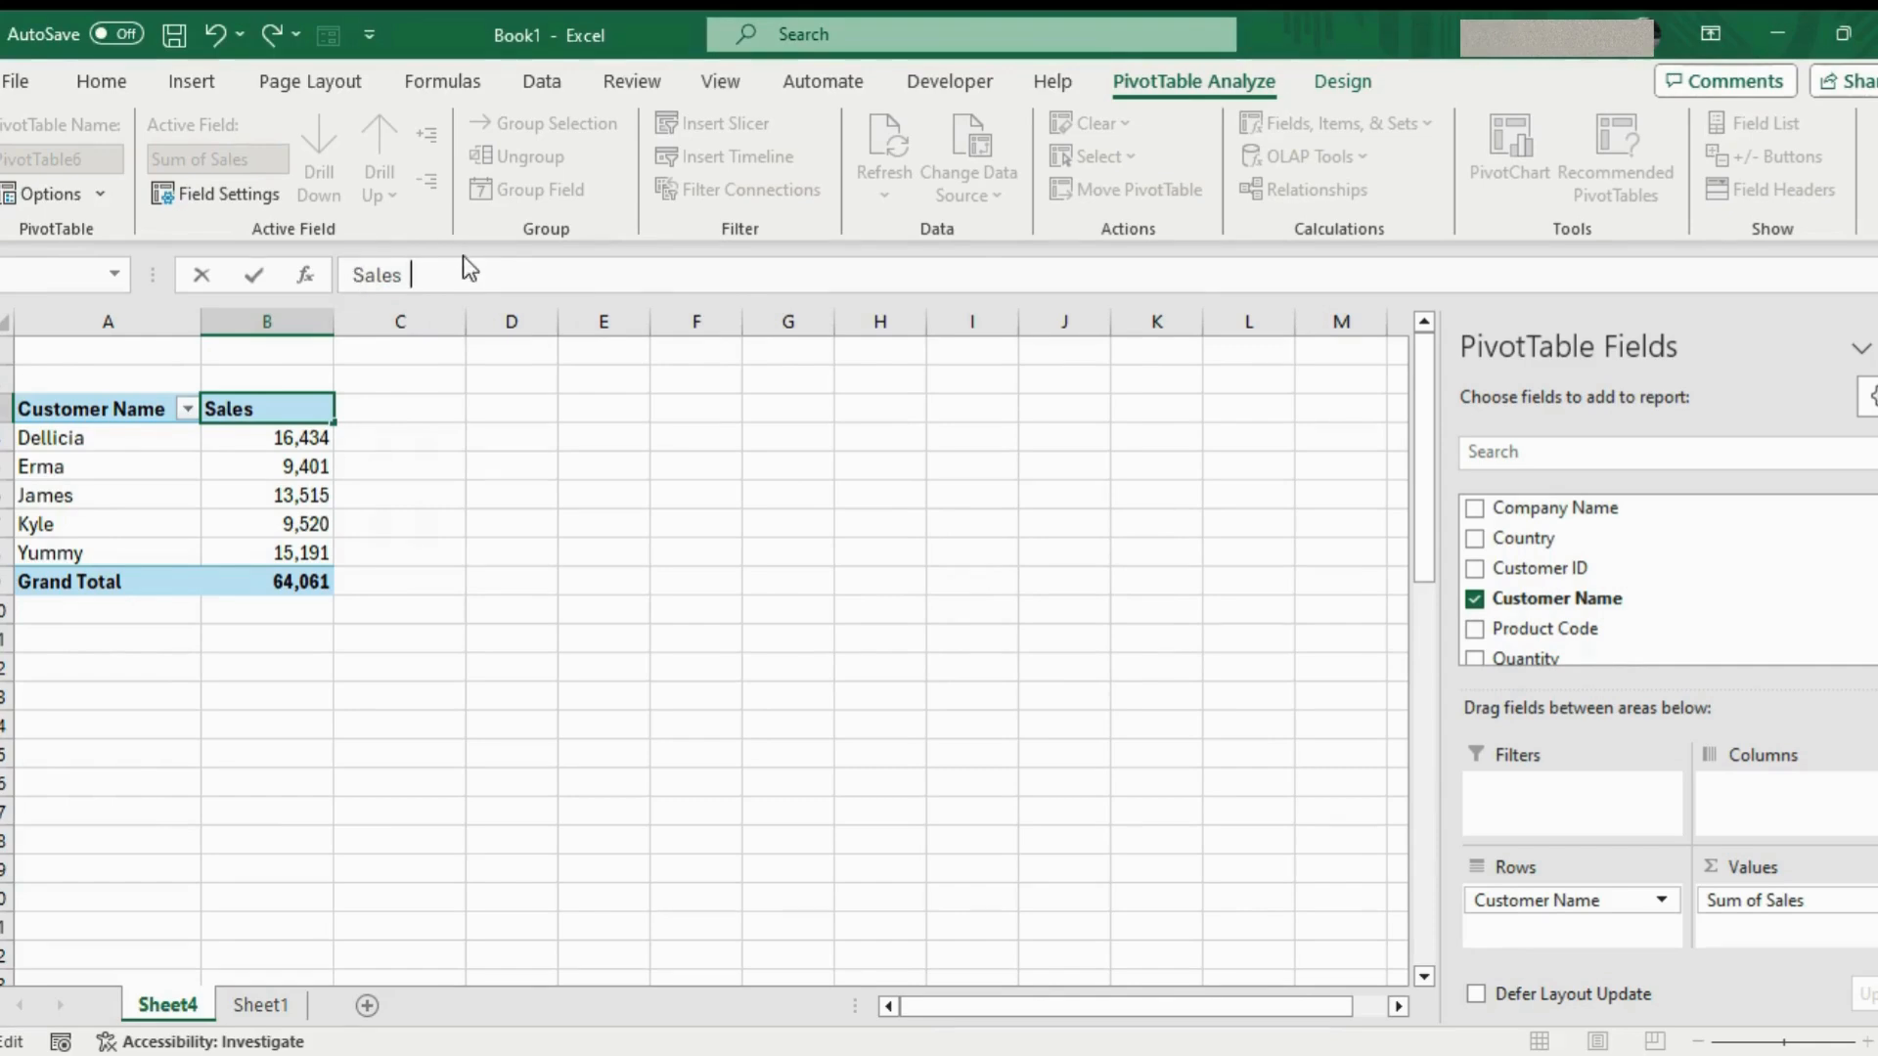
pyautogui.press('Return')
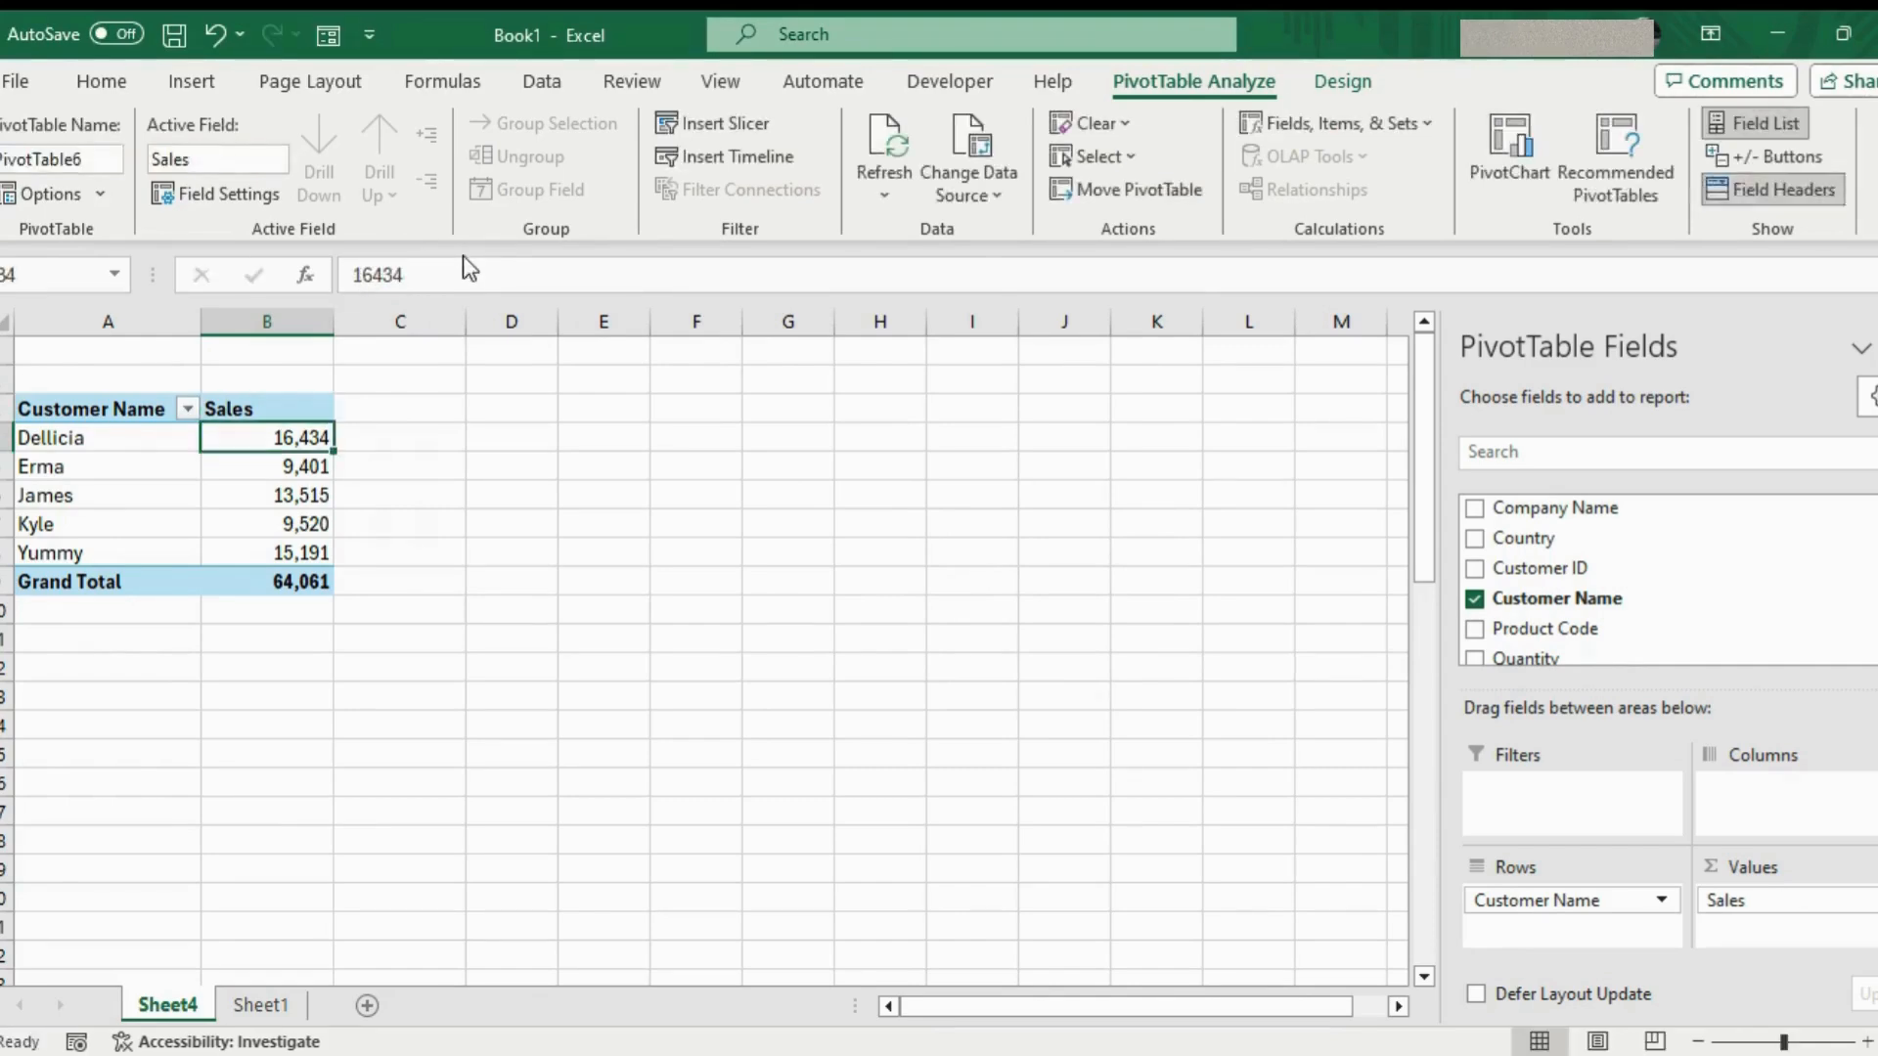
pyautogui.click(262, 408)
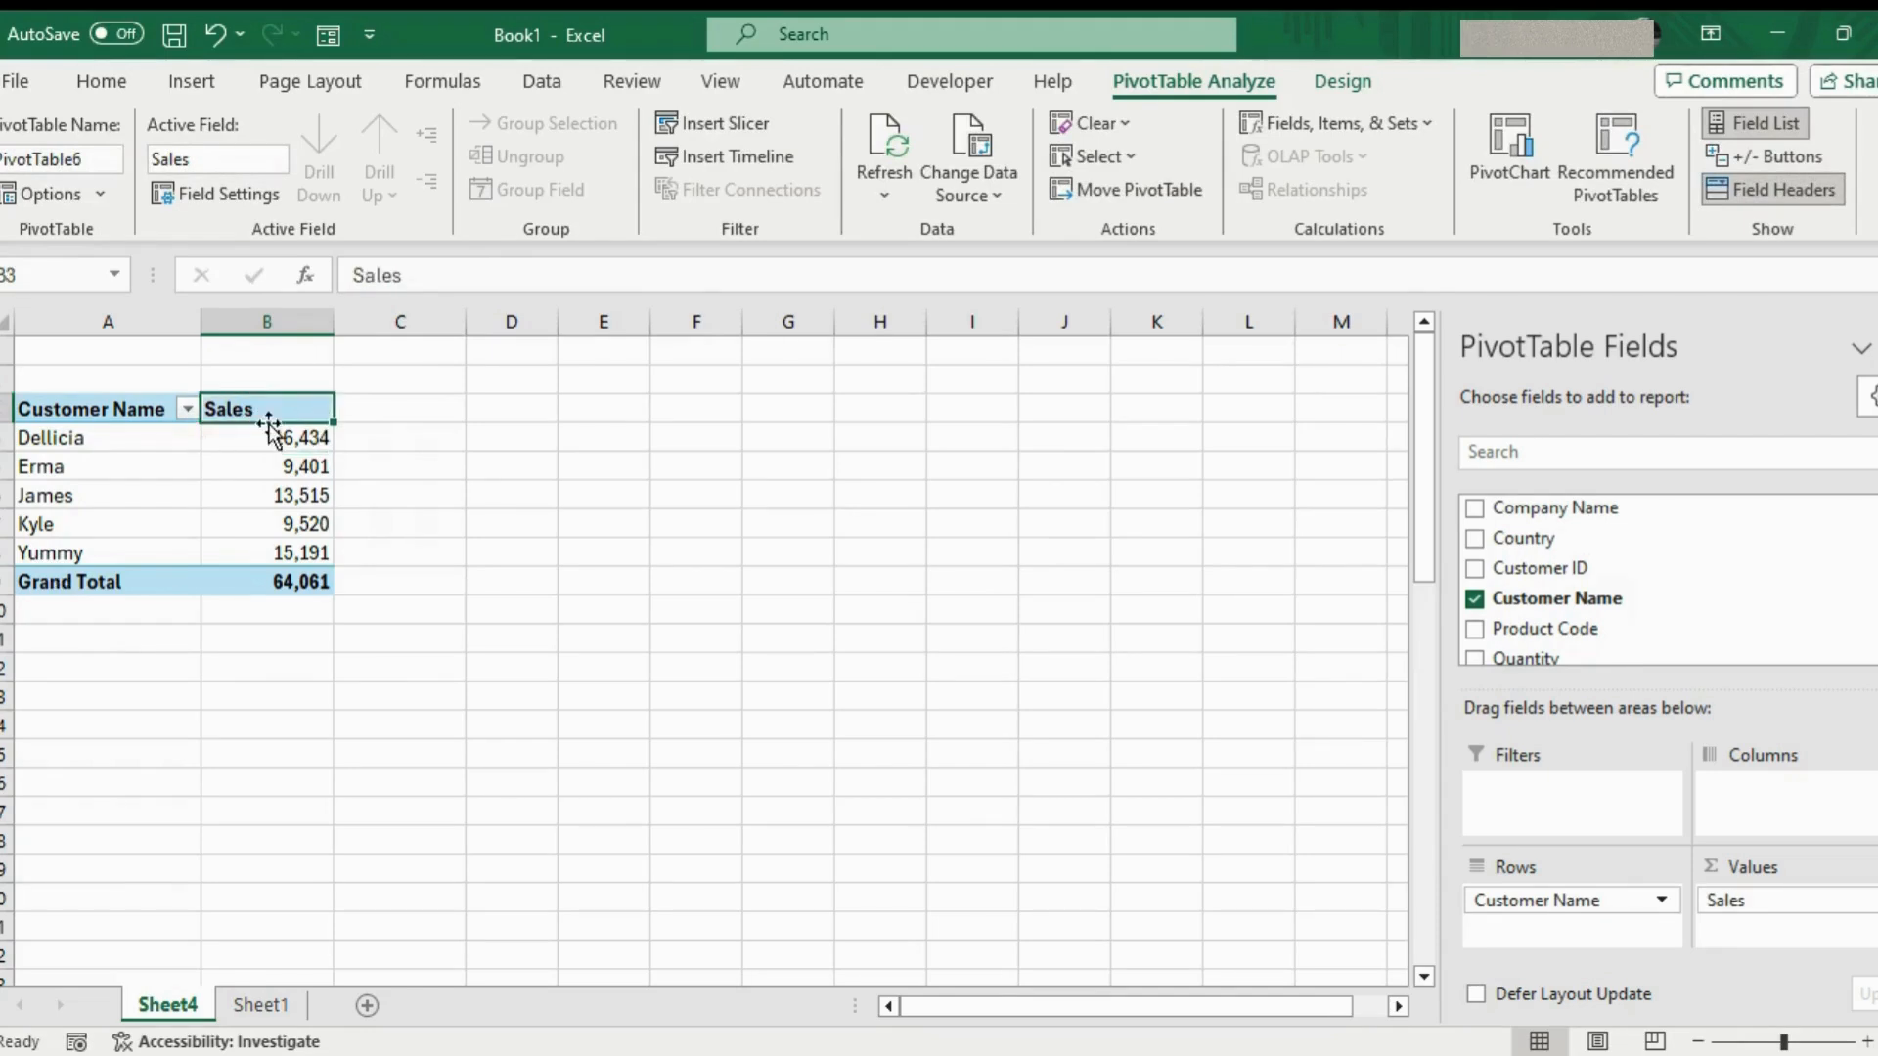
# Shorten the Grand Total label in the PivotTable's last row to "Total"
pyautogui.click(122, 599)
pyautogui.click(140, 583)
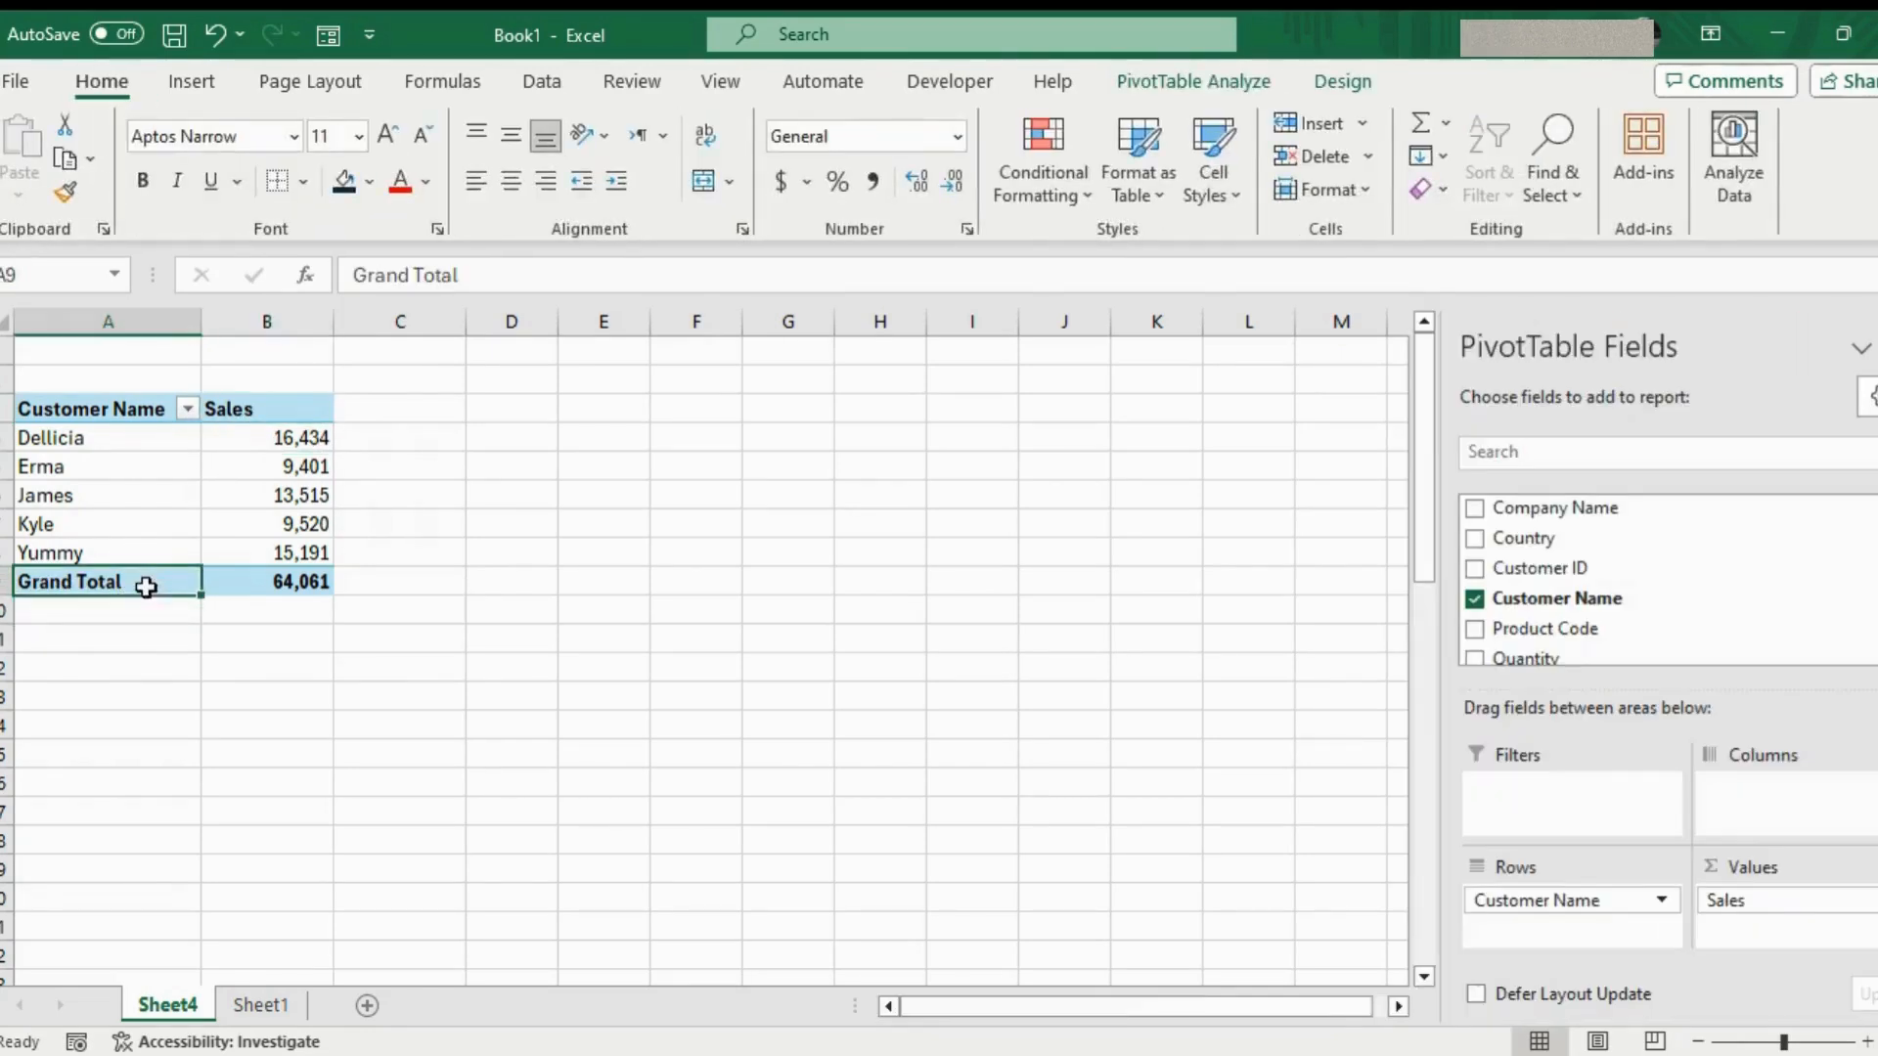
pyautogui.moveTo(415, 276); pyautogui.dragTo(353, 276)
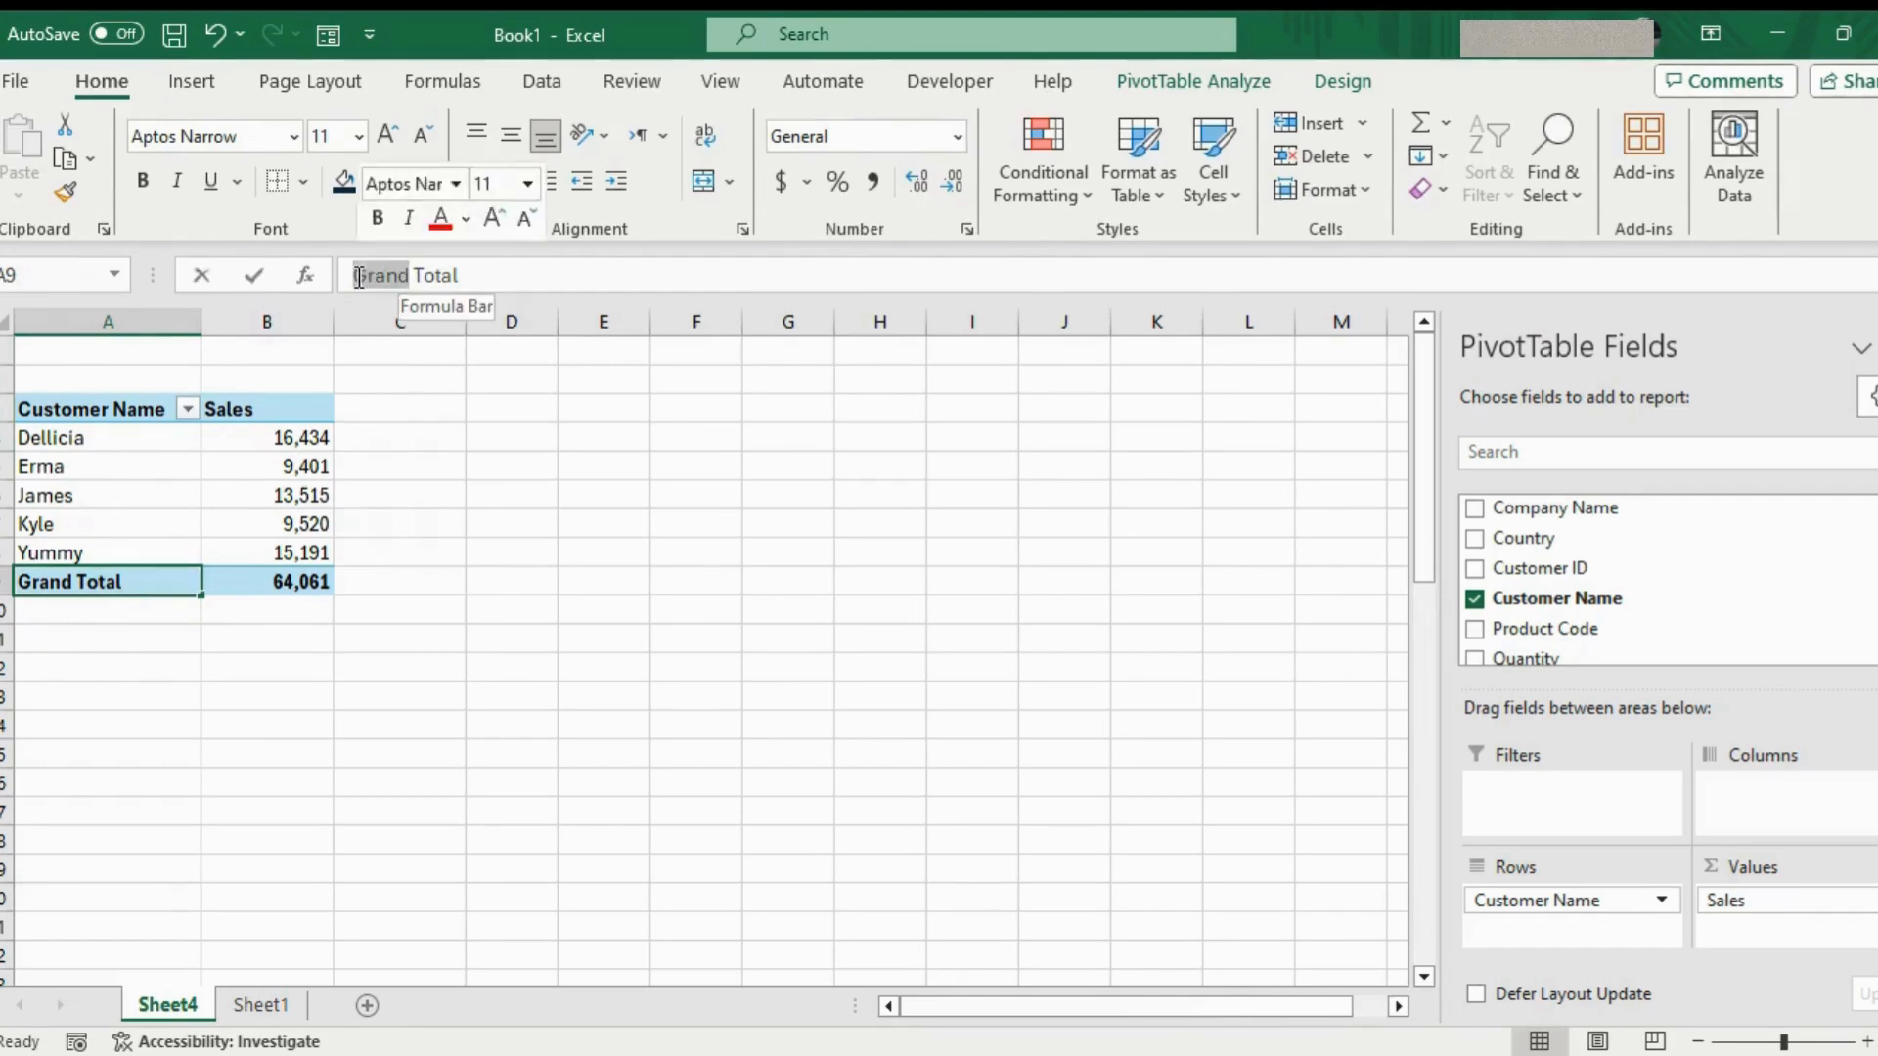
pyautogui.press('BackSpace')
pyautogui.click(317, 633)
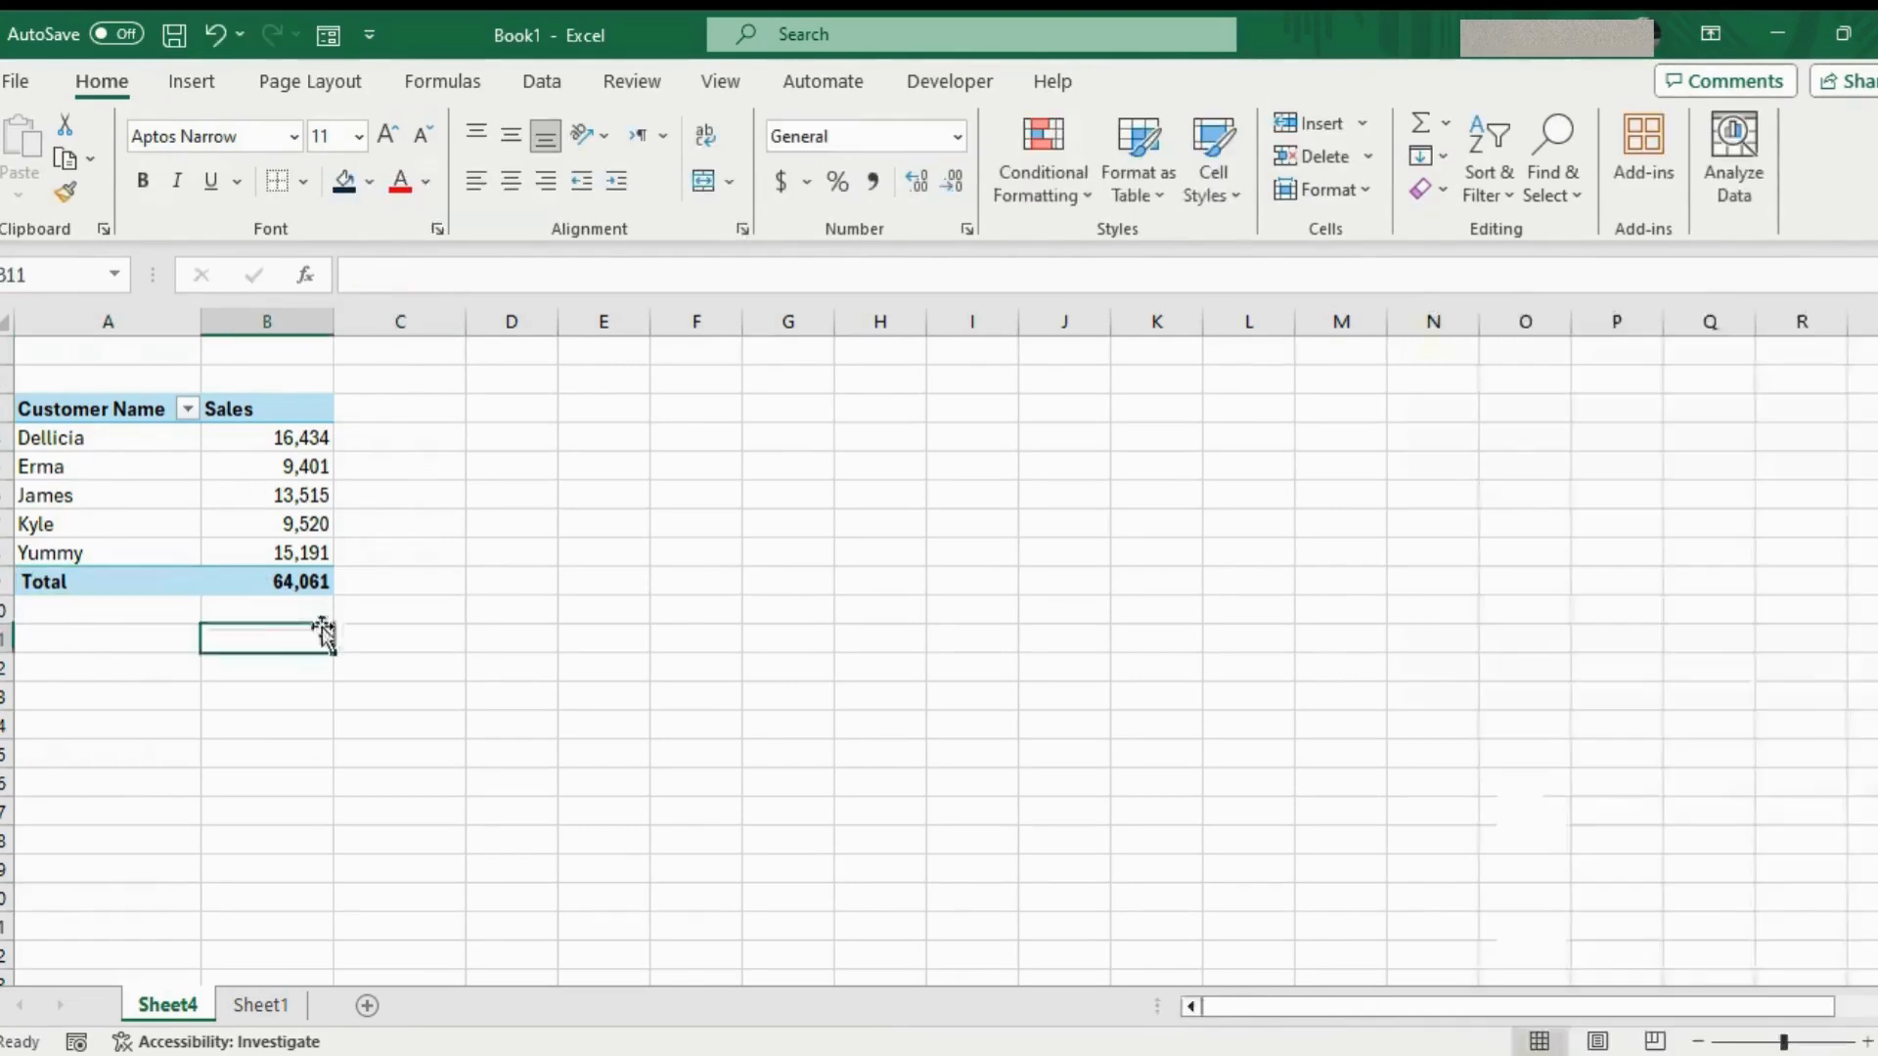
# Browse the PivotTable styles and apply the unshaded style with green lines from the first row of the Light group
pyautogui.click(277, 493)
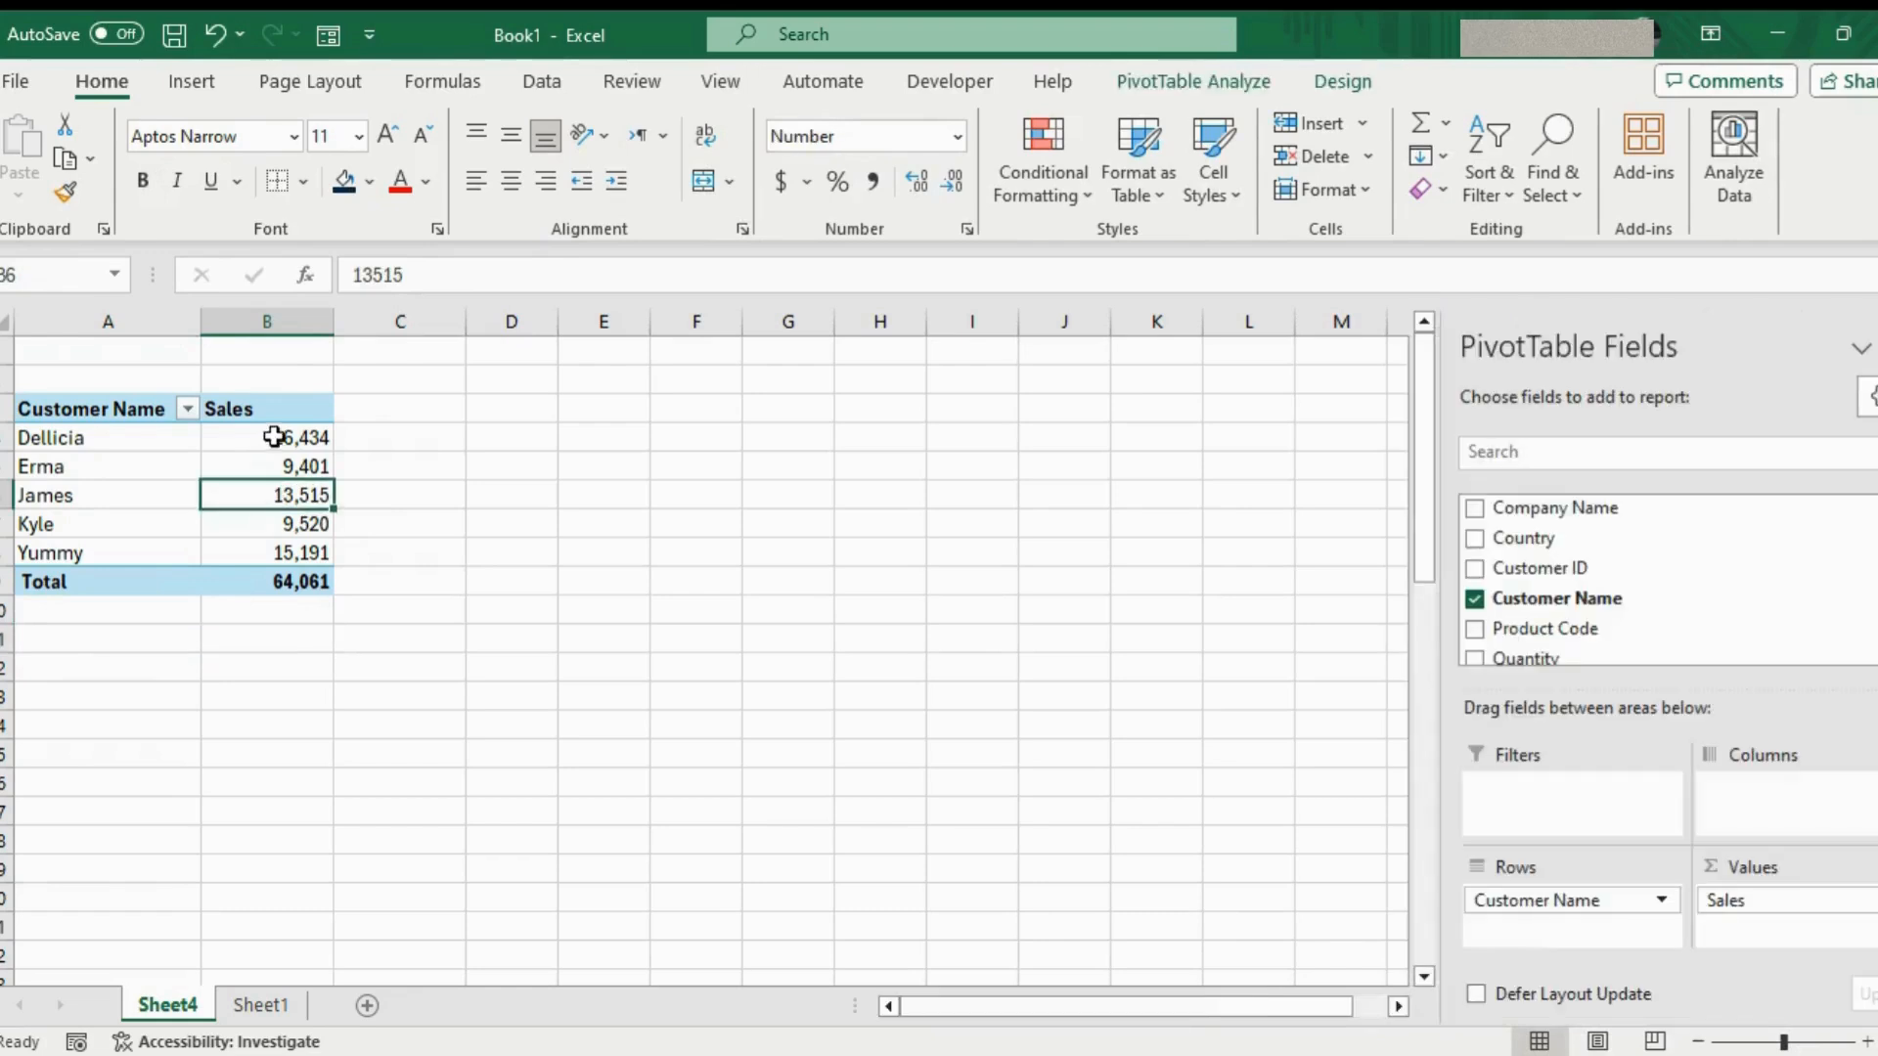
pyautogui.click(1342, 81)
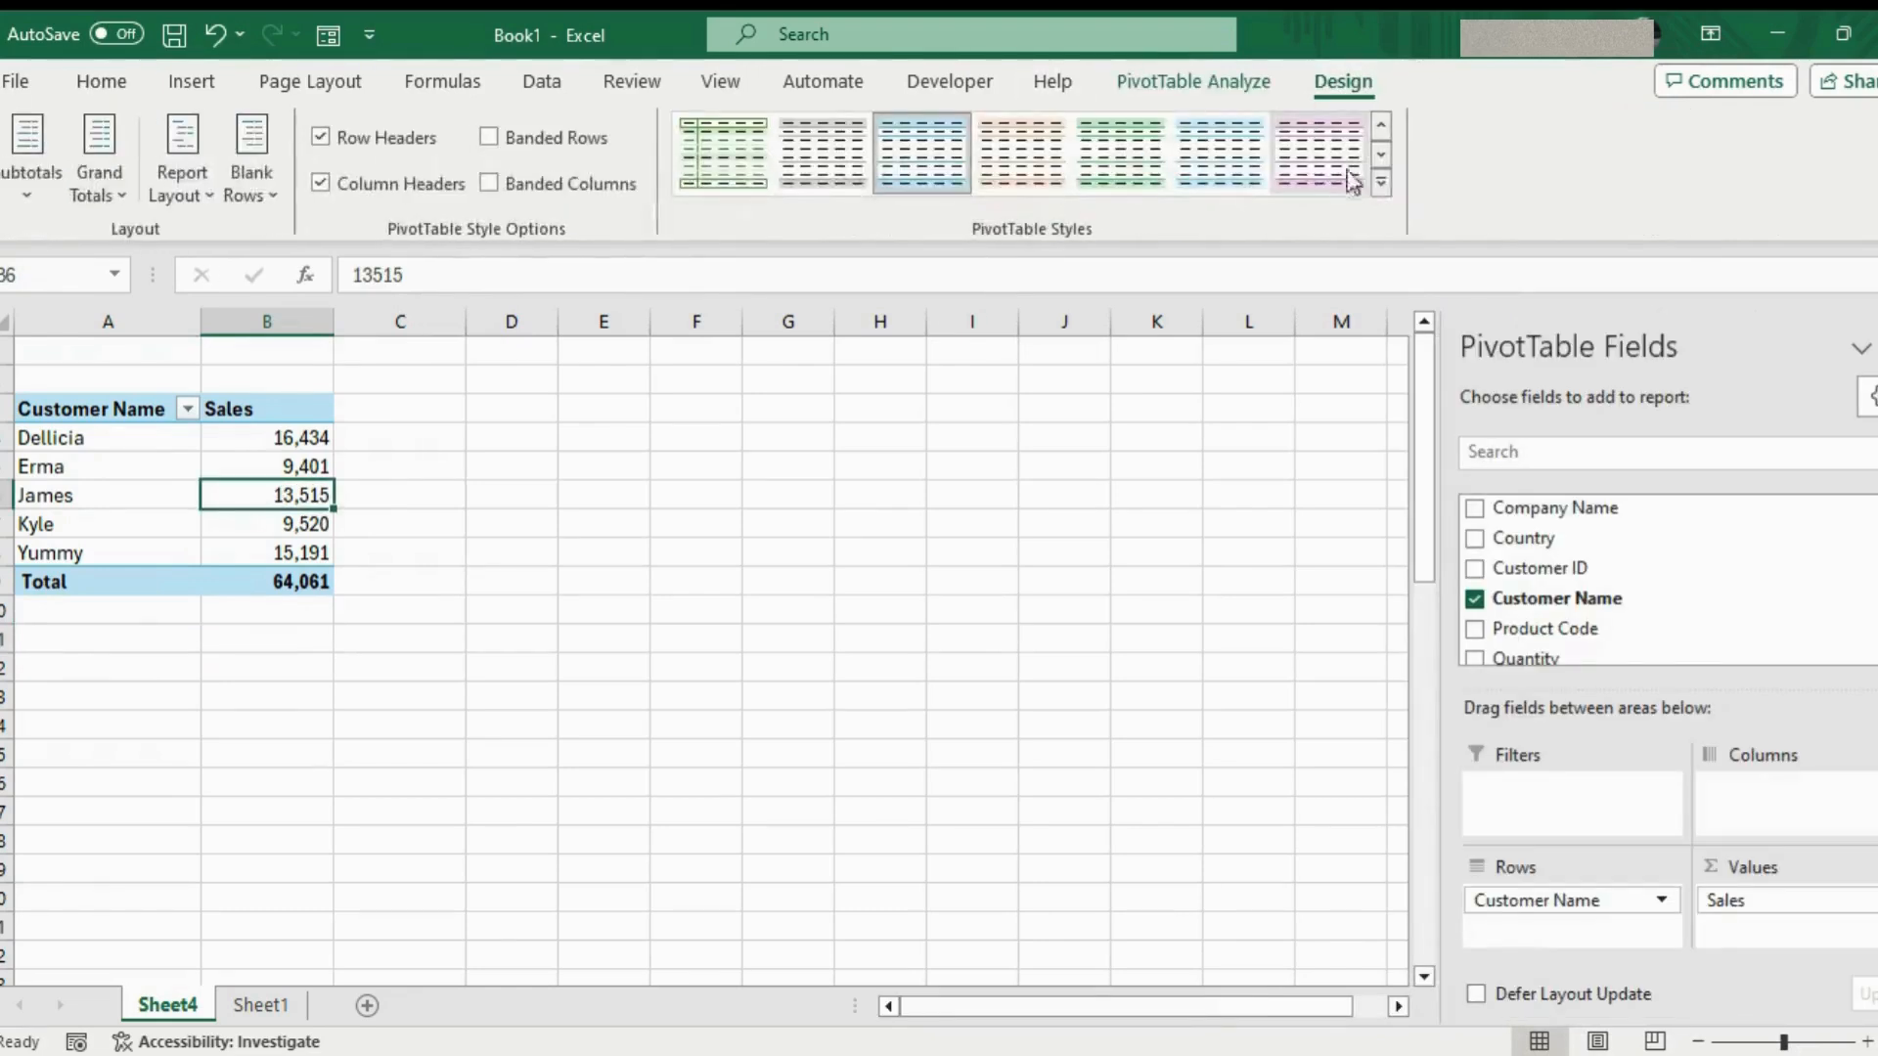
pyautogui.click(1229, 163)
pyautogui.click(1381, 186)
pyautogui.scroll(-6, 1359, 266)
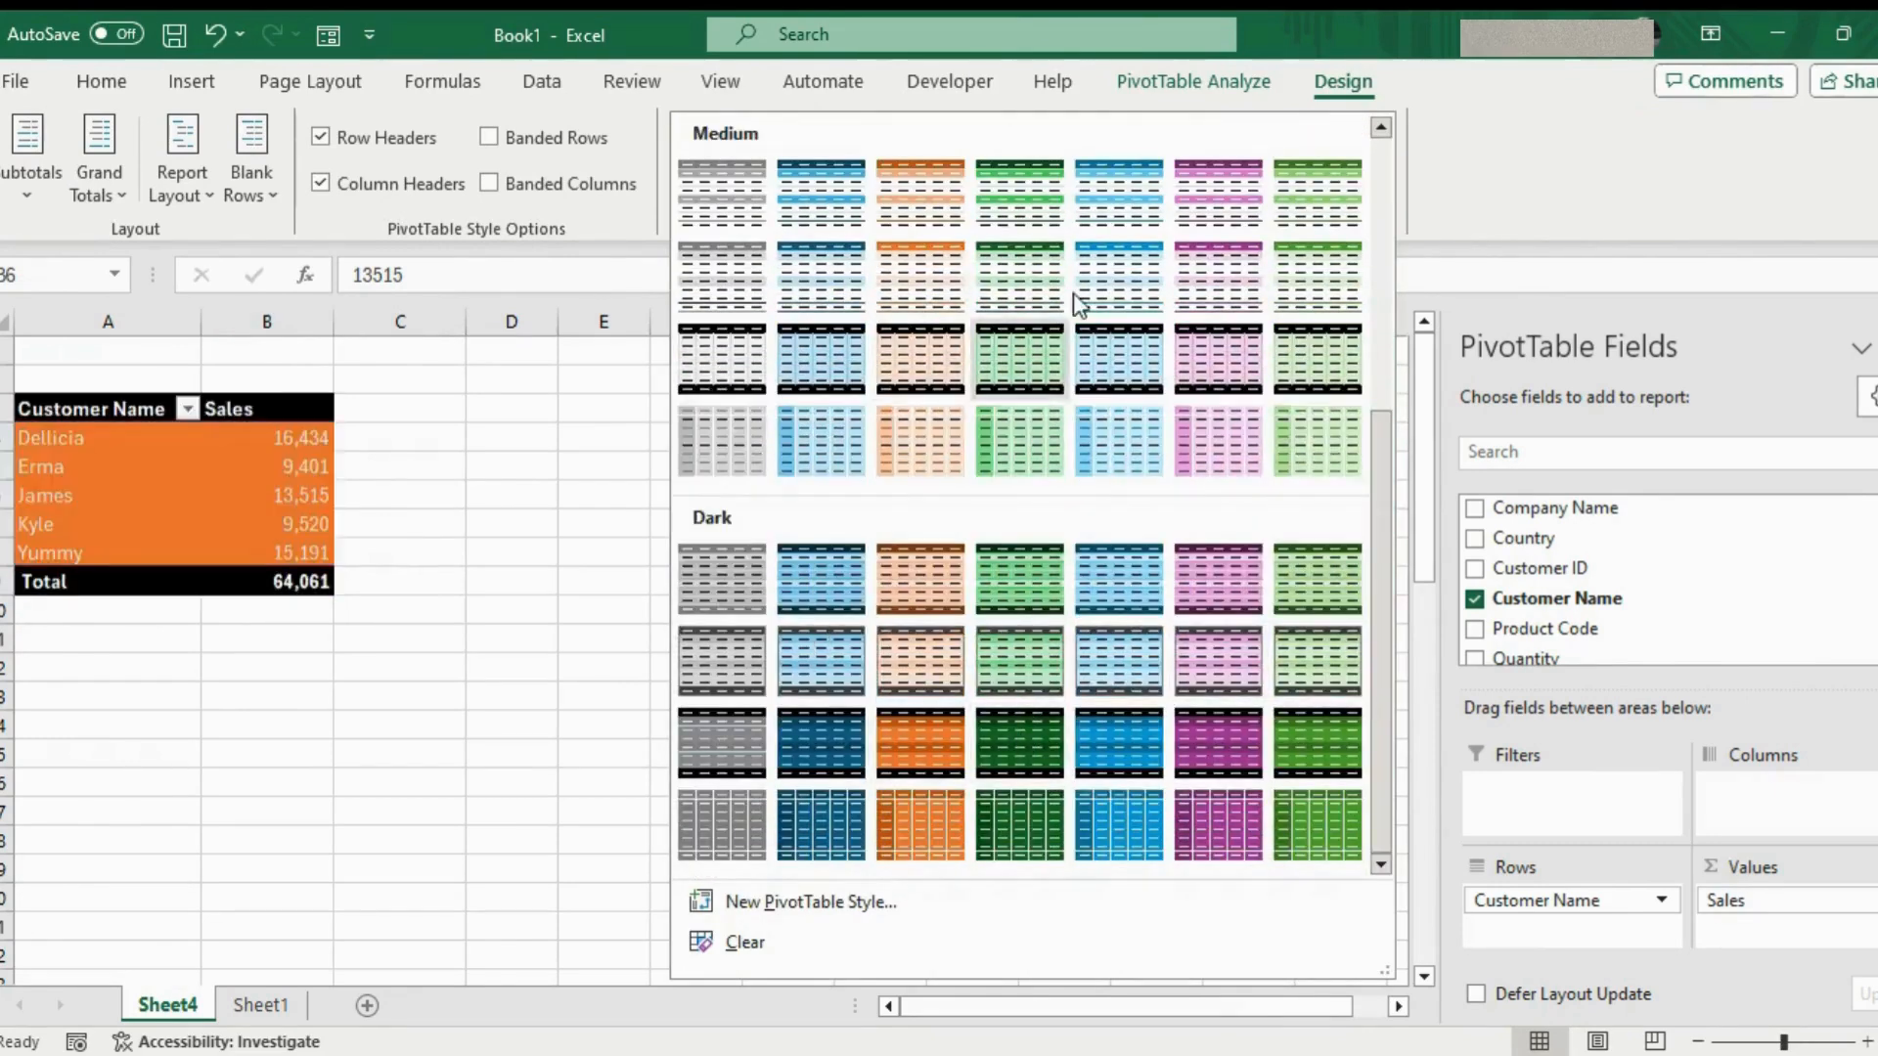
pyautogui.scroll(8, 1377, 256)
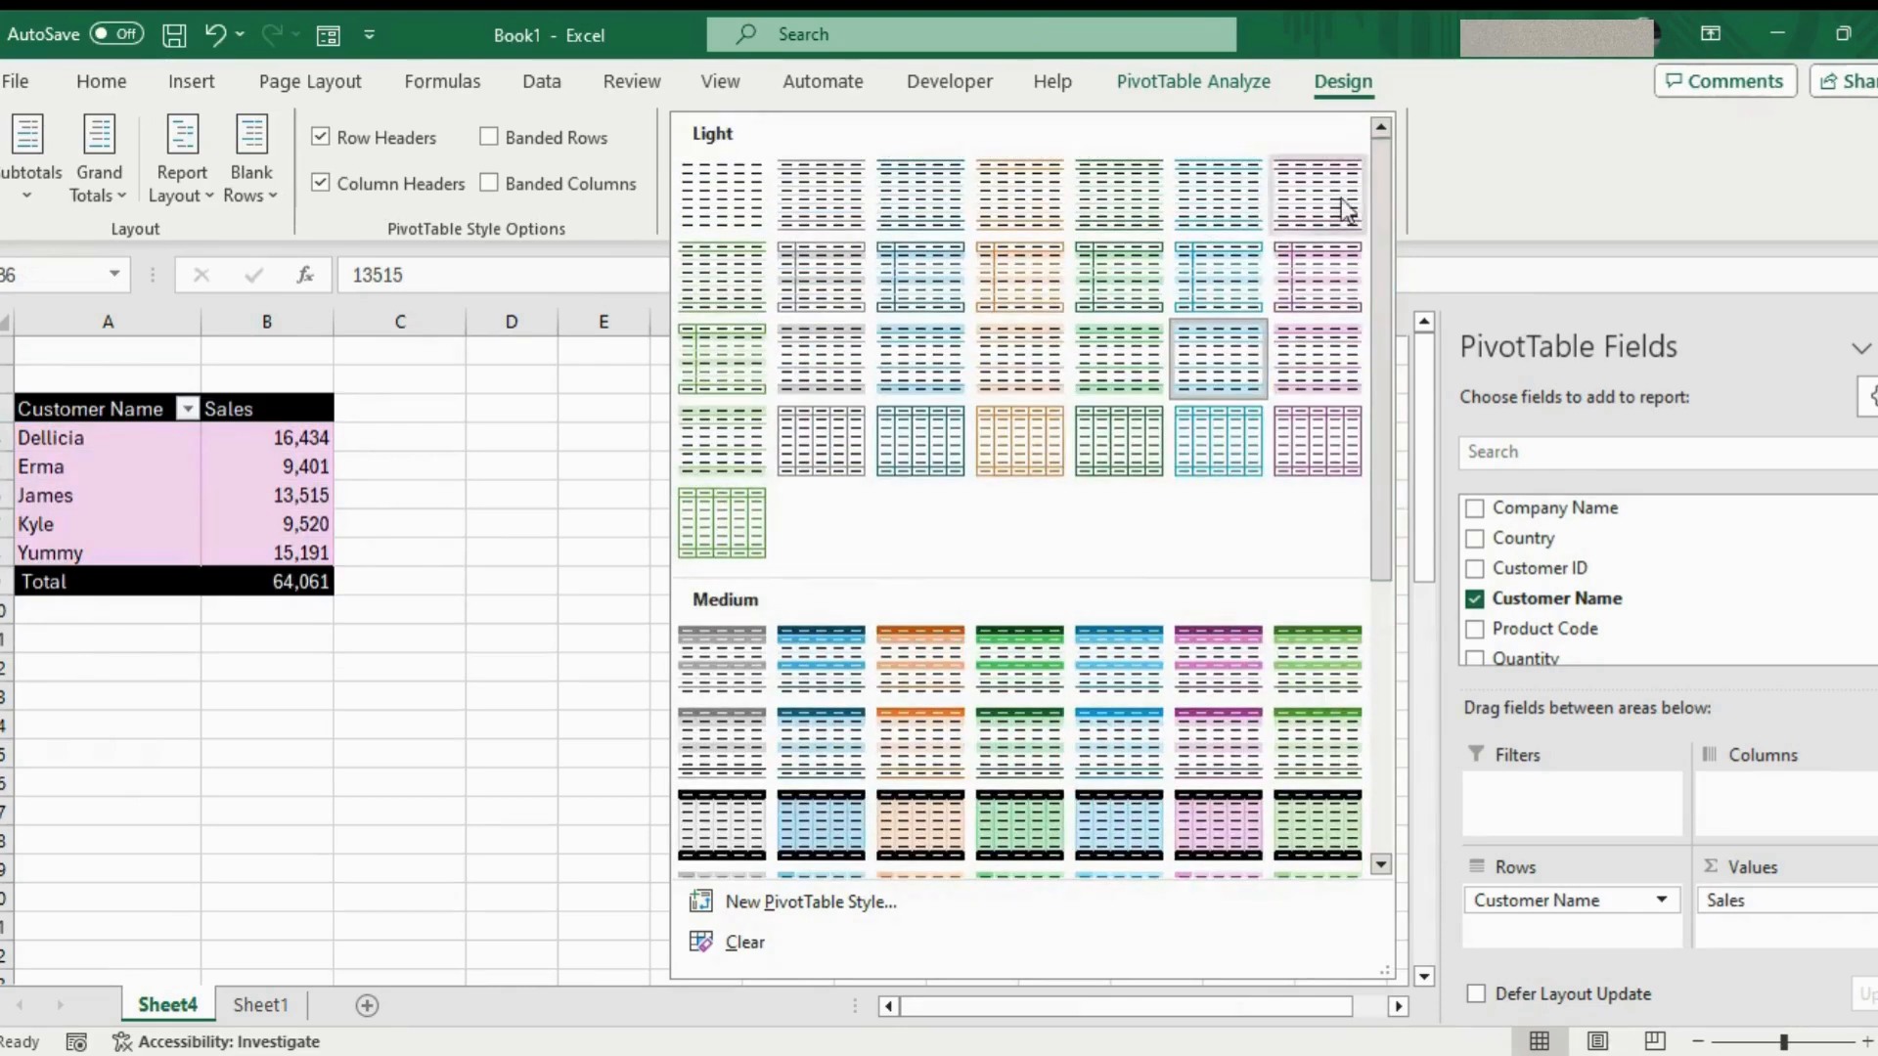
pyautogui.click(1119, 196)
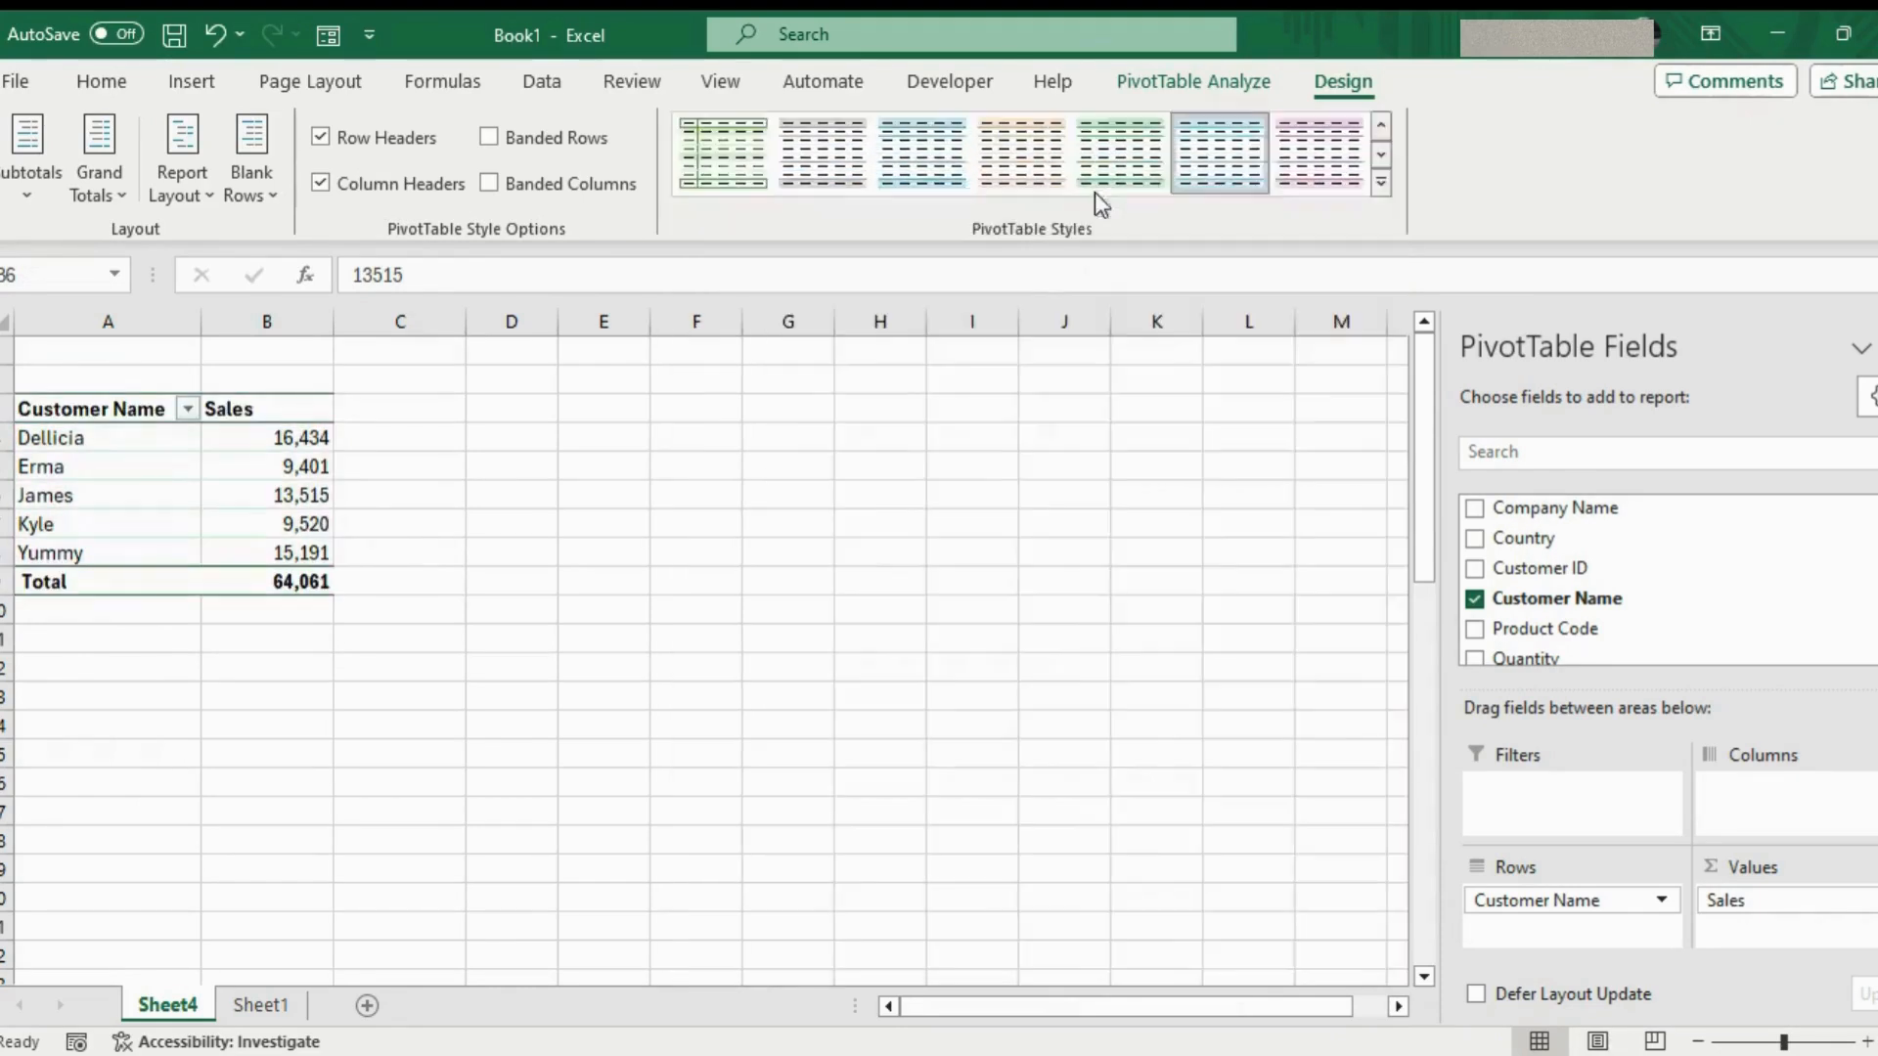
# Sort the PivotTable's Sales values from largest to smallest
pyautogui.rightClick(289, 466)
pyautogui.moveTo(532, 690)
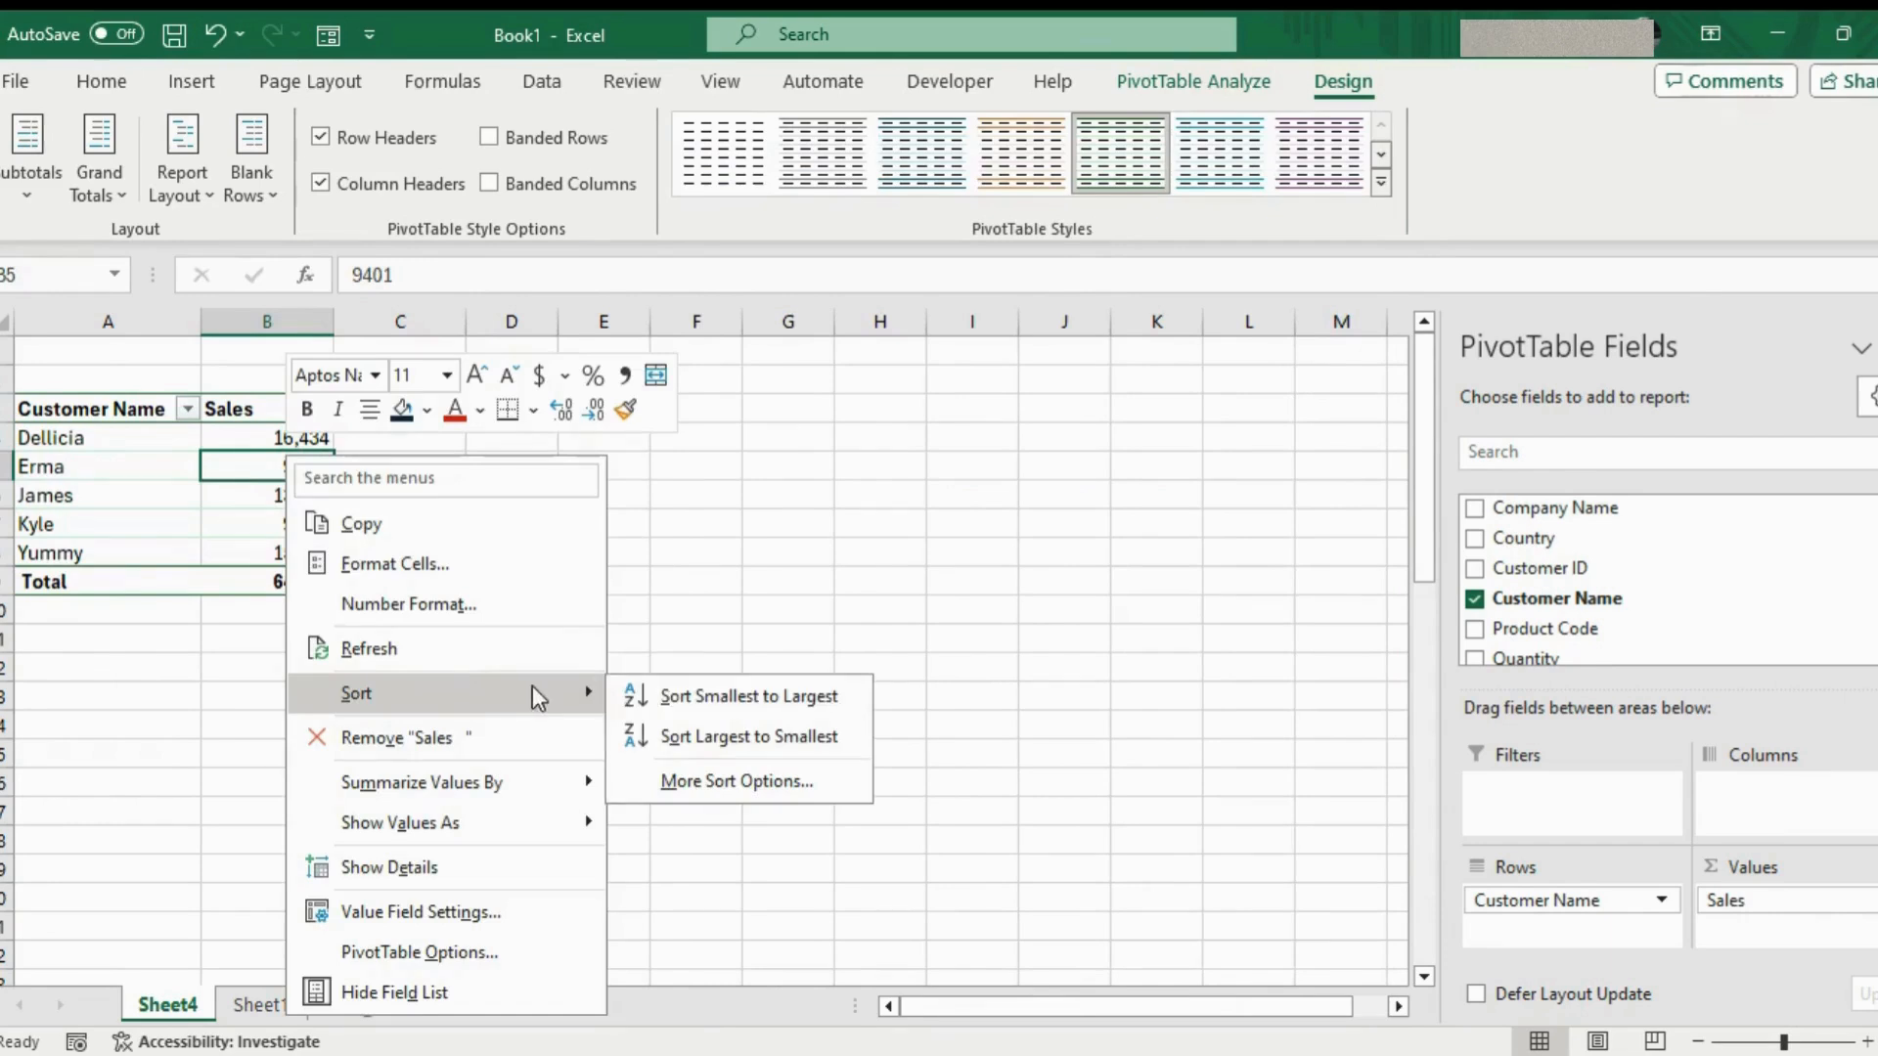
pyautogui.click(740, 739)
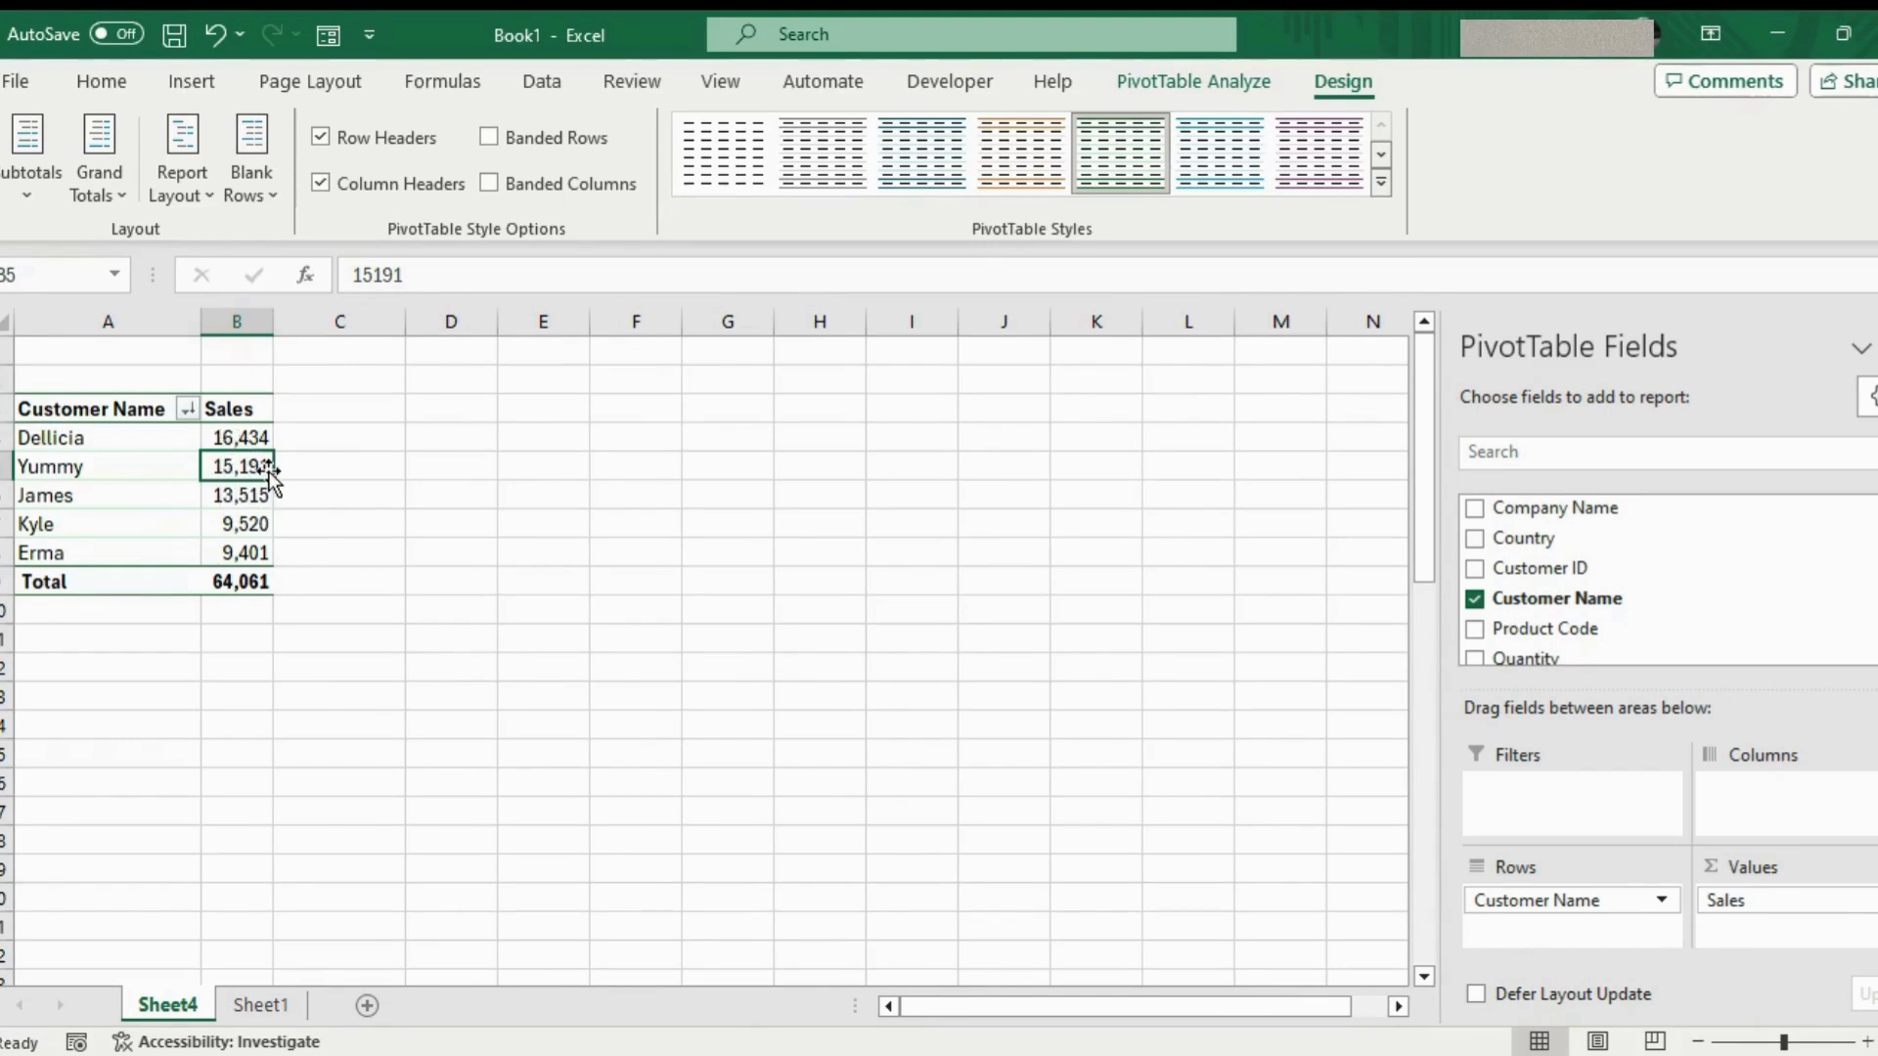
# Turn off autofitting column widths on update in the PivotTable's options
pyautogui.rightClick(234, 430)
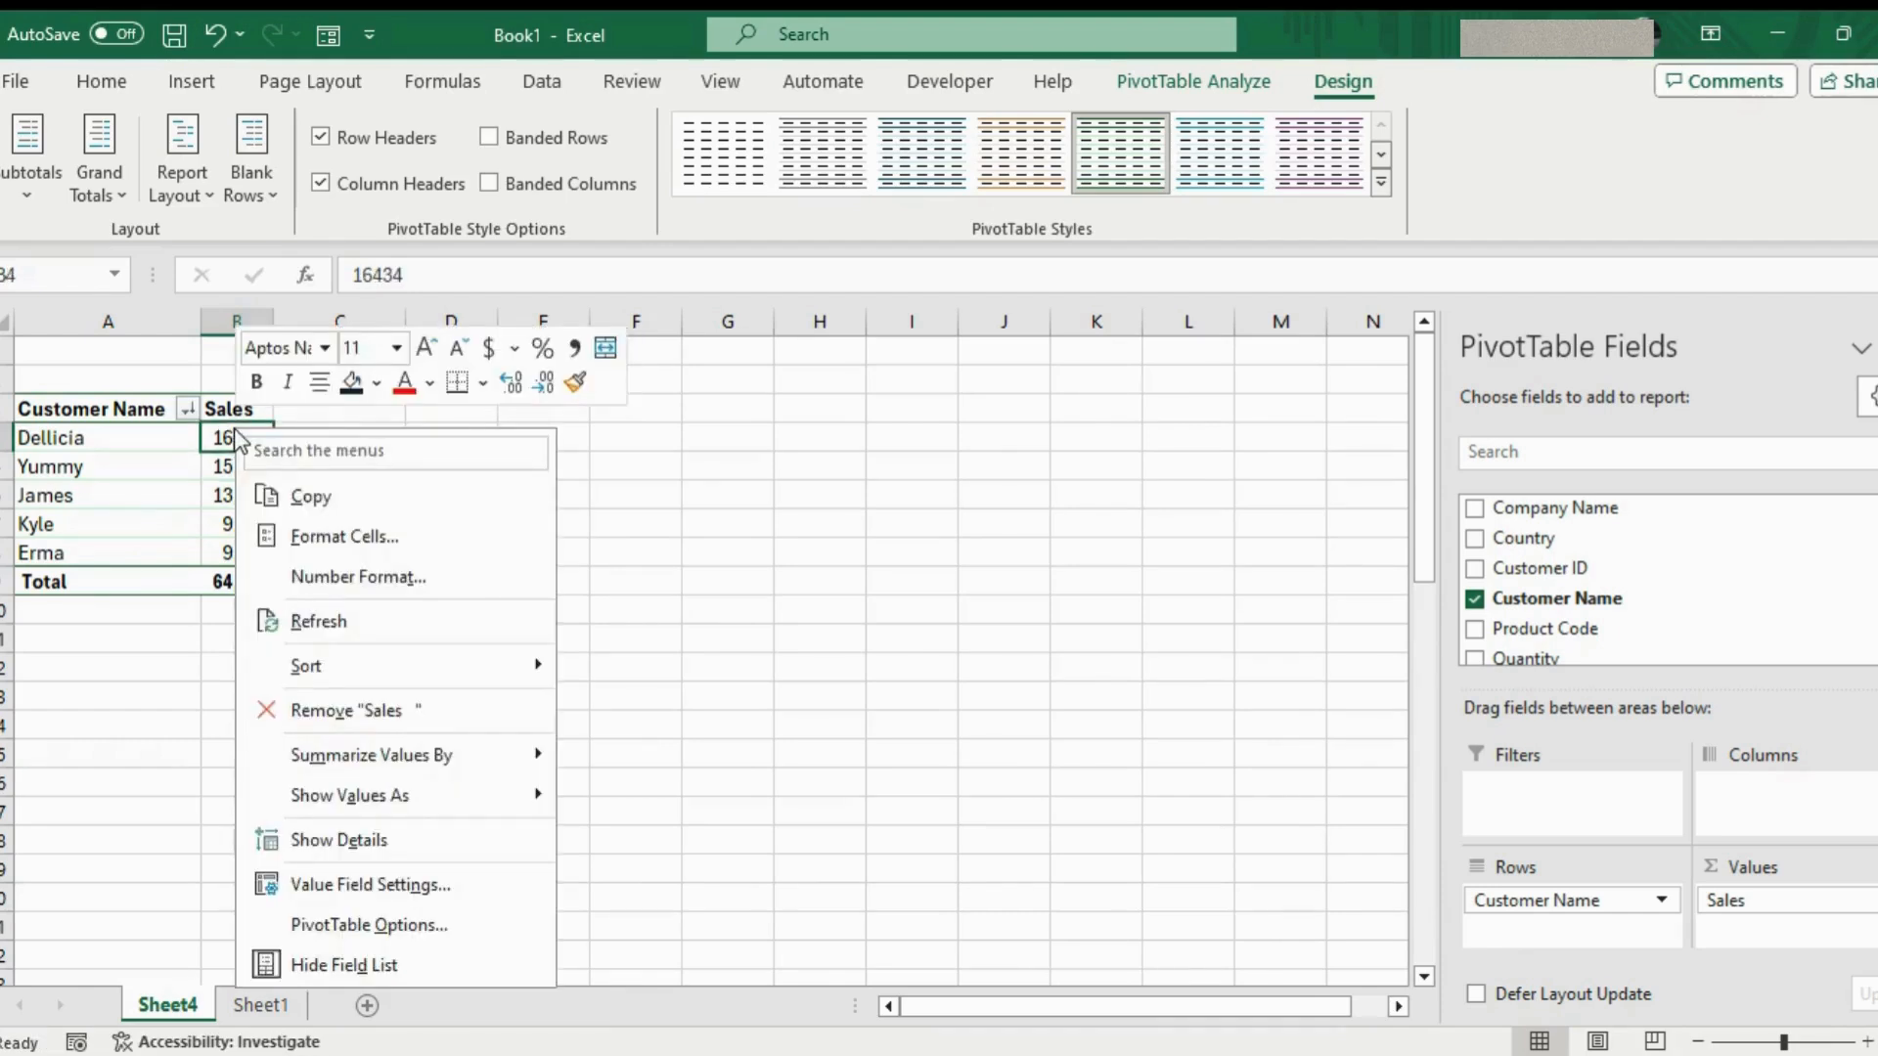
pyautogui.click(346, 940)
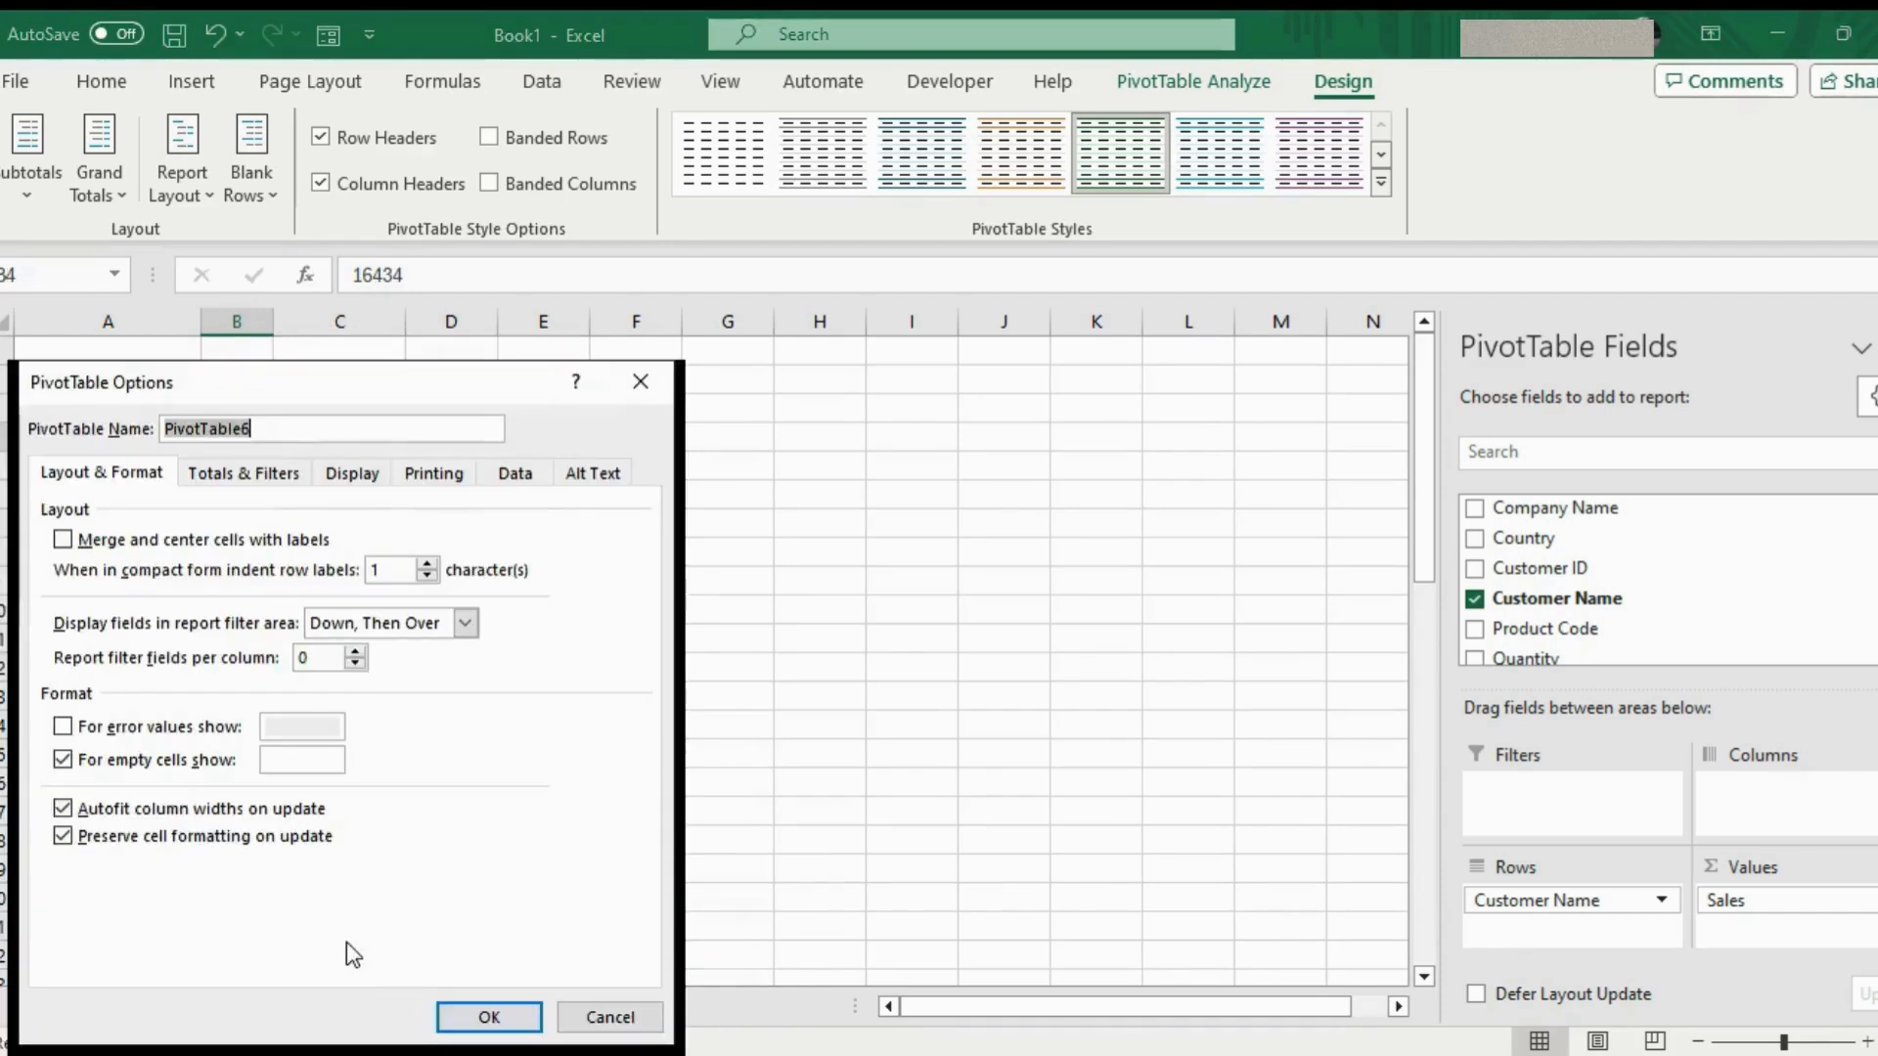
pyautogui.click(74, 810)
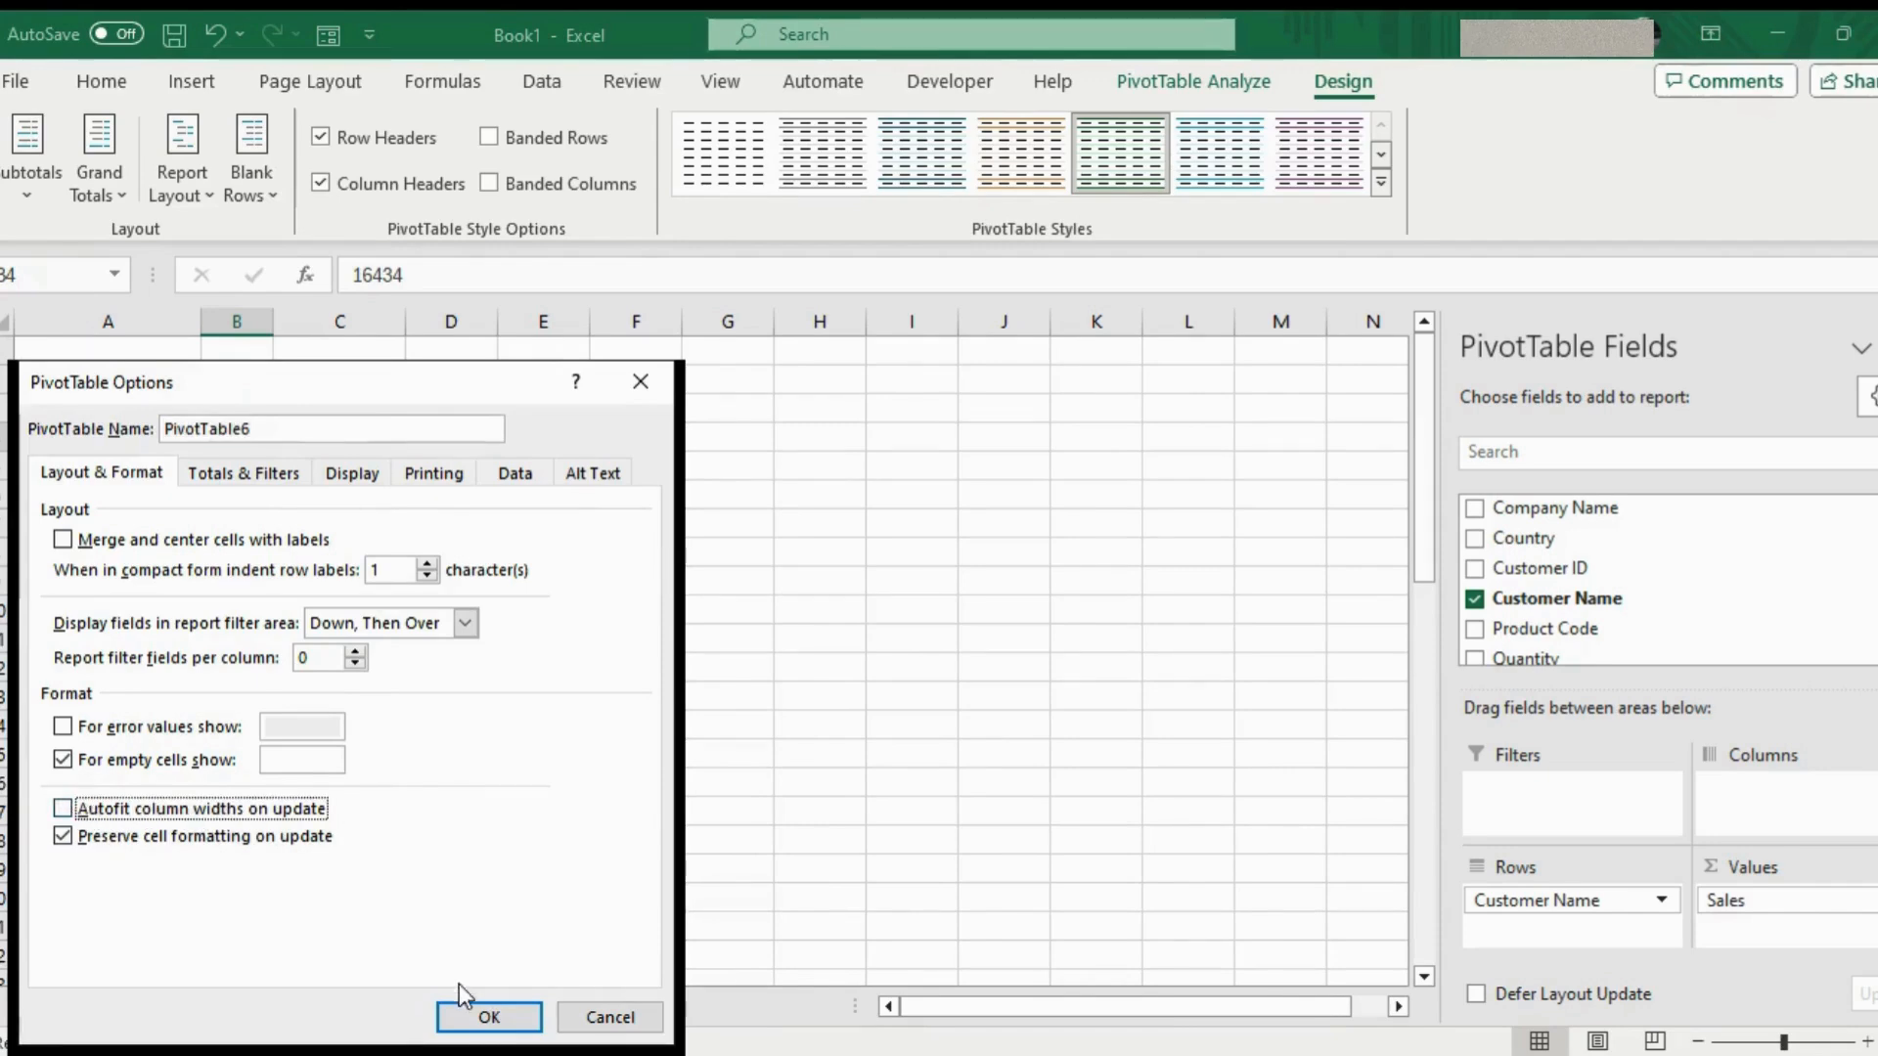
pyautogui.click(488, 1015)
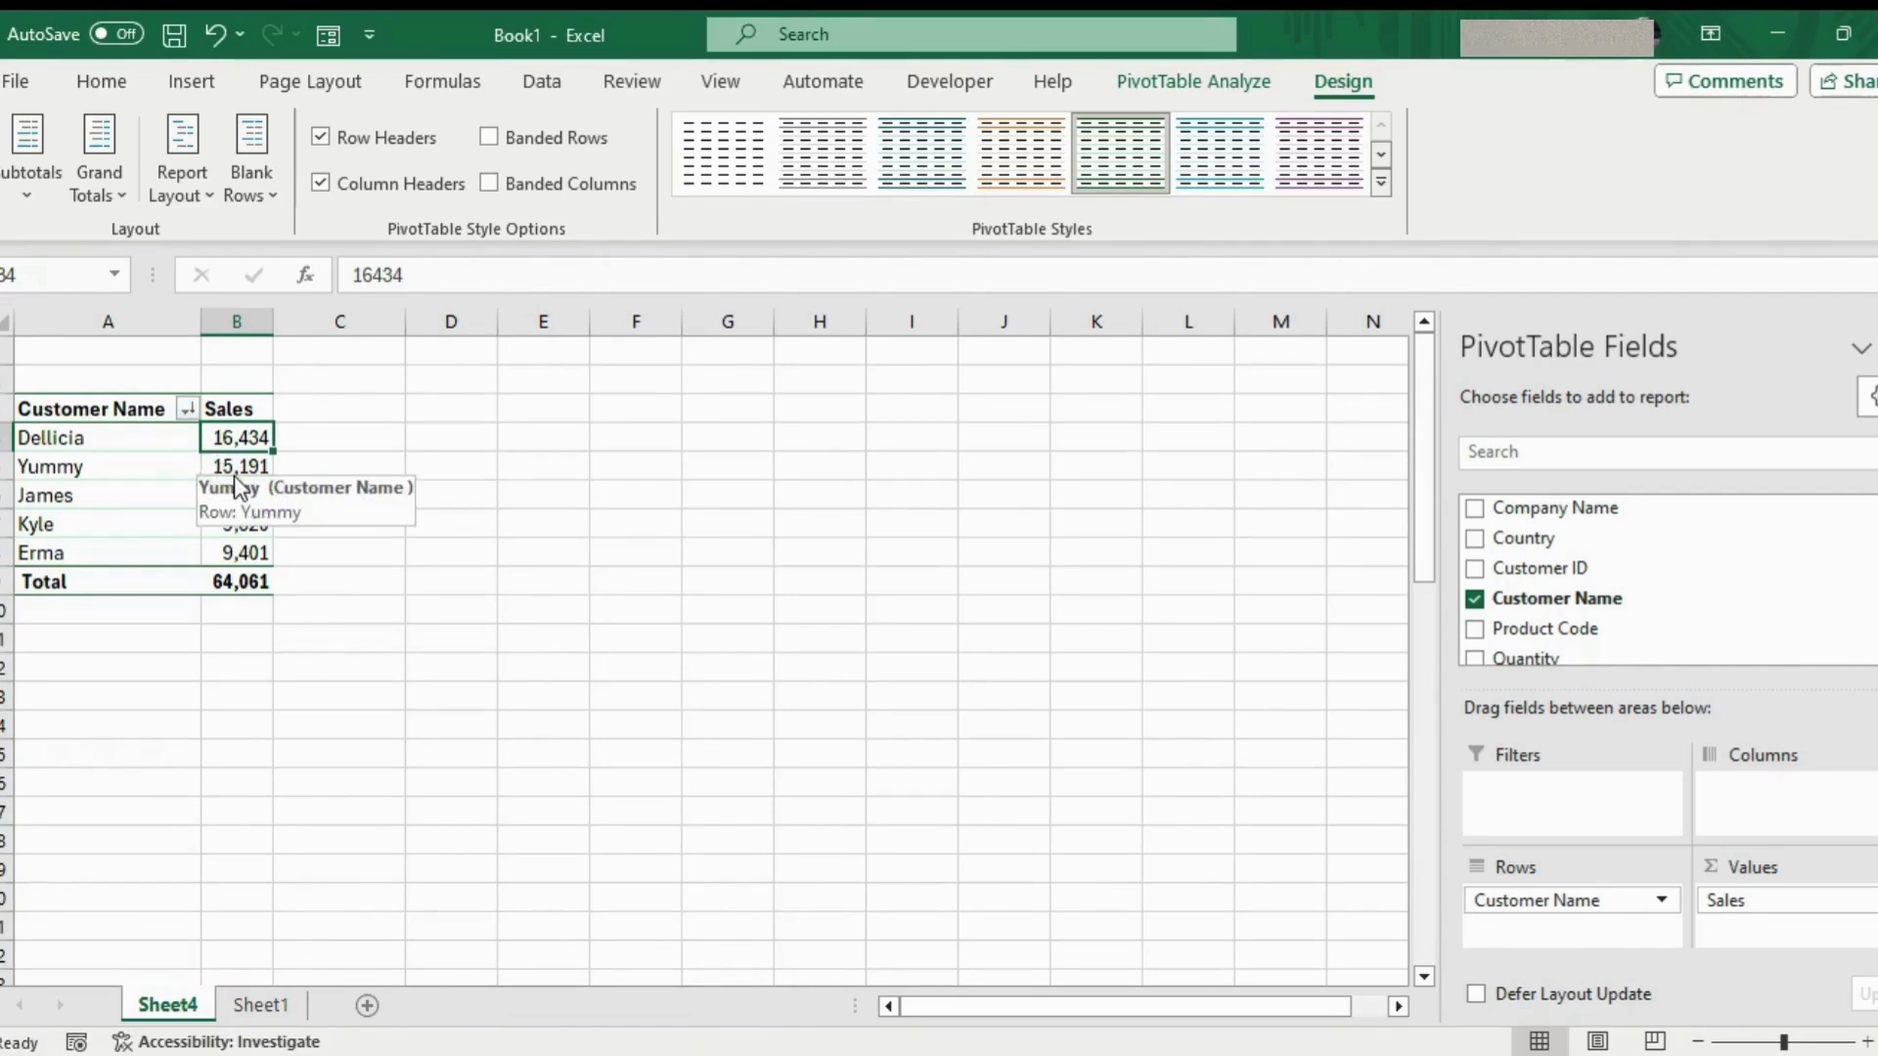
# Add the Sales field to the PivotTable's values a second time, below the existing Sales item
pyautogui.scroll(-2, 1662, 577)
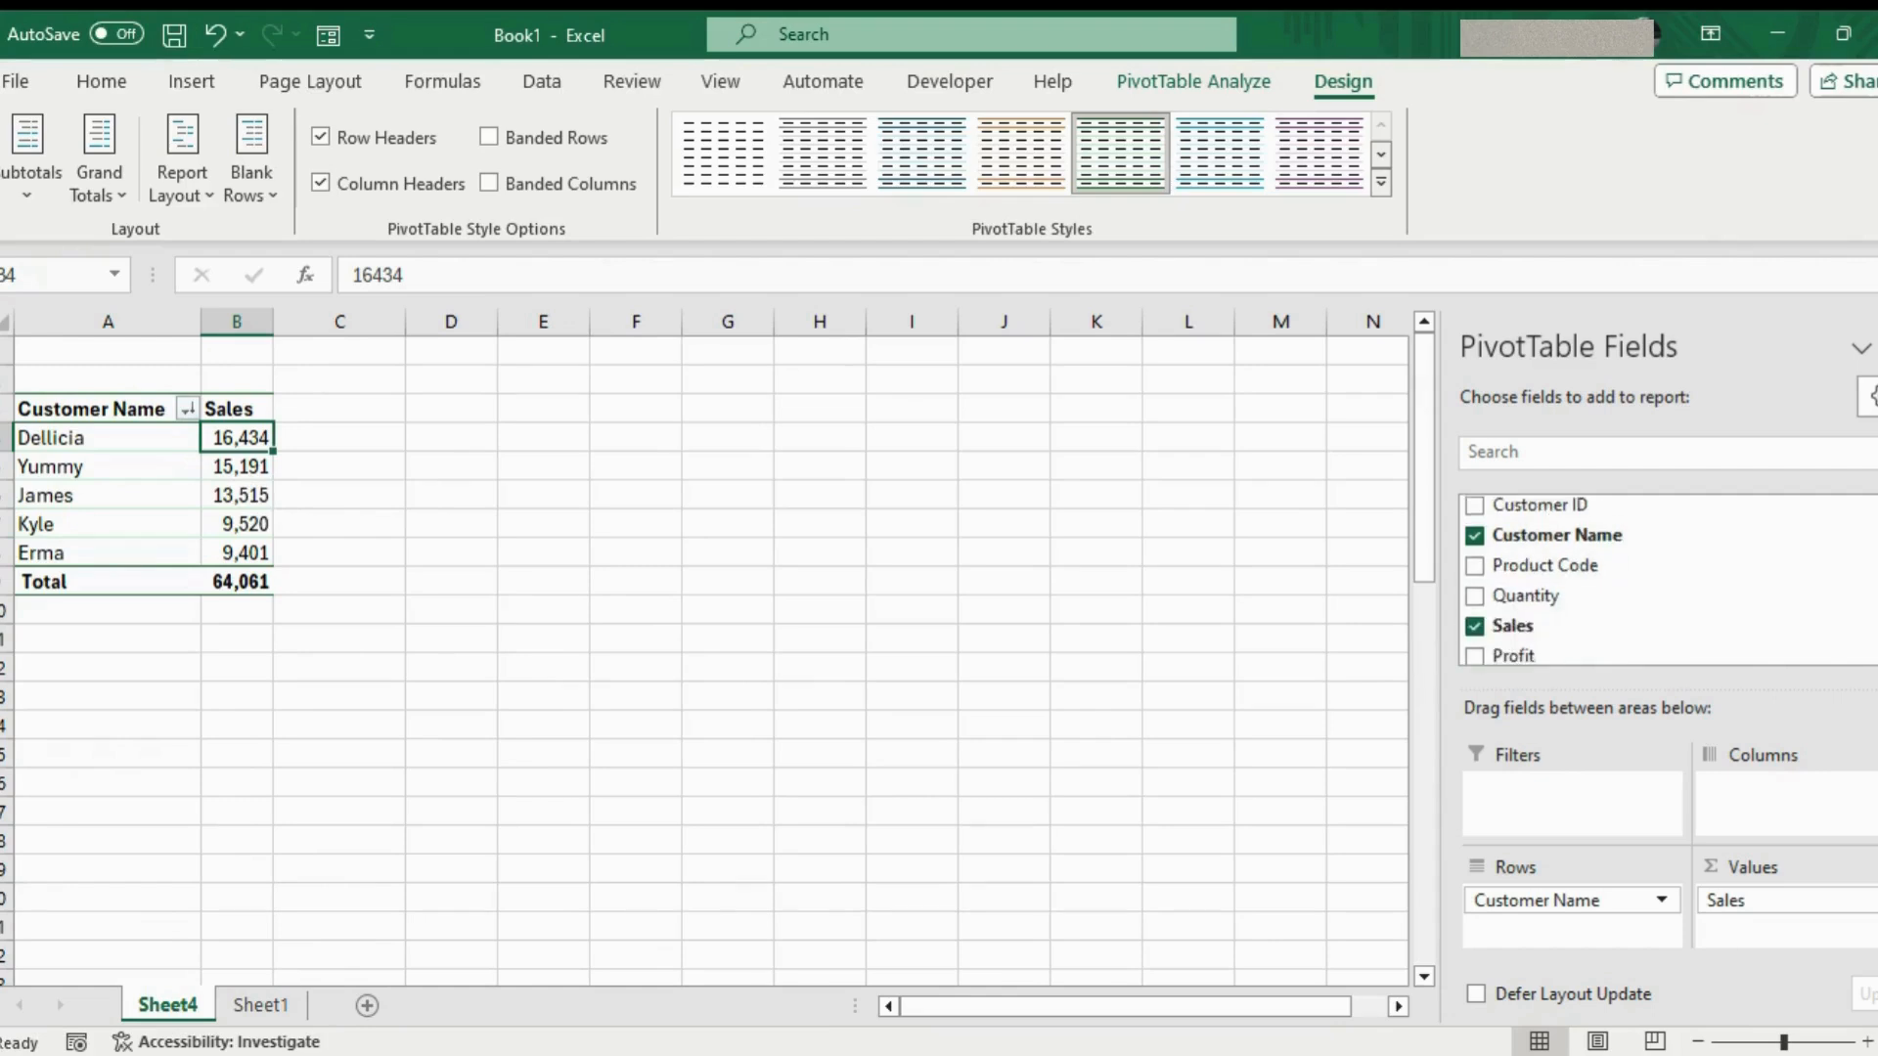
pyautogui.click(409, 436)
pyautogui.click(238, 437)
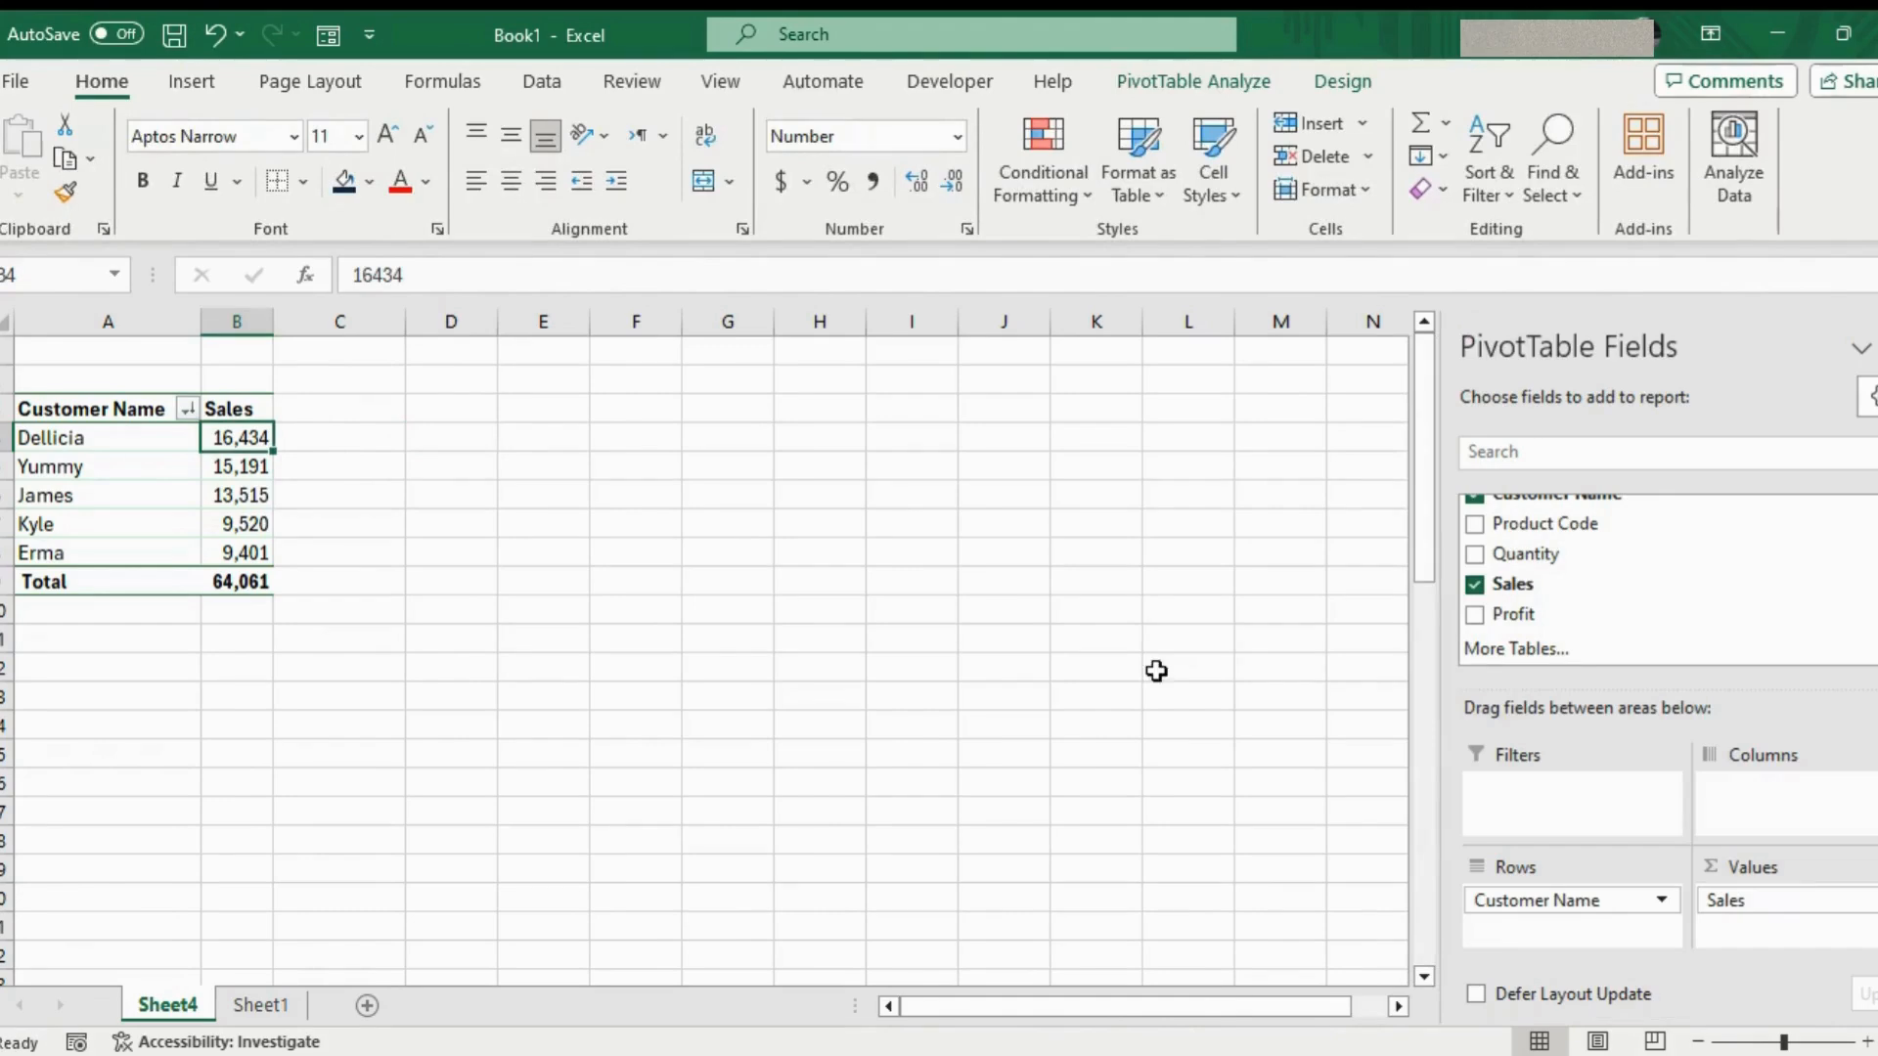
pyautogui.moveTo(1499, 587); pyautogui.dragTo(1777, 930)
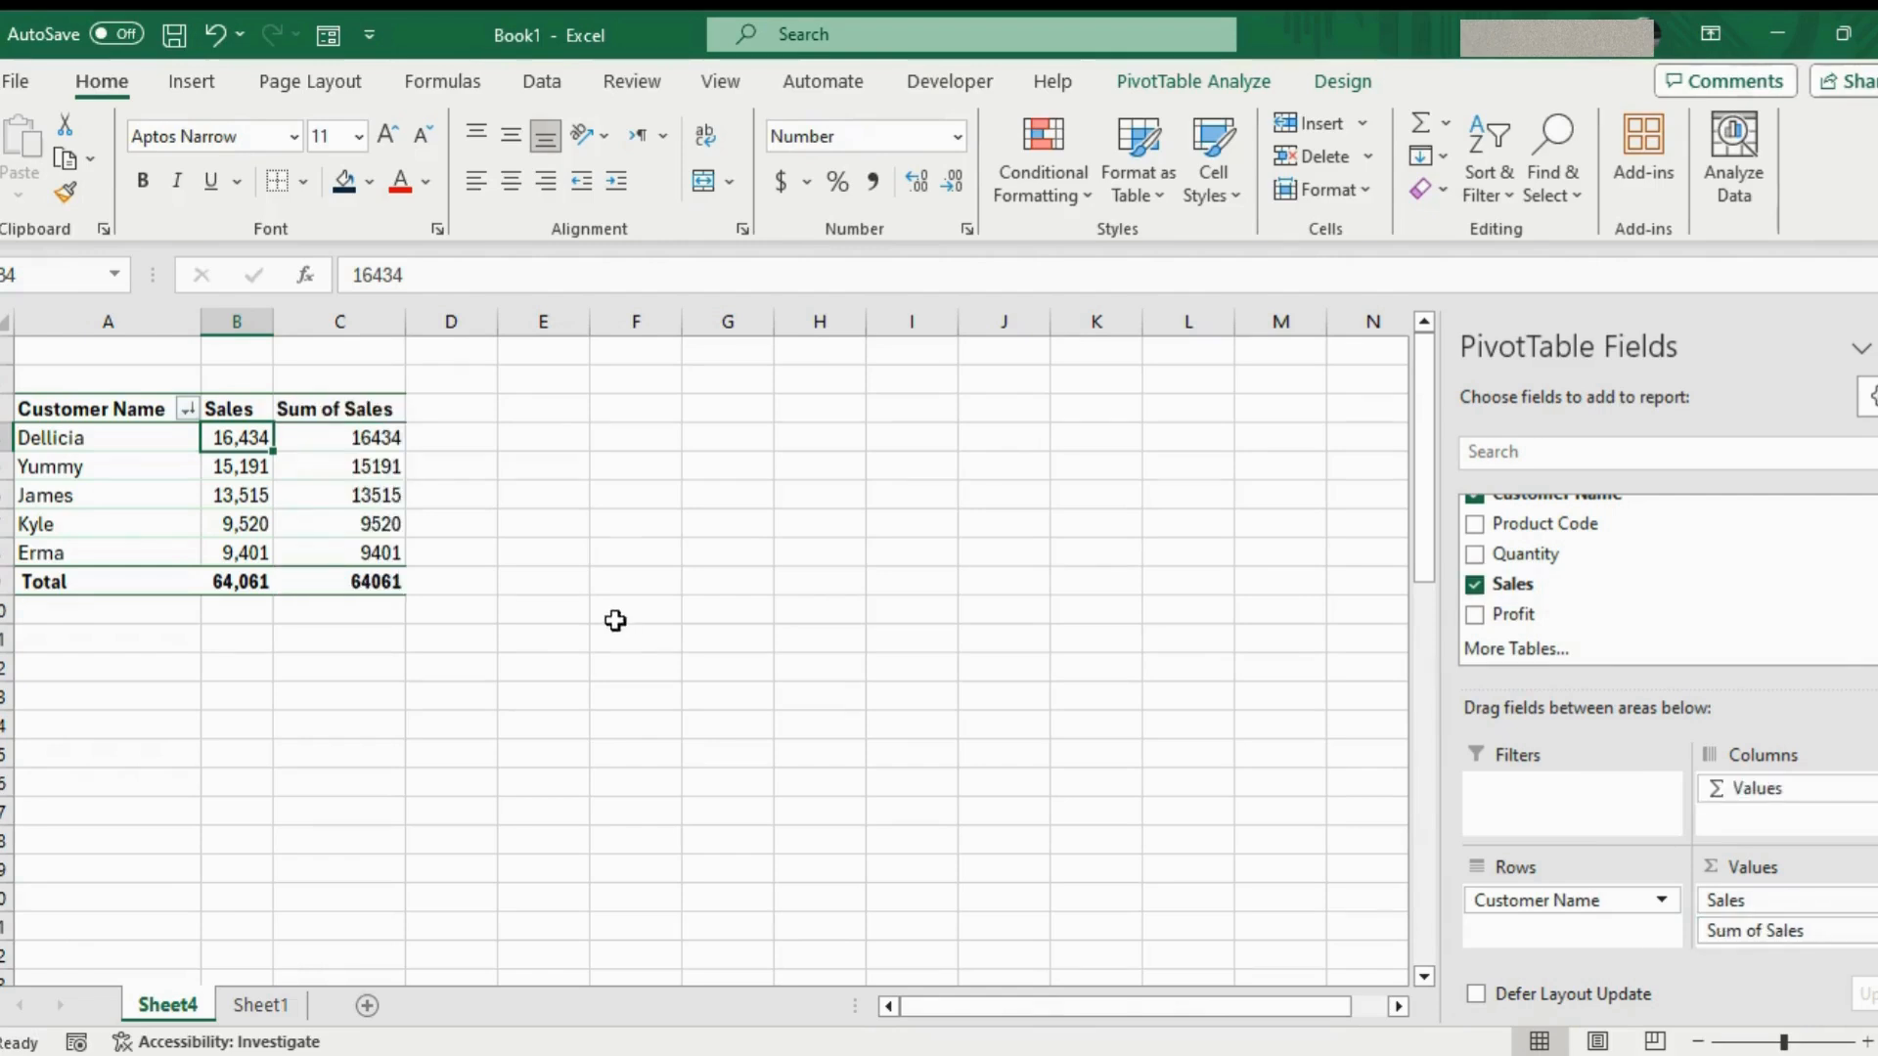
# Show the PivotTable's Sum of Sales column as % of Grand Total
pyautogui.click(365, 409)
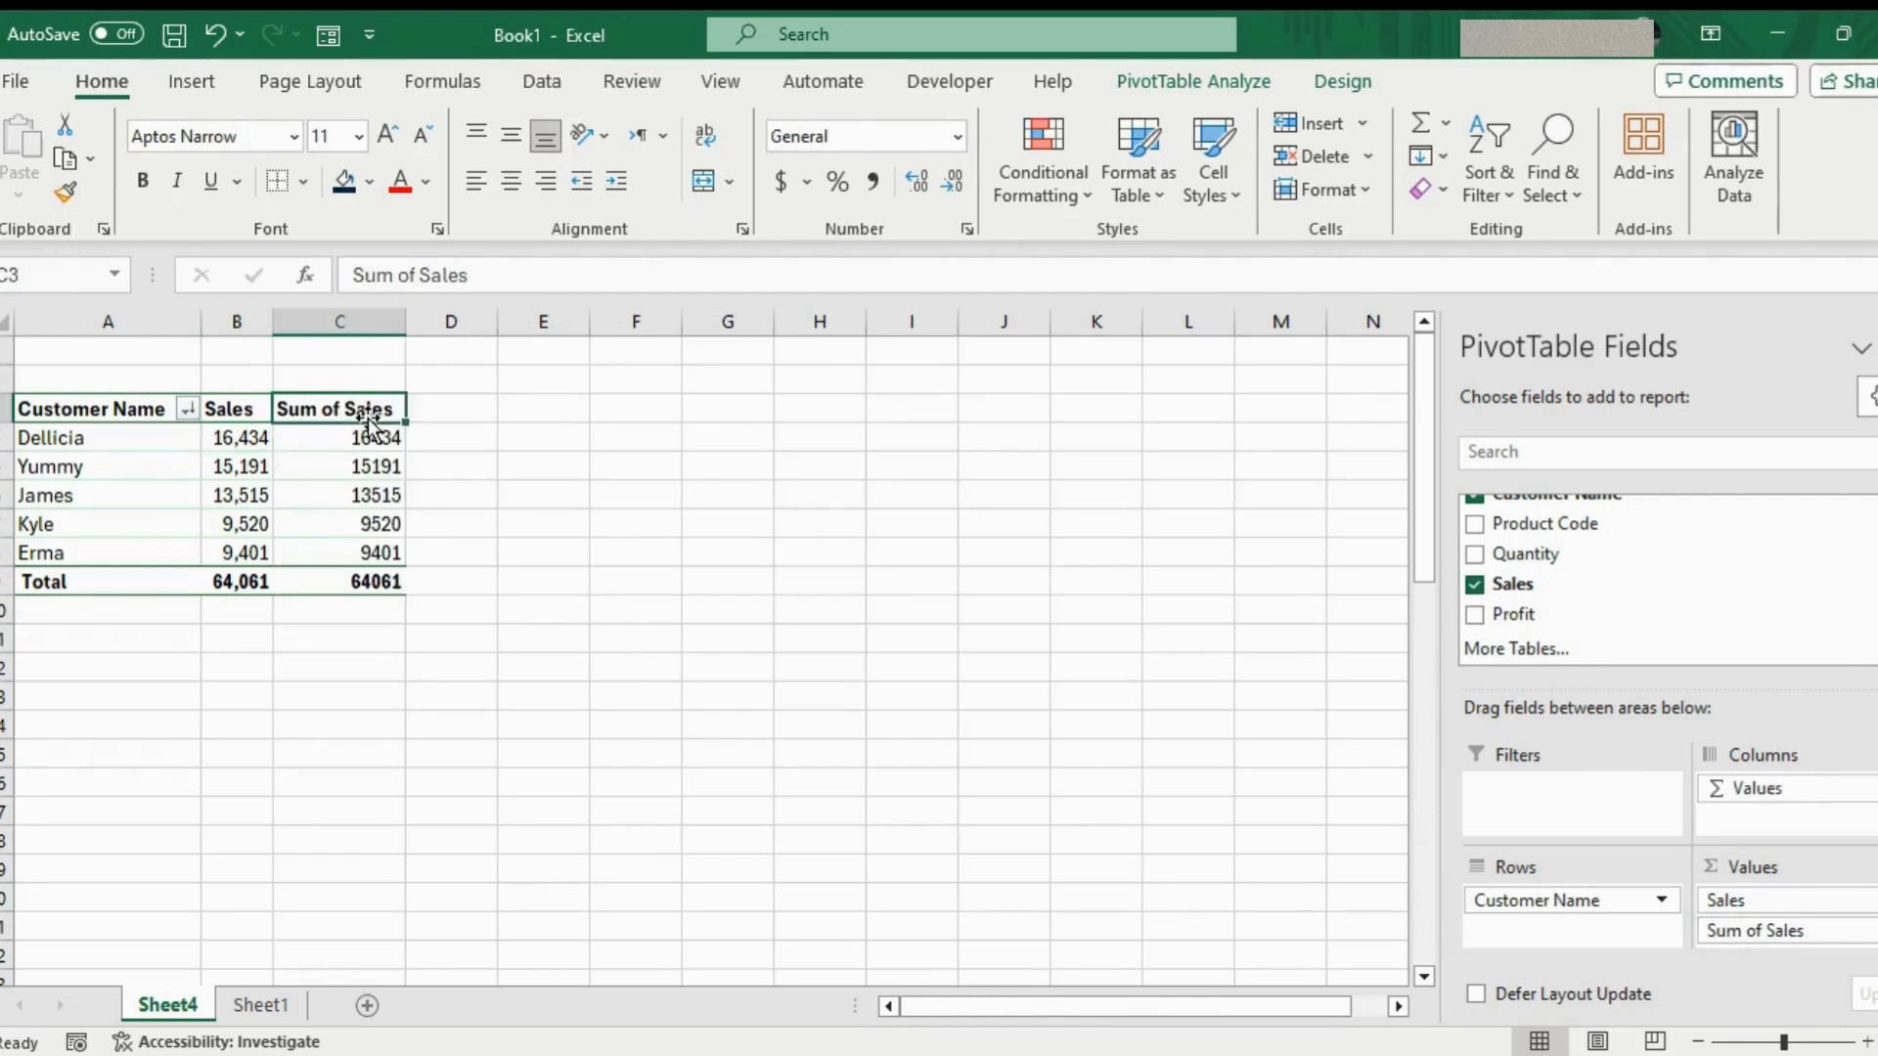
pyautogui.rightClick(363, 411)
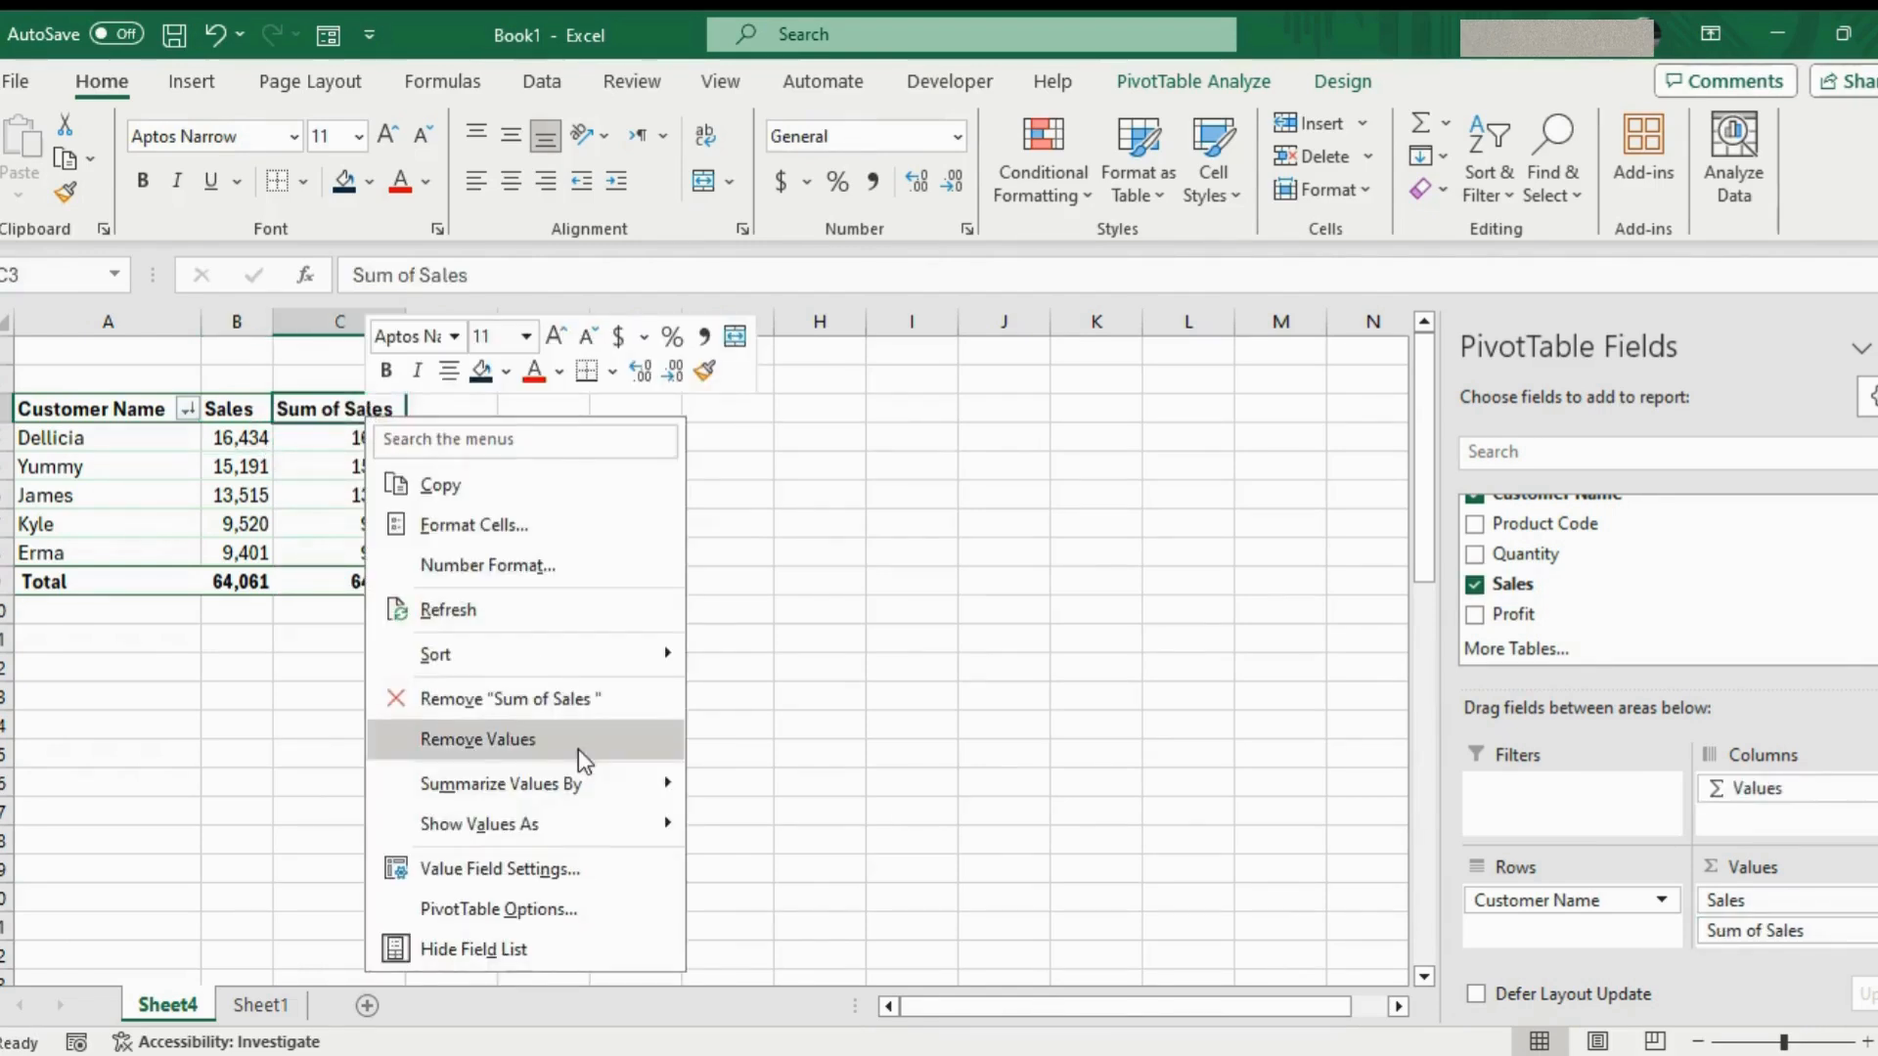
pyautogui.moveTo(606, 826)
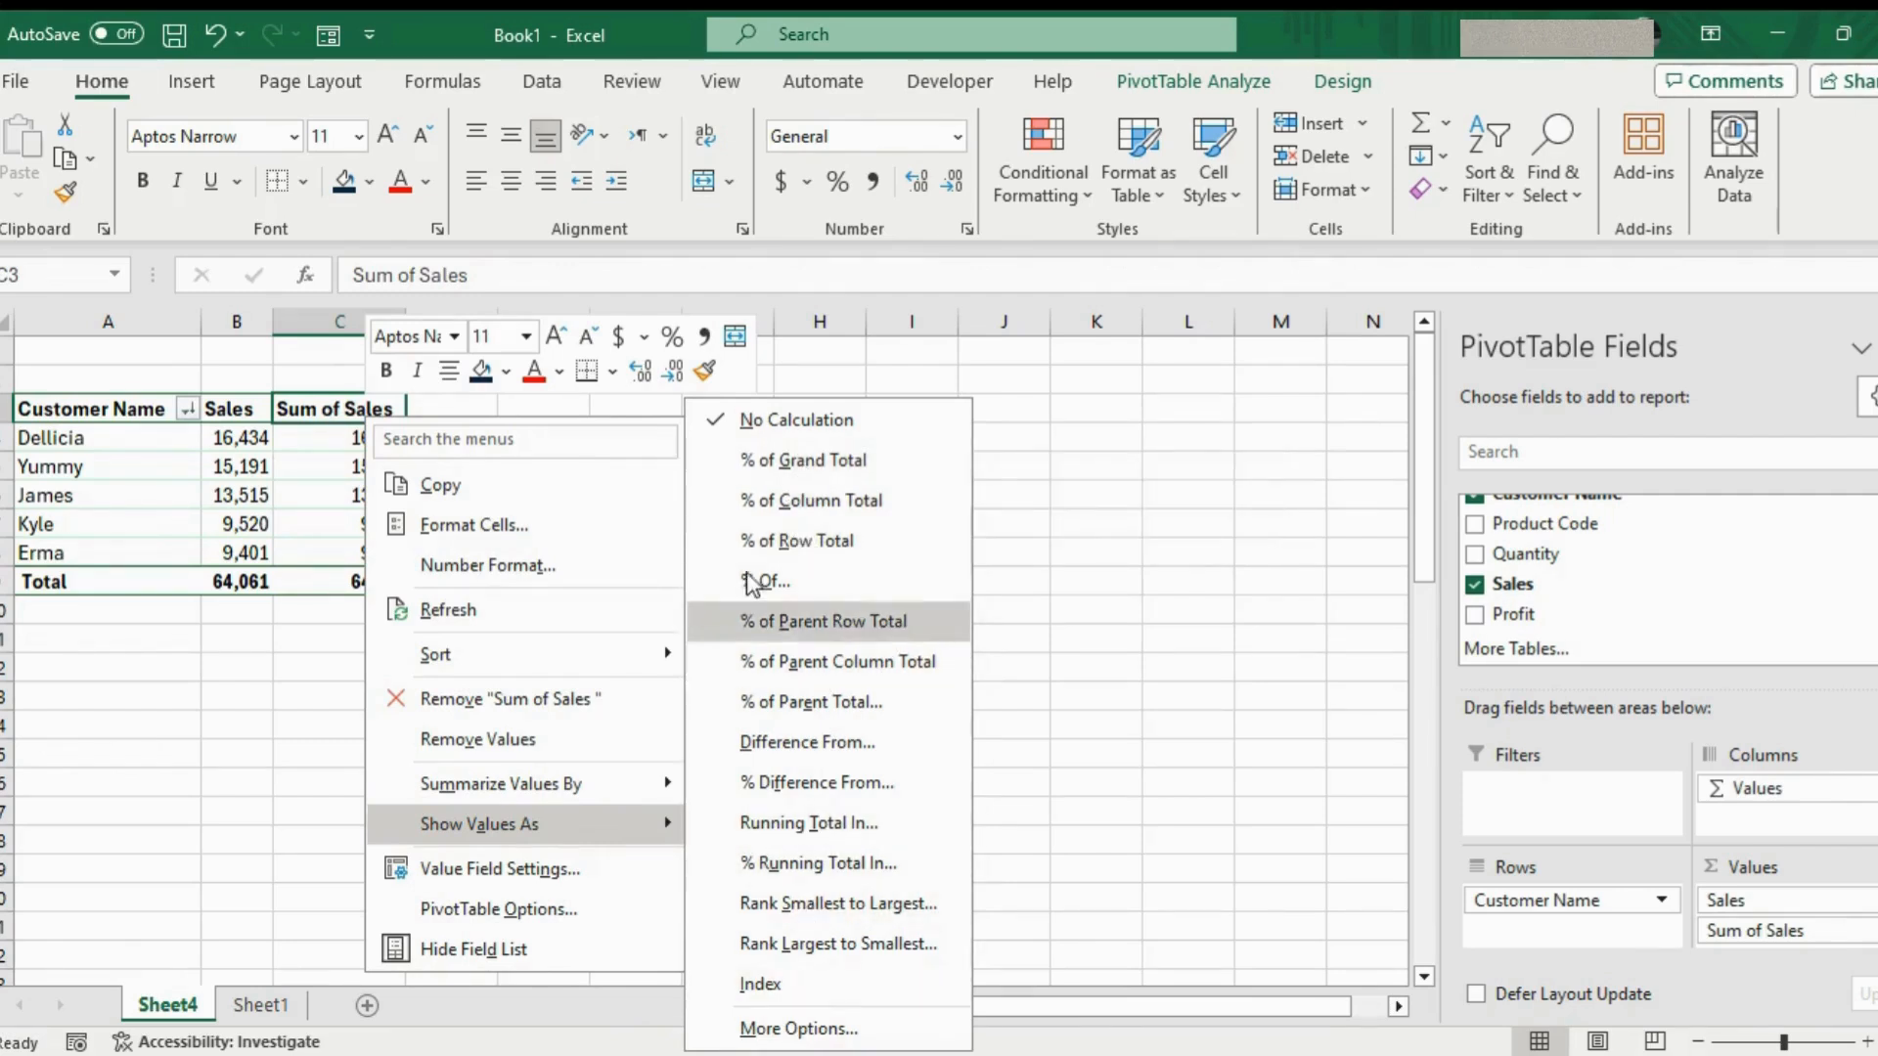
pyautogui.click(799, 469)
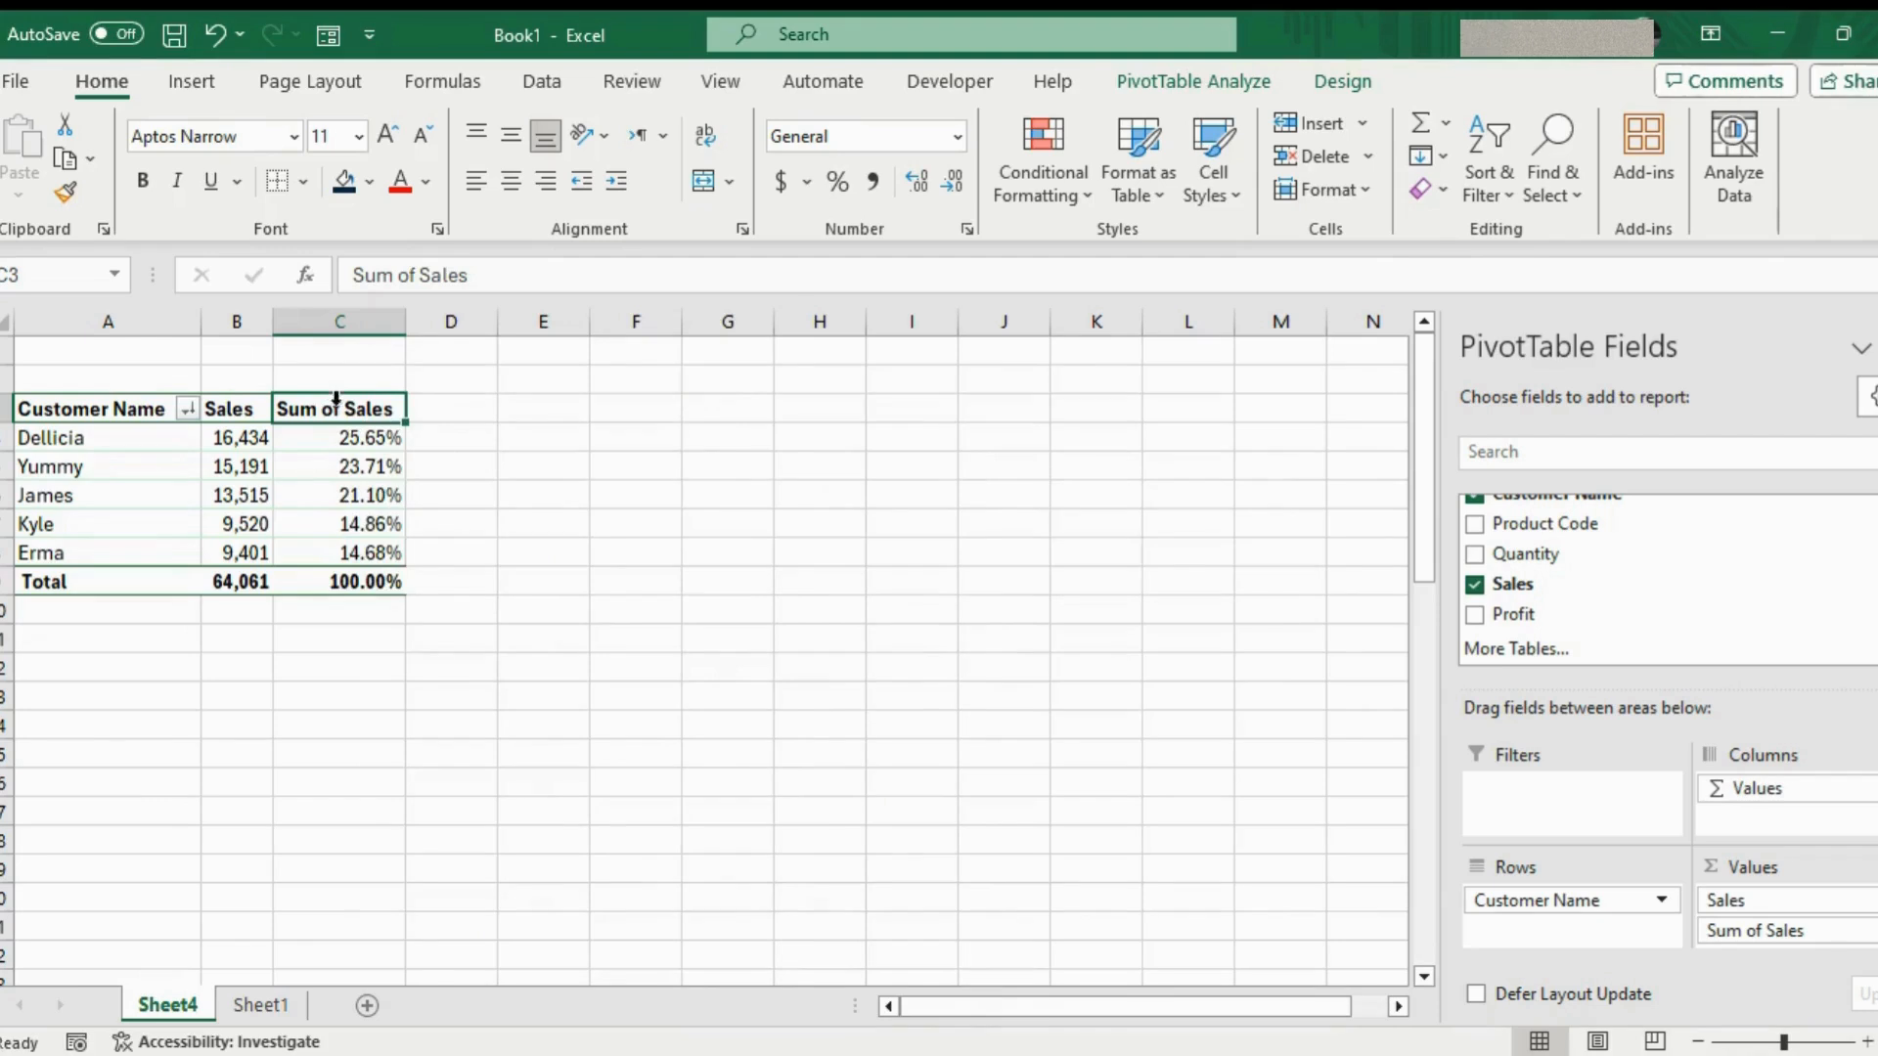
# Rename the PivotTable's Sum of Sales header in C3 to "Sales %"
pyautogui.moveTo(417, 274); pyautogui.dragTo(352, 275)
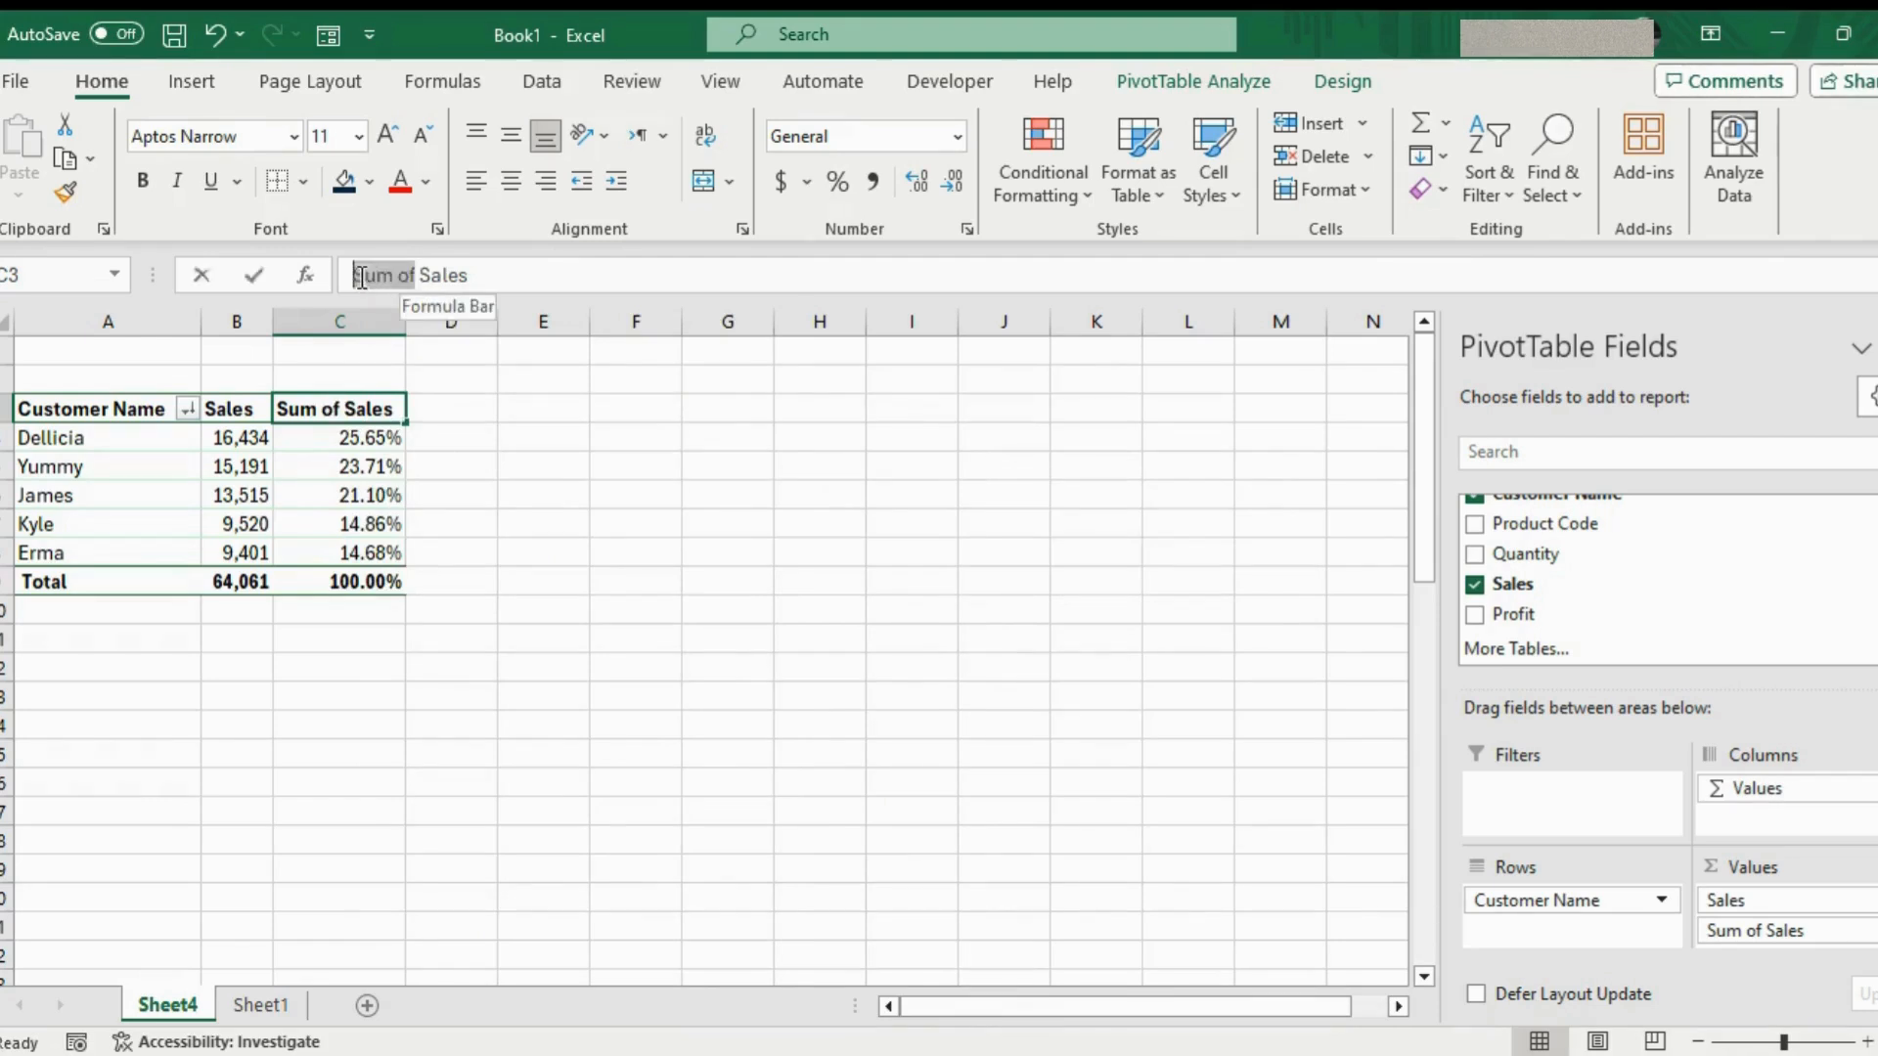
pyautogui.press('BackSpace')
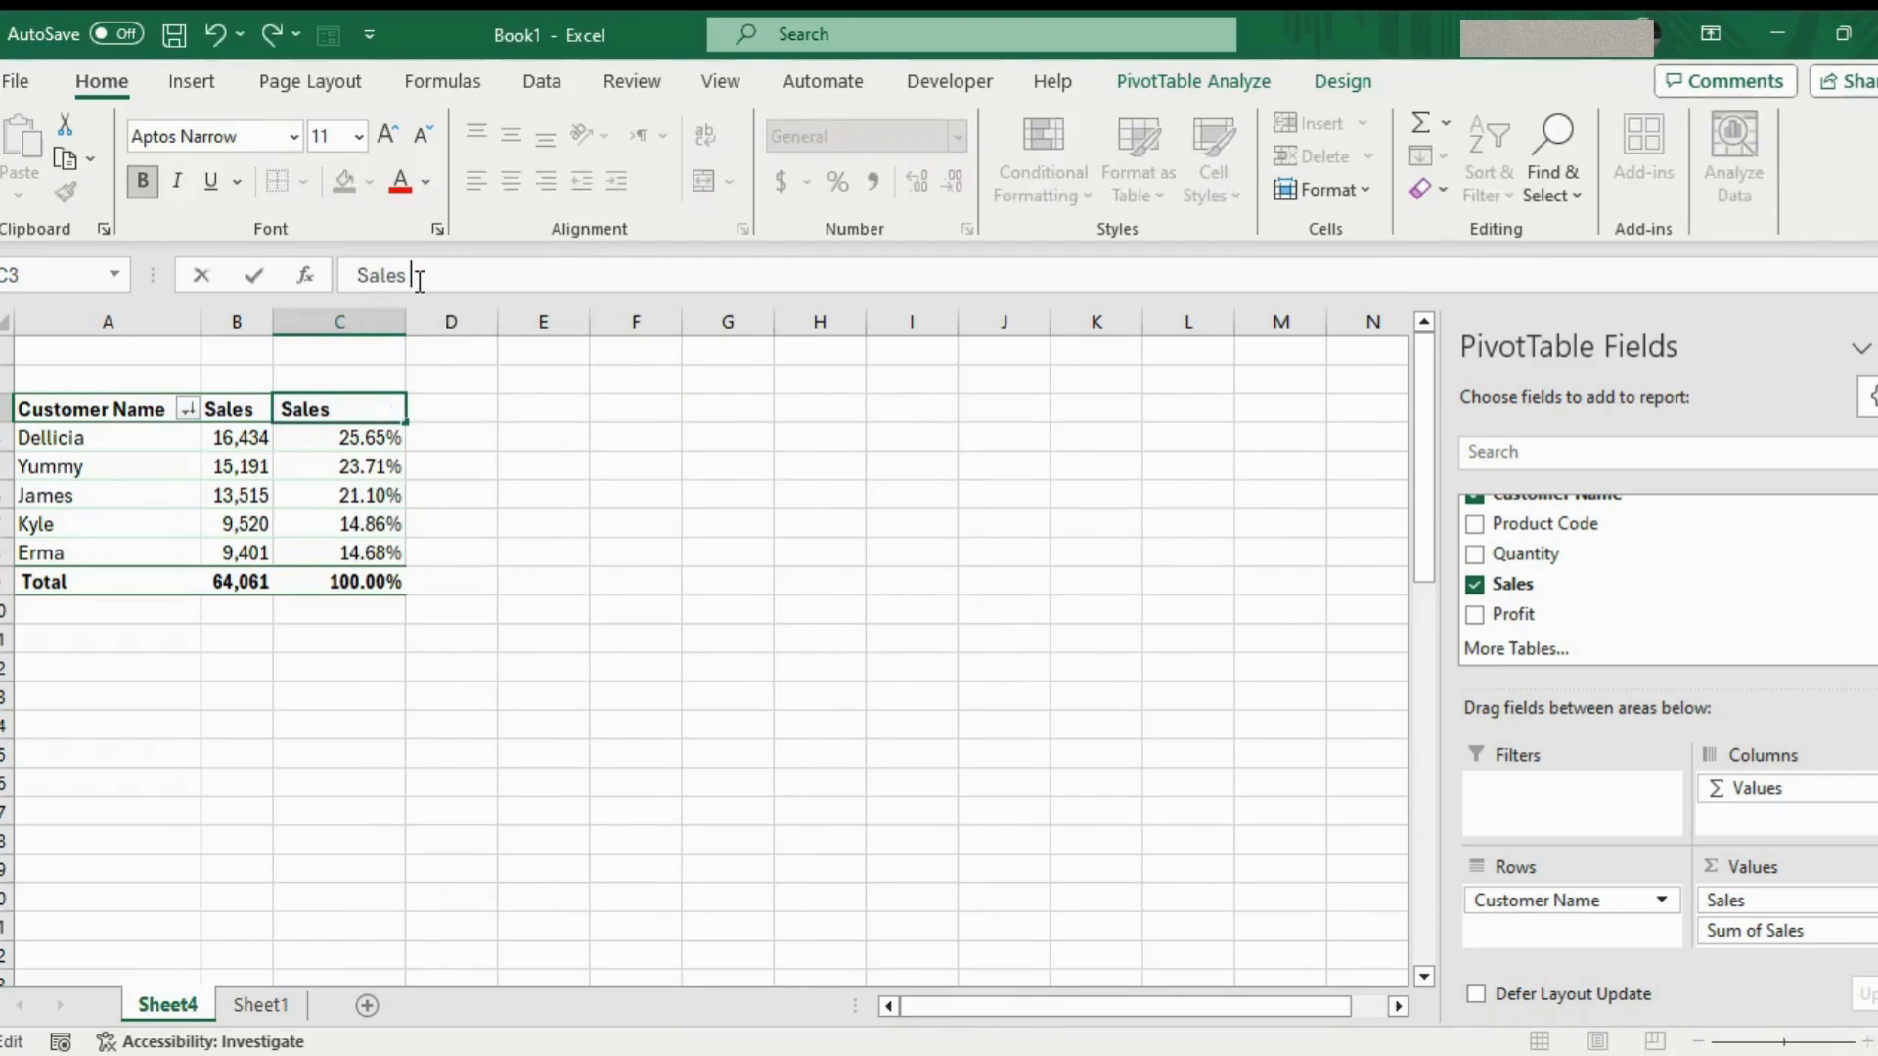
pyautogui.write('%')
pyautogui.click(440, 428)
pyautogui.click(257, 495)
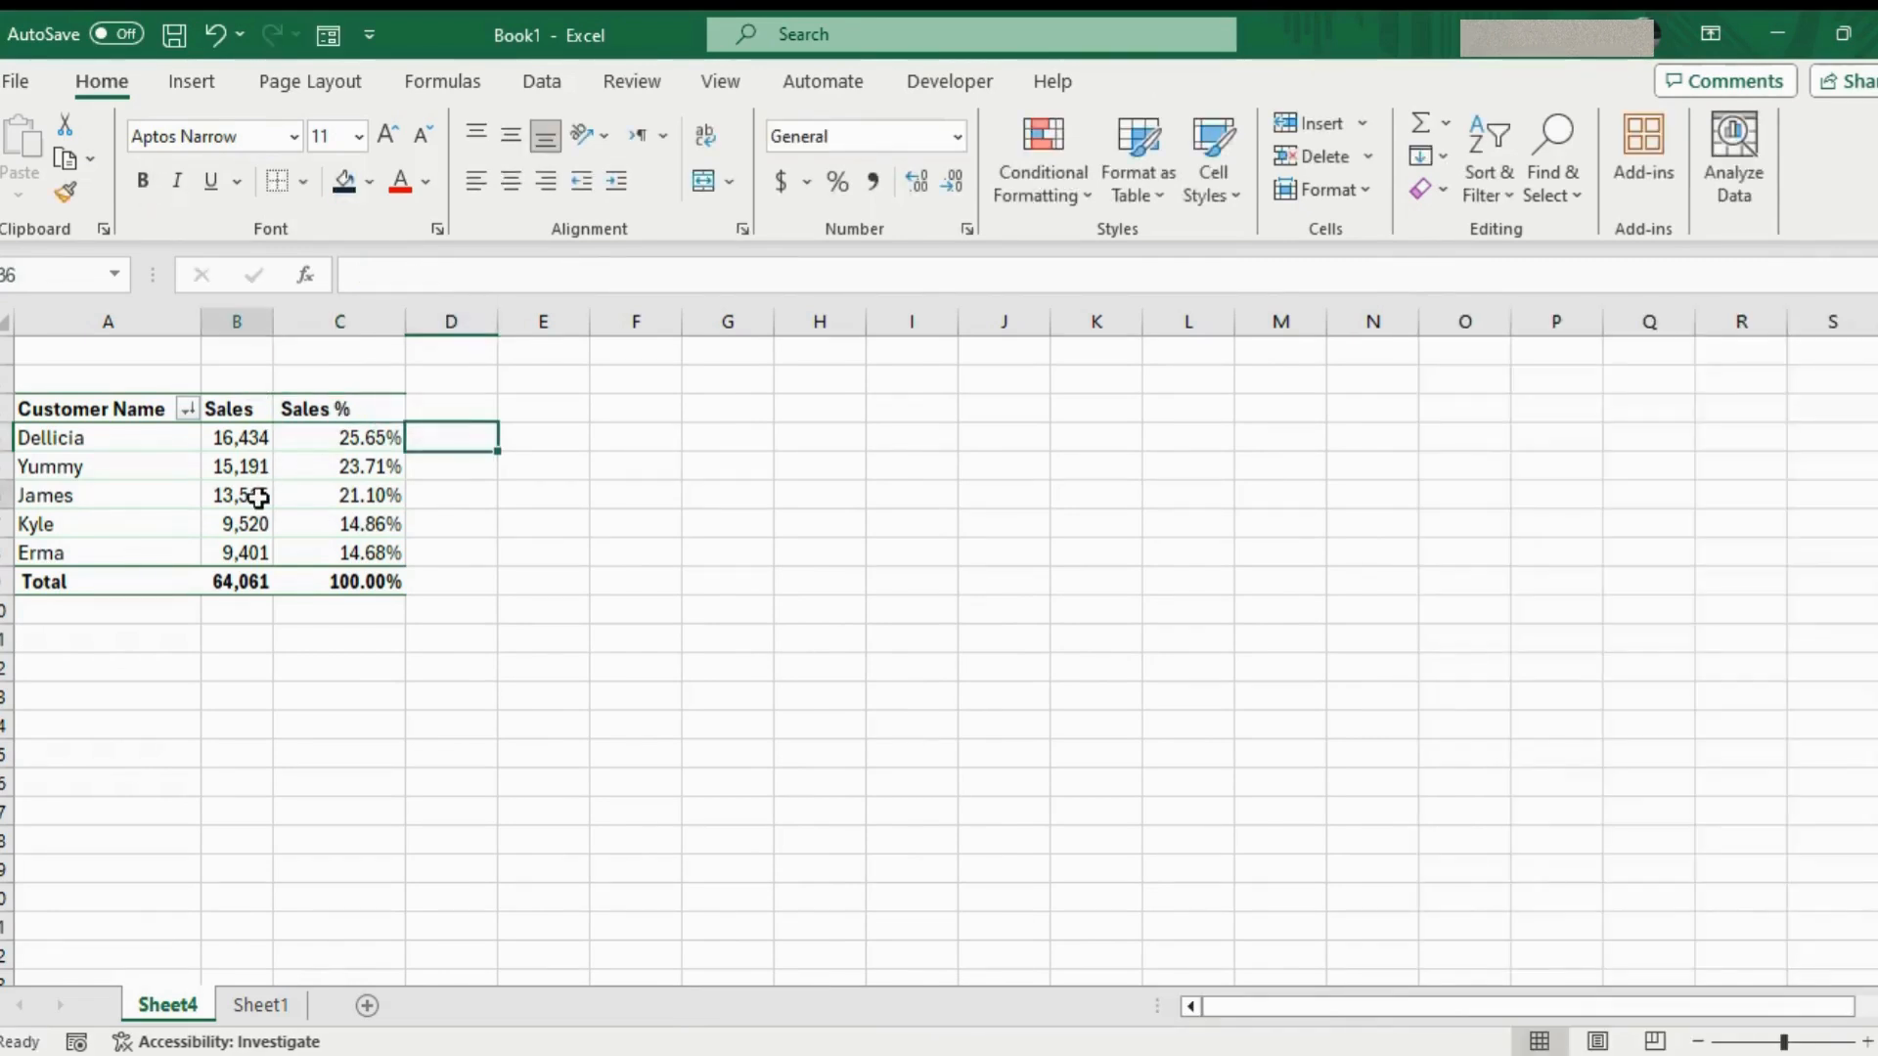
pyautogui.moveTo(262, 444)
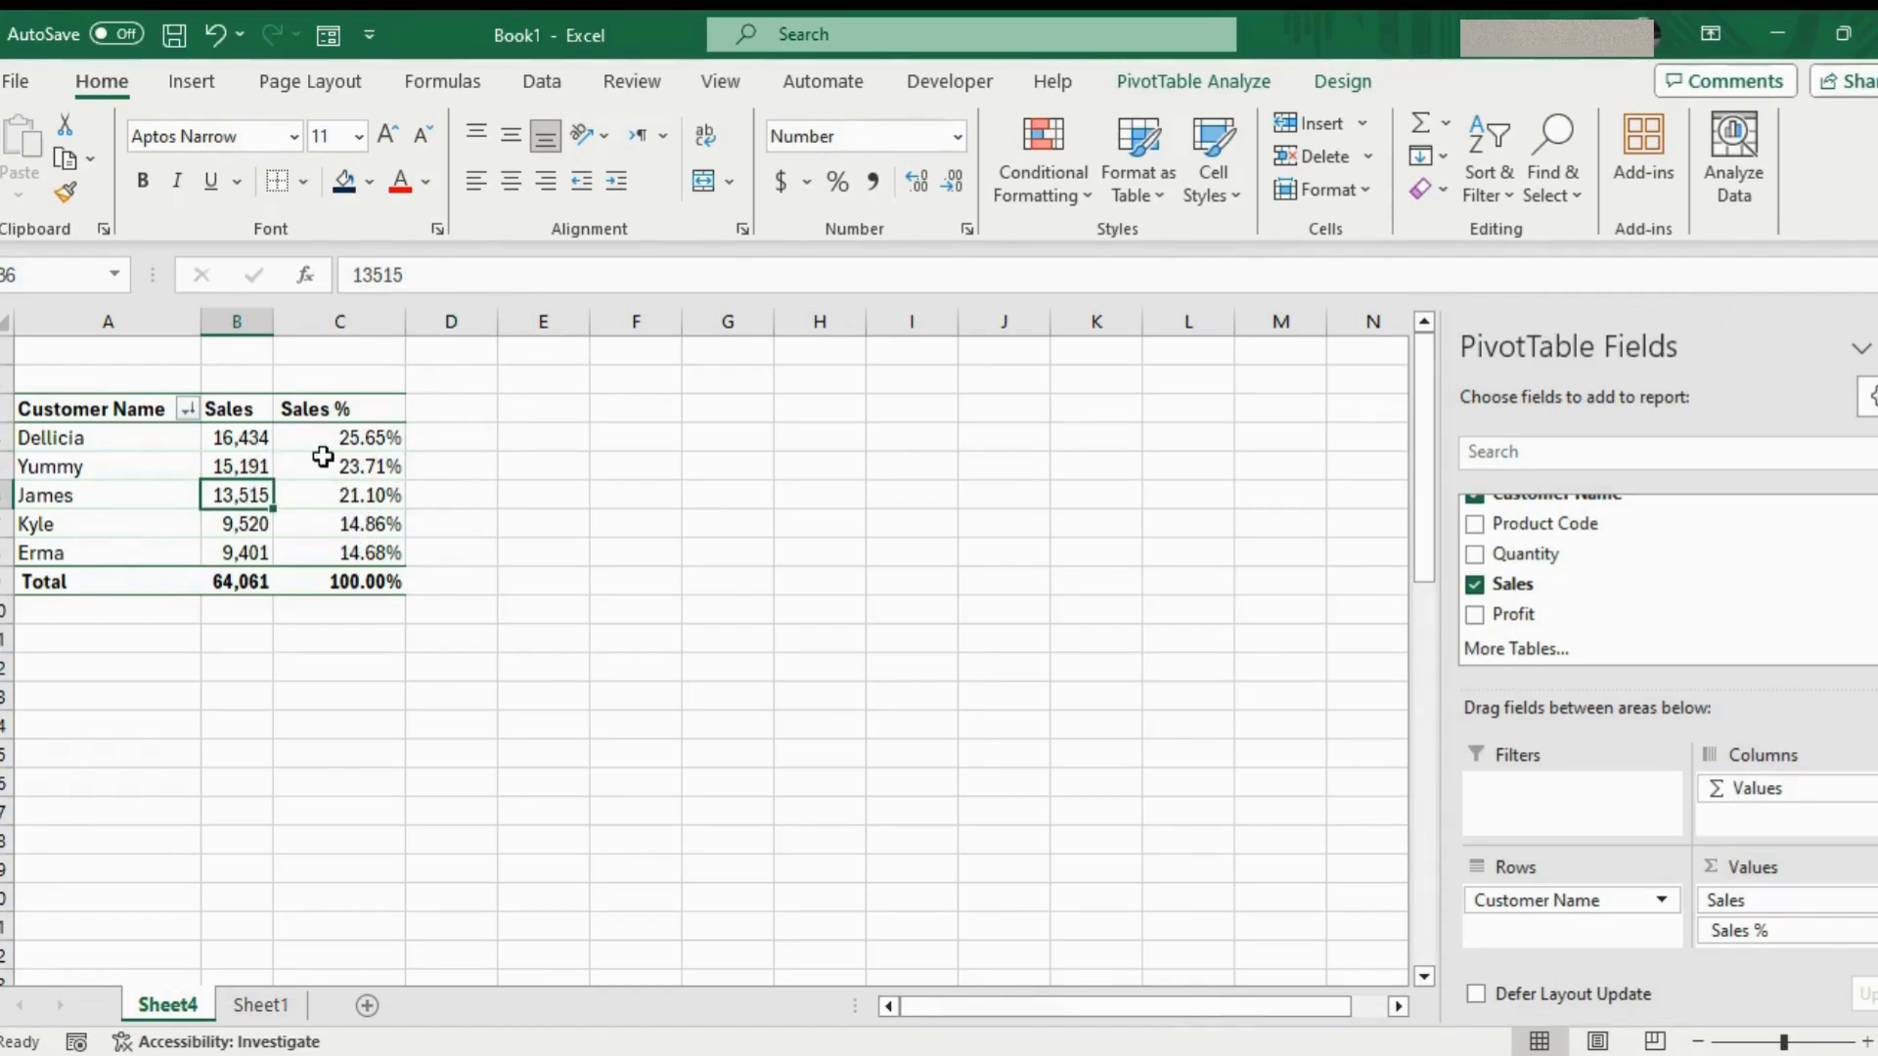
pyautogui.moveTo(323, 457)
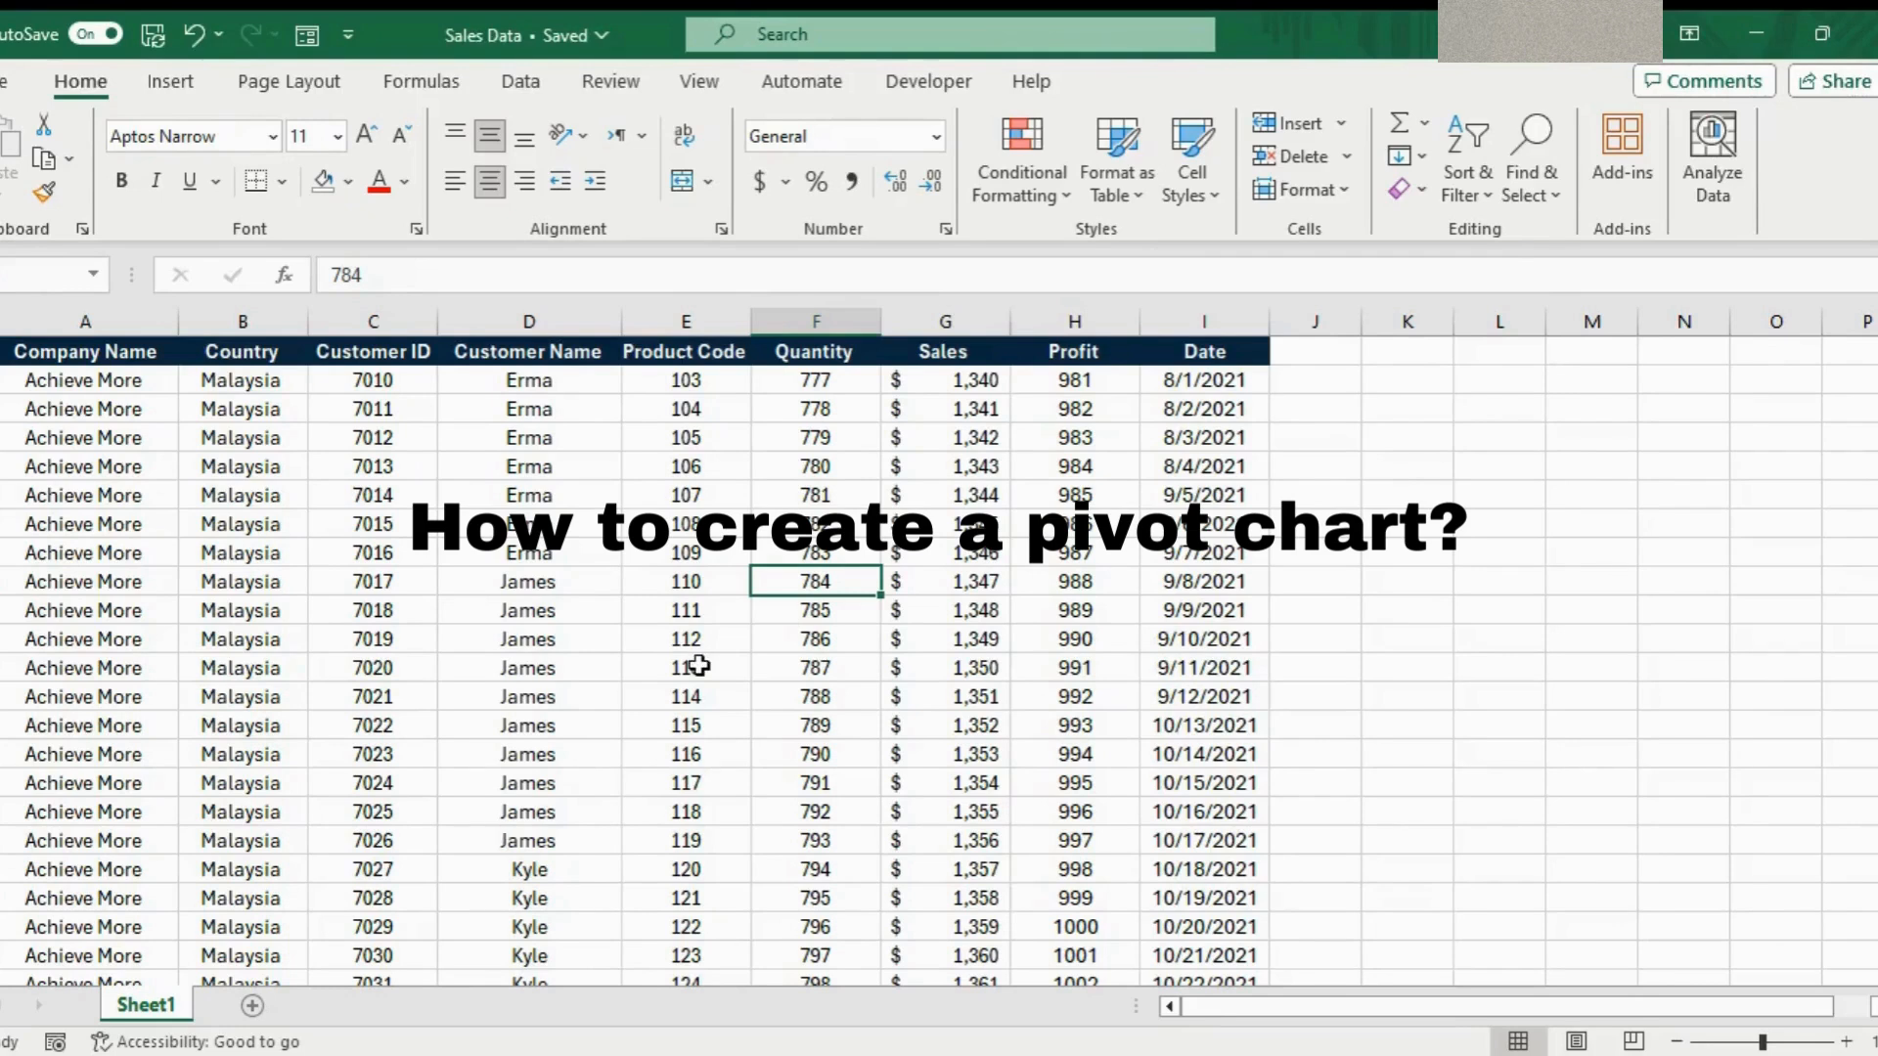
# Convert the sales data range A1:I48 into a table with headers
pyautogui.click(490, 497)
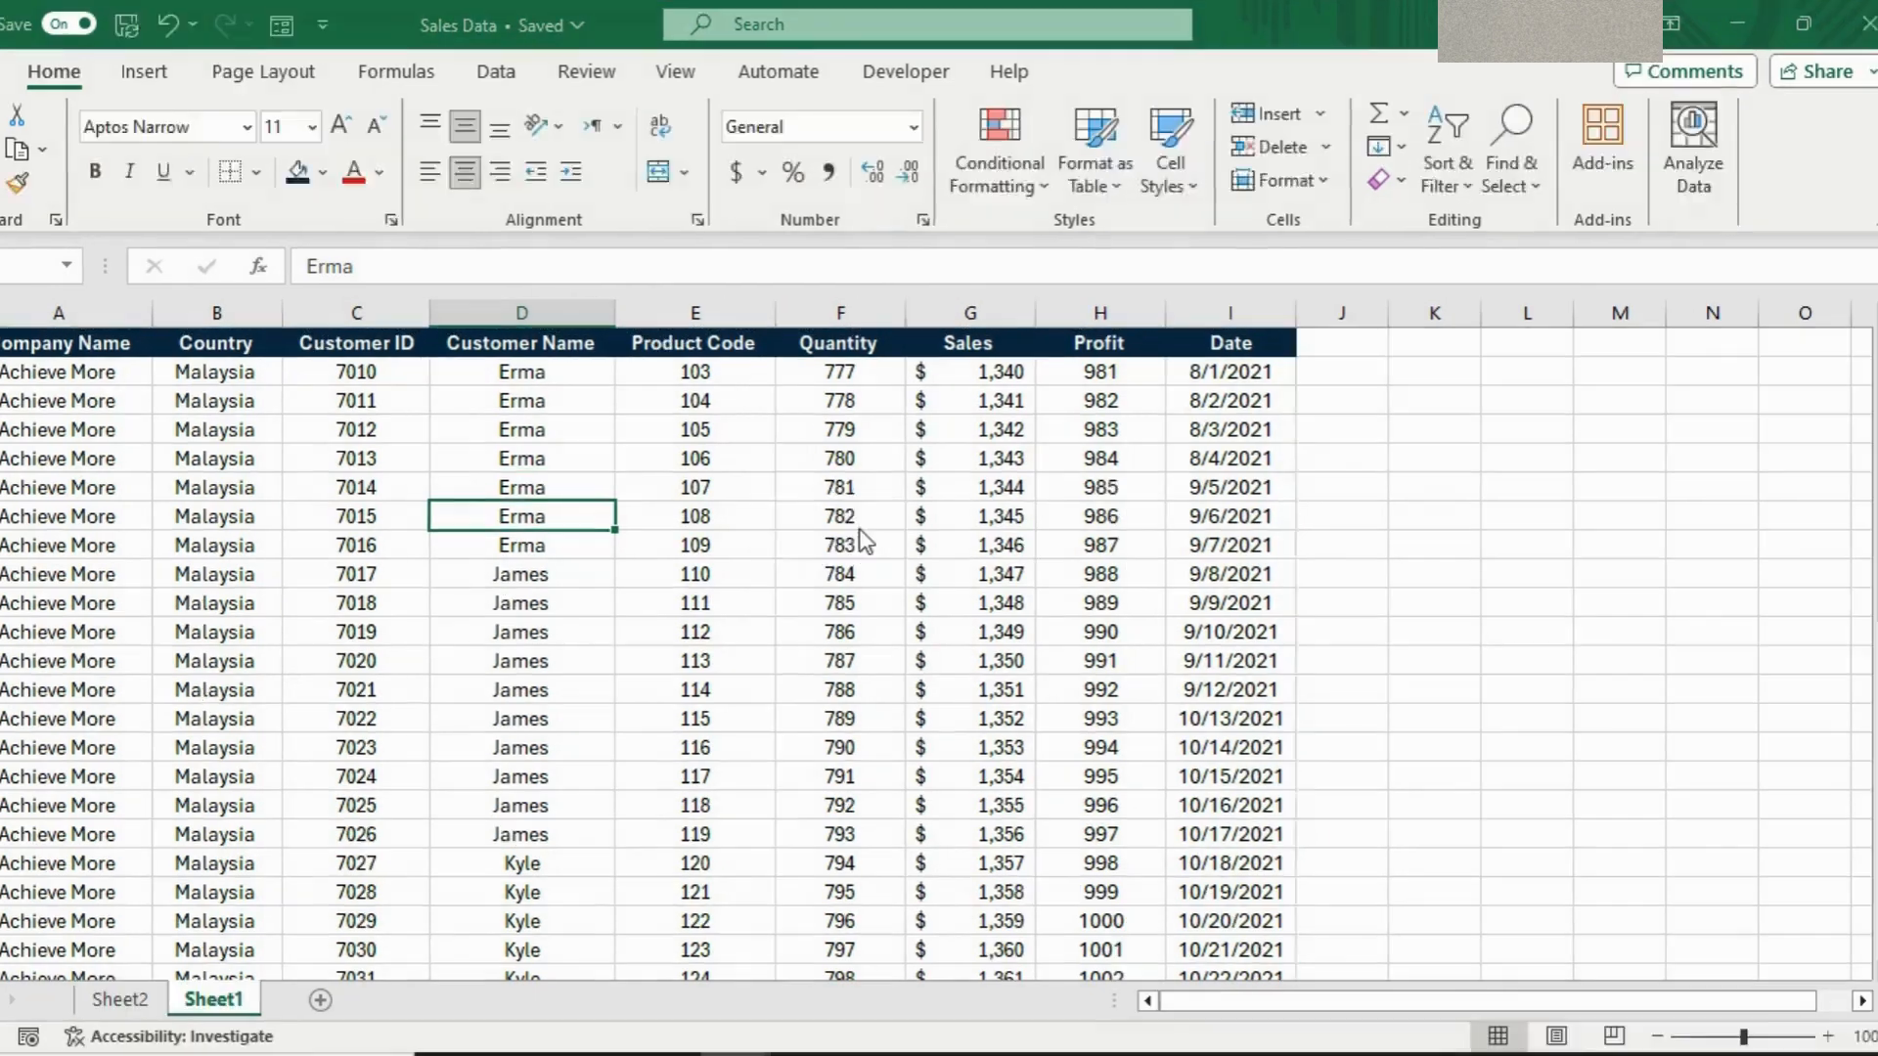
pyautogui.hotkey('ctrl', 't')
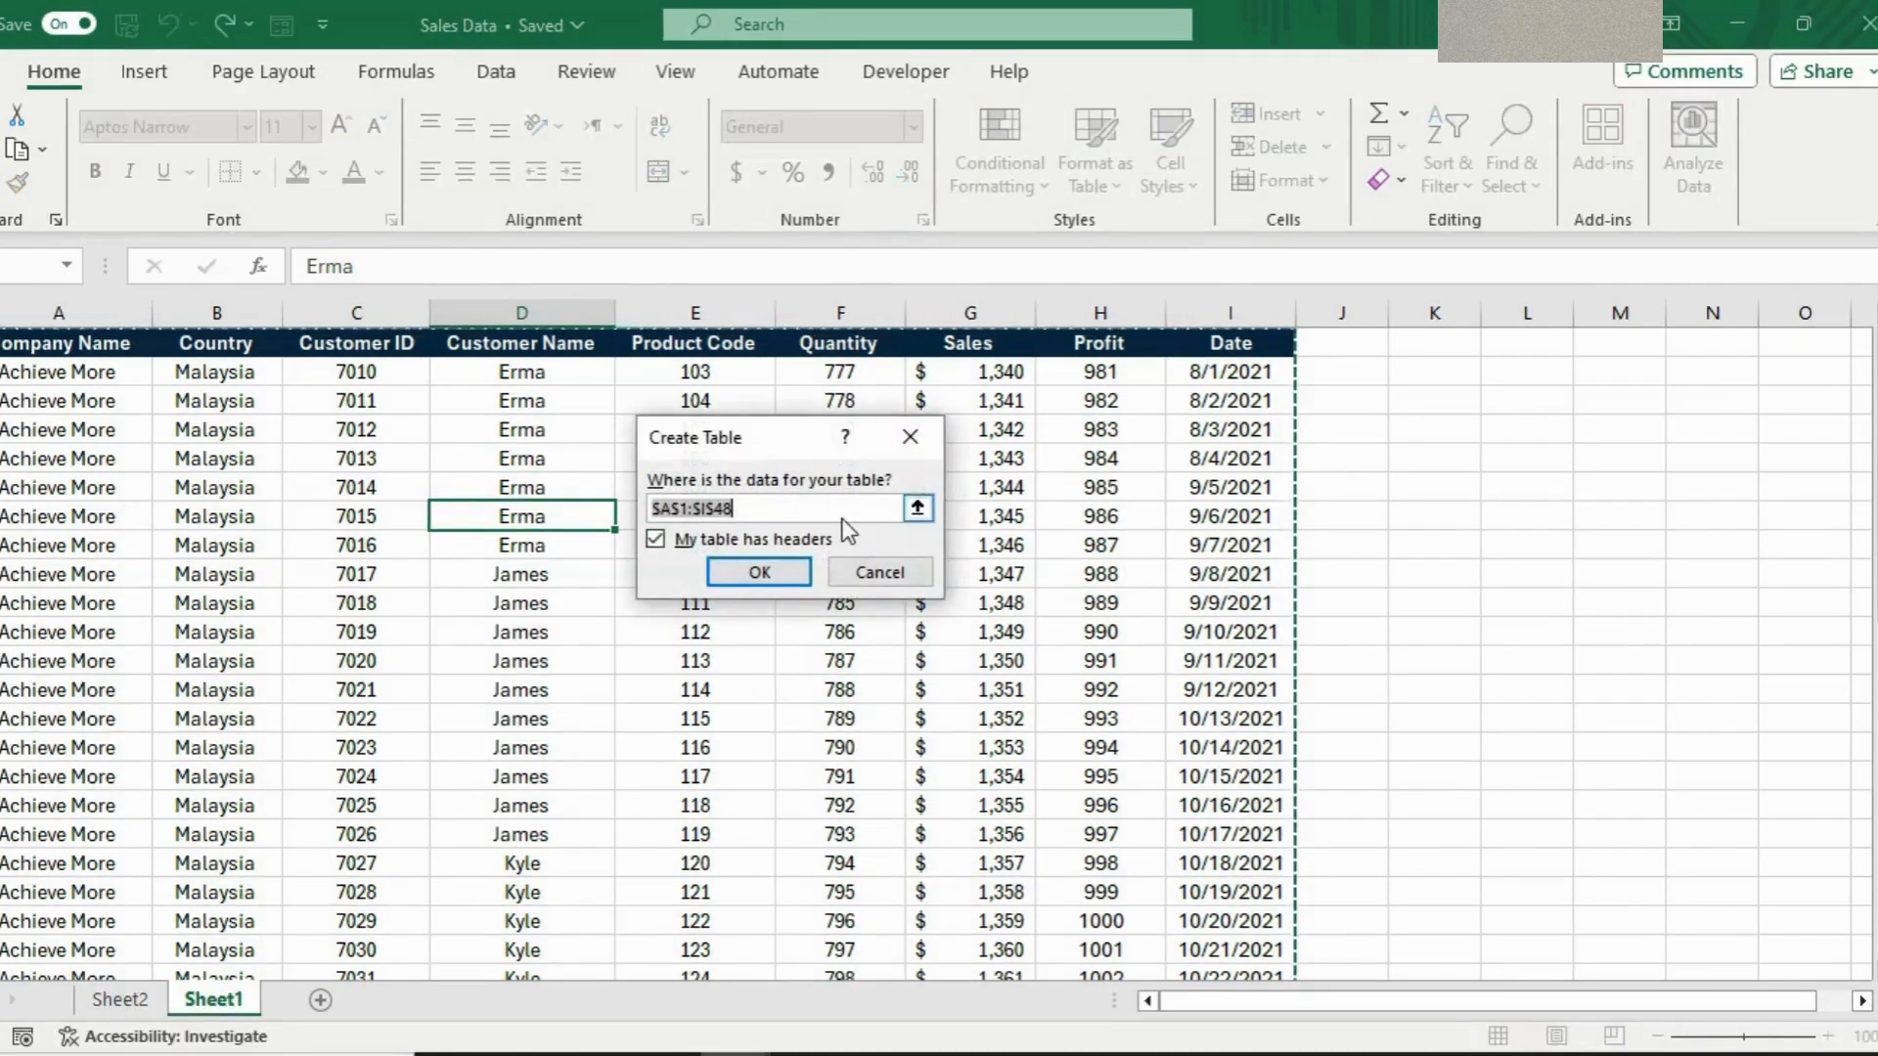
pyautogui.click(771, 575)
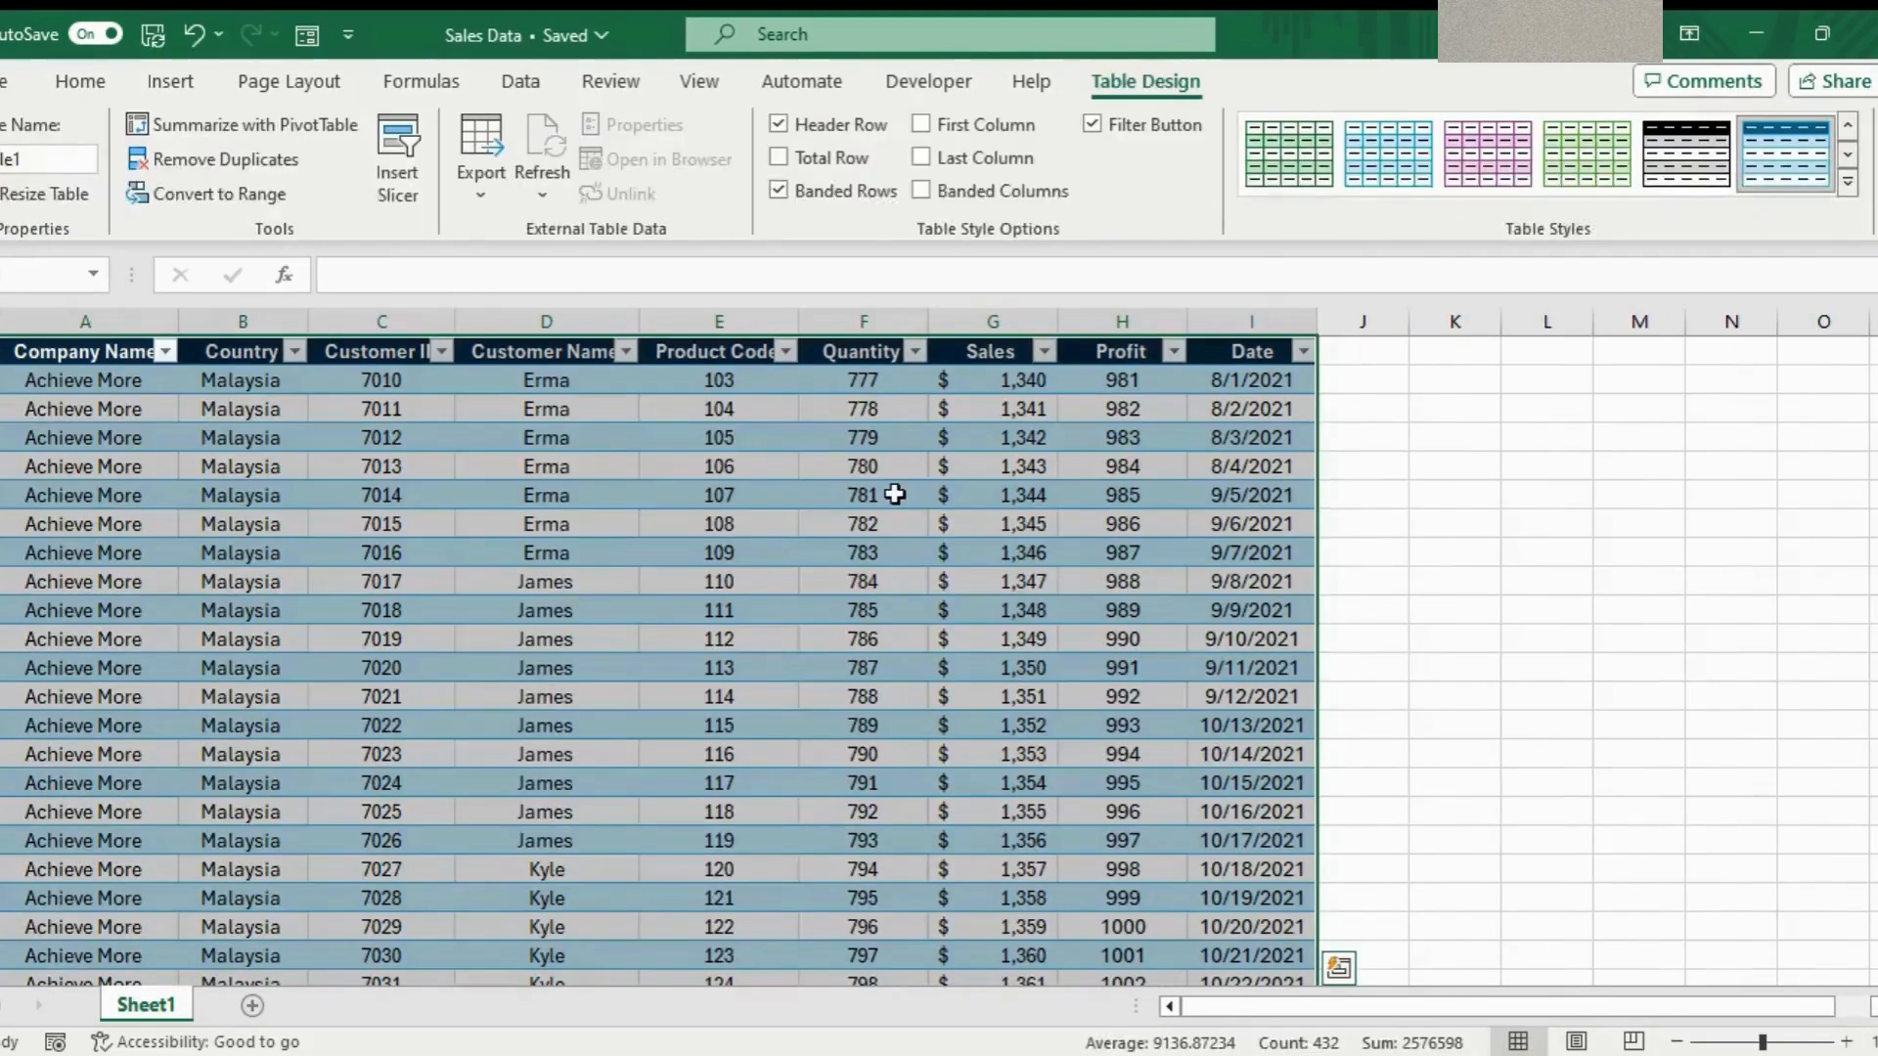
pyautogui.click(895, 494)
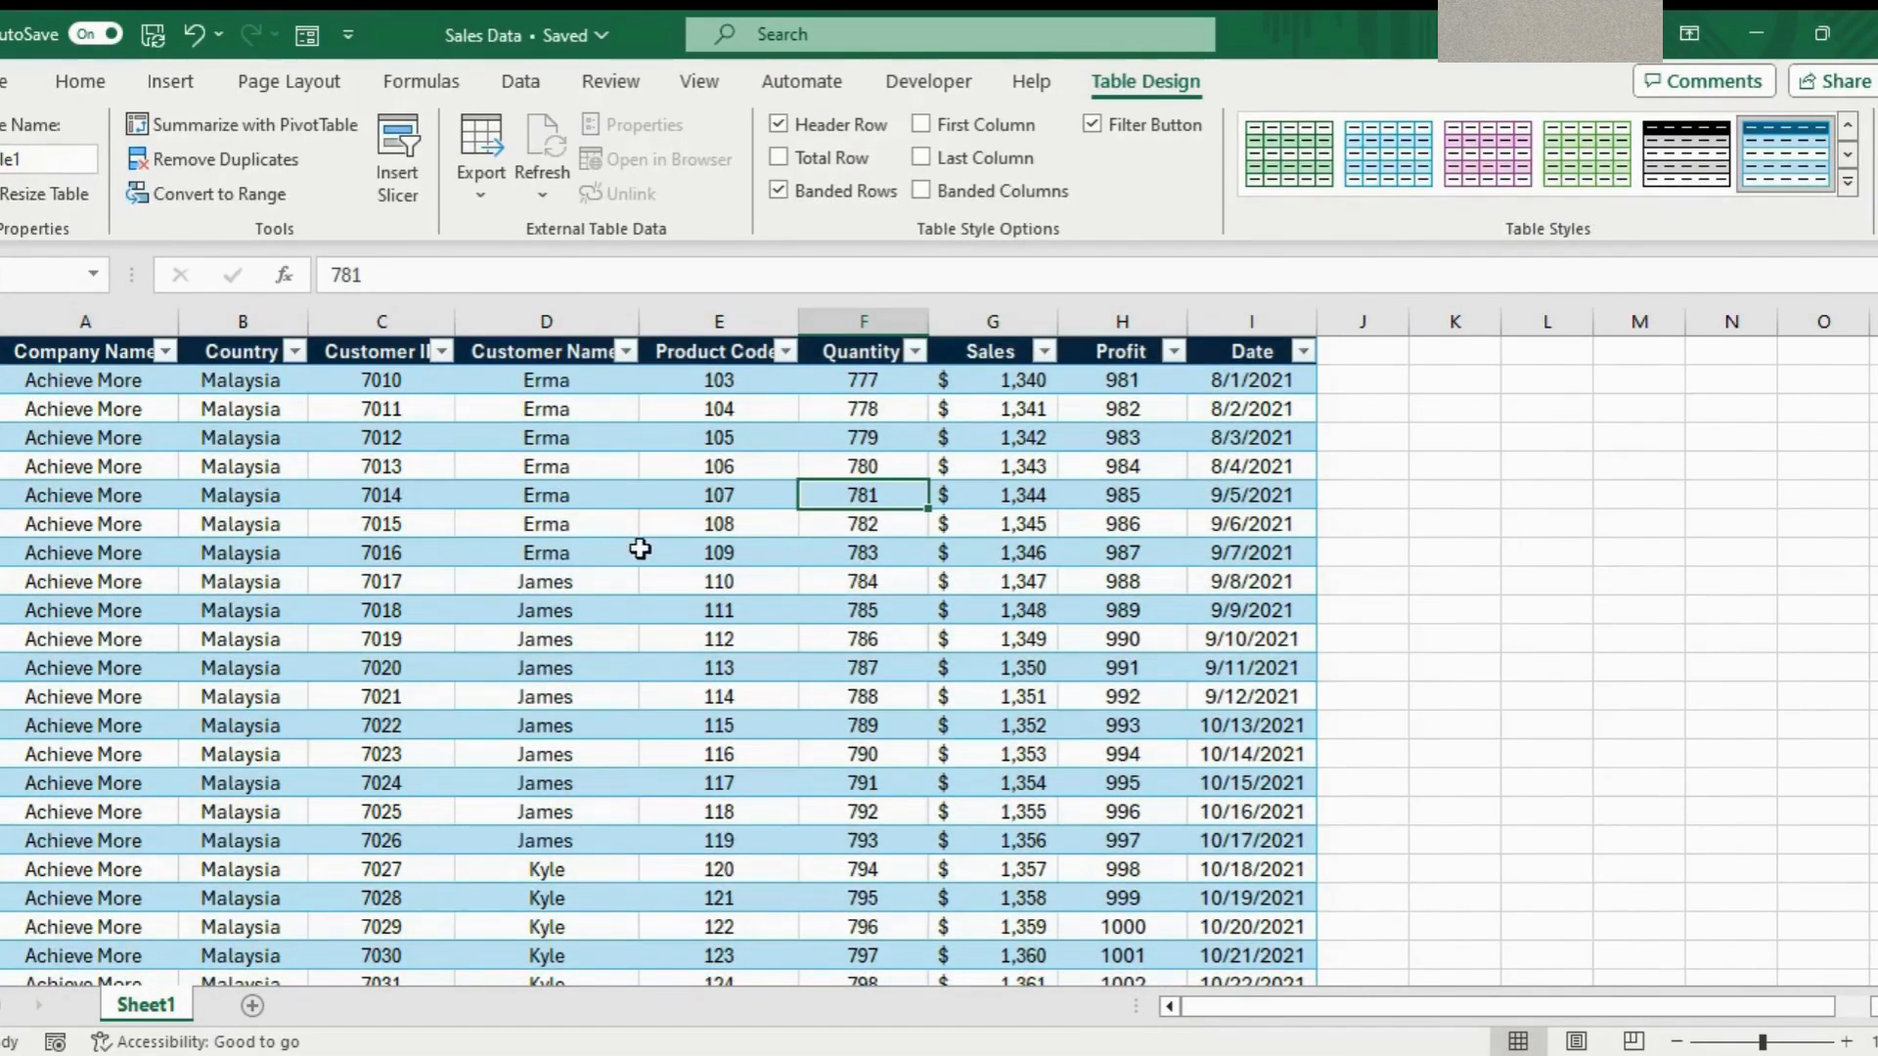
# Insert a PivotChart from the sales table on a new worksheet
pyautogui.click(168, 79)
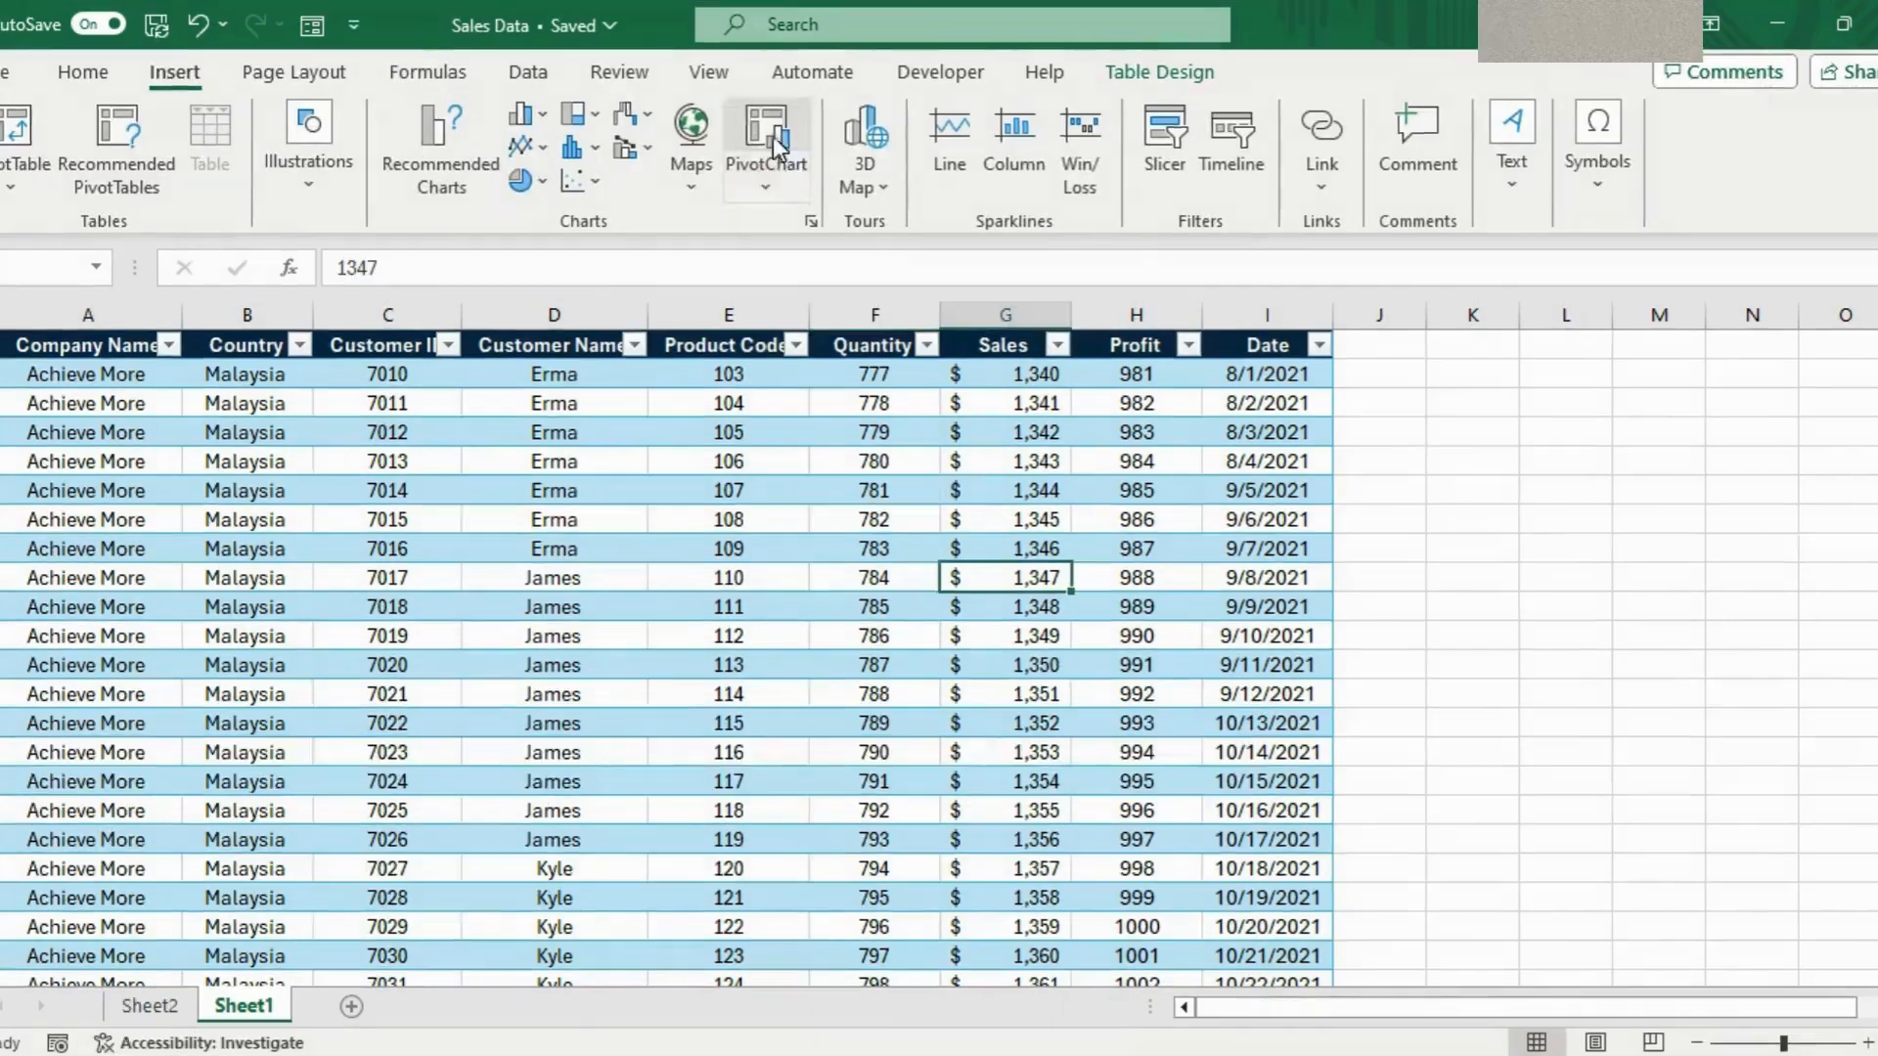
pyautogui.click(773, 137)
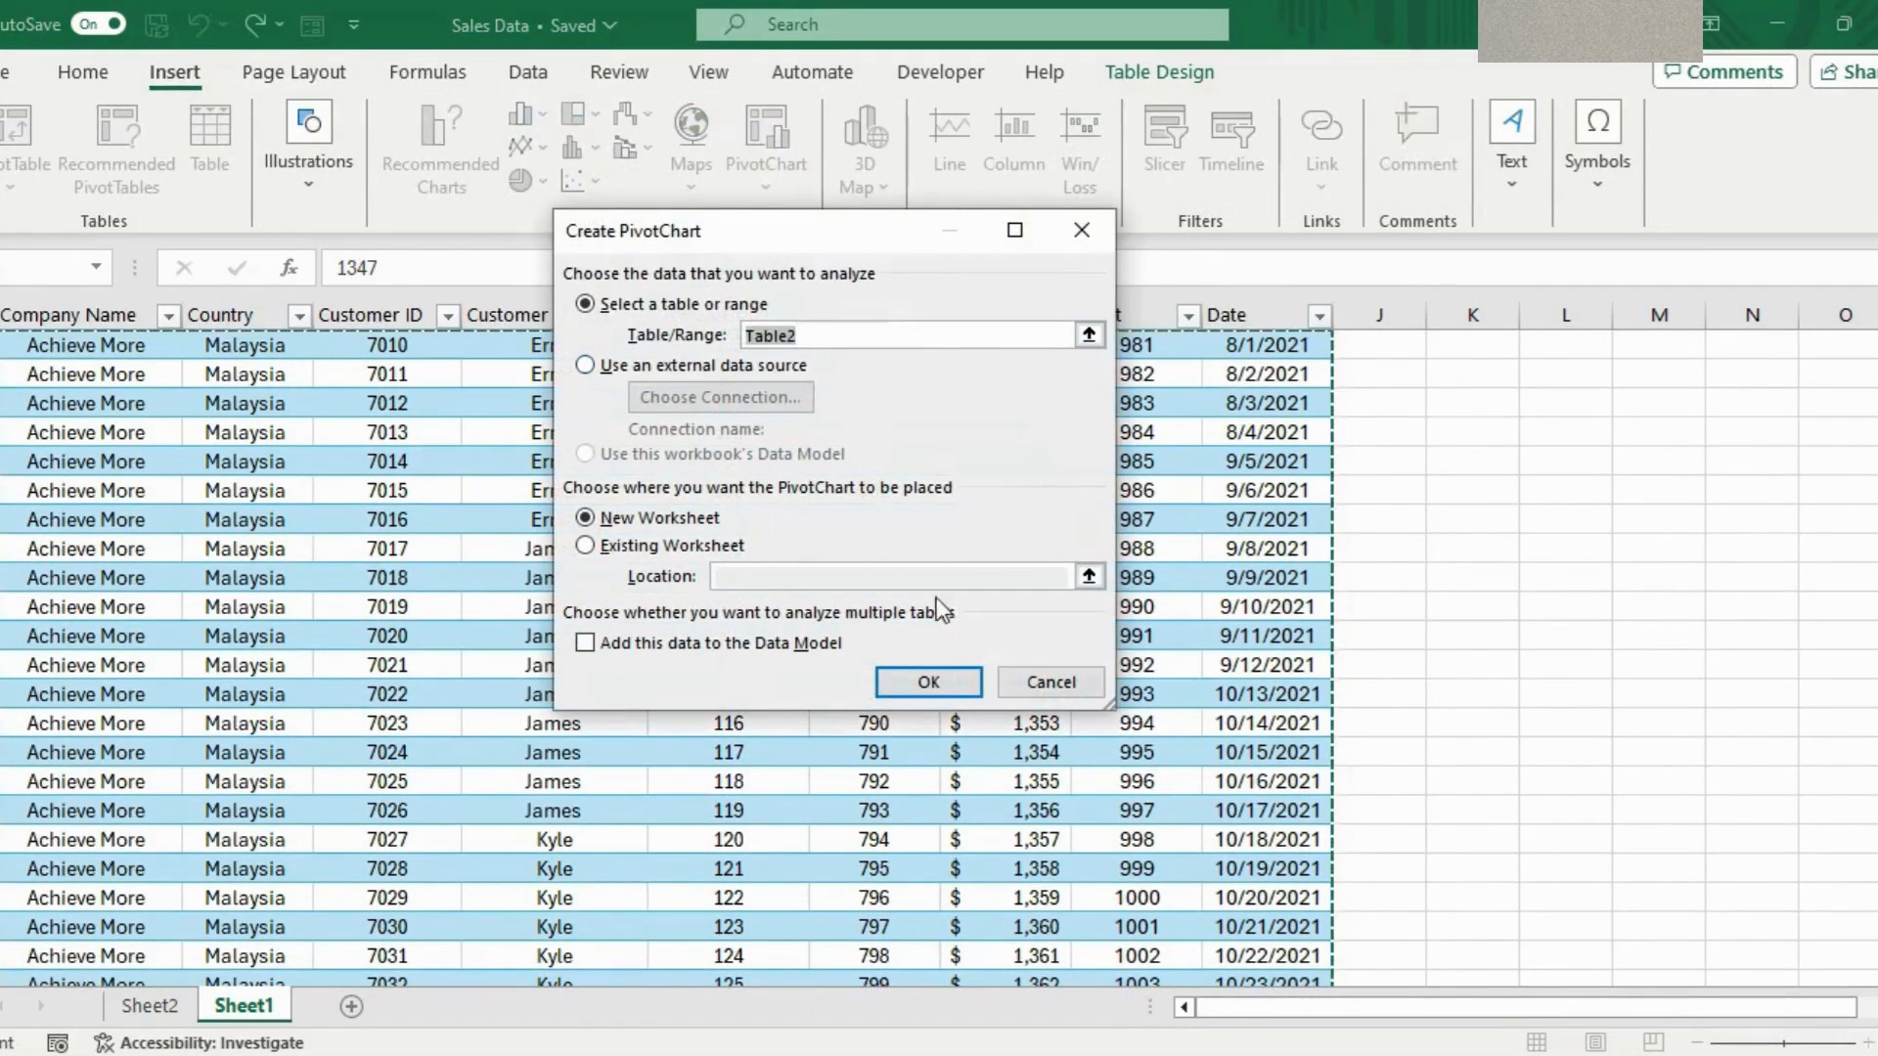
pyautogui.click(928, 682)
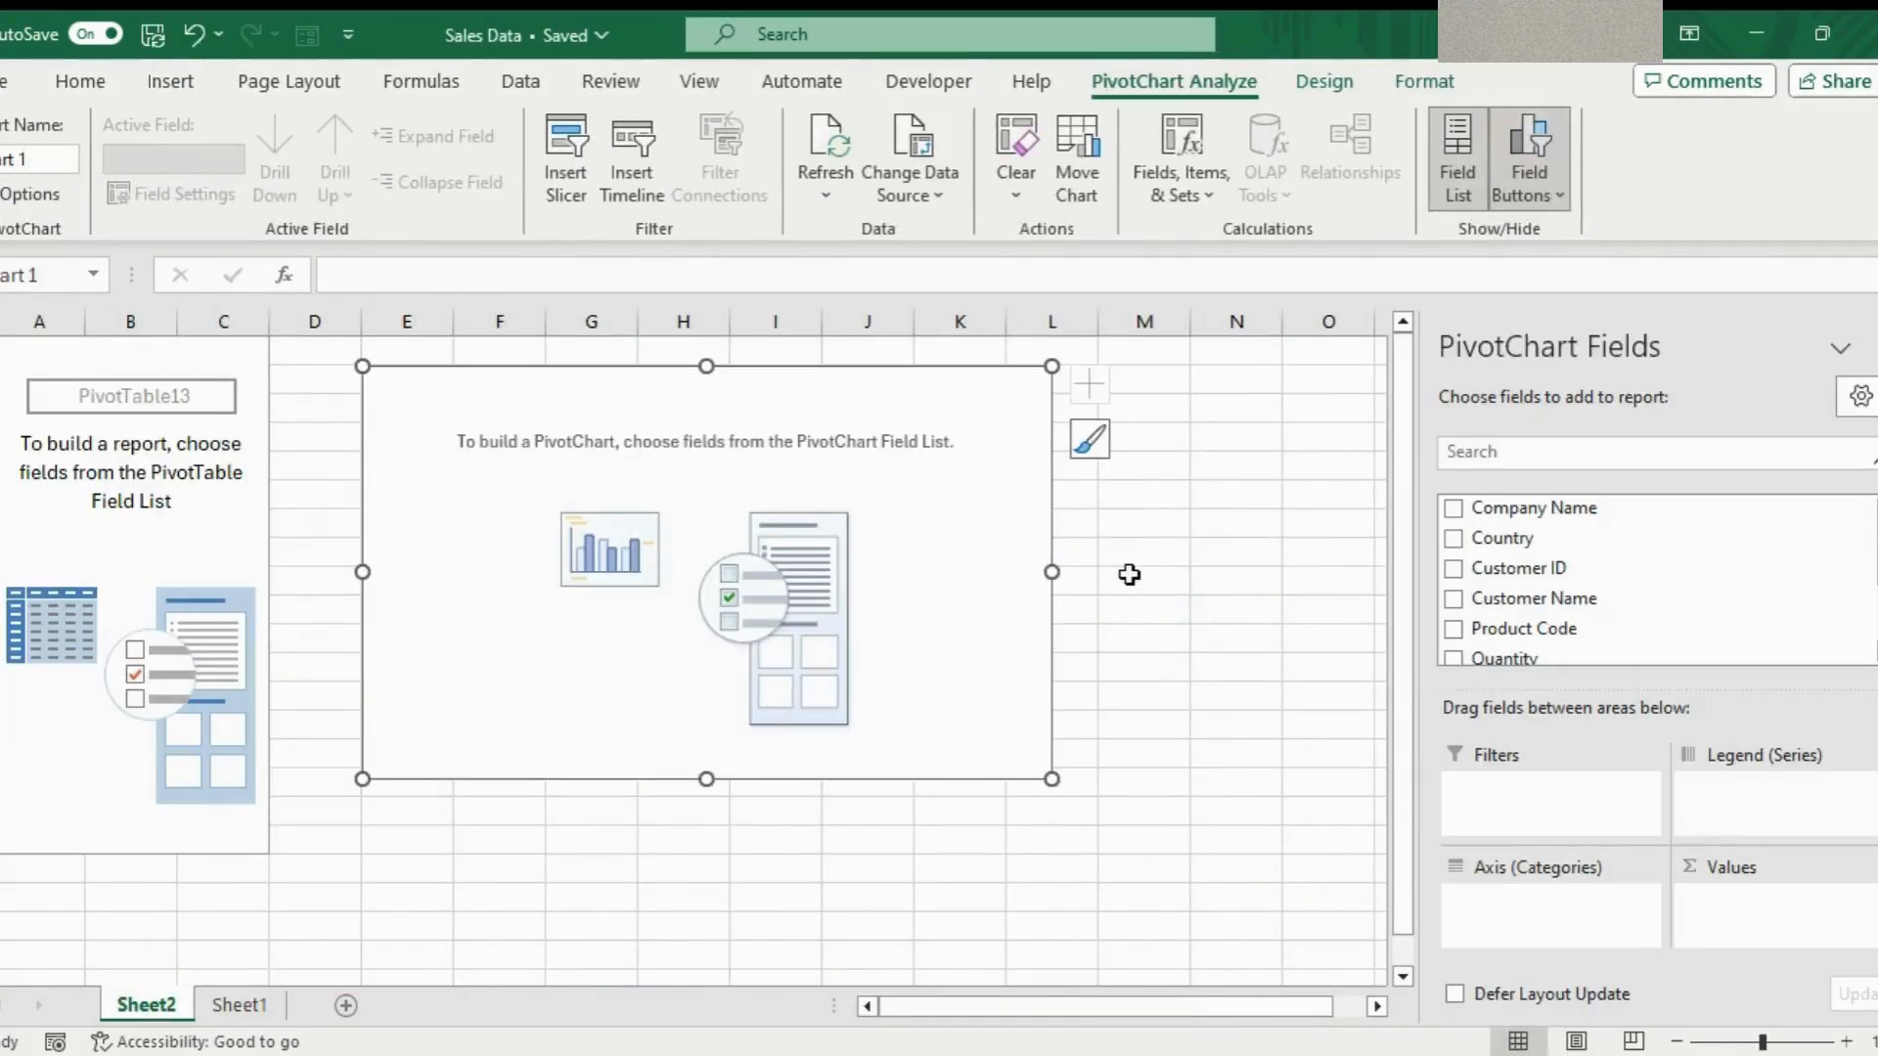
# Build the PivotChart with Sales as values, Date without the Days grouping on the axis, and Country as the legend series
pyautogui.scroll(-3, 1827, 583)
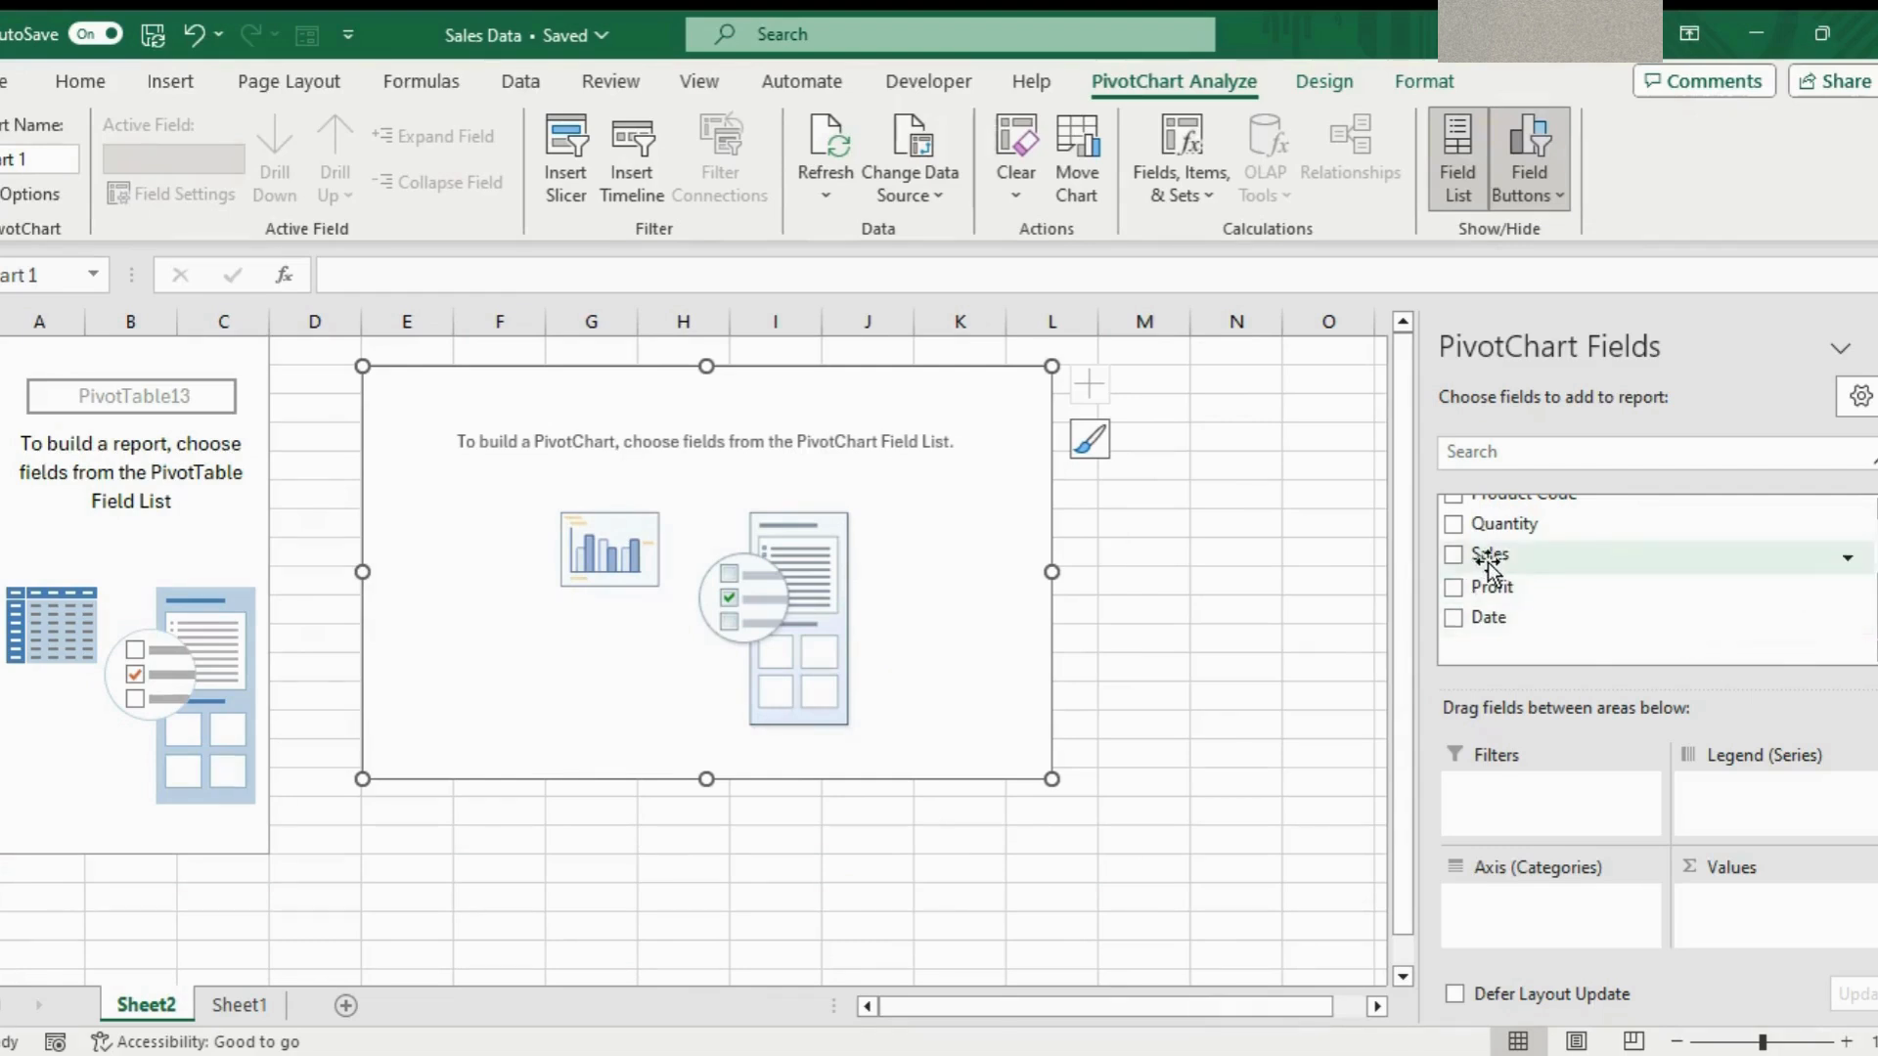
pyautogui.moveTo(1484, 556); pyautogui.dragTo(1736, 919)
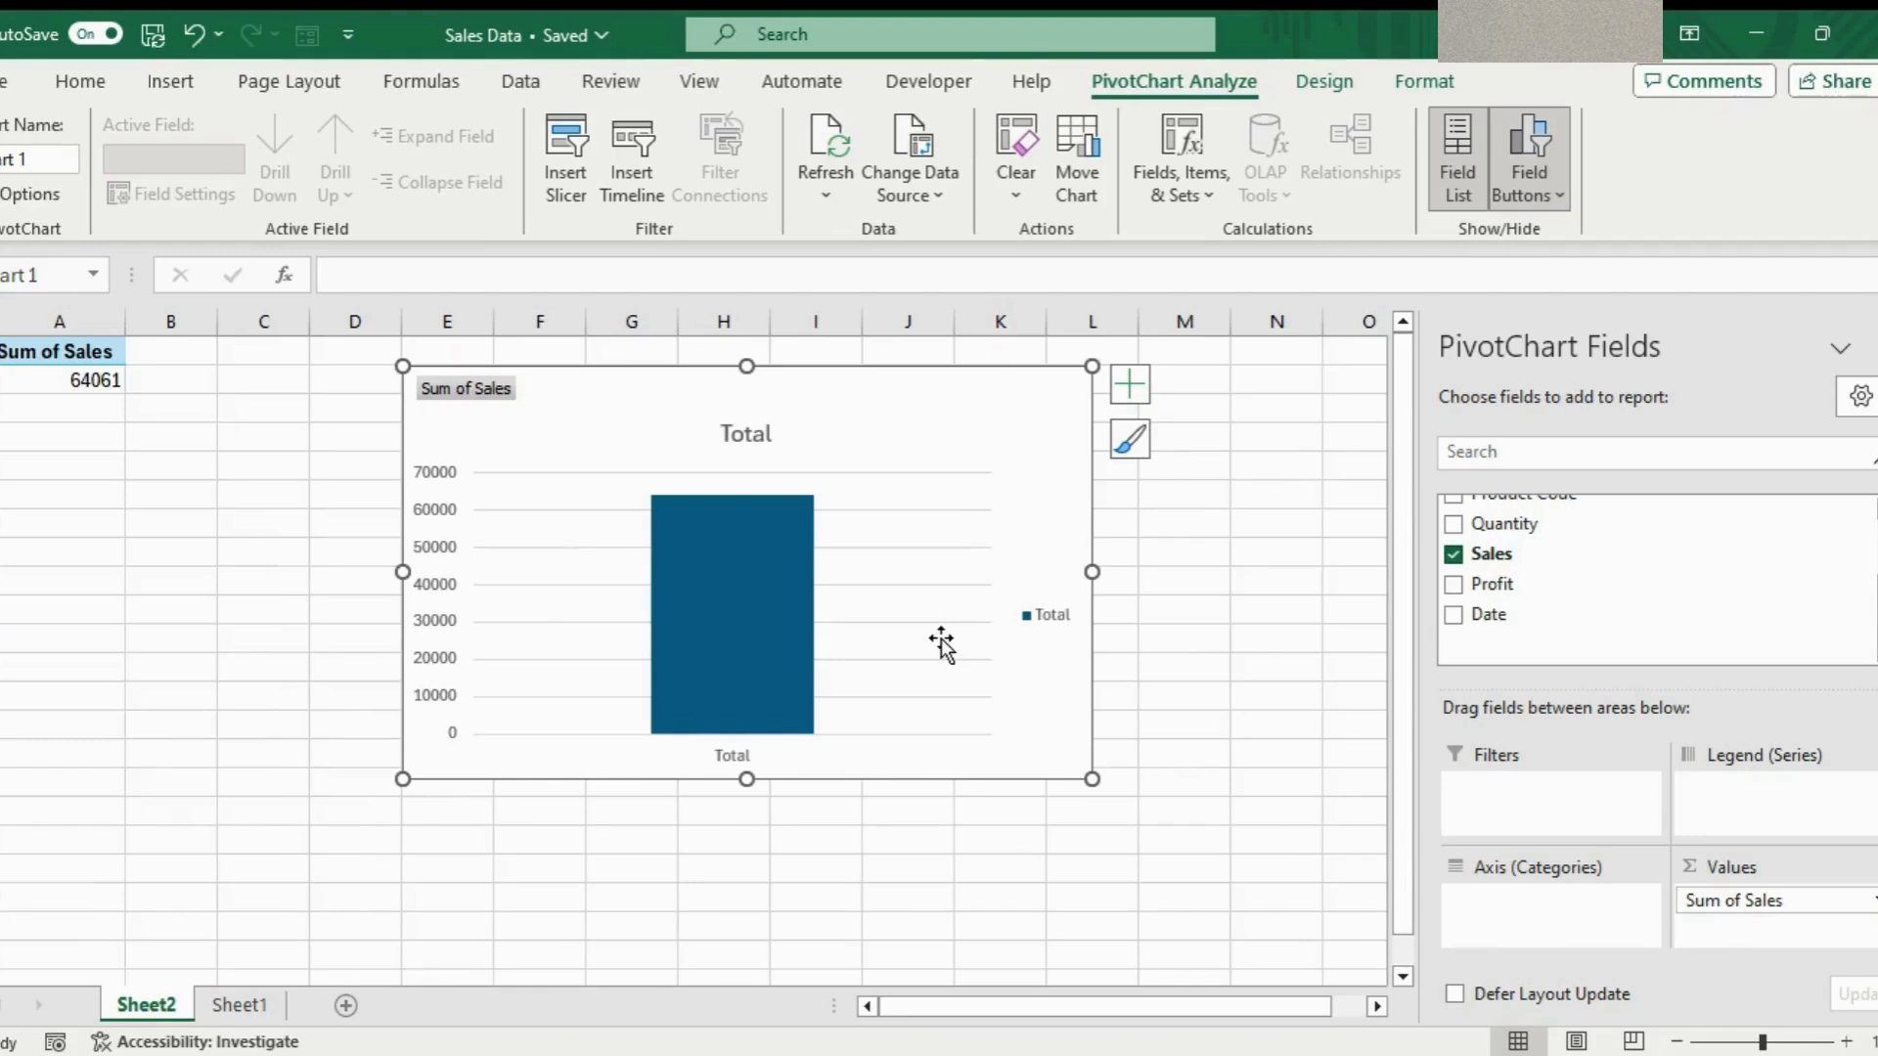
pyautogui.moveTo(1534, 614); pyautogui.dragTo(1535, 900)
pyautogui.click(1453, 645)
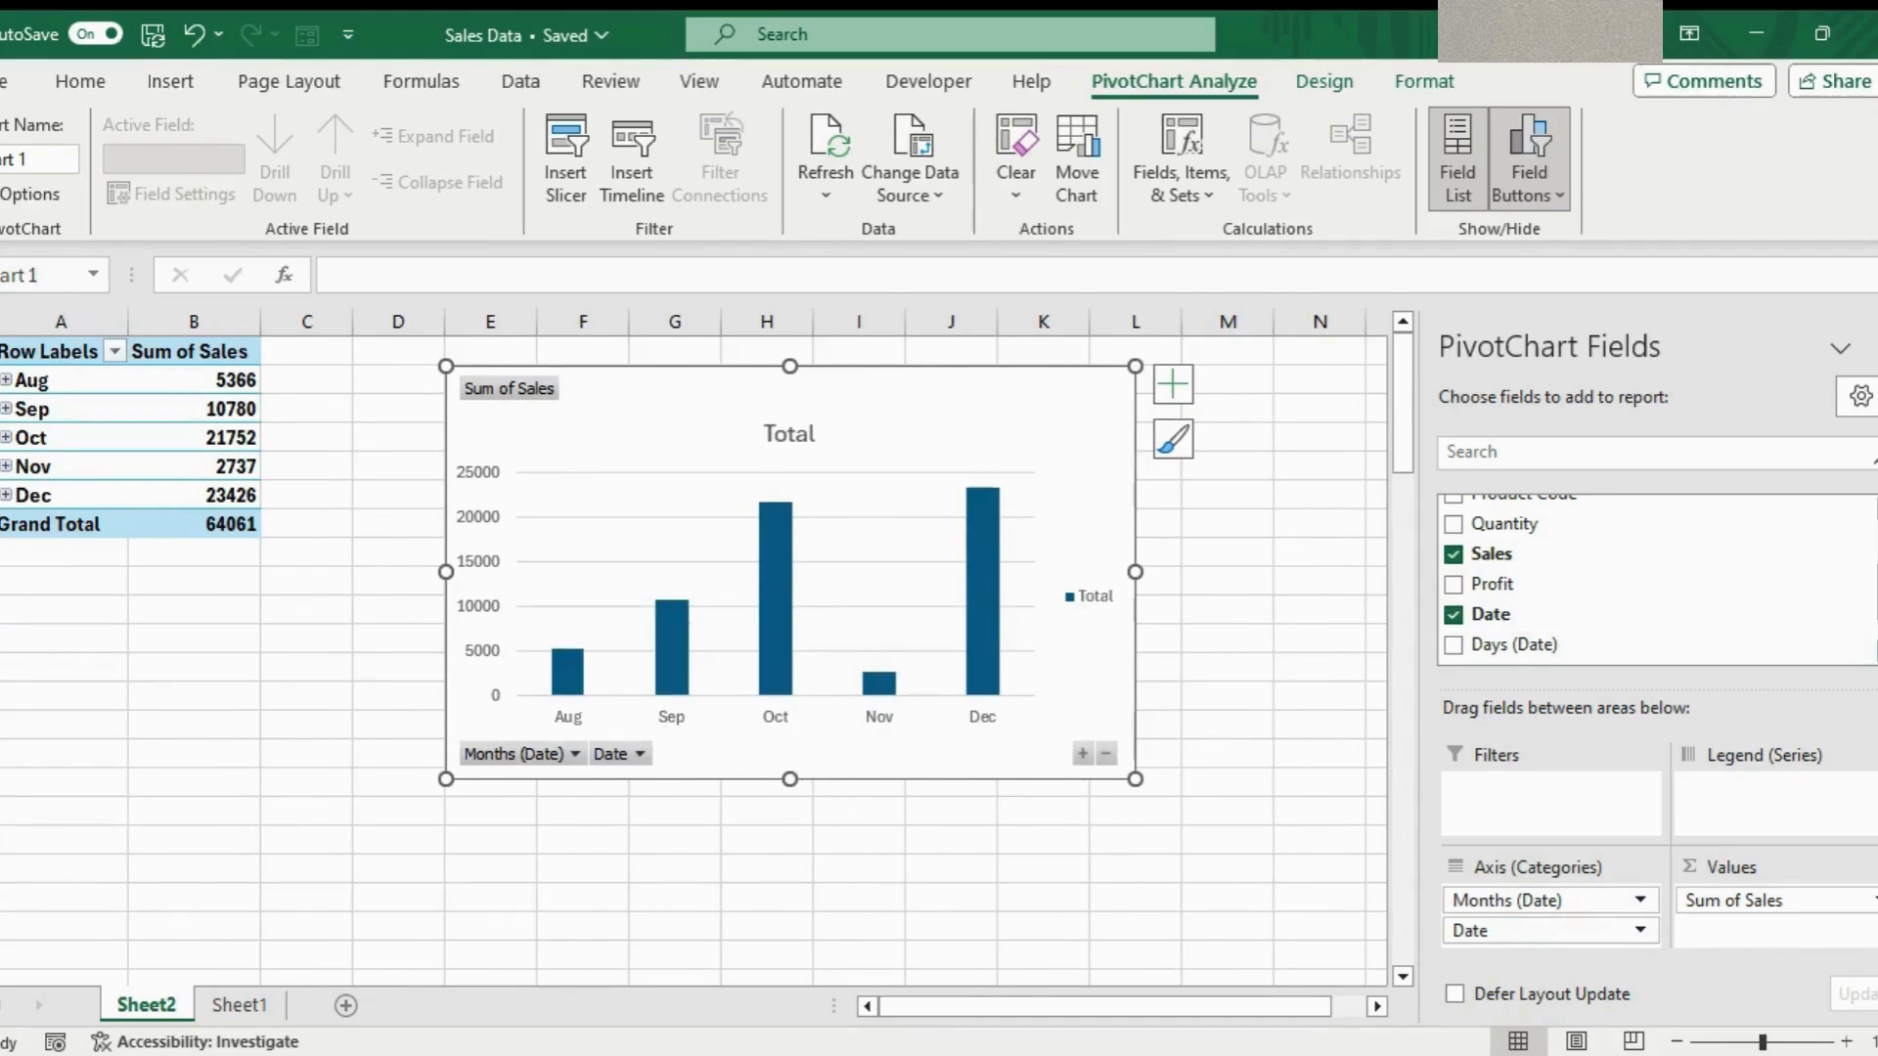
pyautogui.scroll(3, 1653, 579)
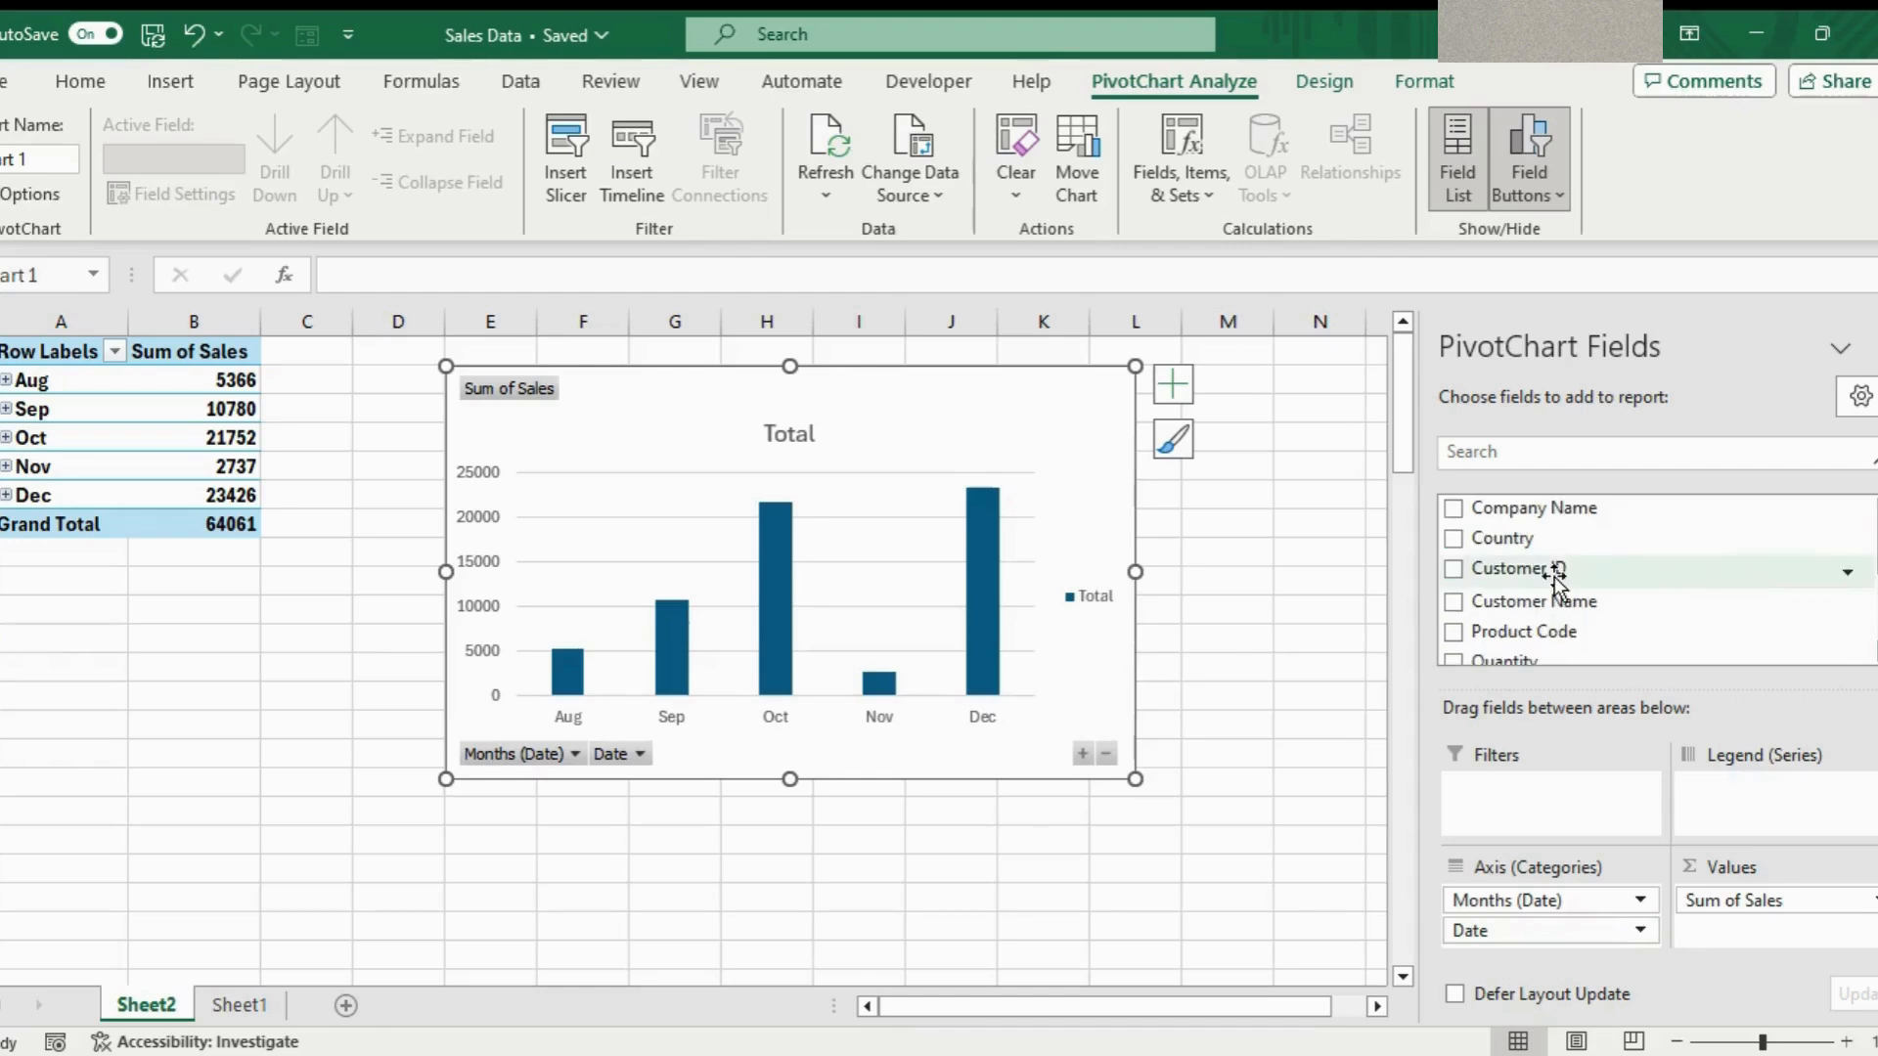
pyautogui.moveTo(1506, 548); pyautogui.dragTo(1722, 818)
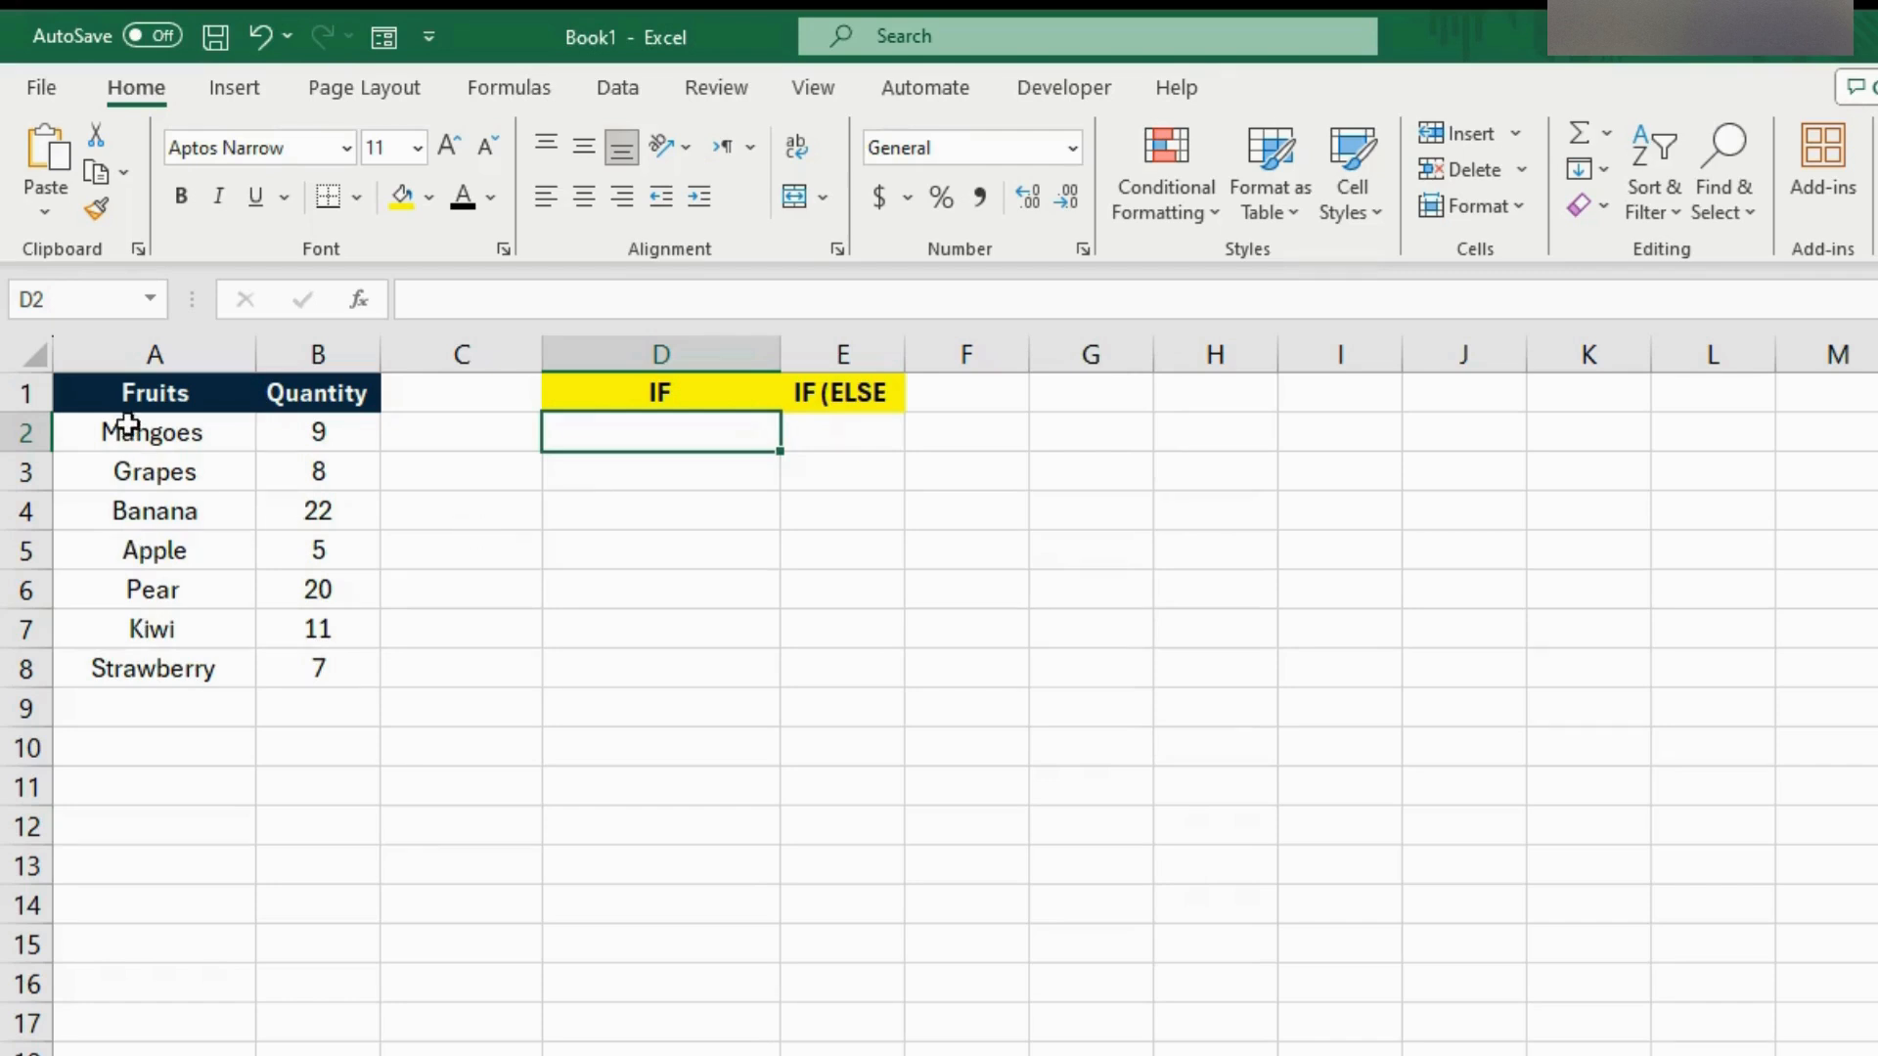
pyautogui.moveTo(125, 399); pyautogui.dragTo(318, 667)
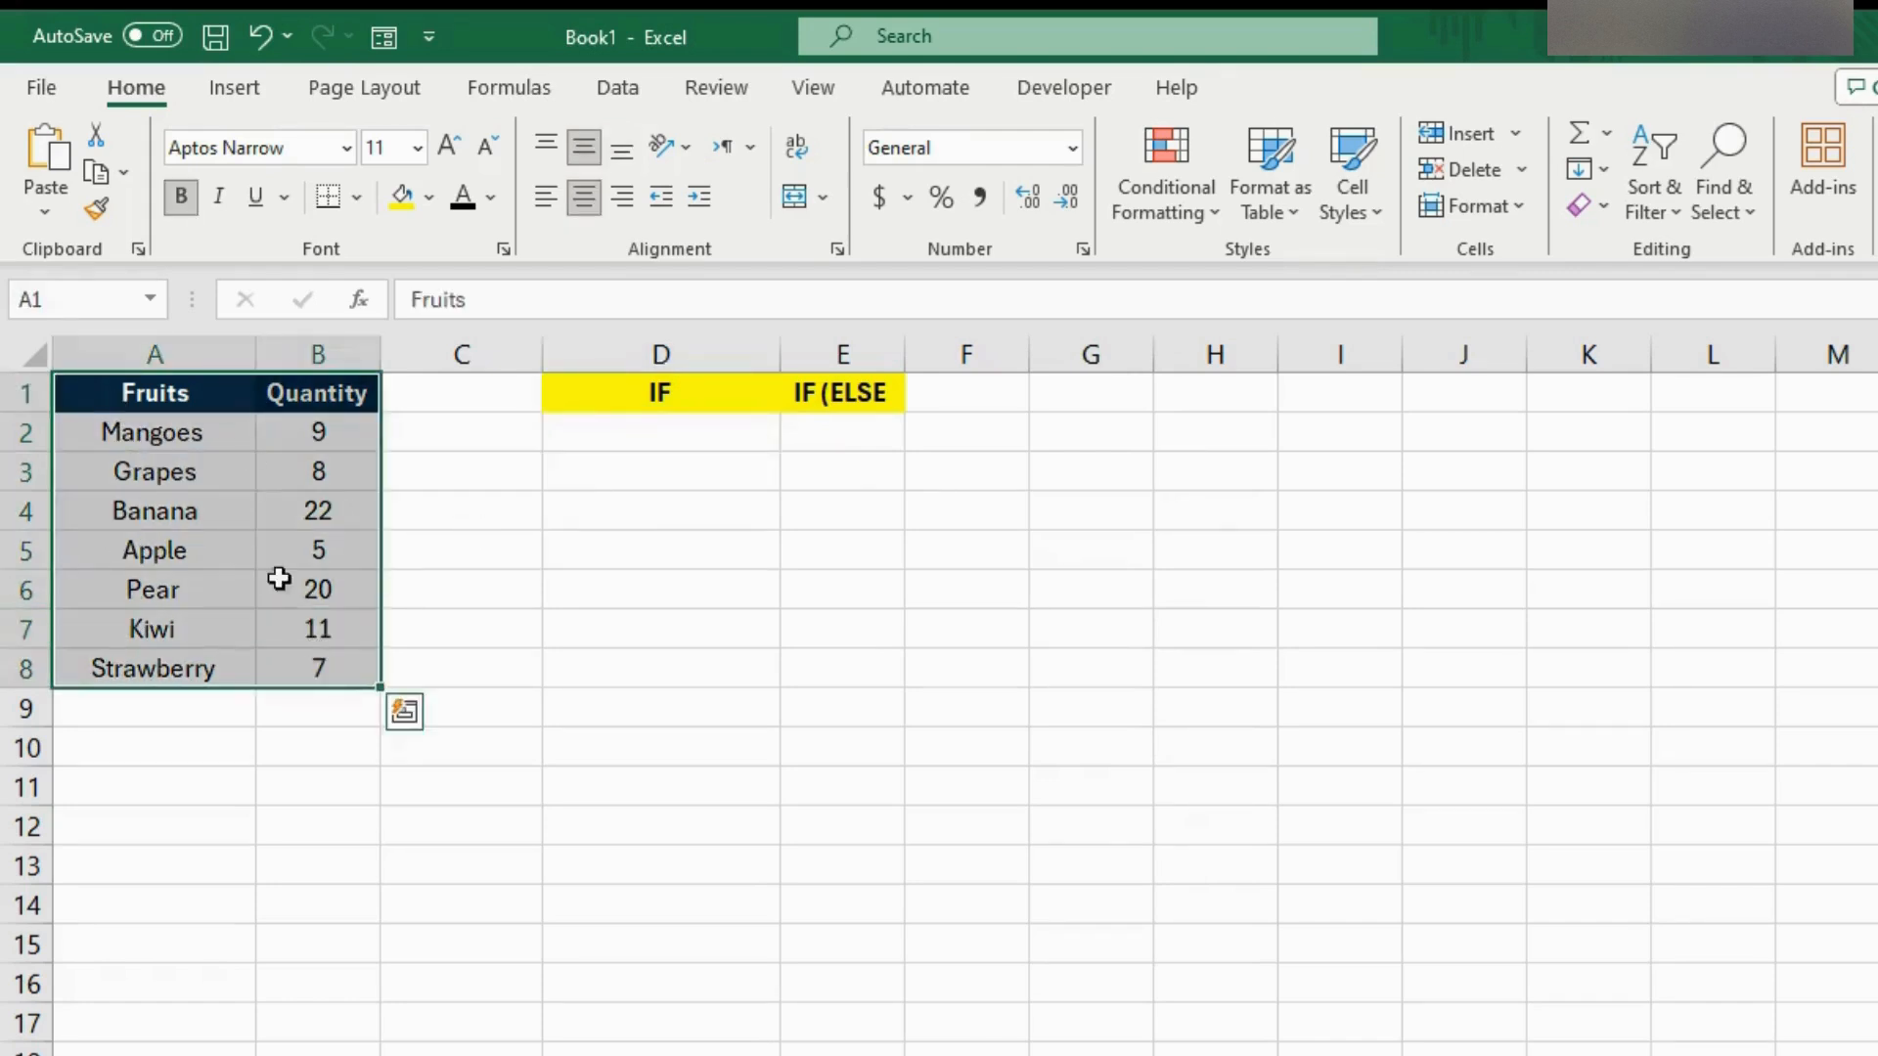
pyautogui.click(217, 540)
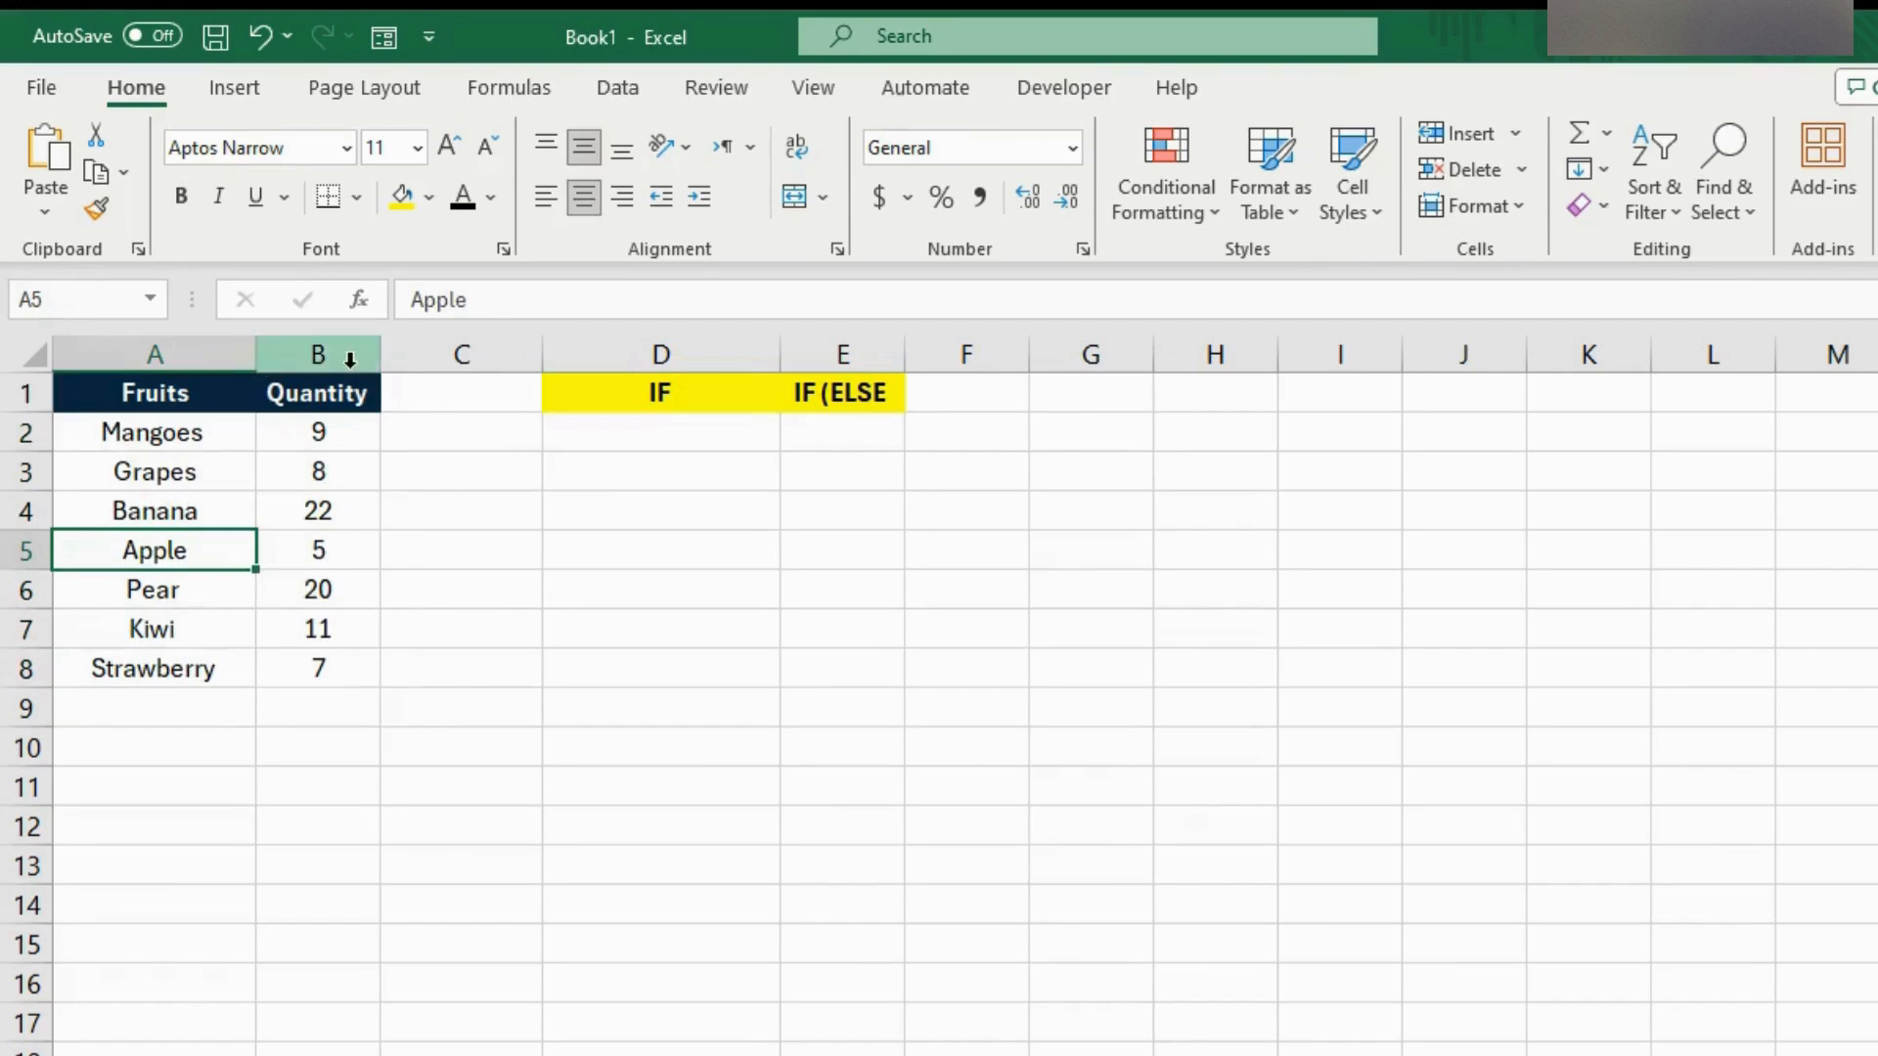
# Enter the formula =IF(B2<10, "Yes") in cell D2 to test the Mangoes quantity
pyautogui.click(610, 436)
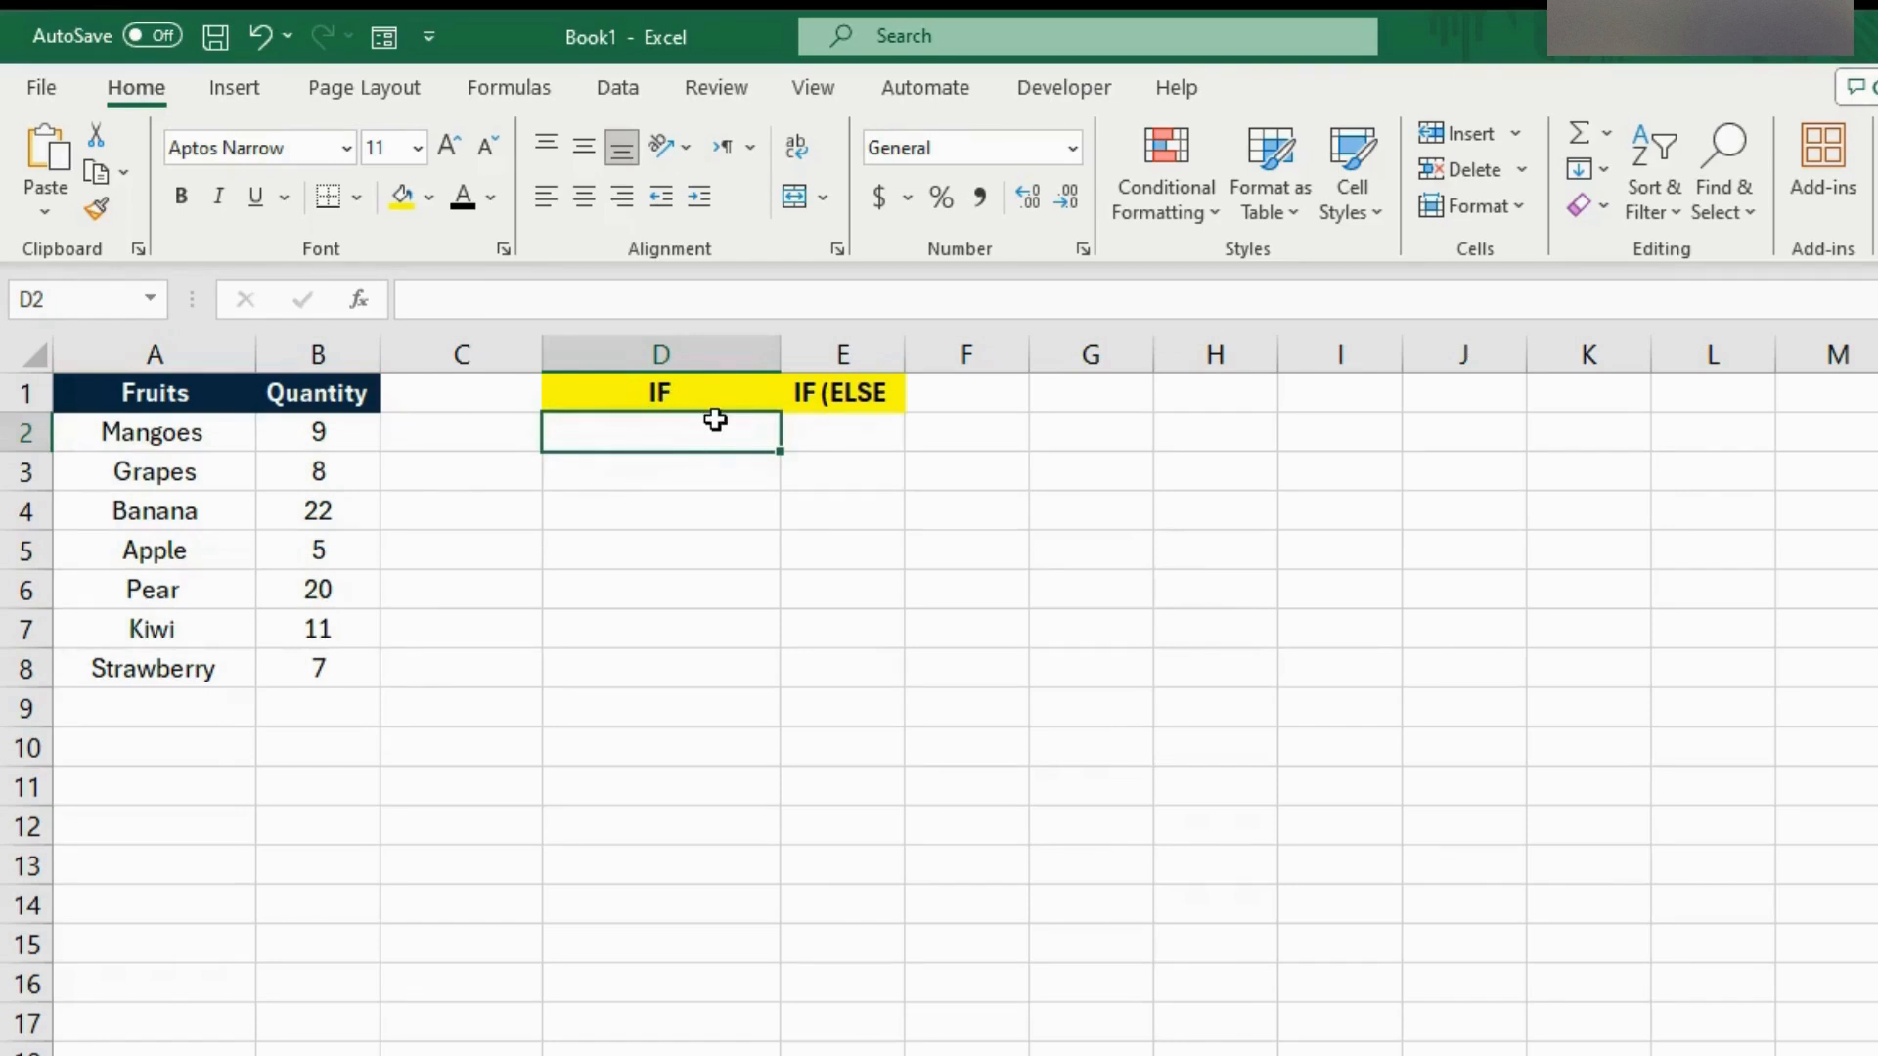
pyautogui.write('=IF')
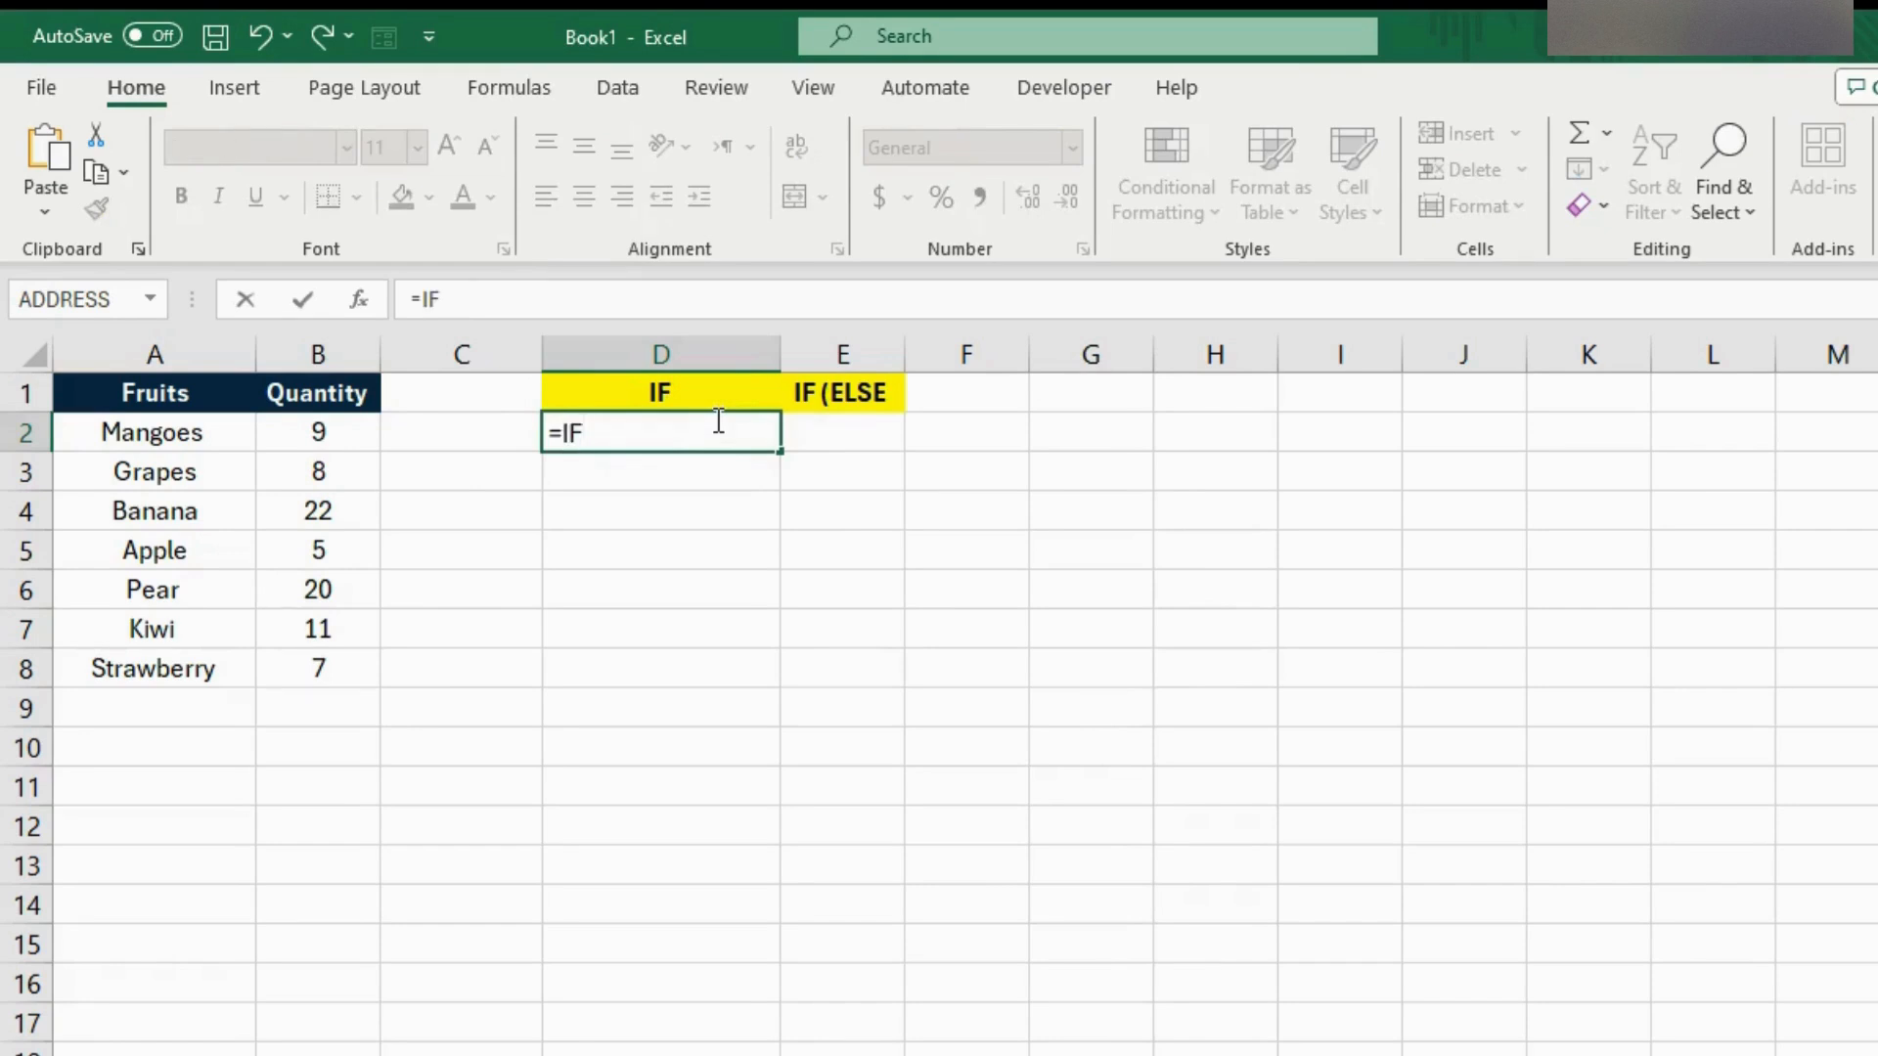
pyautogui.write('(')
pyautogui.click(299, 432)
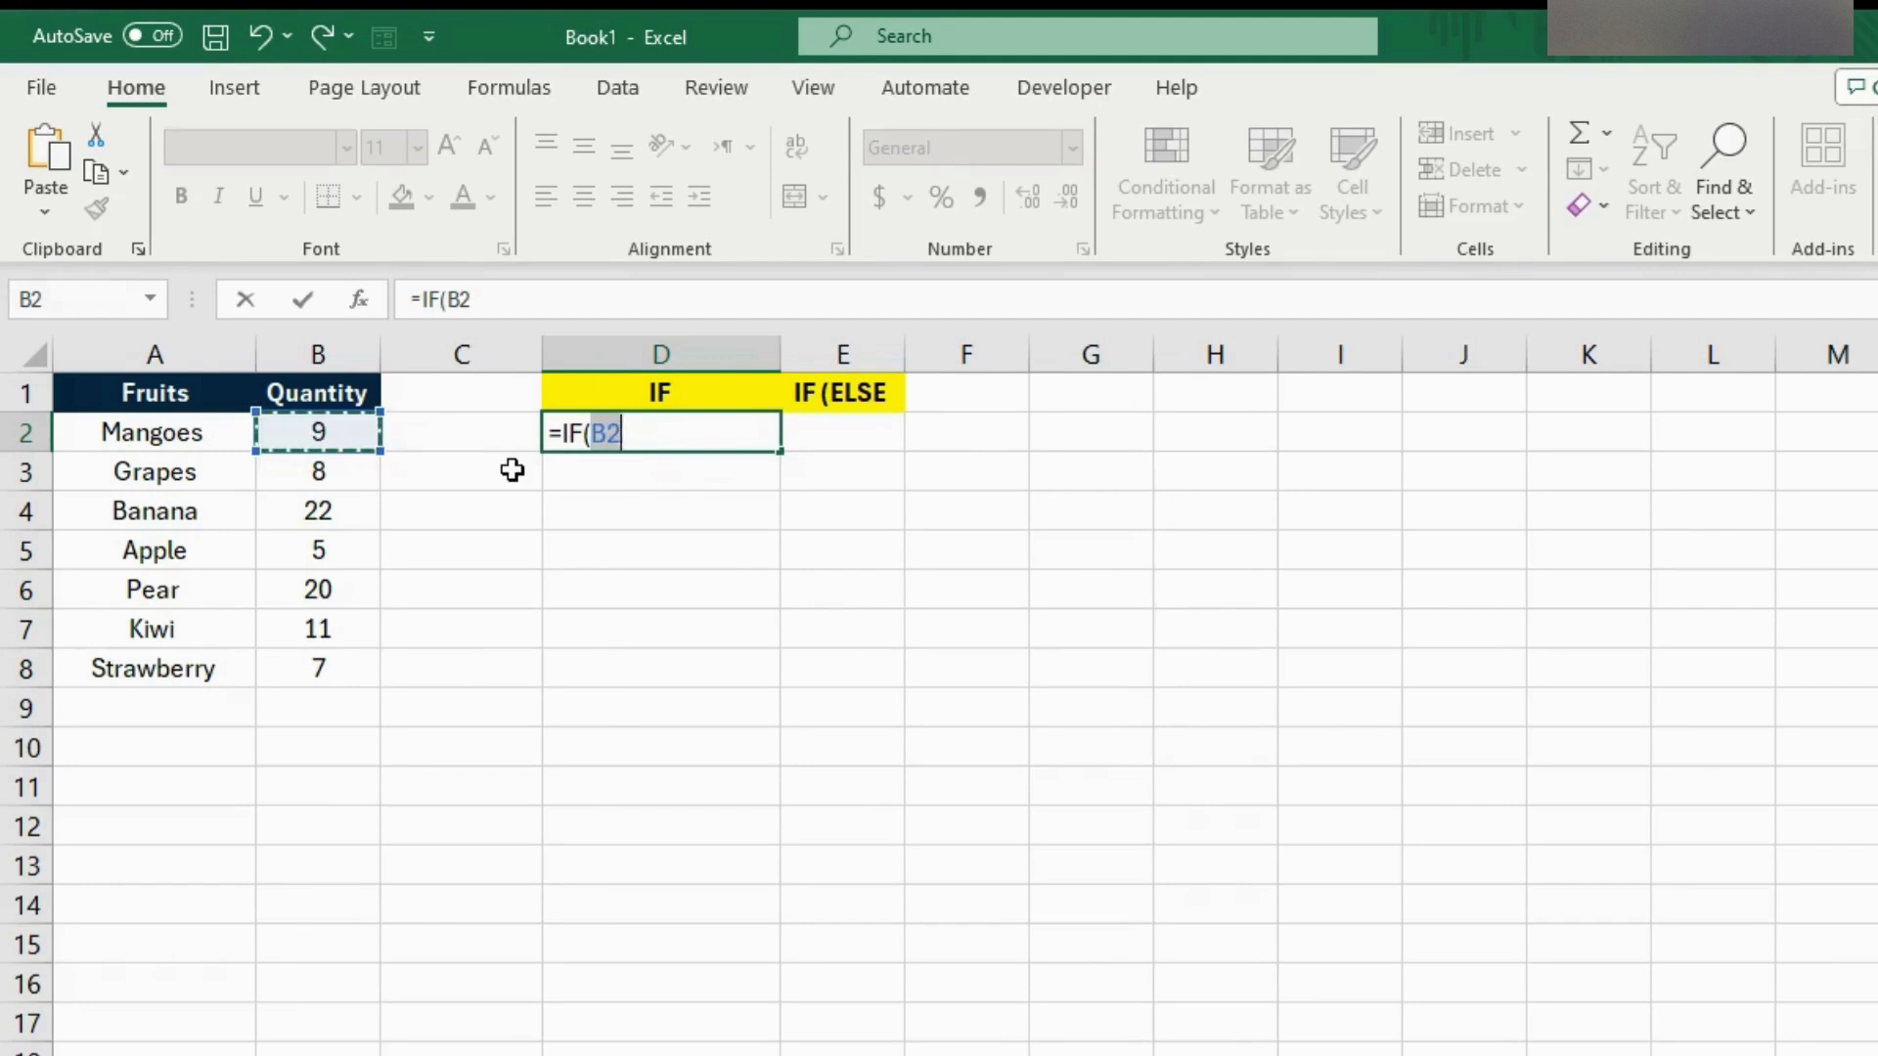
pyautogui.write('<10,')
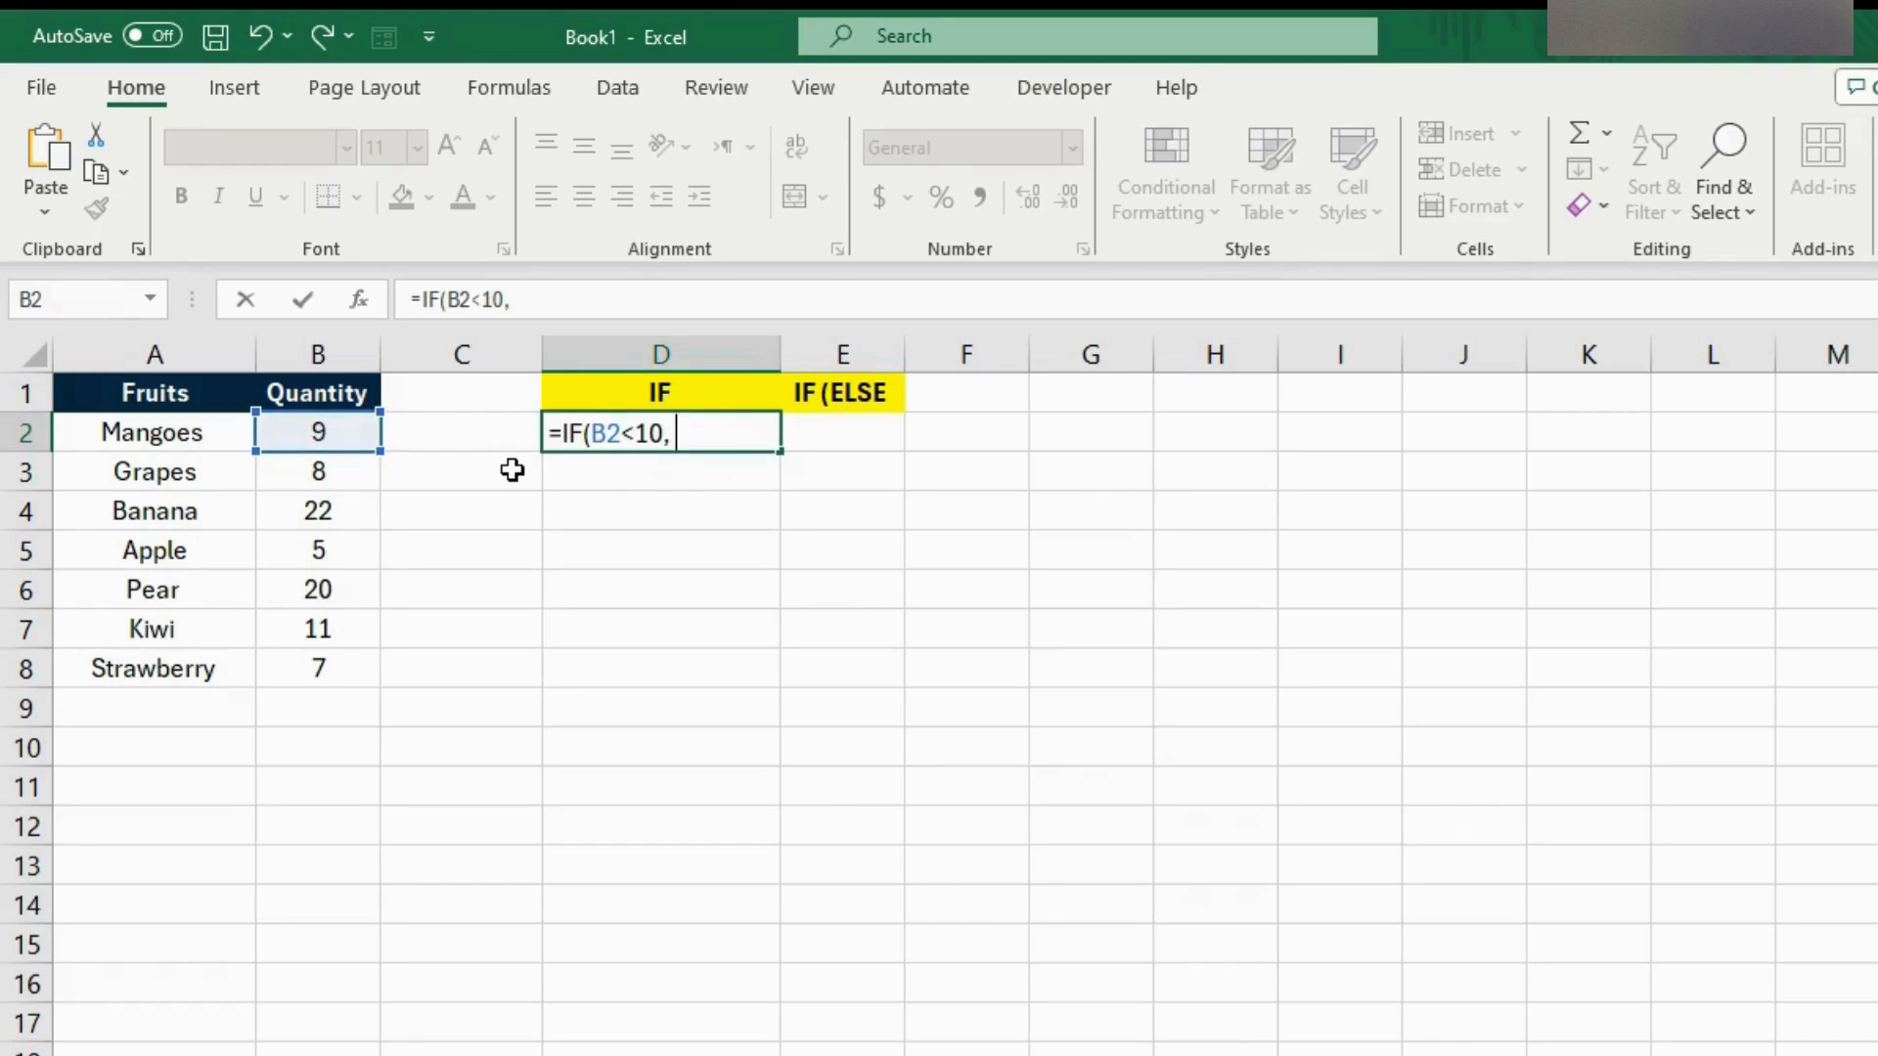
pyautogui.write(' "Yes"')
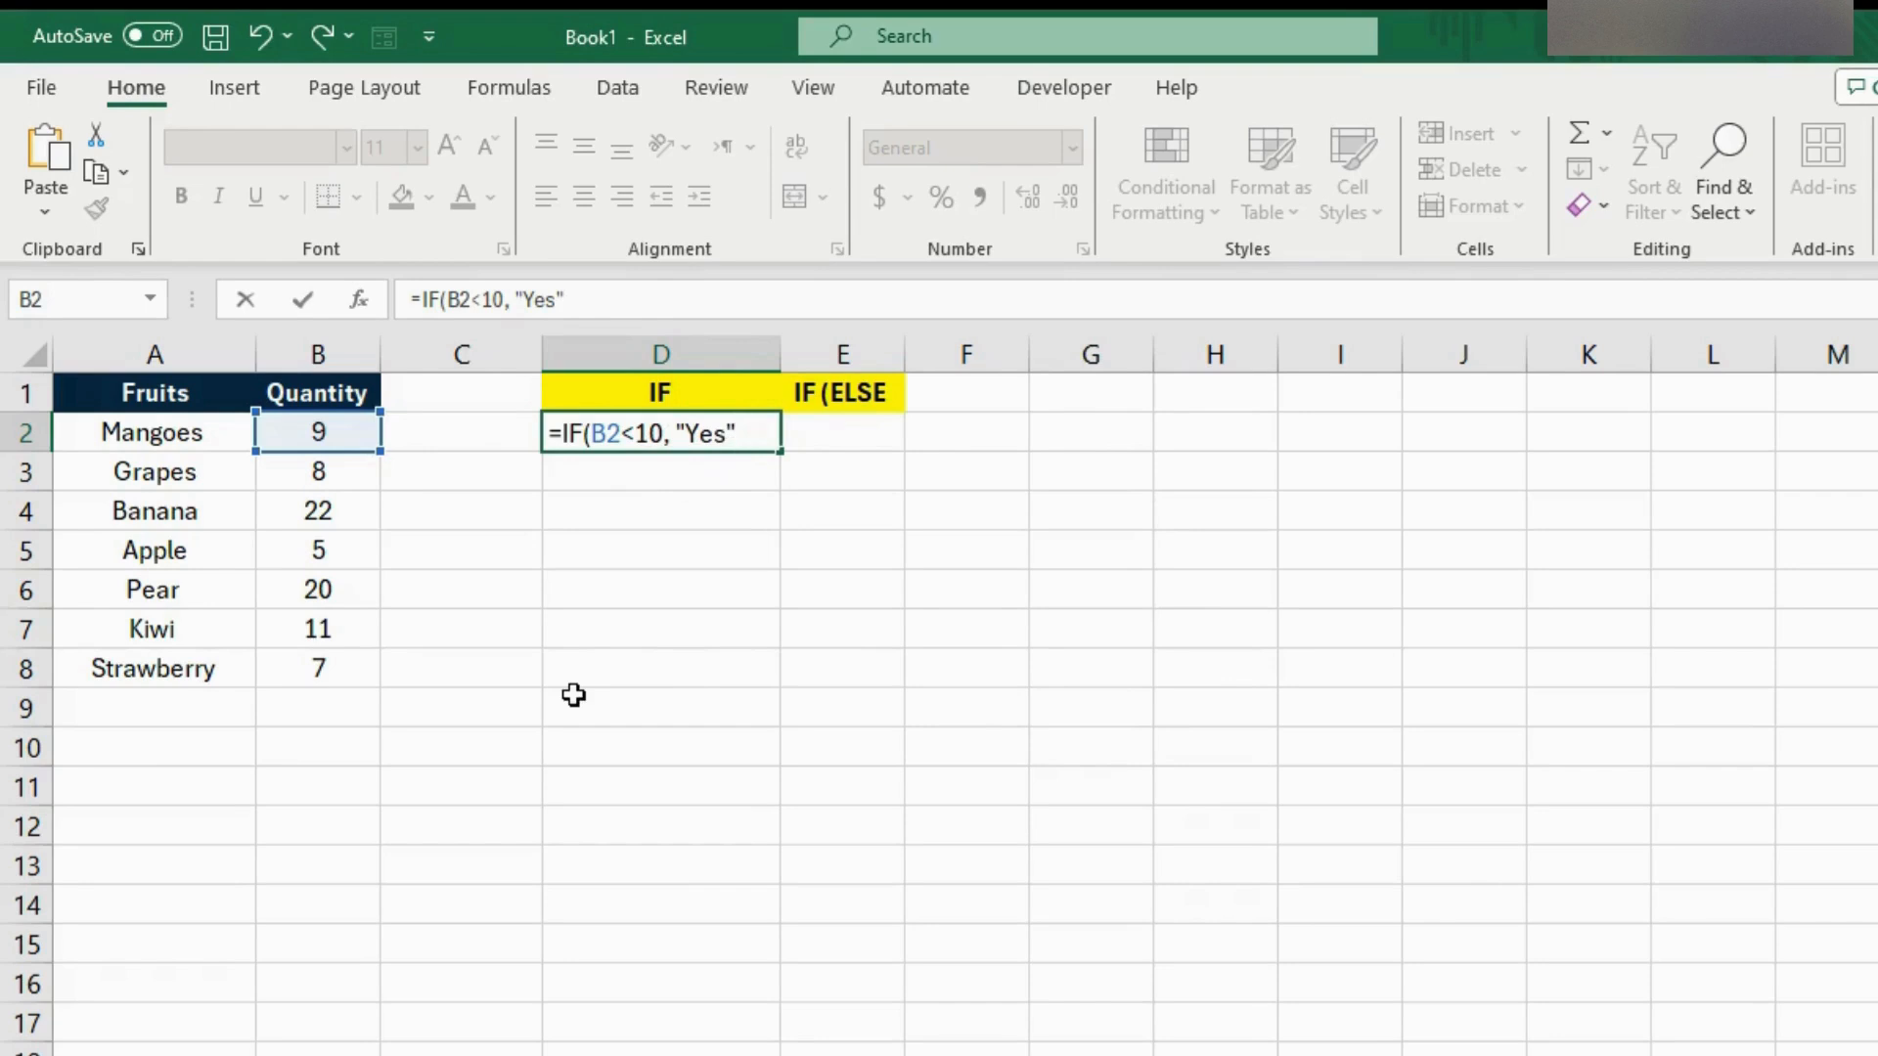
pyautogui.write(')')
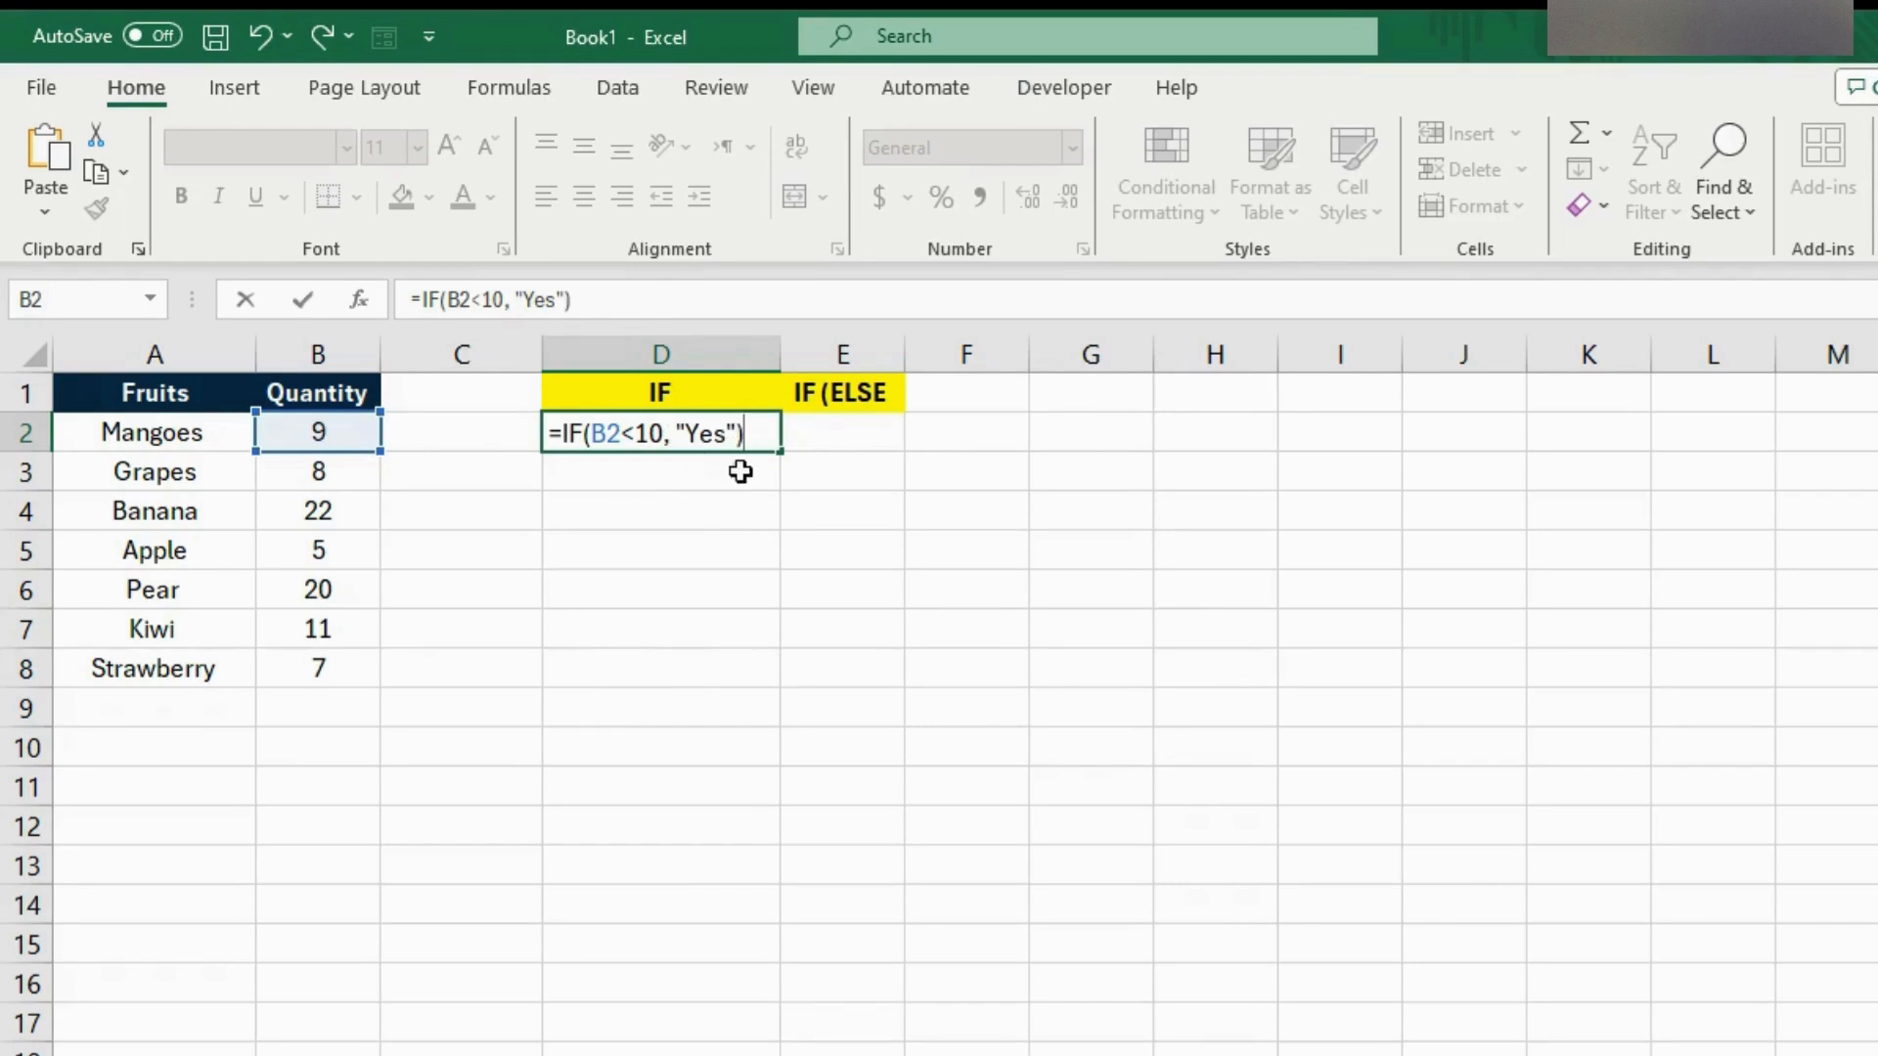
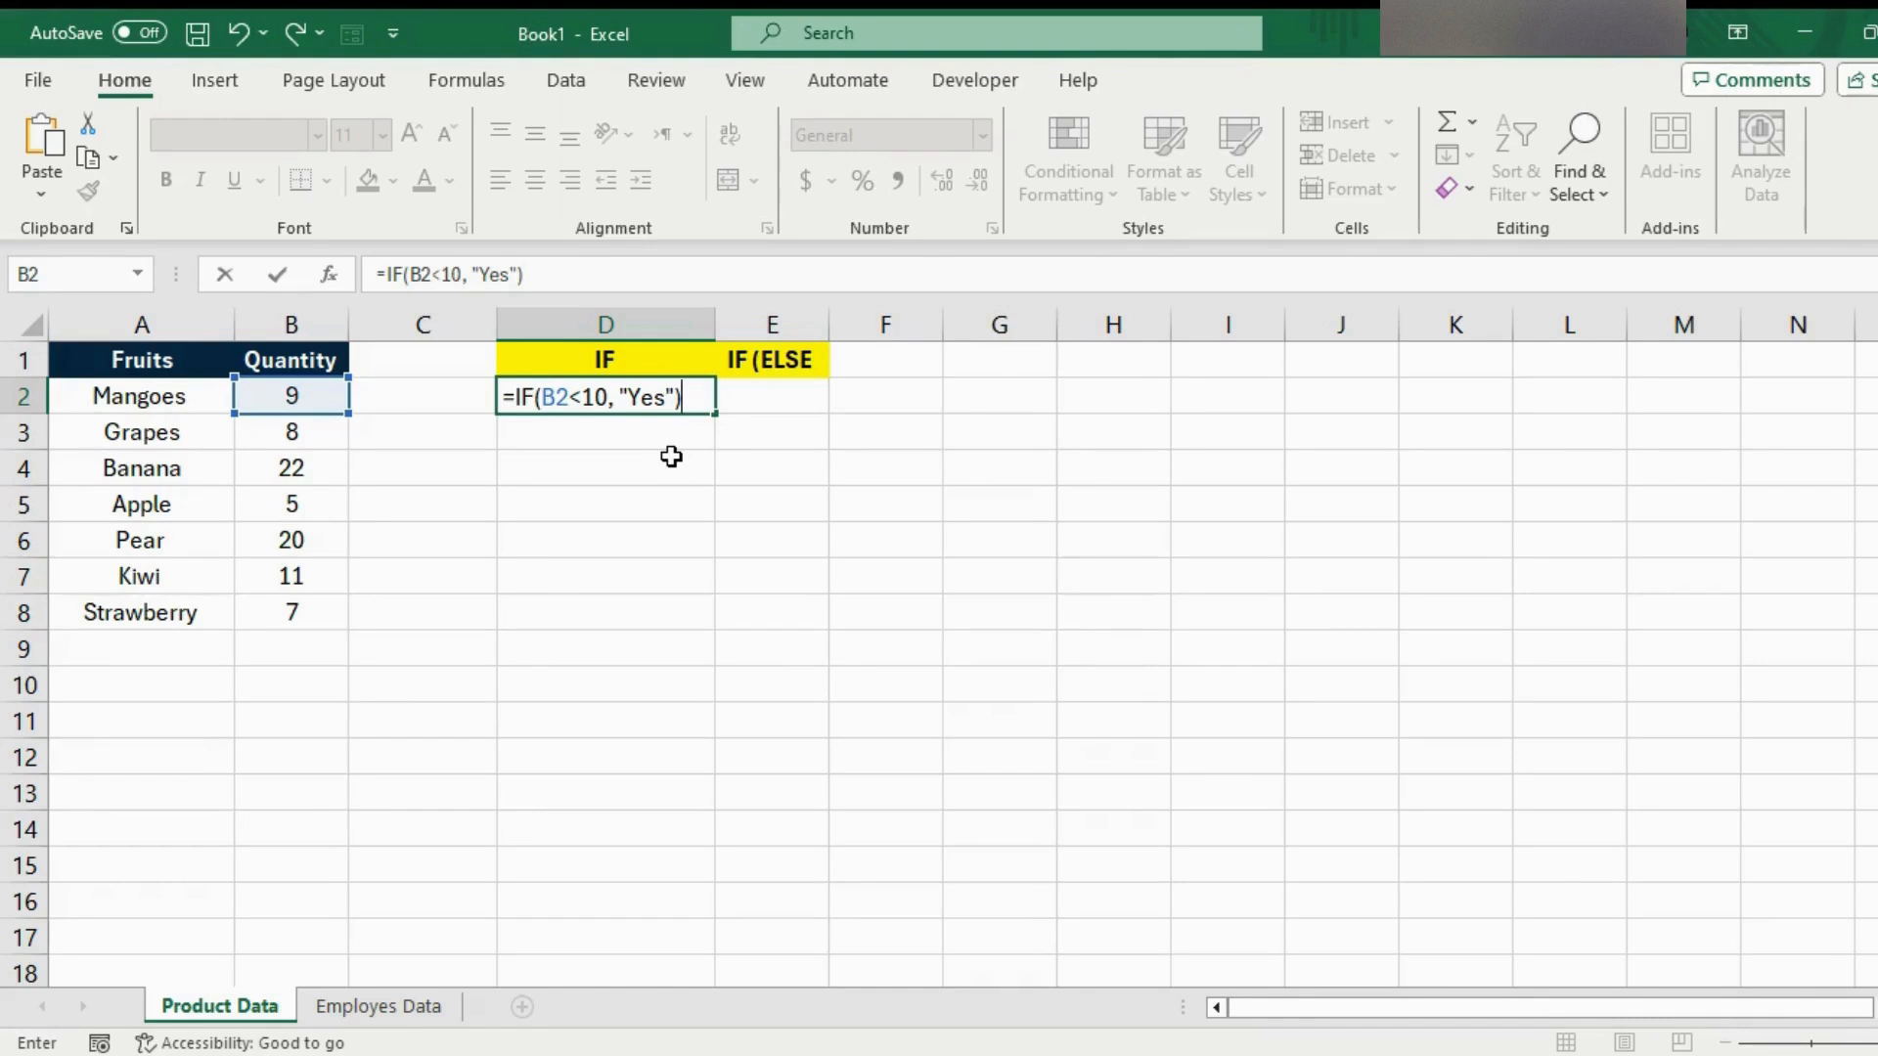
pyautogui.press('Return')
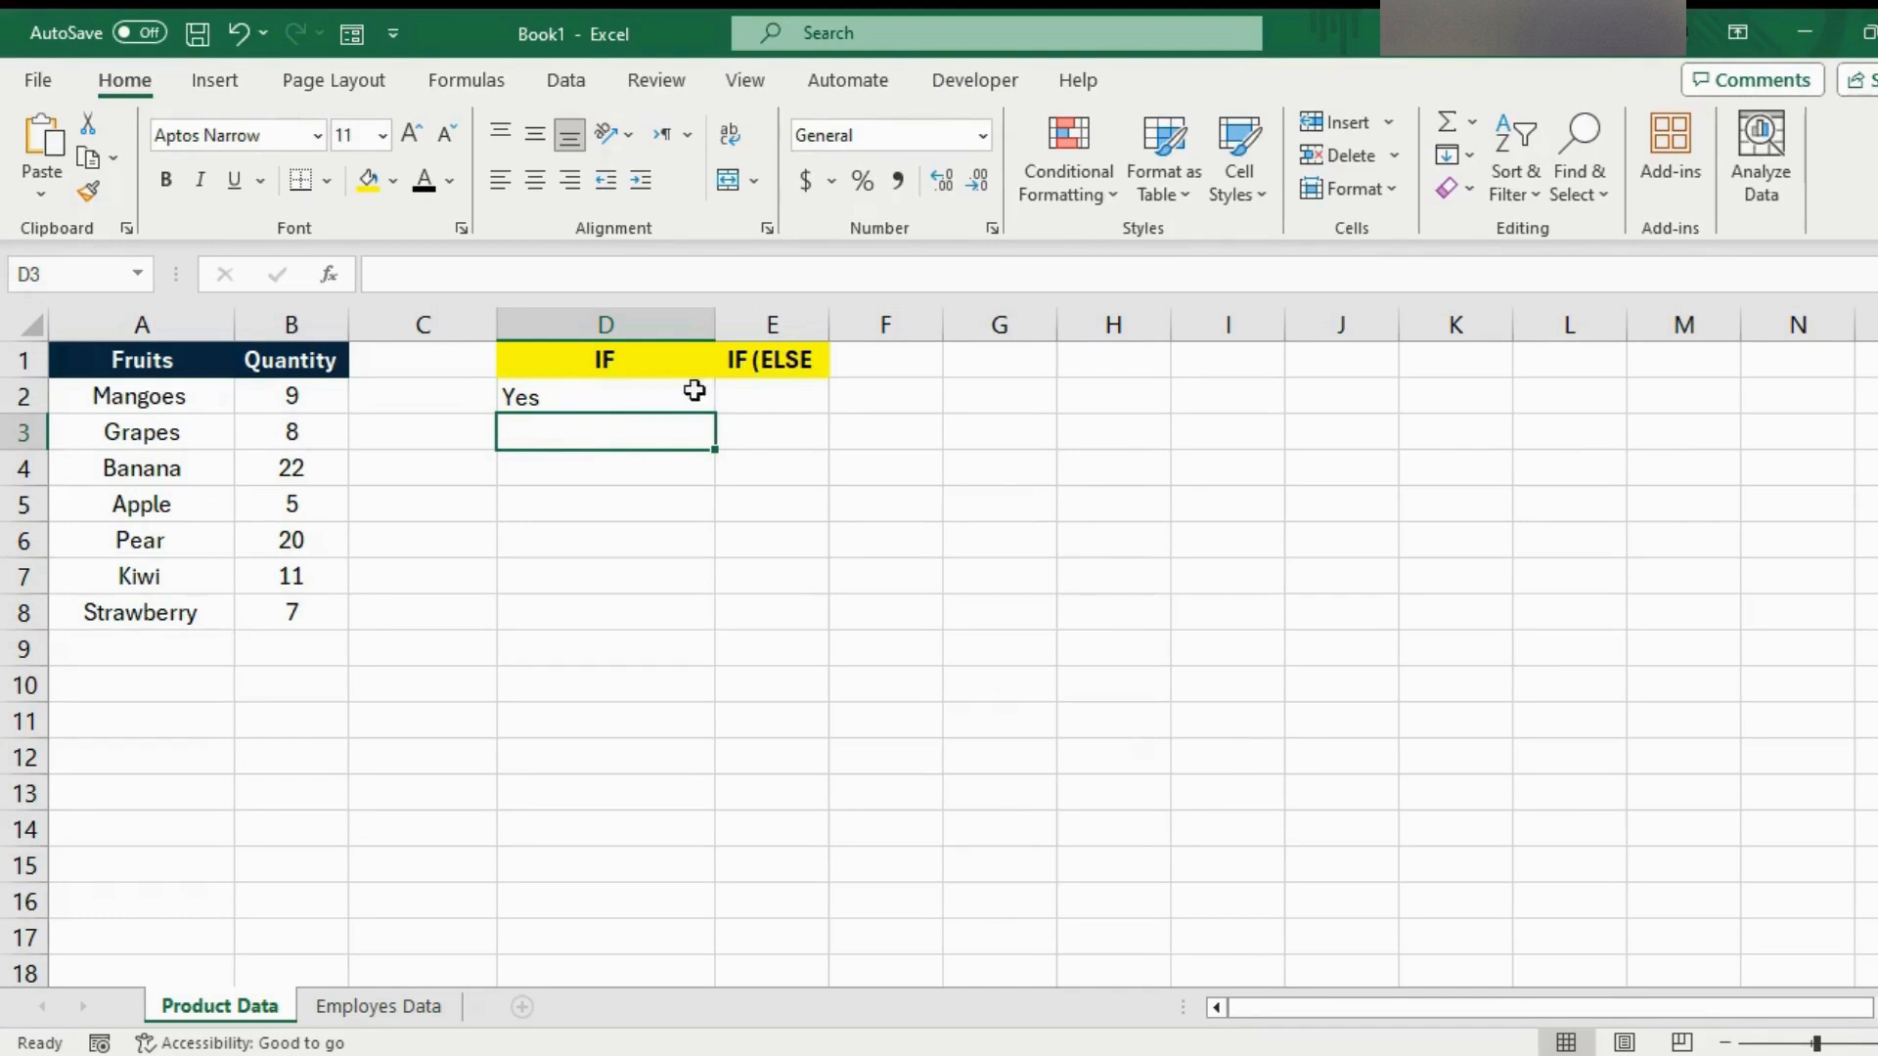
# Fill the IF formula from D2 down to D8 and check the results in rows 4 to 7
pyautogui.click(624, 407)
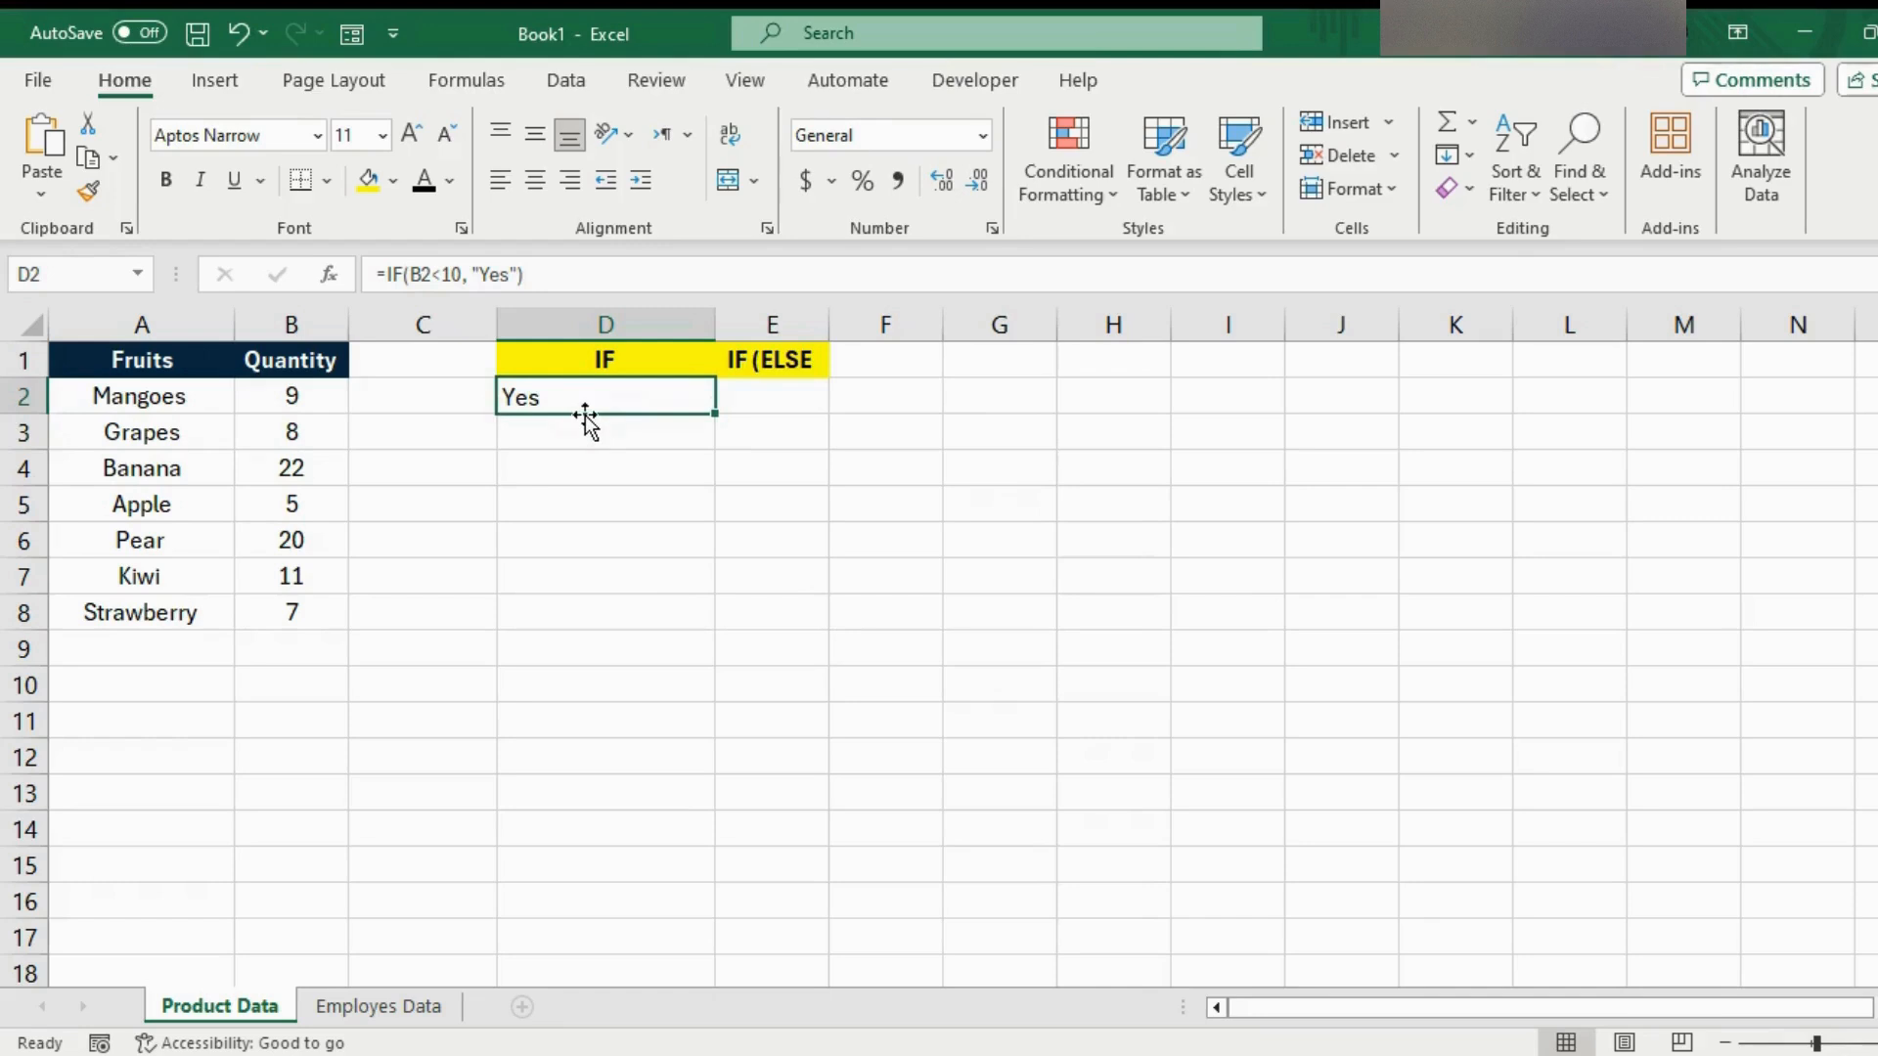
pyautogui.moveTo(685, 607); pyautogui.dragTo(683, 616)
pyautogui.click(571, 516)
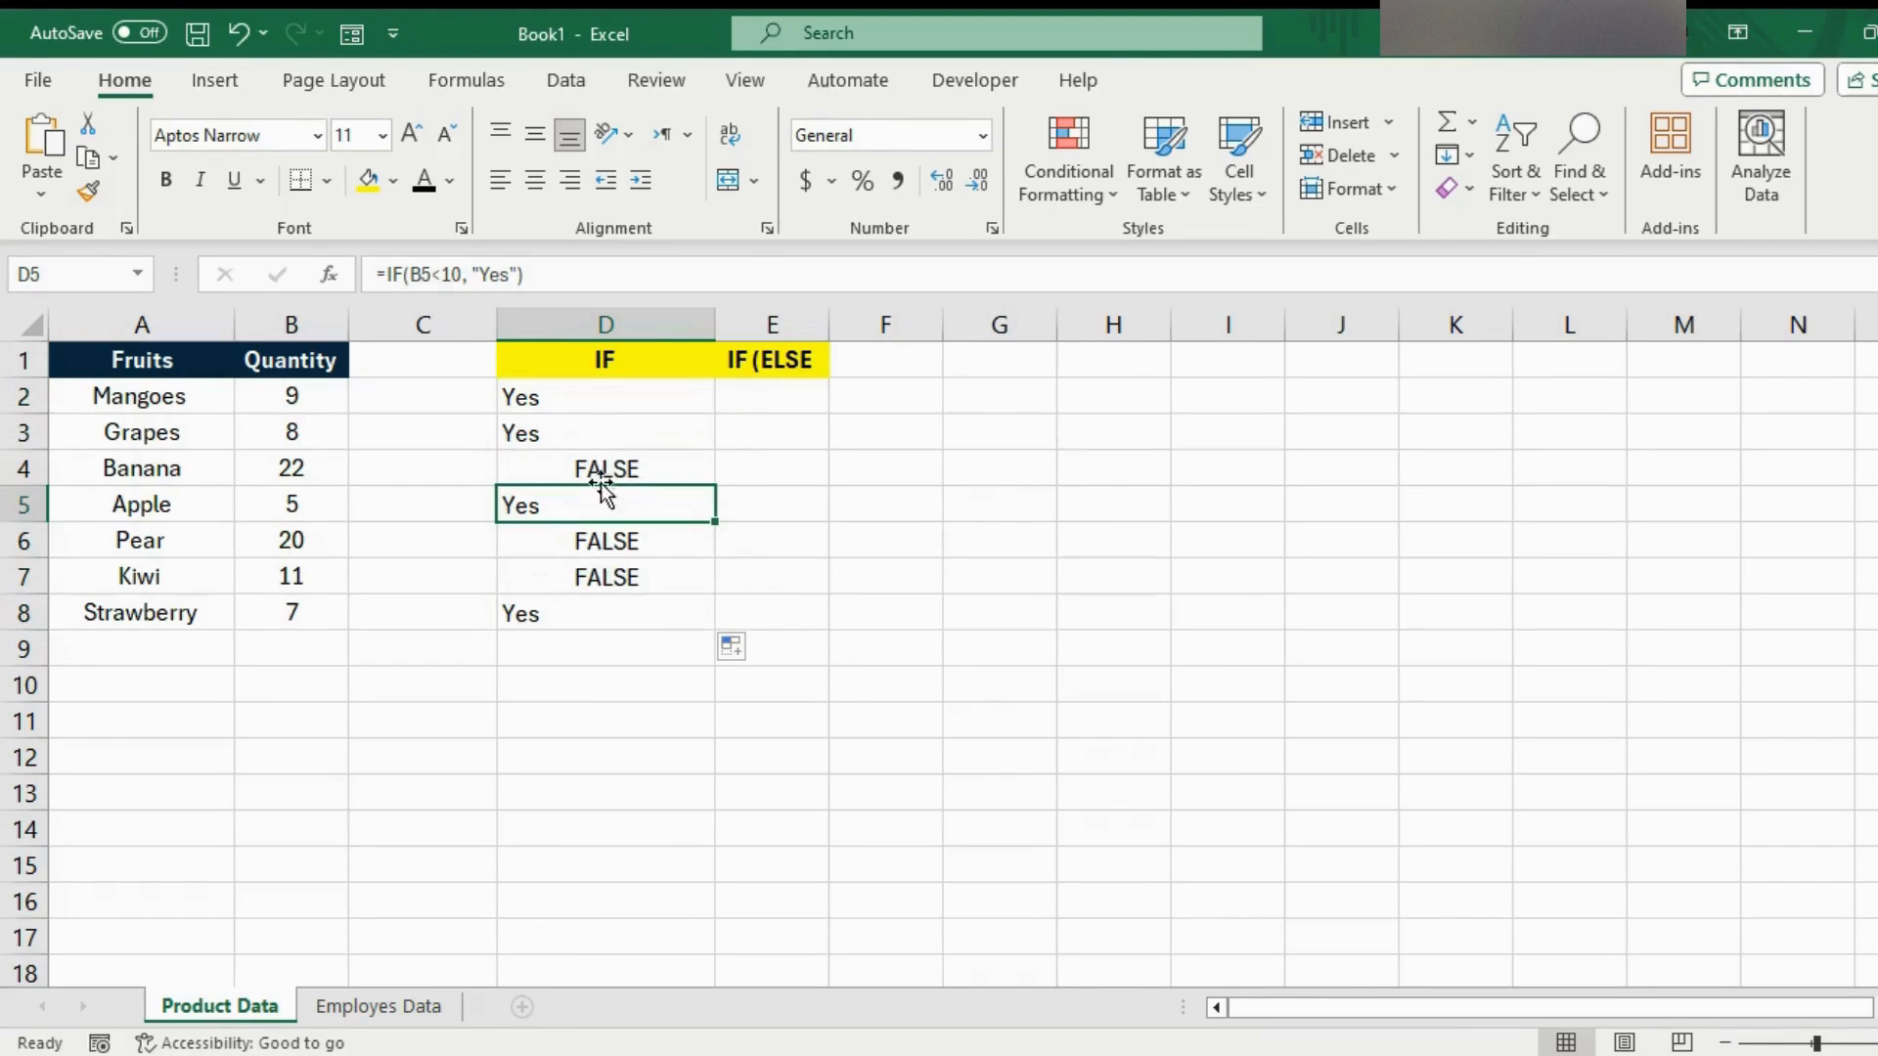
pyautogui.click(518, 467)
pyautogui.click(533, 547)
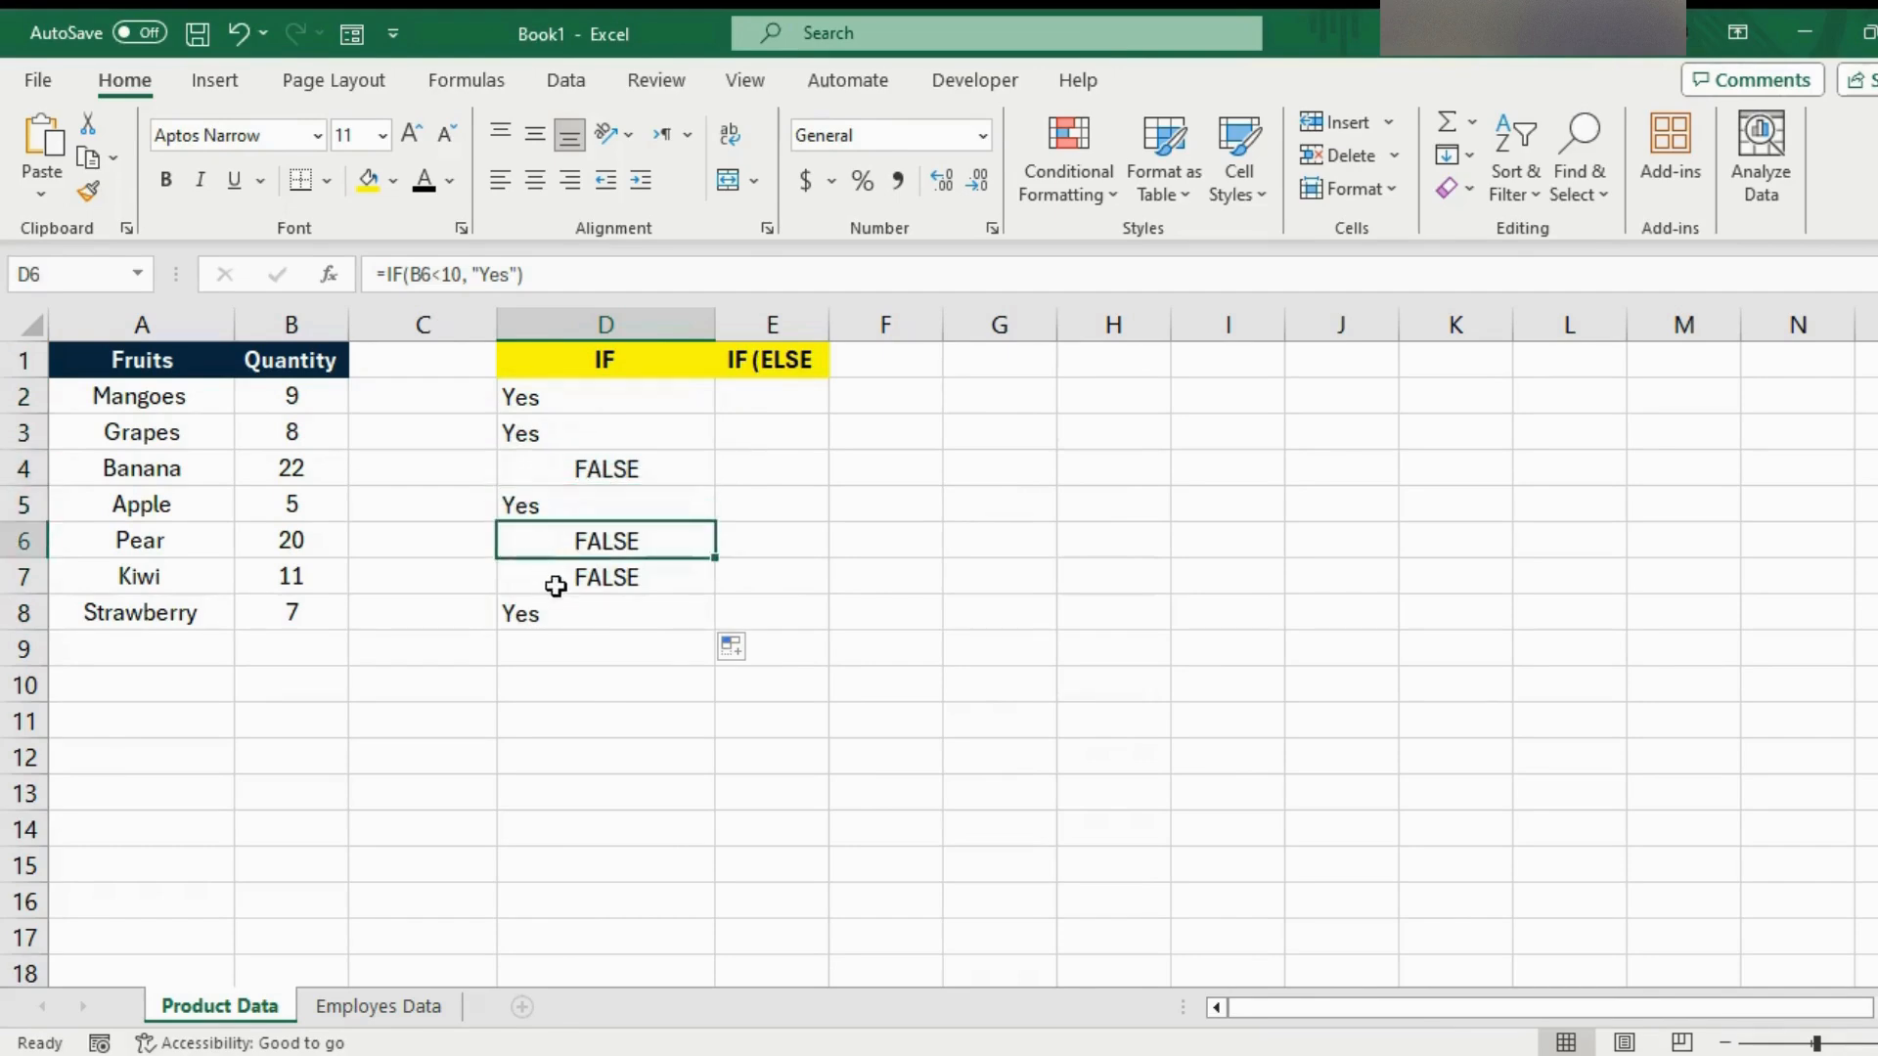
pyautogui.click(611, 584)
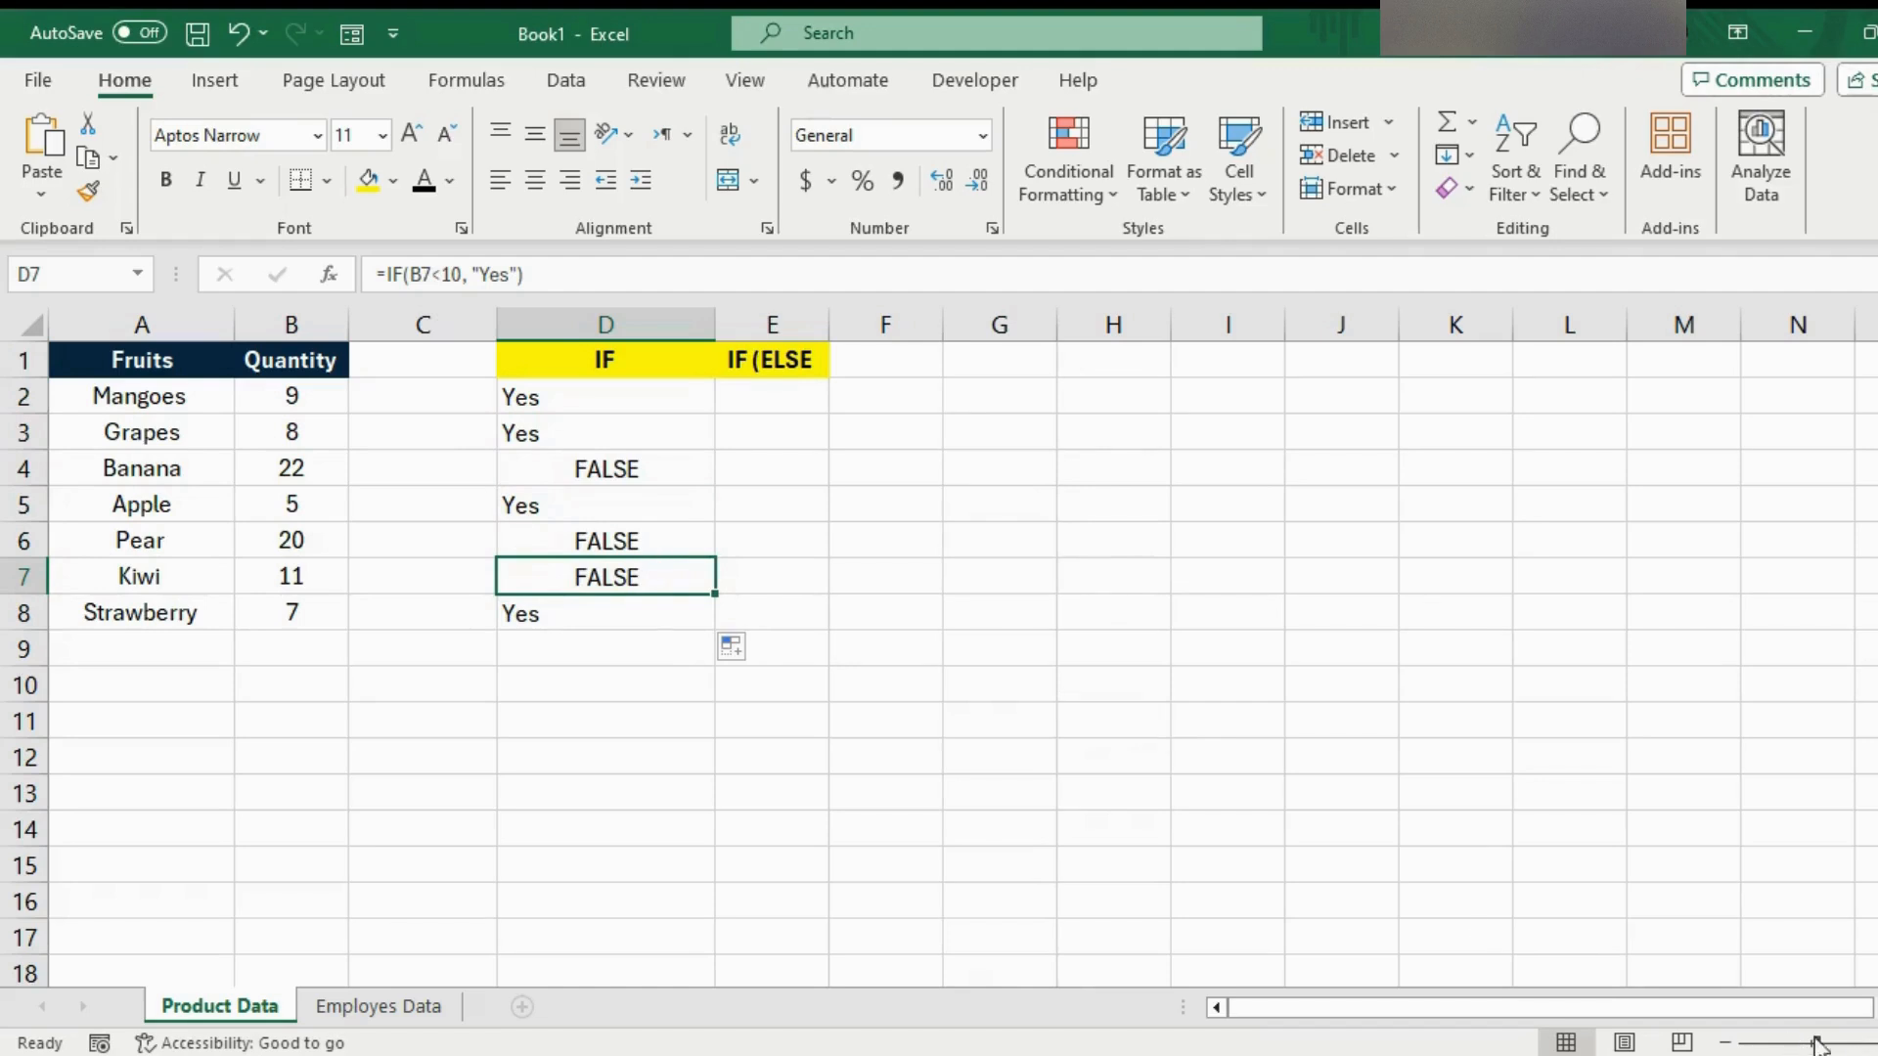
# Widen column E so the IF (ELSE heading has more room
pyautogui.moveTo(1816, 1042); pyautogui.dragTo(1814, 1043)
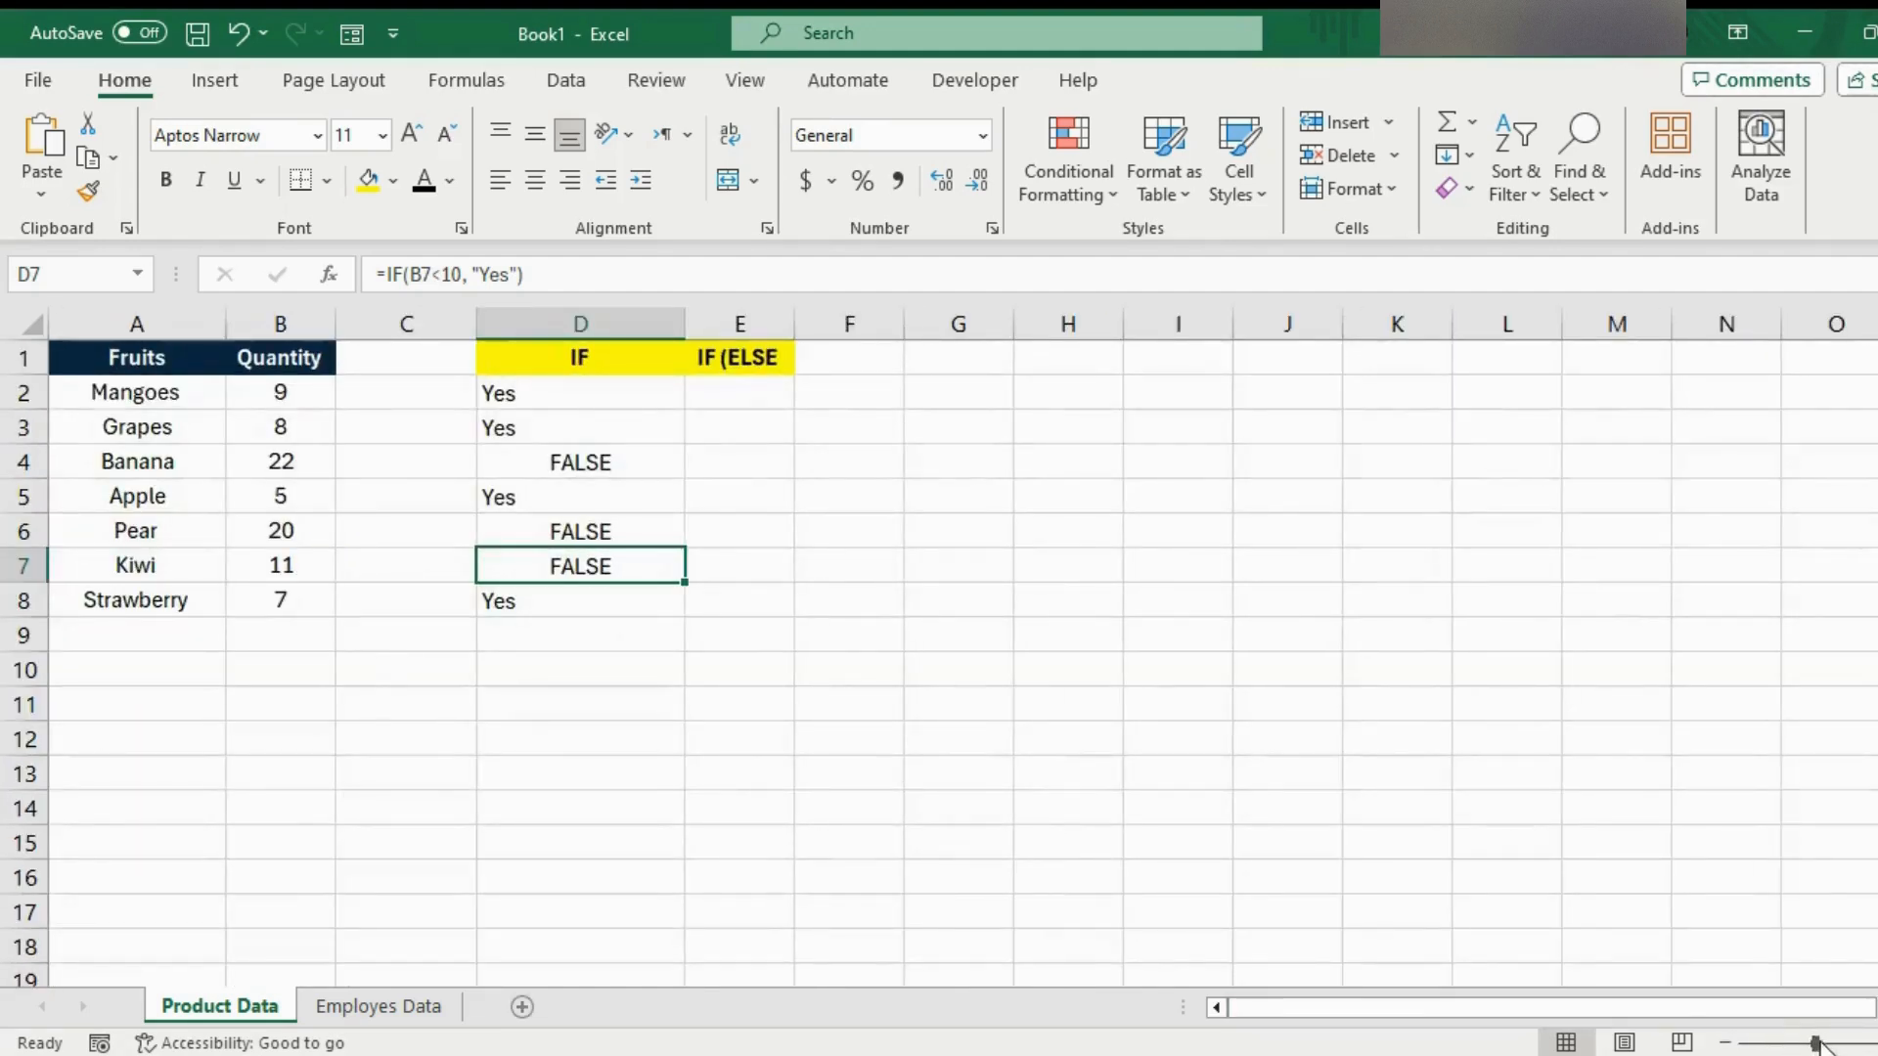
pyautogui.moveTo(1816, 1042); pyautogui.dragTo(1825, 1043)
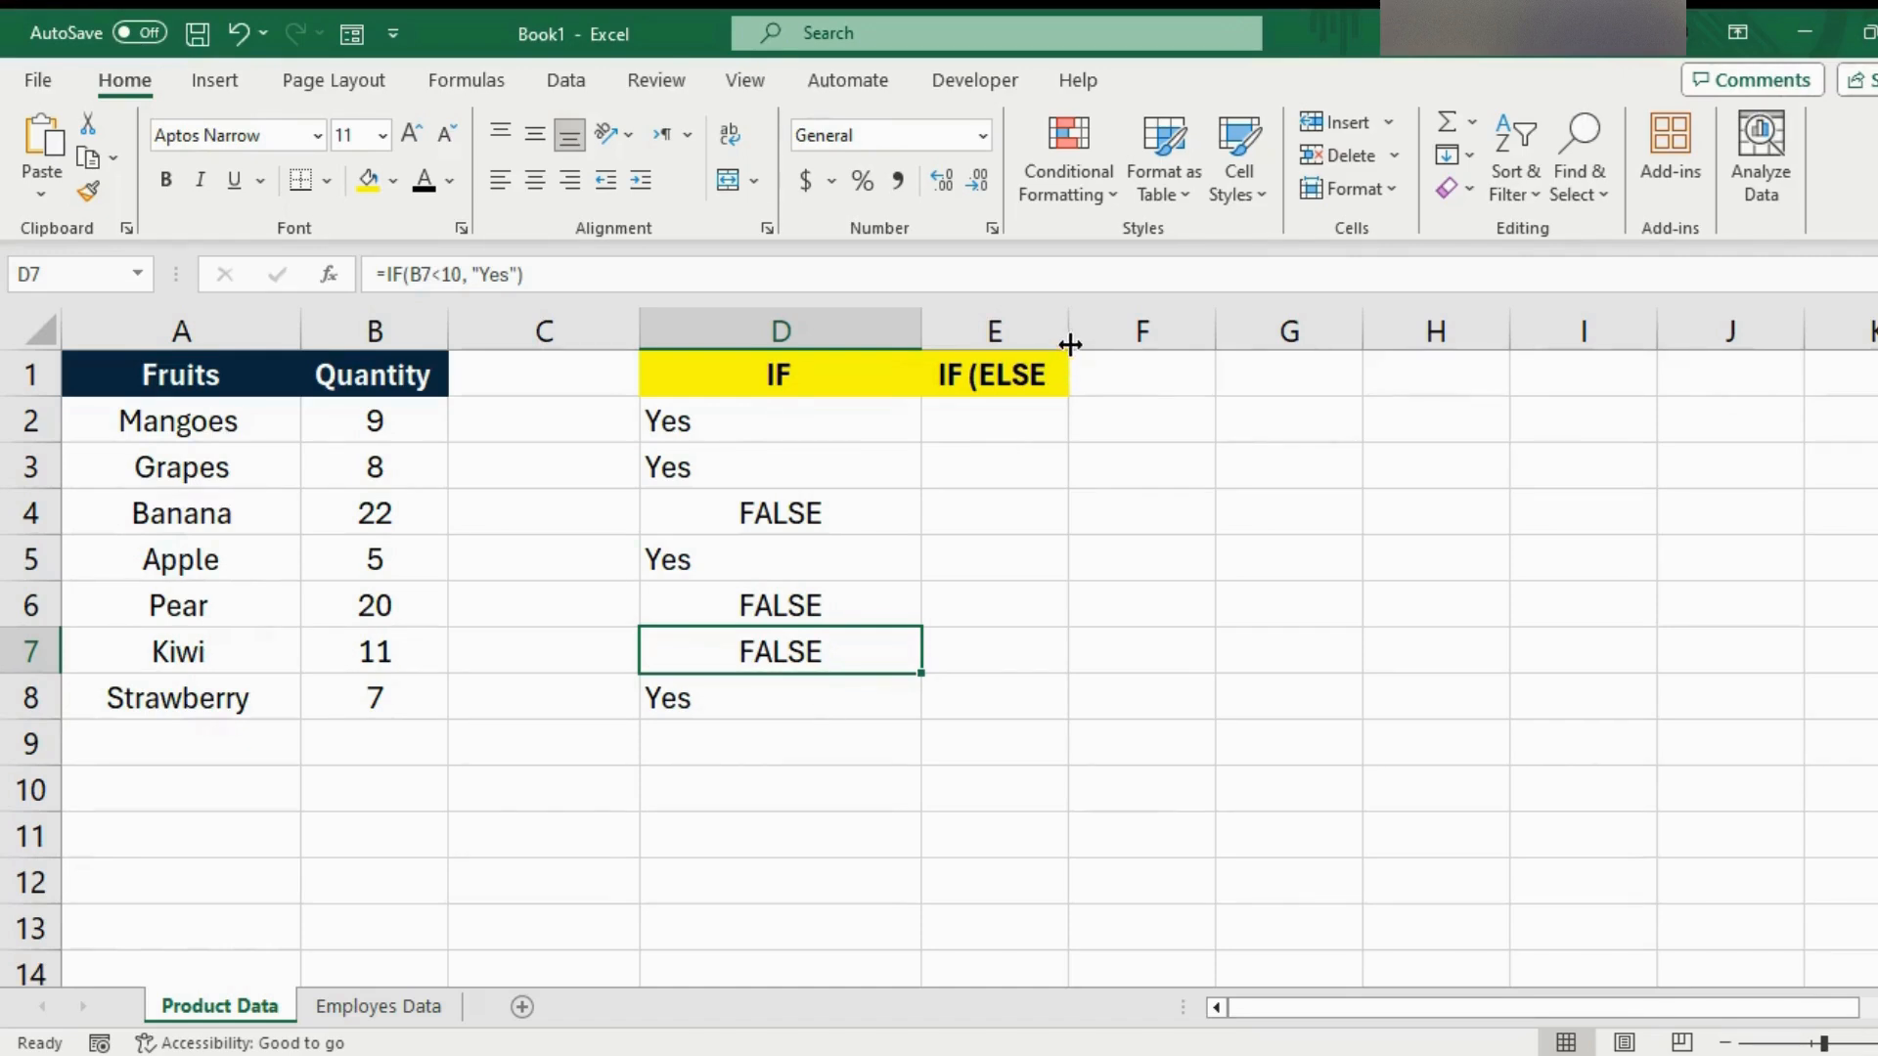
pyautogui.moveTo(1068, 337); pyautogui.dragTo(1152, 342)
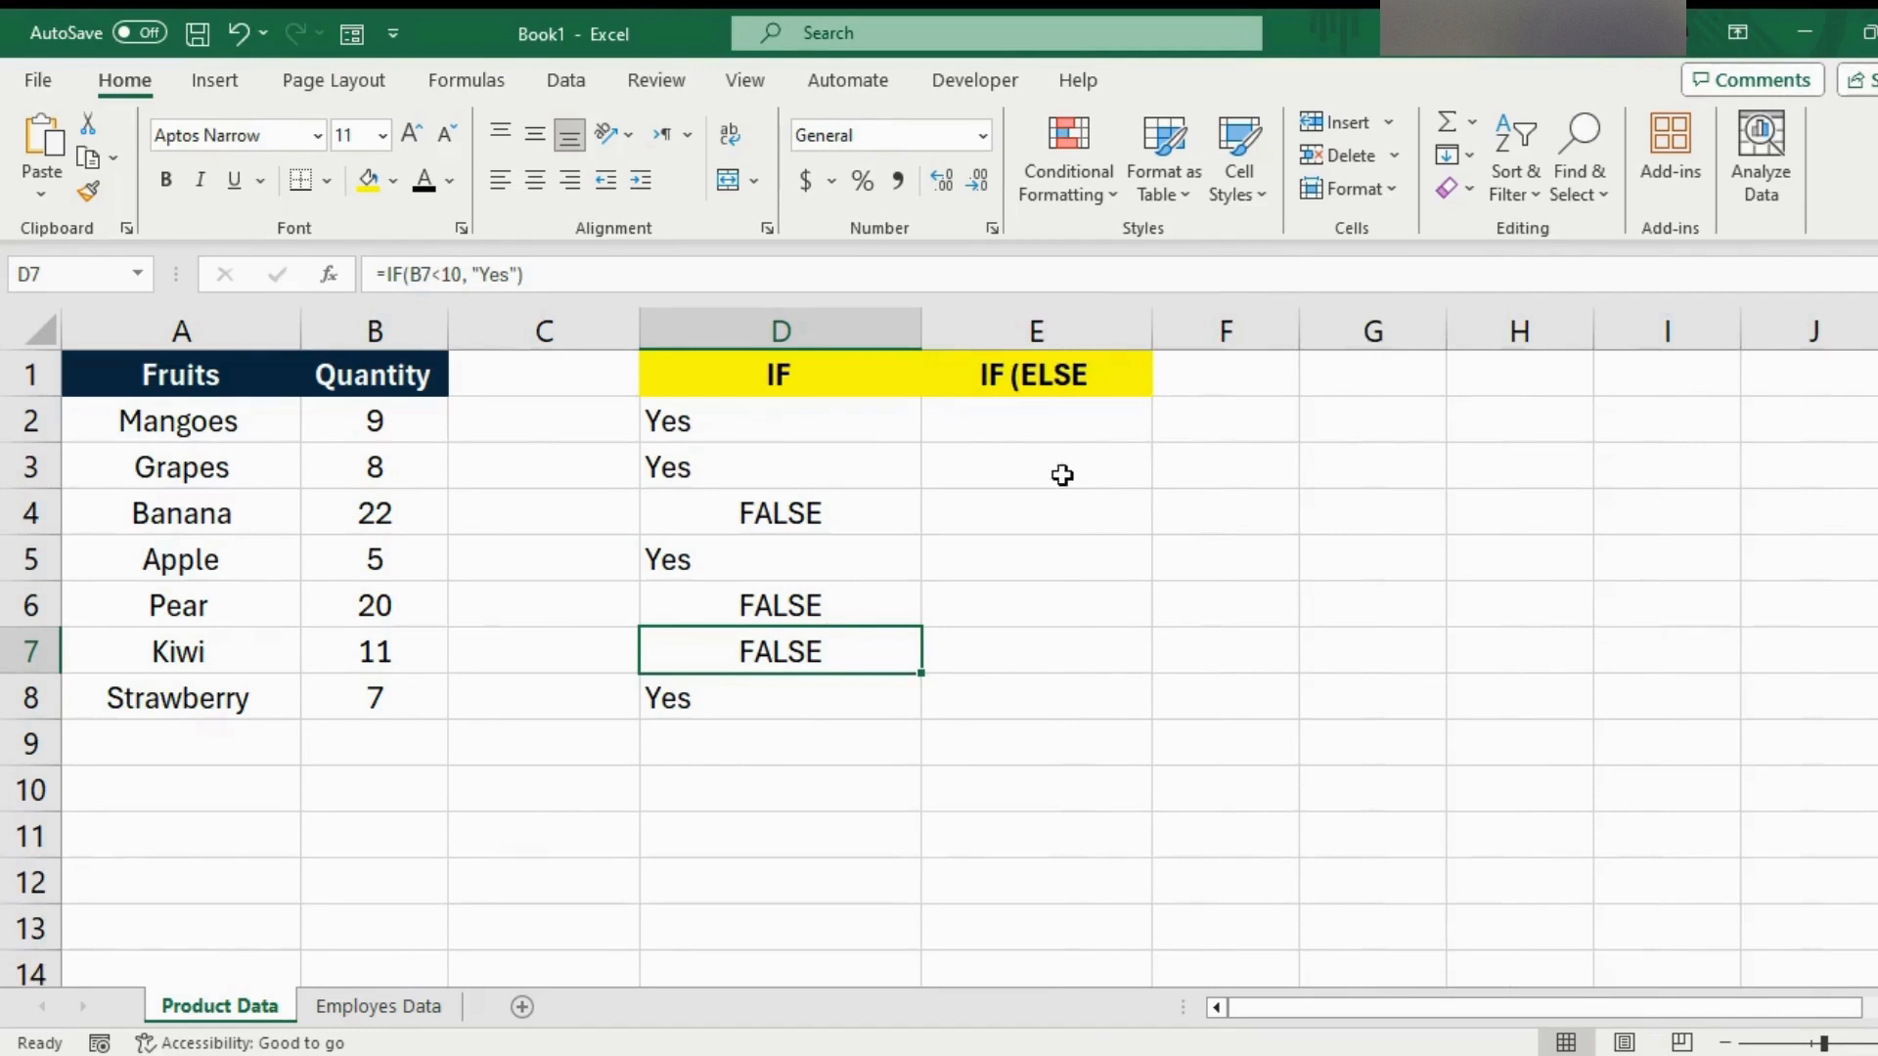
pyautogui.hotkey('ctrl', 'z')
pyautogui.moveTo(1071, 343); pyautogui.dragTo(1152, 342)
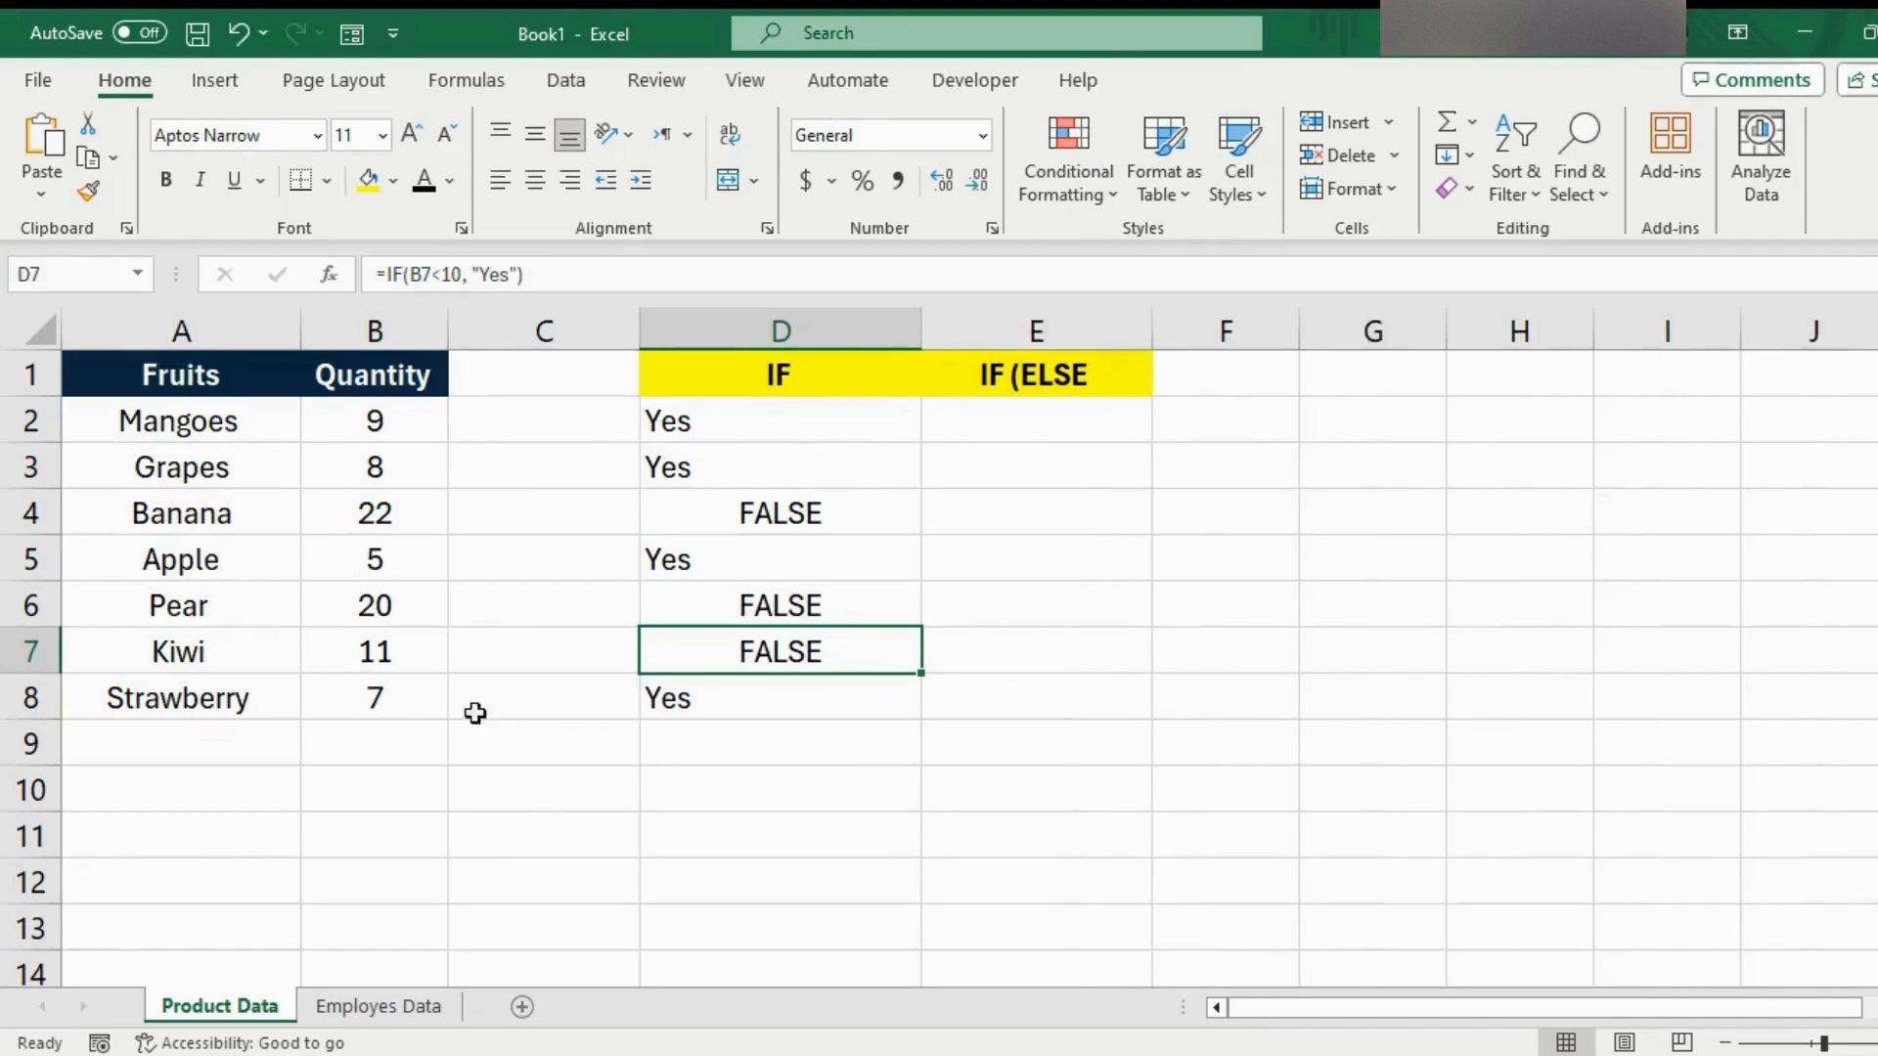
# Enter the formula =IF(B2<10, "yes", "") in cell E2 to return a blank when the quantity test fails
pyautogui.click(1013, 422)
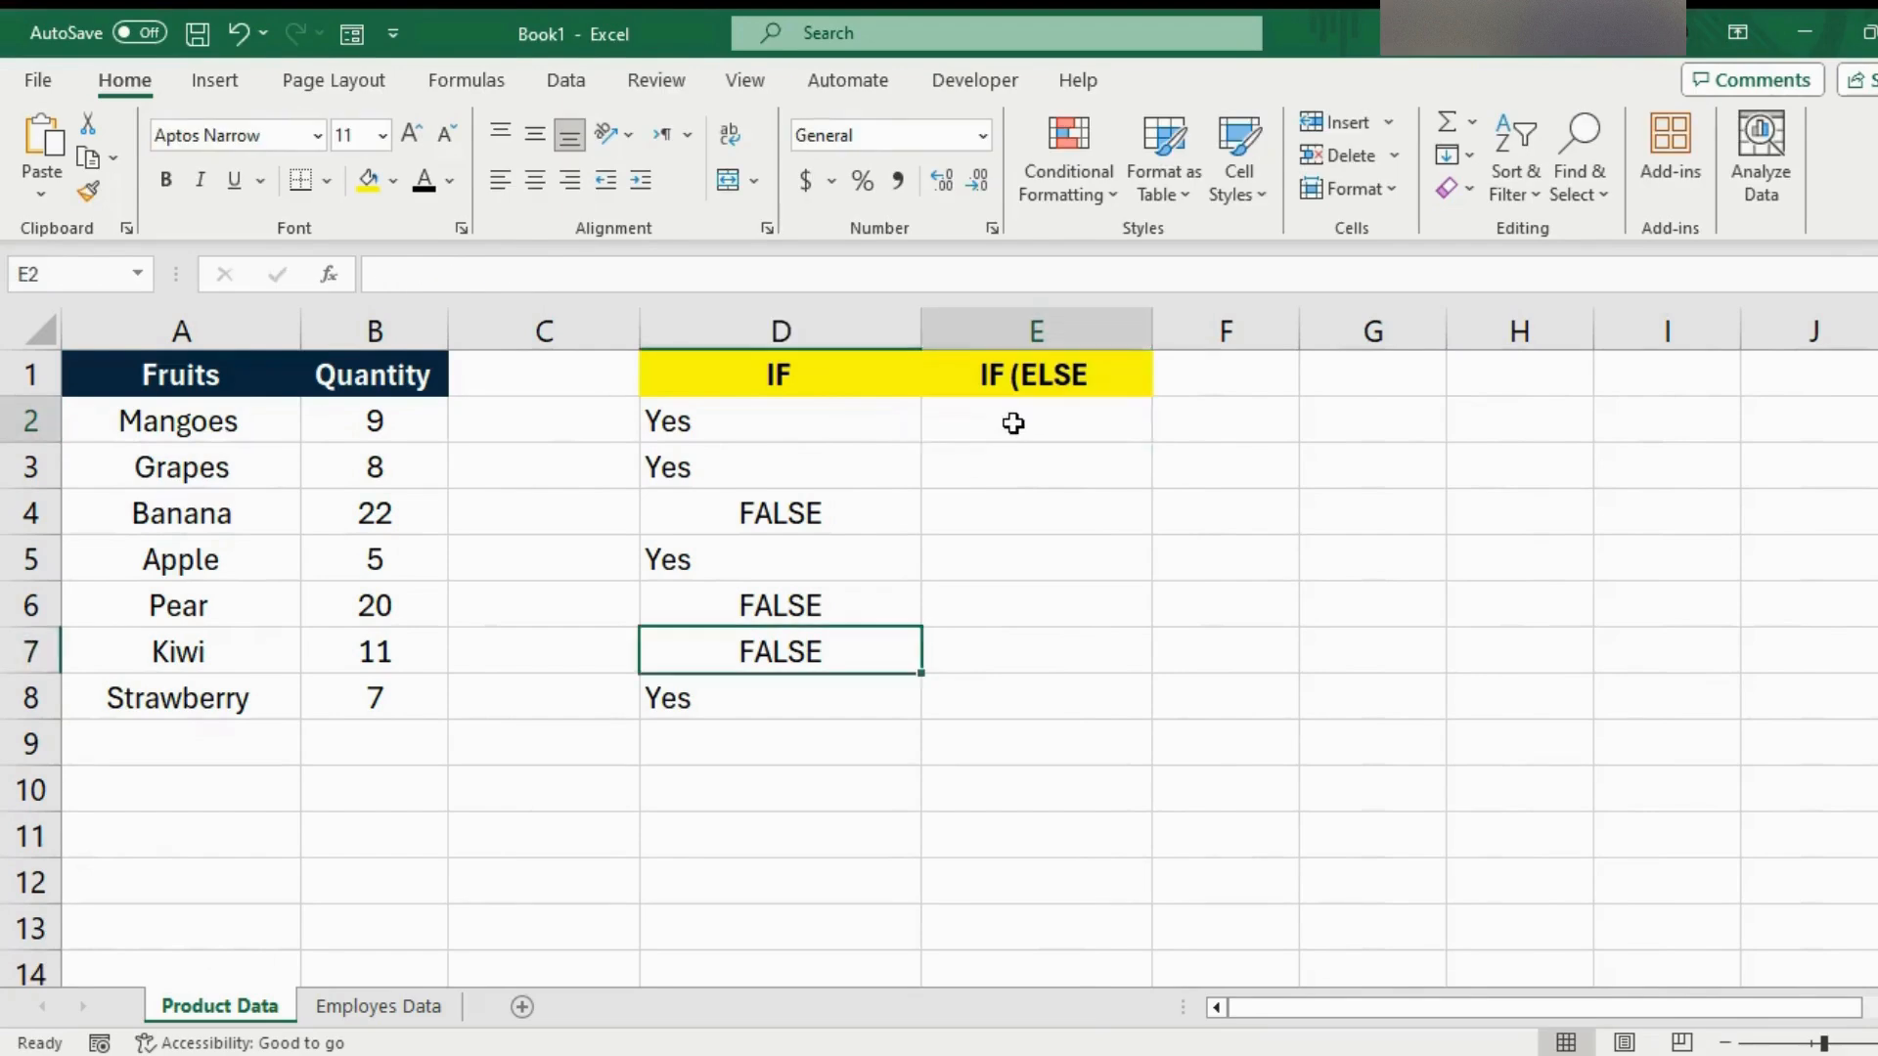
pyautogui.click(1014, 422)
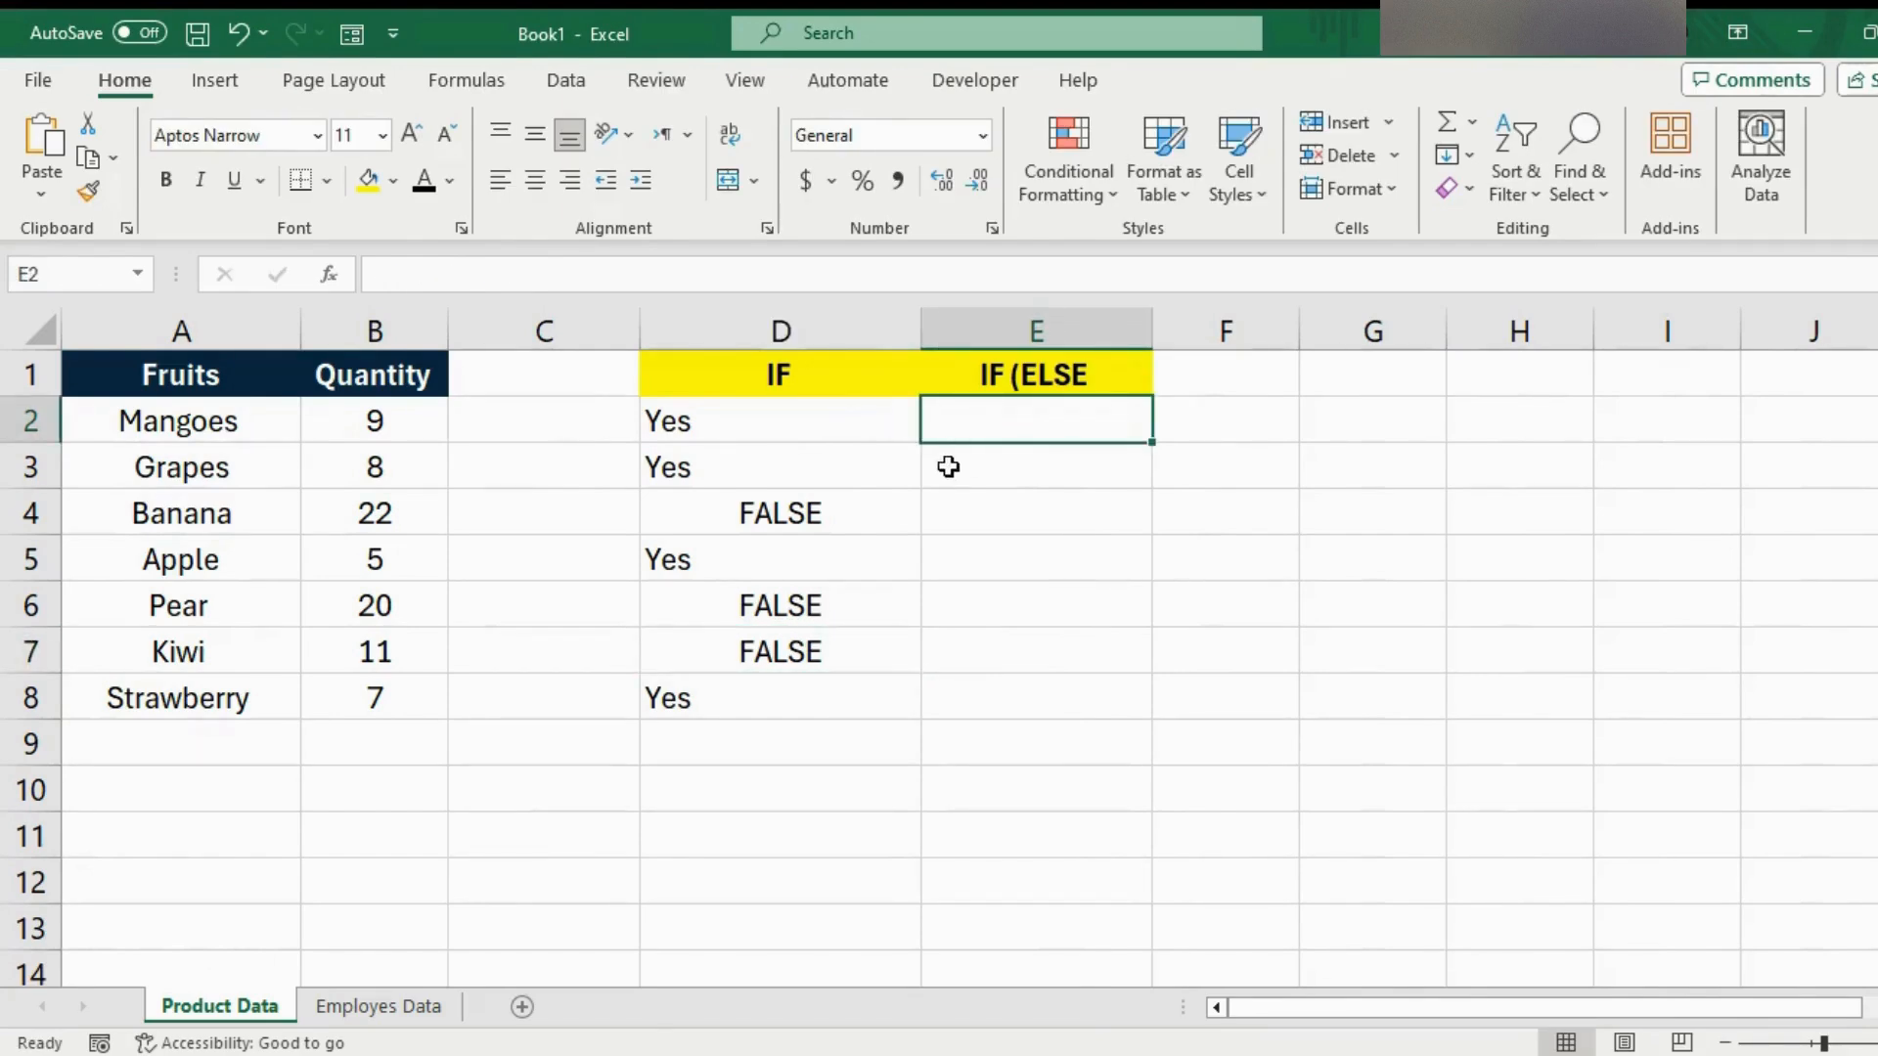
pyautogui.write('=IF')
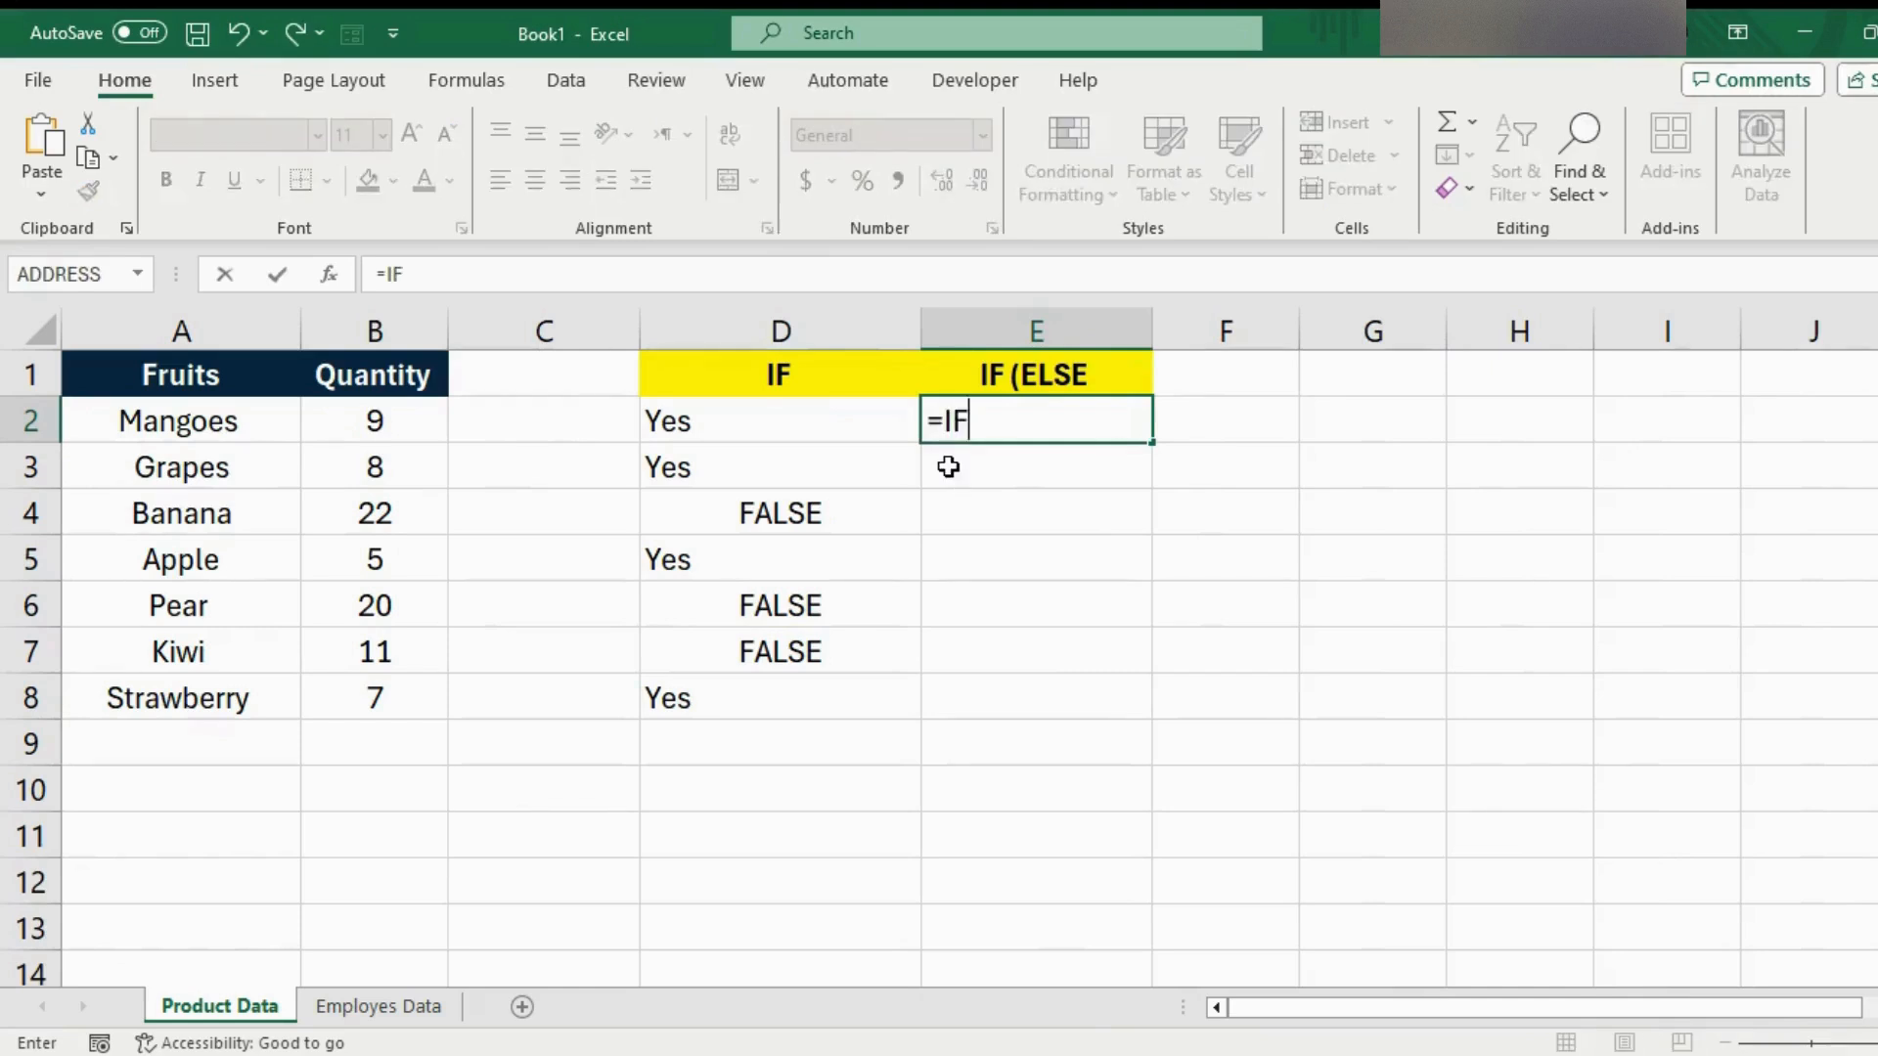
pyautogui.write('(')
pyautogui.click(404, 434)
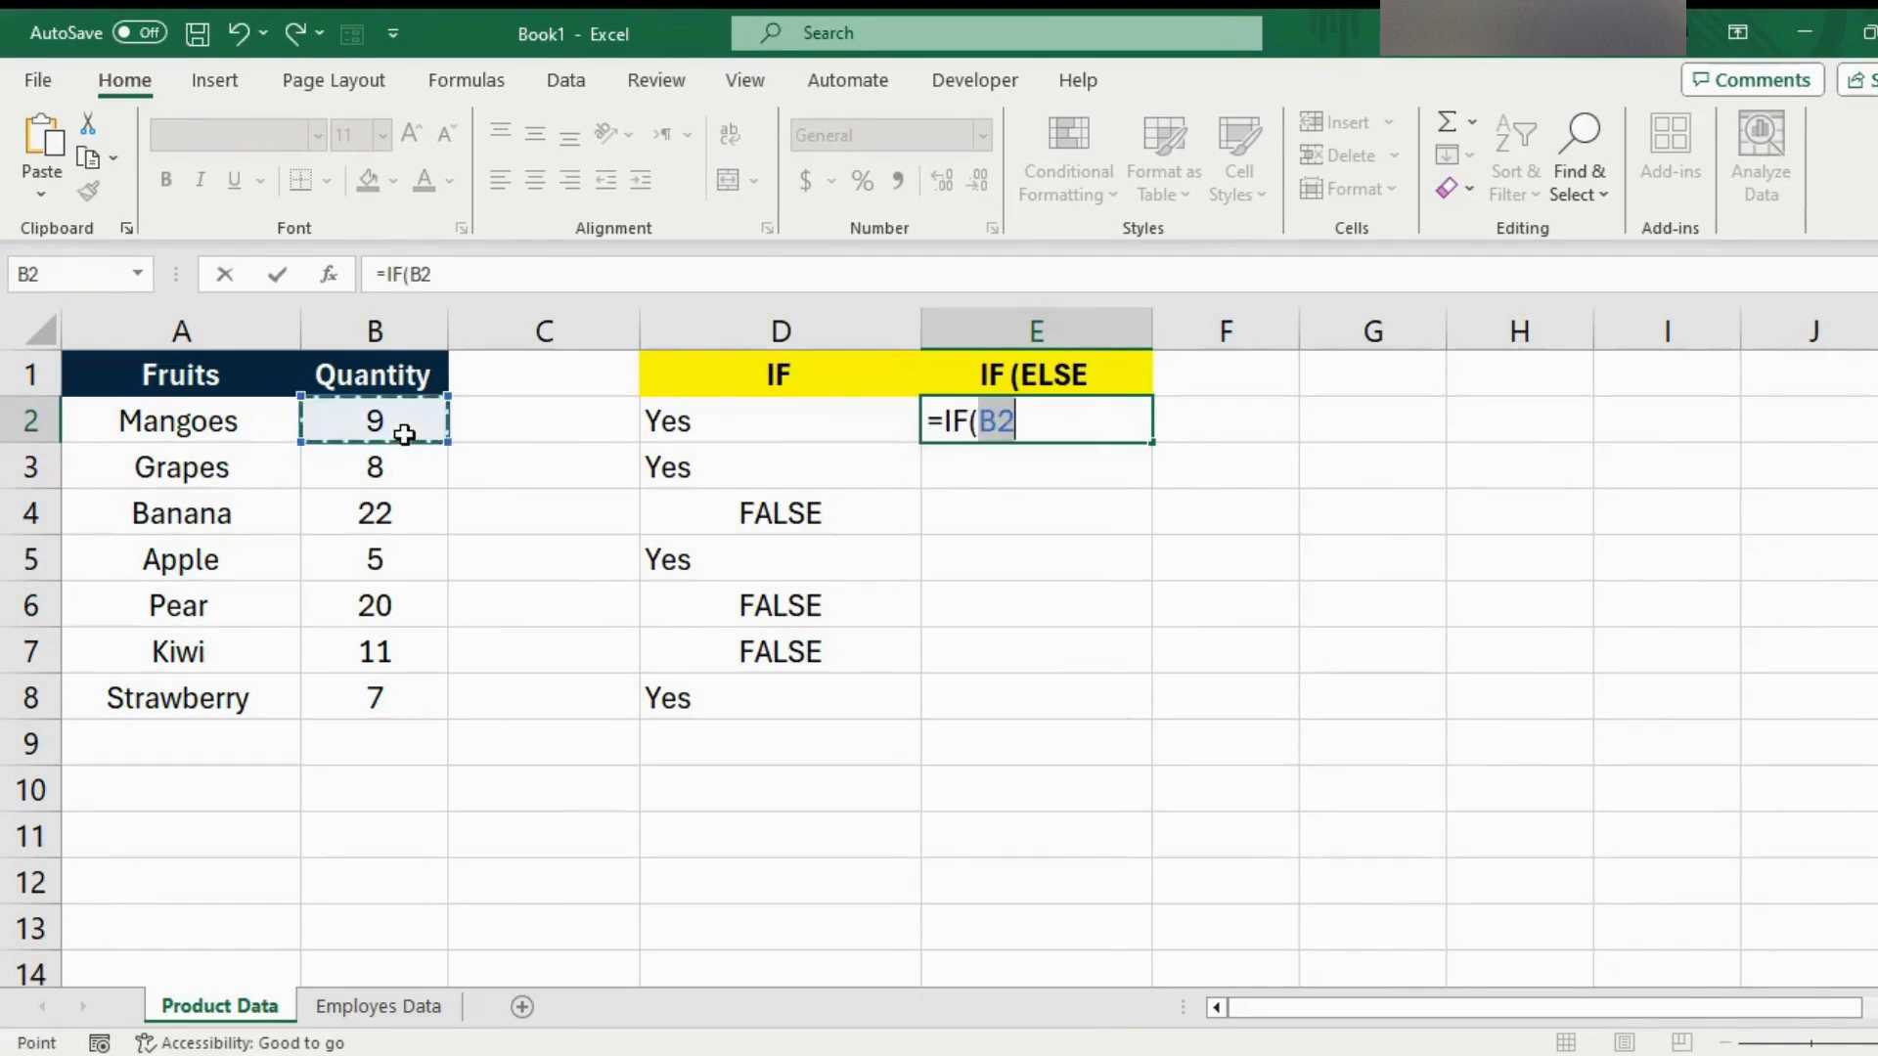
pyautogui.write('<10')
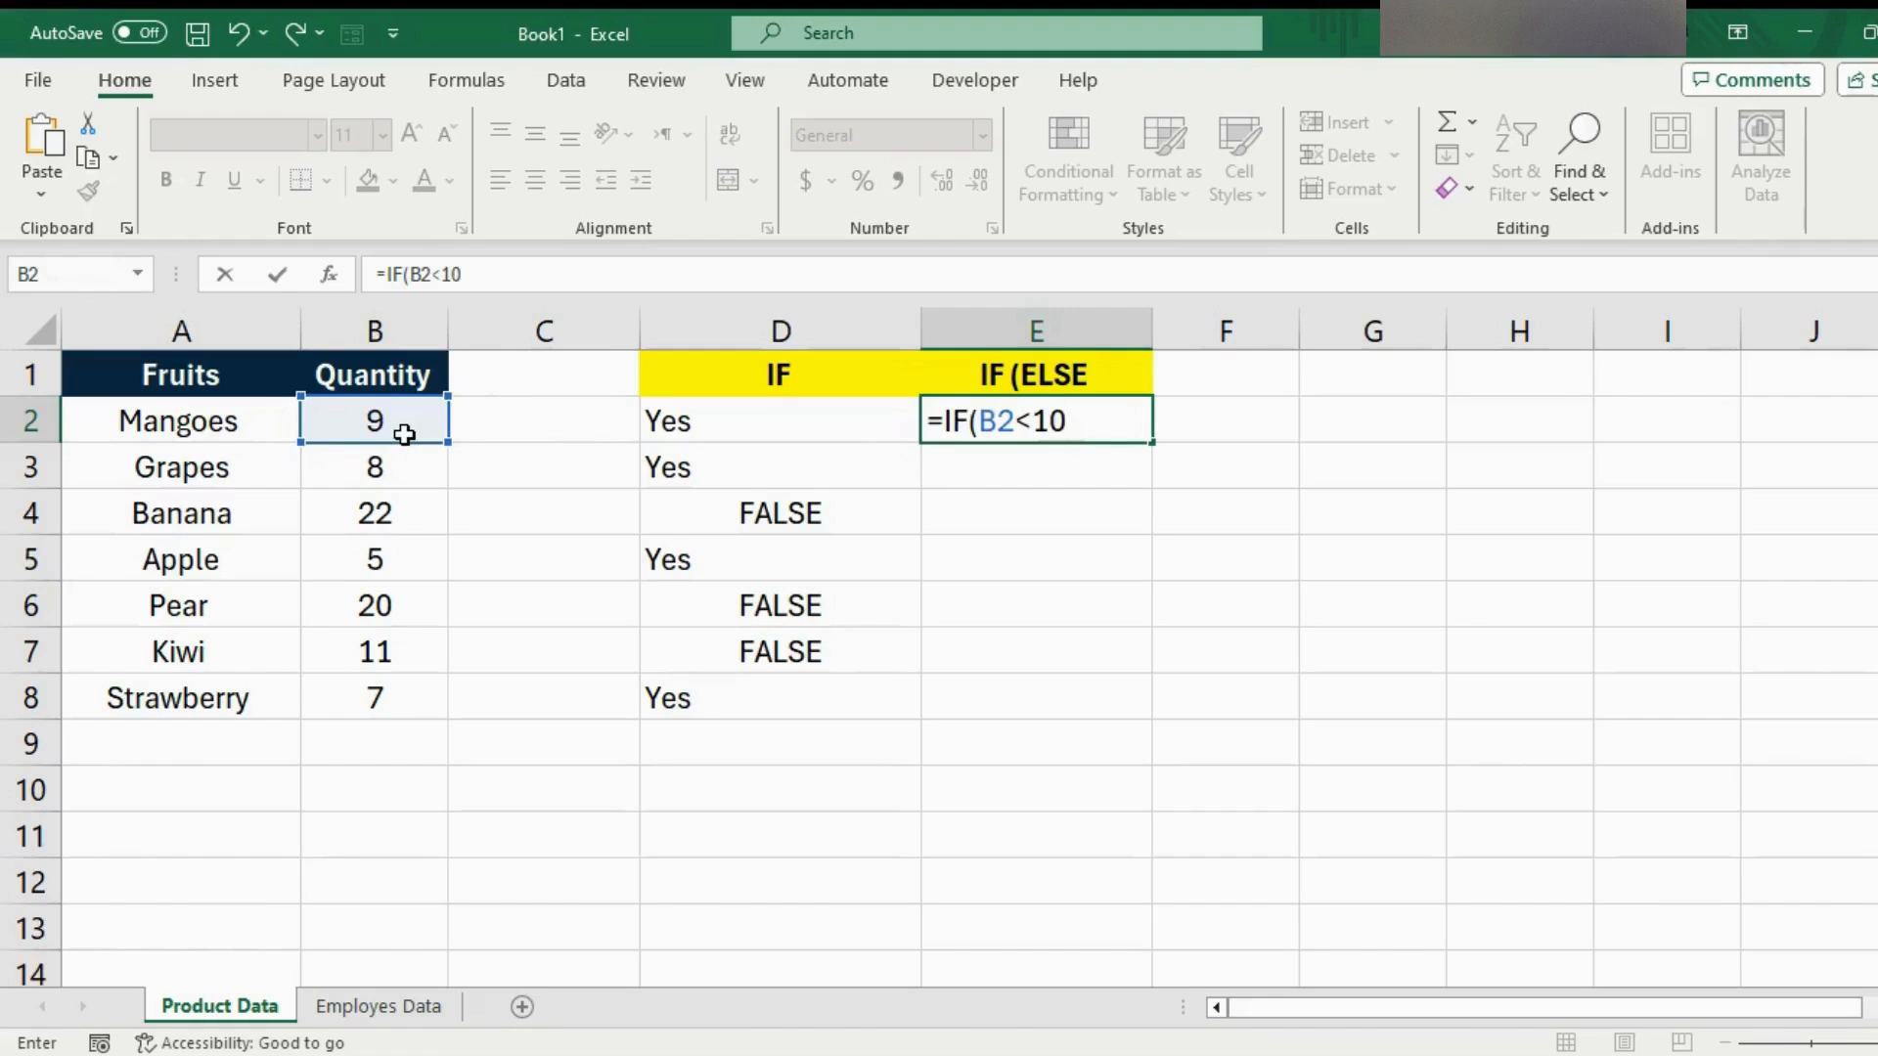
pyautogui.write(', "yes", "')
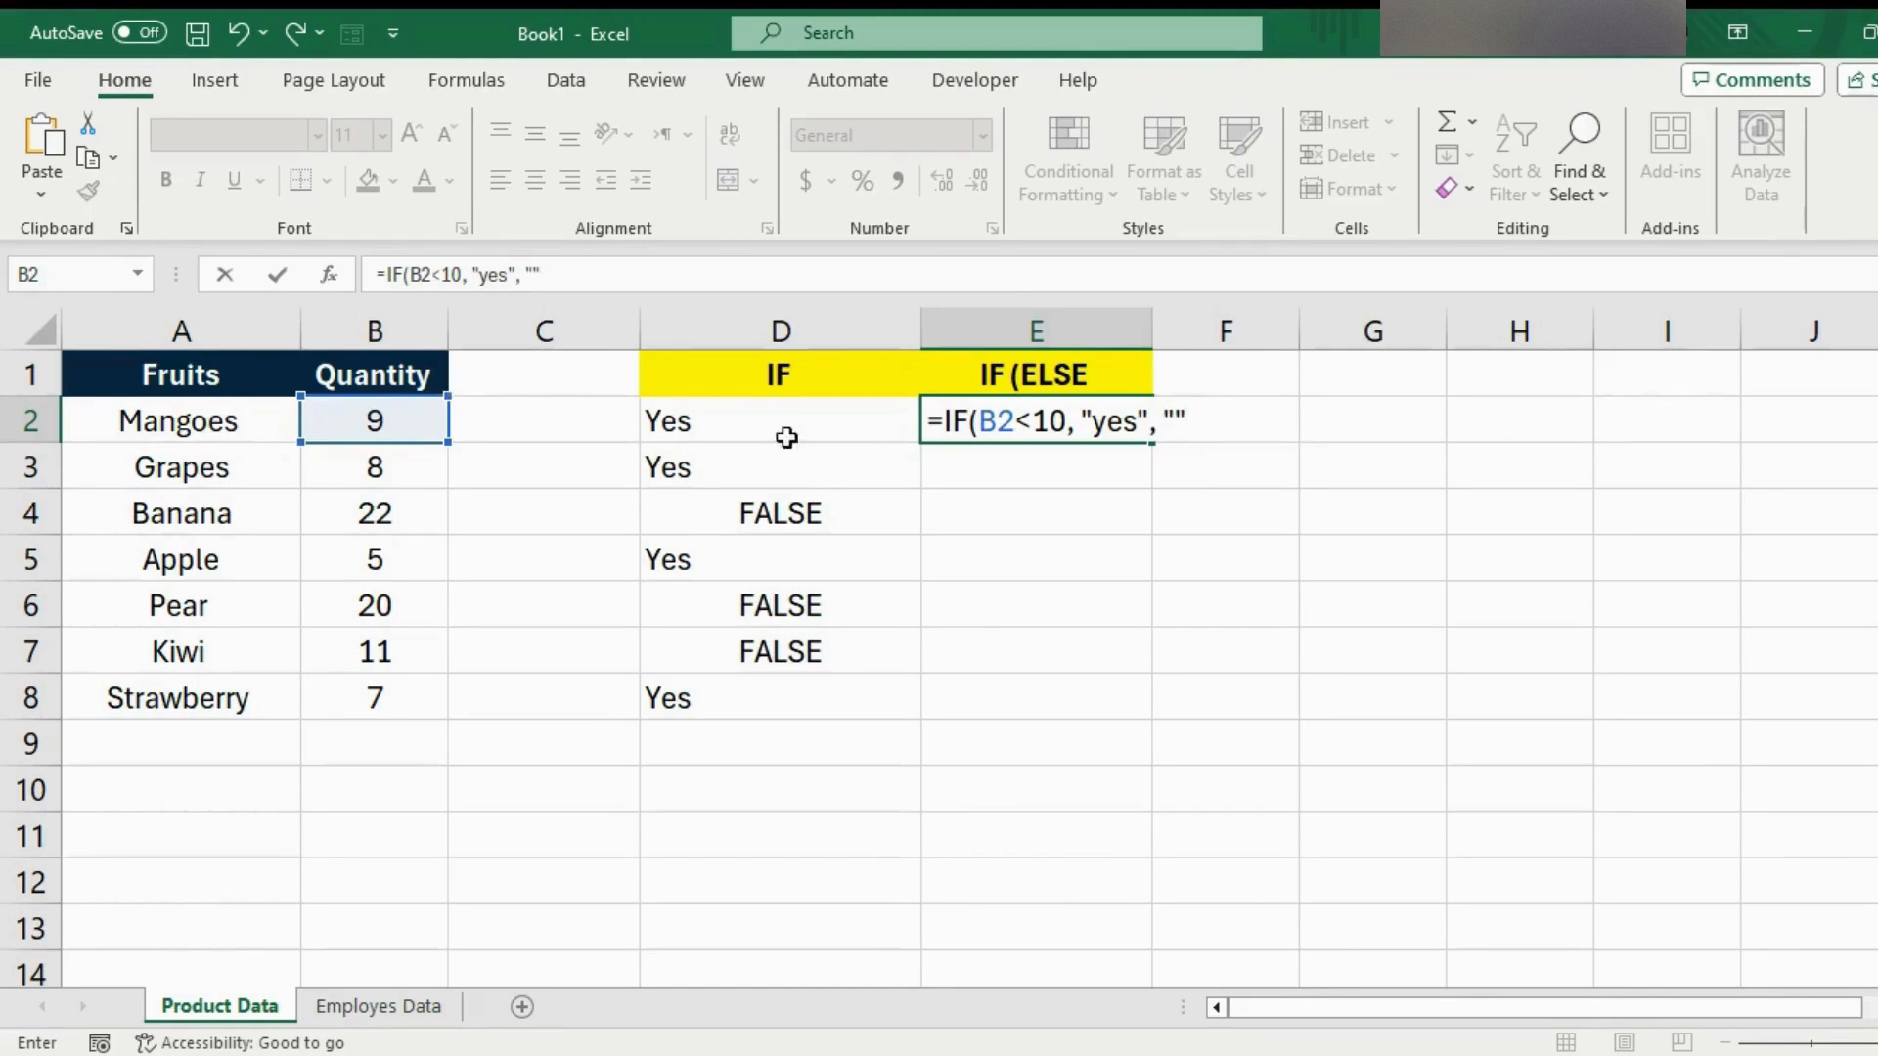
pyautogui.write('")')
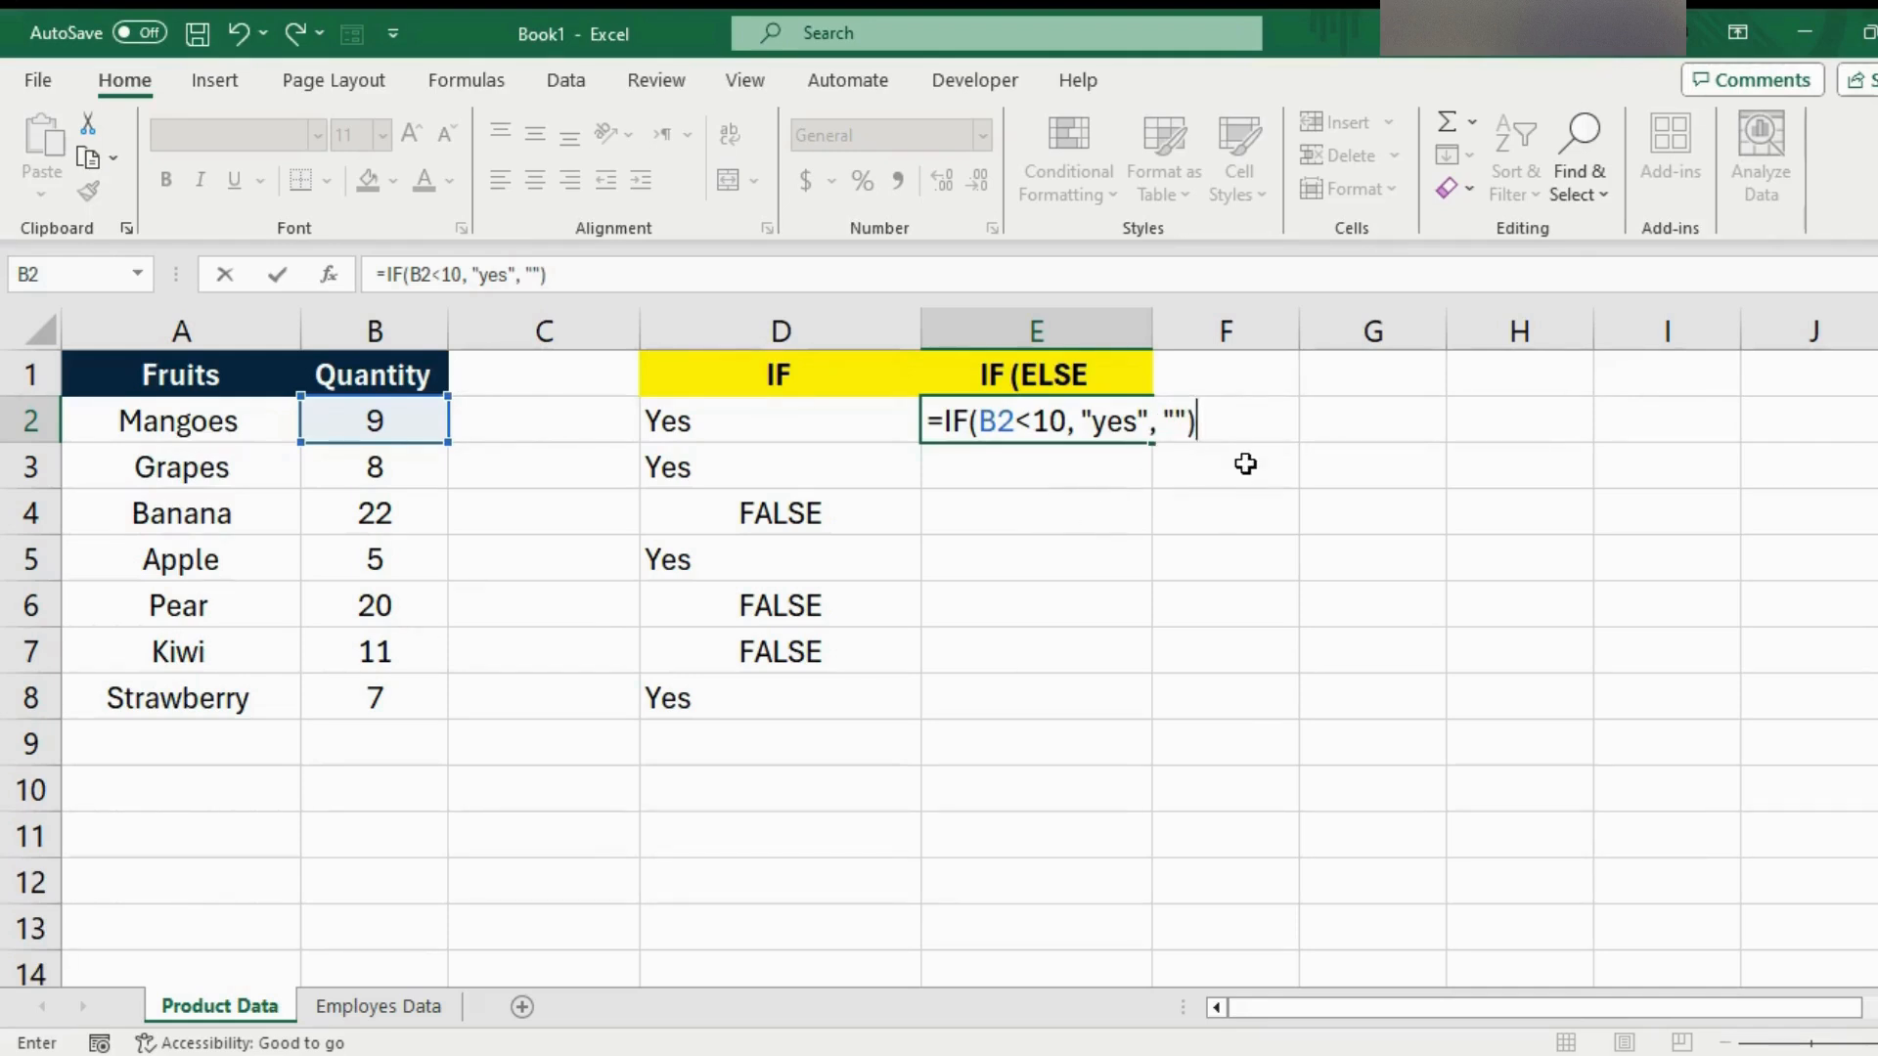
pyautogui.press('Return')
# Fill the IF formula from E2 down to E8 and check the results in rows 4, 6 and 7
pyautogui.click(1120, 415)
pyautogui.moveTo(1152, 442); pyautogui.dragTo(1100, 708)
pyautogui.hotkey('ctrl', 'z')
pyautogui.hotkey('ctrl', 'y')
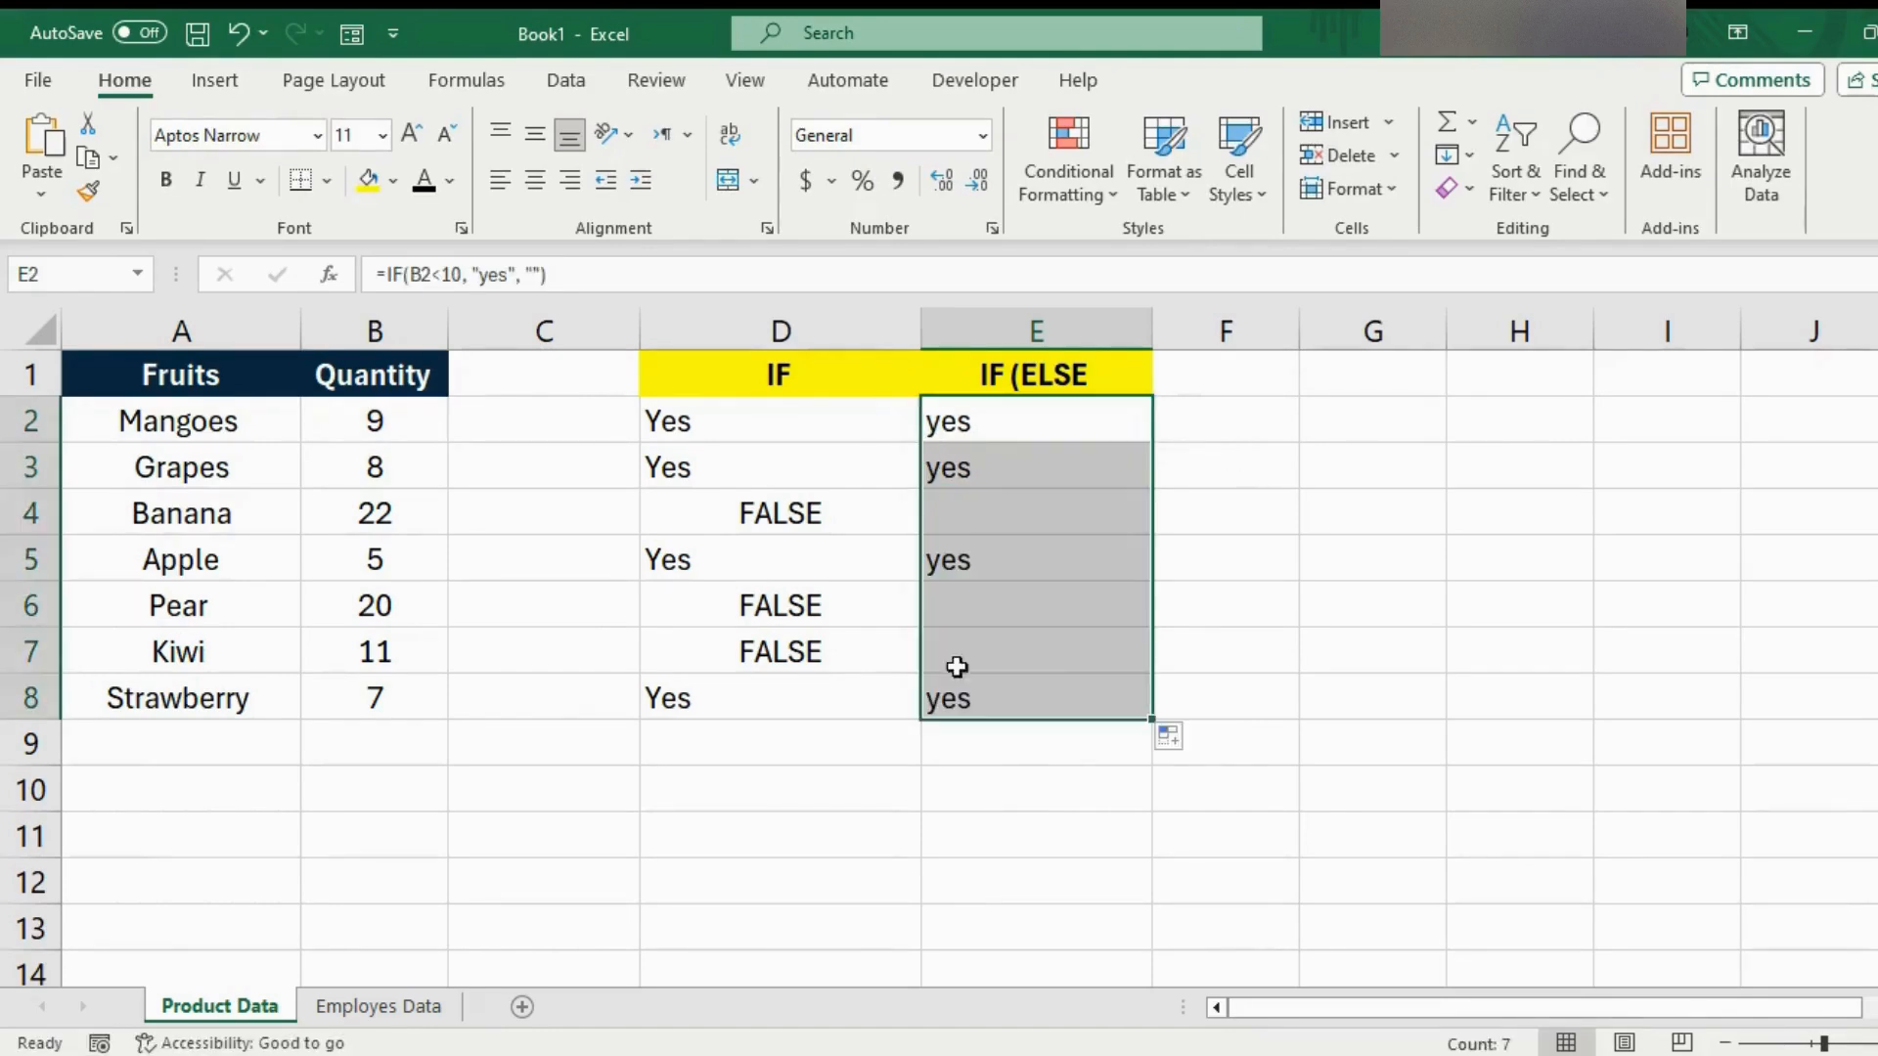
pyautogui.click(1080, 525)
pyautogui.click(1017, 614)
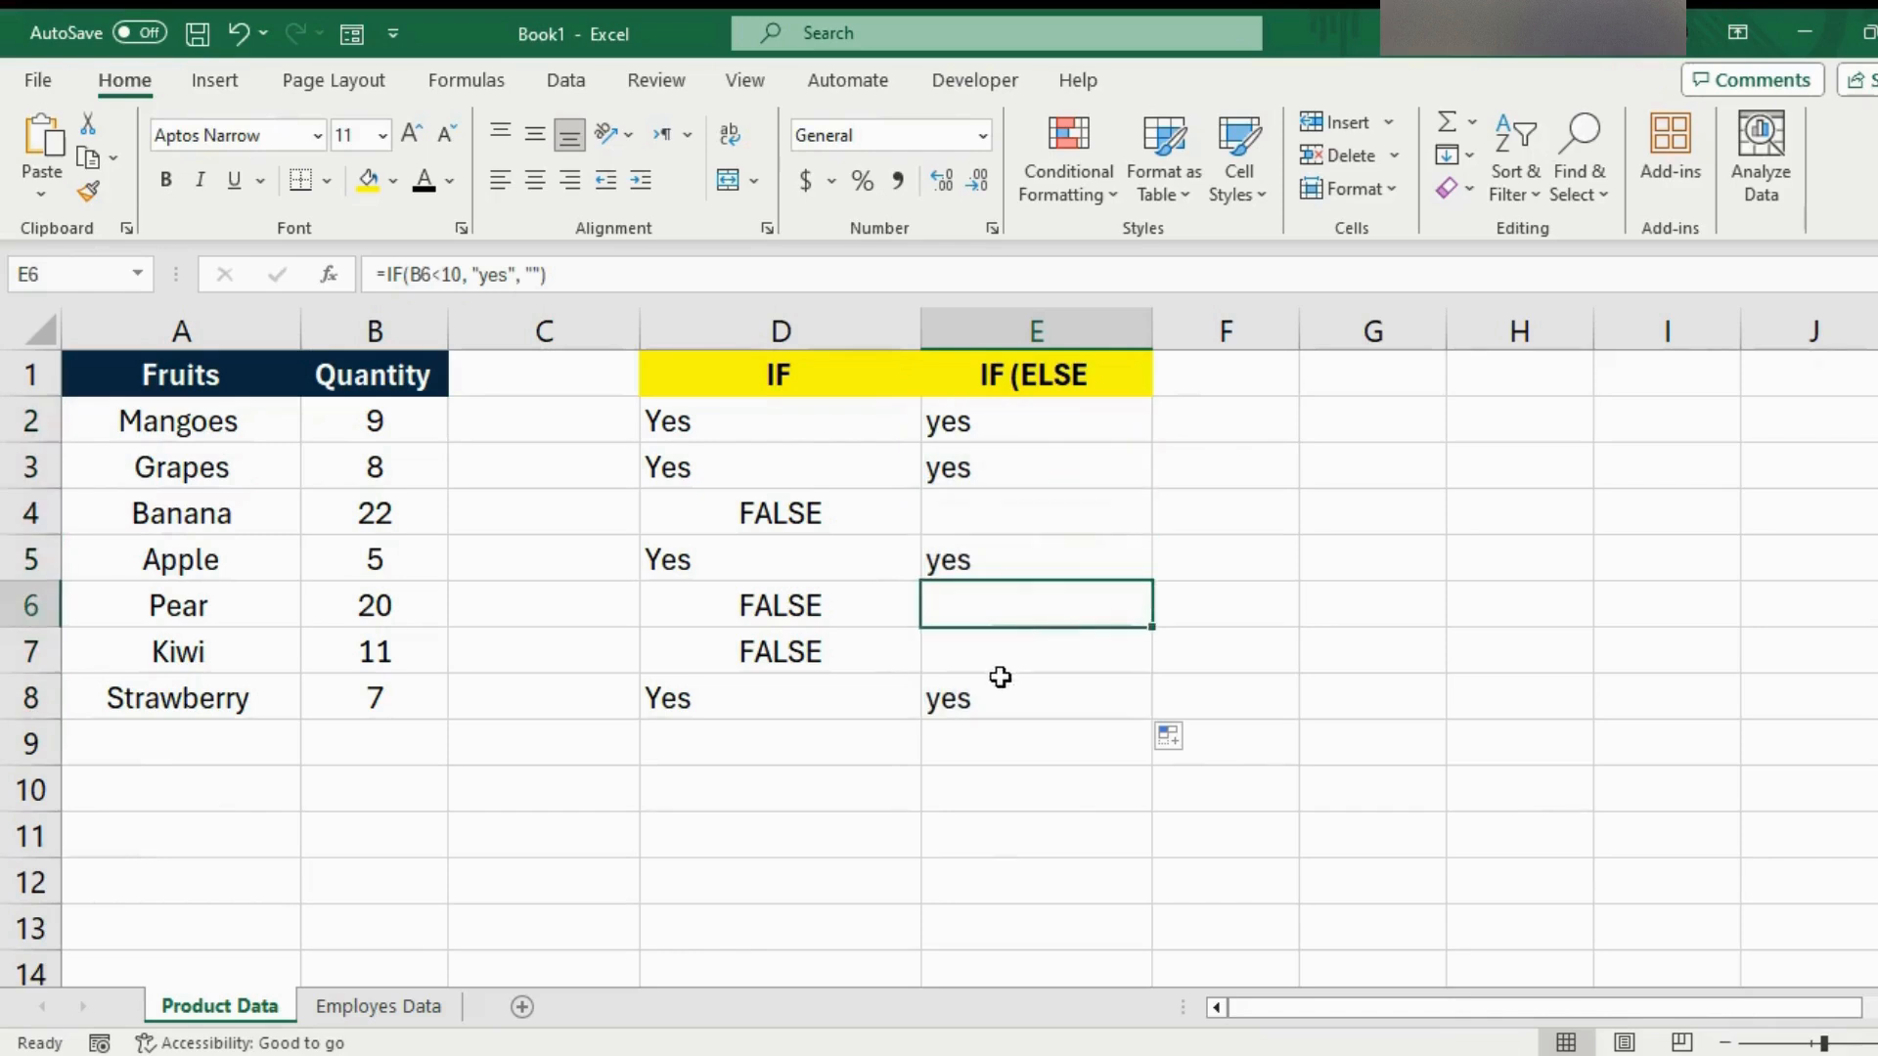
pyautogui.click(999, 652)
pyautogui.click(977, 516)
pyautogui.click(968, 609)
# Compare the formula in D2 with the one in E2
pyautogui.doubleClick(729, 424)
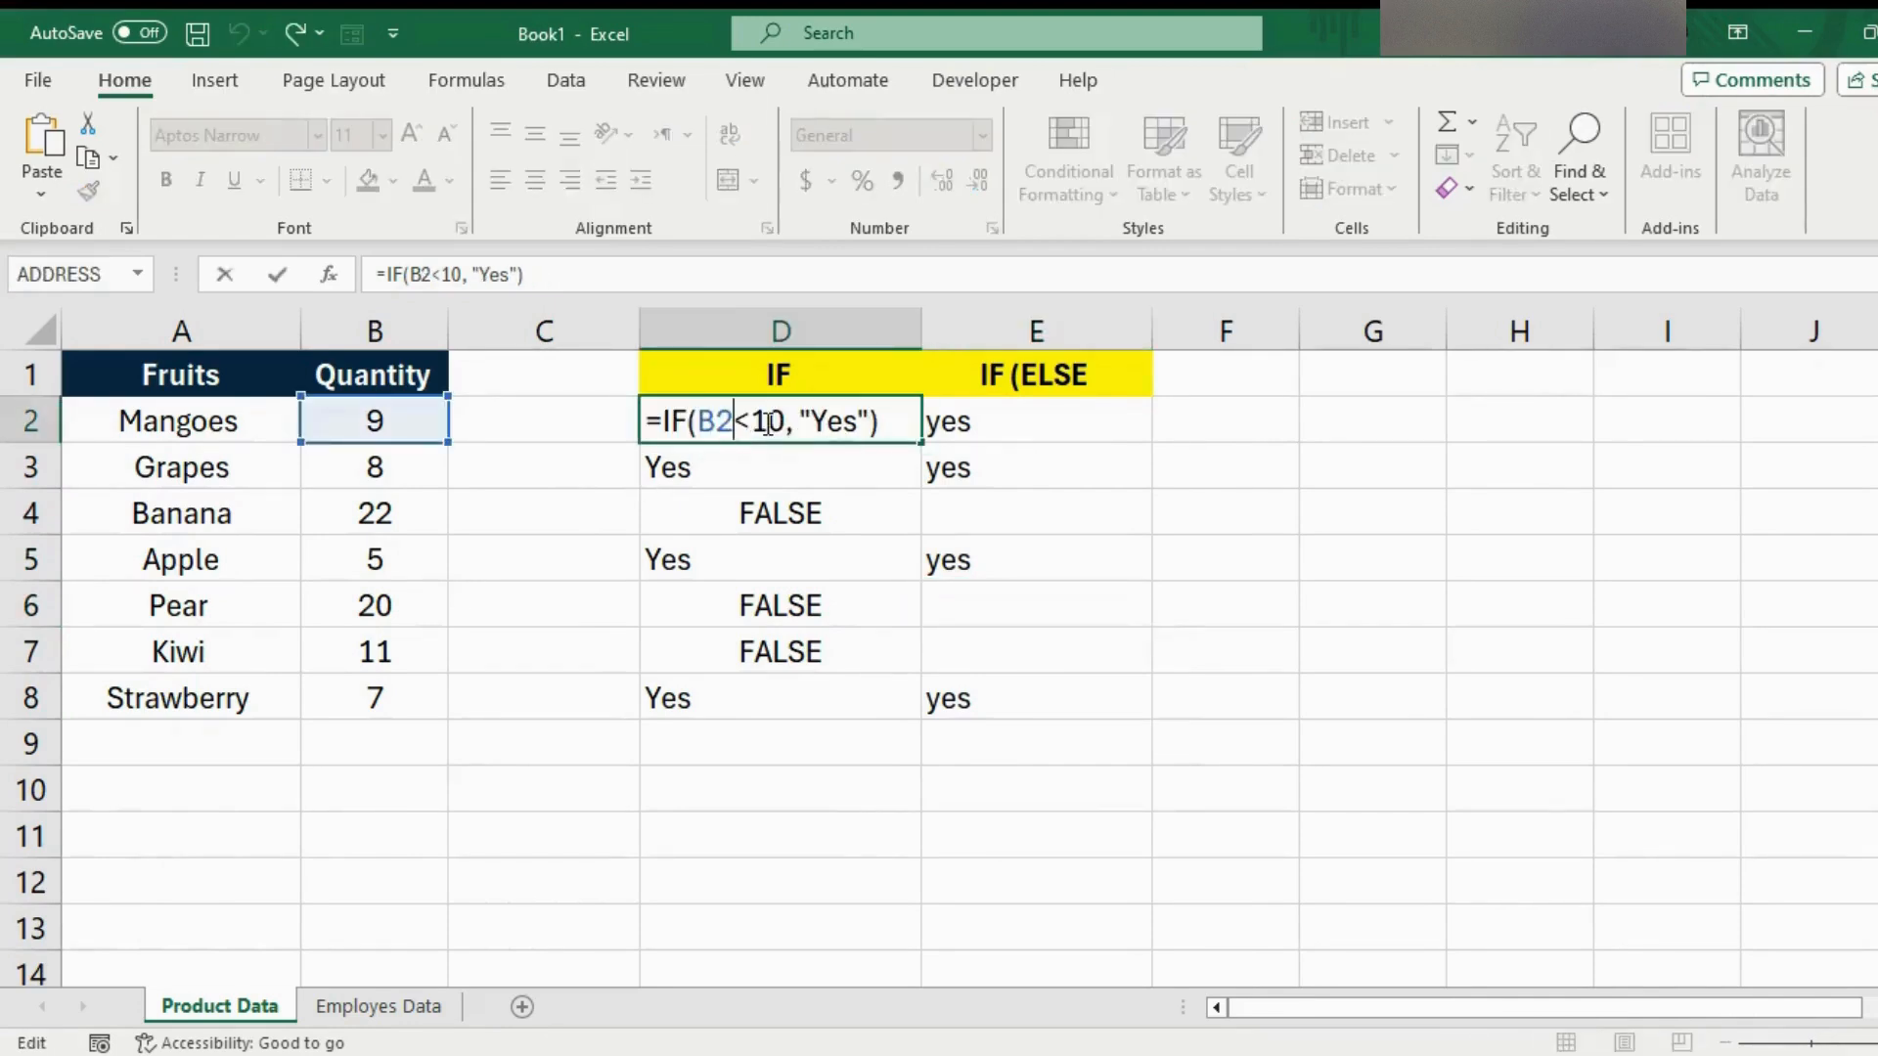
pyautogui.doubleClick(968, 430)
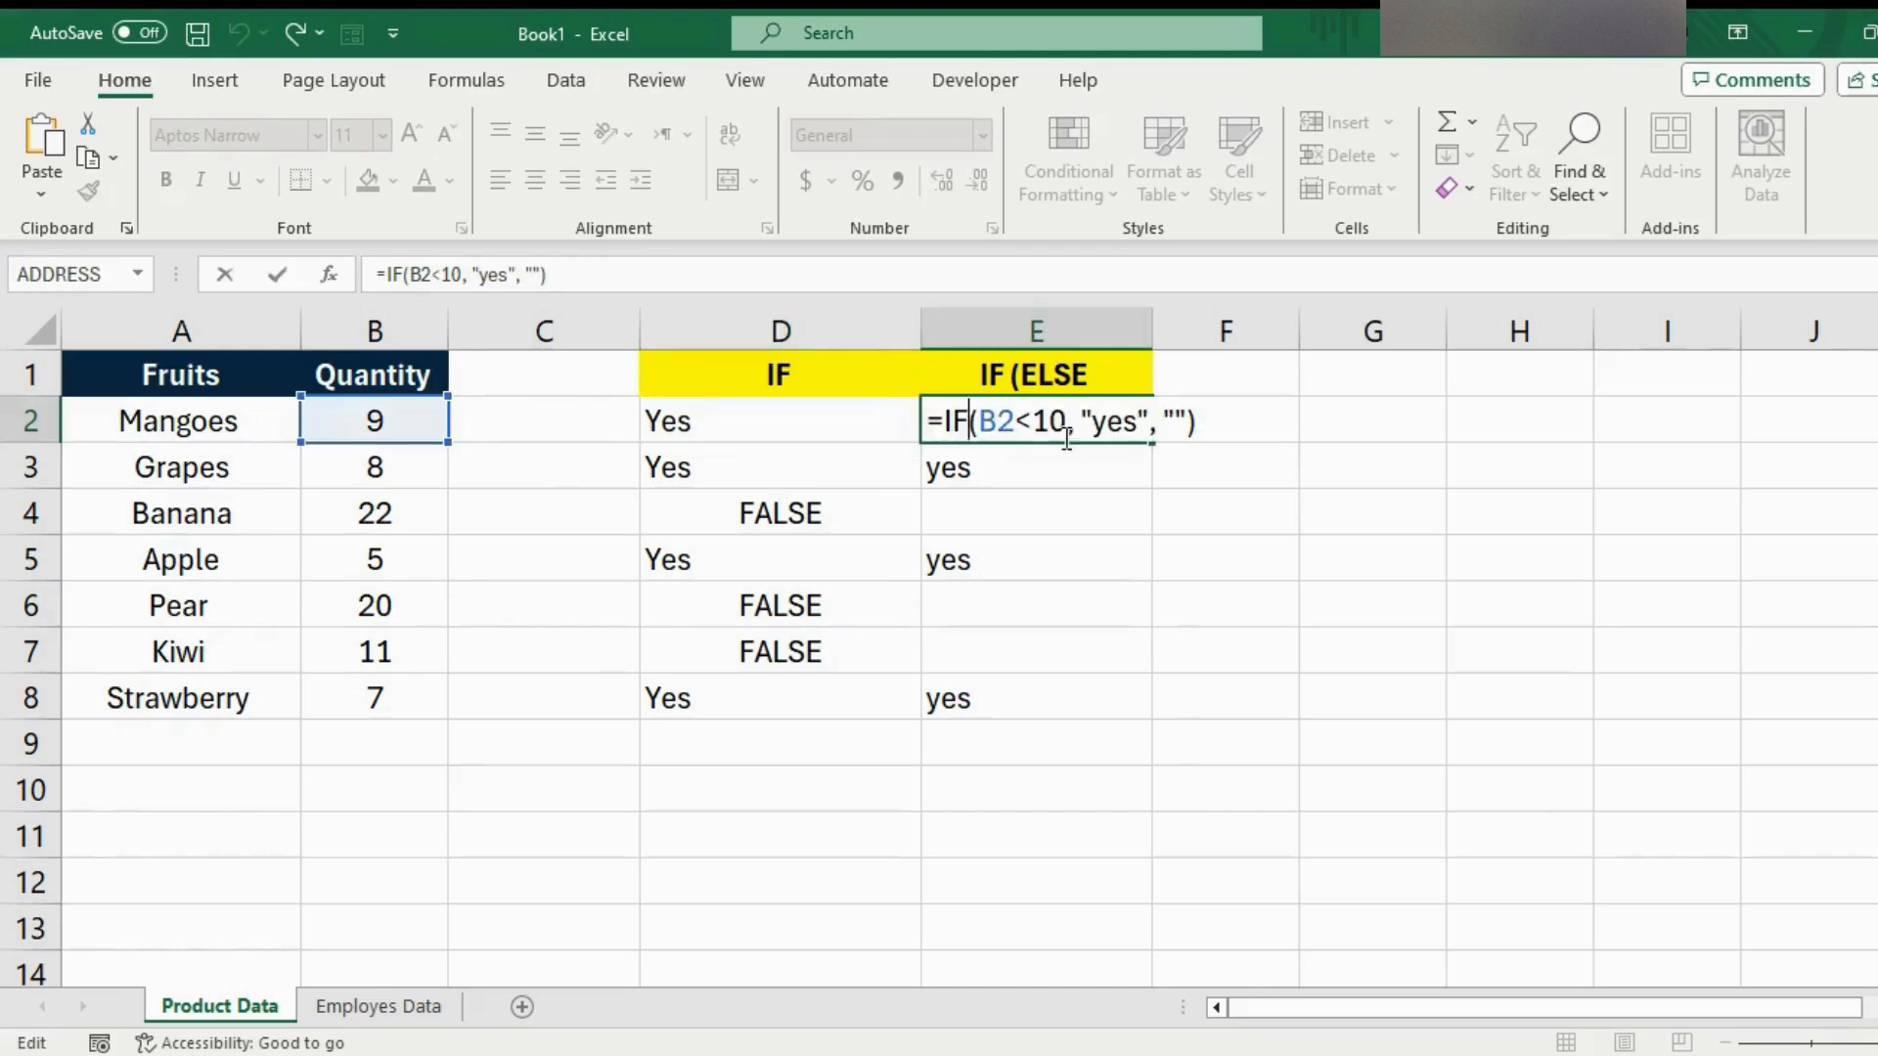
pyautogui.click(763, 474)
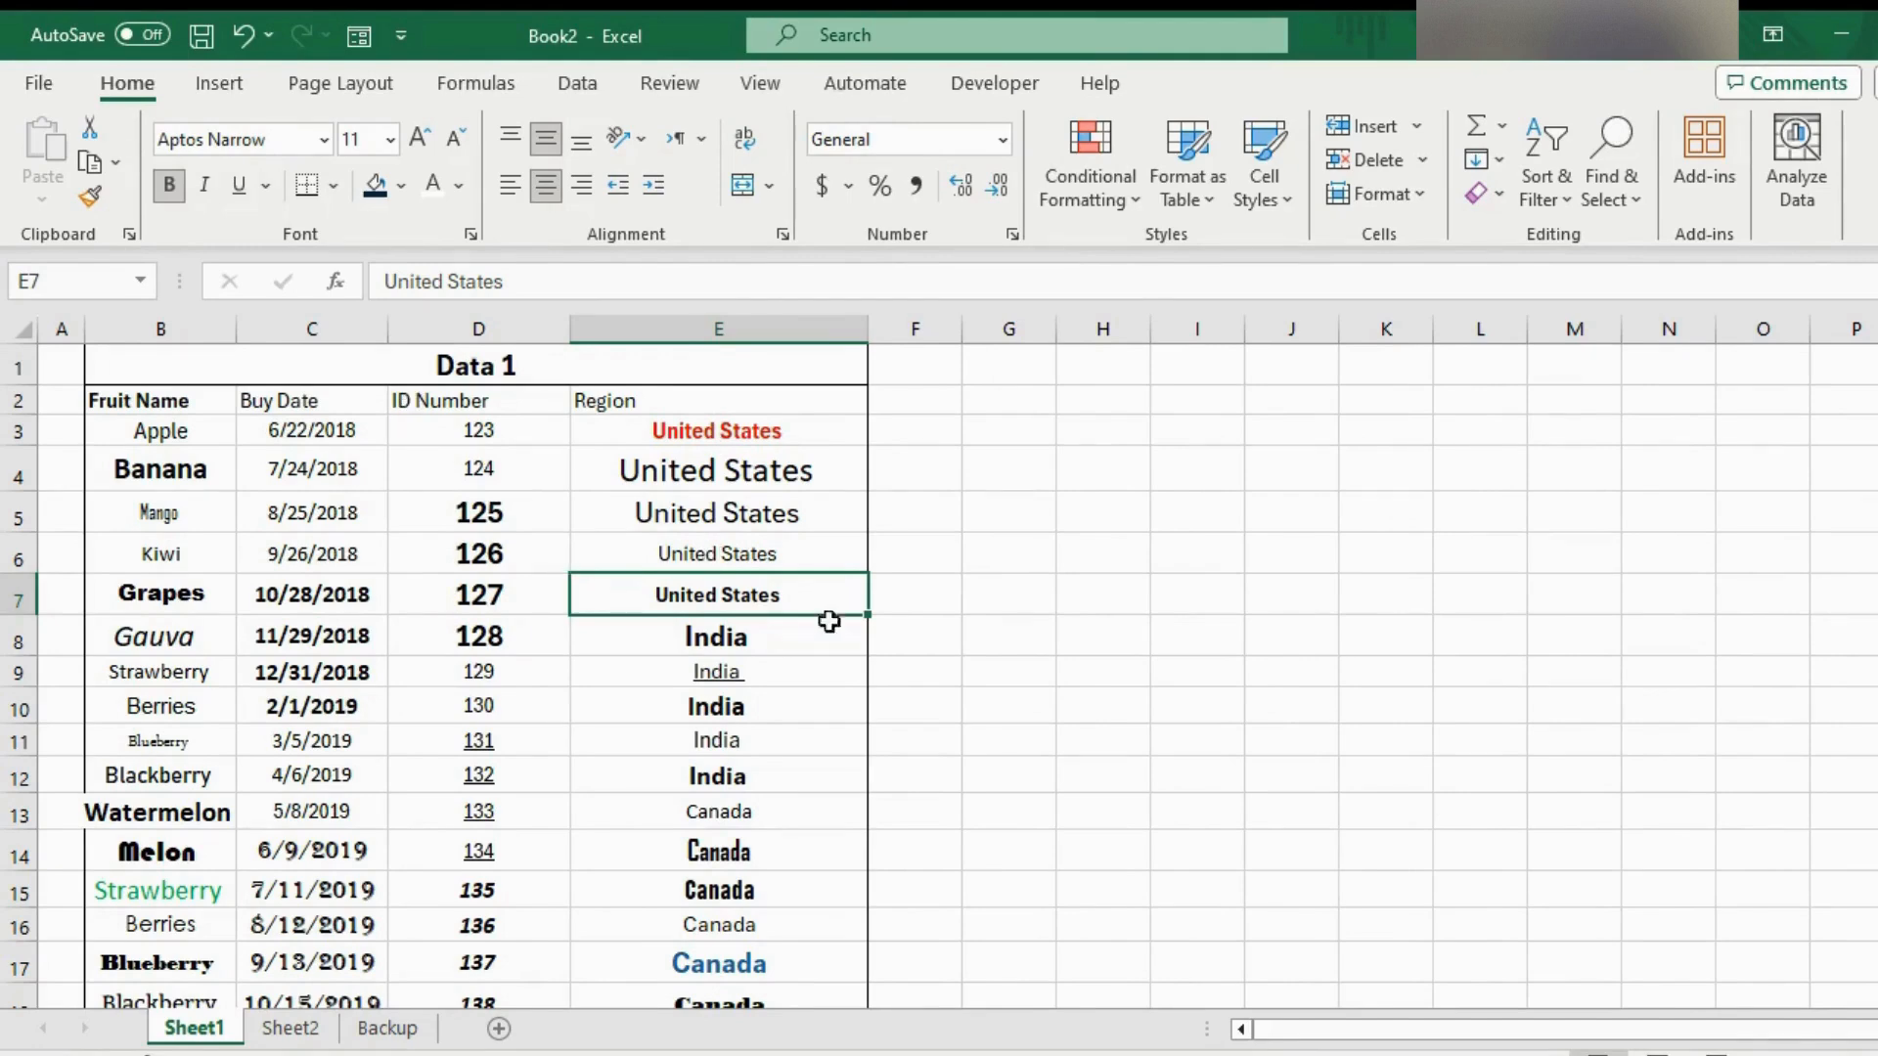
# In the Data 1 table of Book2, copy the formatting of the Apple cell B3 onto the region cell E4 with Format Painter
pyautogui.scroll(-2, 626, 474)
pyautogui.scroll(2, 629, 477)
pyautogui.click(452, 468)
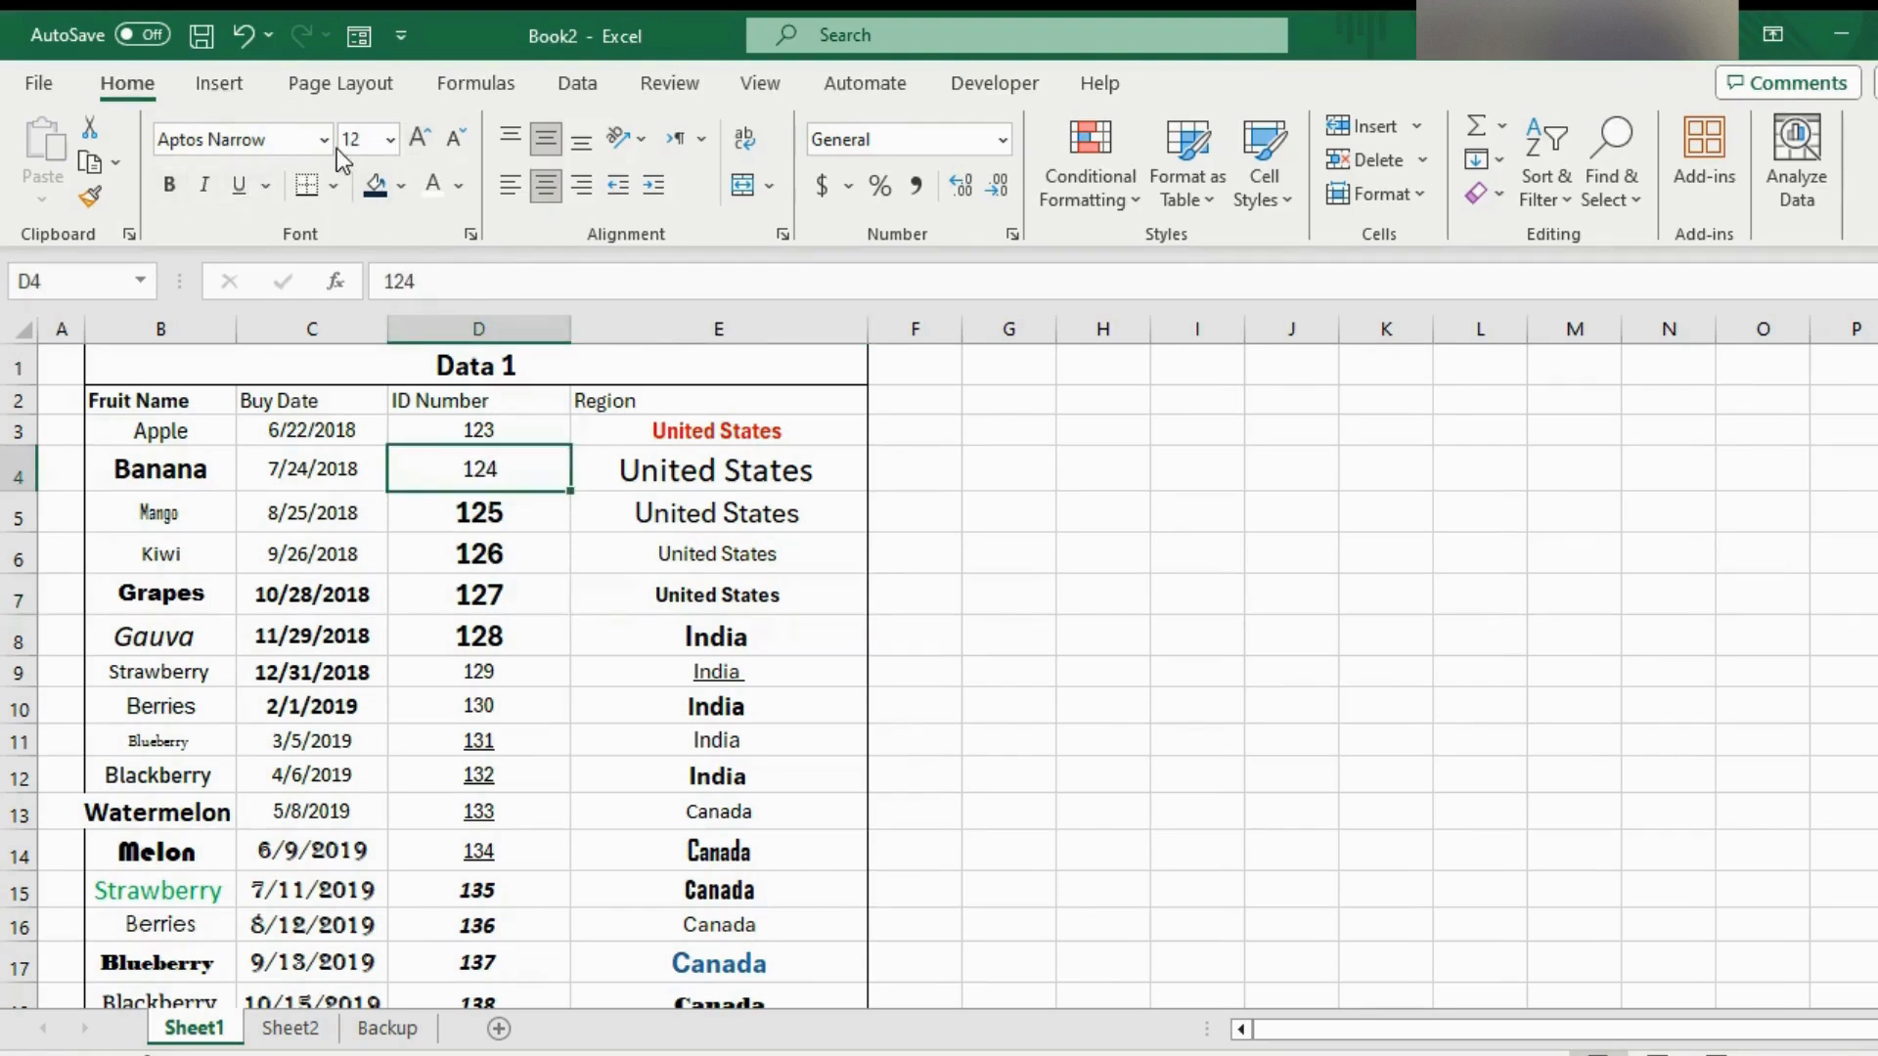
pyautogui.click(299, 638)
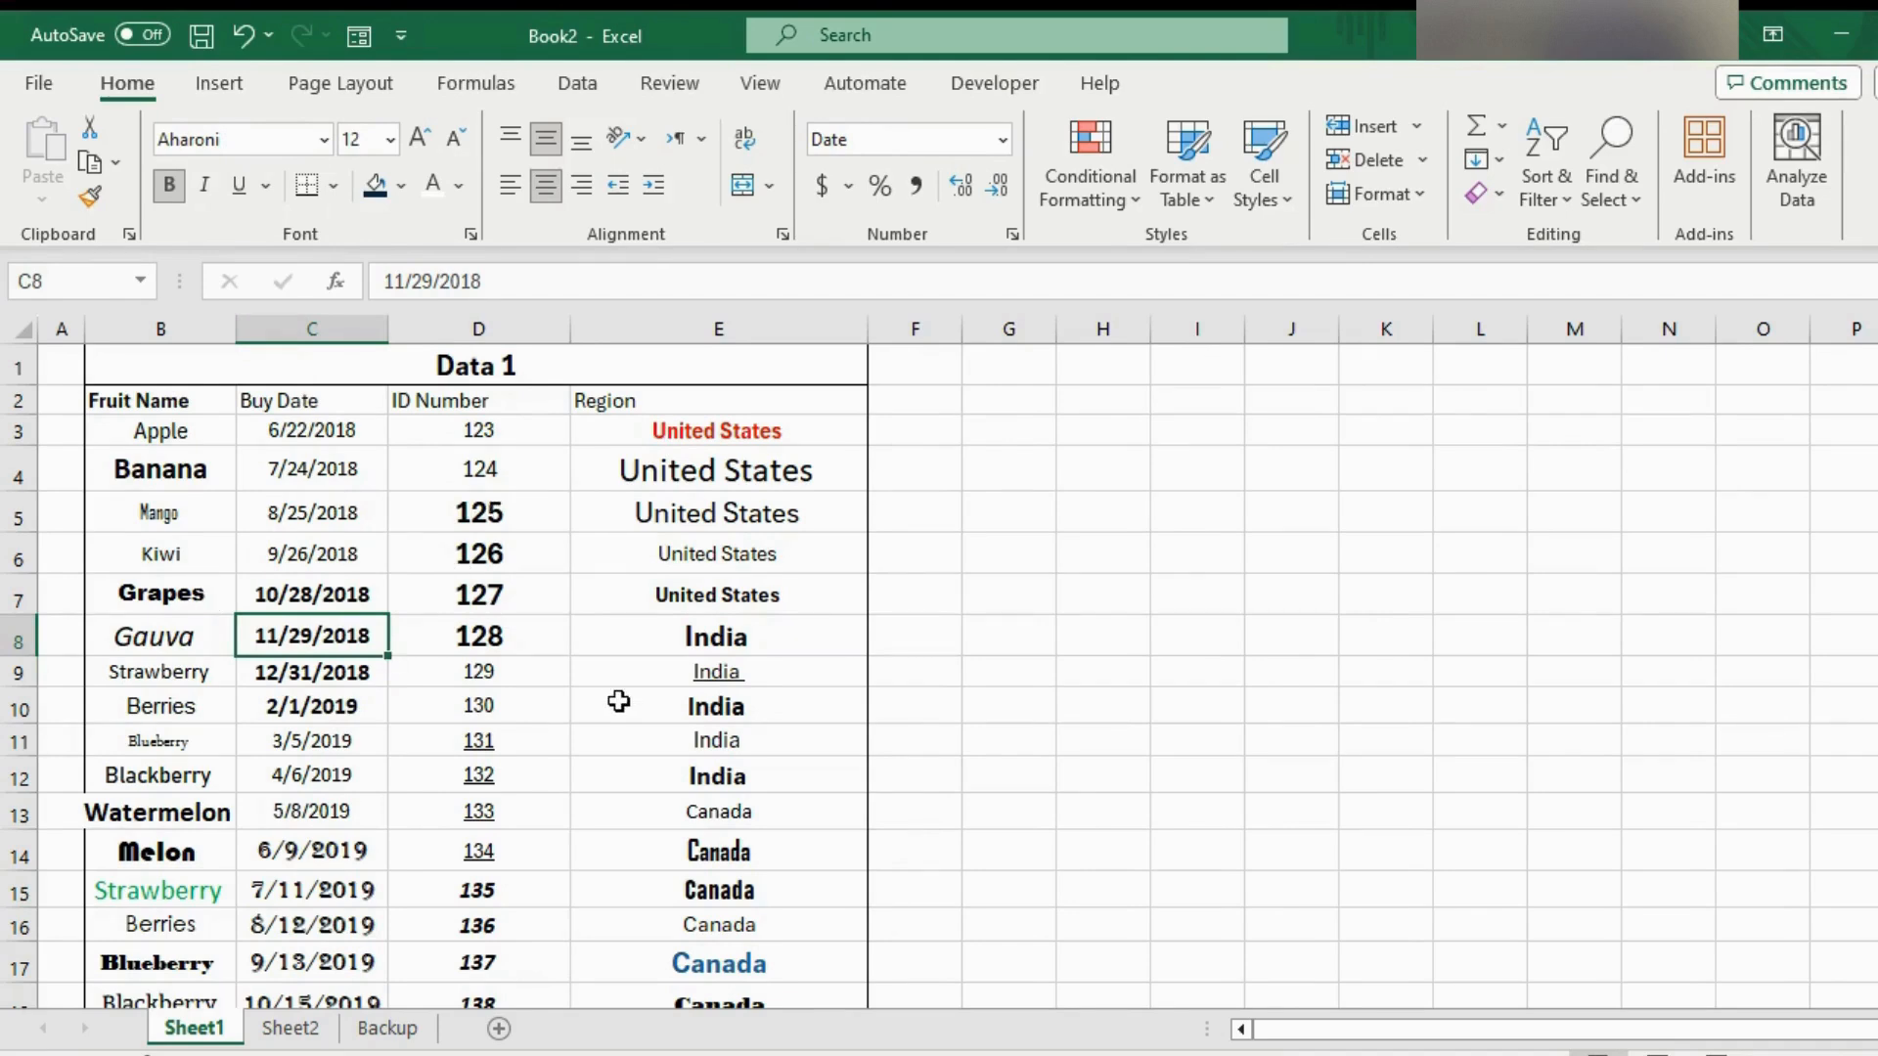
pyautogui.scroll(-4, 618, 701)
pyautogui.scroll(4, 618, 702)
pyautogui.click(173, 434)
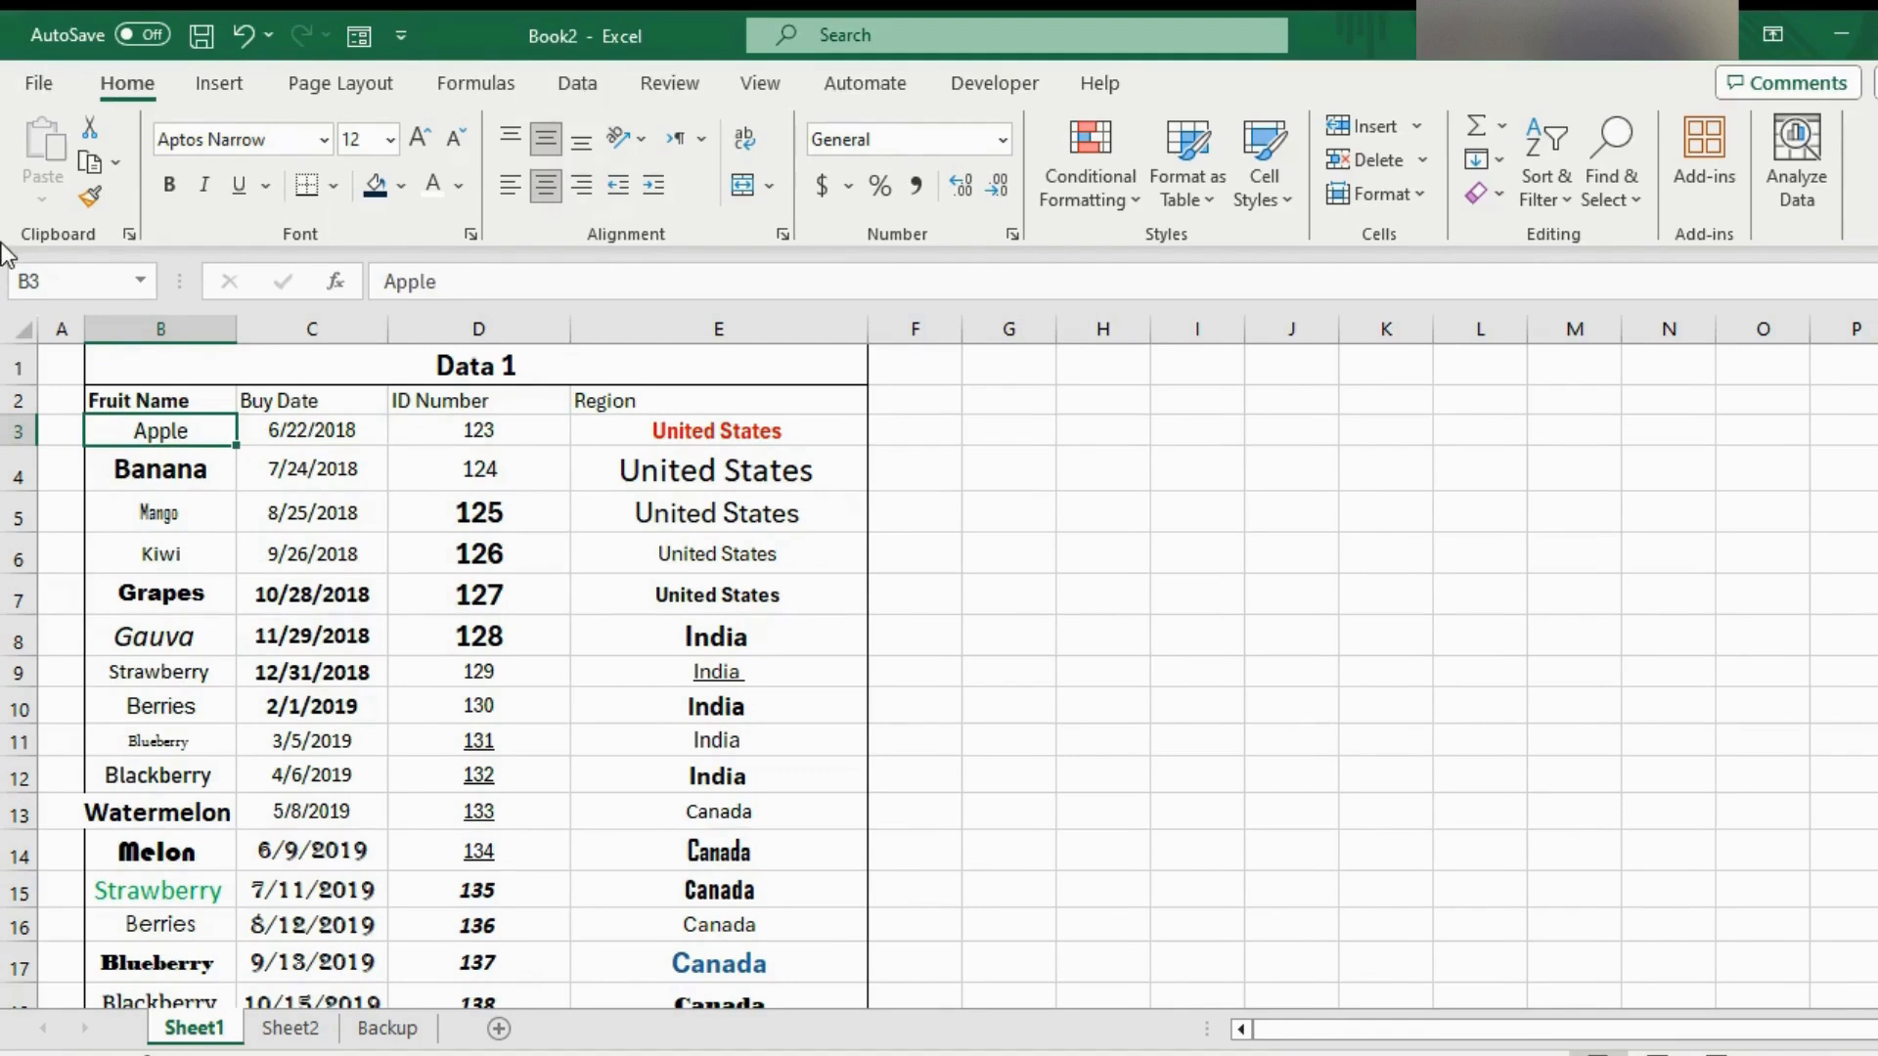
pyautogui.click(90, 196)
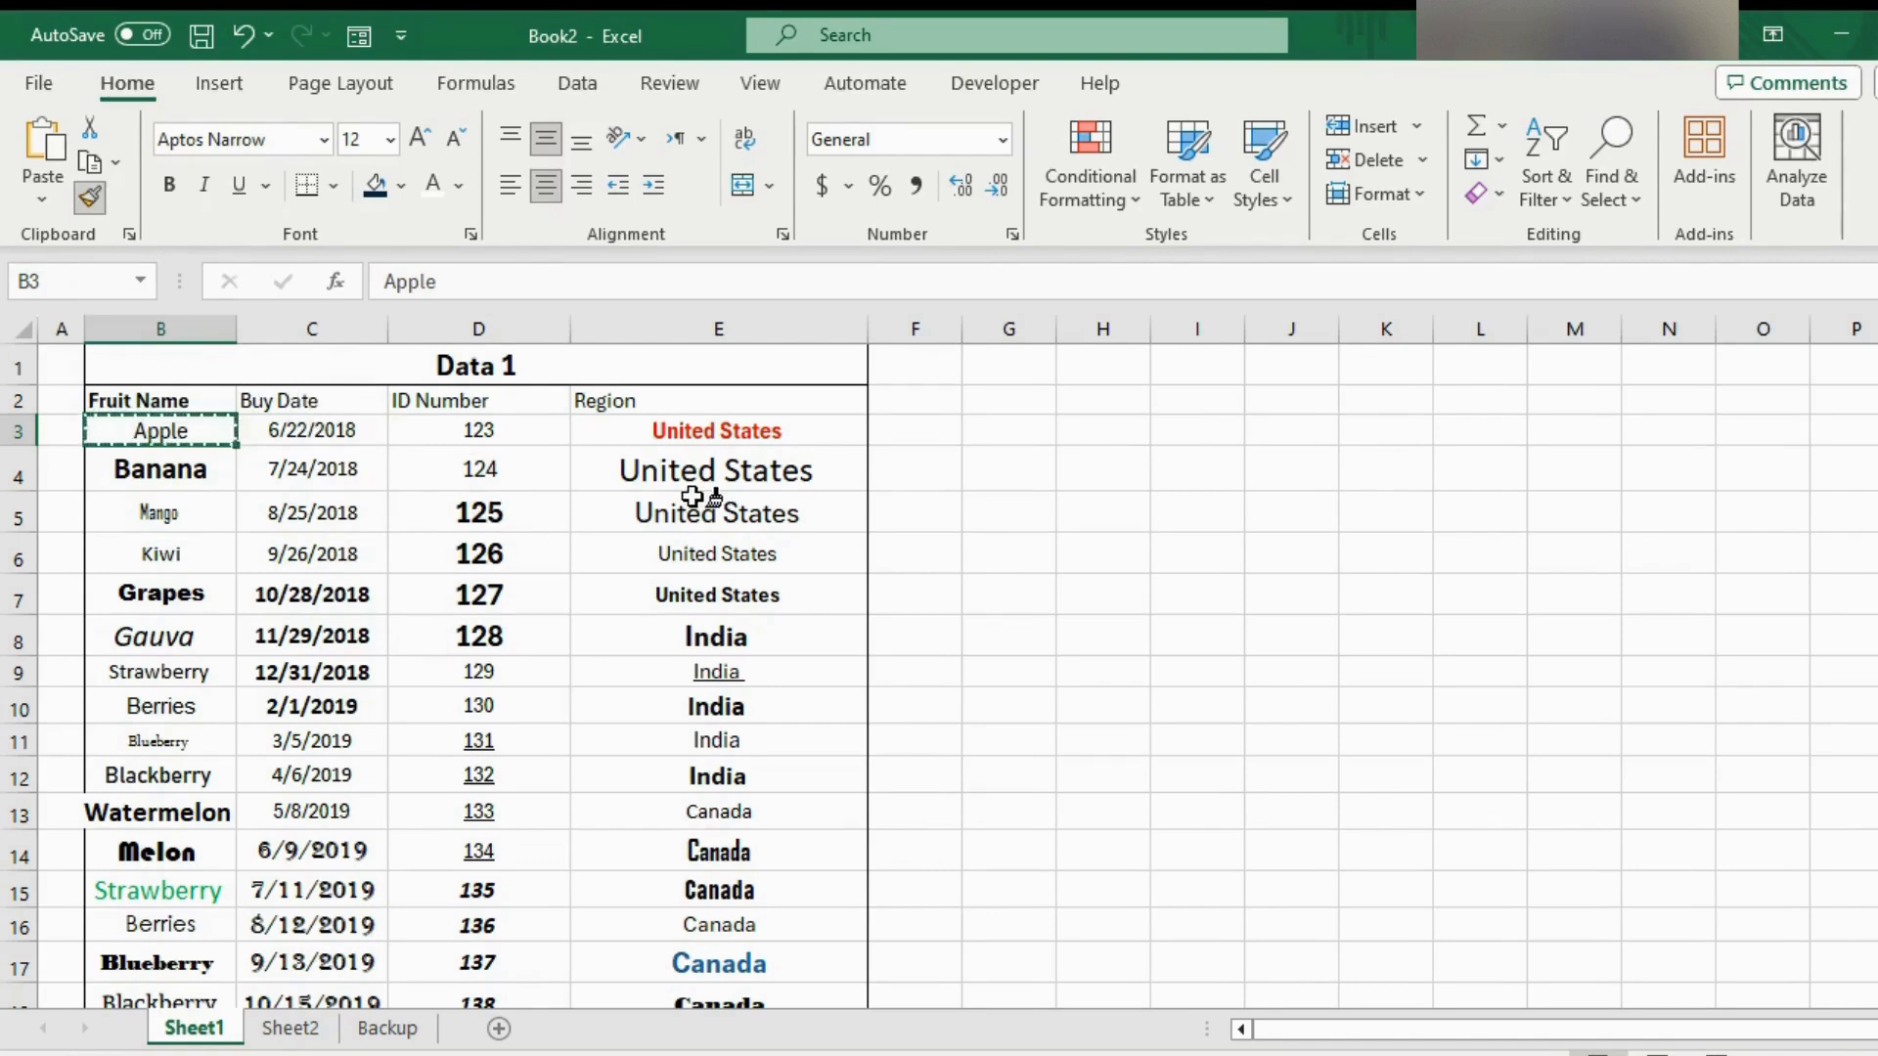
pyautogui.click(605, 468)
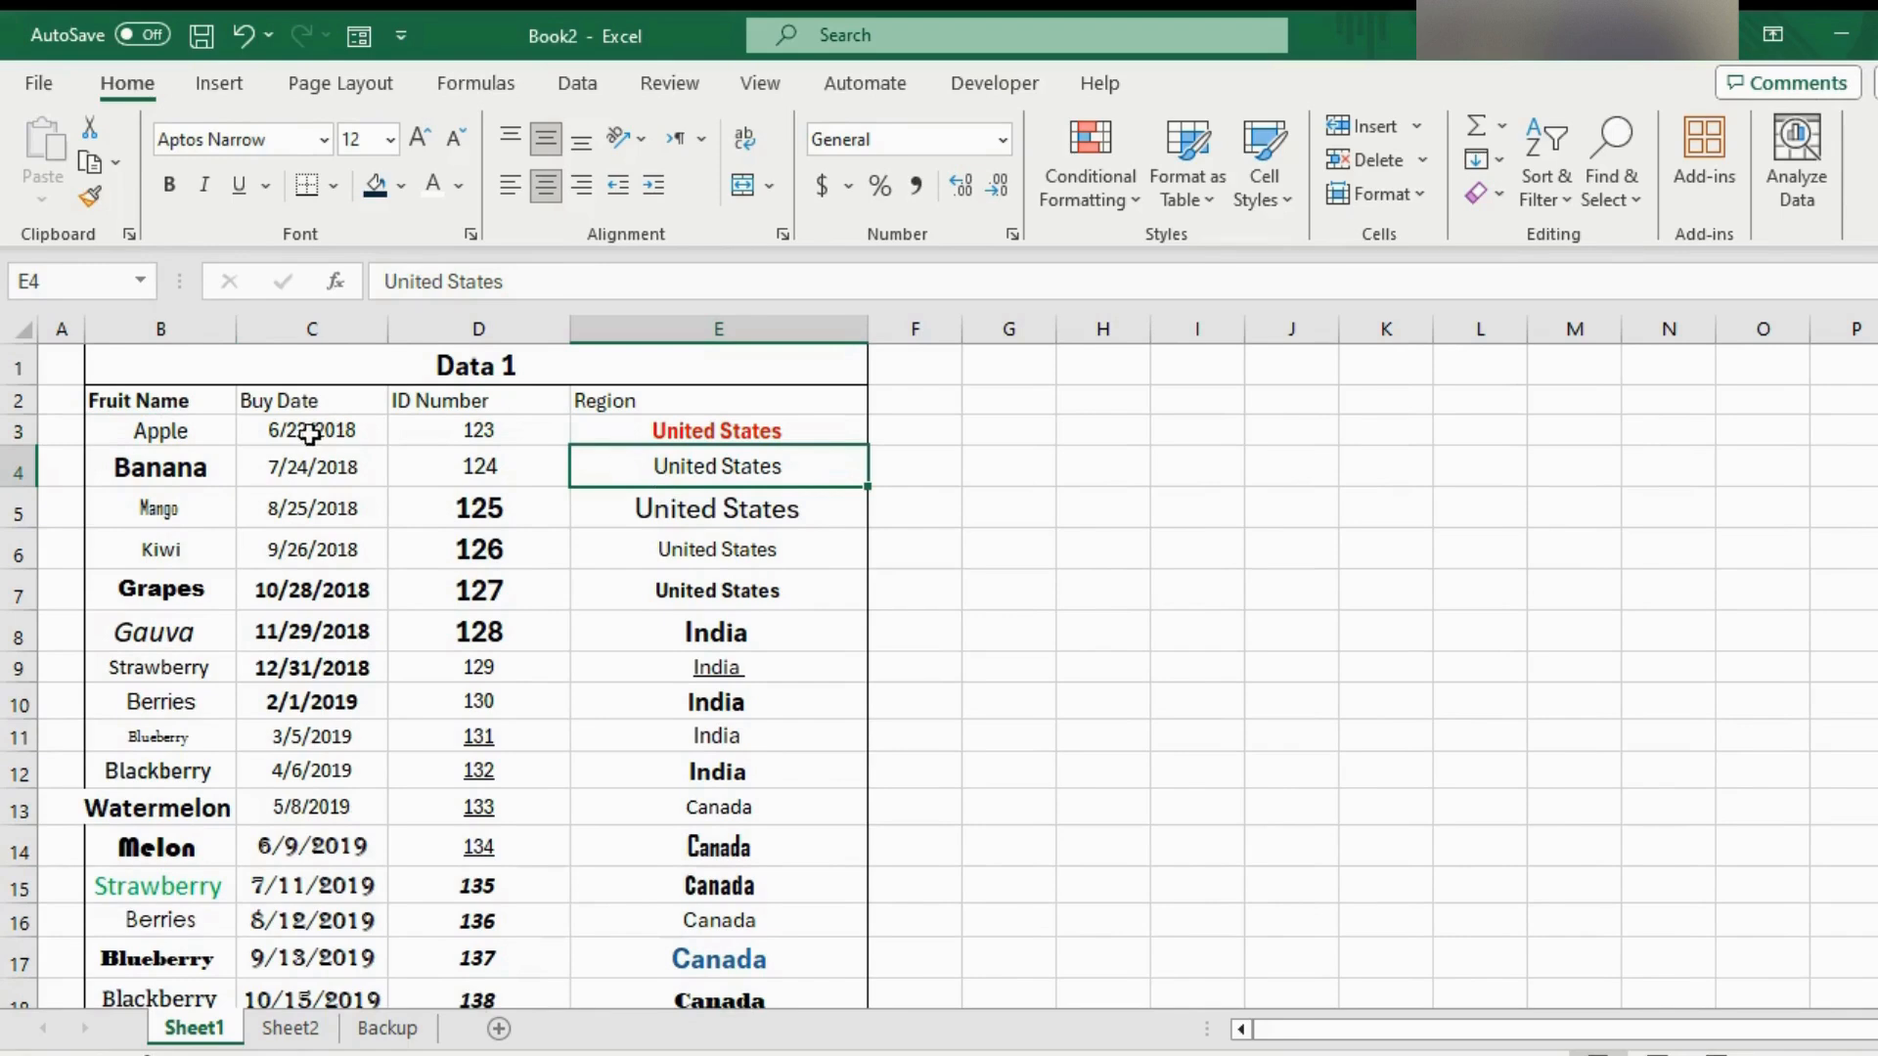
# Copy the formatting of cell B3 onto the range B7:E21 with Format Painter
pyautogui.click(198, 434)
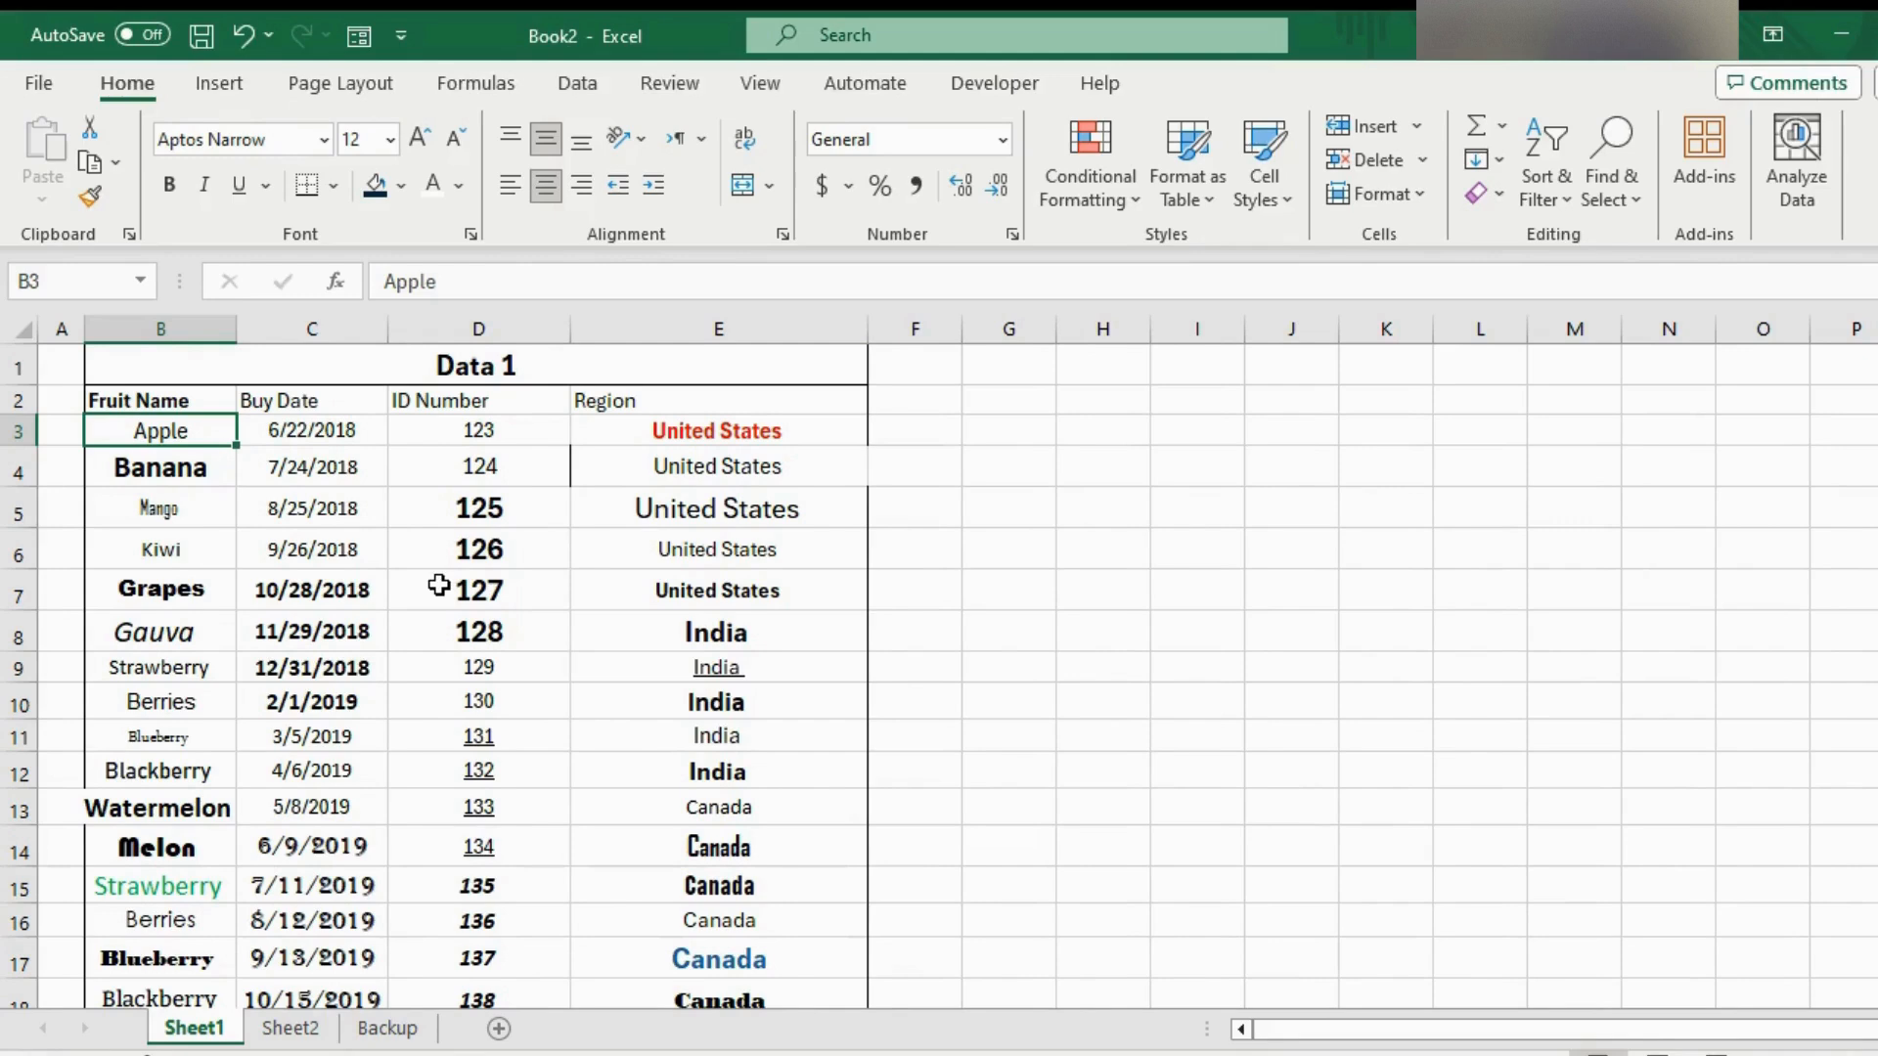
pyautogui.click(92, 201)
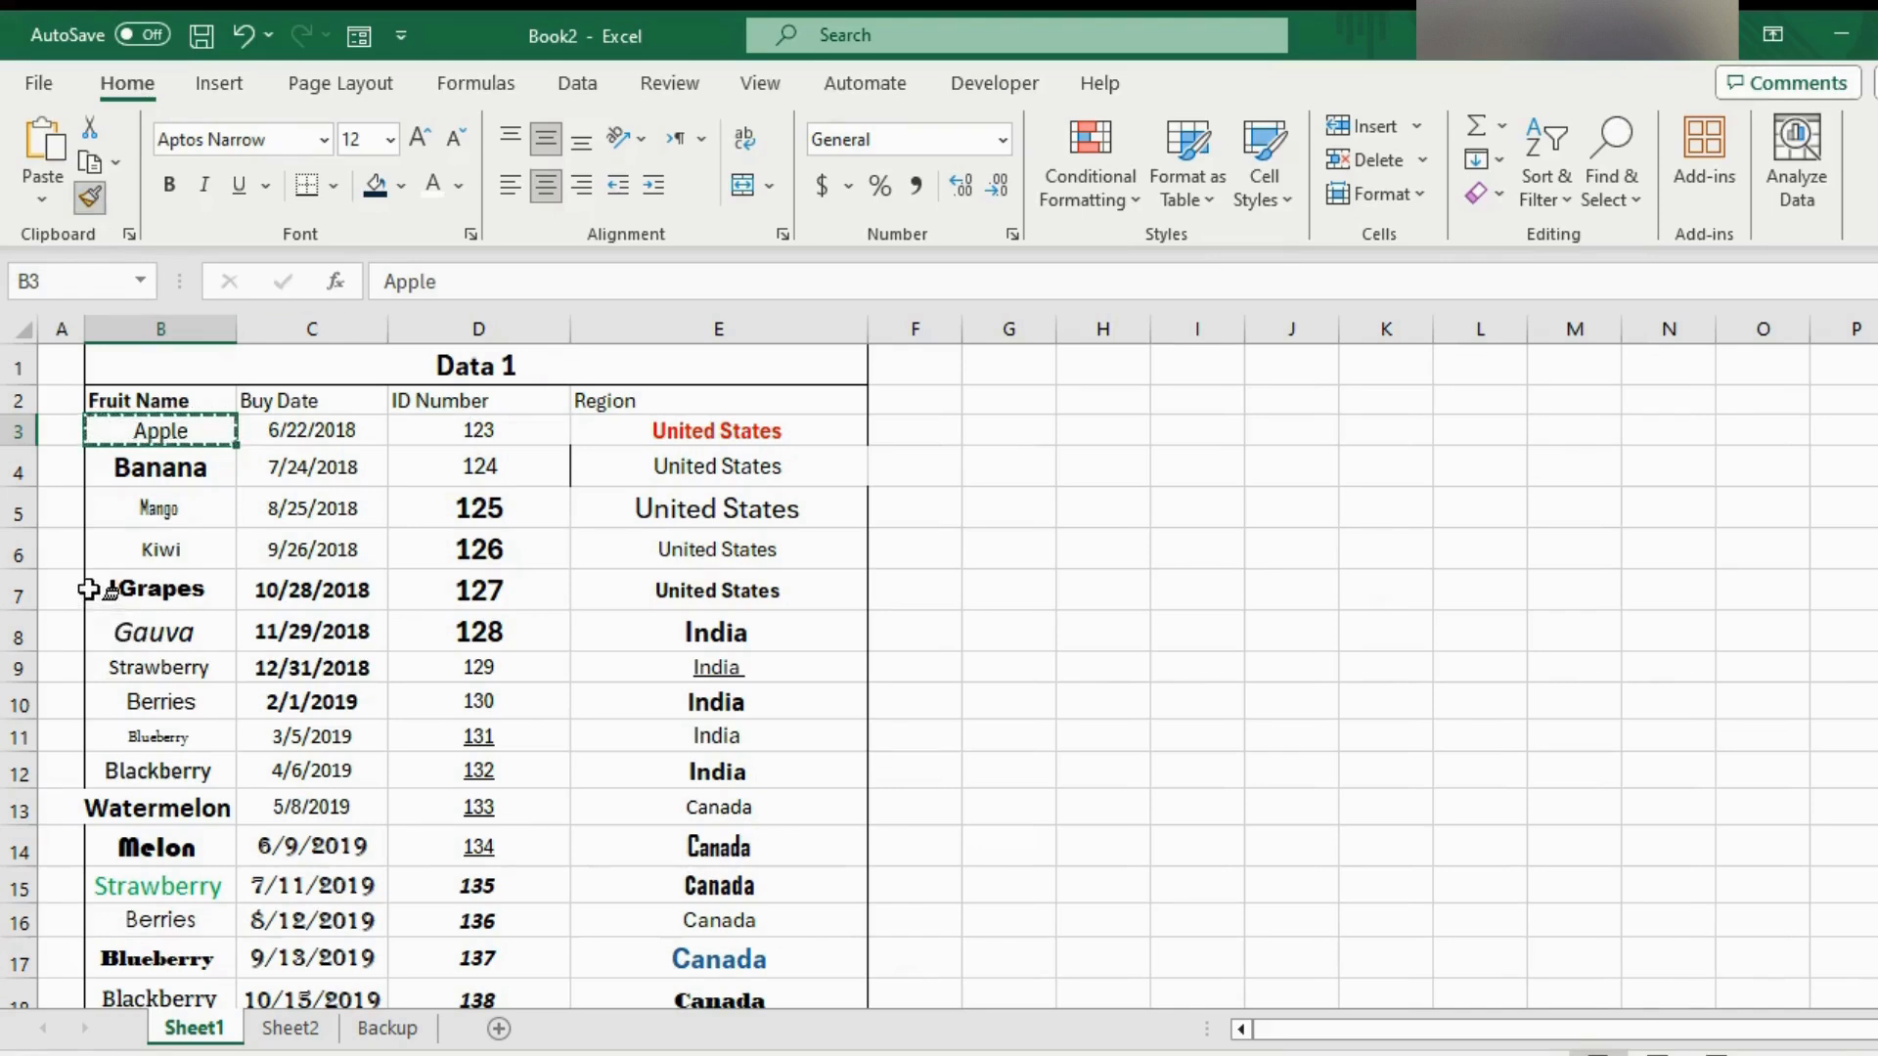
pyautogui.moveTo(90, 596)
pyautogui.mouseDown()
pyautogui.moveTo(231, 710)
pyautogui.moveTo(681, 880)
pyautogui.moveTo(685, 993)
pyautogui.moveTo(704, 837)
pyautogui.mouseUp()
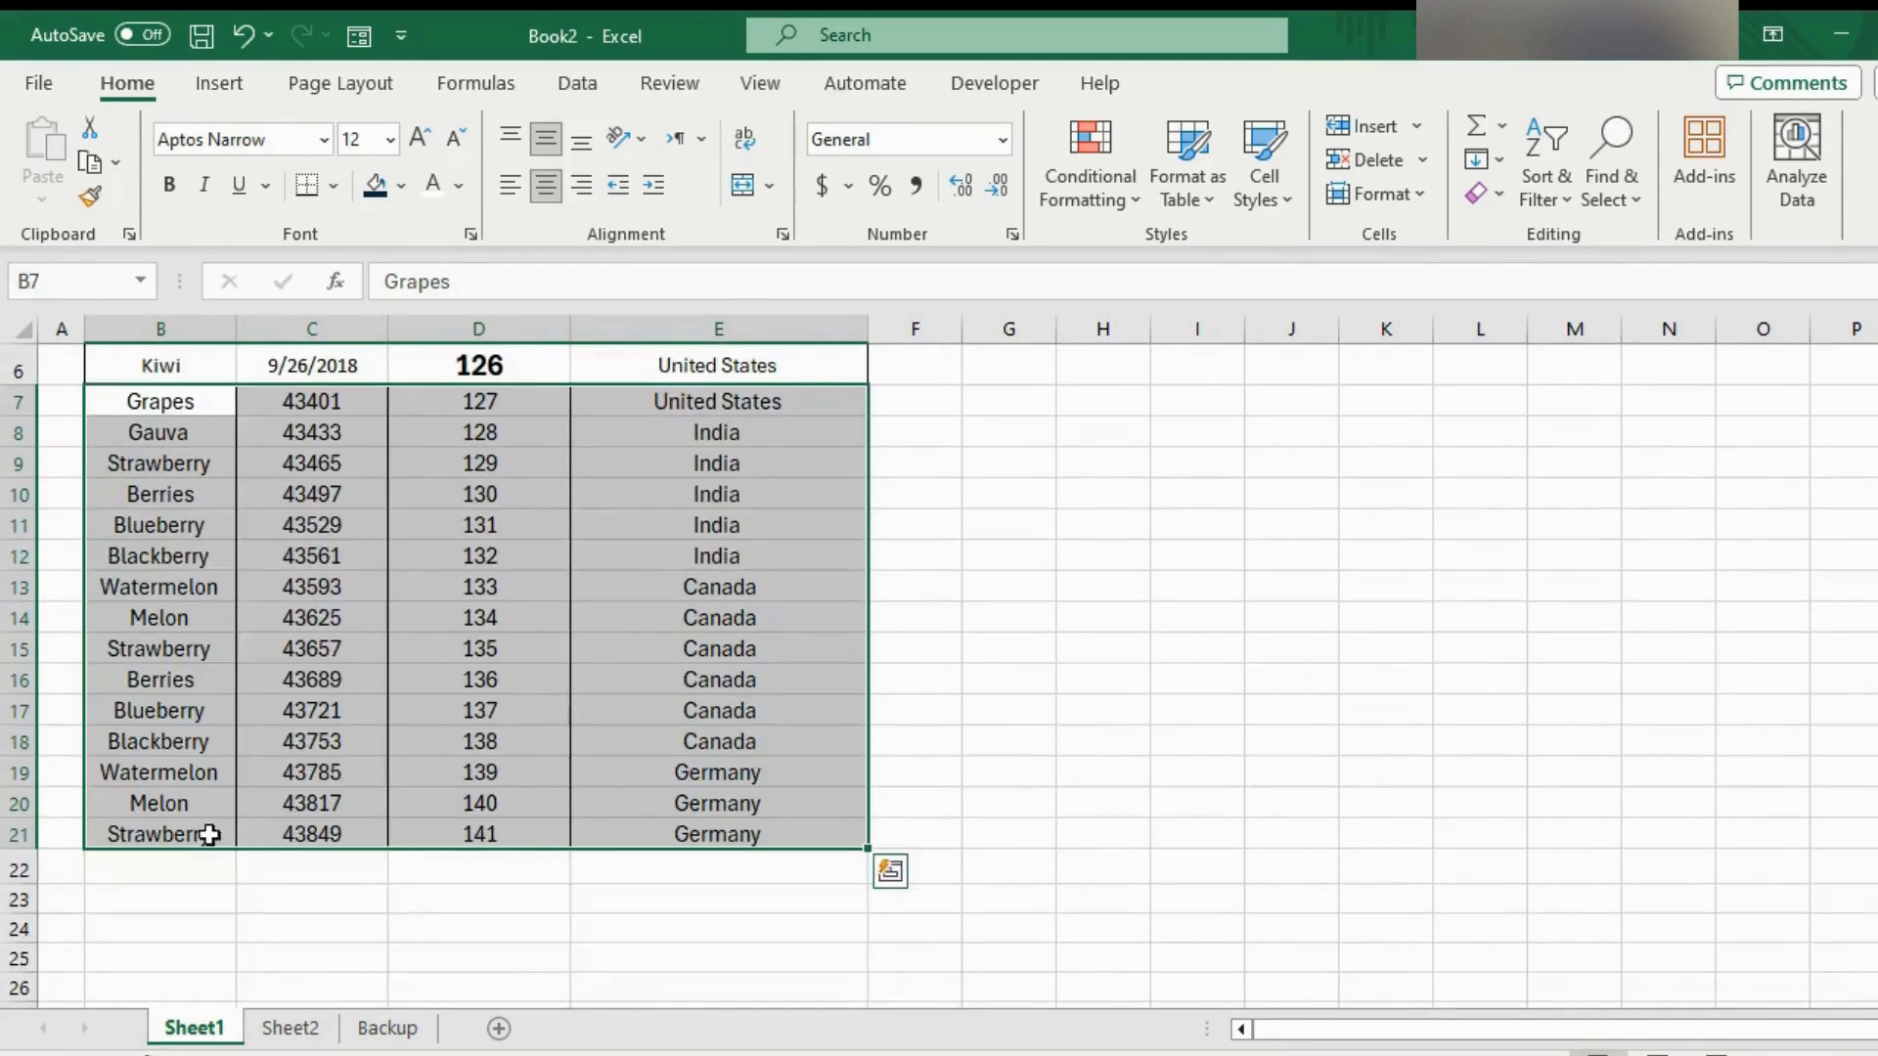
pyautogui.scroll(2, 688, 672)
pyautogui.click(686, 671)
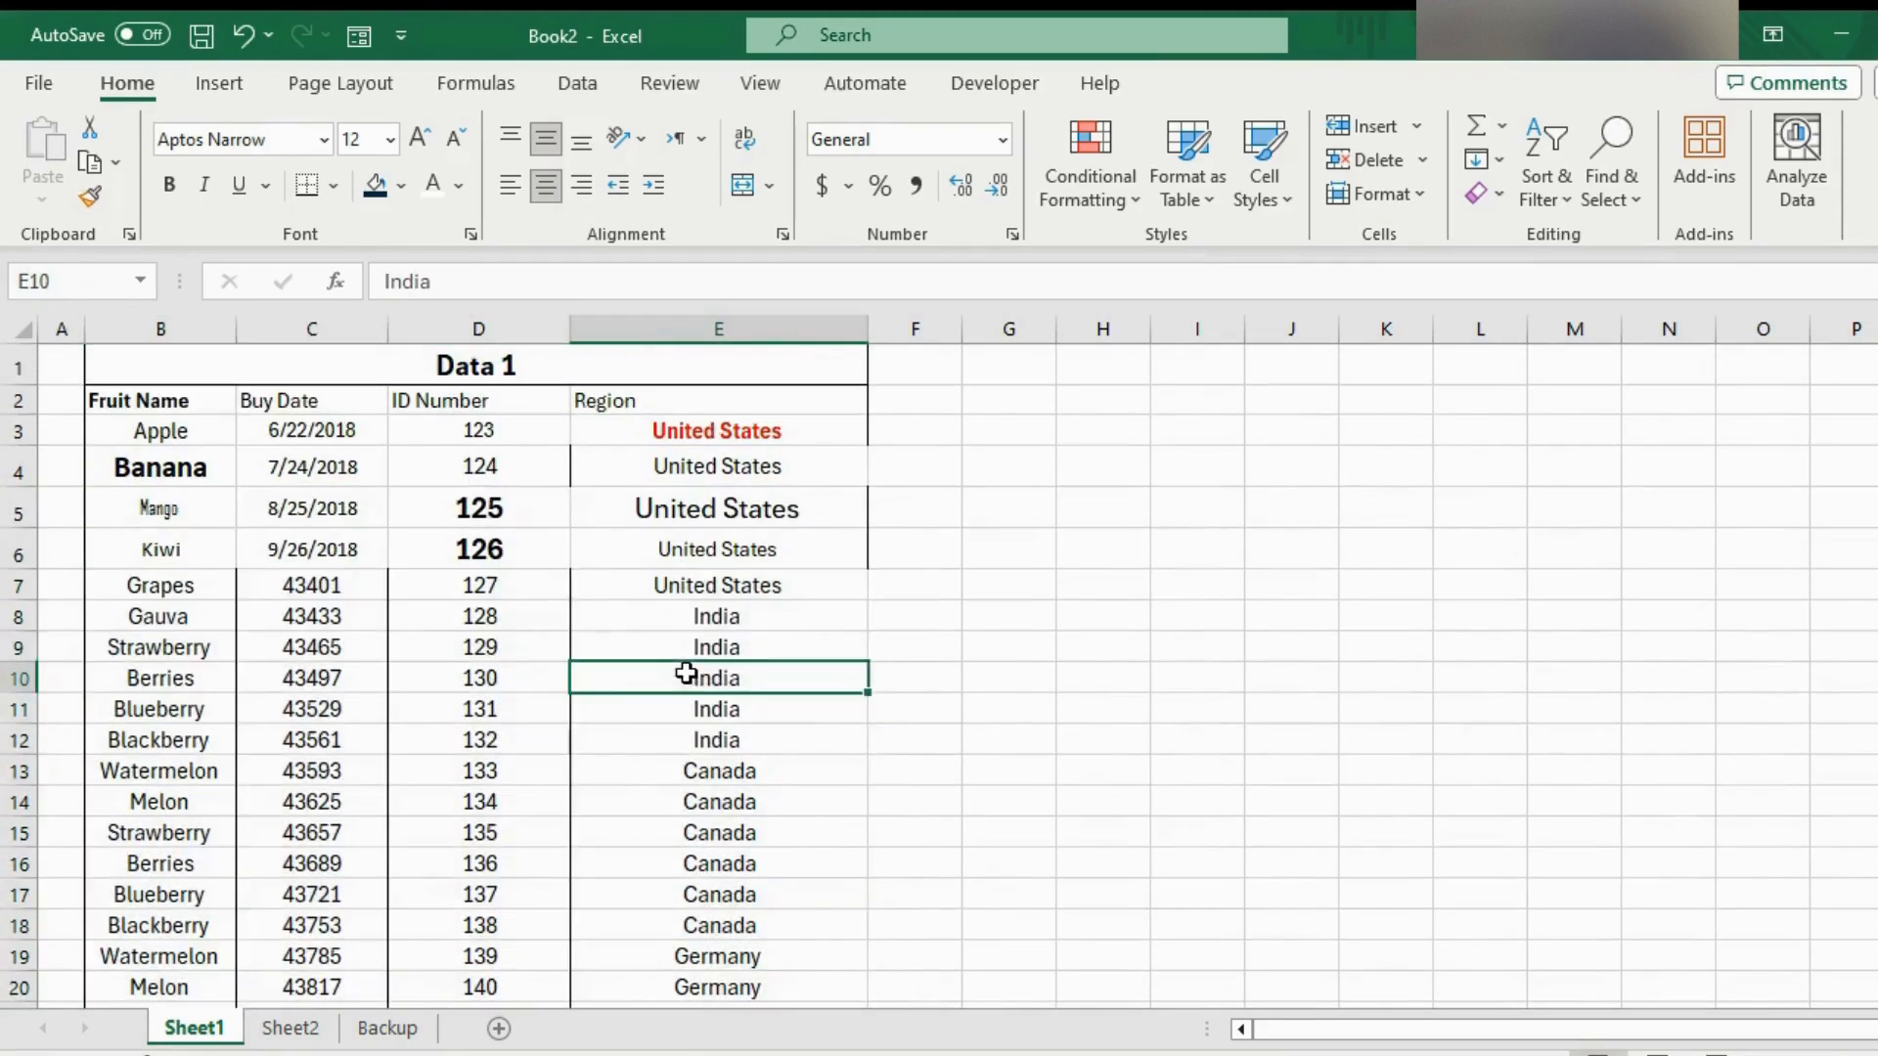
# Examine the formatting of rows 7 to 21 in the Data 1 table, including the Buy Date column
pyautogui.scroll(-3, 570, 801)
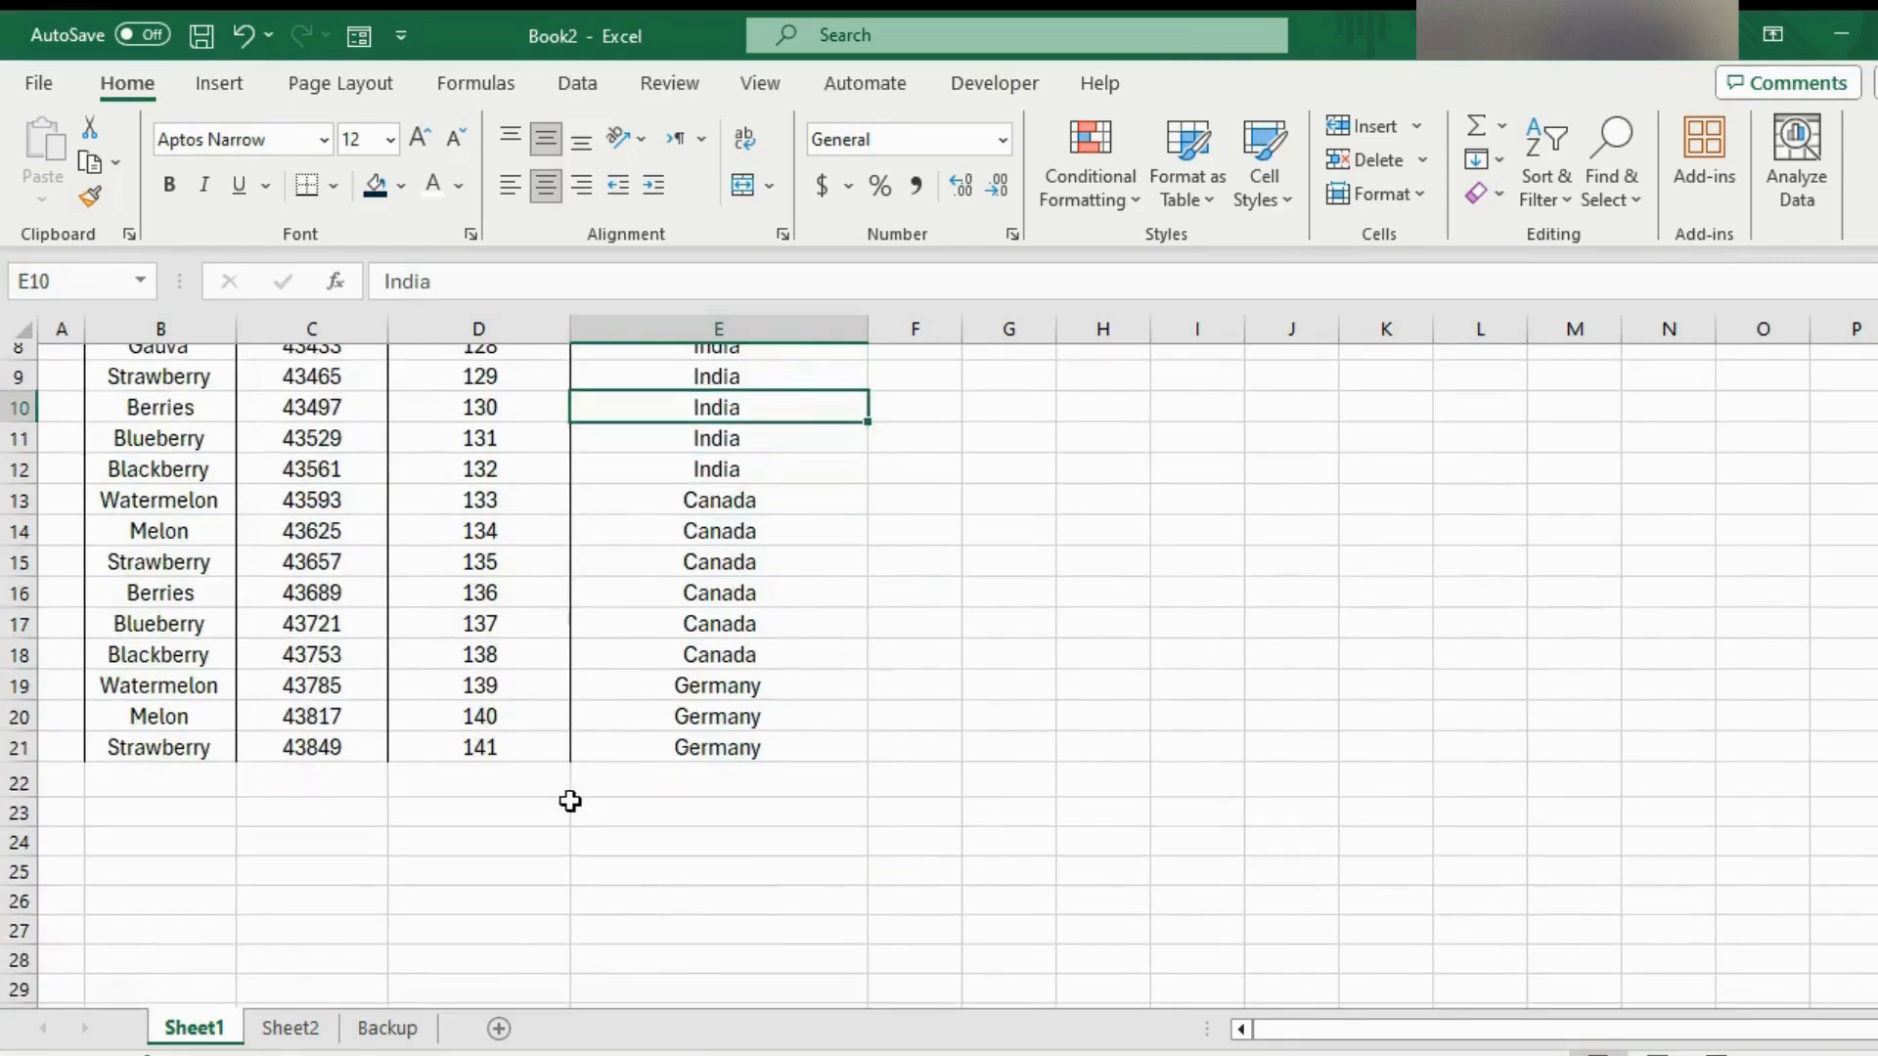
pyautogui.scroll(1, 570, 801)
pyautogui.scroll(2, 570, 801)
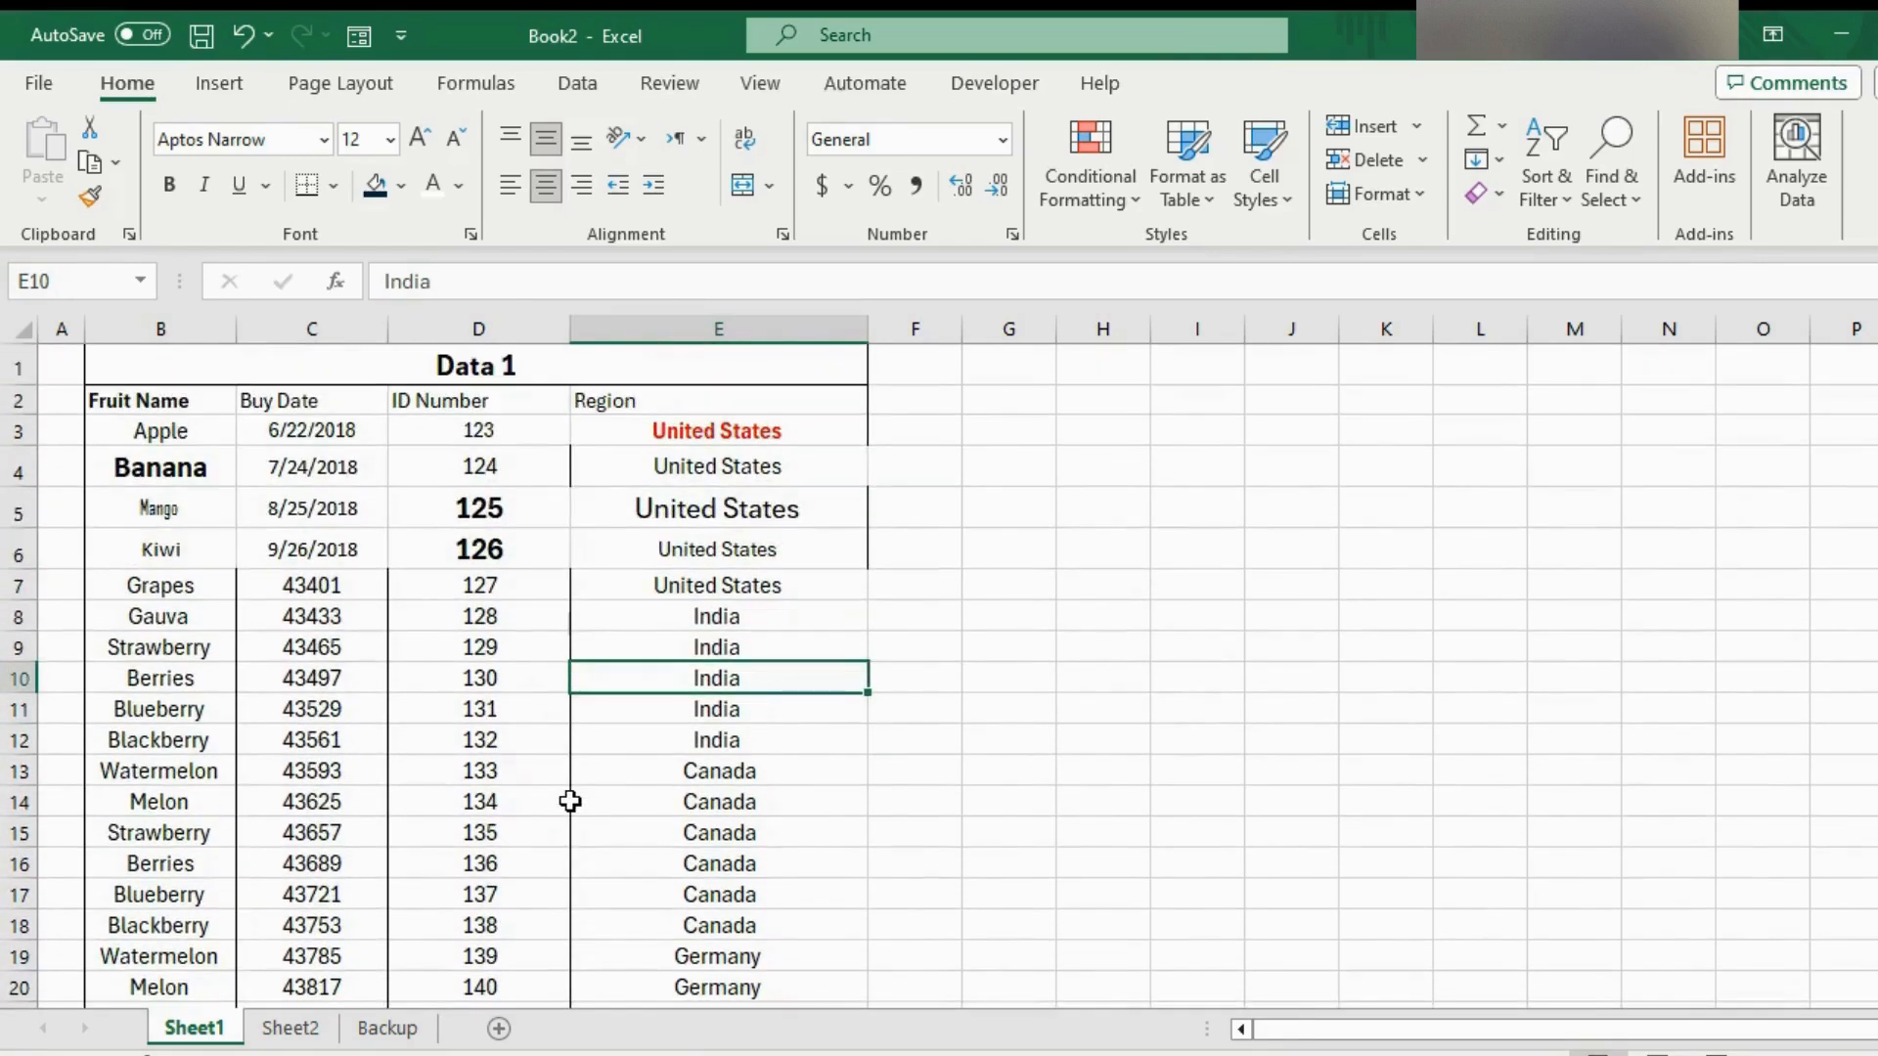
pyautogui.scroll(-2, 570, 801)
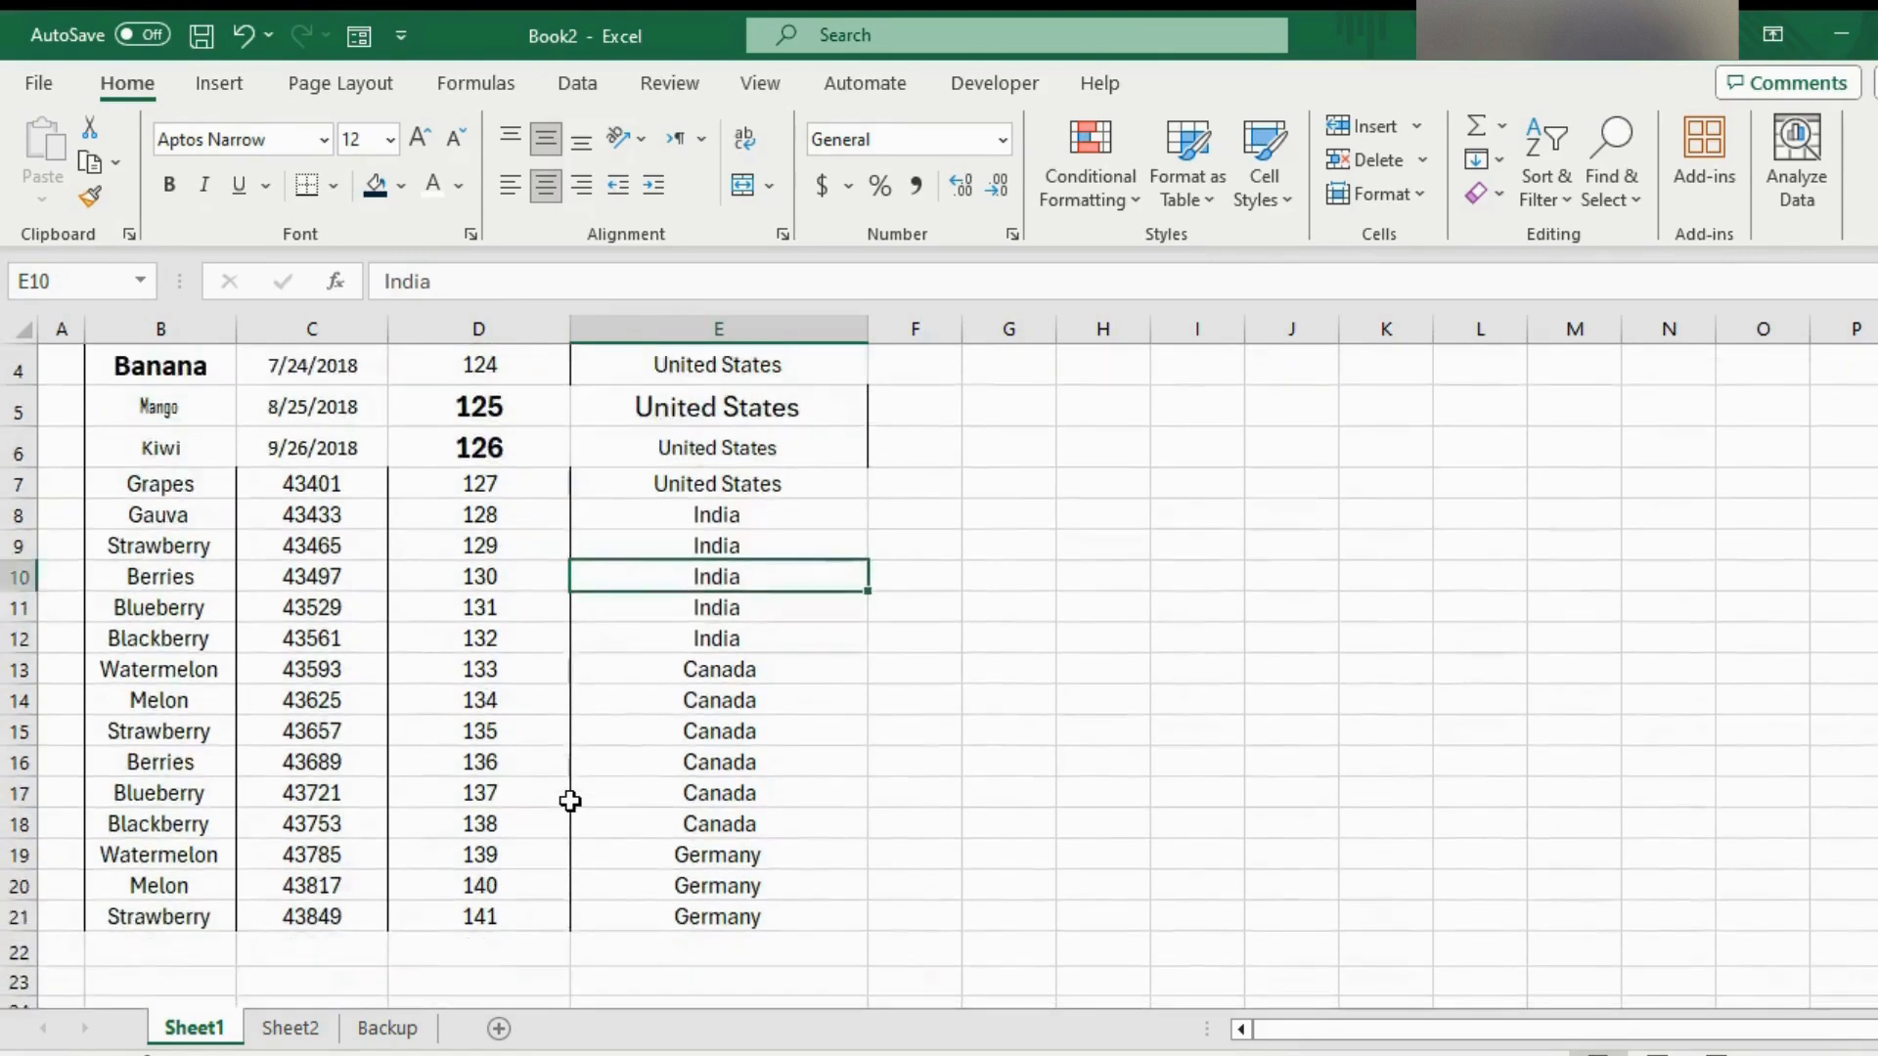
pyautogui.scroll(2, 570, 801)
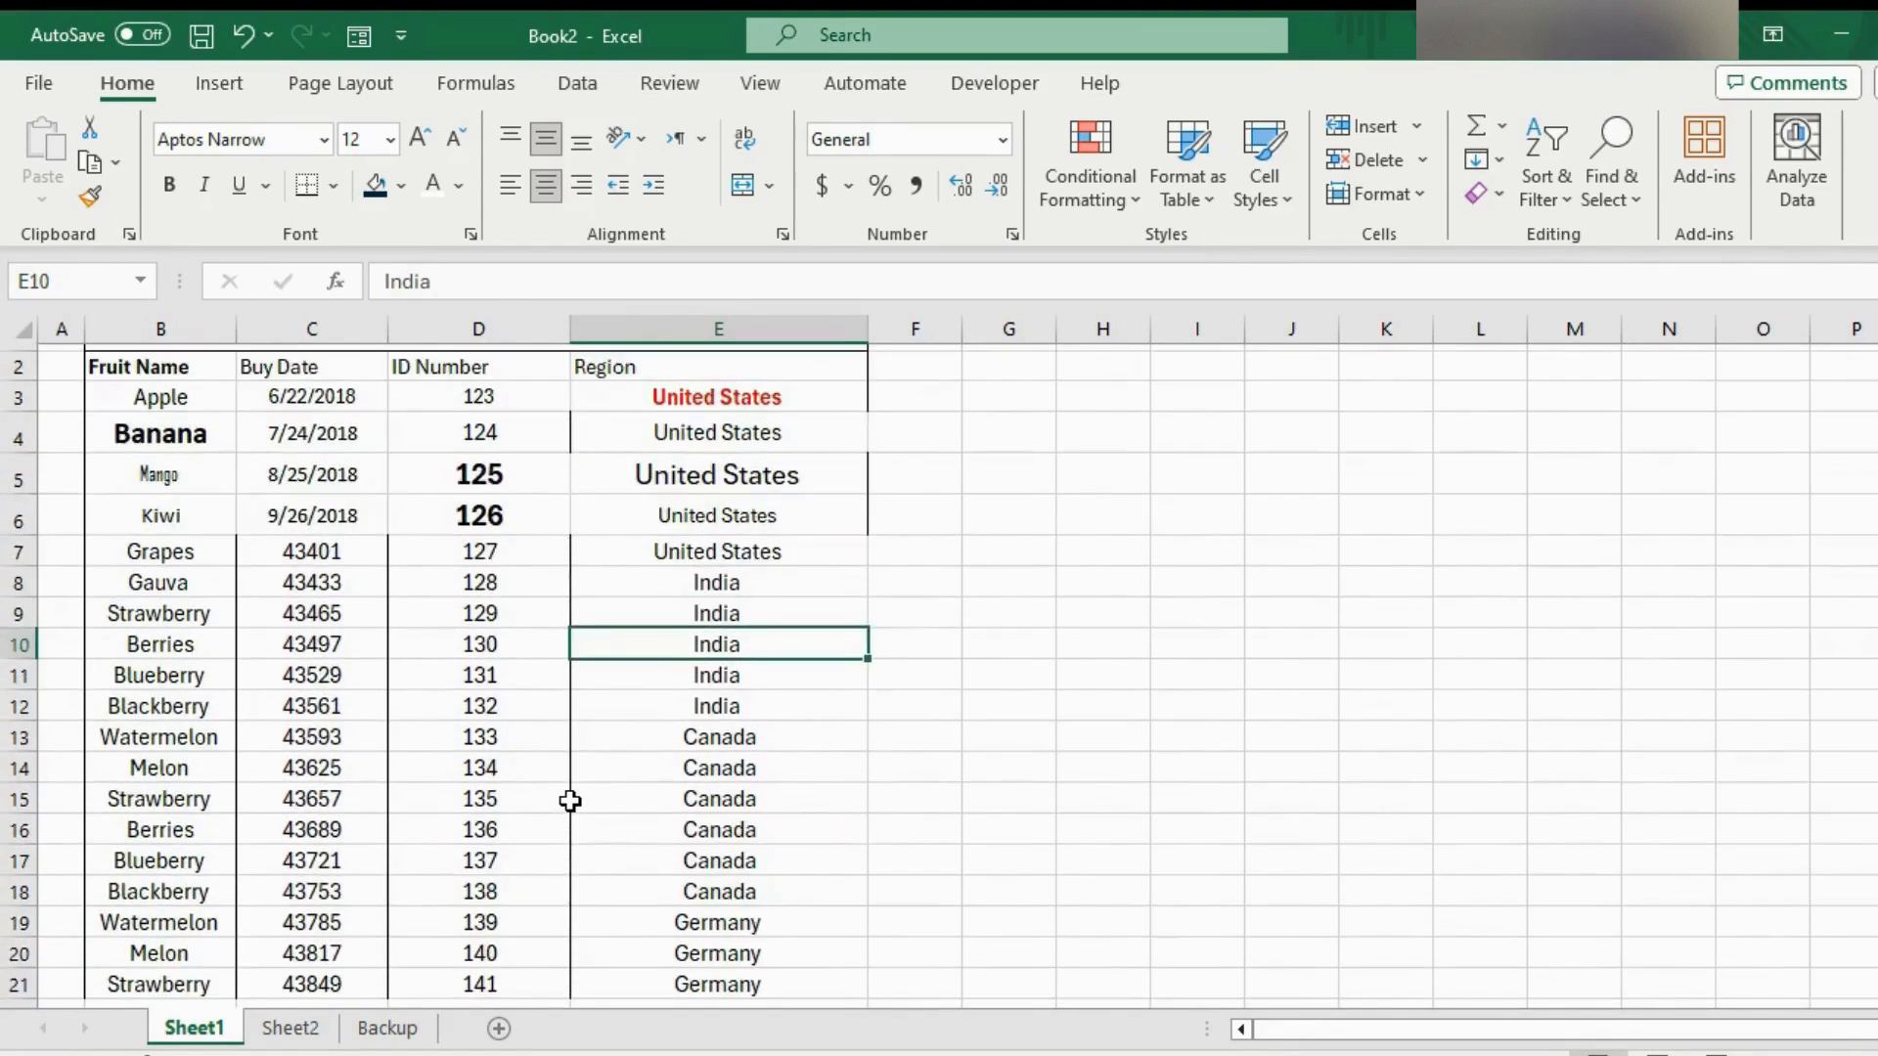
pyautogui.scroll(-2, 570, 801)
pyautogui.scroll(2, 520, 612)
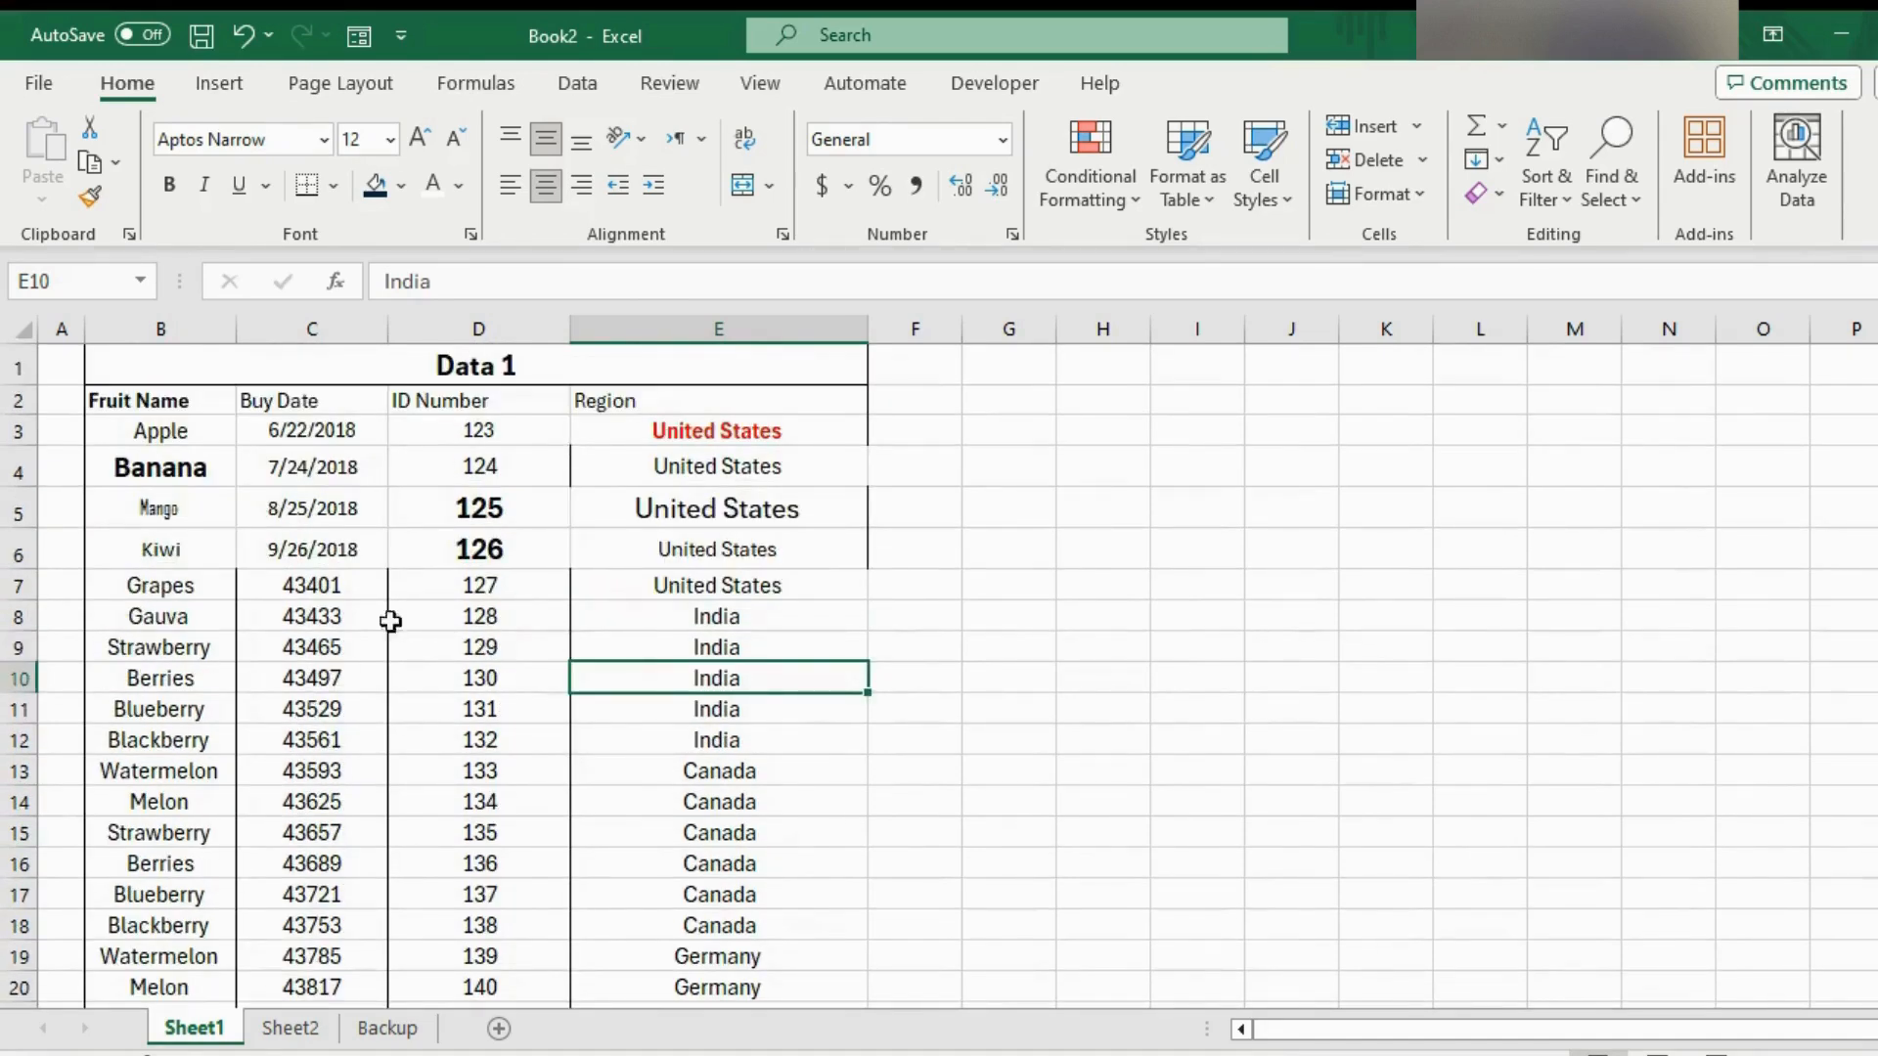
pyautogui.scroll(-3, 437, 635)
pyautogui.scroll(3, 437, 635)
# Copy the date formatting of cell C6 onto the Buy Date cells C7:C21 with Format Painter and check the column
pyautogui.click(319, 536)
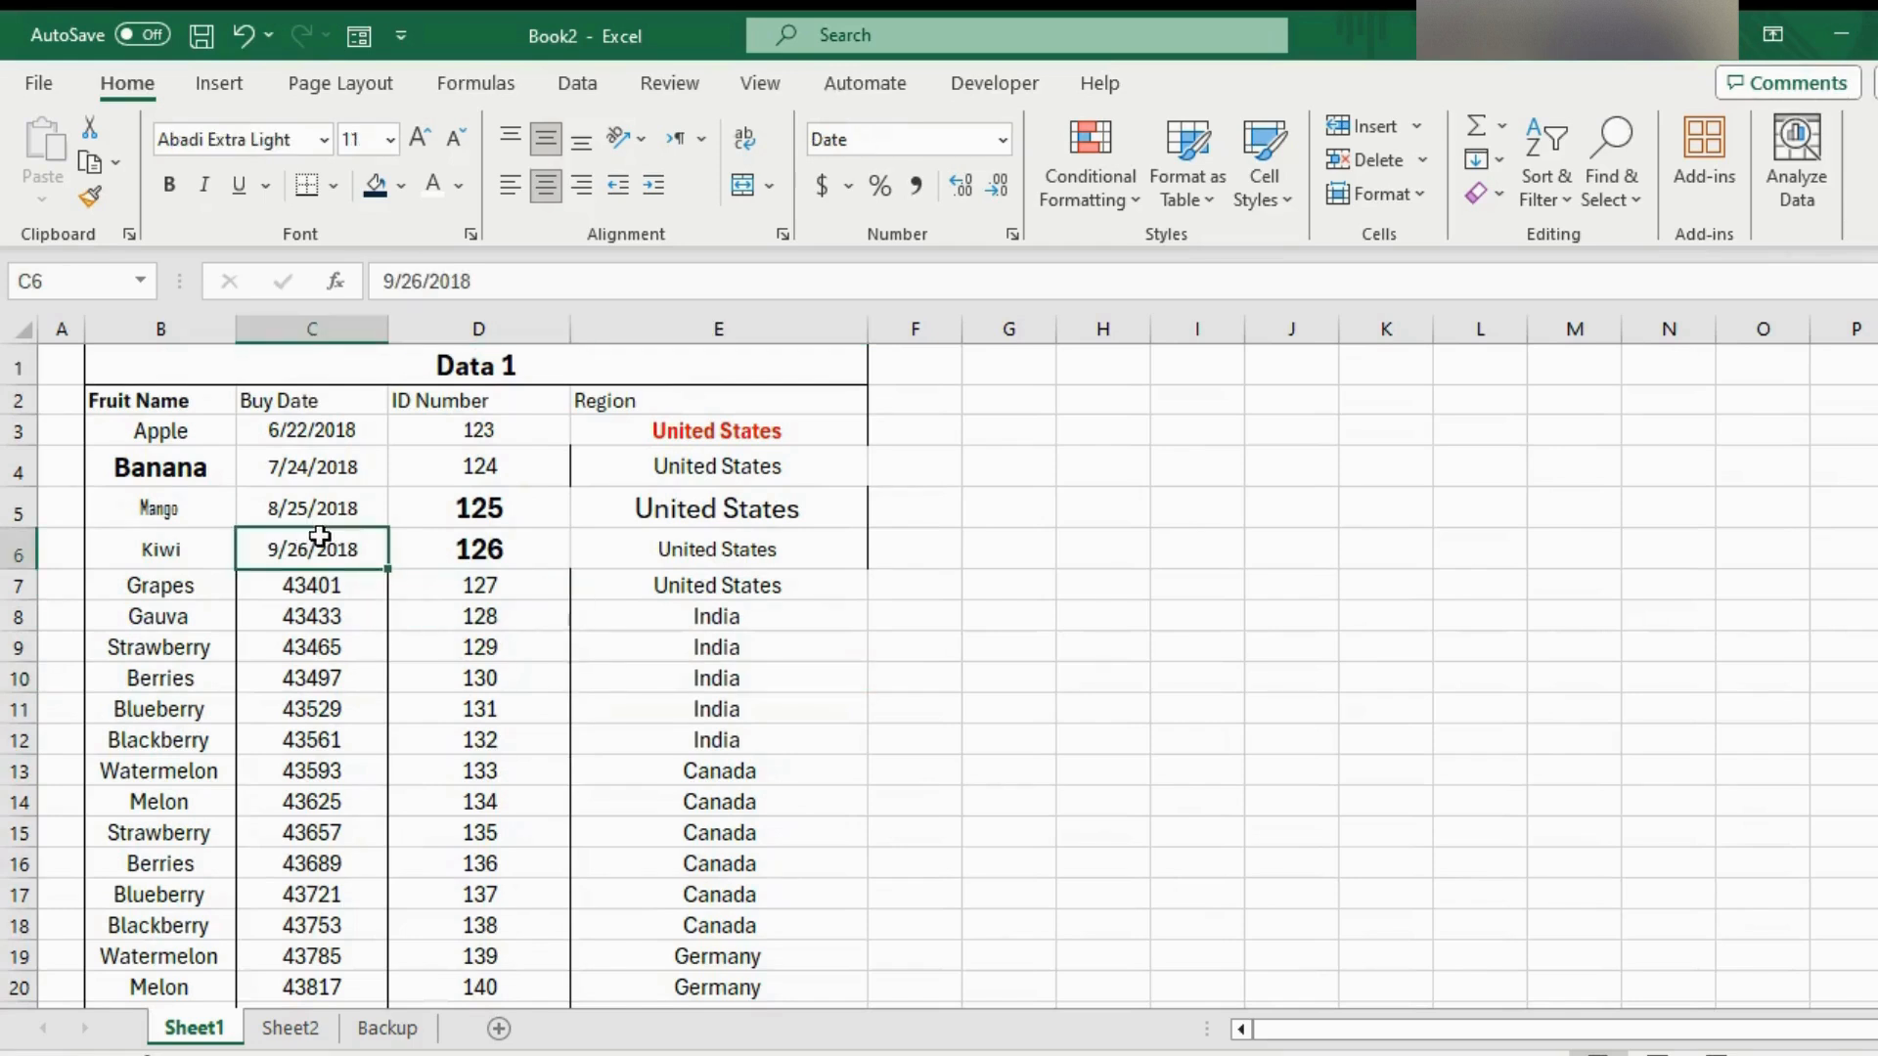
pyautogui.click(91, 200)
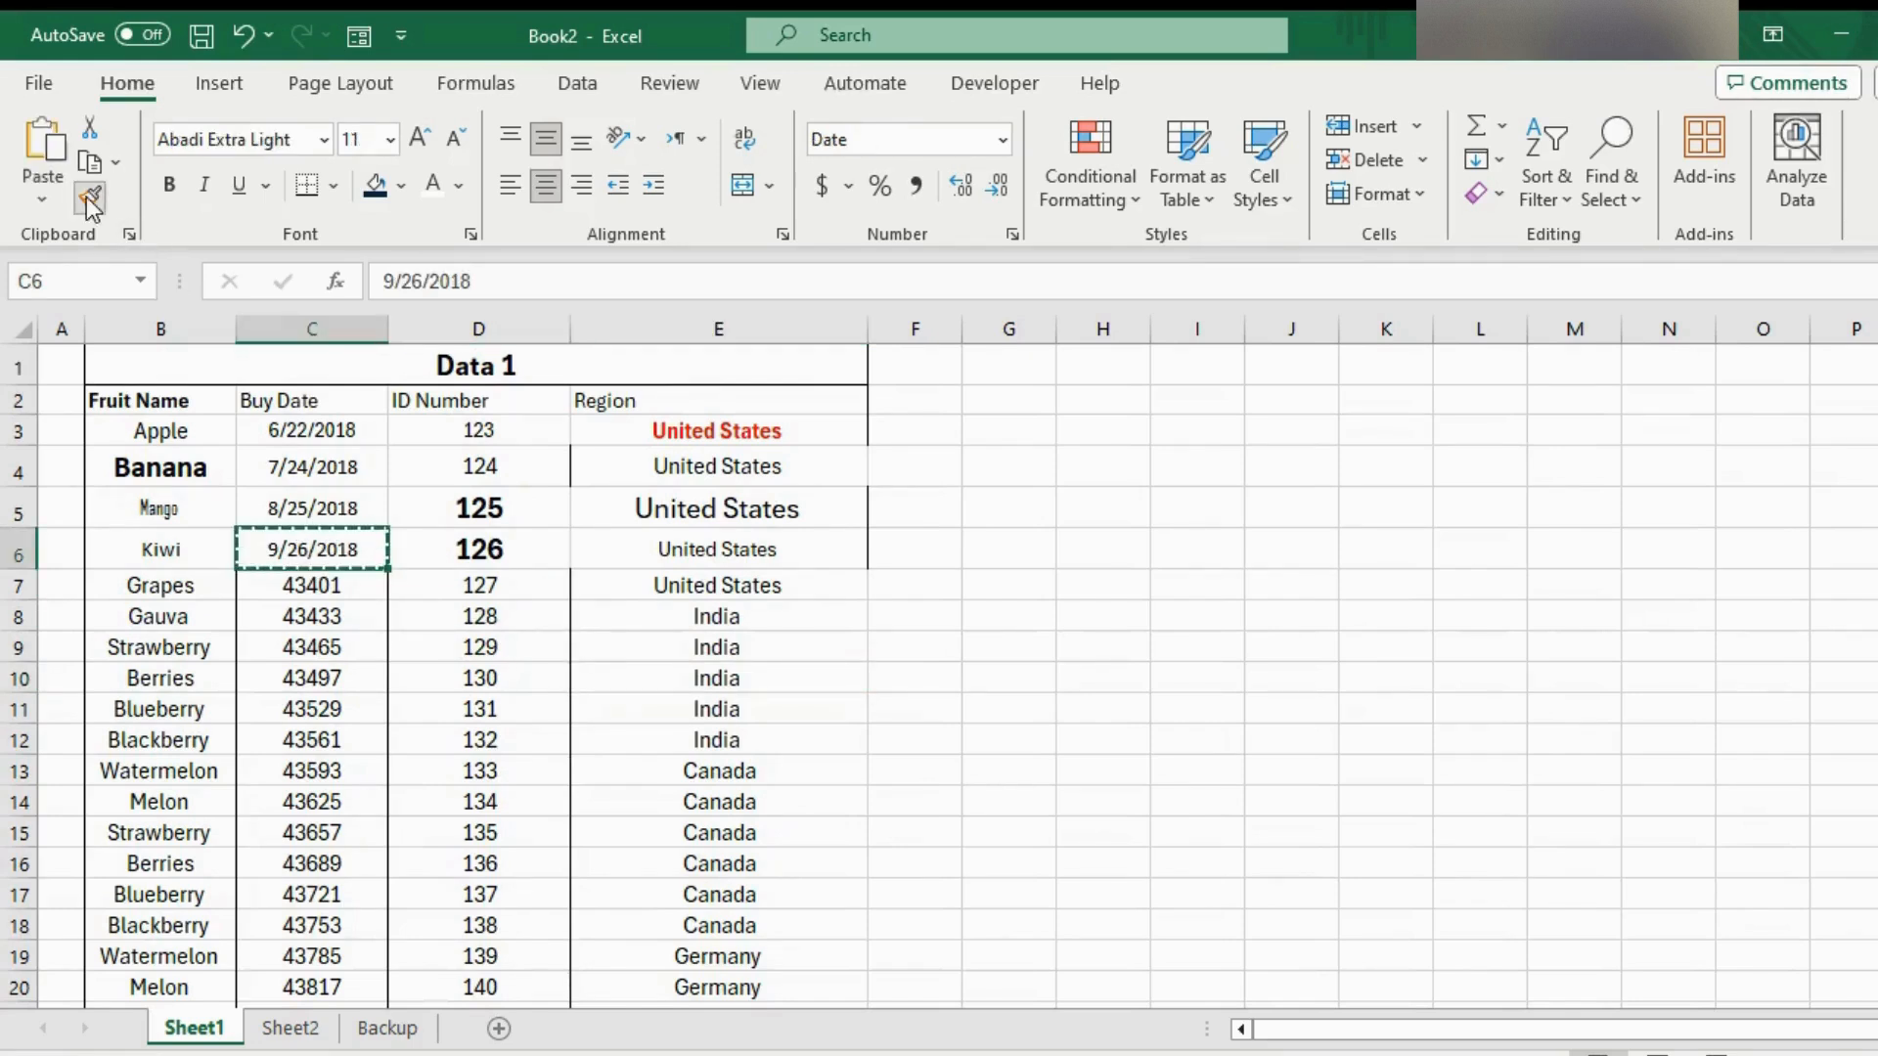
pyautogui.moveTo(293, 584); pyautogui.dragTo(285, 1021)
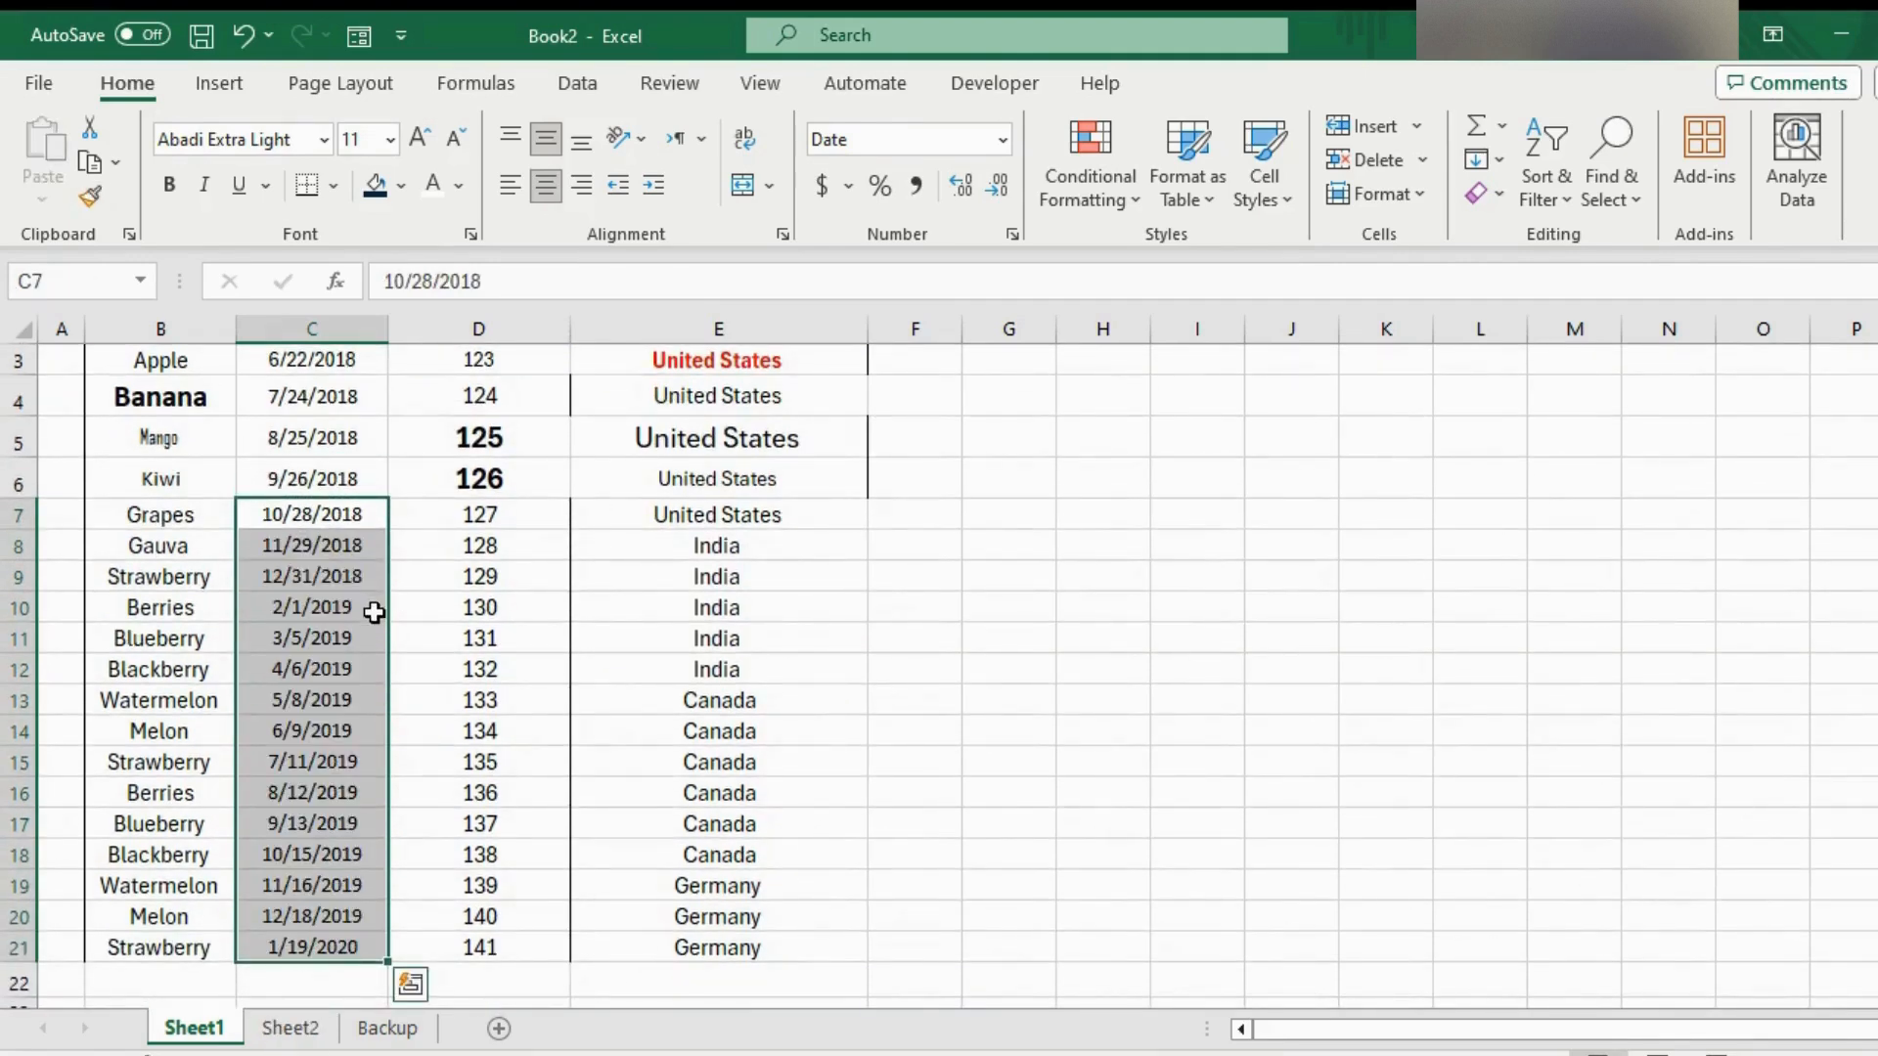
pyautogui.click(510, 585)
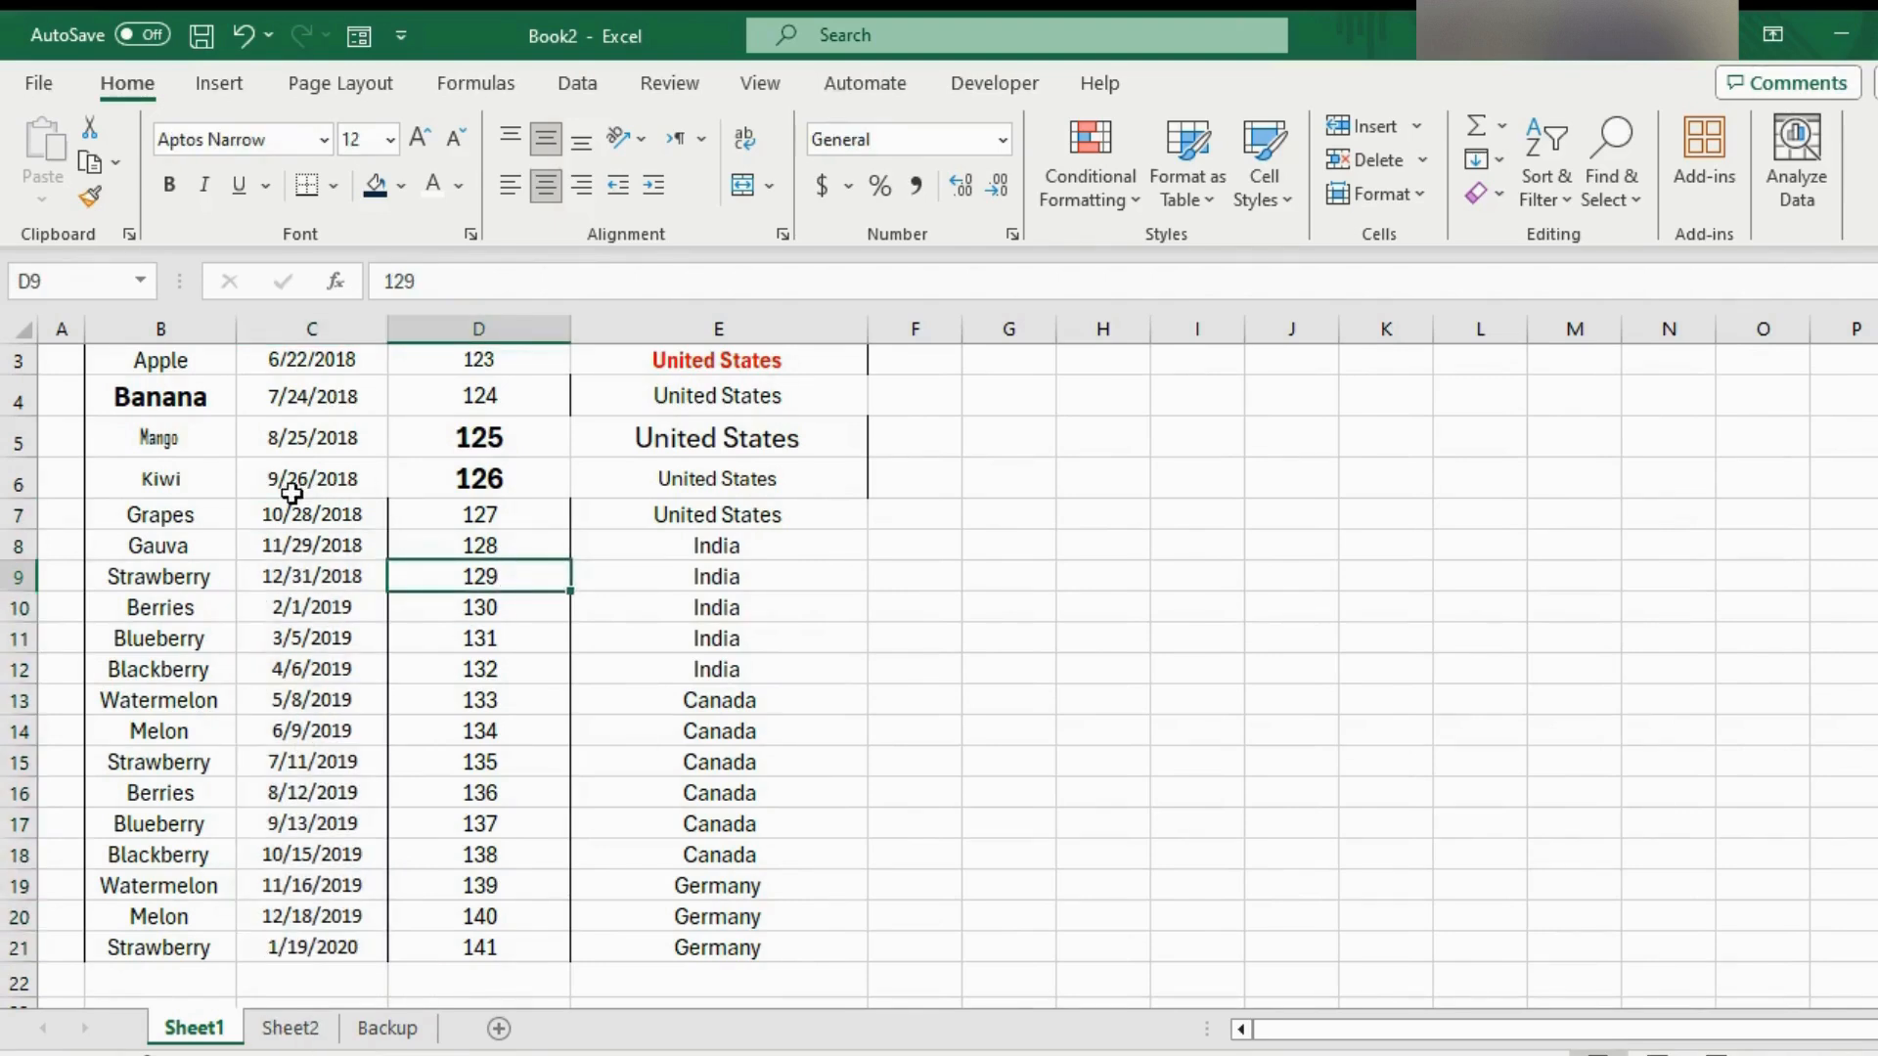
pyautogui.scroll(1, 291, 494)
pyautogui.scroll(-2, 291, 494)
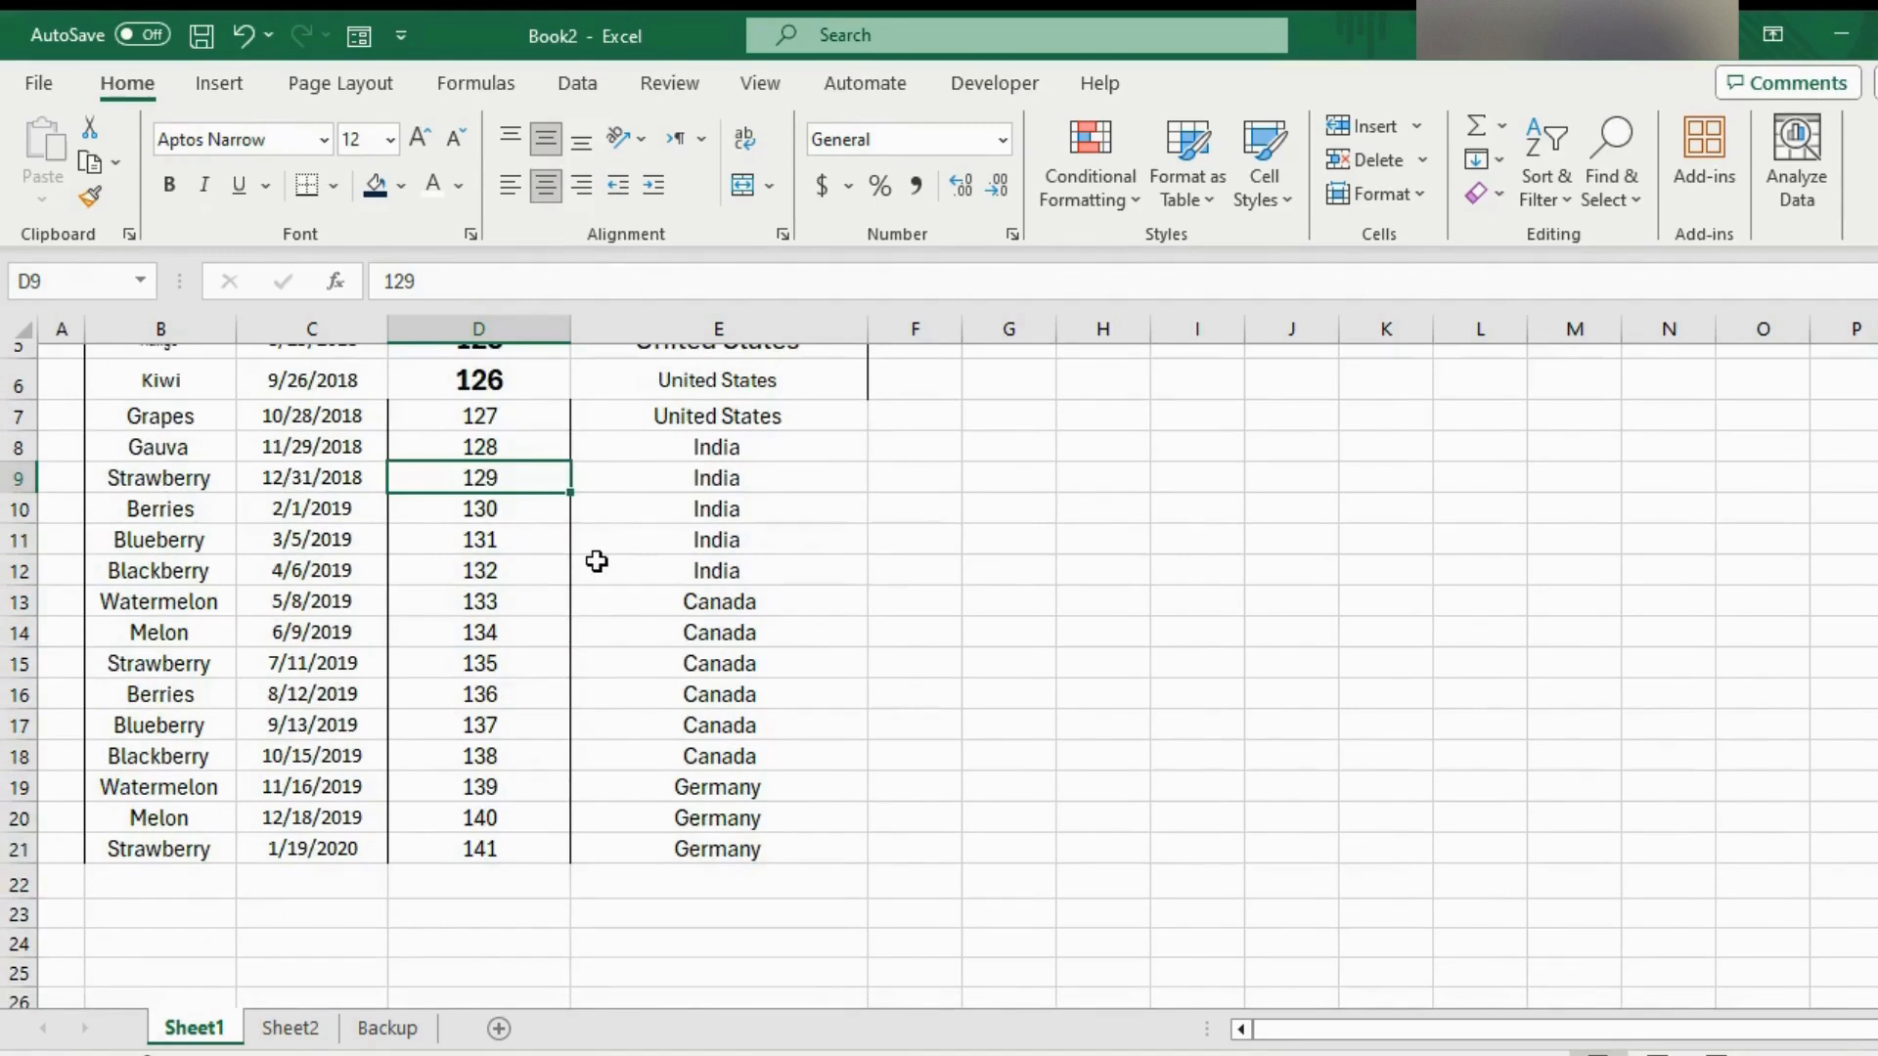
# Examine the formatting of the Data 1 table from the column headers down to row 21
pyautogui.scroll(2, 596, 561)
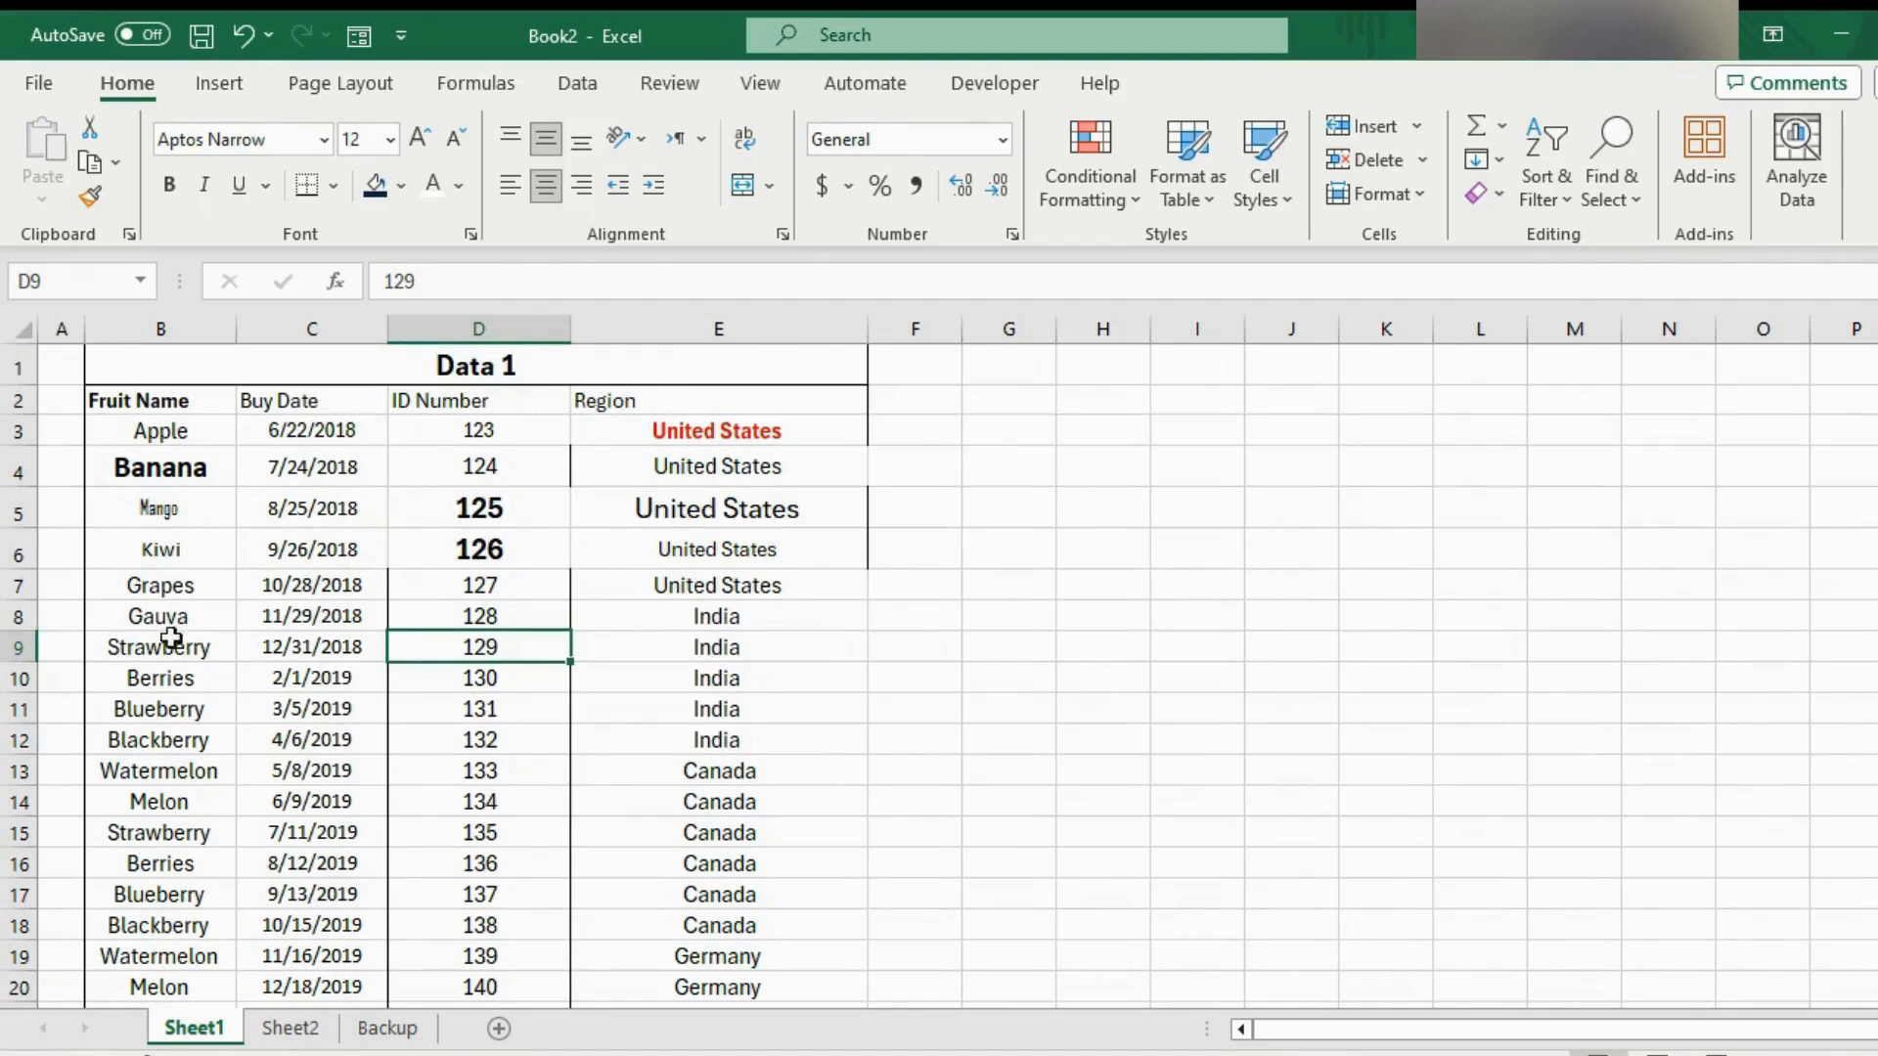
pyautogui.scroll(-4, 808, 649)
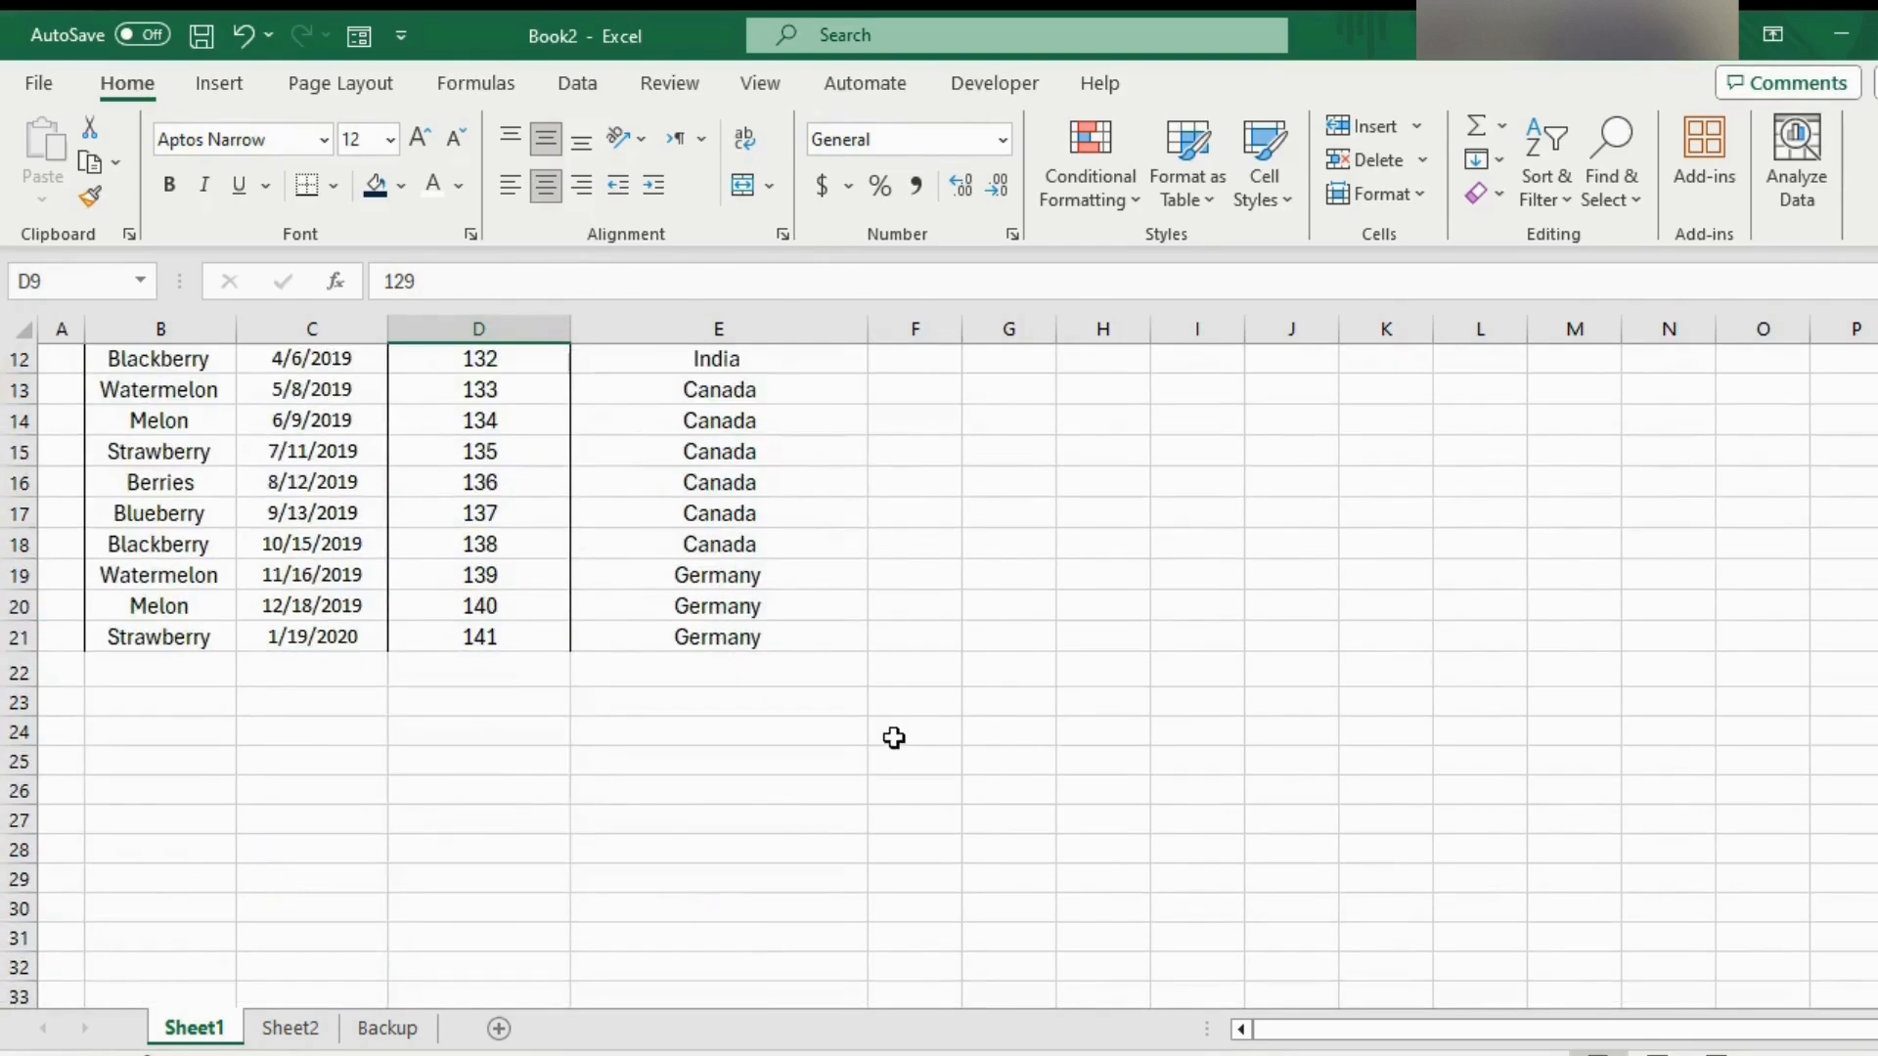
pyautogui.scroll(4, 763, 666)
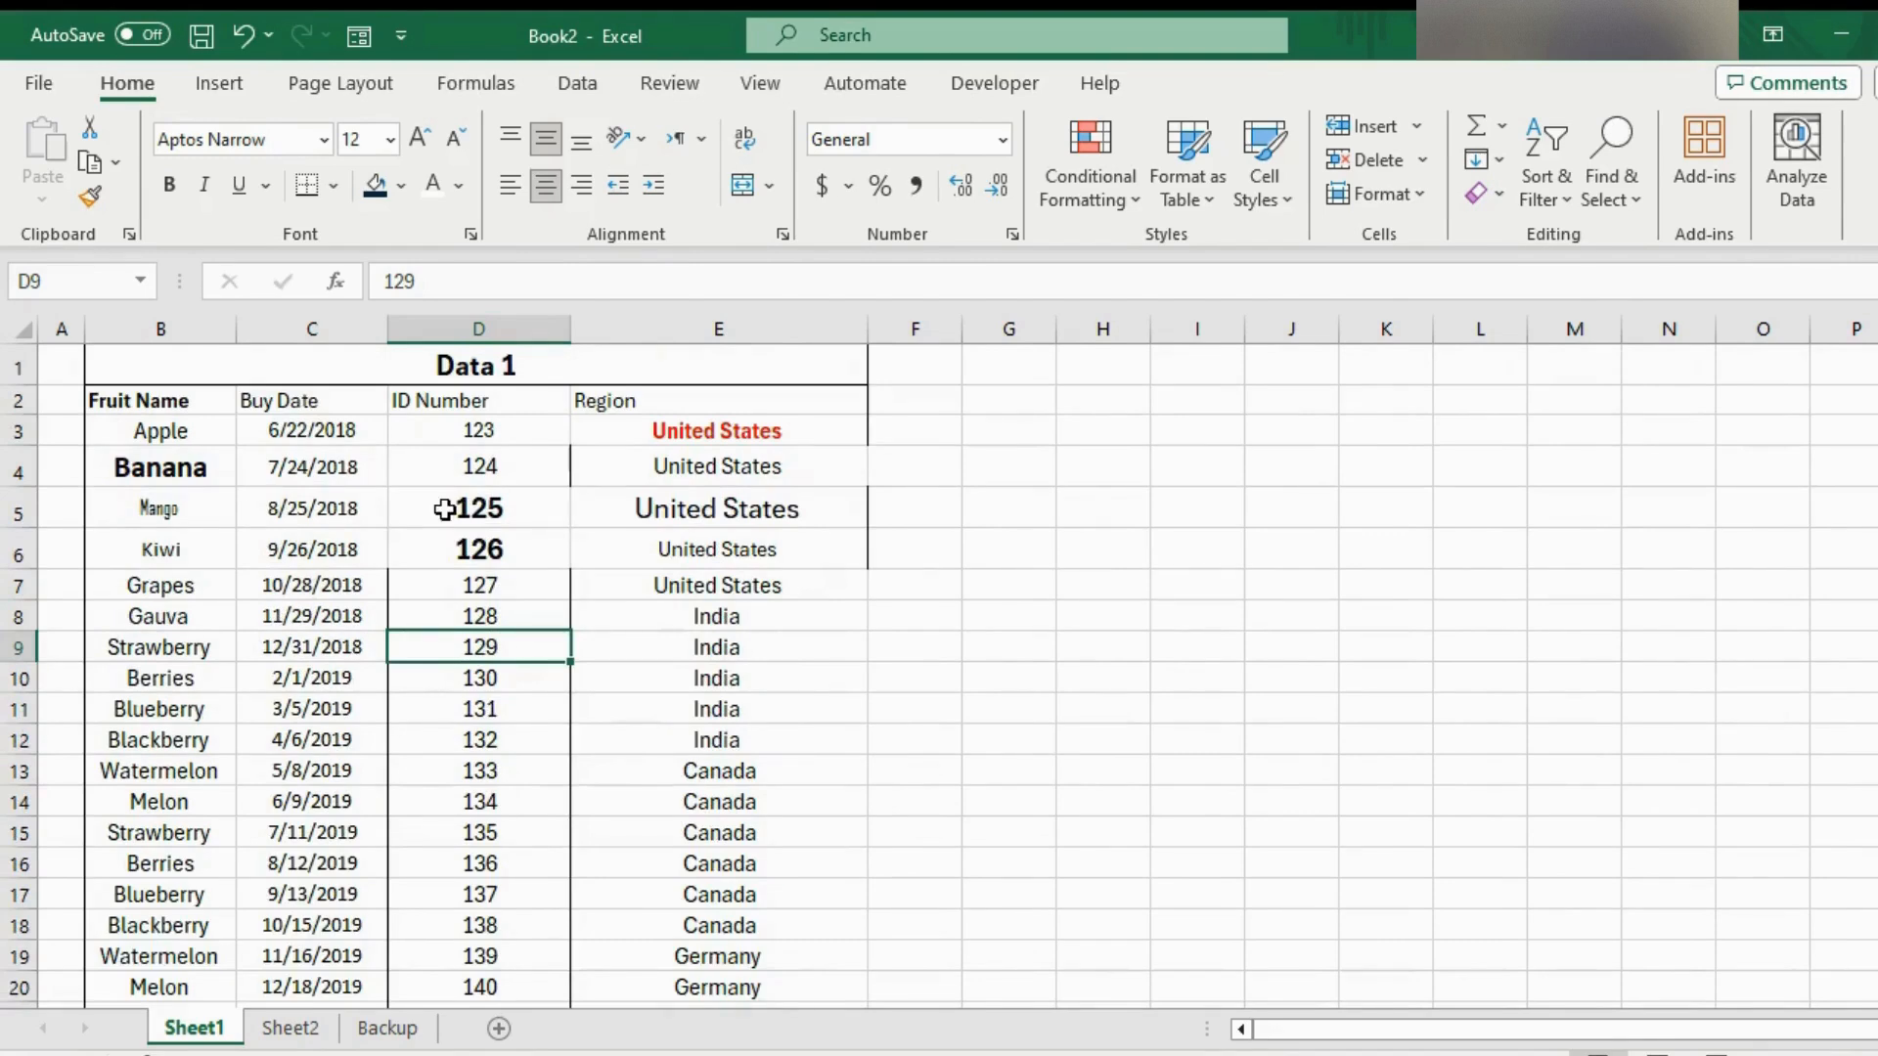
pyautogui.click(161, 403)
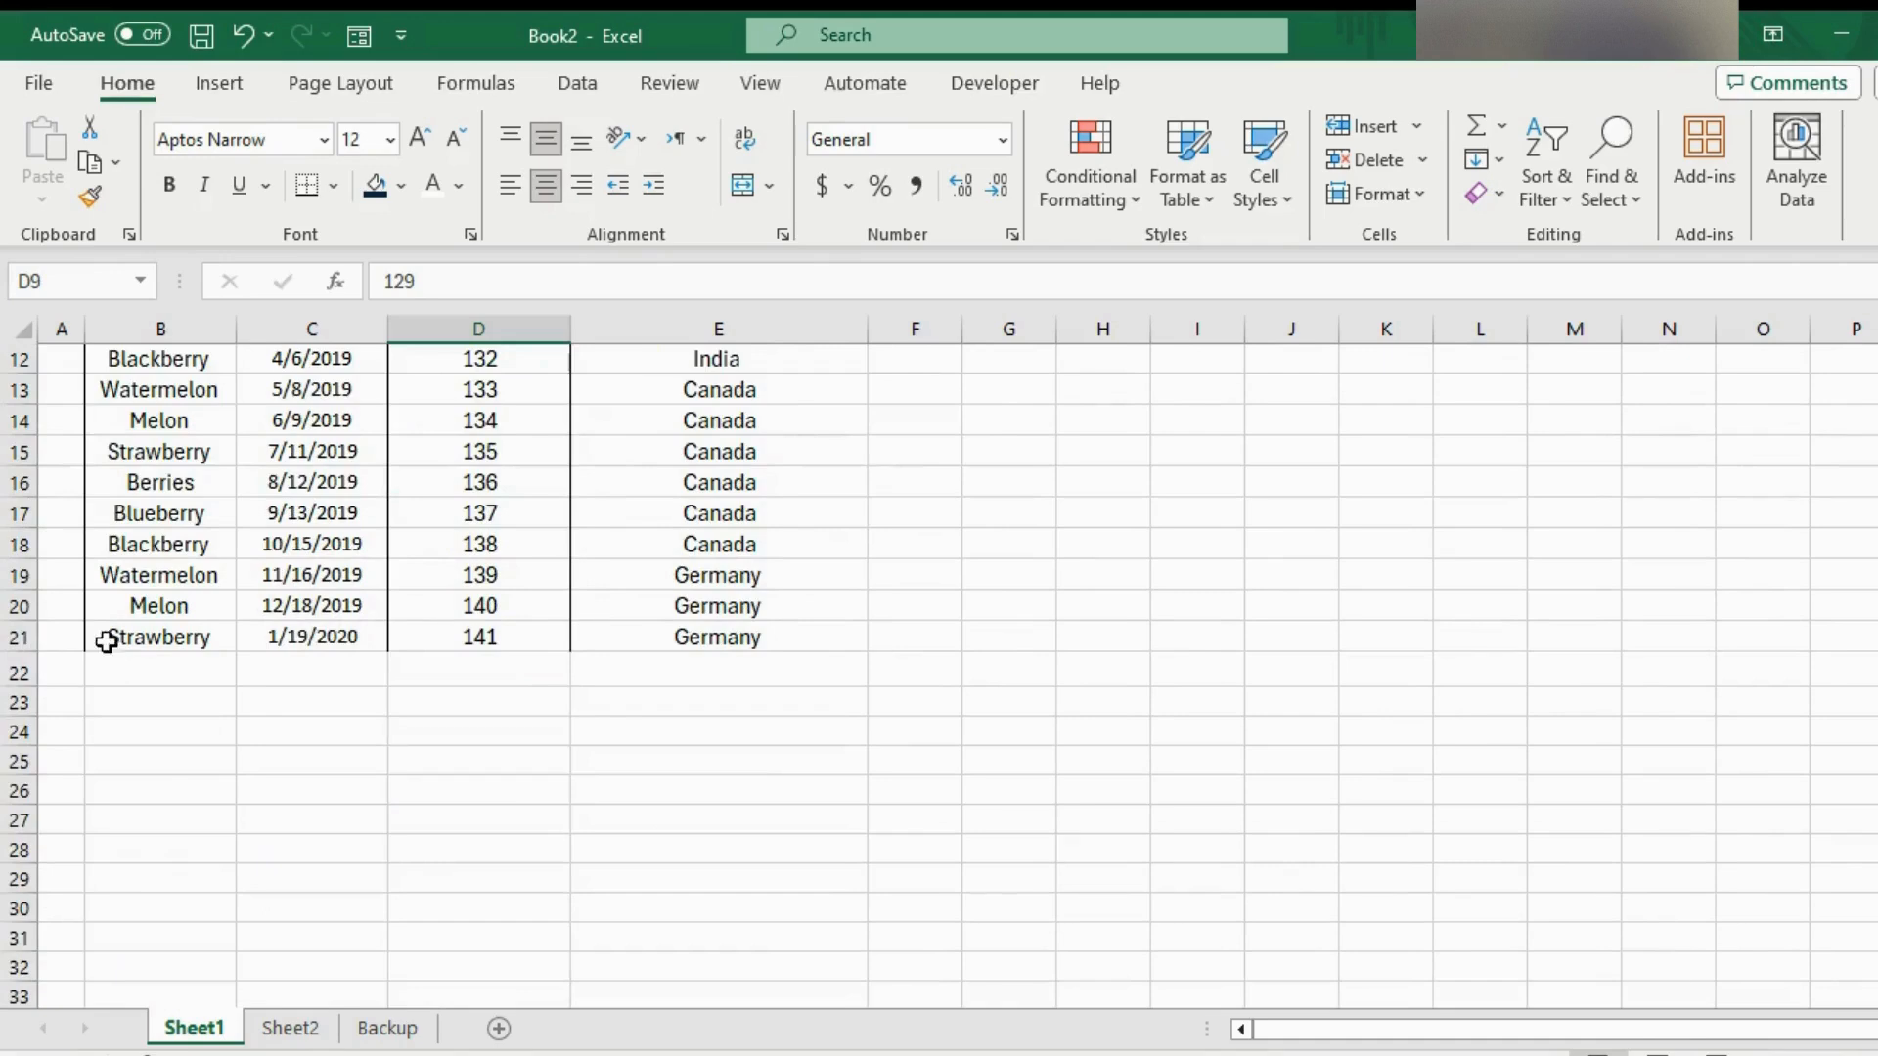
pyautogui.scroll(4, 763, 662)
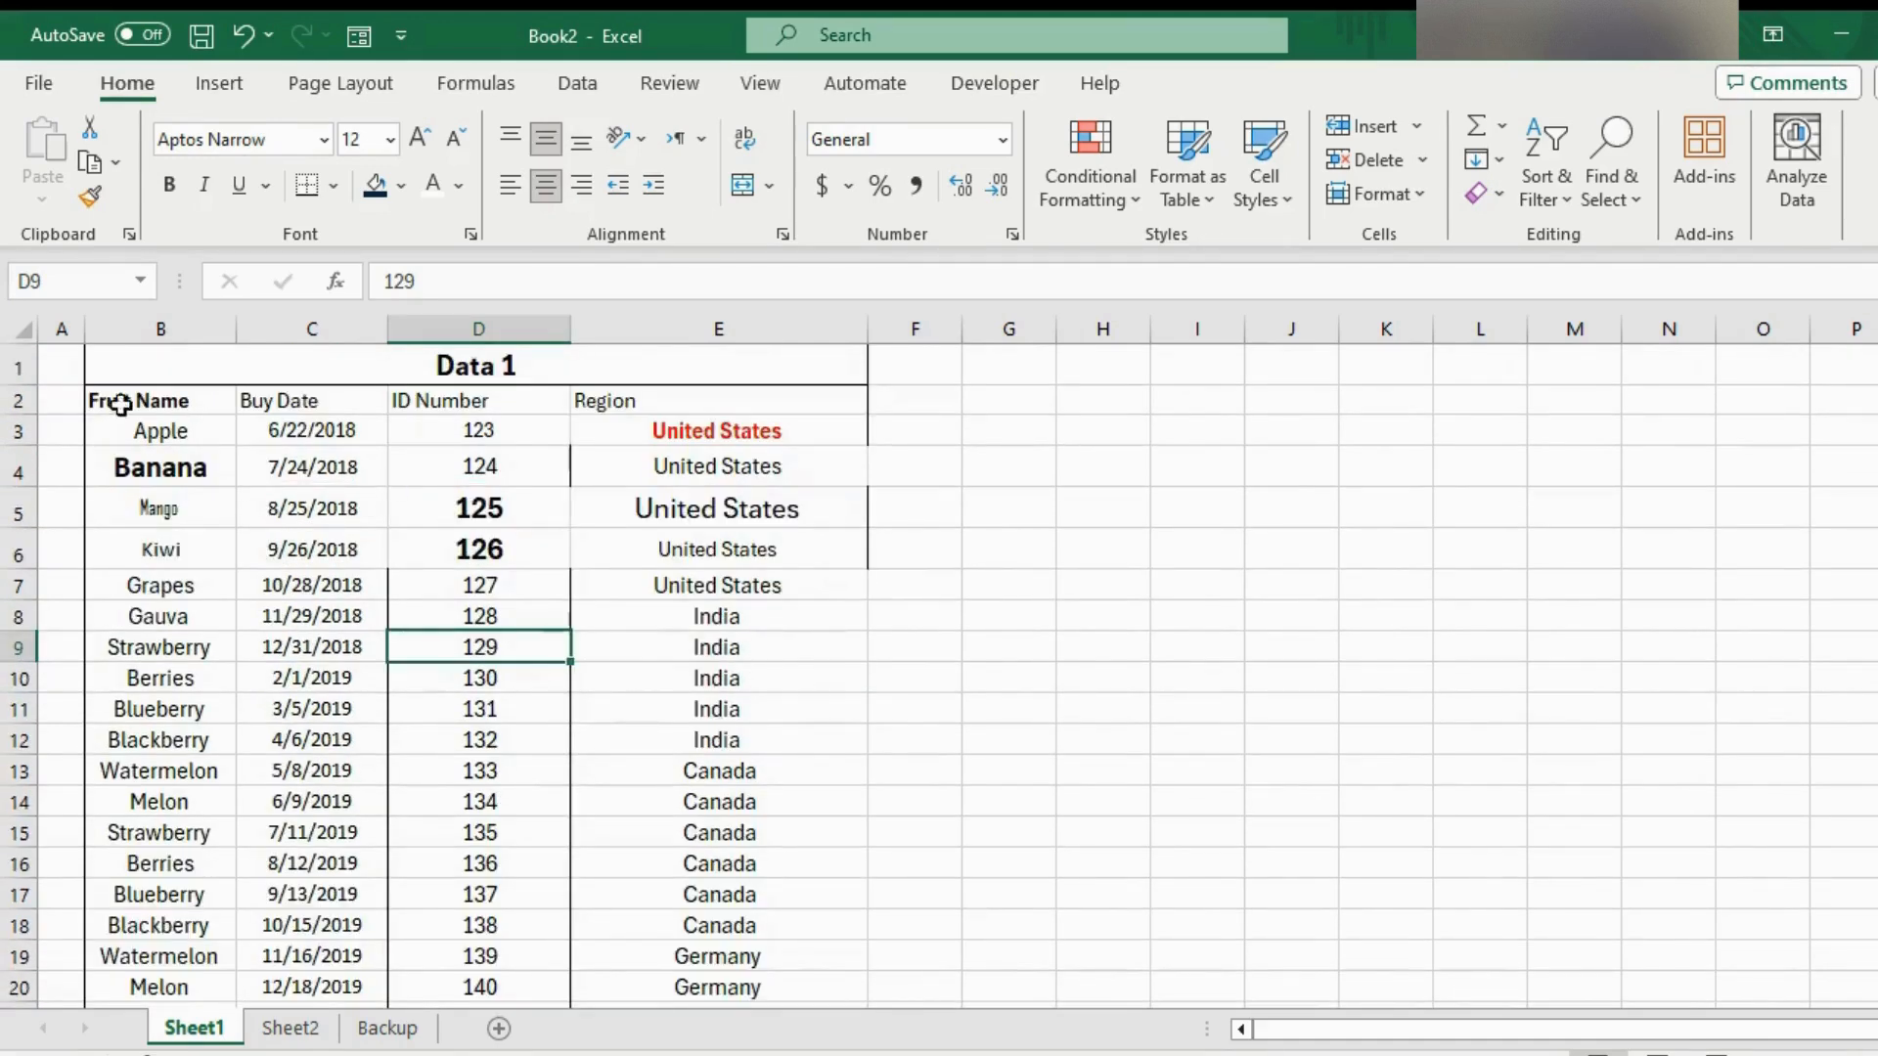
pyautogui.click(164, 406)
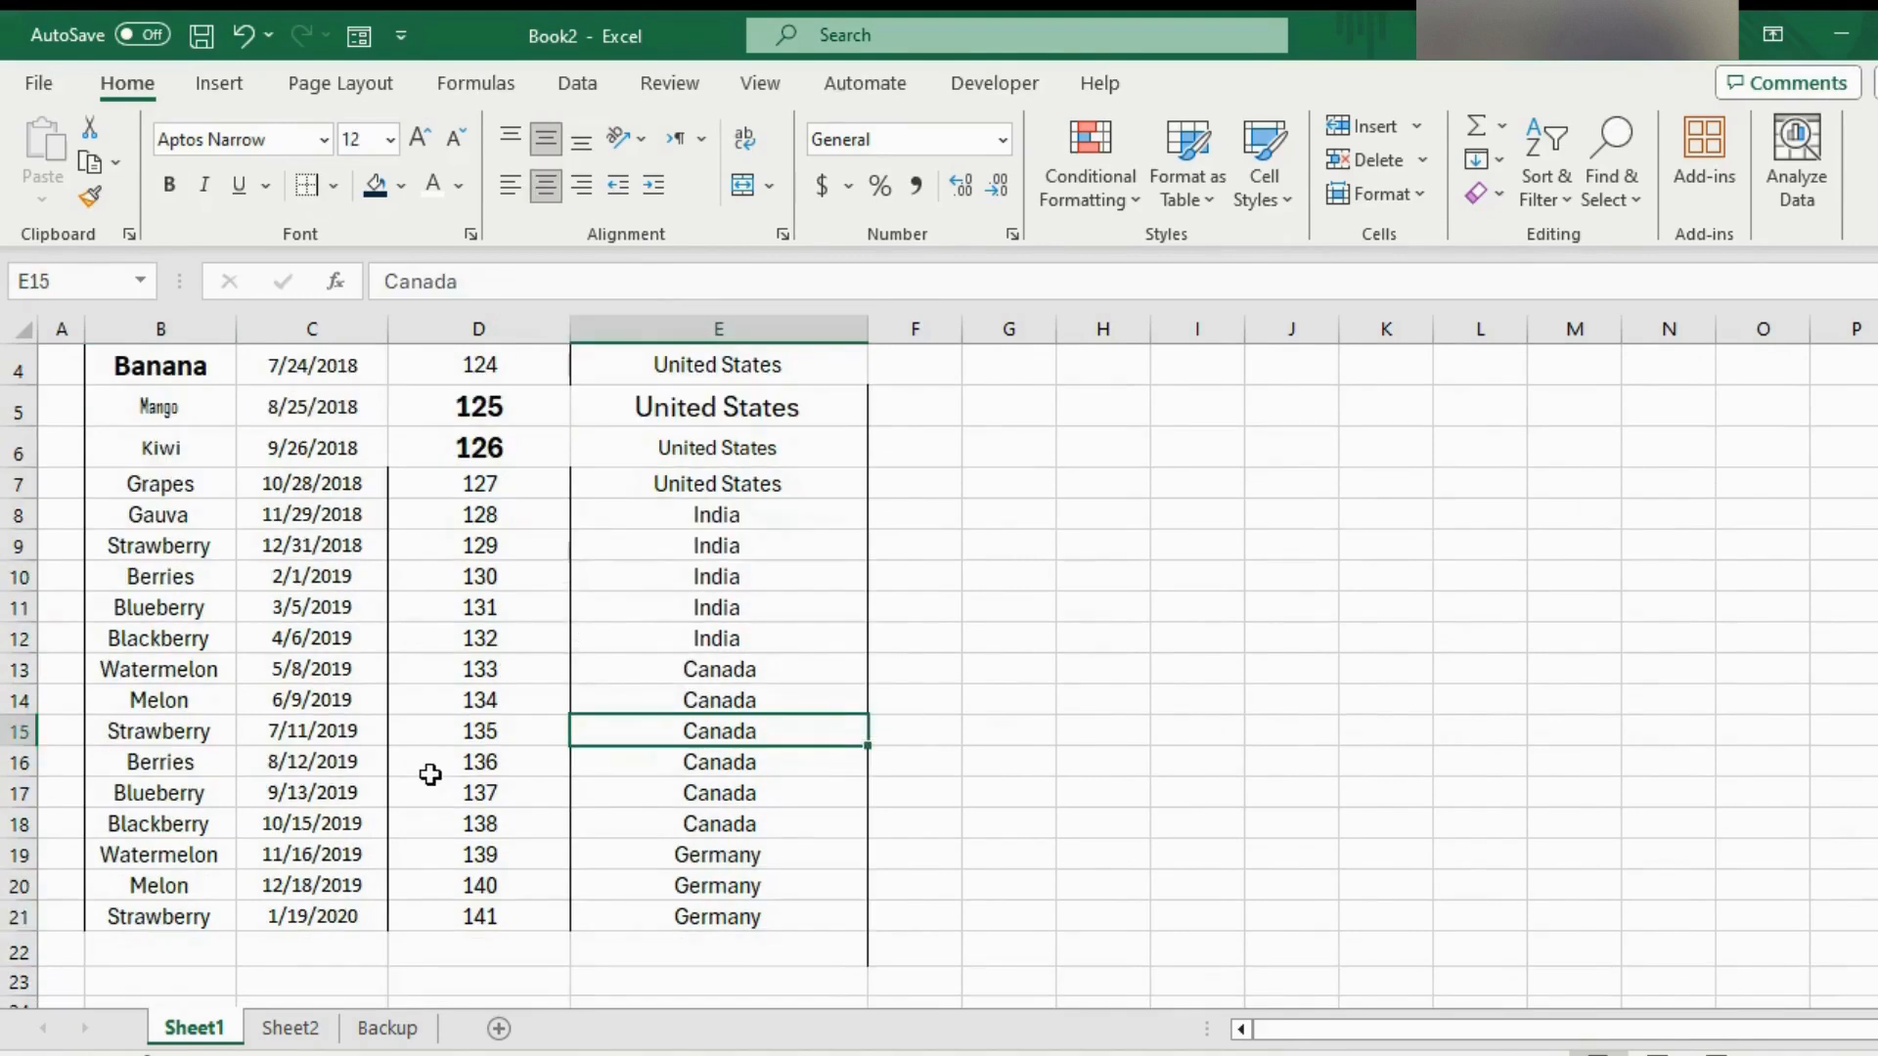
pyautogui.scroll(1, 430, 774)
pyautogui.hotkey('ctrl', 'a')
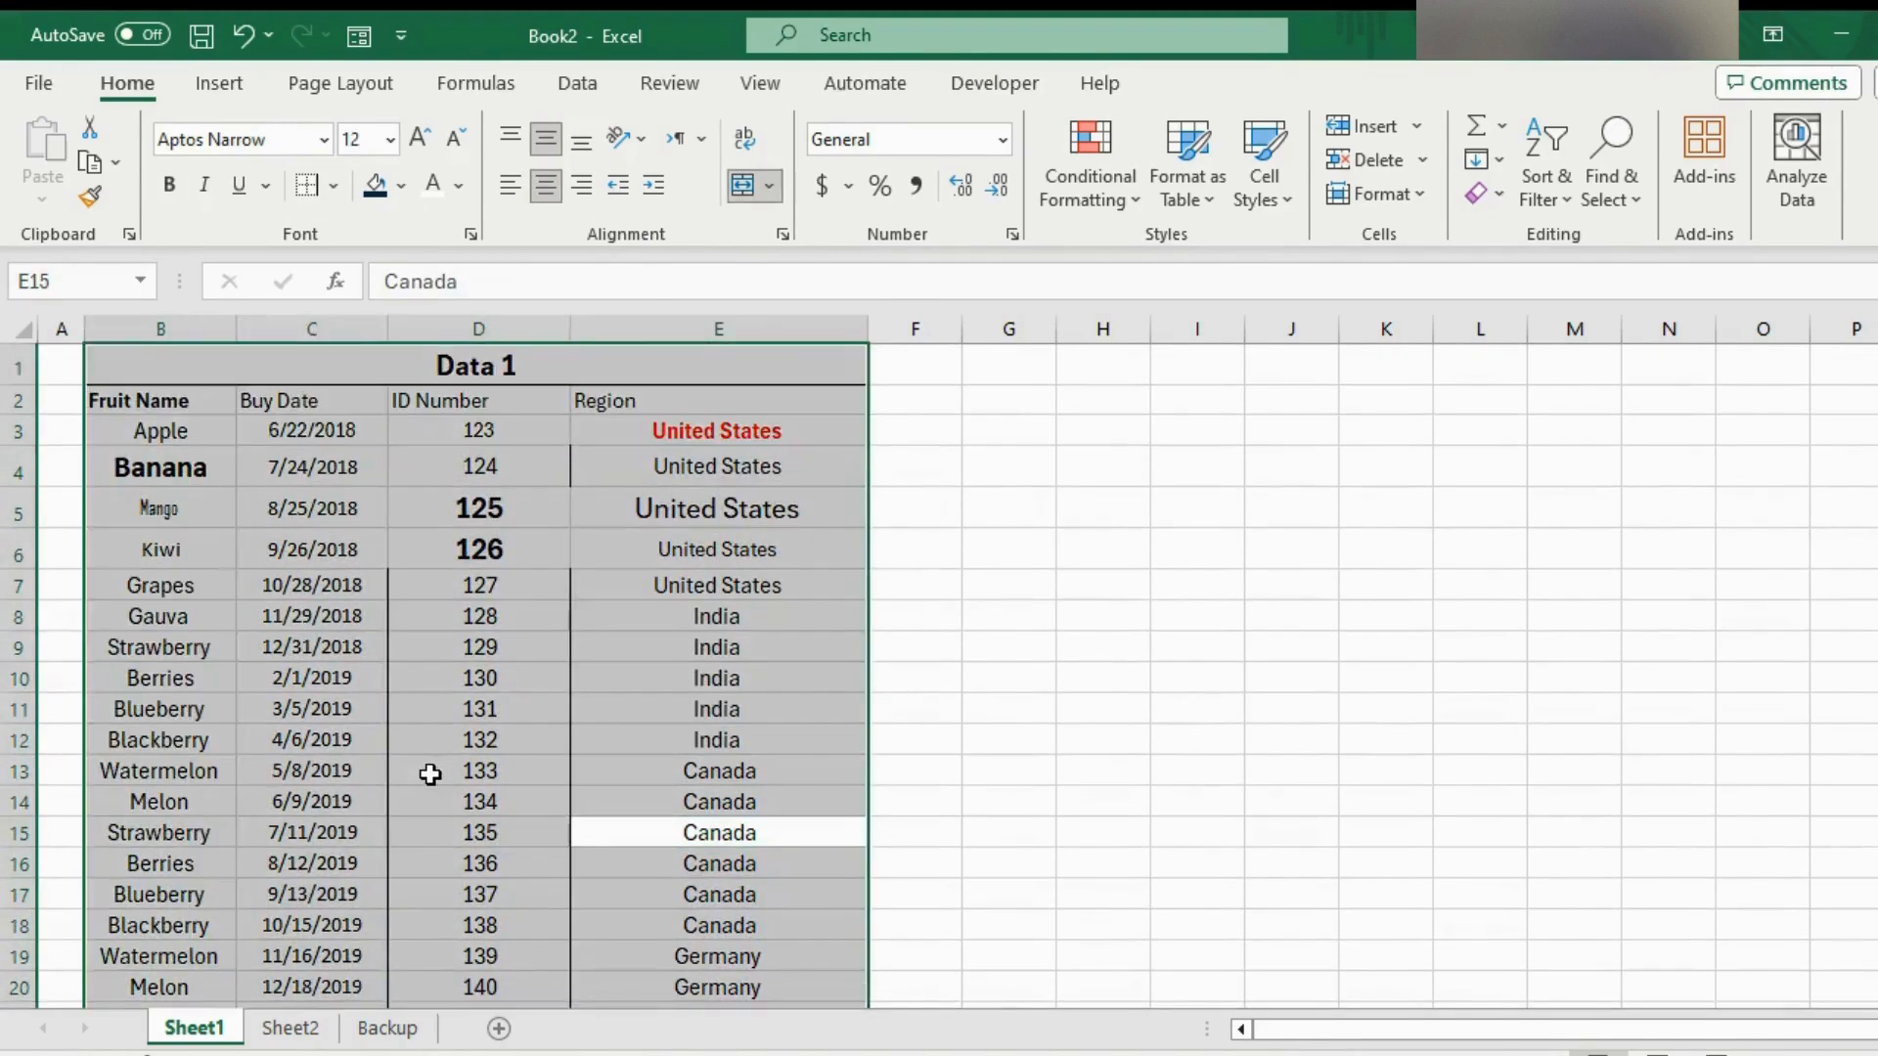
pyautogui.click(396, 578)
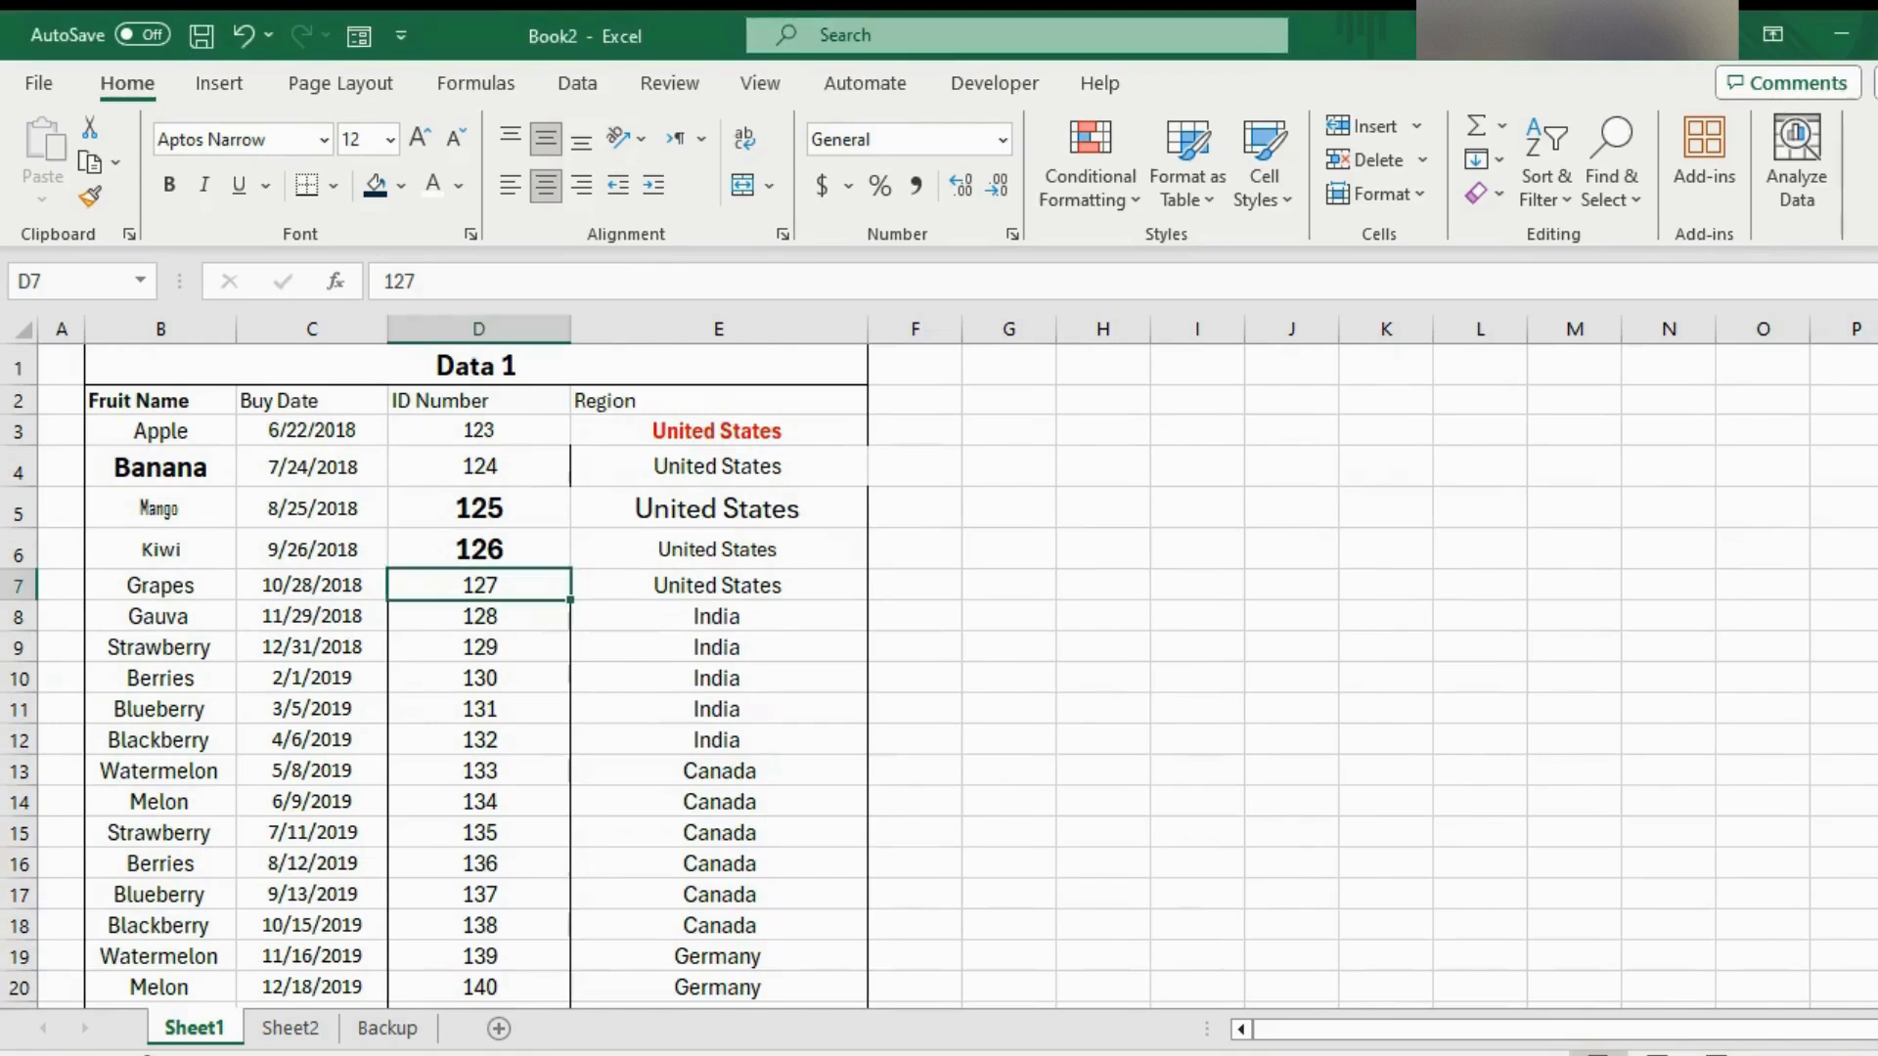
pyautogui.scroll(-3, 704, 670)
pyautogui.scroll(1, 652, 671)
pyautogui.scroll(2, 653, 670)
pyautogui.click(264, 536)
# Give the Fruit Name header cell B2 a dark blue fill and white font color
pyautogui.click(159, 403)
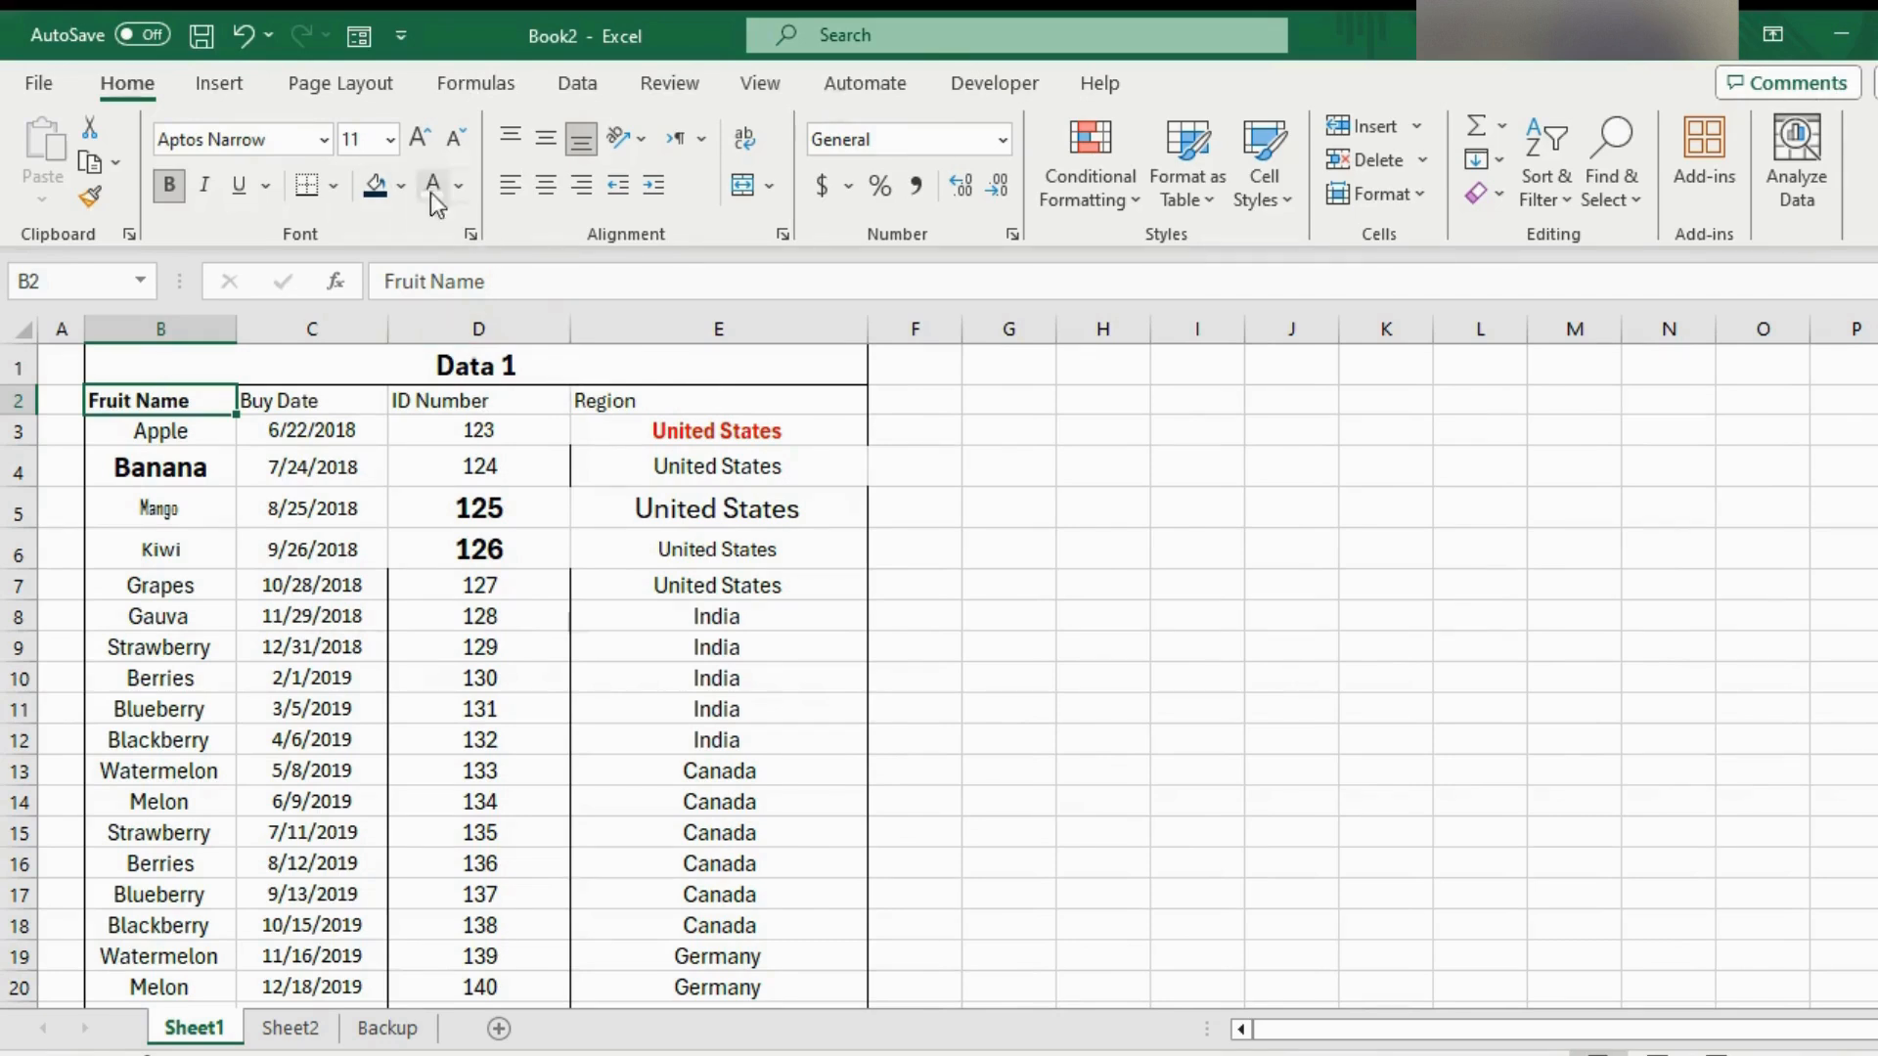
pyautogui.click(375, 185)
pyautogui.click(433, 185)
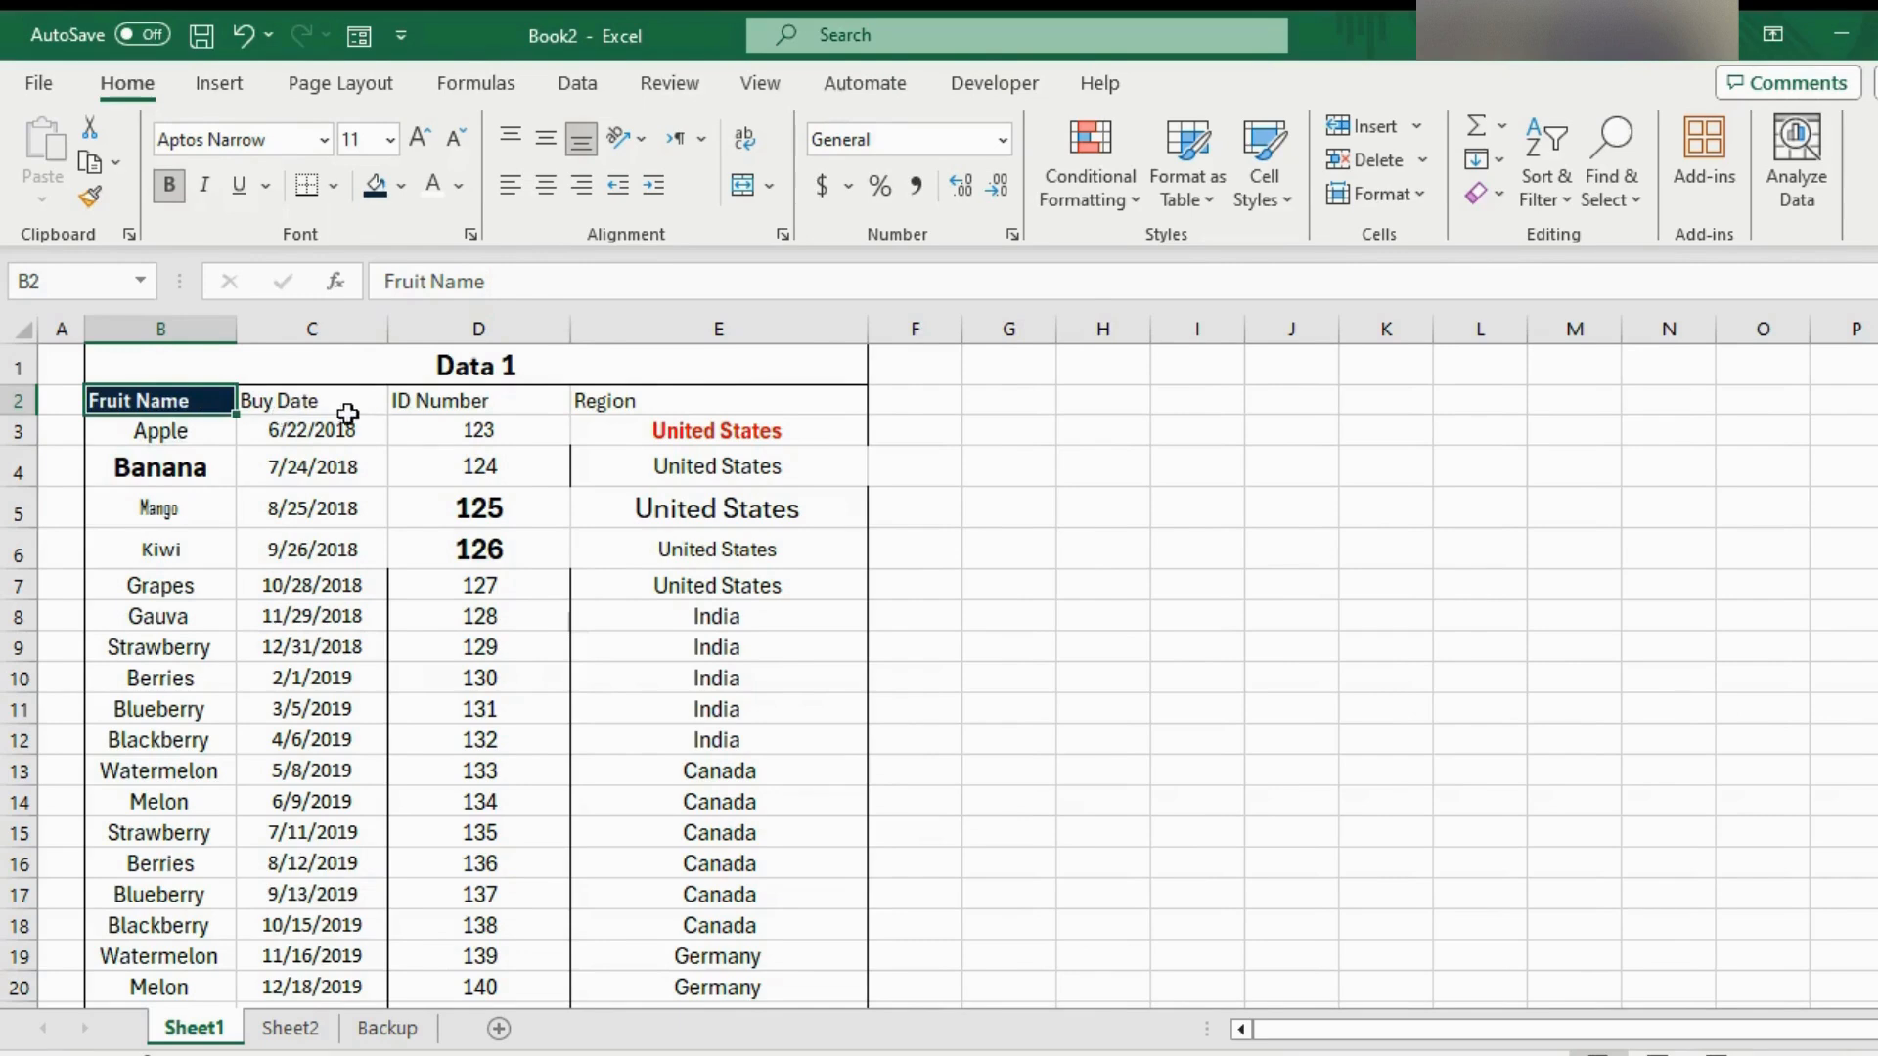
# Copy the formatting of header cell B2 onto the headers C2:E2 with Format Painter
pyautogui.click(348, 406)
pyautogui.click(411, 402)
pyautogui.click(601, 409)
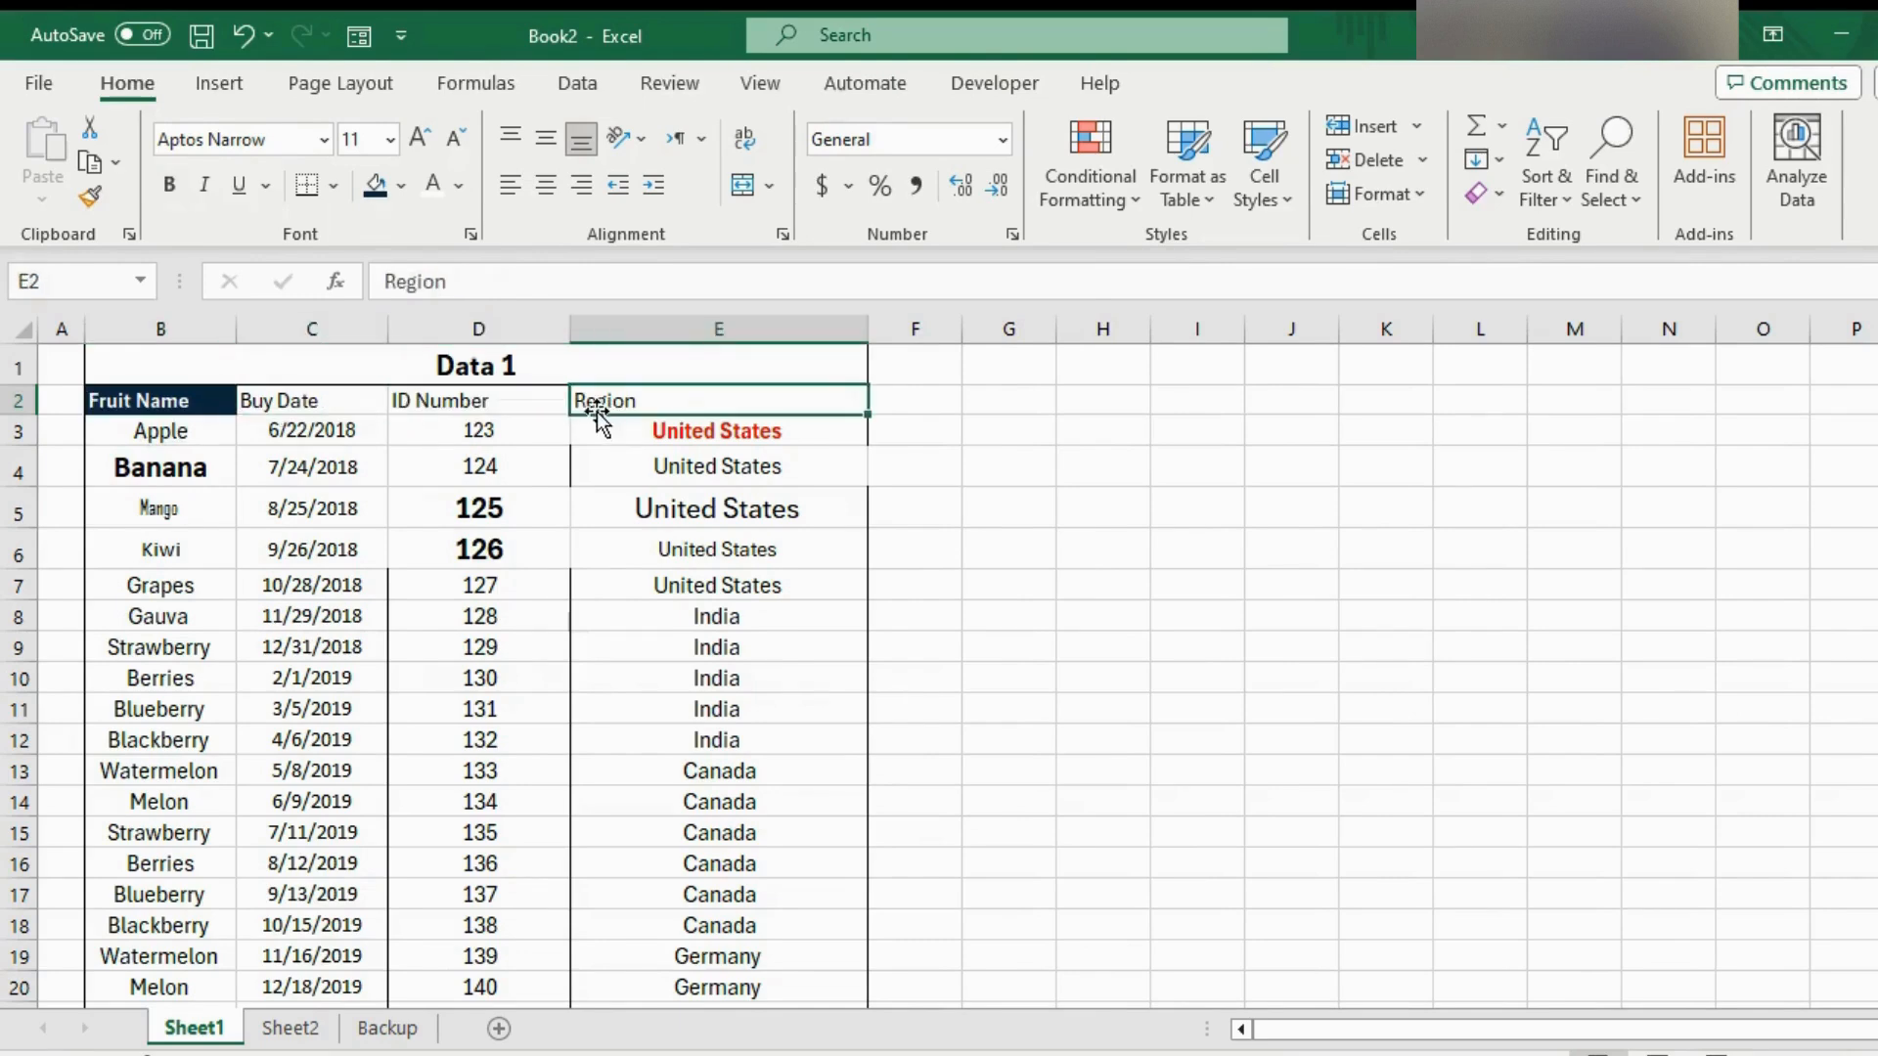
pyautogui.click(135, 402)
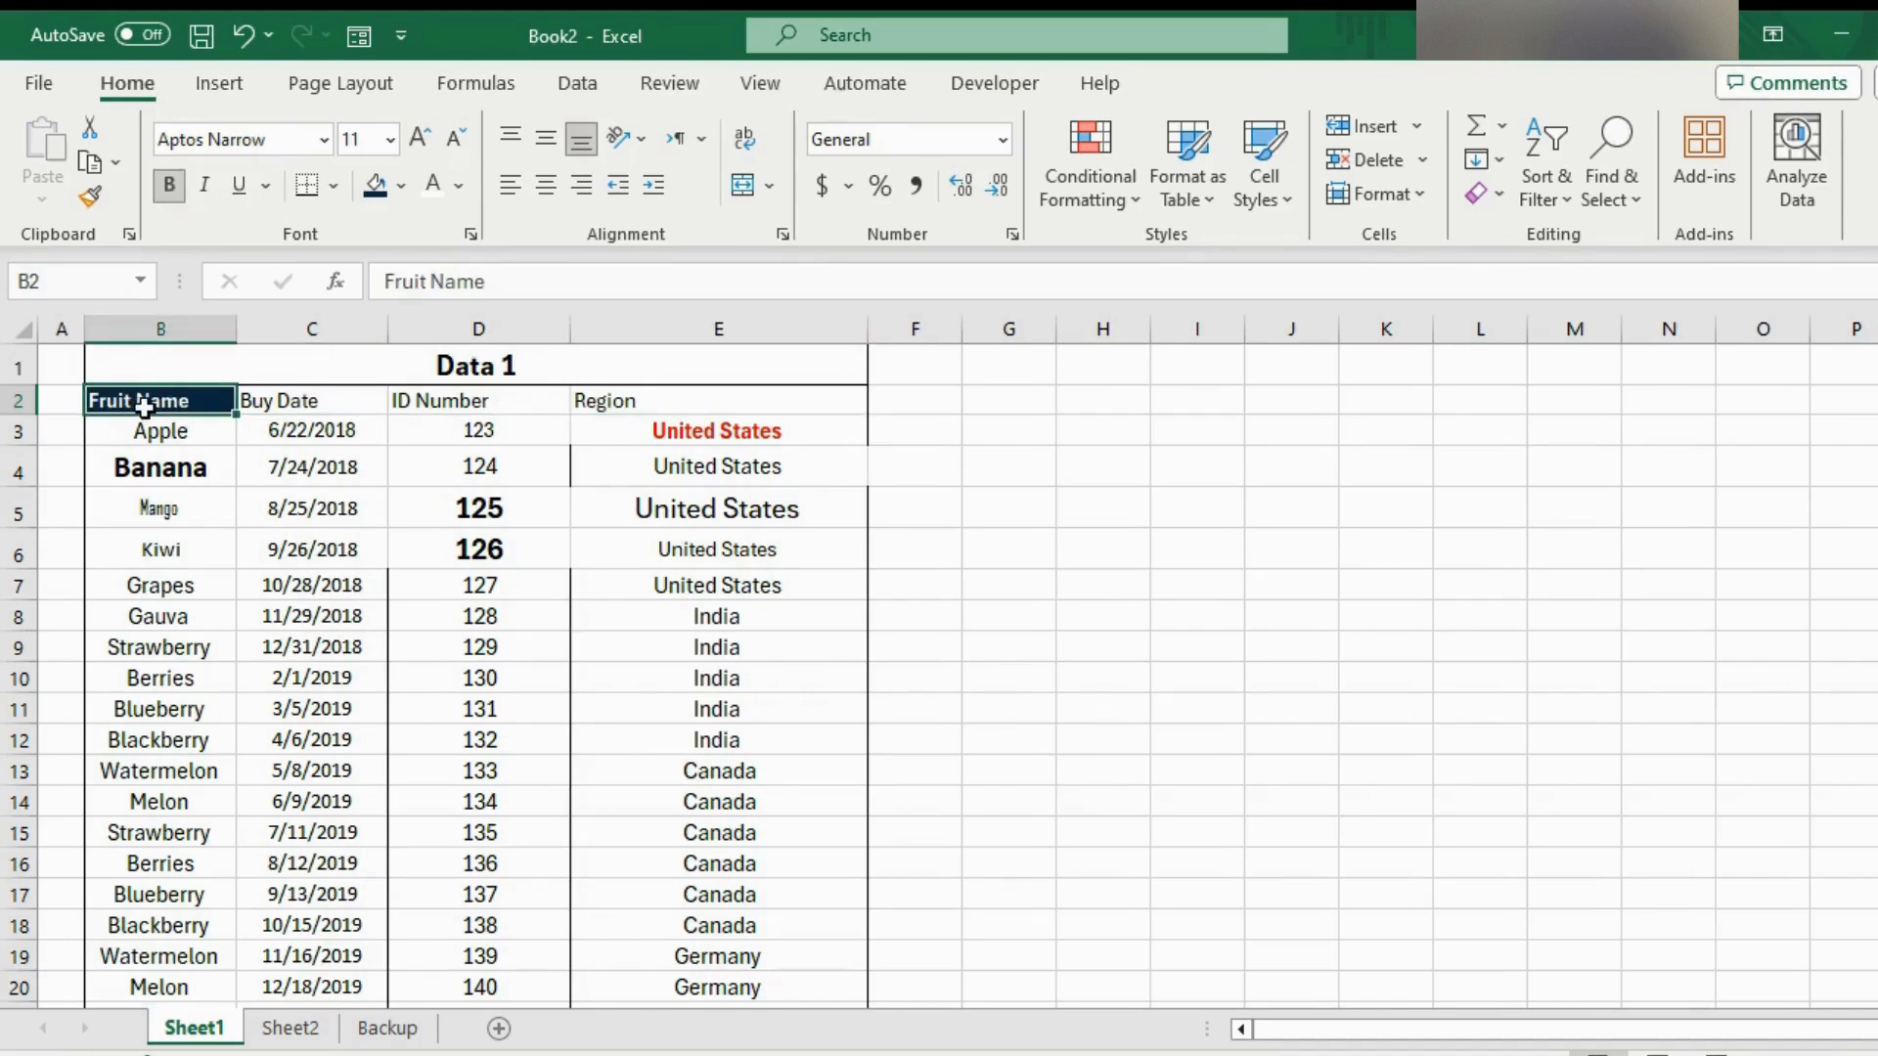
pyautogui.click(90, 196)
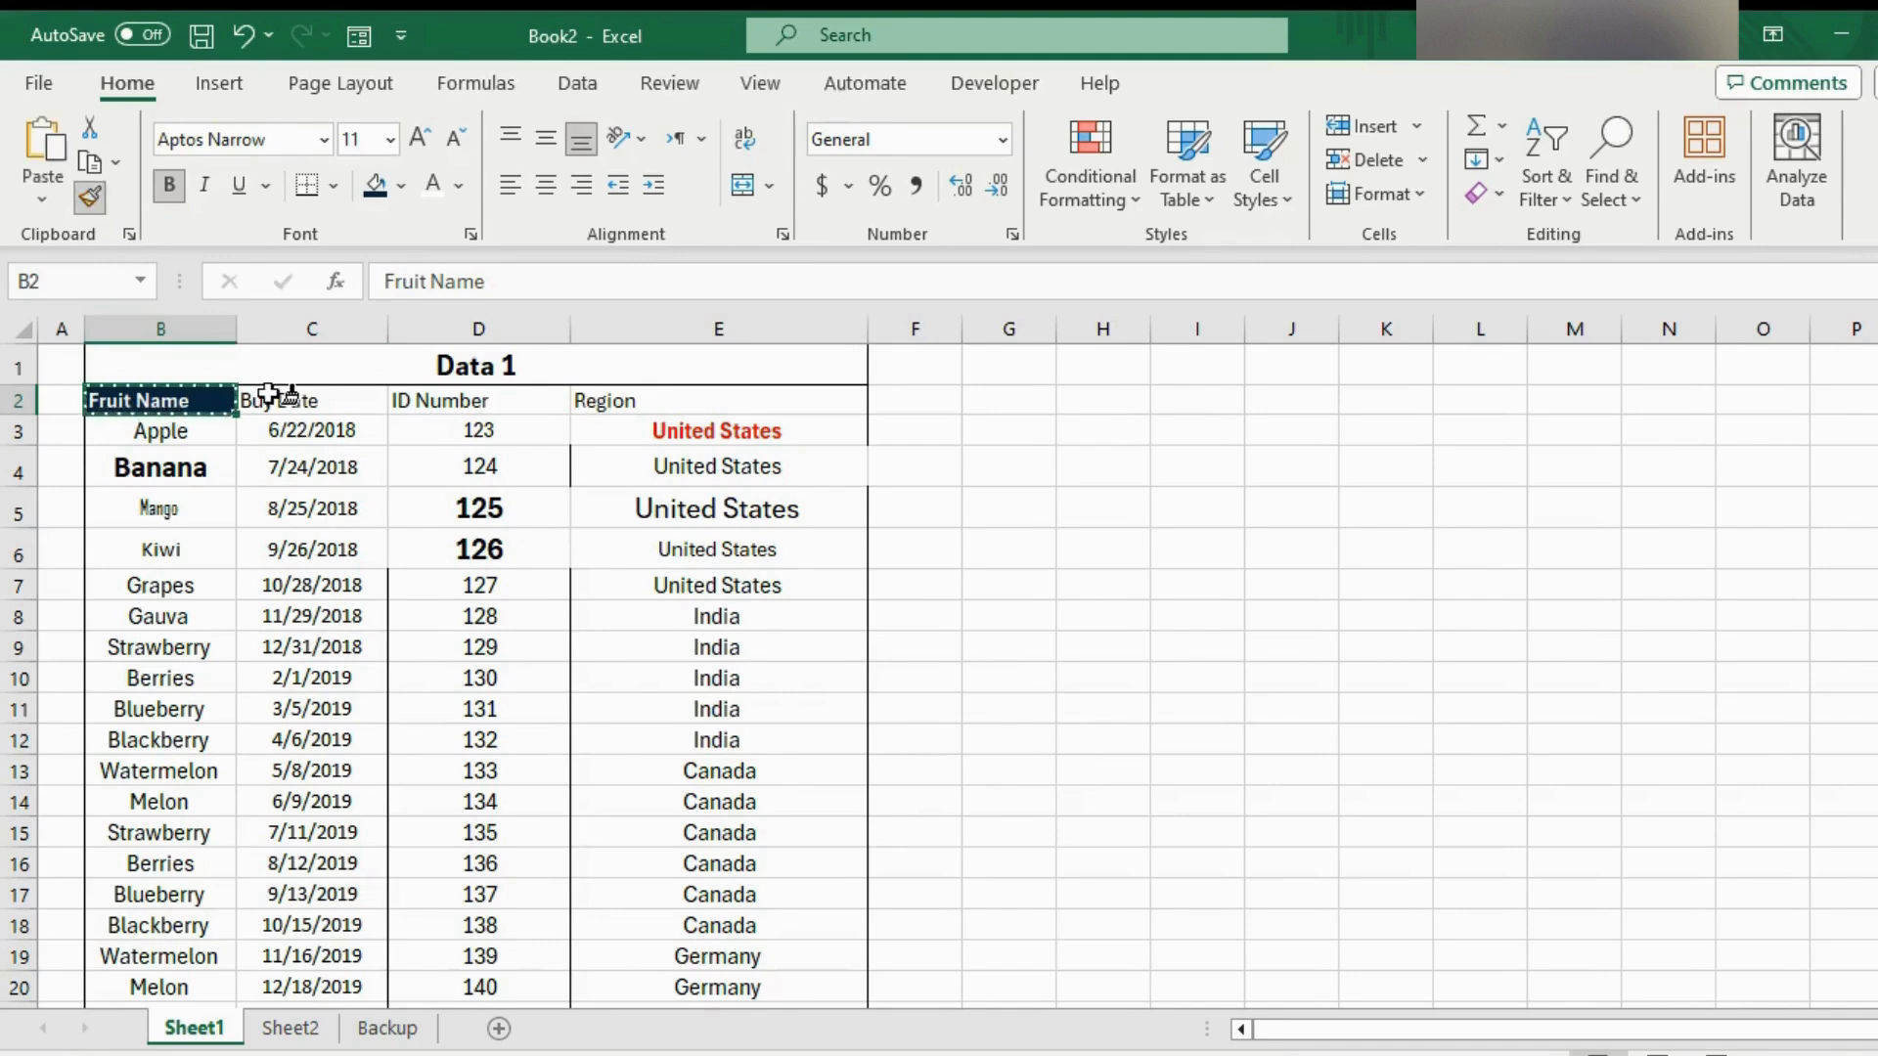
pyautogui.moveTo(288, 396); pyautogui.dragTo(732, 393)
pyautogui.click(433, 455)
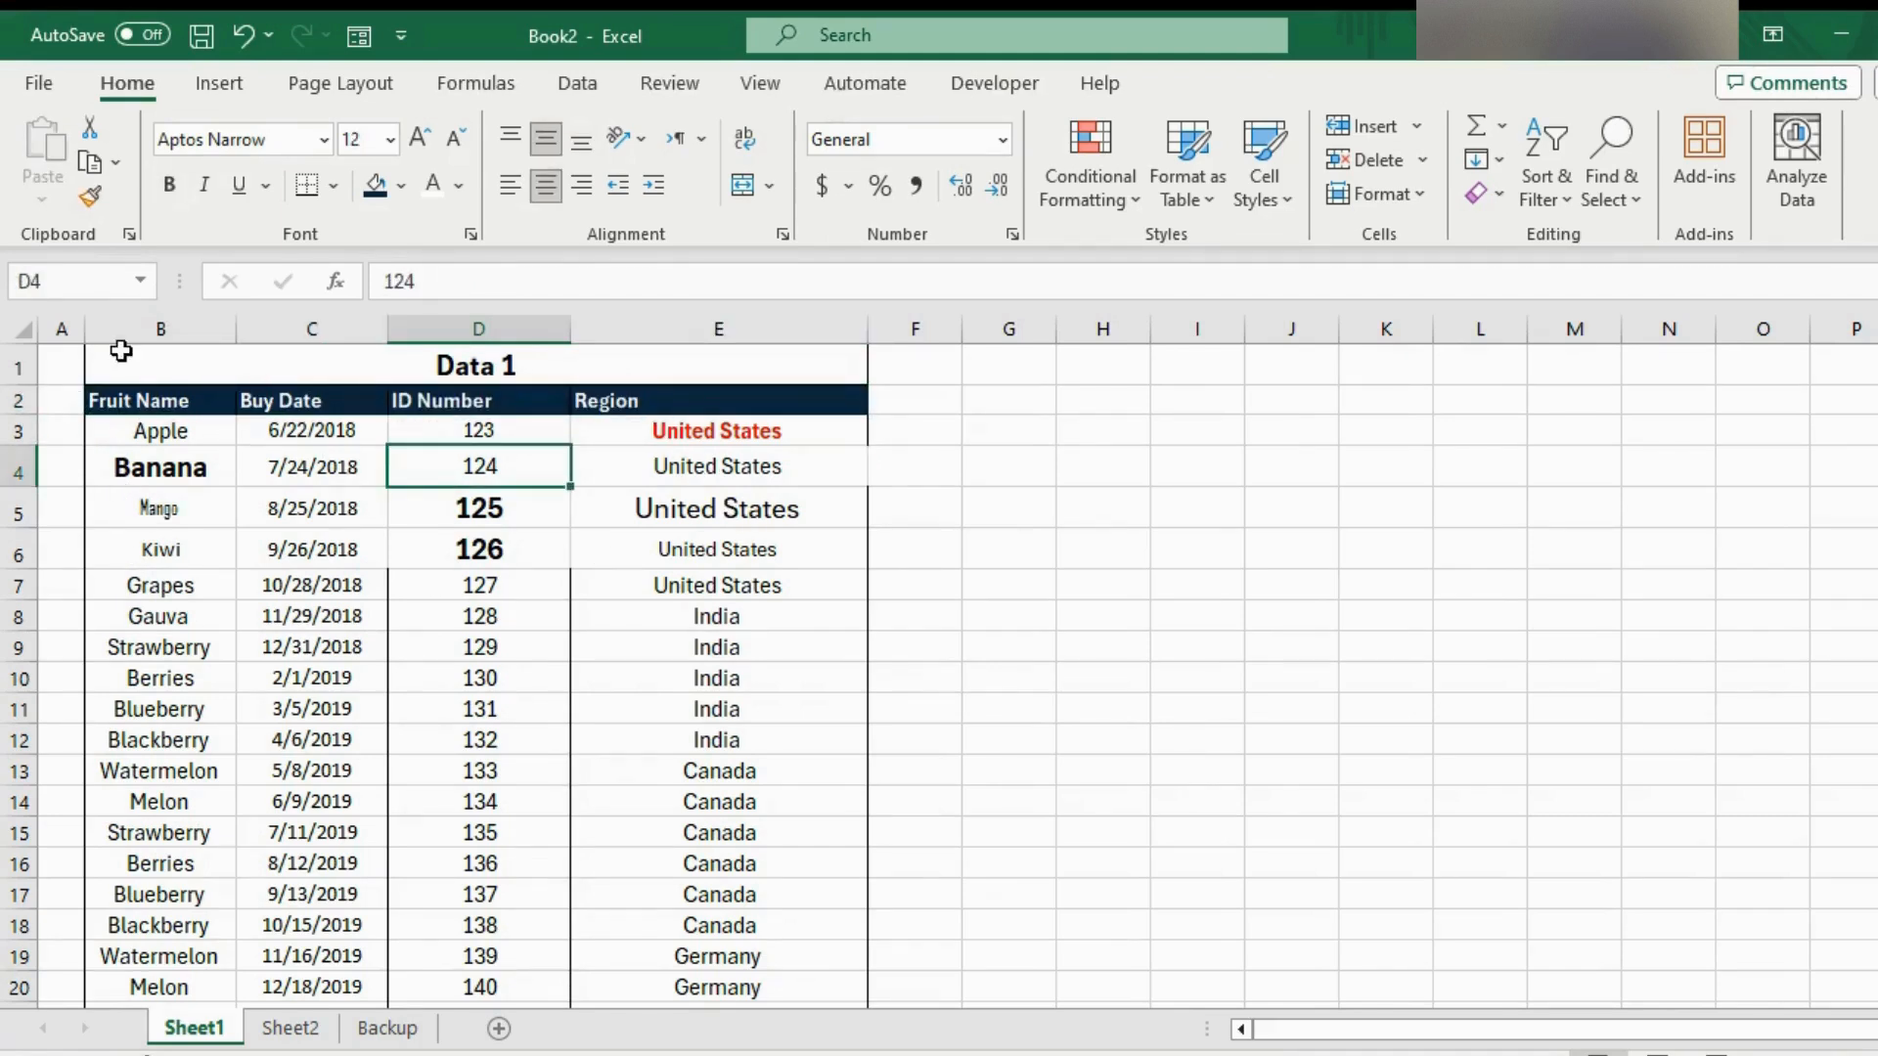
# With Format Painter kept active, copy the B2 header formatting onto the scattered cells E6, E10, B12, C7, D13 and C17
pyautogui.click(135, 400)
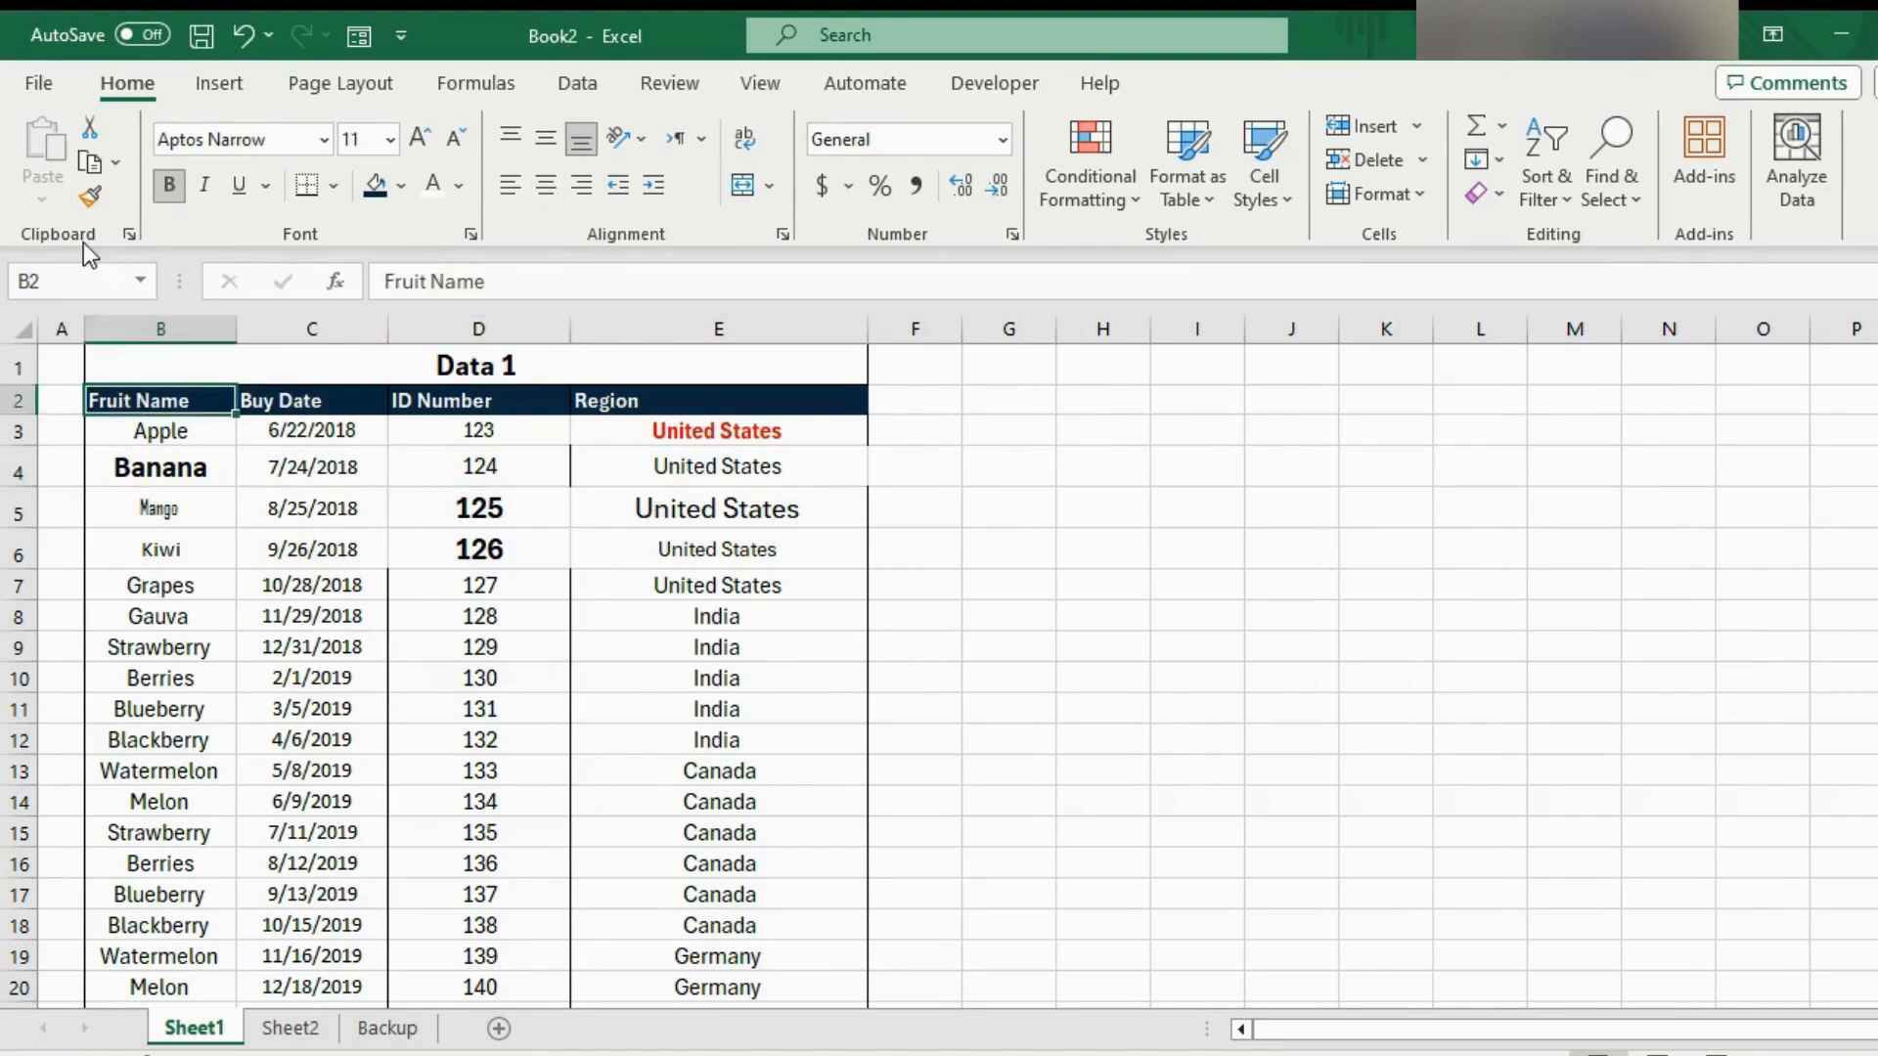
pyautogui.click(90, 199)
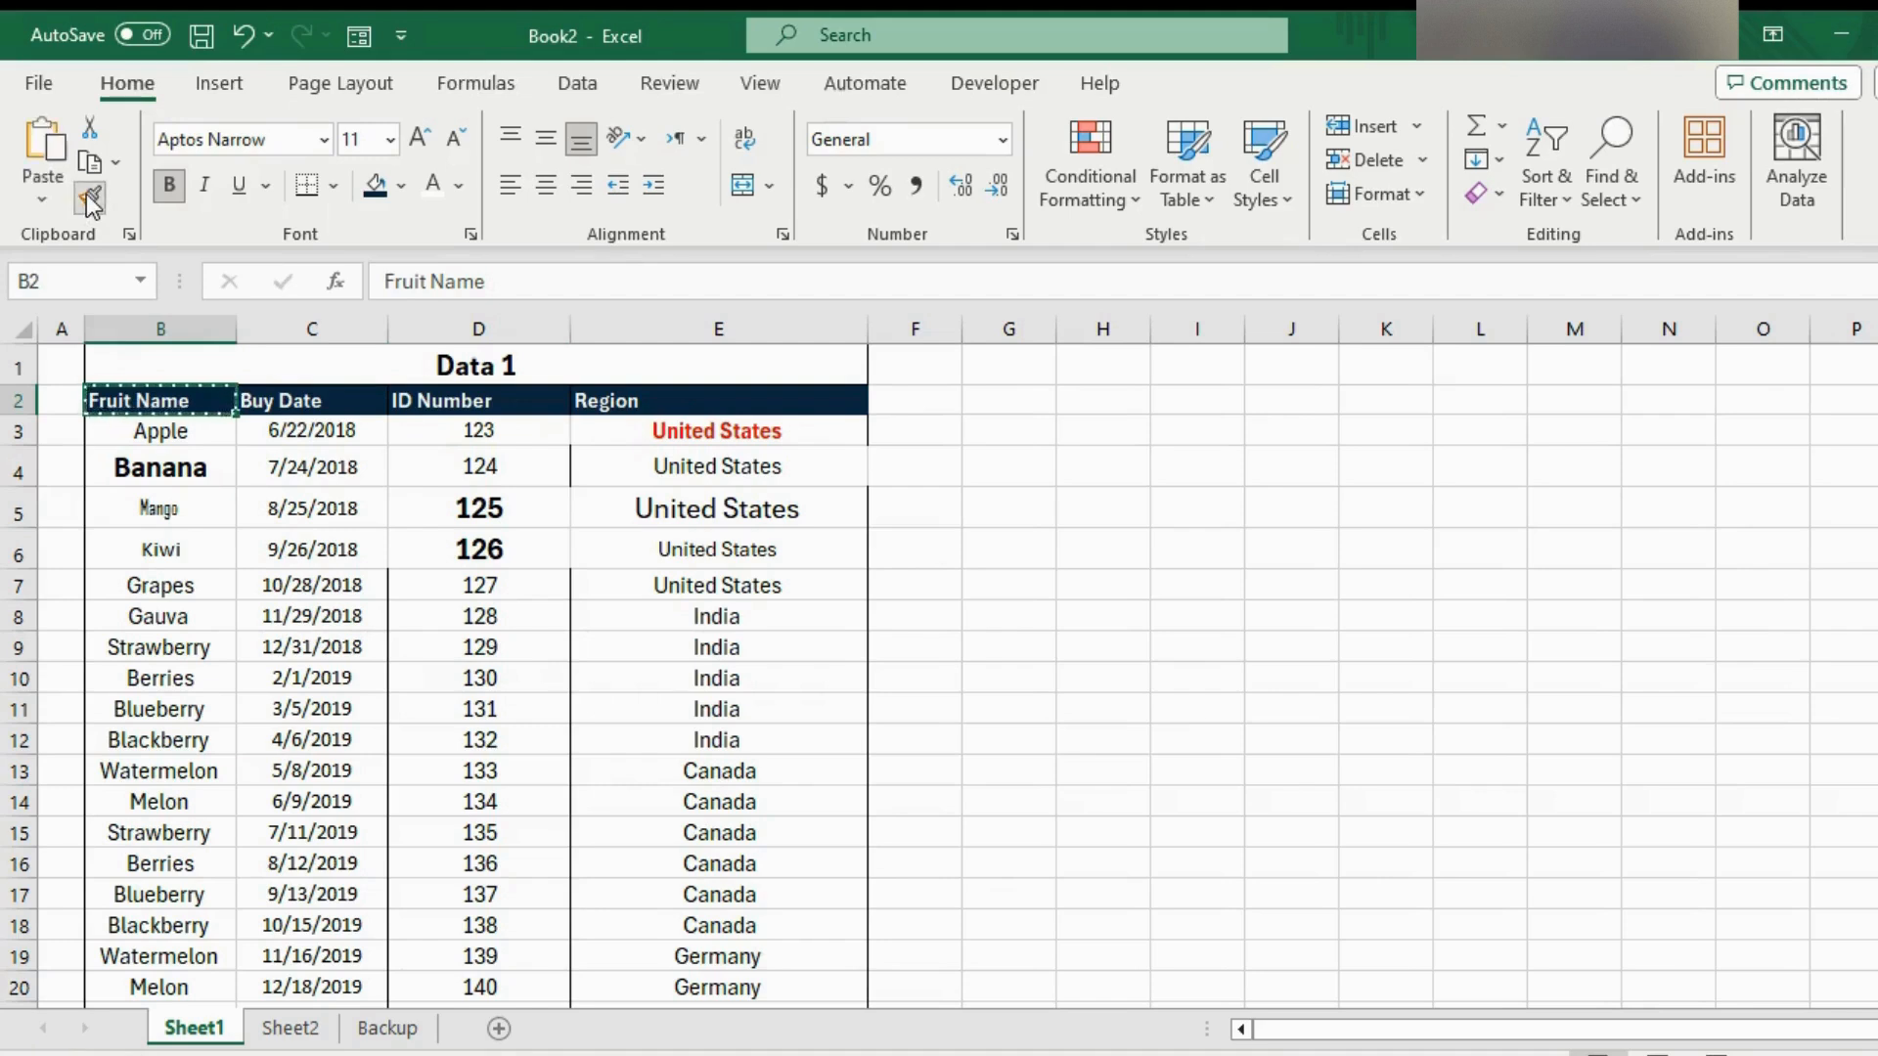
pyautogui.click(719, 550)
pyautogui.click(631, 678)
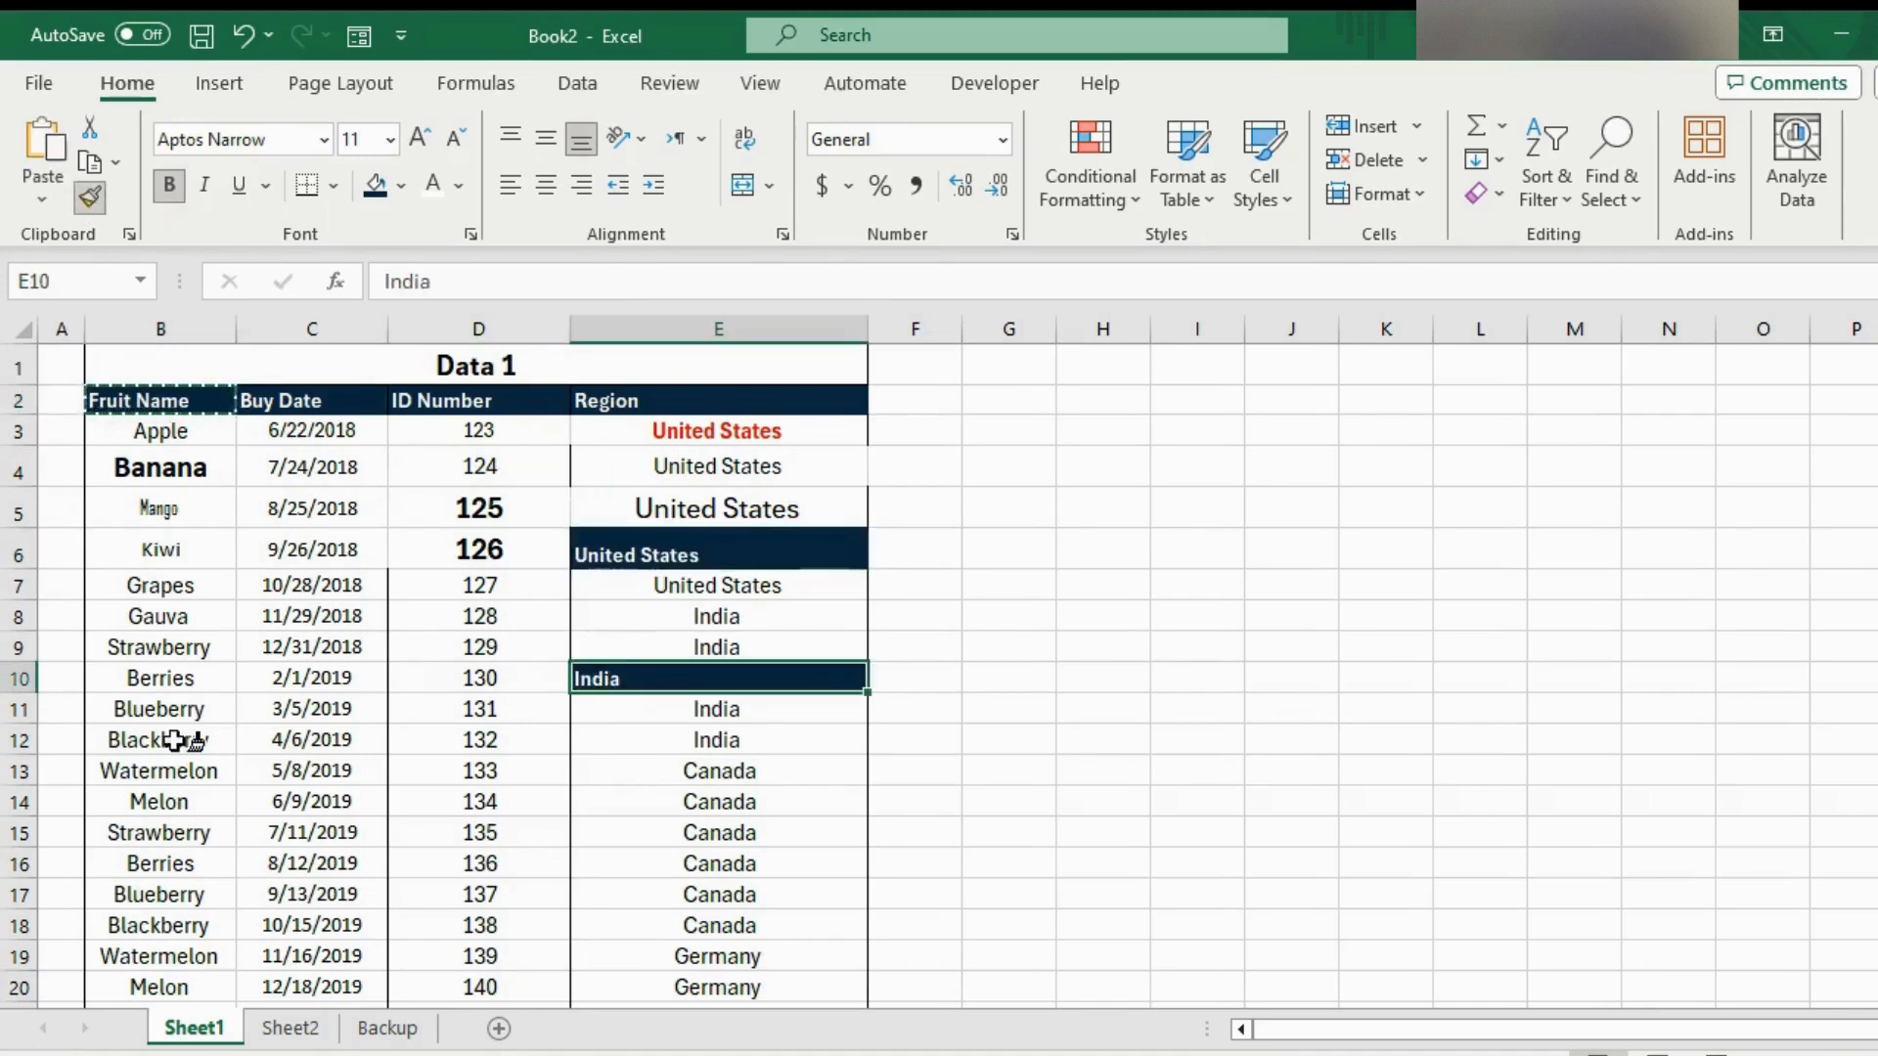
pyautogui.click(176, 740)
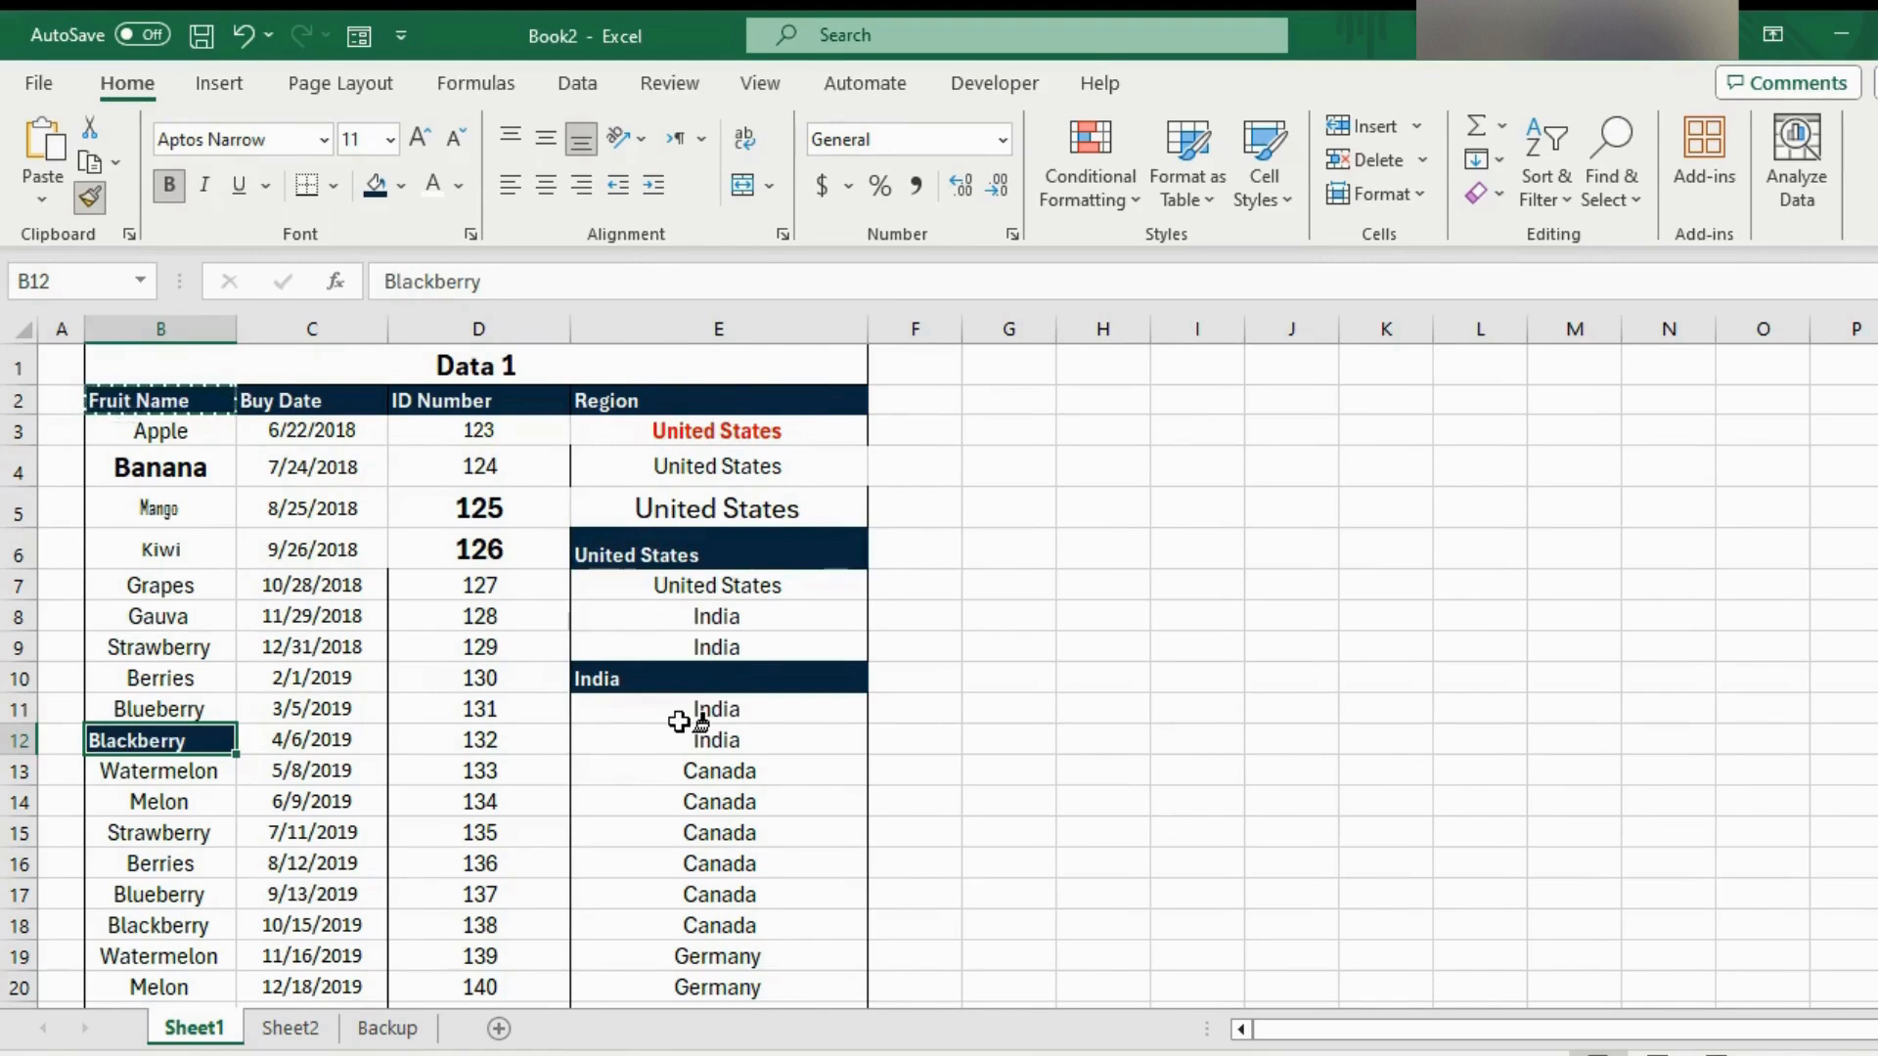
pyautogui.click(335, 586)
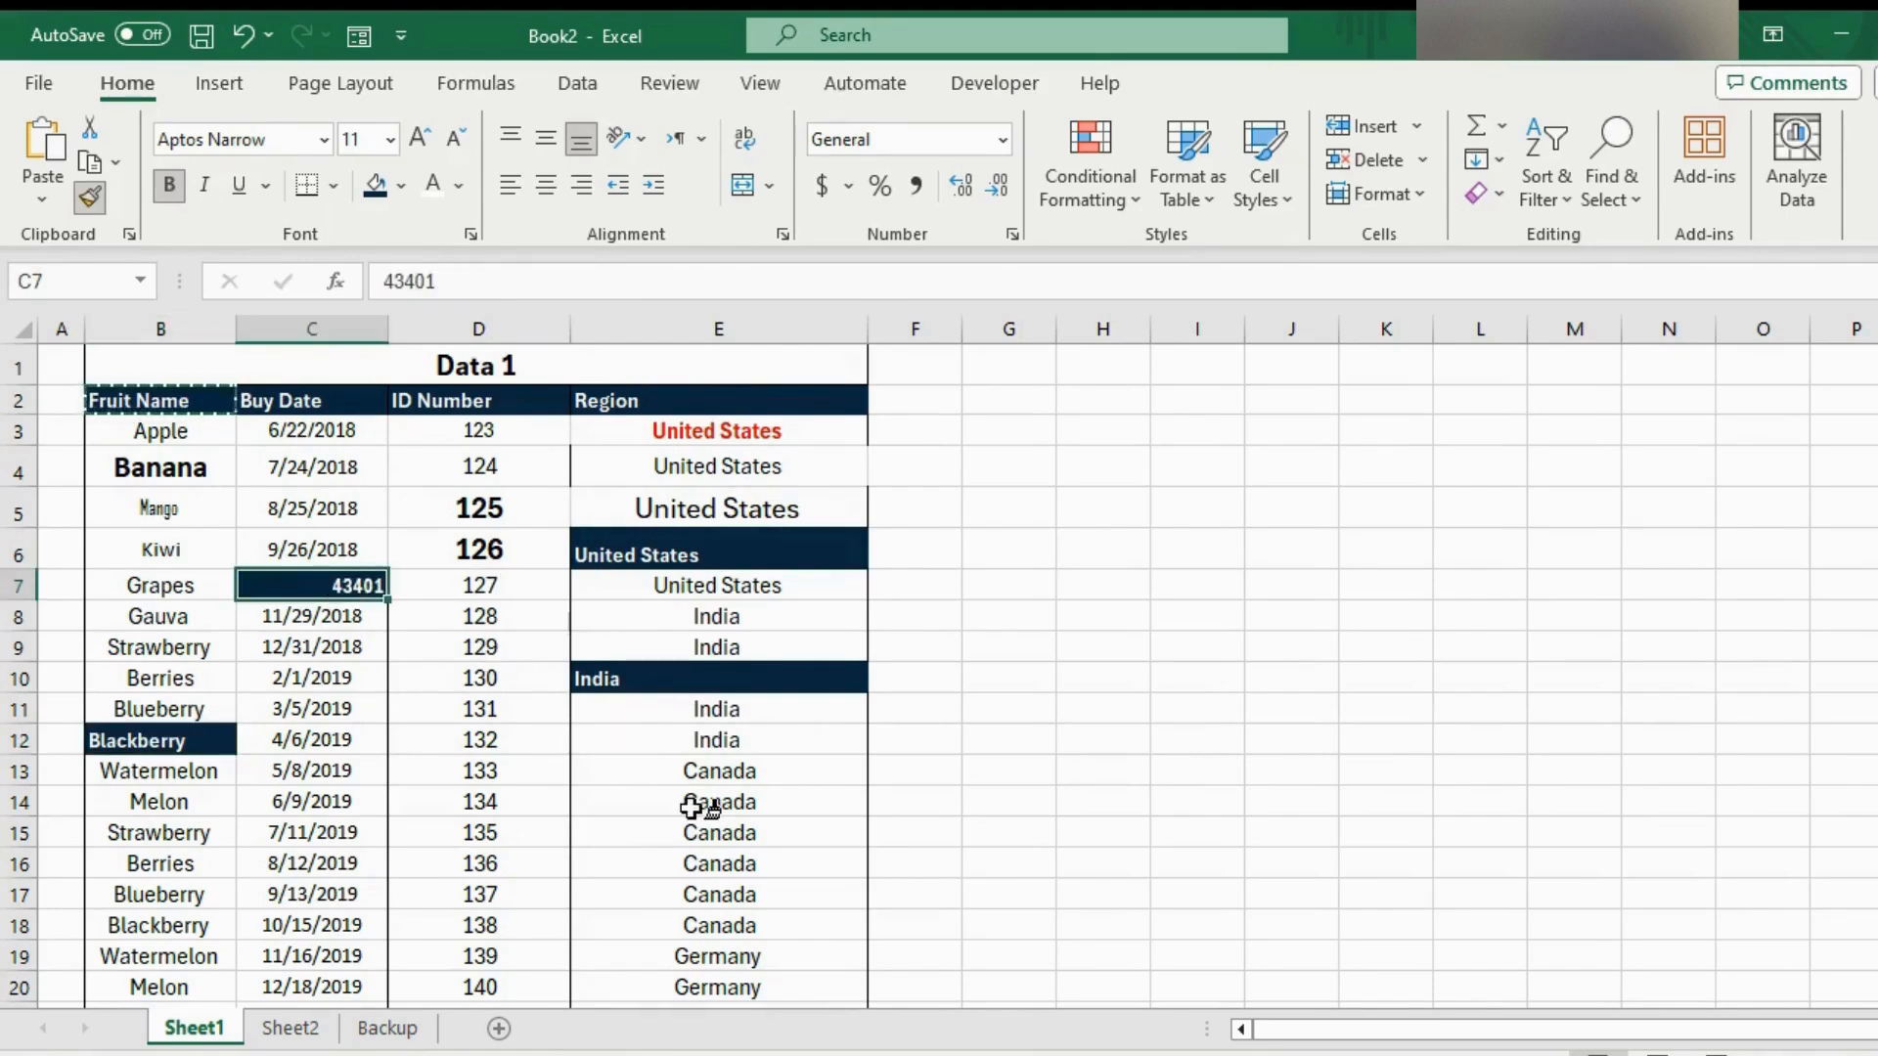
pyautogui.click(430, 773)
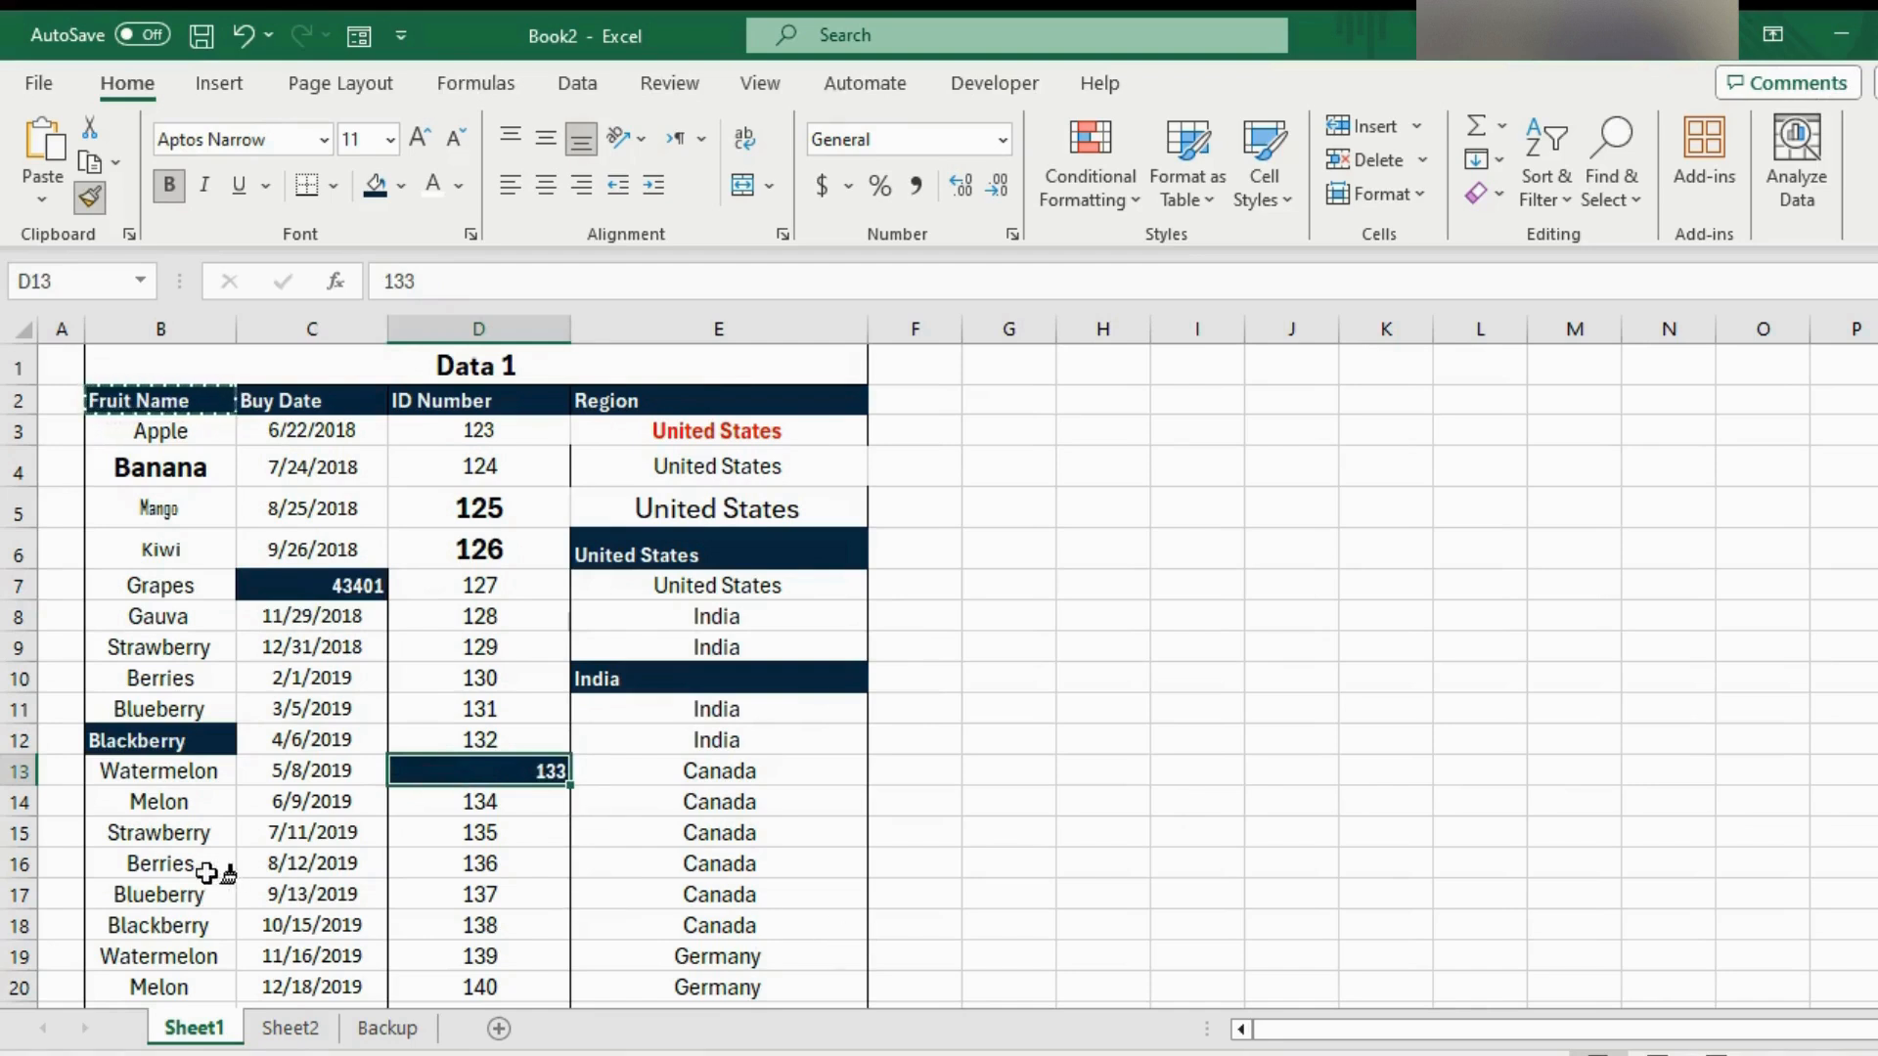
pyautogui.click(270, 885)
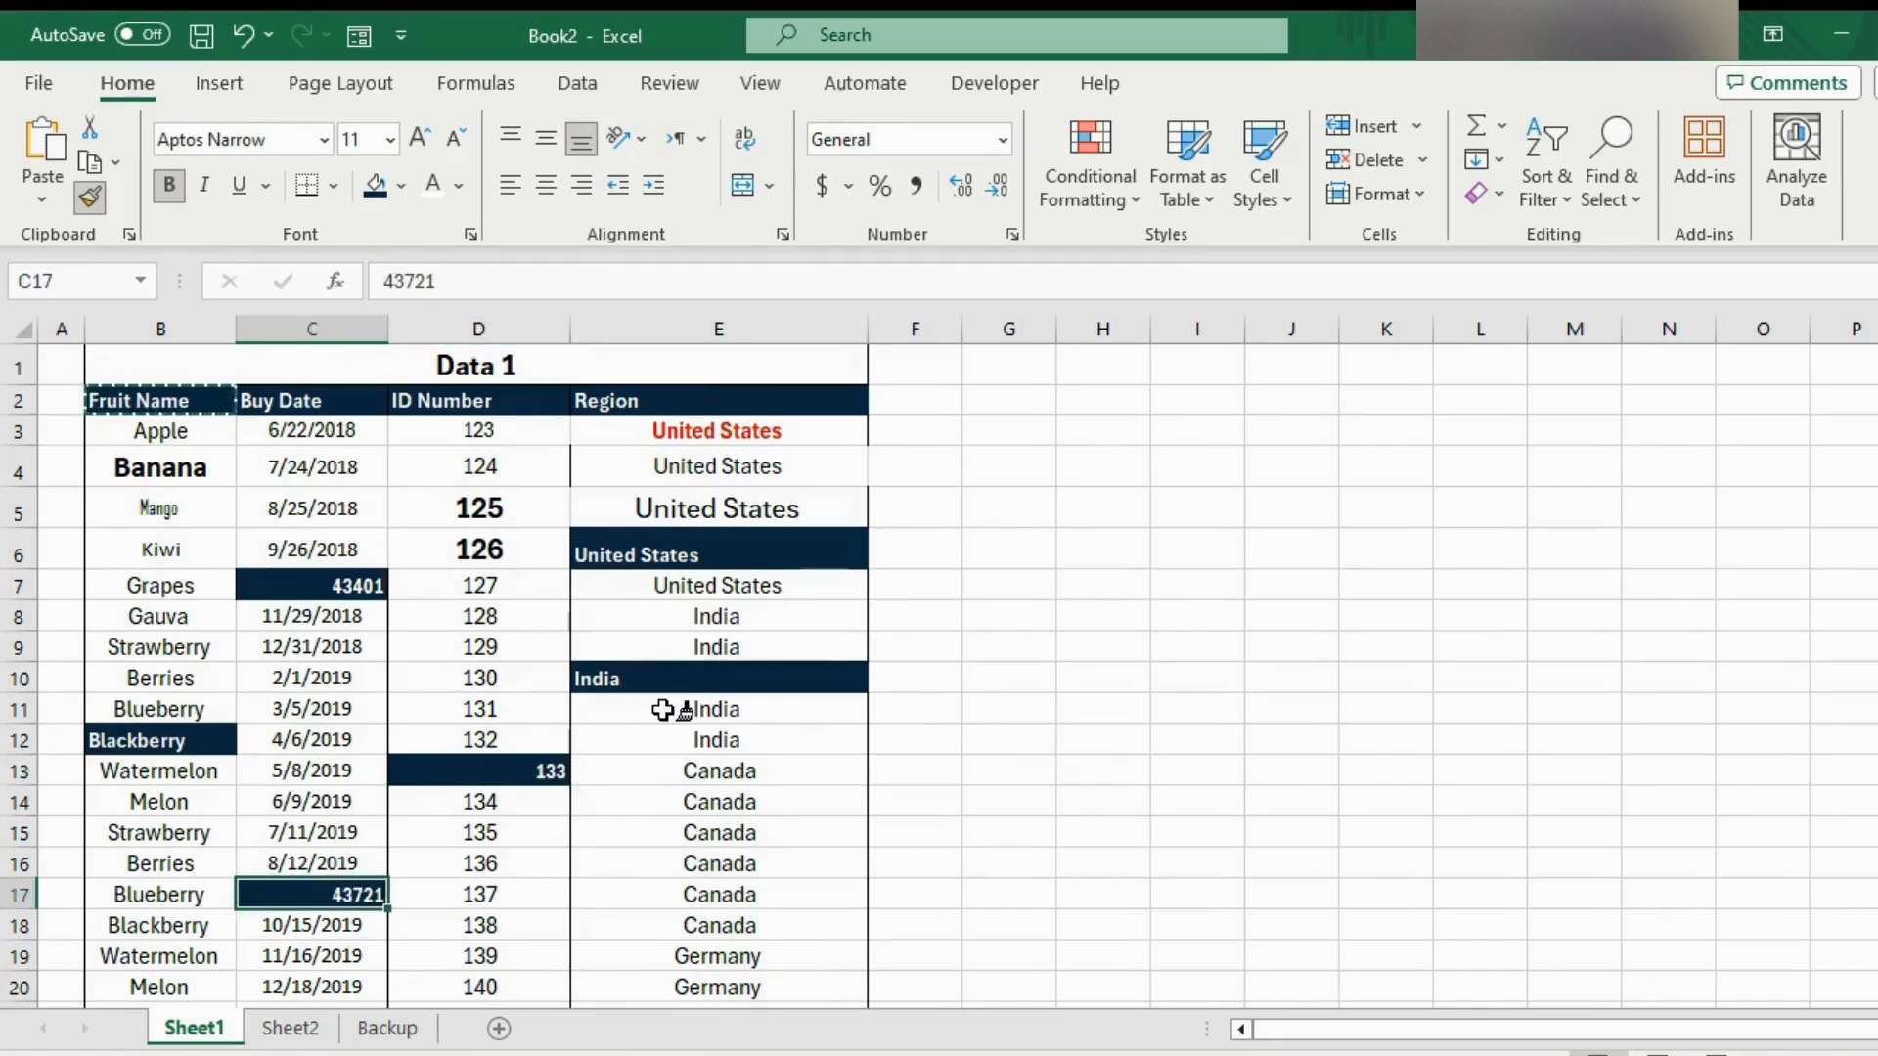
# Undo all header formatting painted onto the scattered data cells below row 2
pyautogui.hotkey('ctrl', 'z')
pyautogui.hotkey('ctrl', 'z')
pyautogui.hotkey('ctrl', 'z')
pyautogui.hotkey('ctrl', 'z')
pyautogui.hotkey('ctrl', 'z')
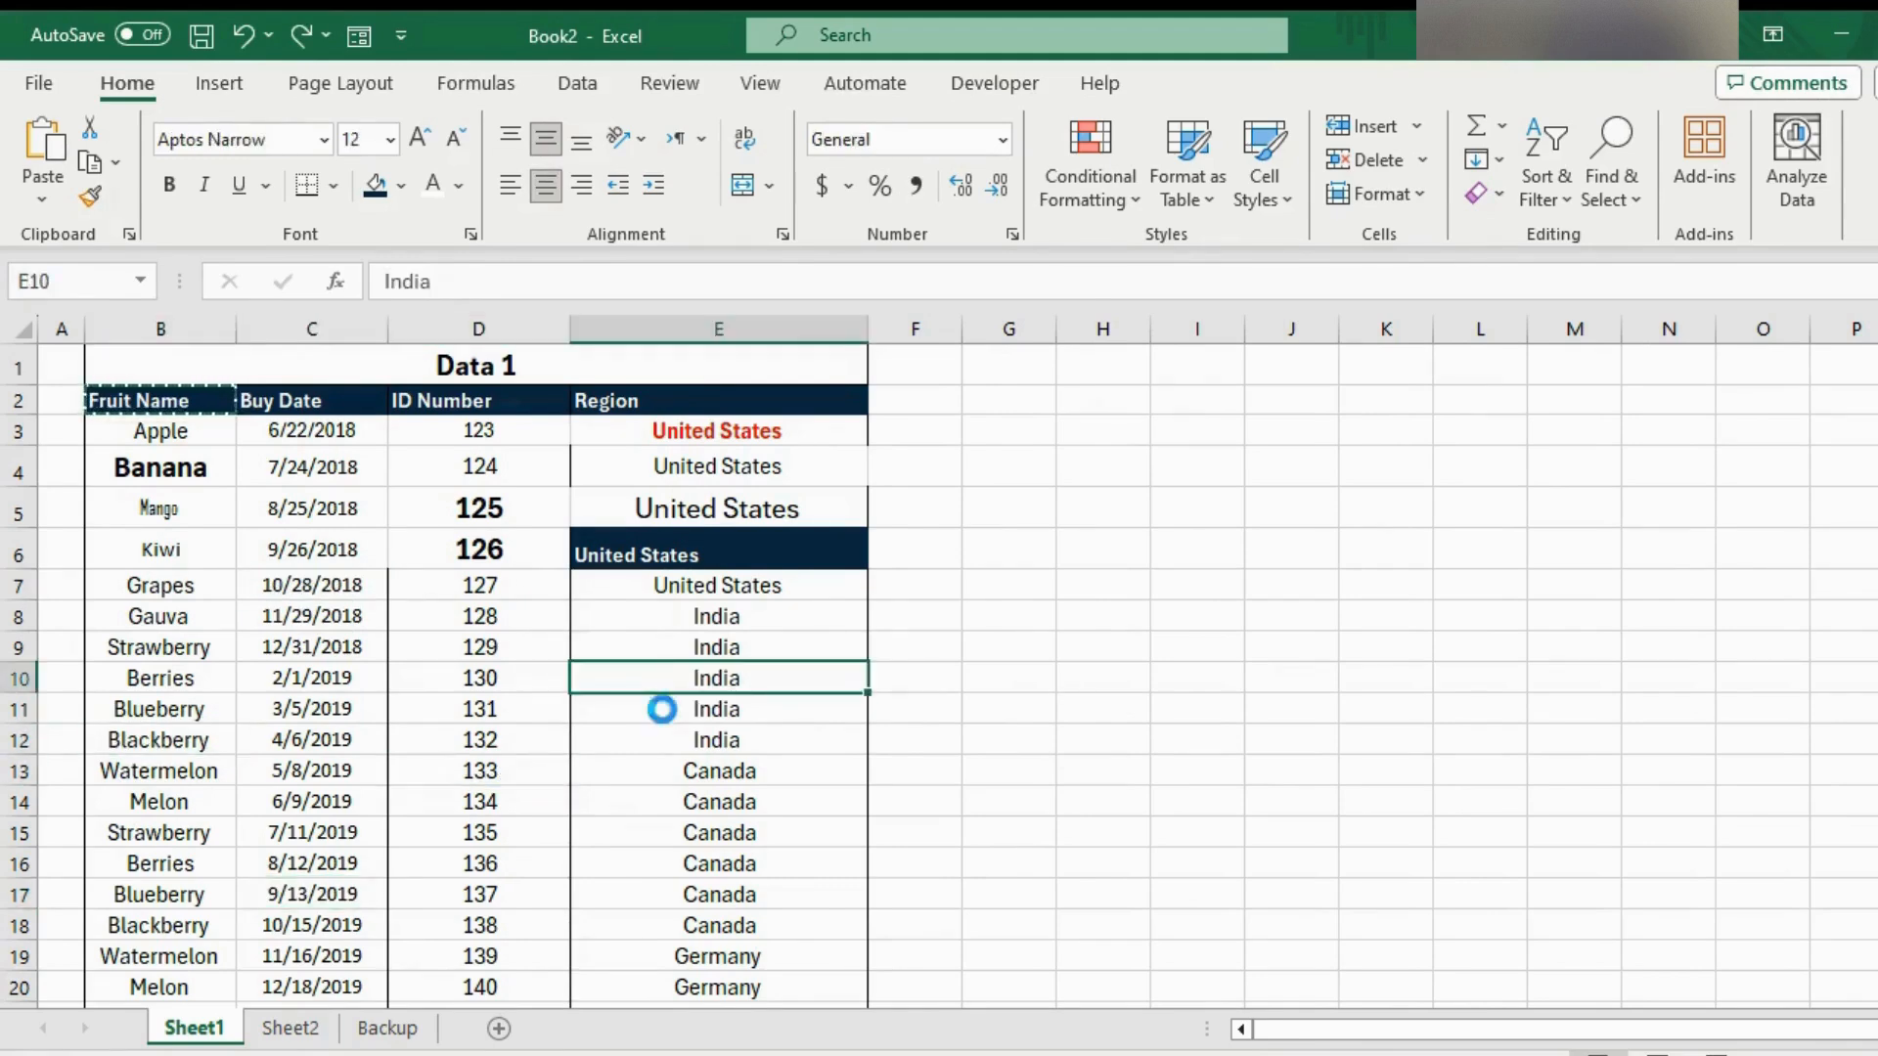
pyautogui.hotkey('ctrl', 'z')
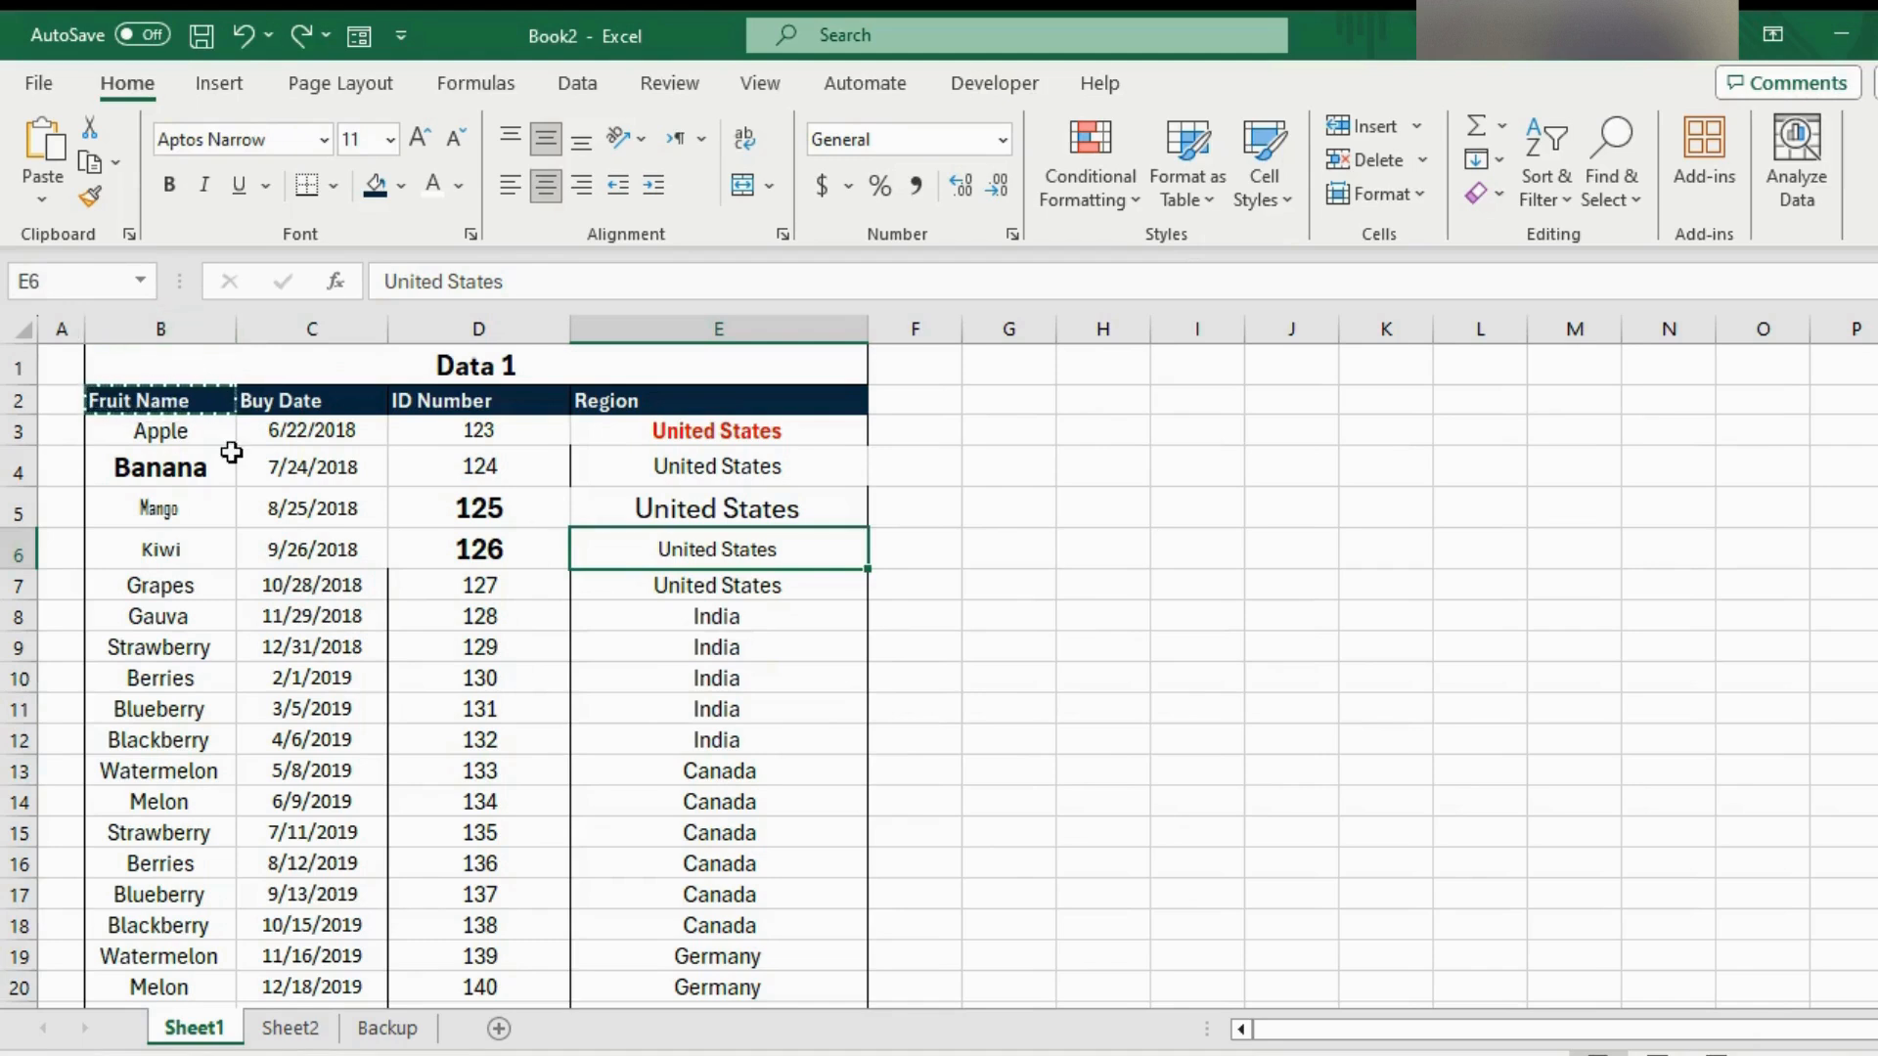
# With Format Painter kept active, copy the formatting of Sheet1's header cell B2 onto the range C7:E14 on Sheet2
pyautogui.click(181, 406)
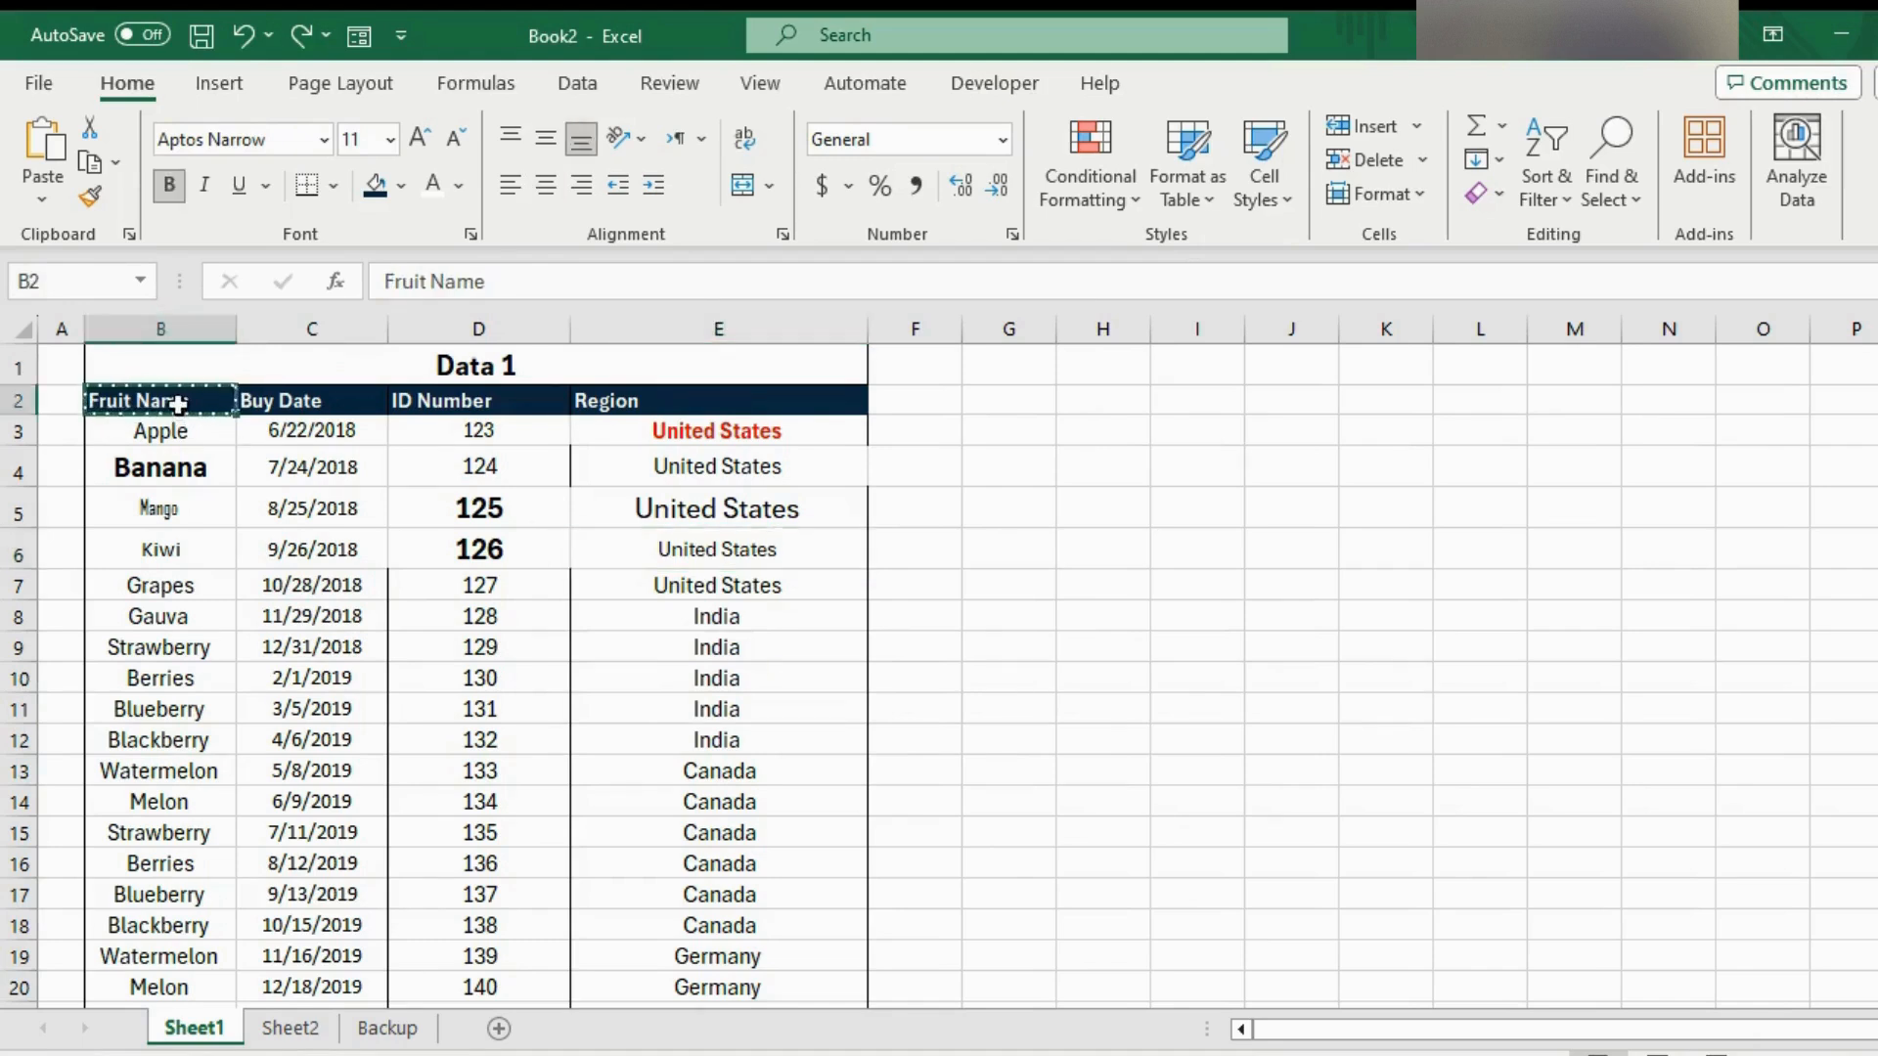
pyautogui.click(93, 200)
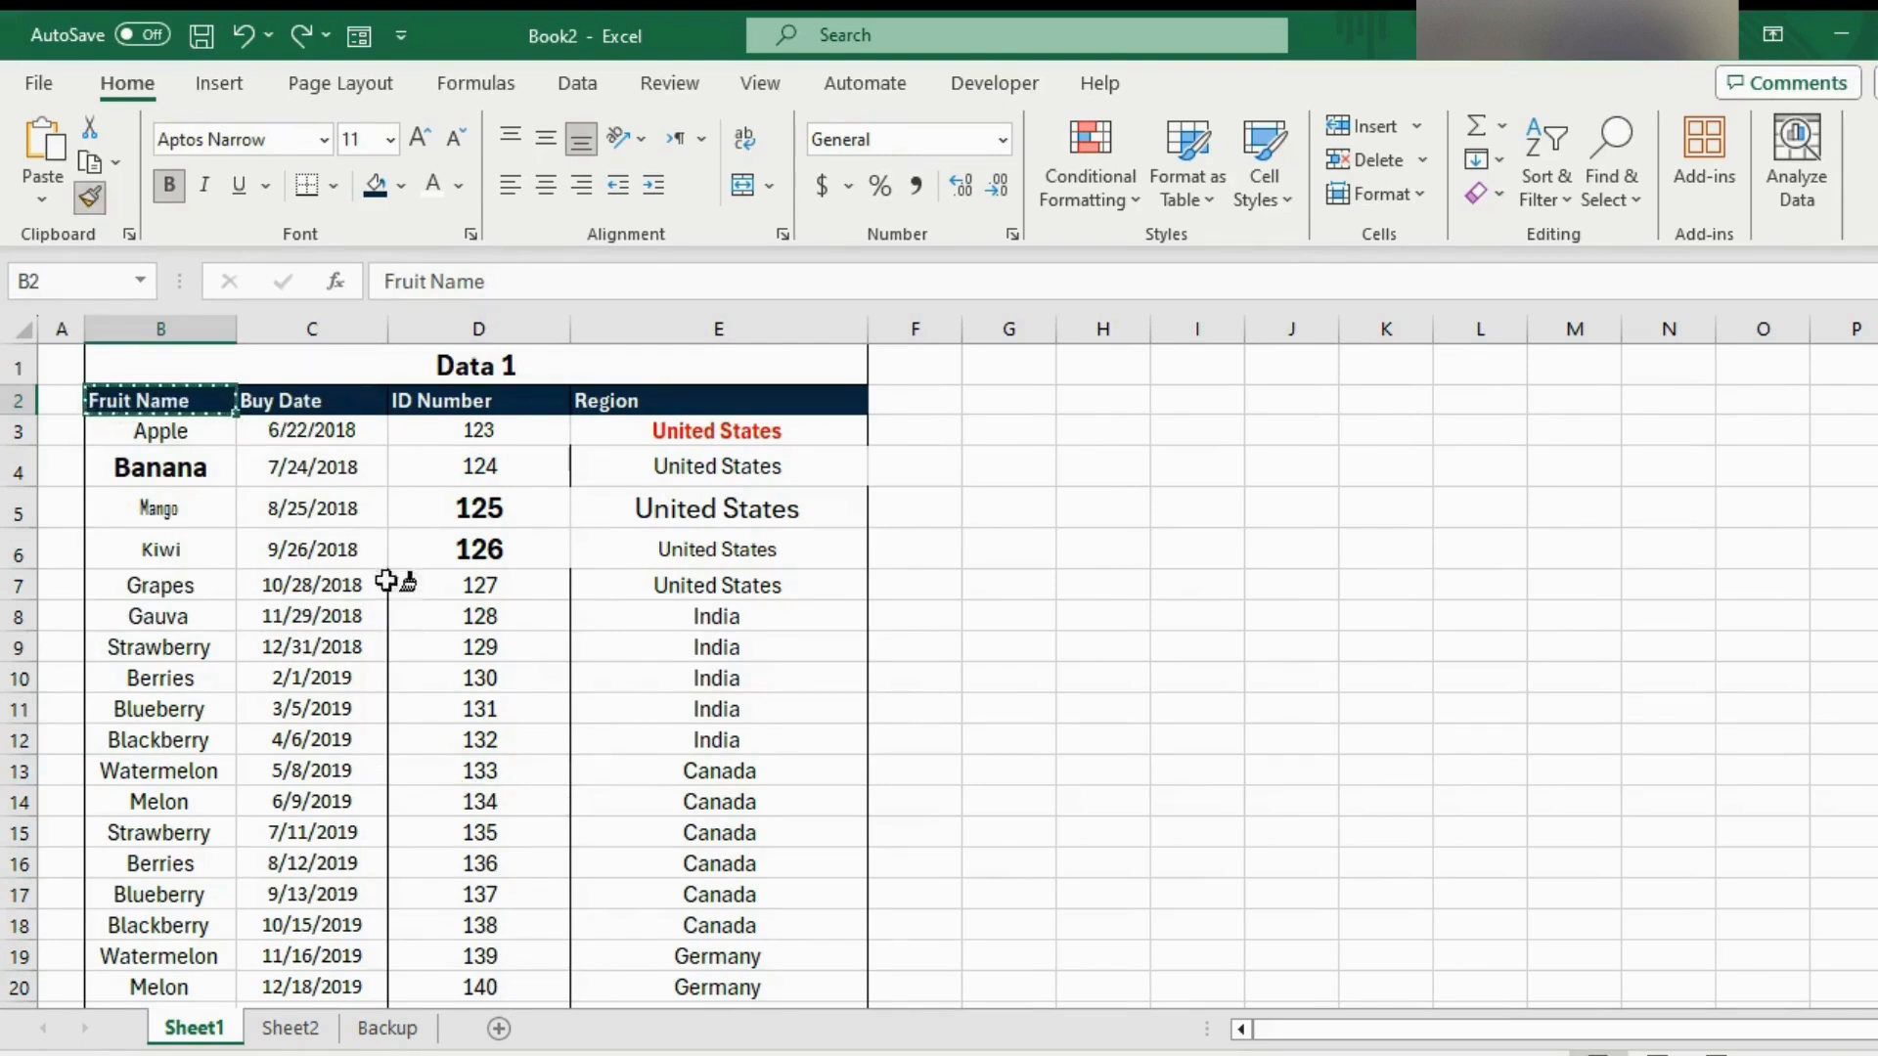
pyautogui.click(284, 1028)
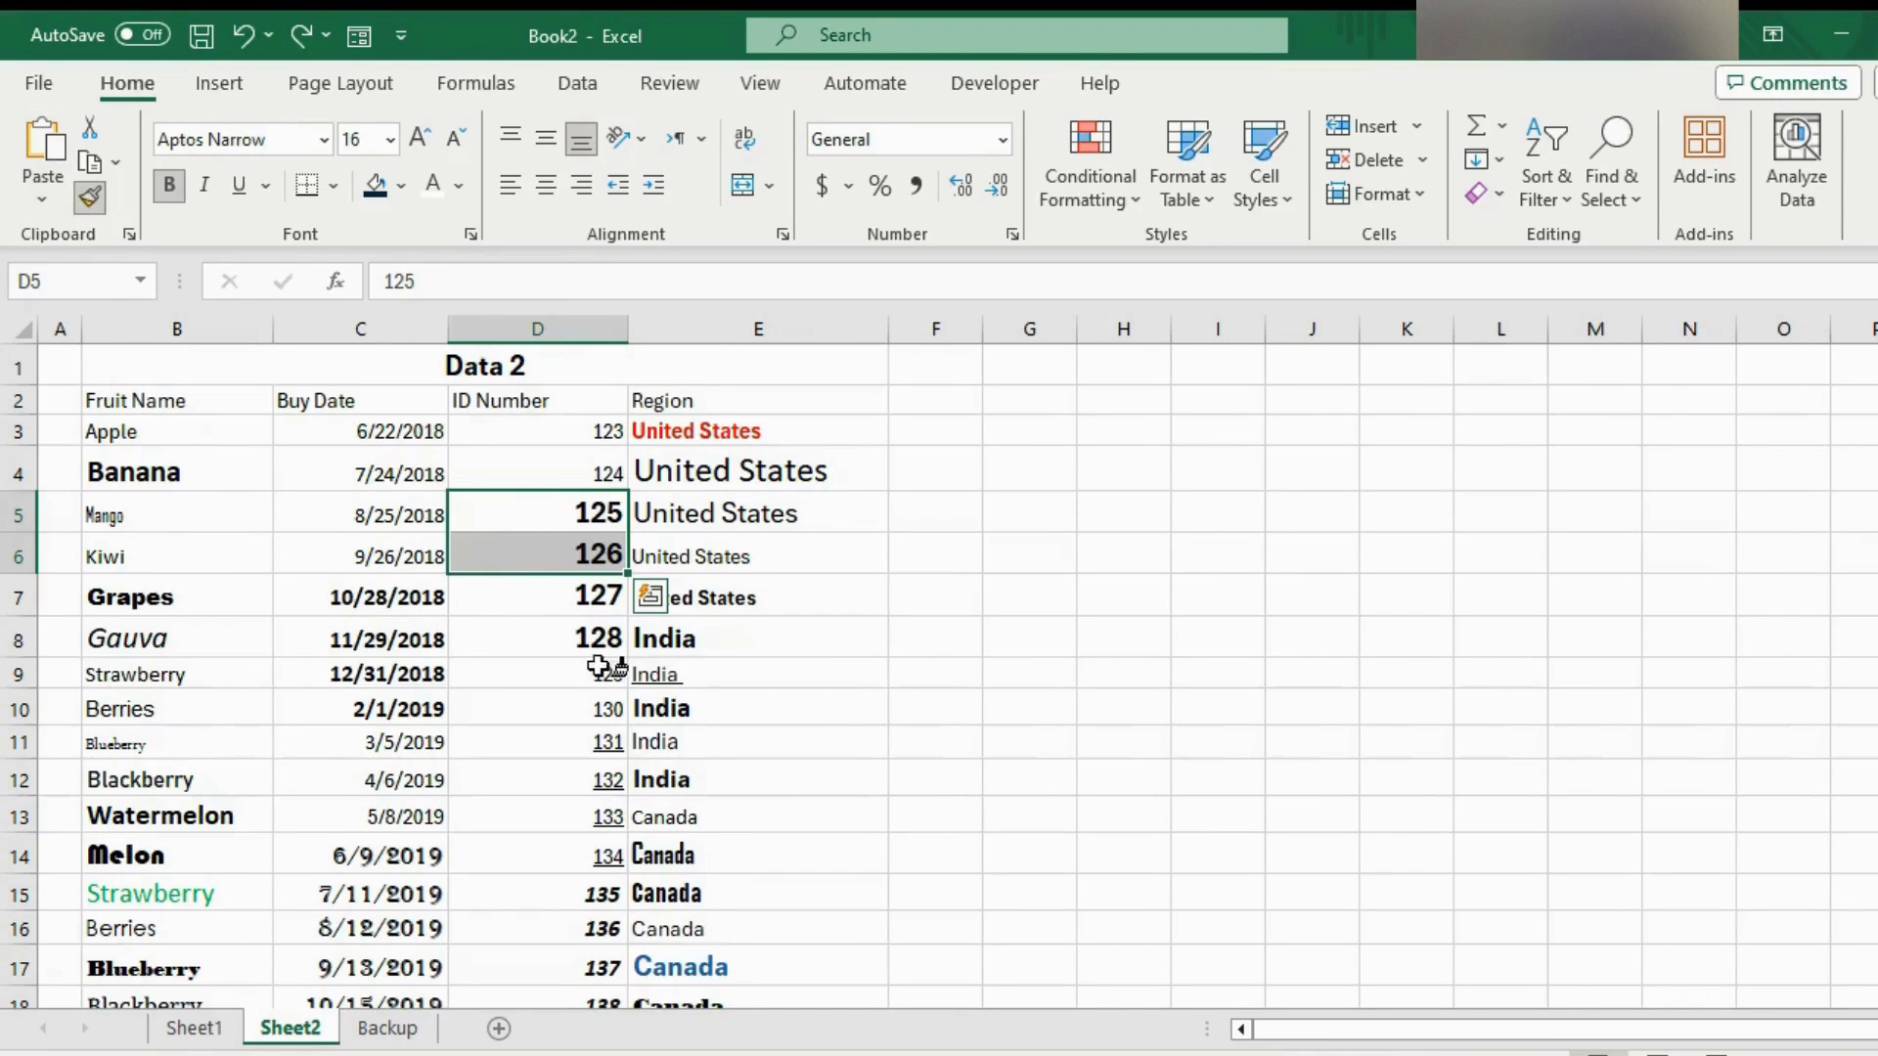
pyautogui.click(516, 641)
pyautogui.moveTo(354, 599)
pyautogui.mouseDown()
pyautogui.moveTo(483, 771)
pyautogui.moveTo(859, 827)
pyautogui.moveTo(783, 833)
pyautogui.mouseUp()
# Paint the same header formatting onto cells B6, B3 and D5 on Sheet2, end Format Painter and return to Sheet1
pyautogui.click(149, 563)
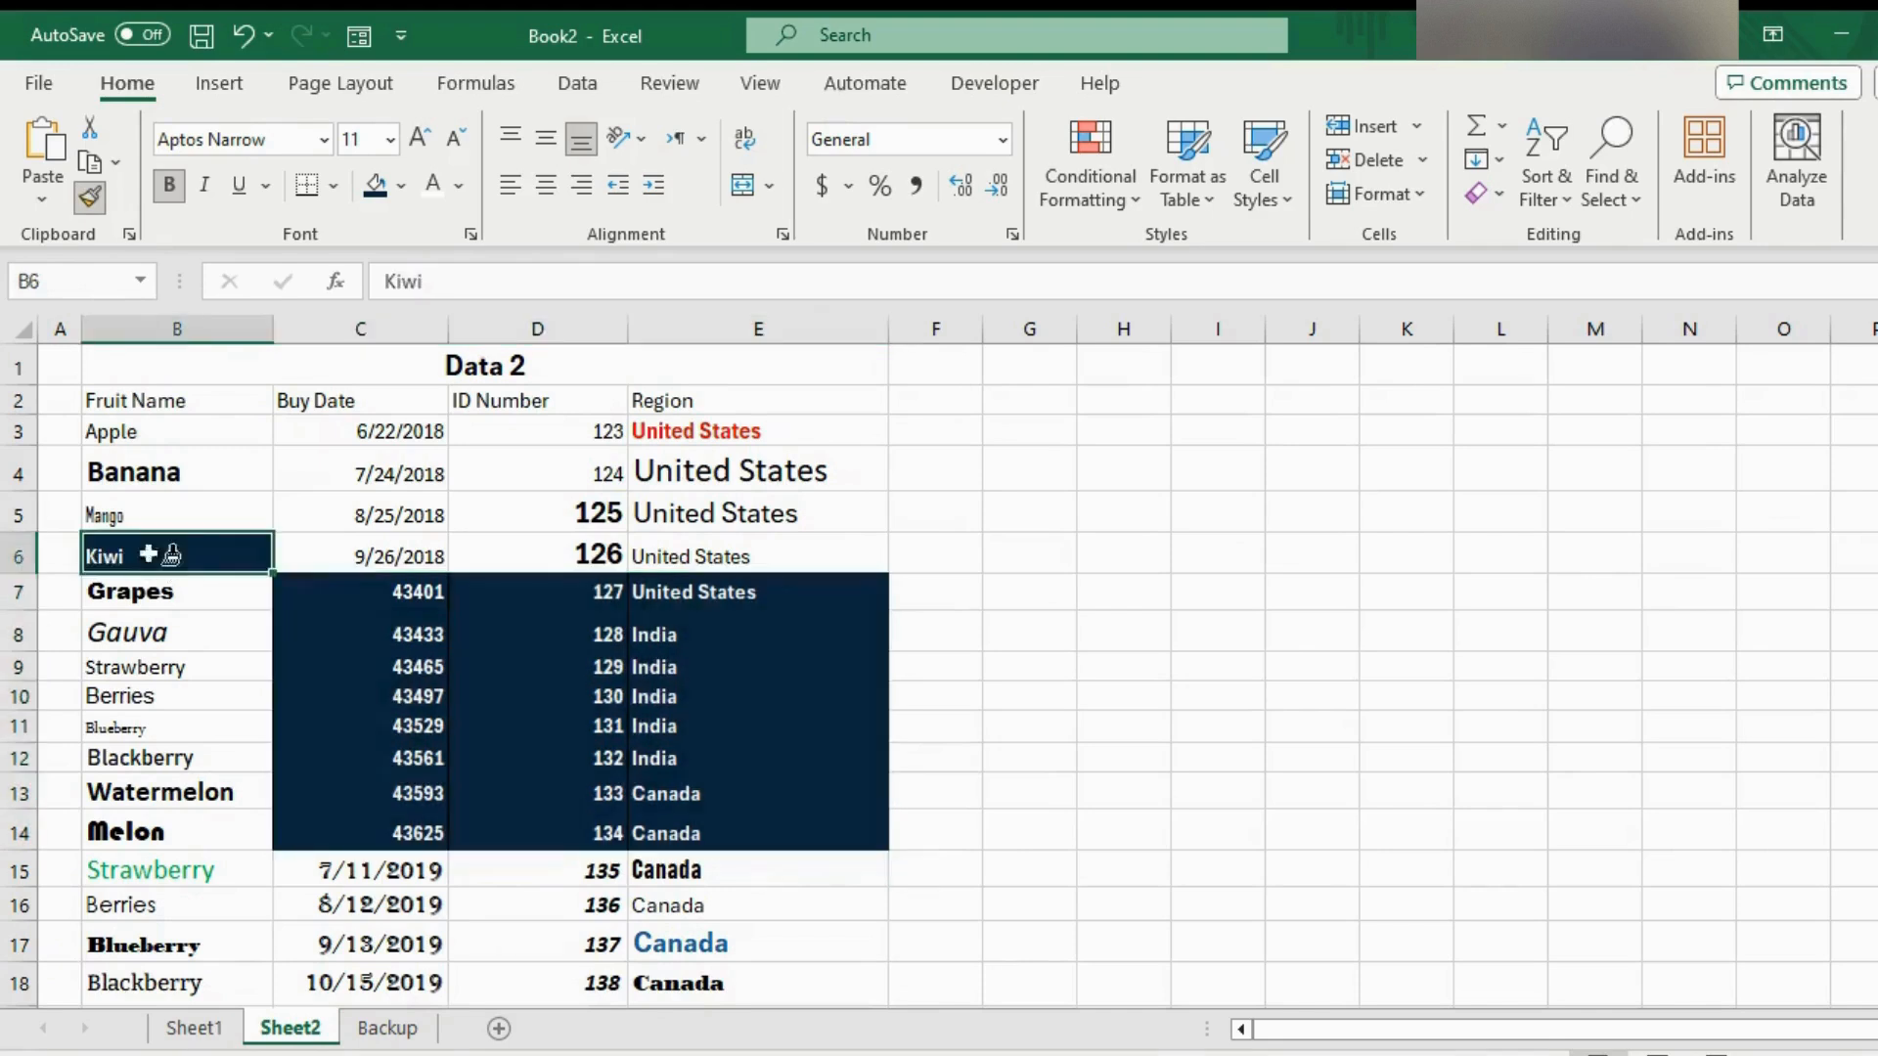
pyautogui.click(176, 431)
pyautogui.click(548, 514)
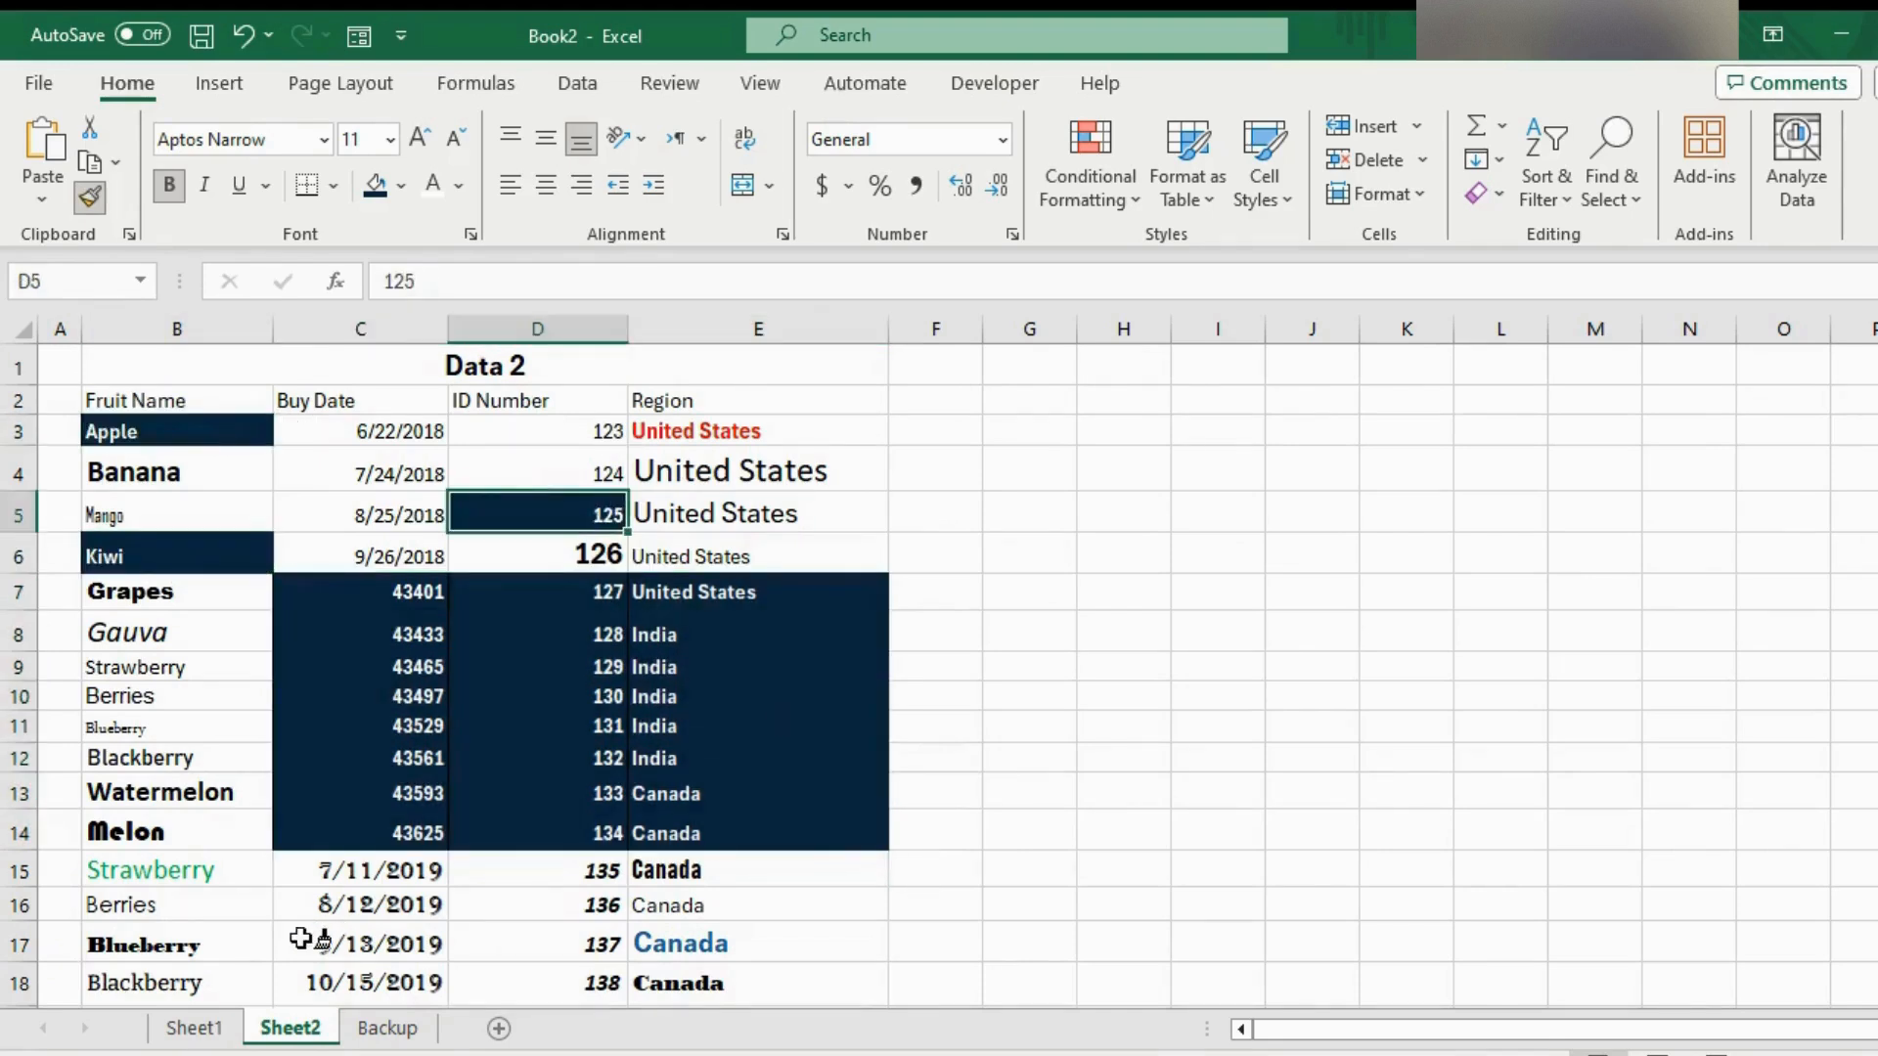
pyautogui.press('Escape')
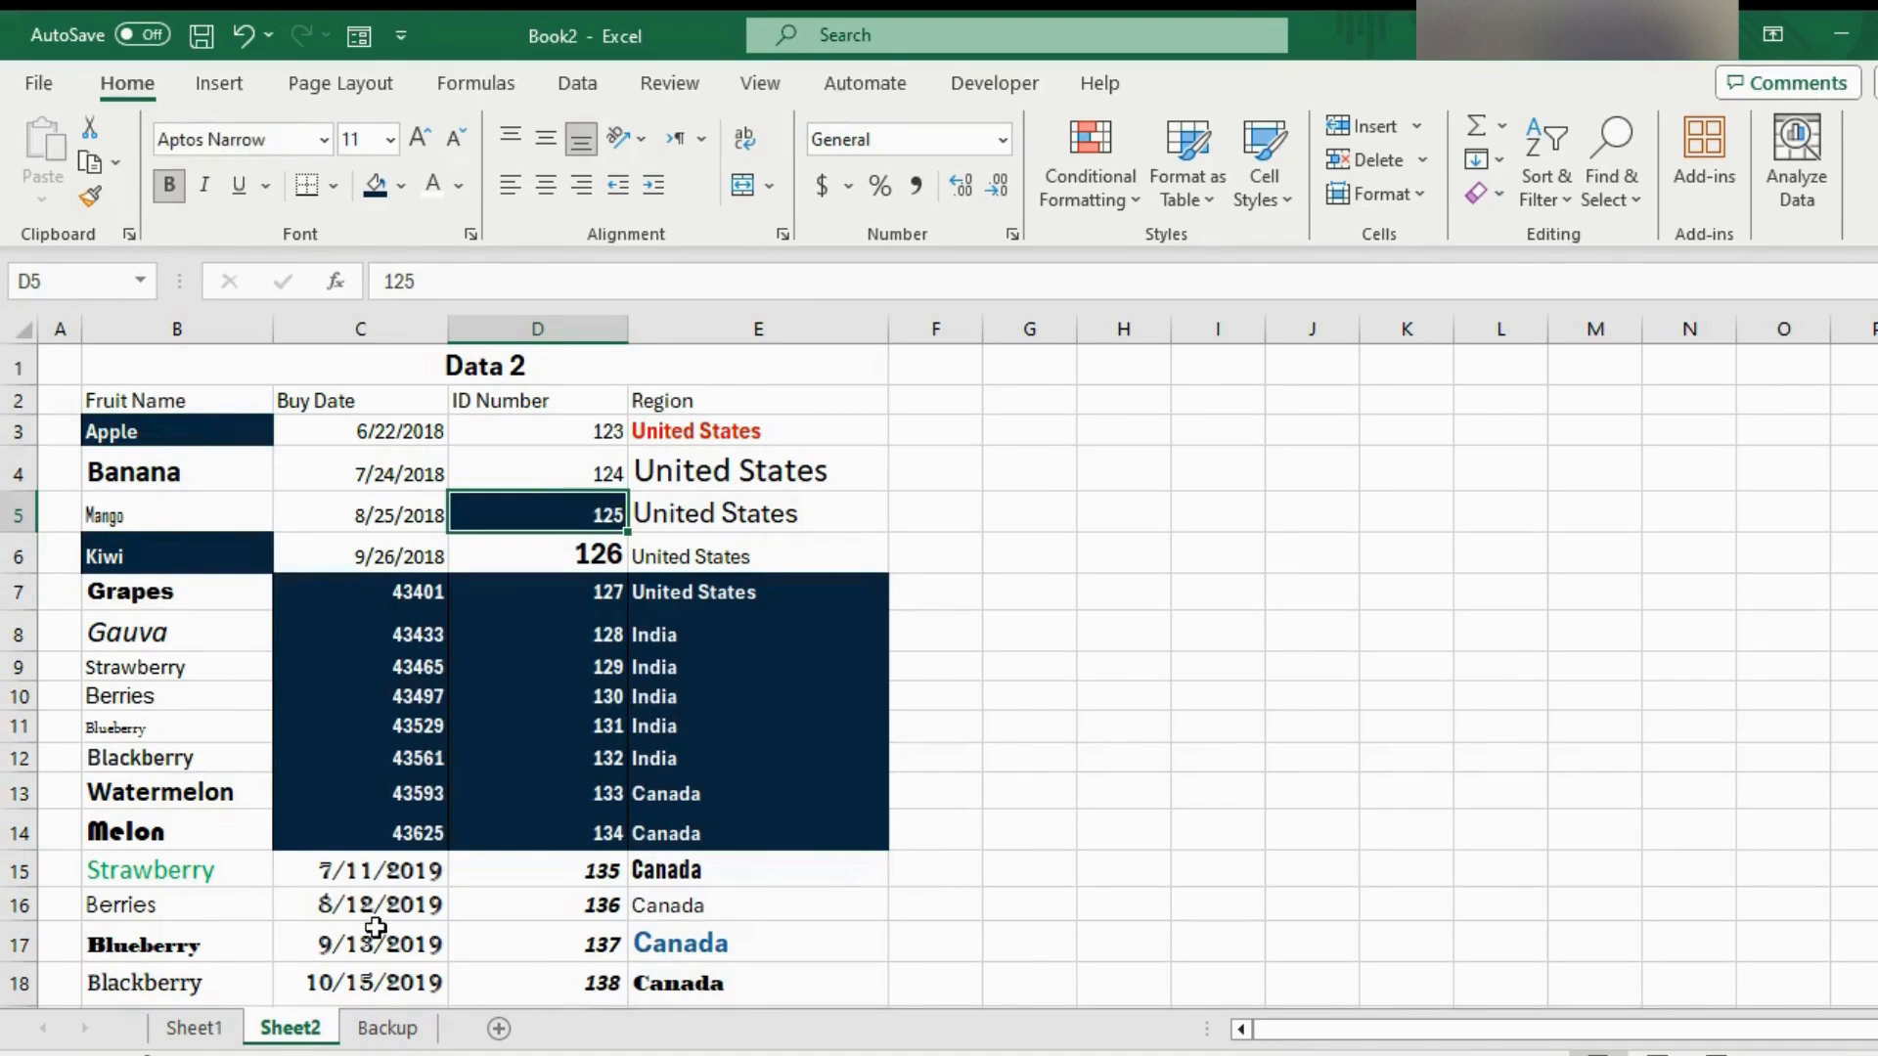
pyautogui.click(194, 1028)
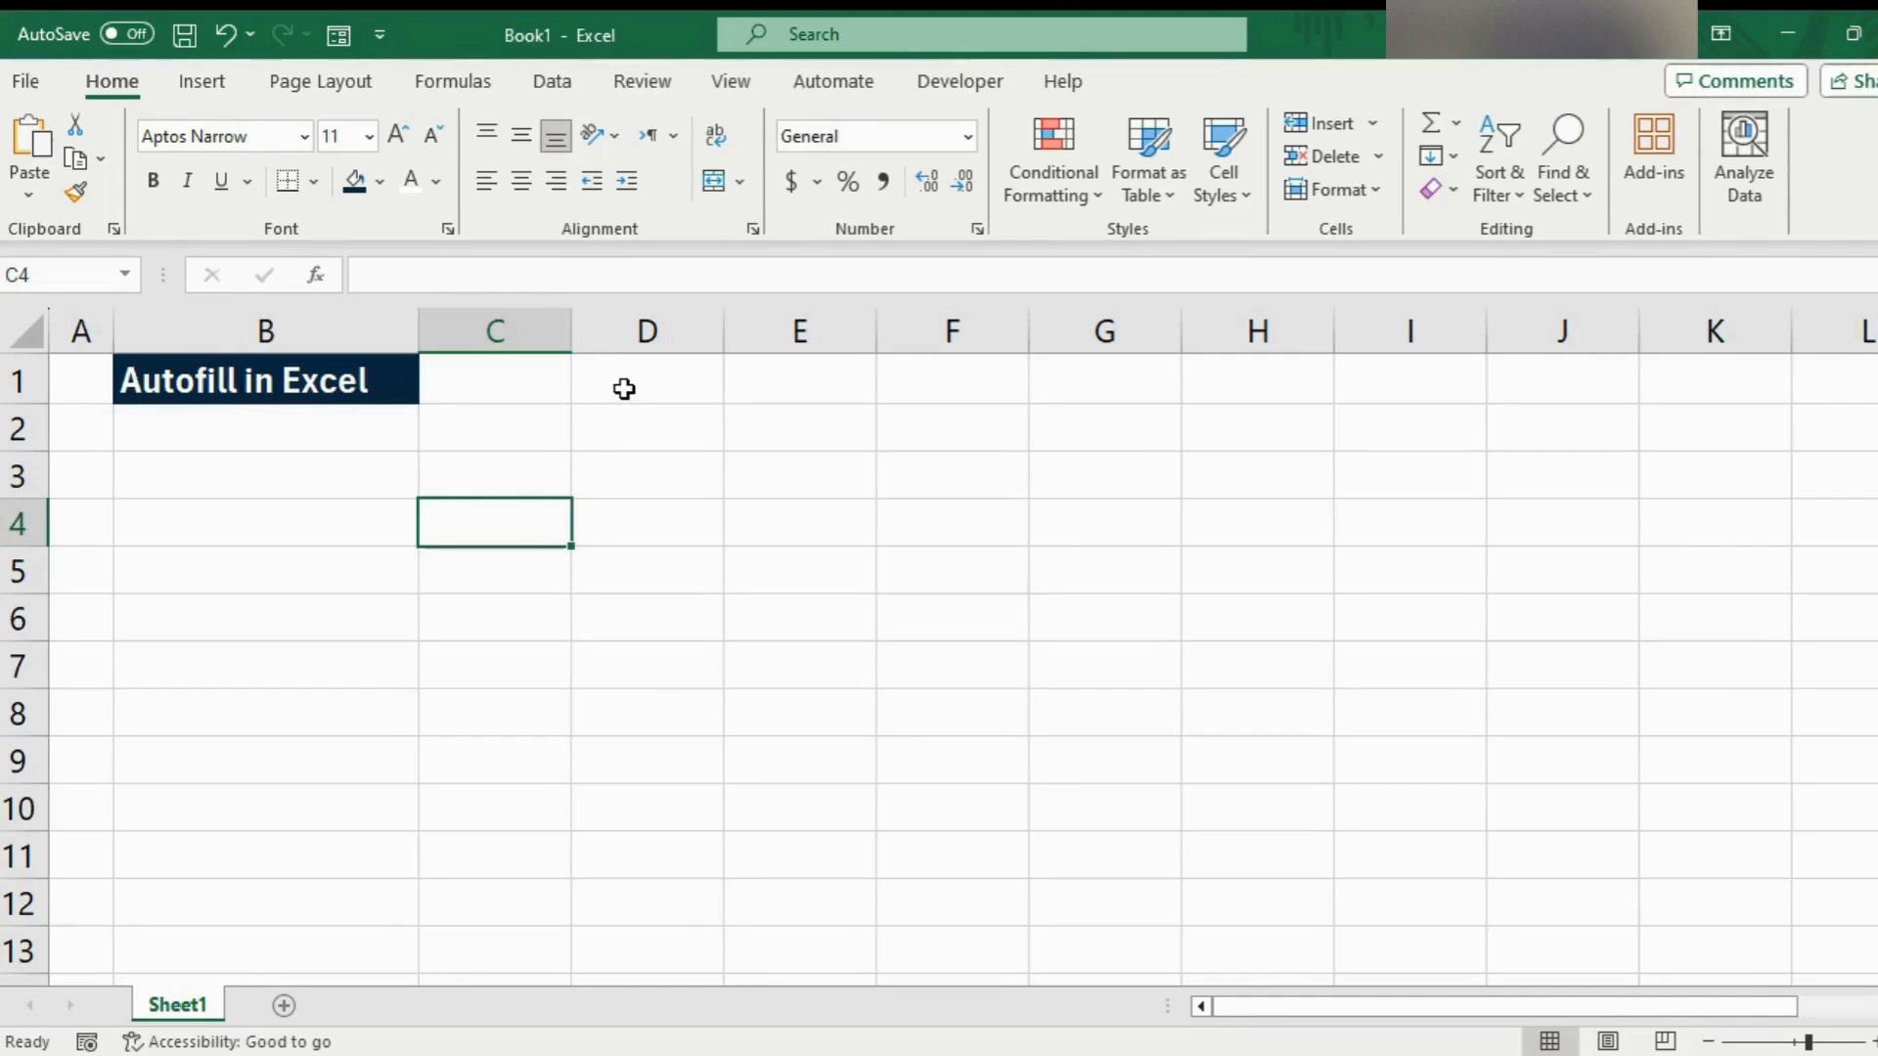
# In Book1, enter 1 in C1 and 2 in C2, and autofill the number series down to C12
pyautogui.click(554, 381)
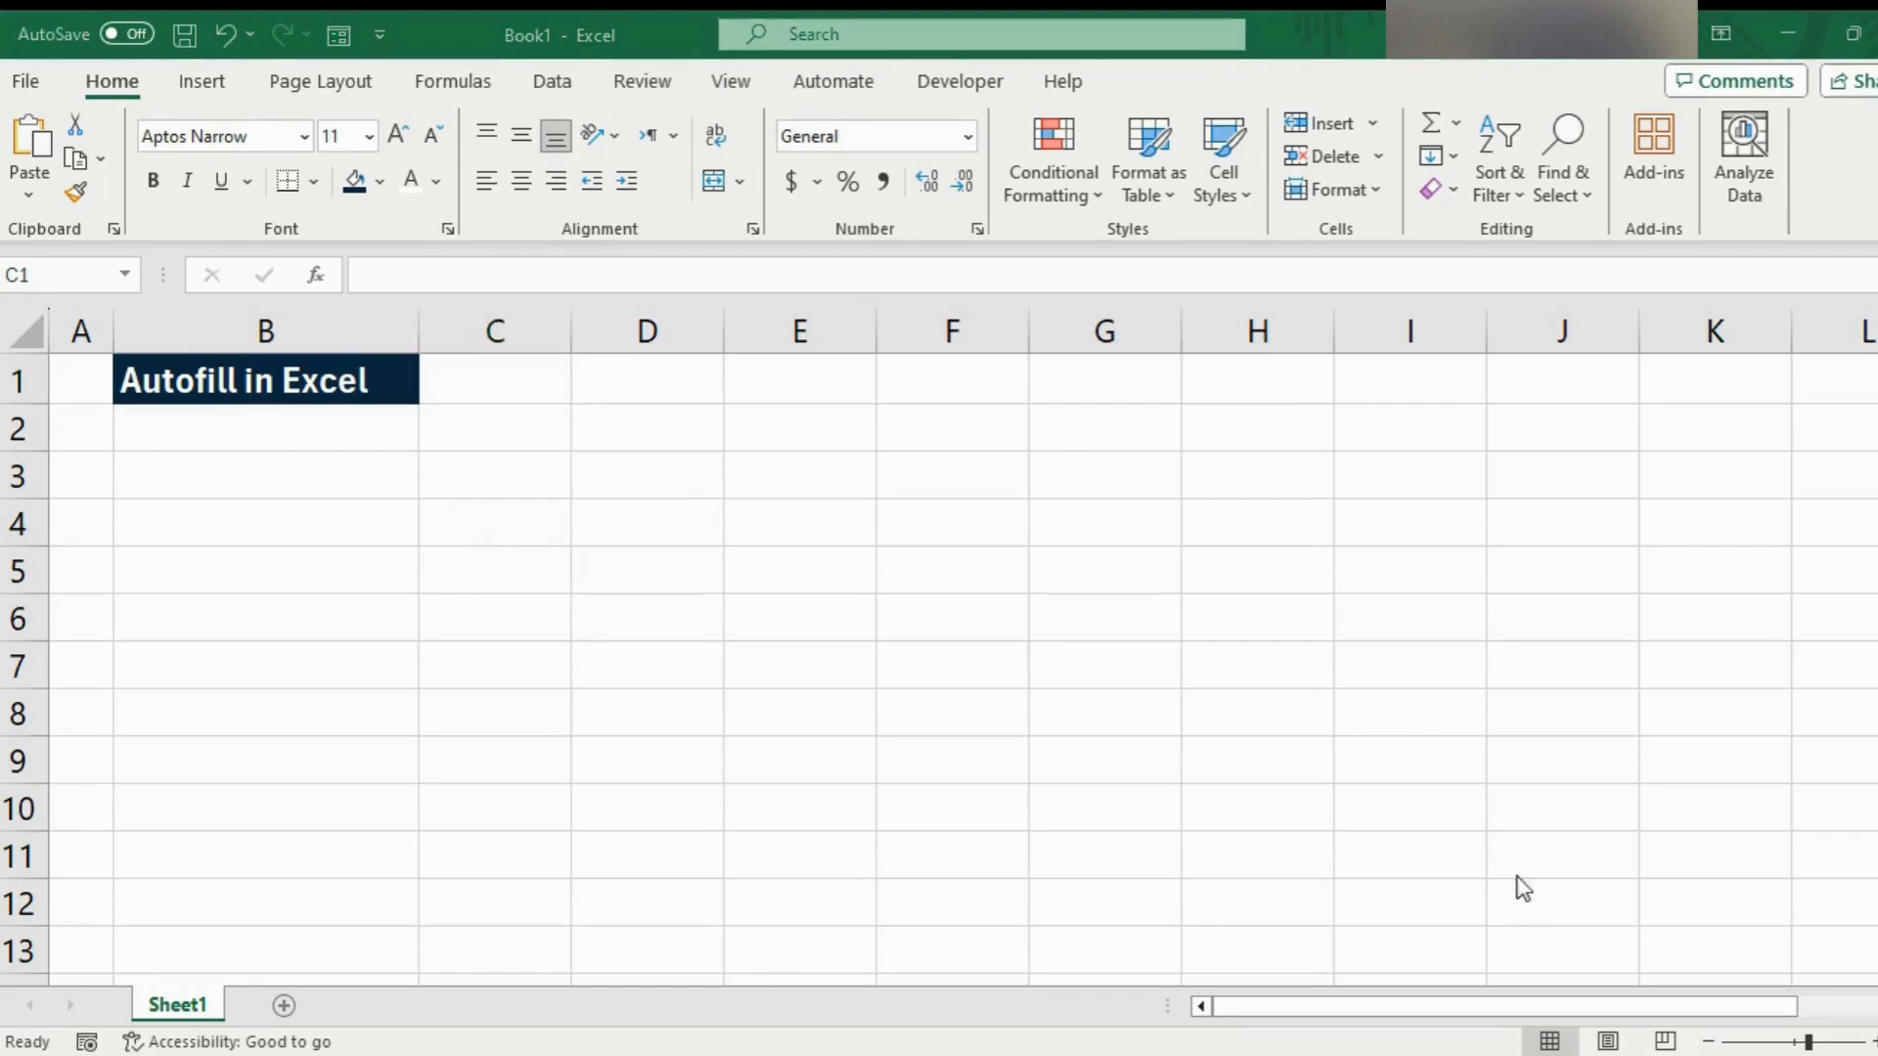
pyautogui.click(515, 384)
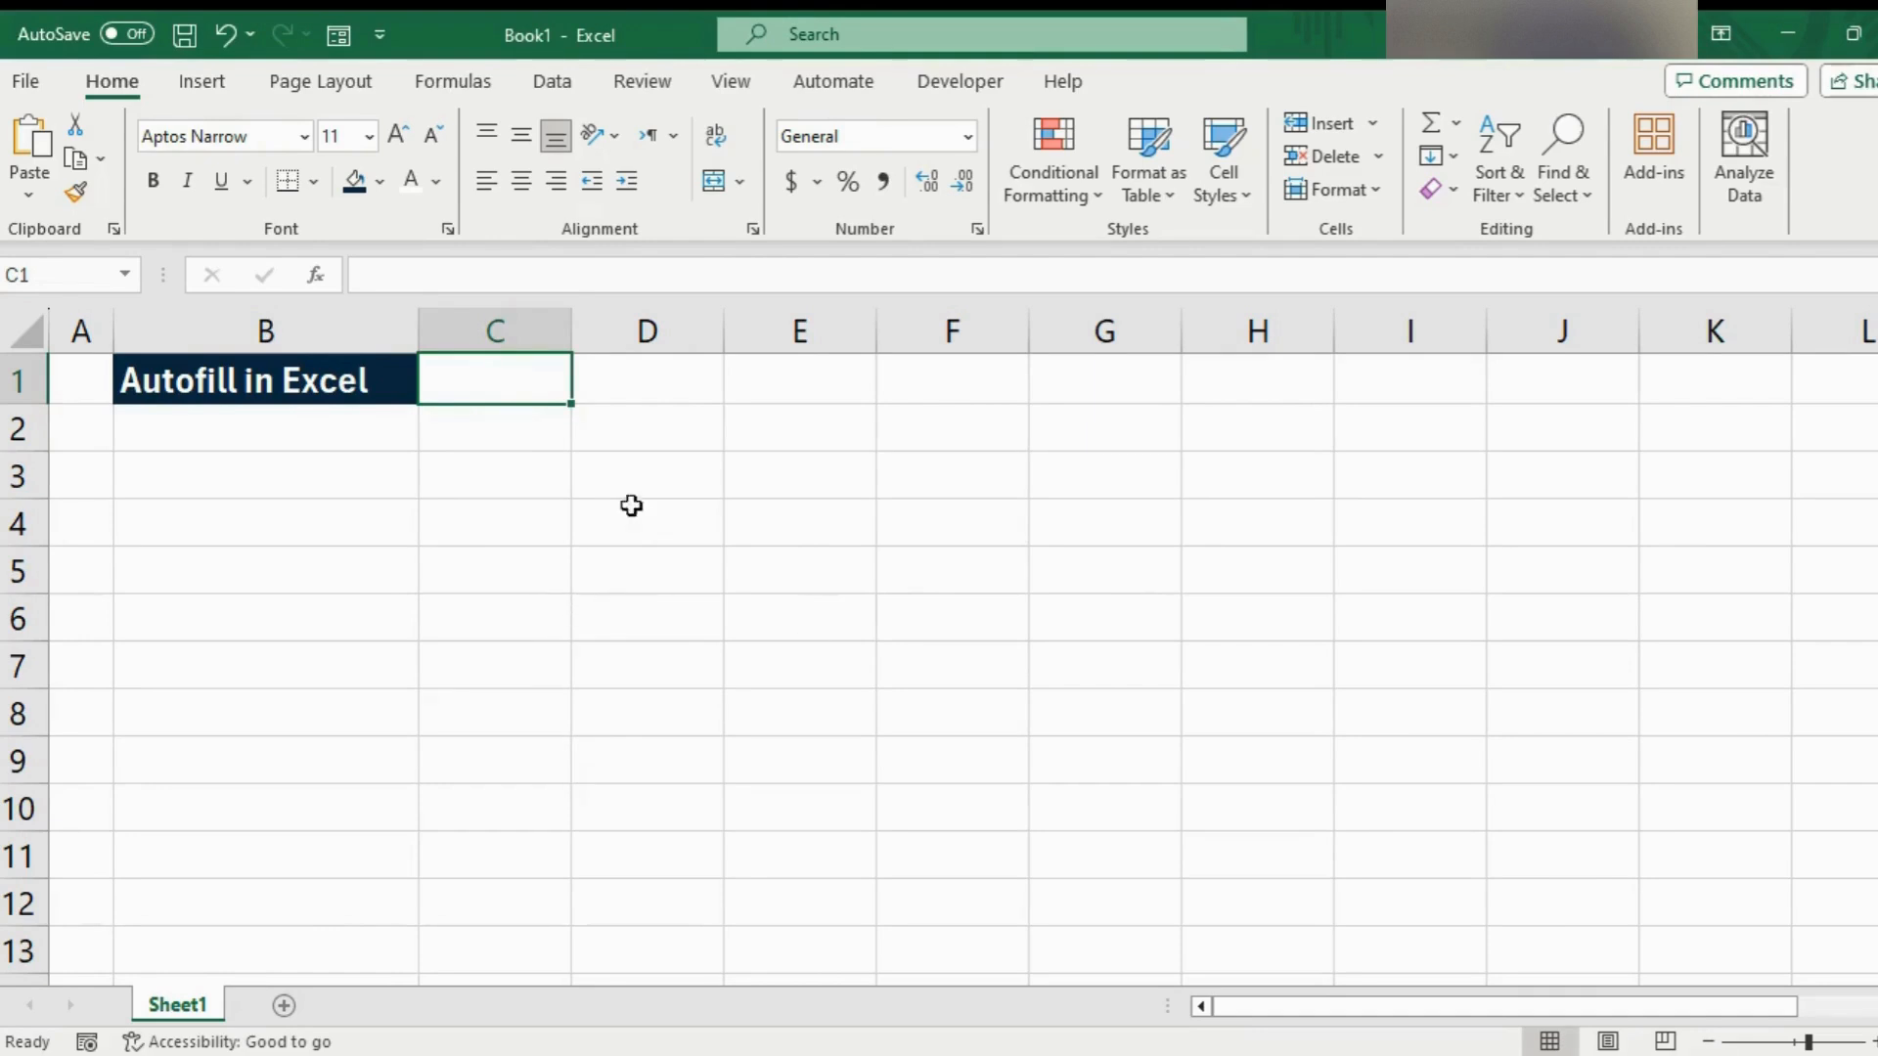
pyautogui.write('1')
pyautogui.press('Return')
pyautogui.write('2')
pyautogui.press('Return')
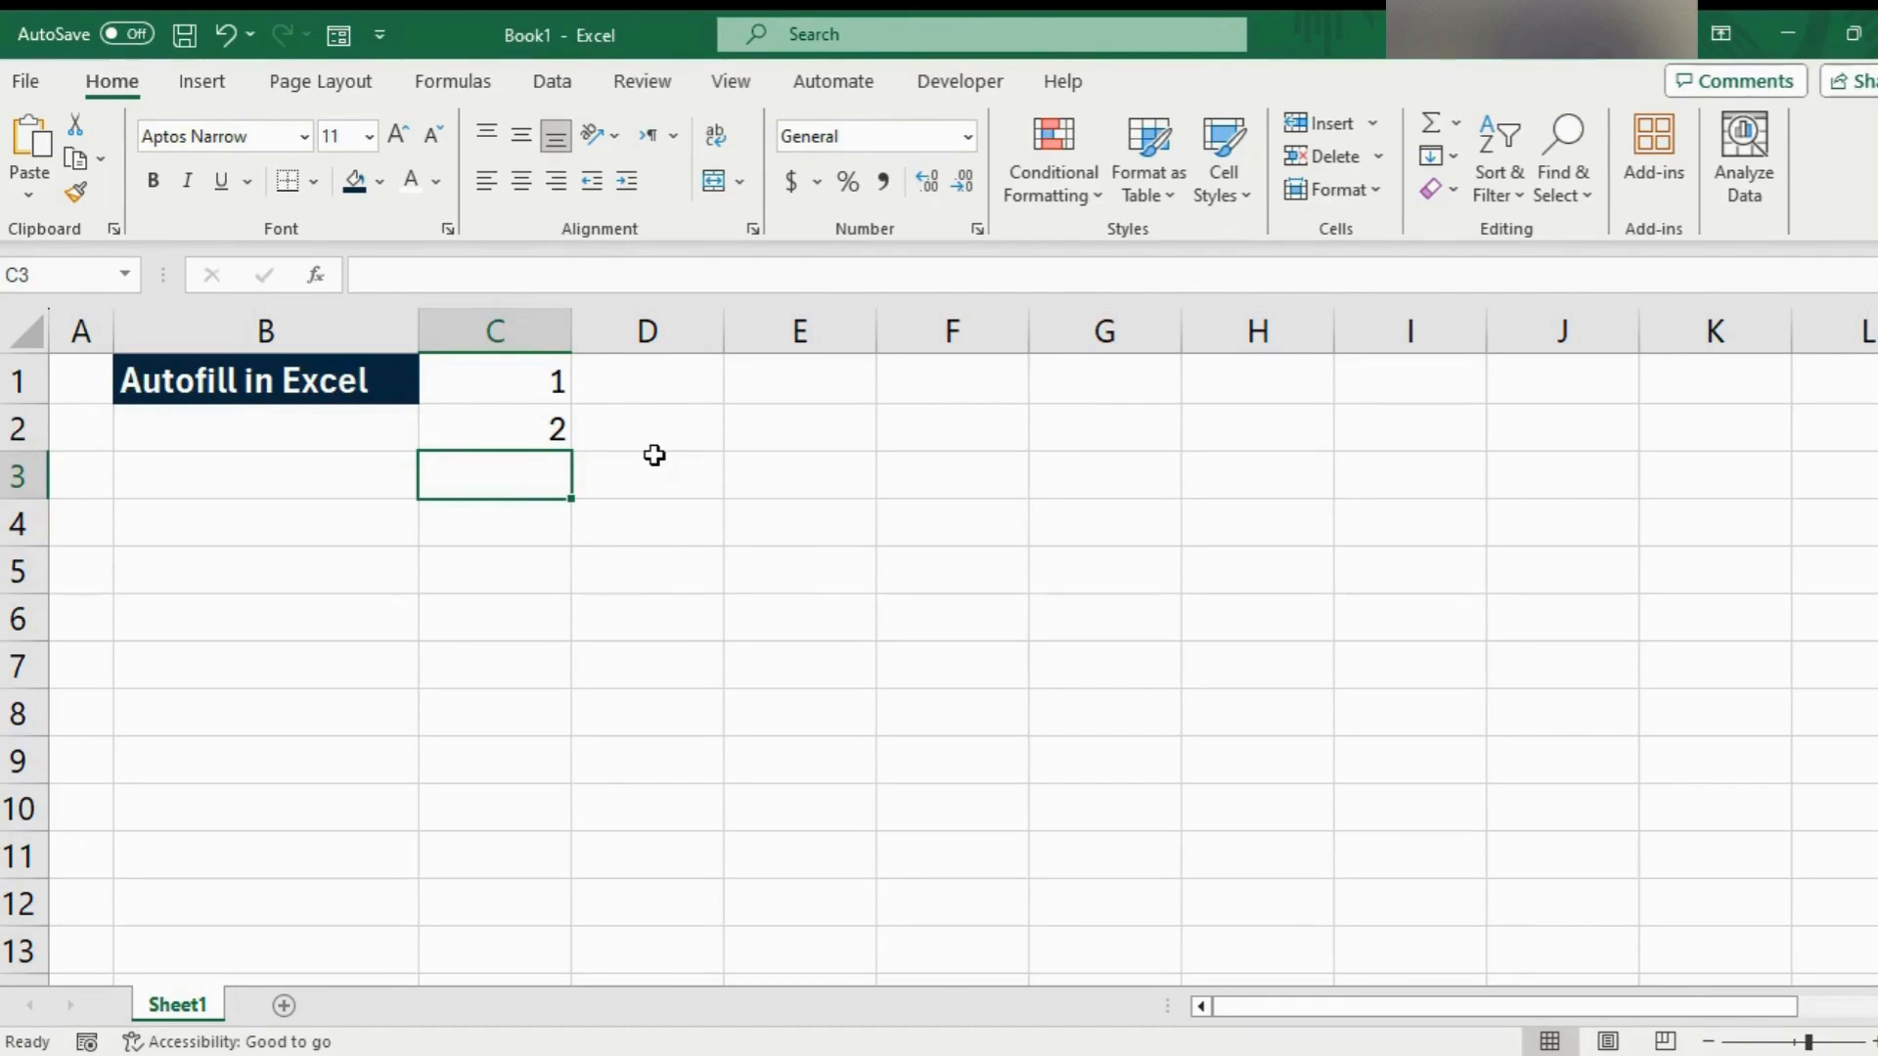
pyautogui.moveTo(537, 391); pyautogui.dragTo(522, 905)
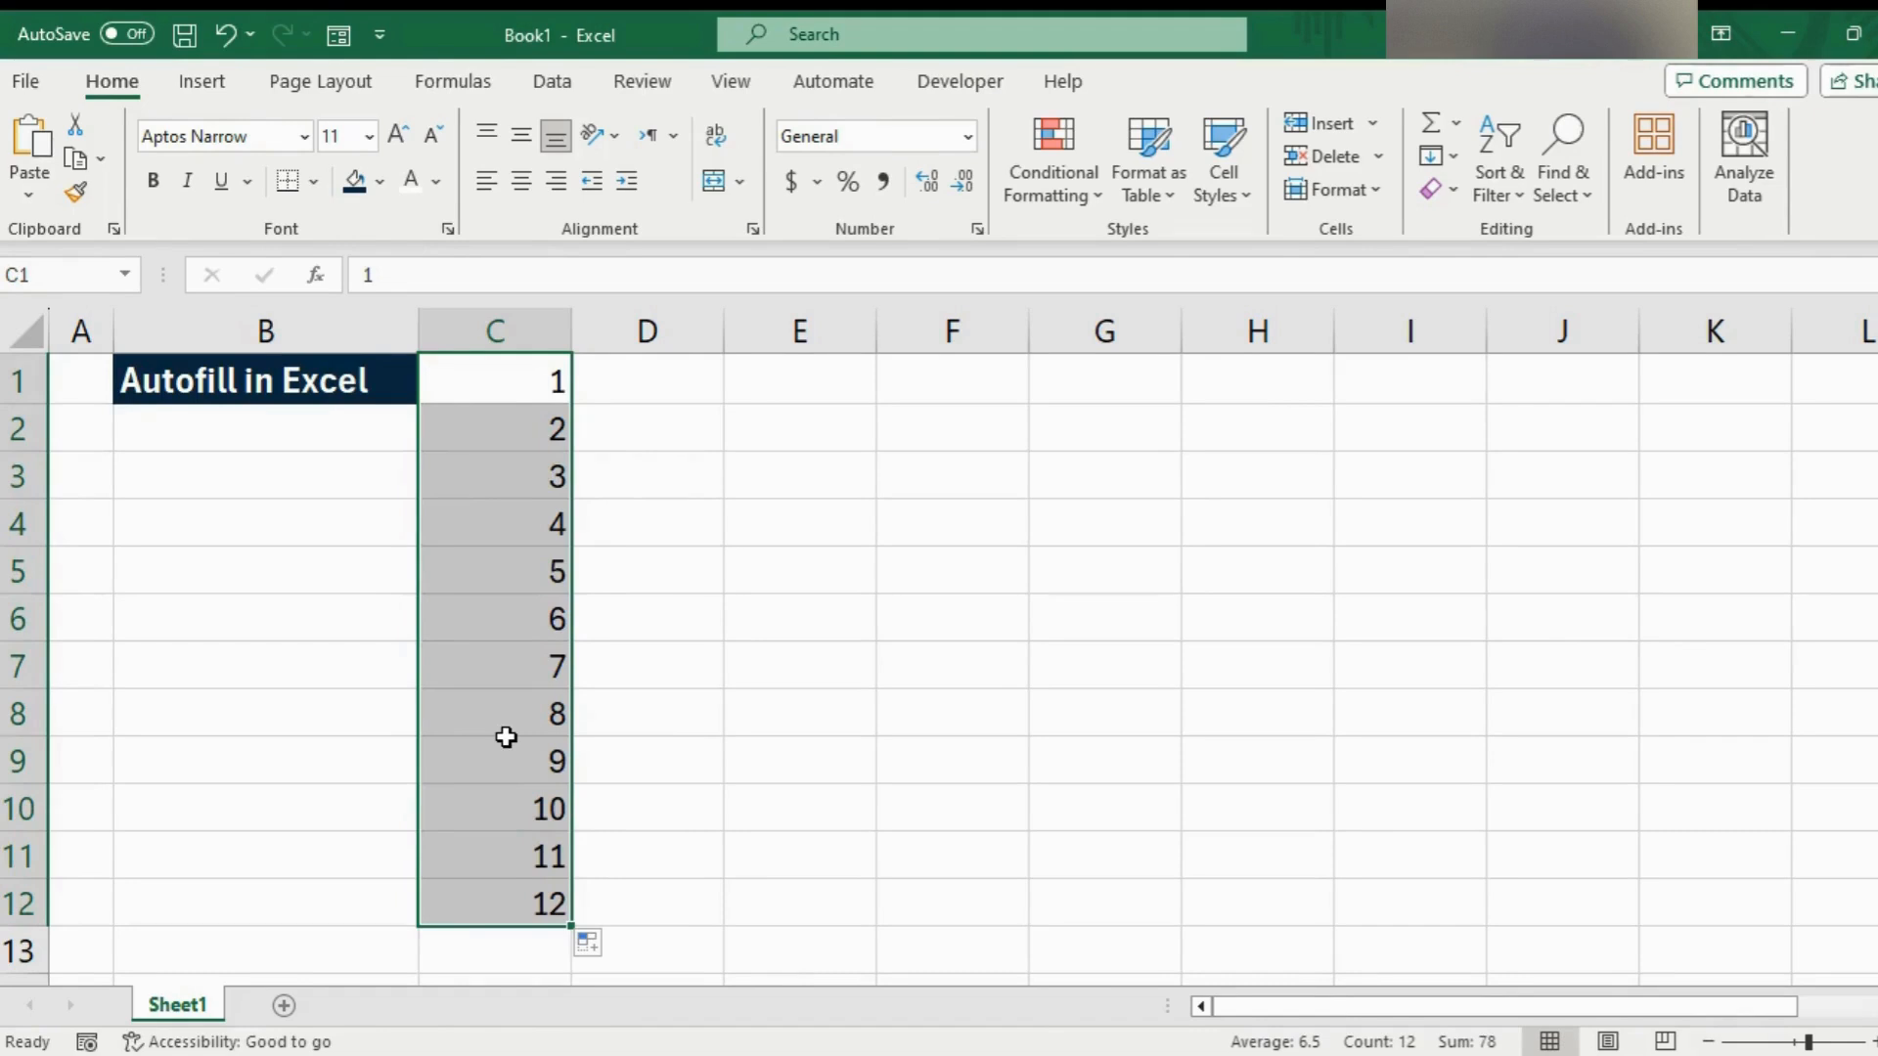
pyautogui.click(506, 737)
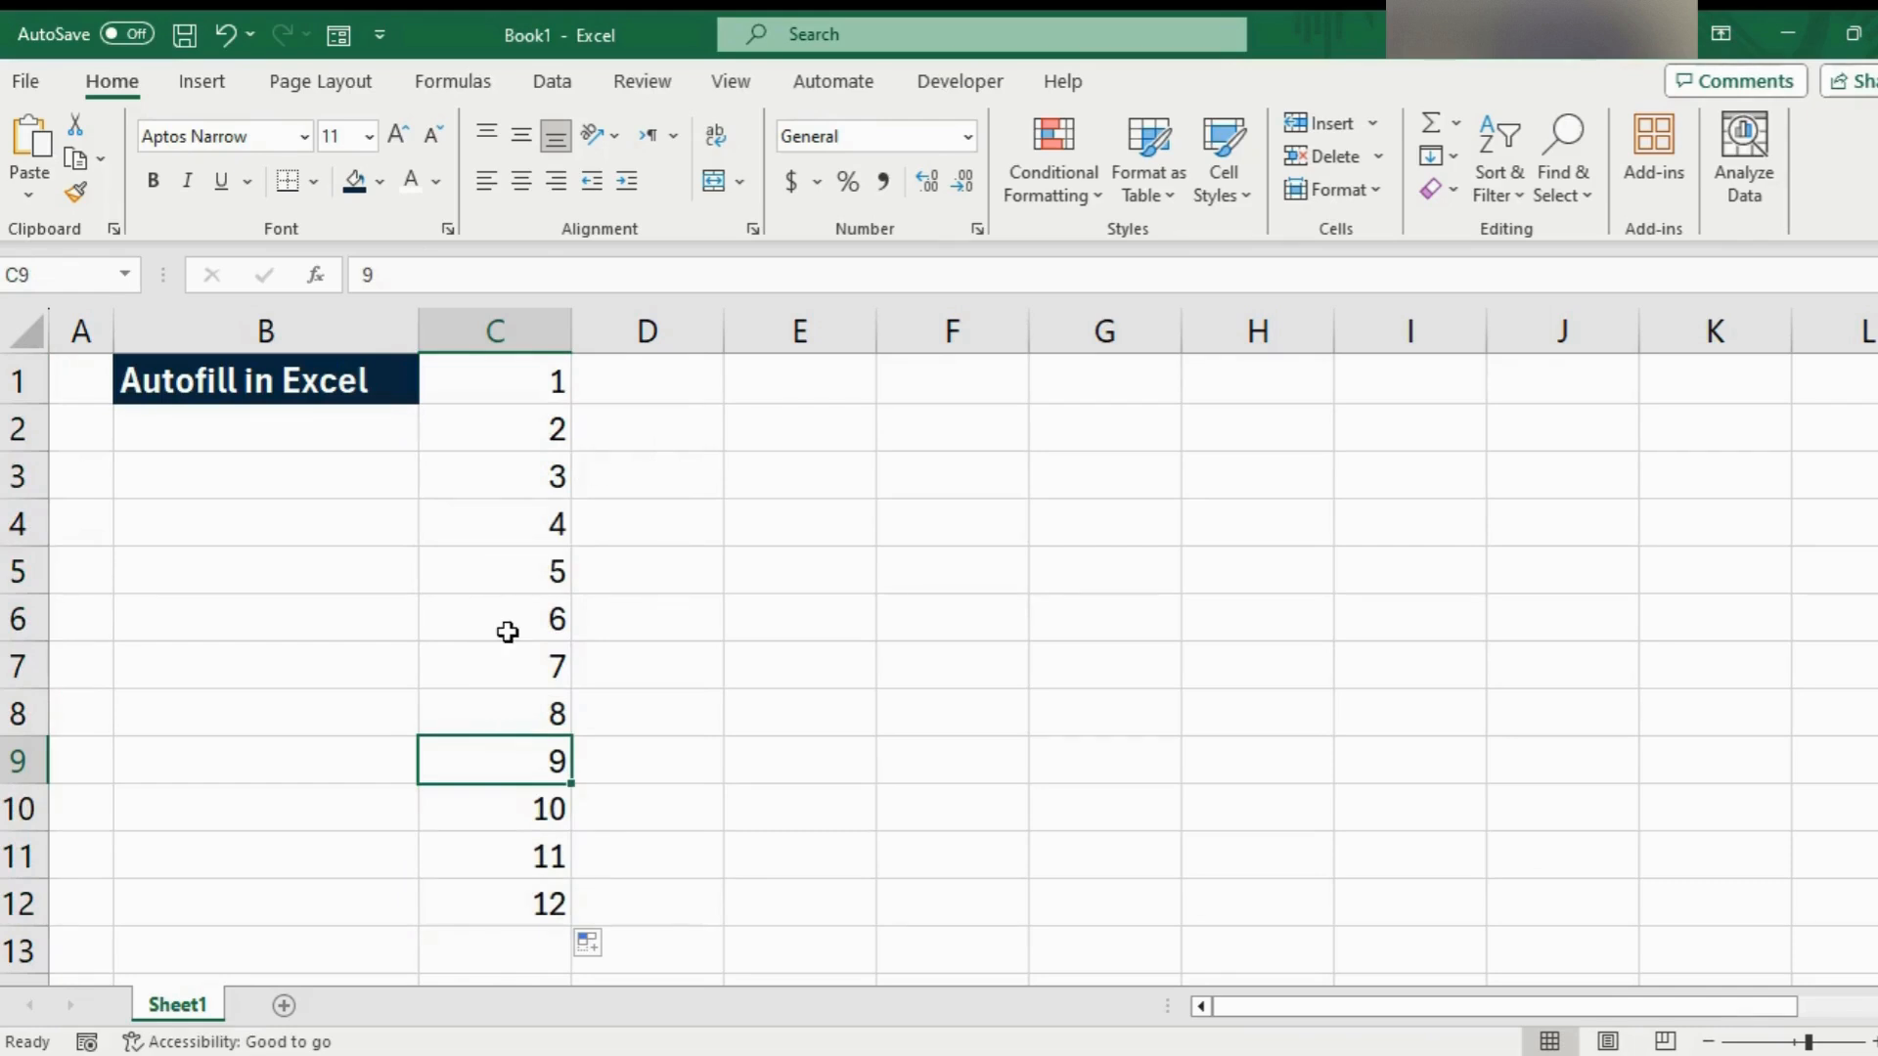
# Enter 1 in D1, autofill it down to D9 and change the result to Fill Series
pyautogui.click(687, 399)
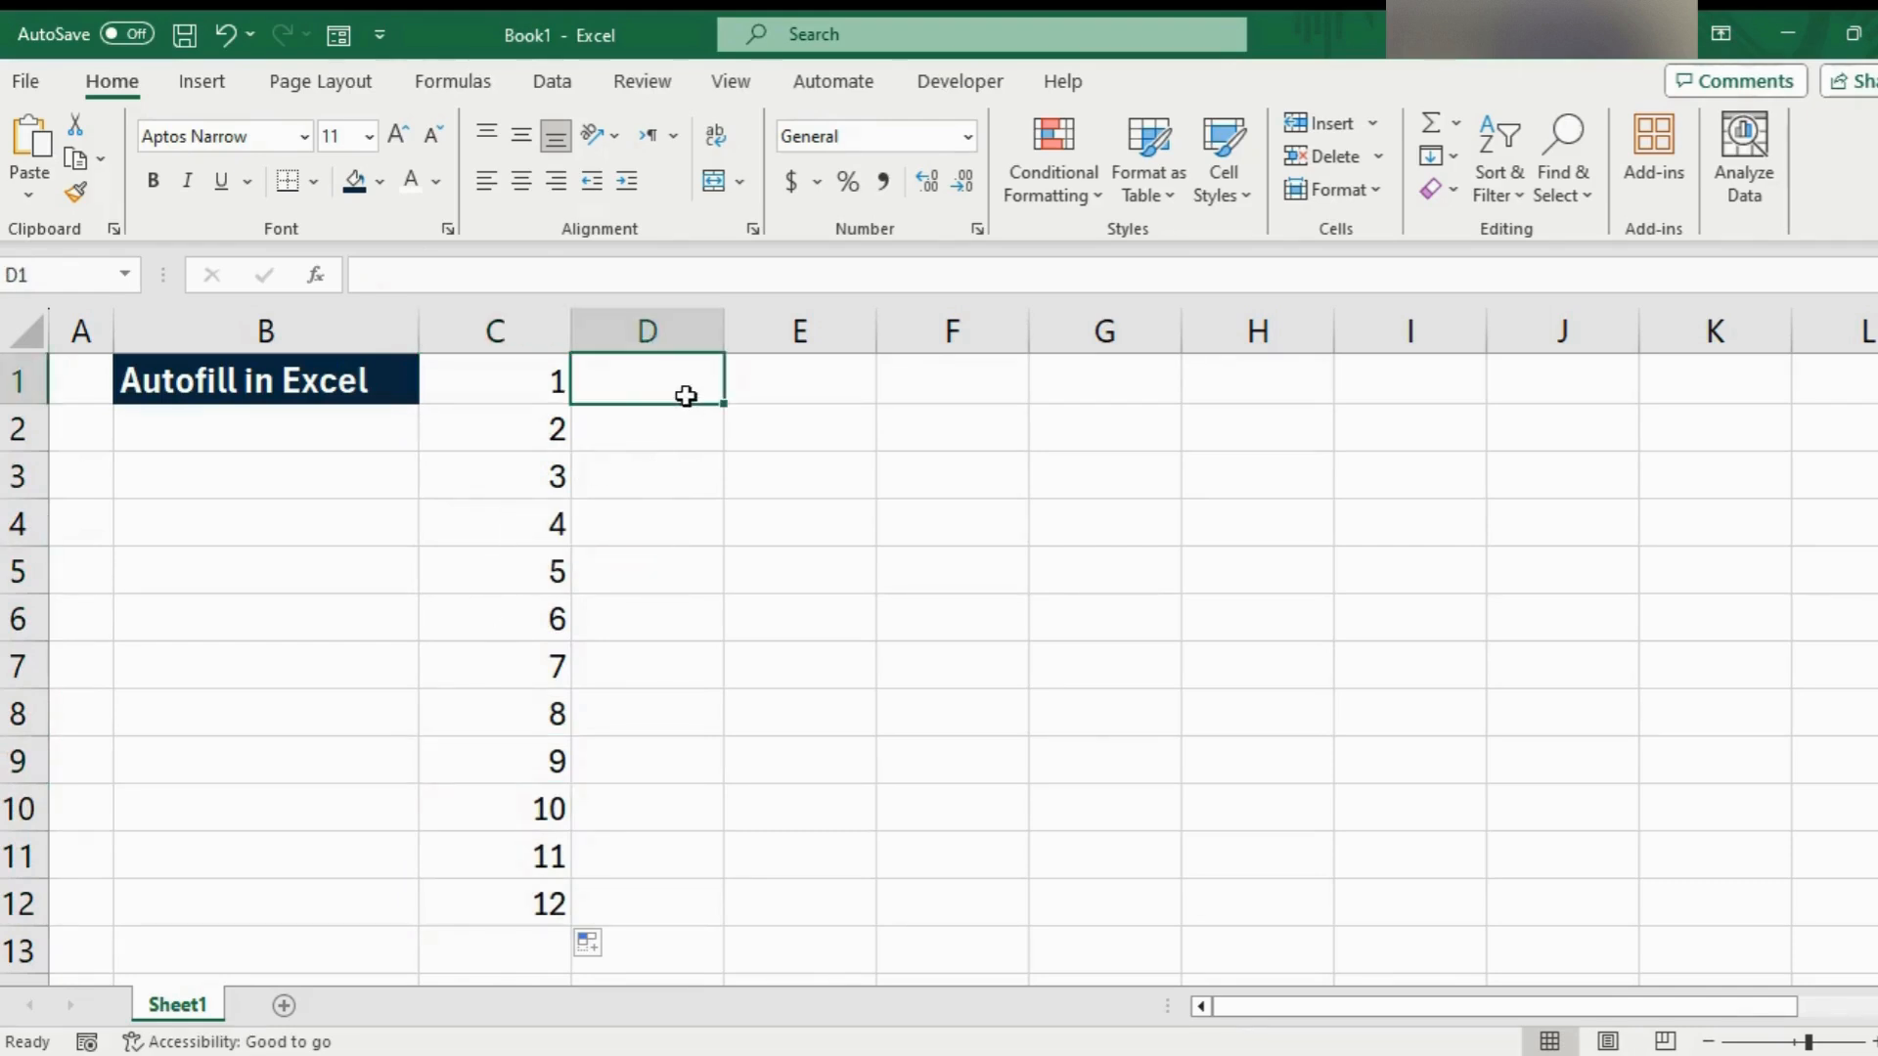
pyautogui.write('1')
pyautogui.press('Return')
pyautogui.click(712, 380)
pyautogui.moveTo(726, 406); pyautogui.dragTo(714, 778)
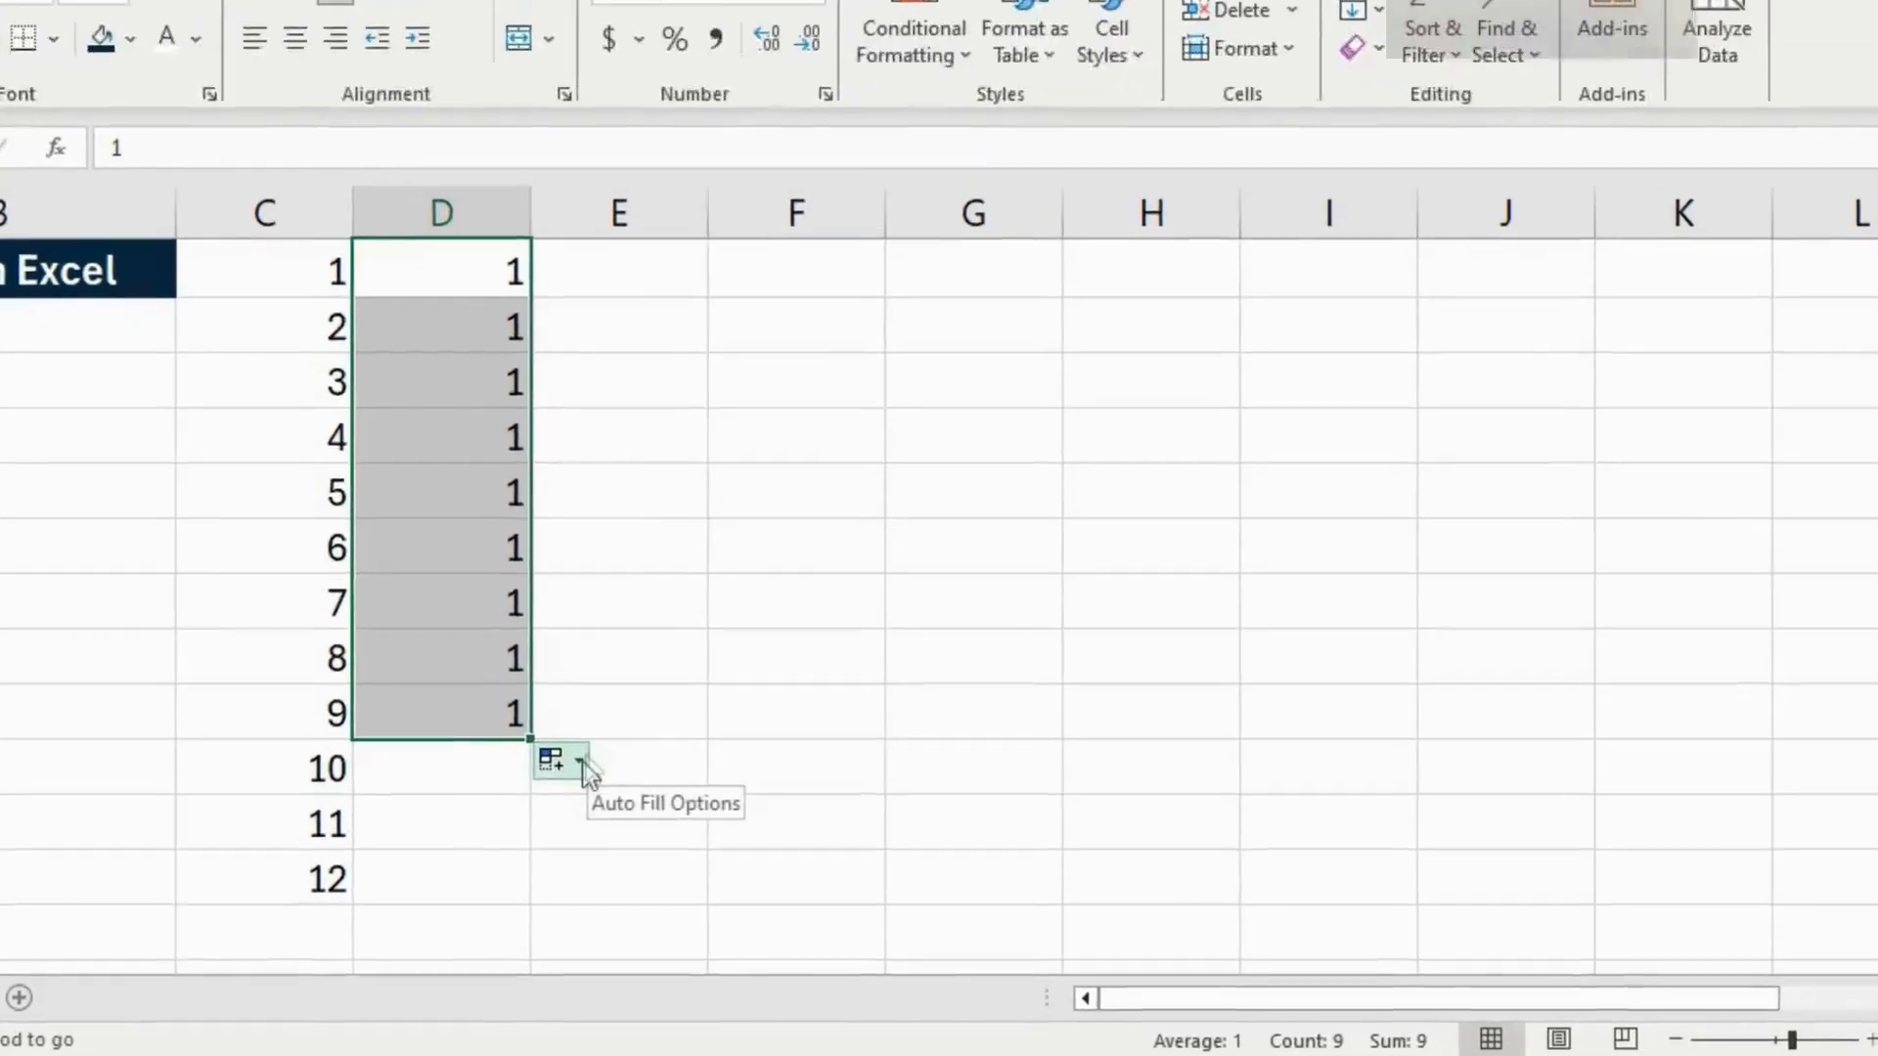
pyautogui.click(762, 804)
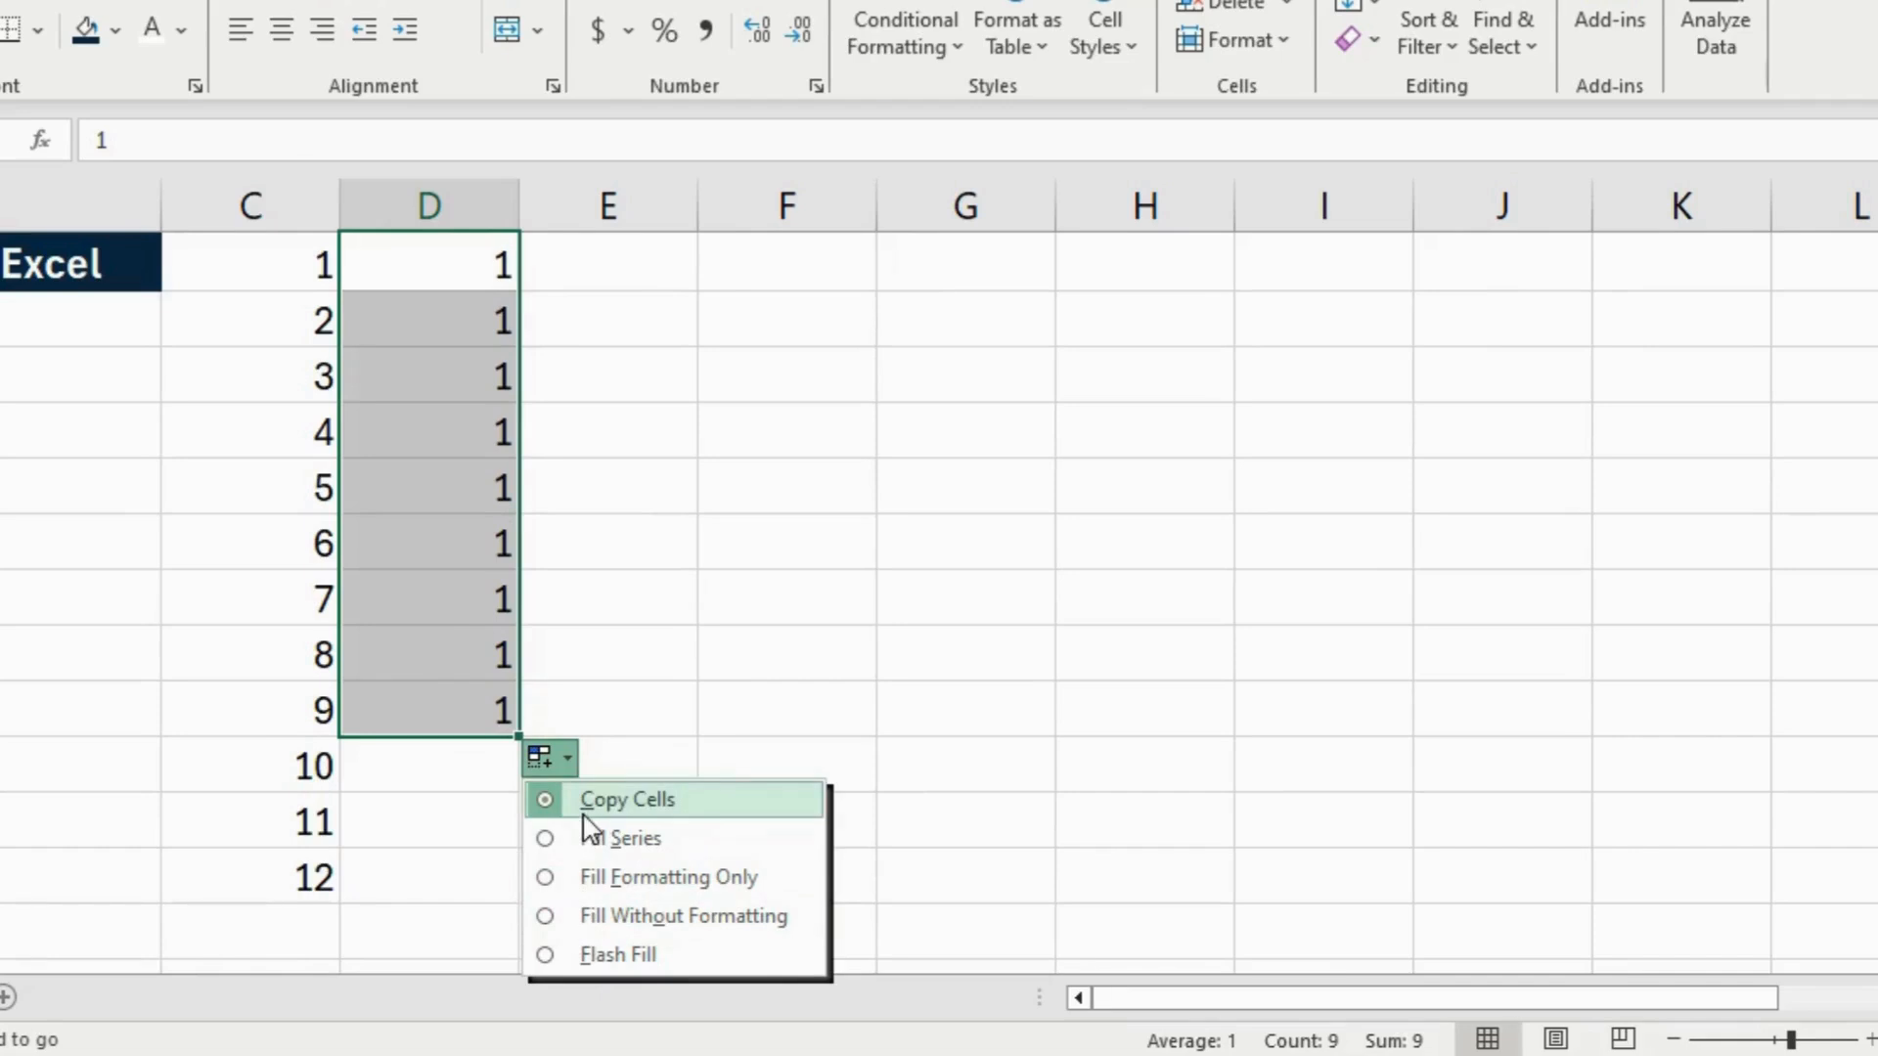
pyautogui.click(616, 837)
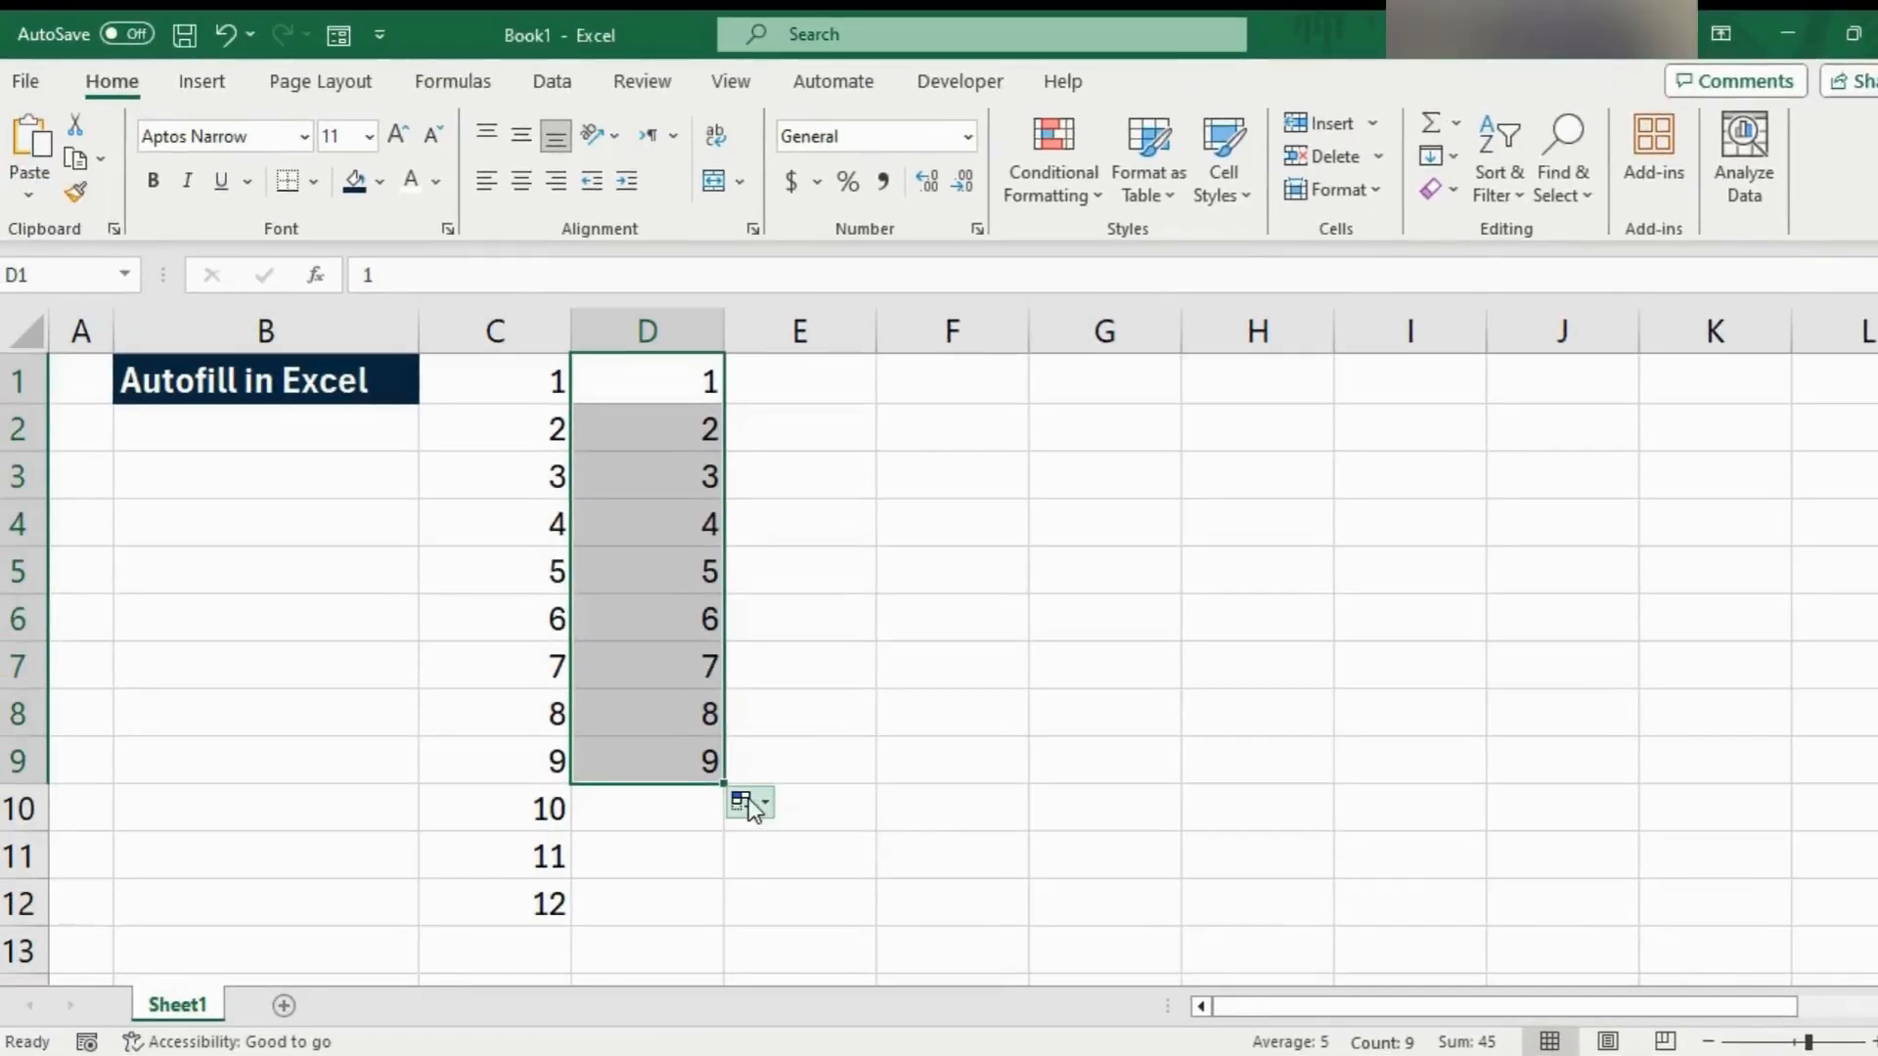
pyautogui.click(637, 779)
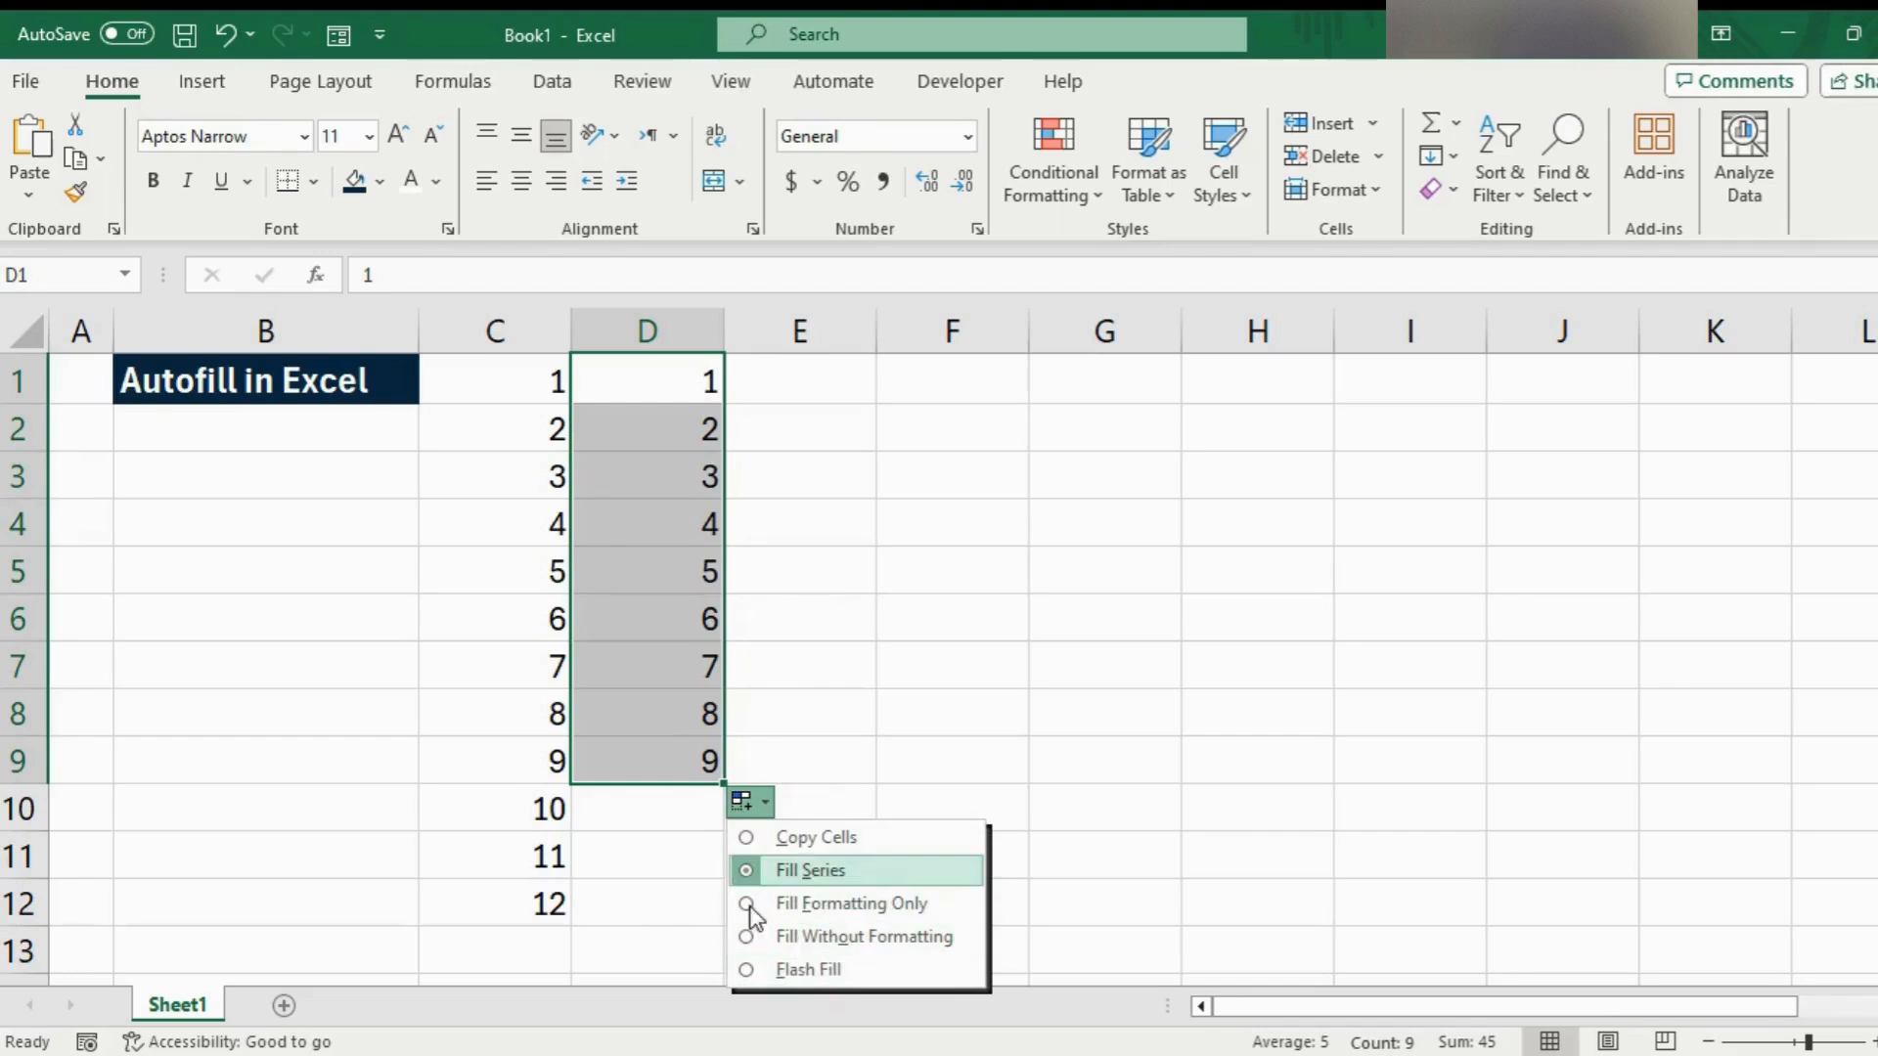
pyautogui.click(751, 653)
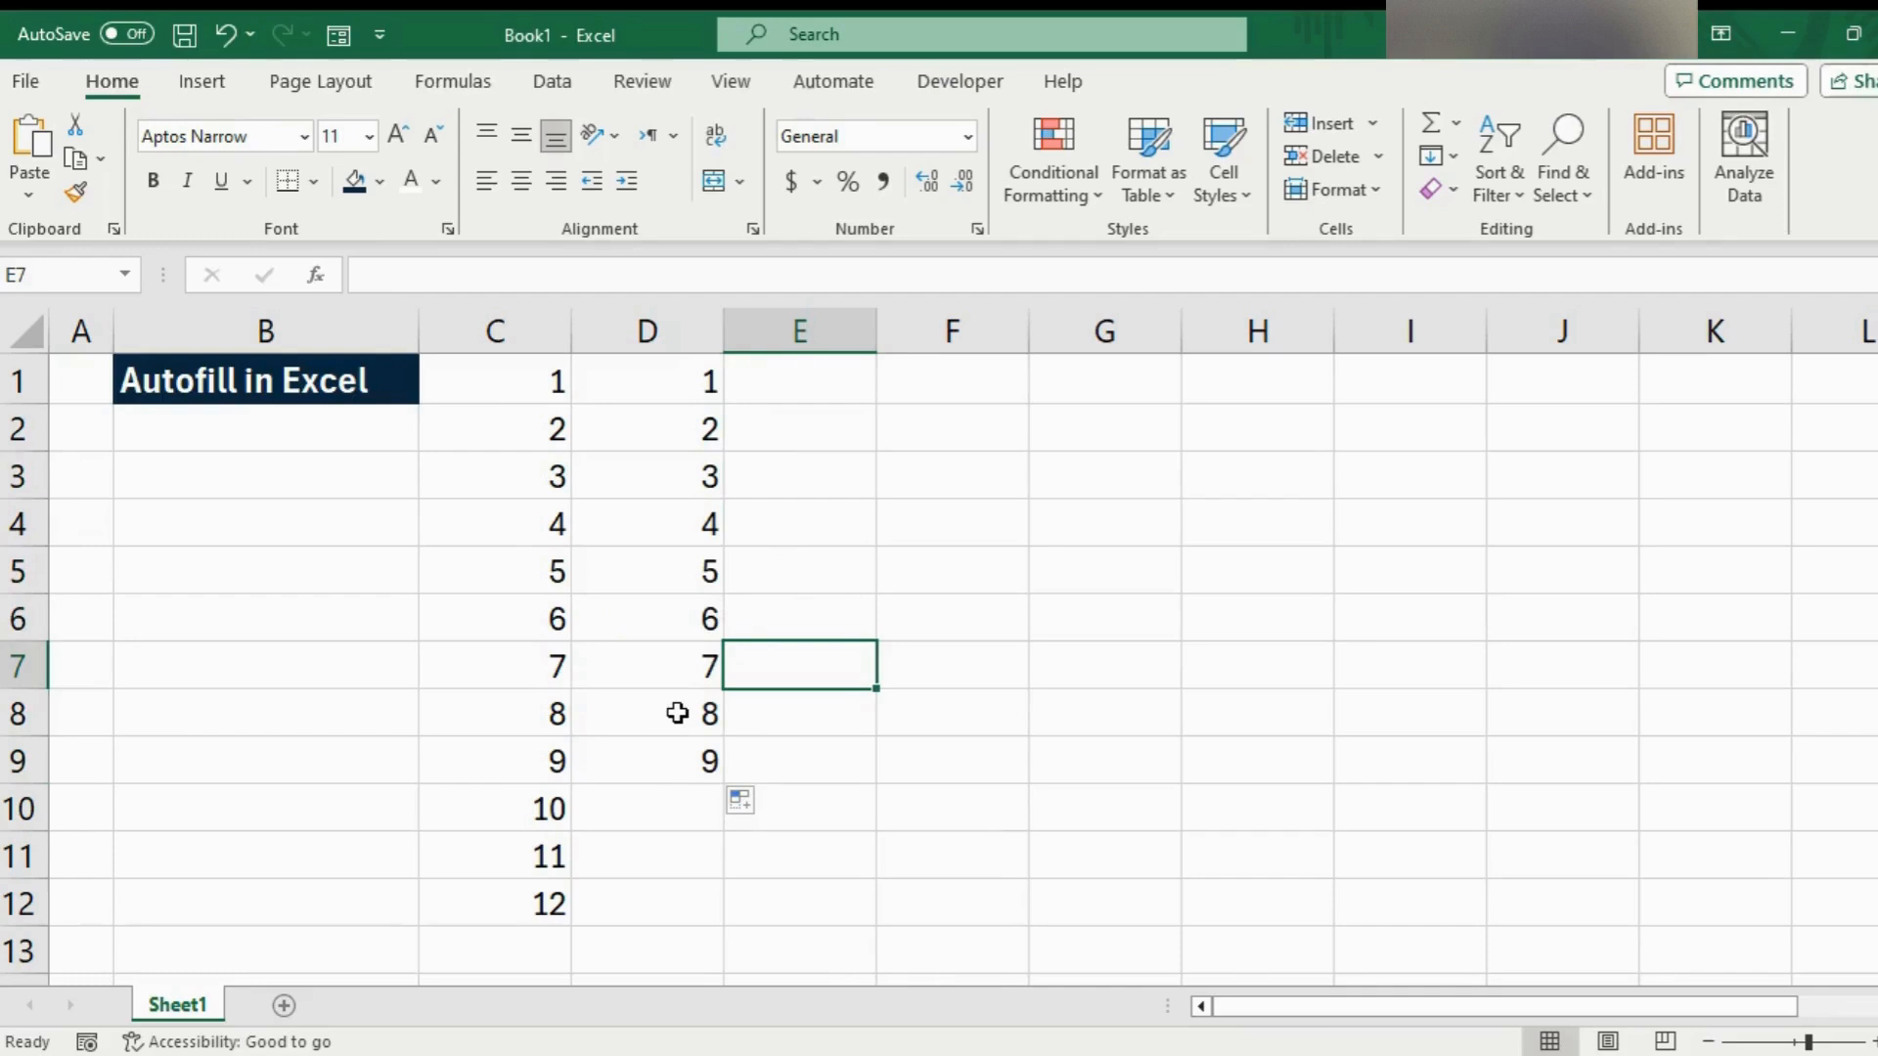
pyautogui.click(671, 614)
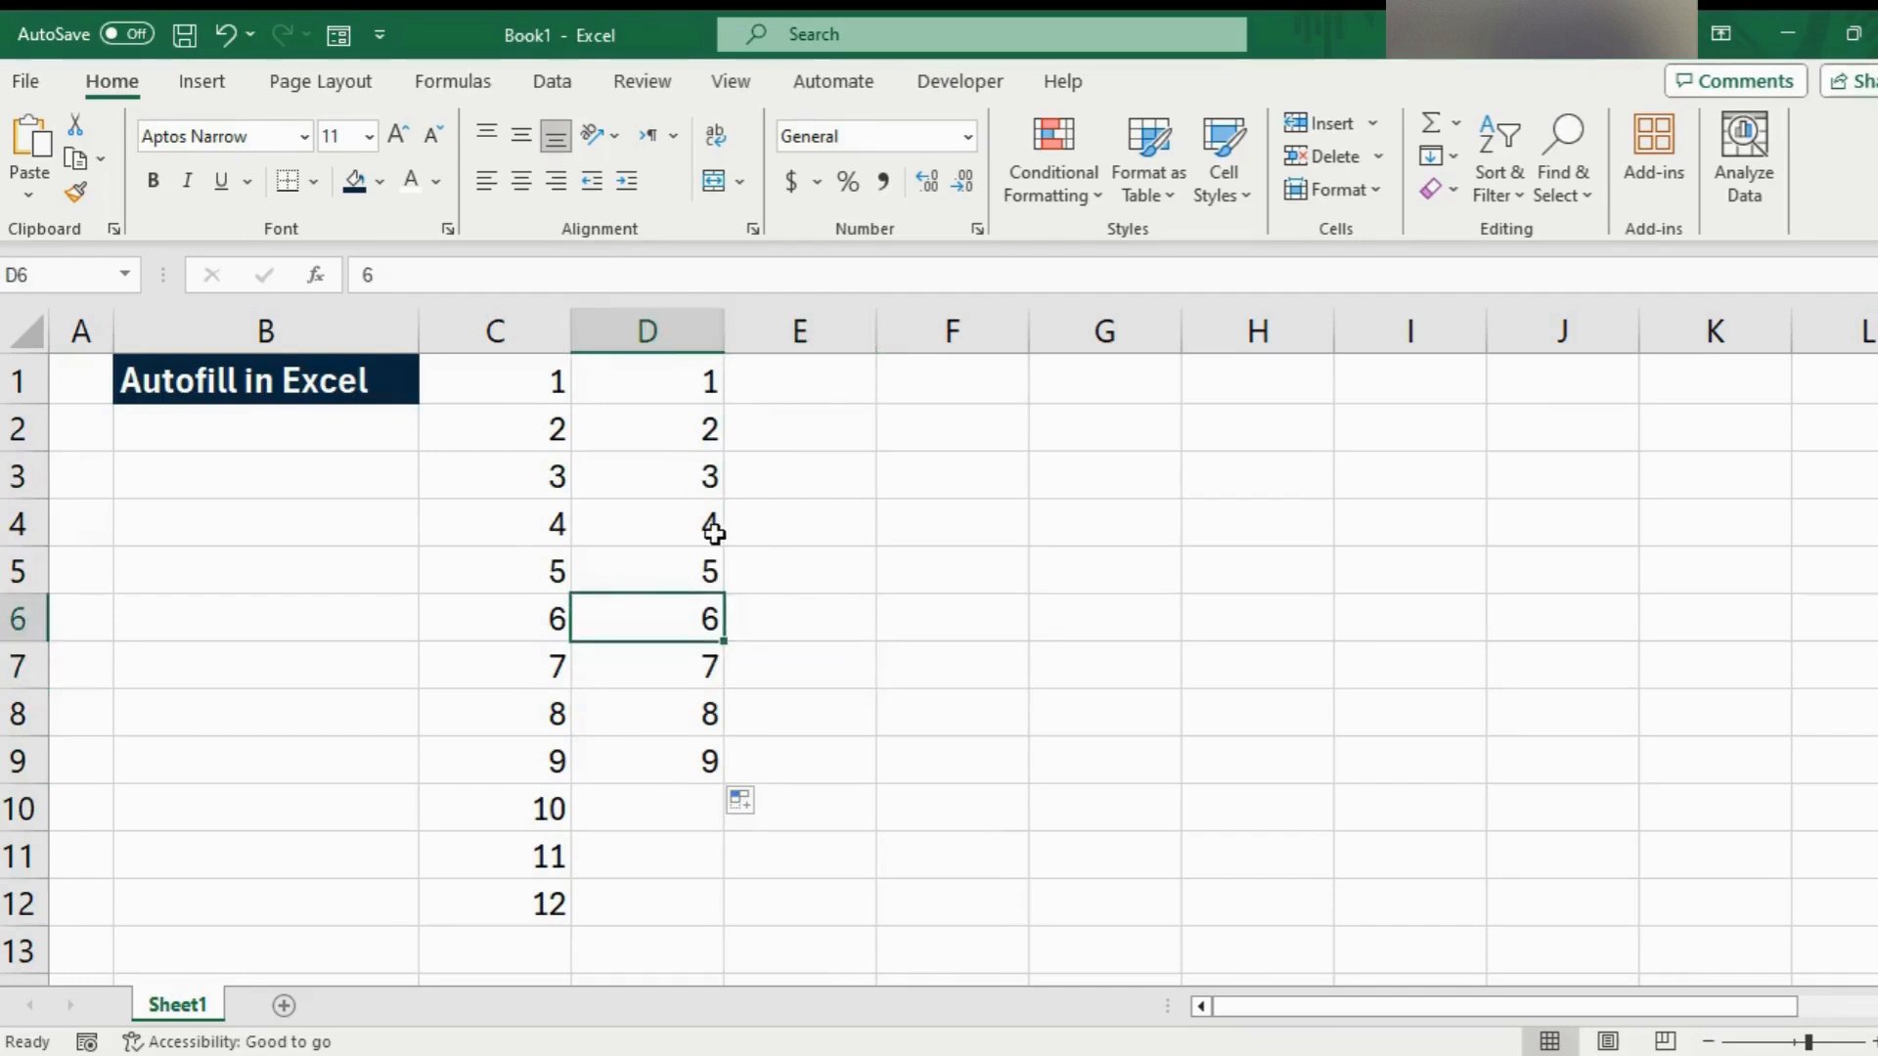
# Autofill D1 across row 1 to H1 and set the fill option to Fill Series
pyautogui.click(695, 388)
pyautogui.moveTo(723, 403); pyautogui.dragTo(1306, 405)
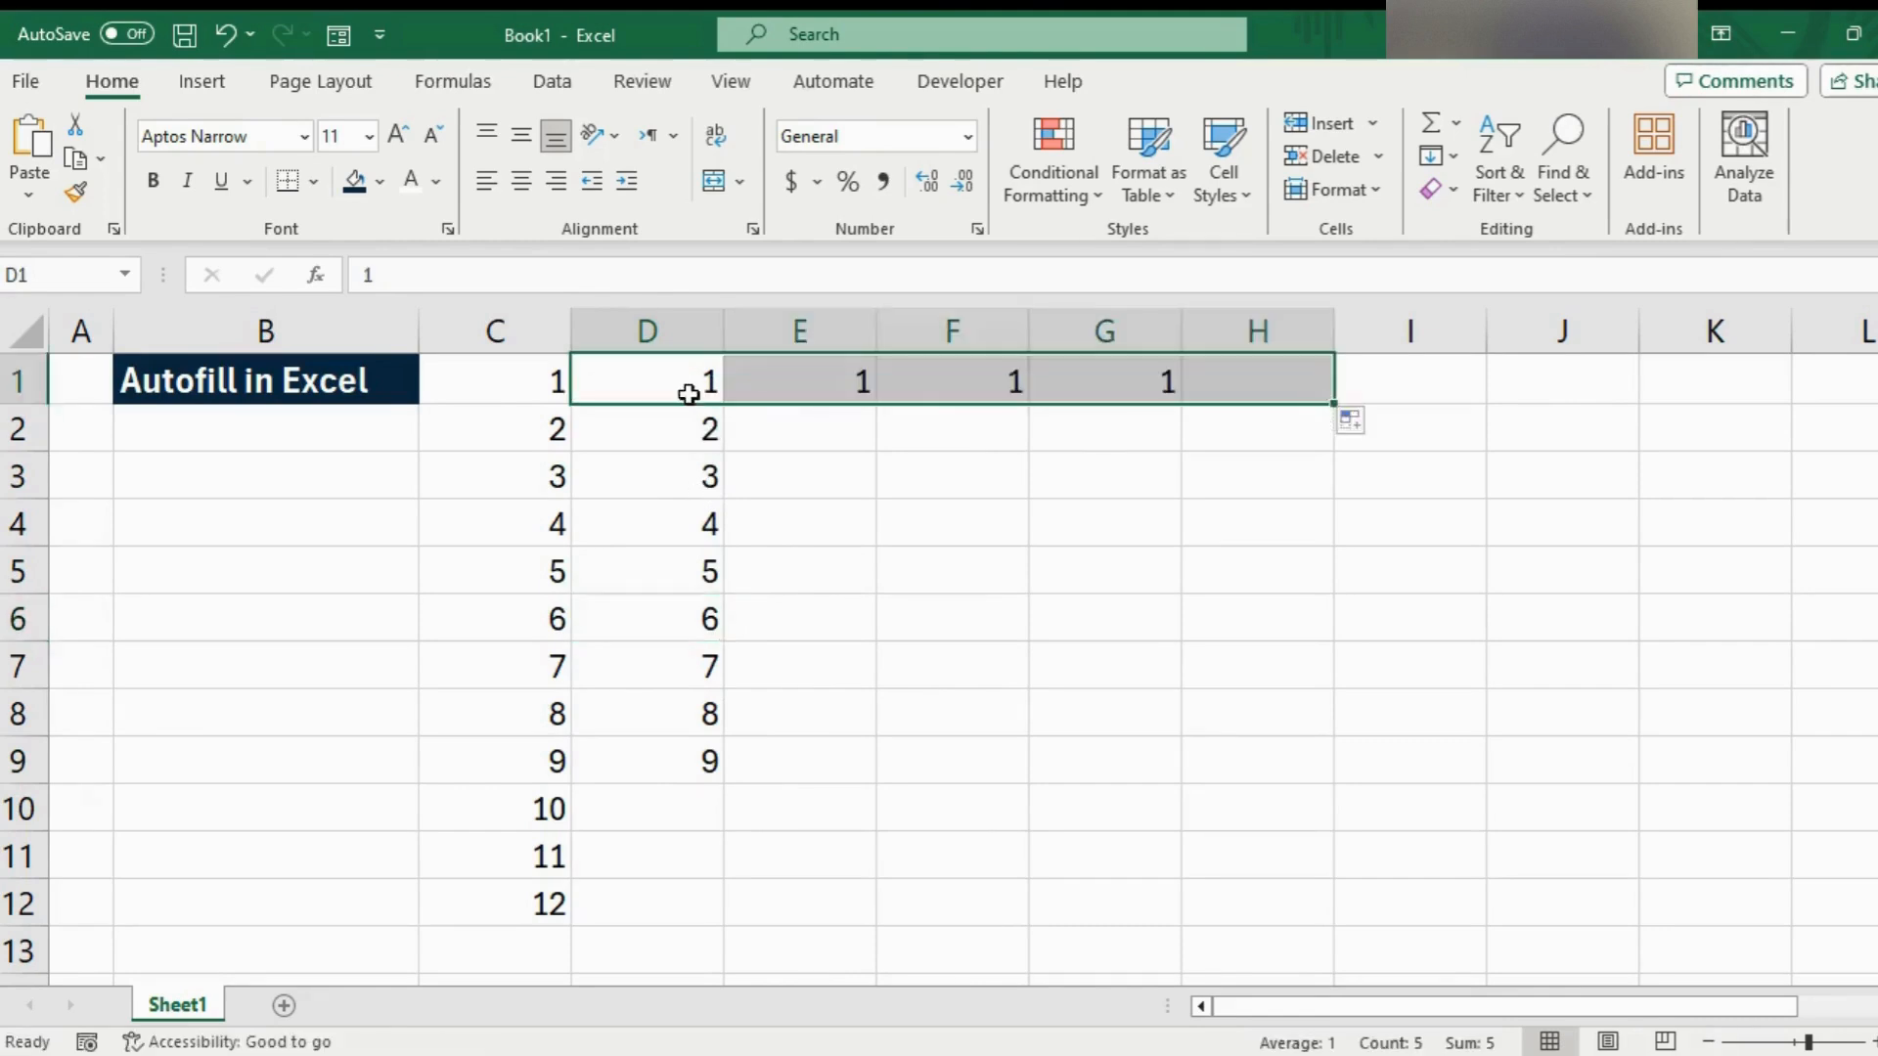
pyautogui.click(1374, 423)
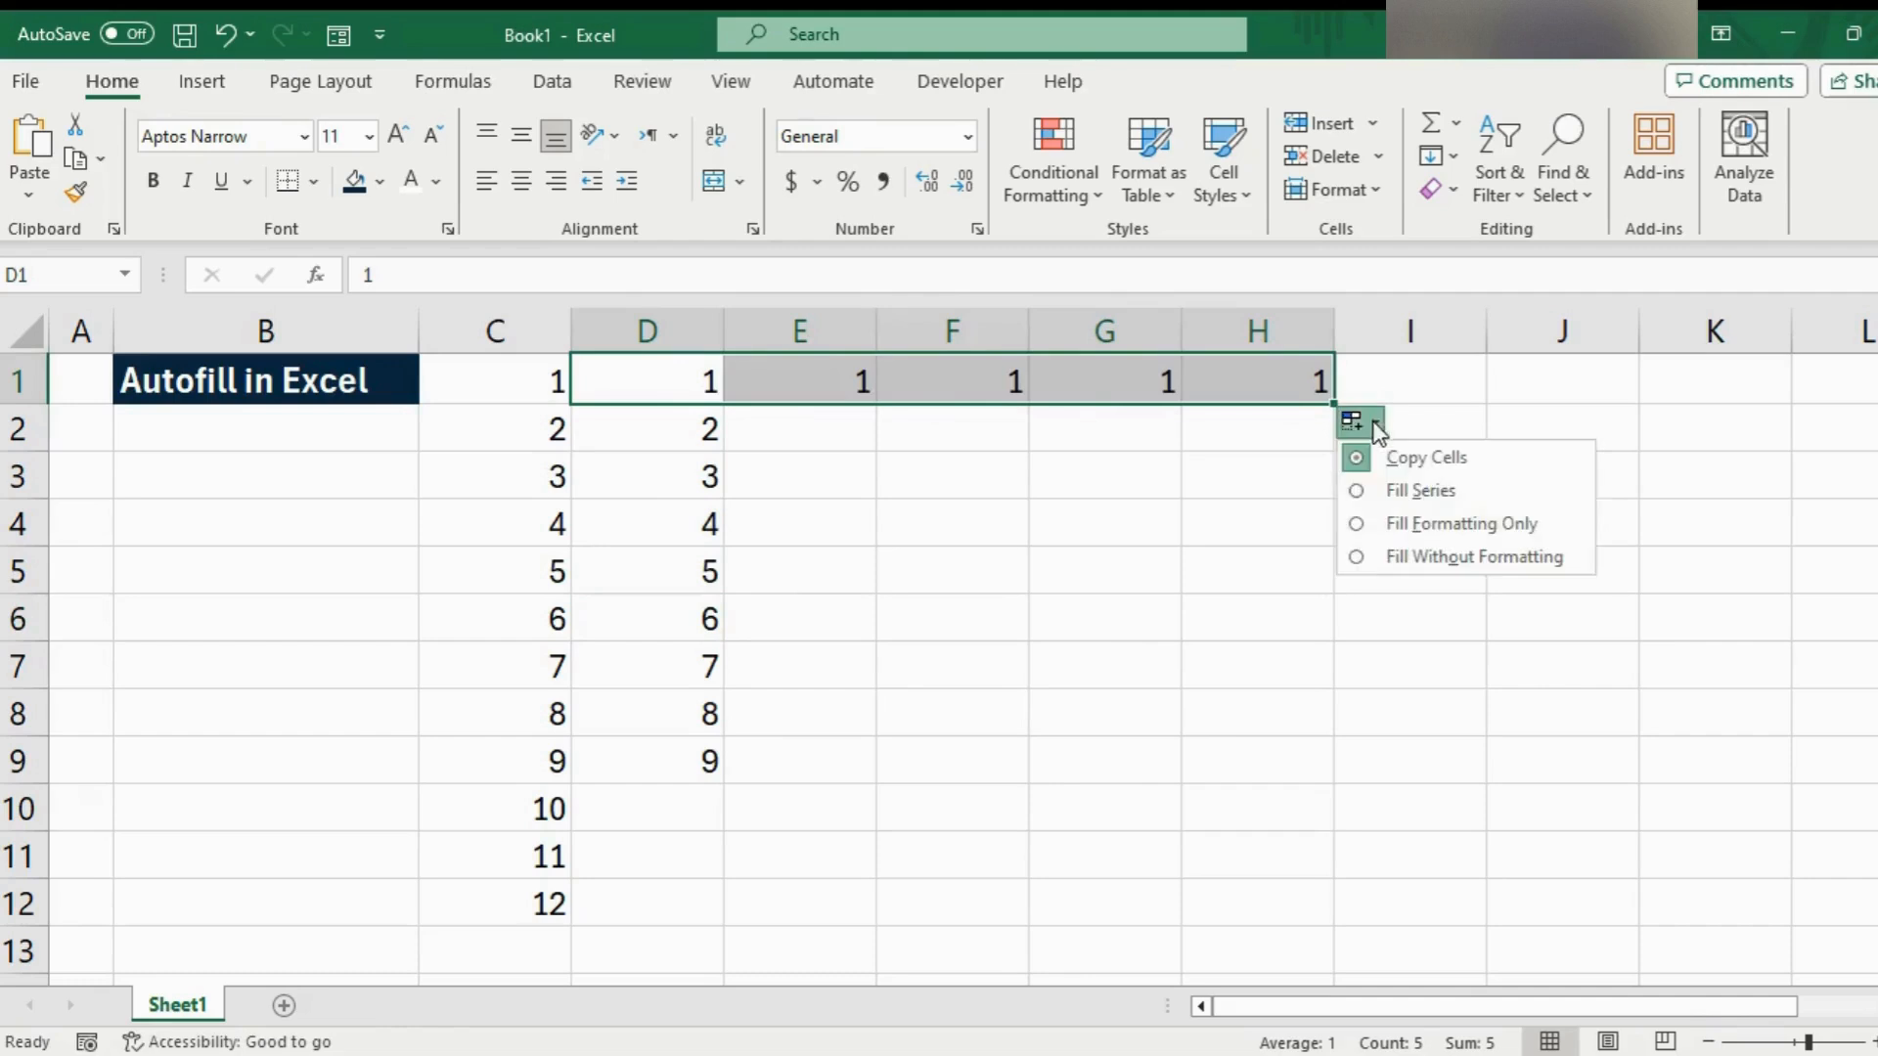
pyautogui.click(1354, 490)
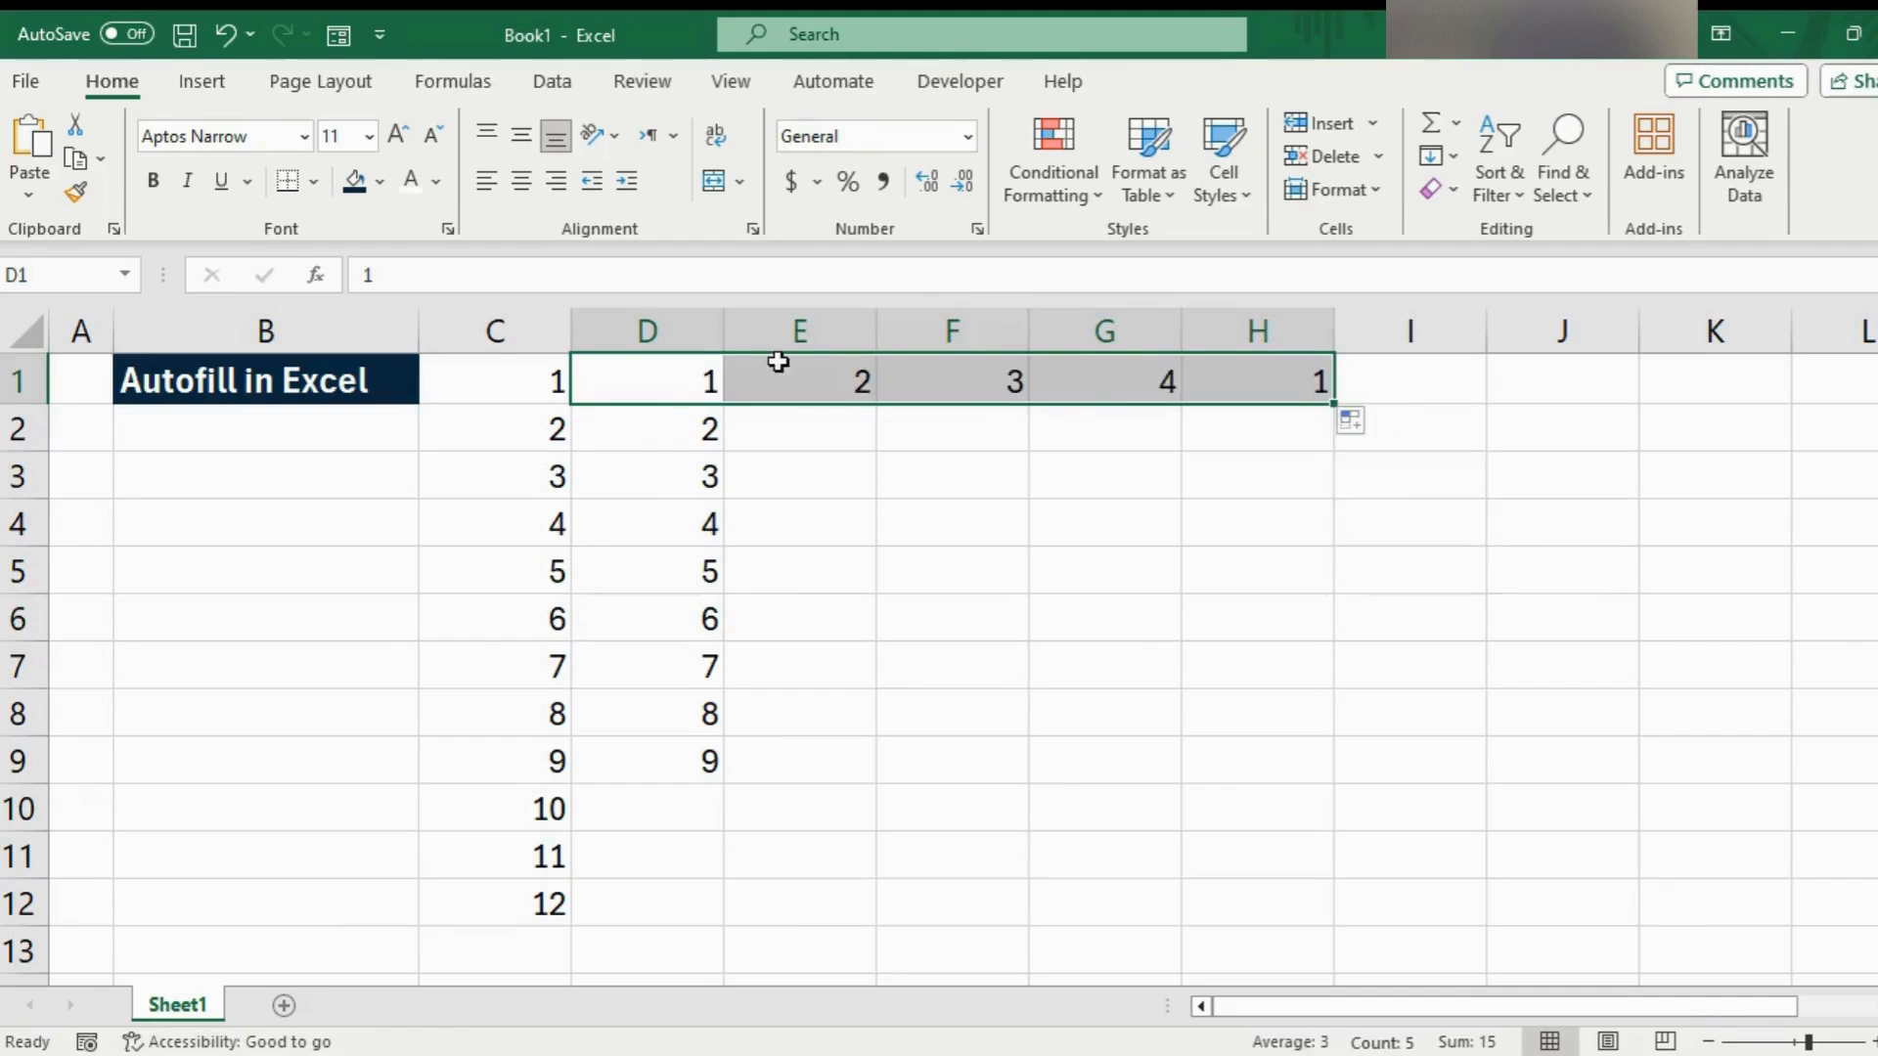
pyautogui.click(963, 447)
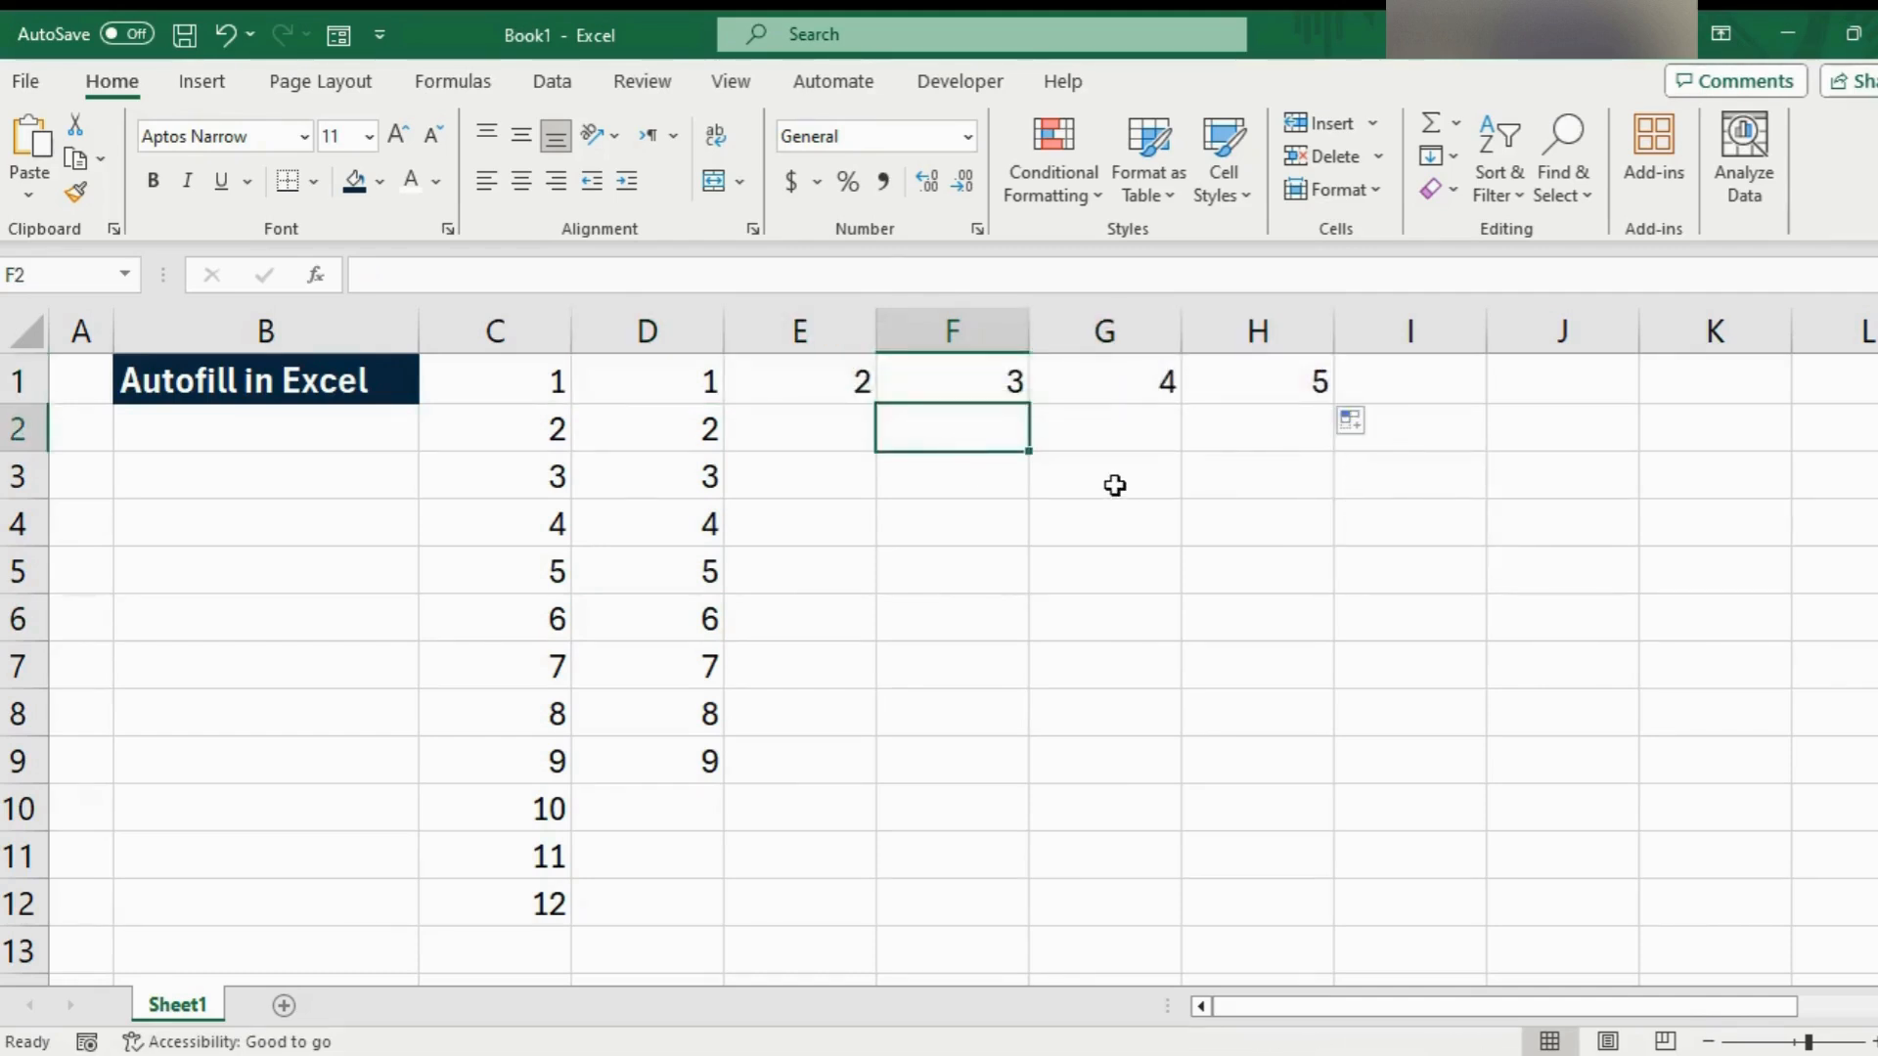
# Enter 2 in F3 and 4 in F4, and autofill the even-number series down to F12
pyautogui.click(978, 479)
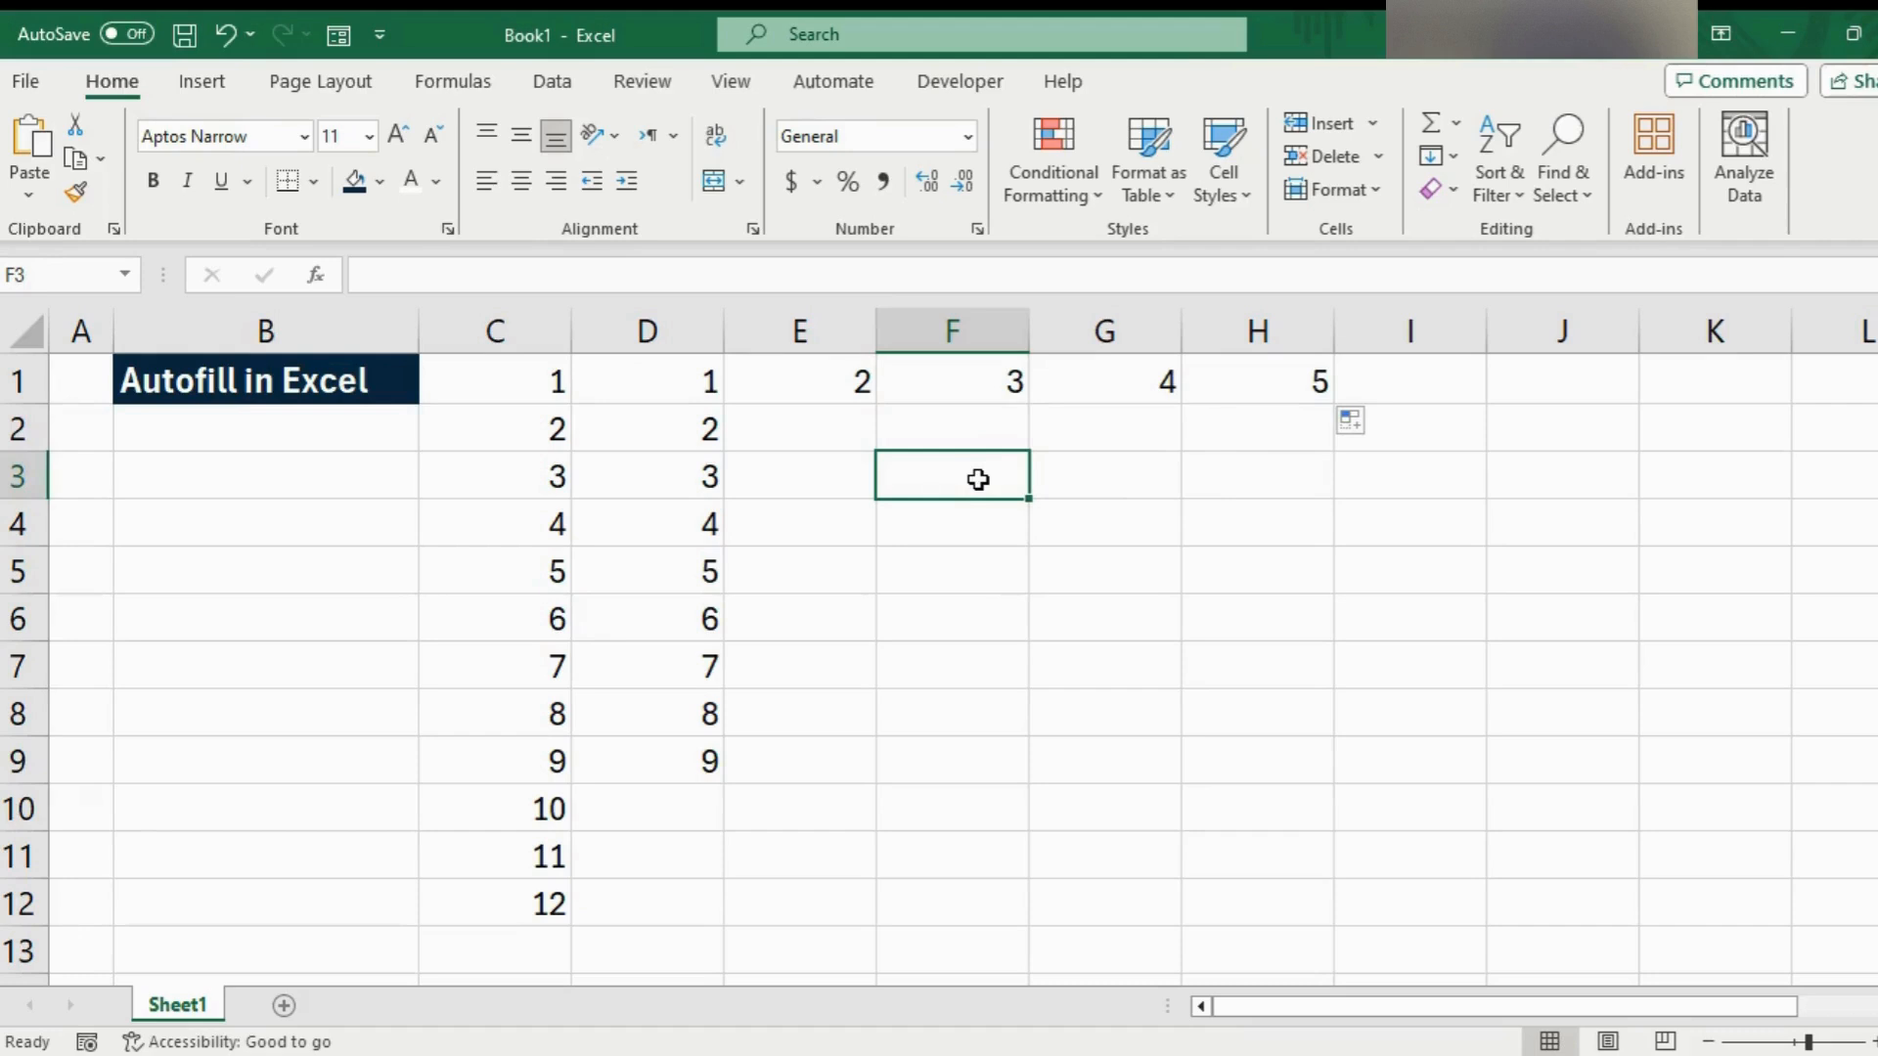
pyautogui.write('2')
pyautogui.press('Return')
pyautogui.write('4')
pyautogui.press('Return')
pyautogui.moveTo(978, 480); pyautogui.dragTo(981, 514)
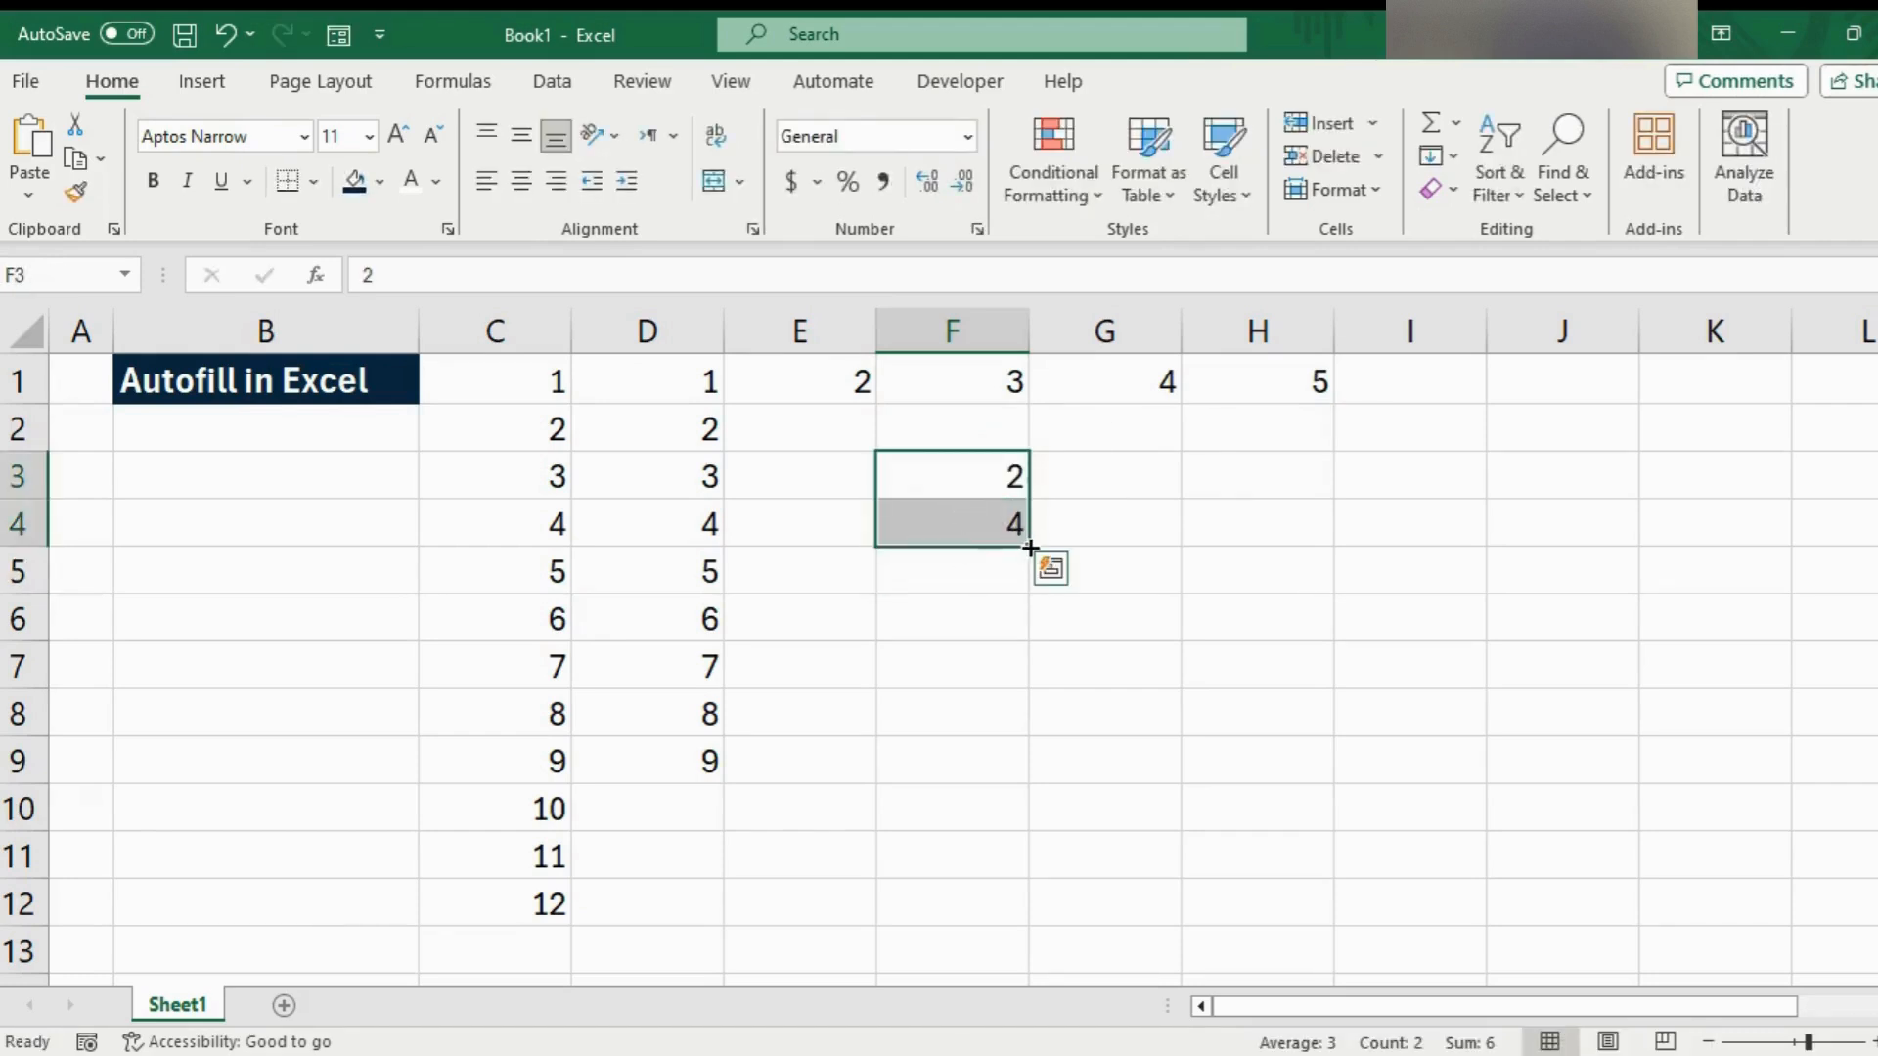
pyautogui.moveTo(1029, 548); pyautogui.dragTo(989, 897)
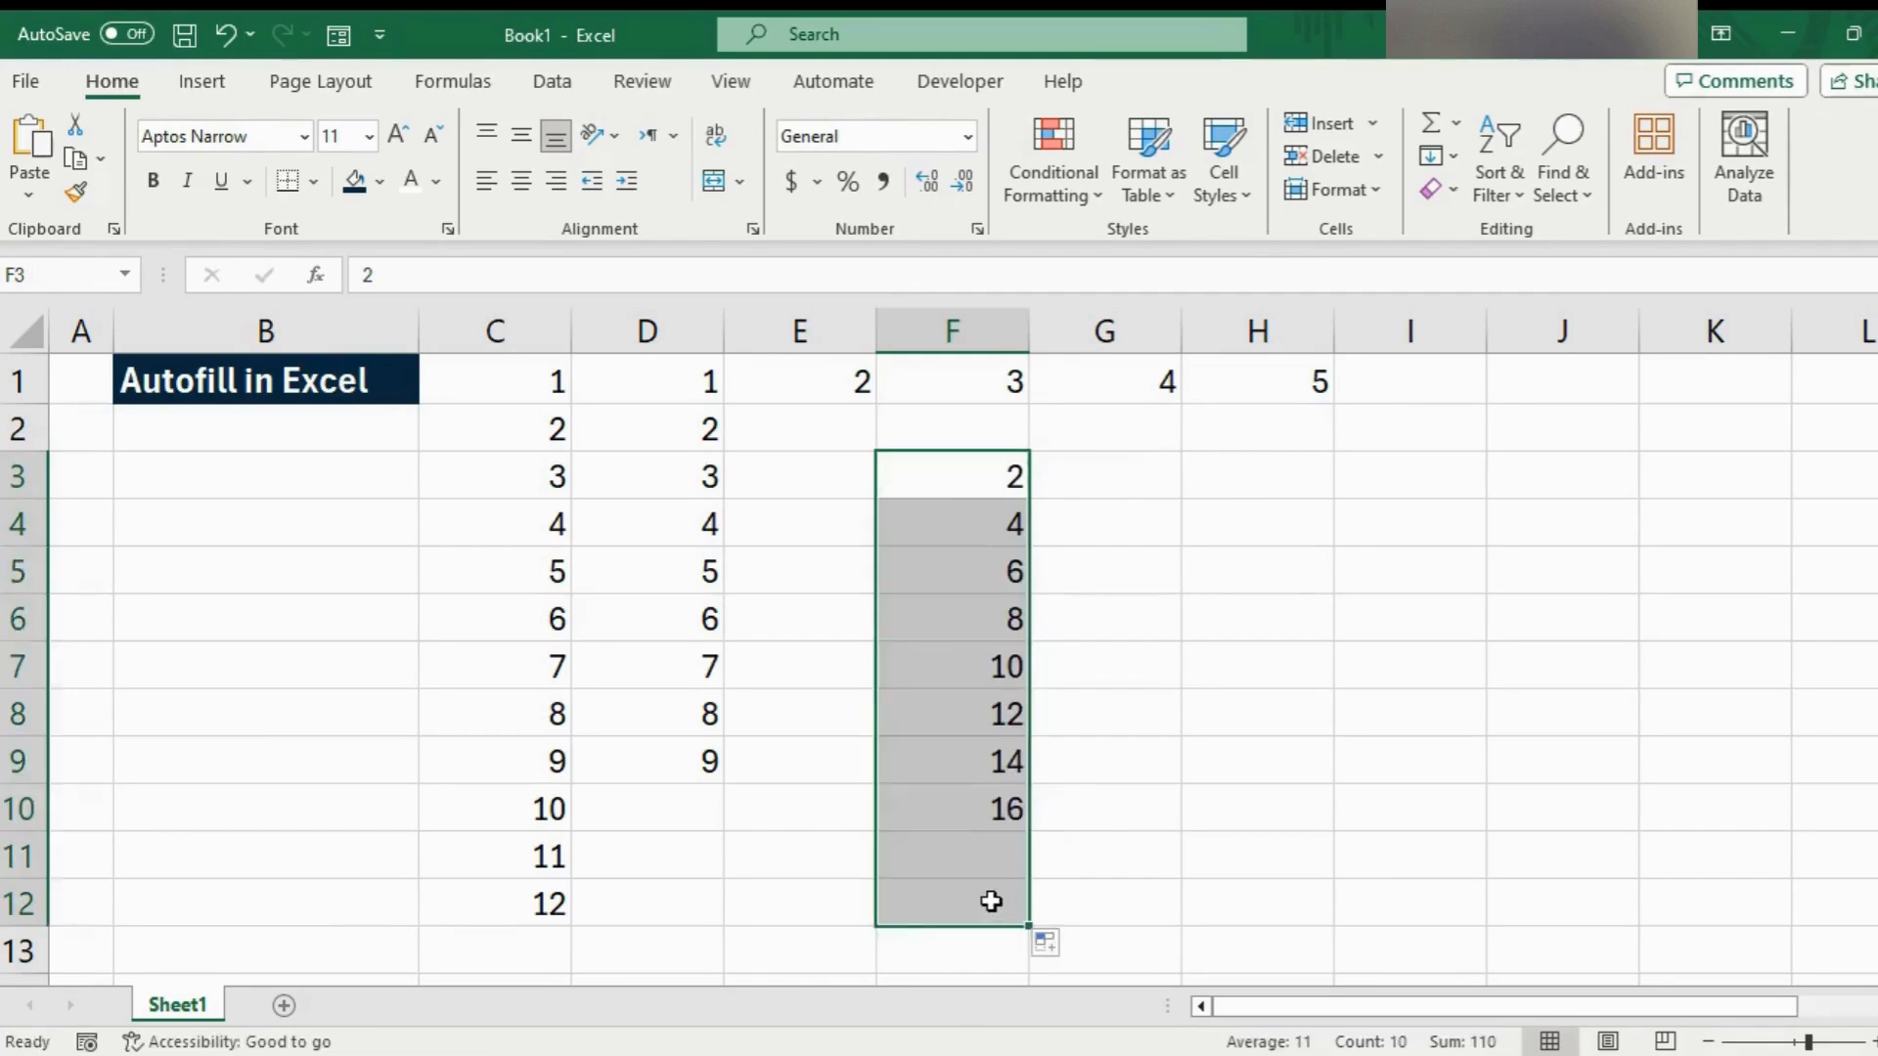
pyautogui.click(952, 587)
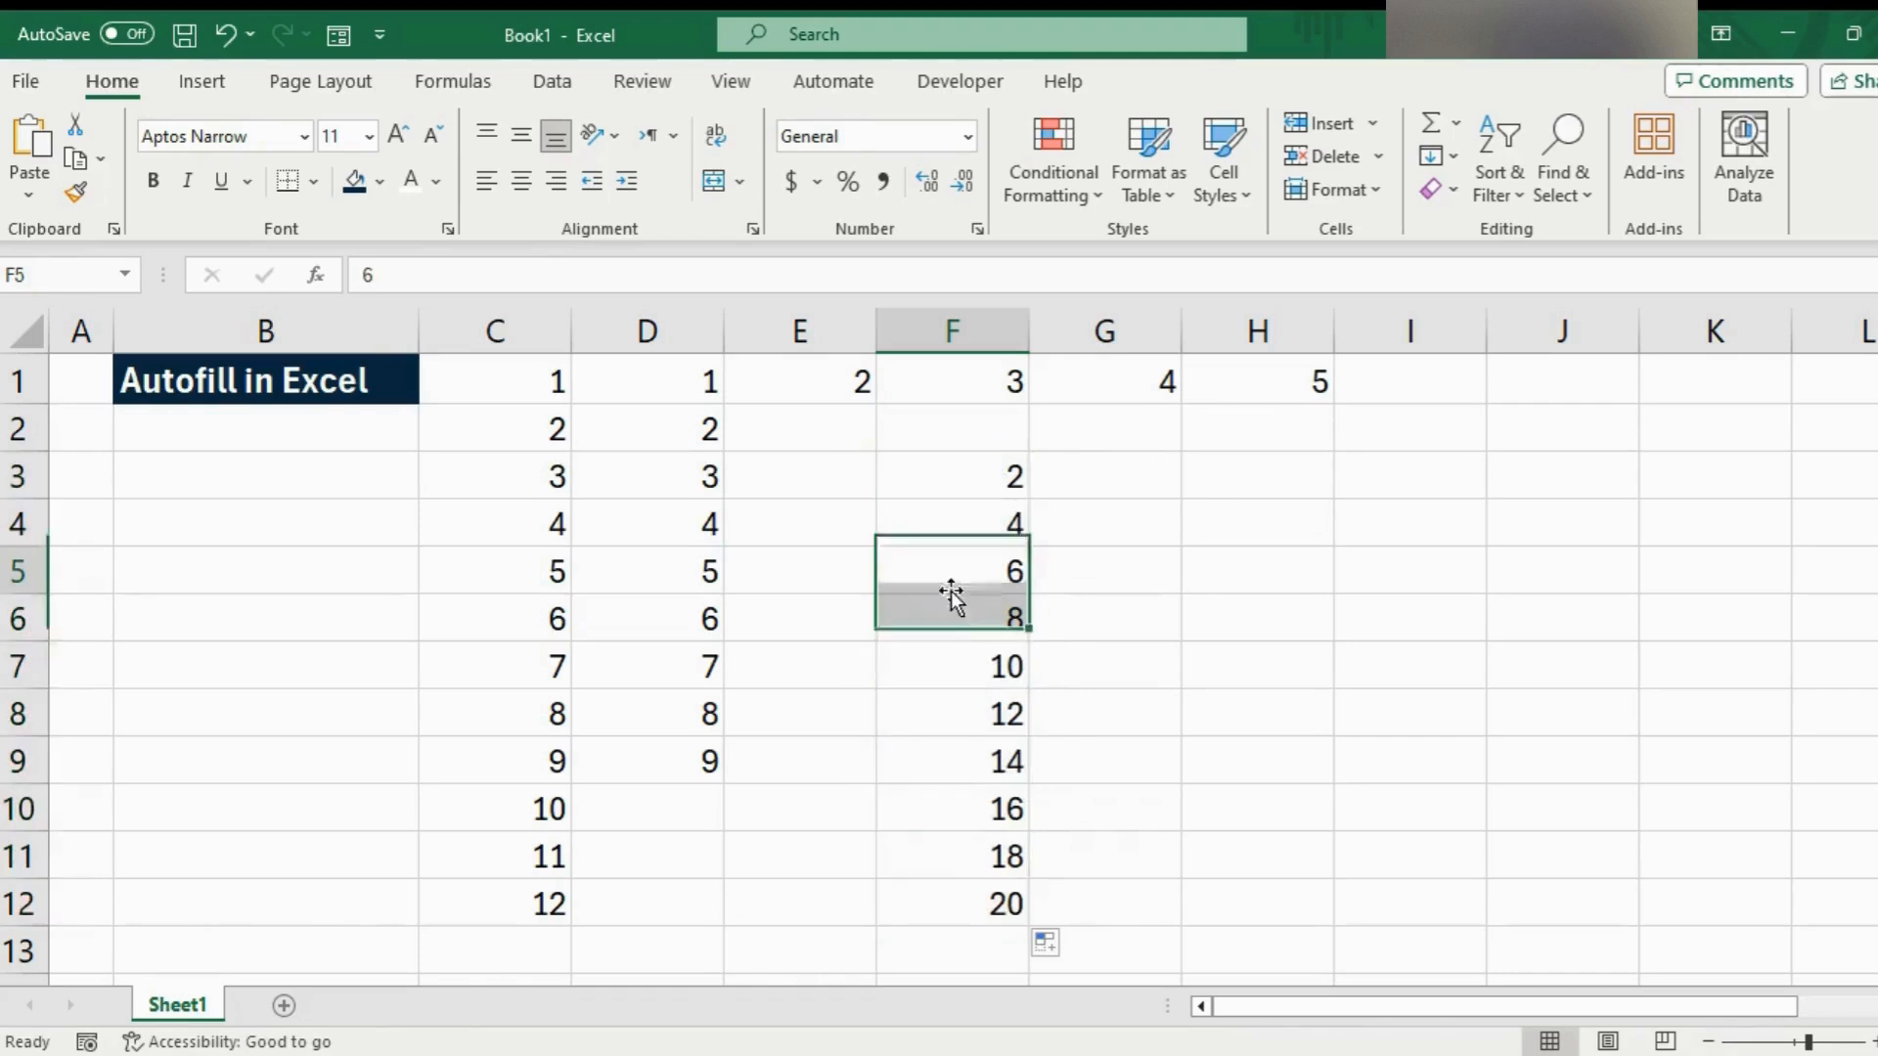
# Enter January in H3 and autofill the full month names down to H11
pyautogui.moveTo(1384, 1008); pyautogui.dragTo(1455, 1008)
pyautogui.click(1043, 477)
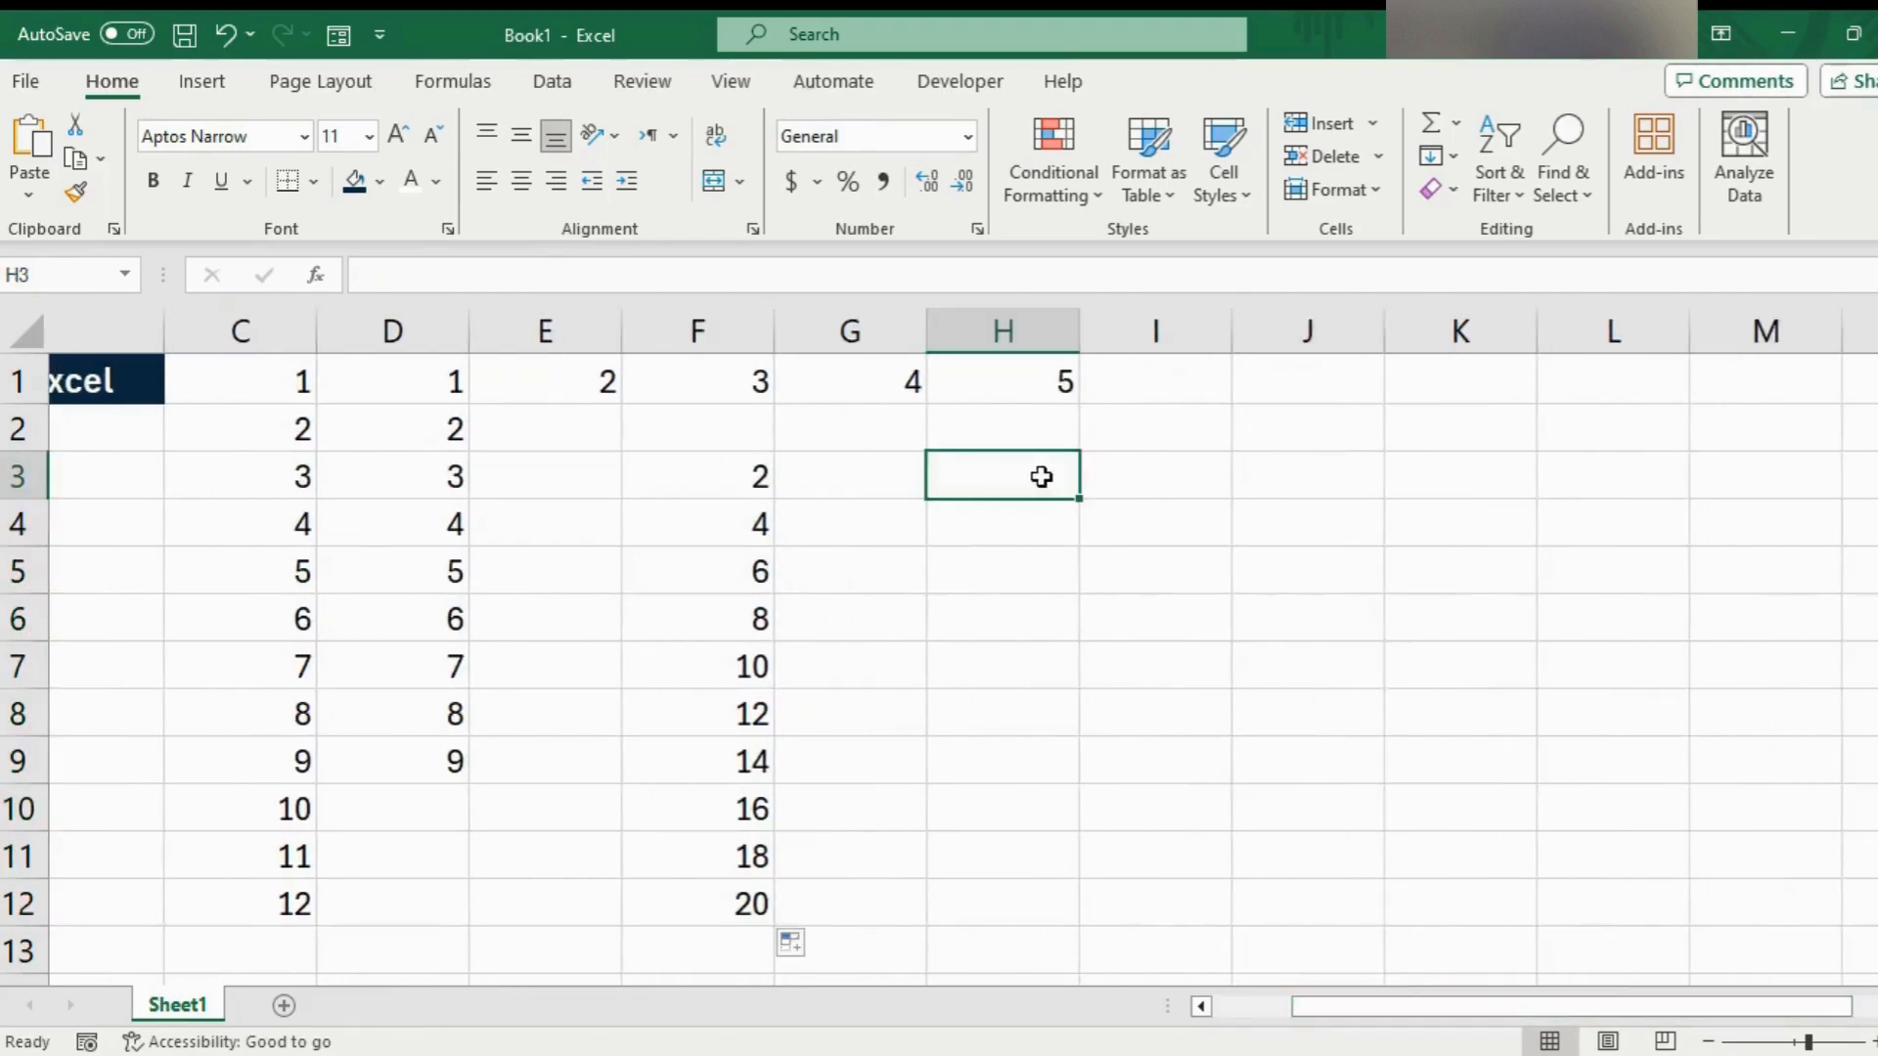
pyautogui.write('January')
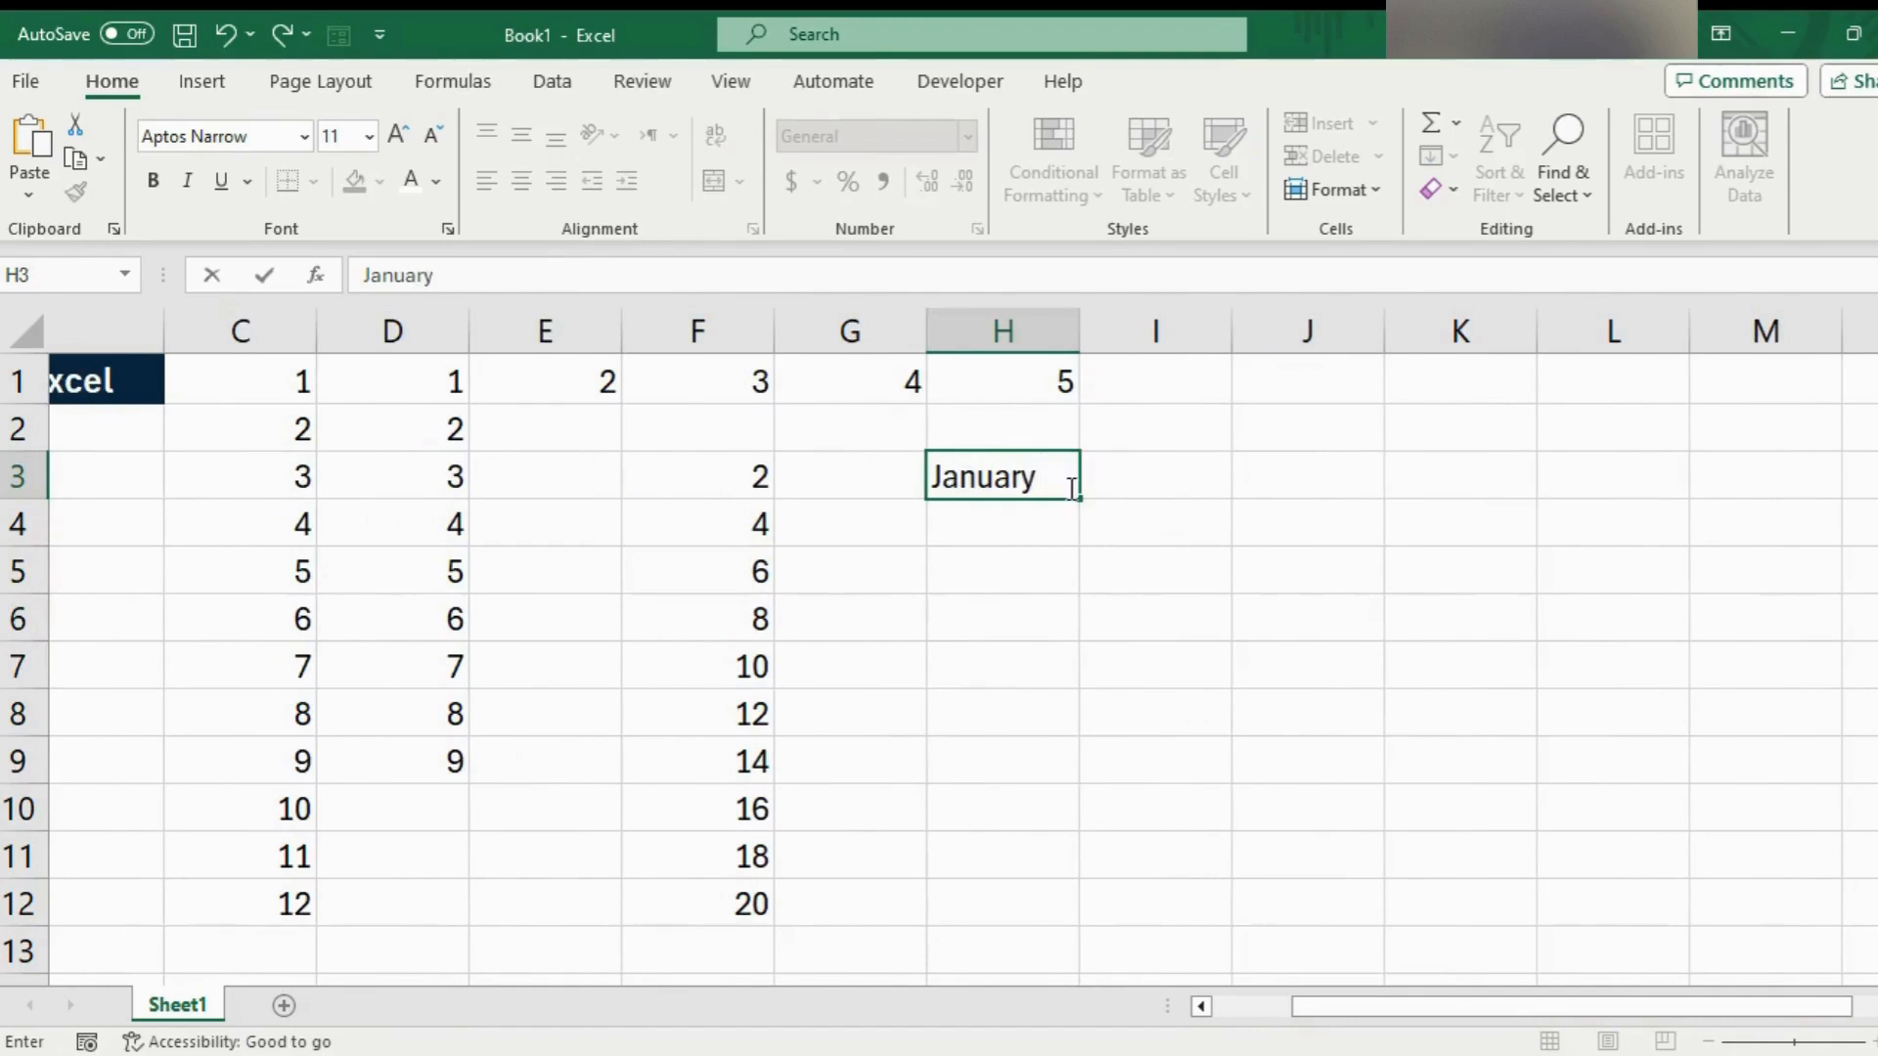
pyautogui.moveTo(1085, 498); pyautogui.dragTo(1075, 861)
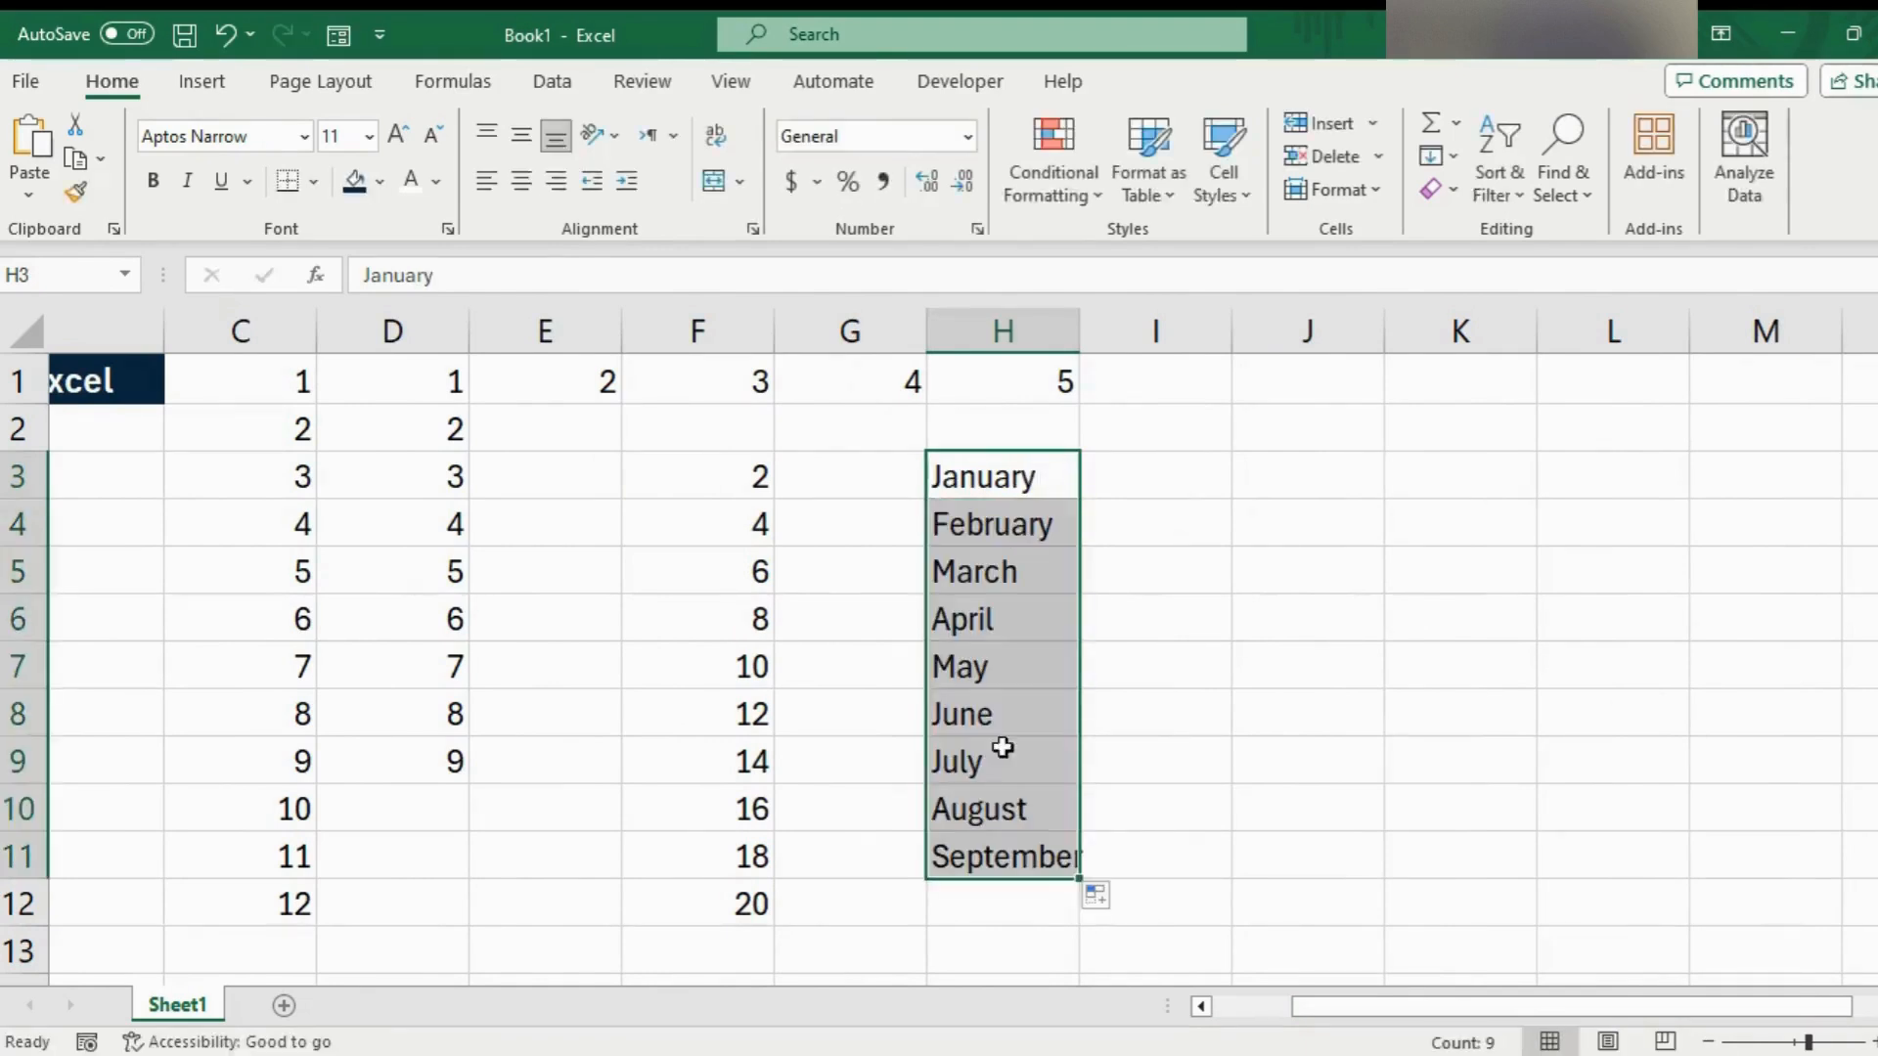
# Enter Jan in I3 and autofill the abbreviated month names down to I11
pyautogui.click(1135, 485)
pyautogui.write('Ja')
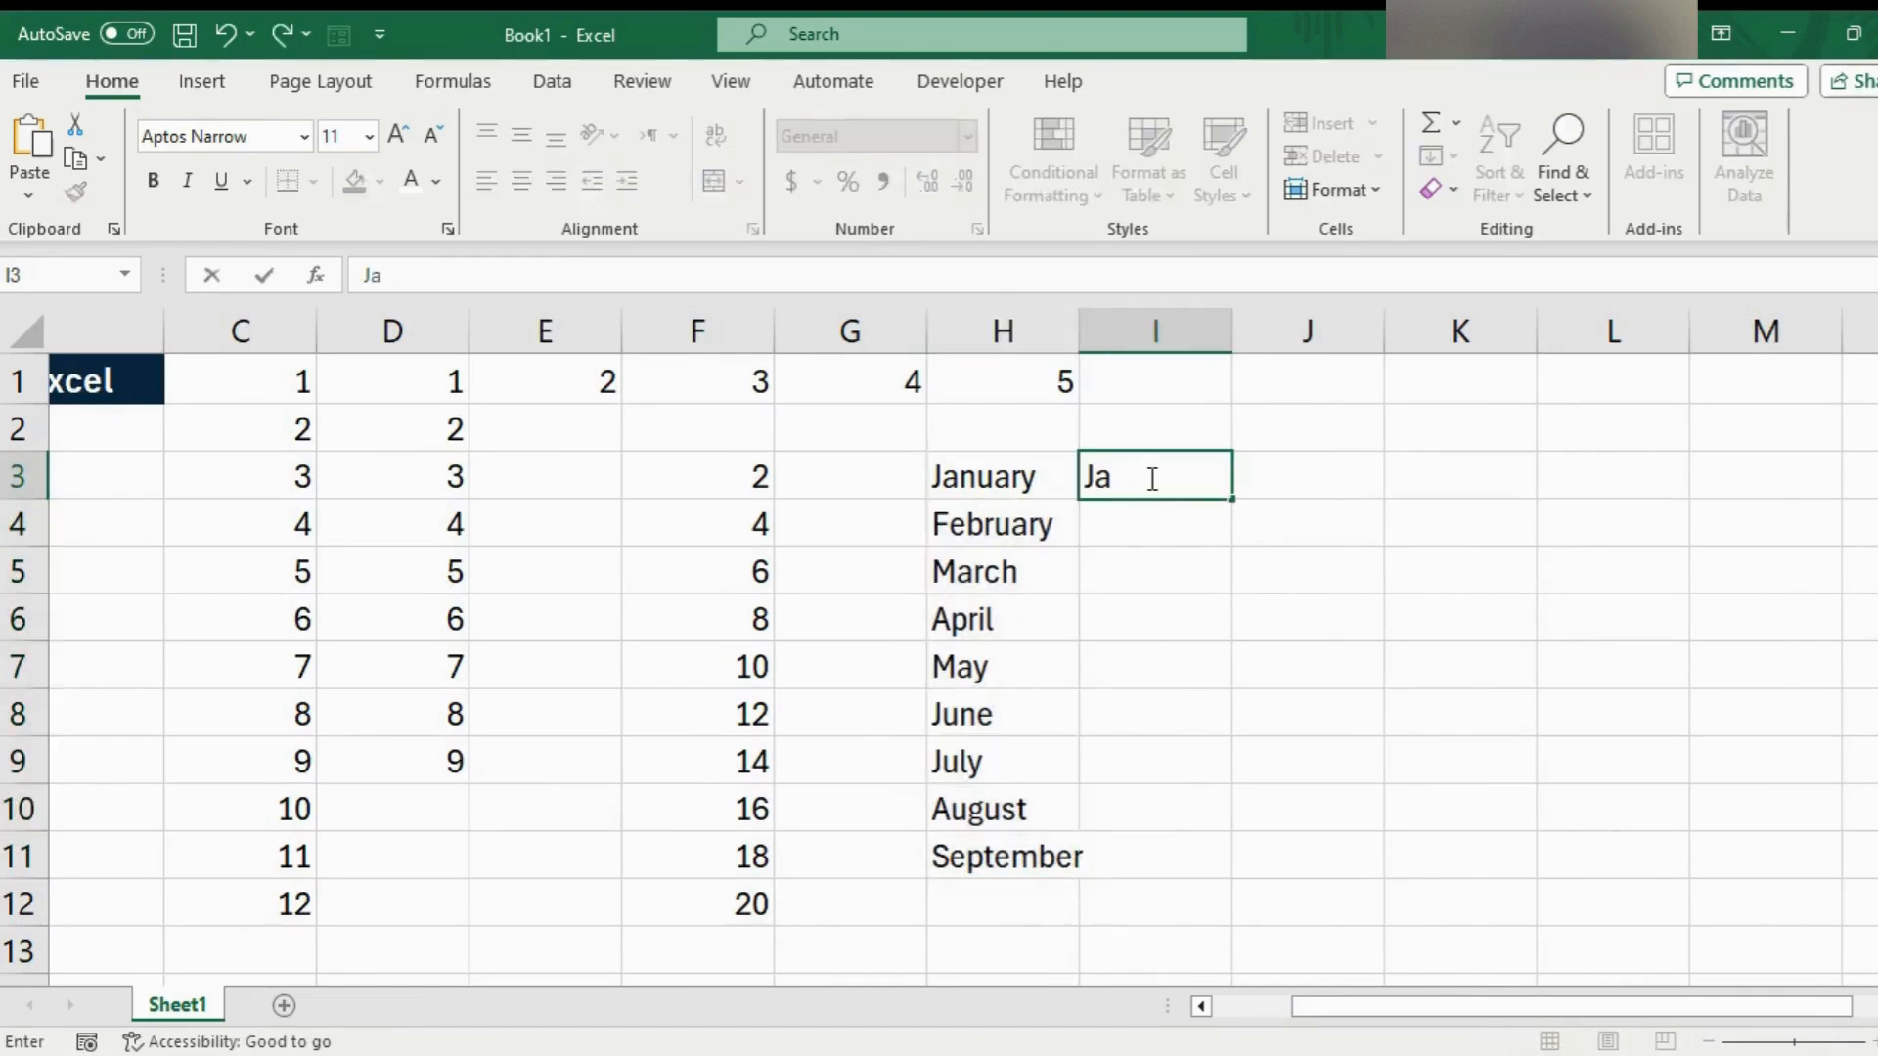
pyautogui.write('n')
pyautogui.moveTo(1232, 498); pyautogui.dragTo(1222, 878)
# Enter "Number 1" in J3 and autofill the numbered labels down to J11
pyautogui.click(1303, 483)
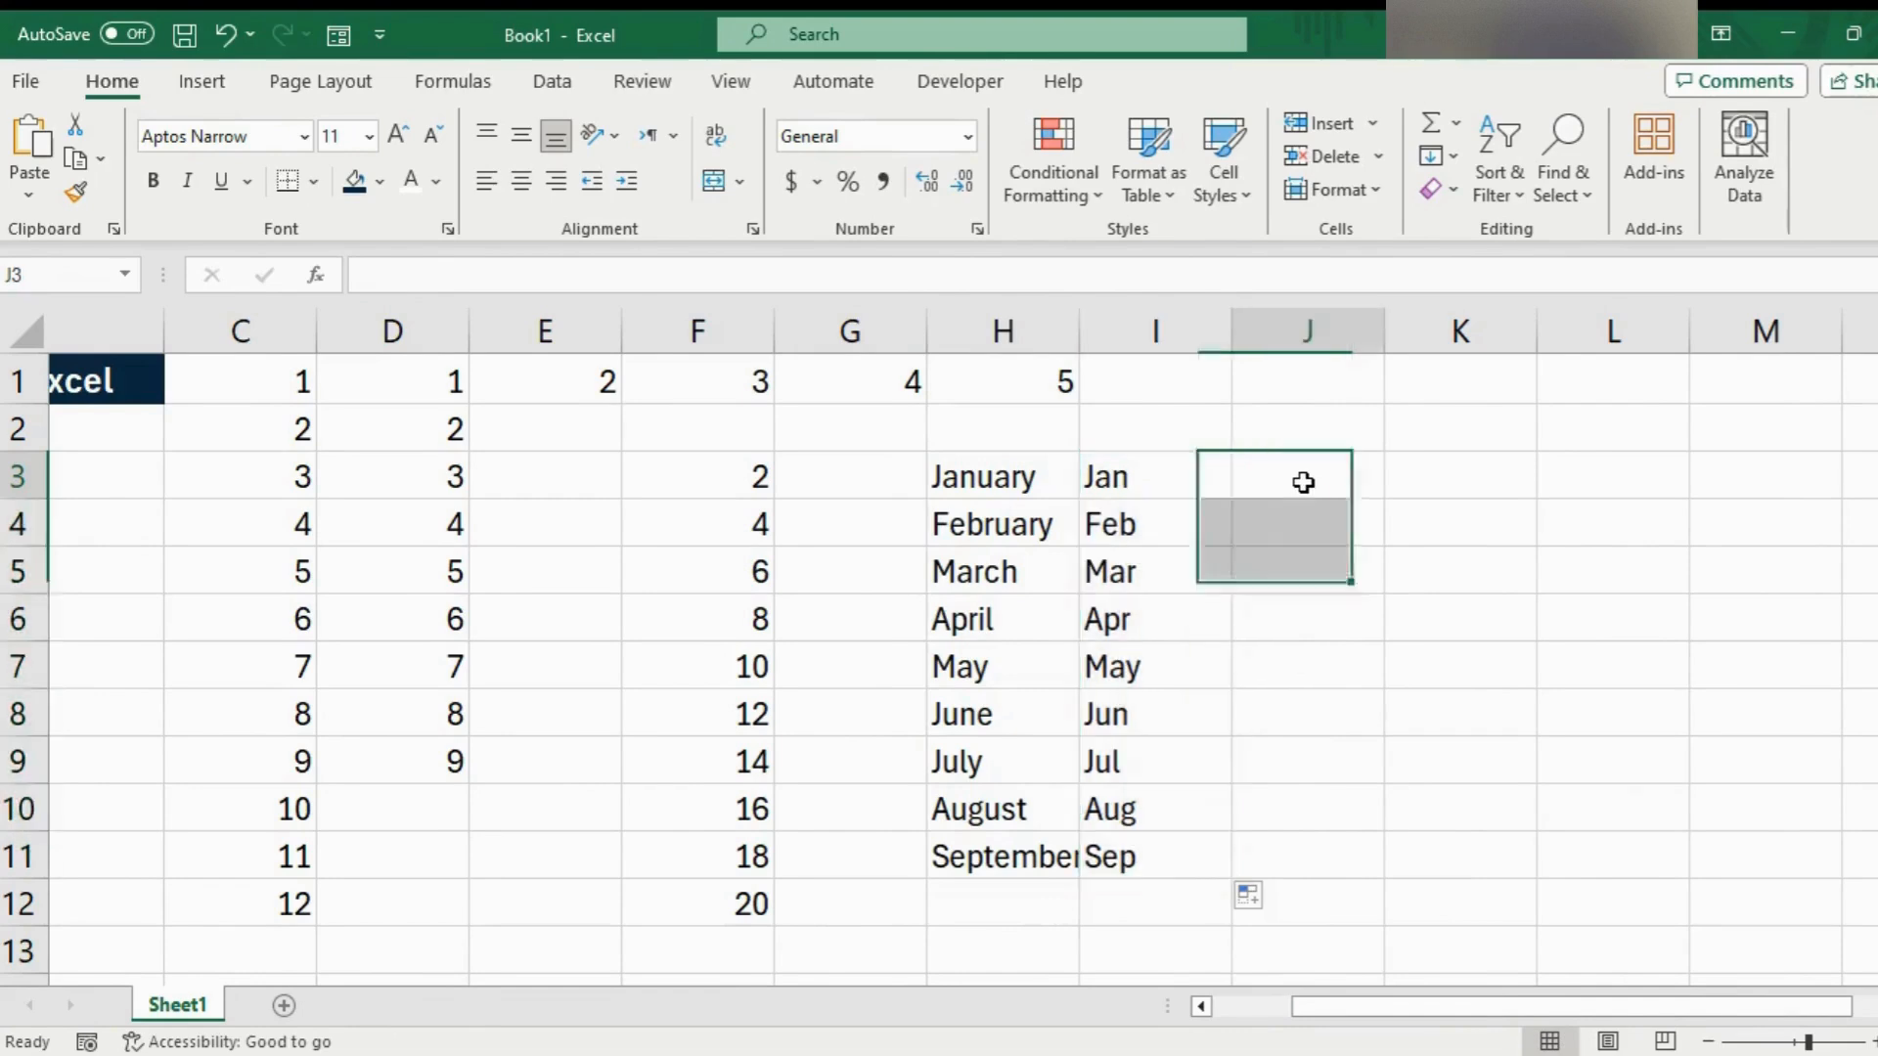
pyautogui.write('Number 1')
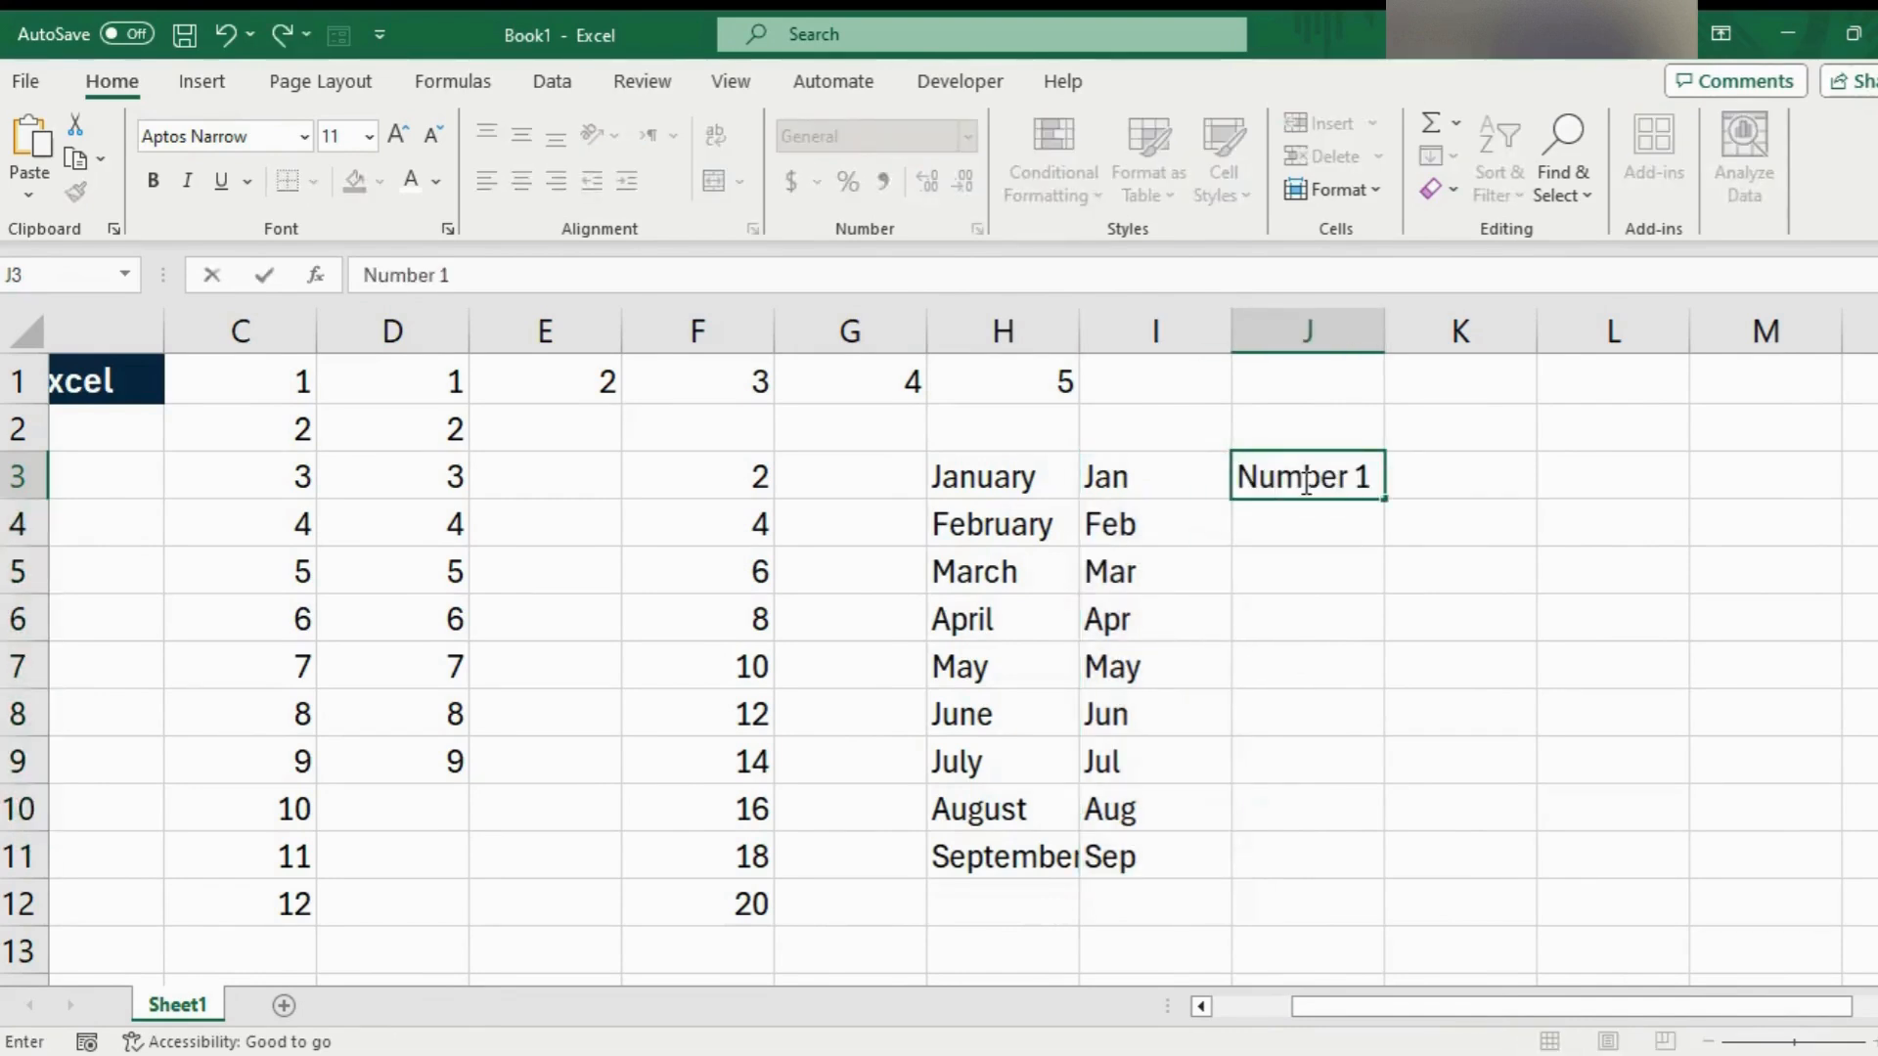
pyautogui.moveTo(1383, 498); pyautogui.dragTo(1376, 892)
# Enter "Quarter 1" in K3 and autofill the quarter labels down to K11
pyautogui.click(1435, 474)
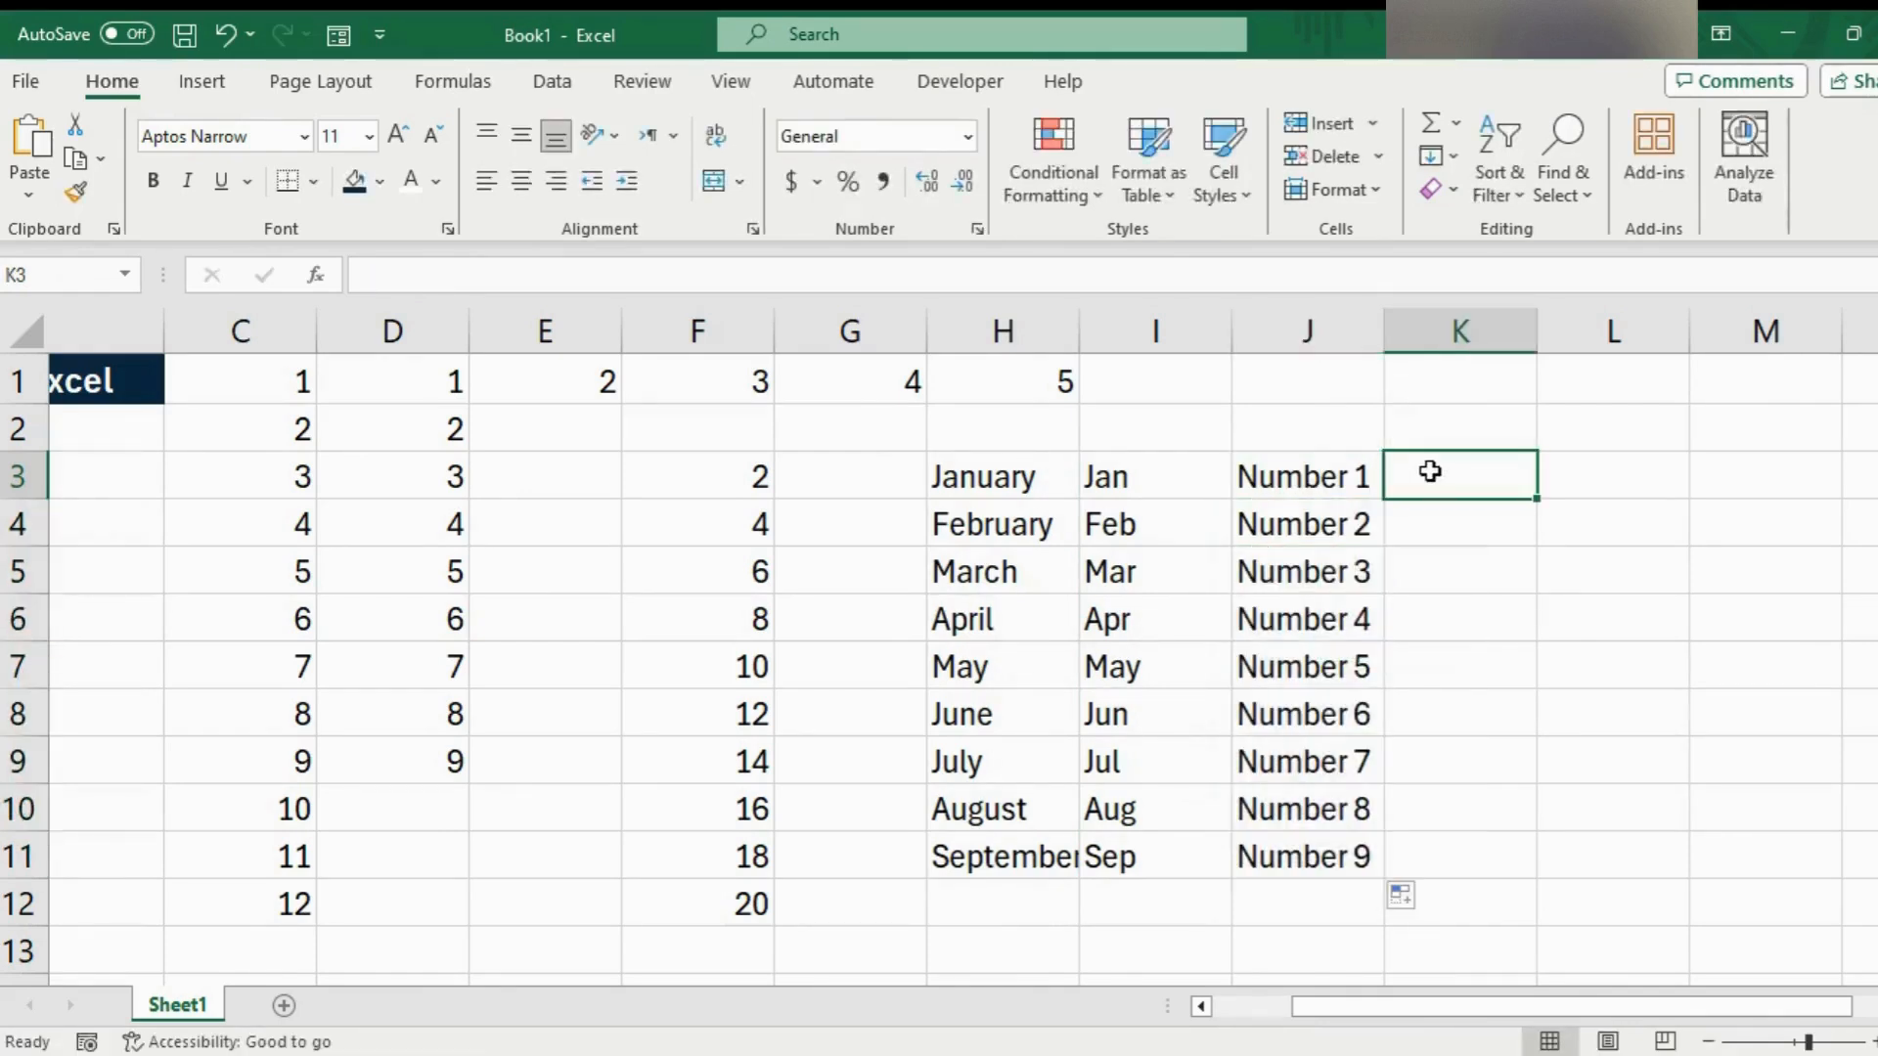
pyautogui.write('Quarter')
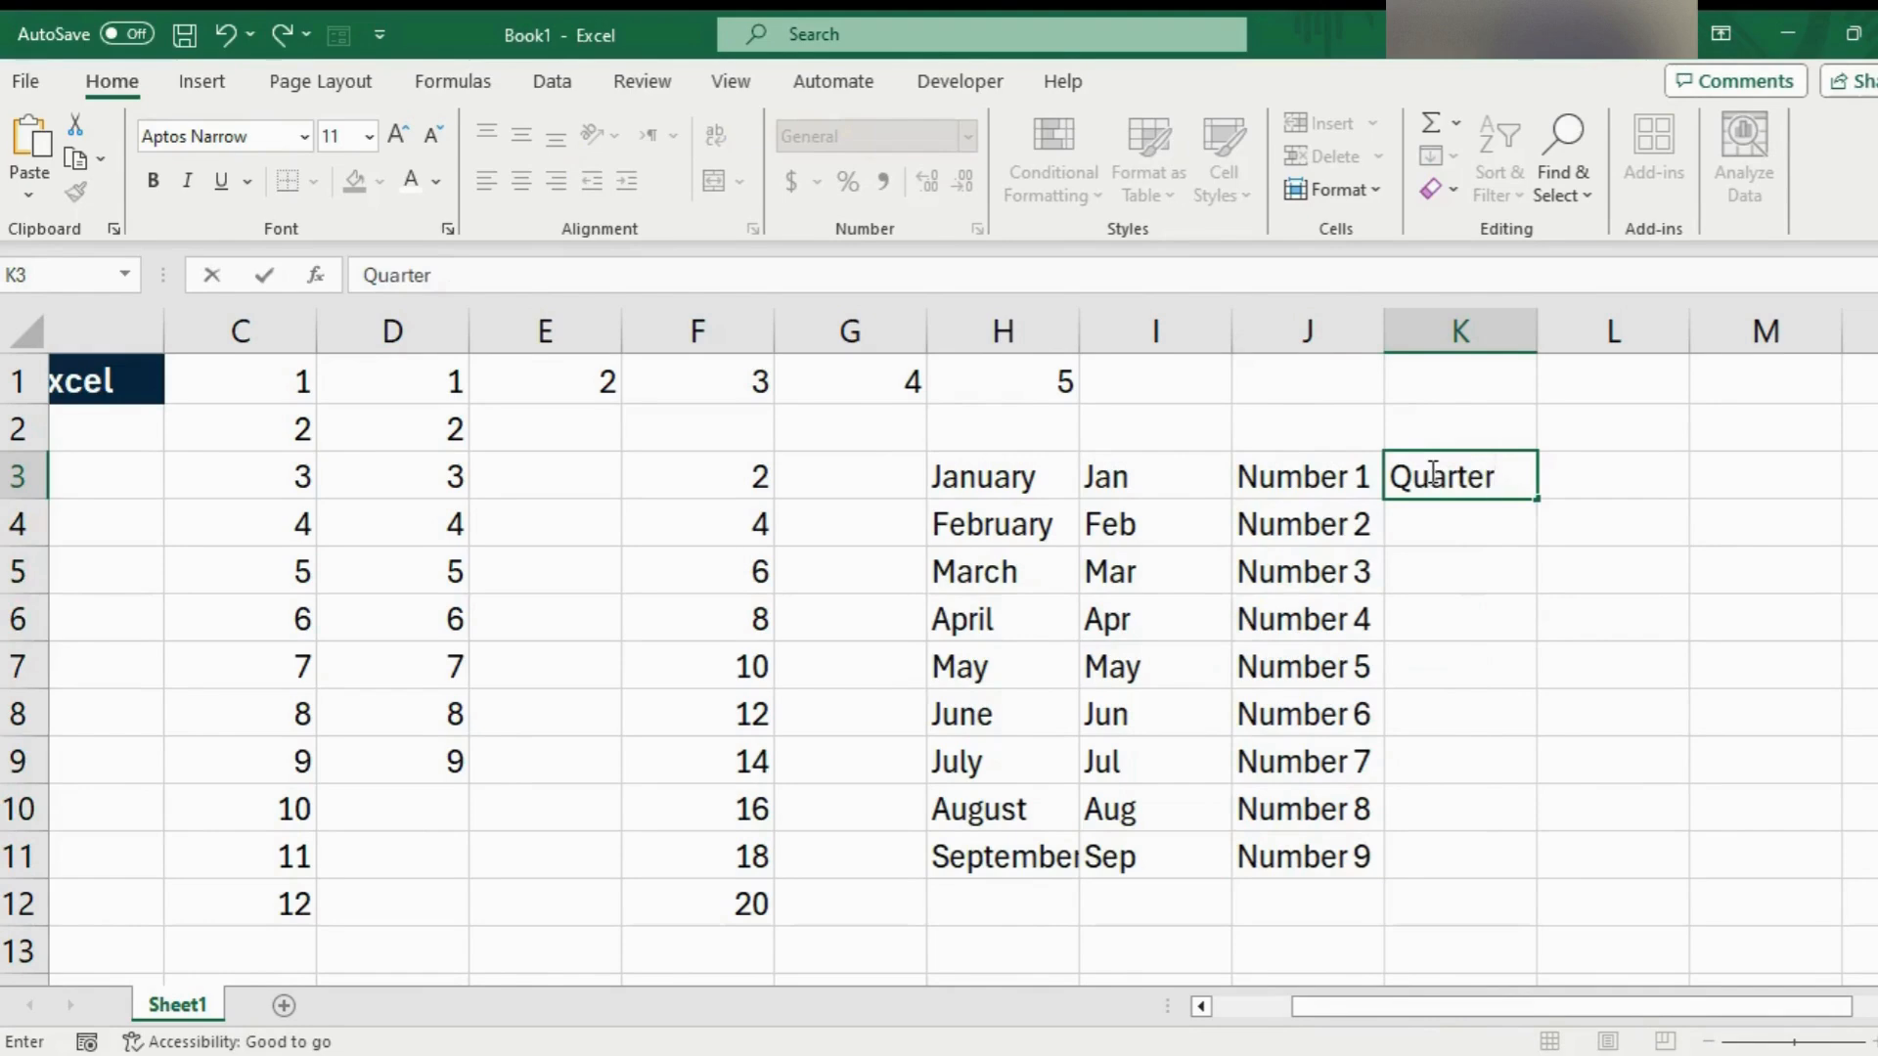
pyautogui.write(' 1')
pyautogui.moveTo(1536, 499); pyautogui.dragTo(1505, 851)
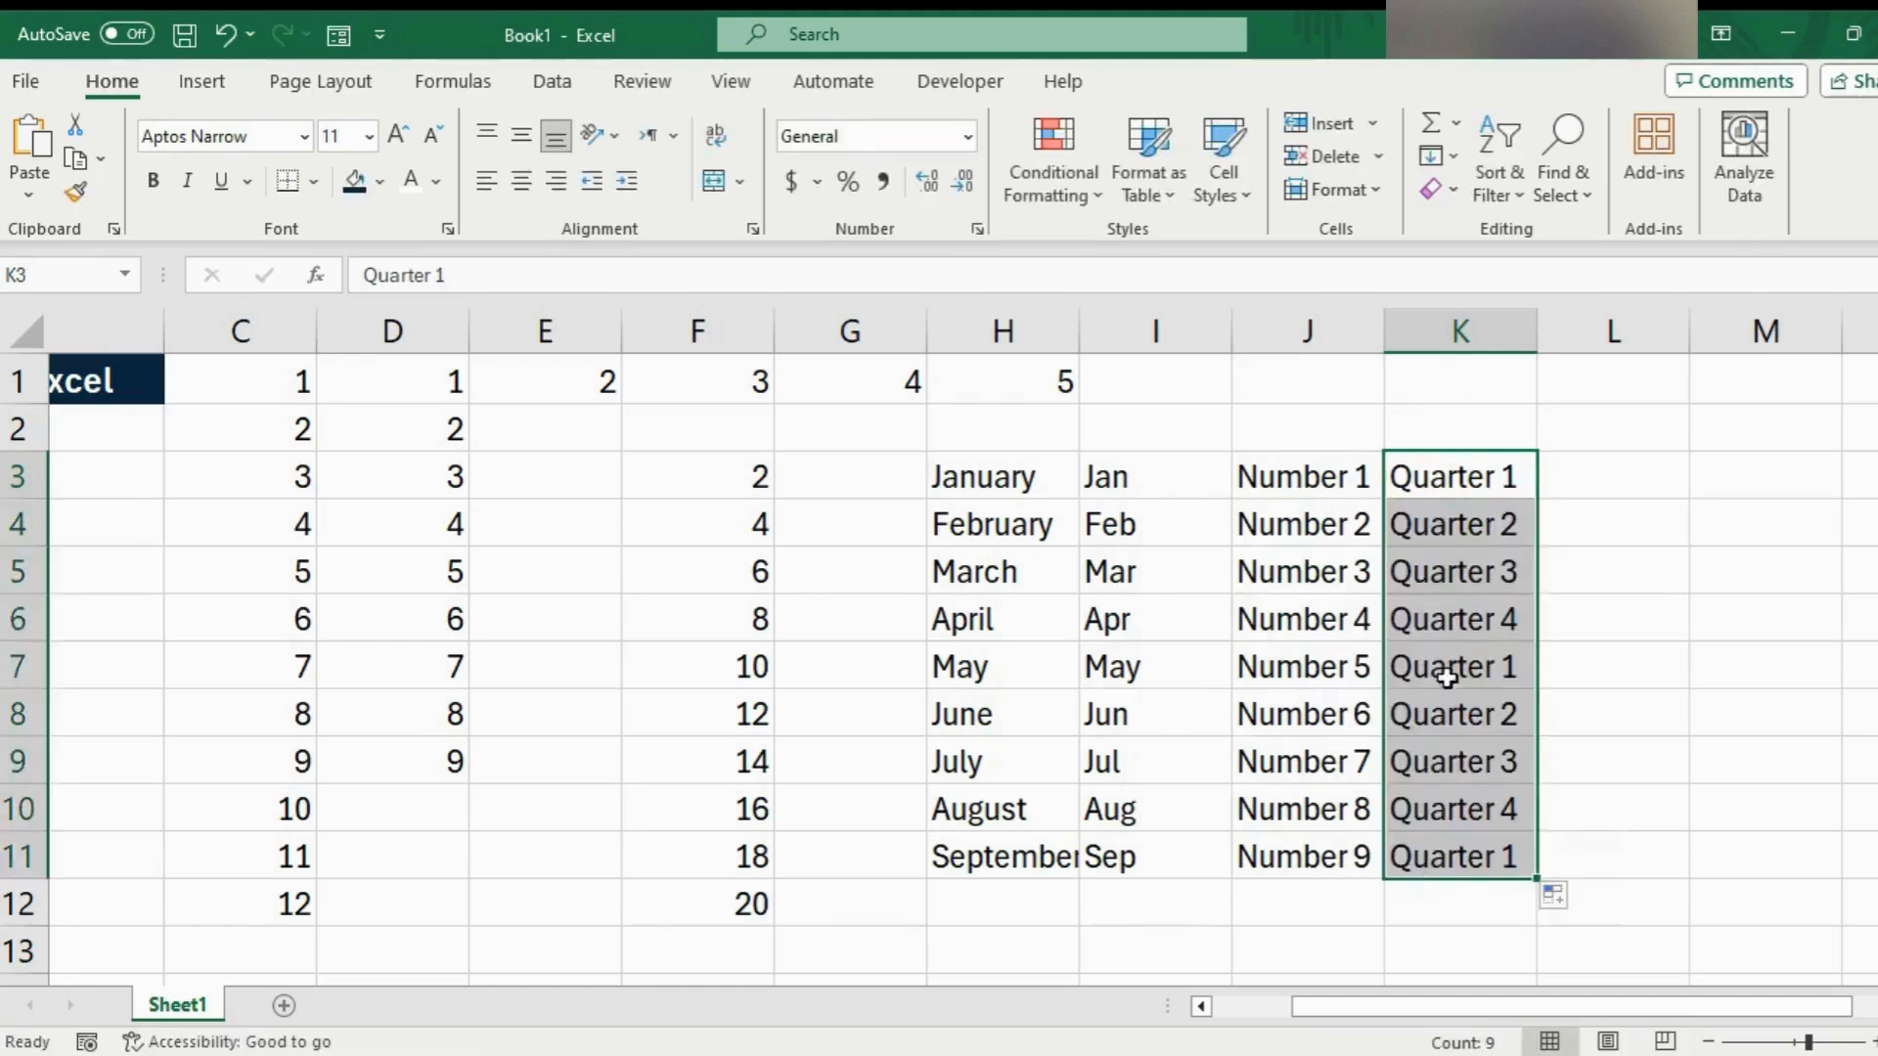
pyautogui.click(1302, 663)
# Enter Monday in L3, autofill the weekdays down to L13 and widen column L to fit them
pyautogui.click(1604, 475)
pyautogui.write('M')
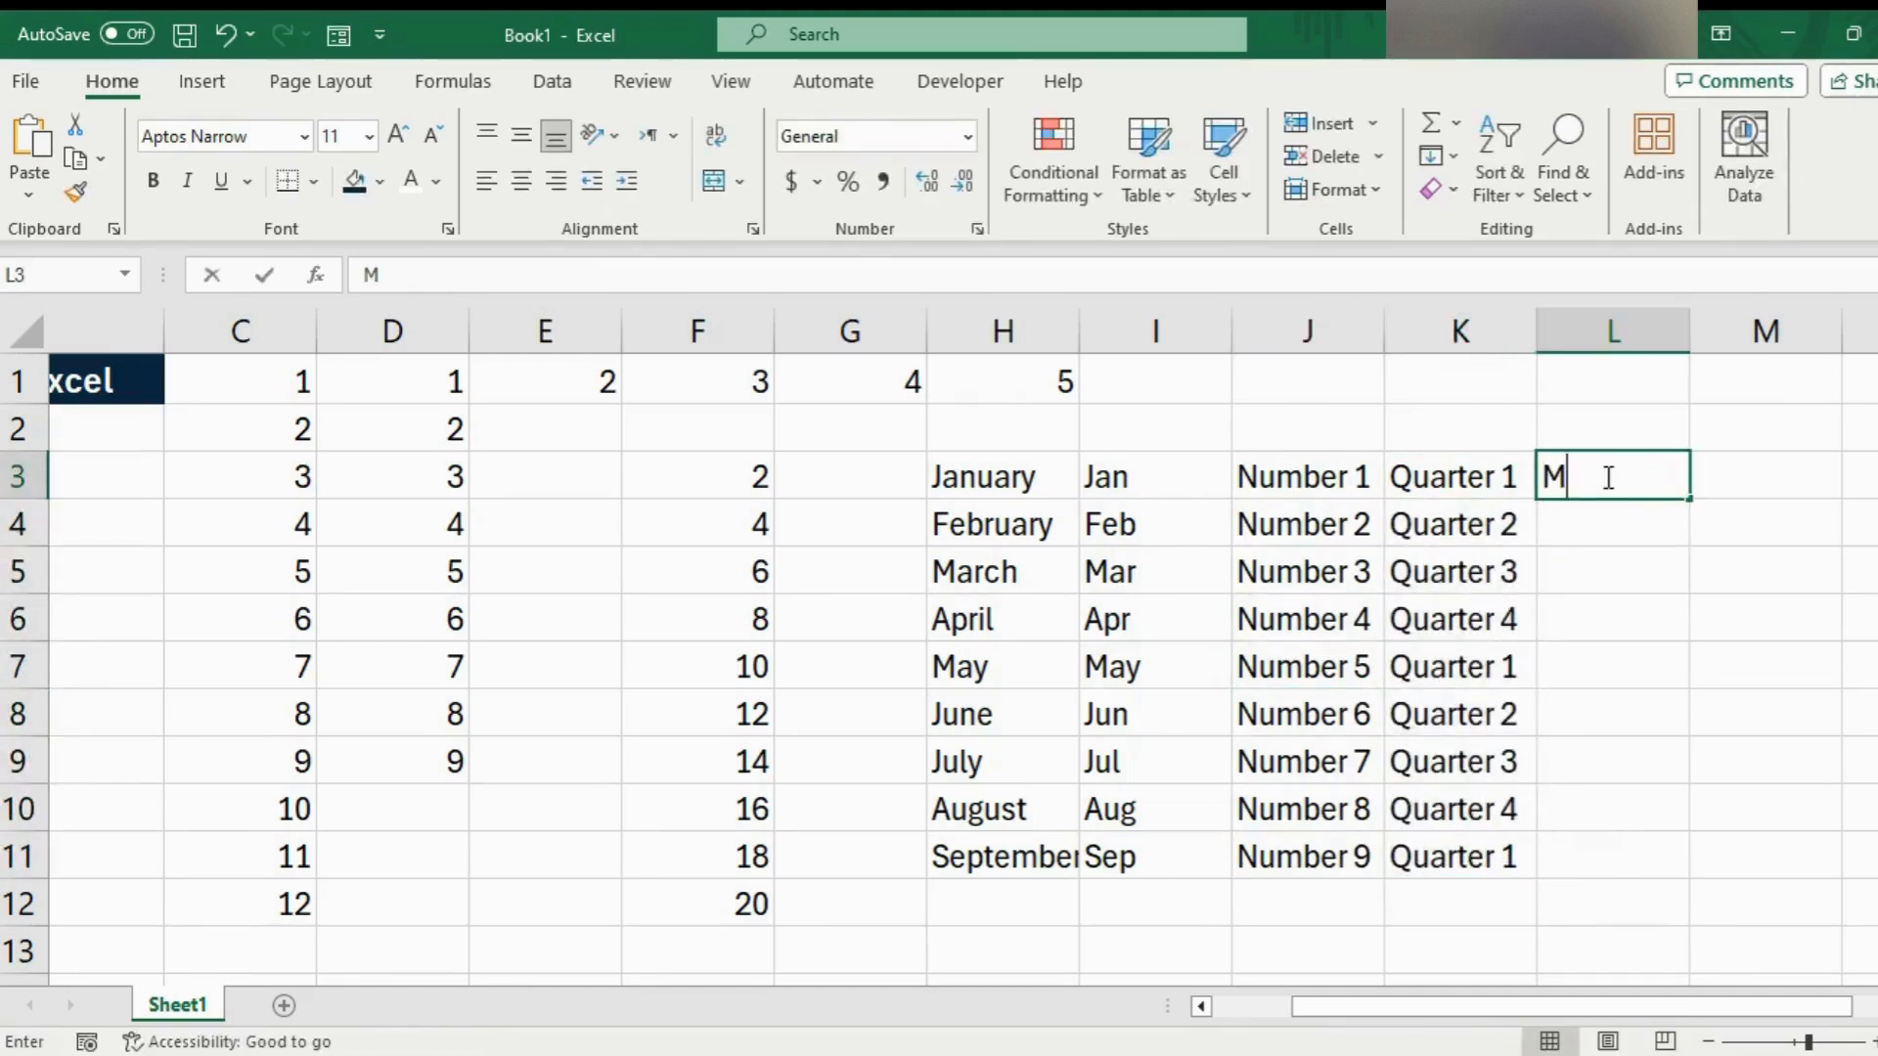
pyautogui.write('onday')
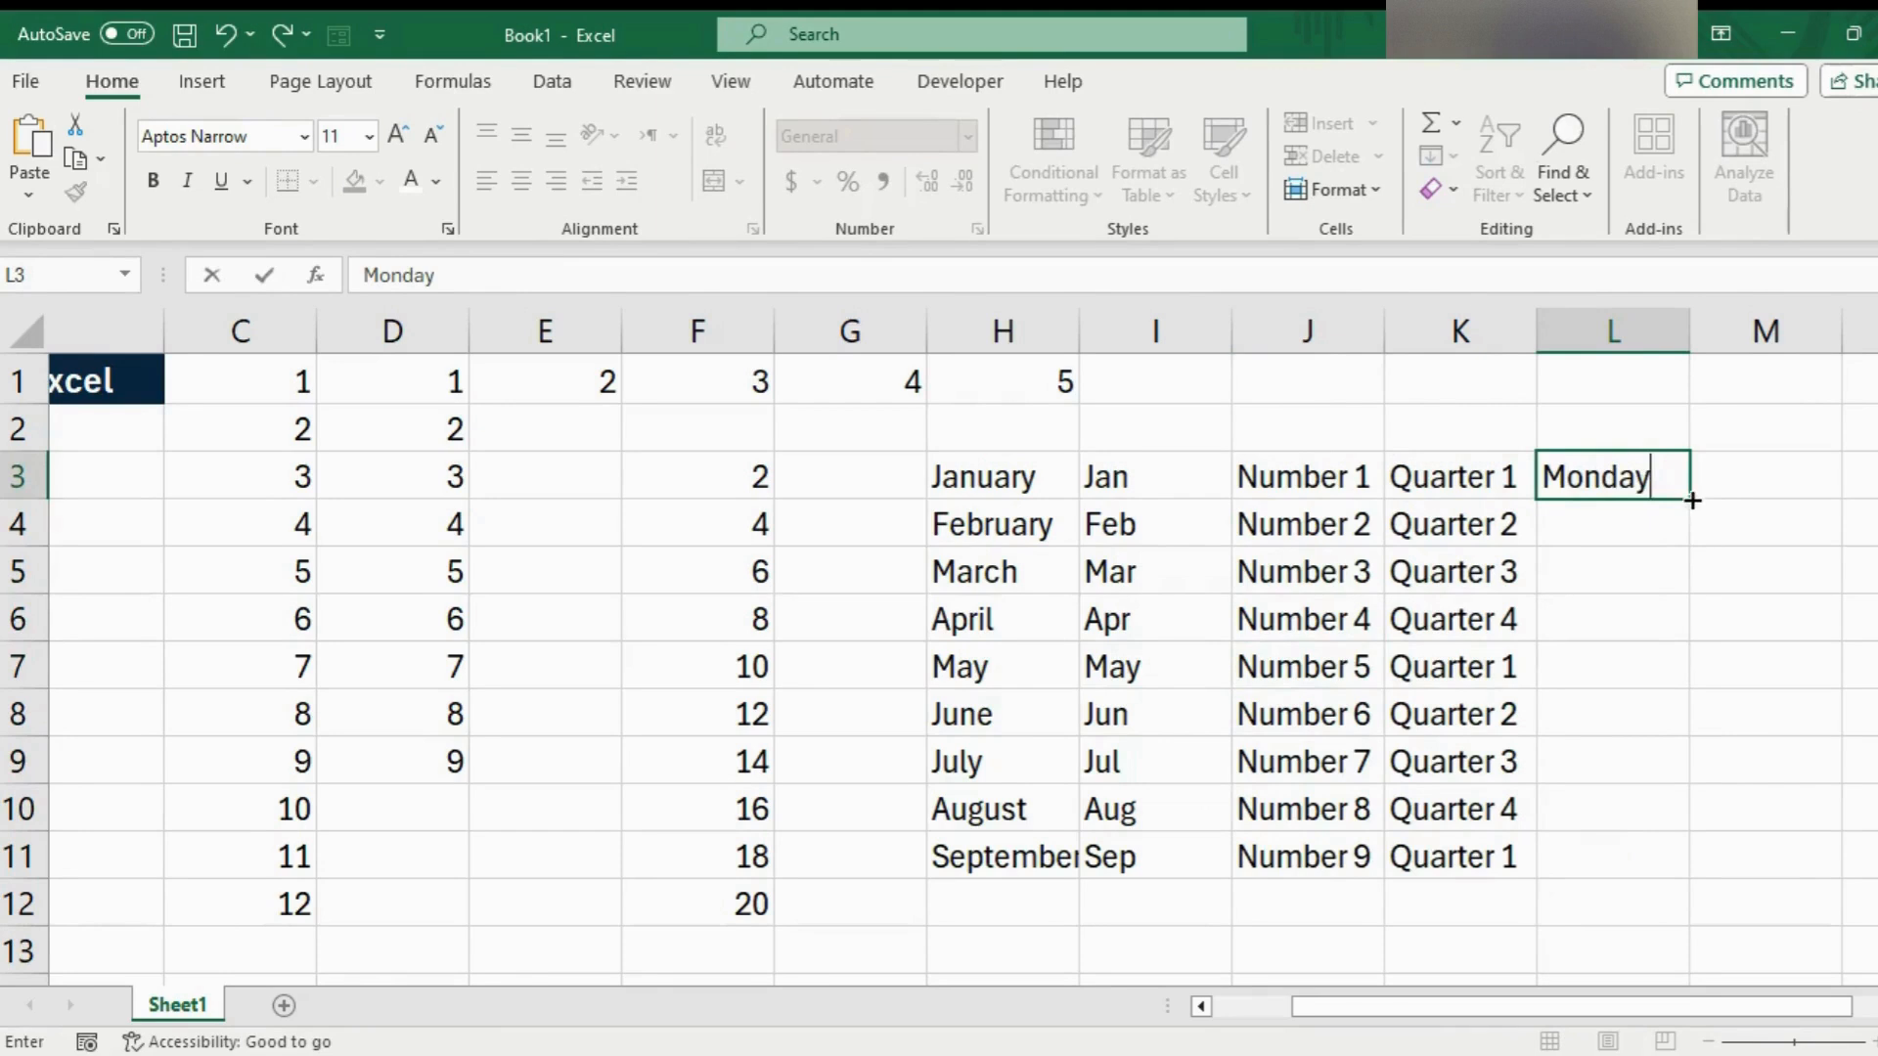
pyautogui.moveTo(1691, 500); pyautogui.dragTo(1662, 953)
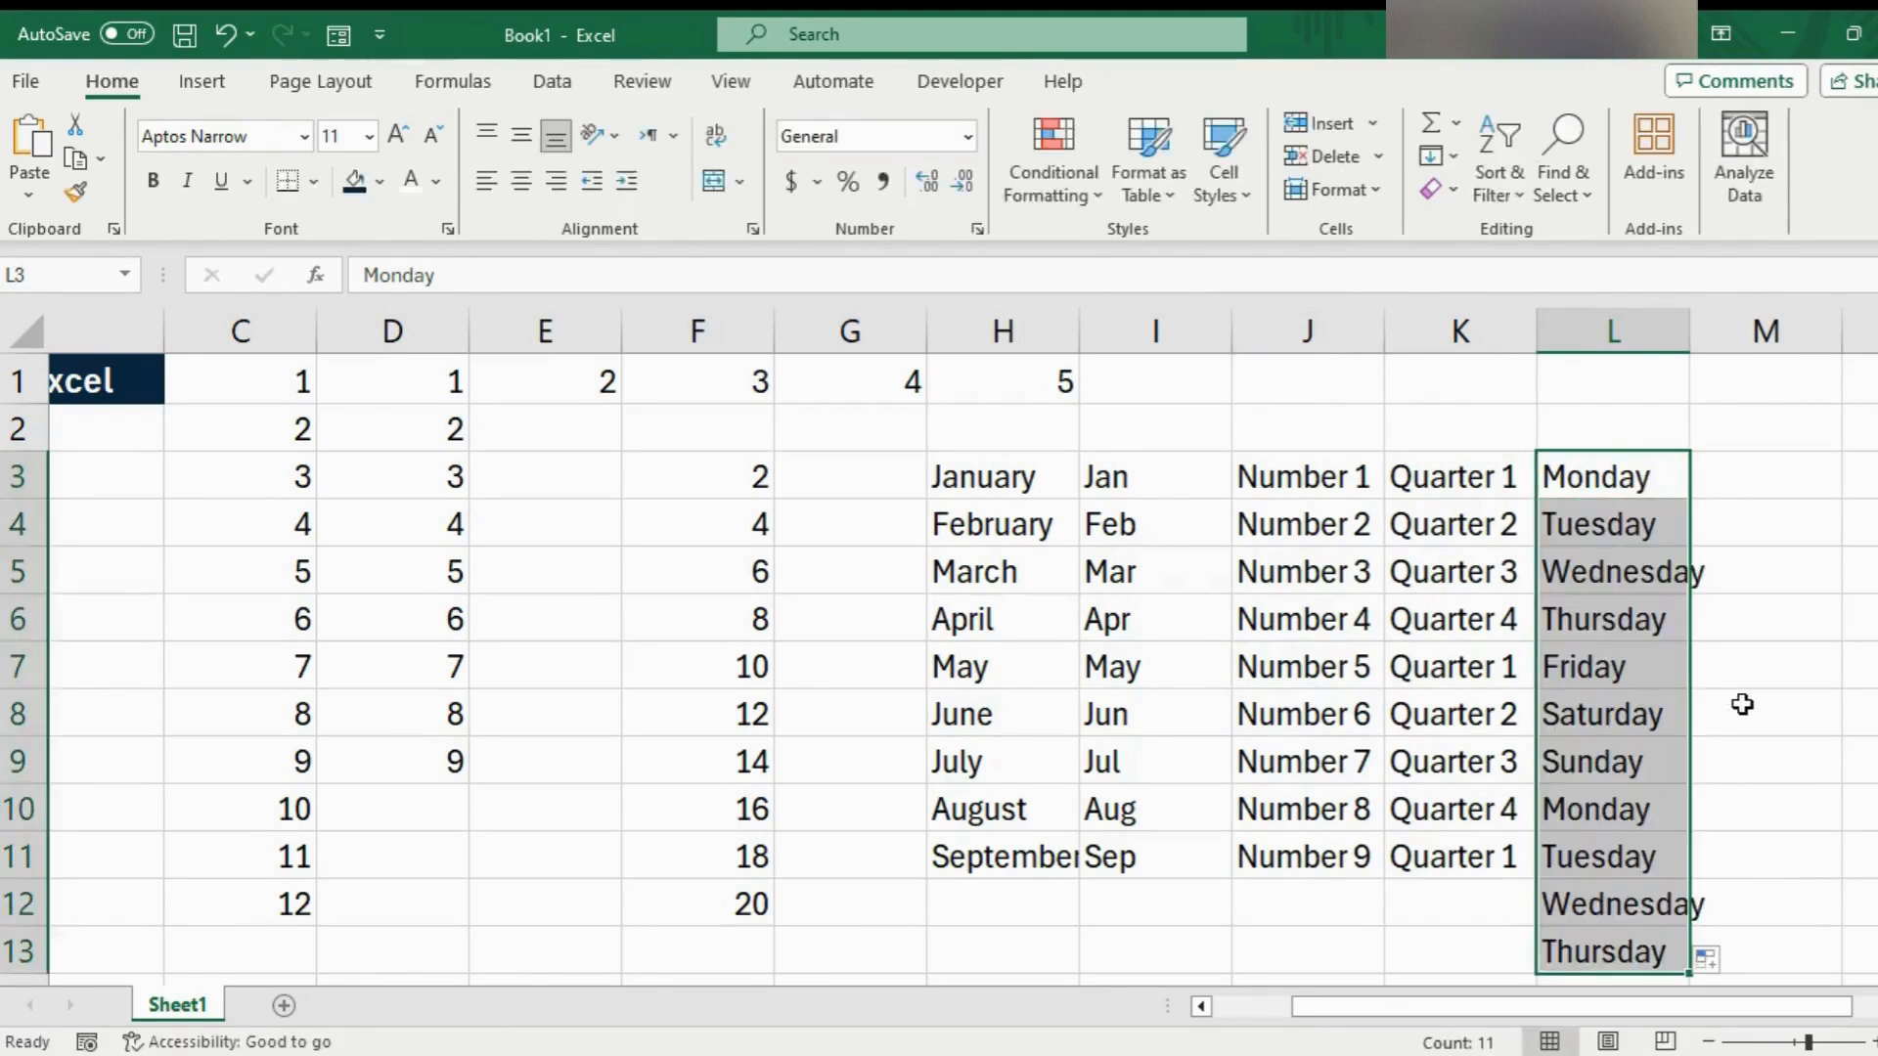
pyautogui.moveTo(1690, 337); pyautogui.dragTo(1764, 337)
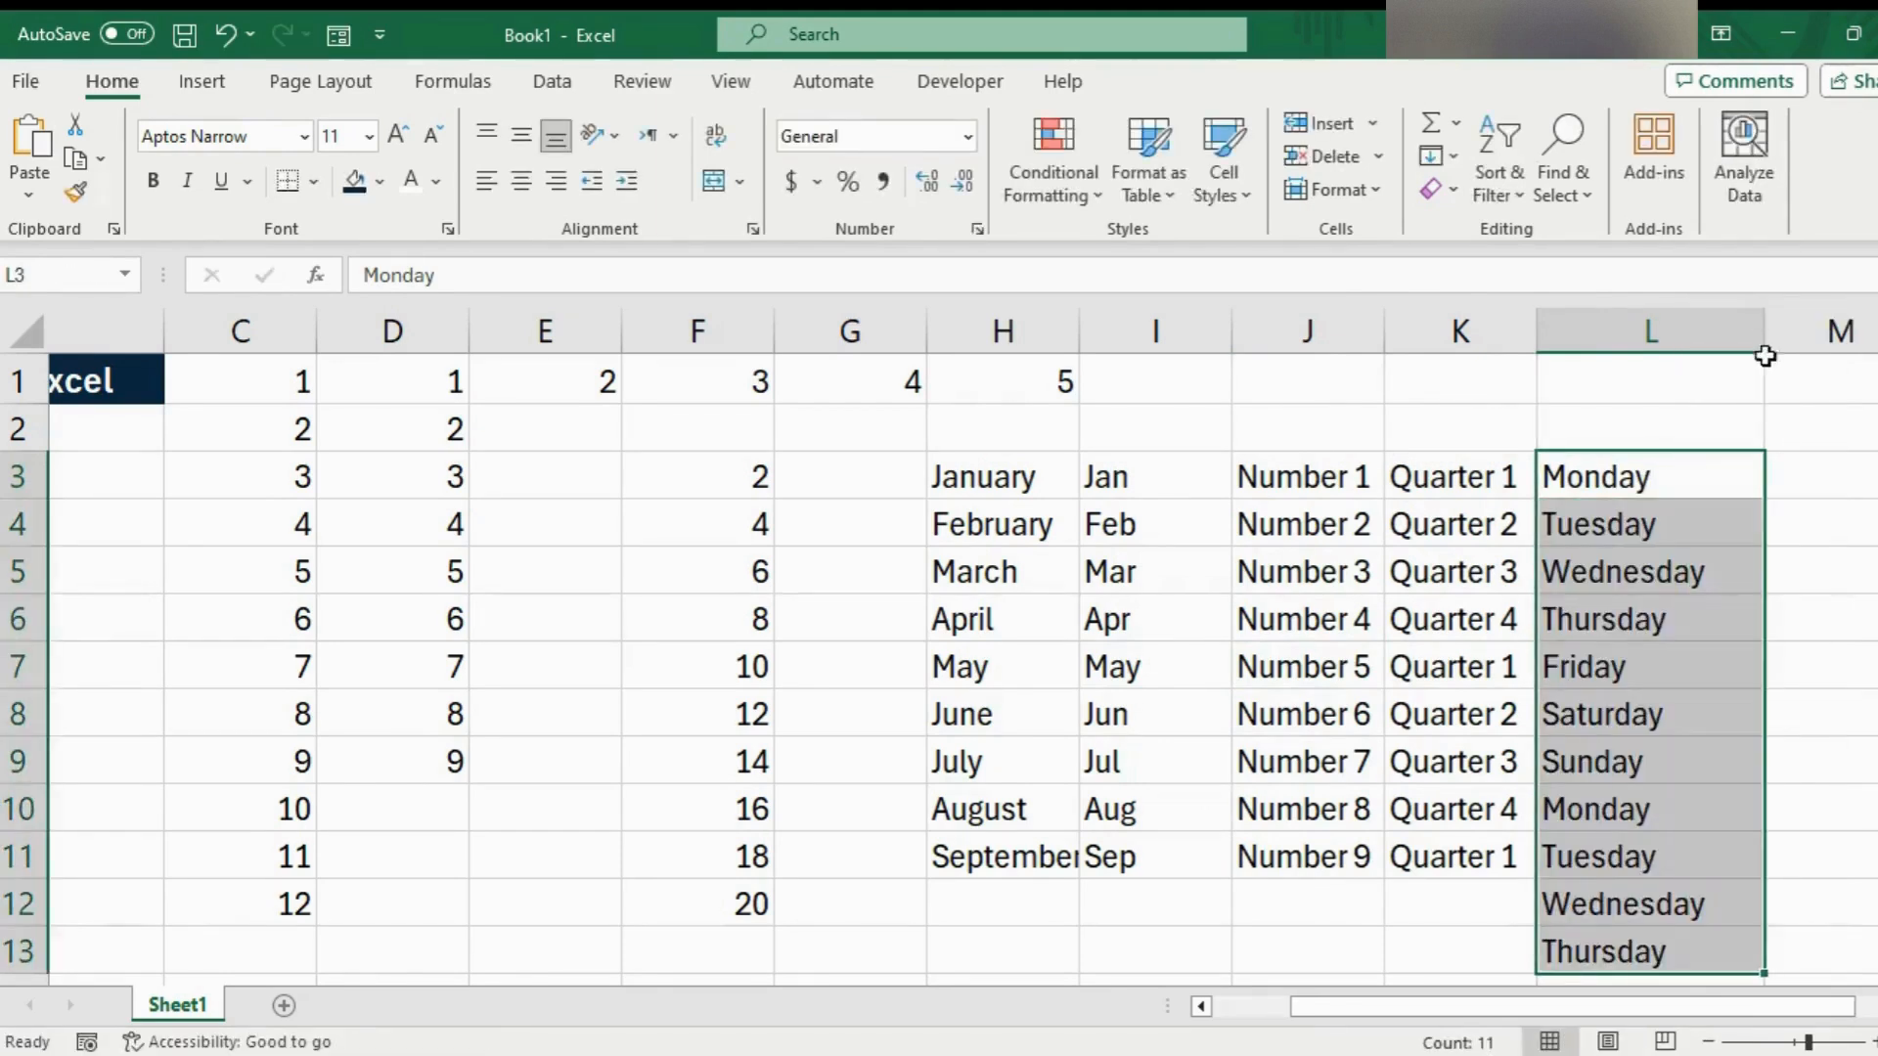
pyautogui.click(1101, 865)
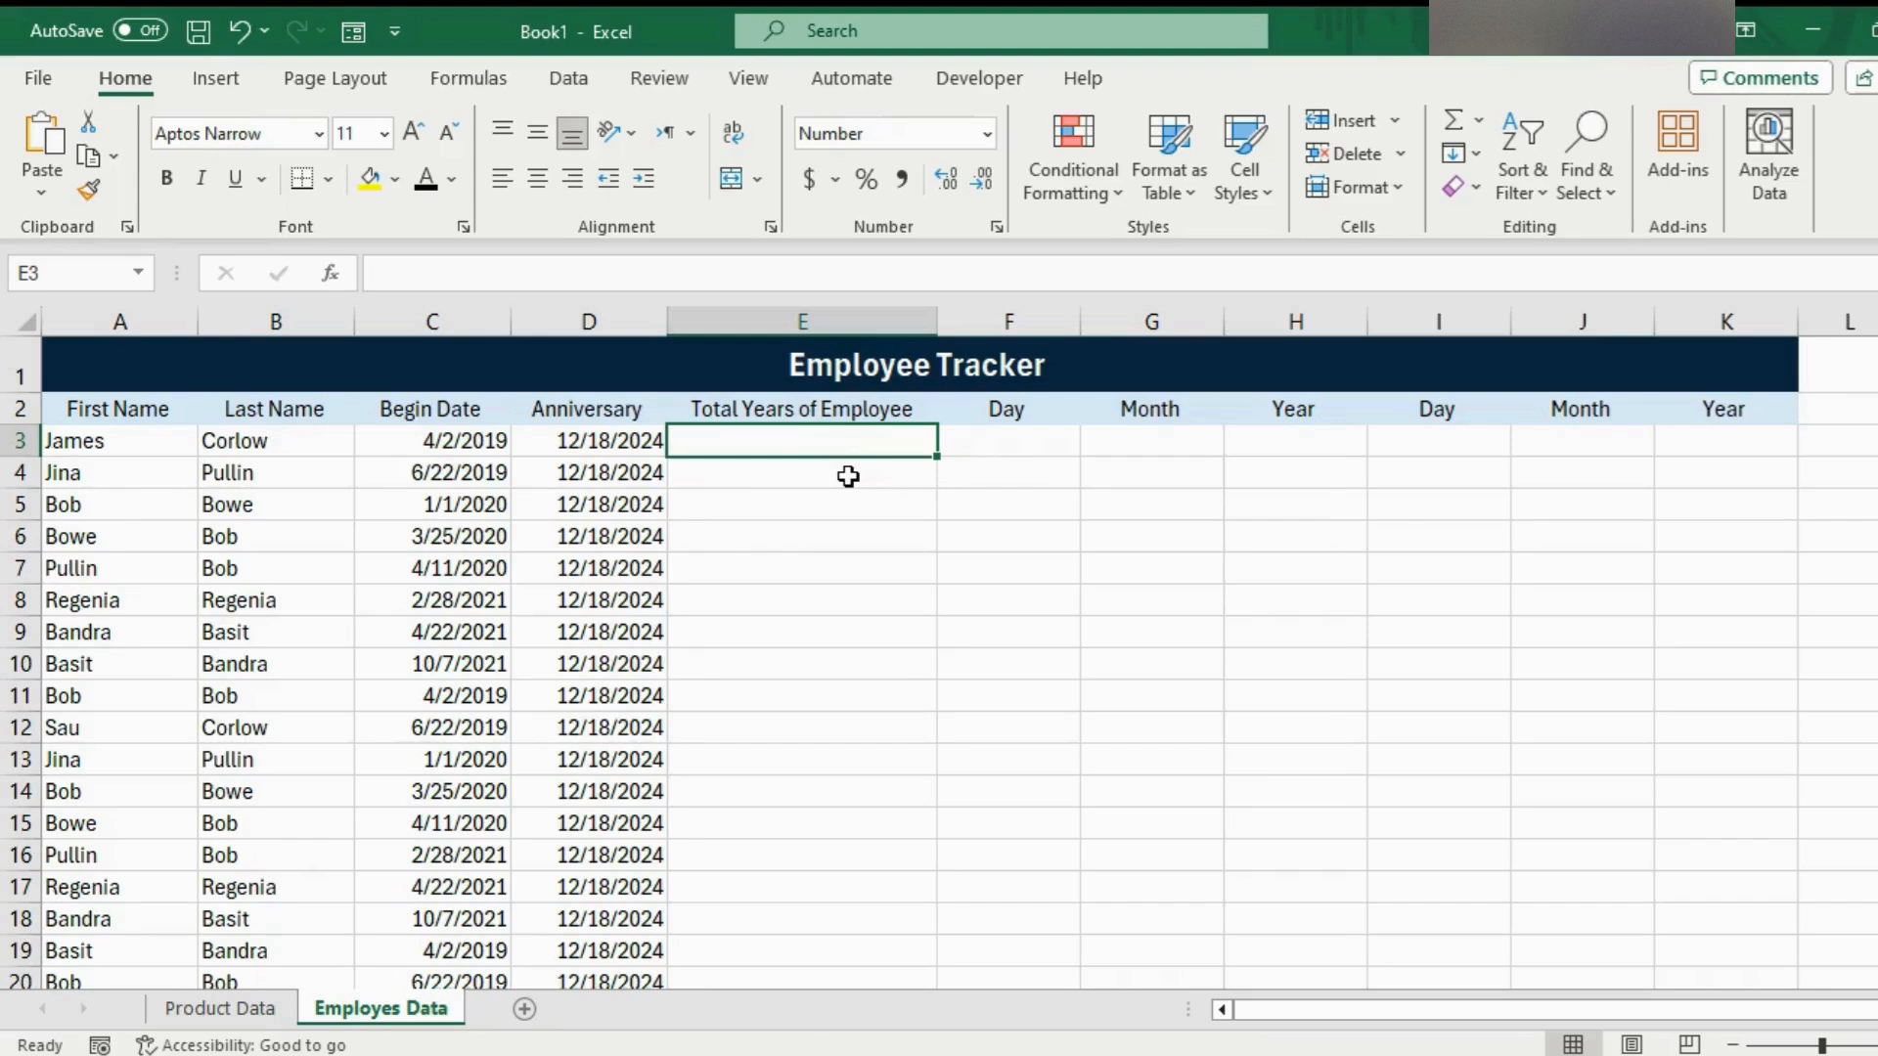
# Enter the formula =D3-C3 in E3 to subtract the begin date from the anniversary date
pyautogui.click(597, 443)
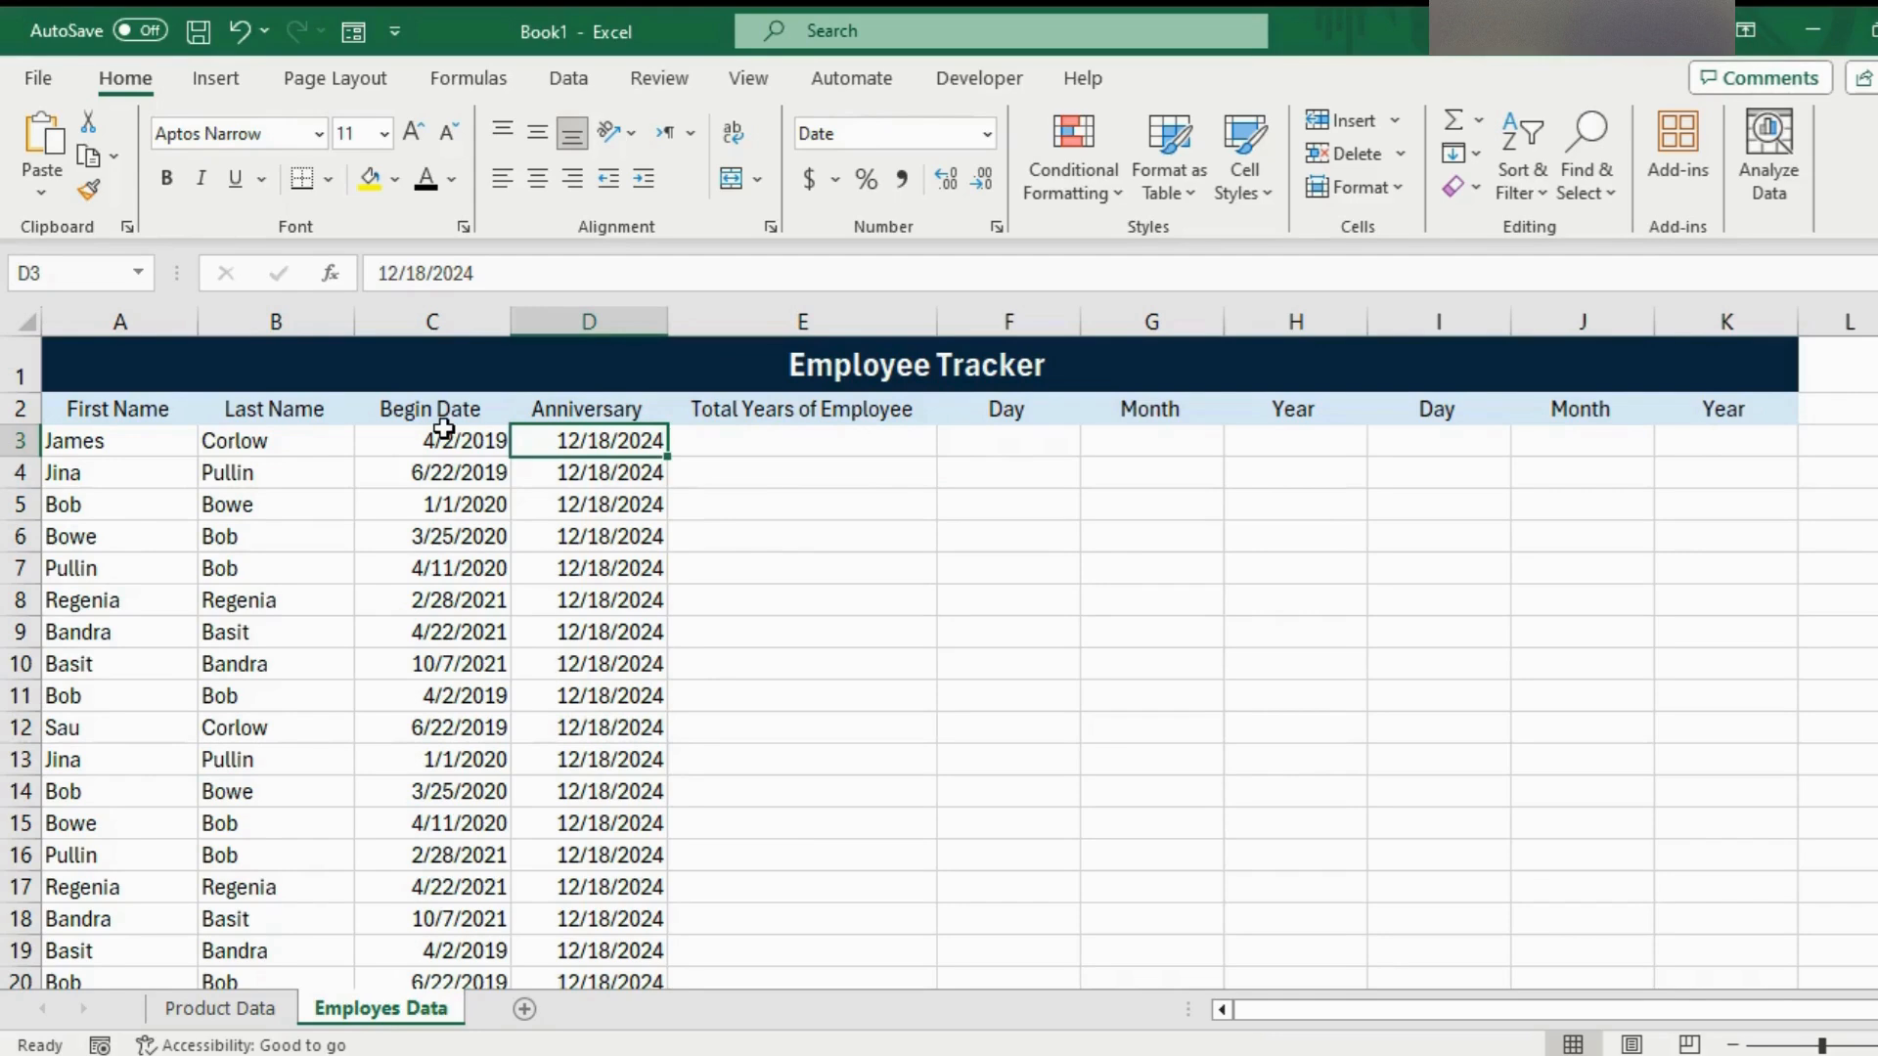
pyautogui.click(828, 438)
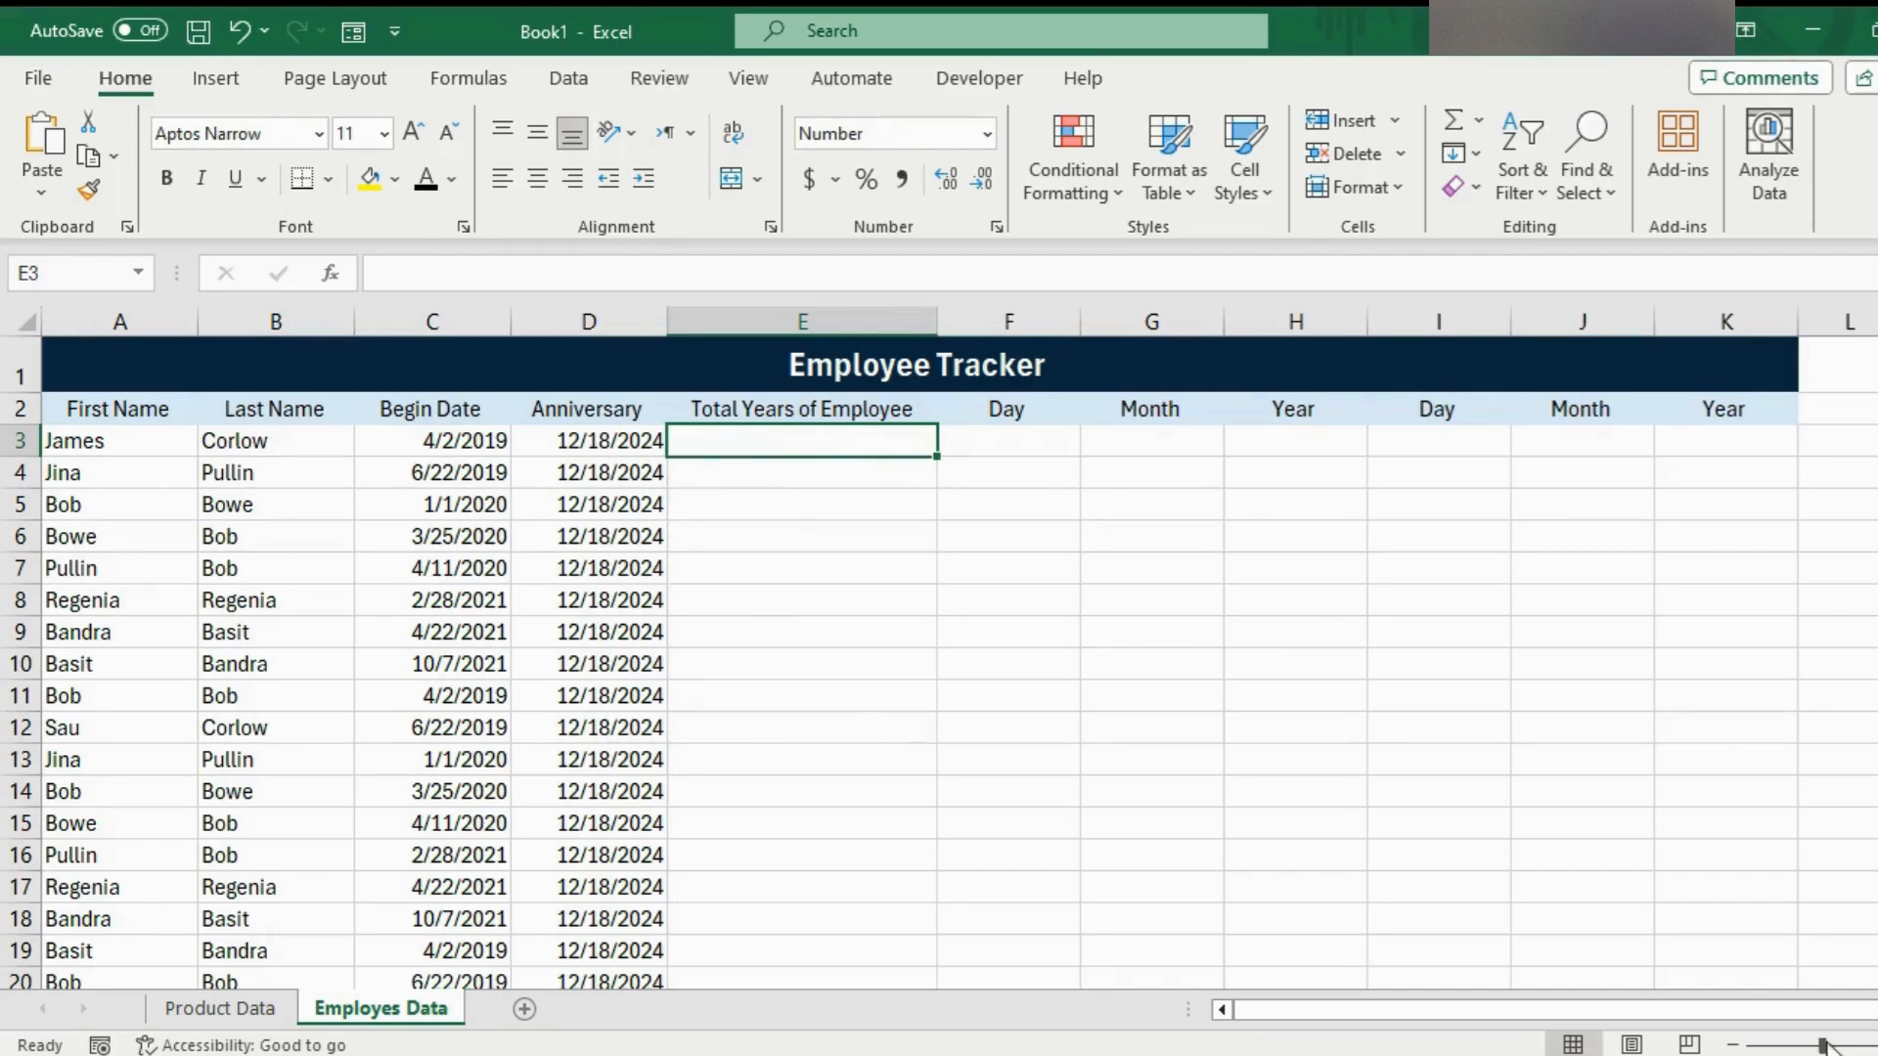
pyautogui.moveTo(1823, 1044); pyautogui.dragTo(1825, 1044)
pyautogui.scroll(1, 1553, 770)
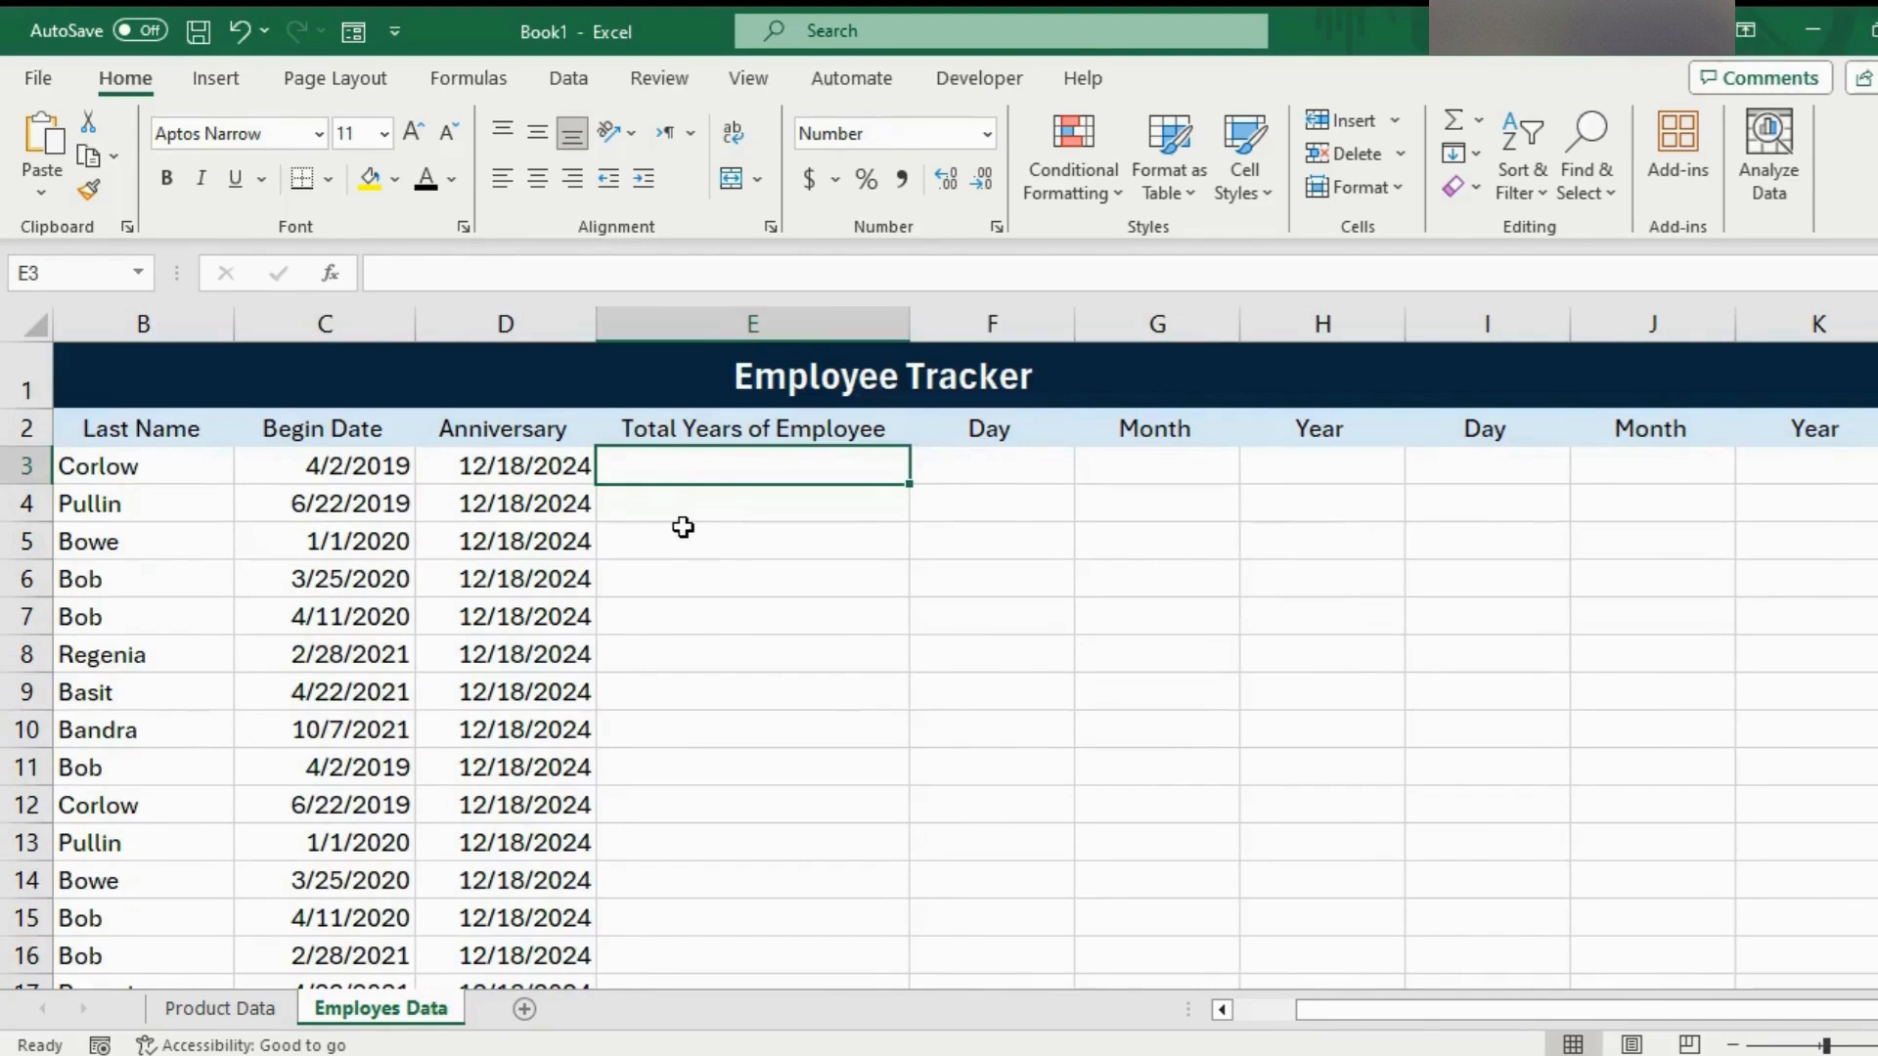
pyautogui.moveTo(1347, 1007); pyautogui.dragTo(1285, 1007)
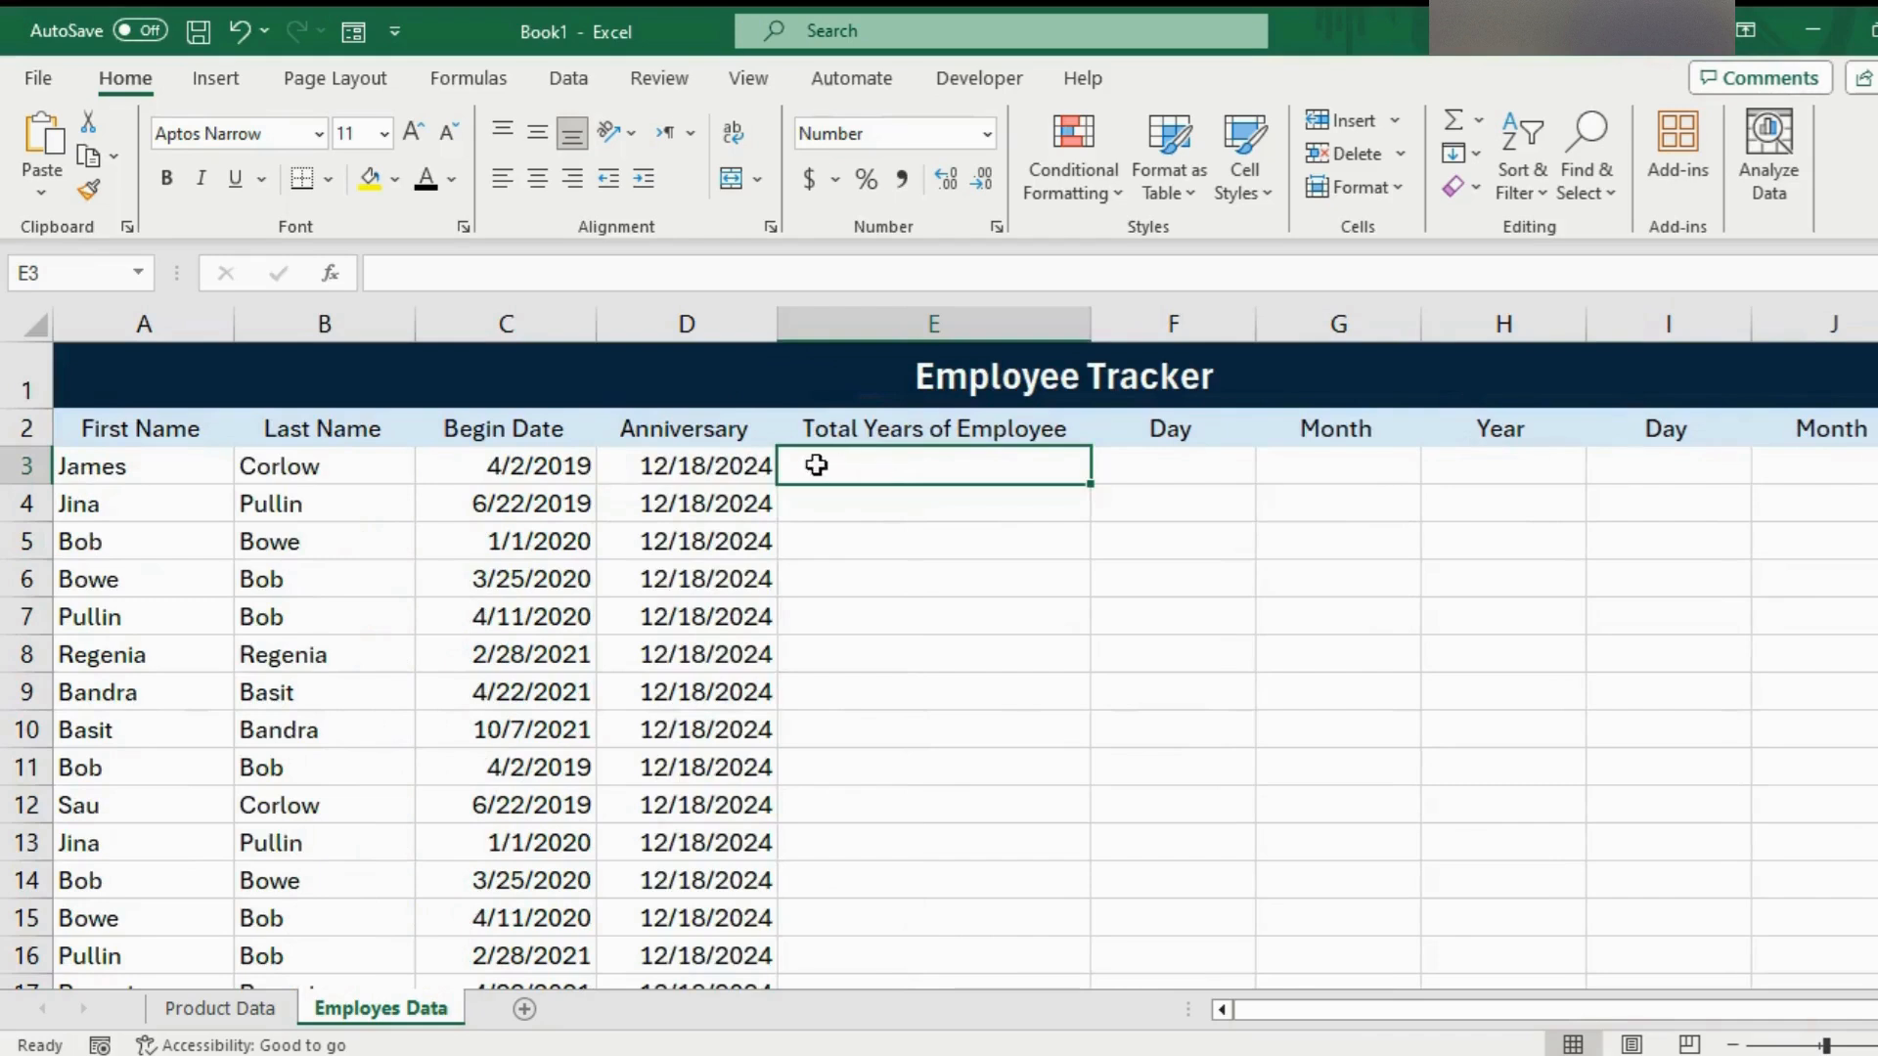
pyautogui.write('=')
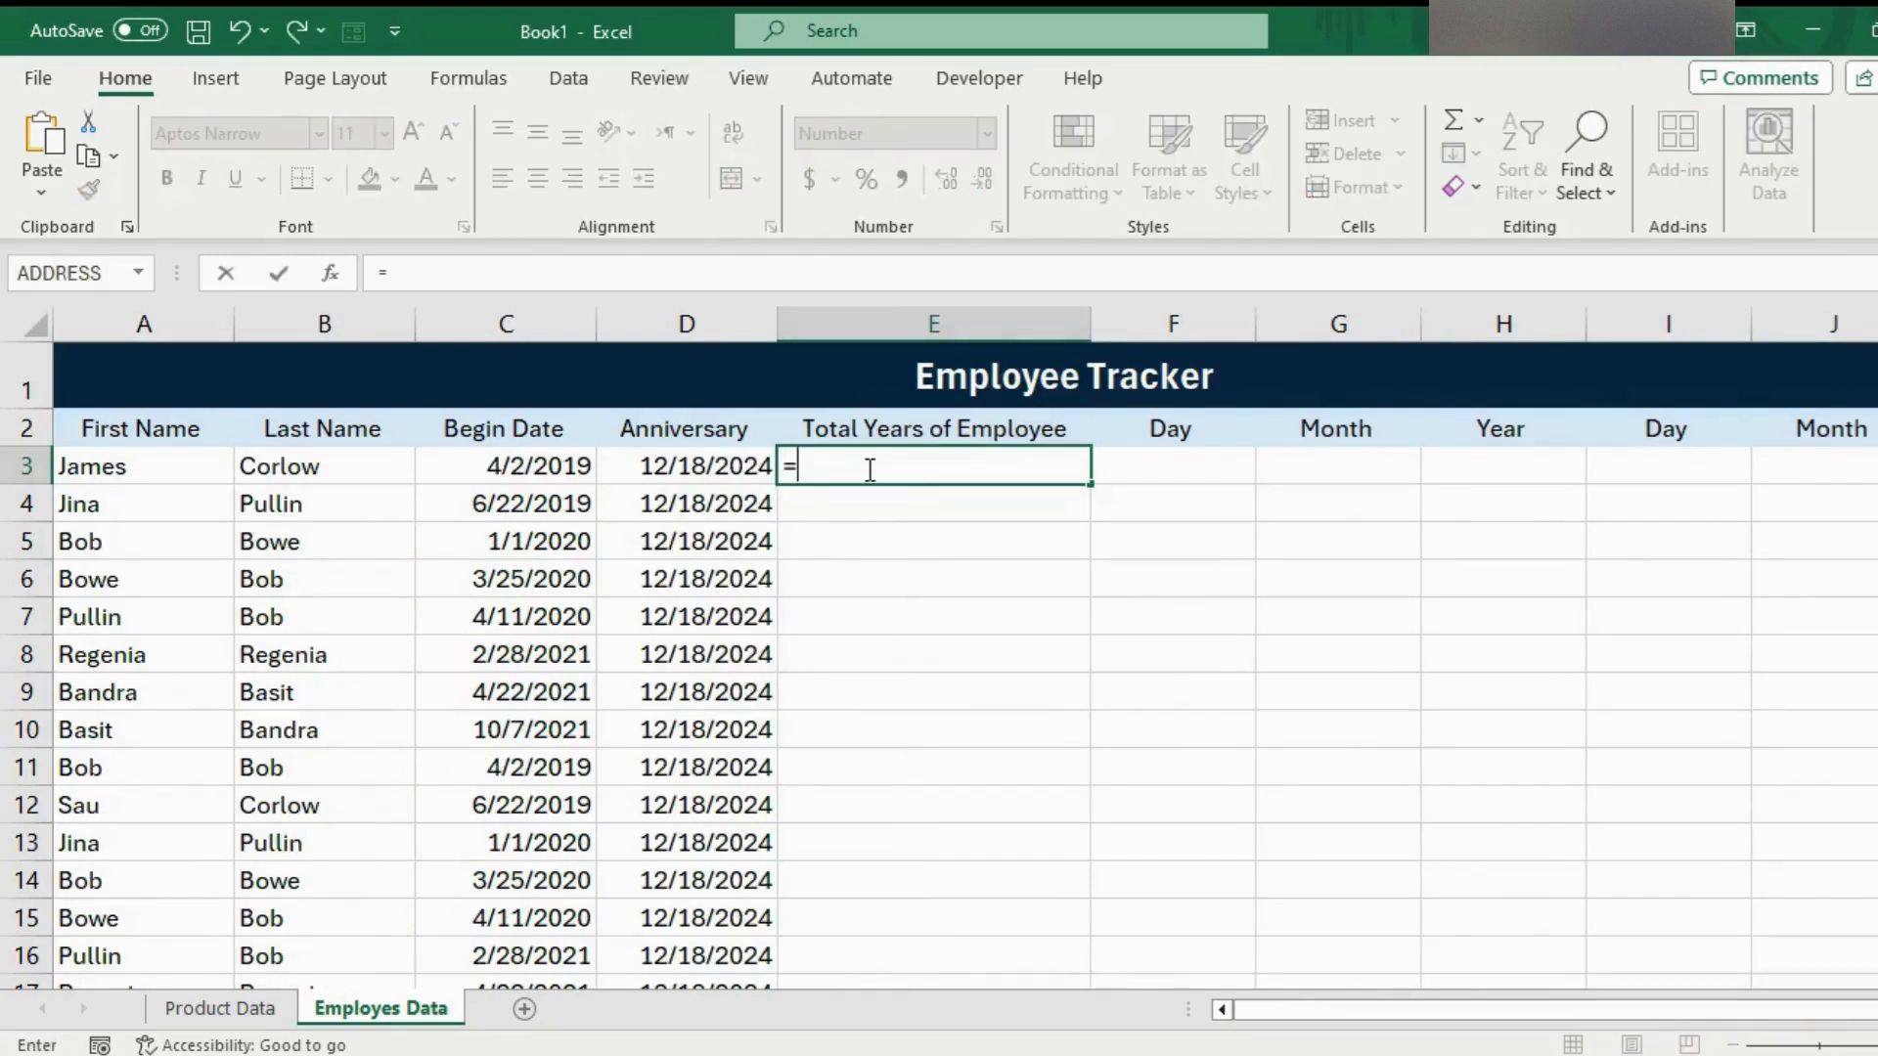
pyautogui.click(640, 464)
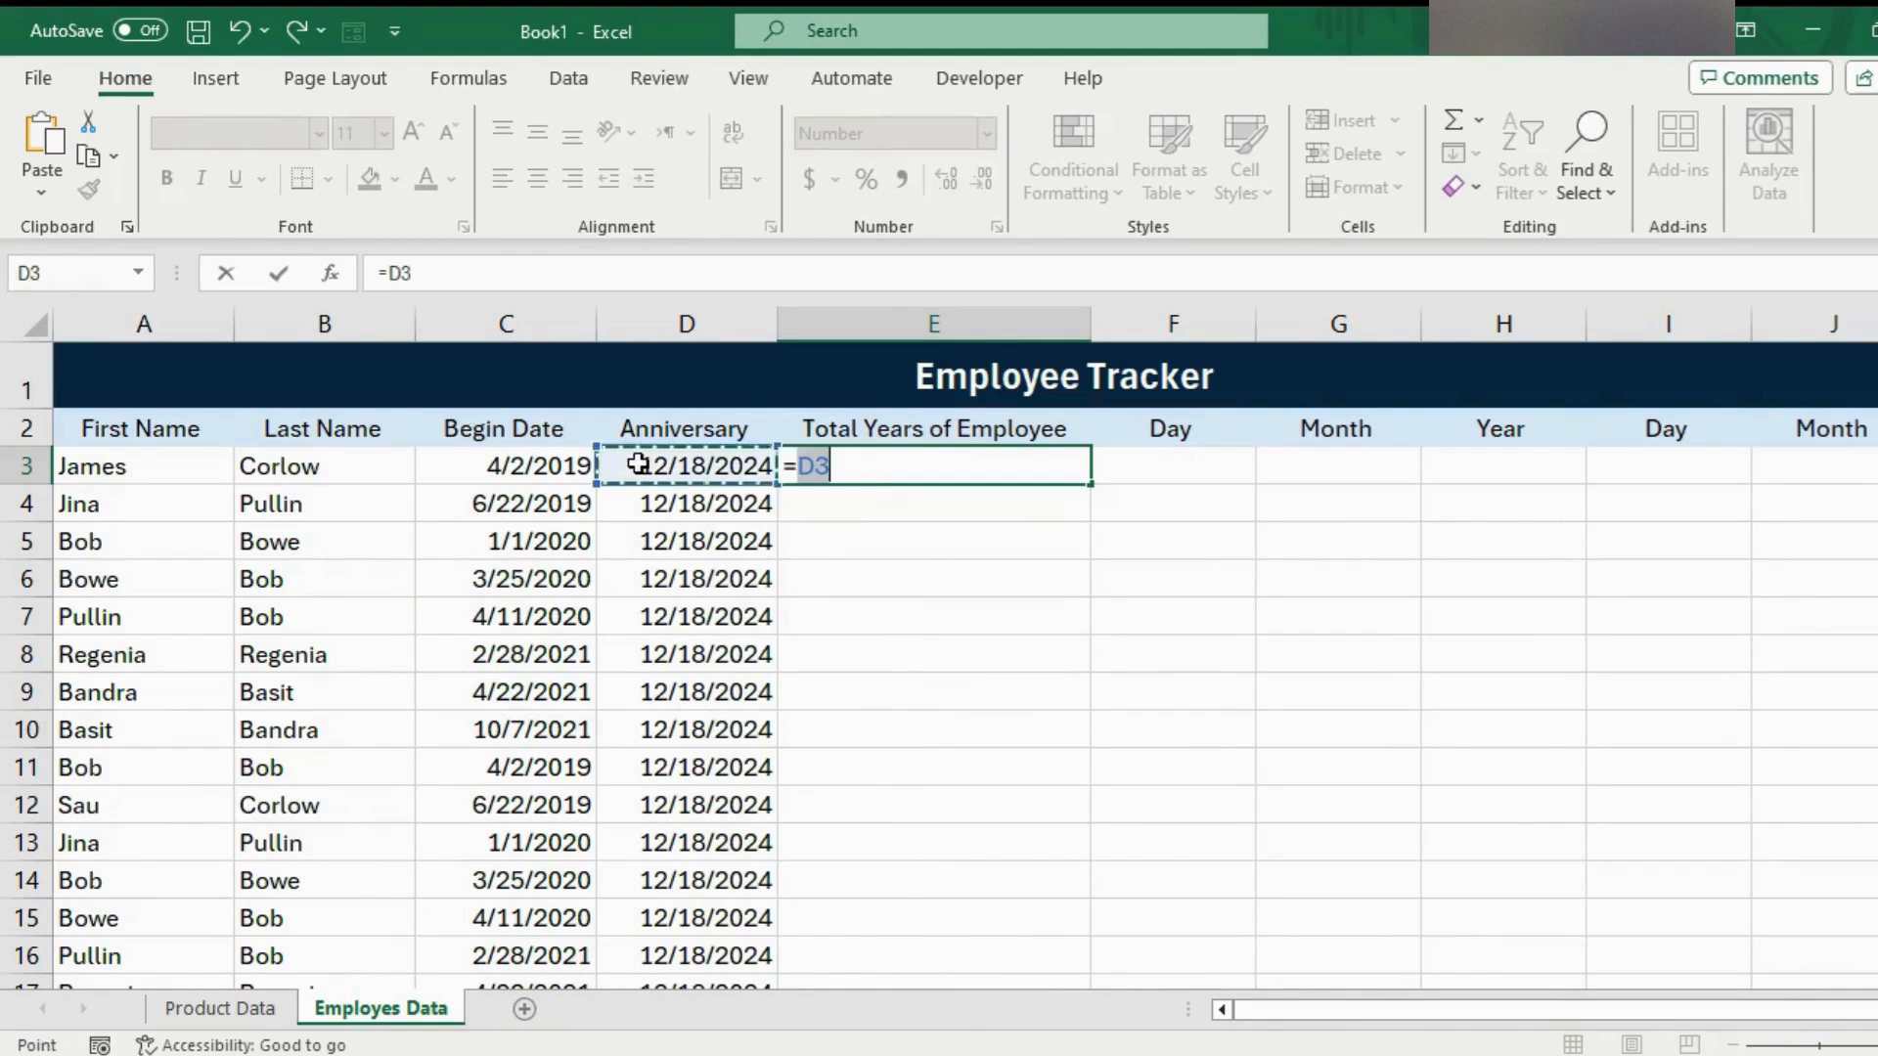
pyautogui.write('-')
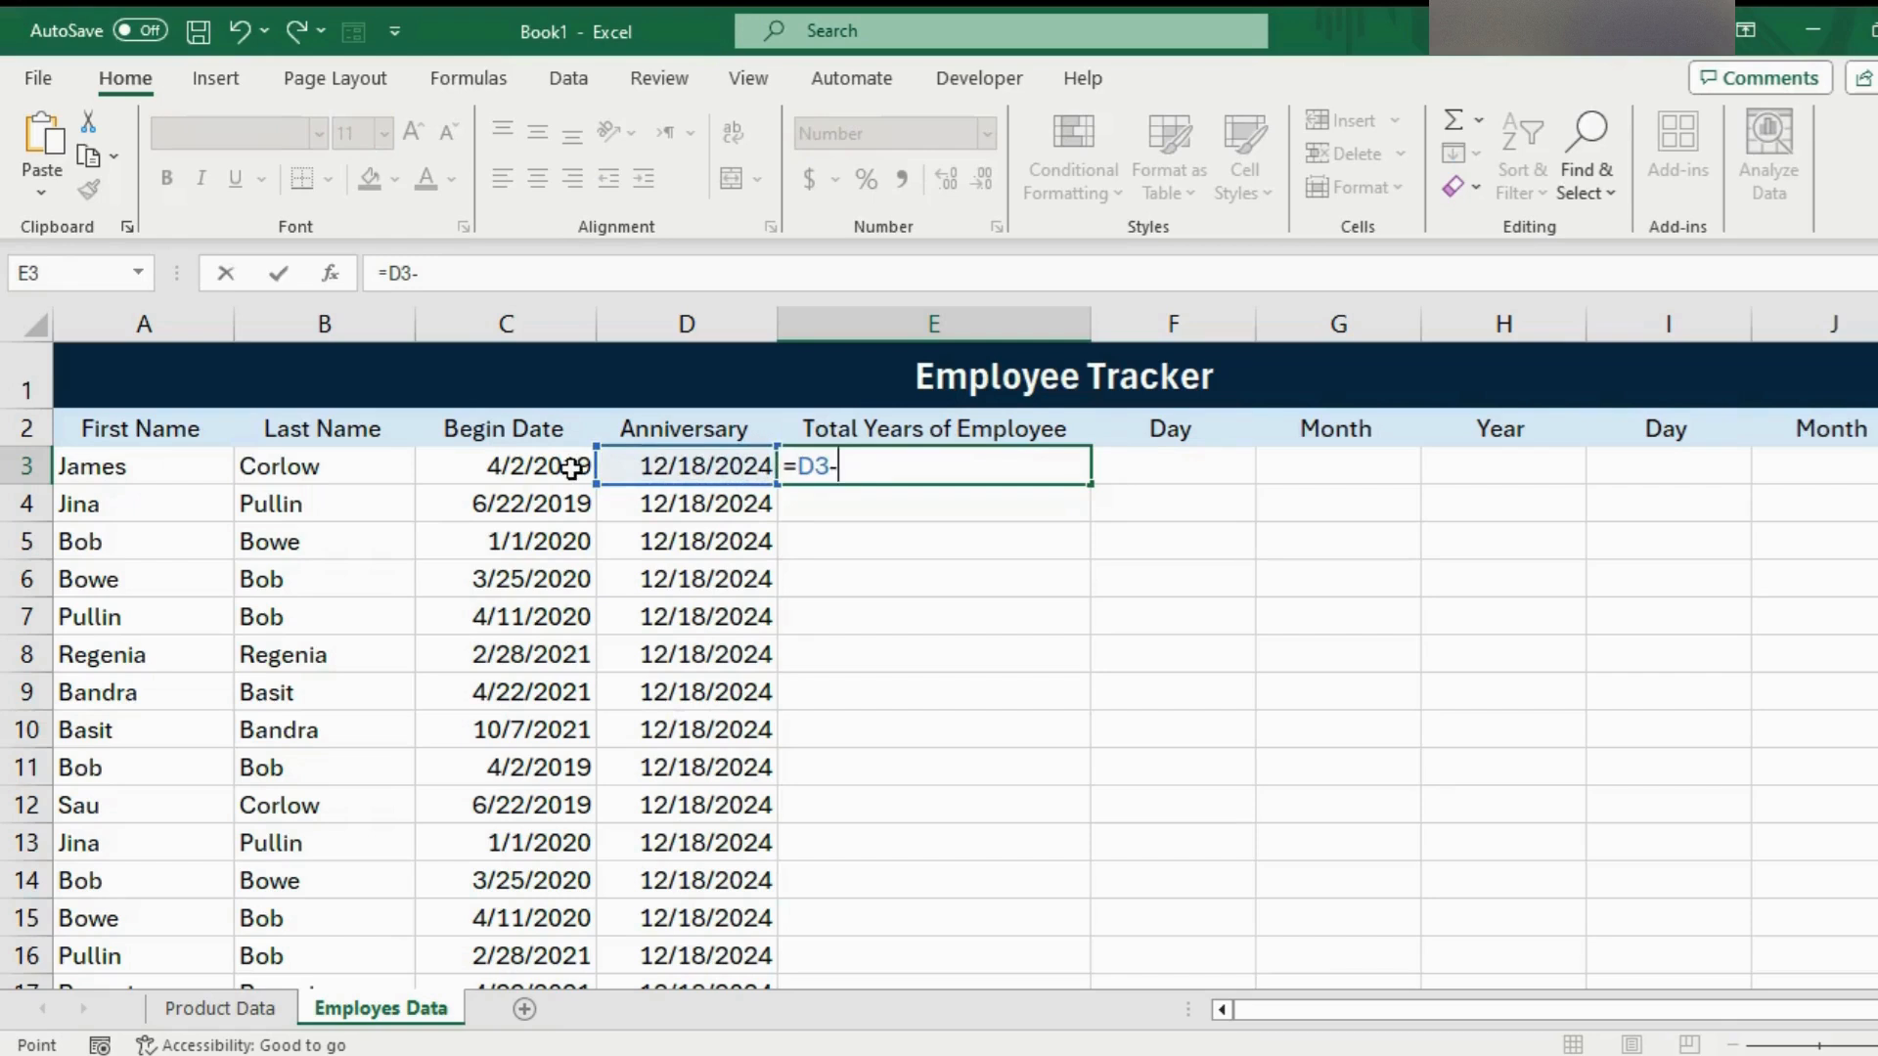
pyautogui.click(572, 467)
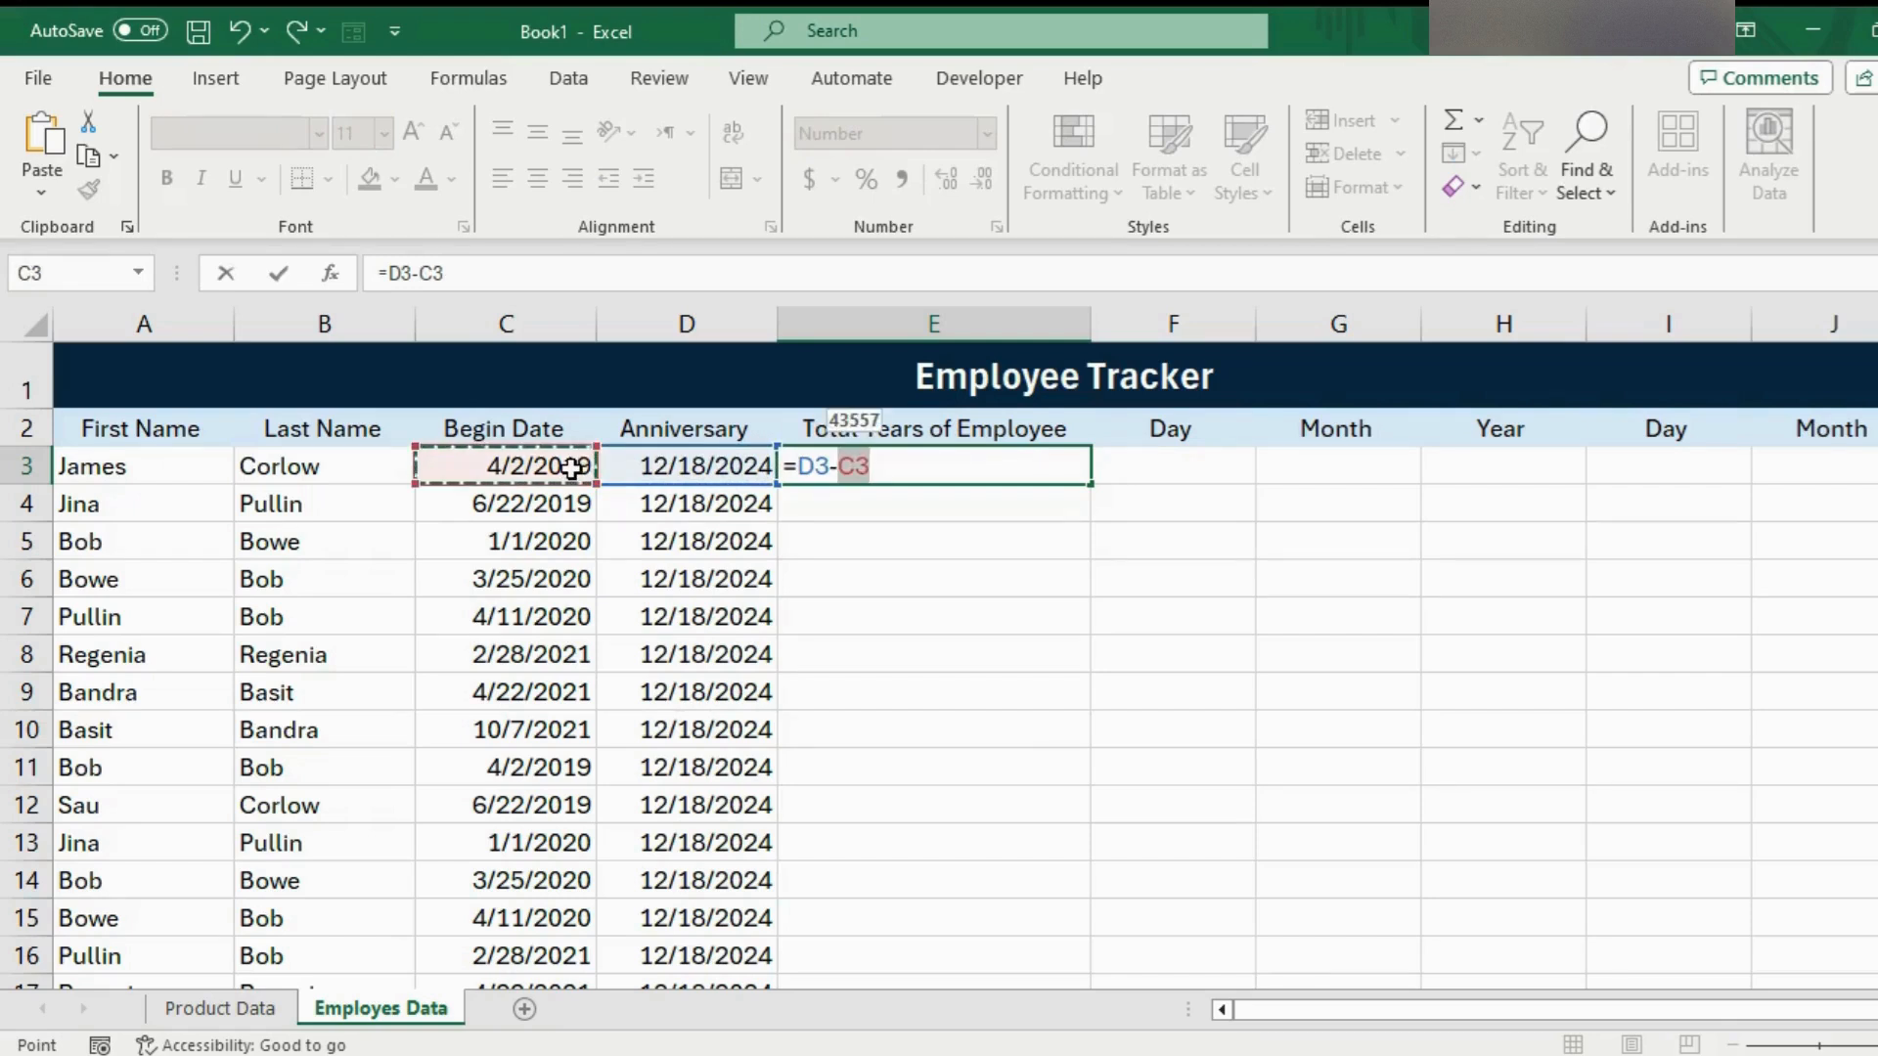
pyautogui.press('Return')
# Change the formula in E3 to =(D3-C3)/365 to convert the date difference from days into years
pyautogui.click(883, 474)
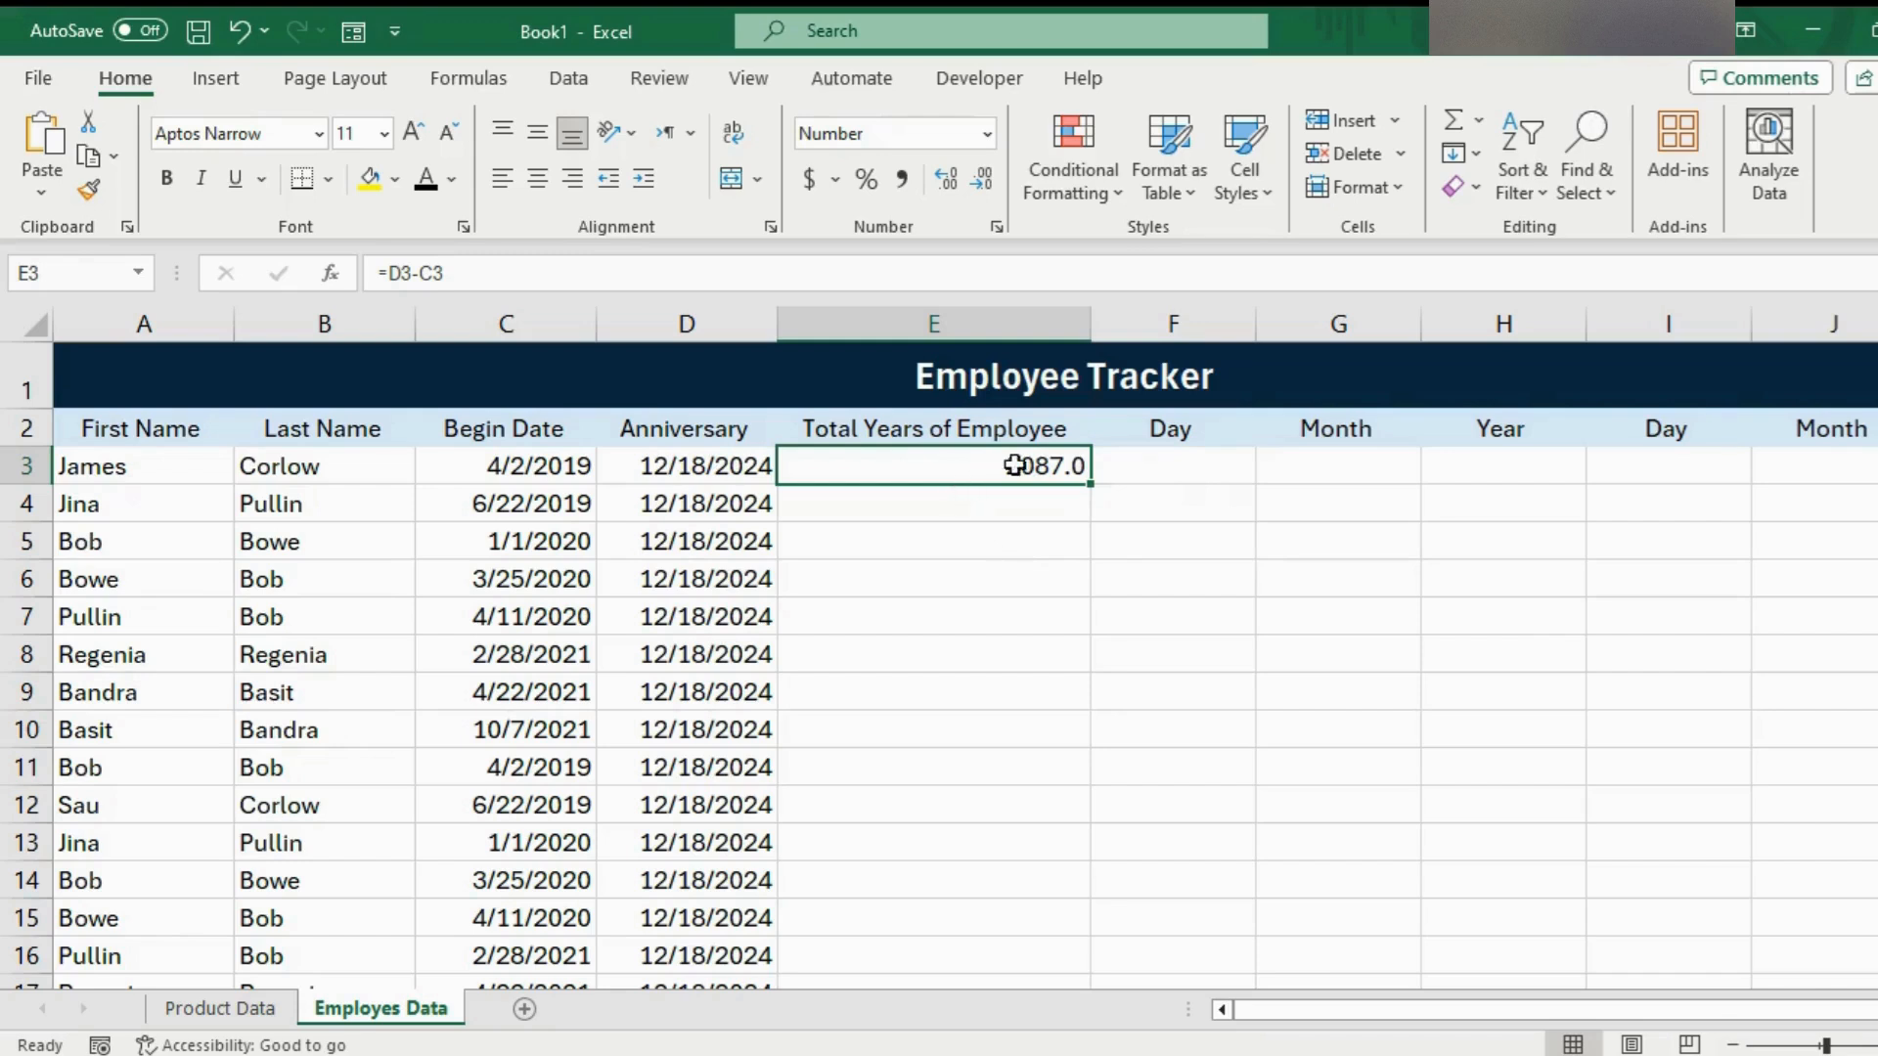
pyautogui.click(459, 273)
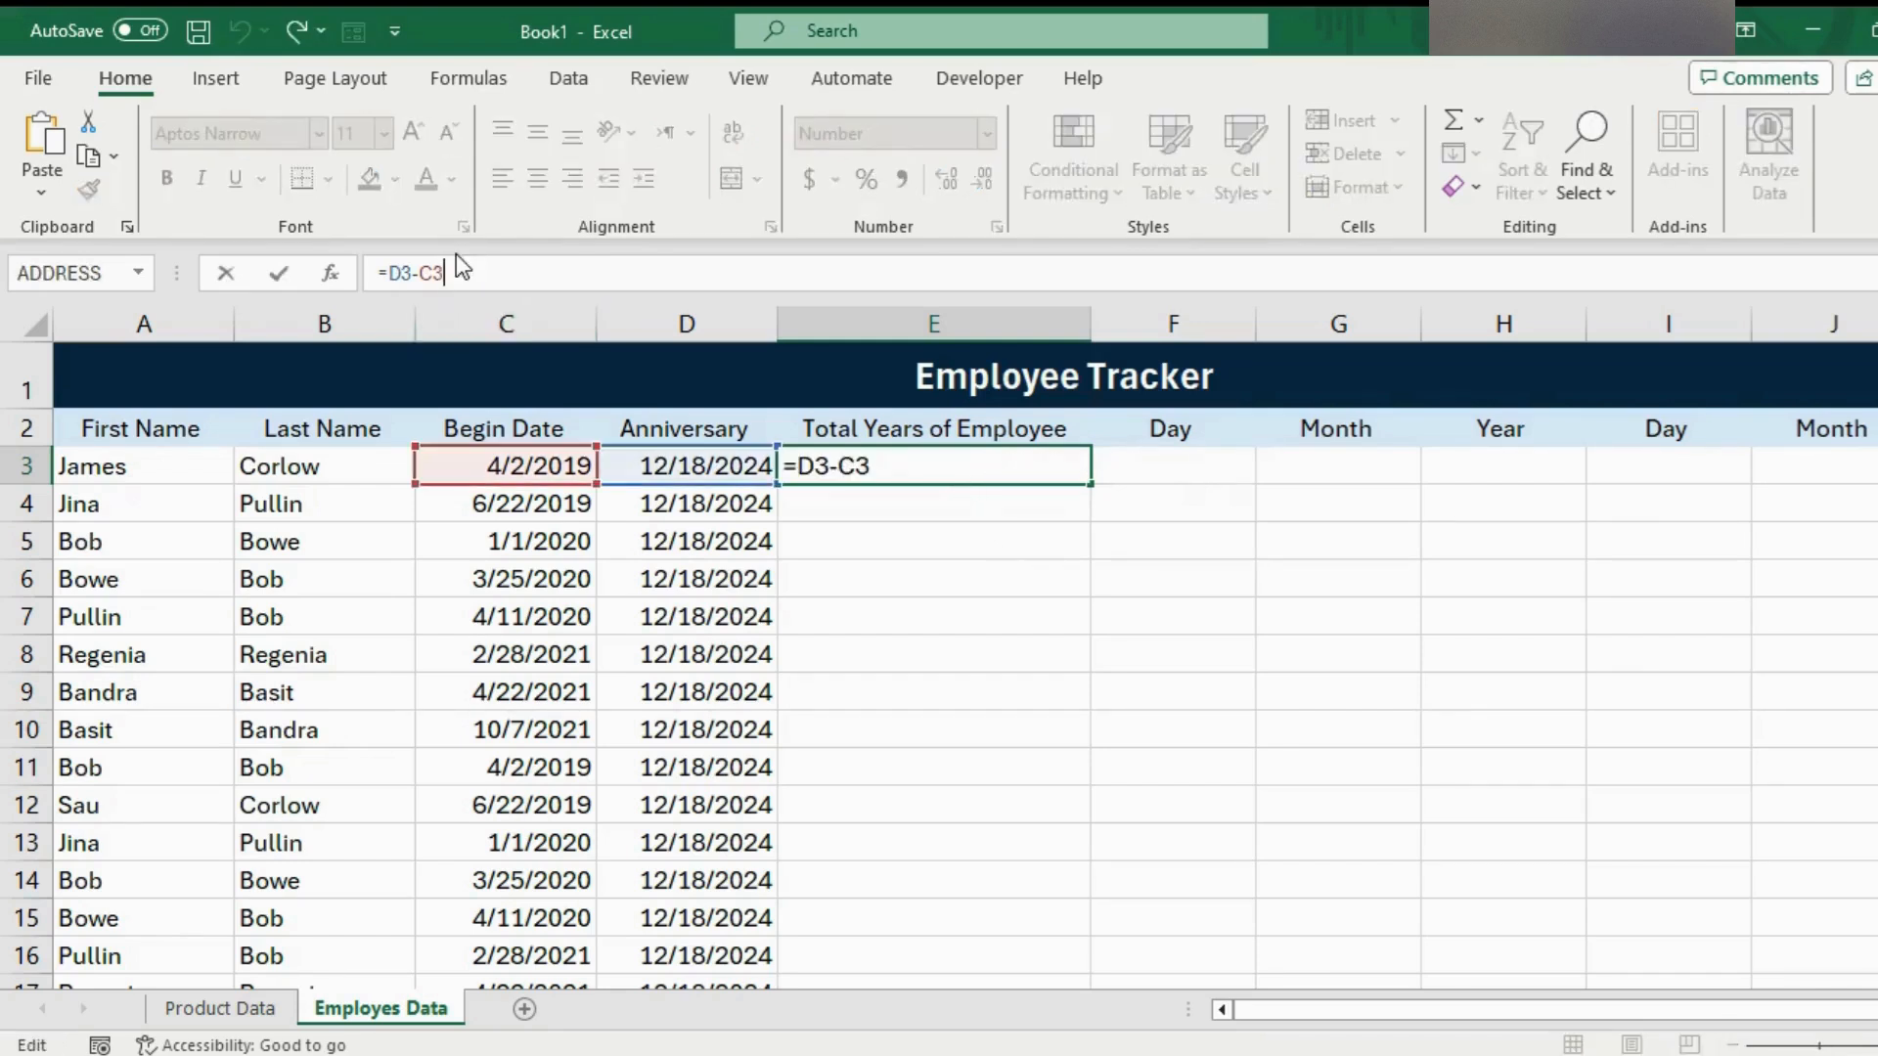
pyautogui.write(')')
pyautogui.click(390, 276)
pyautogui.write(')')
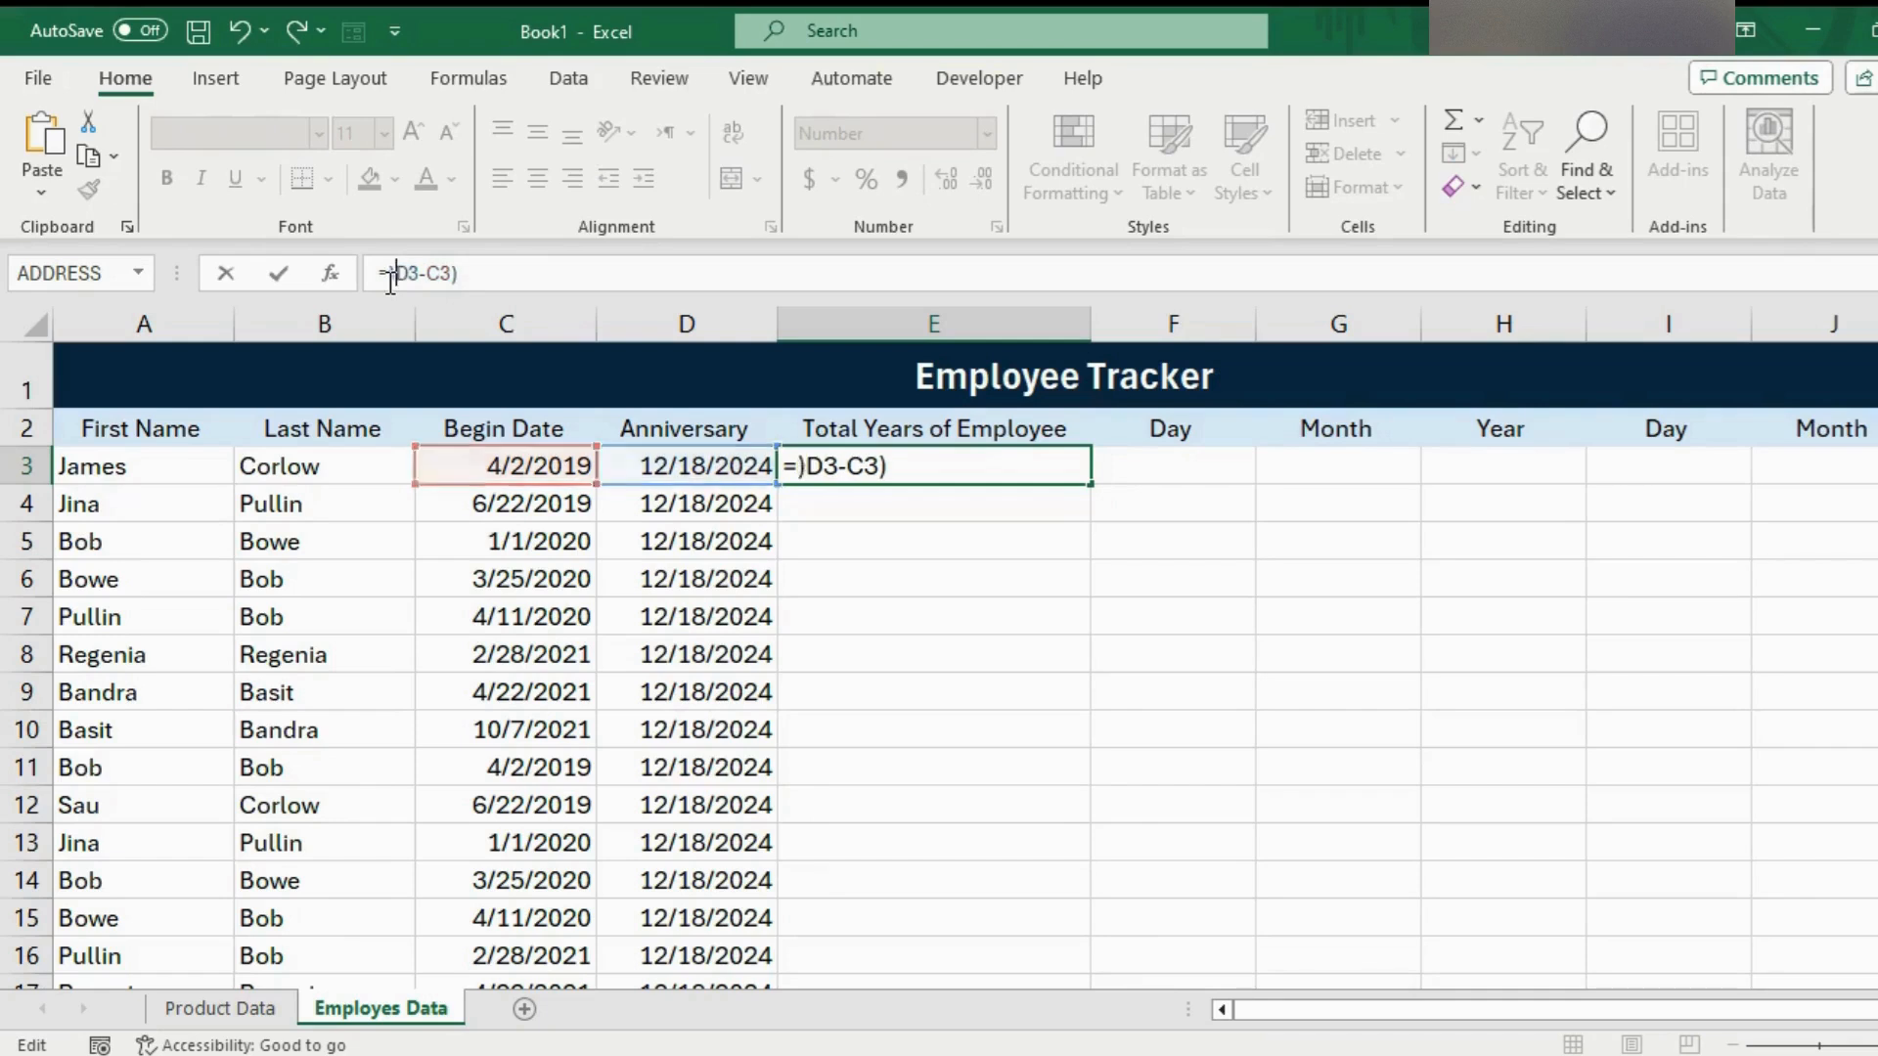
pyautogui.press('BackSpace')
pyautogui.write('(')
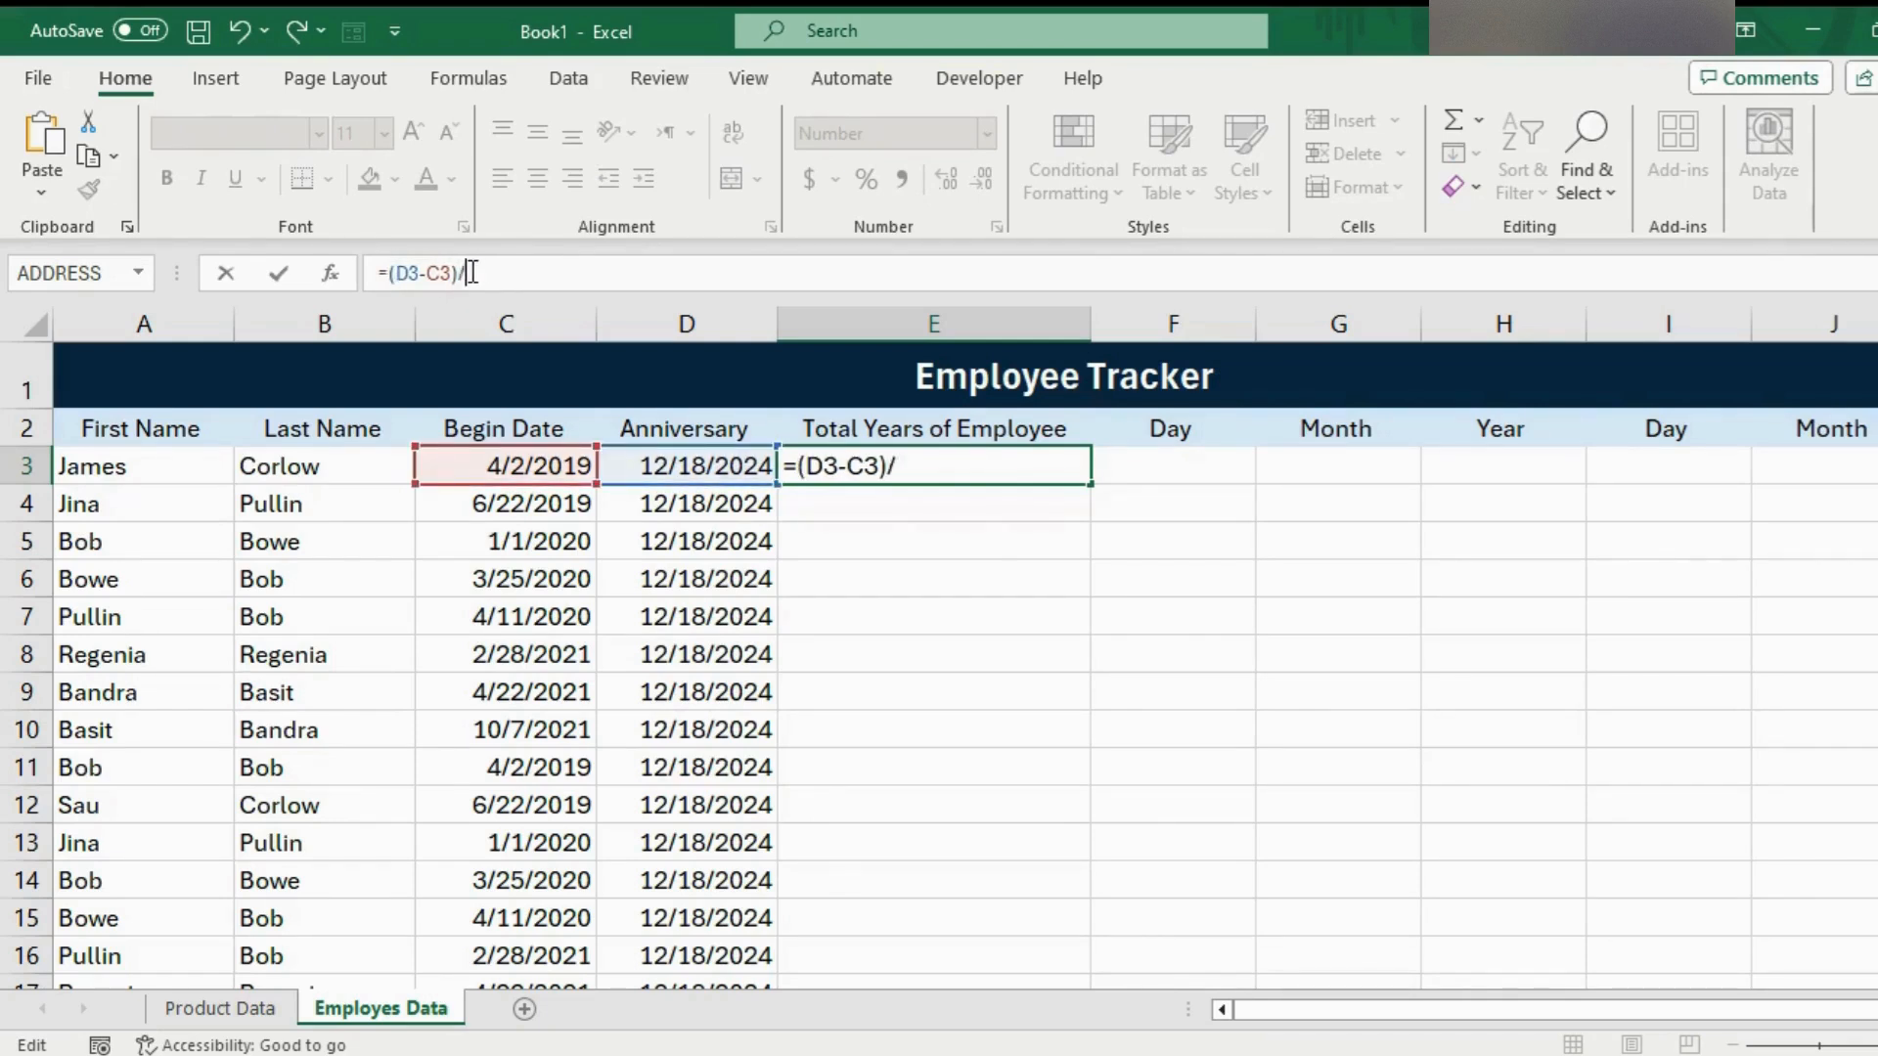
pyautogui.write('/365')
pyautogui.press('Return')
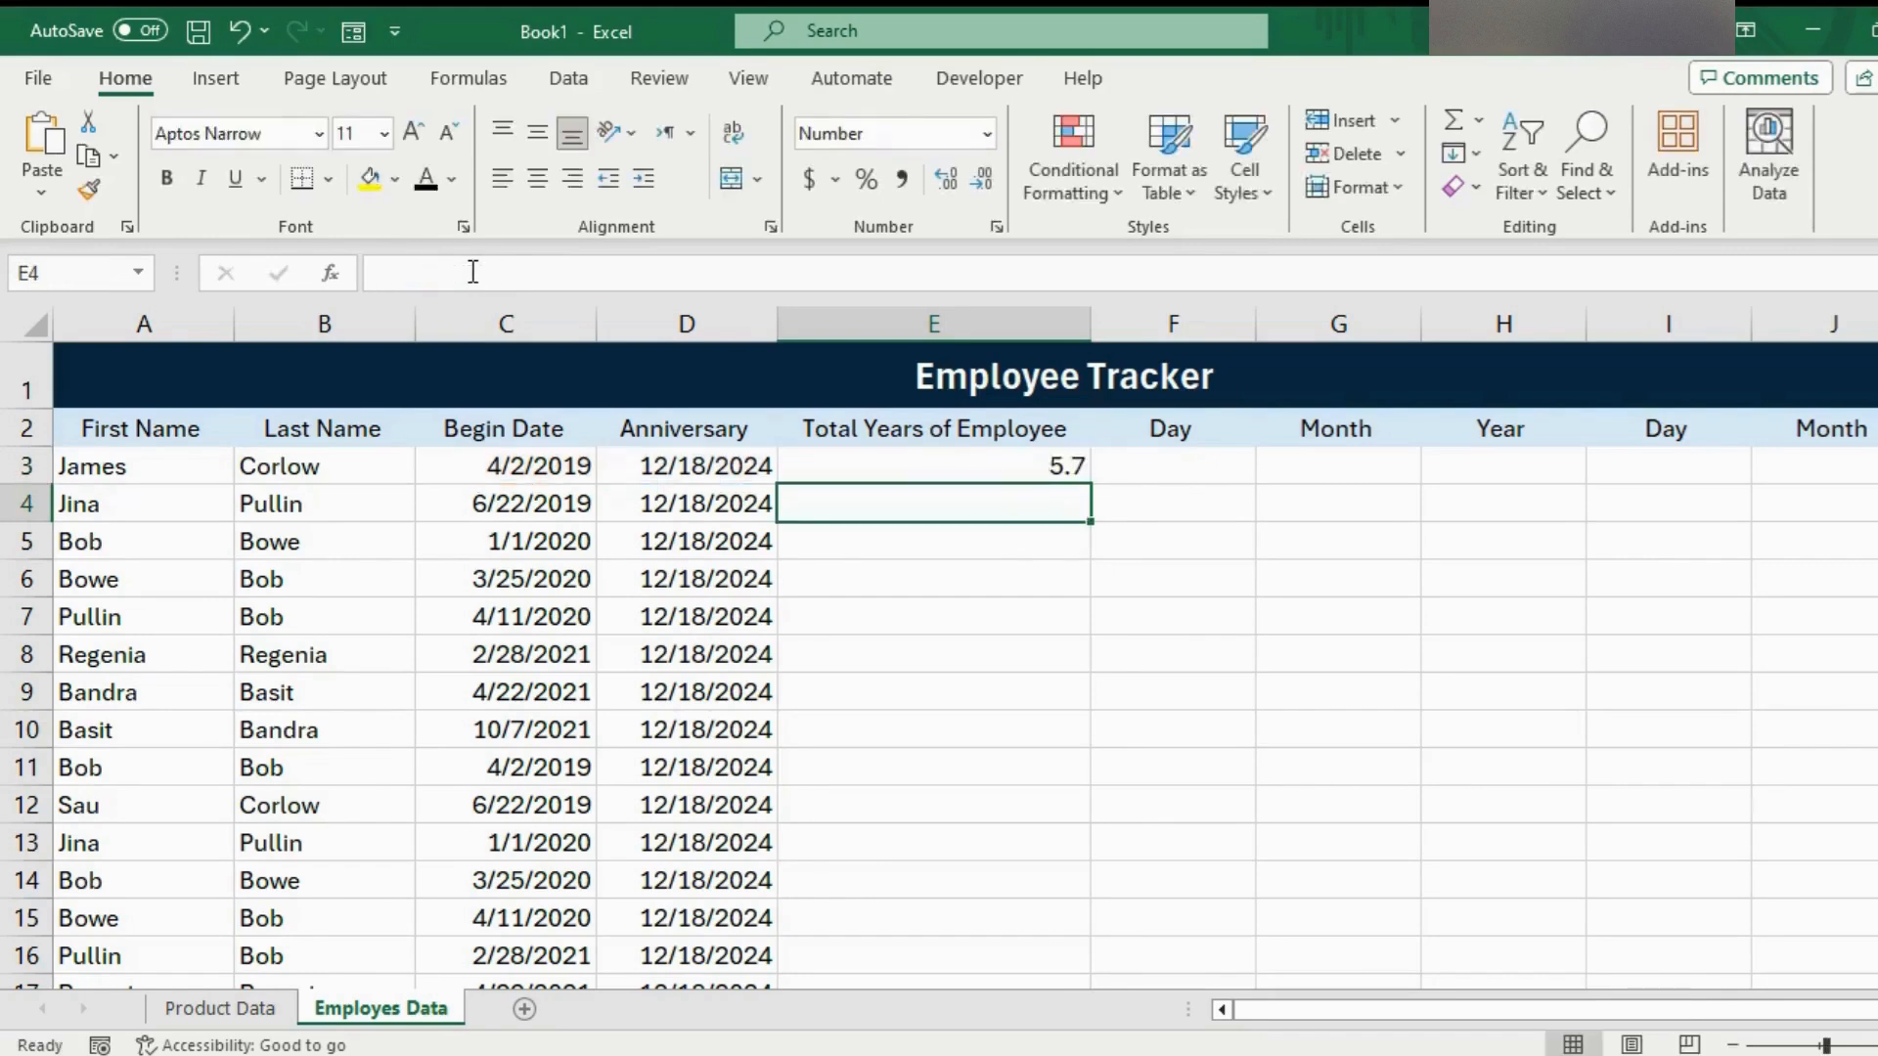
# Fill the years-of-service formula from E3 down the Total Years of Employee column
pyautogui.click(1019, 472)
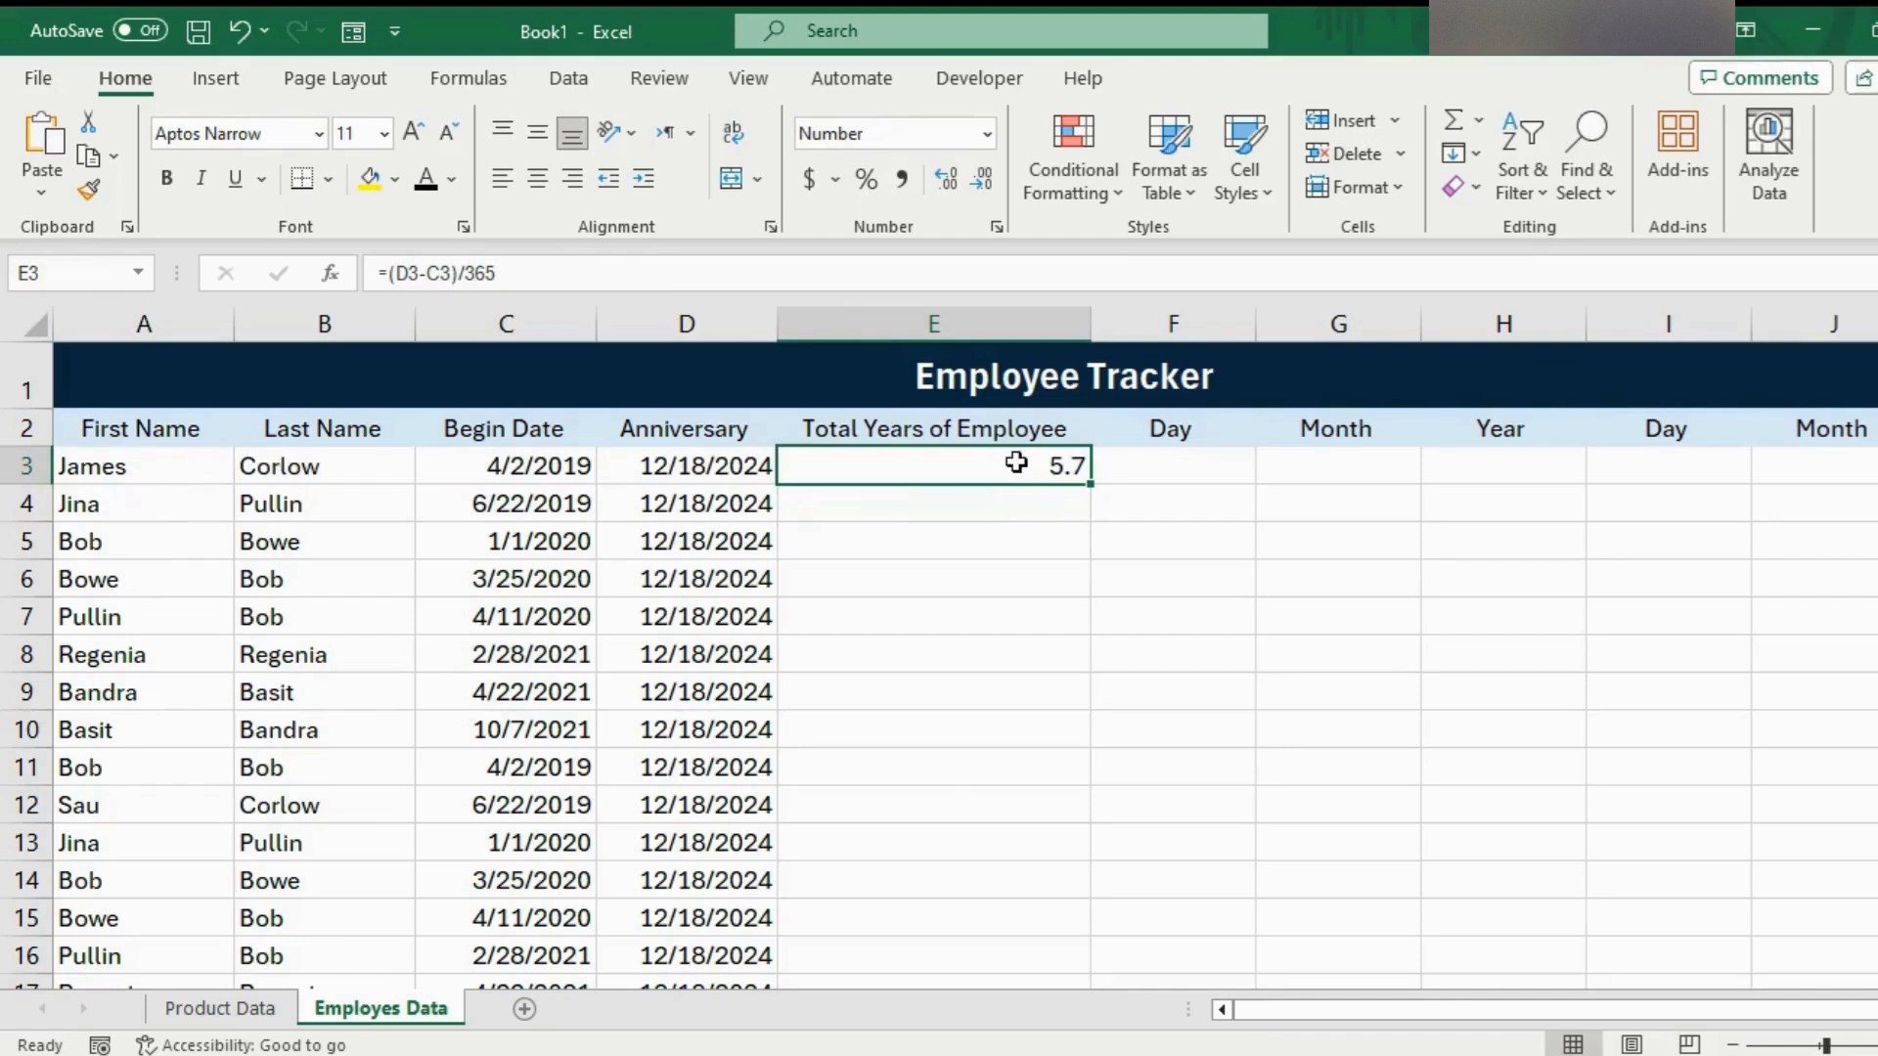
pyautogui.doubleClick(1089, 484)
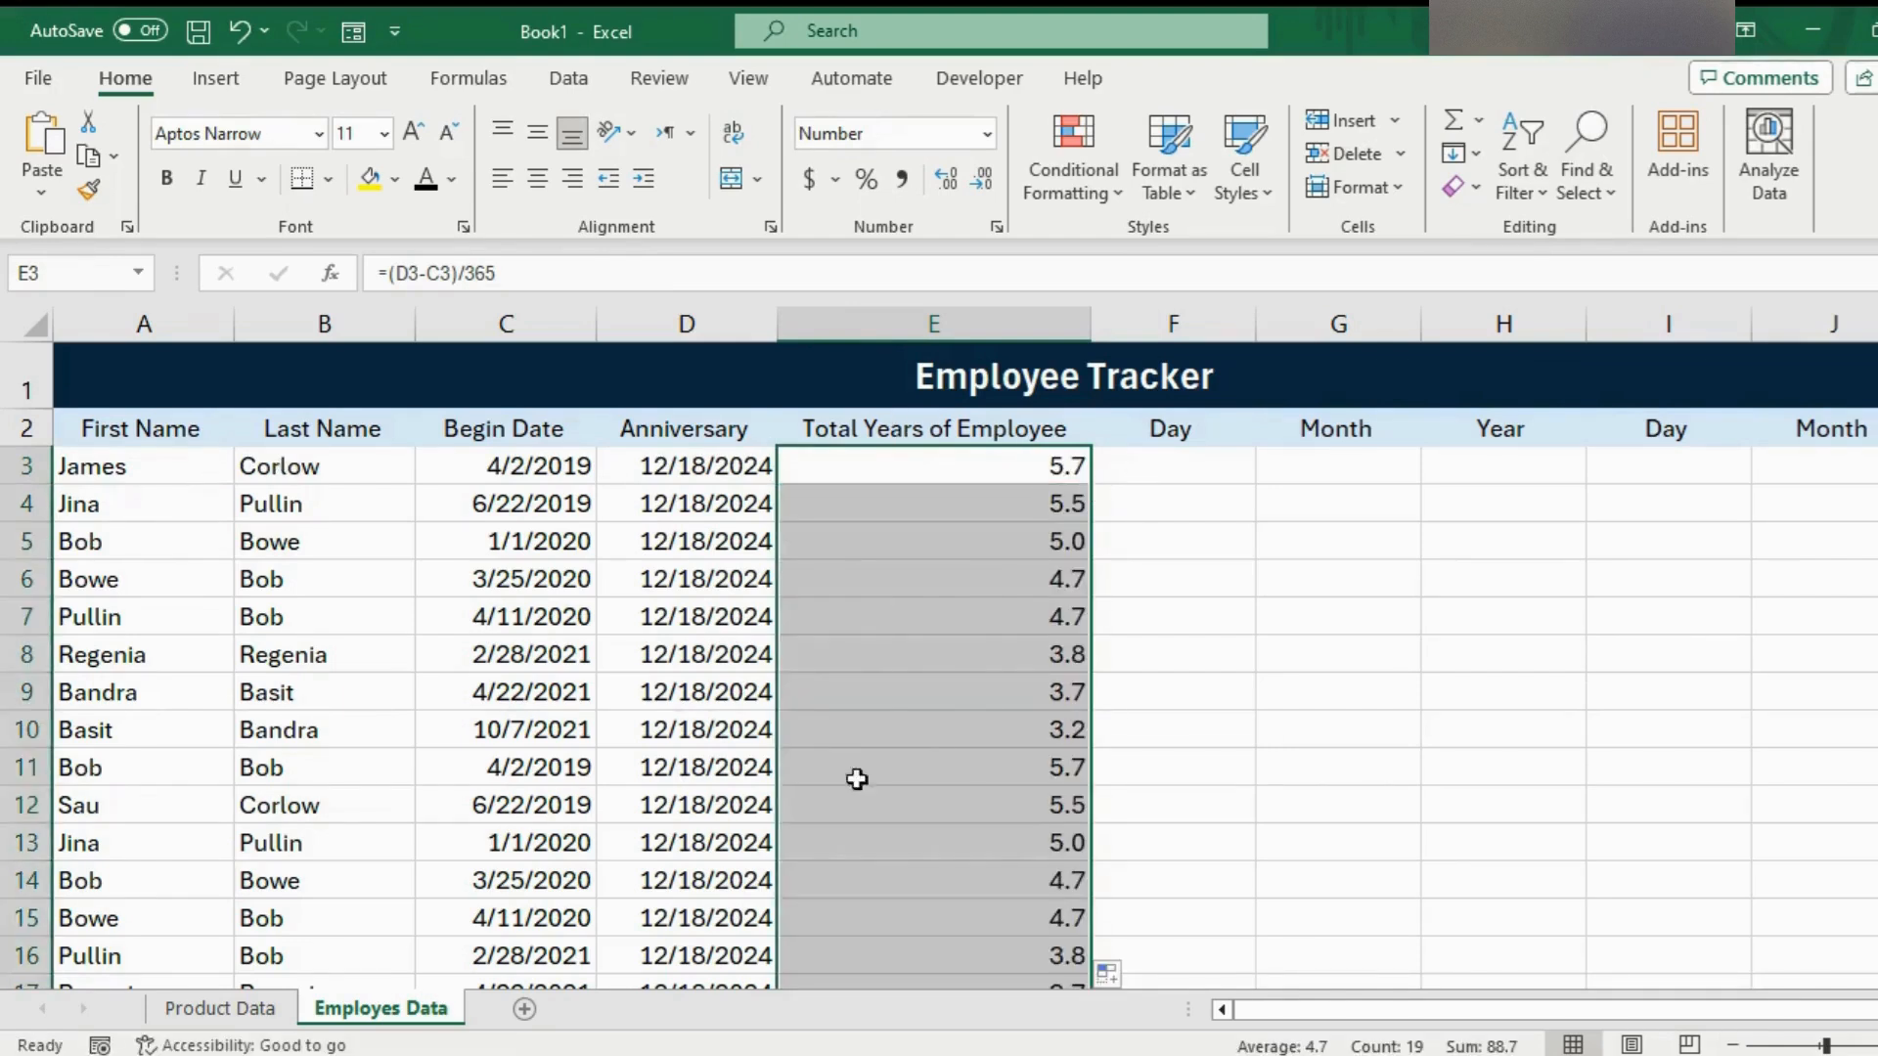
pyautogui.moveTo(1877, 587)
pyautogui.mouseDown()
pyautogui.moveTo(1876, 665)
pyautogui.moveTo(1877, 587)
pyautogui.mouseUp()
pyautogui.click(835, 524)
pyautogui.click(835, 523)
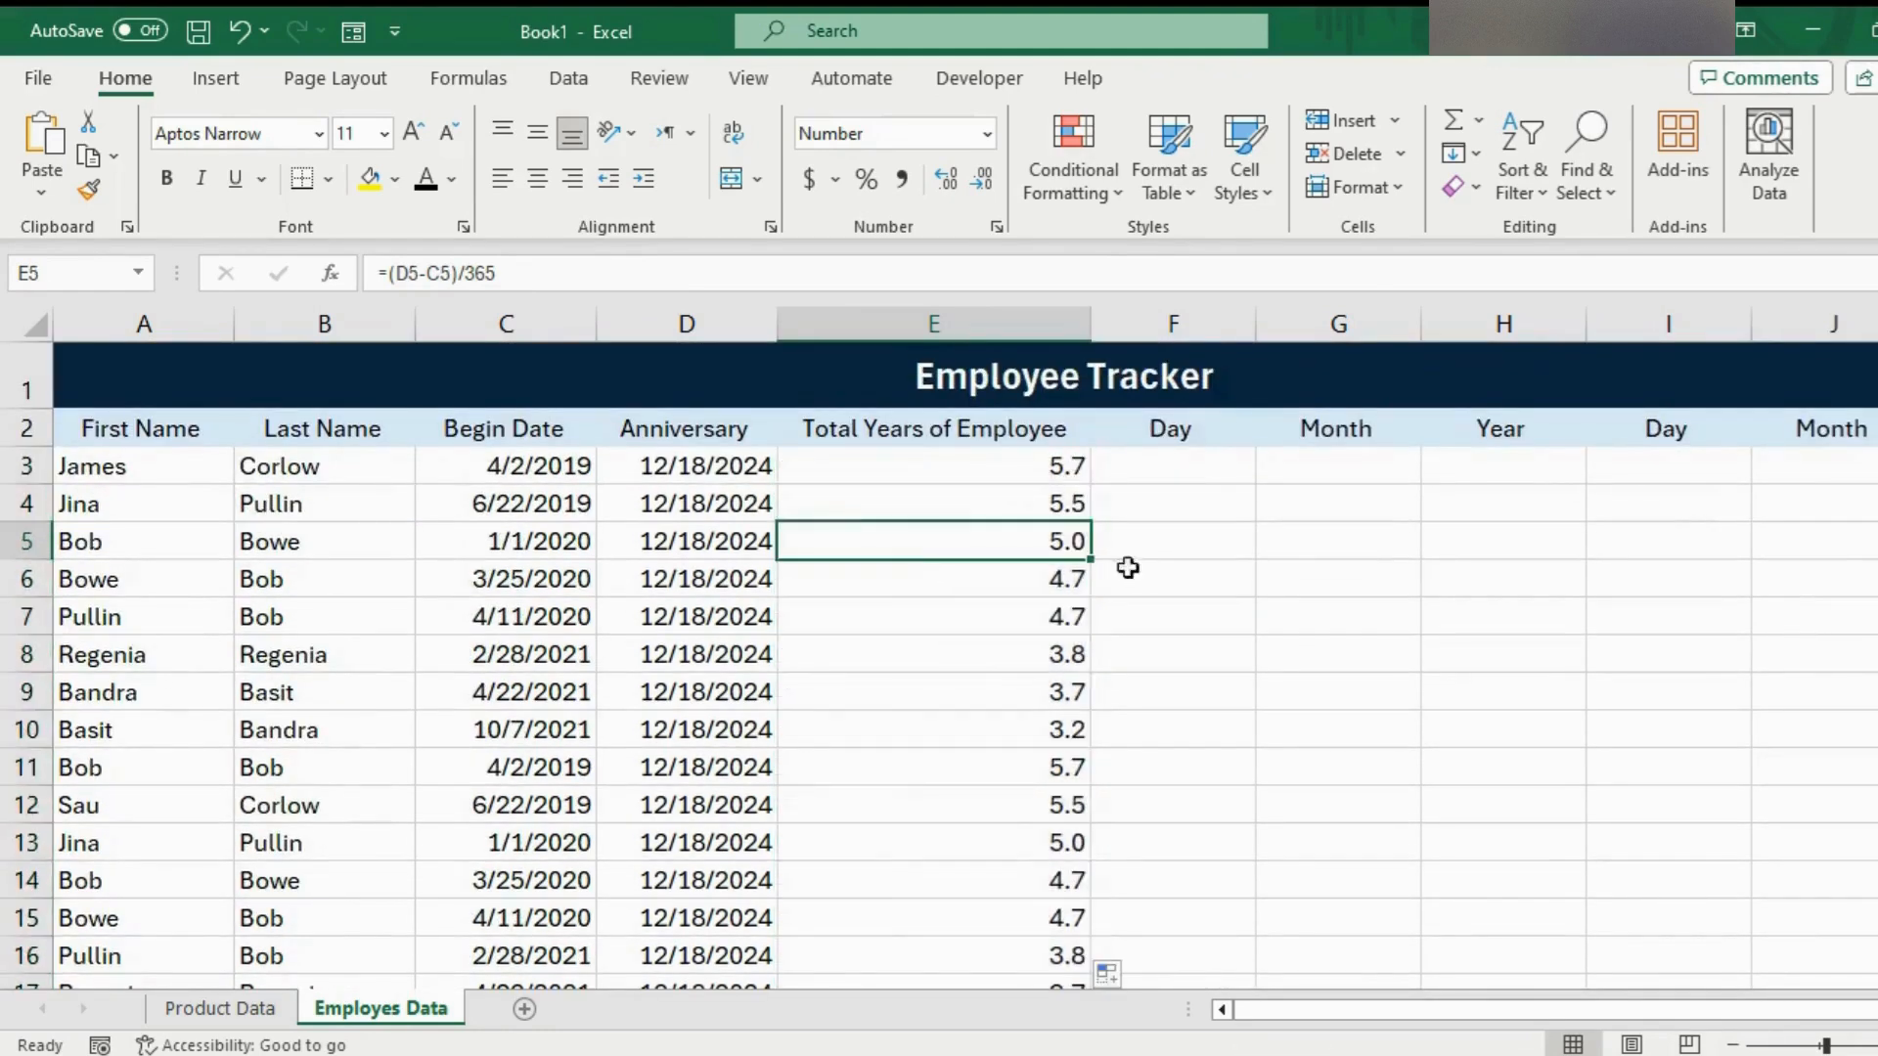
pyautogui.click(976, 473)
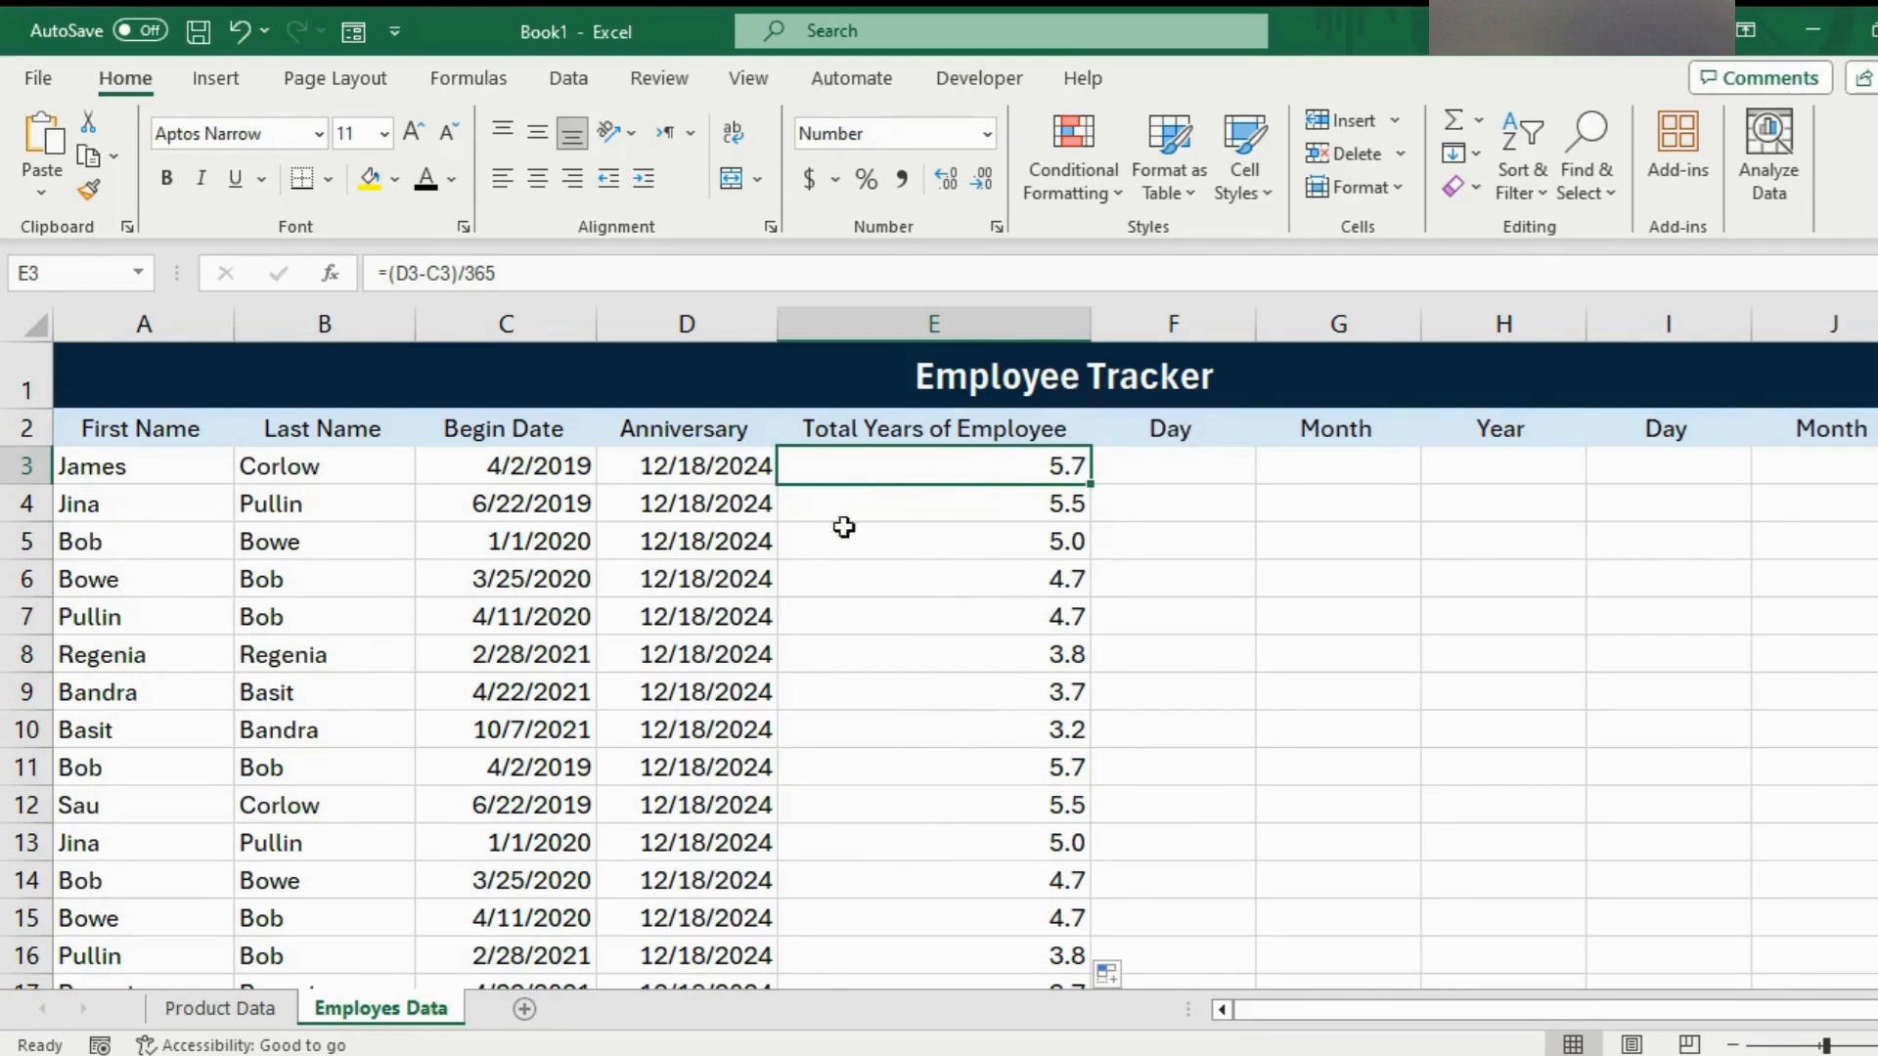
pyautogui.click(695, 302)
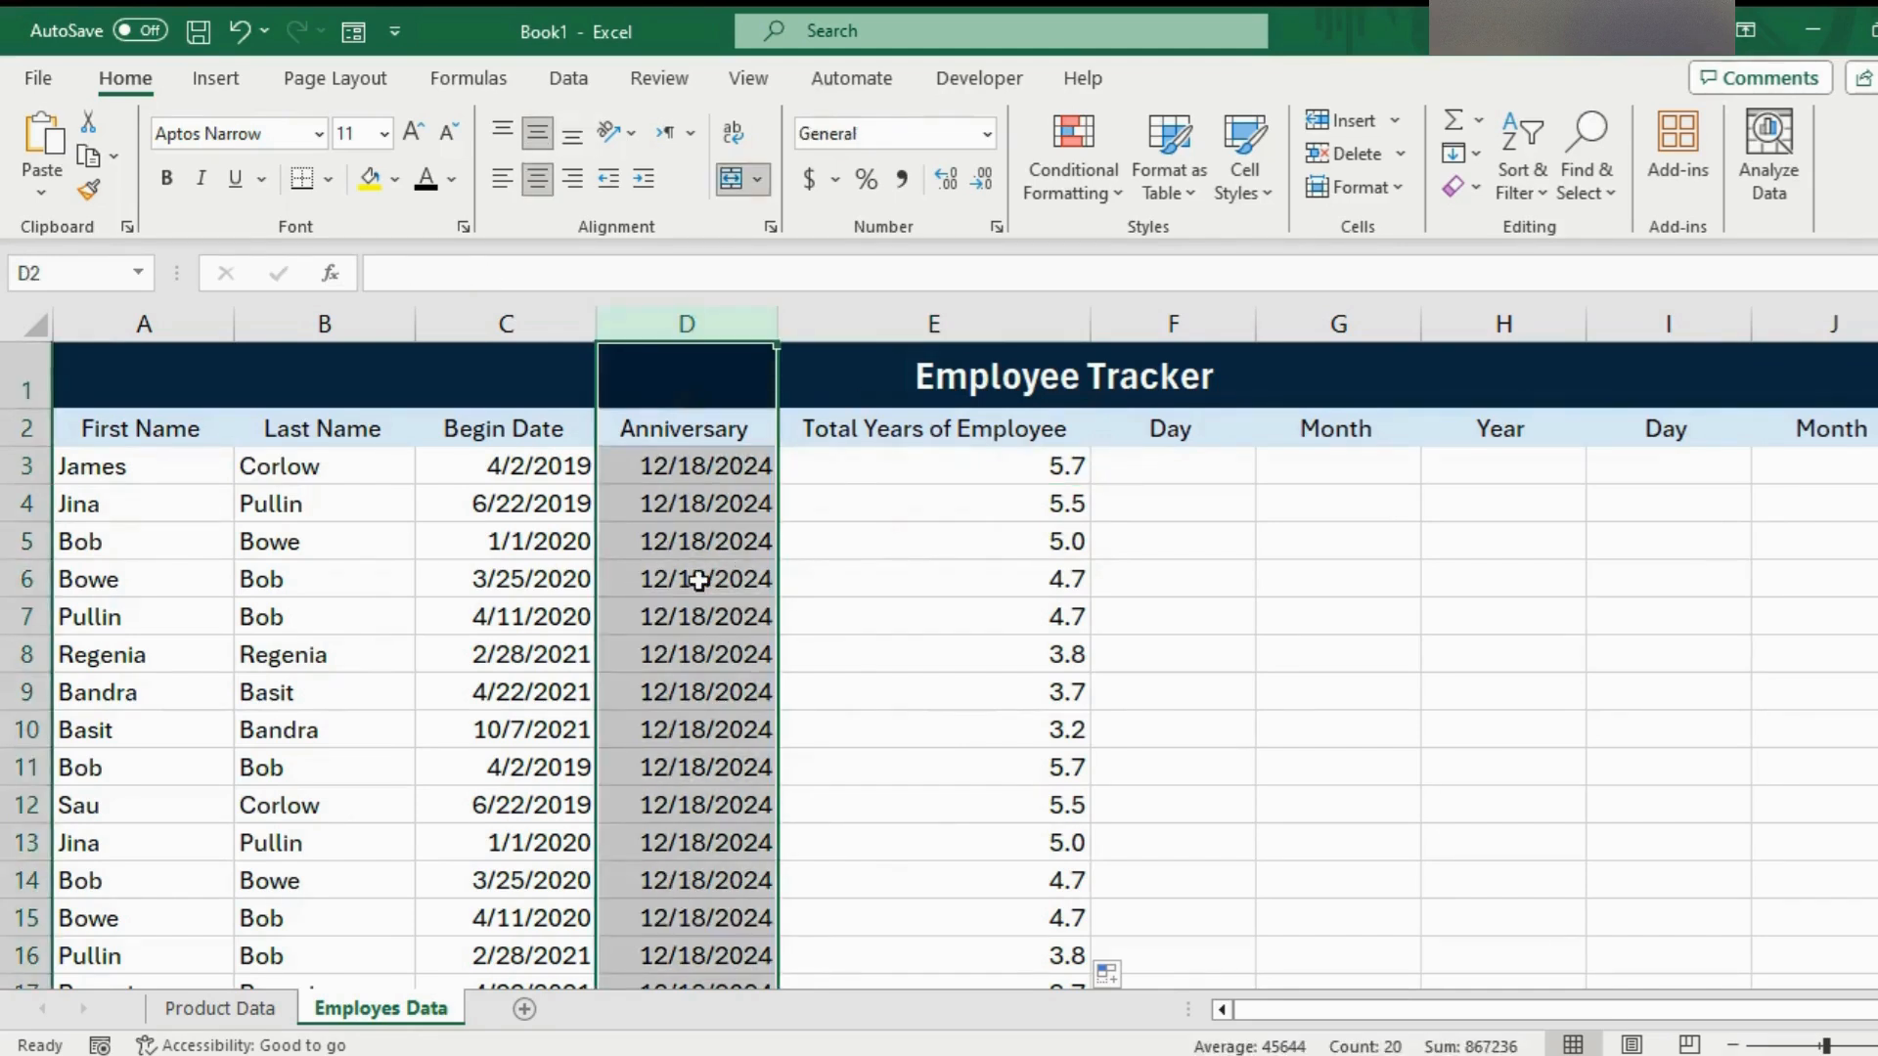
pyautogui.click(912, 543)
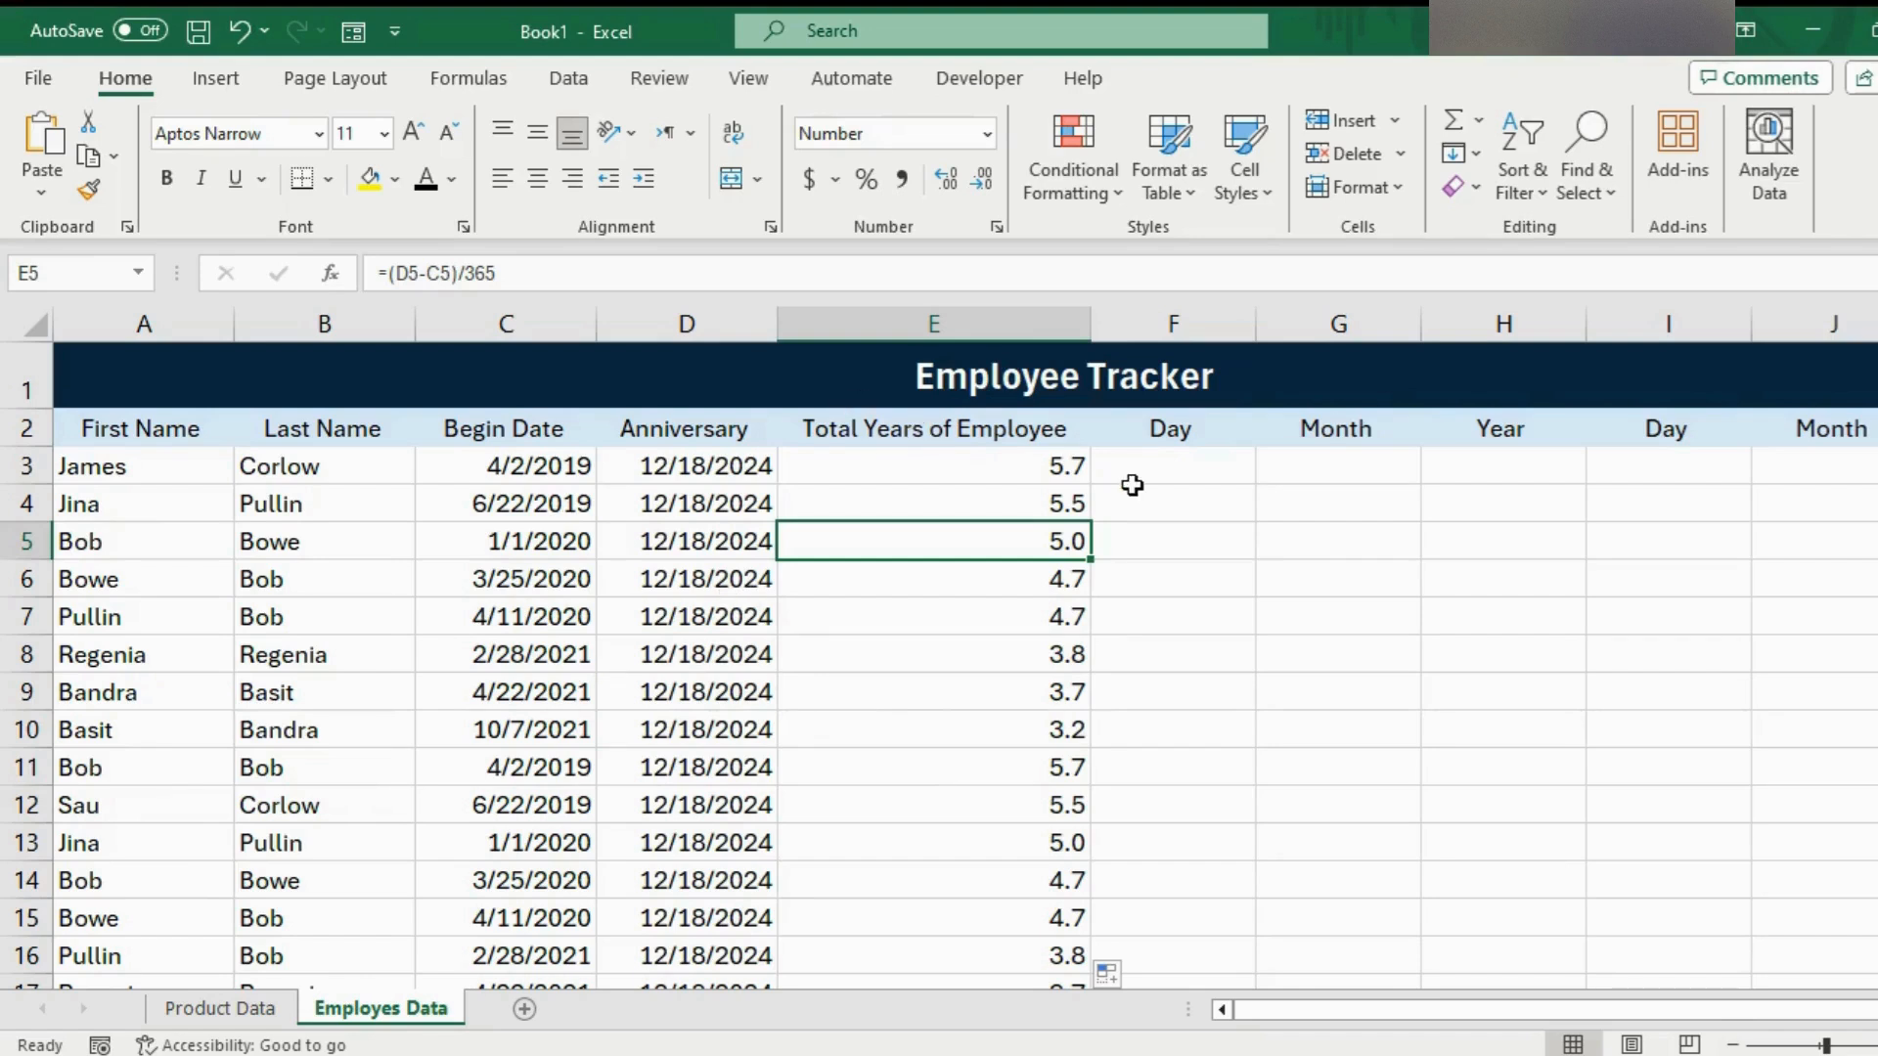
# Enter =DAY(C3) in F3 to extract the begin date's day and fill it down the Day column
pyautogui.click(1199, 477)
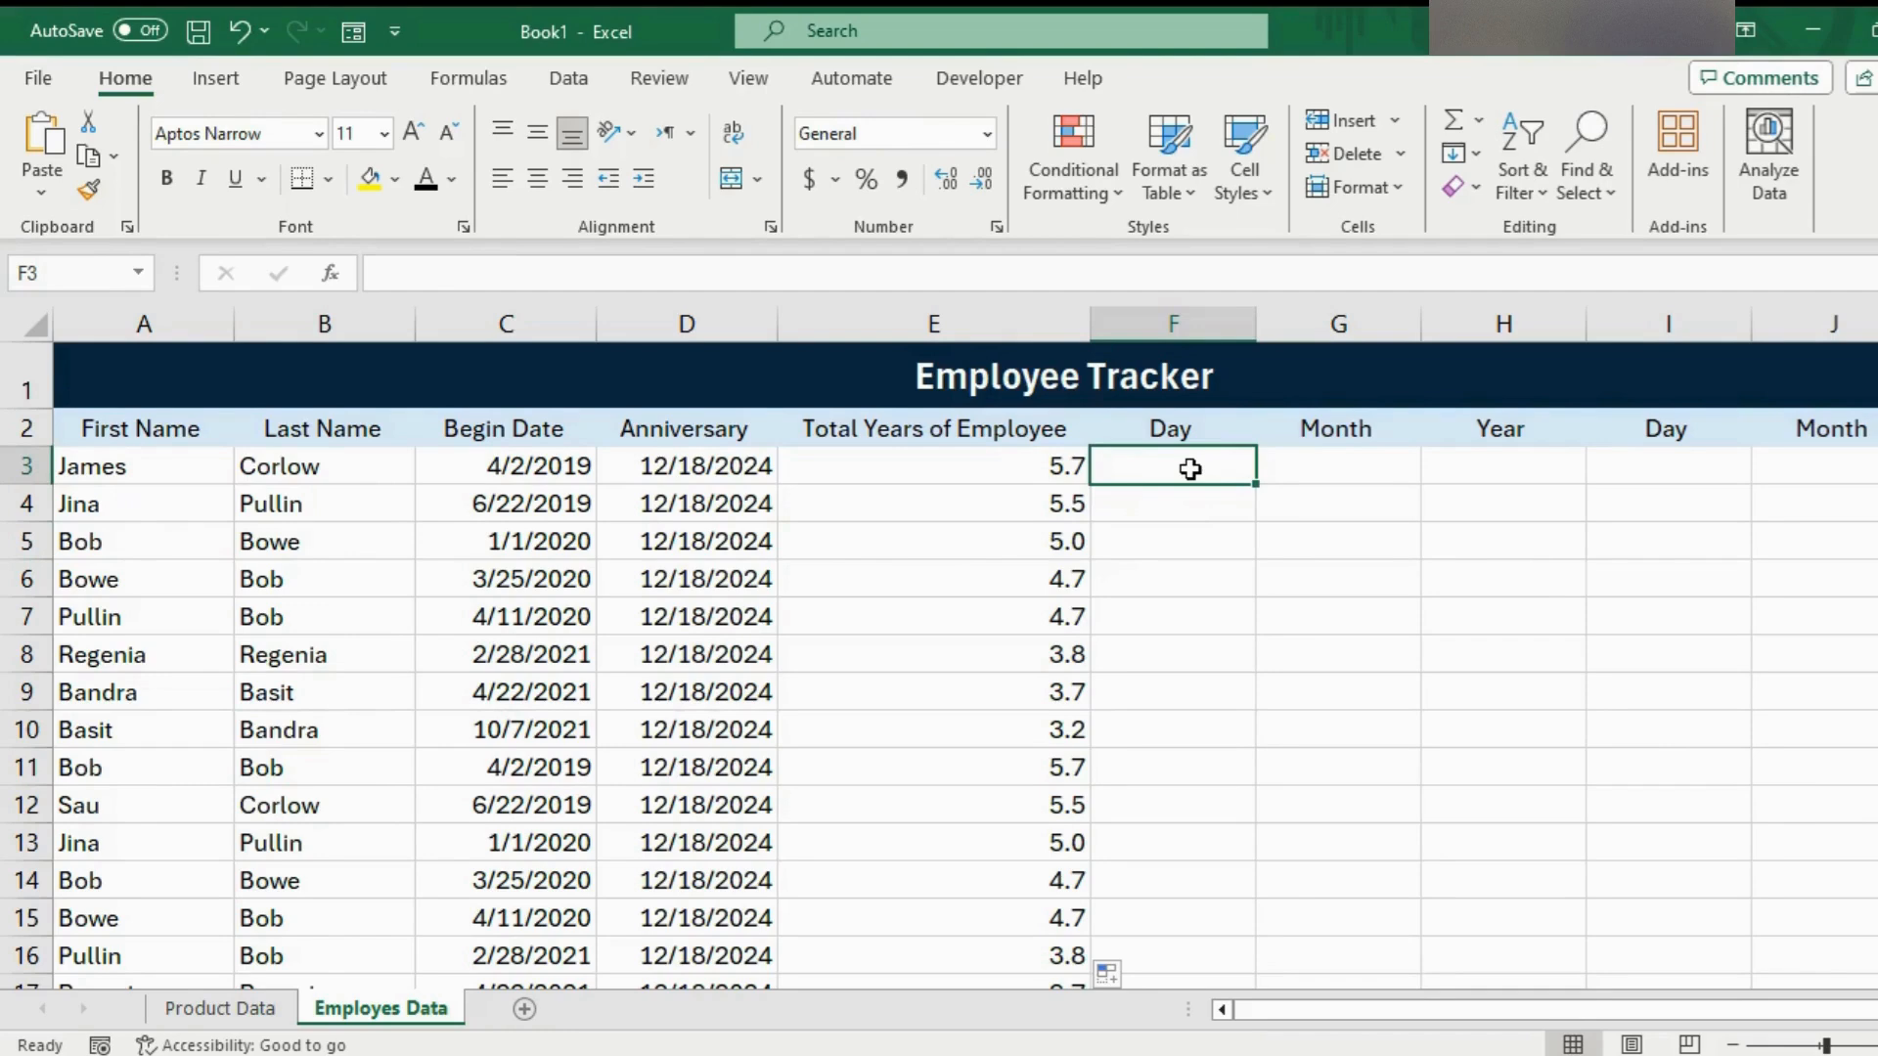
pyautogui.write('=fa')
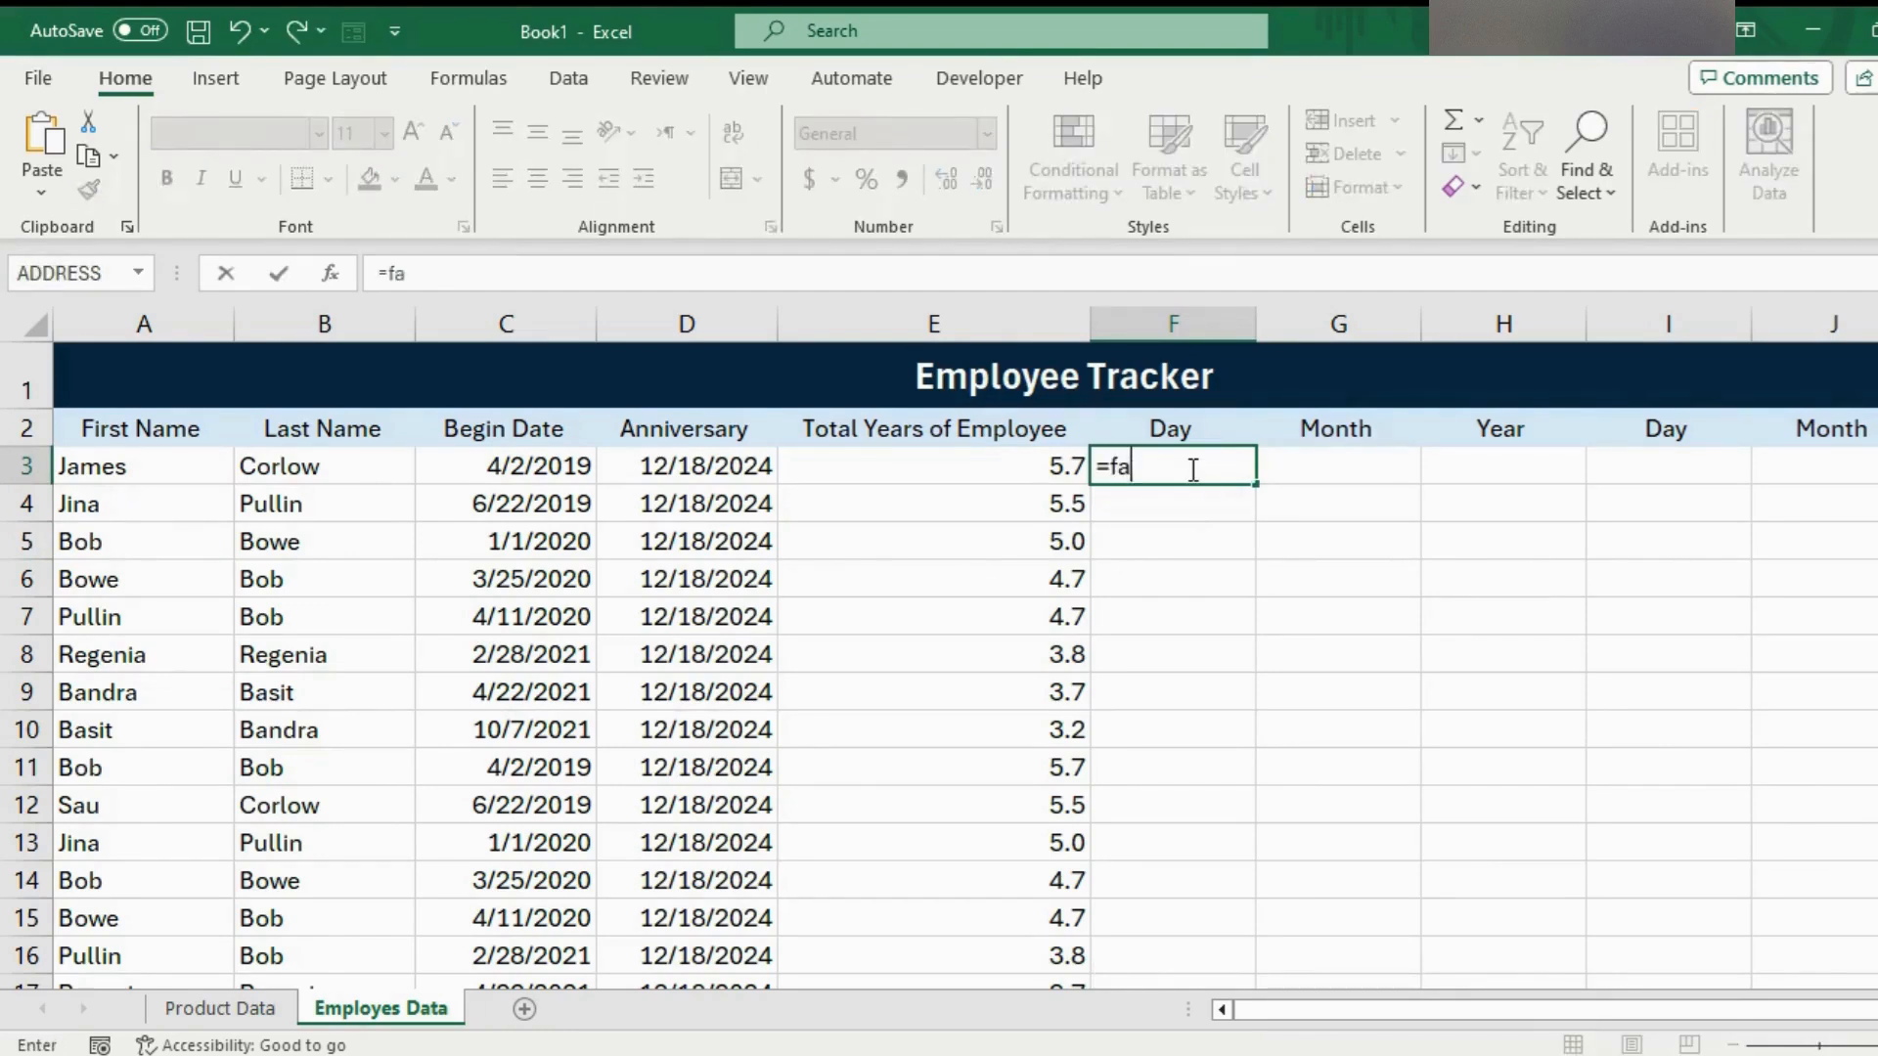
pyautogui.press('BackSpace')
pyautogui.write('day(')
pyautogui.click(515, 469)
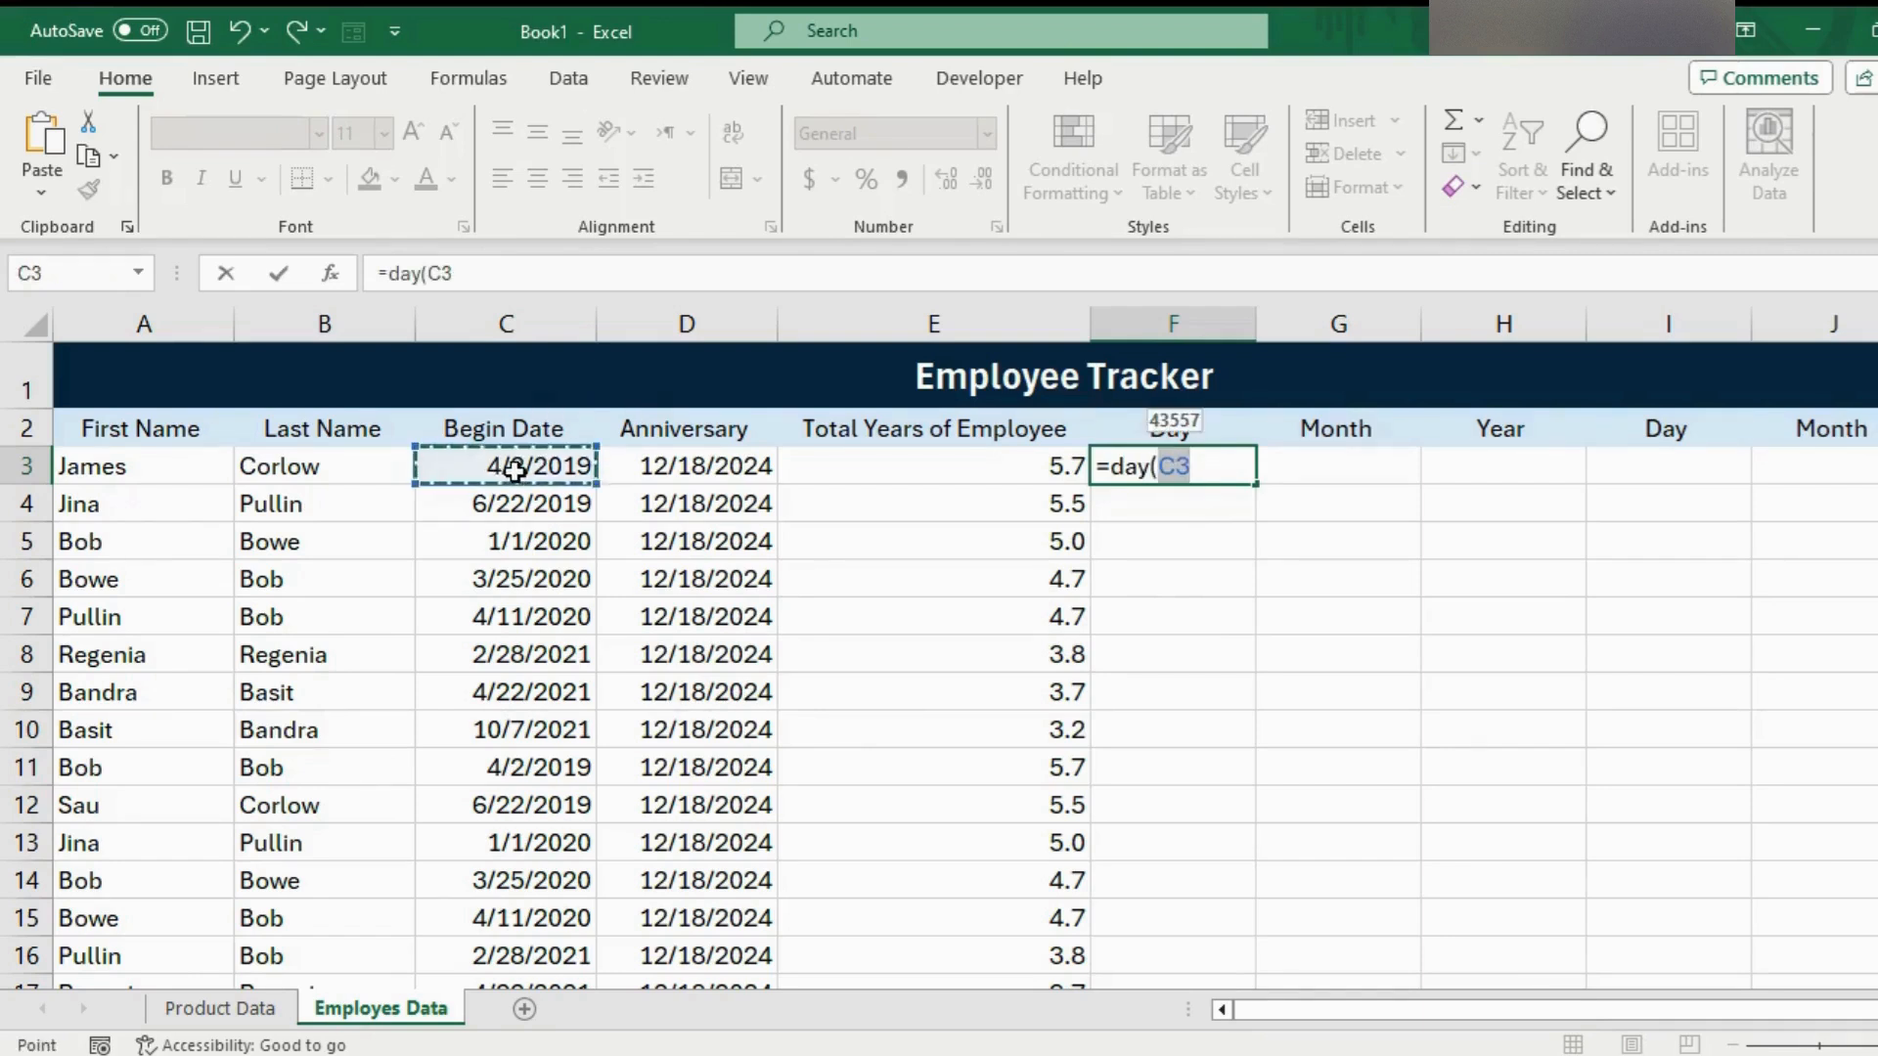
pyautogui.press('Return')
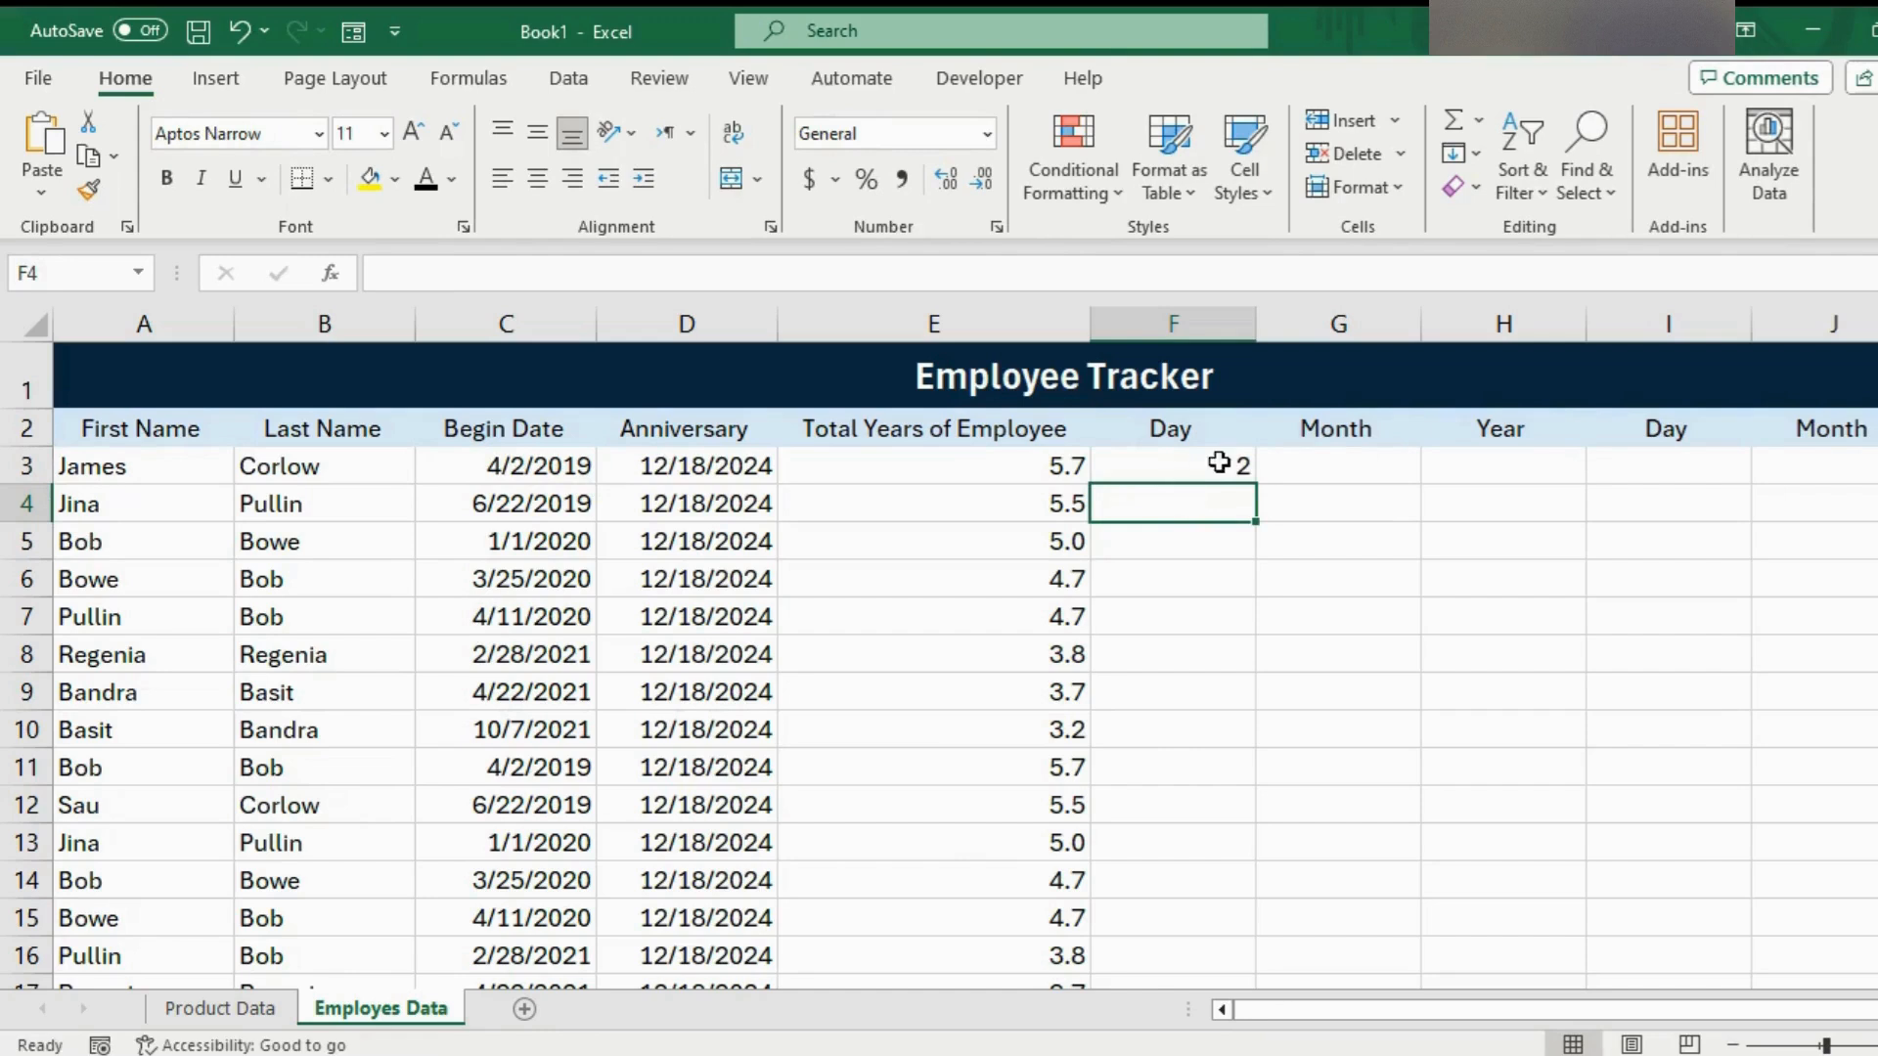
pyautogui.click(1216, 465)
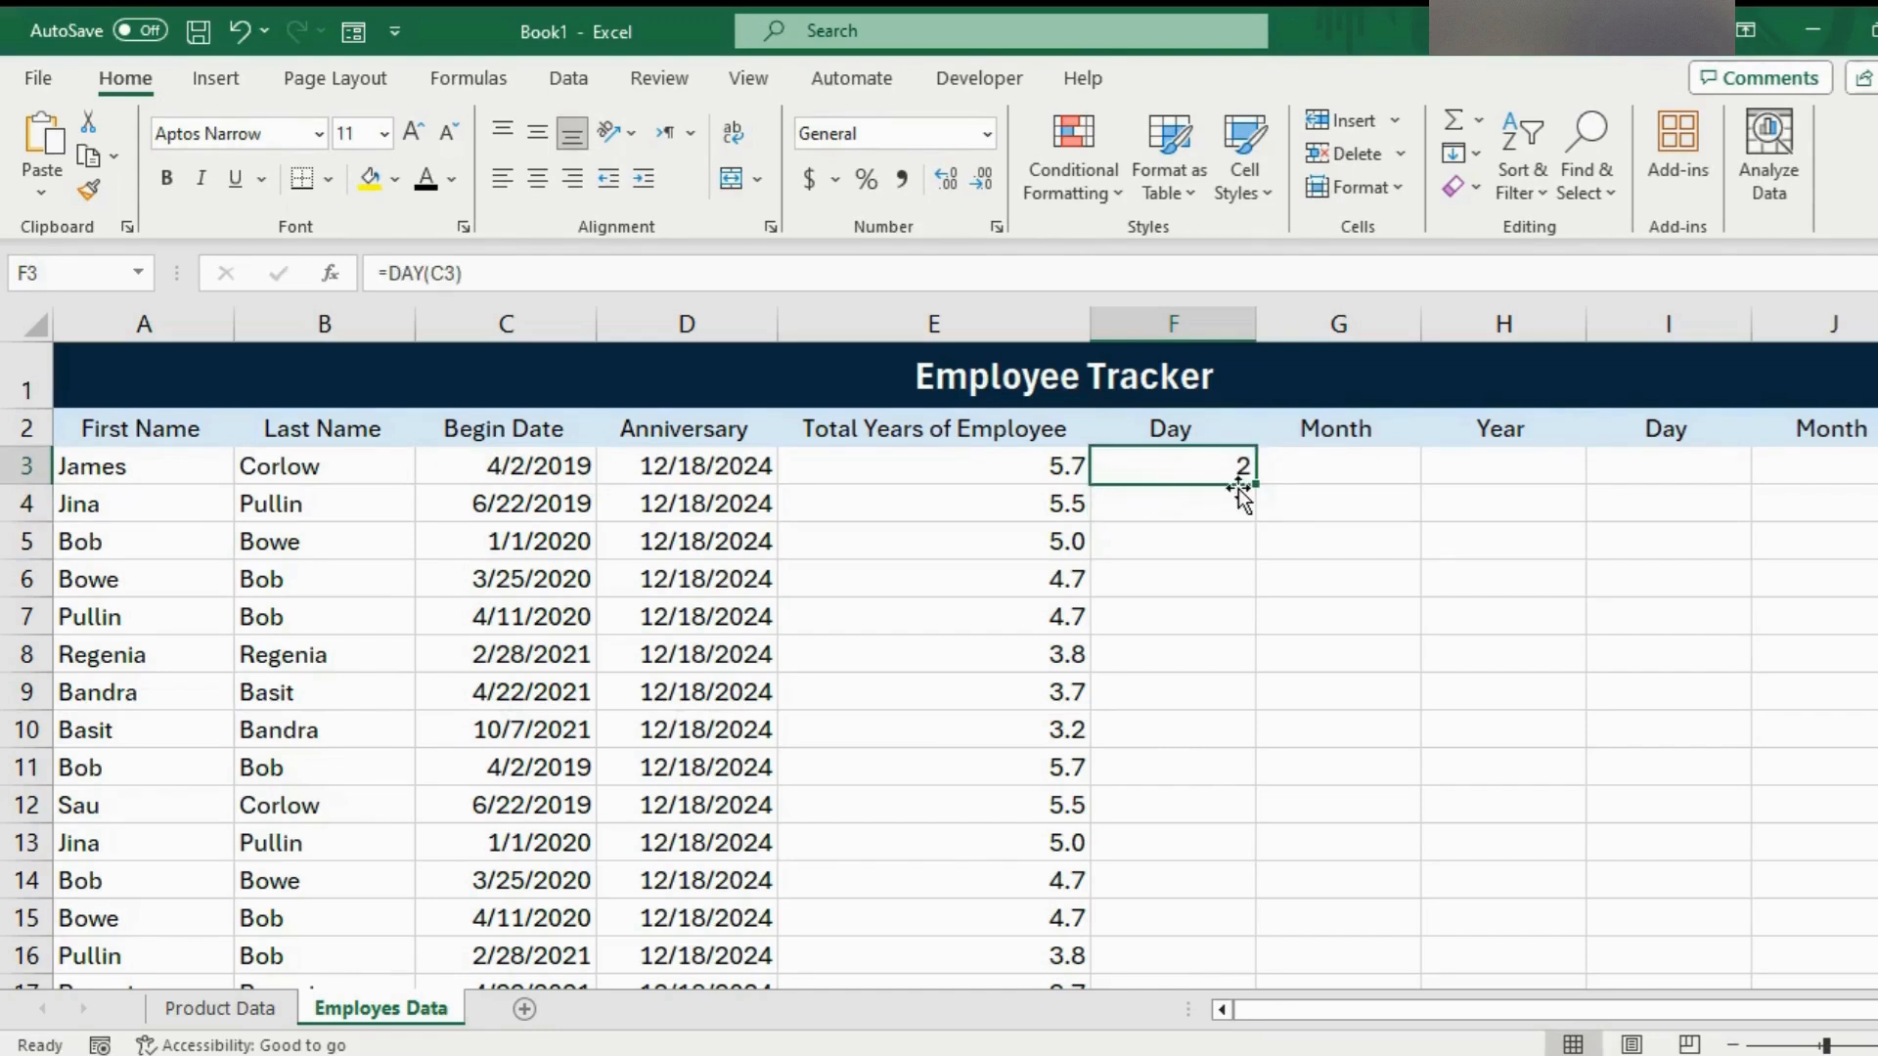
pyautogui.doubleClick(1257, 483)
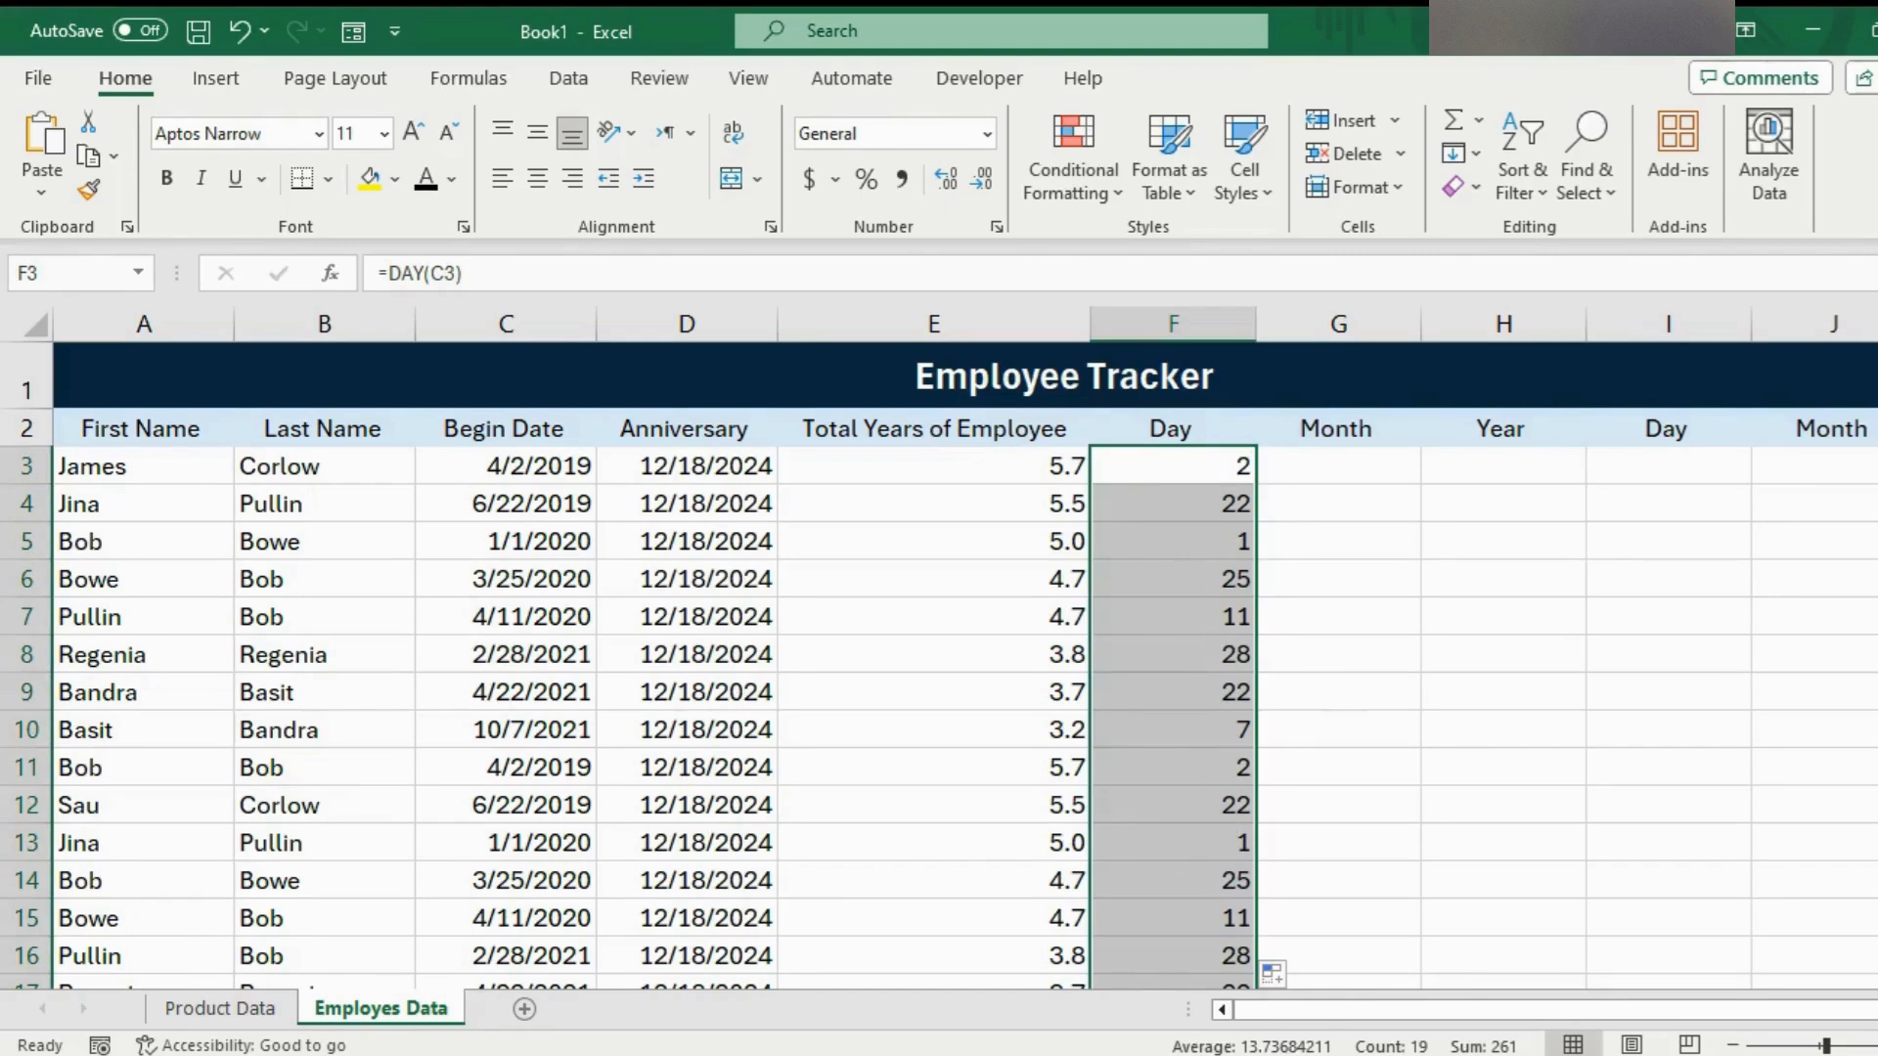
pyautogui.scroll(-2, 1793, 368)
pyautogui.scroll(2, 1794, 368)
# Enter =MONTH(C3) in G3 to extract the begin date's month and fill it down the Month column
pyautogui.click(1366, 469)
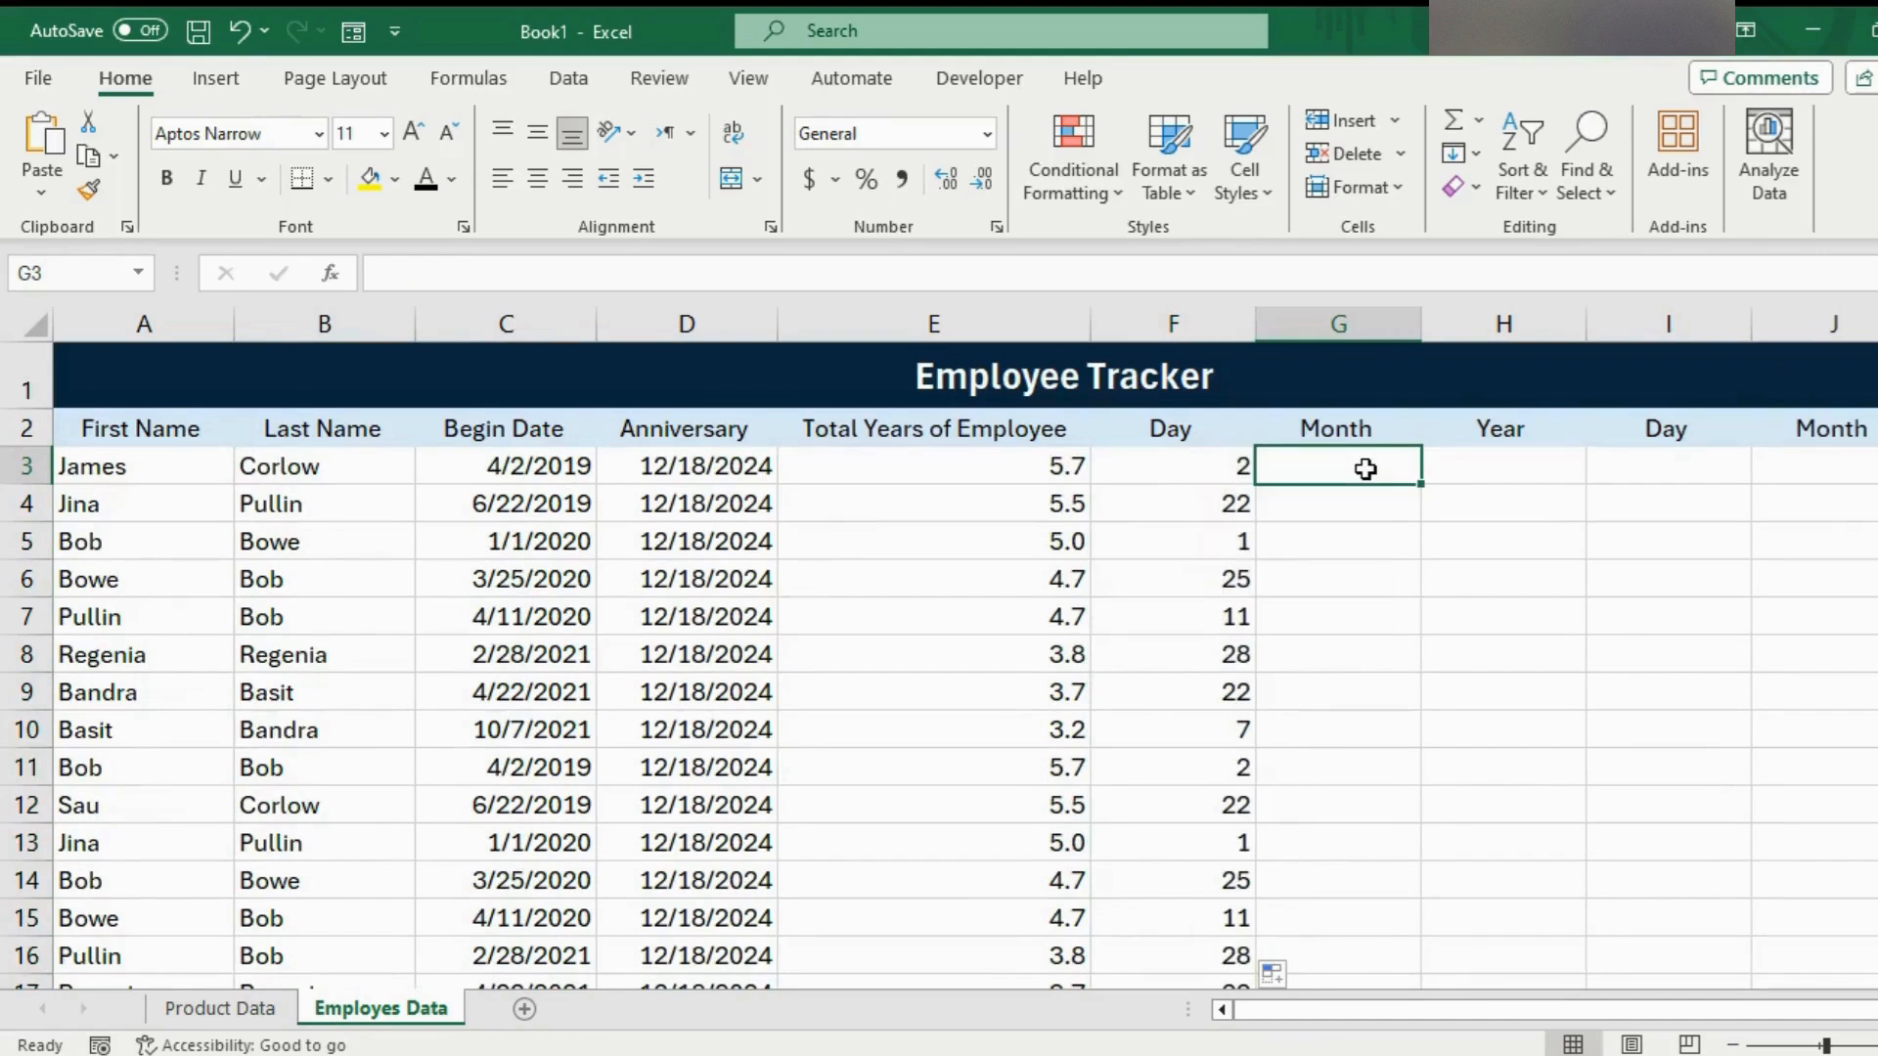
pyautogui.write('=mo')
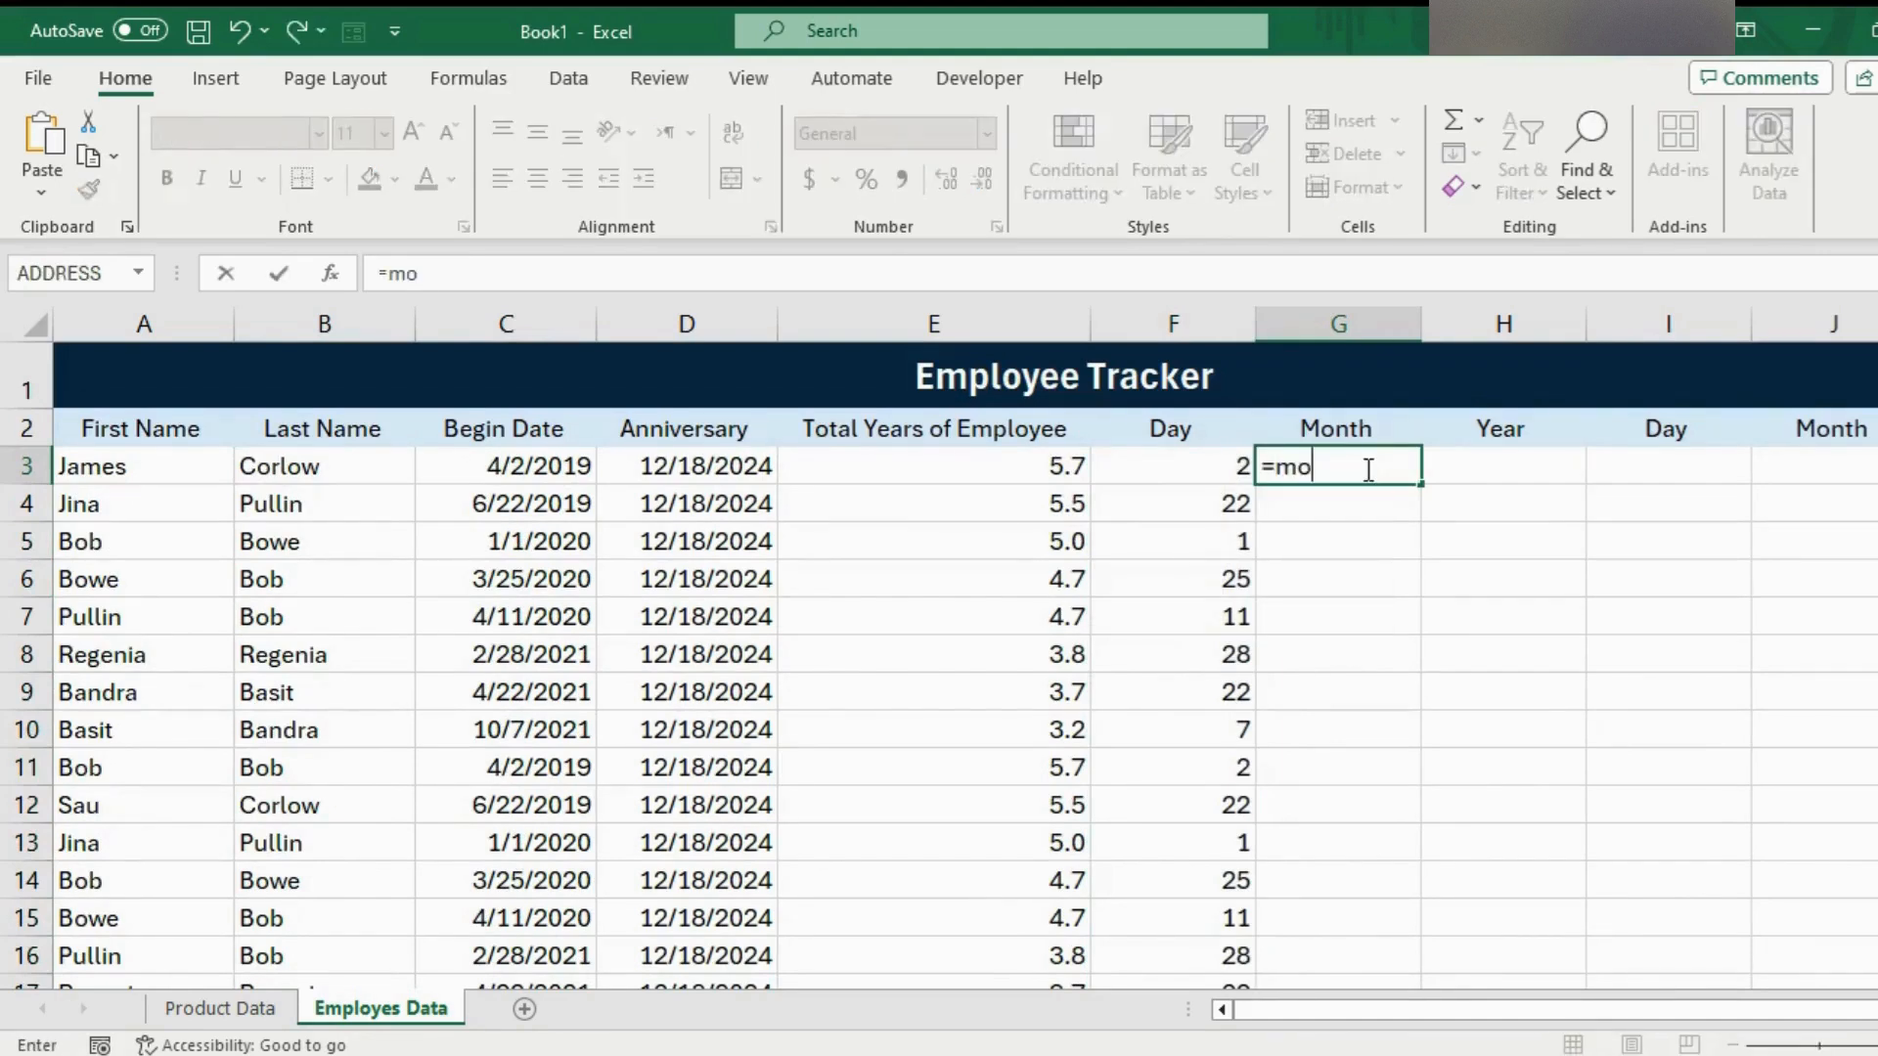
pyautogui.write('nth(')
pyautogui.click(550, 459)
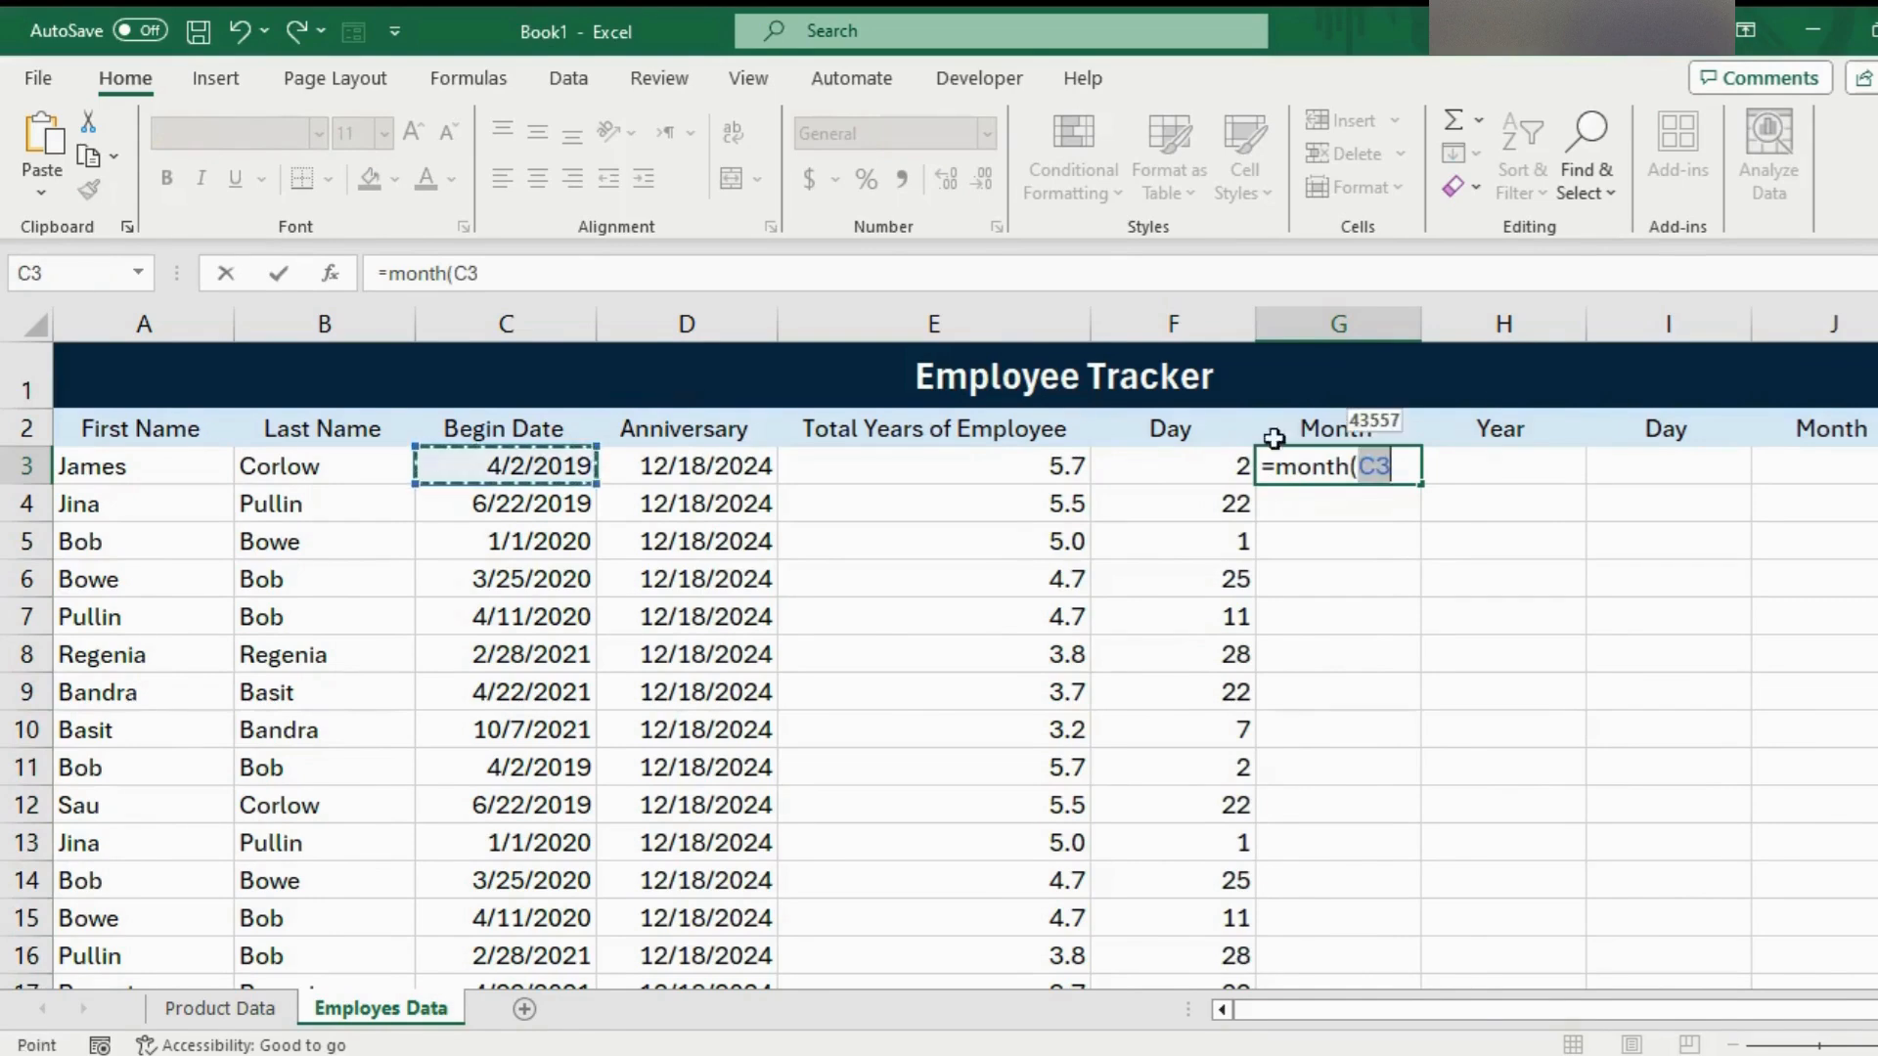
pyautogui.press('Return')
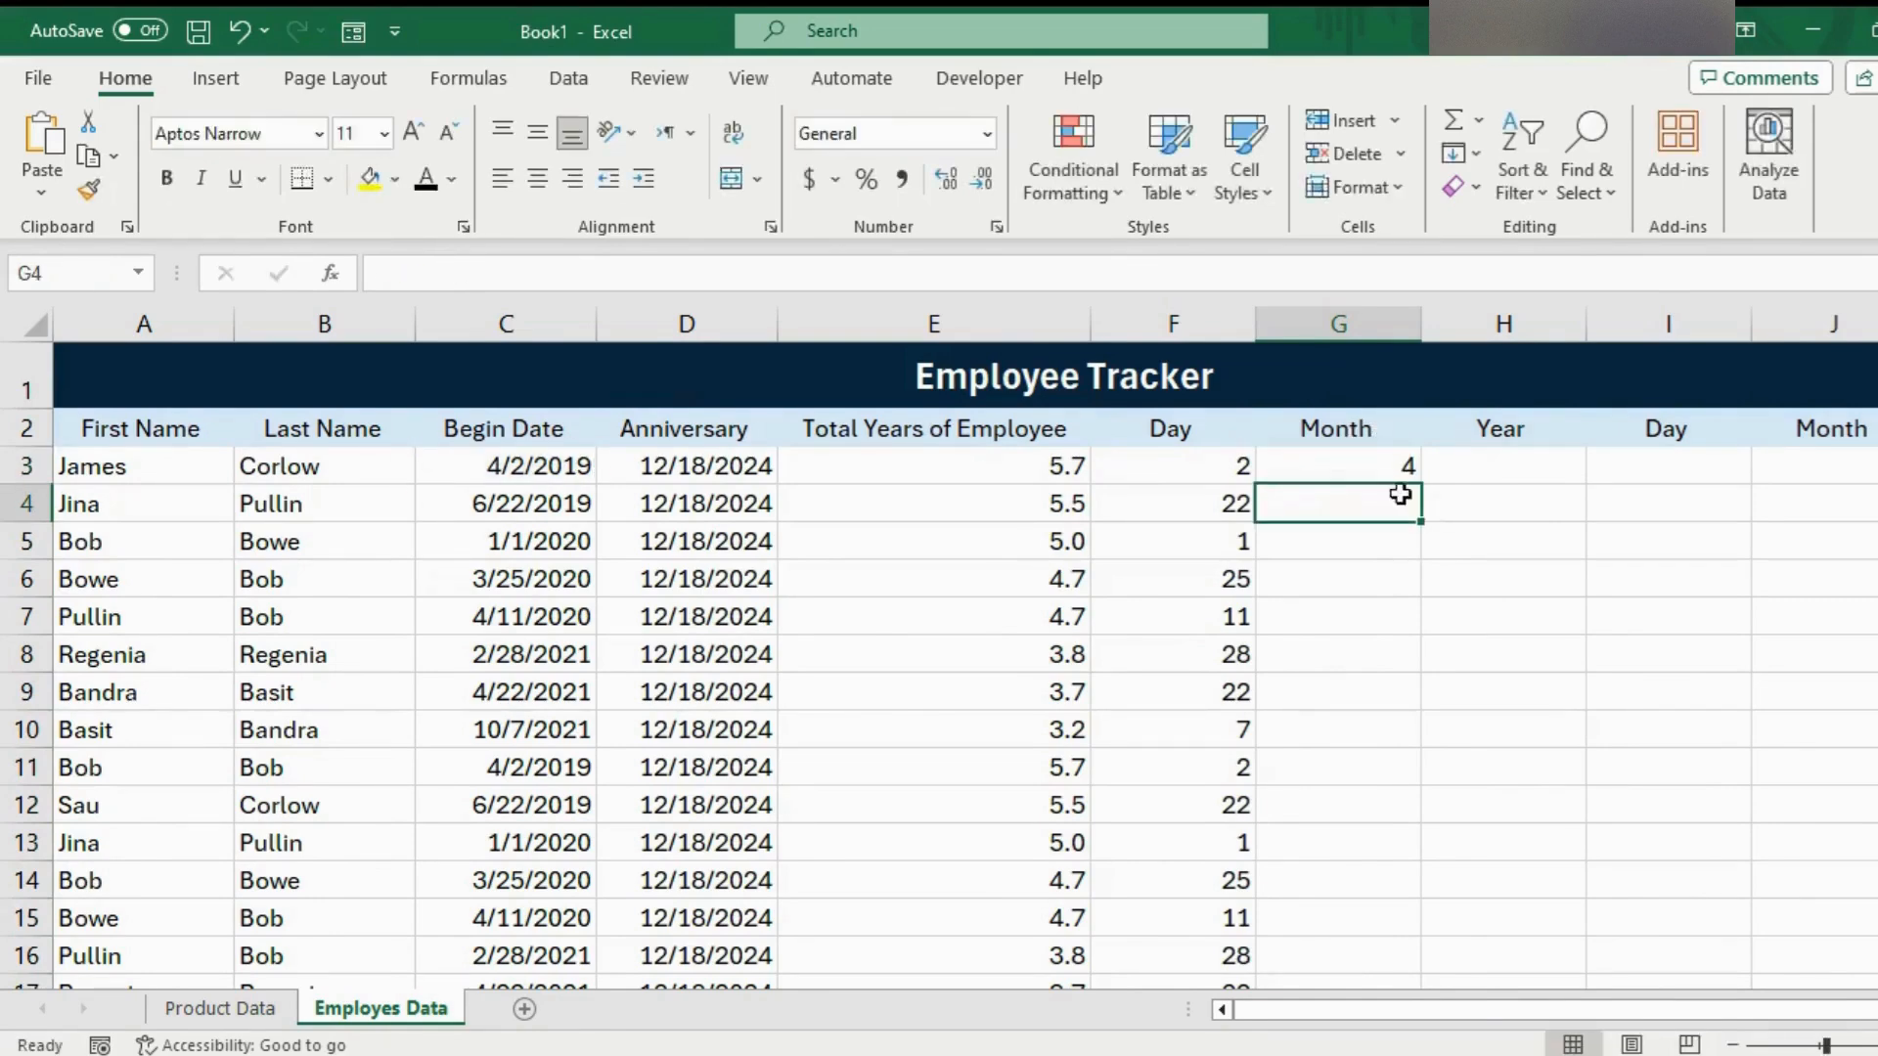
pyautogui.click(1384, 465)
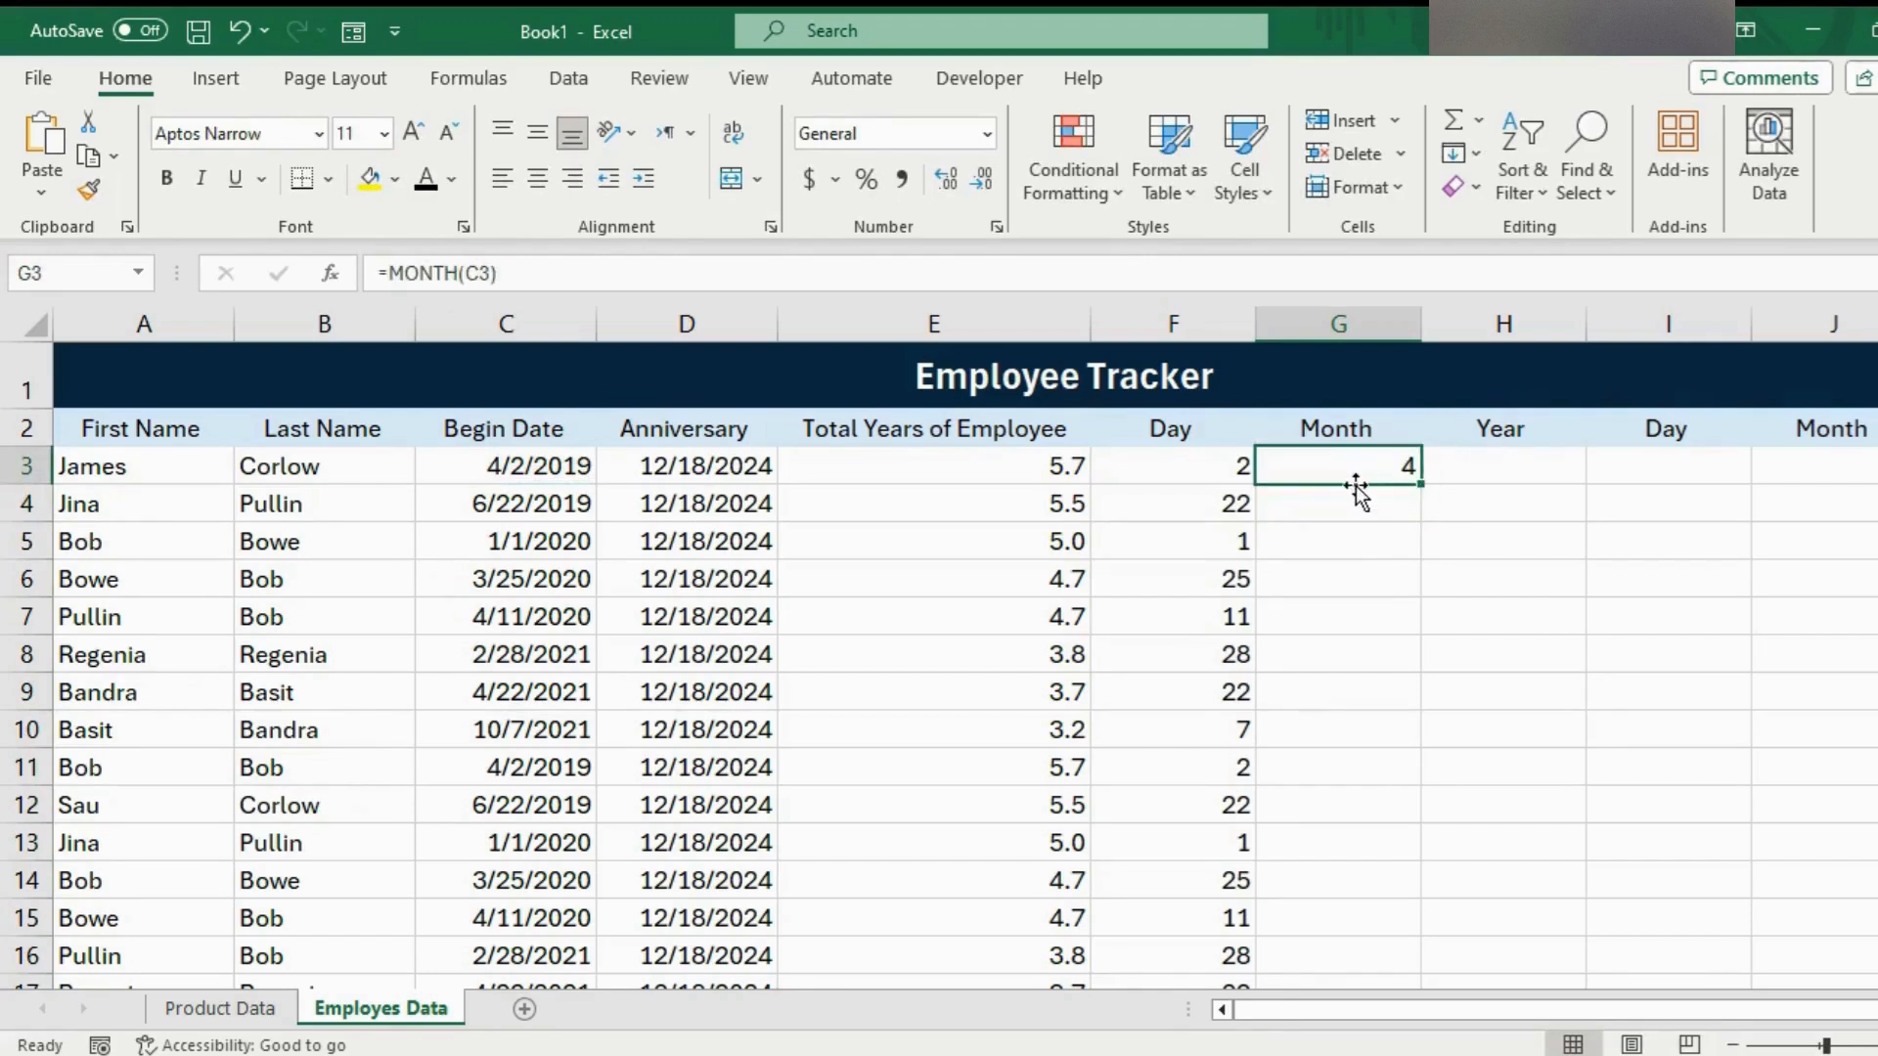
pyautogui.doubleClick(1421, 484)
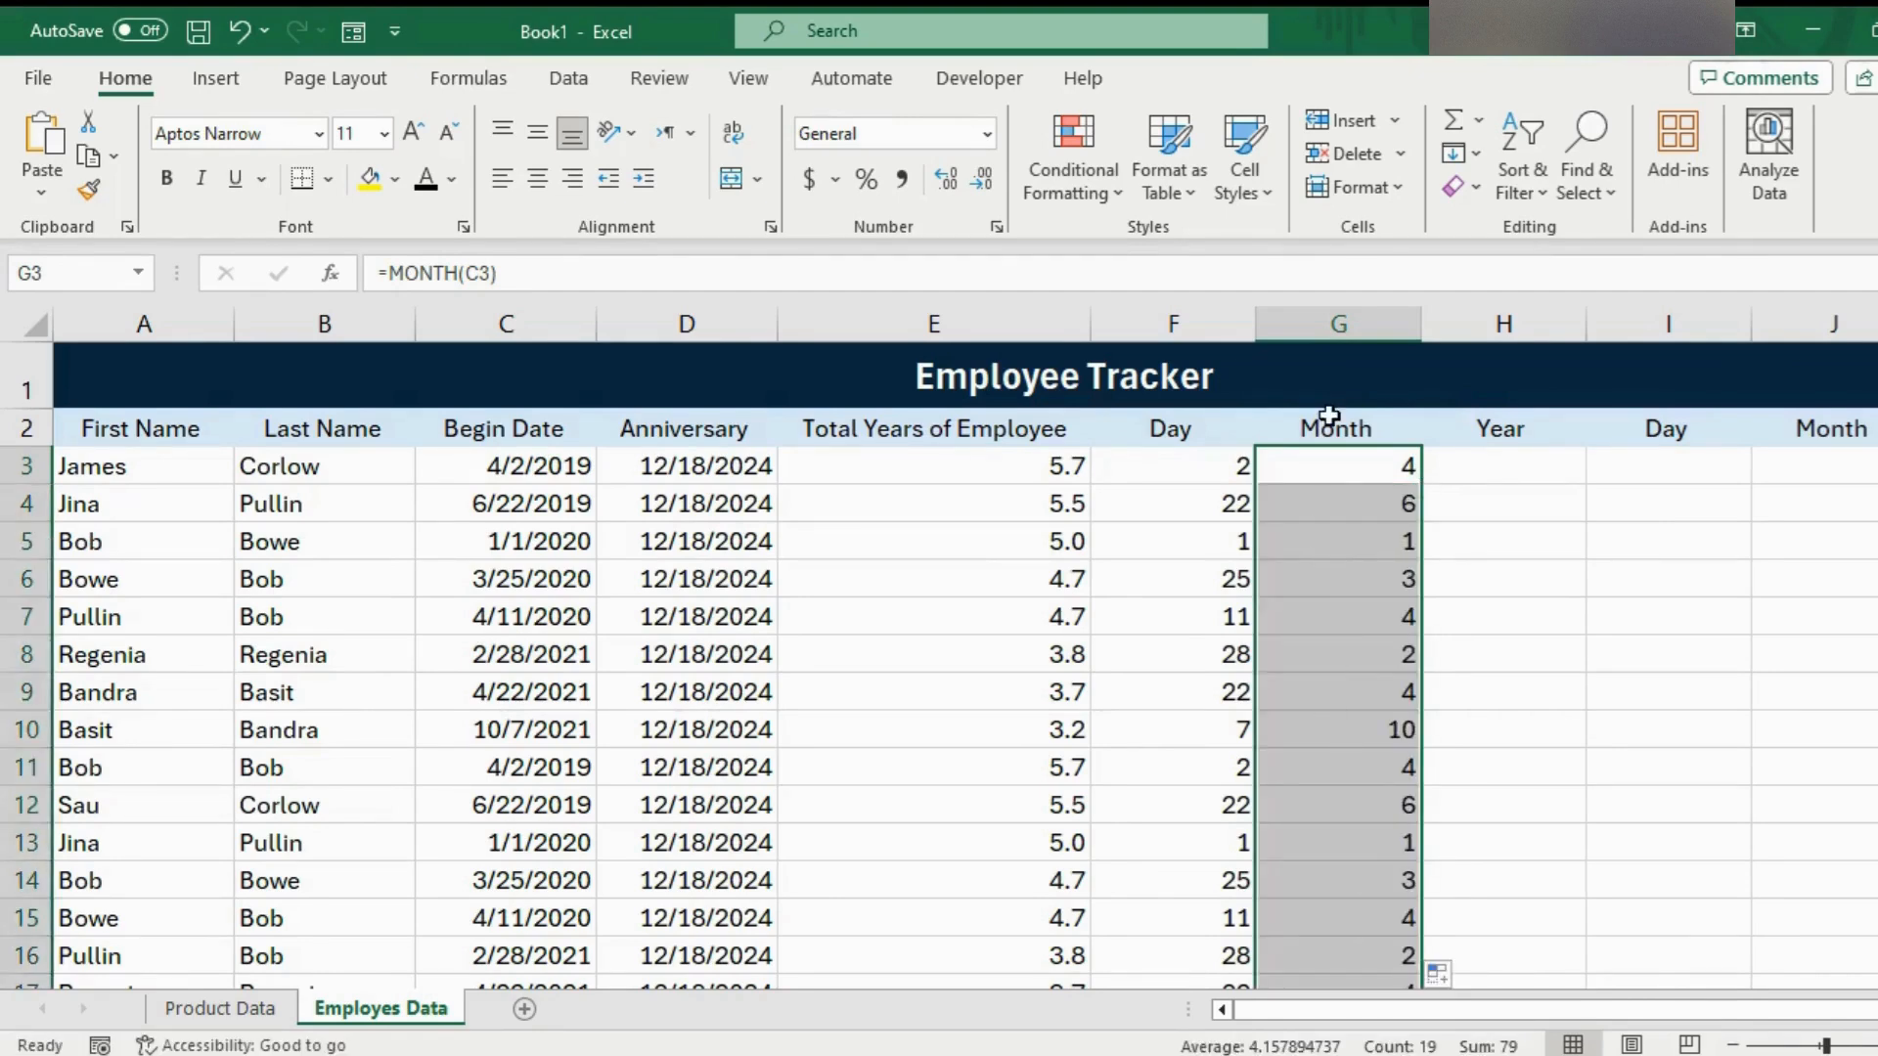
# Enter =YEAR(C3) in H3 to extract the year from the begin date
pyautogui.click(1470, 470)
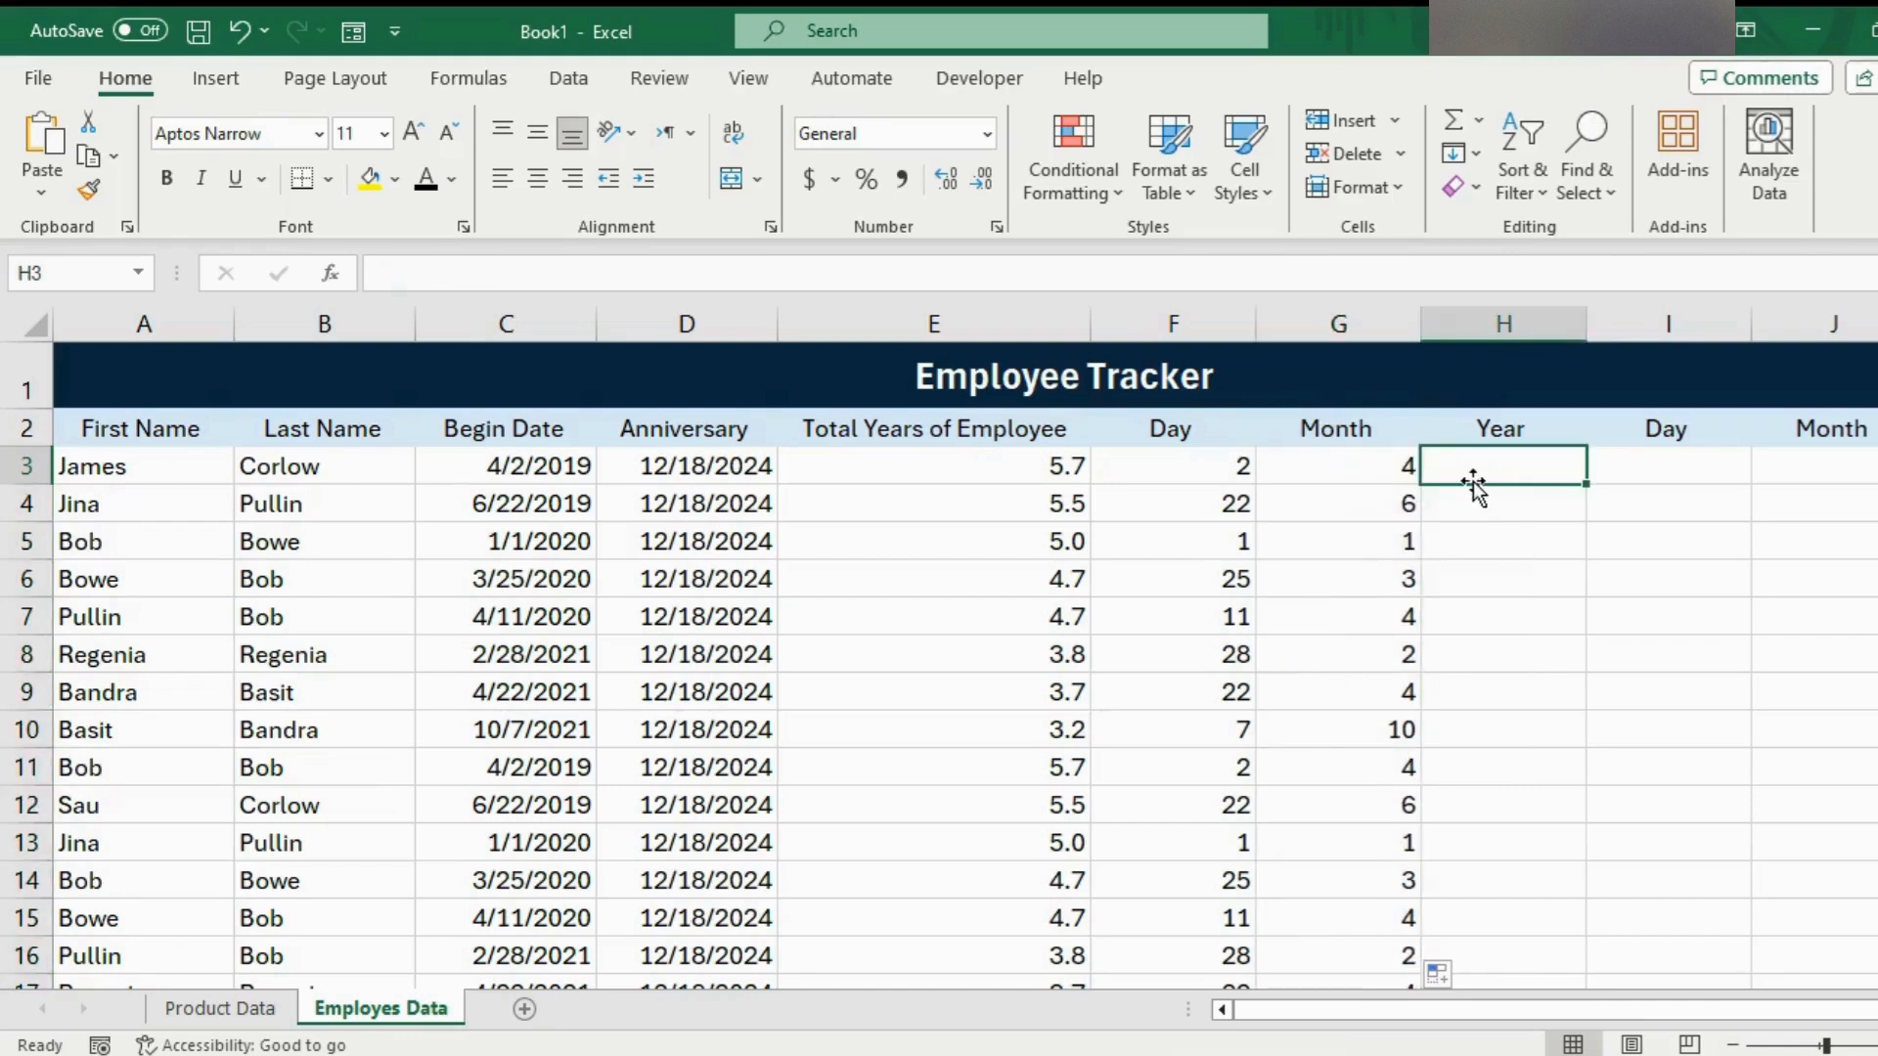
pyautogui.write('=')
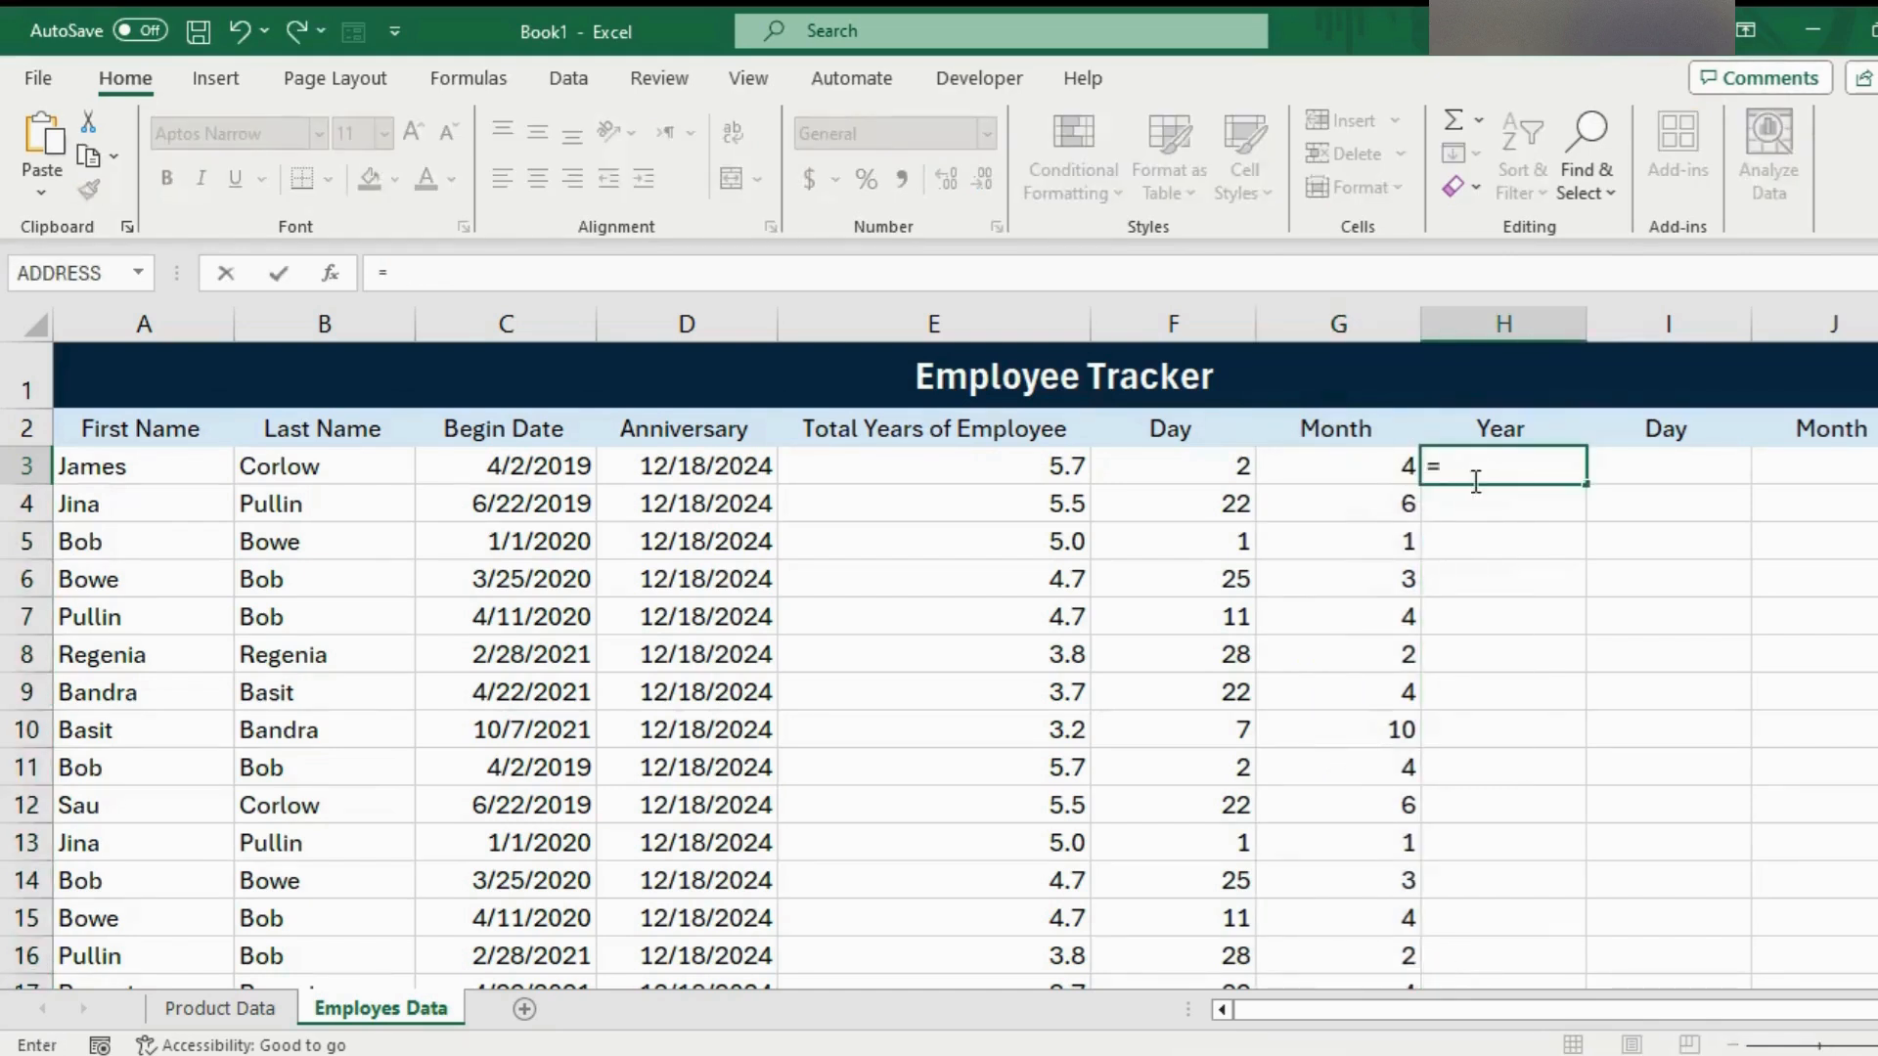
pyautogui.write('year(')
pyautogui.click(525, 470)
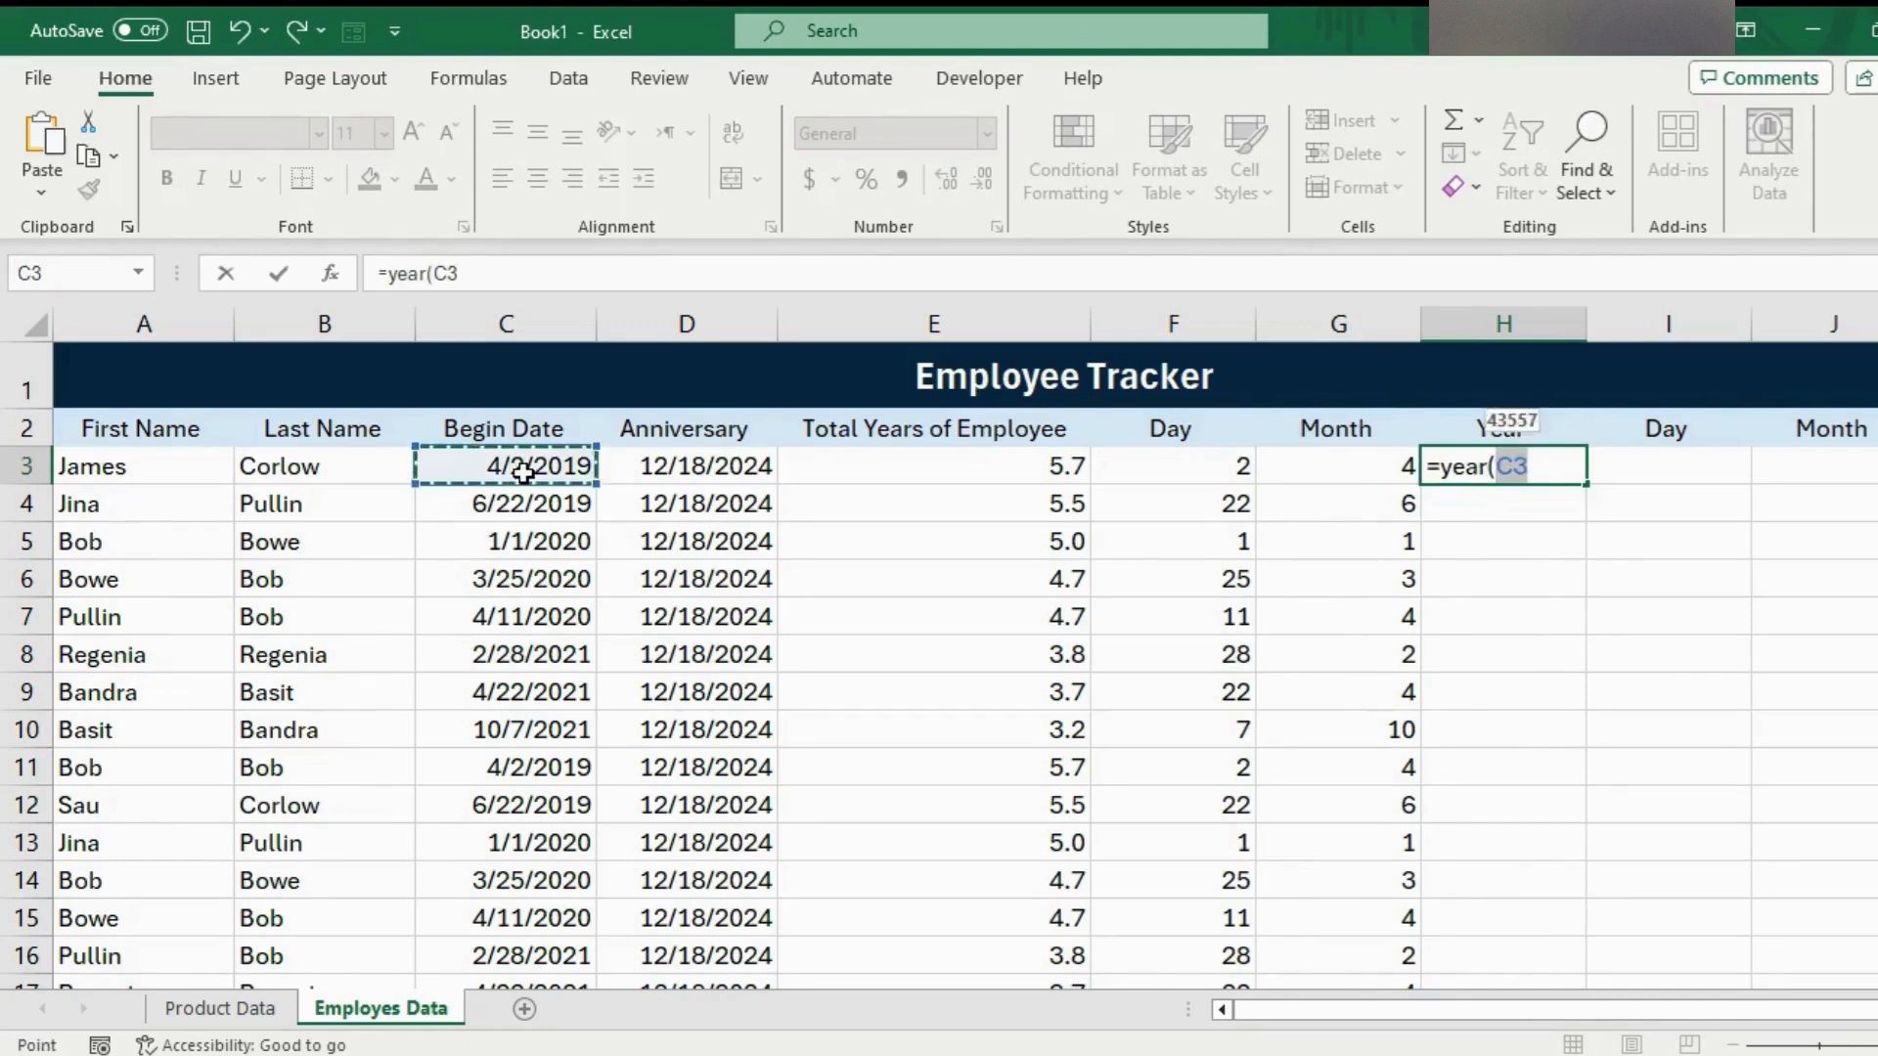
pyautogui.press('Return')
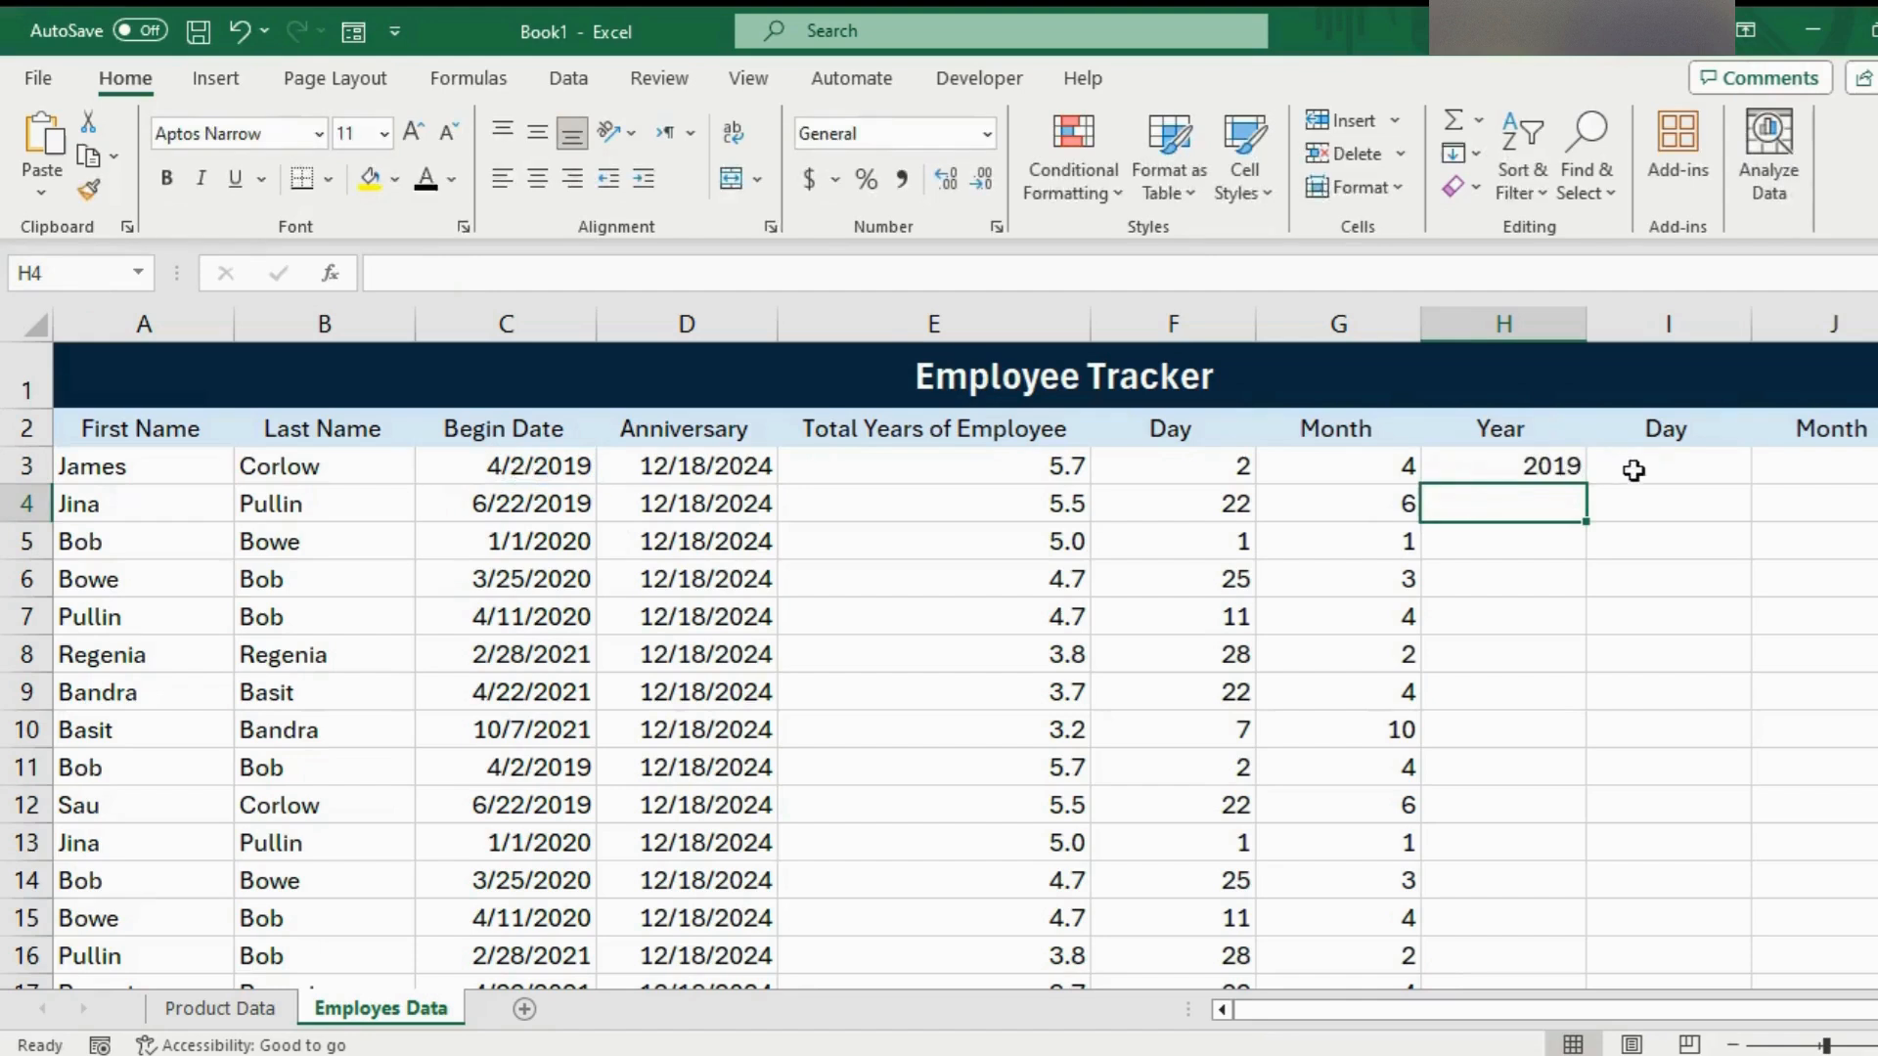
# Fill the YEAR formula from H3 down the numeric Year column
pyautogui.click(1563, 467)
pyautogui.doubleClick(1586, 486)
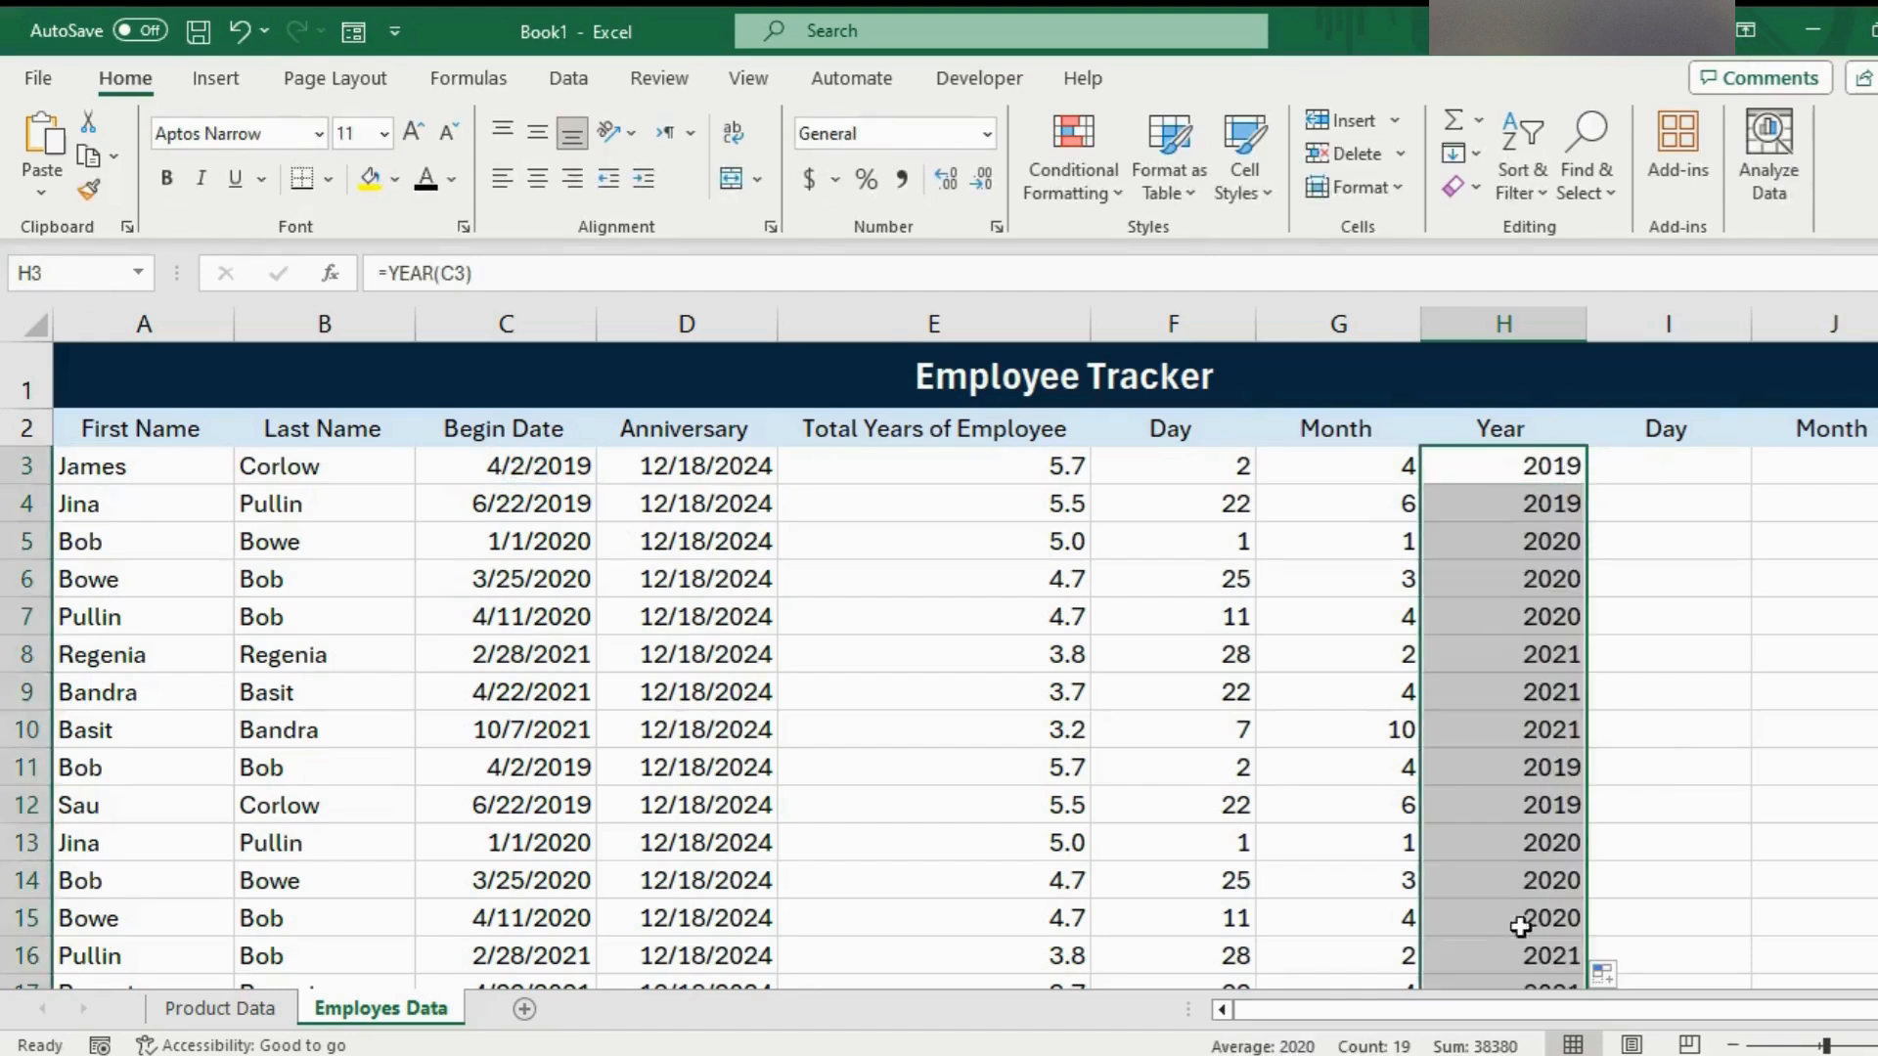
pyautogui.moveTo(1877, 435)
pyautogui.mouseDown()
pyautogui.moveTo(1876, 474)
pyautogui.moveTo(1877, 434)
pyautogui.mouseUp()
# Enter =TEXT(C3,"dddd") in I3 to get the begin date's weekday name and fill it down the second Day column
pyautogui.click(1675, 453)
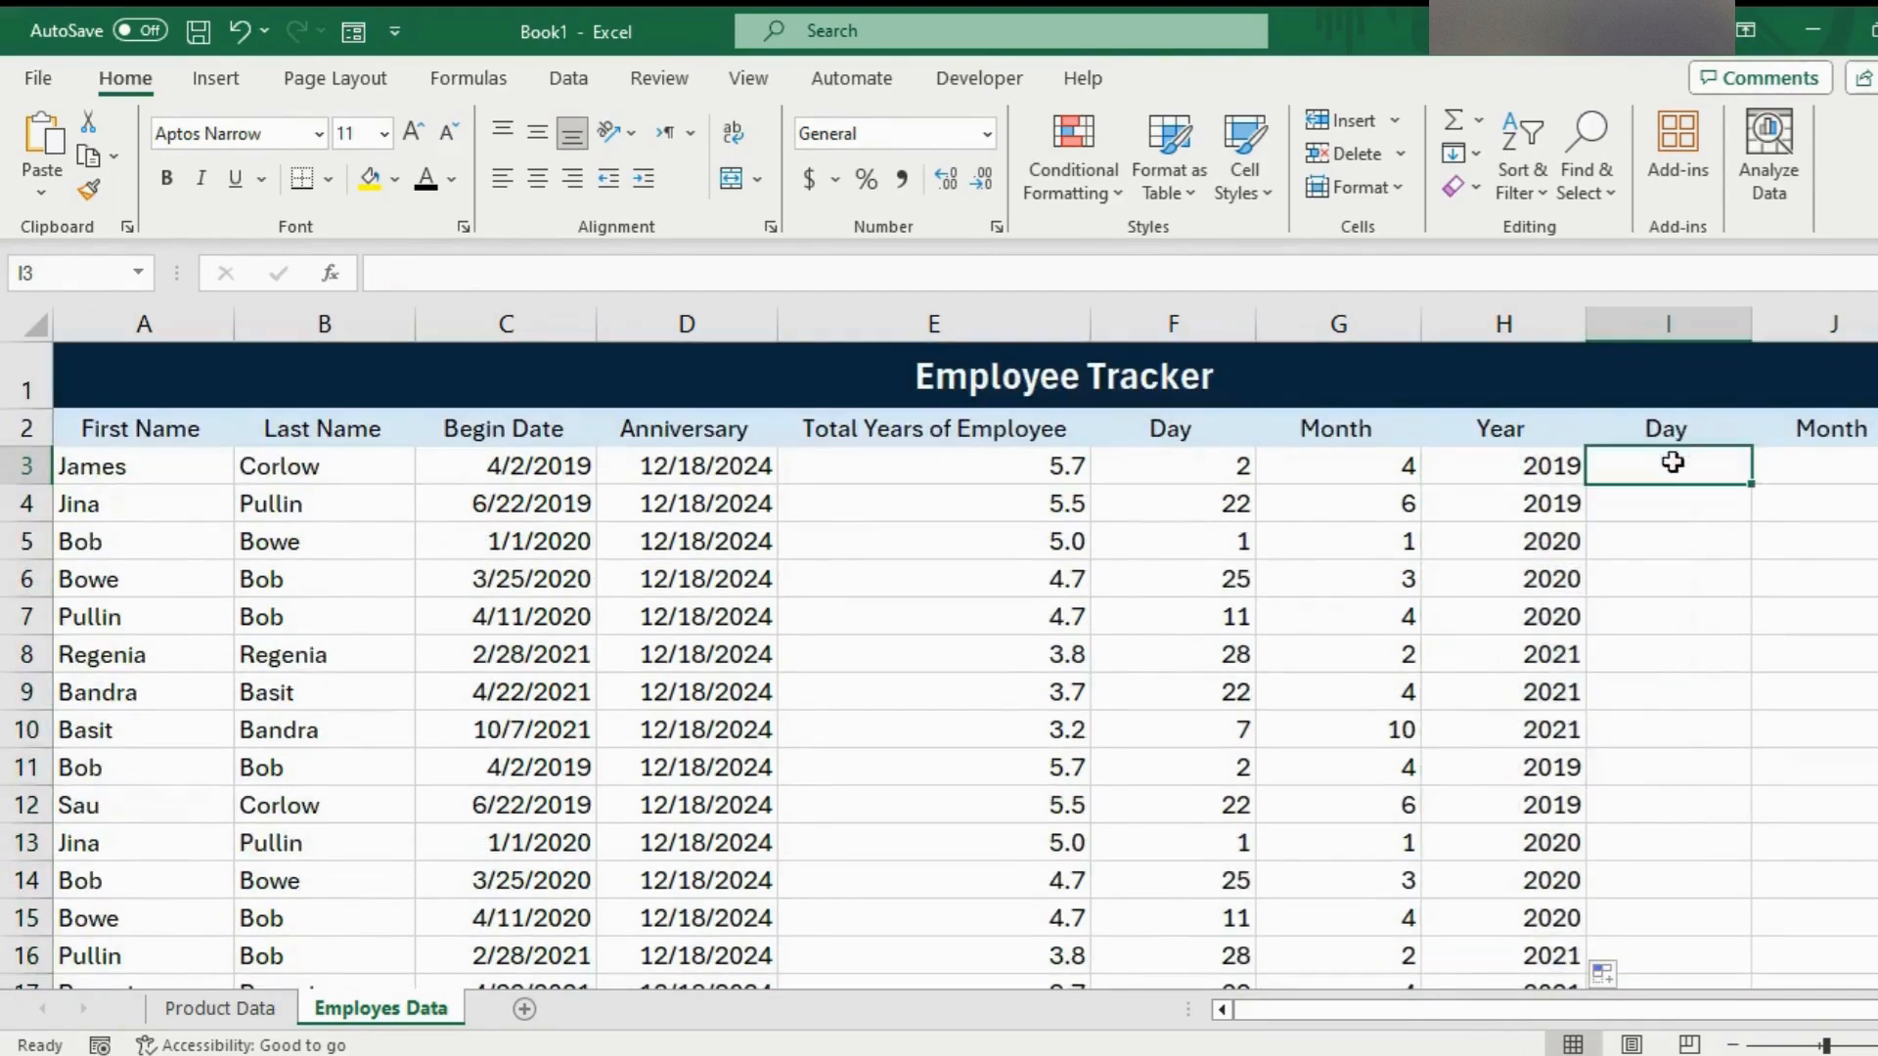
pyautogui.moveTo(1423, 1019); pyautogui.dragTo(1482, 1022)
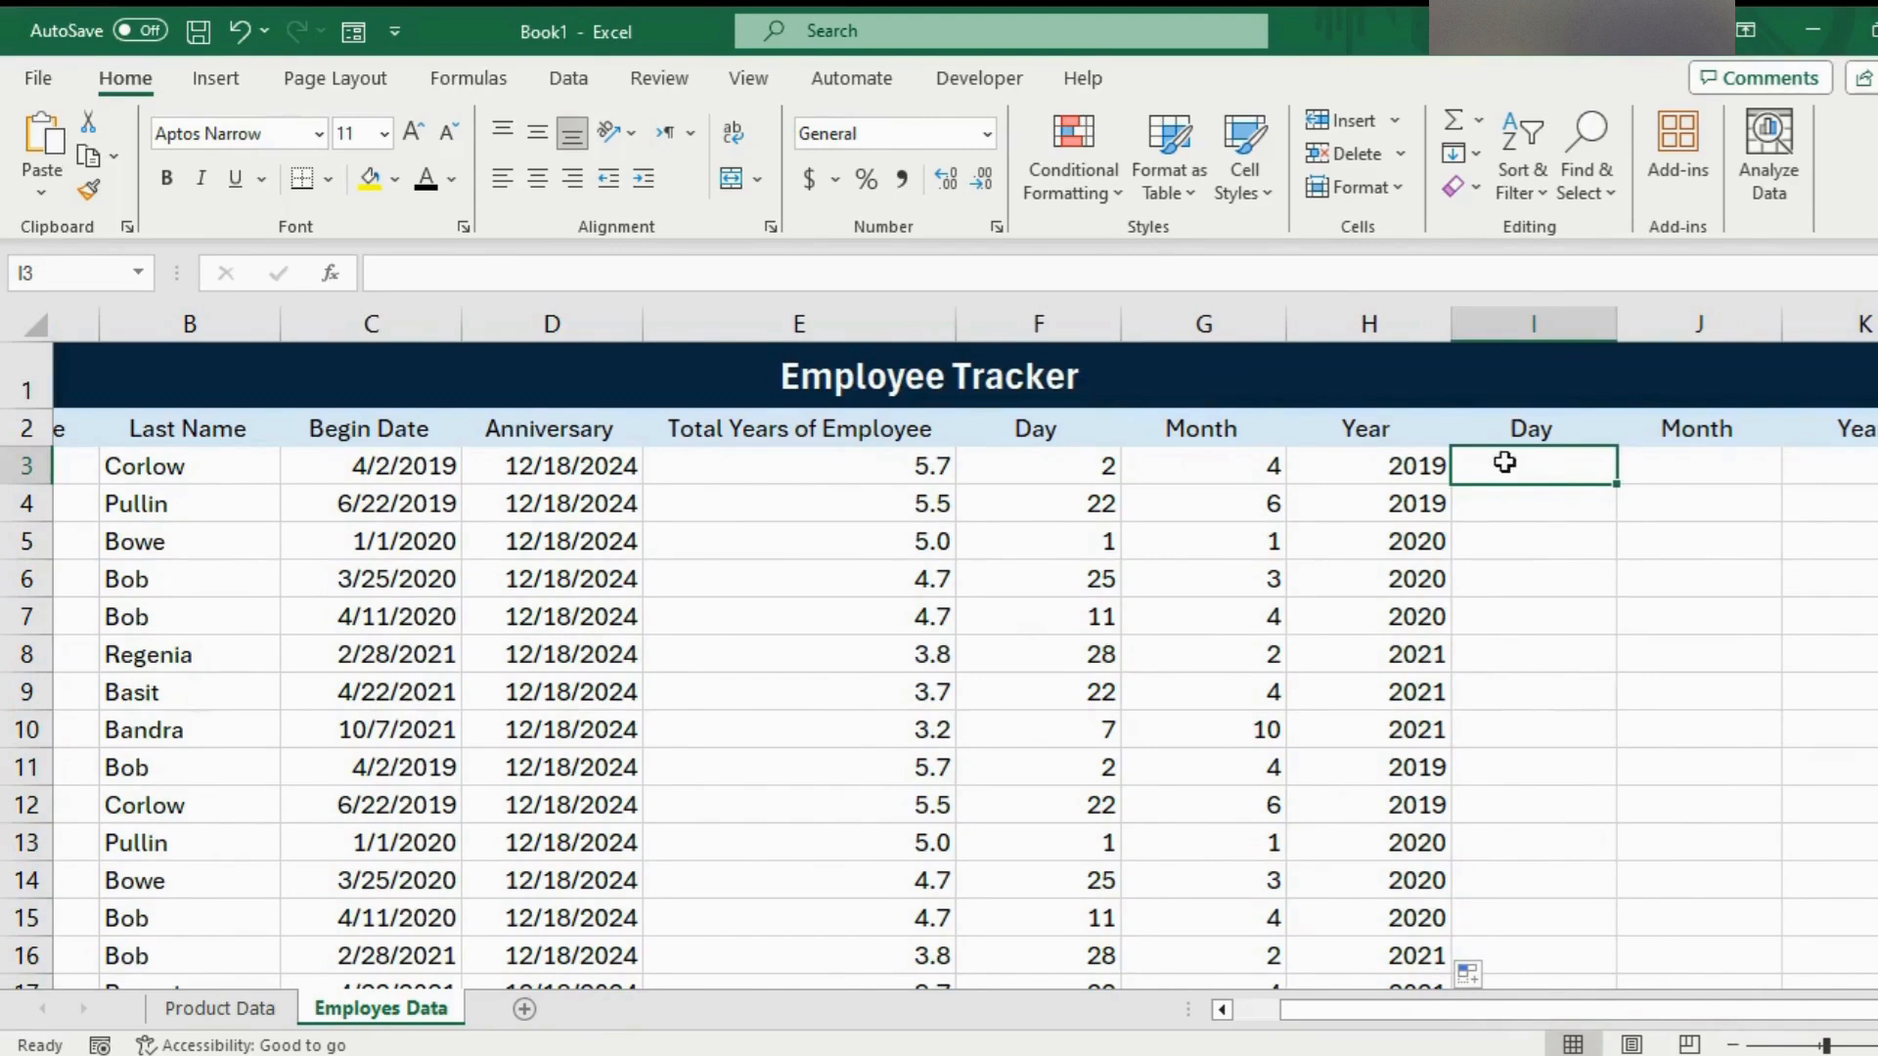
pyautogui.write('=')
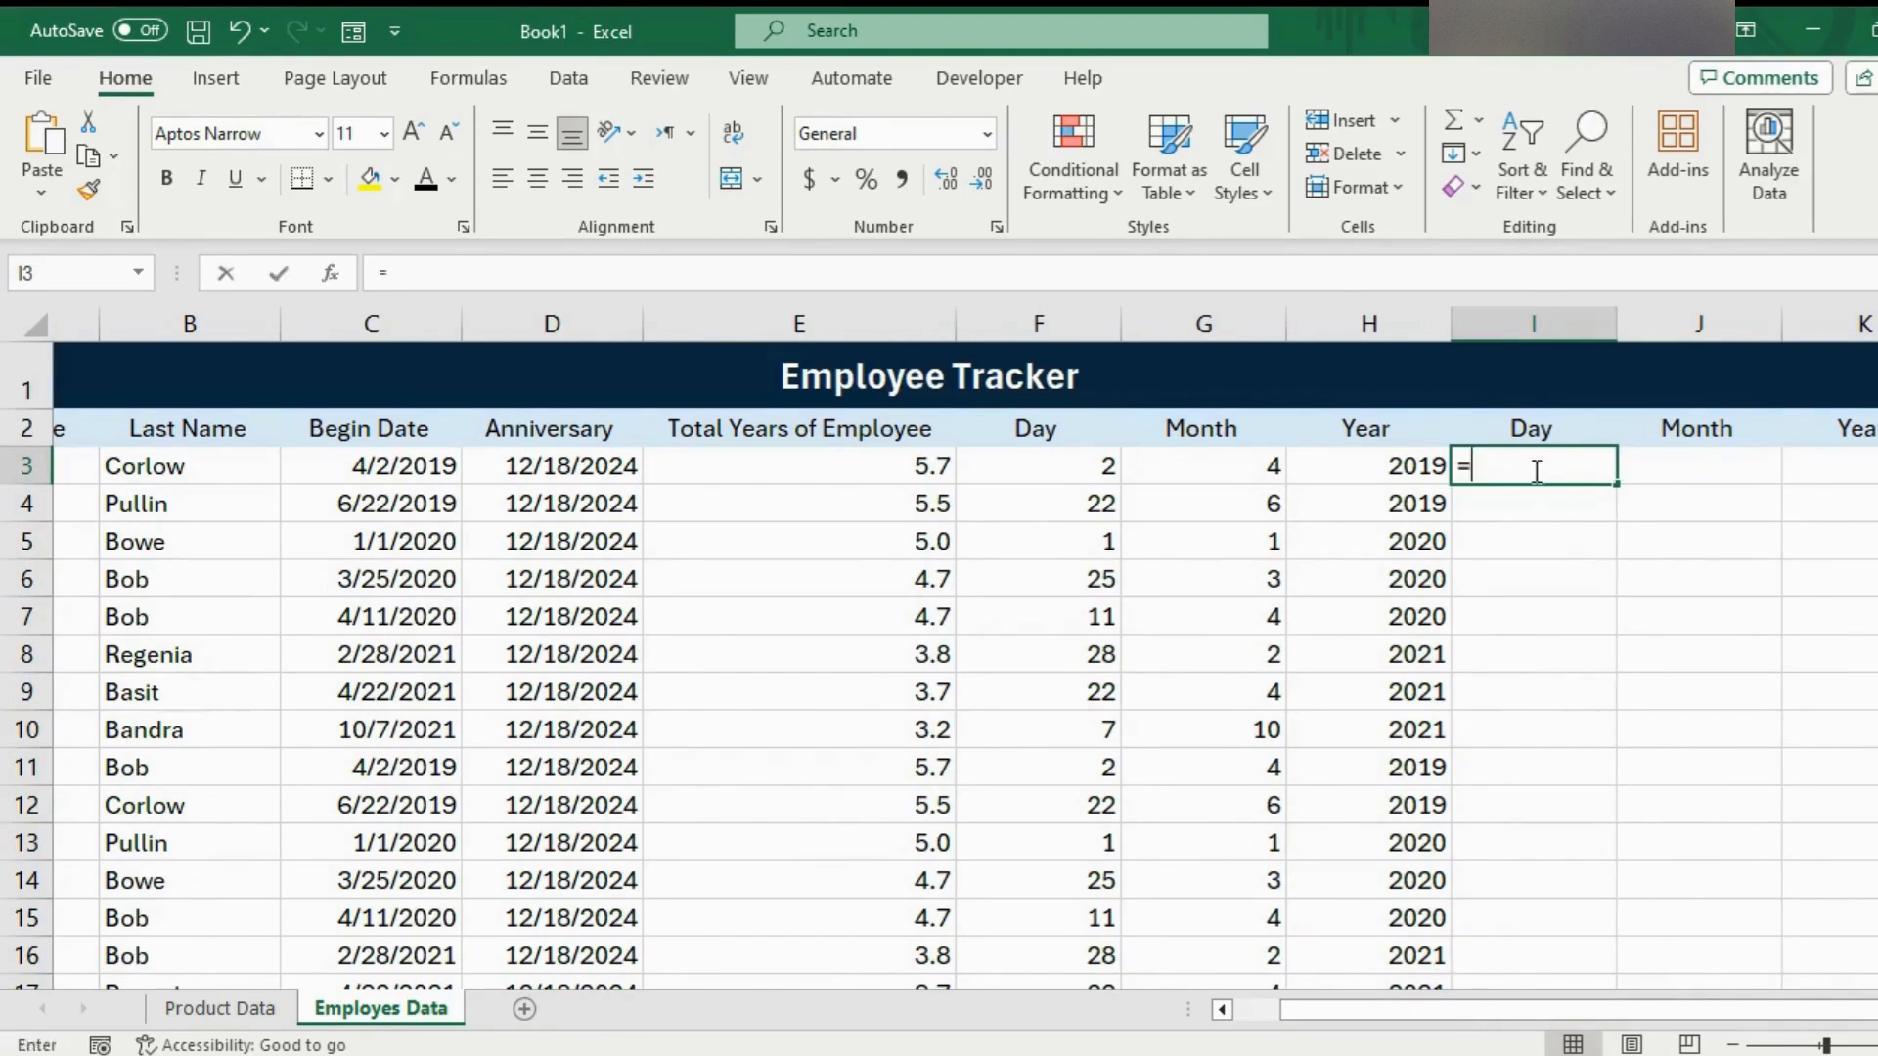
pyautogui.write('text(')
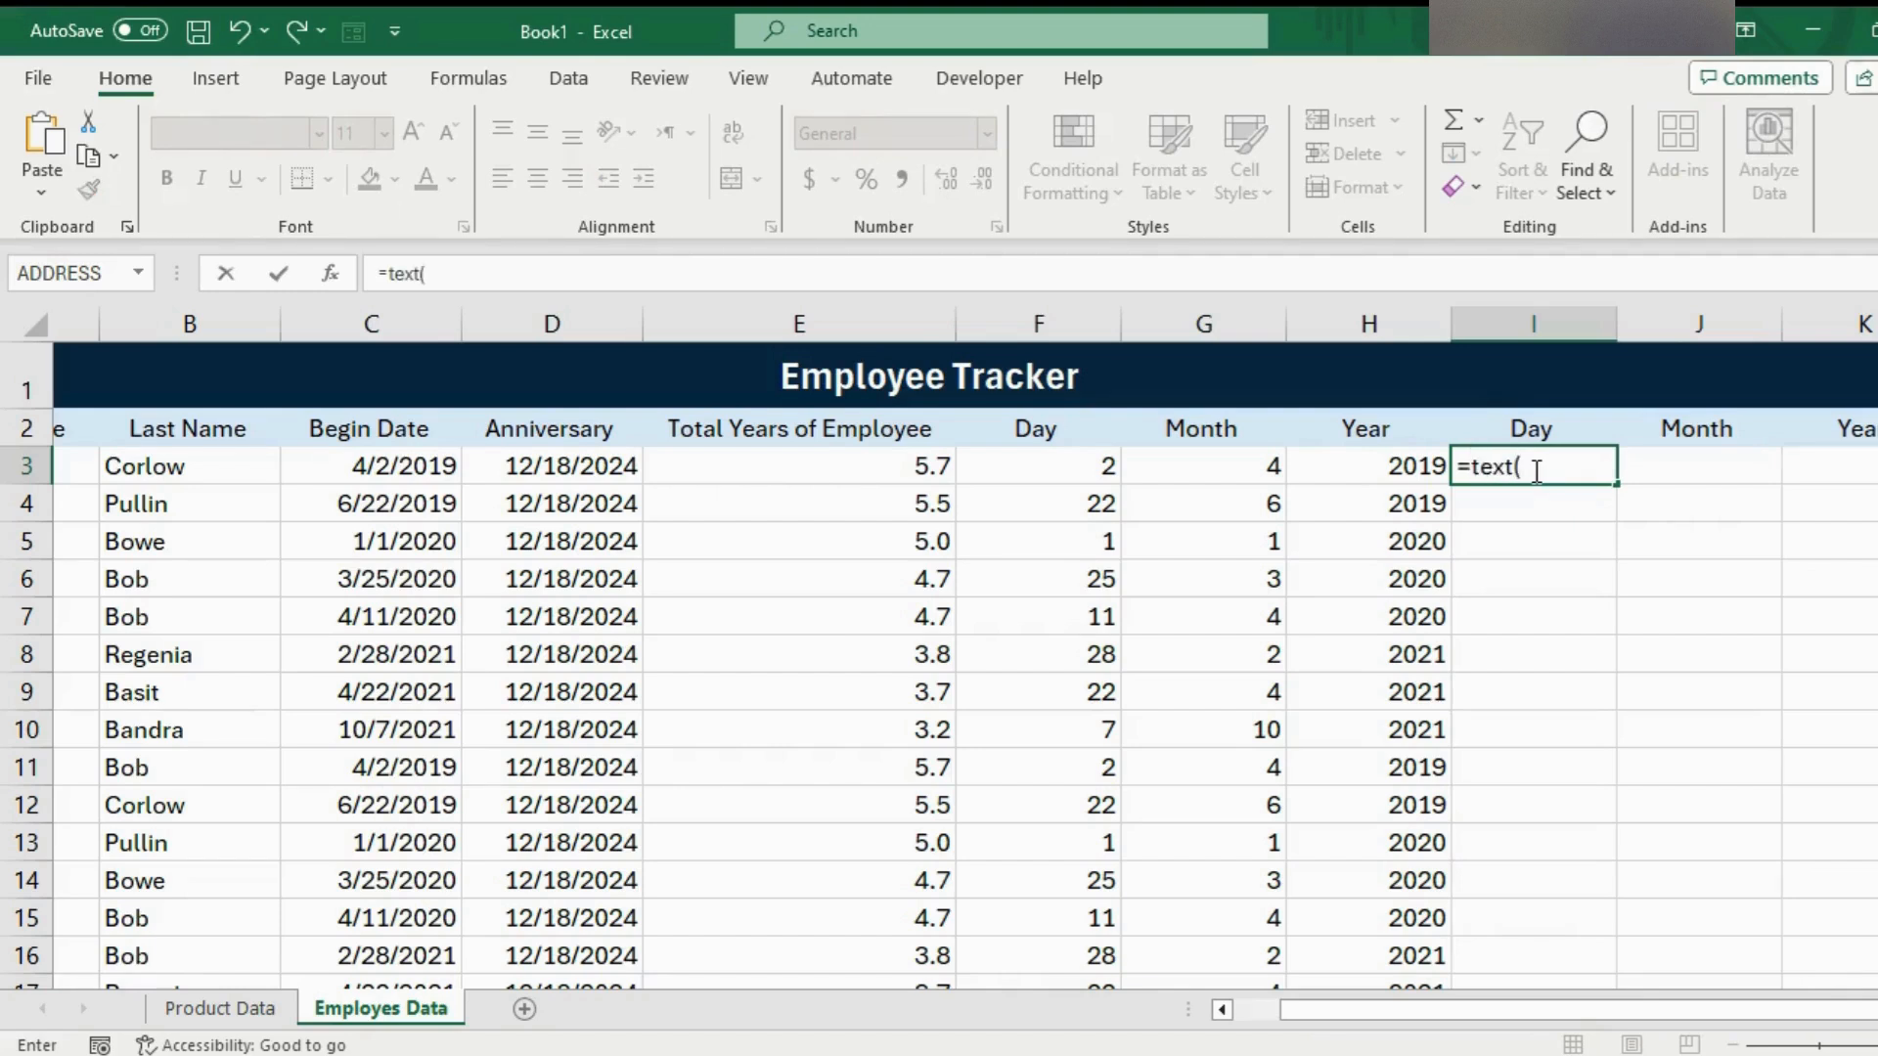
pyautogui.click(410, 463)
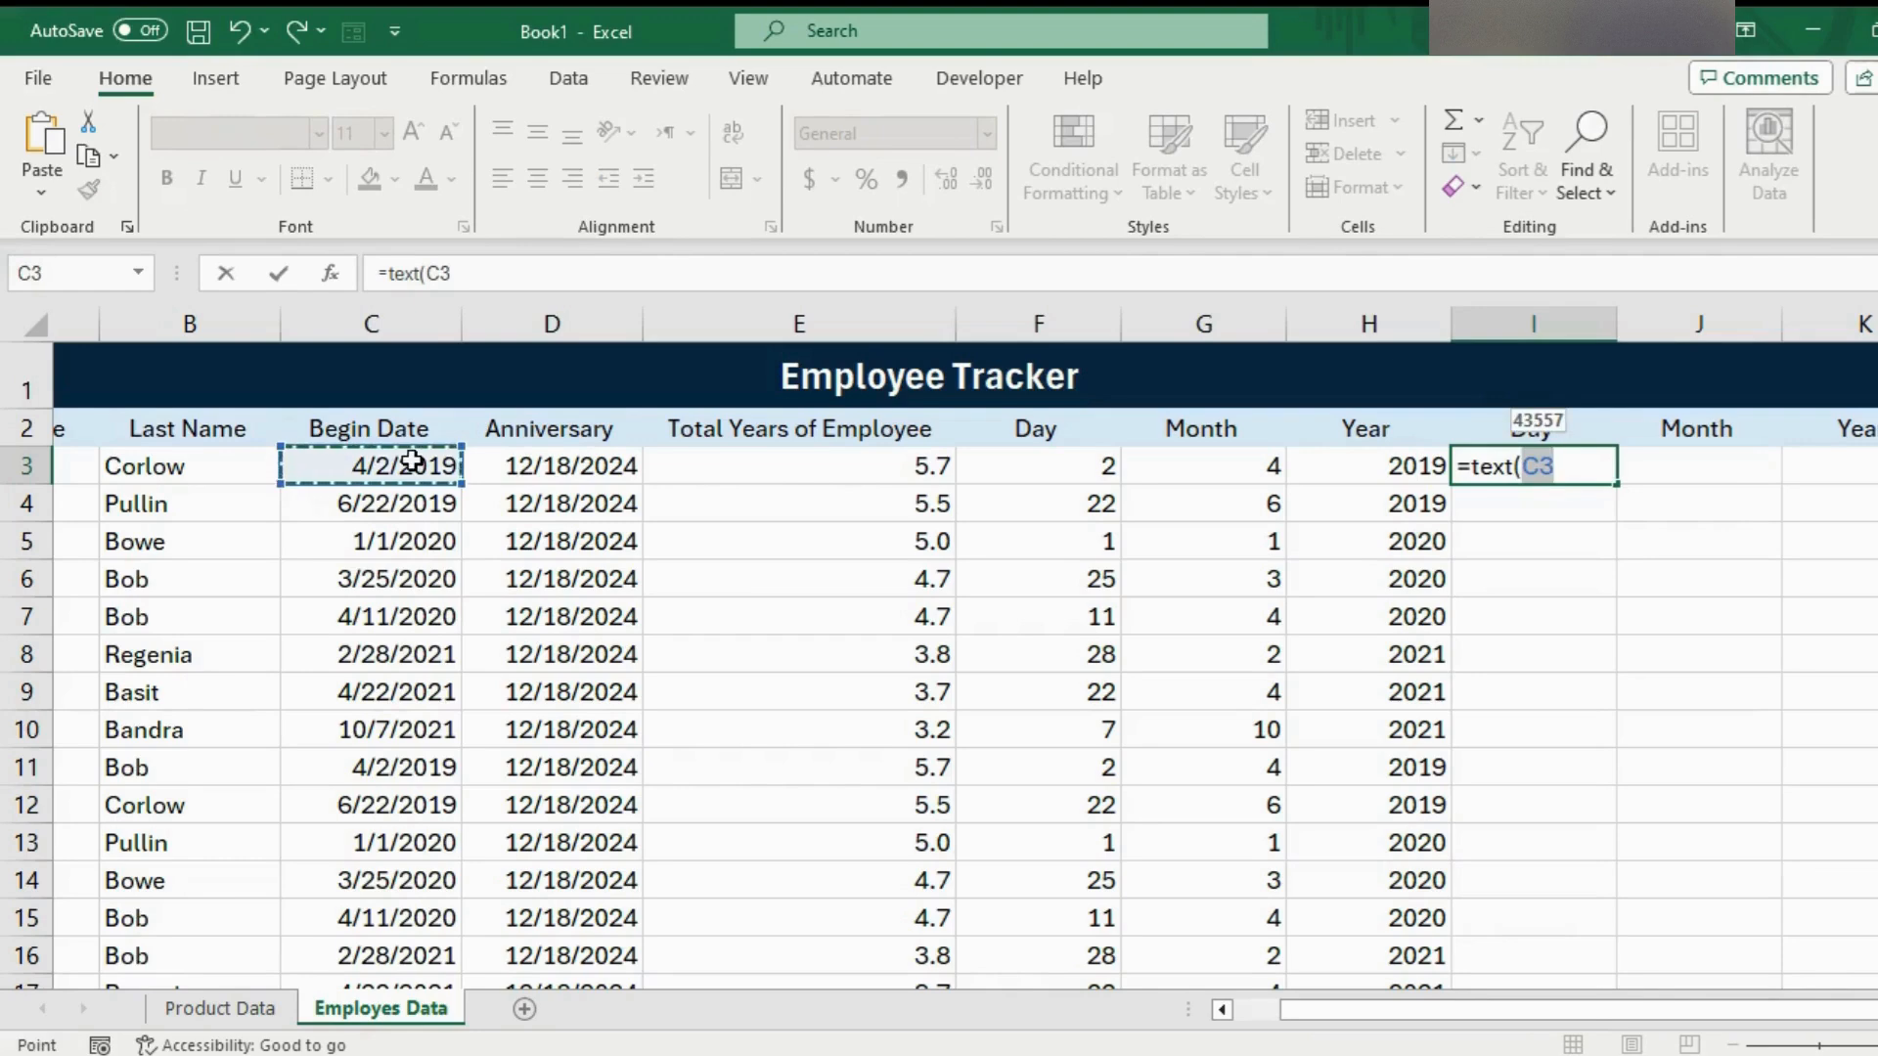
pyautogui.write(',')
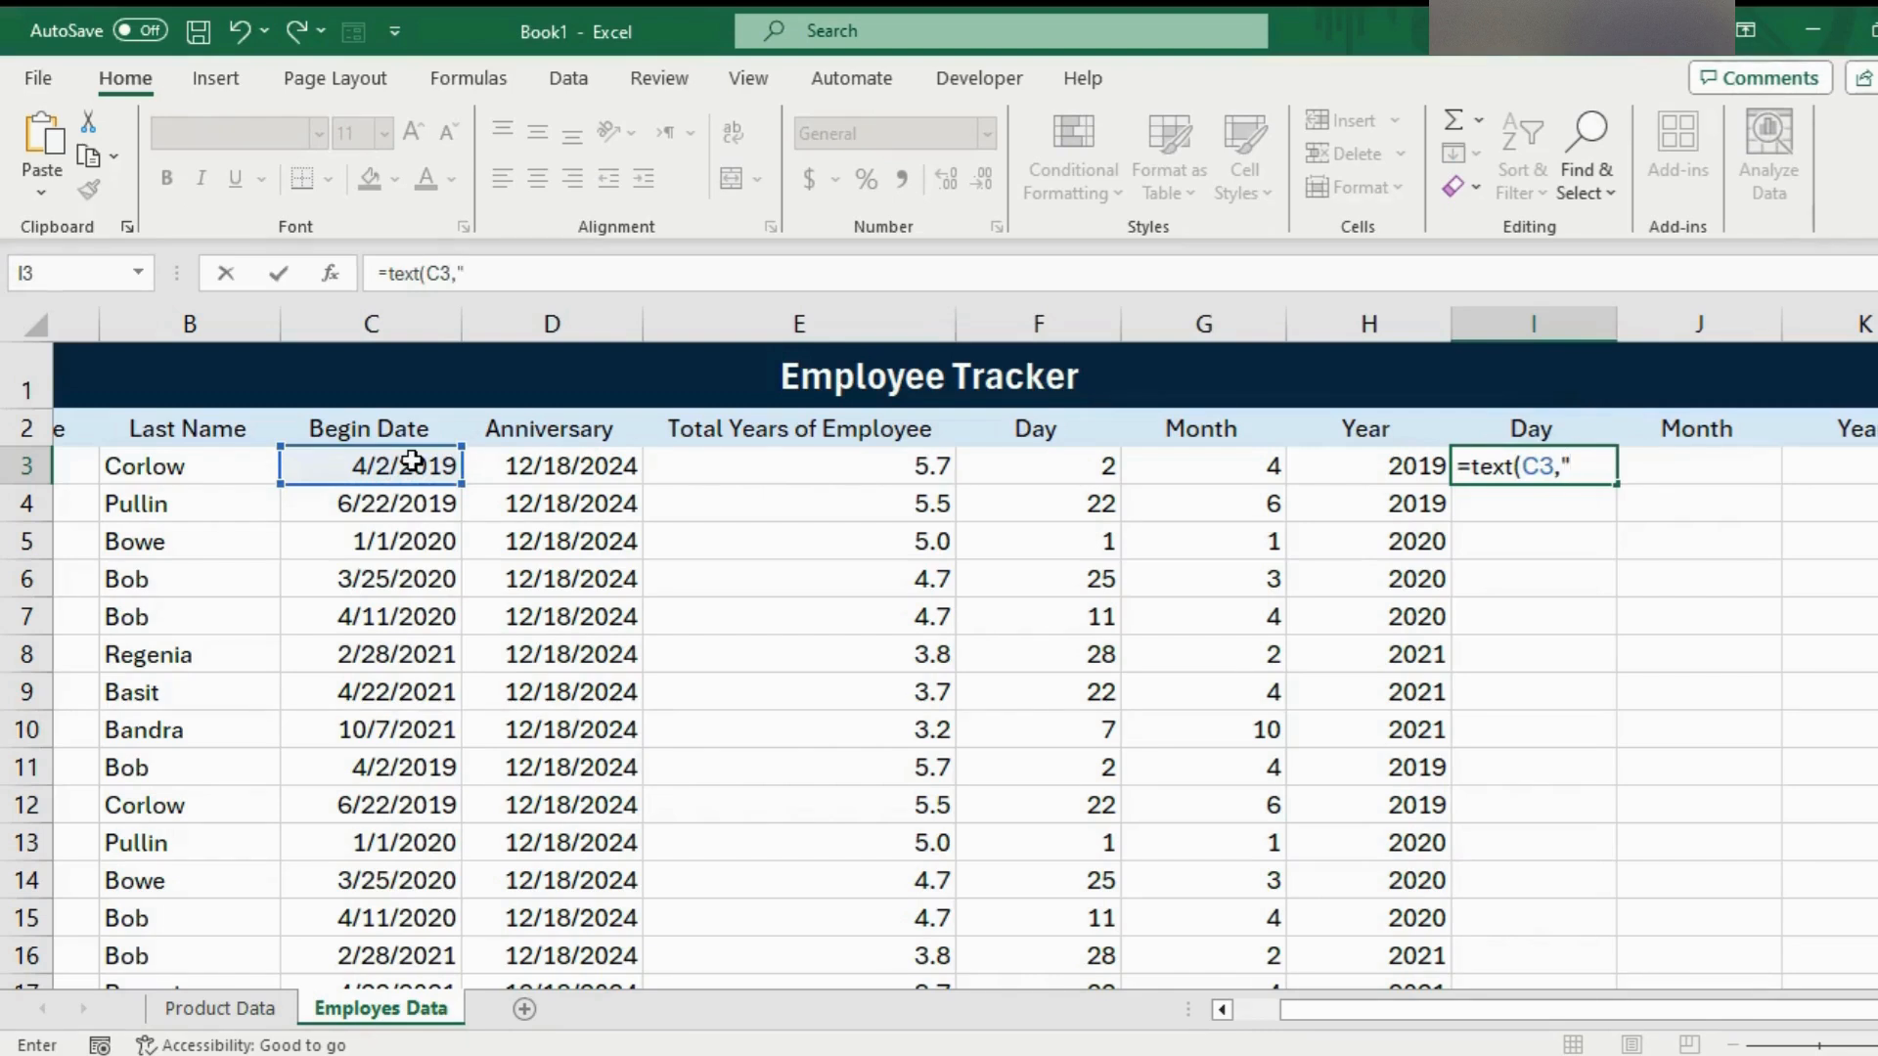
pyautogui.write('"dddd"')
pyautogui.press('Return')
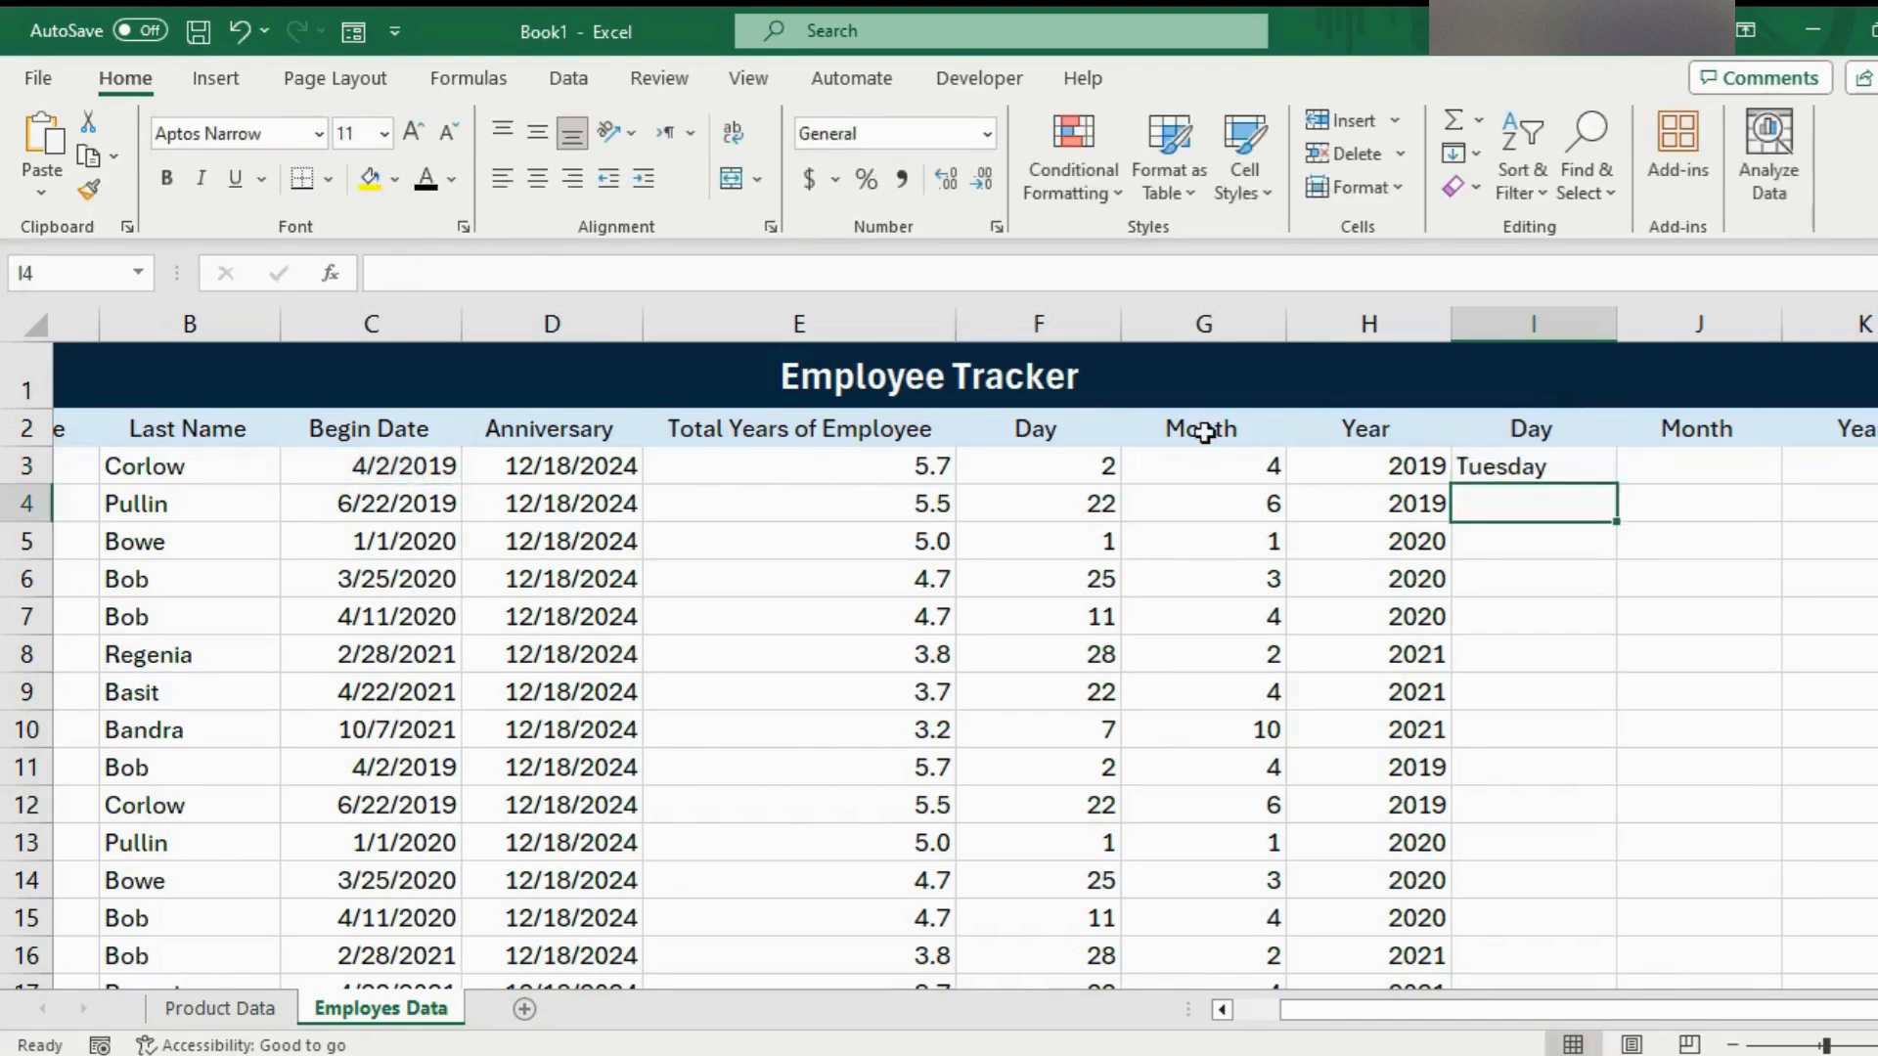
pyautogui.click(1586, 471)
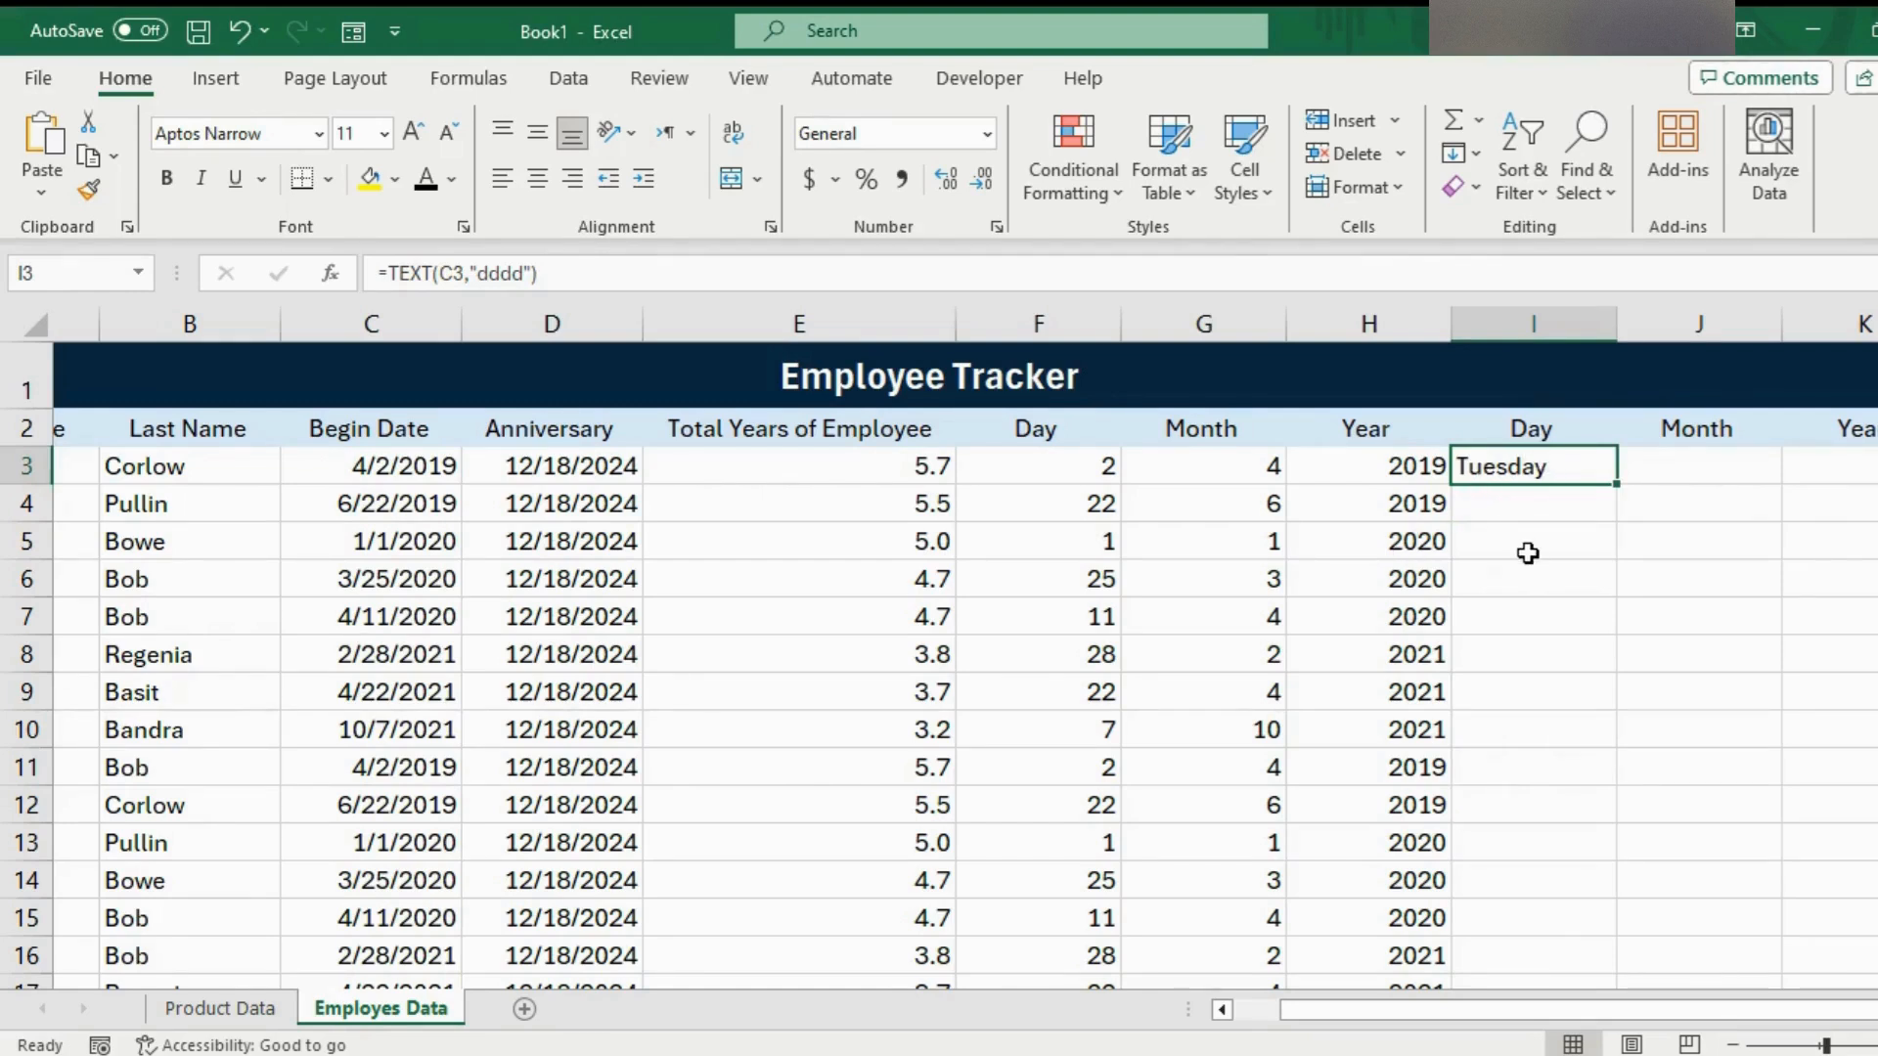
pyautogui.doubleClick(1617, 487)
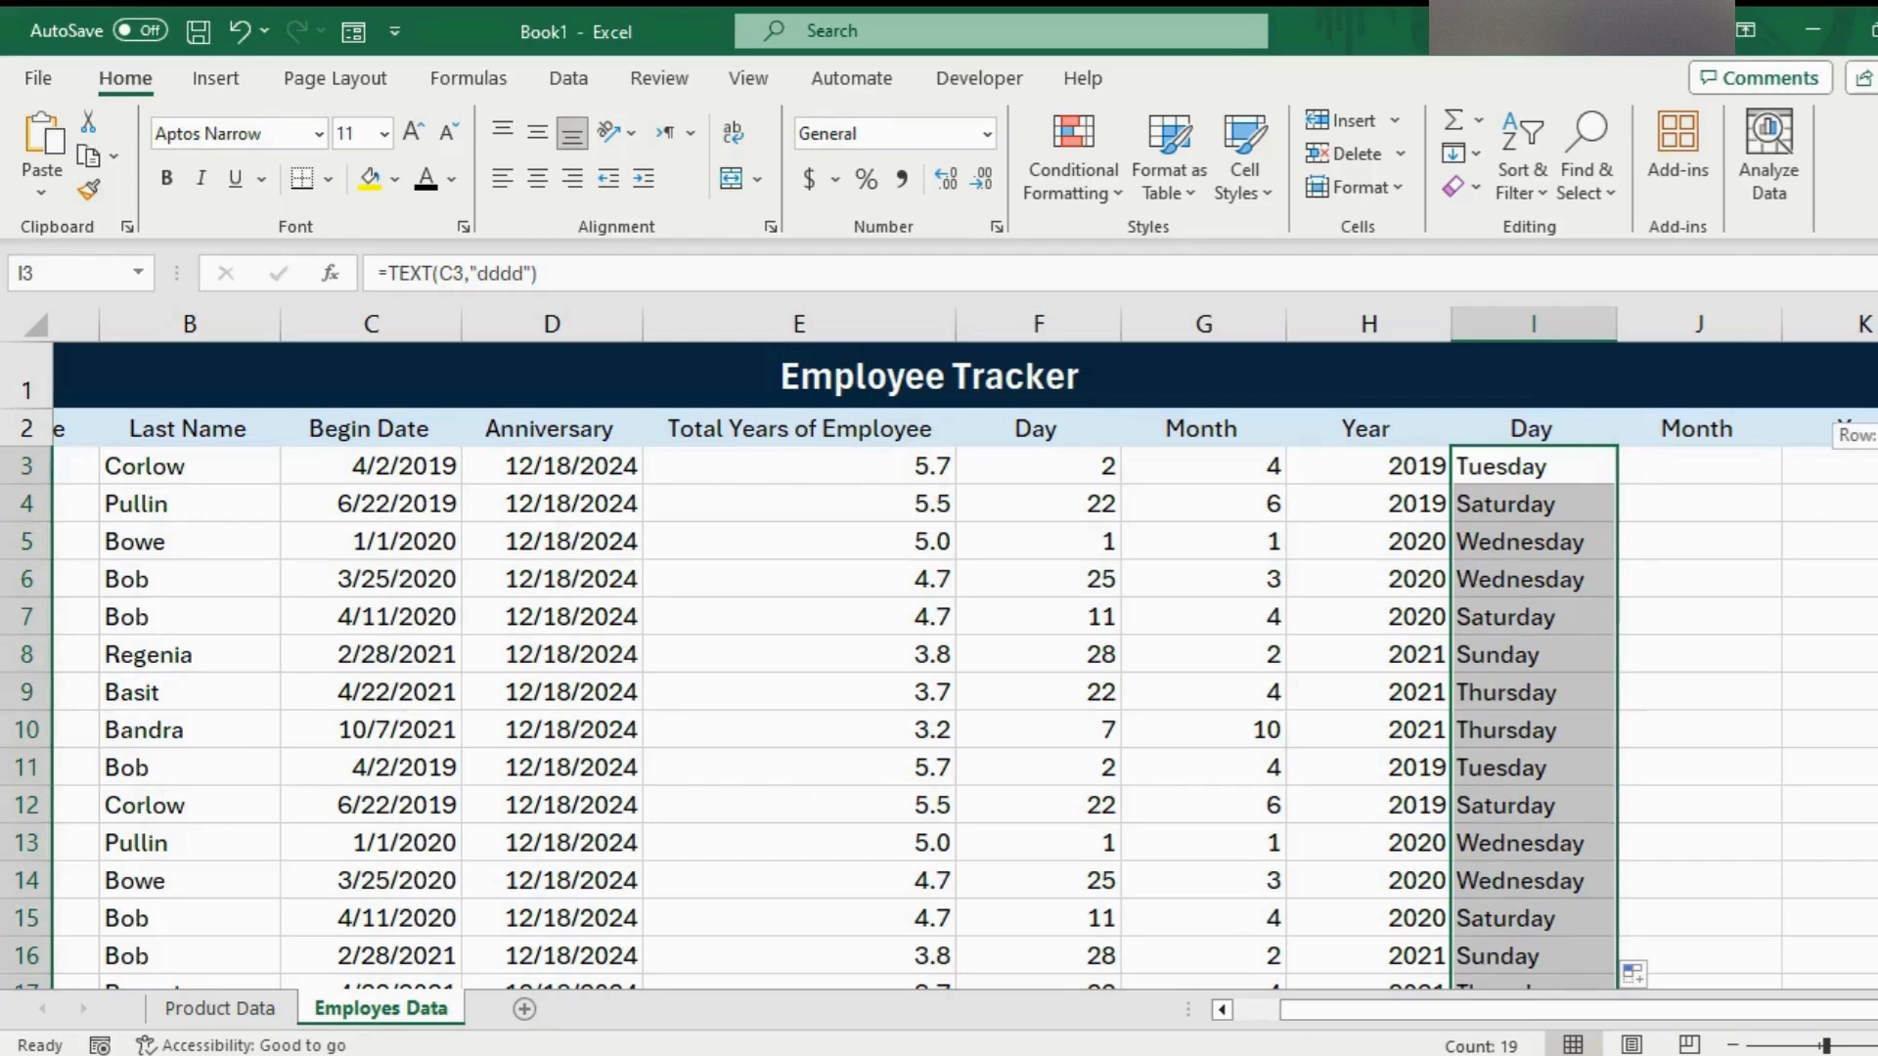
# Enter =TEXT(C3, "mmmm") in J3 to get the begin date's month name and fill it down the second Month column
pyautogui.click(1745, 471)
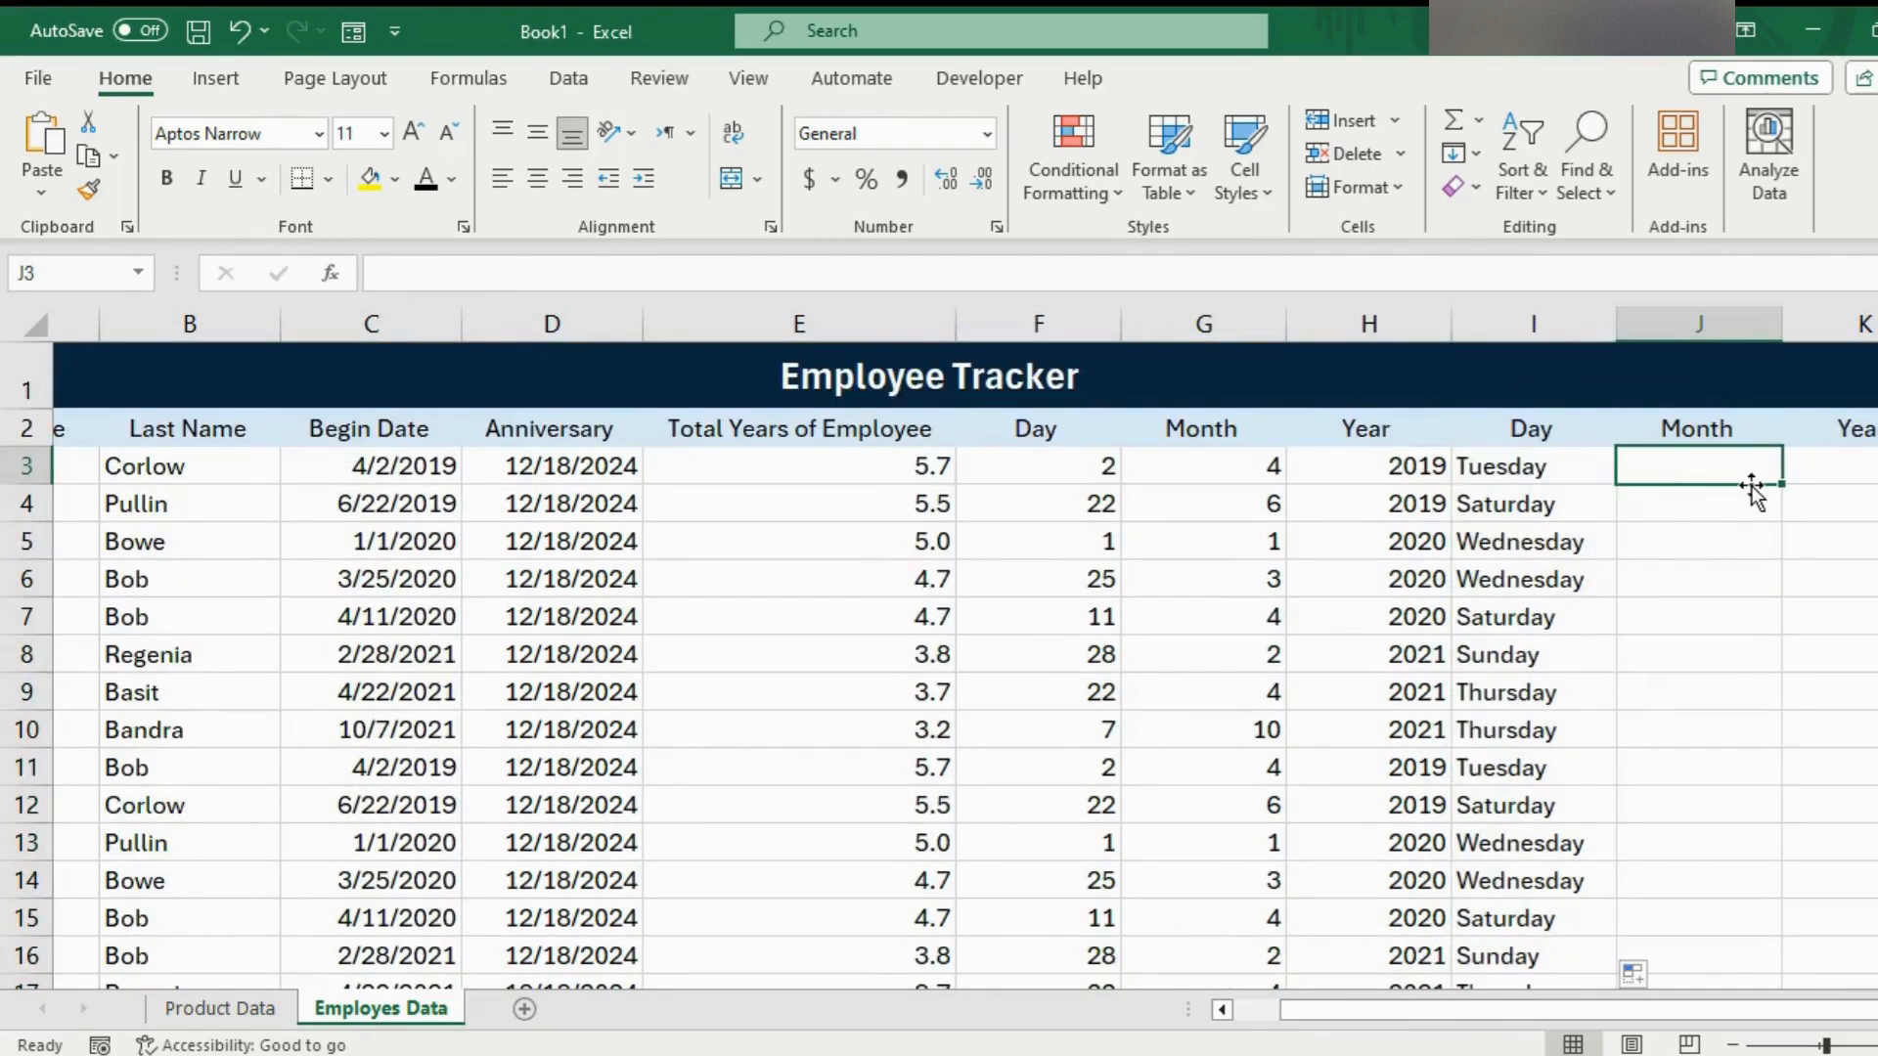
pyautogui.write('=')
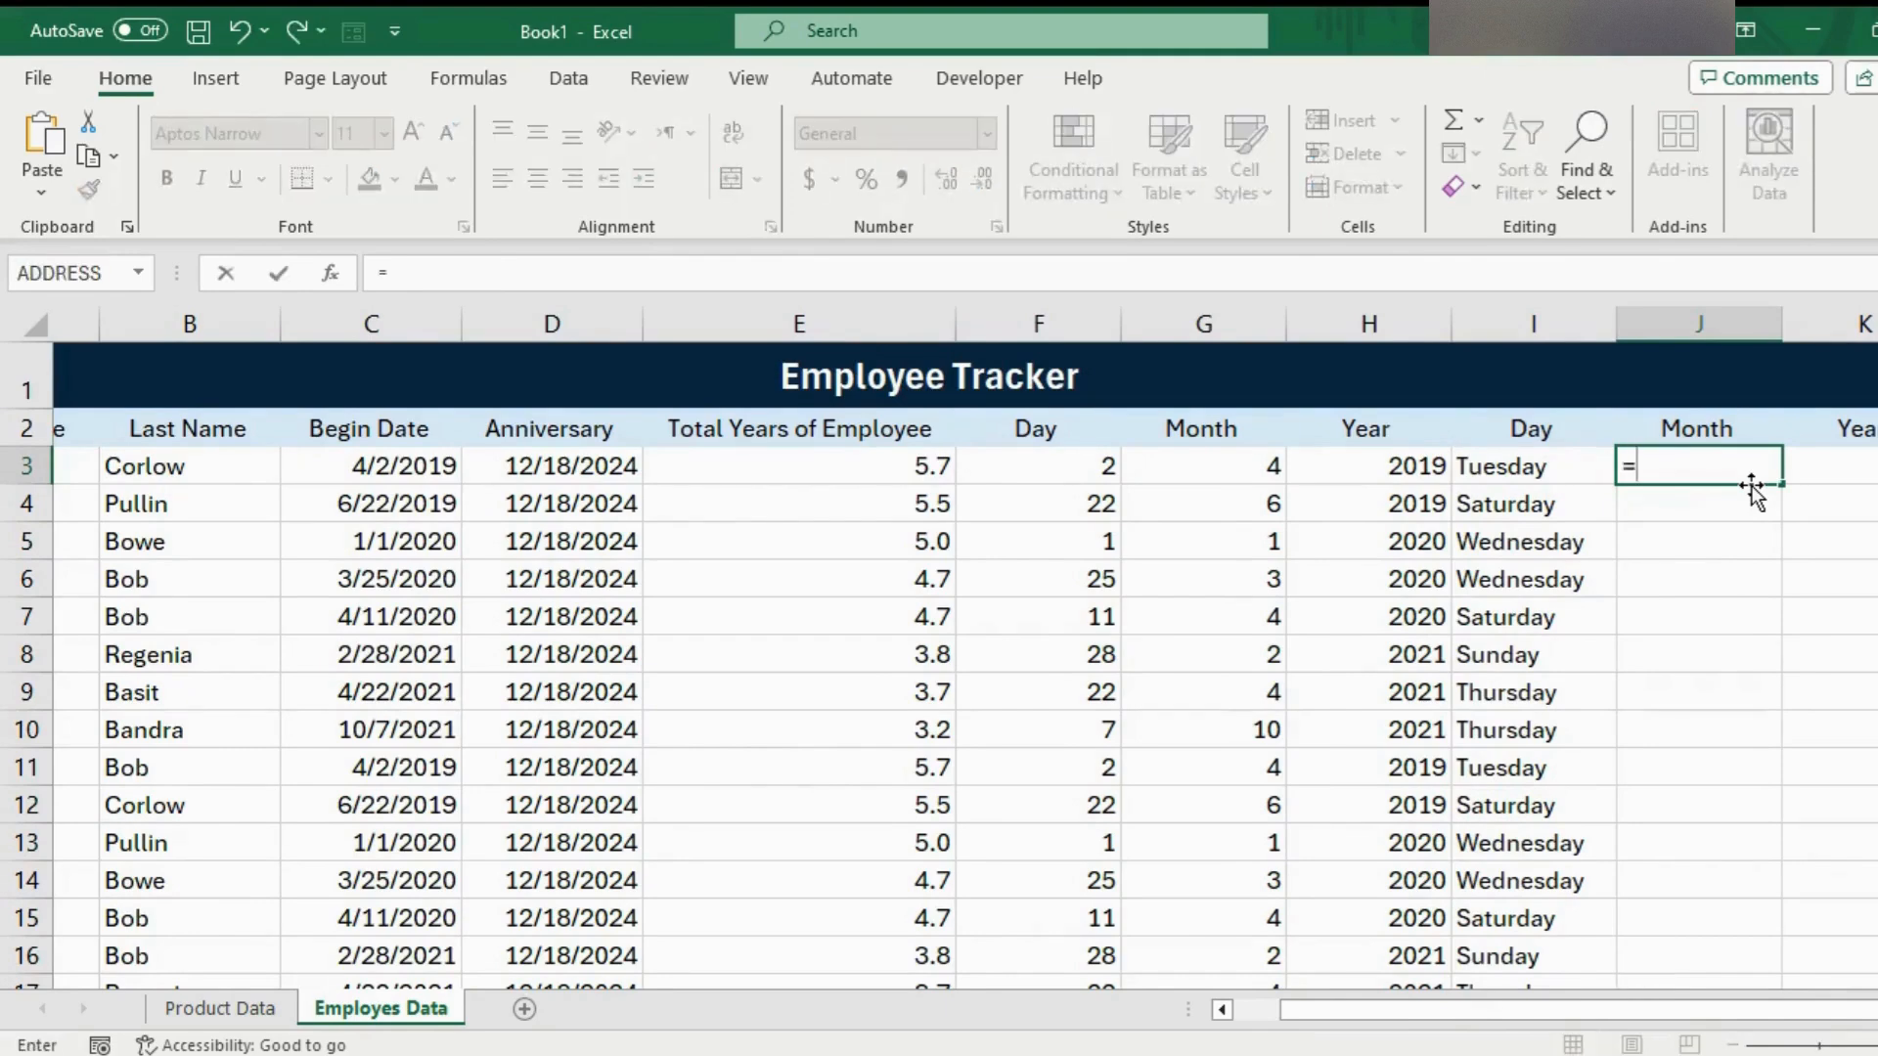
pyautogui.write('text(')
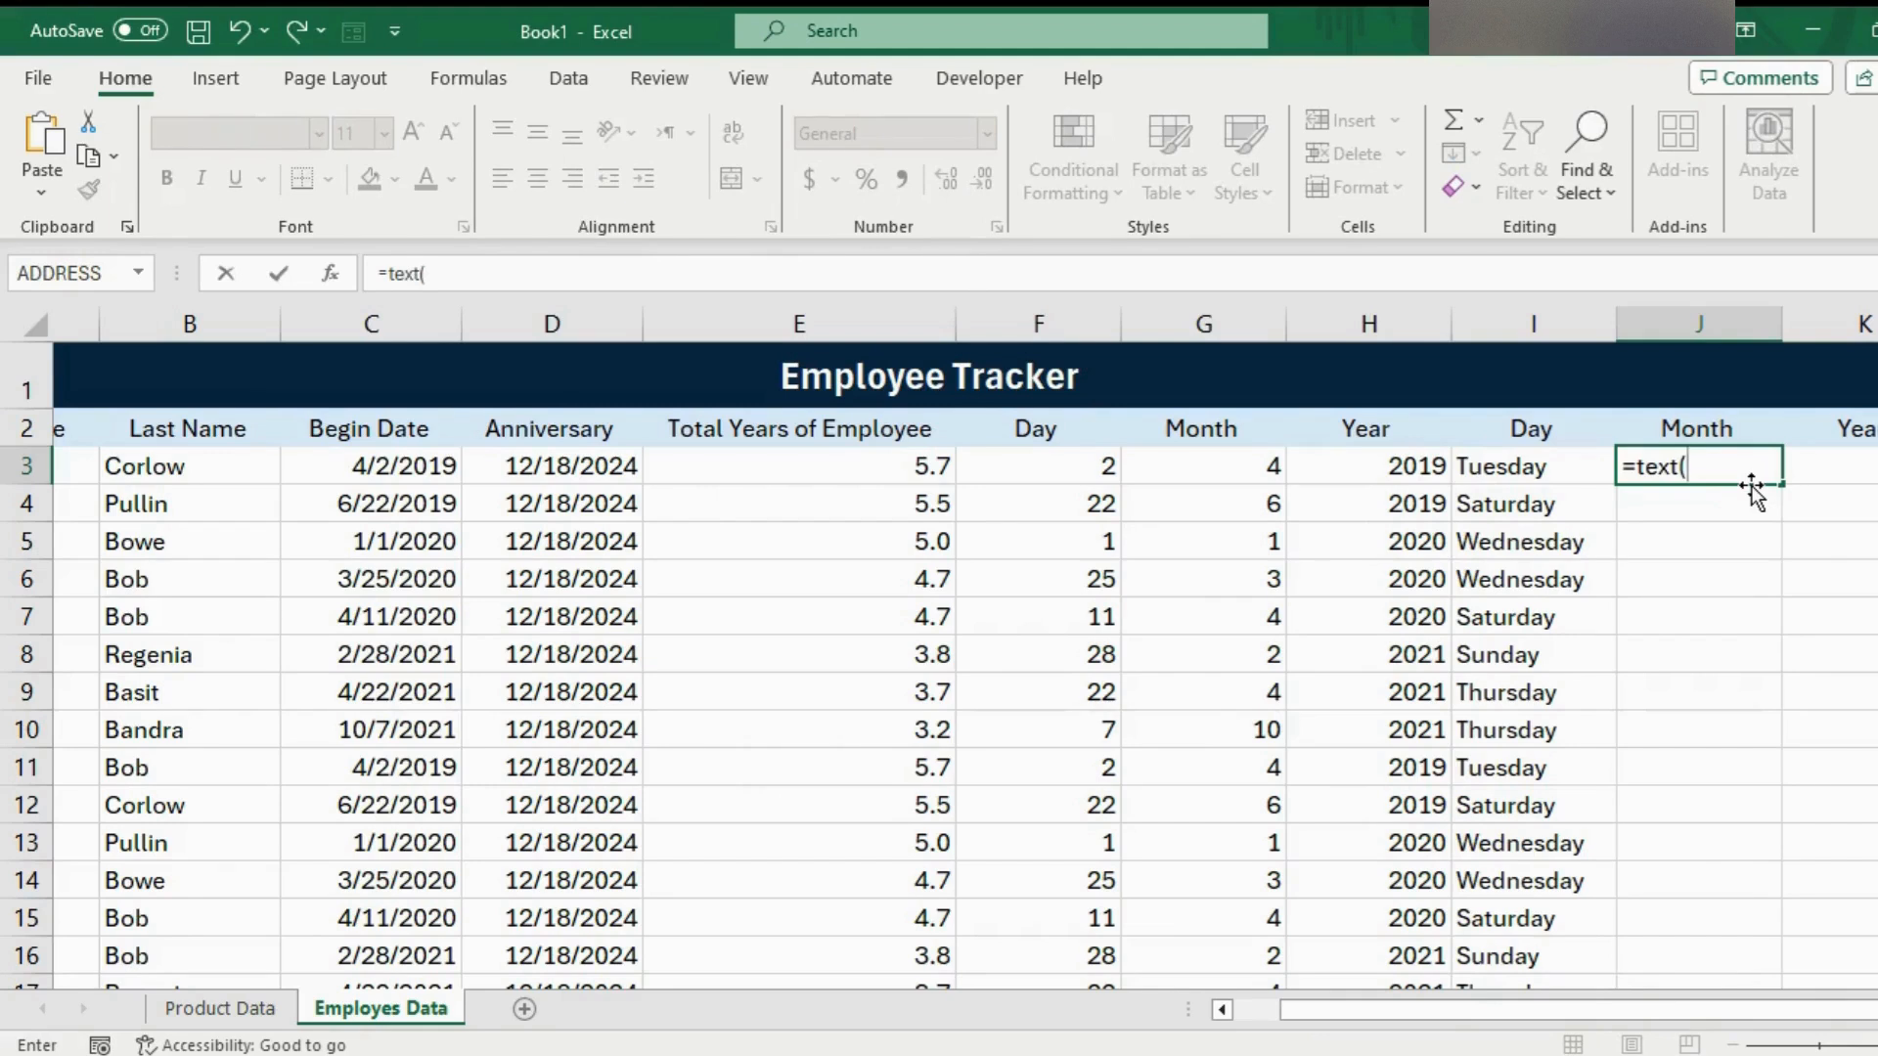
pyautogui.click(408, 466)
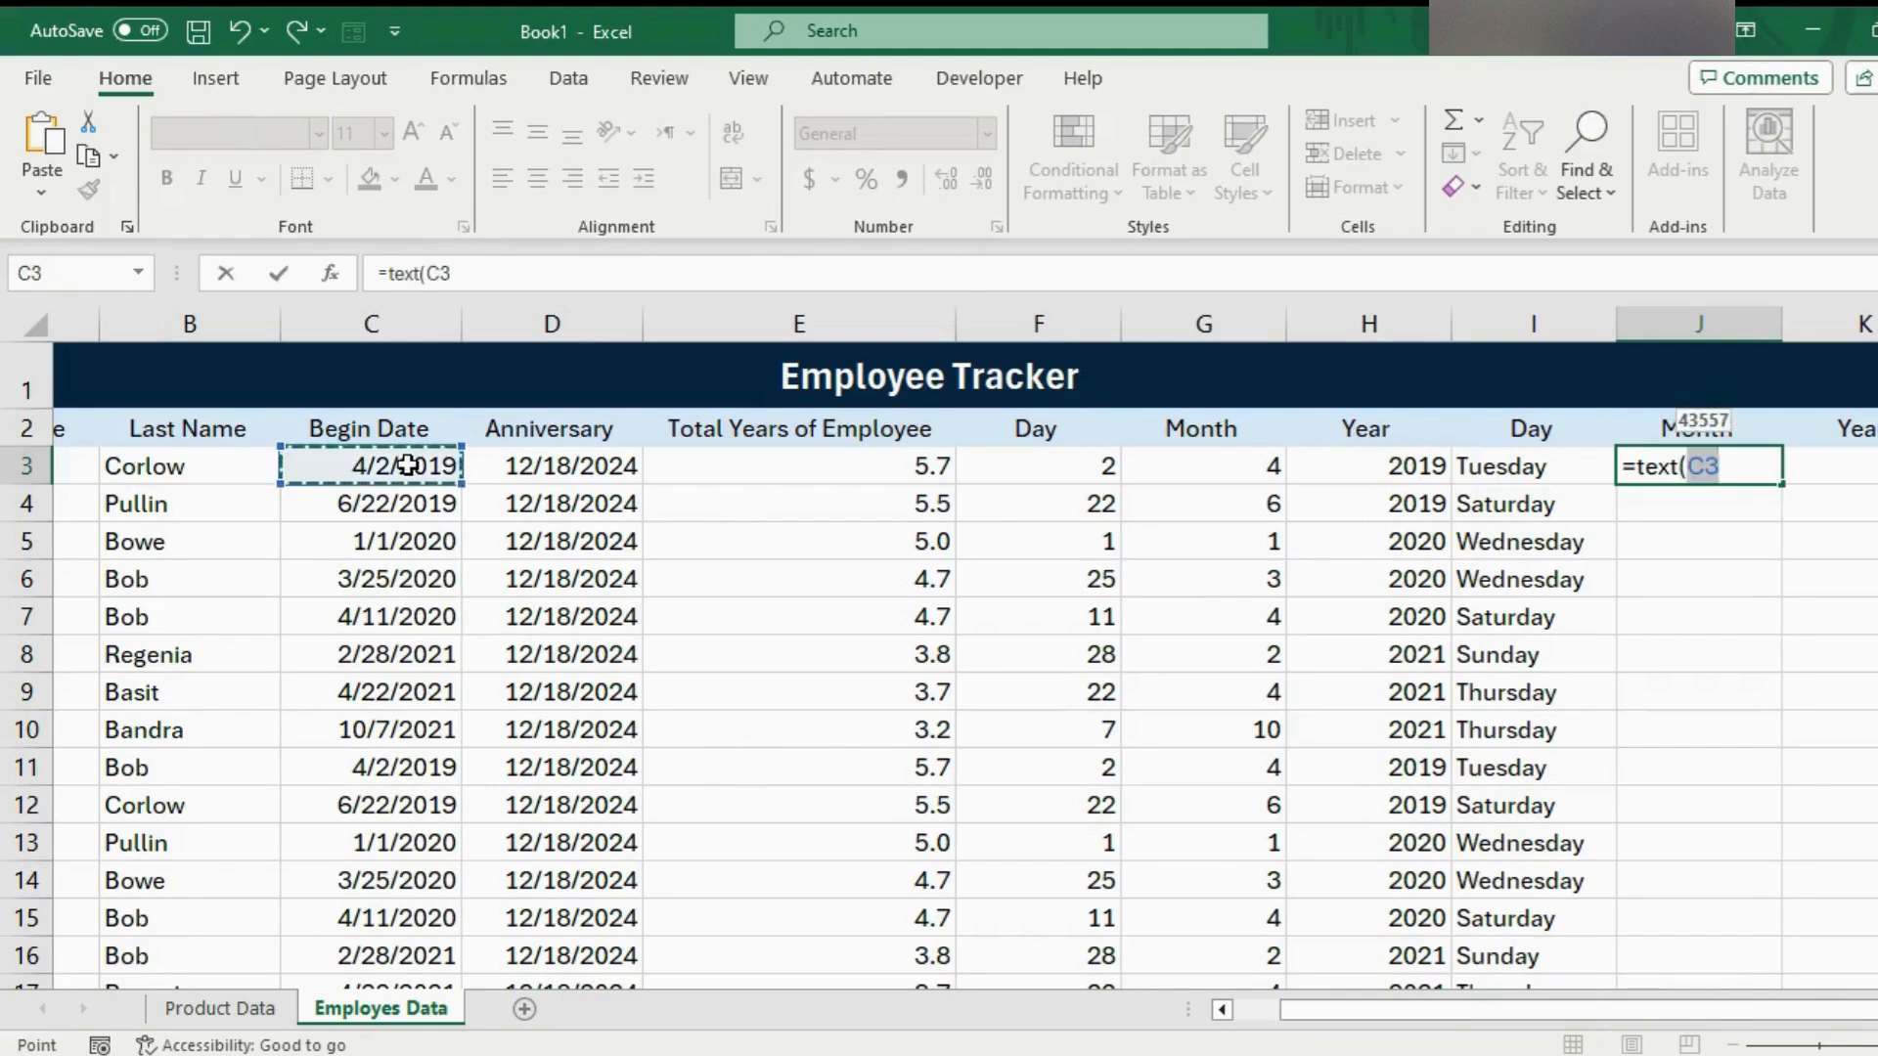
pyautogui.write(',')
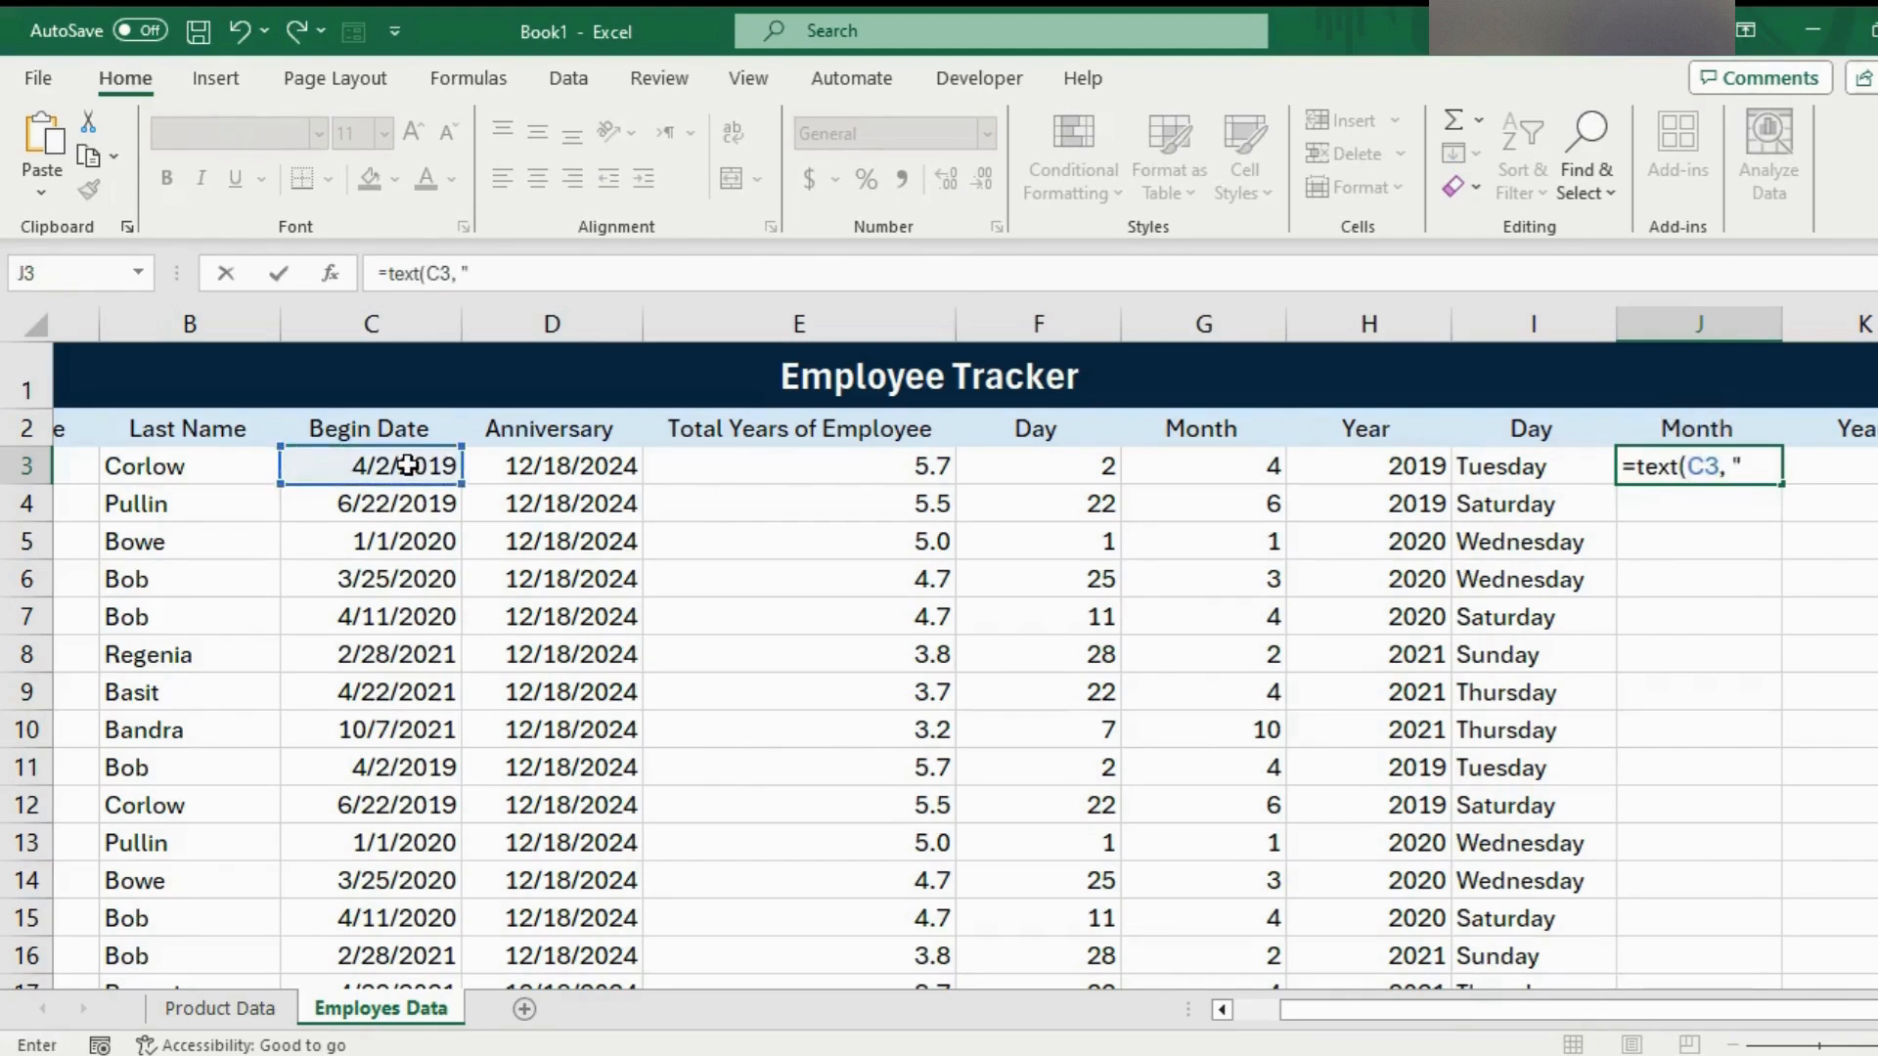
pyautogui.write(' "mmmm')
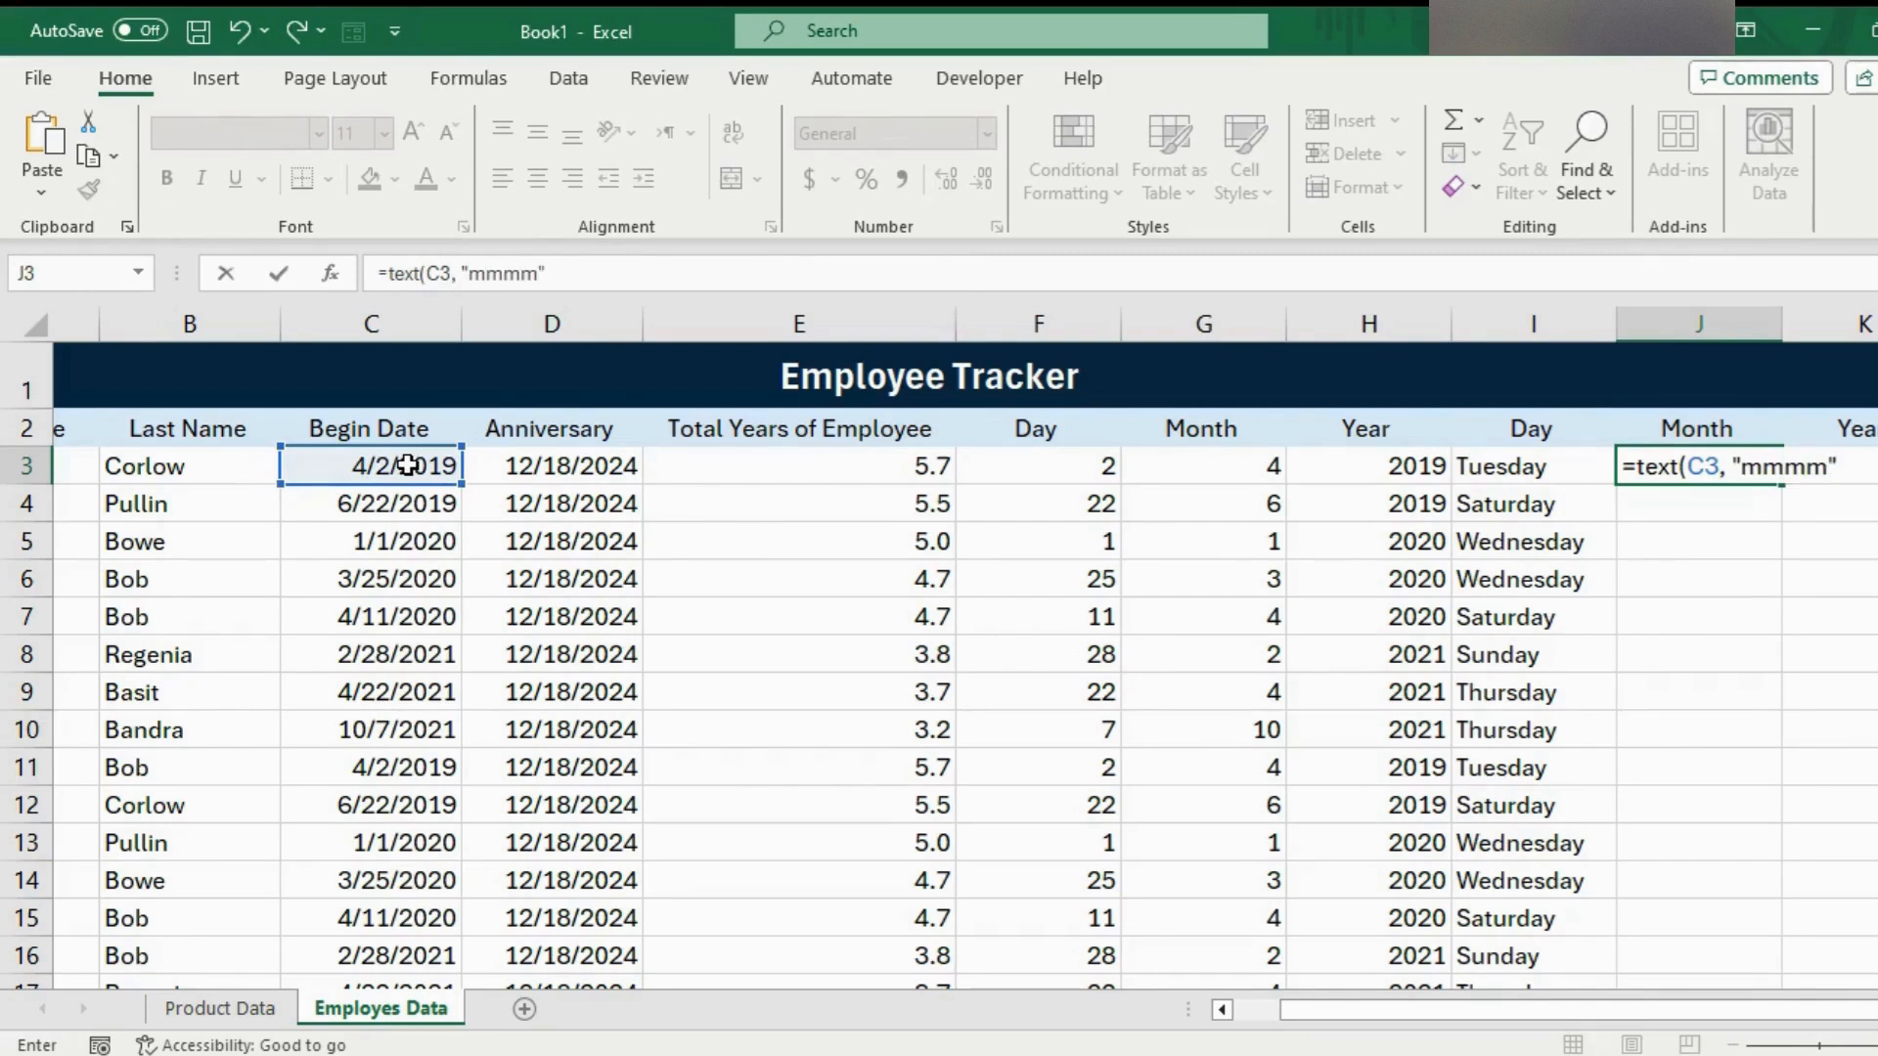
pyautogui.write('")')
pyautogui.press('Return')
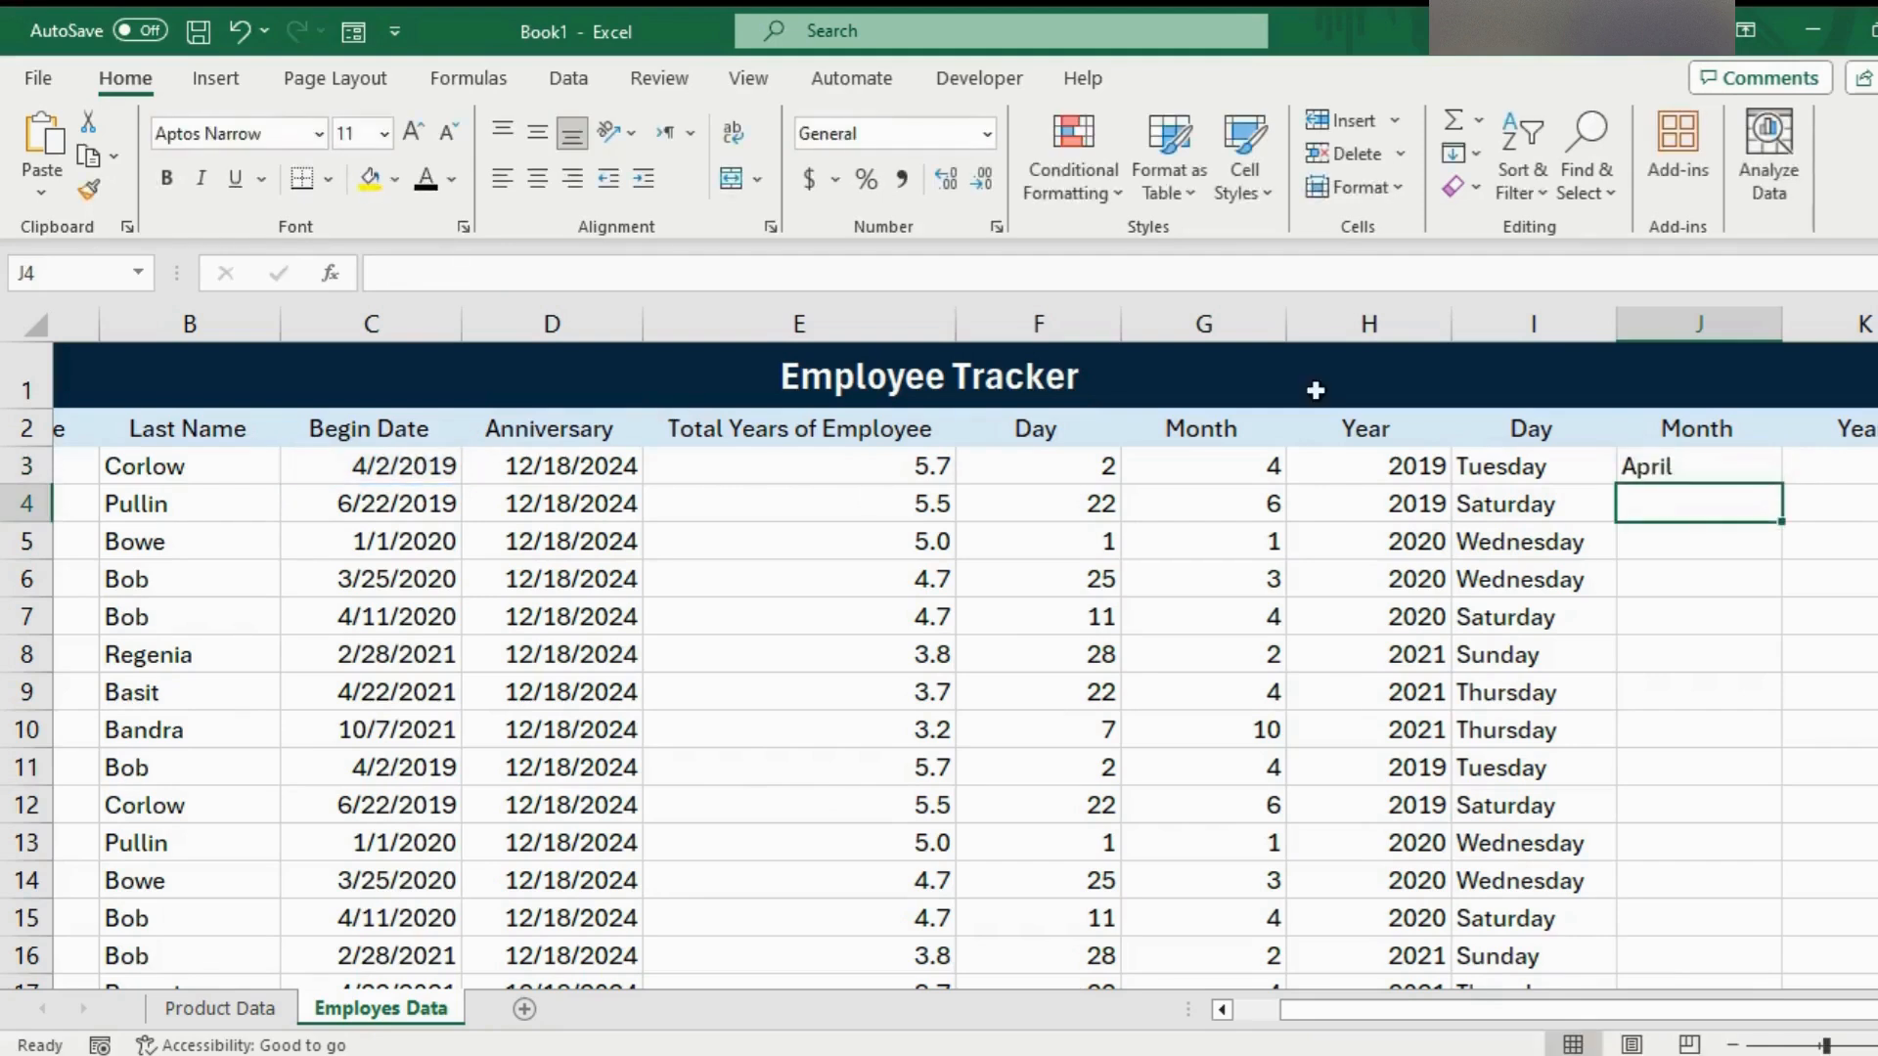
pyautogui.click(1682, 458)
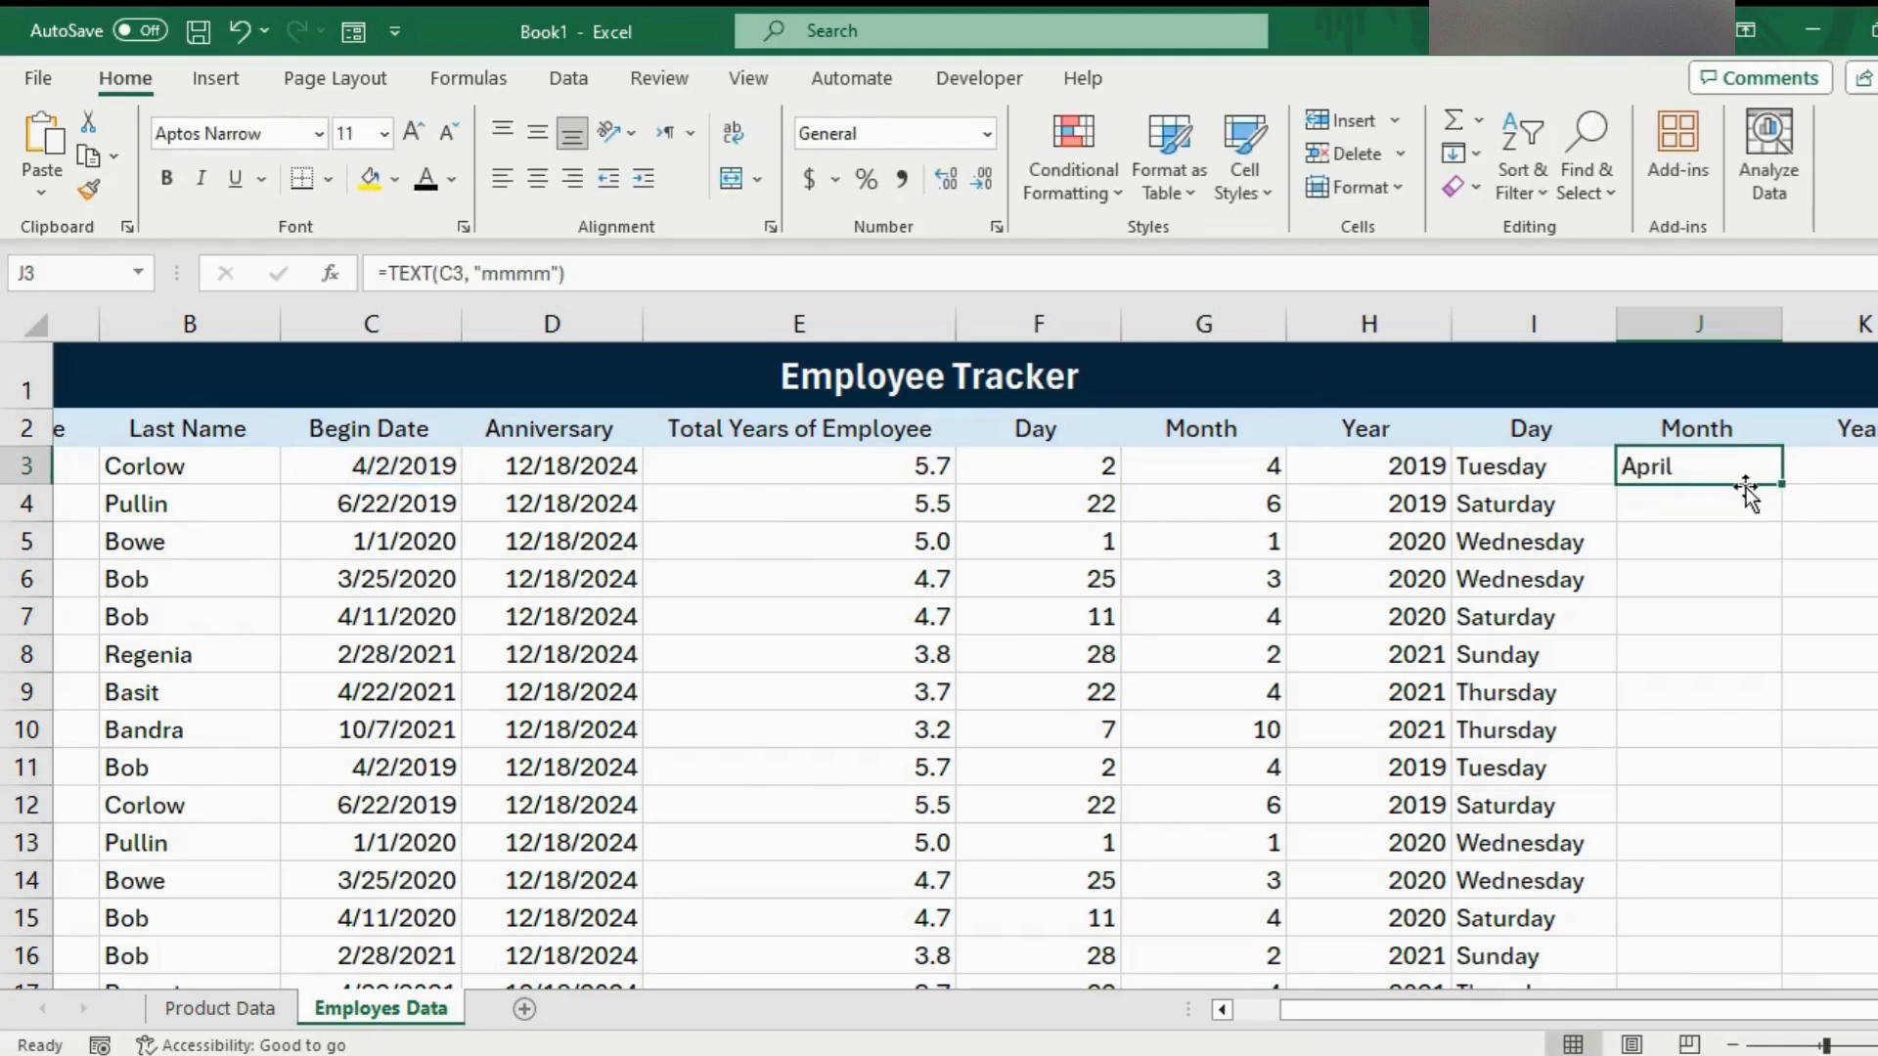
pyautogui.doubleClick(1781, 483)
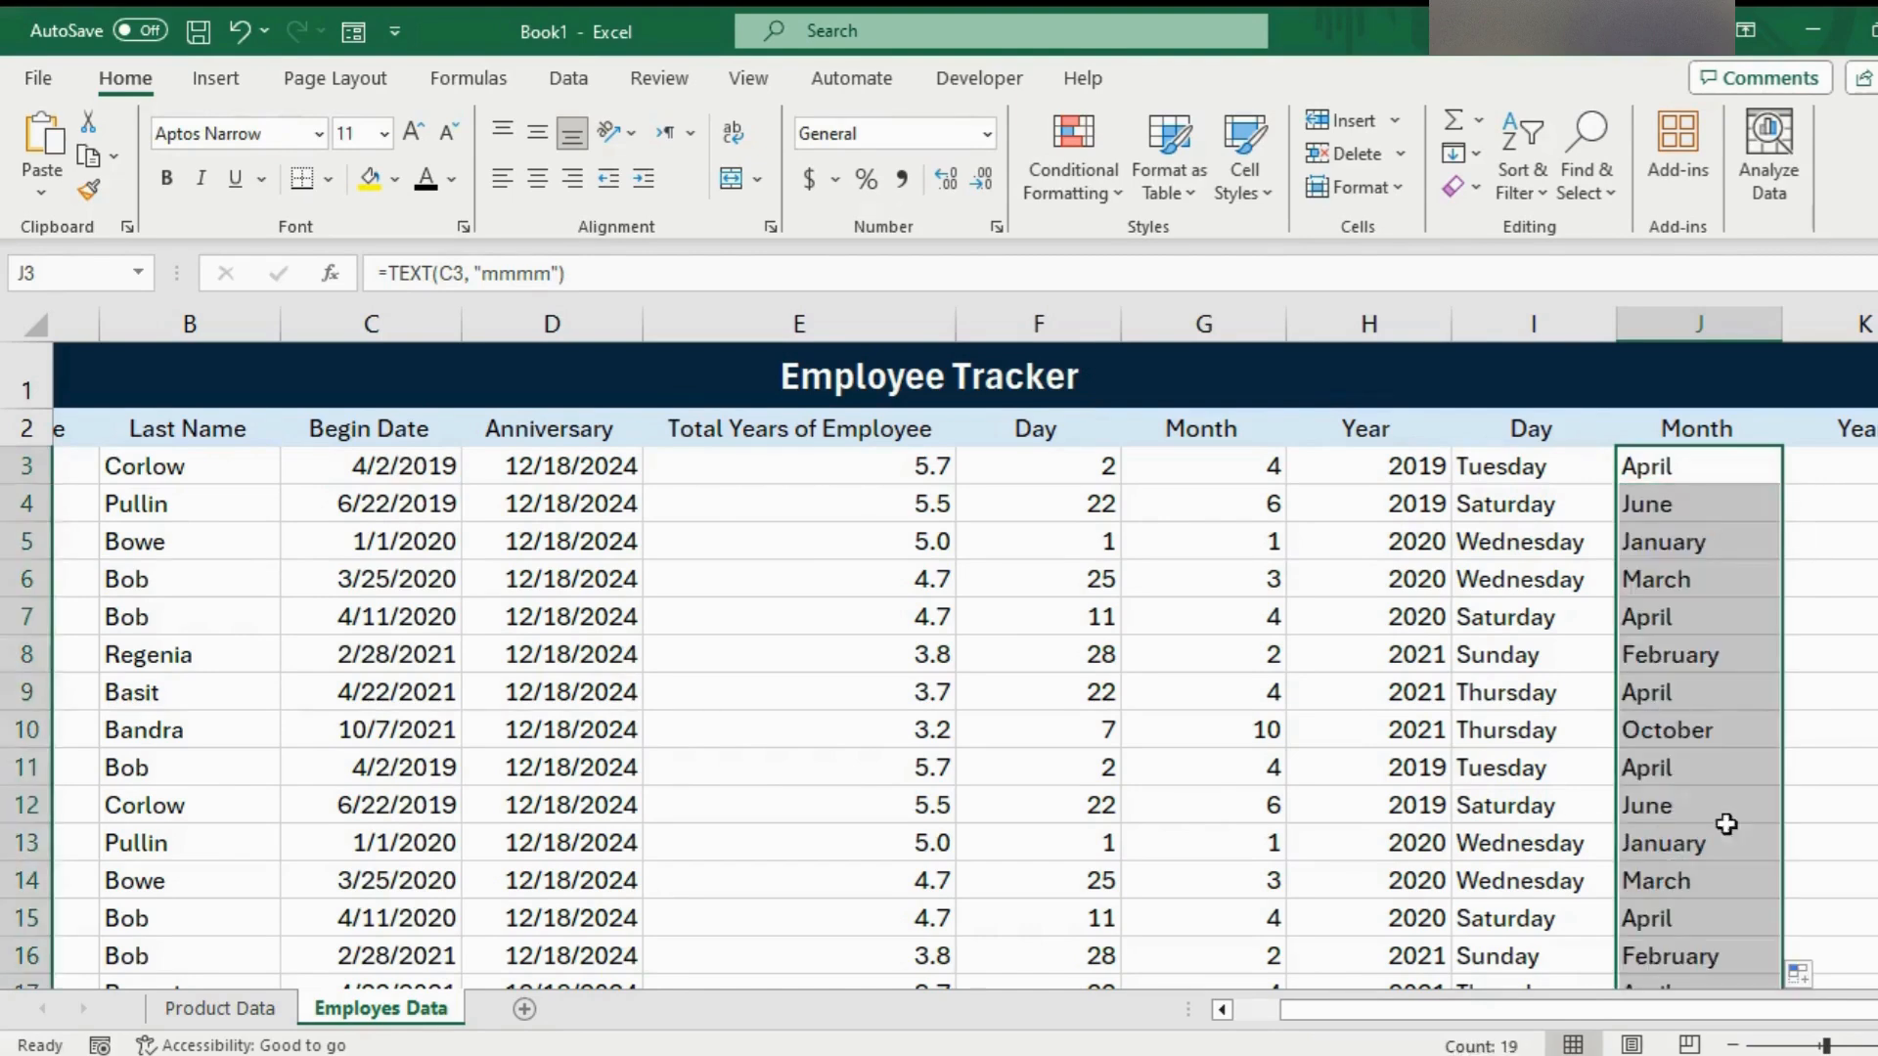
# Enter =TEXT(C3,"yyyy") in K3 to get the begin date's year as text and fill it down the second Year column
pyautogui.click(1866, 473)
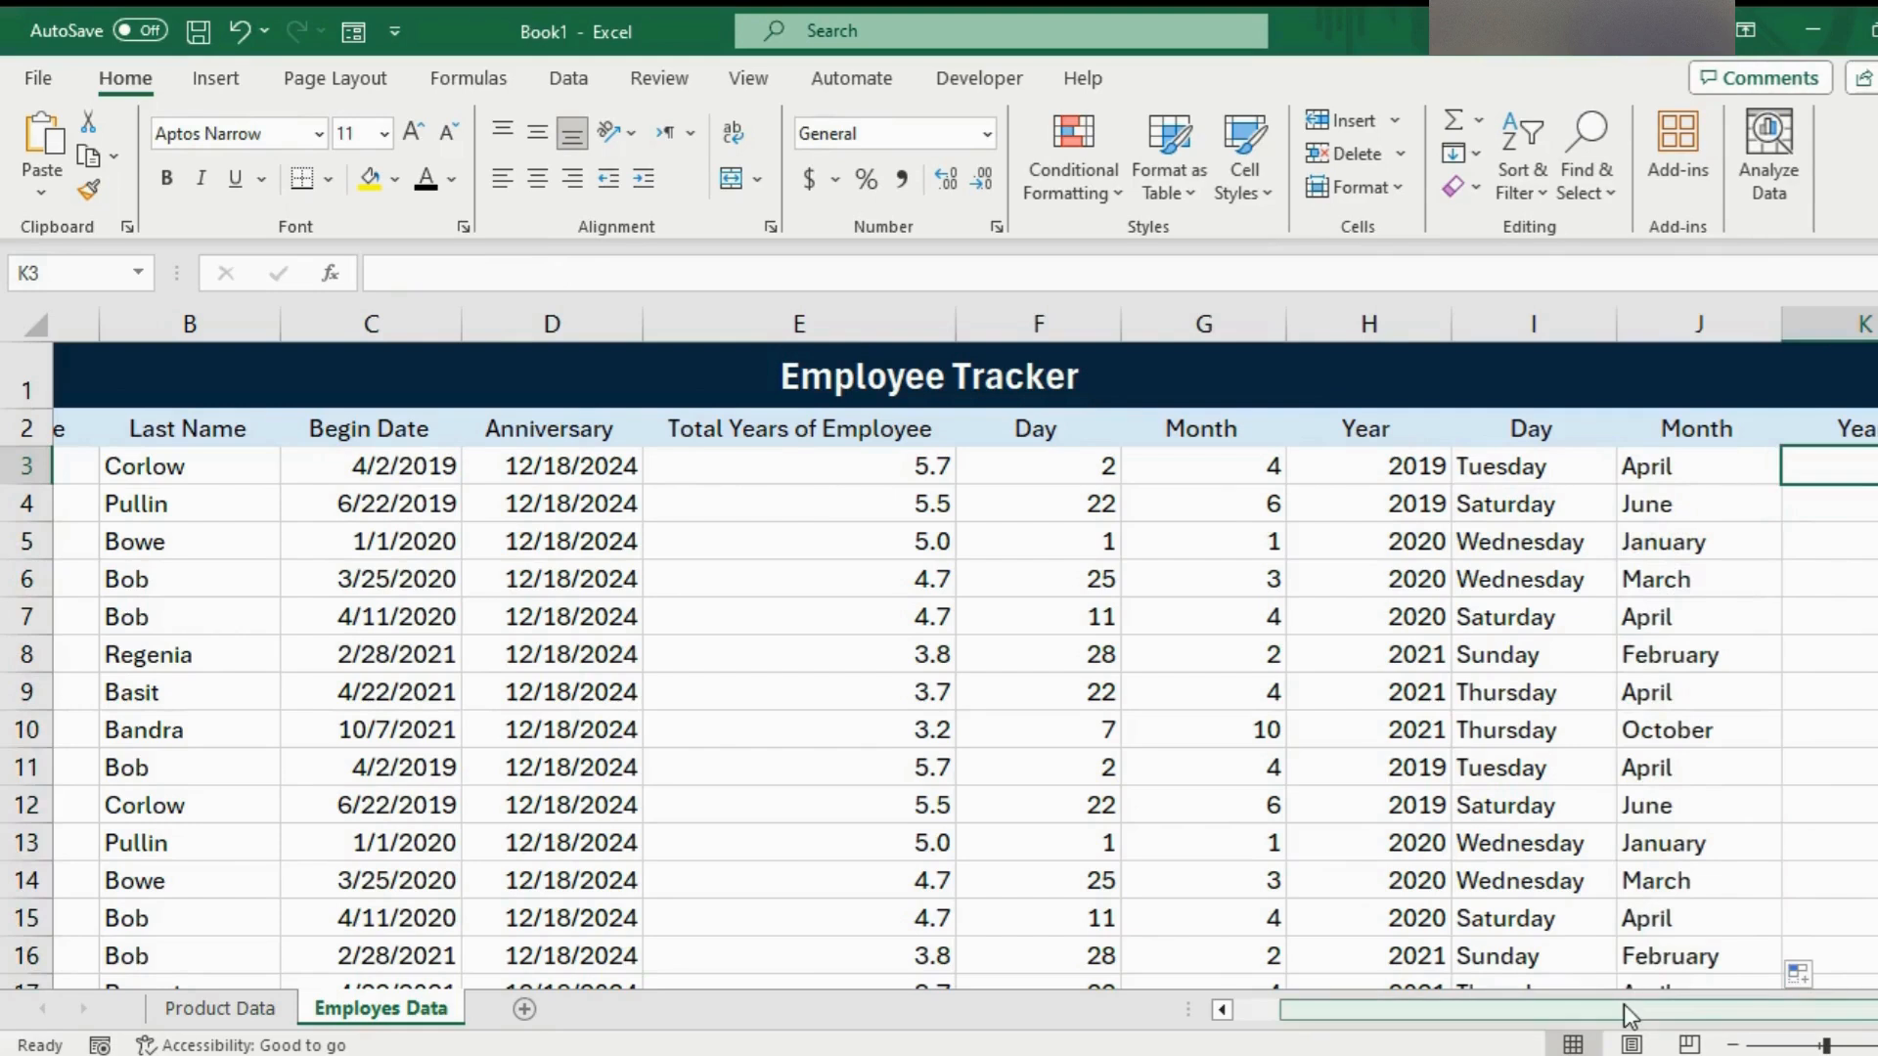
pyautogui.moveTo(1626, 1012); pyautogui.dragTo(1650, 1015)
pyautogui.write('=text(')
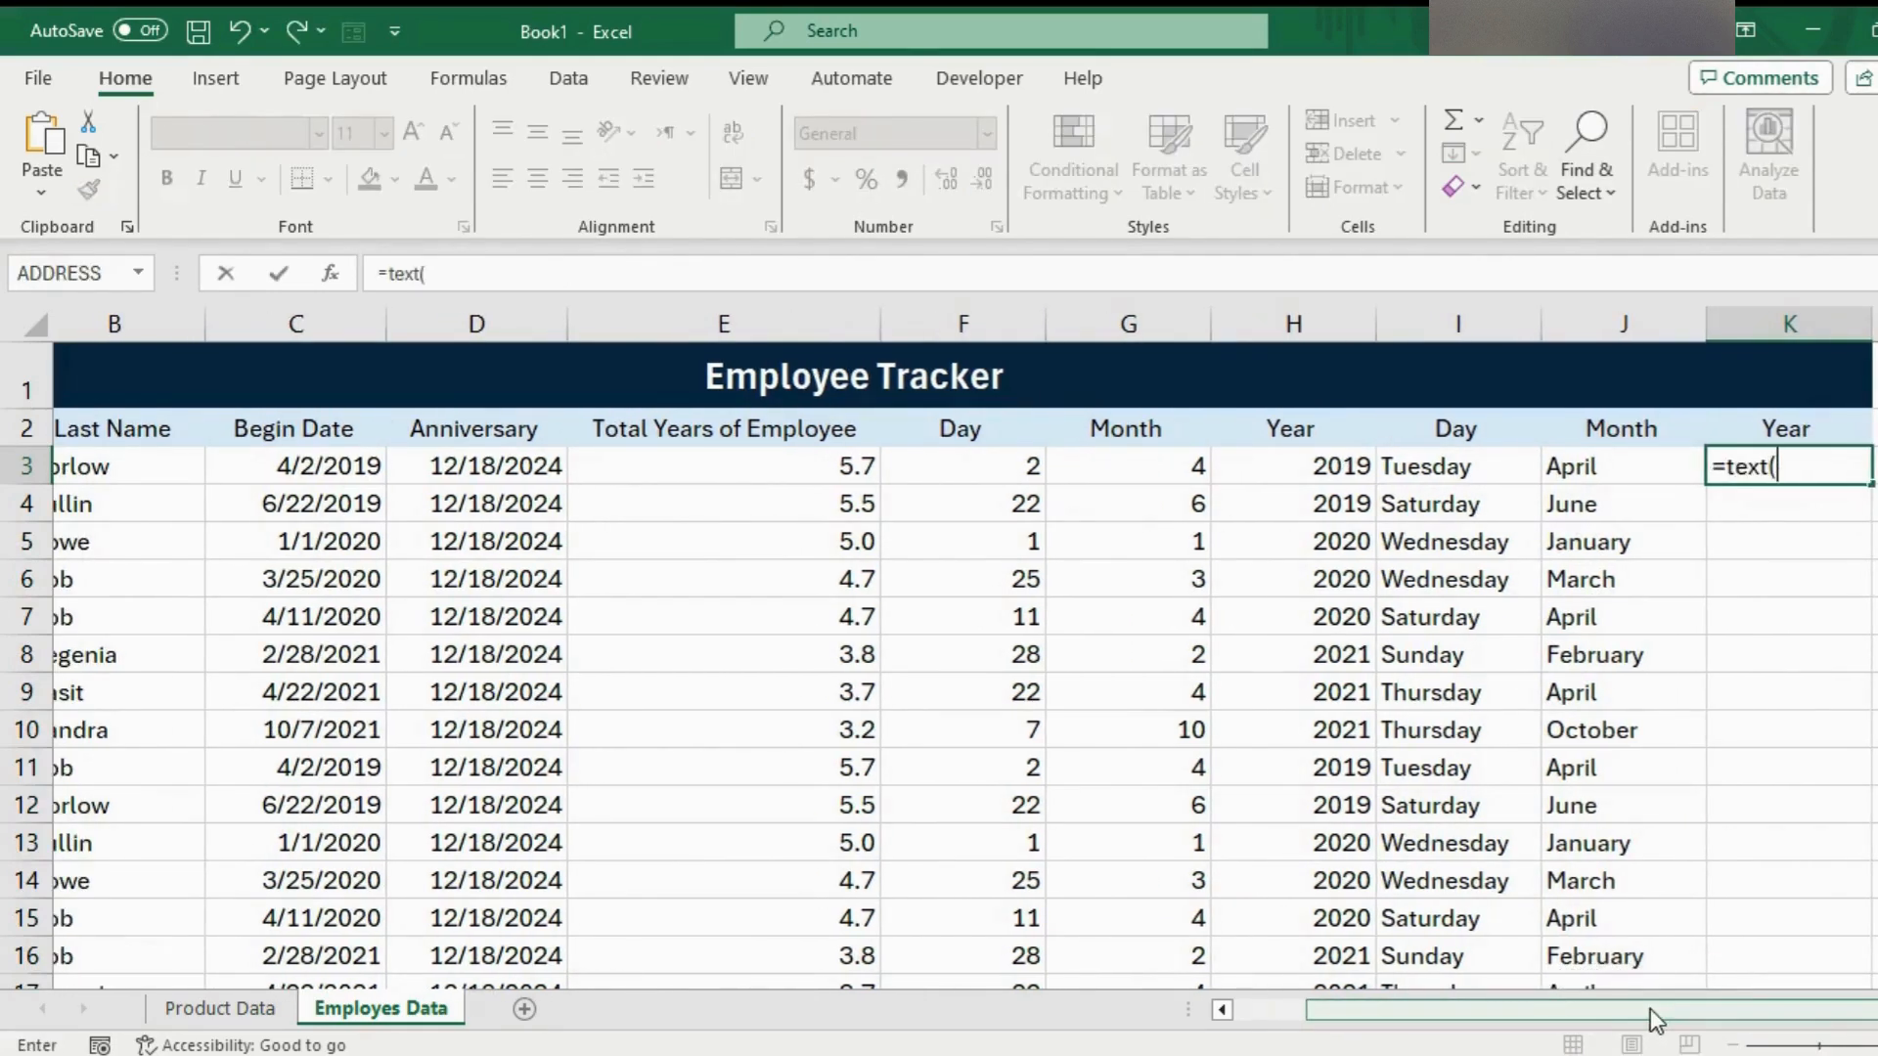
pyautogui.click(302, 466)
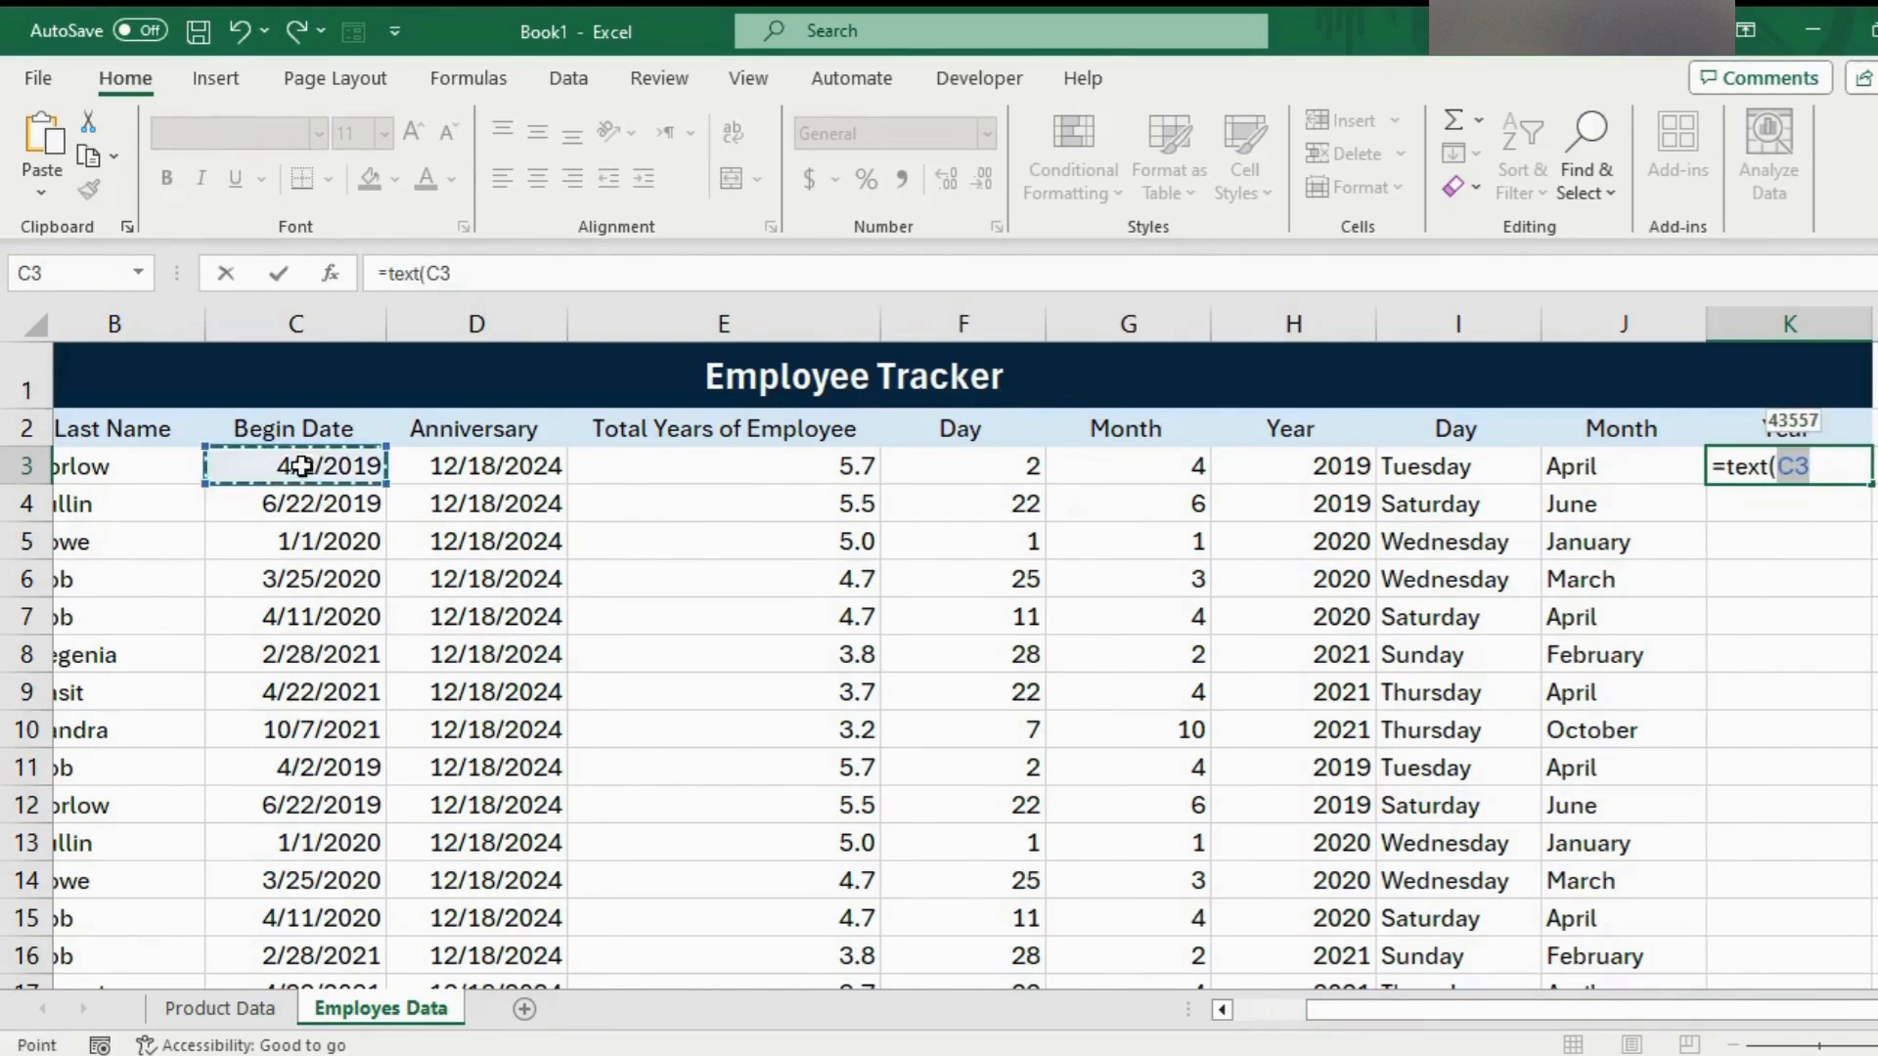
pyautogui.write(',"y')
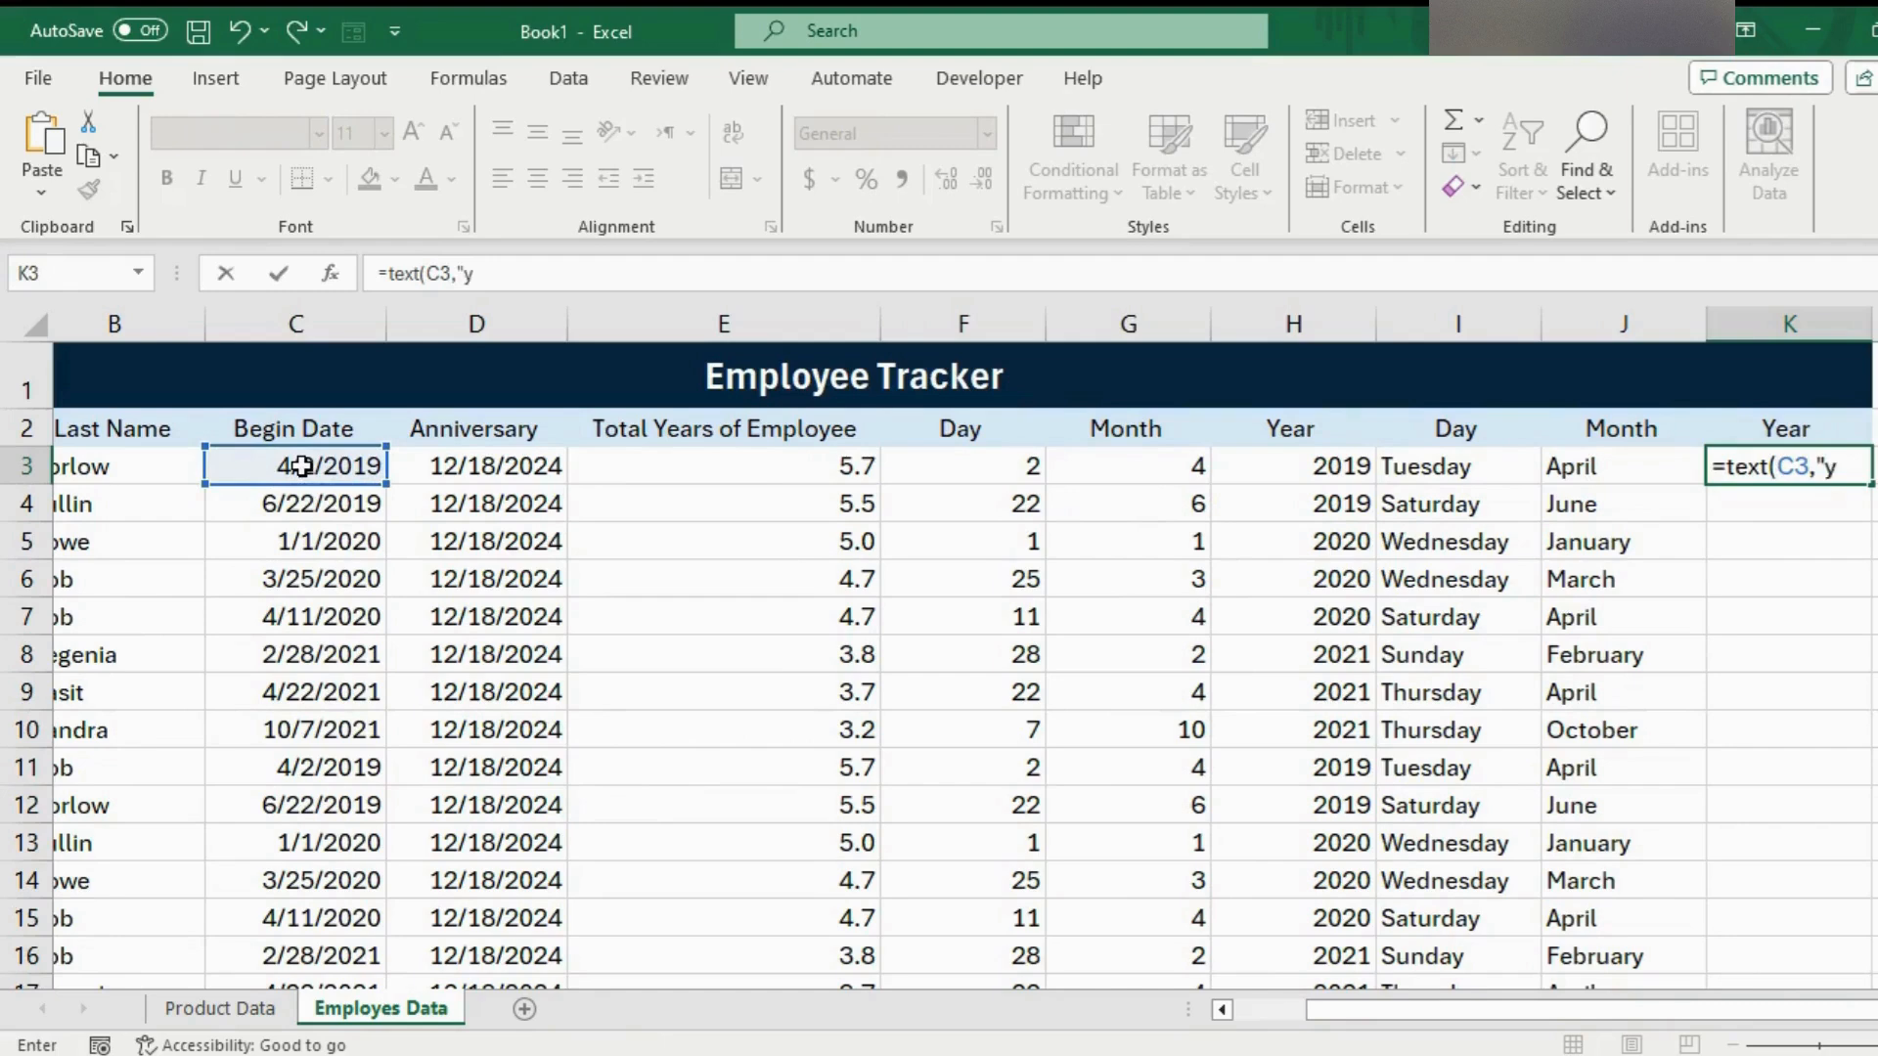
pyautogui.write('yyy')
pyautogui.press('Return')
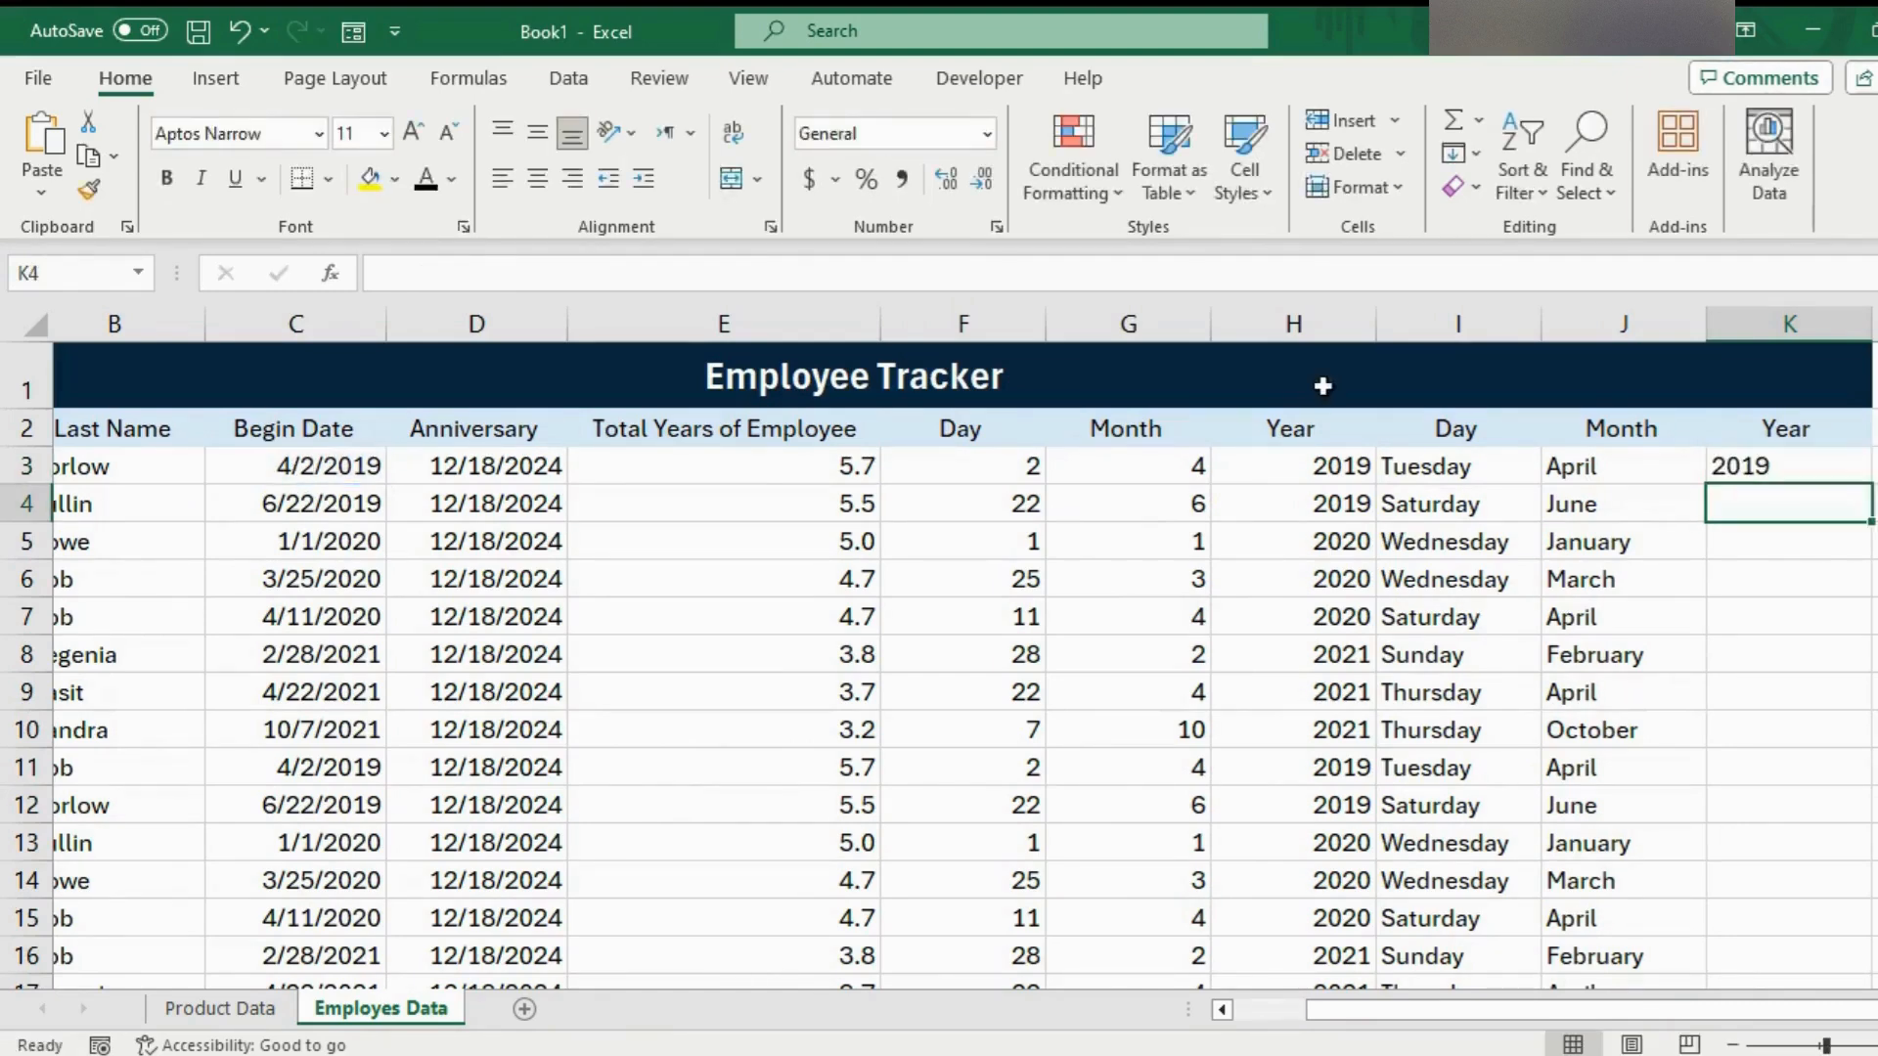
pyautogui.click(1775, 474)
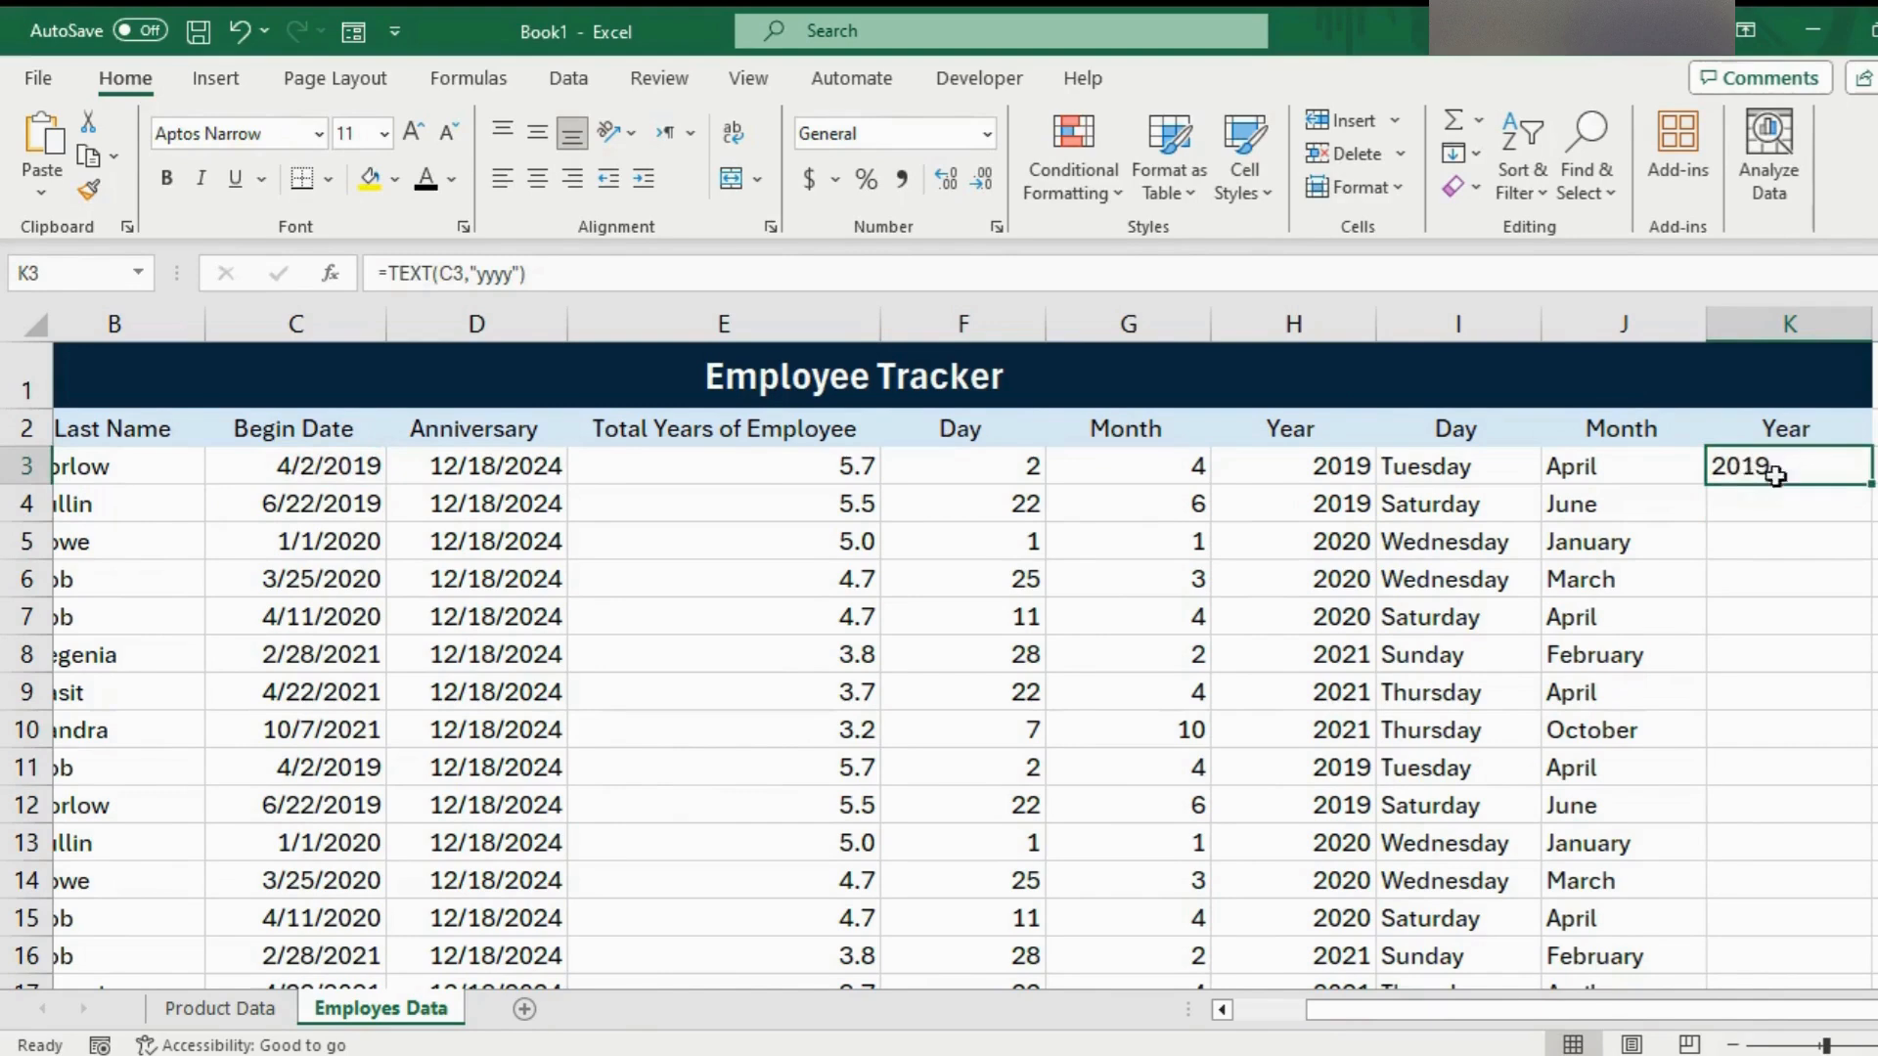
pyautogui.doubleClick(1871, 486)
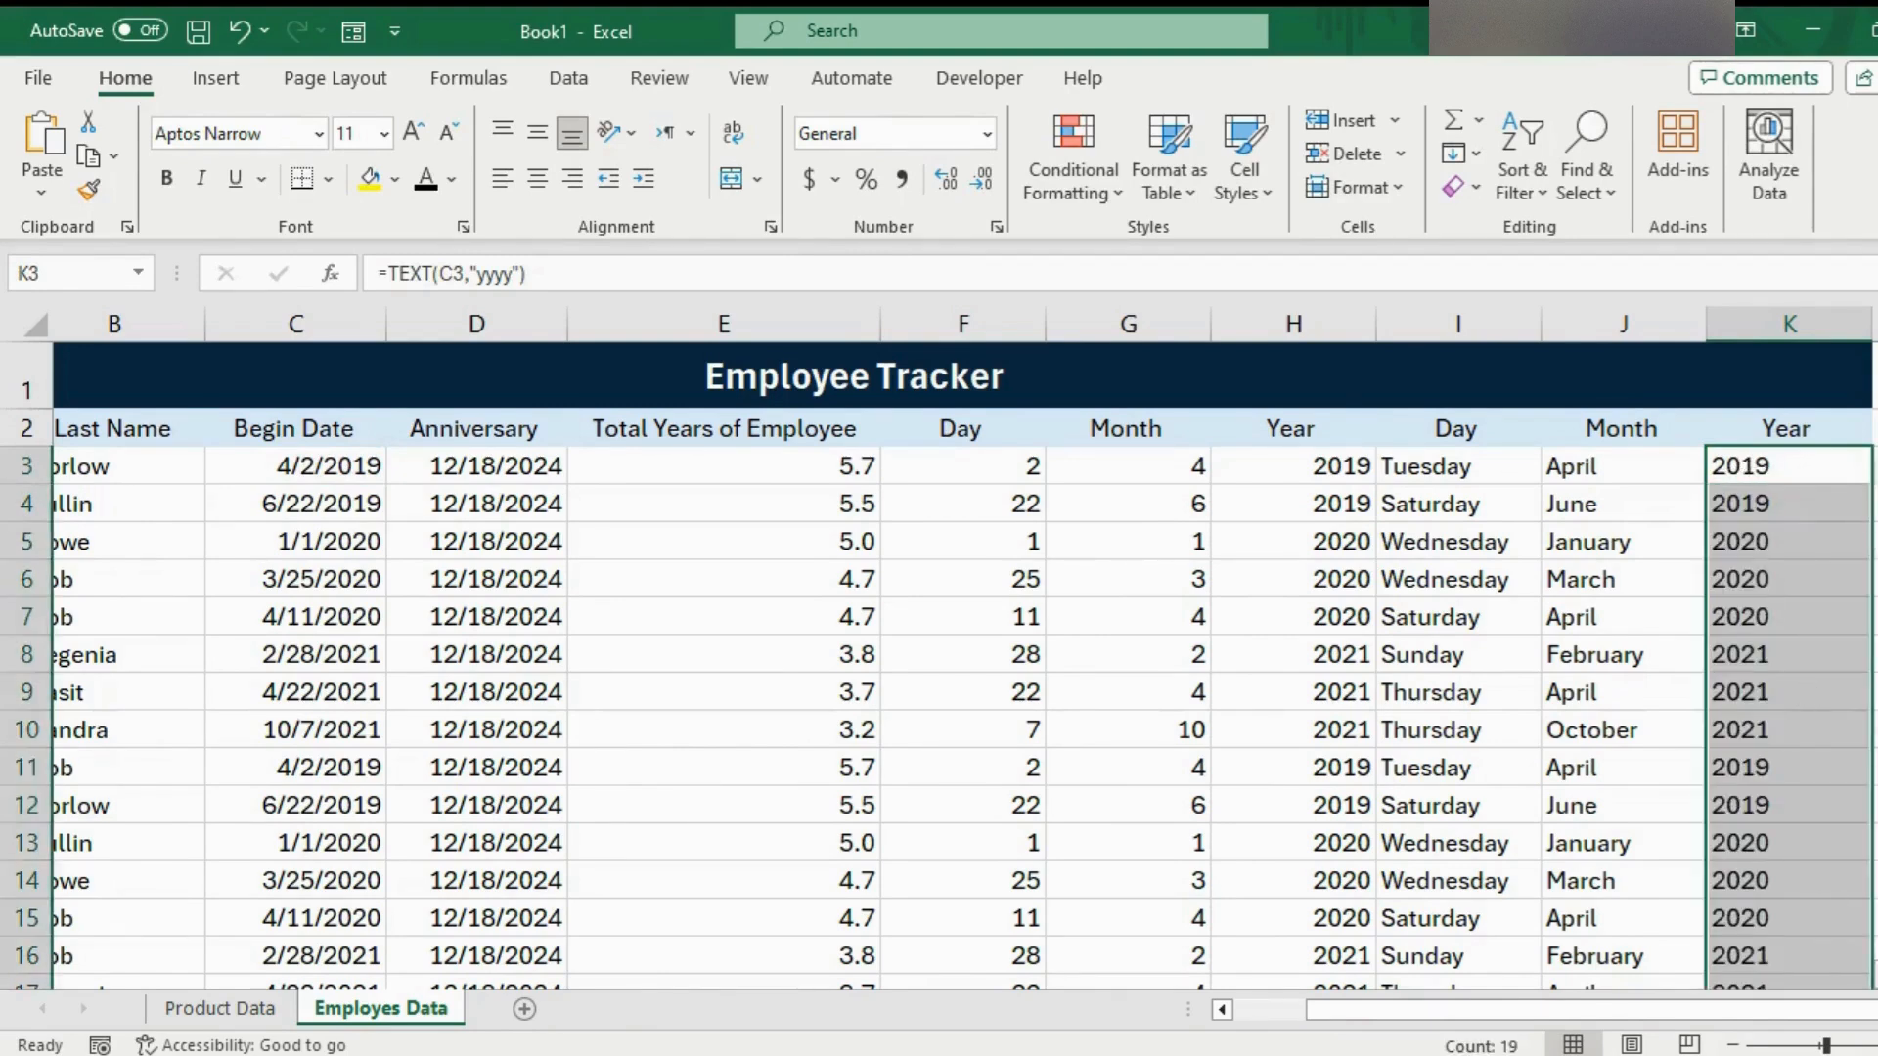
# Review the filled day, month and year columns of the Employee Tracker against the begin dates
pyautogui.scroll(-2, 1853, 540)
pyautogui.scroll(2, 1858, 538)
pyautogui.moveTo(1710, 1008)
pyautogui.mouseDown()
pyautogui.moveTo(1580, 1005)
pyautogui.moveTo(1714, 1005)
pyautogui.mouseUp()
pyautogui.click(1476, 729)
pyautogui.moveTo(1510, 1005); pyautogui.dragTo(1453, 1006)
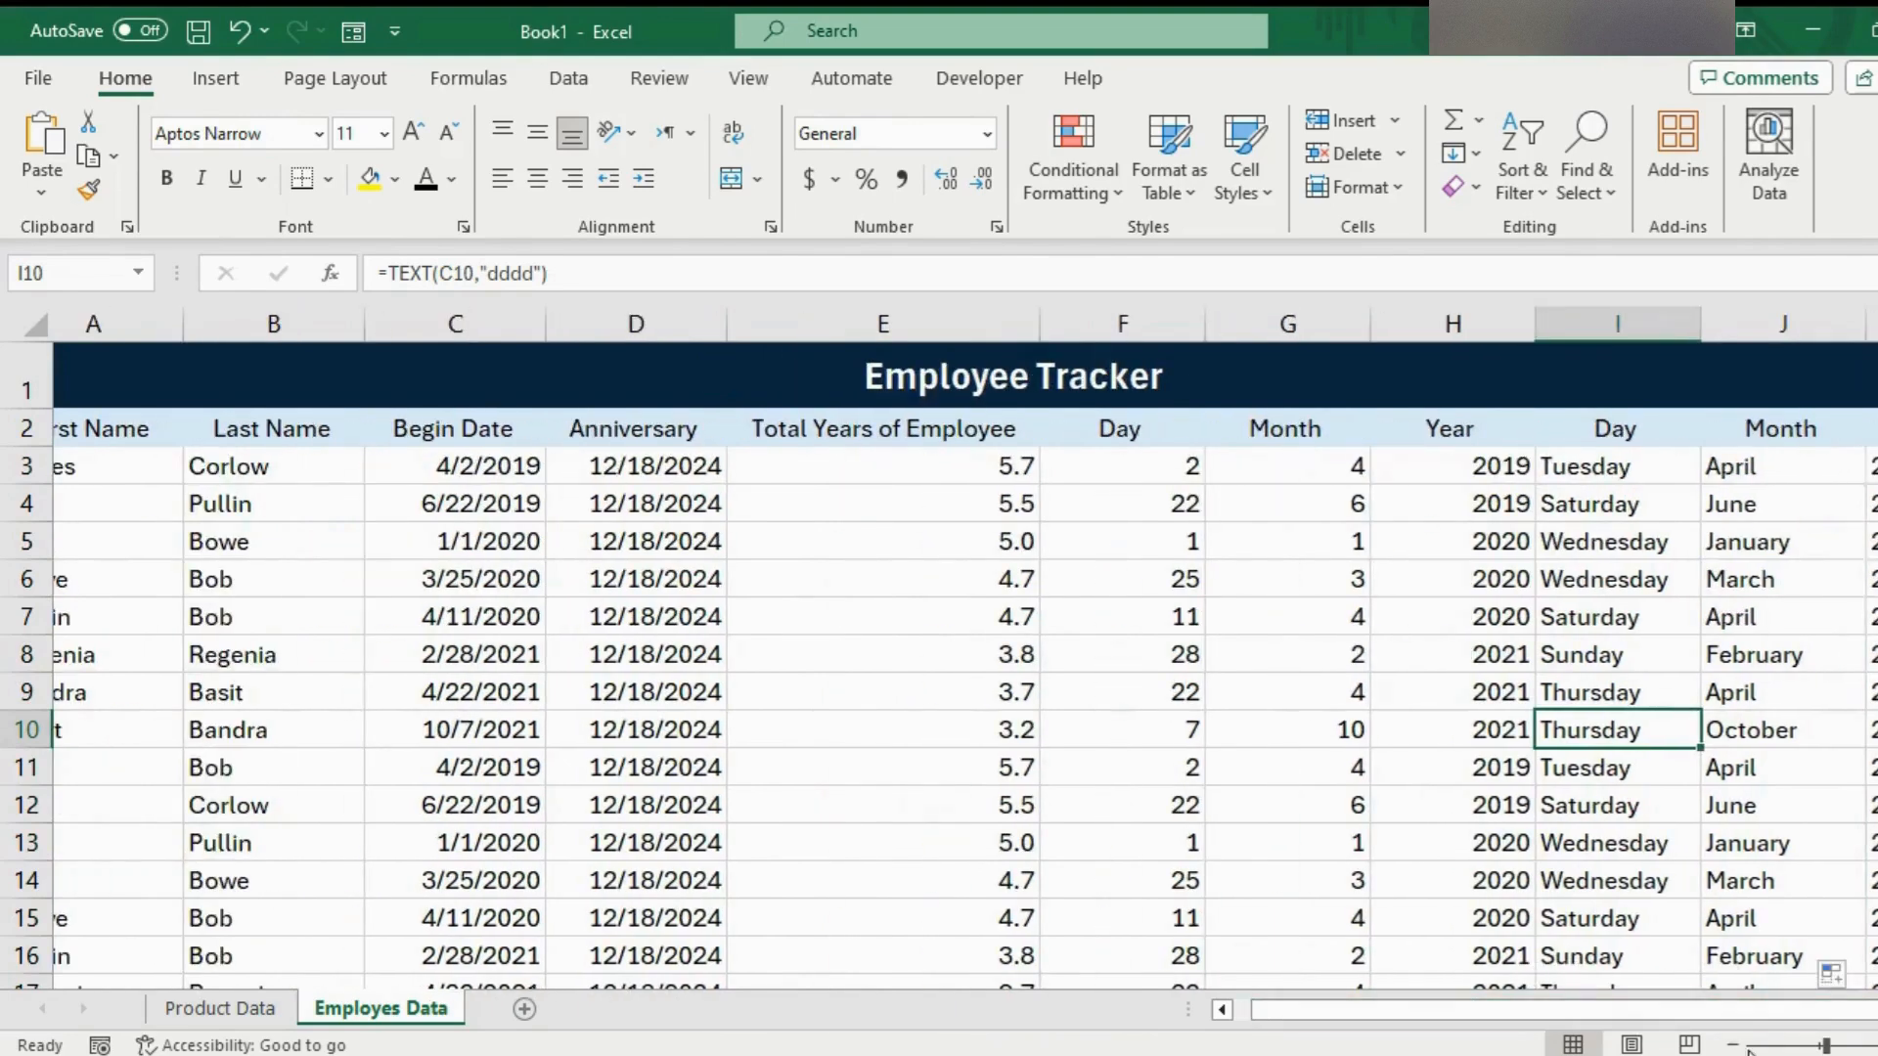
pyautogui.moveTo(1825, 1045); pyautogui.dragTo(1820, 1044)
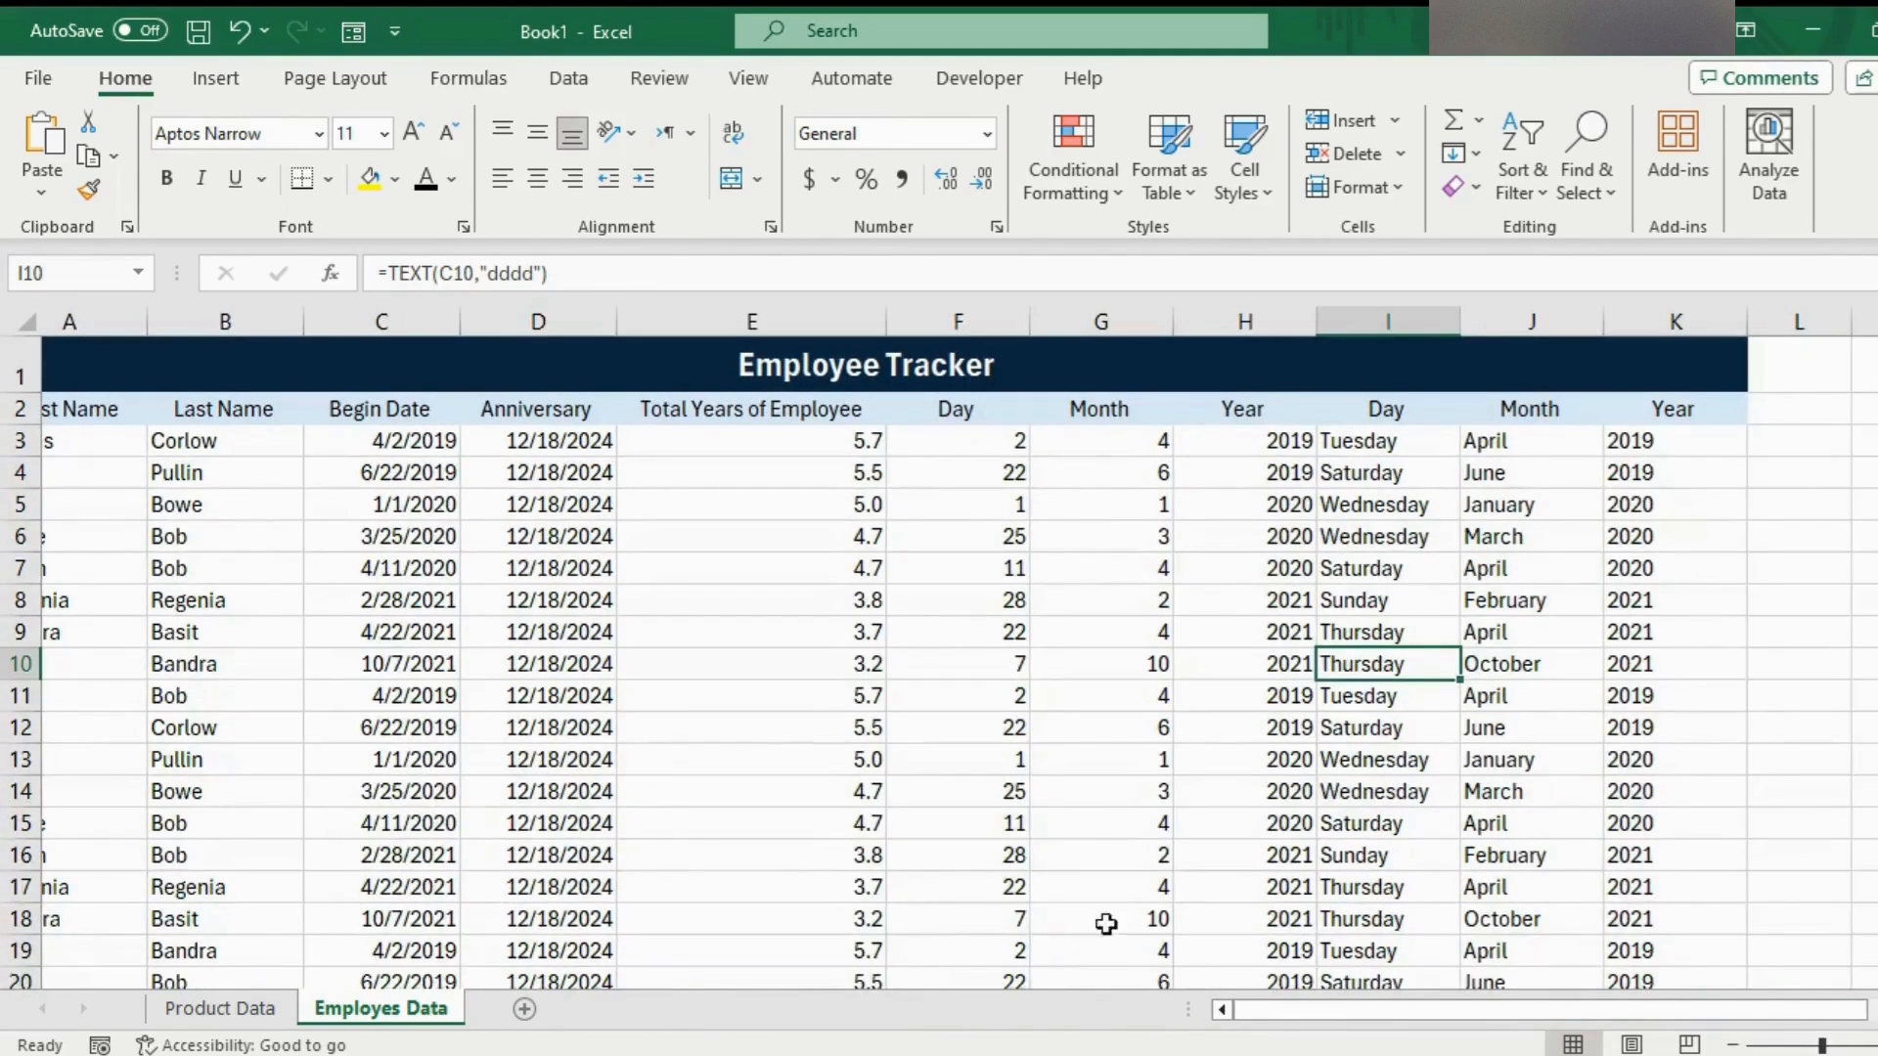
pyautogui.click(1232, 634)
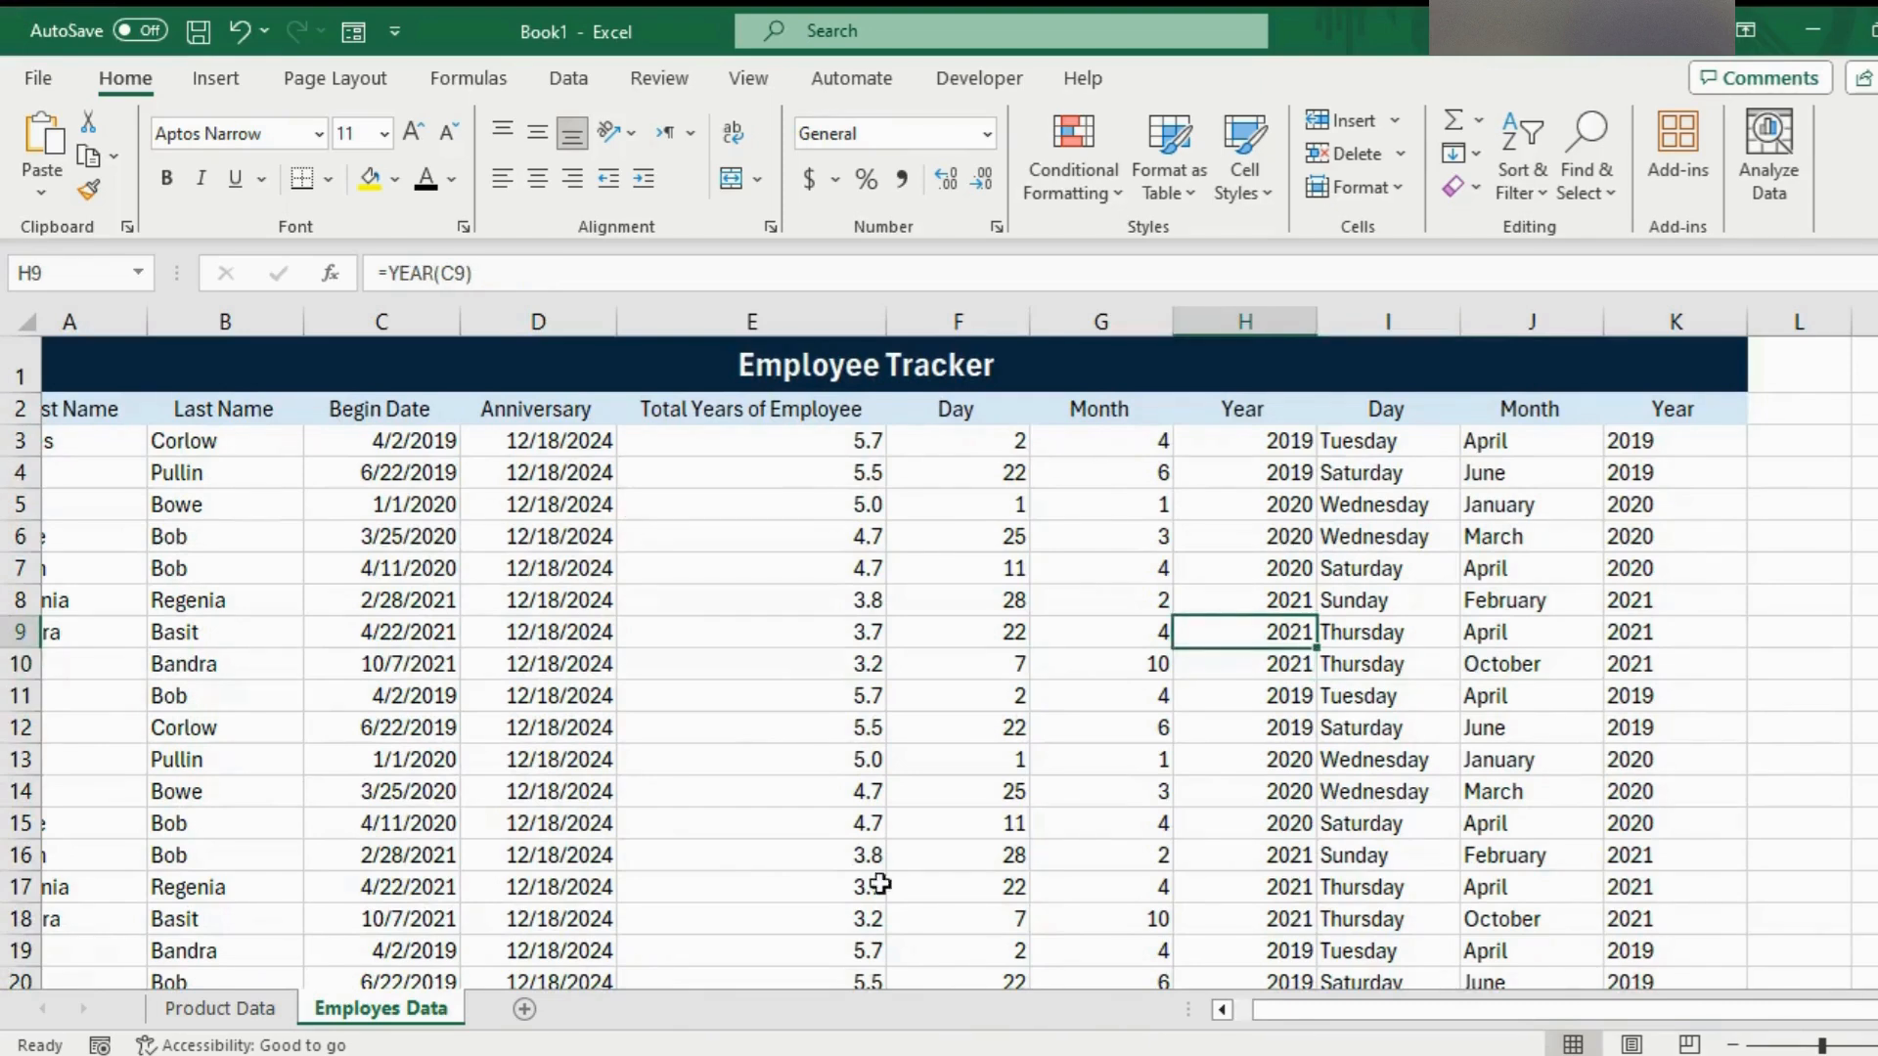
pyautogui.moveTo(1296, 1010); pyautogui.dragTo(1276, 1011)
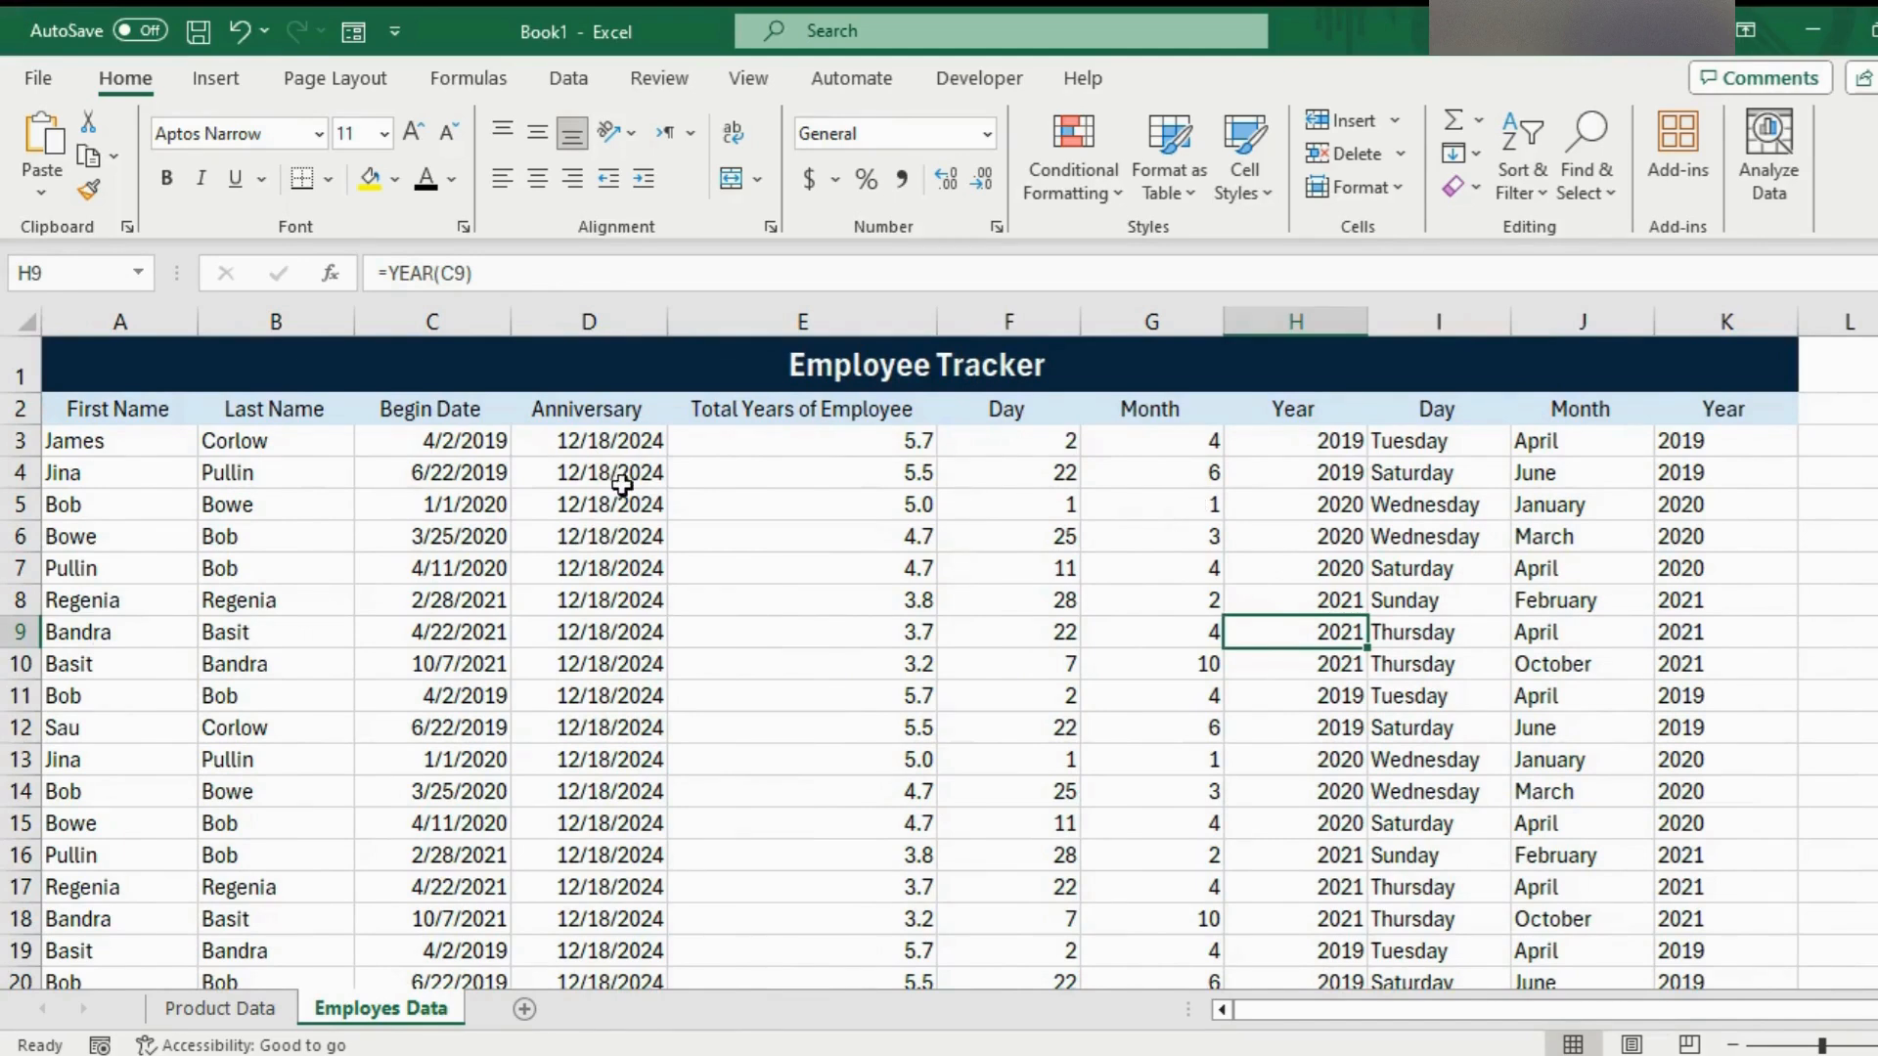
pyautogui.click(491, 442)
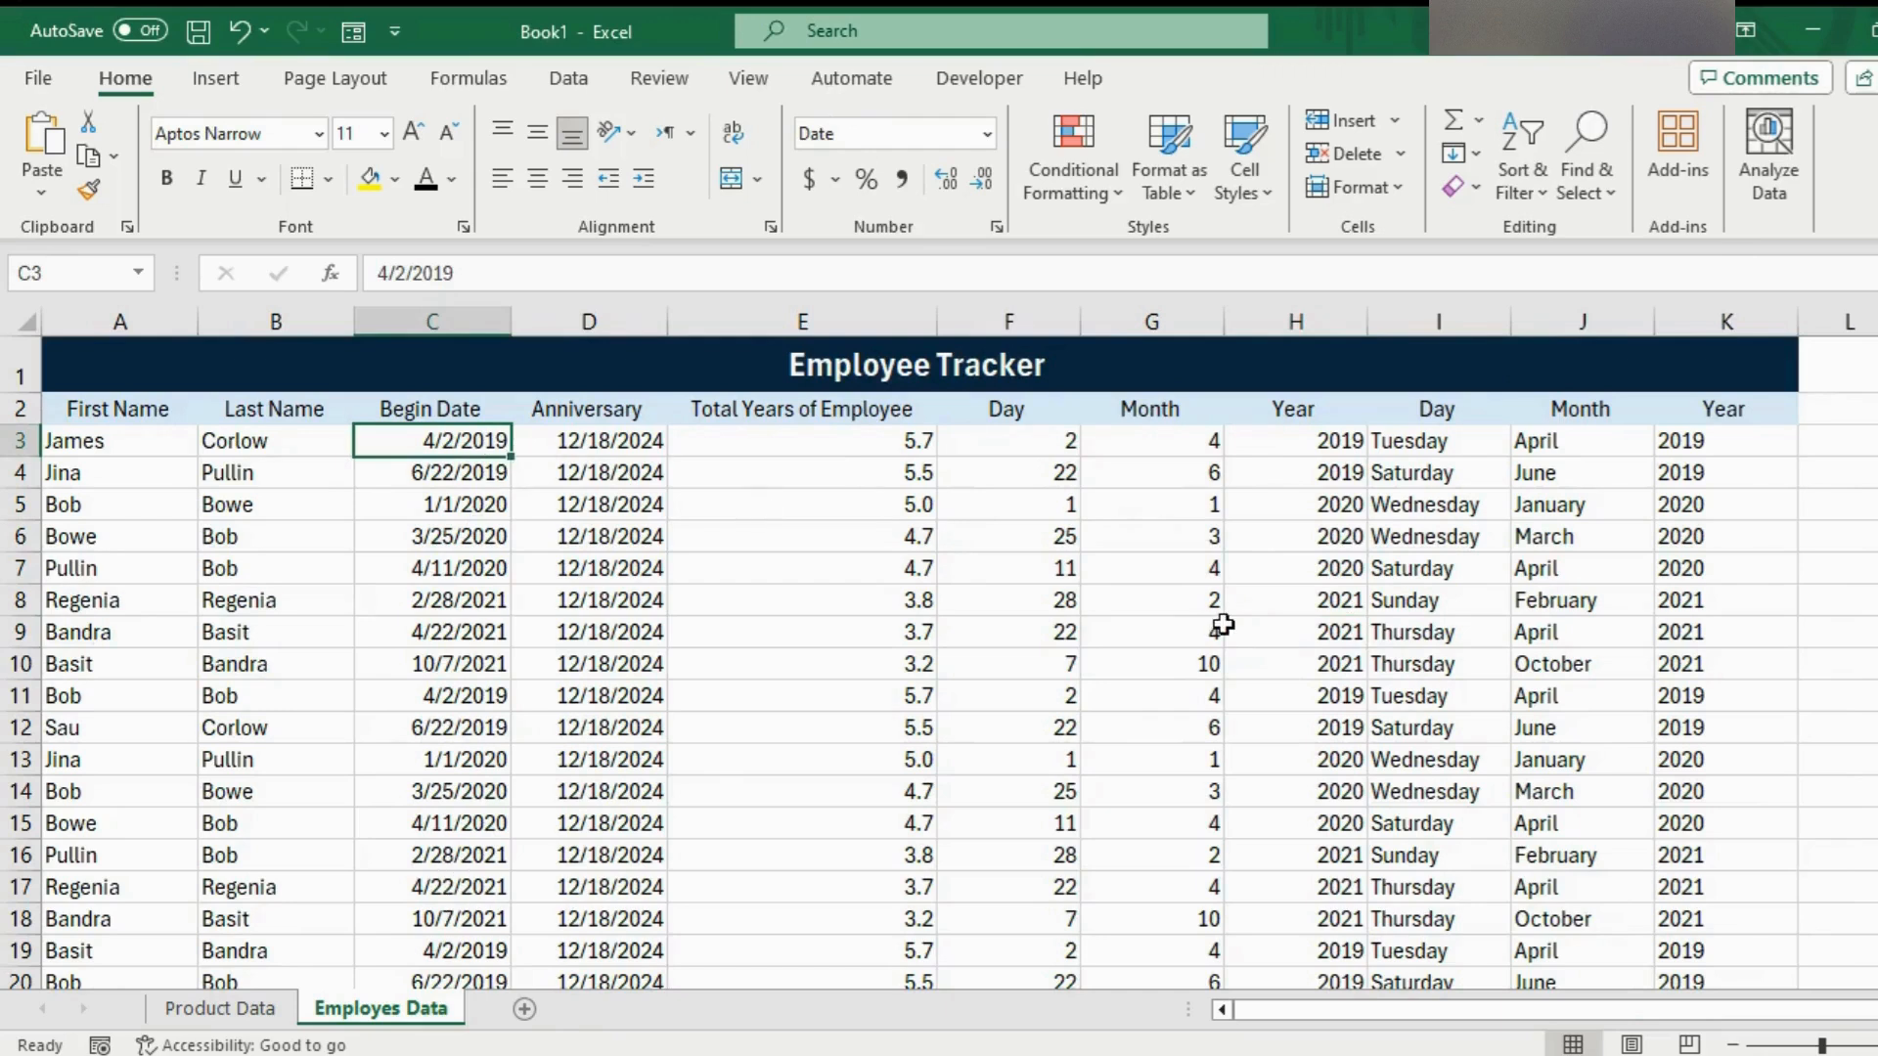